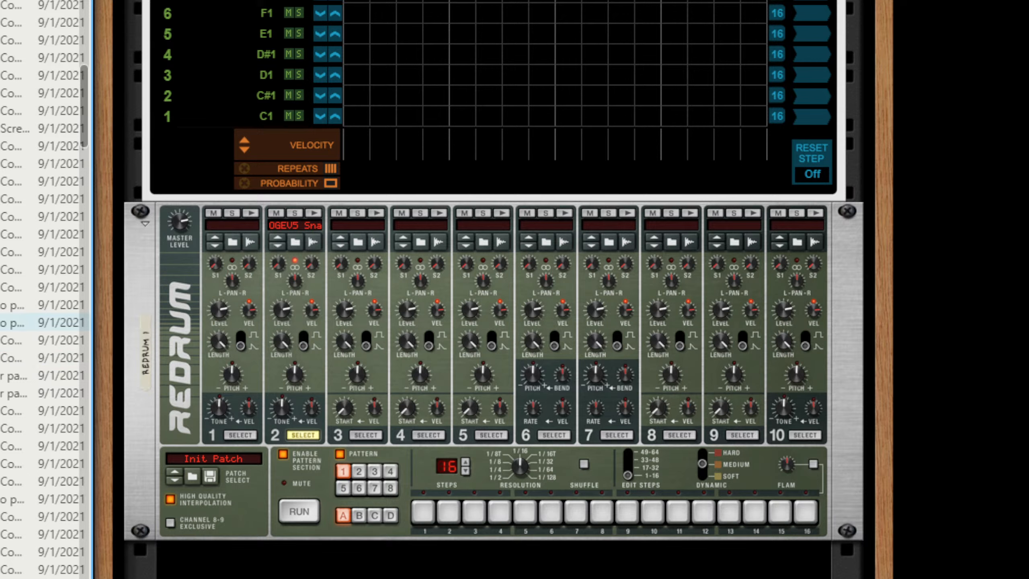
Step: Add the De Esser and MClass DeEsser Combinator patches to the rack, one after the other beneath the Redrum
left_click(11, 357)
left_click_drag(11, 357, 556, 545)
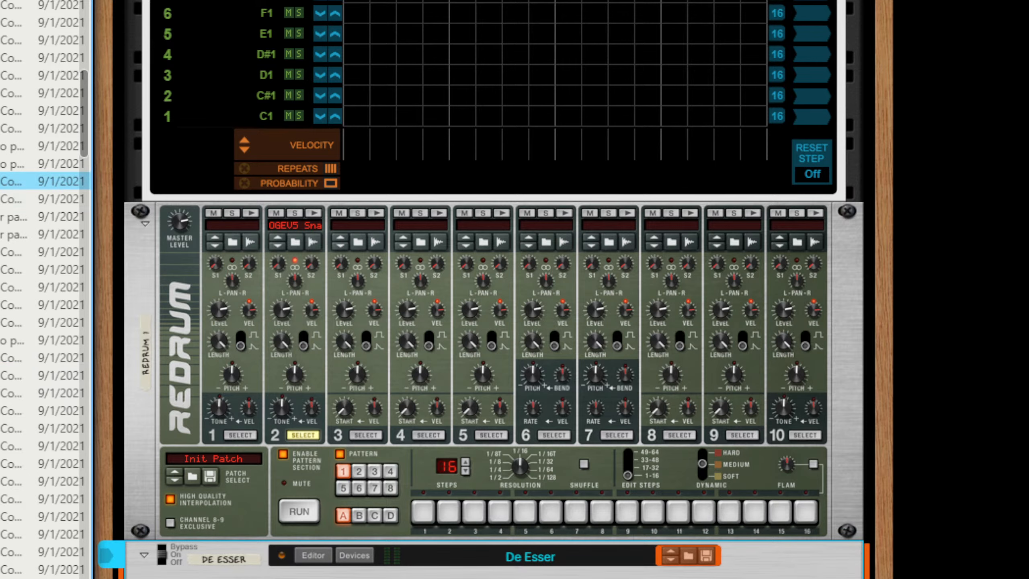
scroll(44, 284, "down", 15)
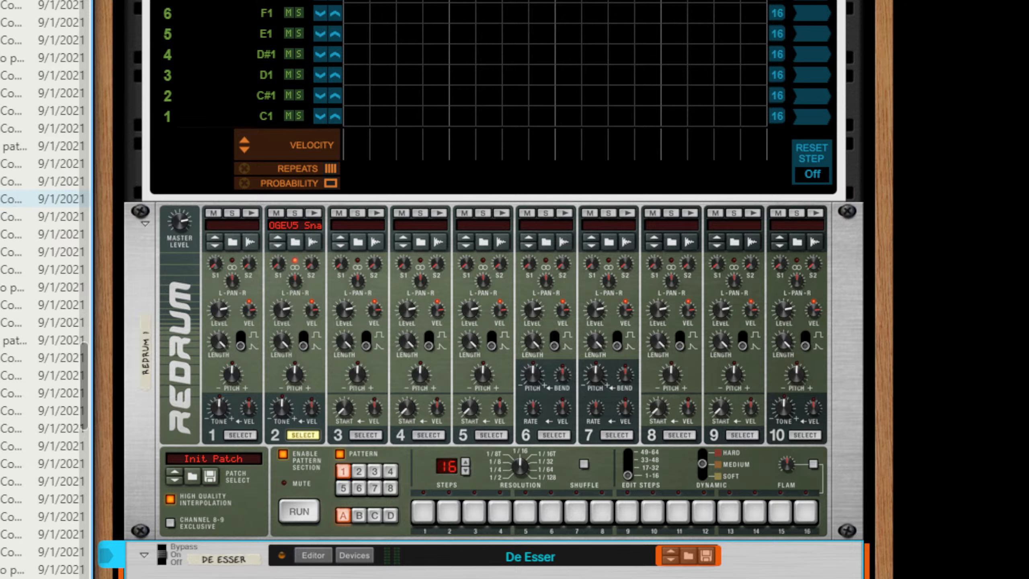
scroll(24, 191, "up", 2)
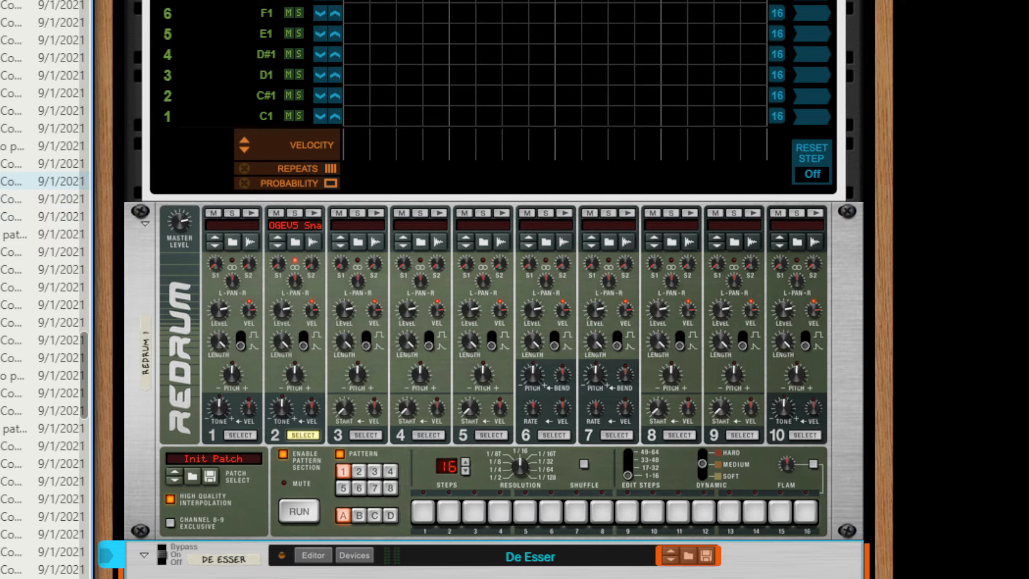
left_click(9, 182)
left_click_drag(9, 182, 356, 562)
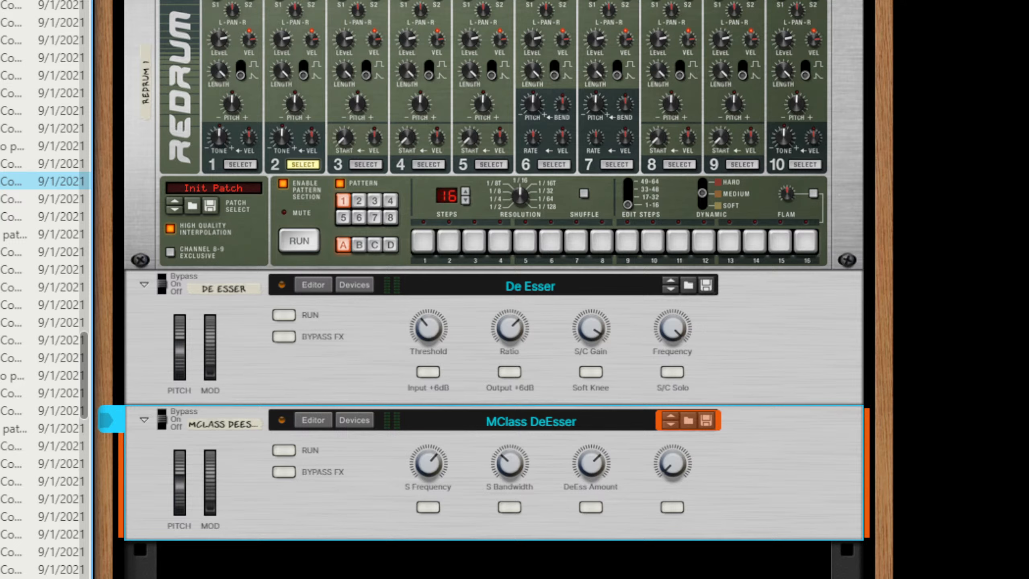
right_click(9, 181)
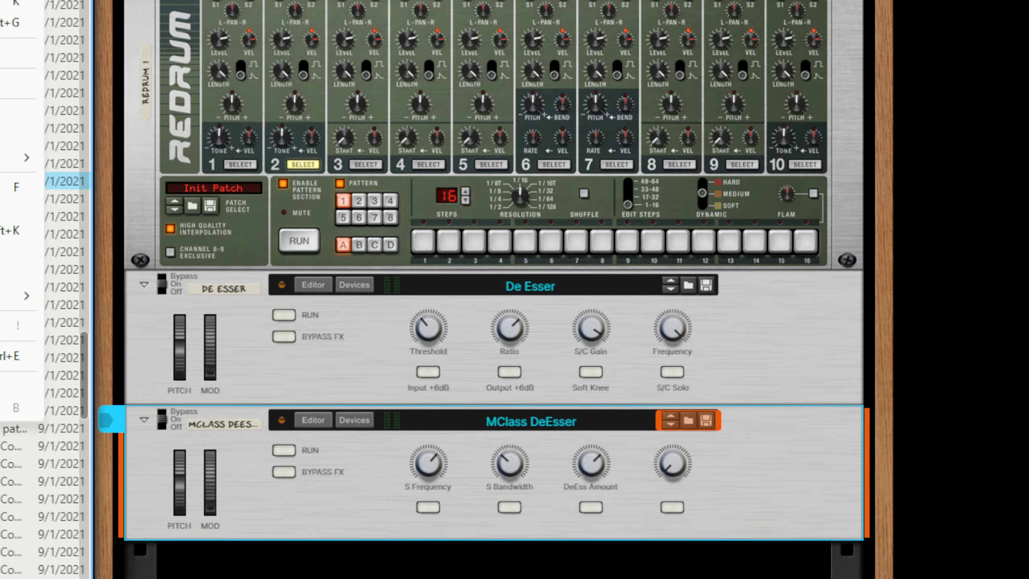
mouse_move(20, 158)
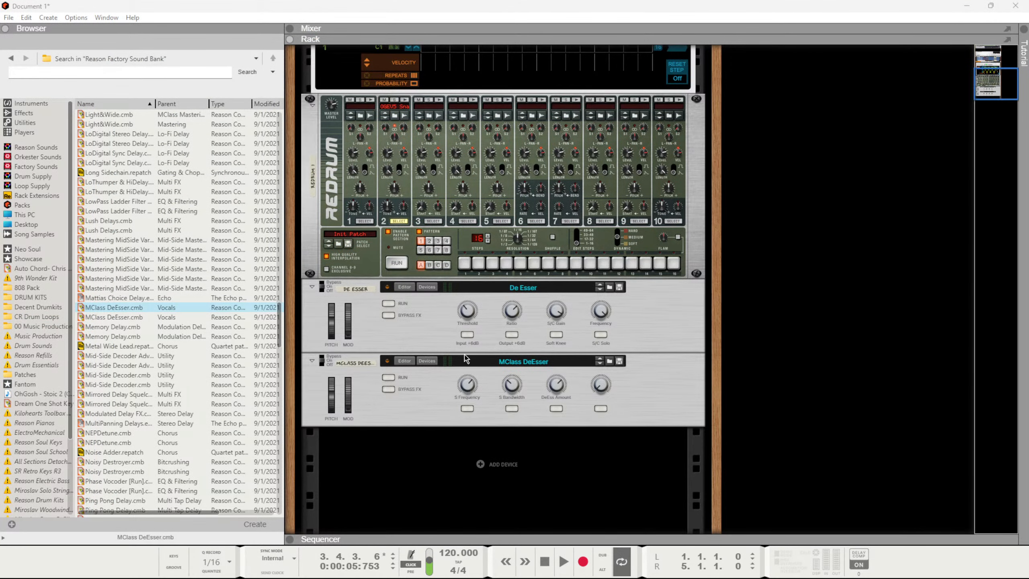
Step: Select each de-esser Combinator in turn and show the devices inside the De Esser
left_click(732, 358)
left_click(695, 331)
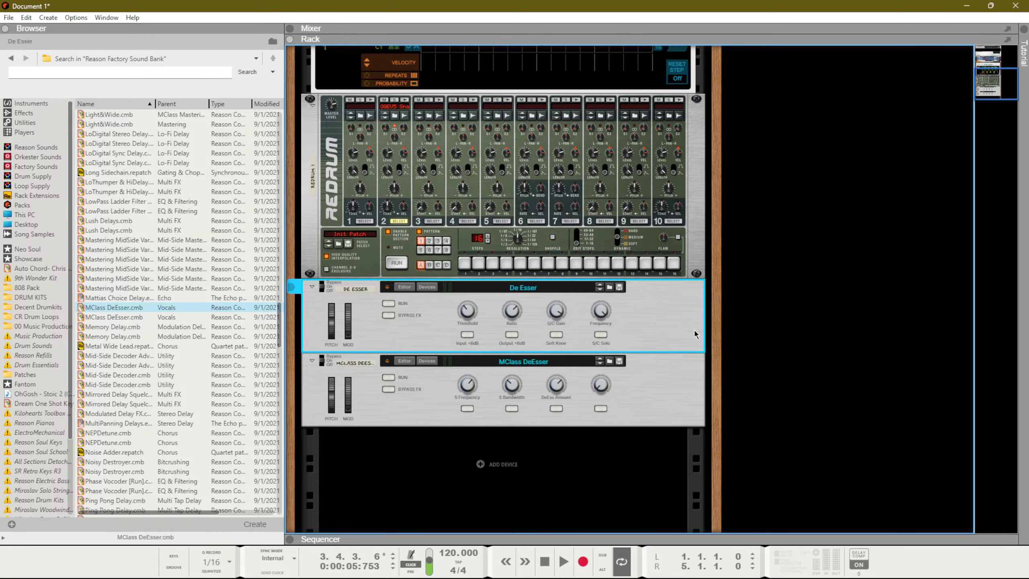
left_click(675, 362)
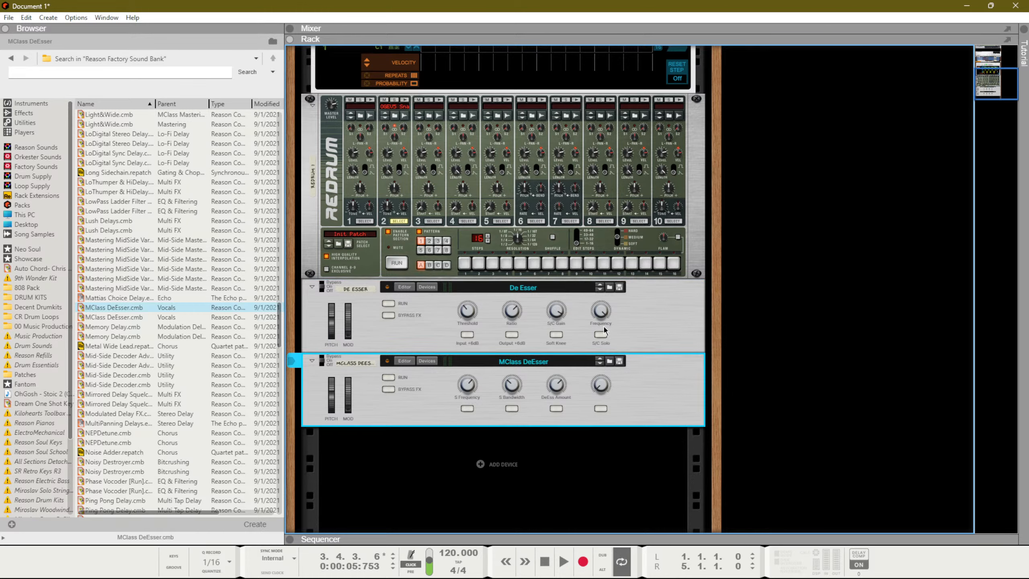
left_click(427, 290)
left_click(428, 288)
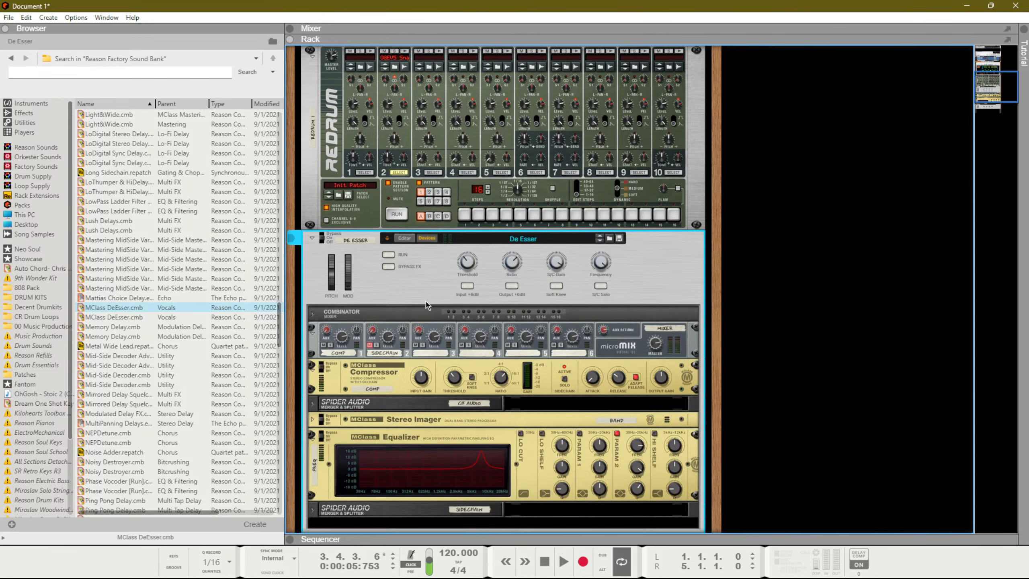
Step: Sweep the De Esser's Frequency control to check its effect on the internal equalizer curve
scroll(536, 337, "down", 3)
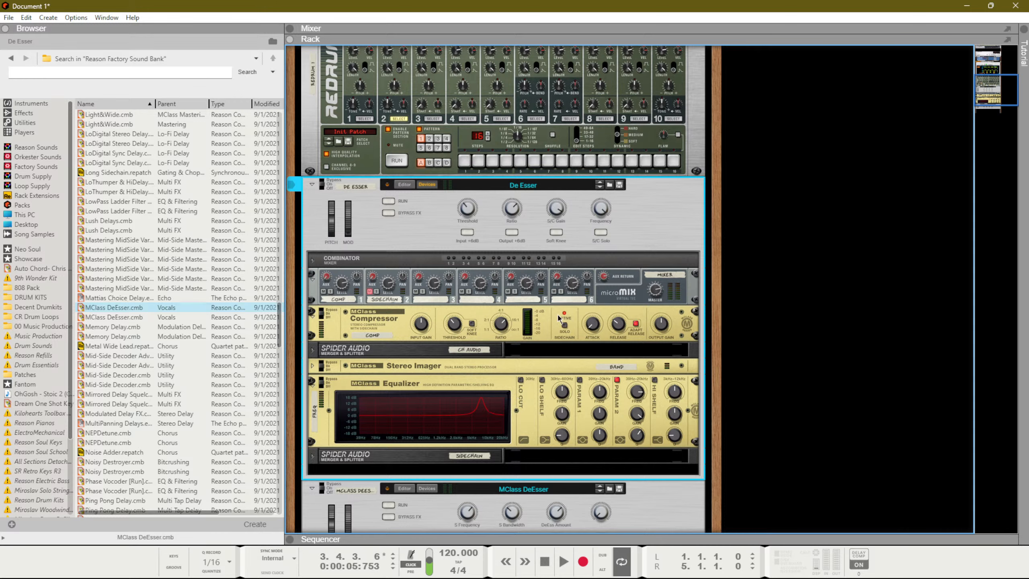
mouse_move(605, 211)
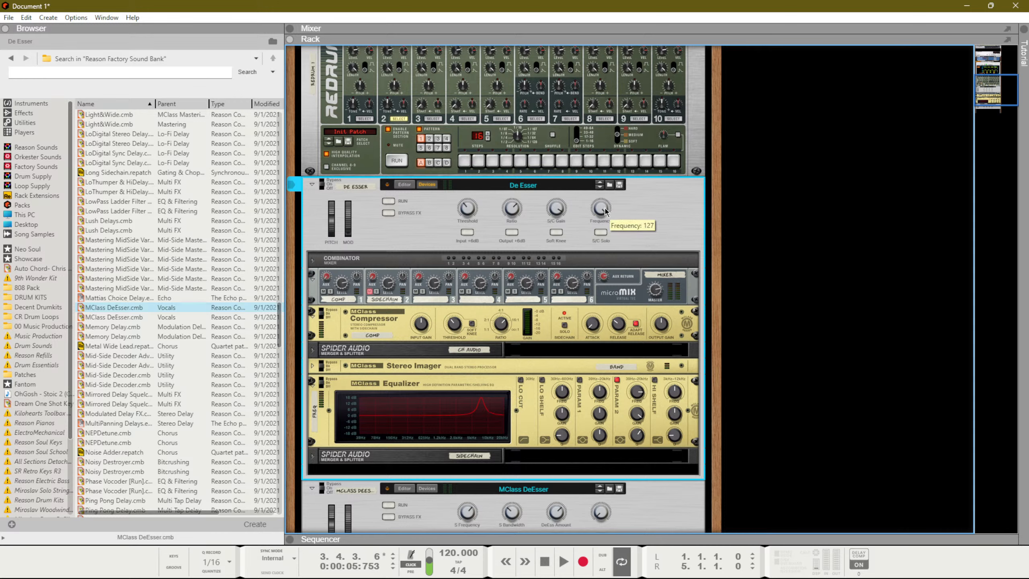
left_click_drag(605, 211, 561, 174)
Step: Show the devices inside the MClass DeEsser and unfold its Analysis equalizer
scroll(571, 275, "down", 2)
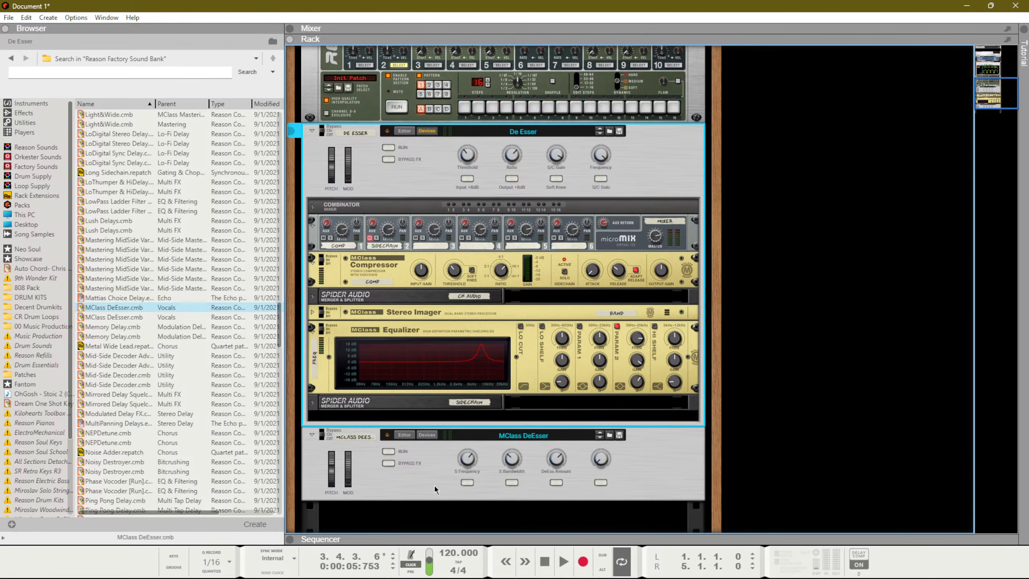
left_click(430, 436)
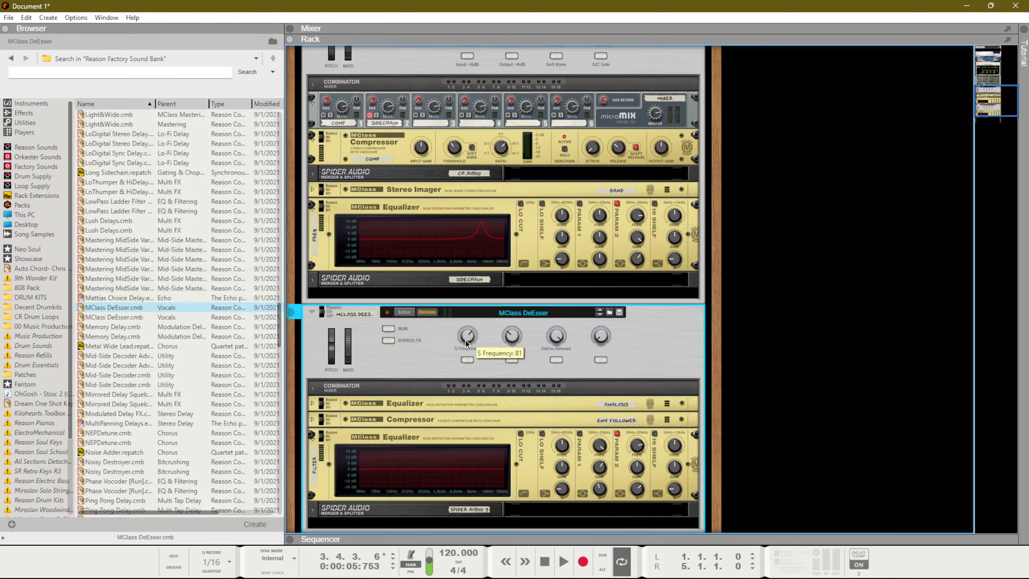
left_click(312, 403)
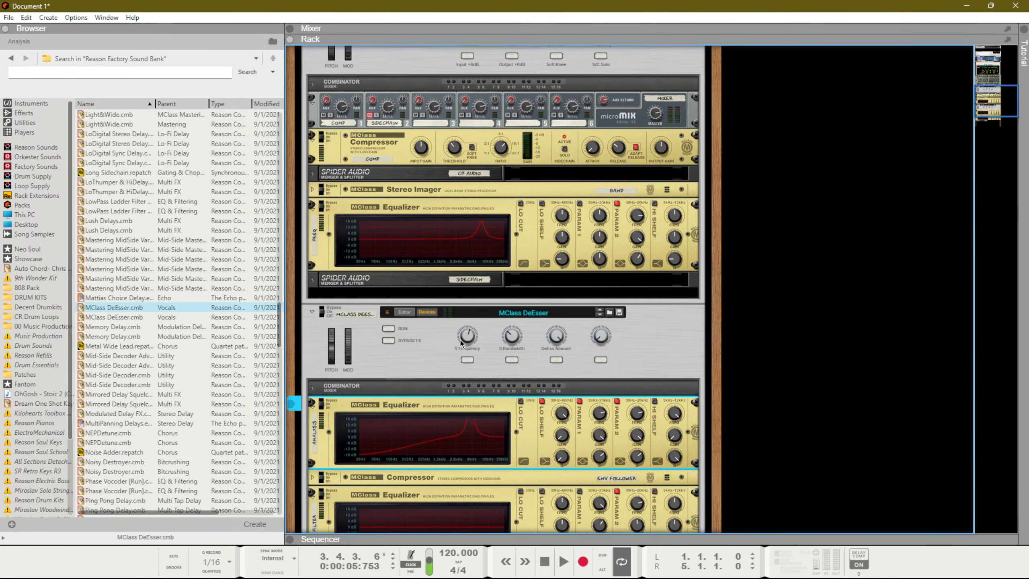
Step: Sweep the MClass DeEsser's S Frequency down to 0 and back up to the high end of its range
left_click_drag(468, 378, 471, 440)
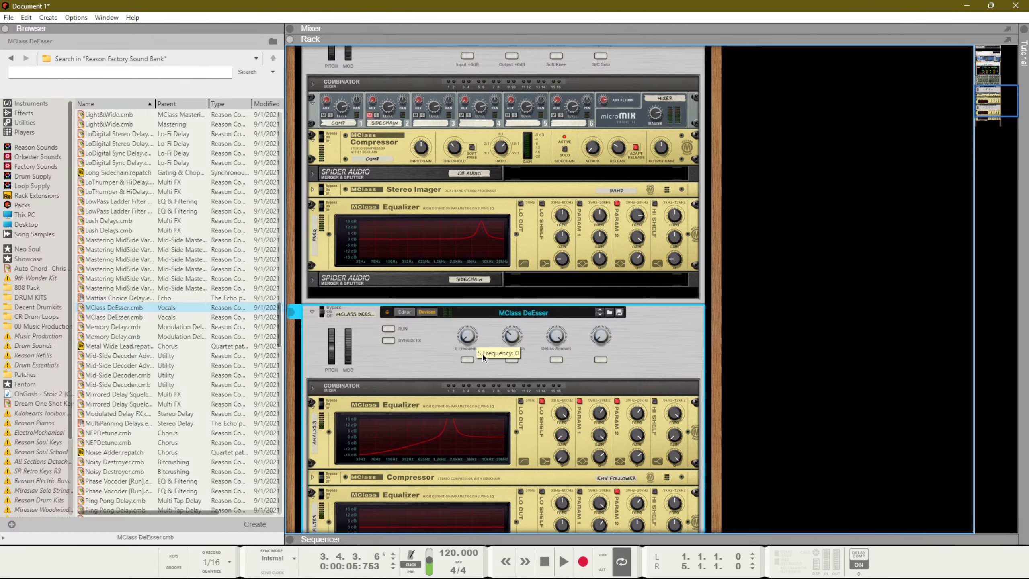
scroll(485, 360, "up", 3)
scroll(563, 344, "down", 2)
left_click_drag(471, 342, 481, 165)
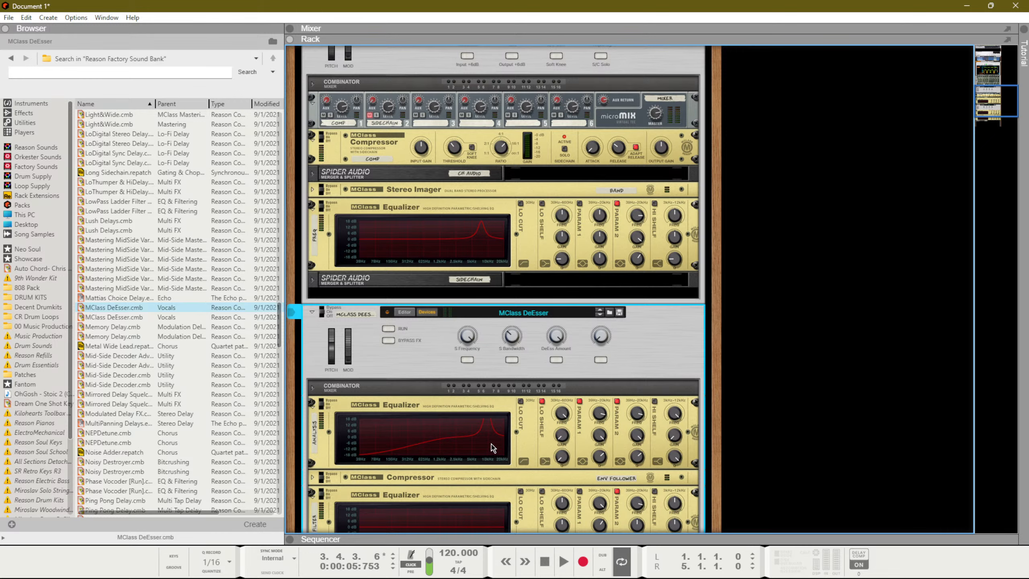
Step: Lower the De Esser's Frequency so its equalizer peak moves to a lower frequency
scroll(499, 272, "up", 3)
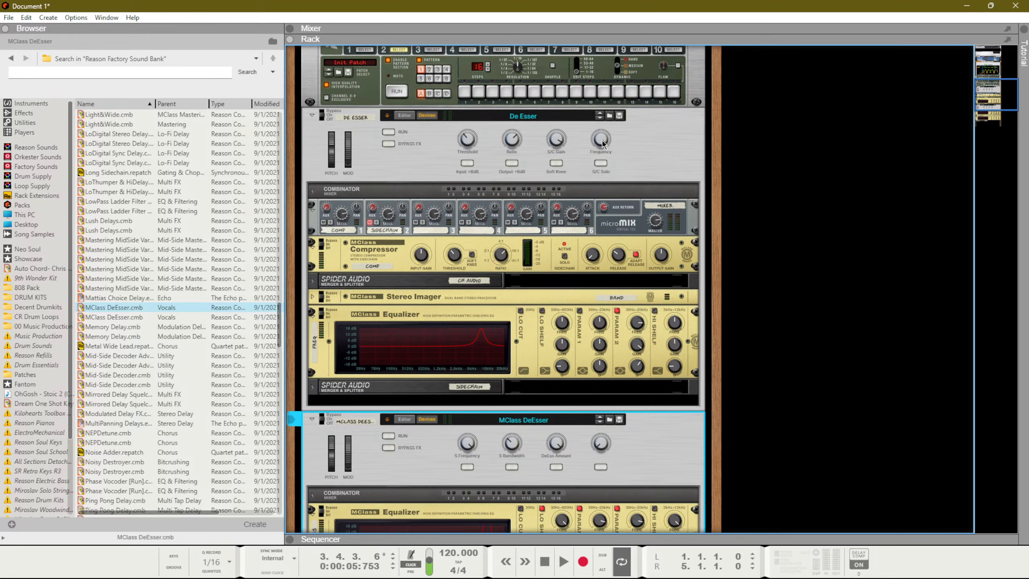
left_click_drag(602, 141, 586, 395)
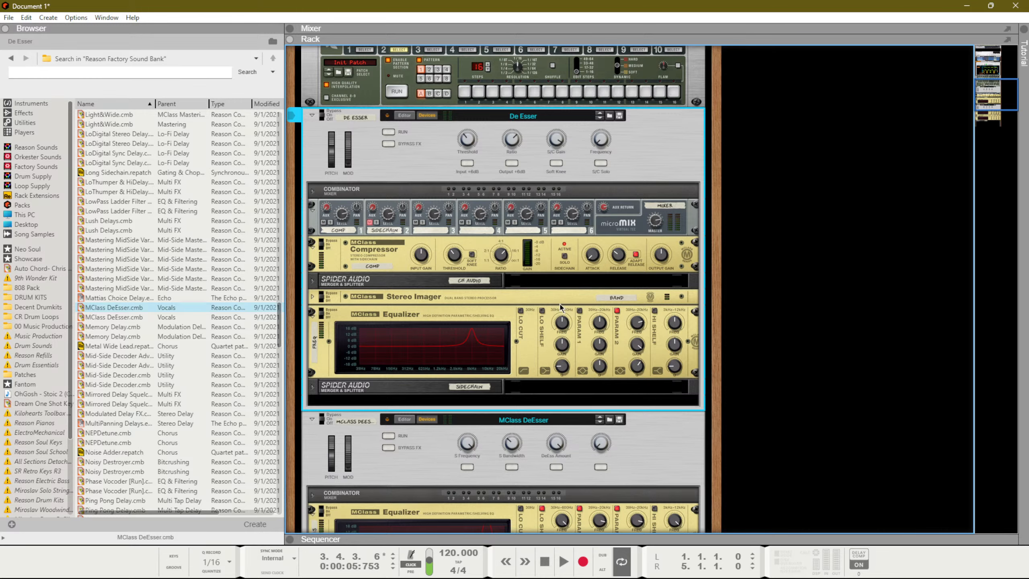
Step: Unfold the Env Follower compressor inside the MClass DeEsser
scroll(571, 304, "down", 3)
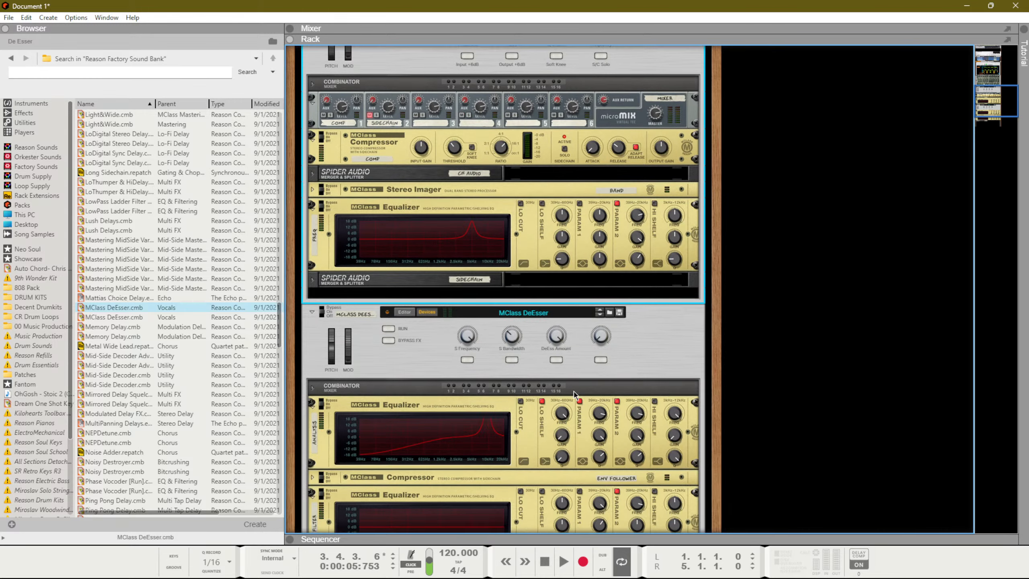
left_click(561, 345)
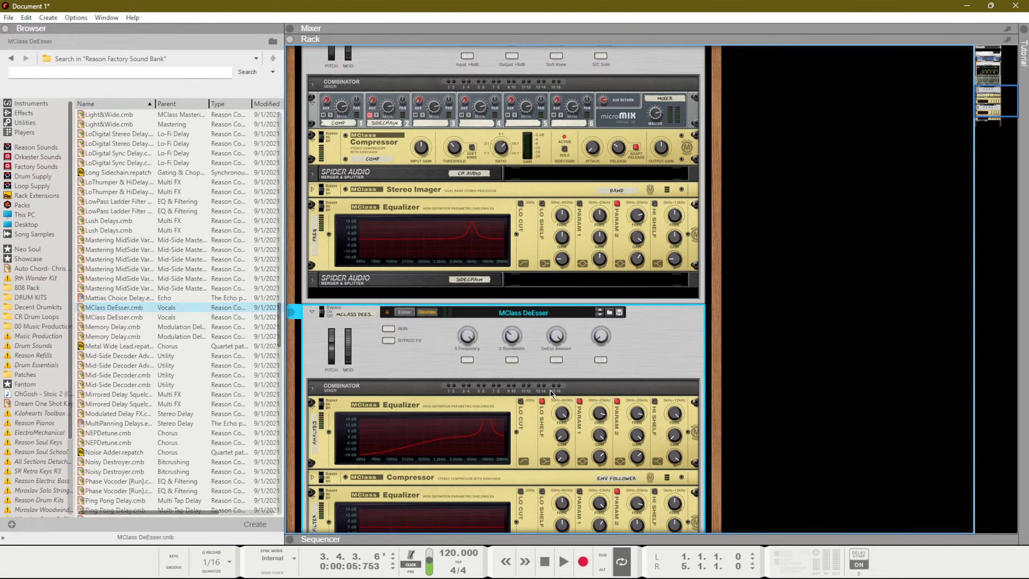
scroll(551, 393, "down", 3)
scroll(550, 393, "up", 2)
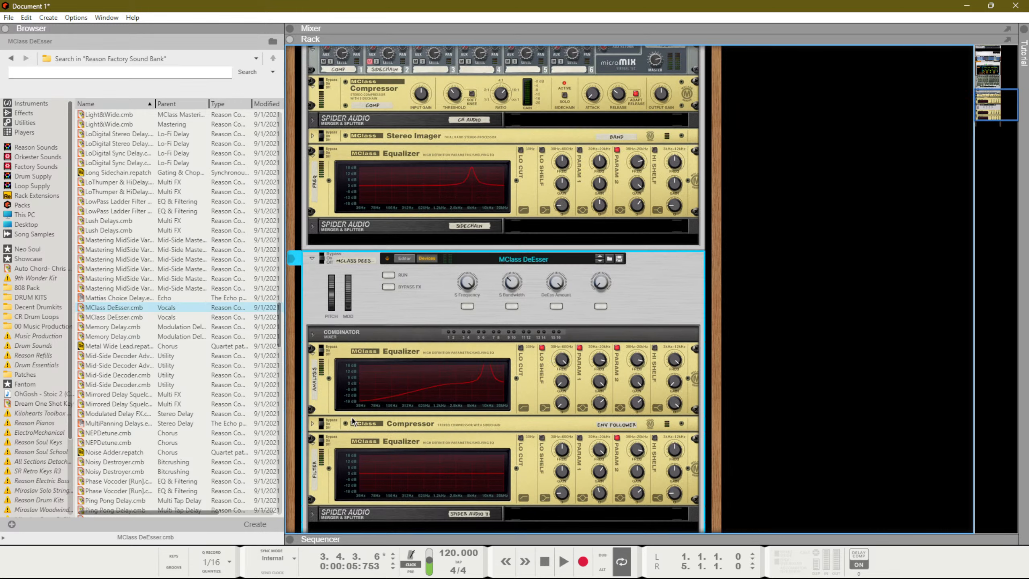
left_click(313, 425)
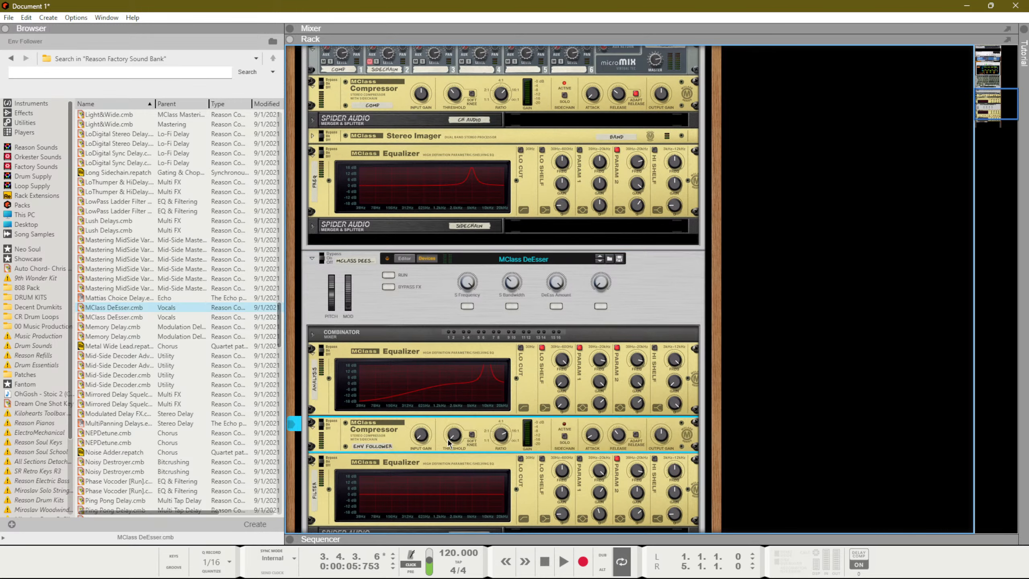
Step: Compare the internal devices of both de-essers and unfold the MClass DeEsser's Combinator mixer
scroll(451, 445, "up", 2)
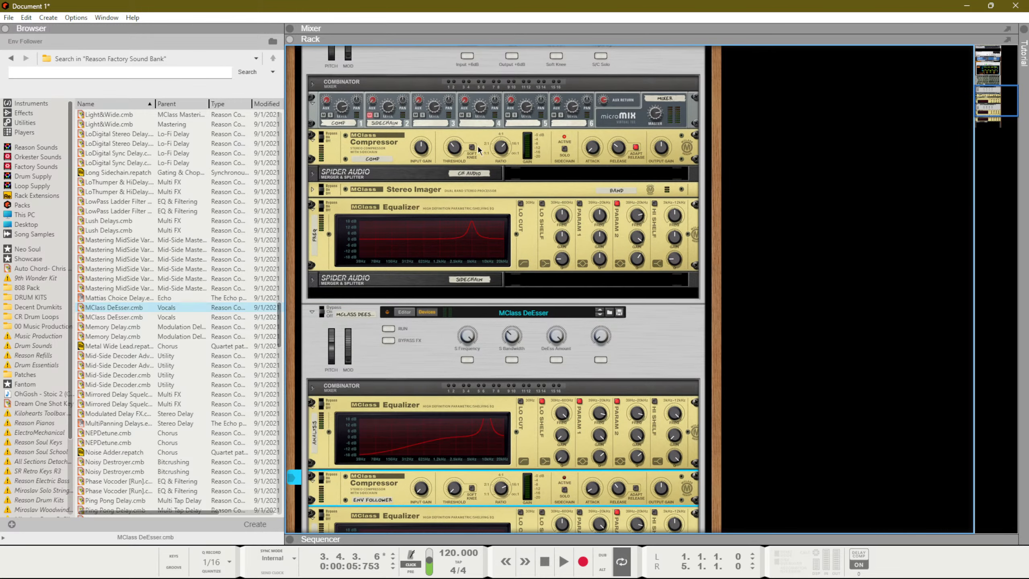
scroll(557, 425, "down", 4)
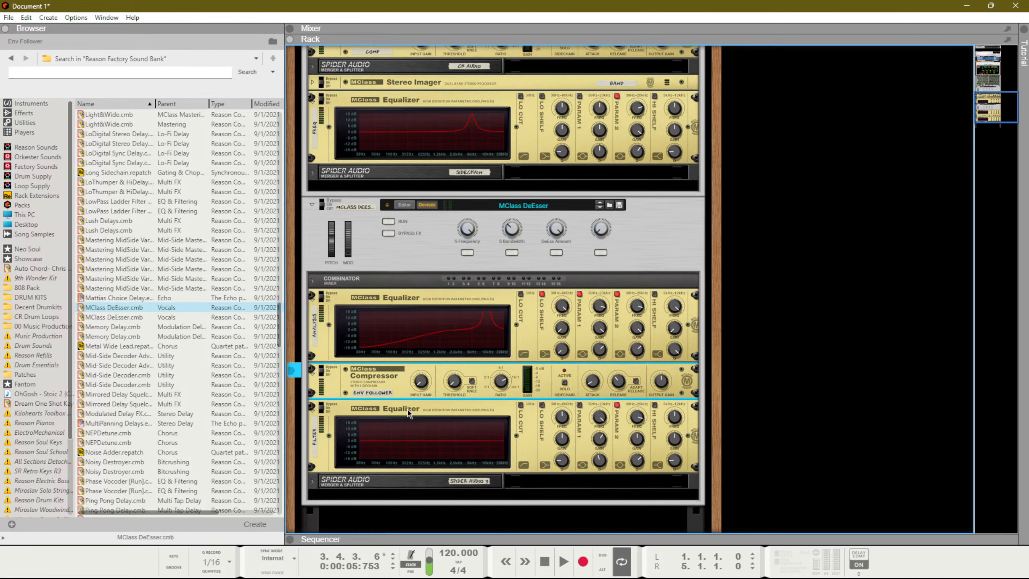
scroll(388, 336, "up", 6)
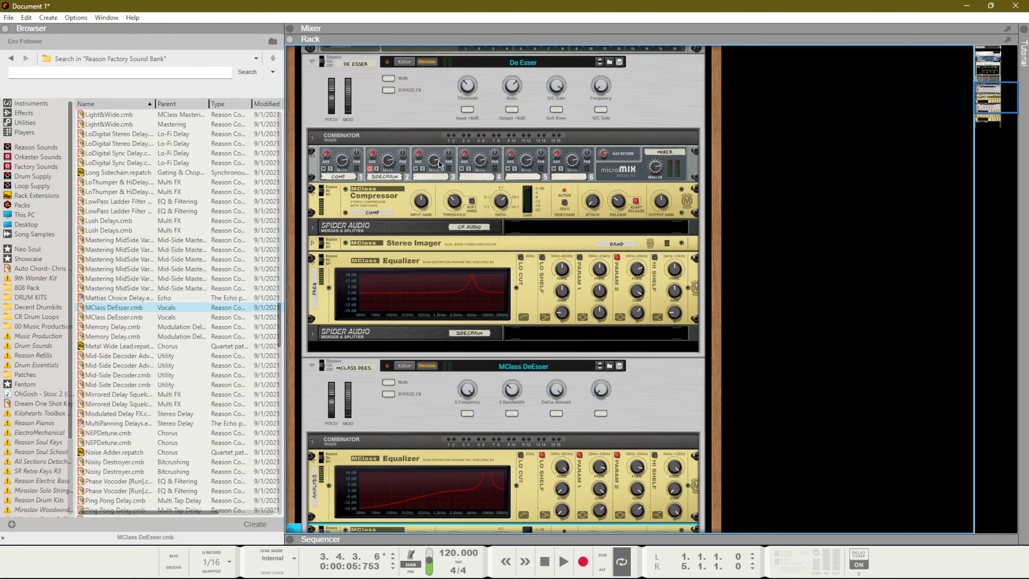
scroll(430, 420, "down", 6)
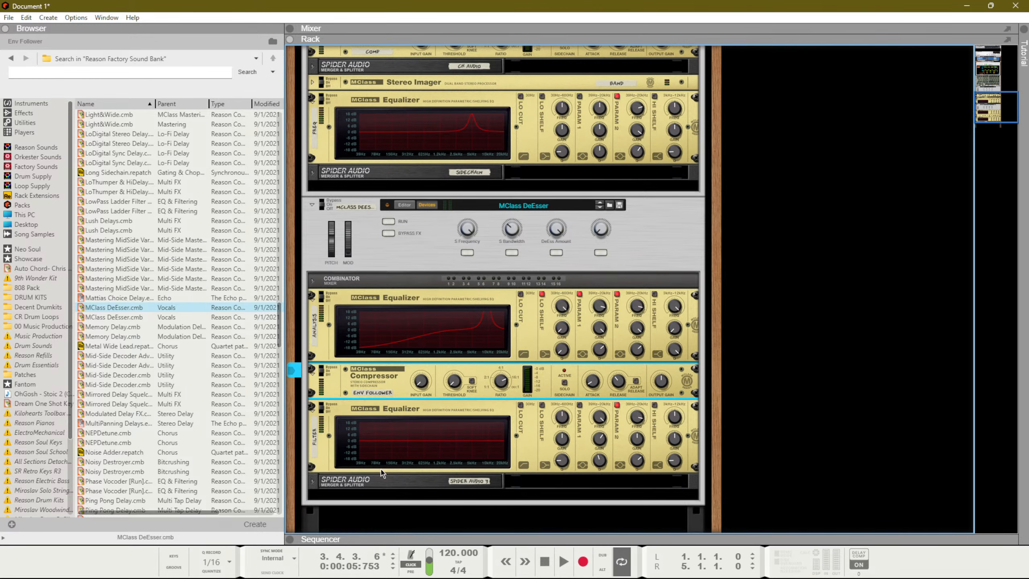
left_click(312, 281)
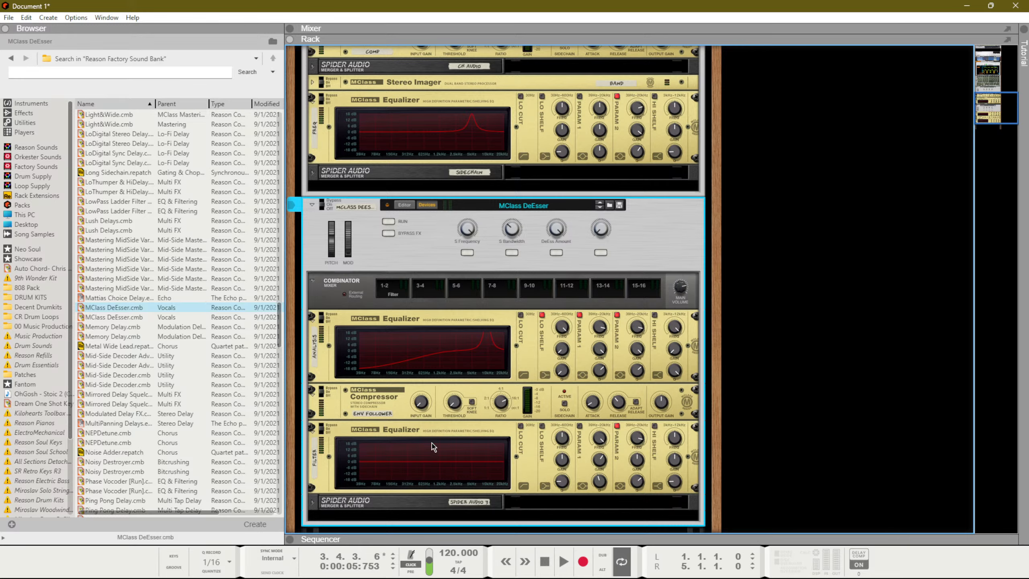
Step: Open the De Esser Combinator's Editor to view its device list and modulation routing
scroll(456, 263, "up", 6)
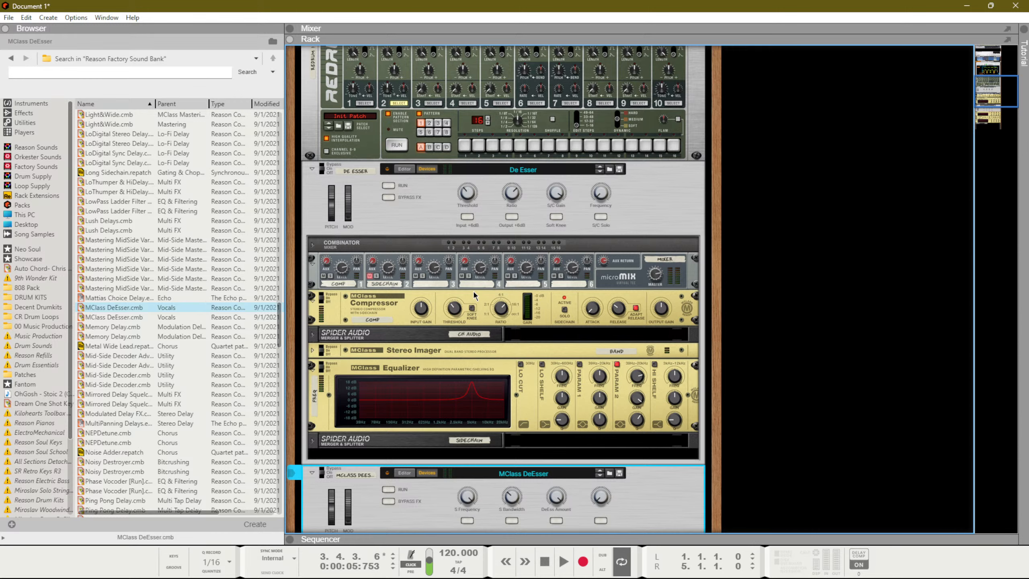
left_click(404, 168)
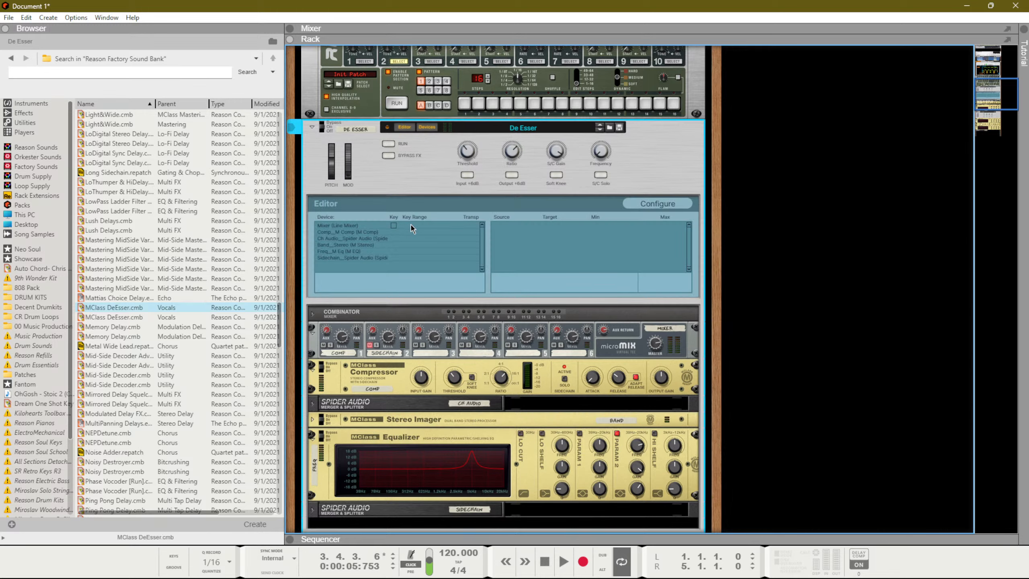
scroll(459, 288, "down", 1)
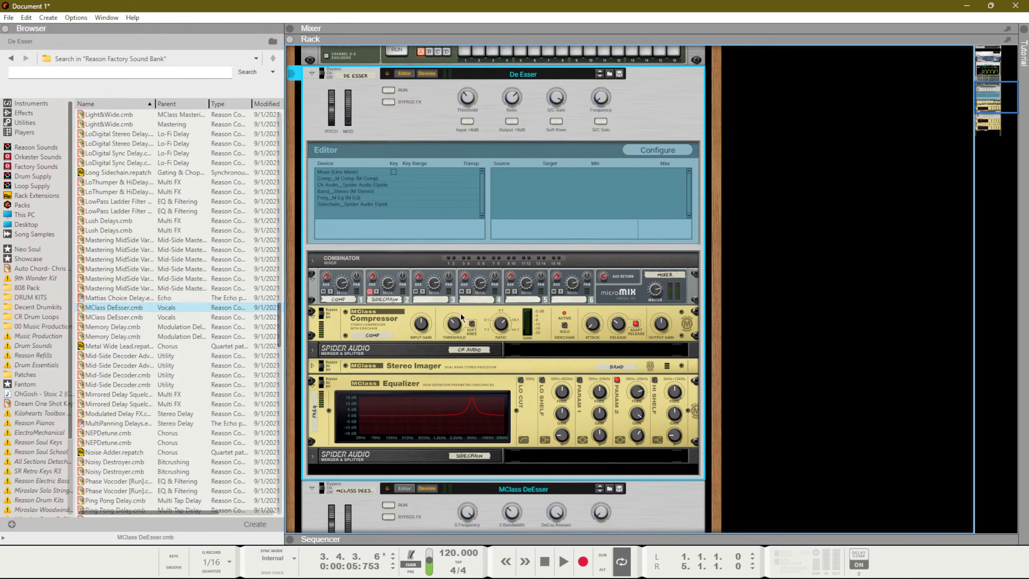
Step: Inspect the De Esser's cabling at the rack's rear, highlighting the Equalizer's connections and unfolding the Stereo Imager to check both its sides
key("Tab")
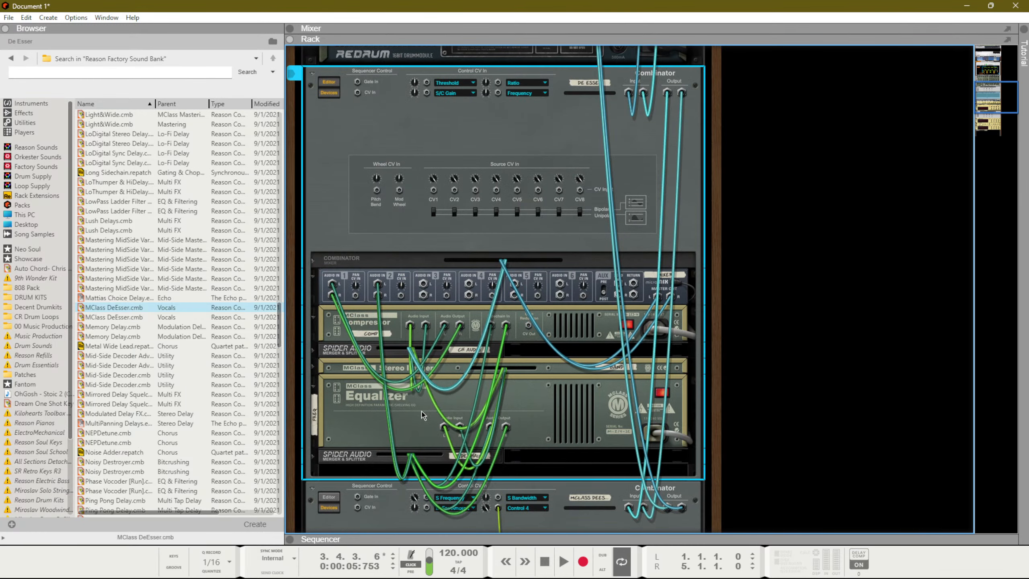
left_click(510, 399)
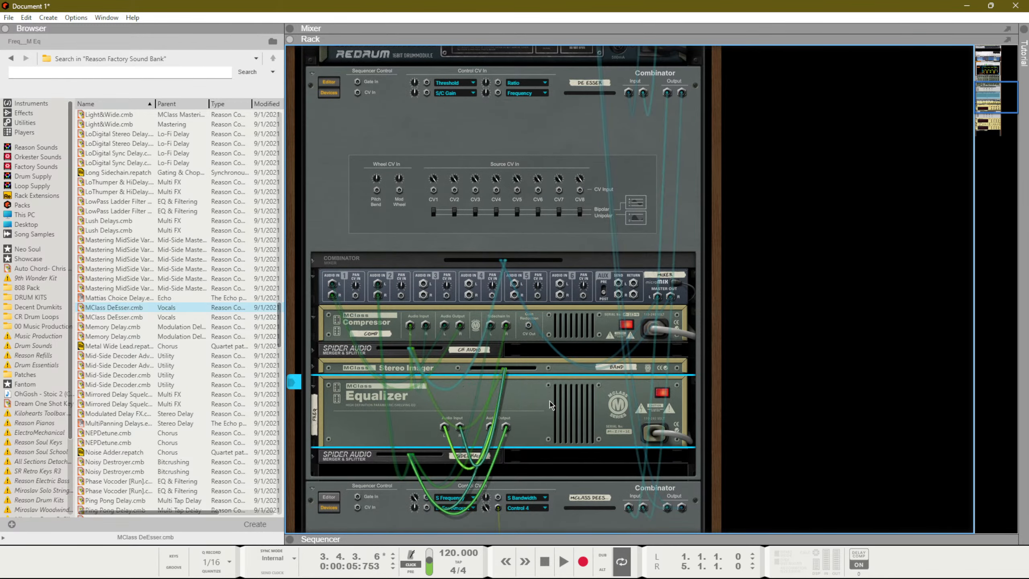
scroll(335, 387, "down", 2)
left_click(316, 314)
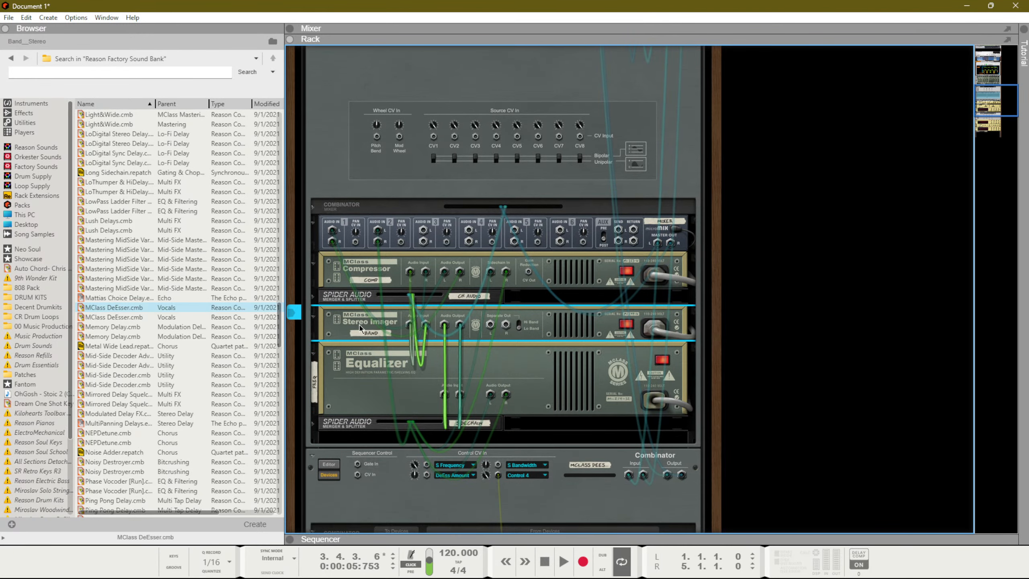
key("Tab")
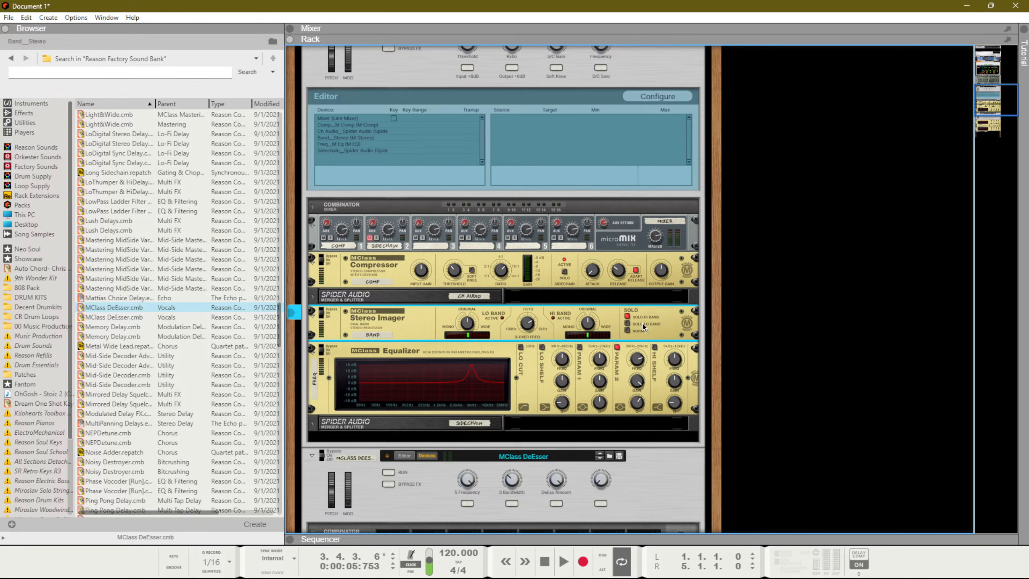
key("Tab")
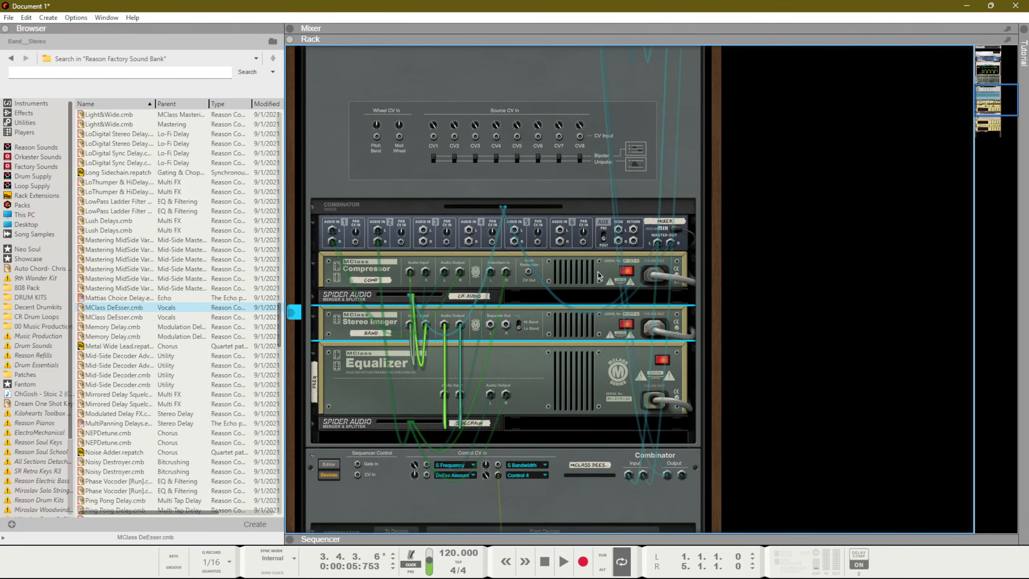
Step: Unfold the Sidechain Spider Audio in the De Esser and check its cabling to the Compressor's sidechain input
left_click(314, 427)
left_click(314, 425)
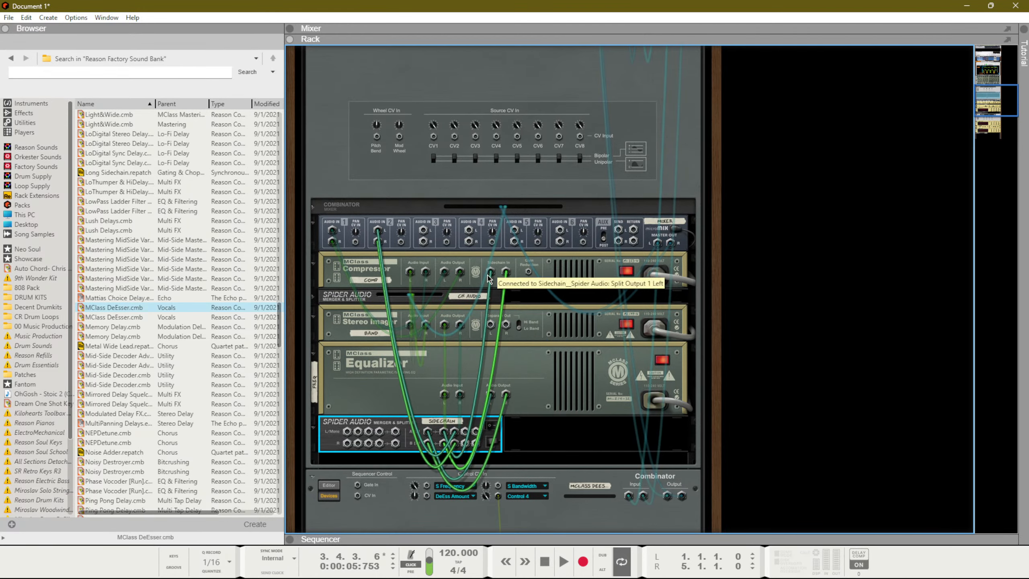
key("Tab")
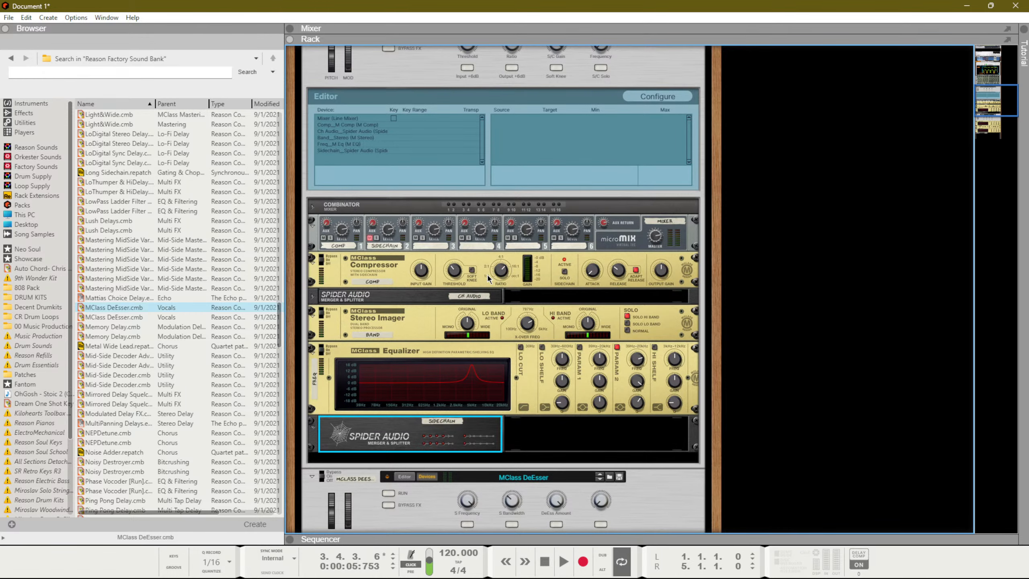
Step: Select the De Esser's Compressor and examine its audio and sidechain connections at the rack's rear
scroll(488, 273, "up", 2)
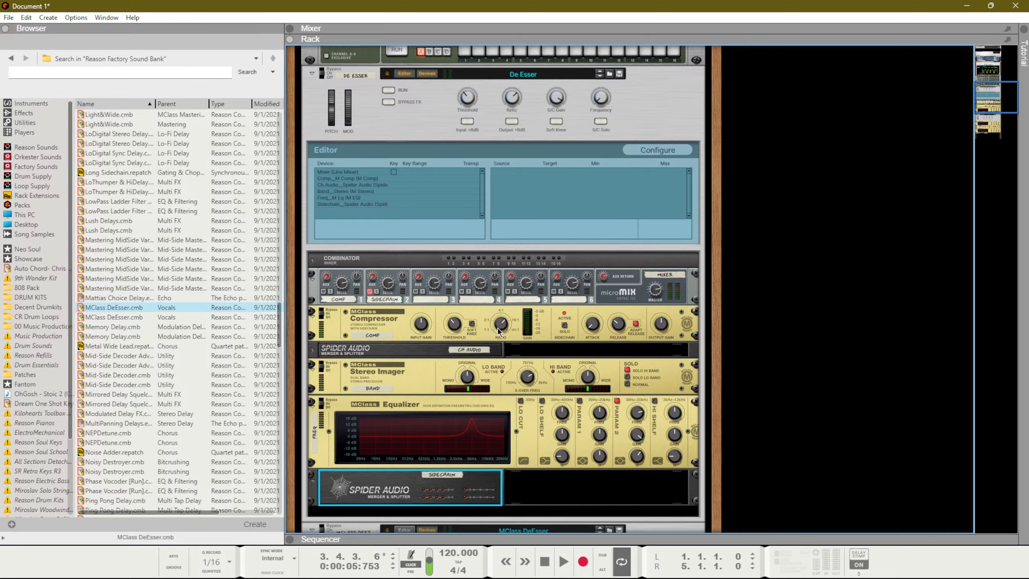
left_click(478, 320)
left_click_drag(452, 324, 449, 333)
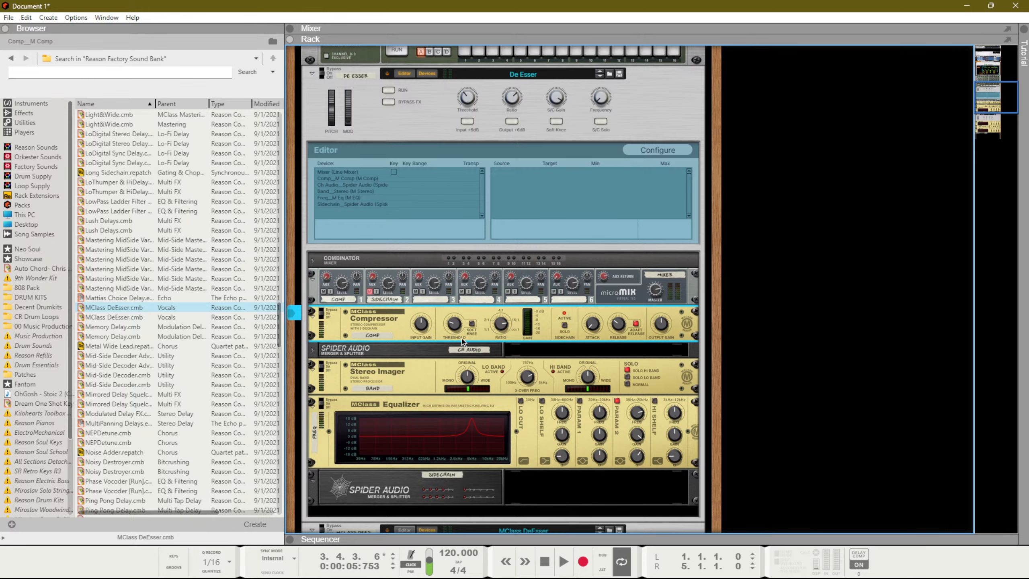
key("Tab")
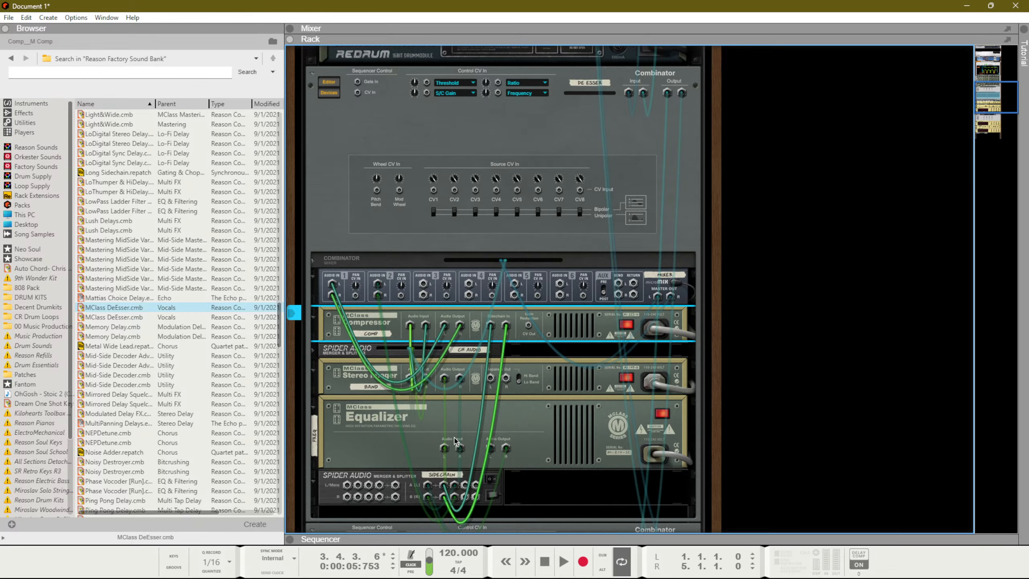
Step: Lower the Parametric 2 Gain on the De Esser's Equalizer until its peak becomes a deep narrow cut
scroll(456, 441, "down", 3)
left_click(545, 382)
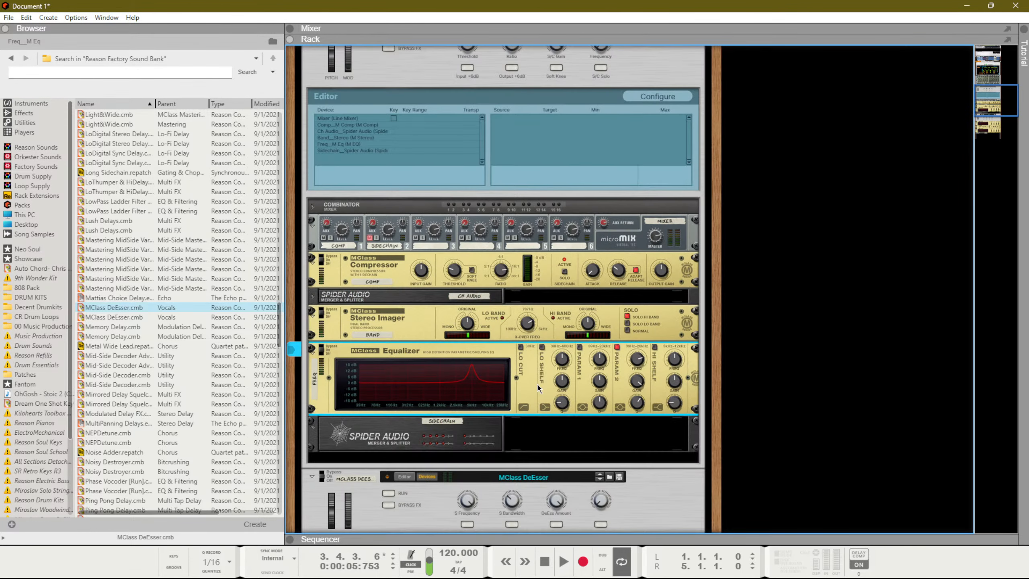
key("Tab")
left_click_drag(629, 383, 639, 572)
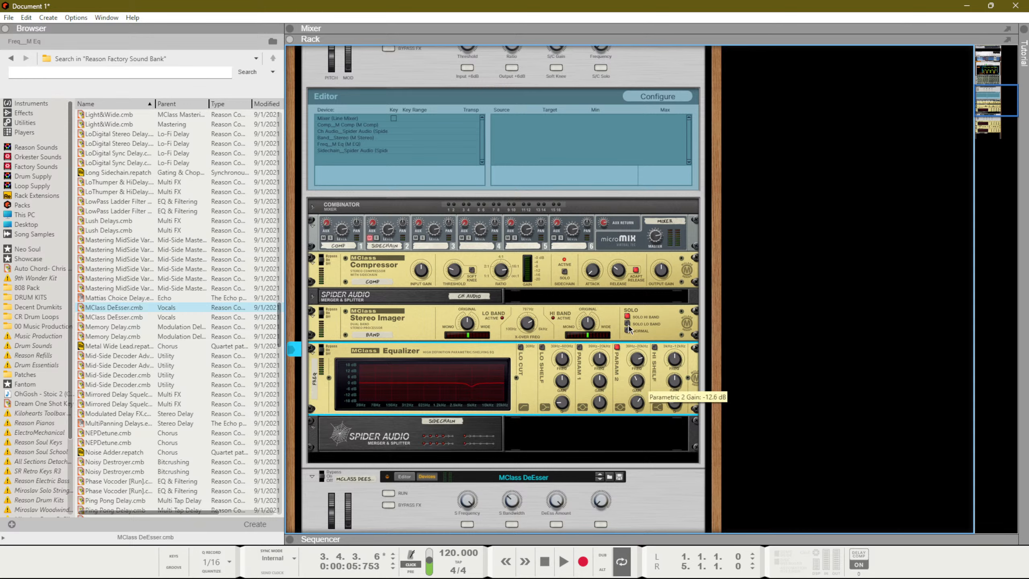
left_click_drag(638, 471, 624, 387)
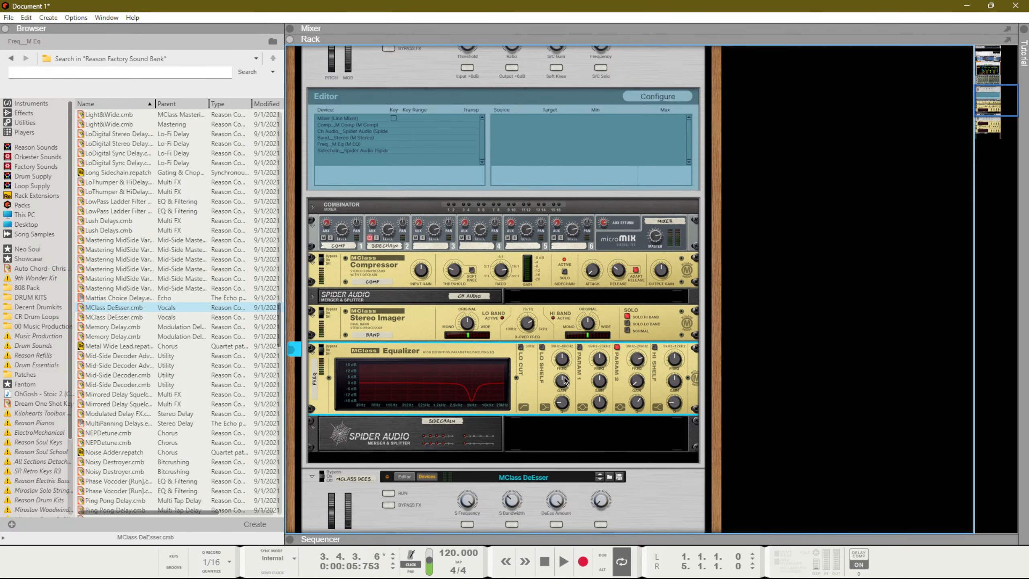
Step: Show the sequencer and browse 00 Music Production to the DIY 2 acapellas folder, also checking its DIY 2 REMIXES subfolder
scroll(567, 406, "up", 1)
scroll(470, 438, "down", 8)
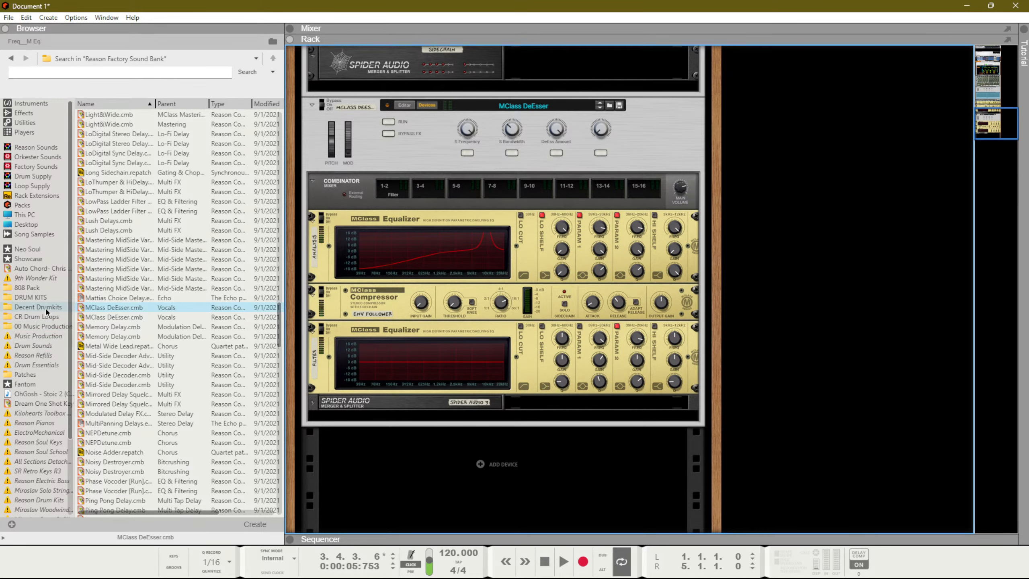
key("F7")
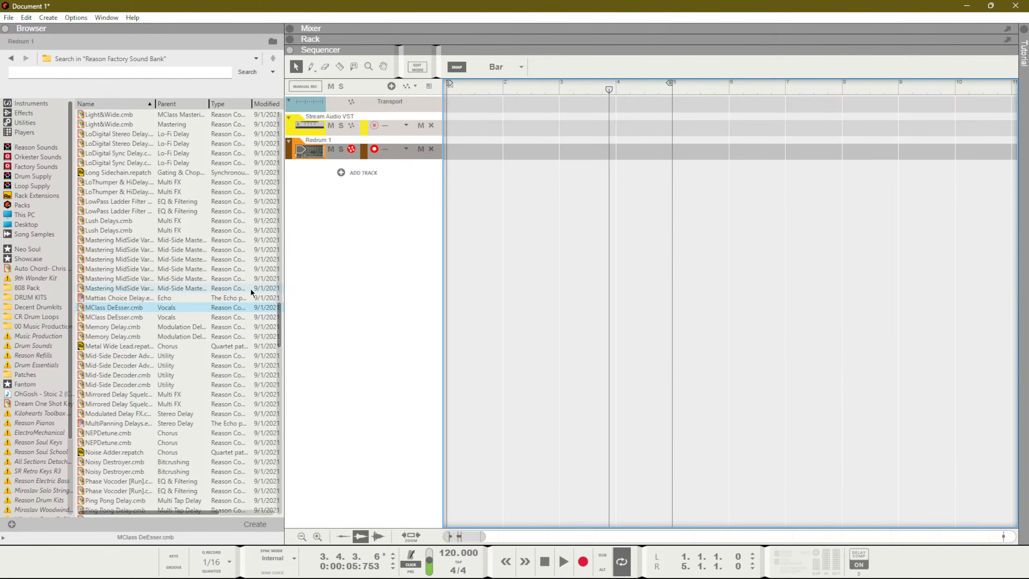
left_click(21, 327)
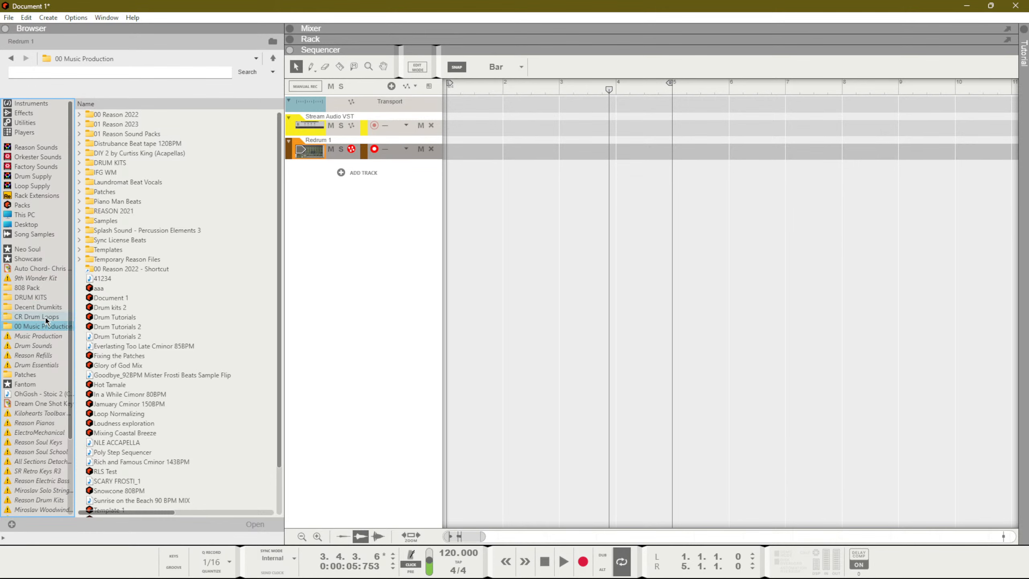
double_click(126, 153)
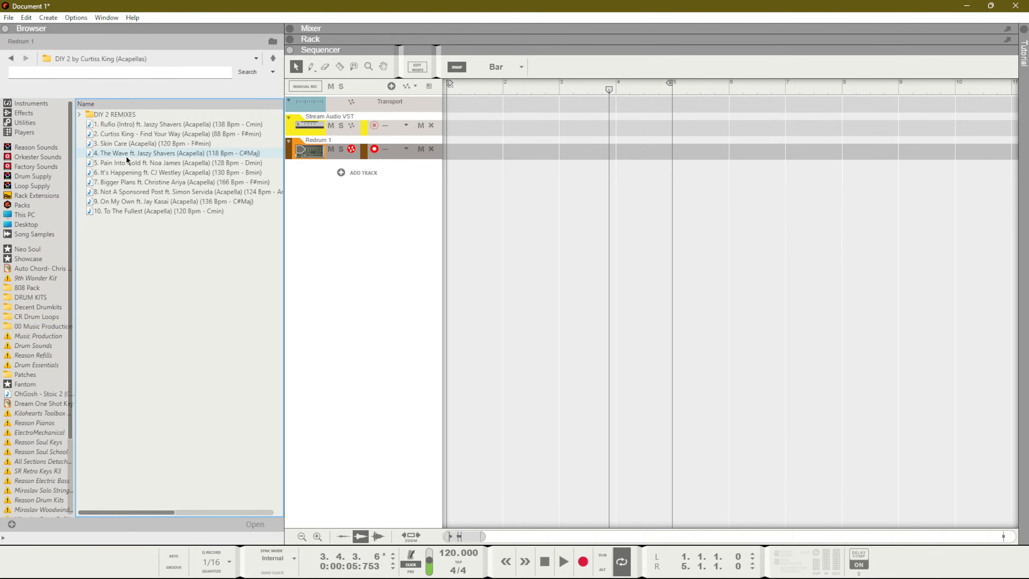
double_click(101, 117)
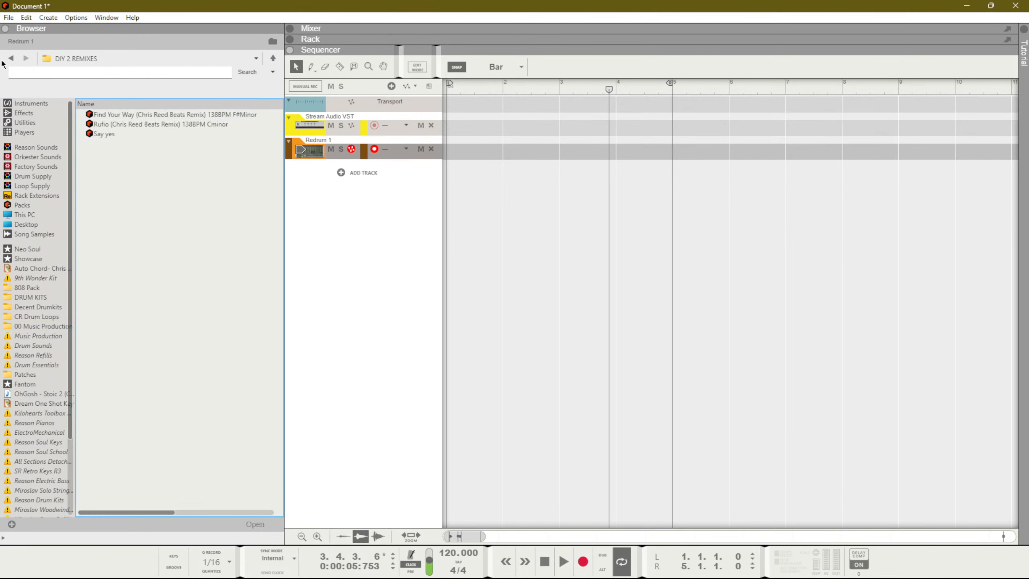
left_click(10, 58)
Step: Place the seventh acapella, Bigger Plans (166 Bpm - F#min), on a new audio track starting at bar 1
left_click_drag(127, 182, 451, 180)
scroll(530, 187, "down", 12)
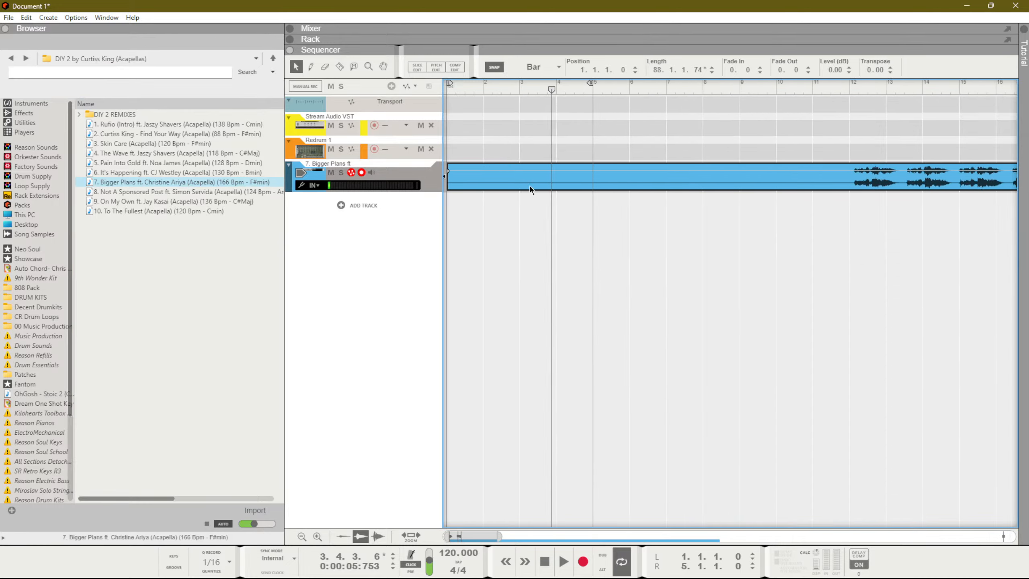
scroll(622, 154, "up", 1)
scroll(563, 101, "up", 2)
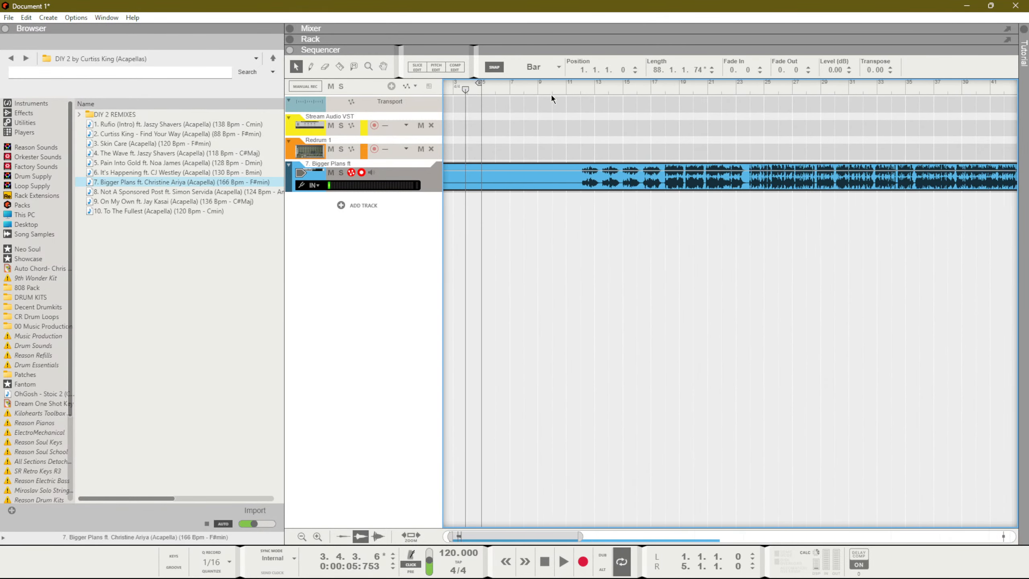
Step: Play the beginning of the Bigger Plans vocal and set the playback position to bar 12
left_click_drag(586, 192, 601, 98)
left_click(579, 89)
key("space")
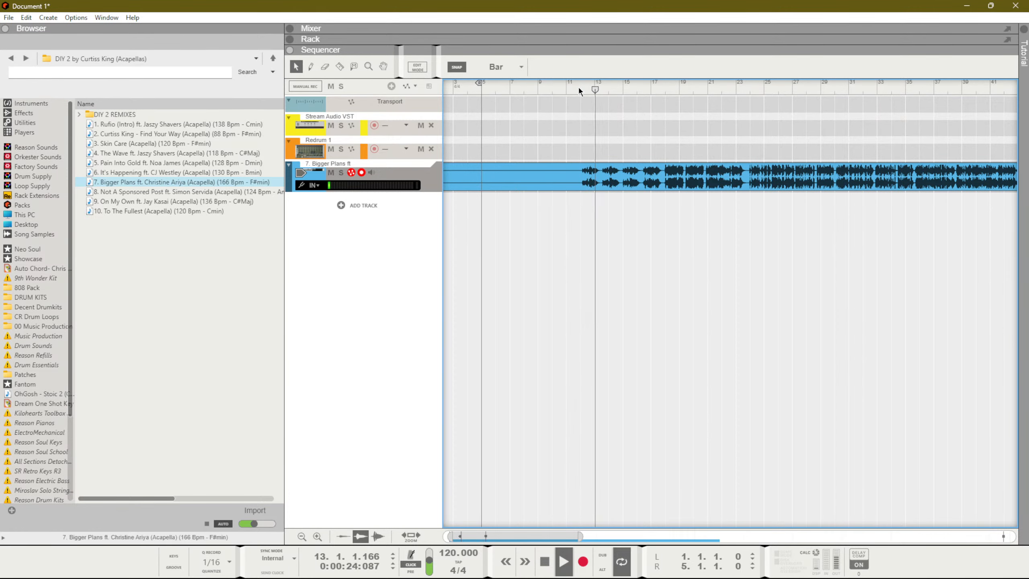
key("space")
left_click(572, 87)
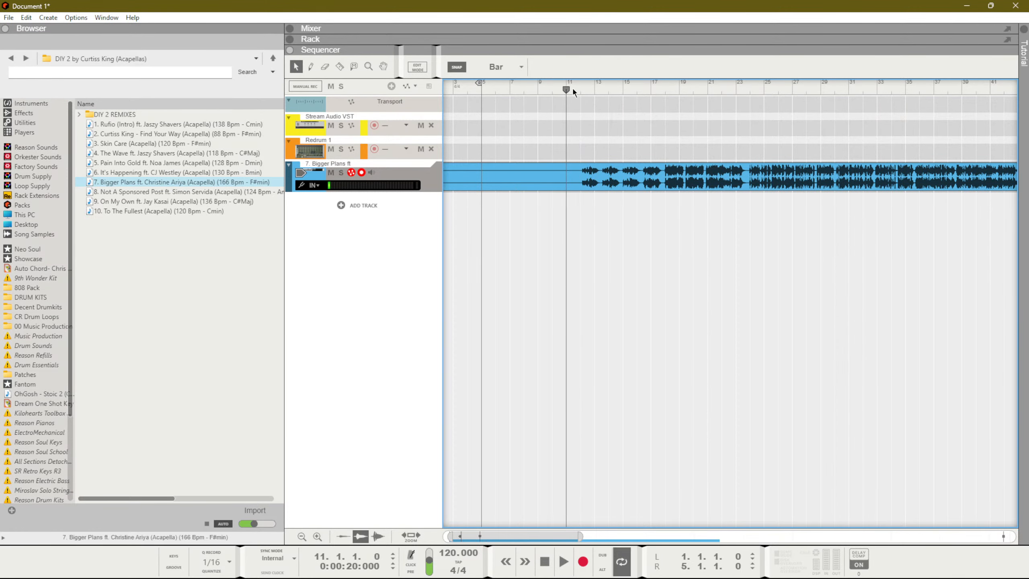
left_click(580, 89)
Step: Find the Bigger Plans audio track device in the rack and unfold it
key("F6")
scroll(406, 462, "down", 6)
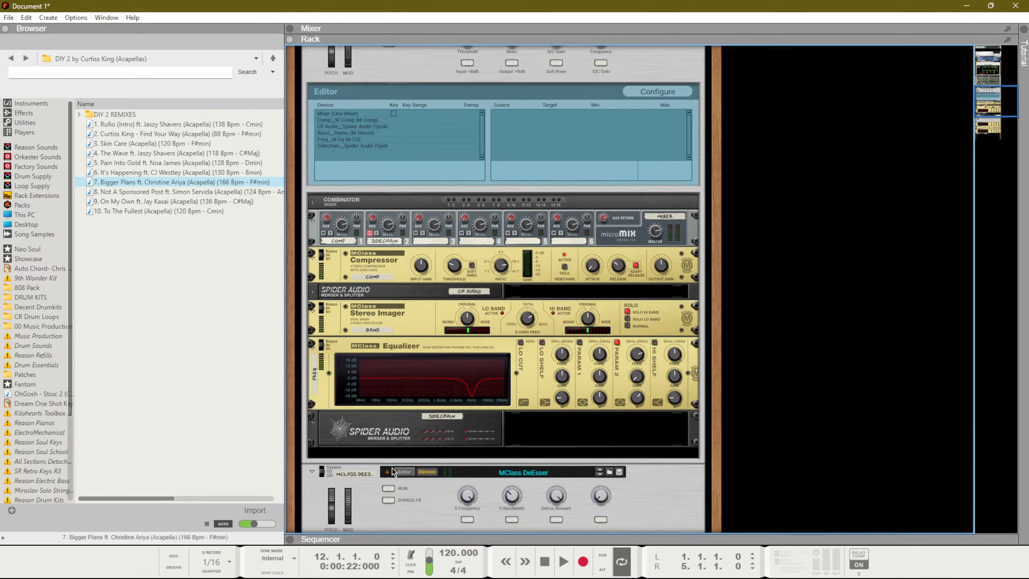
scroll(414, 469, "up", 8)
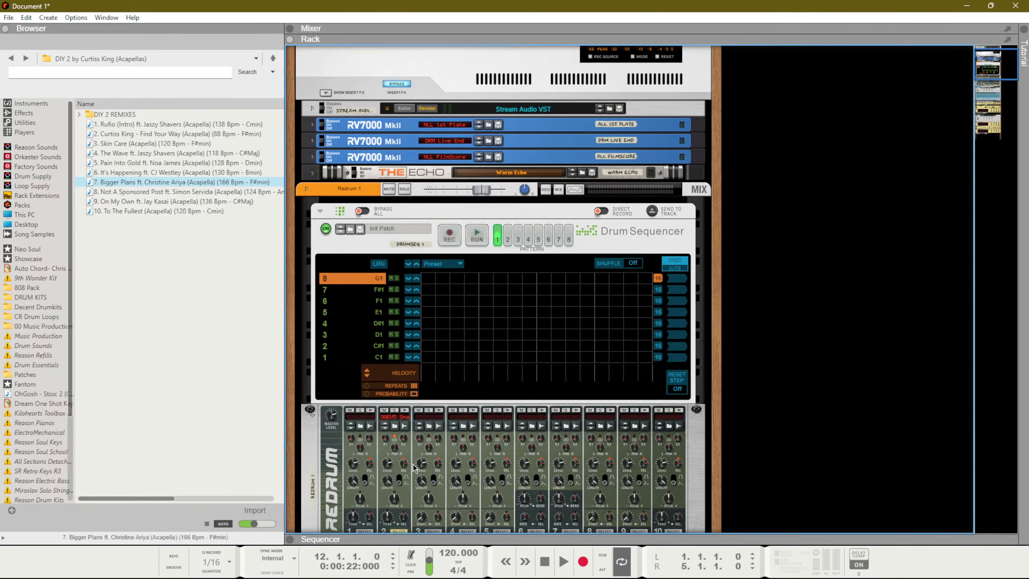
scroll(395, 328, "down", 4)
key("Up")
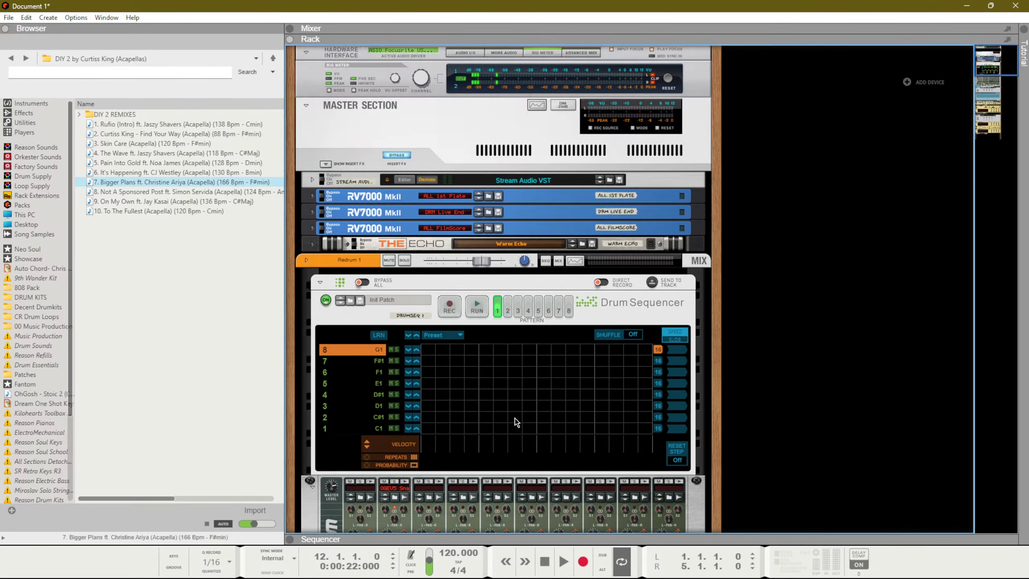
key("Down")
left_click_drag(351, 401, 891, 266)
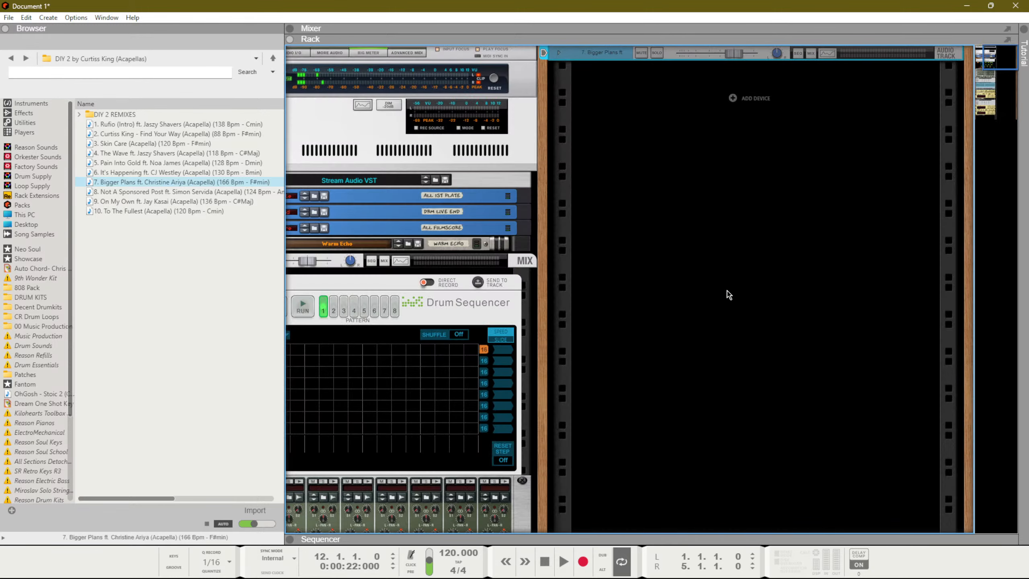
left_click(559, 53)
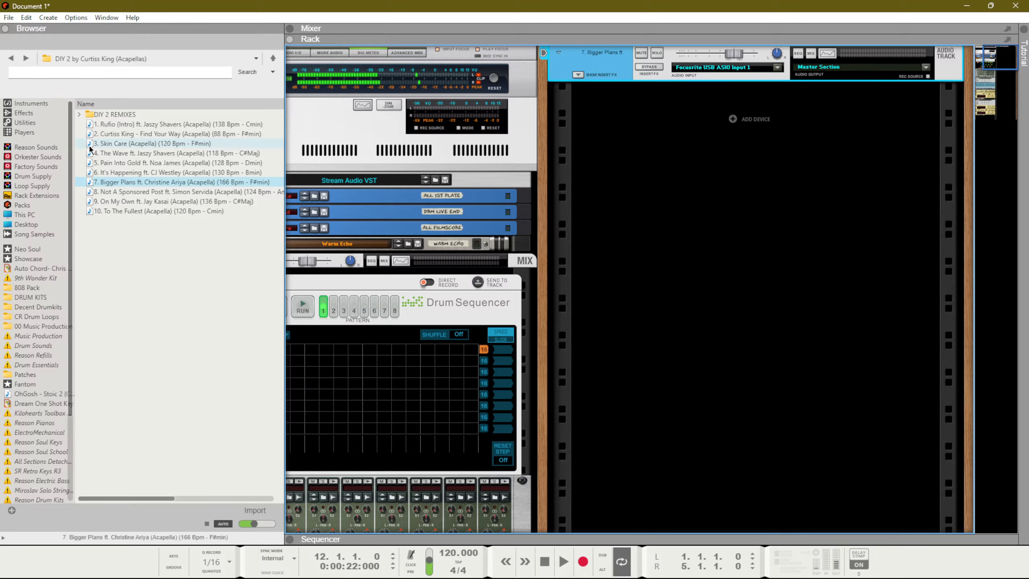
Step: Search Factory Sounds for "de" and locate the De Esser effect patch among the matches
left_click(23, 113)
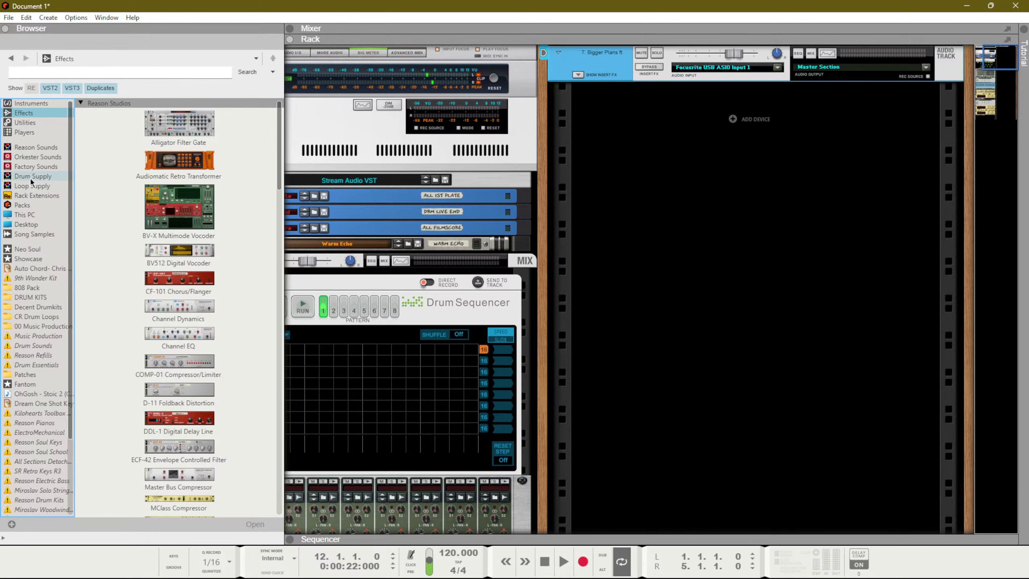
left_click(33, 166)
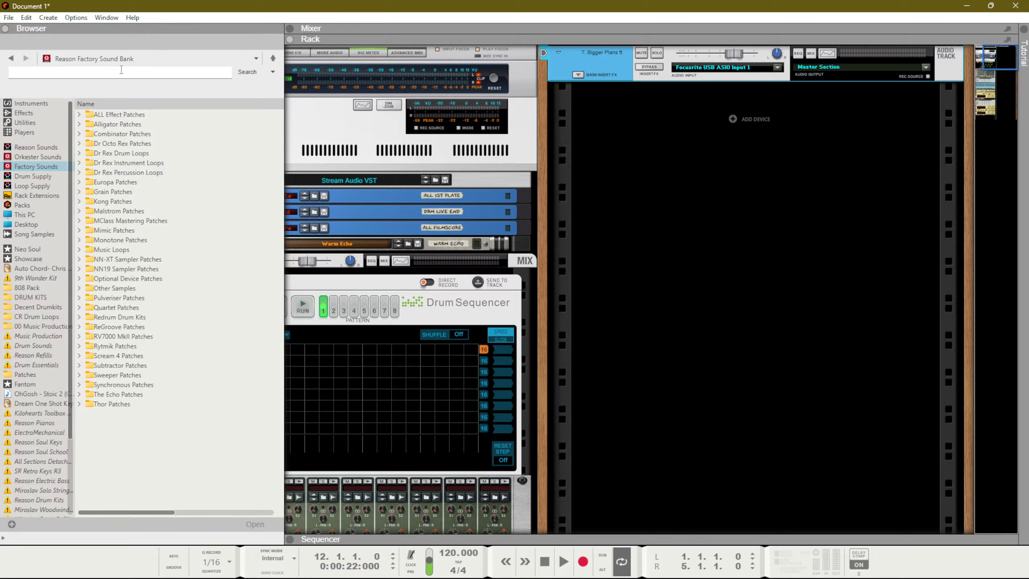
type("desse")
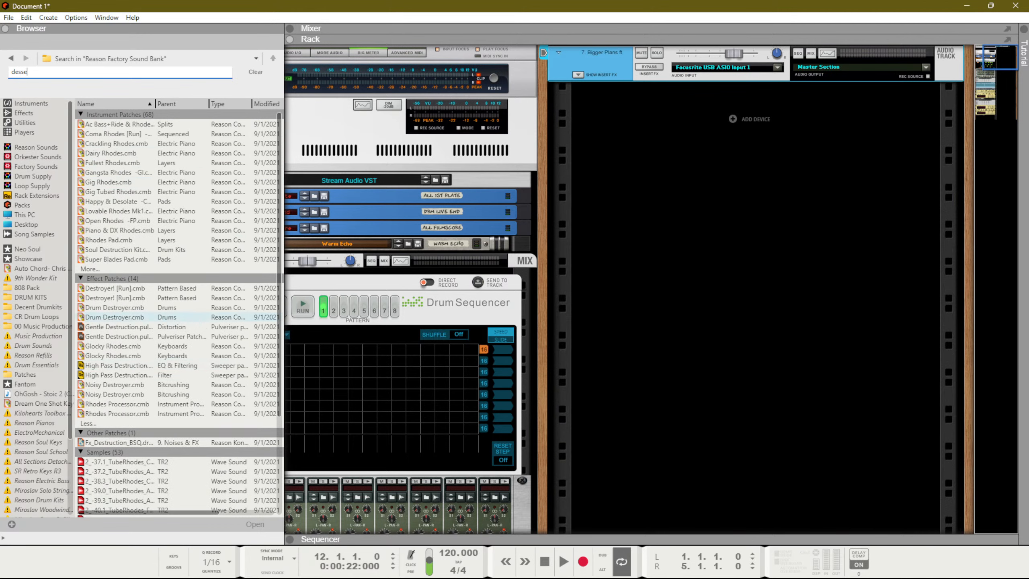
key("BackSpace")
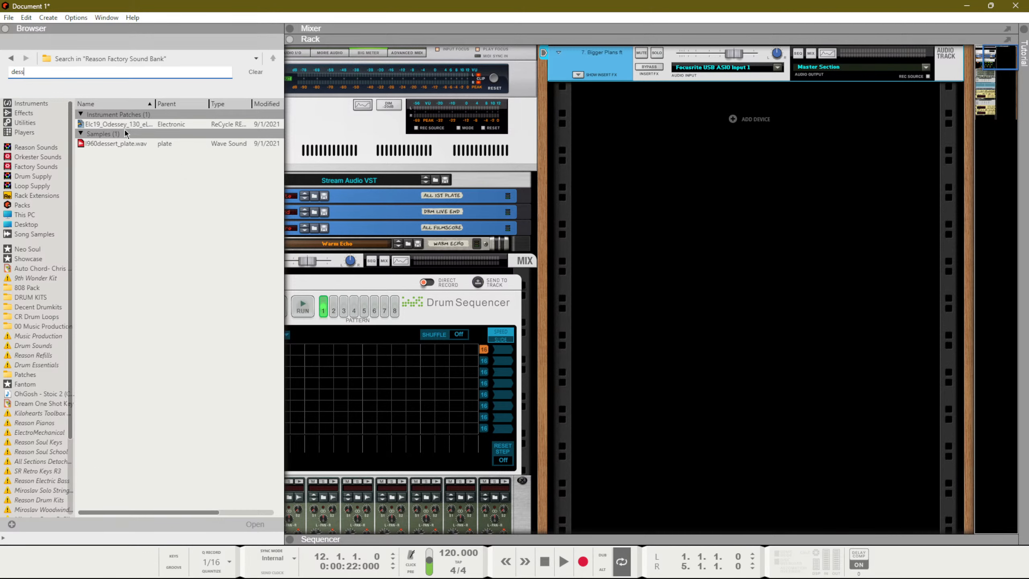
key("BackSpace")
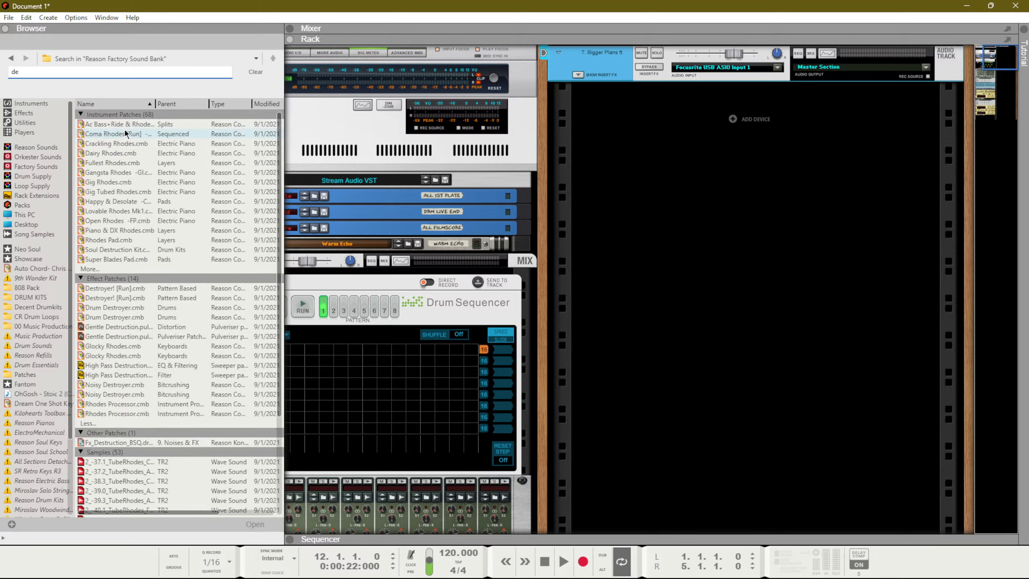
scroll(145, 285, "down", 15)
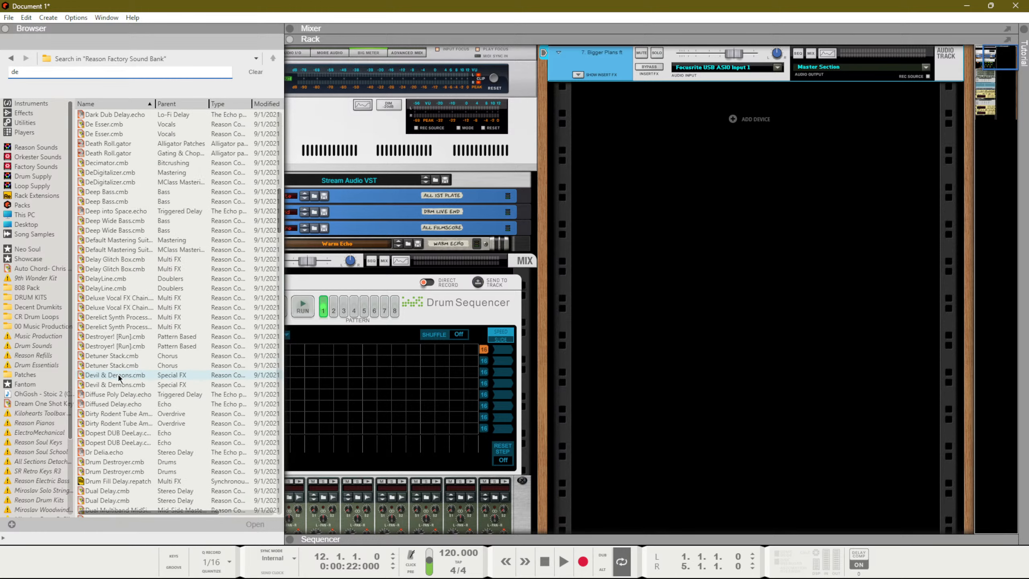
scroll(118, 378, "down", 15)
scroll(119, 378, "up", 15)
Step: Add De Esser.cmb to the Bigger Plans audio track and show the Combinator's internal devices
mouse_move(188, 132)
left_mouse_down()
mouse_move(681, 131)
mouse_move(718, 94)
mouse_move(717, 17)
mouse_move(730, 122)
left_mouse_up()
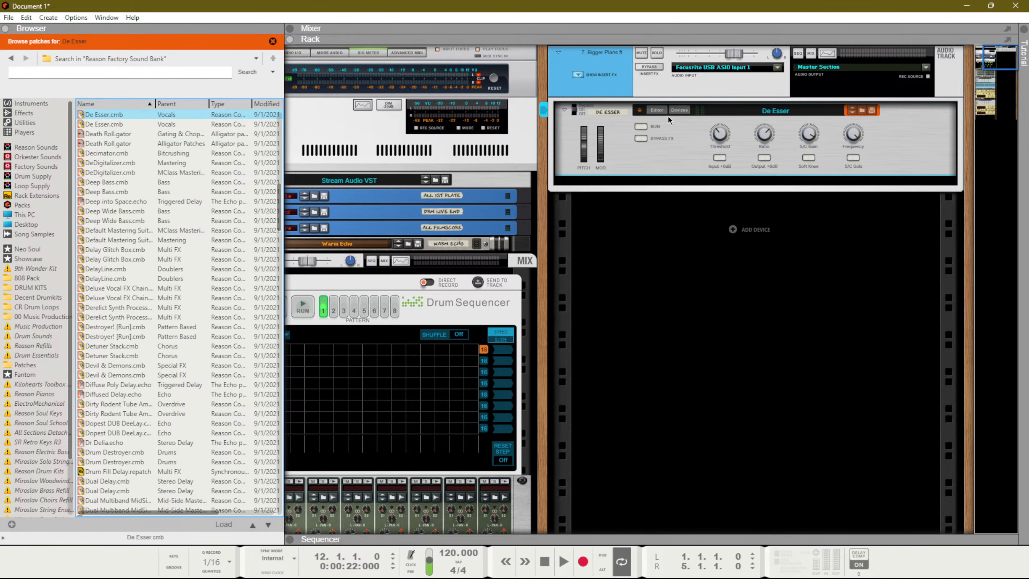
key("Tab")
key("Tab")
left_click(678, 110)
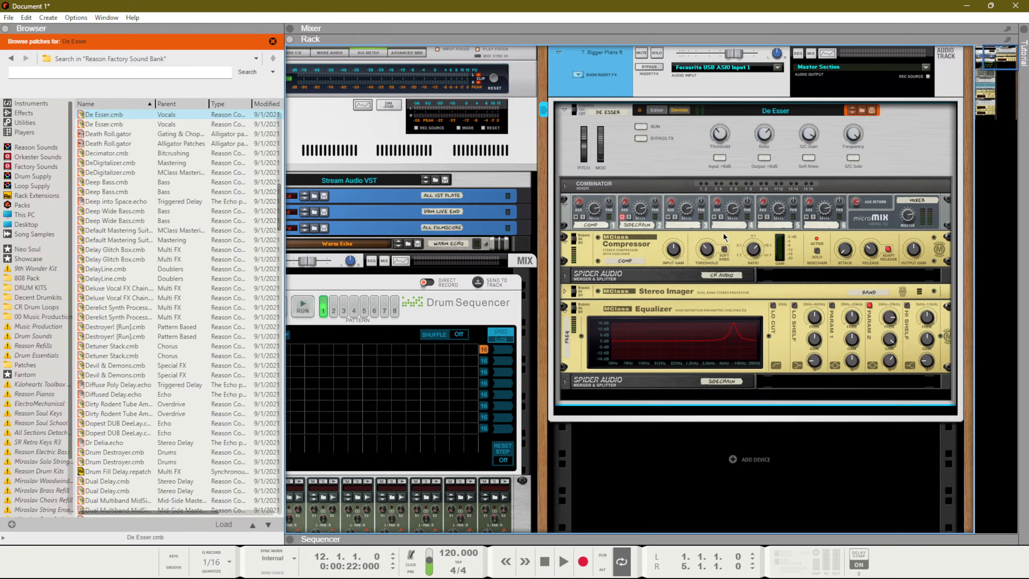
Step: Play the Bigger Plans vocal from bar 12 through the De Esser, pausing to examine its threshold, S/C gain and frequency controls
key("F7")
key("F6")
key("space")
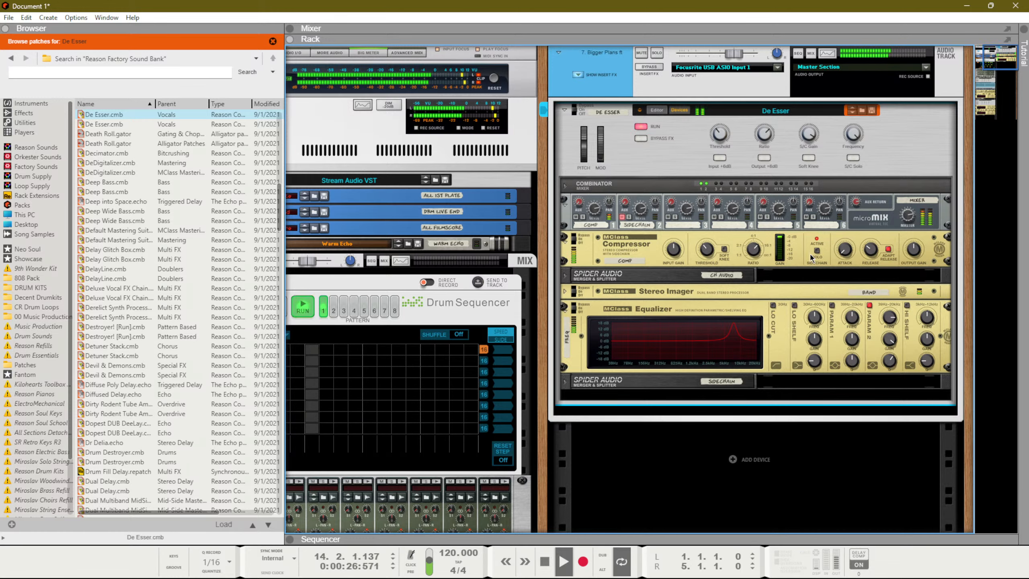
key("space")
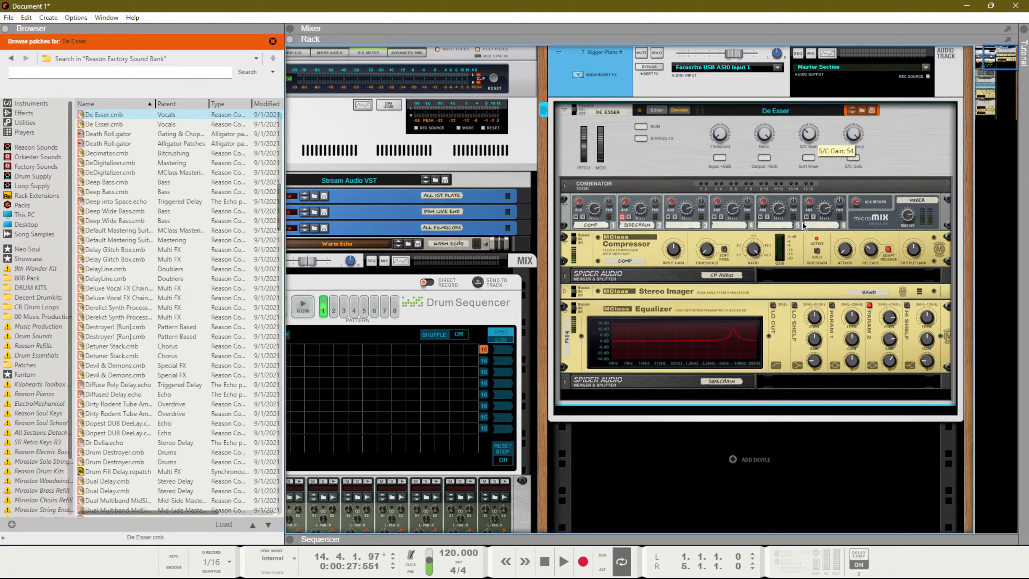
key("space")
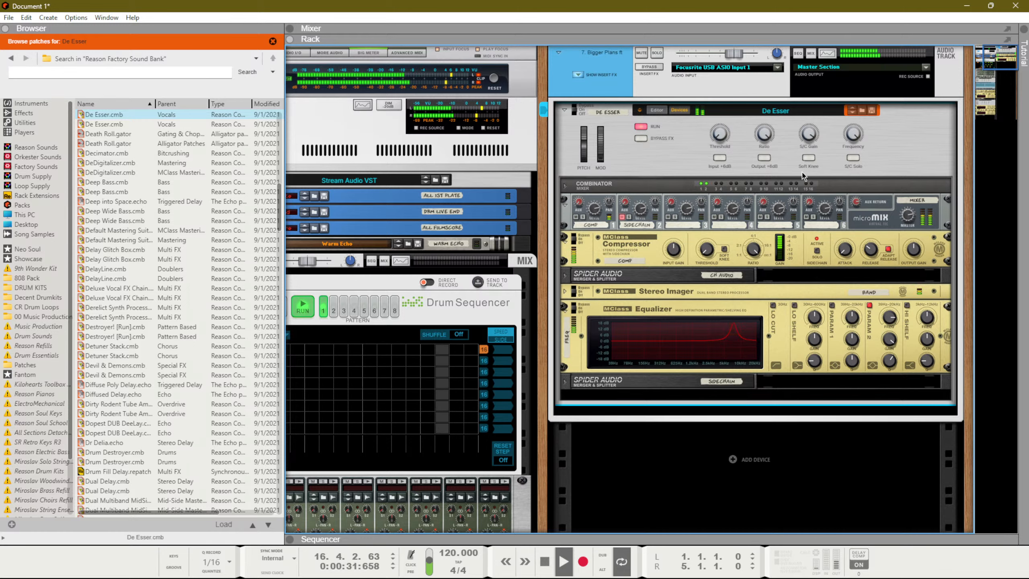
key("space")
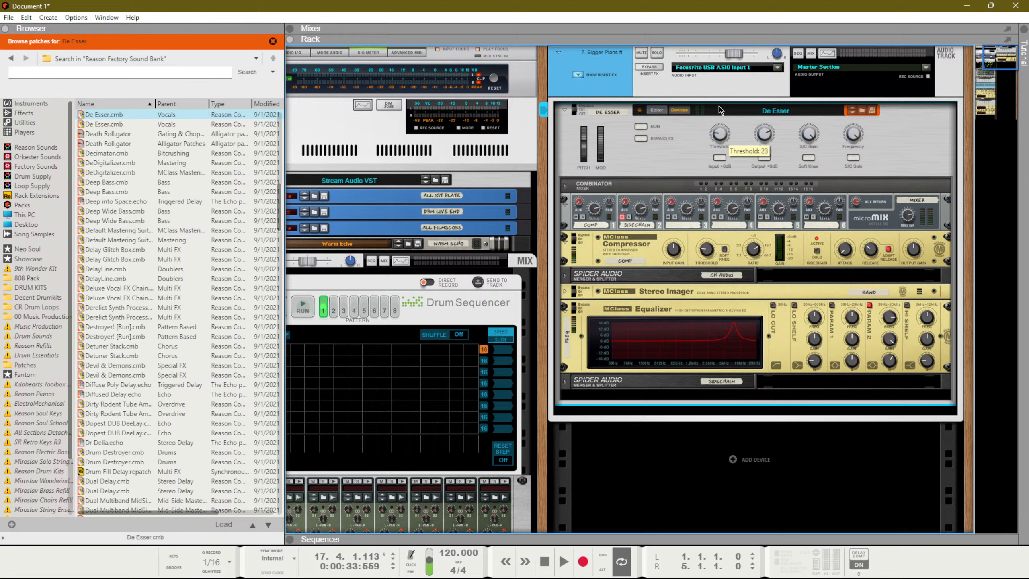
key("space")
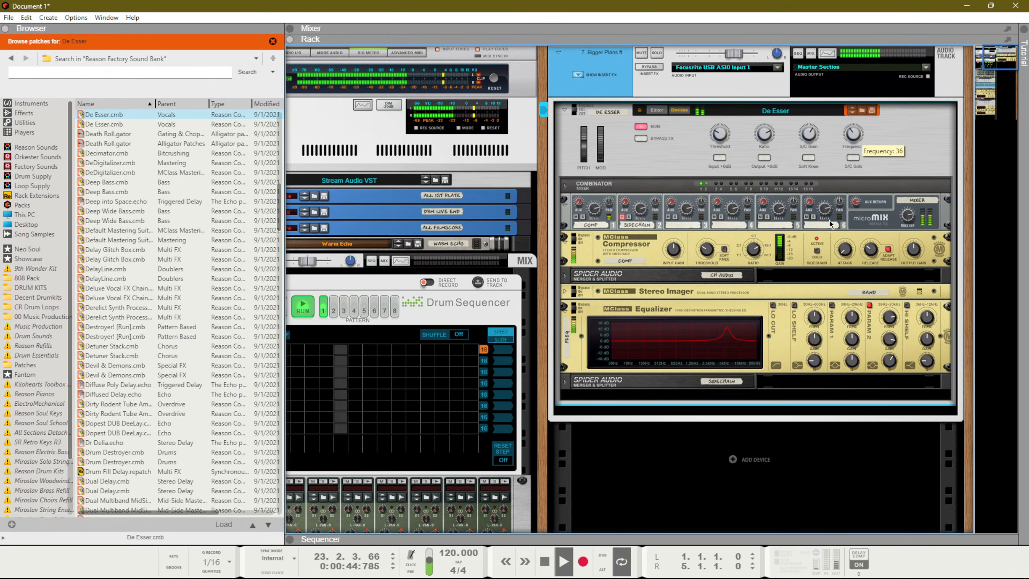
key("space")
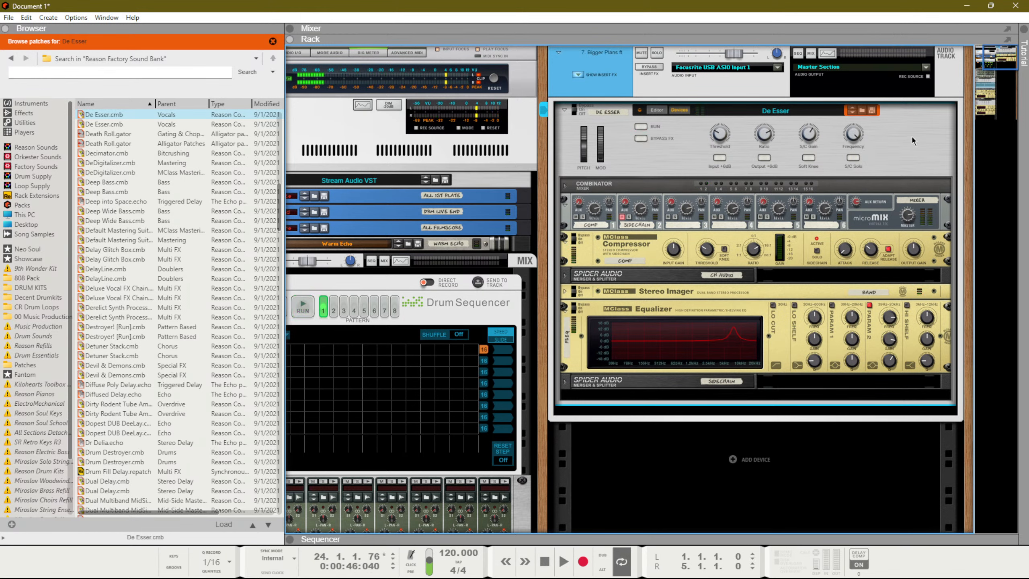
Step: Delete the De Esser Combinator, add MClass DeEsser.cmb to the Bigger Plans track instead, and show its internal devices
key("Delete")
key("Return")
scroll(100, 329, "down", 5)
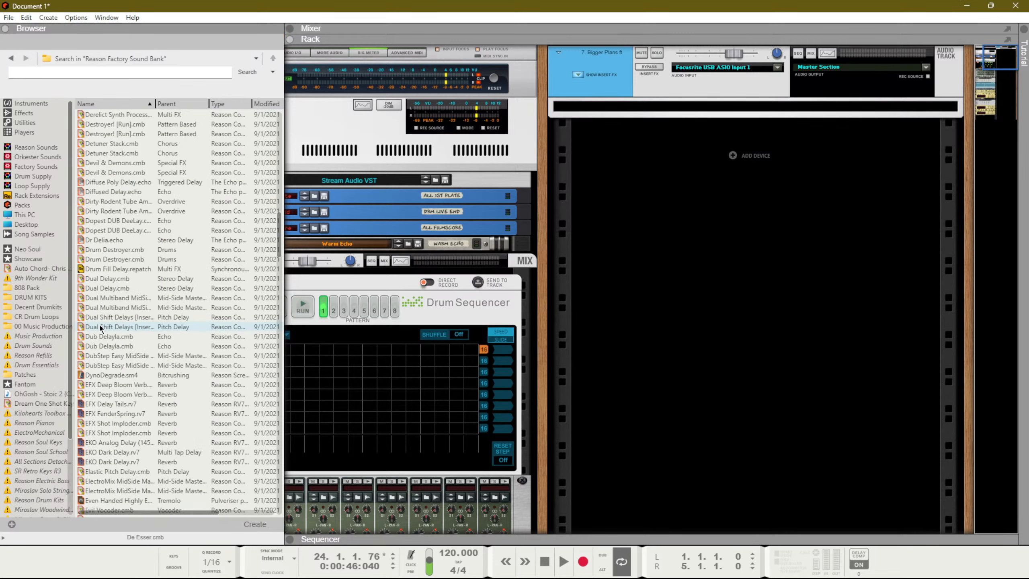
scroll(142, 332, "down", 5)
scroll(102, 259, "down", 5)
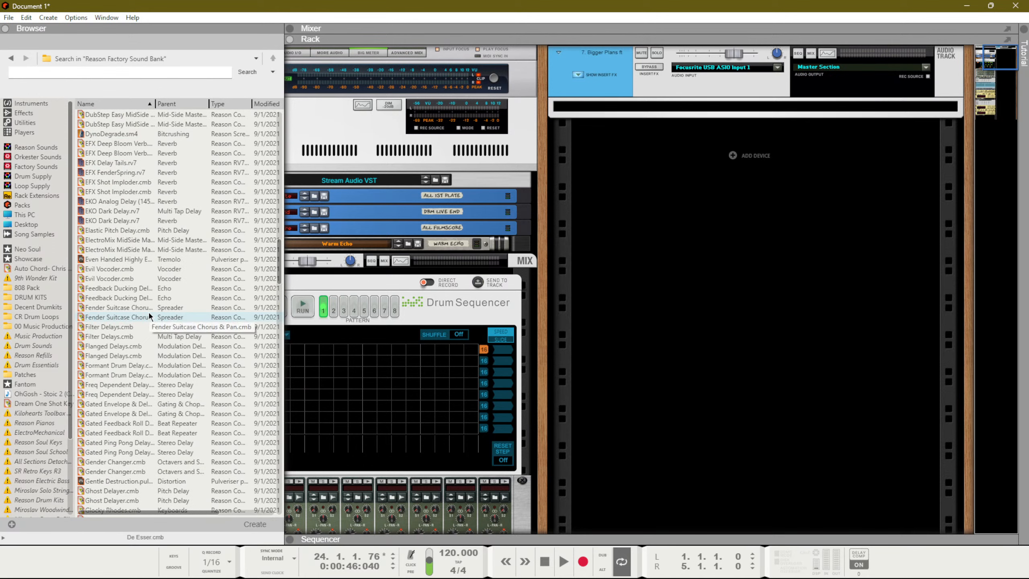
scroll(149, 314, "down", 5)
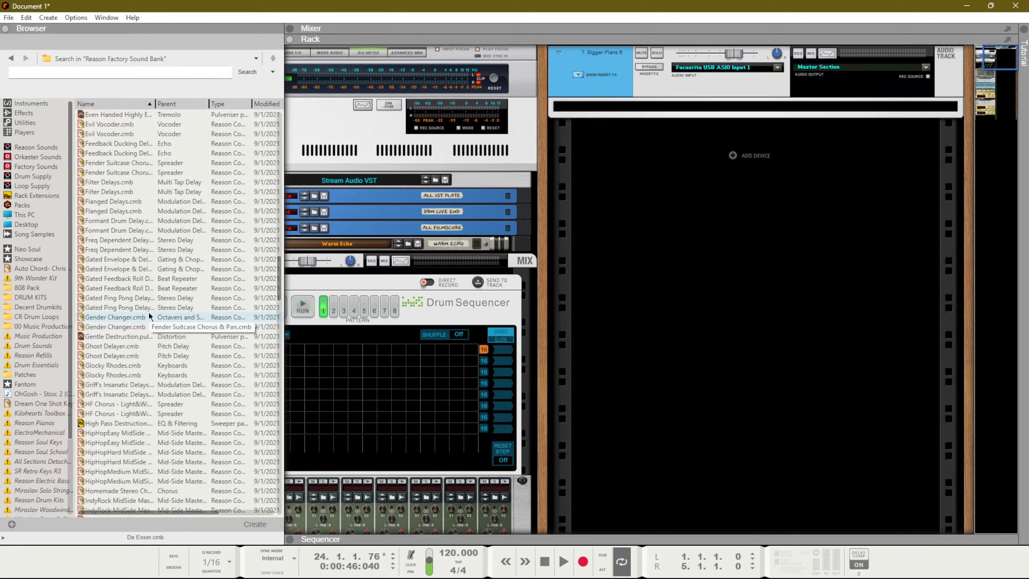
scroll(121, 368, "down", 8)
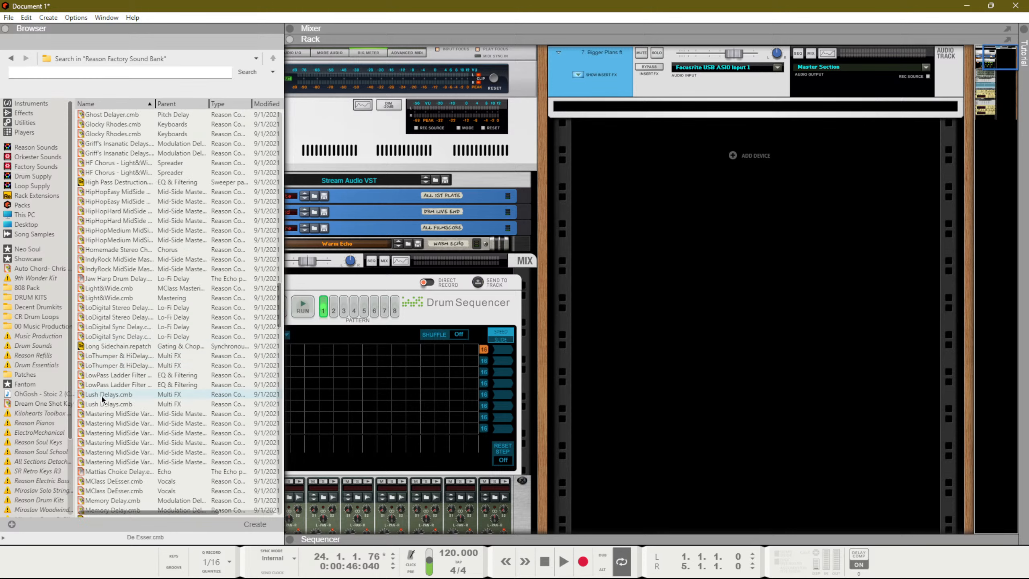
scroll(101, 397, "down", 3)
left_click_drag(118, 394, 681, 102)
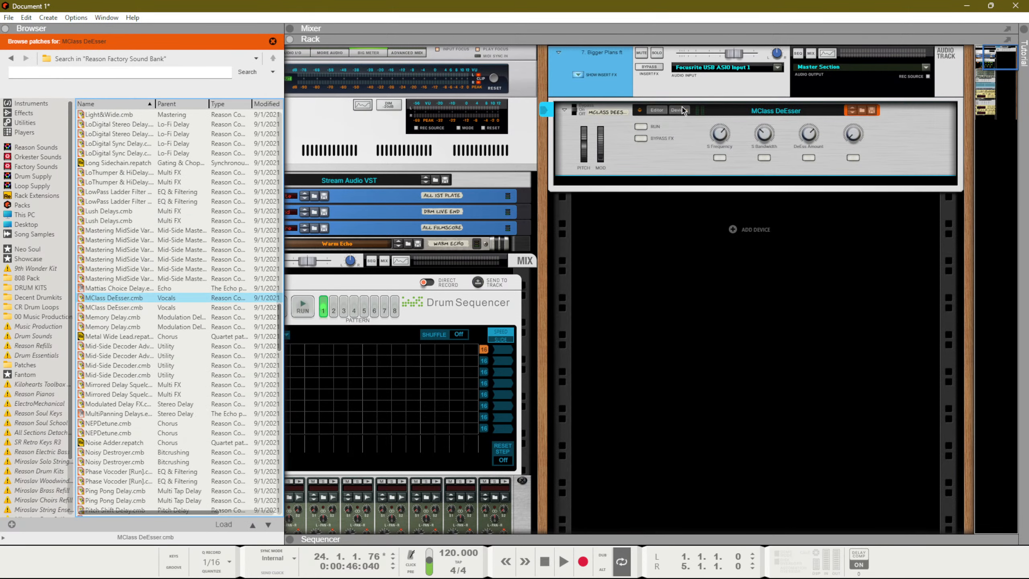
left_click(681, 109)
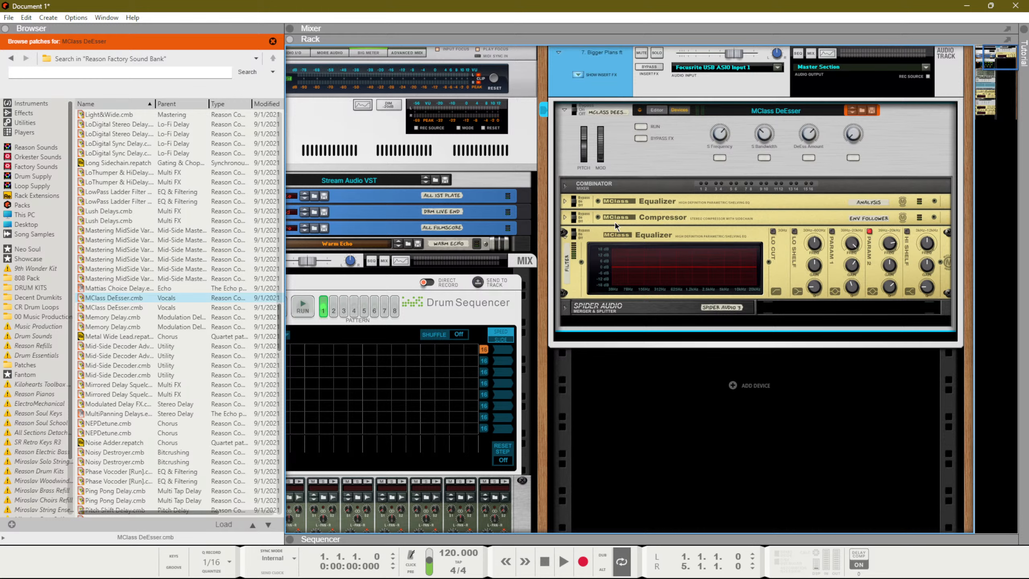
Step: Open the MClass DeEsser's editor and examine the Filter, Env Follower and Analysis mappings and the rear cabling
left_click(656, 113)
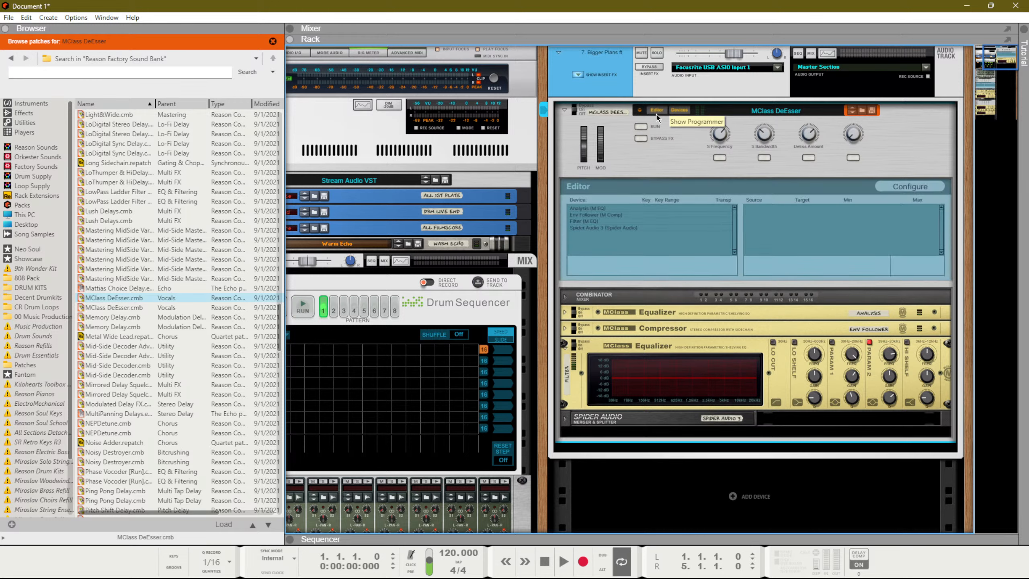
left_click(608, 223)
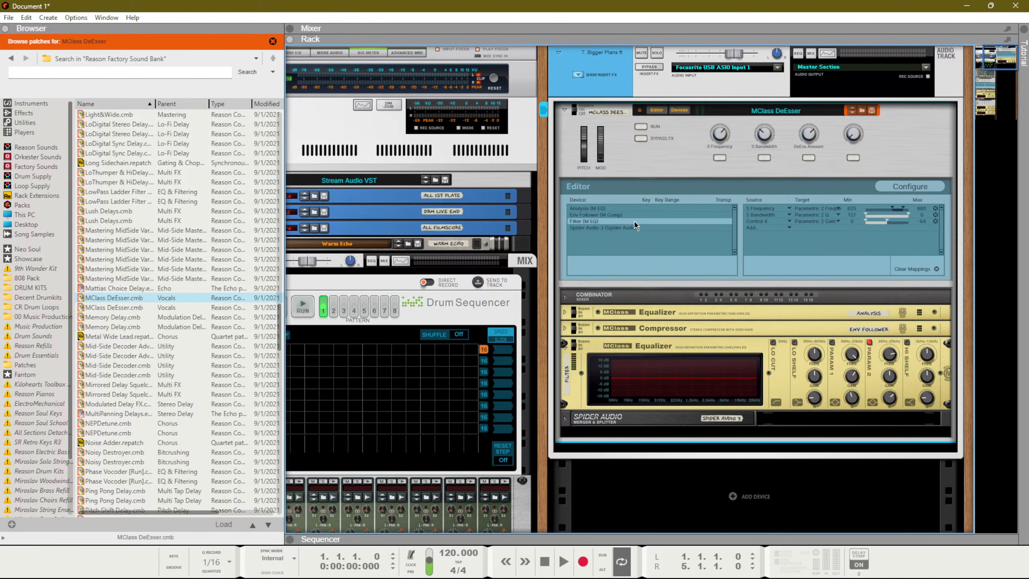
left_click(616, 215)
left_click(615, 209)
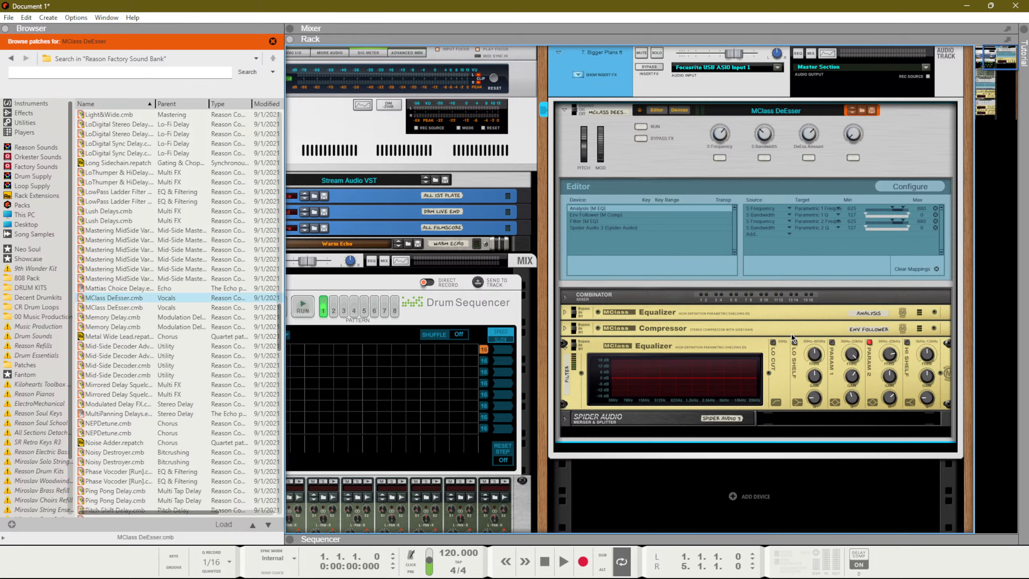
key("Tab")
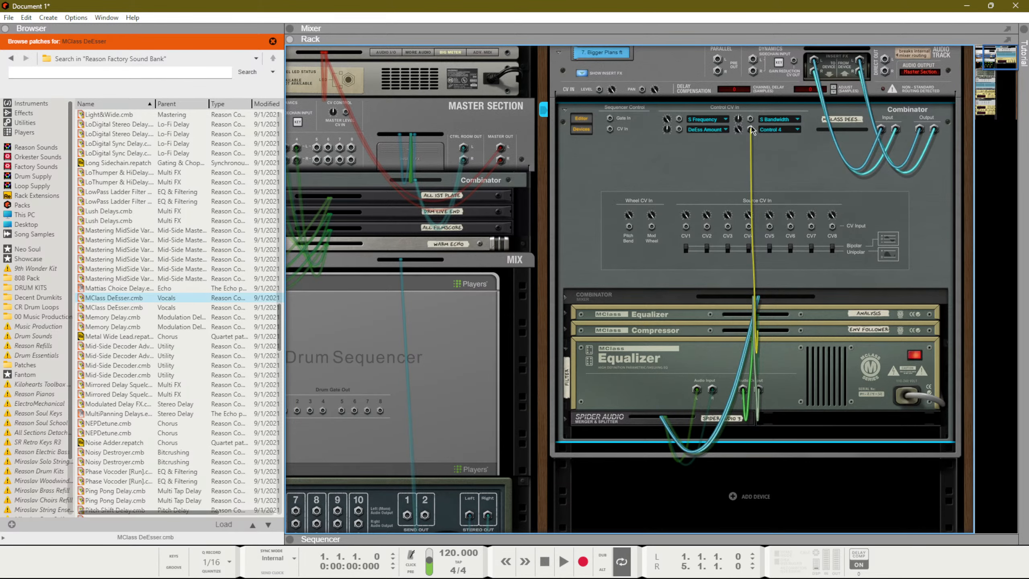
key("Tab")
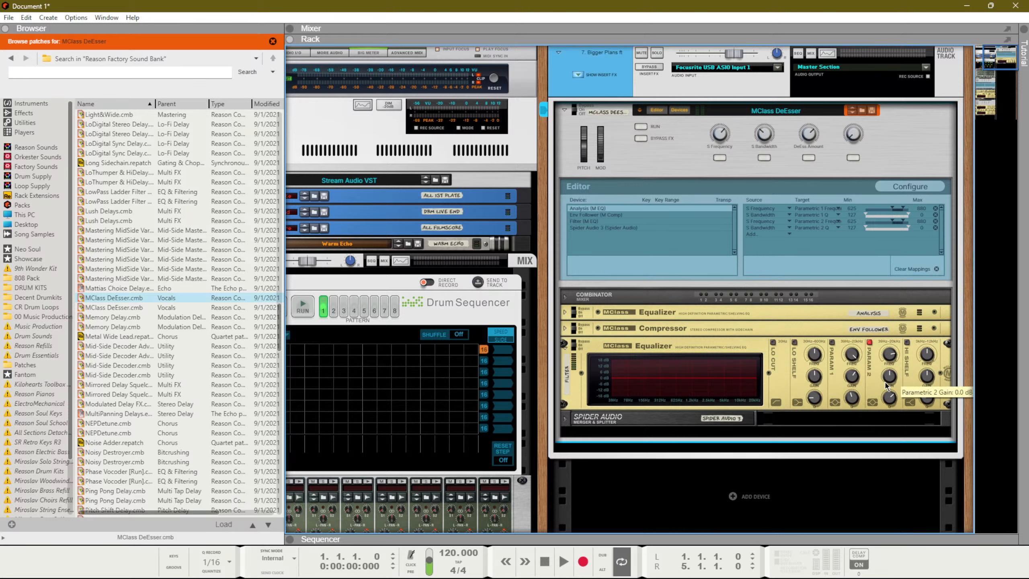
Step: Play the vocal from near its beginning through the MClass DeEsser, watching the Filter equalizer's curve in the rack
key("F7")
mouse_move(604, 84)
left_mouse_down()
mouse_move(737, 97)
mouse_move(603, 101)
left_mouse_up()
key("space")
key("F6")
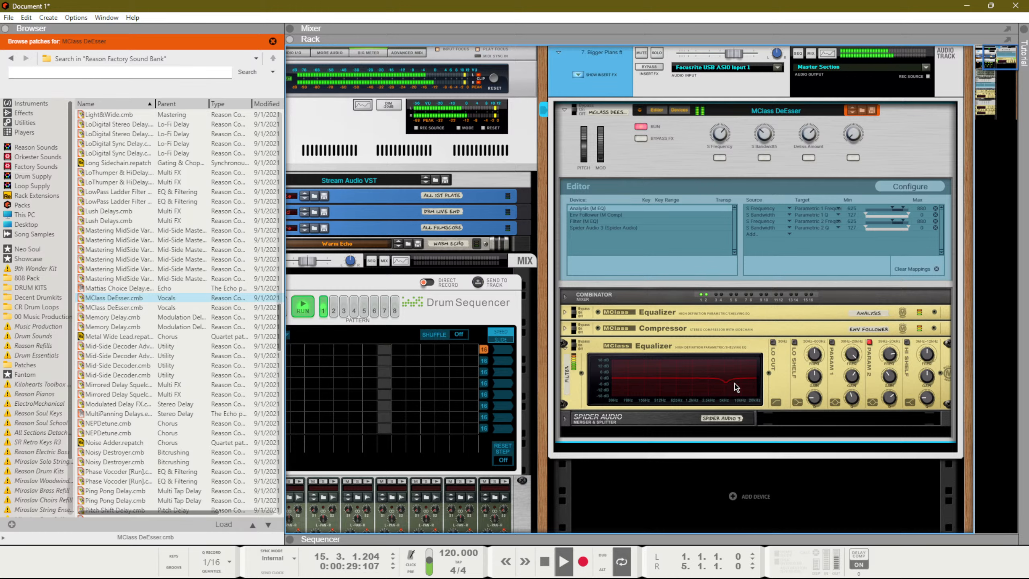
key("space")
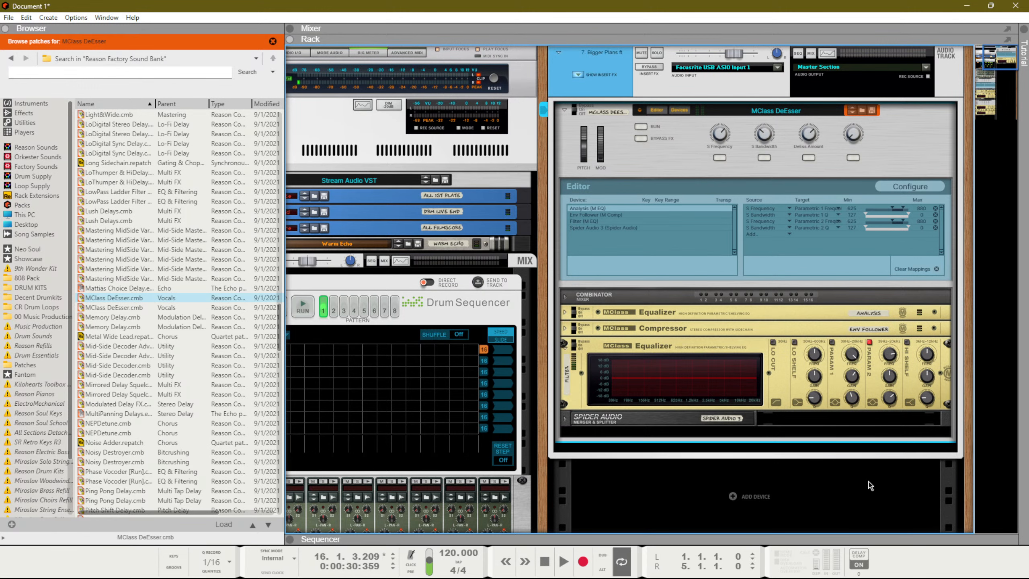
Step: Return the playback position to the song start and play briefly
mouse_move(887, 376)
key("shift+Return")
key("shift+Return")
key("space")
key("space")
Step: Locate MClass DeEsser.cmb in the patch list and try to add it to the Neo Soul favorites list
scroll(148, 259, "up", 6)
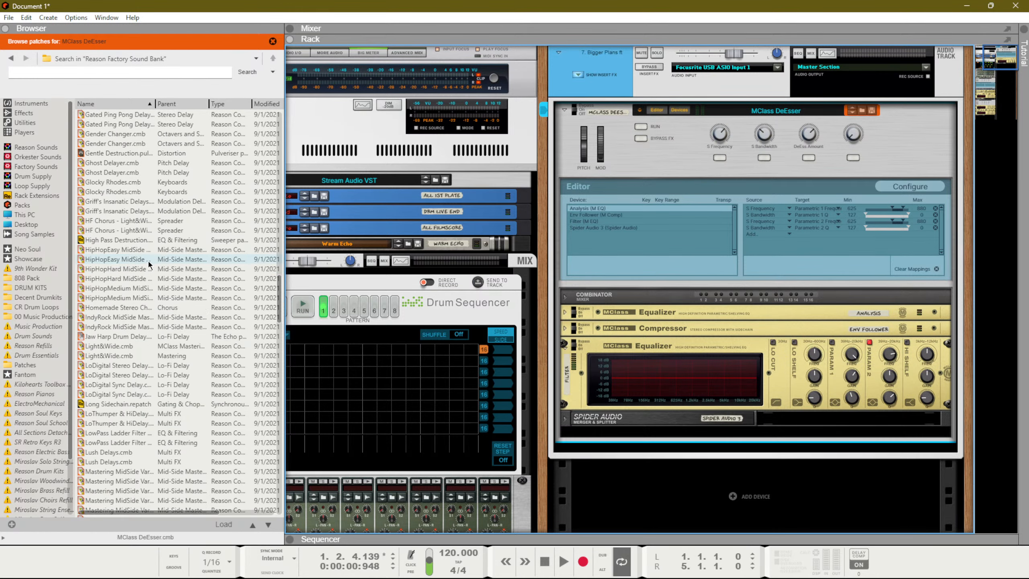
scroll(149, 257, "down", 4)
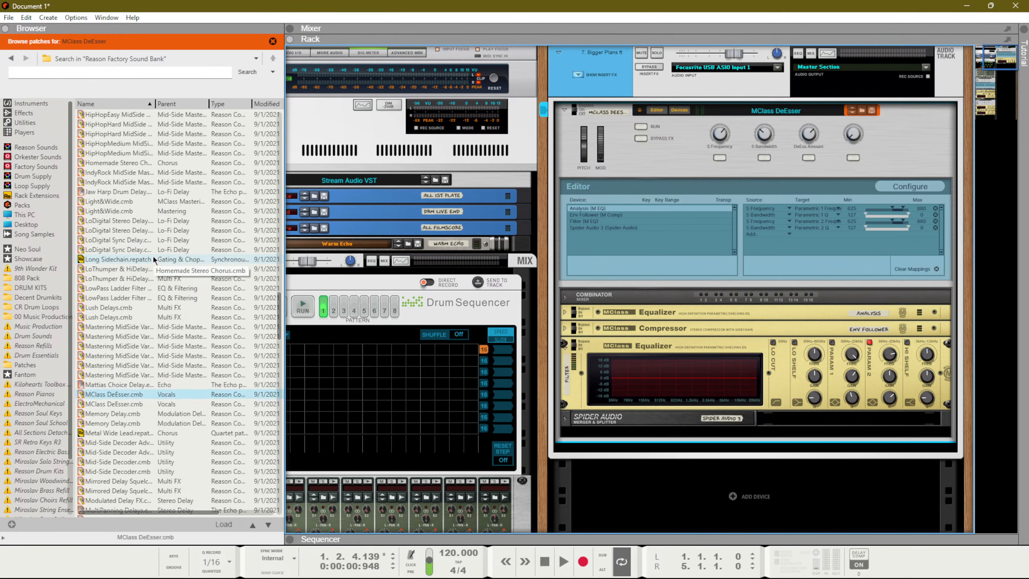
scroll(154, 260, "down", 6)
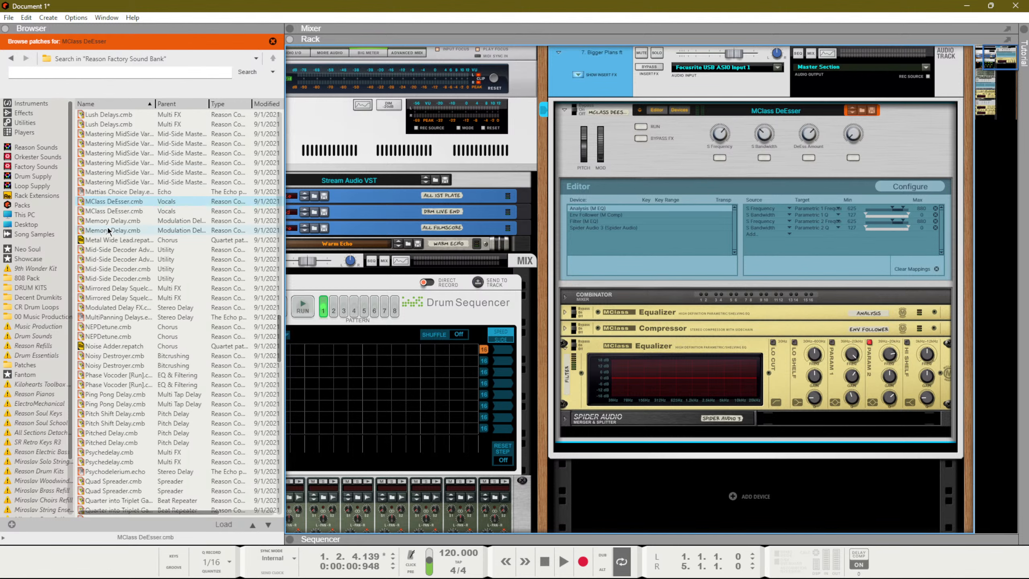
left_click_drag(110, 202, 31, 260)
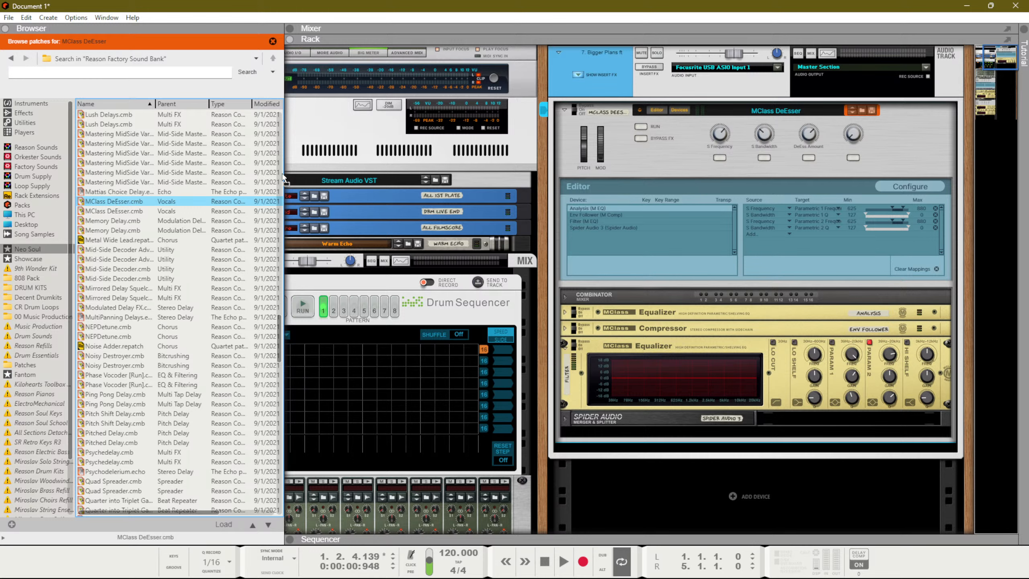
Step: Play the vocal from bar 24 and watch how the MClass DeEsser's Filter equalizer reacts in the rack
left_click(761, 315)
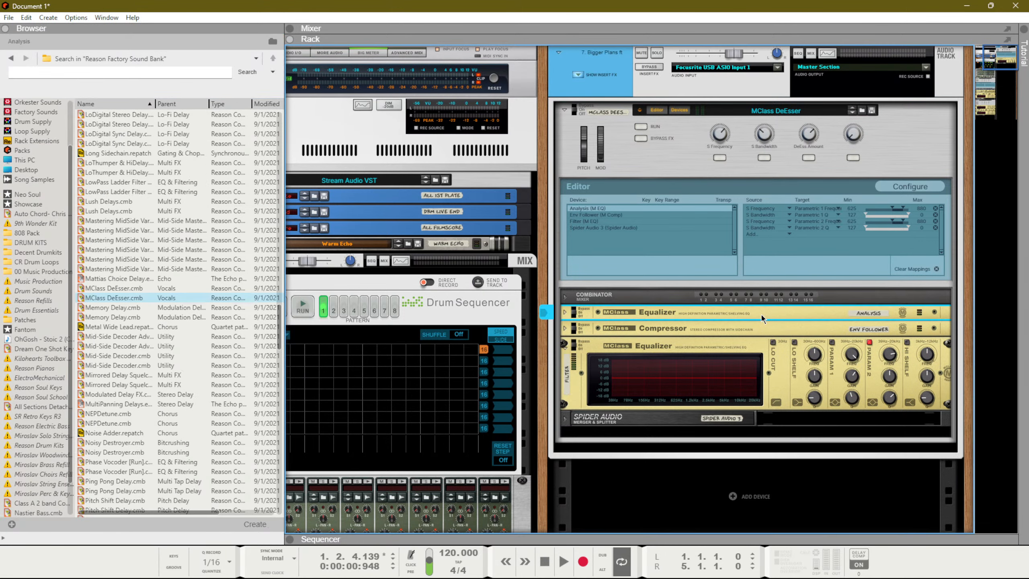
key("F7")
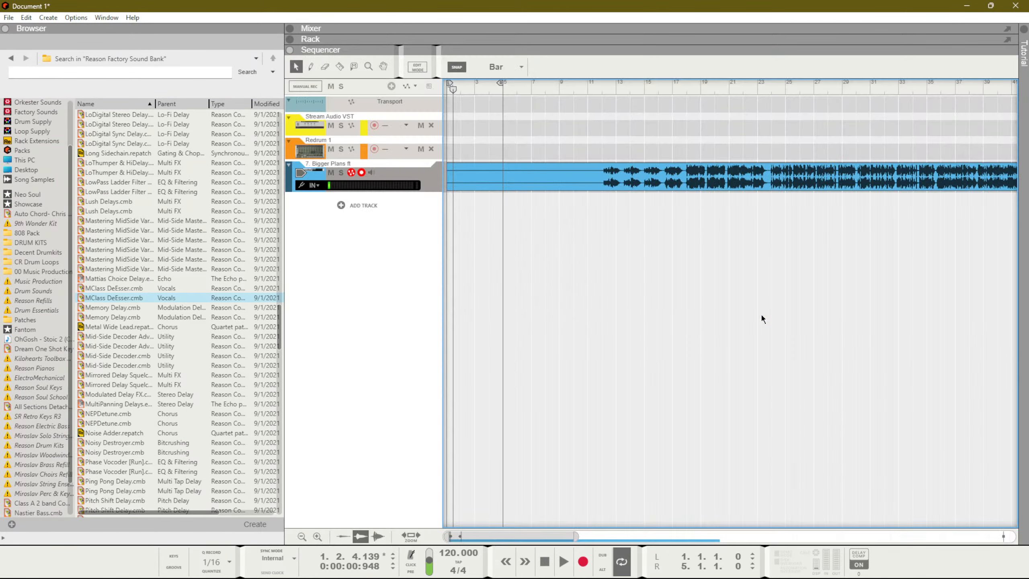
scroll(761, 315, "down", 5)
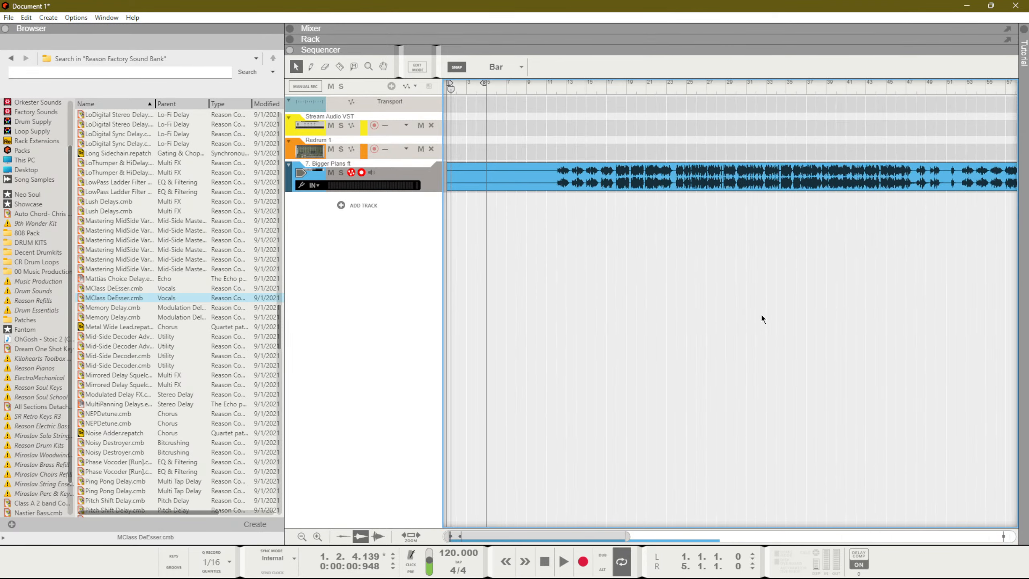
left_click(642, 84)
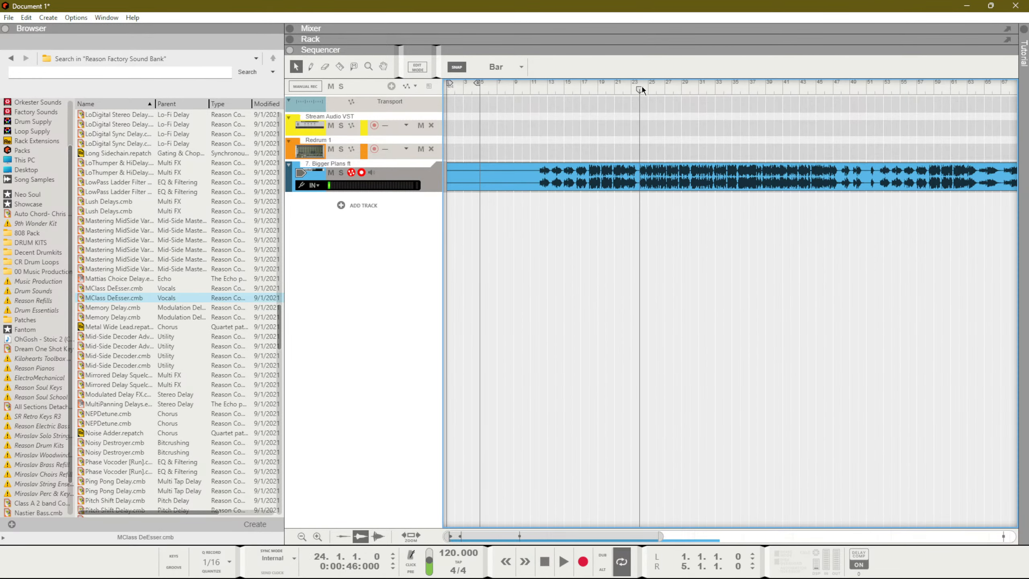
key("space")
key("F6")
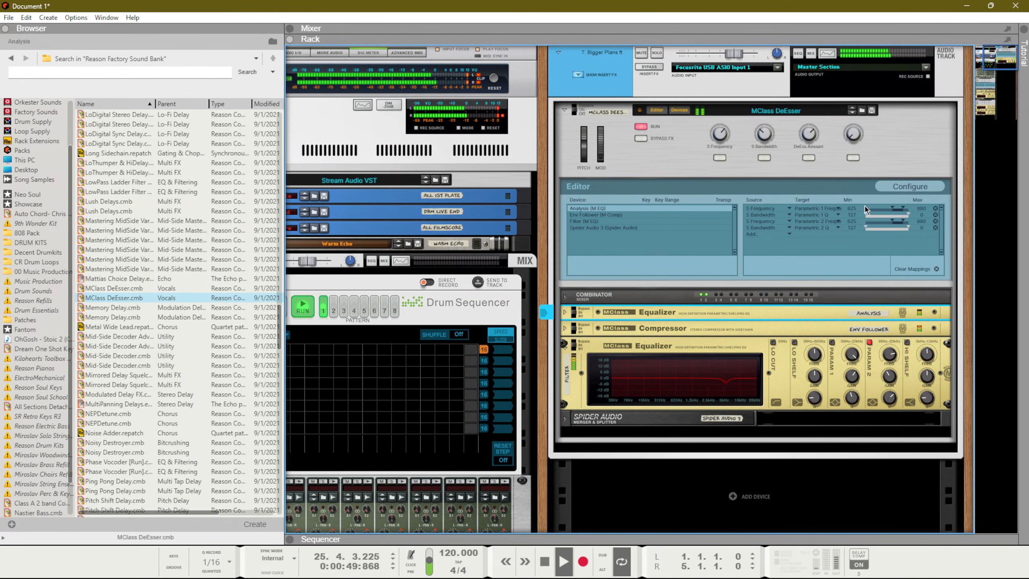
left_click(808, 115)
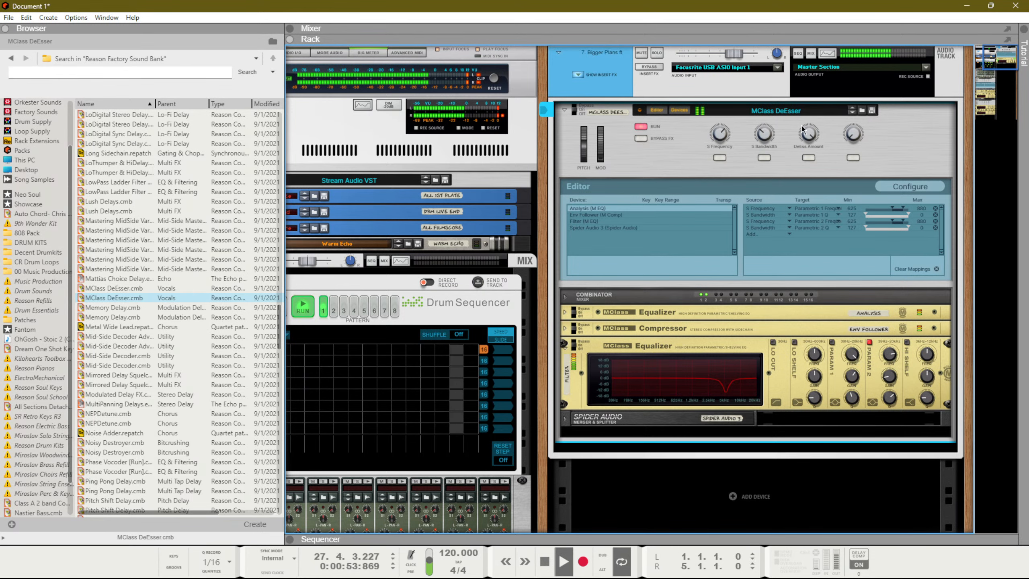
Step: Replay the vocal from bar 29 in the sequencer with the timeline enlarged around that passage
key("F7")
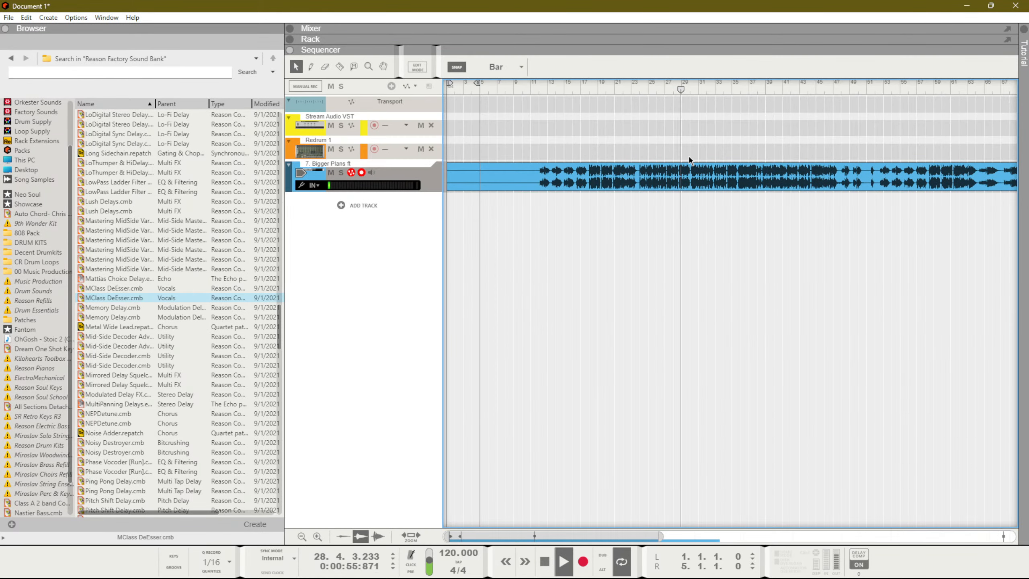
left_click(682, 88)
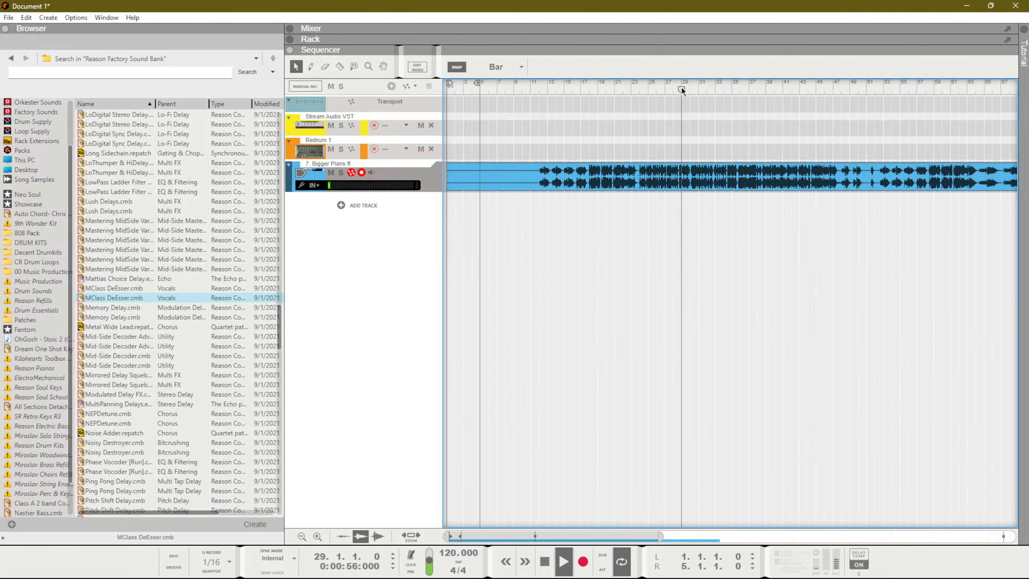
scroll(683, 88, "up", 1)
scroll(682, 89, "up", 6)
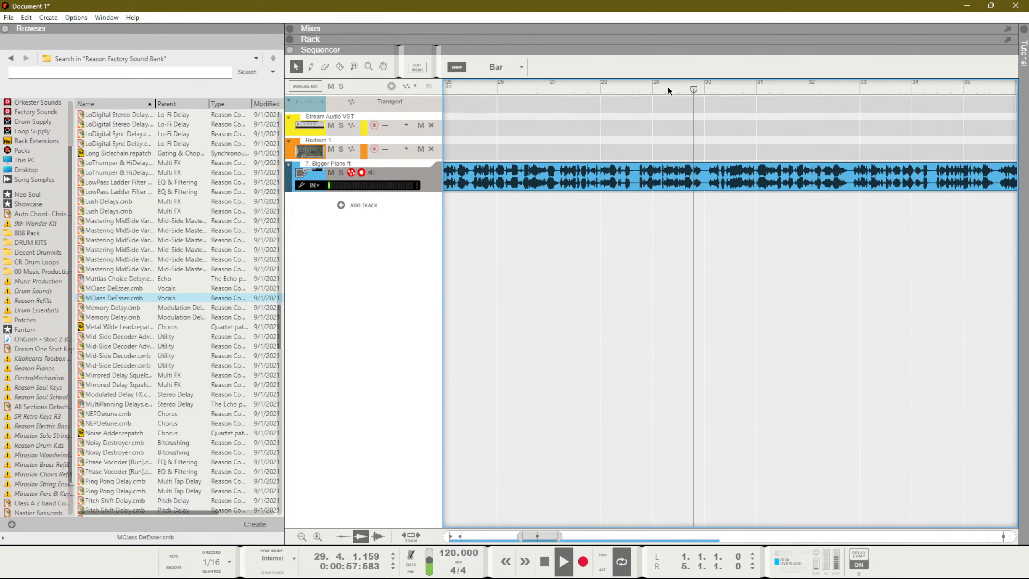
left_click(623, 91)
left_click(624, 91)
left_click(623, 90)
left_click(623, 90)
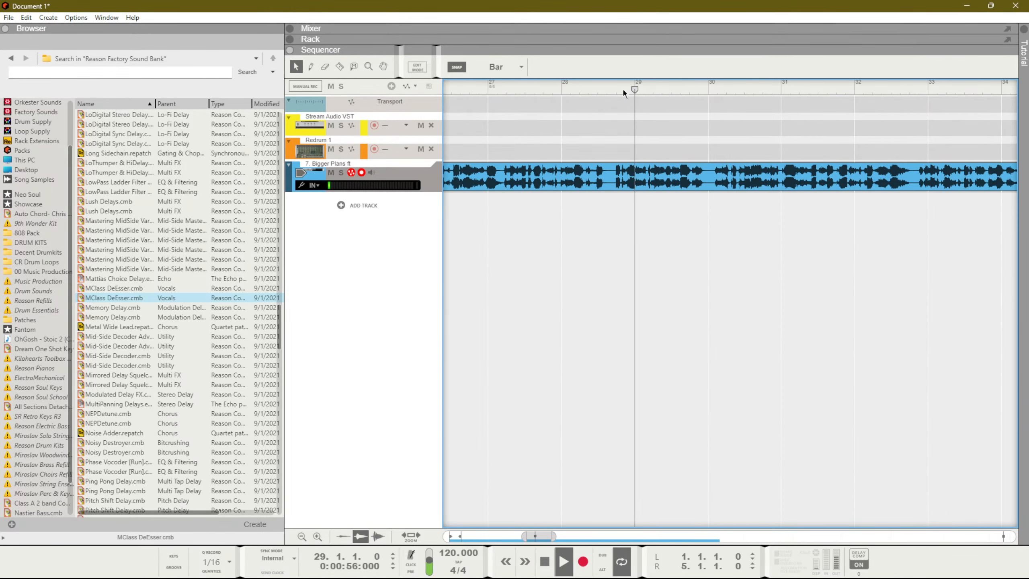
left_click(617, 91)
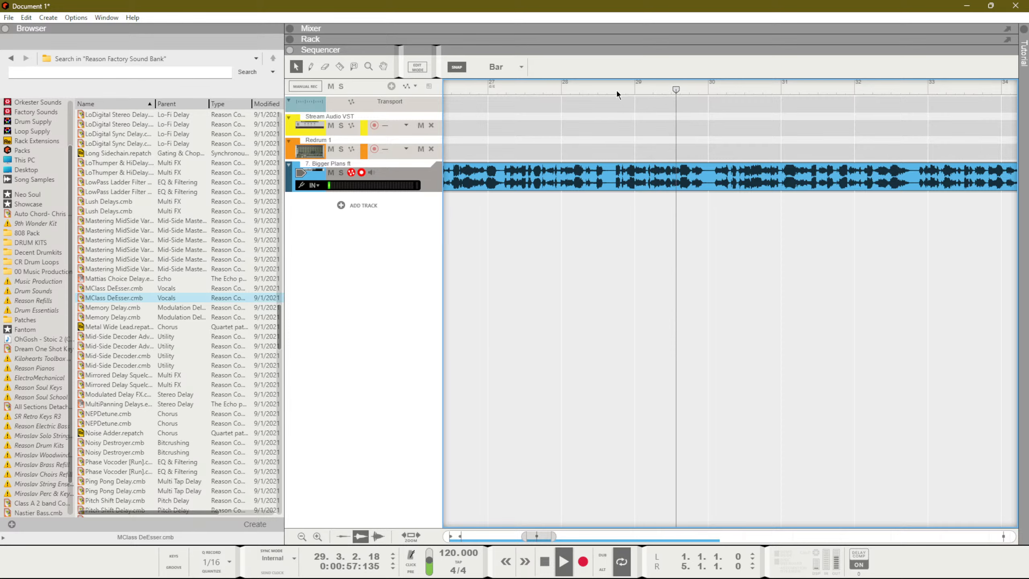
Step: Show the mixer, rack and sequencer together and stop playback
key("F6")
key("F5+F6+F7")
key("space")
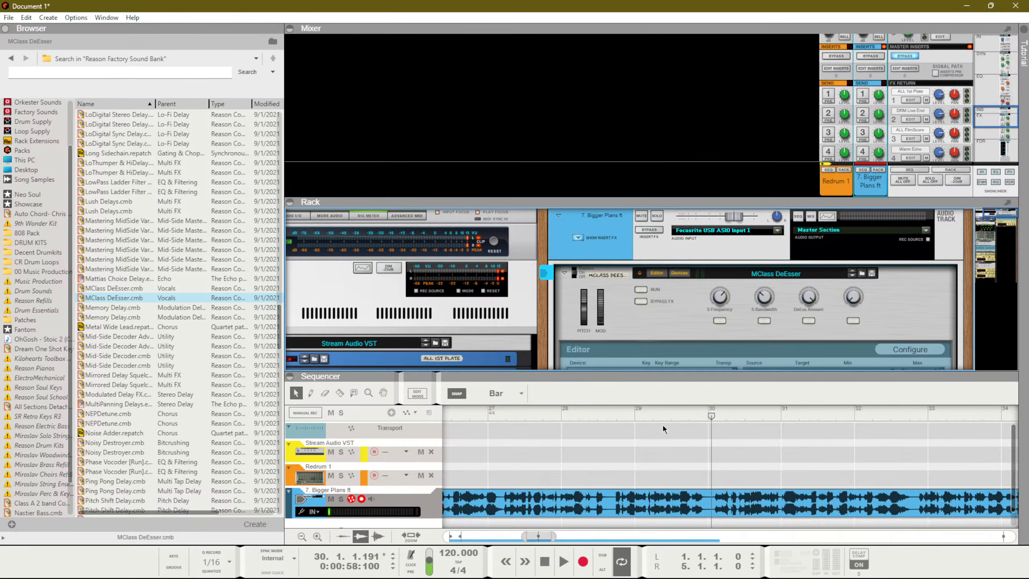
Step: Set the loop locators to bars 29 and 30 around the vocal passage and place the playhead at bar 29
left_click(641, 418, "ctrl")
left_click(703, 415, "ctrl")
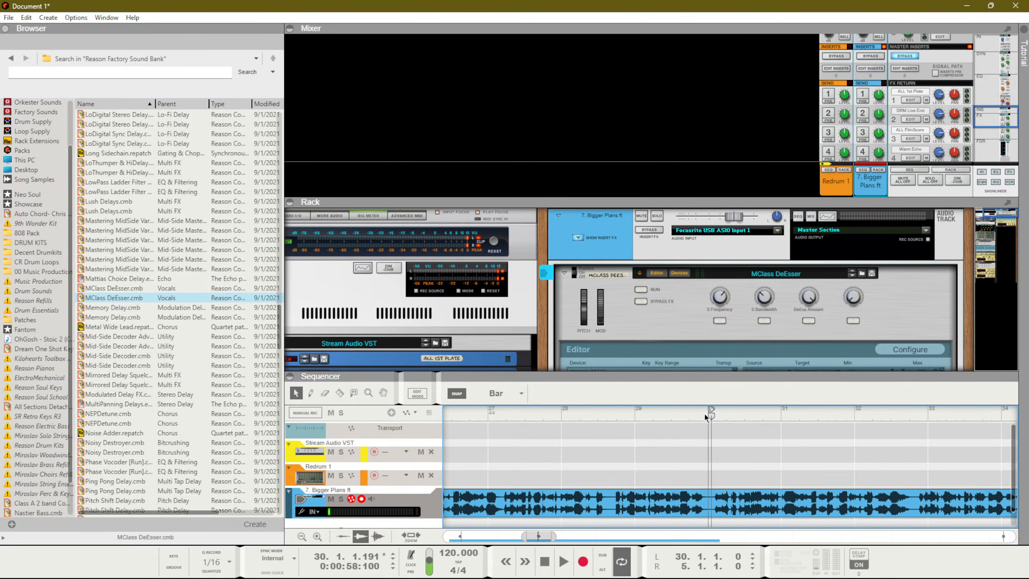
left_click(637, 416, "ctrl")
left_click(699, 411, "alt")
key("KP_1")
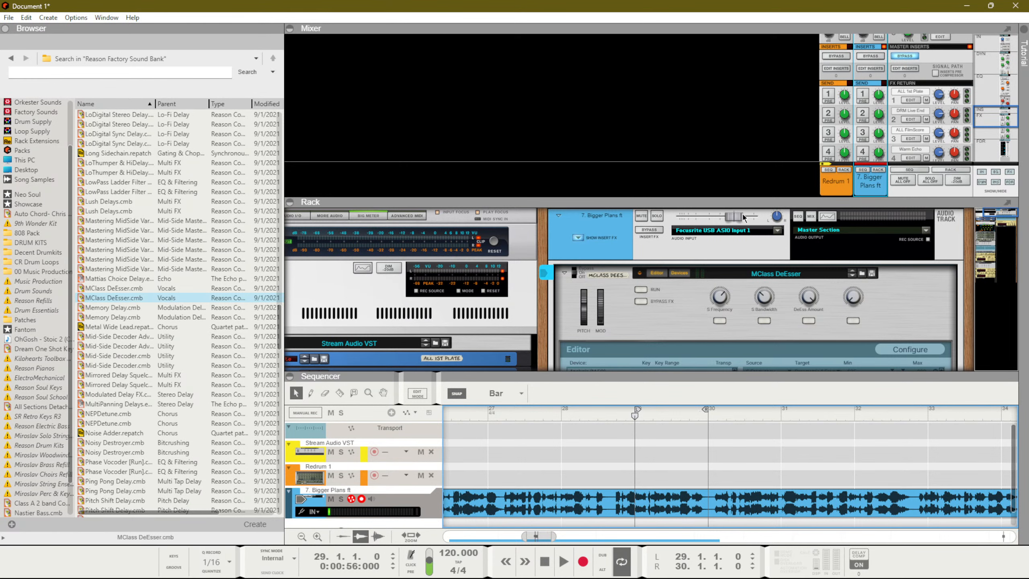
Step: Lower the 7. Bigger Plans ft audio track's level to about -5.69 dB and play the one-bar loop
left_click_drag(740, 217, 729, 222)
key("space")
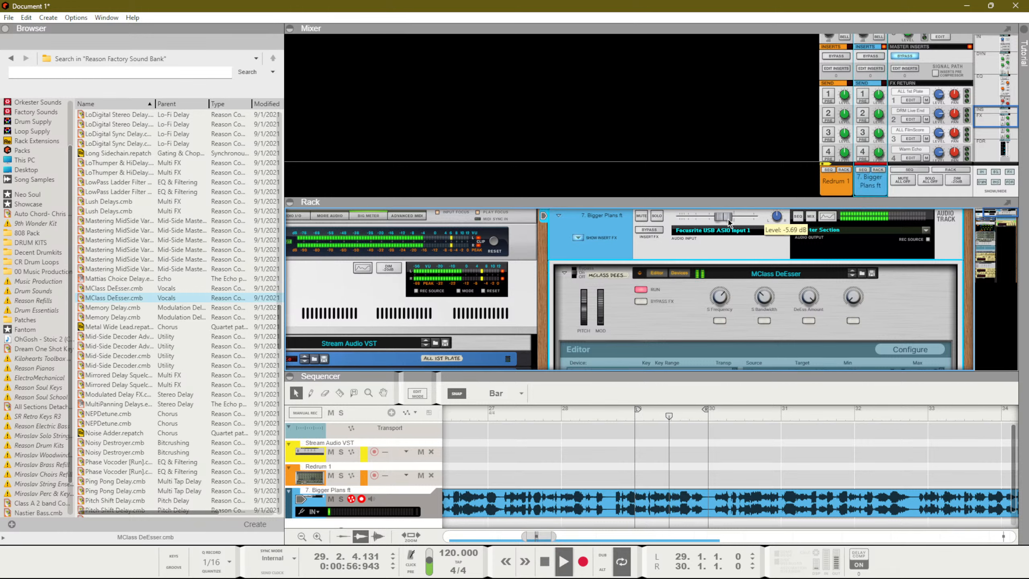
key("space")
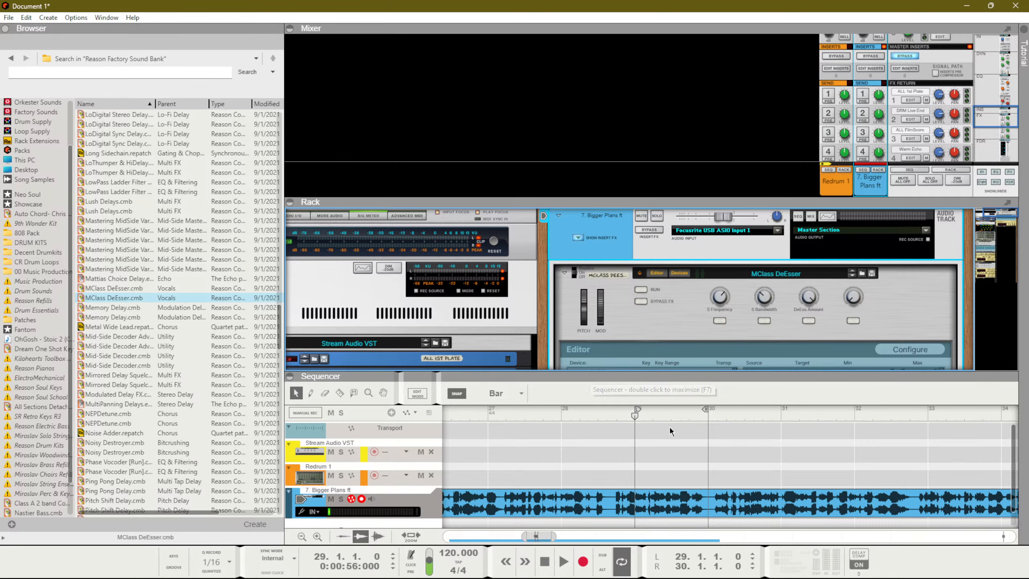
key("space")
key("space")
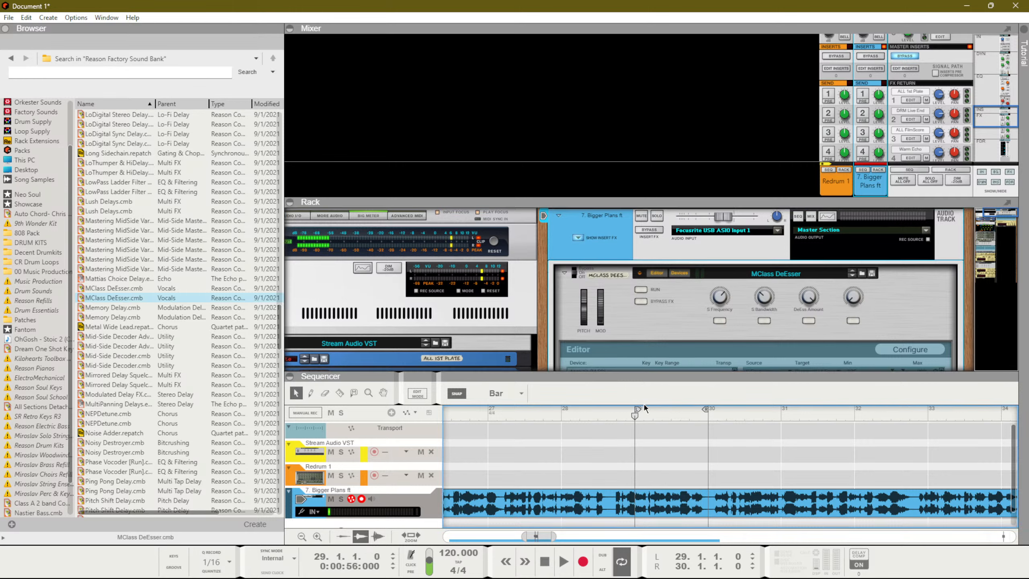
Step: Extend the loop start to bar 28, play it, and set the MClass DeEsser's DeEss Amount to 65
left_click(602, 415, "ctrl")
key("space")
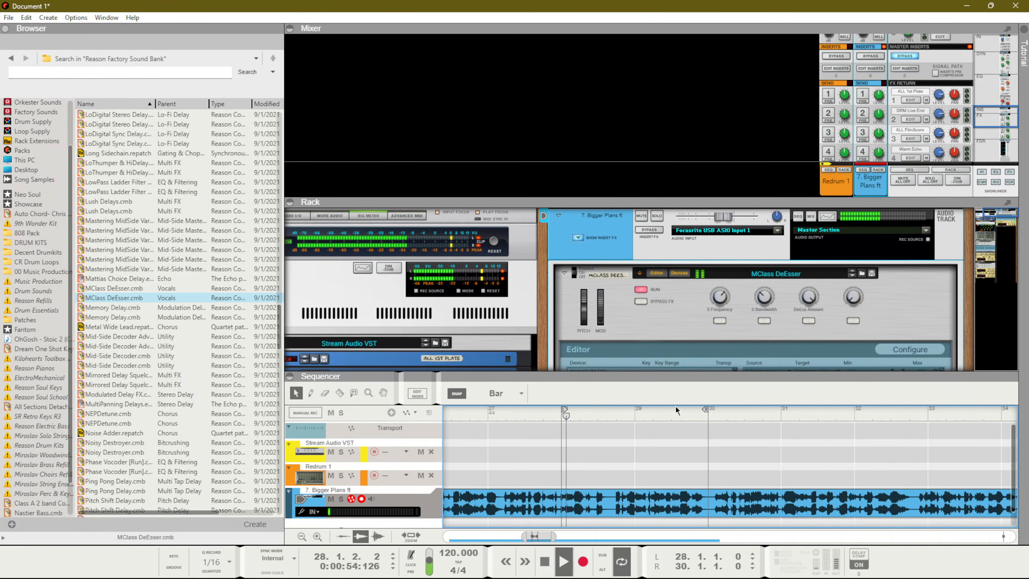
scroll(685, 314, "down", 3)
scroll(745, 303, "down", 3)
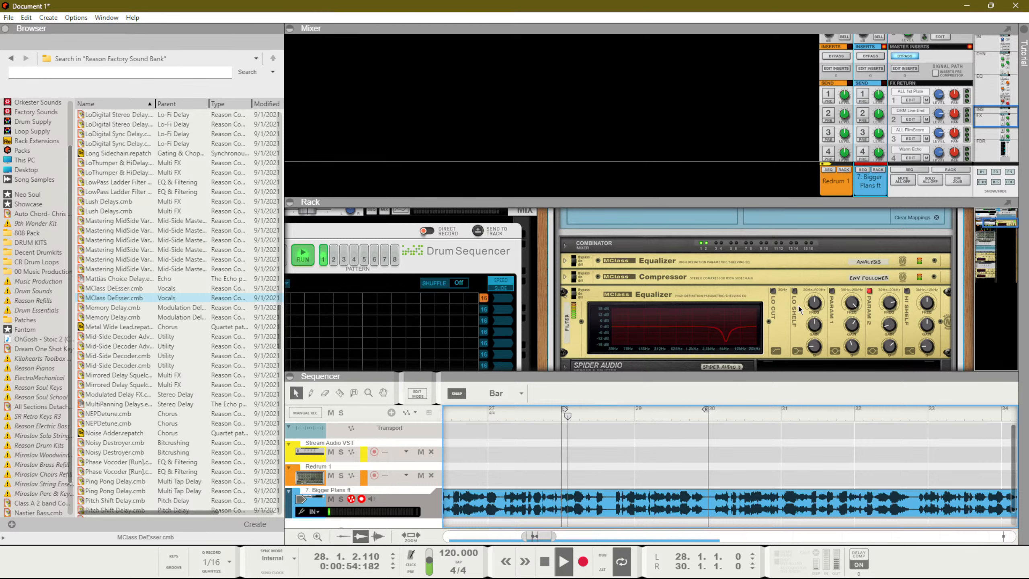
scroll(819, 309, "up", 4)
left_click_drag(830, 251, 811, 248)
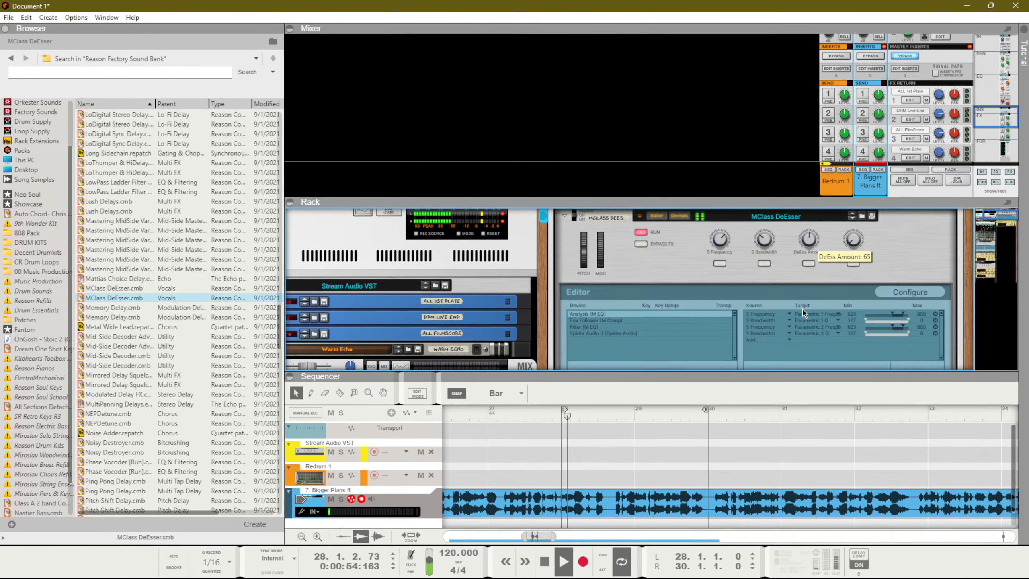
Step: Enlarge the rack area and watch the MClass DeEsser's Filter equalizer during the loop, stopping playback when done
left_click_drag(795, 374, 794, 438)
scroll(764, 374, "down", 4)
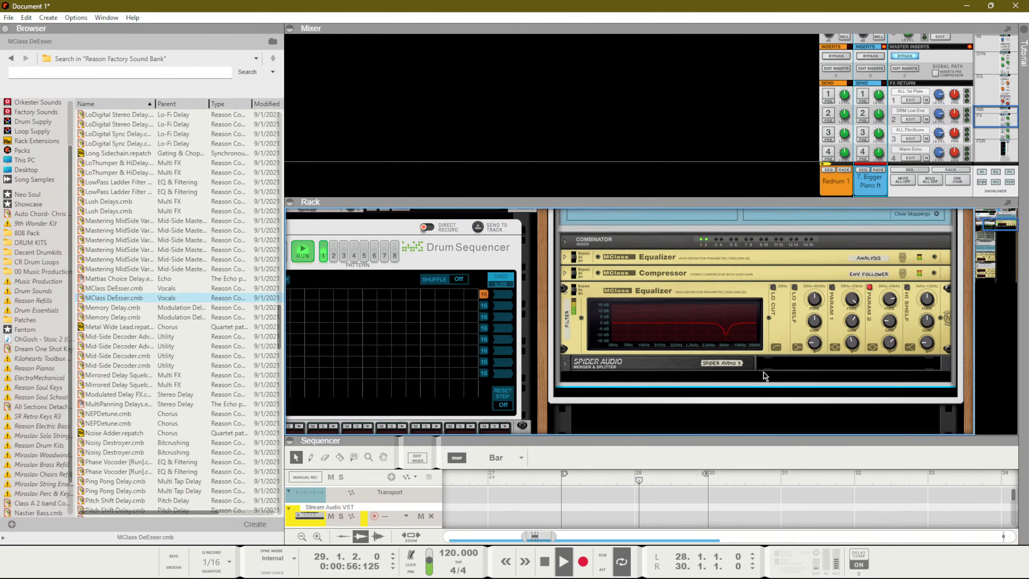
key("space")
scroll(811, 320, "up", 3)
scroll(810, 319, "down", 1)
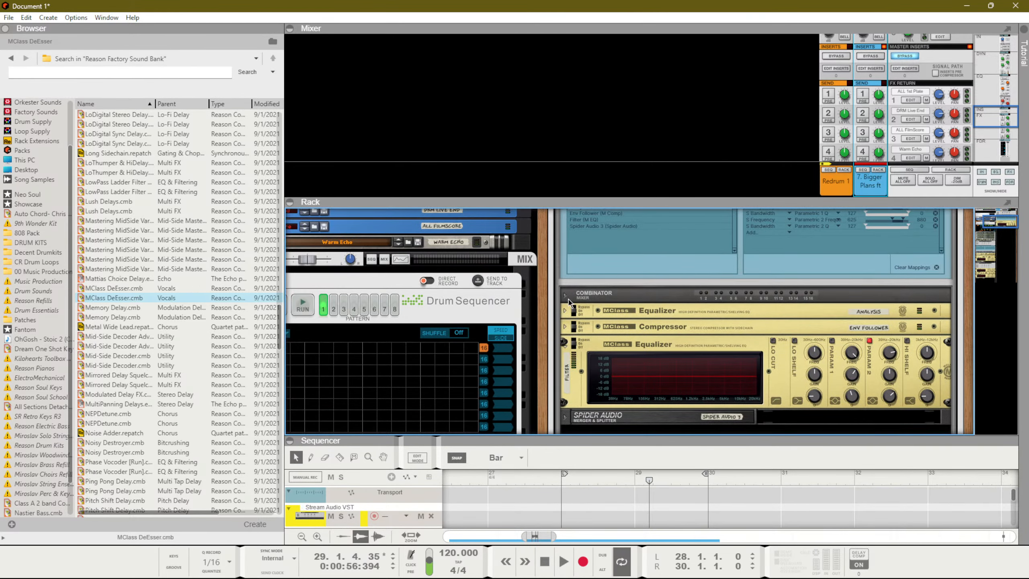
Step: Hide the browser, collapse the mixer, and resize the rack and sequencer so the Filter equalizer and vocal clip both show
key("F3")
scroll(647, 335, "down", 1)
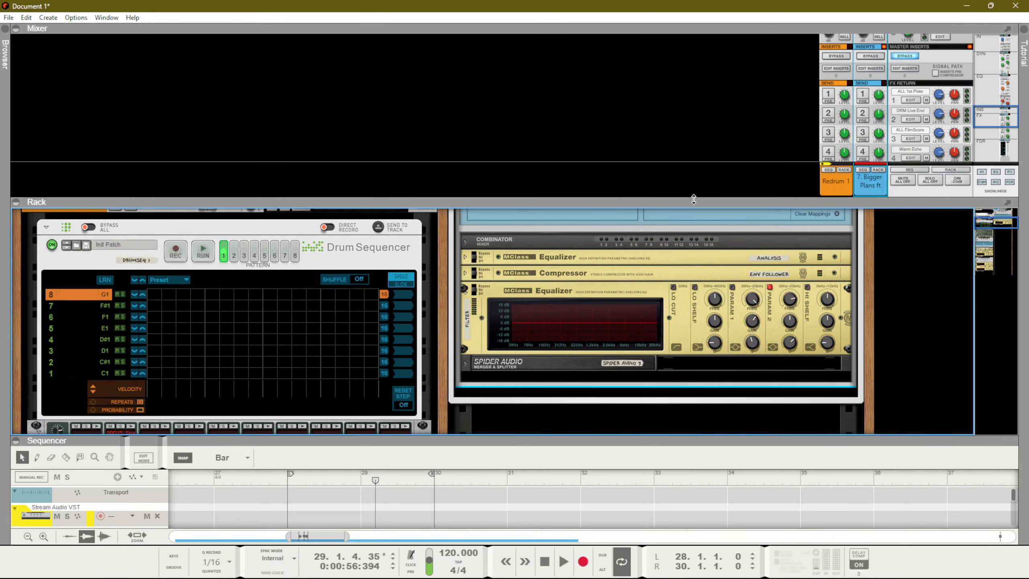
left_click_drag(693, 198, 664, 39)
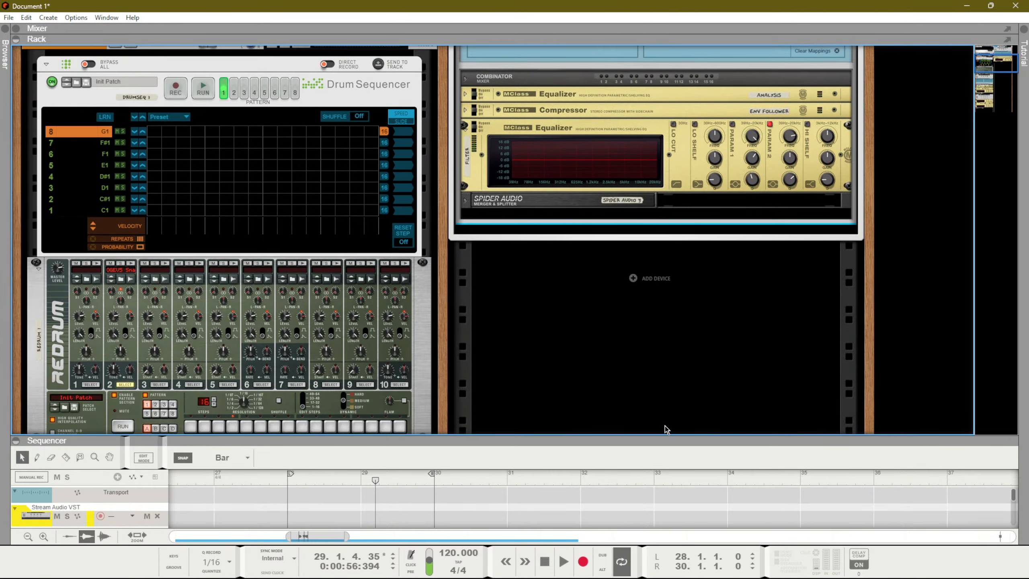
left_click_drag(665, 436, 665, 336)
scroll(679, 187, "up", 1)
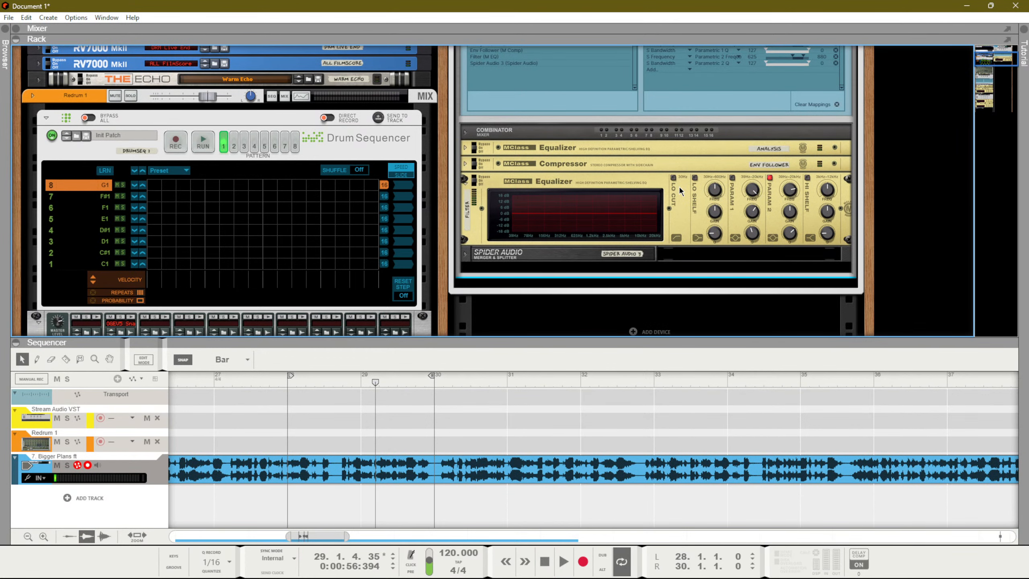
Step: Replay the looped vocal in short passes while watching the Filter equalizer, and return the playhead to bar 28
key("space")
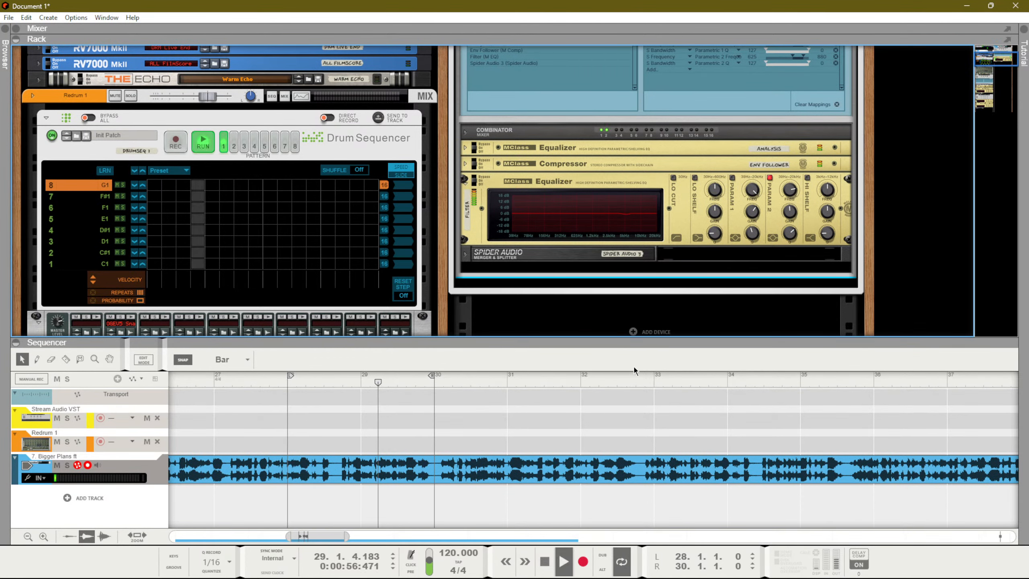
key("space")
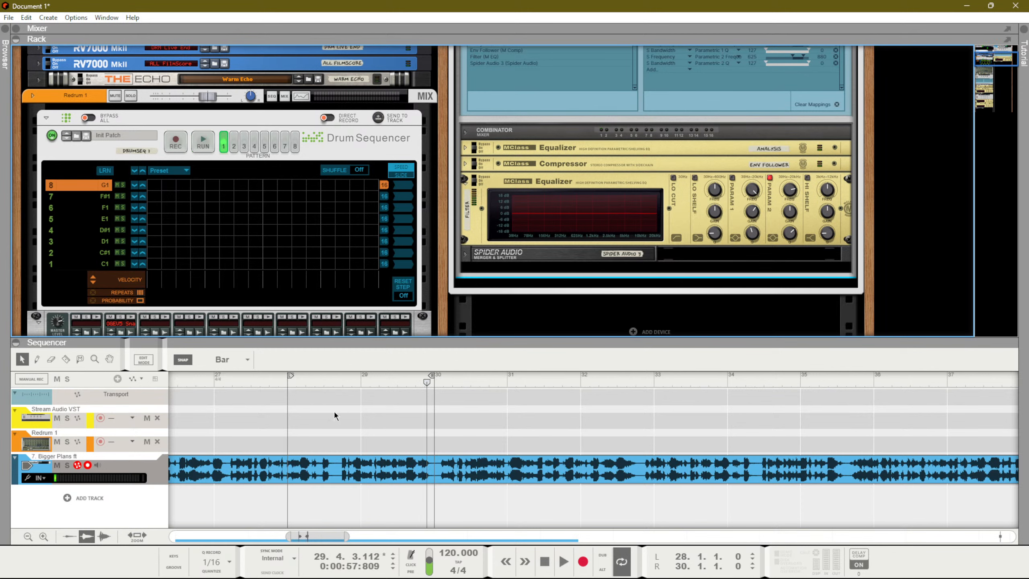
left_click(296, 383)
key("space")
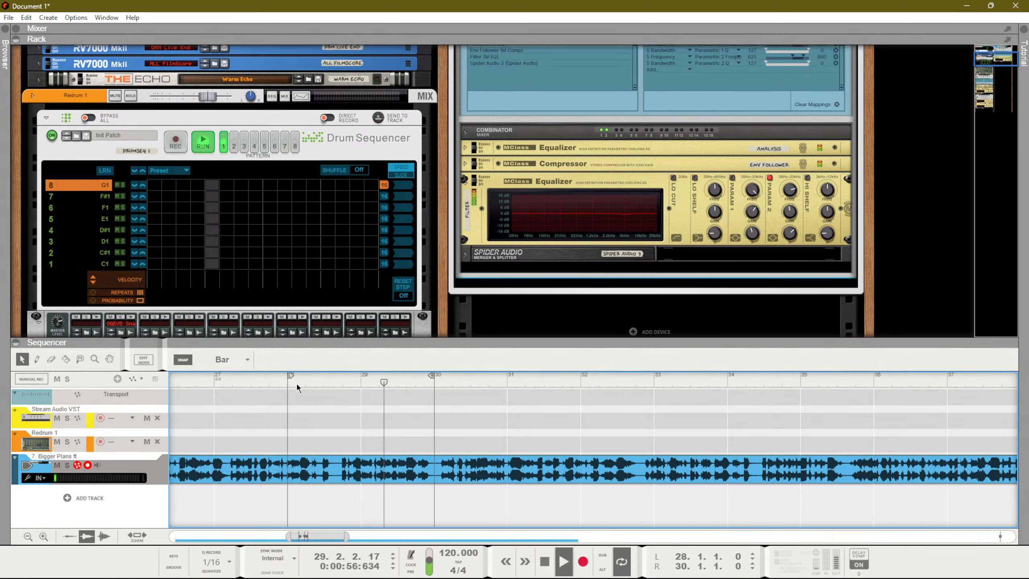
key("space")
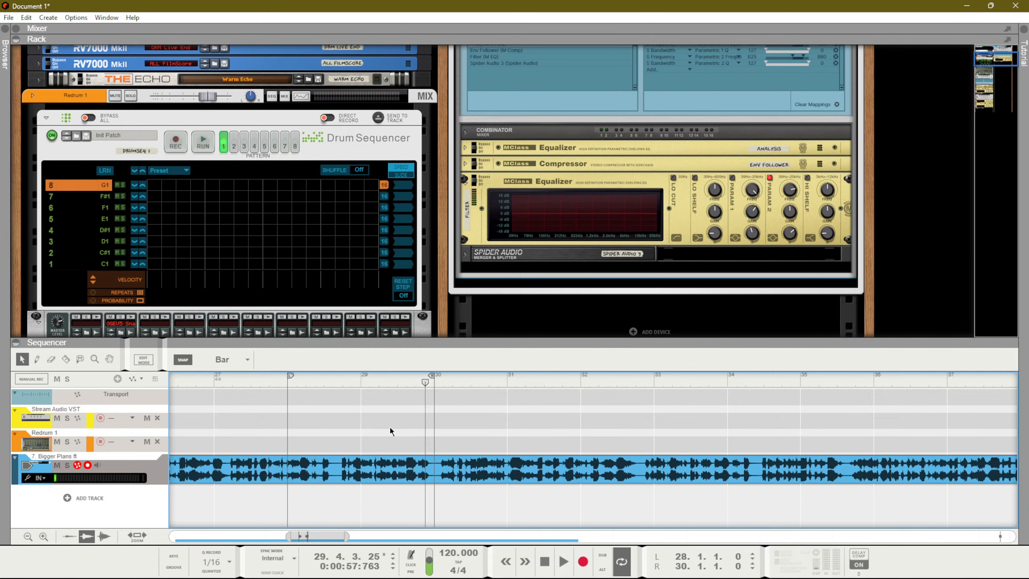
left_click(381, 381)
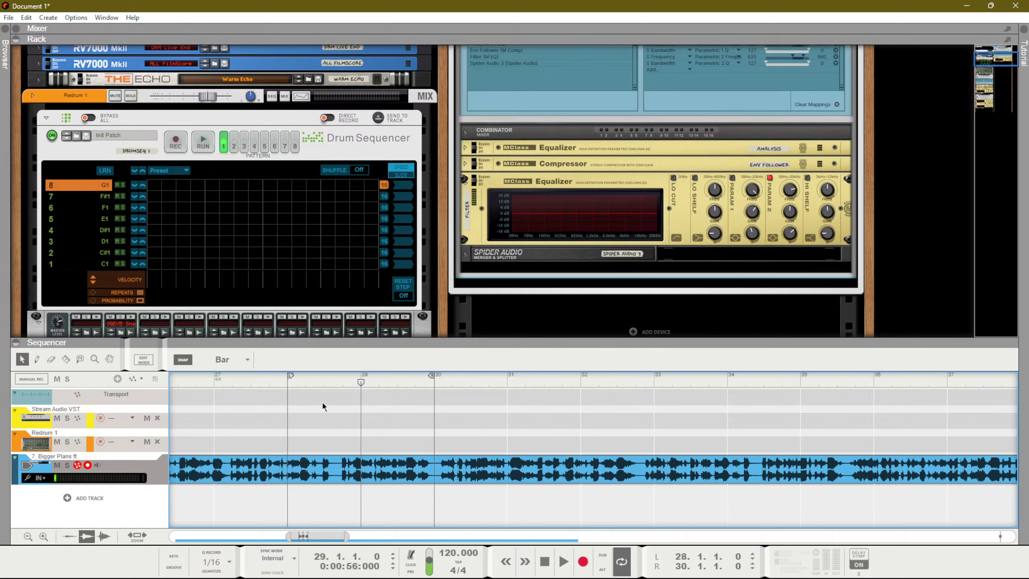
left_click(305, 385)
Step: Check the Combinator controls, play the vocal from bar 28, and compare the Filter equalizer's dips across the loop
scroll(640, 141, "up", 4)
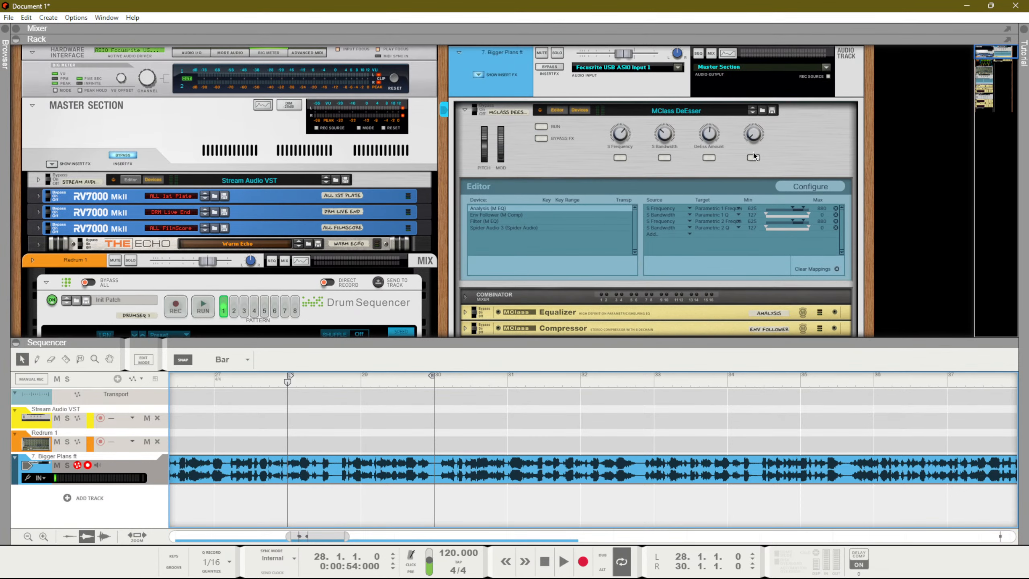
scroll(691, 100, "down", 4)
key("space")
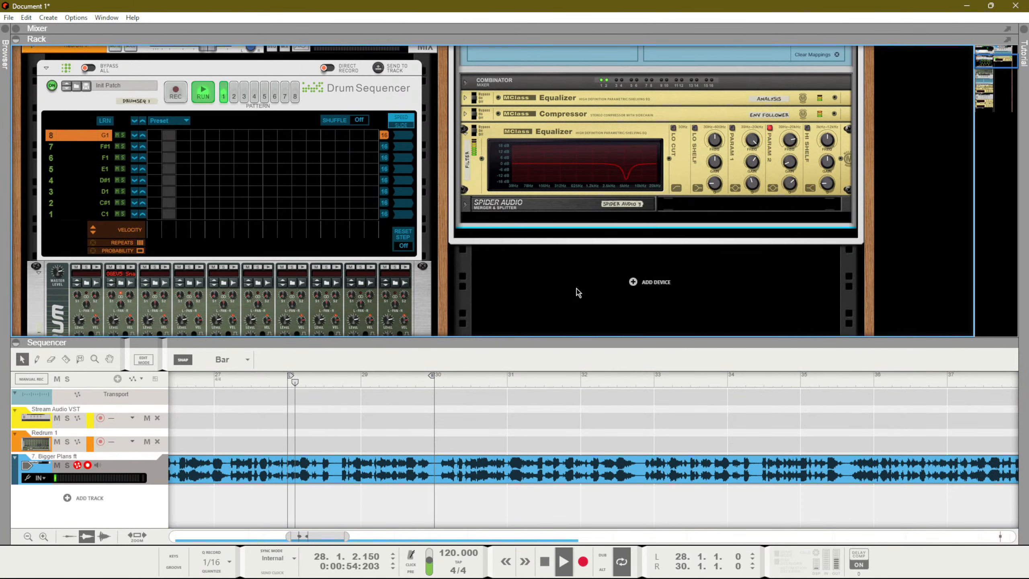
key("space")
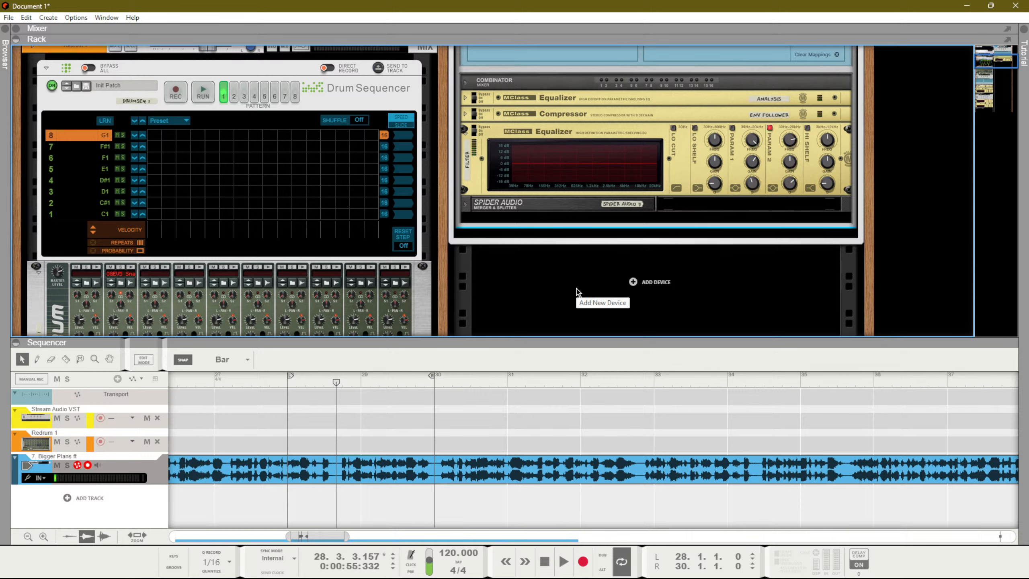
key("space")
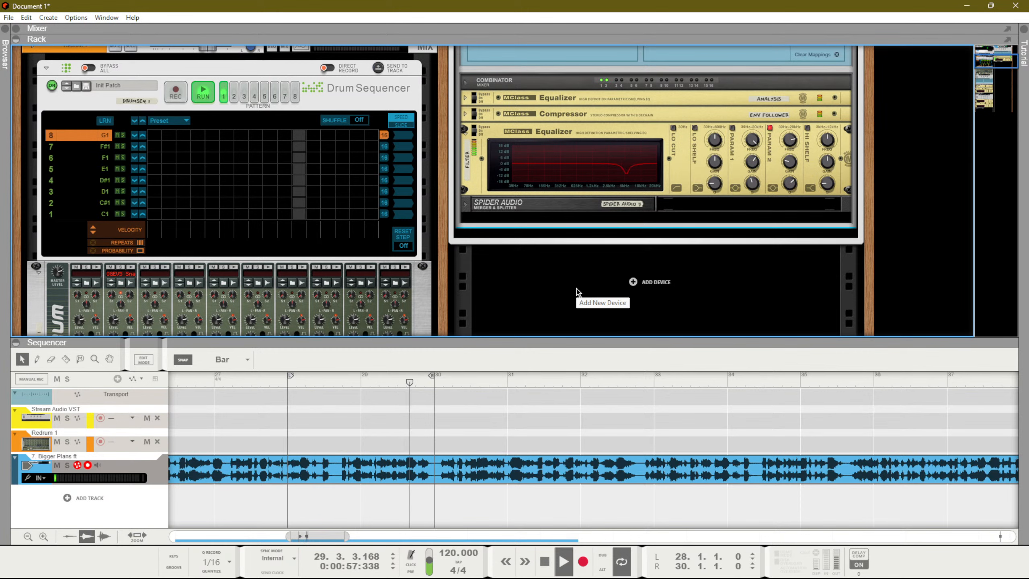
key("space")
Step: Return to the loop start at bar 28 and examine the MClass DeEsser's knobs, editor mappings and internal devices
scroll(569, 229, "up", 3)
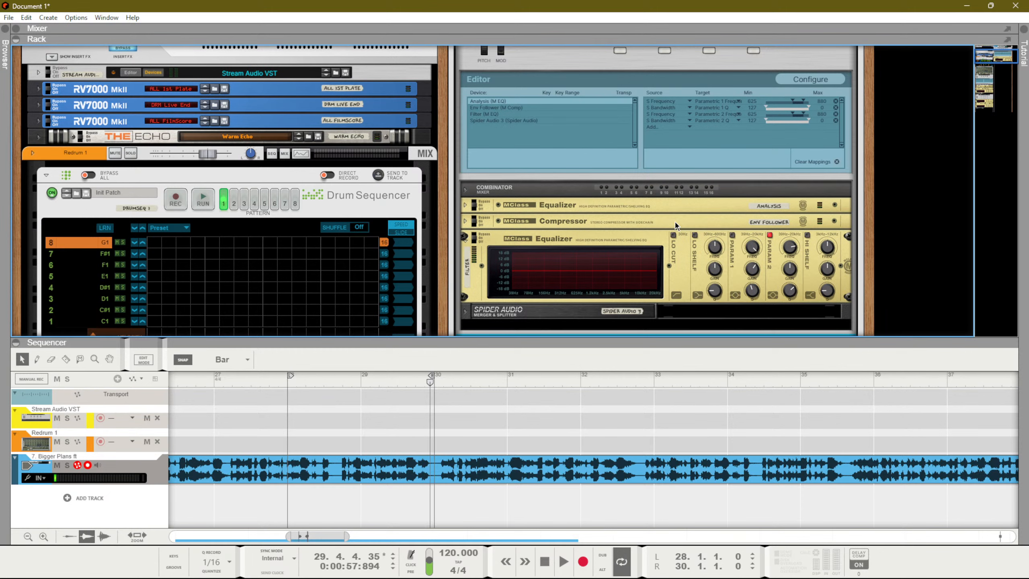
key("shift+Return")
scroll(645, 242, "up", 3)
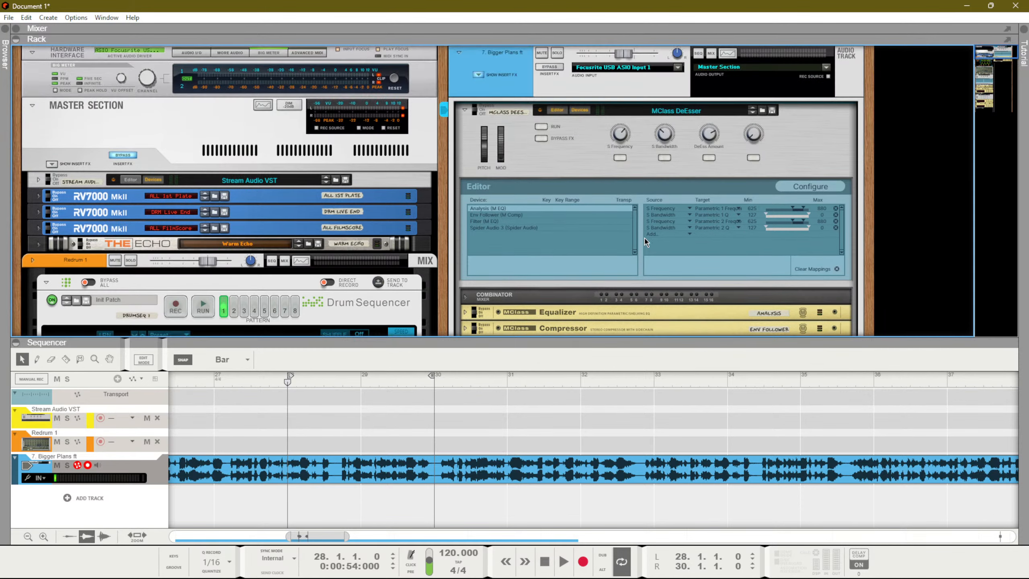
scroll(646, 242, "down", 6)
scroll(645, 242, "up", 5)
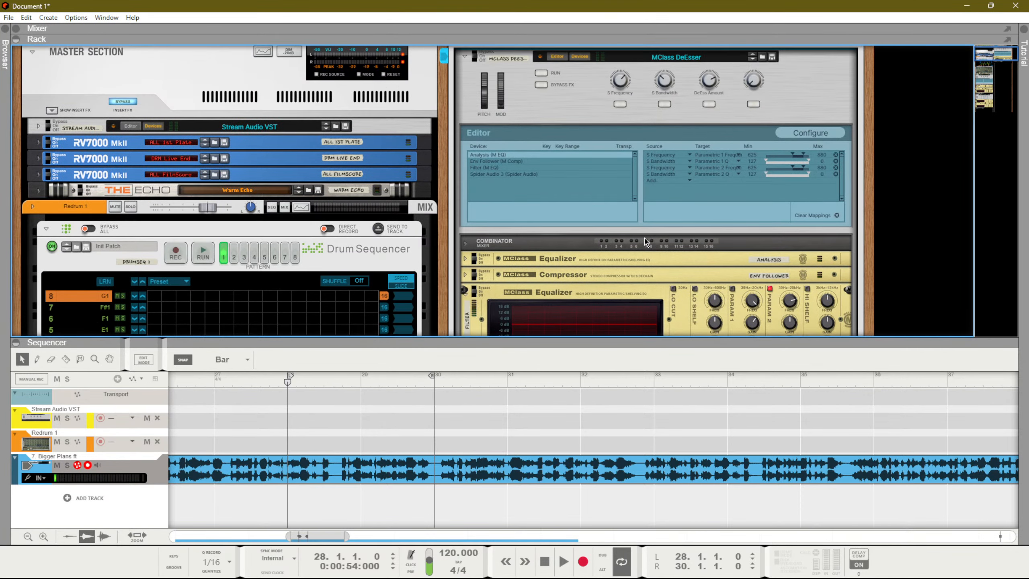
scroll(645, 242, "down", 3)
scroll(645, 242, "up", 3)
scroll(627, 81, "down", 3)
Step: Play the loop while adjusting the MClass DeEsser's S Frequency around 71, and stop playback
key("space")
scroll(620, 65, "up", 3)
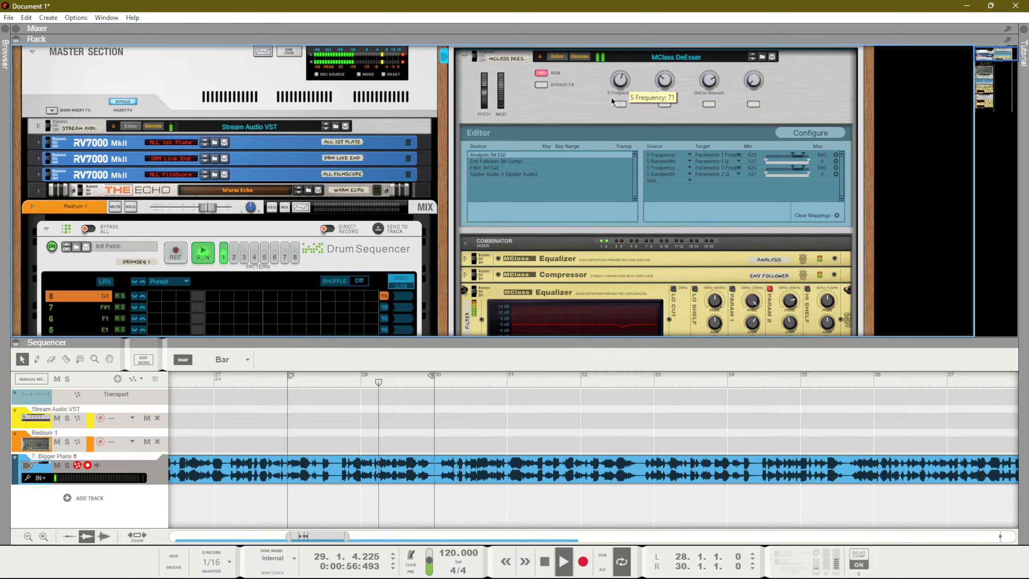
key("space")
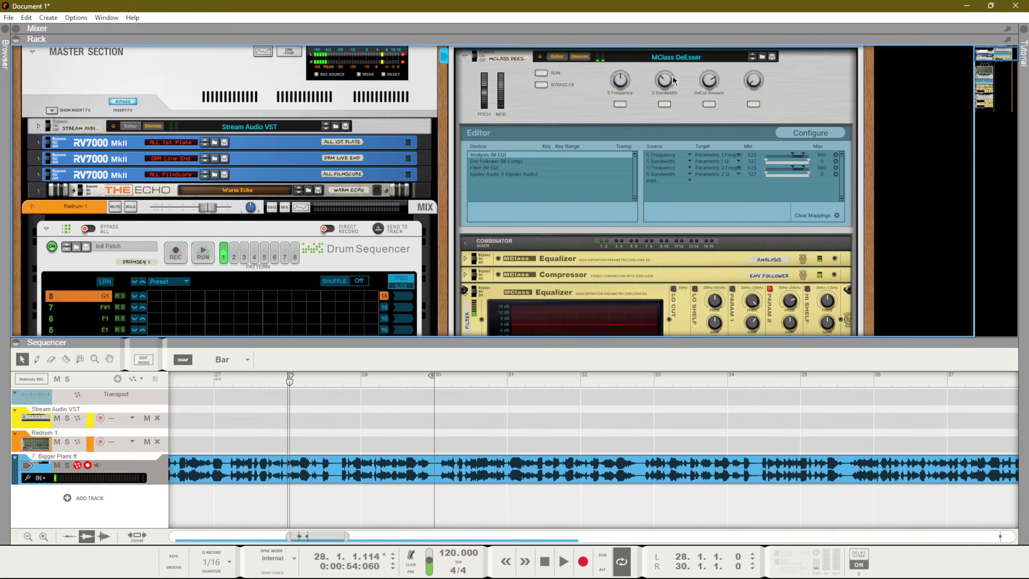
Step: Set the MClass DeEsser's S Bandwidth to 0 and play part of the loop
left_click_drag(663, 79, 658, 137)
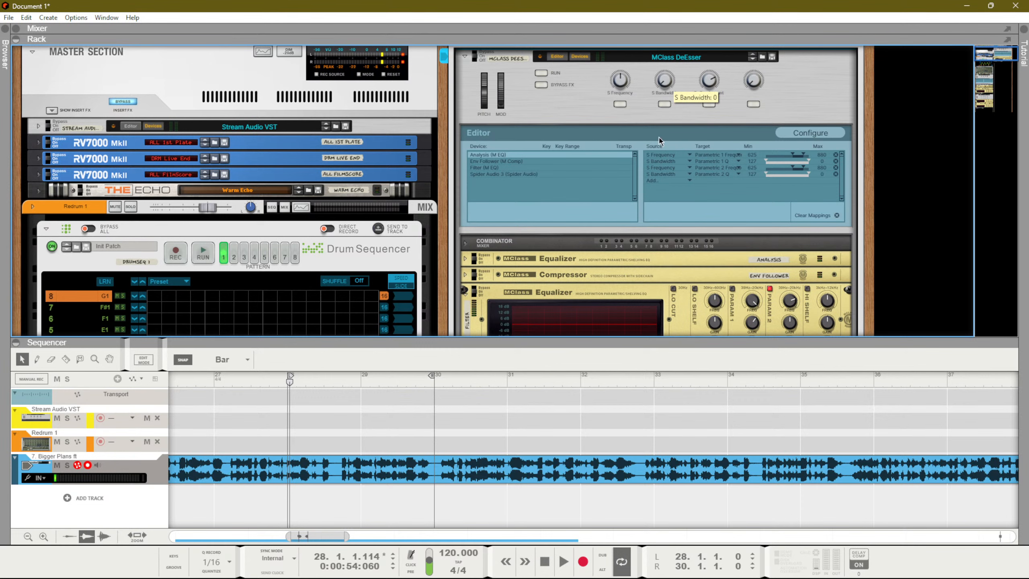
key("space")
key("space")
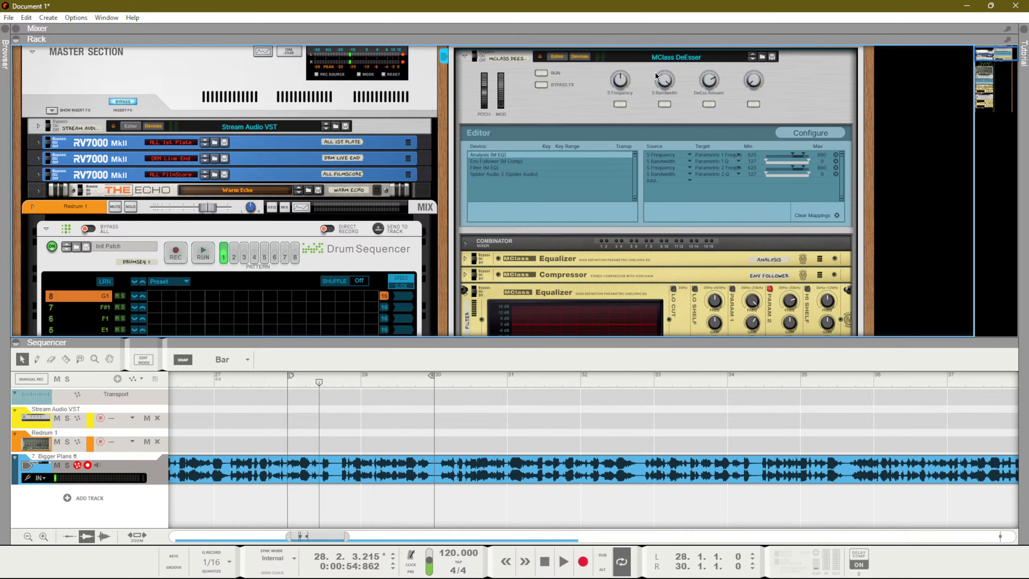
Step: Audition the looped vocal twice with the MClass DeEsser's S Bandwidth at its maximum of 127
key("space")
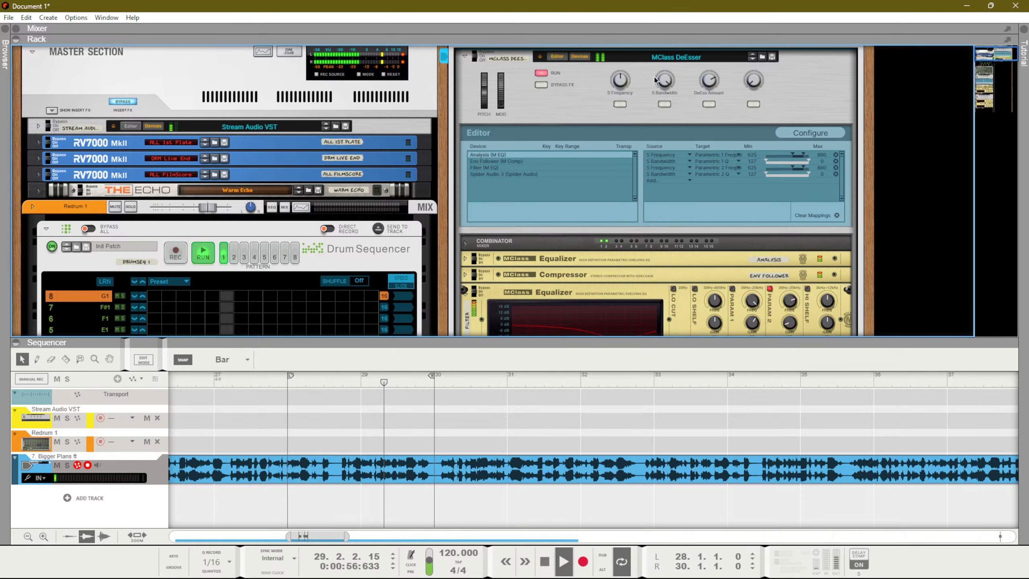
key("space")
mouse_move(659, 84)
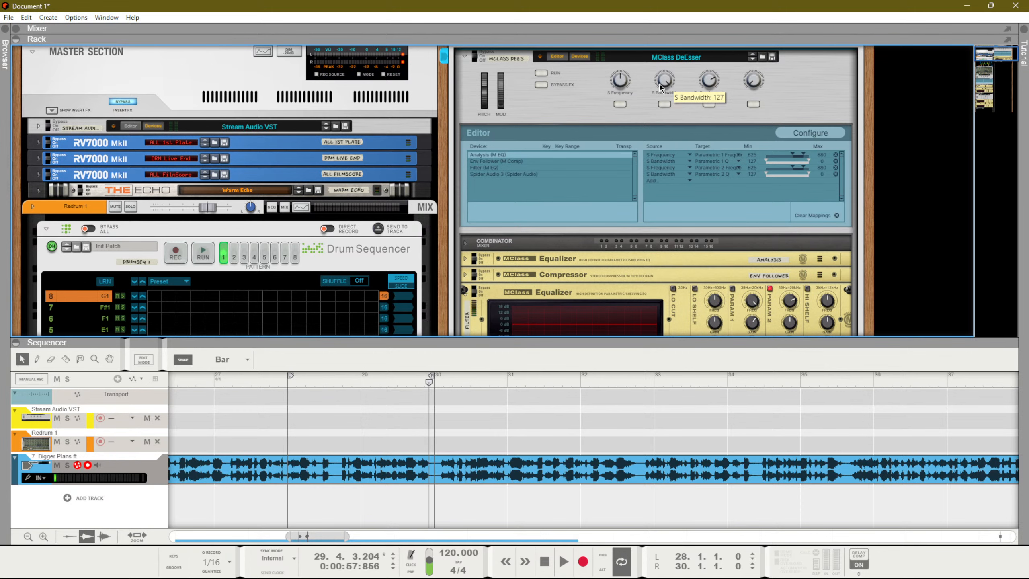
key("space")
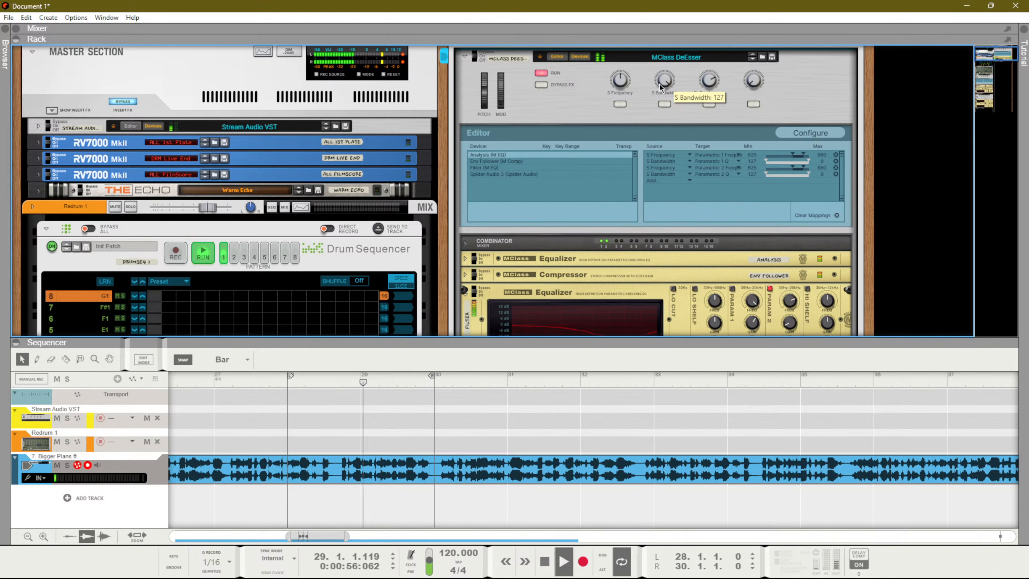
key("space")
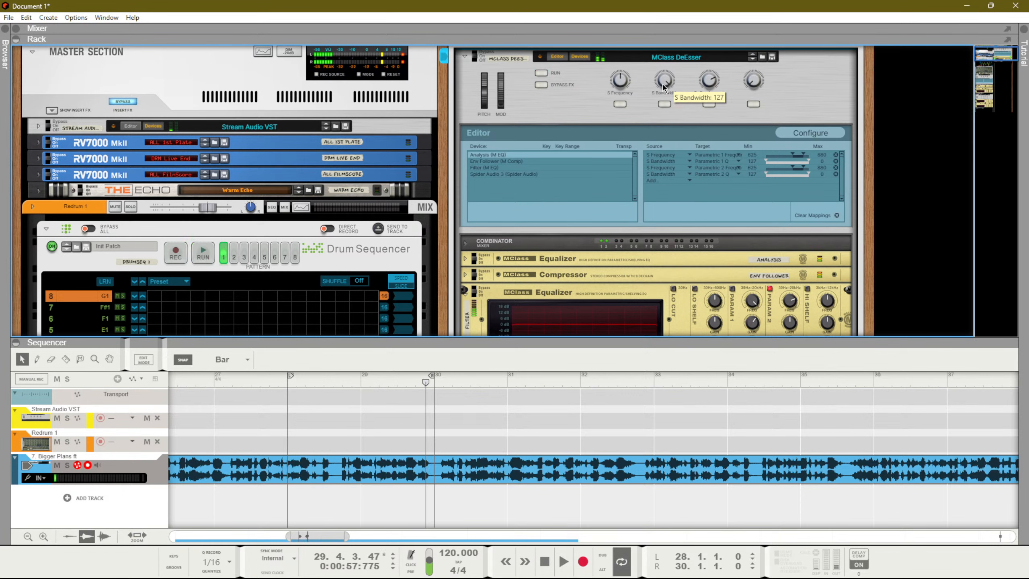
Step: Lower the S Bandwidth, audition the loop, raise it to about the middle, and play the vocal again
left_click_drag(659, 84, 644, 179)
key("space")
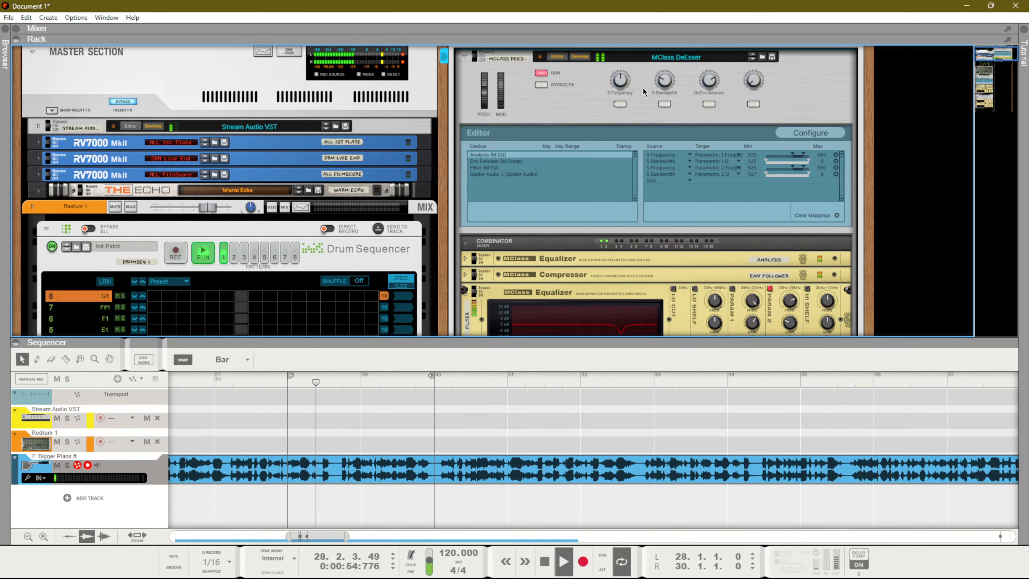
key("space")
left_click_drag(660, 85, 667, 54)
key("space")
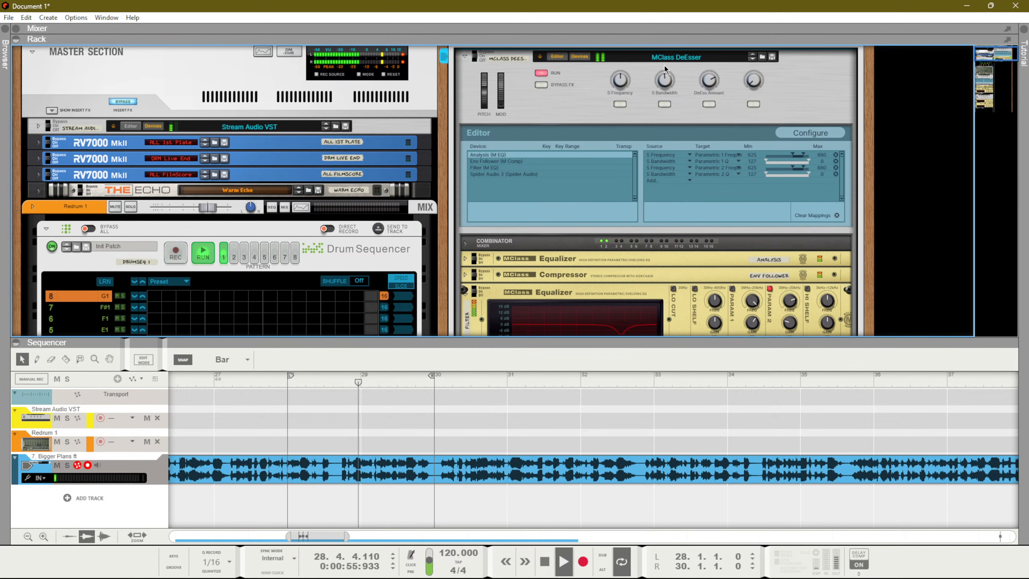
Step: Stop playback and enlarge the rack area to show more of the MClass DeEsser Combinator's devices
key("space")
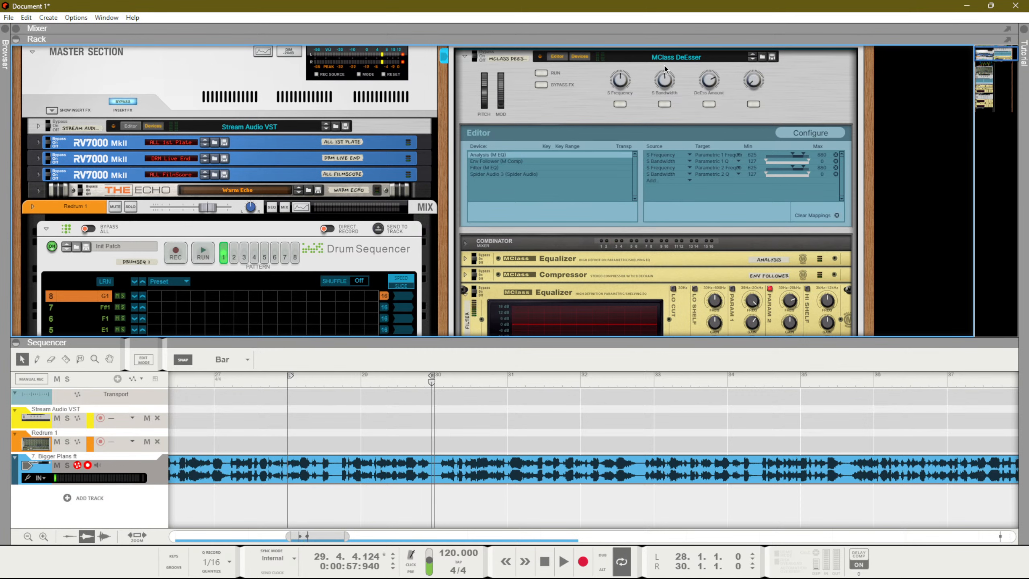
scroll(664, 74, "up", 2)
scroll(663, 87, "down", 2)
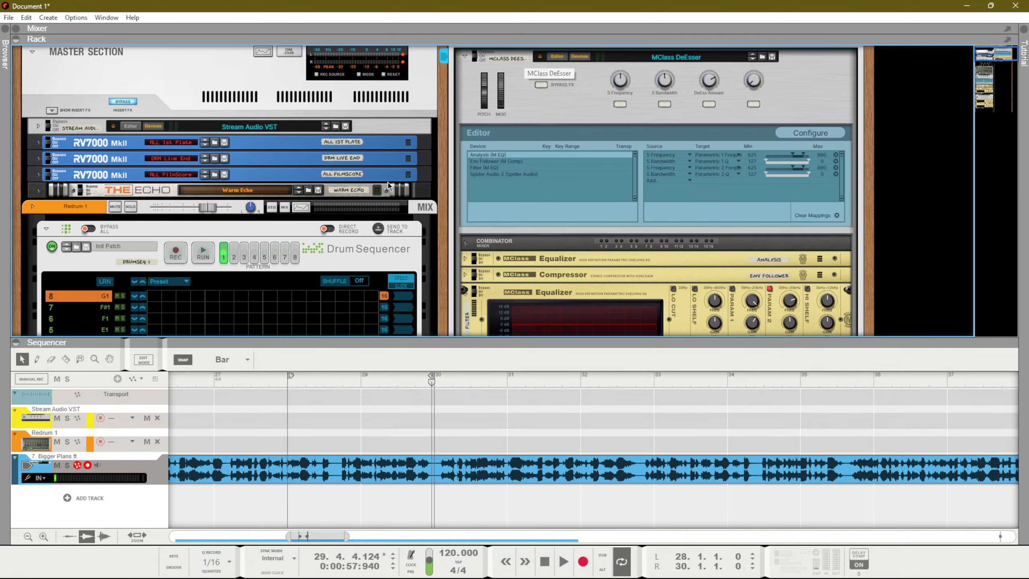
scroll(652, 210, "down", 5)
scroll(653, 221, "up", 1)
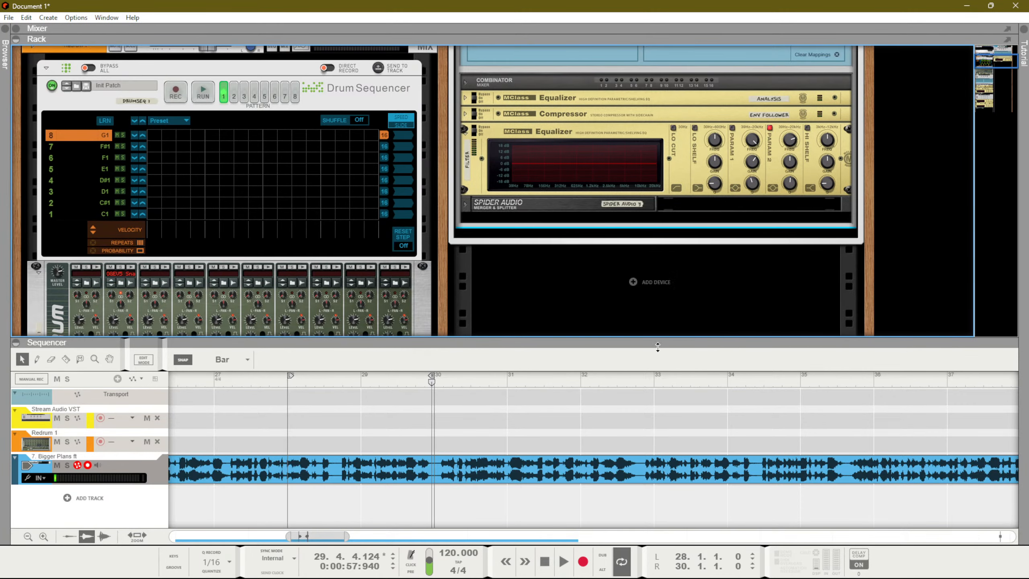
left_click_drag(658, 347, 666, 478)
Step: Search the Factory Sounds for "eq" and look through the instrument and effect patches
key("F3")
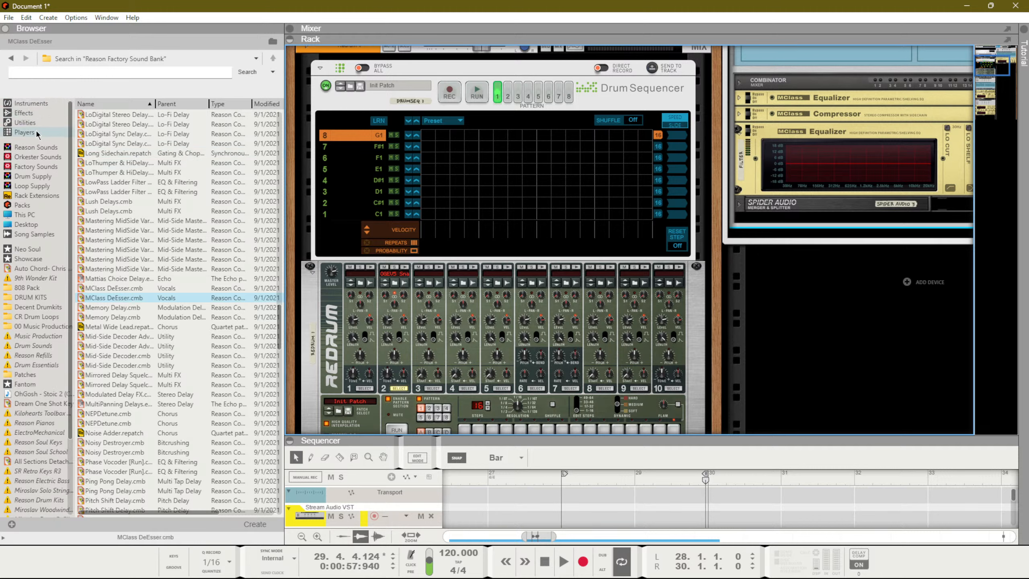
left_click(43, 167)
left_click(74, 76)
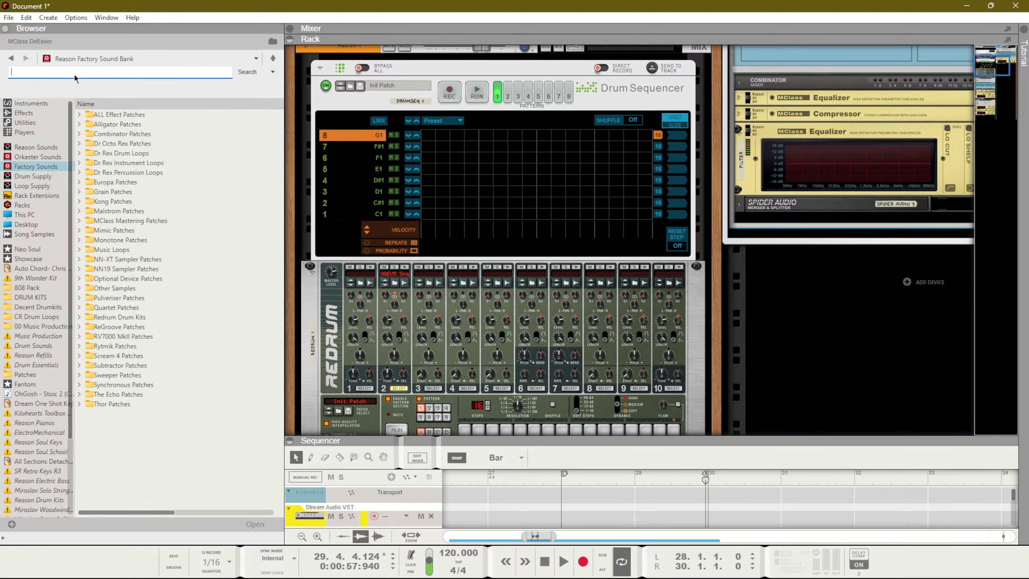
key("Return")
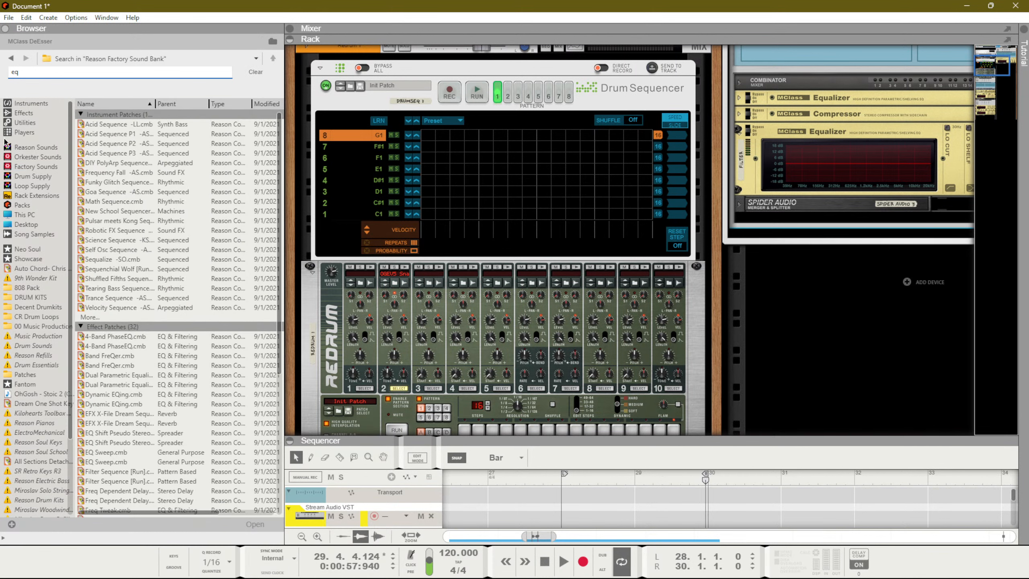
scroll(190, 370, "down", 6)
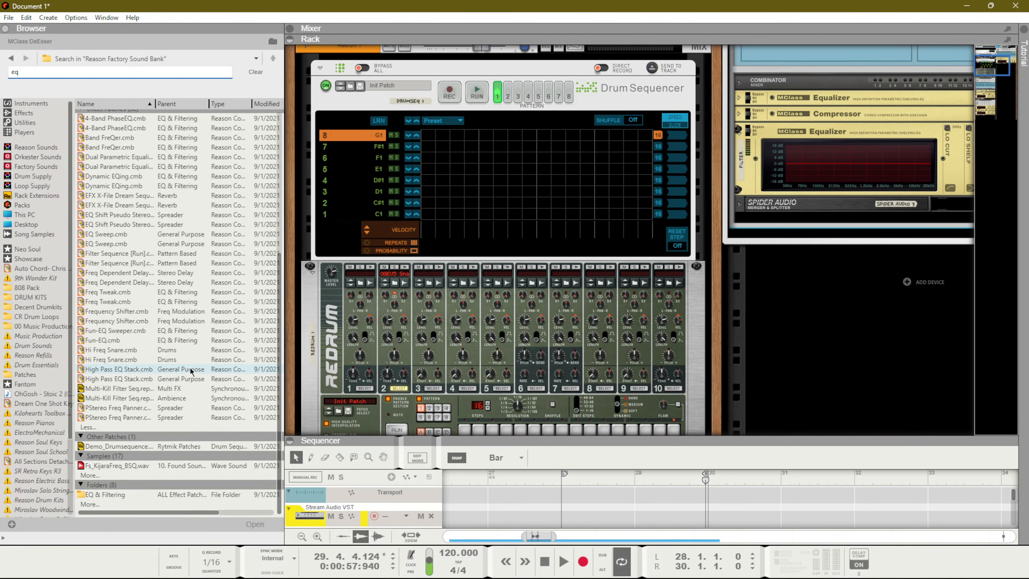
scroll(191, 370, "up", 3)
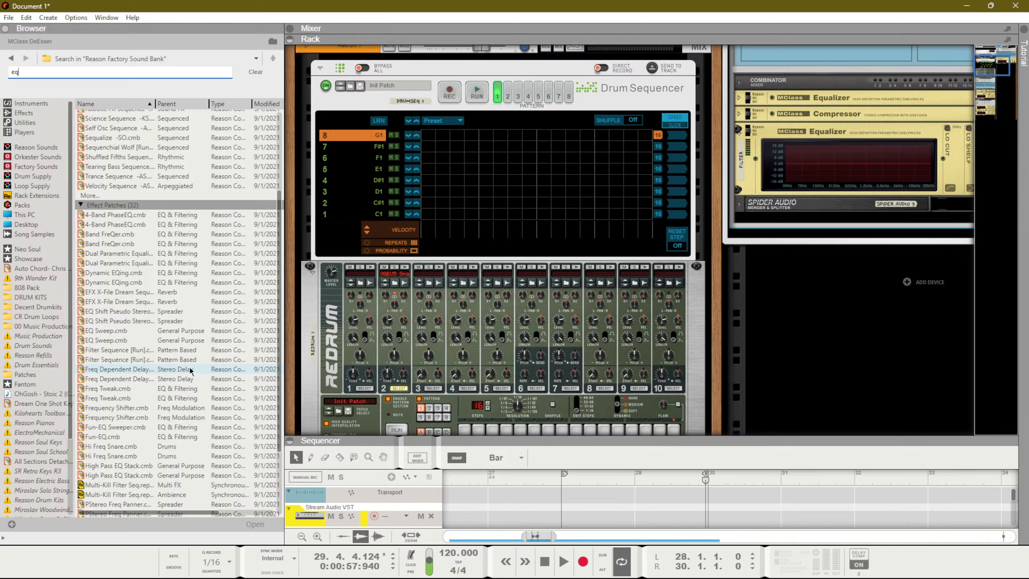
Step: Search the Effects for "eq" and add Channel EQ, MClass Equalizer and PEQ-2 below Spider Audio in the MClass DeEsser Combinator
left_click(17, 115)
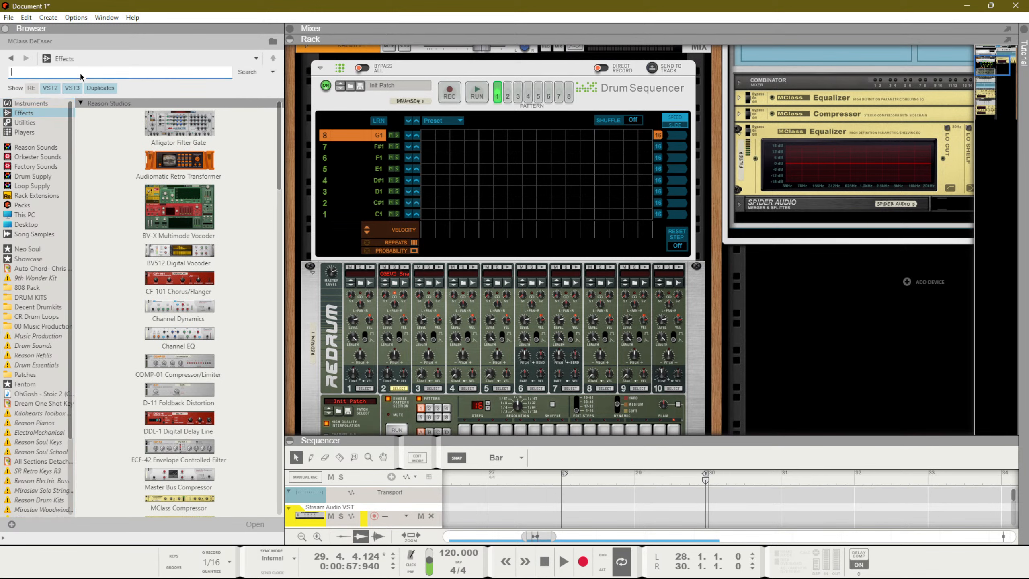
type("eq")
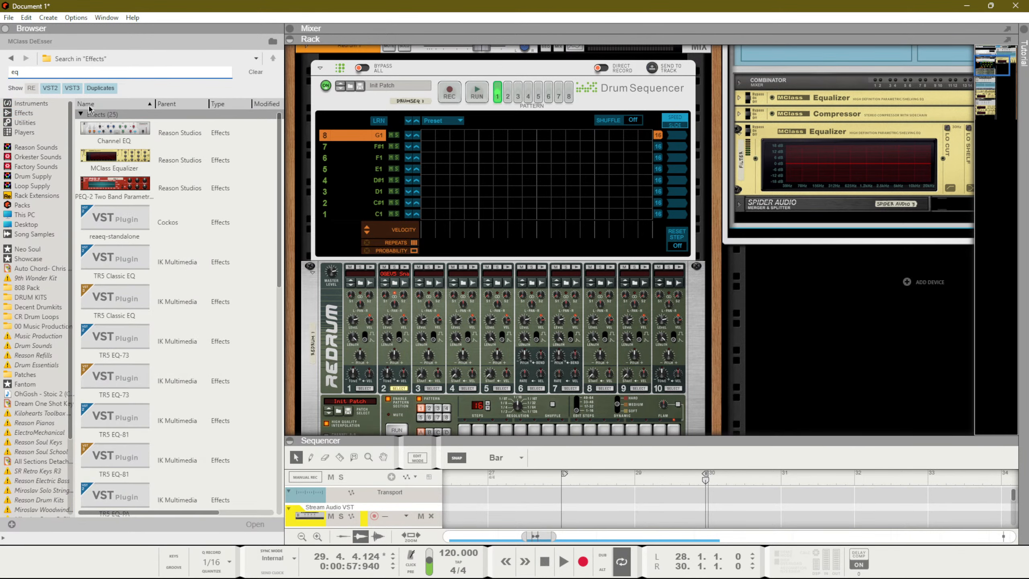
left_click_drag(112, 142, 822, 224)
left_click_drag(115, 158, 666, 296)
left_click_drag(115, 184, 624, 367)
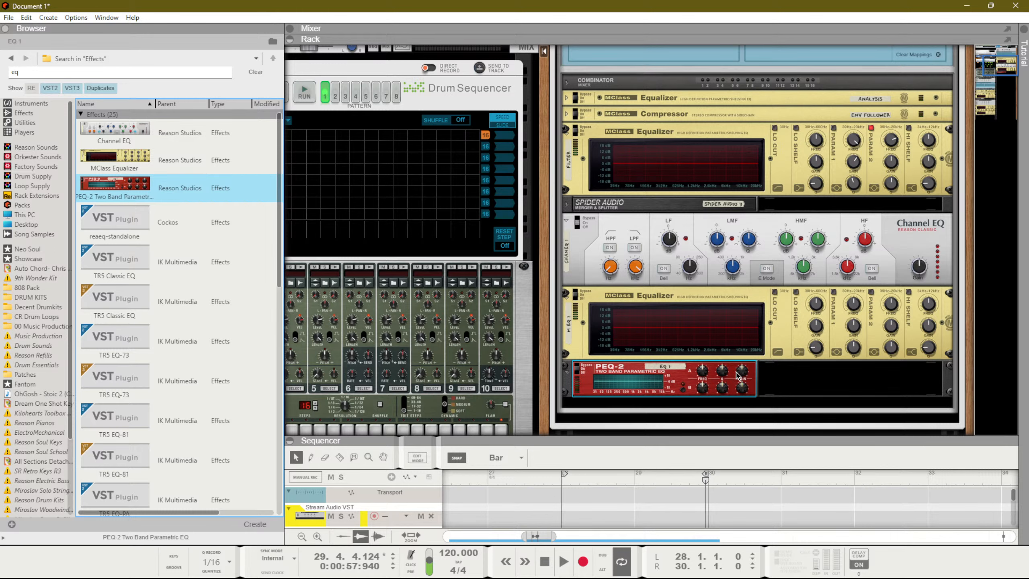
Step: Raise the gain and Q of the PEQ-2's Filter A and lower its frequency to about 15
left_click_drag(740, 372, 748, 276)
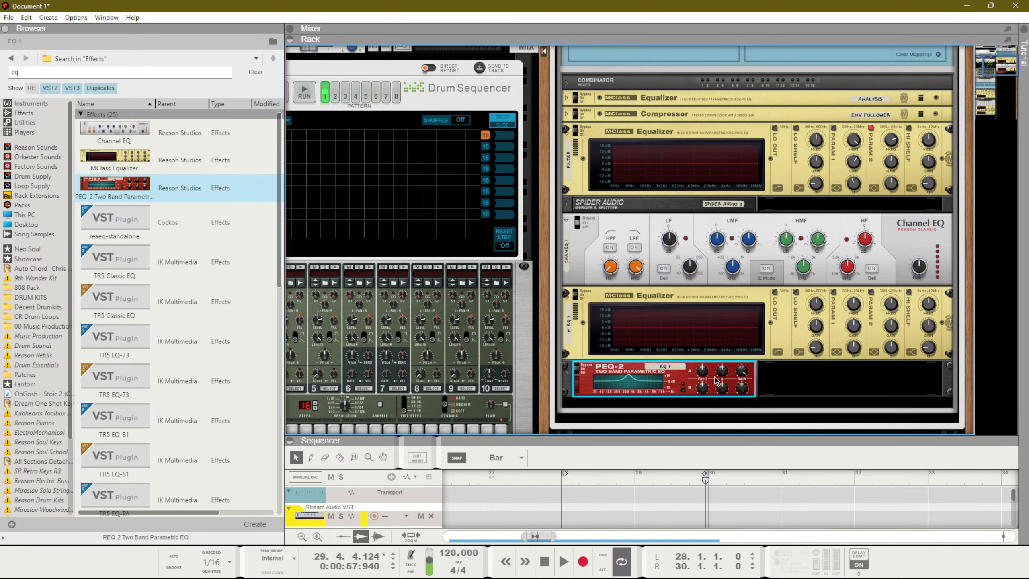
left_click_drag(724, 373, 726, 267)
left_click_drag(703, 371, 692, 426)
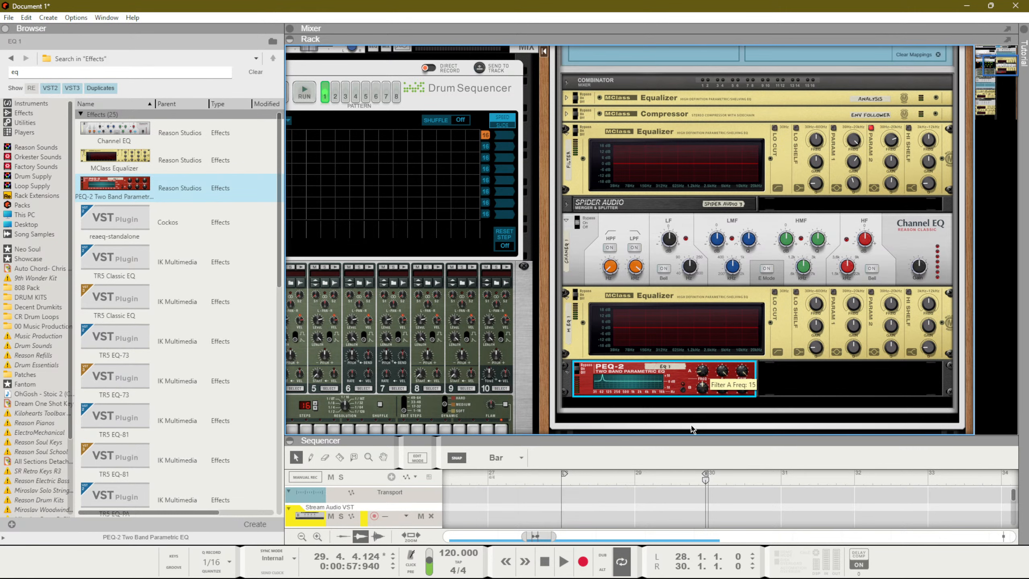
mouse_move(692, 429)
left_mouse_down()
mouse_move(702, 288)
mouse_move(704, 471)
mouse_move(706, 402)
mouse_move(699, 422)
left_mouse_up()
left_click_drag(699, 422, 699, 425)
Step: Set the application zoom to 200%, bring the PEQ-2 into view in the rack and hide the browser
left_click(75, 17)
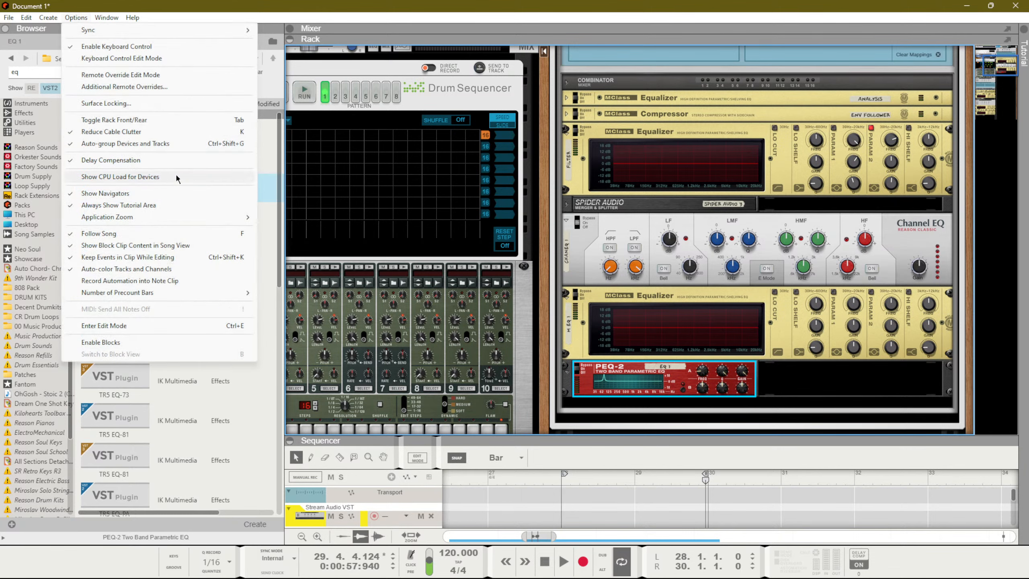
mouse_move(163, 218)
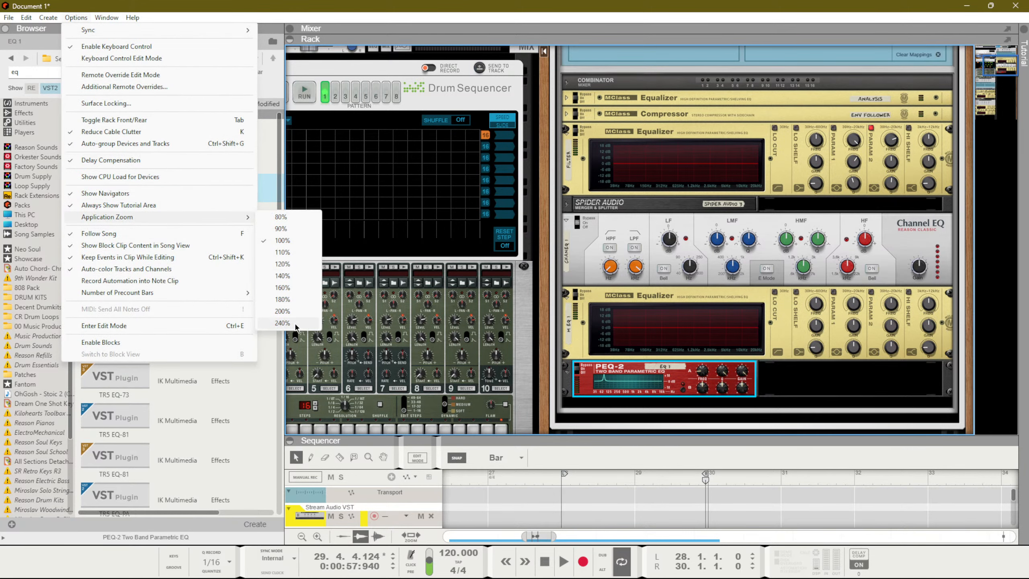
left_click(292, 308)
scroll(735, 233, "down", 10)
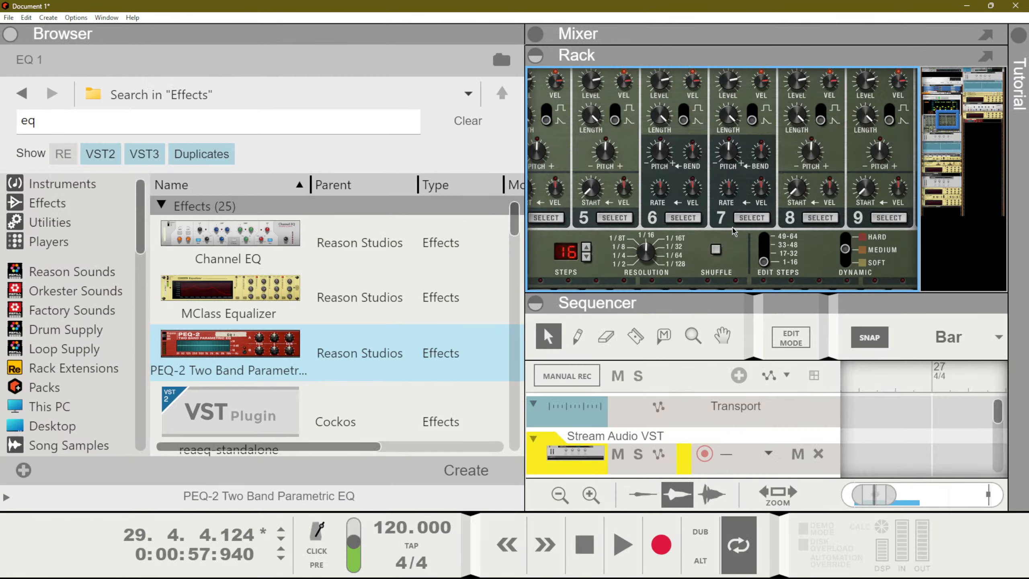
scroll(720, 244, "down", 8)
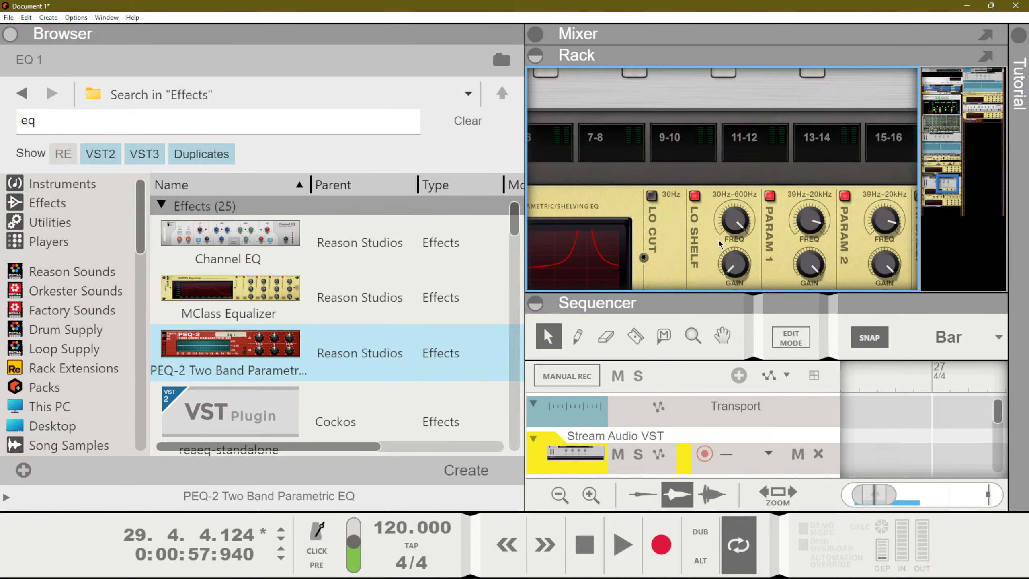
scroll(717, 252, "up", 3)
left_click(974, 117)
left_click_drag(974, 117, 972, 118)
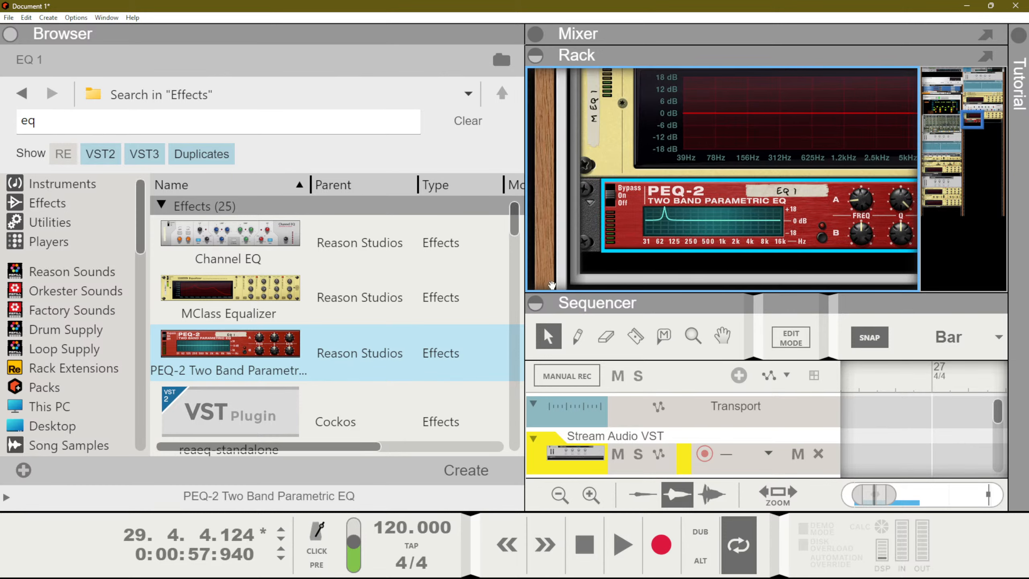
key("F3")
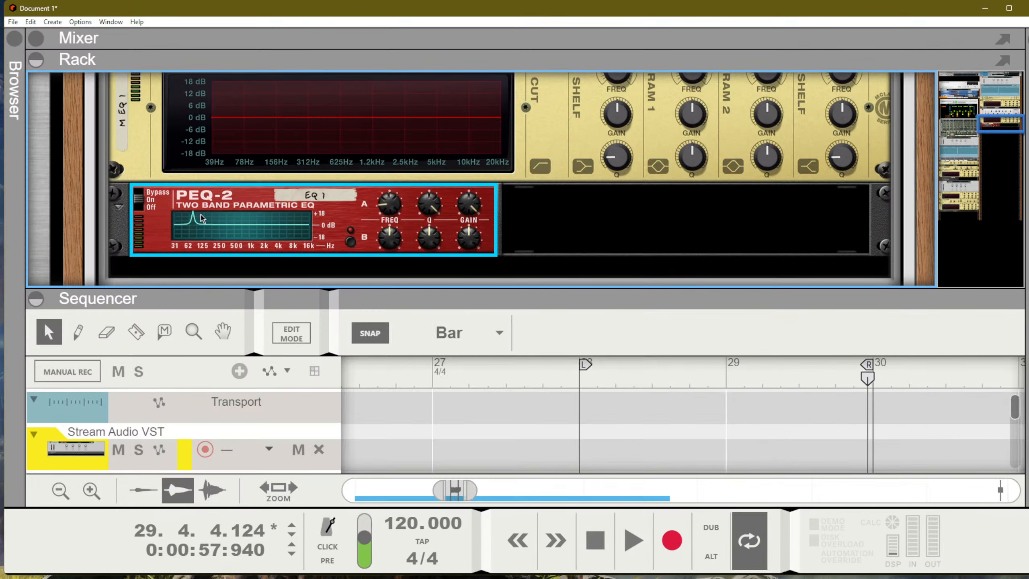
Step: Lower the PEQ-2's Filter A frequency and turn its gain down from a boost to a cut
mouse_move(389, 203)
left_mouse_down()
mouse_move(390, 221)
mouse_move(390, 208)
left_mouse_up()
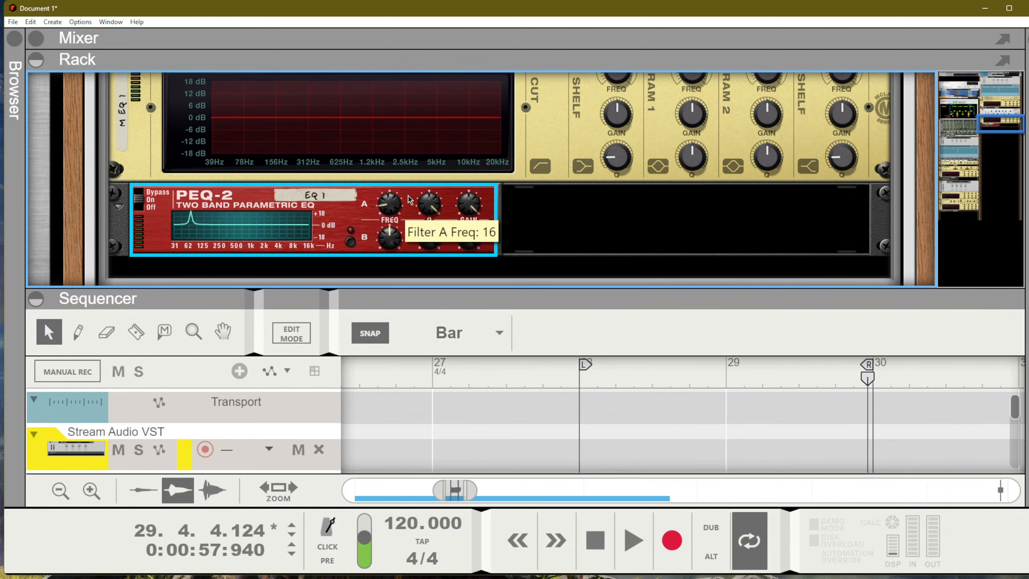
scroll(632, 186, "up", 2)
scroll(611, 180, "down", 1)
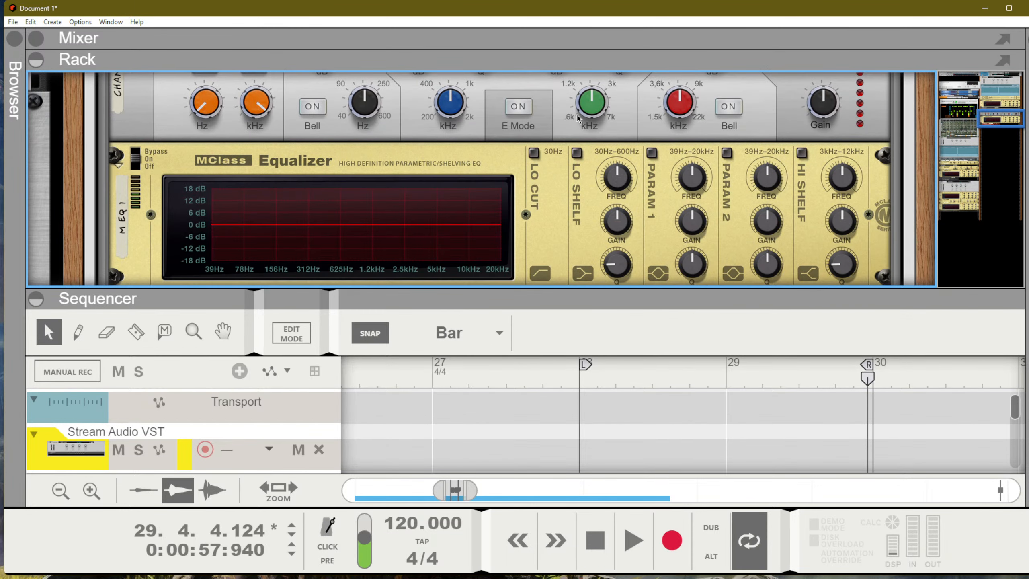
scroll(613, 151, "down", 1)
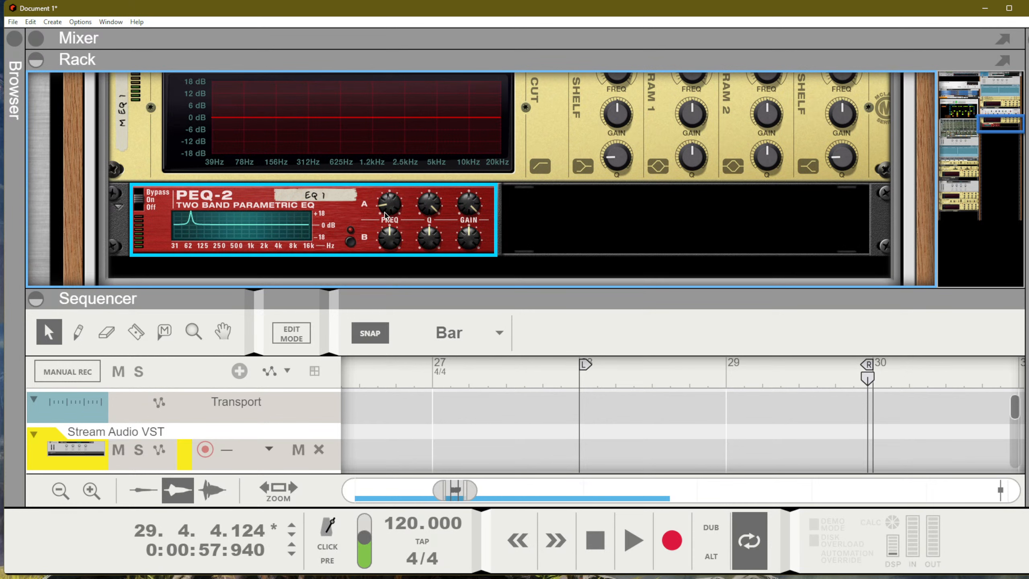
left_click_drag(385, 213, 405, 235)
left_click_drag(468, 202, 466, 90)
left_click_drag(469, 203, 454, 357)
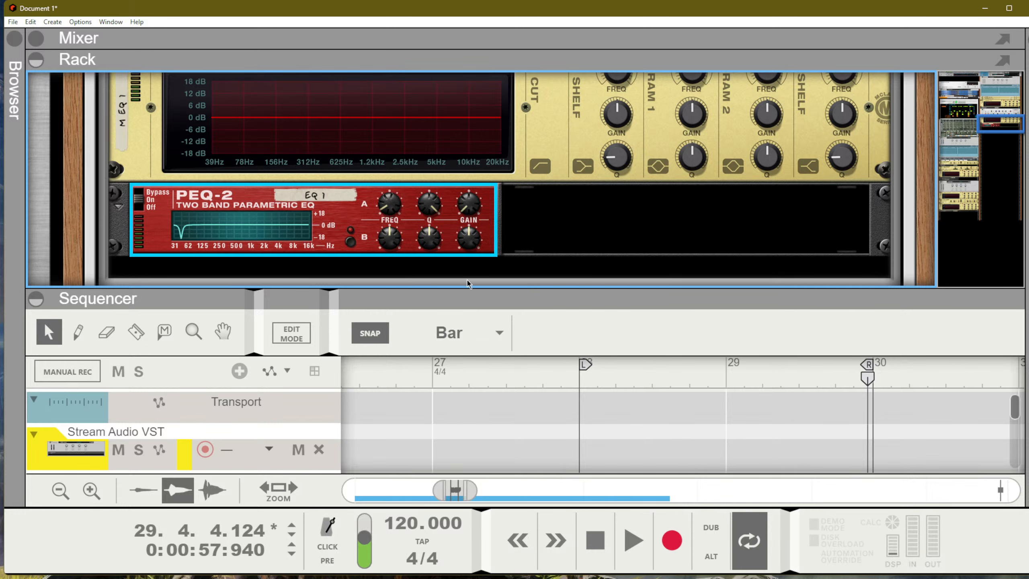
Step: Turn Filter A's gain back to a boost, enable Filter B, boost its gain and lower its frequency
left_click_drag(468, 198, 476, 103)
left_click(351, 243)
left_click_drag(468, 239, 423, 209)
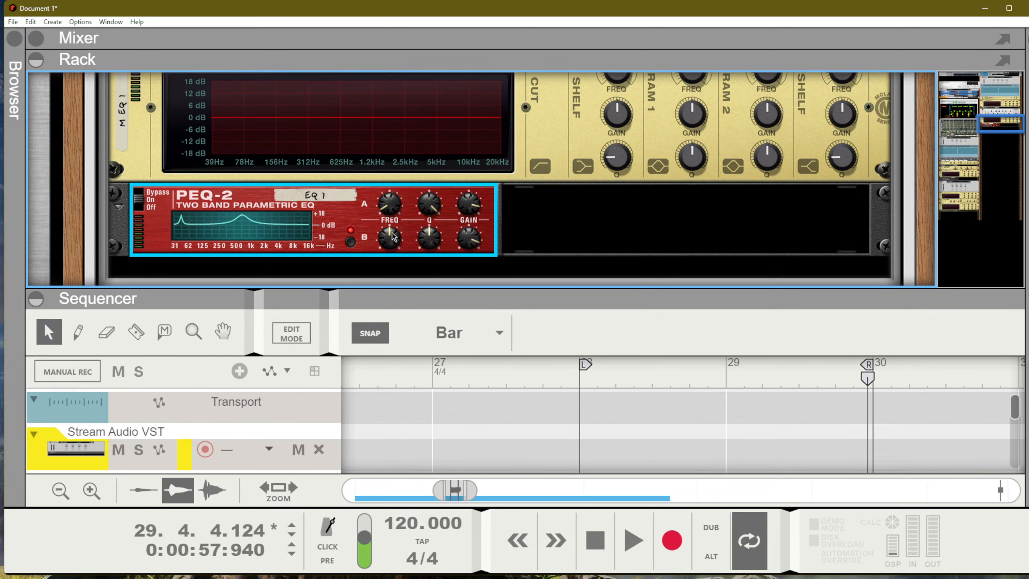
left_click_drag(393, 251, 390, 299)
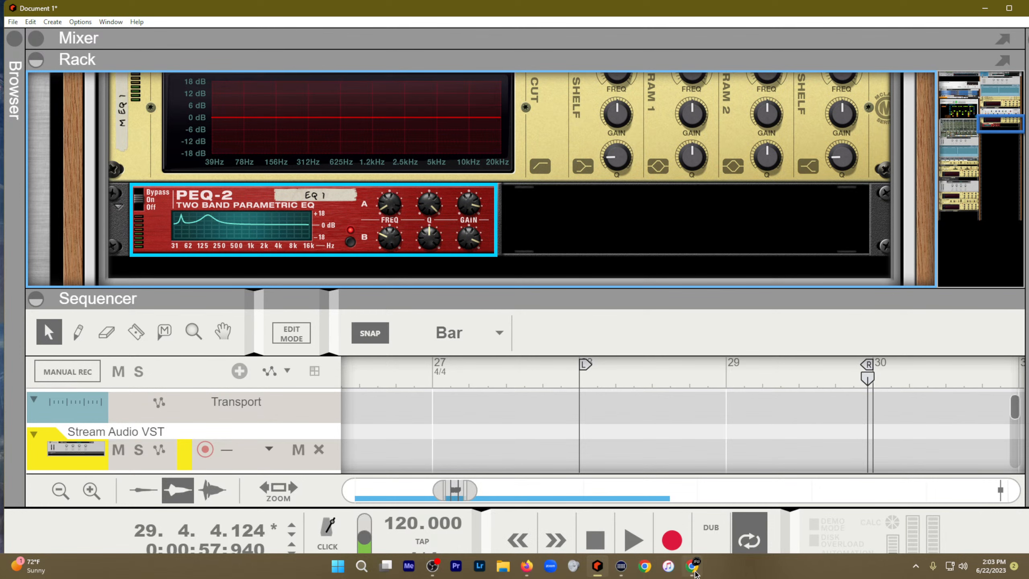
mouse_move(694, 571)
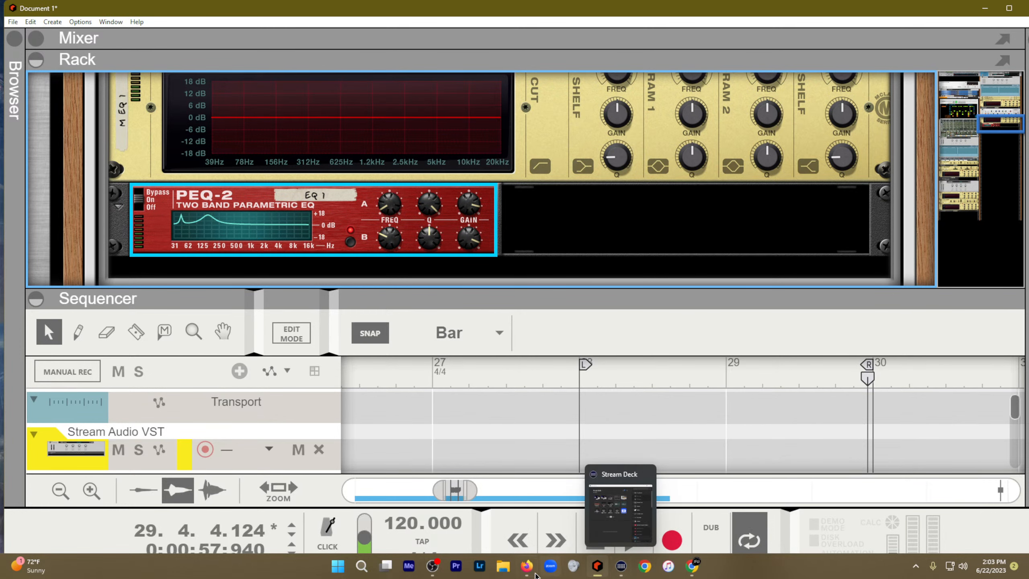
mouse_move(528, 570)
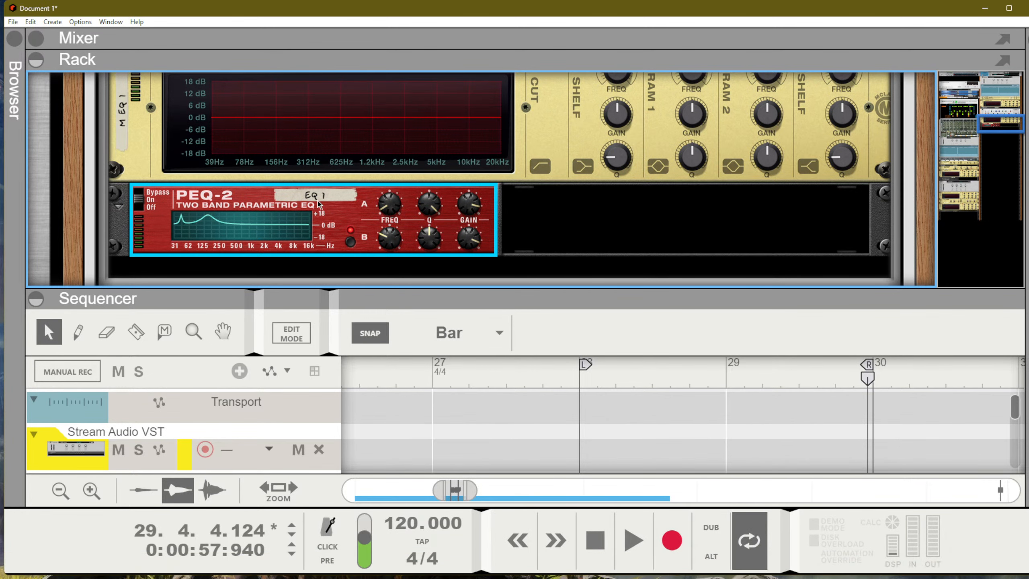
Step: Raise the PEQ-2's Filter A frequency to about 24, move Filter B's frequency higher, and adjust Filter A's Q
left_click_drag(390, 207, 391, 189)
left_click_drag(398, 241, 401, 163)
left_click_drag(397, 202, 393, 192)
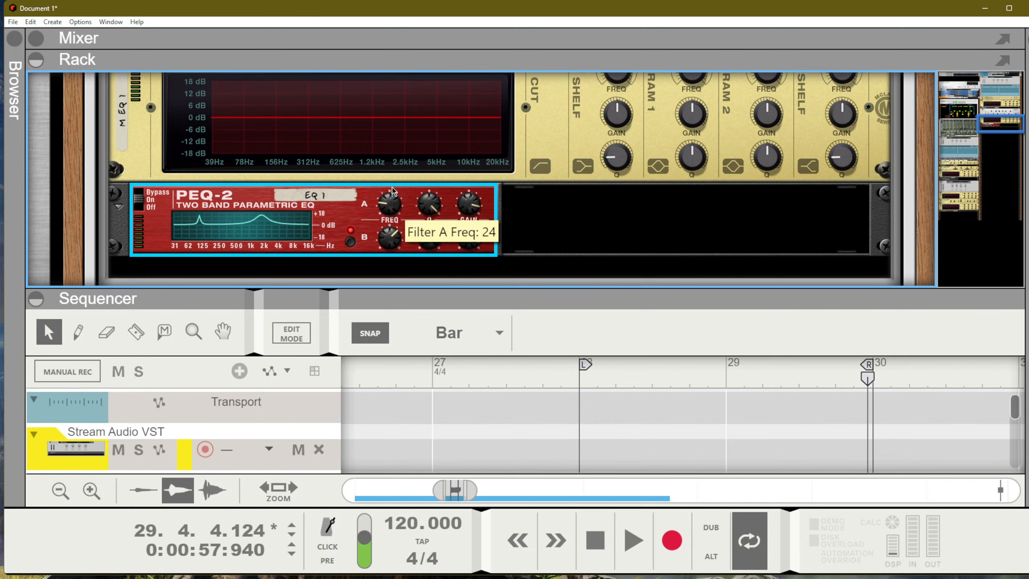
left_click_drag(392, 188, 389, 195)
left_click_drag(389, 195, 429, 104)
left_click_drag(432, 201, 443, 101)
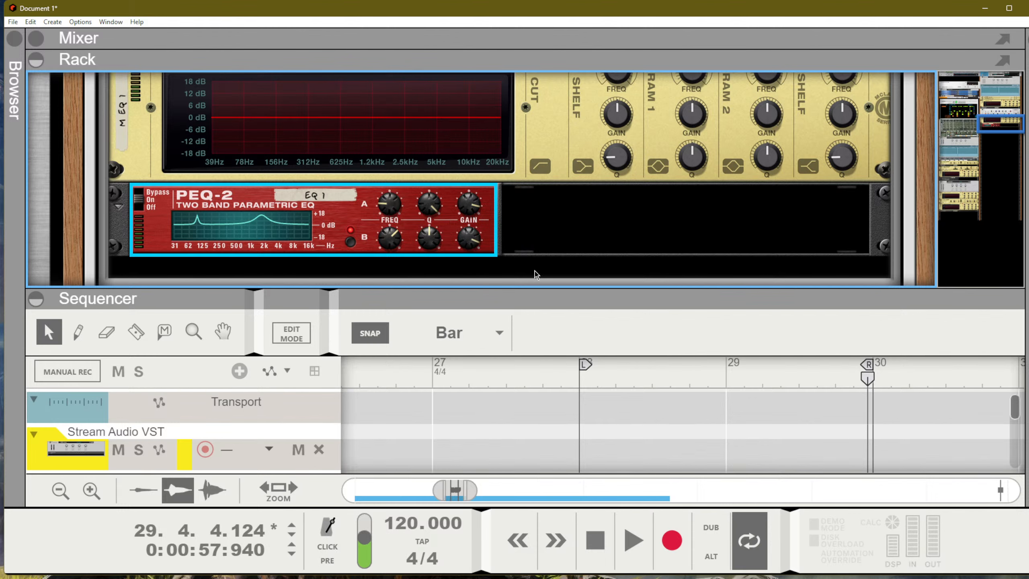
Step: Raise the PEQ-2's Filter A gain to 63, then turn it down to a cut
mouse_move(555, 293)
left_mouse_down()
mouse_move(557, 264)
mouse_move(558, 286)
left_mouse_up()
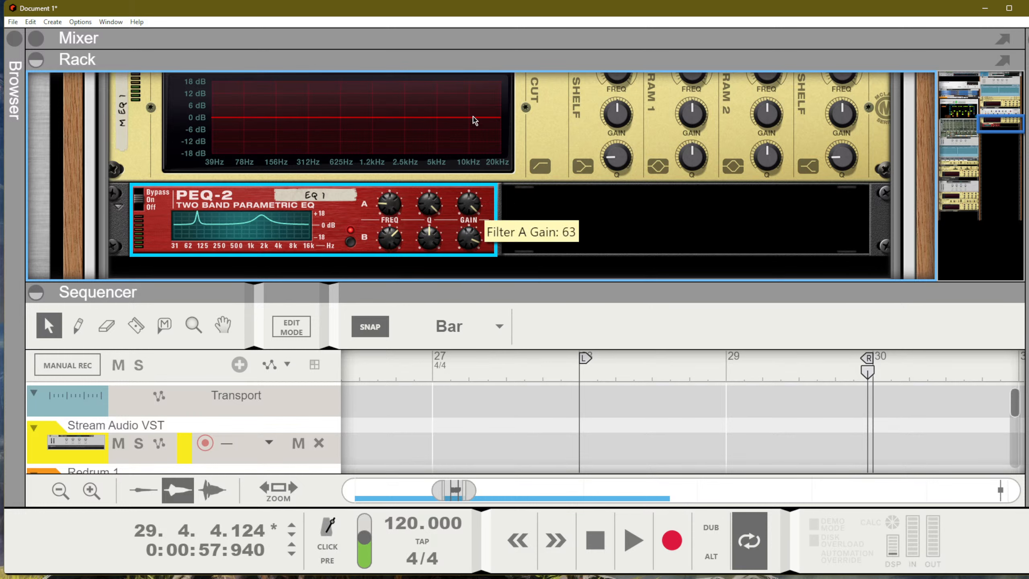
mouse_move(479, 211)
left_click_drag(468, 203, 517, 412)
Step: Add a Reason Drum Kits instrument below the MClass DeEsser Combinator and bring its kit display and channel faders into view
scroll(471, 218, "down", 3)
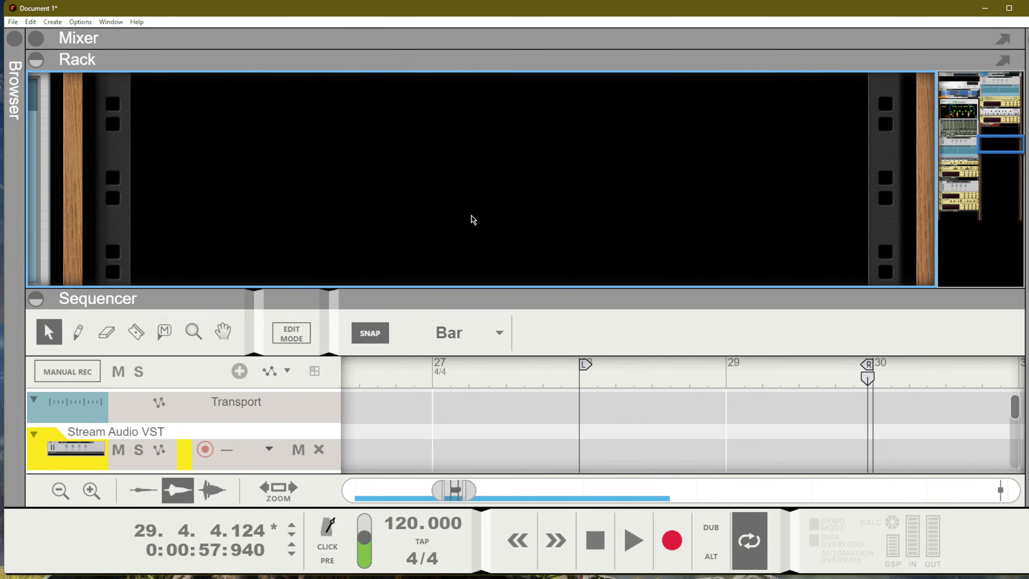
scroll(476, 165, "up", 1)
right_click(478, 183)
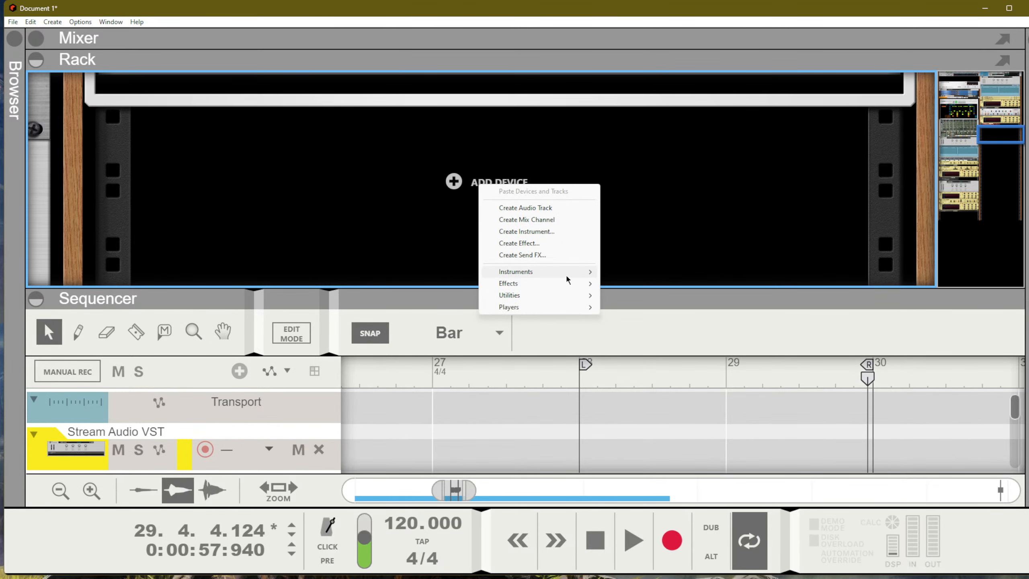
mouse_move(569, 272)
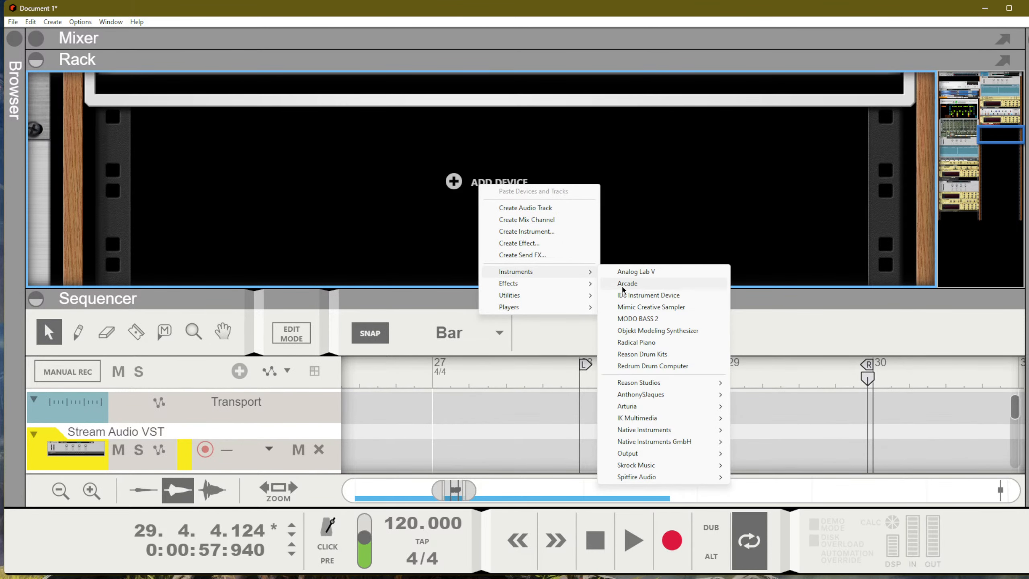
left_click(657, 353)
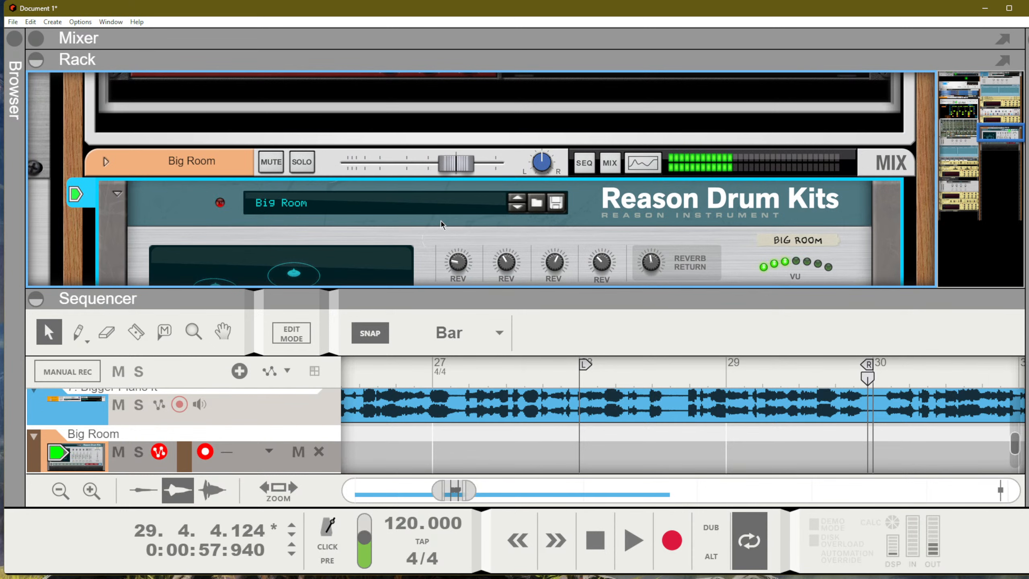
scroll(440, 221, "up", 2)
scroll(330, 200, "down", 4)
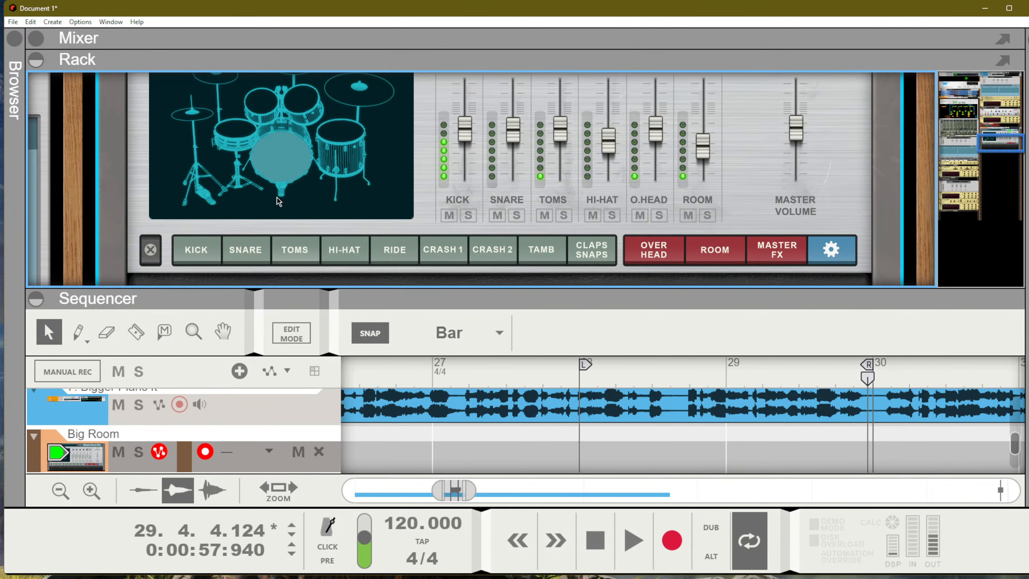
Step: Add a PEQ-2 Two Band Parametric EQ below the drum kit instrument
right_click(432, 158)
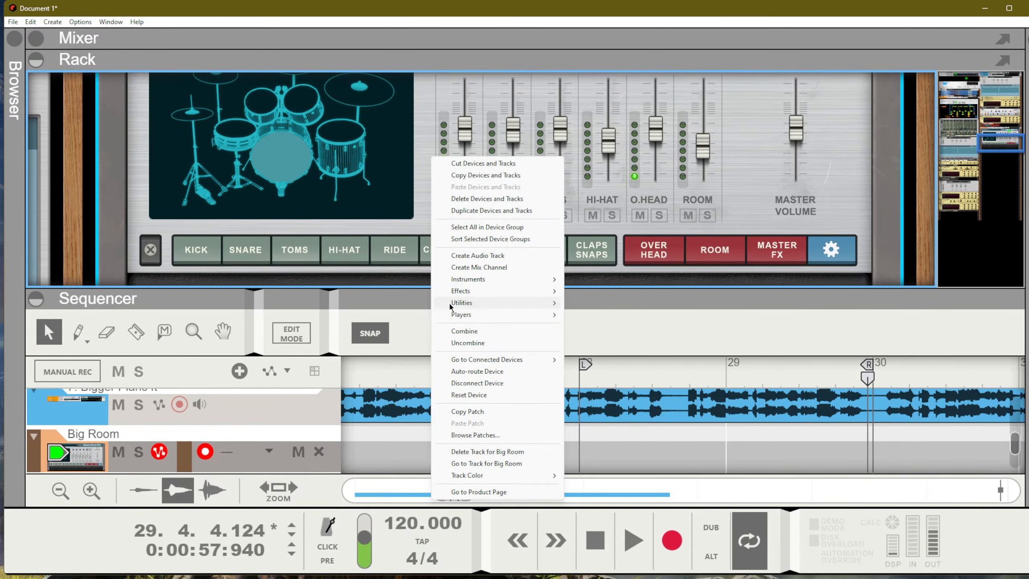
mouse_move(518, 291)
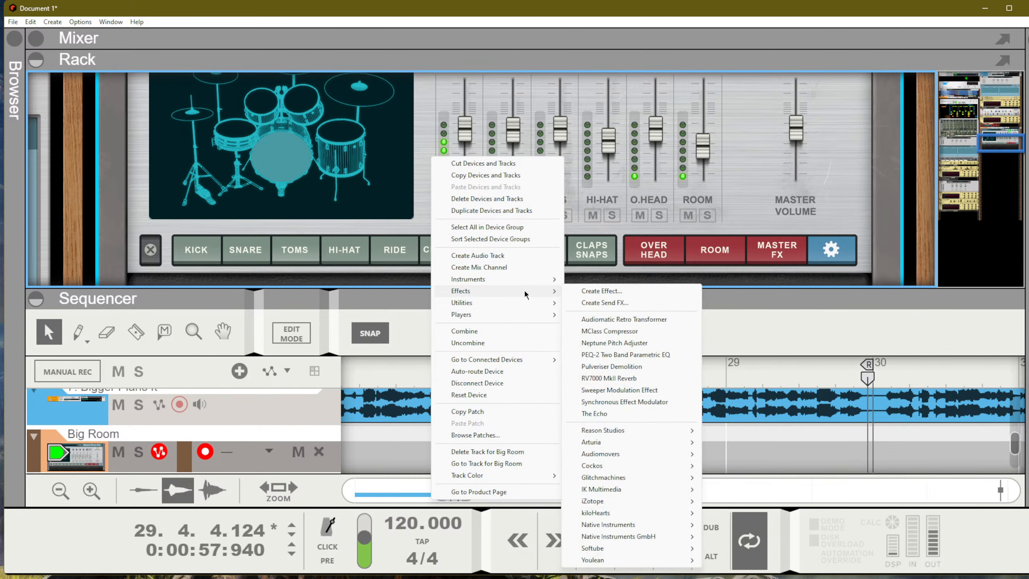
left_click(606, 355)
Step: Shape the new PEQ-2's Filter A as a narrow low-frequency boost with Q at 127, finishing with a reduced gain boost
left_click_drag(429, 198, 396, 5)
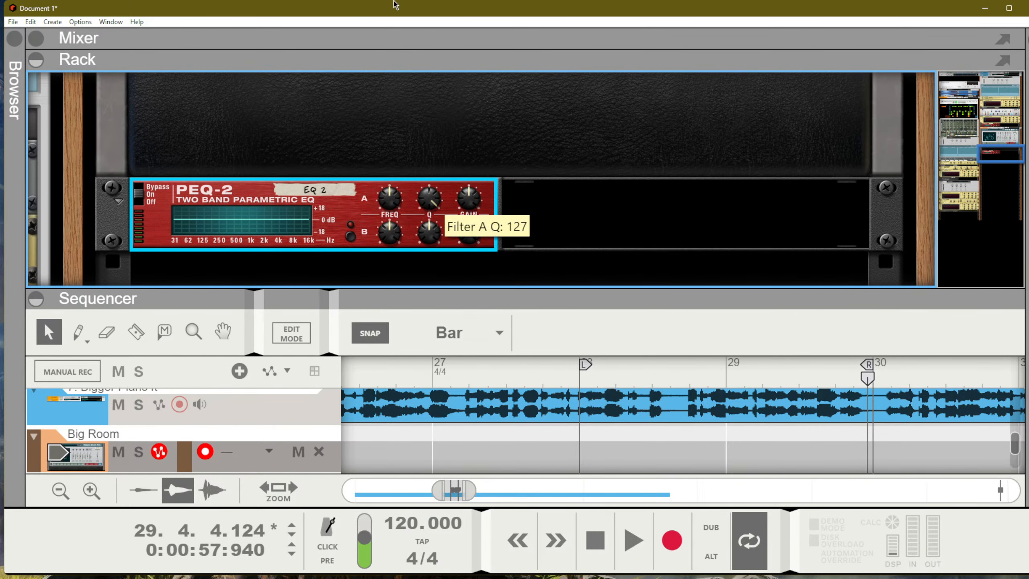
left_click_drag(461, 201, 390, 3)
left_click_drag(391, 199, 384, 322)
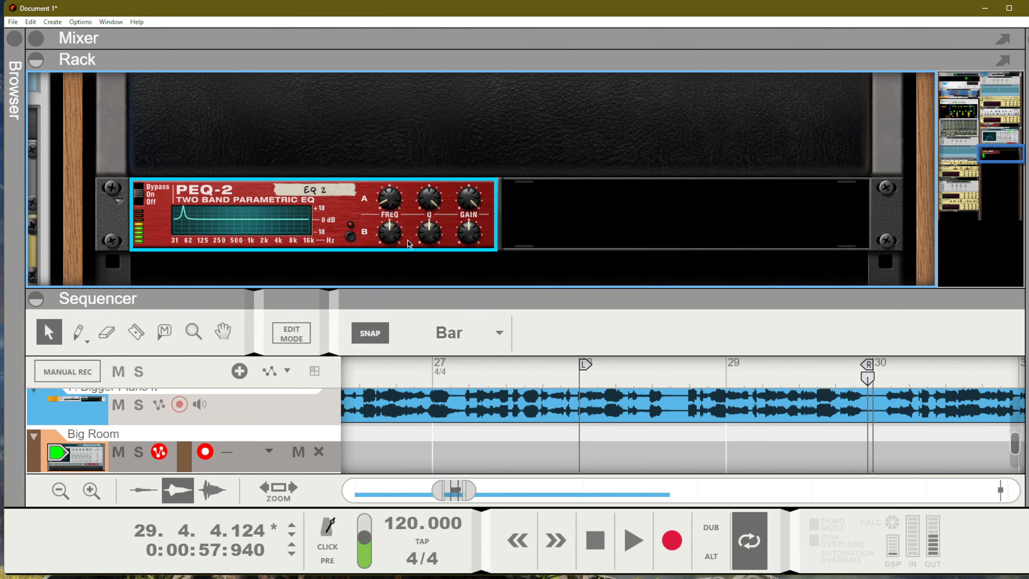
left_click_drag(466, 205, 421, 62)
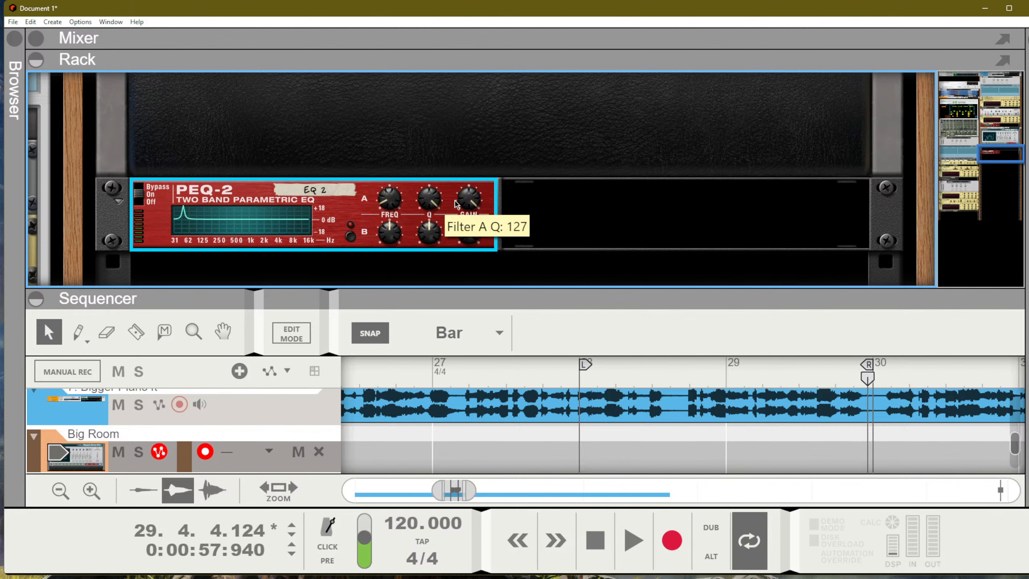
left_click_drag(469, 198, 467, 143)
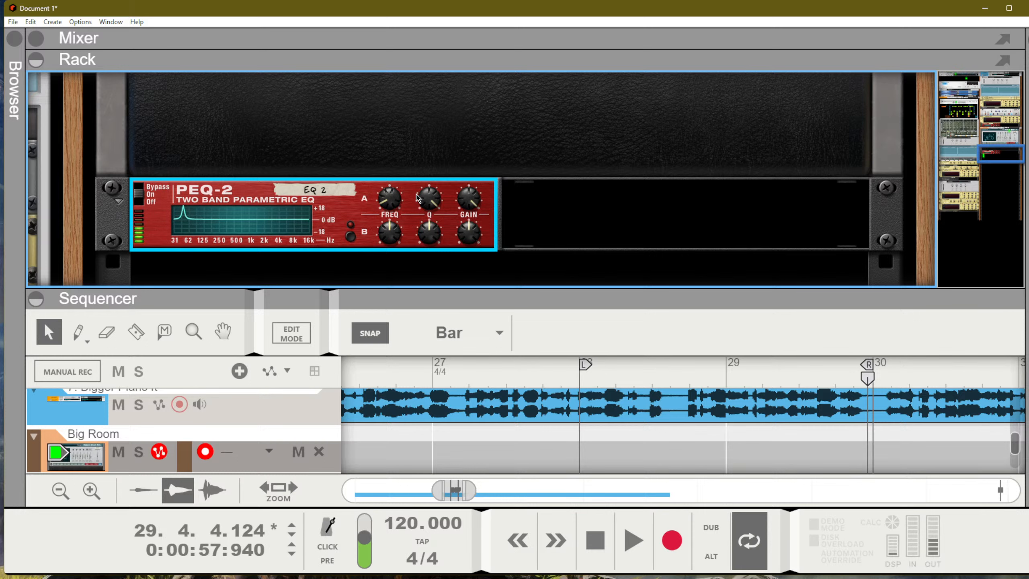
left_click_drag(469, 198, 455, 275)
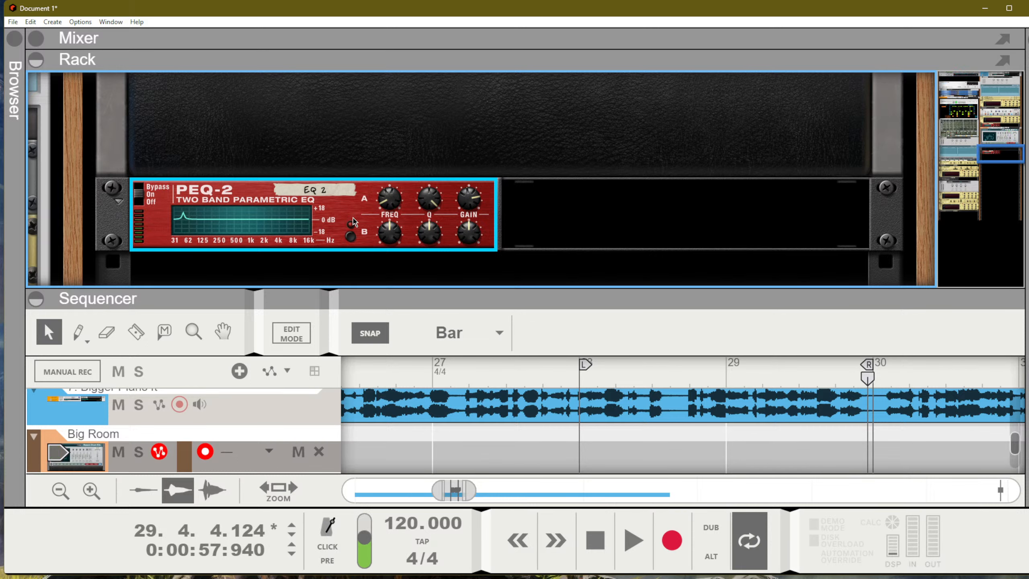
Step: Return to the MClass Equalizer inside the Combinator above the drum kit and enlarge the rack area over the sequencer
scroll(353, 219, "up", 10)
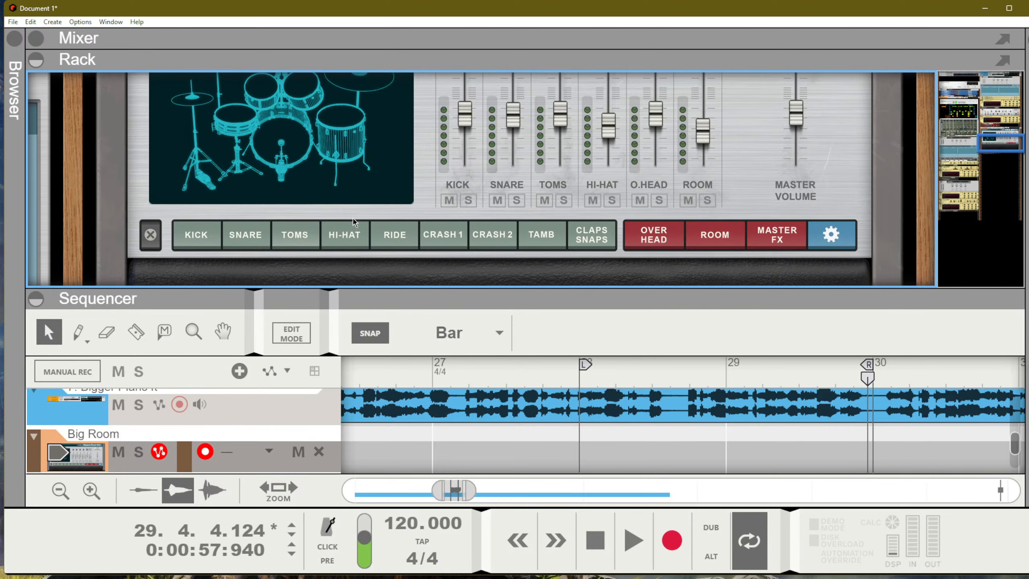
scroll(353, 221, "up", 5)
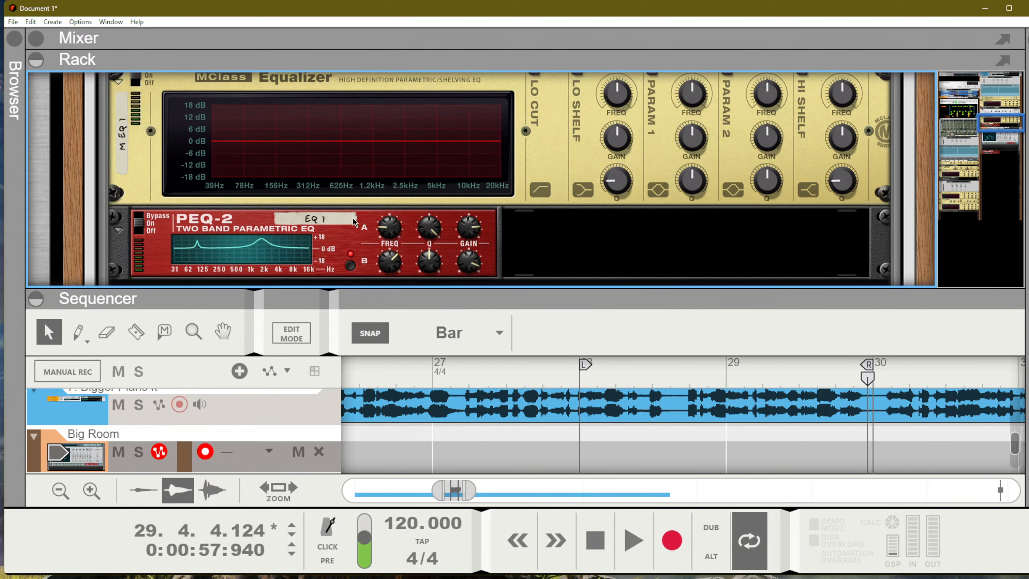
scroll(376, 223, "up", 5)
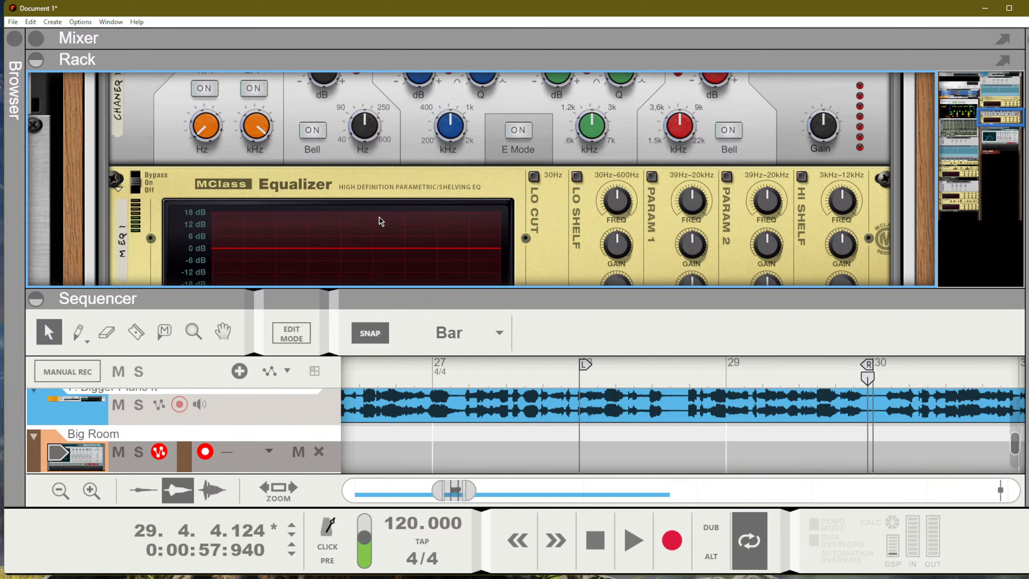
left_click(607, 287)
scroll(620, 241, "up", 3)
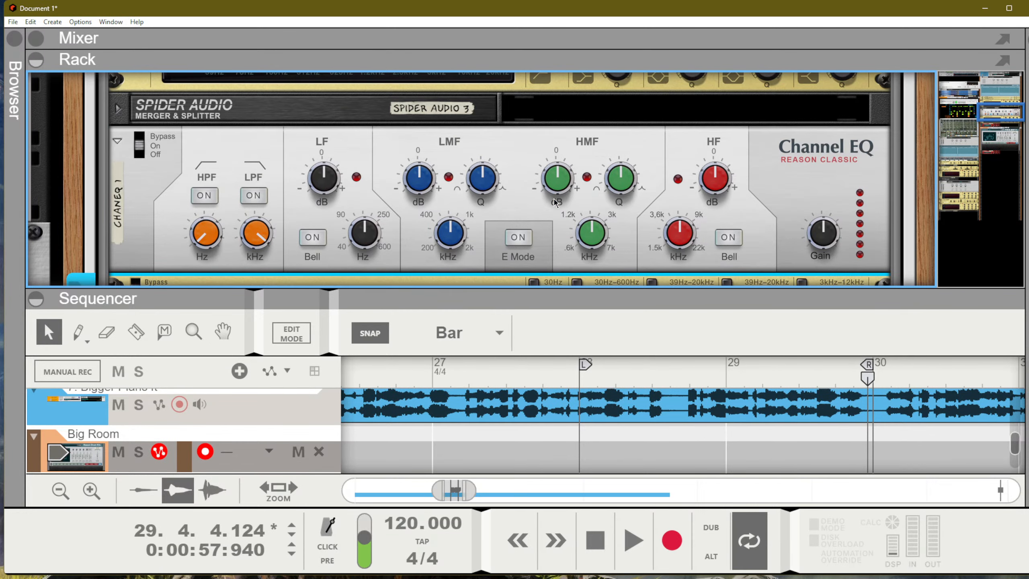
left_click_drag(634, 296, 638, 378)
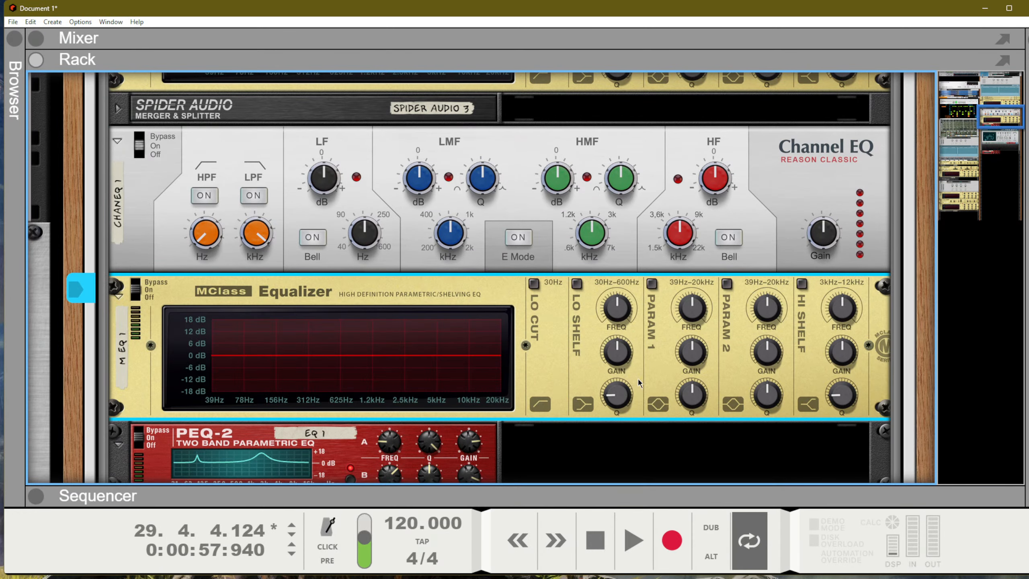
scroll(624, 325, "up", 5)
scroll(625, 327, "down", 6)
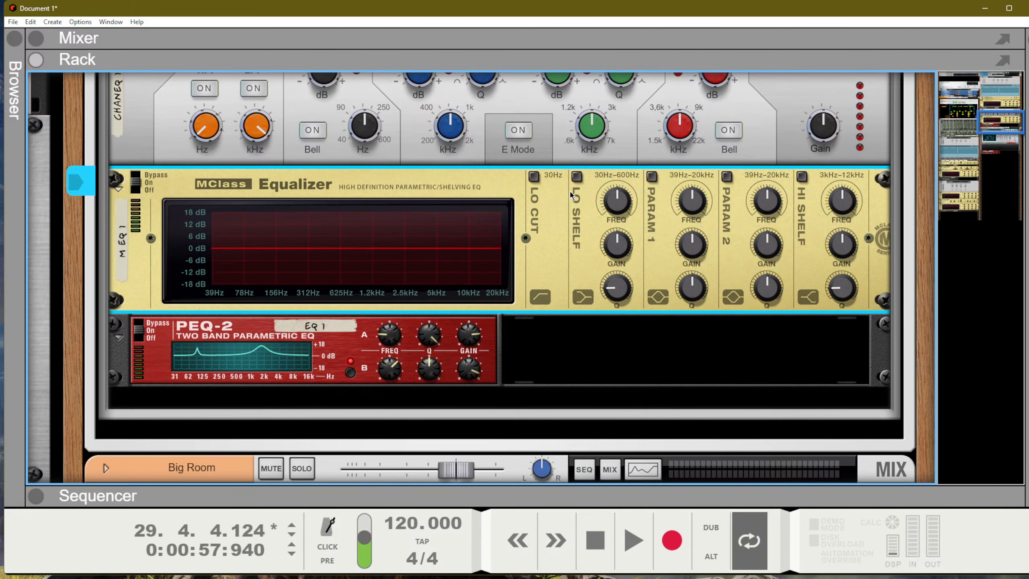
Step: Enable Param 1 on the MClass Equalizer and shape it as a narrow, full-gain boost slightly below 1.2 kHz
left_click(652, 177)
left_click_drag(691, 288, 652, 149)
left_click_drag(684, 271, 664, 47)
left_click_drag(690, 202, 598, 186)
left_click_drag(685, 235, 683, 219)
Step: Lower Filter A's frequency on the PEQ-2 labelled EQ 1 and compare its controls with the Channel EQ above
left_click_drag(392, 341, 379, 360)
left_click(531, 224)
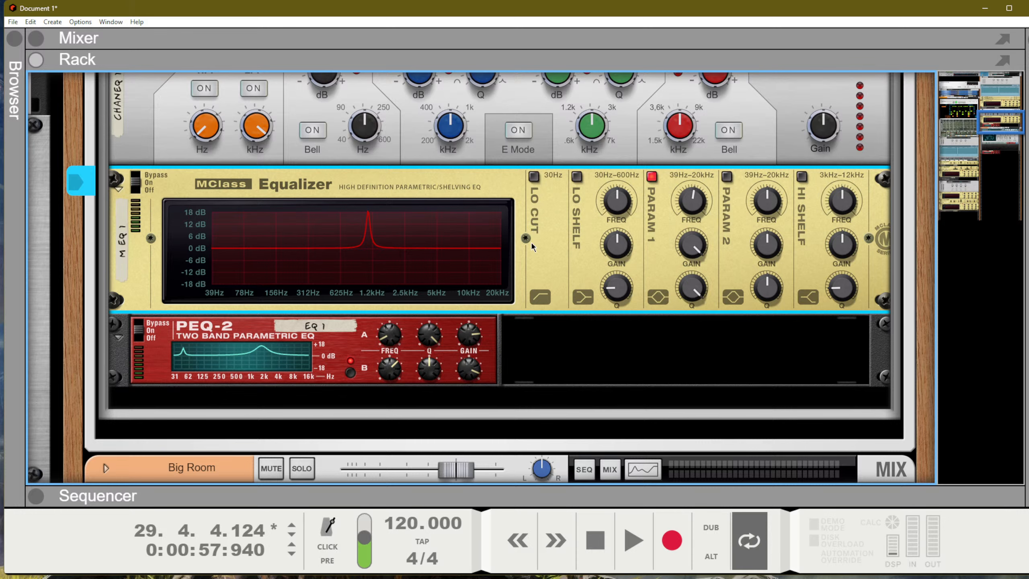
scroll(530, 241, "up", 3)
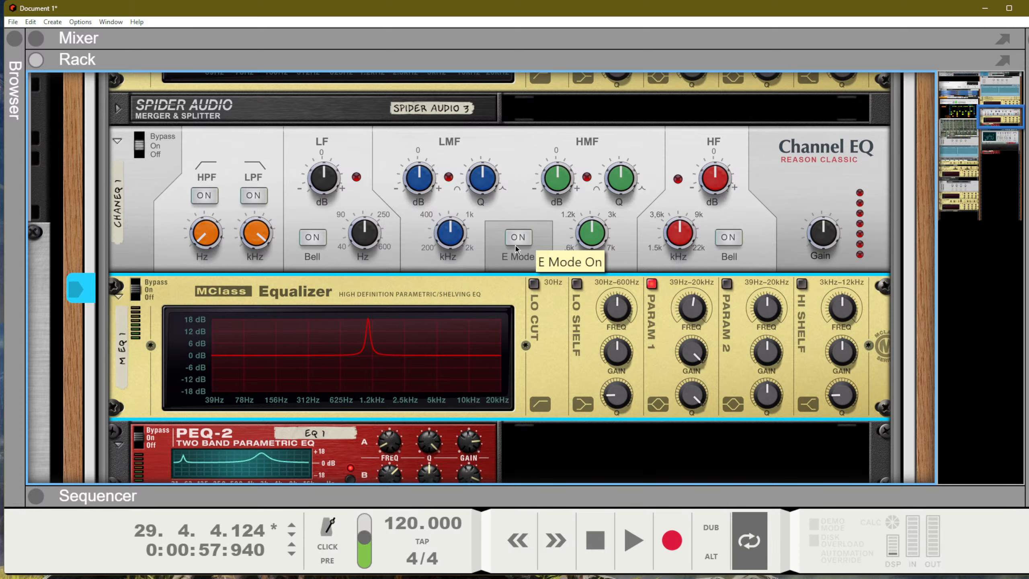
scroll(367, 327, "down", 3)
left_click(344, 344)
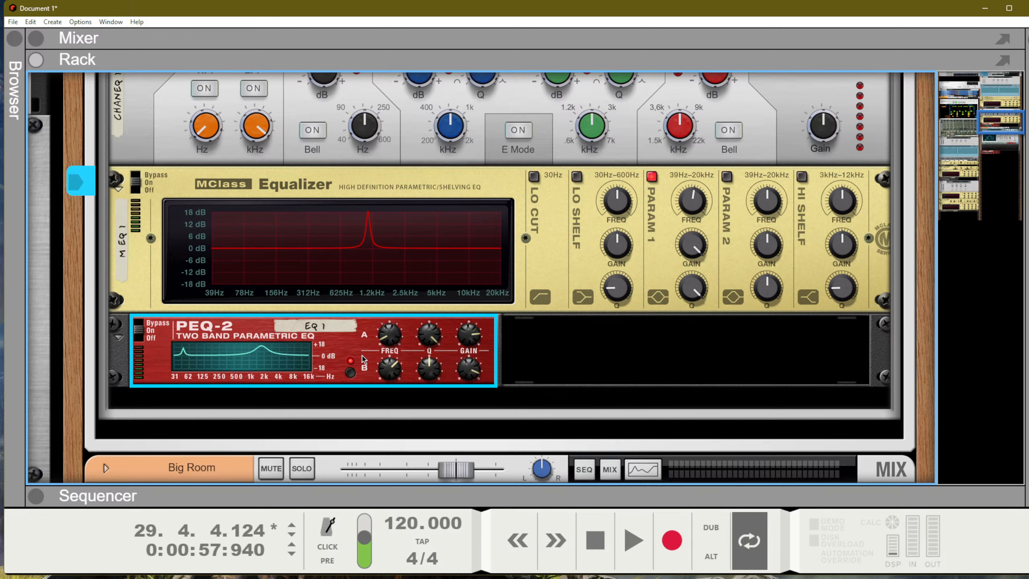
scroll(362, 356, "up", 3)
scroll(338, 314, "down", 3)
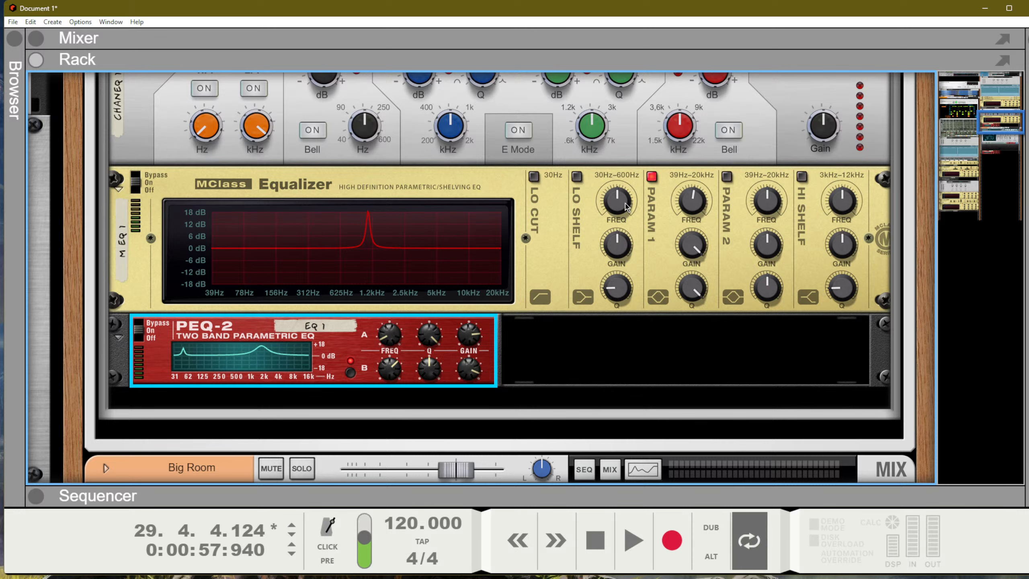
Step: Sweep the MClass Equalizer's Param 1 frequency to its minimum and back to the midrange, then widen it into a gentle boost
left_click_drag(684, 203, 686, 371)
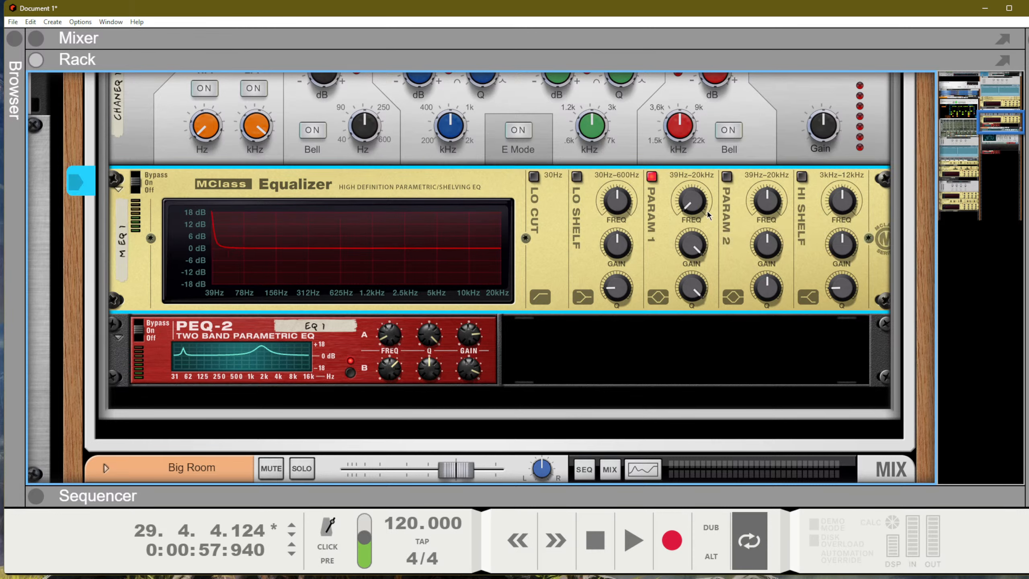
mouse_move(691, 201)
left_mouse_down()
mouse_move(696, 177)
mouse_move(696, 187)
left_mouse_up()
left_click_drag(693, 323, 687, 298)
left_click_drag(694, 205, 620, 105)
left_click_drag(697, 285, 688, 398)
left_click_drag(689, 248, 685, 308)
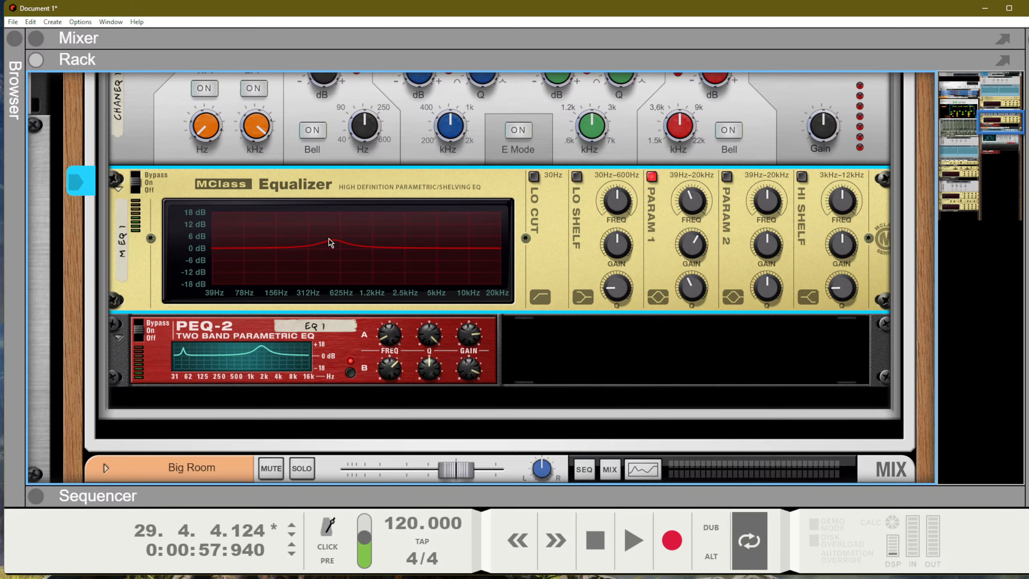
Step: Add an MClass Equalizer between the drum kit instrument and its PEQ-2
scroll(583, 266, "down", 15)
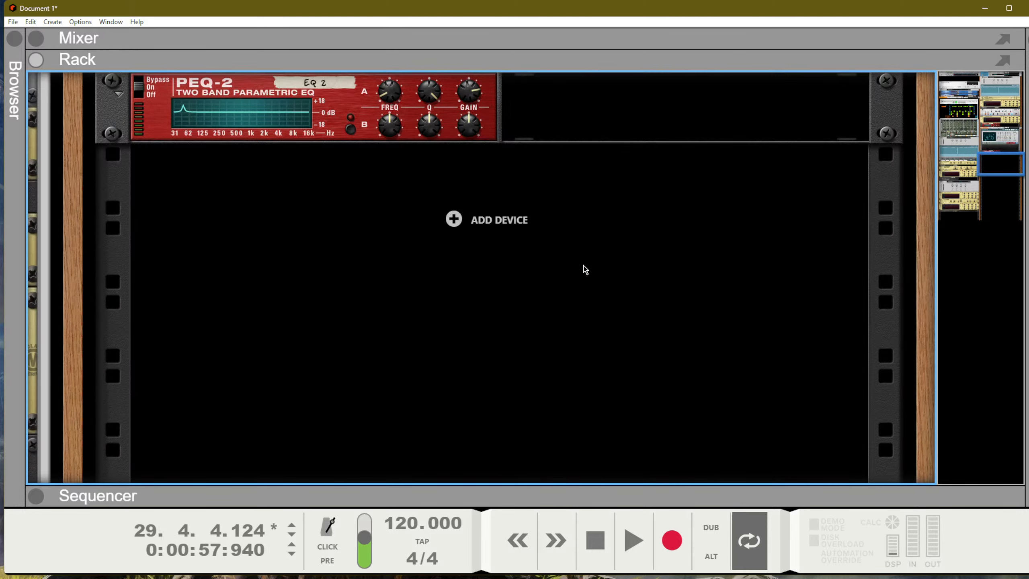
scroll(583, 269, "up", 5)
right_click(450, 218)
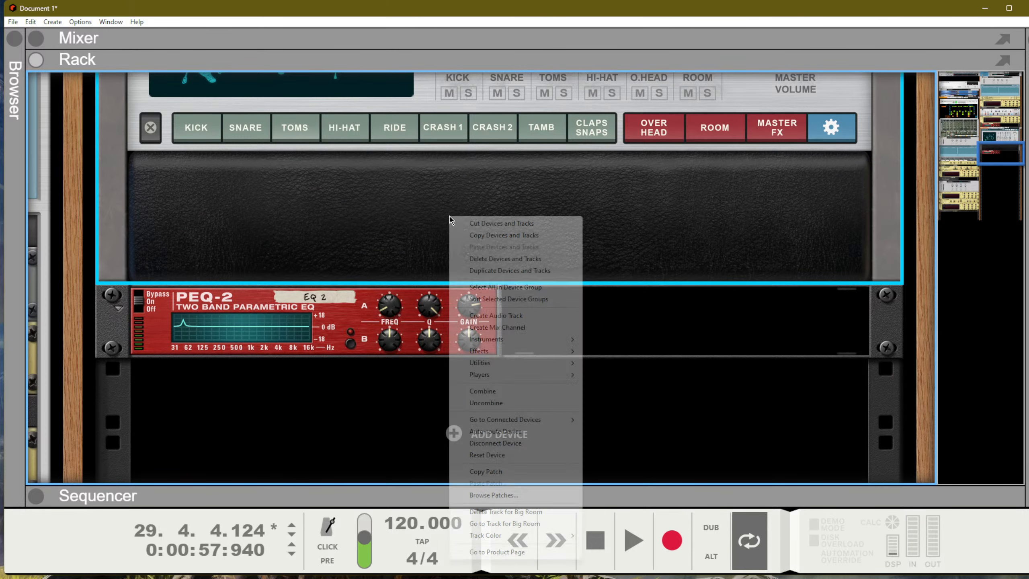
mouse_move(518, 352)
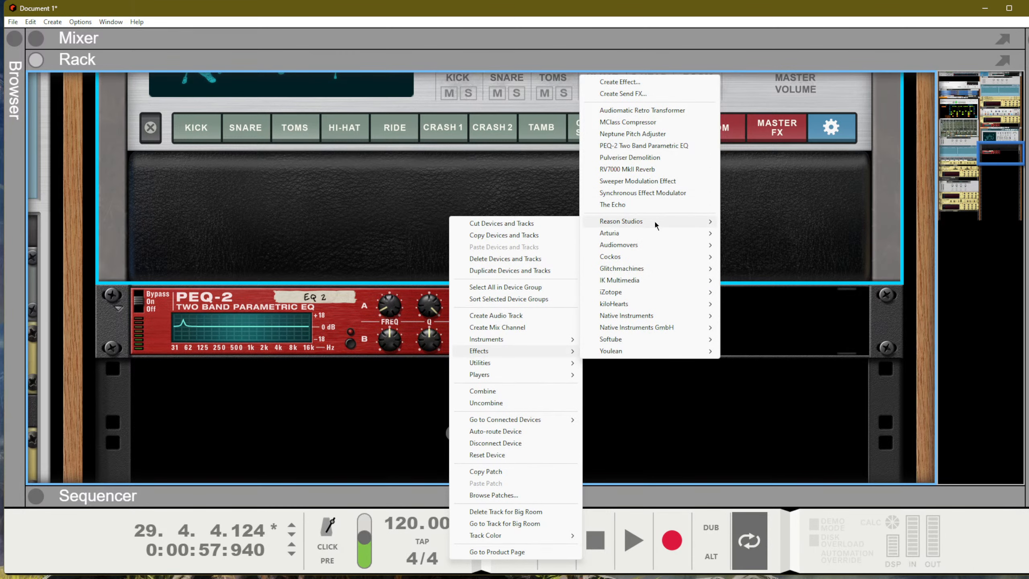
mouse_move(654, 221)
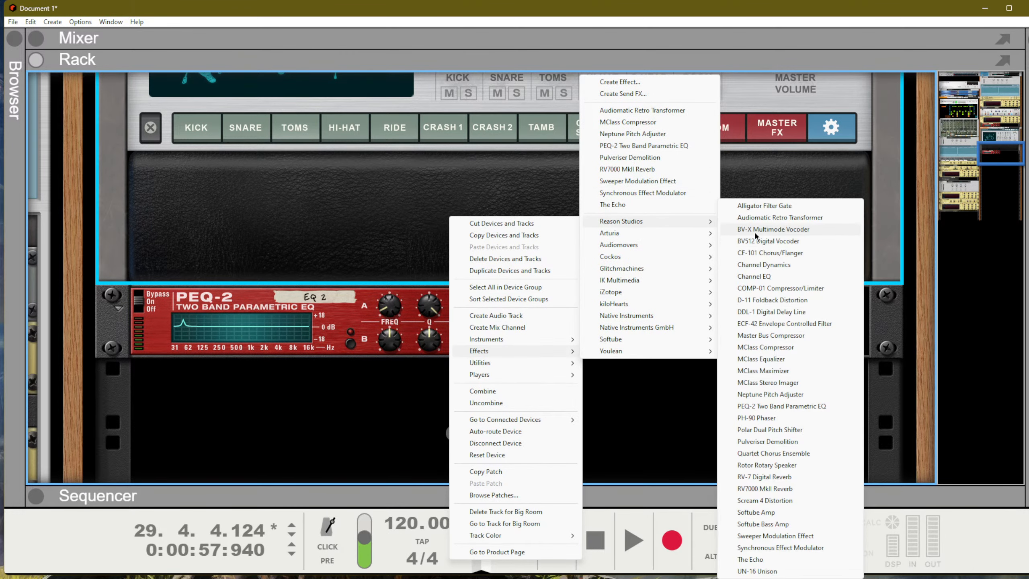
left_click(782, 360)
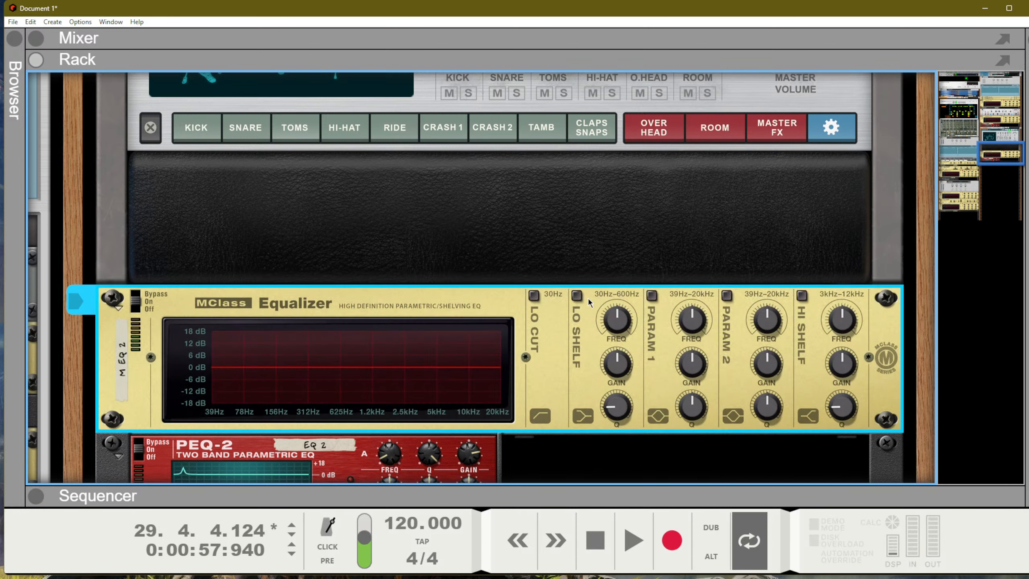
Step: Enable Param 1 on the new MClass Equalizer and shape it as a narrow, full-gain boost at 1.086 kHz
left_click(652, 295)
left_click_drag(683, 351, 696, 334)
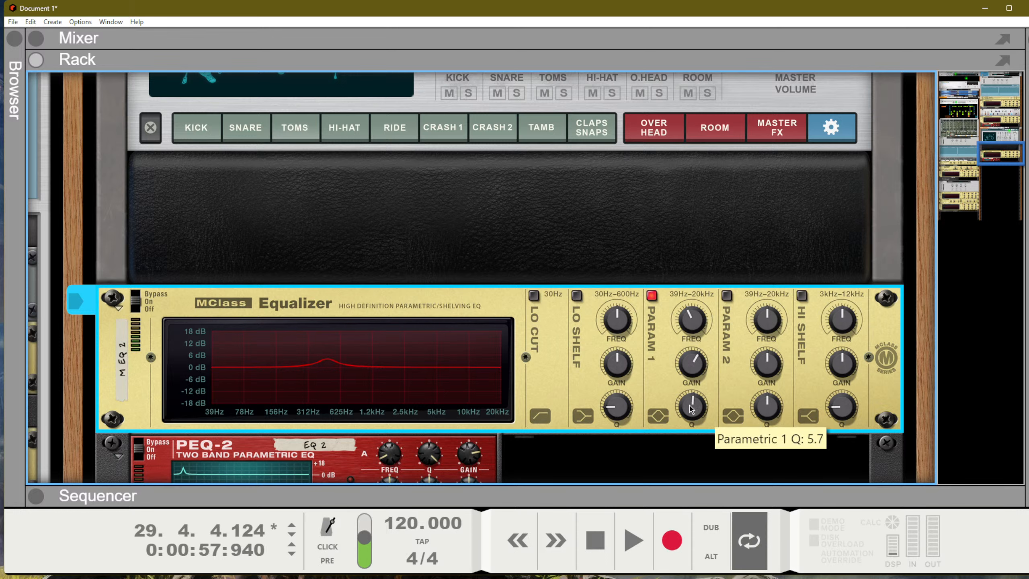
left_click_drag(693, 418, 693, 303)
left_click_drag(692, 363, 697, 294)
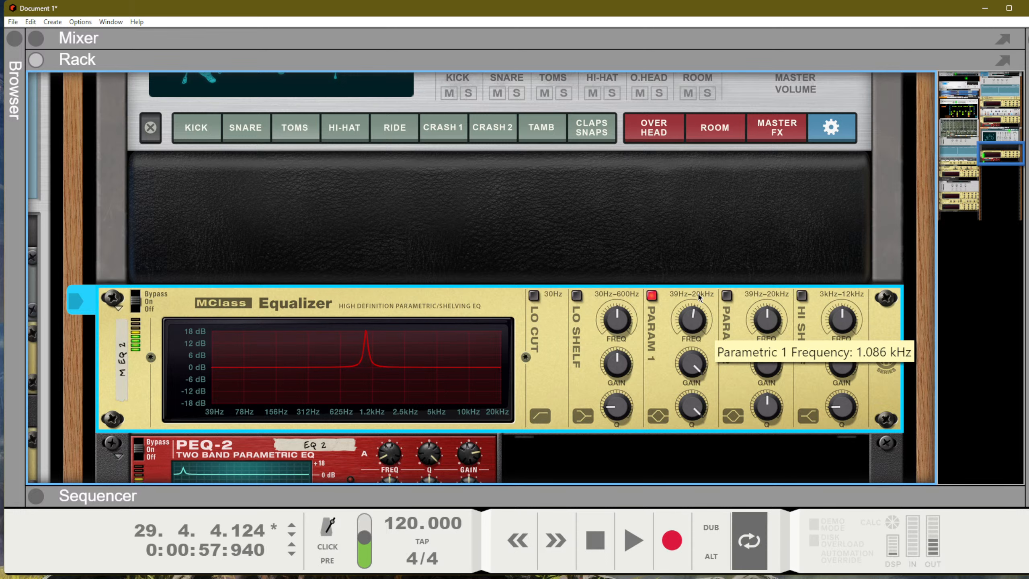
Step: Lower Param 1's frequency to between 156 and 312 Hz and swing its gain from an 18.0 dB boost to a full cut
left_click_drag(698, 295, 691, 441)
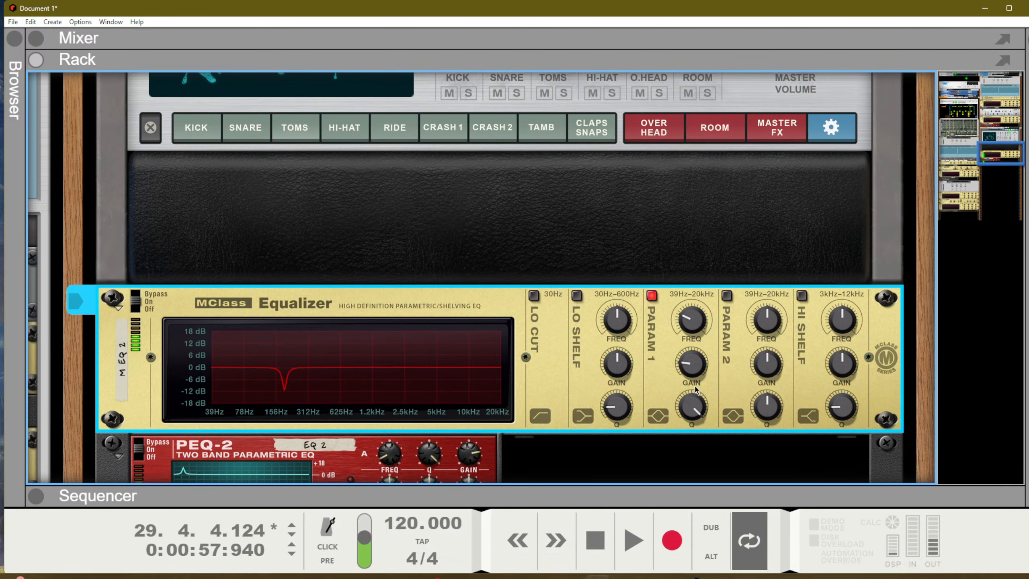
left_click_drag(691, 365, 648, 142)
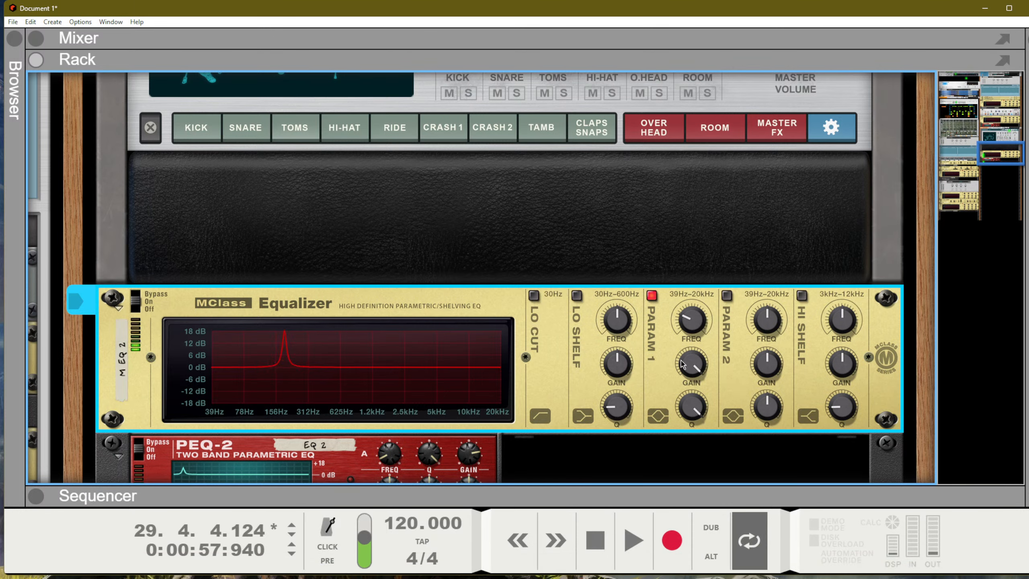
mouse_move(689, 366)
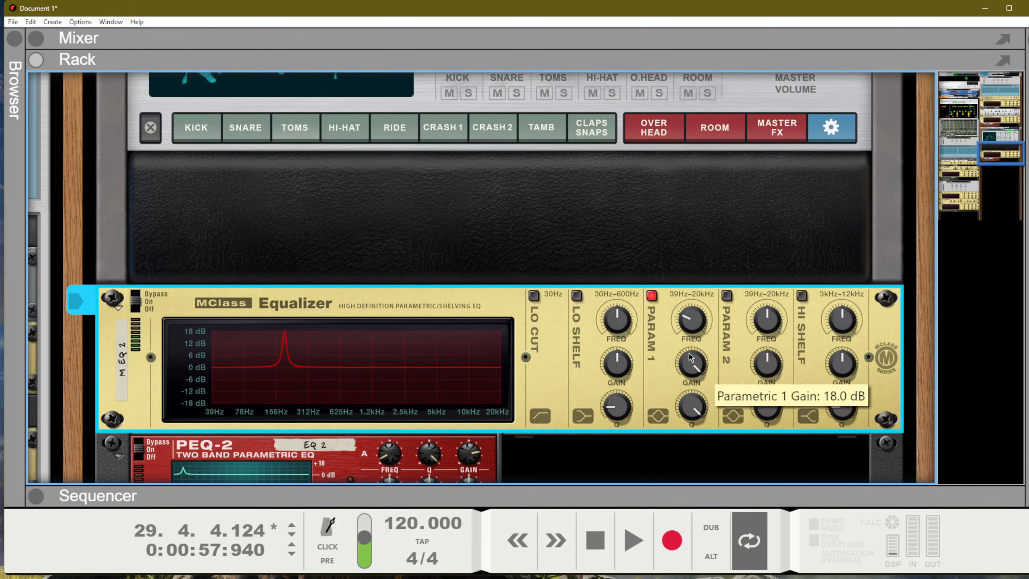
left_click_drag(688, 352, 698, 464)
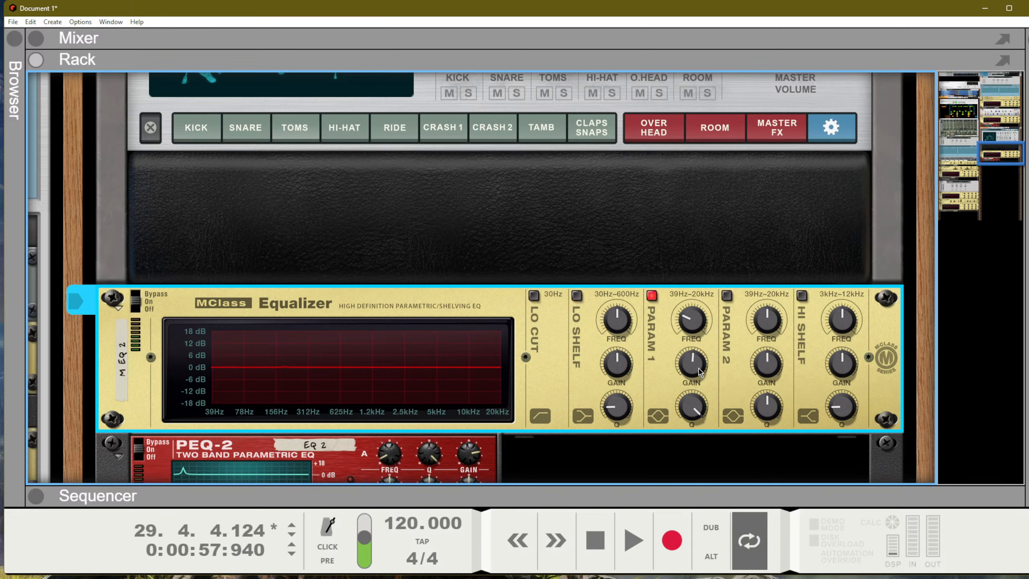
left_click_drag(699, 368, 719, 525)
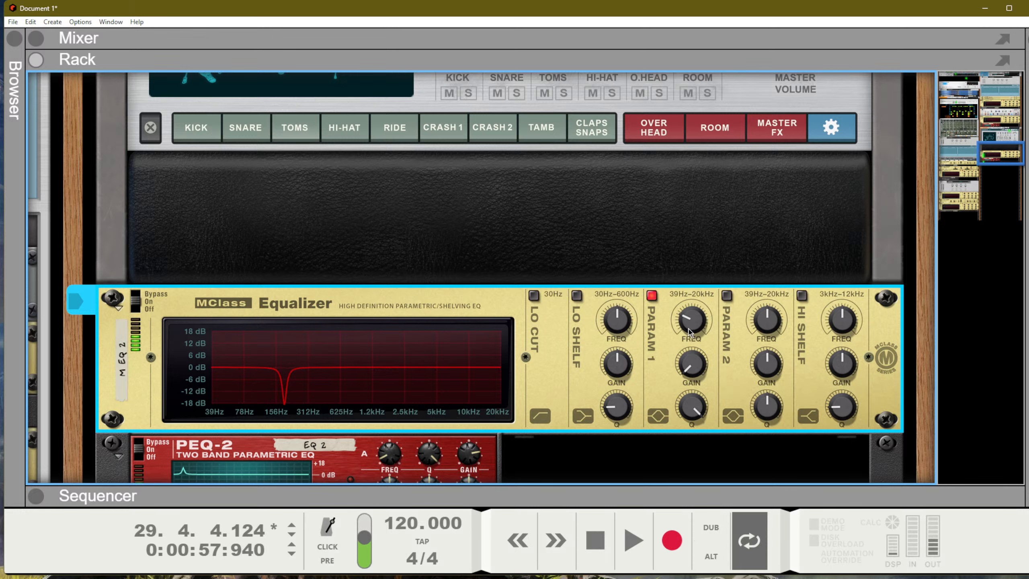
Step: Toggle Param 1 on the drum kit's MClass Equalizer to compare the sound, leaving the band disabled
left_click(651, 299)
left_click(652, 298)
left_click(650, 298)
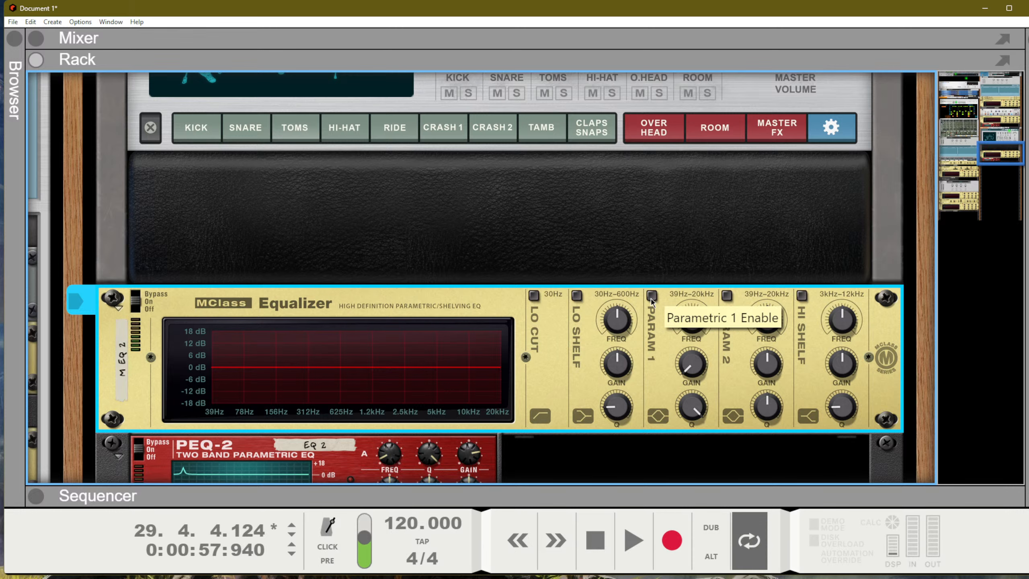
Step: Return to the Combinator's equalizers and examine the MClass Equalizer's controls alongside the Channel EQ
scroll(633, 288, "up", 15)
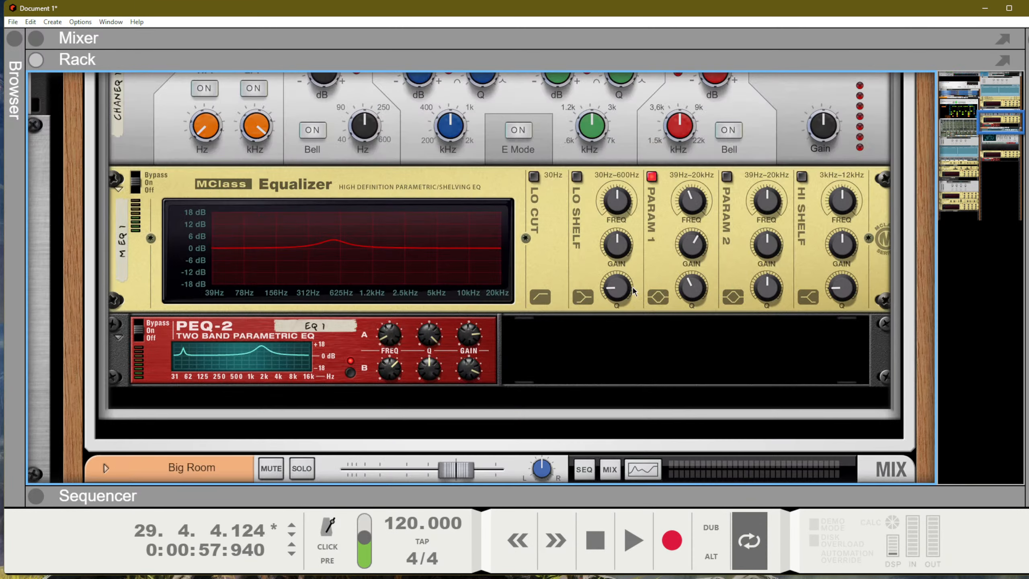
mouse_move(633, 288)
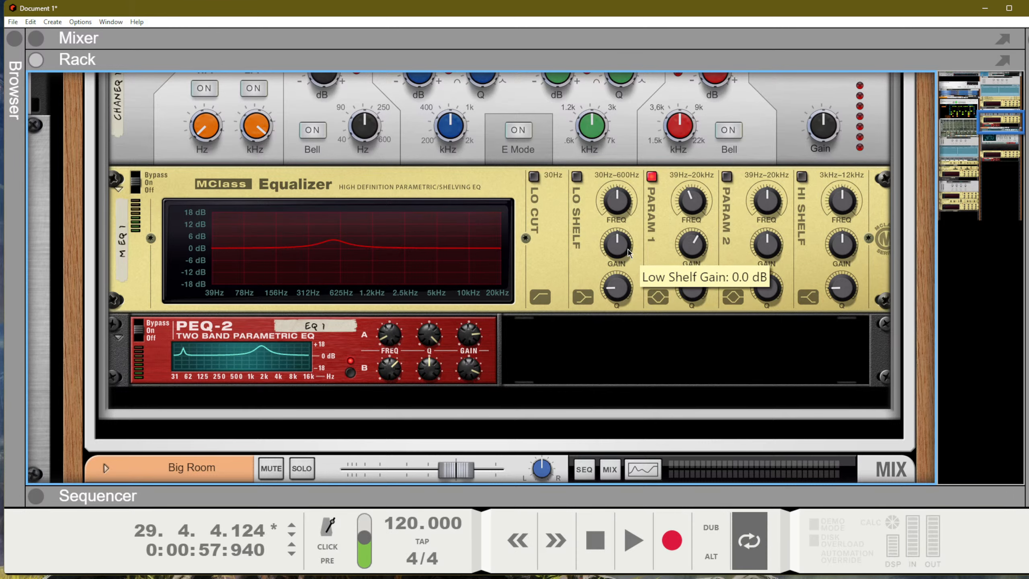
scroll(628, 253, "up", 3)
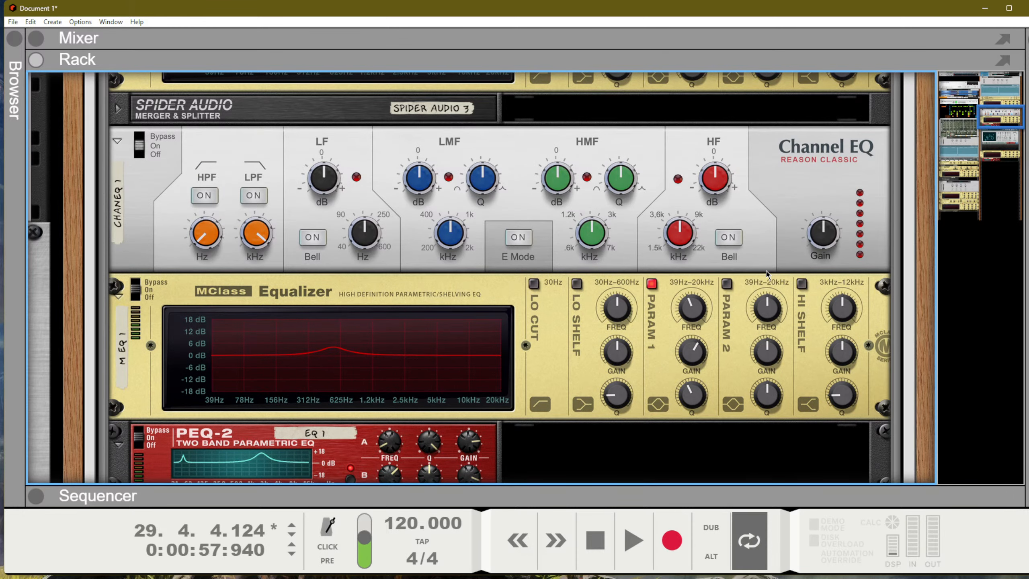
Step: Enable the MClass Equalizer's Hi Shelf and Lo Shelf bands, boosting the high shelf and cutting the low shelf
left_click(805, 285)
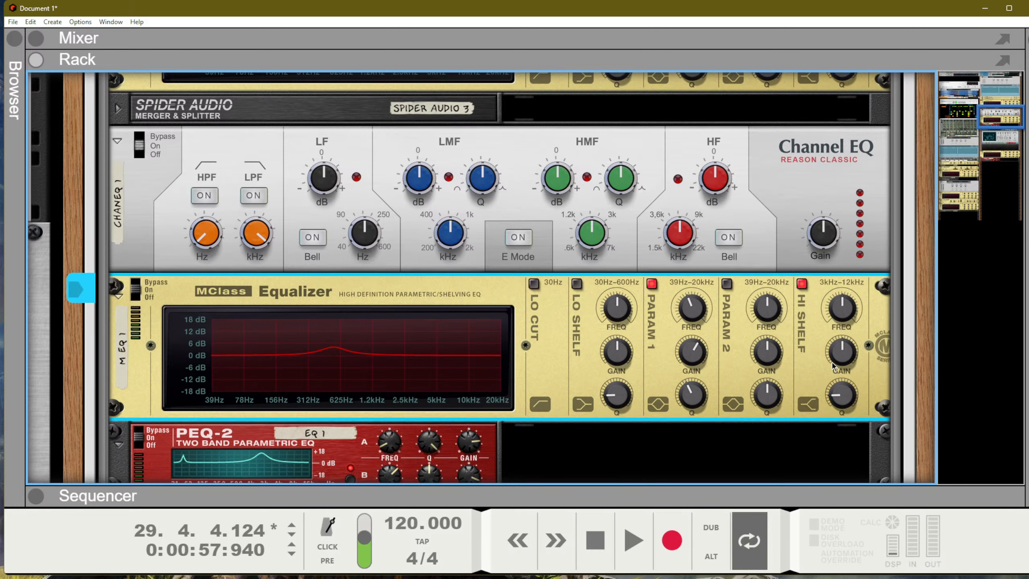
left_click_drag(832, 363, 828, 421)
left_click(577, 284)
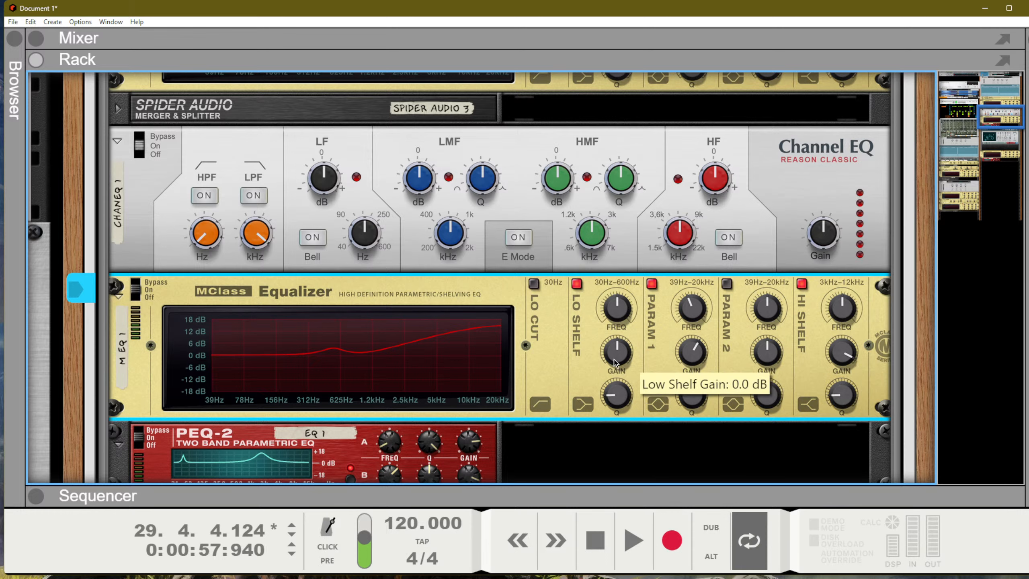
left_click_drag(614, 362, 620, 497)
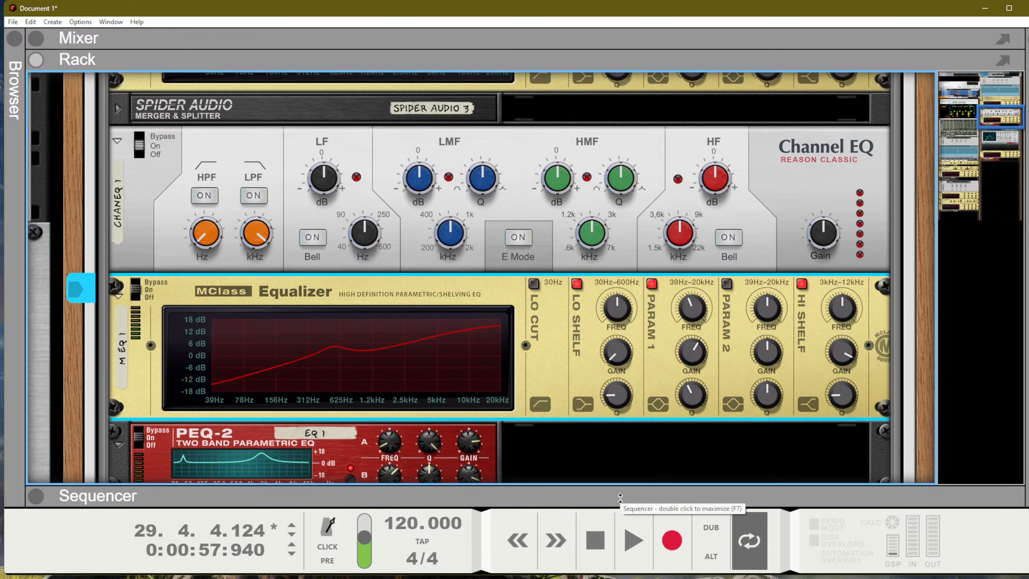
Step: Examine the Channel EQ's bands between the neighbouring MClass Equalizers and try out its LF gain control
scroll(622, 385, "up", 3)
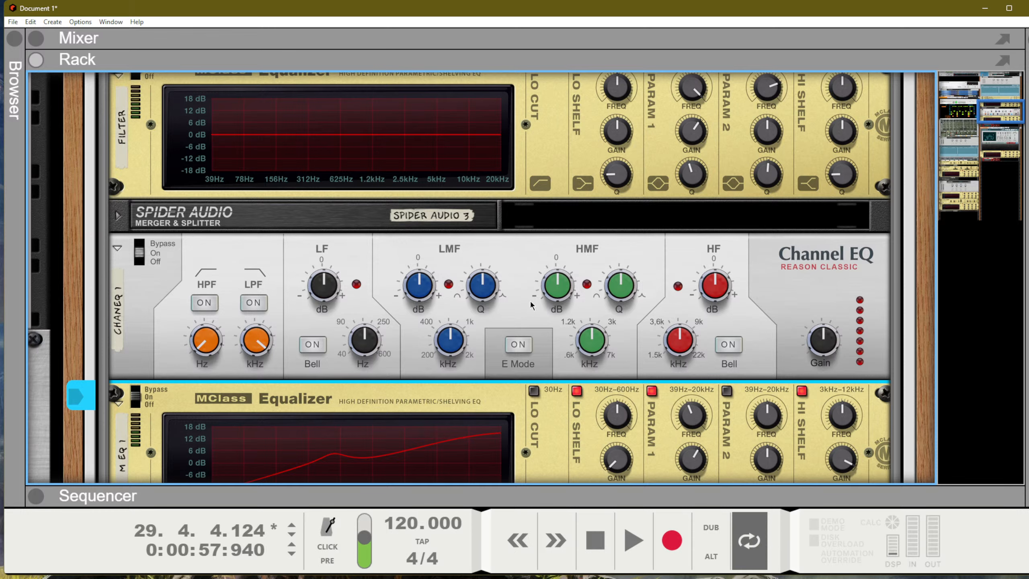
scroll(522, 301, "up", 3)
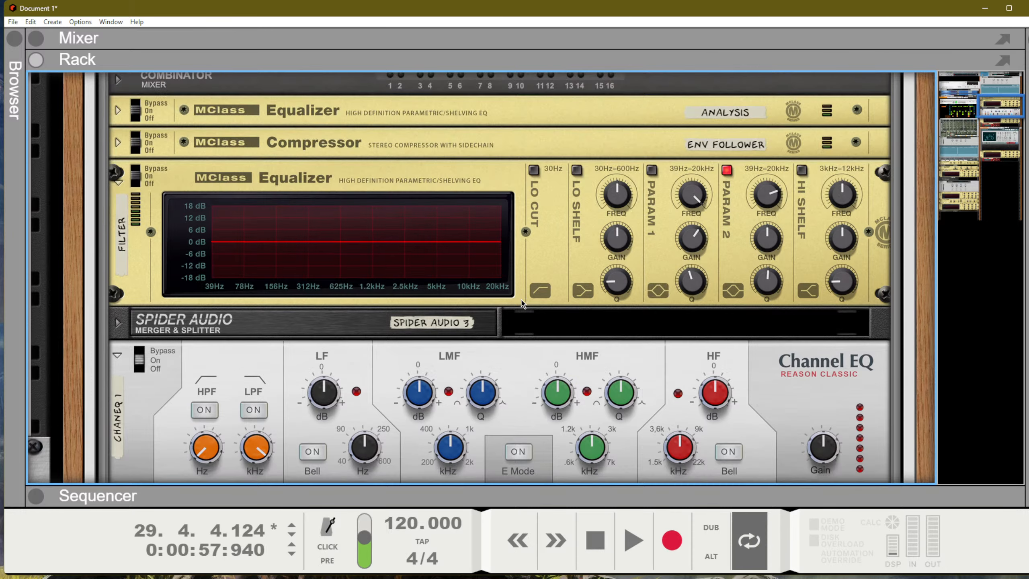
scroll(520, 299, "down", 3)
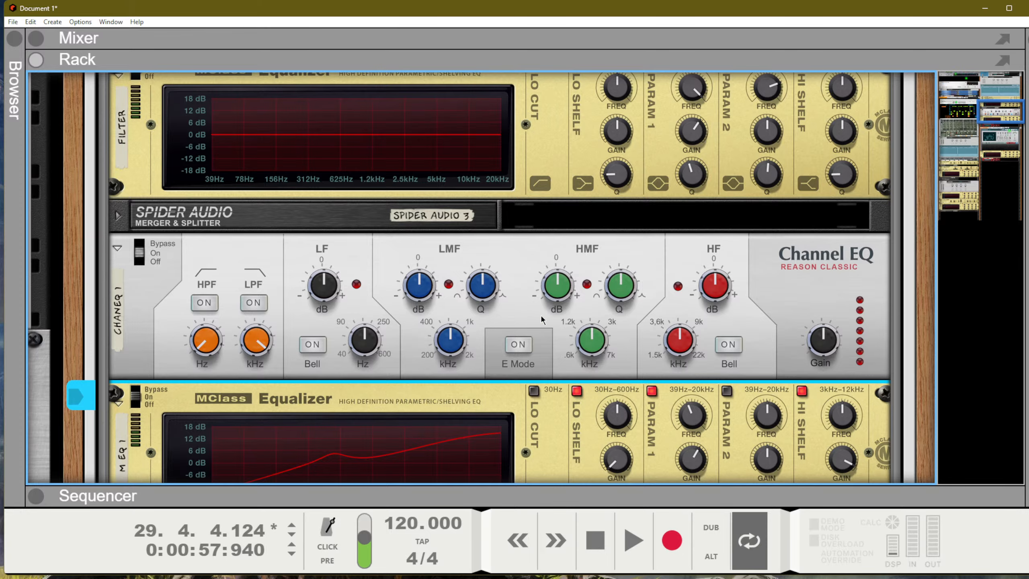
scroll(540, 314, "up", 8)
scroll(536, 312, "down", 5)
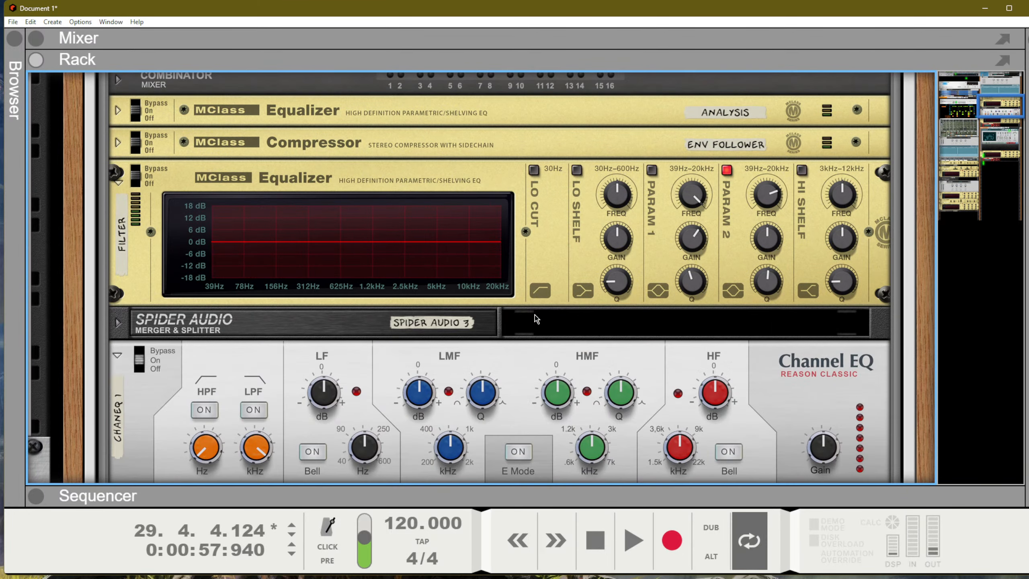
scroll(406, 260, "down", 3)
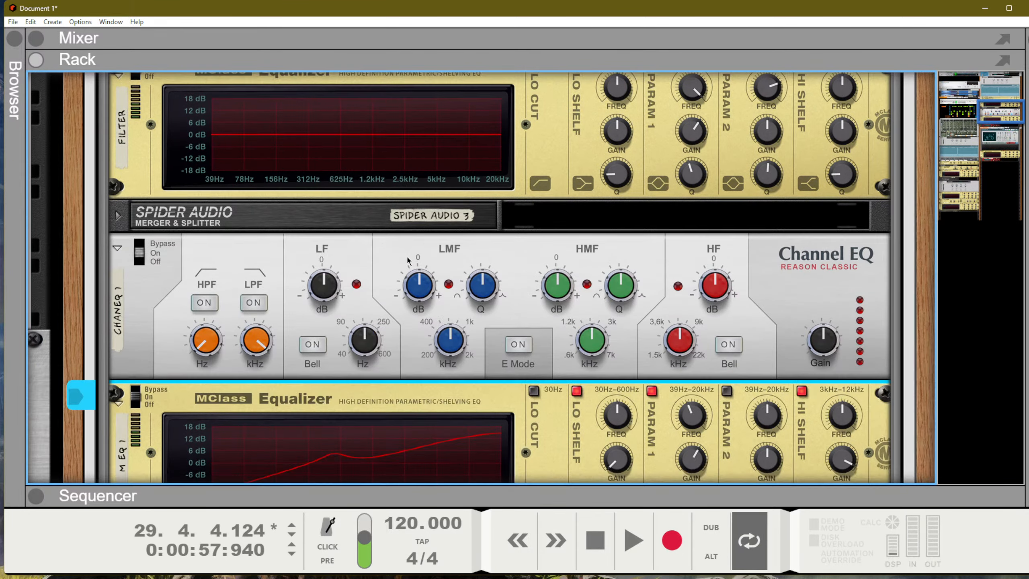
left_click(852, 278)
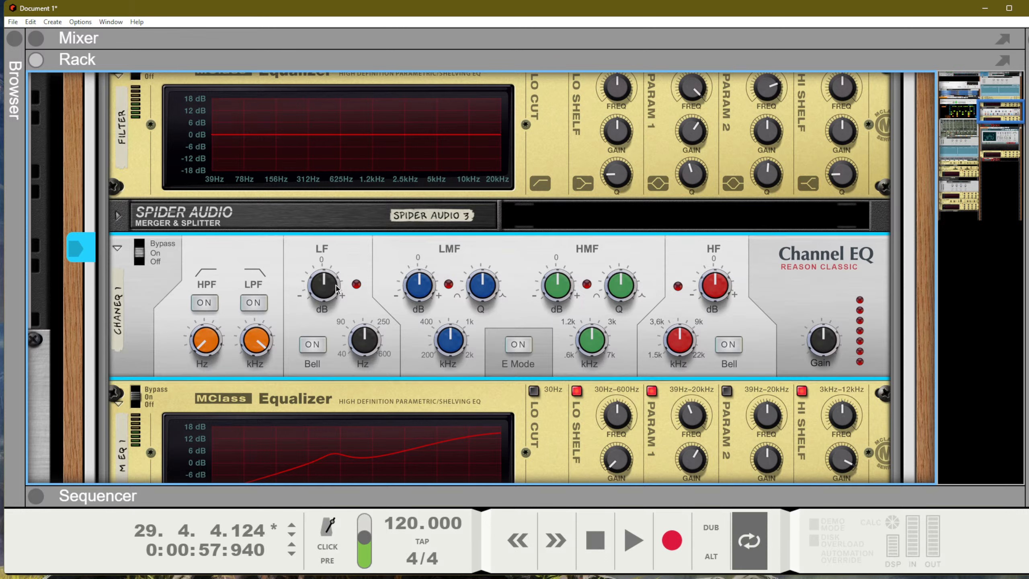
left_click_drag(336, 289, 373, 299)
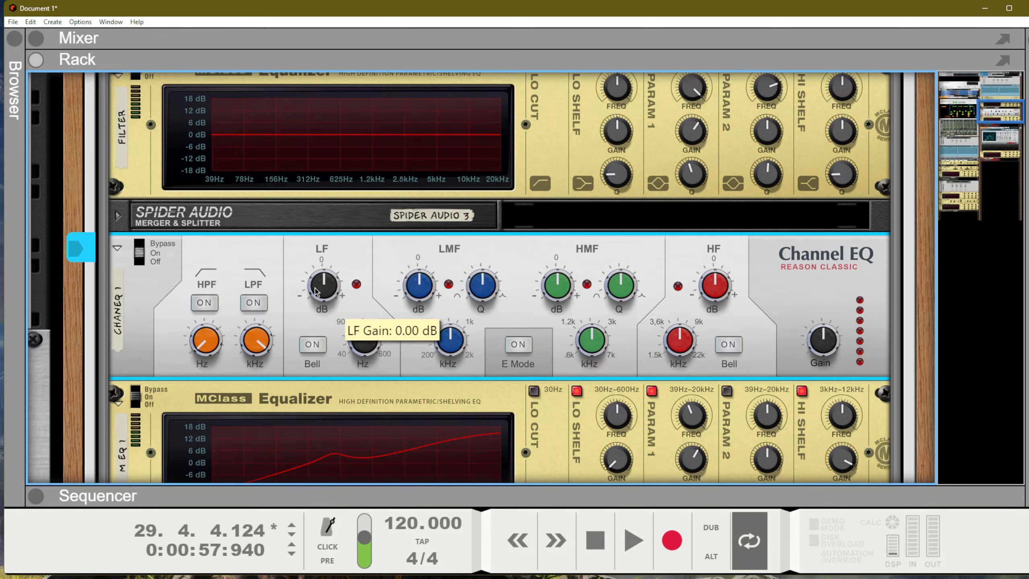
Step: Reduce the Lo Shelf cut on the MClass Equalizer and switch the Channel EQ's HF band to Bell
scroll(657, 359, "down", 5)
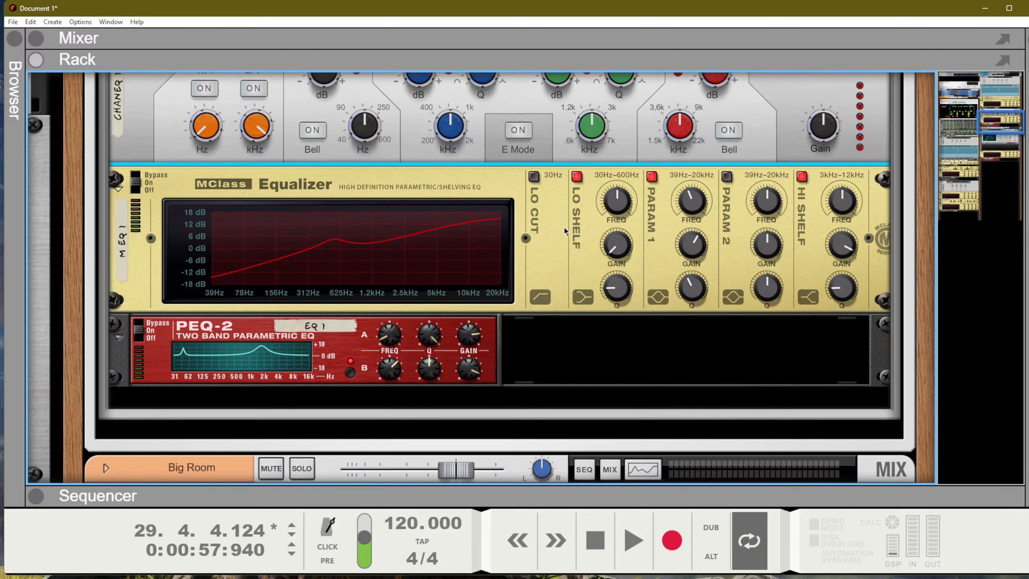
left_click_drag(615, 245, 603, 188)
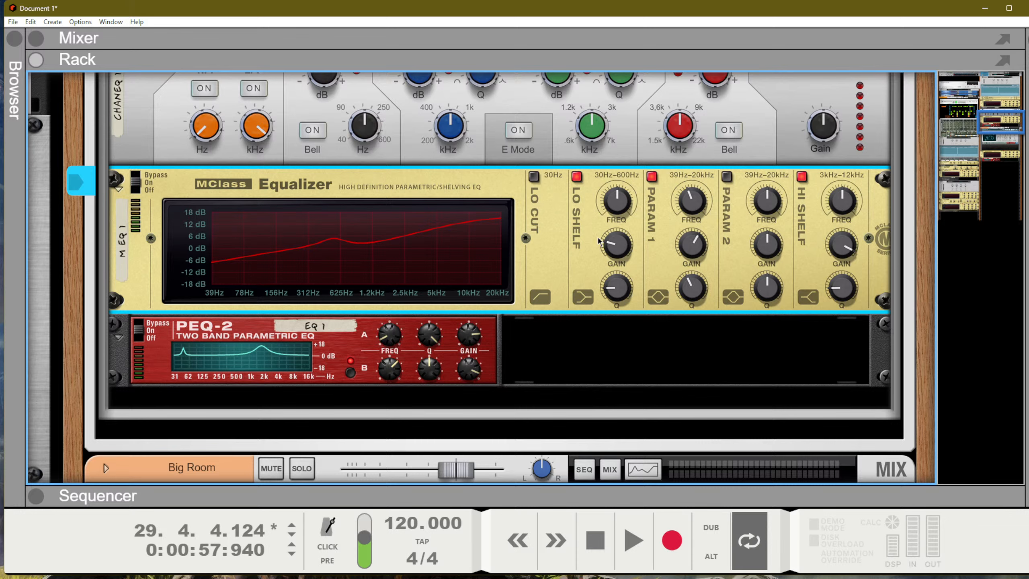
scroll(830, 233, "up", 5)
scroll(830, 233, "down", 3)
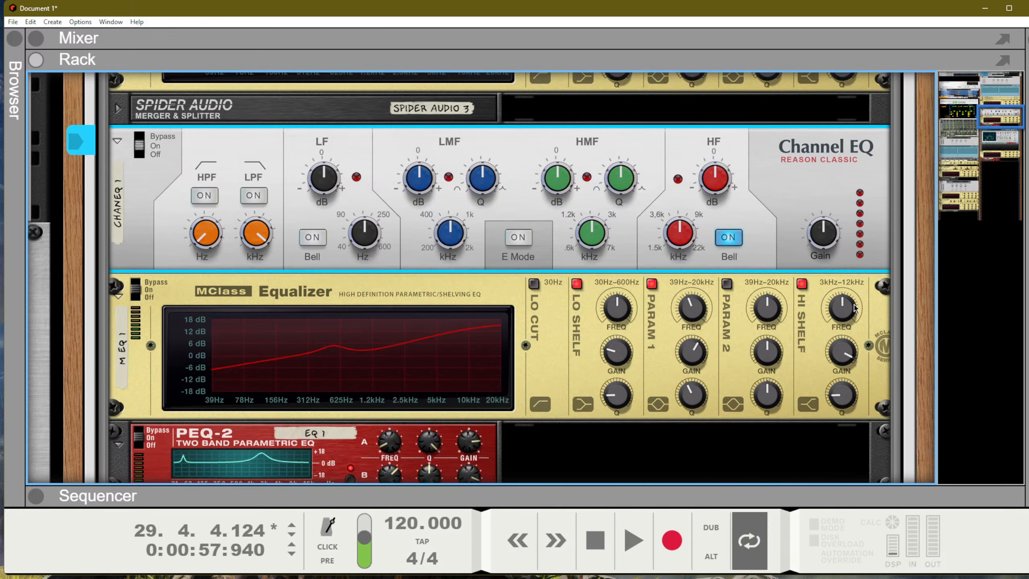
Step: Enable Param 2 on the MClass Equalizer and shape it as a narrow, strong boost at 5.925 kHz
left_click(726, 284)
left_click_drag(769, 360, 776, 344)
left_click_drag(783, 395, 774, 262)
left_click_drag(773, 303, 725, 222)
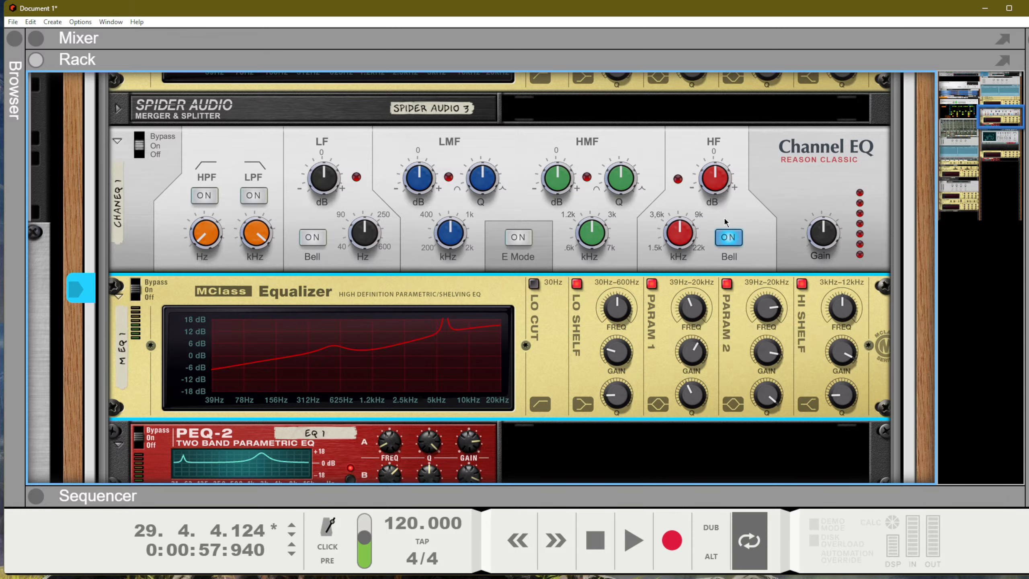
mouse_move(757, 313)
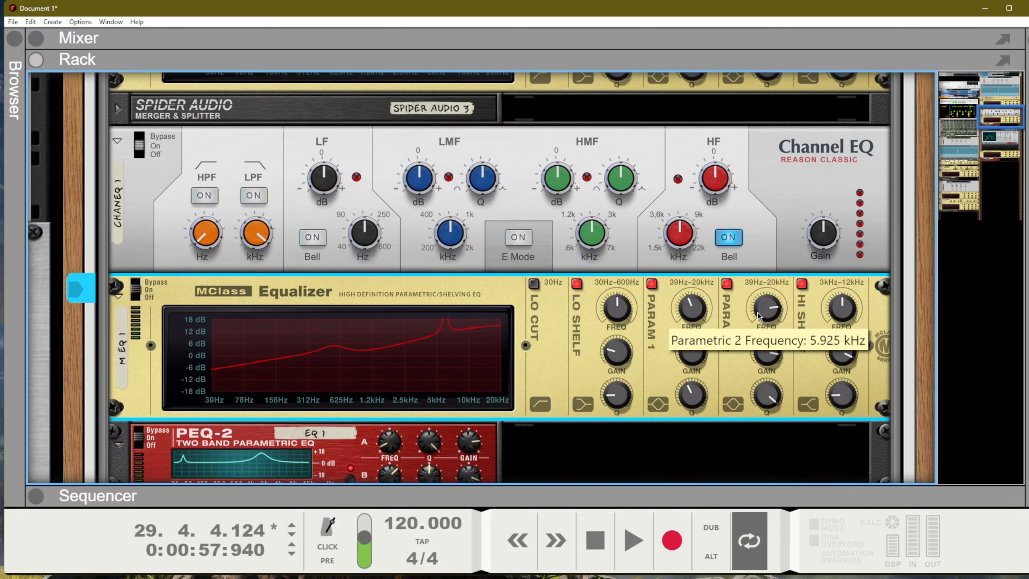
Step: Turn off the Channel EQ's HF Bell and turn on its HPF, LPF and LF Bell
left_click(721, 237)
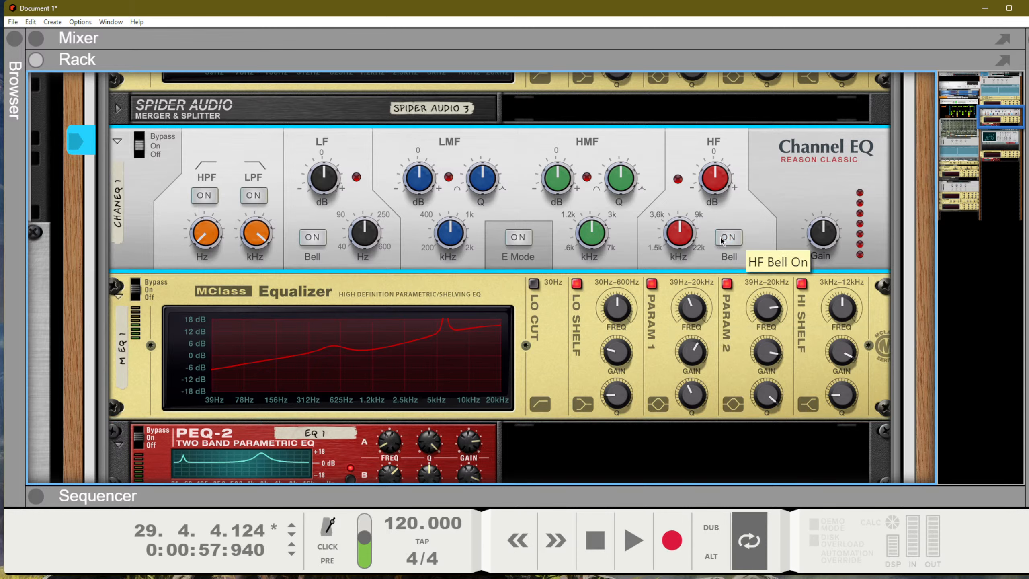
scroll(762, 219, "up", 4)
scroll(762, 222, "down", 2)
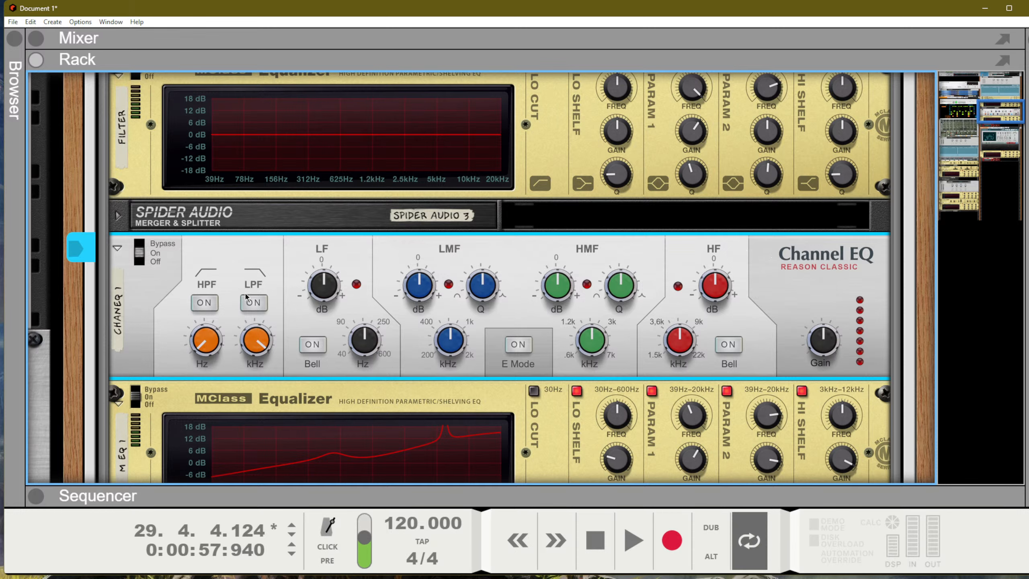
left_click(205, 303)
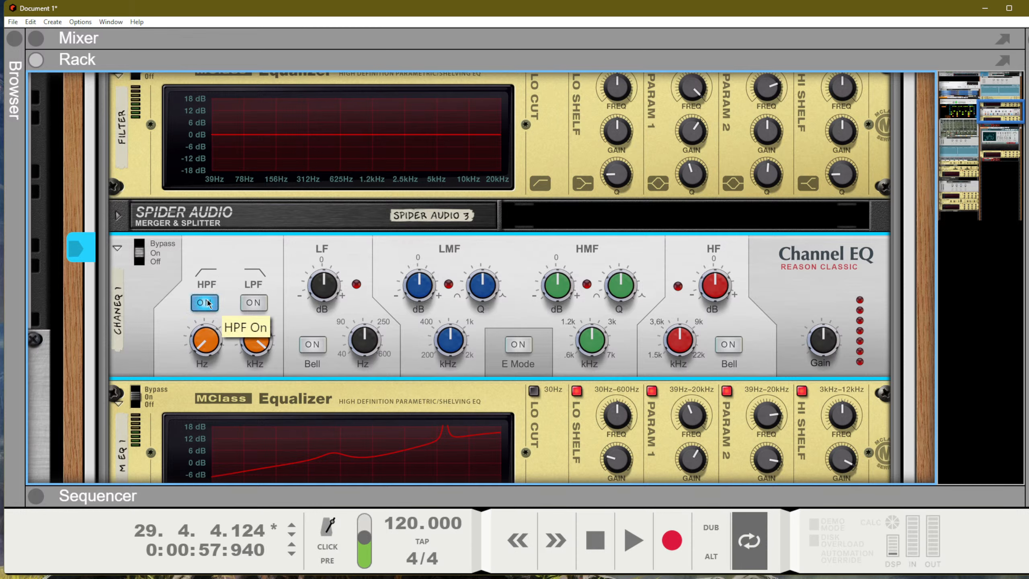
left_click(254, 303)
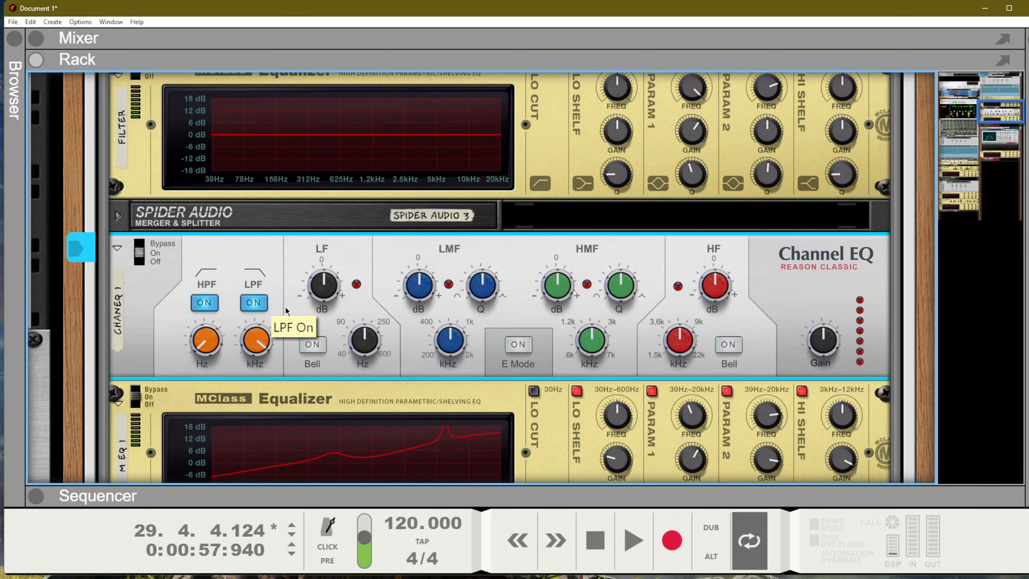
left_click(319, 344)
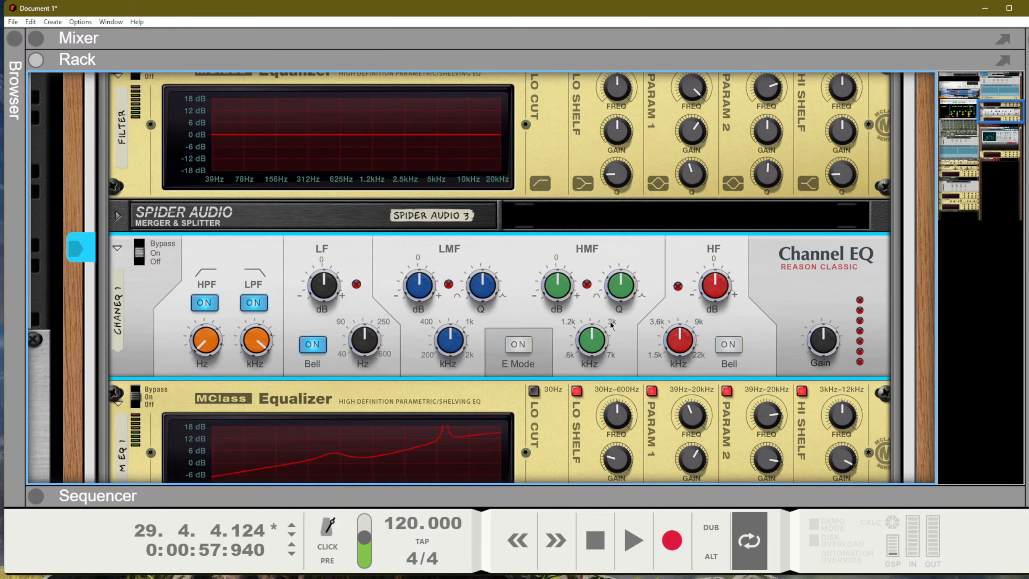
Step: Show the mixer's channel strips at their EQ section
key("F5")
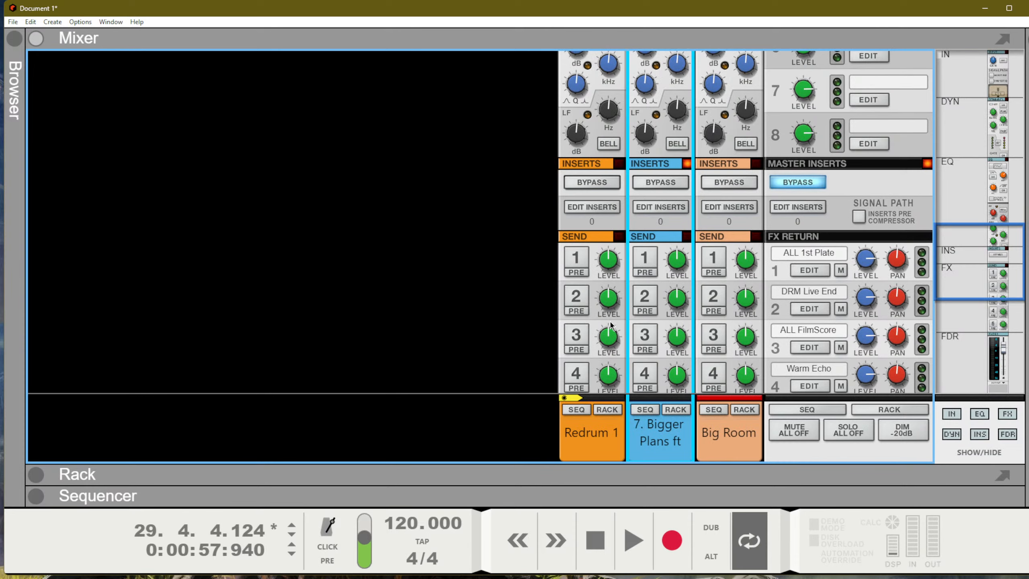
scroll(611, 325, "up", 10)
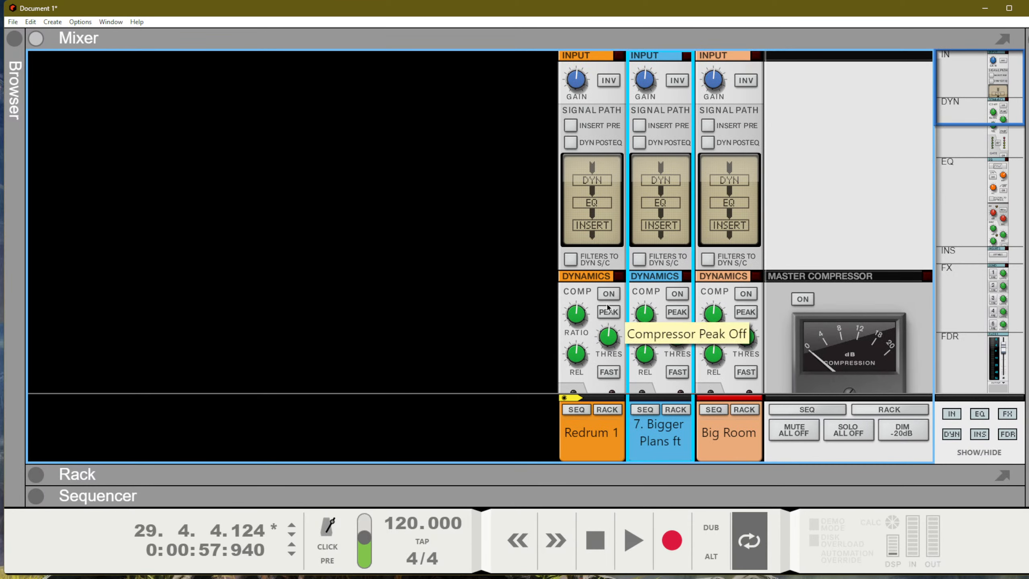
left_click_drag(975, 106, 977, 213)
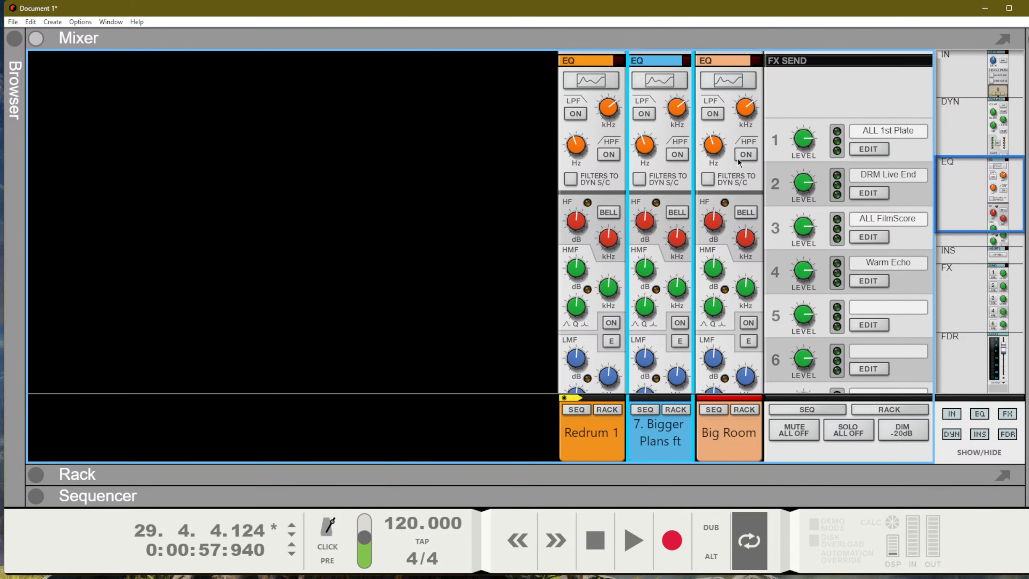
Step: Preview and close the Spectrum EQ window for the Big Room channel, and enable the channel's EQ
key("F2")
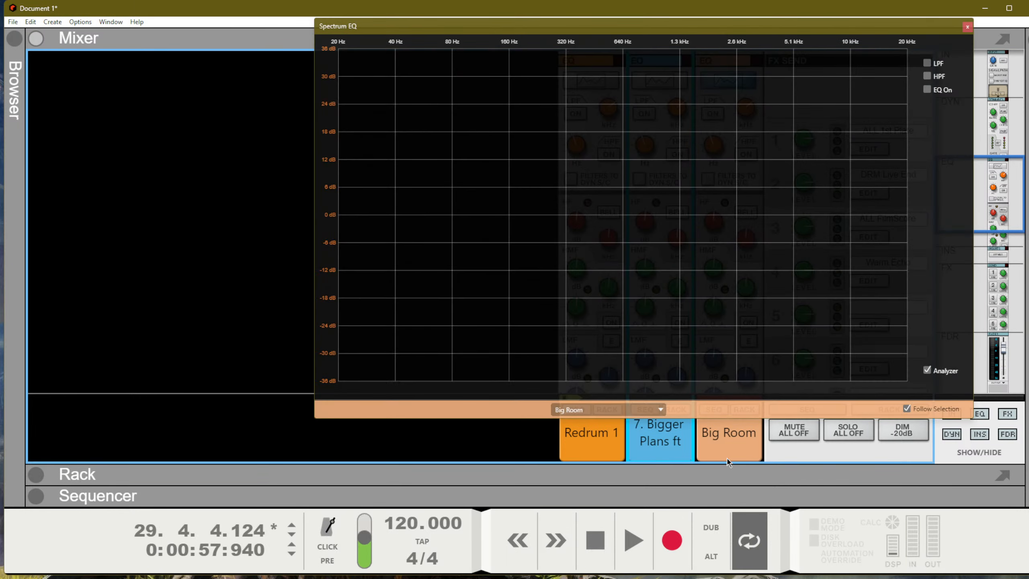
key("F2")
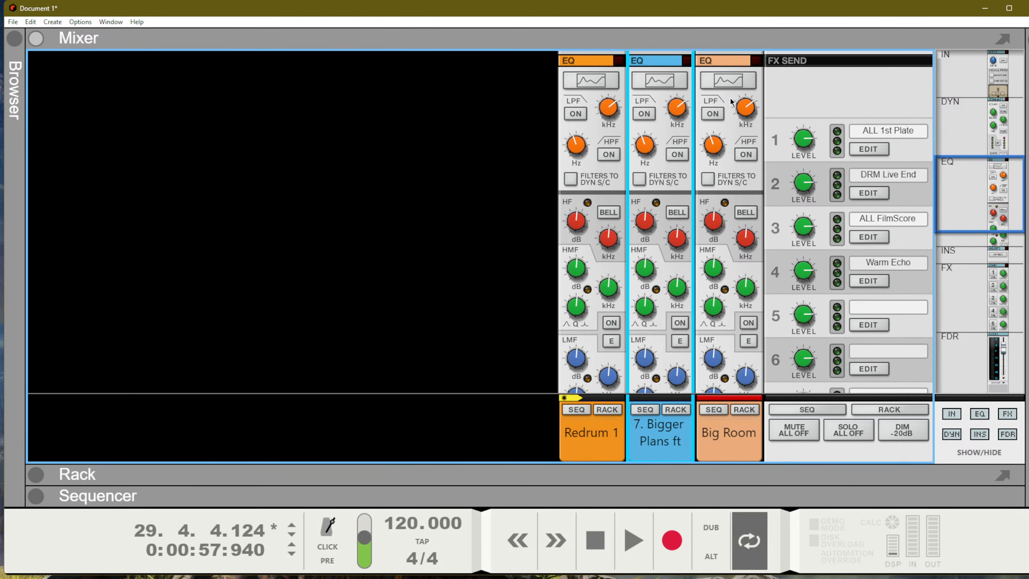
left_click(749, 327)
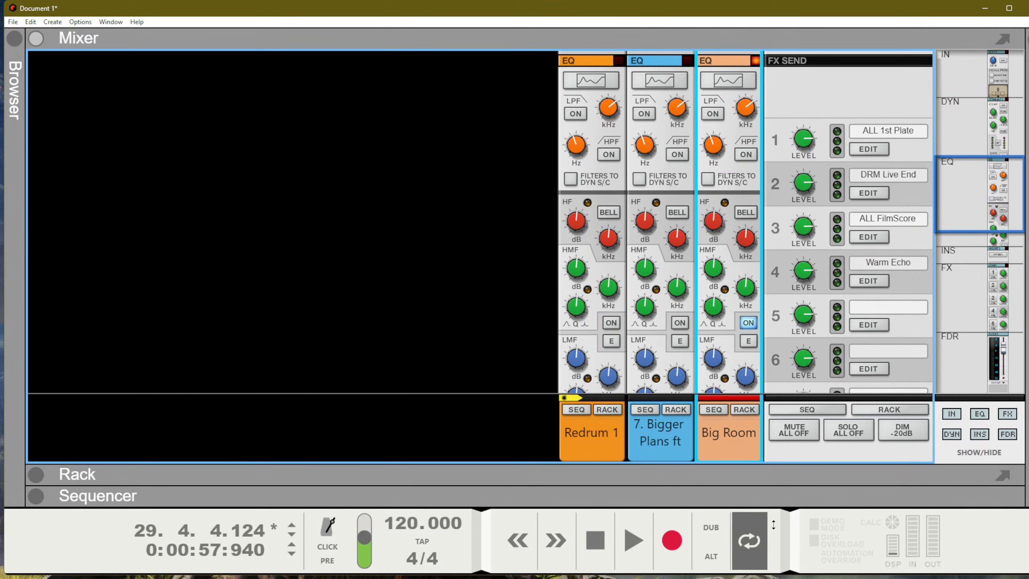
Step: Switch to Firefox's Sweetwater Music Instrument Frequency Cheatsheet, place it beside the mixer and compare it with the Big Room channel's EQ bands
mouse_move(754, 572)
left_click(528, 567)
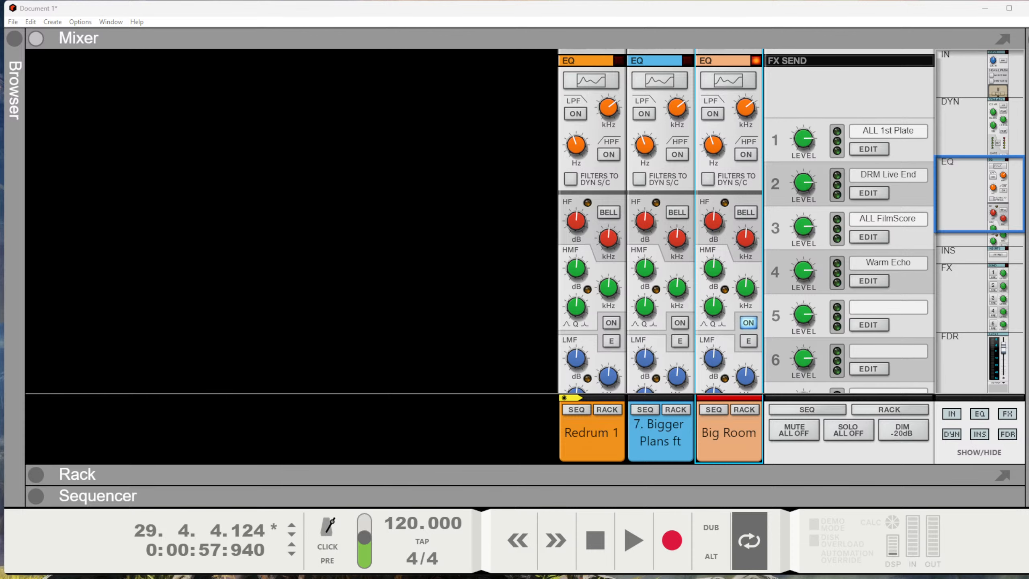
left_click_drag(1028, 175, 1, 8)
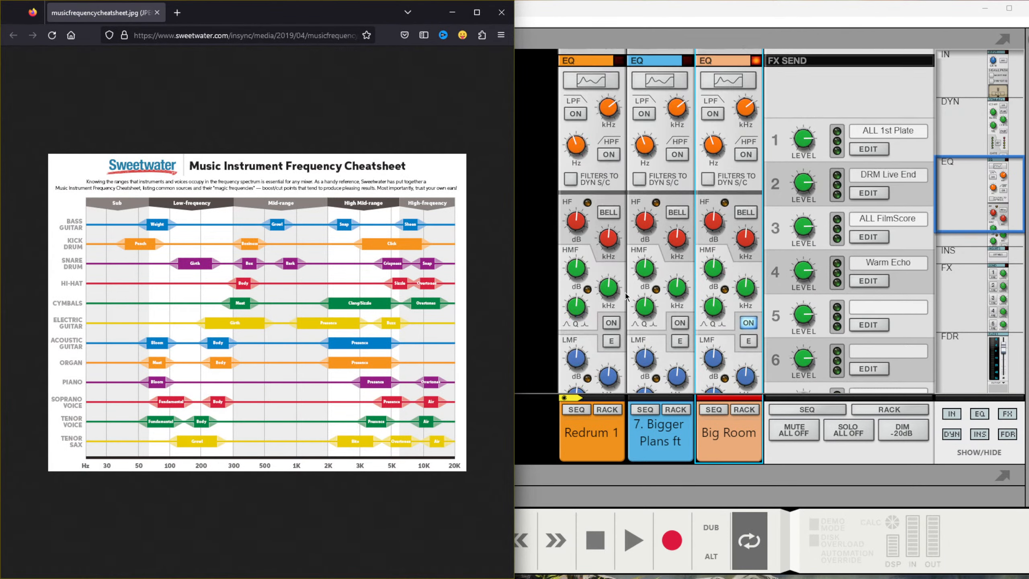
scroll(626, 296, "down", 2)
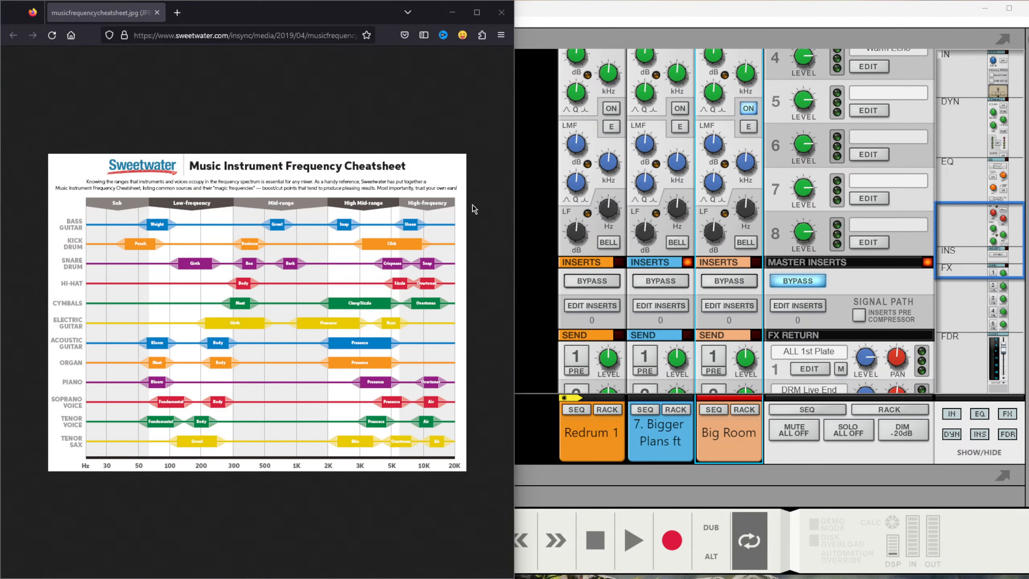
scroll(777, 223, "up", 3)
scroll(776, 222, "down", 3)
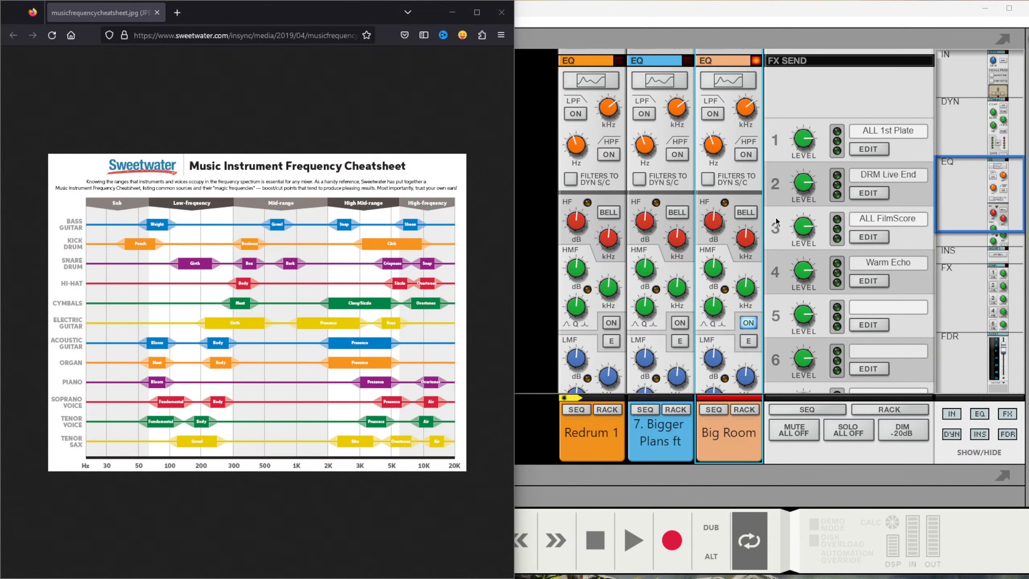
scroll(777, 221, "down", 3)
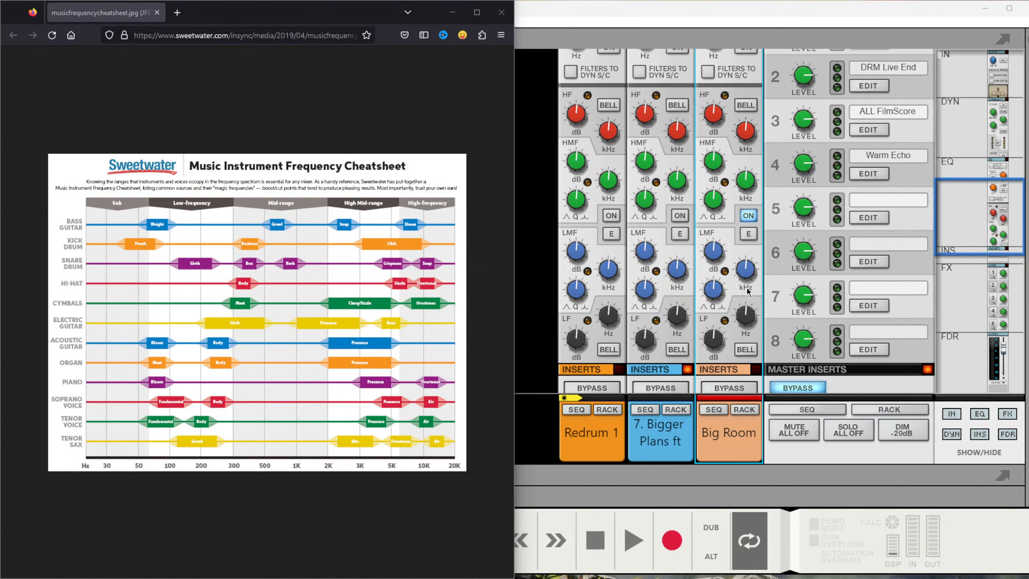
Step: In Big Room's Spectrum EQ, lower the LF band's frequency, boost the low-mid band 5.08 dB at 877.1 Hz, and move the window off its strip
left_click(736, 426)
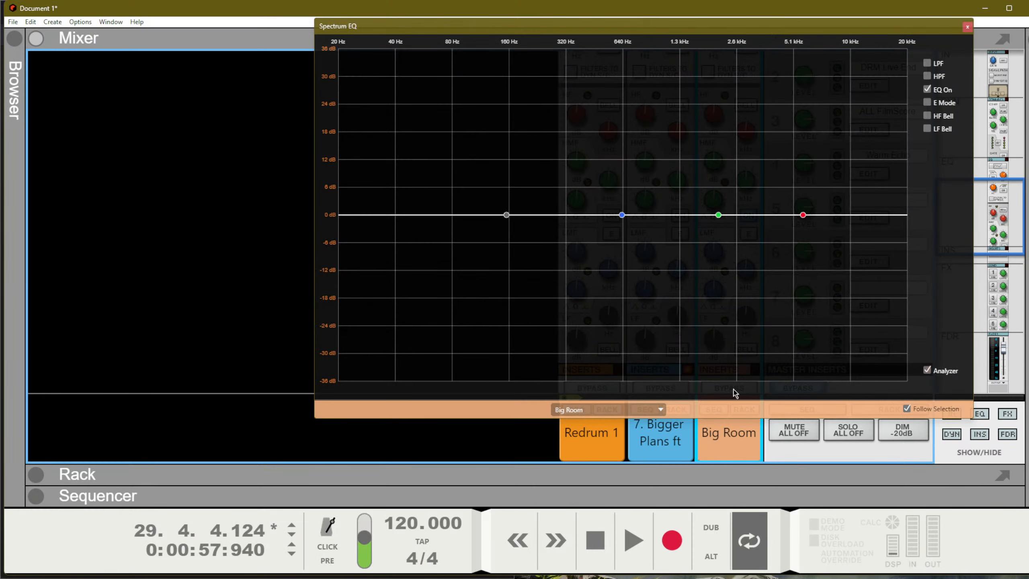
key("alt+Tab")
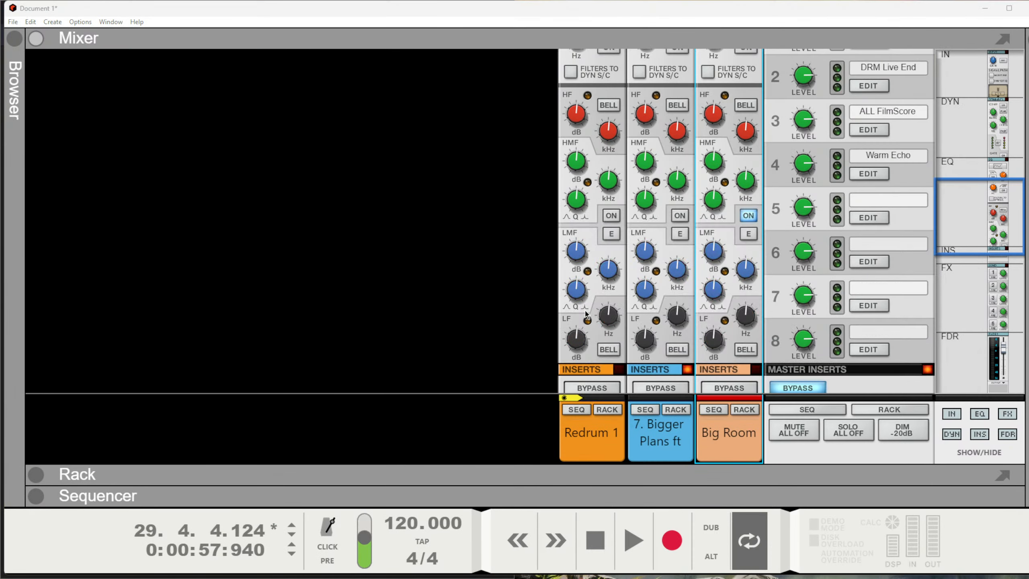
left_click(722, 417)
mouse_move(507, 215)
left_mouse_down()
mouse_move(483, 273)
mouse_move(493, 216)
left_mouse_up()
left_click_drag(621, 215, 648, 193)
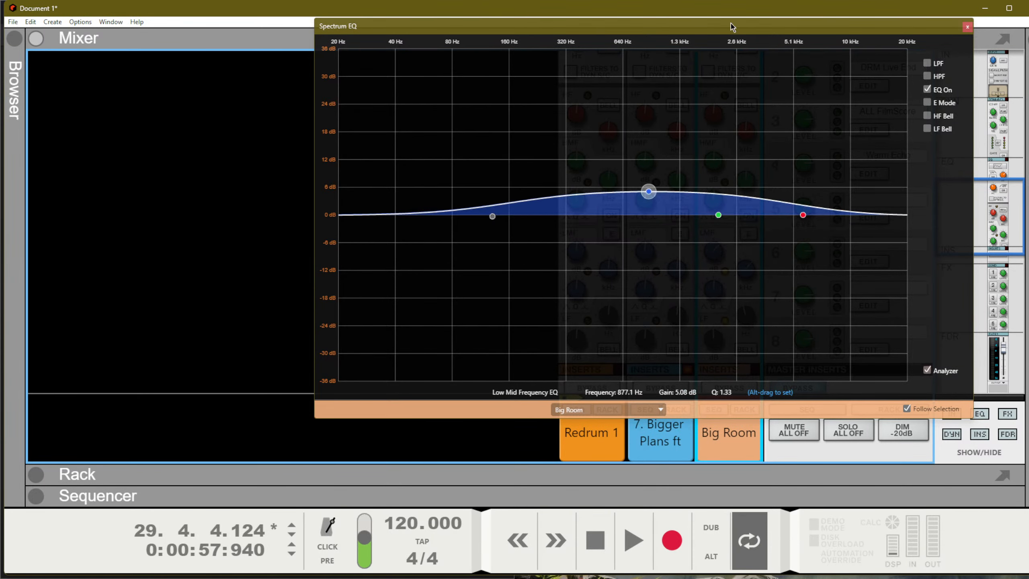
left_click_drag(730, 27, 420, 71)
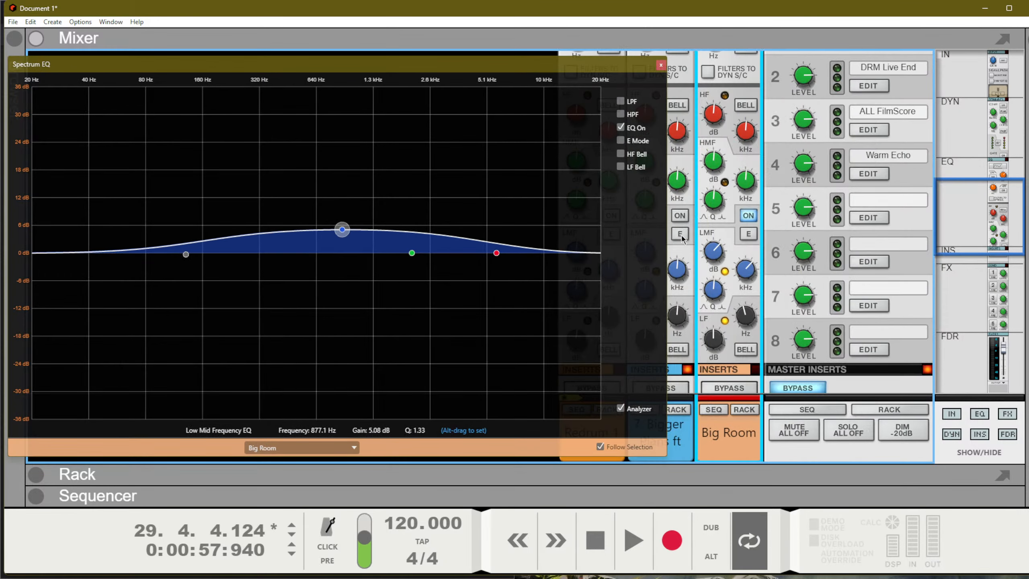
Step: Turn on E Mode in Big Room's Spectrum EQ, and cut the low-mid band 6.67 dB at 479.8 Hz with a Q of 2.50
left_click_drag(343, 230, 249, 305)
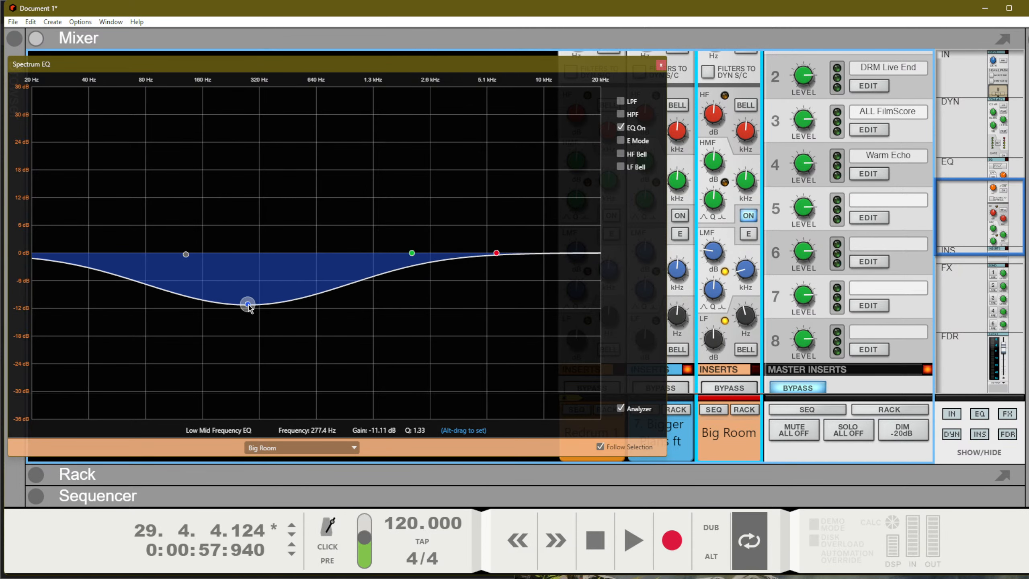
left_click(621, 141)
left_click_drag(248, 305, 289, 178)
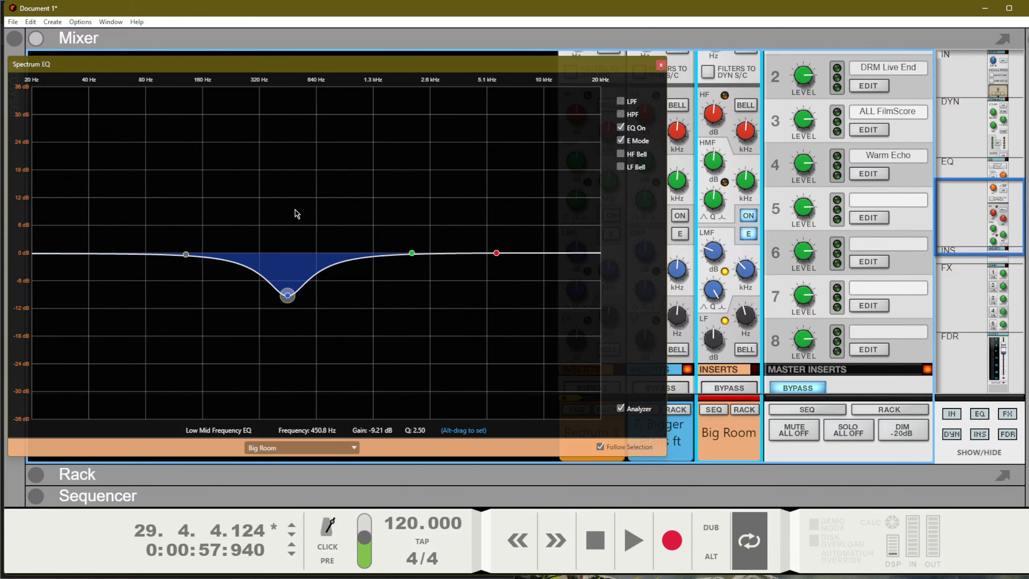
mouse_move(288, 296)
left_mouse_down()
mouse_move(361, 298)
mouse_move(266, 303)
mouse_move(311, 286)
mouse_move(331, 345)
mouse_move(299, 237)
mouse_move(293, 286)
left_mouse_up()
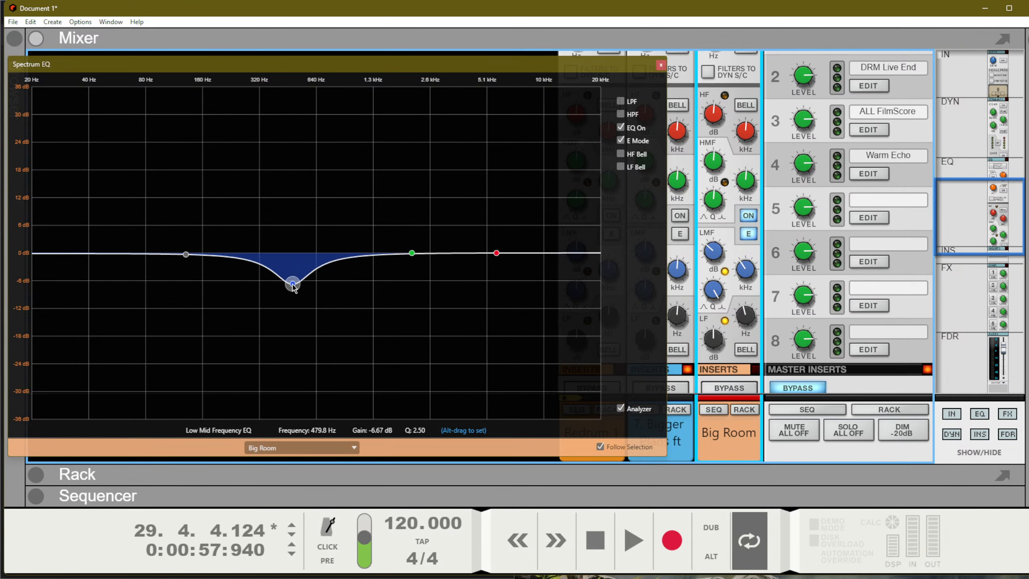
Step: Try the low-mid band at a 20 dB boost around 432.5 Hz, and settle it on a slight cut near 454 Hz
left_click_drag(293, 285, 286, 115)
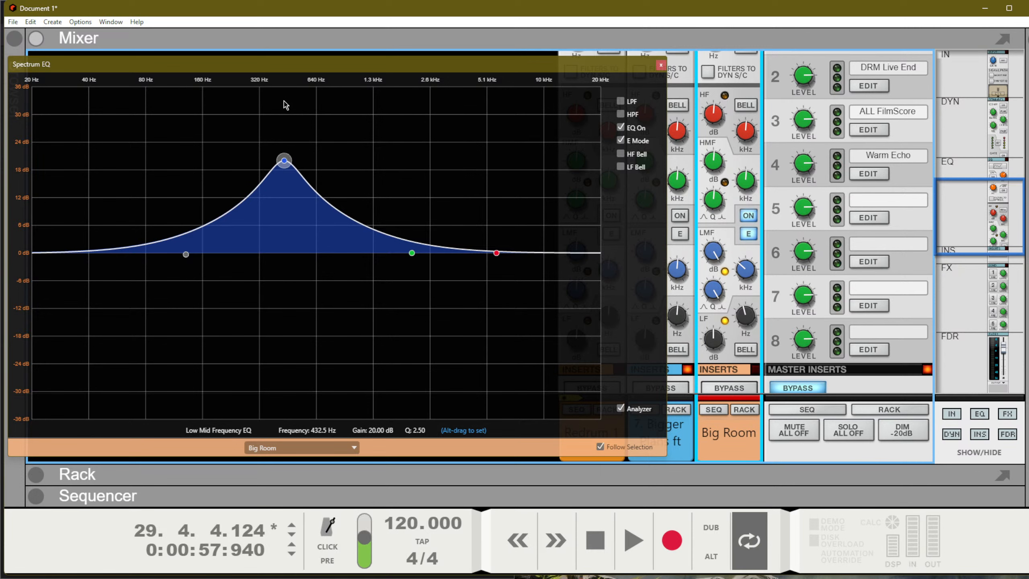
left_click_drag(286, 105, 285, 222)
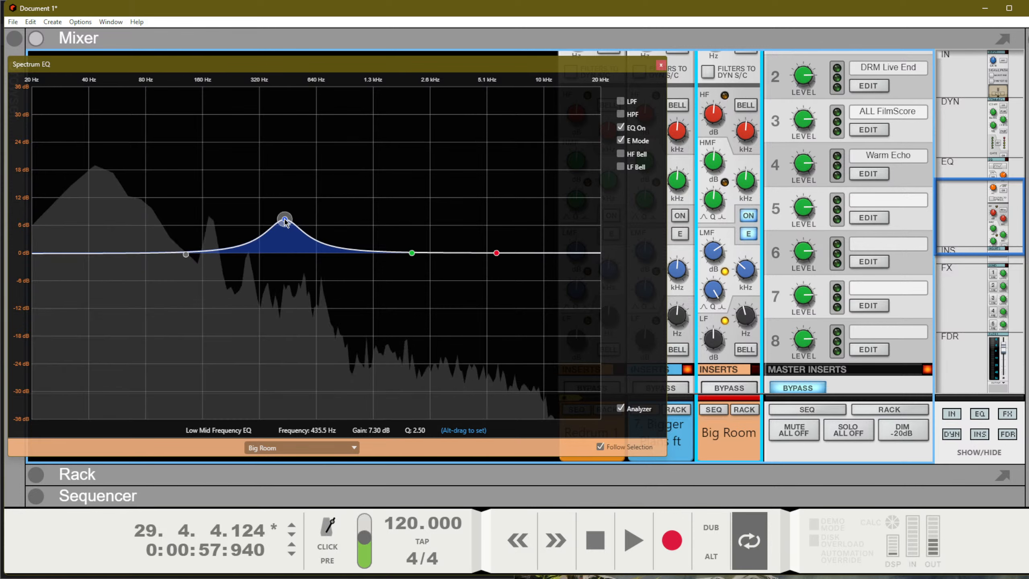
left_click_drag(286, 221, 289, 273)
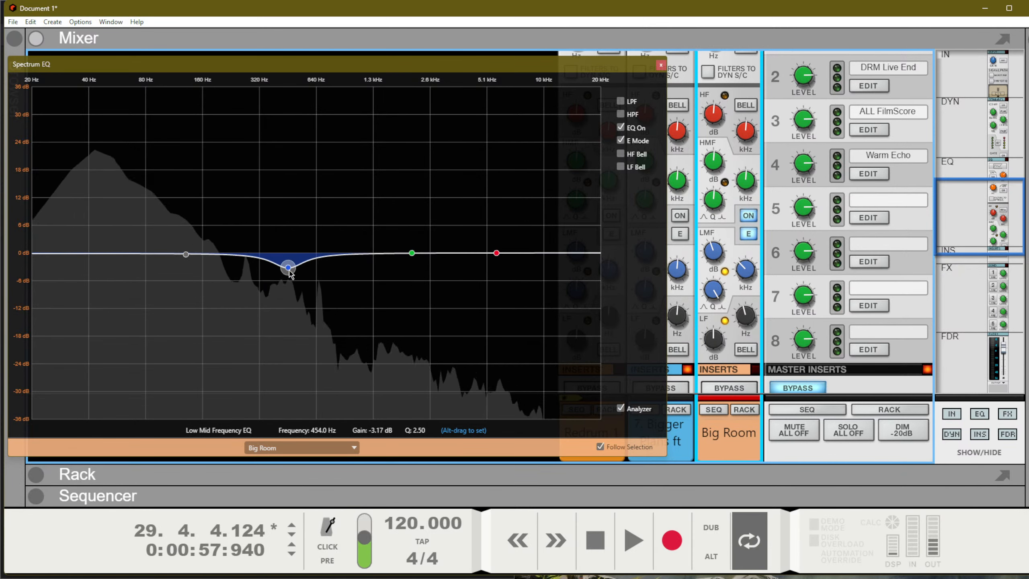
Step: Boost the LF shelf 16.51 dB at 123.4 Hz, and the high-mid band 7.30 dB at 1.21 kHz with a Q of 1.67
left_click_drag(186, 254, 183, 177)
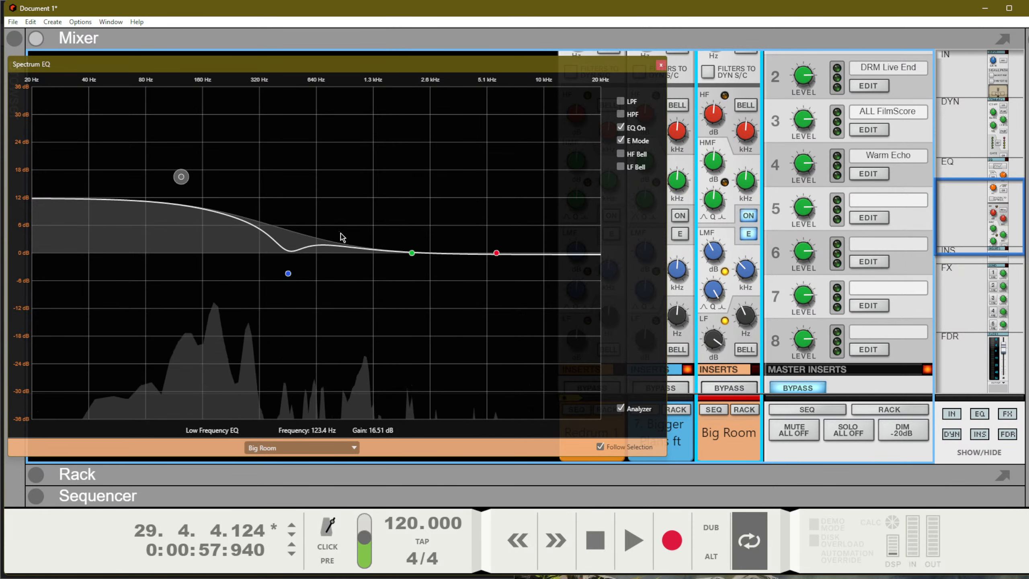
left_click_drag(410, 253, 370, 255)
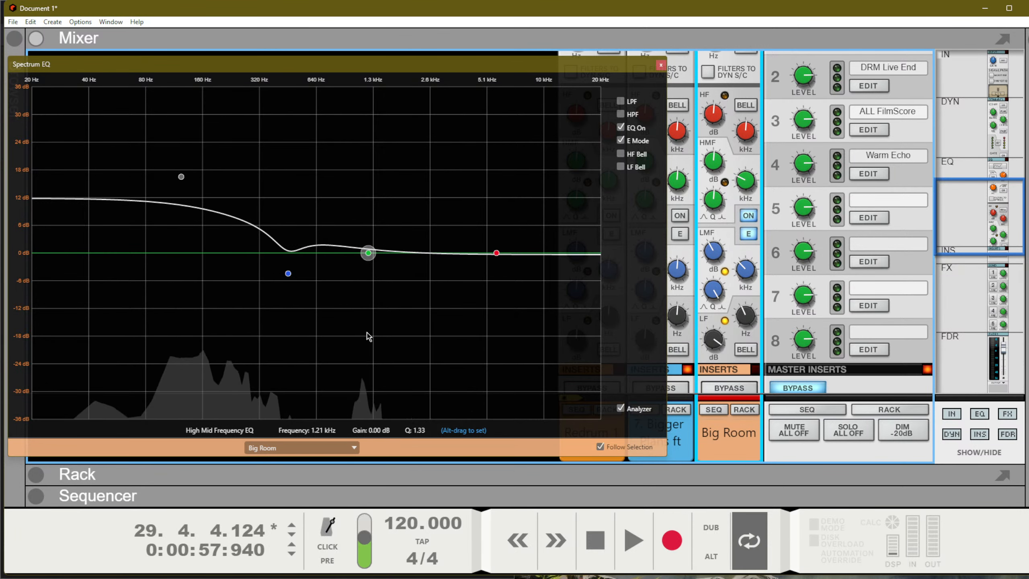
left_click_drag(367, 255, 370, 148)
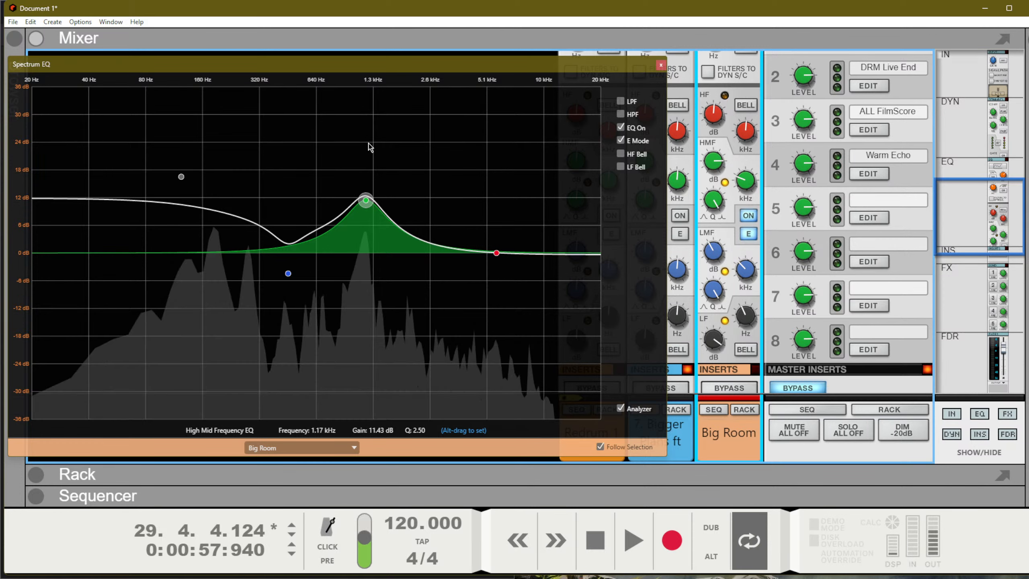
mouse_move(367, 203)
left_mouse_down()
mouse_move(364, 327)
mouse_move(369, 219)
left_mouse_up()
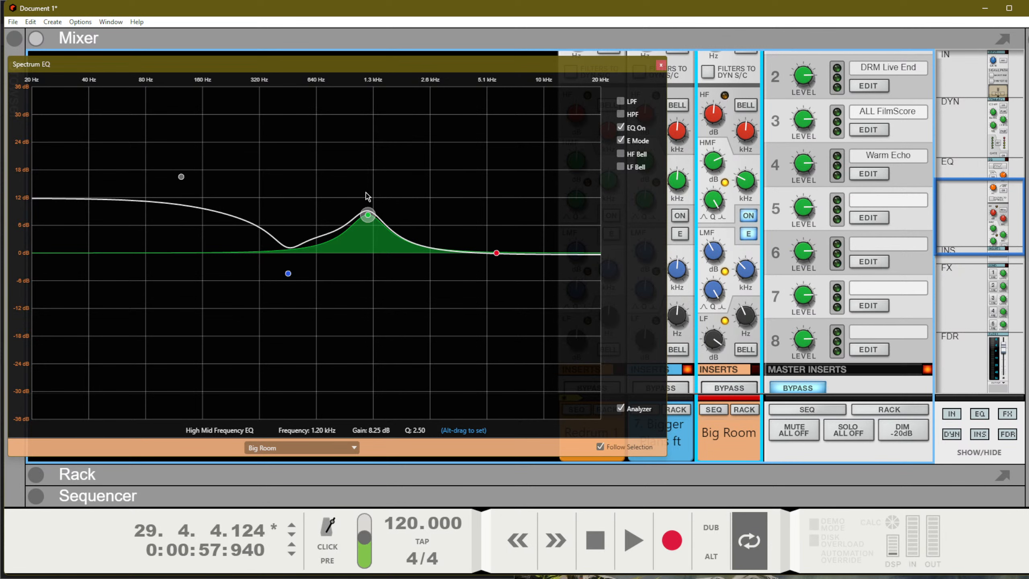
left_click_drag(370, 222, 372, 237)
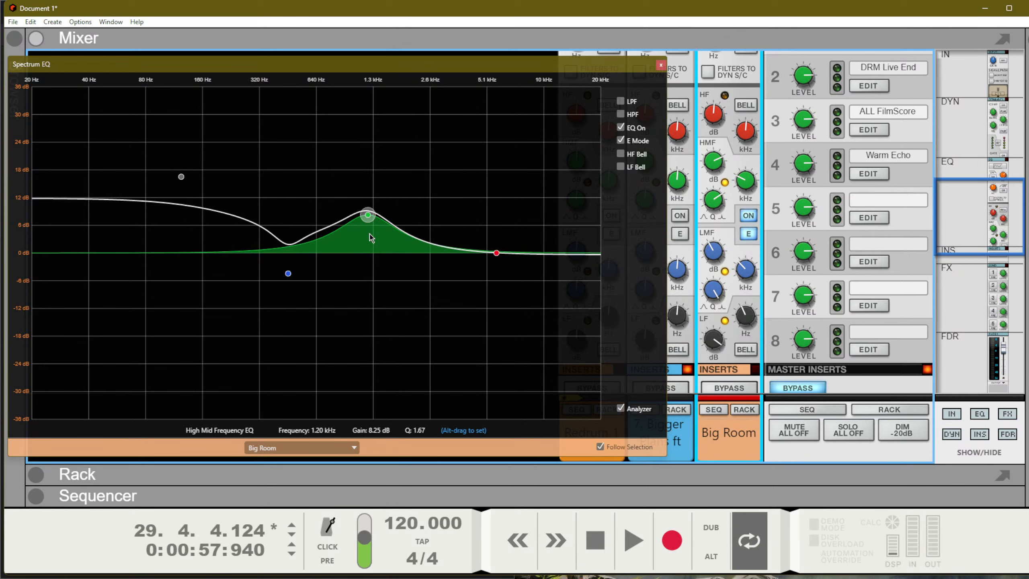
mouse_move(370, 216)
left_mouse_down()
mouse_move(351, 223)
mouse_move(332, 289)
mouse_move(411, 254)
mouse_move(426, 294)
mouse_move(376, 231)
mouse_move(343, 250)
mouse_move(375, 242)
mouse_move(372, 224)
left_mouse_up()
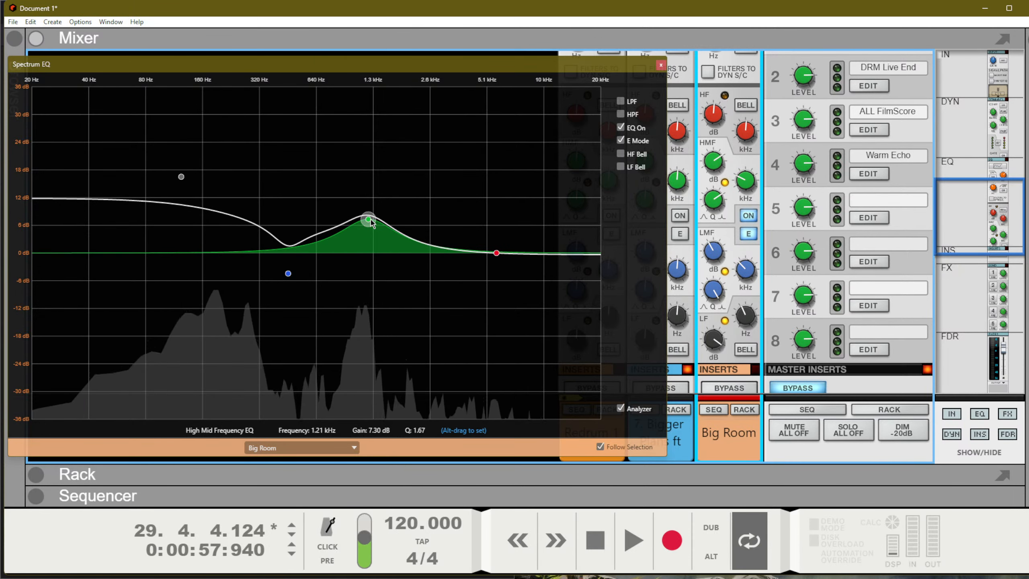
Step: Switch to Firefox's Sweetwater frequency cheatsheet and compare its instrument ranges with Big Room's EQ curve in Reason
key("alt+Tab")
key("alt+Tab")
key("alt+Tab")
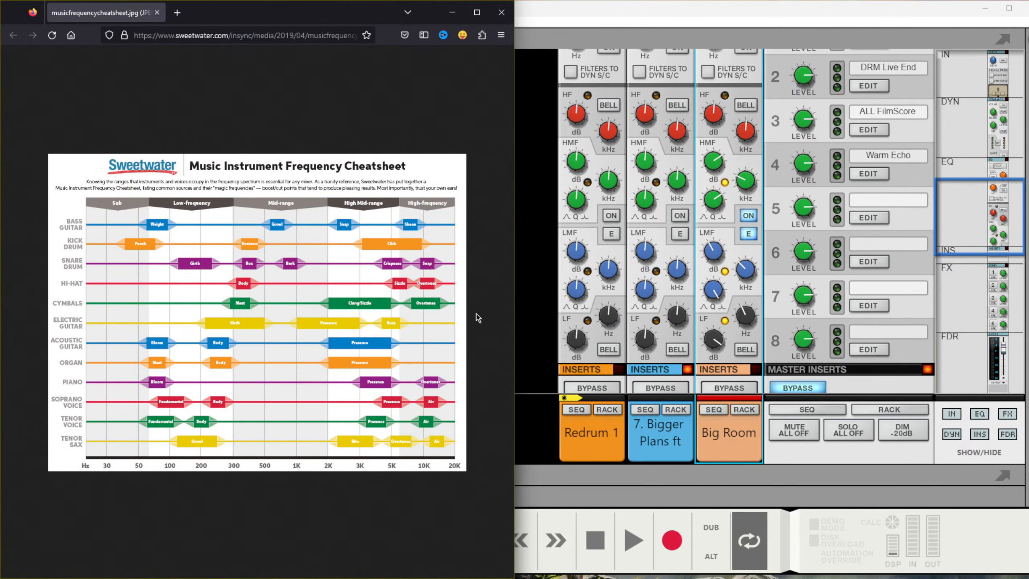
left_click(724, 441)
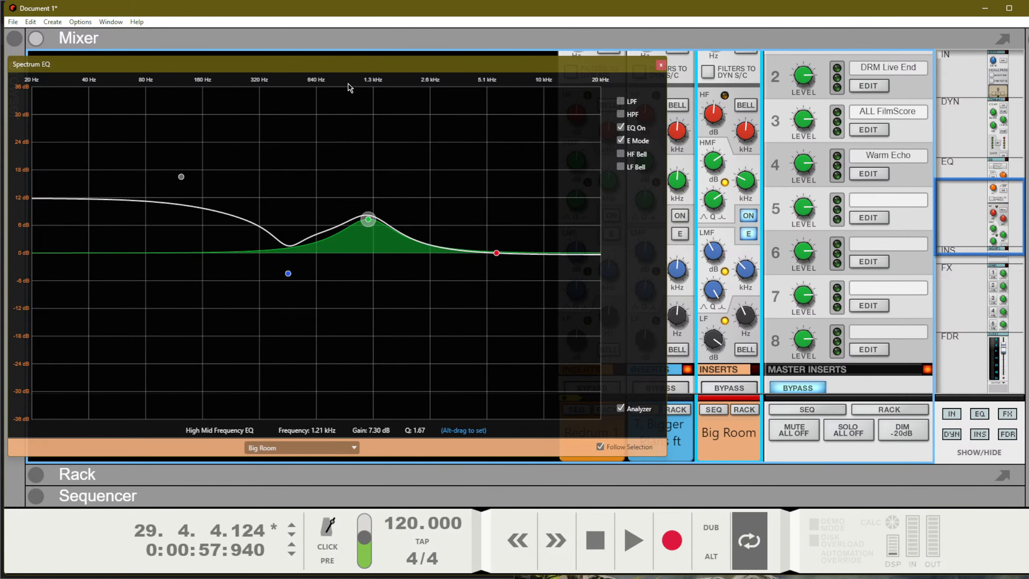
key("alt+Tab")
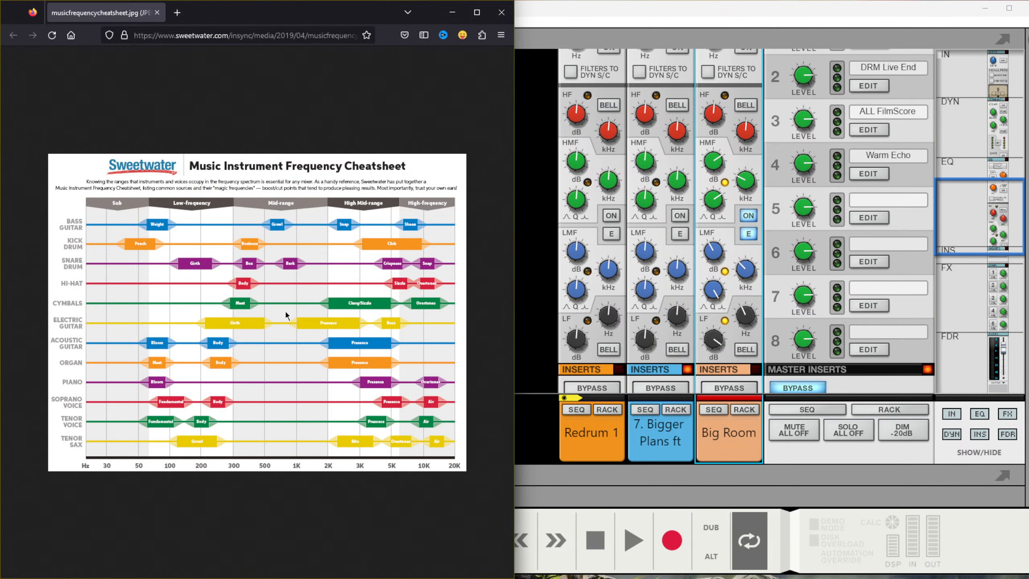
left_click(769, 457)
left_click(742, 450)
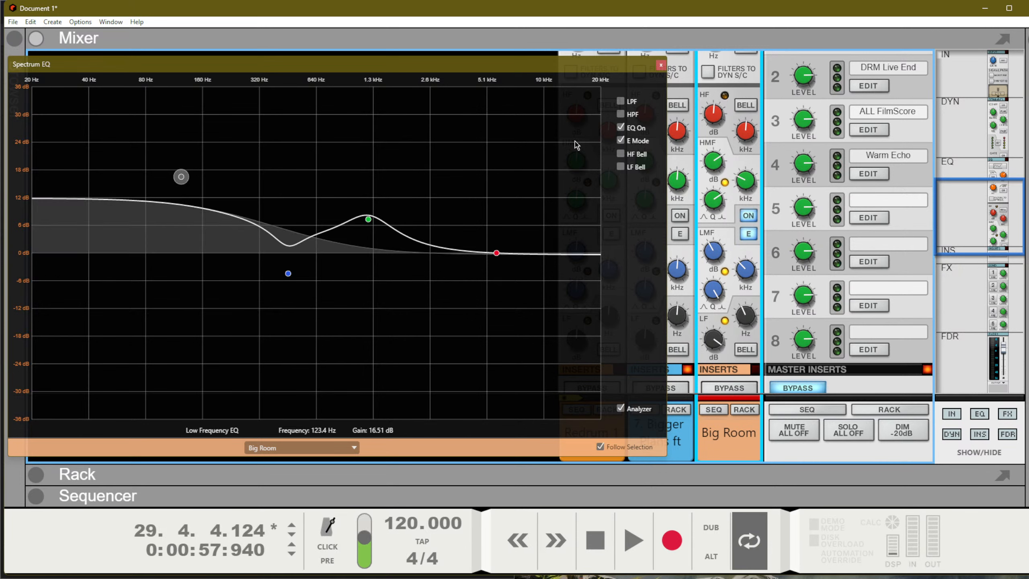
Step: Compare Big Room's sound and spectrum with the channel EQ bypassed and active, leaving the EQ on
left_click(623, 131)
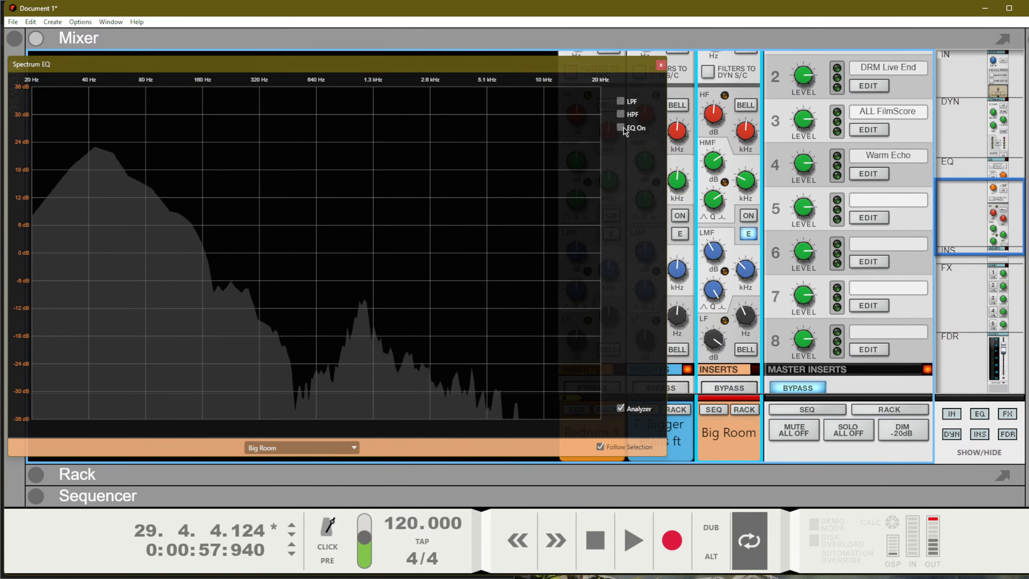
left_click(624, 131)
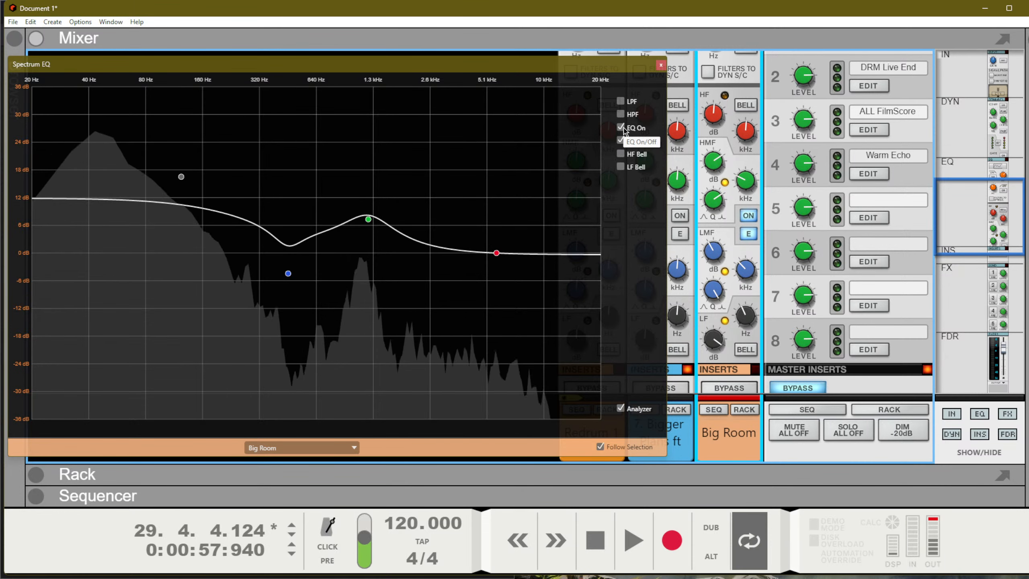
left_click(624, 130)
left_click(624, 131)
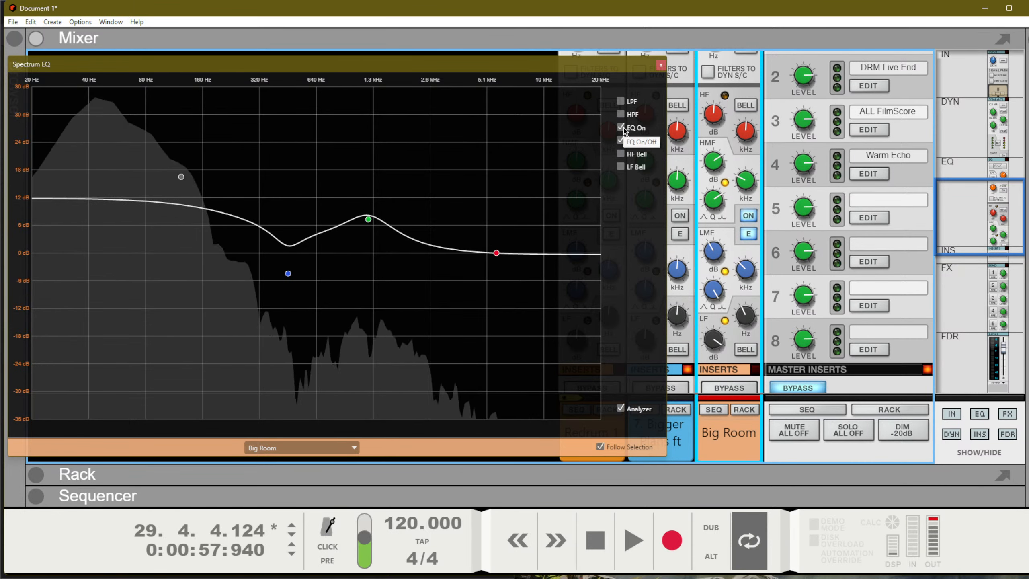
left_click(624, 131)
left_click(624, 130)
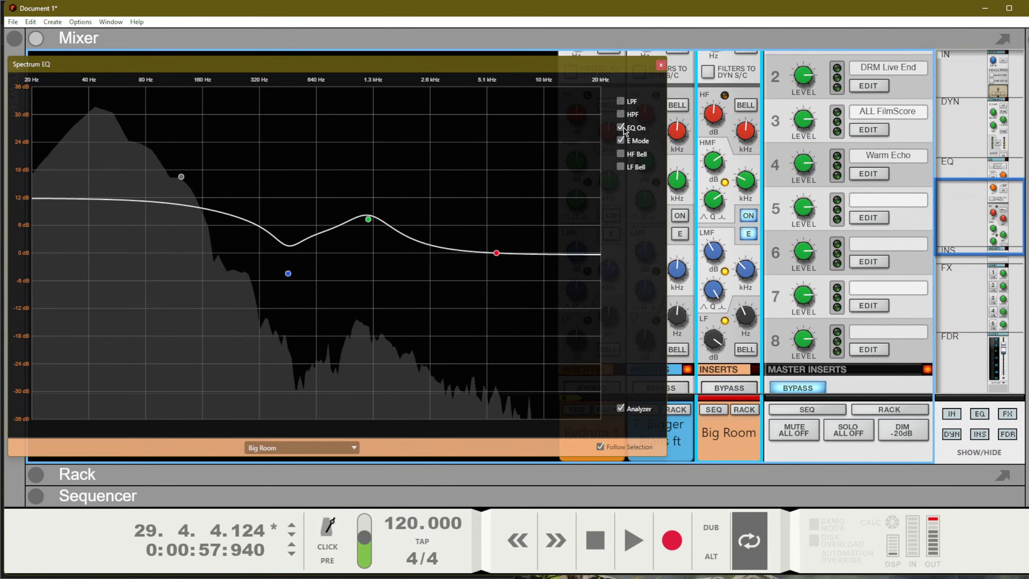
left_click(624, 130)
left_click(624, 131)
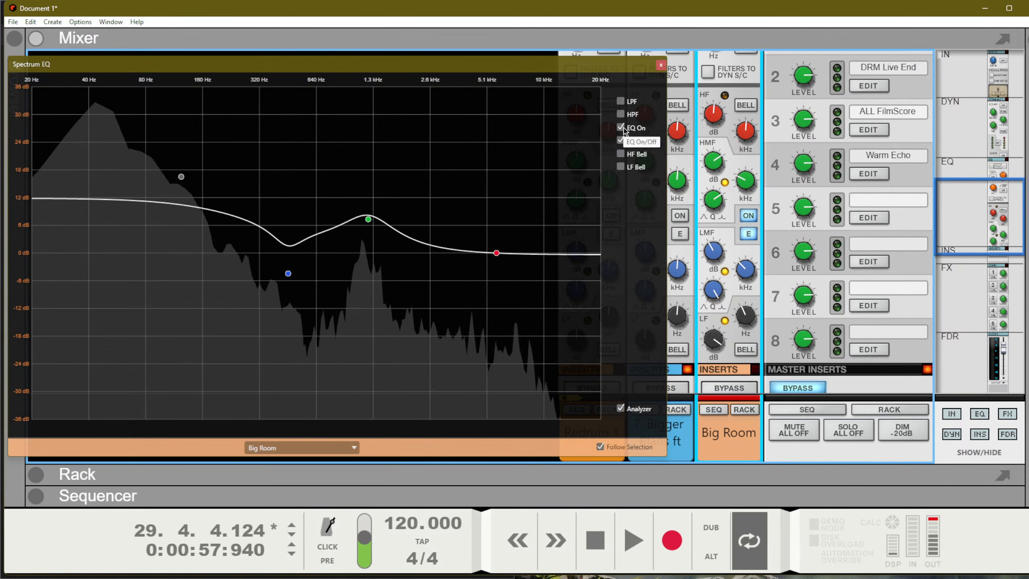
left_click(623, 130)
left_click(624, 131)
left_click(624, 131)
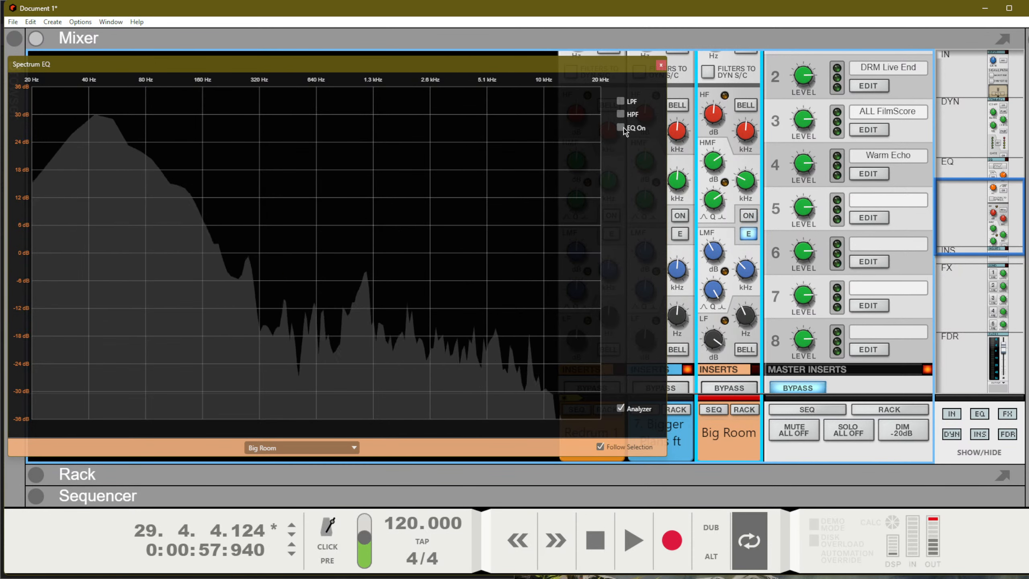
left_click(624, 131)
left_click(624, 130)
left_click(624, 130)
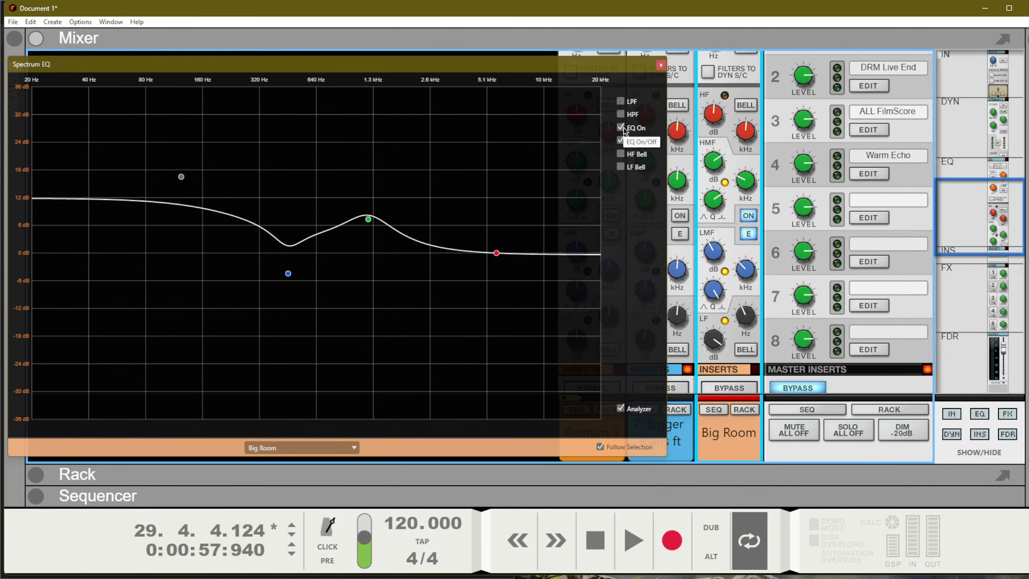
Step: Close the Spectrum EQ window and show the rear outputs of the Big Room Reason Drum Kits in the rack
scroll(739, 186, "down", 6)
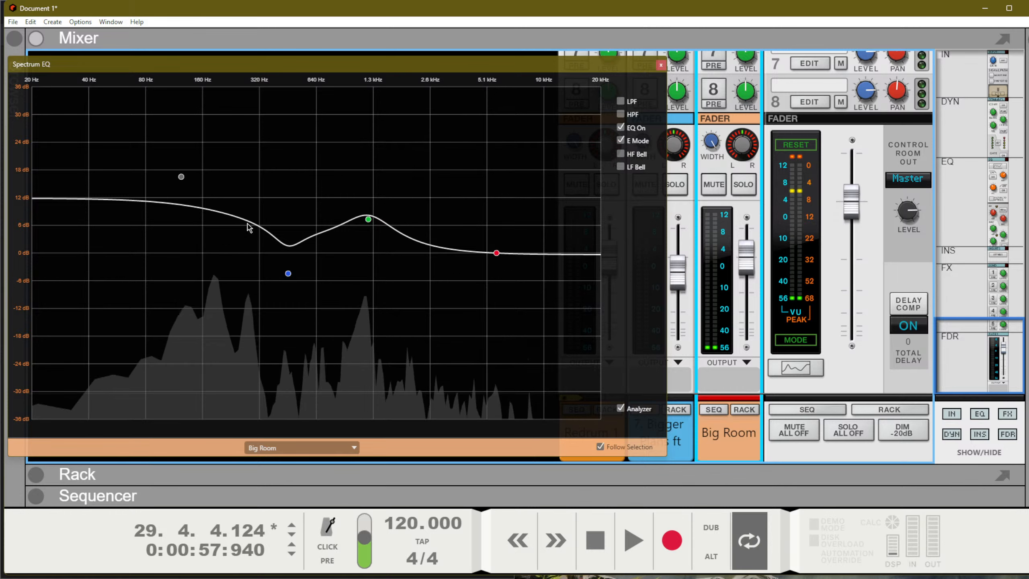
mouse_move(182, 180)
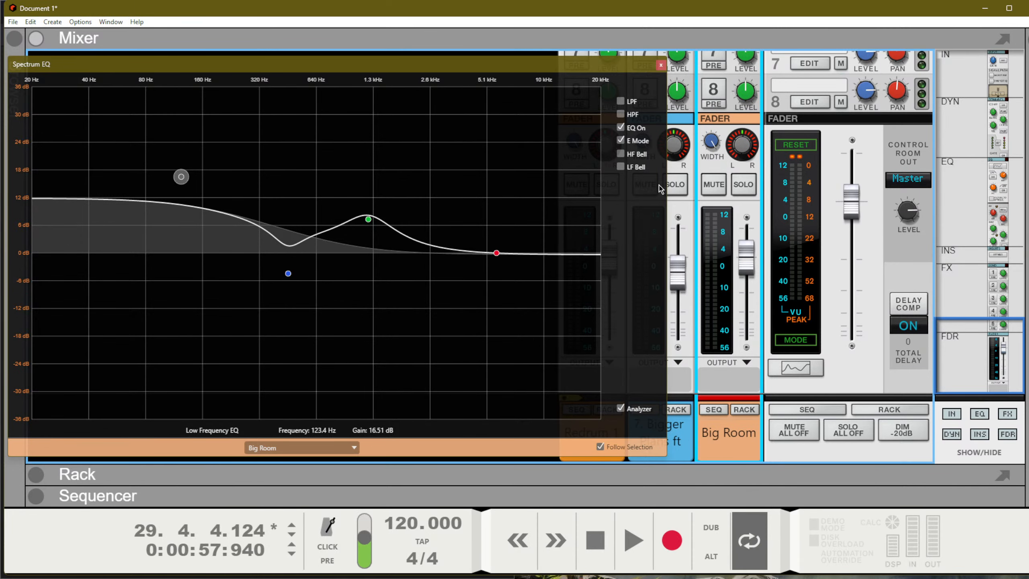
key("F6")
left_click(664, 63)
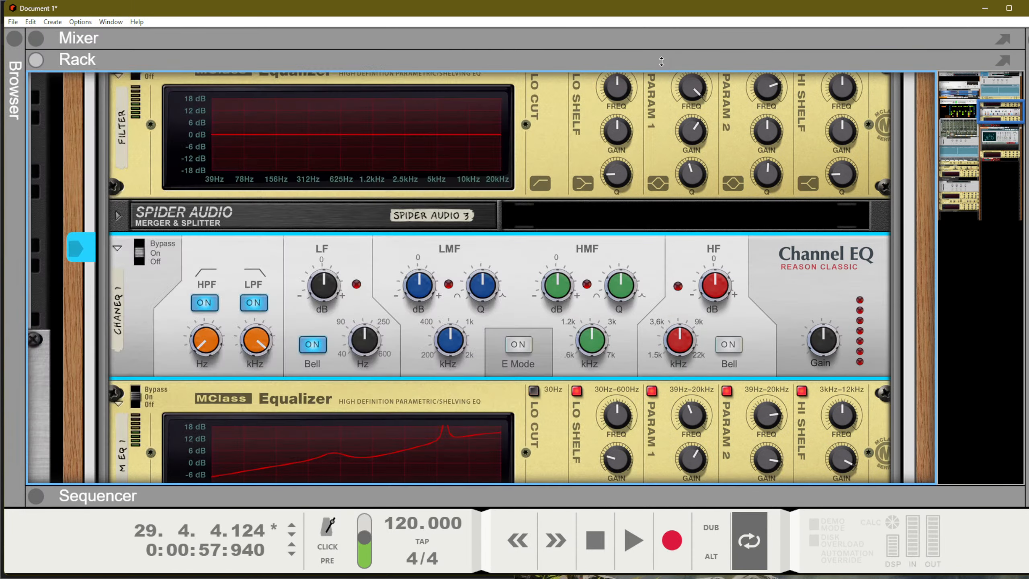
scroll(562, 280, "down", 10)
scroll(608, 269, "down", 8)
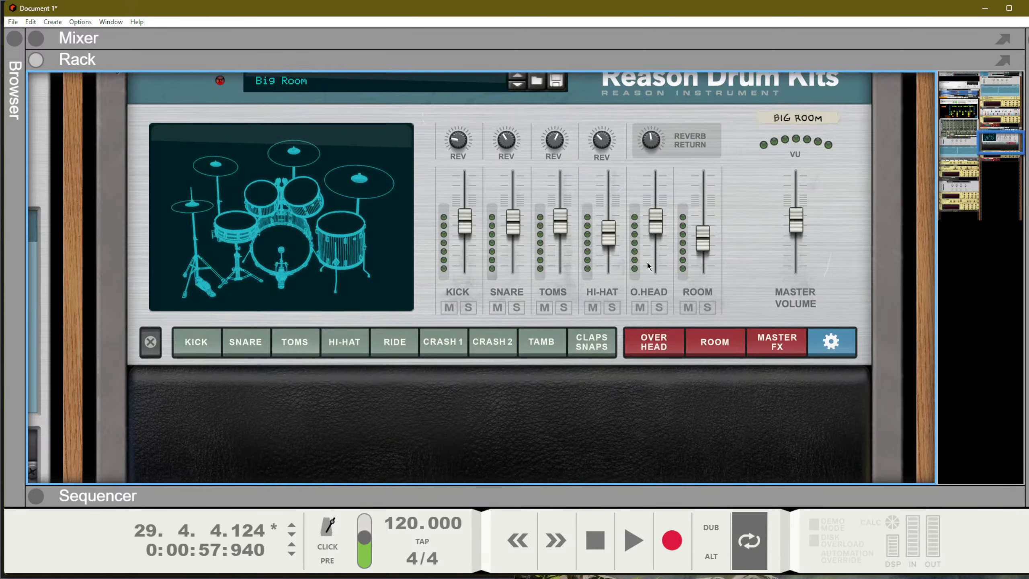
scroll(652, 258, "up", 3)
scroll(658, 256, "down", 3)
left_click(726, 196)
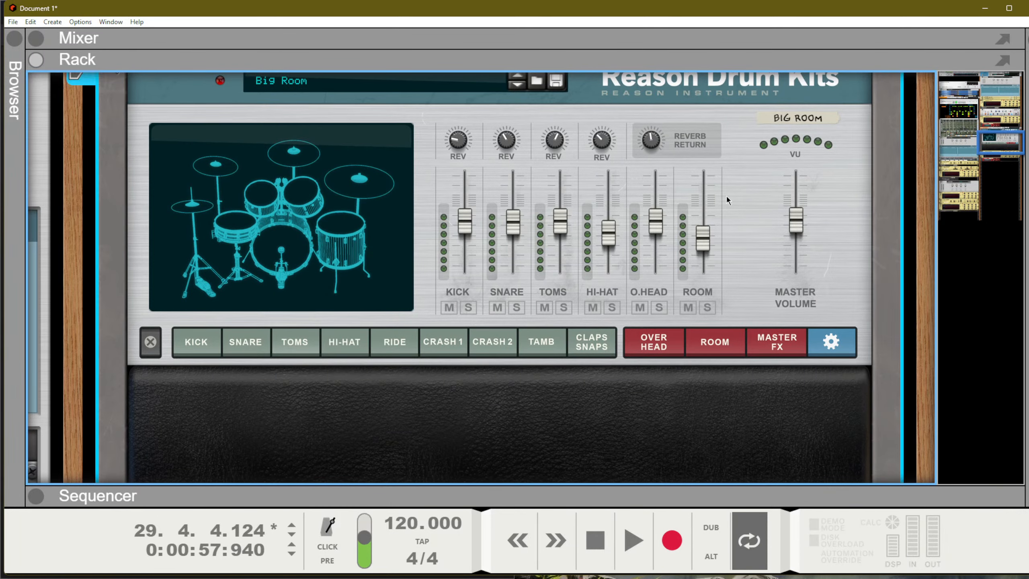
key("Tab")
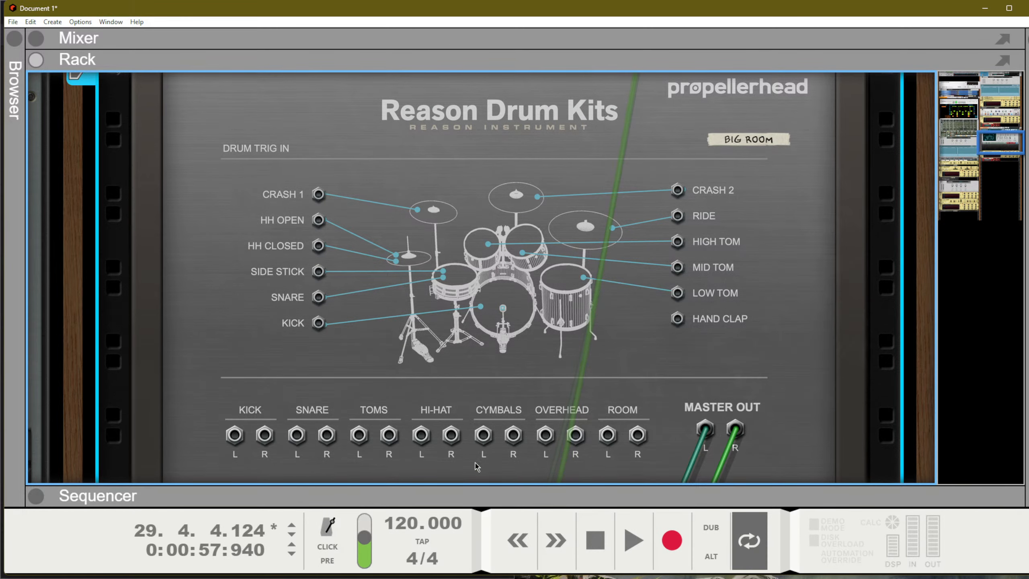
Step: Route the drum kit's kick and snare outputs to their own new mix channels, and select the last Big Room channel in the mixer
right_click(238, 437)
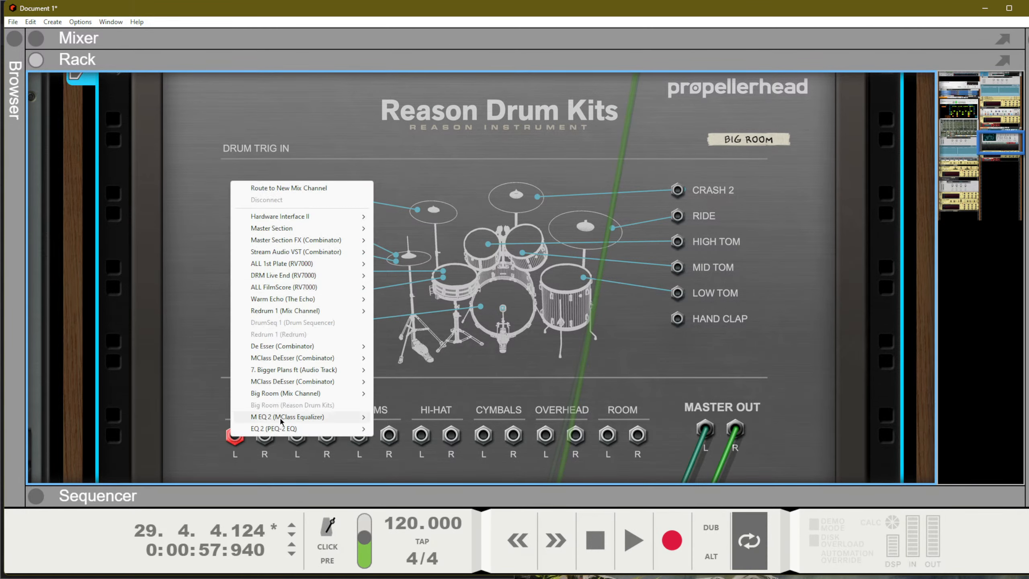
left_click(300, 193)
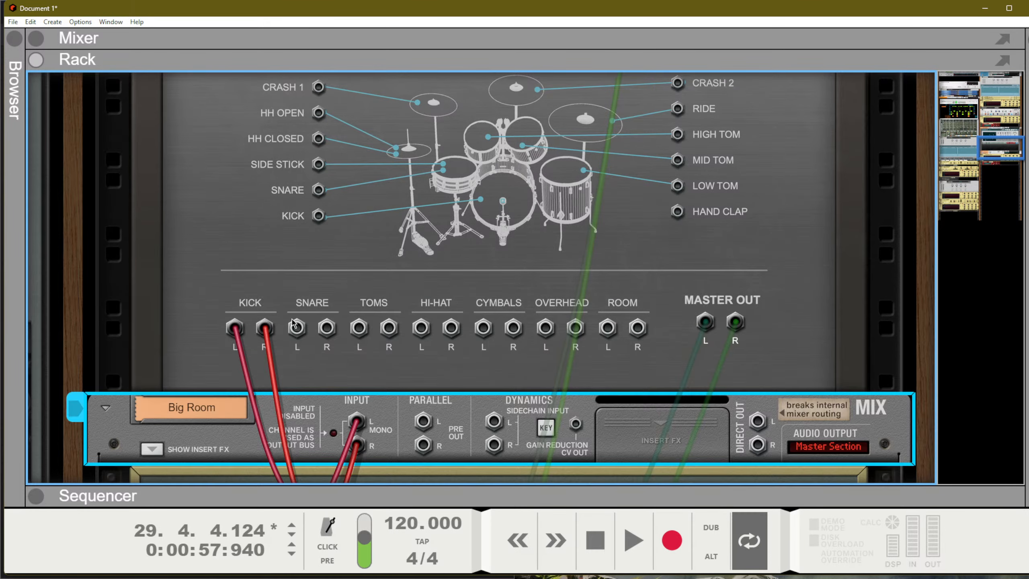
right_click(294, 323)
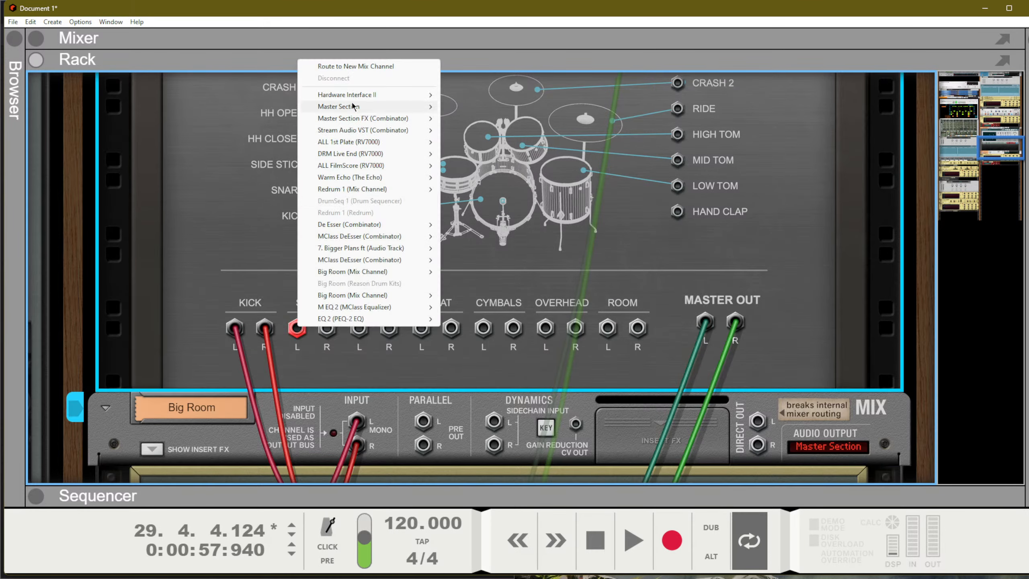
left_click(343, 64)
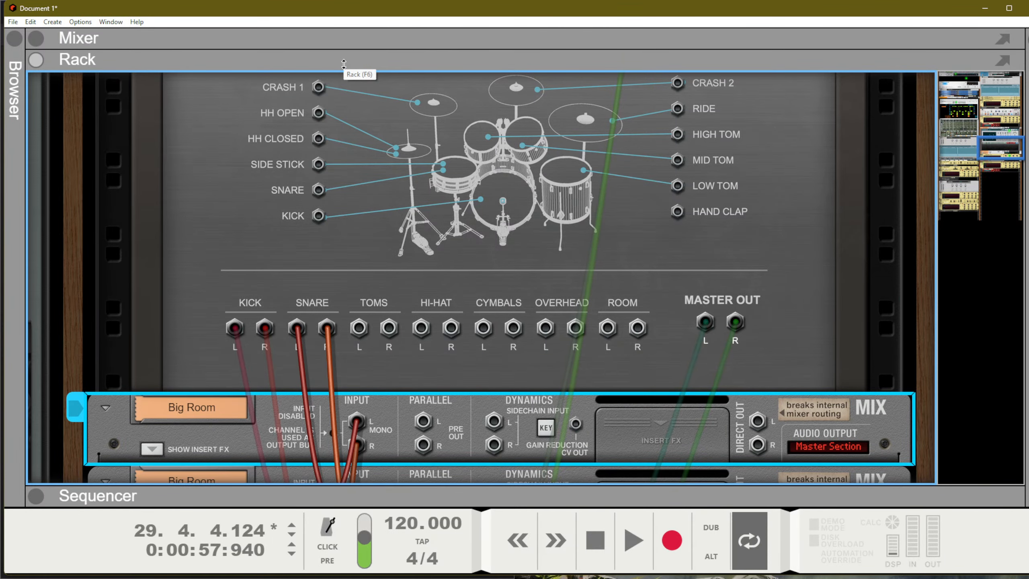
key("F5")
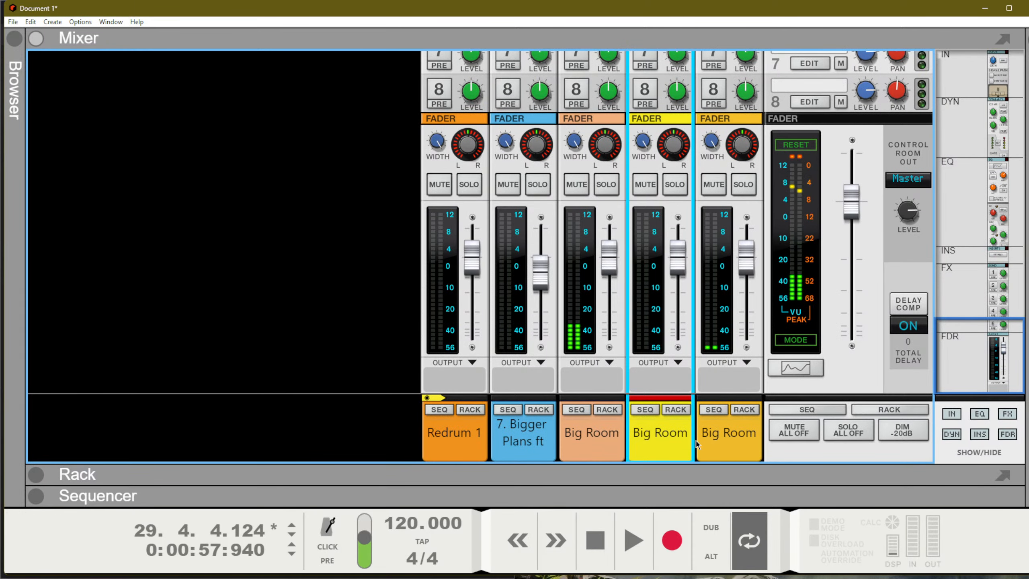
left_click(716, 443)
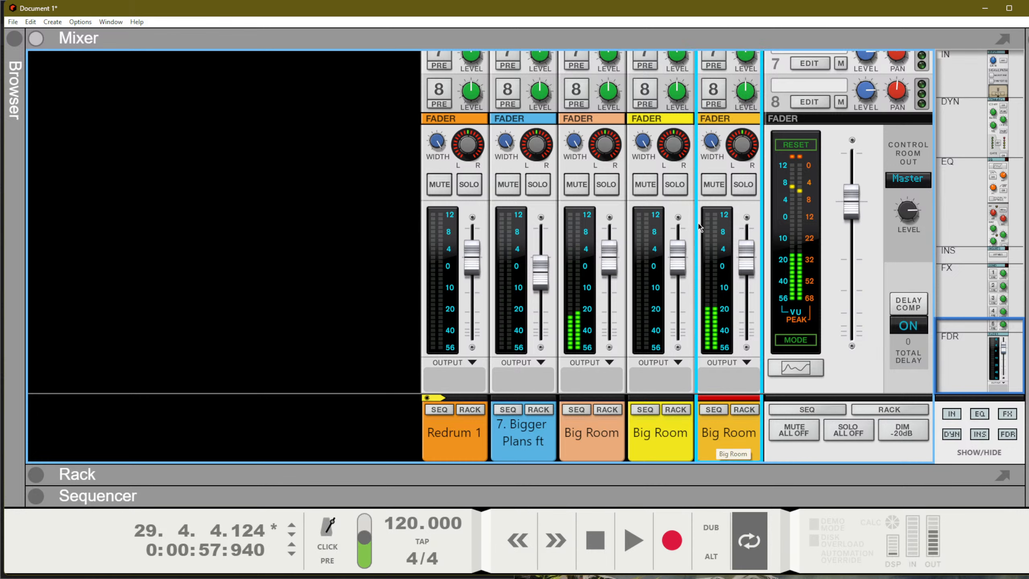
Step: Mute and unmute the last Big Room channel as a check, and mute the original Big Room kit channel
left_click(713, 185)
left_click(711, 191)
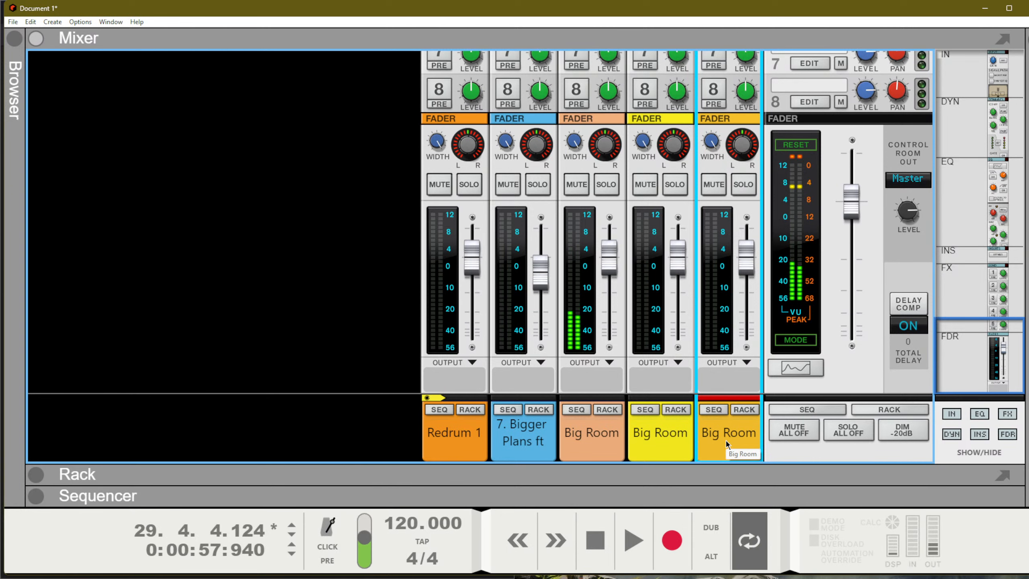
left_click(578, 184)
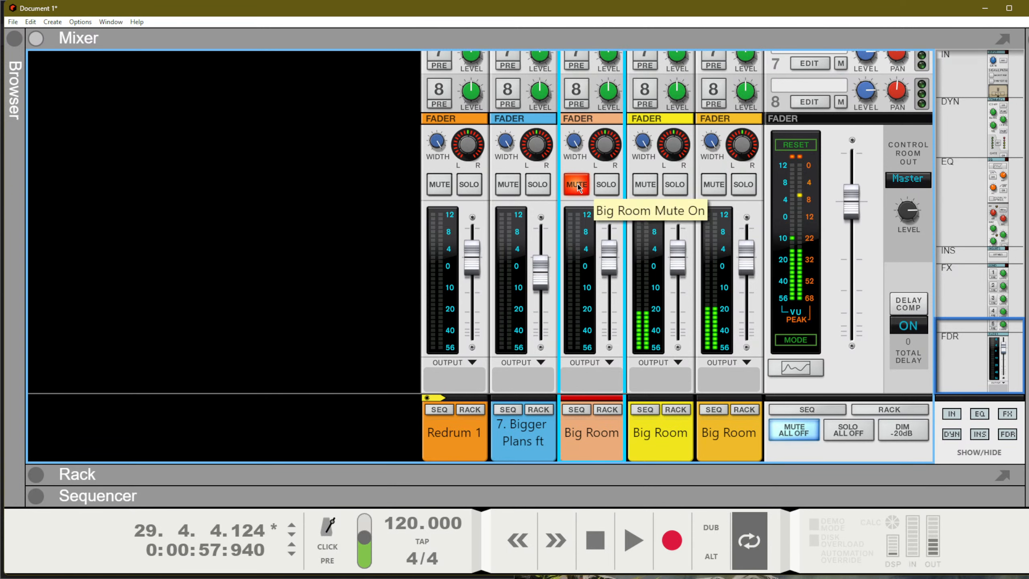
Step: Rename the last mixer channel Kick and the yellow Big Room channel beside it Snare
left_click(714, 436)
double_click(714, 436)
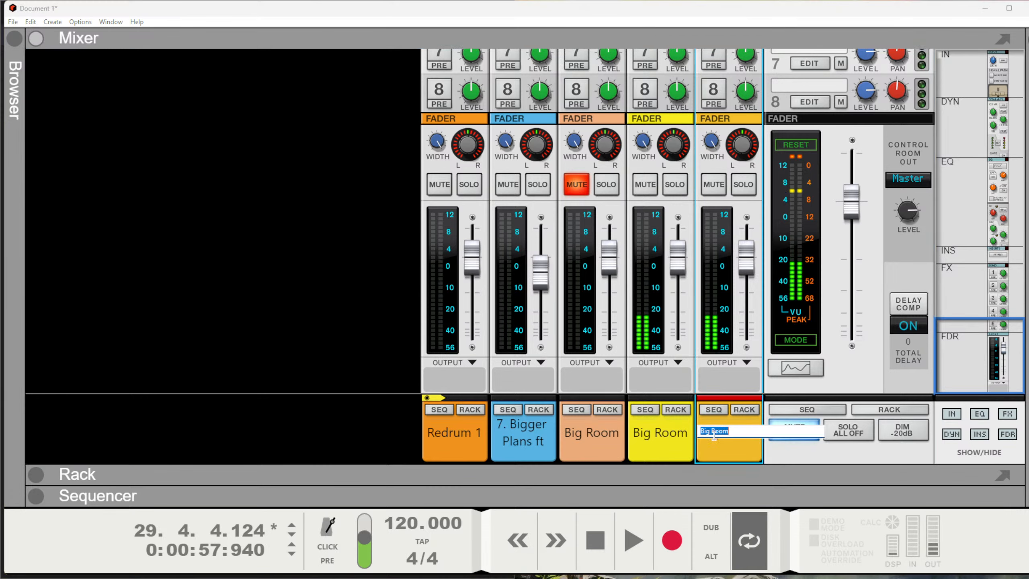
type("Kick")
key("Return")
left_click(669, 433)
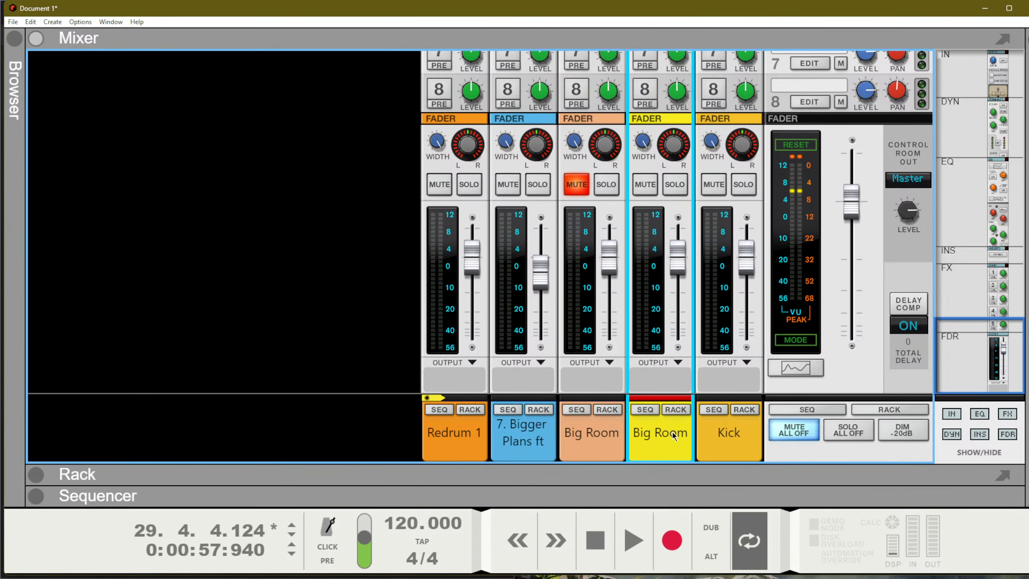
double_click(673, 433)
type("Snare")
key("Return")
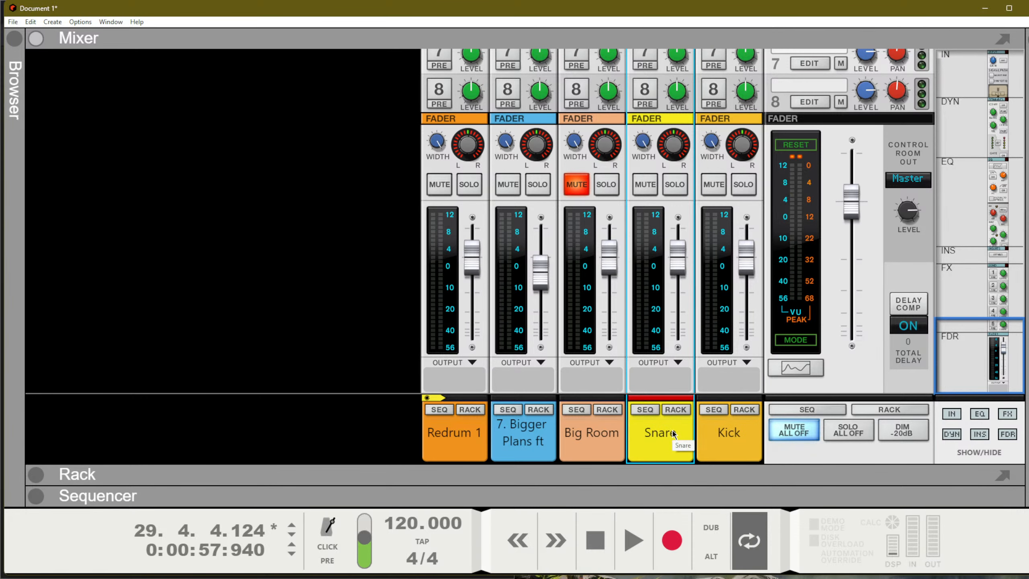
Step: In the Snare channel's Spectrum EQ, enable HPF and E Mode and boost the low-mid band about 7.9 dB at 1.11 kHz
left_click(673, 432)
key("F2")
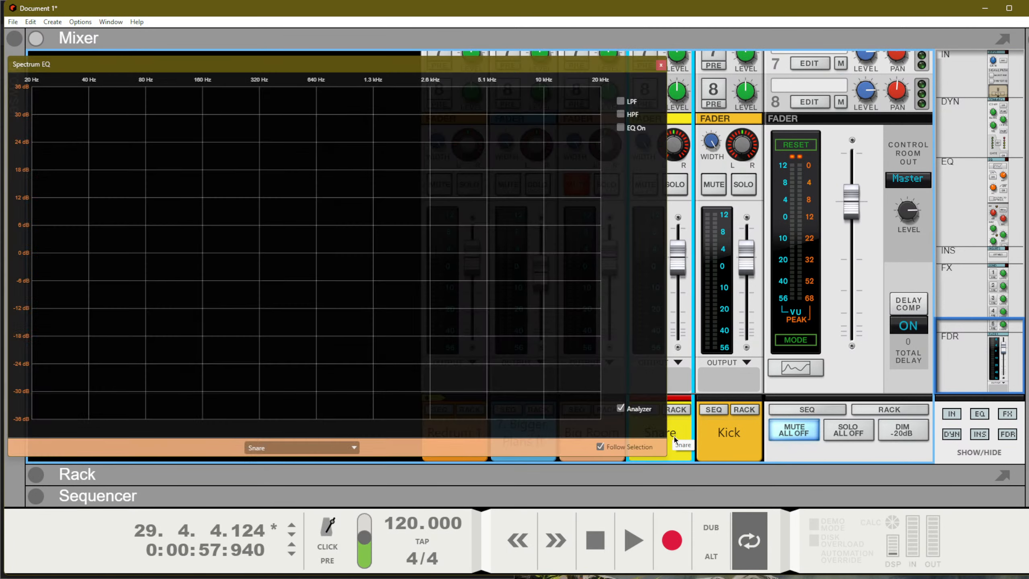
left_click(621, 114)
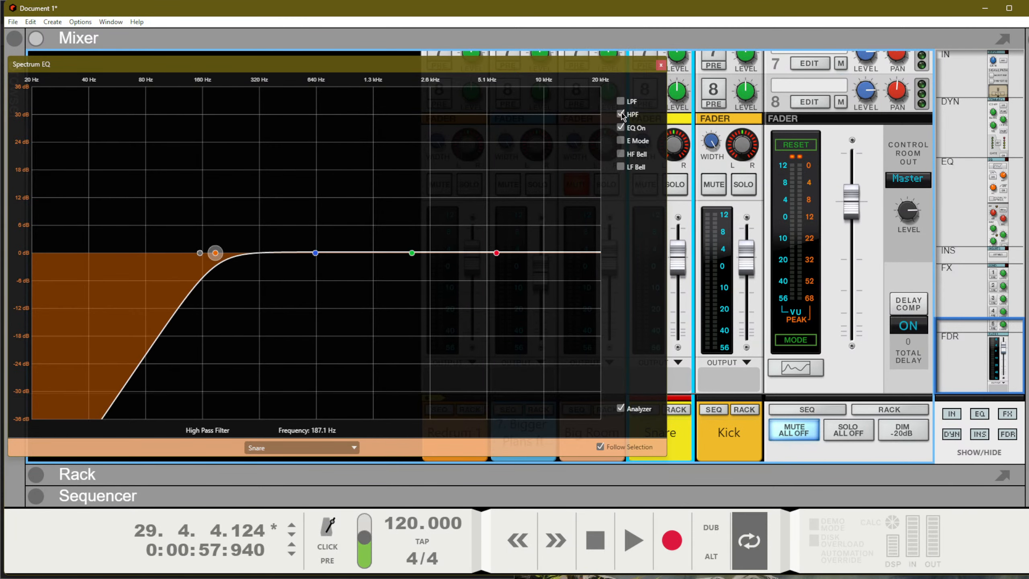
left_click(315, 252)
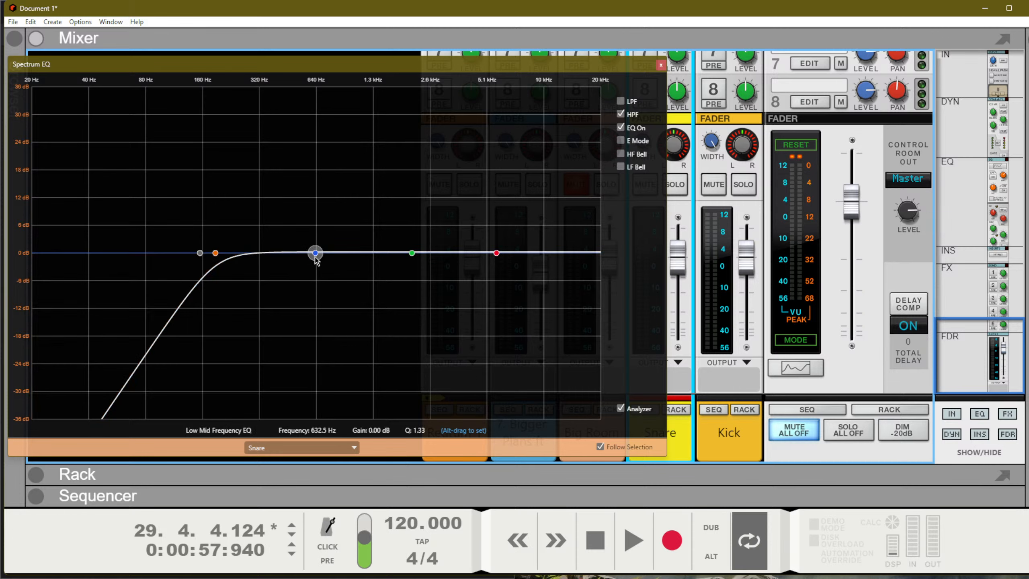
left_click_drag(315, 253, 340, 248)
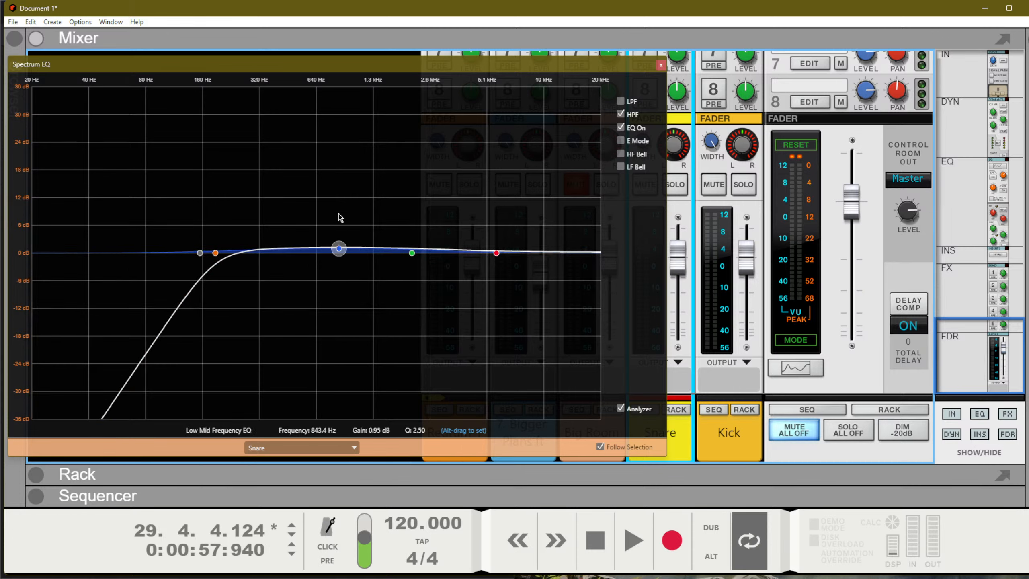
left_click_drag(347, 249, 364, 218)
left_click(625, 140)
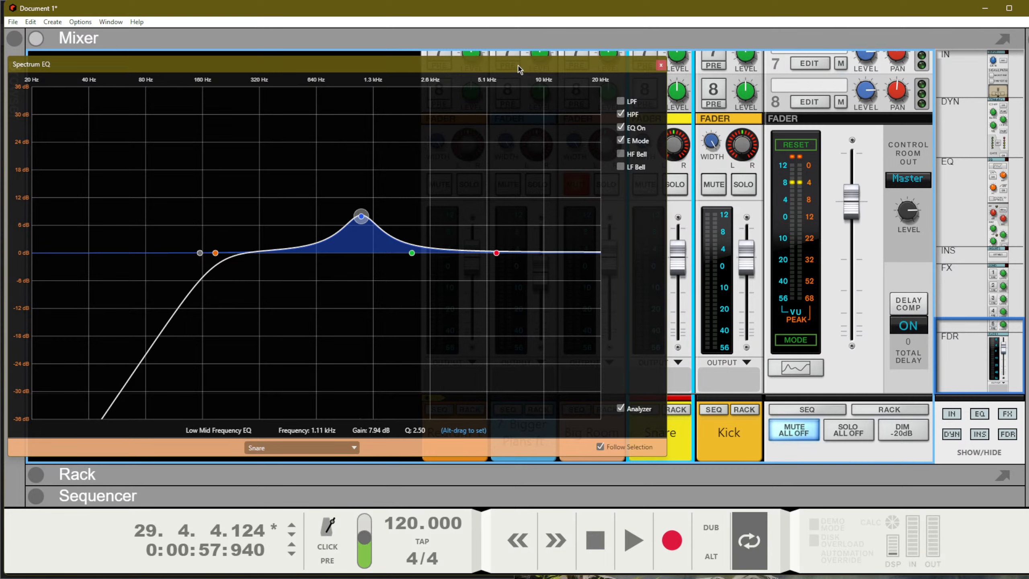
Step: Move the Spectrum EQ window clear of the Big Room channel strip and unmute Big Room
left_click_drag(518, 66, 412, 67)
left_click(580, 185)
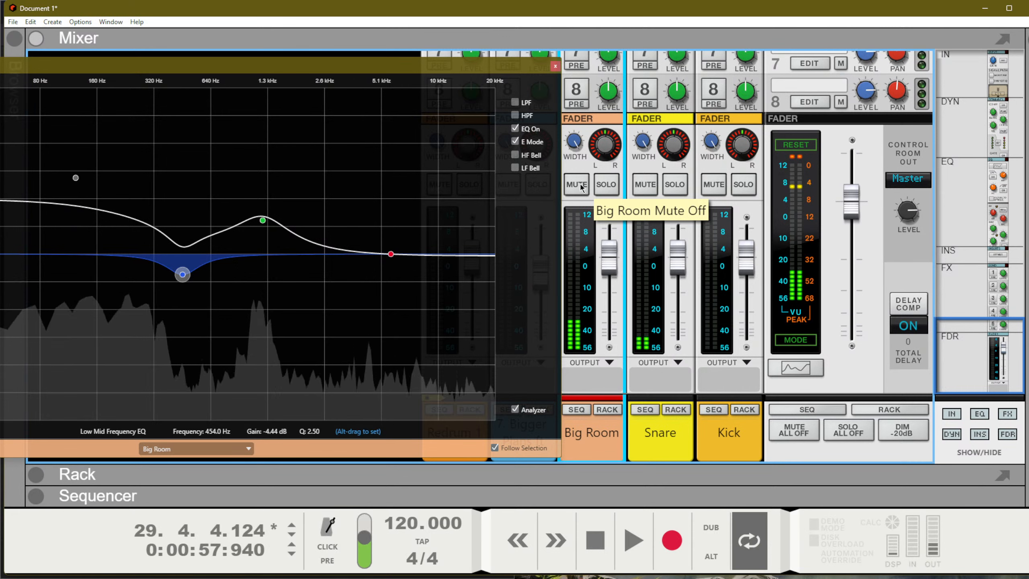
key("F1")
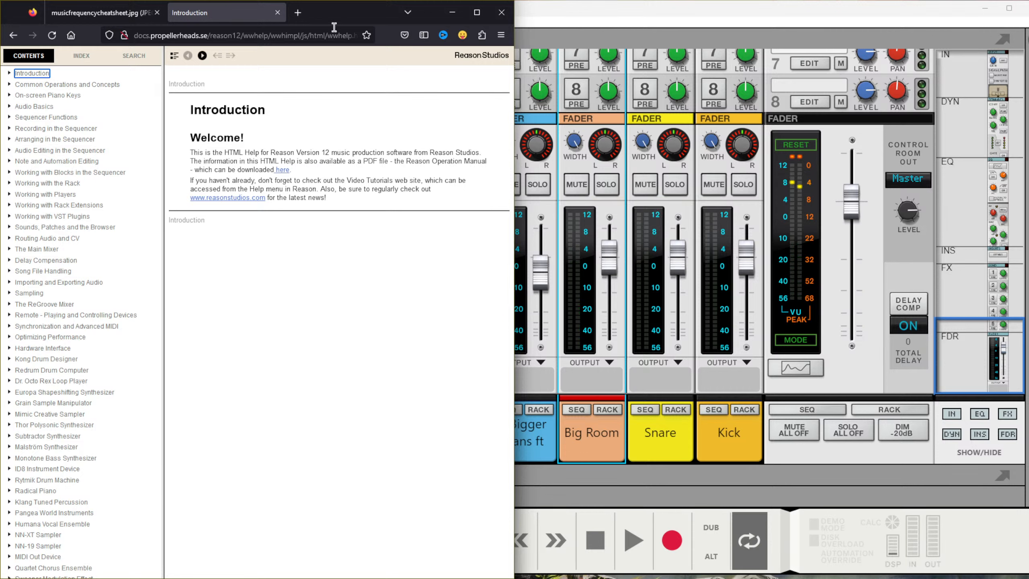
left_click(278, 13)
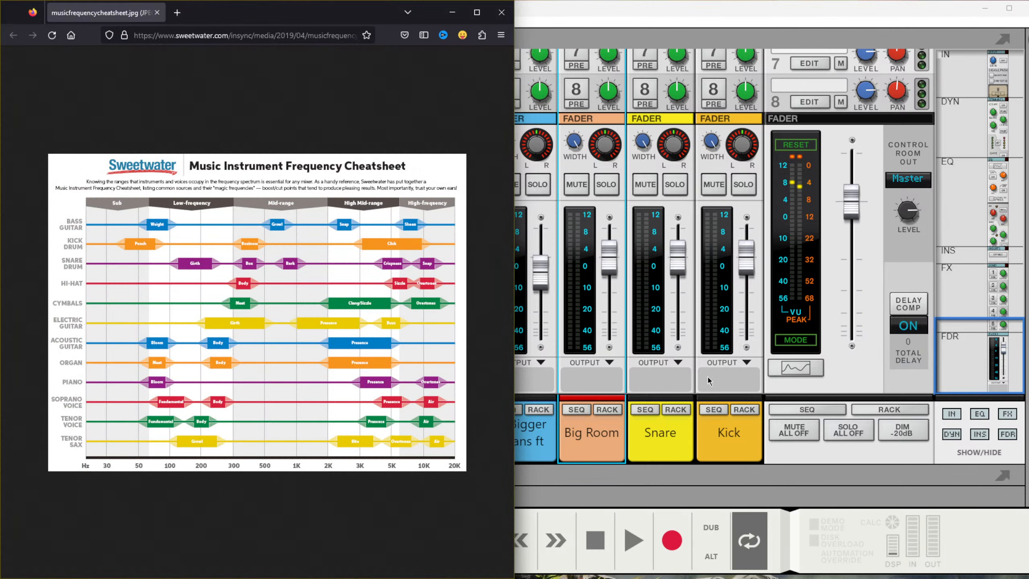
Step: View the Kick channel's spectrum and sequencer track, and return to the rack with the Spectrum EQ window closed
left_click(722, 436)
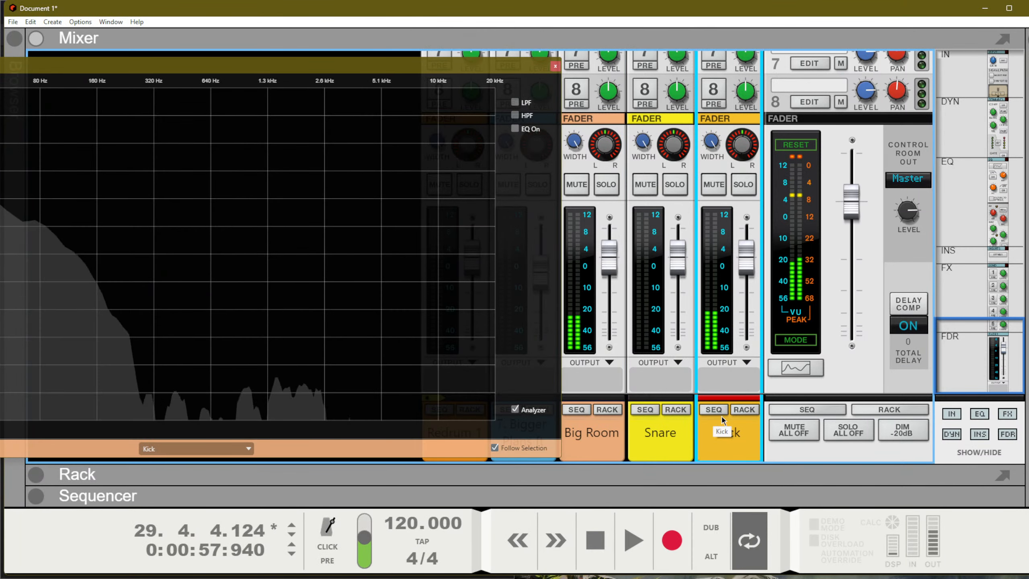
left_click(713, 412)
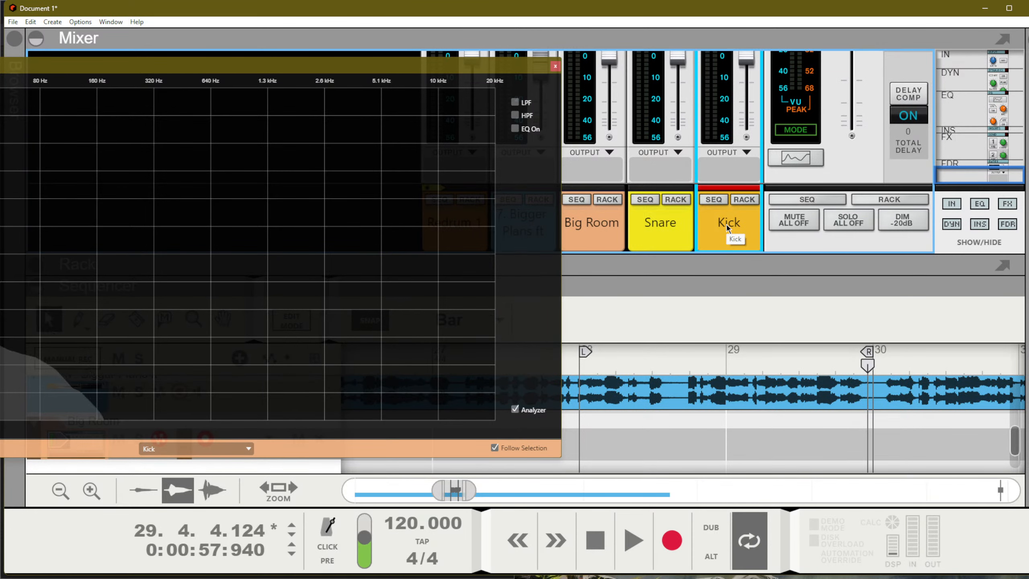
key("F6")
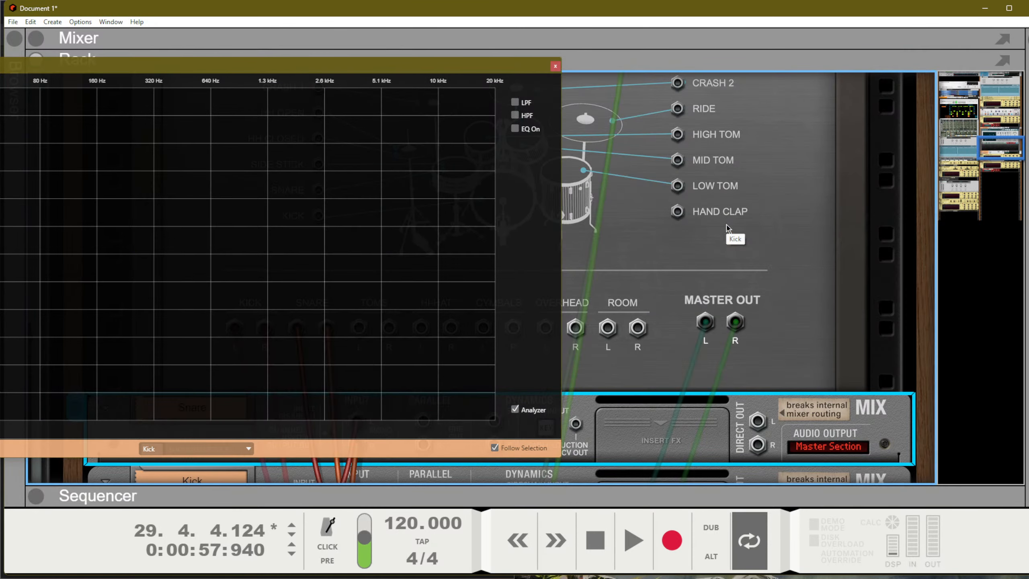
left_click(555, 66)
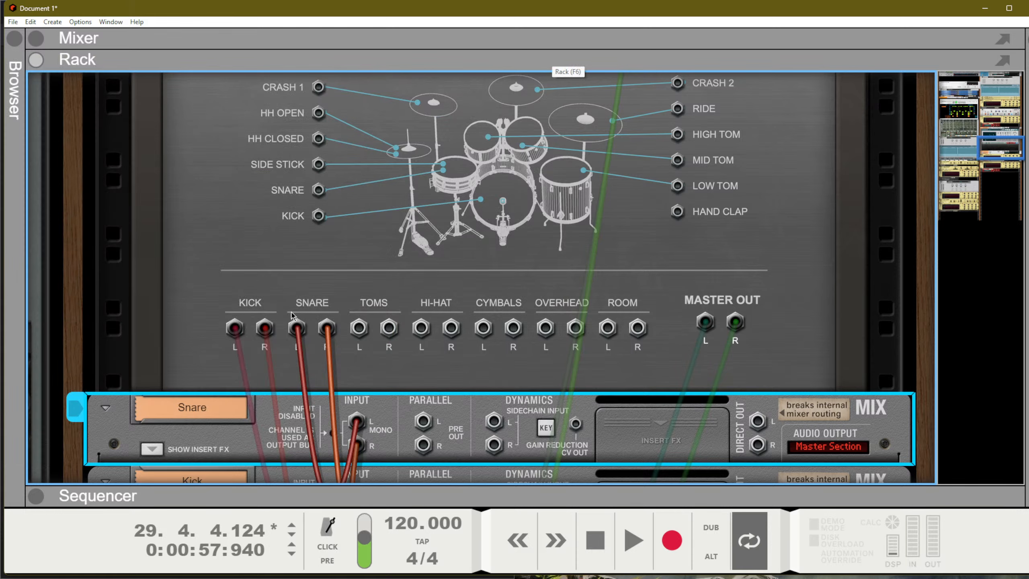
Step: Inspect the Reason Drum Kits rear panel, and view its Settings, Master FX and Kick sections on the front
scroll(695, 365, "up", 4)
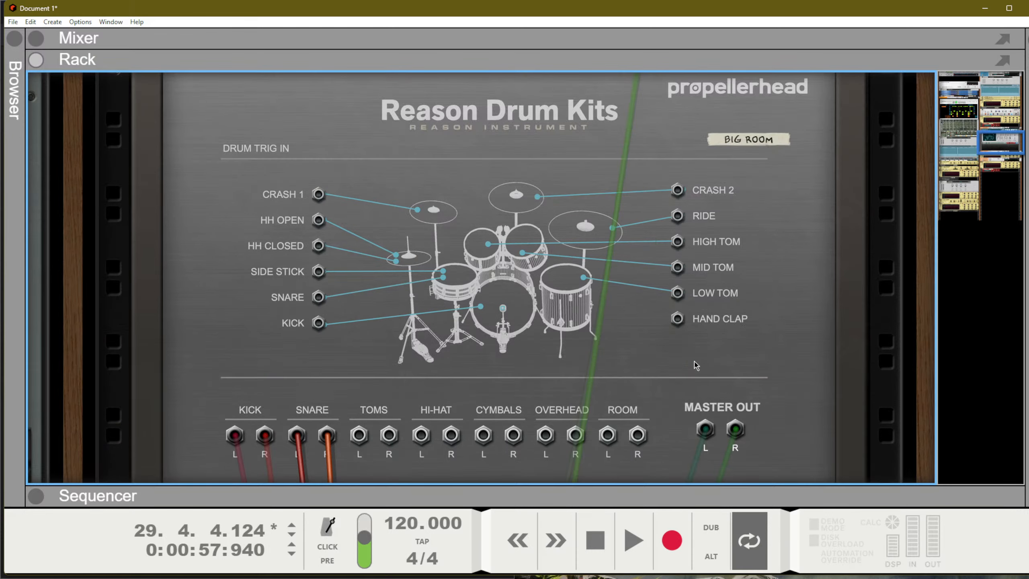
scroll(695, 365, "down", 2)
key("Tab")
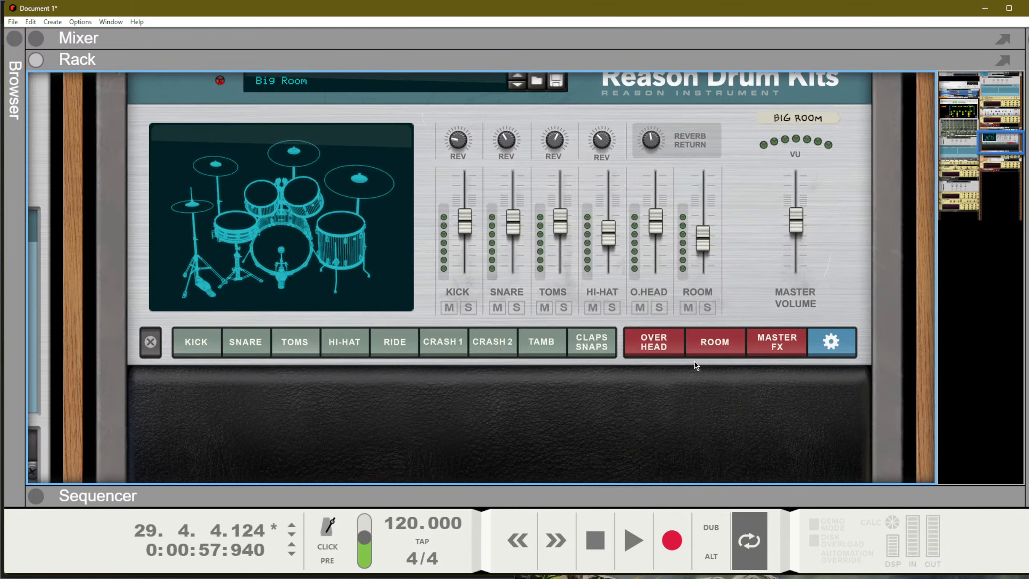
left_click(831, 342)
scroll(824, 341, "down", 5)
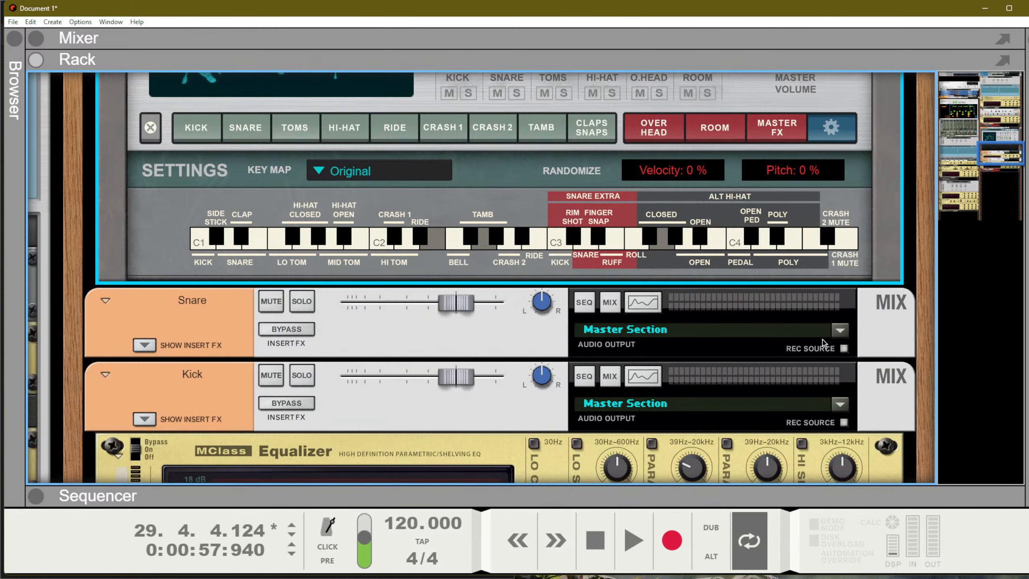
left_click(754, 138)
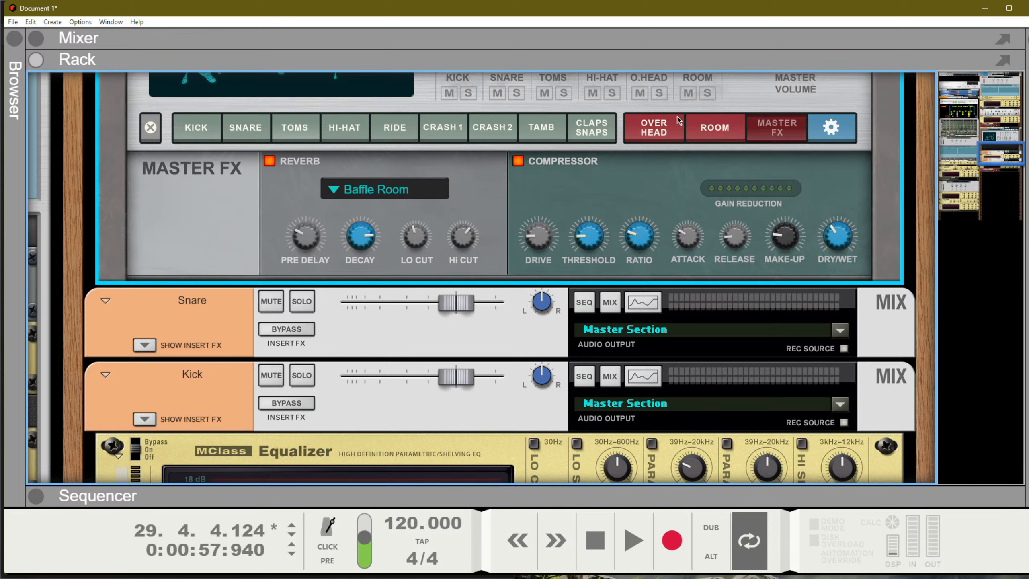
left_click(192, 128)
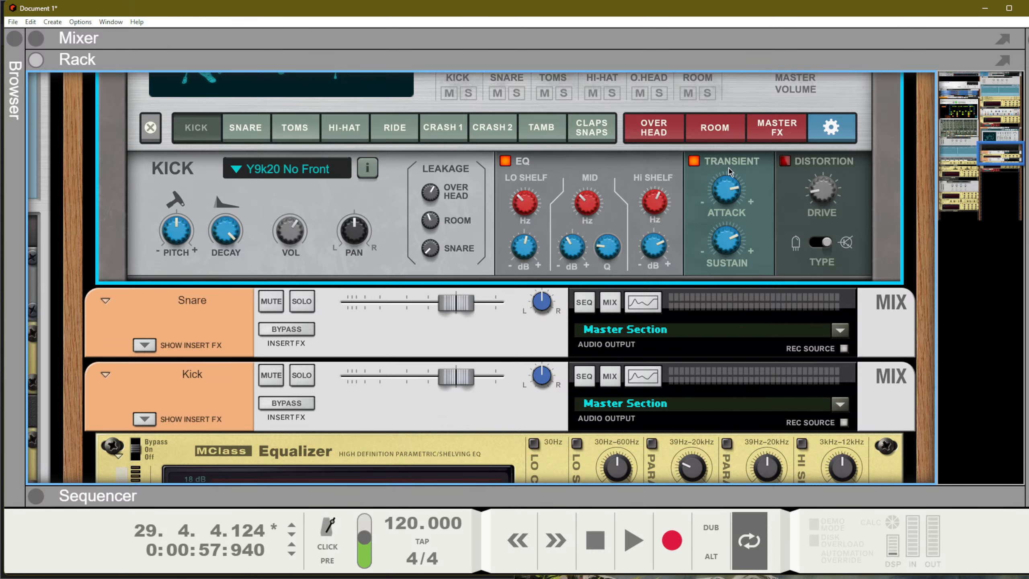
Step: Compare the drum kit's rear individual outputs with the matching front-panel drum faders and Kick controls
key("Tab")
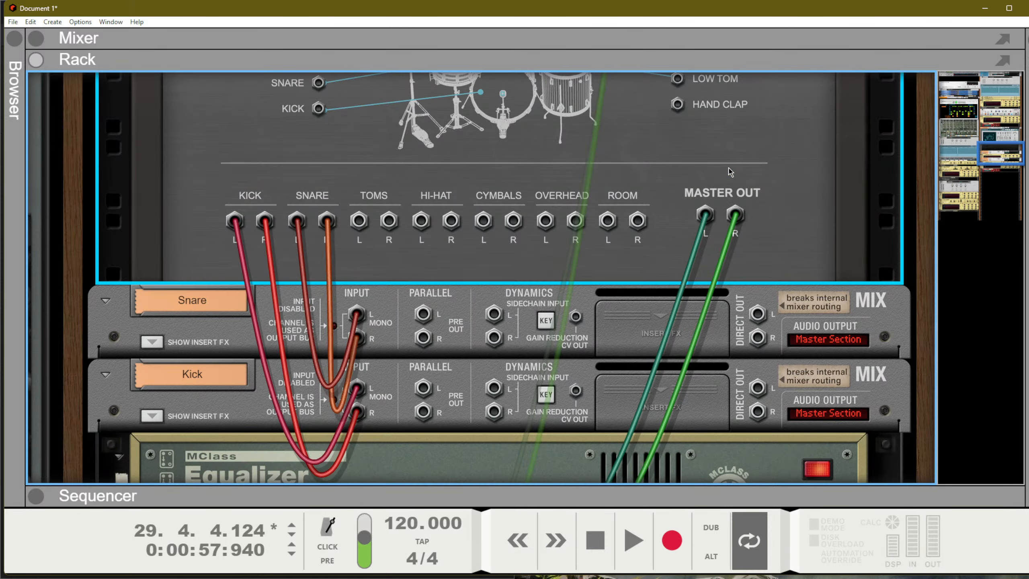
scroll(332, 257, "up", 5)
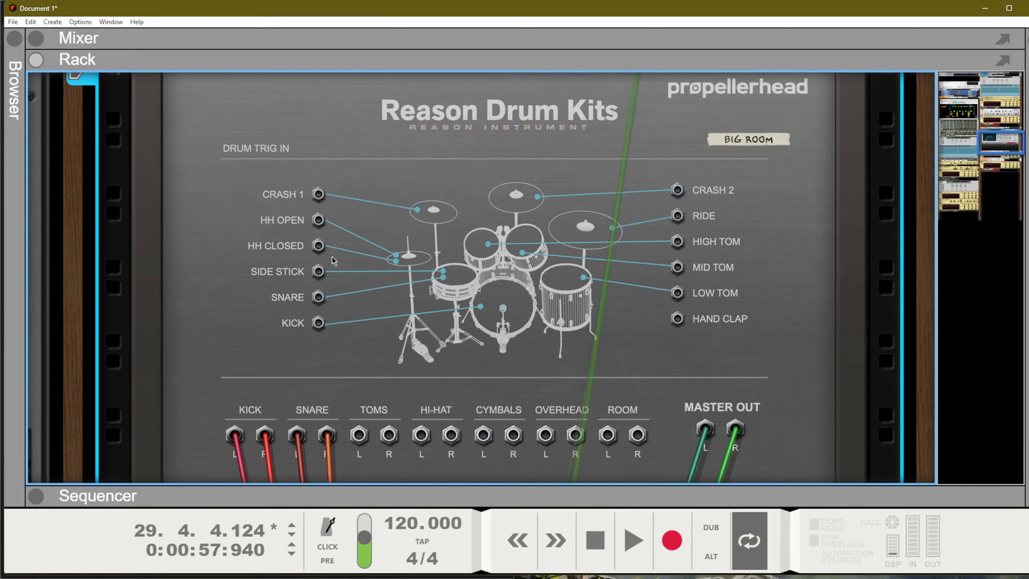
key("Tab")
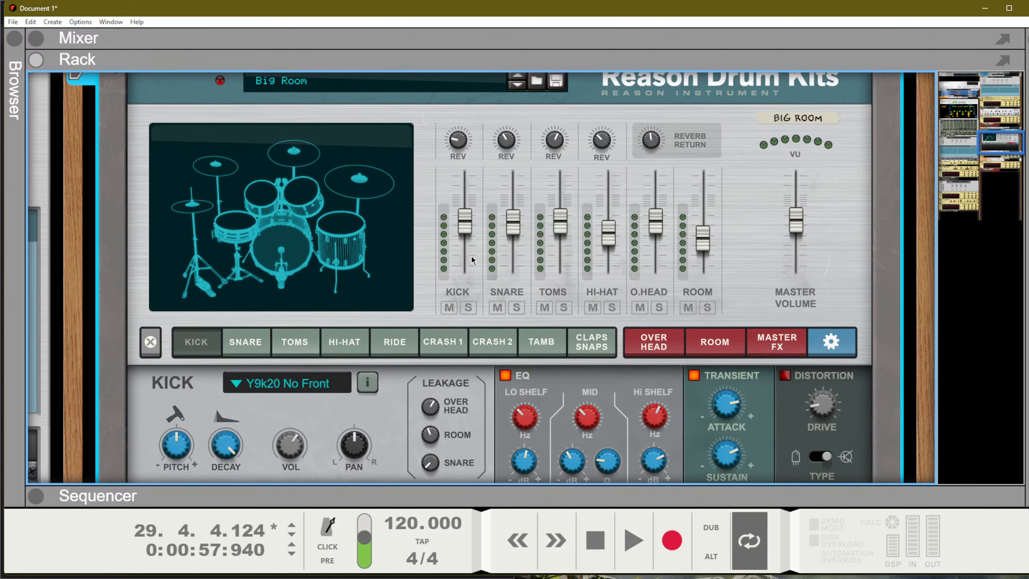
scroll(327, 285, "down", 3)
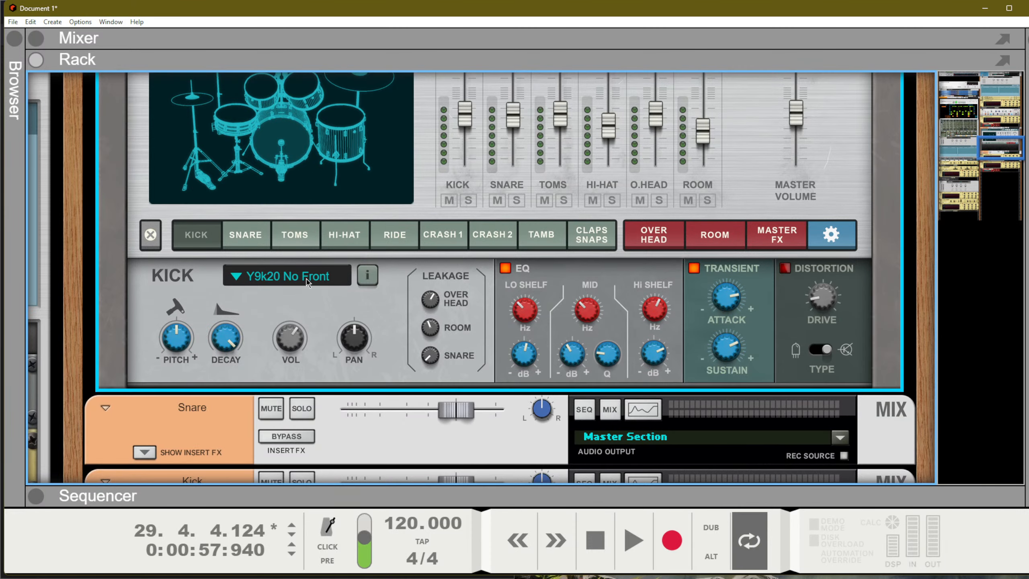
scroll(306, 280, "up", 3)
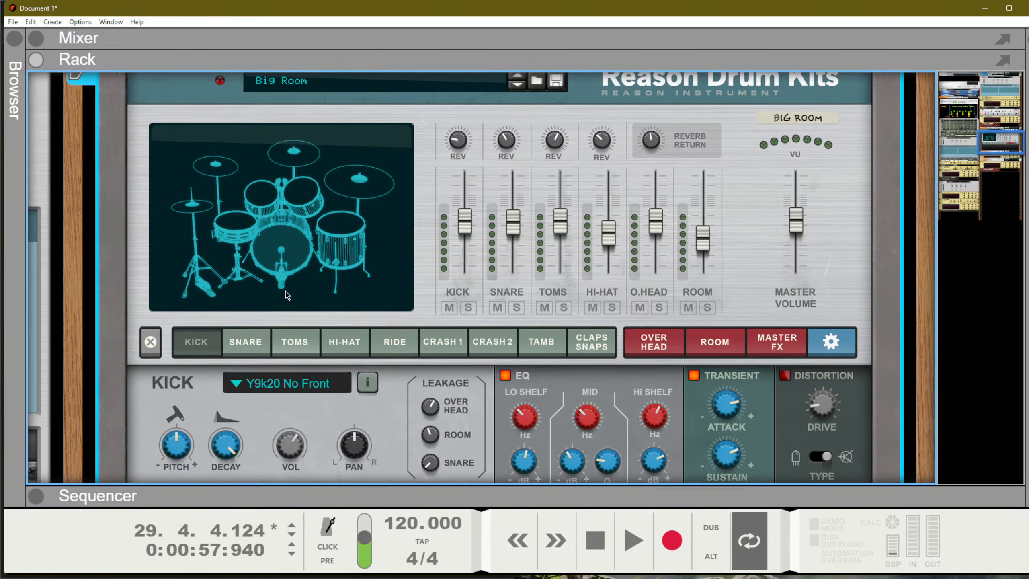
key("Tab")
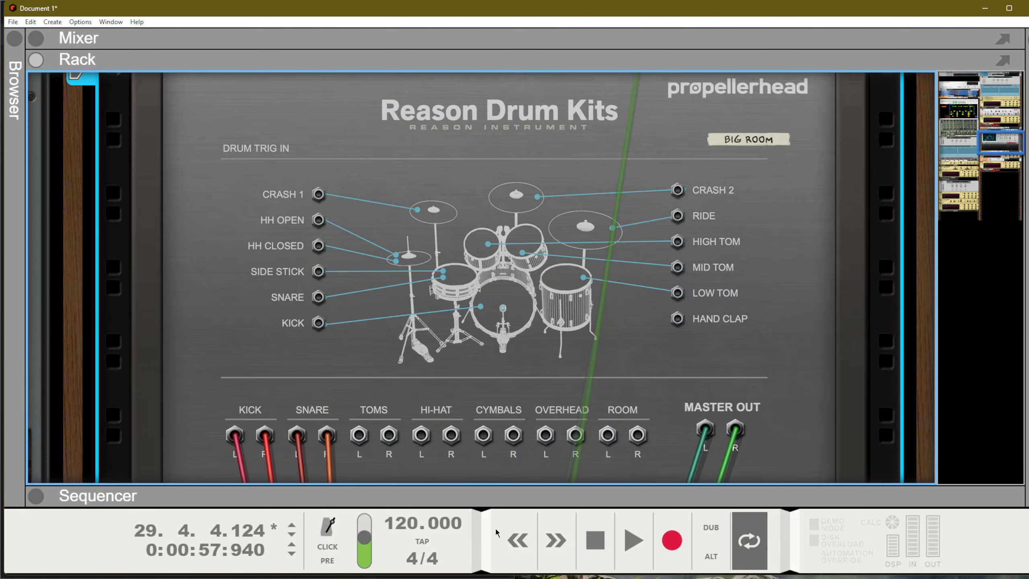
key("Tab")
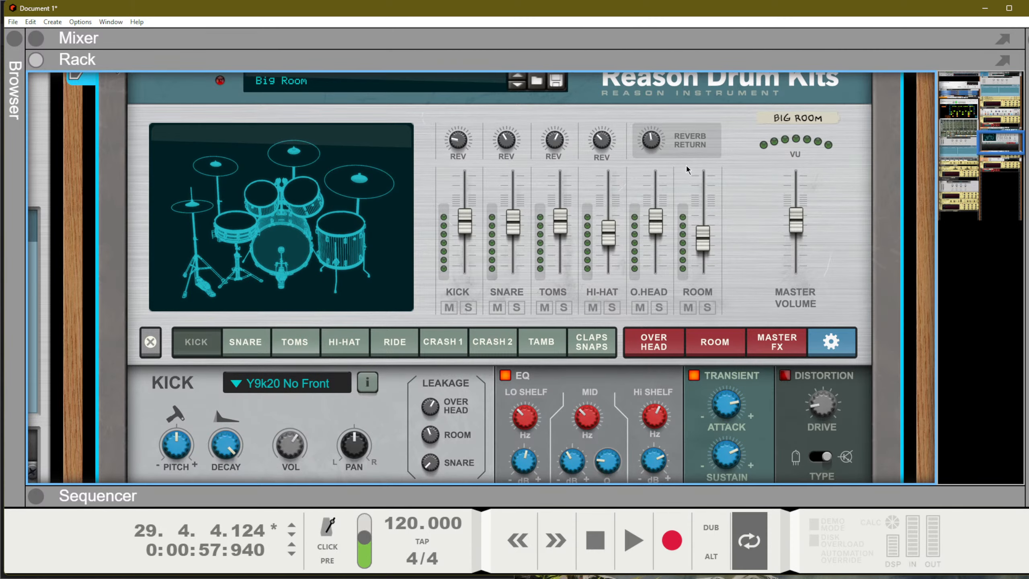
key("Tab")
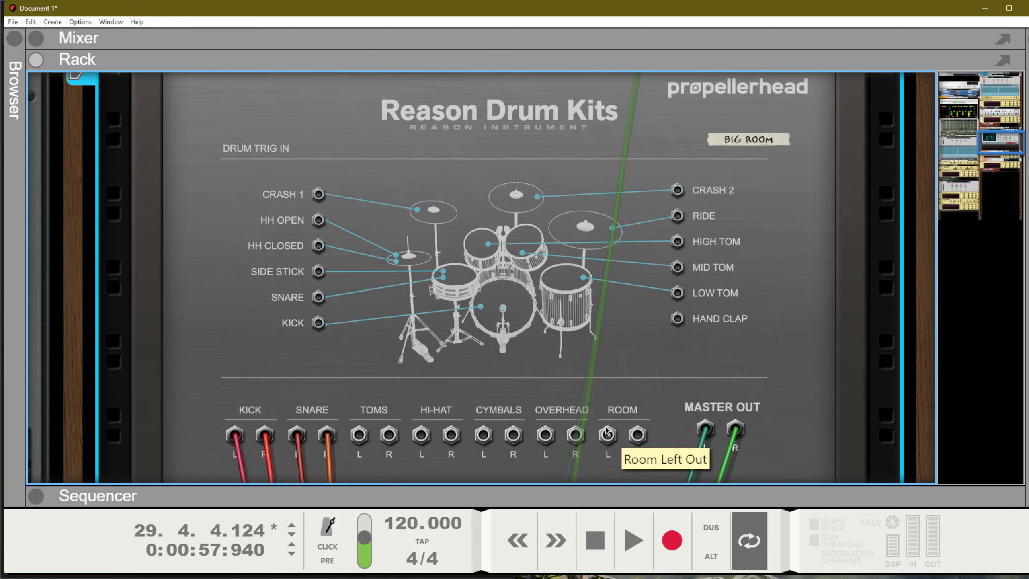
key("Tab")
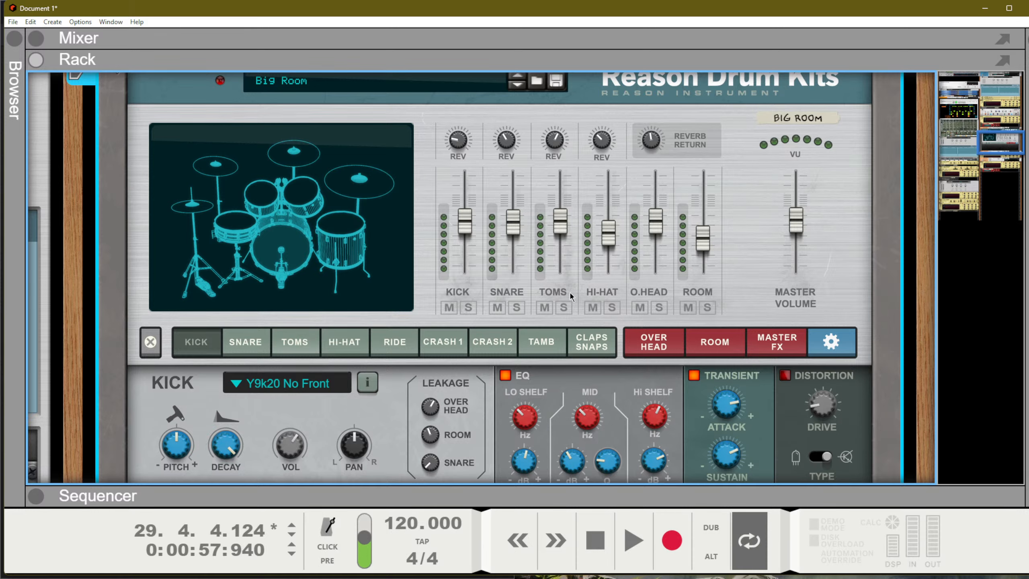
Step: Mute Big Room in the mixer and raise the Snare EQ's low-mid boost to about 16.8 dB at 1.10 kHz
key("F5")
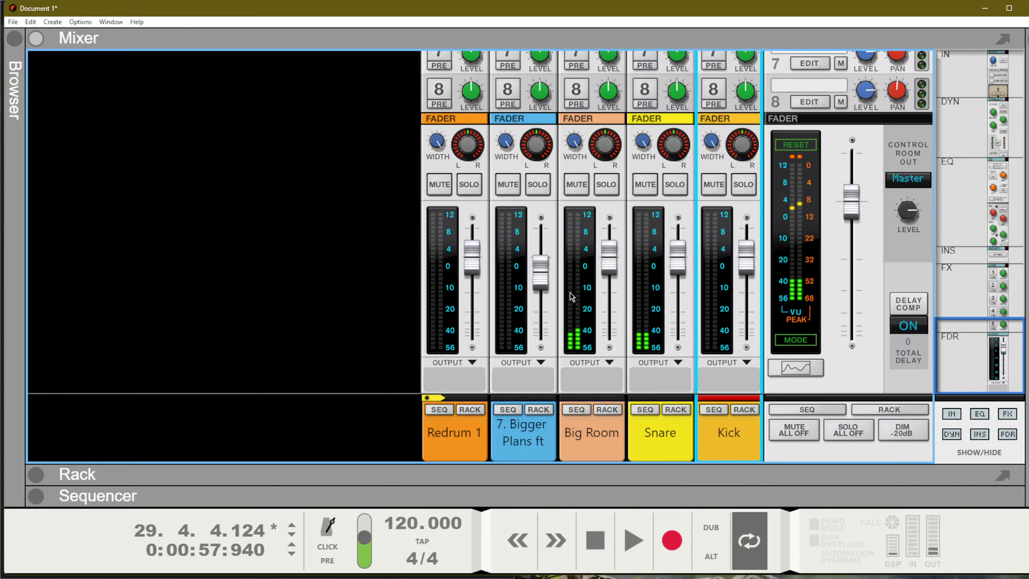
left_click(569, 193)
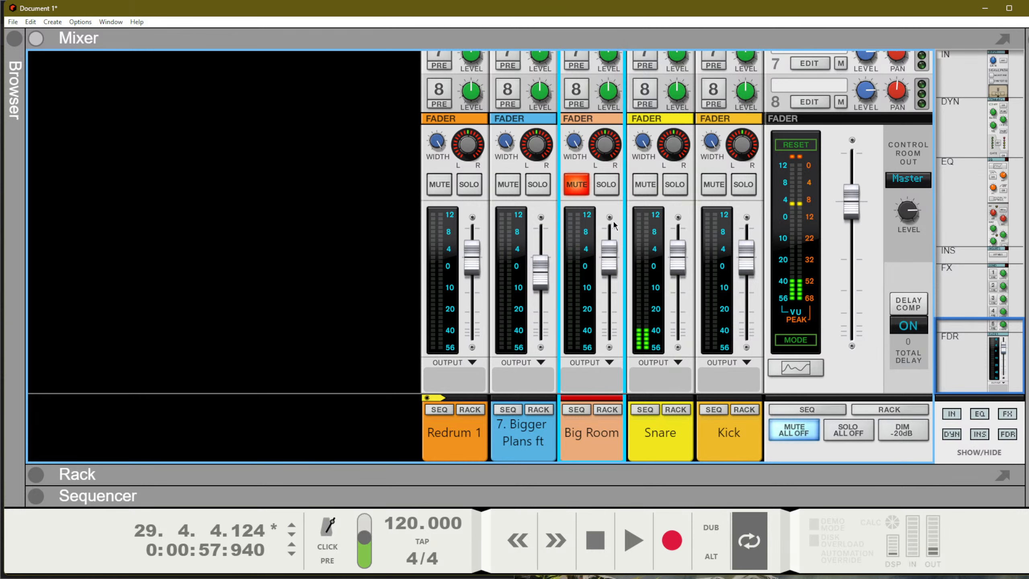
left_click(669, 422)
key("F2")
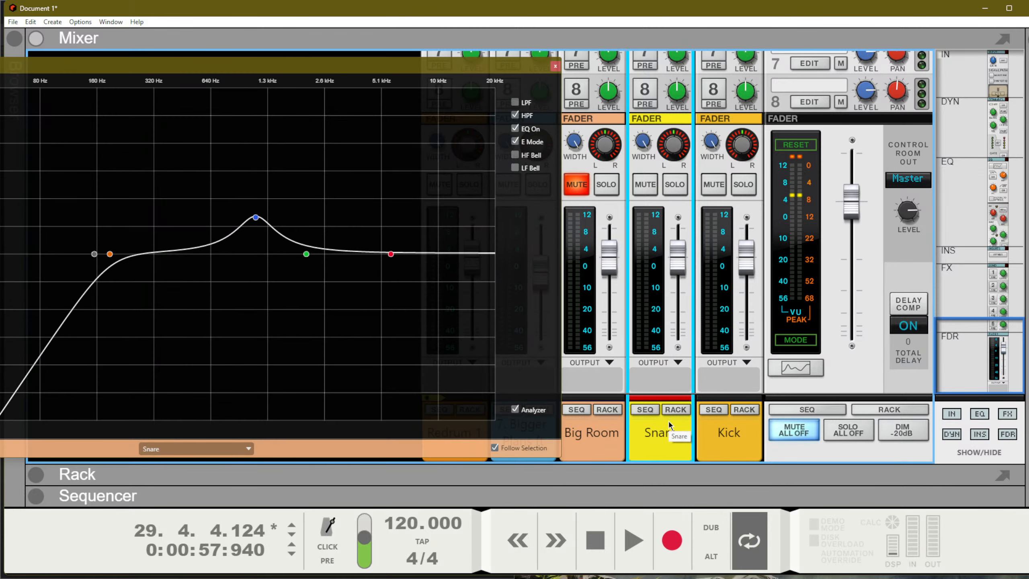
left_click_drag(255, 218, 256, 176)
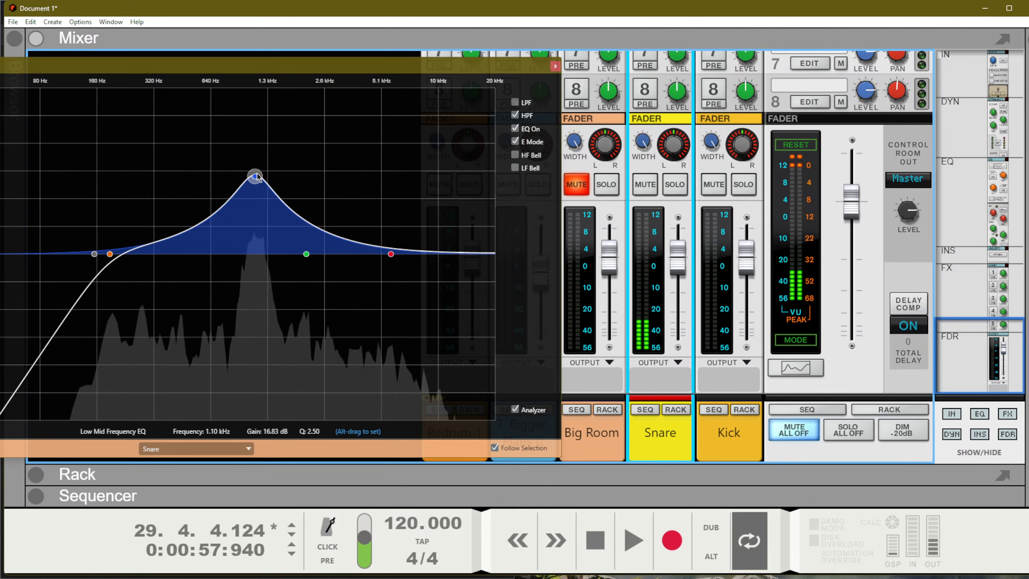
Step: Reduce the Snare EQ's low-mid boost to about 15.2 dB at 1.10 kHz, and consult the snare row of the frequency cheatsheet
left_click_drag(257, 177, 255, 187)
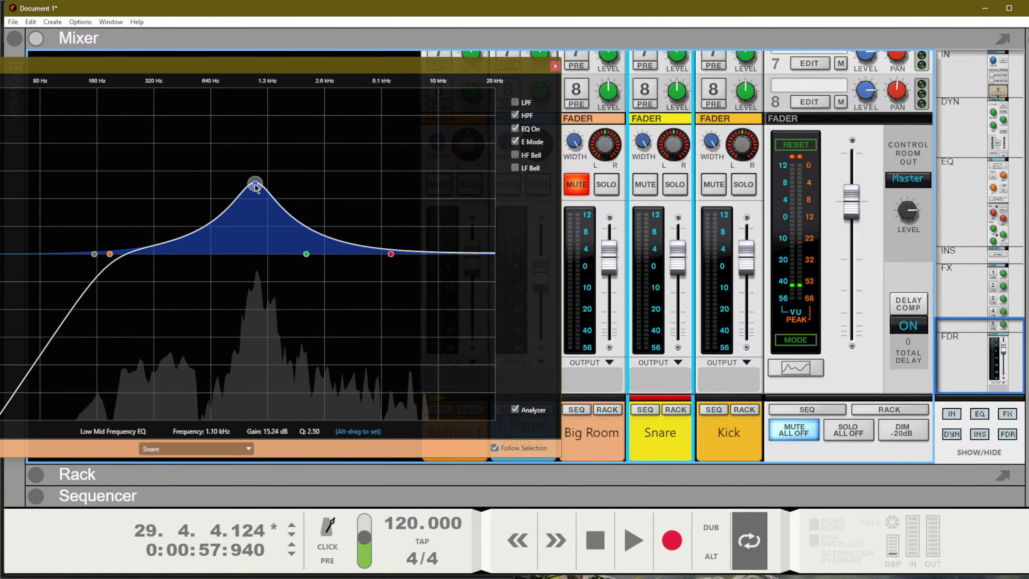
key("alt+Tab")
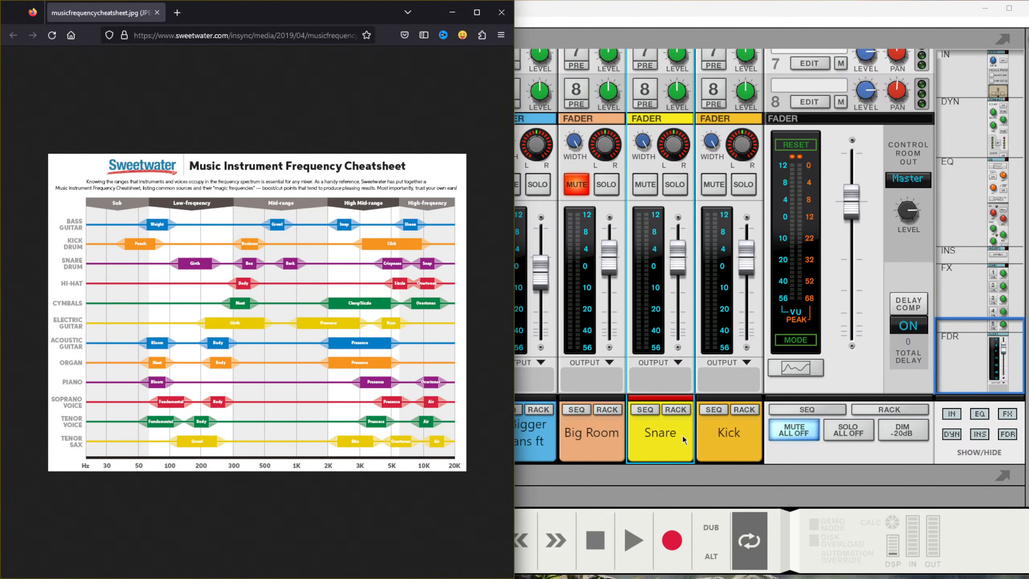
left_click(647, 437)
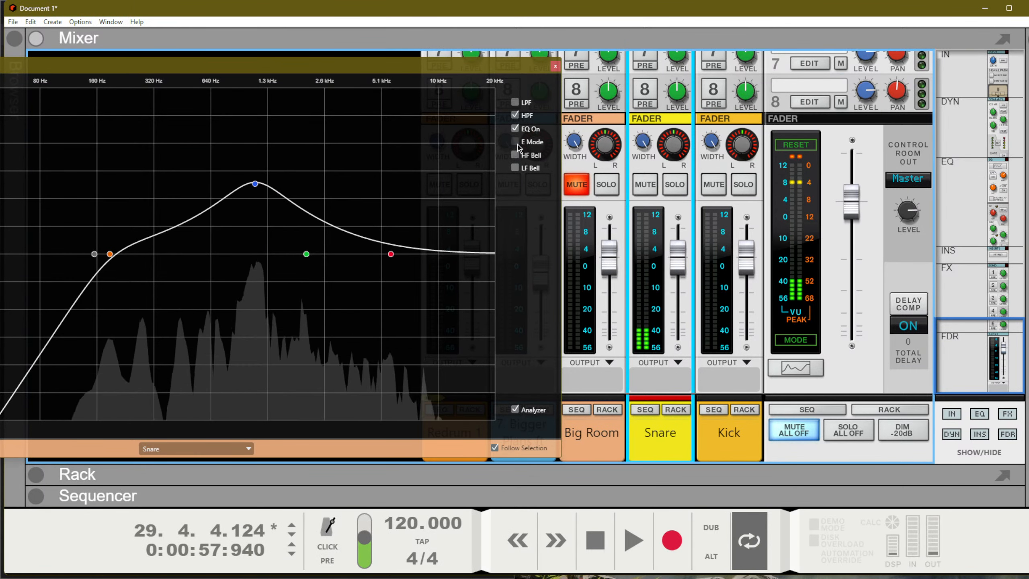
Step: Compare the Snare with its EQ off and on, and set the low-mid boost to about 13 dB at 1.13 kHz
left_click(515, 129)
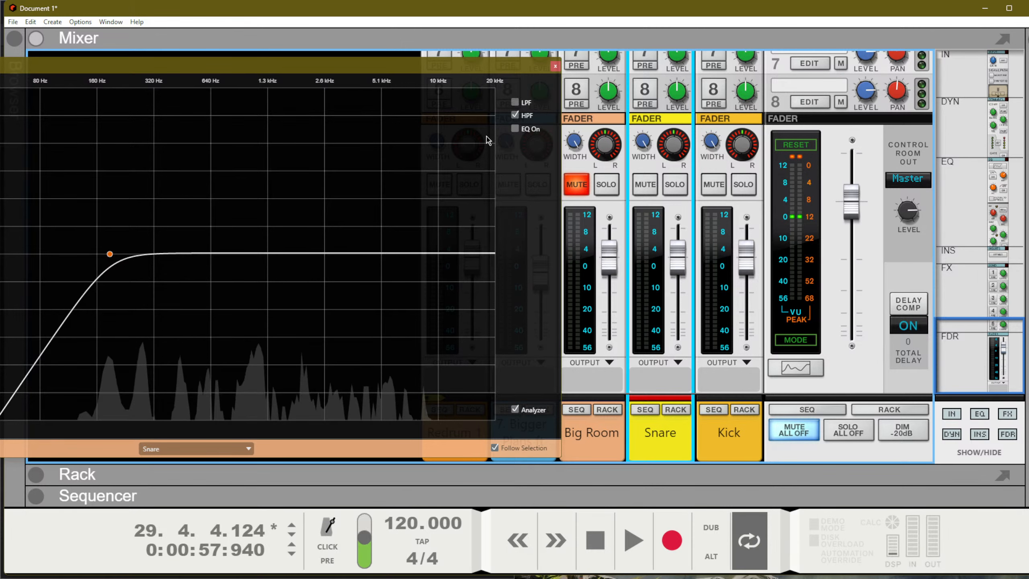
left_click(514, 129)
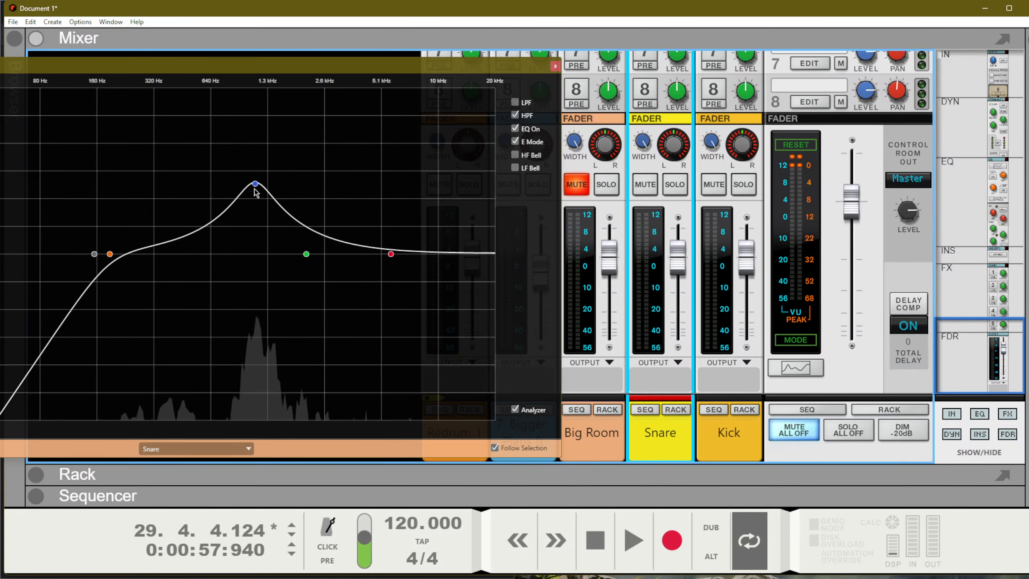
left_click_drag(257, 188, 256, 191)
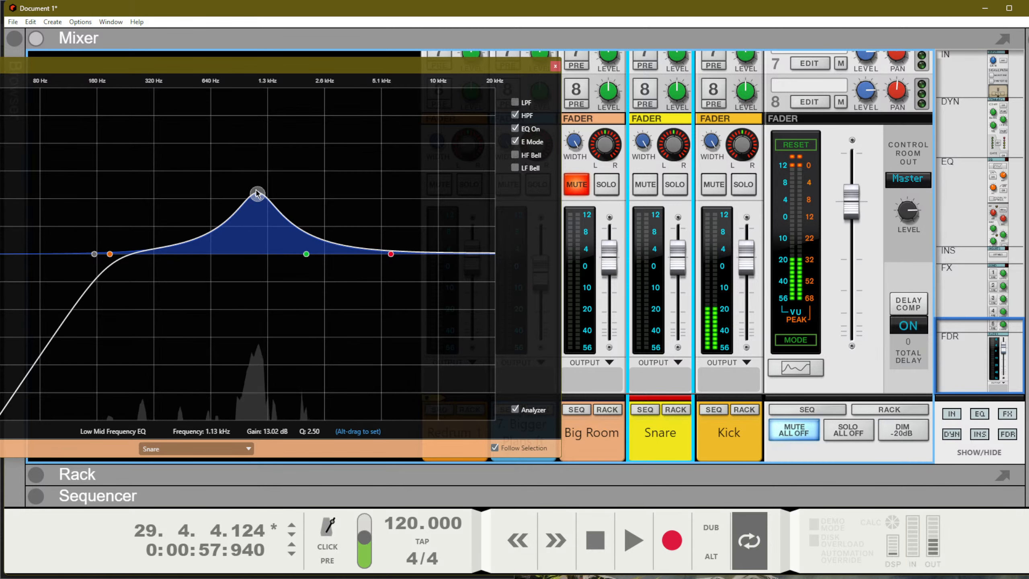
Step: Unmute the Big Room channel with its level lowered to about -6.87 dB, and close the Spectrum EQ window
left_click(583, 184)
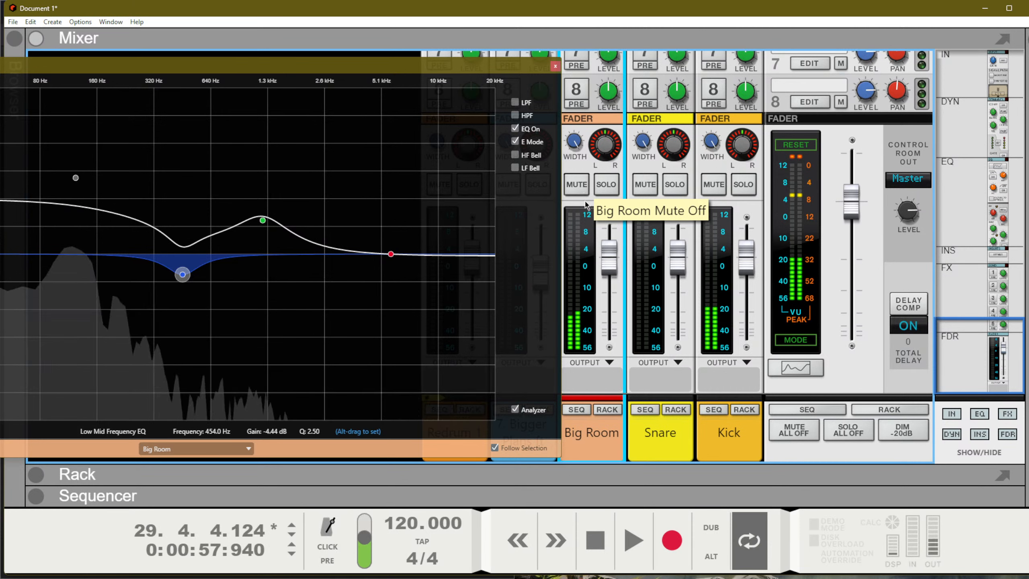
left_click_drag(608, 264, 602, 286)
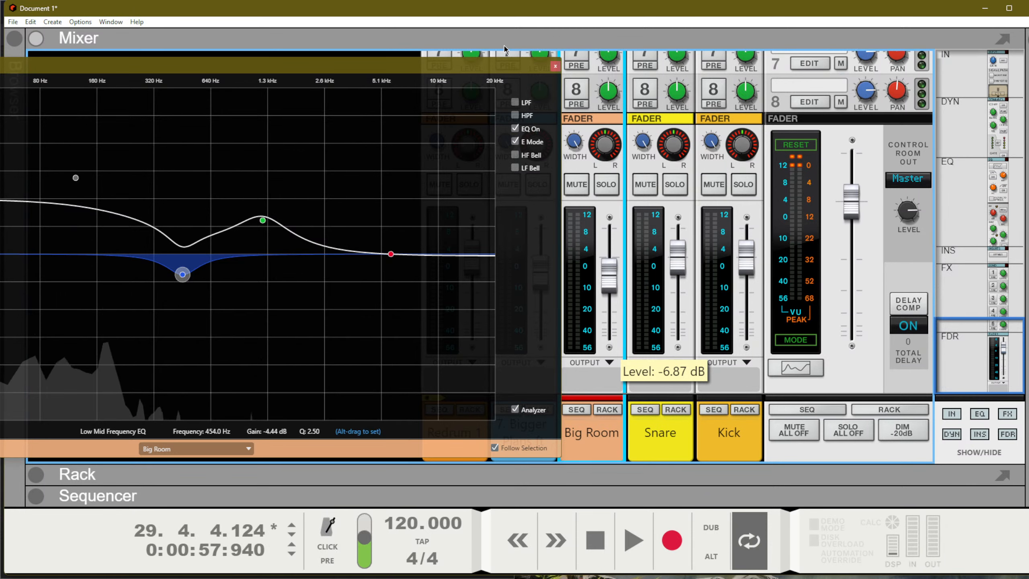
left_click(555, 67)
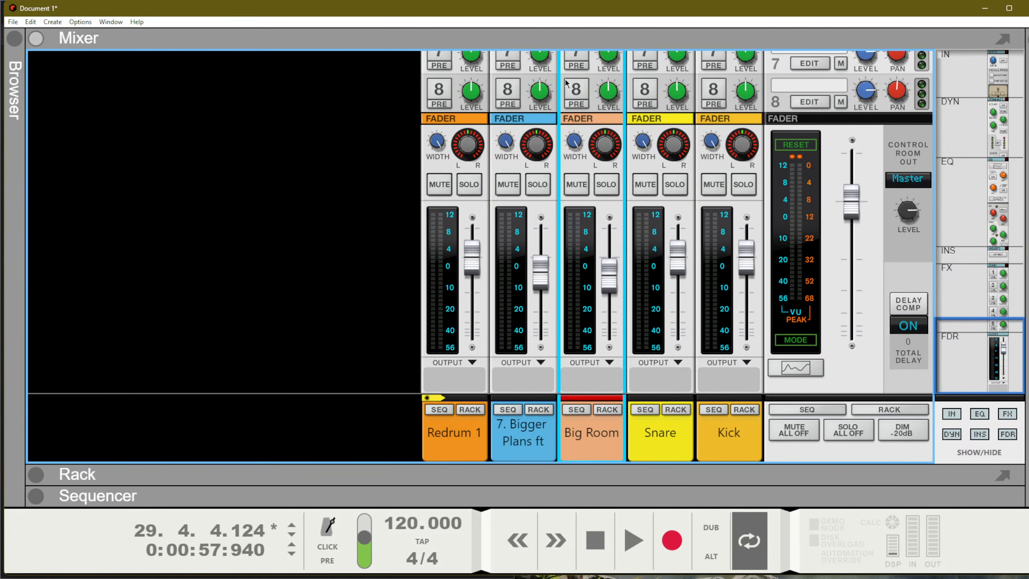
Step: Add another Reason Drum Kits instrument in the empty rack space below the PEQ-2
key("F6")
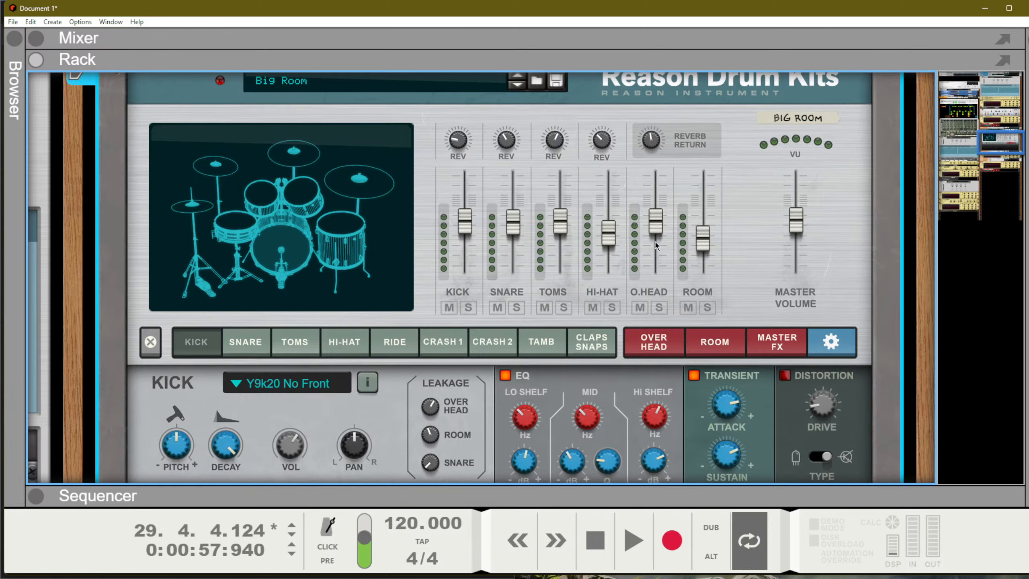
scroll(493, 330, "down", 5)
mouse_move(990, 165)
left_mouse_down()
mouse_move(994, 202)
mouse_move(1002, 170)
left_mouse_up()
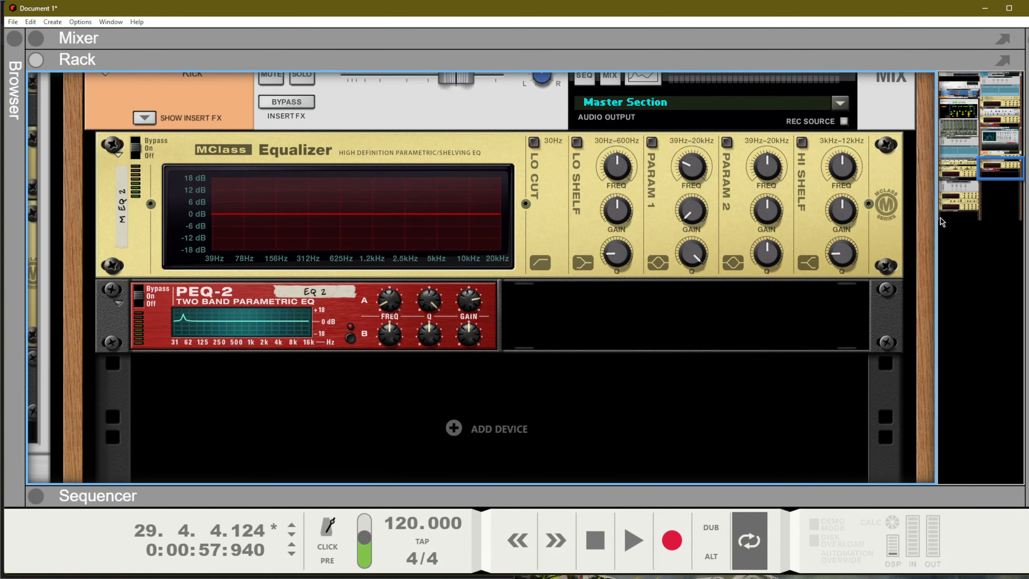
right_click(506, 437)
mouse_move(572, 524)
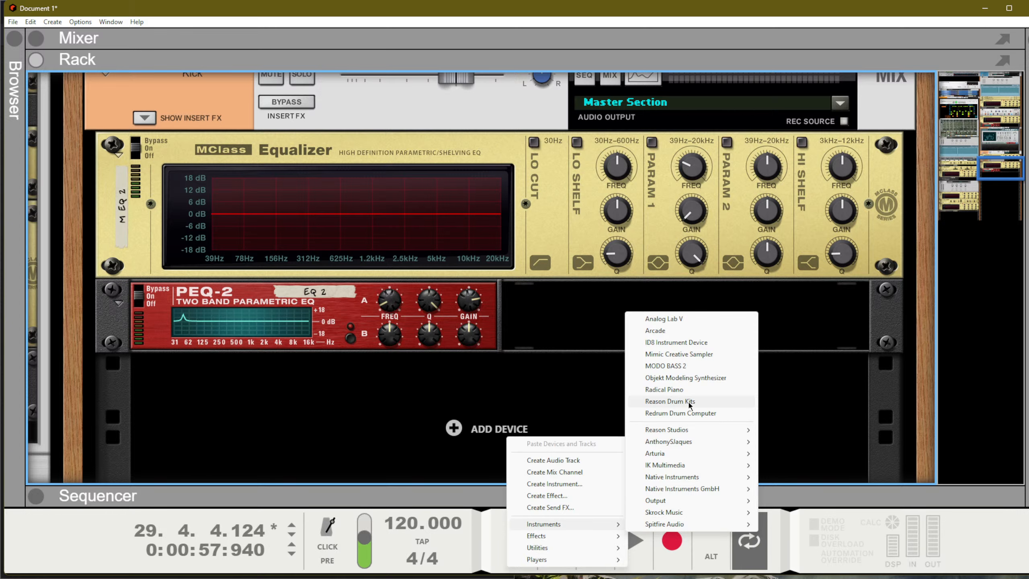
left_click(669, 402)
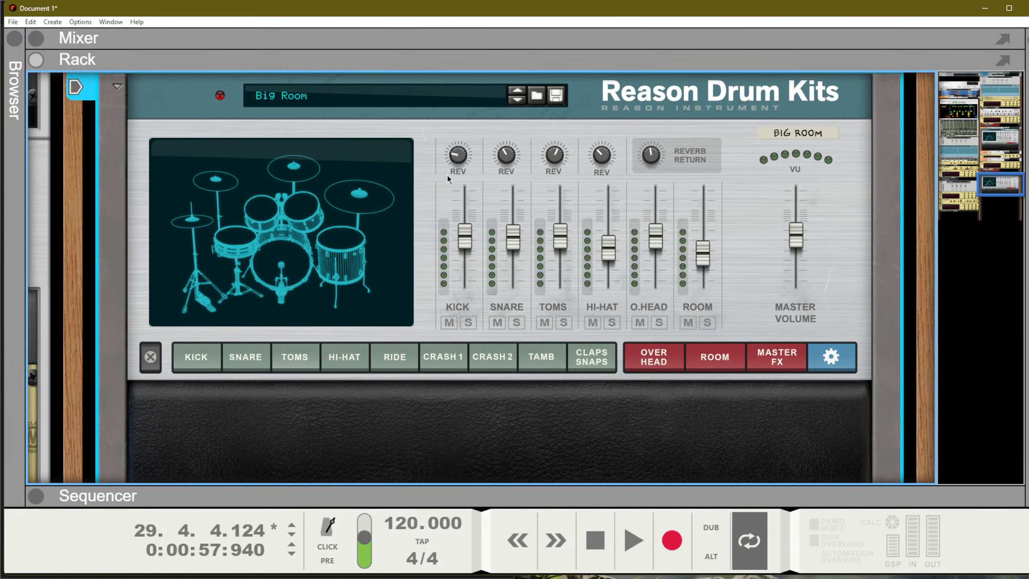
Step: Add a BV512 Digital Vocoder effect to the new drum kit, and check its cabling on the rear before returning to the front
right_click(431, 155)
mouse_move(494, 289)
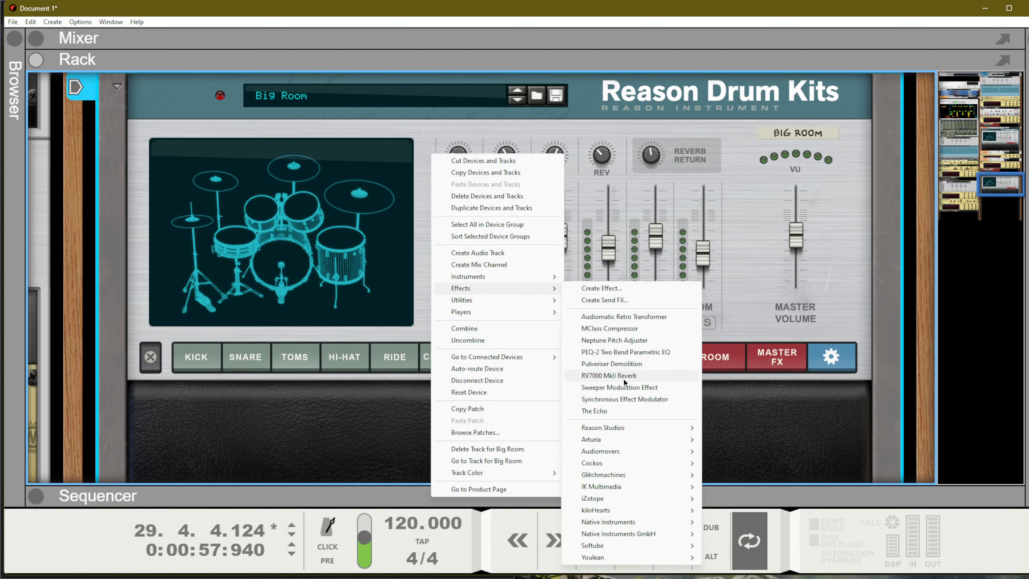
mouse_move(627, 427)
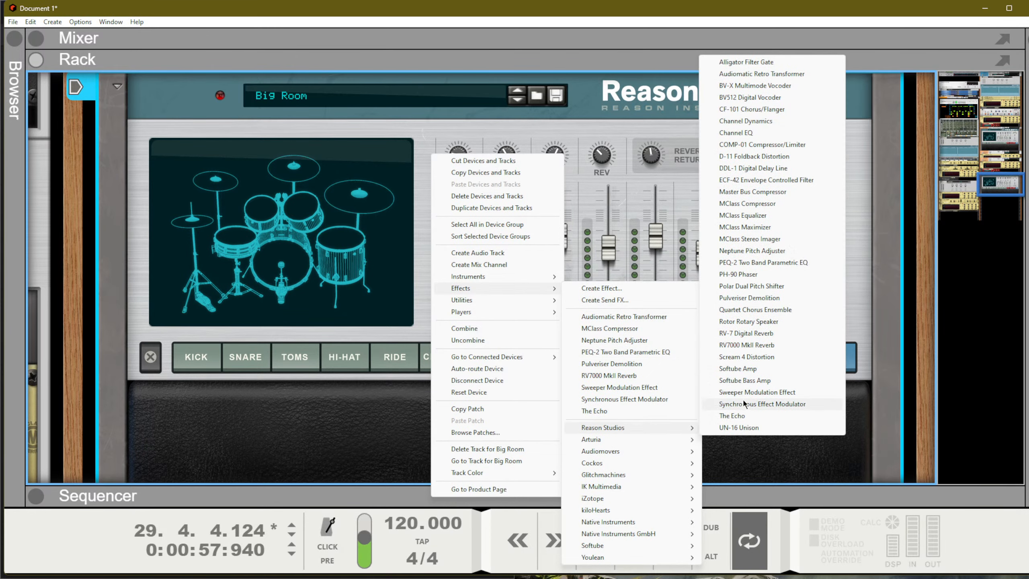
left_click(747, 101)
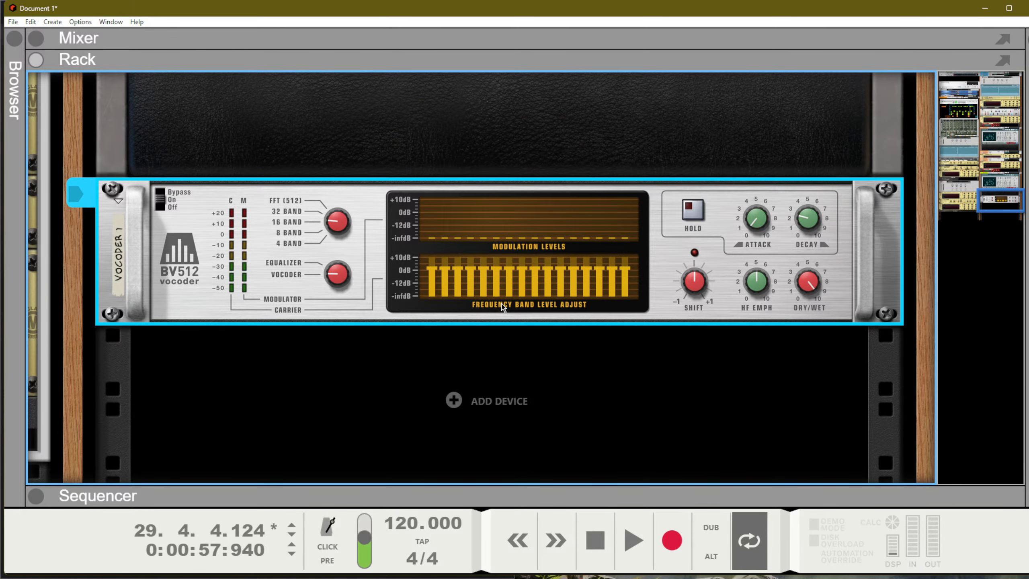
key("Tab")
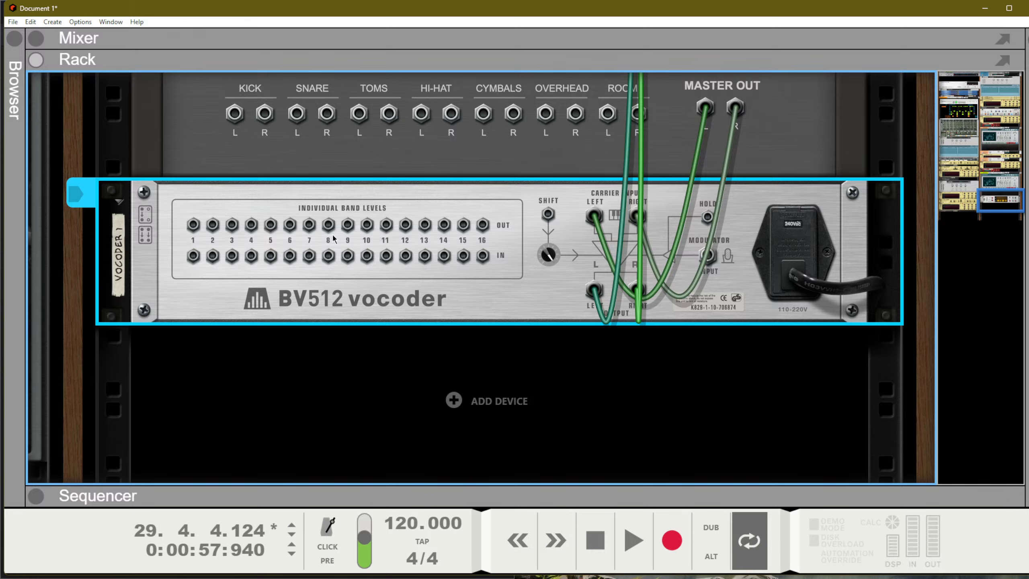
key("Tab")
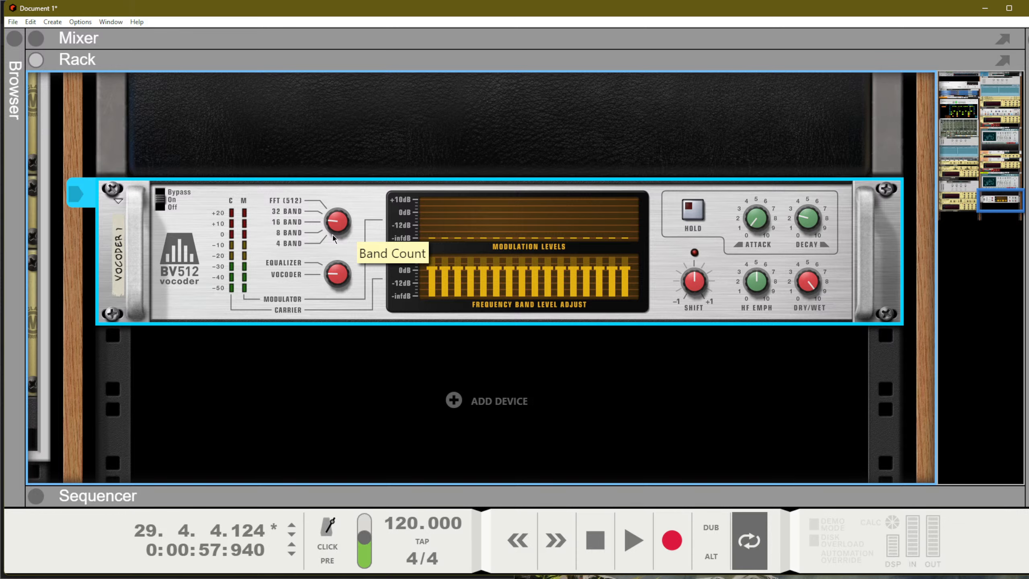
scroll(333, 238, "up", 2)
scroll(332, 239, "down", 2)
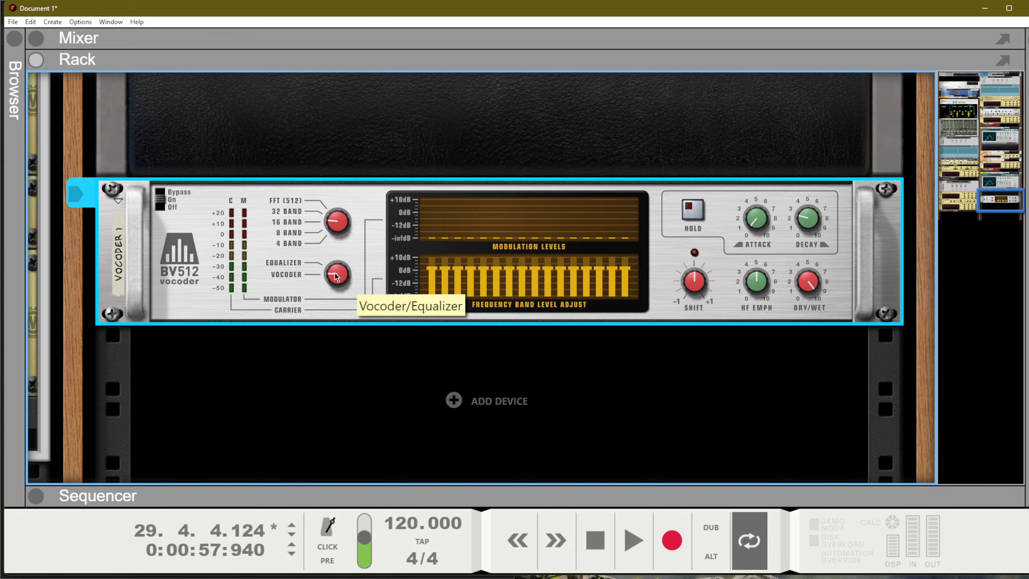
Step: Switch the BV512 to Equalizer mode, and try different band counts before settling on 4 Band
left_click_drag(335, 275, 335, 197)
scroll(457, 301, "up", 5)
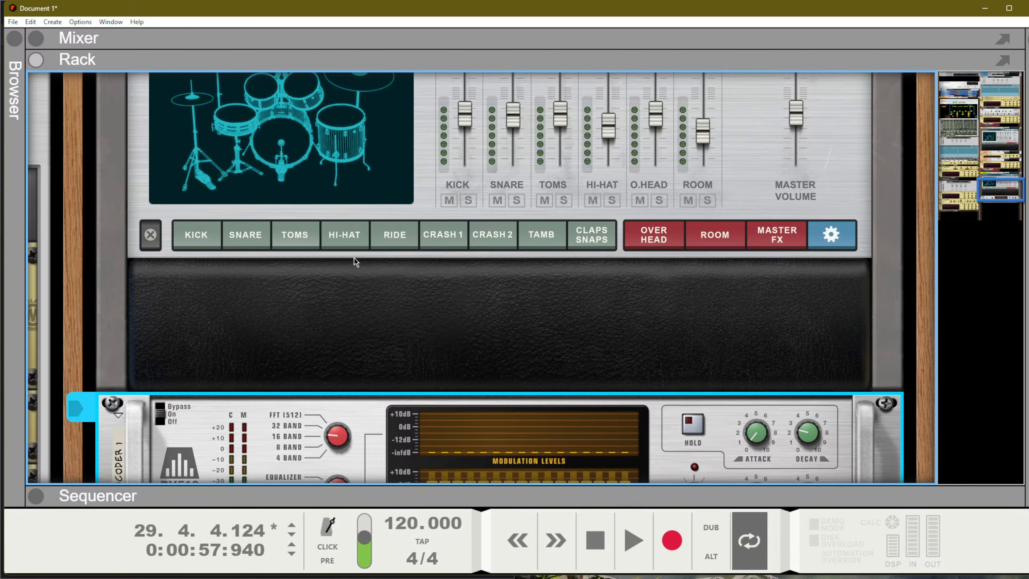
scroll(353, 258, "down", 5)
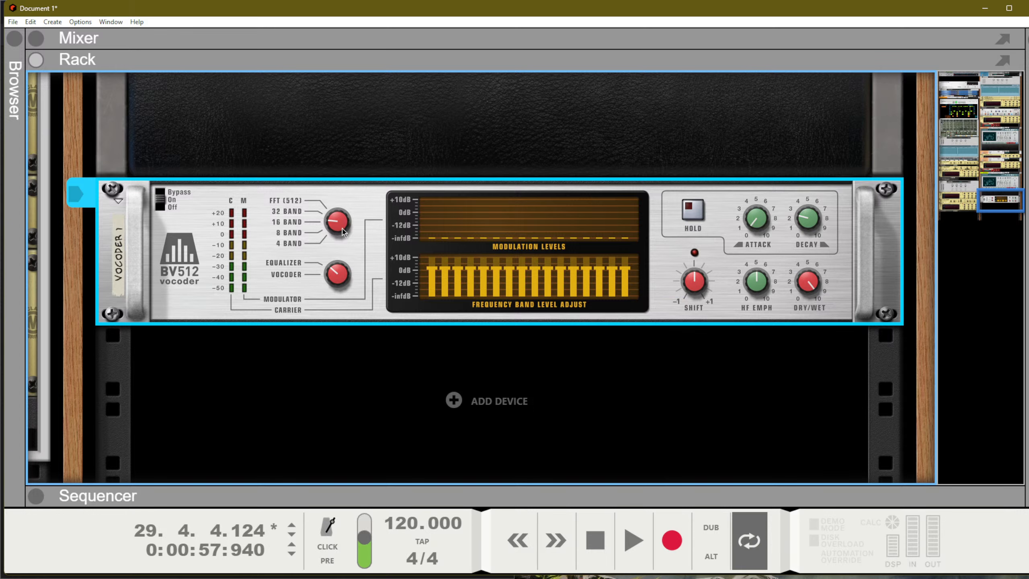
left_click_drag(340, 228, 343, 401)
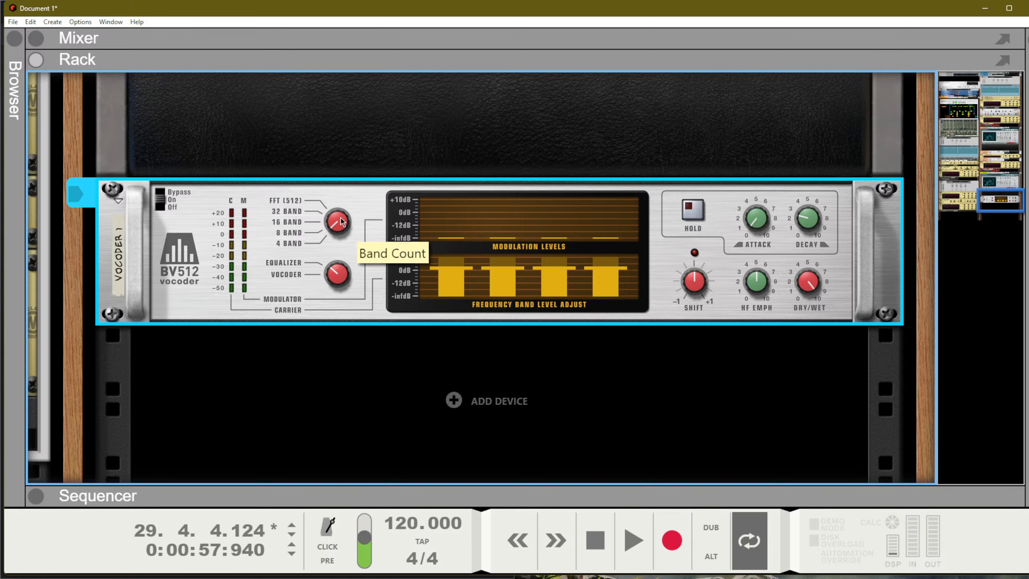
left_click_drag(340, 196, 340, 190)
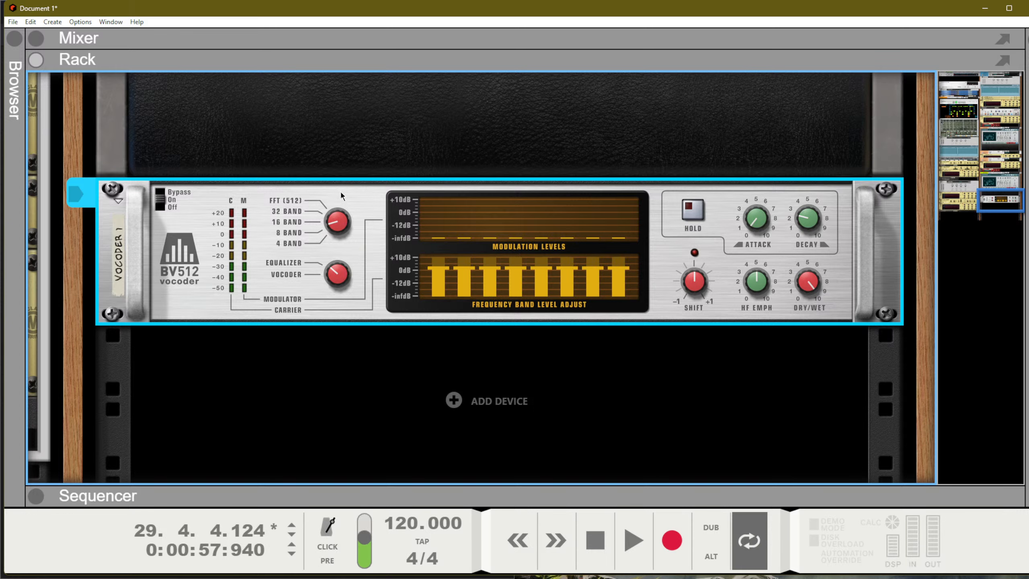
left_click_drag(333, 229, 334, 236)
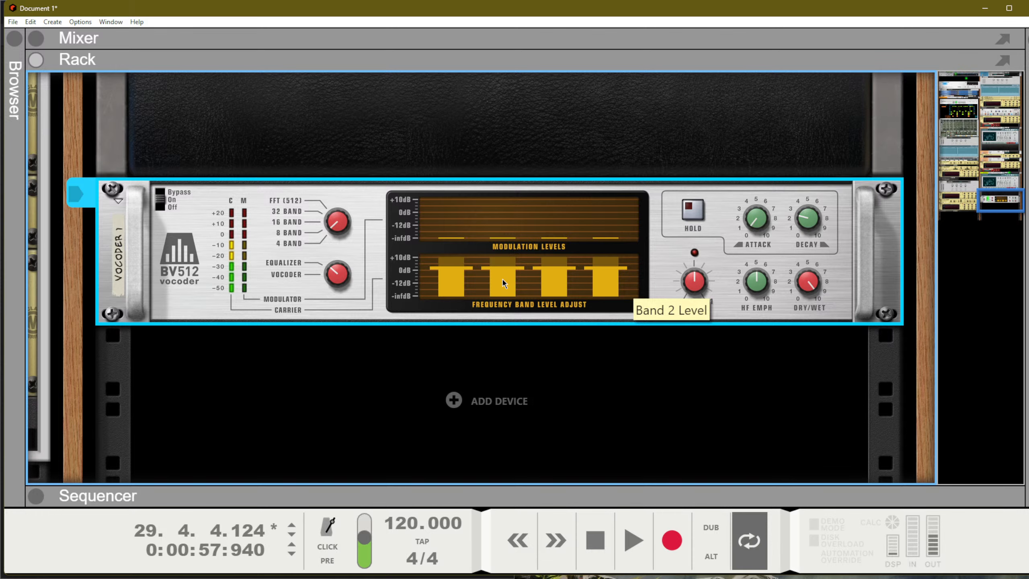
Step: Load the High Mainstream Drums patch into the new Reason Drum Kits device
scroll(500, 278, "up", 3)
scroll(499, 278, "up", 5)
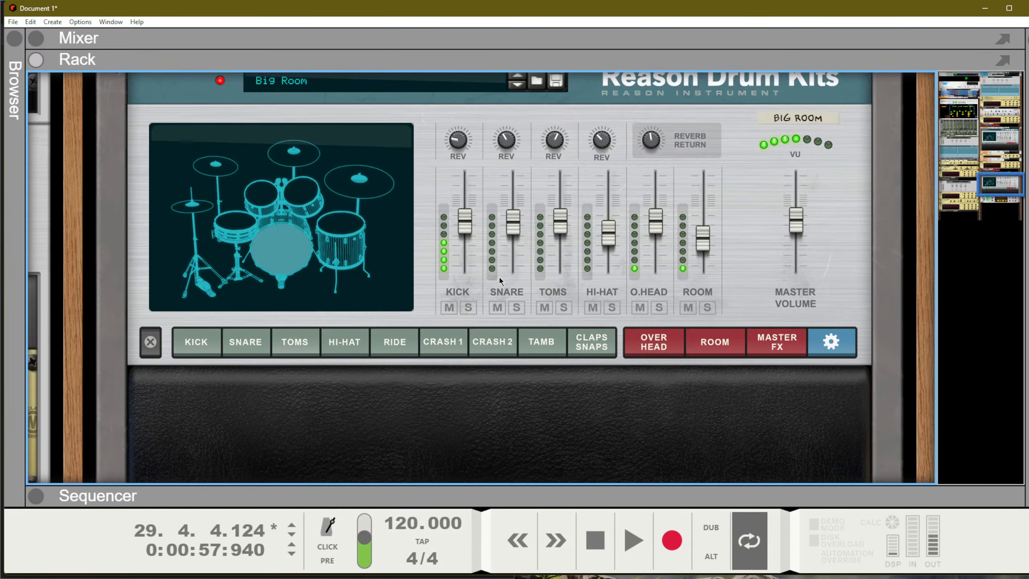
scroll(487, 198, "up", 3)
left_click(487, 198)
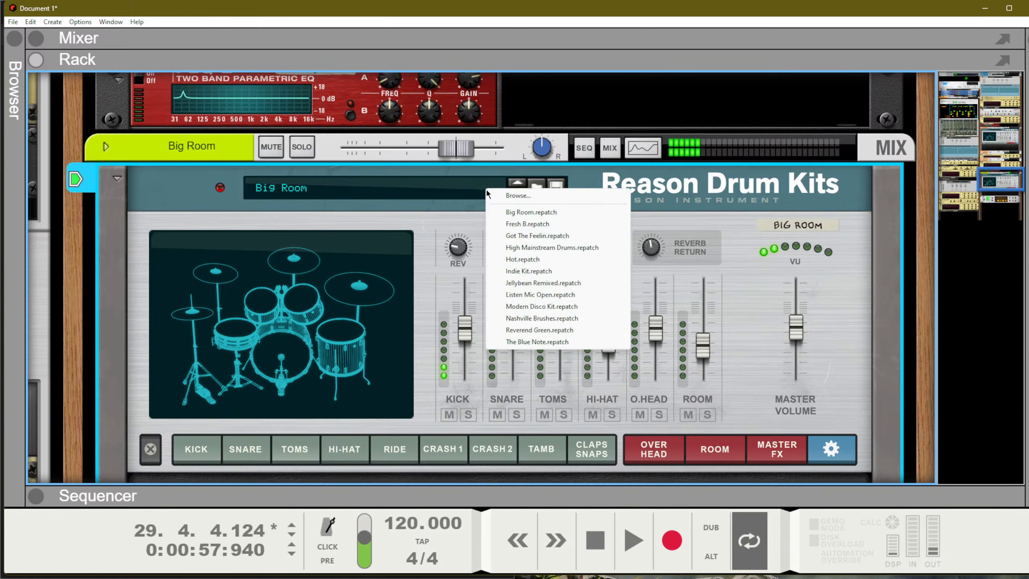
left_click(518, 236)
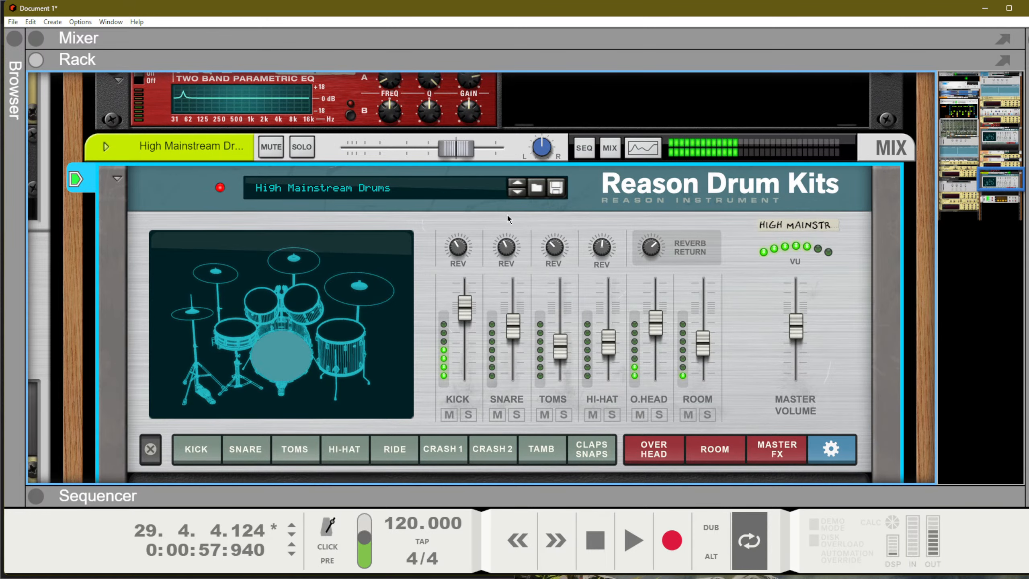
Step: Cut the BV512's frequency bands 2, 3 and 4 to their minimum level
scroll(492, 228, "down", 12)
scroll(491, 228, "up", 3)
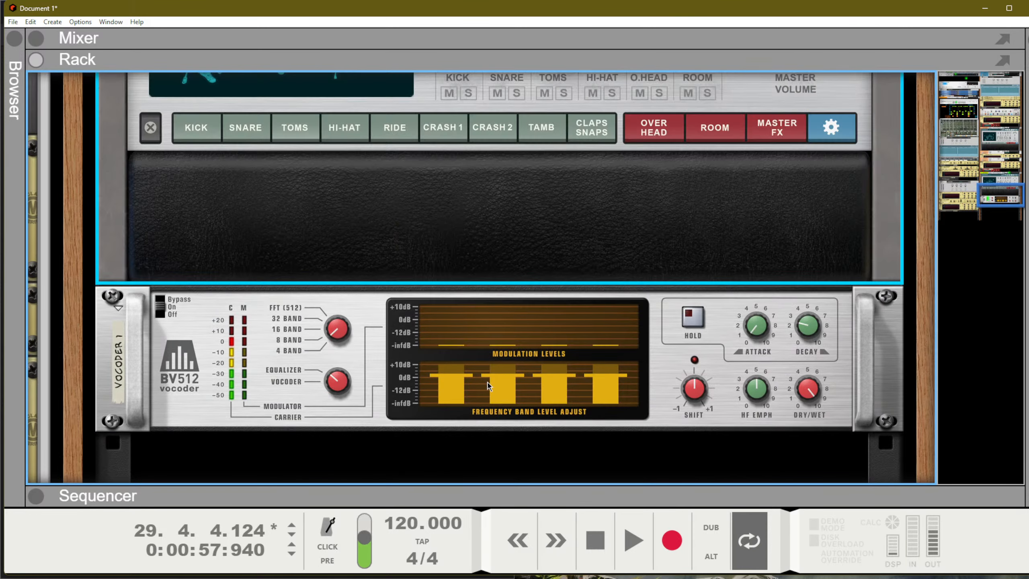
left_click_drag(489, 385, 555, 512)
left_click_drag(610, 387, 614, 502)
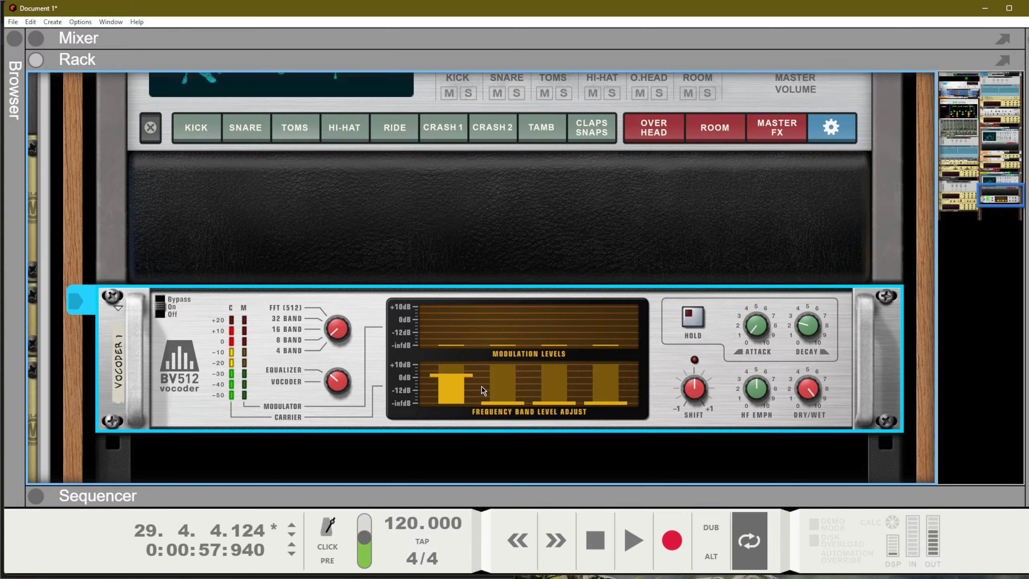
Step: Audition the BV512 bands by boosting band 1 to +10 dB, cutting it to minimum, and raising band 2 to +10 dB and band 3 partway
left_click_drag(464, 376, 385, 229)
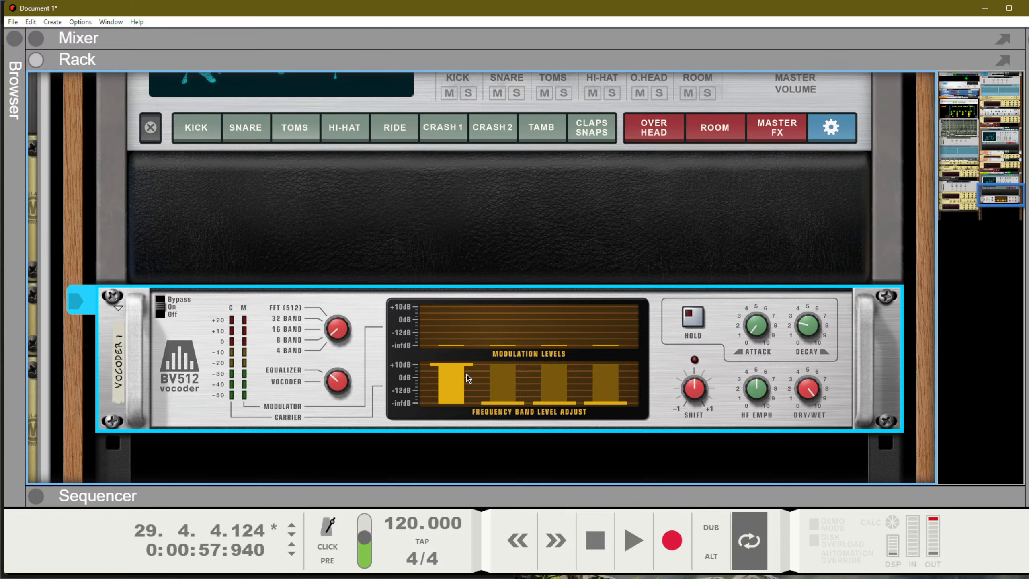
left_click_drag(486, 403, 486, 357)
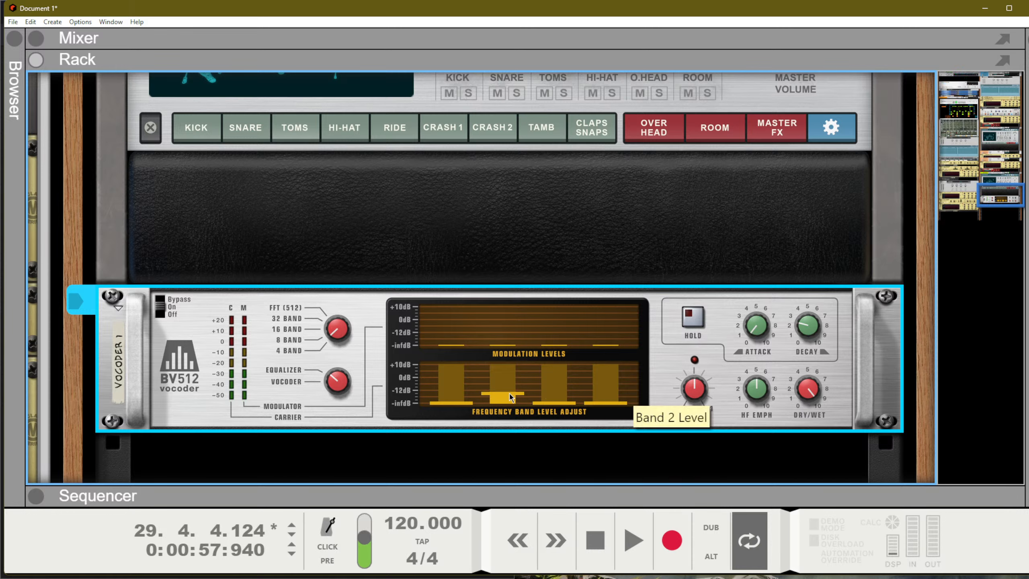
left_click(554, 384)
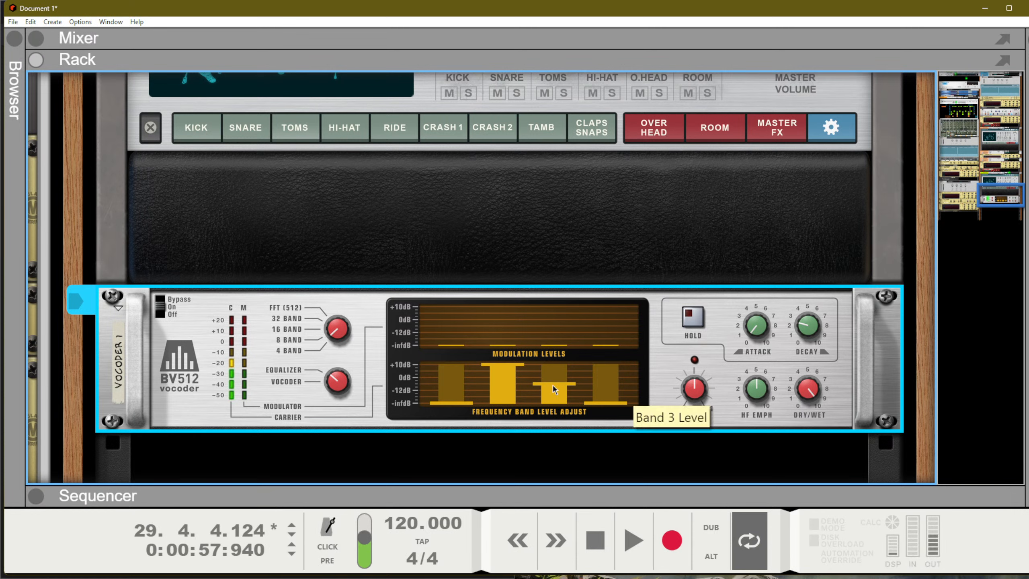
Step: Set the vocoder's band 3 level to about -10 dB, band 4 to about -3 dB and band 1 to about -5 dB
left_click_drag(554, 389, 542, 318)
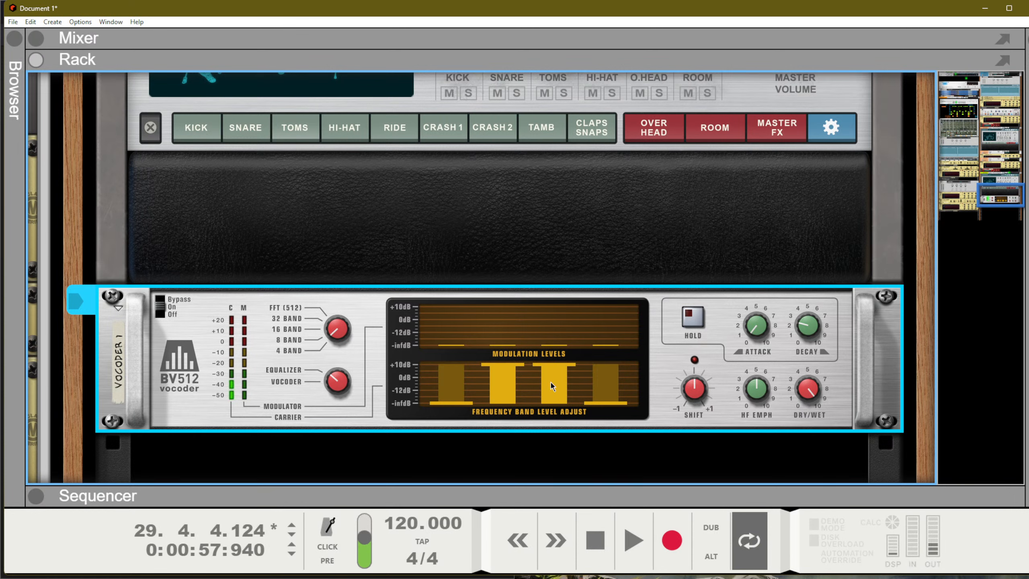
left_click_drag(551, 383, 553, 391)
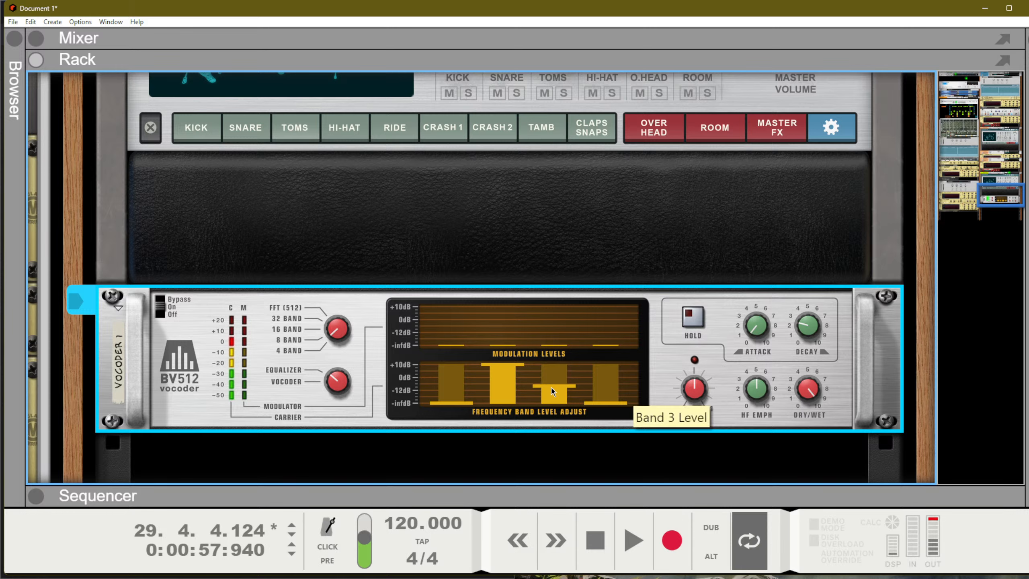
left_click(600, 379)
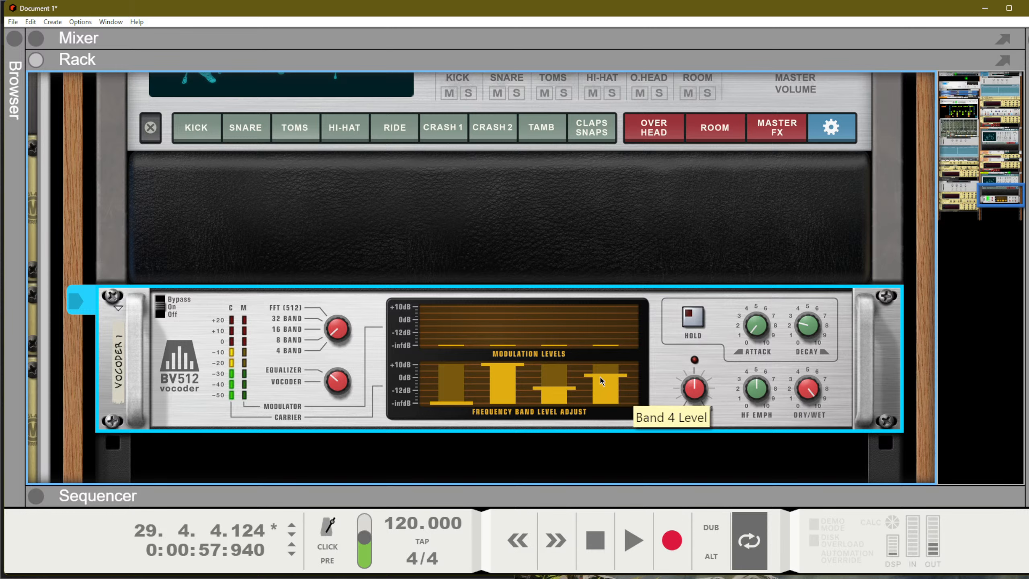
left_click_drag(599, 377, 600, 383)
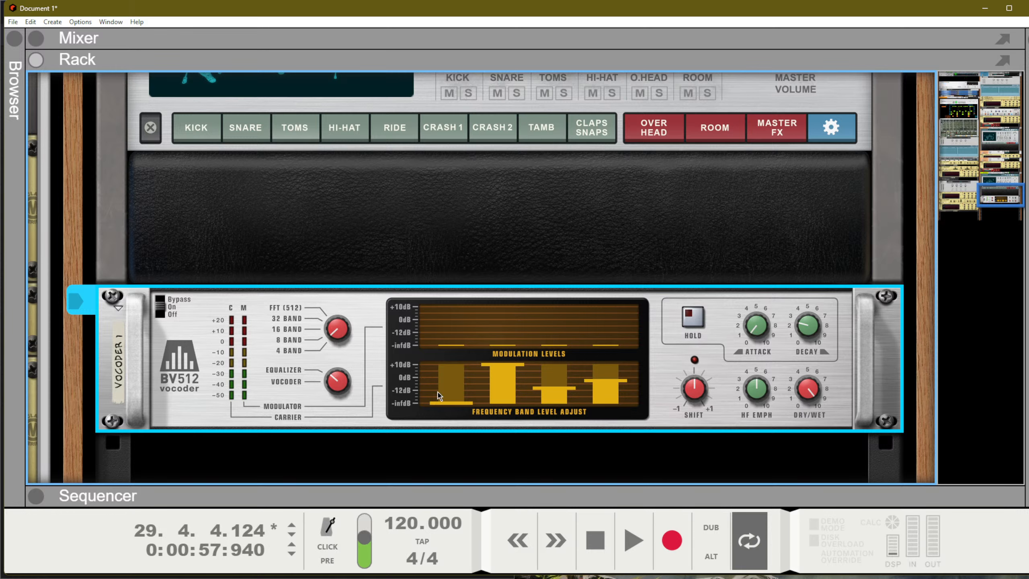
left_click(459, 381)
Step: Turn the vocoder's Dry/Wet fully wet and sweep its Shift down toward -1
left_click_drag(812, 393, 804, 211)
left_click_drag(701, 389, 733, 416)
Step: On M EQ 1, raise the Lo Shelf and Param 1 gains, lower the Param 1 Q, and sweep its frequency up and back down
scroll(693, 392, "up", 10)
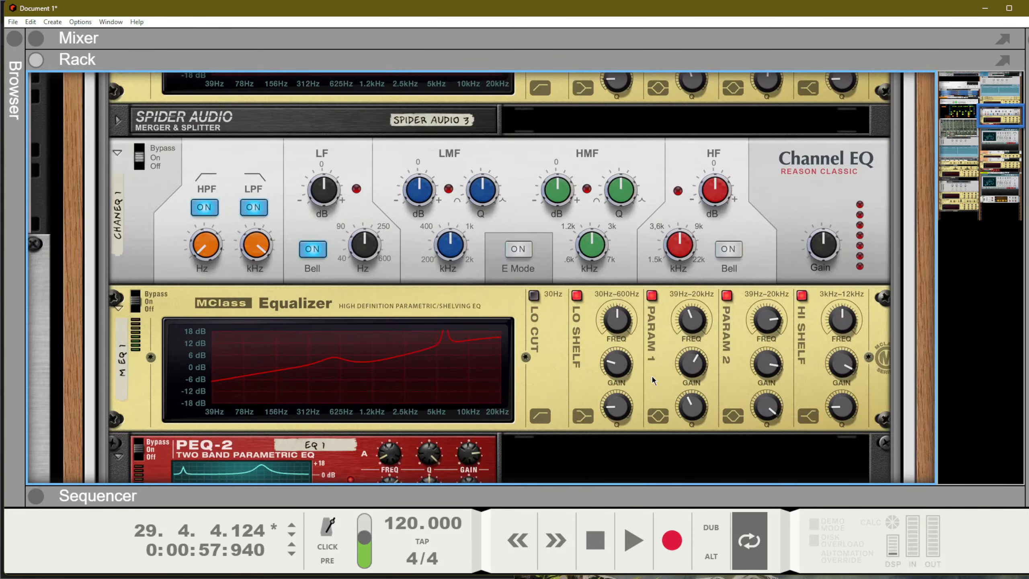
left_click_drag(611, 365, 618, 325)
left_click_drag(693, 370, 702, 339)
left_click_drag(692, 407, 705, 488)
left_click_drag(696, 359, 658, 243)
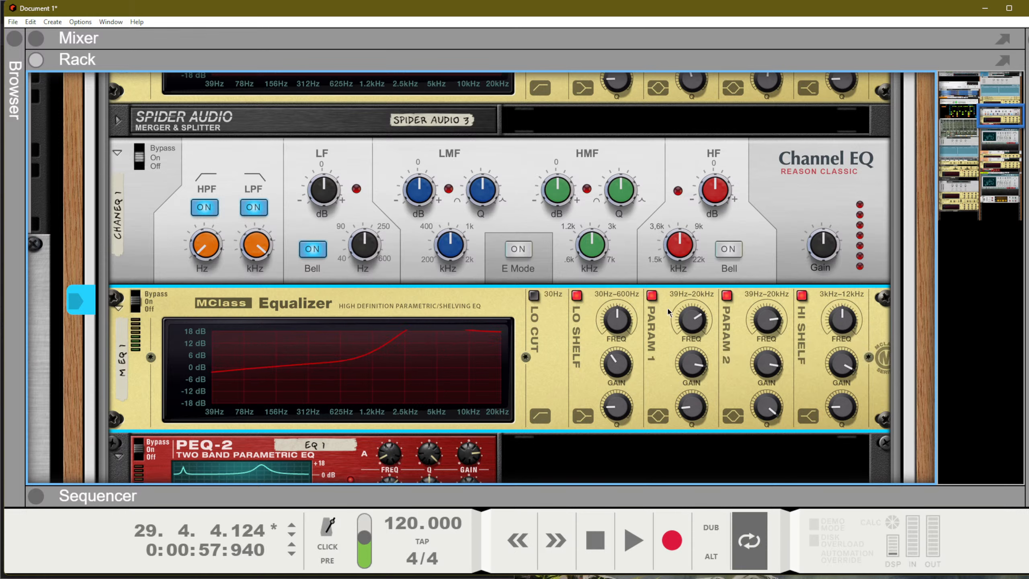
left_click_drag(668, 312, 670, 478)
Step: Sweep the vocoder's Shift up to 63, then bring it partway back down
scroll(596, 346, "up", 10)
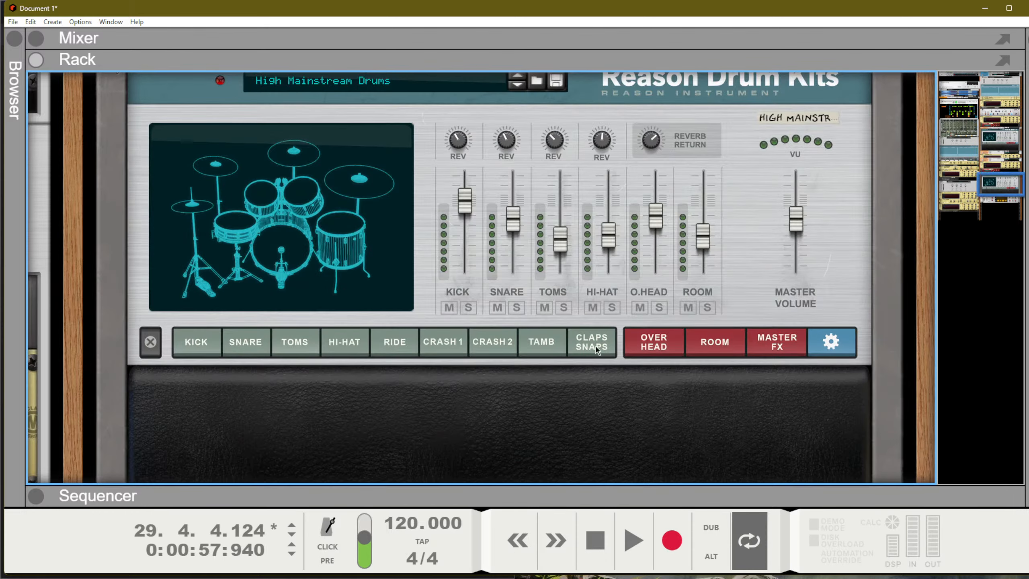
scroll(623, 336, "down", 10)
scroll(652, 326, "up", 5)
scroll(689, 340, "down", 5)
left_click(697, 302)
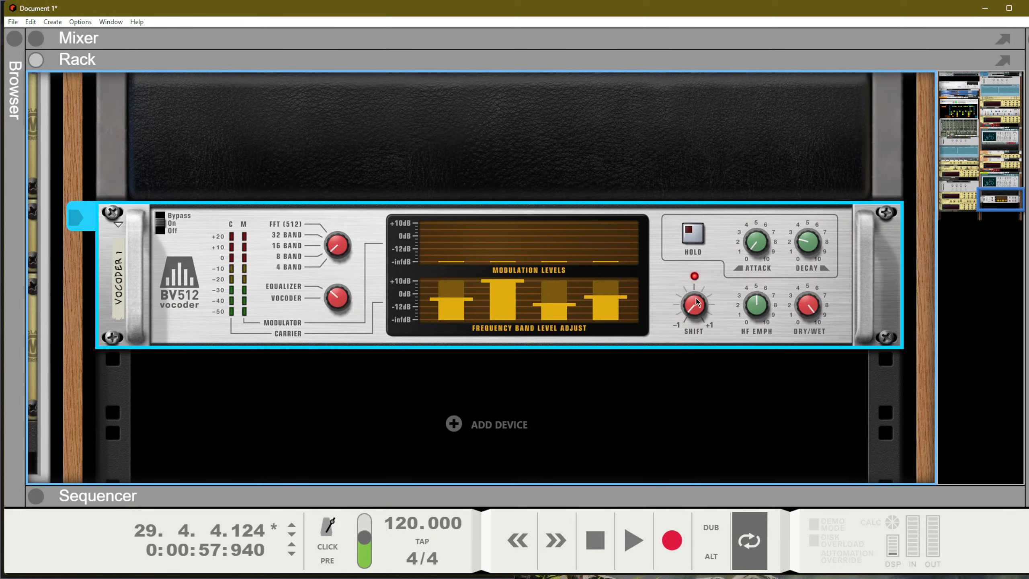
left_click_drag(697, 302, 578, 4)
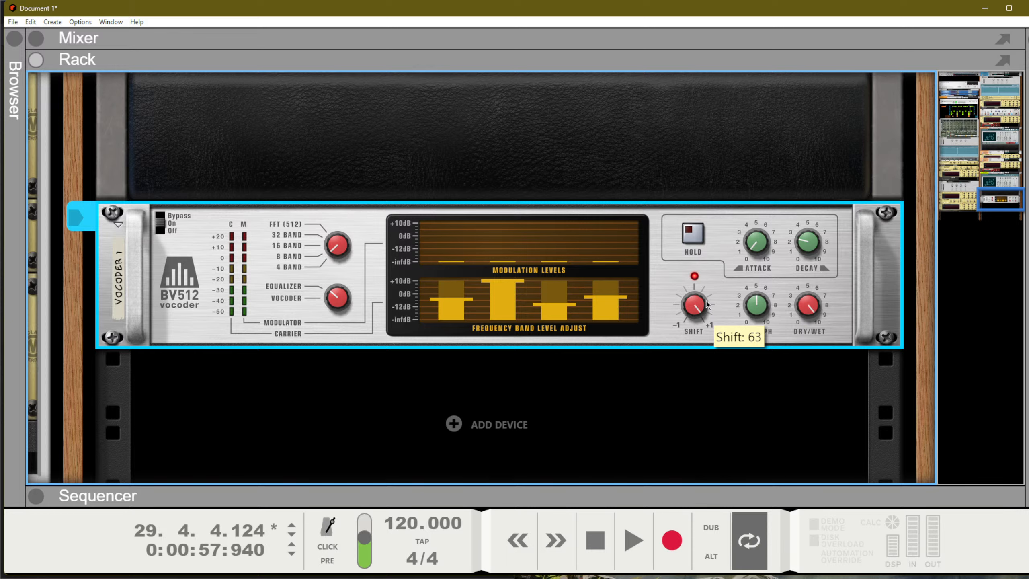
left_click_drag(702, 322, 709, 397)
Step: On the back of the rack, patch the vocoder's band 1 level output into its Shift CV input, and return to the front
key("Tab")
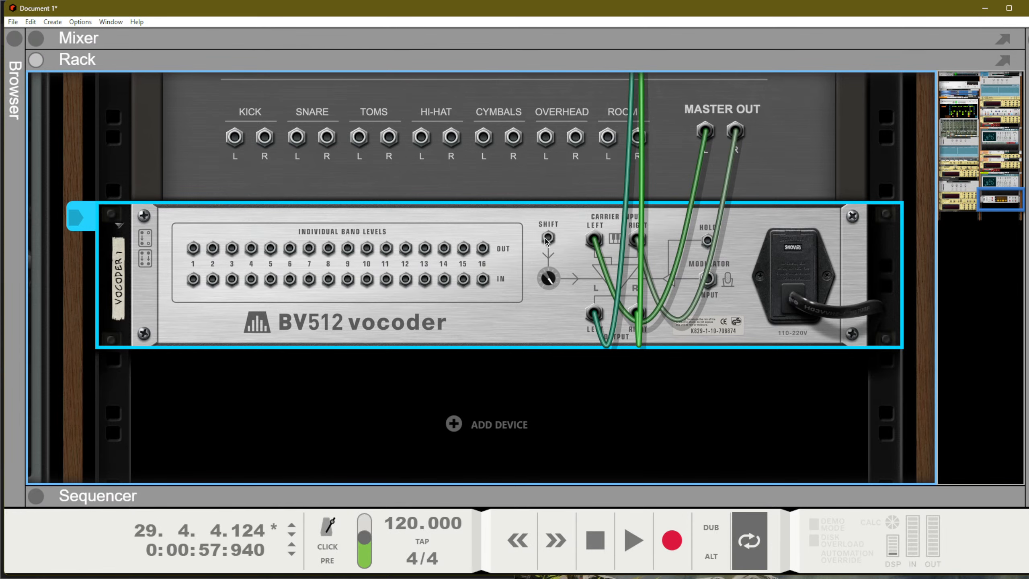
scroll(528, 230, "up", 4)
left_click_drag(545, 237, 320, 347)
left_click(423, 315)
scroll(374, 266, "up", 3)
scroll(352, 270, "down", 6)
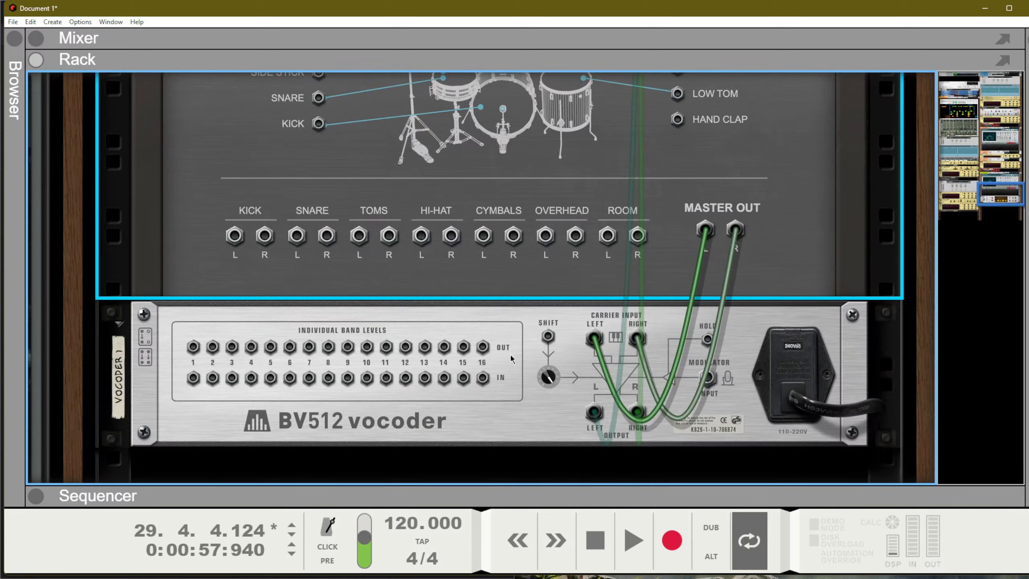
left_click_drag(548, 336, 193, 348)
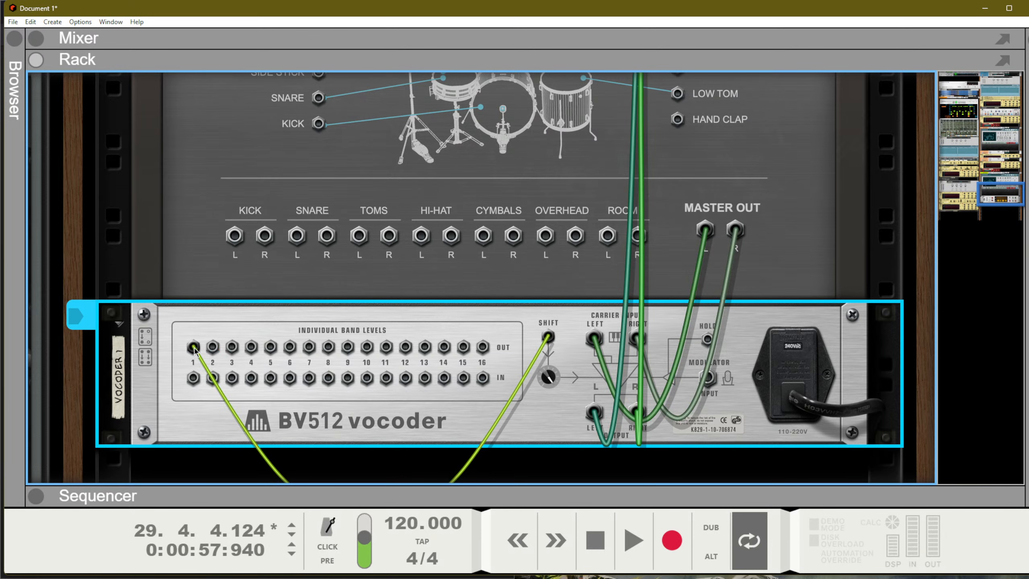
key("Tab")
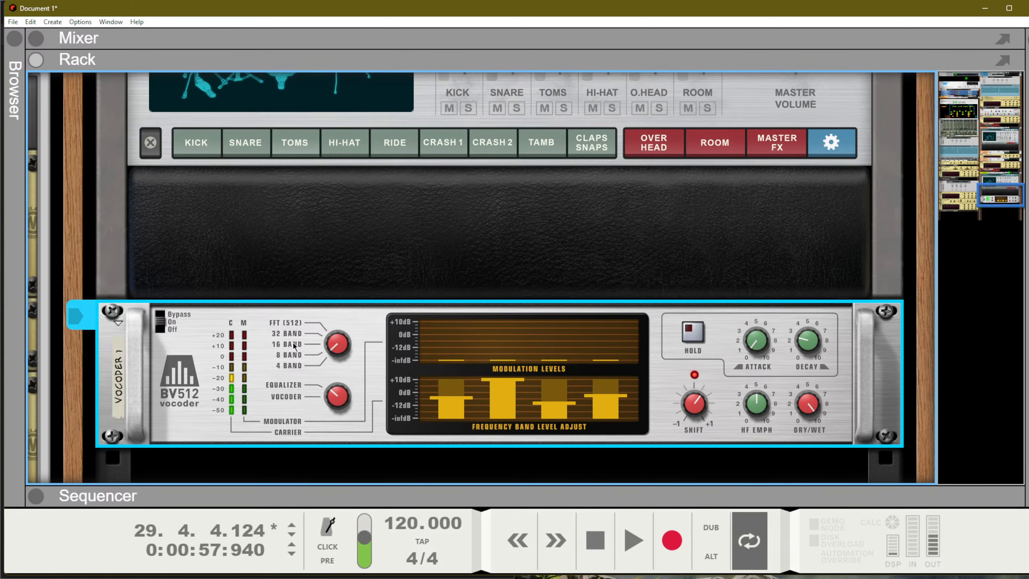
Step: Raise the vocoder's band 1 level, switch it to 32 bands, and level the first bands at about 0 dB
left_click(454, 385)
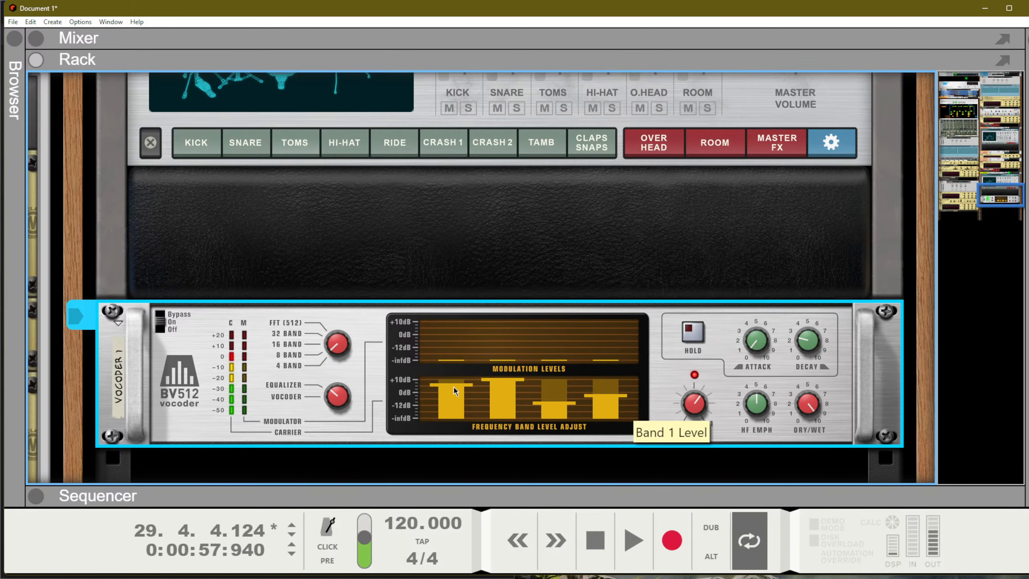
left_click_drag(341, 353, 360, 188)
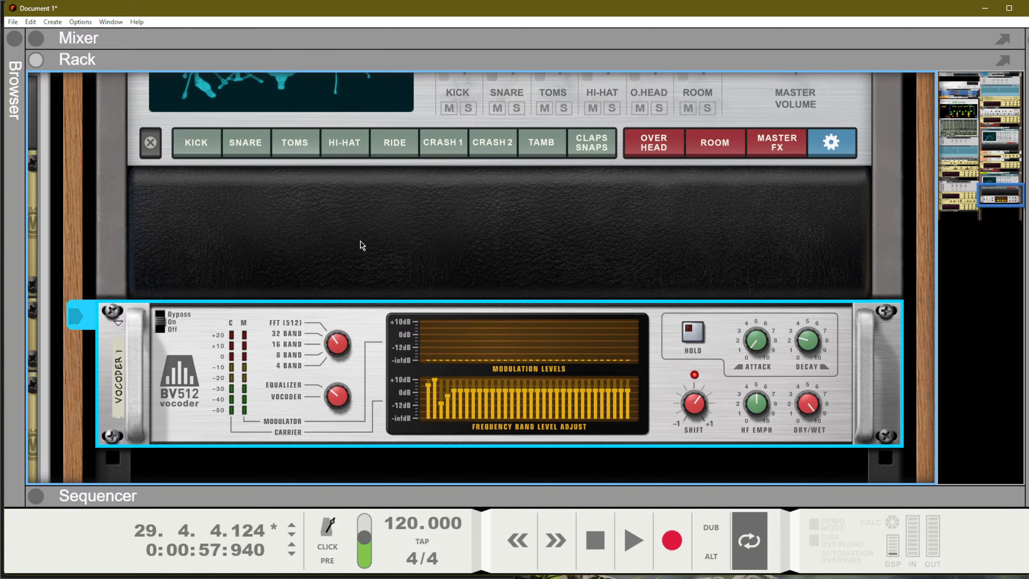
left_click(452, 394)
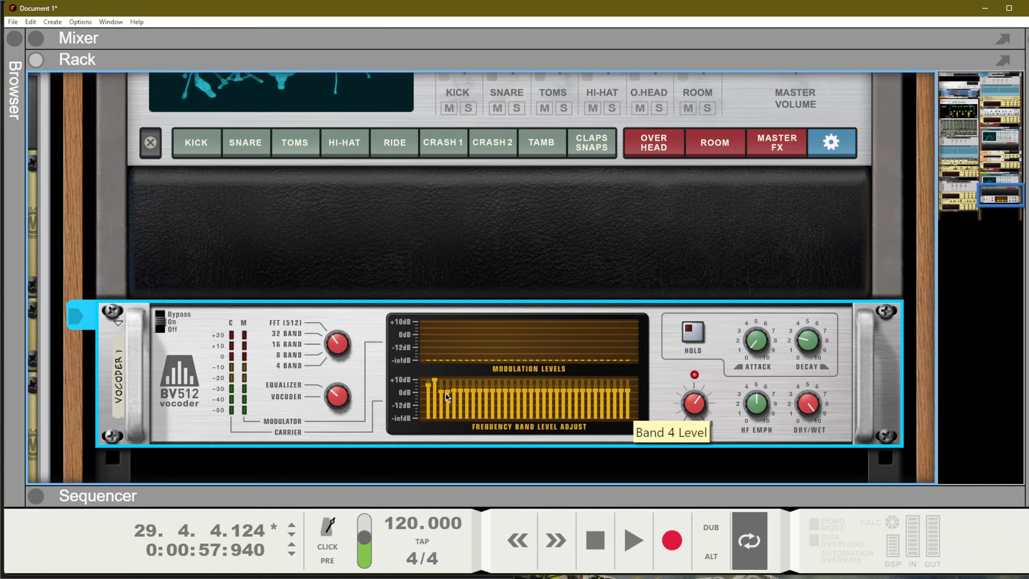
mouse_move(445, 393)
left_mouse_down()
mouse_move(431, 393)
mouse_move(458, 392)
left_mouse_up()
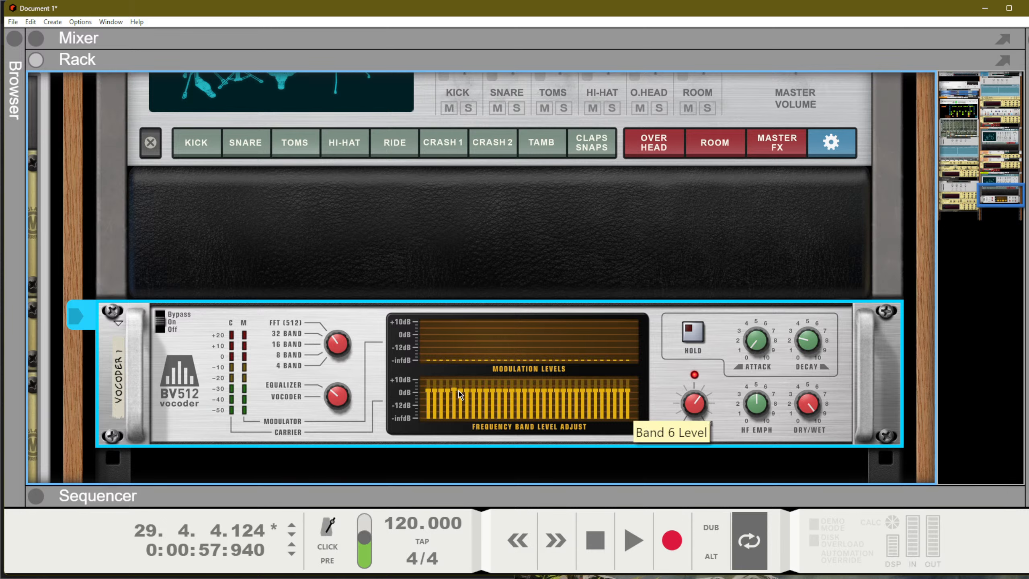
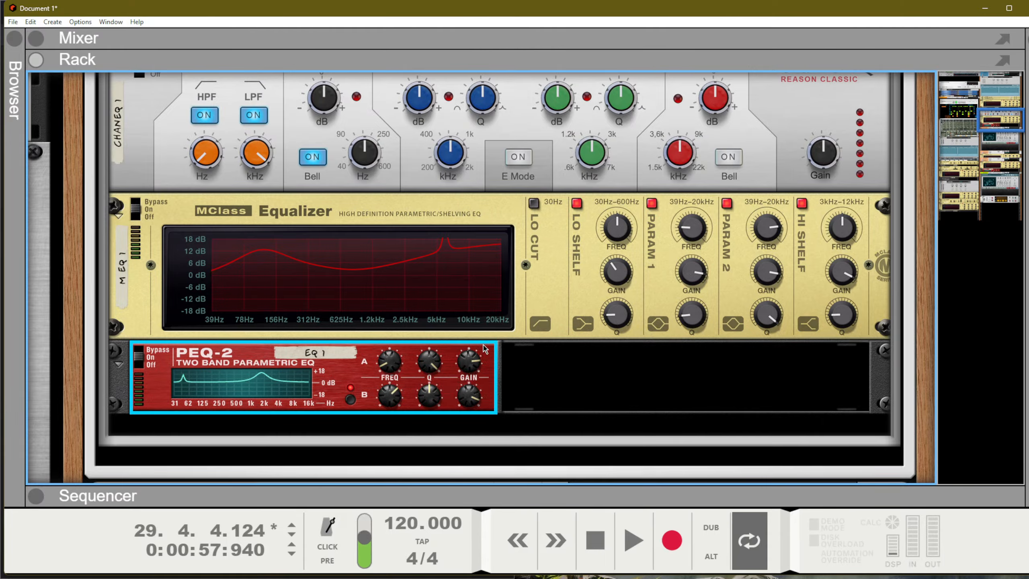
Step: Draw a wavy level curve across all 32 bands of the vocoder
scroll(484, 345, "down", 10)
scroll(484, 344, "down", 3)
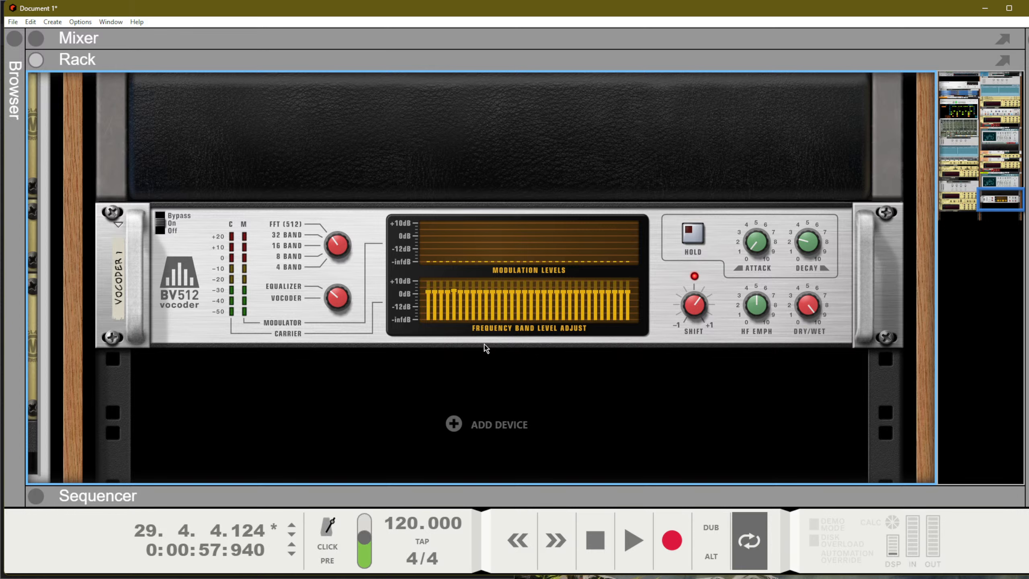
mouse_move(430, 298)
left_mouse_down()
mouse_move(559, 298)
mouse_move(590, 310)
mouse_move(626, 288)
mouse_move(599, 293)
left_mouse_up()
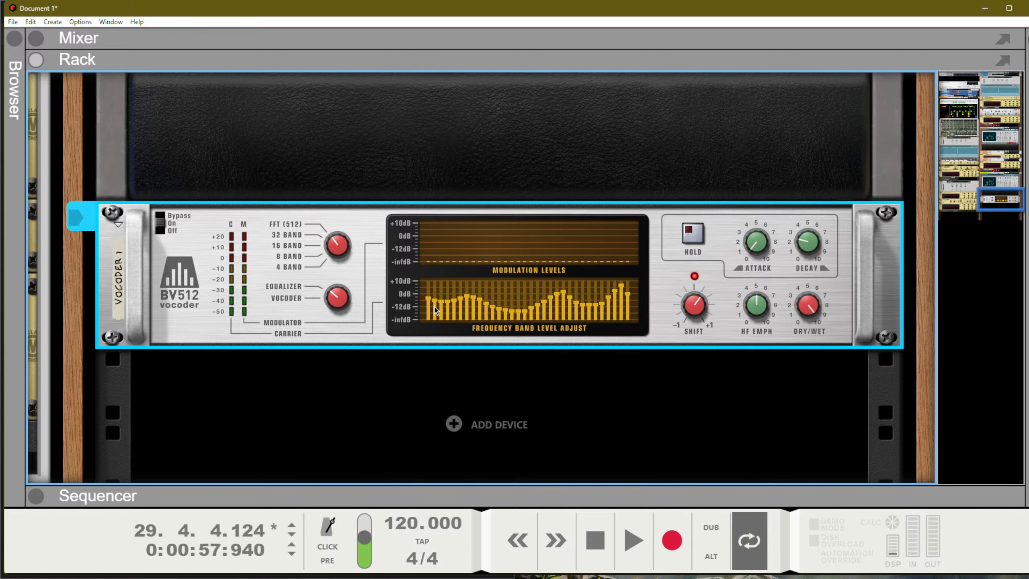
Step: Pull all the vocoder bands down to -inf dB and raise only bands 14 and 19
mouse_move(434, 307)
left_mouse_down()
mouse_move(449, 325)
mouse_move(667, 392)
mouse_move(438, 432)
left_mouse_up()
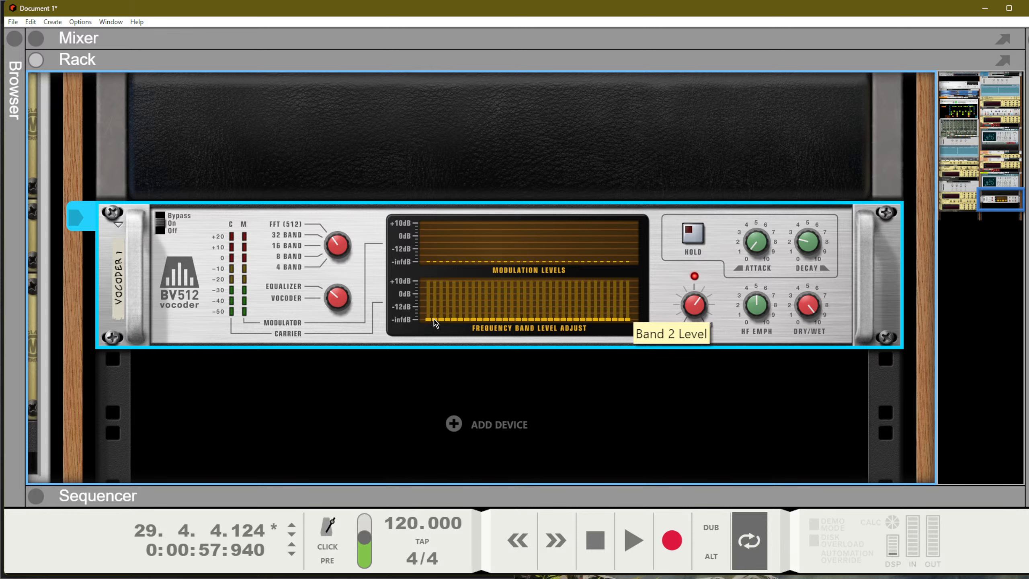
mouse_move(431, 292)
left_mouse_down()
mouse_move(432, 321)
mouse_move(436, 283)
mouse_move(436, 344)
left_mouse_up()
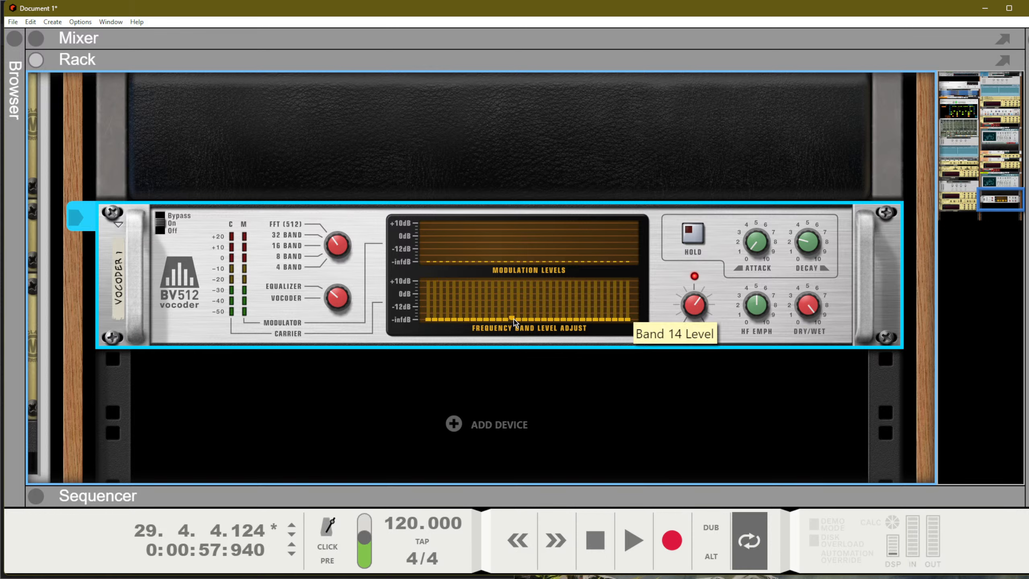
mouse_move(509, 320)
left_mouse_down()
mouse_move(509, 272)
mouse_move(508, 338)
mouse_move(547, 307)
mouse_move(547, 291)
mouse_move(512, 301)
left_mouse_up()
Step: Open the Spectrum EQ window and bypass the vocoder to compare the drums' spectrum with and without it
key("F2")
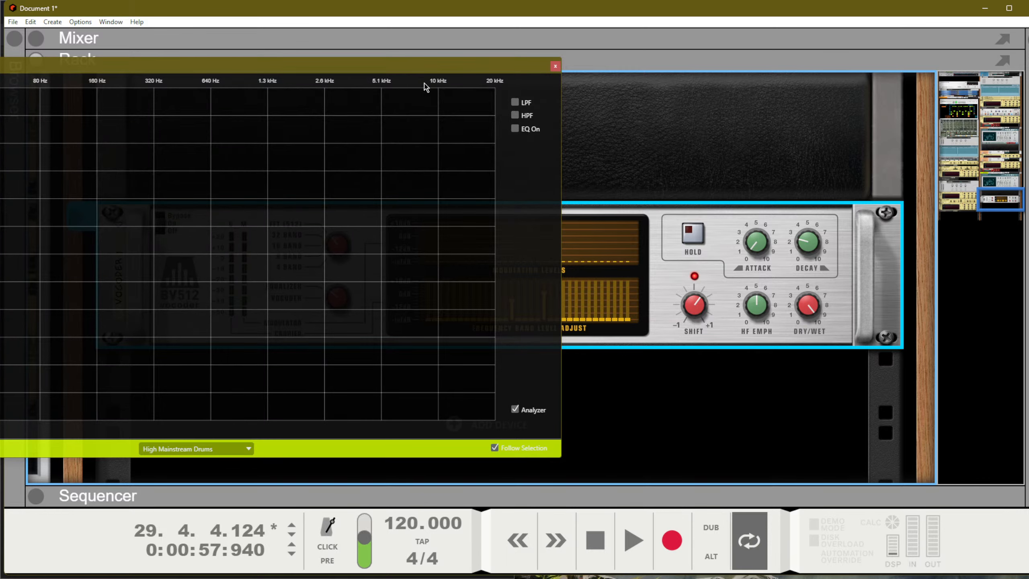
left_click_drag(624, 75, 698, 75)
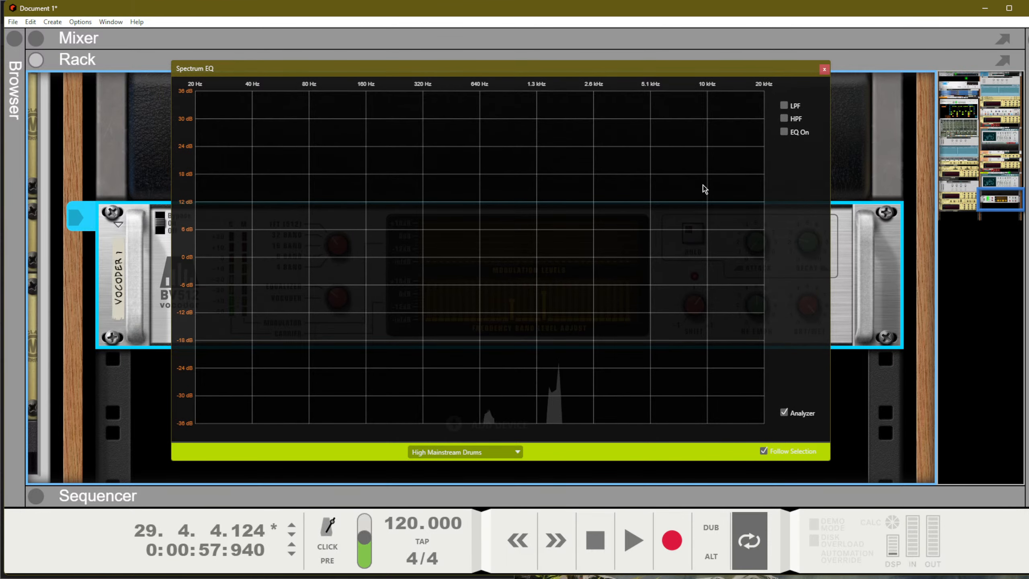
left_click_drag(643, 71, 394, 333)
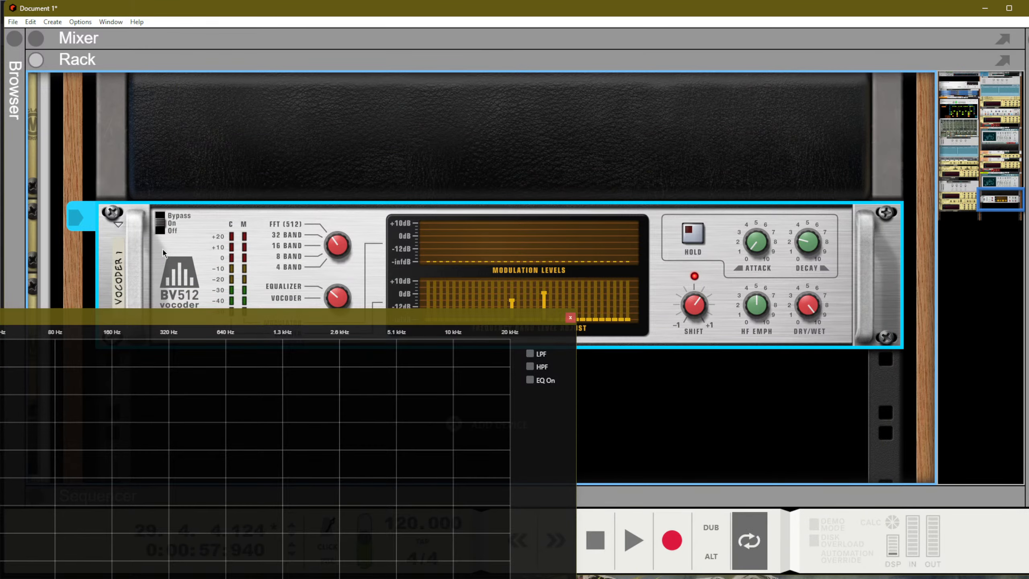
left_click(159, 222)
left_click_drag(290, 322, 559, 90)
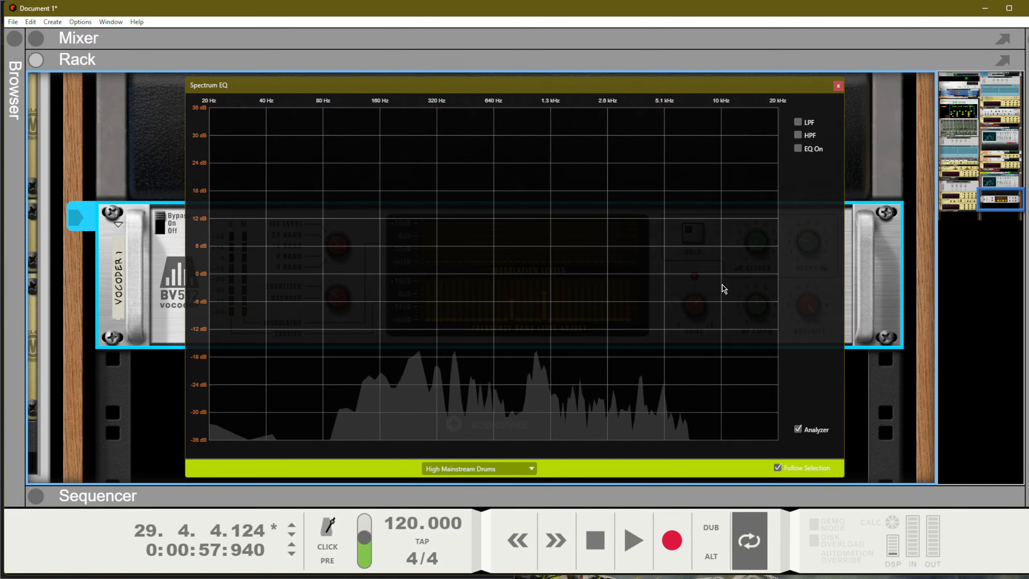
Step: Enable the channel EQ, boost the high mid band by about 7 dB at 2.02 kHz, and close the Spectrum EQ window
left_click(799, 148)
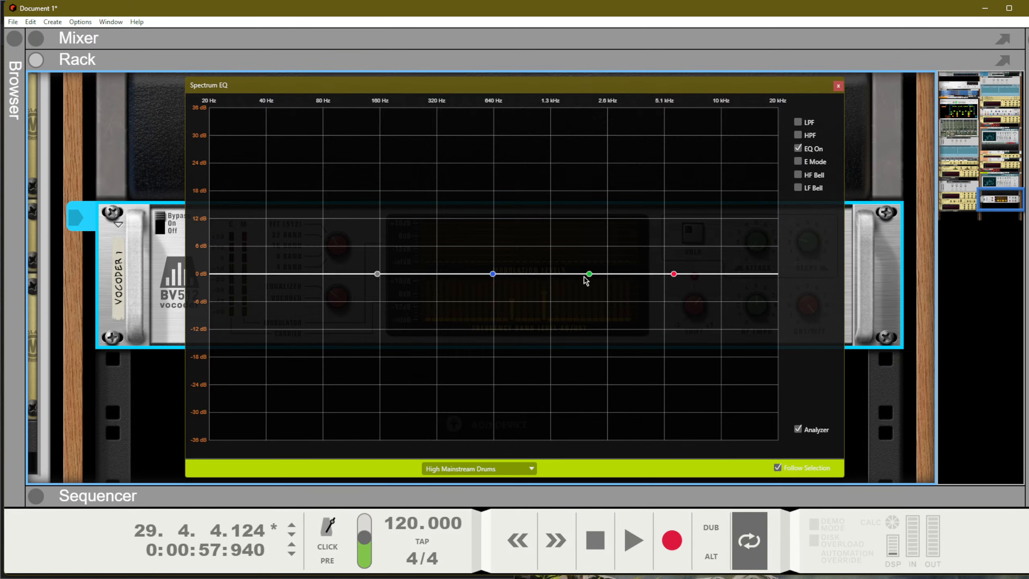
left_click_drag(588, 273, 588, 243)
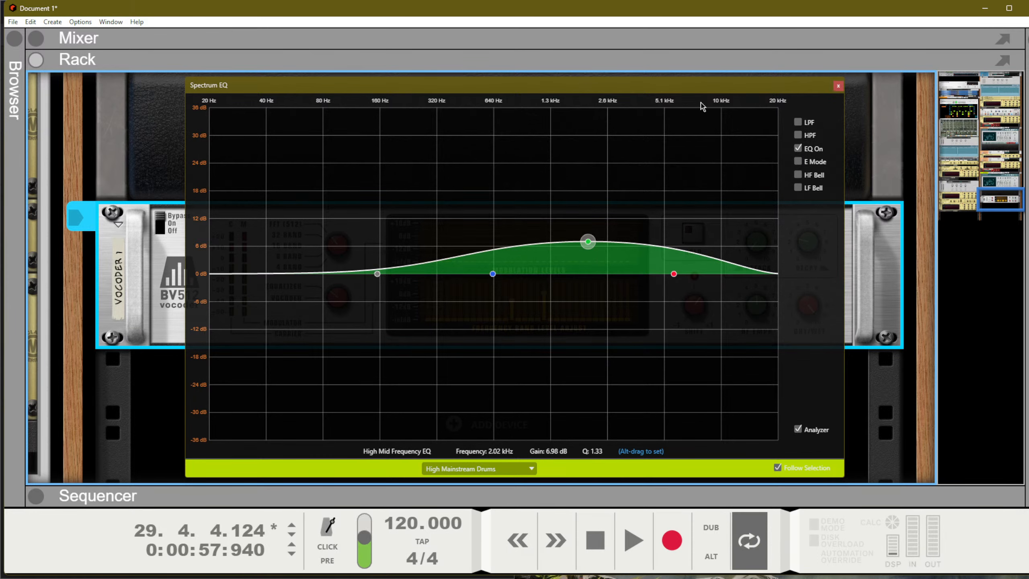
left_click(837, 86)
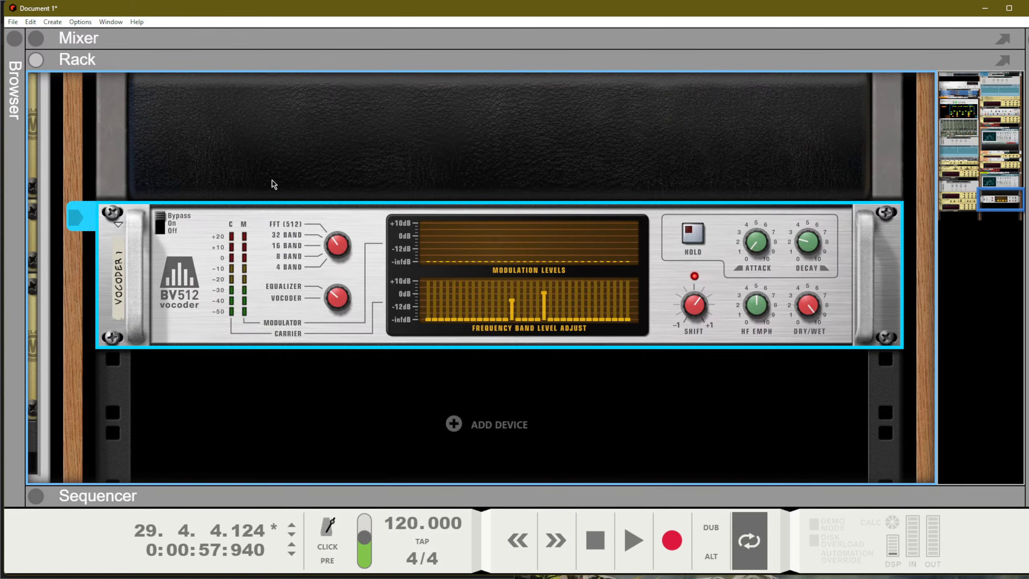
Step: Switch the vocoder back on, raise the bands between 7 and 17, and drop band 8 to -inf dB
left_click(159, 218)
mouse_move(575, 319)
left_mouse_down()
mouse_move(575, 291)
mouse_move(565, 335)
mouse_move(555, 276)
mouse_move(553, 343)
mouse_move(532, 276)
mouse_move(520, 315)
mouse_move(520, 297)
mouse_move(498, 306)
left_mouse_up()
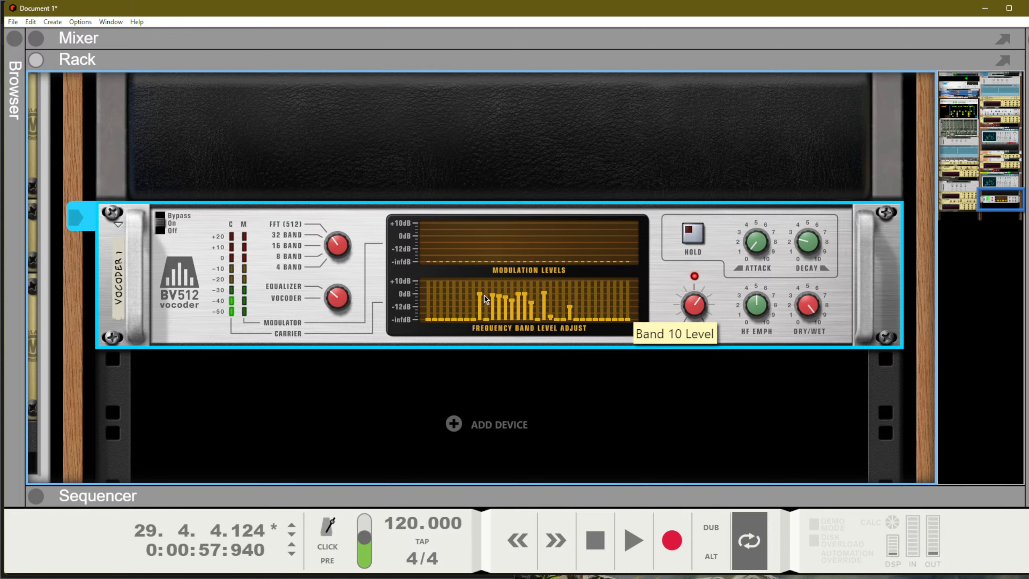
left_click_drag(470, 307, 471, 292)
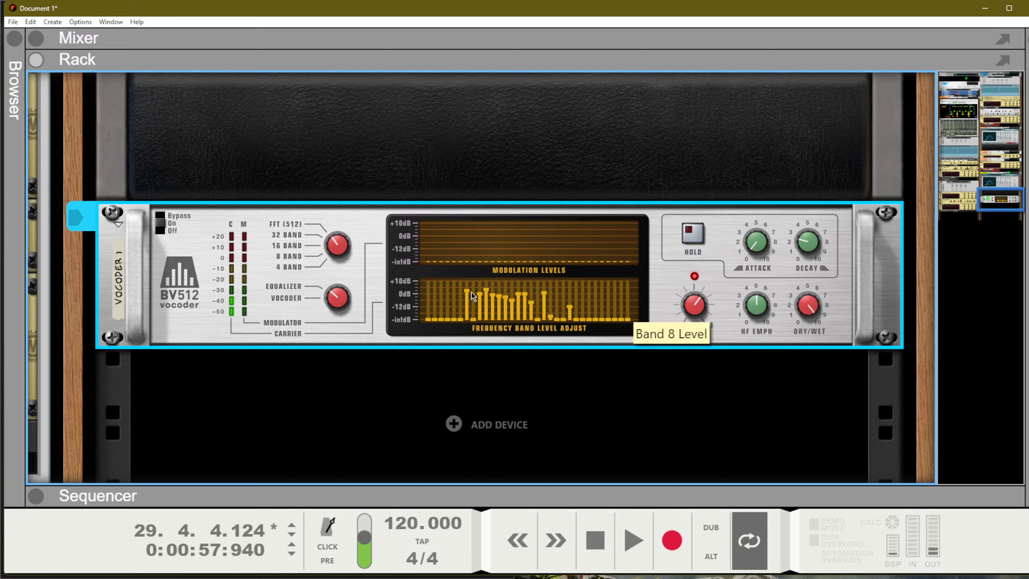
left_click(509, 290)
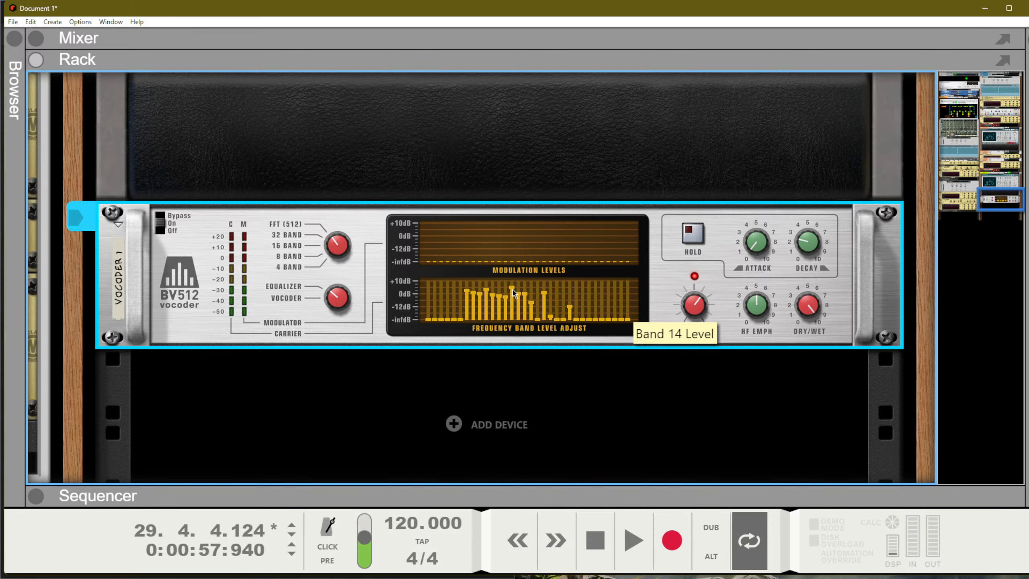
left_click_drag(471, 294, 474, 349)
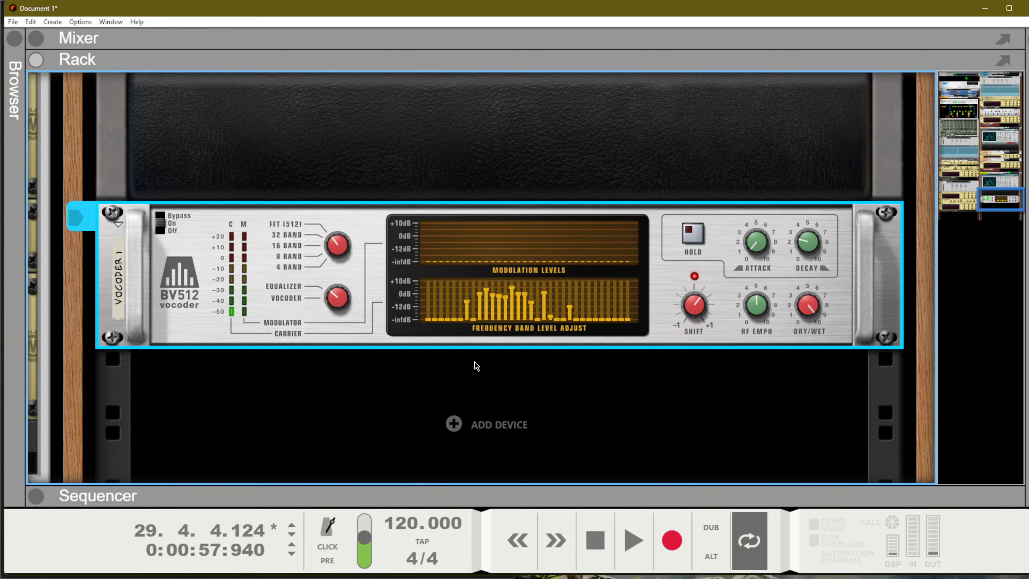
Step: Raise the vocoder's bands 1 to 7 to about -6 dB, lower band 23, and bring up bands 24 to 27
mouse_move(469, 302)
left_mouse_down()
mouse_move(469, 292)
mouse_move(431, 314)
mouse_move(452, 301)
mouse_move(469, 306)
left_mouse_up()
mouse_move(575, 309)
left_mouse_down()
mouse_move(628, 302)
mouse_move(576, 320)
mouse_move(602, 320)
mouse_move(569, 292)
mouse_move(567, 320)
mouse_move(579, 294)
mouse_move(584, 330)
mouse_move(590, 292)
left_mouse_up()
mouse_move(588, 332)
left_mouse_down()
mouse_move(586, 313)
mouse_move(593, 328)
left_mouse_up()
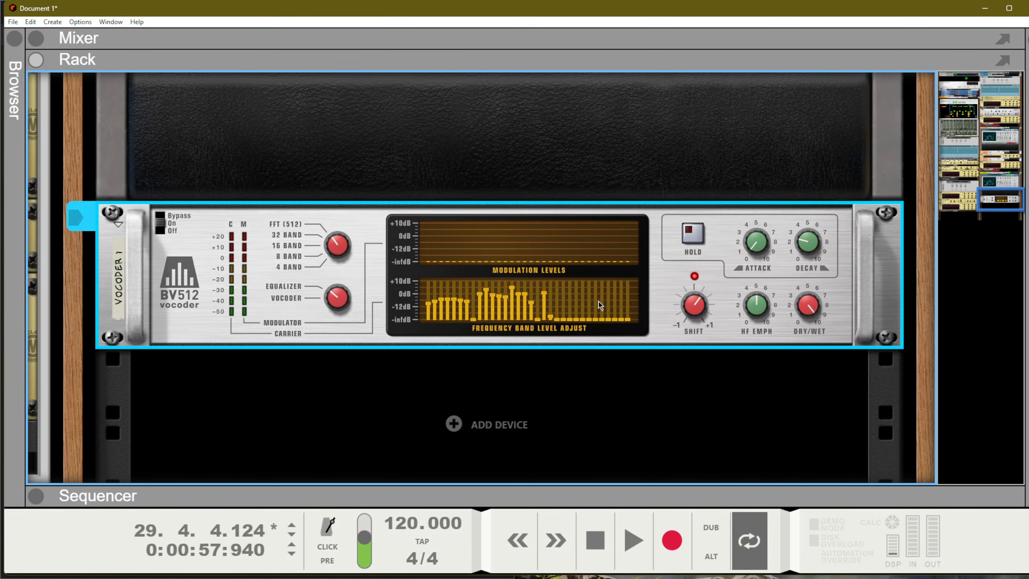
mouse_move(599, 305)
left_mouse_down()
mouse_move(595, 293)
mouse_move(577, 310)
left_mouse_up()
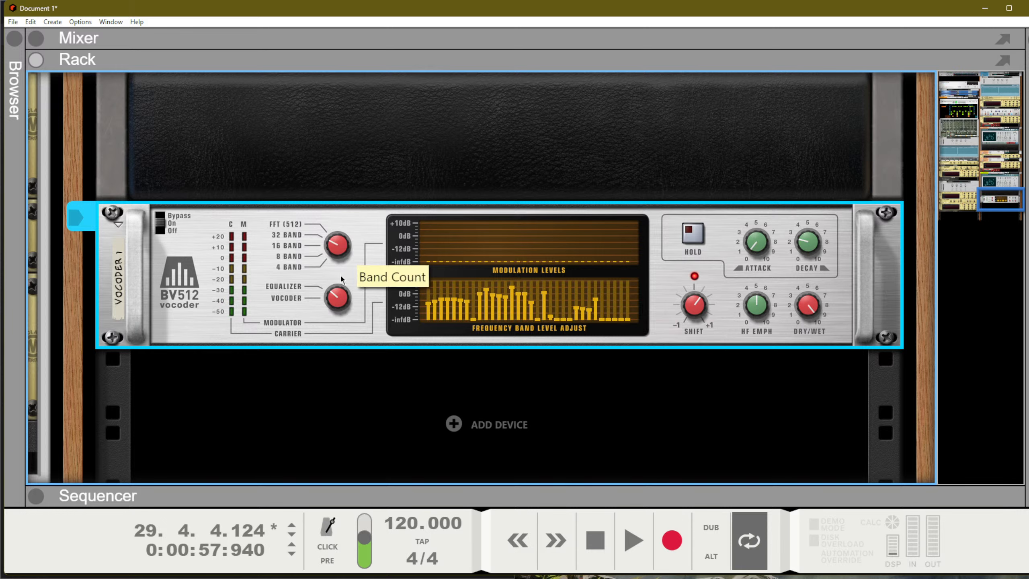
Step: Switch the vocoder to 16 bands, redraw their levels, and raise Shift, HF Emph, Attack and Decay
left_click_drag(342, 304, 341, 320)
mouse_move(437, 314)
left_mouse_down()
mouse_move(451, 298)
mouse_move(623, 301)
mouse_move(503, 304)
mouse_move(432, 300)
mouse_move(591, 294)
mouse_move(432, 292)
mouse_move(632, 300)
left_mouse_up()
mouse_move(696, 316)
left_mouse_down()
mouse_move(684, 494)
mouse_move(786, 310)
mouse_move(750, 207)
left_mouse_up()
left_click_drag(755, 304, 739, 145)
left_click_drag(750, 290, 652, 39)
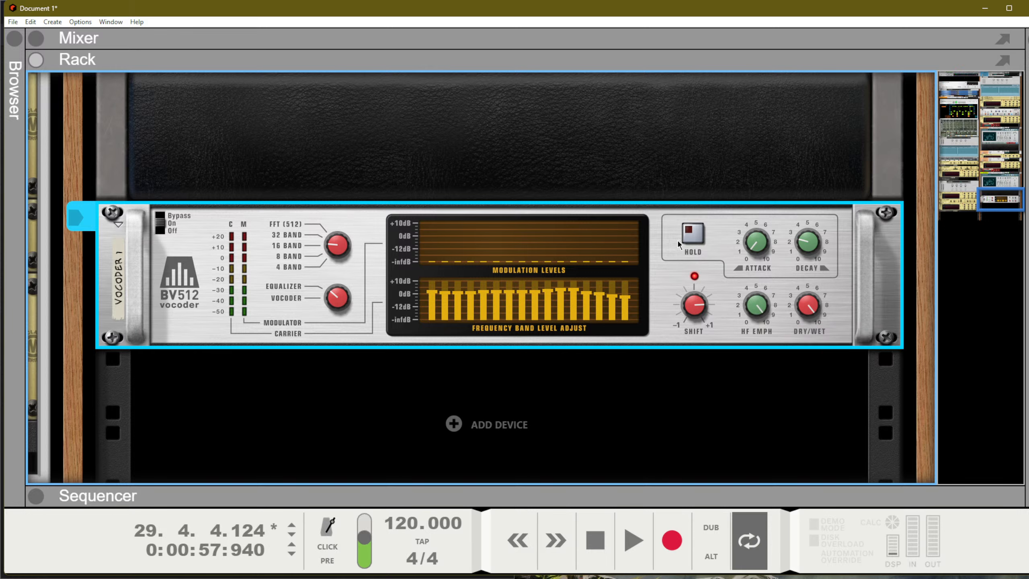
left_click_drag(757, 242, 705, 80)
left_click_drag(805, 254, 647, 14)
left_click_drag(796, 248, 797, 263)
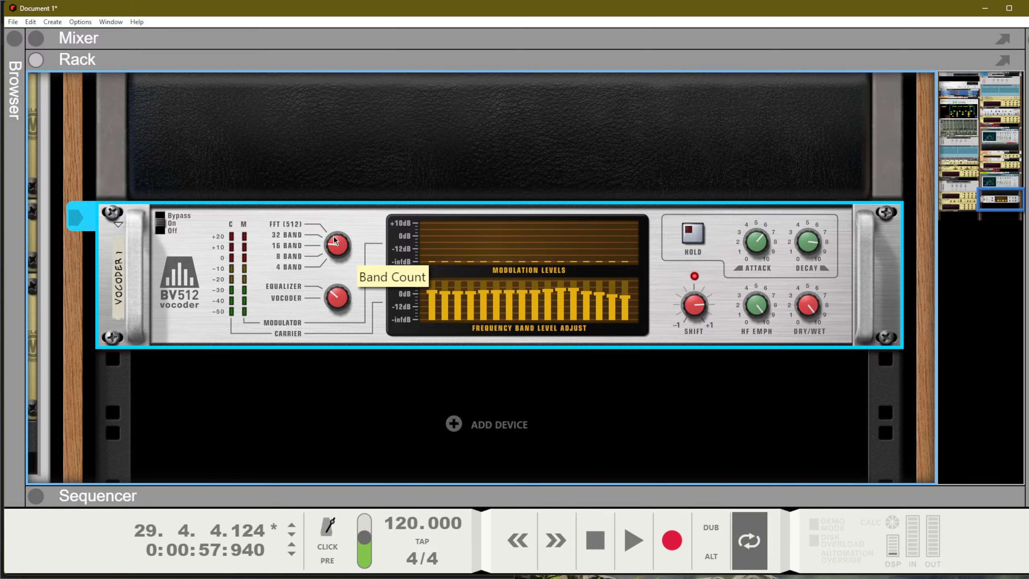
Step: Try 32 bands, redraw the 16-band levels with the lowest bands reduced, and compare the drums with the vocoder bypassed
left_click_drag(334, 236, 339, 212)
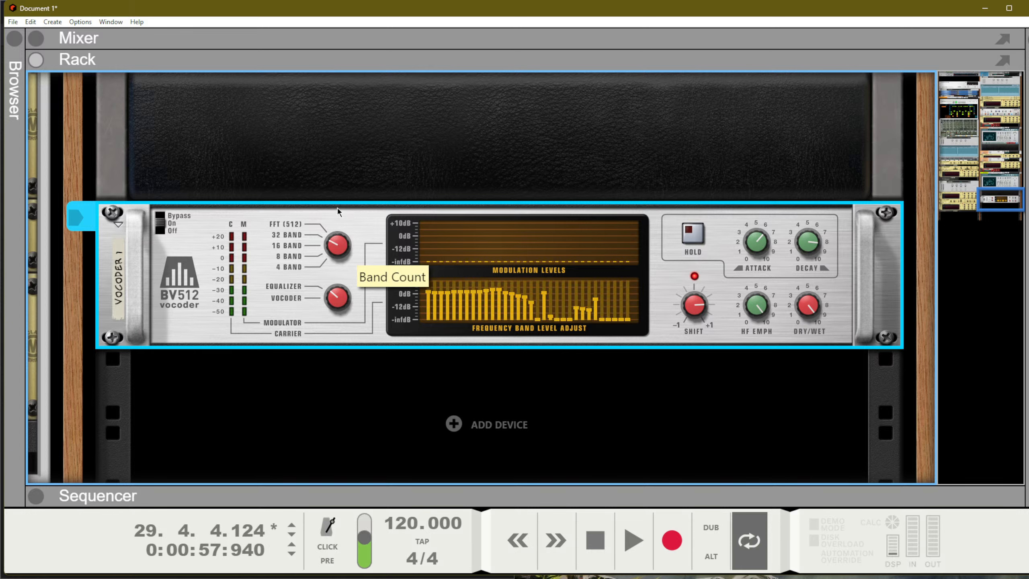
left_click_drag(342, 247, 335, 282)
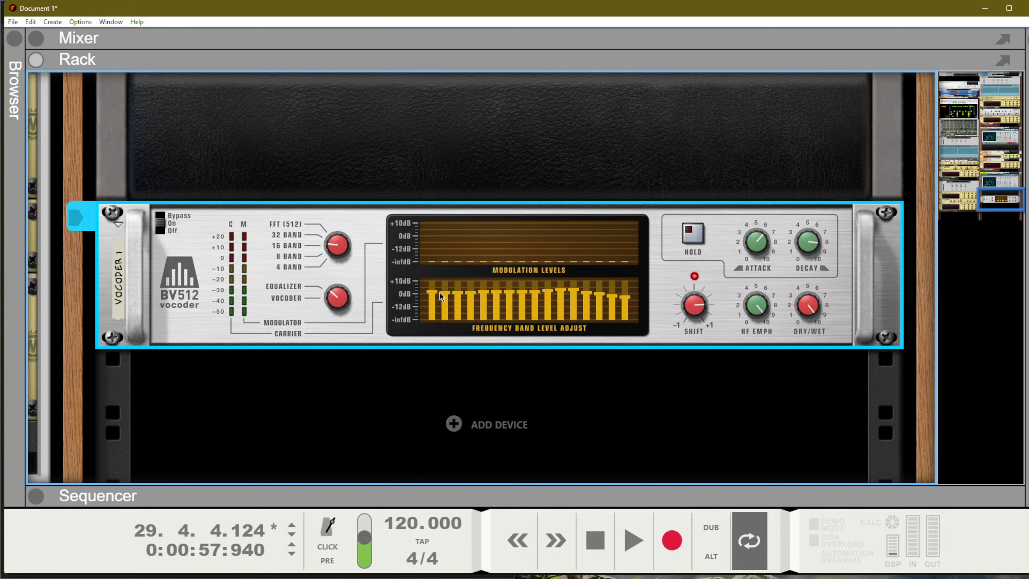
mouse_move(434, 294)
left_mouse_down()
mouse_move(432, 305)
mouse_move(499, 292)
mouse_move(627, 294)
left_mouse_up()
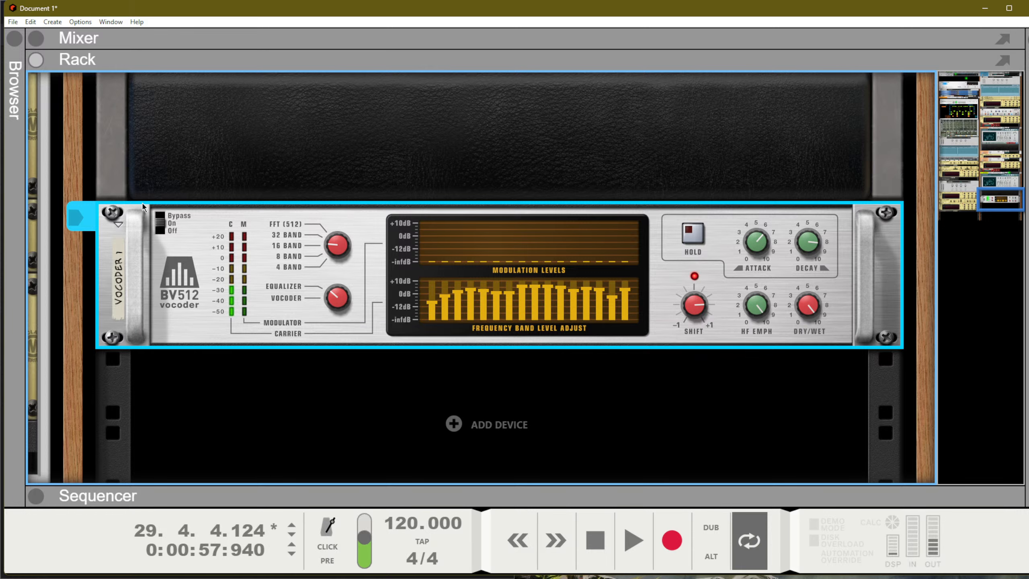
left_click(165, 219)
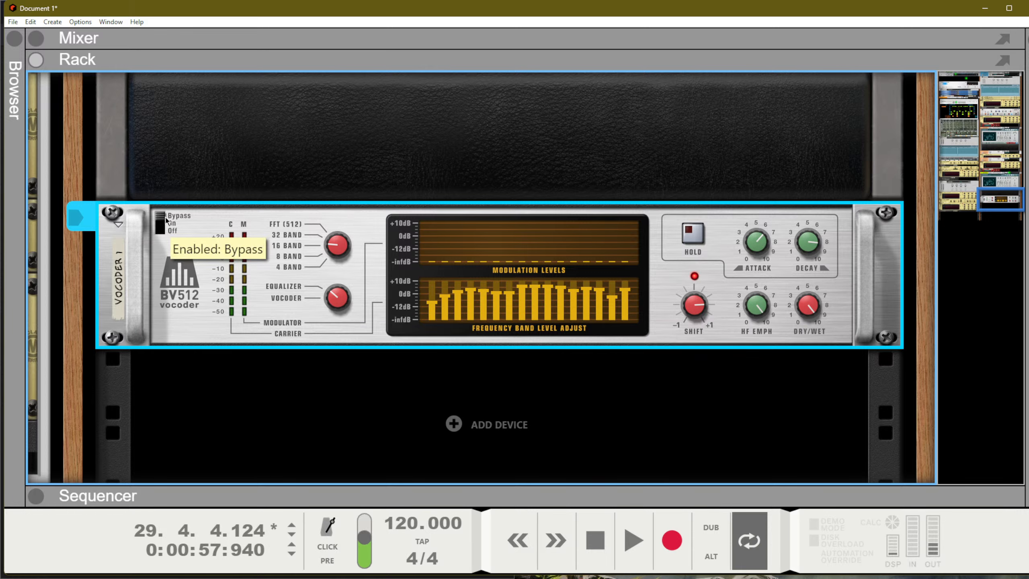
left_click(164, 223)
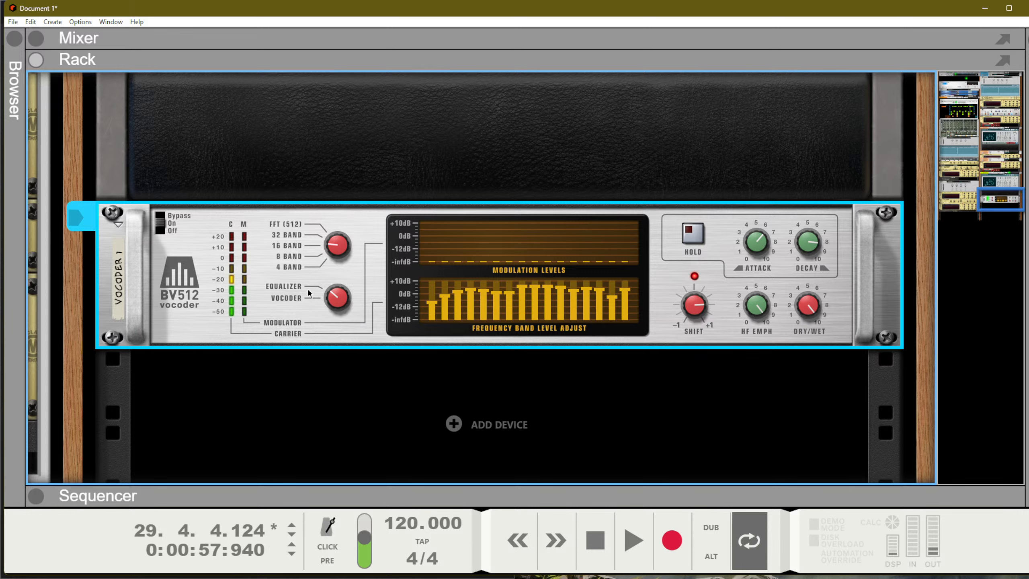
Step: Switch the vocoder to 4 bands and set band 1 to +10 dB, band 2 to about -6 dB, and bands 3 and 4 to about +7 dB
left_click_drag(340, 254, 329, 190)
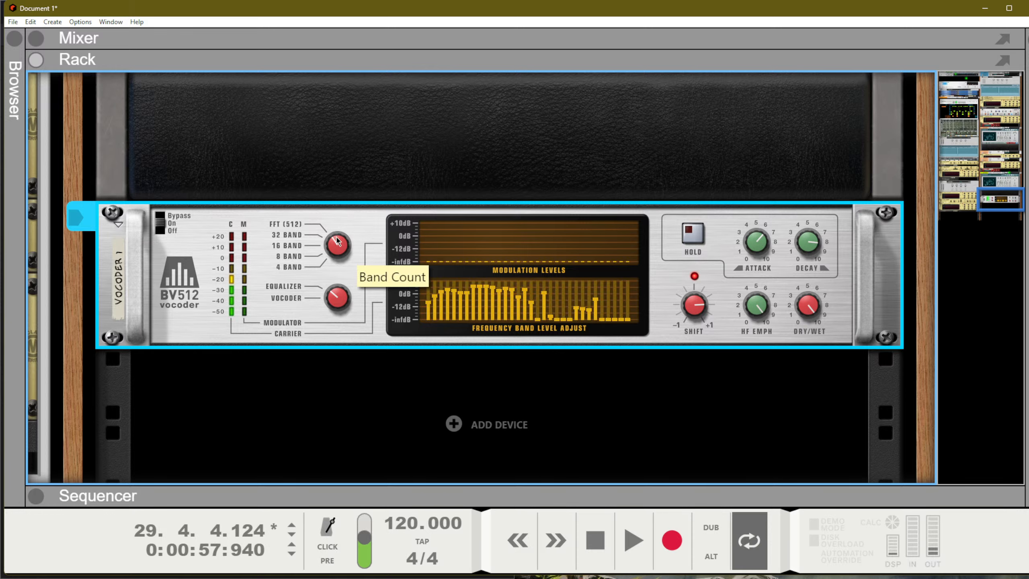
left_click_drag(337, 241, 341, 438)
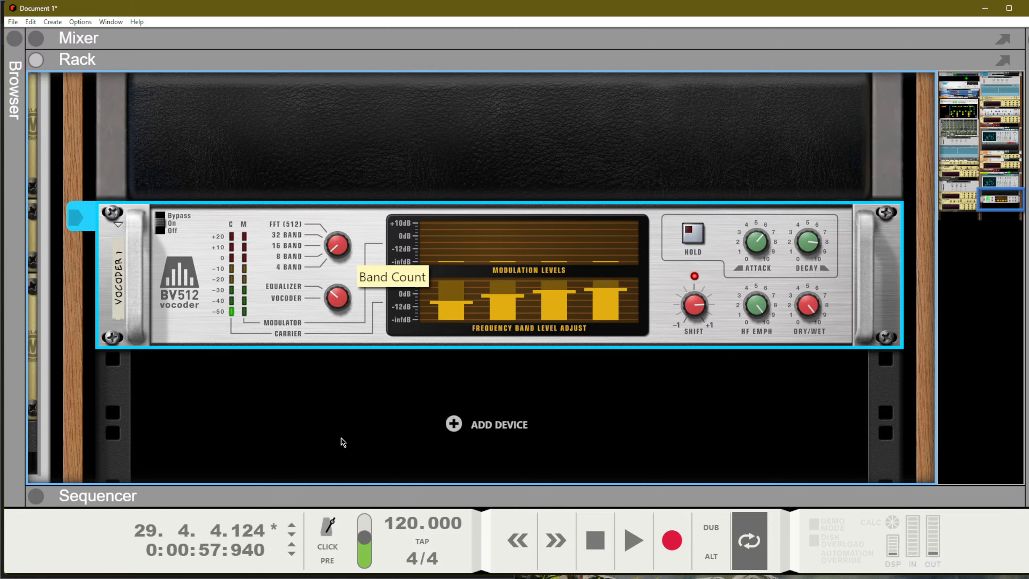
left_click_drag(451, 302, 450, 289)
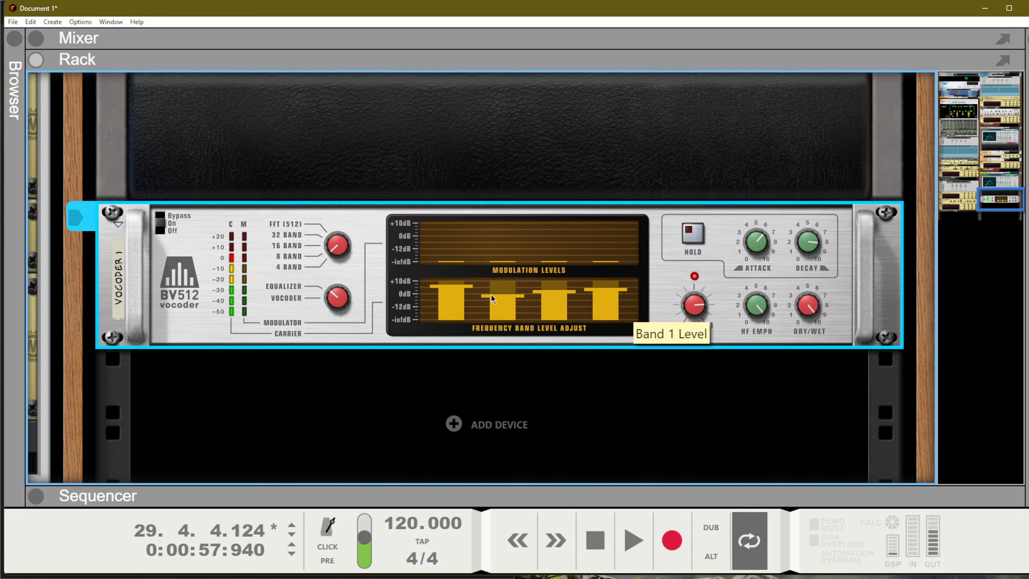
mouse_move(542, 295)
left_mouse_down()
mouse_move(584, 297)
mouse_move(605, 281)
mouse_move(606, 314)
left_mouse_up()
mouse_move(511, 297)
left_mouse_down()
mouse_move(464, 280)
mouse_move(452, 312)
left_mouse_up()
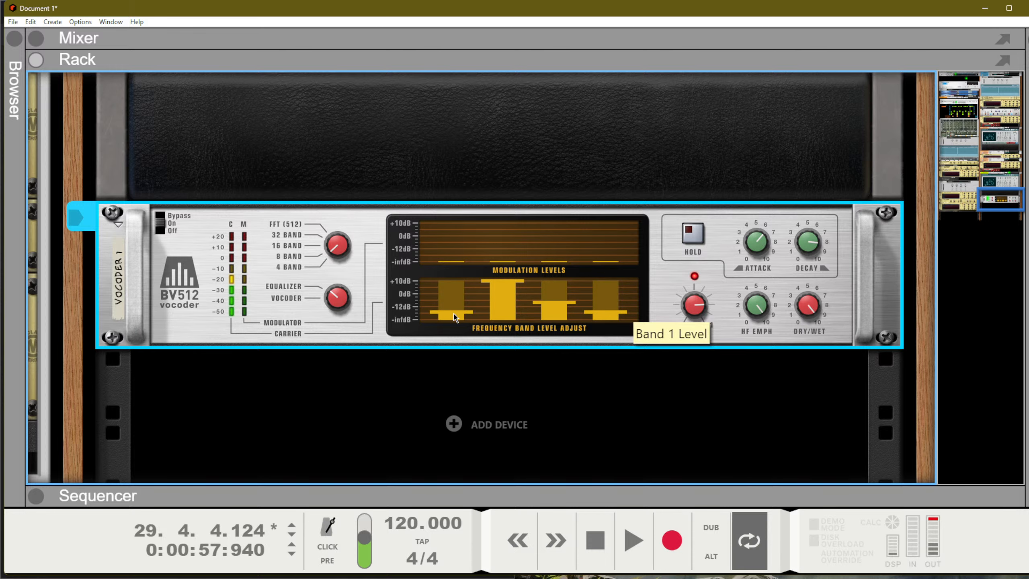
left_click_drag(551, 302, 550, 285)
left_click_drag(452, 312, 453, 291)
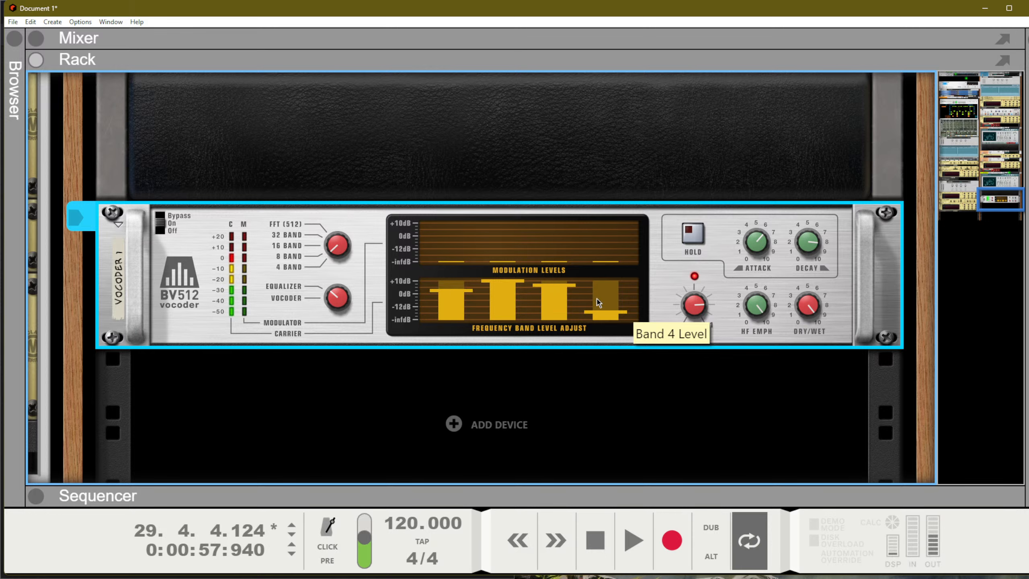
left_click_drag(596, 299, 599, 284)
left_click_drag(452, 290, 454, 303)
mouse_move(502, 282)
left_mouse_down()
mouse_move(501, 309)
mouse_move(455, 281)
left_mouse_up()
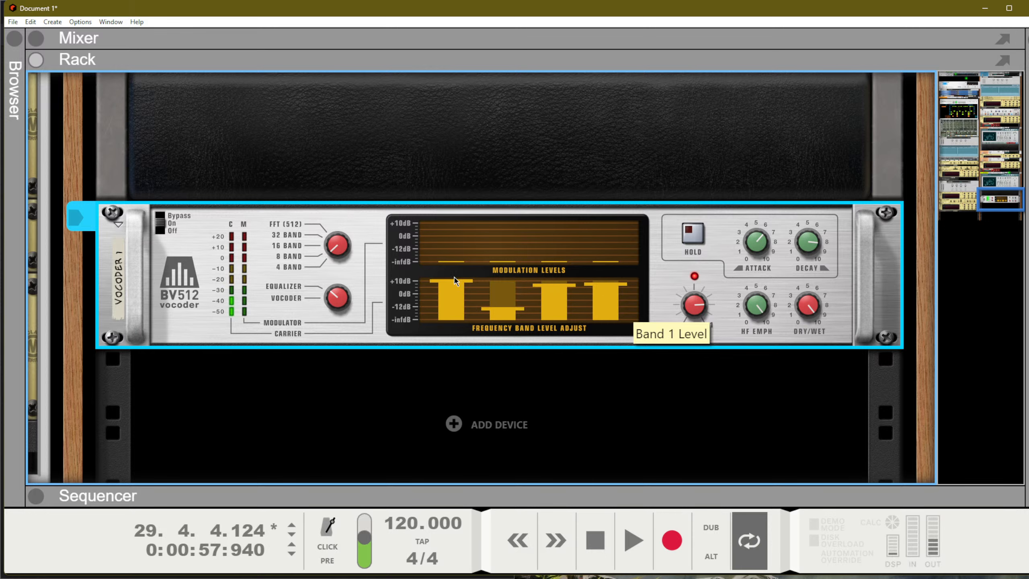
left_click_drag(510, 305, 501, 300)
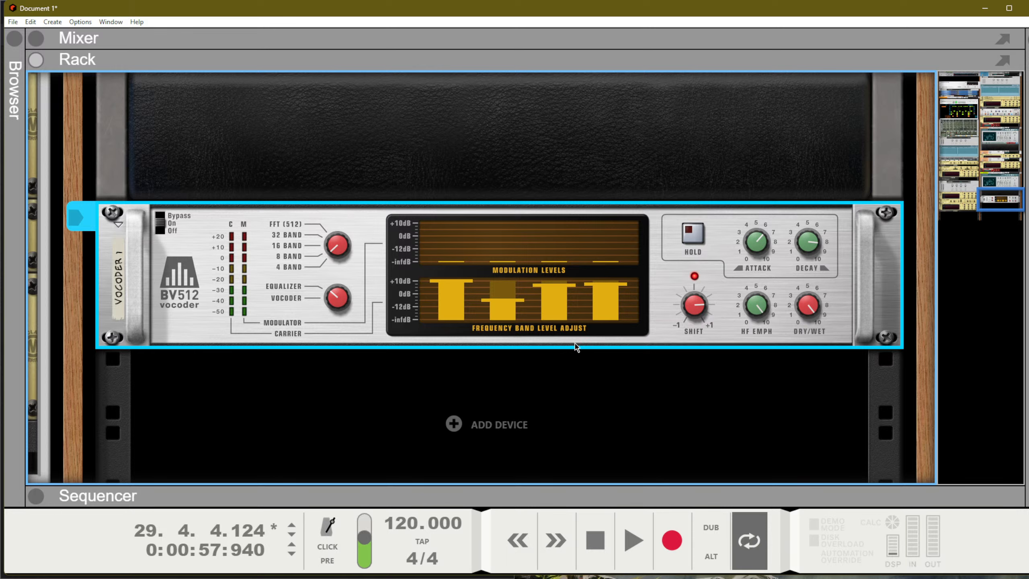
Step: Add a Reason Studios Polar Dual Pitch Shifter below the vocoder and reset it to its initial patch
right_click(653, 280)
mouse_move(674, 395)
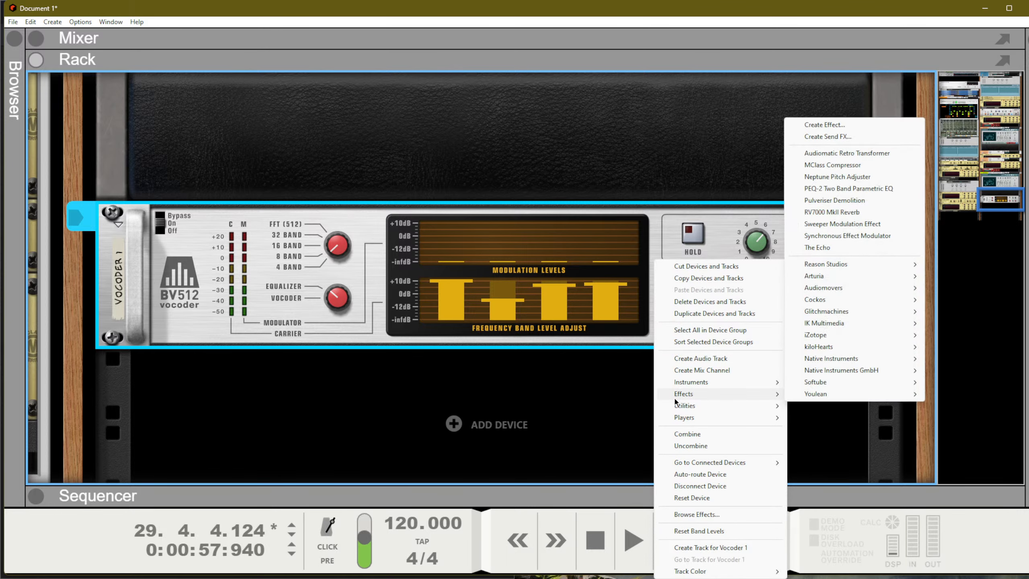
mouse_move(830, 266)
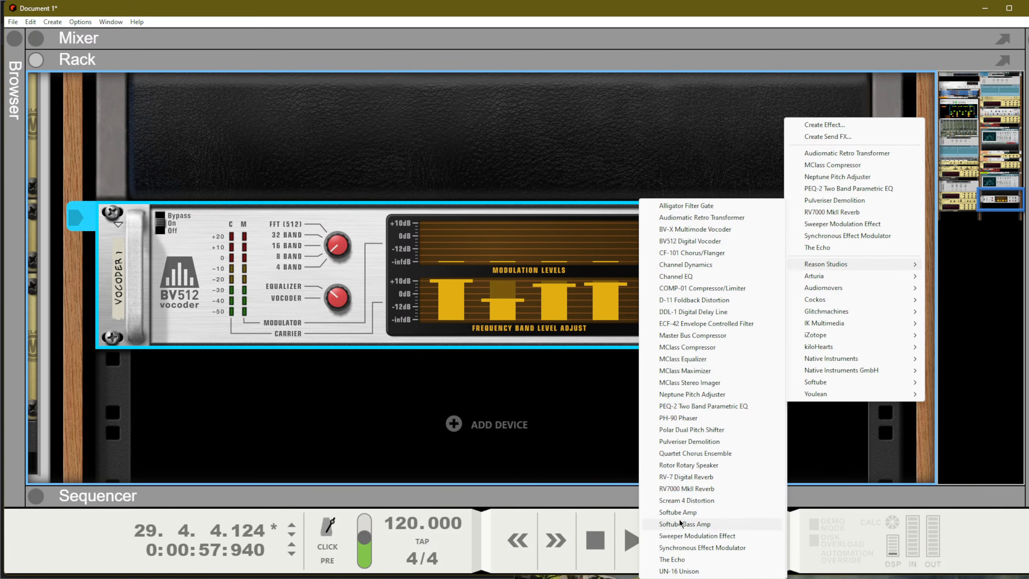
left_click(684, 432)
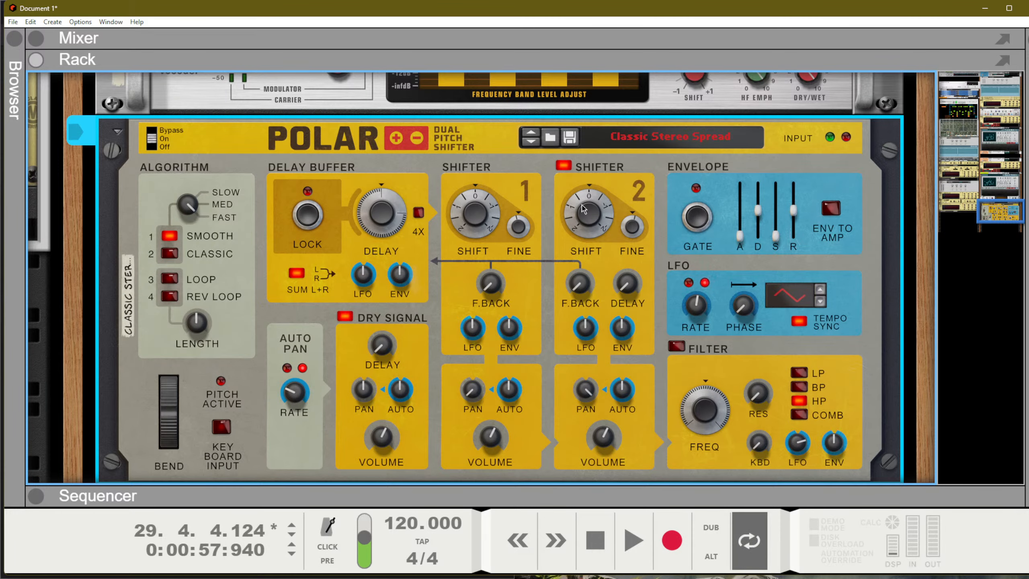
mouse_move(583, 208)
right_click(525, 183)
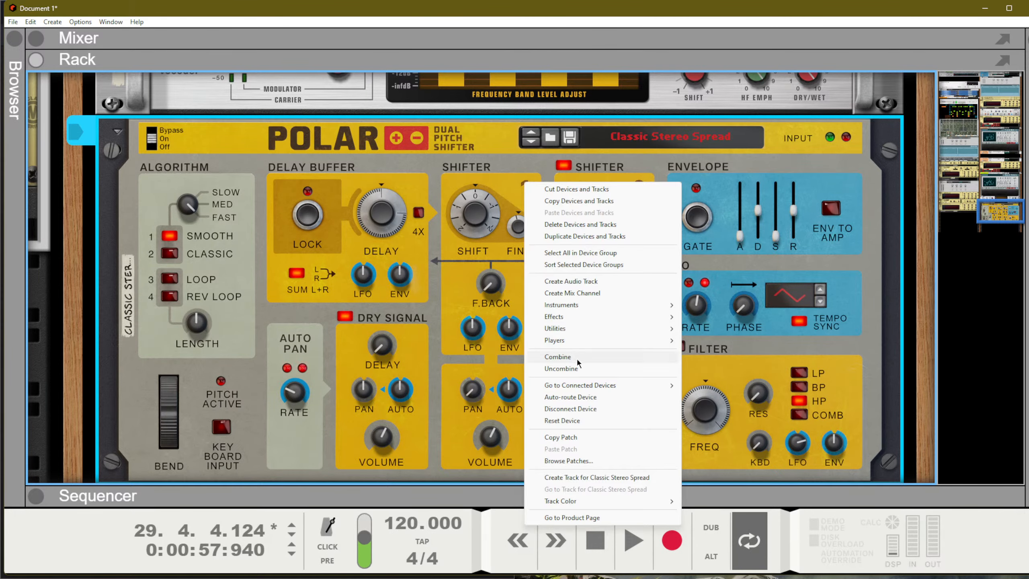
left_click(575, 421)
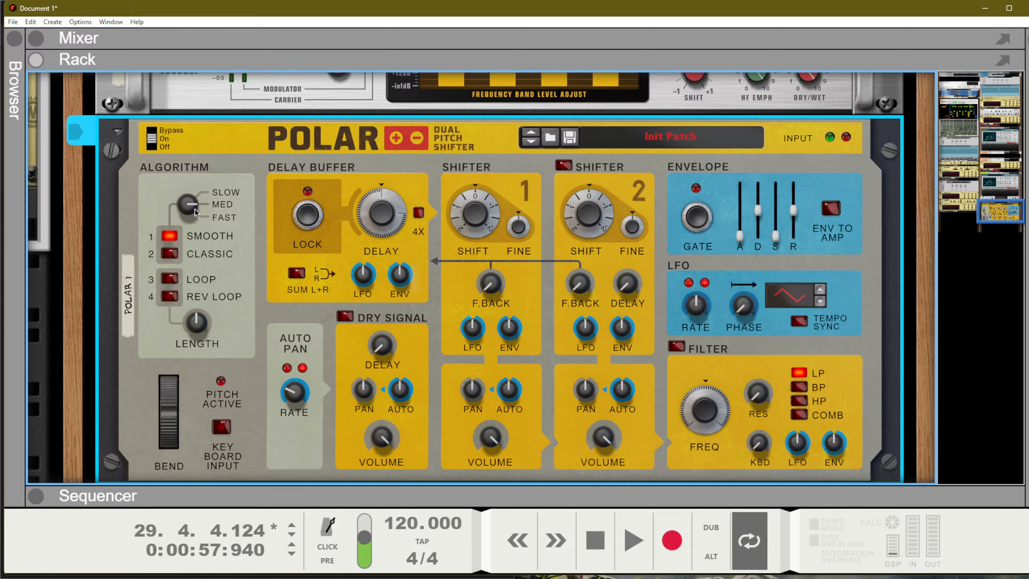
left_click_drag(199, 278, 236, 85)
Step: Reset the vocoder device to its defaults, then set it up as a 4-band equalizer
mouse_move(497, 223)
scroll(261, 209, "up", 6)
scroll(259, 209, "down", 3)
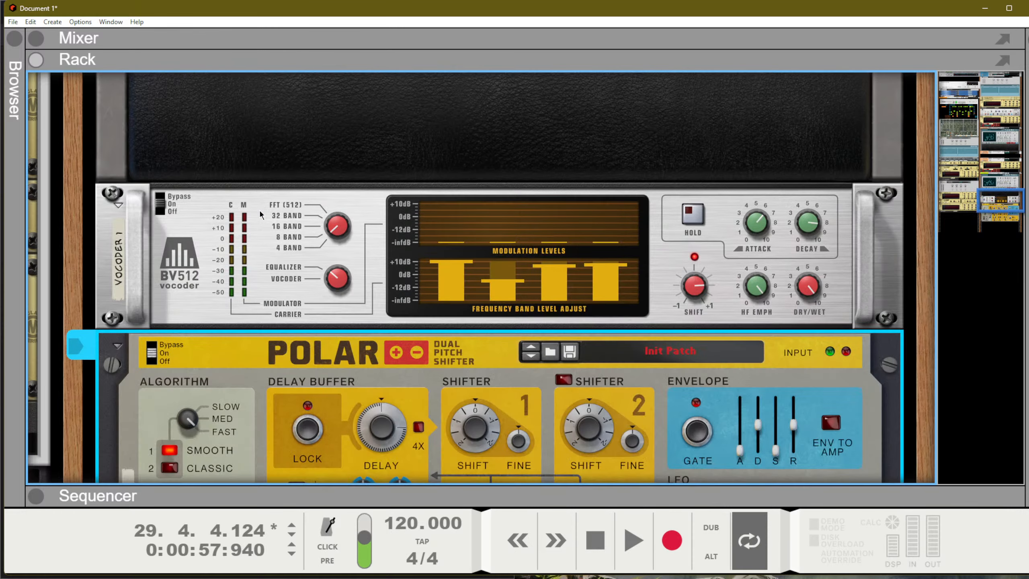
left_click(295, 222)
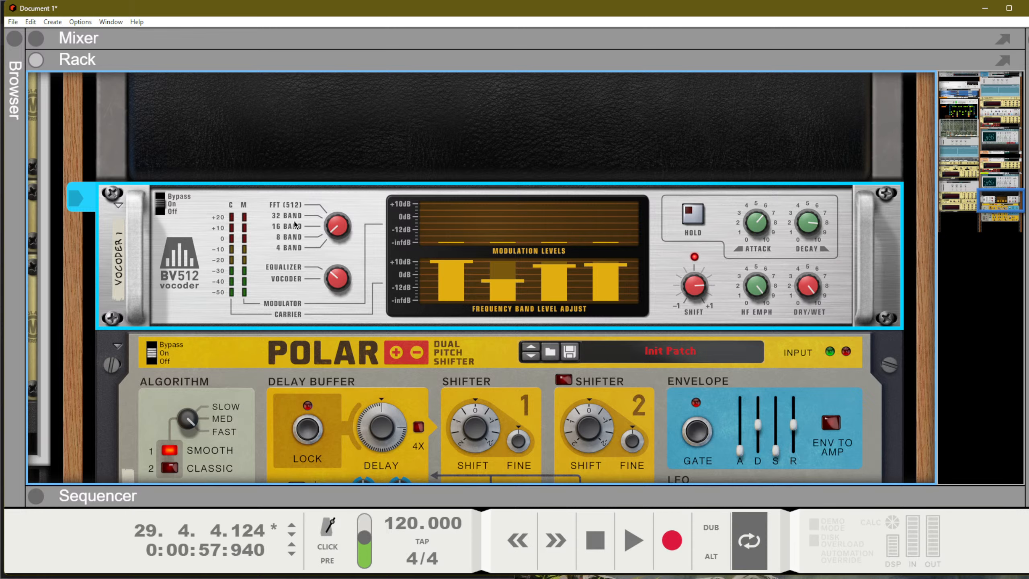
right_click(389, 272)
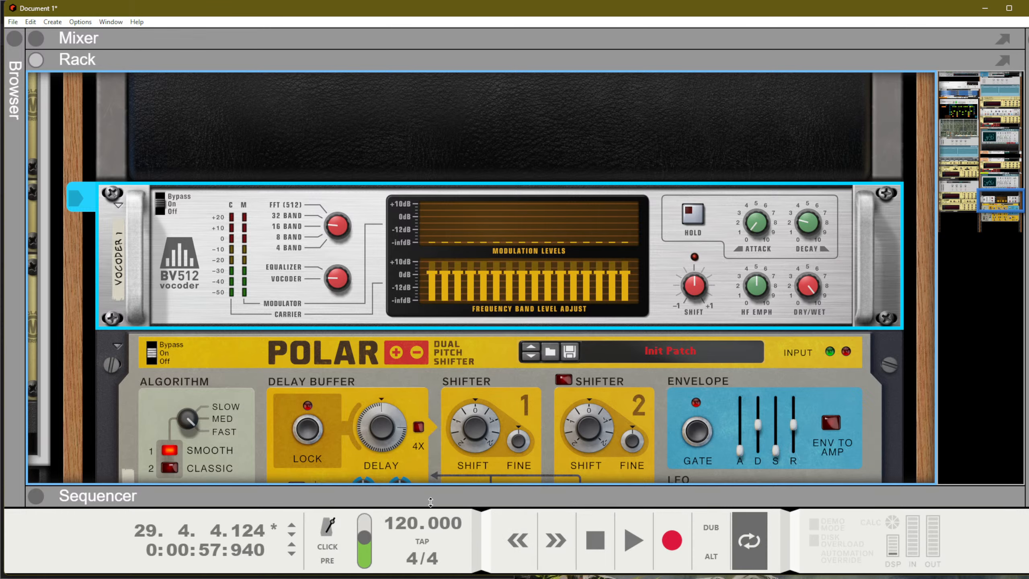
left_click(430, 498)
left_click_drag(336, 282, 342, 326)
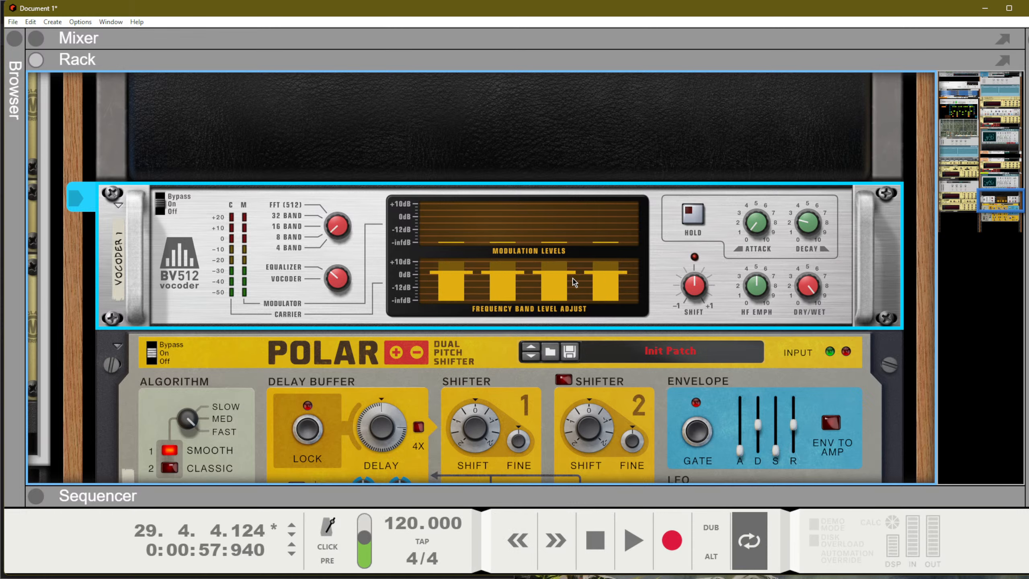
Step: Raise the vocoder's band 4 to about +5 dB, lower band 2 slightly, and fine-tune band 1
left_click(605, 278)
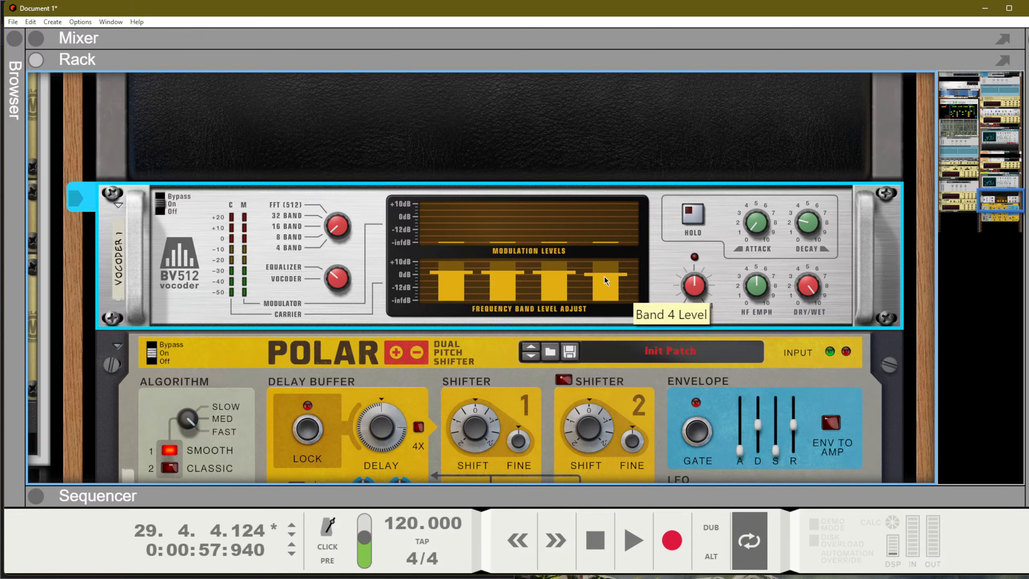
left_click_drag(607, 277, 604, 270)
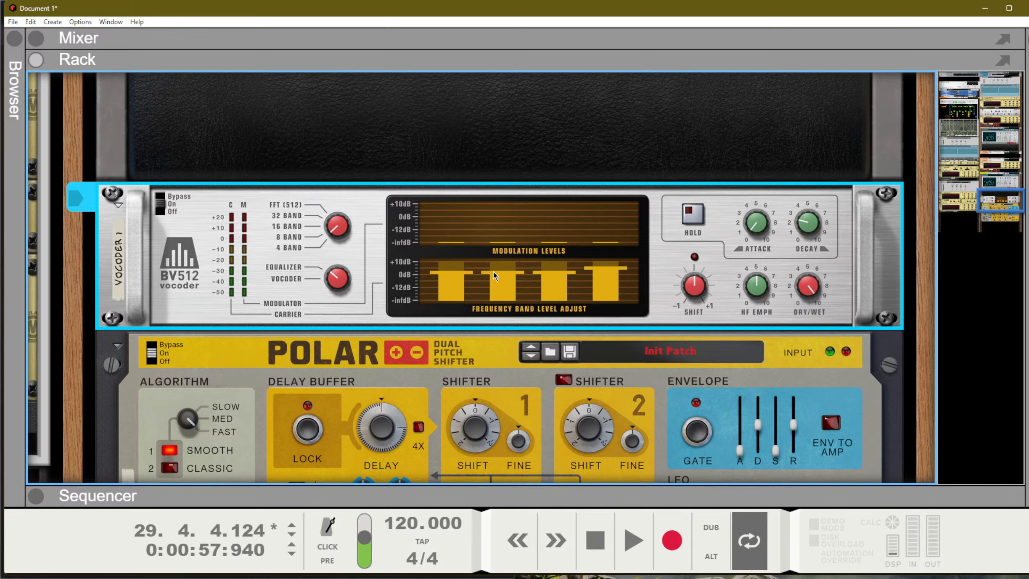
left_click_drag(494, 276, 496, 280)
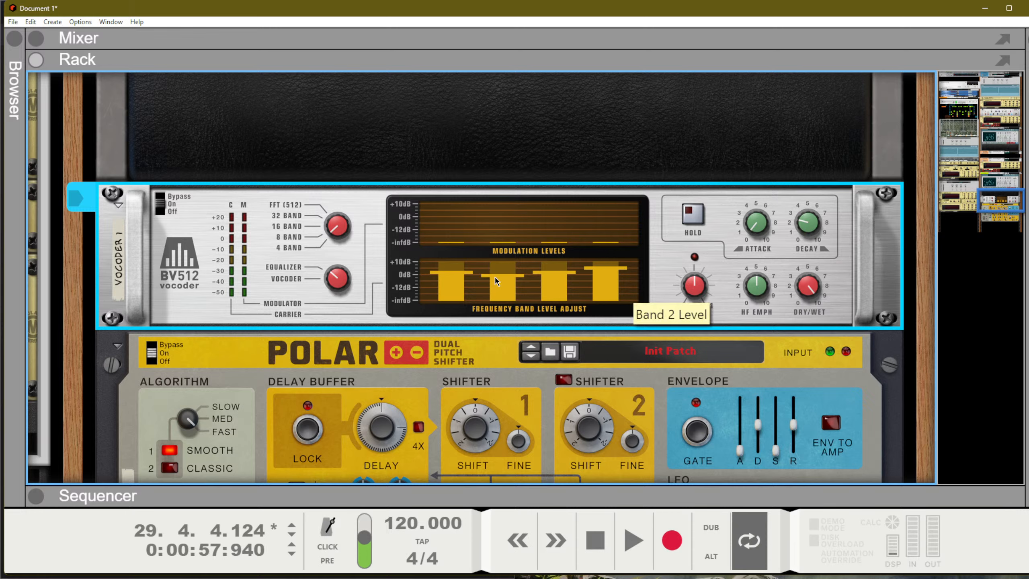
left_click(446, 281)
left_click_drag(446, 280, 447, 275)
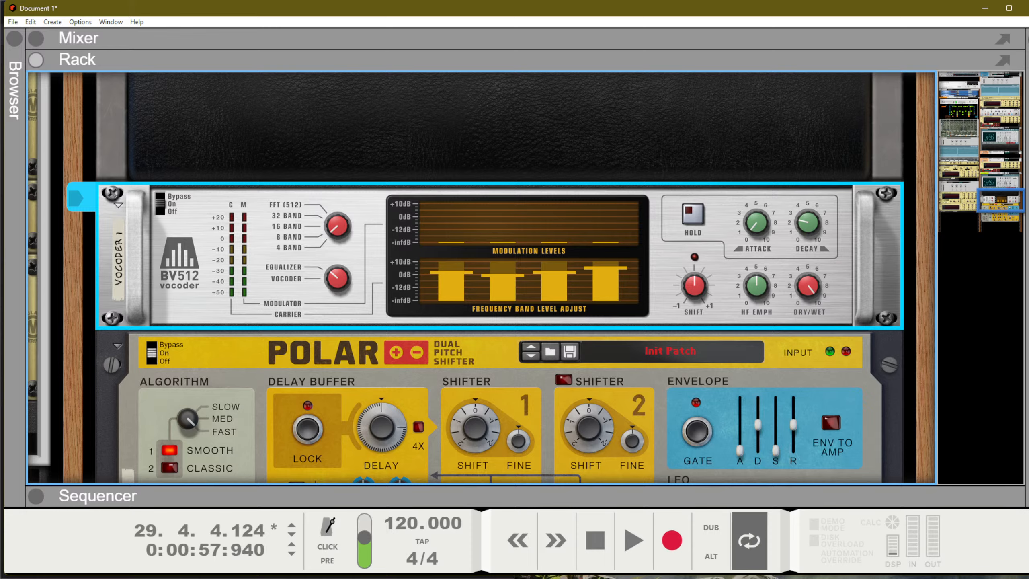
Step: Look through the rack's devices, from the MClass Equalizer and PEQ-2 to the Master Section
scroll(559, 269, "up", 6)
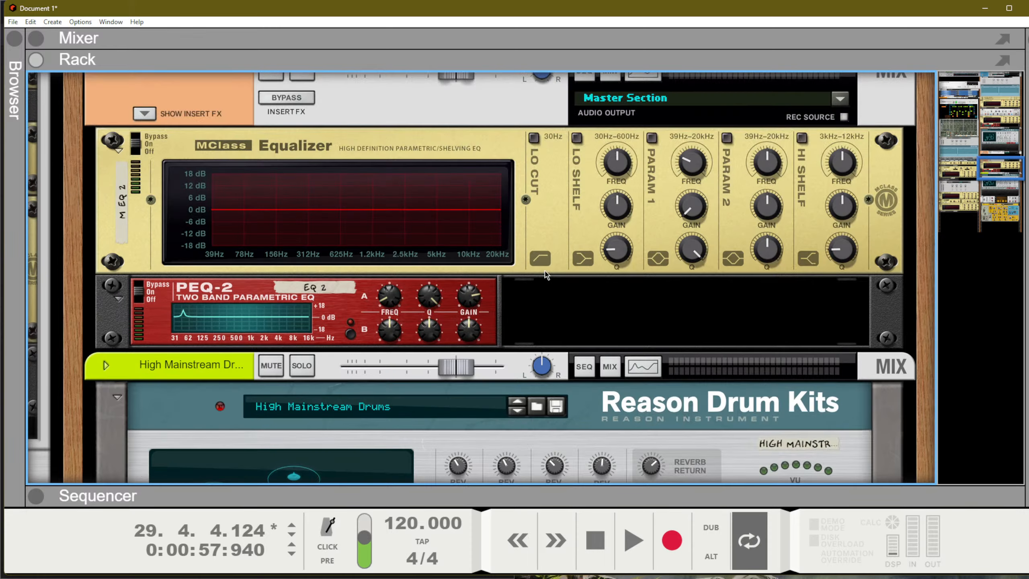
scroll(557, 245, "down", 10)
scroll(556, 242, "up", 8)
scroll(485, 190, "down", 2)
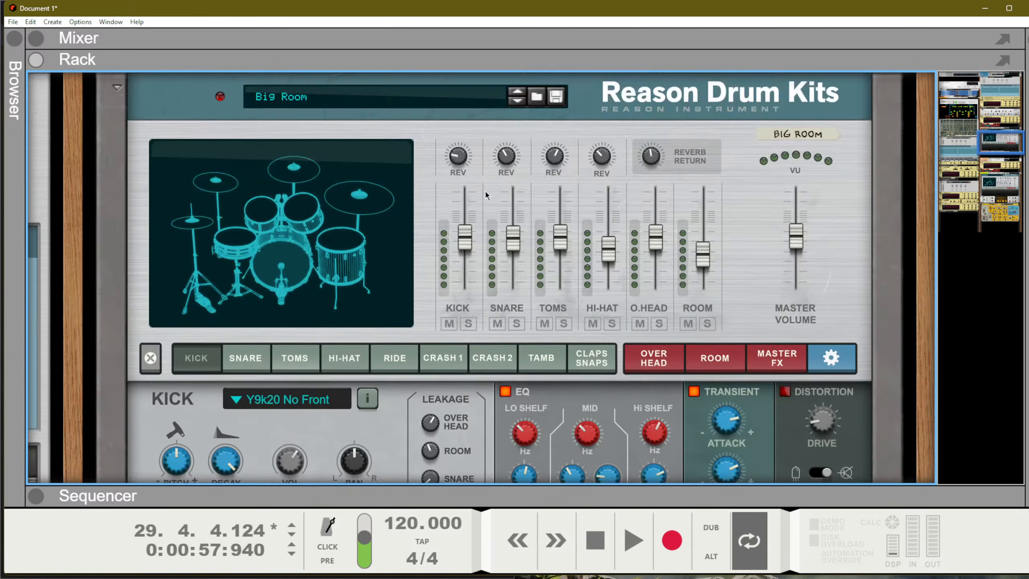
scroll(473, 223, "up", 8)
left_click_drag(981, 88, 860, 141)
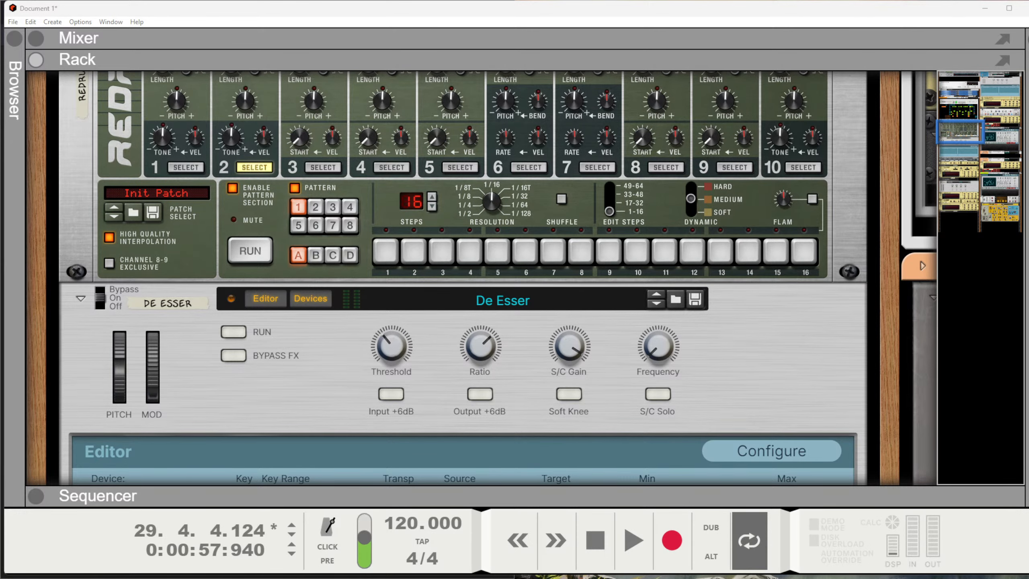
left_click_drag(964, 131, 878, 45)
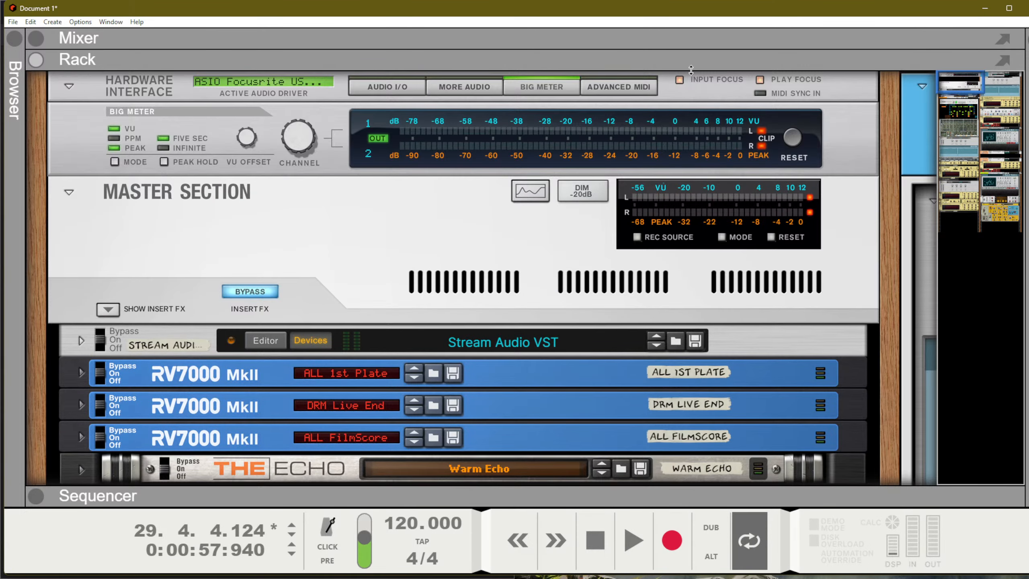
Step: Open the browser's "eq" effects list, select the PEQ-2 Two Band Parametric EQ, and briefly view the Spectrum EQ window
key("F3")
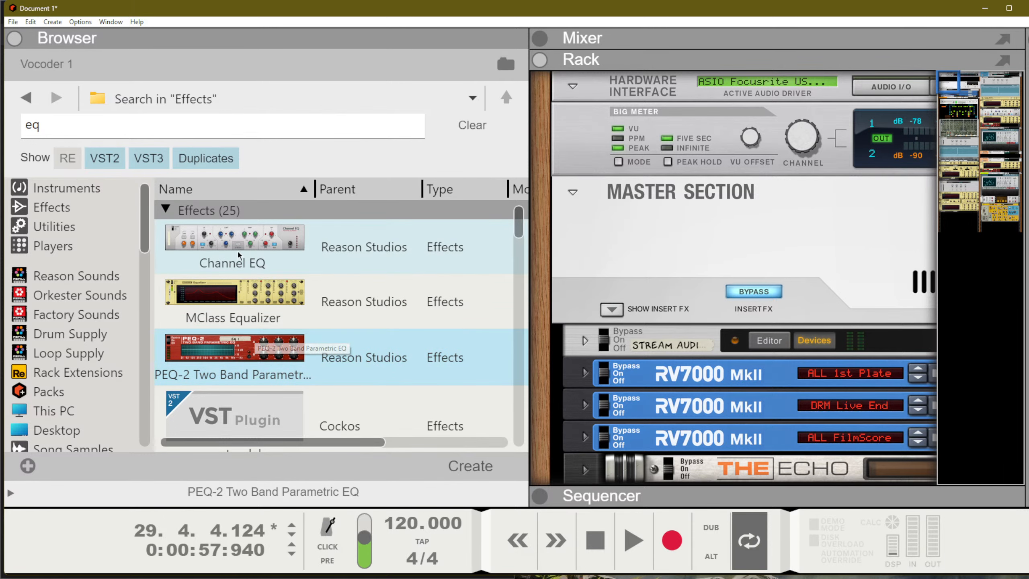
left_click(203, 368)
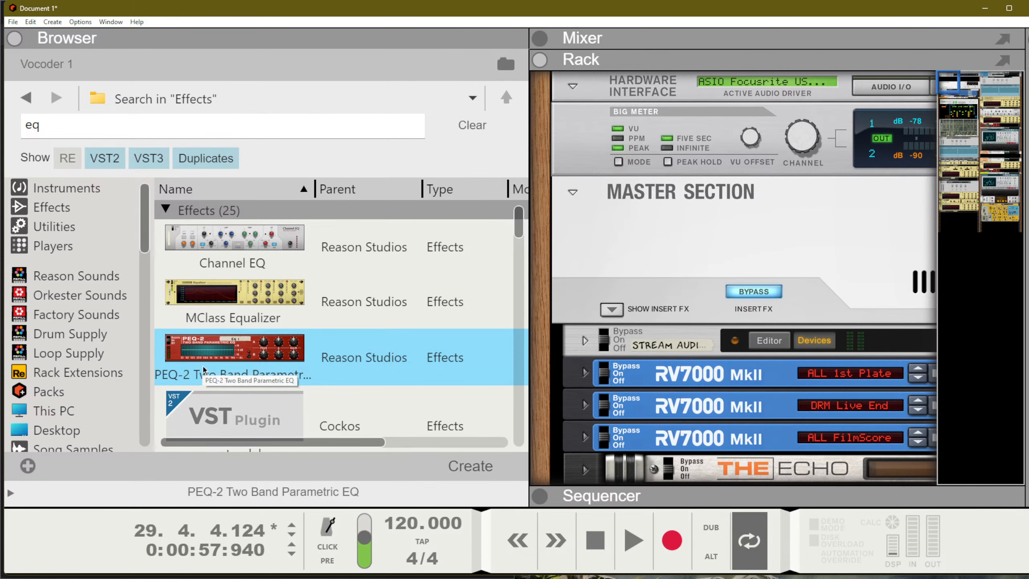
key("F2")
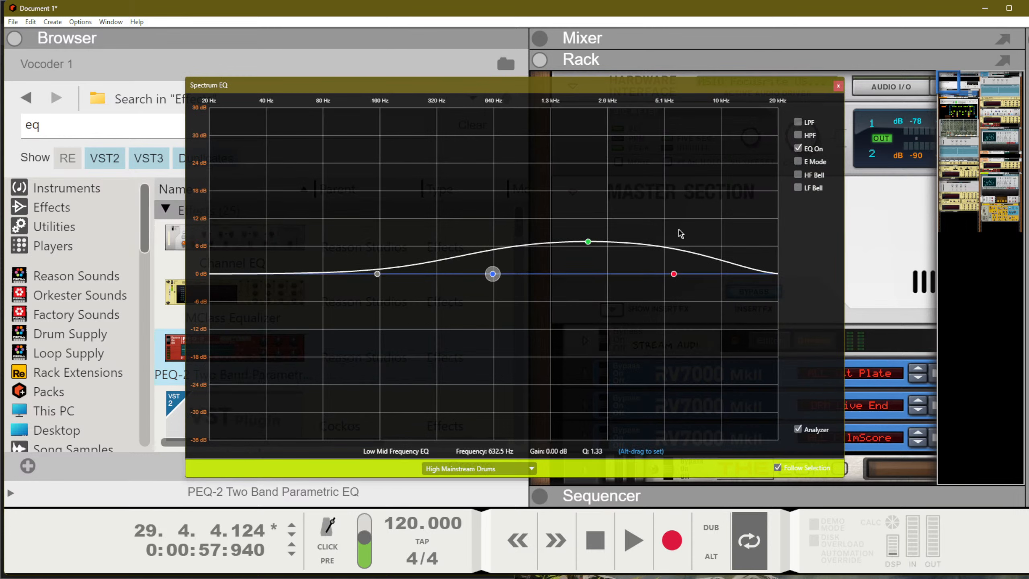
left_click(838, 86)
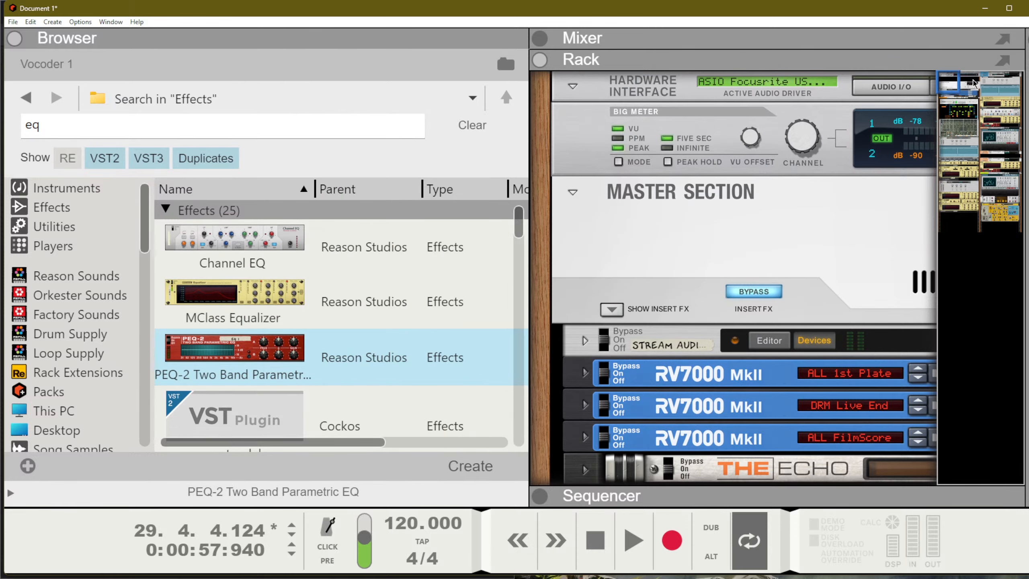
Step: Return to the BV512 vocoder in the rack, clear the "eq" search and list all effects in the browser
left_click_drag(972, 83, 990, 205)
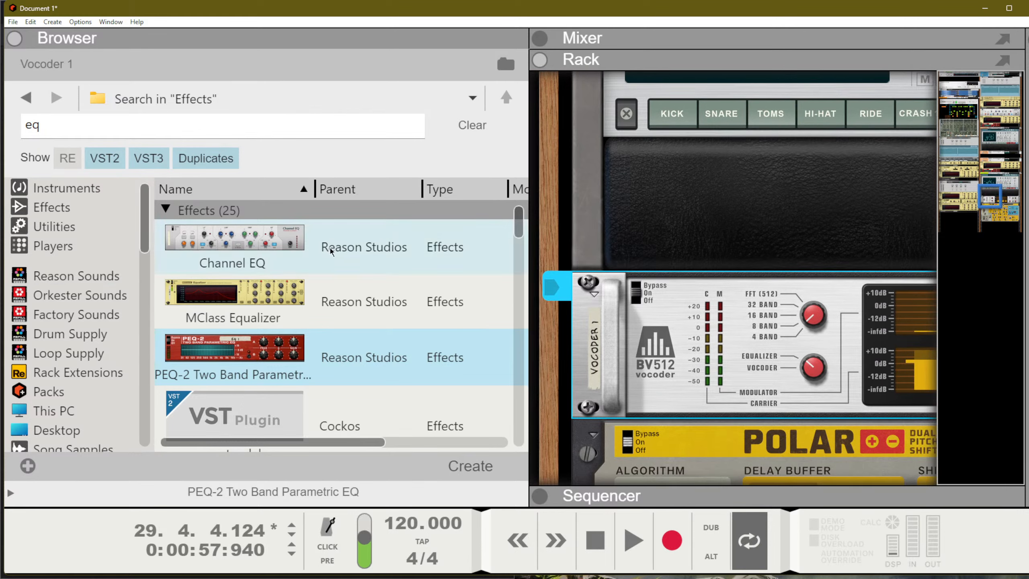
scroll(203, 233, "down", 5)
scroll(203, 233, "up", 5)
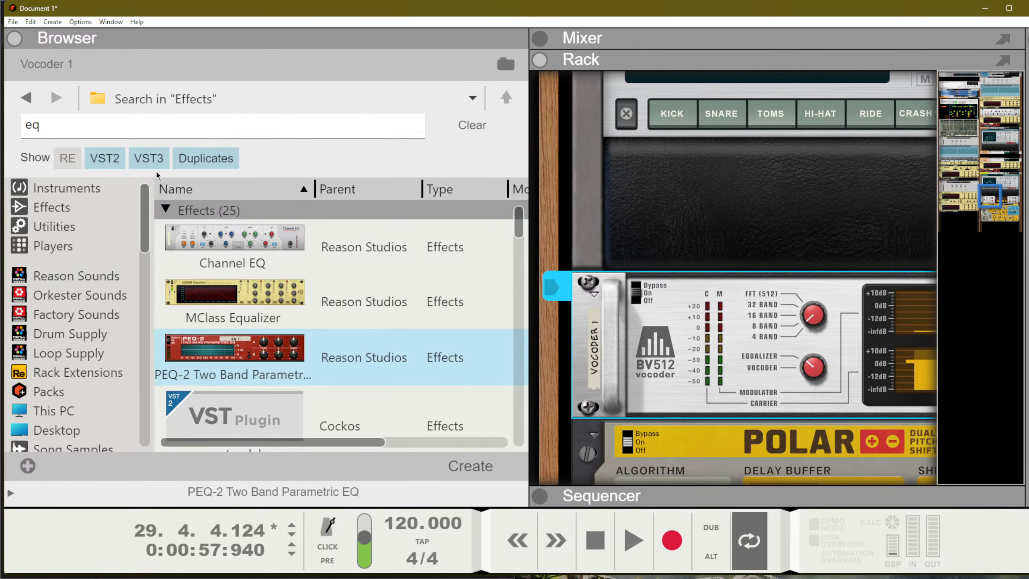
double_click(104, 131)
key("BackSpace")
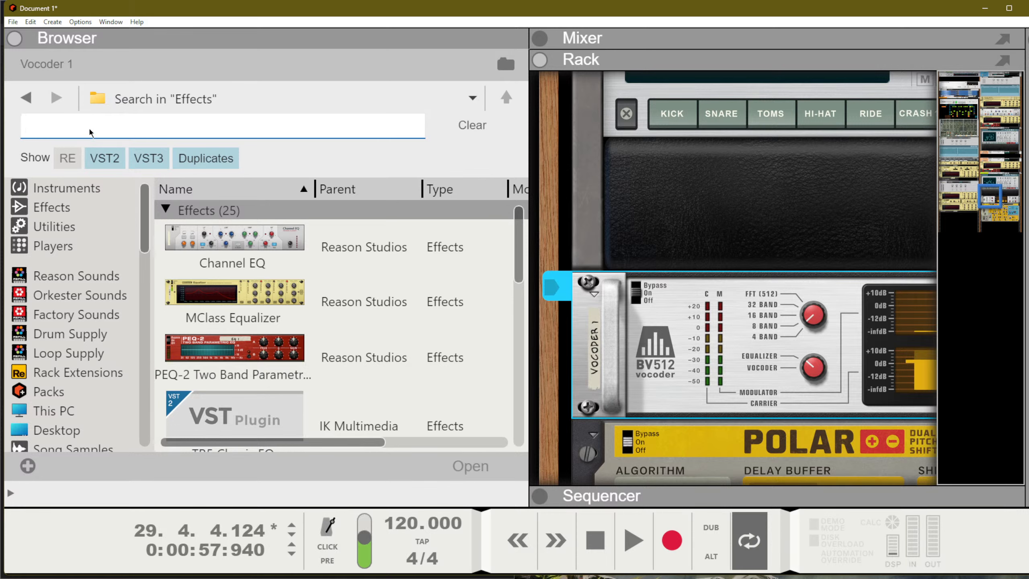
left_click(57, 207)
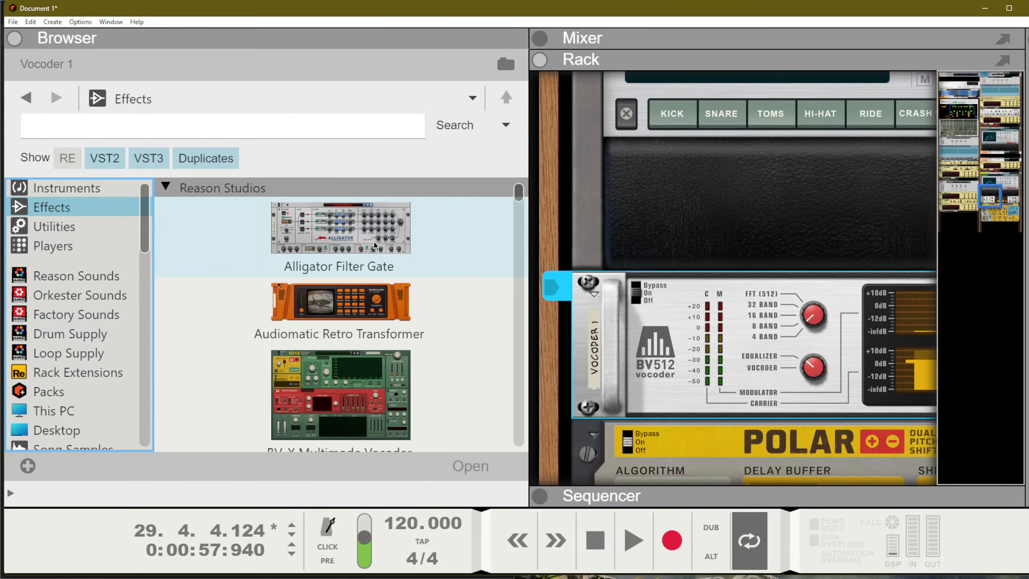
Step: Look through the Reason Studios instruments in the browser, down to the Umpf drum devices
key("Down")
key("Up")
key("Up")
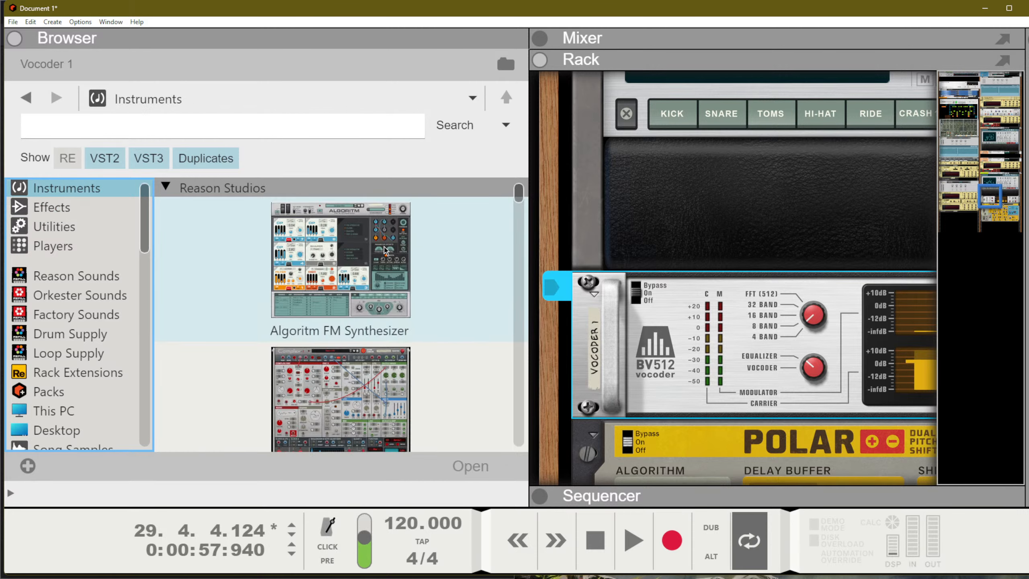
left_click(323, 306)
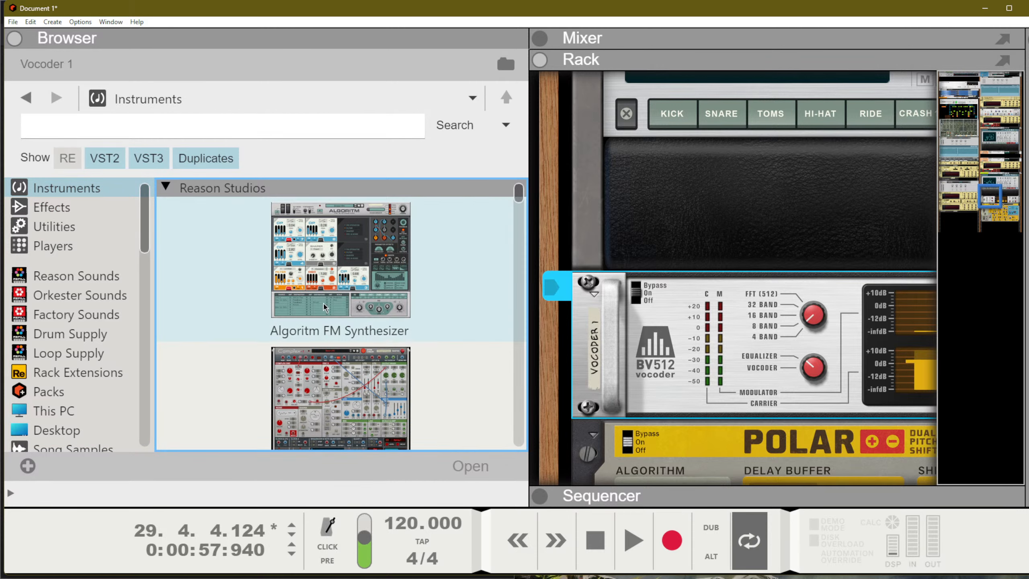
scroll(322, 306, "down", 5)
scroll(323, 307, "down", 12)
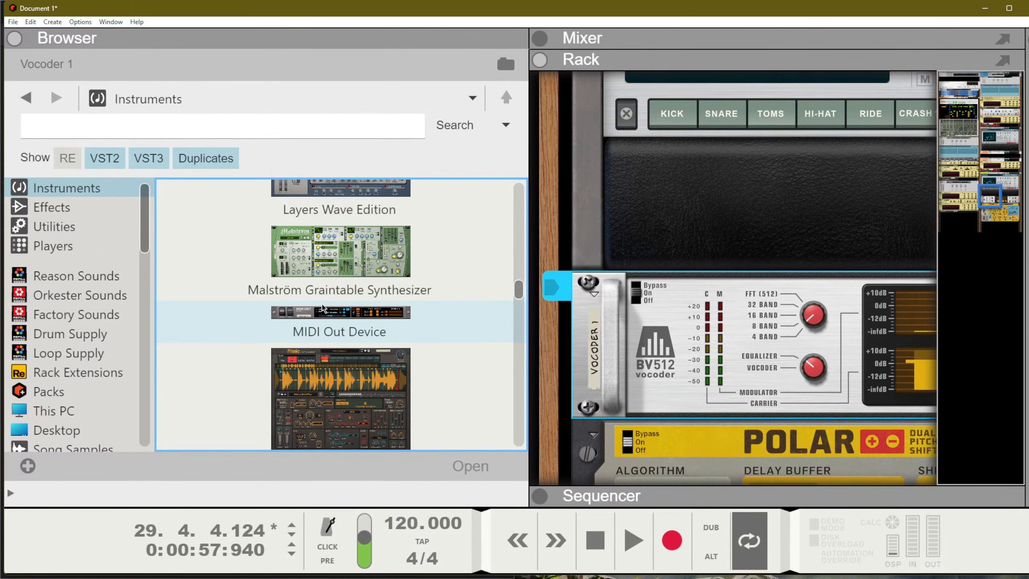
scroll(322, 307, "down", 10)
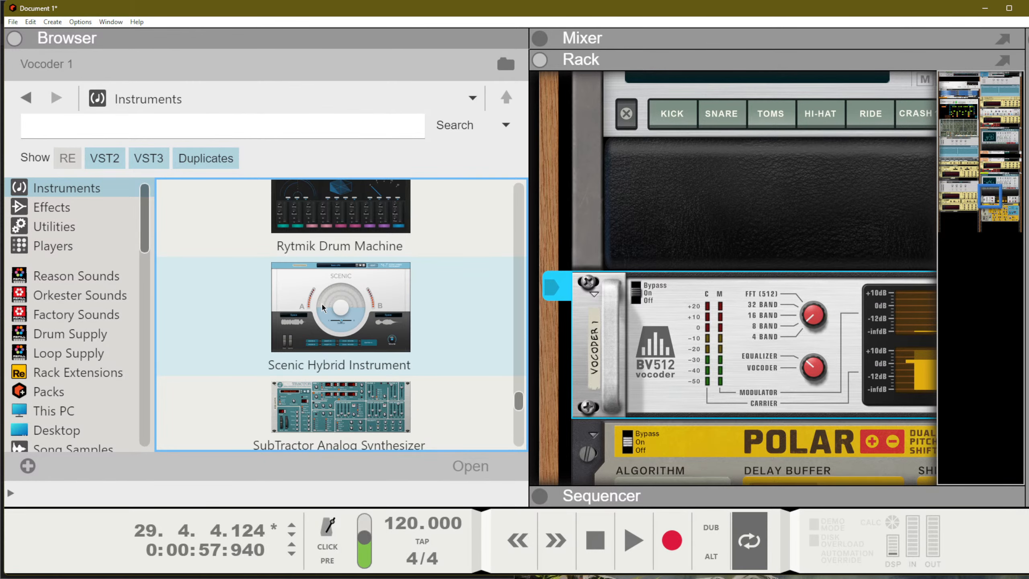
scroll(323, 307, "up", 5)
scroll(323, 307, "down", 10)
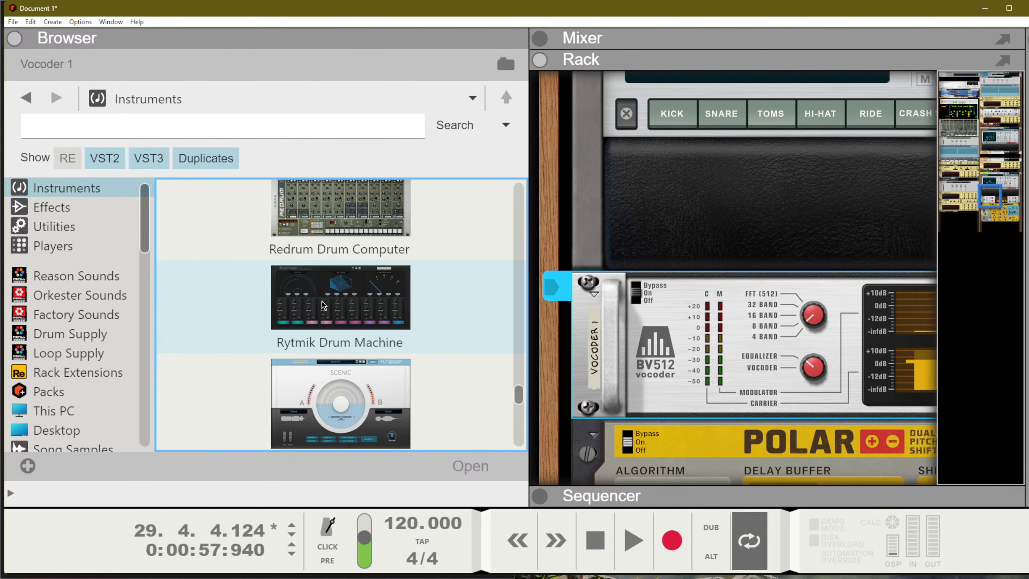
scroll(251, 327, "up", 6)
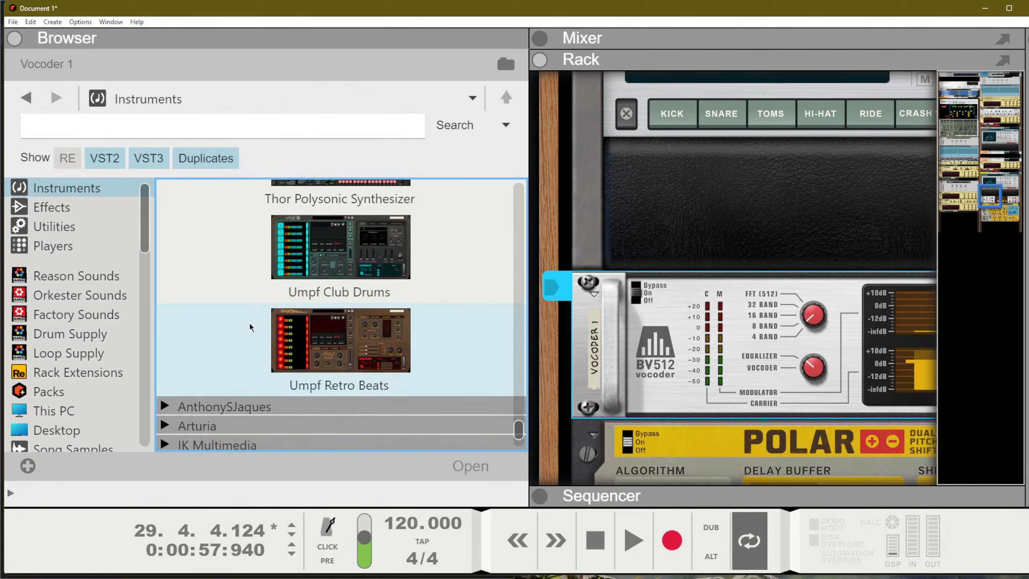
Step: Add an Audiomatic Retro Transformer below the vocoder and try its Hi-Fi, Bottom, Bright and VHS presets, ending on Radio
left_click(51, 207)
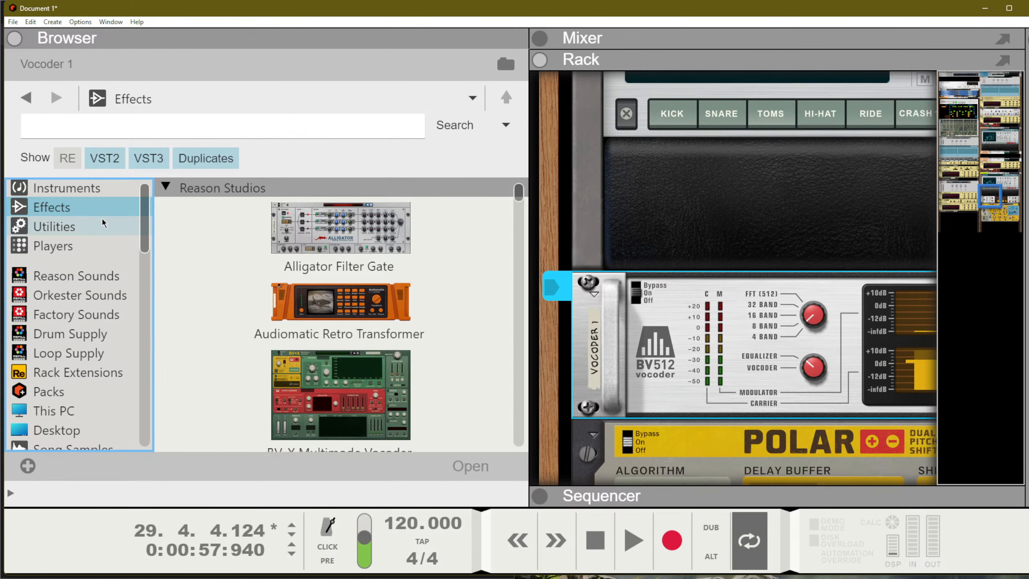
double_click(304, 303)
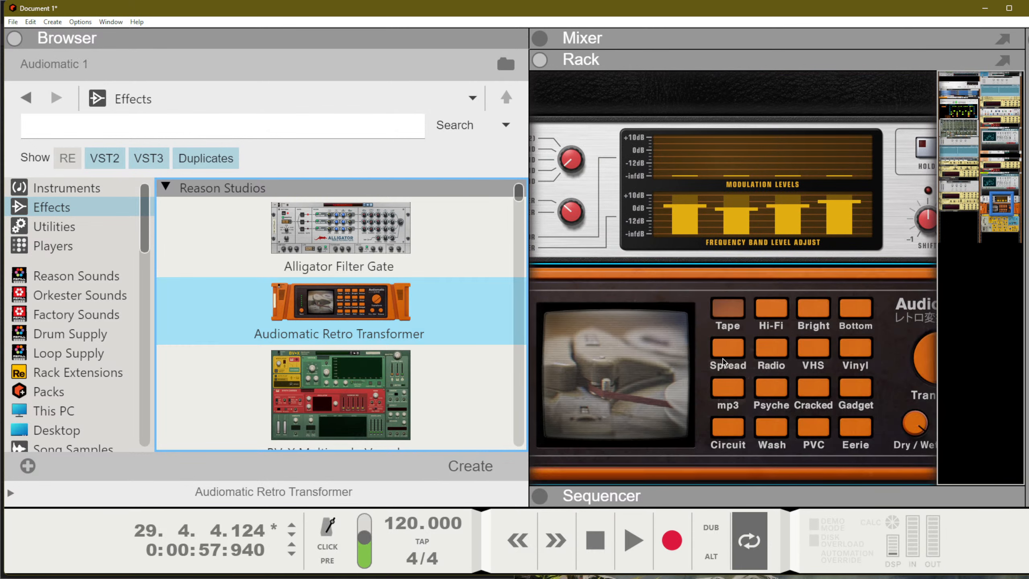
left_click(772, 313)
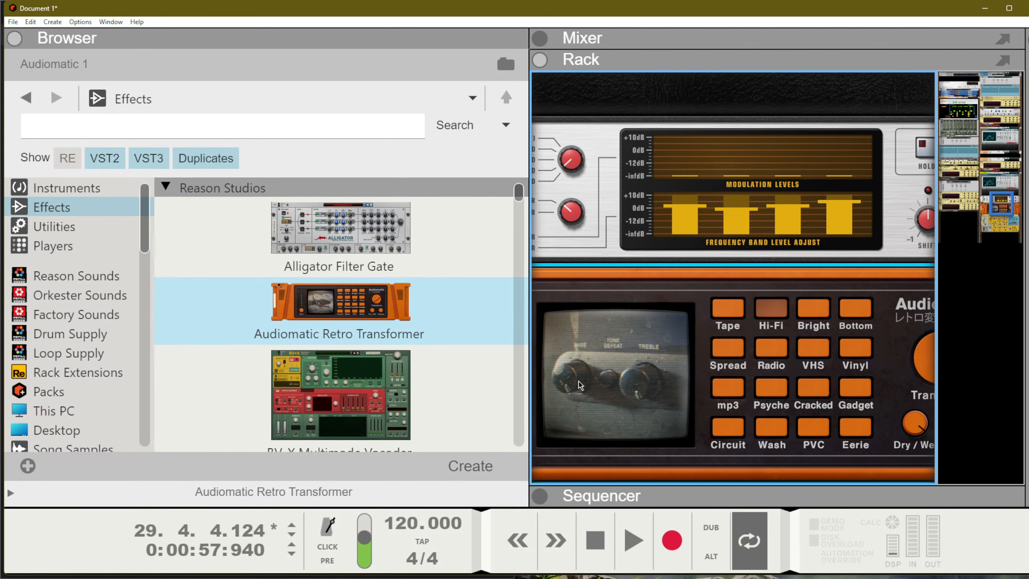
left_click(847, 307)
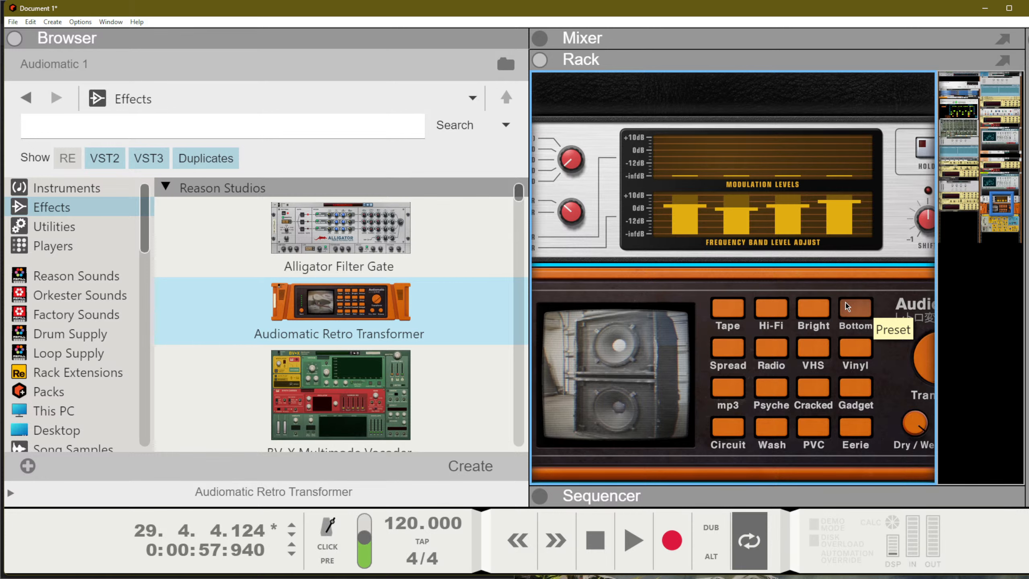
left_click(799, 318)
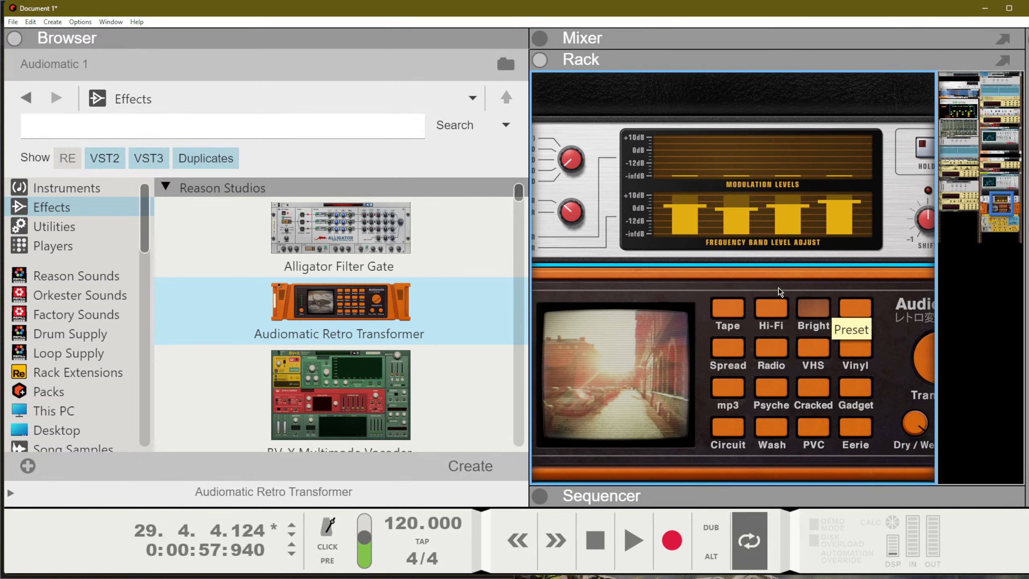
left_click(806, 351)
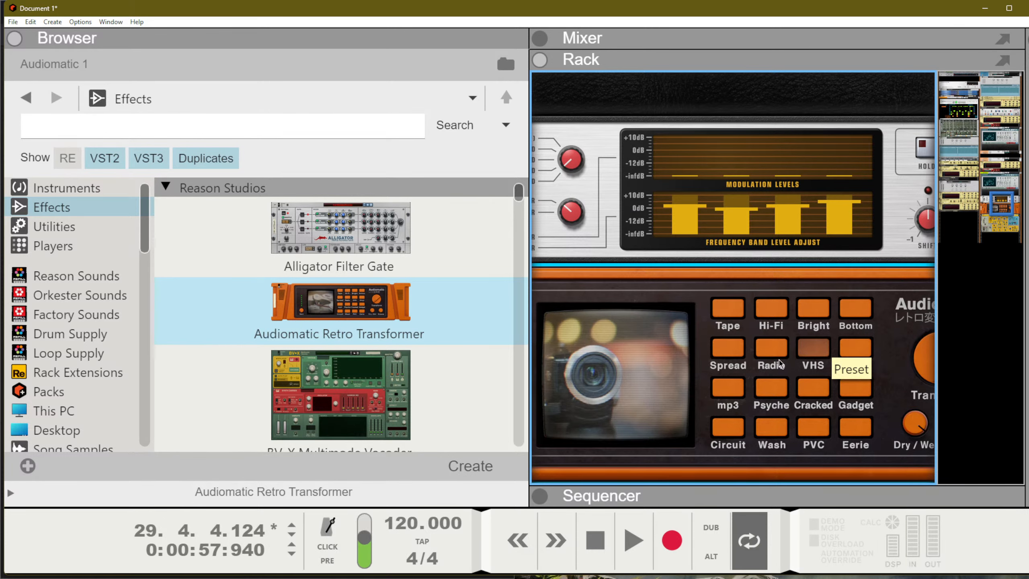
left_click(769, 353)
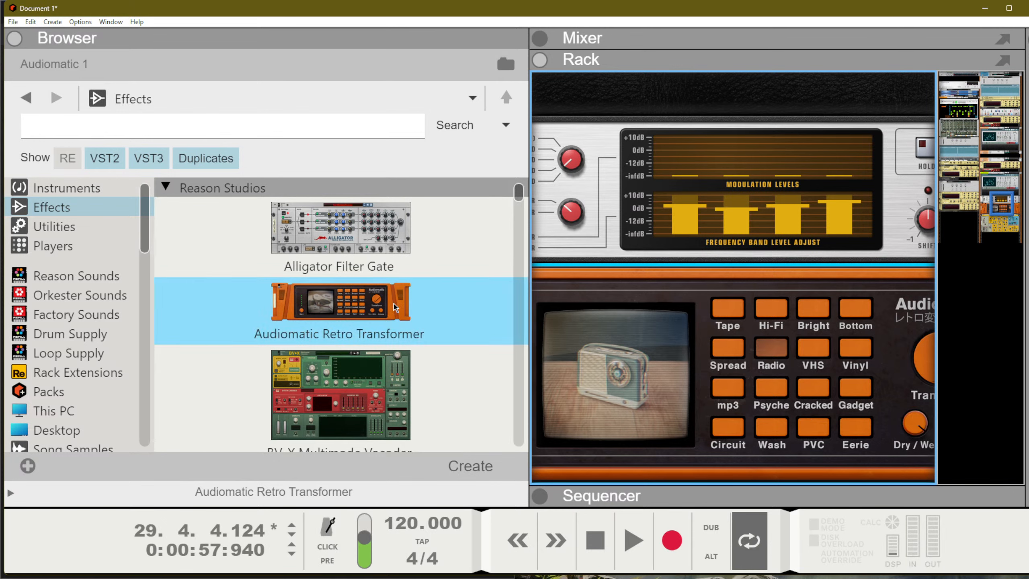
Step: Place a Scream 4 Distortion between the vocoder and the Audiomatic, and bring the browser back to the effects list
left_click(520, 203)
left_click_drag(520, 204, 508, 309)
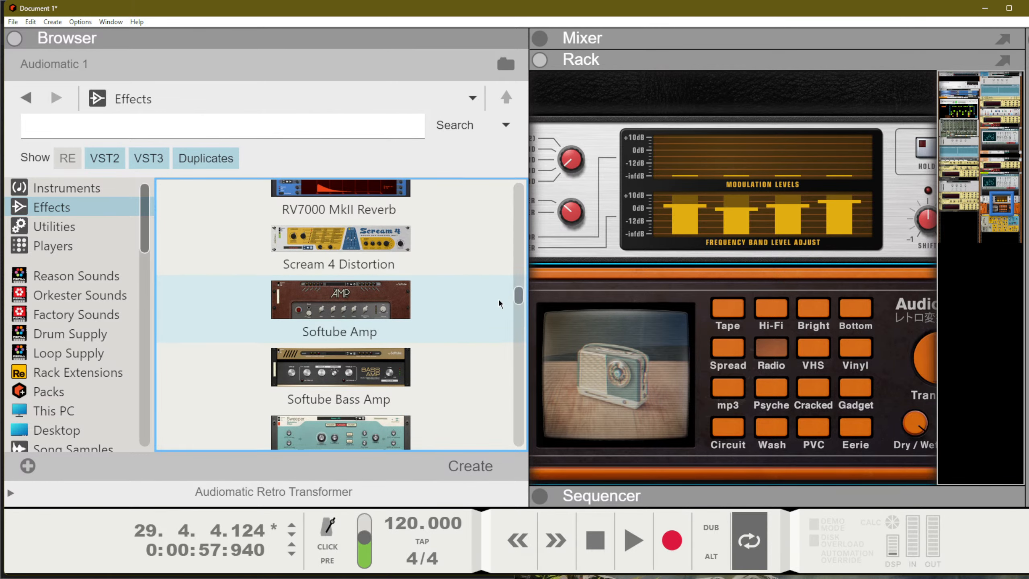
left_click_drag(372, 245, 750, 280)
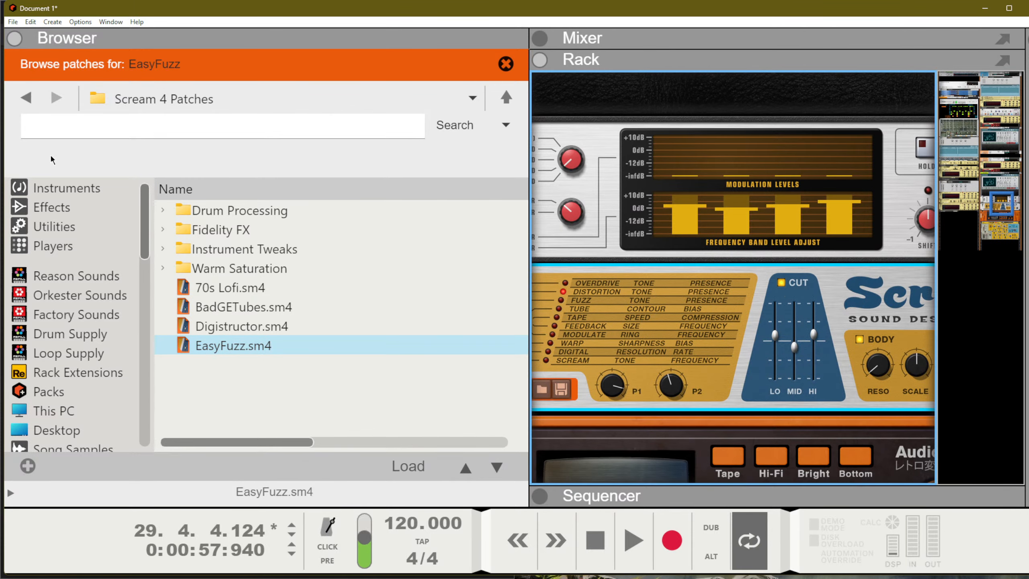
left_click(52, 207)
left_click_drag(519, 191, 522, 145)
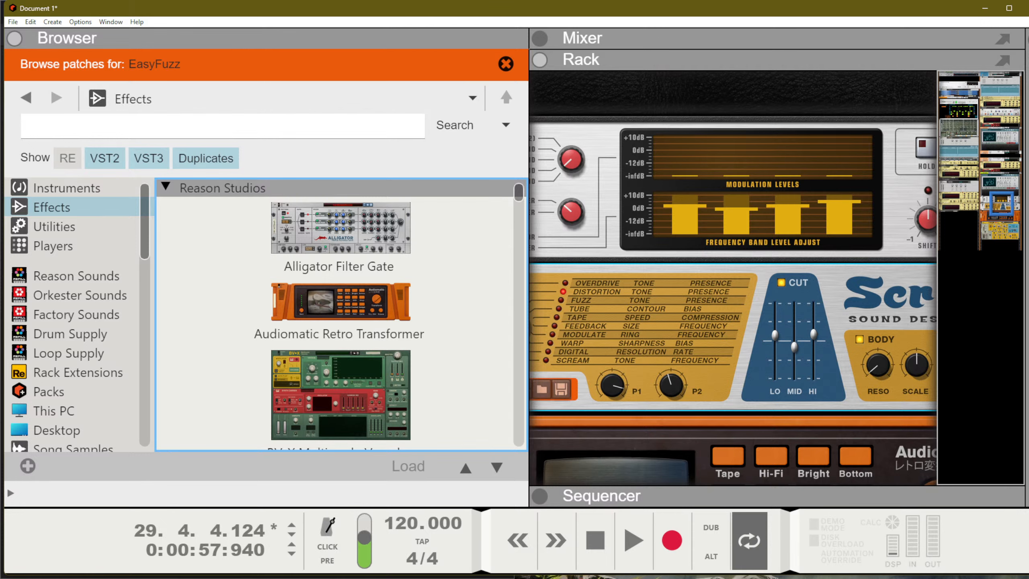
Step: Vary the Lo, Mid and Hi sliders in the Scream 4's Cut section, ending with Hi at -17
left_click_drag(797, 301, 775, 301)
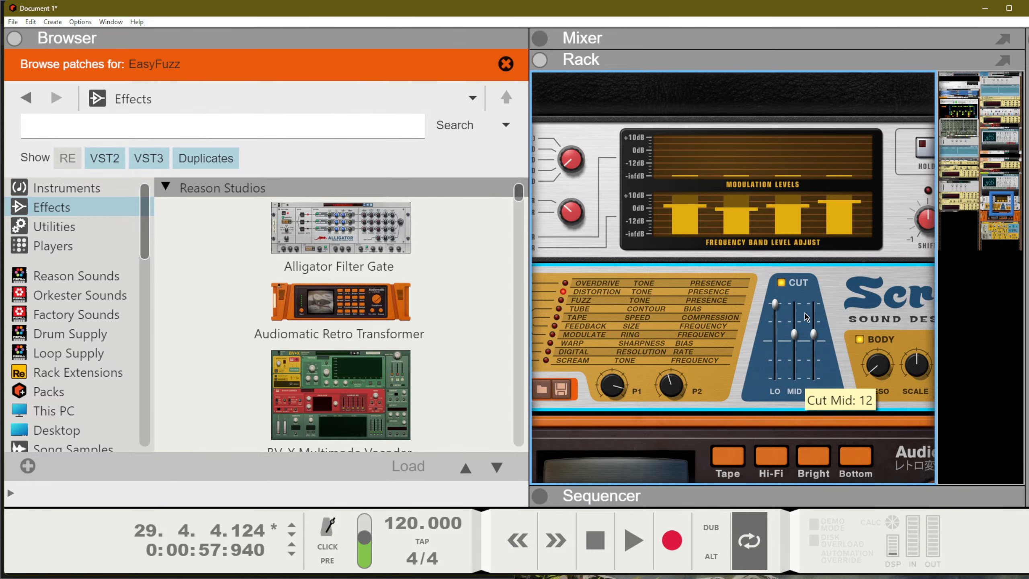
left_click_drag(813, 334, 795, 357)
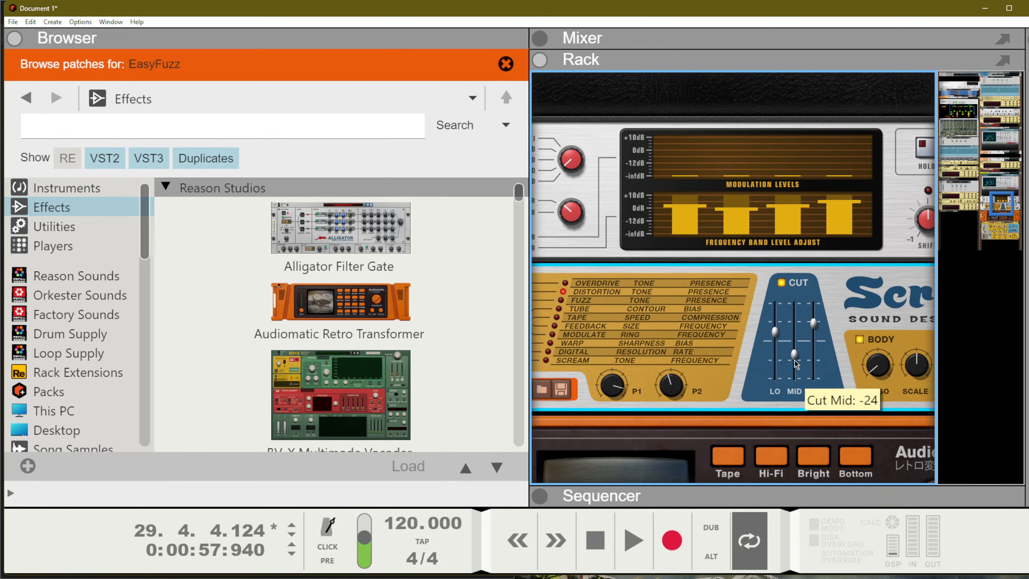
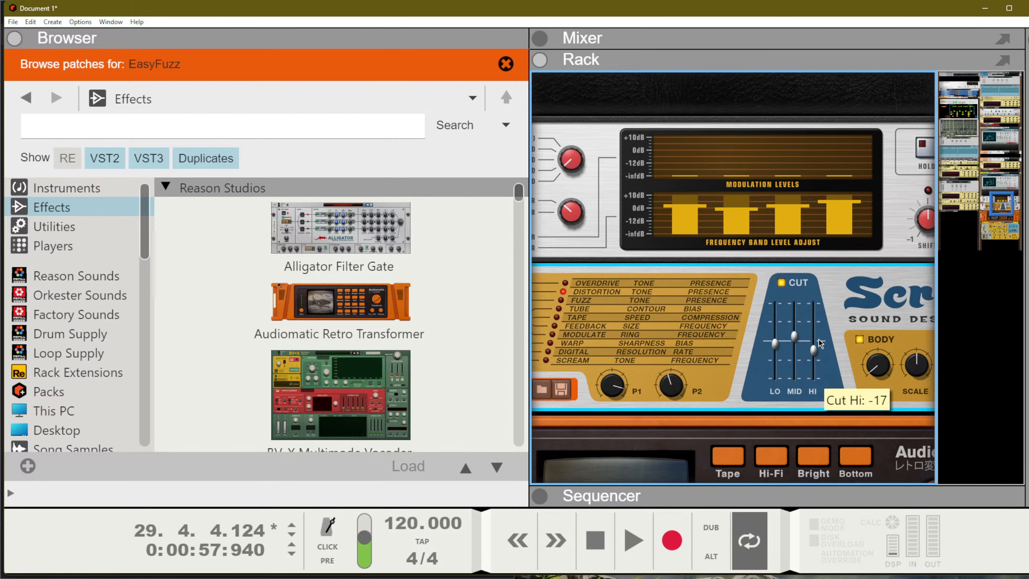
Step: Switch to the Firefox window with Sweetwater's musicfrequencycheatsheet.jpg, maximise it and view the chart briefly in full screen
key("alt+Tab")
key("alt+Tab")
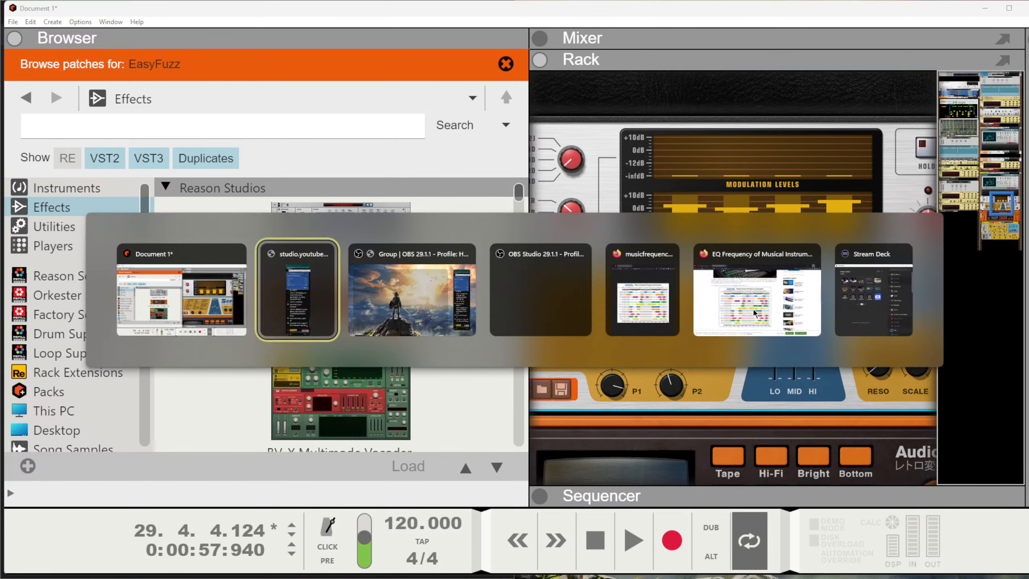
key("alt+Tab")
key("alt+Tab")
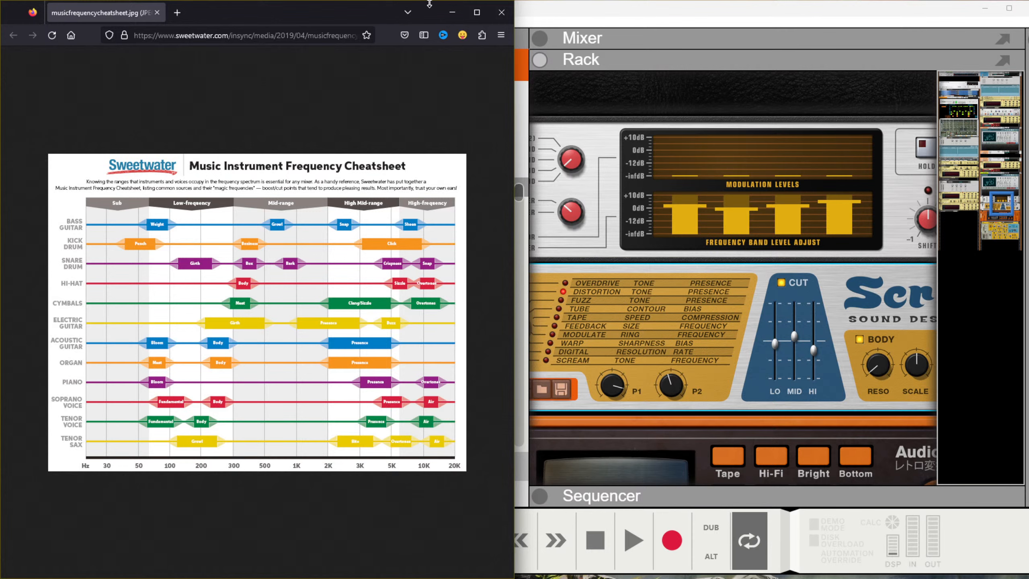
left_click(472, 13)
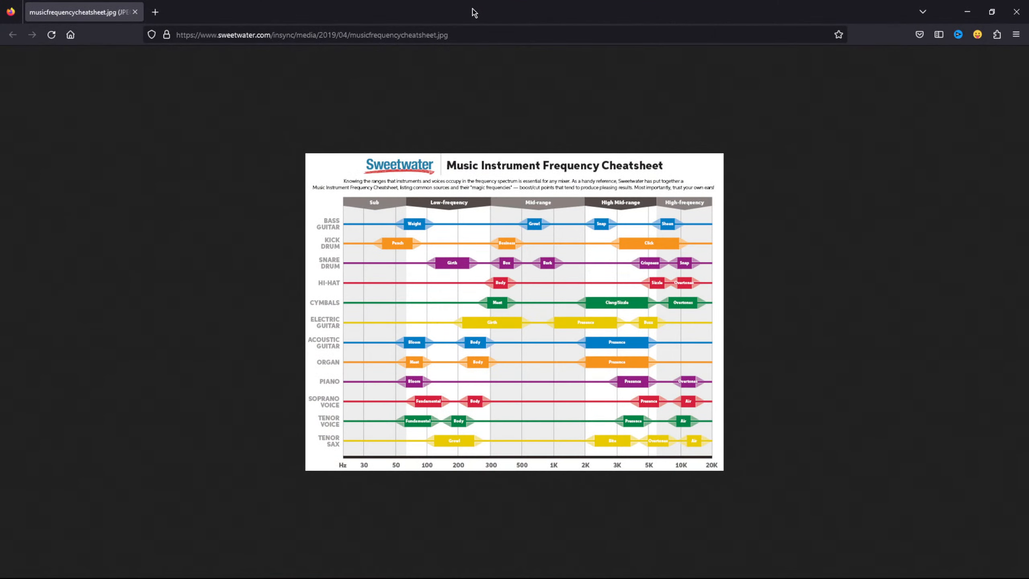
key("F11")
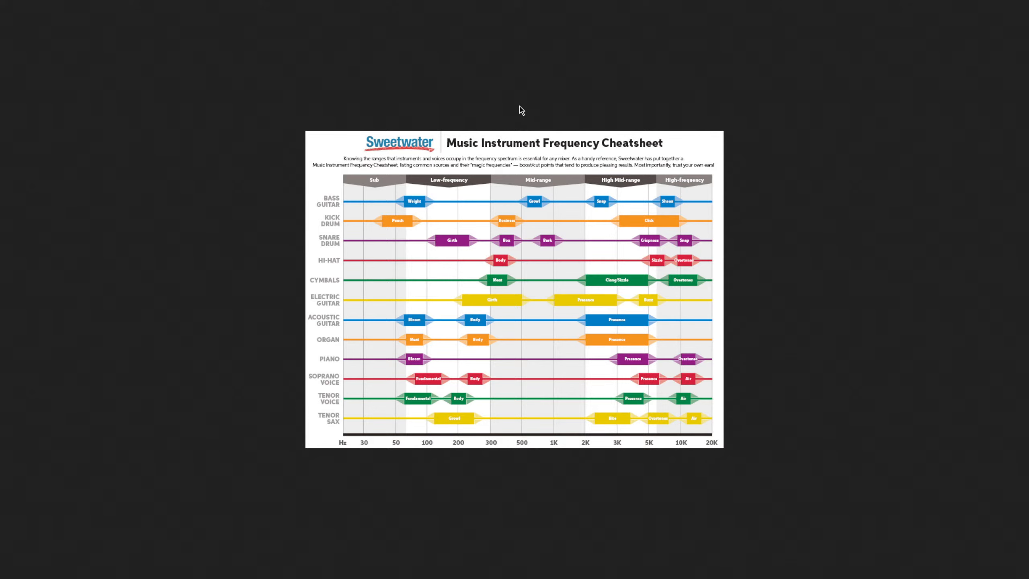
key("F11")
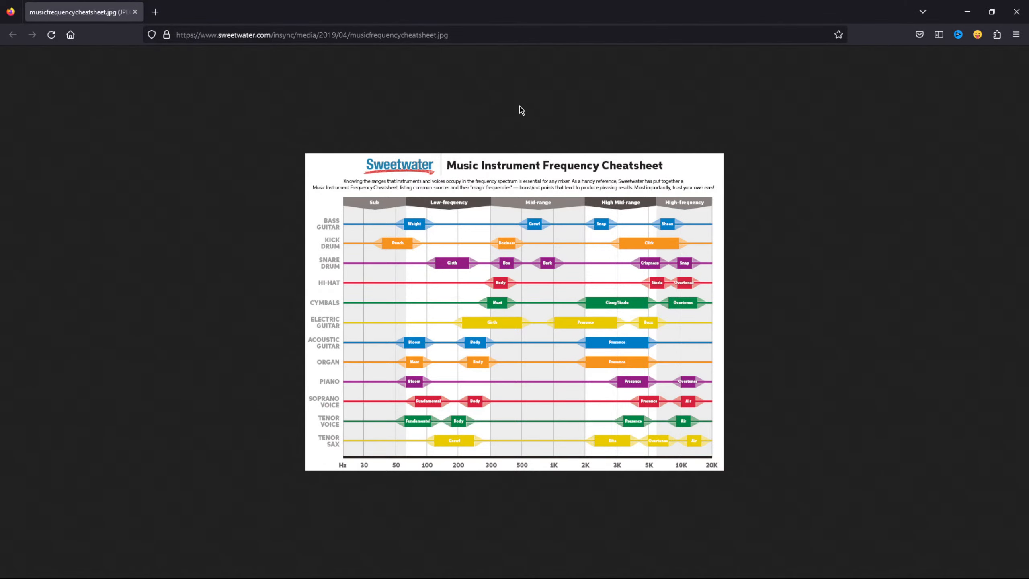
Step: Bring up the PDF version of the frequency cheatsheet, close the JPG window and maximise the PDF window
key("alt+Tab")
key("alt+Tab")
key("alt+Tab")
key("alt+Tab")
key("alt+Tab")
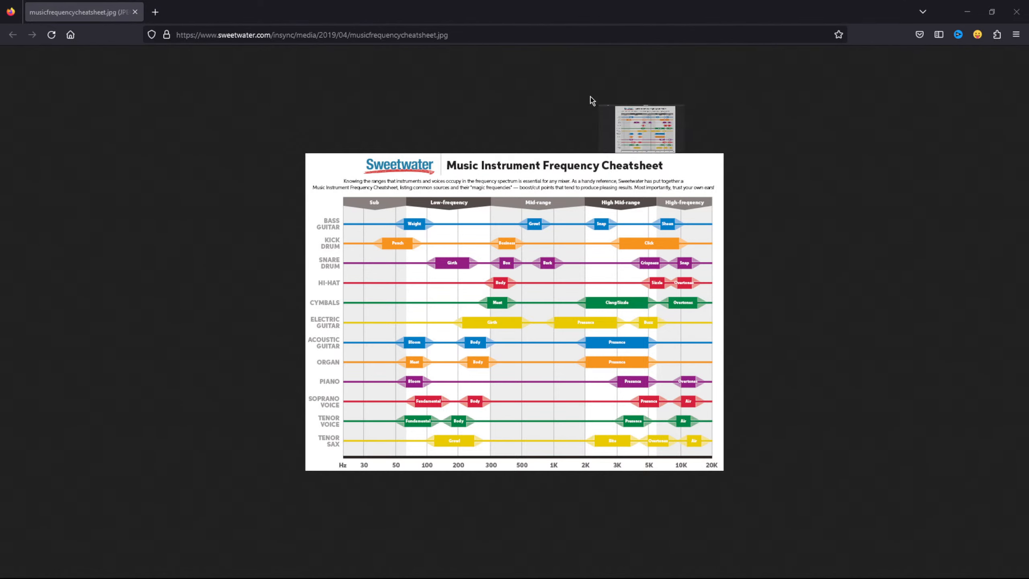
left_click_drag(589, 97, 499, 68)
left_click_drag(749, 5, 742, 63)
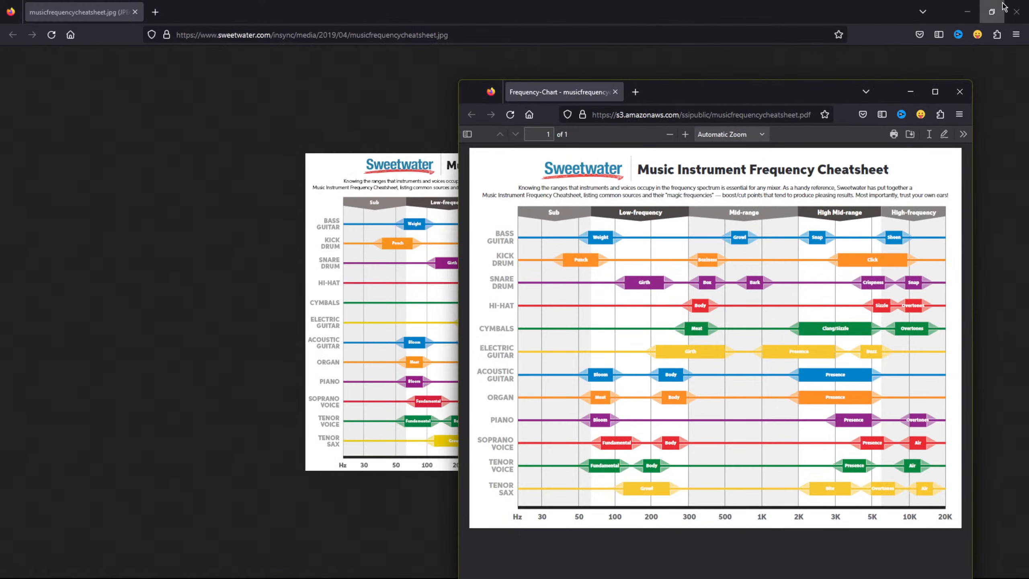
left_click(1016, 11)
left_click(933, 96)
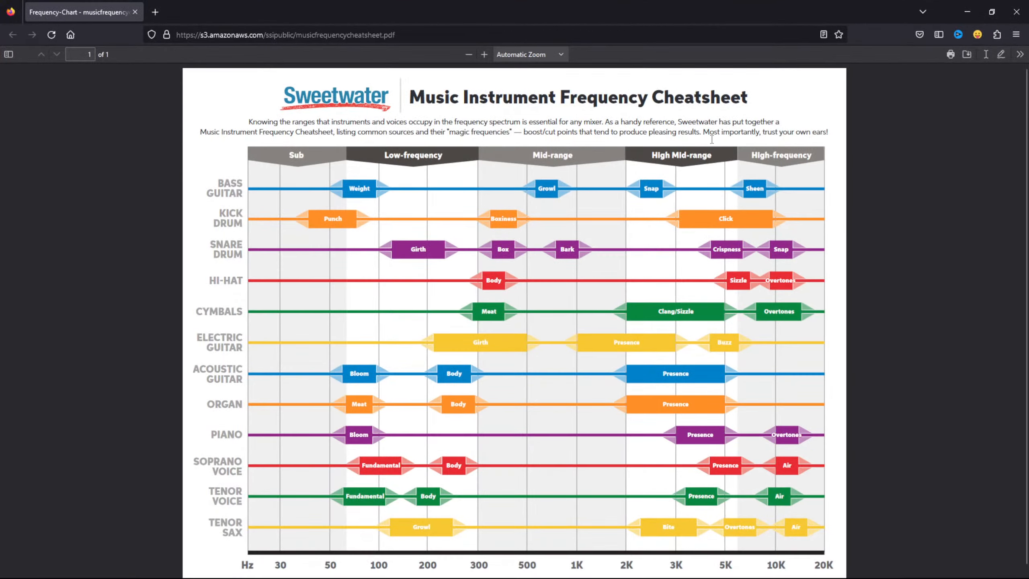
Step: Enlarge the cheatsheet PDF to 130% with the whole frequency chart in view
scroll(583, 293, "down", 1)
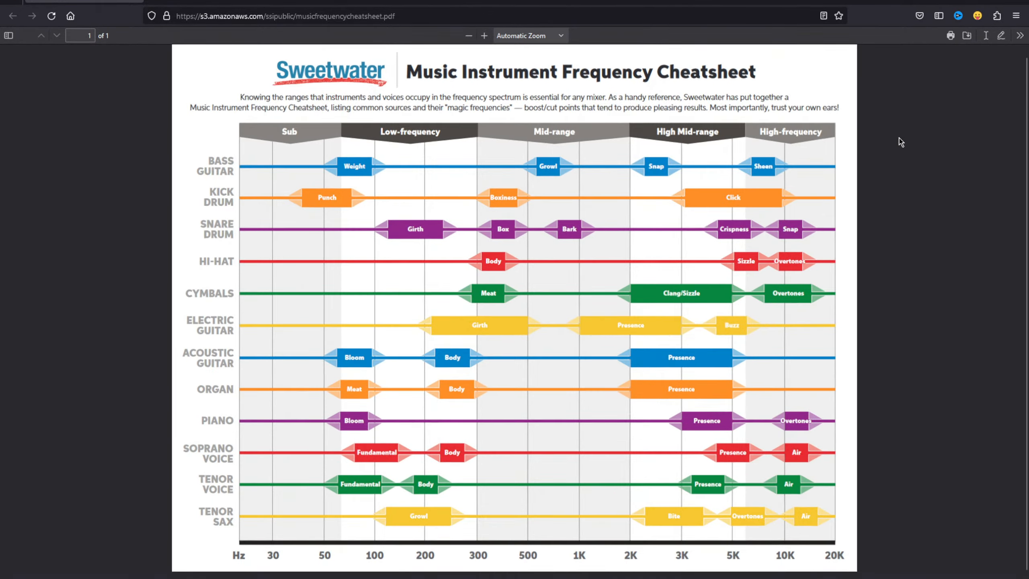
scroll(899, 139, "up", 1)
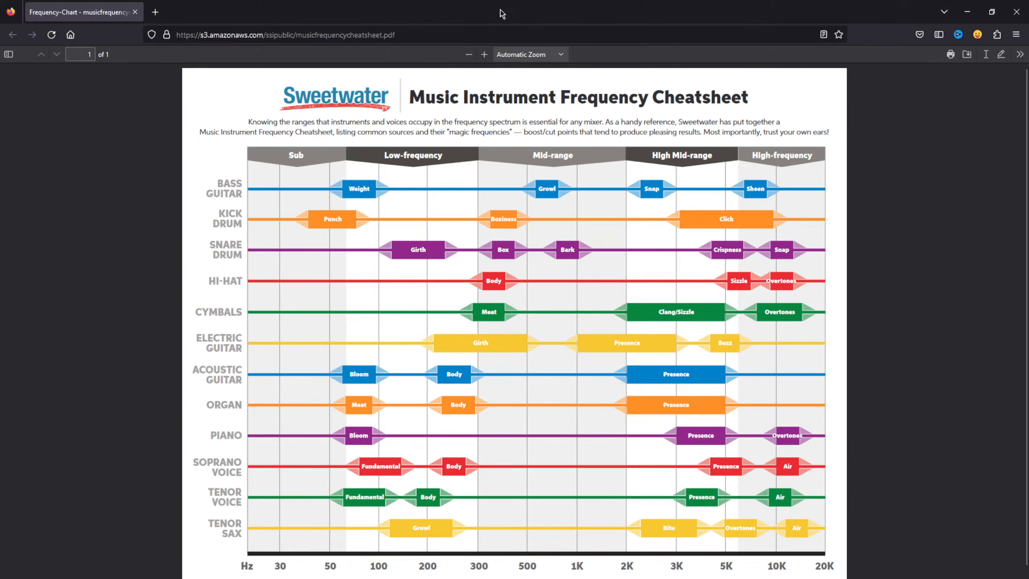
left_click(484, 54)
scroll(702, 217, "down", 1)
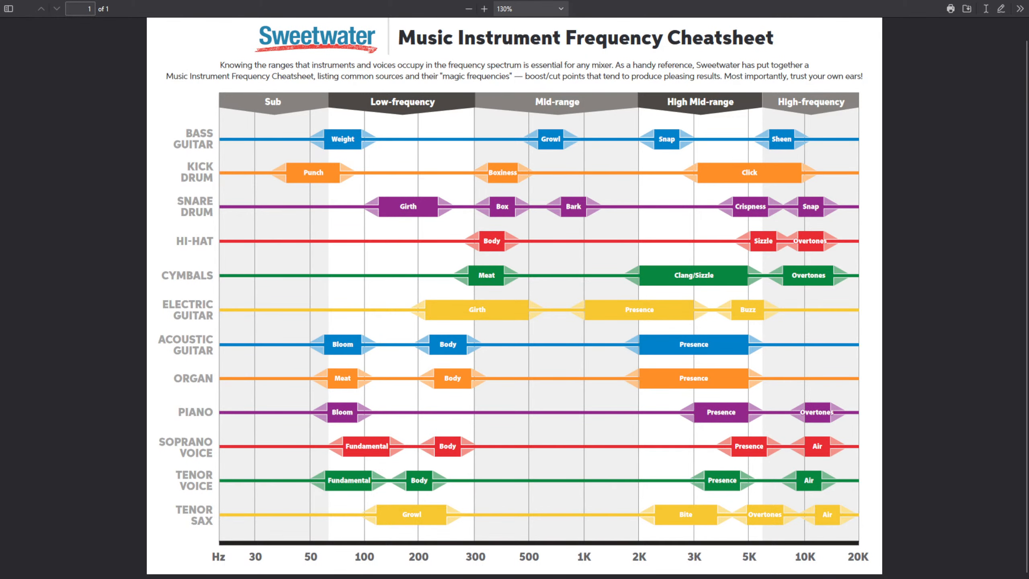
key("alt+Tab")
key("alt+Tab")
key("alt+Tab")
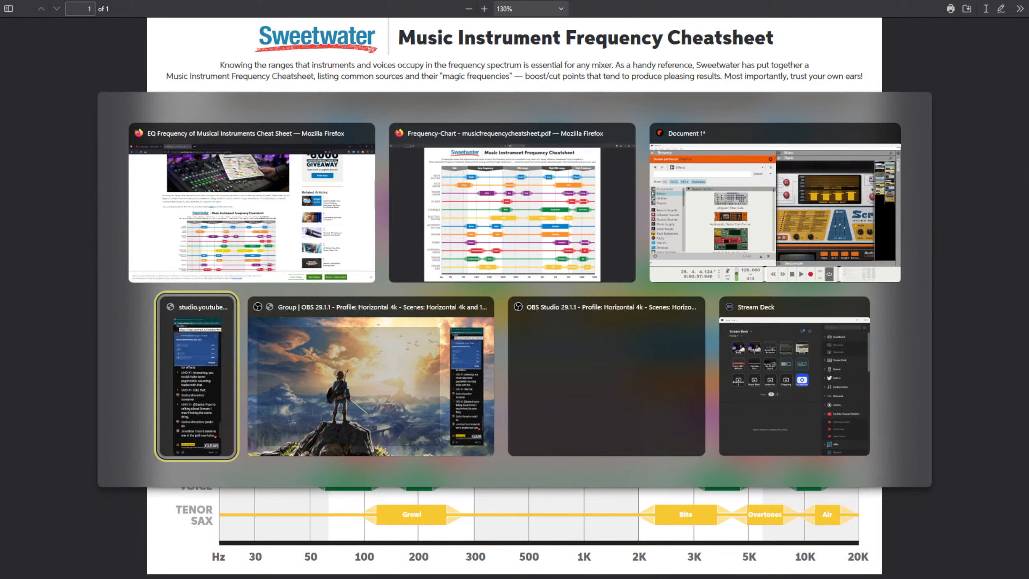
key("alt+Tab")
key("alt+Tab")
key("alt+Tab")
key("alt+Tab")
key("alt+Tab")
key("alt+Tab")
key("alt+Tab")
key("alt+Tab")
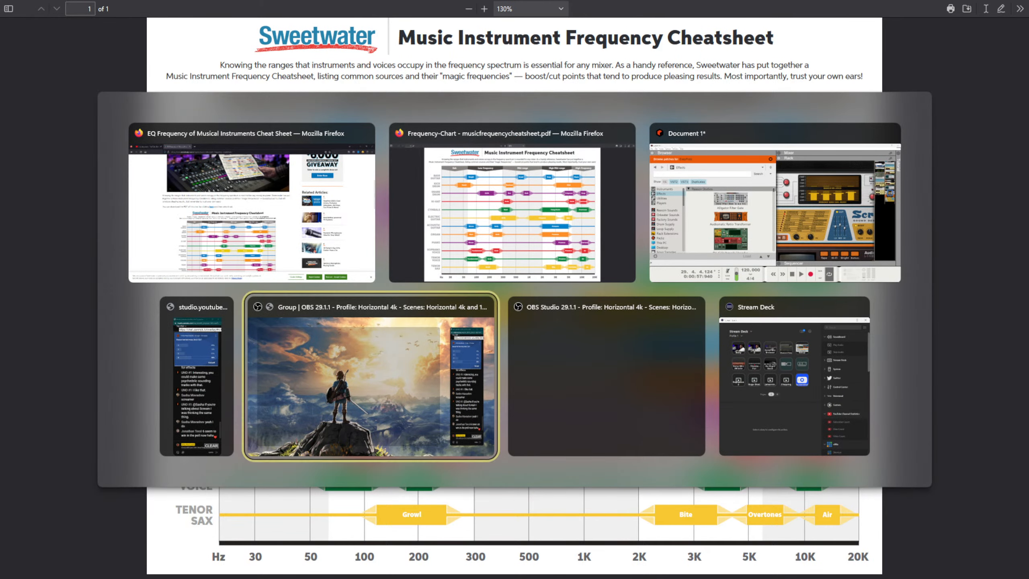
key("alt+Tab")
key("alt+Tab")
key("alt+Tab")
key("alt+Tab")
key("alt+Tab")
key("alt+Tab")
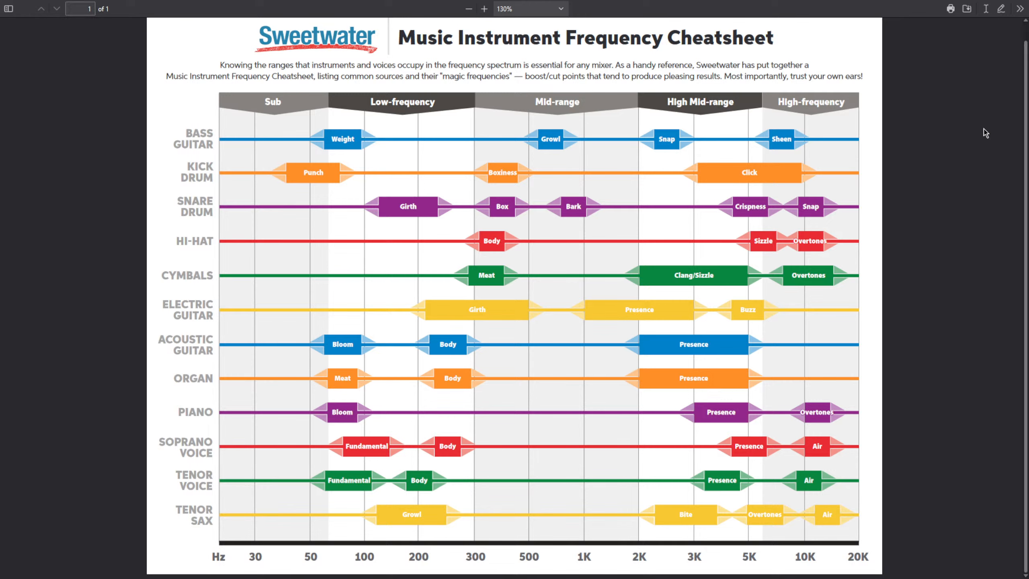
scroll(533, 240, "up", 1)
scroll(532, 239, "down", 1)
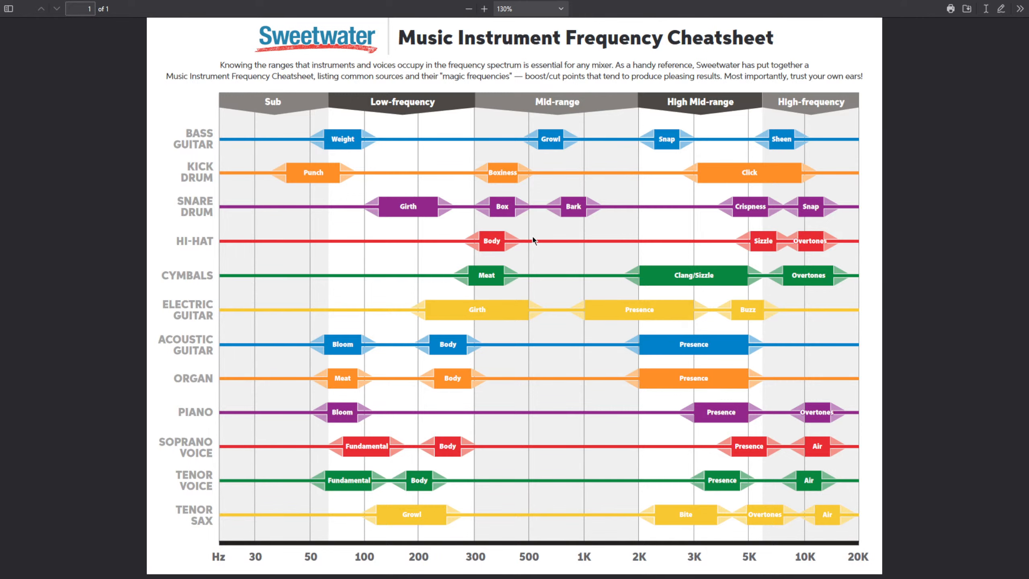
Step: Switch to Reason to look at the vocoder's frequency band levels and return to the frequency cheatsheet for comparison
key("alt+Tab")
key("alt+Tab")
key("alt+Tab")
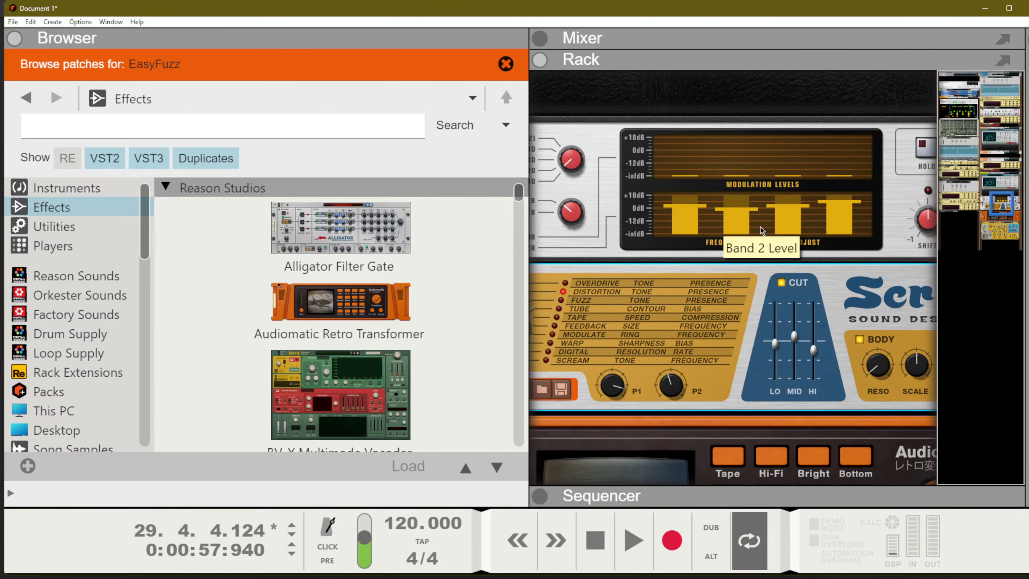
key("alt+Tab")
key("alt+Tab")
key("alt+Tab")
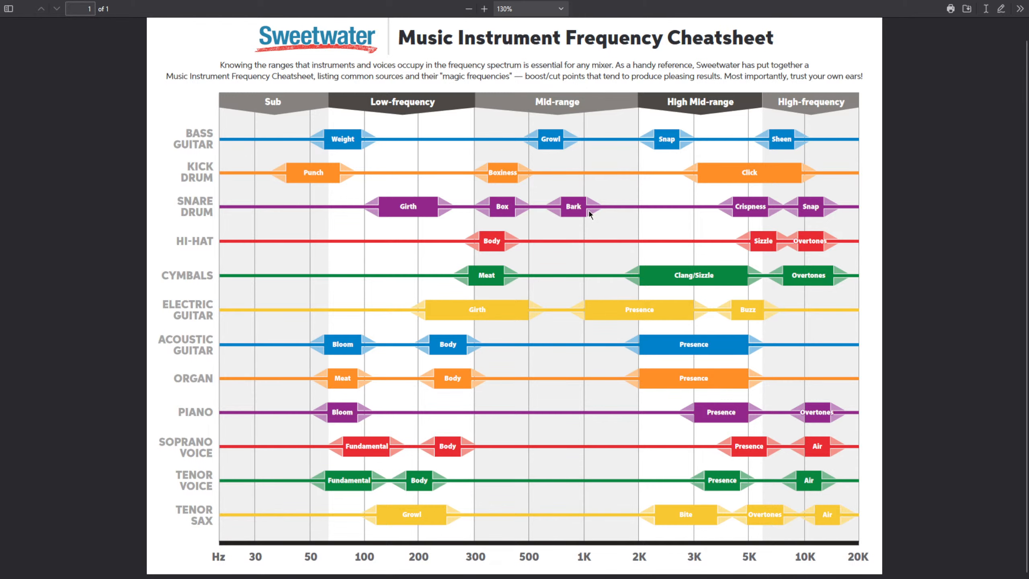
Step: Switch back to Reason and narrow the browser so the rack devices are shown at full width
key("alt+Tab")
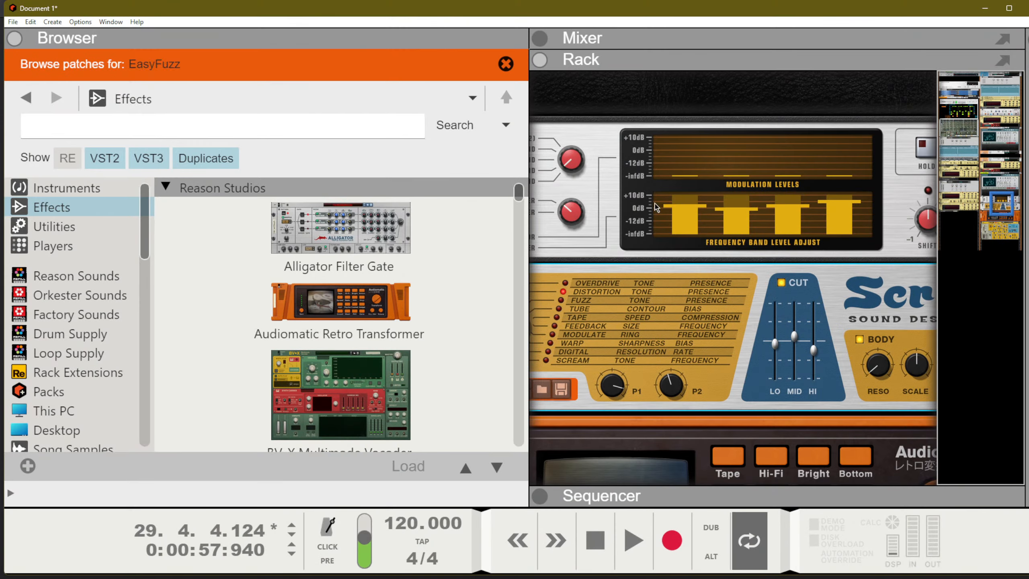
key("F6")
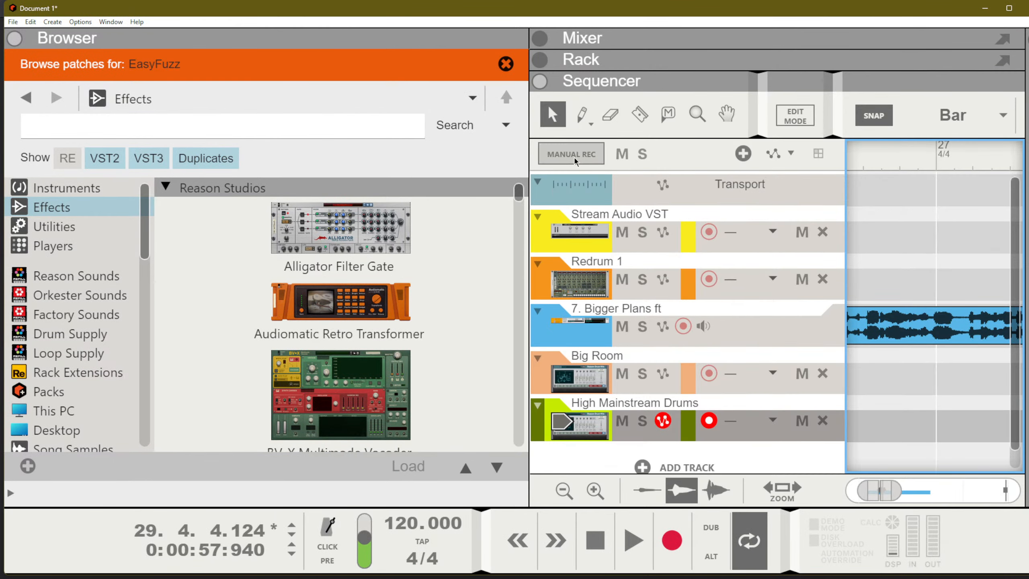
left_click_drag(529, 147, 320, 139)
key("F6")
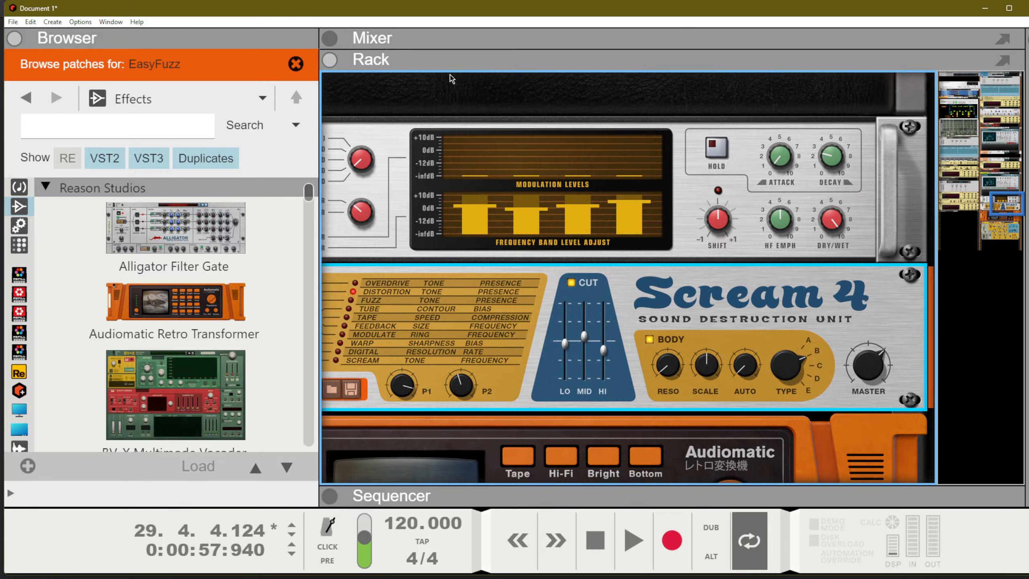
Step: Reduce the application zoom to 100% and bring the empty space below the Polar into view
left_click(109, 22)
mouse_move(80, 21)
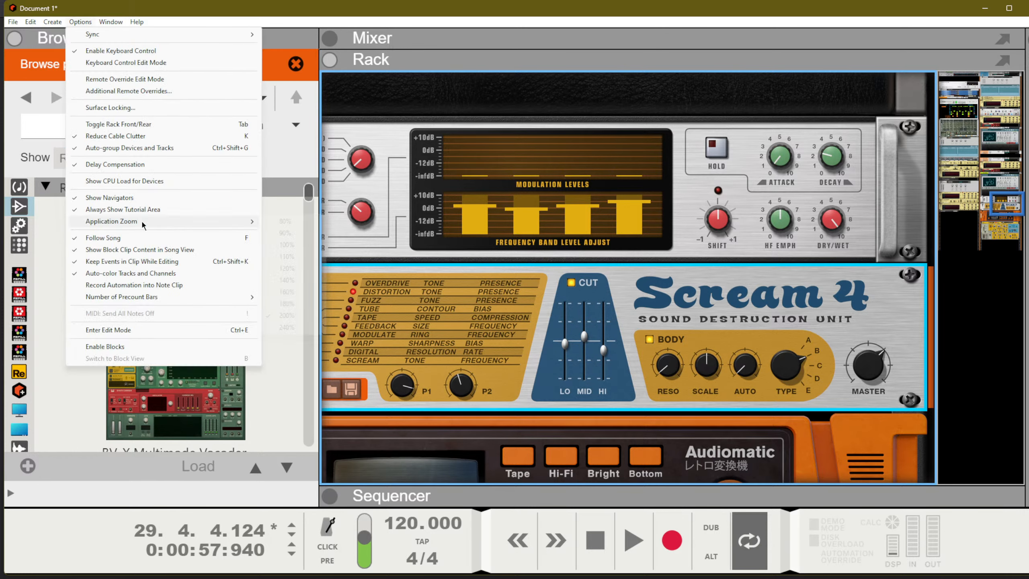
mouse_move(142, 222)
left_click(277, 242)
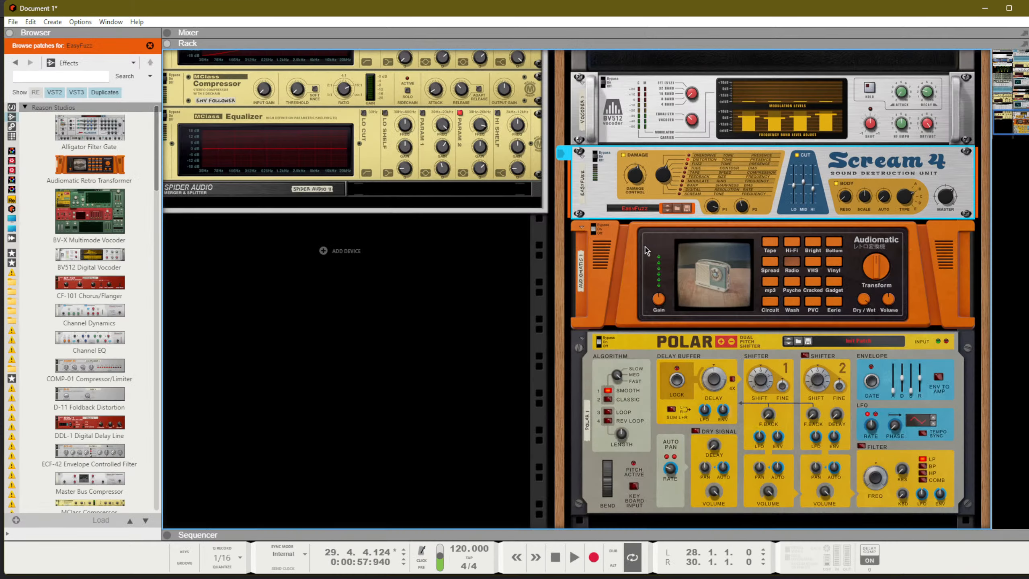
scroll(562, 261, "down", 2)
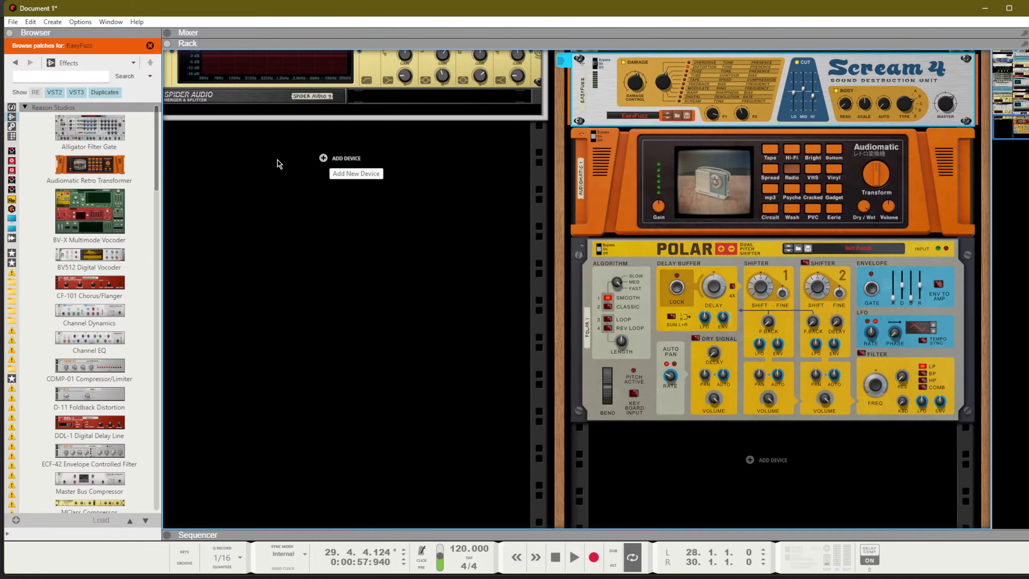
Step: End the browser's patch browsing for EasyFuzz and widen the browser until the location names are readable
key("F3")
key("F3")
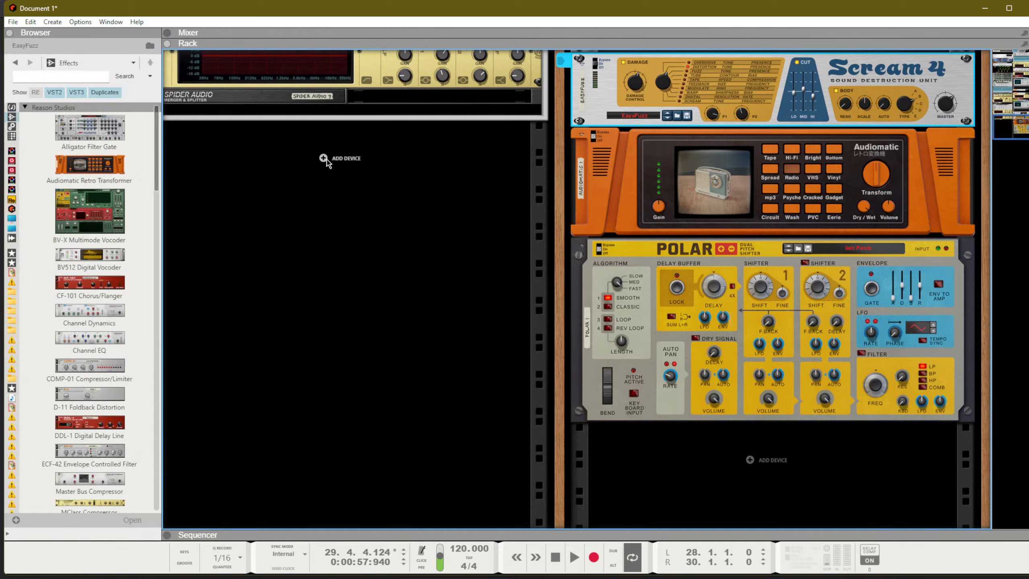
left_click_drag(162, 157, 323, 173)
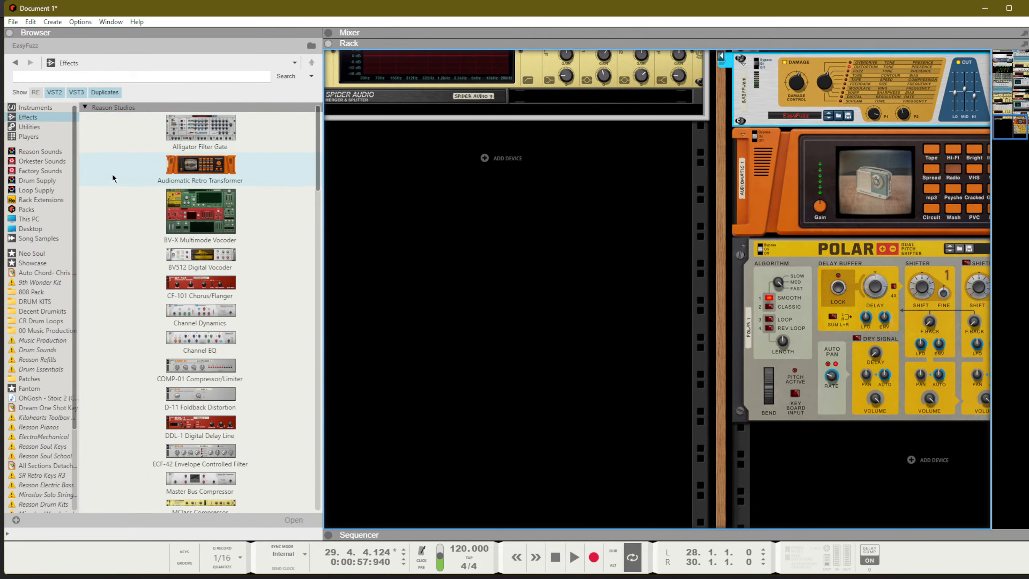
Step: Open the Drum Kits folder under Factory Sounds, Combinator Patches, Drums and Percussion
left_click(41, 152)
left_click(40, 171)
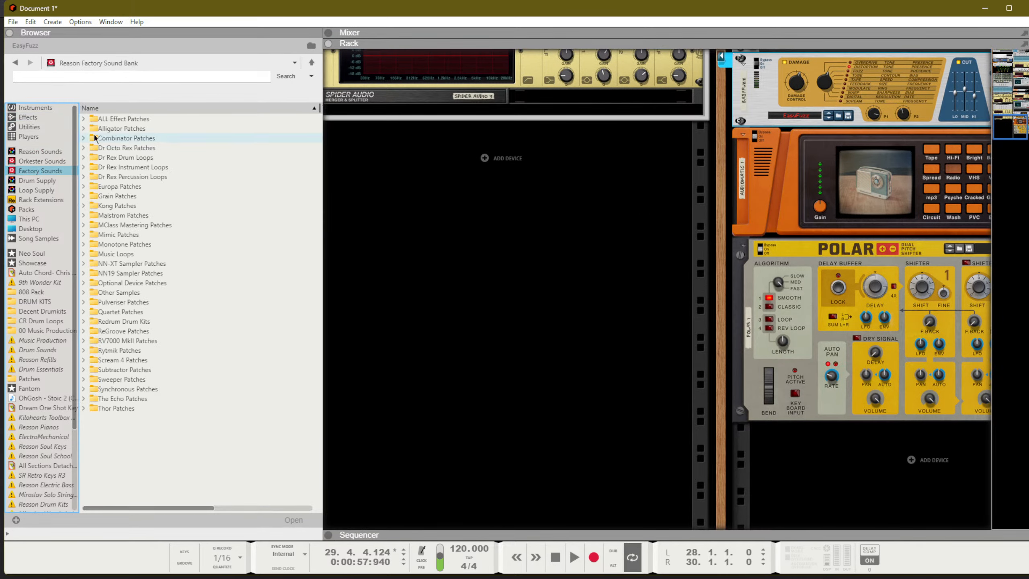
double_click(125, 137)
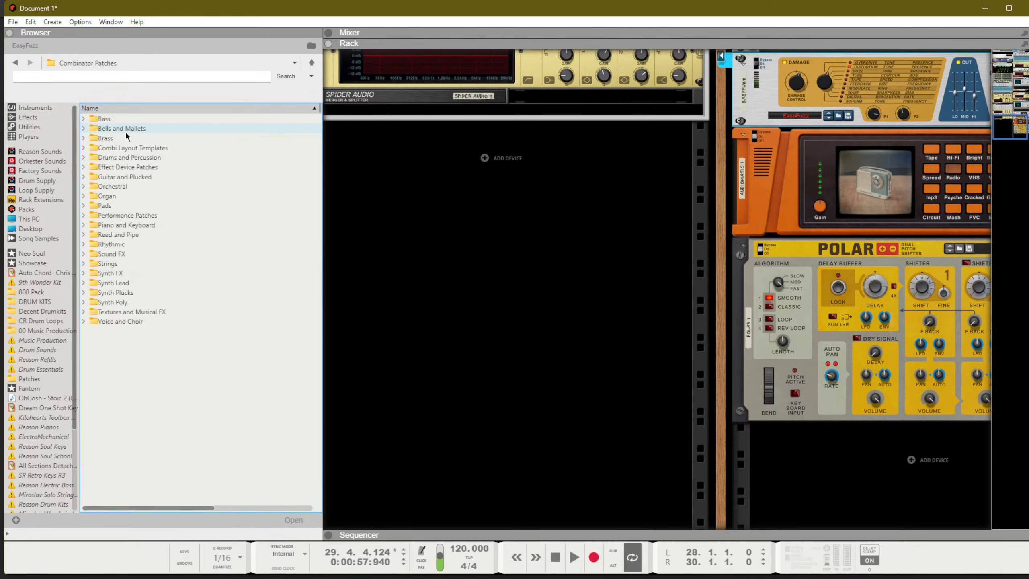
double_click(126, 160)
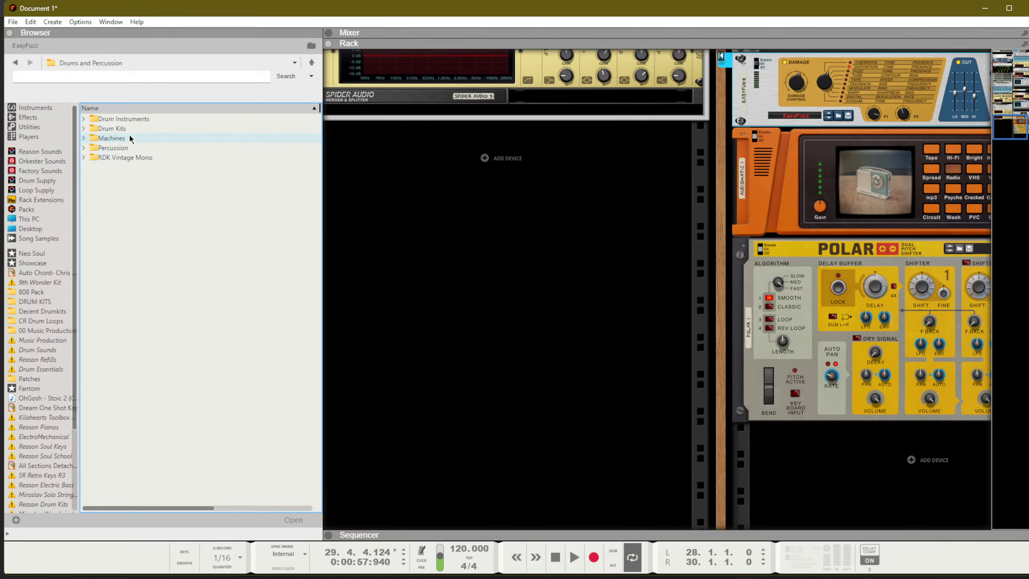
double_click(131, 129)
Step: Add the ChipTune Kong Kit Combinator below the Scream 4 and step its patch on to Dirty Dutch Kit 1
left_click(137, 138)
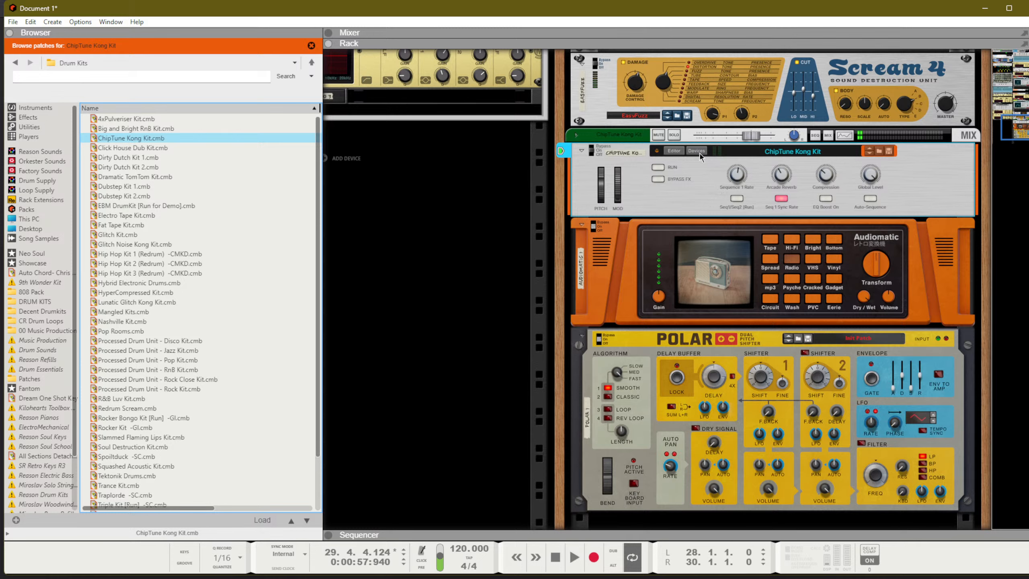
left_click(868, 153)
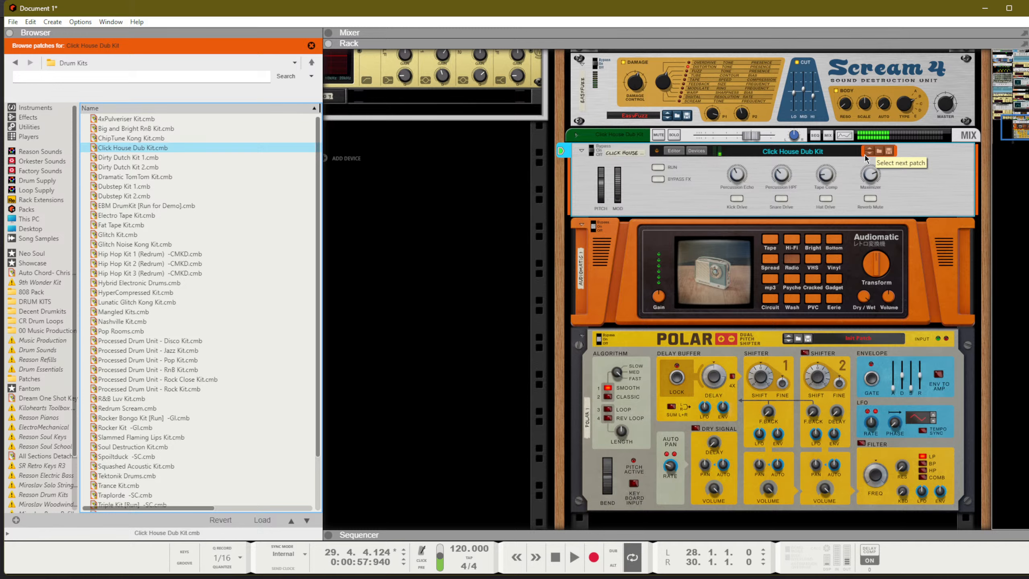
left_click(868, 151)
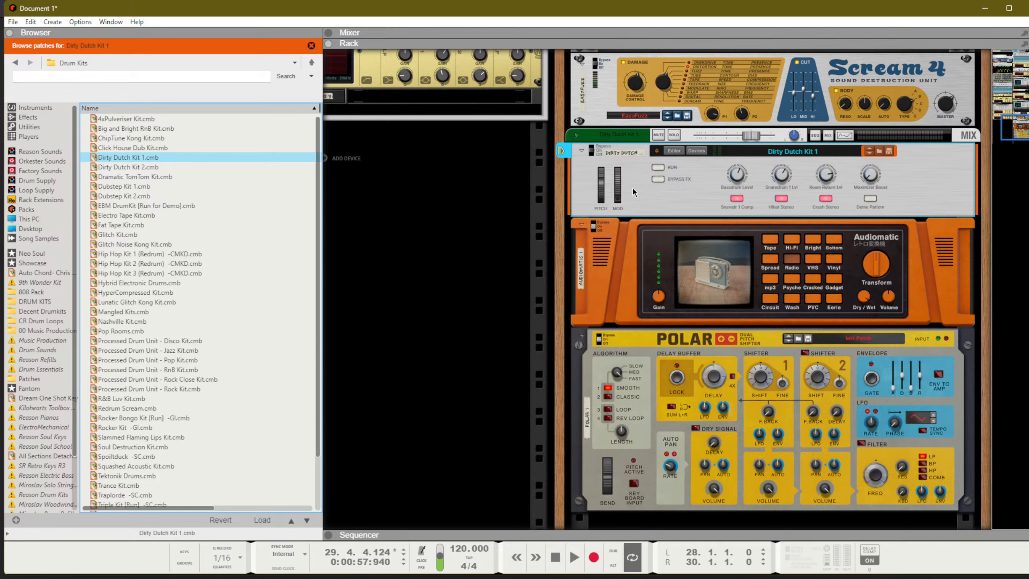
Step: Show the devices inside the Dirty Dutch Kit 1 Combinator, view them from the front and fold the Combinator
key("Tab")
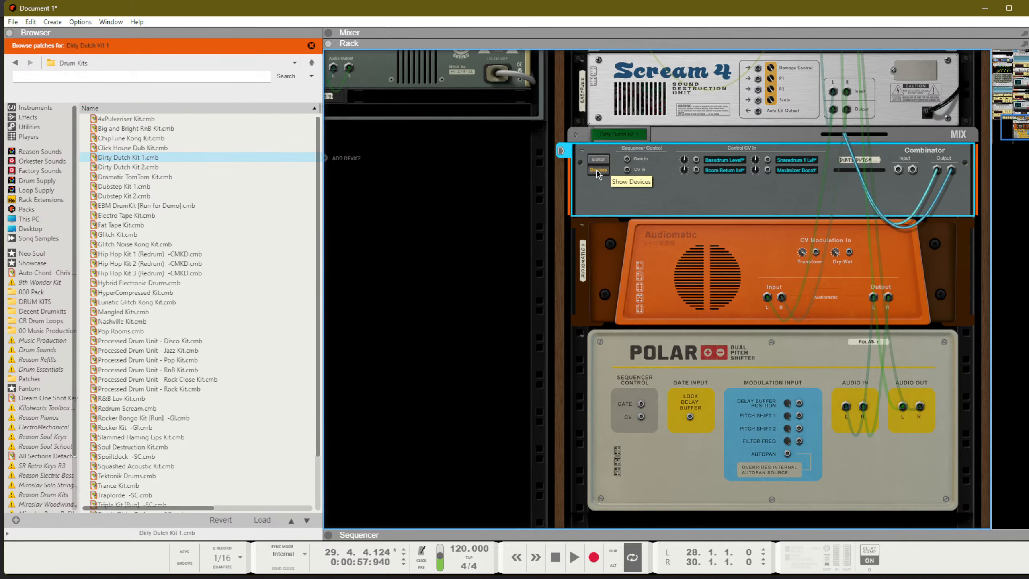
left_click(597, 170)
key("Tab")
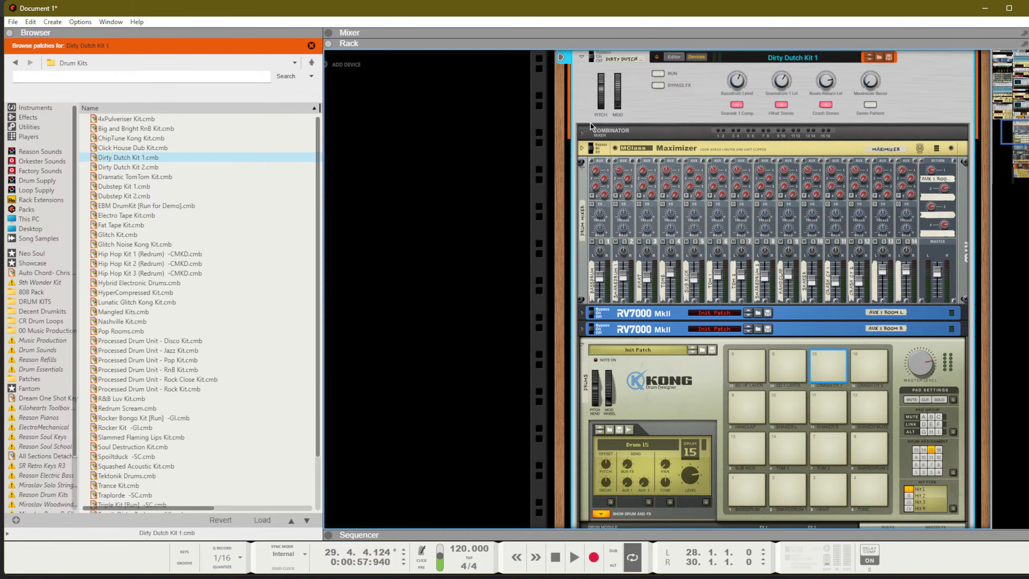
left_click(582, 58)
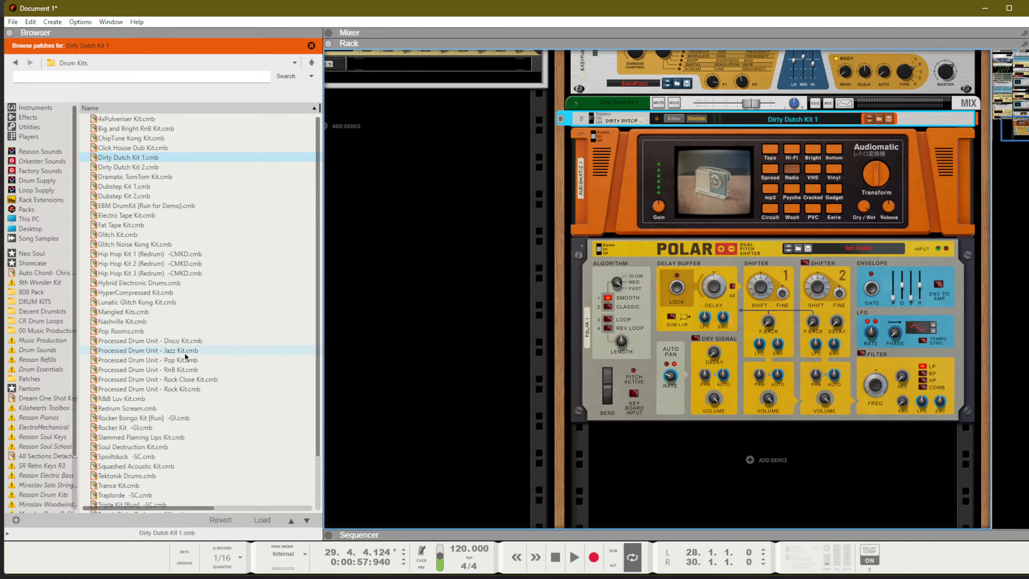
Step: Add the Processed Drum Unit - Jazz Kit Combinator below the Polar and show its devices from the rear
left_click_drag(182, 355, 753, 487)
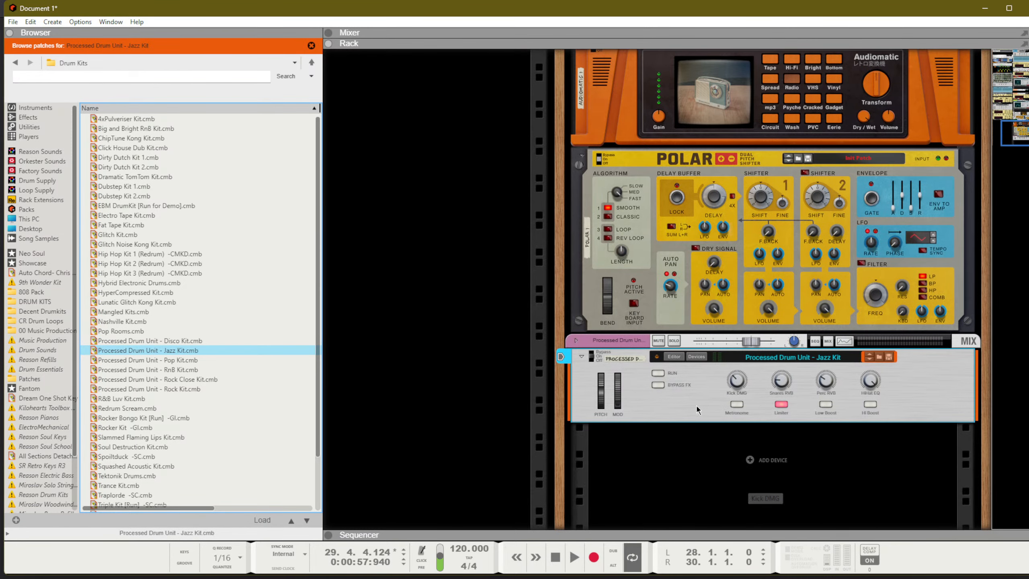
left_click(684, 404)
key("Tab")
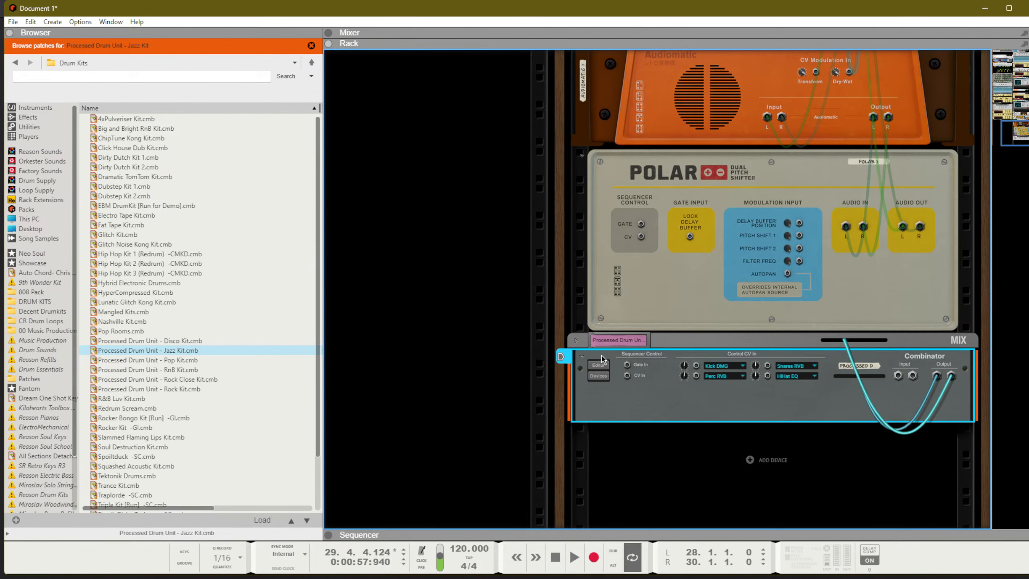
left_click(598, 376)
scroll(707, 366, "down", 2)
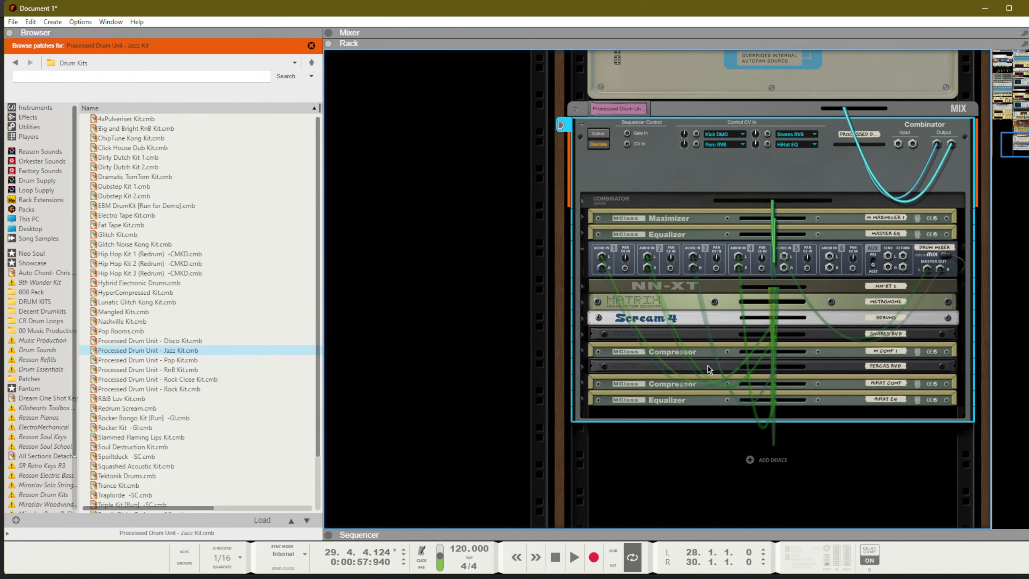
Step: Unfold the NN-XT in the Jazz Kit Combinator and inspect its rear wiring, briefly unfolding its remote editor
left_click(578, 288)
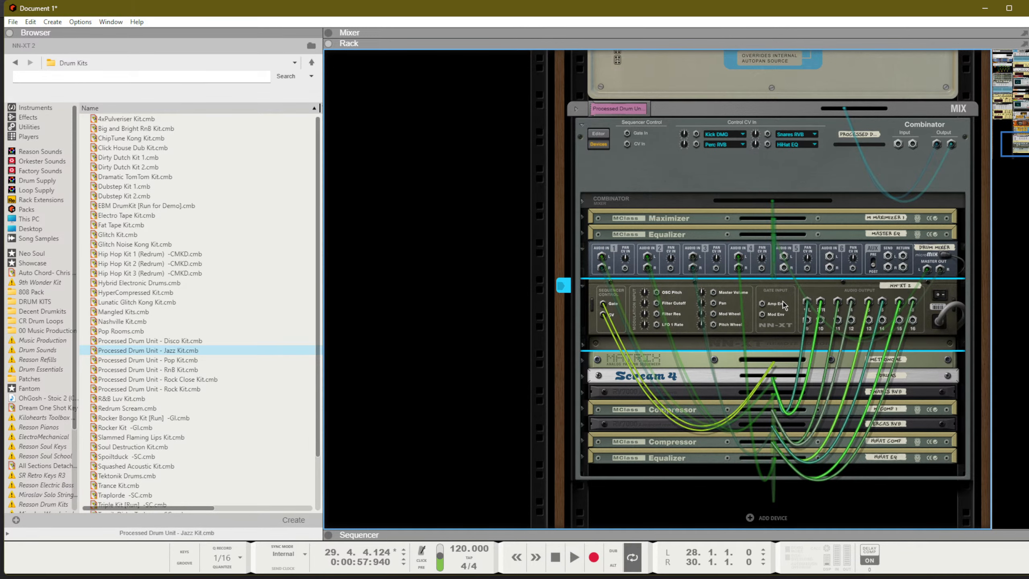
left_click(585, 345)
scroll(586, 347, "down", 4)
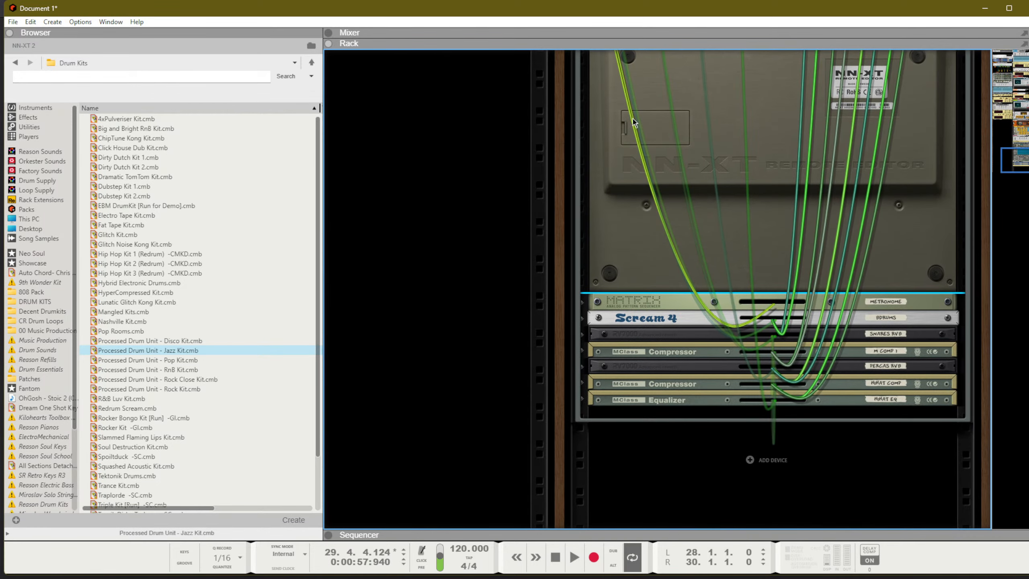
scroll(625, 129, "up", 3)
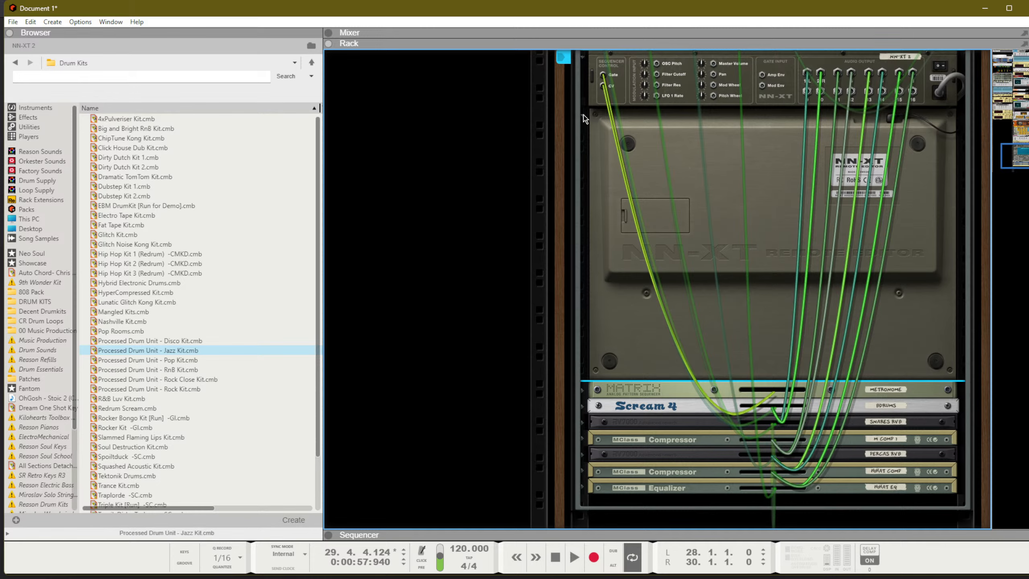
left_click(584, 119)
scroll(746, 291, "up", 2)
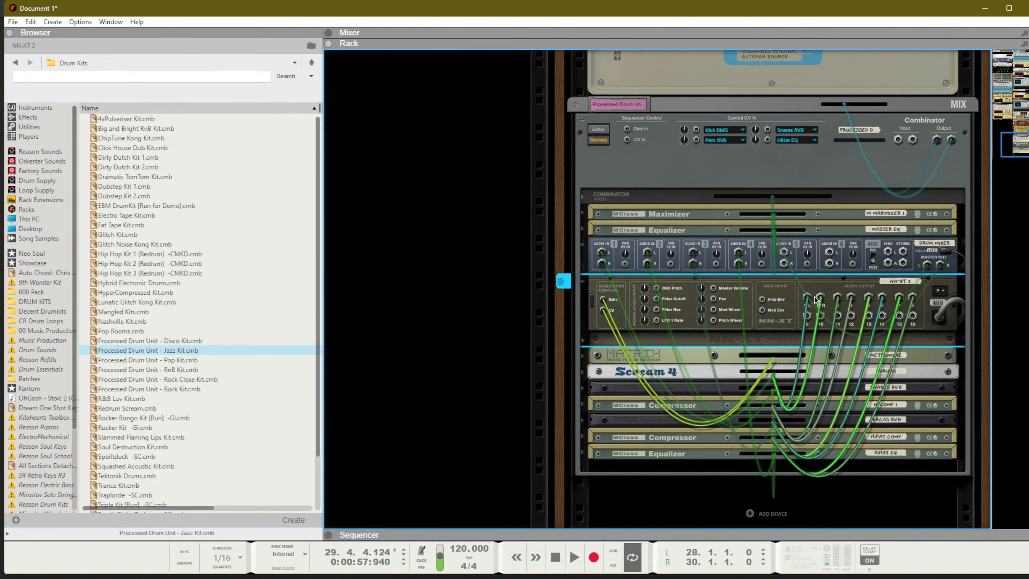
Step: Check the Jazz Kit Combinator's devices from the front, and unfold the Combinator mixer on the rear to show its cables
key("Tab")
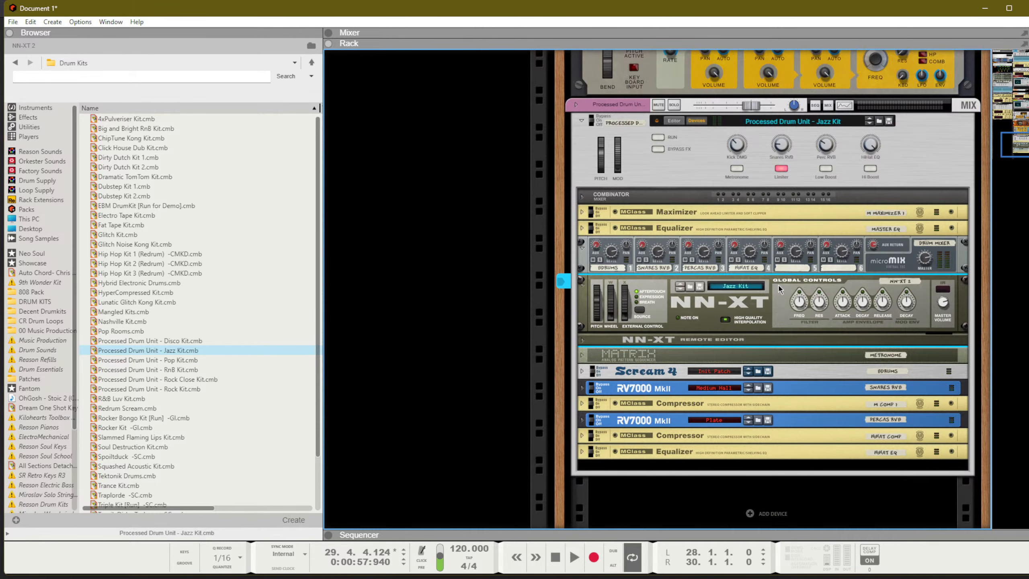
scroll(778, 285, "down", 2)
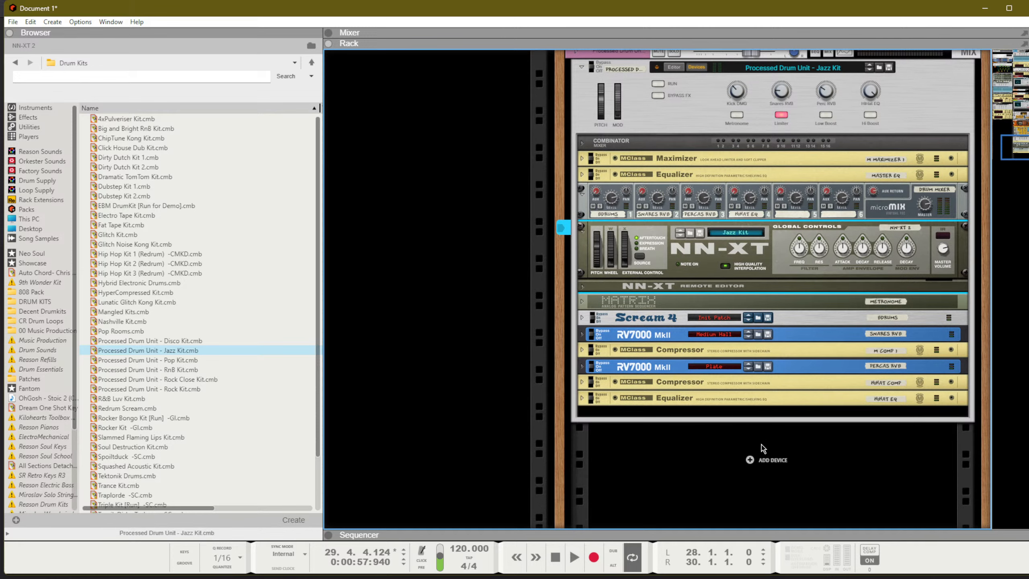
scroll(664, 280, "up", 4)
key("Tab")
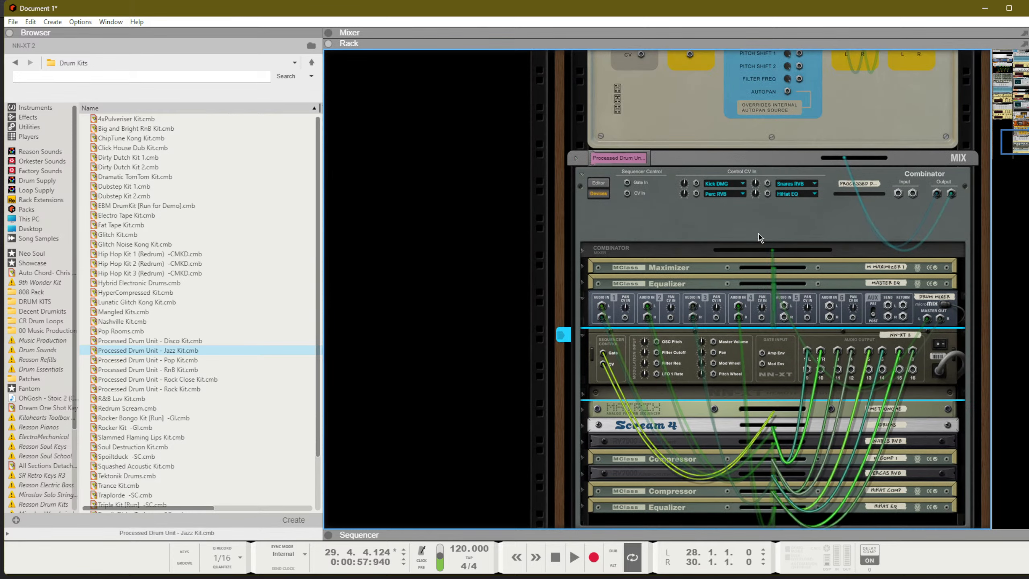
left_click(583, 253)
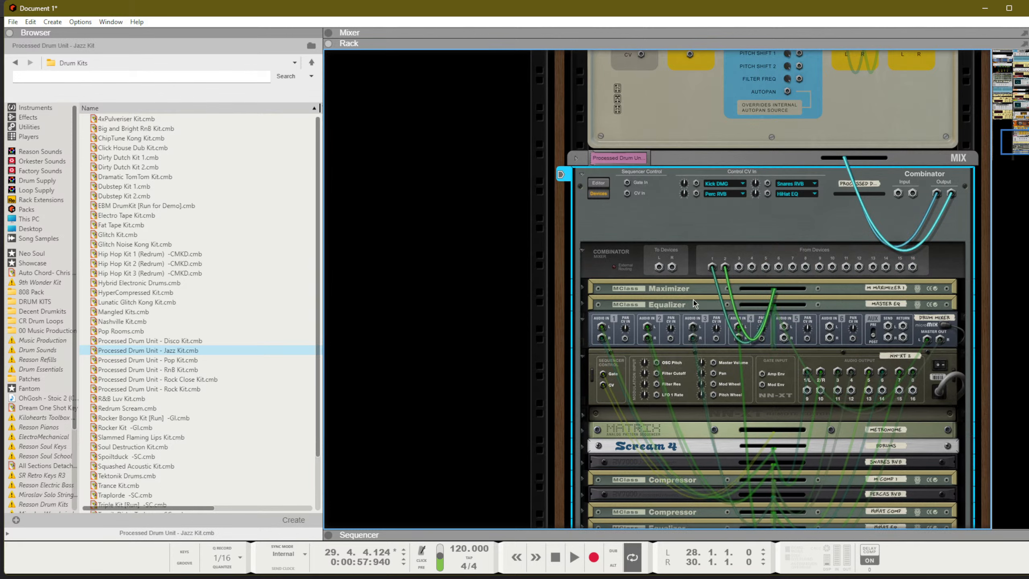
scroll(653, 279, "down", 3)
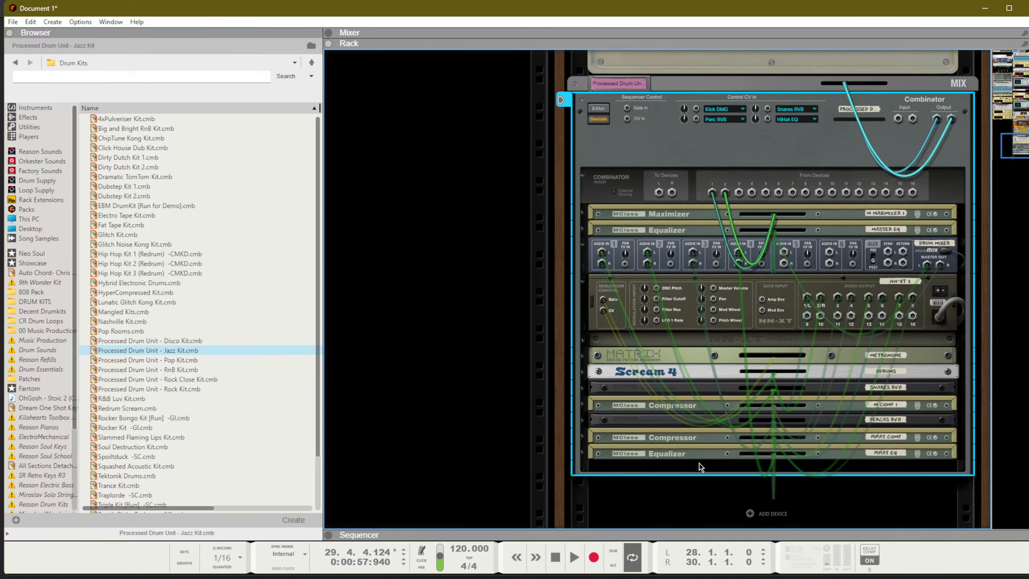
Step: Add a Reason Drum Kits instrument to the rack below the Jazz Kit Combinator
scroll(760, 496, "down", 2)
right_click(762, 460)
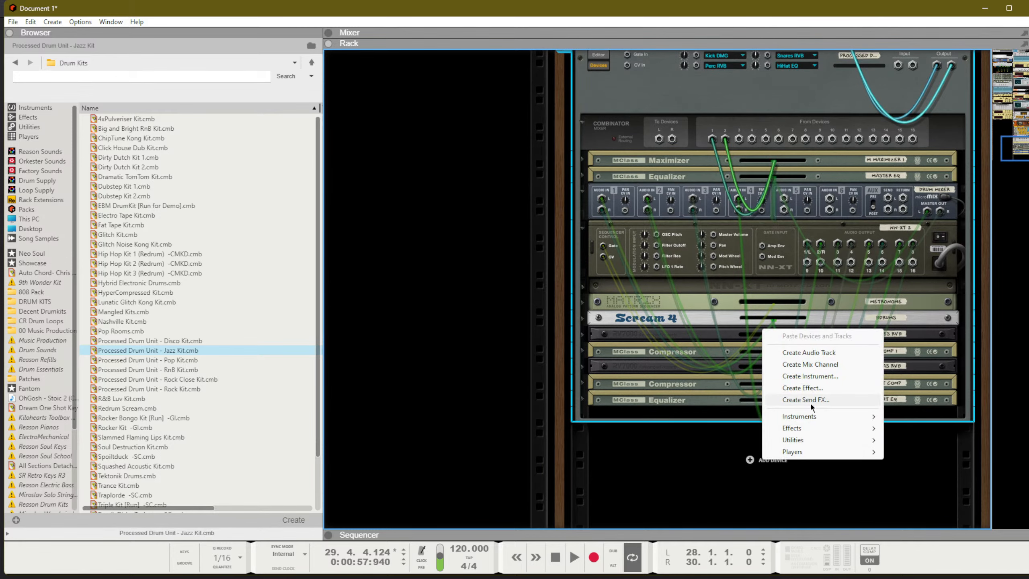
mouse_move(811, 417)
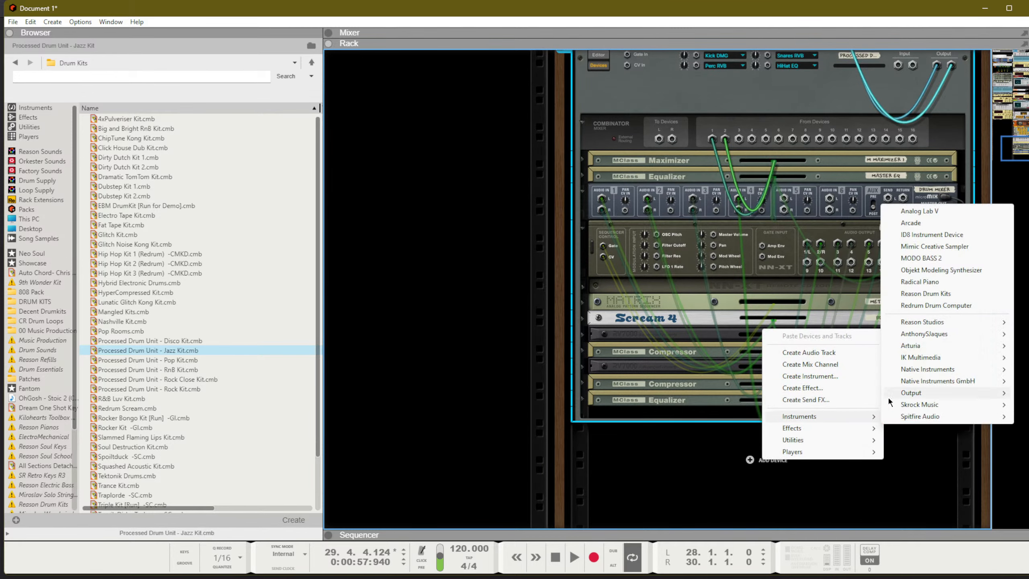
left_click(938, 299)
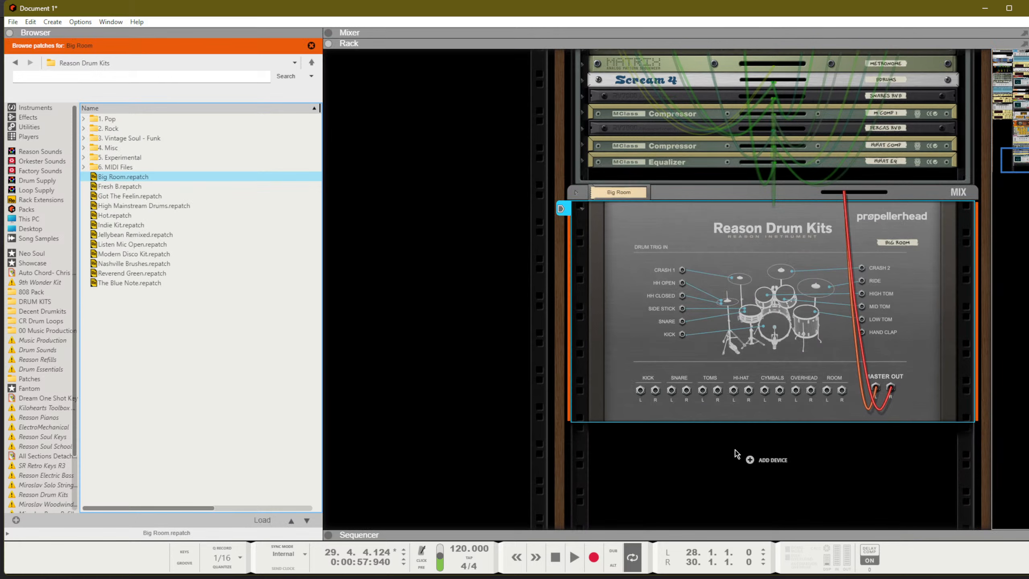
Step: Add a Redrum Drum Computer below the Reason Drum Kits device
right_click(745, 453)
mouse_move(806, 411)
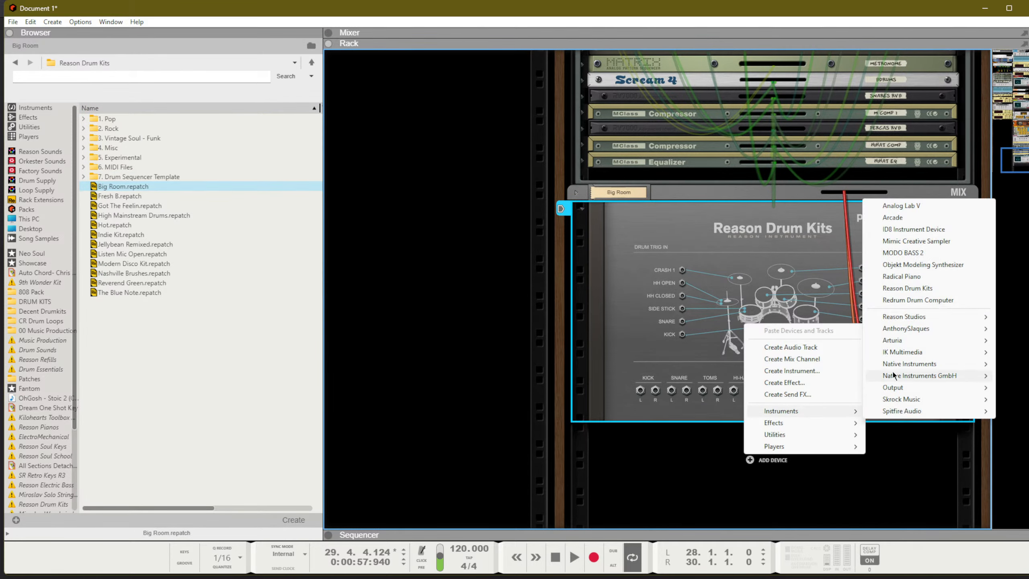
left_click(908, 299)
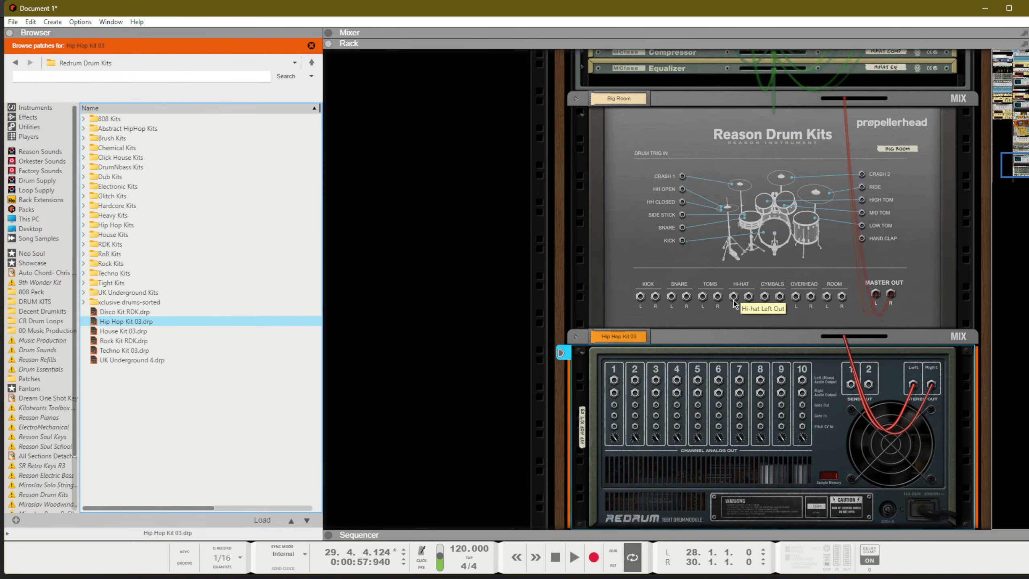
left_click_drag(614, 405, 682, 240)
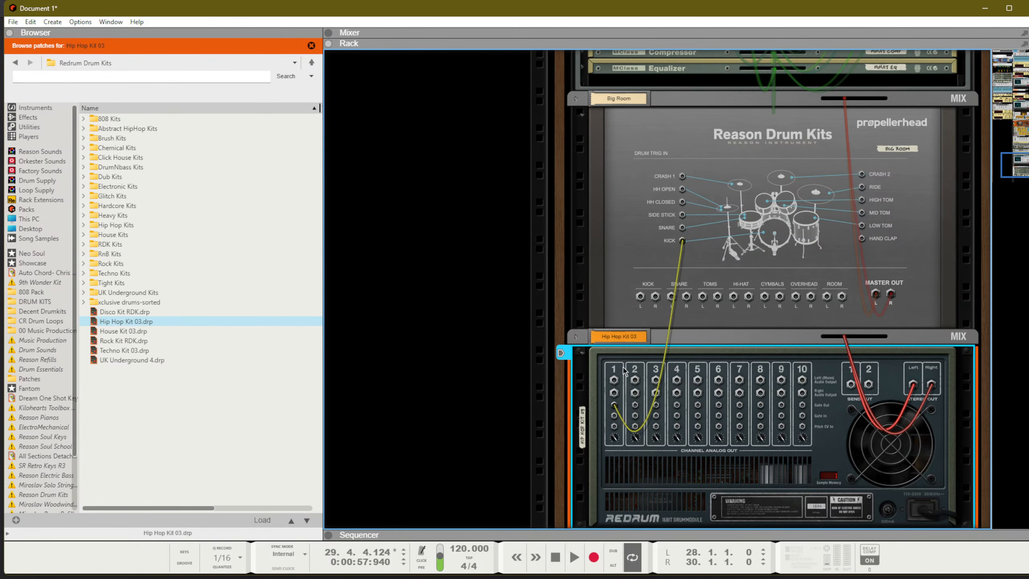
key("Tab")
right_click(737, 486)
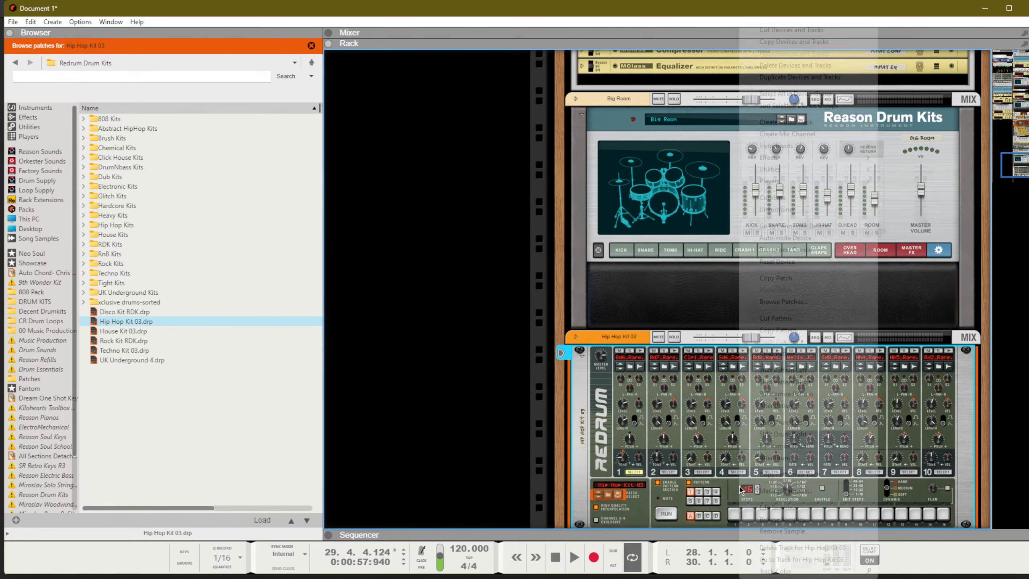
left_click(725, 487)
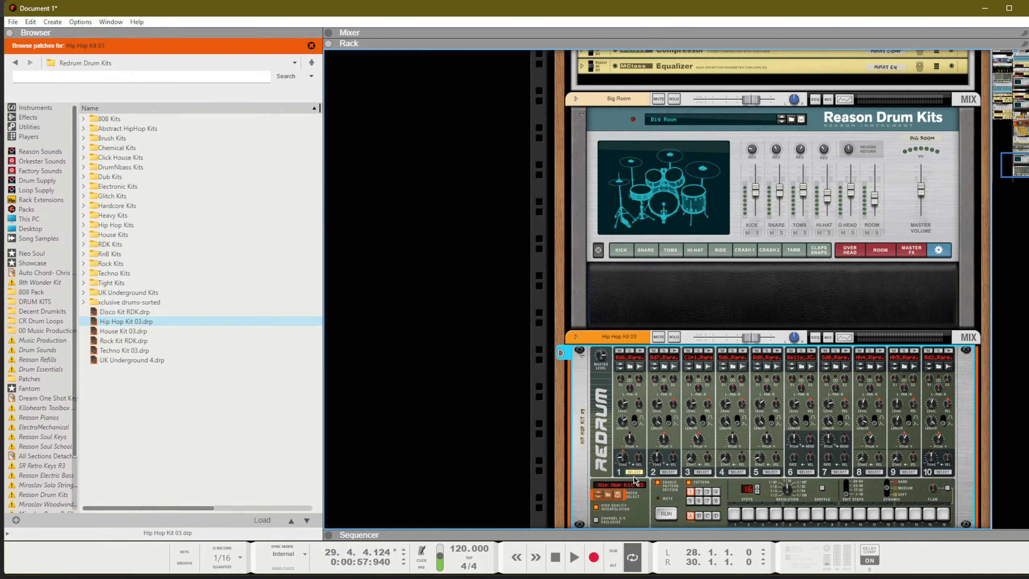
left_click(733, 514)
key("KP_0")
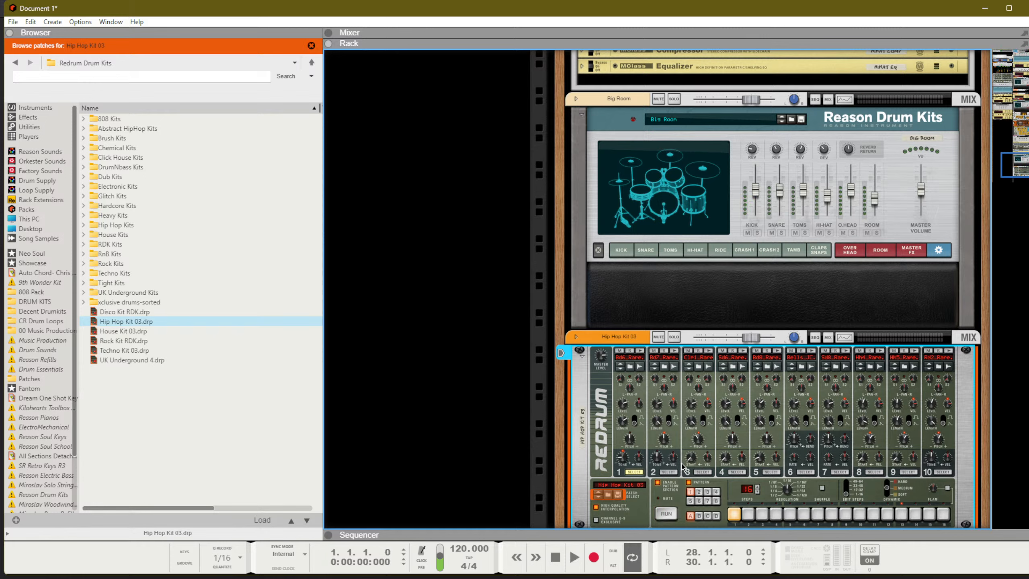
Step: Connect the gate outputs of Redrum channels 2 to 6 to the Snare, Side Stick, HH Closed, HH Open and Crash 1 triggers
key("Tab")
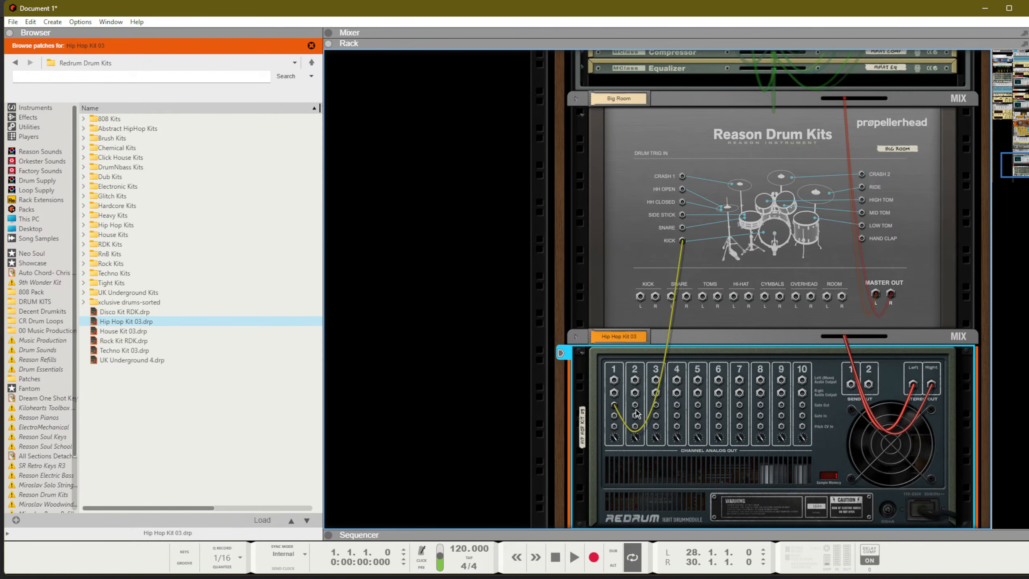
left_click_drag(636, 413, 682, 227)
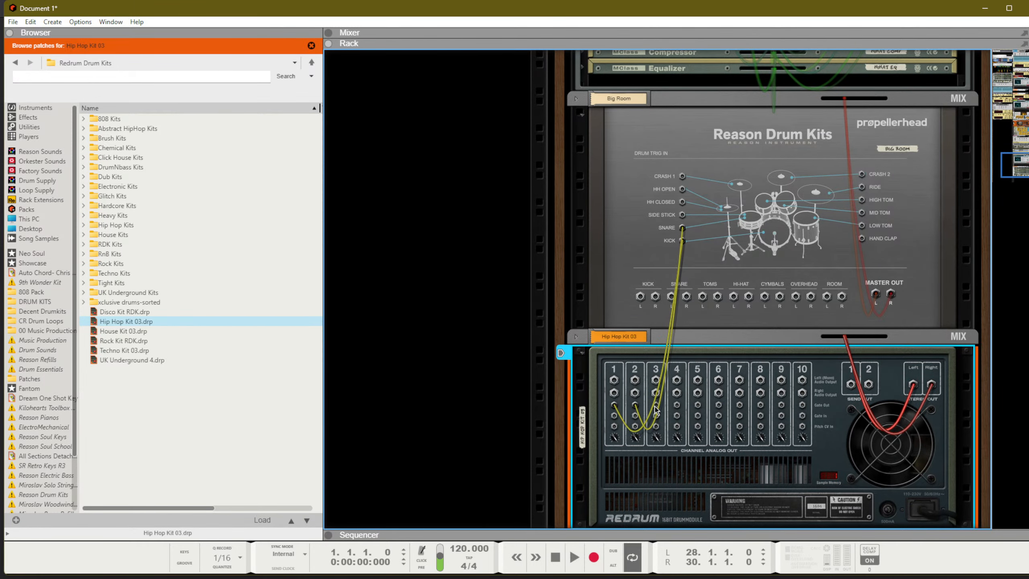
left_click_drag(655, 405, 682, 215)
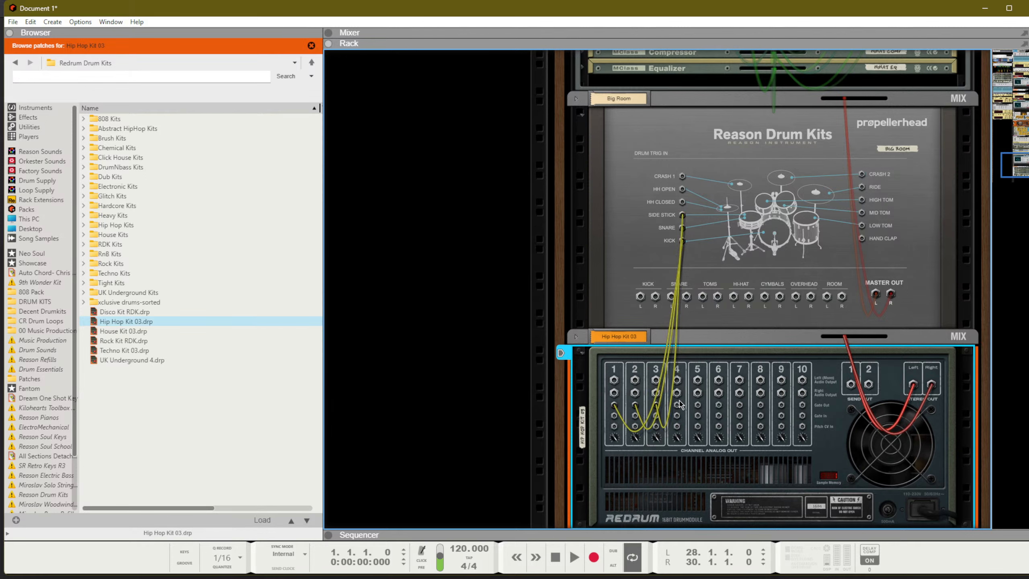
left_click_drag(677, 405, 682, 201)
left_click_drag(698, 405, 683, 189)
left_click_drag(718, 405, 682, 176)
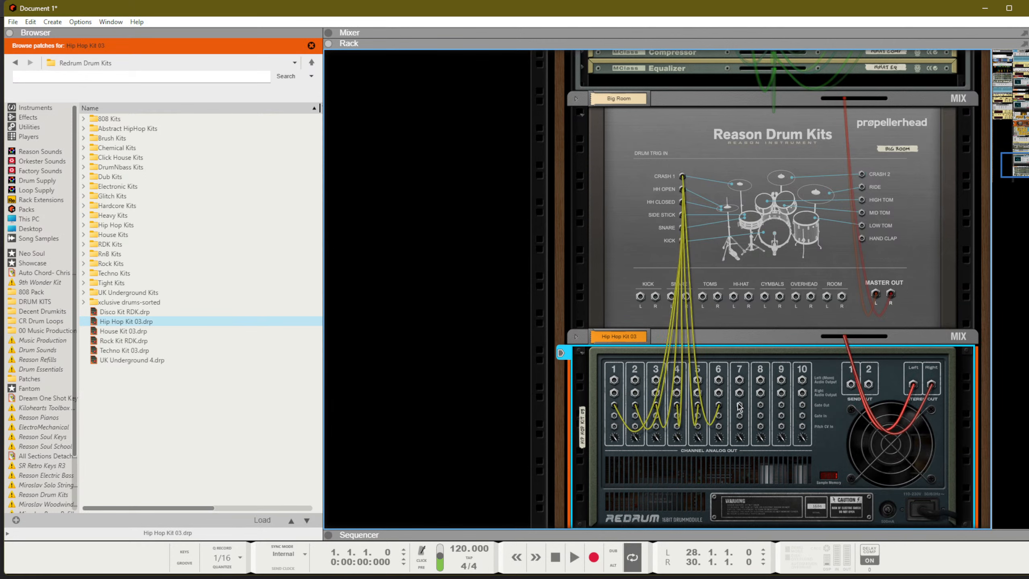
Step: Connect the gate outputs of Redrum channels 7 to 10 to the Hand Clap, Low Tom, Mid Tom and High Tom triggers
left_click_drag(739, 405, 862, 238)
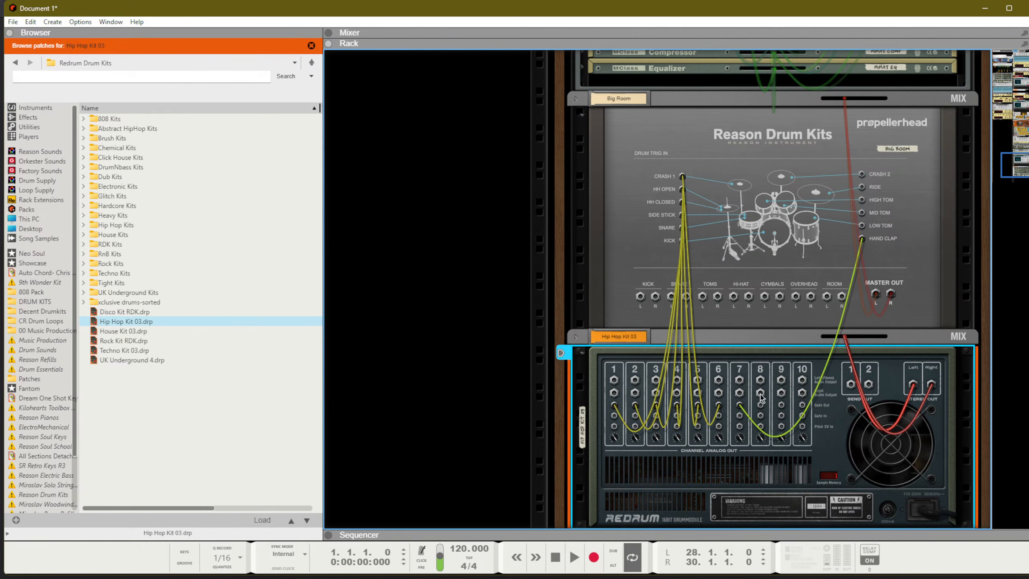
left_click_drag(761, 405, 862, 226)
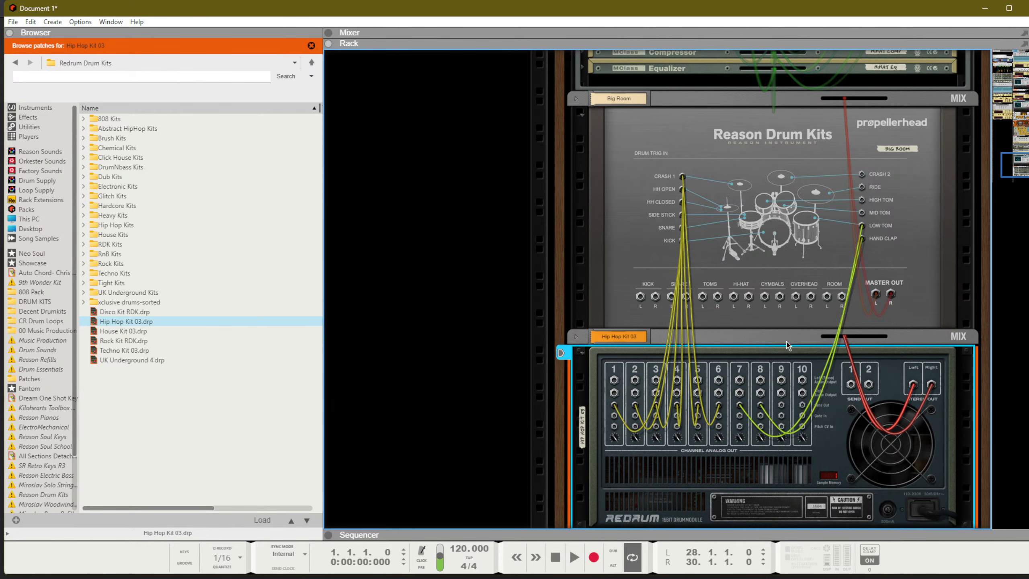
left_click_drag(781, 405, 862, 212)
left_click_drag(802, 406, 861, 199)
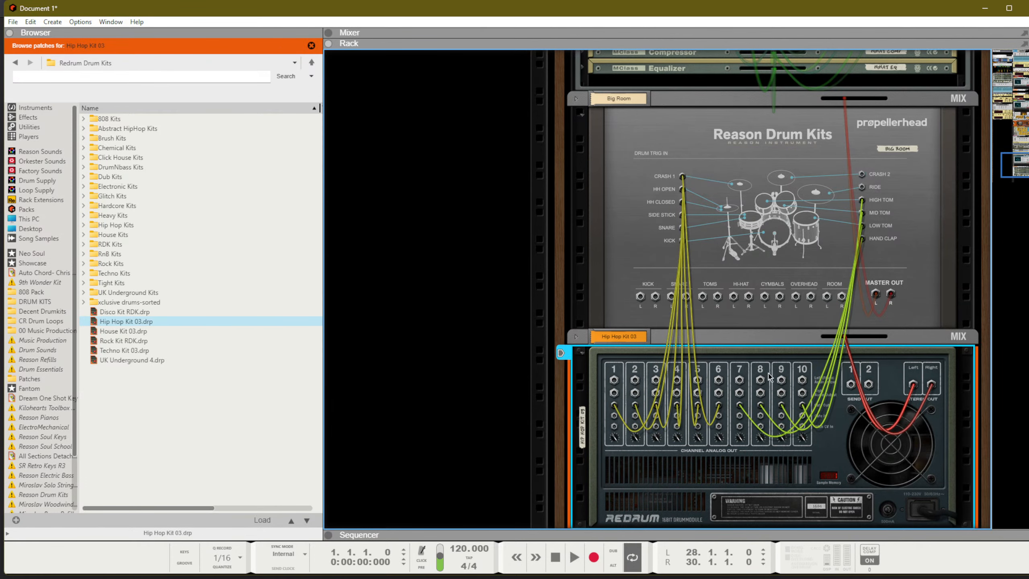
Step: Reset the Redrum device to clear its kit and pattern, and check its gate cables on the rear
key("Tab")
scroll(757, 360, "down", 3)
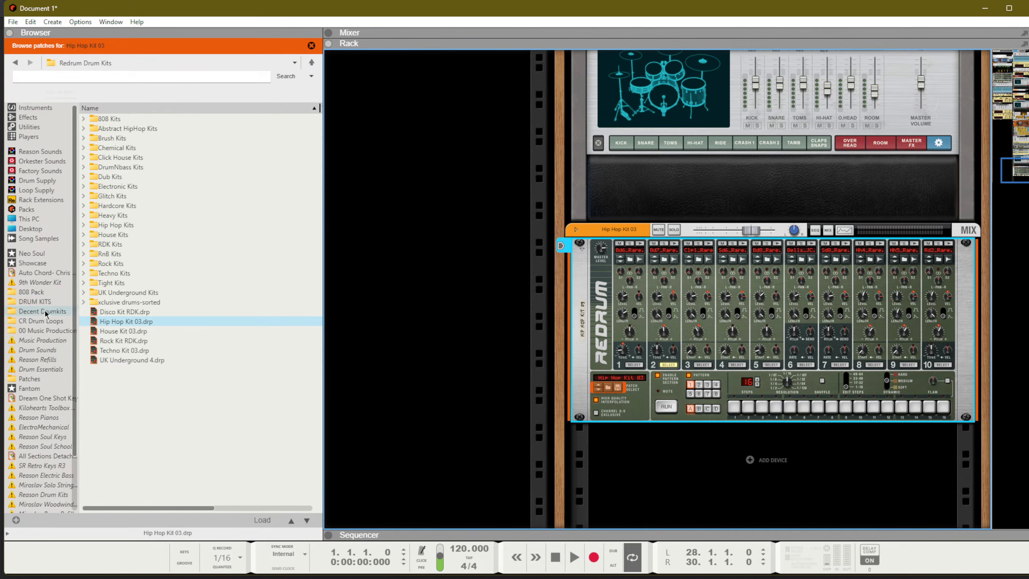
scroll(39, 307, "down", 3)
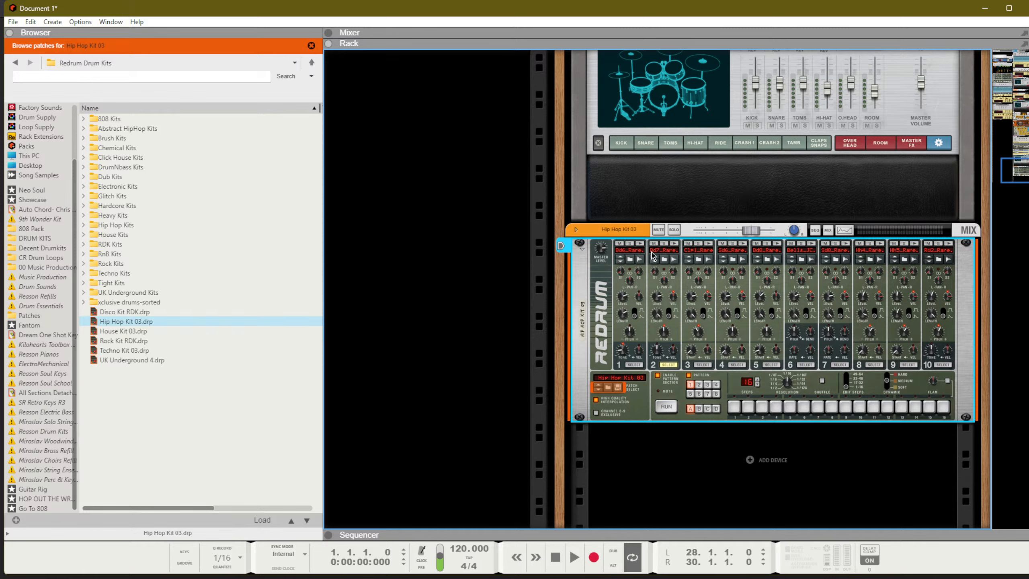
right_click(618, 323)
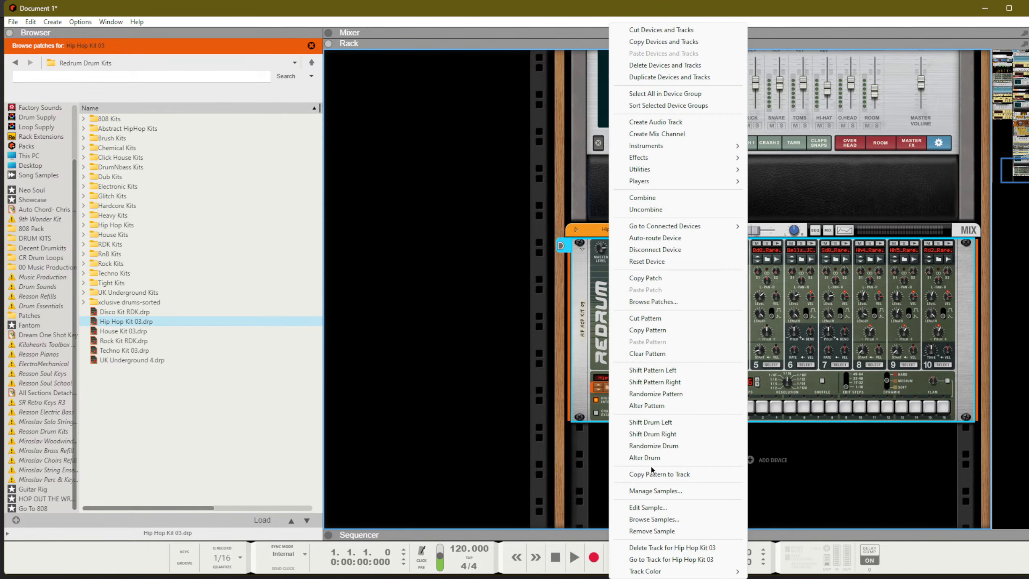
left_click(660, 265)
key("Tab")
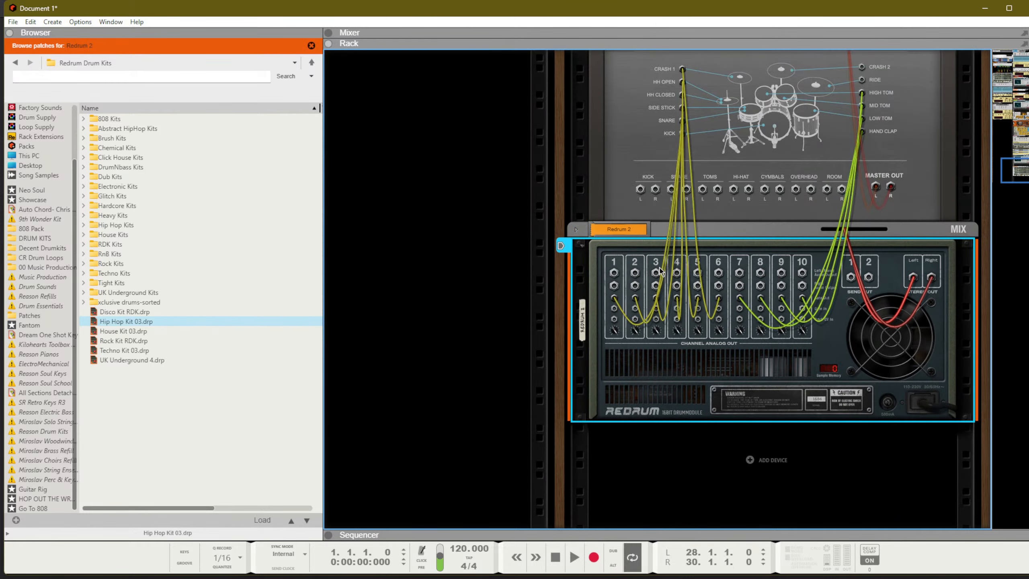
key("Tab")
Step: Program Redrum channel 1 with a hit on every fourth step starting at step 1, and start playback
left_click(639, 366)
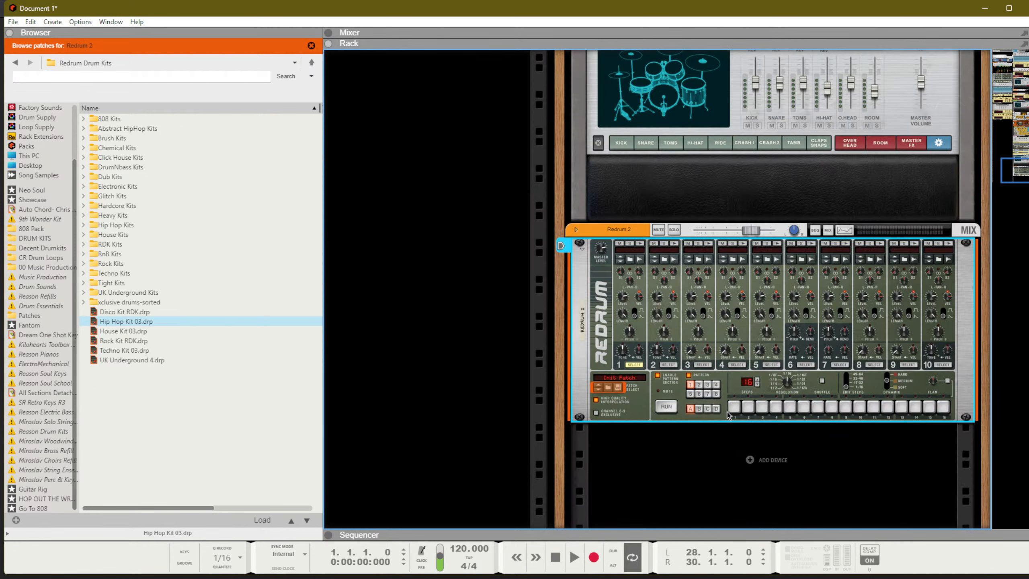
left_click(734, 406)
left_click(789, 407)
key("space")
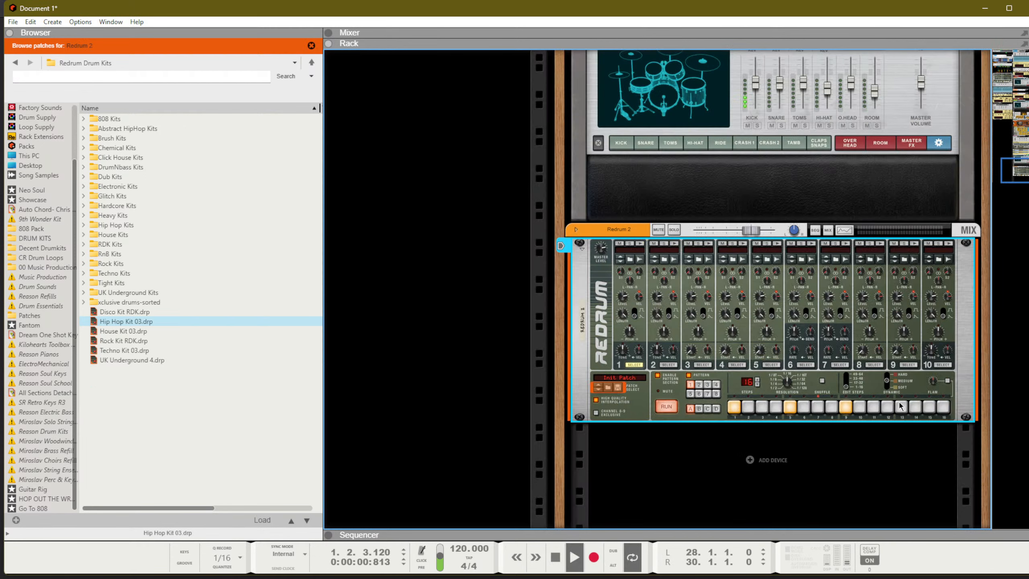
Step: Program Redrum channel 2 with hits on steps 5 and 13
left_click(669, 365)
left_click(789, 406)
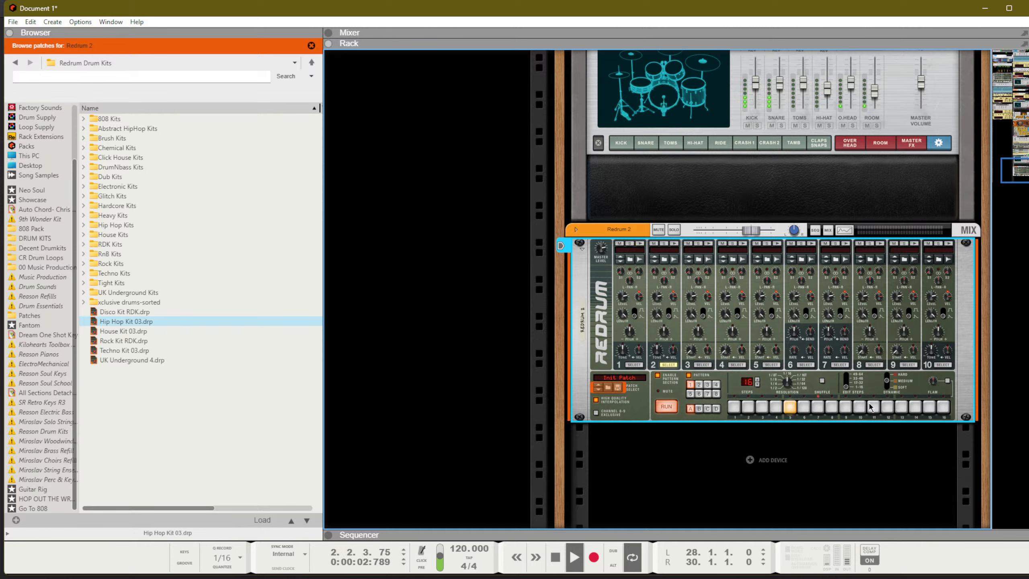
left_click(901, 406)
Step: Examine the gate cables running from the rear of Redrum to the drum triggers of Reason Drum Kits
scroll(742, 363, "up", 2)
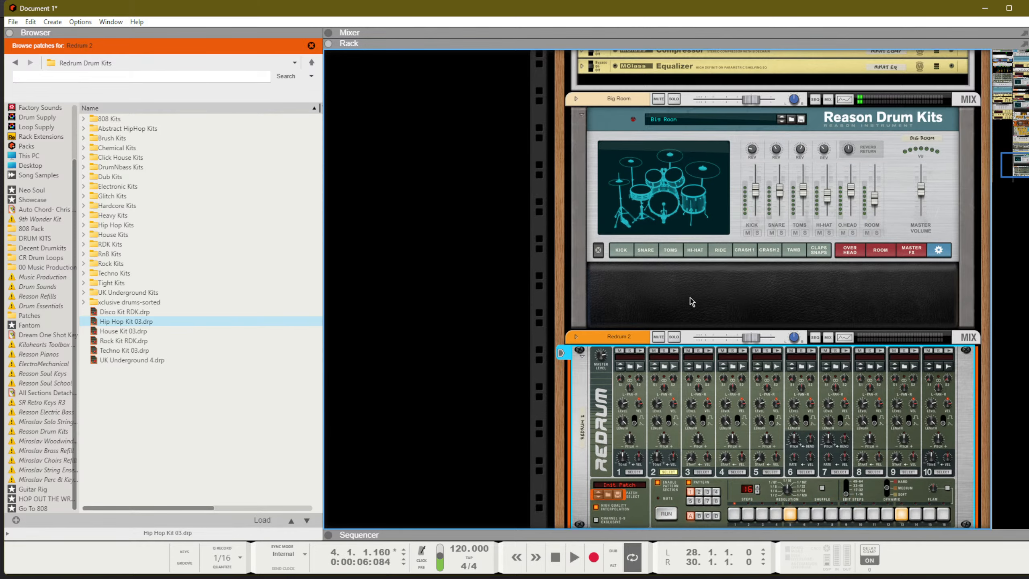
key("Tab")
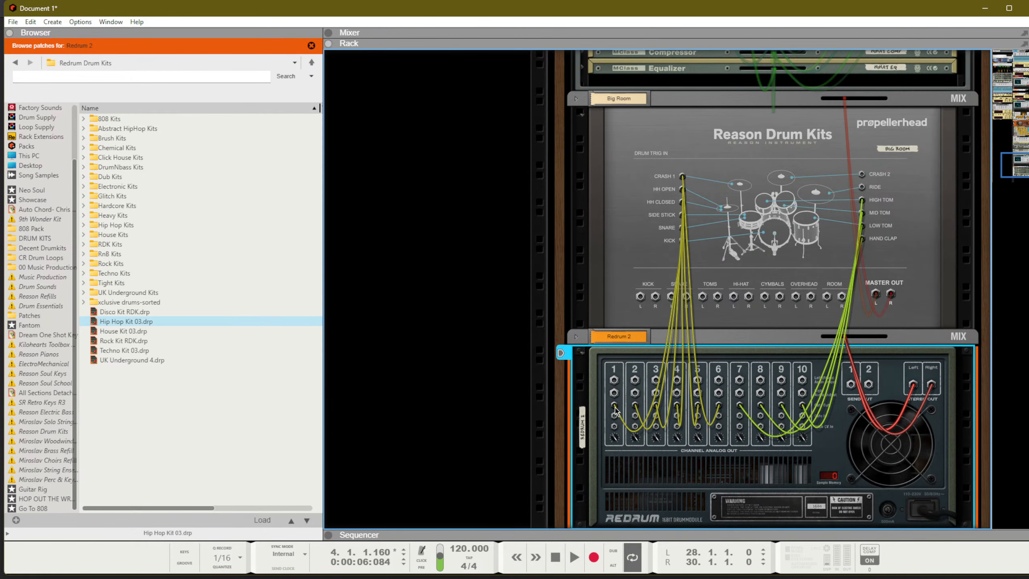
mouse_move(615, 407)
scroll(682, 194, "down", 3)
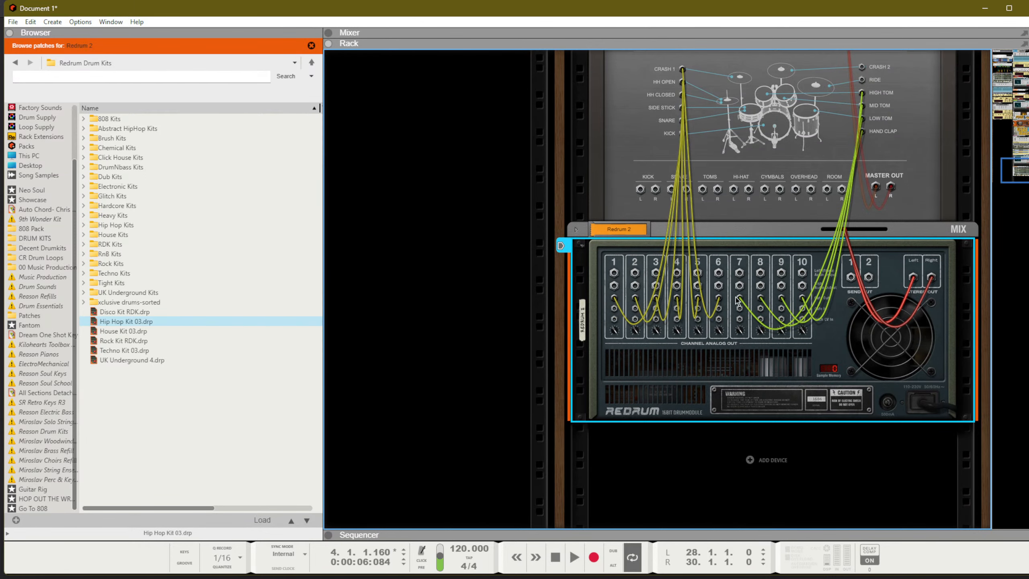
Step: Return to the rack front and program a hit on step 3 of Redrum channel 3 during playback
key("Tab")
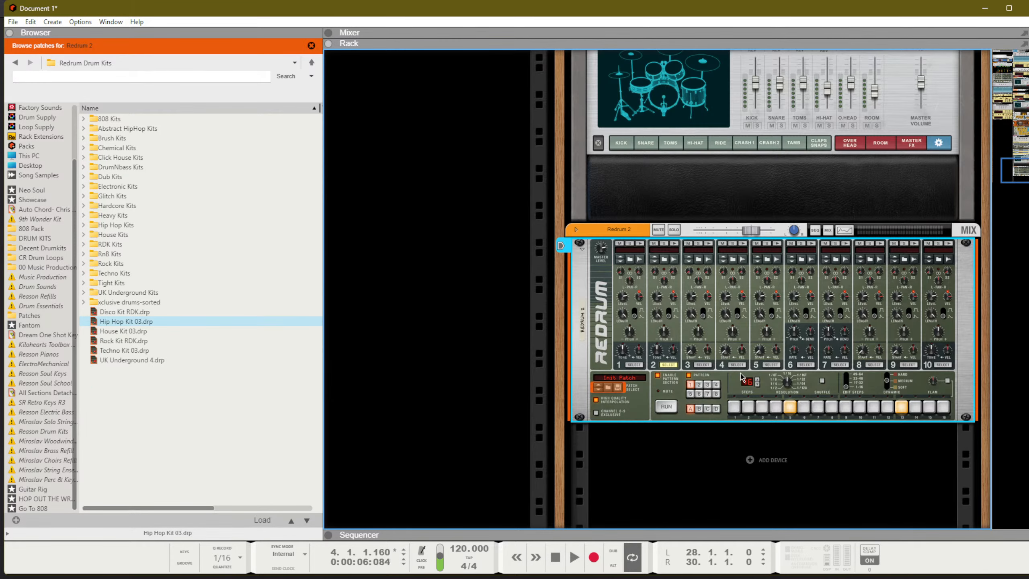
left_click(703, 366)
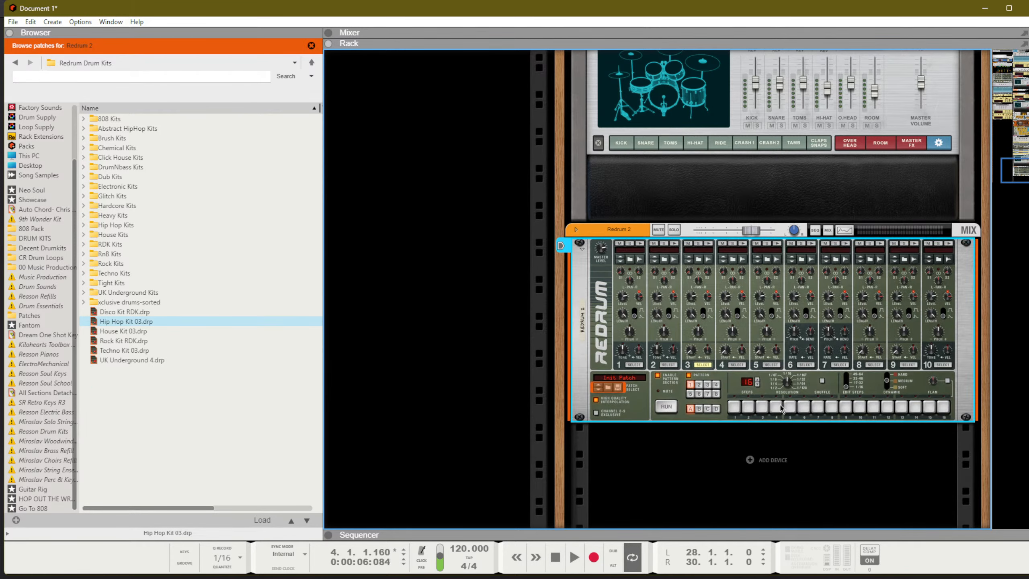
key("space")
left_click(763, 407)
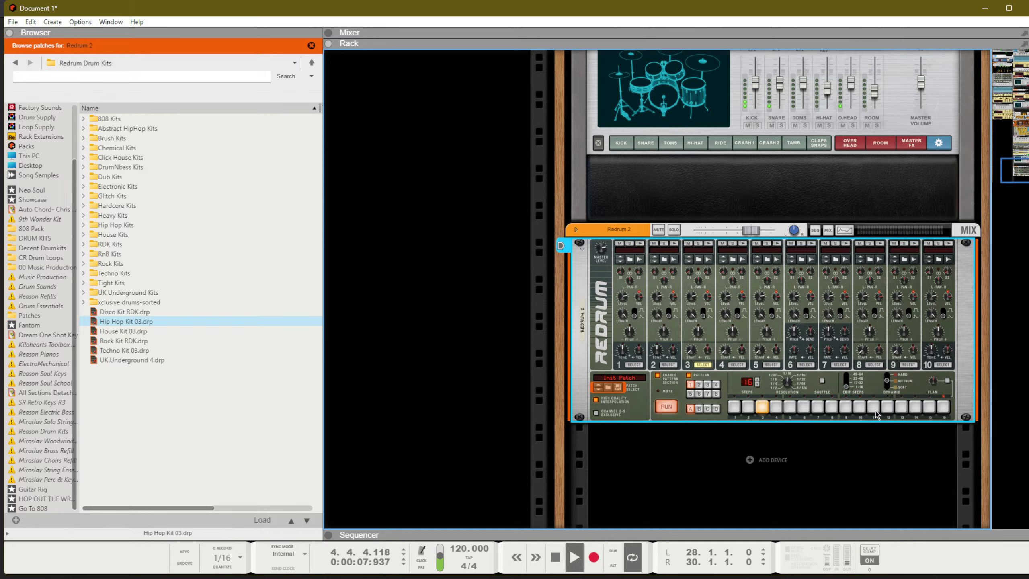
Step: Program Redrum channel 4 with hits on all odd-numbered steps from 1 to 15 while the pattern plays
left_click(737, 365)
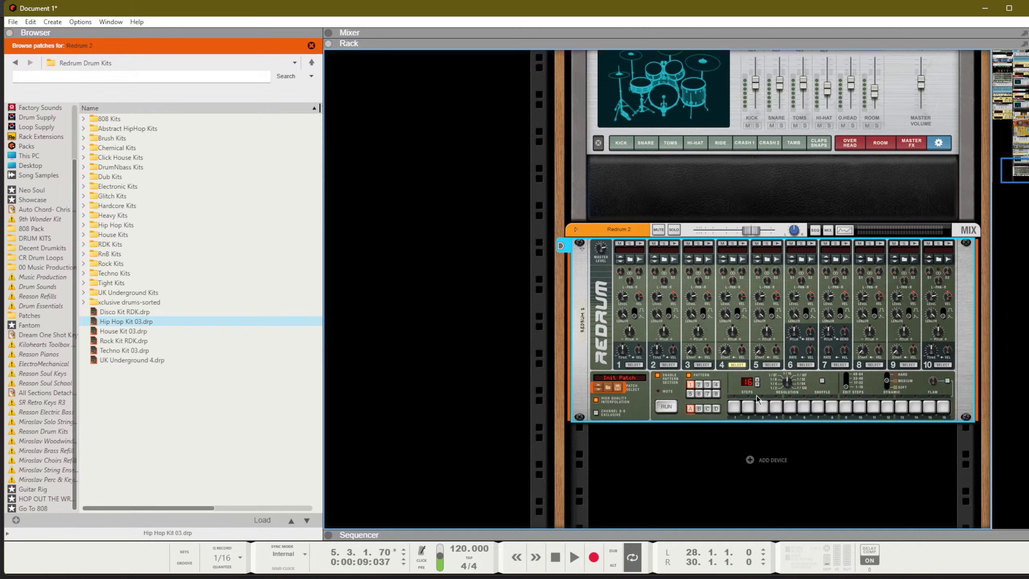
left_click(734, 407)
left_click(789, 407)
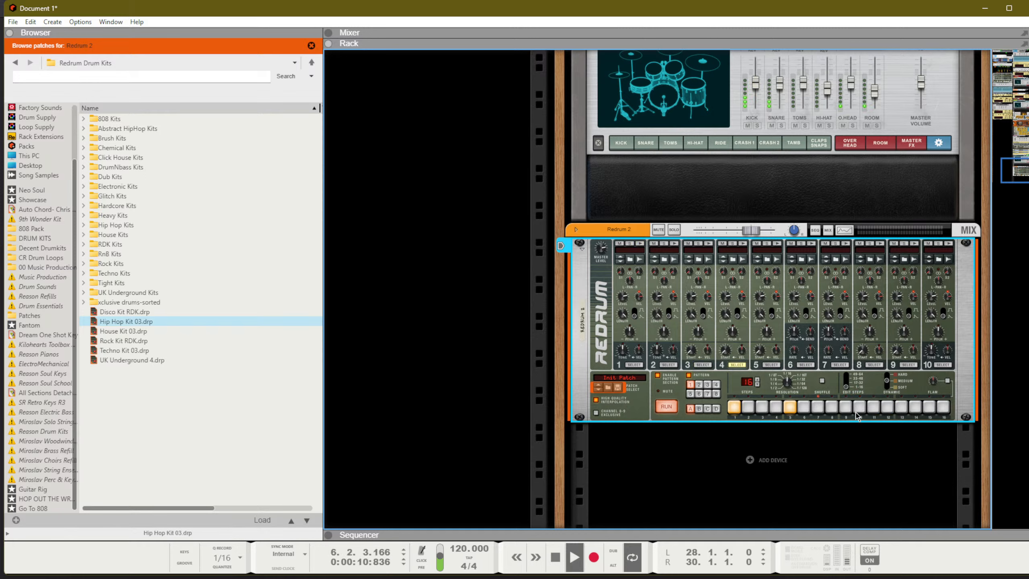
left_click(844, 408)
left_click(901, 406)
left_click(762, 407)
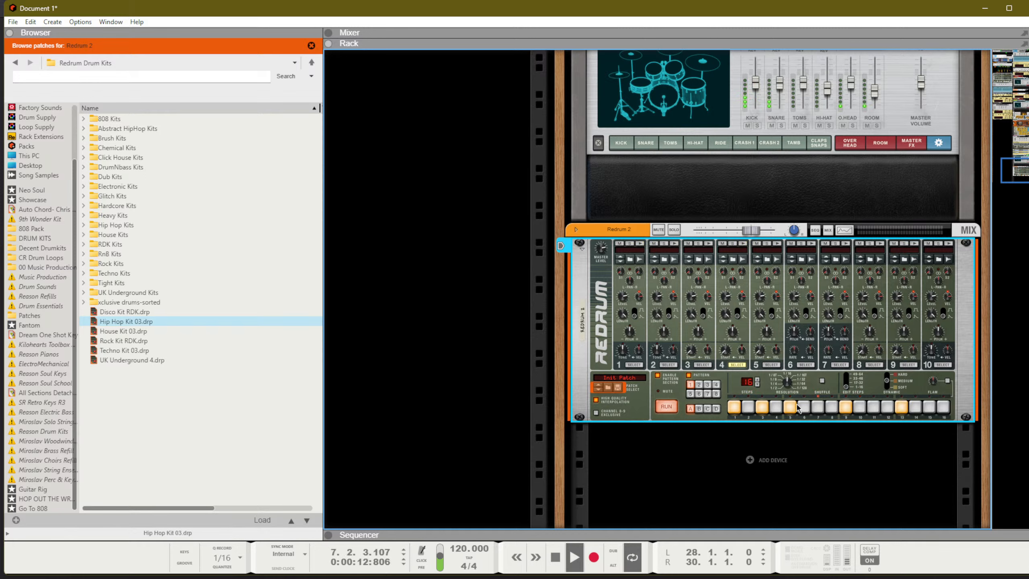
left_click(817, 407)
left_click(873, 407)
left_click(929, 407)
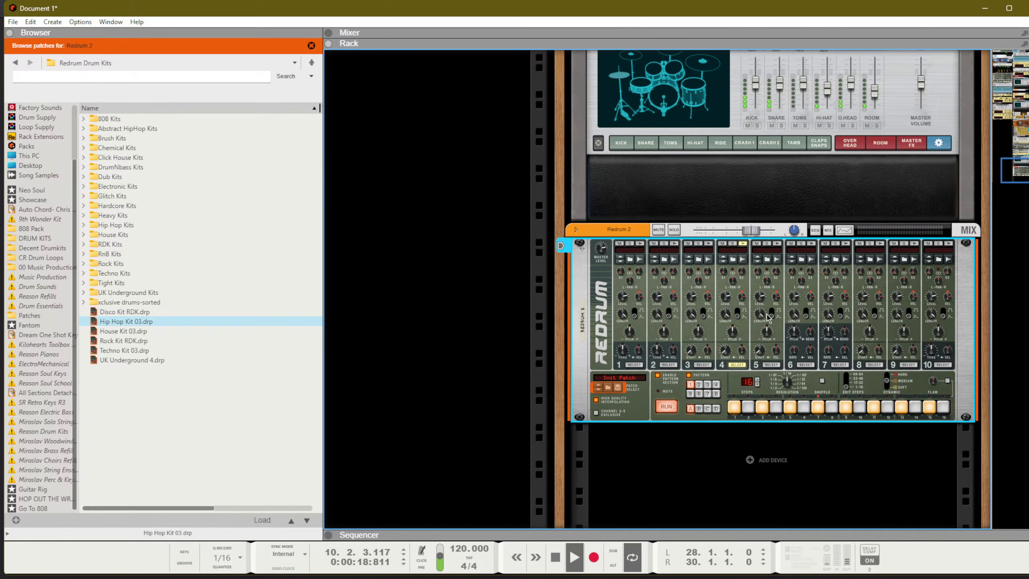
right_click(791, 467)
mouse_move(850, 419)
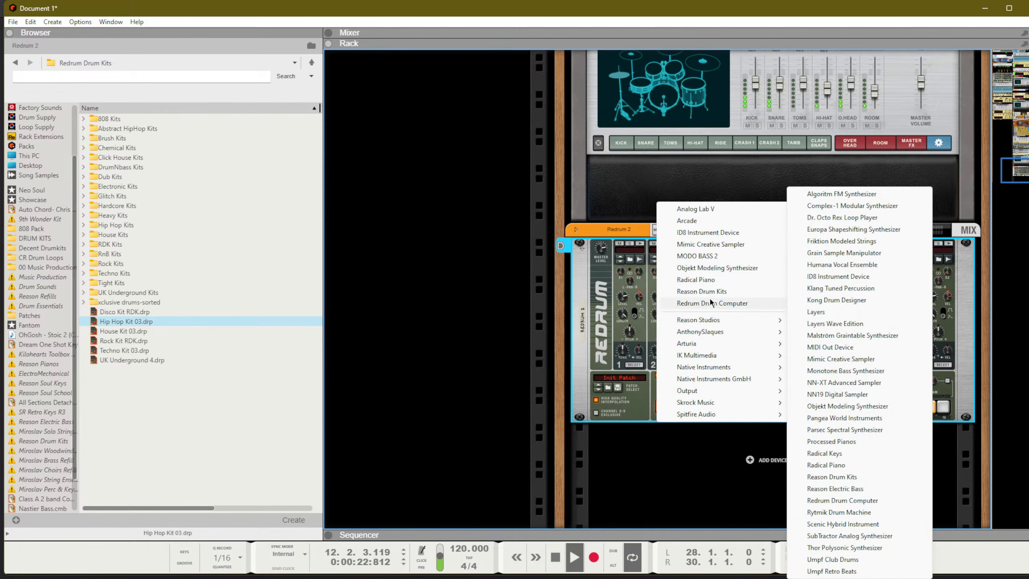
left_click(706, 258)
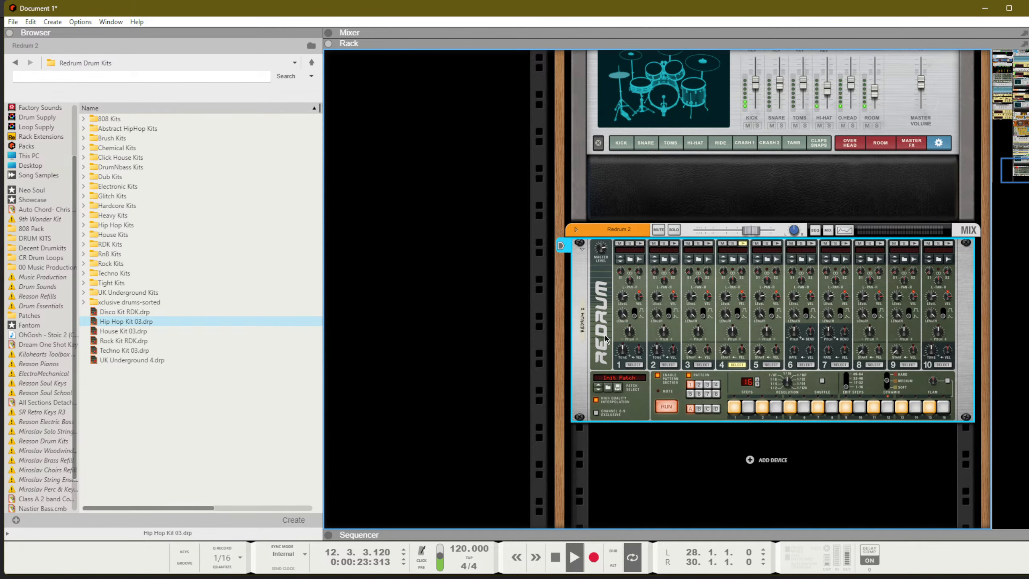
Step: Stop playback, solo the Bigger Plans audio track in the sequencer and delete that track
key("space")
key("F5")
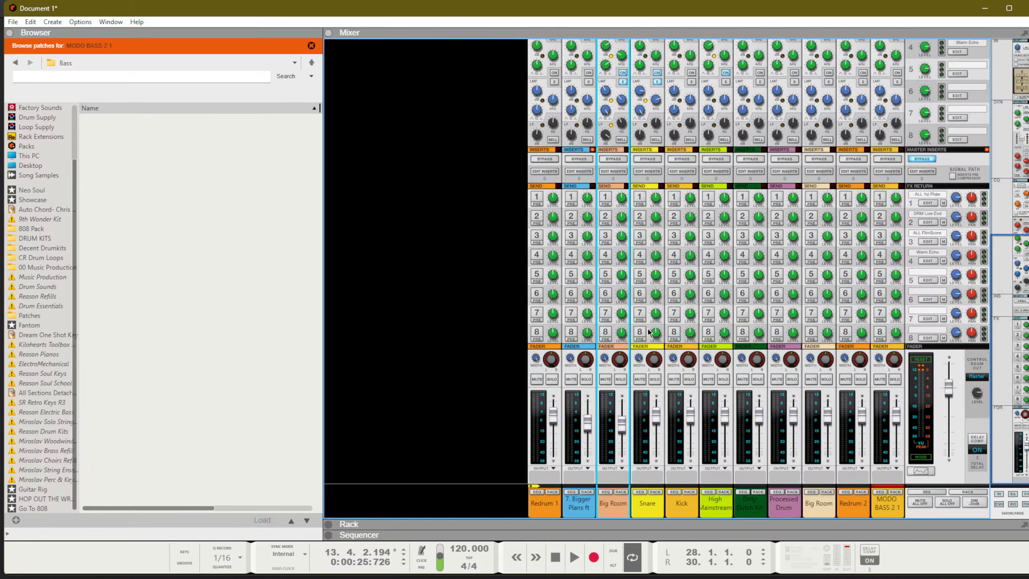
key("F7")
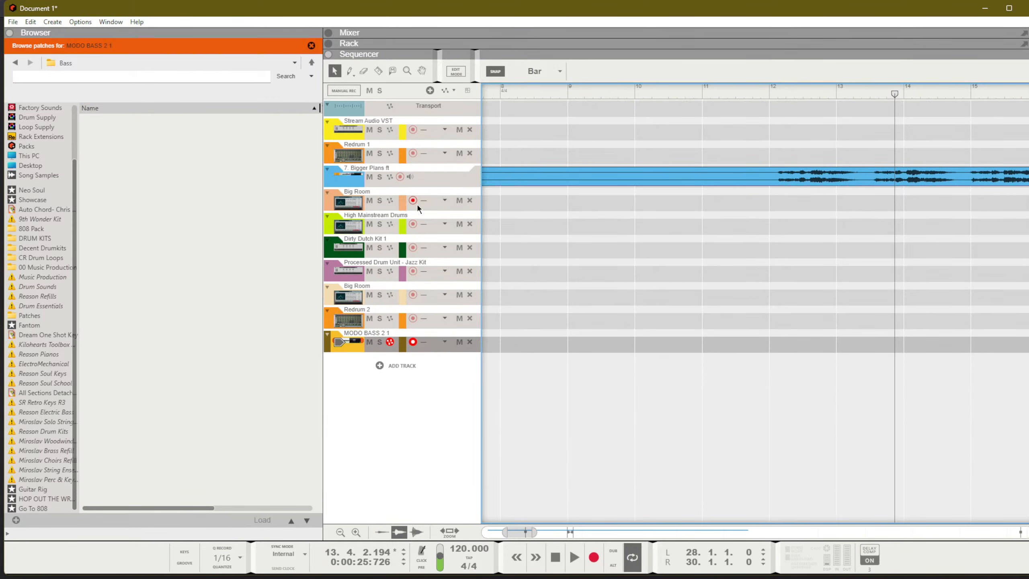
left_click(379, 176)
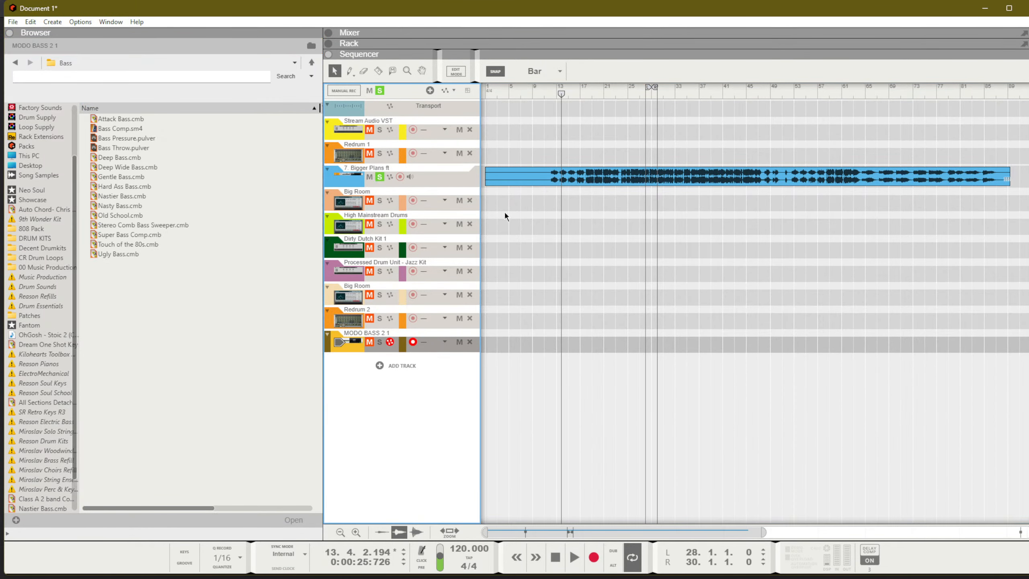
left_click(471, 181)
key("Delete")
key("Return")
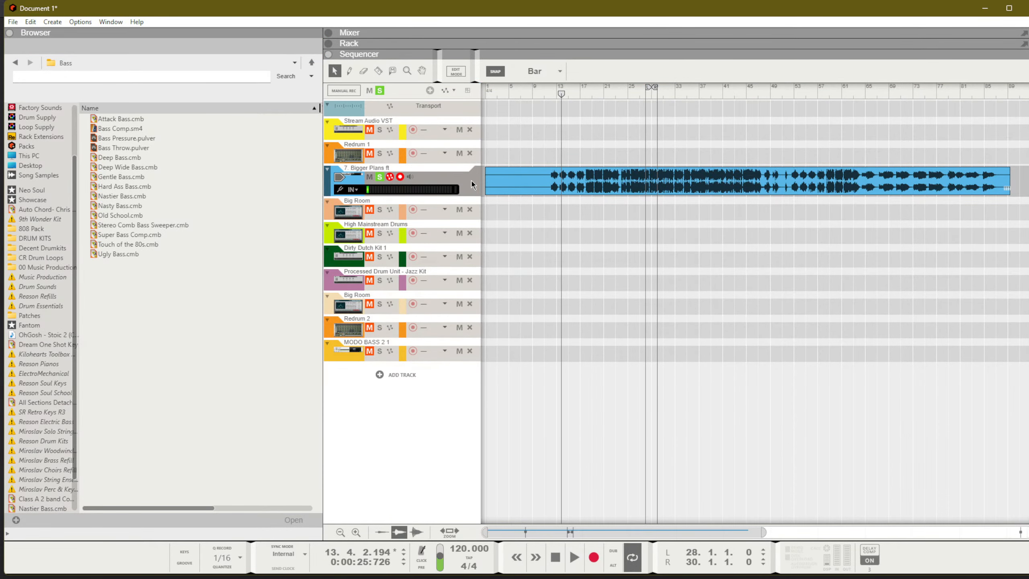
Step: Play the drum pattern from the song start with the MODO BASS 2 1 track record-enabled, then stop and return to the start
key("shift+Return")
key("shift+Return")
key("space")
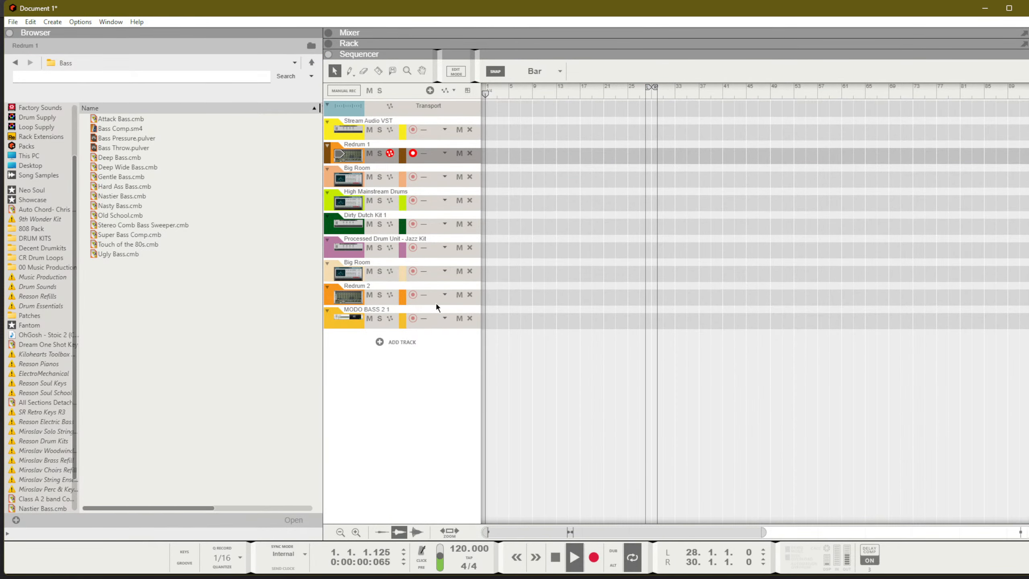
key("F6")
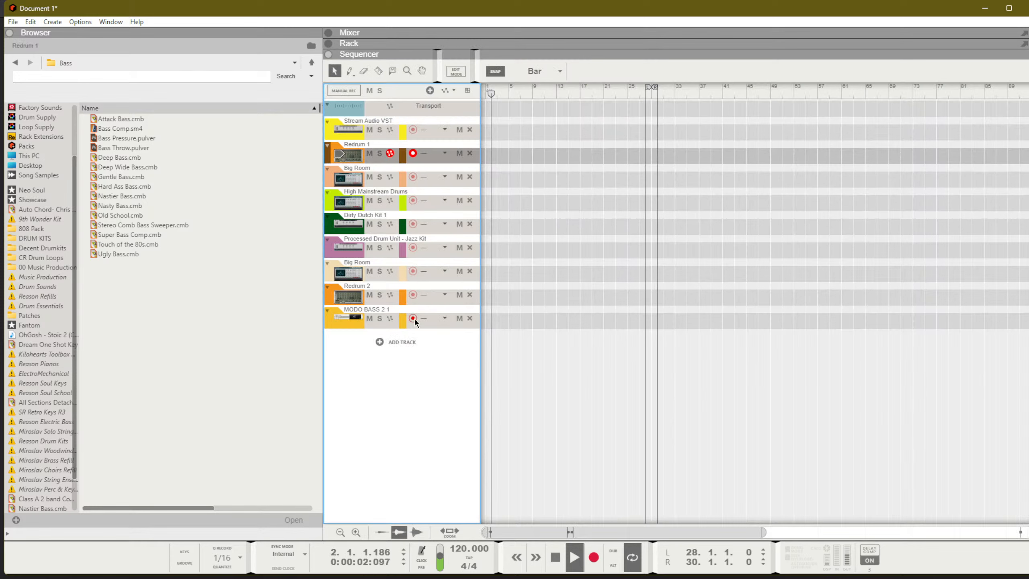
left_click(413, 319)
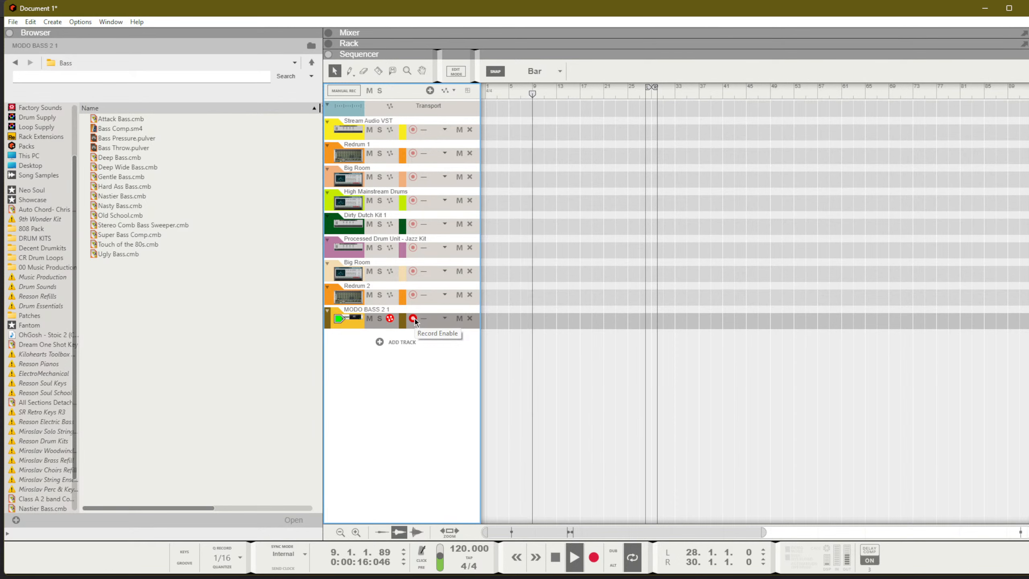
key("space")
key("space")
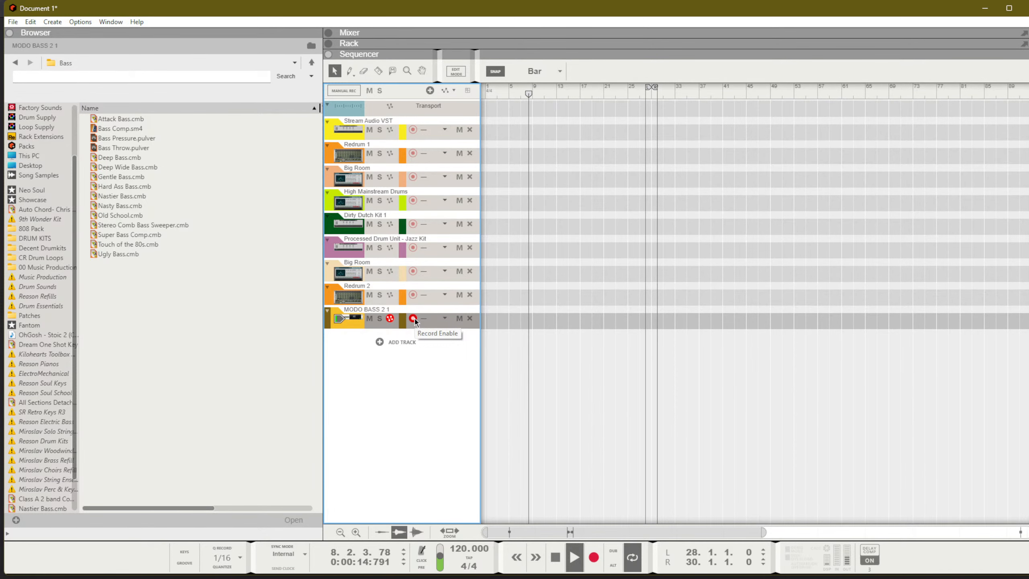
key("space")
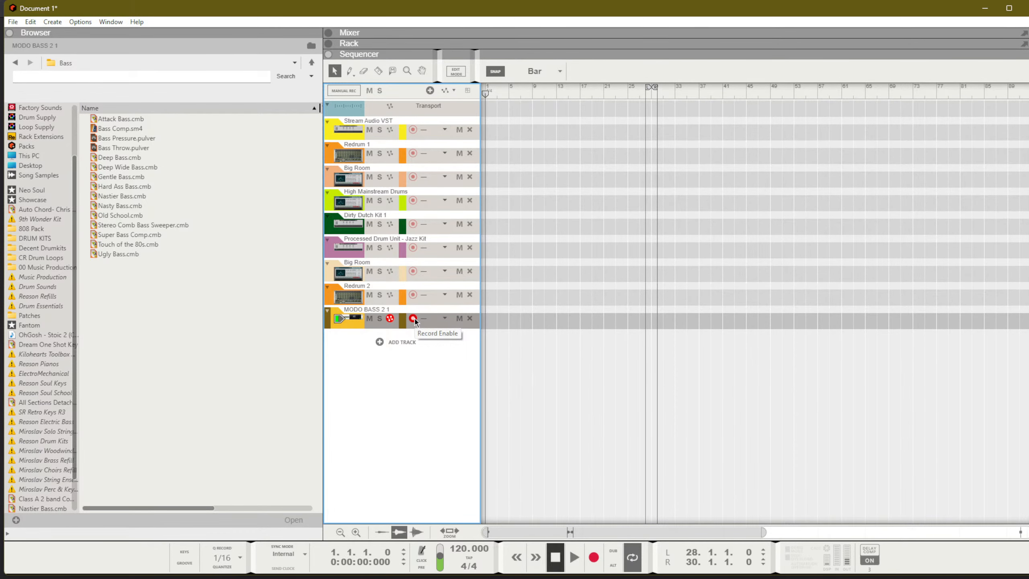
Step: Show mixer, rack and sequencer together and browse to Music Production > Apple Samples on the Seagate Backup Plus Drive (F:)
key("F5+F6+F7")
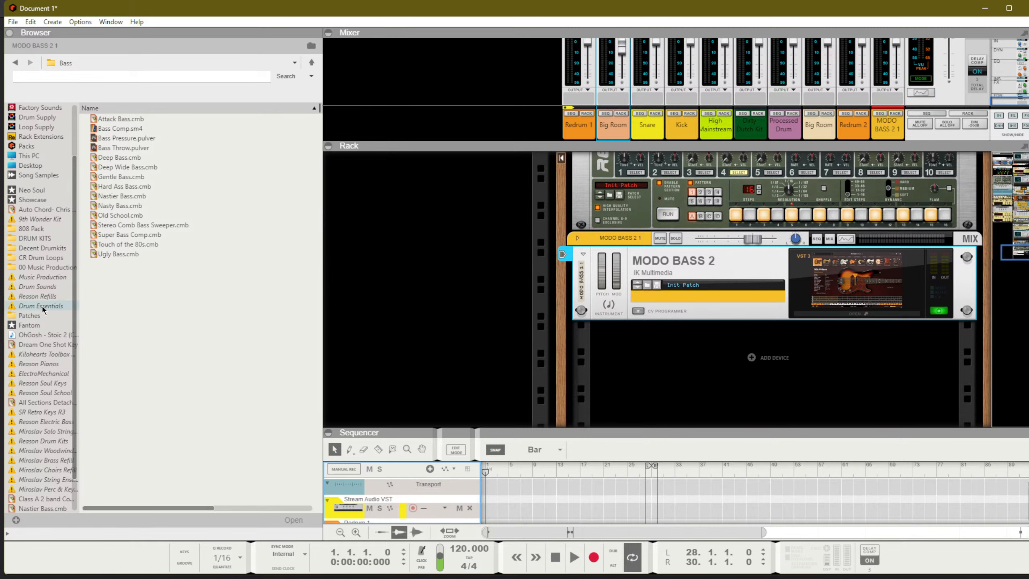
scroll(46, 310, "down", 3)
scroll(57, 438, "up", 5)
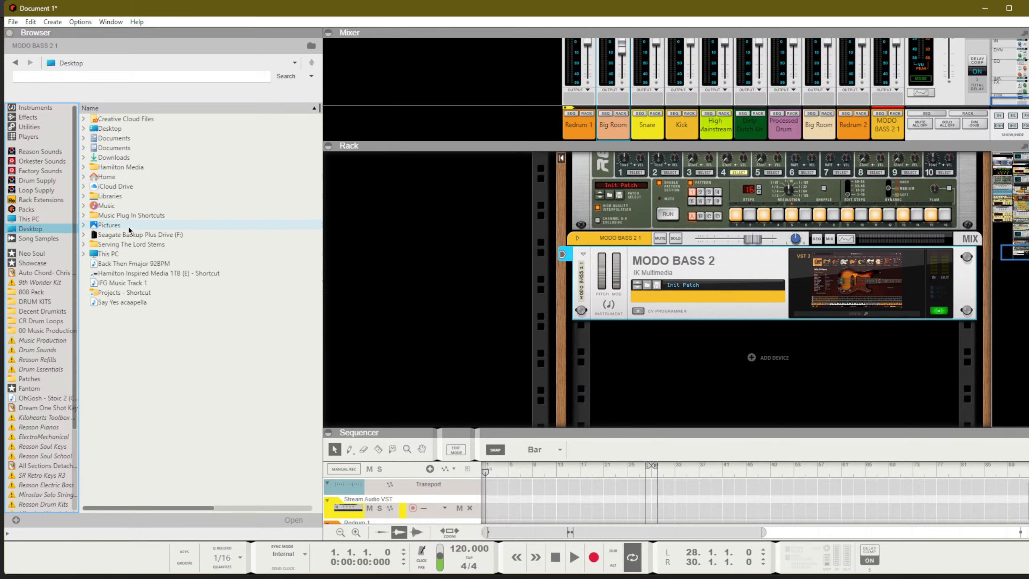
left_click(98, 237)
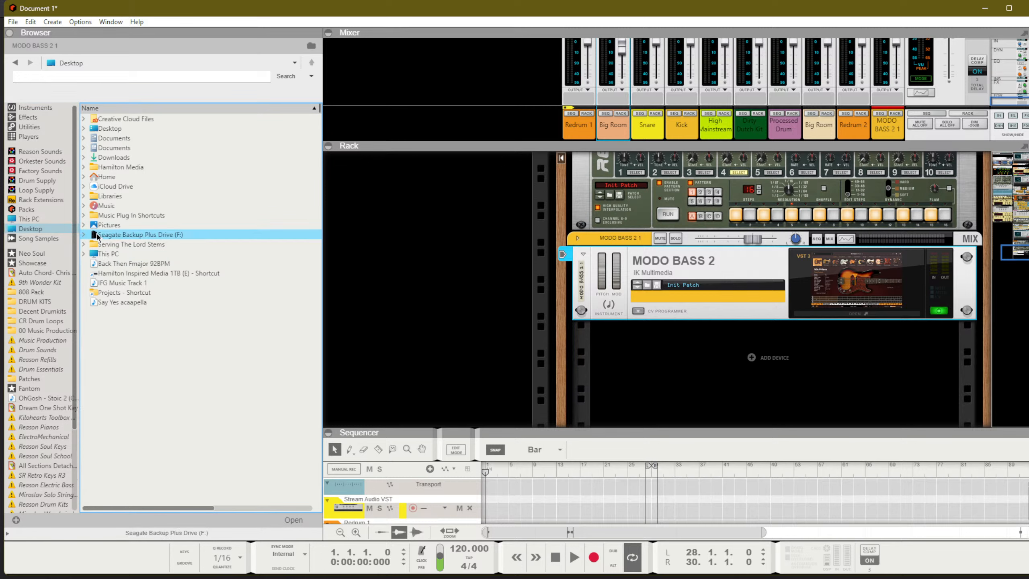
double_click(97, 235)
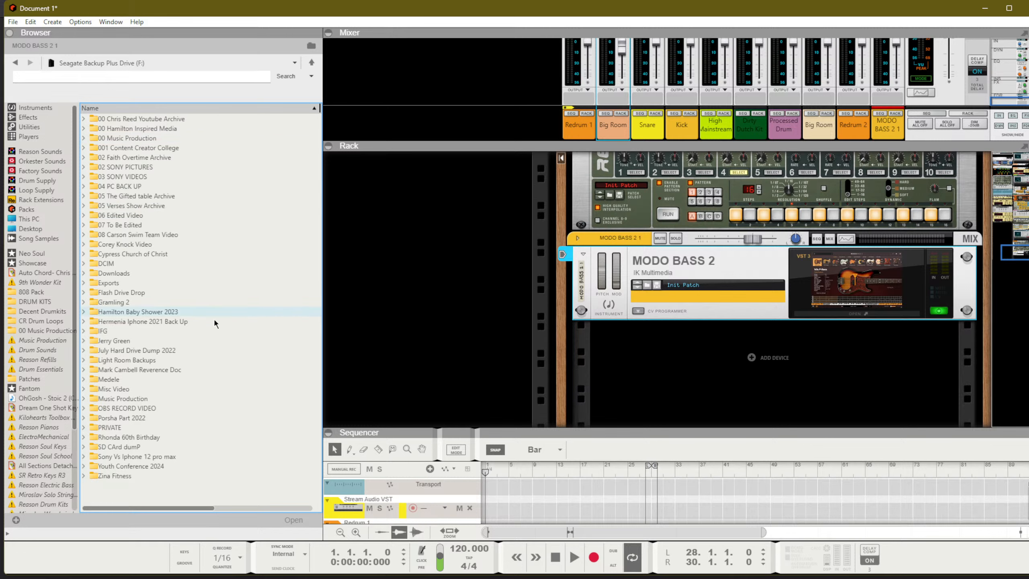
double_click(120, 399)
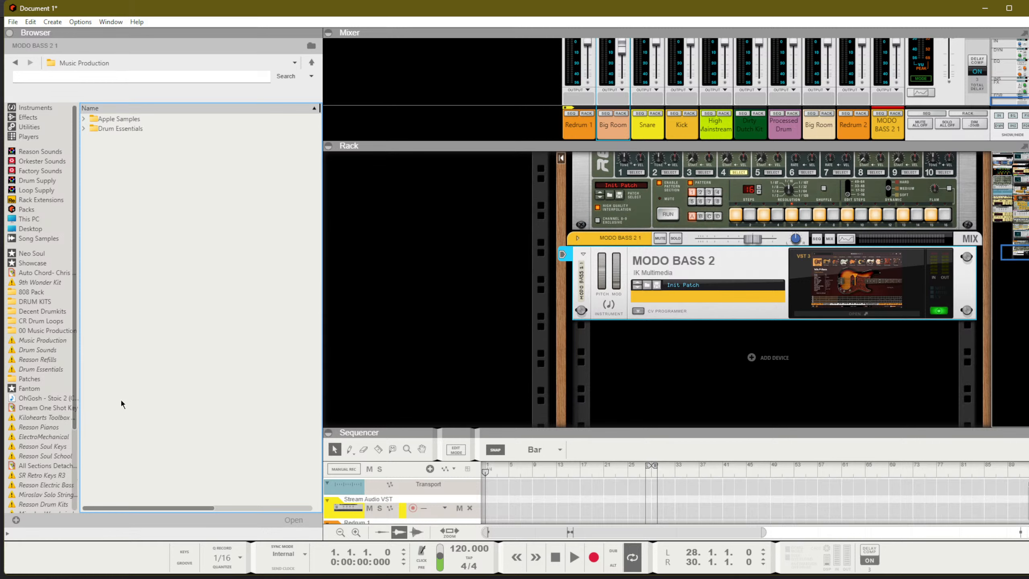
left_click(136, 121)
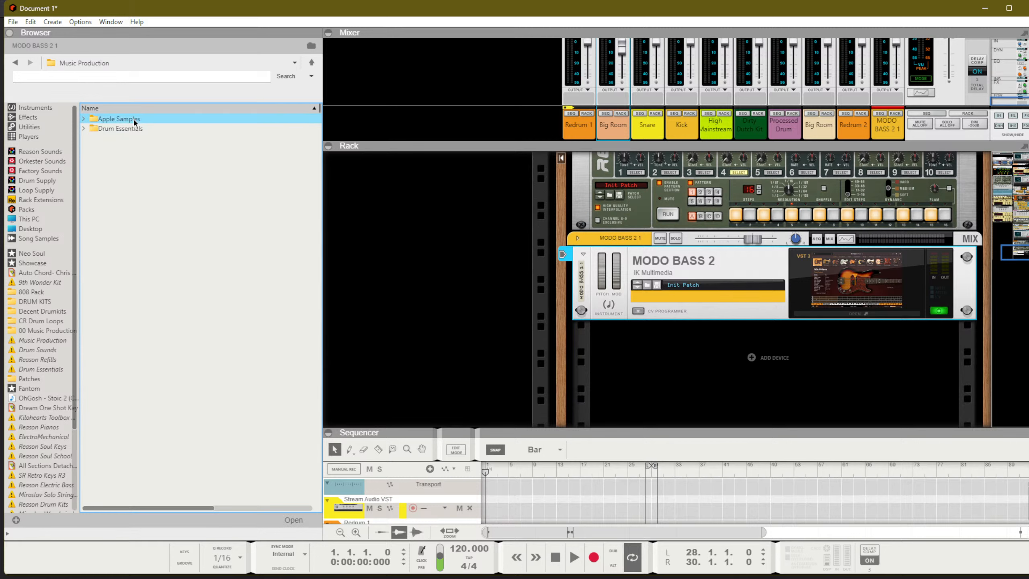
double_click(135, 120)
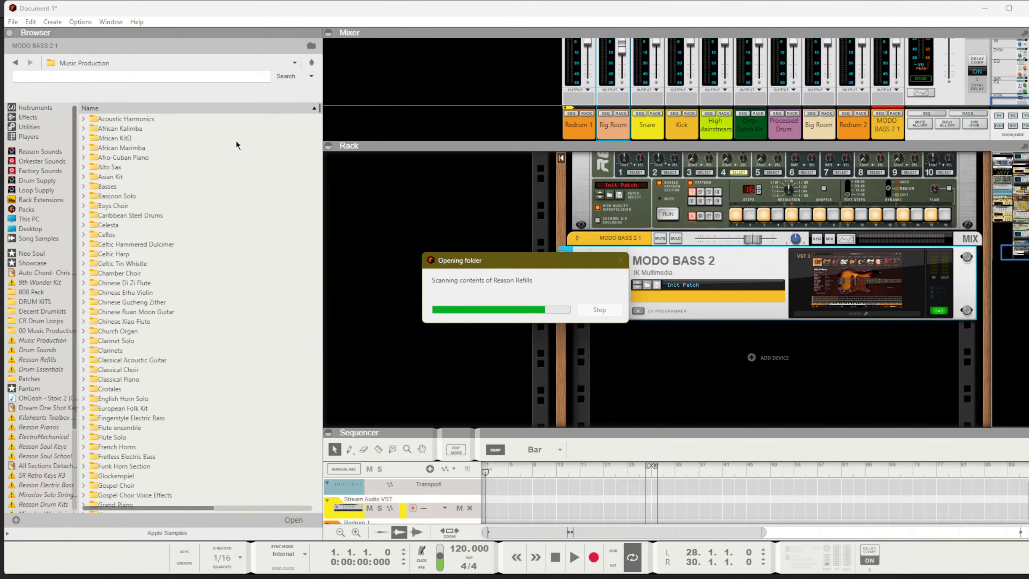
Step: Open the Reason Refills folder inside Apple Samples
scroll(108, 221, "down", 10)
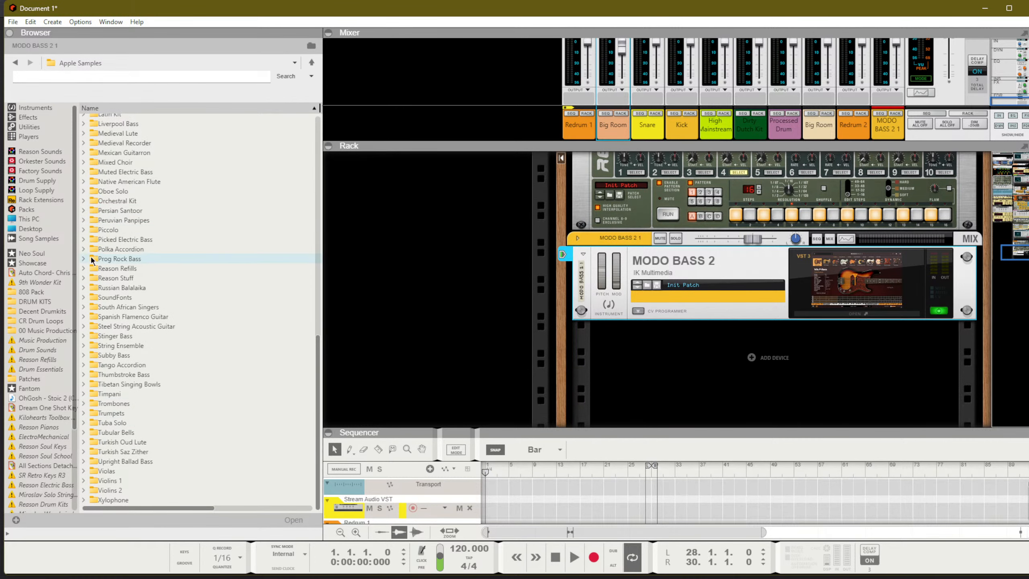
left_click(127, 268)
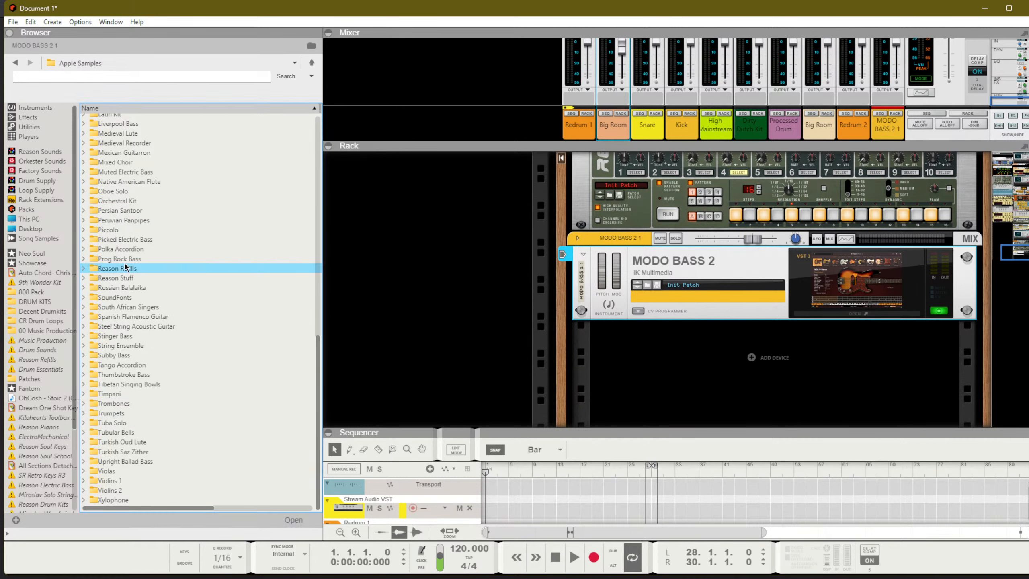
key("Return")
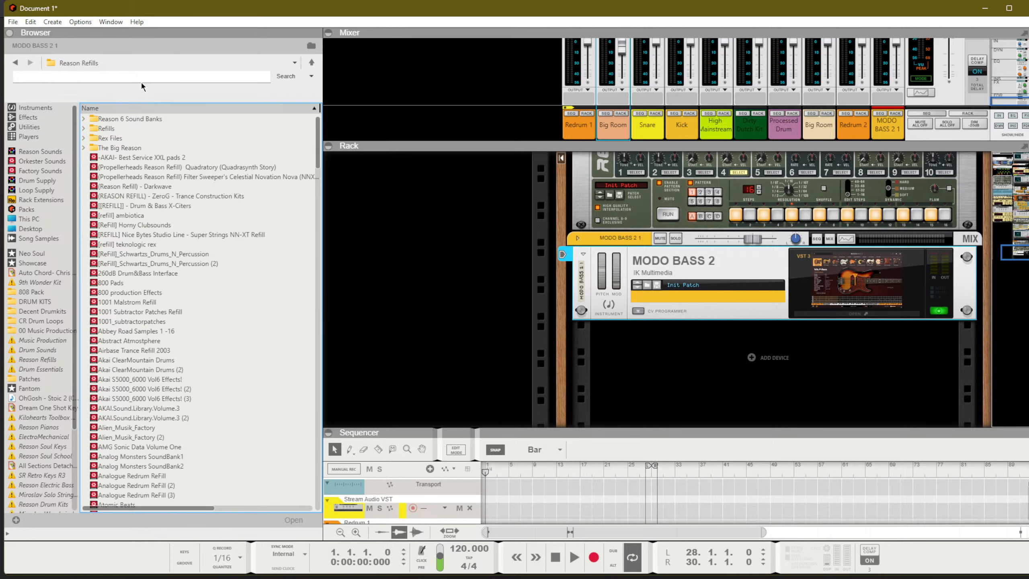
Step: Search the Reason Refills folder for "soul"
left_click(136, 77)
type("sou")
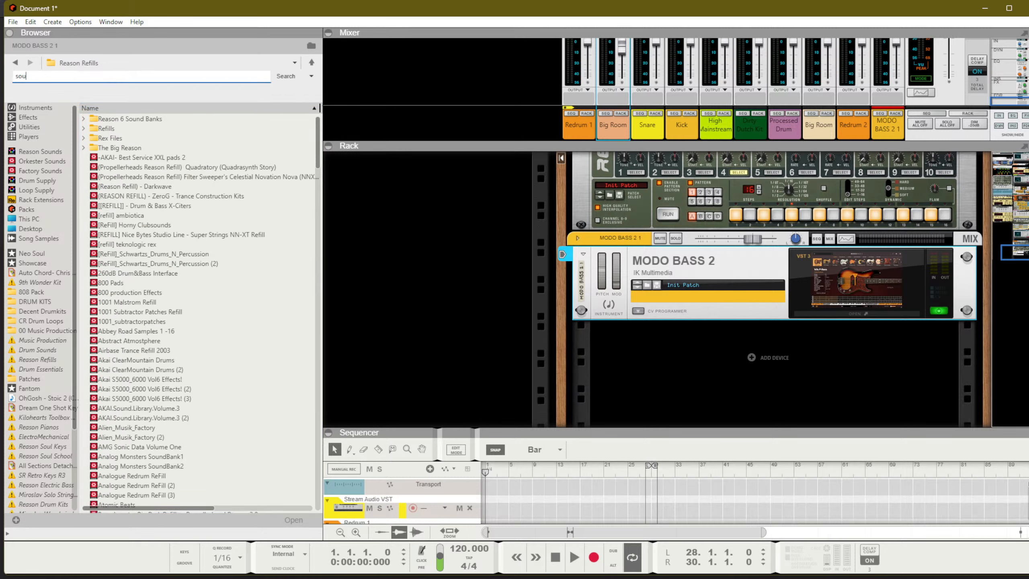
type("l")
key("Return")
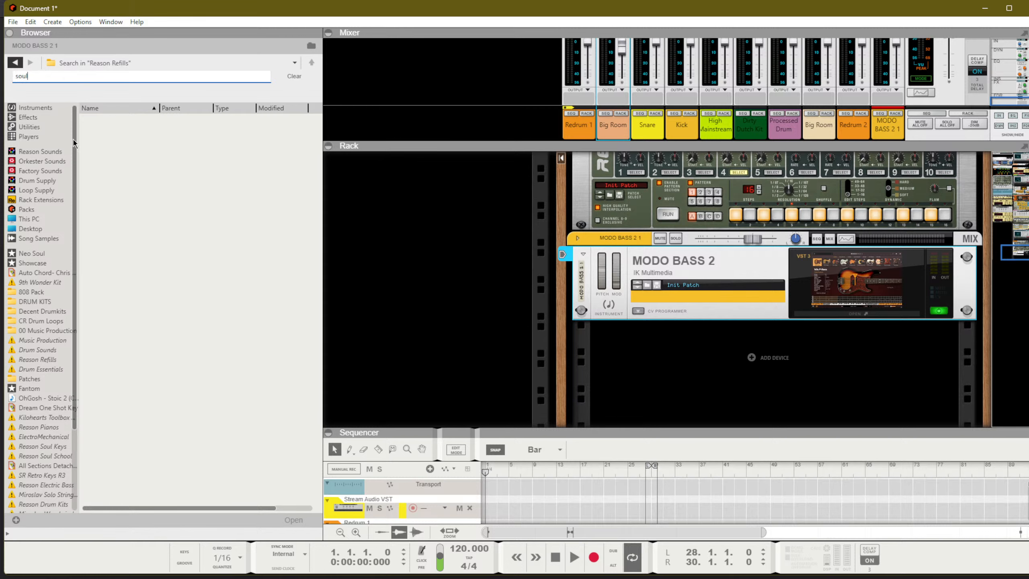
Step: Return to the full Reason Refills list, select PropellerHeads.Reason.Soul.School and expand its file information
scroll(159, 312, "down", 20)
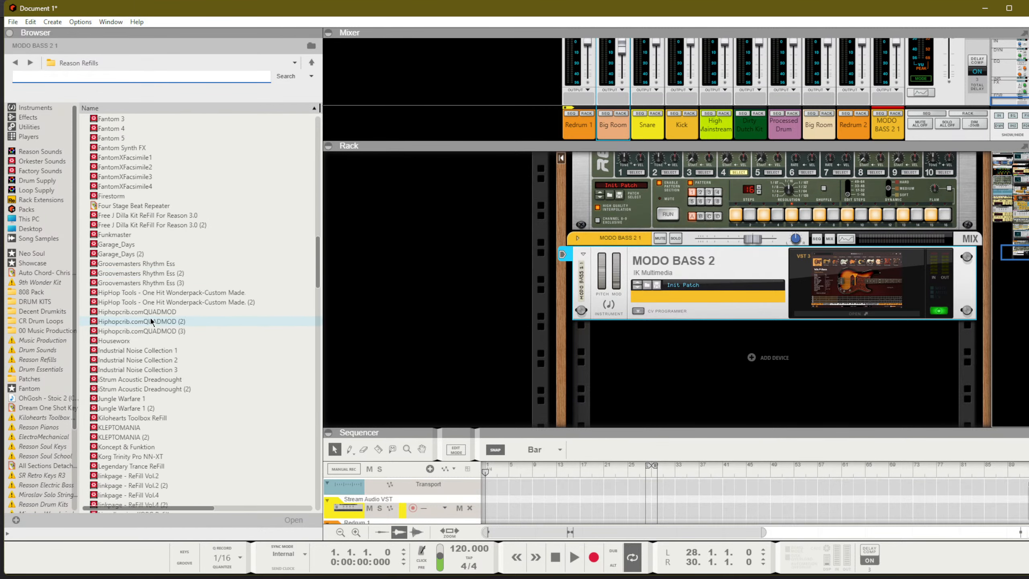
scroll(151, 320, "down", 20)
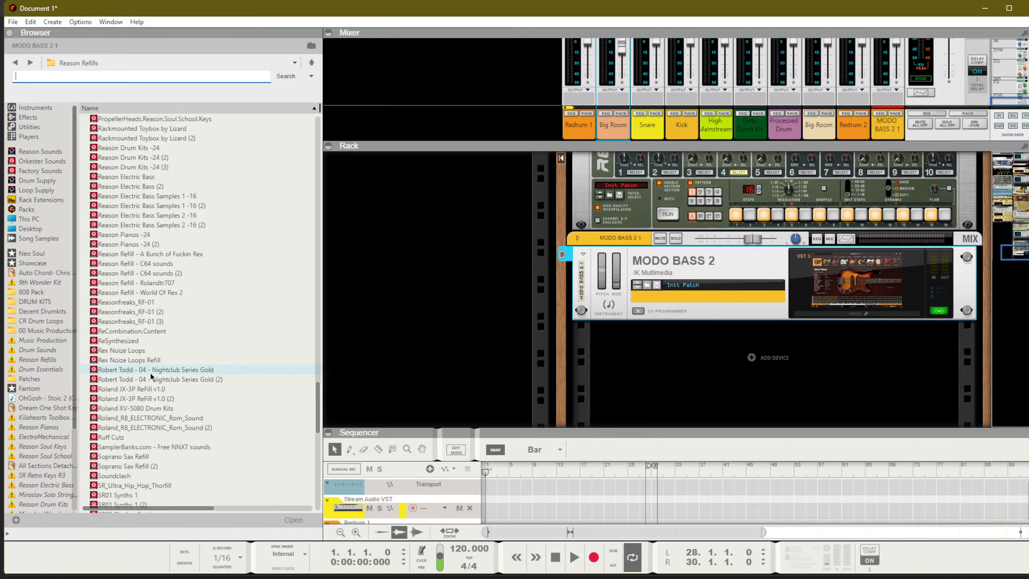
scroll(145, 377, "up", 2)
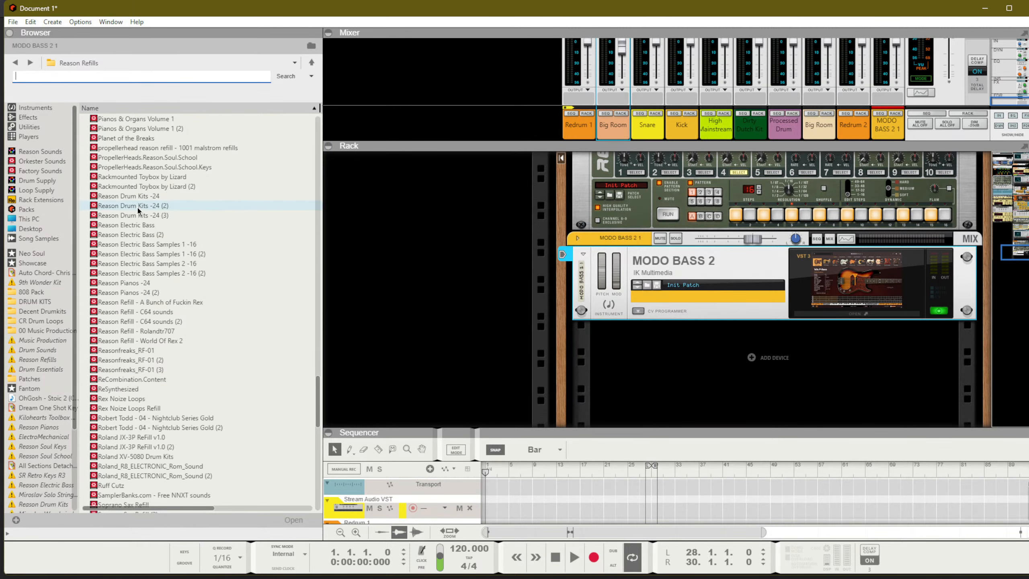
left_click(170, 159)
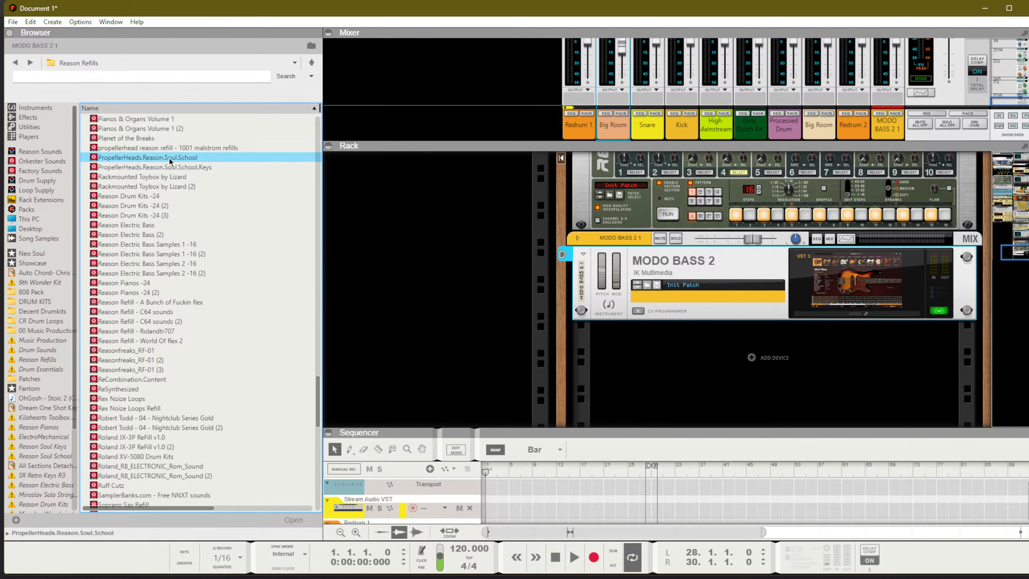
left_click(8, 534)
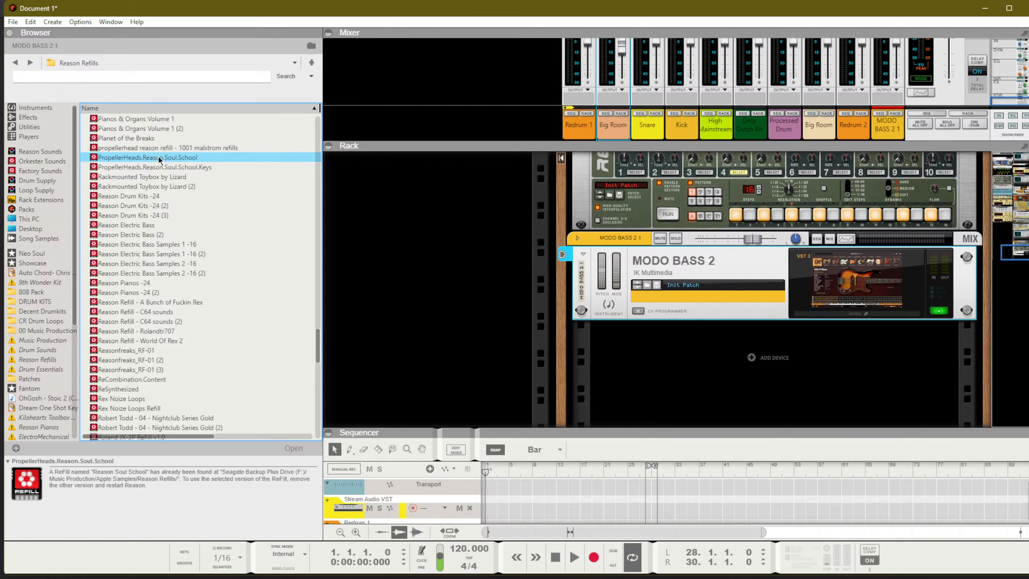
Step: Look through the Reason Refills list and check the Refills subfolder before returning to the parent folder
scroll(155, 241, "down", 20)
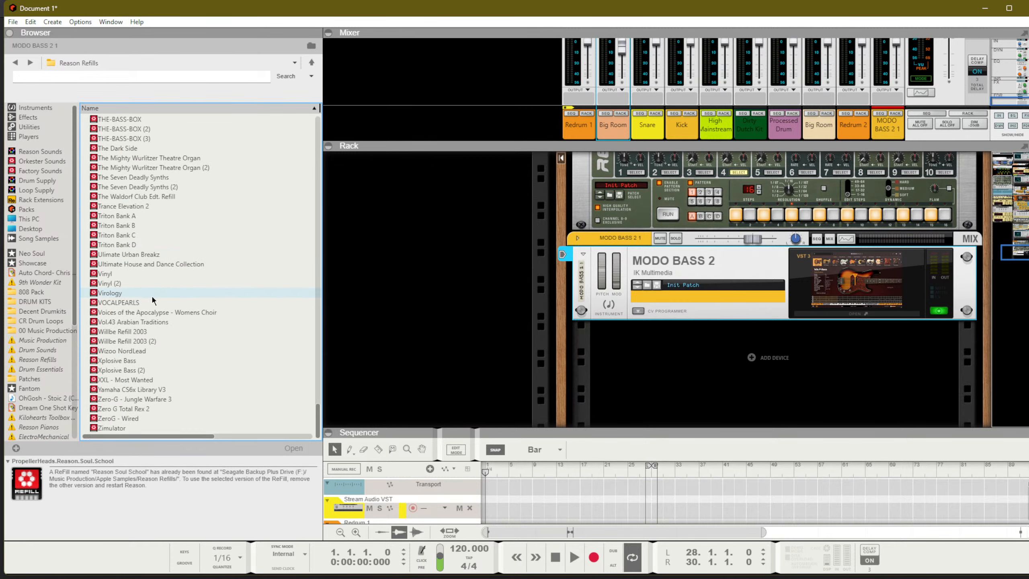
scroll(154, 322, "up", 20)
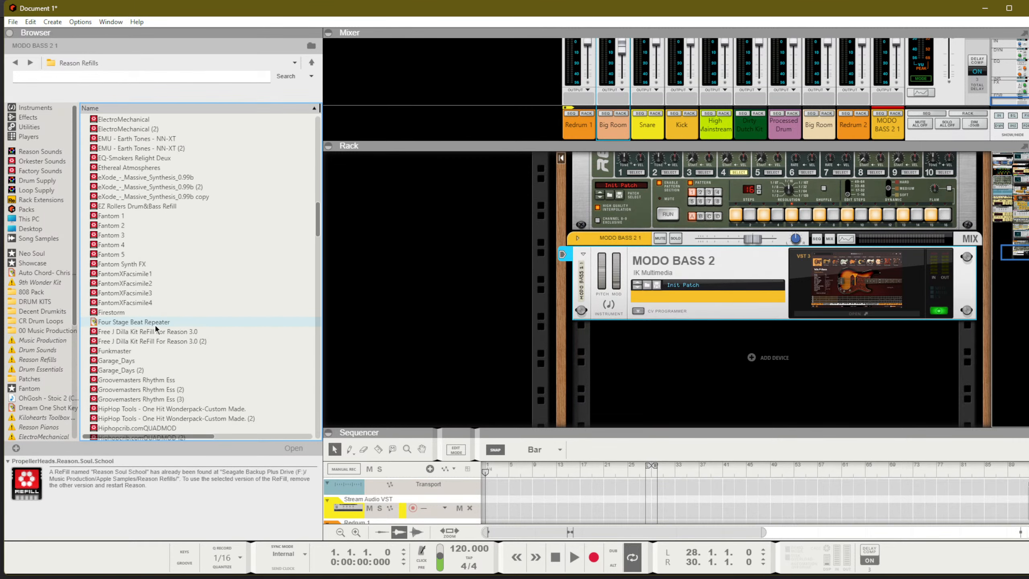
scroll(156, 328, "up", 5)
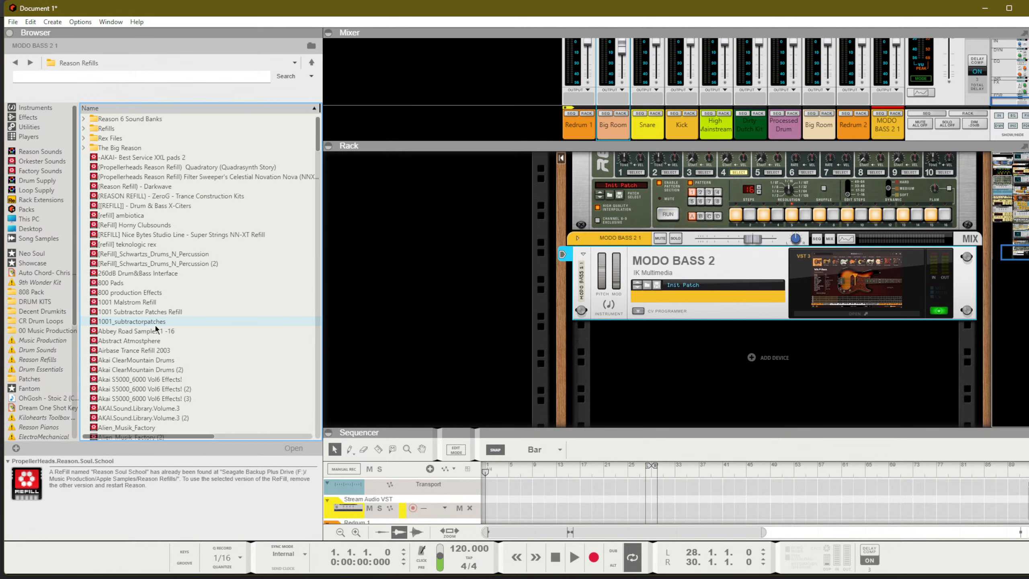
double_click(128, 129)
left_click(15, 63)
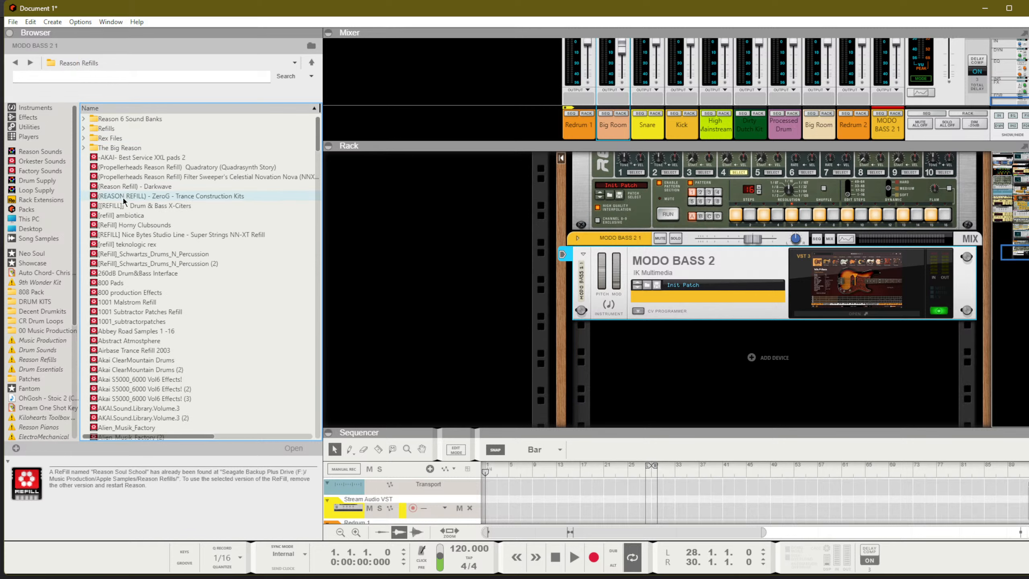
Step: Examine the ReFills in the Reason Refills folder and show the file information of PropellerHeads.Reason.Soul.School.Keys
scroll(123, 199, "down", 2)
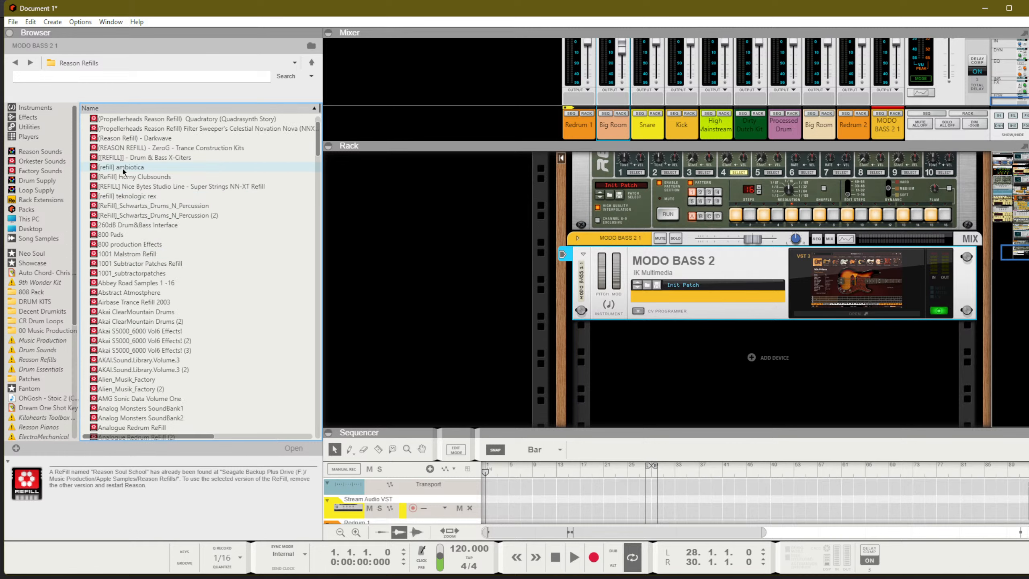
scroll(135, 221, "down", 2)
scroll(135, 223, "down", 20)
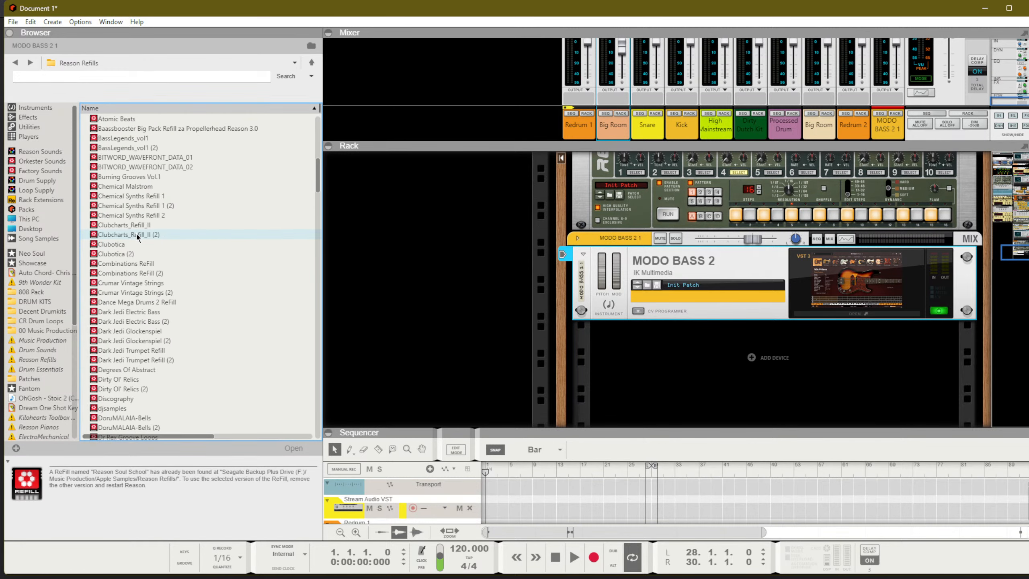
scroll(136, 223, "down", 10)
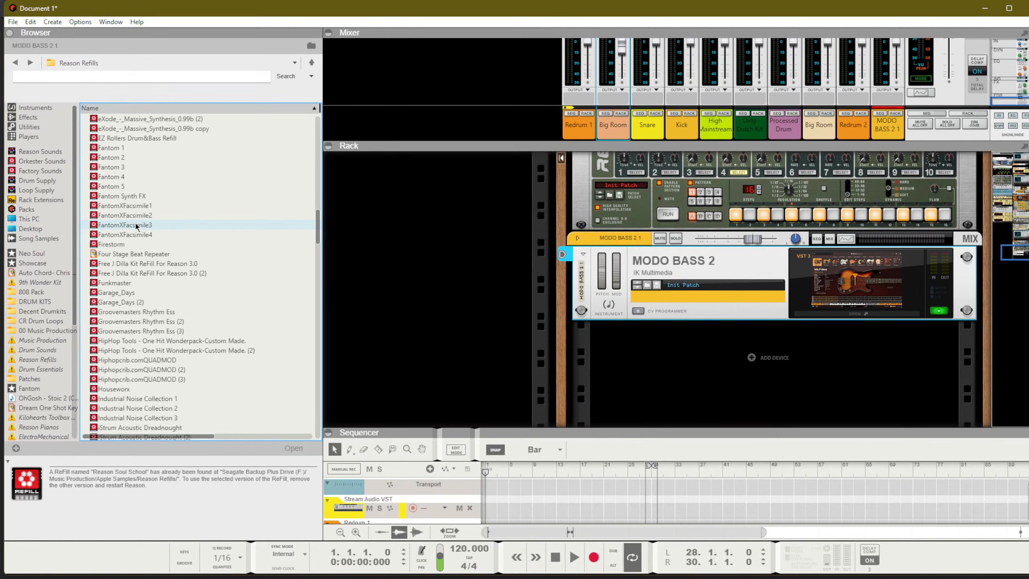
scroll(137, 226, "down", 8)
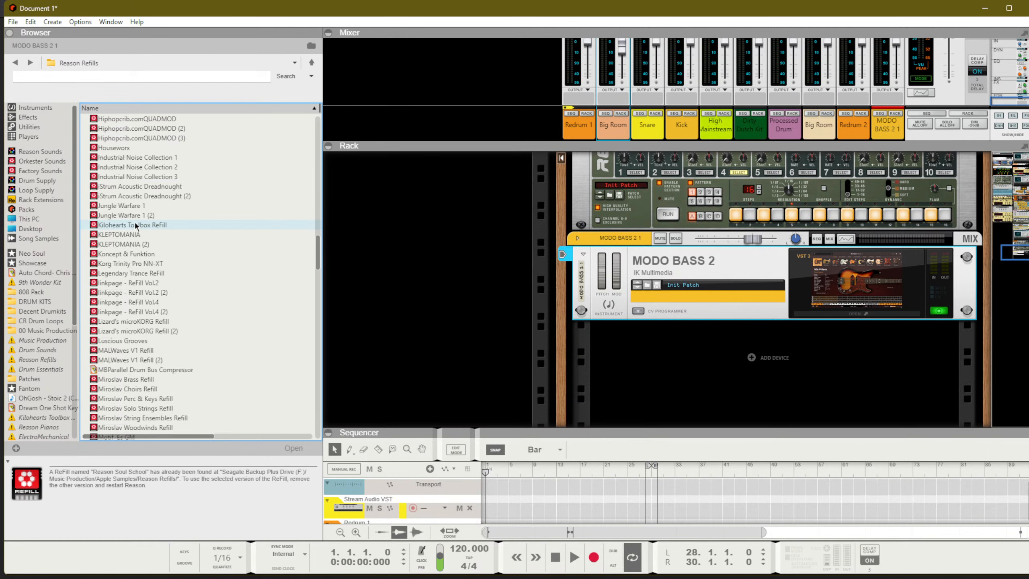
scroll(136, 226, "down", 10)
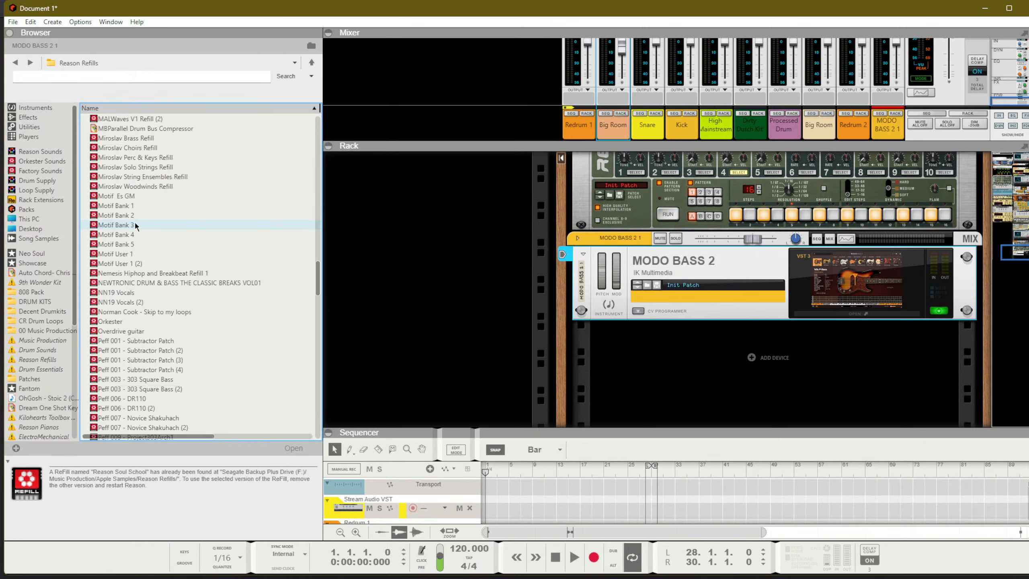
scroll(135, 223, "down", 8)
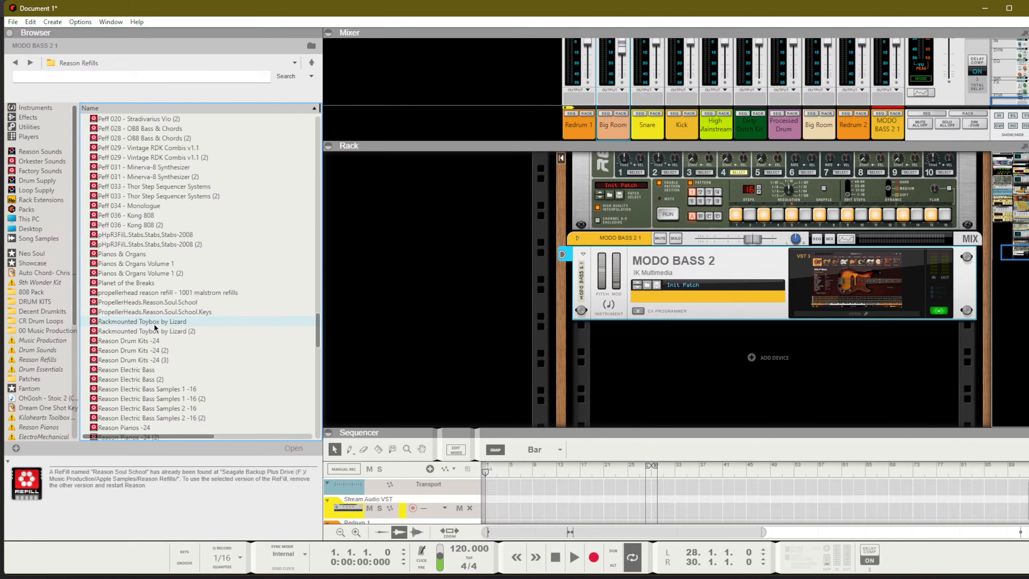
left_click(164, 313)
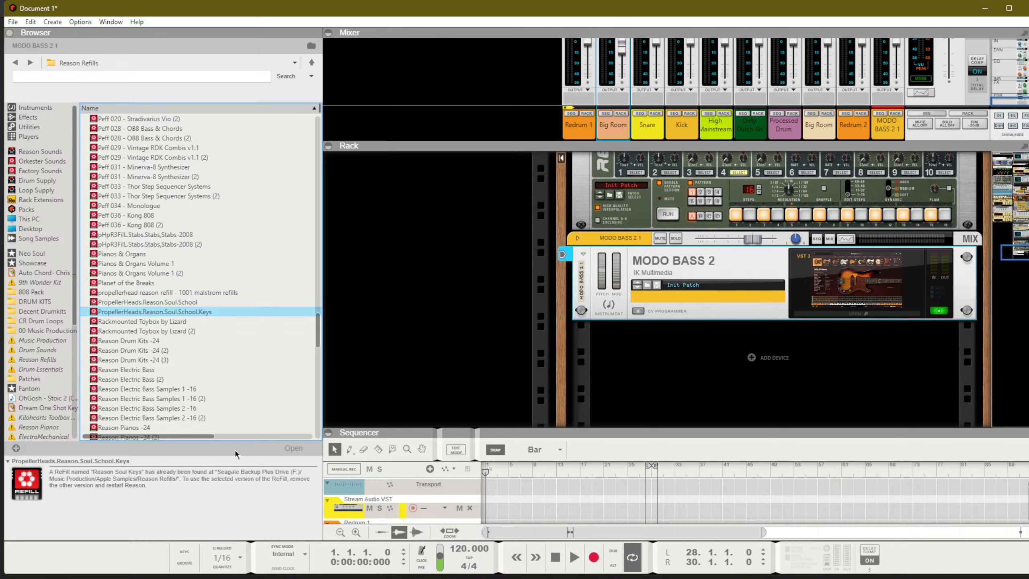
Step: Remove the Reason Soul School entry from the browser's list of shortcuts
scroll(14, 347, "down", 5)
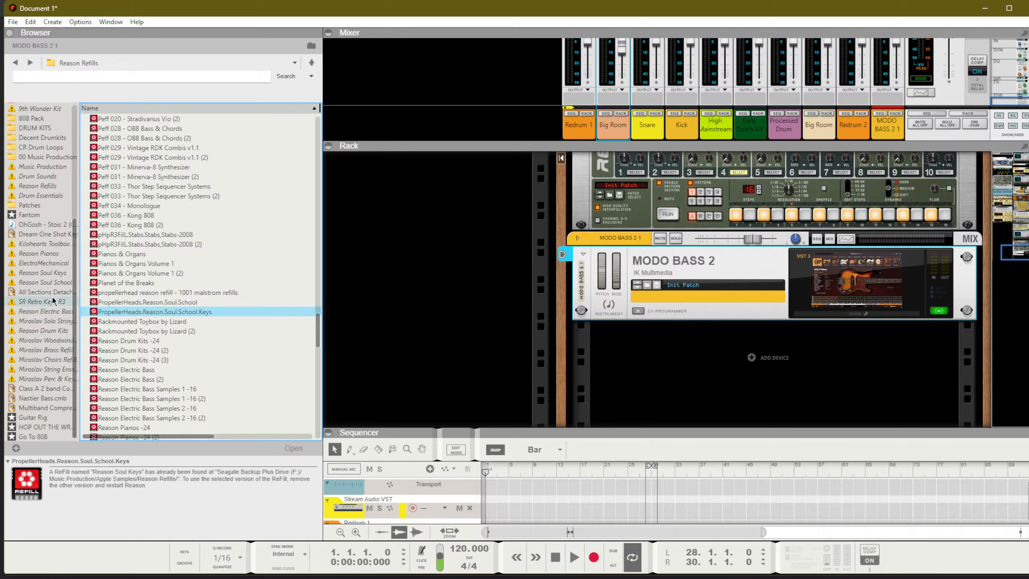
left_click(61, 282)
key("Delete")
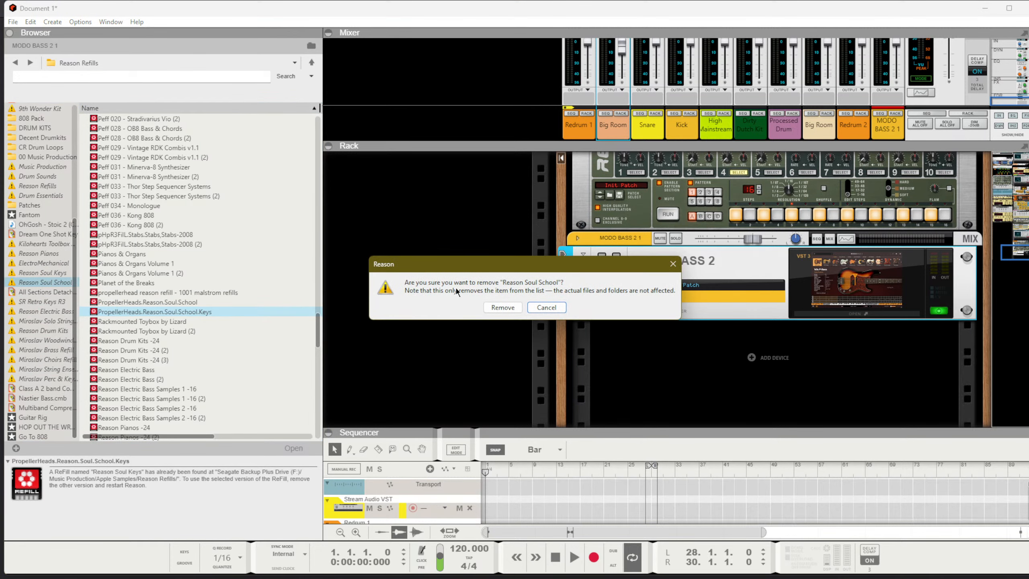
left_click(507, 307)
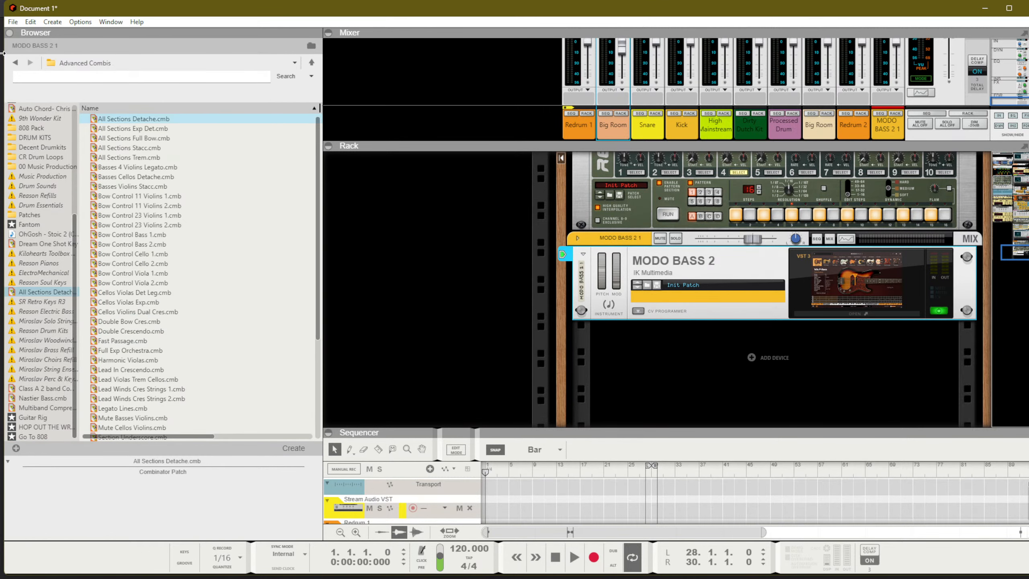
Step: Return to the Reason Refills folder, look through its ReFills and recheck the file information of PropellerHeads.Reason.Soul.School
left_click(15, 62)
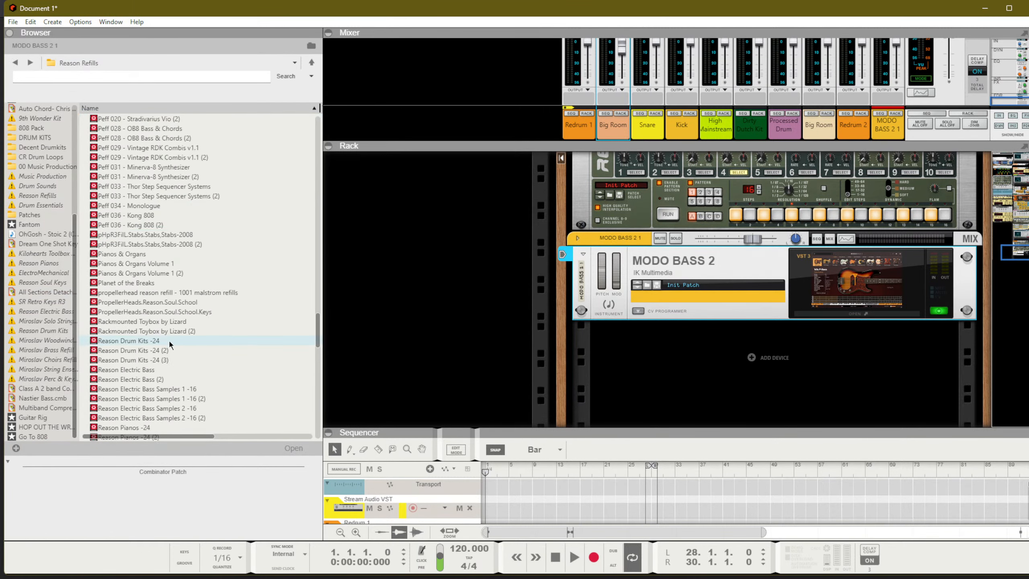
scroll(170, 343, "down", 7)
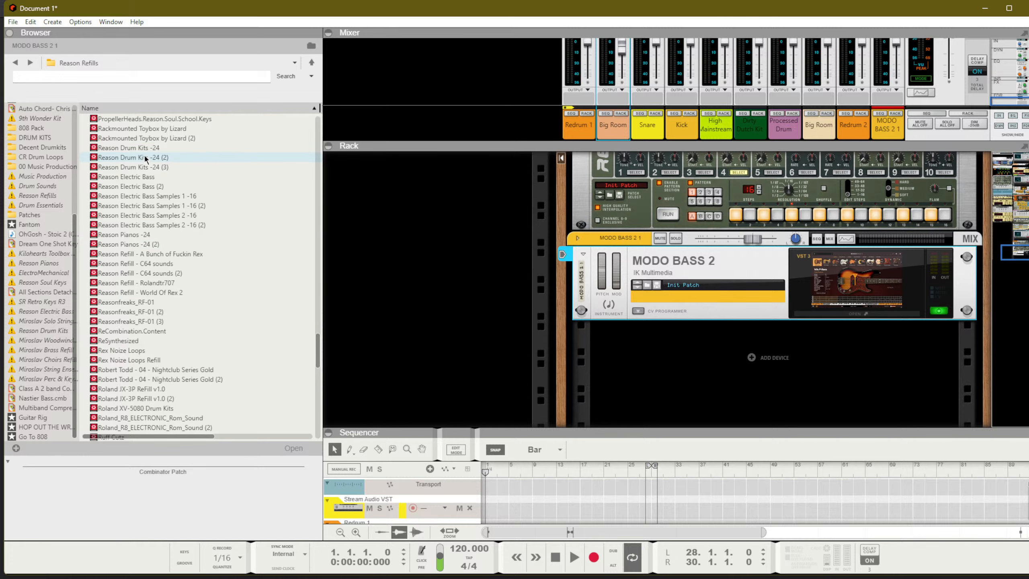
scroll(161, 292, "up", 2)
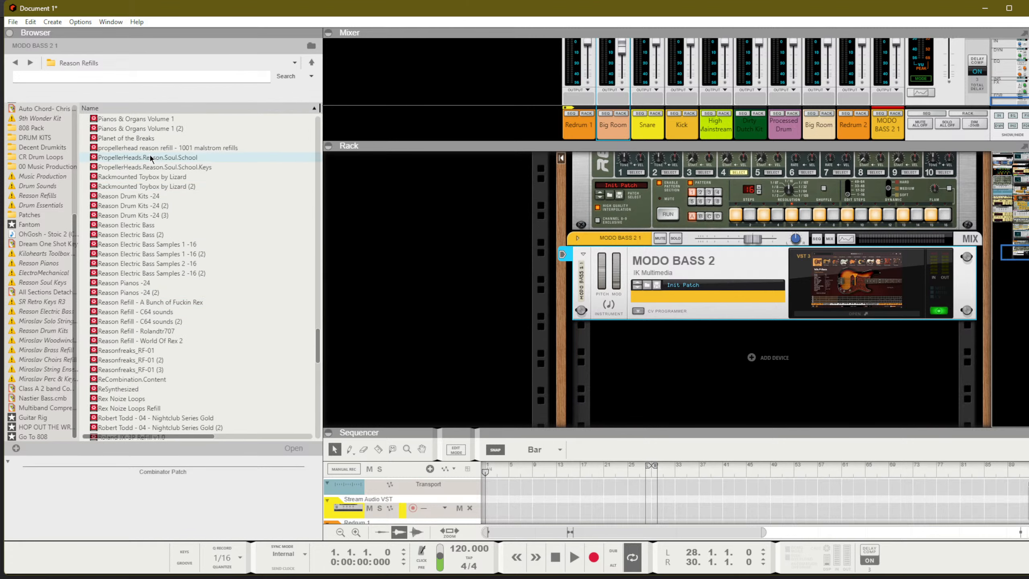
scroll(154, 312, "down", 20)
scroll(155, 315, "down", 3)
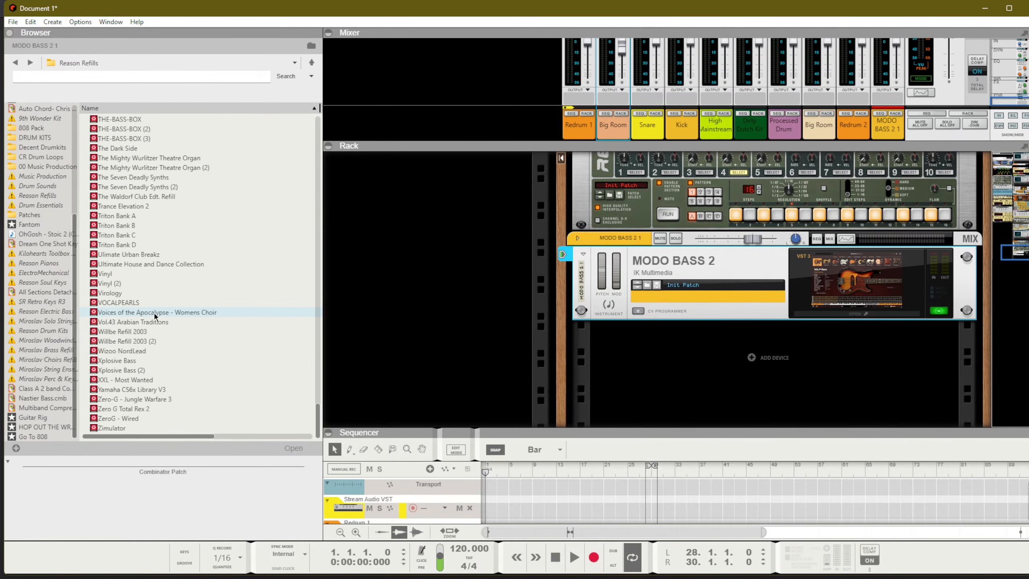
scroll(152, 314, "up", 6)
scroll(147, 309, "up", 18)
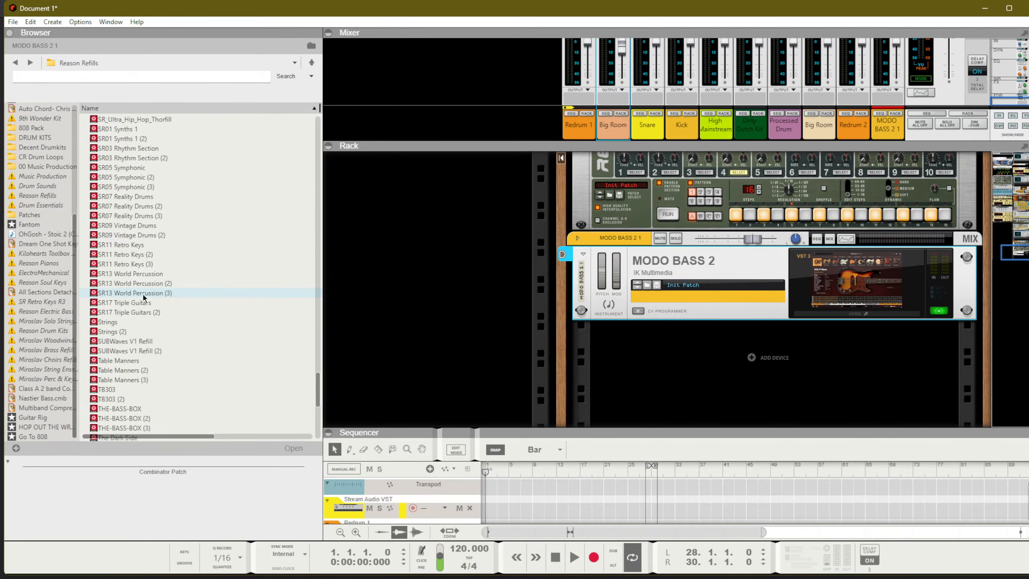
scroll(137, 275, "up", 15)
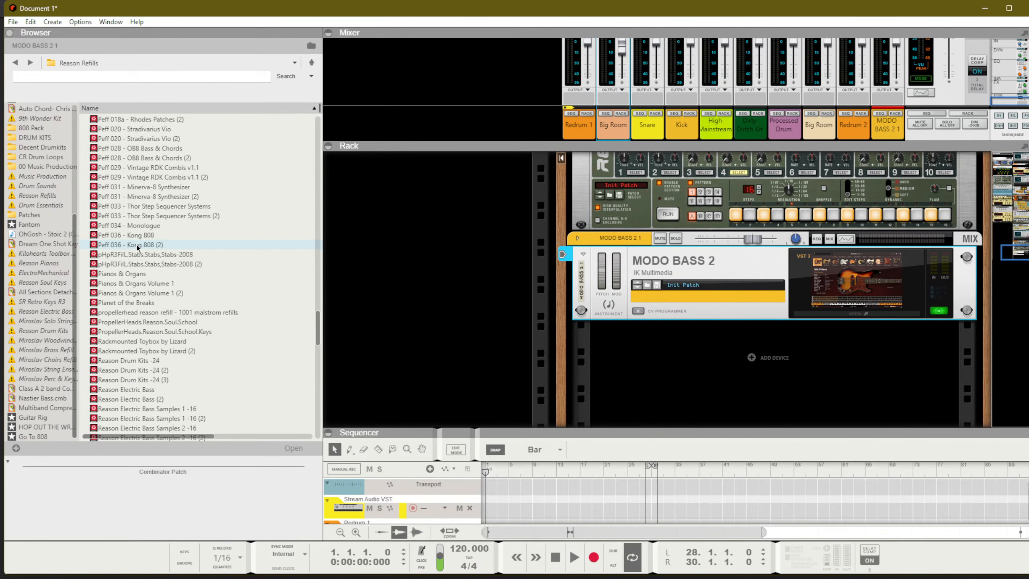
scroll(136, 243, "down", 15)
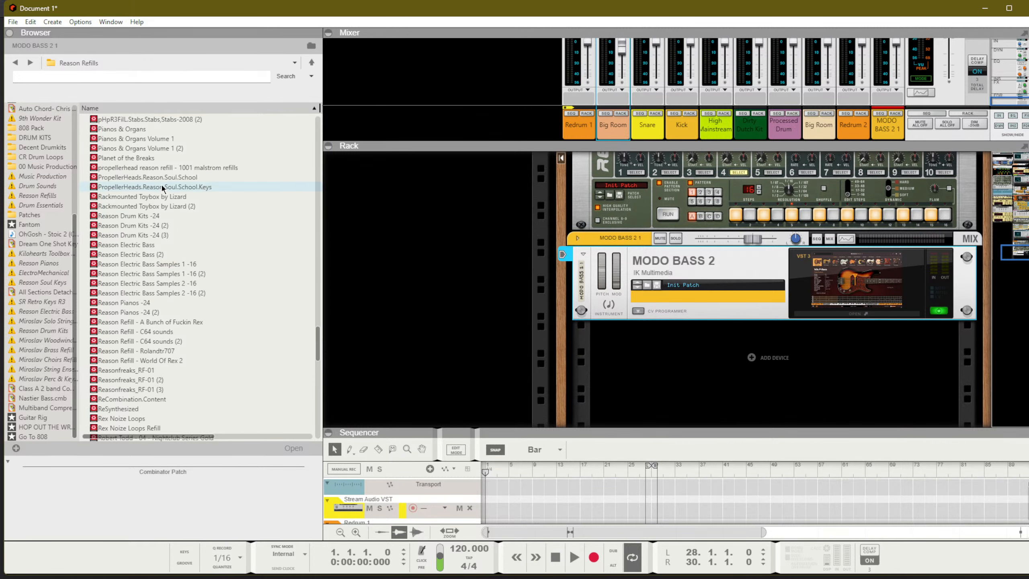
left_click(164, 178)
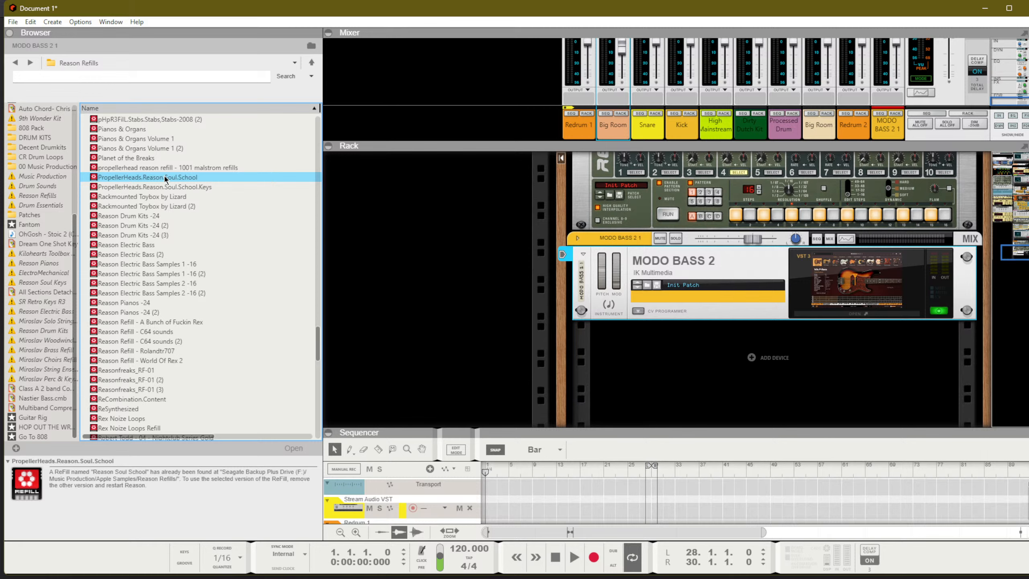
Step: Reveal PropellerHeads.Reason.Soul.School in File Explorer and look inside the Reason Stuff folder under Apple Samples
right_click(141, 183)
left_click(215, 190)
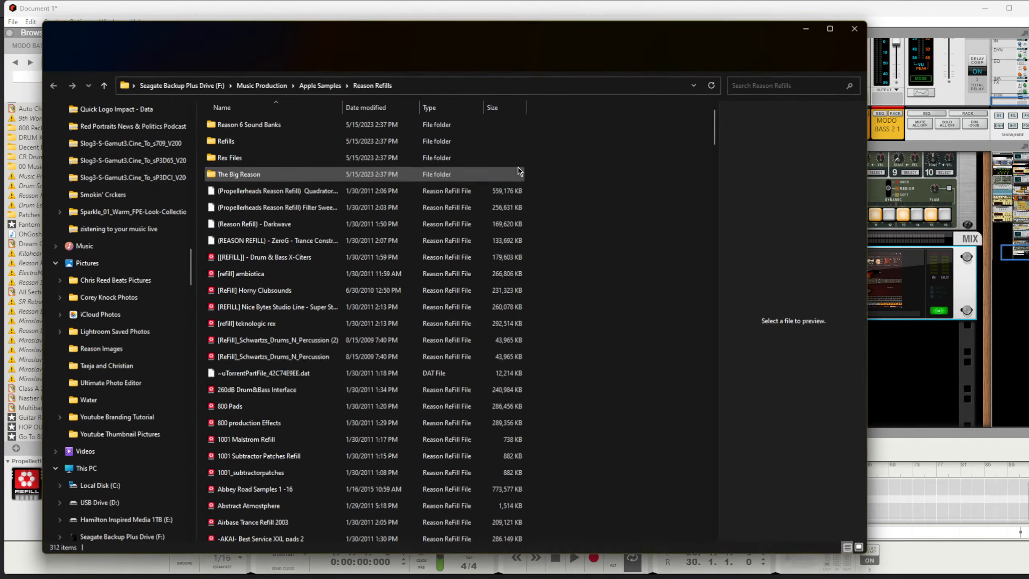
left_click(321, 86)
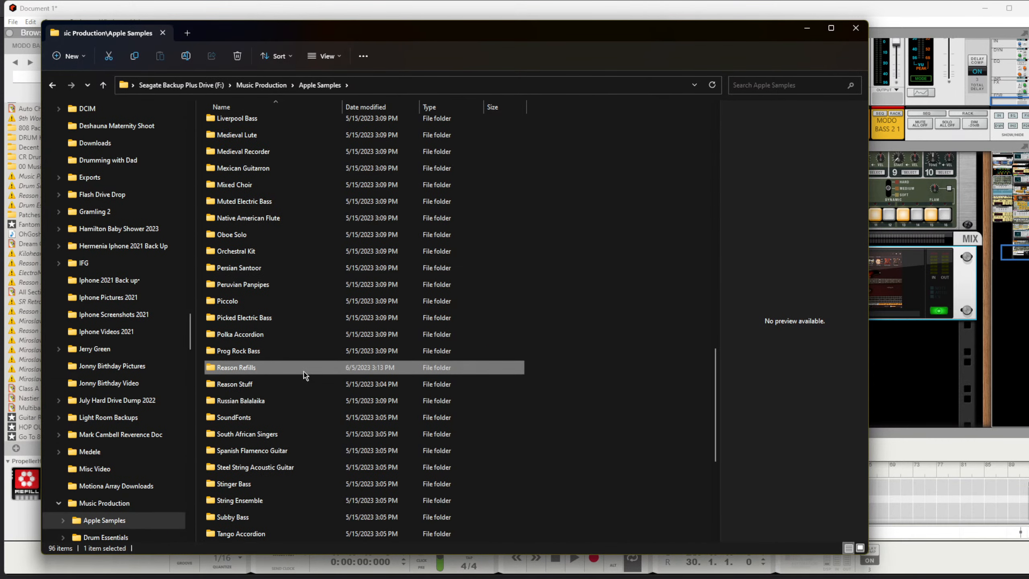
scroll(263, 397, "down", 3)
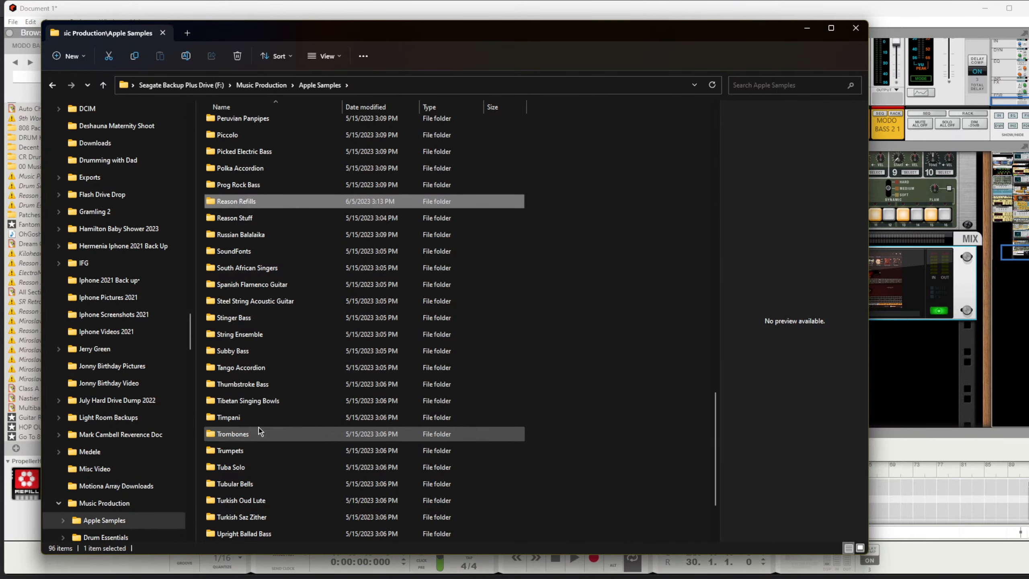
double_click(235, 218)
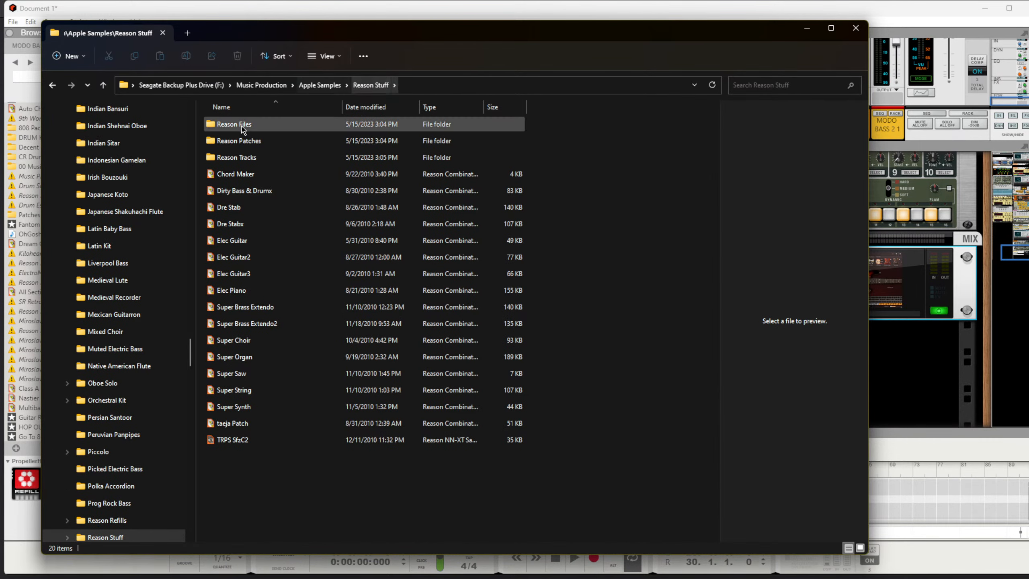
Step: Reopen the Reason Refills folder under Apple Samples, search it for "soul" and shift the File Explorer window aside
left_click(324, 85)
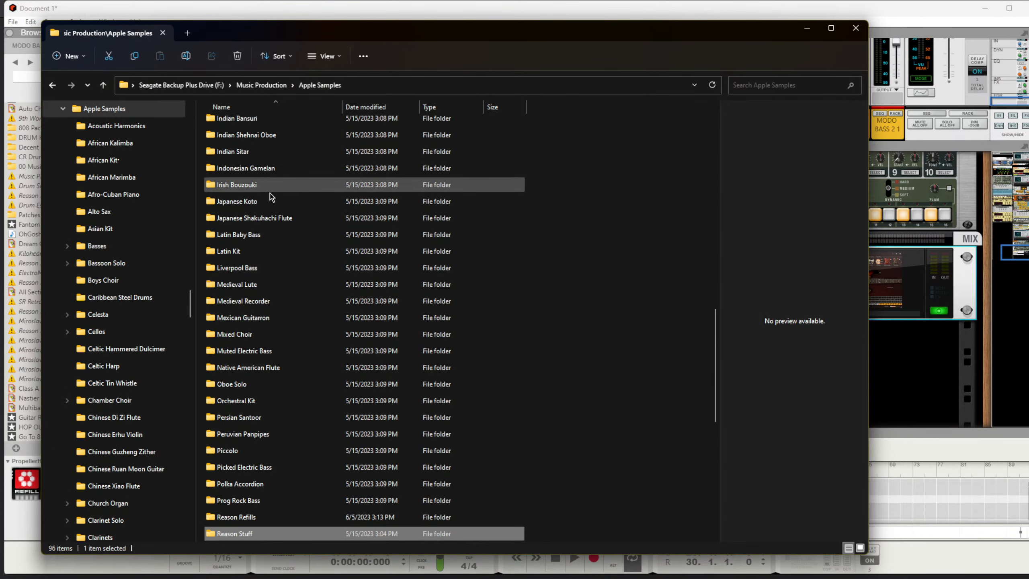
scroll(270, 198, "down", 5)
double_click(259, 353)
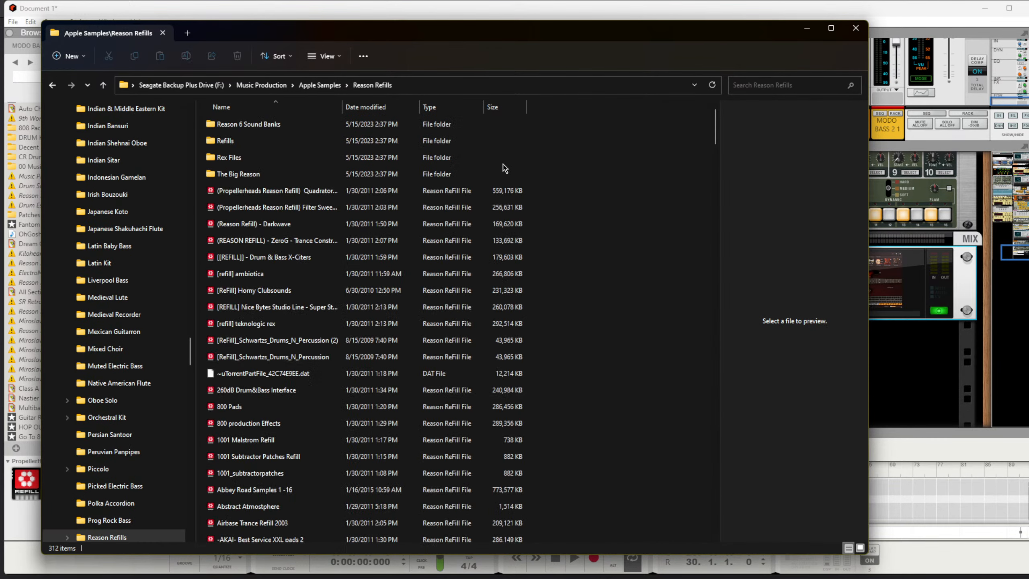
left_click(784, 84)
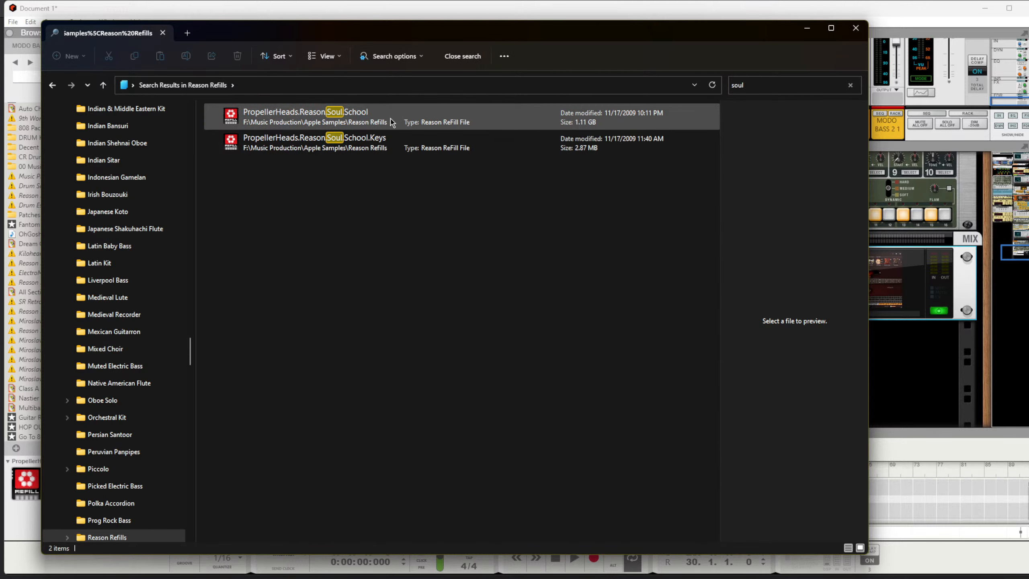
left_click_drag(203, 36, 380, 50)
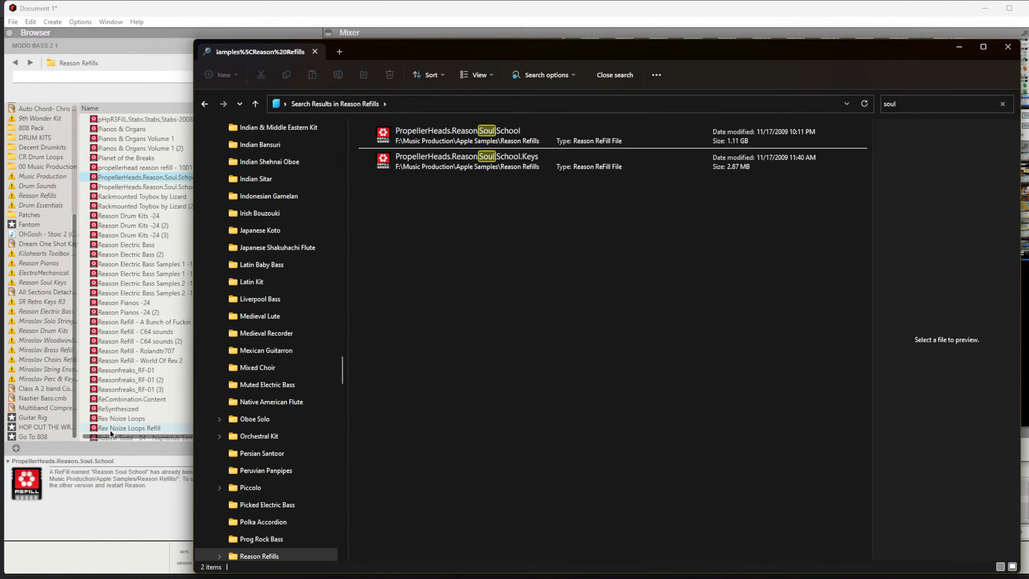
Step: Switch back to Reason and check the file information of several ReFills, from ReCombination.Content up the list to Miroslav Woodwinds Refill
left_click(131, 400)
left_click(133, 302)
left_click(133, 235)
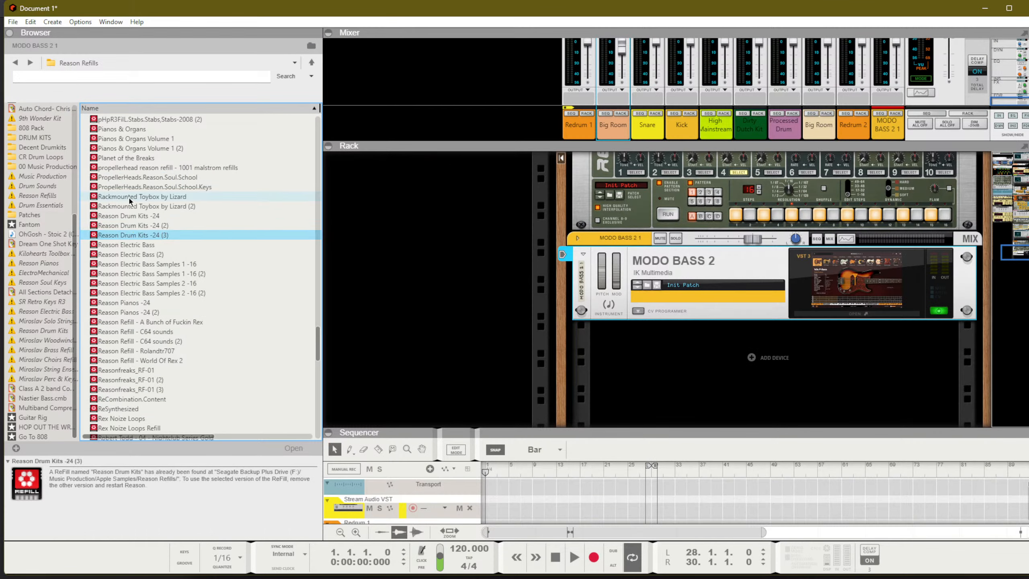
left_click(132, 196)
left_click(134, 169)
scroll(138, 174, "up", 4)
left_click(142, 255)
left_click(138, 167)
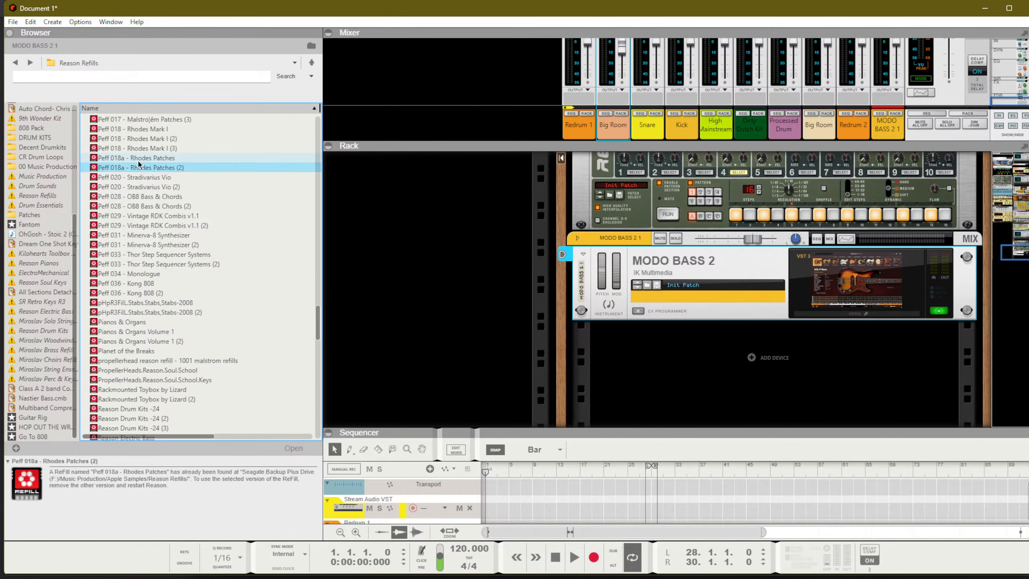
scroll(138, 165, "up", 3)
left_click(138, 158)
left_click(156, 273)
scroll(156, 259, "up", 3)
left_click(154, 205)
scroll(157, 243, "up", 3)
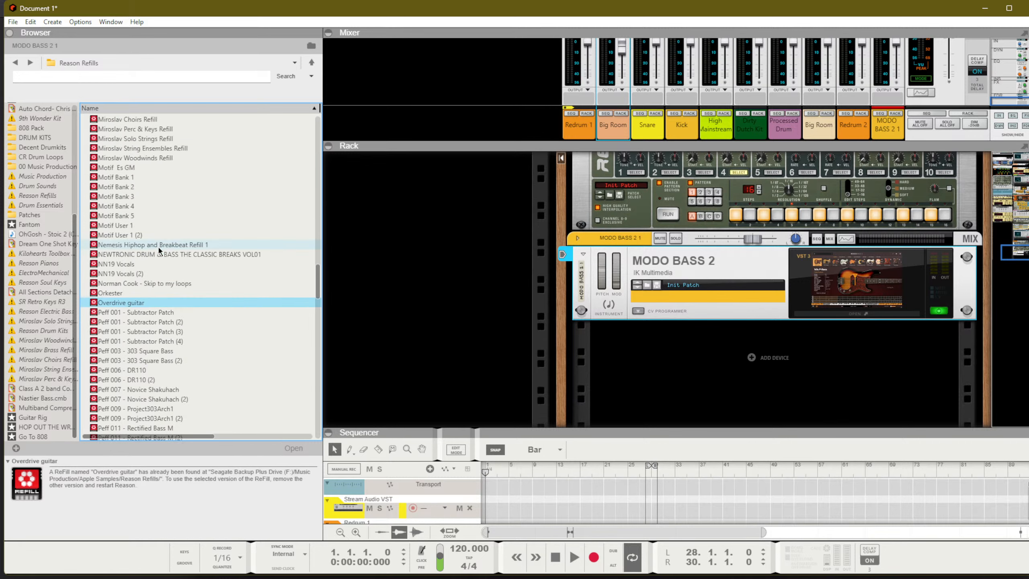
left_click(156, 199)
left_click(162, 292)
left_click(167, 206)
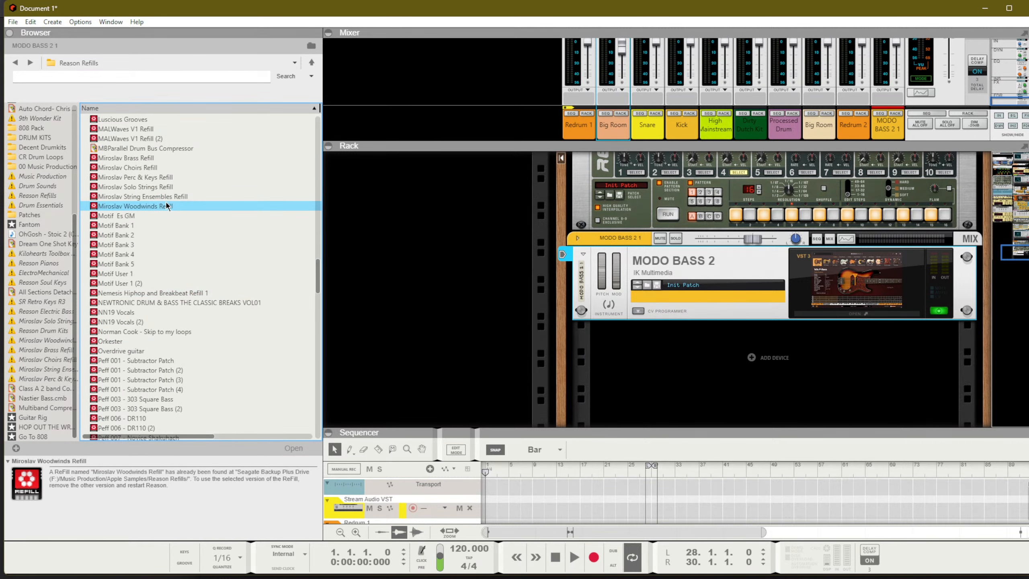
Step: Open the Seagate Backup Plus Drive (F:) in a new File Explorer window placed beside Reason's browser and look through its folders
key("super+e")
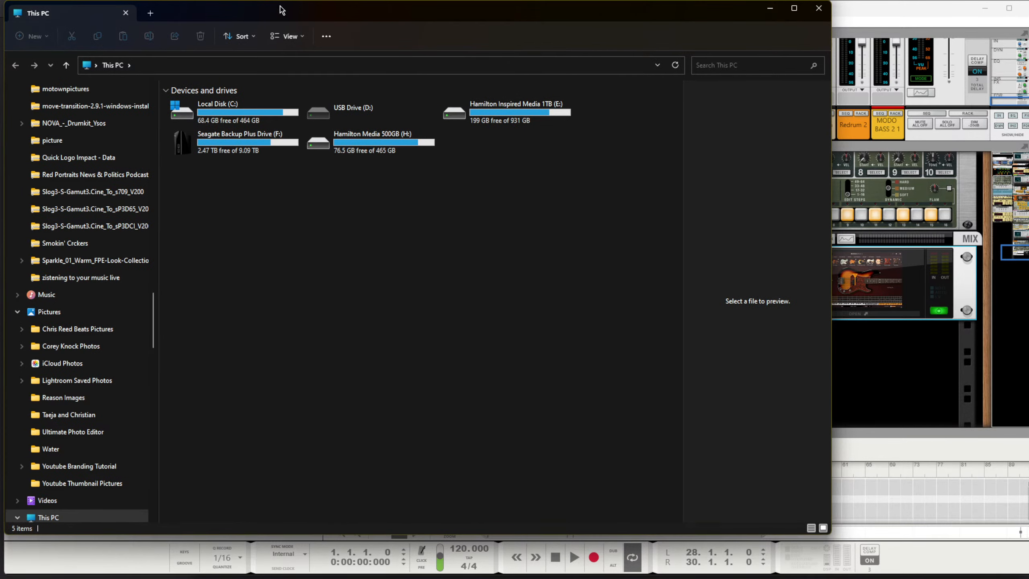
left_click_drag(282, 11, 655, 39)
double_click(618, 172)
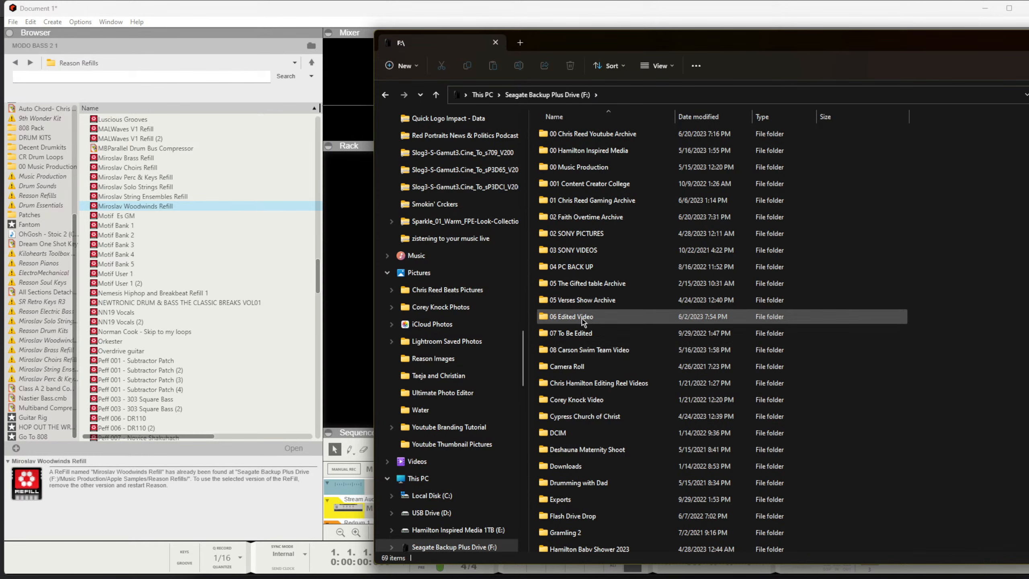
scroll(577, 446, "down", 14)
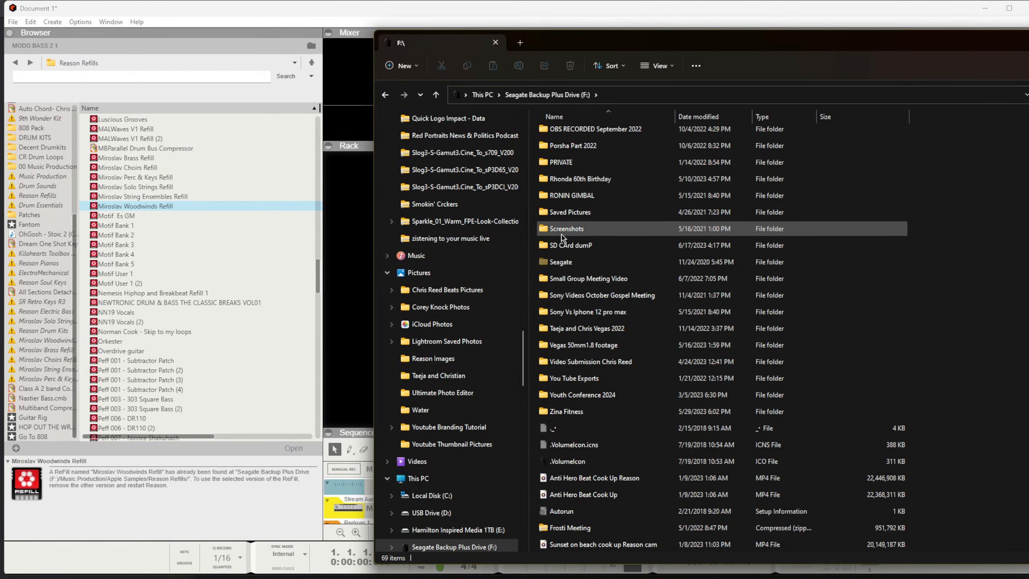
scroll(562, 235, "up", 1)
scroll(563, 236, "up", 2)
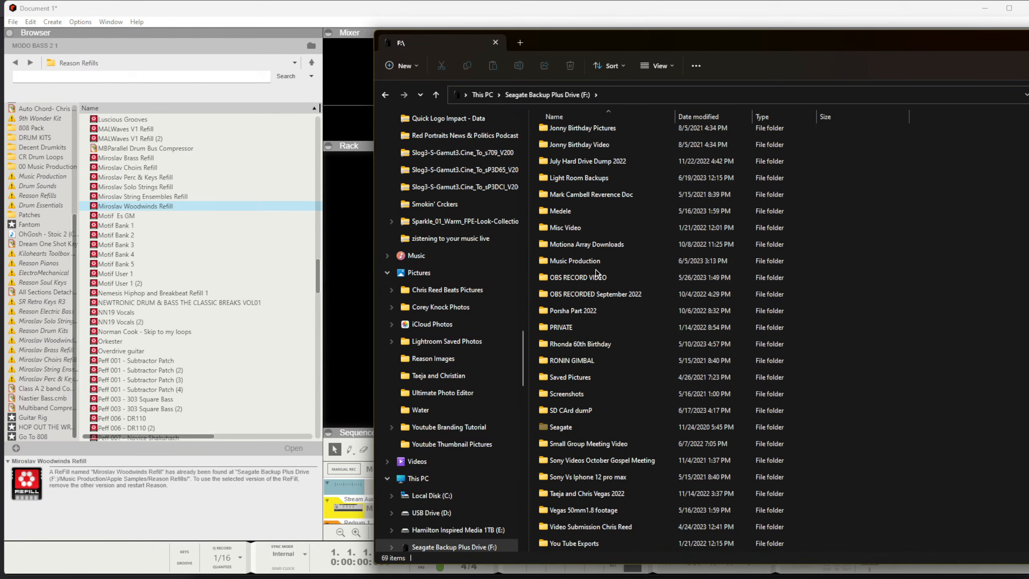
Step: Go to Music Production > Apple Samples on the drive and add its Reason Refills folder to the locations in Reason's browser
left_click(595, 266)
double_click(594, 265)
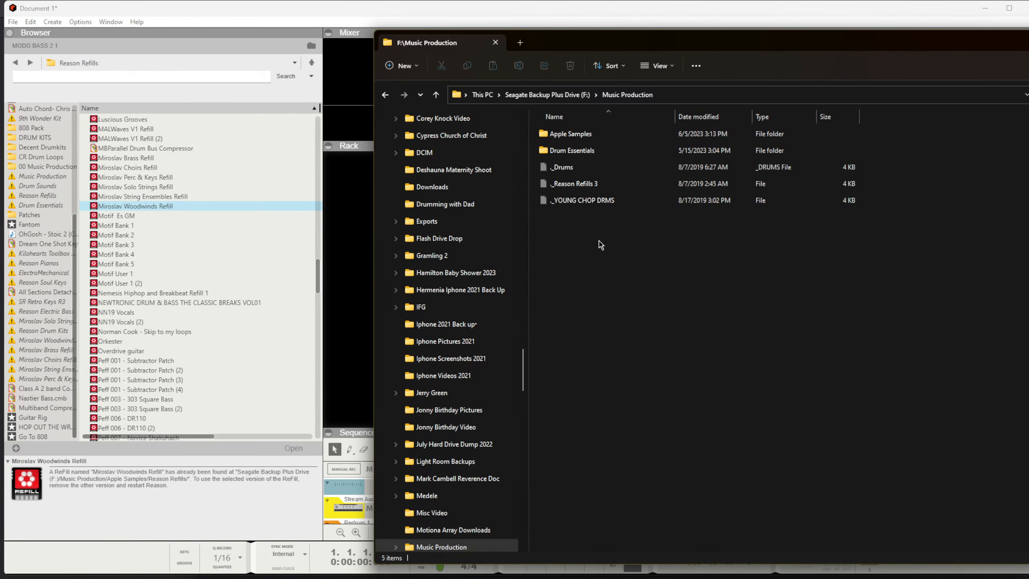
double_click(594, 136)
scroll(592, 367, "down", 20)
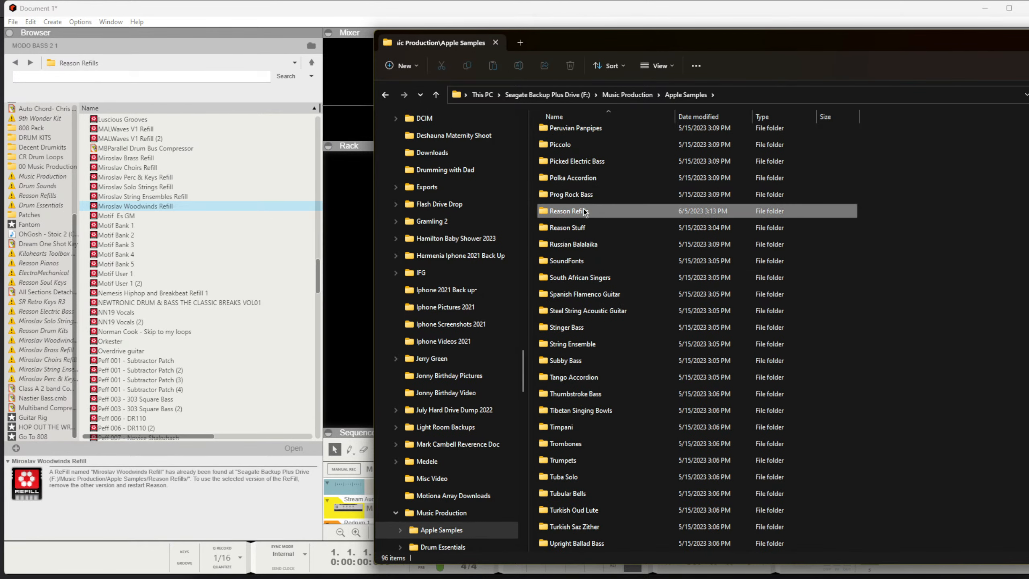
left_click_drag(568, 210, 39, 174)
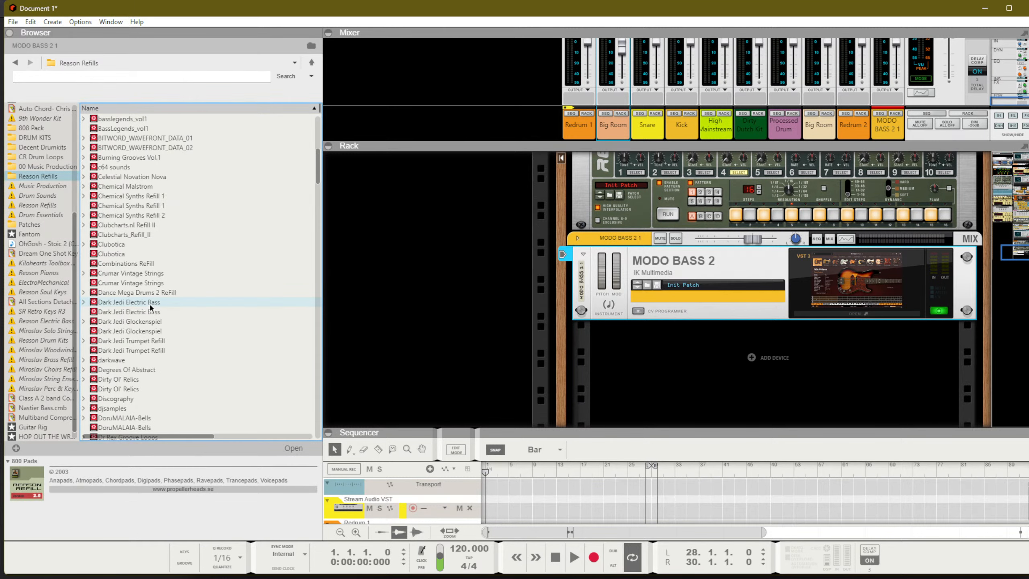
Step: Check the file information of Dark Jedi Electric Bass and look through the Reason Refills list for Reason Soul School
left_click(150, 303)
scroll(149, 306, "down", 15)
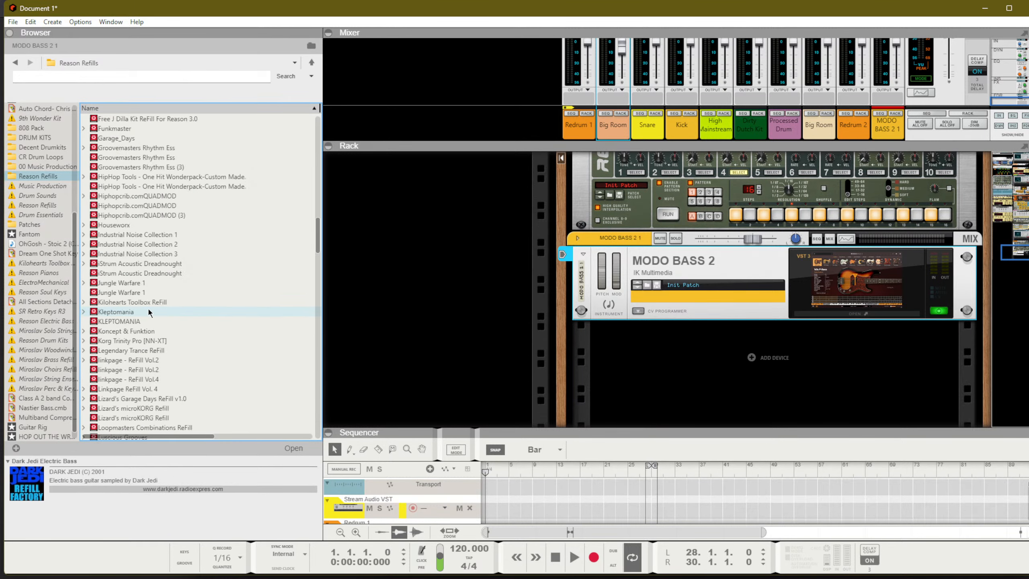
scroll(148, 307, "down", 20)
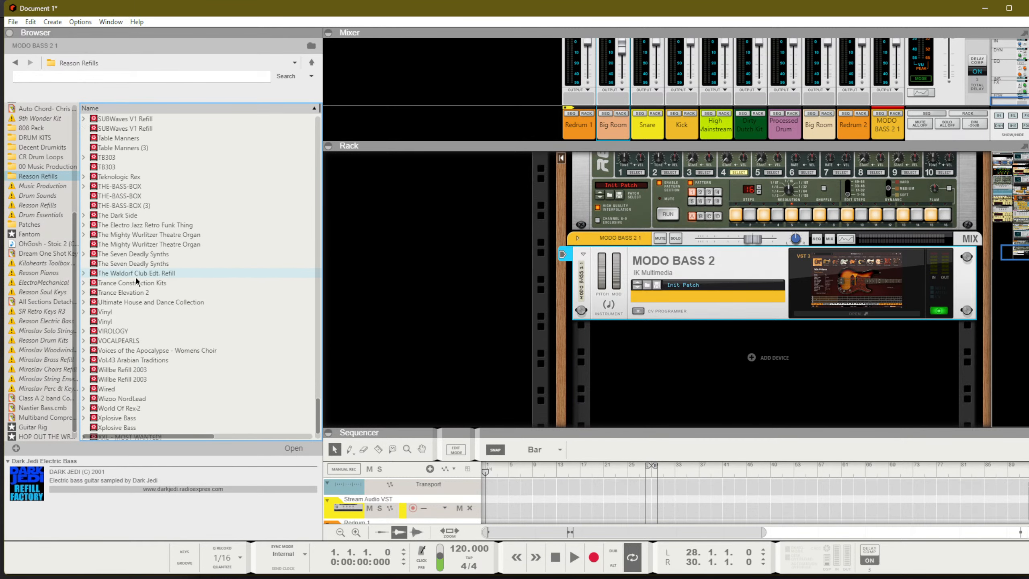
scroll(135, 277, "up", 10)
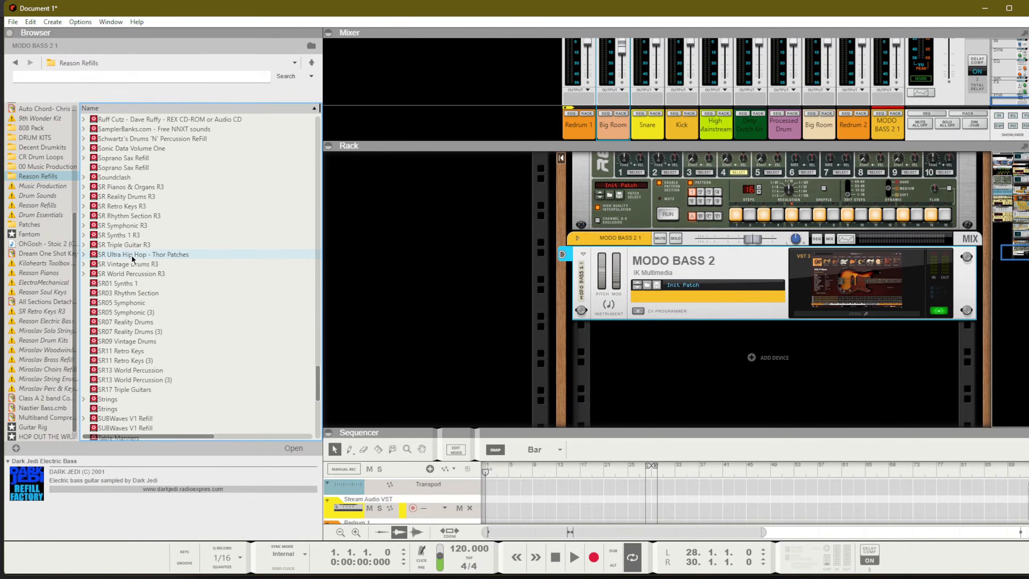
scroll(136, 206, "up", 2)
scroll(127, 286, "down", 2)
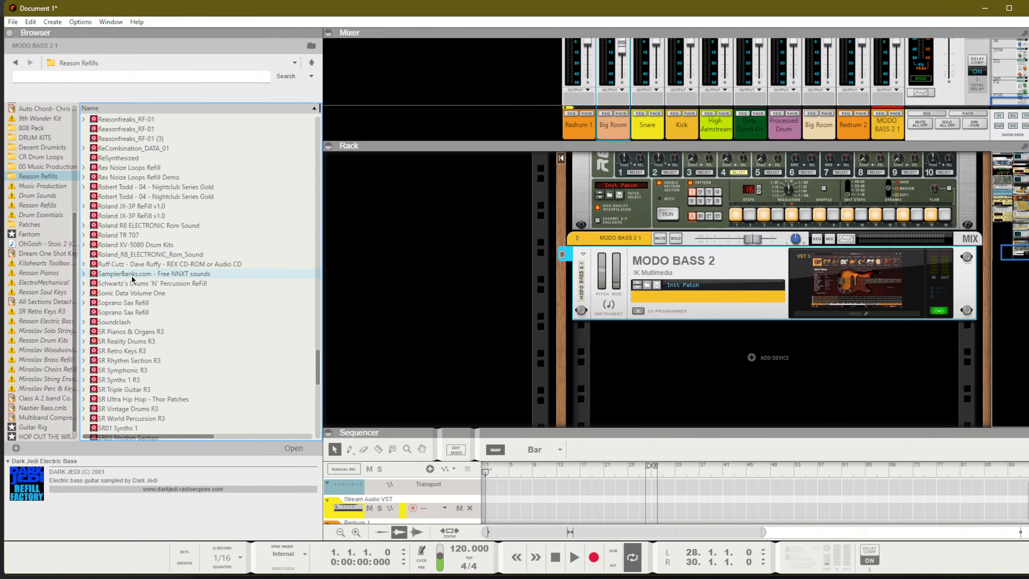
scroll(162, 278, "up", 15)
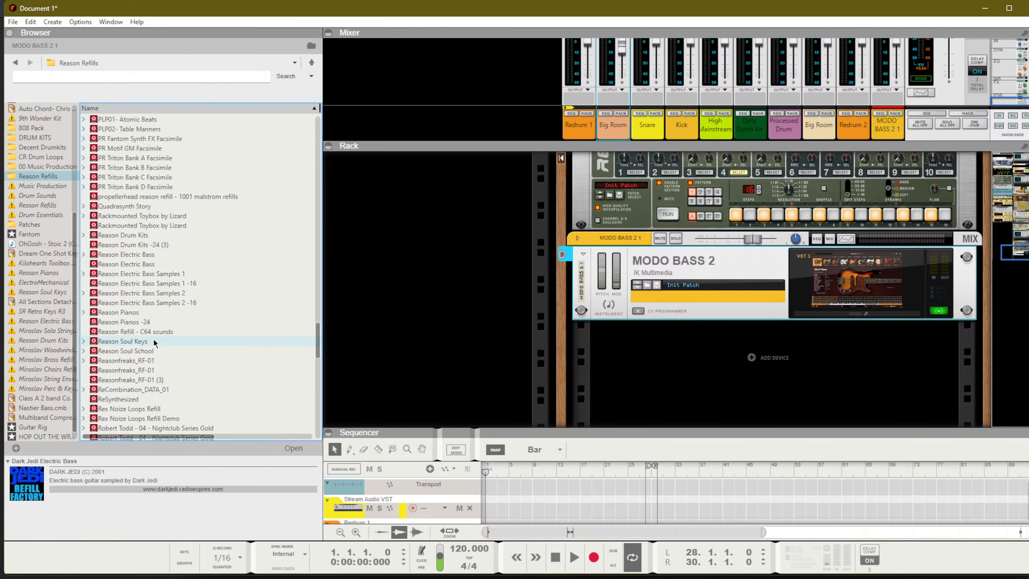
Step: Open the Reason Soul School ReFill and look inside its Detroit folder
left_click(148, 351)
double_click(148, 352)
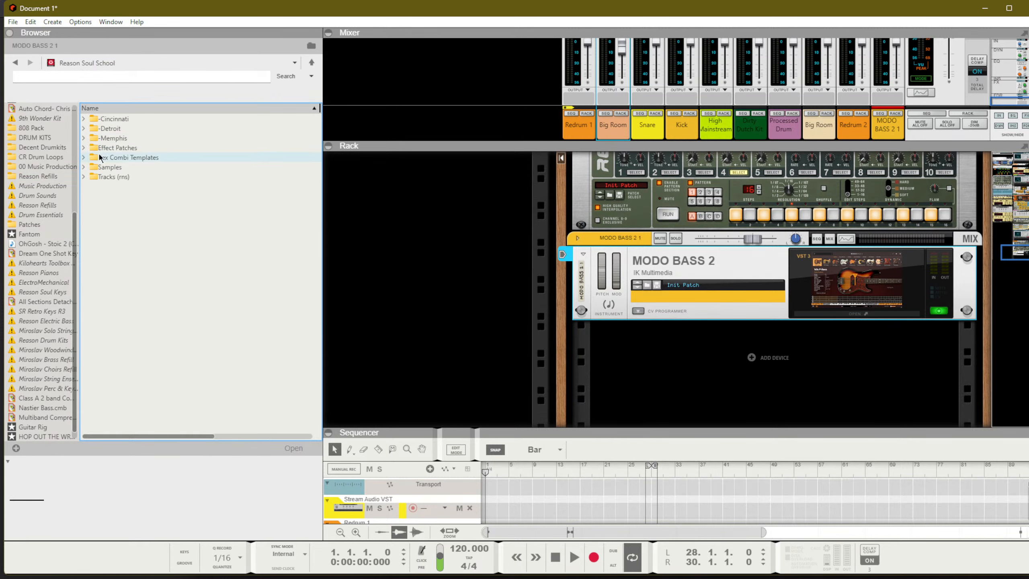
double_click(119, 130)
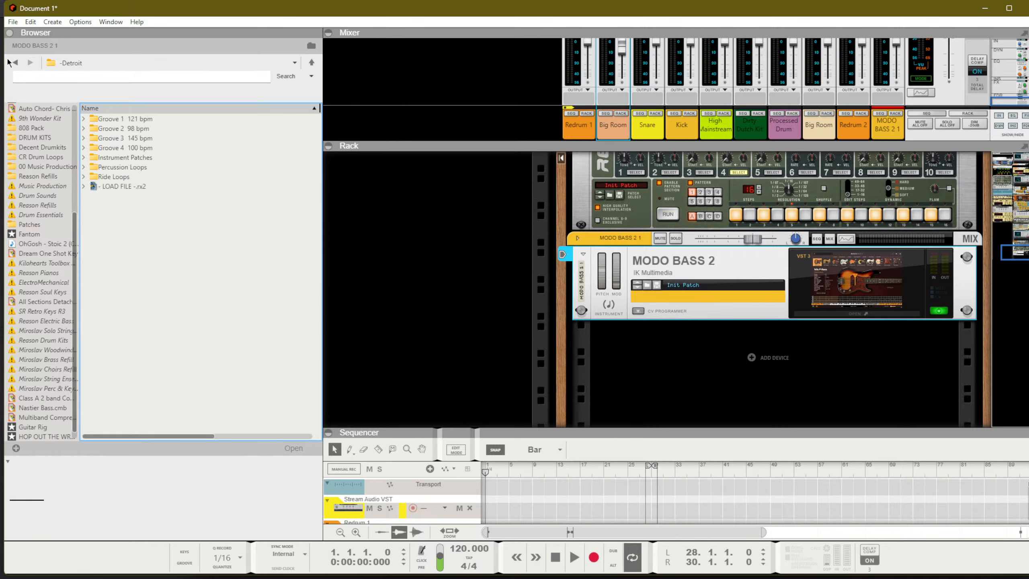
left_click(10, 63)
Step: Load 1M Drum Kit.cmb from the Drums folder of the Memphis Instrument Patches into the rack below MODO BASS 2
double_click(99, 139)
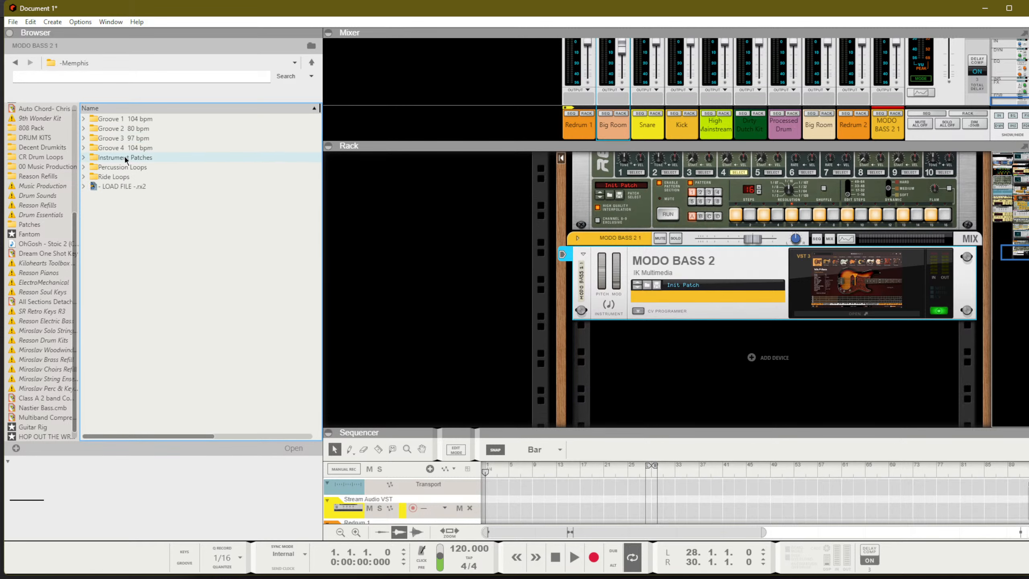
double_click(125, 158)
double_click(123, 129)
left_click_drag(121, 129, 707, 358)
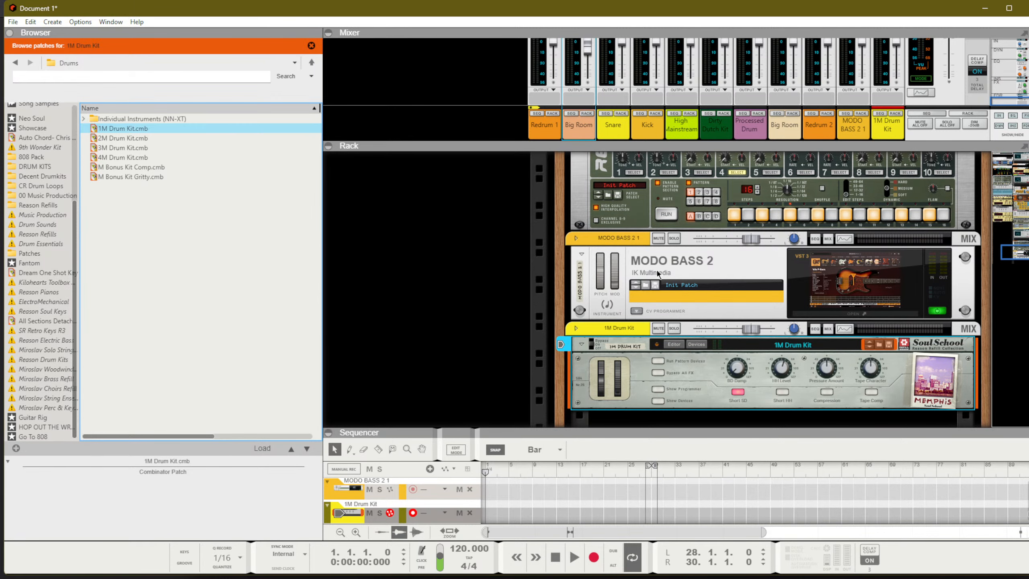
Step: Show the devices inside the 1M Drum Kit Combinator and look through its mixer and NN-XT samplers
scroll(781, 321, "down", 3)
left_click(961, 332)
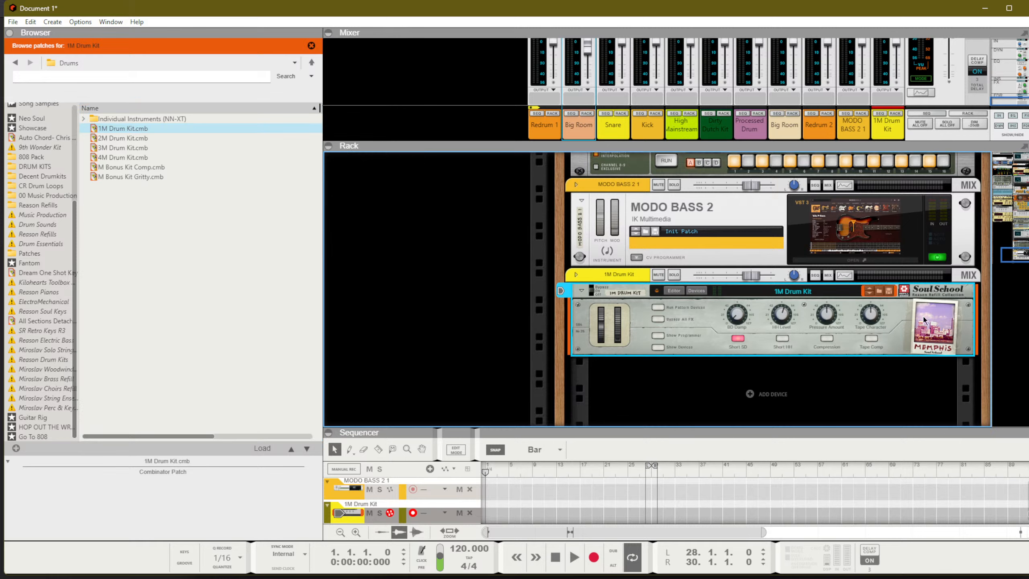
left_click(658, 347)
scroll(722, 326, "down", 10)
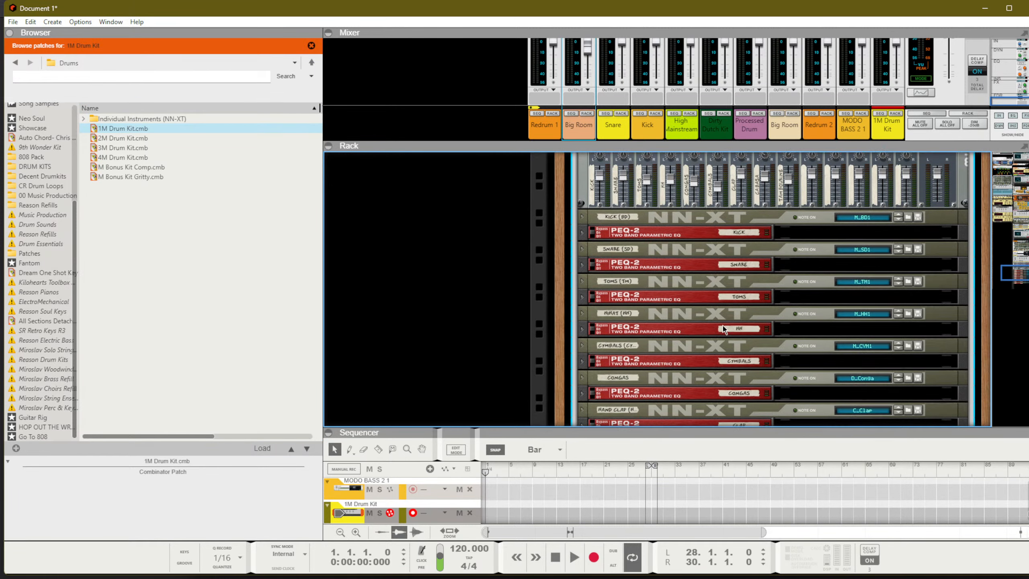
Step: Create a Redrum Drum Computer below the mixer in the 1M Drum Kit Combinator and reset the device to Init Patch
right_click(804, 335)
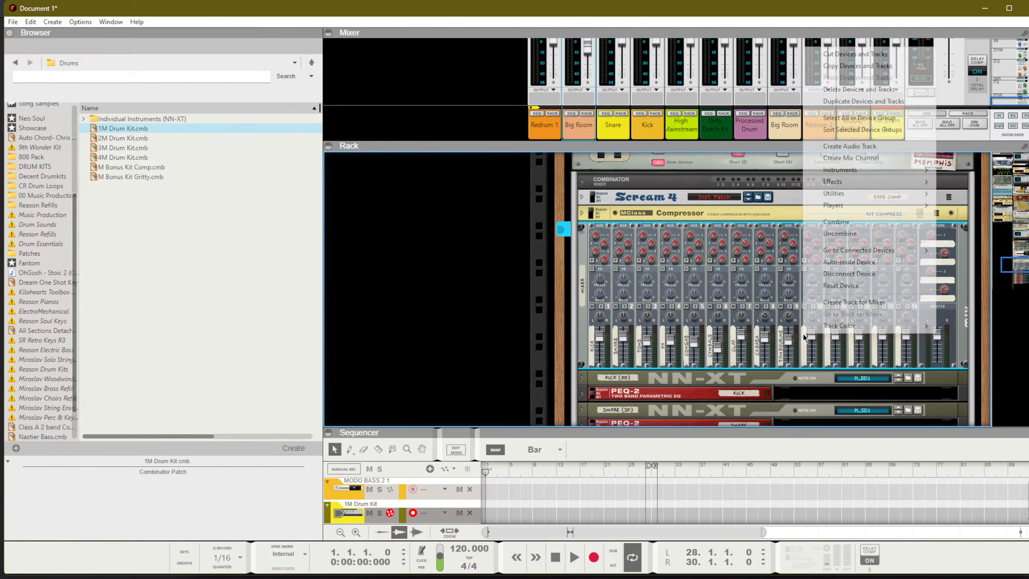
mouse_move(855, 173)
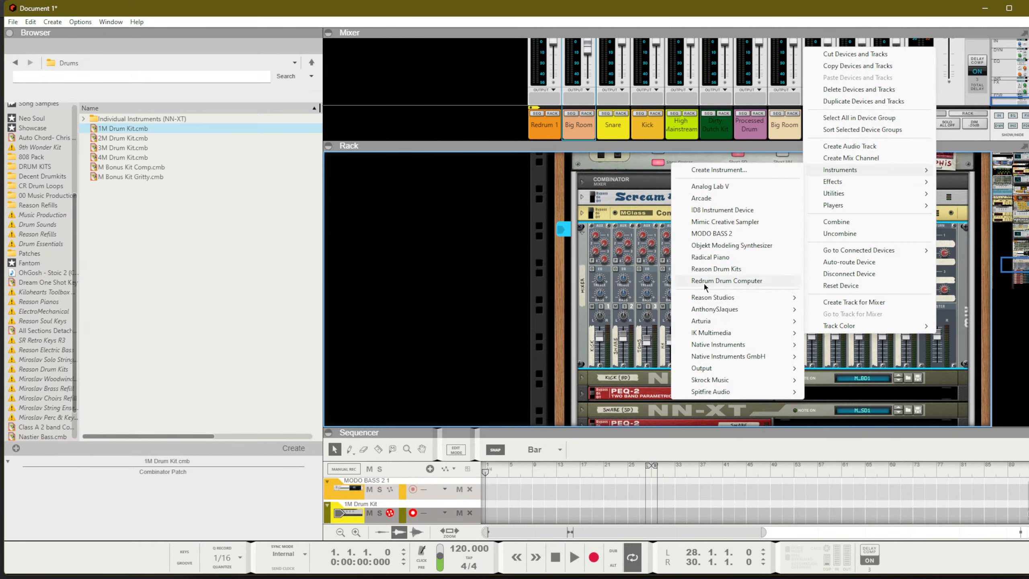
left_click(715, 279)
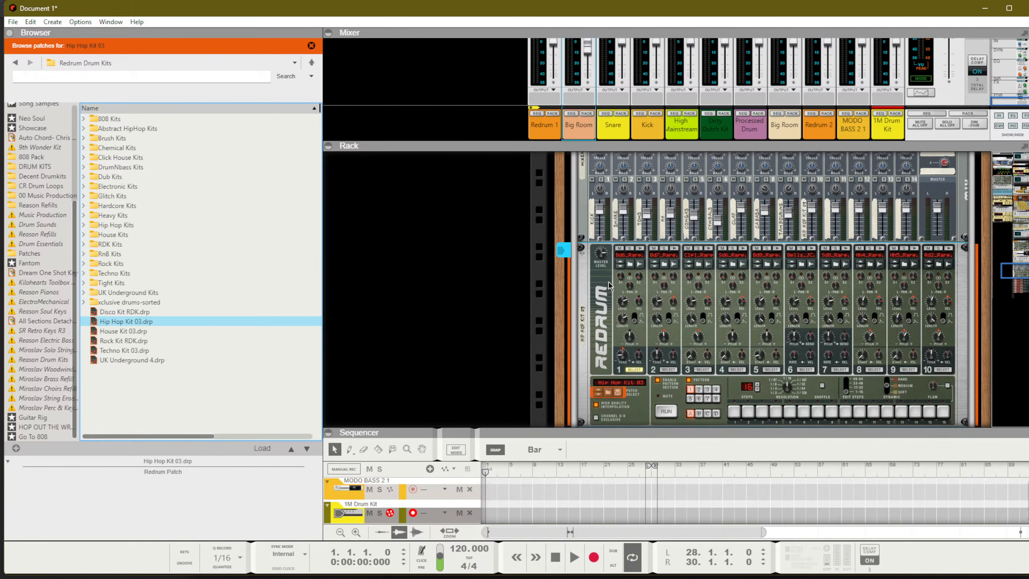
right_click(609, 284)
left_click(662, 262)
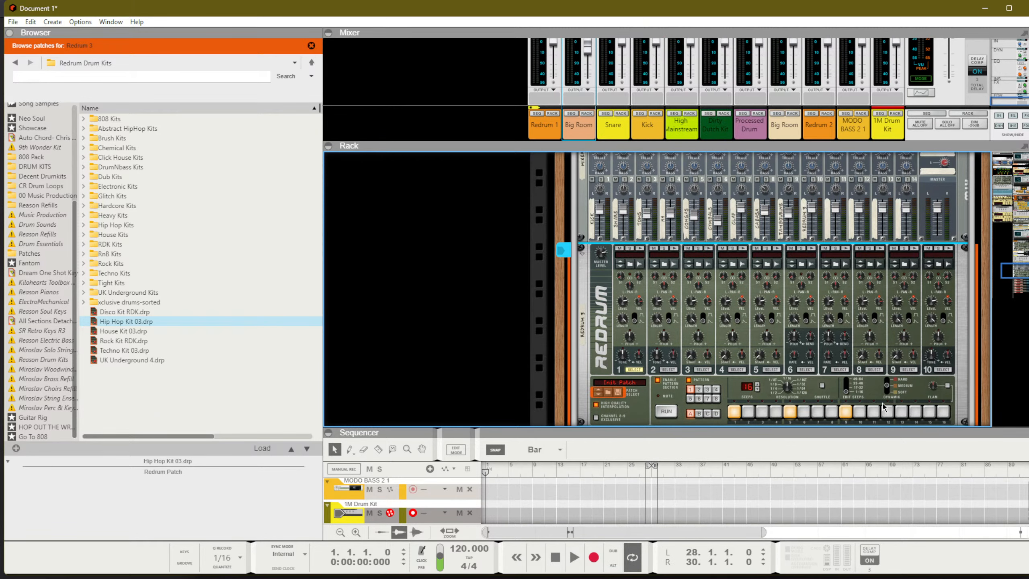
Step: Program Redrum channel 1 with hits on steps 1, 5, 9 and 13 and locate the Kick NN-XT
left_click(898, 411)
scroll(810, 389, "up", 3)
scroll(715, 370, "down", 6)
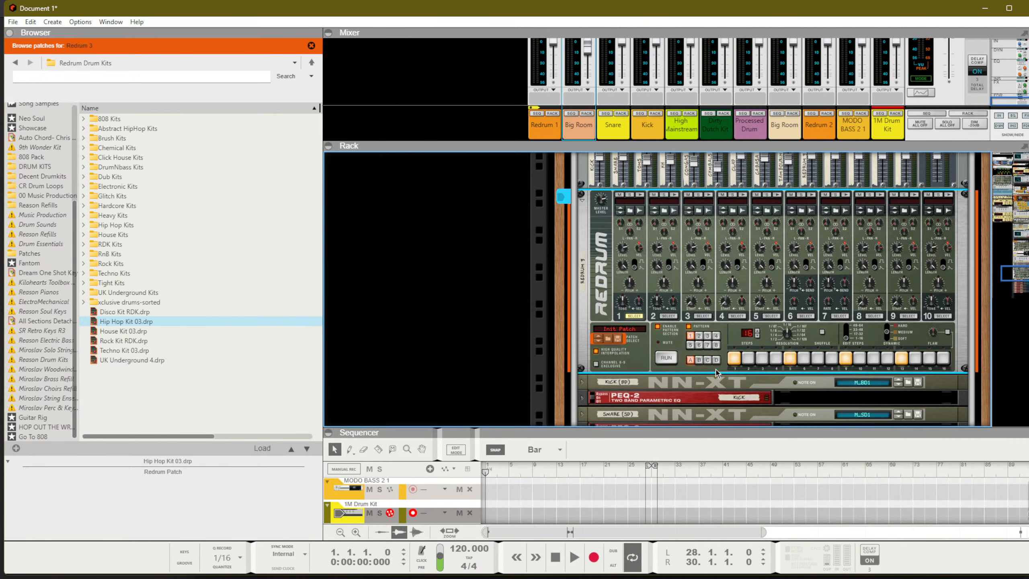
scroll(705, 360, "down", 3)
scroll(649, 291, "up", 2)
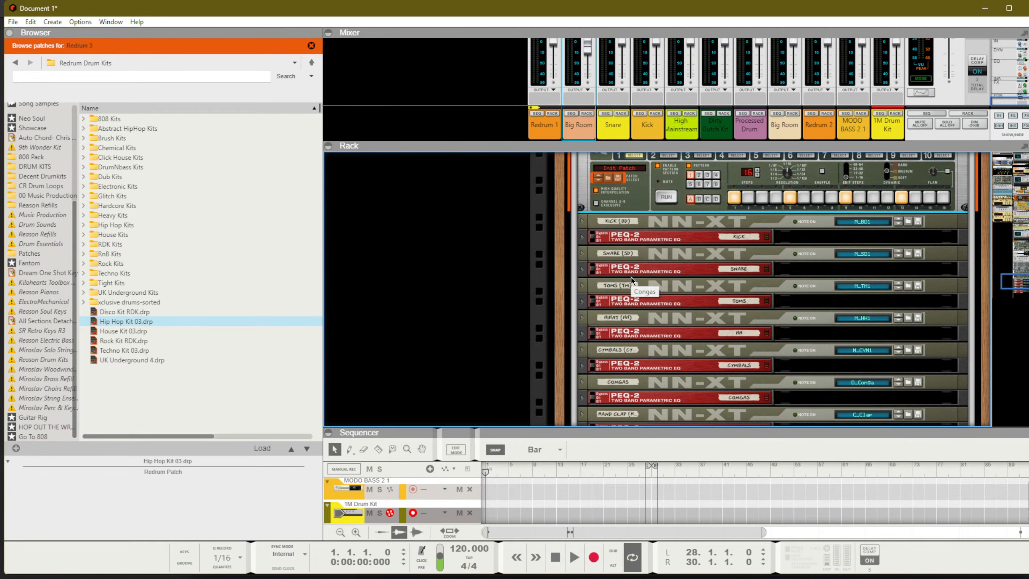
Step: Unfold the Kick NN-XT and, on the back of the rack, cable Redrum channel 1's gate output to its sequencer CV input
key("Tab")
left_click(582, 222)
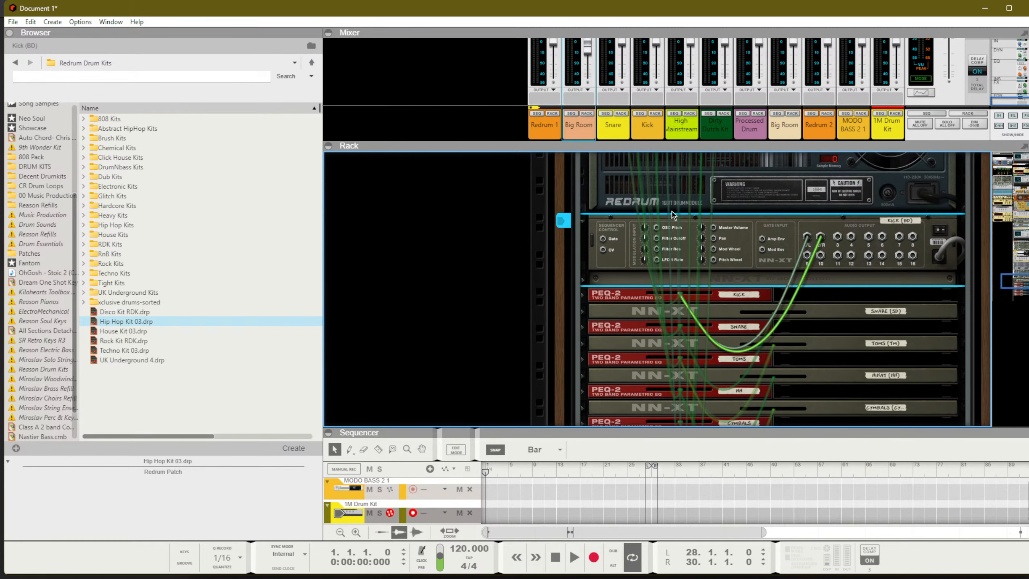
scroll(649, 212, "up", 3)
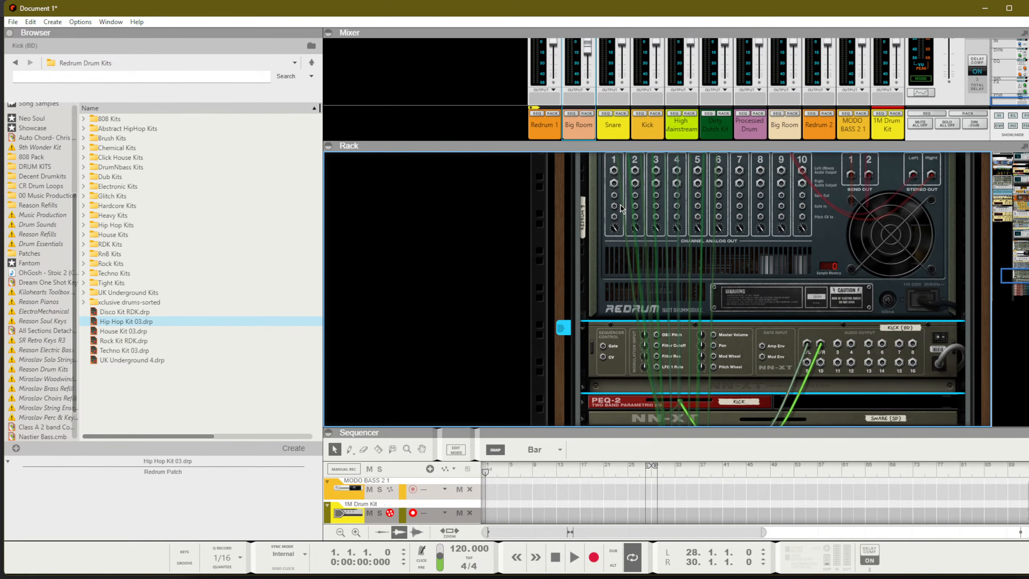
left_click_drag(614, 195, 603, 346)
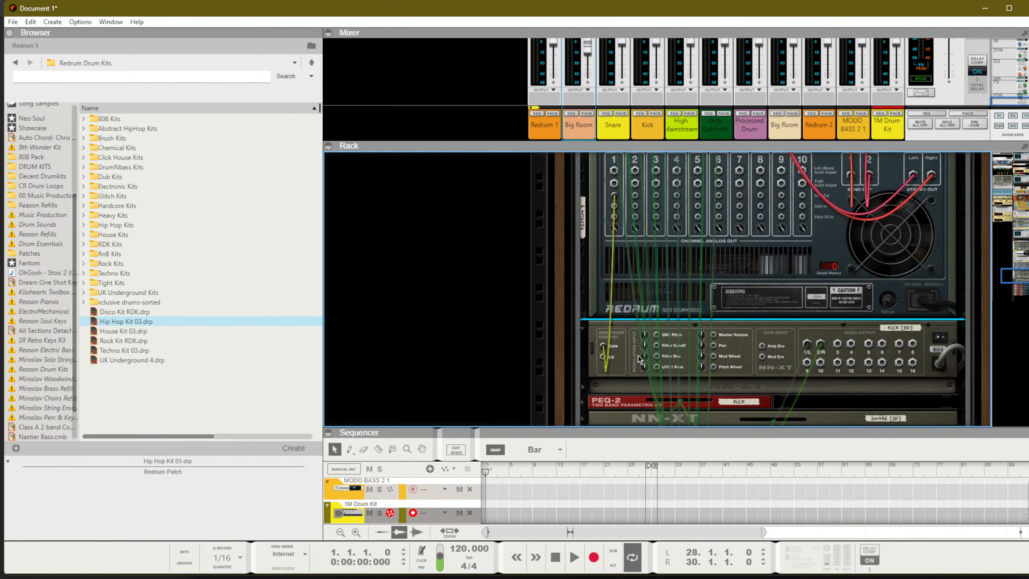
key("ctrl+z")
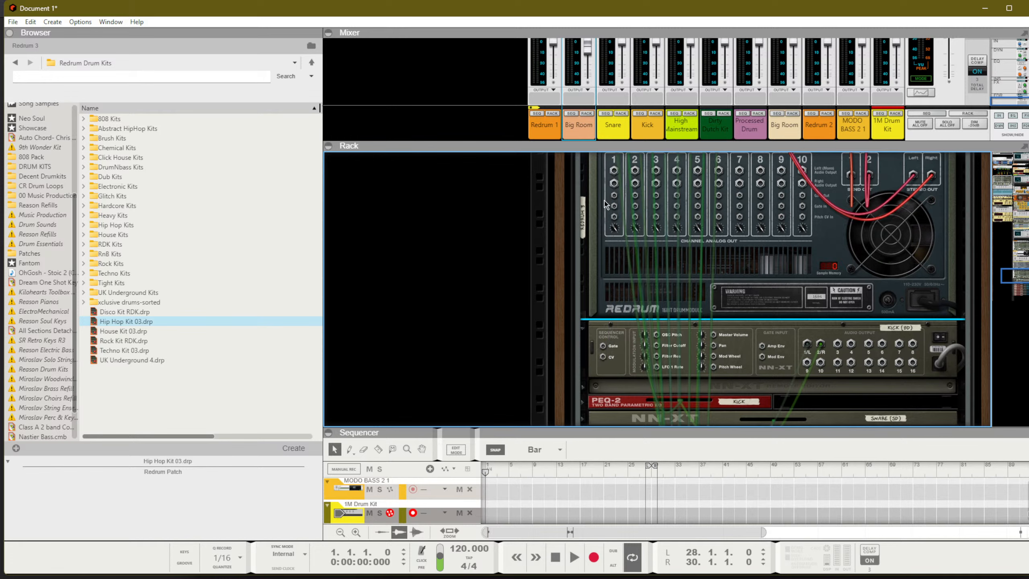
left_click_drag(615, 195, 609, 358)
Step: Turn the rack to the front and play the Redrum pattern from the song start to test the kick trigger
key("Tab")
key("space")
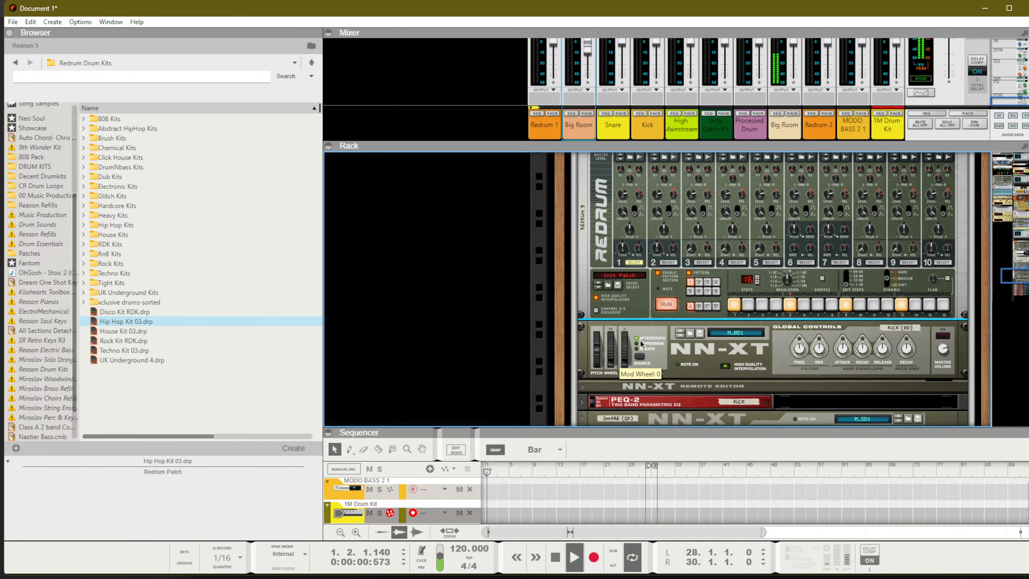
key("space")
key("shift+Return")
left_click(672, 308)
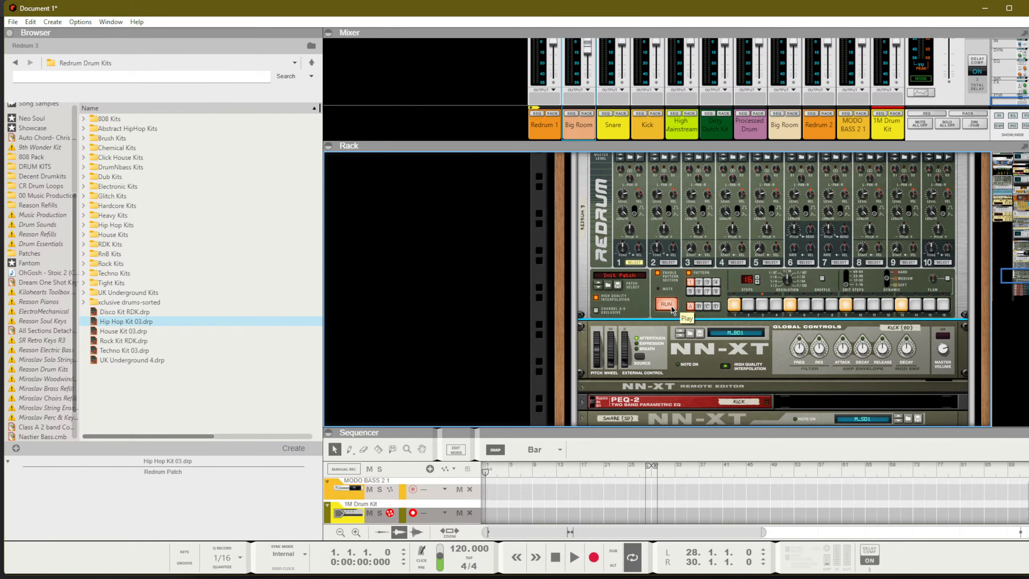
key("space")
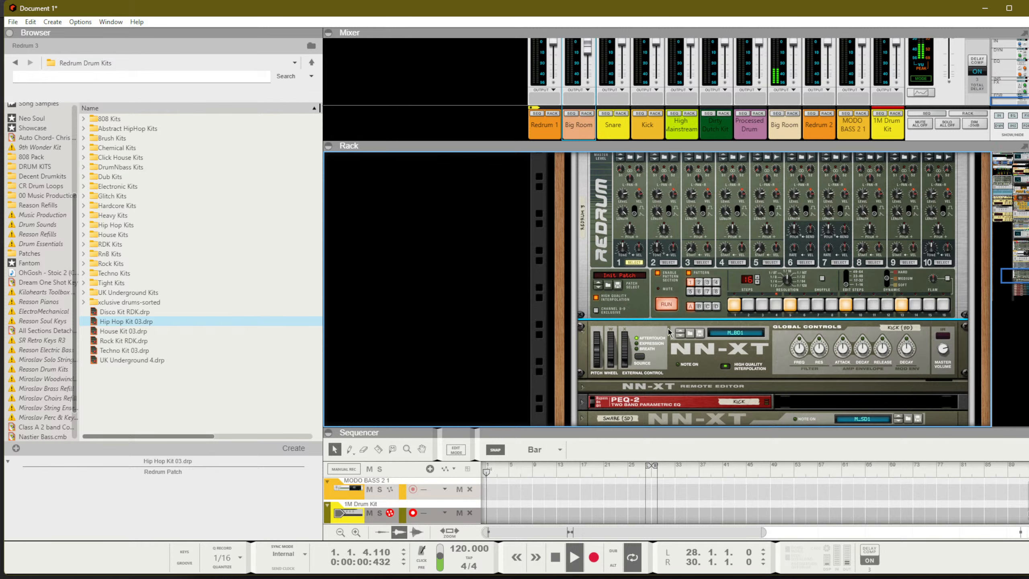
key("space")
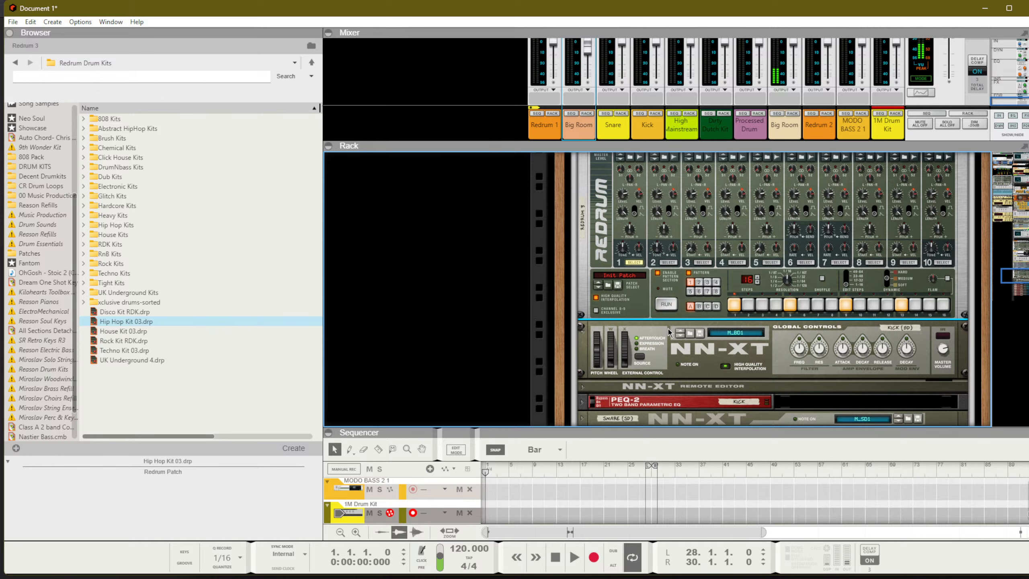
Step: On the back of the rack, move Redrum channel 1's gate output cable to the Kick NN-XT's sequencer Gate input, and return to the front
scroll(668, 332, "up", 3)
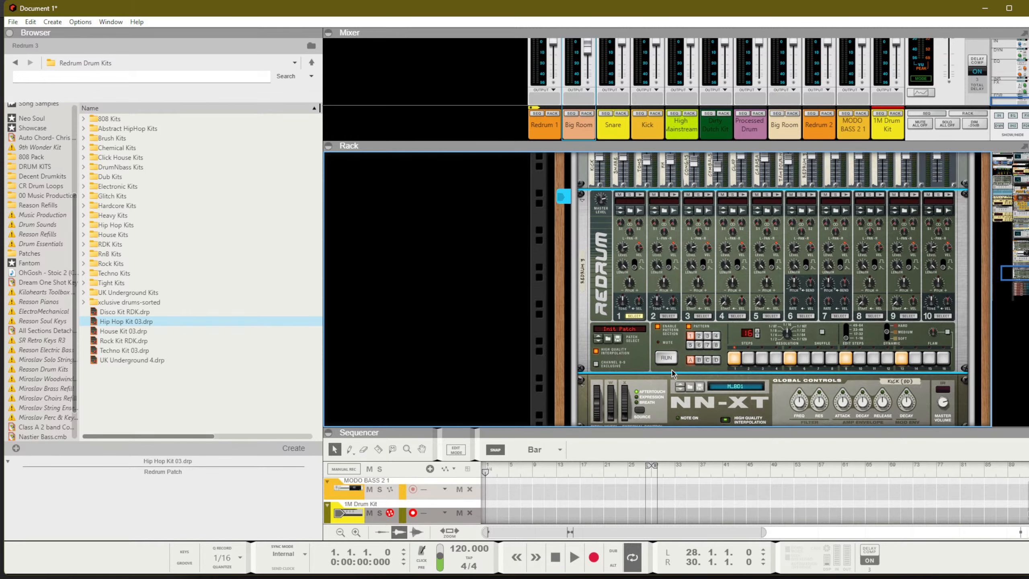
key("Tab")
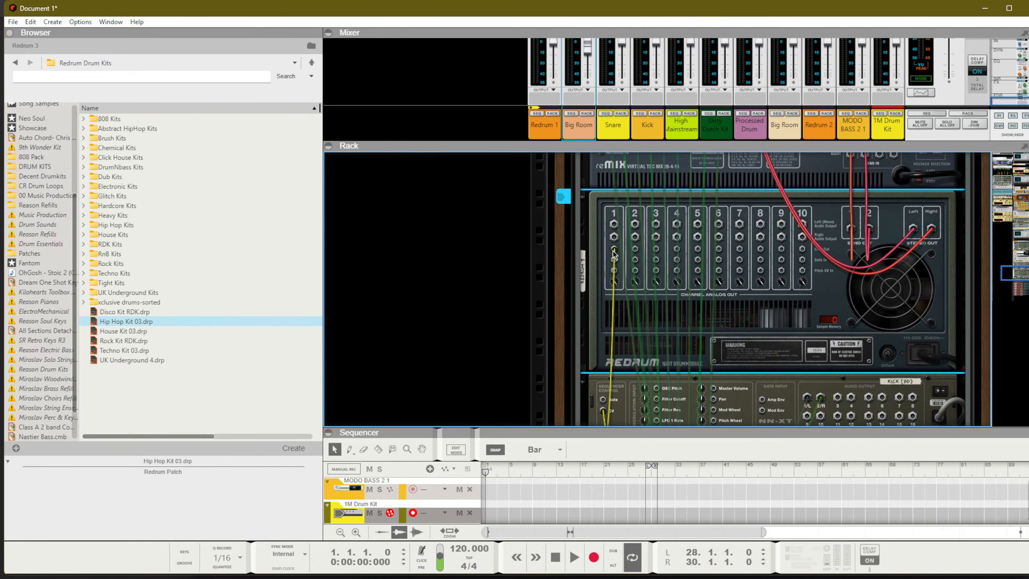
left_click_drag(614, 252, 603, 357)
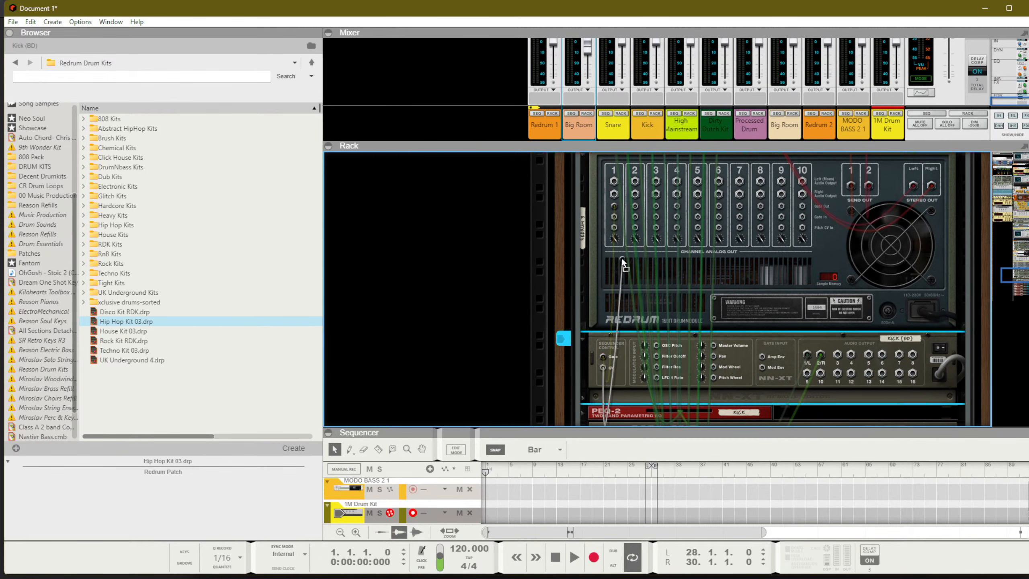
left_click(624, 214)
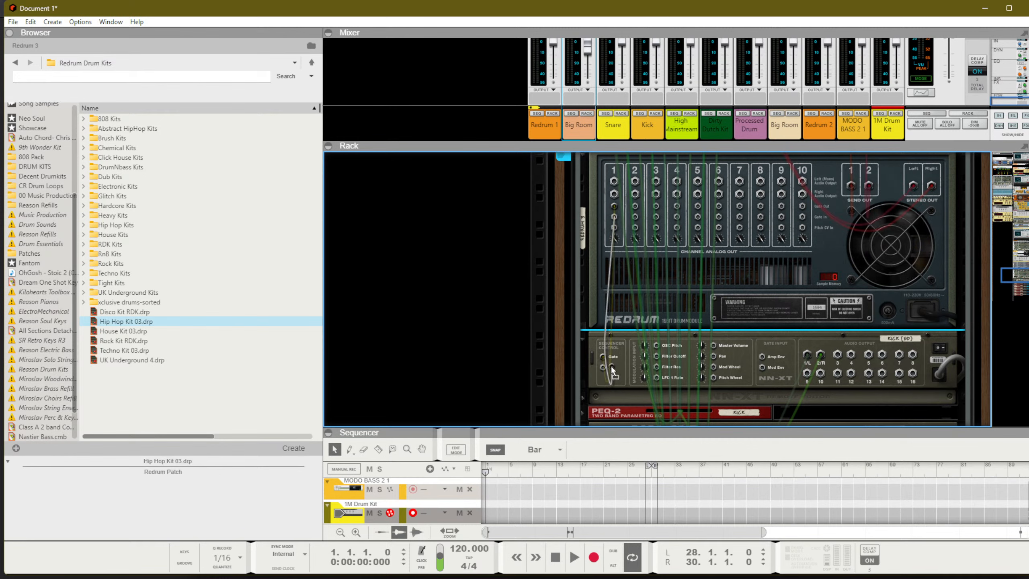
left_click_drag(614, 206, 761, 369)
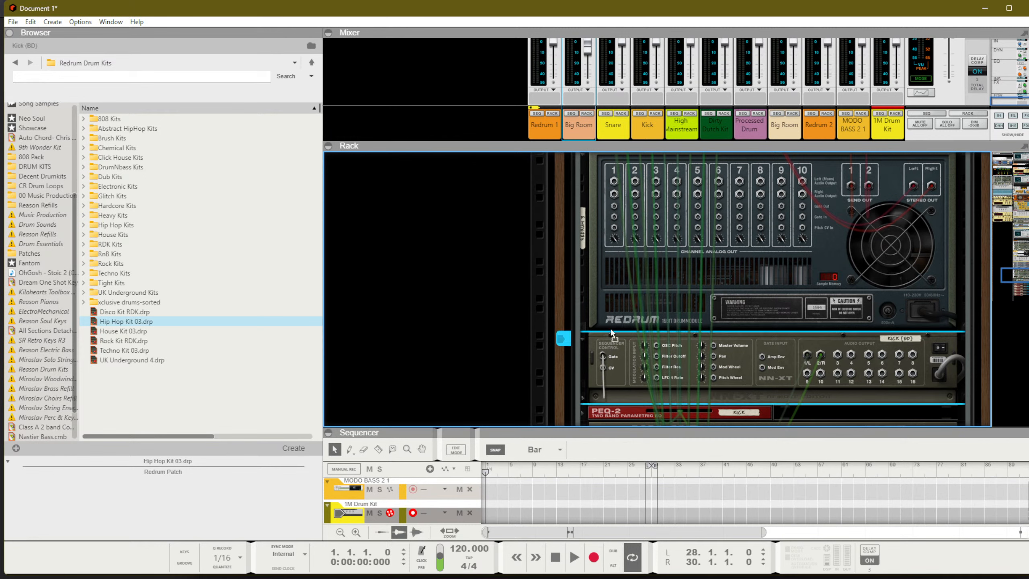
key("Tab")
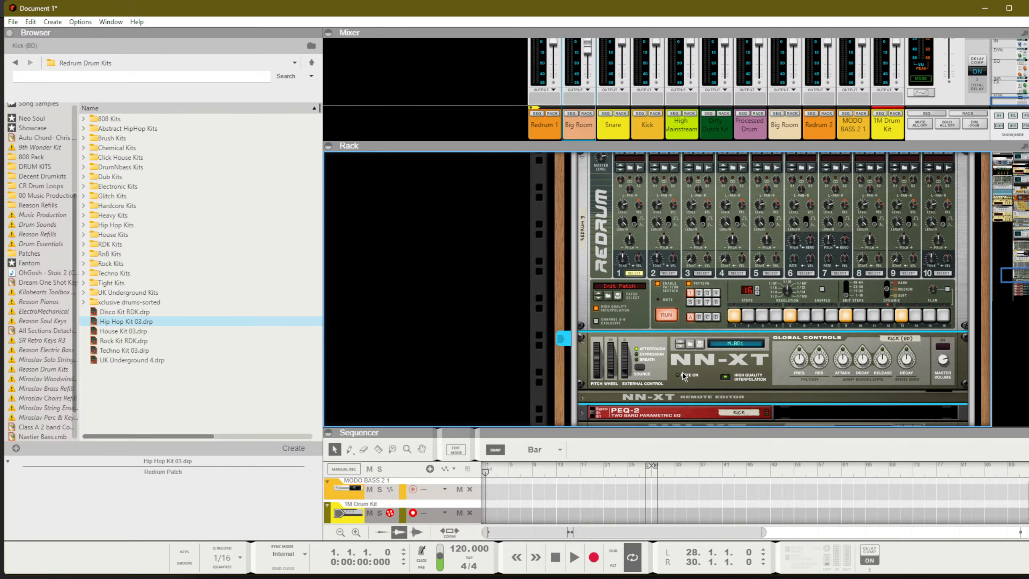
Step: Unfold the Kick NN-XT's remote editor to inspect its sample zones, then fold it and return to the Redrum
scroll(683, 376, "up", 4)
scroll(703, 387, "down", 8)
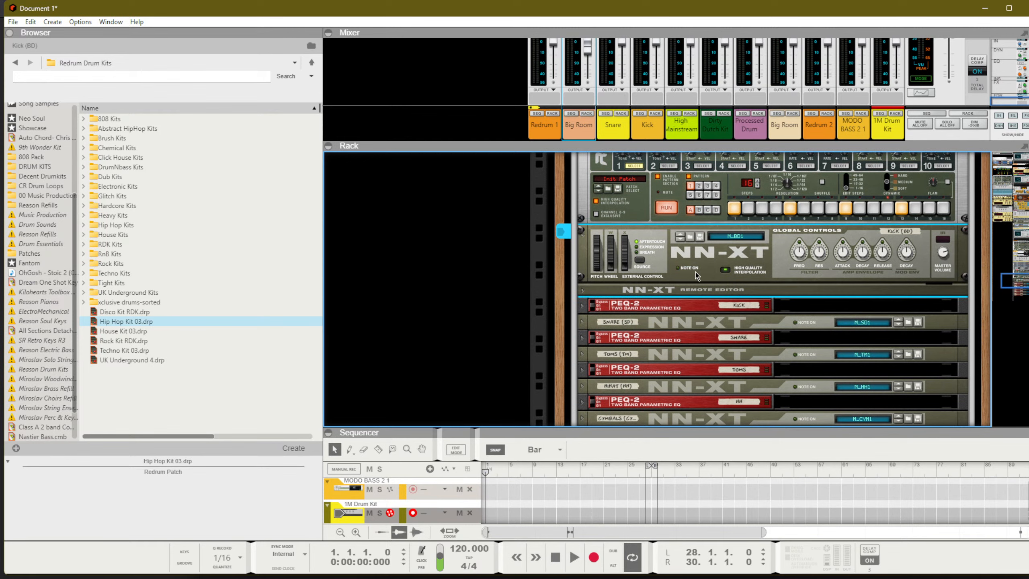
left_click(582, 291)
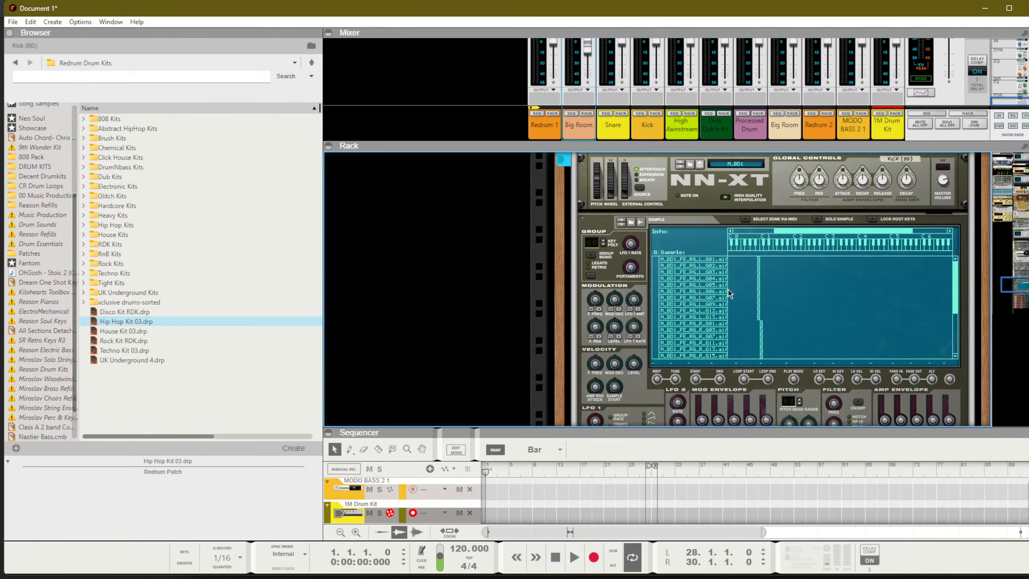
left_click(583, 216)
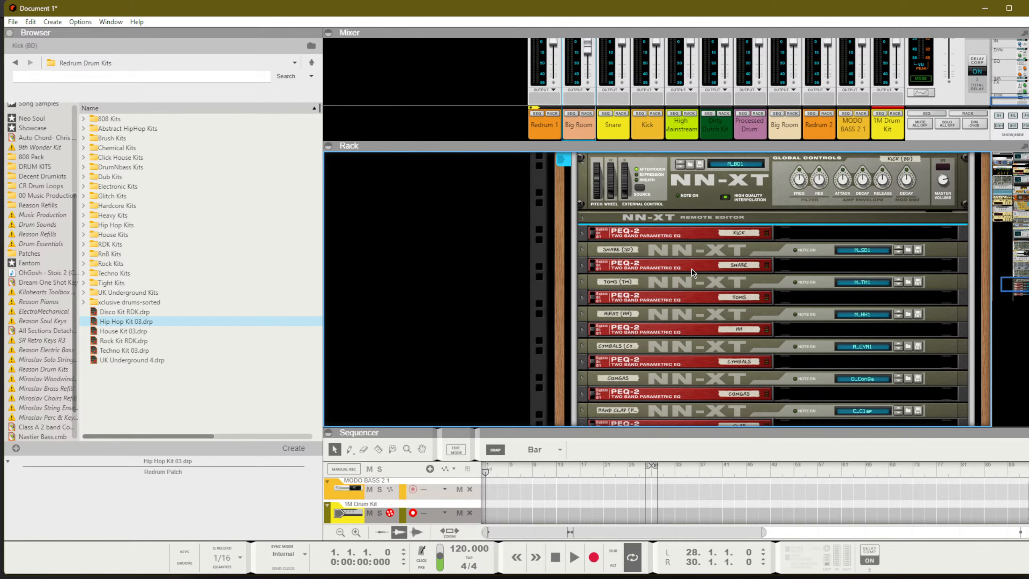
scroll(691, 270, "up", 5)
scroll(696, 292, "up", 2)
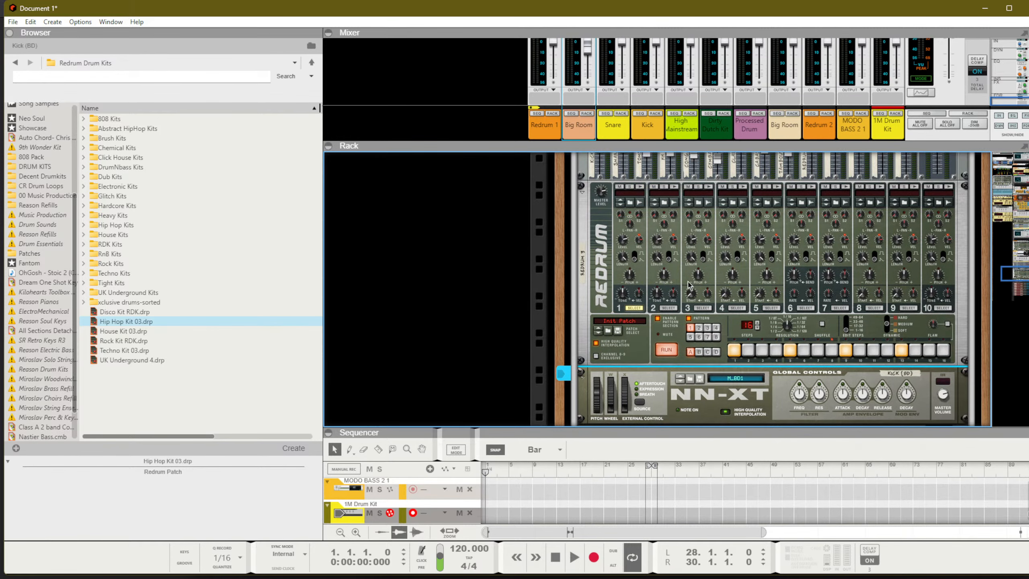
Step: Check Redrum channel 1's controls and inspect its gate cable to the Kick NN-XT on the back of the rack
left_click(634, 282)
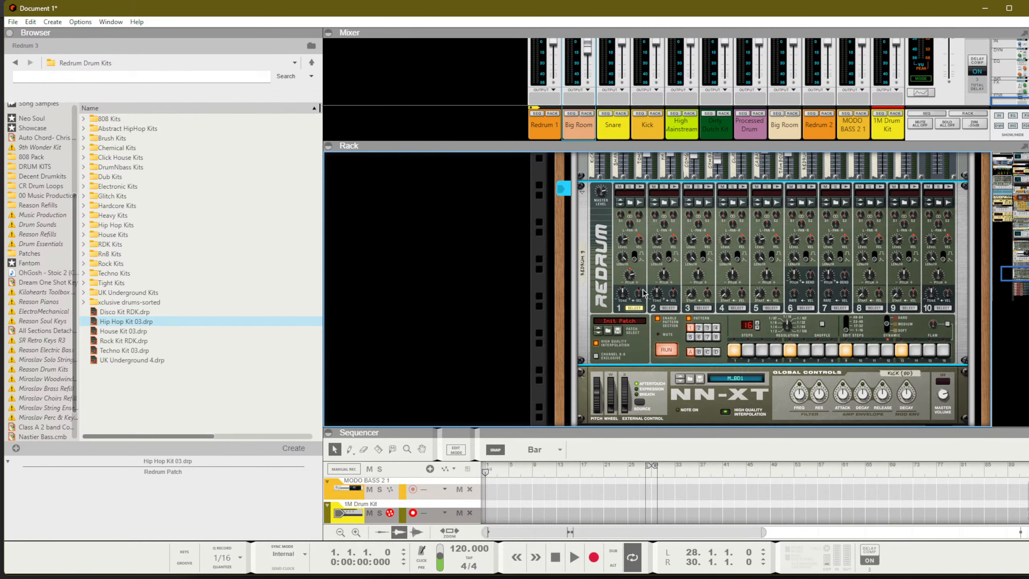
left_click_drag(633, 278, 633, 308)
scroll(635, 328, "down", 2)
key("Tab")
left_click_drag(606, 343, 645, 290)
scroll(632, 227, "down", 4)
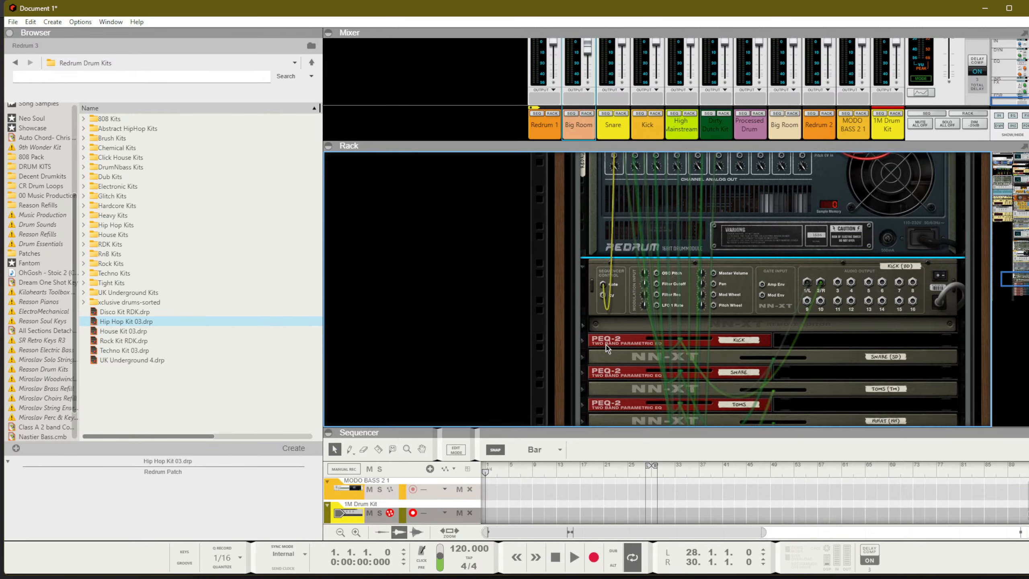
scroll(712, 292, "up", 6)
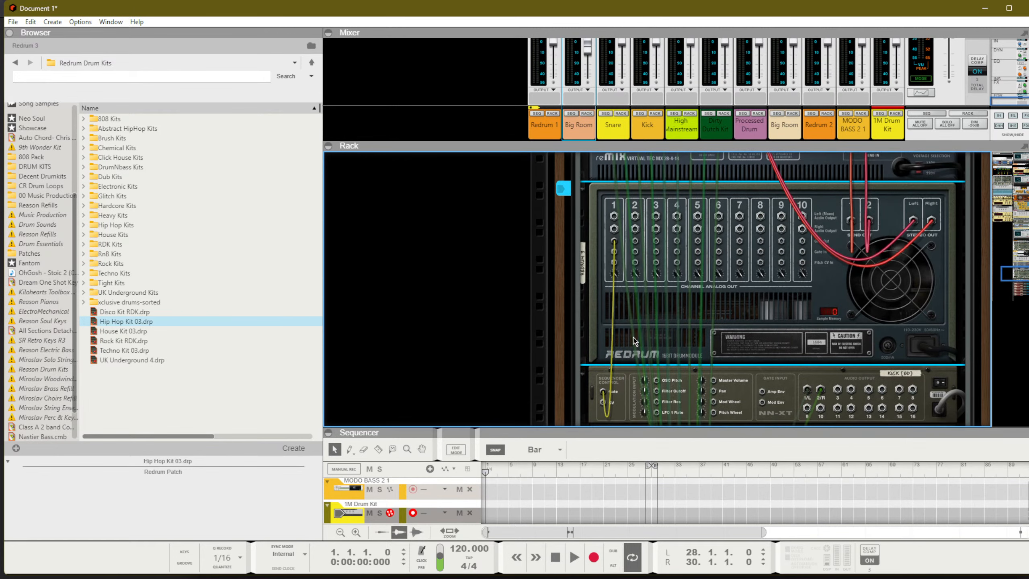
Step: Show the 1M Drum Kit Combinator's programmer and map CV In 1 to Receive Notes for the Redrum
scroll(648, 263, "up", 8)
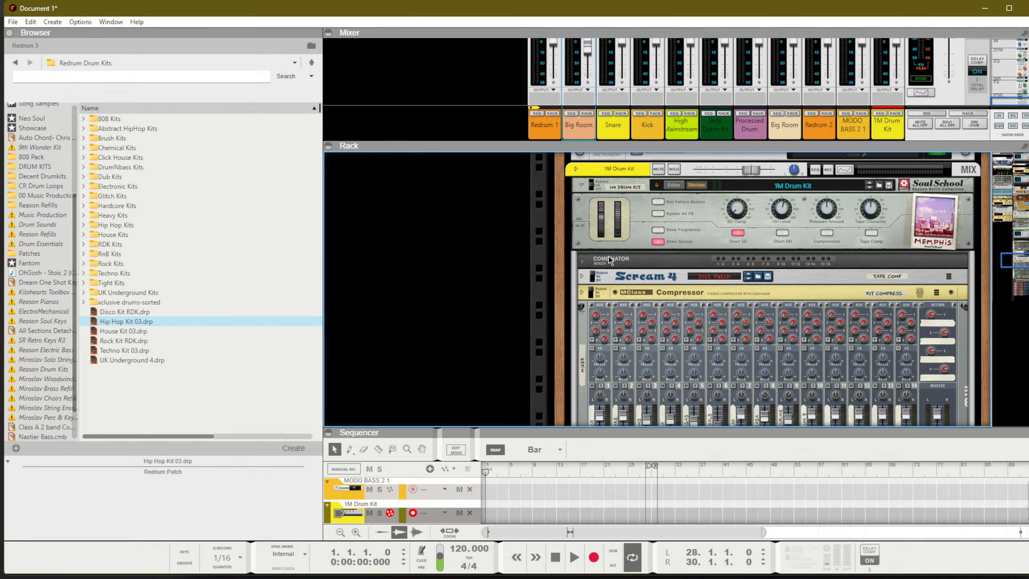
left_click(672, 184)
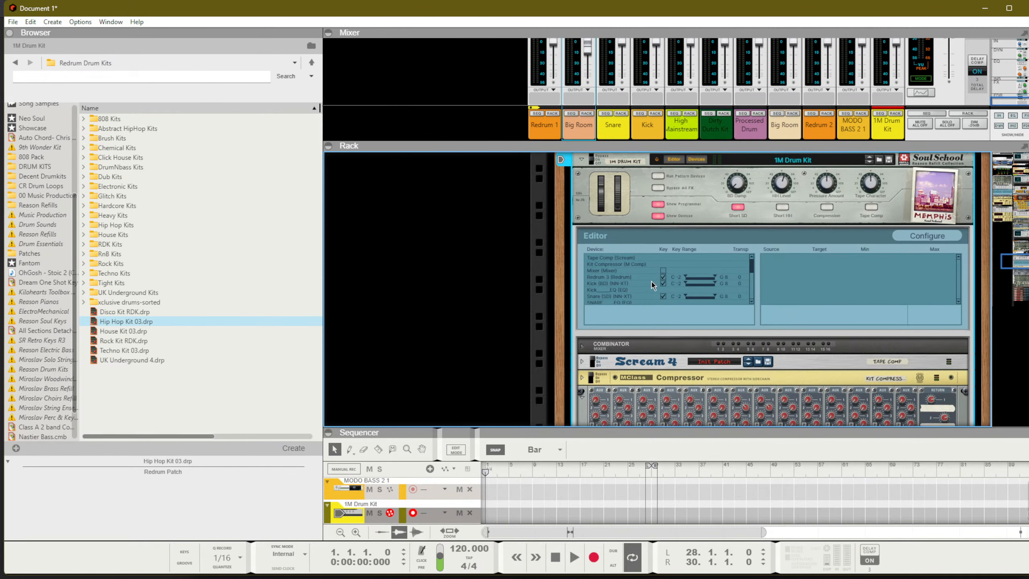
scroll(619, 277, "up", 2)
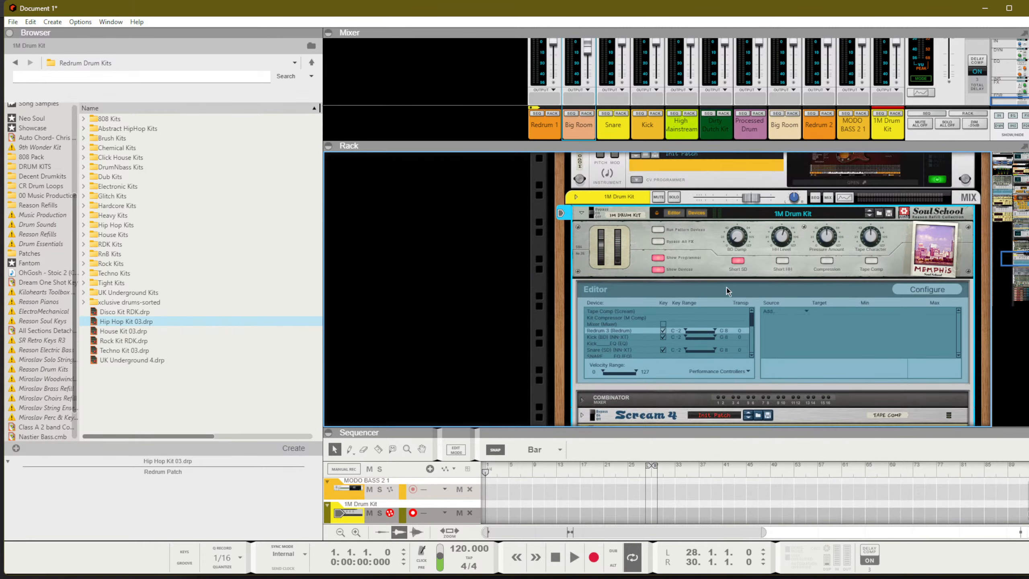
left_click(795, 310)
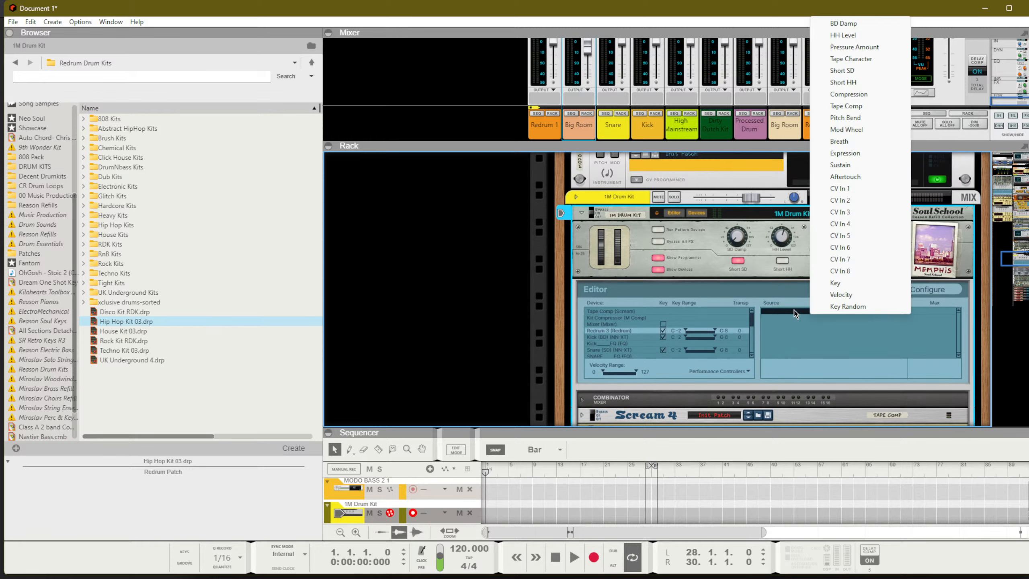
left_click(851, 189)
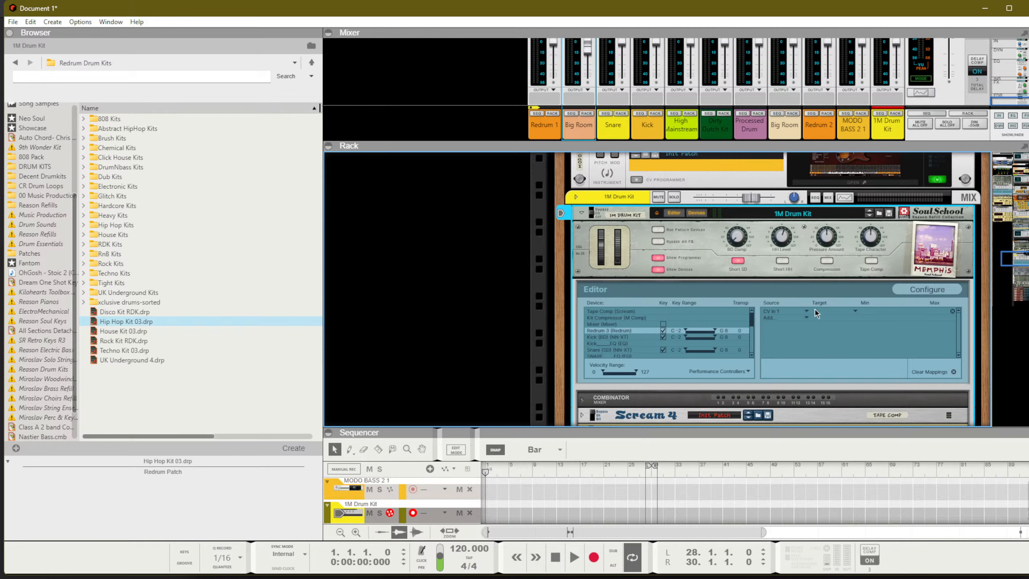
left_click(840, 311)
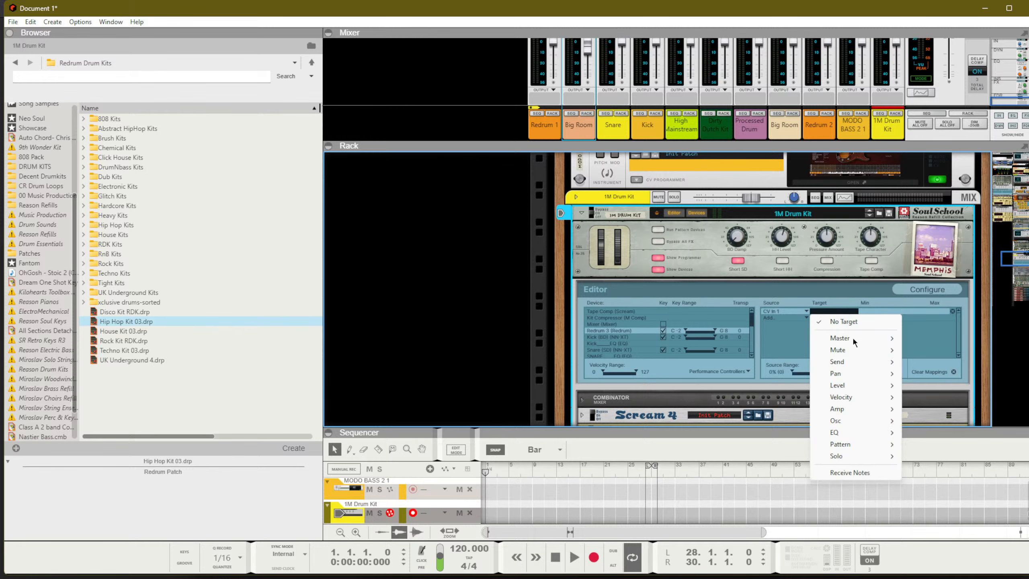
left_click(860, 472)
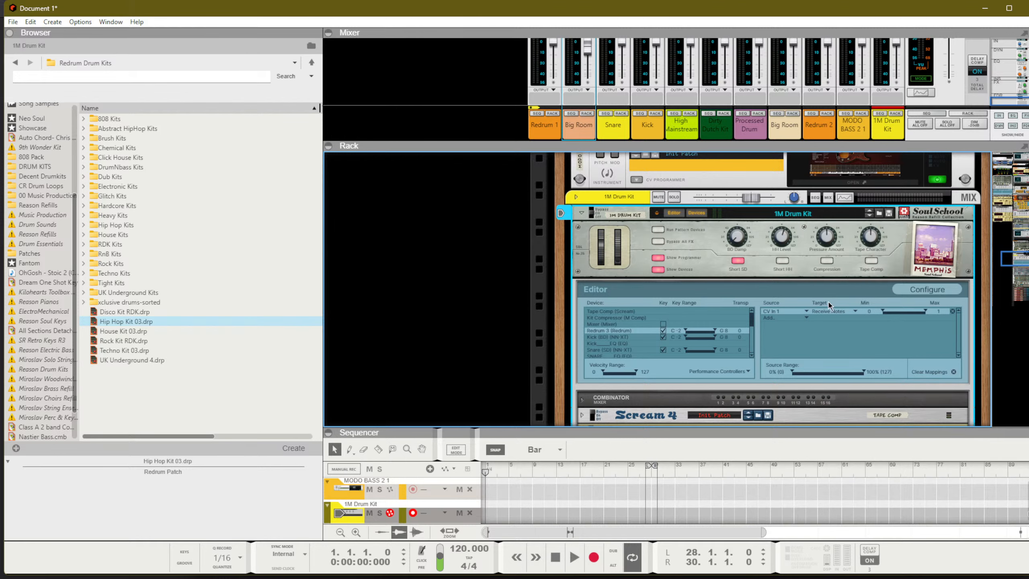
Step: Review the Redrum and the available targets for its CV In 1 mapping in the Combinator's editor
scroll(723, 320, "down", 5)
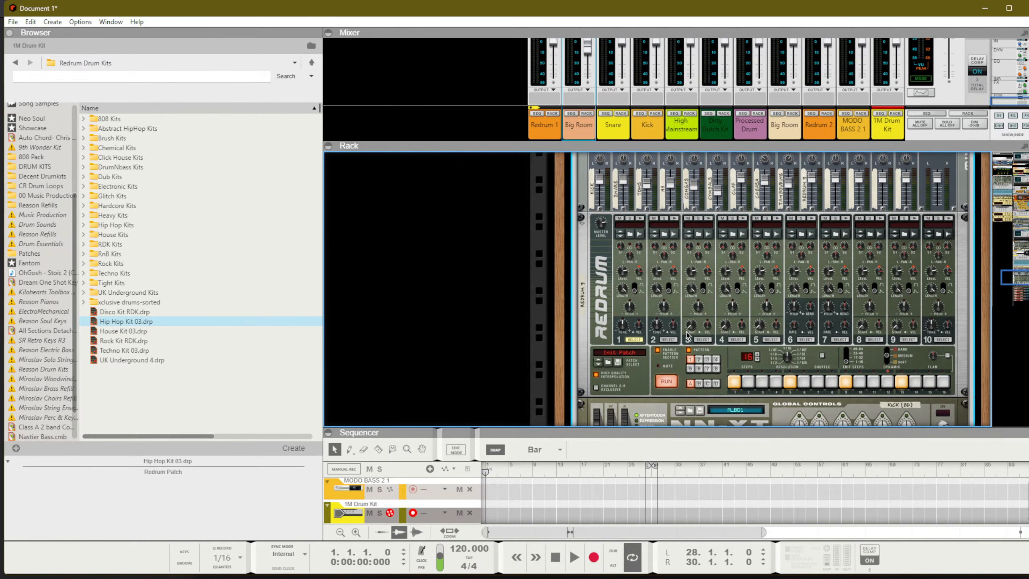
scroll(687, 334, "up", 1)
scroll(688, 335, "up", 4)
left_click(838, 257)
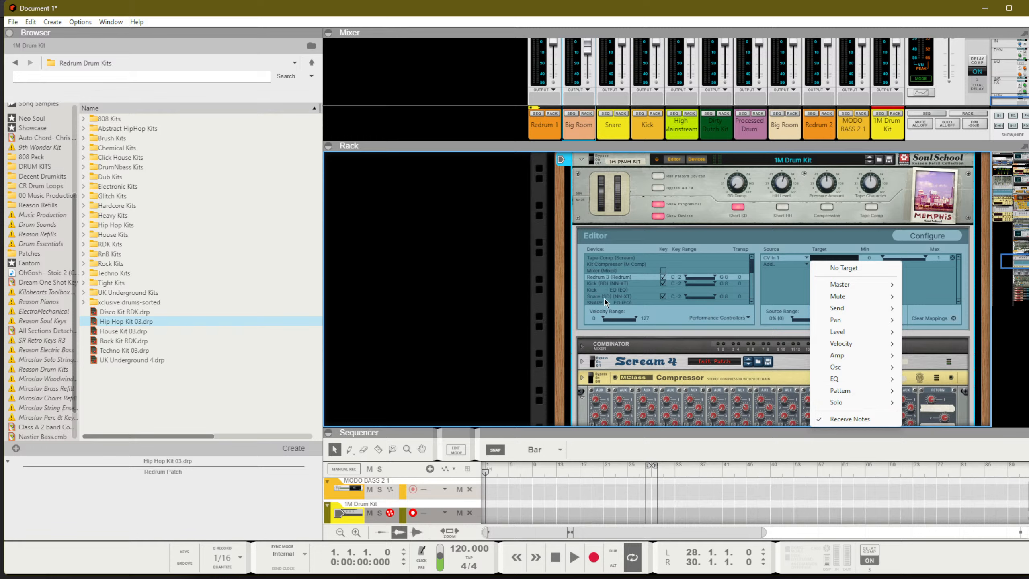
left_click(608, 284)
Step: Unfold the Kick NN-XT's remote editor and extend the first sample zone's low key down to C -2
scroll(608, 285, "down", 10)
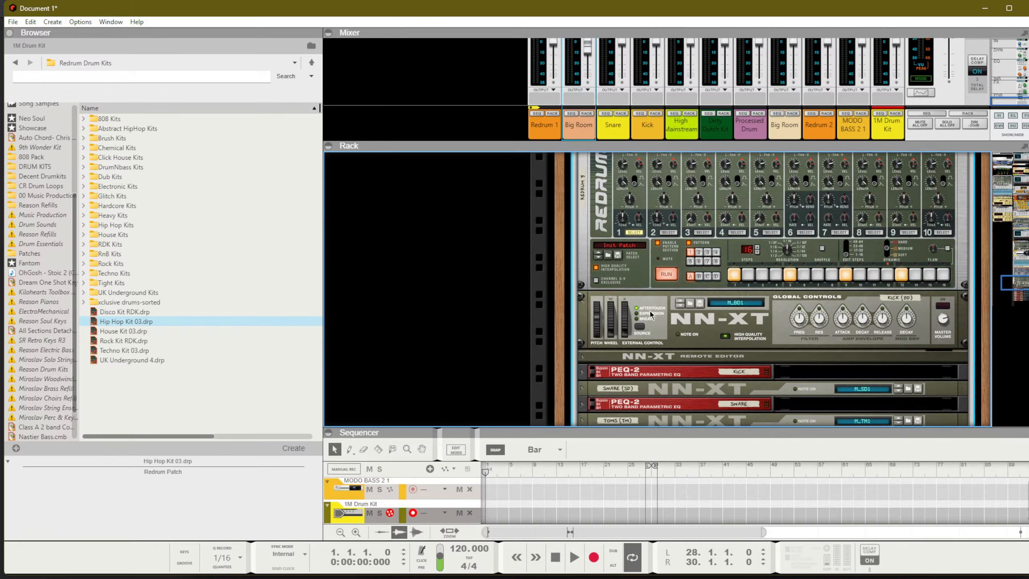
left_click(699, 216)
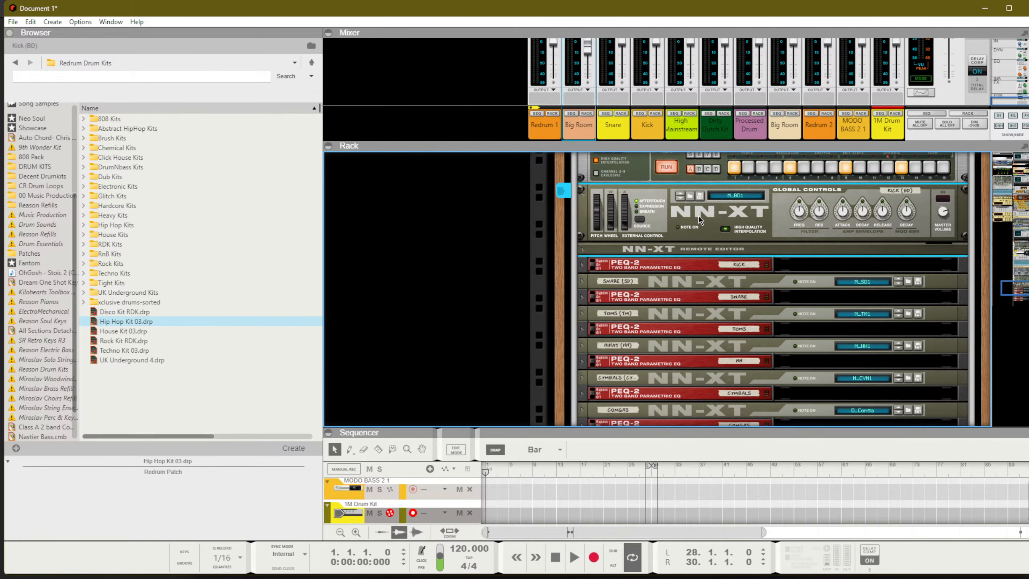
scroll(698, 216, "up", 2)
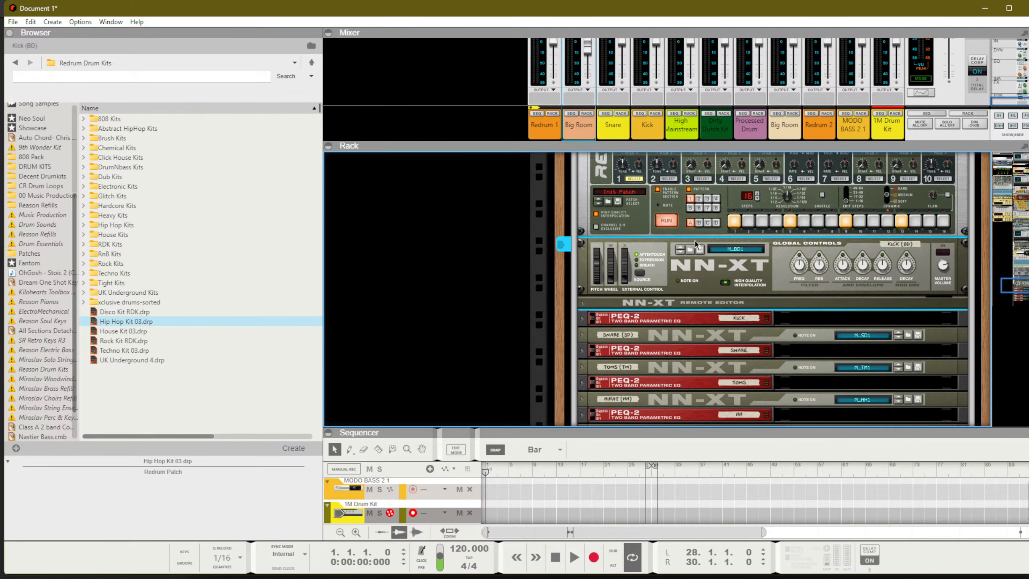
left_click(582, 304)
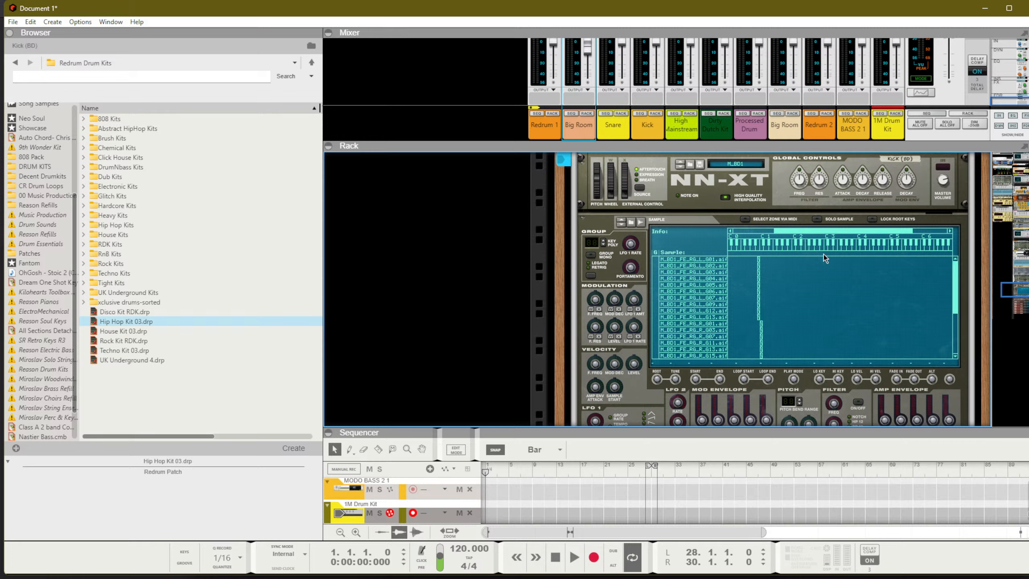
left_click(759, 261)
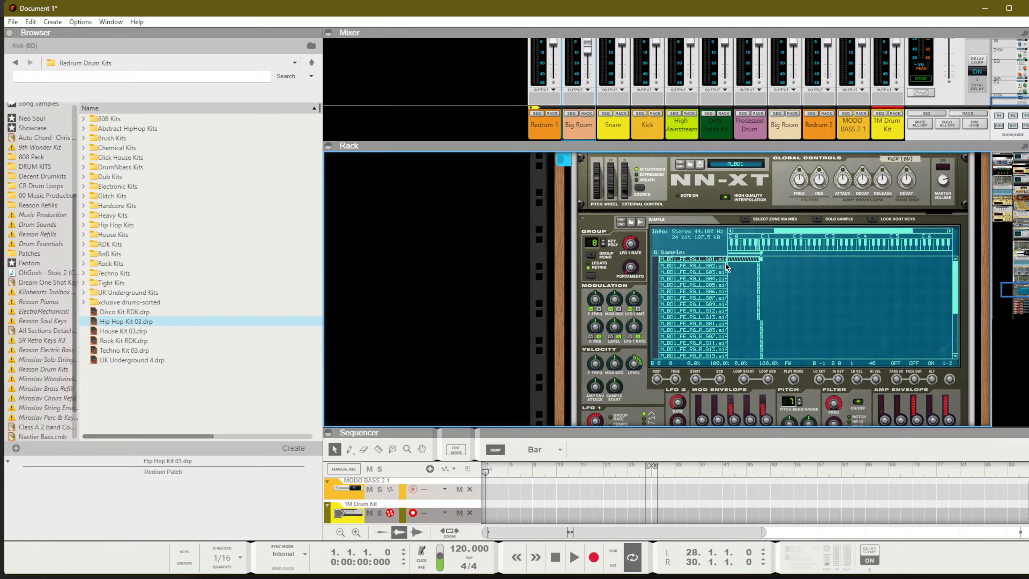
left_click_drag(757, 260, 691, 261)
left_click(744, 270)
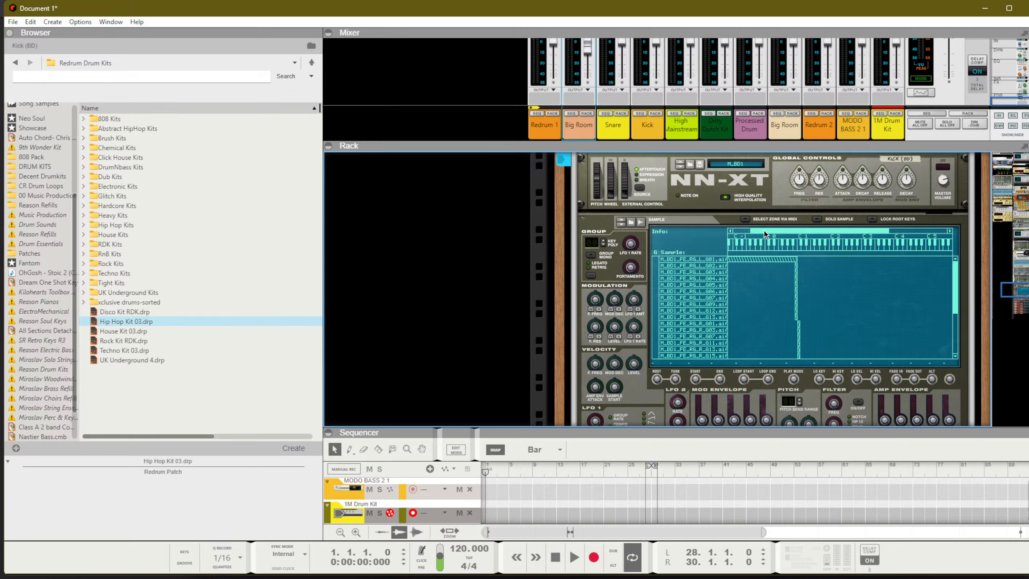
left_click_drag(770, 232, 736, 233)
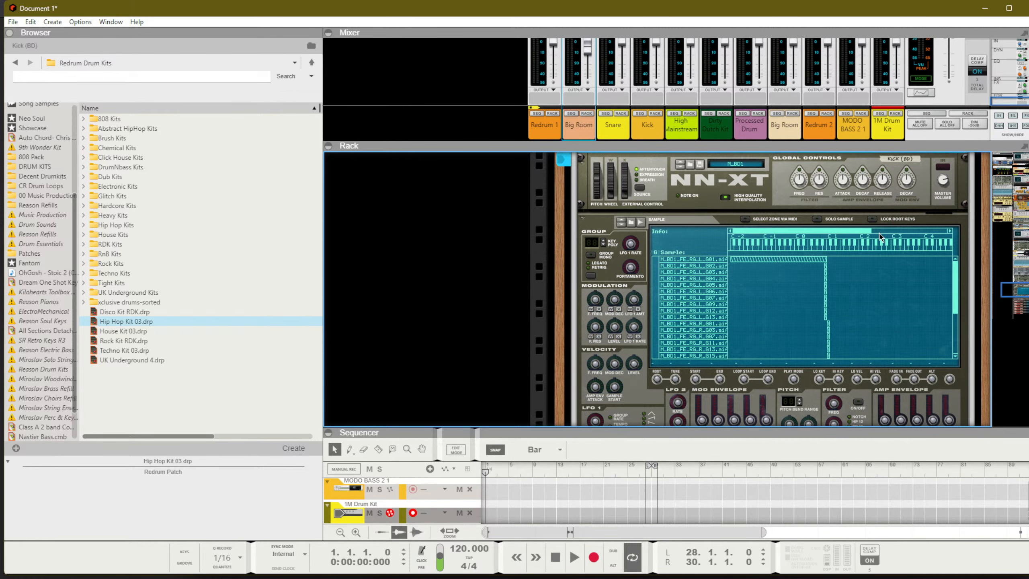
Step: Try Solo Sample and turn on Select Zone via MIDI in the Kick NN-XT's remote editor
scroll(601, 268, "down", 2)
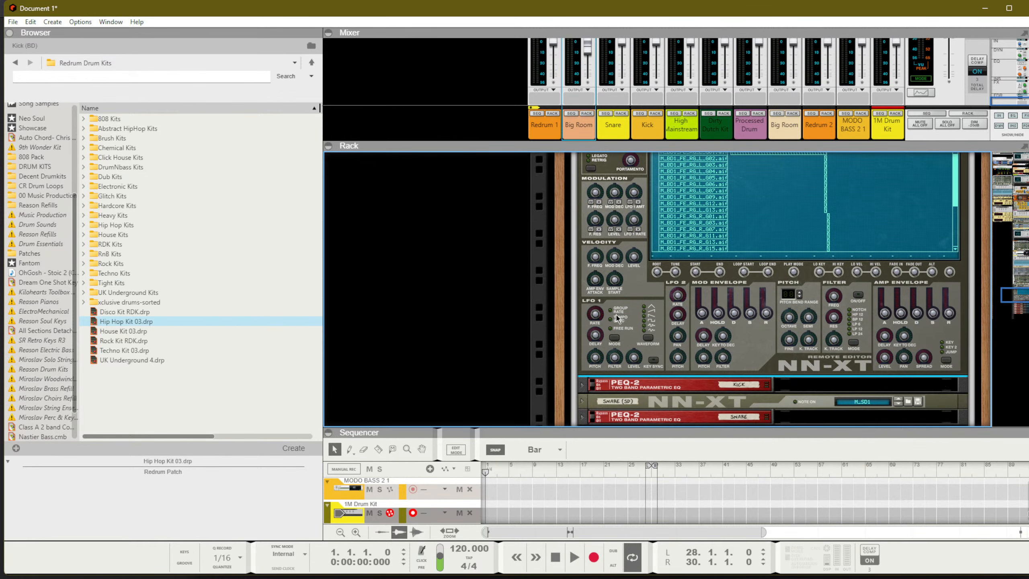
scroll(612, 202, "up", 1)
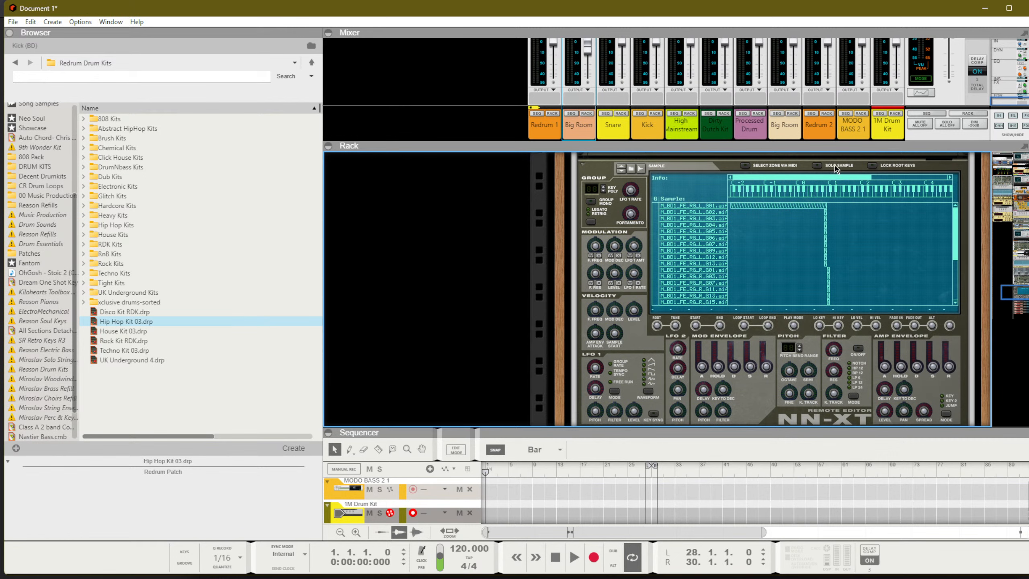
left_click(818, 166)
left_click(747, 166)
left_click_drag(954, 228, 948, 182)
scroll(765, 213, "up", 2)
Step: Select the first kick sample zone and check its low-key boundary in the key map
left_click(732, 260)
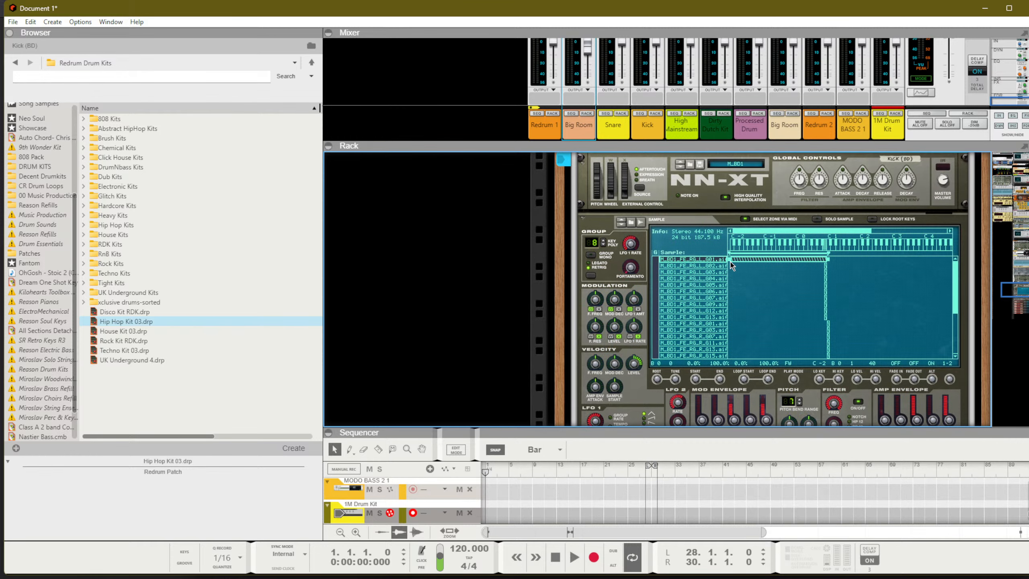
left_click(730, 262)
left_click(732, 260)
left_click(732, 261)
left_click(733, 260)
left_click(736, 260)
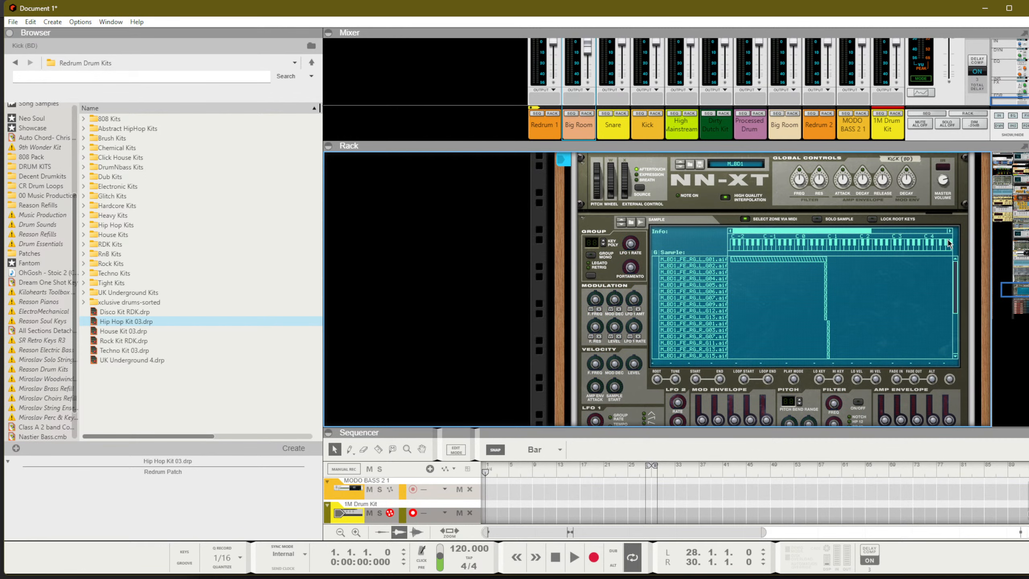
Step: Extend the high key of the last kick sample zone in the NN-XT's key map up to the top of the keyboard range
left_click(735, 259)
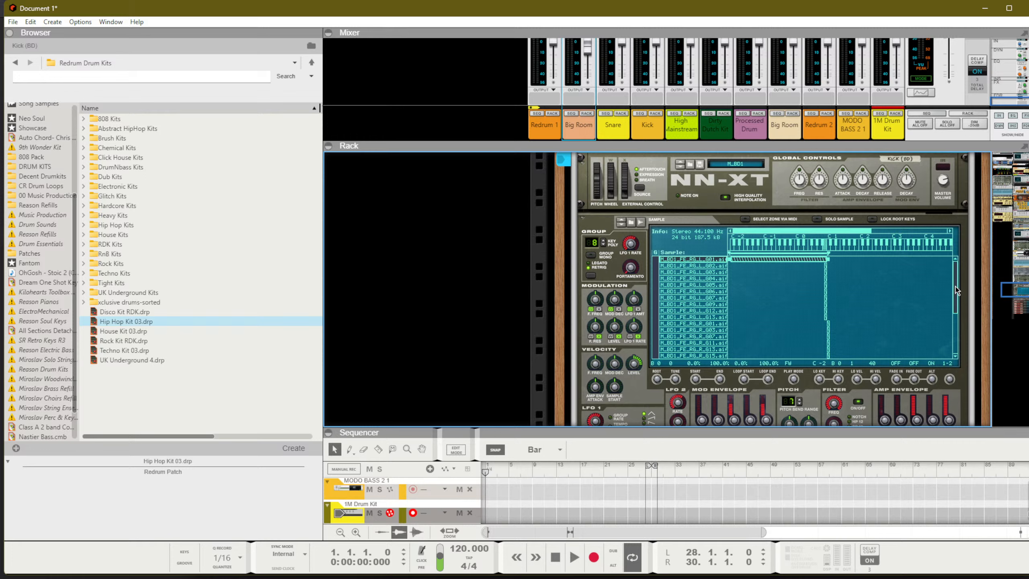
scroll(924, 359, "down", 4)
left_click(894, 357)
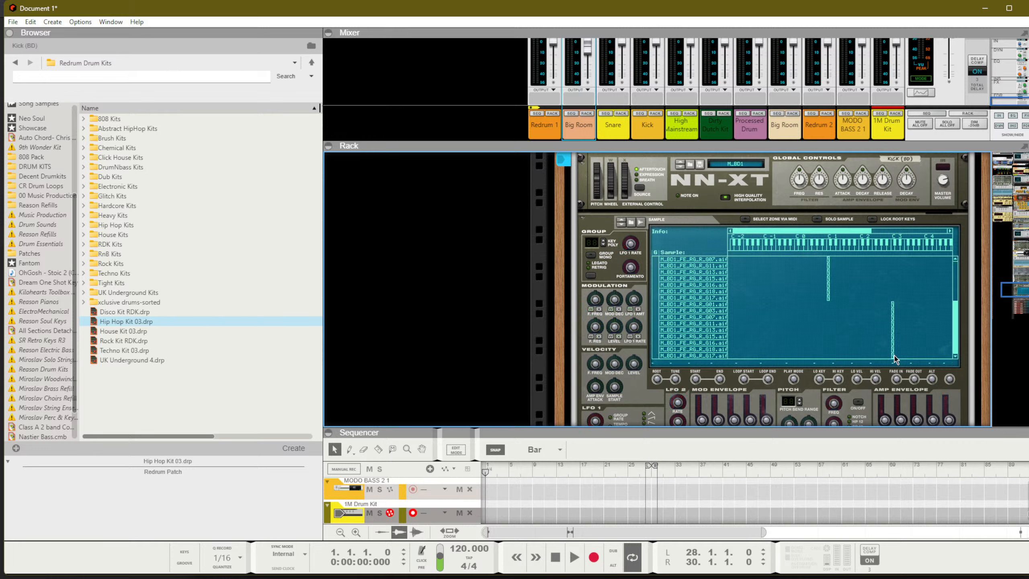
left_click(893, 356)
left_click_drag(893, 356, 949, 357)
scroll(644, 208, "up", 1)
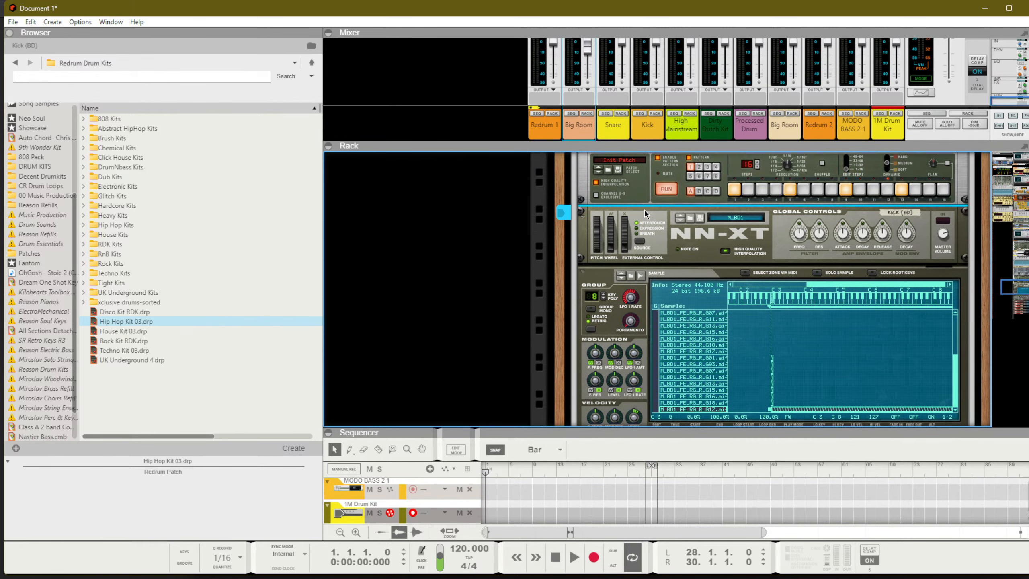
Step: Stretch the third group's first kick zone (M_BD1_FE_RS_R_G01) in the key map to span from C -2 up to D#8
scroll(742, 268, "down", 2)
left_click(836, 258)
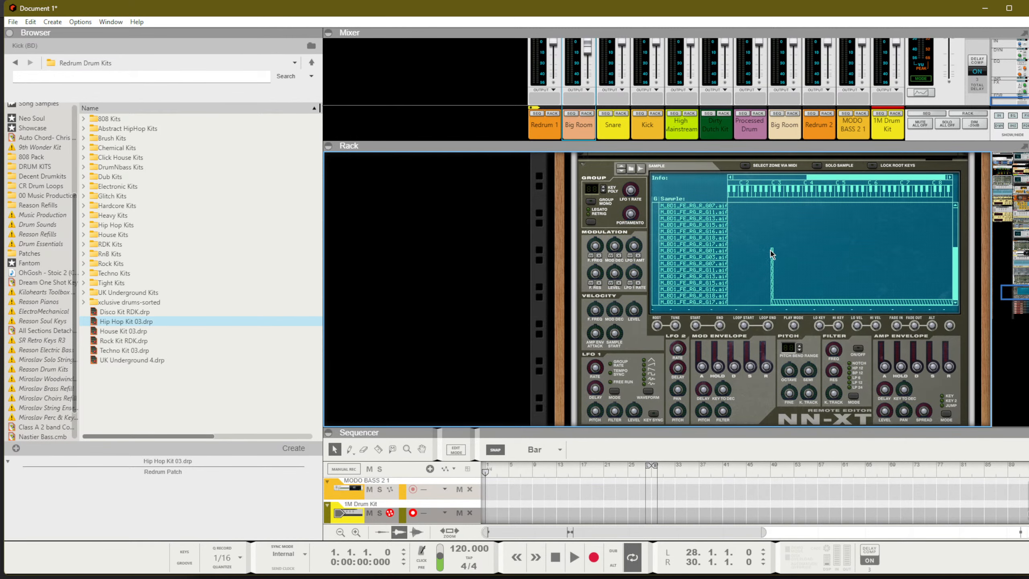
left_click(772, 252)
left_click_drag(771, 252, 646, 249)
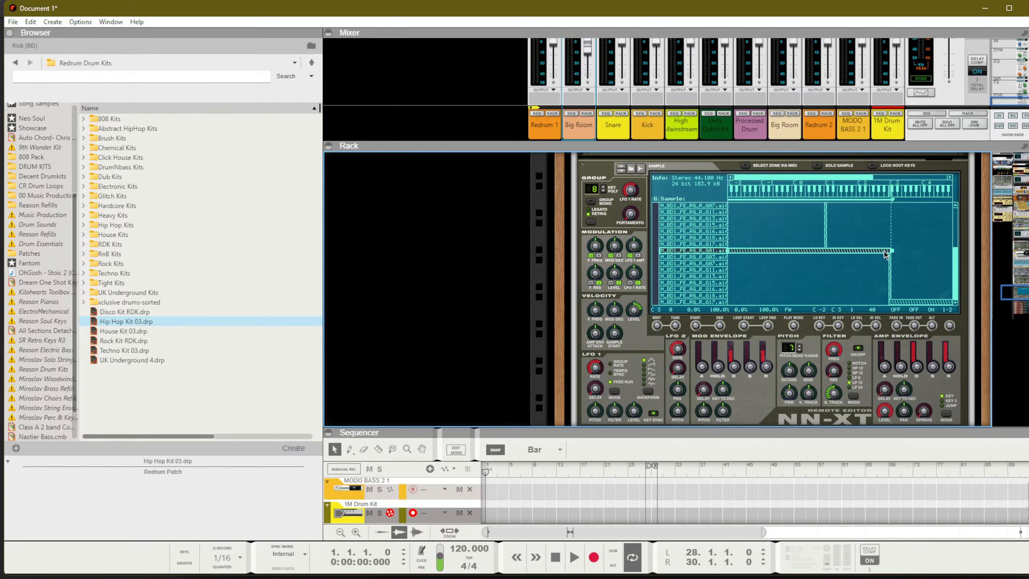
left_click_drag(890, 252, 964, 252)
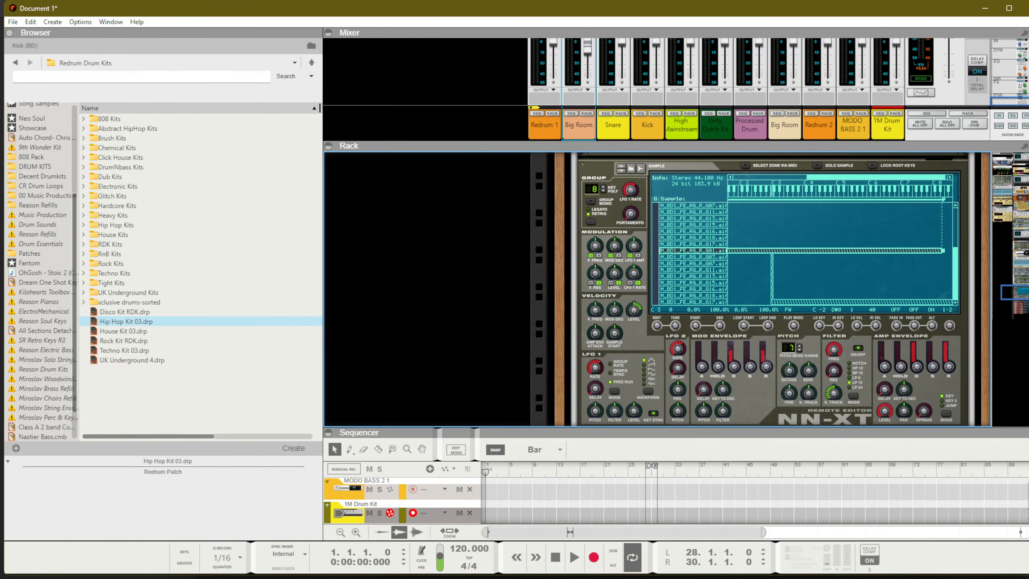
scroll(868, 260, "up", 1)
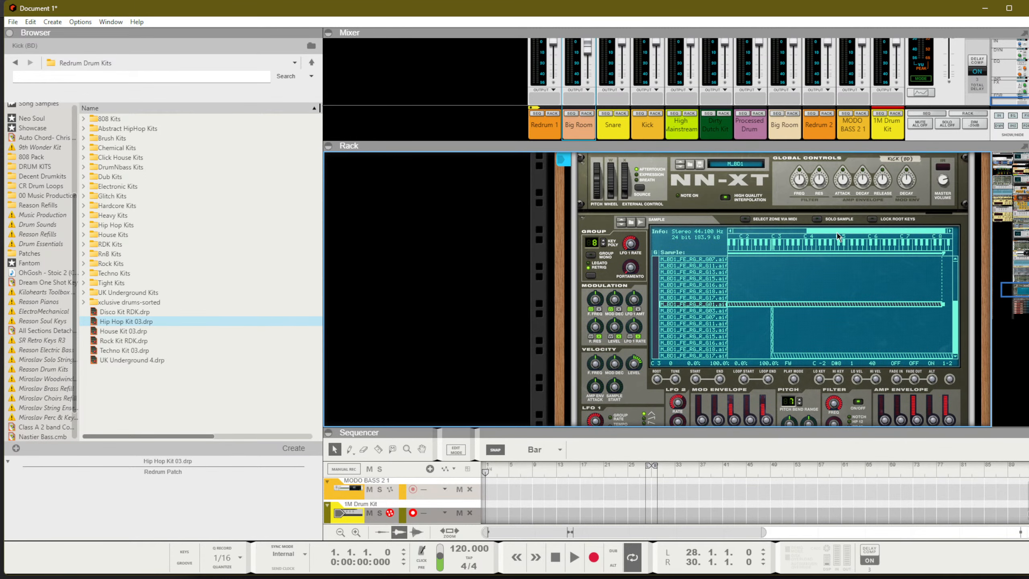
left_click_drag(837, 233, 724, 278)
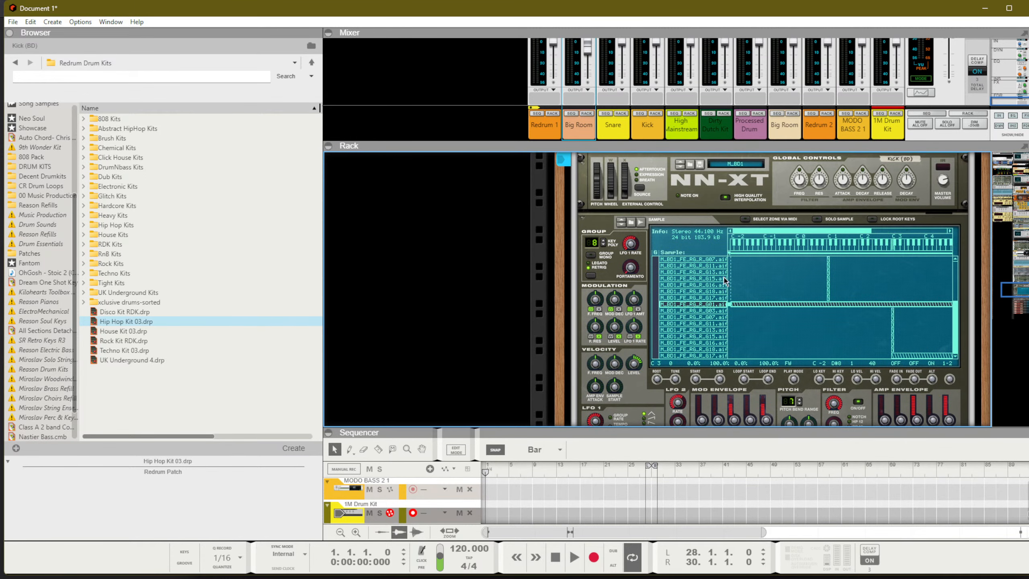
Step: Turn on Select Zone via MIDI for the Kick NN-XT and review the sample zones back up to the first one
left_click(747, 219)
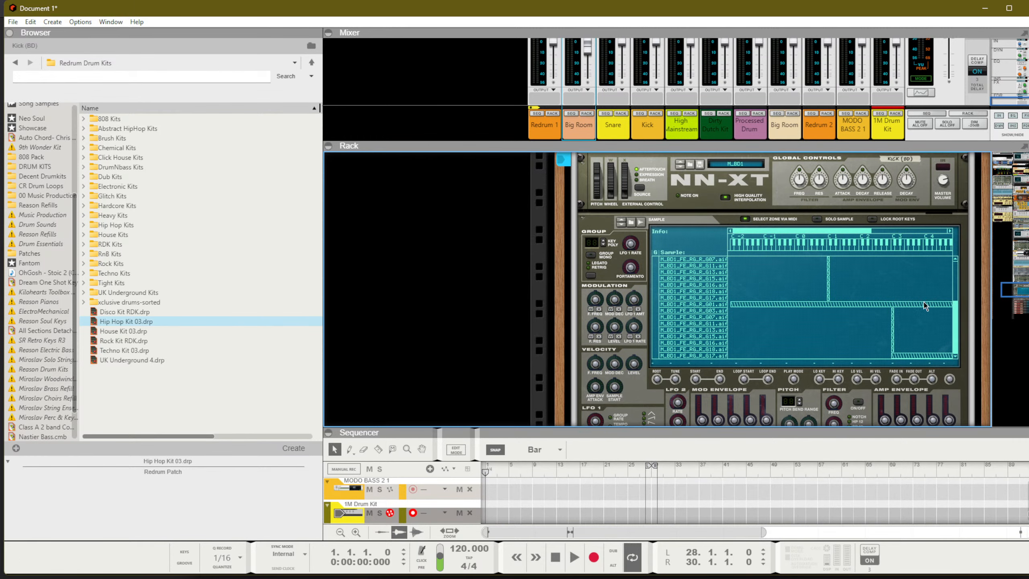
scroll(923, 302, "up", 1)
scroll(924, 302, "down", 1)
left_click_drag(955, 306, 951, 264)
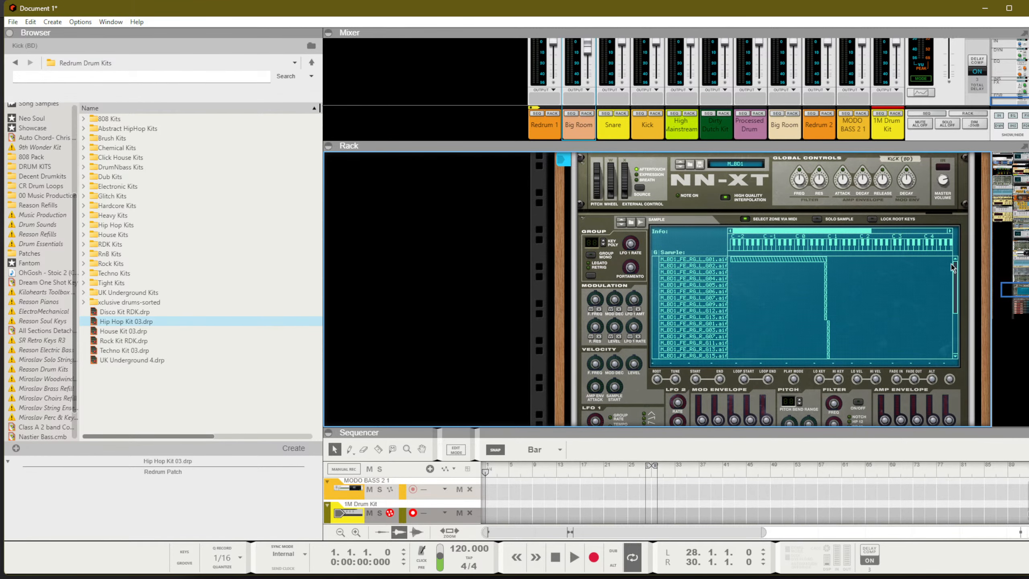
Step: Inspect the sequencer control gate and CV cabling on the back of the Kick NN-XT
key("Tab")
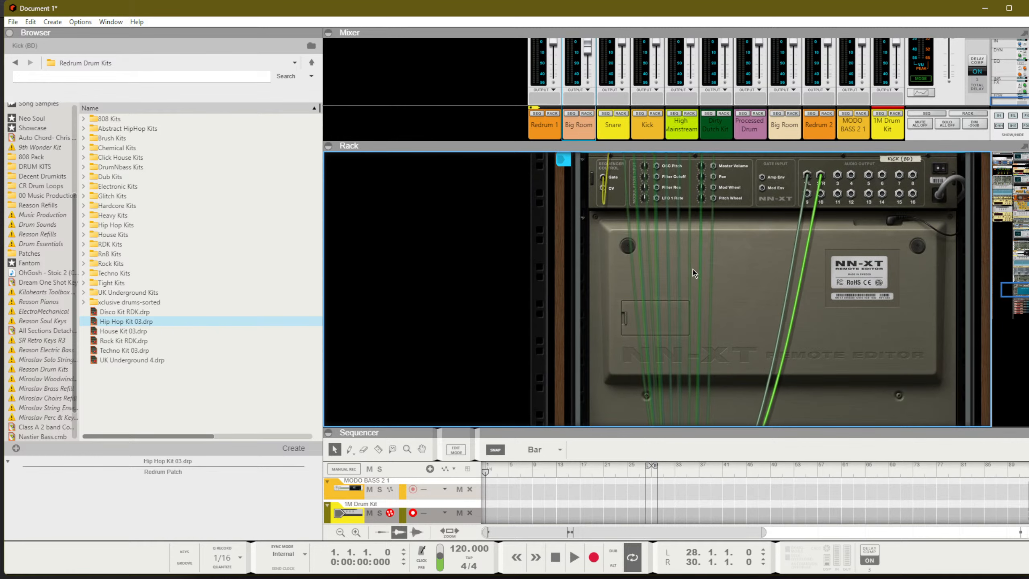
scroll(713, 273, "up", 1)
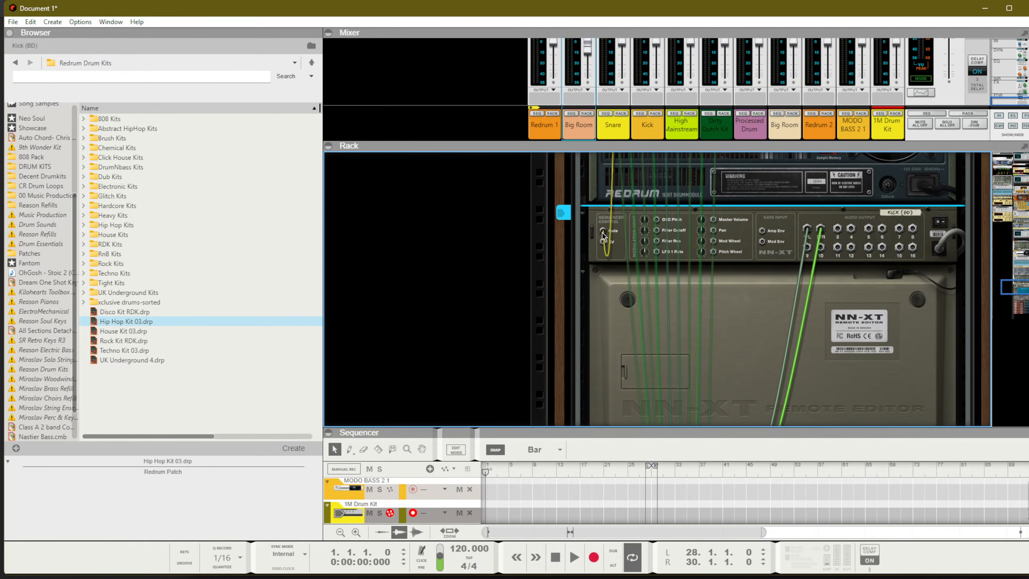
mouse_move(603, 233)
left_mouse_down()
mouse_move(606, 248)
mouse_move(603, 231)
left_mouse_up()
key("Tab")
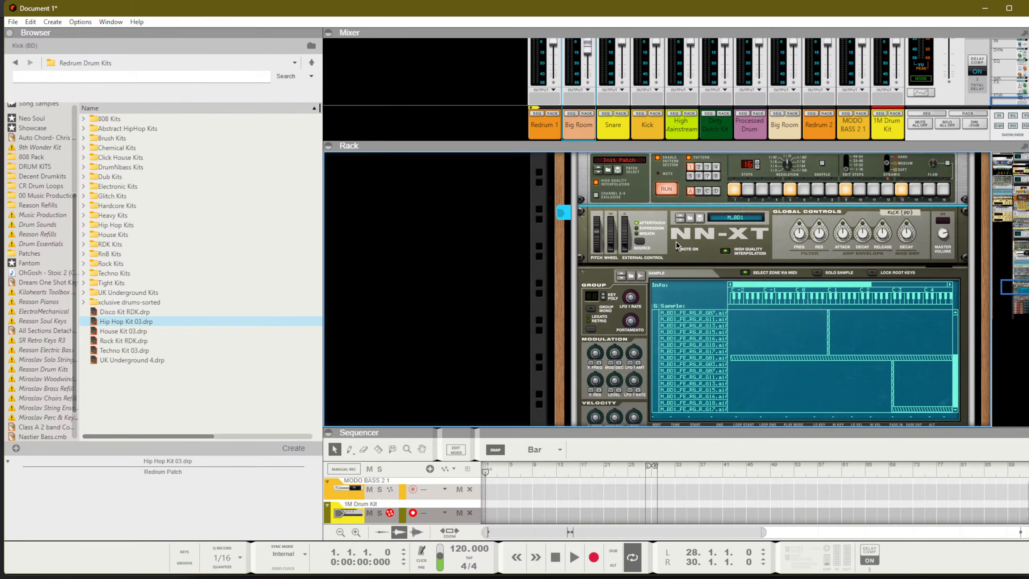
Step: Enlarge the rack and patch Redrum channel 2's gate output to the Kick NN-XT's sequencer control CV input
key("F7")
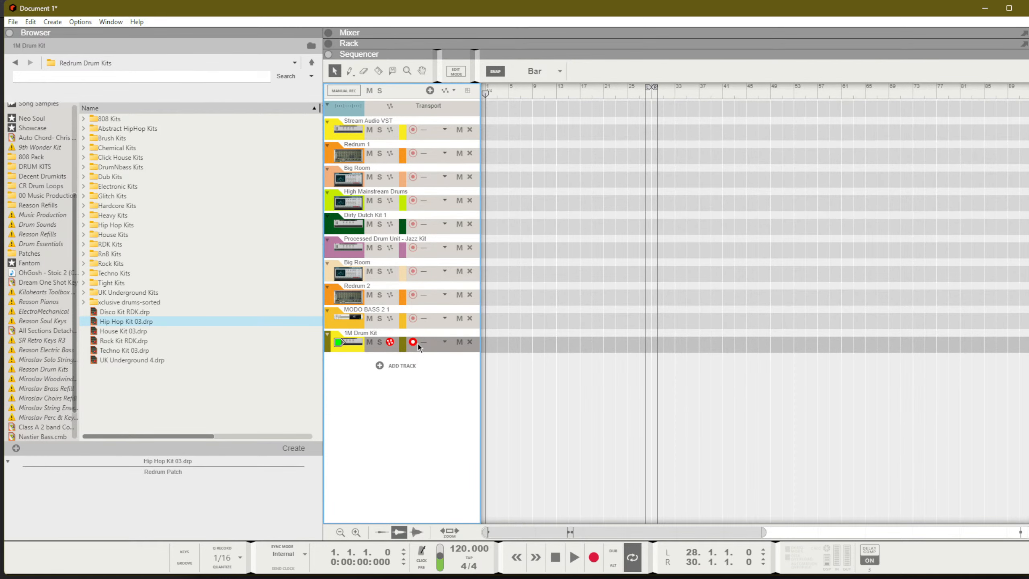
key("F6")
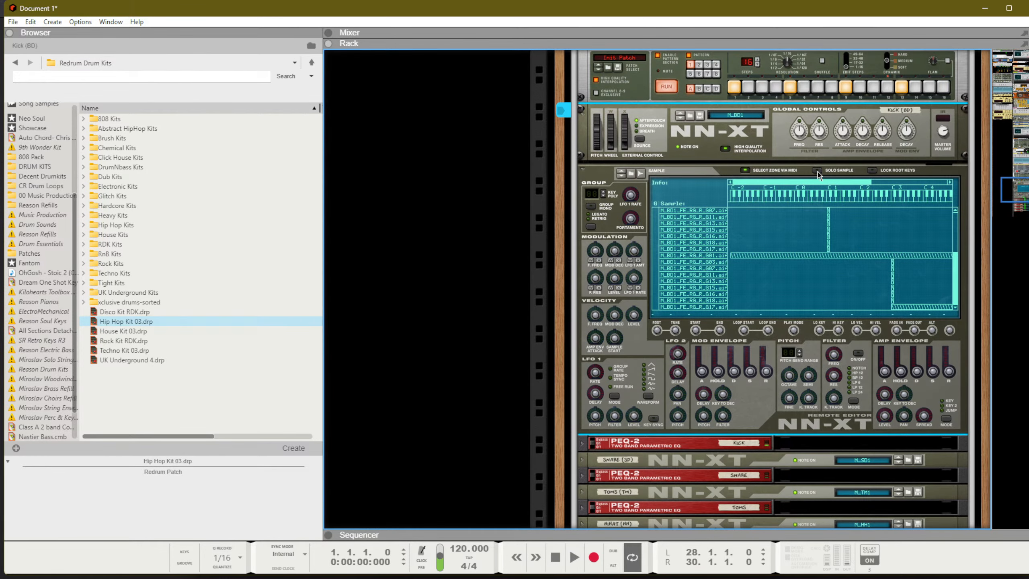
scroll(716, 179, "up", 4)
scroll(713, 188, "up", 3)
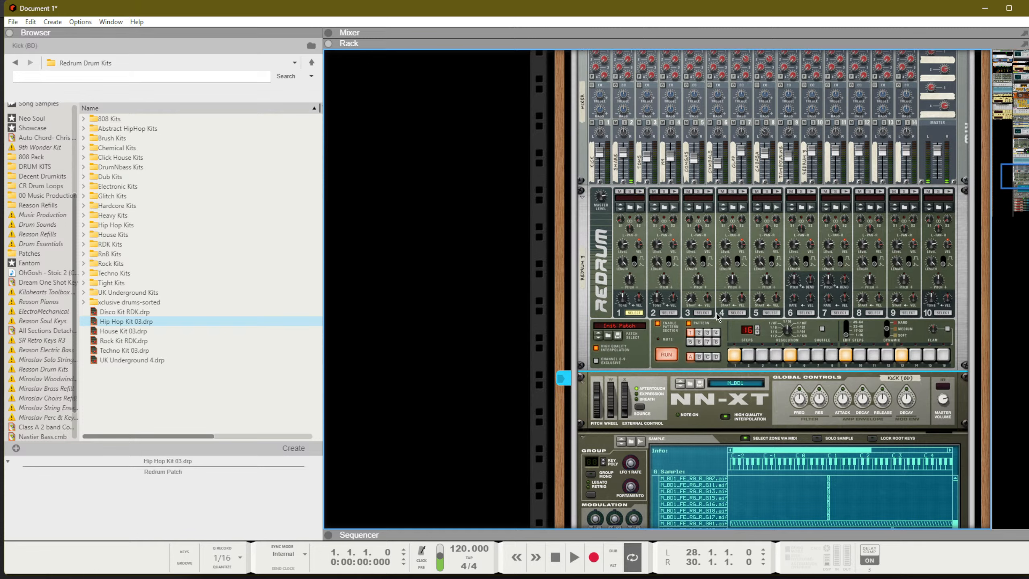
key("Tab")
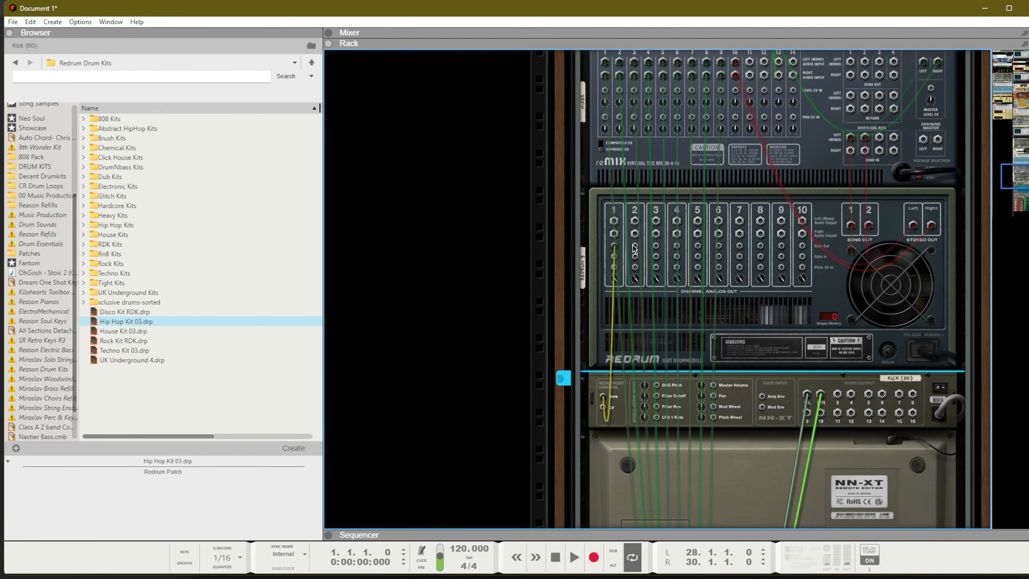
left_click_drag(634, 246, 603, 406)
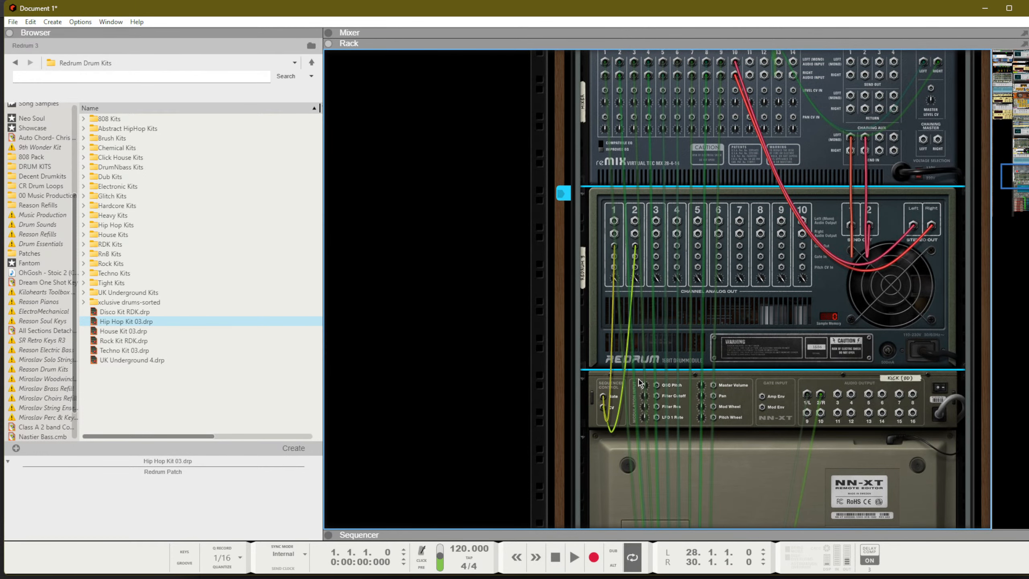
key("Tab")
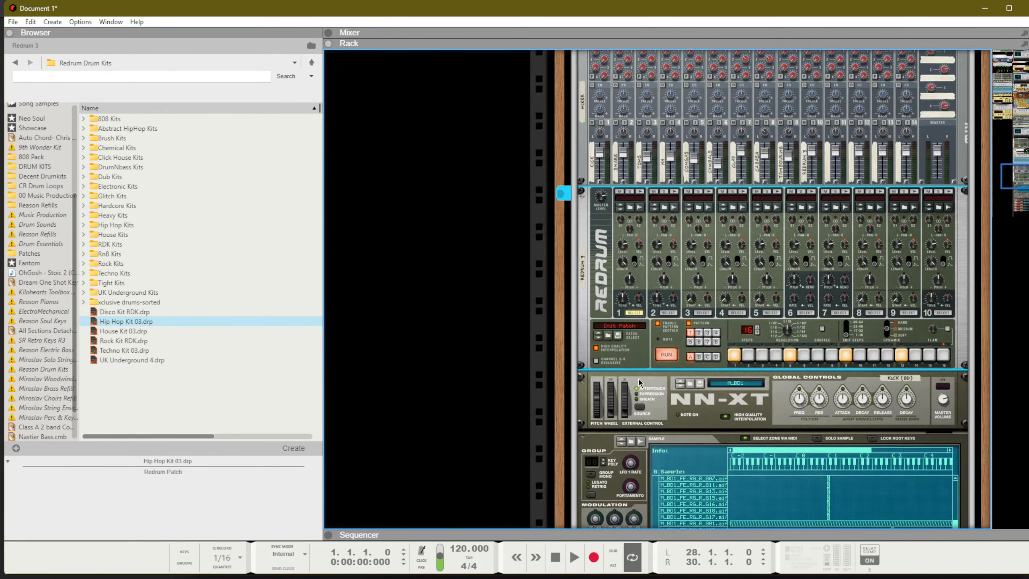
Step: Program hits for Redrum channel 2 on steps 1, 5, 9 and 13
left_click(669, 313)
left_click(734, 355)
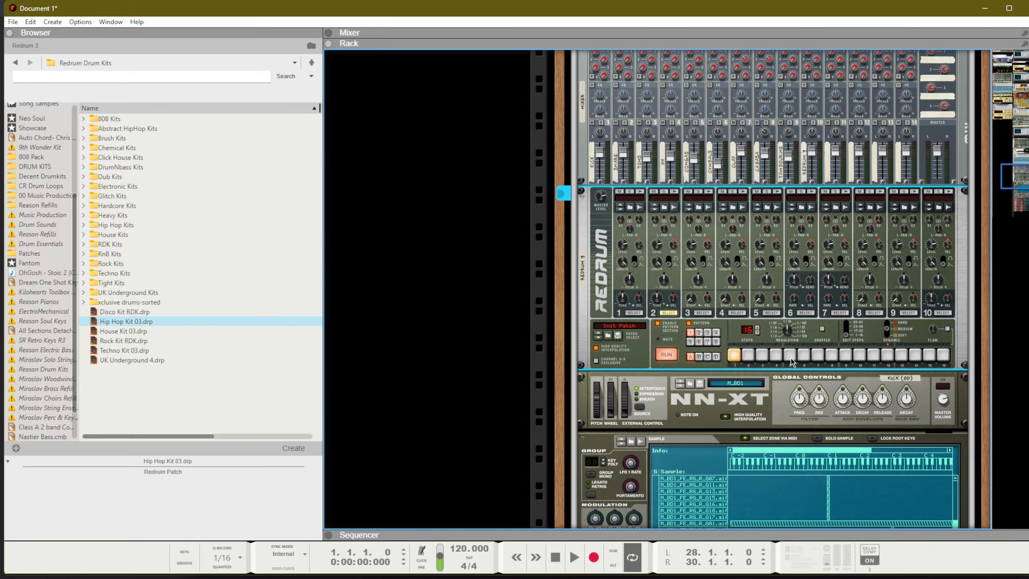
left_click(791, 356)
left_click(846, 355)
left_click(899, 355)
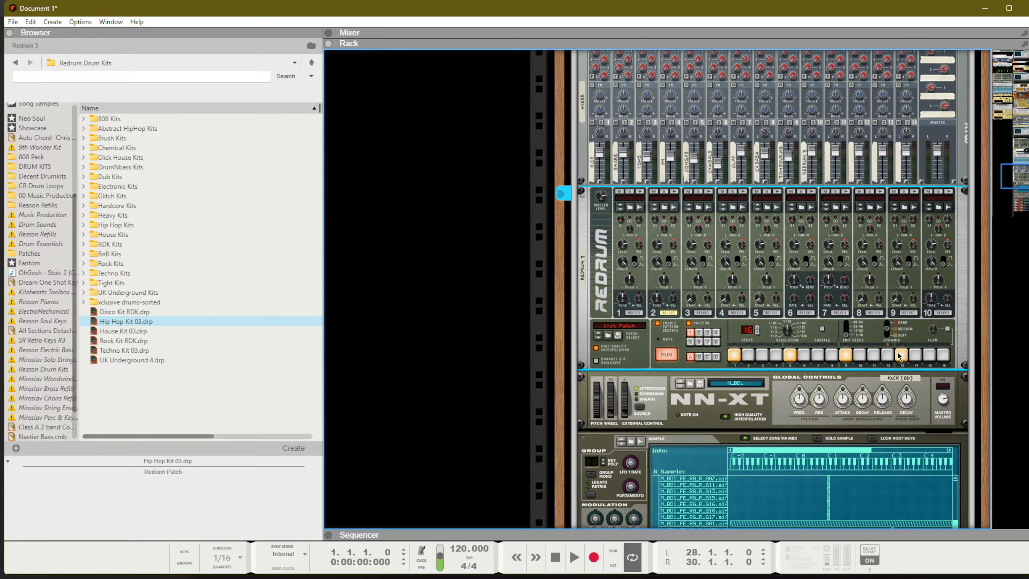
Step: Add a CV In 1 mapping to Receive Notes for the Kick NN-XT in the 1M Drum Kit Combinator's editor
scroll(741, 252, "down", 3)
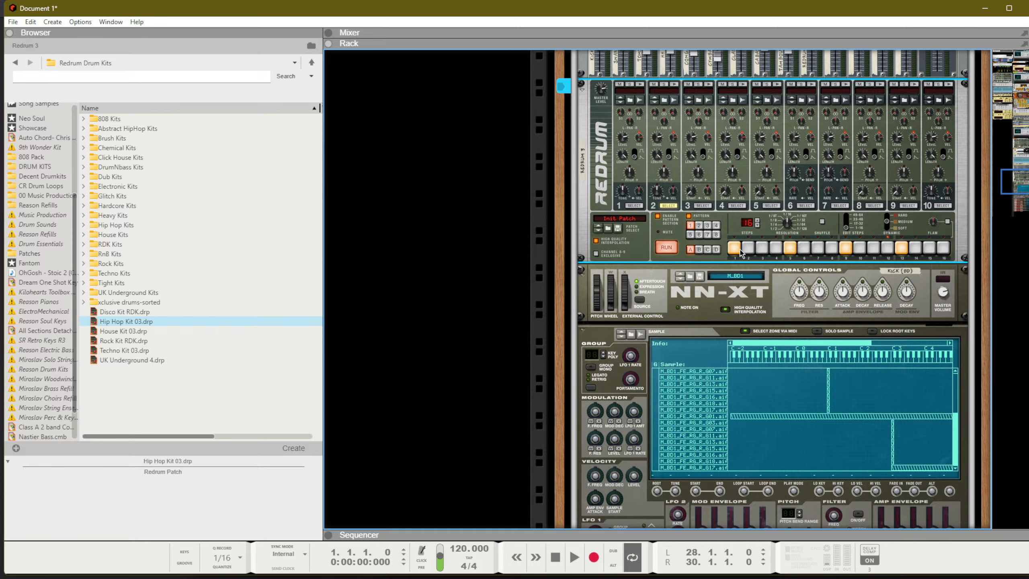
scroll(741, 252, "down", 3)
scroll(688, 264, "up", 5)
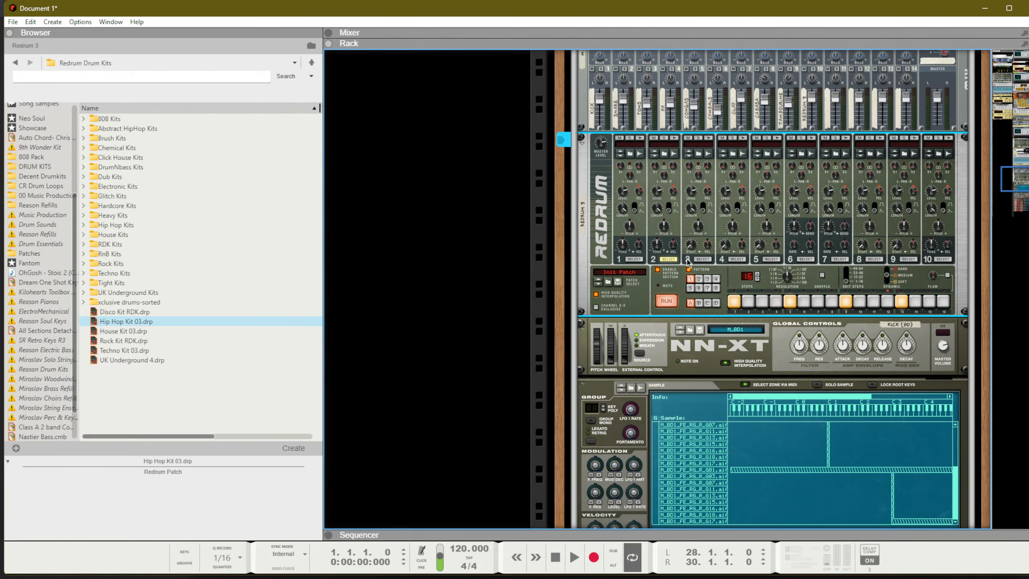
scroll(688, 263, "up", 7)
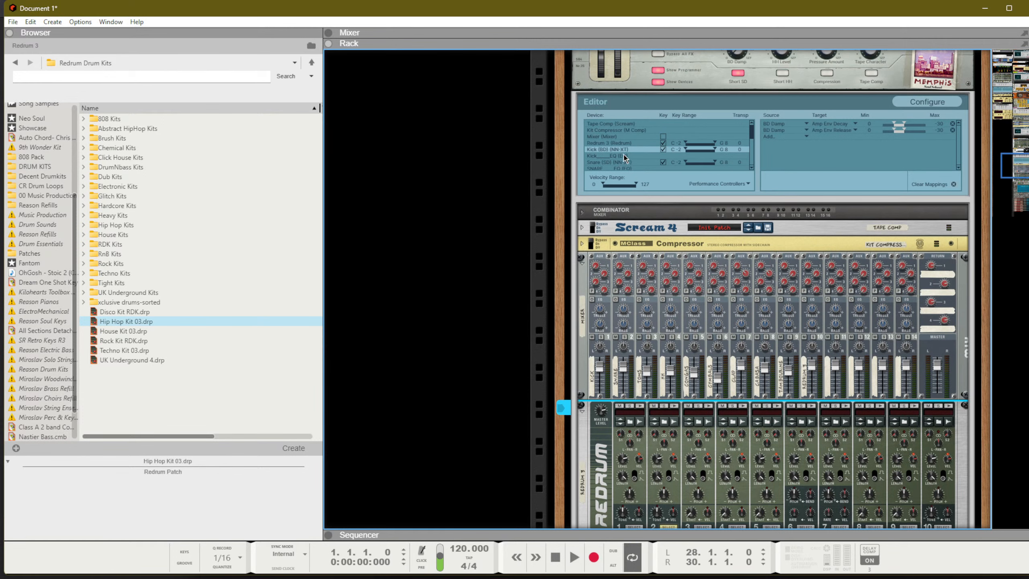
left_click(628, 157)
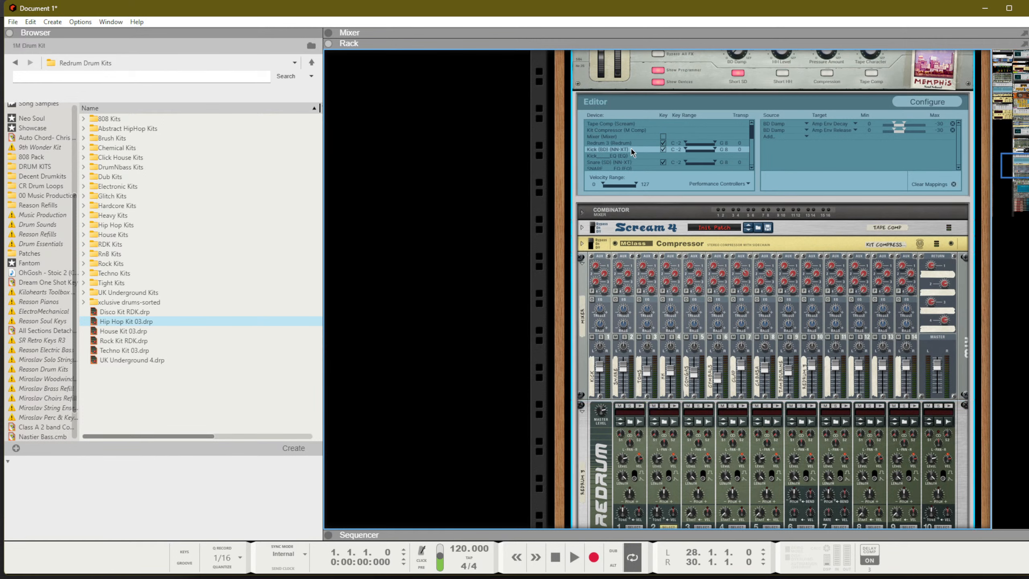
left_click(787, 139)
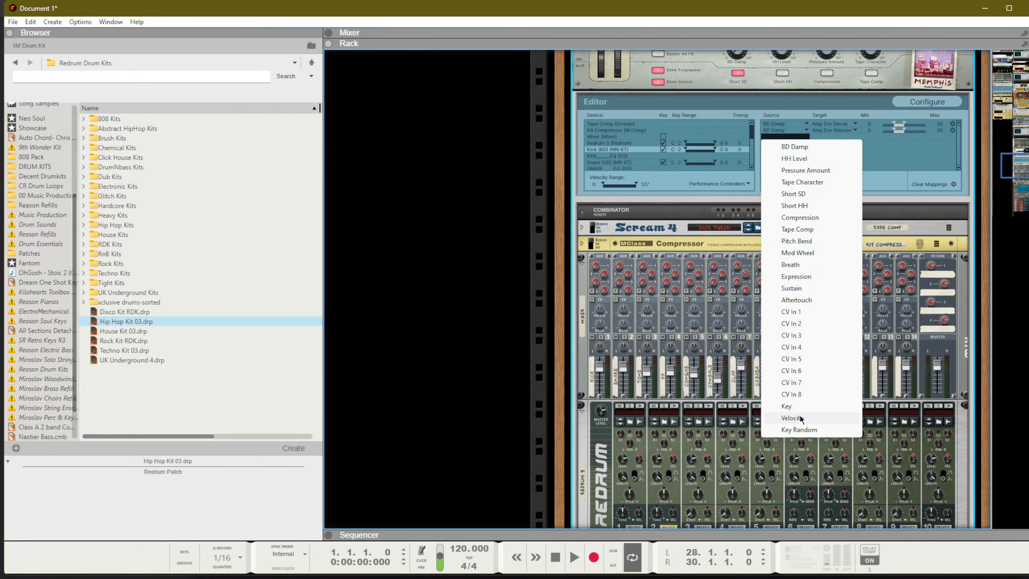
left_click(814, 313)
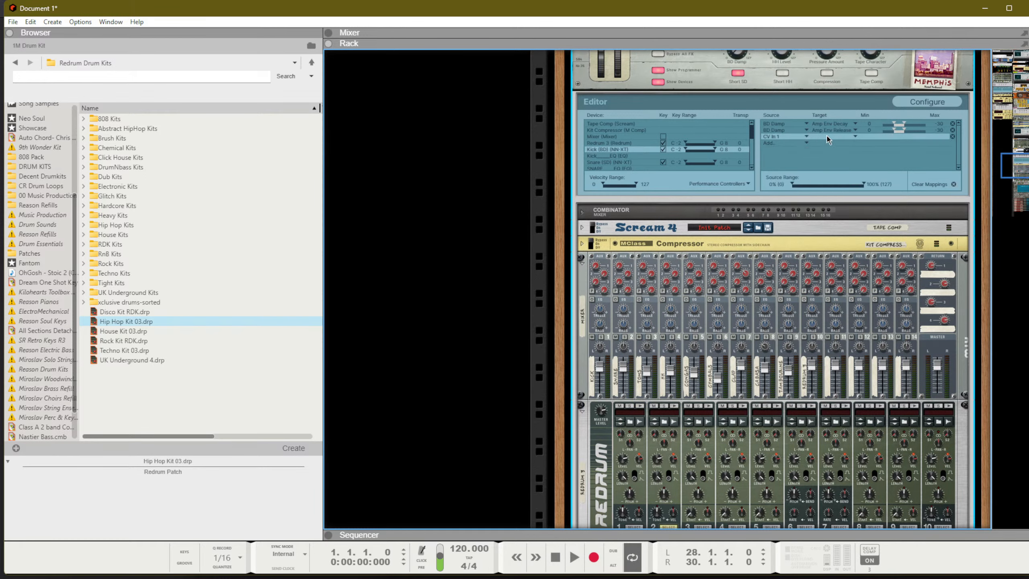
left_click(847, 140)
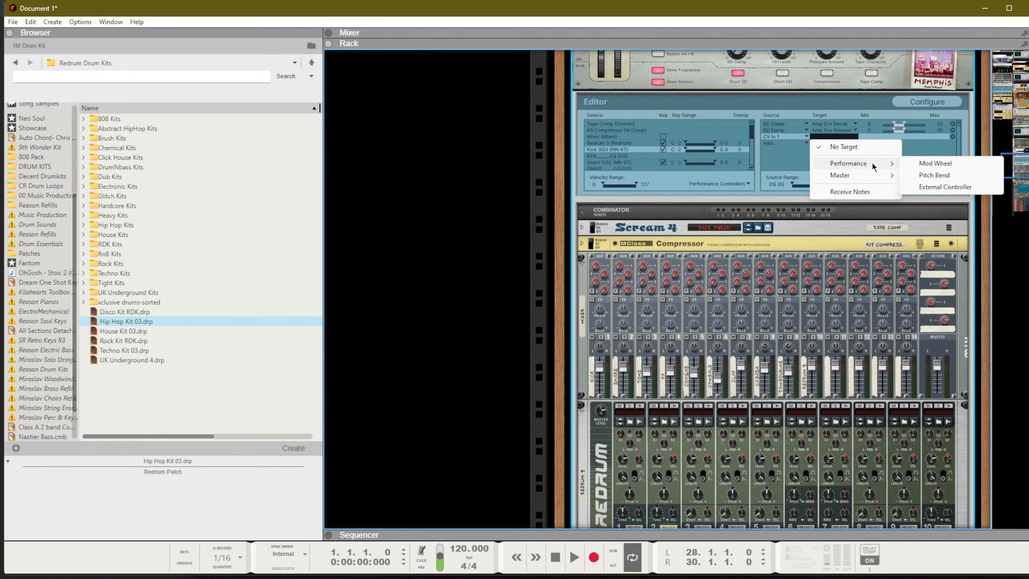
left_click(865, 194)
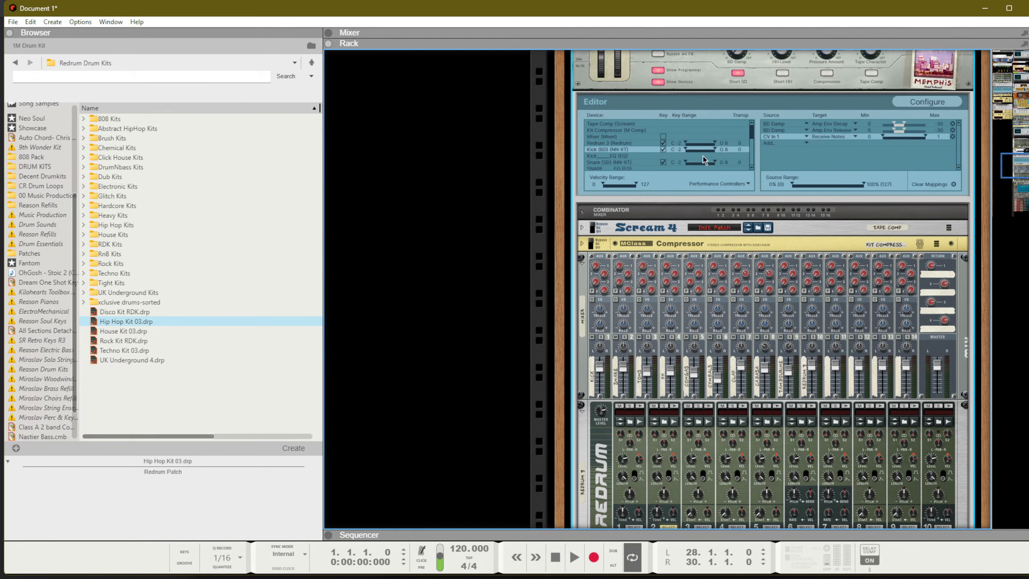
Step: Add a mapping from the Key source to Pitch Bend for the Kick NN-XT in the Combinator's editor
left_click(767, 143)
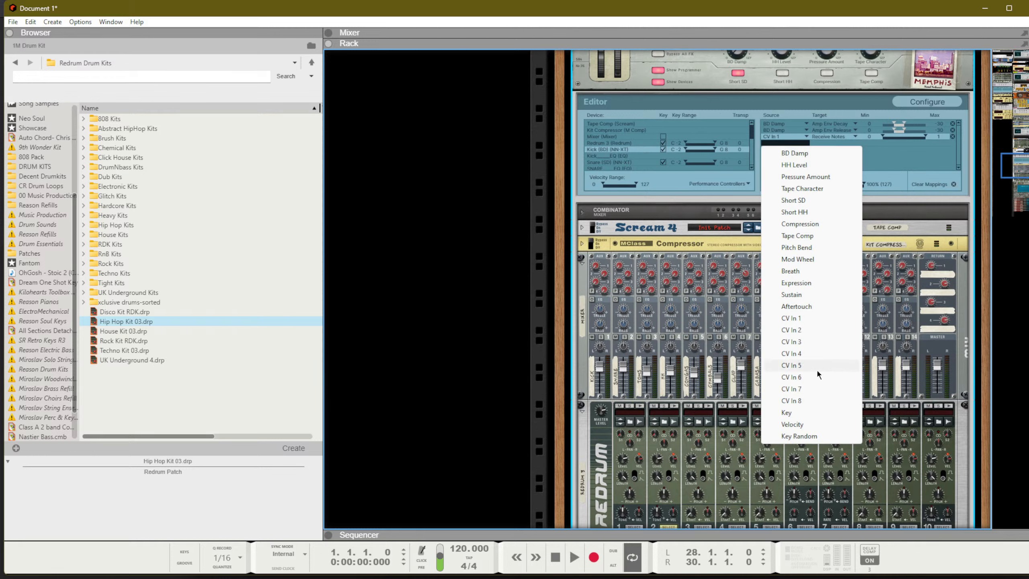
left_click(797, 414)
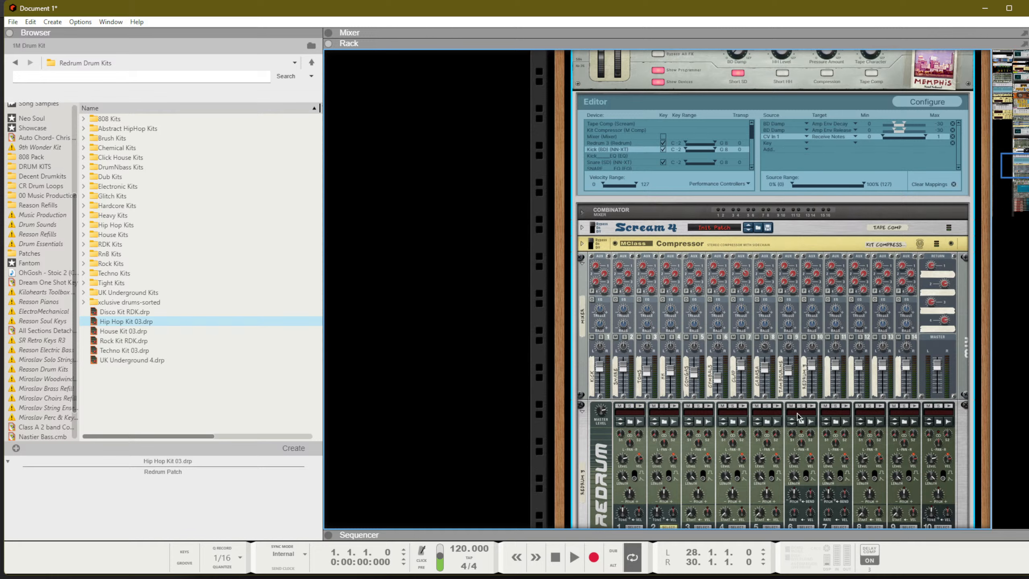
left_click(822, 144)
mouse_move(854, 175)
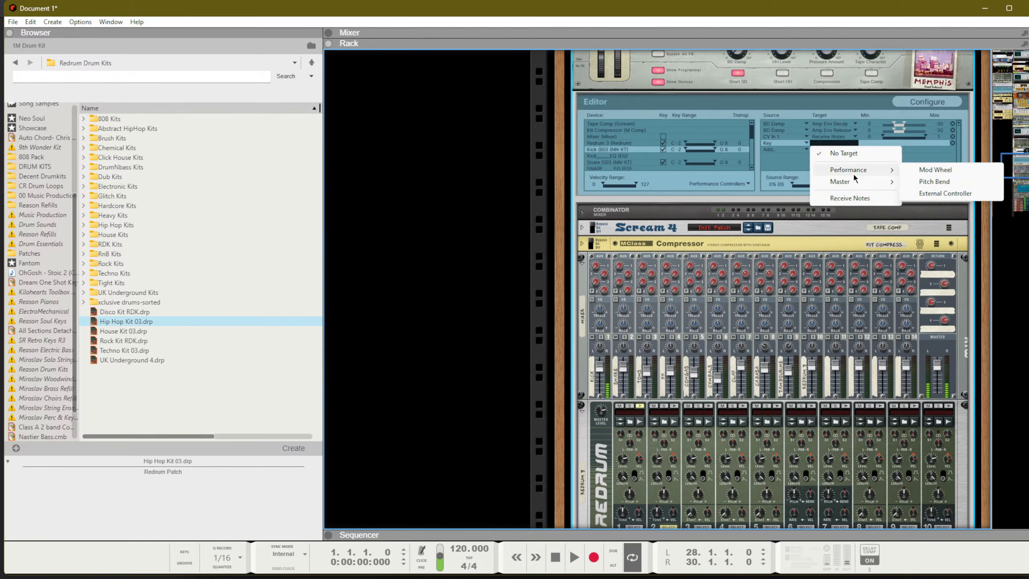
left_click(932, 182)
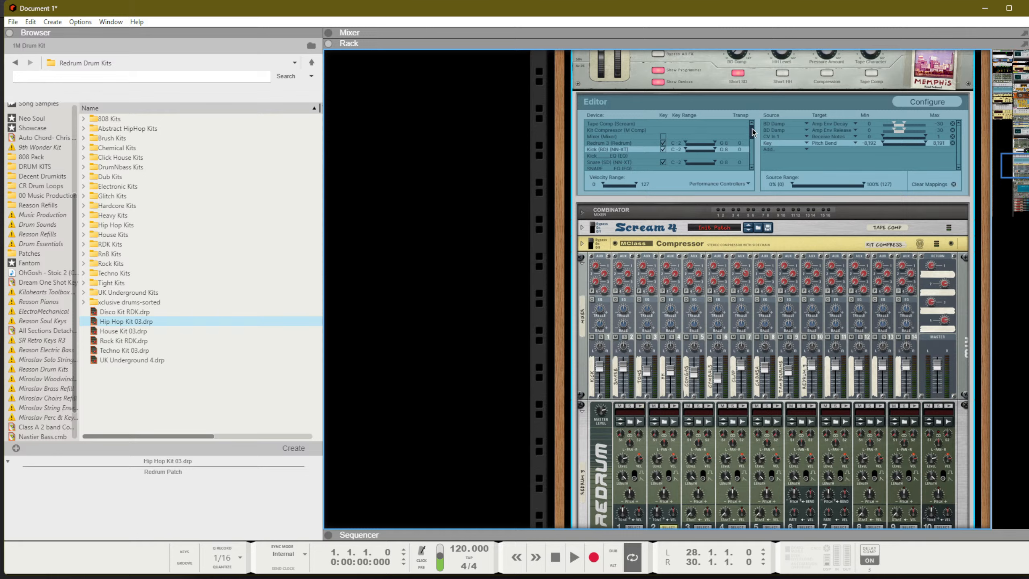
mouse_move(752, 132)
left_mouse_down()
mouse_move(752, 166)
mouse_move(752, 134)
left_mouse_up()
scroll(766, 247, "up", 5)
scroll(765, 245, "down", 10)
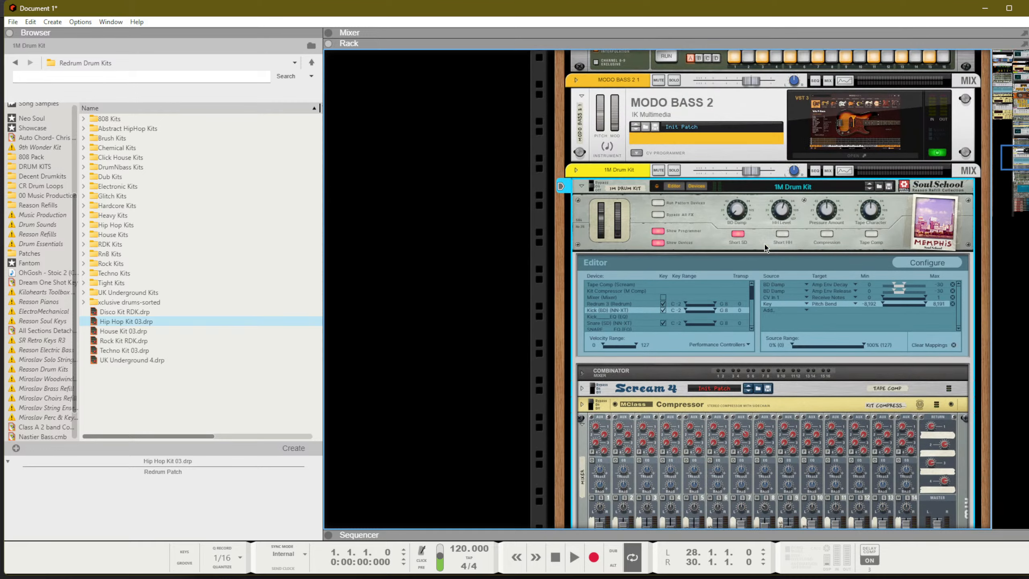
scroll(689, 219, "up", 4)
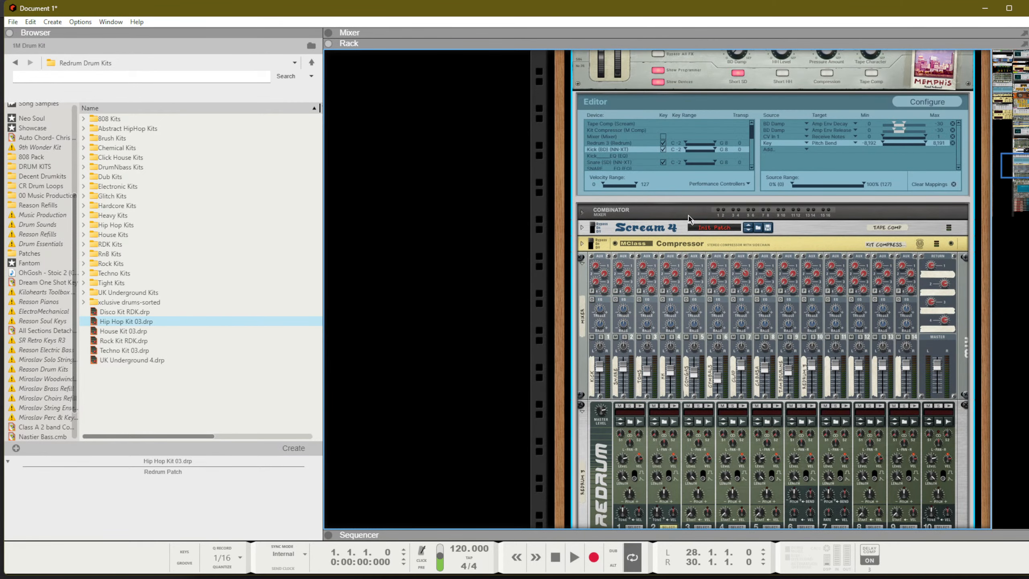
Step: Disconnect the cable between Redrum channel 2's gate output and the Kick NN-XT's sequencer control CV input on the rear of the rack
scroll(688, 219, "down", 2)
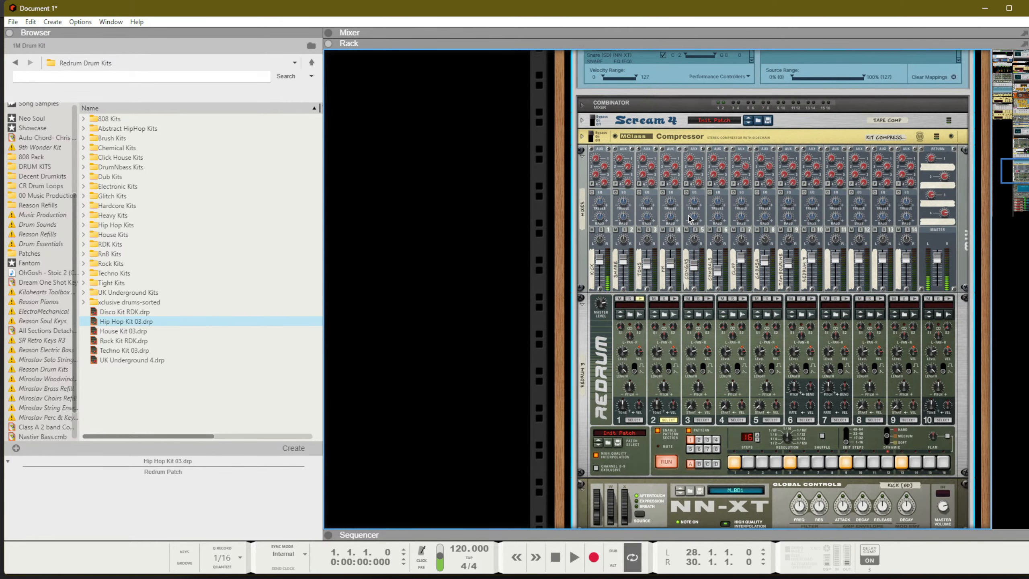
scroll(688, 219, "down", 2)
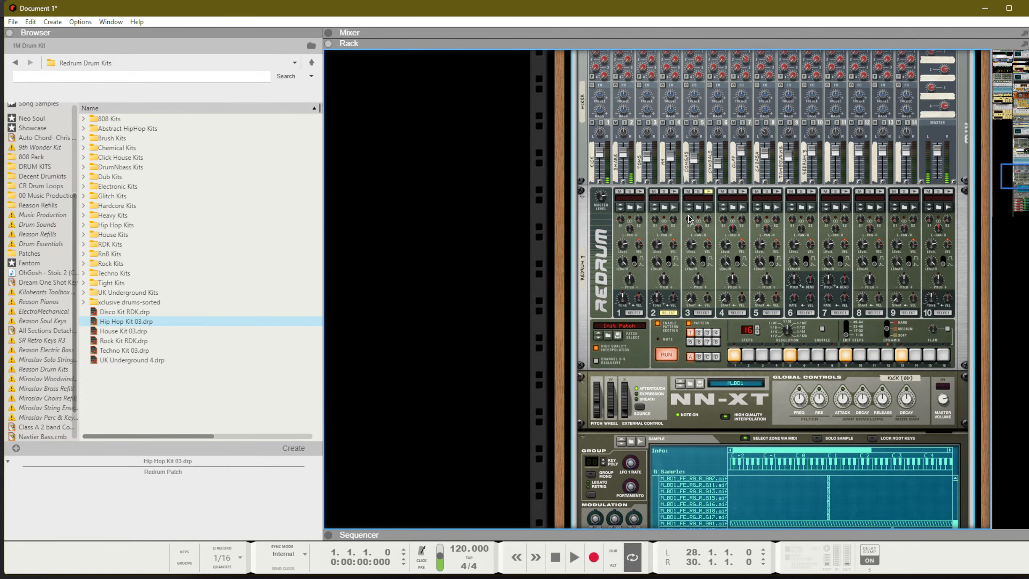
key("Tab")
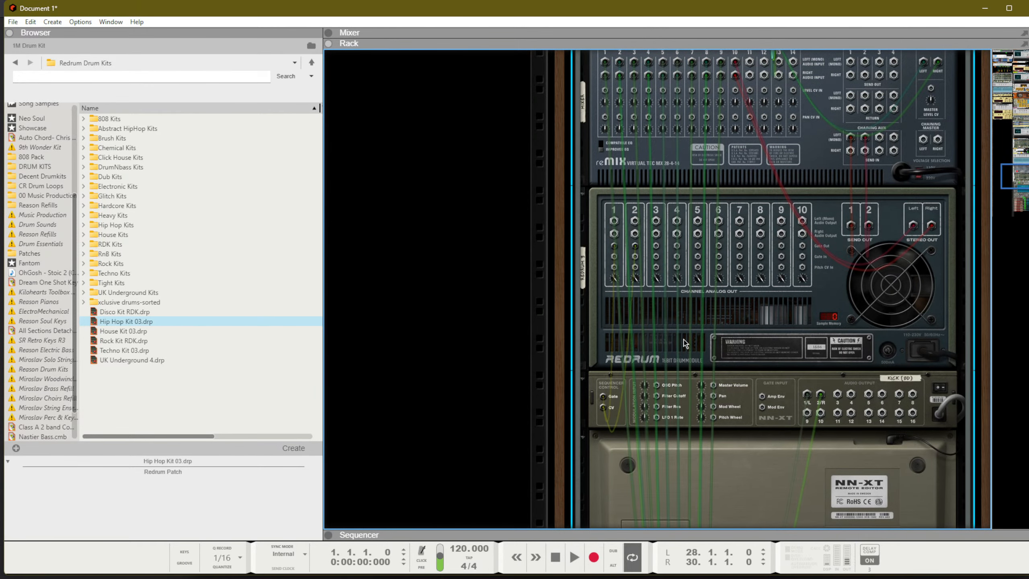
left_click(596, 378)
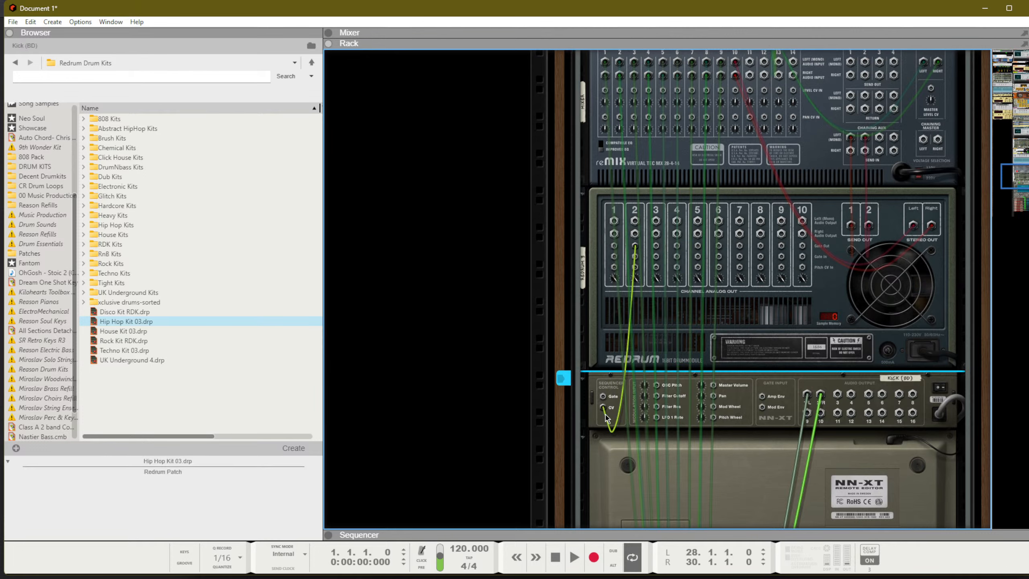
left_click_drag(603, 407, 647, 398)
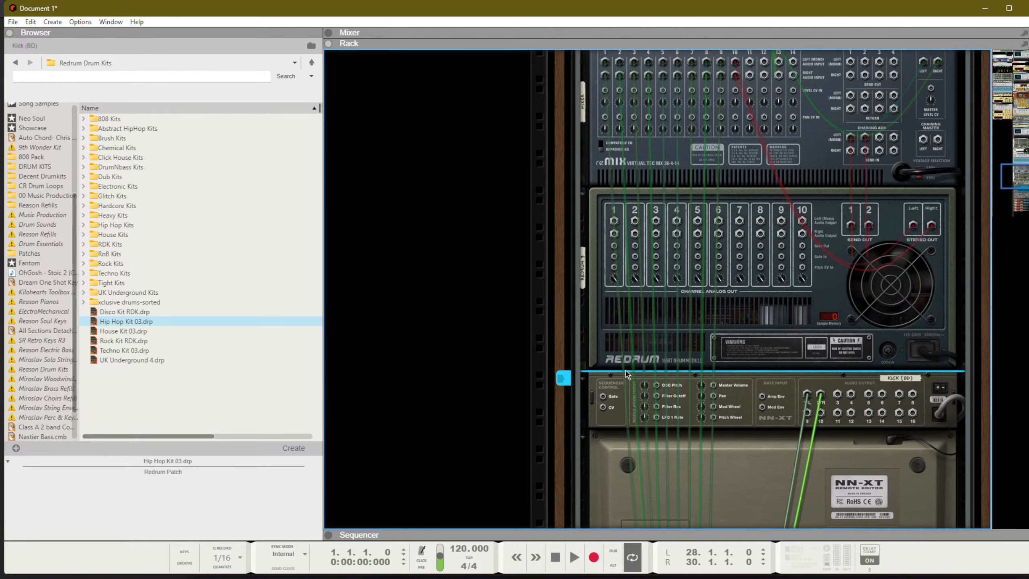
left_click_drag(763, 396, 607, 301)
left_click_drag(603, 396, 614, 303)
left_click_drag(762, 407, 750, 366)
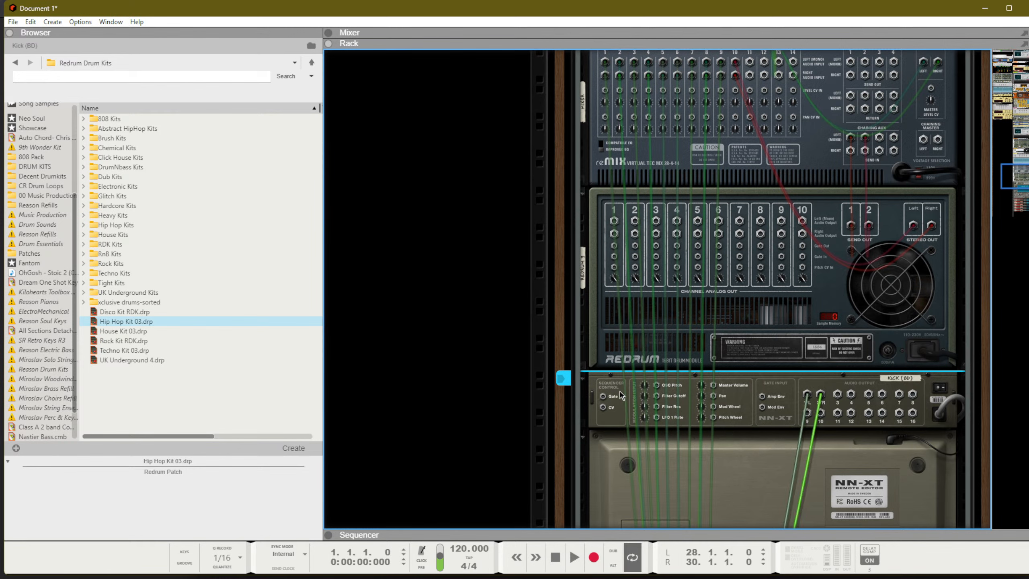
Step: Patch Redrum channel 1's gate output to the Kick NN-XT's sequencer control Gate input and return to the front of the rack
left_click_drag(605, 398, 615, 246)
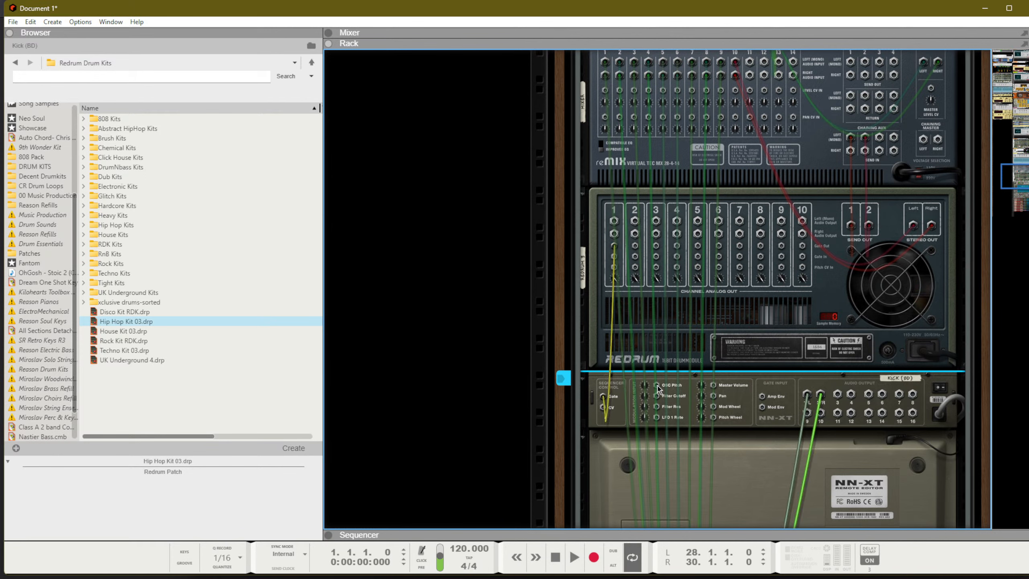
left_click_drag(656, 387, 748, 404)
scroll(732, 392, "up", 3)
key("Tab")
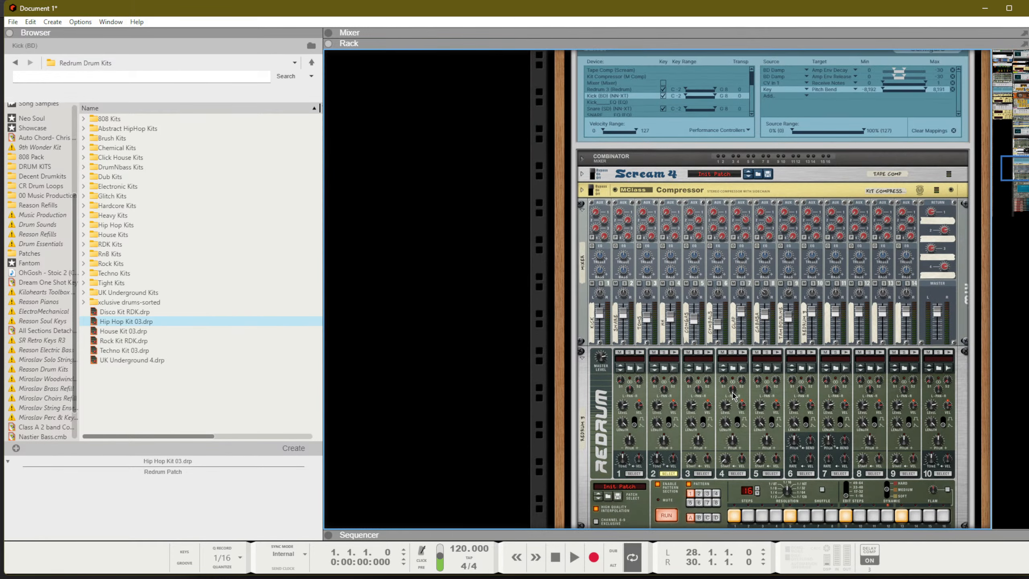
Step: Examine the cable routing on the back of the rack between Redrum, the mixer and the kick NN-XT
scroll(733, 395, "down", 3)
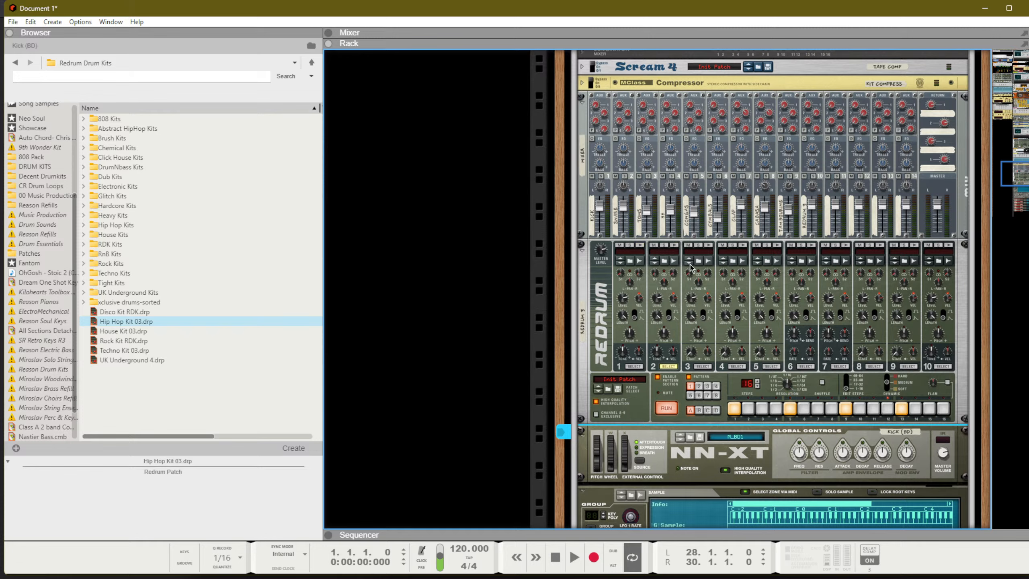
key("Tab")
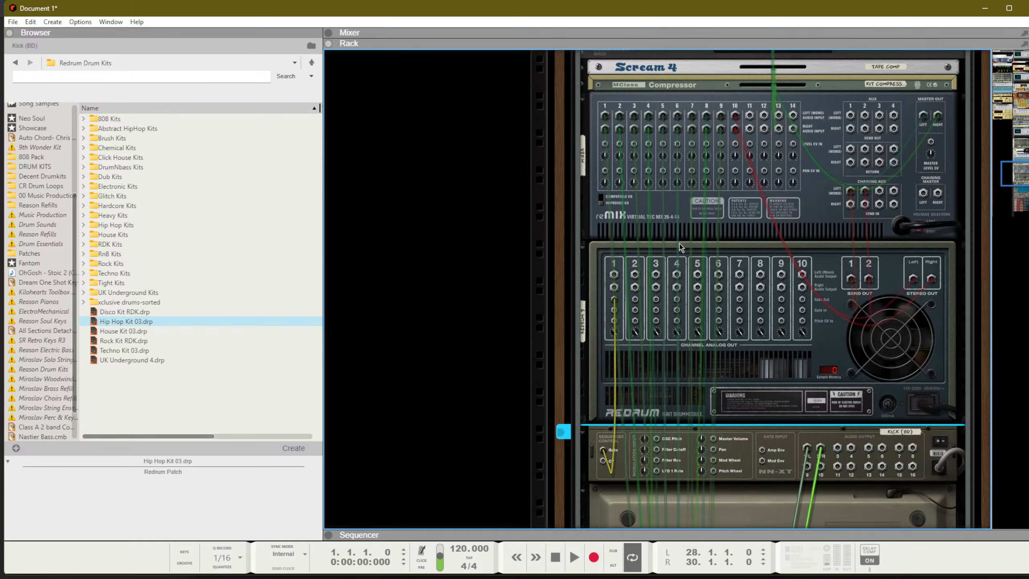
key("Tab")
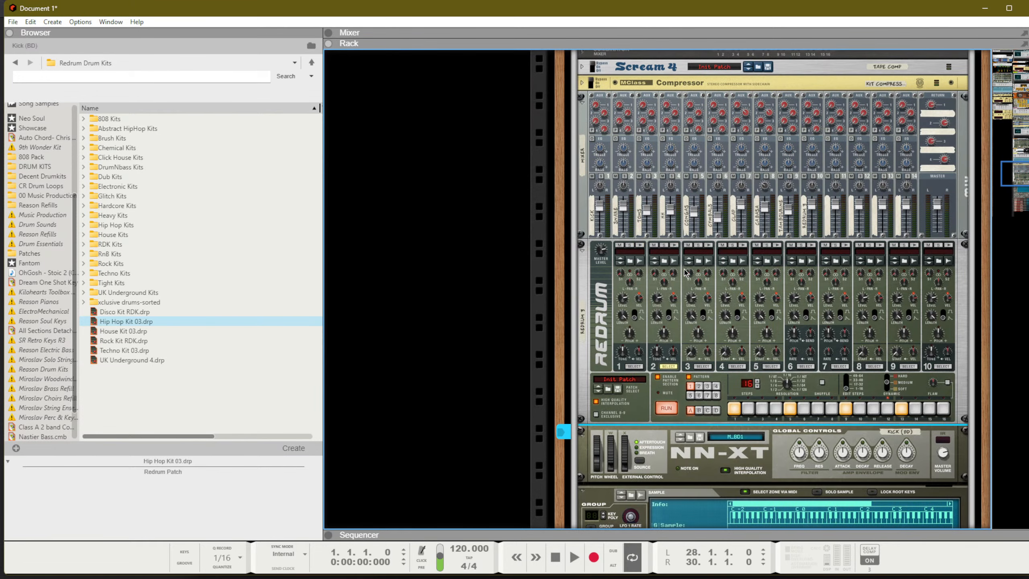
scroll(685, 274, "down", 3)
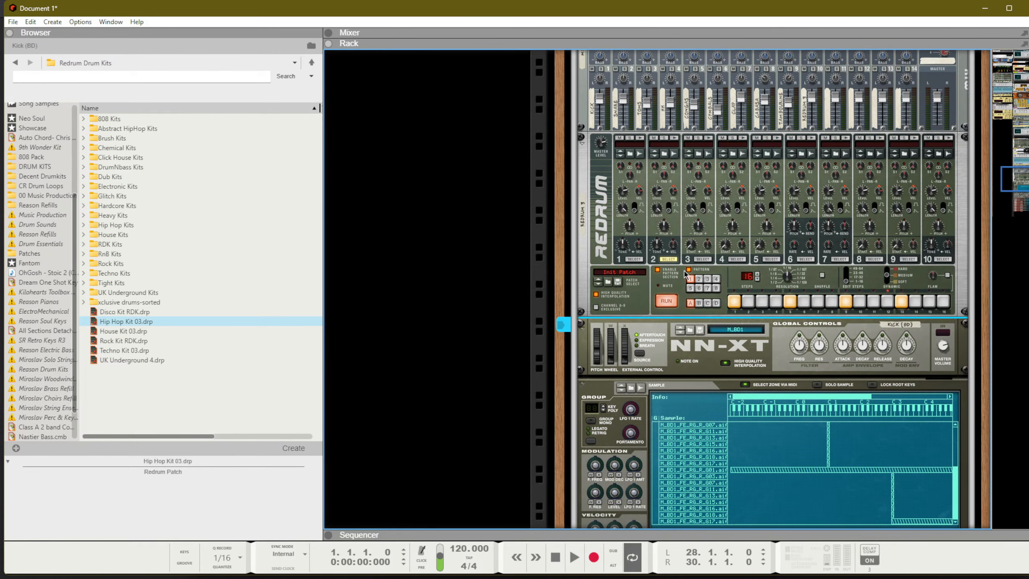
key("Tab")
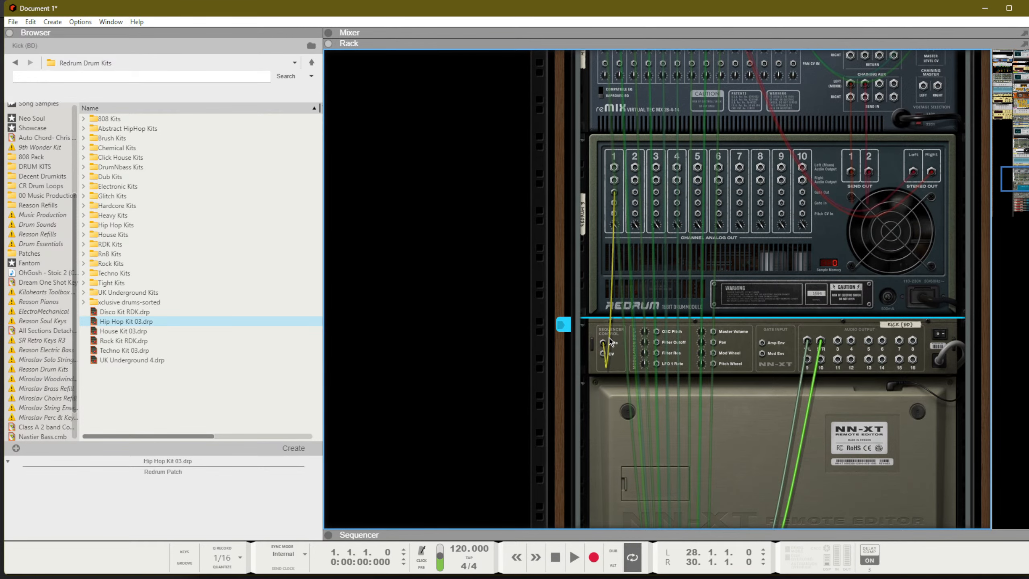
key("Tab")
scroll(834, 334, "down", 4)
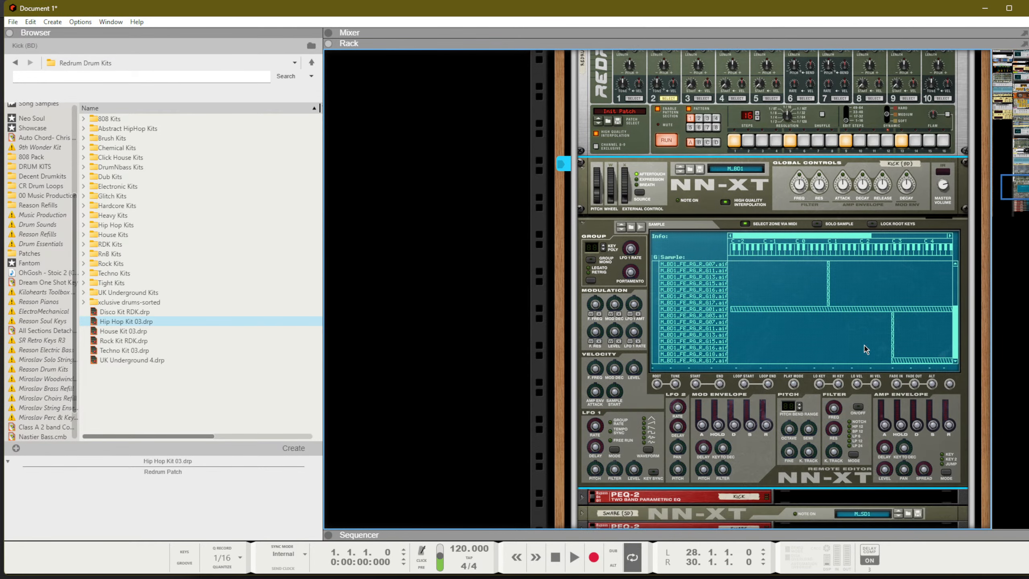
Step: Turn off zone selection via MIDI in the kick NN-XT and stop the running Redrum pattern
left_click(657, 304)
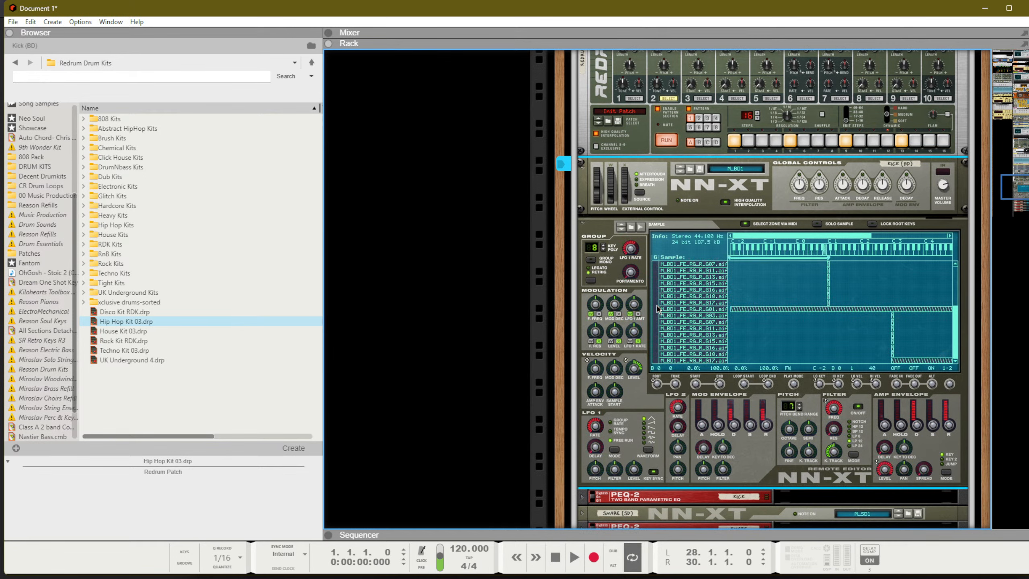
left_click(656, 304)
left_click(744, 225)
key("space")
key("space")
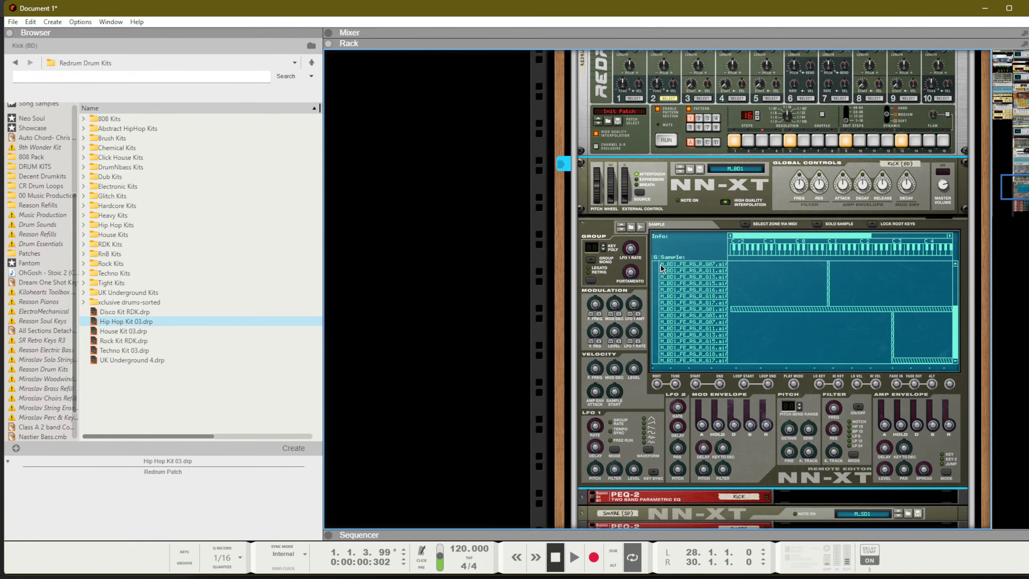
Step: Select all kick sample zones and widen their key range from C-2 up past the visible keyboard
left_click(656, 270)
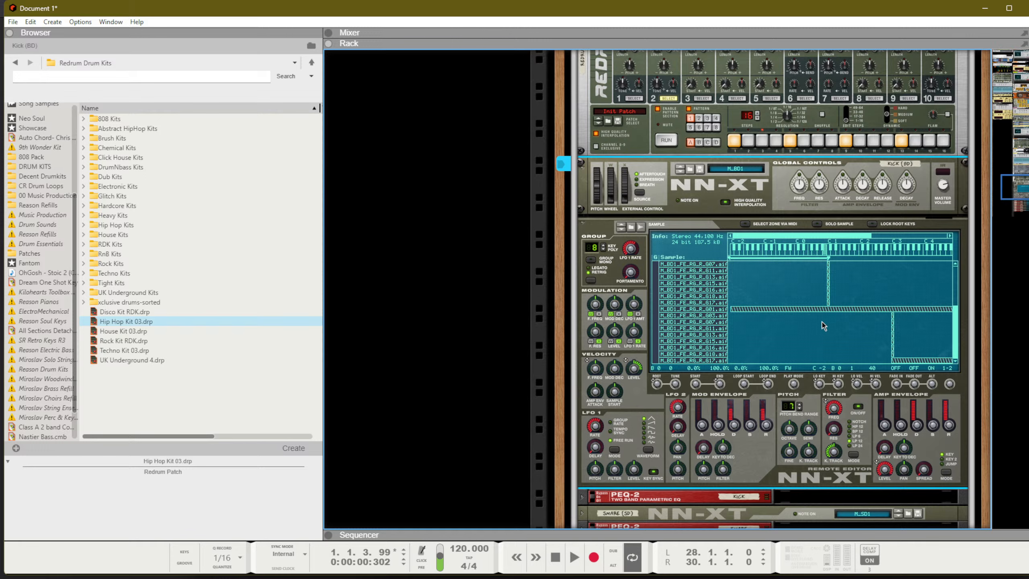
mouse_move(655, 387)
left_mouse_down()
mouse_move(668, 466)
mouse_move(672, 388)
left_mouse_up()
left_click_drag(819, 384, 811, 472)
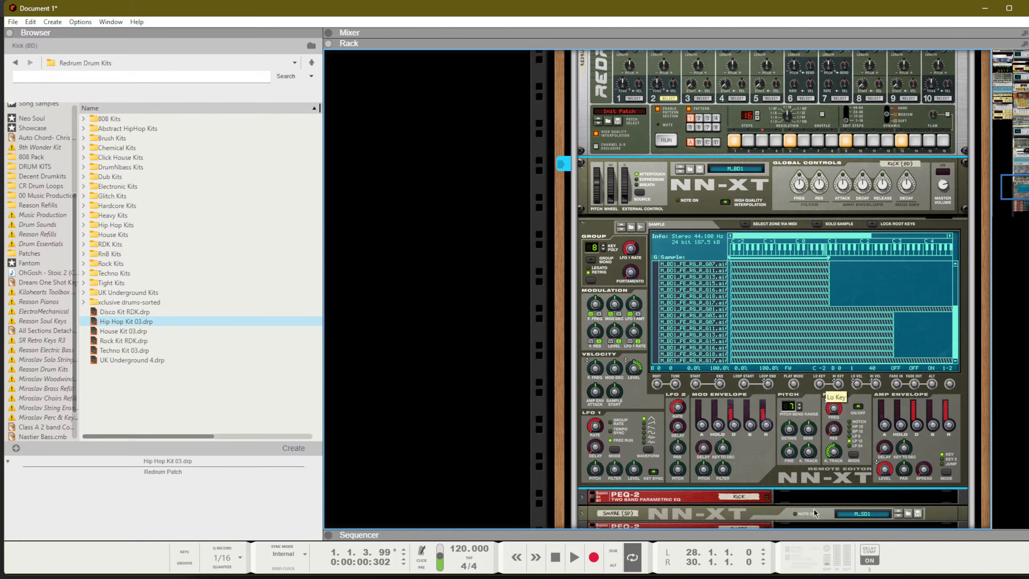
left_click_drag(838, 383, 812, 5)
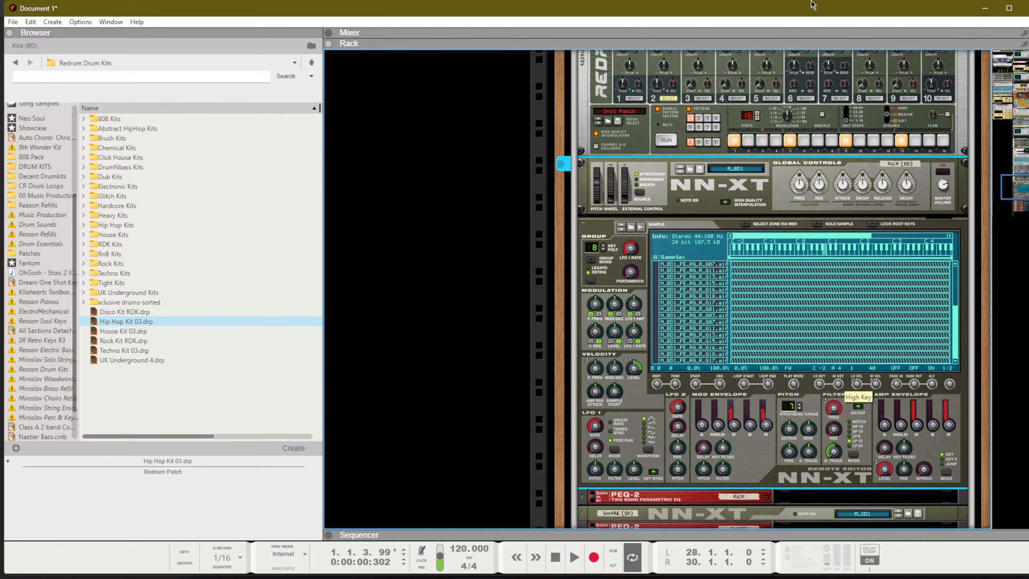
Step: Run the Redrum pattern and set the root key of the selected kick zones to G#3
left_click(668, 140)
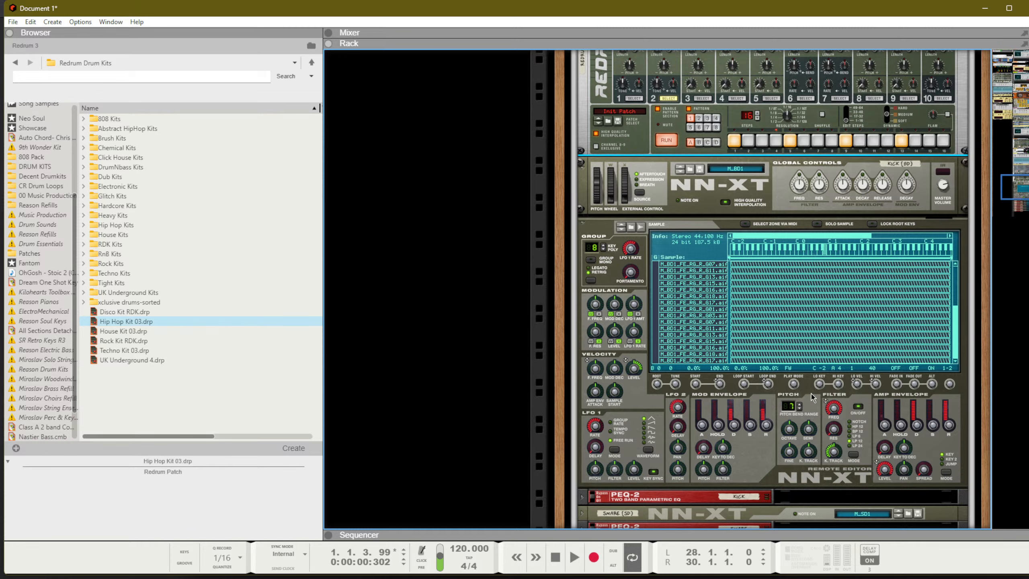
scroll(811, 218, "up", 3)
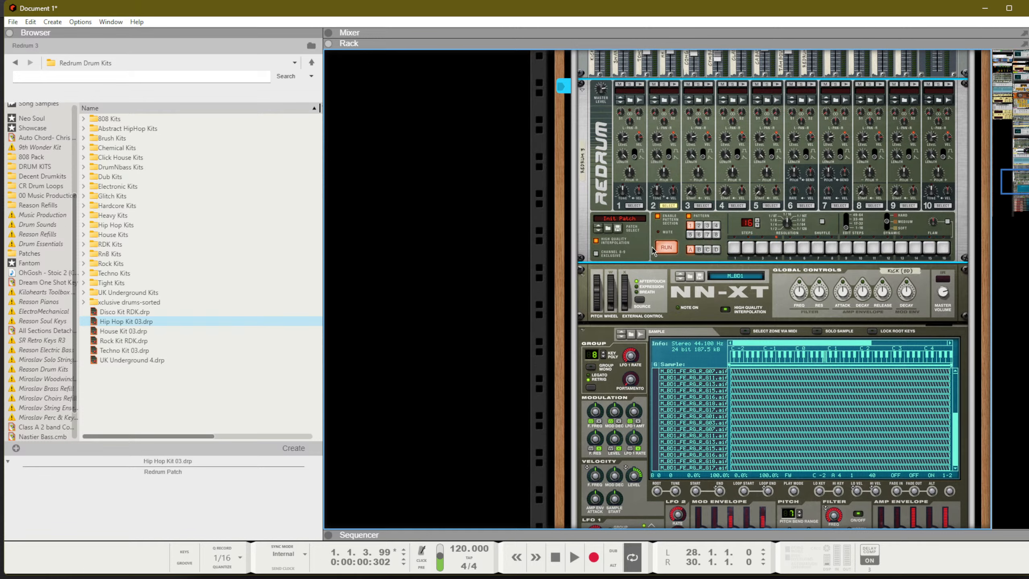
scroll(638, 129, "down", 5)
scroll(684, 290, "down", 3)
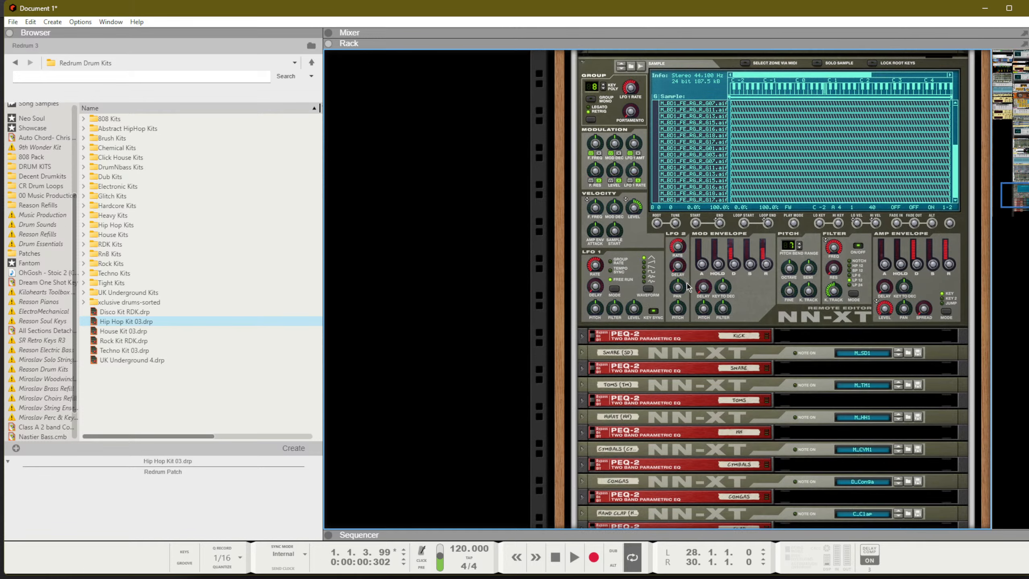
scroll(750, 224, "up", 2)
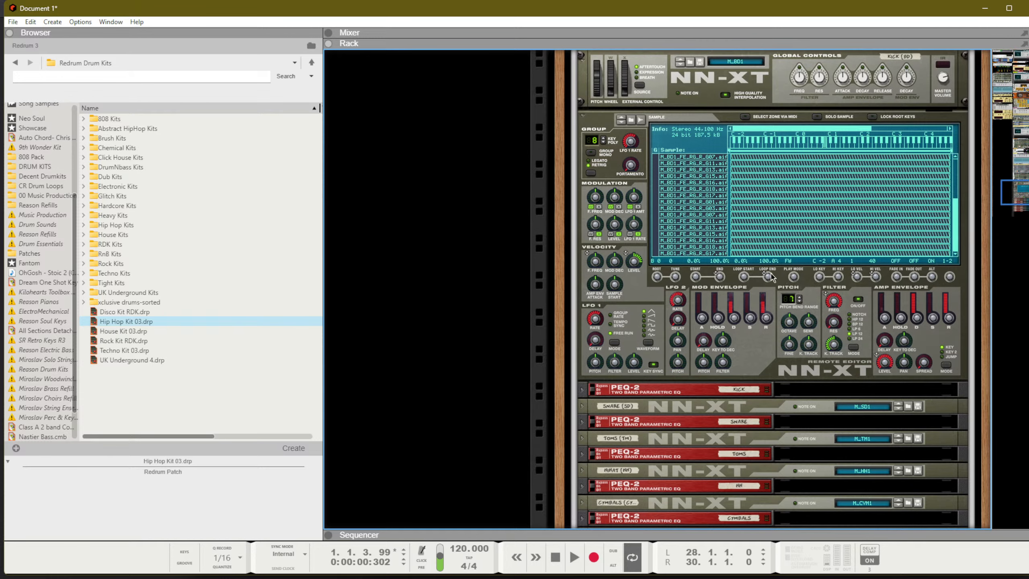
left_click_drag(659, 278, 734, 56)
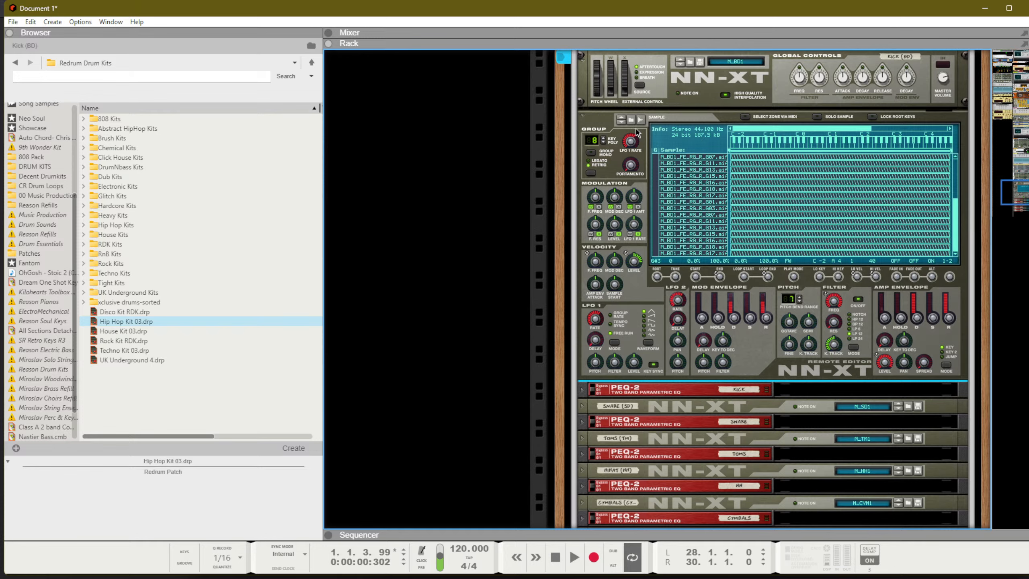
Step: Set the target of the kick's Key-to-Pitch Bend mapping to No Target in the Combinator editor
scroll(637, 132, "up", 15)
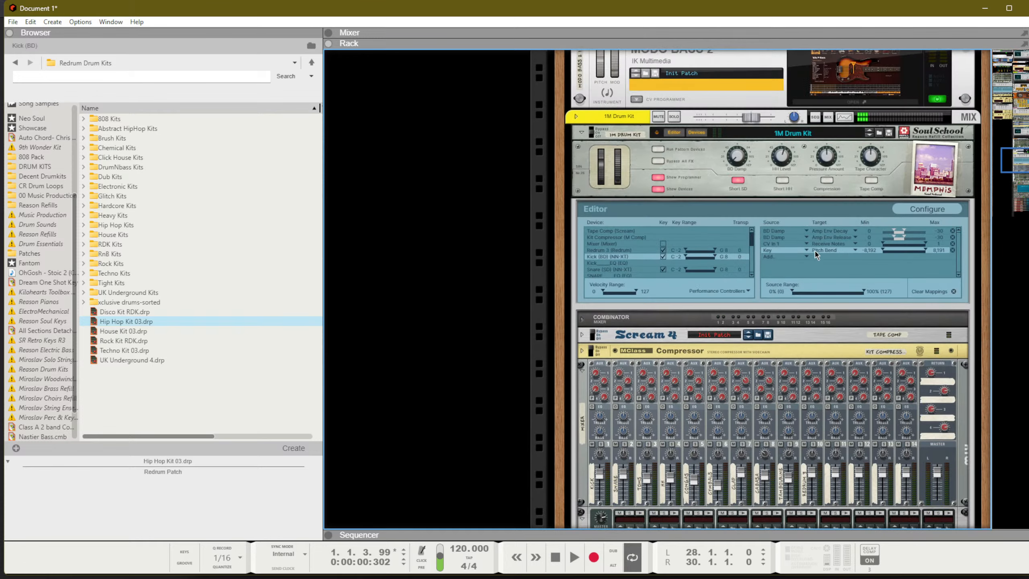
left_click(828, 250)
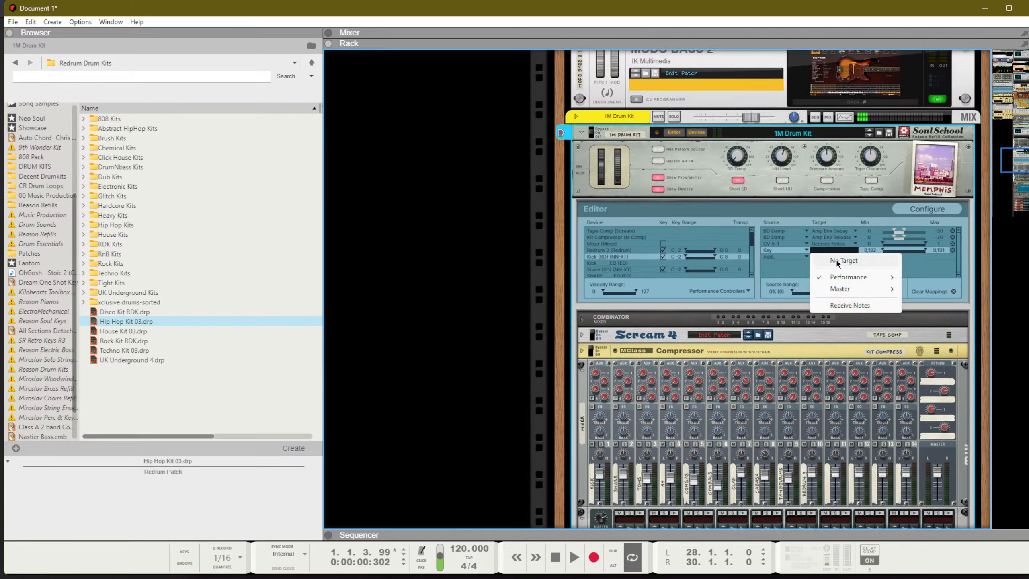
left_click(836, 262)
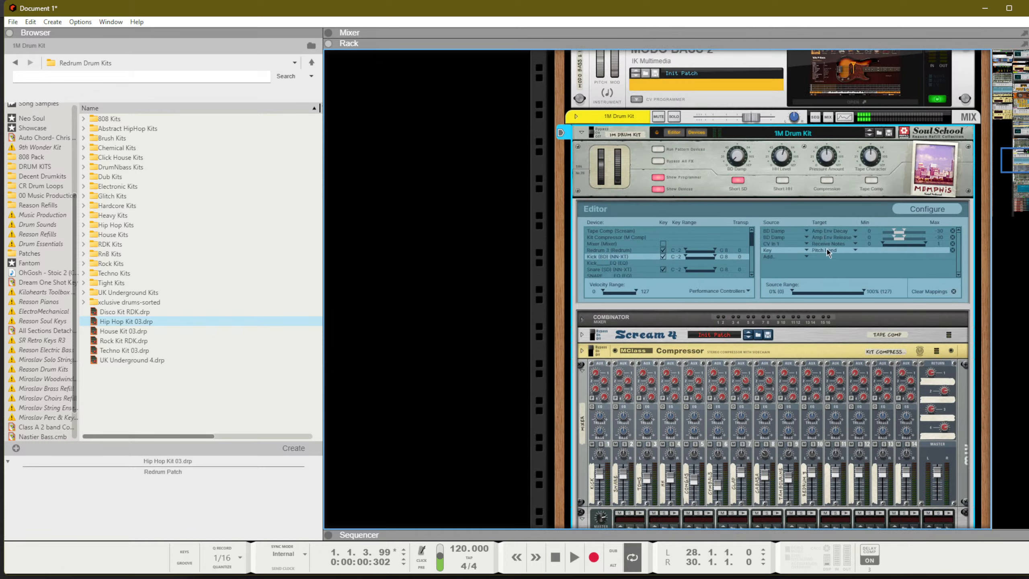
left_click(829, 244)
left_click(834, 244)
left_click(843, 252)
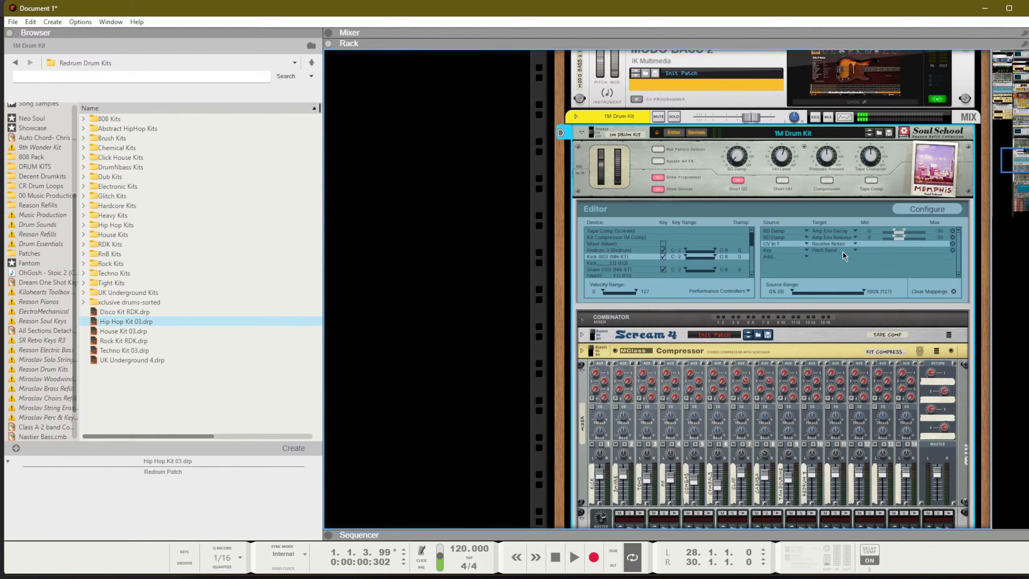
Step: On Redrum channel 1, enable pattern steps 4, 7 and 11 and clear steps 5 and 9
scroll(679, 305, "down", 10)
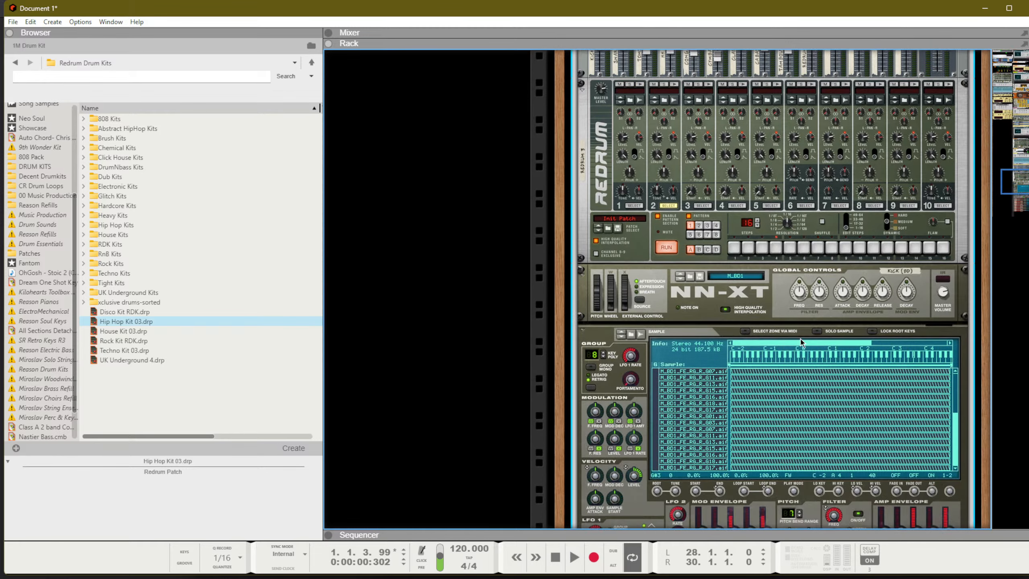
scroll(801, 343, "down", 4)
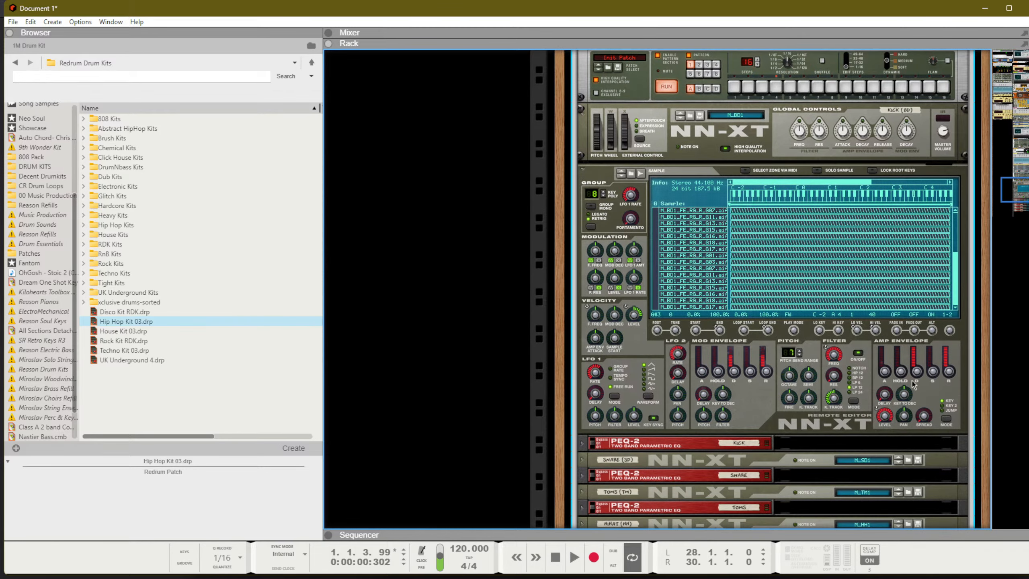
scroll(668, 269, "up", 7)
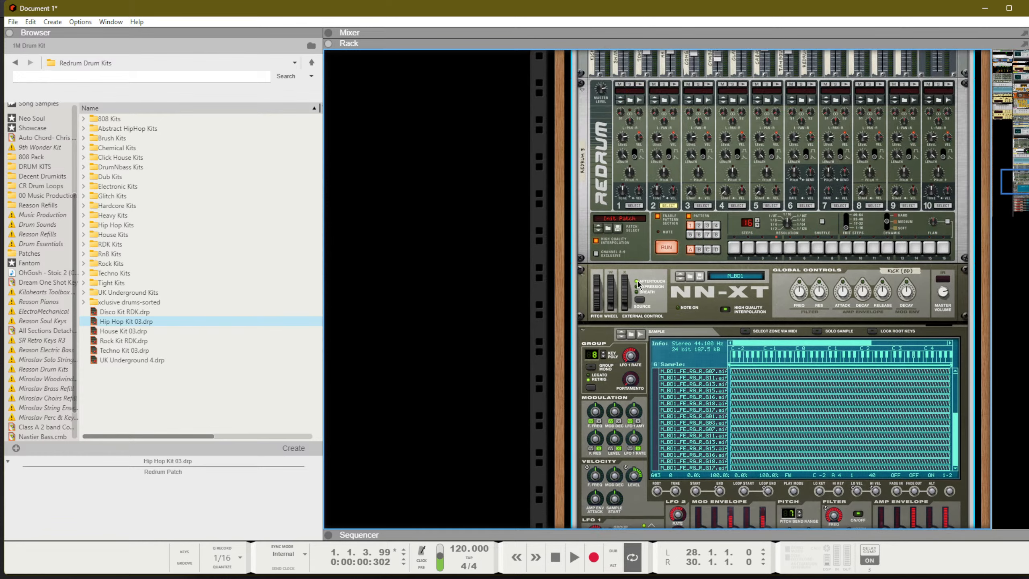
scroll(671, 271, "down", 7)
scroll(669, 268, "up", 4)
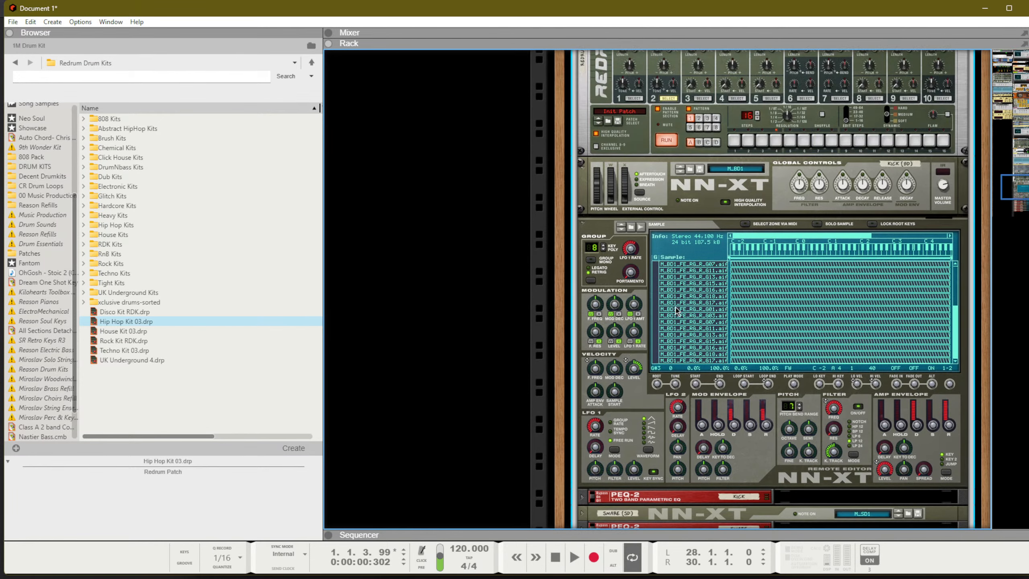
left_click(636, 205)
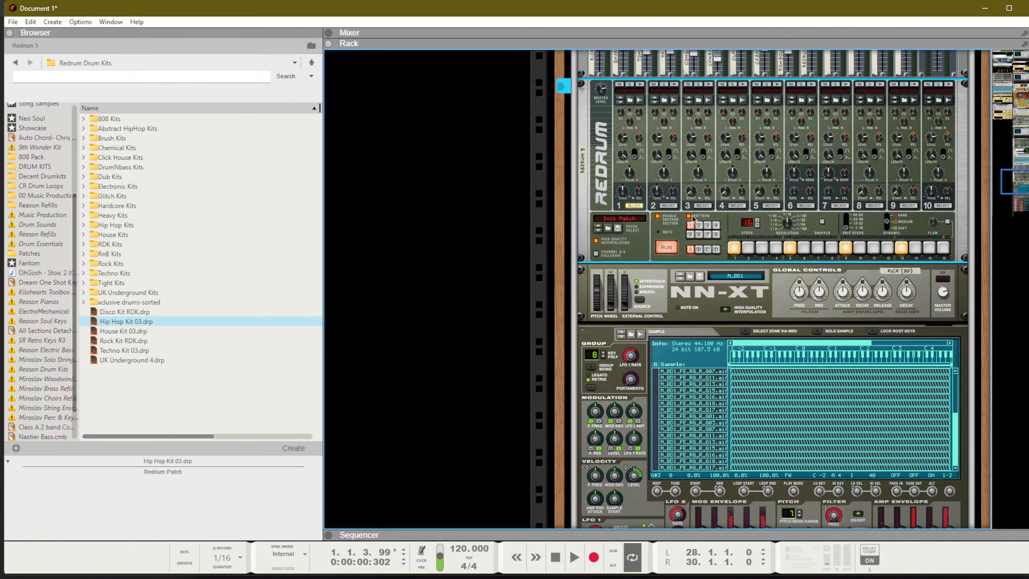
left_click(775, 247)
left_click(790, 247)
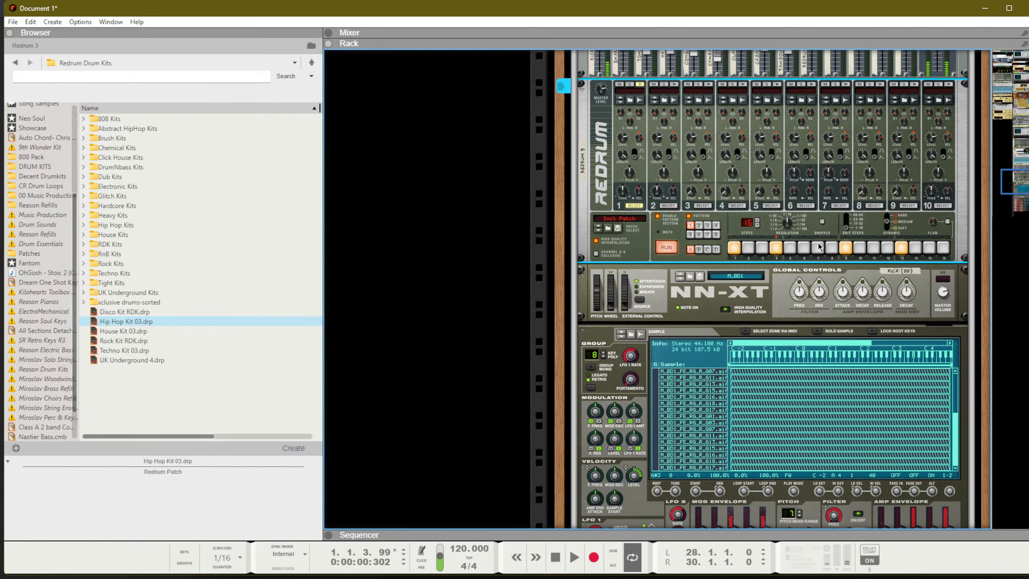
left_click(817, 247)
left_click(846, 247)
left_click(875, 248)
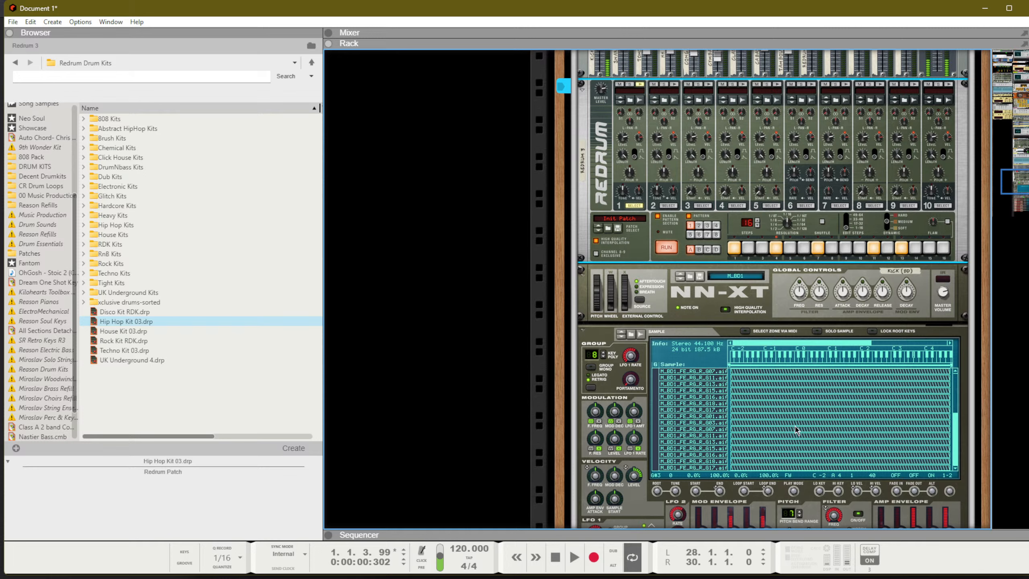
Step: Stop the pattern playback and return the song position to the beginning
key("space")
key("space")
key("KP_0")
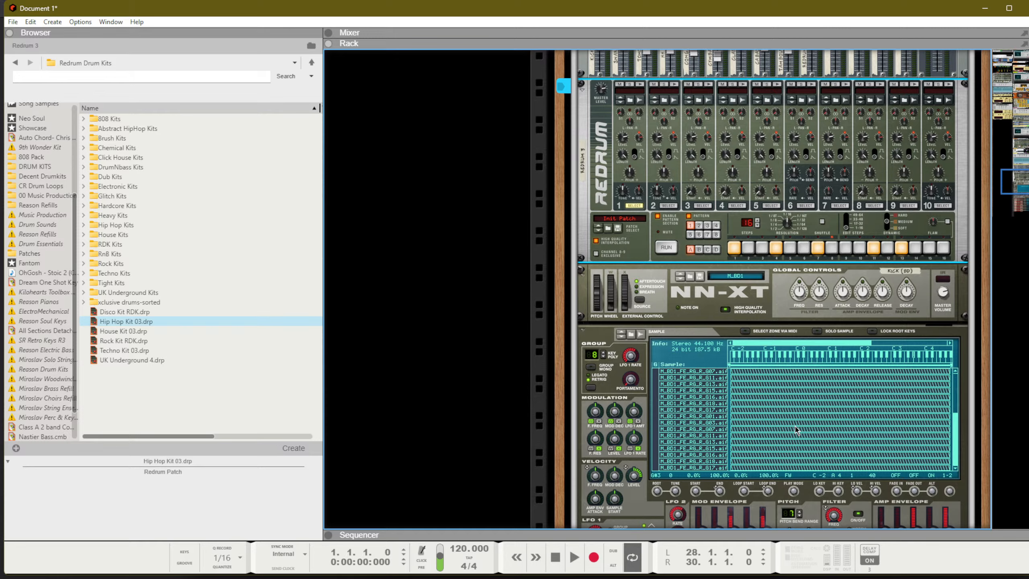
Step: Look through the browser's saved locations and open the Reason Refills folder
scroll(701, 297, "up", 5)
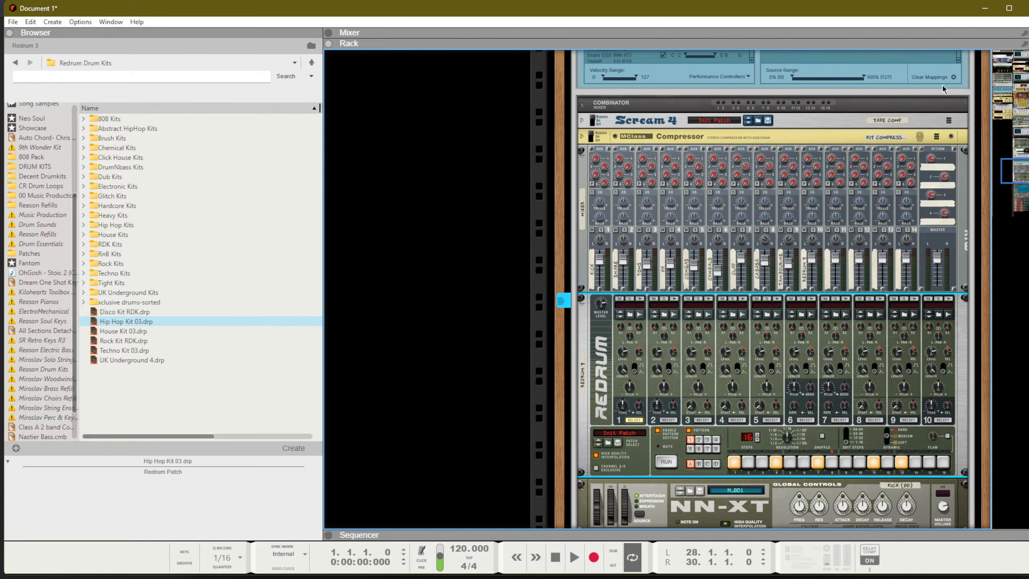
key("F7")
key("F6")
left_click_drag(1010, 175, 923, 295)
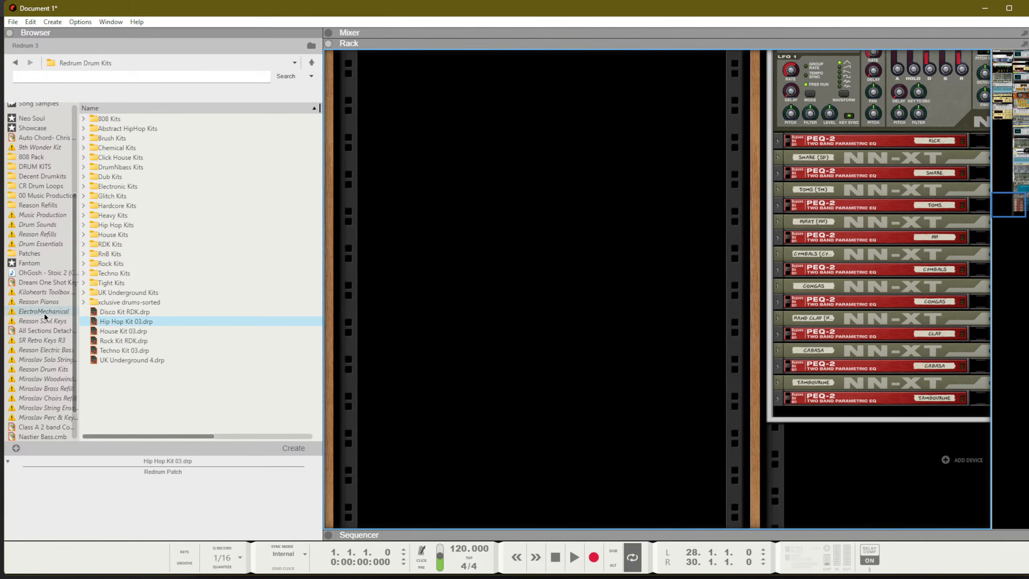
scroll(41, 329, "up", 5)
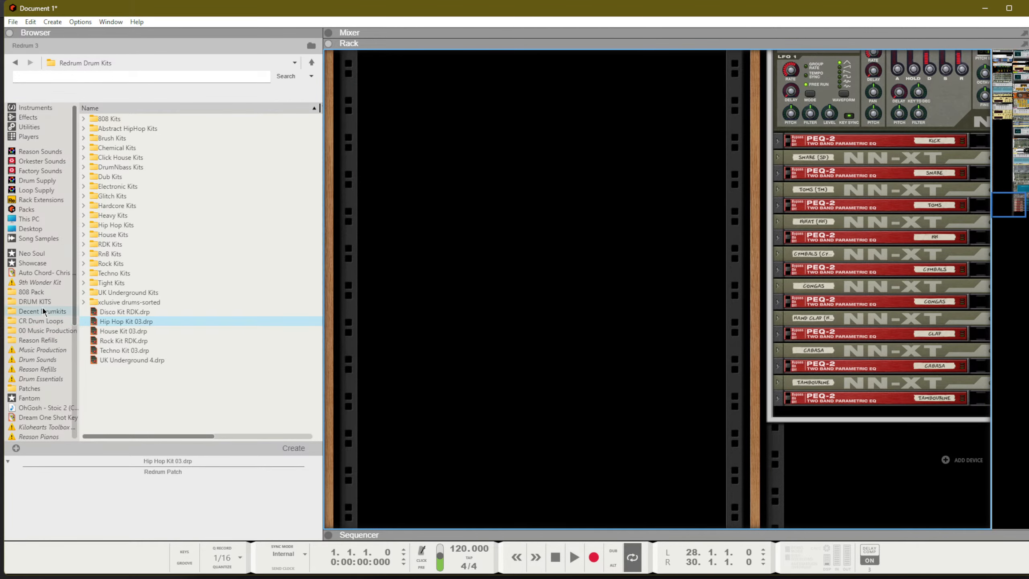
scroll(37, 305, "down", 6)
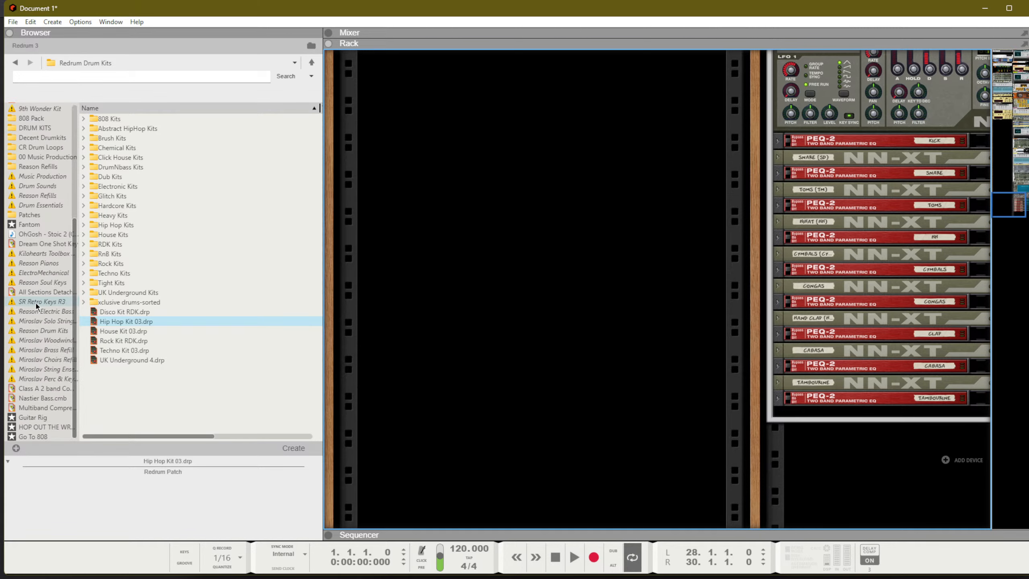
scroll(37, 317, "up", 6)
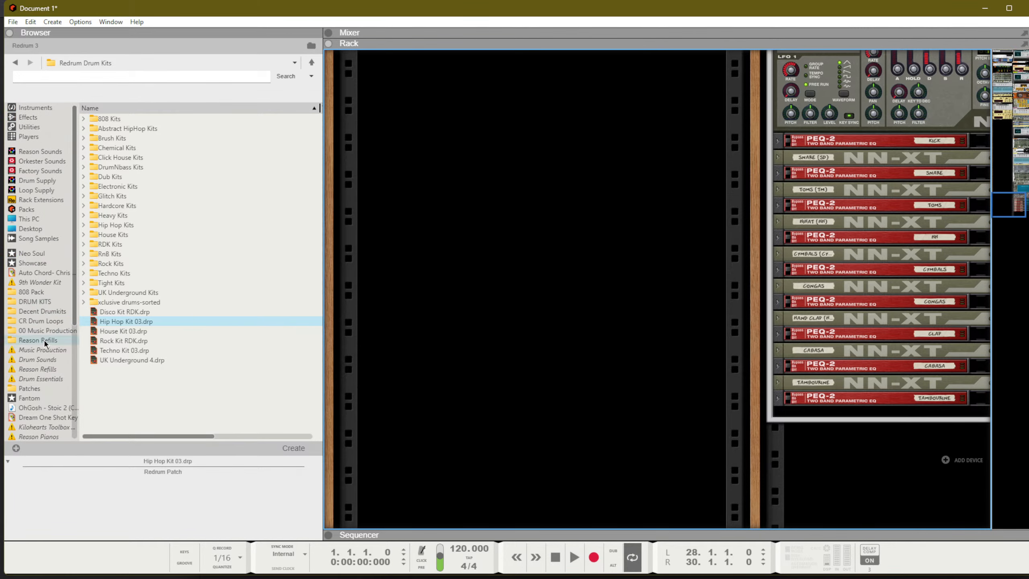
left_click(45, 342)
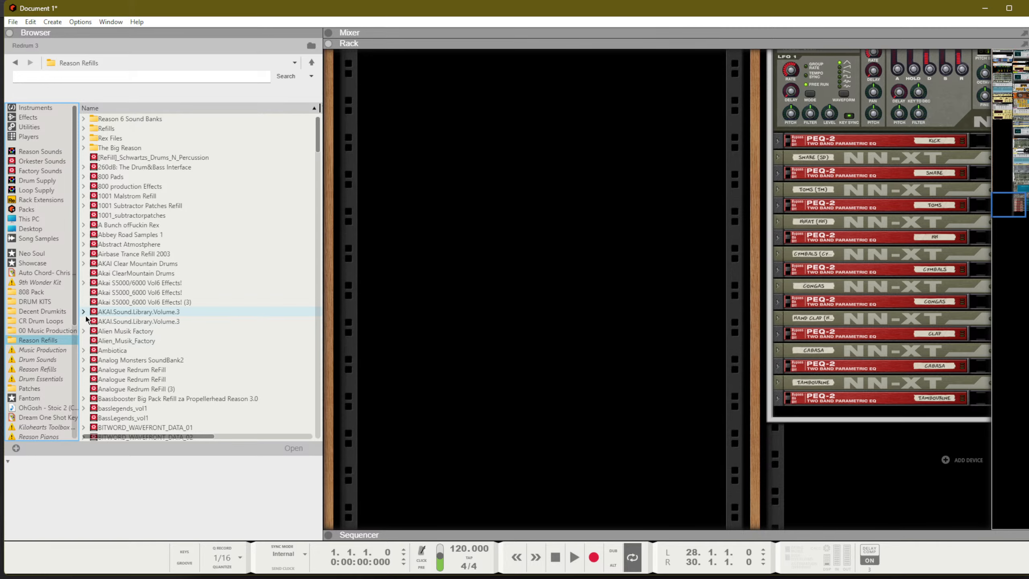
scroll(884, 318, "up", 10)
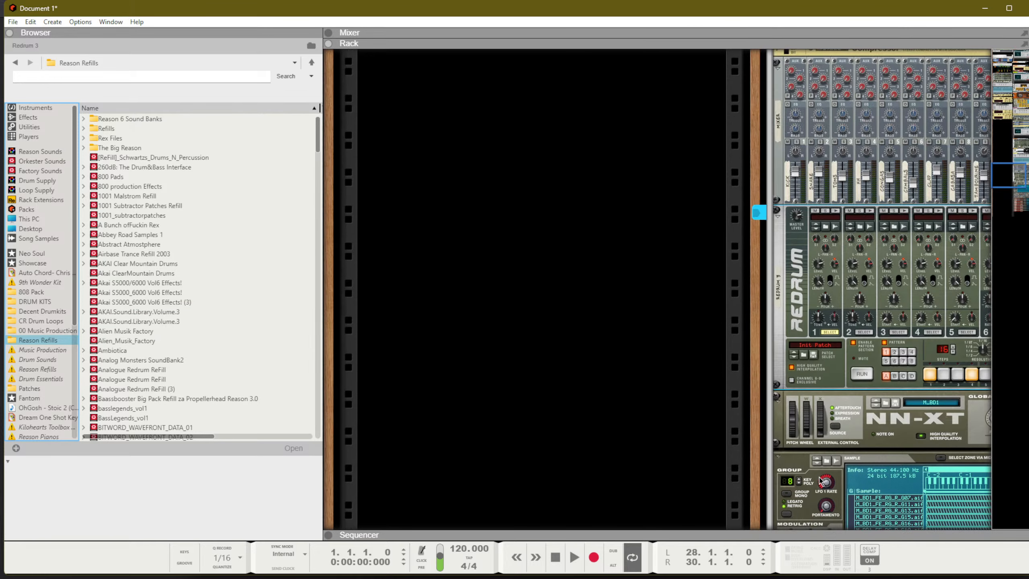
Step: Audition drum 1 on the kit's Redrum several times and briefly play its pattern
left_click_drag(745, 368, 304, 319)
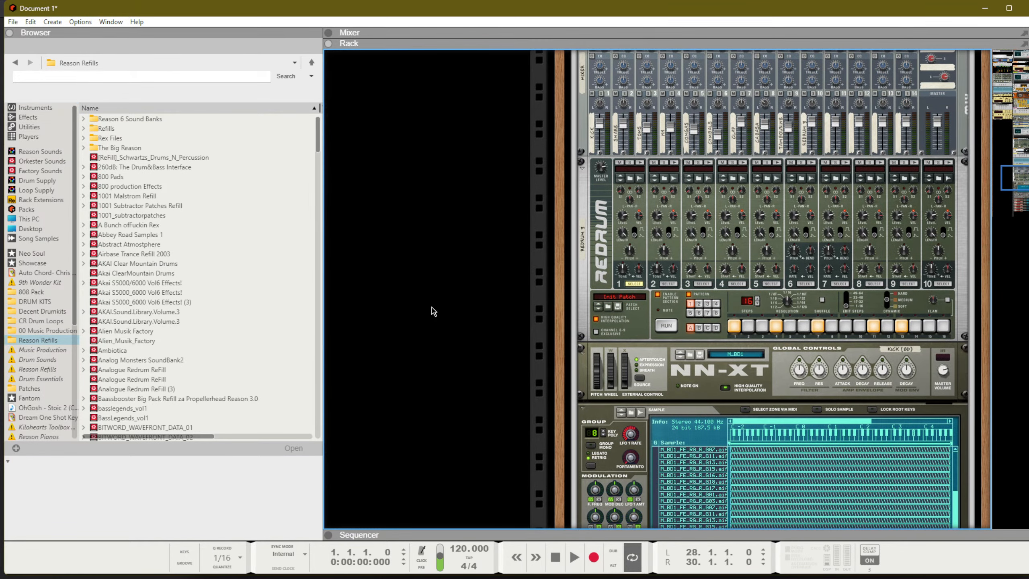
left_click(638, 170)
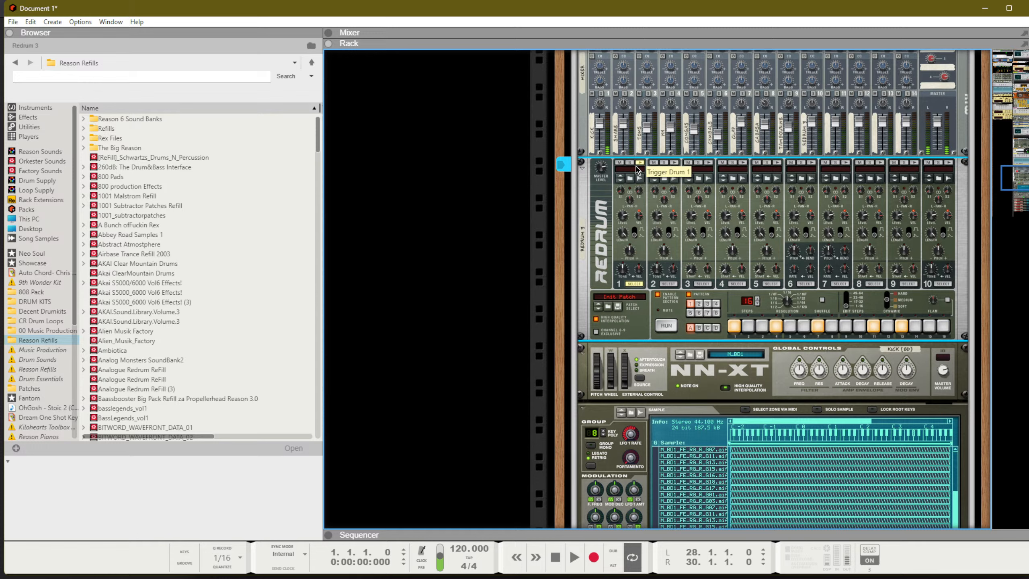
left_click(639, 170)
left_click(639, 167)
key("space")
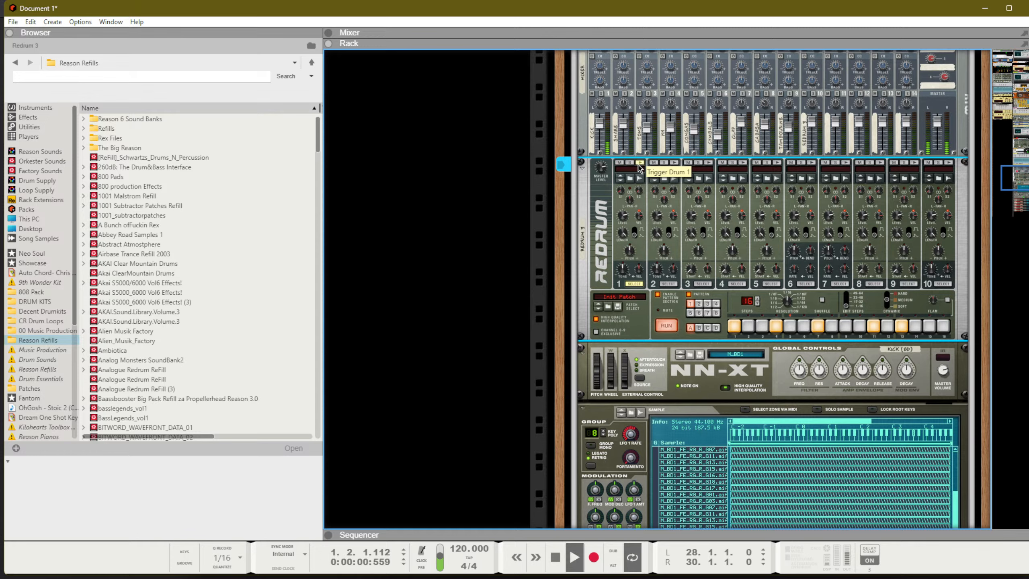
key("space")
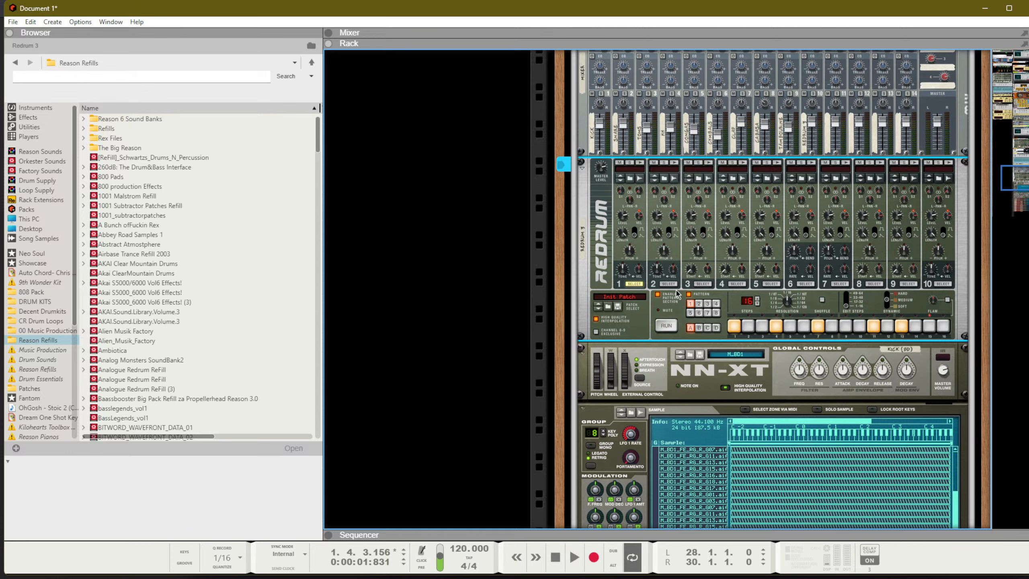
Step: Unfold the snare NN-XT and cable its sequencer Gate input to Redrum channel 2's Gate Out
scroll(664, 276, "down", 10)
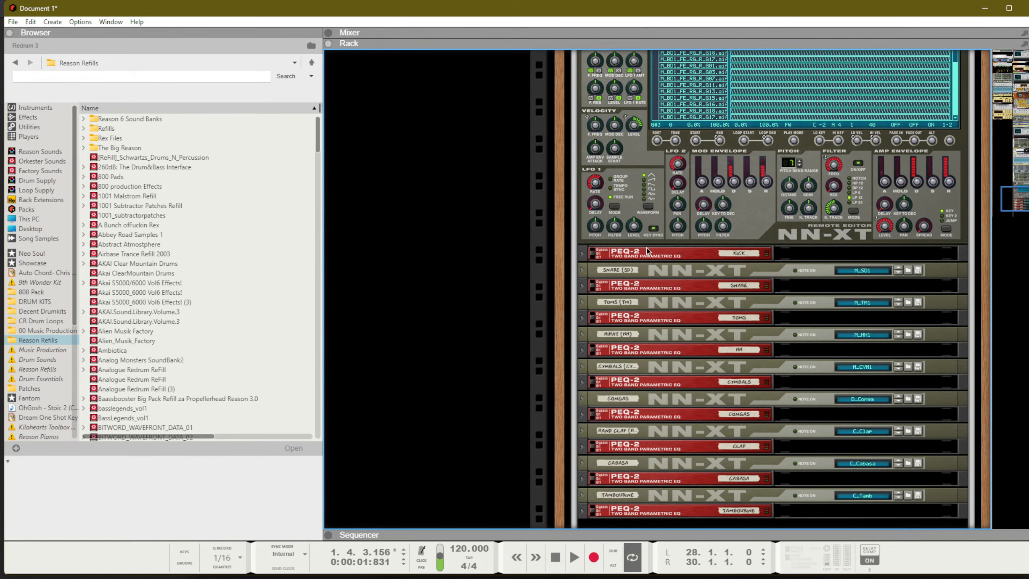
left_click(592, 269)
left_click(582, 270)
key("Tab")
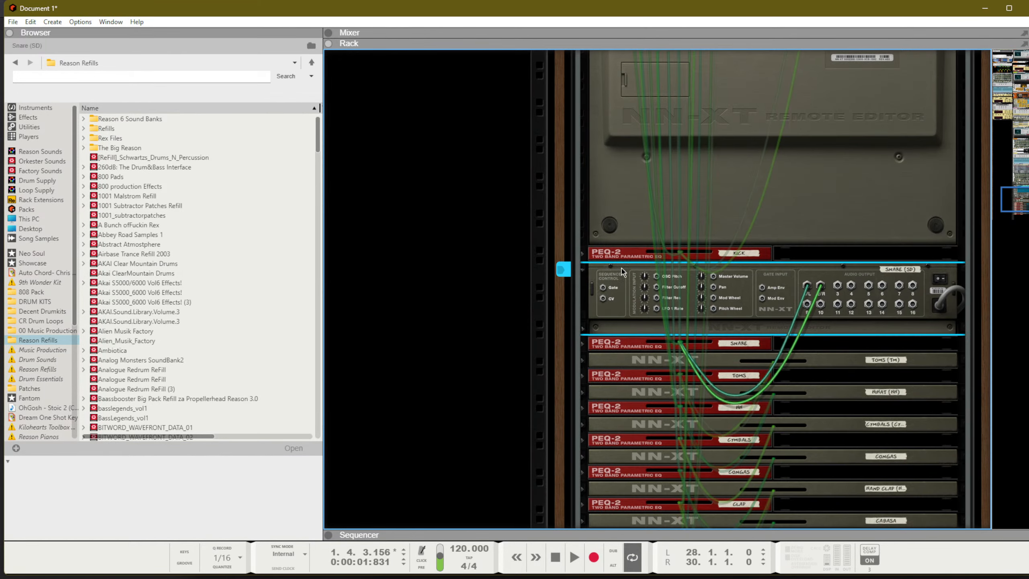
scroll(608, 236, "up", 5)
left_click_drag(604, 288, 635, 218)
scroll(609, 243, "up", 3)
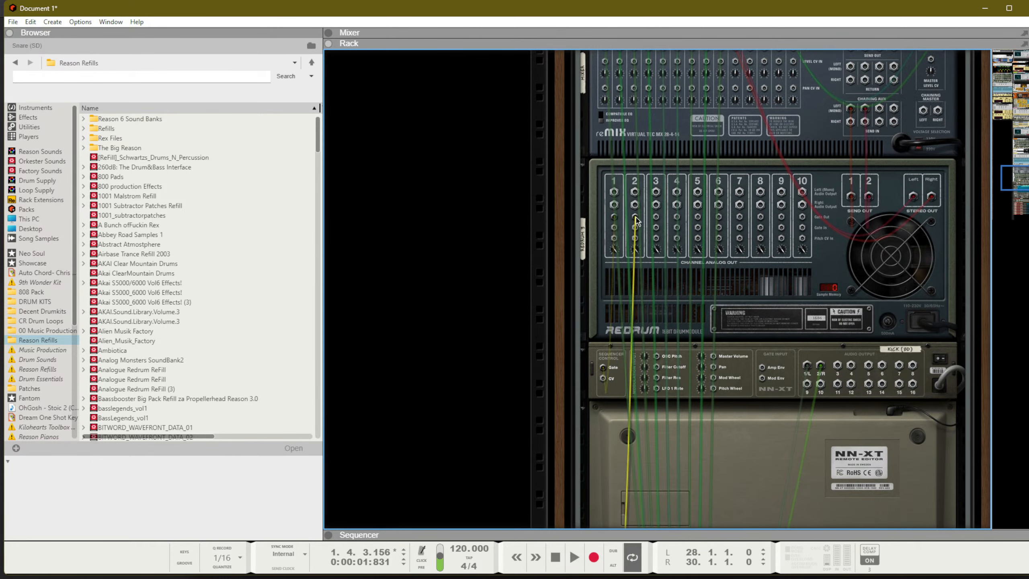
Step: Unfold the snare NN-XT's remote editor, select all sample zones and lower their low key to D -1
key("Tab")
scroll(652, 345, "down", 5)
scroll(652, 433, "down", 3)
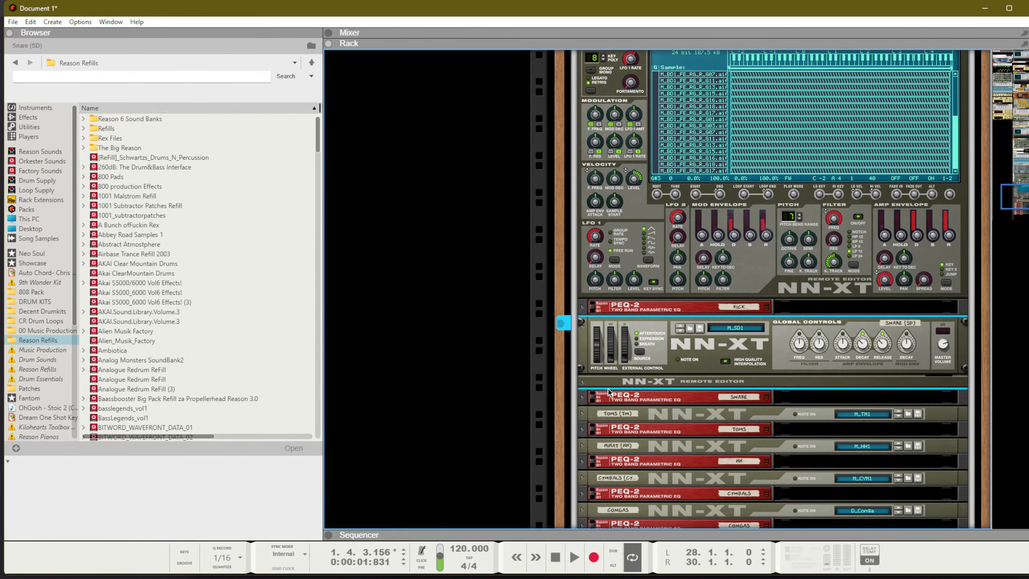
left_click(583, 381)
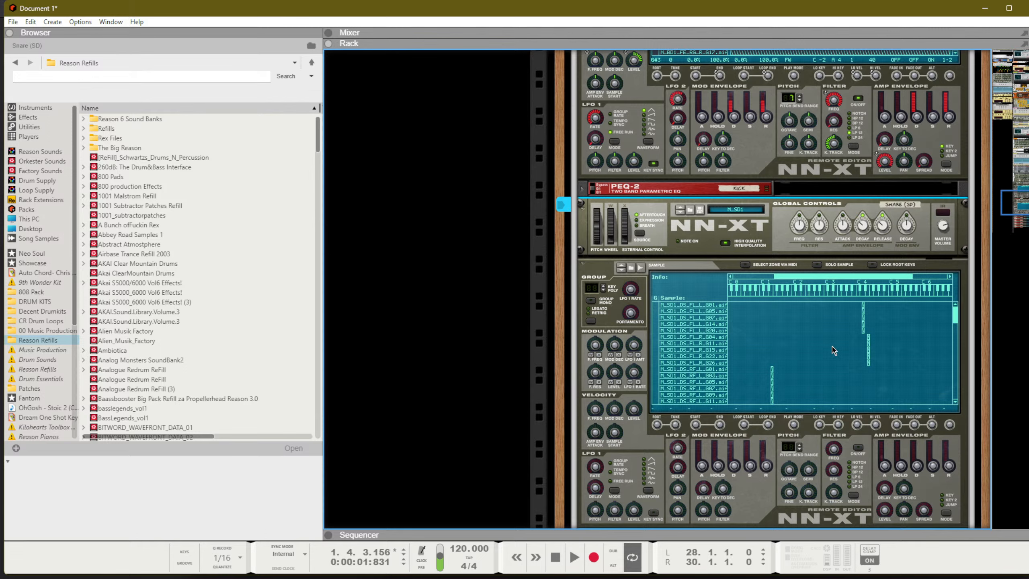
key("ctrl+a")
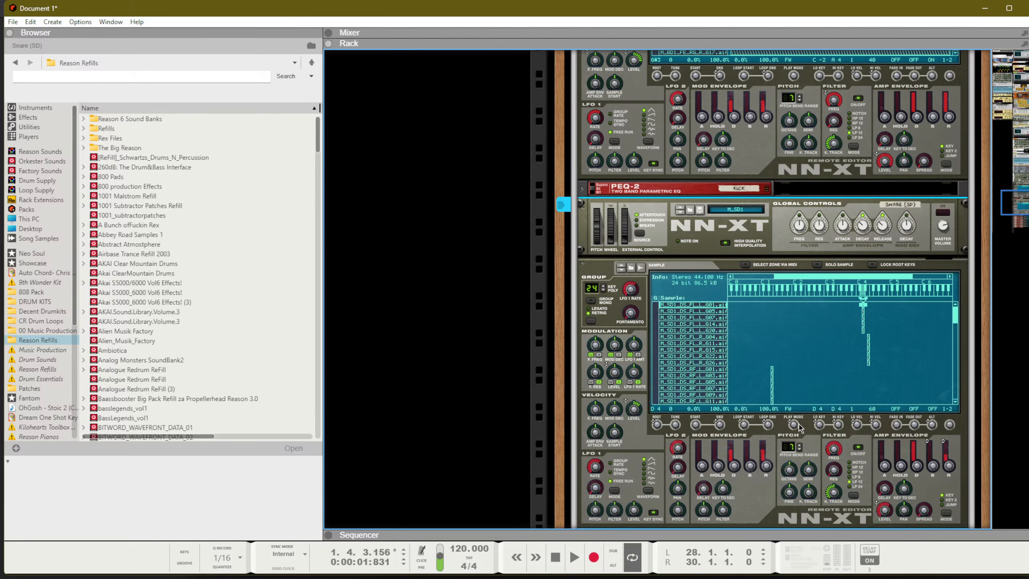
left_click_drag(819, 424, 828, 467)
scroll(815, 430, "down", 3)
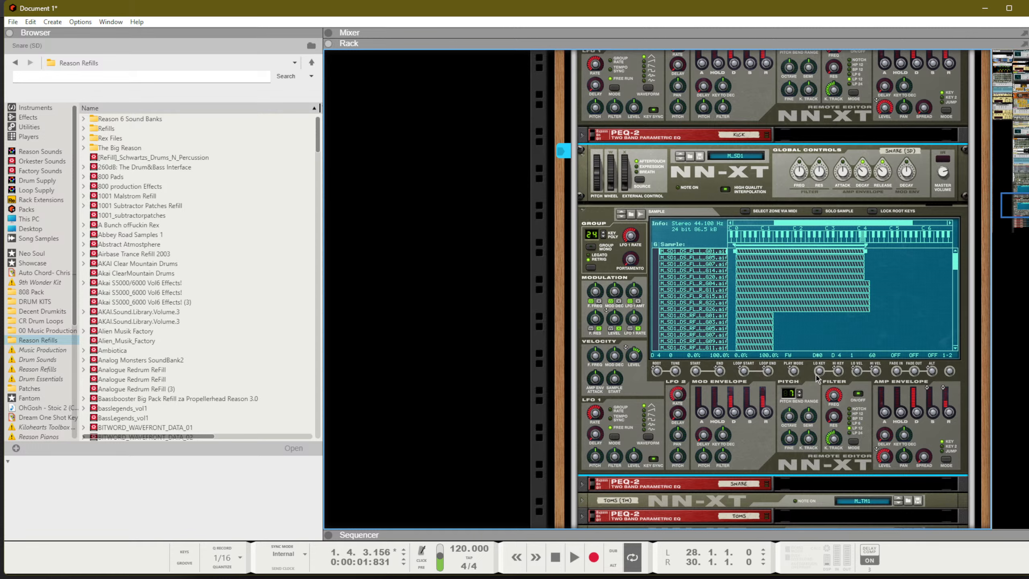
left_click_drag(817, 372, 822, 476)
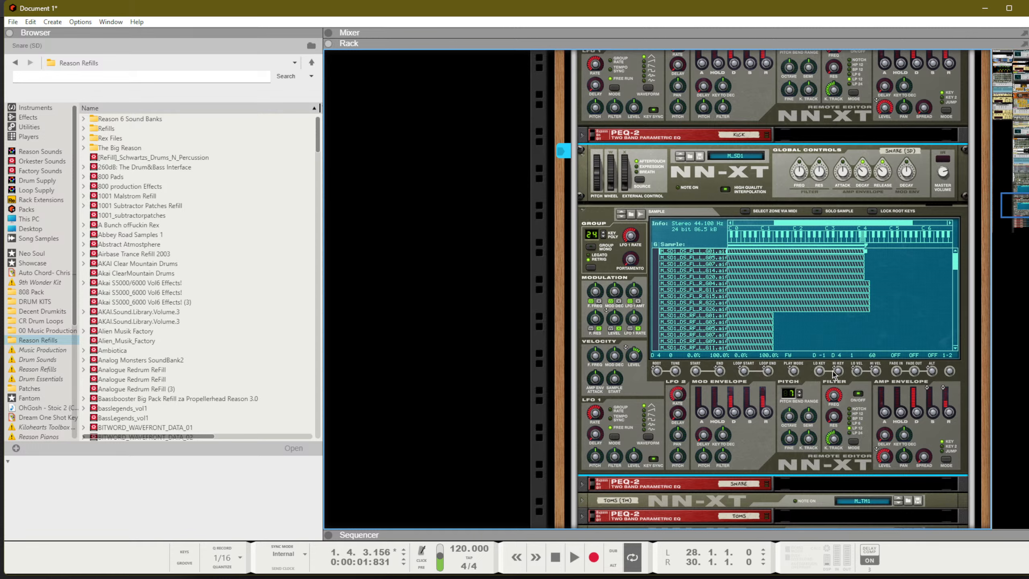
left_click_drag(828, 376, 826, 88)
Step: Audition the snare from channel 2 of the kit's Redrum
scroll(663, 131, "up", 10)
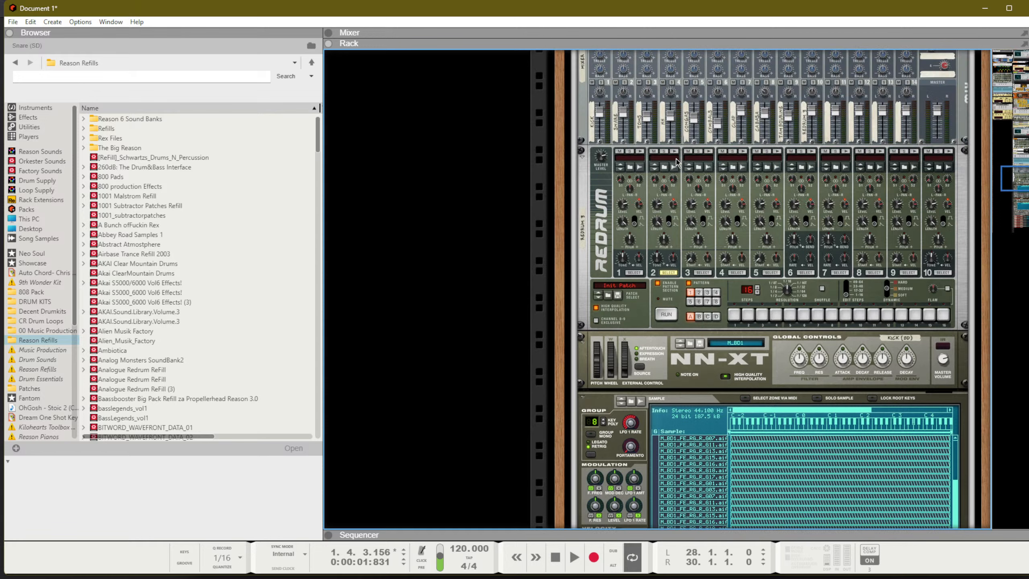
left_click(676, 162)
scroll(754, 300, "down", 10)
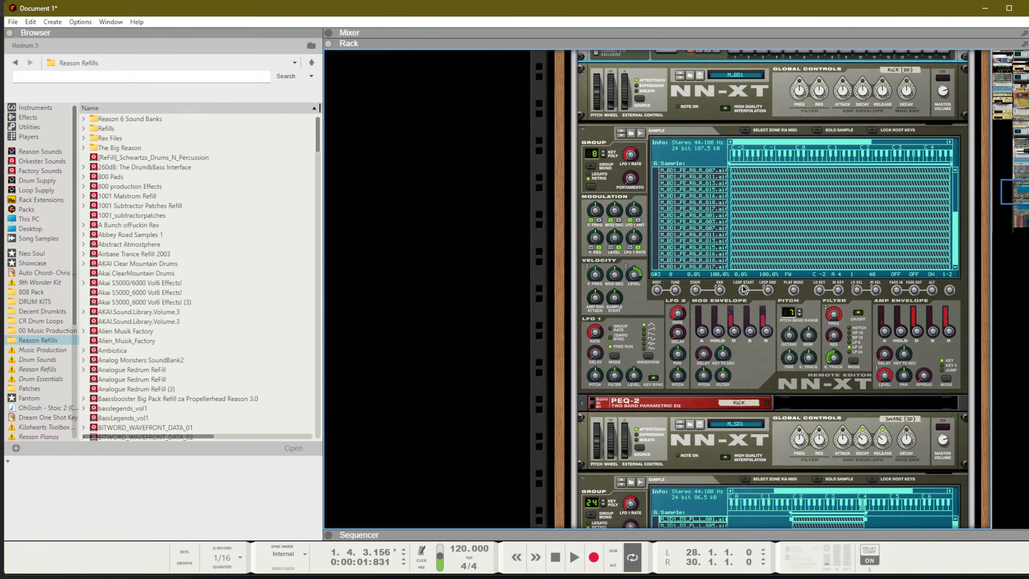
Step: Raise the high key of all the snare NN-XT's zones to F 7 and trigger the snare from Redrum channel 2
left_click_drag(818, 366, 834, 390)
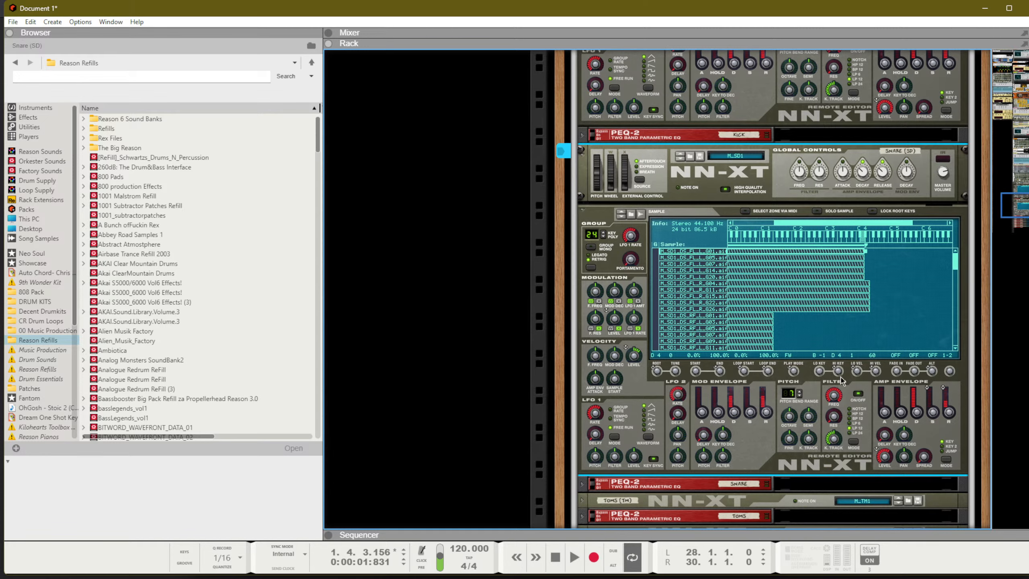
left_click_drag(838, 371, 830, 59)
scroll(646, 154, "up", 10)
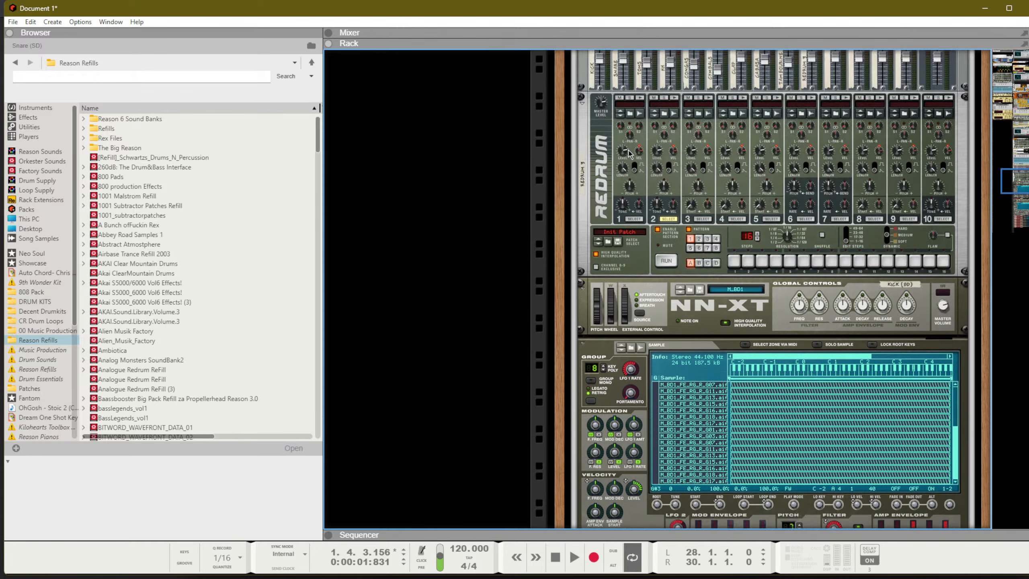
left_click(675, 200)
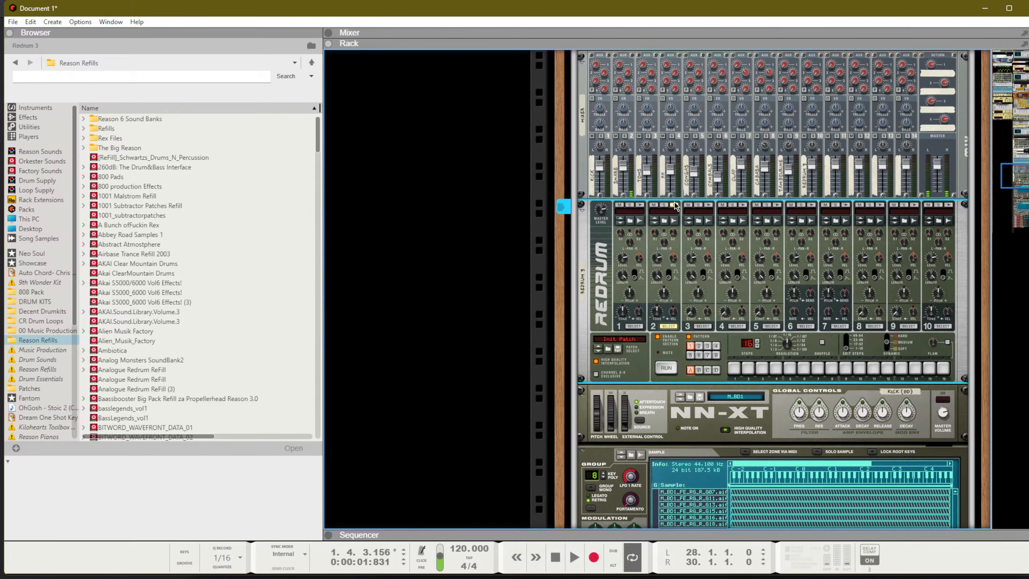
Step: Enable pattern steps 5 and 13 on channel 2 of the kit's Redrum, and play and stop the pattern
left_click(790, 369)
key("space")
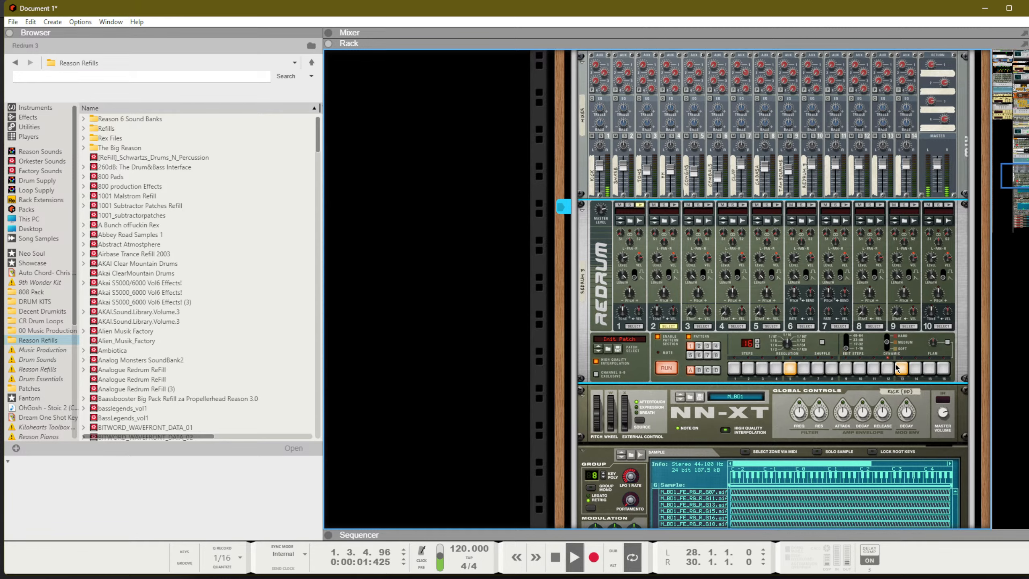
key("F7")
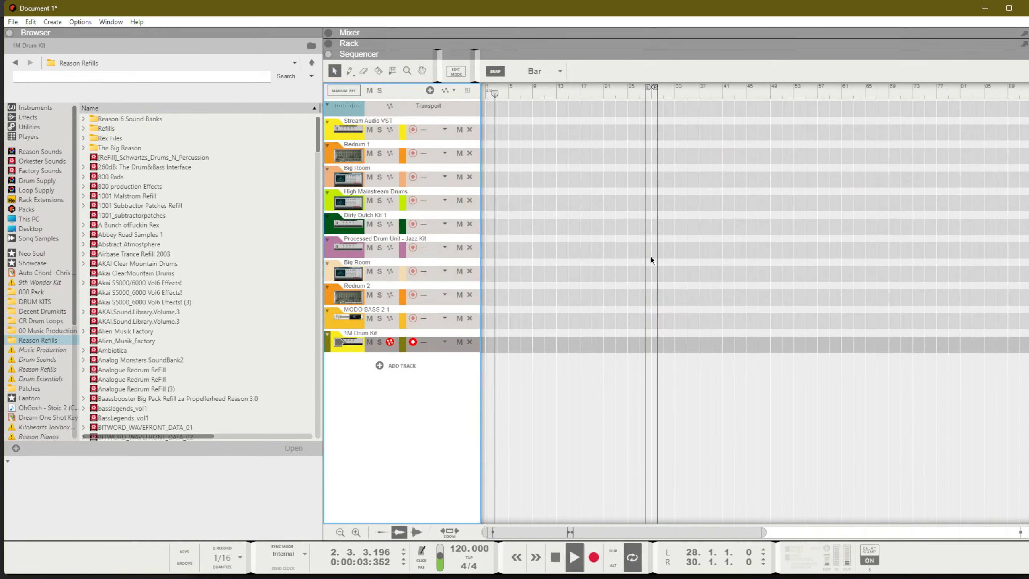
key("space")
Step: Switch the separate Redrum 2 device to pattern 4 and play the song from the beginning
key("F6")
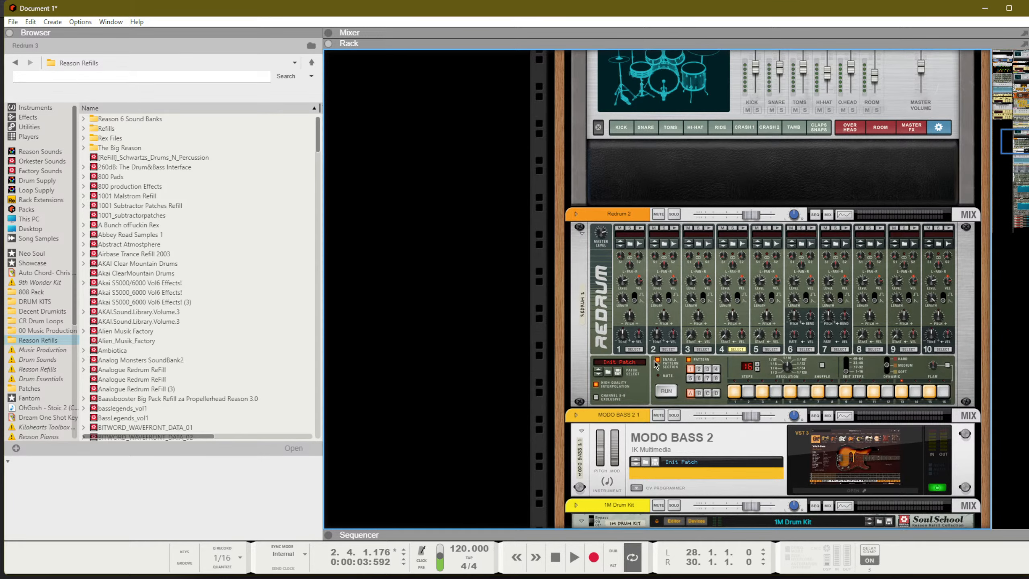
left_click(716, 368)
key("shift+Return")
key("space")
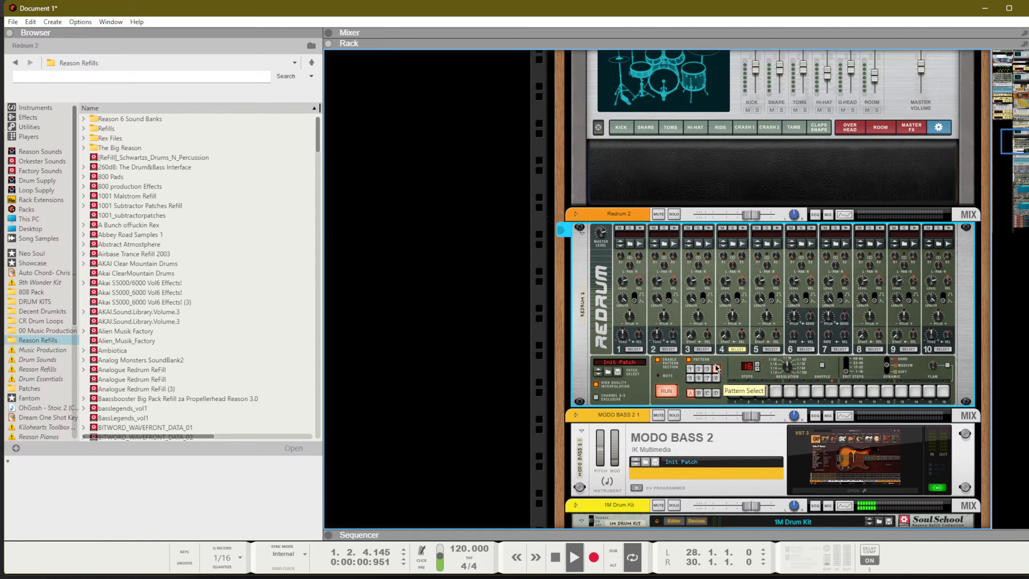
Step: Enable pattern step 16 on channel 2 of the Redrum inside the 1M Drum Kit
key("F7")
key("F6")
scroll(611, 343, "down", 10)
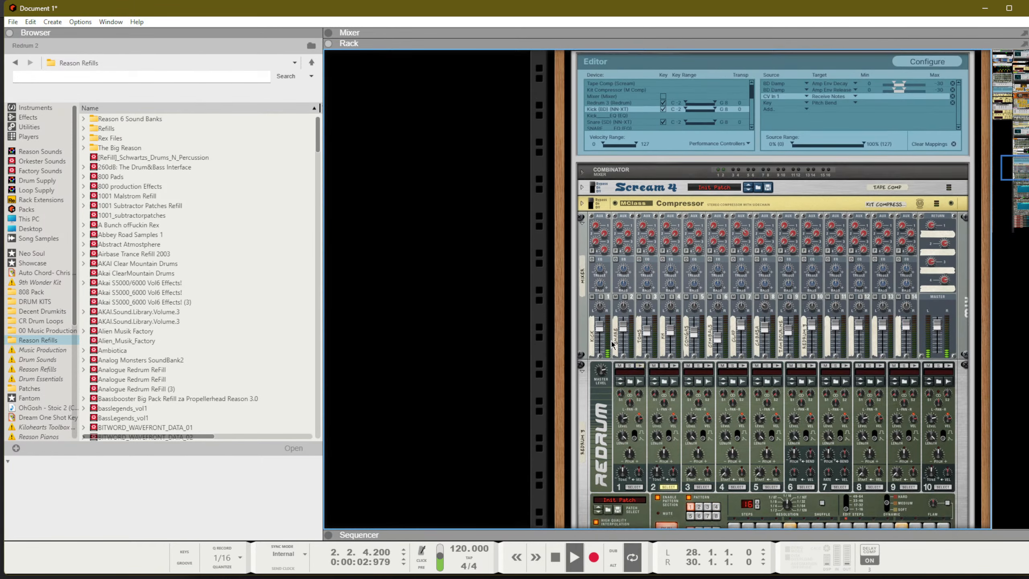
scroll(612, 344, "down", 5)
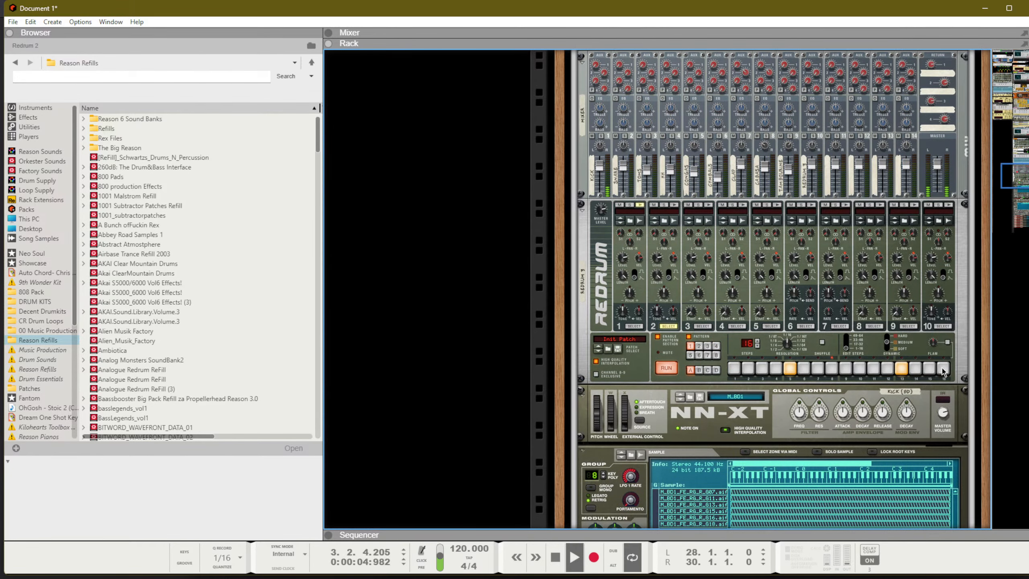
left_click(942, 369)
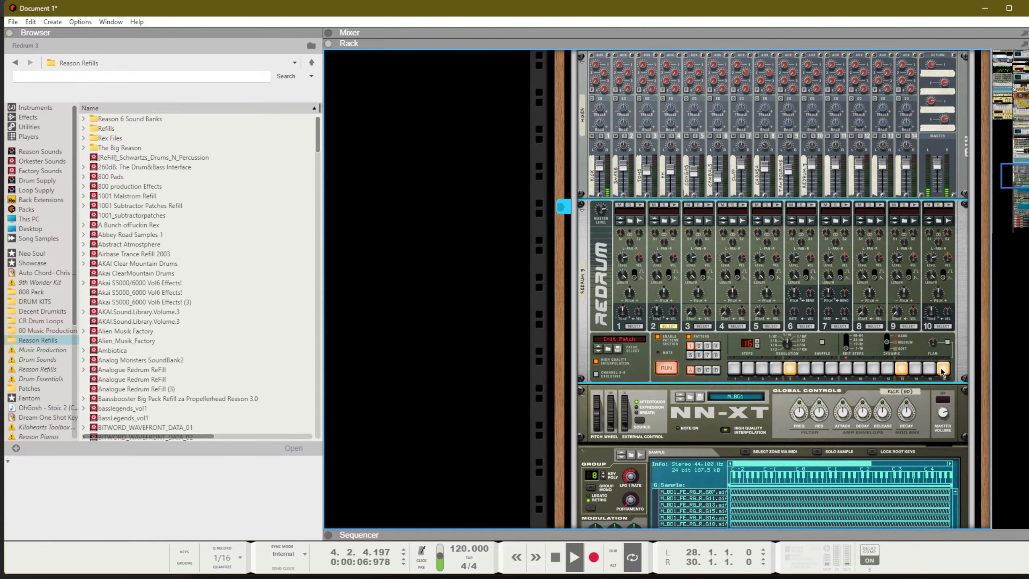
Step: Stop playback, unfold the hi-hat NN-XT and cable its sequencer Gate input to Redrum channel 3's Gate Out
key("Tab")
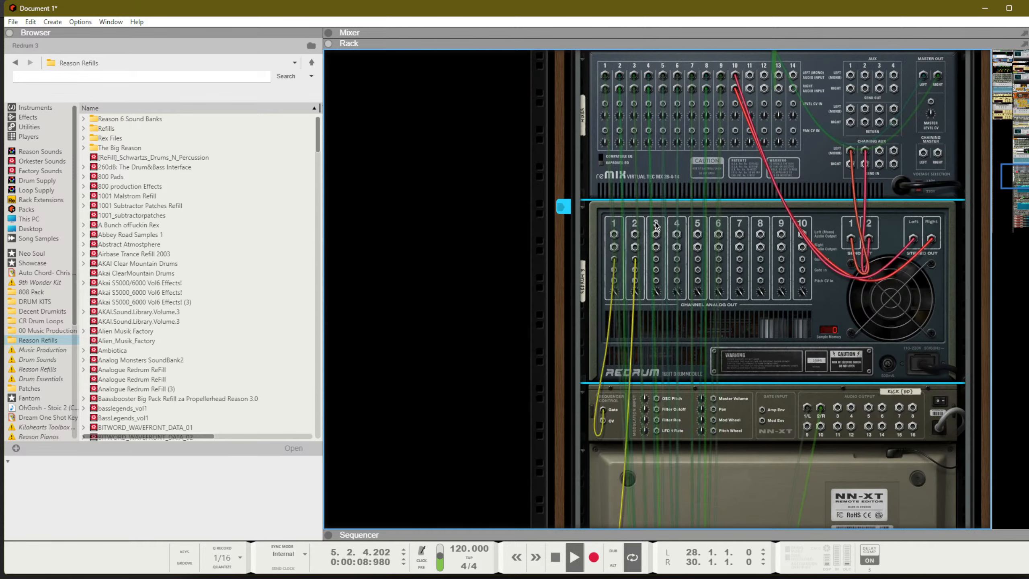
scroll(687, 246, "down", 3)
scroll(688, 248, "up", 2)
key("space")
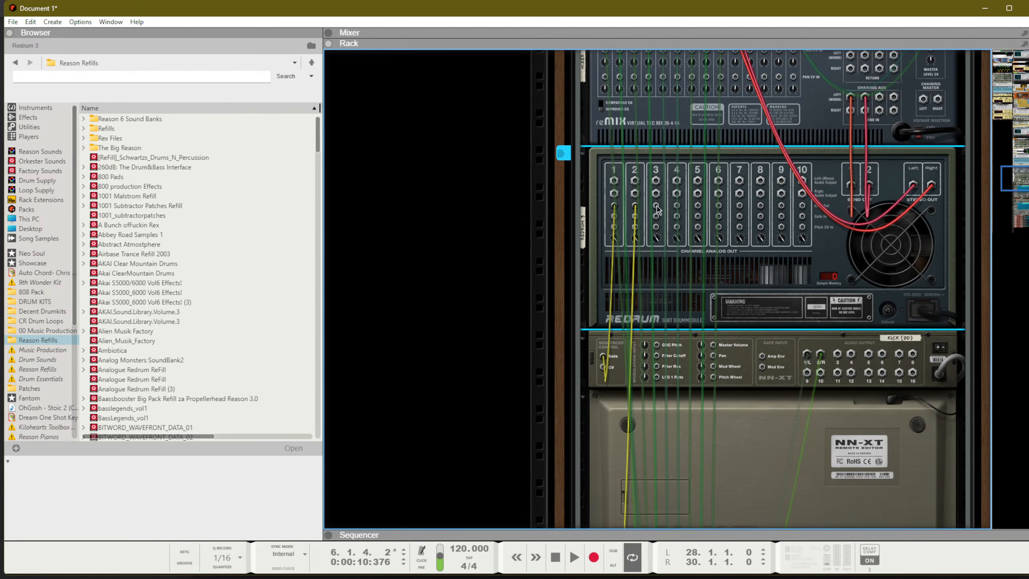
scroll(762, 336, "down", 6)
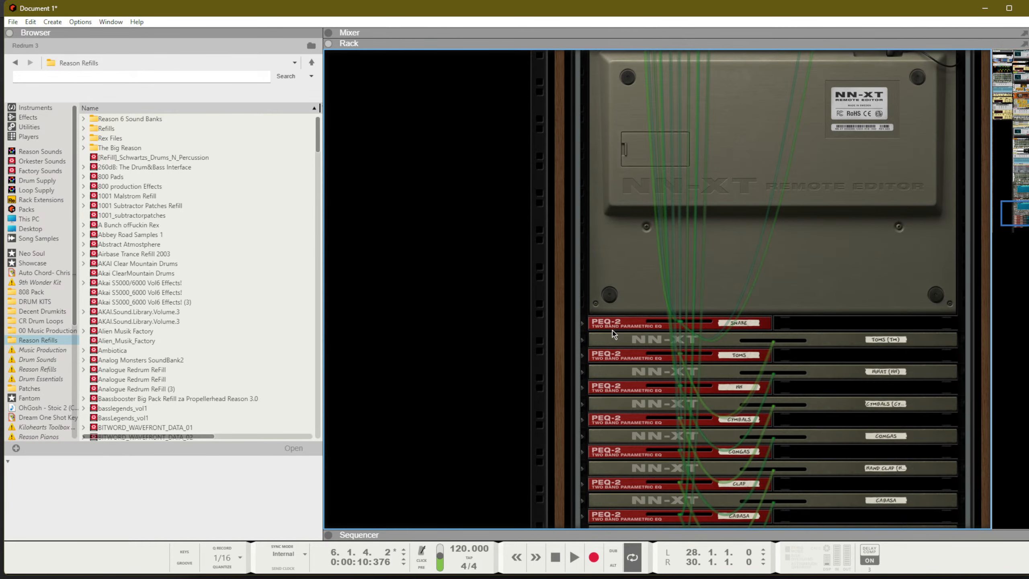
left_click(583, 341)
left_click(584, 342)
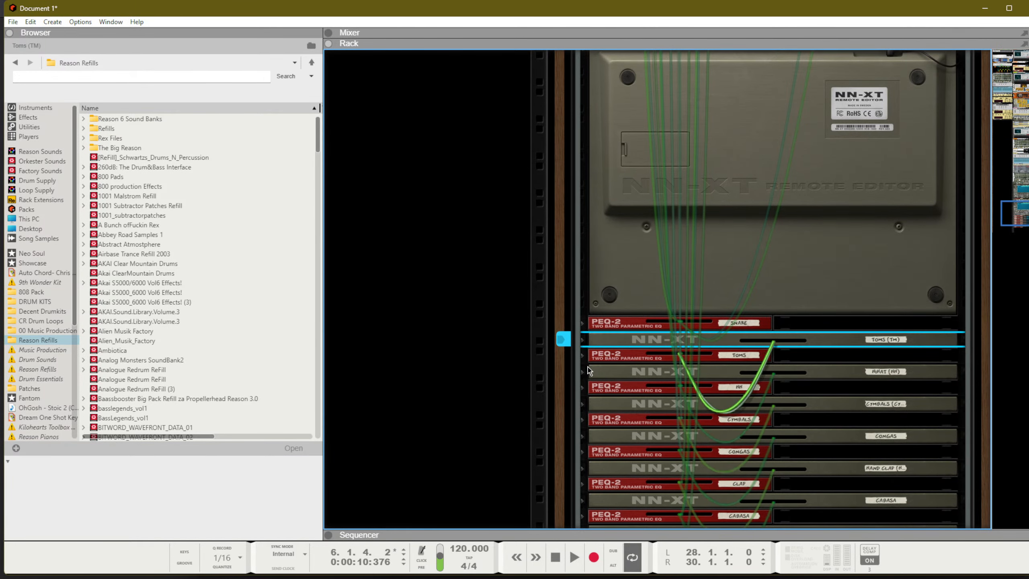
left_click(586, 371)
left_click(582, 372)
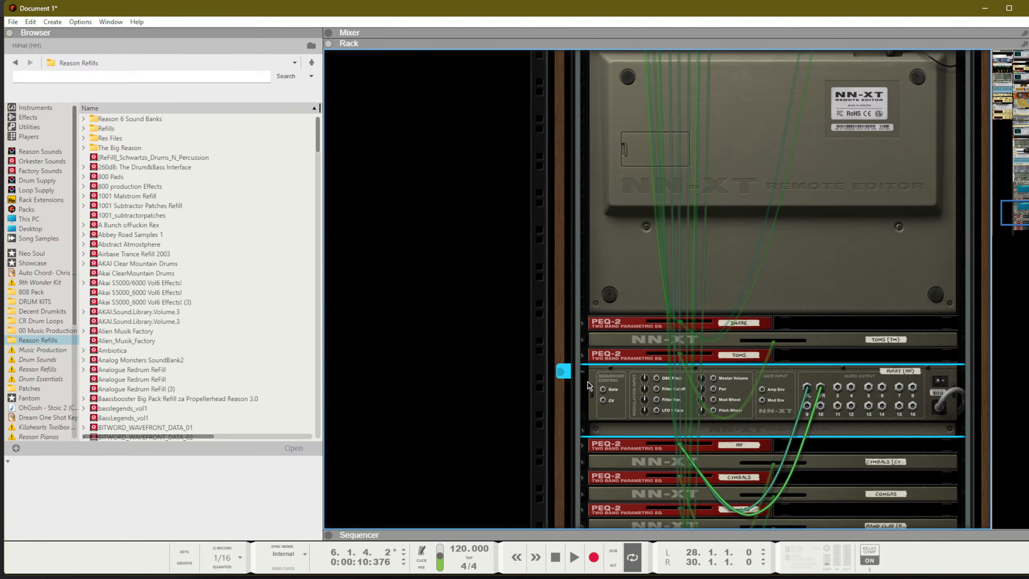
left_click_drag(603, 390, 655, 153)
scroll(622, 259, "up", 5)
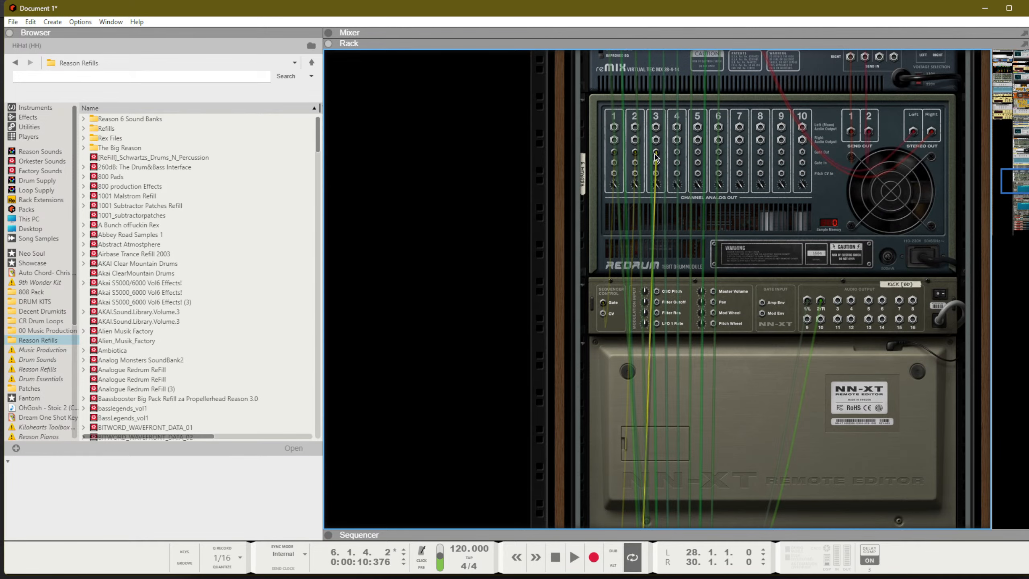
Step: Trigger drum 3 on the kit's Redrum and select channel 3 for pattern editing
key("Tab")
left_click(709, 102)
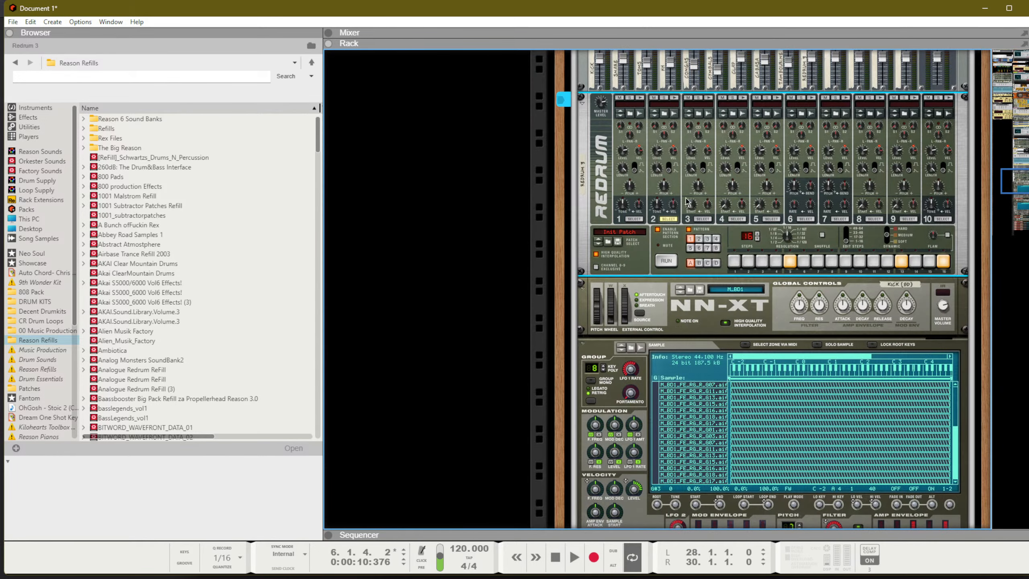
left_click(703, 219)
Step: Unfold the hi-hat NN-XT's remote editor, select its closed and other sample zones, and widen their key range from D 0 across the upper keyboard
scroll(681, 276, "down", 10)
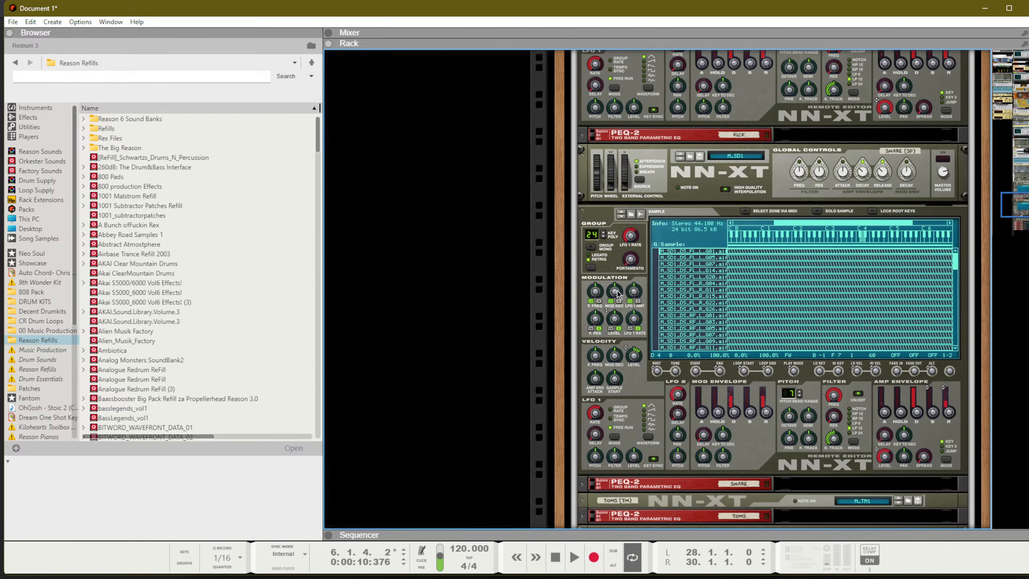
scroll(612, 297, "down", 6)
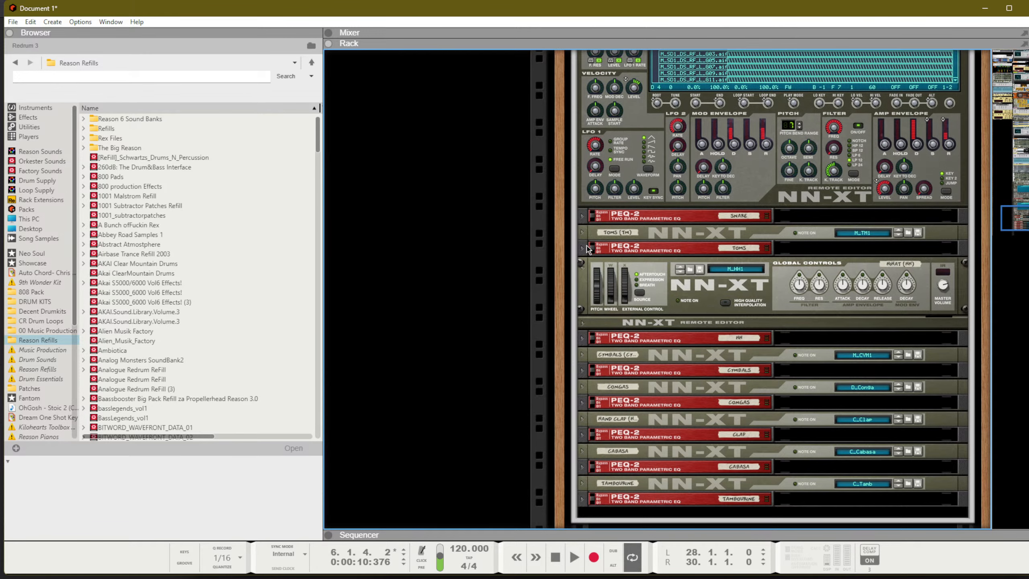
left_click(583, 323)
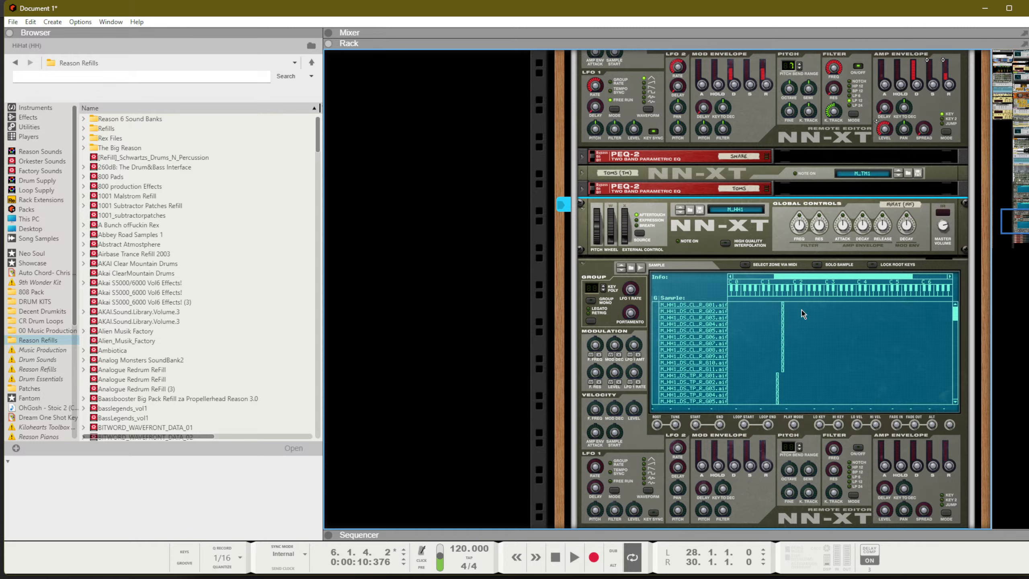
left_click_drag(802, 310, 747, 373)
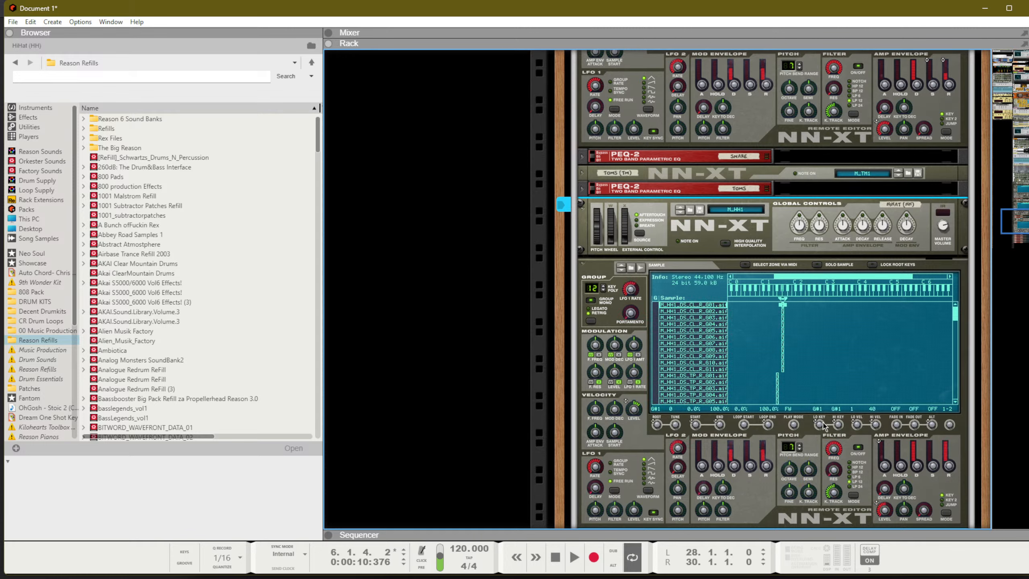
left_click_drag(822, 422, 828, 561)
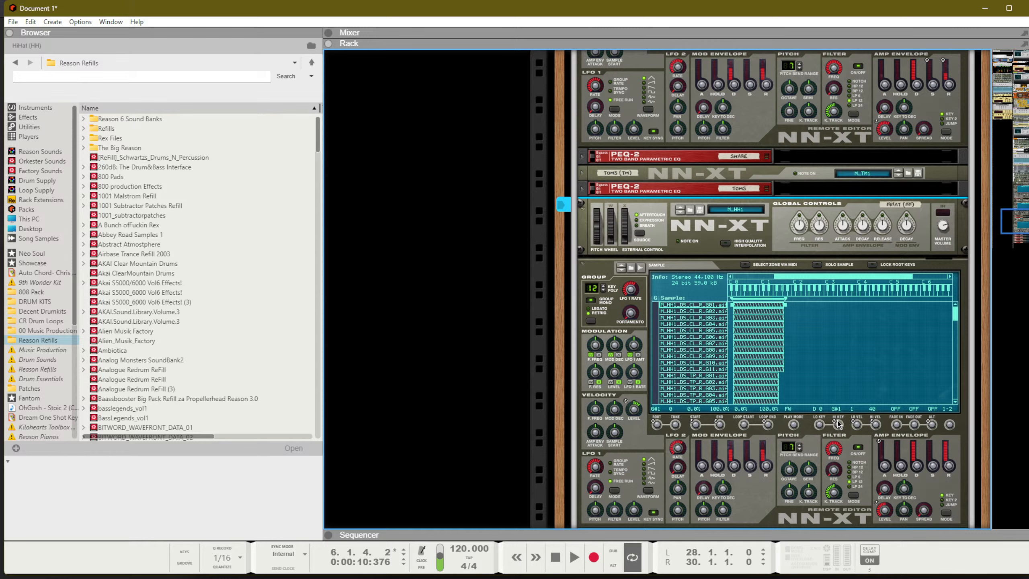
left_click_drag(838, 424, 823, 437)
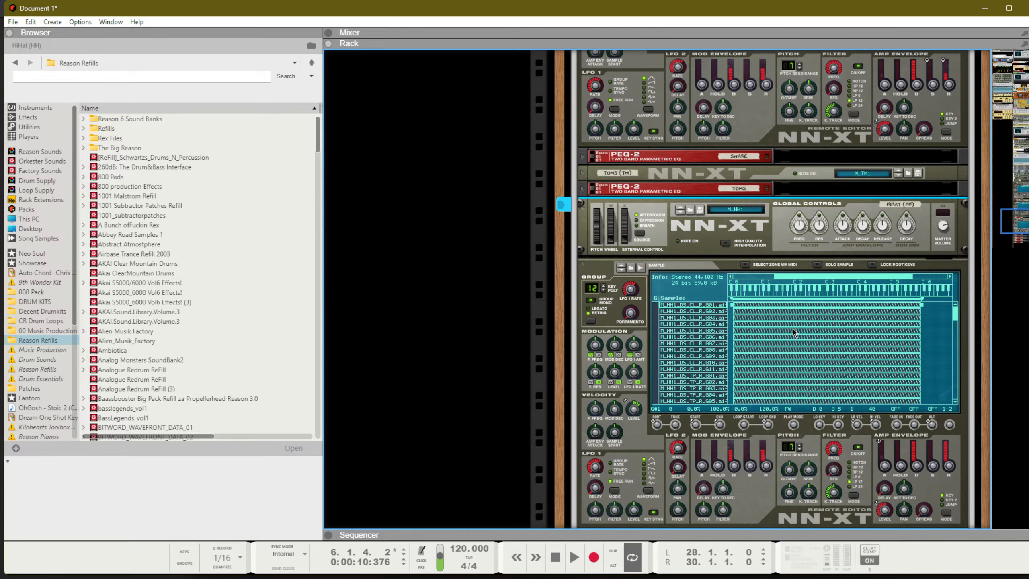
Step: Trigger drum 3 on the kit's Redrum, start song playback and enable channel 3's pattern steps 1, 5, 9 and 13
scroll(793, 332, "up", 10)
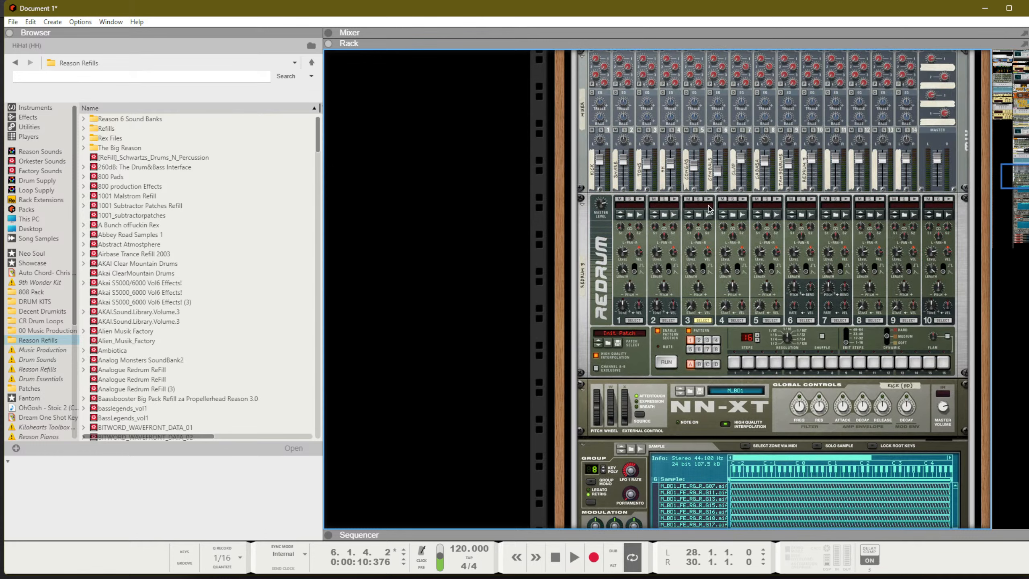
left_click(707, 201)
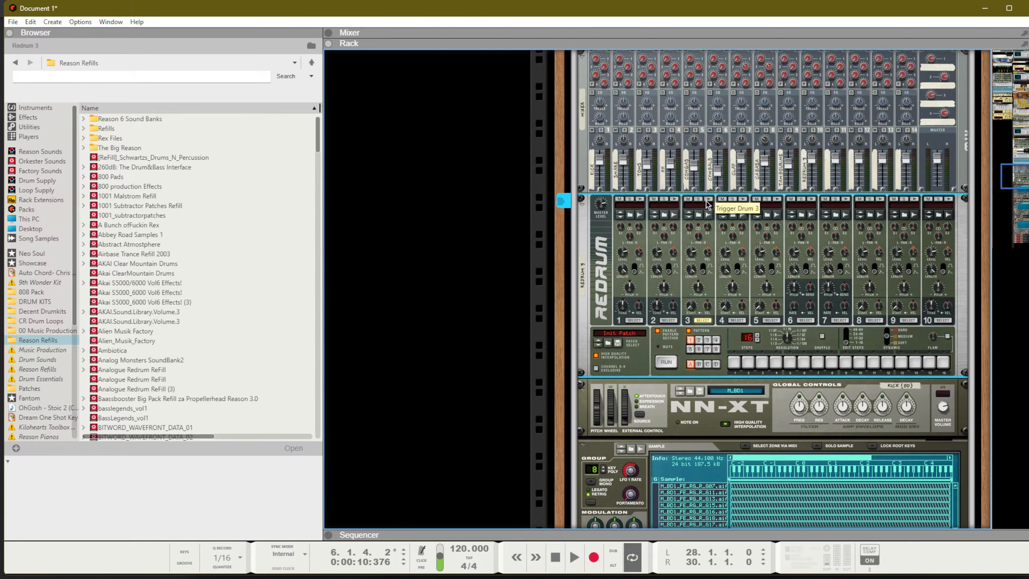
left_click(734, 362)
left_click(789, 363)
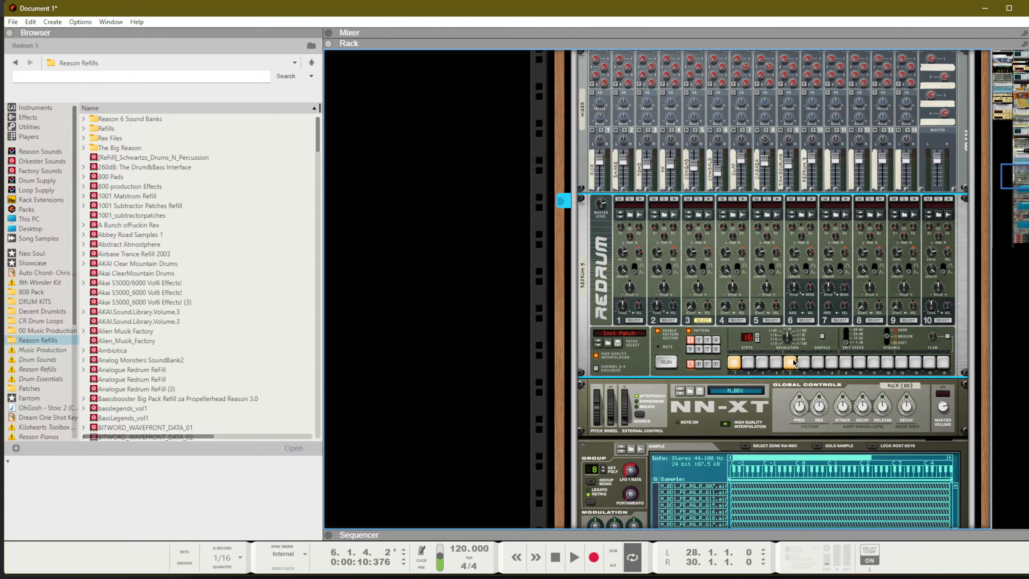
key("space")
left_click(845, 362)
left_click(899, 363)
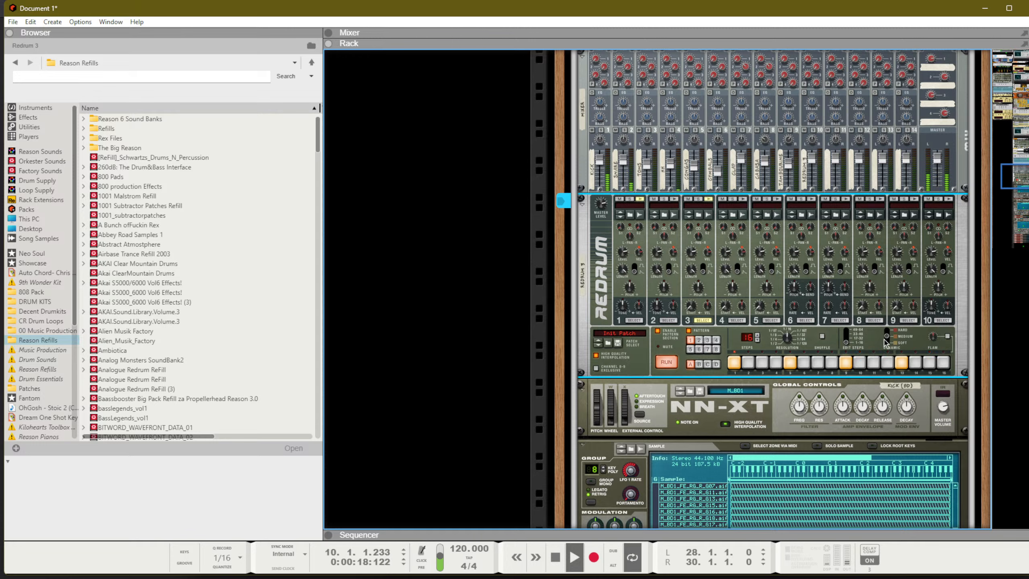
Step: Add pattern steps 3, 7, 11 and 15 to Redrum channel 3 while the song plays
left_click(762, 362)
left_click(818, 363)
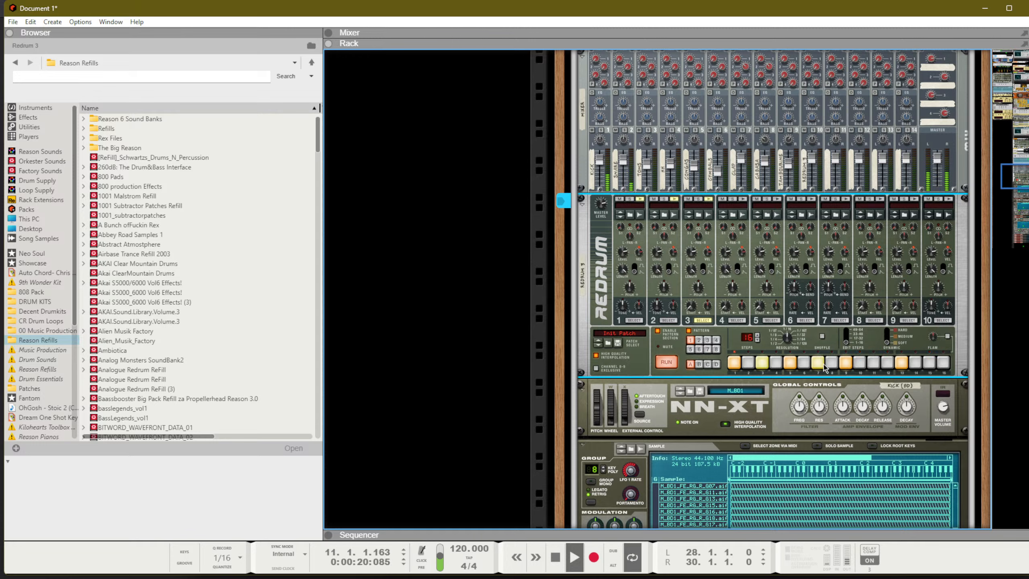
left_click(873, 363)
left_click(928, 362)
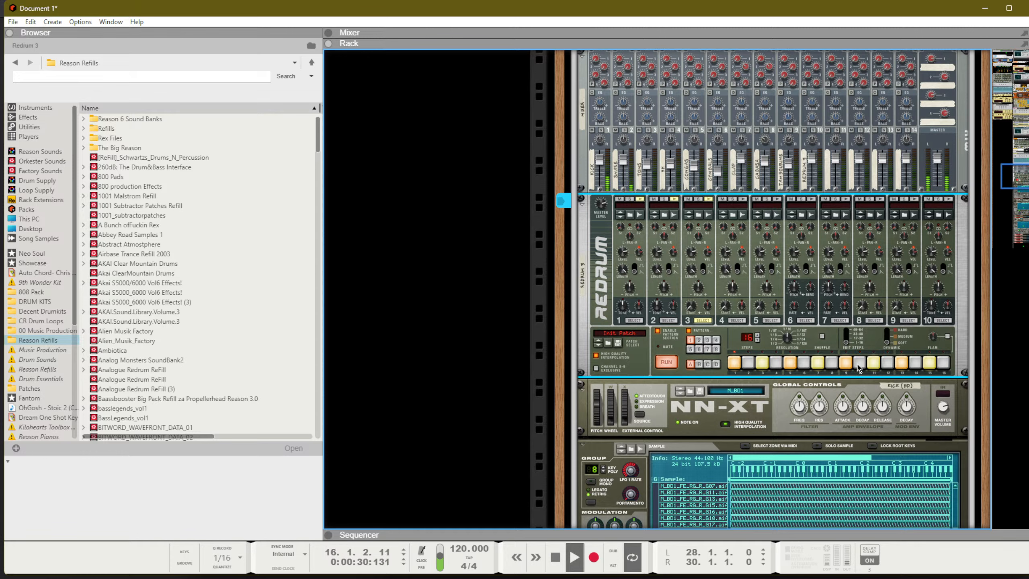
Step: Review the devices inside the 1M Drum Kit and the modulation sources offered in its Combinator Editor
scroll(739, 283, "up", 8)
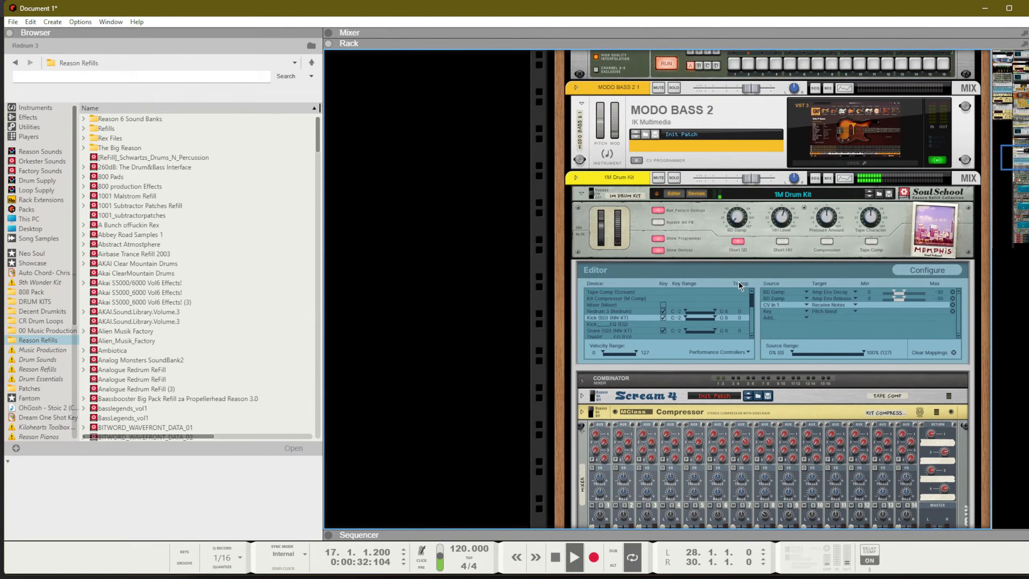
scroll(739, 282, "down", 10)
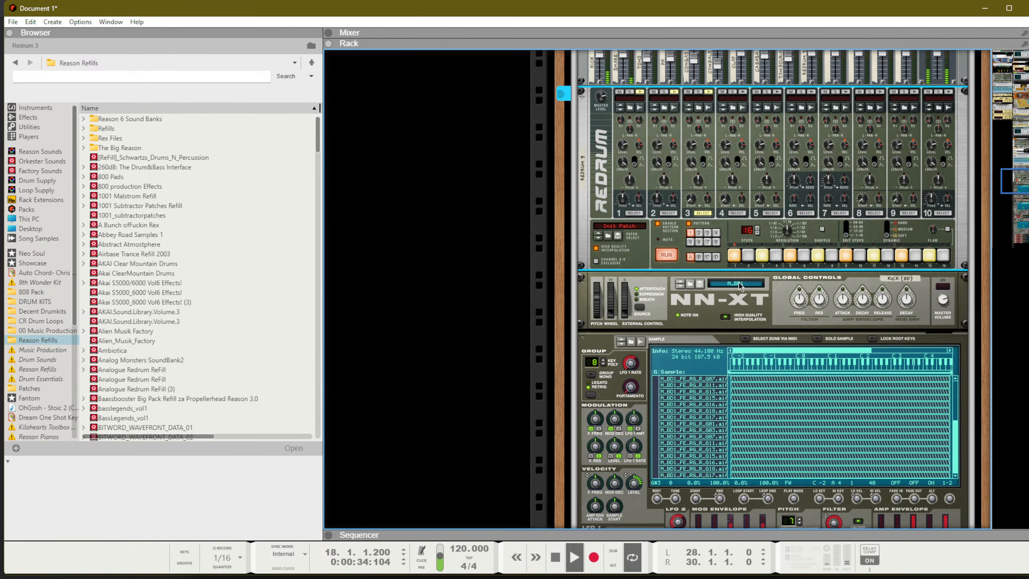
scroll(739, 284, "down", 10)
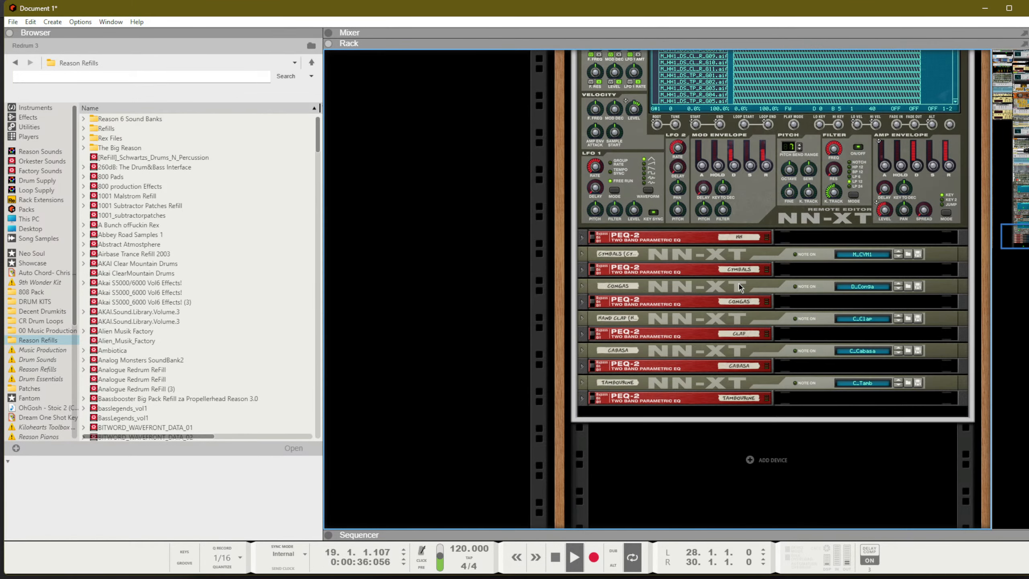
scroll(739, 284, "up", 15)
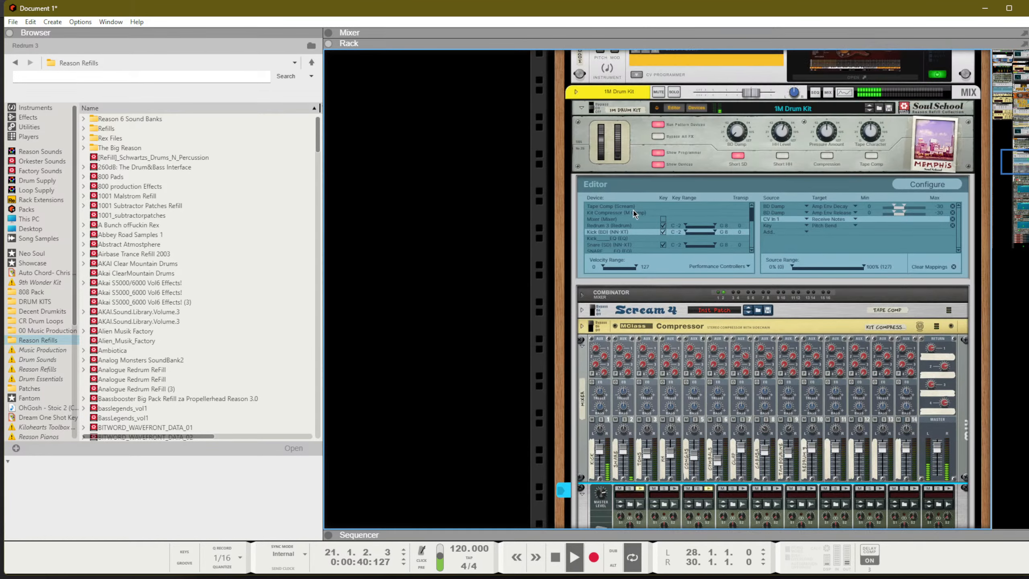
left_click(789, 234)
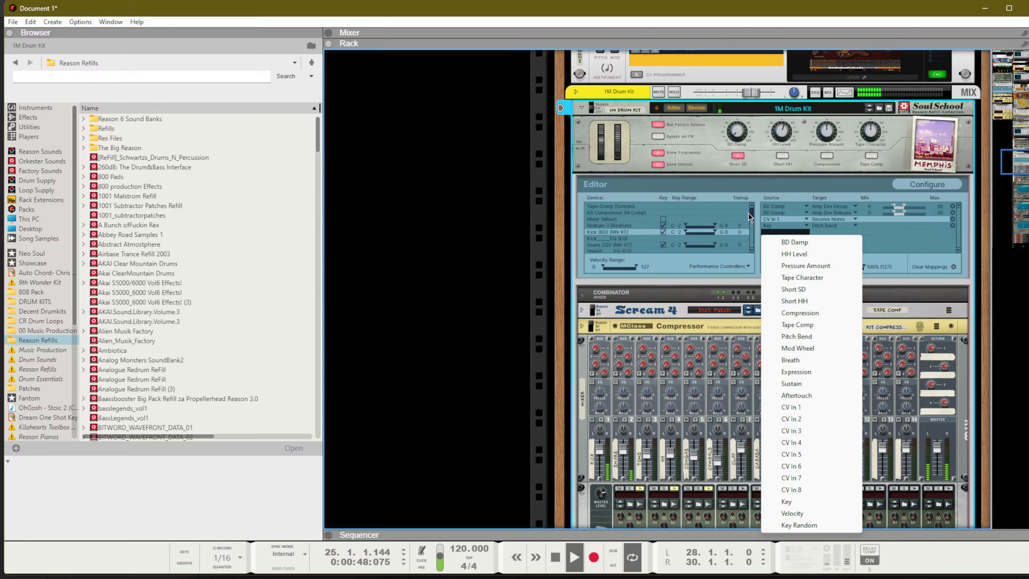
scroll(749, 217, "down", 5)
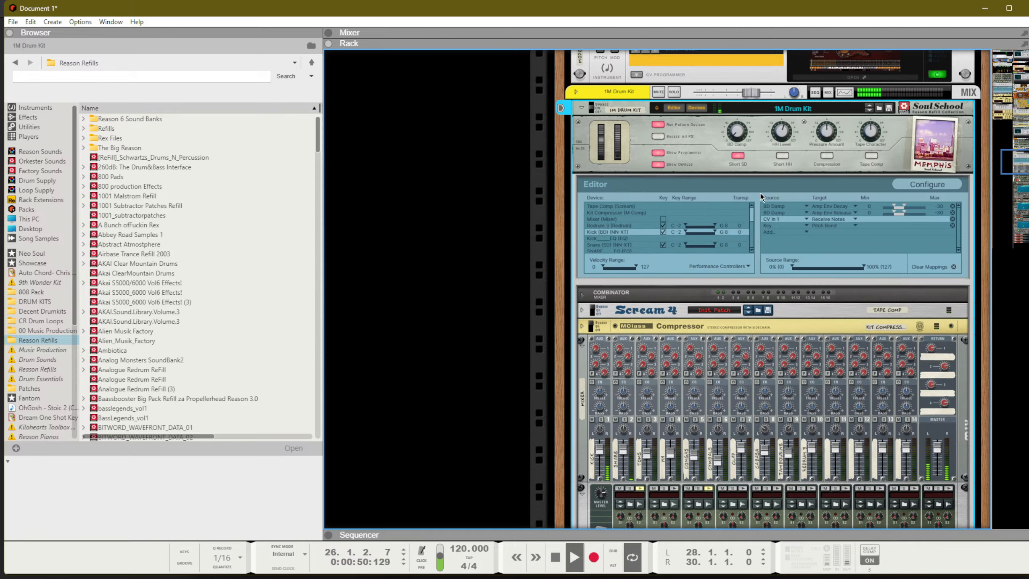
scroll(760, 178, "down", 5)
scroll(727, 404, "down", 4)
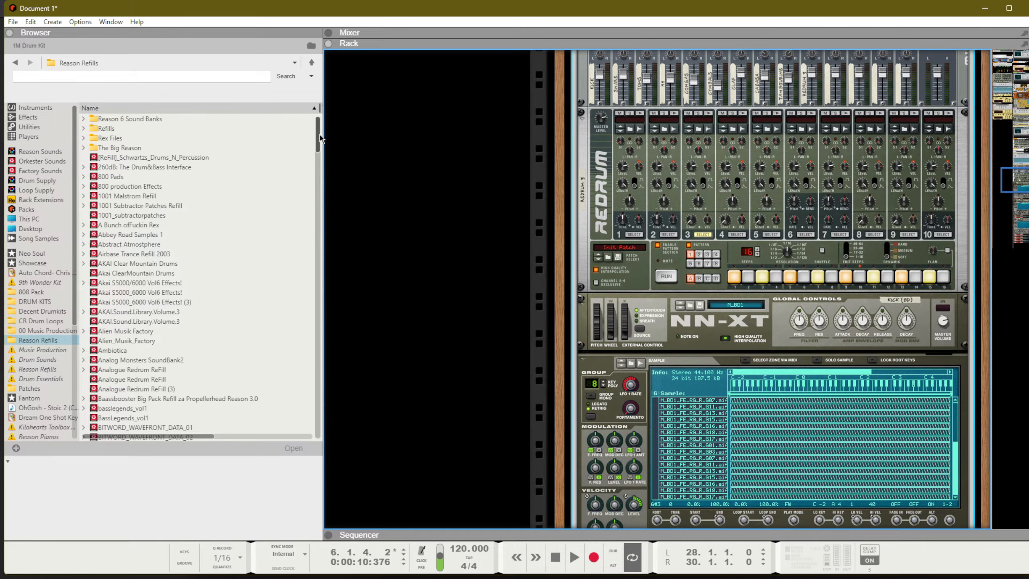
Step: Browse the Reason Refills folder to Reason Soul School and open its -Memphis folder
scroll(306, 259, "down", 20)
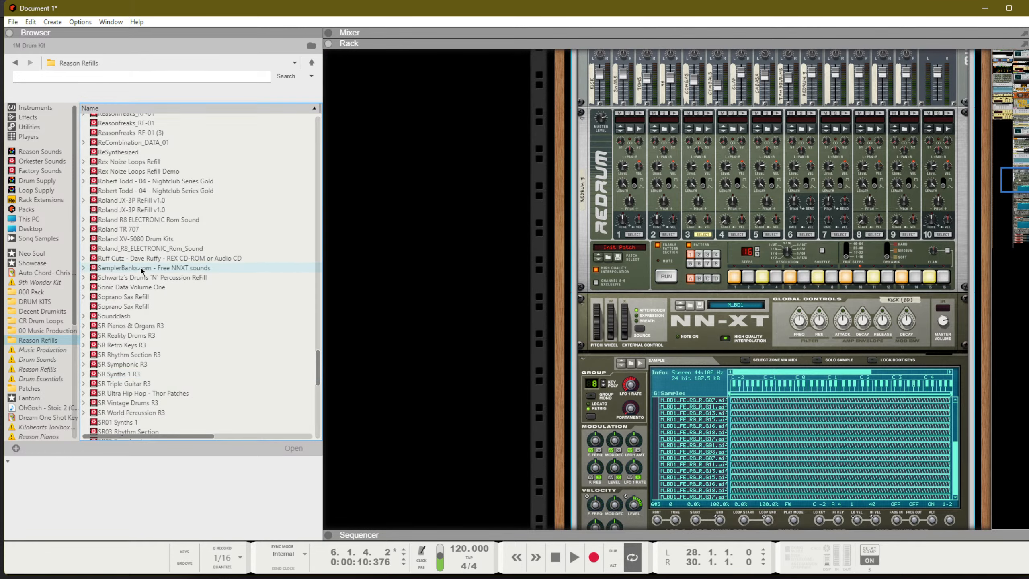
scroll(141, 270, "down", 5)
scroll(126, 307, "down", 12)
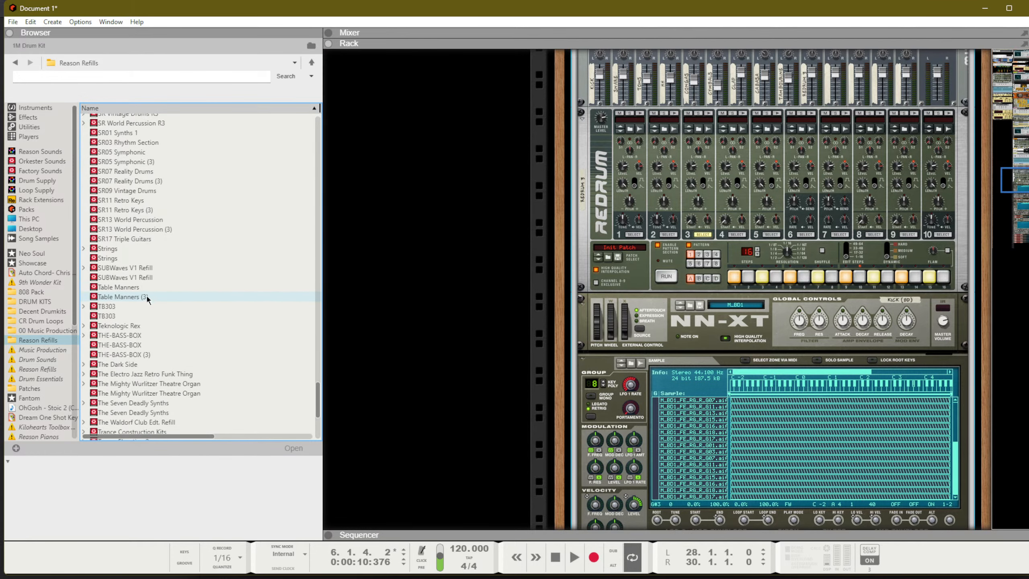
scroll(125, 301, "up", 14)
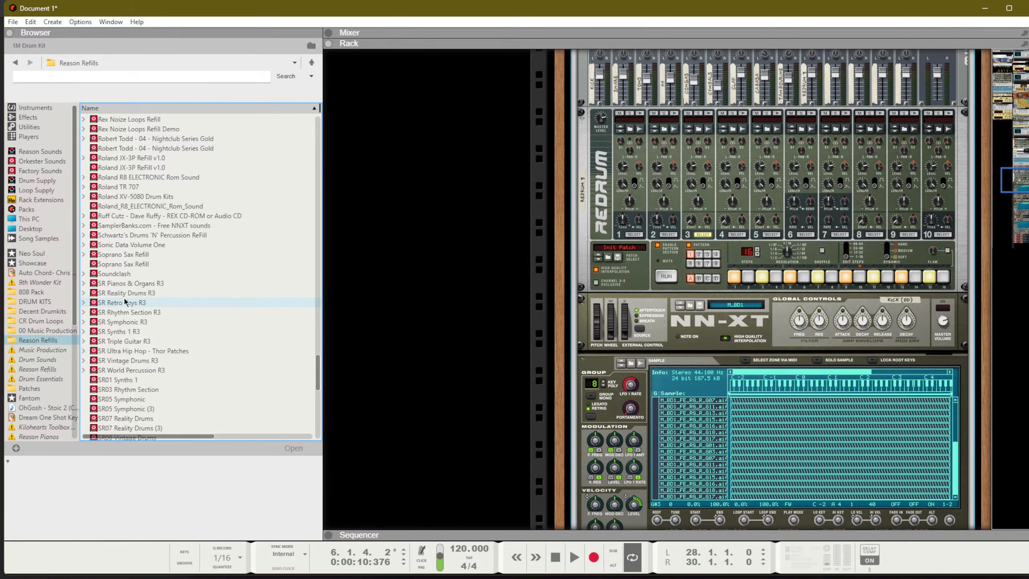
scroll(125, 301, "up", 14)
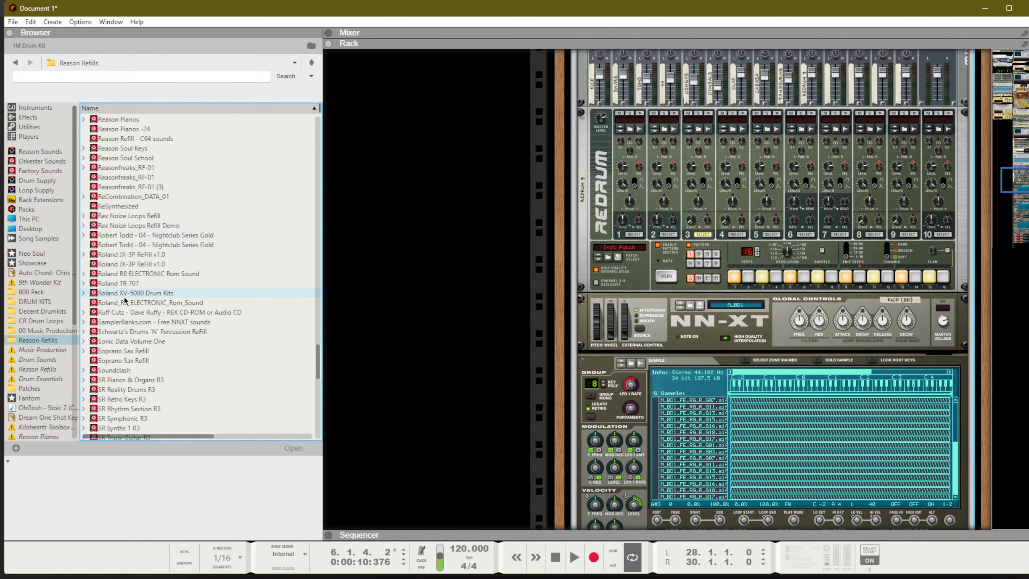
scroll(125, 301, "up", 2)
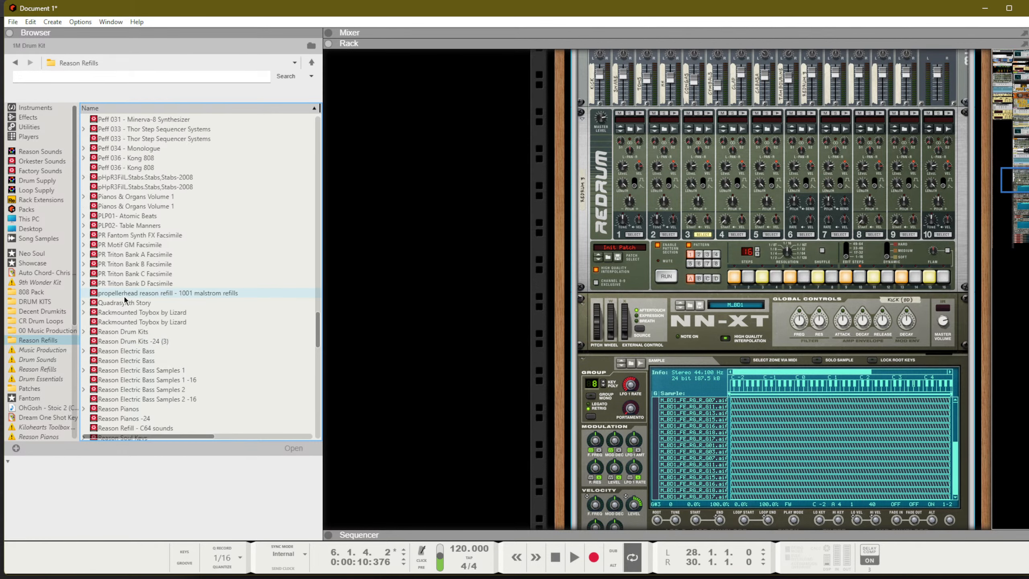
scroll(124, 301, "down", 3)
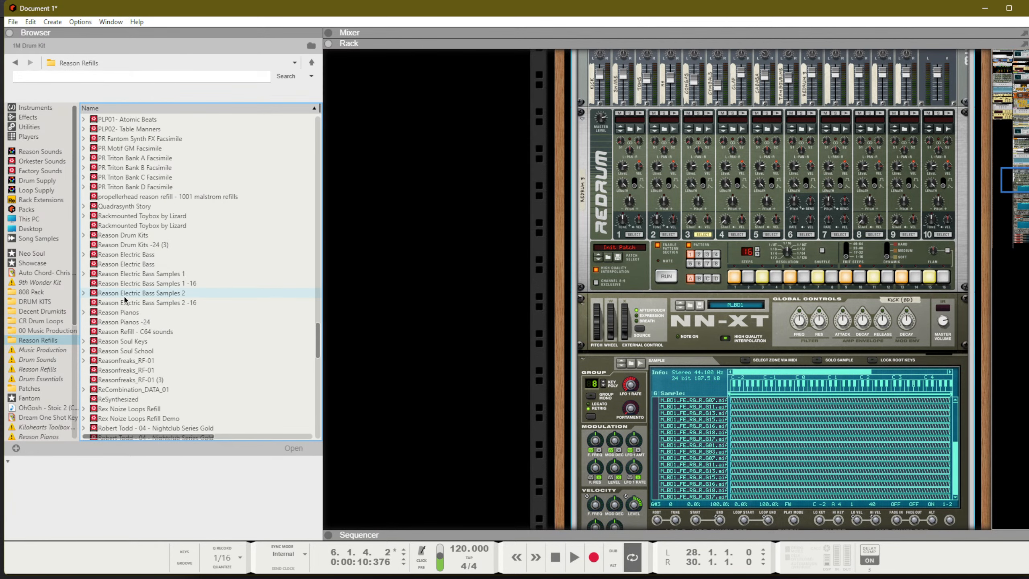
double_click(138, 351)
left_click(133, 139)
double_click(132, 139)
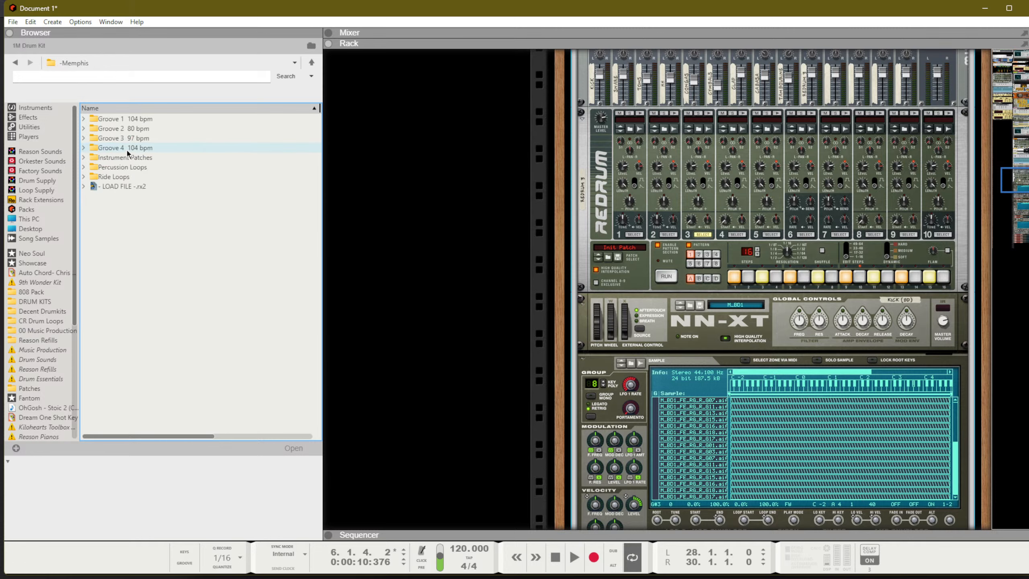
Step: Open the Drums folder of the Memphis instrument patches and place 1M Drum Kit.cmb in empty rack space as a new device
double_click(128, 158)
double_click(121, 129)
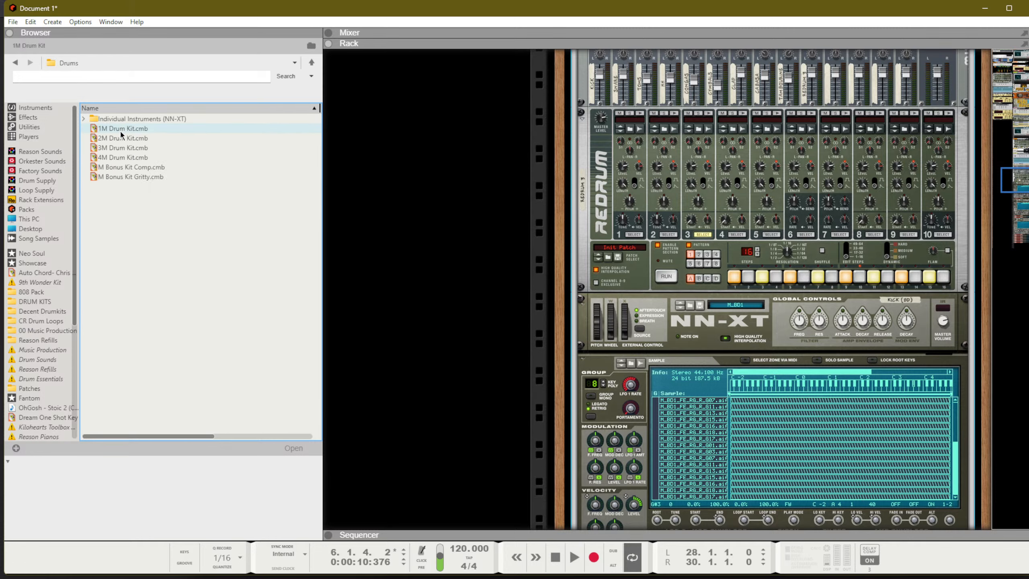
left_click_drag(128, 130, 409, 311)
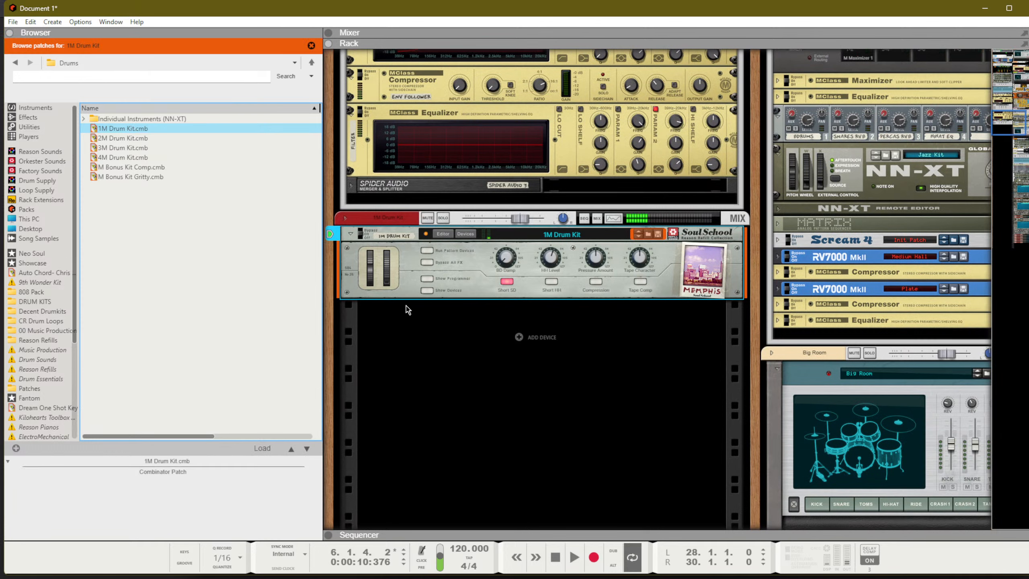
Step: Add a Beat Map player to the new 1M Drum Kit and test its Run control
right_click(406, 307)
mouse_move(462, 382)
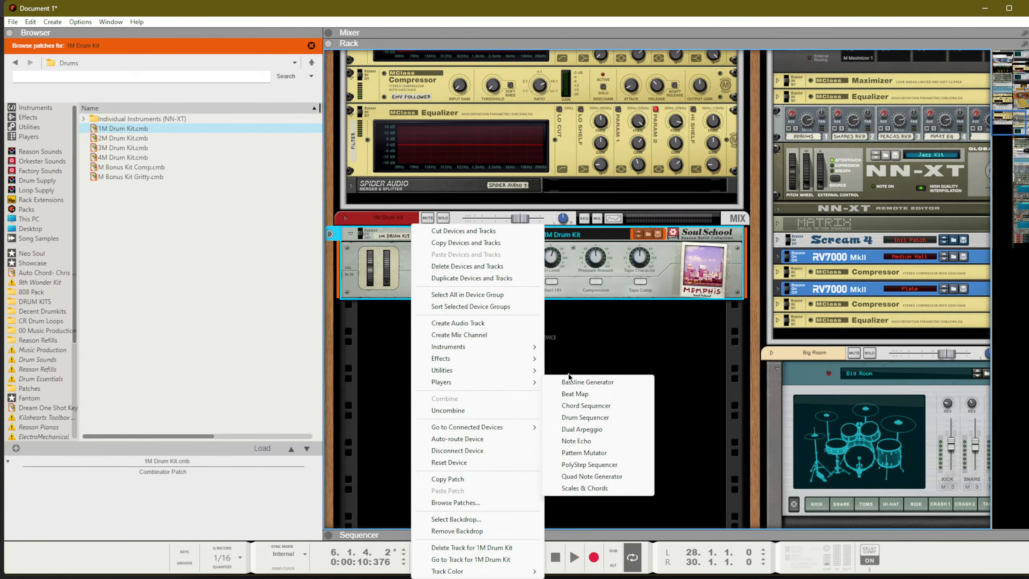
left_click(579, 394)
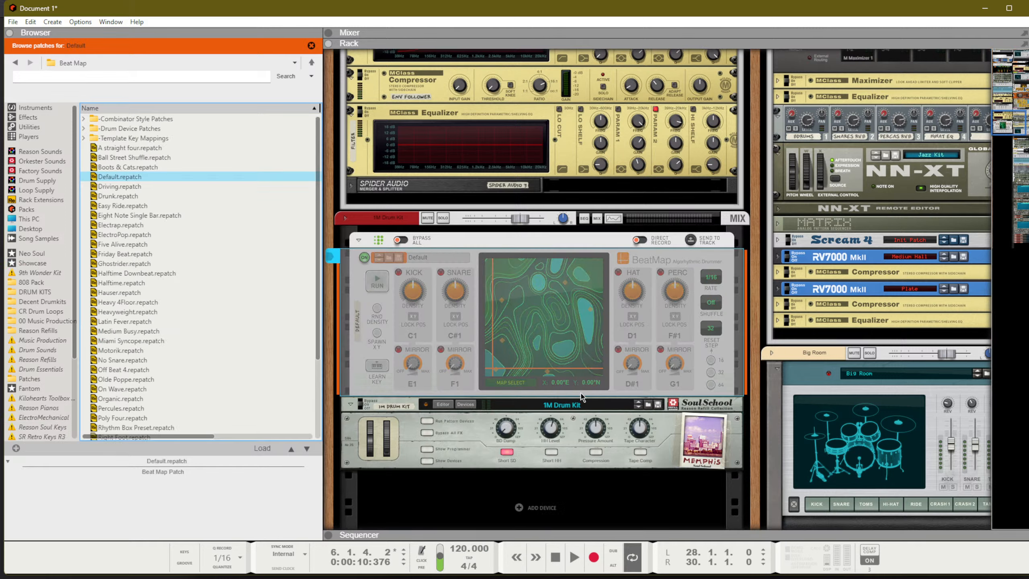
left_click(372, 285)
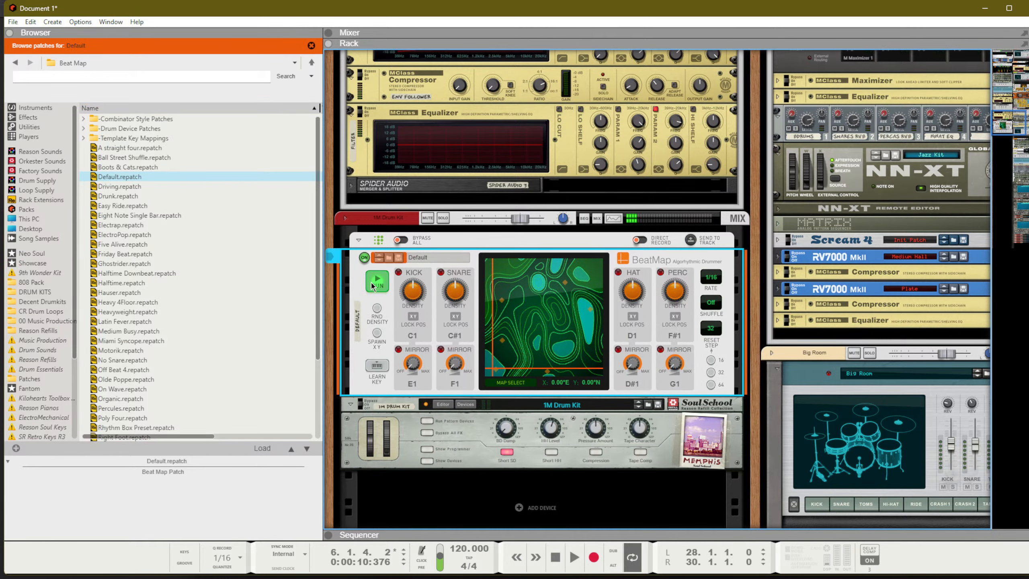
left_click(372, 285)
Step: Audition the Boots & Cats and Driving patches in Beat Map, and load Drunk
left_click(379, 258)
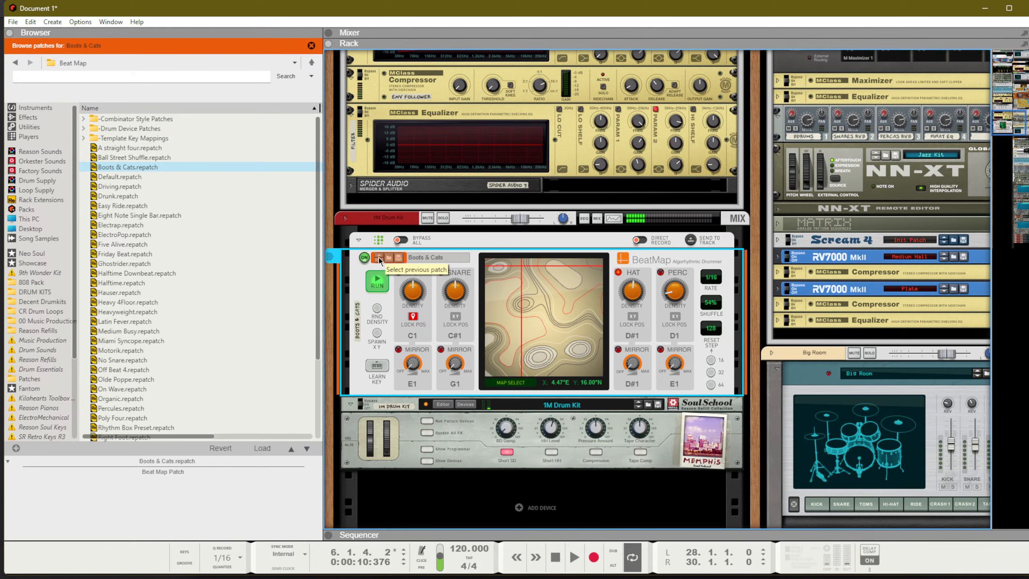
left_click(379, 261)
left_click(379, 260)
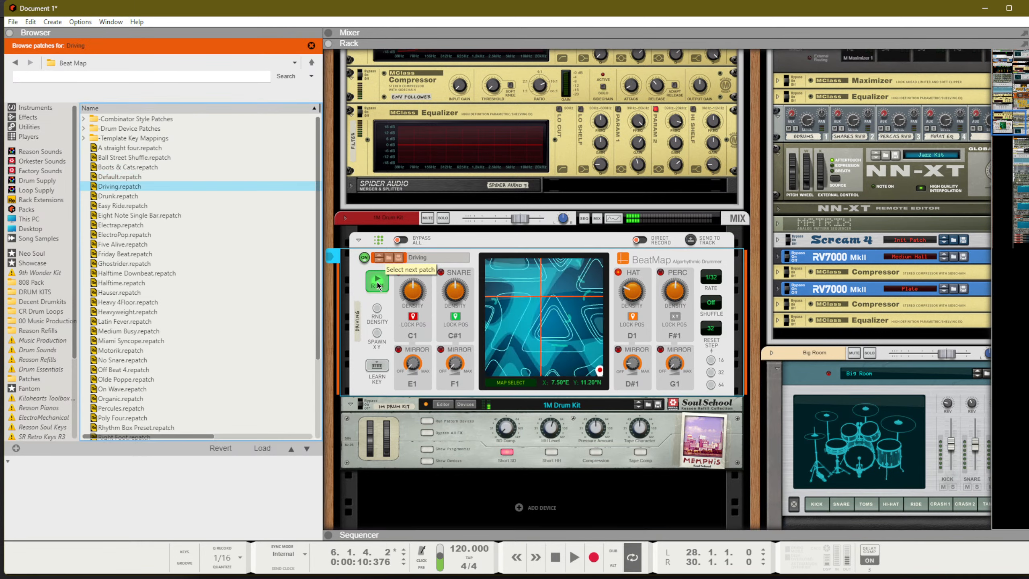
left_click(379, 260)
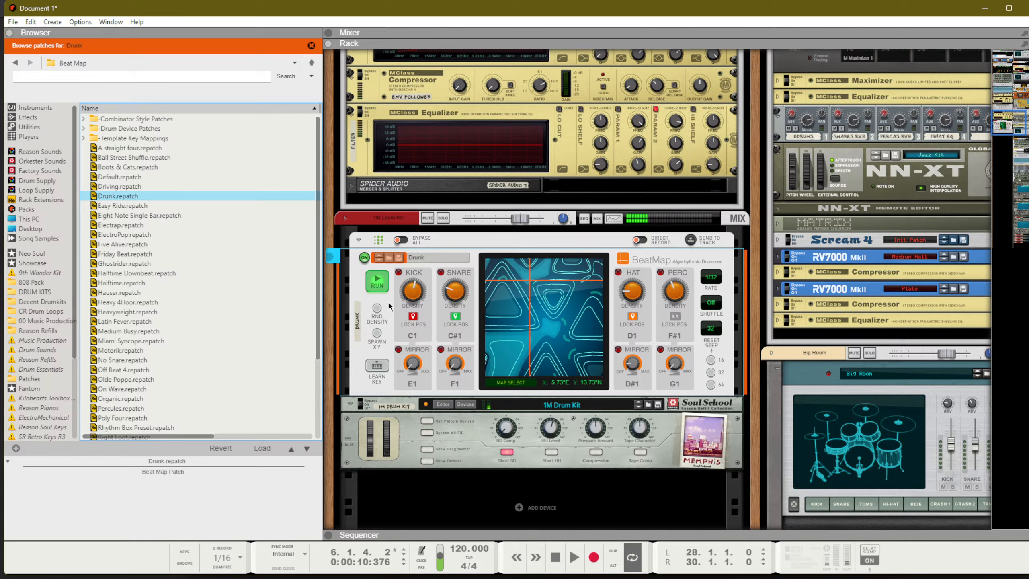
Step: Reset the Beat Map player to its initial patch and spawn a random map position
right_click(388, 306)
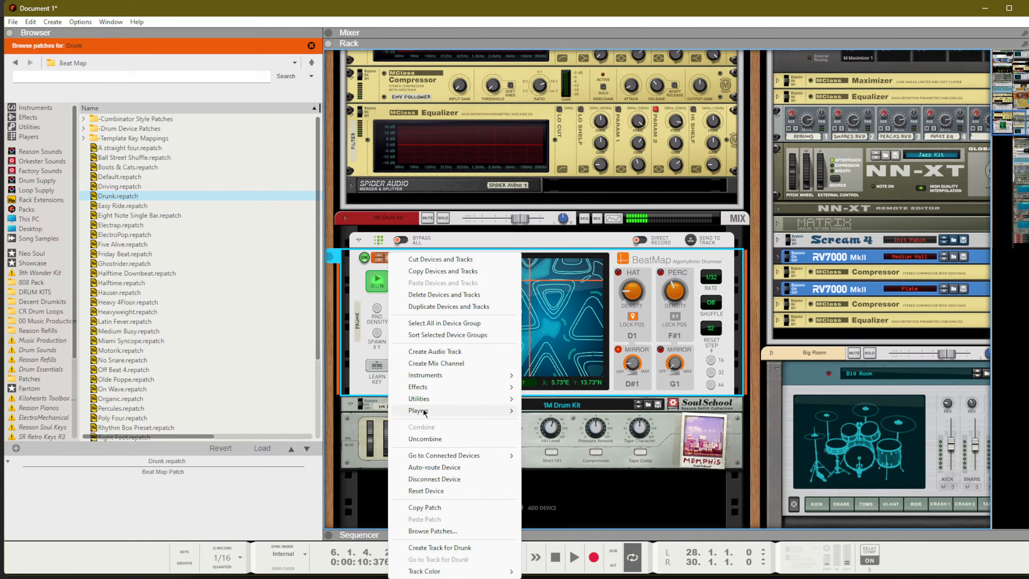
left_click(428, 489)
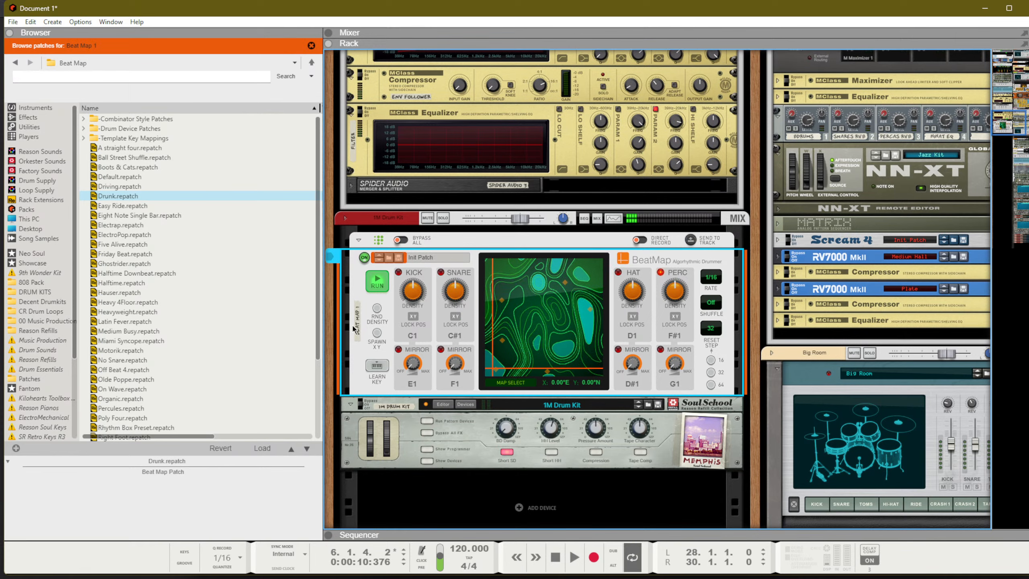
left_click(380, 334)
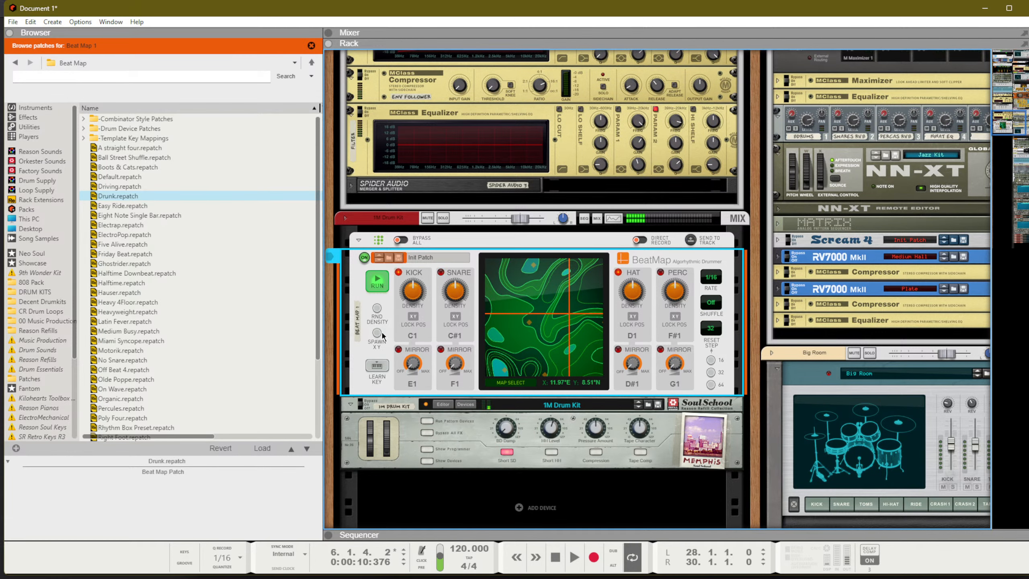
Step: Show the sequencer, record-enable the MODO BASS 2 1 track and return the song position to the start
key("F7")
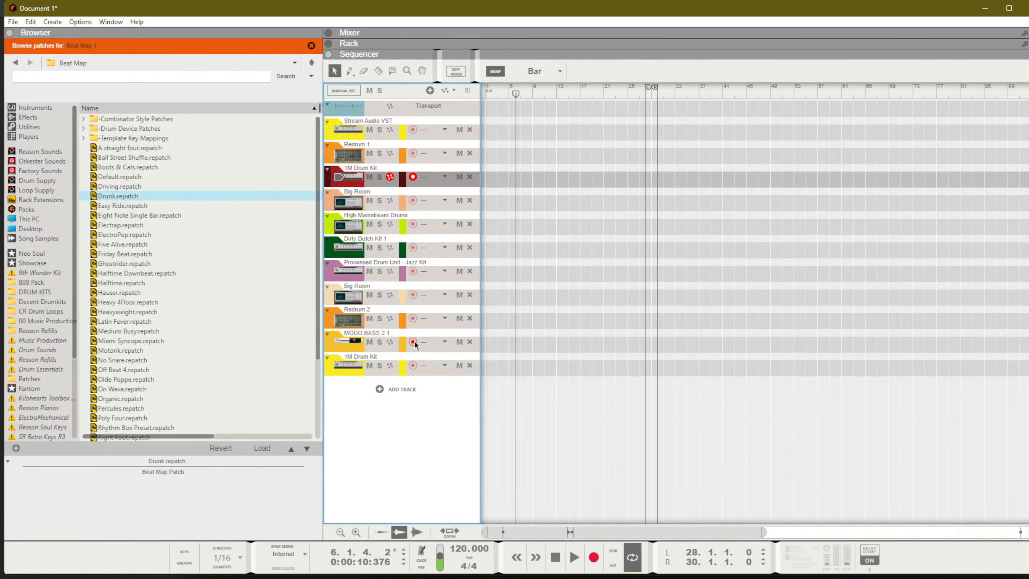
left_click(413, 343)
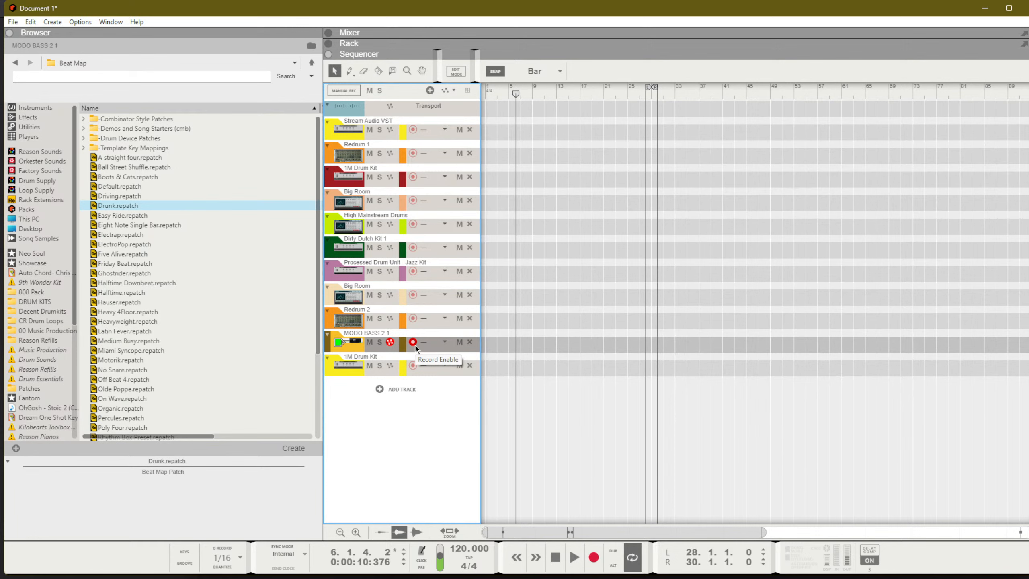
key("shift+Return")
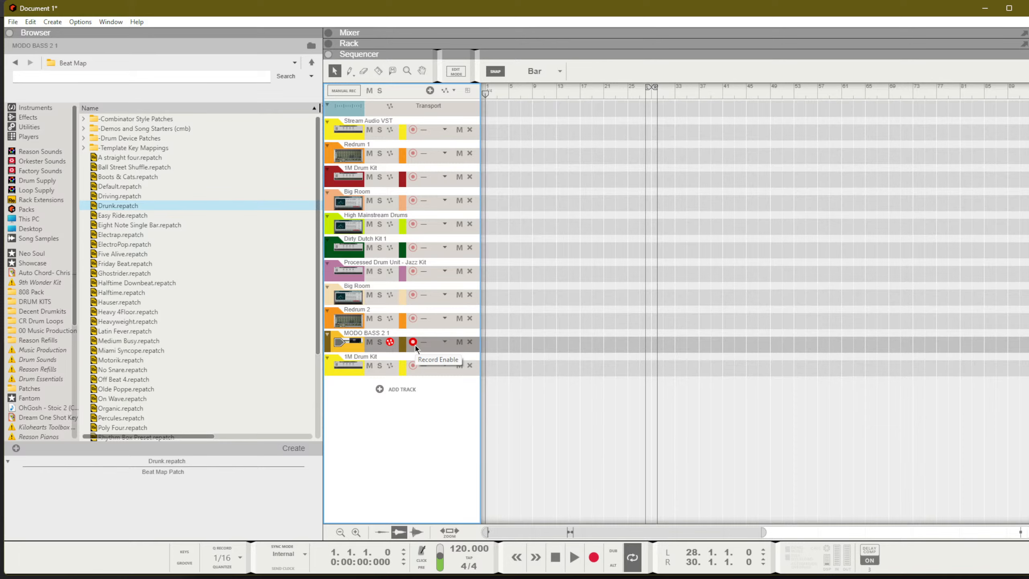
Step: Return to the rack, play the song briefly, and delete the Beat Map player above the 1M Drum Kit
key("F6")
scroll(644, 466, "down", 4)
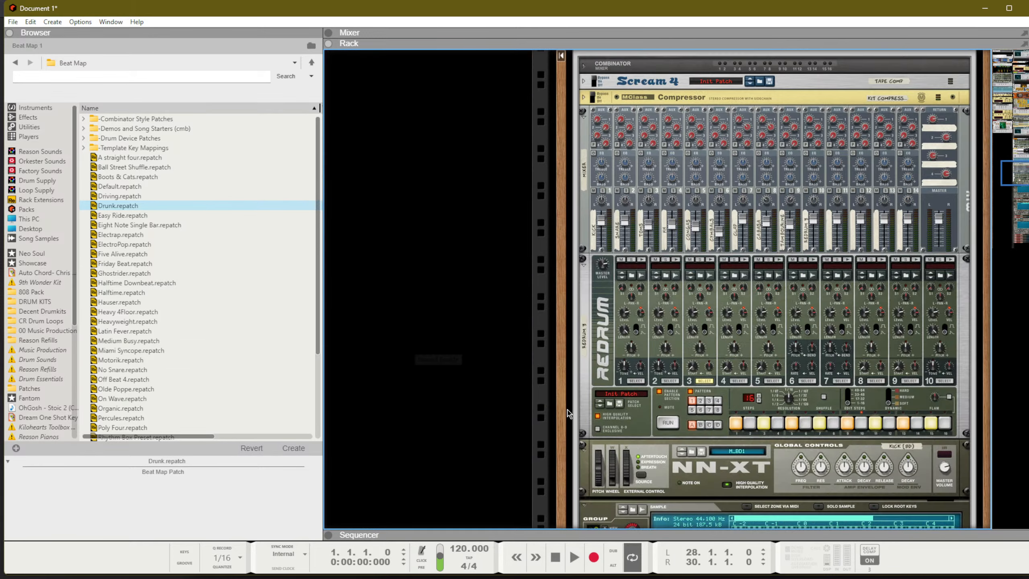
left_click_drag(563, 374, 931, 223)
scroll(379, 214, "up", 10)
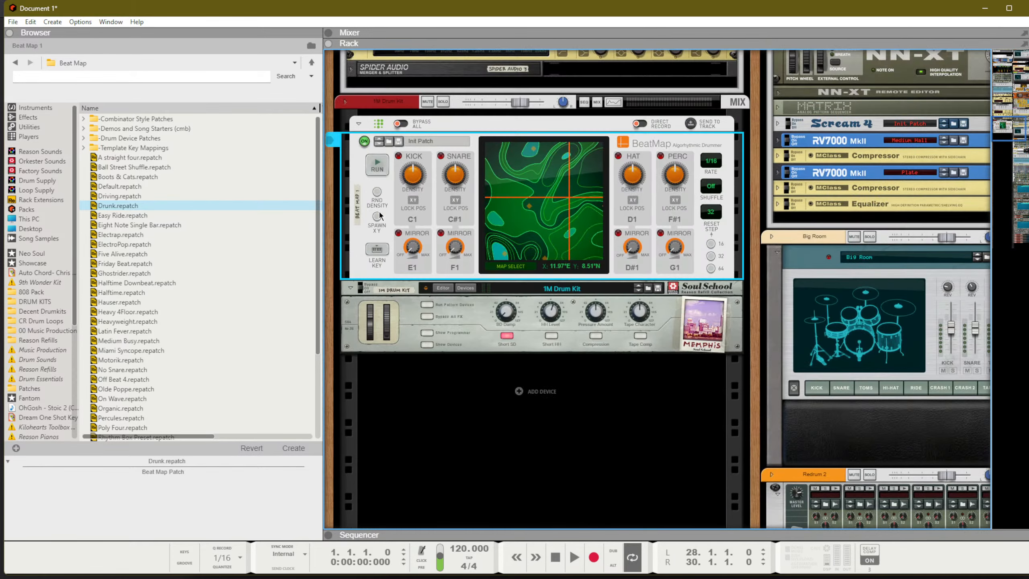
scroll(379, 215, "up", 3)
left_click(466, 287)
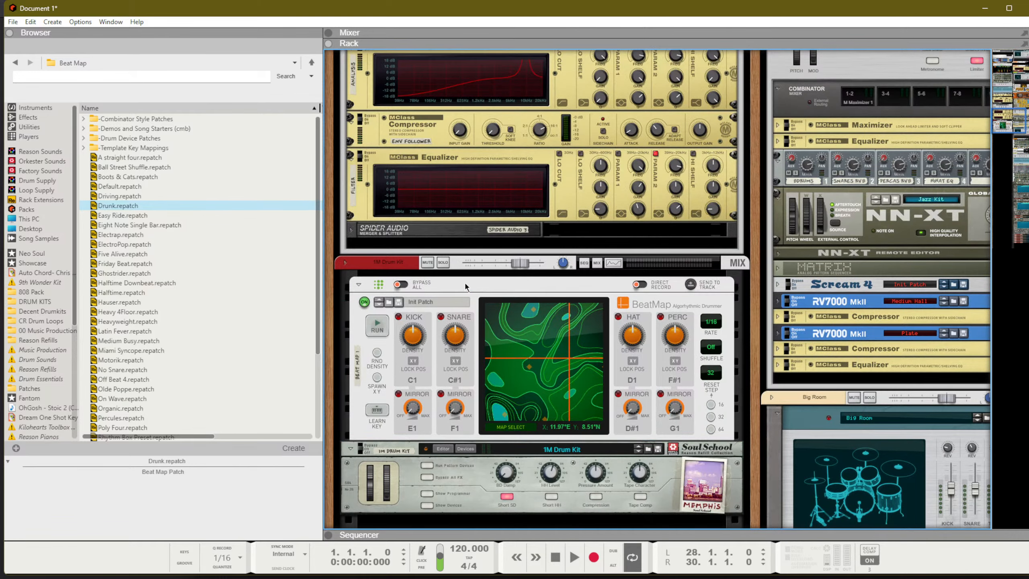
key("space")
key("space")
left_click(446, 325)
key("Delete")
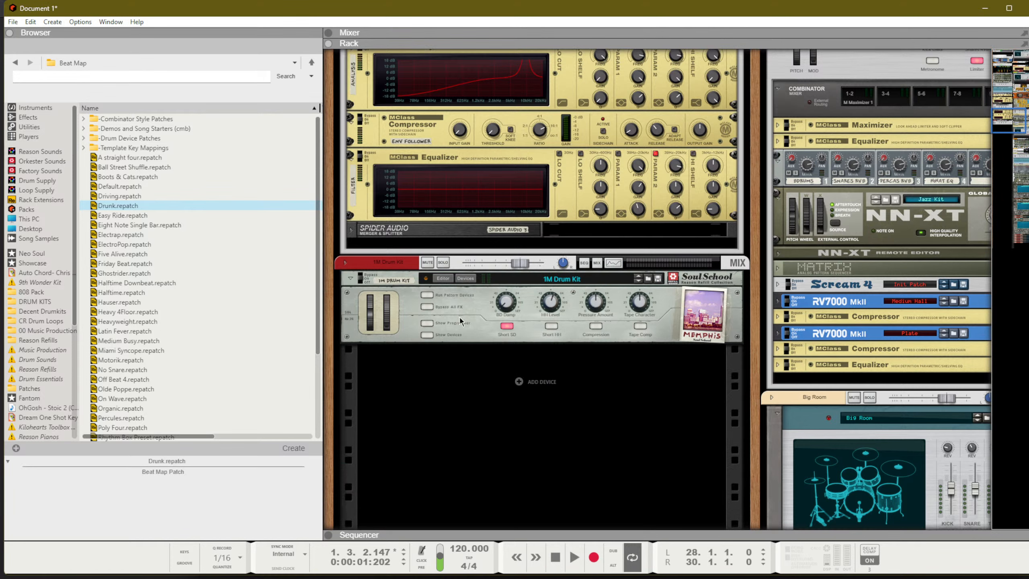
Step: Add a Drum Sequencer player to the 1M Drum Kit and reset it to an empty initial patch
left_click(415, 316)
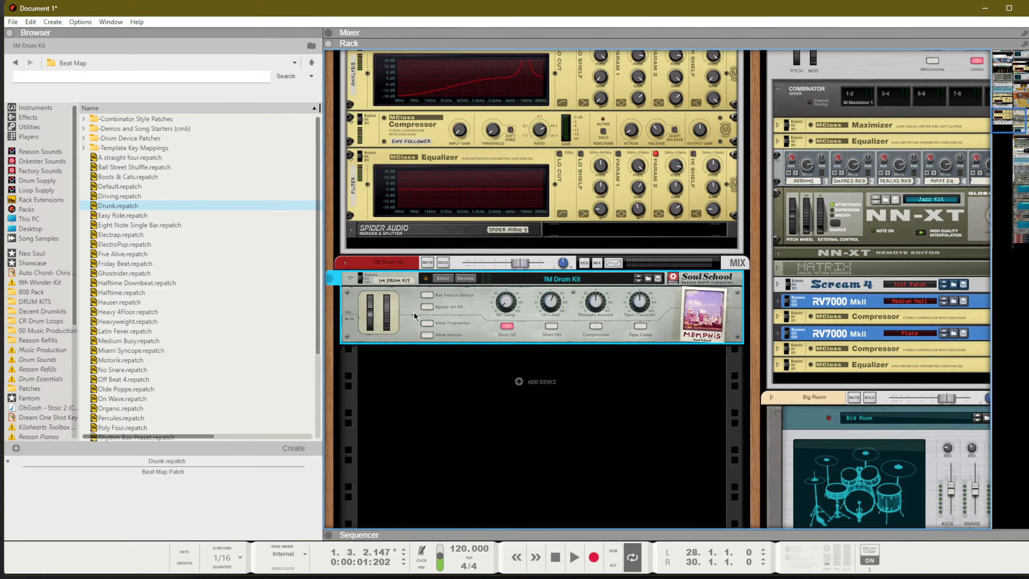
right_click(413, 316)
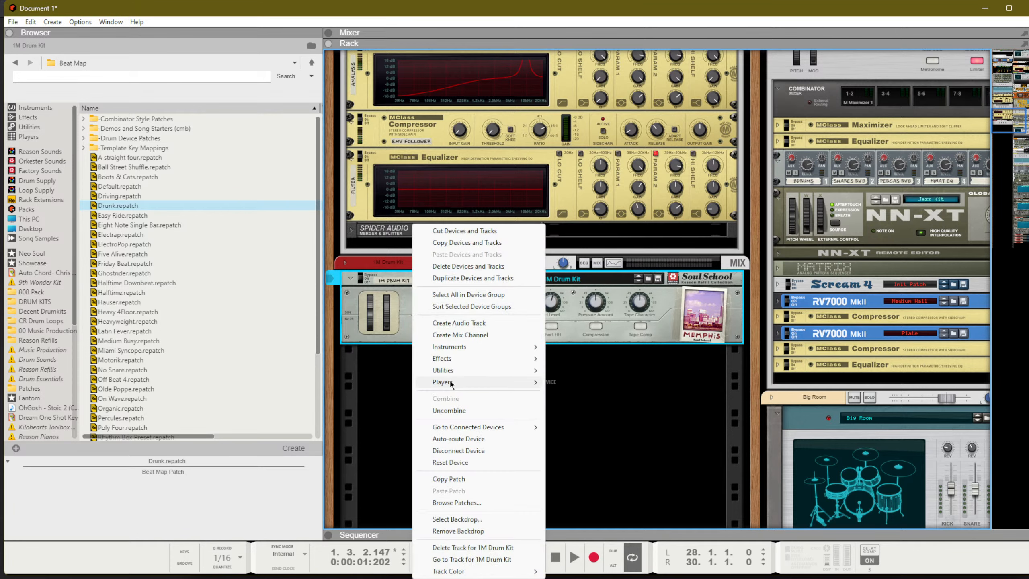
mouse_move(451, 382)
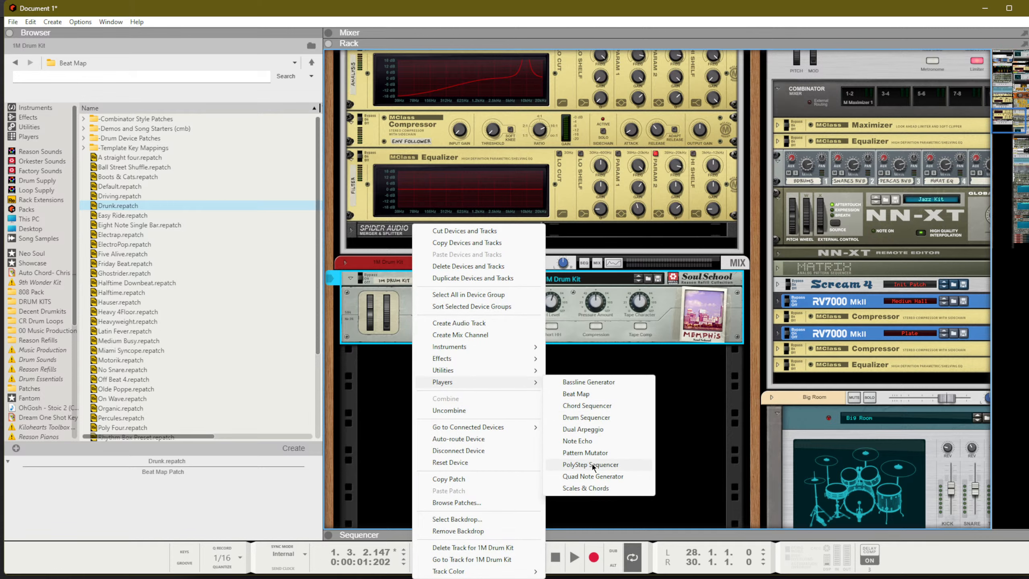
left_click(574, 420)
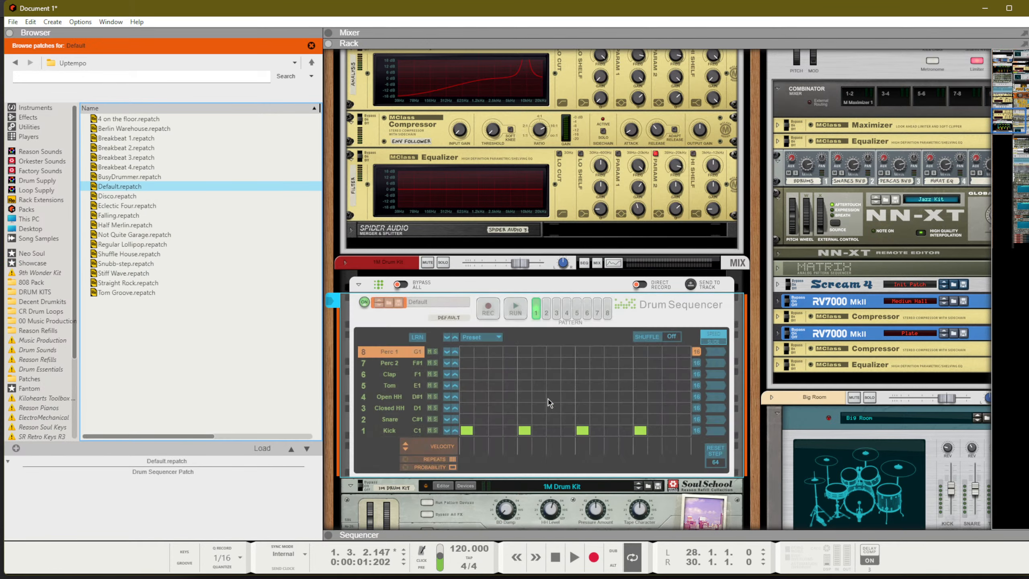
right_click(507, 385)
left_click(527, 280)
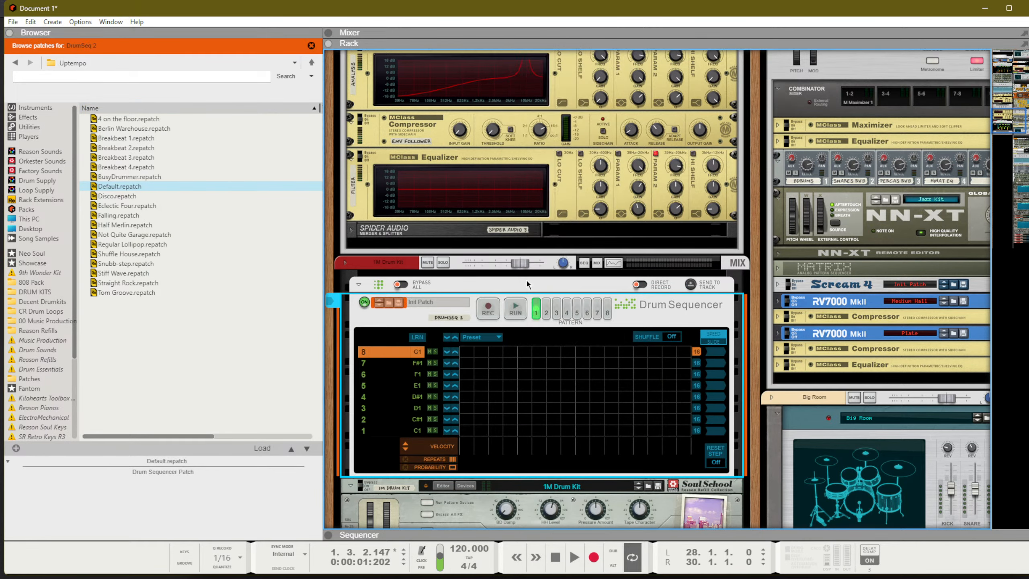
Step: With the sequencer running, program the C1 lane on steps 1, 6, 7 and 15 and the C#1 lane on steps 5 and 12
left_click(468, 430)
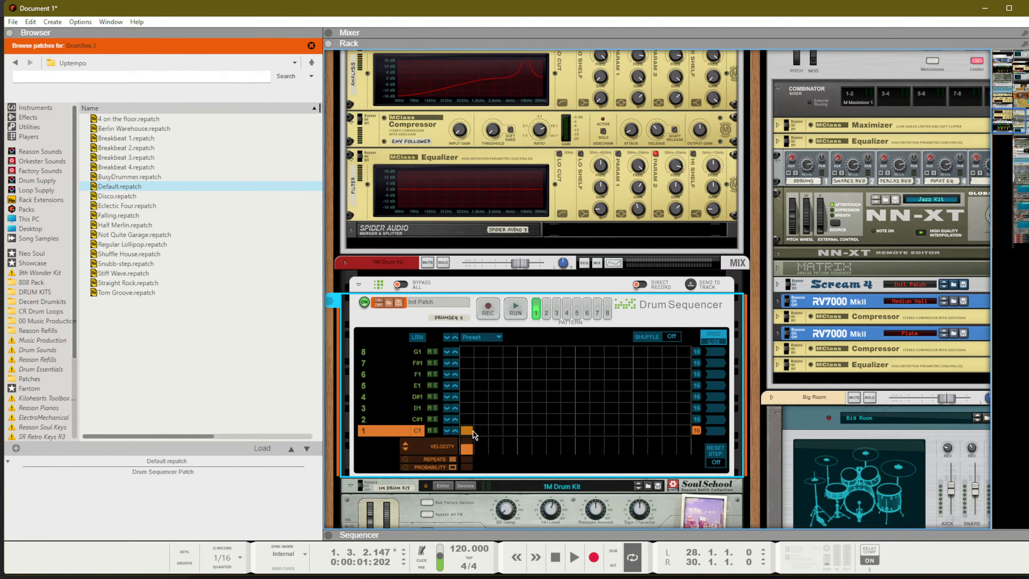
left_click(542, 432)
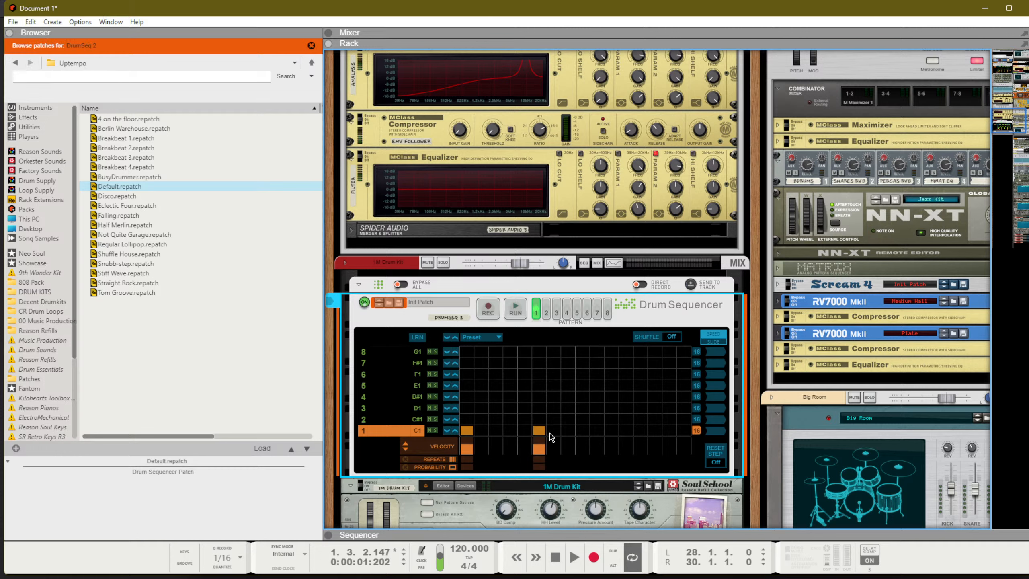
left_click(516, 315)
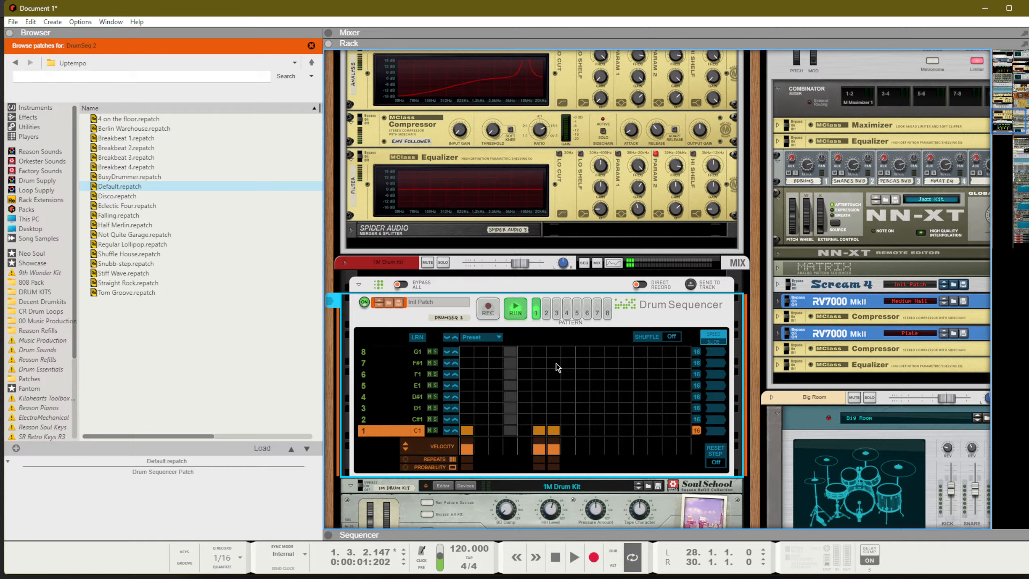
left_click(669, 431)
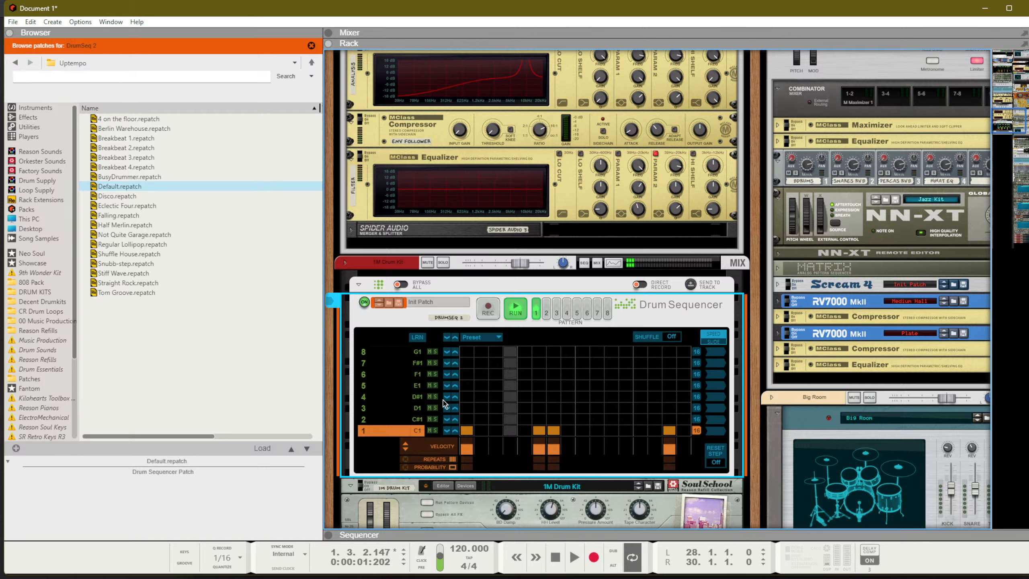
left_click(524, 419)
left_click(625, 420)
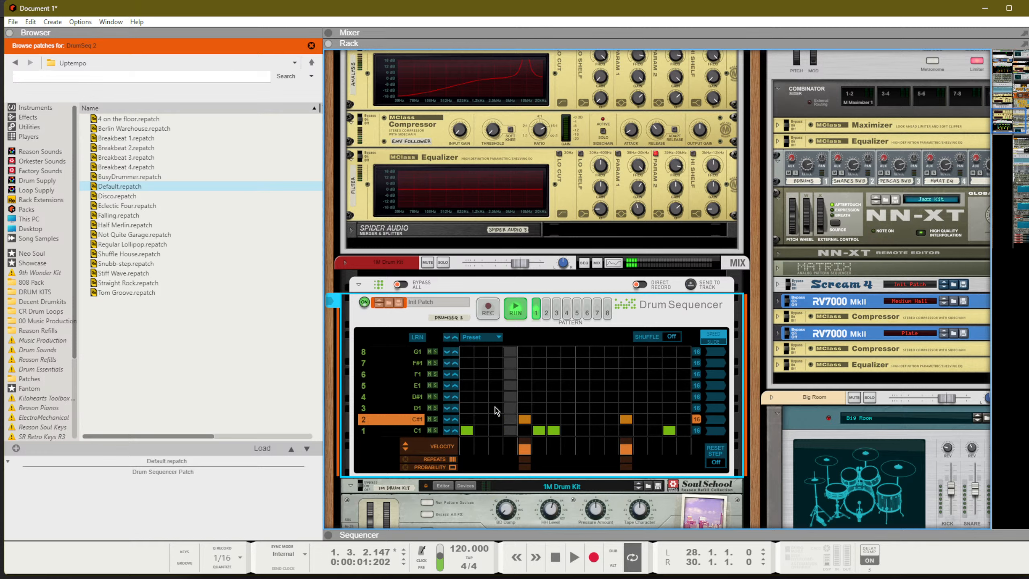
Step: Try hits on steps 1 and 5 of the E1 and F1 lanes, clearing each lane again
left_click(467, 385)
left_click(525, 385)
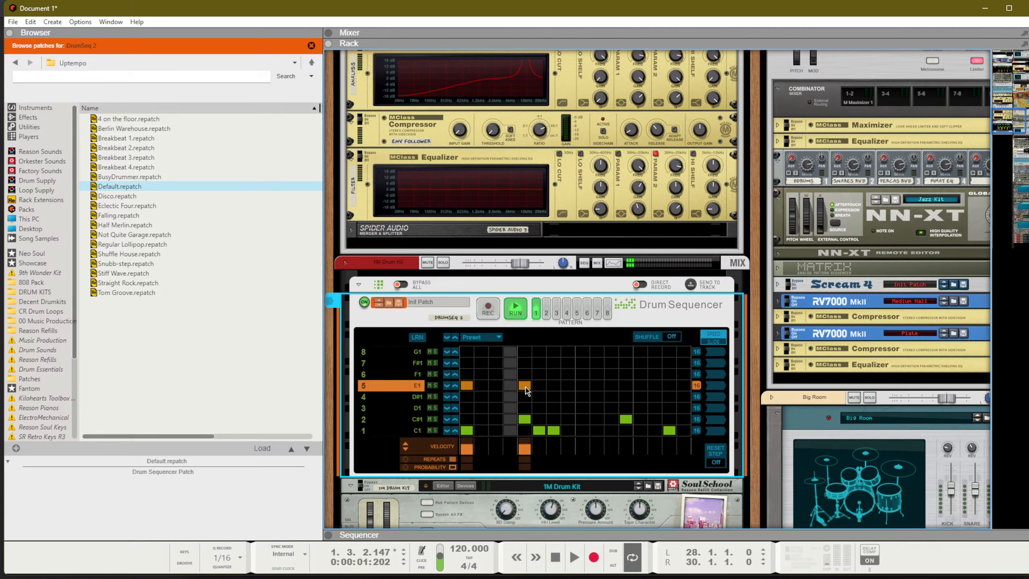
left_click_drag(526, 389, 462, 385)
left_click(467, 375)
left_click(522, 374)
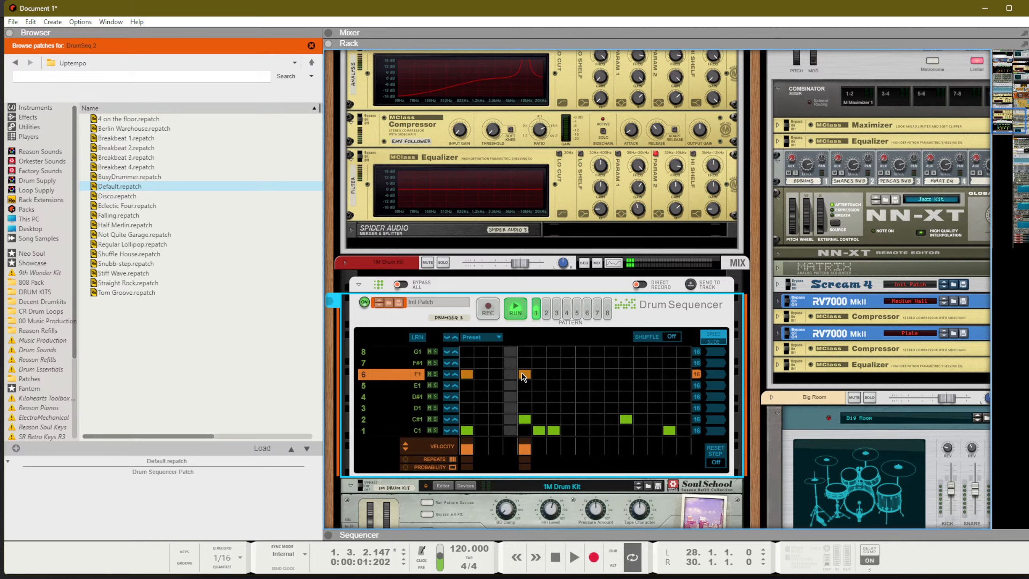
left_click(523, 374)
left_click(466, 374)
Step: Program the F#1 lane with hits on steps 1, 5, 9, 11, 12, 14 and 16
left_click(466, 364)
left_click(525, 363)
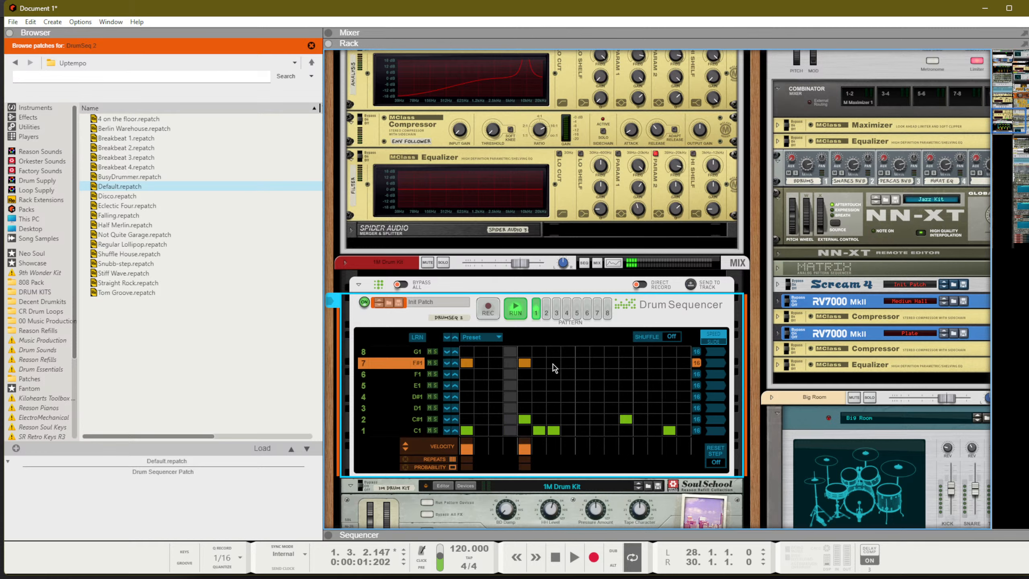
left_click(581, 363)
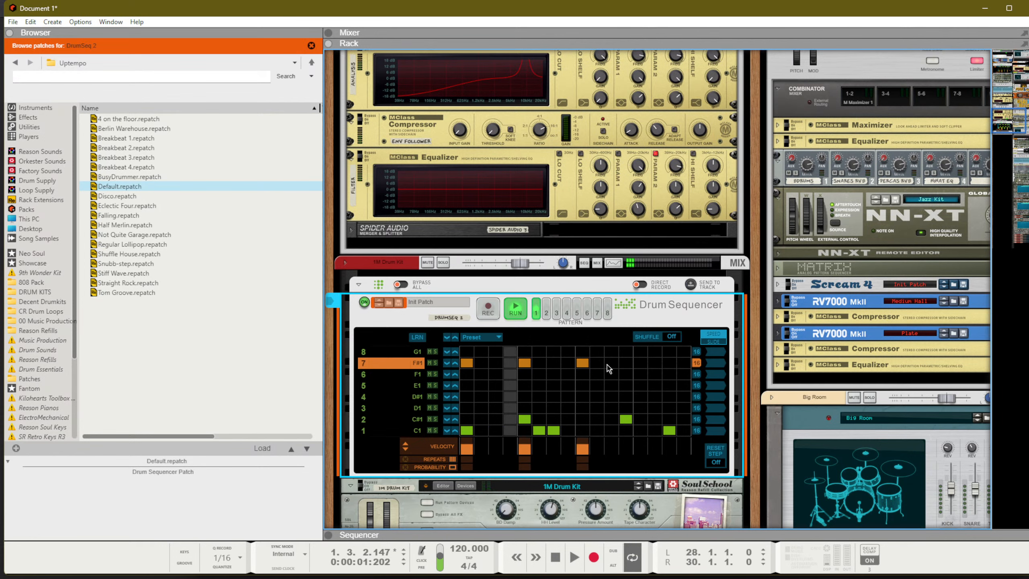
left_click(610, 363)
left_click(654, 362)
left_click(683, 363)
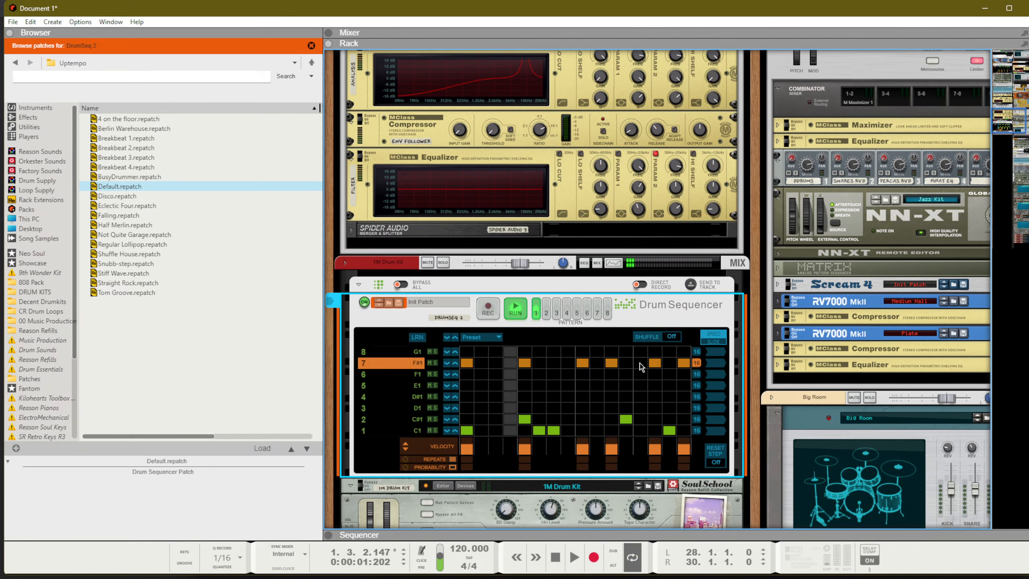
left_click(626, 363)
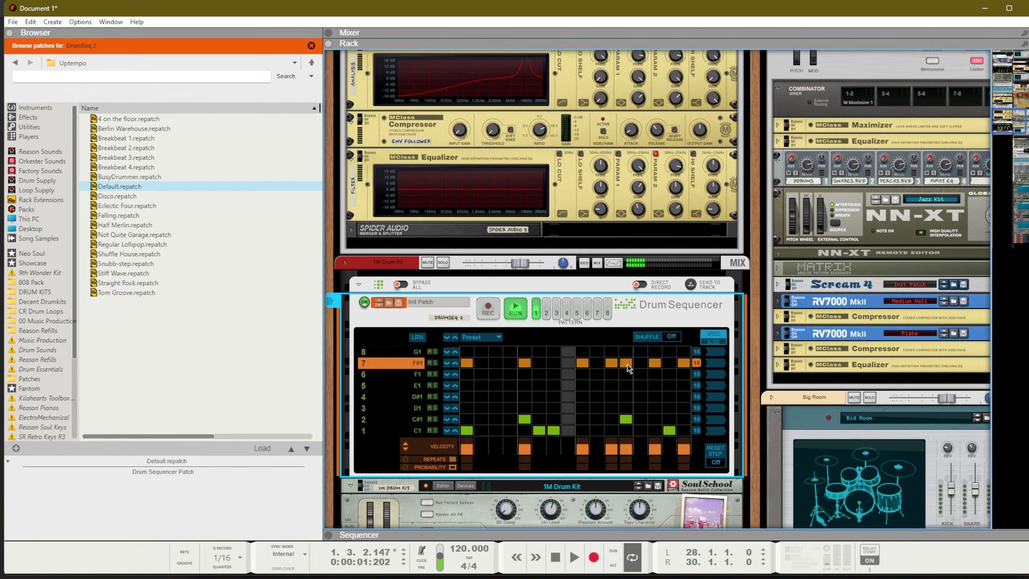
Step: Set the F#1 lane's repeats to 3 on step 11 and to random on step 12
left_click(611, 460)
left_click(625, 460)
left_click(625, 460)
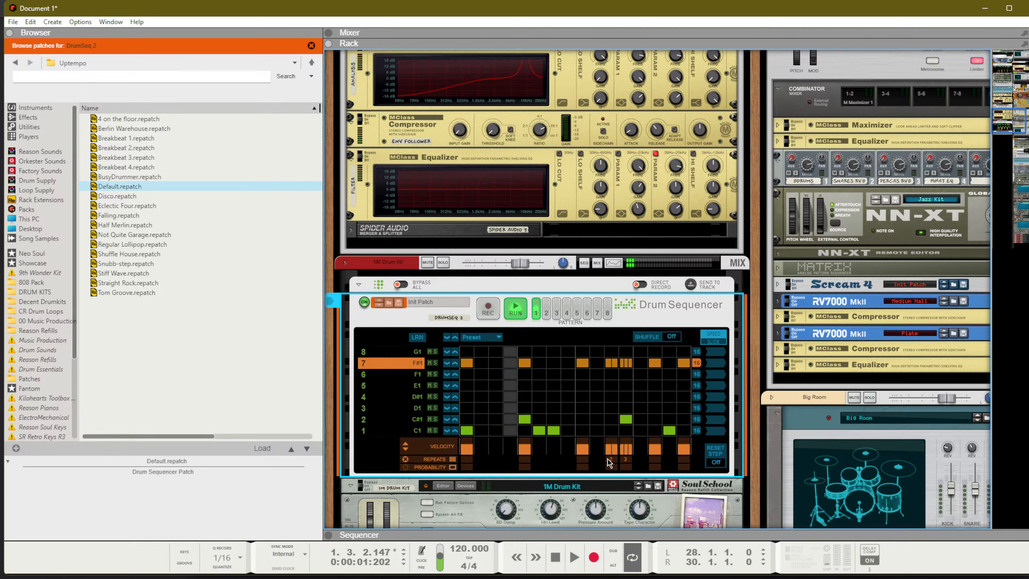
left_click(611, 460)
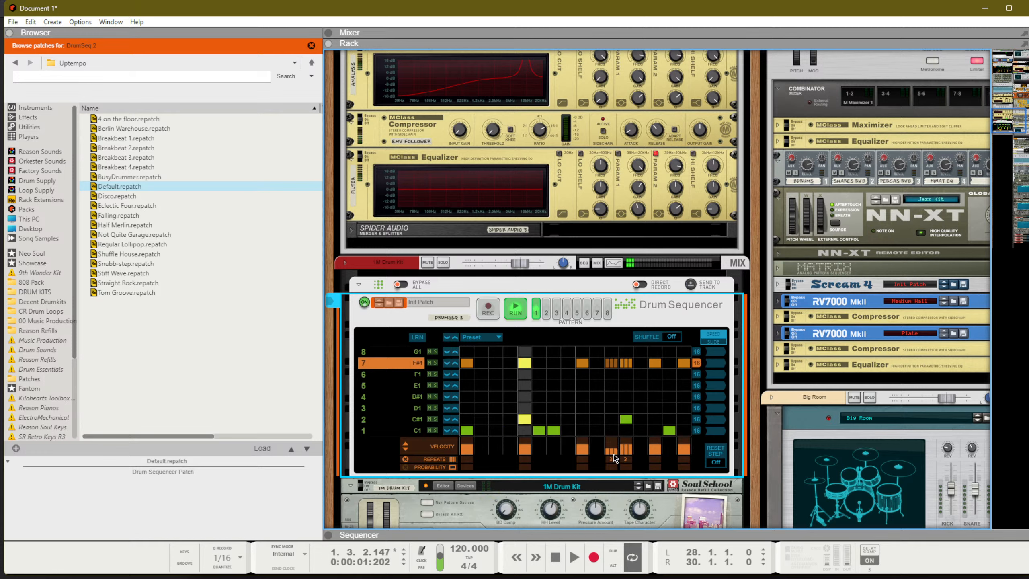
mouse_move(615, 454)
left_mouse_down()
mouse_move(625, 447)
mouse_move(626, 411)
left_mouse_up()
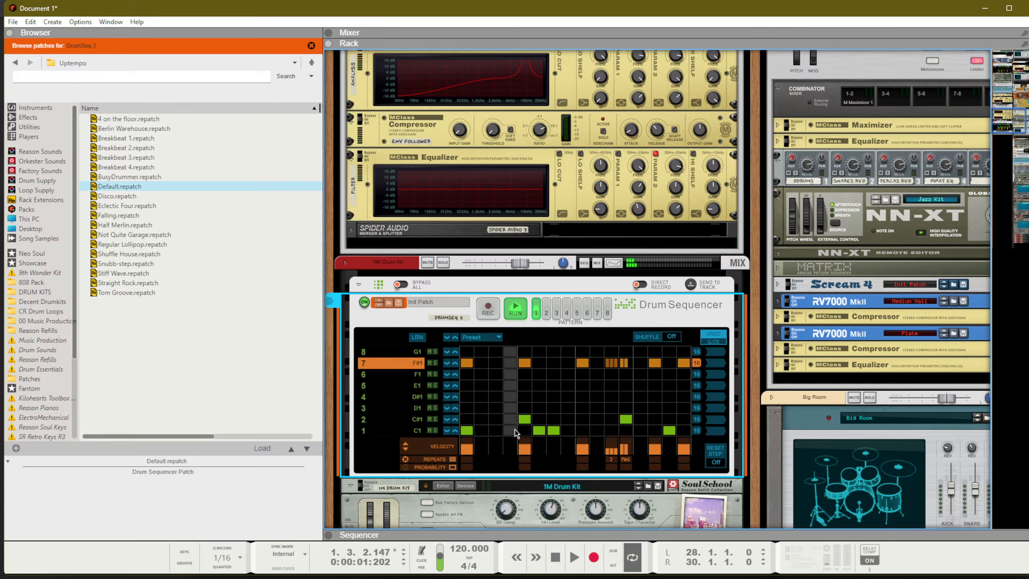
Step: Add a C#1 hit on step 16 with random repeats and a reduced probability
left_click(684, 419)
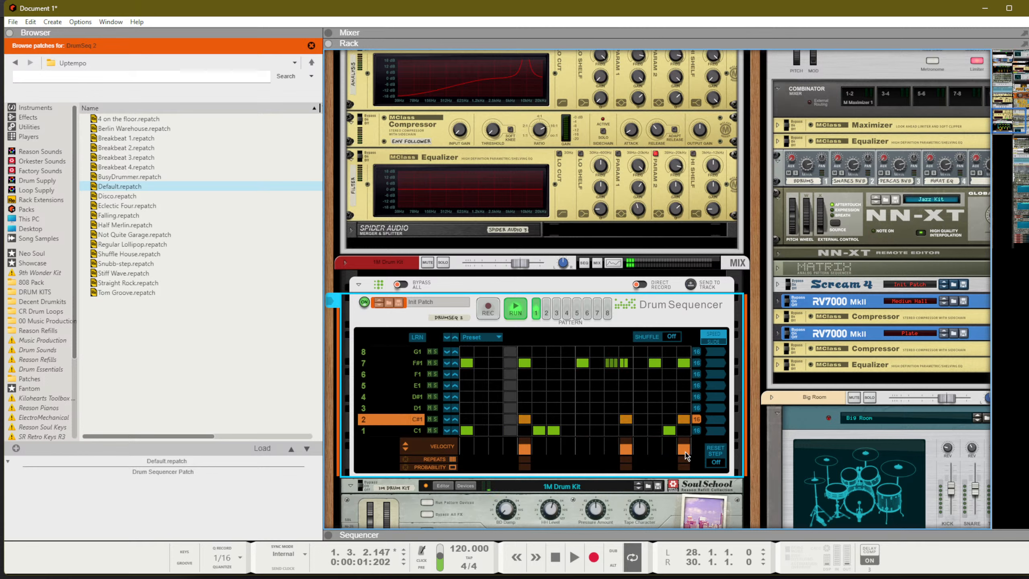
left_click_drag(683, 460, 684, 365)
left_click_drag(683, 460, 685, 470)
left_click_drag(687, 458, 685, 464)
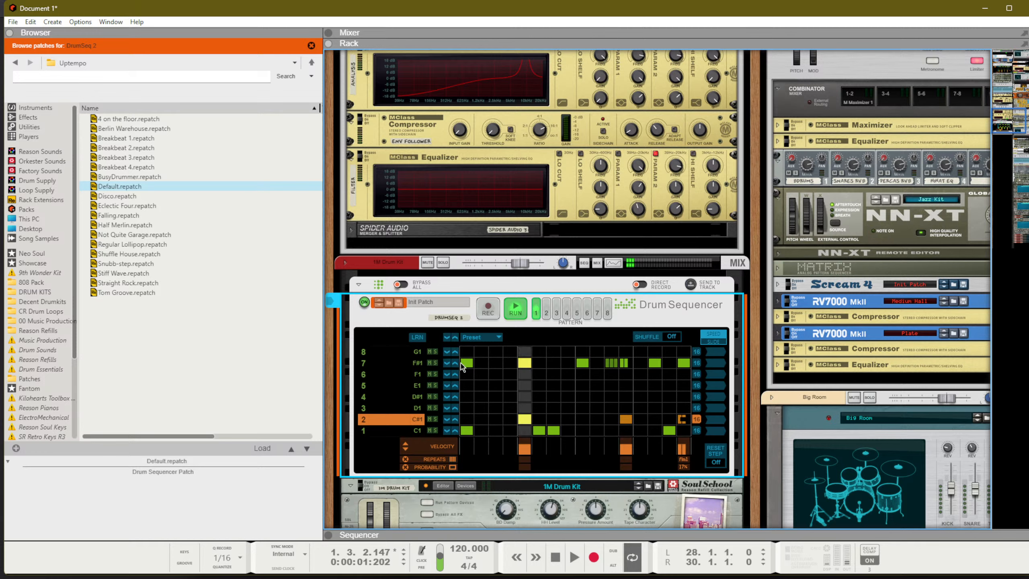
Step: Load the 4 on the floor patch, run it, and add a Snare 2 hit on step 9 with its note set to D1
left_click(378, 302)
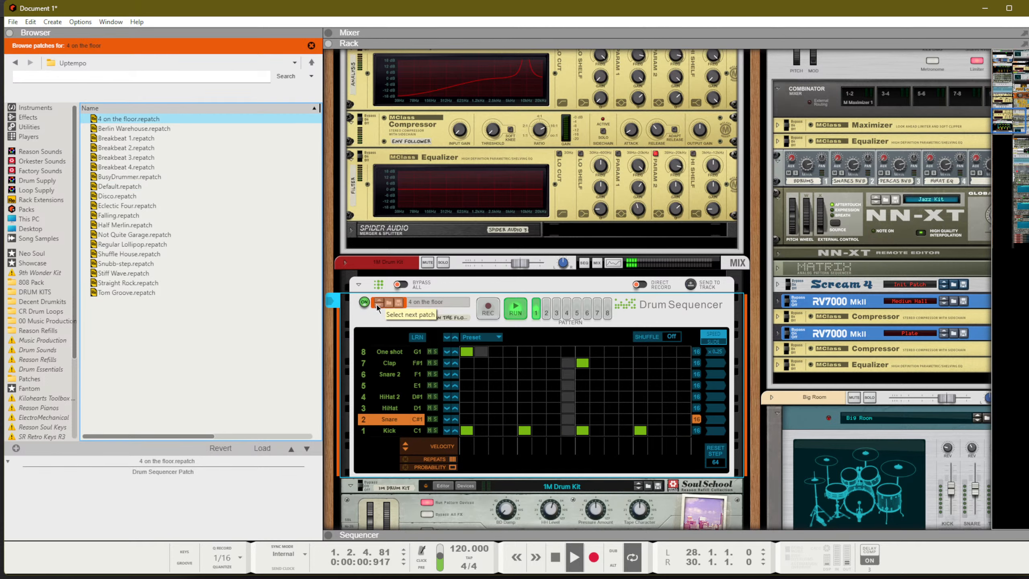
left_click(515, 308)
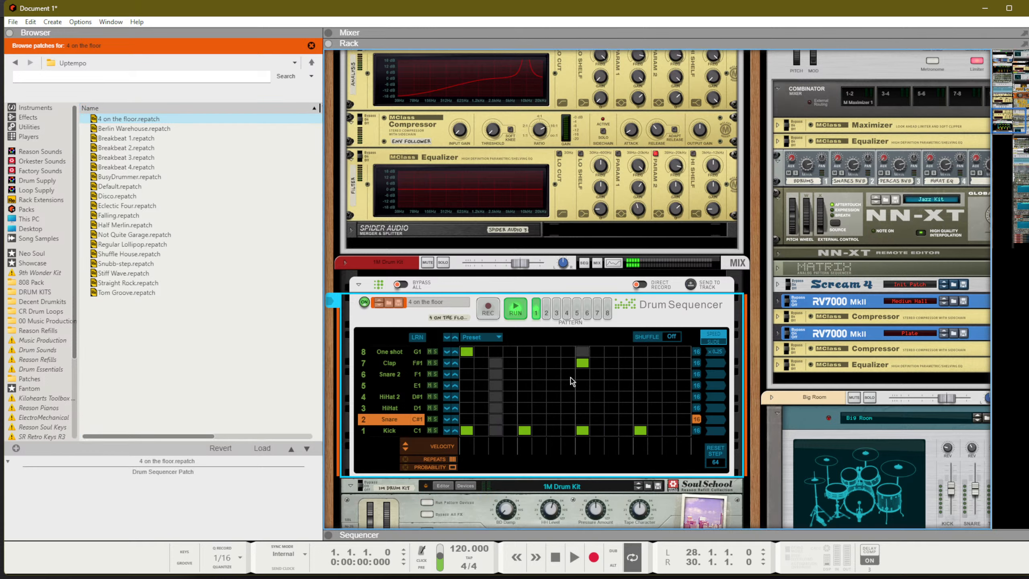
left_click(582, 374)
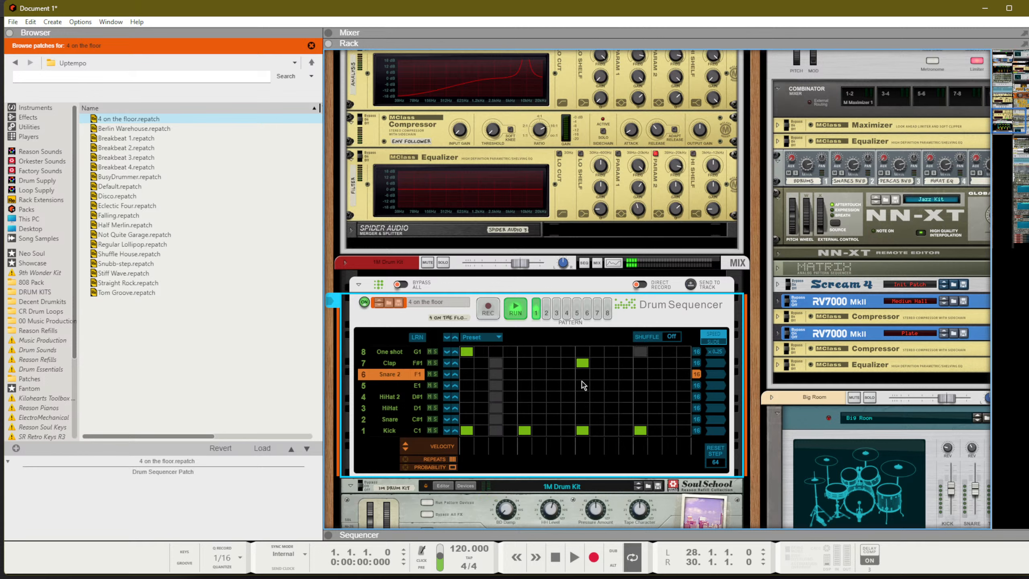
left_click_drag(419, 375, 423, 383)
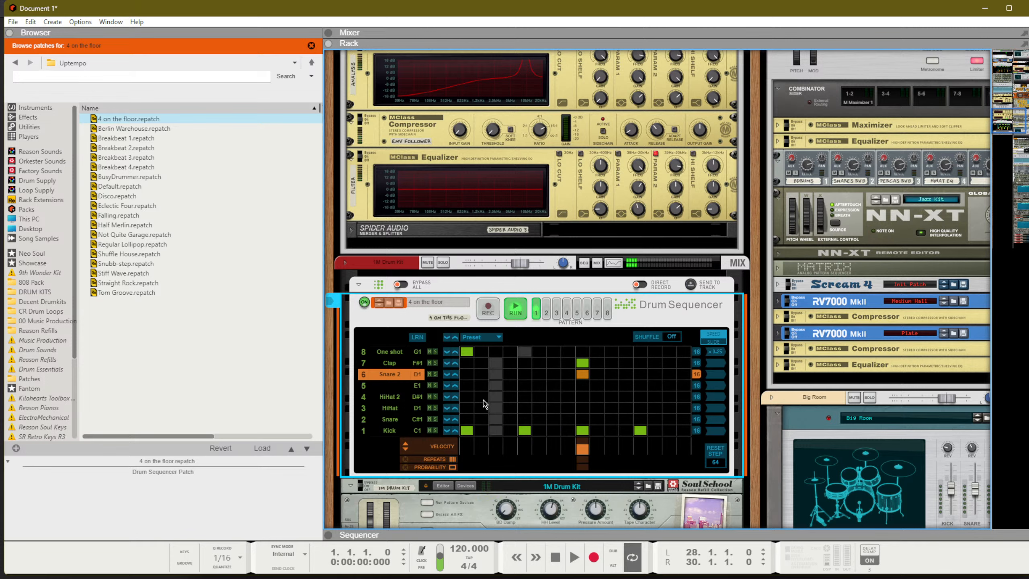
Step: Fill all 16 steps of the HiHat 2 lane with hits and set the lane's slide to +47
left_click_drag(467, 397, 687, 401)
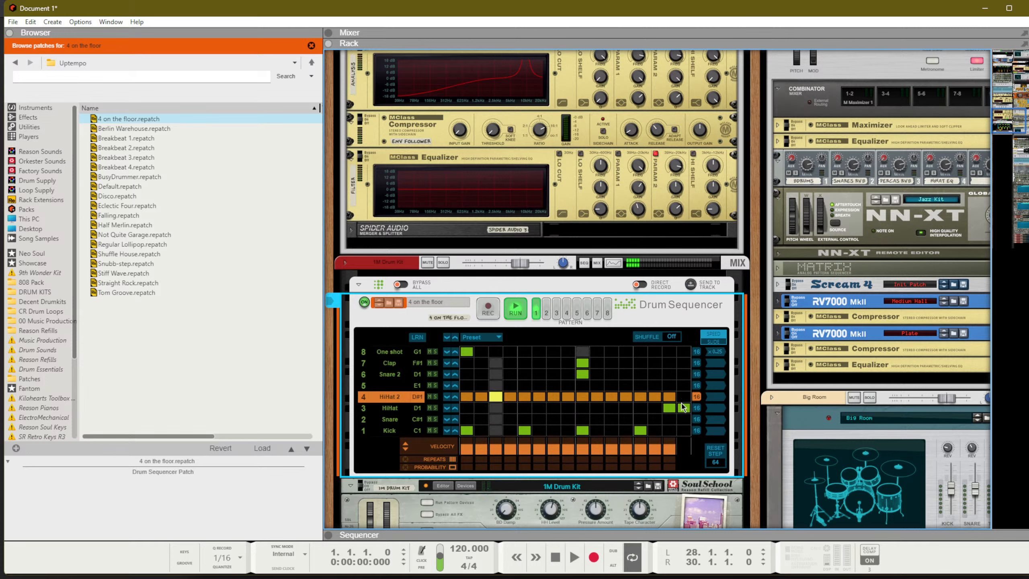
left_click(715, 396)
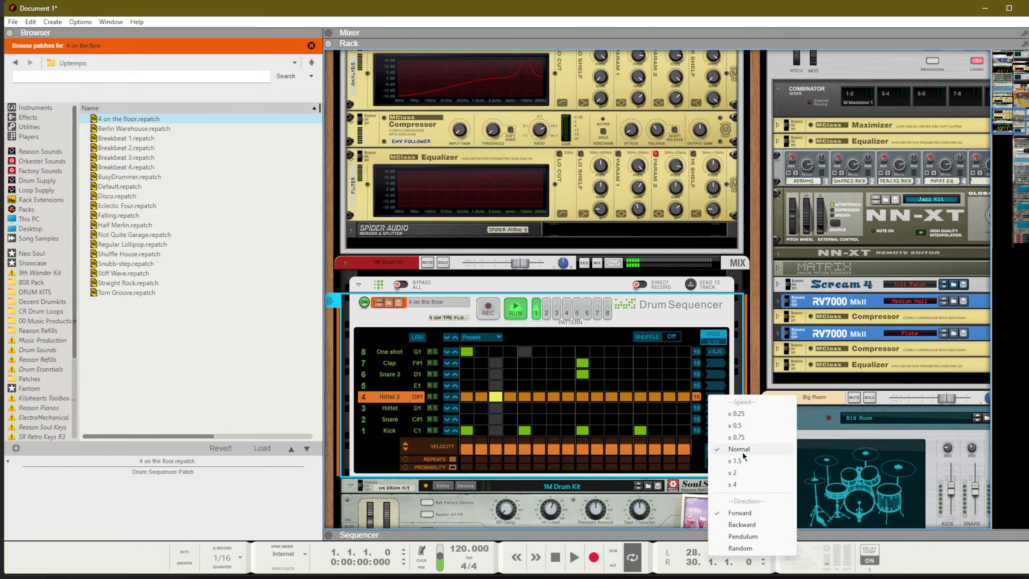
left_click(714, 342)
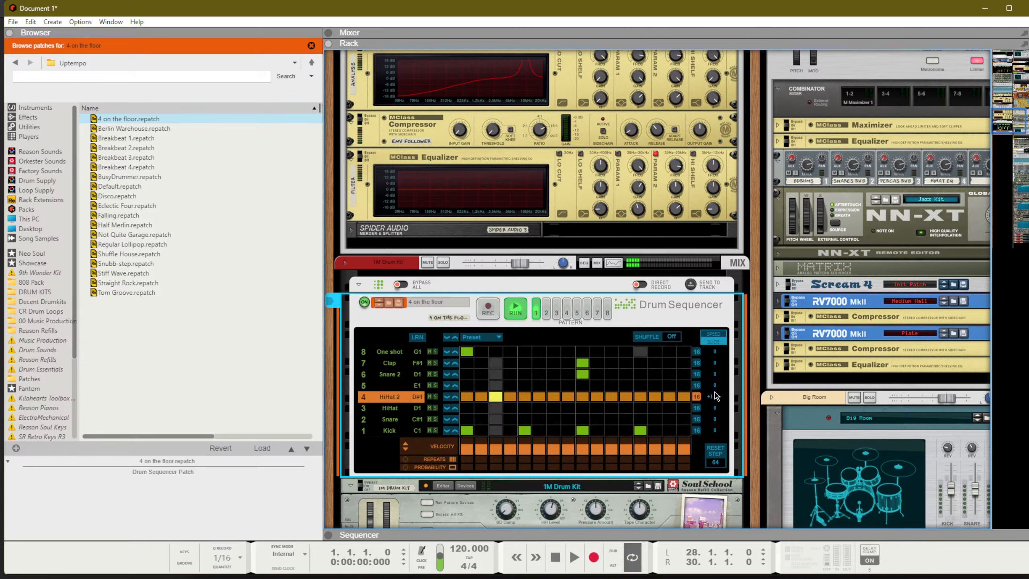
left_click_drag(715, 397, 715, 296)
Step: Lower the MODO BASS 2 channel's level in the mixer to about -16.88 dB
key("F7")
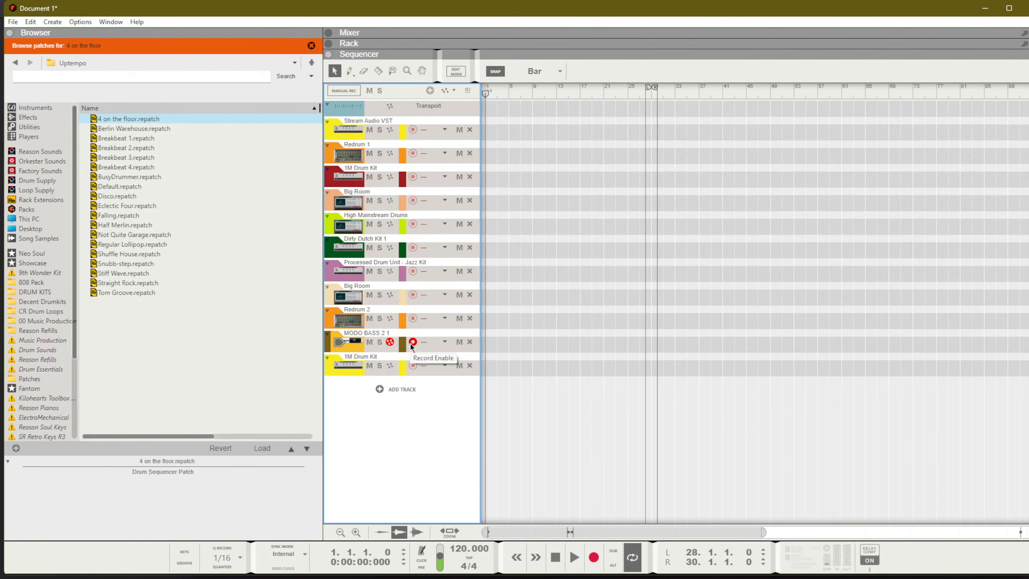
key("F5")
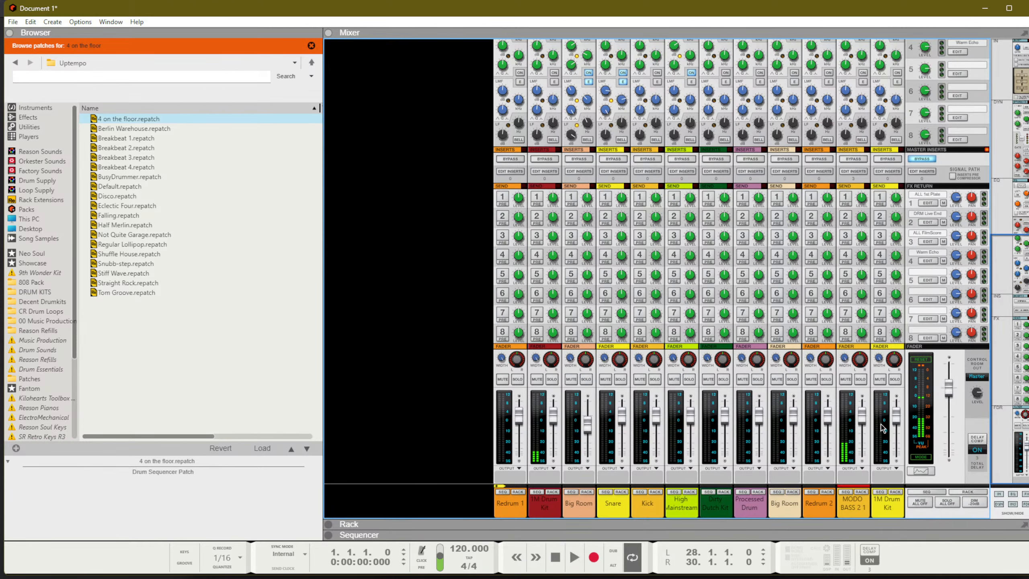
left_click_drag(864, 421, 859, 437)
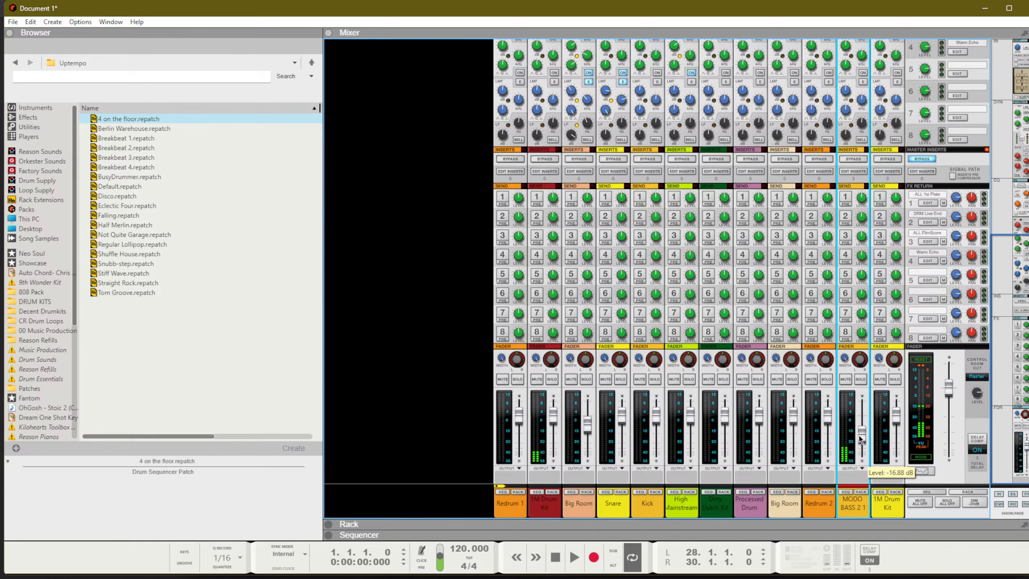
Step: Find the MODO BASS 2 device in the rack and open its plug-in window
key("F6")
scroll(834, 213, "right", 5)
scroll(1003, 260, "up", 12)
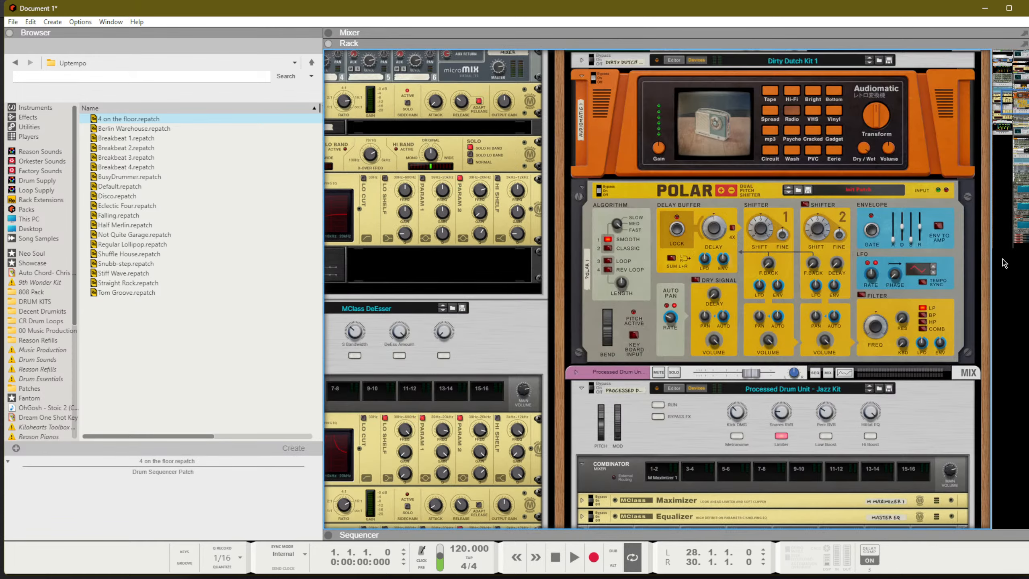
scroll(770, 225, "up", 7)
scroll(658, 234, "down", 20)
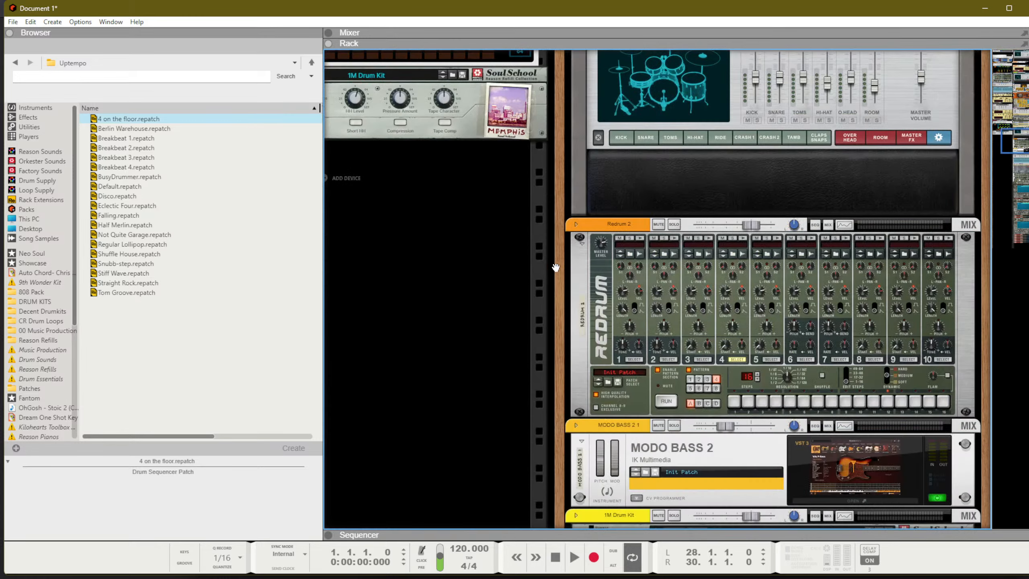
scroll(556, 267, "down", 5)
left_click(855, 340)
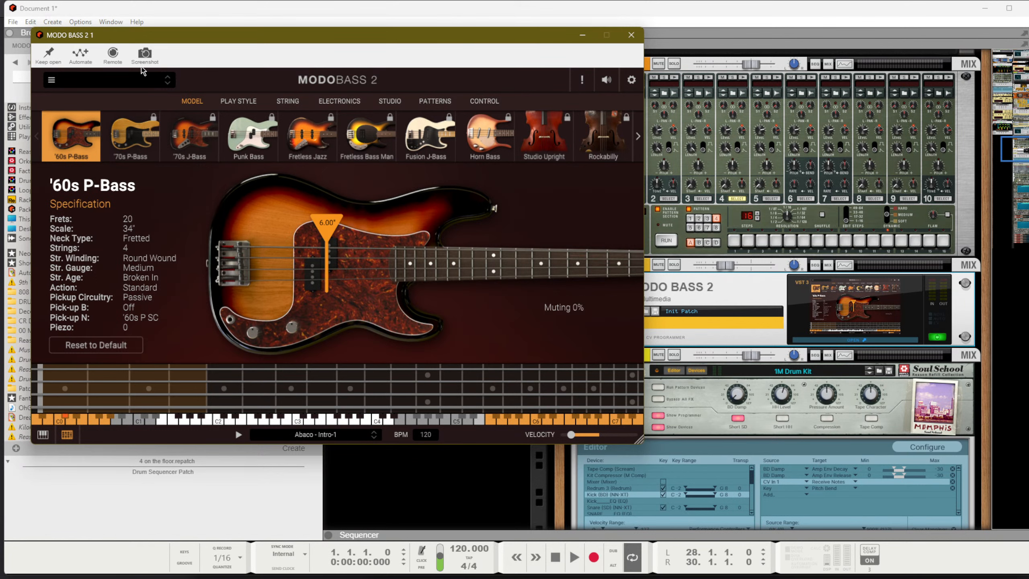
Step: Review the bass's play style and string settings, set its number of strings to 5, and leave the plug-in window
left_click(255, 102)
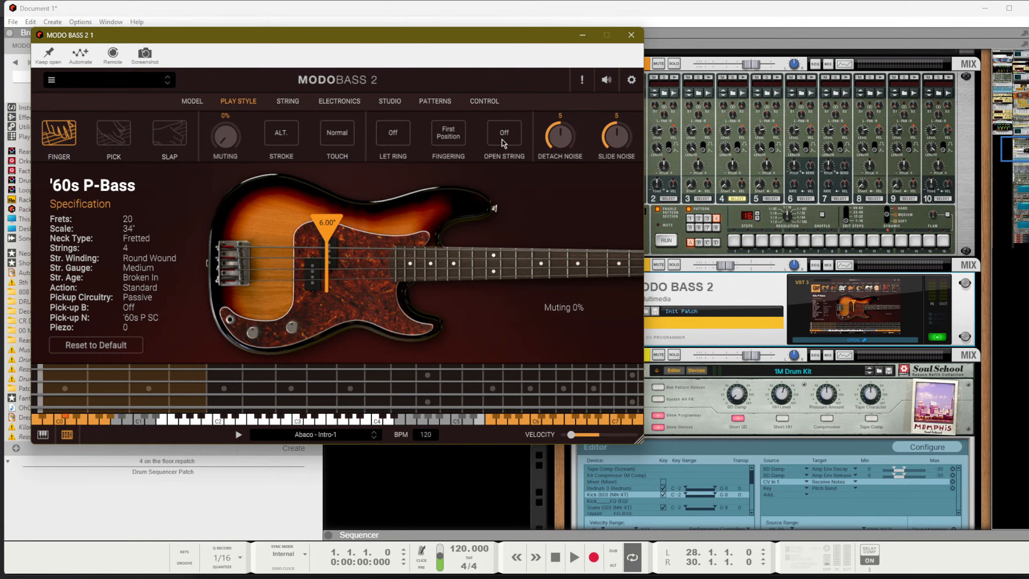
left_click(293, 106)
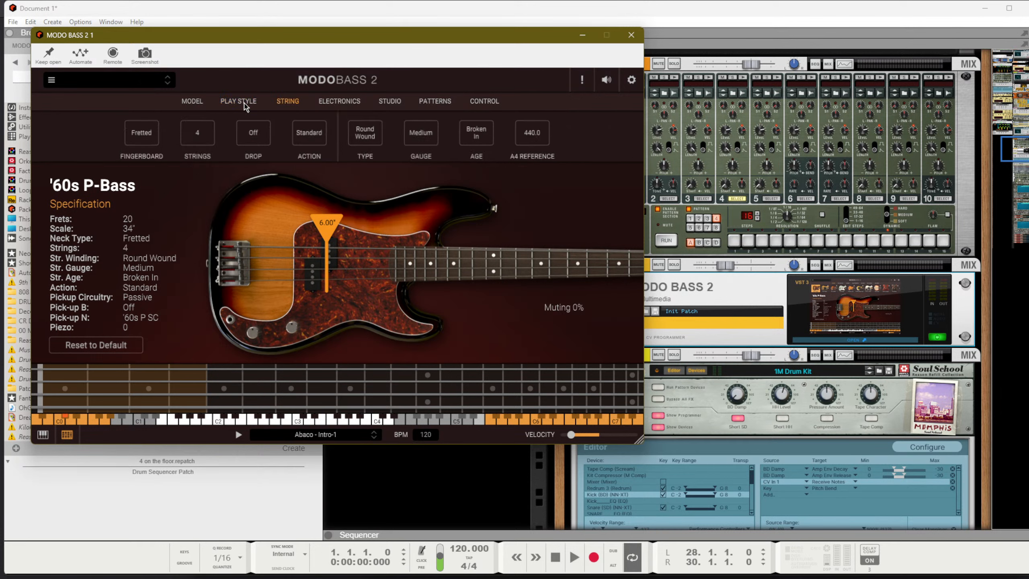
left_click(244, 102)
left_click(271, 101)
left_click(210, 138)
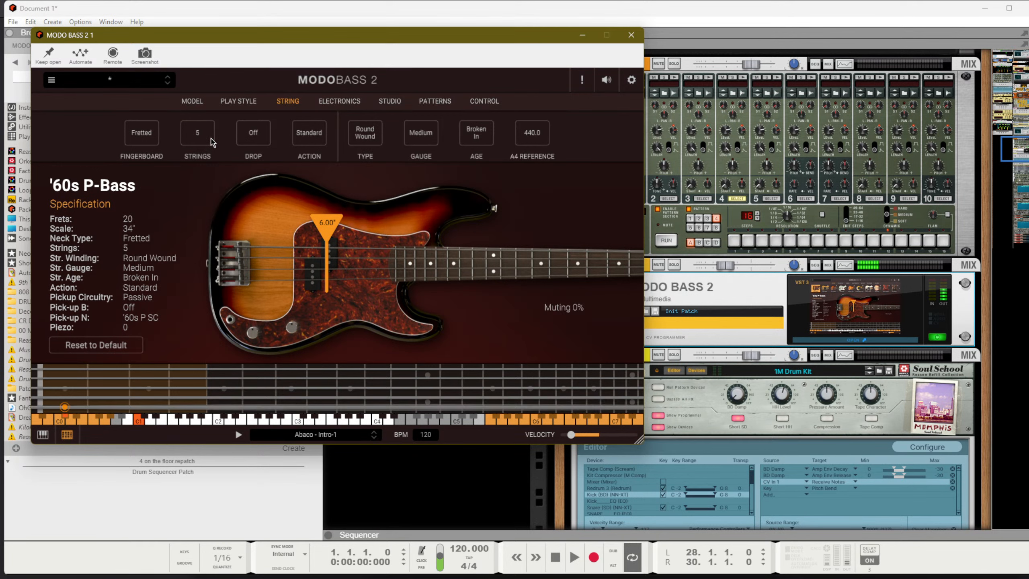
left_click(211, 140)
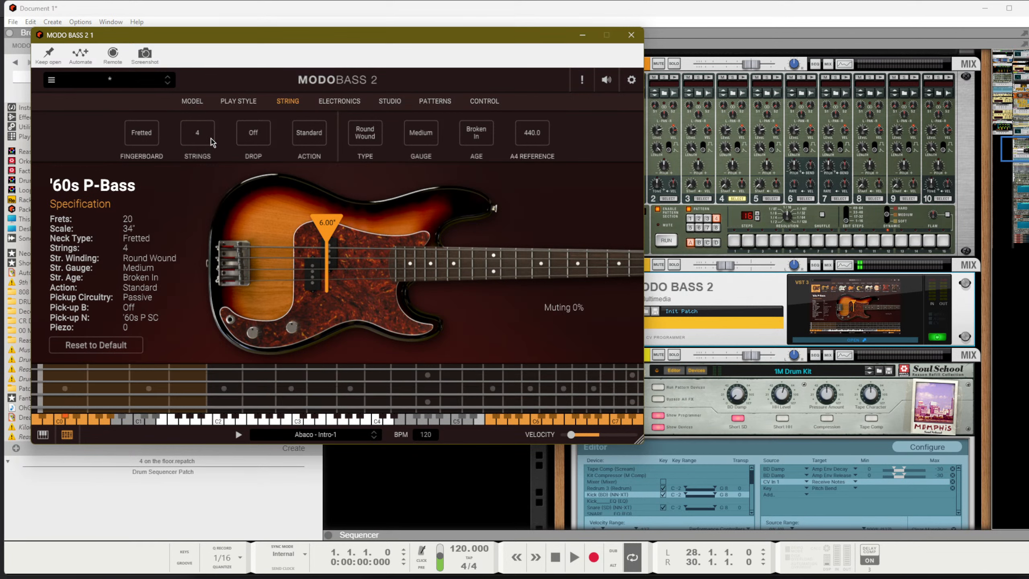
left_click(205, 140)
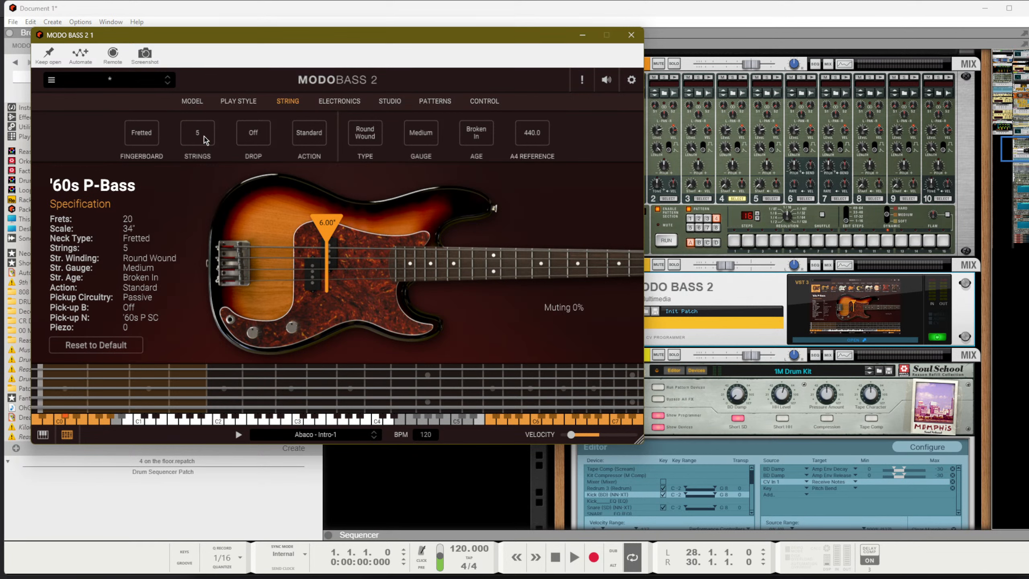
left_click(347, 464)
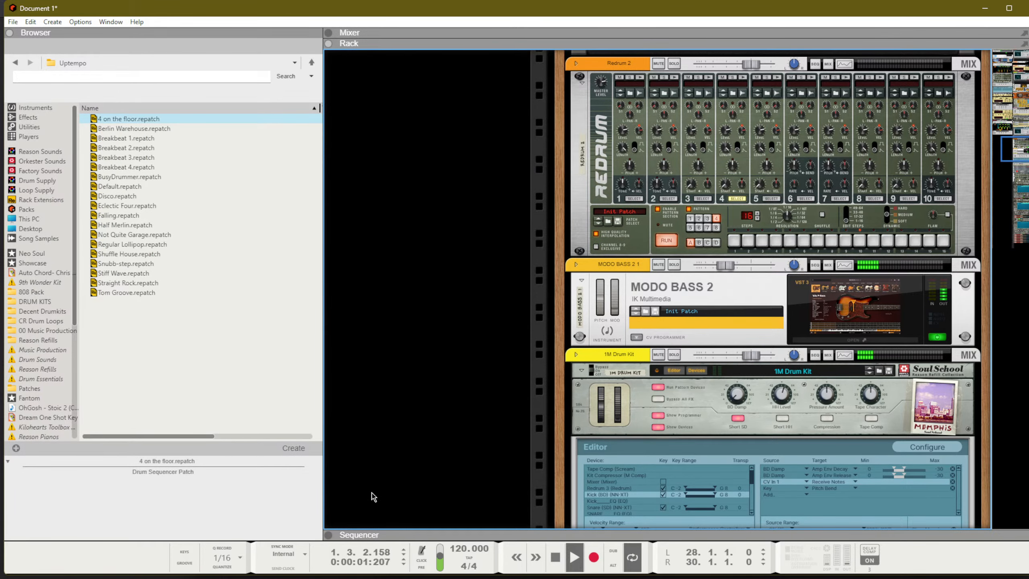
Step: Examine the yellow 1M Drum Kit Combinator's contents and its Redrum gate cabling to the NN-XT samplers on the back of the rack
key("F7")
key("F6")
scroll(609, 377, "up", 2)
scroll(609, 377, "down", 3)
scroll(575, 360, "up", 5)
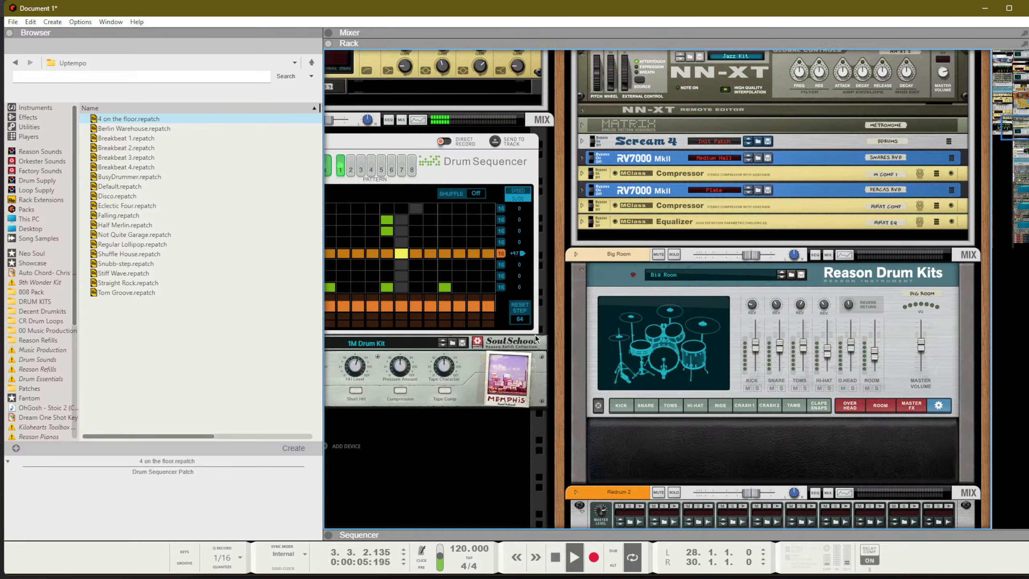
left_click_drag(558, 291, 843, 339)
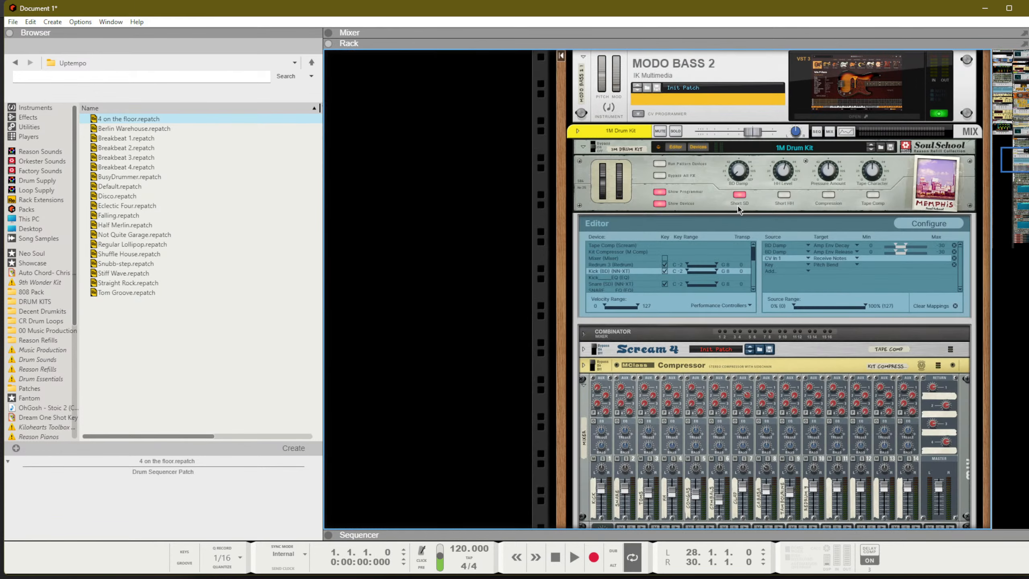
scroll(736, 244, "down", 10)
scroll(713, 251, "up", 5)
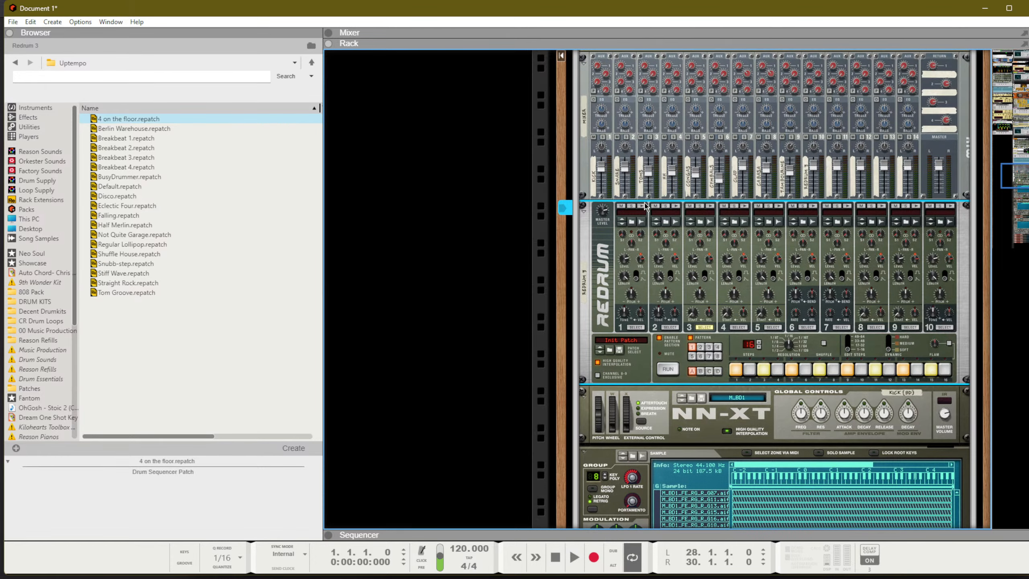
key("Tab")
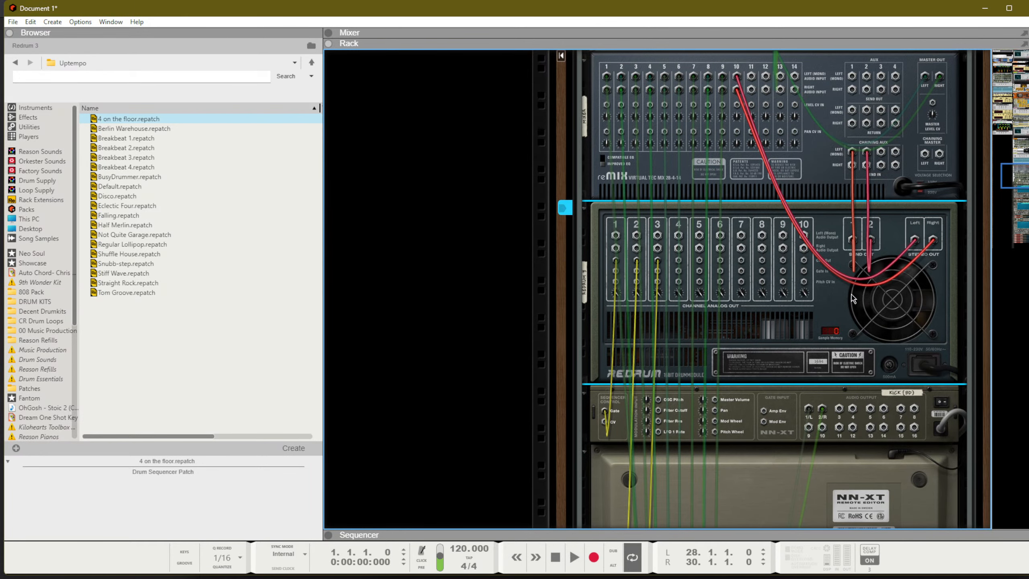
scroll(714, 245, "down", 10)
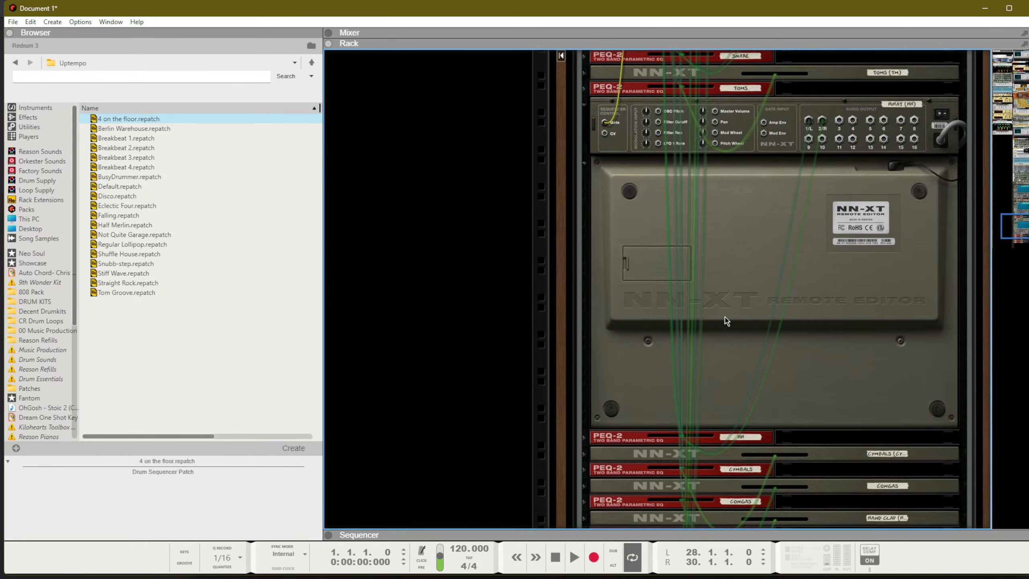
scroll(726, 319, "up", 15)
key("Tab")
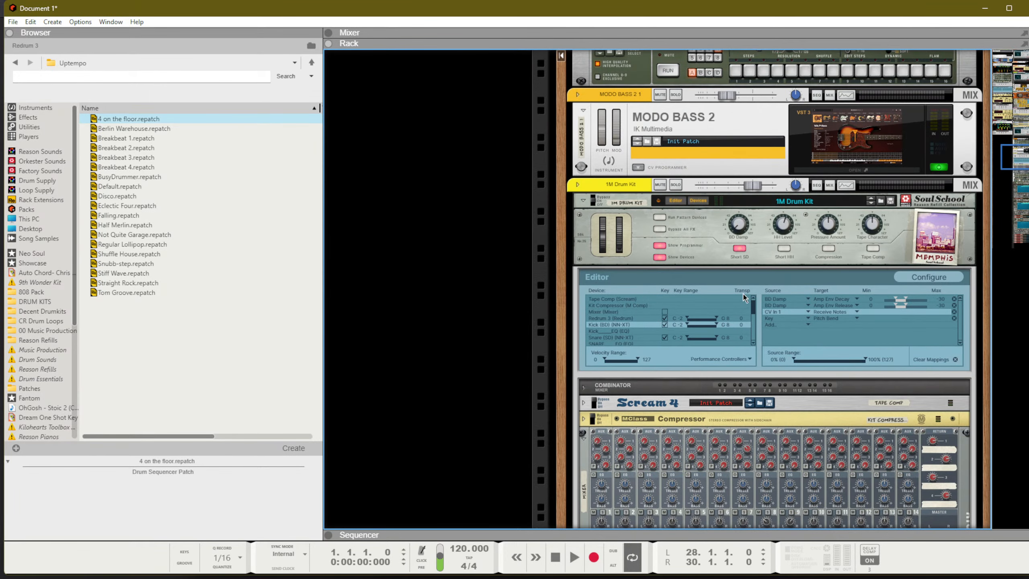
Step: Move the two-bar drum clip to bar 1 of the red 1M Drum Kit track
left_click(930, 239)
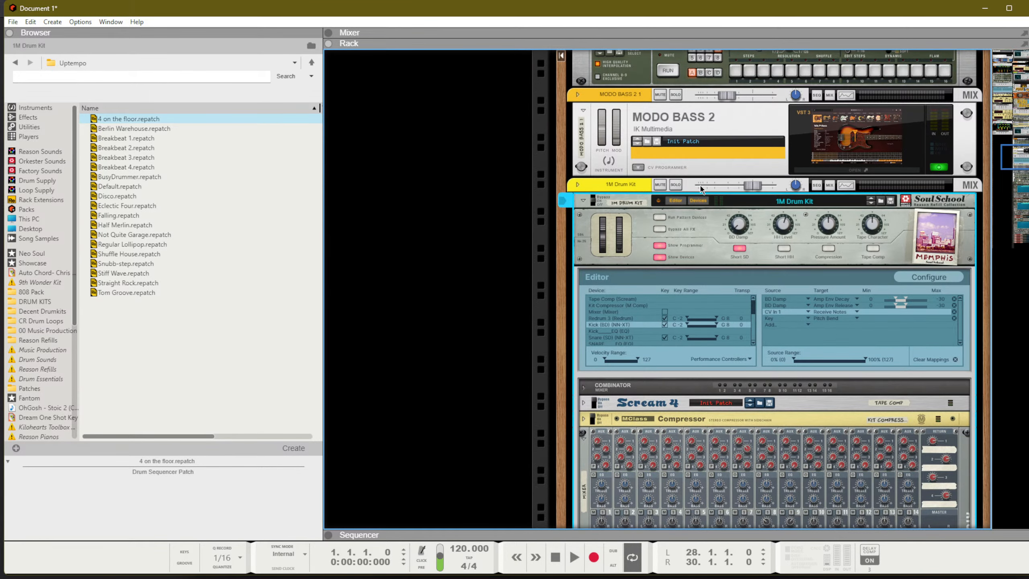
left_click(660, 185)
key("F7")
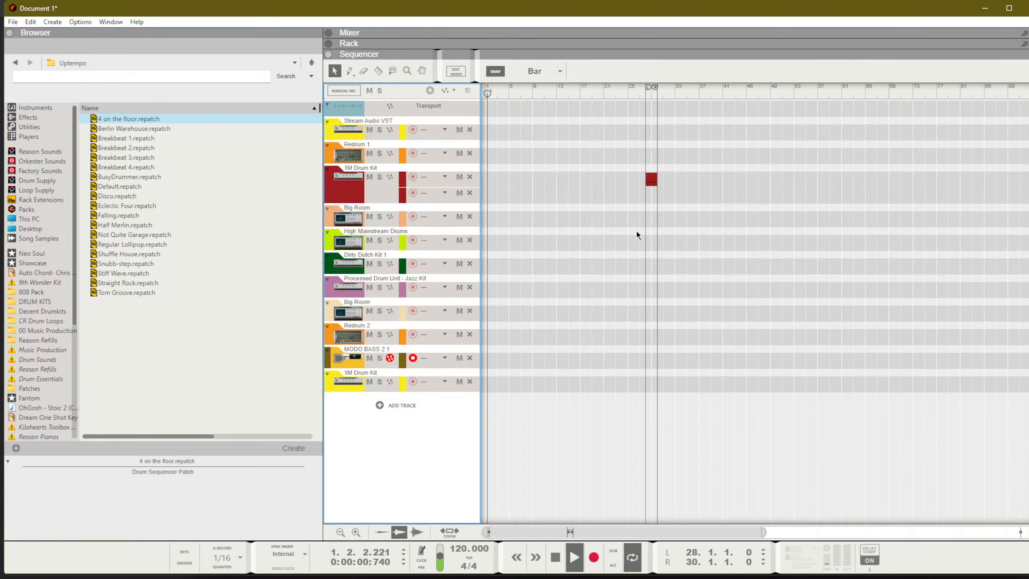
left_click(421, 142)
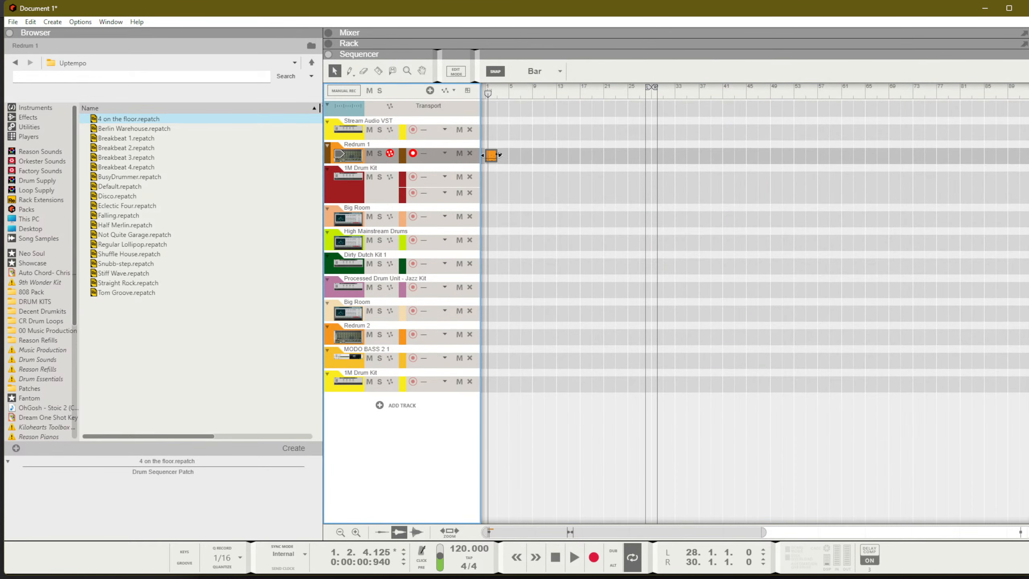
left_click_drag(499, 154, 487, 178)
Step: Set the loop to run from bar 1 to bar 3 and play it from the start
left_click(502, 97, "alt")
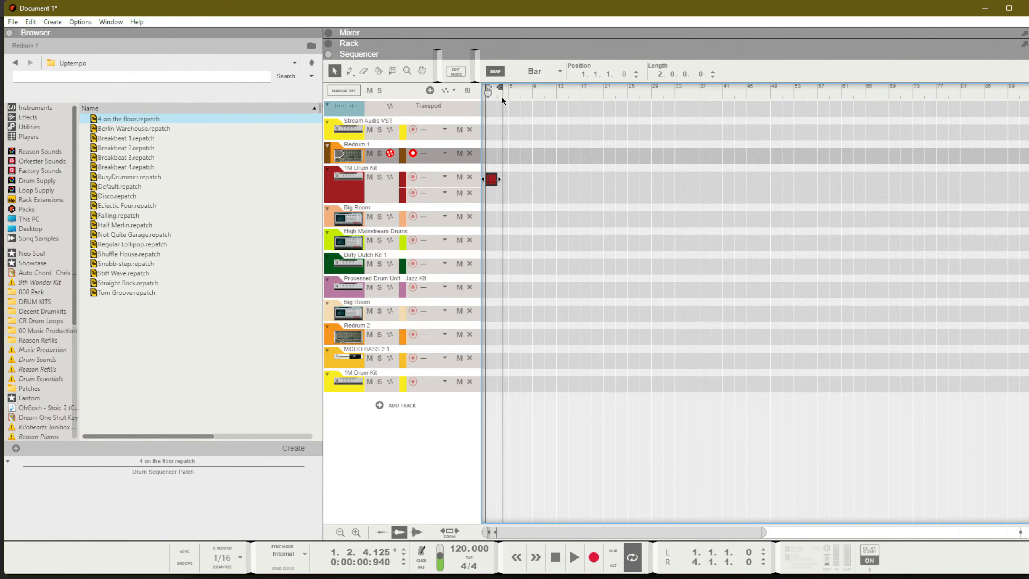
left_click(497, 98, "alt")
key("shift+Return")
key("space")
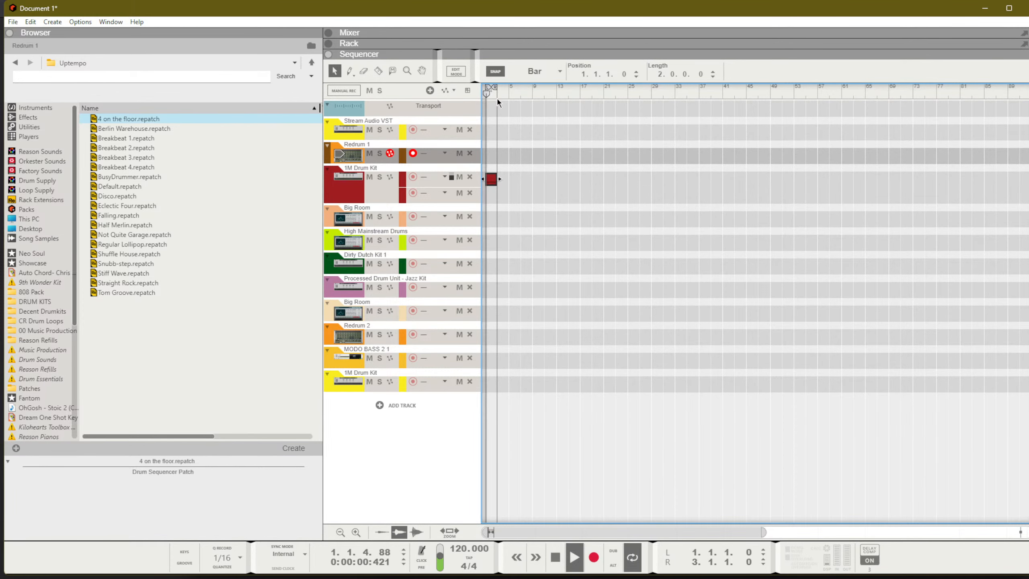
key("h")
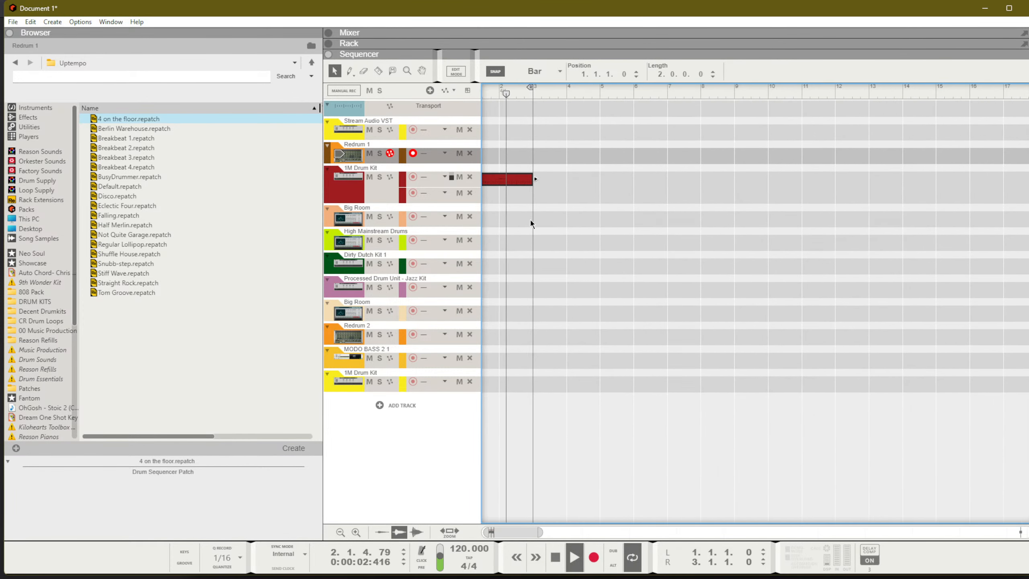
left_click_drag(530, 221, 411, 207)
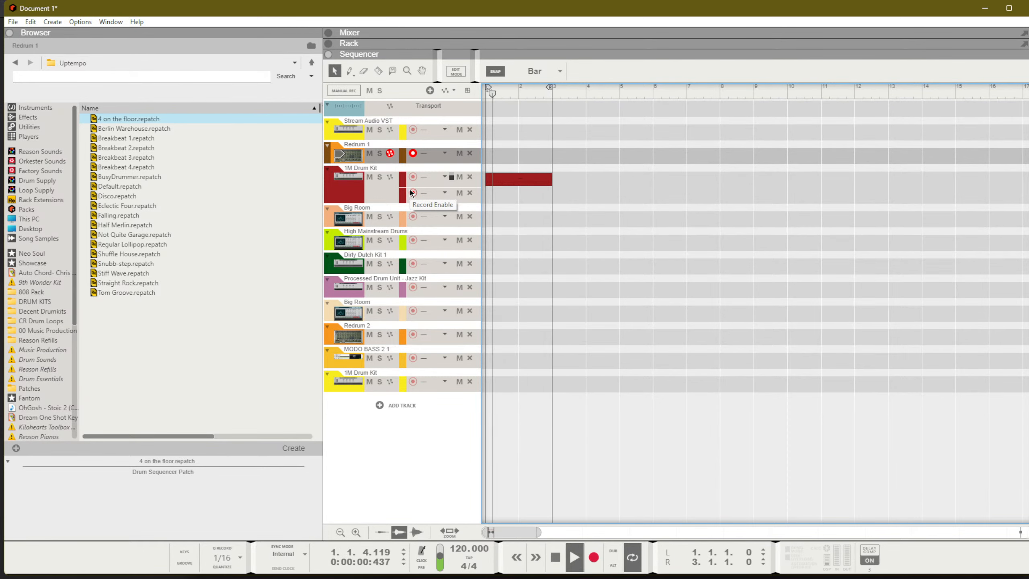
Step: Add an Audiomatic Retro Transformer effect to the red 1M Drum Kit Combinator
key("F6")
scroll(466, 134, "down", 5)
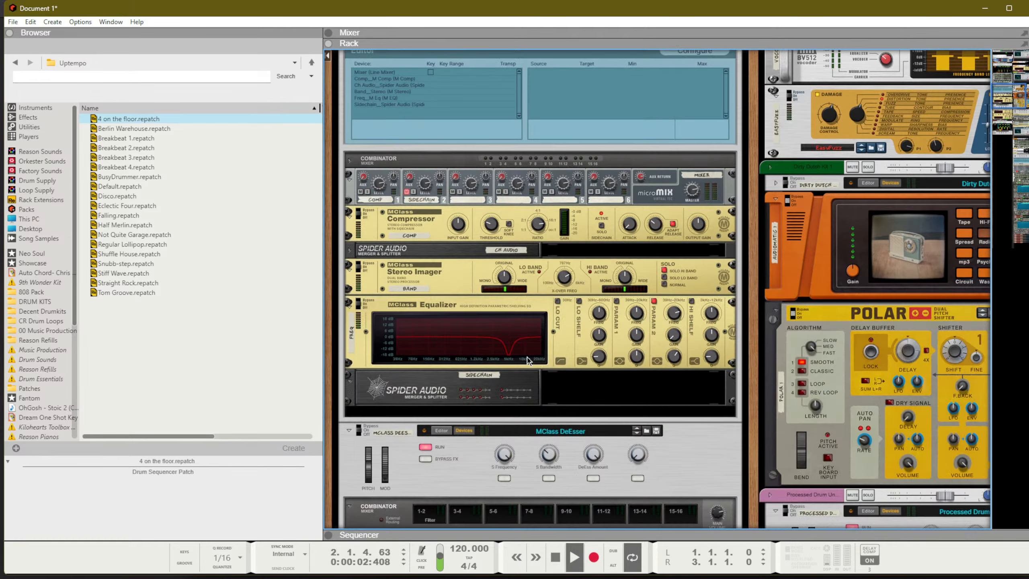
scroll(529, 360, "up", 12)
scroll(529, 360, "down", 10)
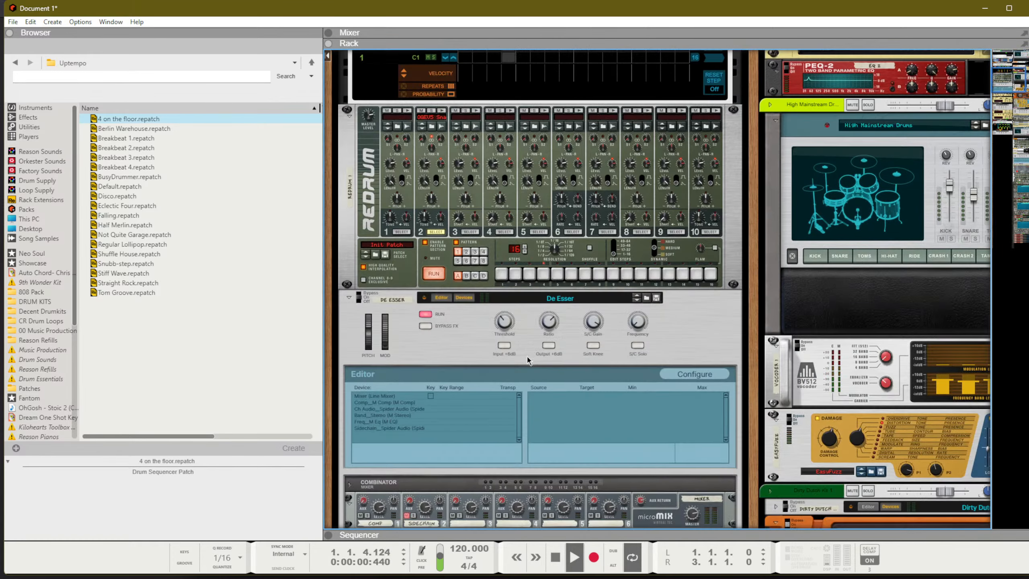
scroll(529, 360, "down", 4)
scroll(528, 352, "up", 1)
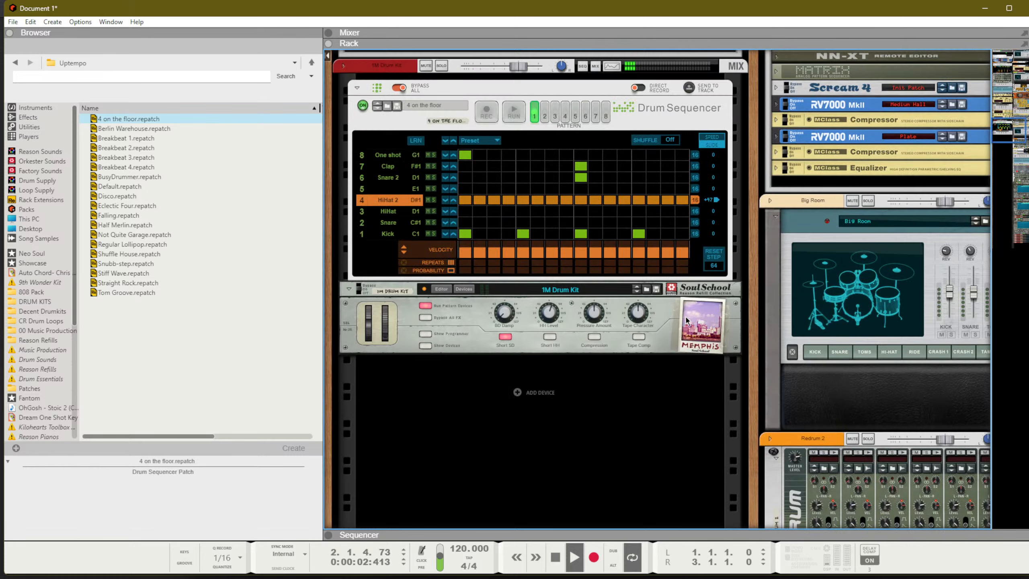
right_click(688, 322)
mouse_move(723, 358)
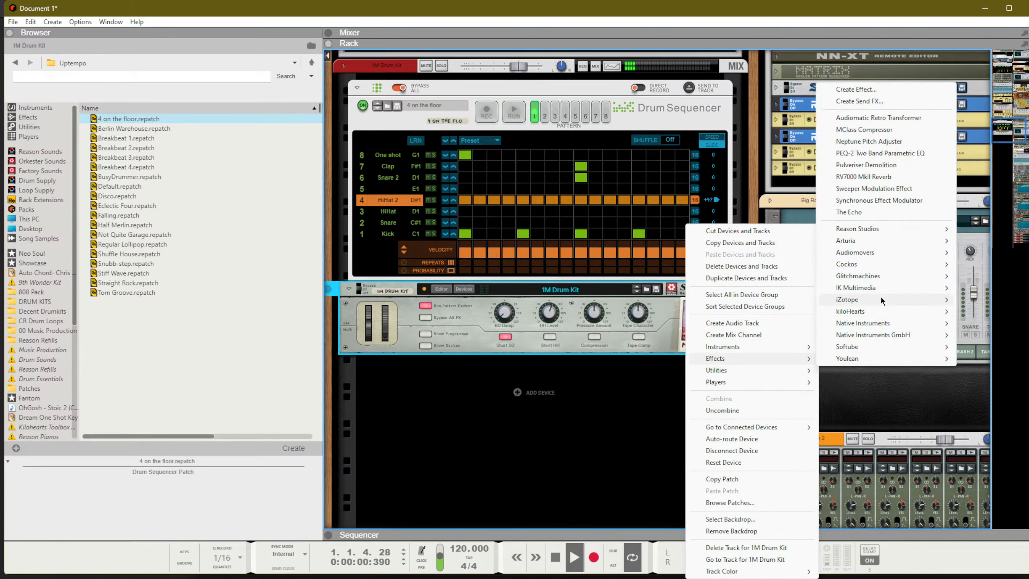
mouse_move(875, 229)
left_click(733, 217)
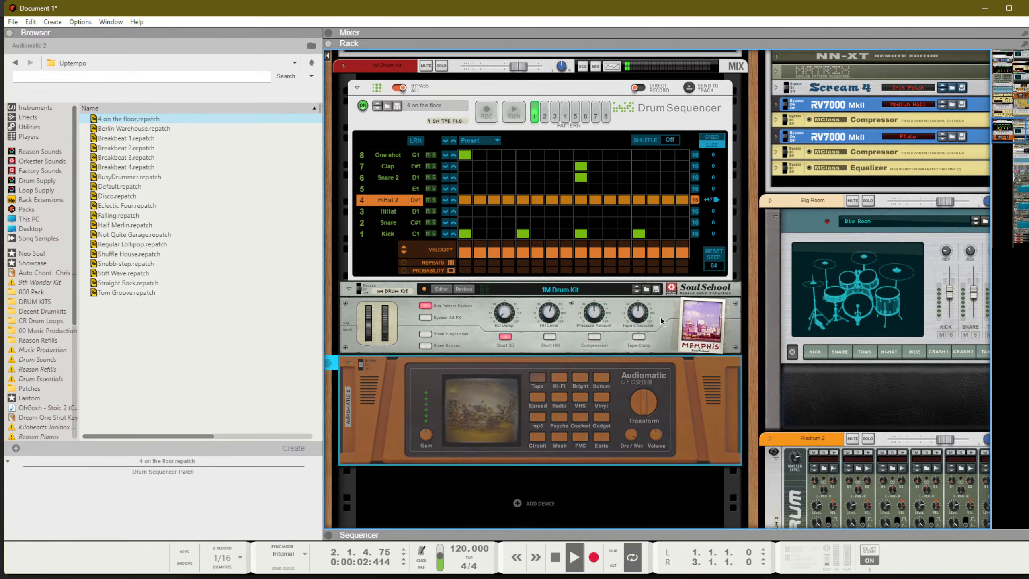
Step: Try the Audiomatic's Hi-Fi preset, adjust its Transform amount, and switch the device to the Tape preset
left_click(560, 379)
left_click_drag(645, 405, 653, 338)
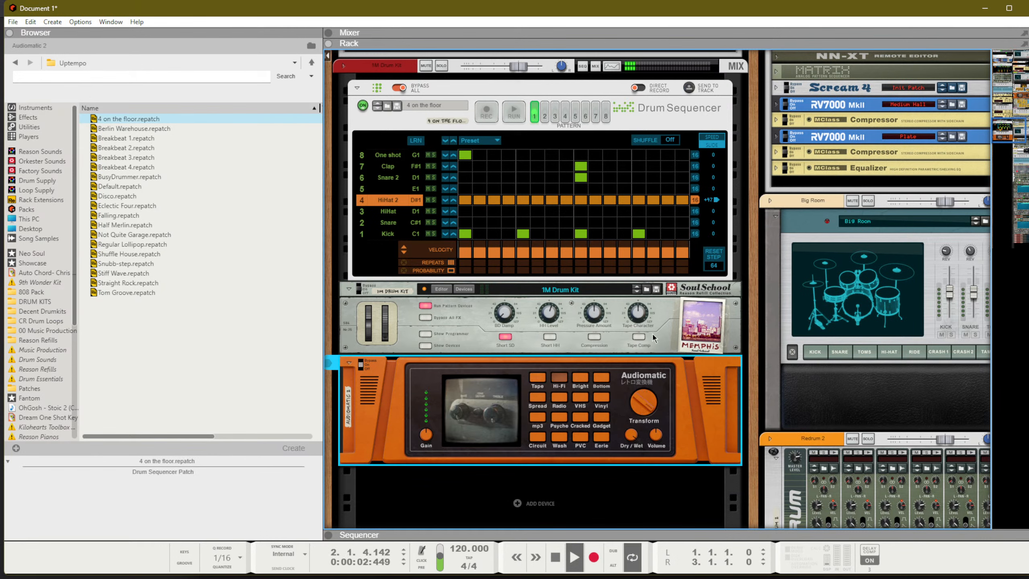
left_click(543, 380)
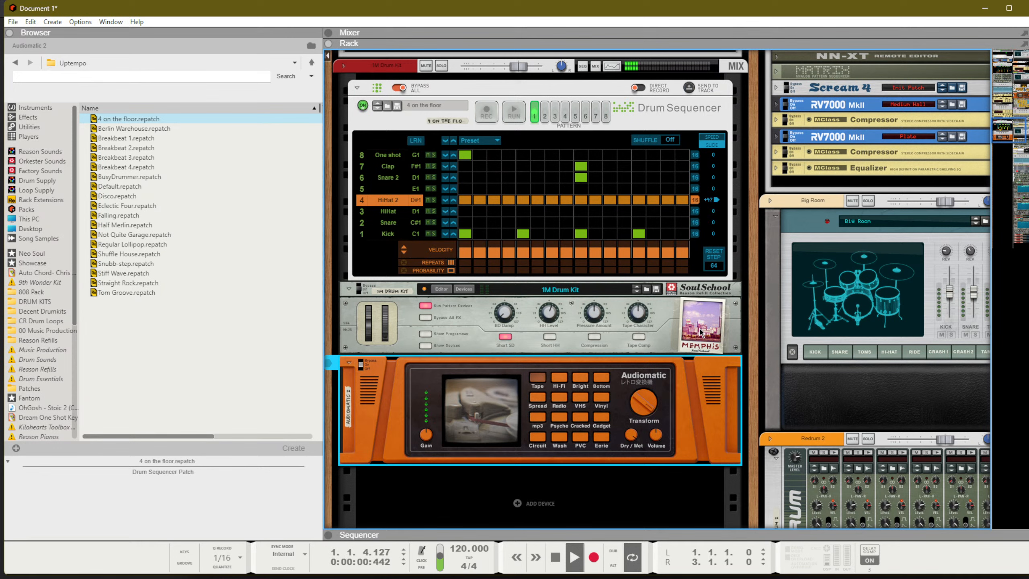
Step: Add a BV512 Vocoder effect to the red 1M Drum Kit Combinator and move it below the Audiomatic in the rack
right_click(701, 333)
mouse_move(729, 359)
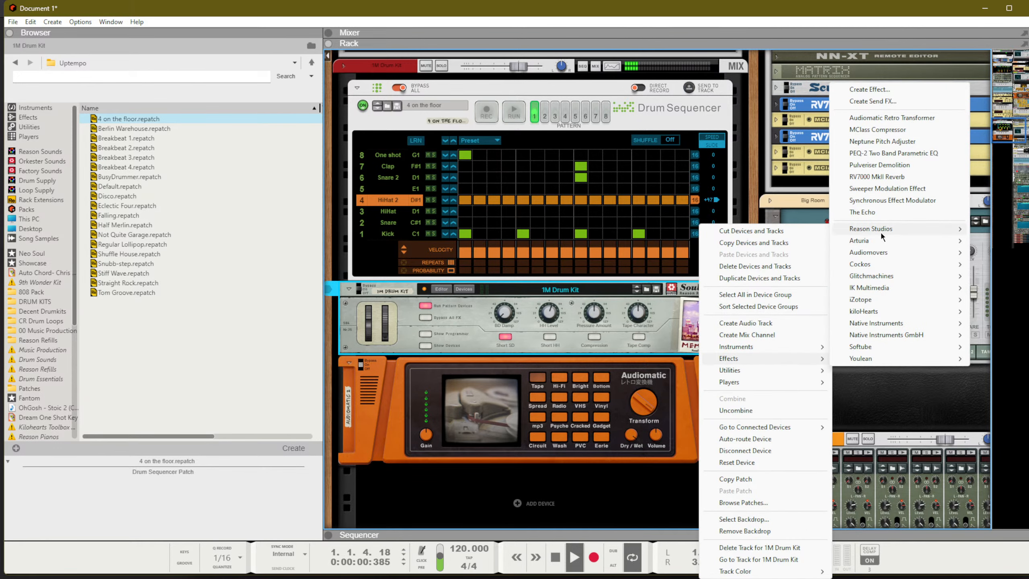
mouse_move(882, 237)
left_click(762, 242)
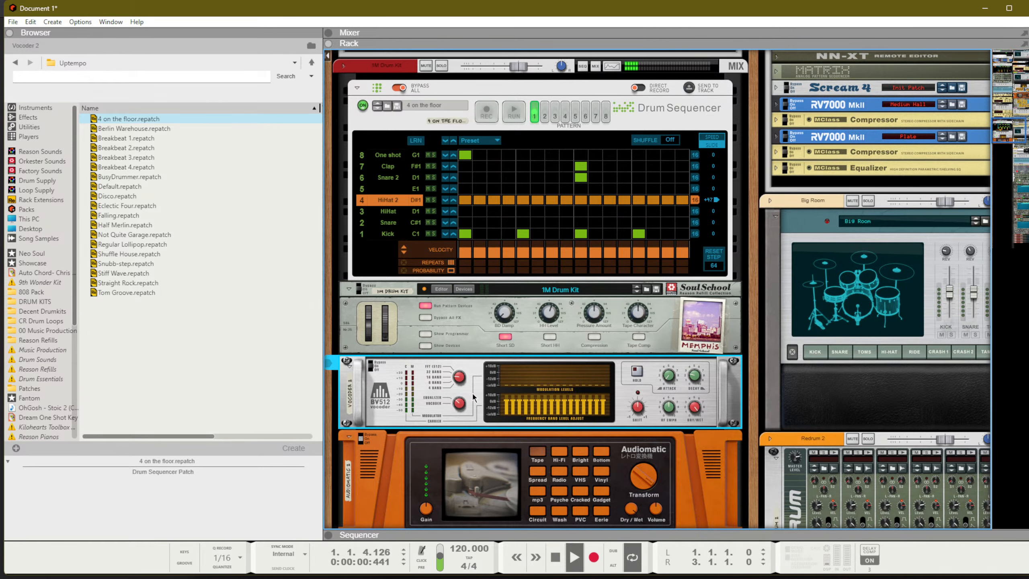
key("alt+Down")
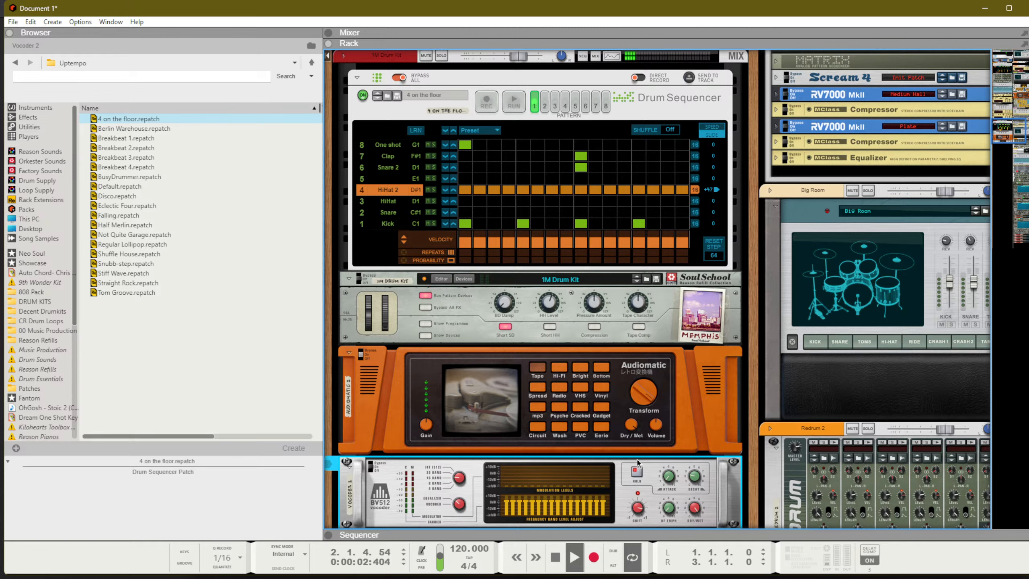
Step: Reshape the BV512's four frequency band levels and adjust its Shift amount
scroll(637, 461, "down", 3)
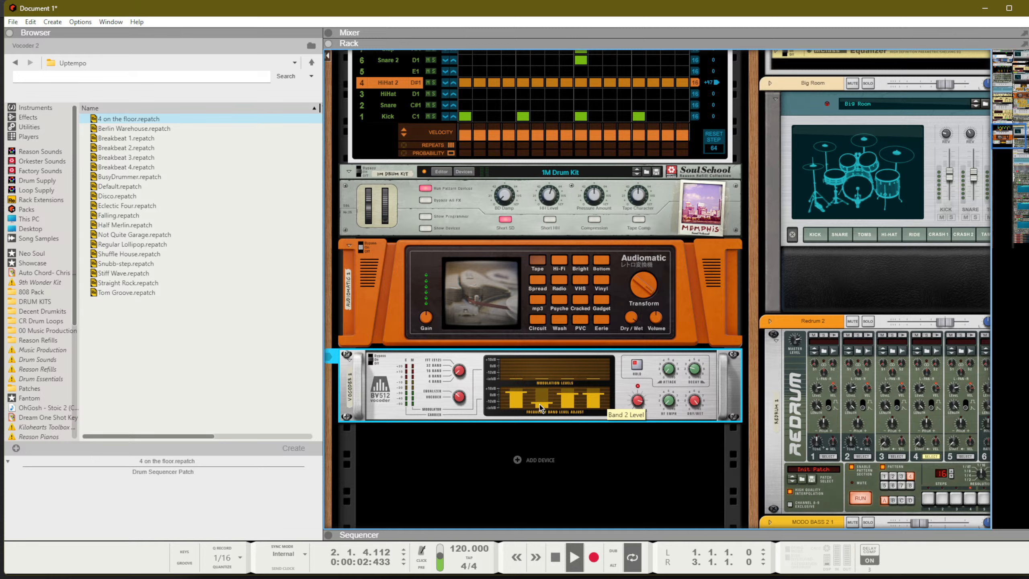
mouse_move(539, 404)
left_mouse_down()
mouse_move(543, 392)
mouse_move(564, 399)
left_mouse_up()
left_click_drag(548, 395, 546, 398)
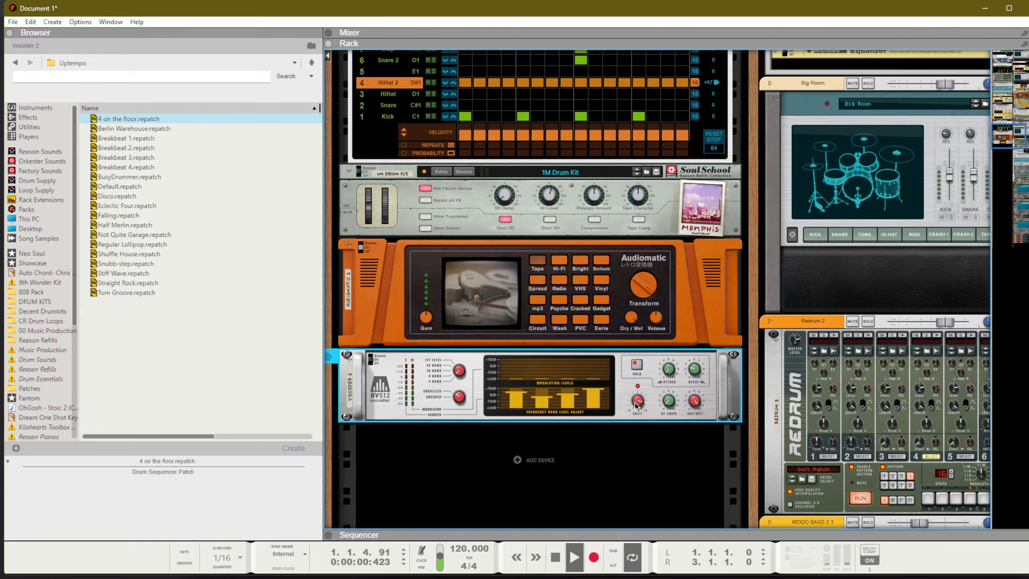
left_click_drag(639, 441, 636, 467)
Step: Raise the BV512's band count, redraw its frequency band levels as a curve, and try different Shift amounts
left_click_drag(458, 375, 460, 354)
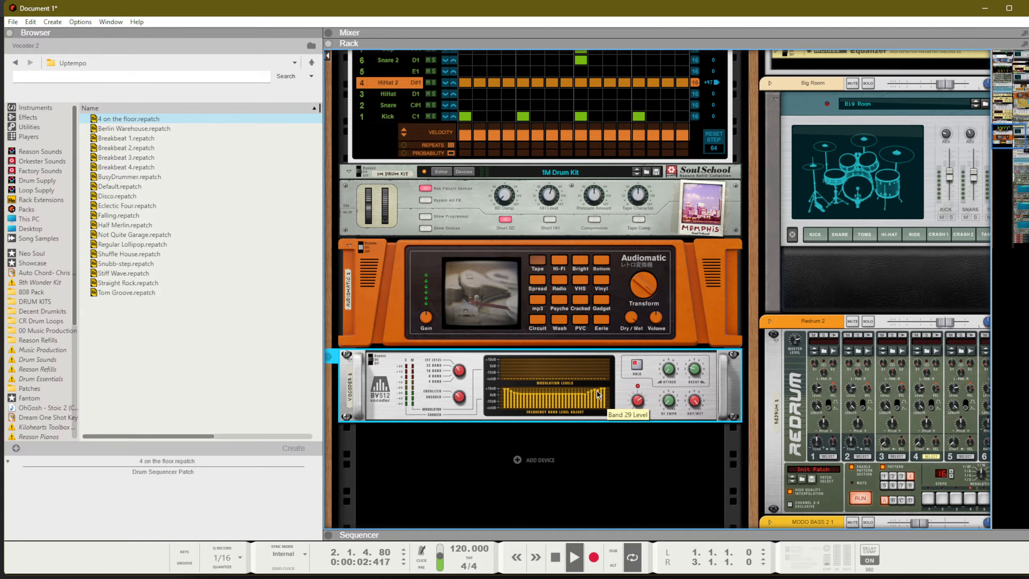
left_click_drag(588, 394, 559, 390)
left_click_drag(566, 393, 575, 389)
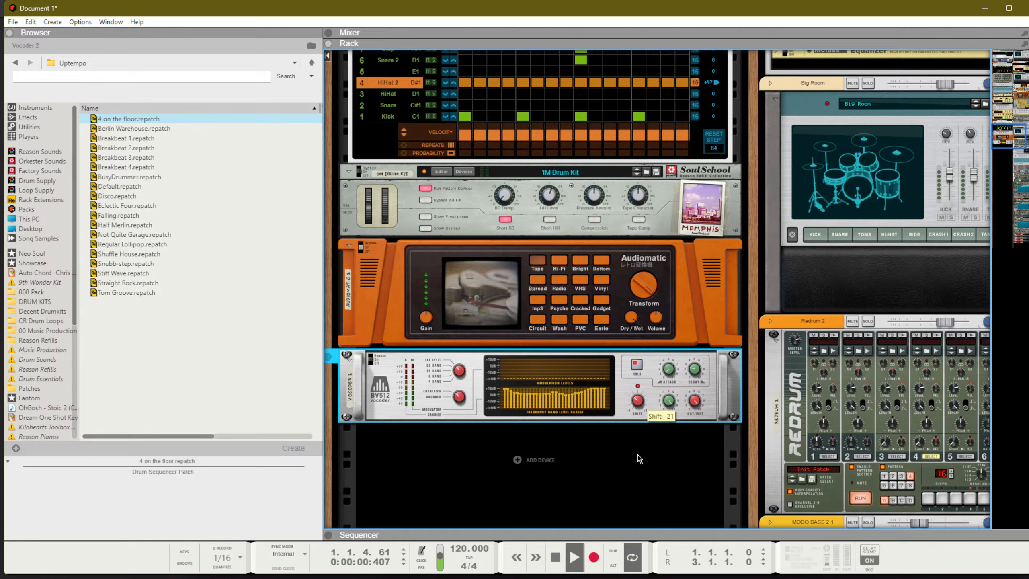
left_click_drag(638, 462, 650, 399)
Step: Record a two-bar bass line on the MODO BASS 2 1 track over the bar 1 to bar 3 loop
key("F7")
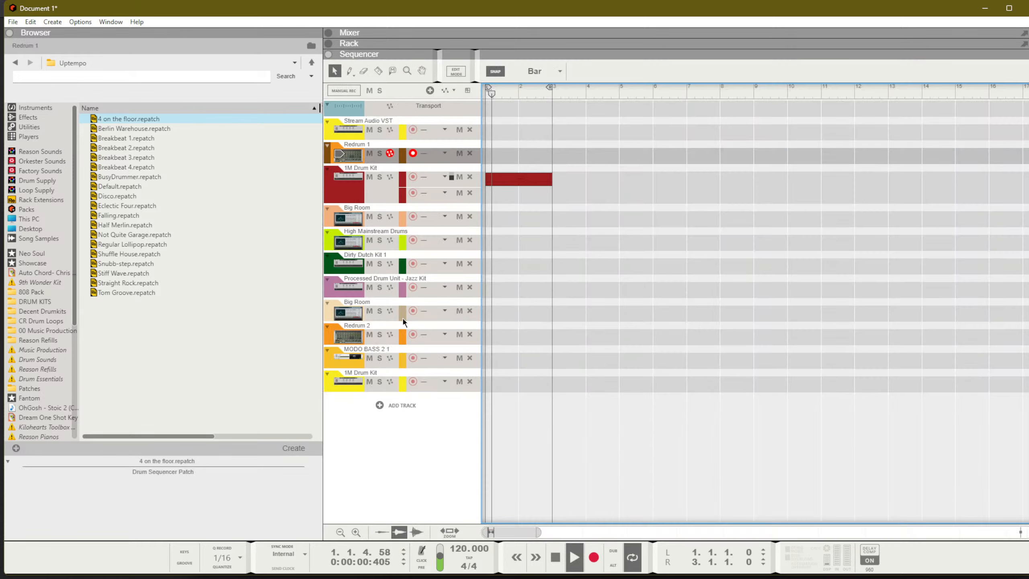
left_click(415, 359)
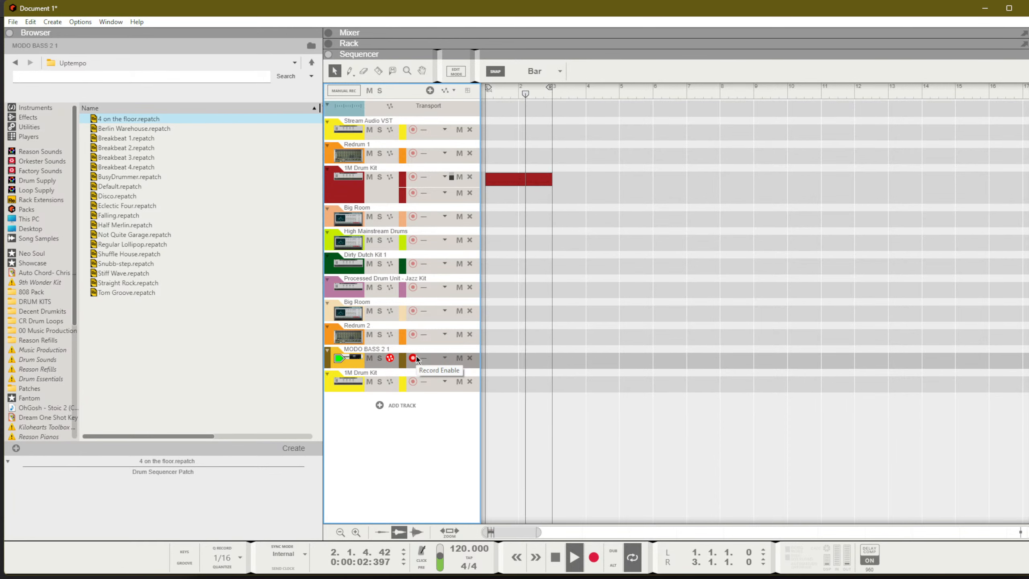
key("ctrl+Return")
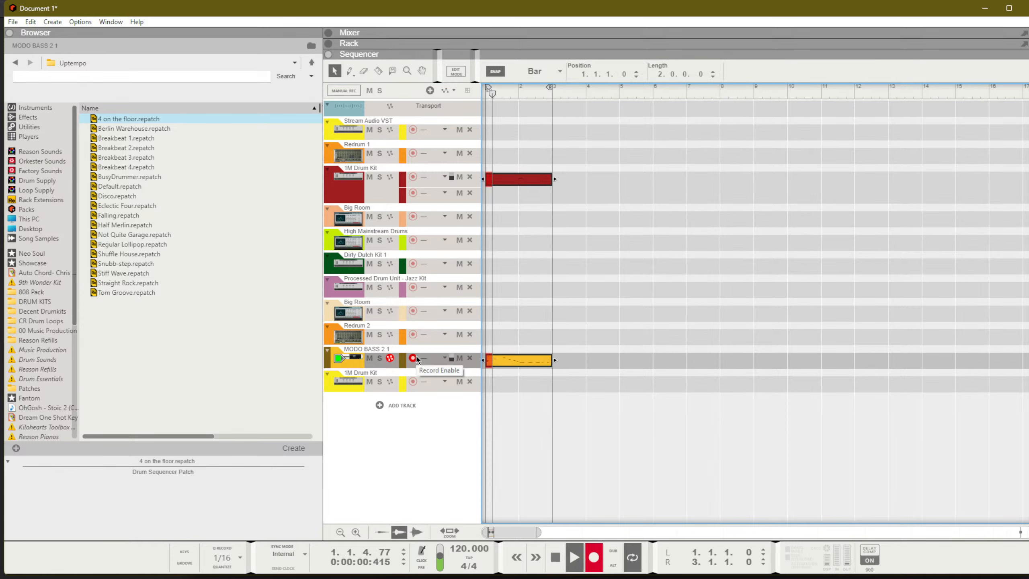
key("ctrl+Return")
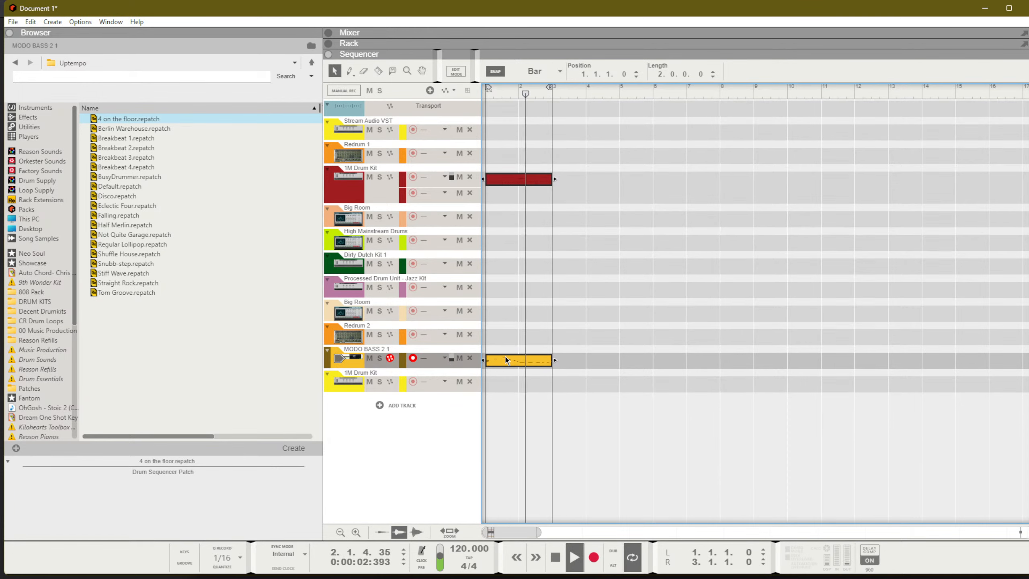
Step: Open the recorded MODO BASS 2 1 clip for note editing, select all its notes, and return to the arrangement
double_click(505, 359)
left_click(531, 348)
key("Delete")
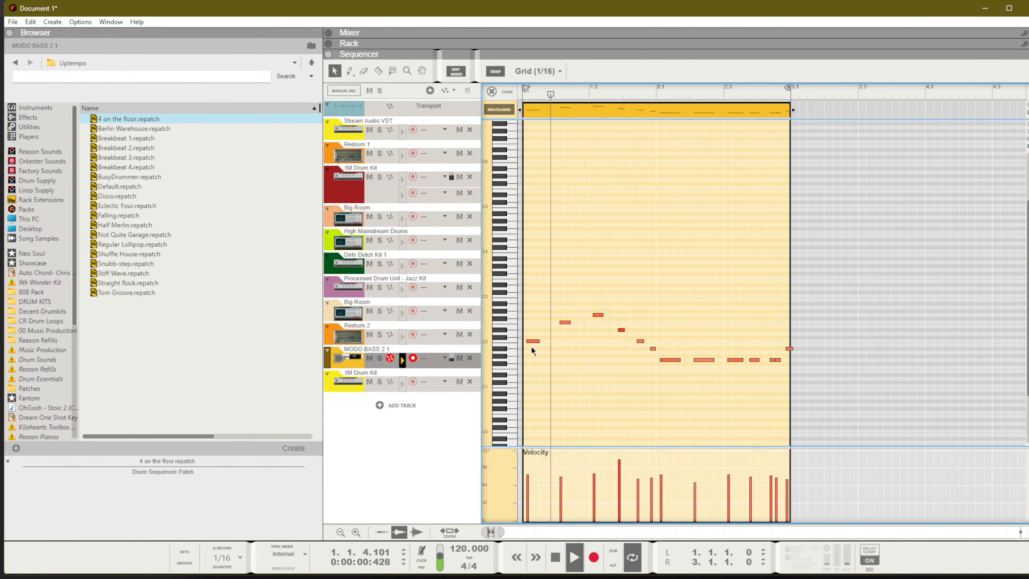
key("ctrl+a")
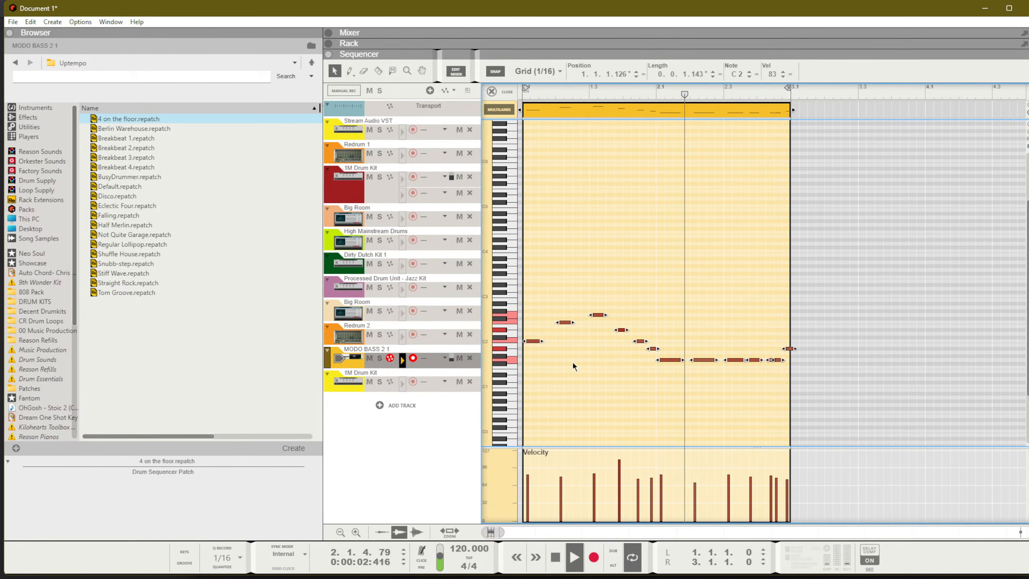
key("shift+Tab")
Step: Add an ID8 Instrument Device track and lower its channel fader in the mixer
left_click(433, 405)
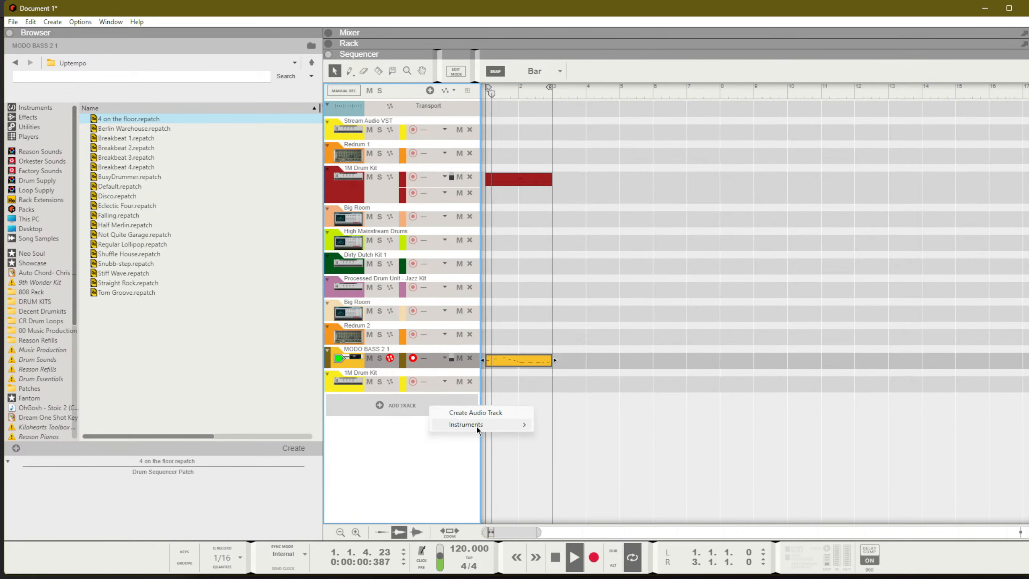
mouse_move(476, 424)
left_click(590, 242)
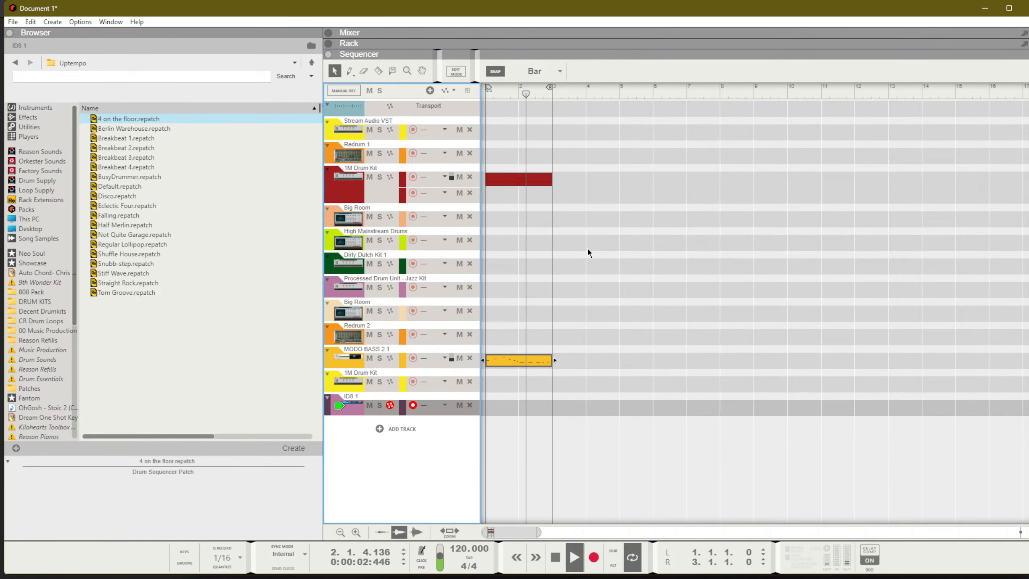
key("F5")
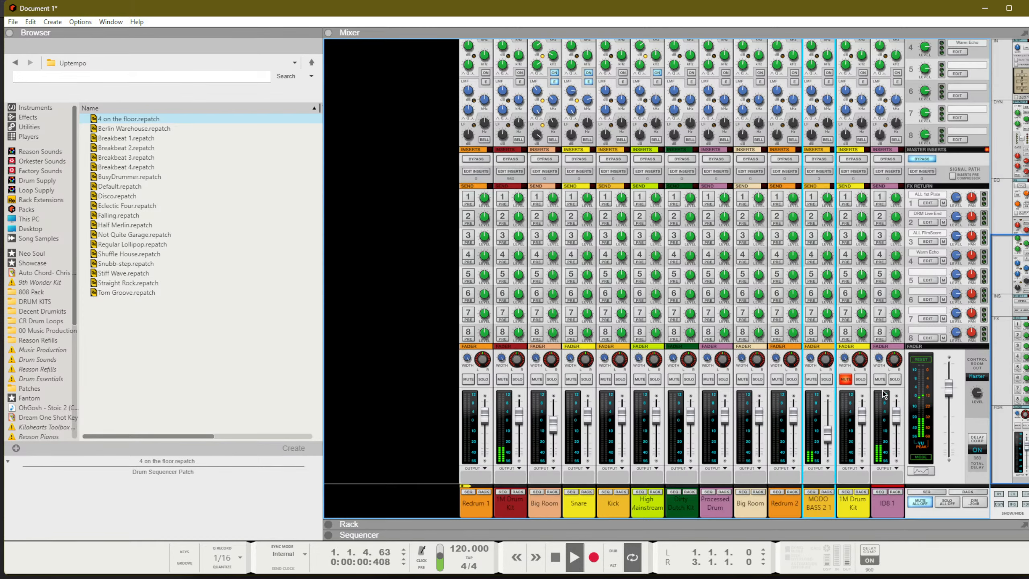
left_click_drag(894, 421, 898, 430)
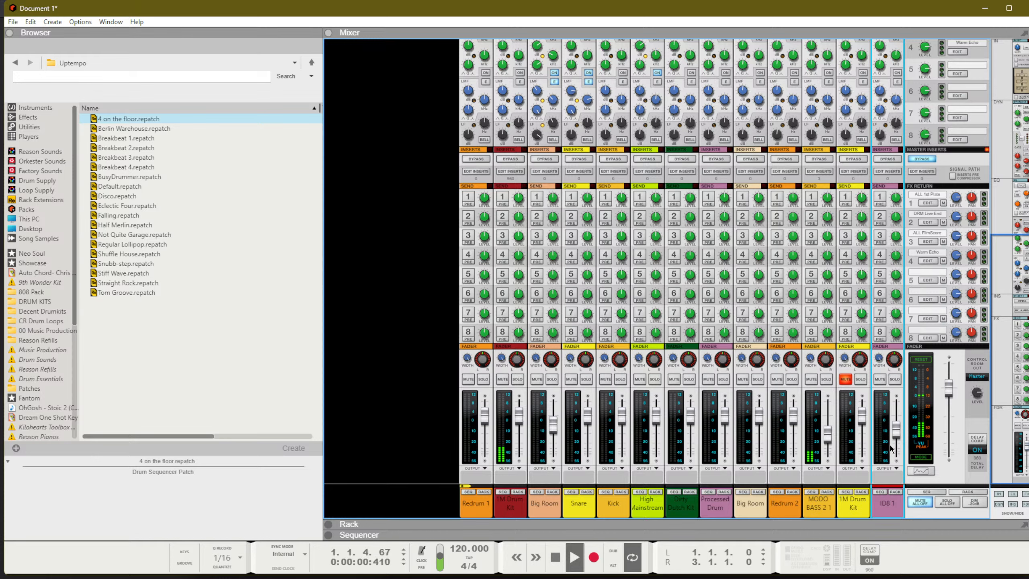
Step: Record a two-bar chord part on the ID8 1 track from bar 1, with the existing drums and bass playing
key("space")
left_click(890, 447)
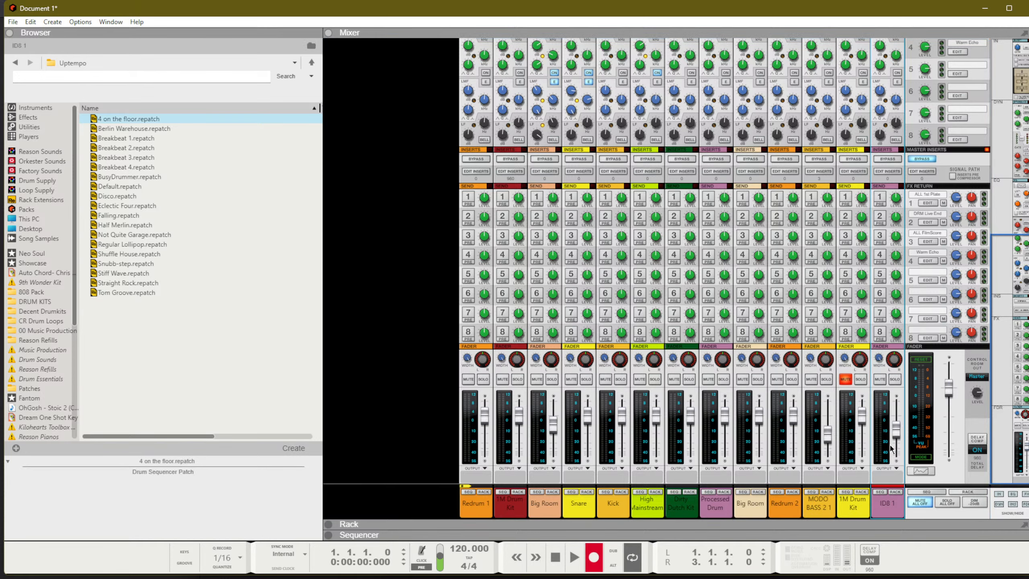
key("space")
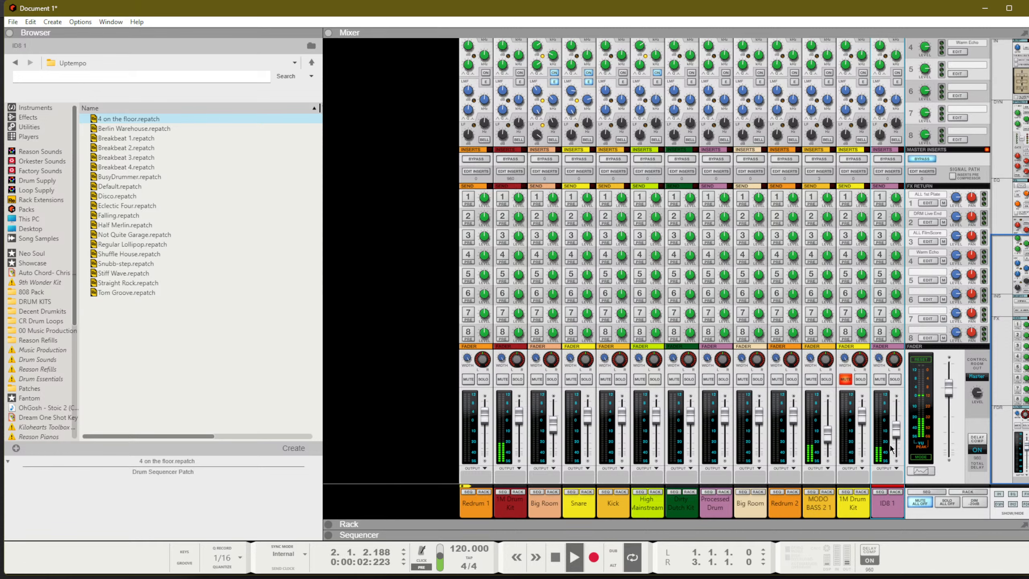
Step: Duplicate the two-bar clips on the red 1M Drum Kit and ID8 1 tracks to bar 3
key("F7")
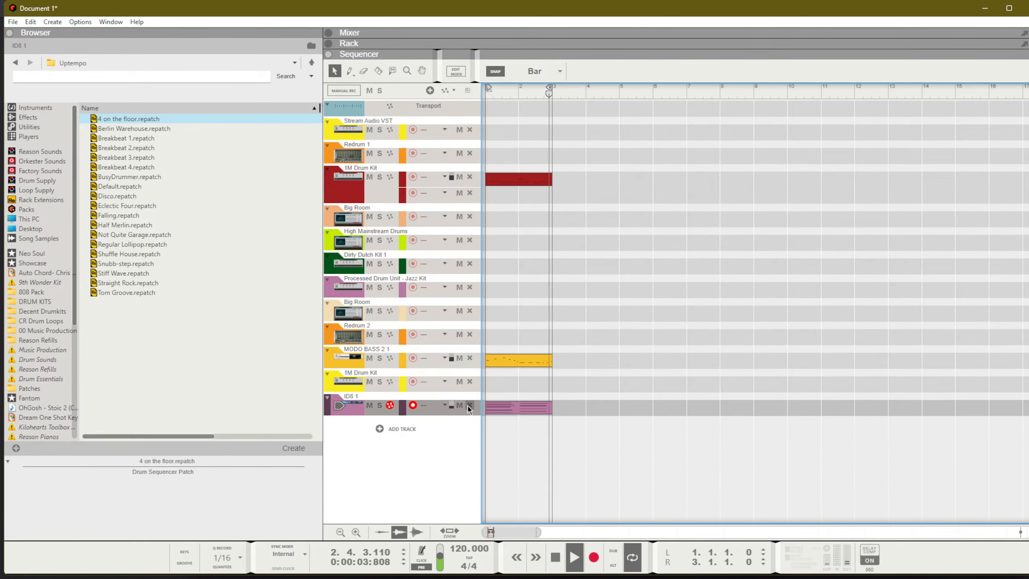
left_click(505, 407)
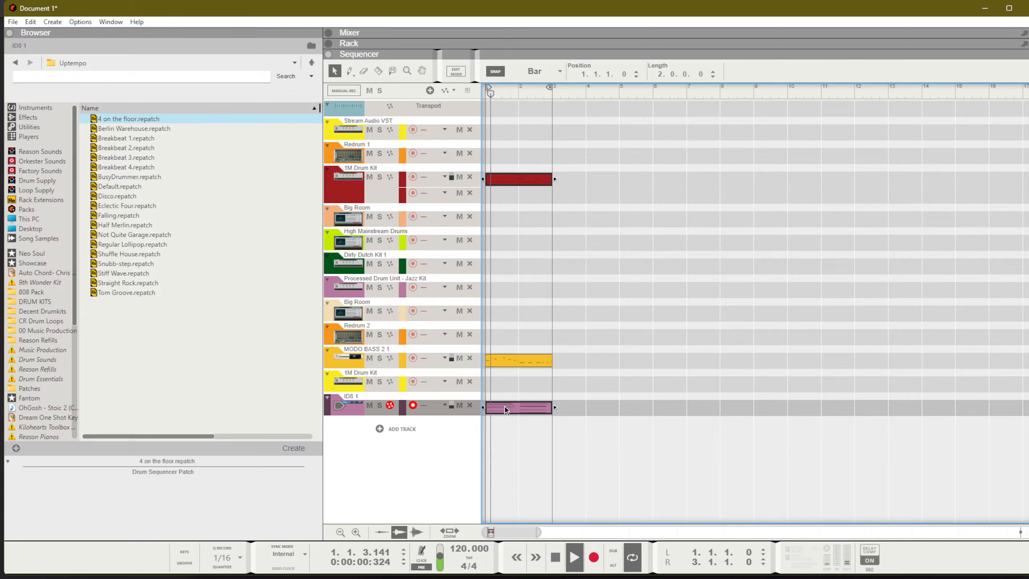
key("ctrl+d")
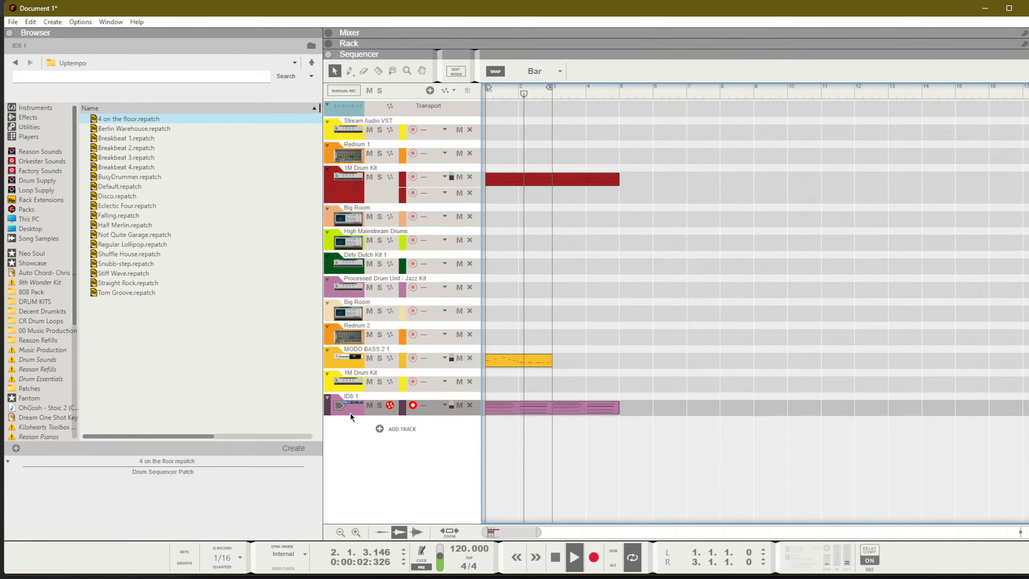
Step: Duplicate the ID8 1 track with its clips and delete the bar 3 clips from both ID8 tracks
left_click(441, 408)
key("ctrl+d")
left_click_drag(655, 437, 590, 383)
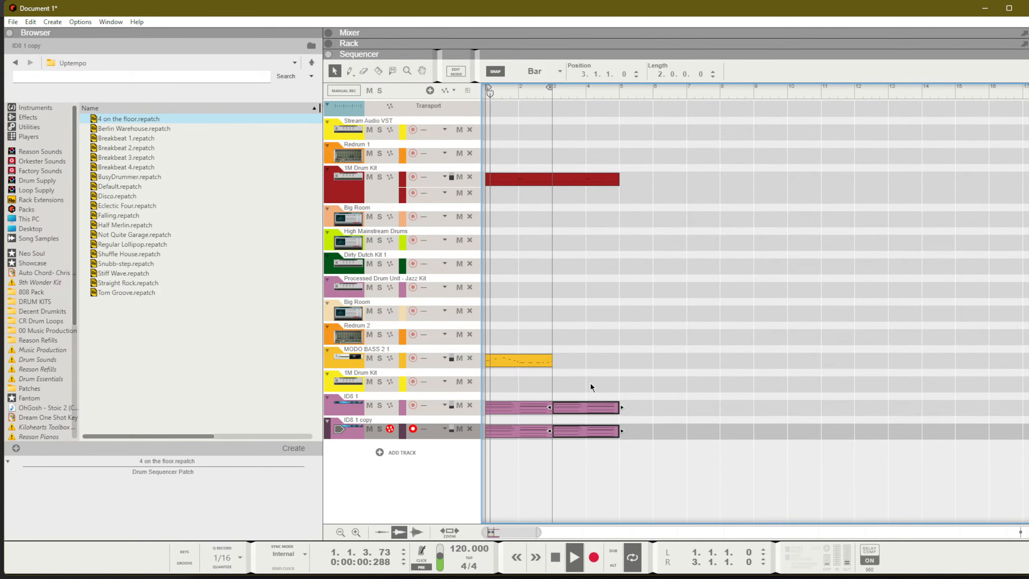
key("Delete")
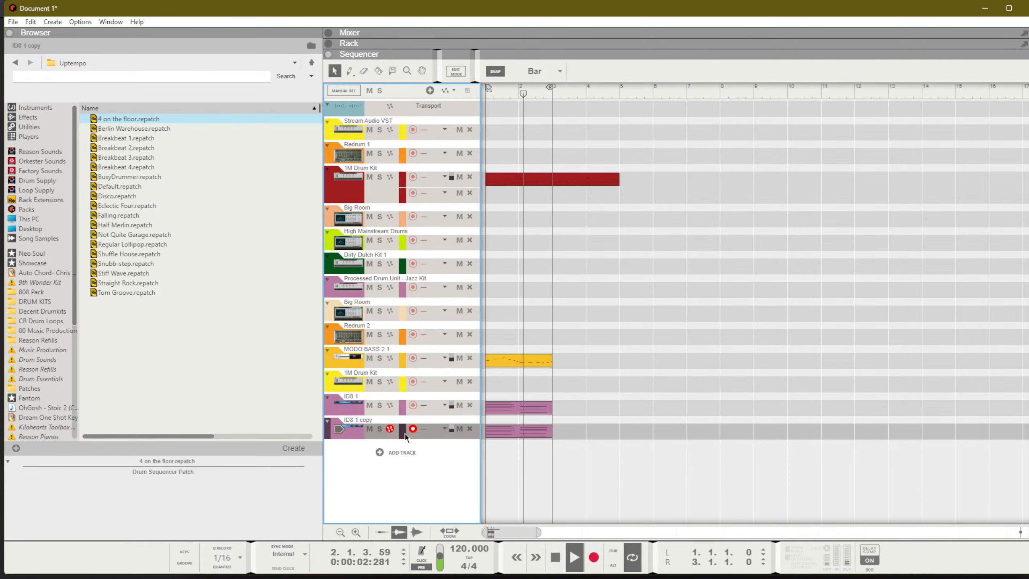
Step: Set the copied ID8 to its second Electric Piano sound and lower both ID8 channel levels, with ID8 1 at -16.61 dB
key("F6")
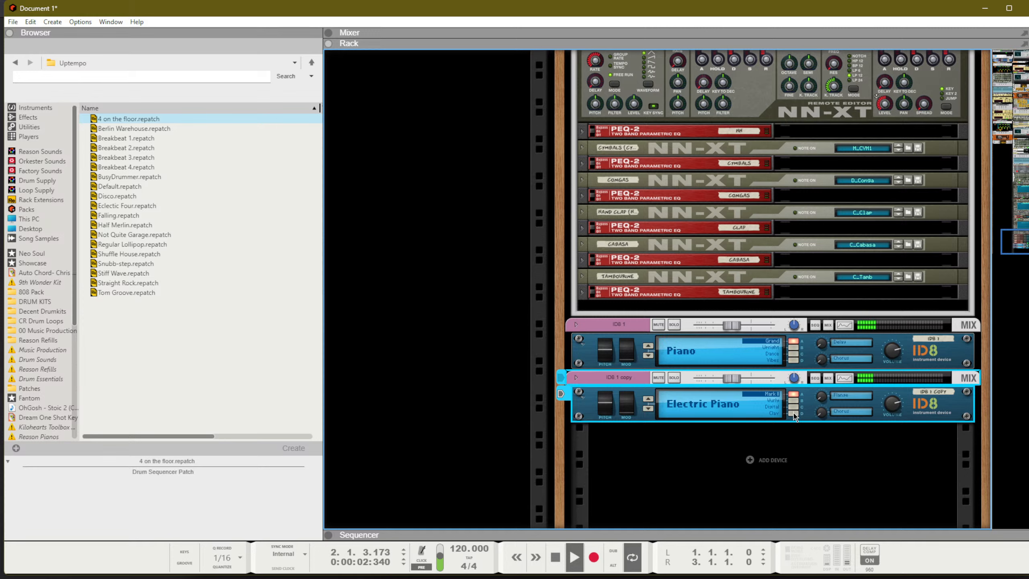
left_click(793, 400)
left_click_drag(888, 410, 896, 393)
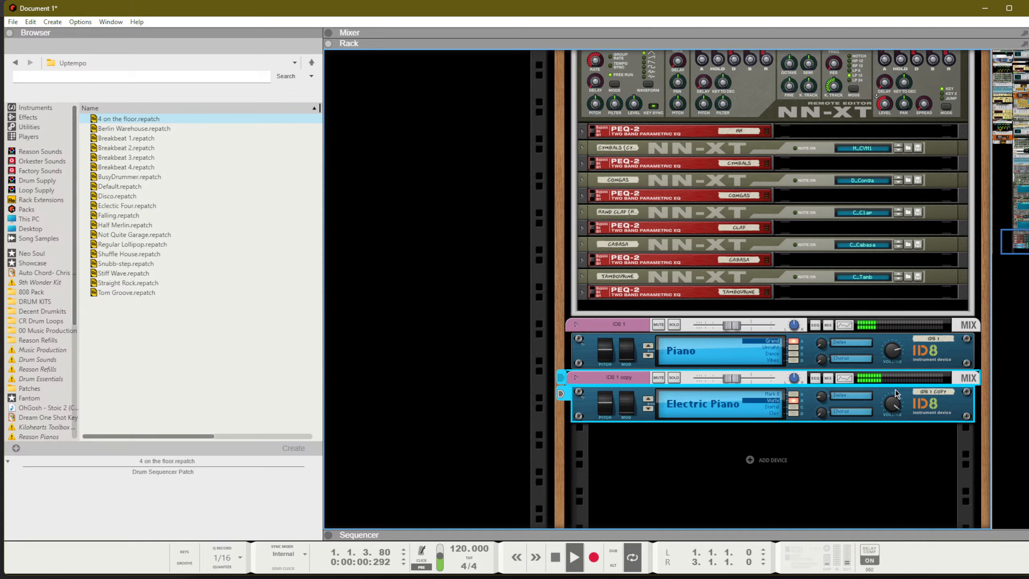
left_click_drag(734, 326, 728, 326)
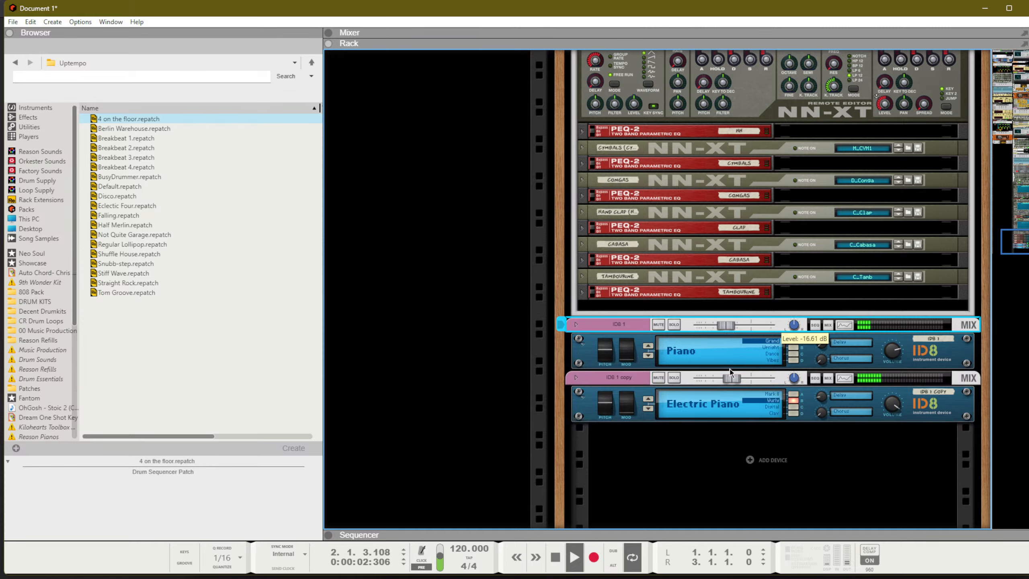
left_click_drag(734, 381, 730, 381)
Step: Duplicate the MODO BASS 2 1 and both ID8 clips to bar 3 and extend the loop's end to bar 5
key("F7")
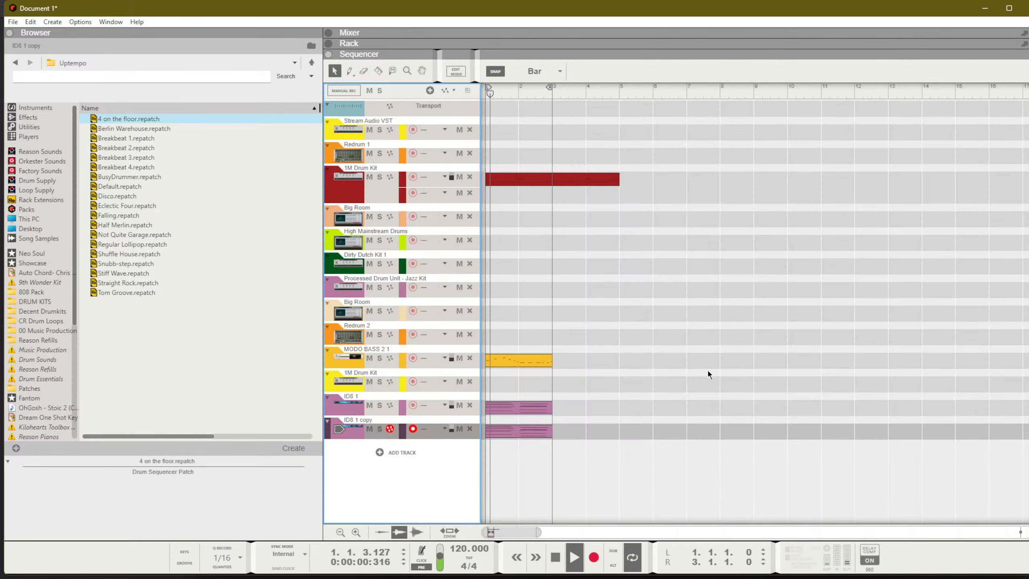
left_click_drag(537, 422, 515, 393)
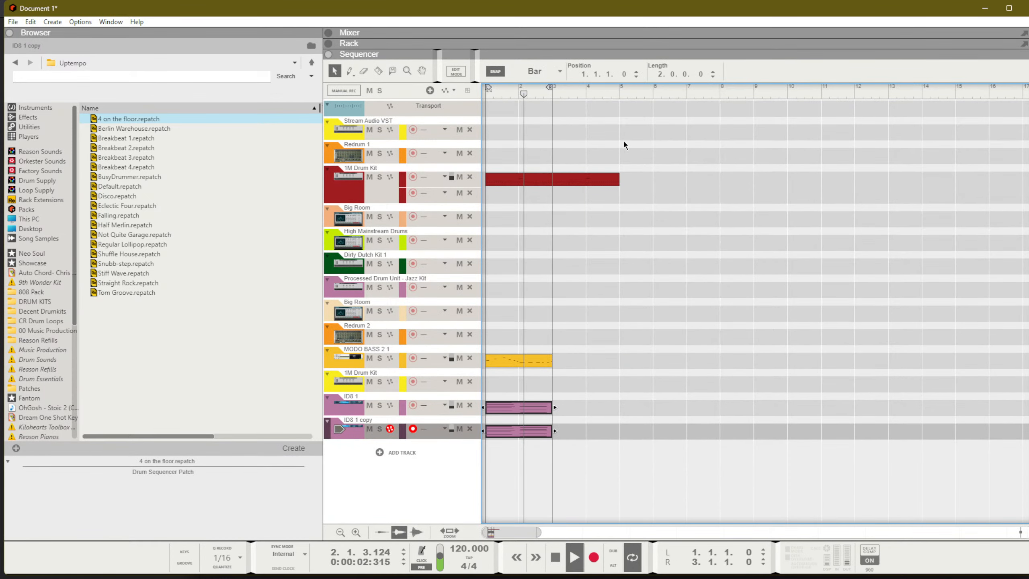
left_click(645, 368)
left_click_drag(580, 343, 453, 483)
key("ctrl+d")
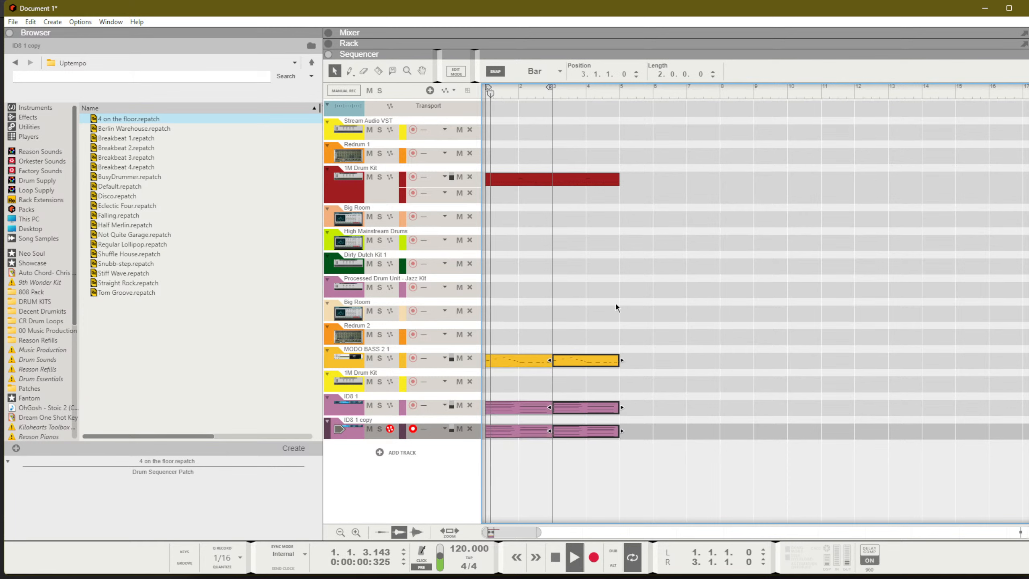
left_click_drag(670, 467, 580, 405)
left_click_drag(672, 470, 590, 335)
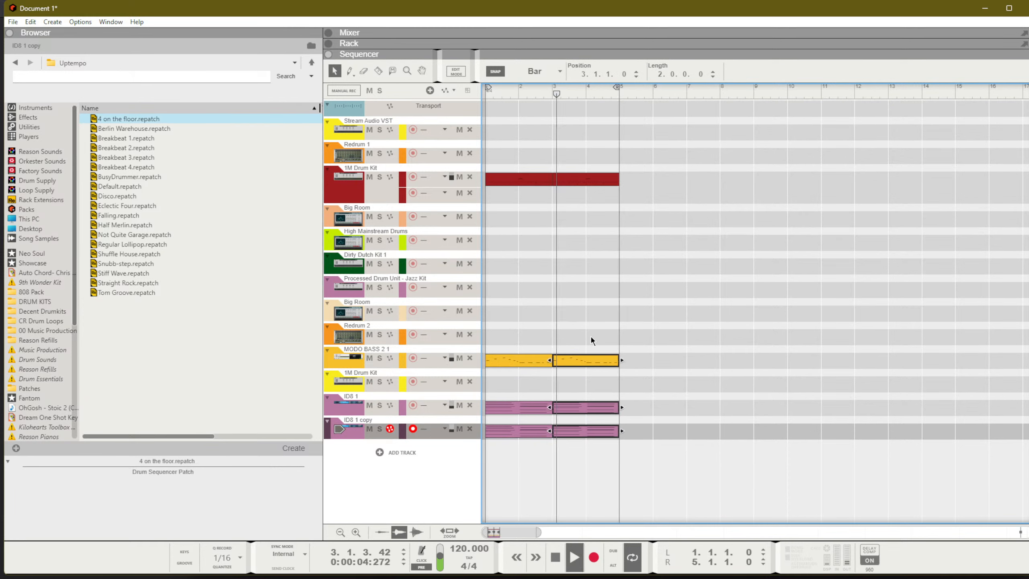
left_click(439, 452)
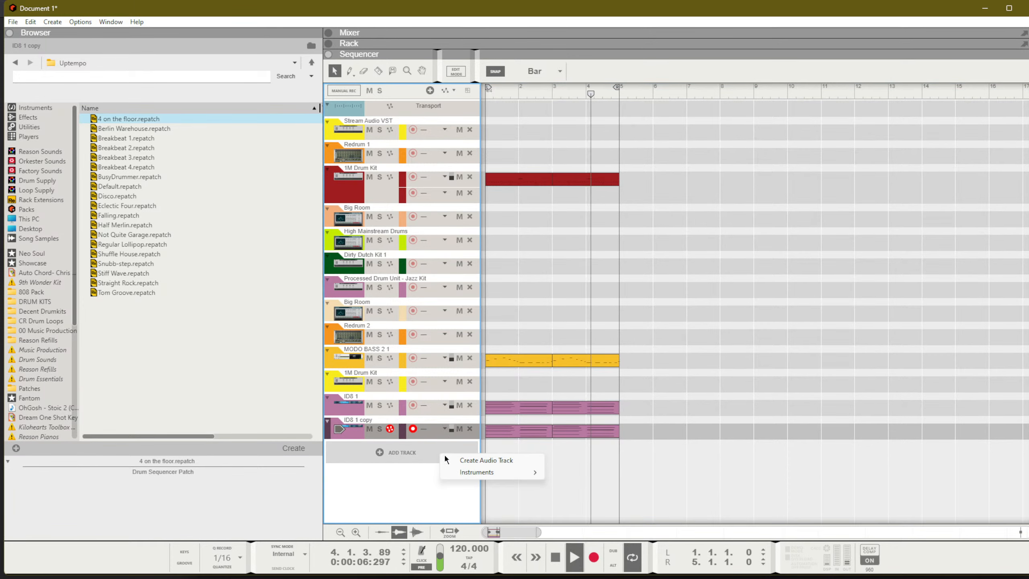
mouse_move(495, 472)
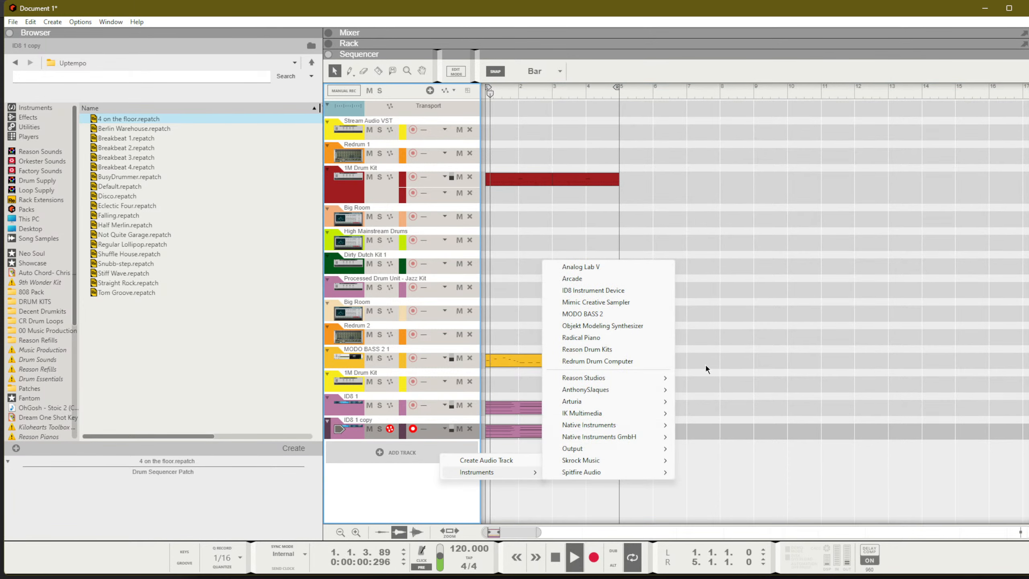
mouse_move(651, 375)
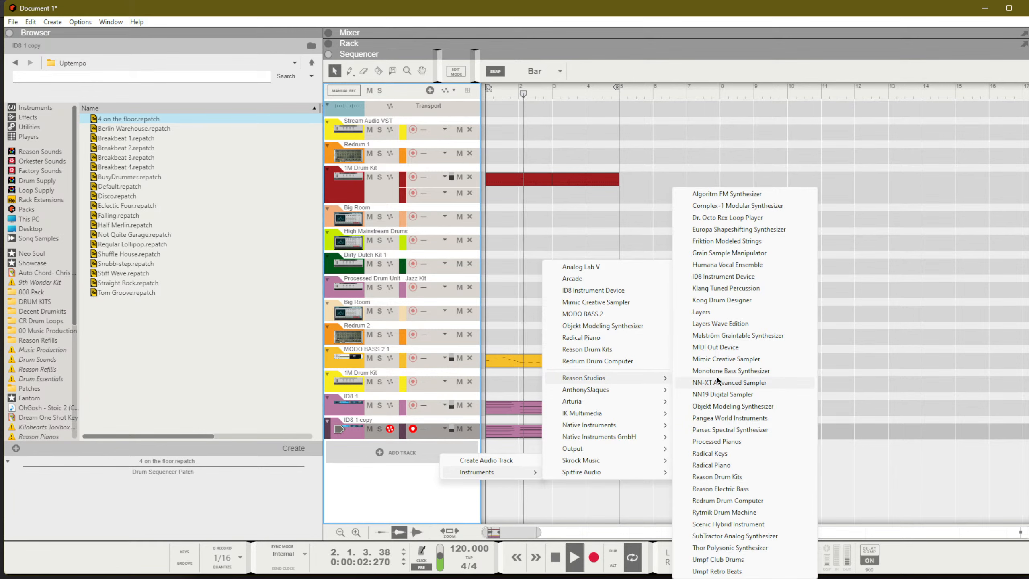
left_click(866, 402)
Step: Restart playback of the bar 1 to bar 5 loop from the beginning
key("space")
key("space")
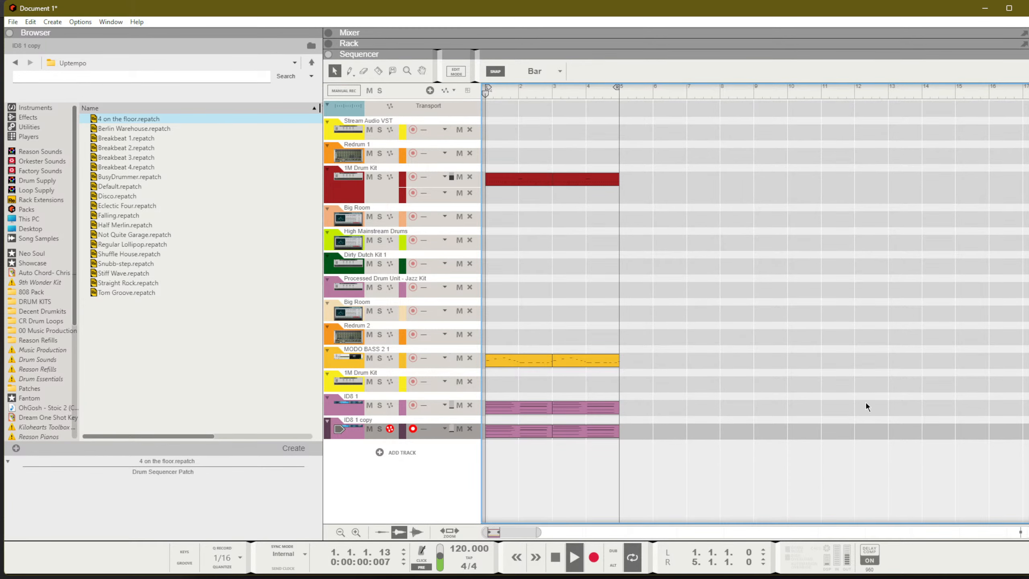
Step: Set the copied ID8's Electric Piano to Sound C and lower its mixer channel level, soloing the channel briefly to check it
left_click(380, 429)
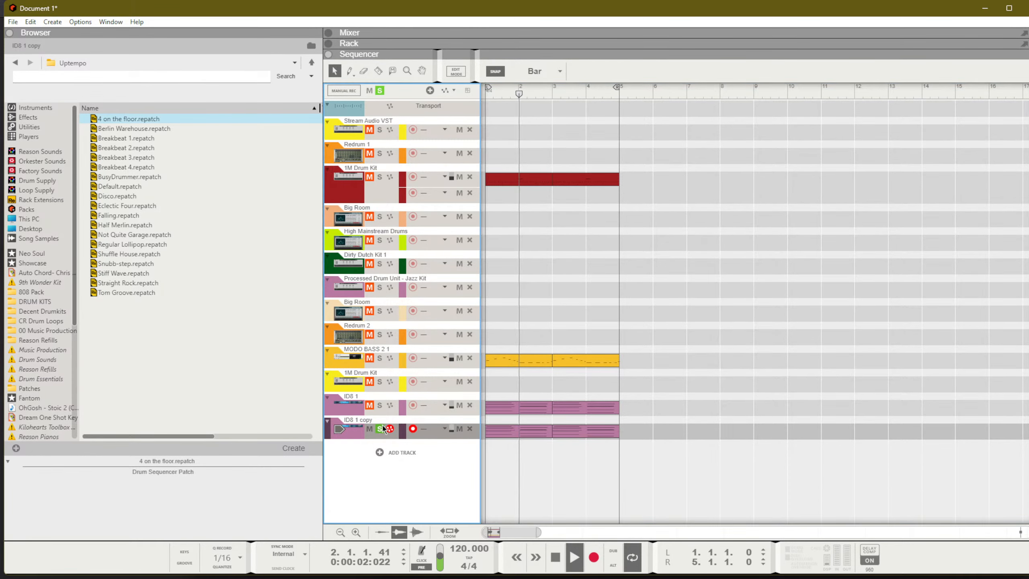
left_click(382, 427)
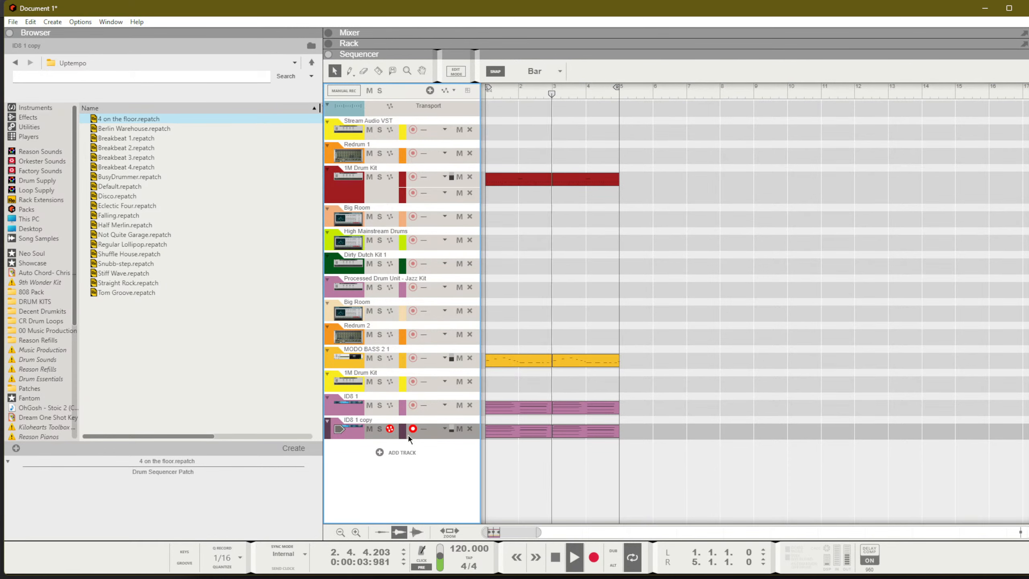
key("F6")
left_click(793, 407)
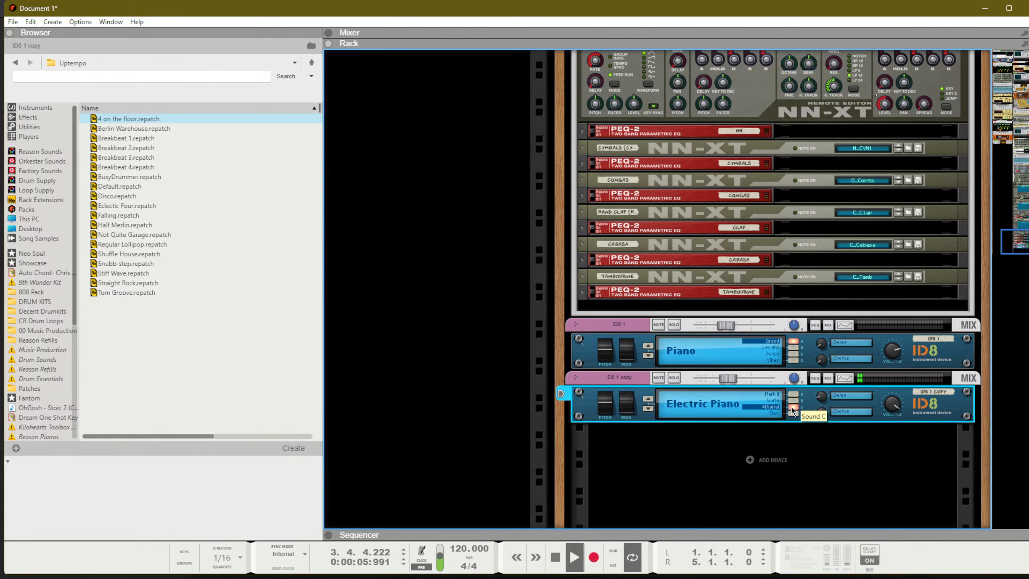
left_click(674, 380)
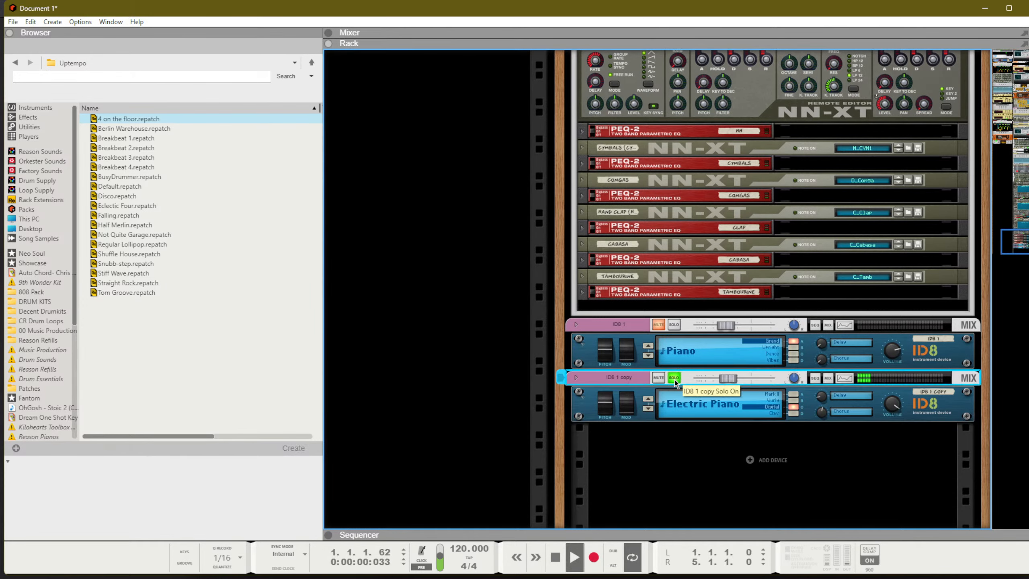
left_click(674, 380)
left_click(951, 410)
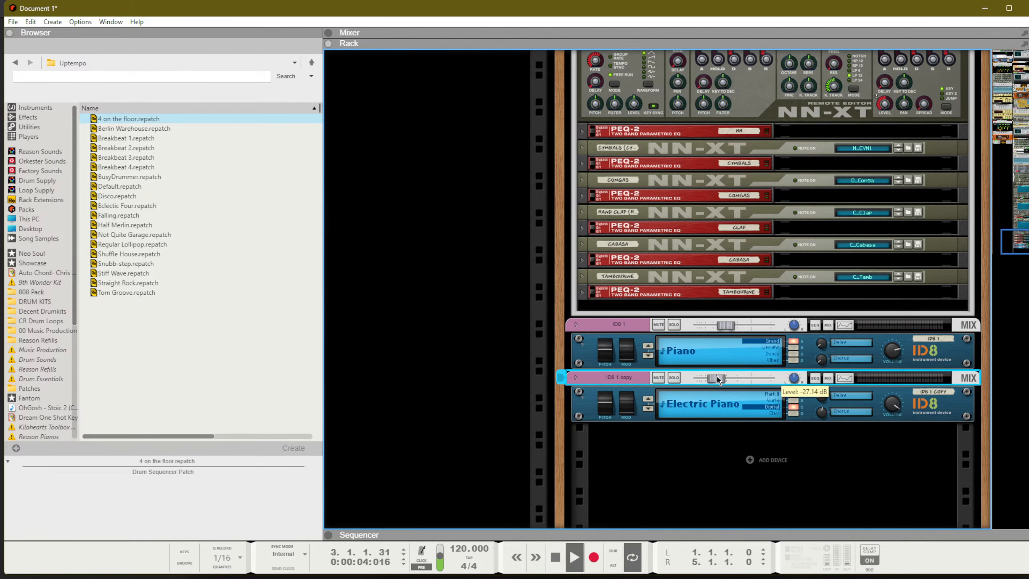
key("F7")
left_click(447, 452)
mouse_move(466, 471)
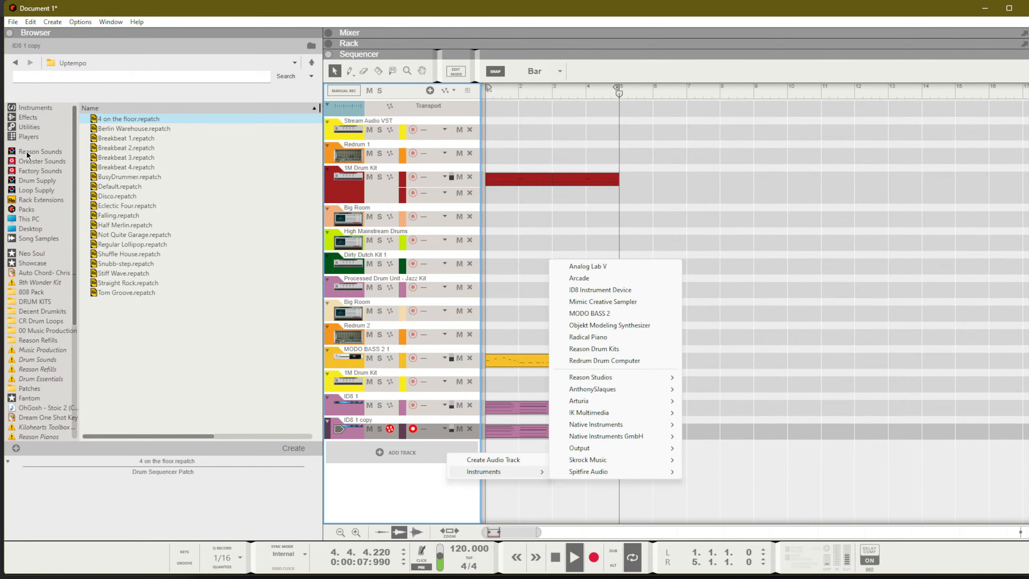
Step: Create an instrument track from the Sharp Chord Lead patch in the Factory Sounds' Europa Patches Melody folder
left_click(41, 161)
left_click(40, 170)
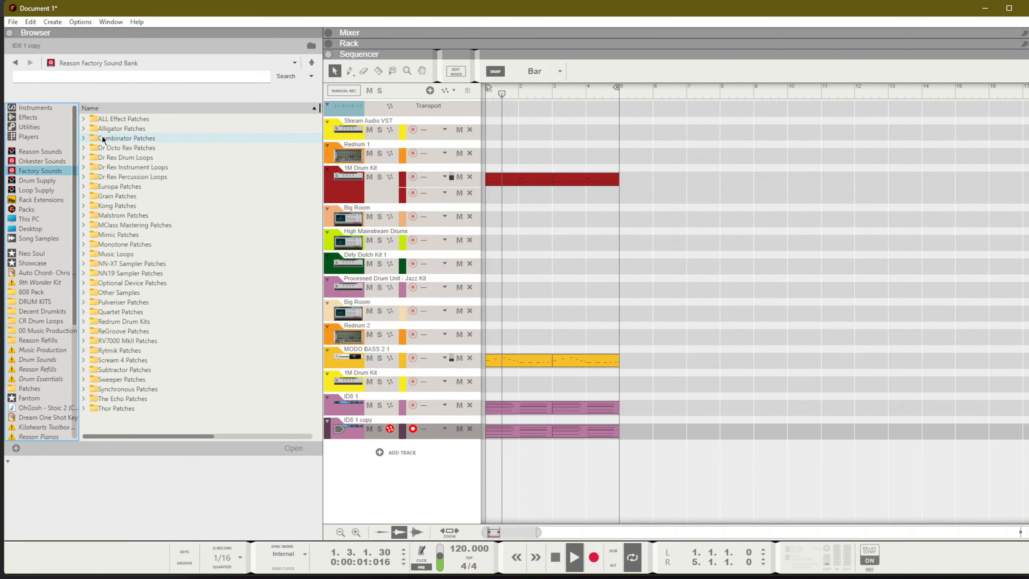
left_click(133, 244)
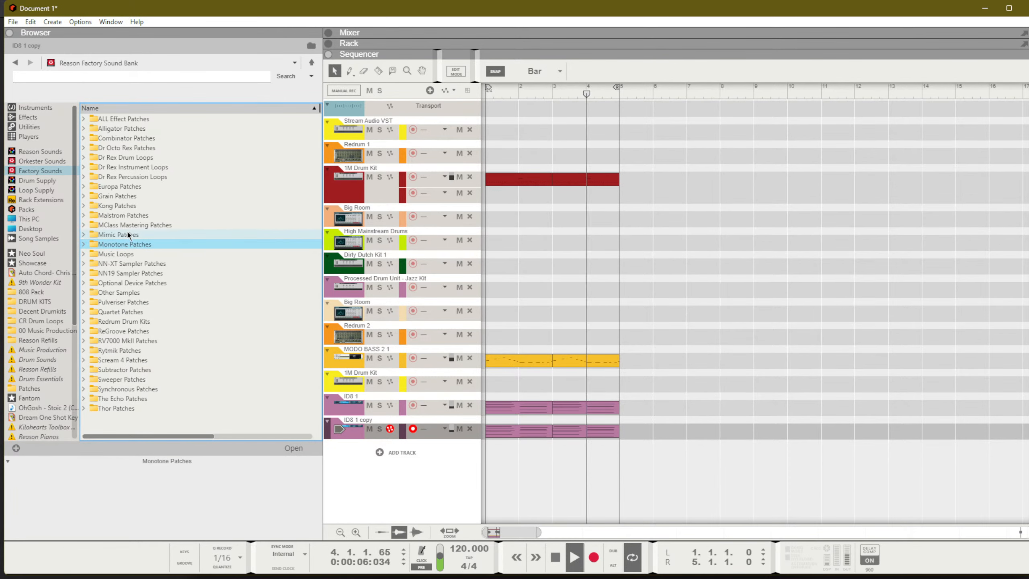
double_click(125, 187)
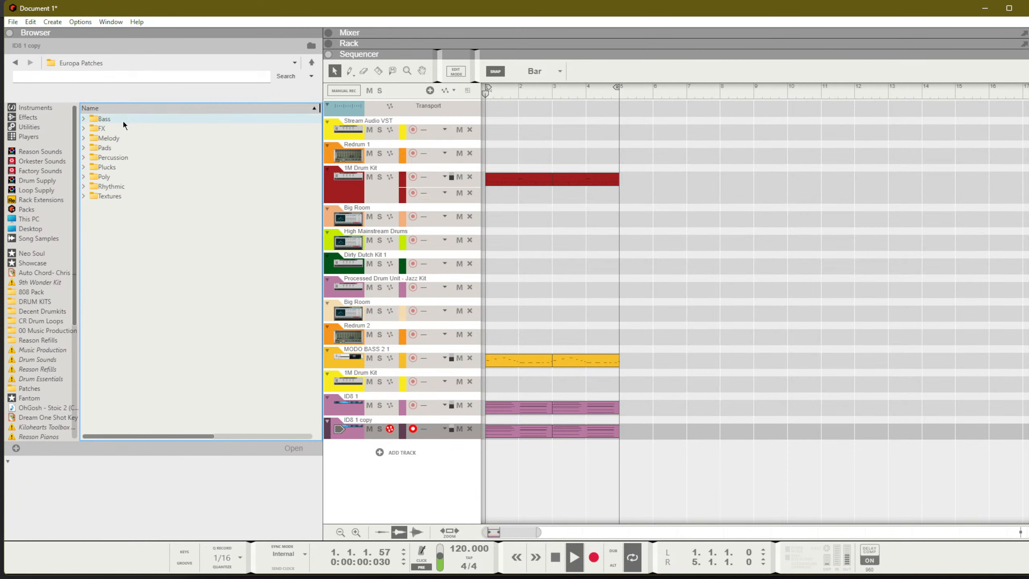
double_click(121, 138)
left_click(145, 293)
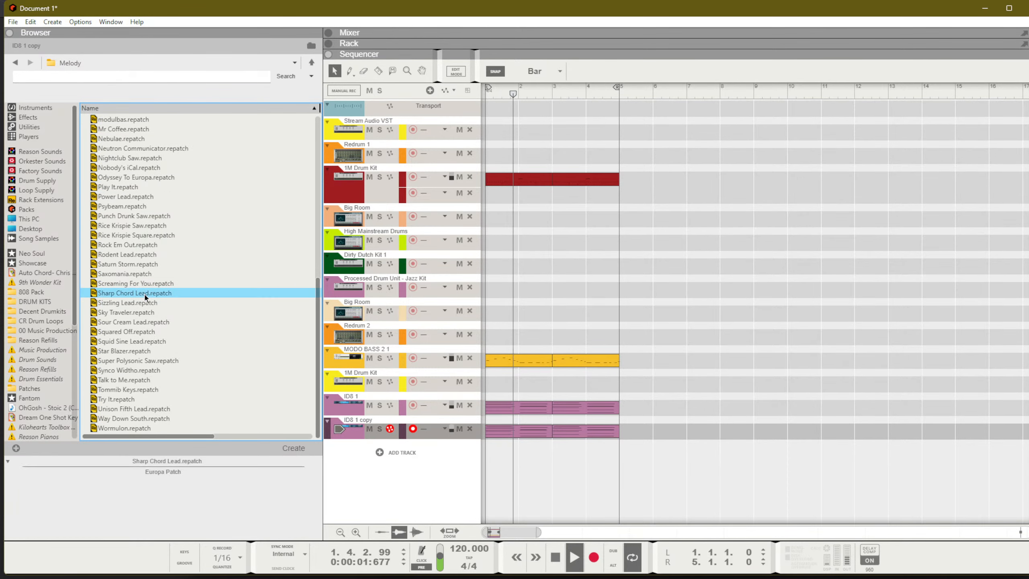
double_click(145, 294)
Step: Lower the Sharp Chord Lead channel's level in the mixer and switch the instrument to the Sizzling Lead patch
key("F5")
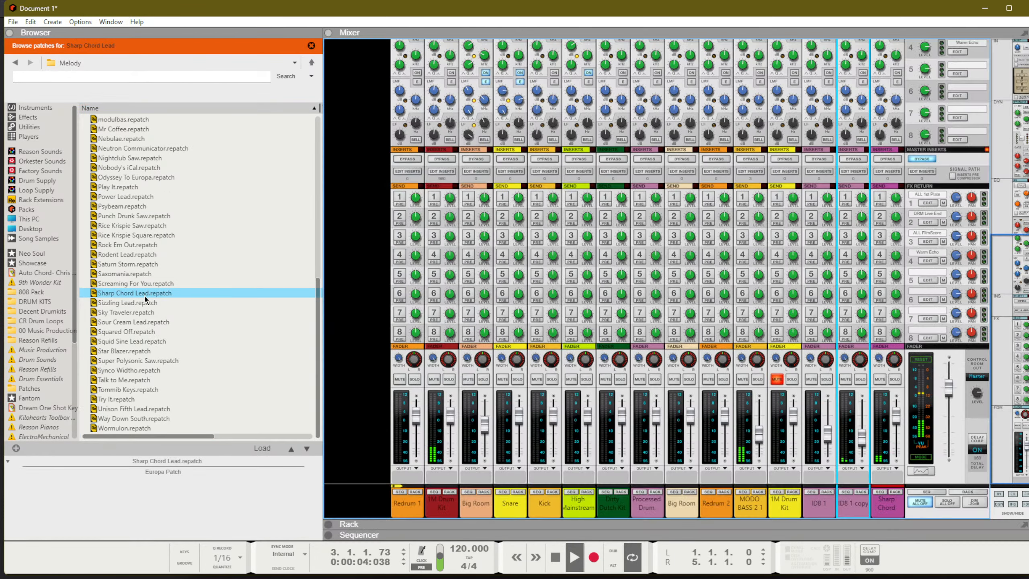
left_click_drag(896, 425, 897, 443)
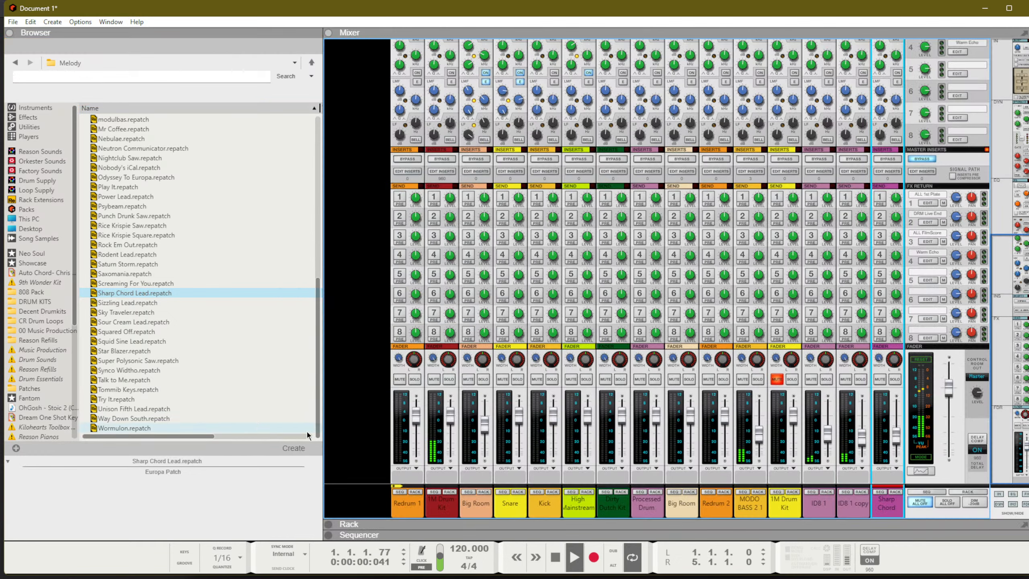
key("F6")
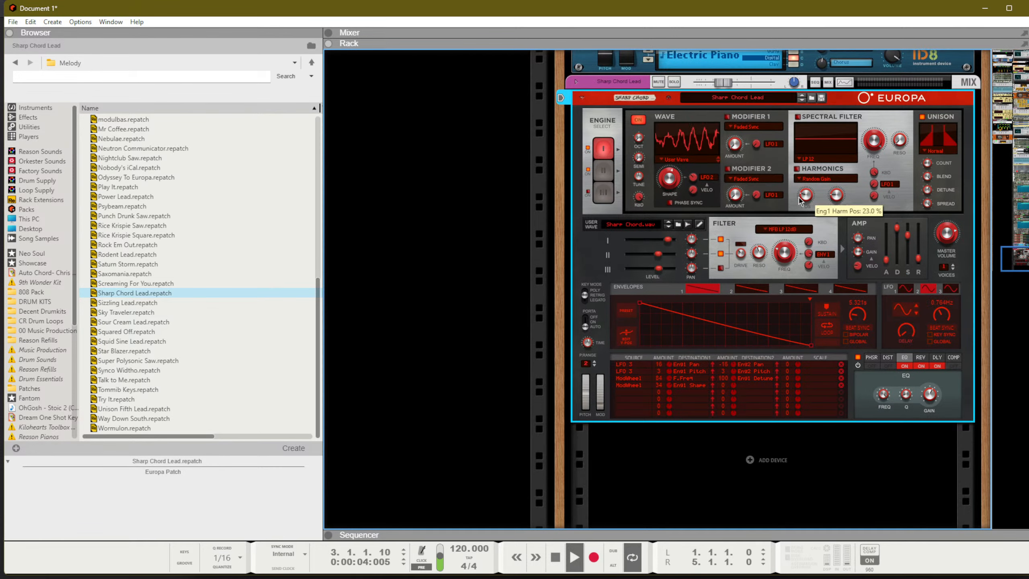
key("F7")
left_click(412, 459)
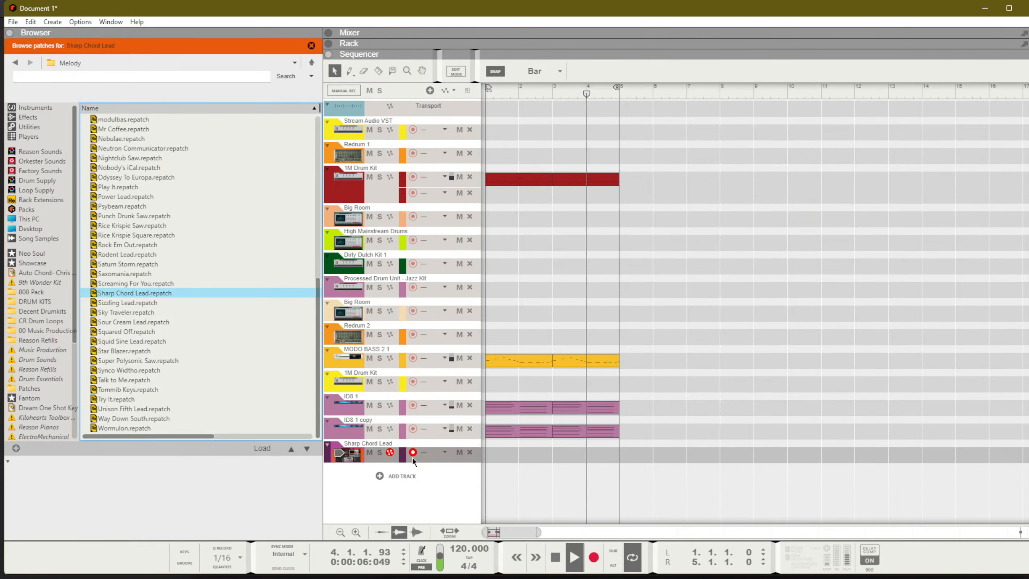
left_click(306, 449)
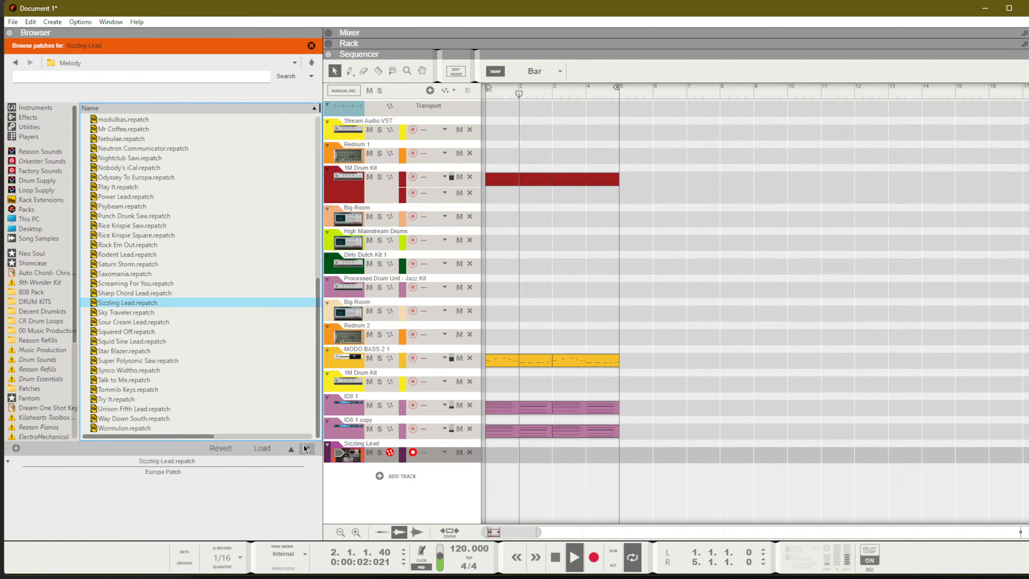
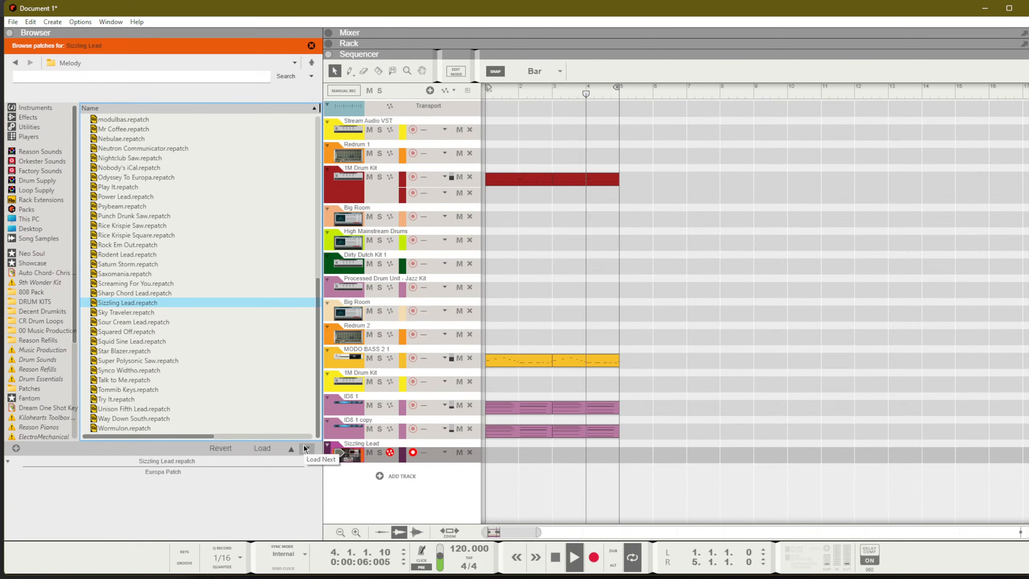
Step: Move both MODO BASS 2 1 clips to start at bar 6 and copy the ID8 1 clips onto the bass track at bar 1
key("space")
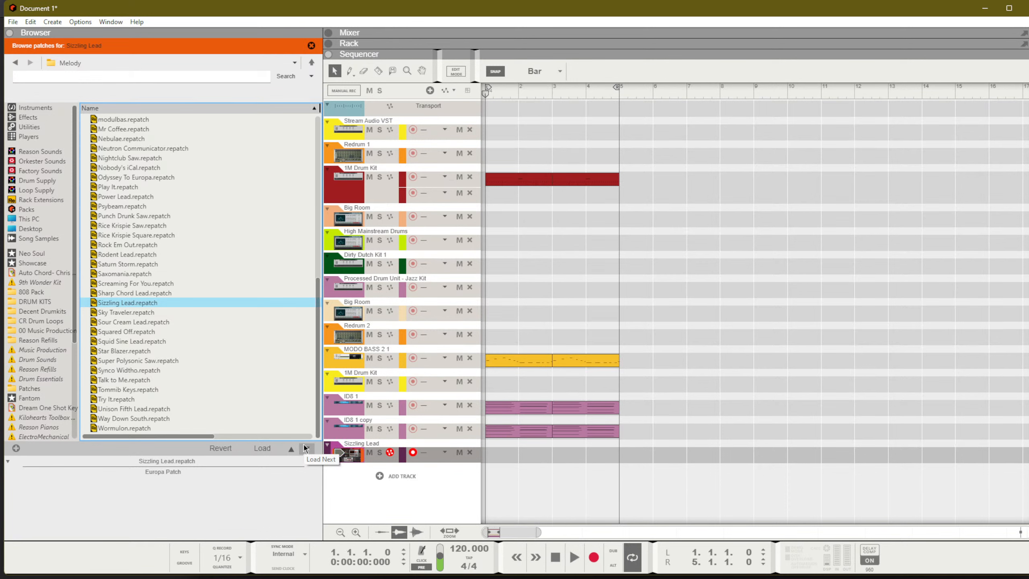
left_click_drag(640, 392, 666, 362)
key("space")
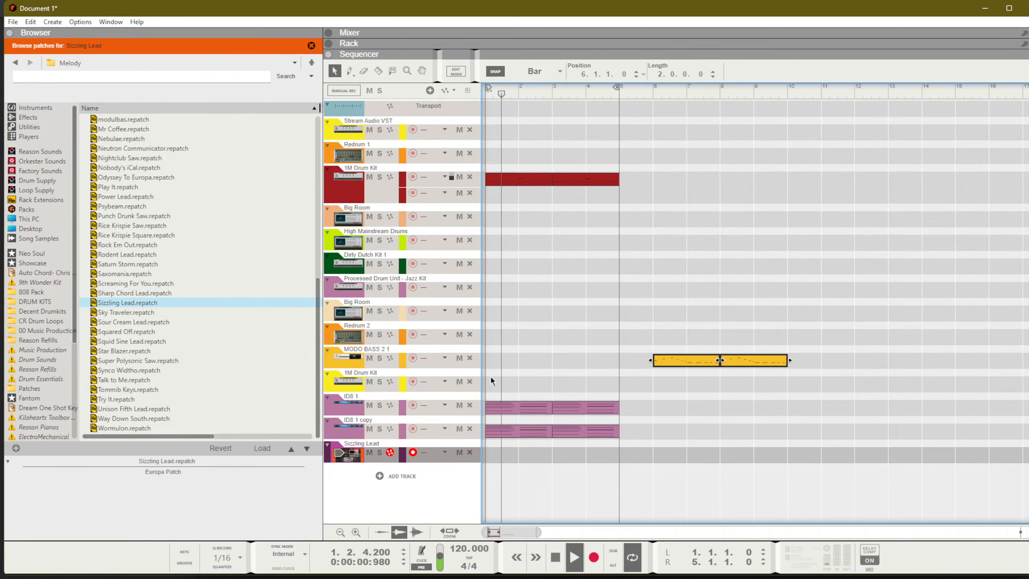
left_click(558, 395)
left_click_drag(533, 407, 558, 343)
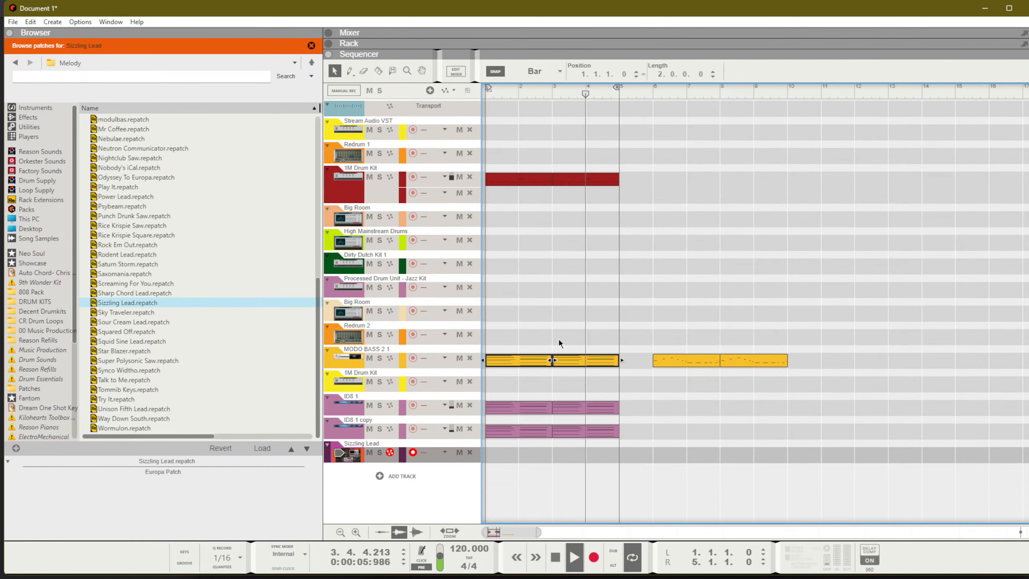
Step: Join the copied chord clips on the bass track into one four-bar clip and delete all but the lowest note of each chord
double_click(573, 359)
scroll(785, 371, "down", 6)
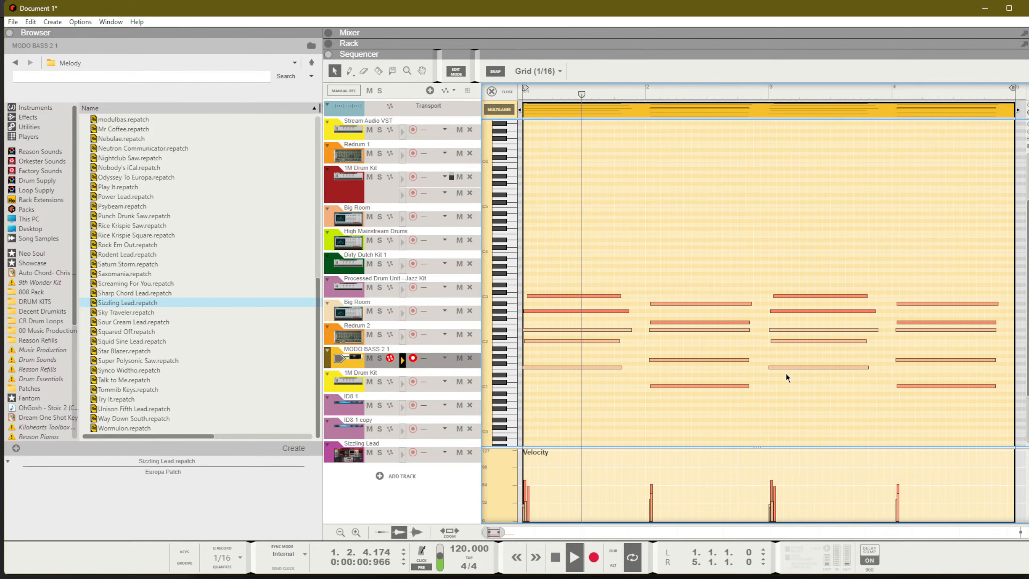
left_click_drag(799, 359, 455, 227)
key("Delete")
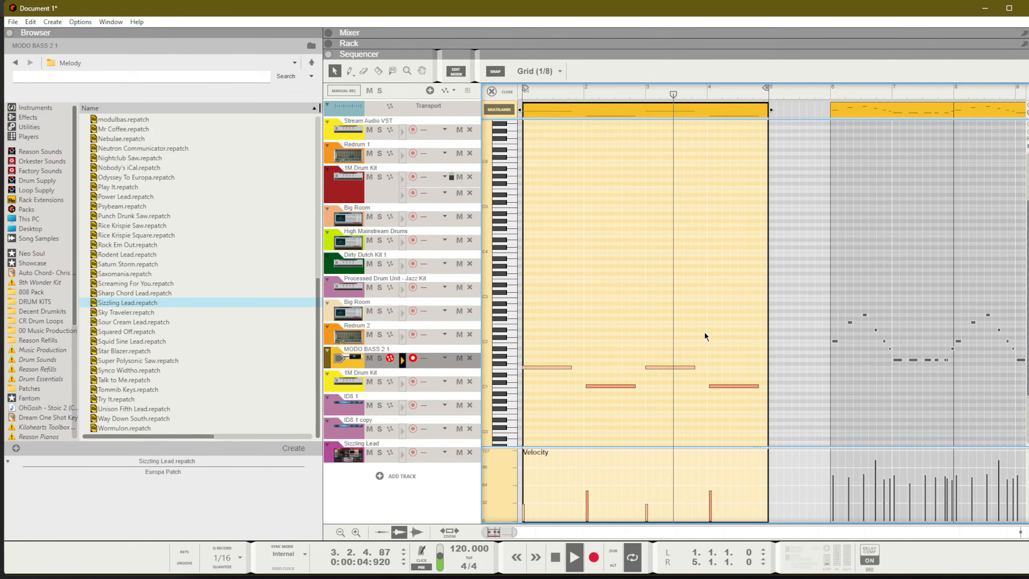
Step: Transpose all remaining bass notes up one octave, set their velocity to about 100, and return to the arrangement
key("ctrl+a")
key("shift+Up")
key("space")
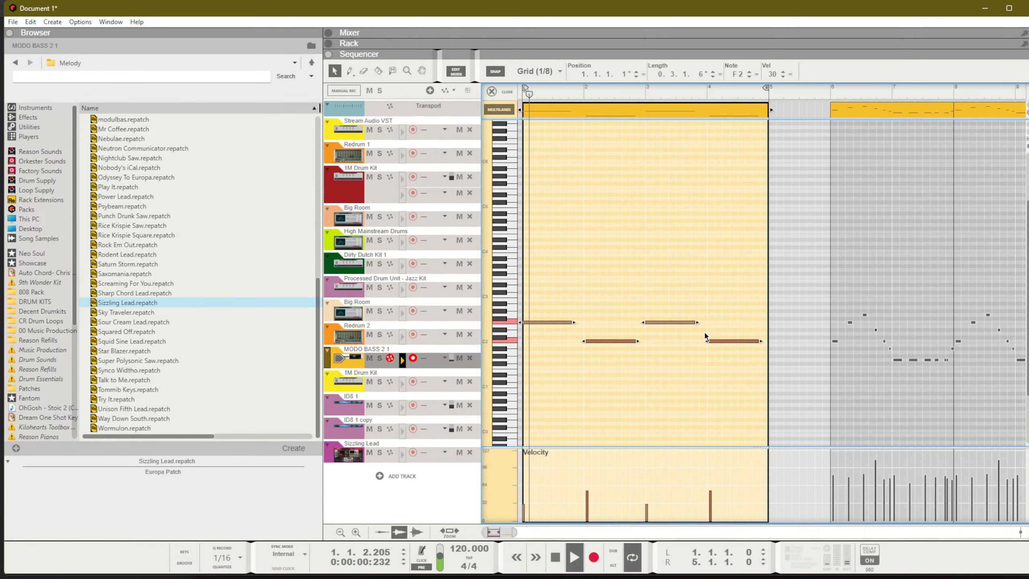
left_click(790, 75)
left_click_drag(772, 75, 744, 23)
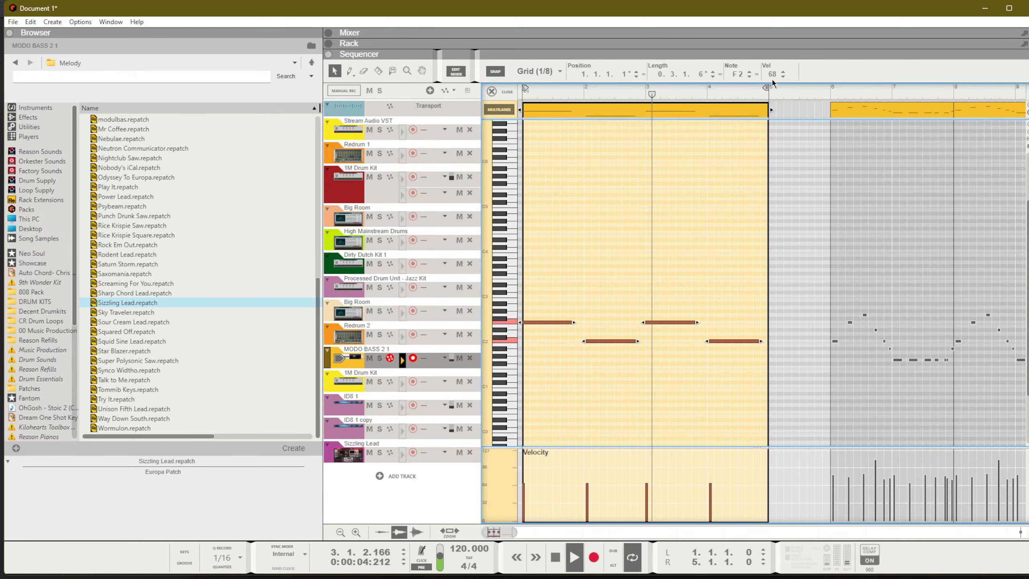
left_click_drag(771, 76, 772, 10)
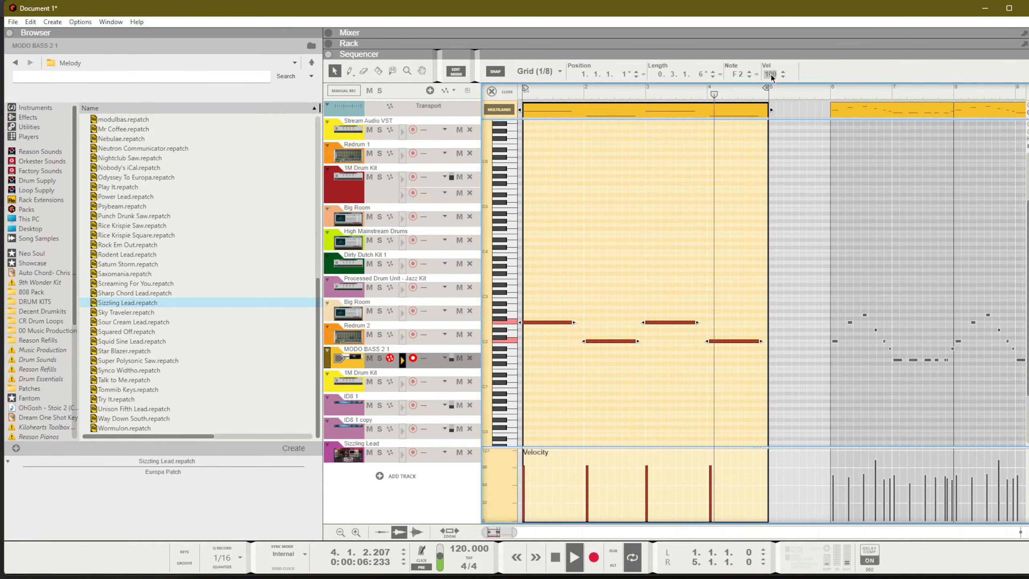
key("shift+Tab")
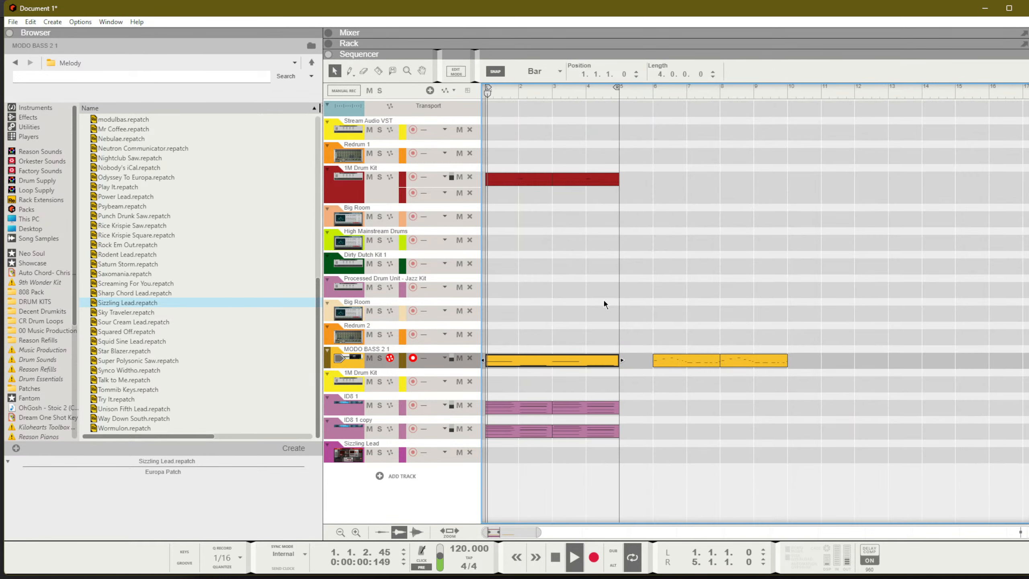
left_click(604, 300)
Step: Try adding a Beat Map player to the MODO BASS 2 device in the rack and undo it
key("F6")
scroll(614, 299, "up", 3)
scroll(612, 296, "up", 15)
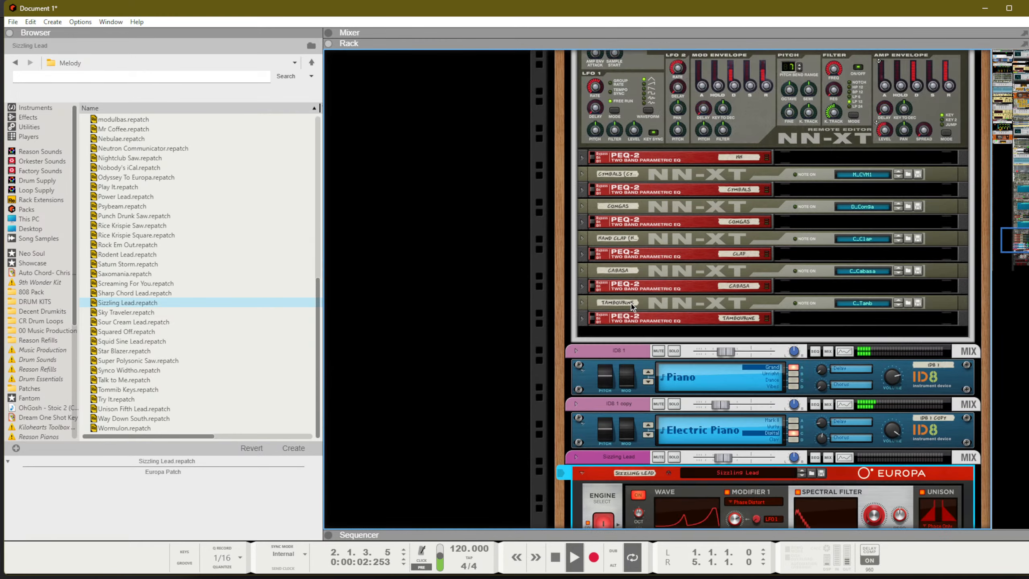
scroll(714, 318, "up", 10)
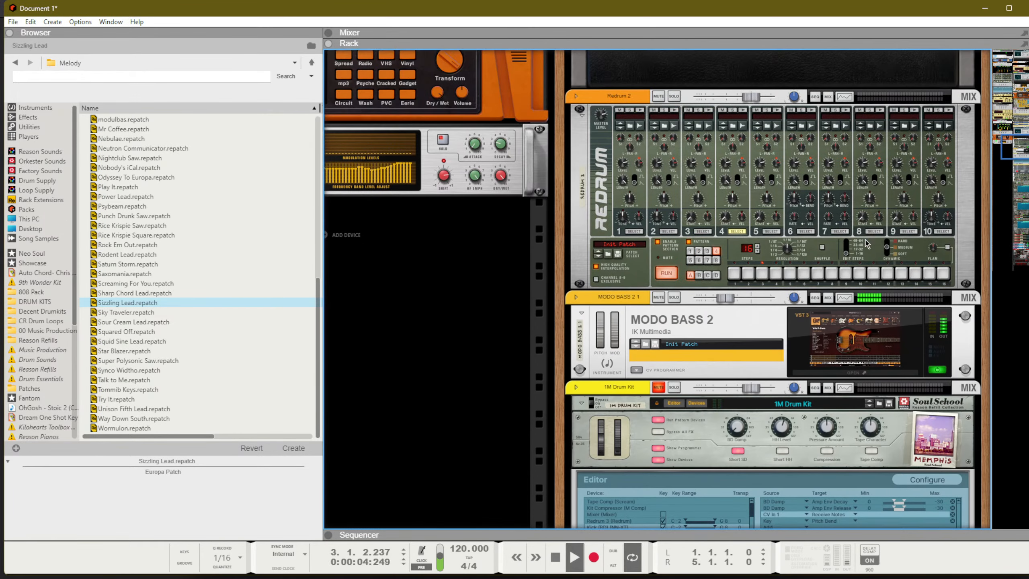
right_click(774, 314)
mouse_move(793, 410)
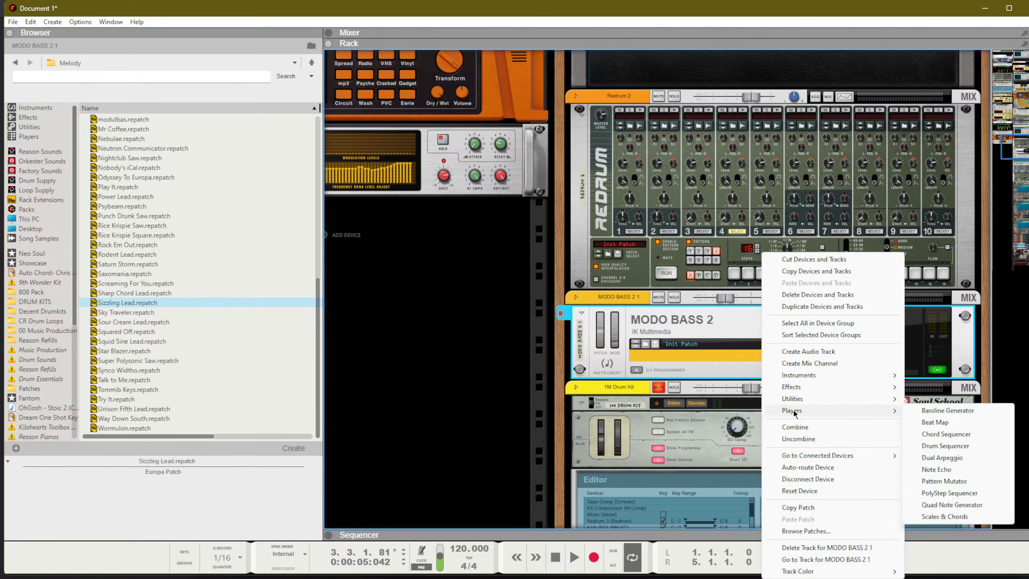
left_click(935, 422)
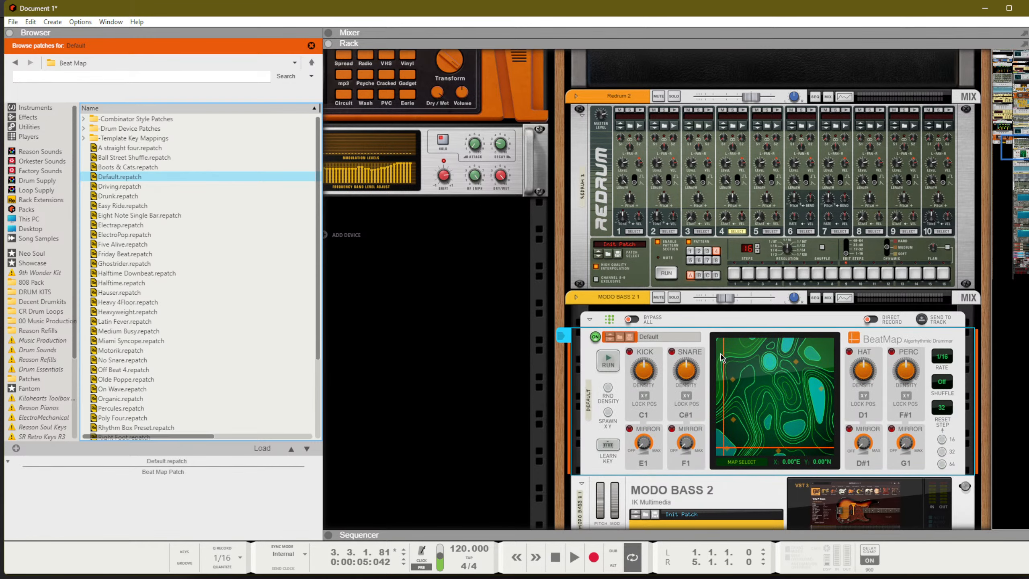
key("ctrl+z")
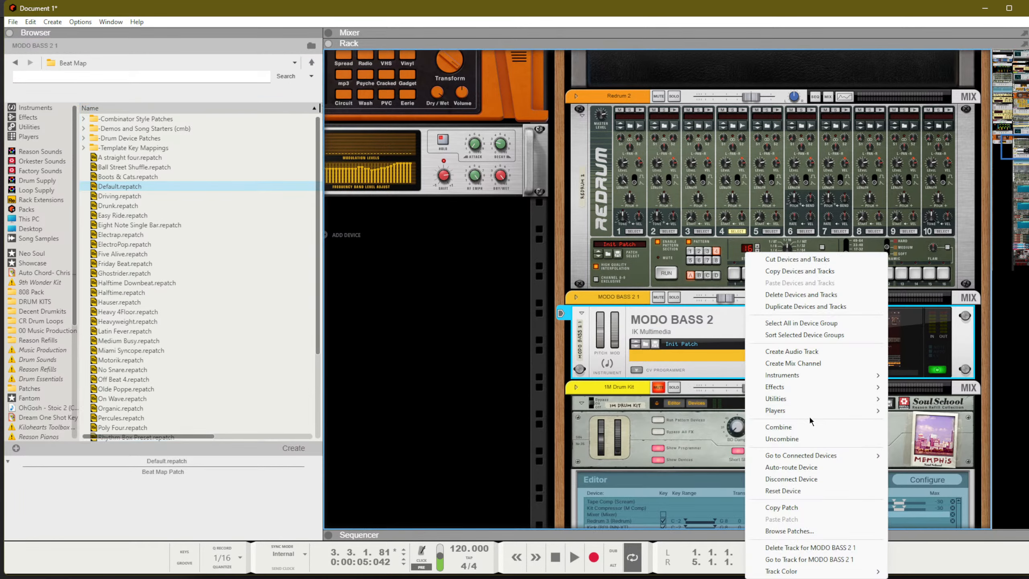
left_click(755, 325)
Step: Add a Bassline Generator player to the MODO BASS 2 device and load its Bass Groove patch
scroll(754, 331, "up", 10)
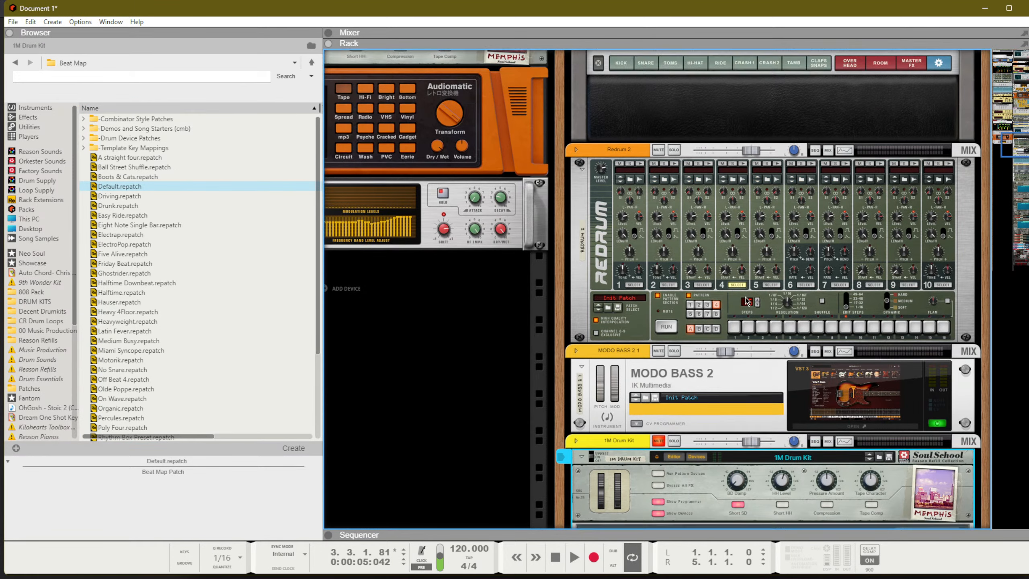
right_click(763, 425)
mouse_move(810, 254)
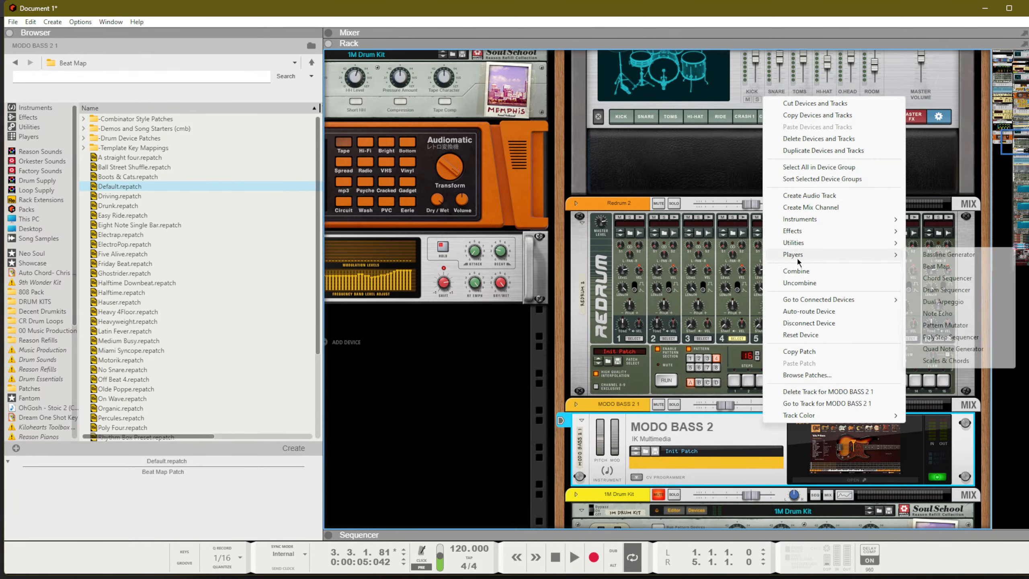
left_click(943, 254)
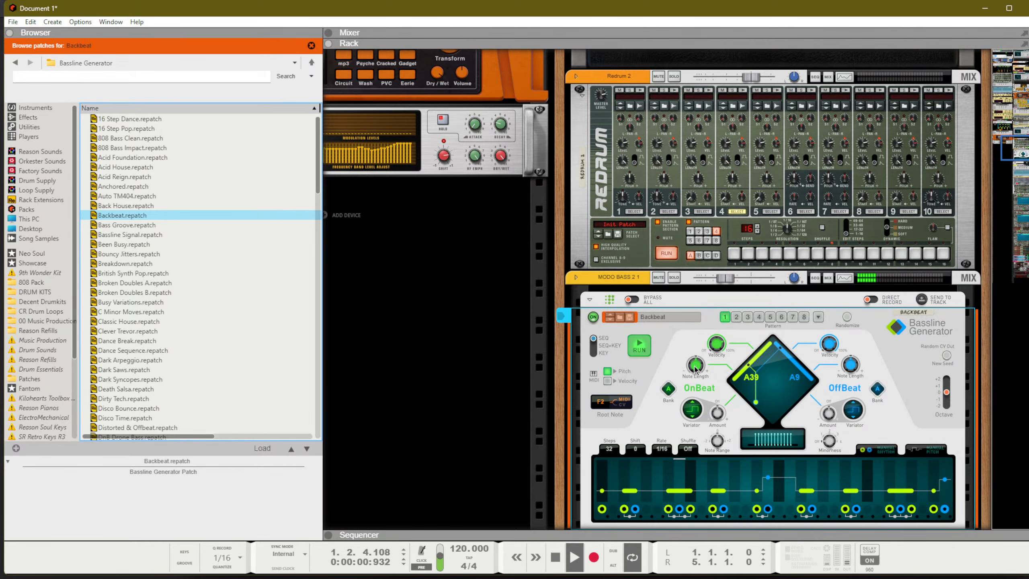
left_click(611, 322)
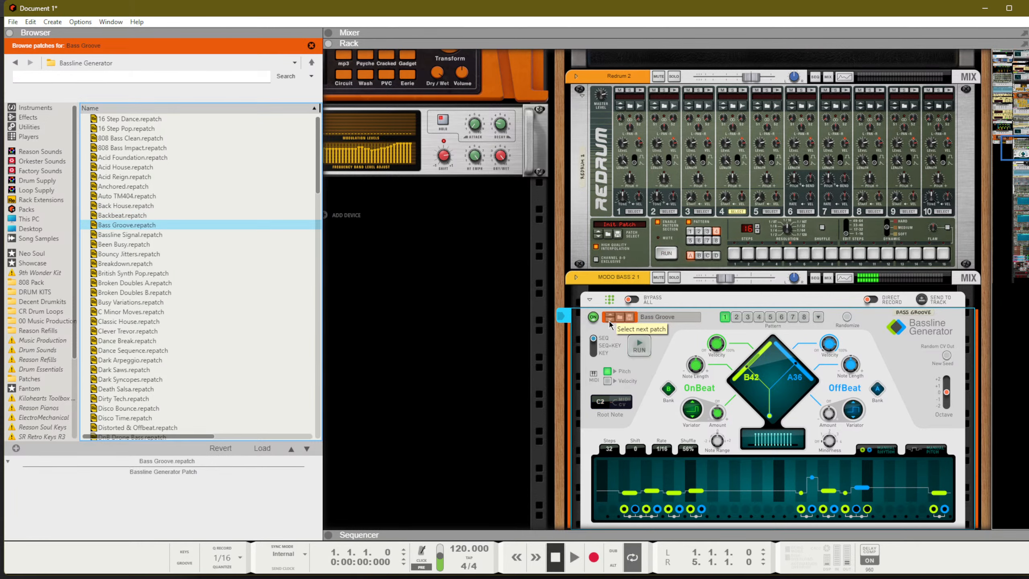
scroll(713, 360, "down", 4)
left_click(738, 383)
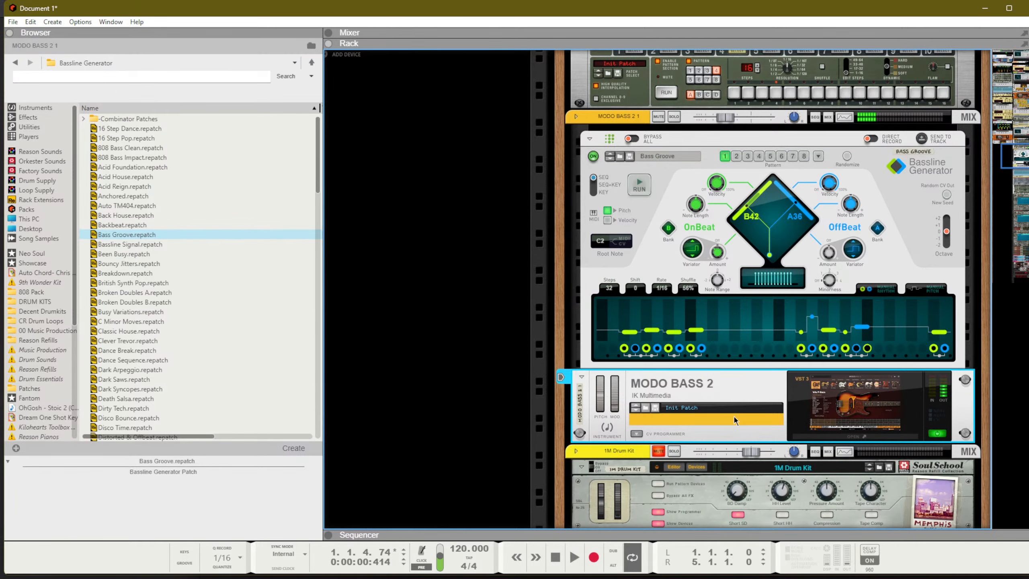
Step: Replace the MODO BASS 2 instrument under the Bassline Generator with an ID8 Instrument Device from the instrument browser
right_click(740, 399)
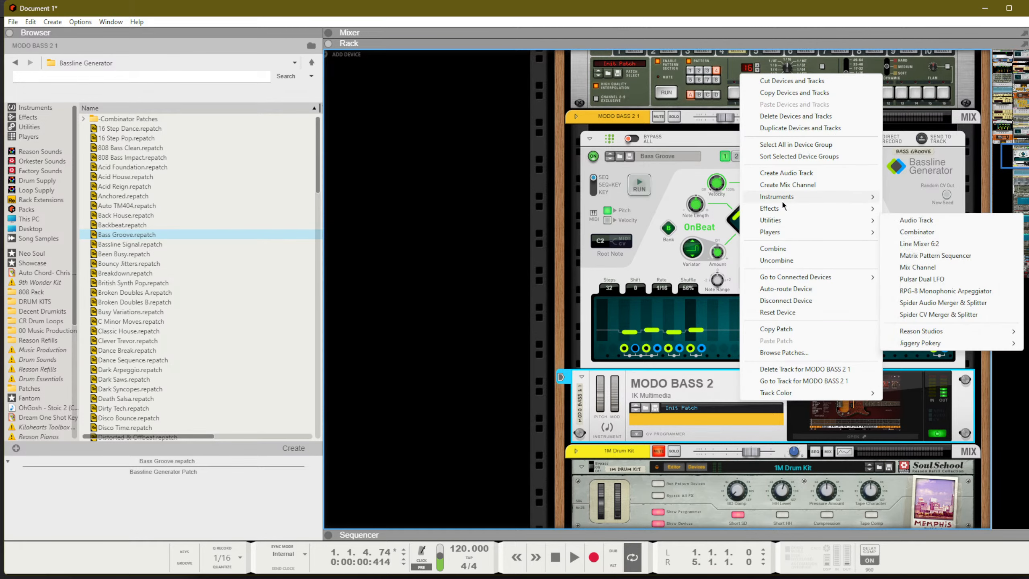
mouse_move(781, 198)
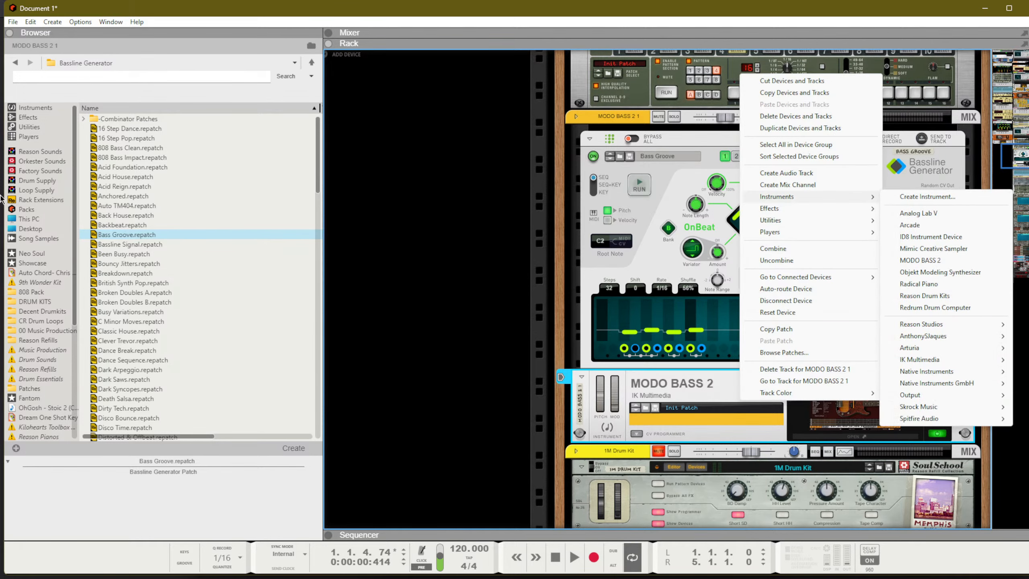
left_click(44, 153)
left_click(36, 108)
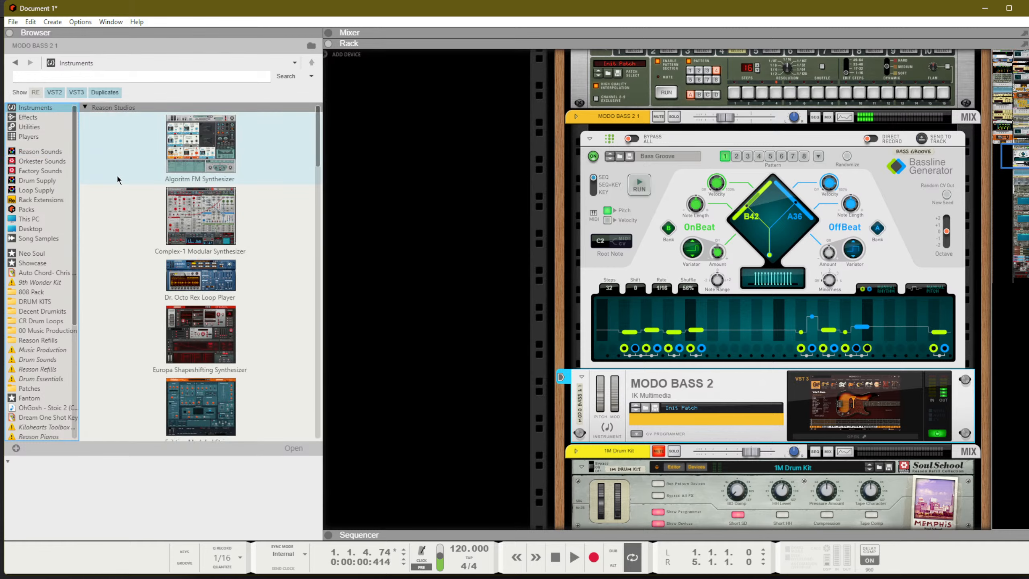
scroll(156, 263, "down", 12)
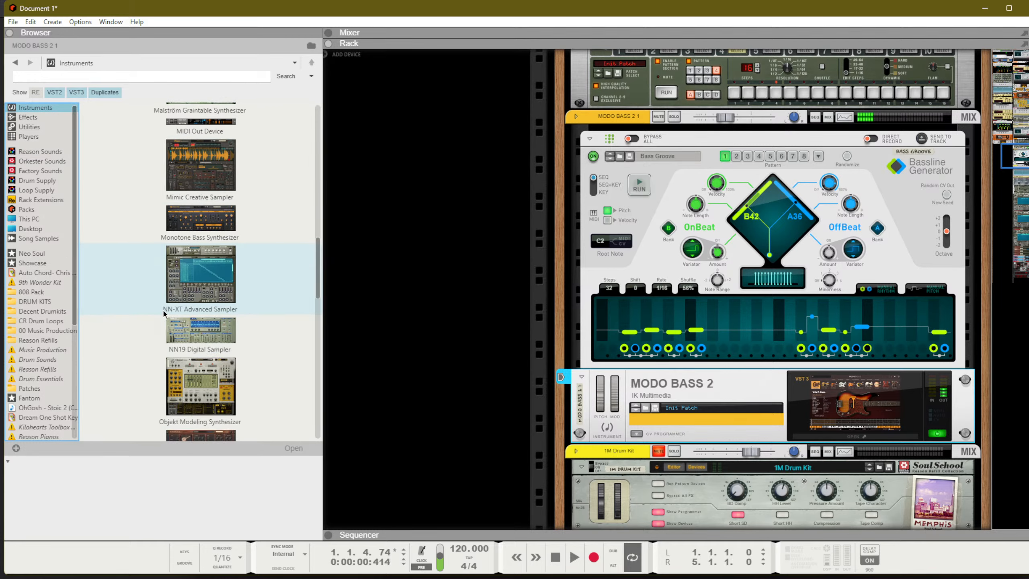
scroll(164, 313, "down", 10)
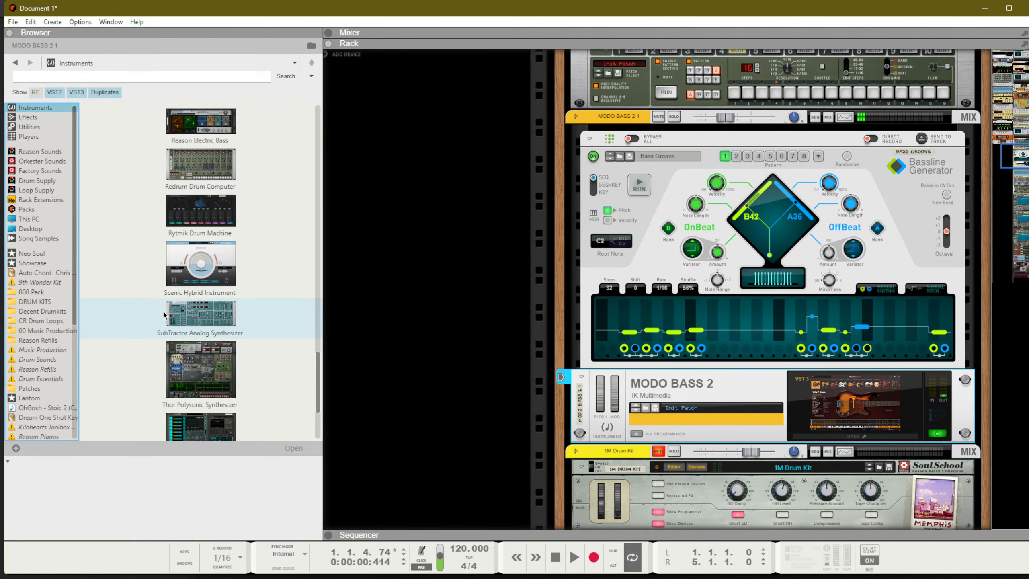
scroll(164, 314, "down", 10)
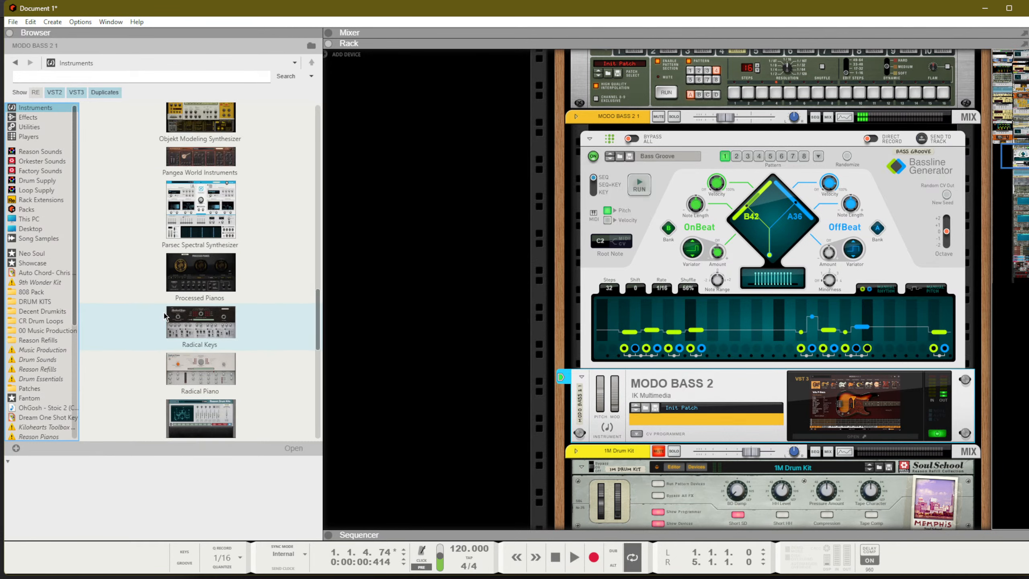
scroll(164, 315, "up", 12)
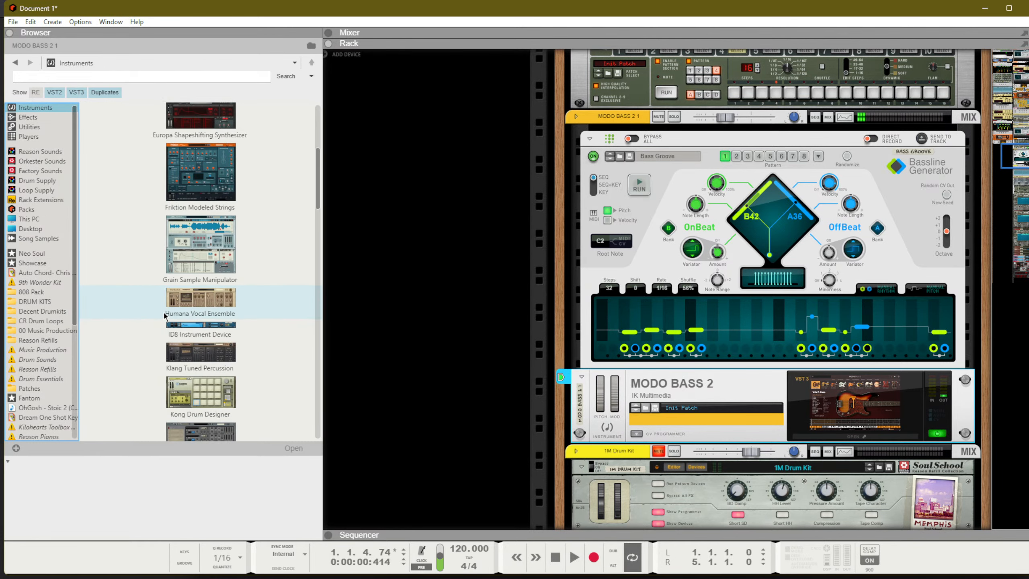
left_click_drag(200, 329, 705, 402)
right_click(705, 402)
left_click(712, 448)
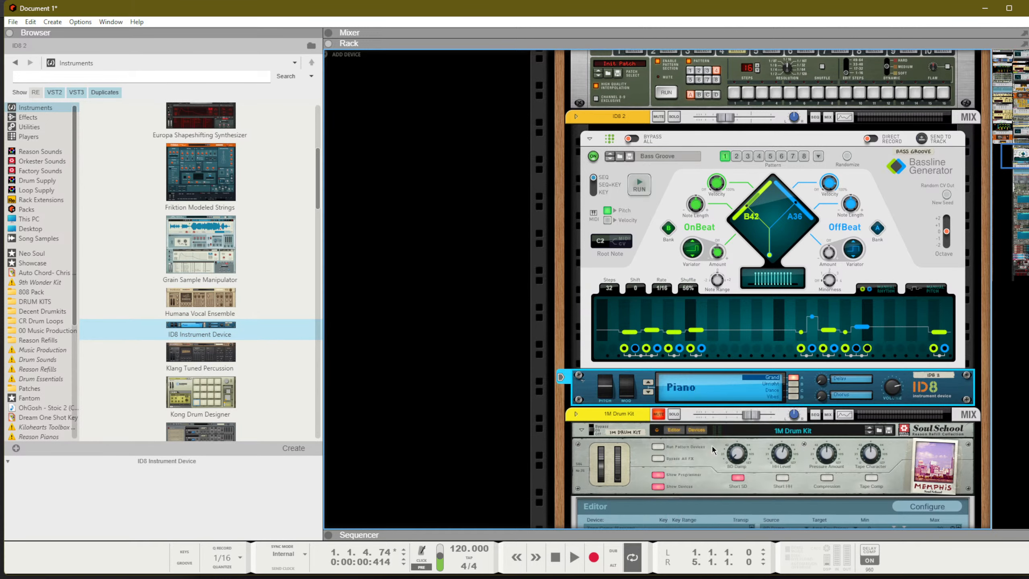
Step: Set the new ID8 to Sound B of its Bass category and load Bassline Generator's Been Busy patch while playing the loop
key("space")
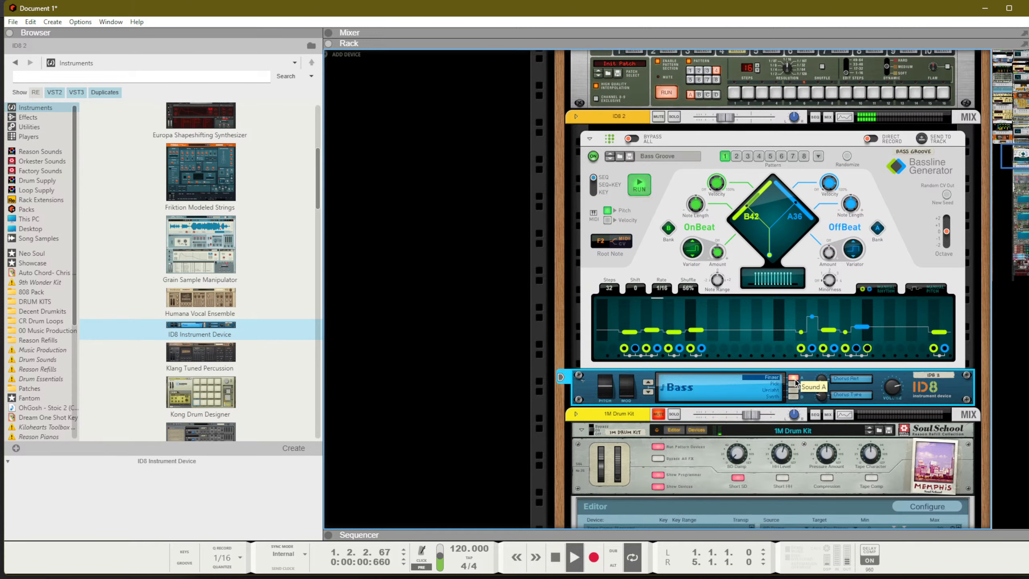
left_click(794, 385)
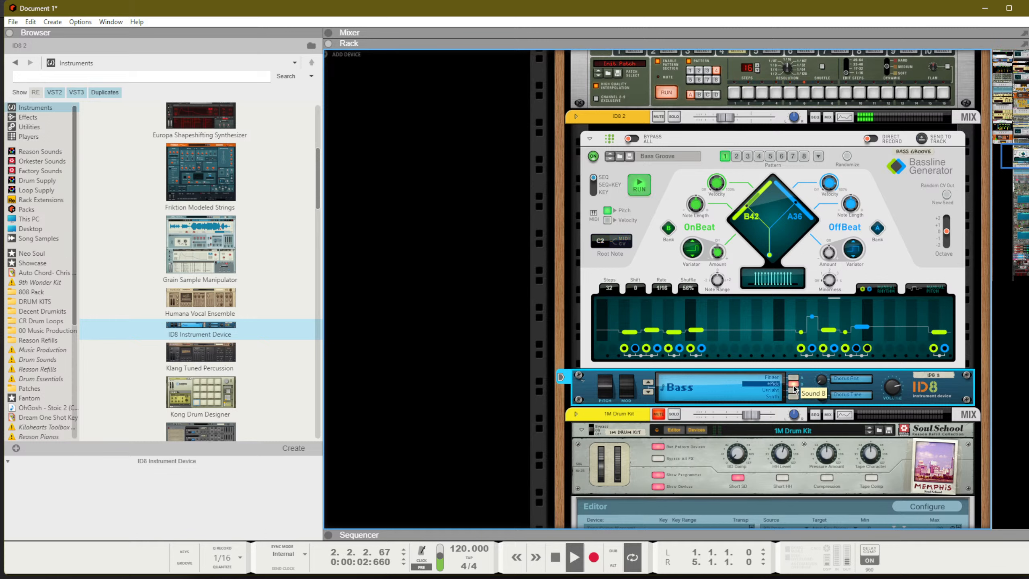
left_click(611, 162)
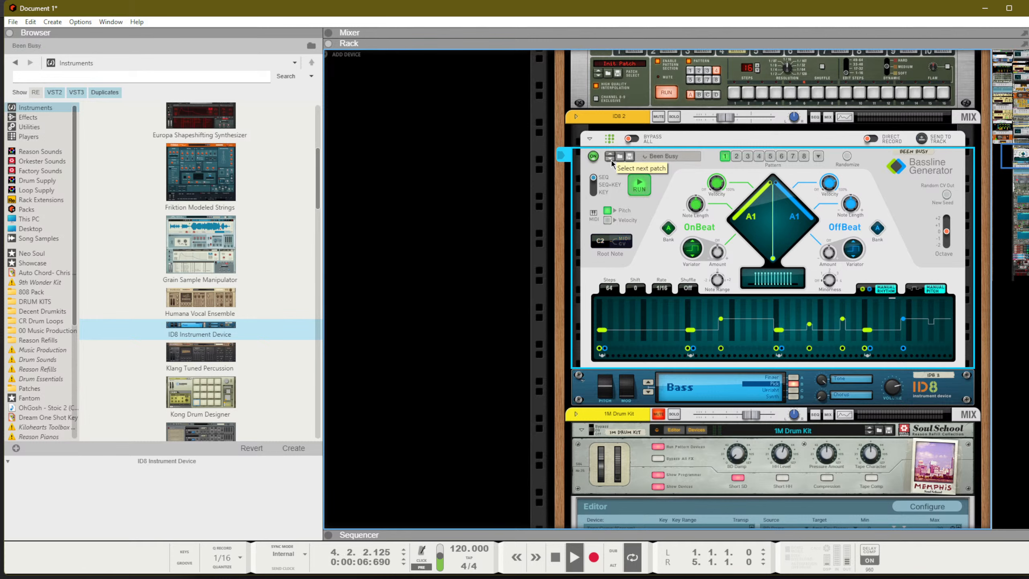
left_click(823, 391)
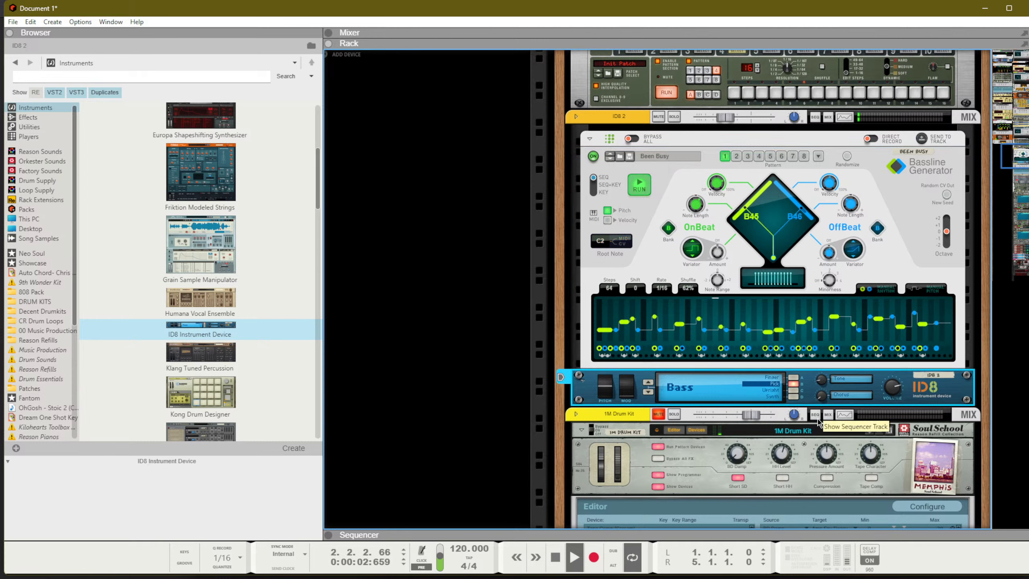
Step: Add an Audiomatic effect after the bass ID8 and adjust its Transform amount
right_click(875, 387)
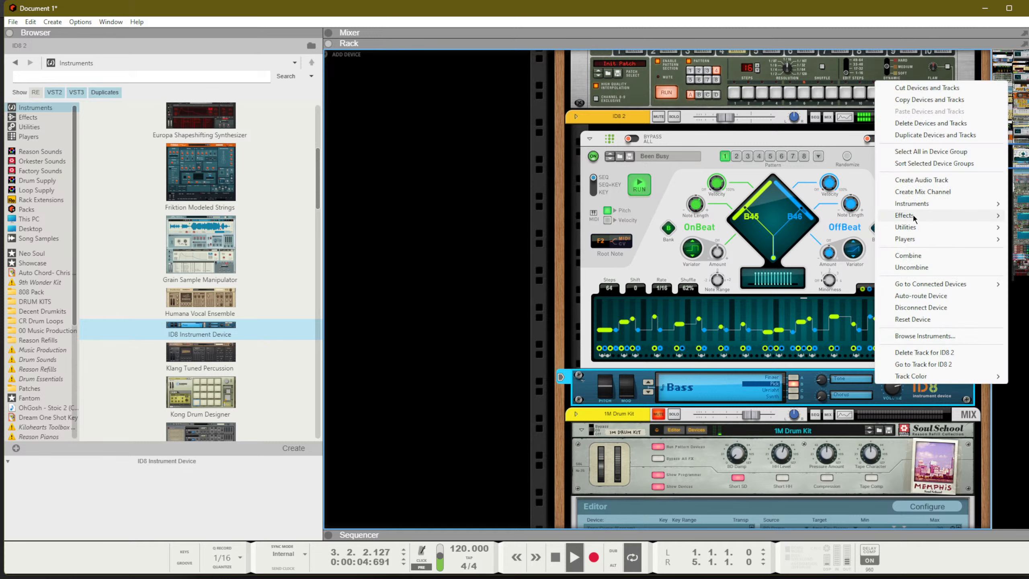
mouse_move(904, 215)
left_click(797, 244)
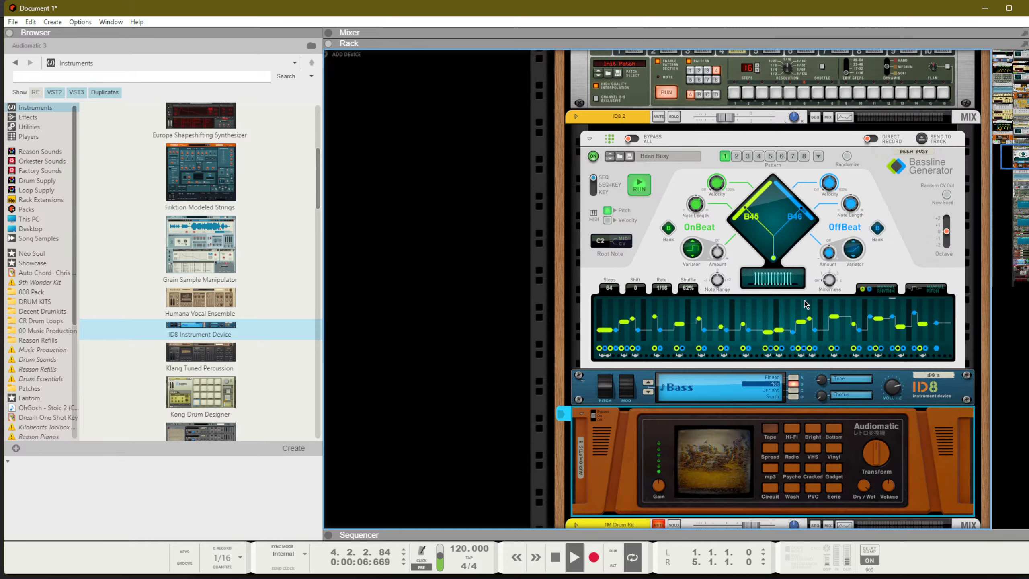
left_click_drag(862, 454, 867, 430)
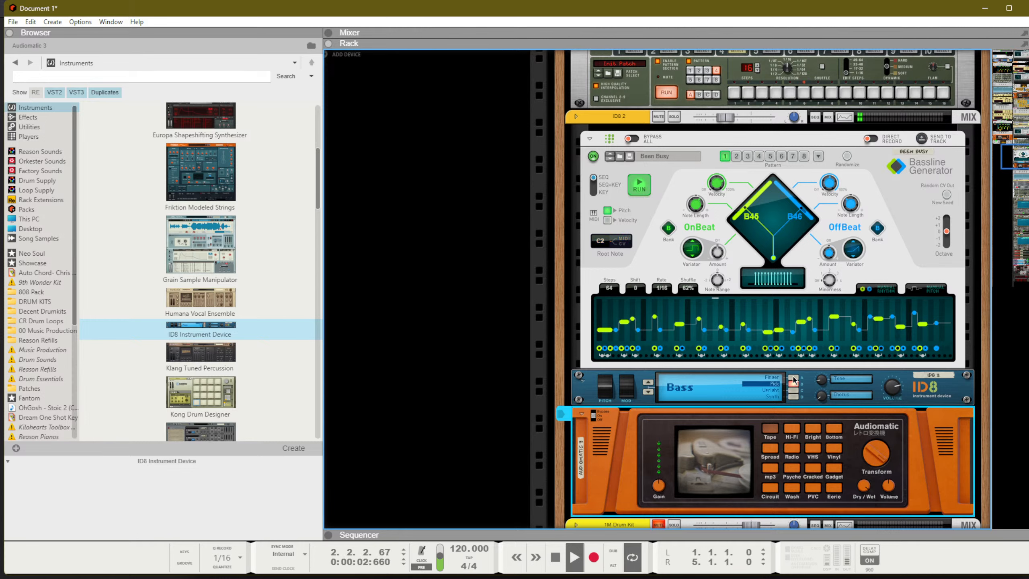
Step: Switch the bass ID8 to Sound A and set the Bassline Generator's root note to B-1, auditioning the loop
left_click(793, 380)
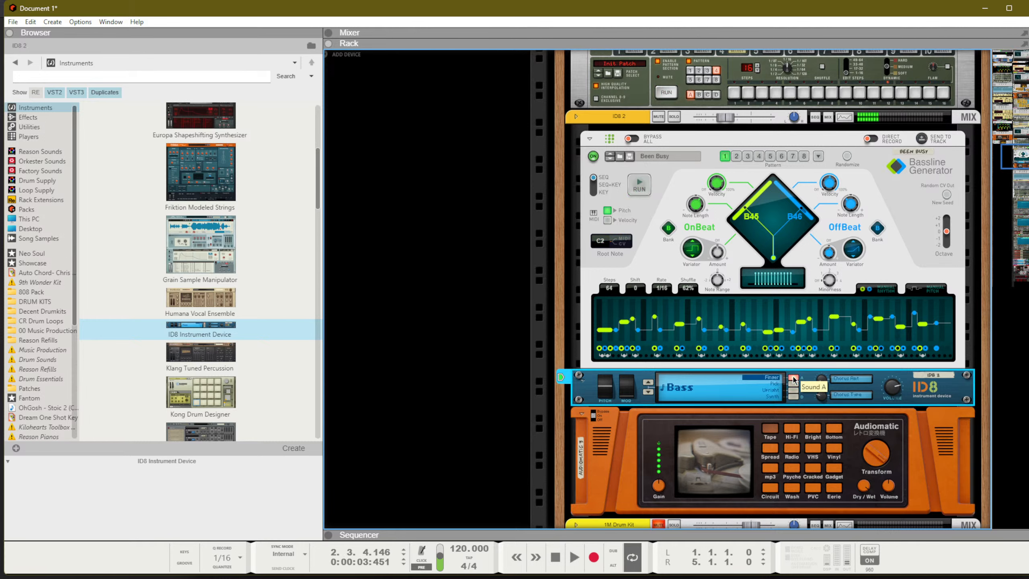
key("space")
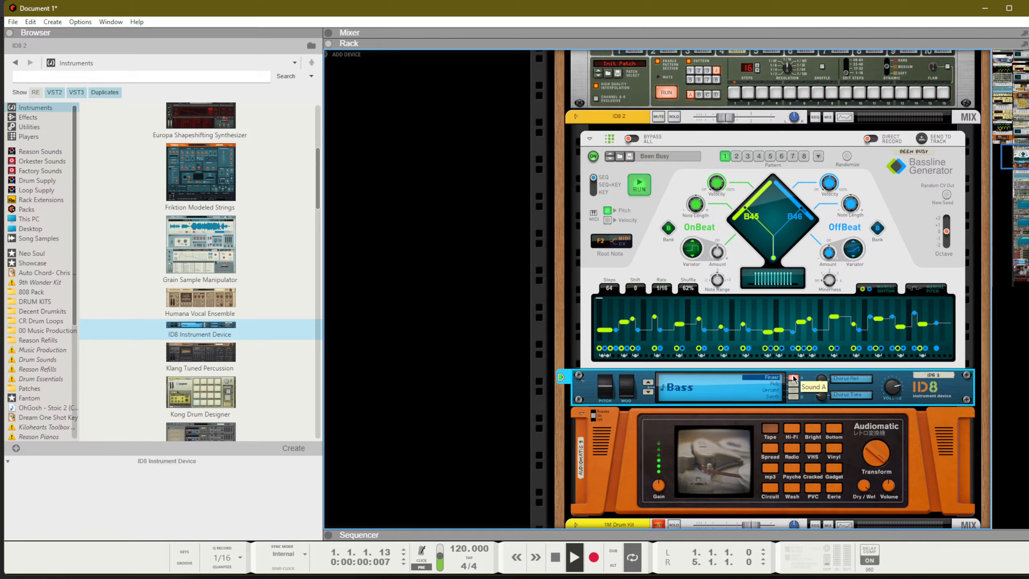
key("space")
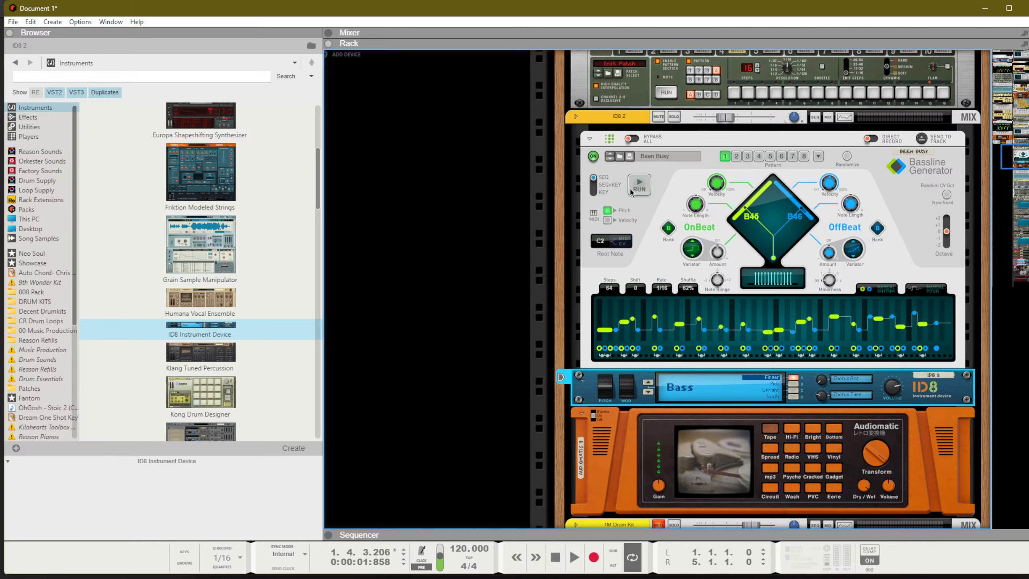
left_click_drag(601, 245, 603, 251)
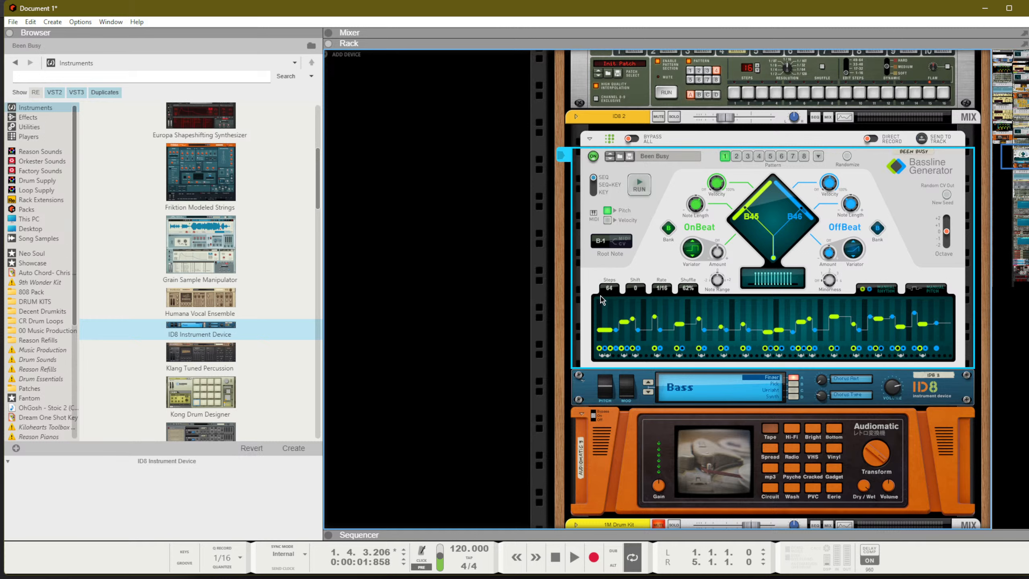
key("Return")
key("space")
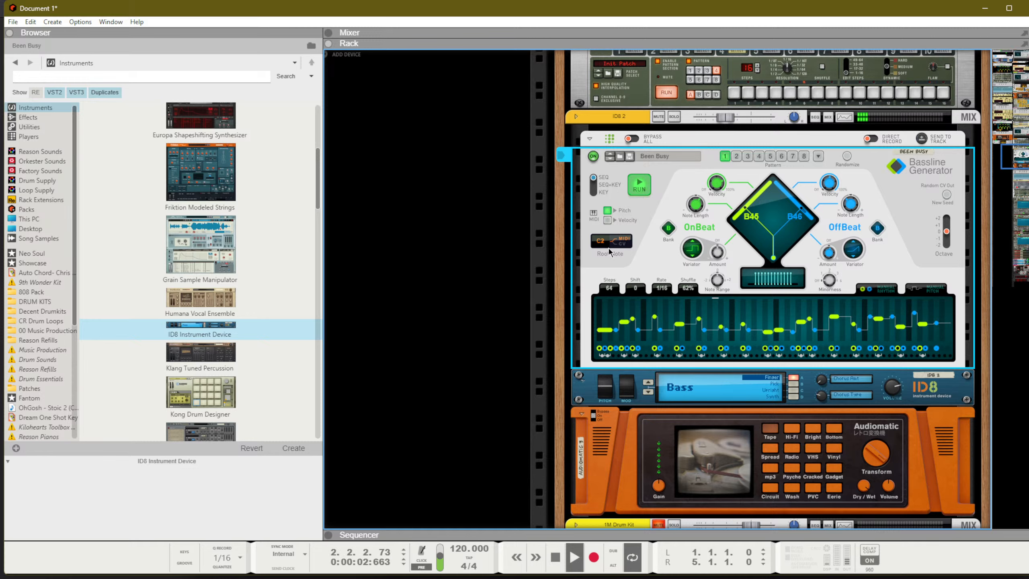
Step: Transpose all notes in the four-bar ID8 2 bass clip down two octaves
key("F7")
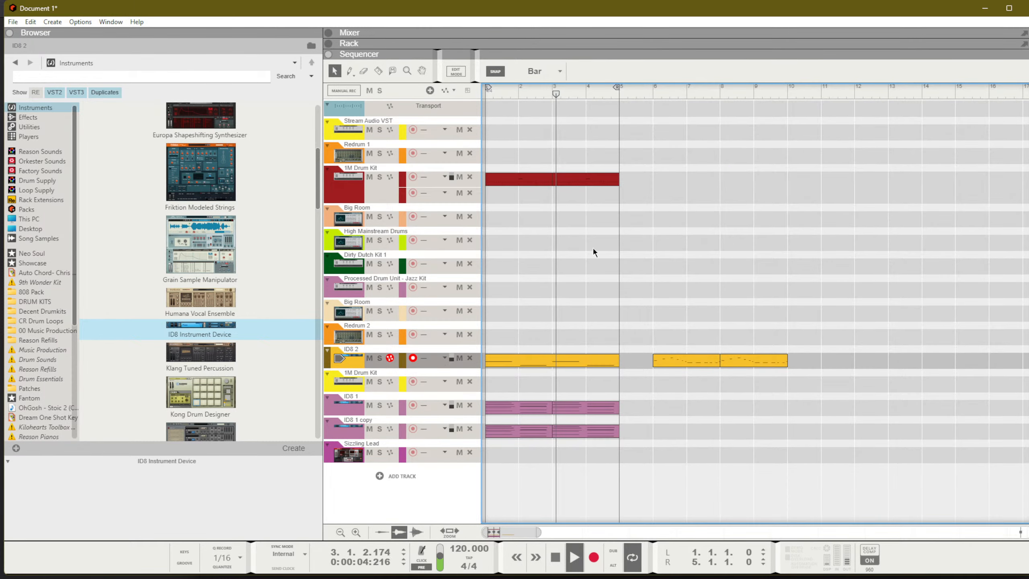
double_click(547, 367)
key("ctrl+a")
key("shift+Down")
key("shift+Down")
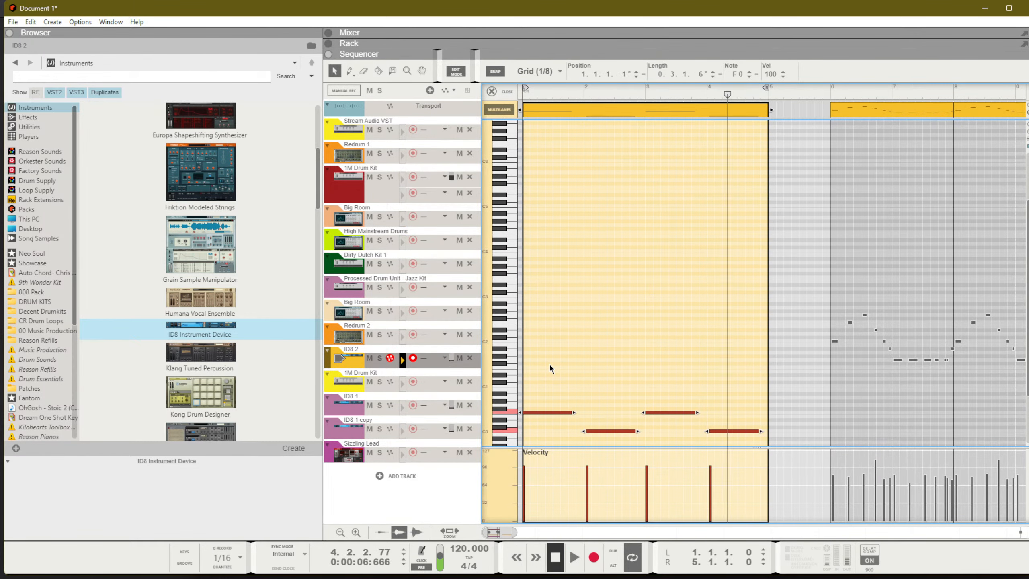
left_click(591, 365)
scroll(590, 364, "down", 3)
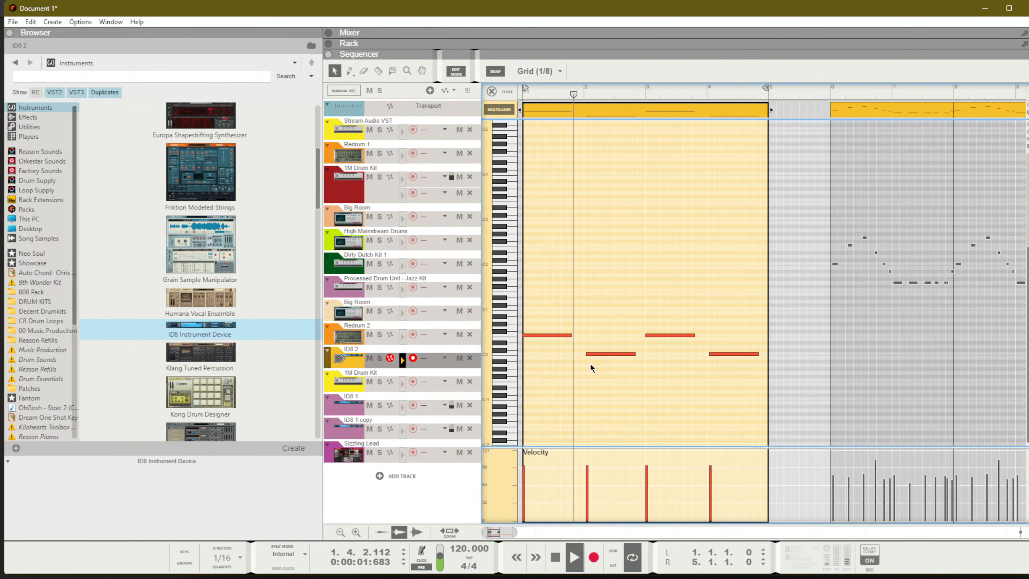
Step: Load the Bouncy Jitters patch in the Bassline Generator and return to the arrangement with the bass clip closed
key("F6")
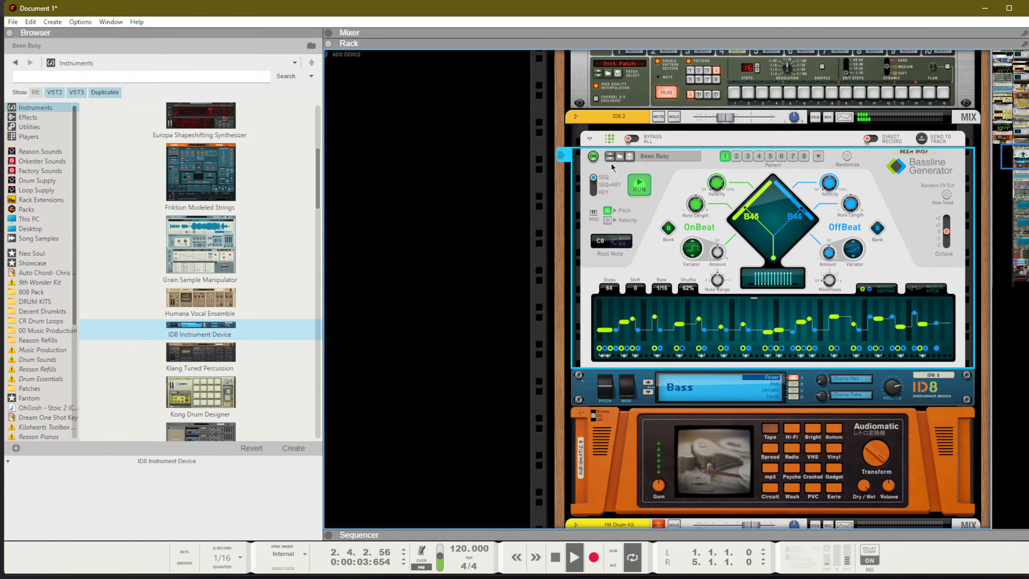
left_click(610, 161)
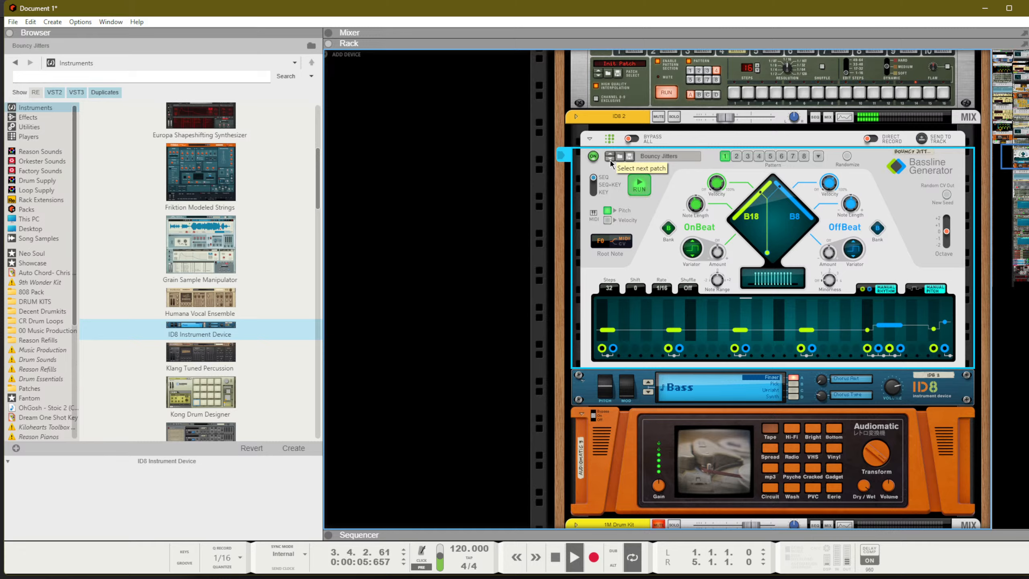
key("F7")
key("ctrl+e")
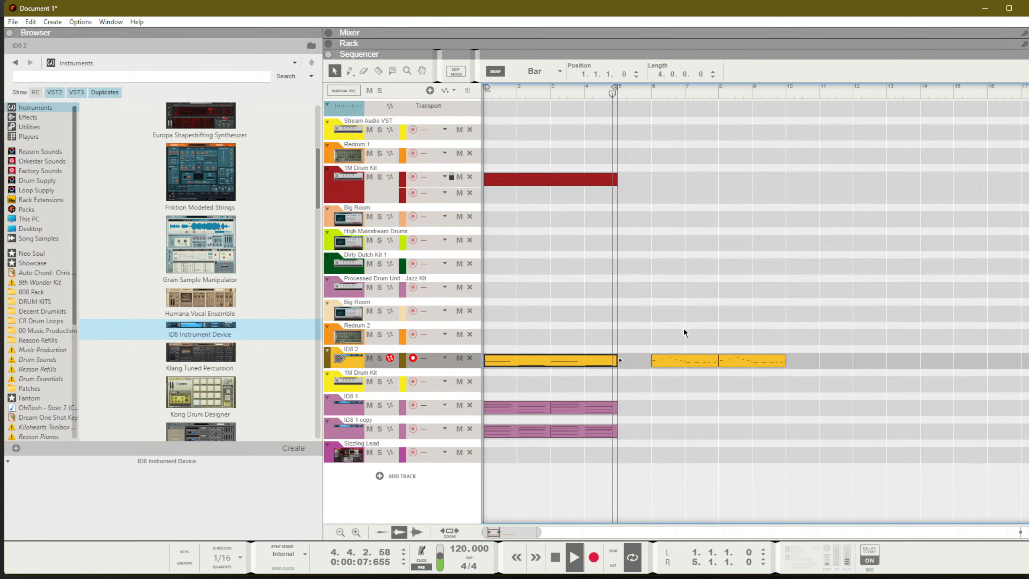
Step: Move the ID8 1 and ID8 1 copy clips to bar 8 and the ID8 2 clips to bar 6, and select the ID8 1 track
left_click_drag(804, 316, 702, 362)
left_click_drag(660, 388, 494, 457)
left_click_drag(604, 434, 838, 439)
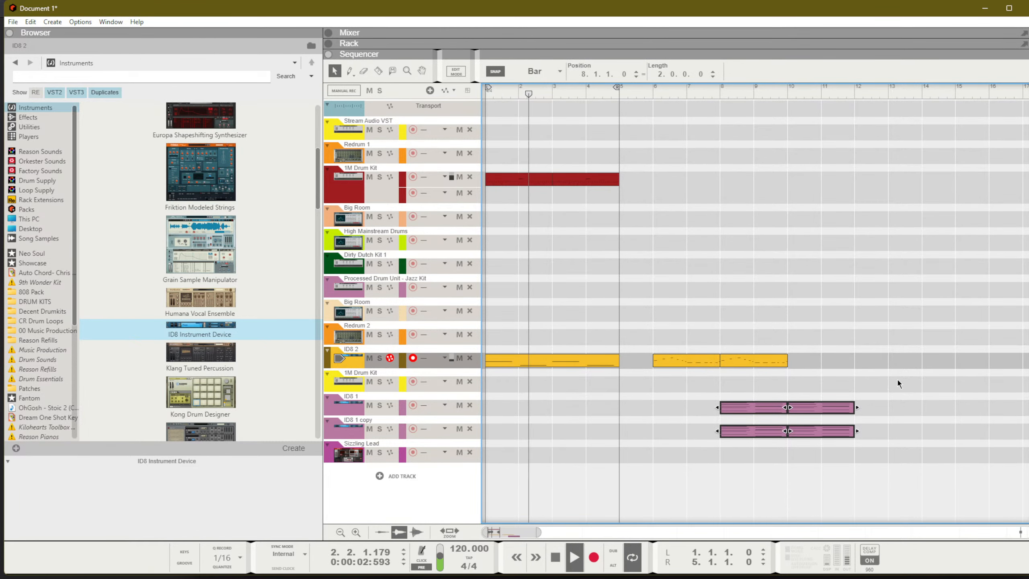
left_click_drag(896, 391, 684, 367)
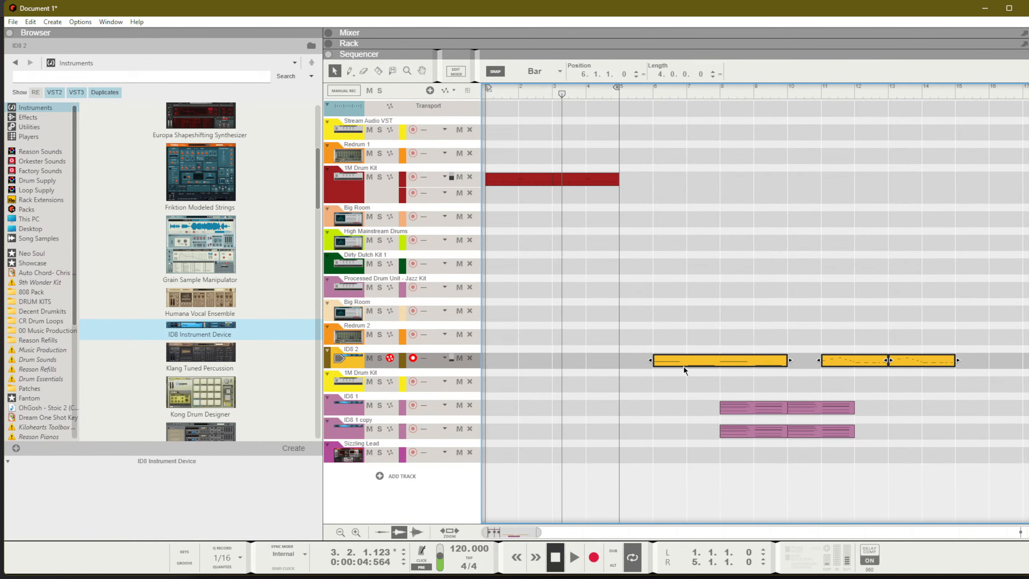
left_click(405, 408)
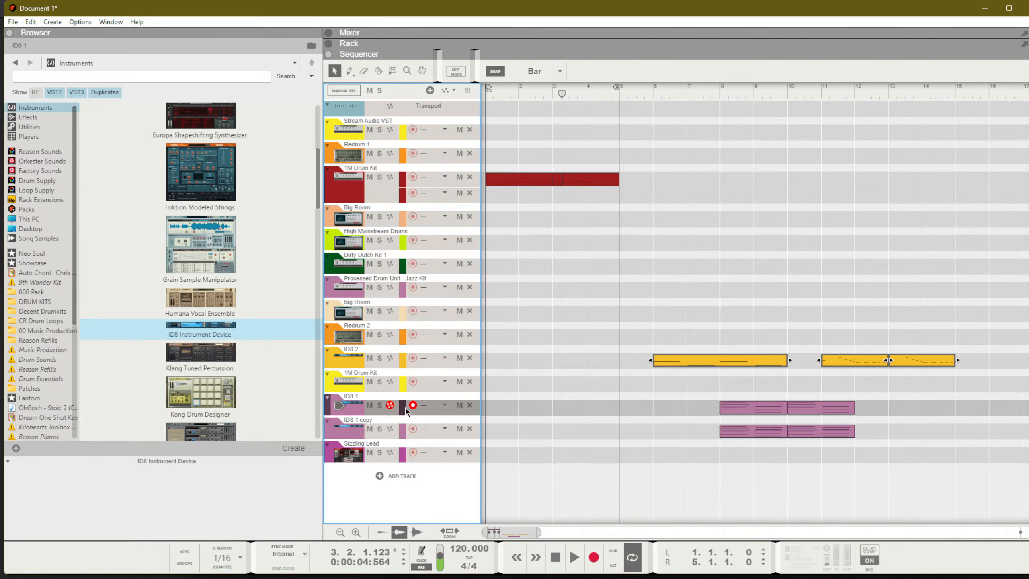
left_click(564, 318)
key("F6")
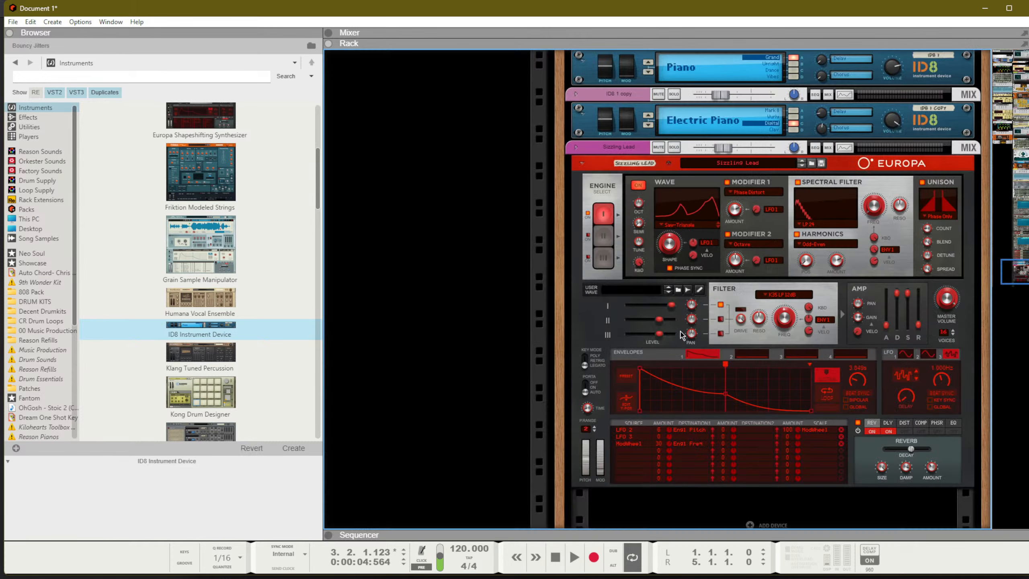
scroll(687, 341, "up", 2)
scroll(608, 278, "down", 4)
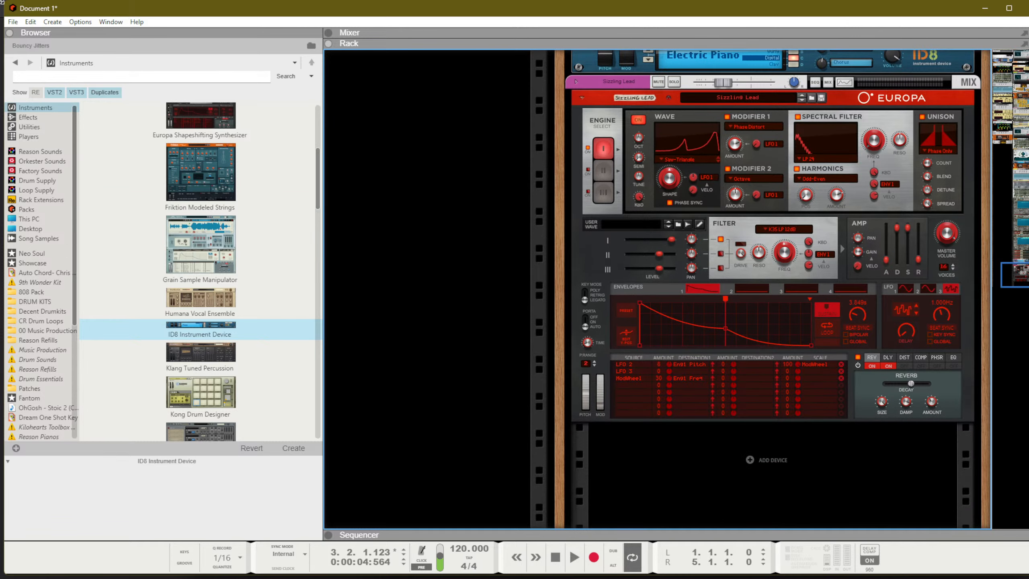
Step: Create a new song and close Document 1 without saving, leaving the new song's window maximized
left_click(13, 21)
left_click(35, 39)
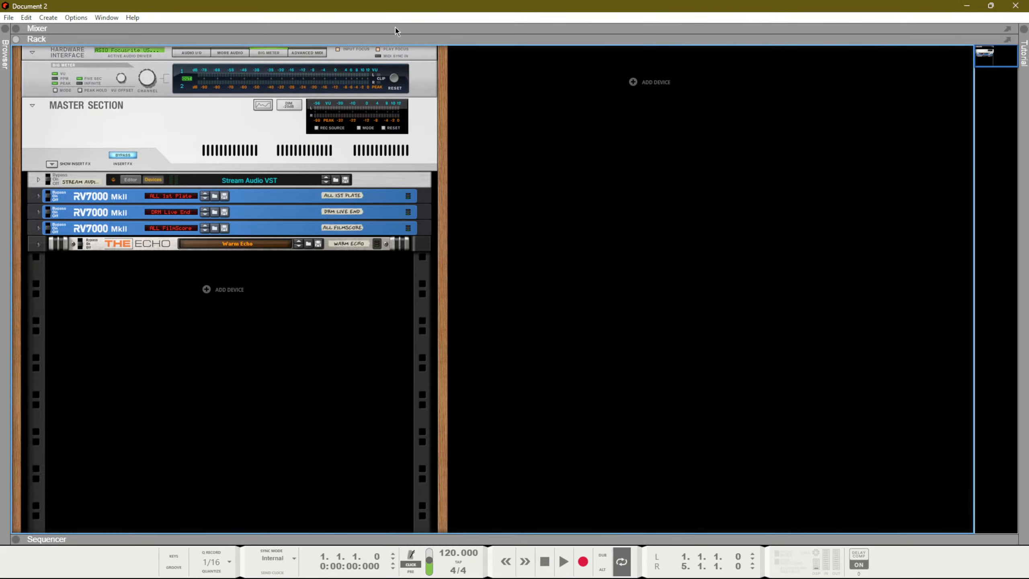
double_click(438, 11)
left_click_drag(960, 5, 885, 27)
left_click(963, 34)
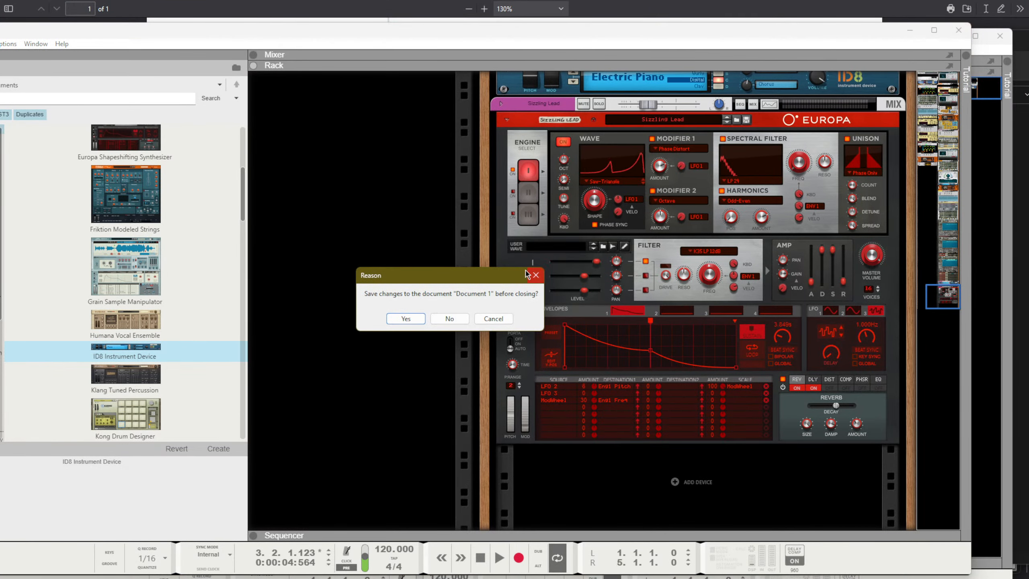
left_click(445, 319)
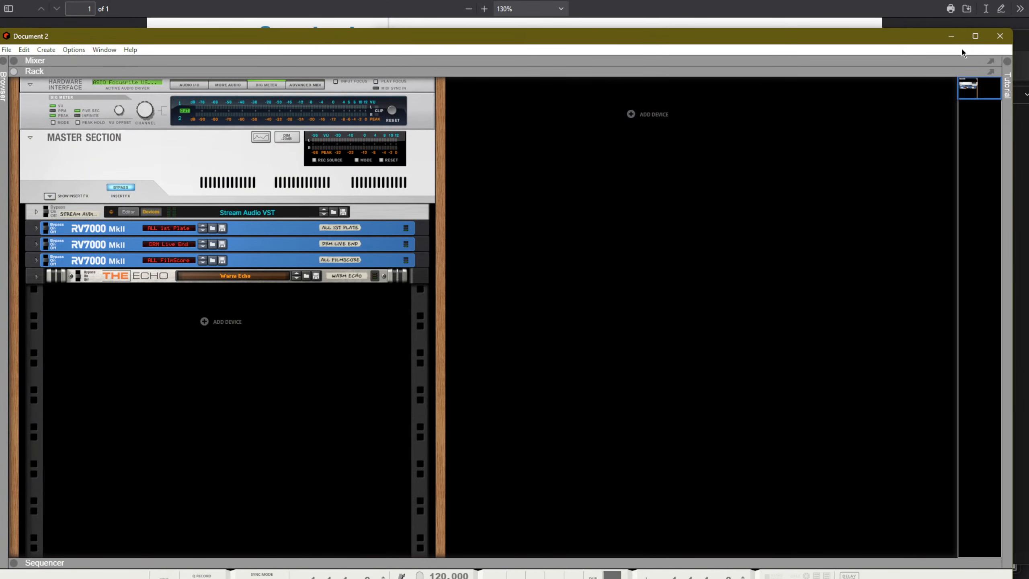
left_click(976, 36)
key("alt+Tab")
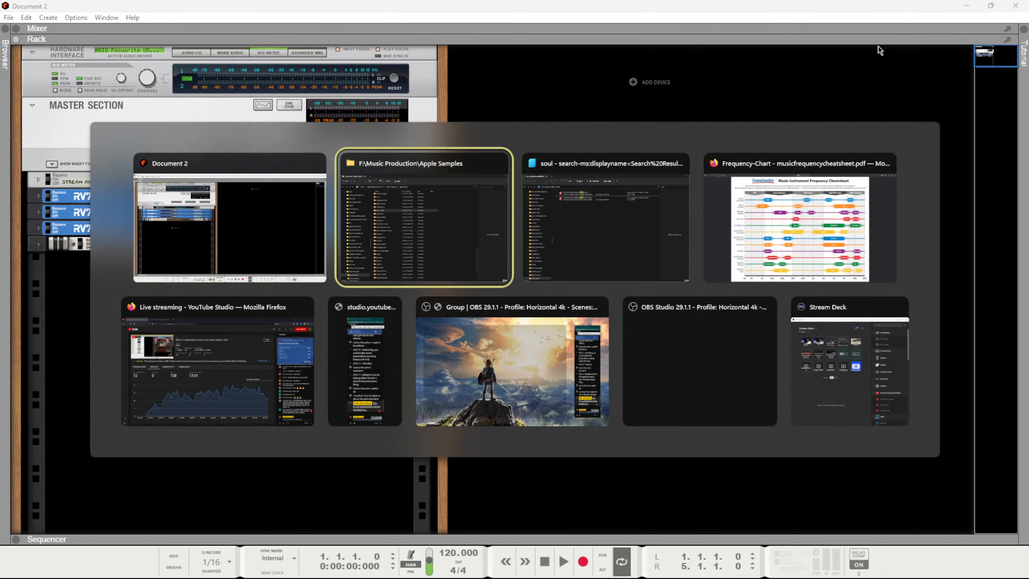
key("alt+Tab")
key("alt+Tab")
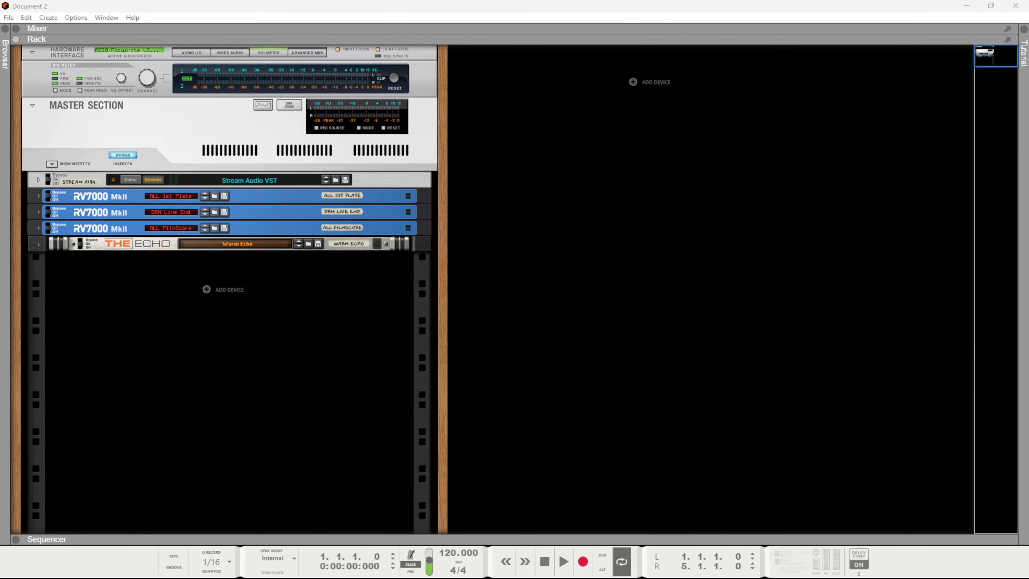
Step: Create an empty Combinator in the rack below The Echo
left_click(616, 221)
right_click(214, 288)
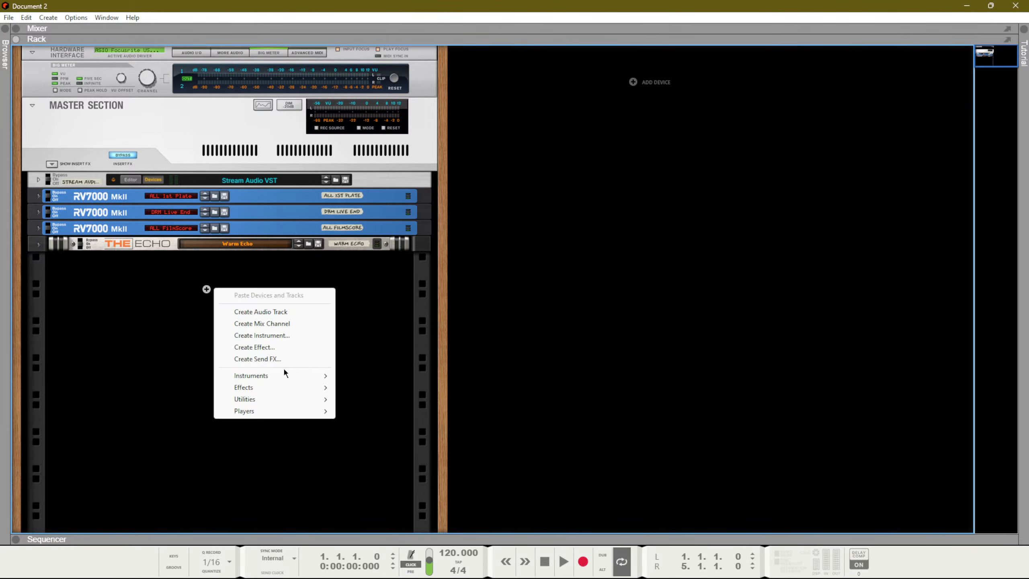
mouse_move(285, 385)
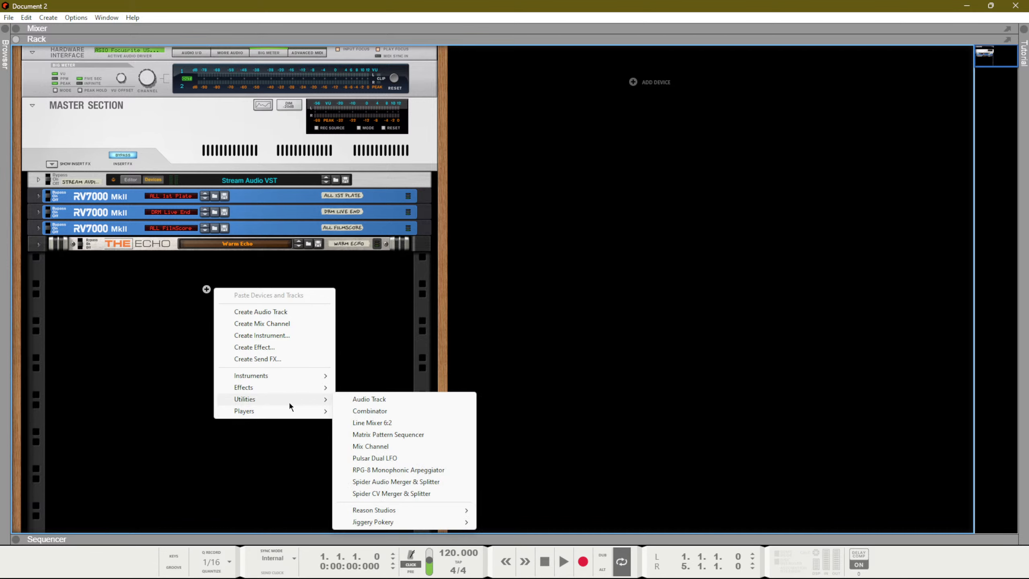
left_click(370, 411)
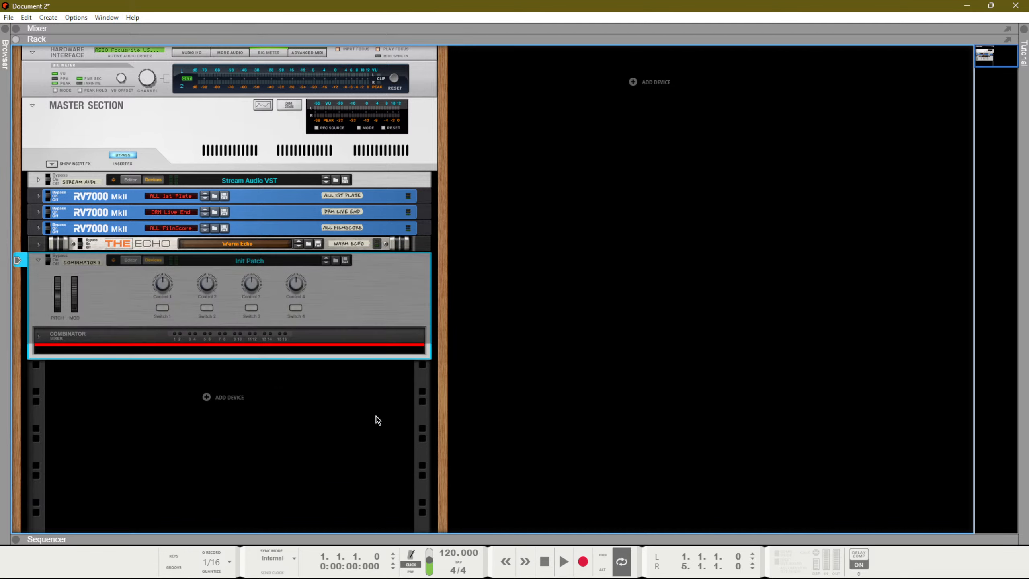
Step: Add a PEQ-2 Two Band Parametric EQ inside the new Combinator
right_click(156, 352)
mouse_move(200, 362)
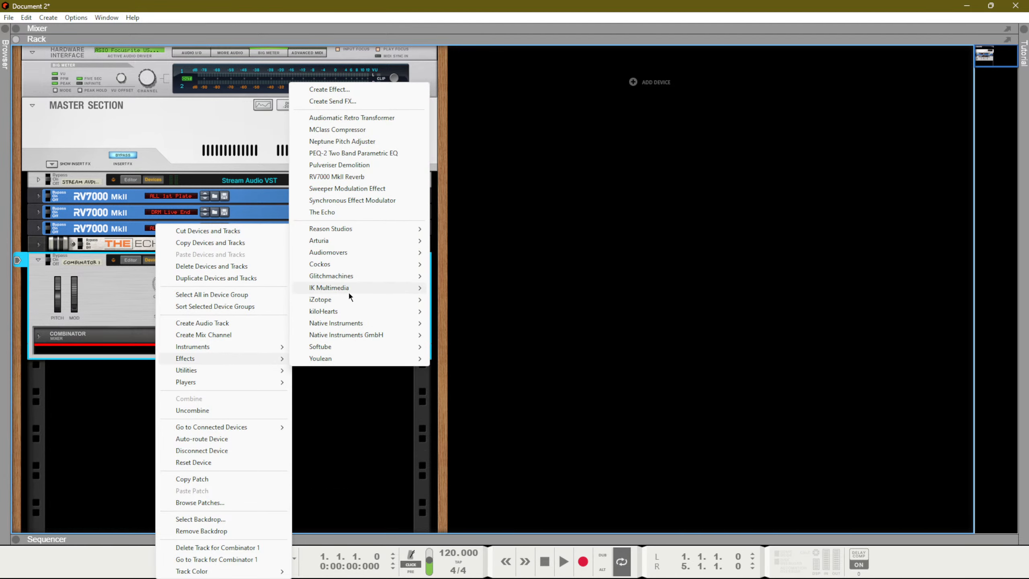
mouse_move(345, 229)
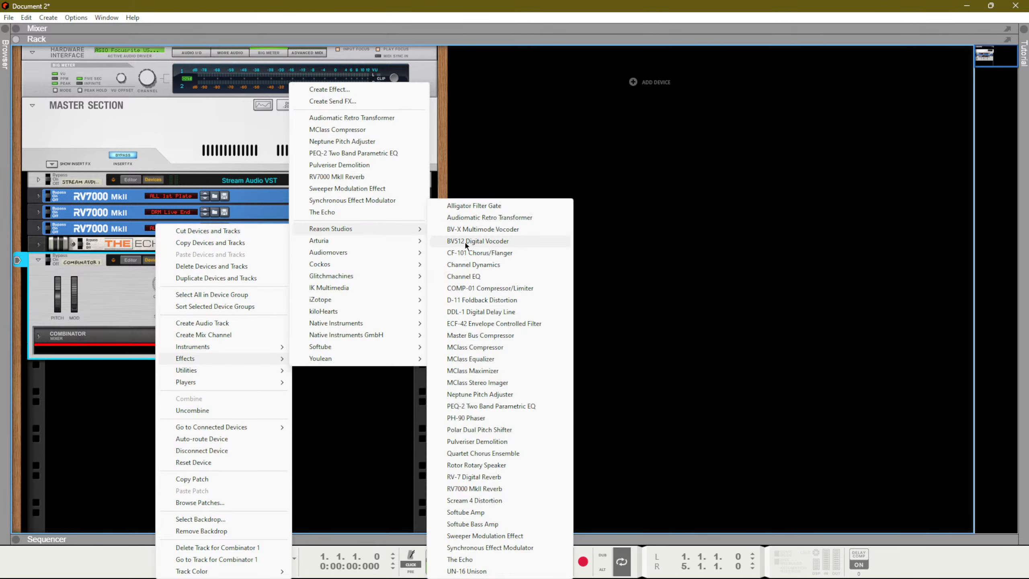
left_click(482, 406)
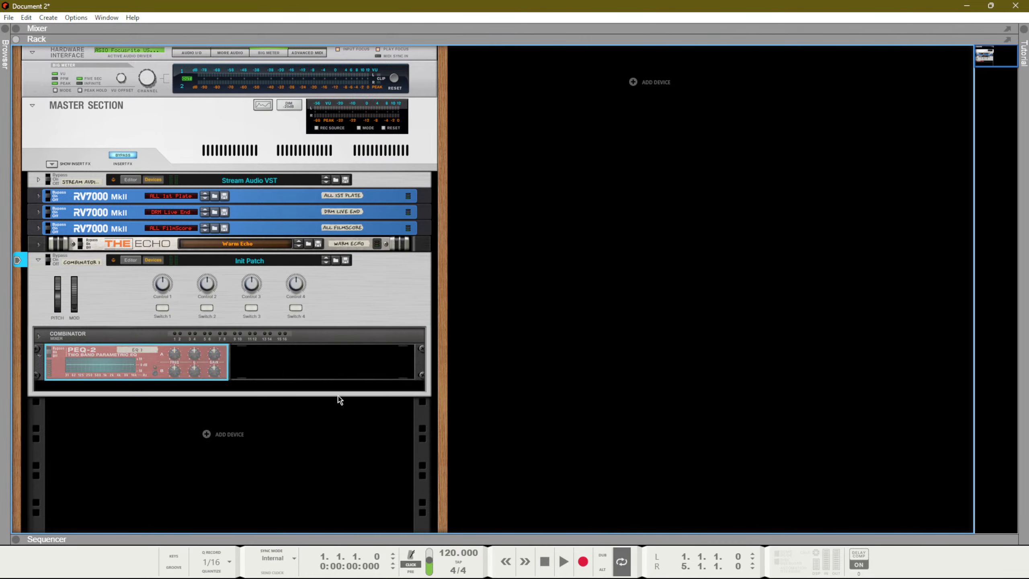
Step: Save the Combinator as a patch named EQ in the Patches folder
left_click(353, 309)
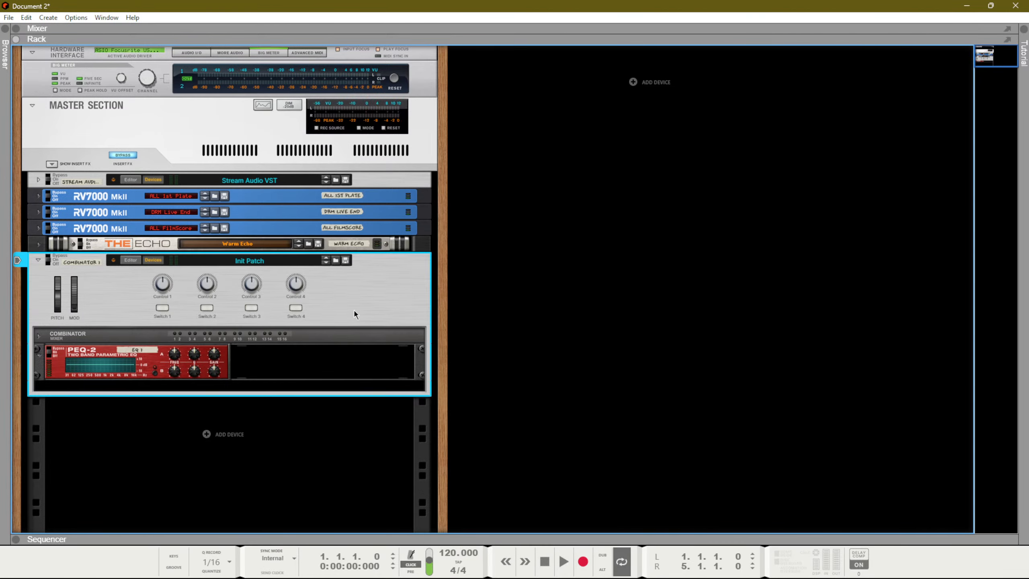
left_click(344, 260)
type("EQ")
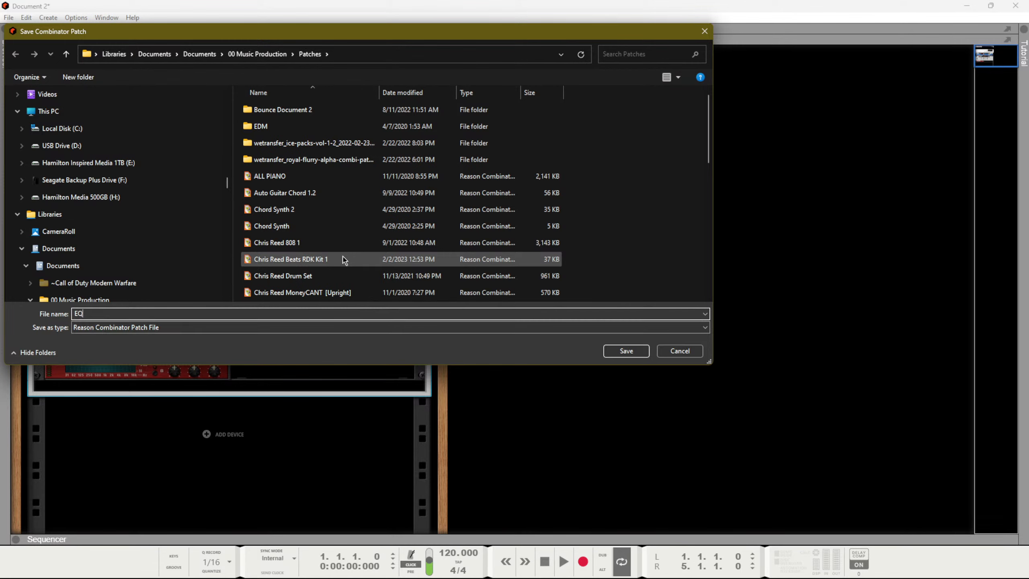
key("Return")
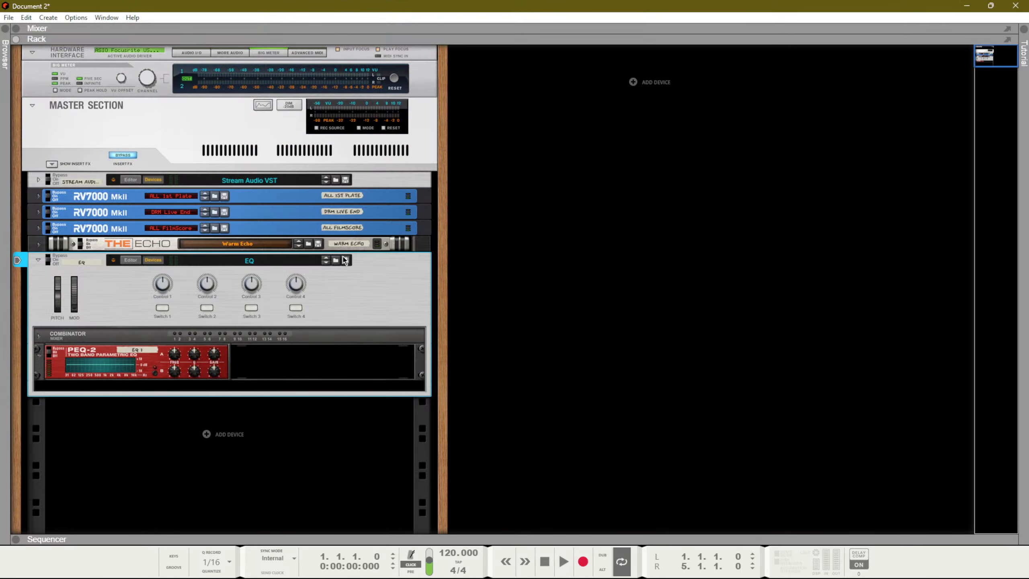
Step: Create a Reason Drum Kits instrument below the EQ Combinator
right_click(235, 430)
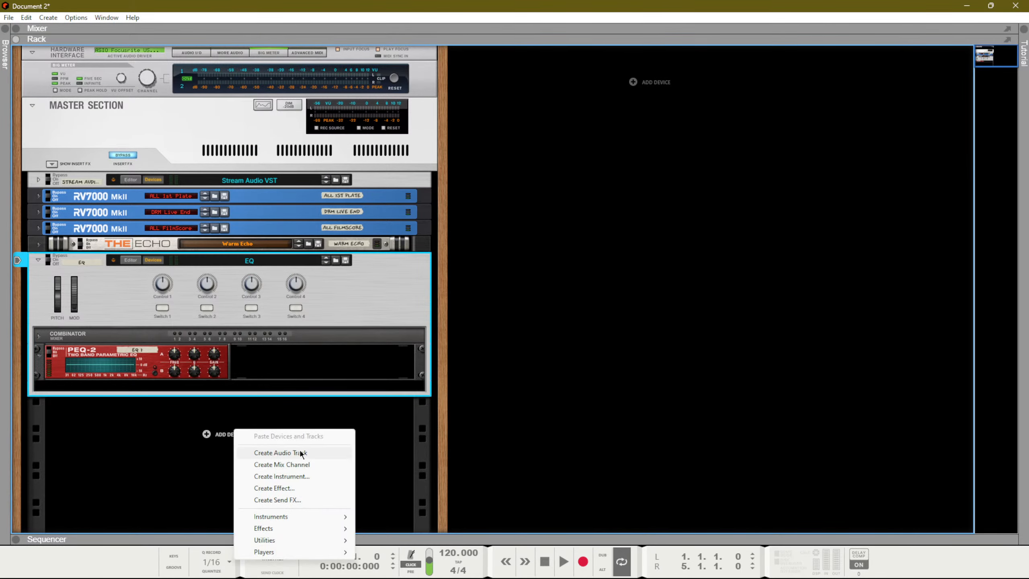
mouse_move(311, 515)
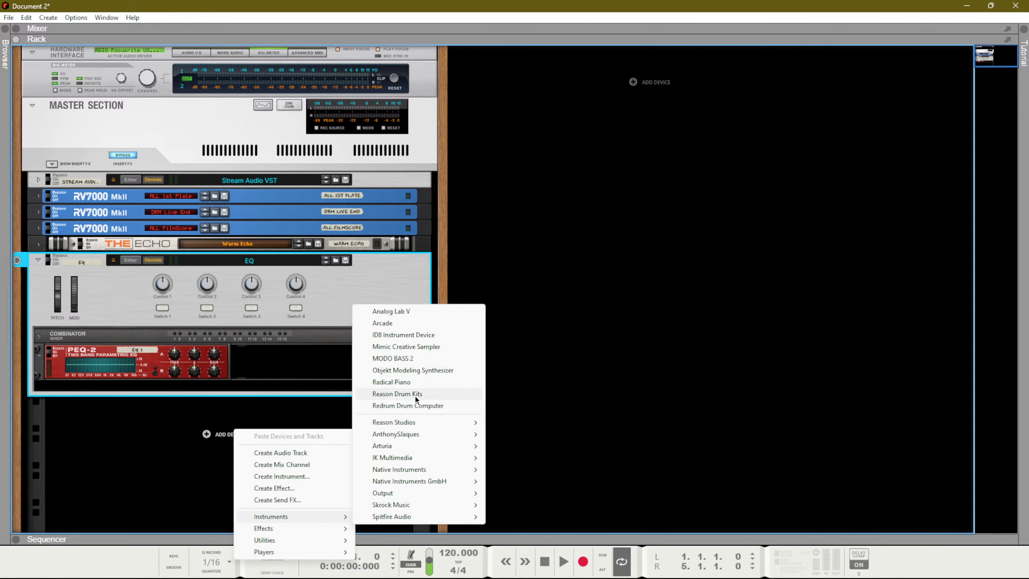
left_click(402, 393)
Step: Open the browser and search the 00 Music Production folder for "eq"
key("F3")
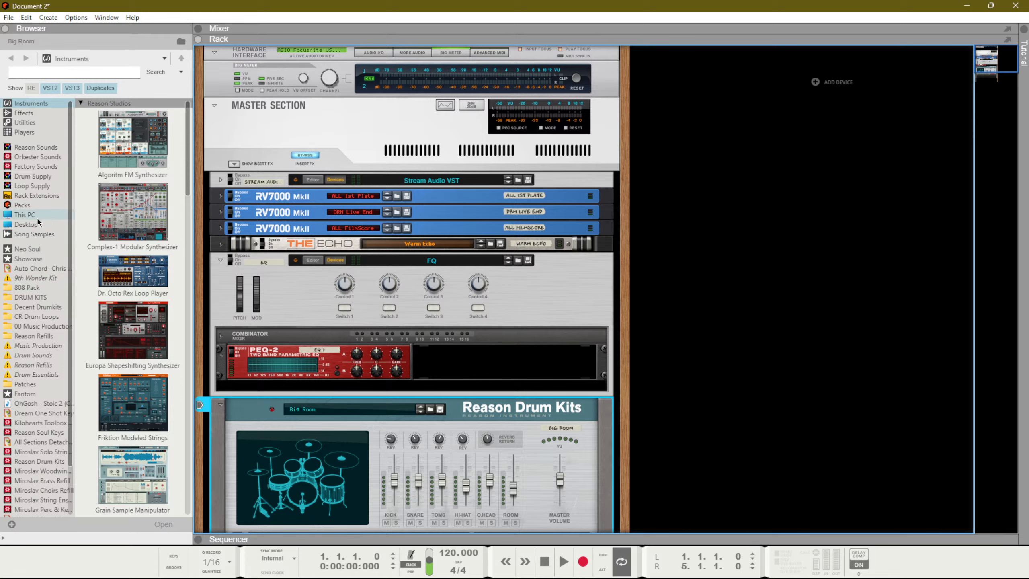
left_click(44, 307)
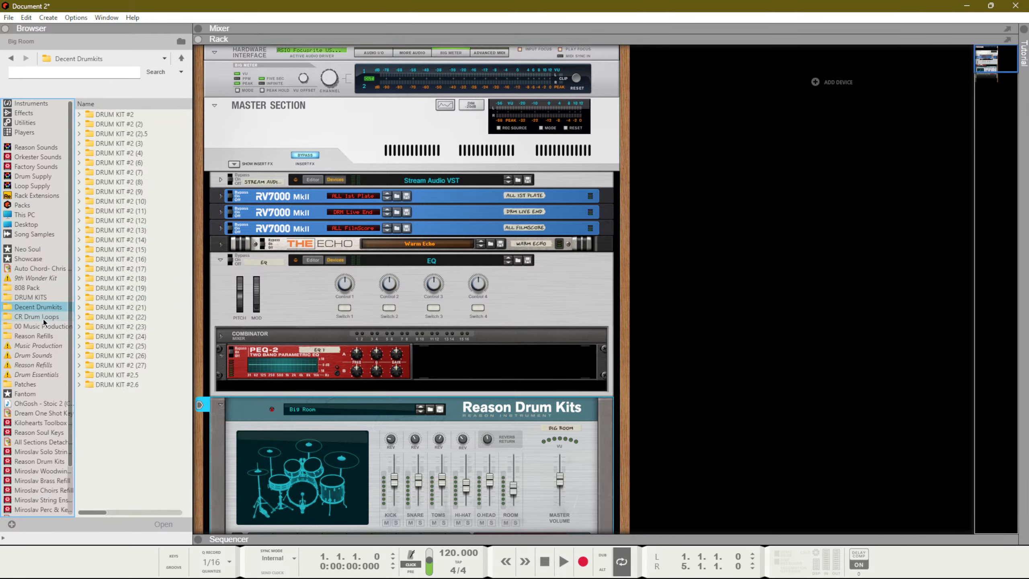
left_click(42, 318)
left_click(40, 327)
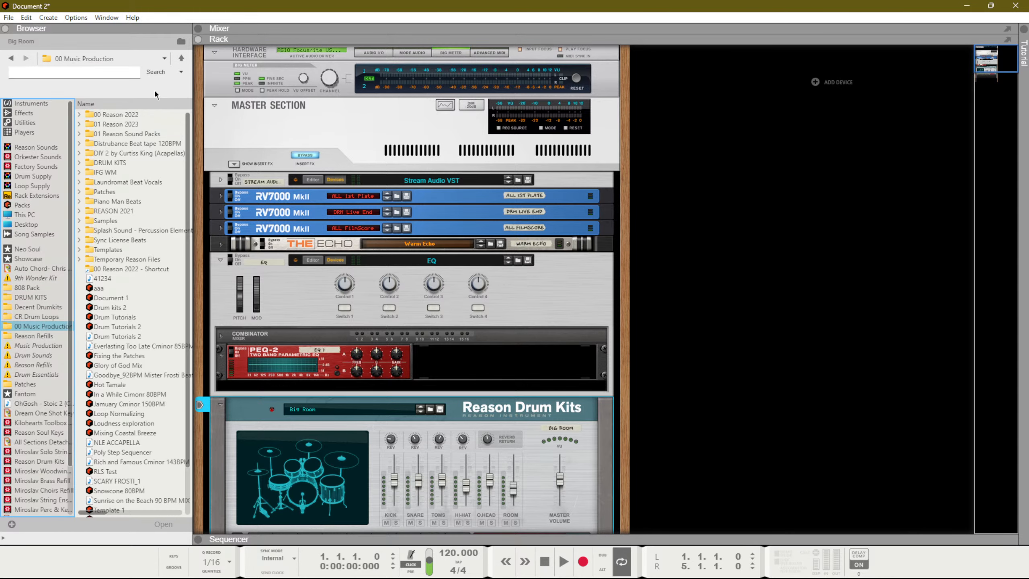
left_click(72, 74)
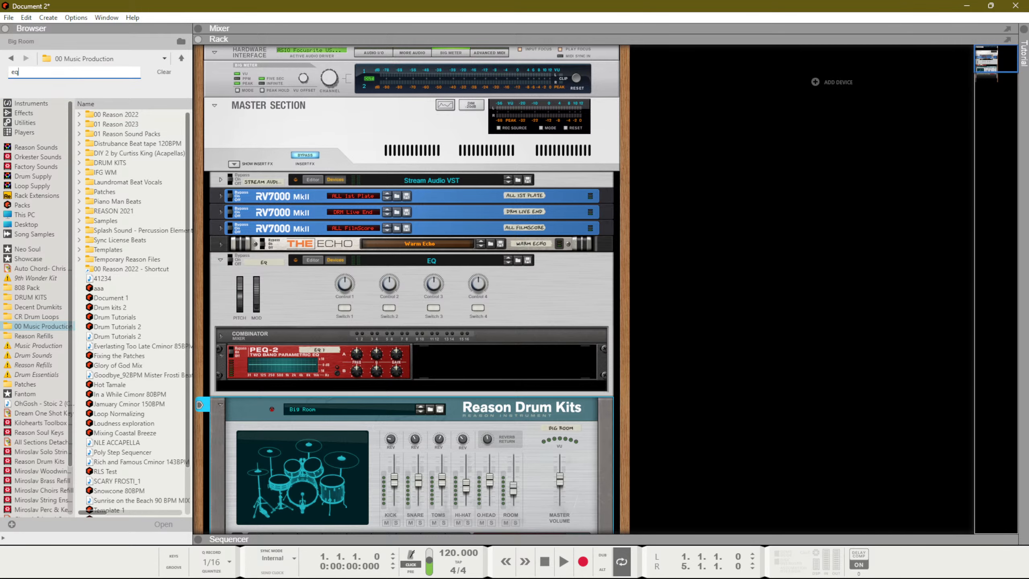
type("eq")
key("Return")
Step: Insert the EQ patch onto the drum kit, and undo the insertion
mouse_move(89, 172)
left_mouse_down()
mouse_move(442, 360)
mouse_move(405, 421)
mouse_move(329, 414)
left_mouse_up()
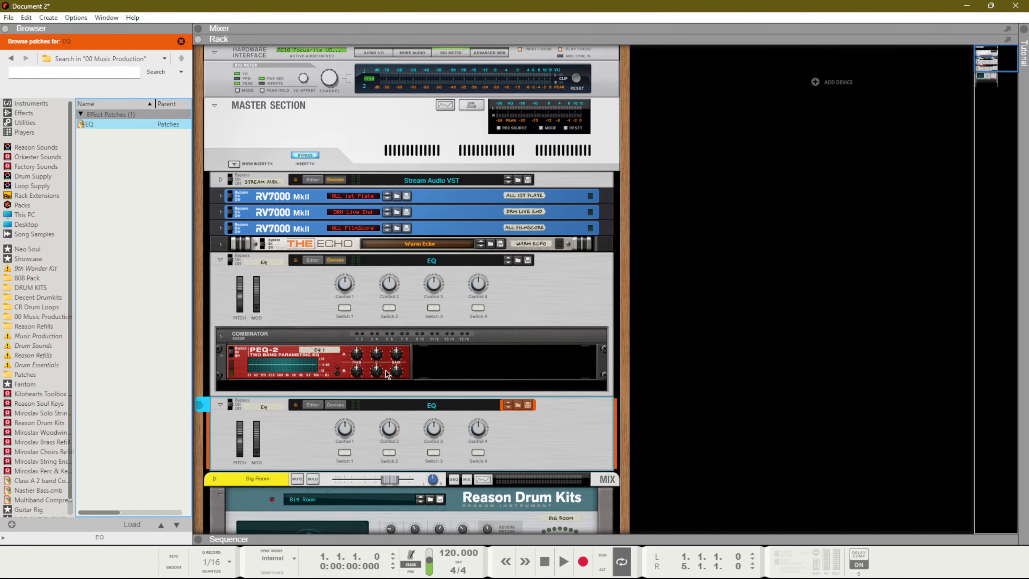
scroll(387, 374, "down", 3)
key("ctrl+z")
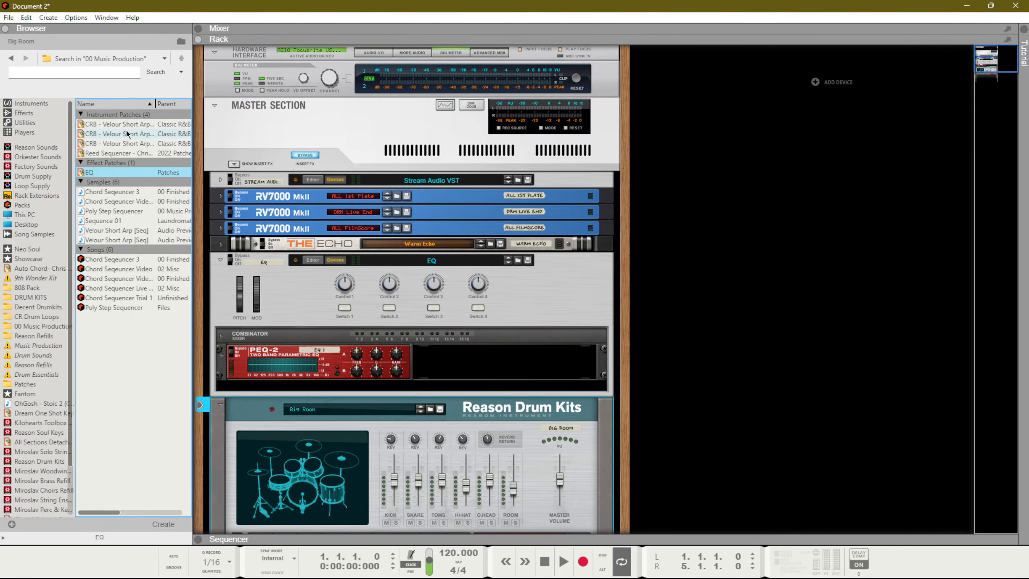
Step: Insert the EQ patch onto the drum kit and display its inner devices along with the kit's kick settings
left_click_drag(97, 175, 363, 432)
scroll(366, 421, "down", 3)
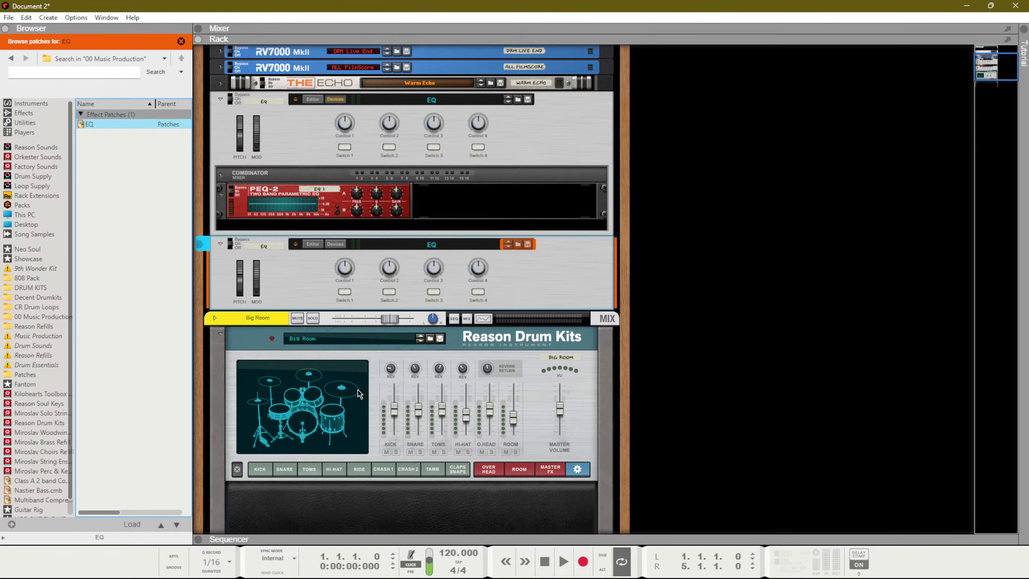
left_click(259, 468)
left_click(342, 246)
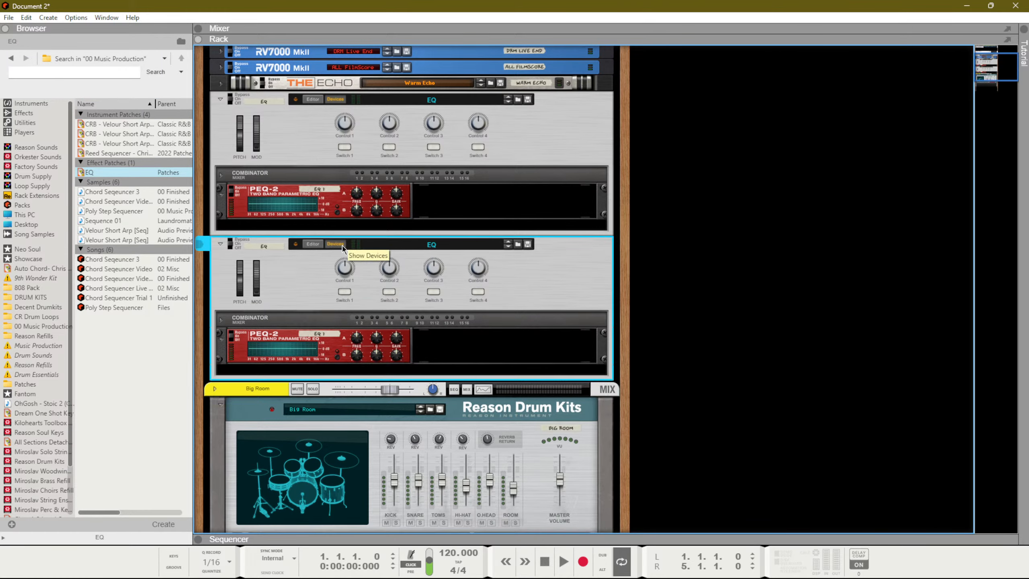
Step: Inspect the drum kit's cabling on the rear of the rack and unfold the Big Room mix channel
key("Tab")
scroll(257, 324, "down", 3)
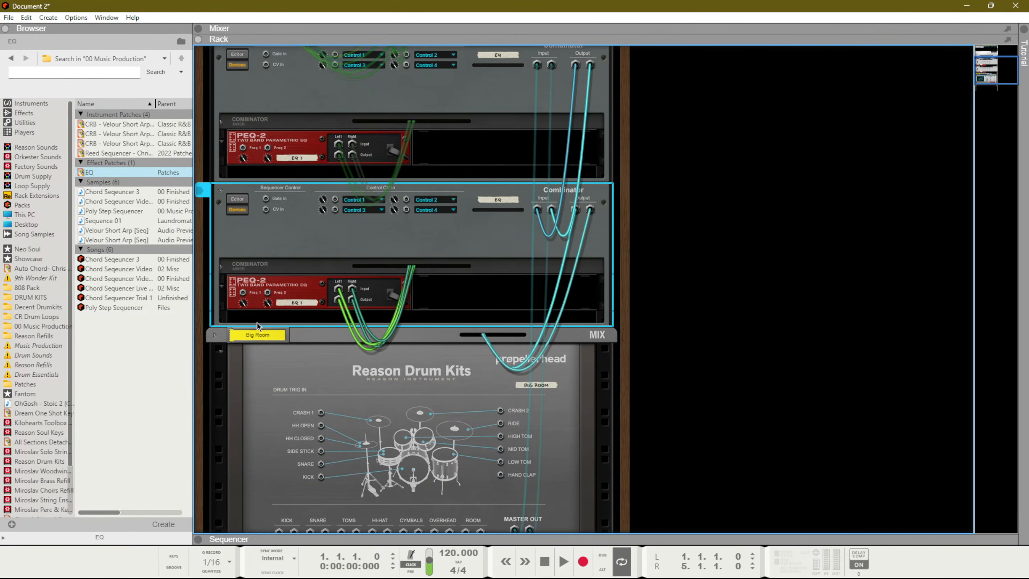
left_click(217, 337)
key("Tab")
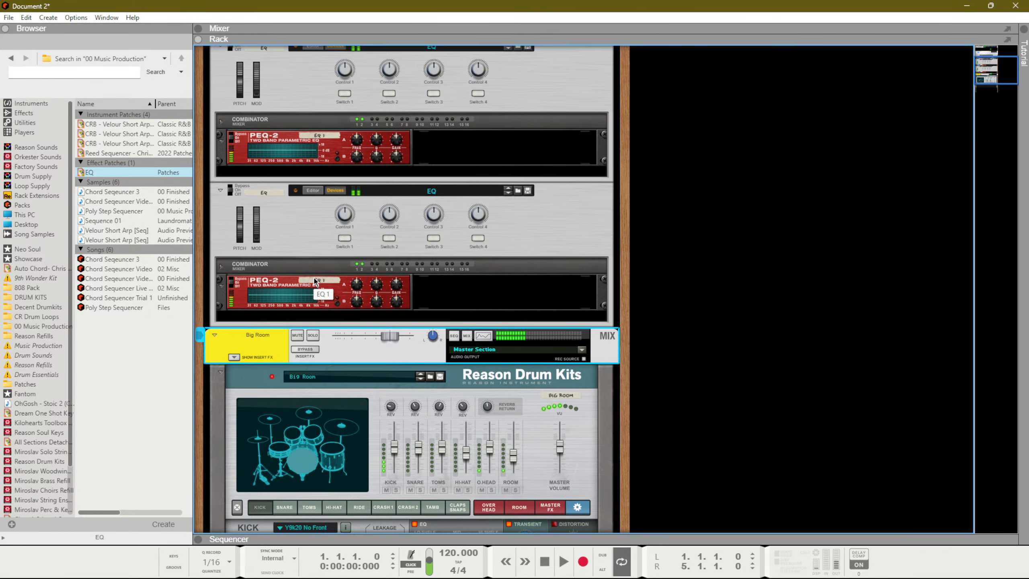
Step: Try out the Filter A settings of the PEQ-2 in the drum kit's EQ Combinator
left_click(348, 288)
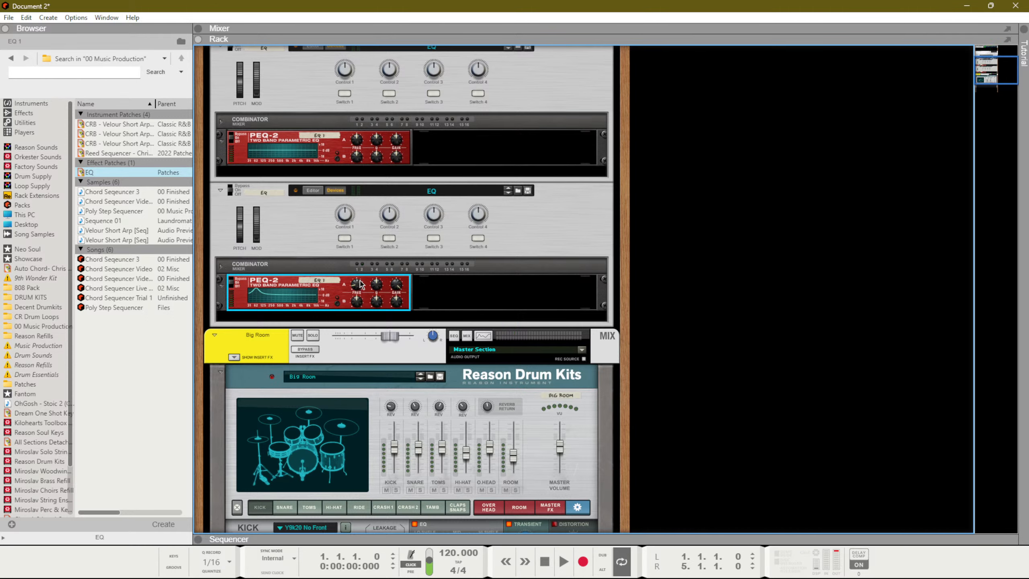
left_click(386, 380)
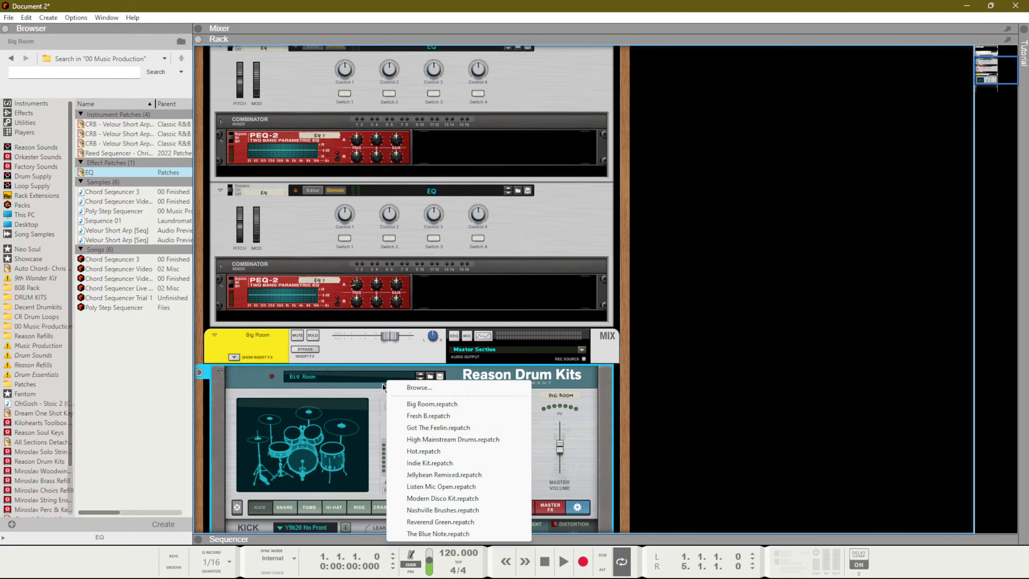
left_click(382, 385)
left_click(424, 309)
Step: Delete the PEQ-2 from the drum kit's EQ Combinator
left_click(403, 303)
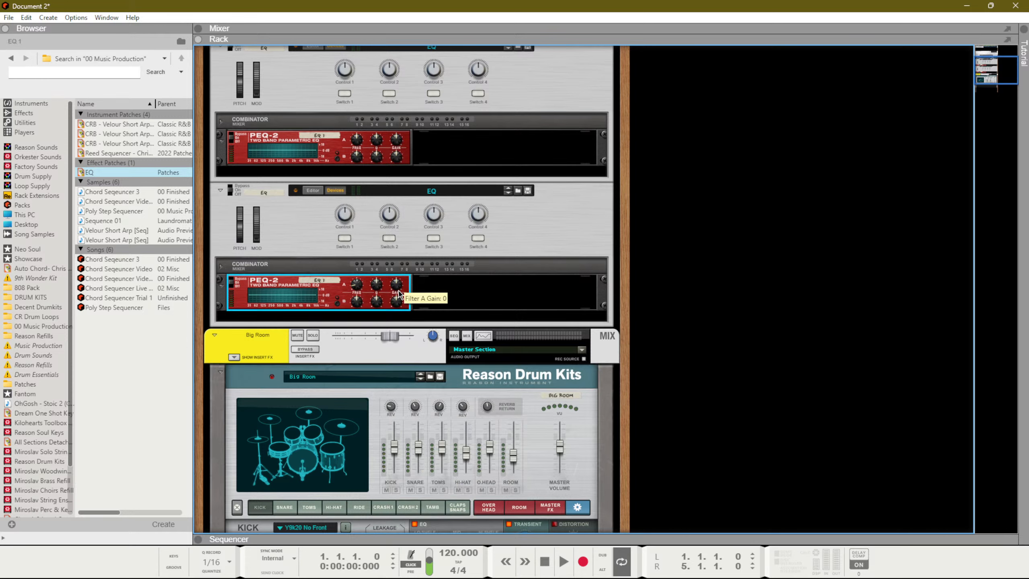
key("Delete")
key("Return")
Step: Add eight MClass Equalizers from the Effects devices inside the drum kit's emptied EQ Combinator
left_click(400, 284)
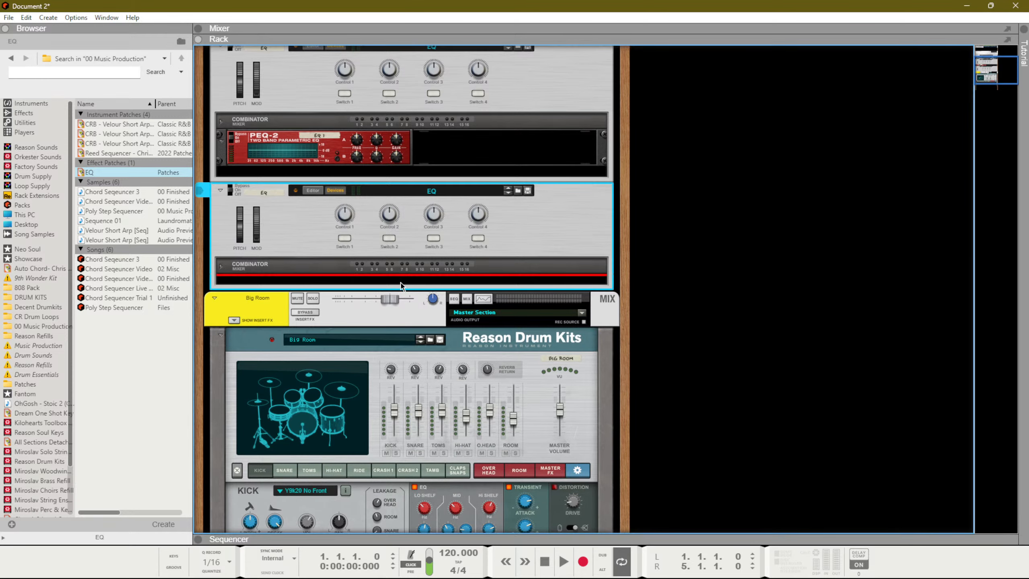
right_click(400, 284)
mouse_move(450, 358)
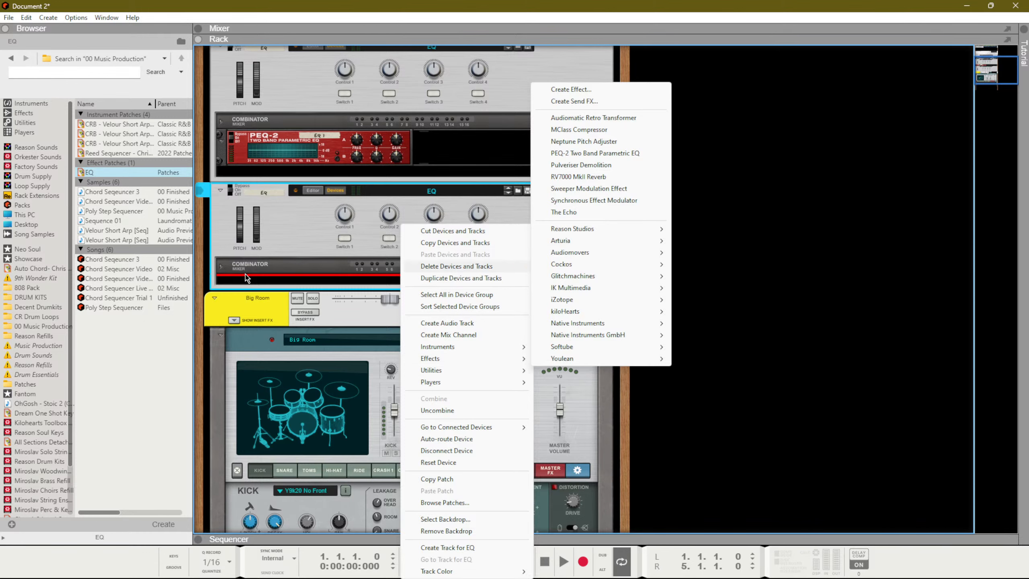
left_click(607, 229)
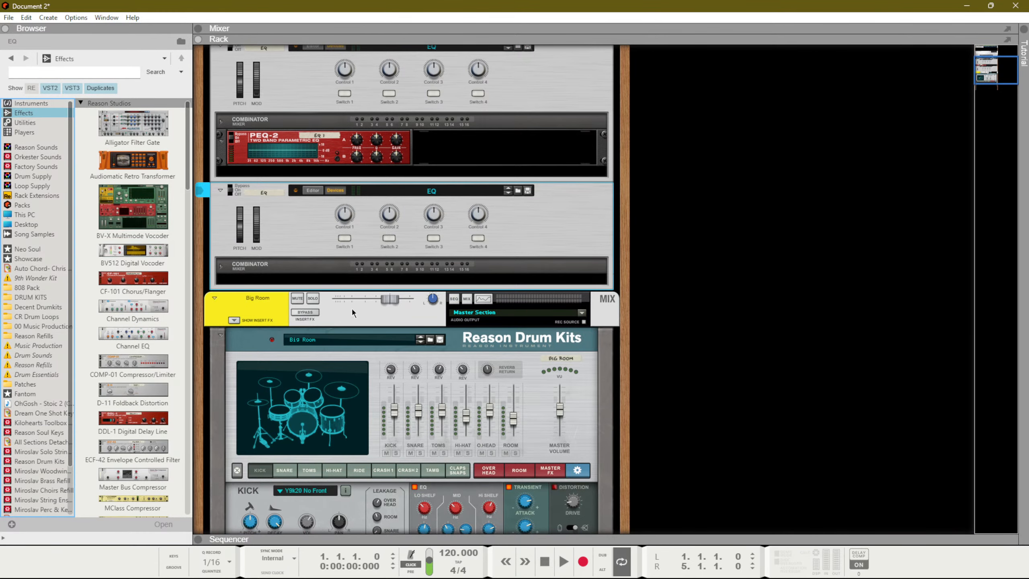
left_click(354, 291)
scroll(132, 291, "down", 5)
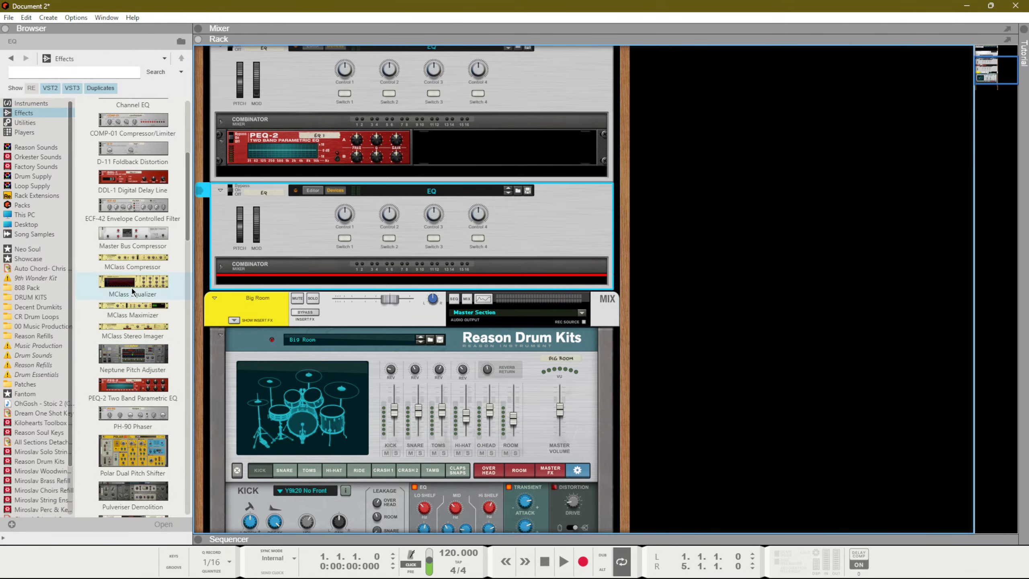
double_click(148, 287)
double_click(148, 287)
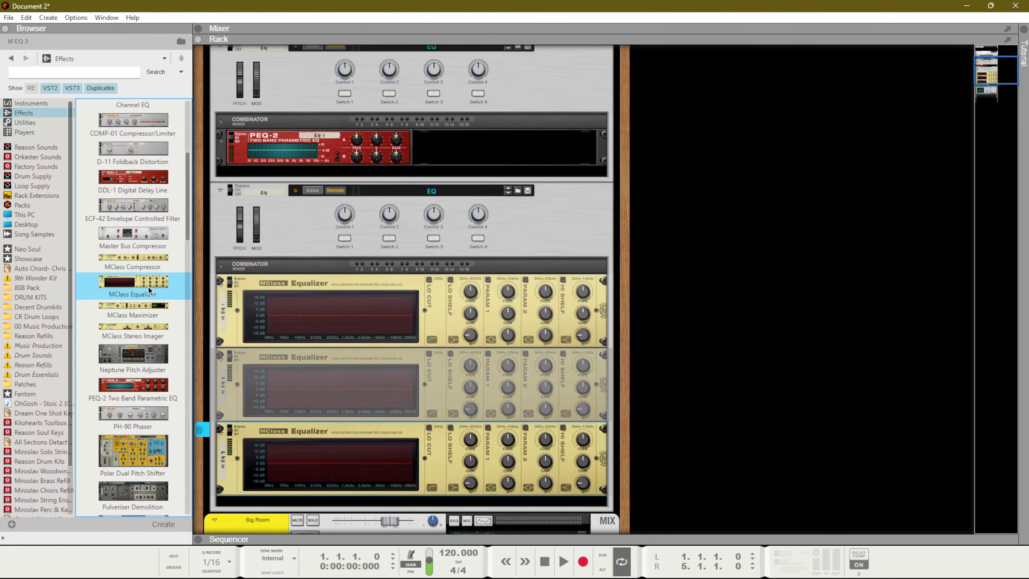
double_click(148, 287)
double_click(147, 286)
double_click(148, 287)
double_click(147, 287)
double_click(148, 287)
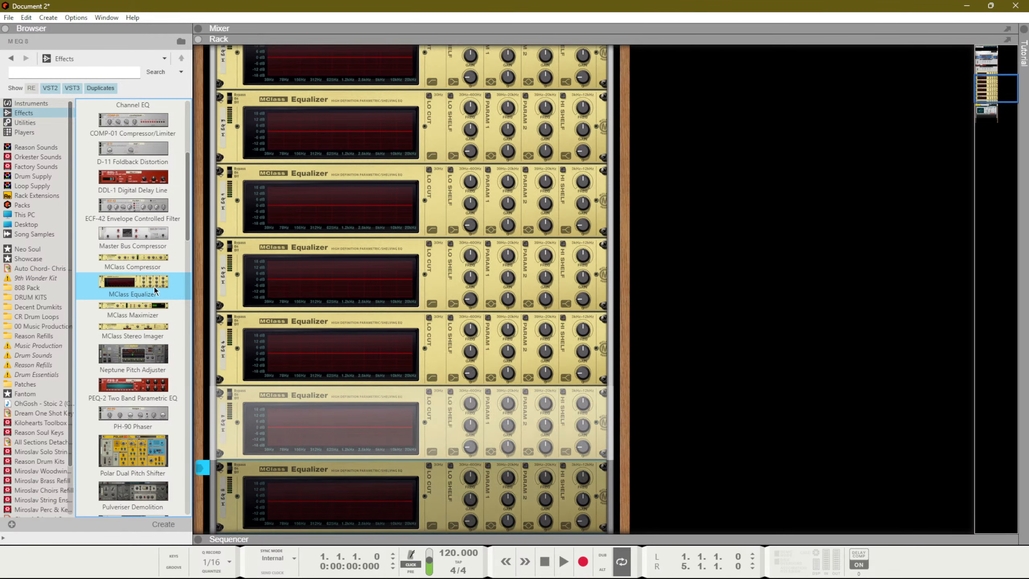
Step: Rename the first MClass Equalizer in the Combinator to Weight
scroll(433, 346, "up", 10)
scroll(431, 360, "down", 2)
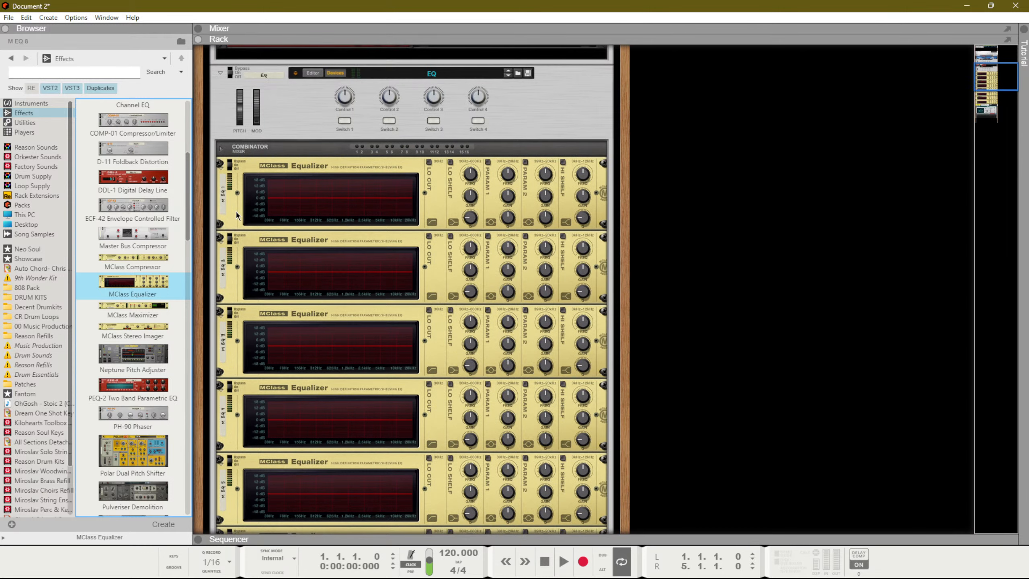
double_click(224, 196)
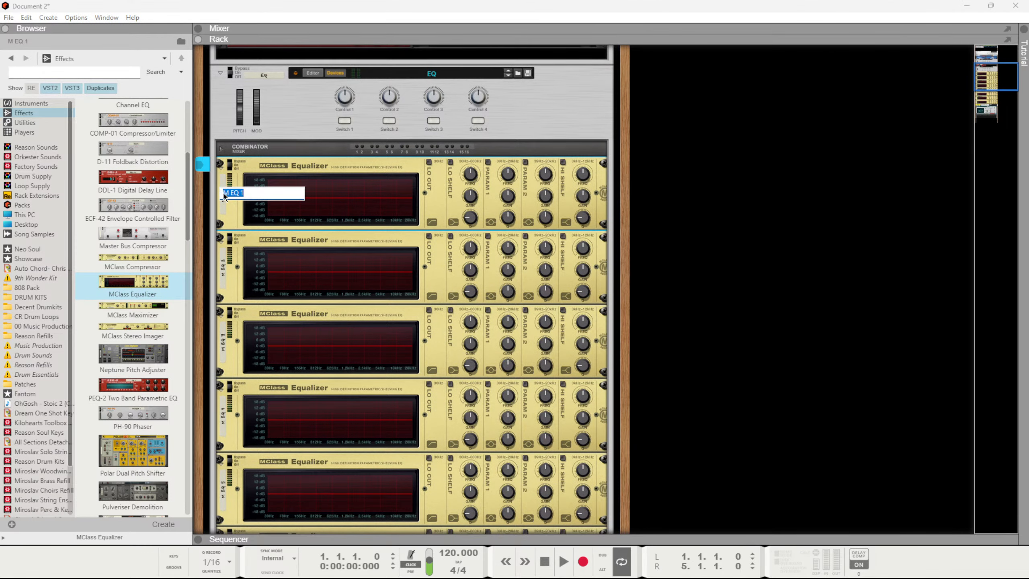
type("Weight")
key("Return")
Step: Rename the second MClass Equalizer in the drum kit's EQ Combinator to Growl
double_click(222, 269)
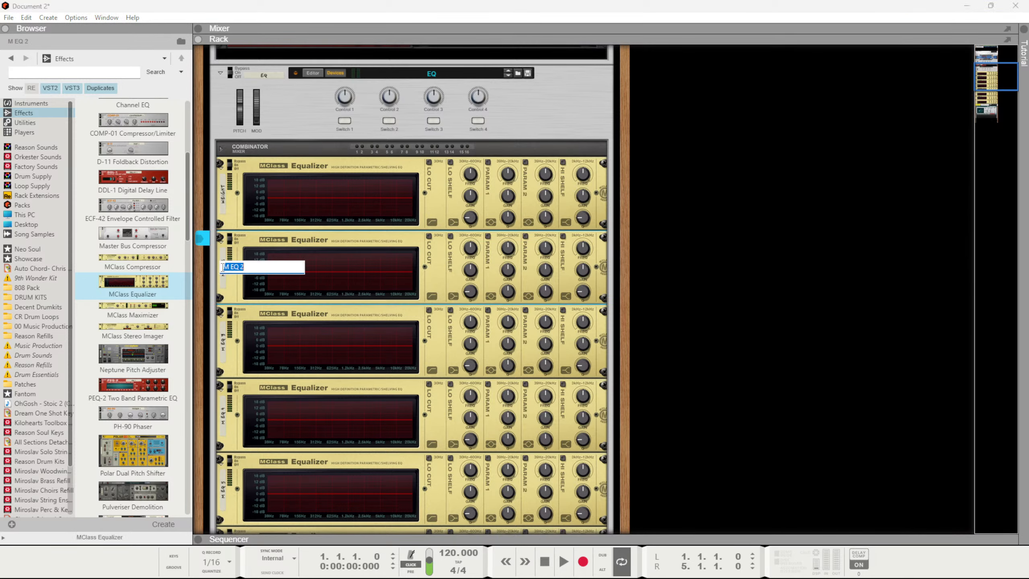
type("Growl")
key("Return")
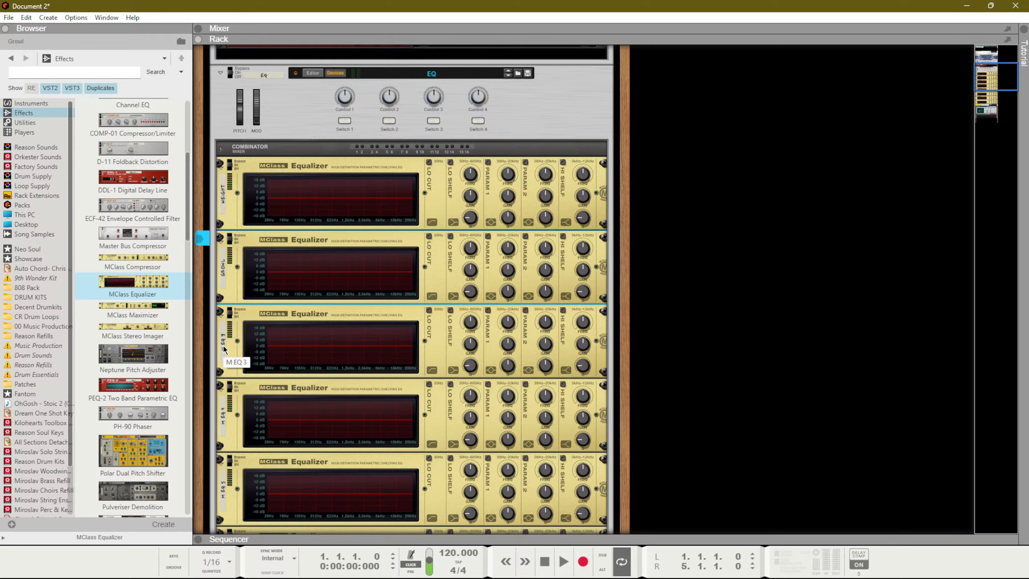
Step: Rename the third MClass Equalizer in the Combinator to Punch and the fourth to Boxiness
scroll(226, 344, "down", 2)
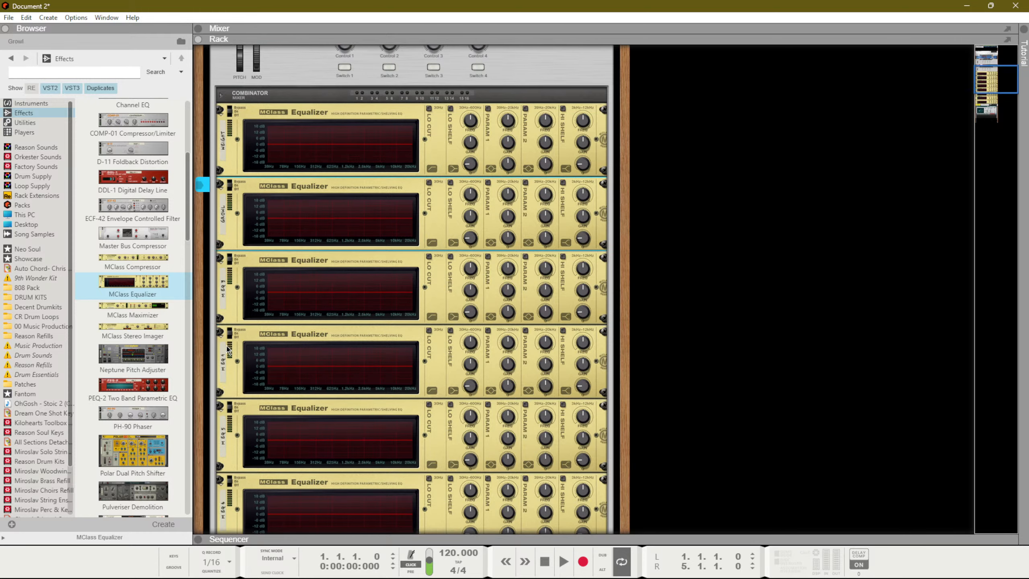
double_click(225, 286)
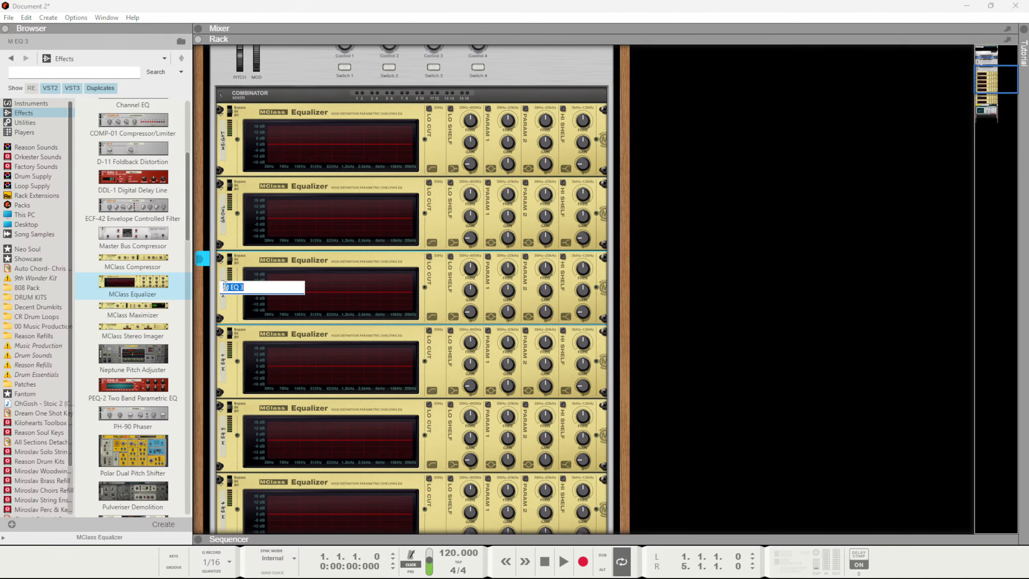
type("Punch")
key("Return")
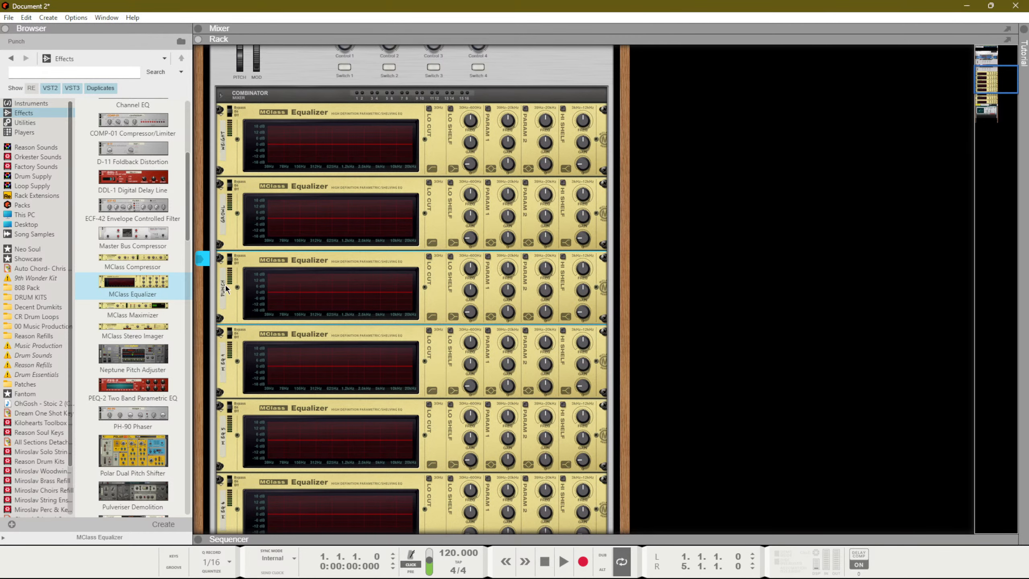
left_click(229, 367)
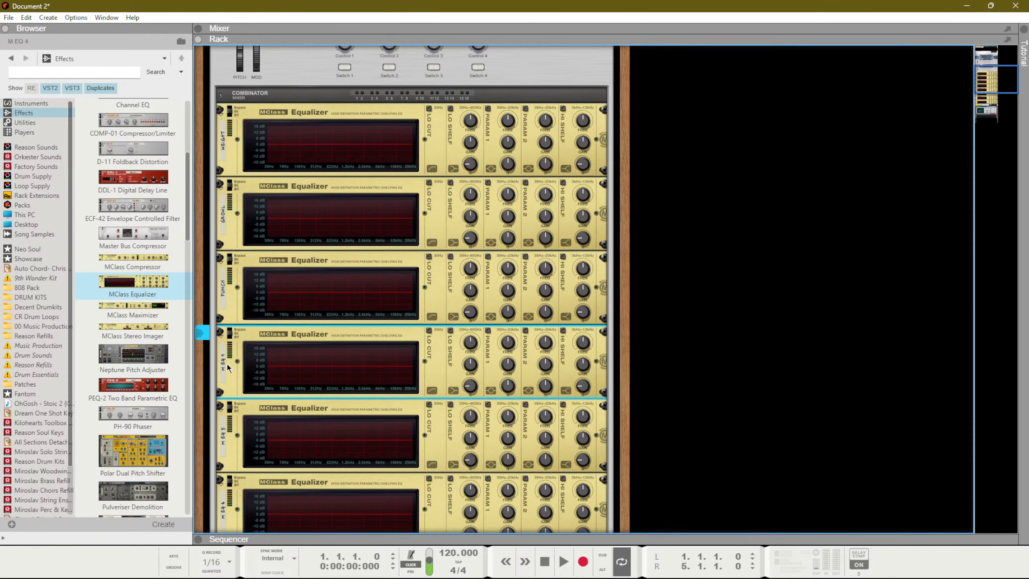
double_click(226, 363)
type("Boxi")
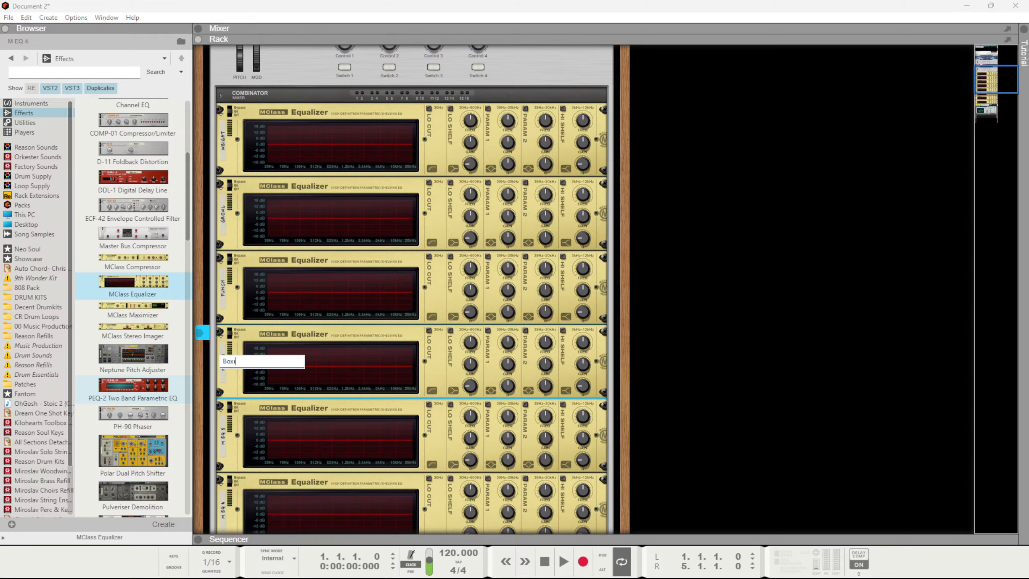
type("ness")
key("Return")
Step: Rename the fifth MClass Equalizer in the Combinator to Girth and the sixth to Body
scroll(245, 373, "down", 3)
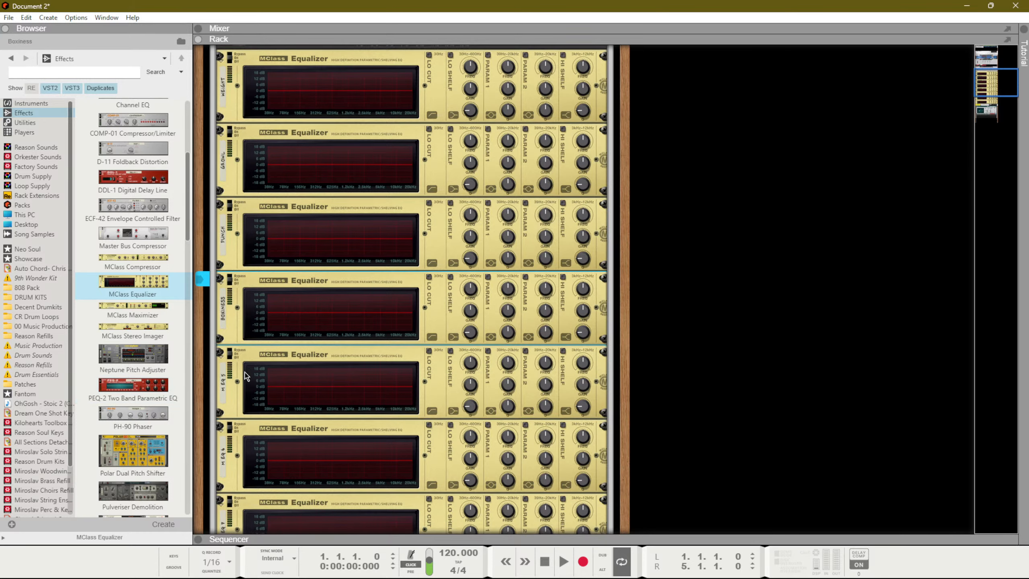
double_click(225, 394)
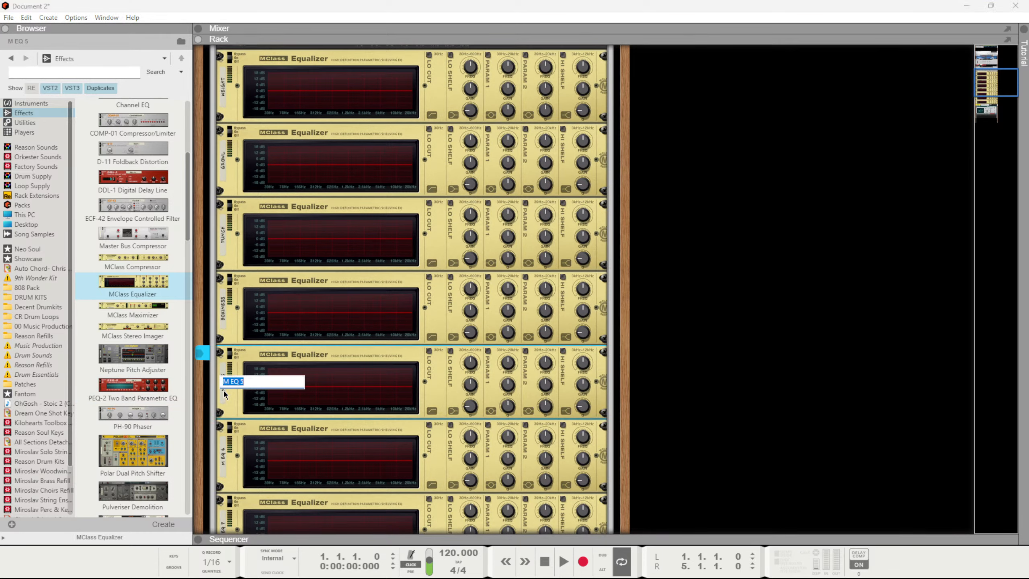
type("Girth")
key("Return")
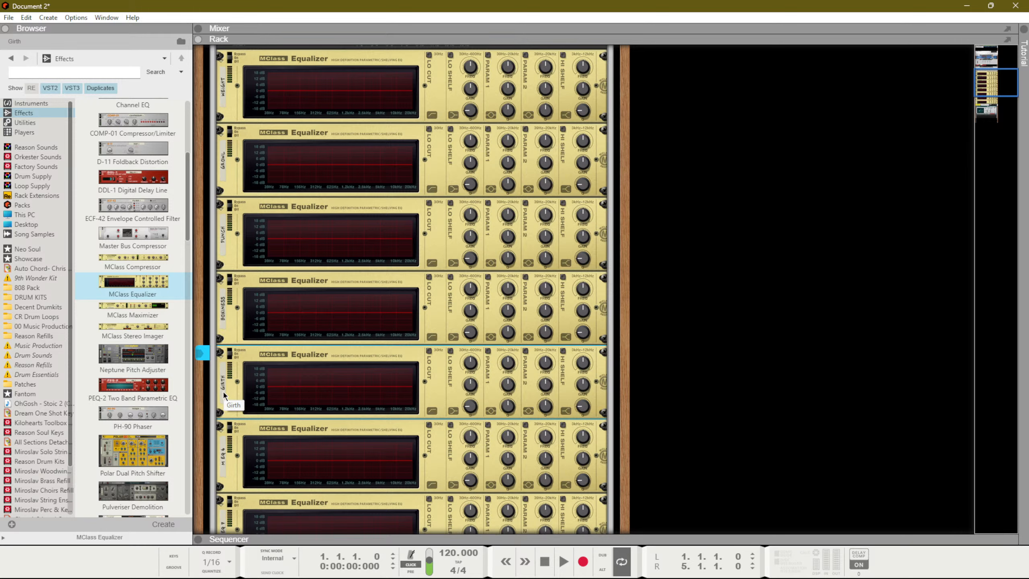
double_click(227, 449)
type("Body")
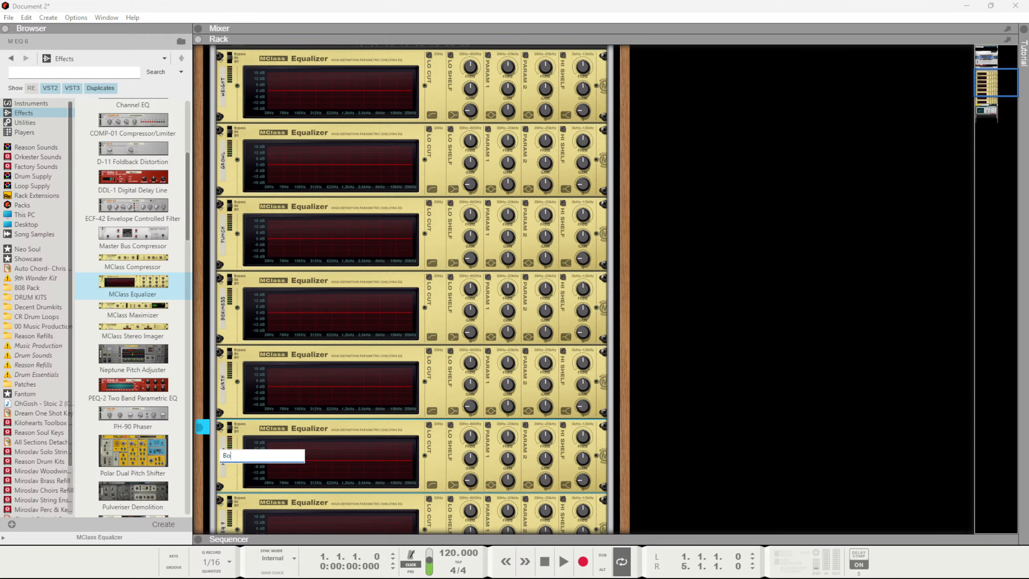
key("Return")
Step: Rename the seventh MClass Equalizer in the Combinator to Bloom and the eighth to Meat
scroll(250, 388, "down", 3)
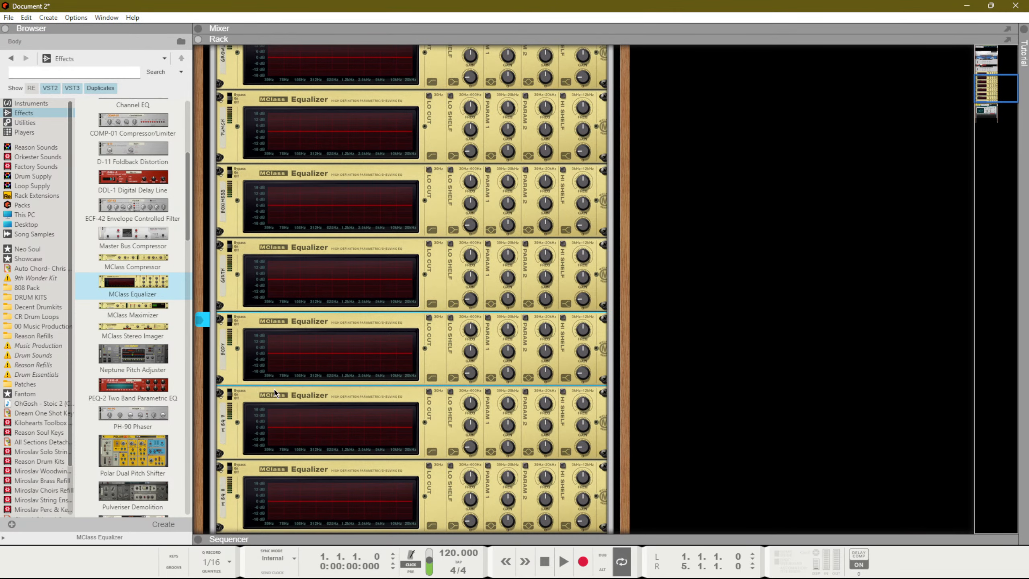
scroll(299, 397, "down", 1)
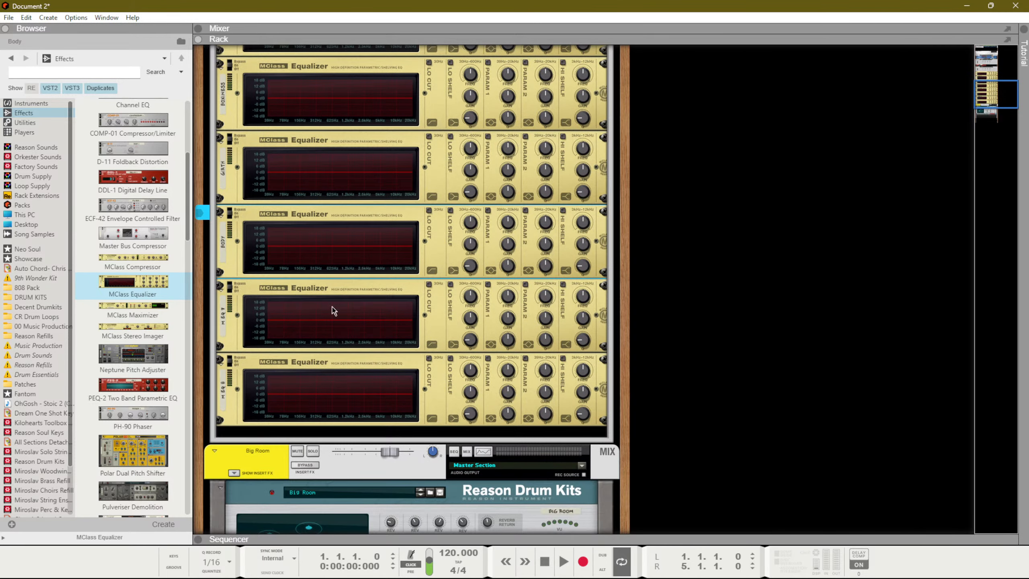
double_click(223, 319)
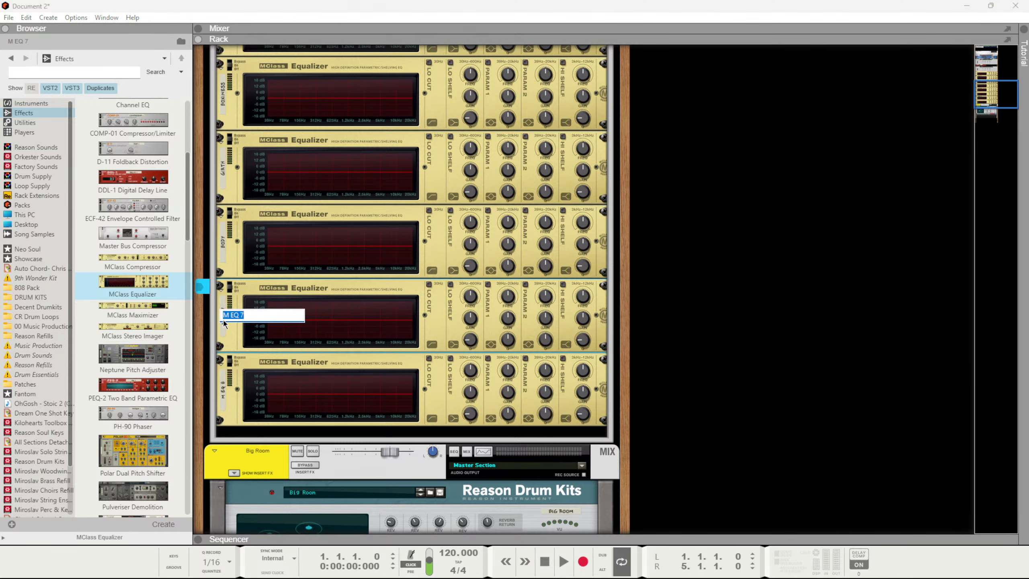
type("Bloom")
key("Return")
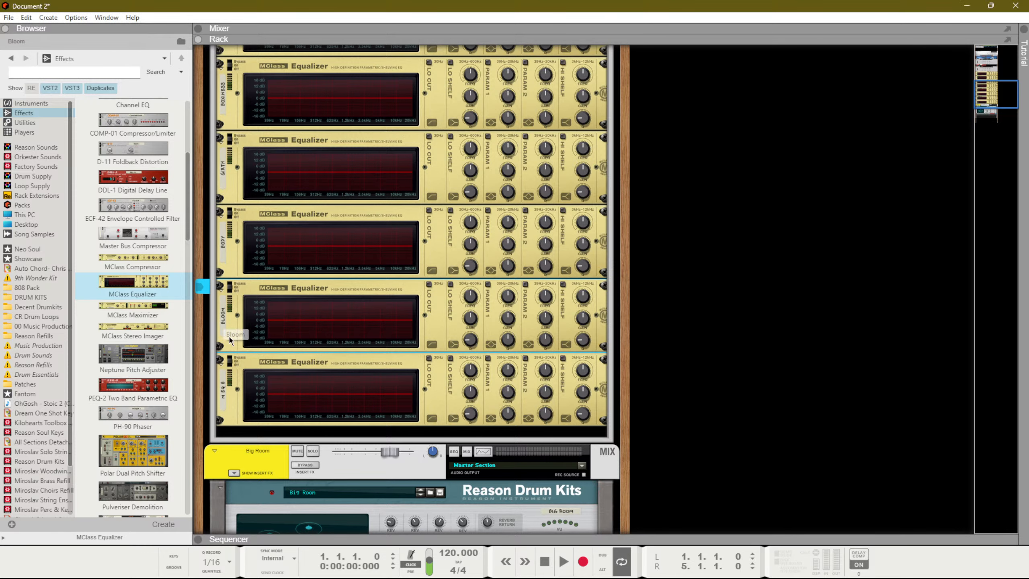
double_click(223, 389)
key("Escape")
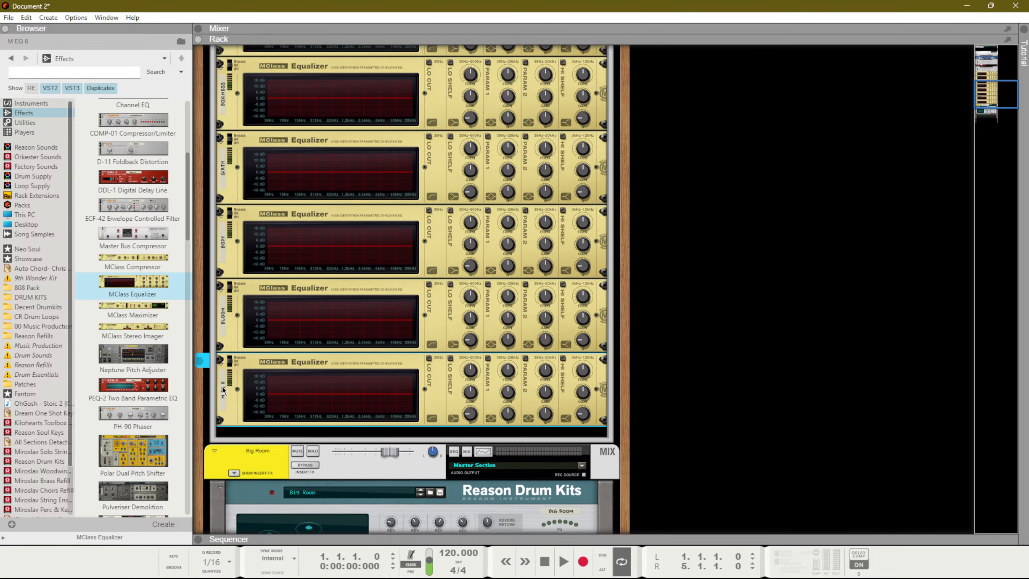
Step: Add nine more MClass Equalizers below the Meat equalizer inside the drum kit's EQ Combinator
left_click(158, 289)
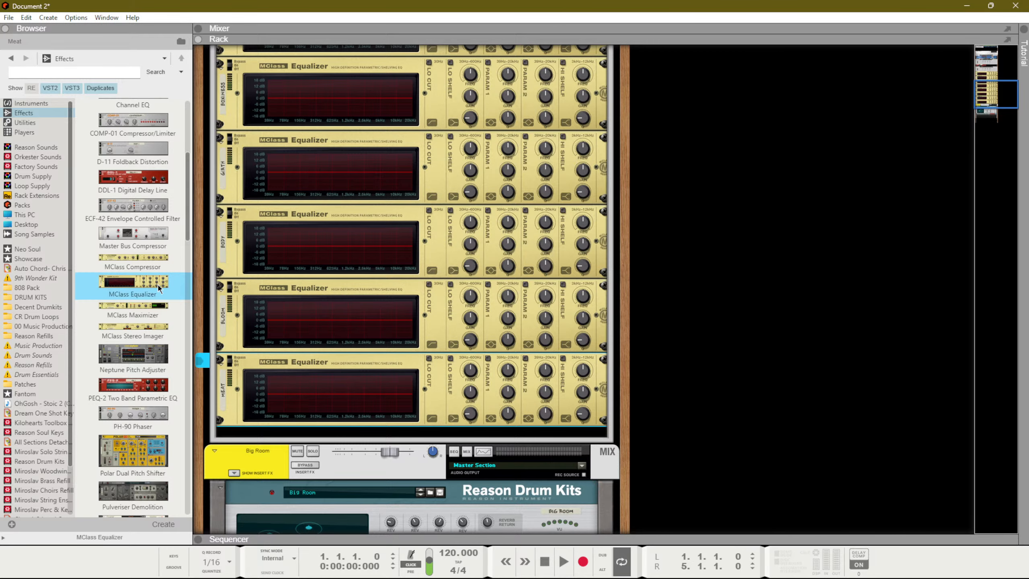
left_click(271, 428)
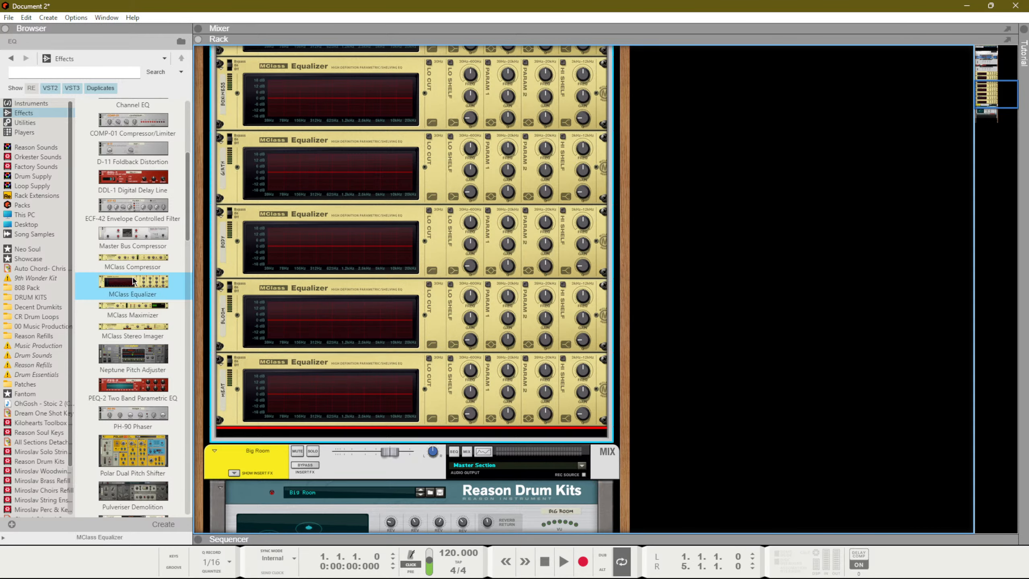
double_click(135, 293)
double_click(135, 293)
double_click(135, 293)
double_click(135, 293)
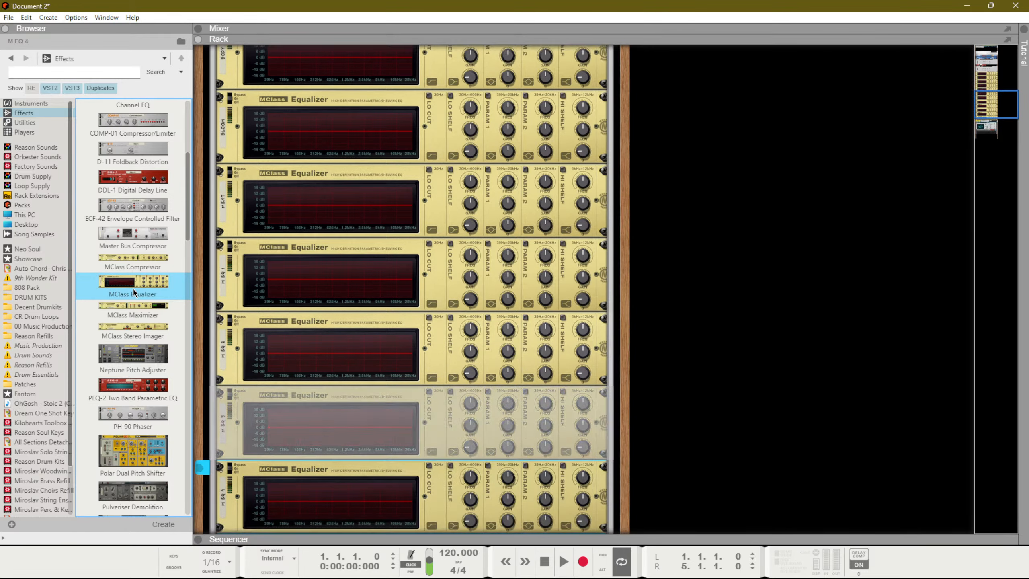
double_click(134, 293)
double_click(135, 293)
double_click(134, 293)
double_click(135, 293)
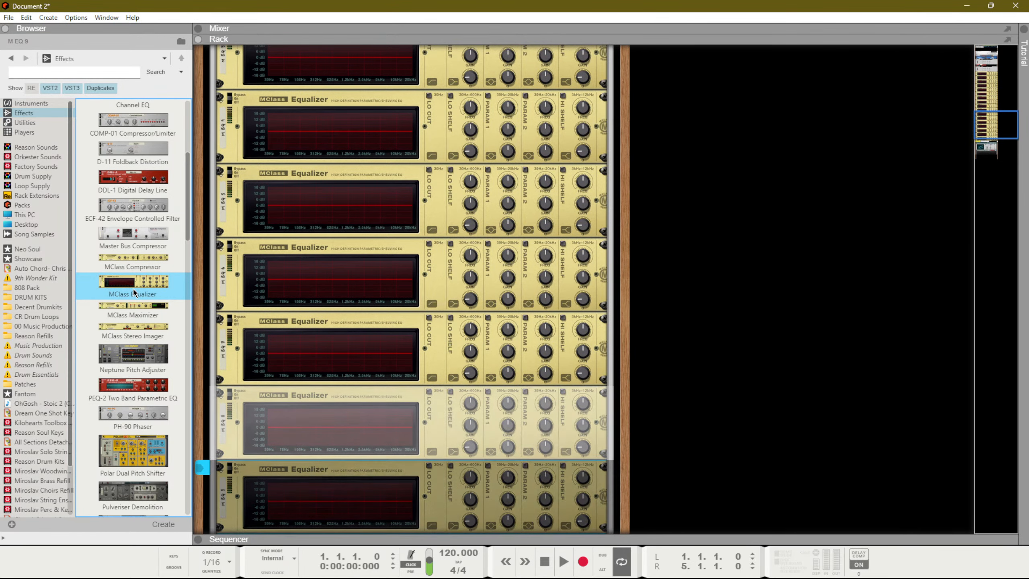
double_click(134, 293)
Step: Look over the Combinator's equalizers, check the music frequency cheatsheet PDF in Firefox, and return to the Reason rack
scroll(570, 399, "up", 15)
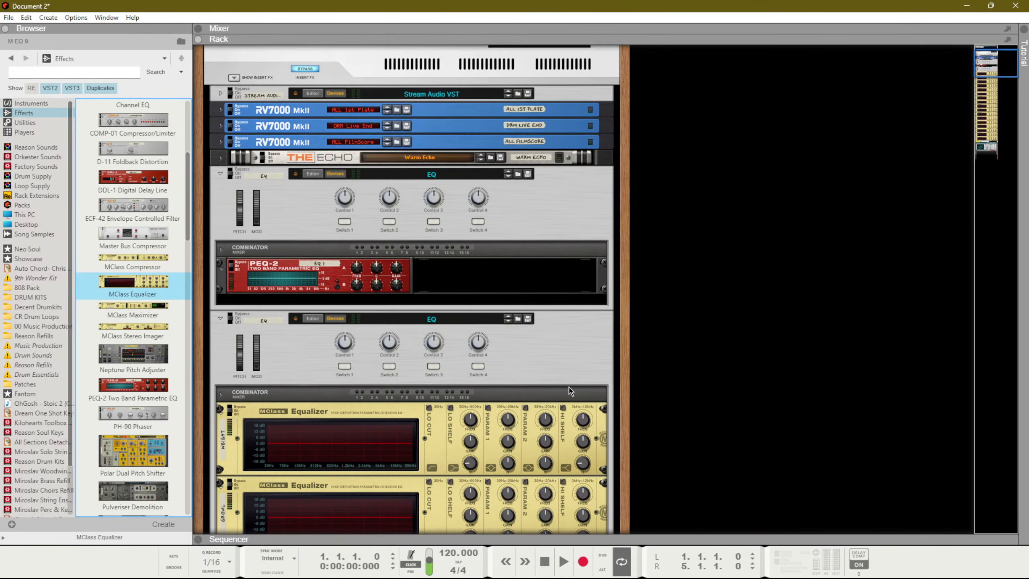
scroll(569, 389, "down", 10)
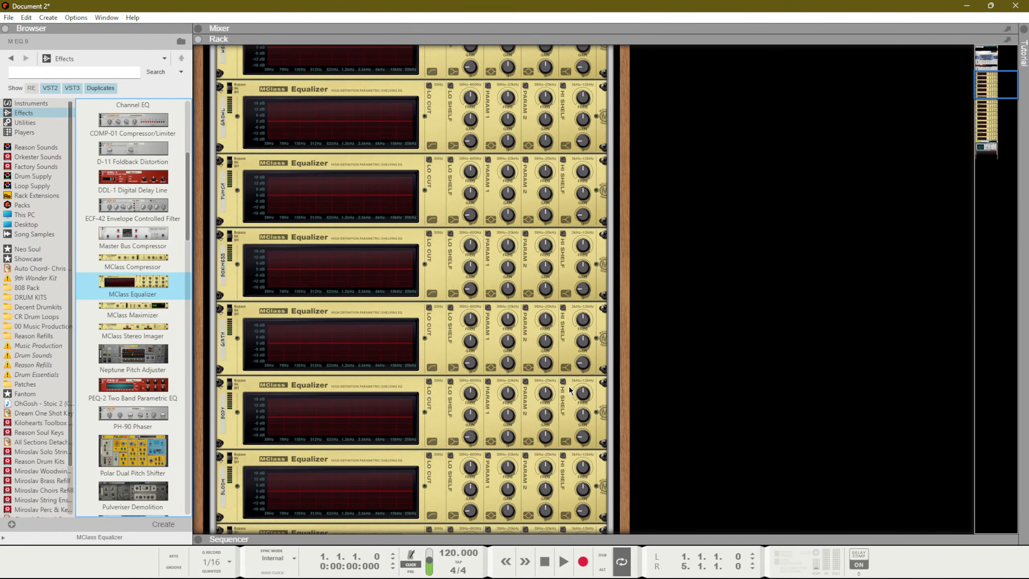
scroll(569, 389, "up", 8)
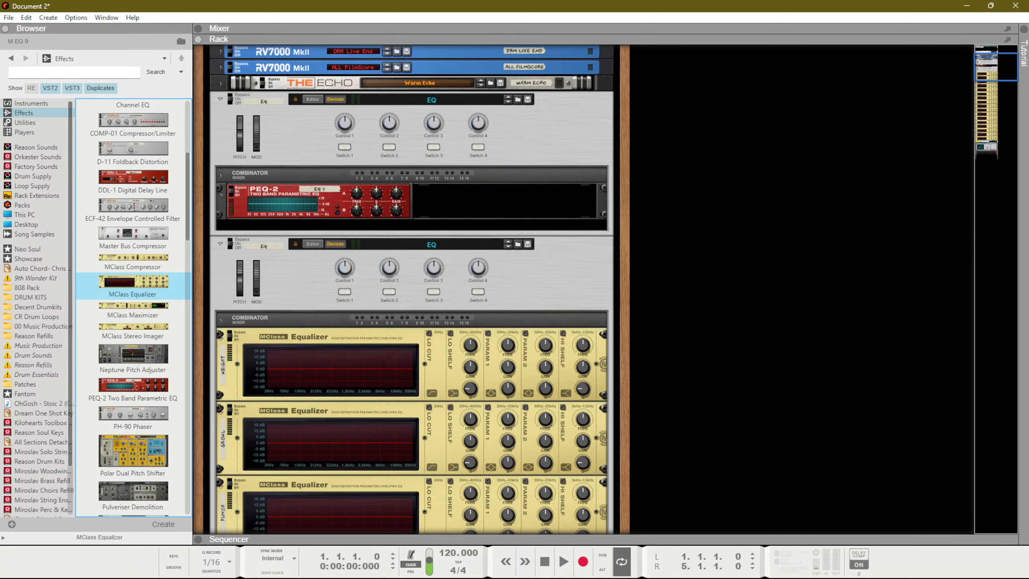
left_click_drag(1028, 44, 600, 1)
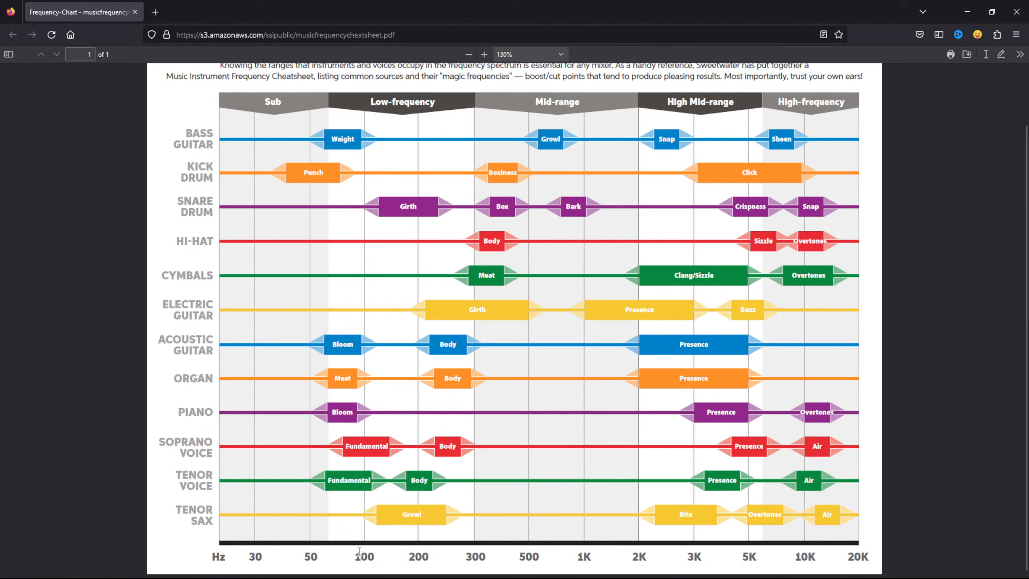
left_click(967, 11)
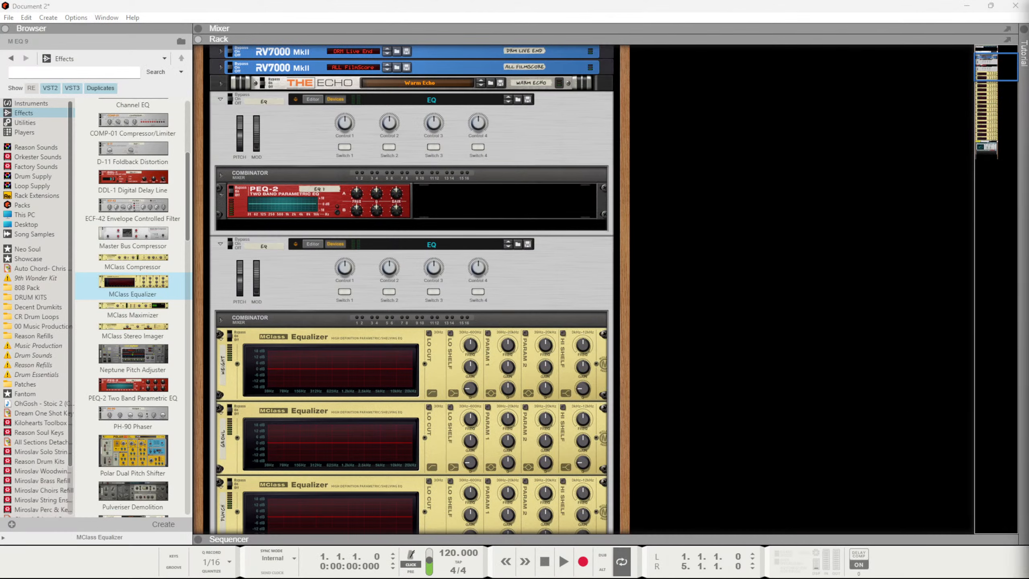
Step: Open the drum kit EQ Combinator's Editor and map Control 1 to Parametric 1 Frequency of the Weight equalizer
left_click(265, 337)
left_click(322, 243)
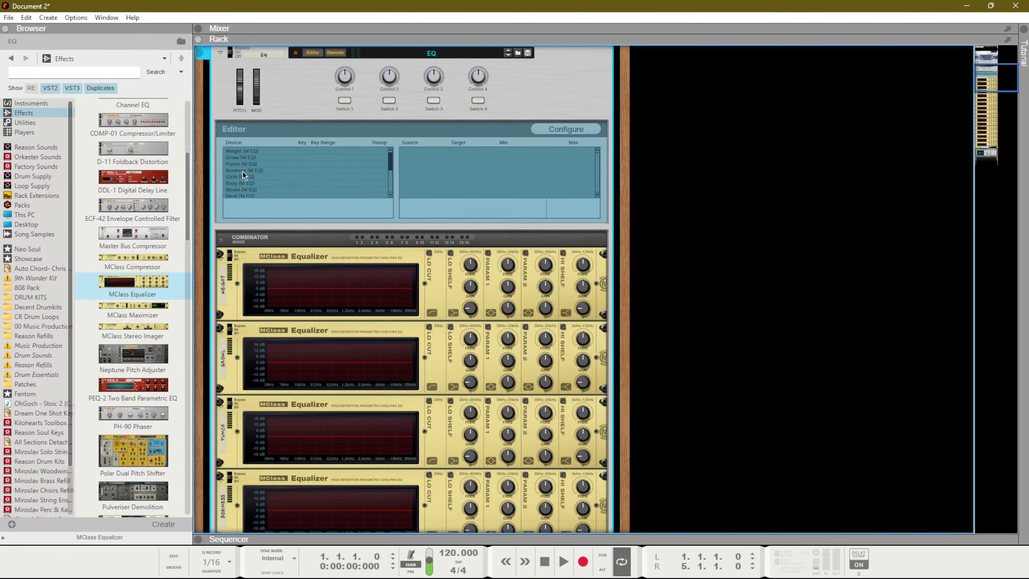
left_click(246, 150)
left_click(433, 153)
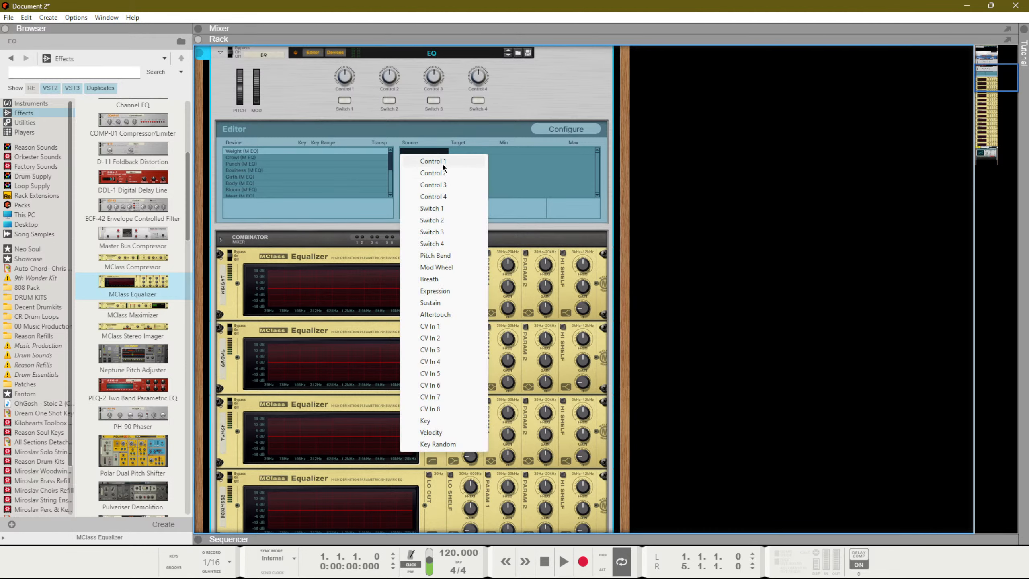
left_click(431, 161)
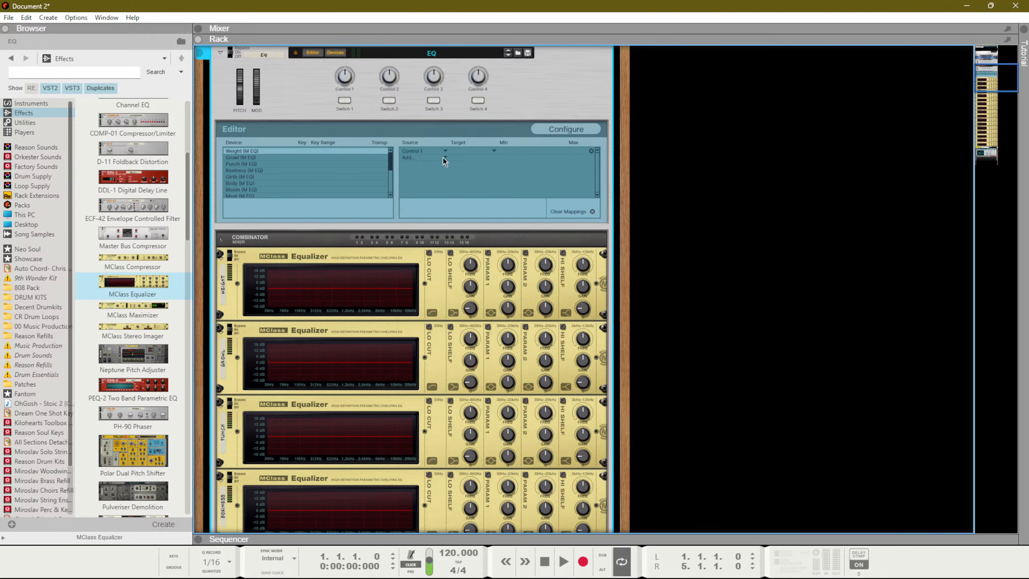
left_click(473, 151)
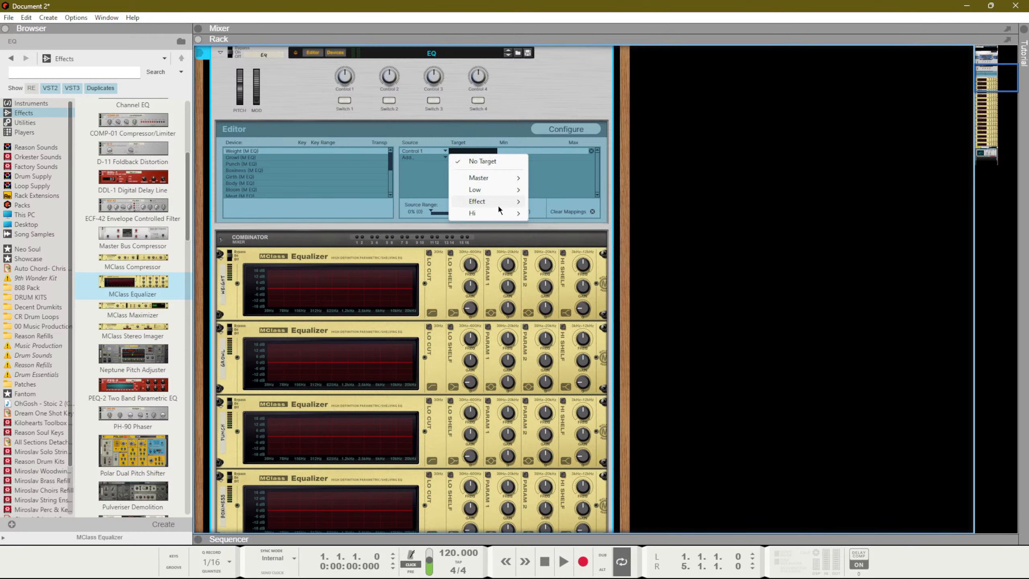
mouse_move(498, 204)
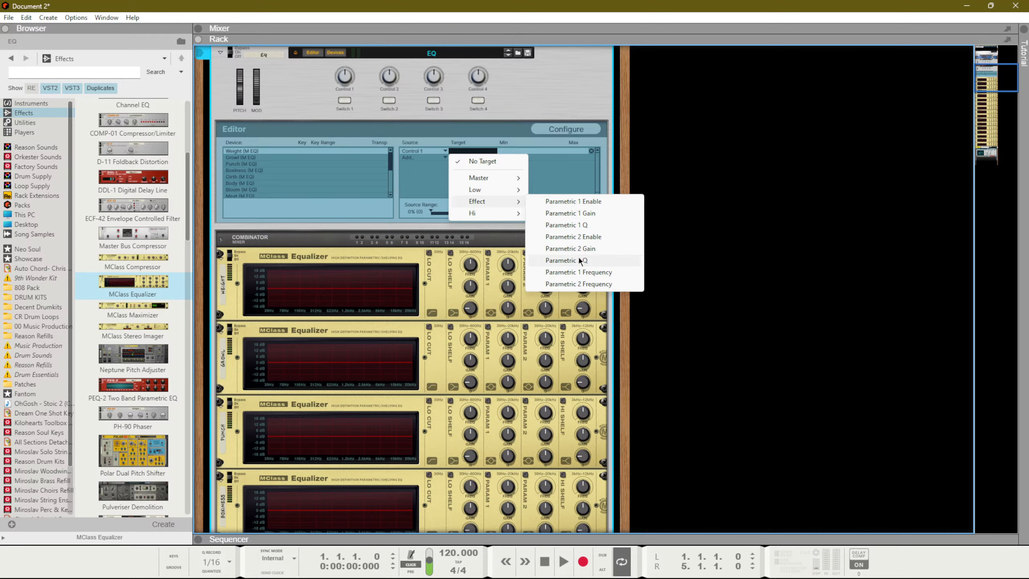
left_click(579, 272)
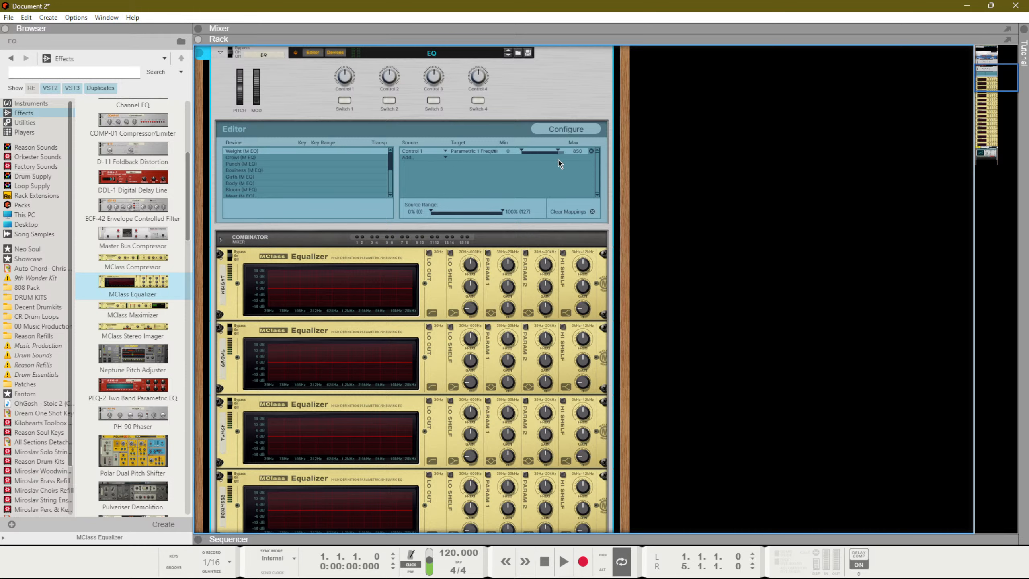
Step: Dismiss the source choices for a second mapping and enable Parametric 1 on the Weight equalizer
left_click(422, 160)
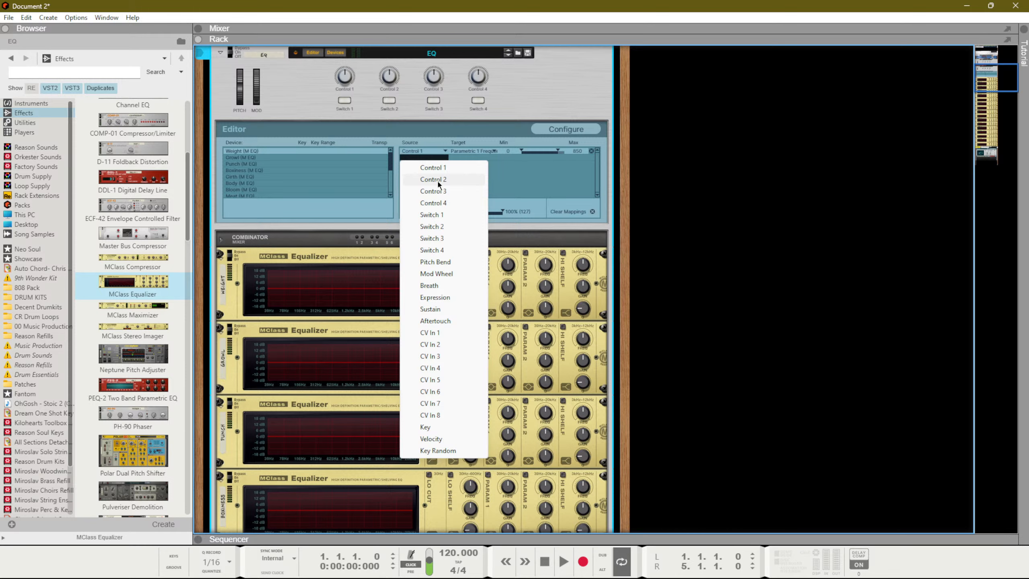
left_click(586, 224)
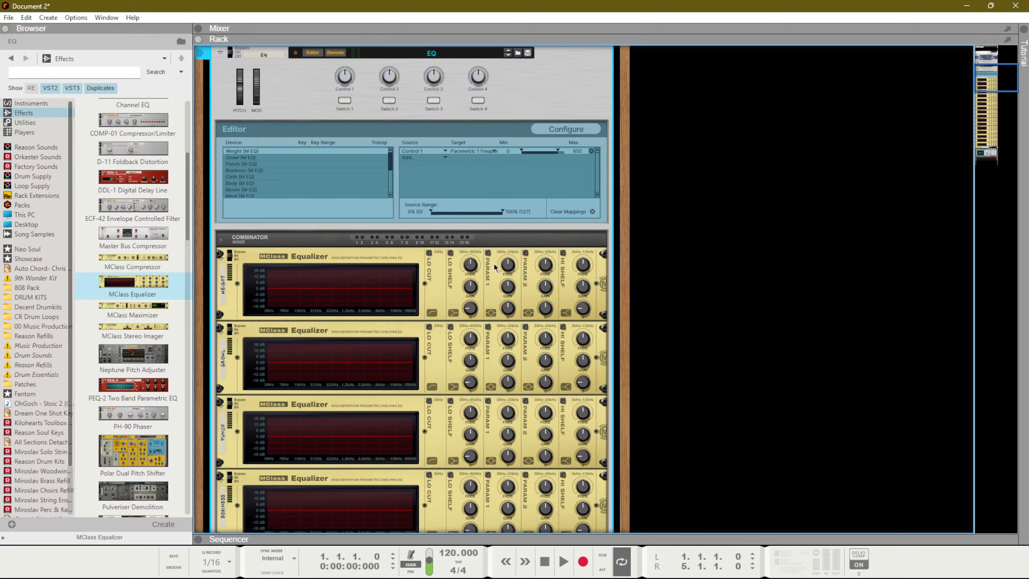
left_click(488, 252)
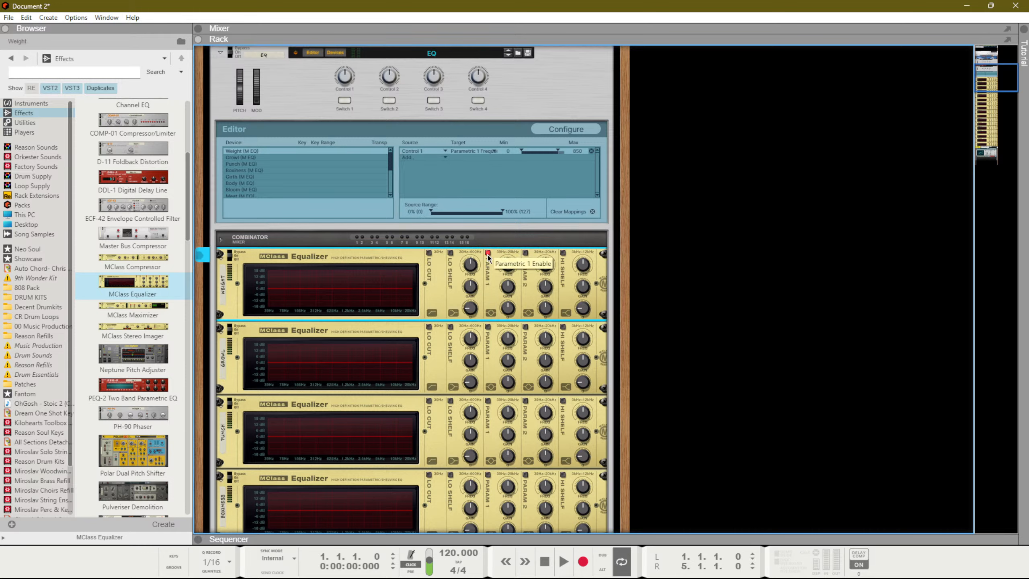
Step: Boost the Weight equalizer's Parametric 1 band, lower its frequency, and change Control 1's mapping target to Parametric 1 Gain
mouse_move(511, 285)
left_mouse_down()
mouse_move(511, 262)
mouse_move(506, 303)
left_mouse_up()
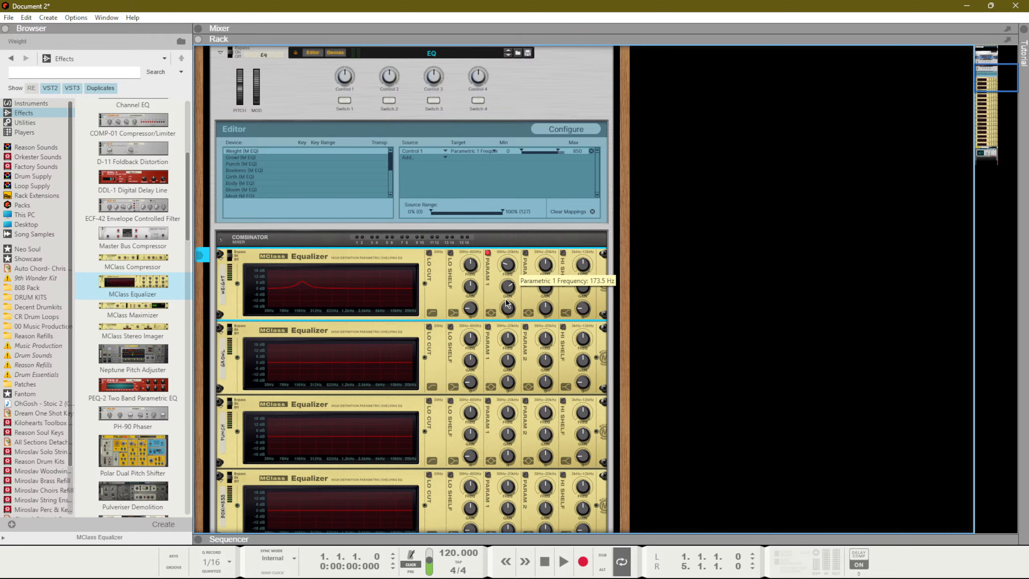
left_click_drag(507, 304, 504, 320)
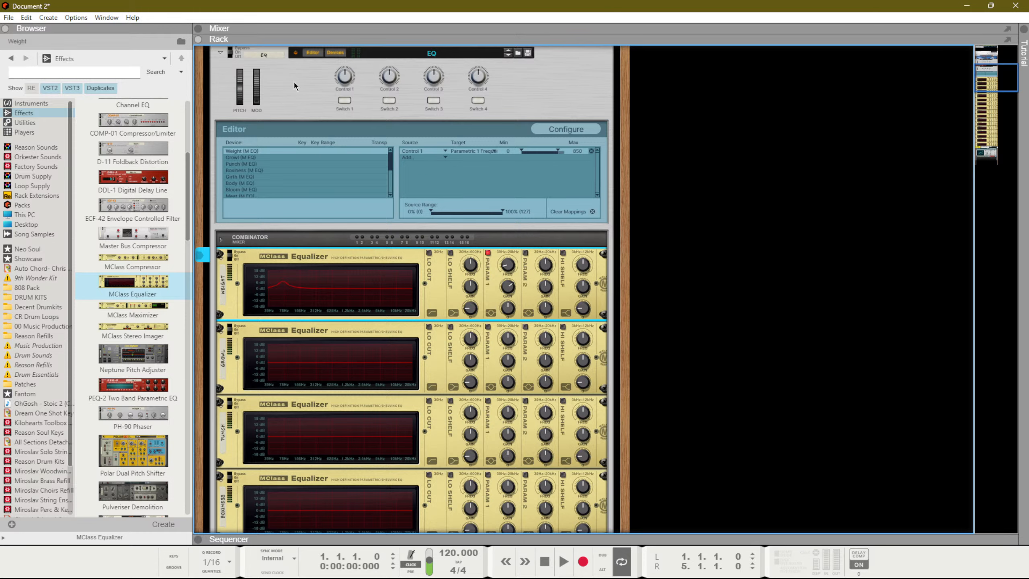
left_click(474, 150)
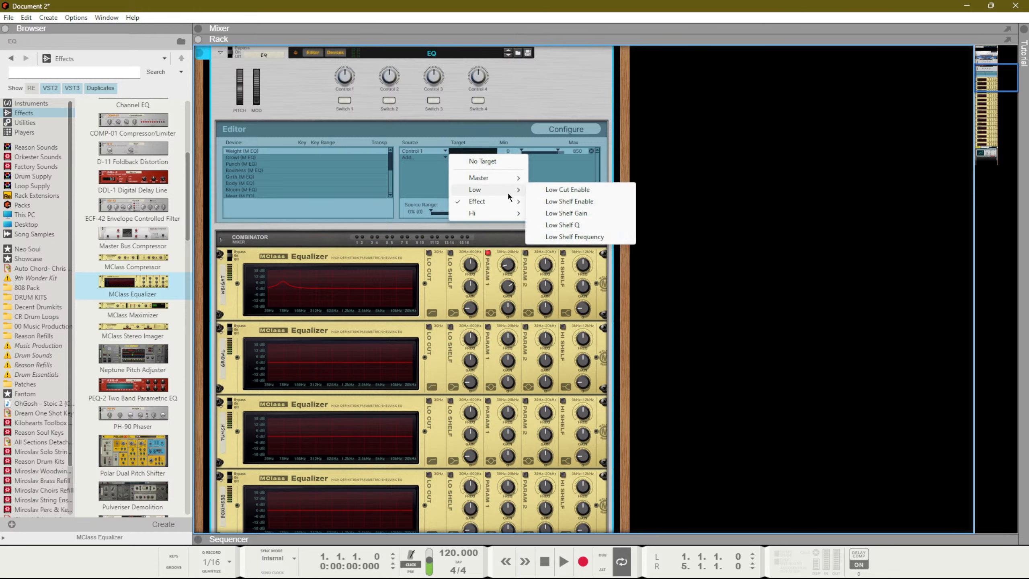
mouse_move(524, 204)
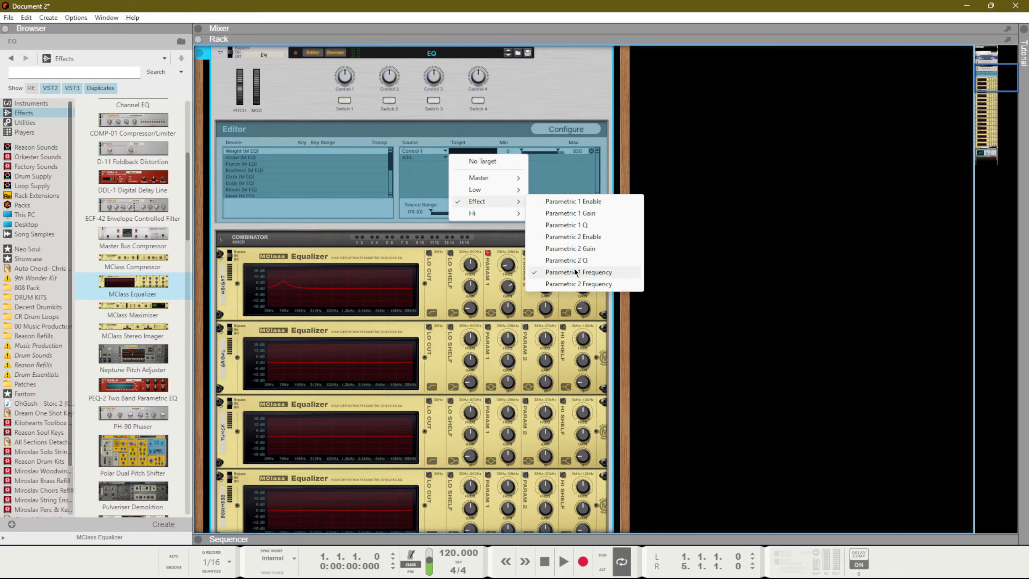
left_click(570, 213)
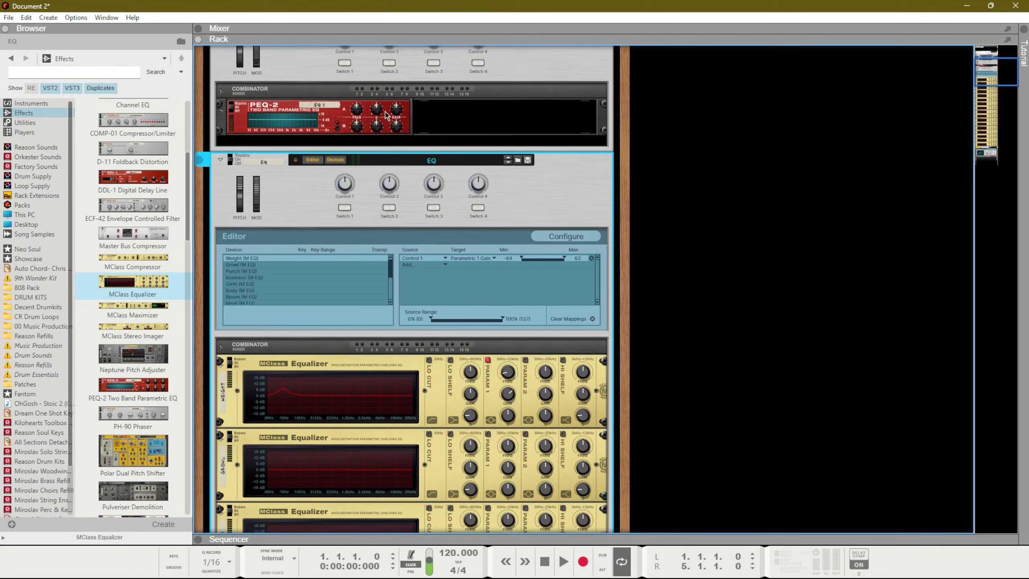
Step: Open the EQ Combinator's panel configuration and delete Control 2, Control 3 and Control 4
left_click(583, 238)
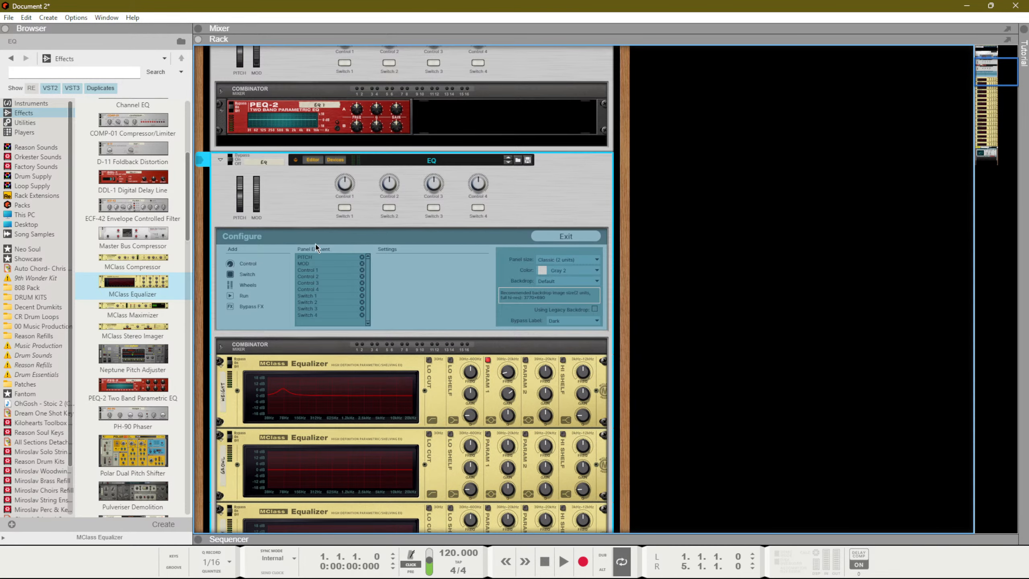
left_click(345, 183)
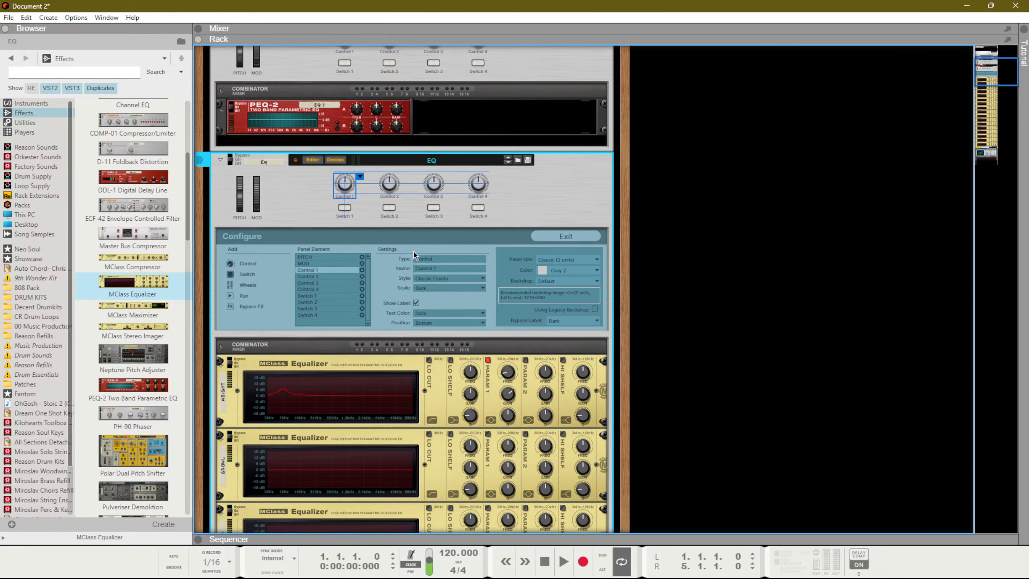
left_click(390, 183)
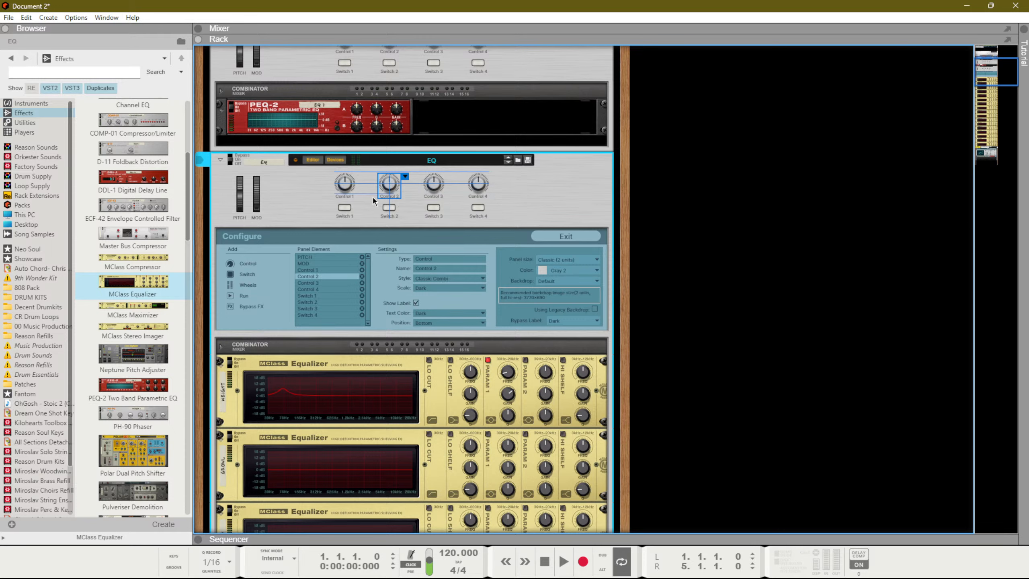
key("Delete")
left_click(433, 183)
key("Delete")
left_click(478, 183)
key("Delete")
Step: Delete Switch 4, Switch 3, Switch 2 and Switch 1 from the EQ Combinator's panel
left_click(477, 207)
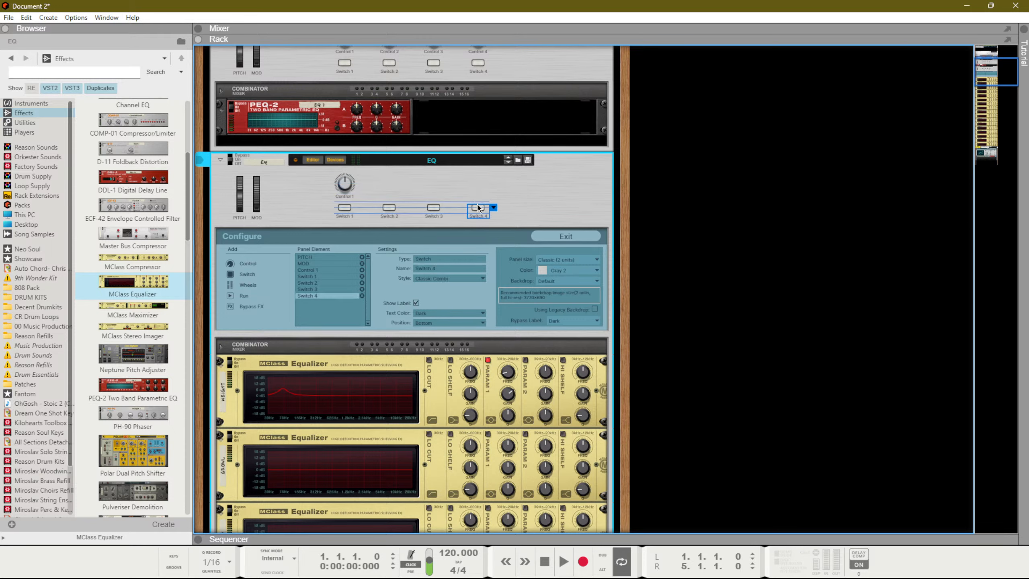
key("Delete")
left_click(433, 207)
key("Delete")
left_click(389, 207)
key("Delete")
left_click(345, 207)
key("Delete")
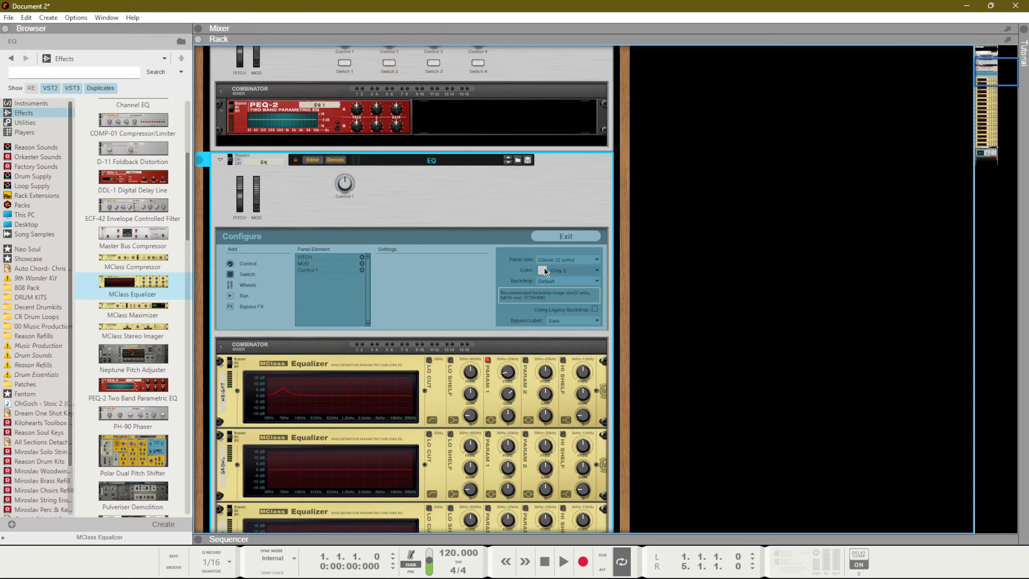
Step: Set the Combinator's panel size to Bigger (5 units) and select Control 1
left_click(569, 261)
left_click(573, 318)
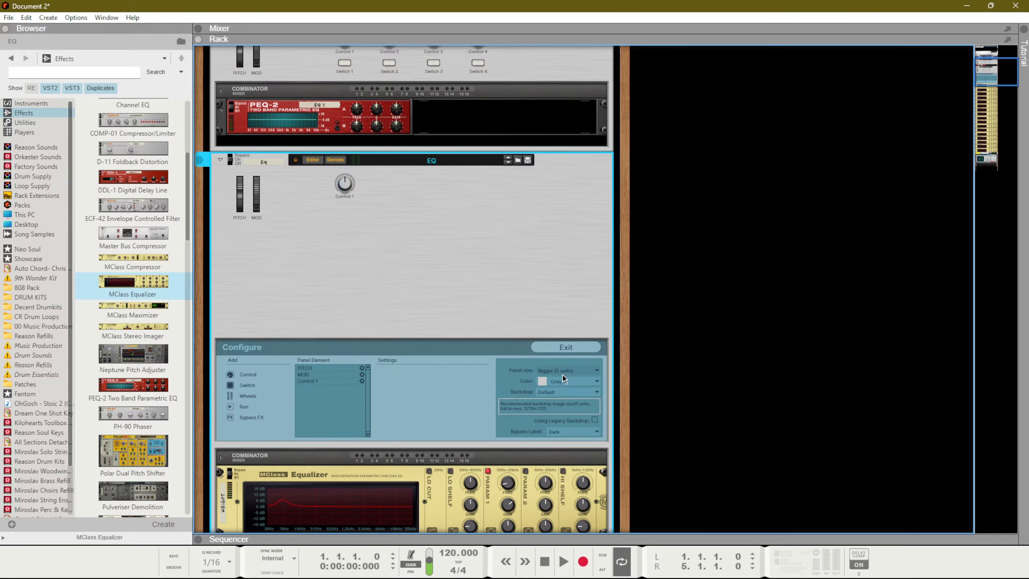
left_click(336, 198)
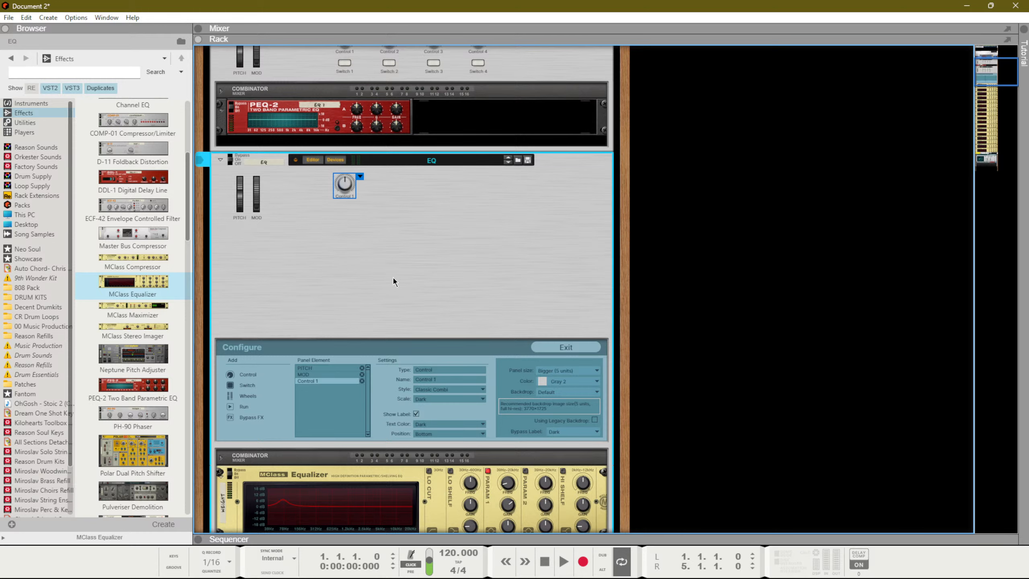
Step: Try the Vintage XXL, Mix Big Red, Mix Big Black, Gray Square and other fader styles on Control 1
left_click(437, 390)
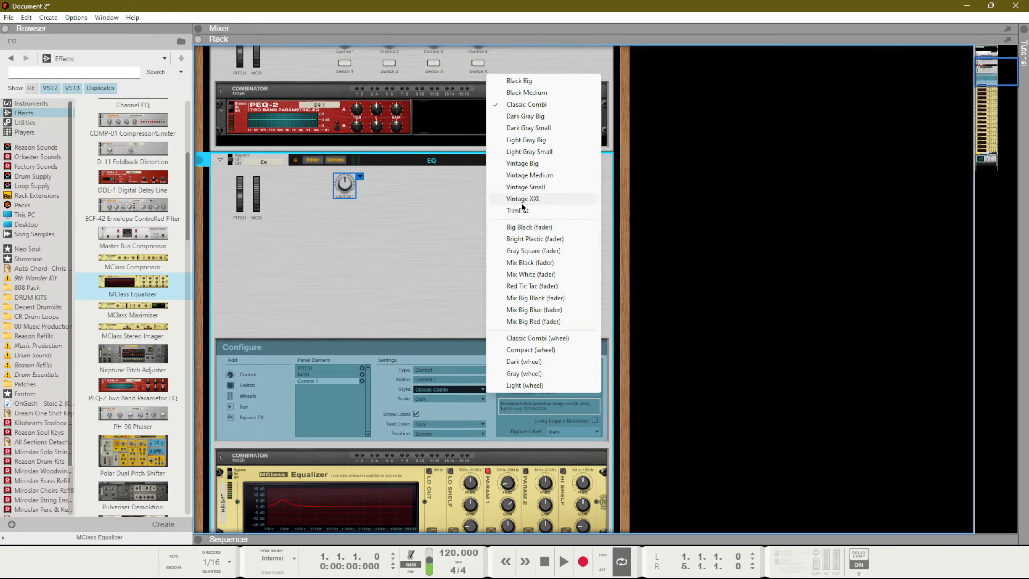
left_click(511, 198)
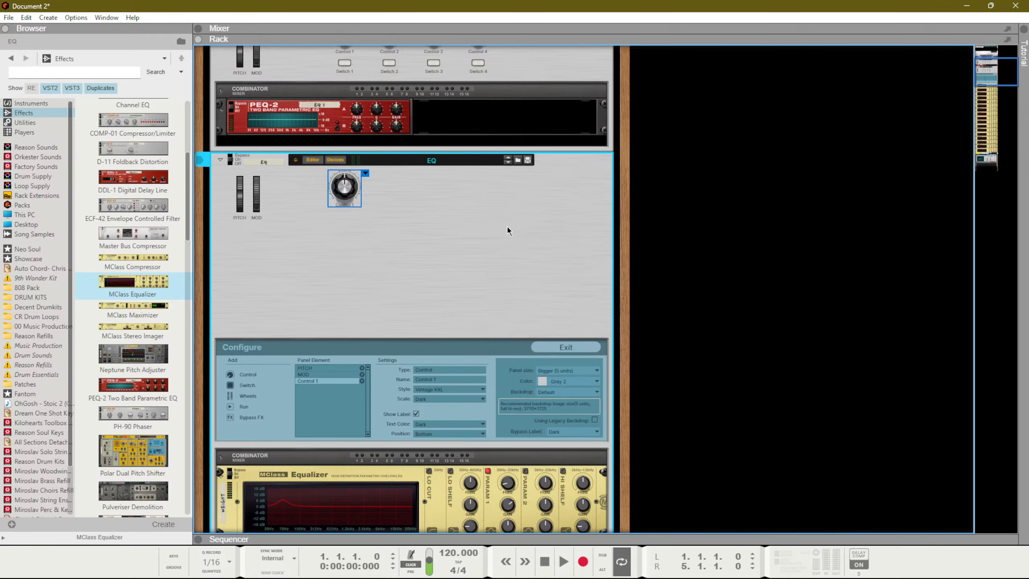
left_click(472, 389)
left_click(539, 320)
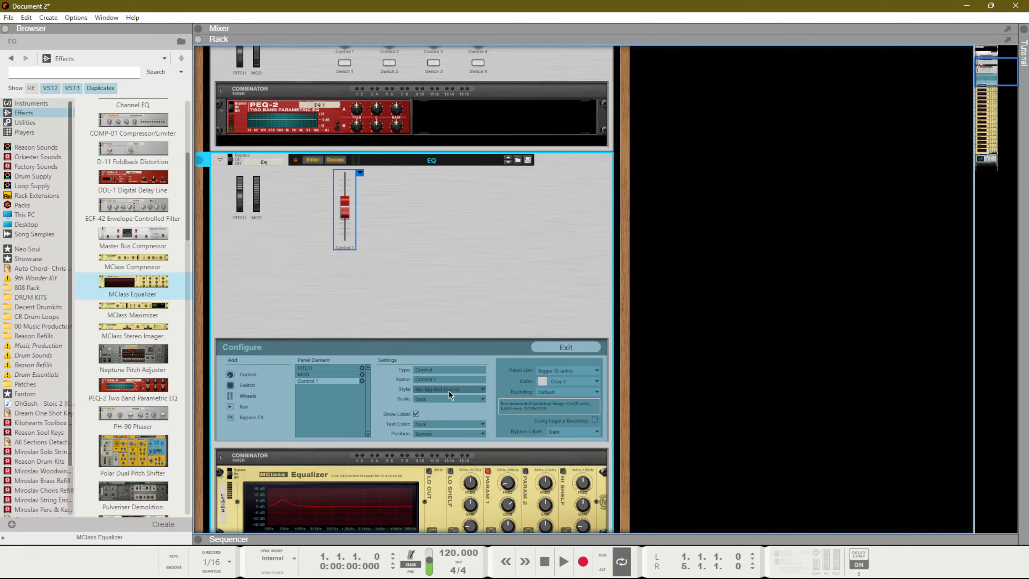
left_click(448, 390)
left_click(546, 298)
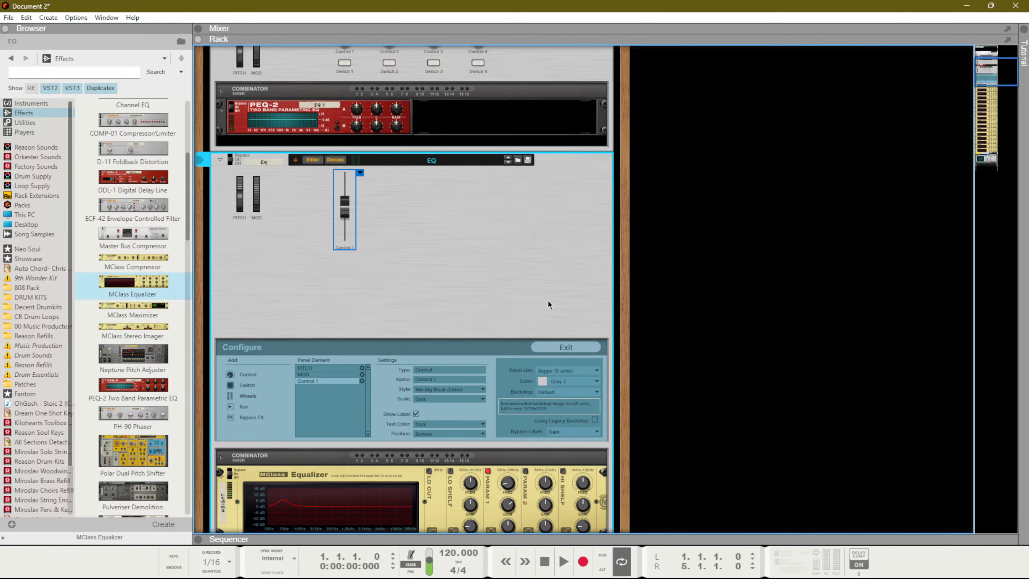
left_click(447, 392)
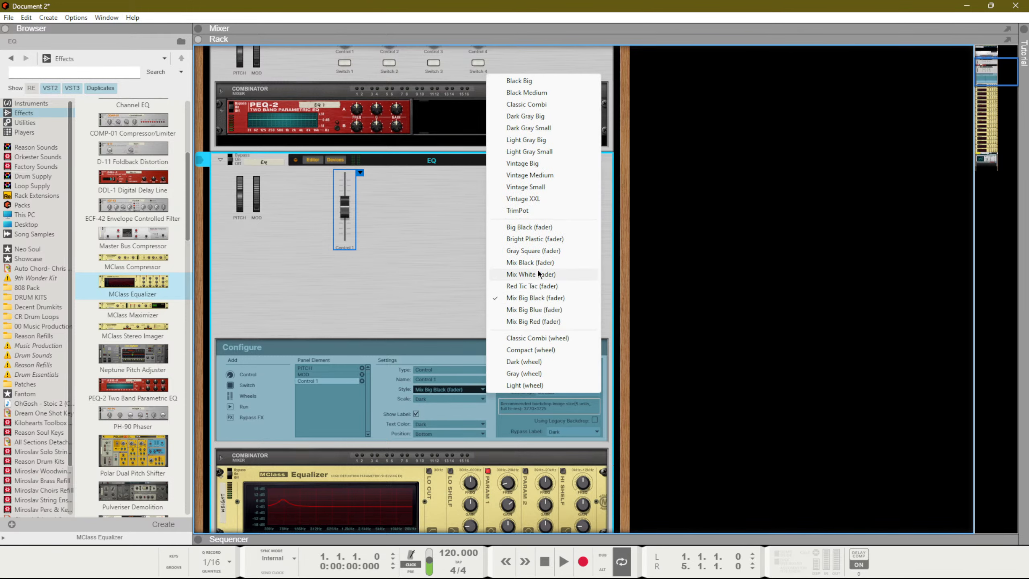
left_click(584, 275)
left_click(431, 389)
left_click(543, 253)
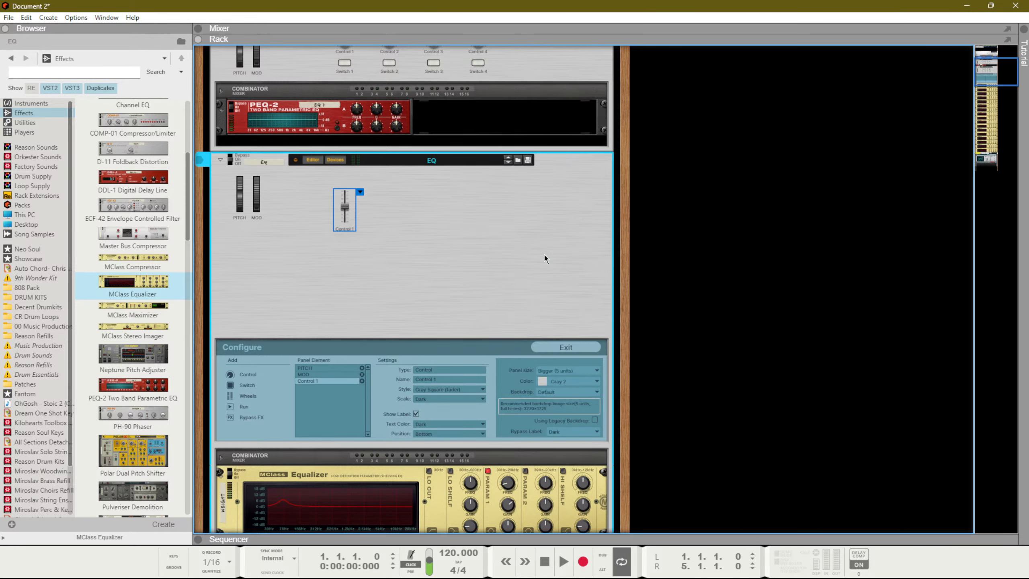
left_click(444, 389)
left_click(553, 239)
Step: Set Control 1's style to Big Black (fader) and move the fader closer to the MOD wheel
left_click(437, 387)
left_click(548, 227)
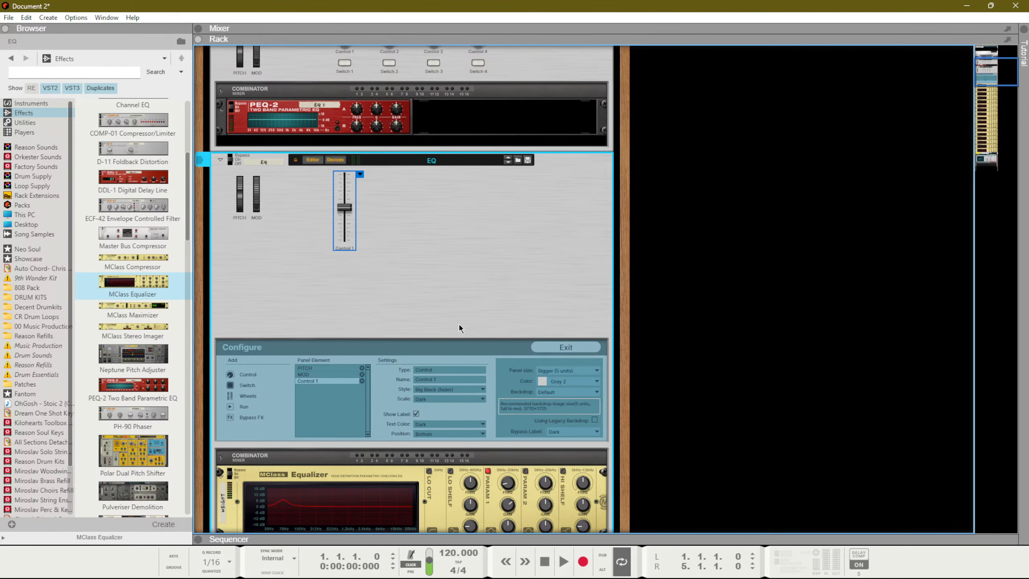
left_click_drag(352, 209, 304, 213)
Step: Delete the MOD and PITCH wheels from the Combinator panel
left_click(257, 211)
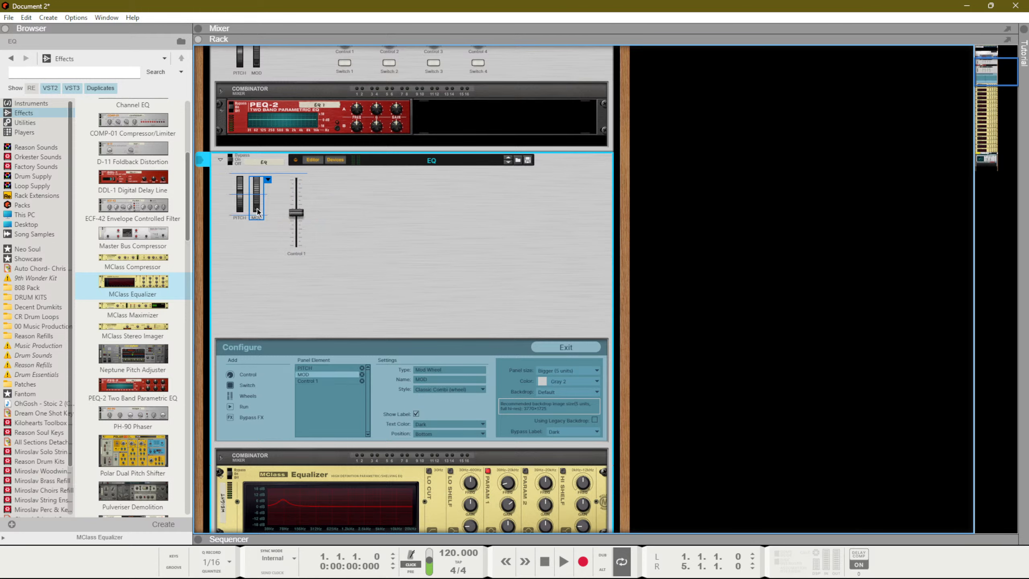
key("Delete")
left_click(240, 195)
key("Delete")
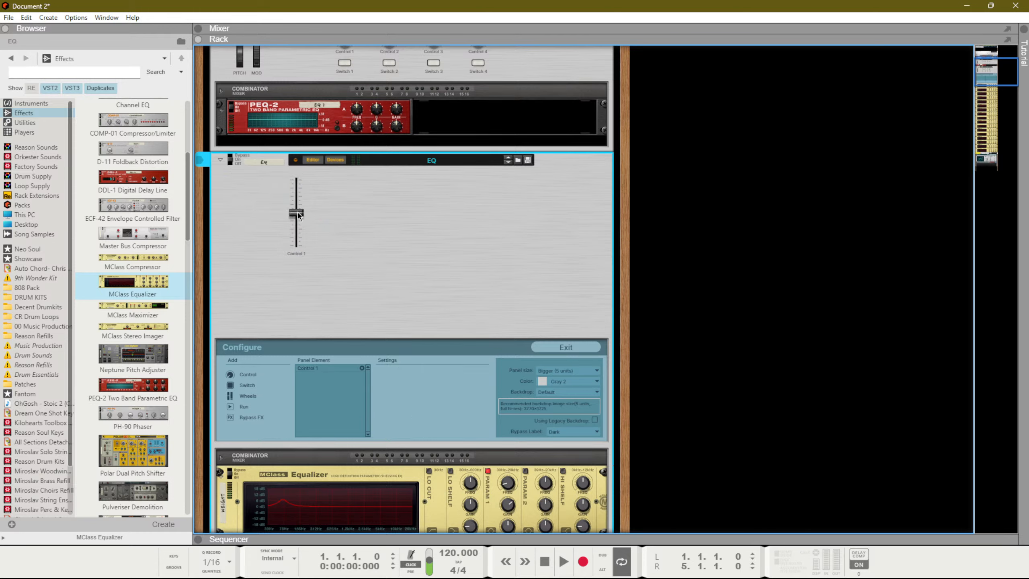
Step: Move the Control 1 fader to the panel's left edge and exit the panel configuration
left_click_drag(296, 213, 234, 207)
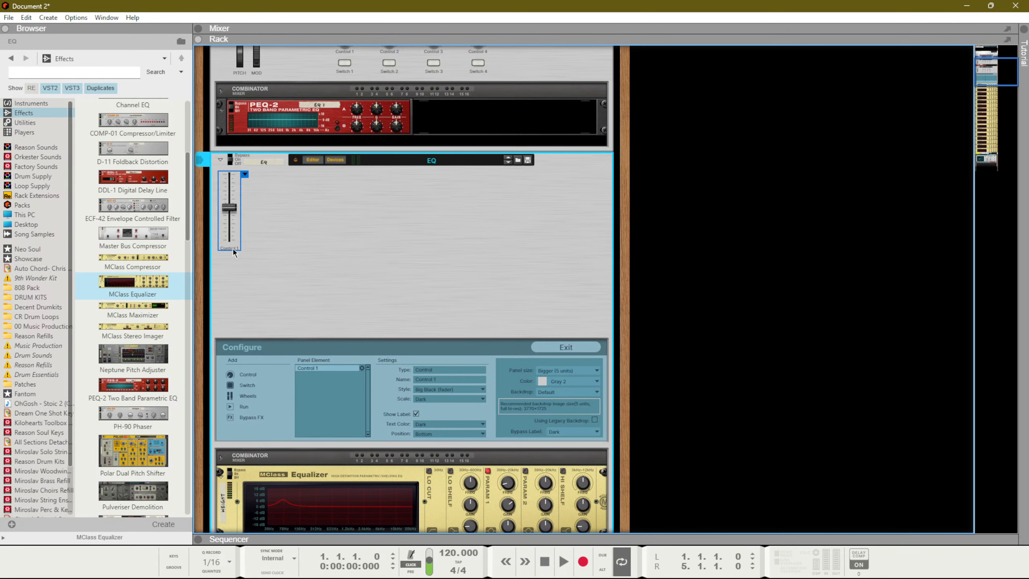
left_click(455, 316)
left_click(568, 347)
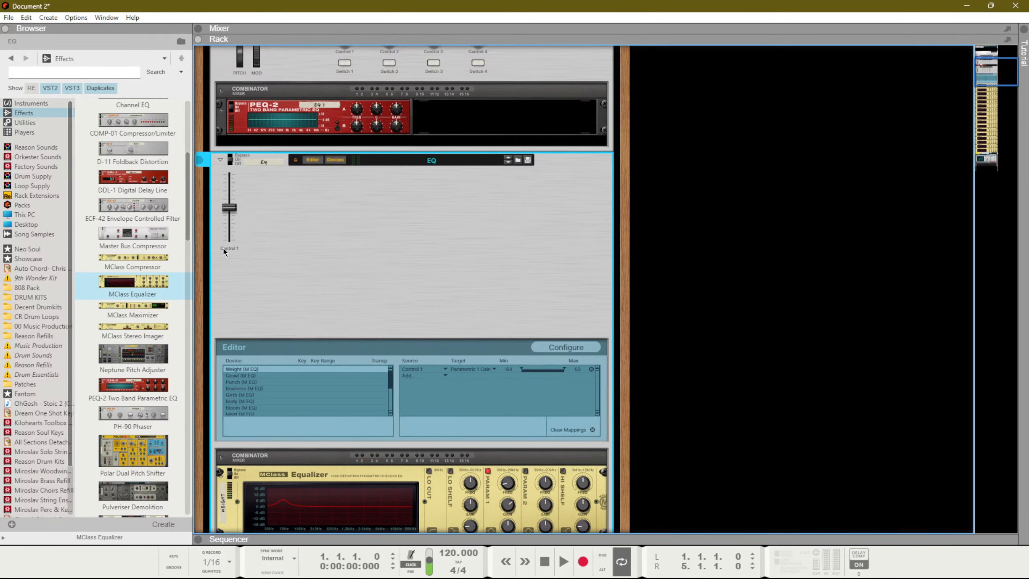
Step: Rename the Control 1 fader as Weight
double_click(223, 247)
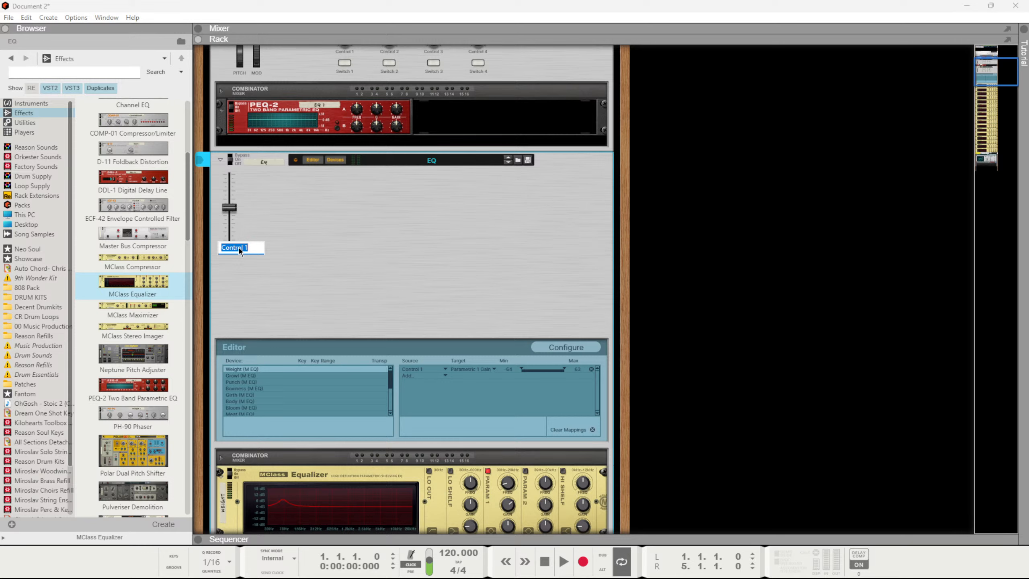
type("Weight")
key("Return")
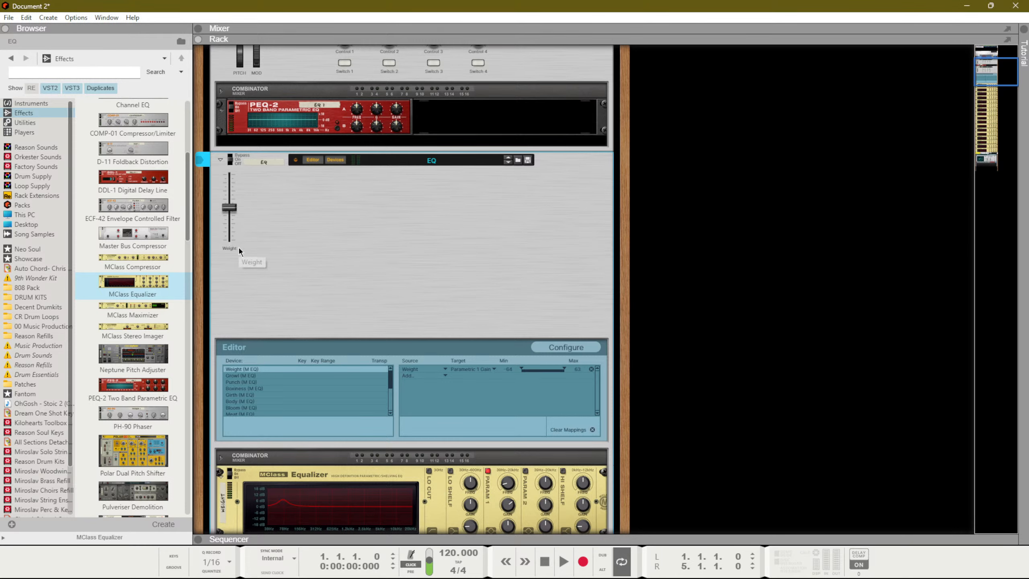
Step: Sweep the Weight fader down and up, leaving it at 70, and reopen the Combinator's panel configuration
left_click_drag(232, 208, 240, 232)
mouse_move(242, 198)
left_mouse_down()
mouse_move(248, 192)
mouse_move(251, 235)
mouse_move(249, 186)
mouse_move(247, 213)
mouse_move(228, 206)
left_mouse_up()
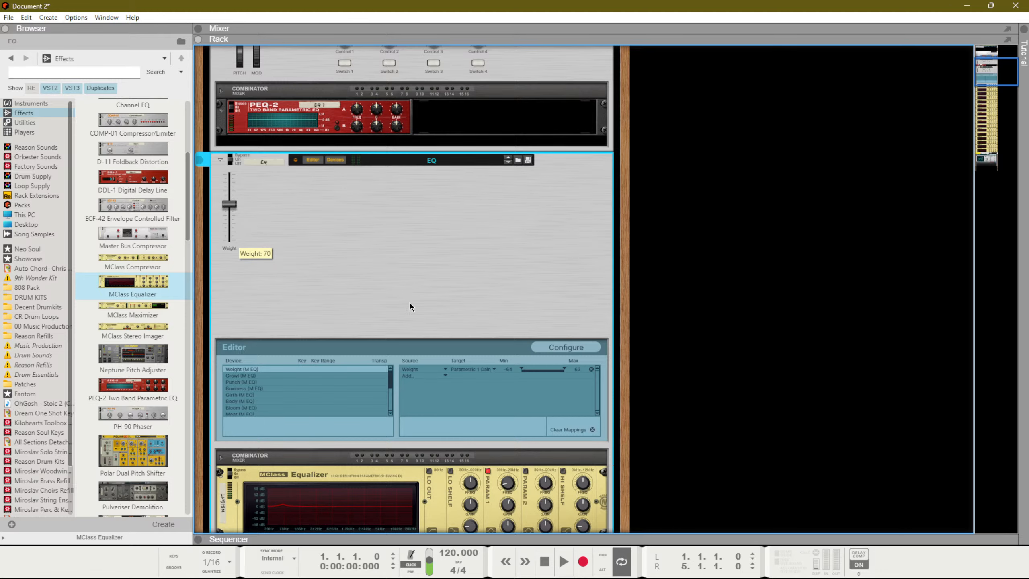
left_click(543, 347)
Step: Try to duplicate the Weight fader on the panel, and undo the duplication
left_click(229, 207)
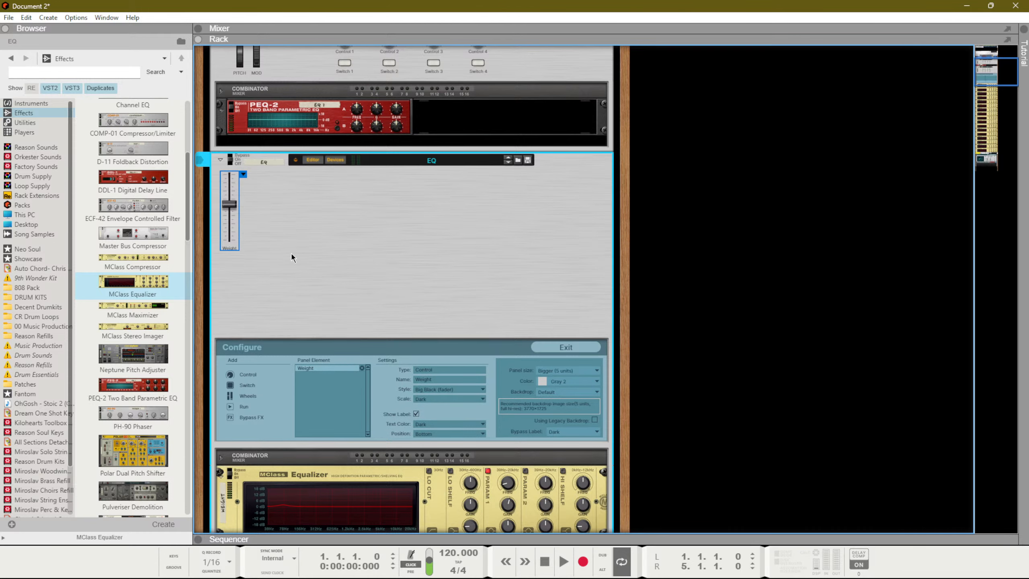
key("ctrl+d")
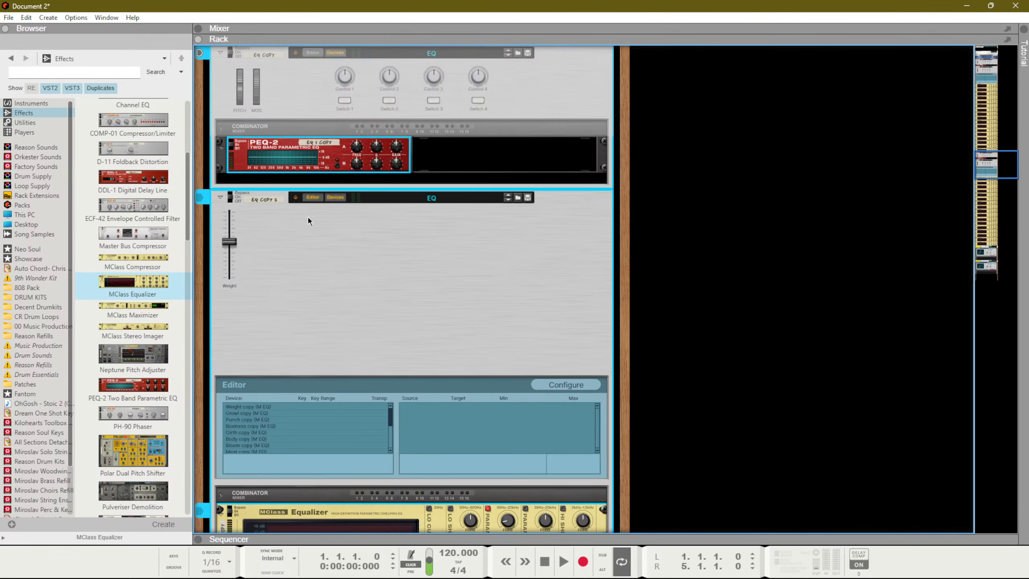
key("ctrl+z")
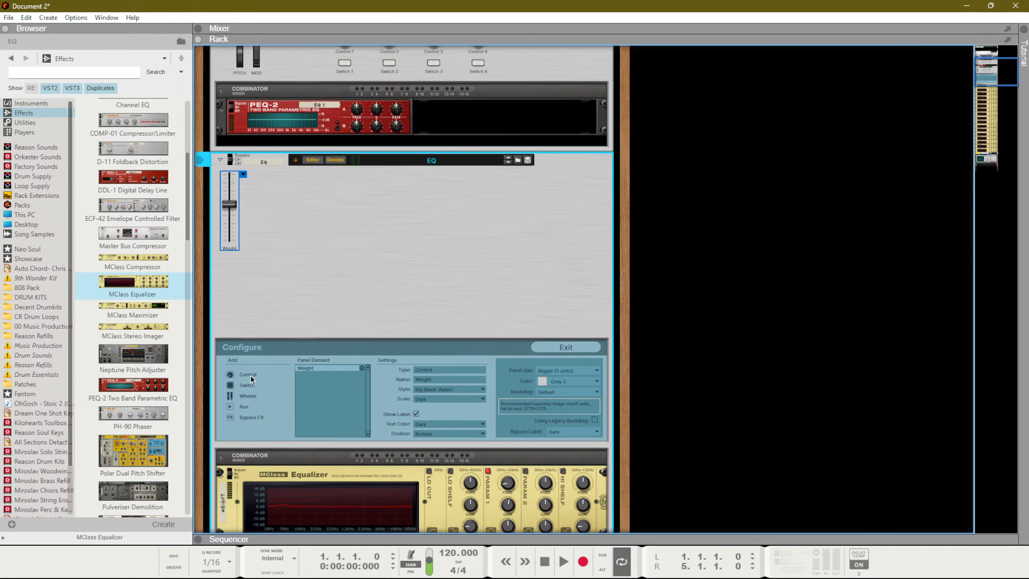
Step: Add fifteen more fader controls, Control 2 to Control 16, to the Combinator panel
left_click(266, 241)
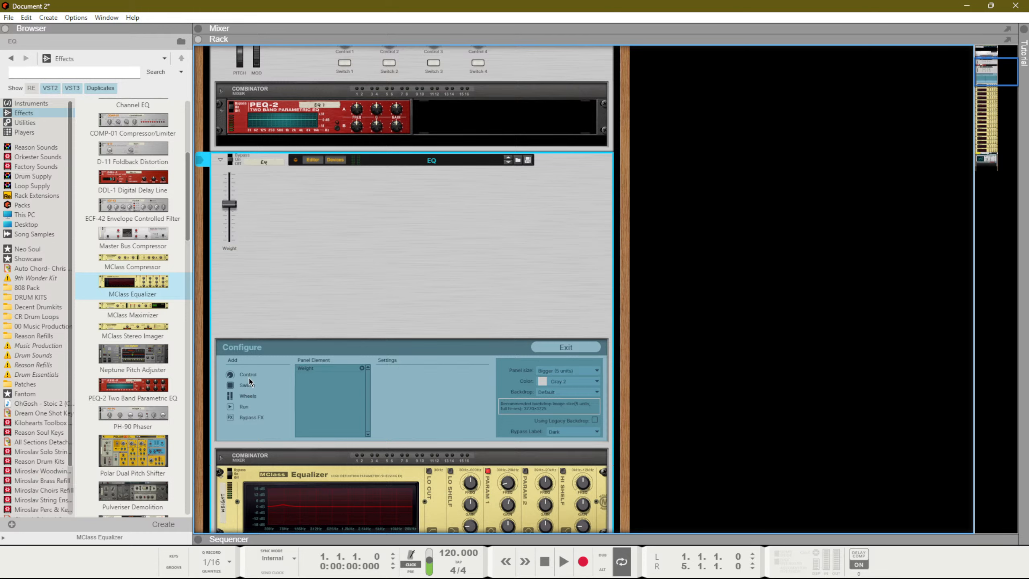
left_click(230, 377)
left_click(229, 376)
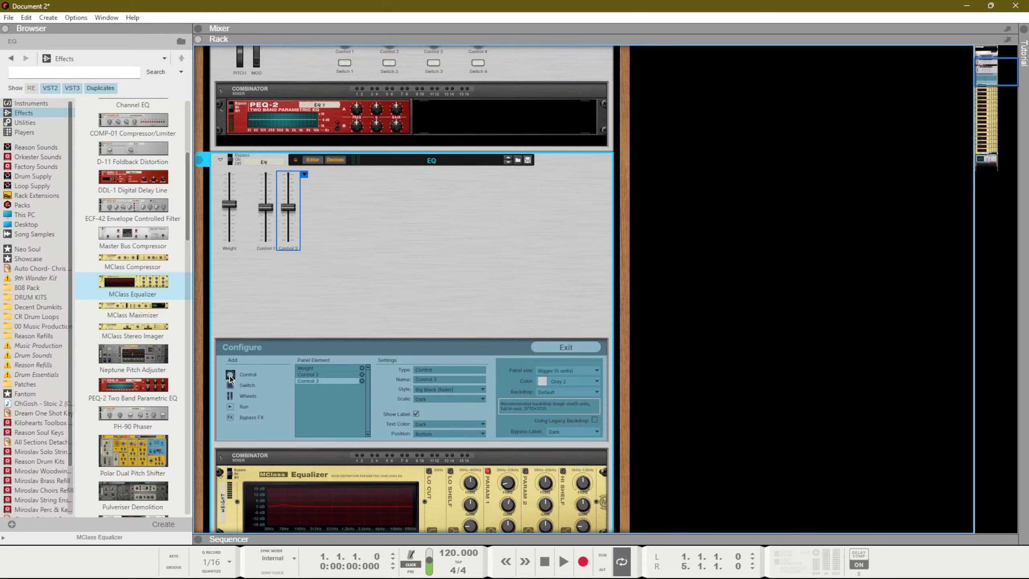
left_click(230, 376)
left_click(230, 376)
left_click(230, 377)
left_click(230, 376)
left_click(230, 377)
left_click(230, 376)
left_click(230, 376)
left_click(230, 376)
left_click(230, 376)
left_click(230, 377)
left_click(230, 376)
left_click(230, 376)
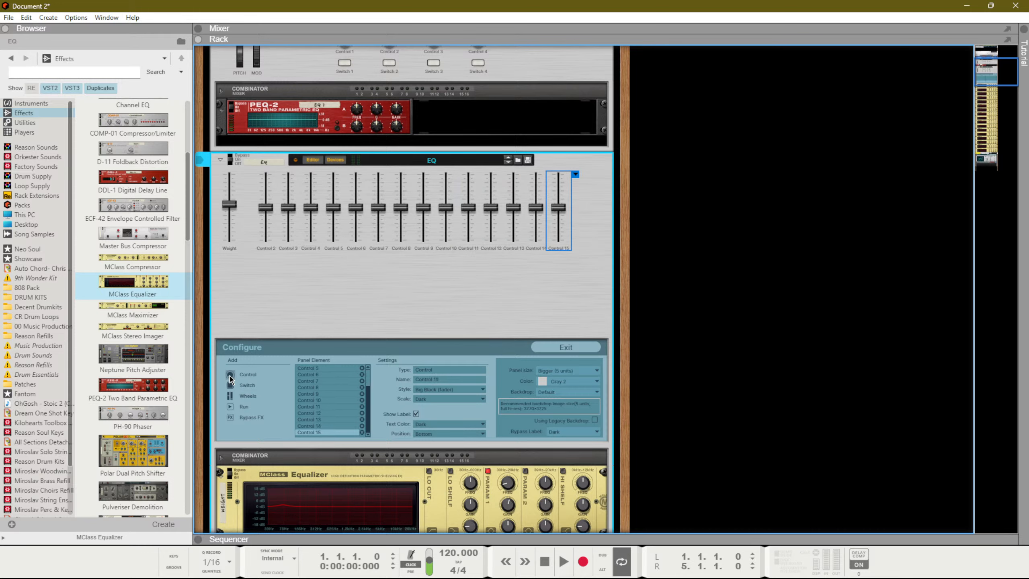
left_click(230, 376)
left_click(575, 270)
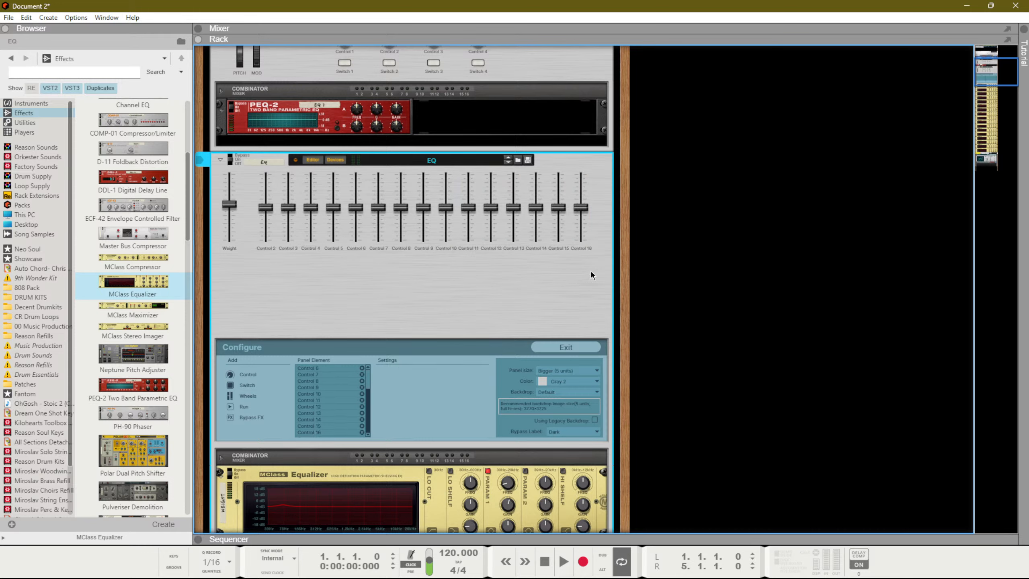
Step: Select all sixteen faders and distribute them evenly across the panel's width
left_click_drag(590, 270, 231, 227)
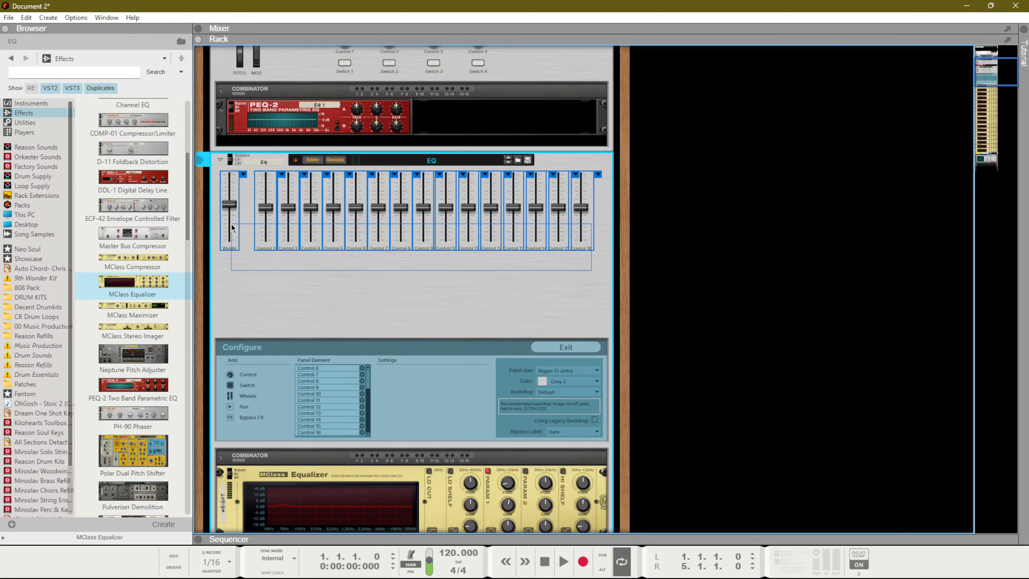
right_click(245, 173)
left_click(271, 179)
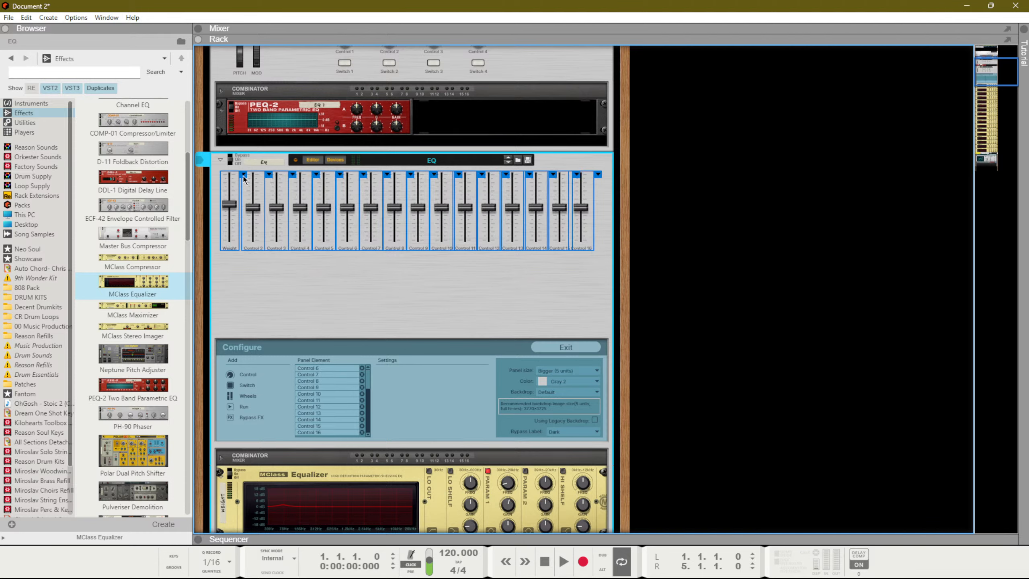
Step: Try vertical spacing, then horizontal and vertical alignment on the sixteen selected faders, undo the last alignment and clear the selection
right_click(596, 176)
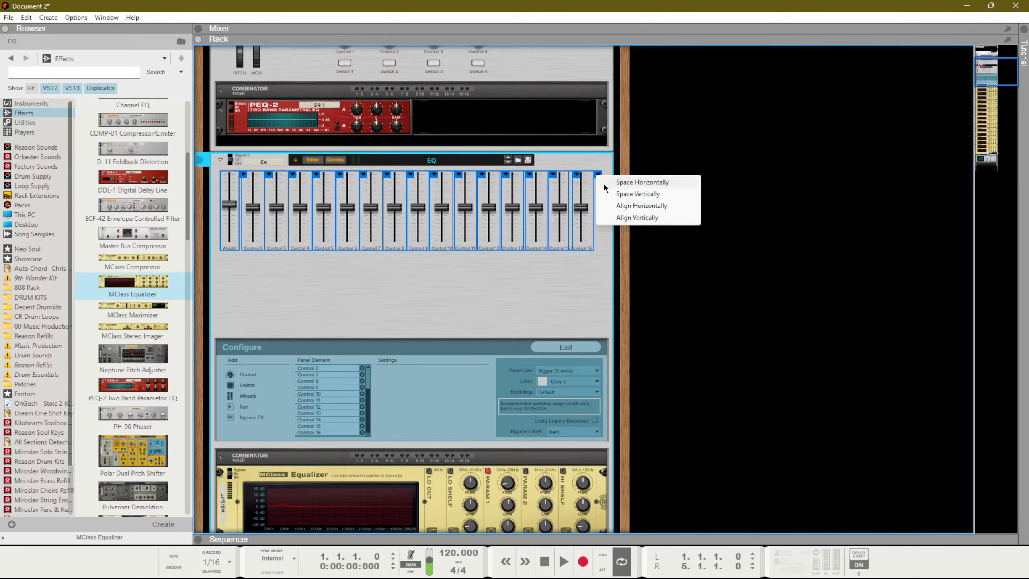
left_click(613, 193)
right_click(604, 179)
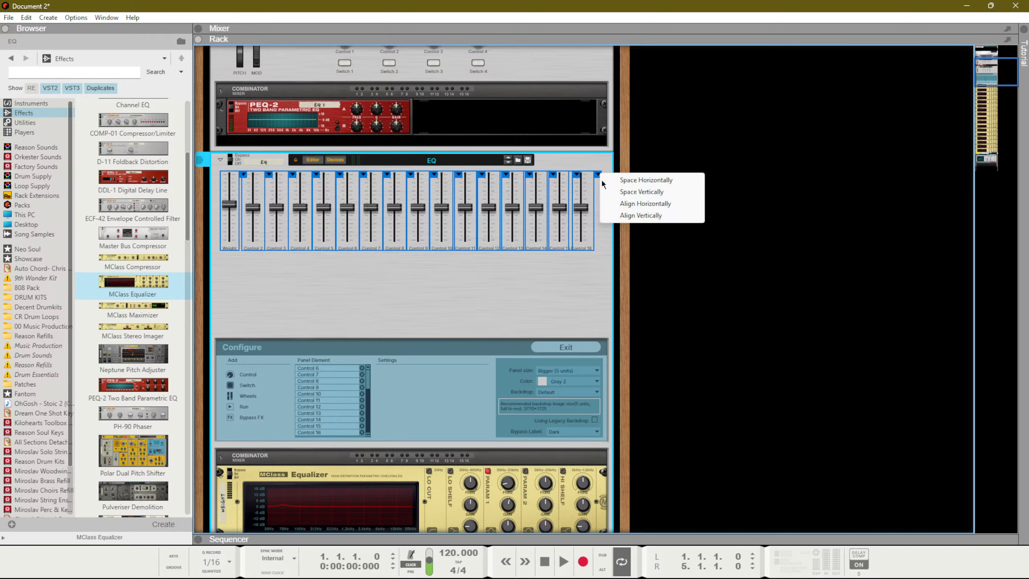
left_click(617, 205)
right_click(592, 178)
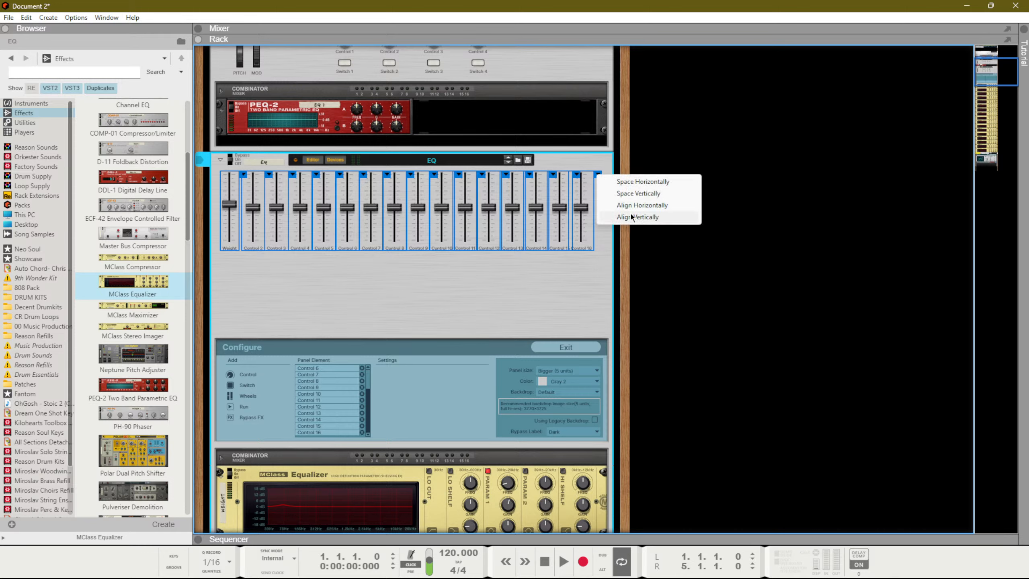
left_click(652, 217)
key("ctrl+z")
left_click(545, 280)
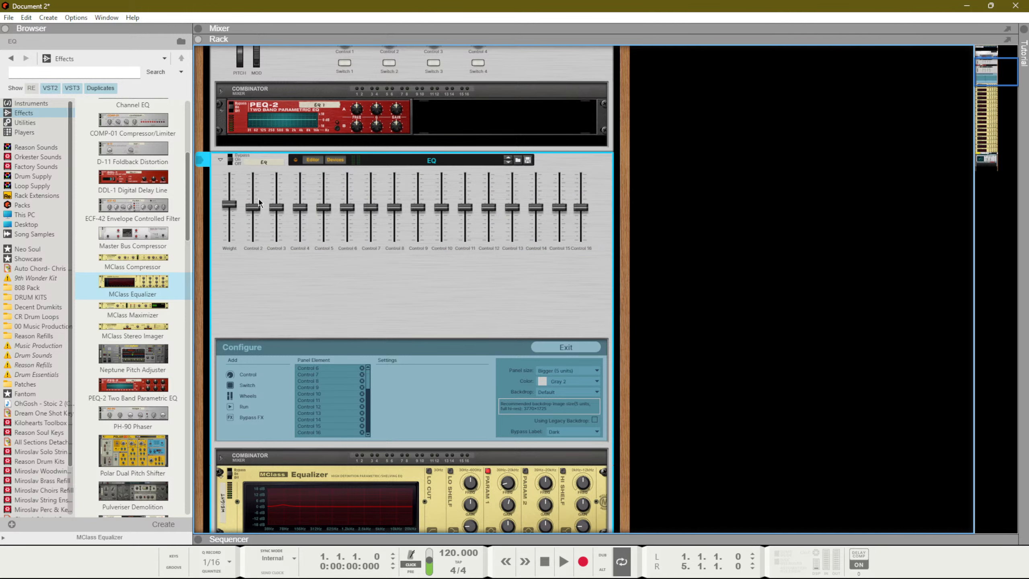
Step: Reset the Weight fader to its centre position and exit the Combinator's panel configuration
left_click(232, 202)
left_click(324, 275)
left_click(566, 348)
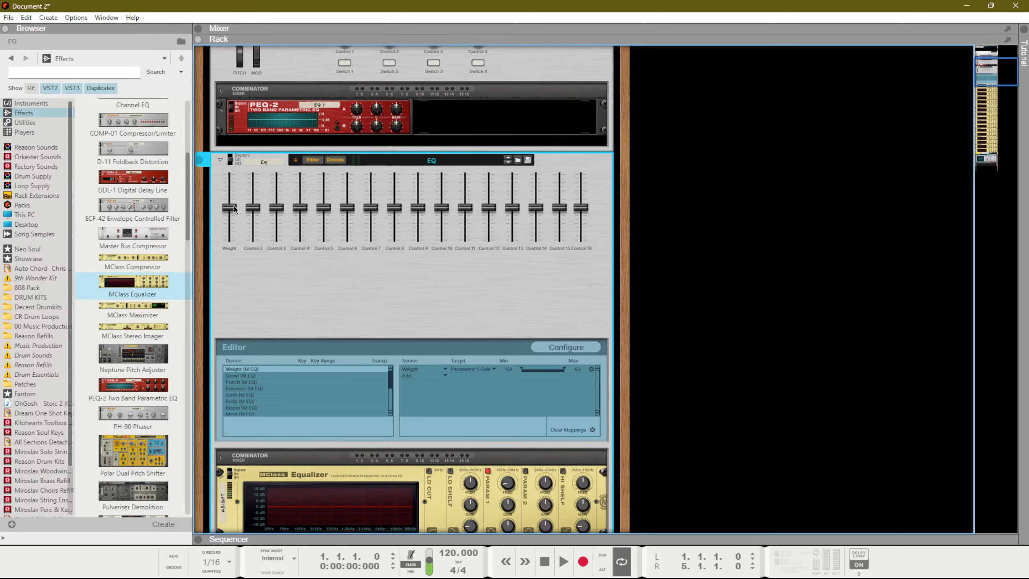
Step: Rename the Control 2 fader on the Combinator panel as Growl
double_click(251, 249)
scroll(366, 392, "down", 5)
scroll(315, 318, "up", 4)
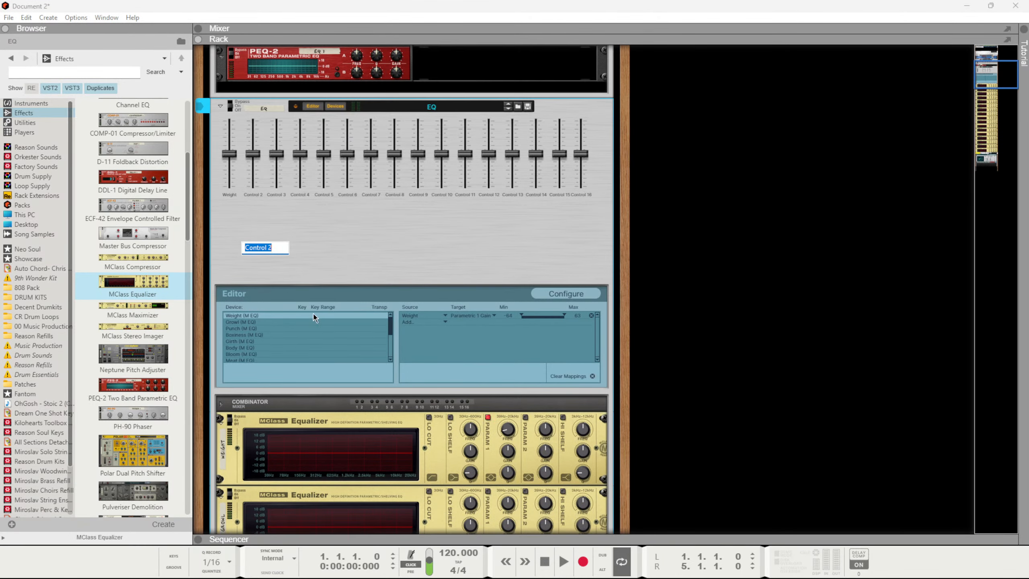
type("Growl")
key("Return")
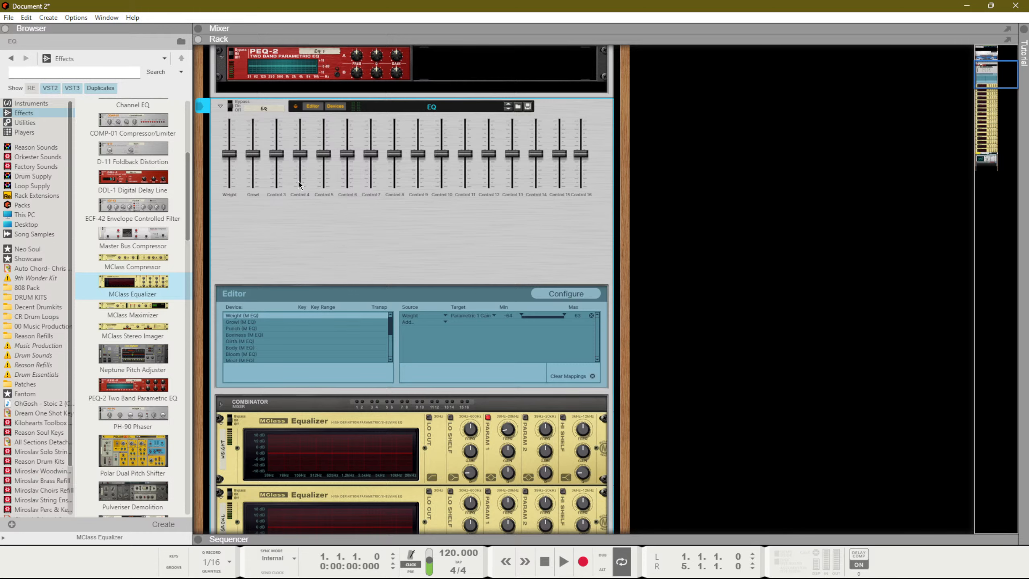
Step: Enable the Param 1 band on the Growl equalizer and boost its gain
scroll(263, 382, "down", 4)
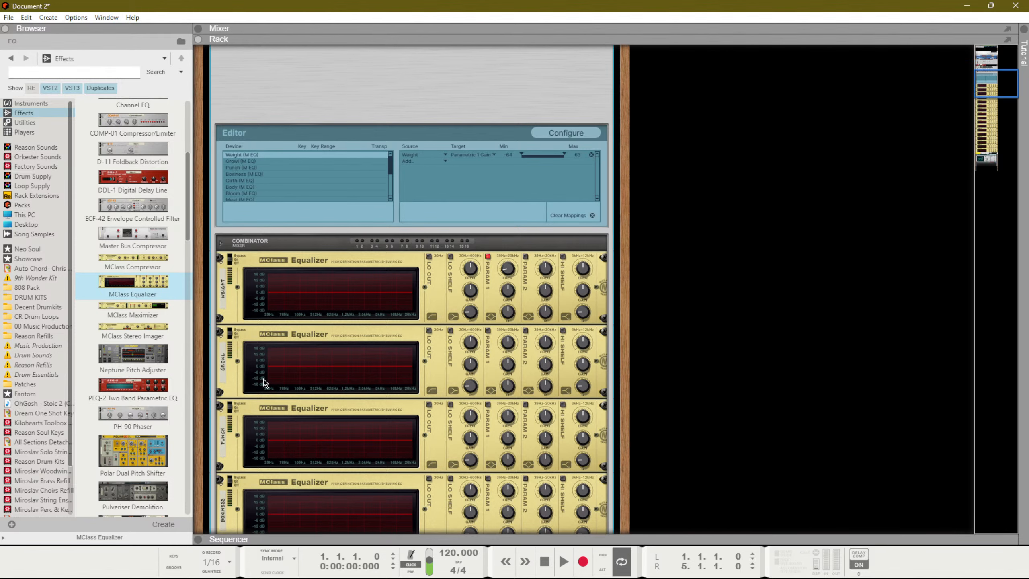
left_click(488, 332)
left_click_drag(507, 368, 511, 332)
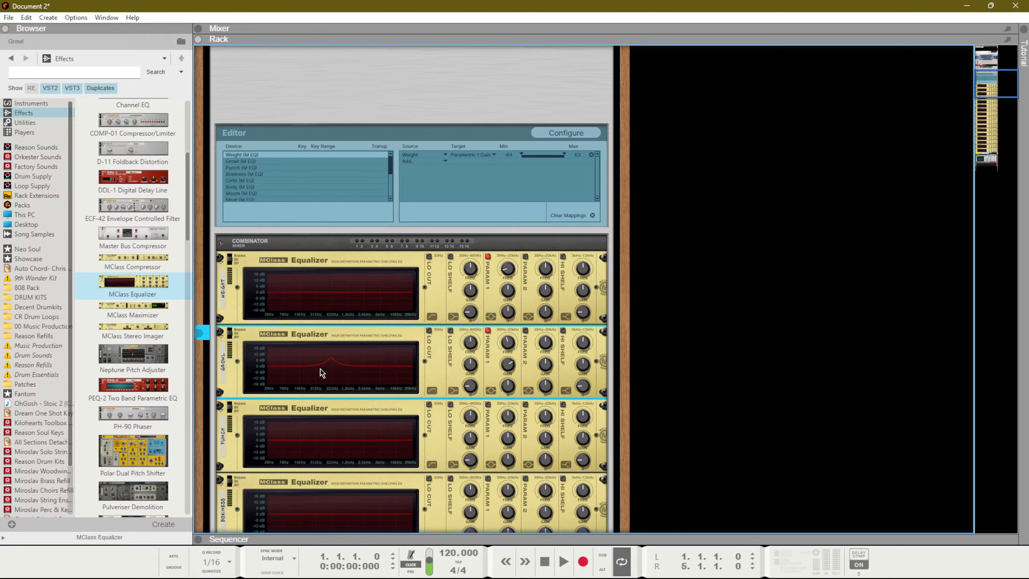
Step: Add a mapping row for the Growl equalizer with the Growl fader as source, and browse its targets without choosing one
scroll(367, 302, "up", 3)
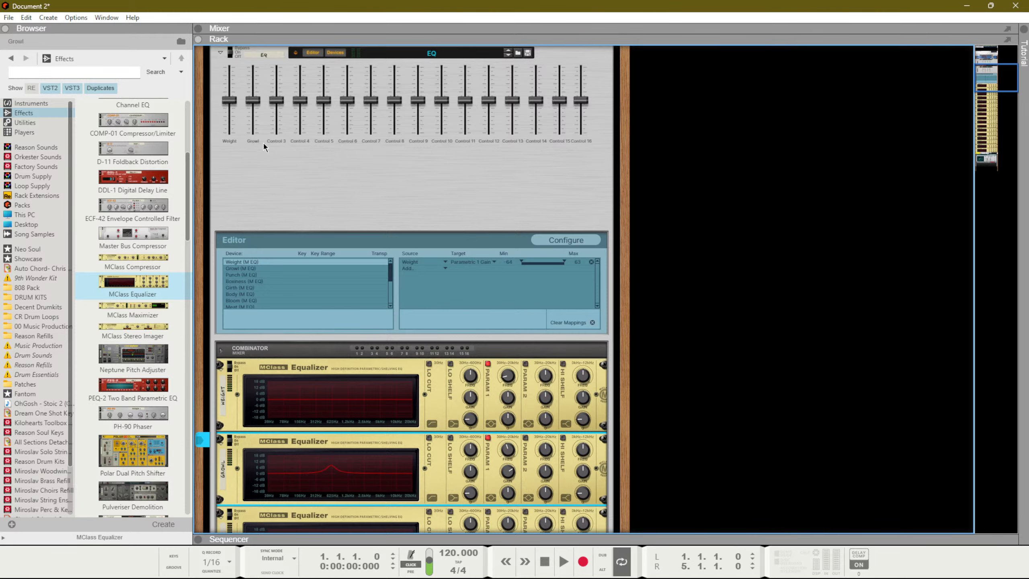
scroll(288, 397, "down", 1)
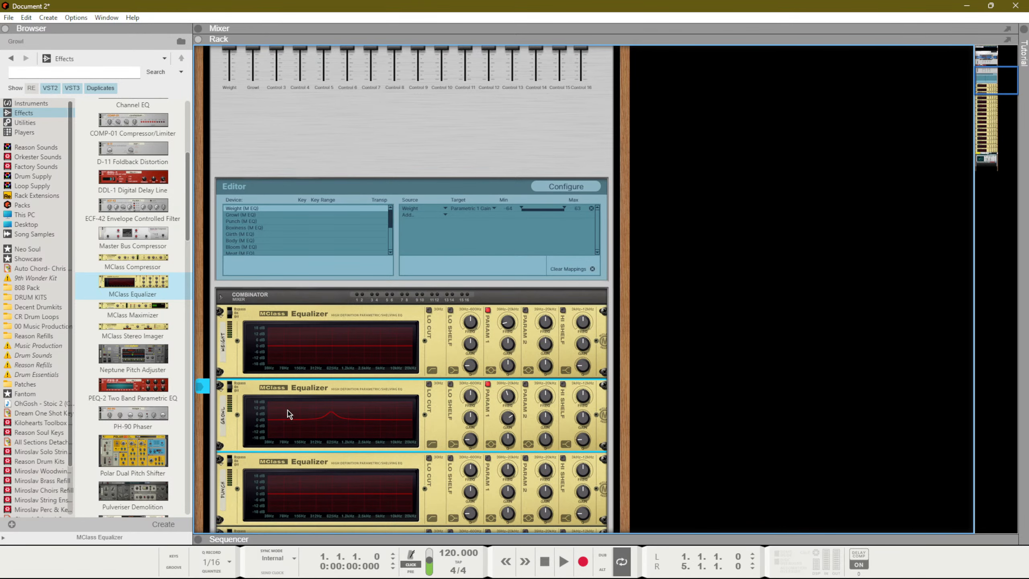
left_click(250, 216)
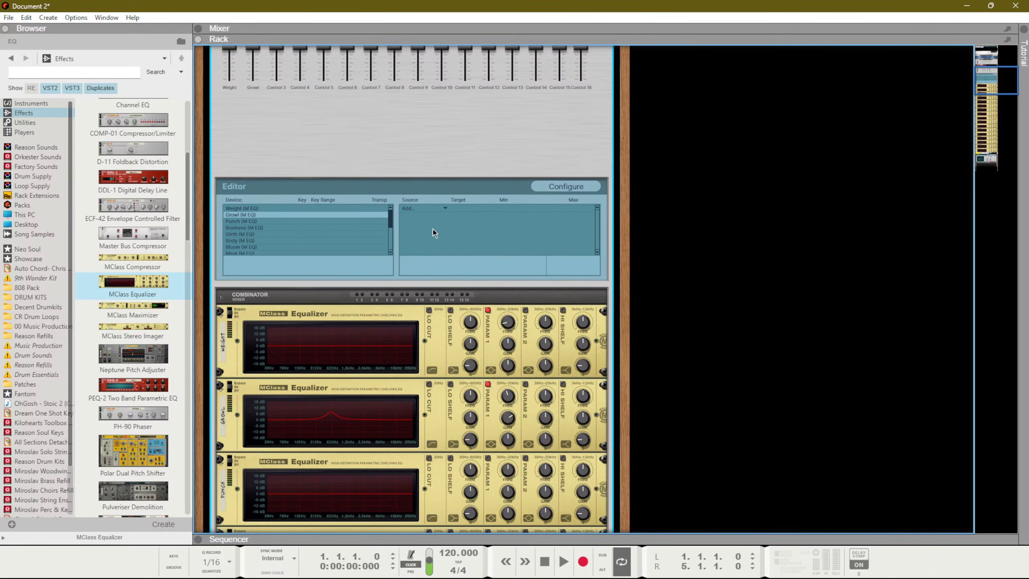
left_click(429, 207)
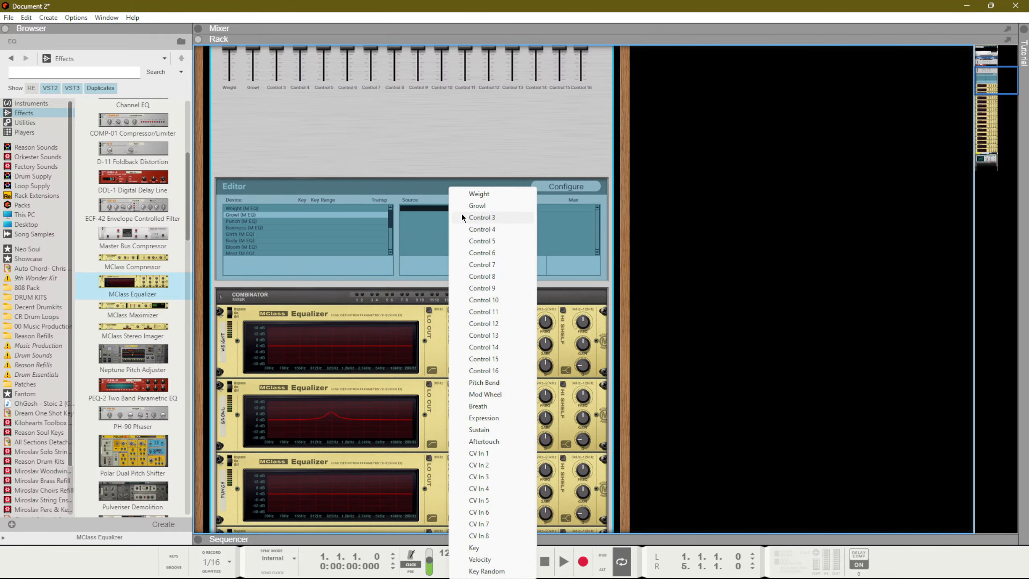
left_click(484, 207)
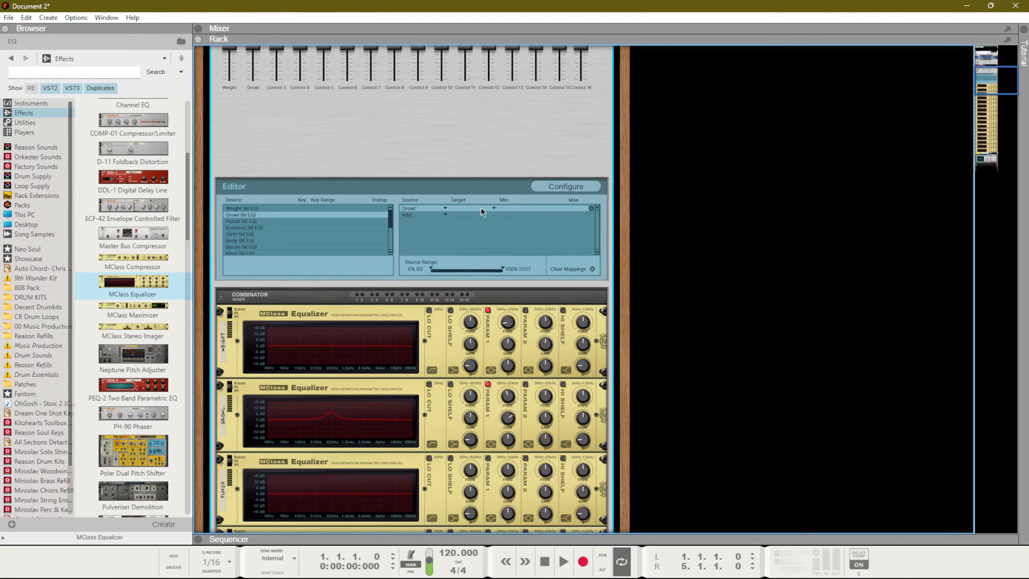
left_click(487, 208)
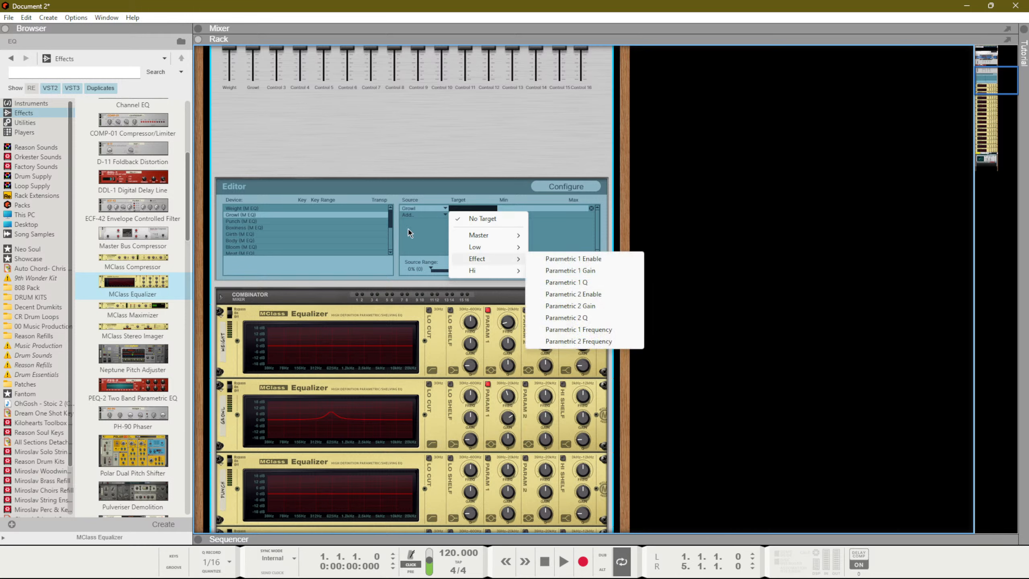
left_click(440, 166)
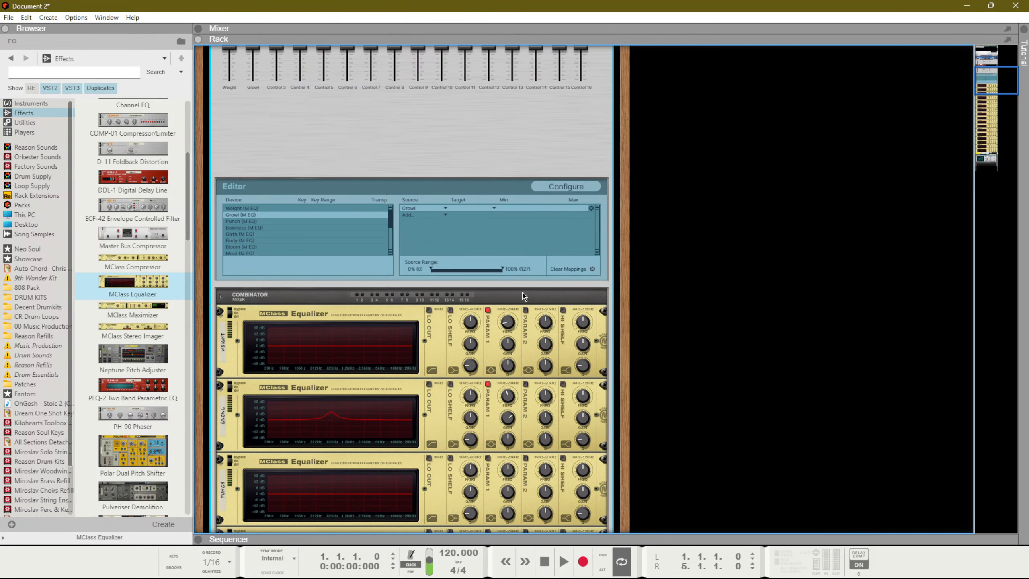
left_click(559, 187)
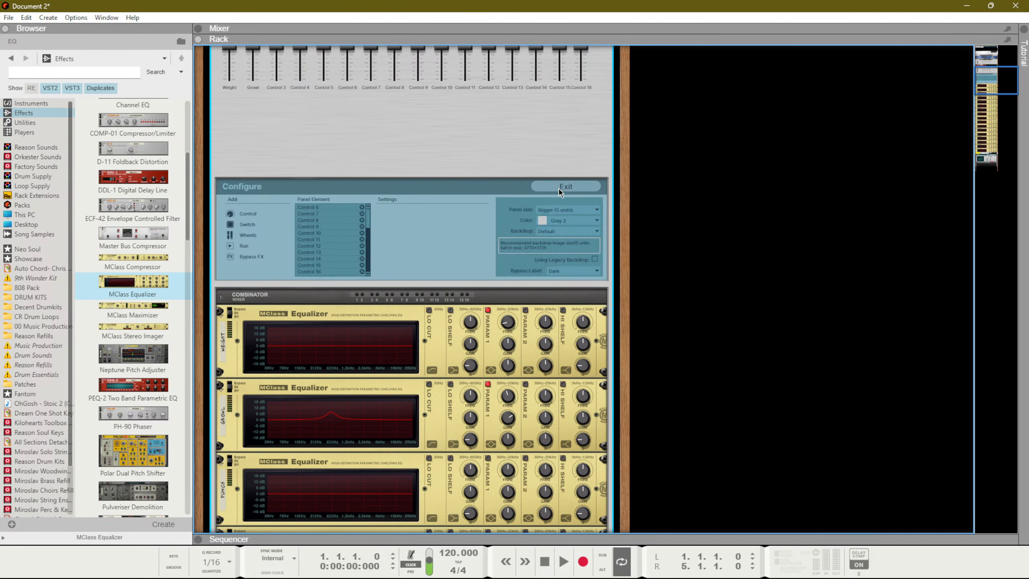
left_click(506, 423)
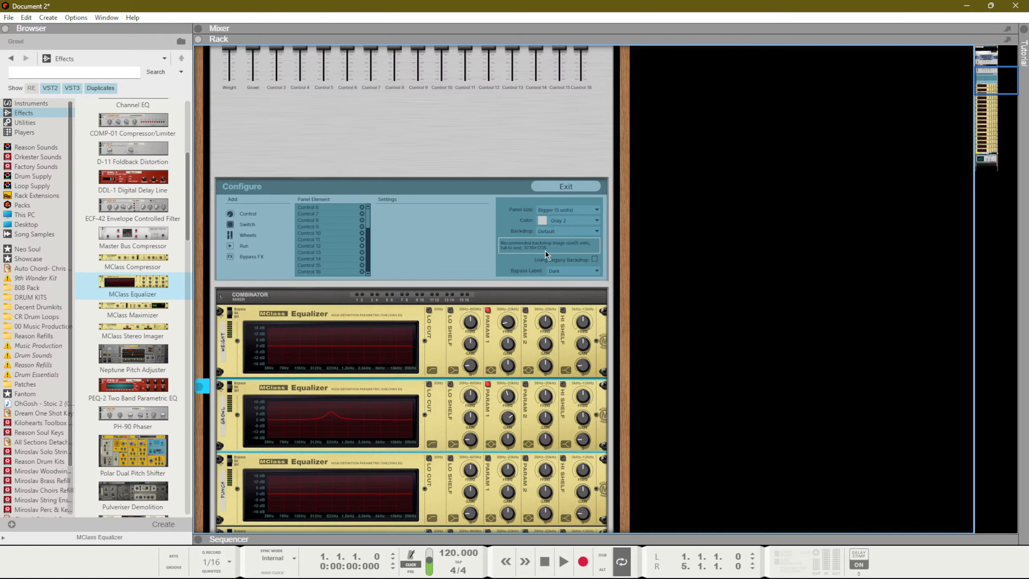
left_click(563, 186)
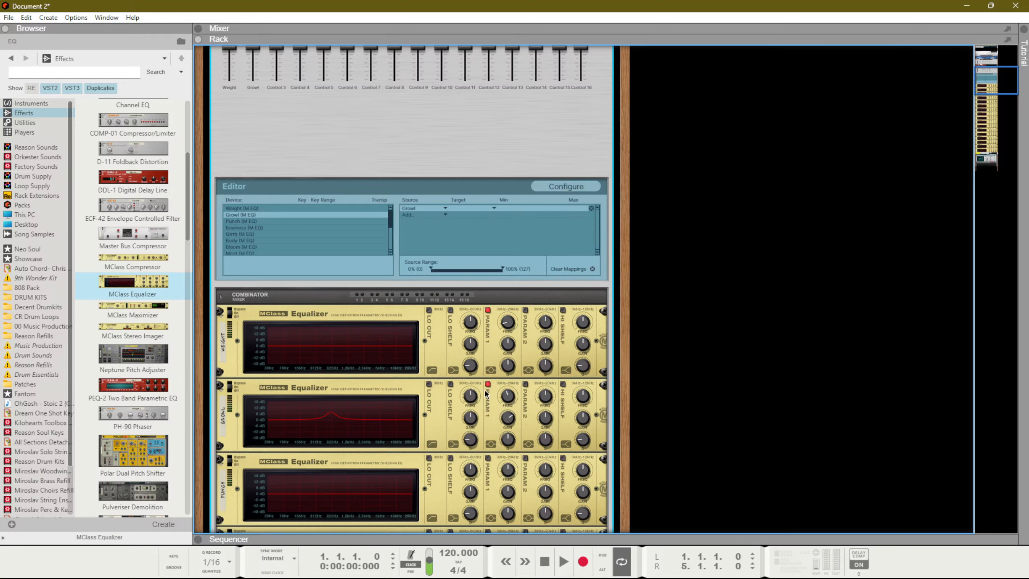
right_click(469, 399)
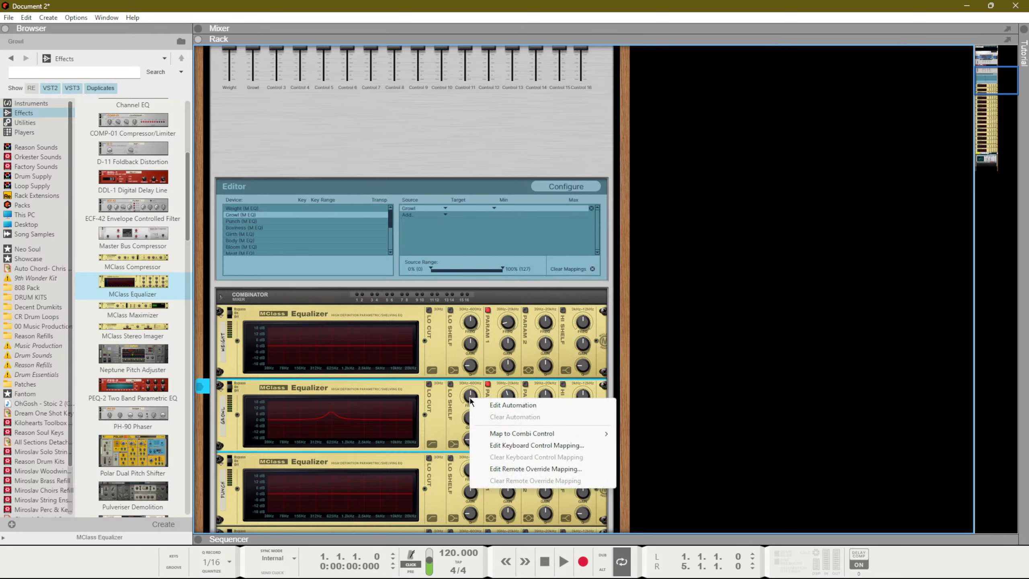
left_click(452, 410)
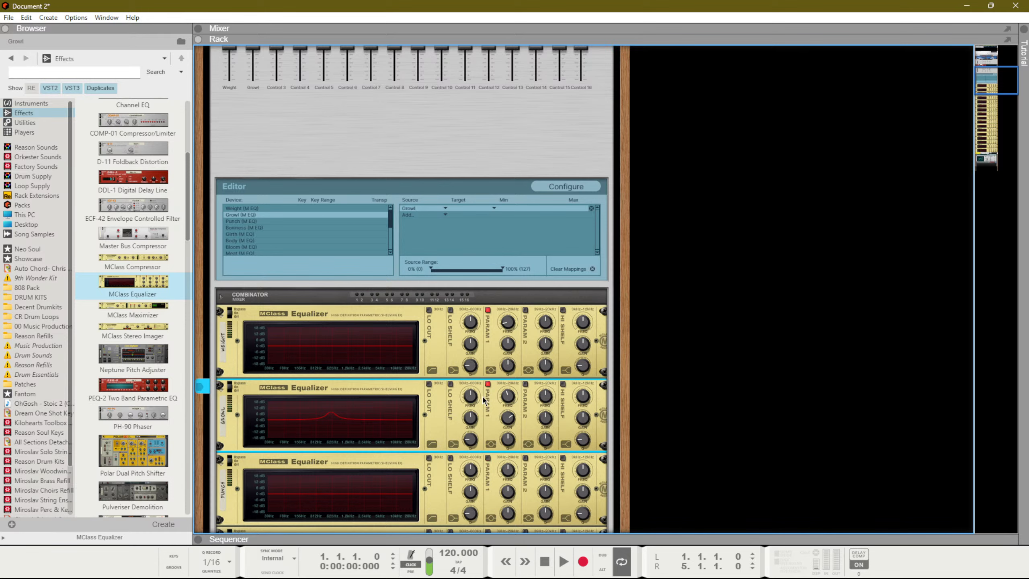
Step: Map the Growl equalizer's Param 1 gain knob to the Growl Combinator control
right_click(508, 415)
mouse_move(552, 450)
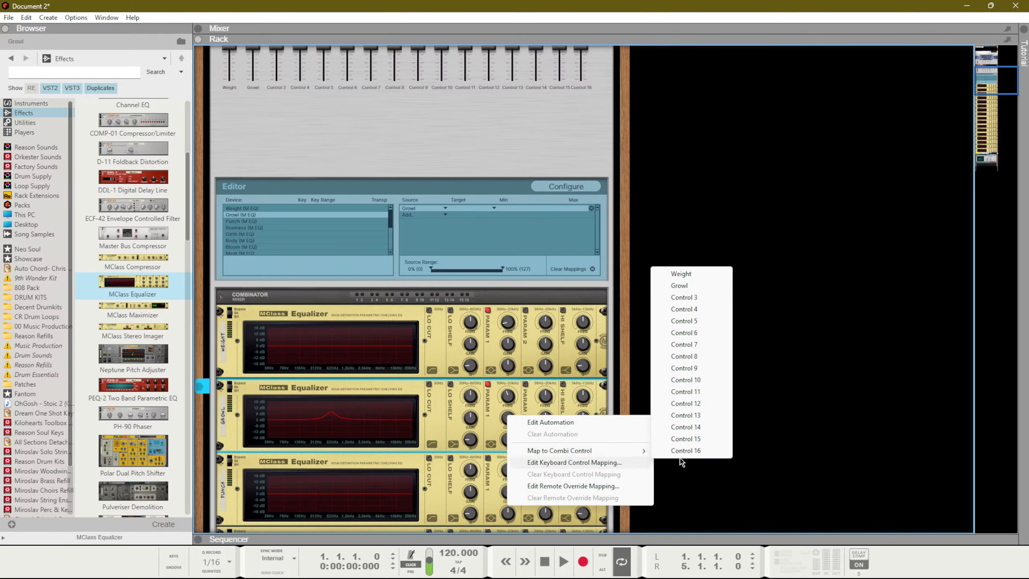
left_click(682, 286)
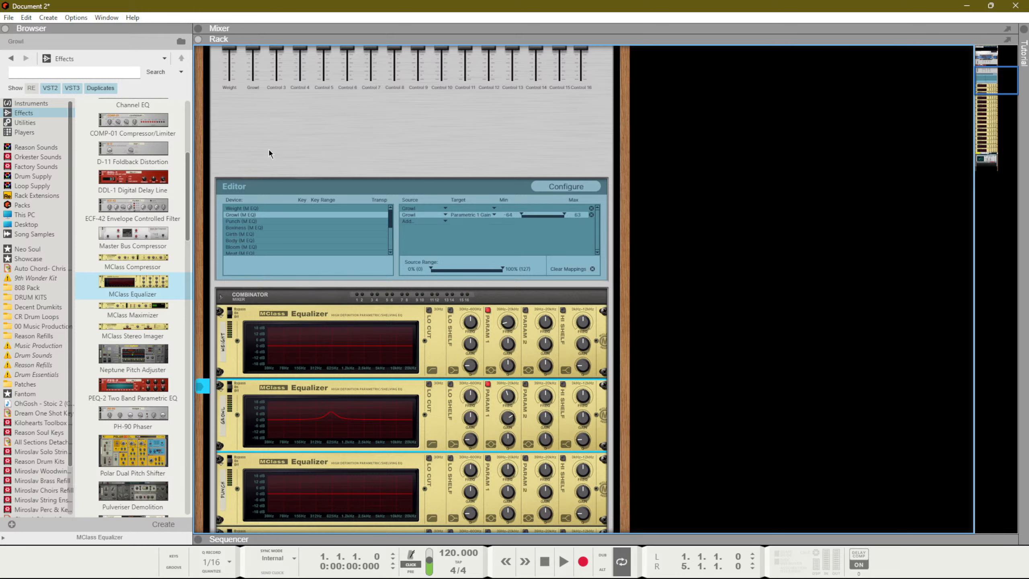
Step: Sweep the Growl fader to test its gain mapping and reset it to its centre position
mouse_move(252, 56)
left_mouse_down()
mouse_move(246, 95)
mouse_move(246, 19)
mouse_move(249, 78)
mouse_move(252, 66)
left_mouse_up()
scroll(252, 66, "up", 1)
mouse_move(253, 118)
left_mouse_down()
mouse_move(252, 63)
mouse_move(246, 117)
mouse_move(247, 72)
mouse_move(247, 108)
left_mouse_up()
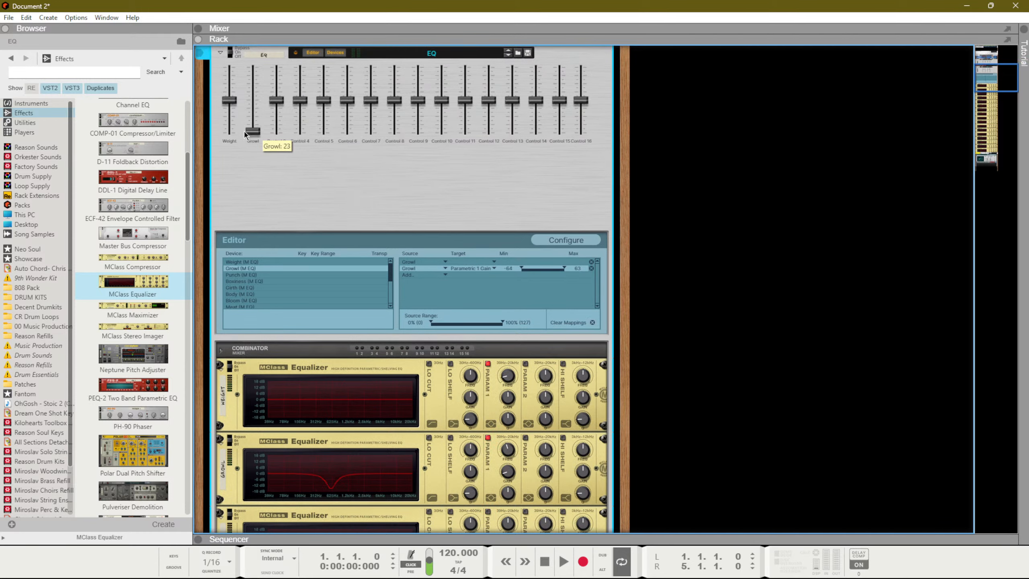
left_click(247, 108, "ctrl")
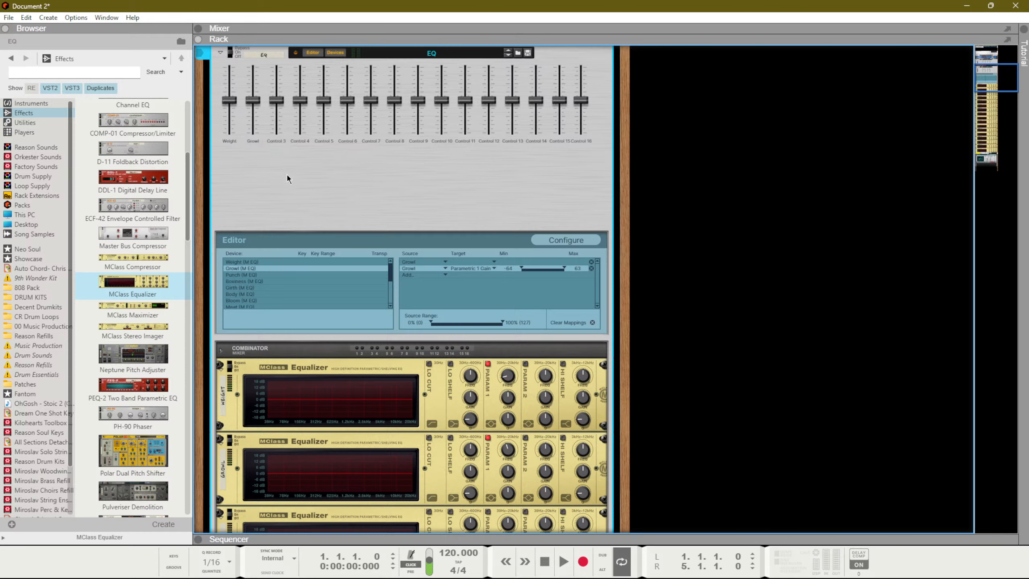
Step: Switch to the Firefox window and bring up the YouTube home page
mouse_move(604, 578)
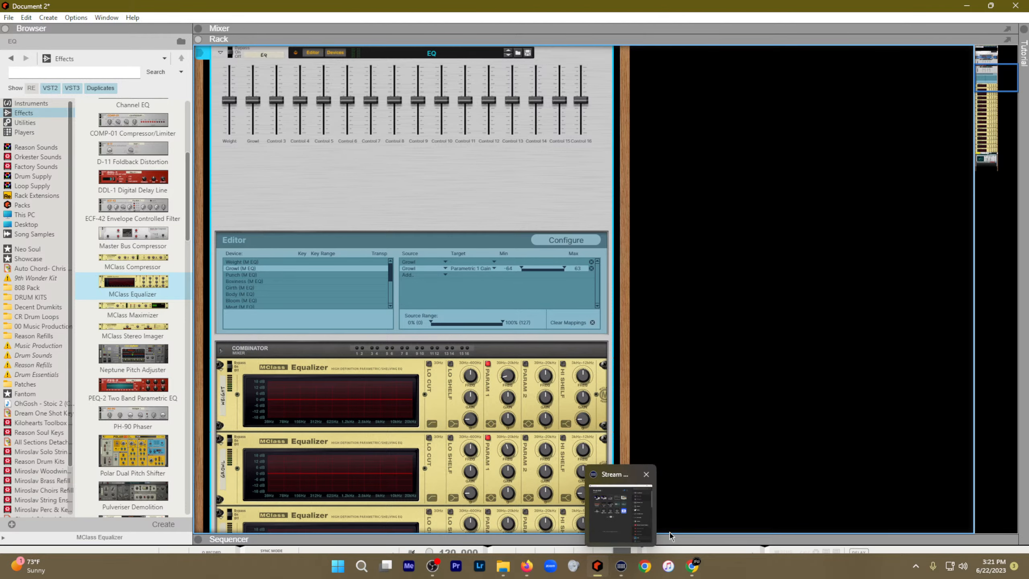
key("alt+Tab")
key("alt+Tab")
key("alt+Tab")
key("alt+Tab")
key("alt+Tab")
key("alt+Tab")
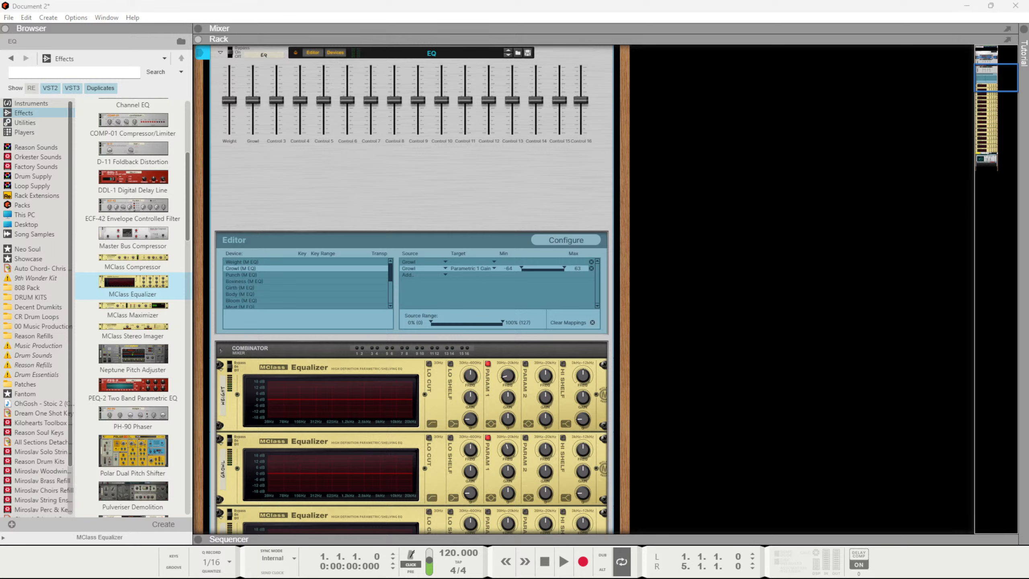
mouse_move(883, 577)
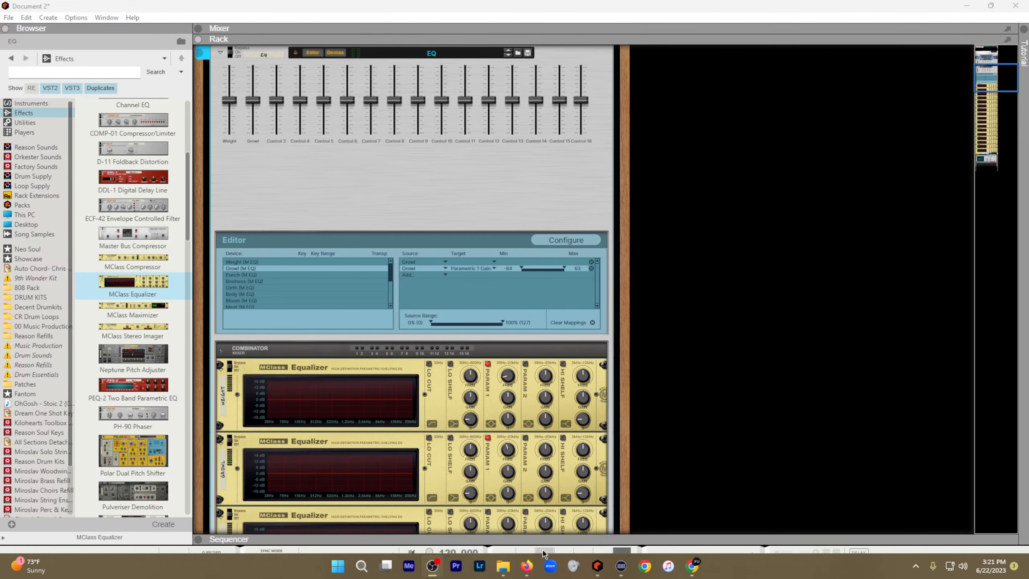
mouse_move(527, 568)
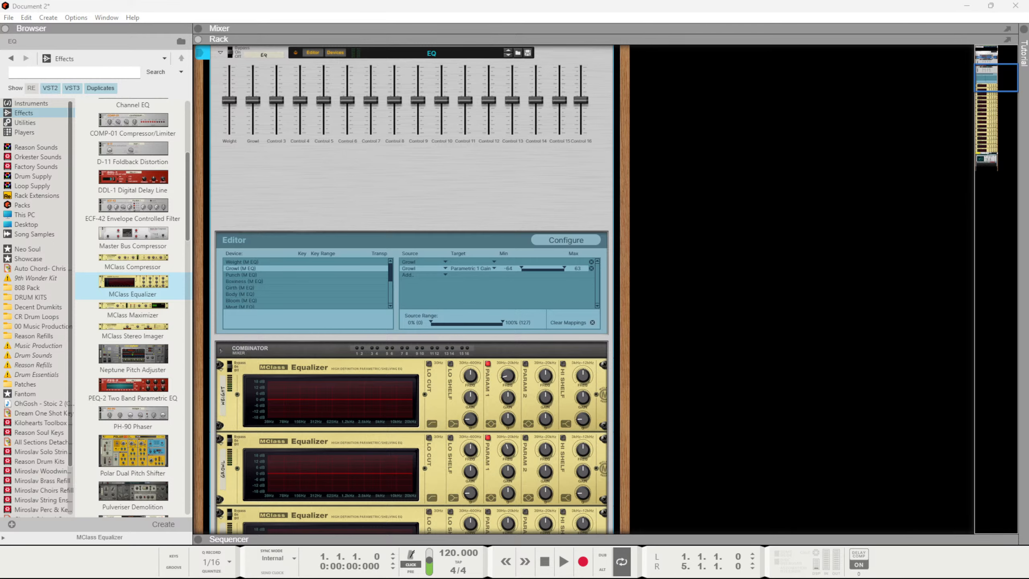
left_click_drag(1028, 67, 425, 0)
left_click(998, 294)
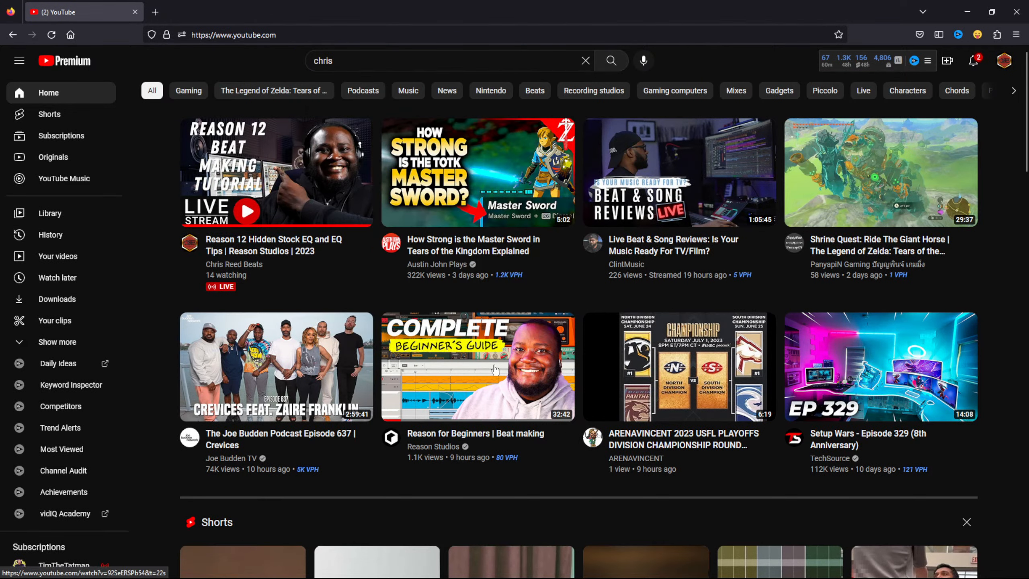
scroll(564, 454, "down", 1)
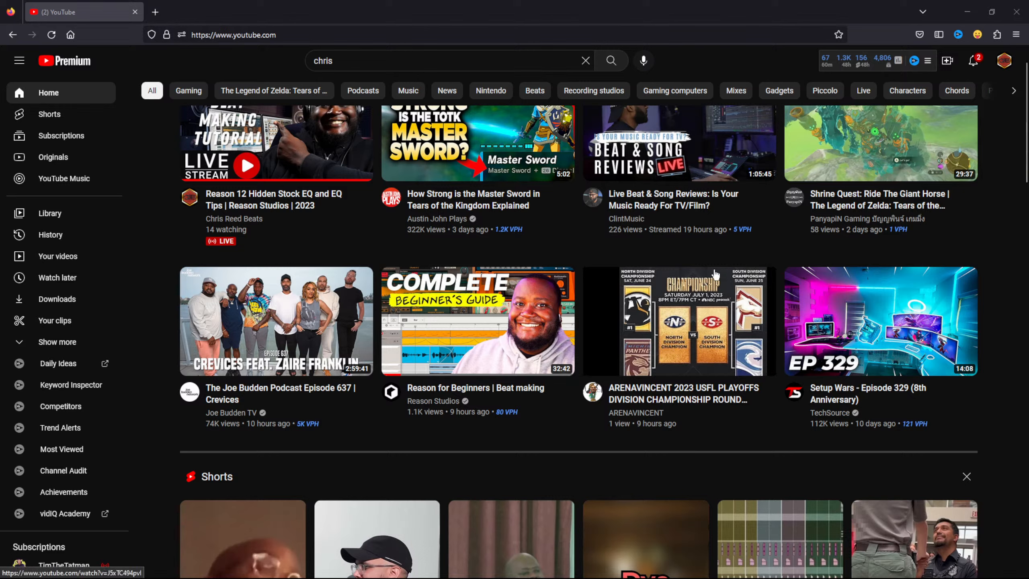
Step: Search YouTube for the channel creator's name plus "lofi" and open the video "Lofi Beats to Chill and Study to"
left_click(368, 56)
type("ree")
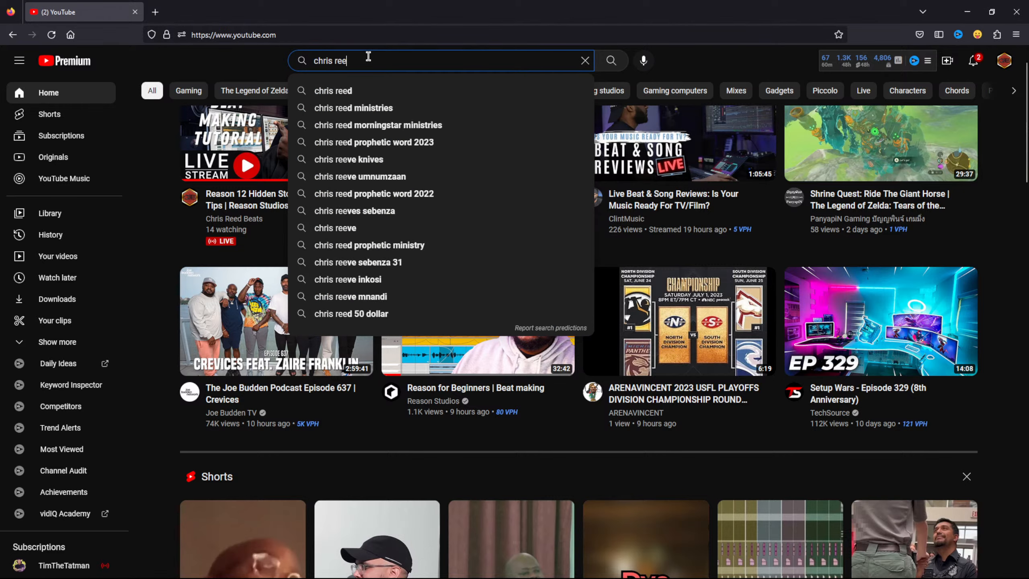
type("d lofi")
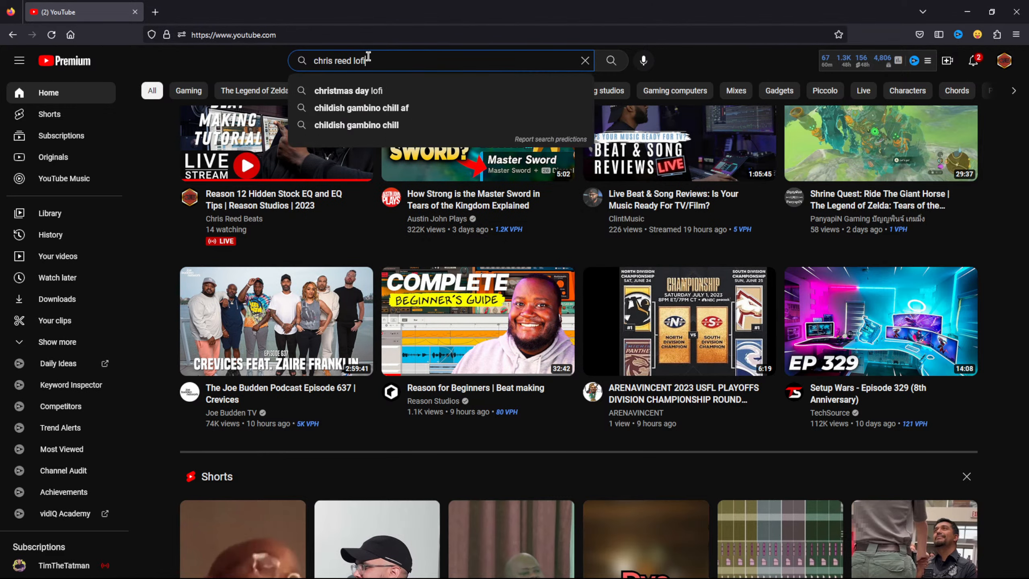
key("Return")
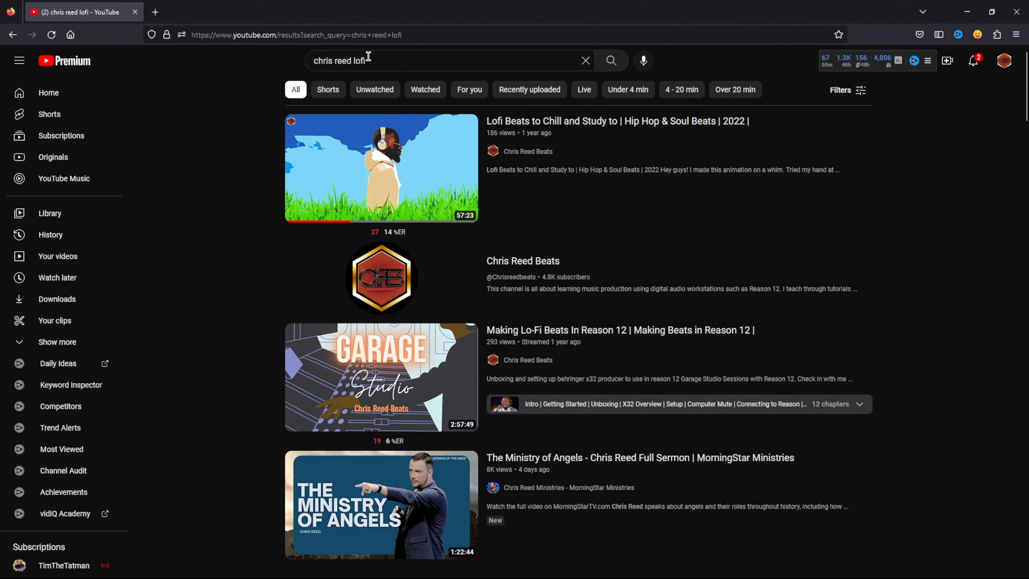
left_click(395, 189)
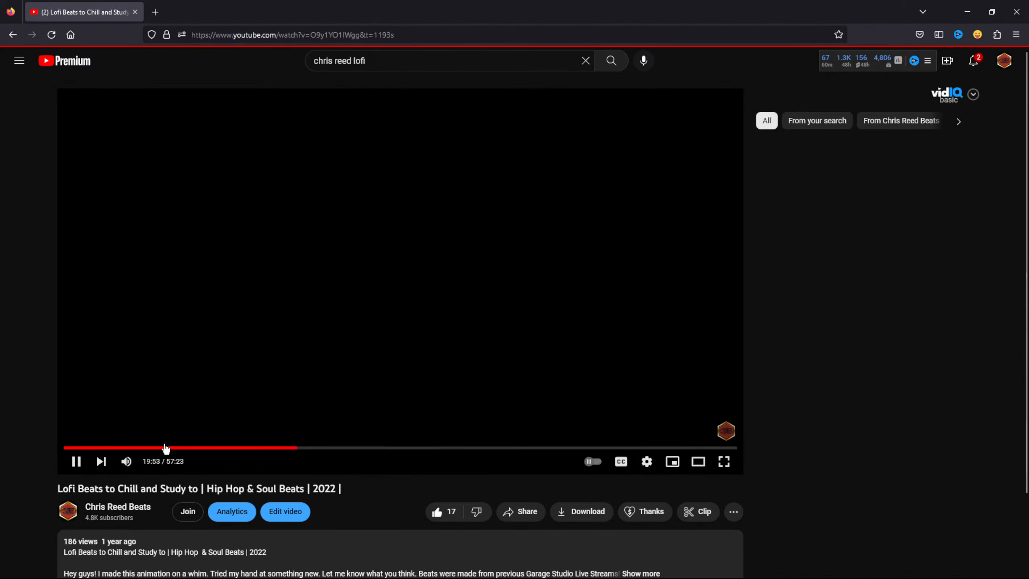
Step: Rewind the lofi video to its beginning, pause it and resume playback
left_click_drag(164, 447, 37, 445)
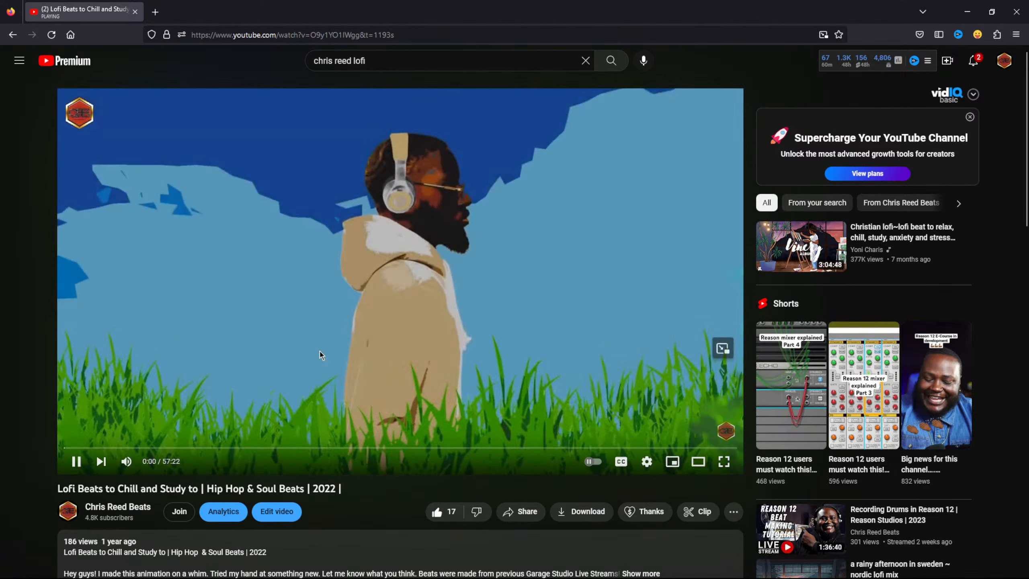
left_click(216, 420)
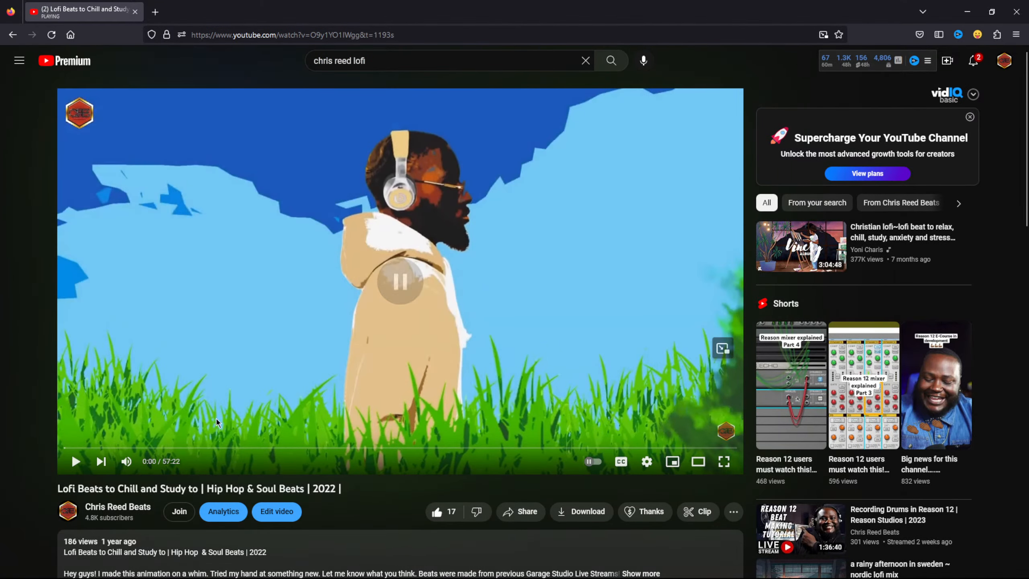
left_click(479, 317)
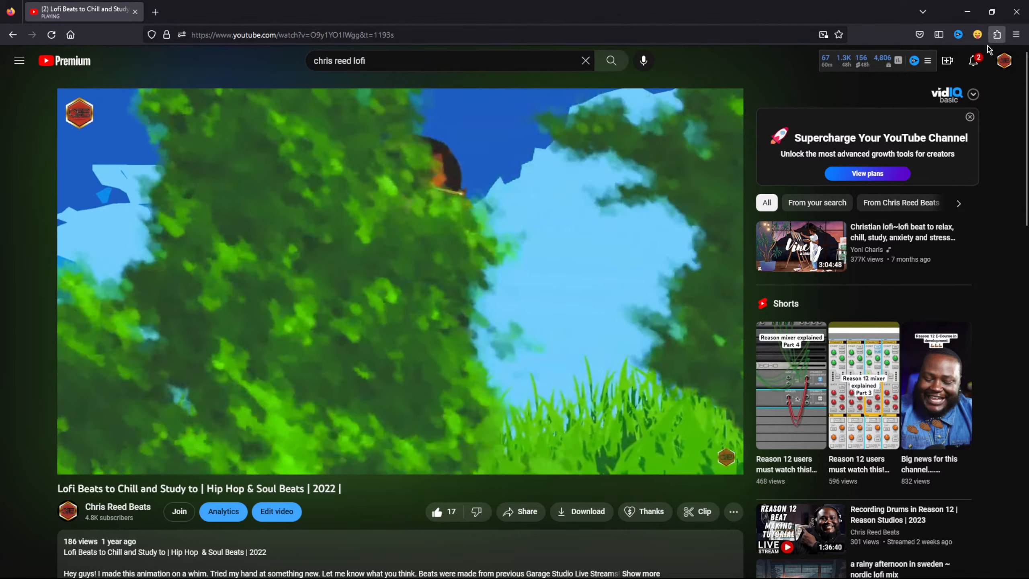
Step: Move the YouTube window off this screen and return to the Reason rack at the equalizers
left_click(974, 61)
left_click(974, 63)
left_click_drag(721, 7, 1028, 270)
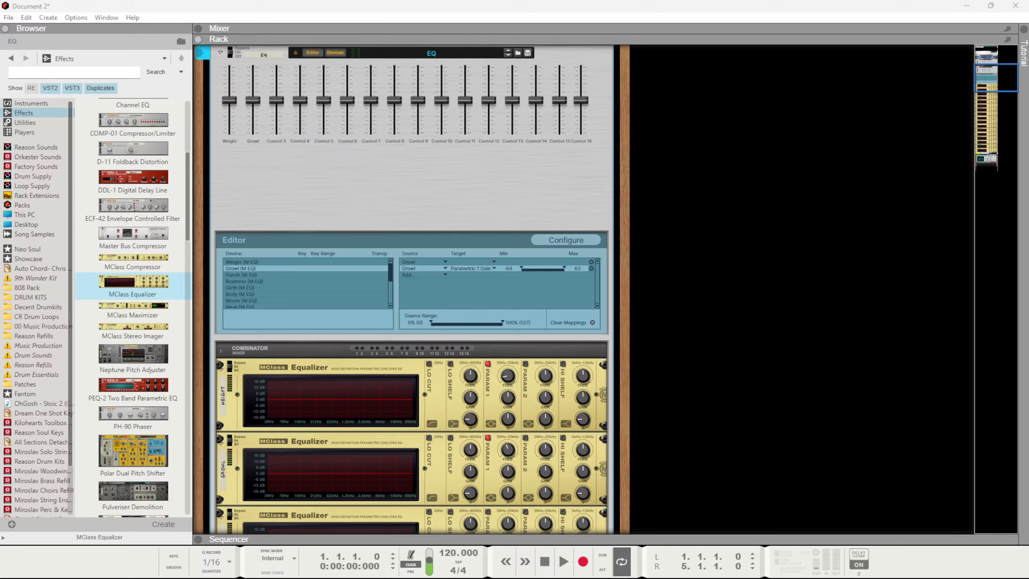
mouse_move(668, 578)
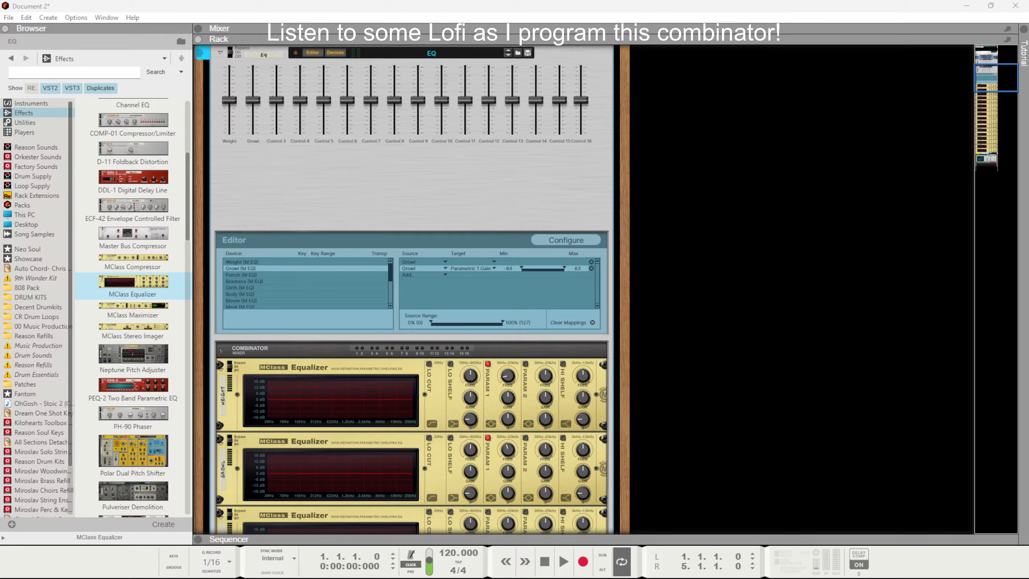
left_click(713, 351)
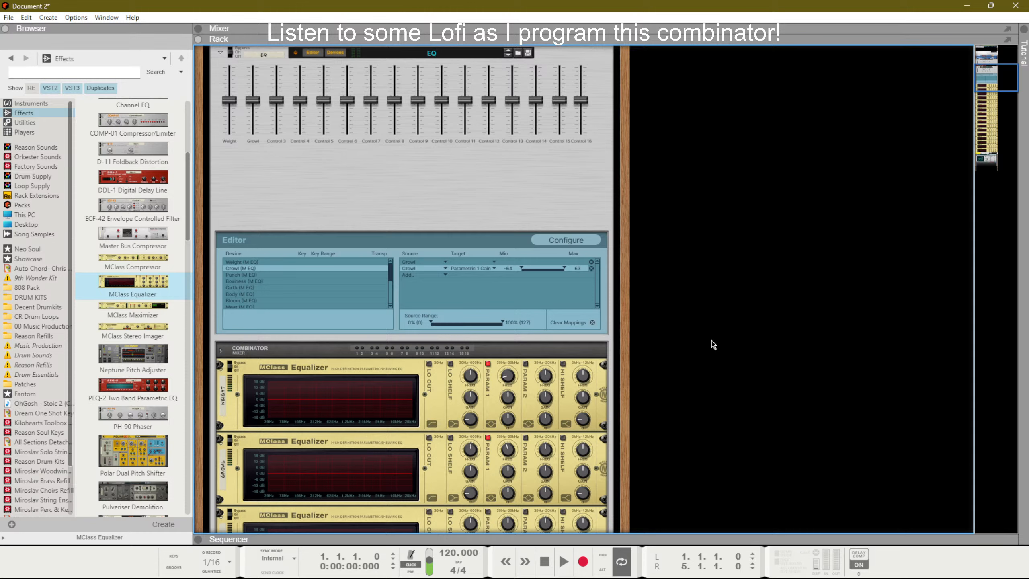
scroll(409, 334, "down", 4)
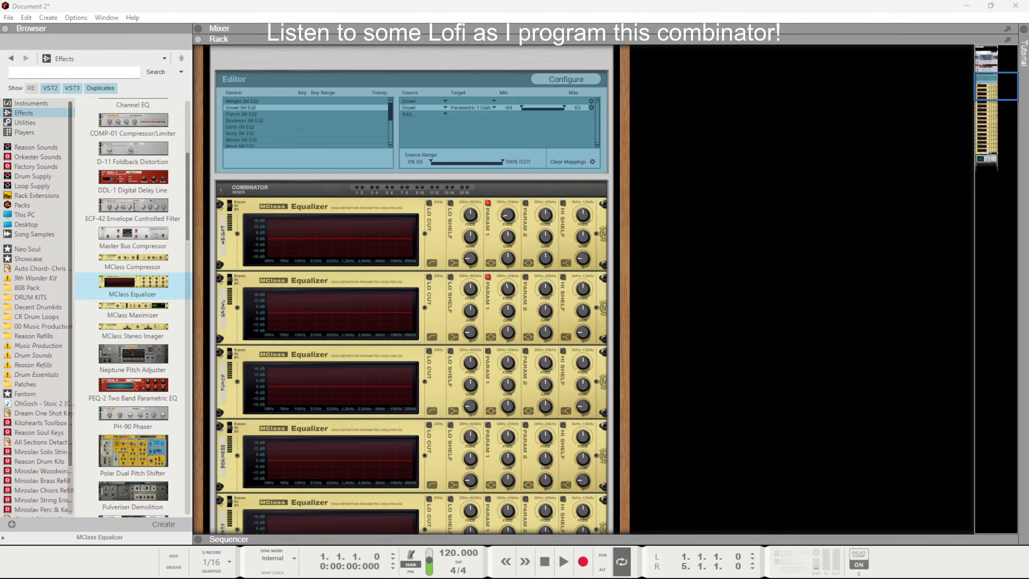
Step: Tile the Reason window beside the Frequency-Chart PDF window and stretch both to full screen height
key("alt+Tab")
key("alt+Tab")
key("alt+Tab")
key("alt+Tab")
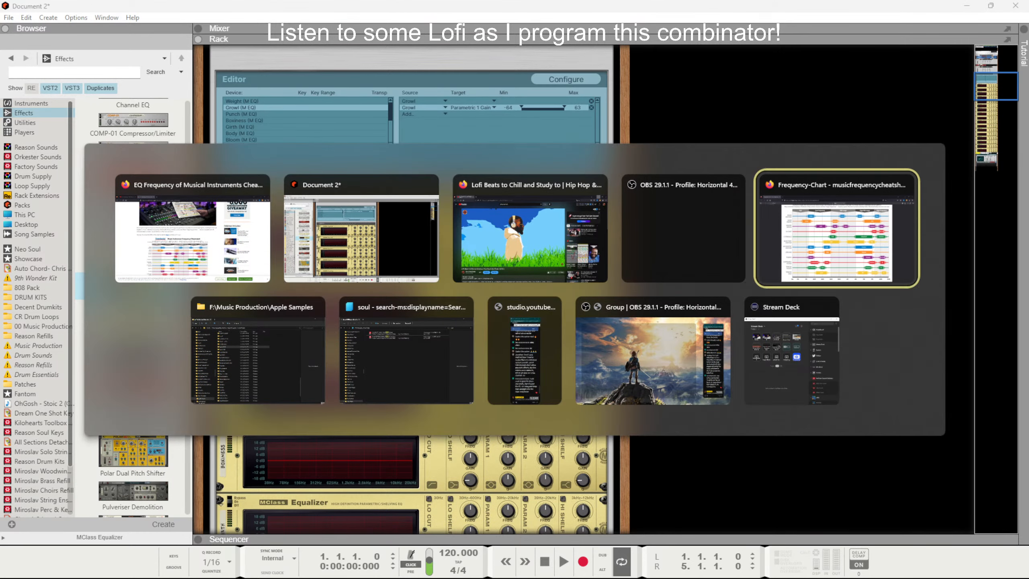
left_click_drag(712, 9, 1, 3)
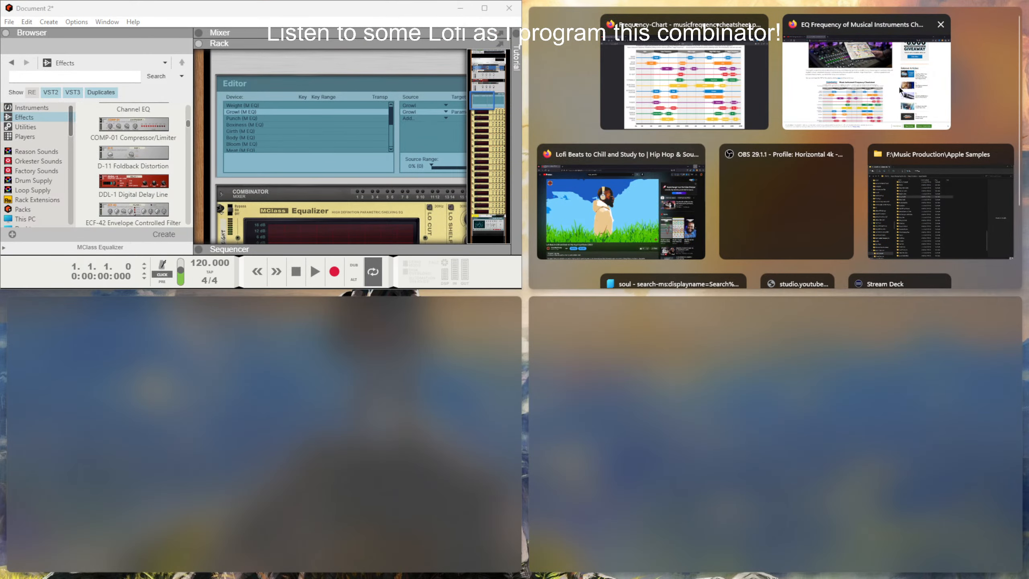
left_click(685, 84)
left_click(517, 304)
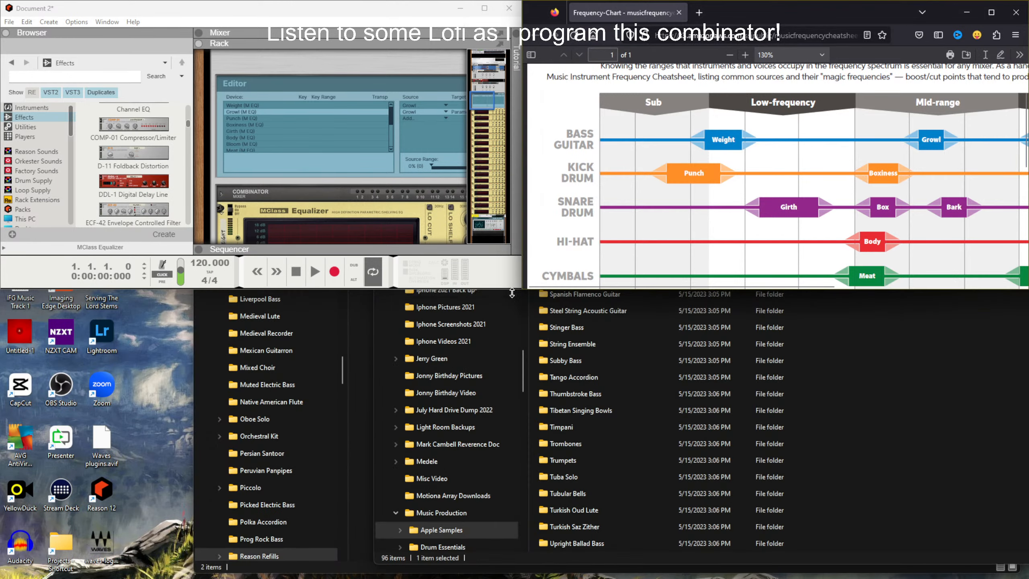
left_click_drag(512, 290, 515, 574)
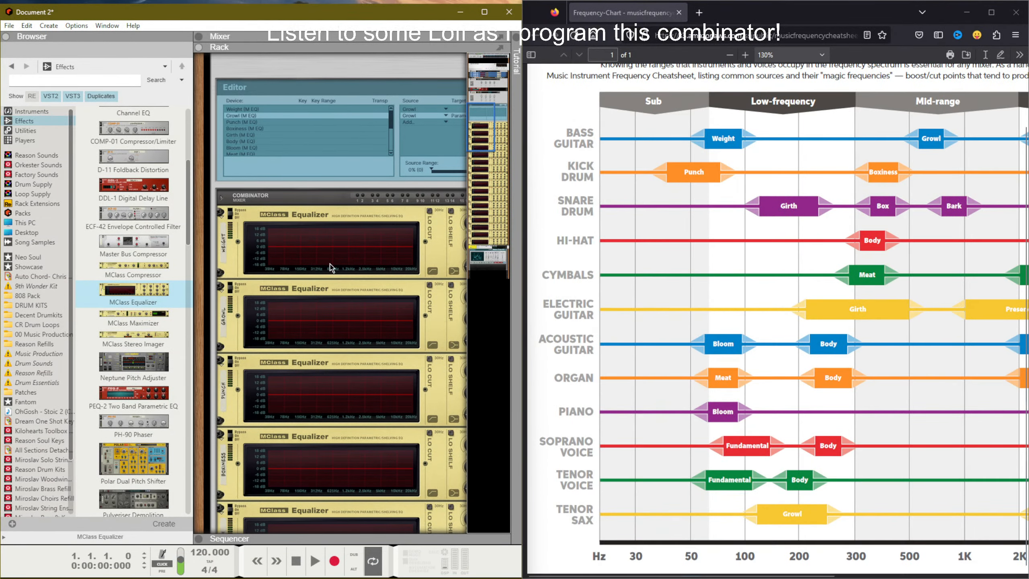
Step: Rename the Combinator's Control 3 fader as Punch, following the order of the named equalizers
scroll(330, 264, "up", 5)
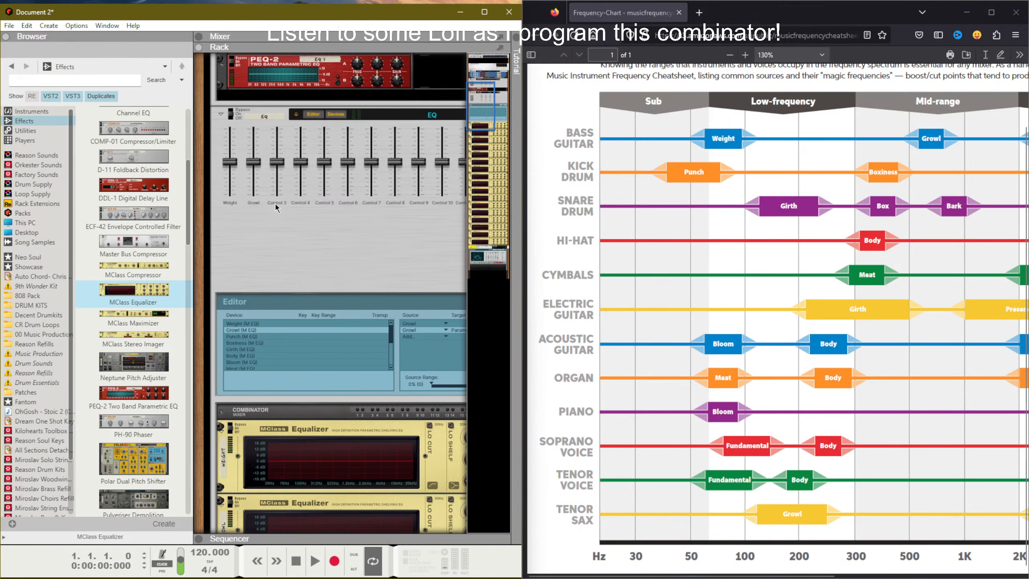
double_click(276, 202)
scroll(326, 397, "down", 4)
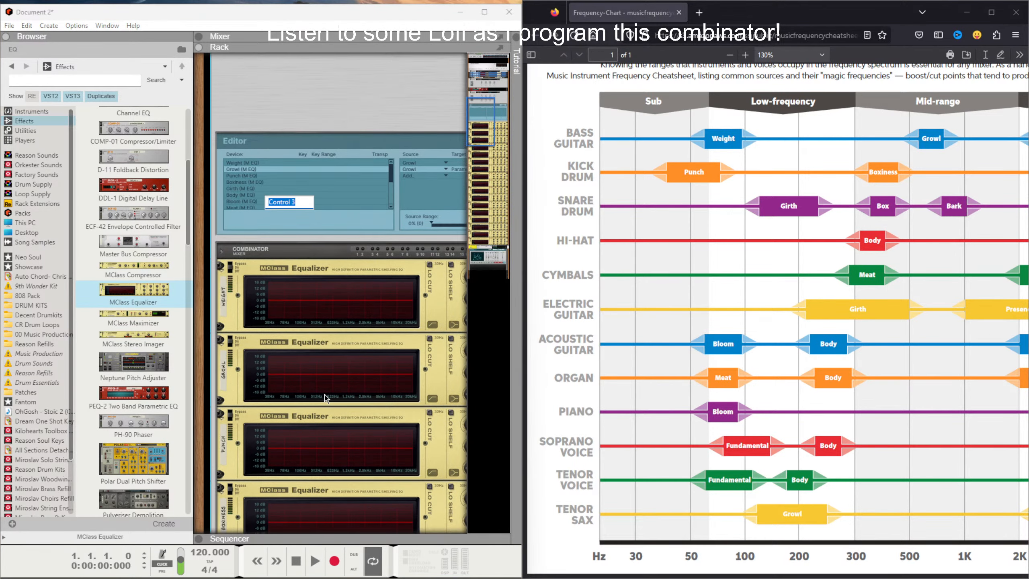
scroll(324, 397, "up", 3)
type("Punch")
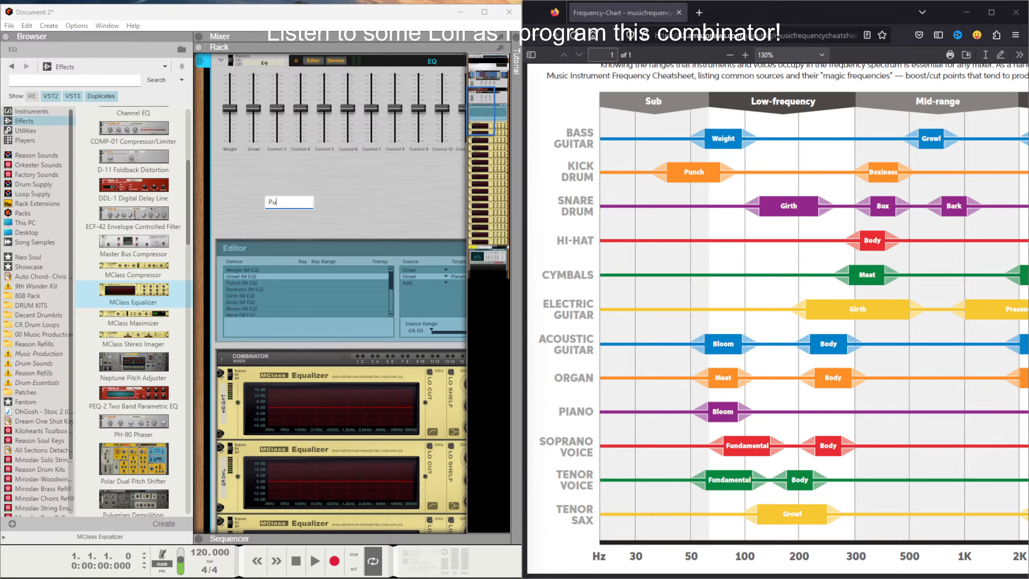
key("Return")
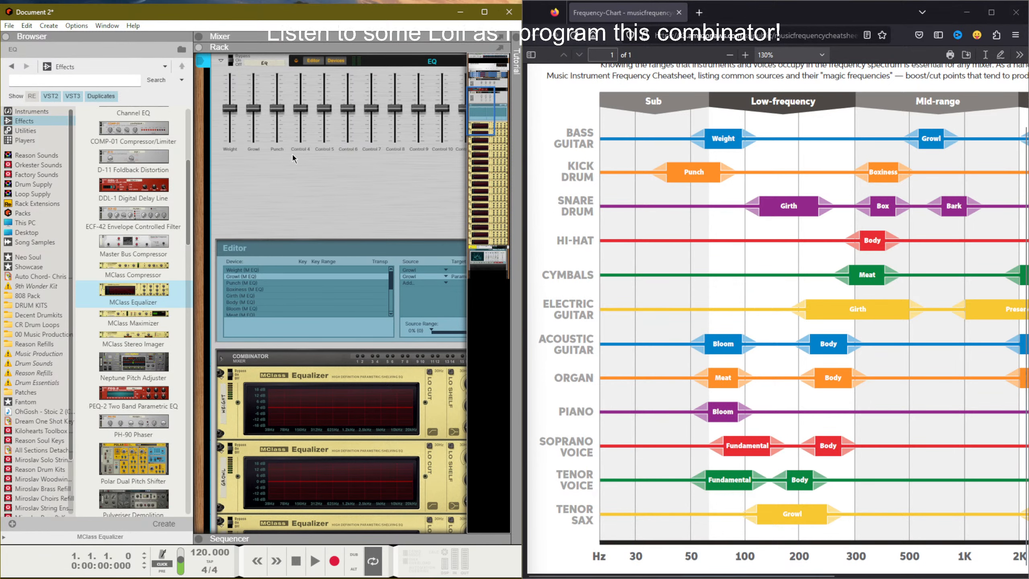
Step: Rename the Combinator's Control 4 fader as Boxiness and the Control 5 fader as Girth
scroll(301, 150, "down", 4)
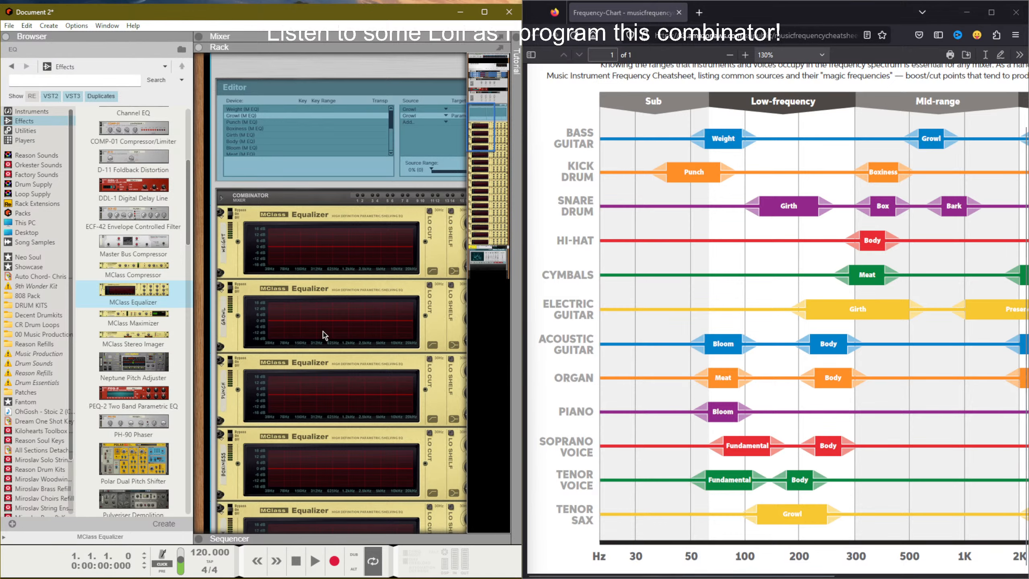
scroll(319, 198, "up", 4)
double_click(304, 149)
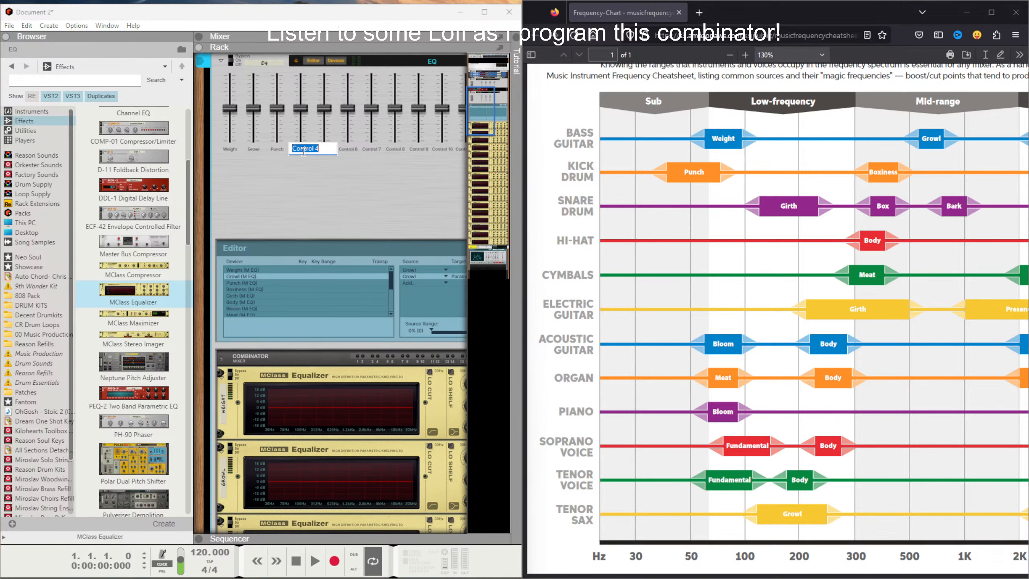
type("Boxiness")
scroll(316, 223, "down", 5)
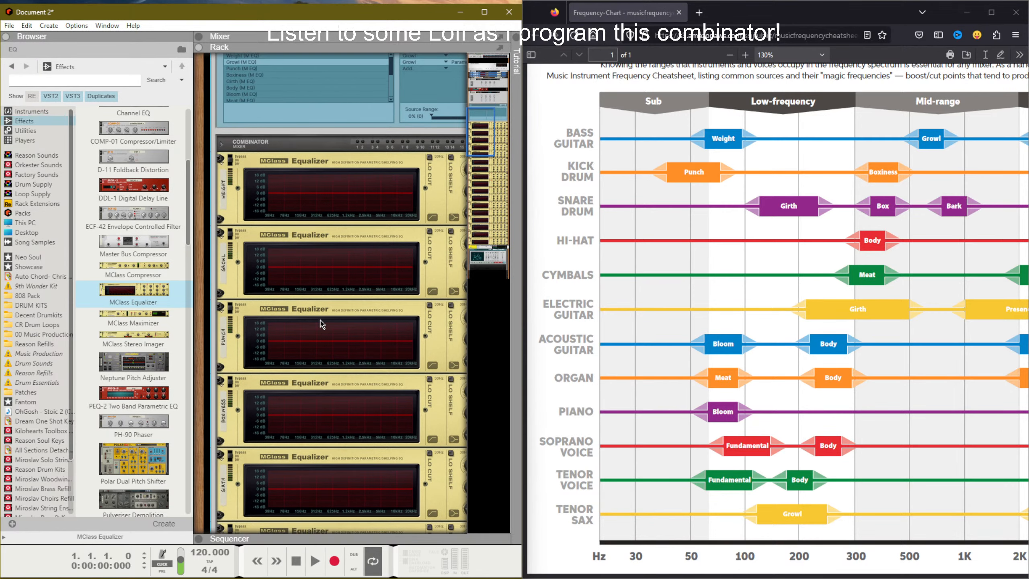
scroll(321, 325, "up", 5)
double_click(329, 149)
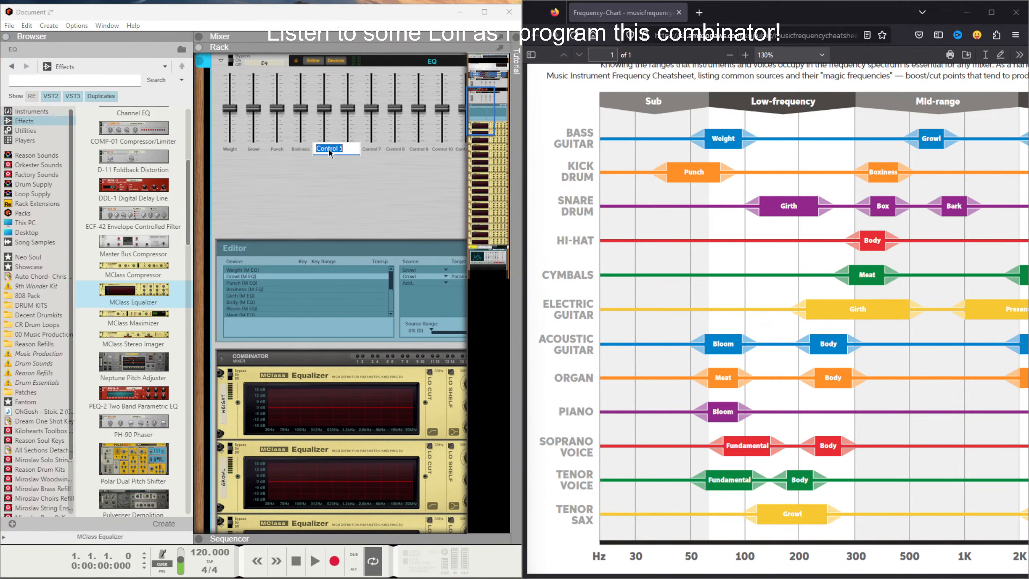
type("Girth")
key("Return")
Step: Rename the Combinator's Control 6 fader as Body
scroll(328, 147, "down", 9)
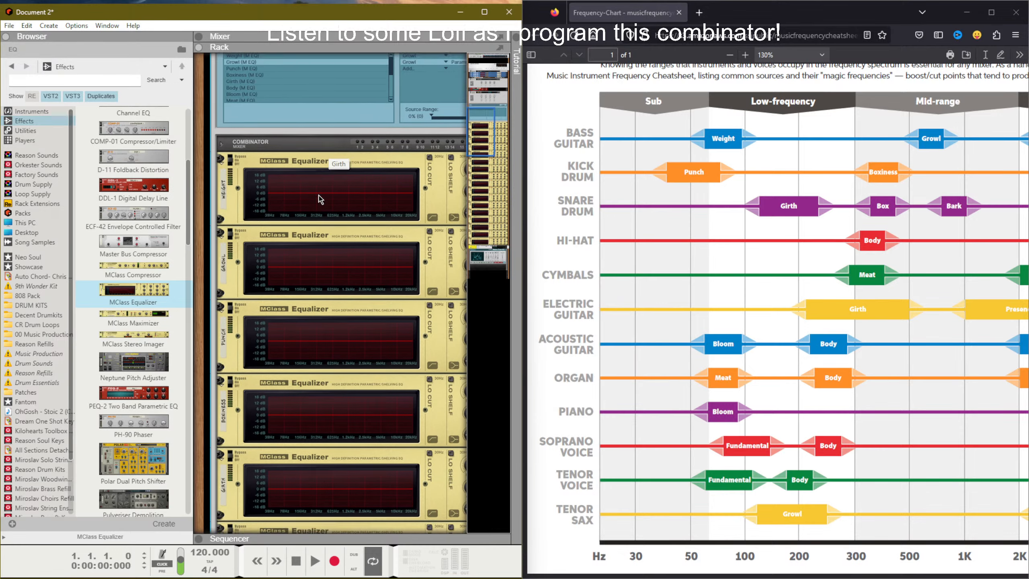
scroll(336, 308, "up", 8)
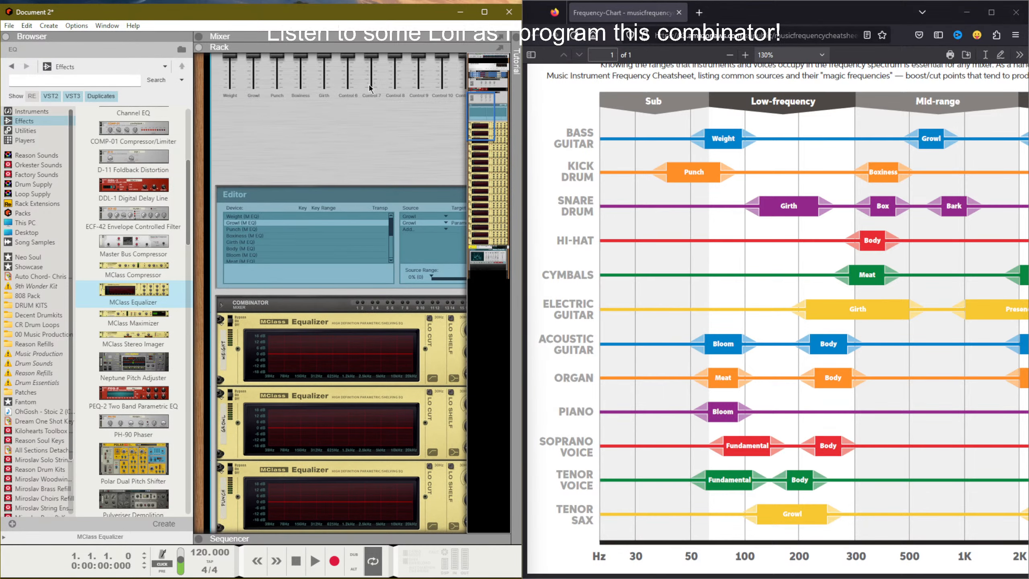
double_click(351, 96)
type("B")
key("Return")
Step: Check the next equalizer names and rename the Control 7 fader as Bloom and Control 8 as Meat
scroll(320, 293, "down", 5)
scroll(261, 383, "down", 4)
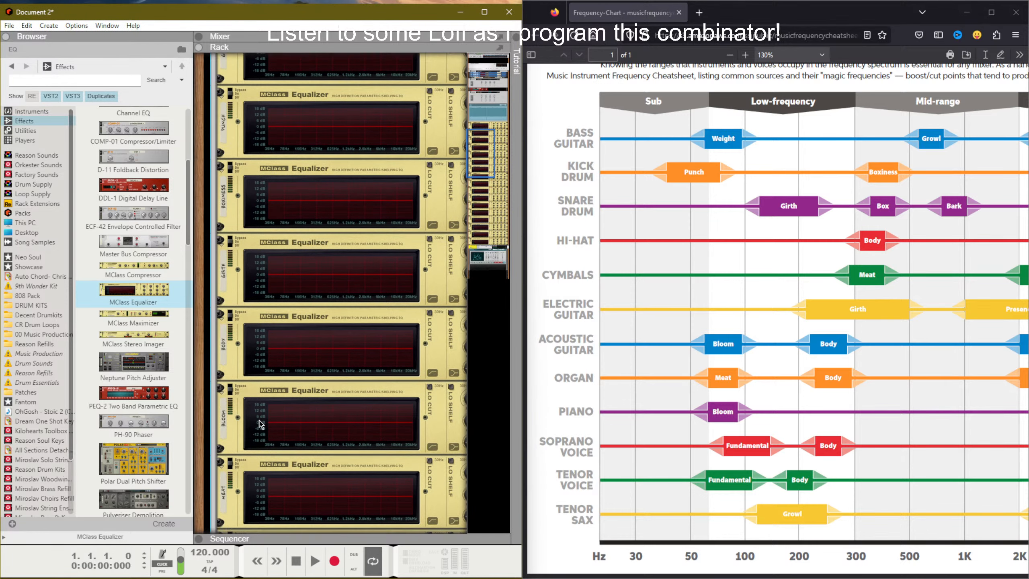
scroll(268, 426, "up", 10)
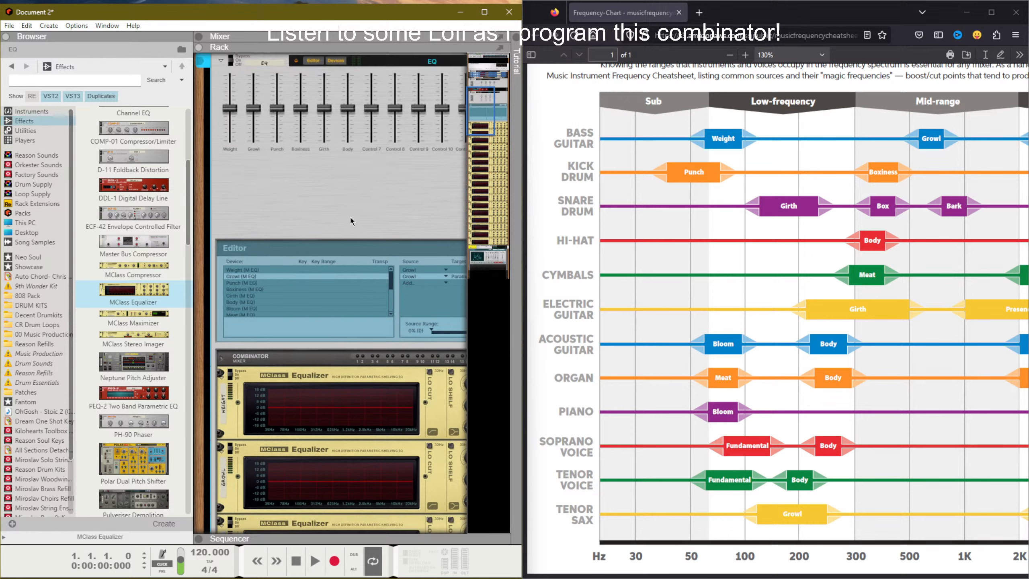
double_click(368, 150)
type("Bl")
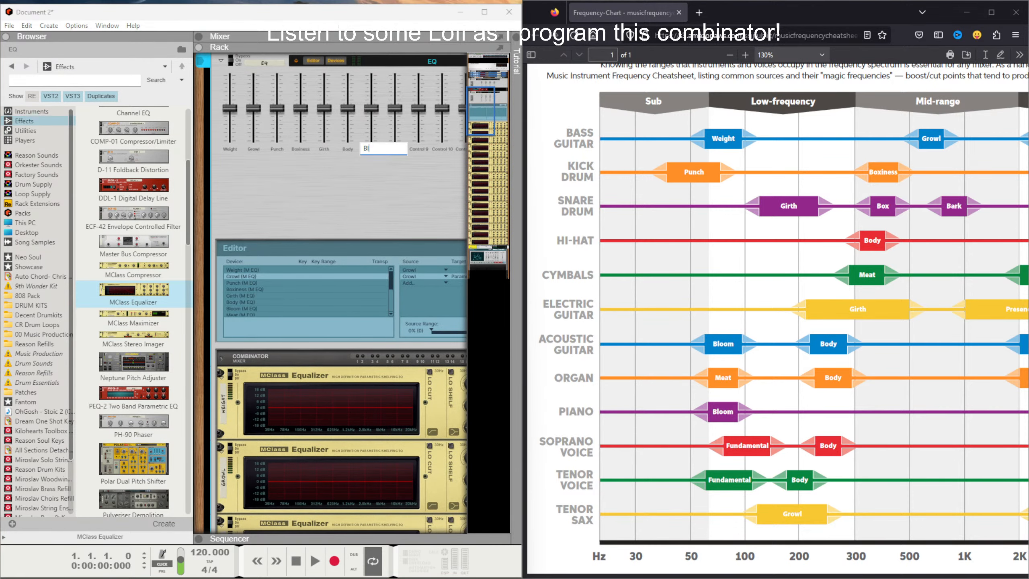
type("oom")
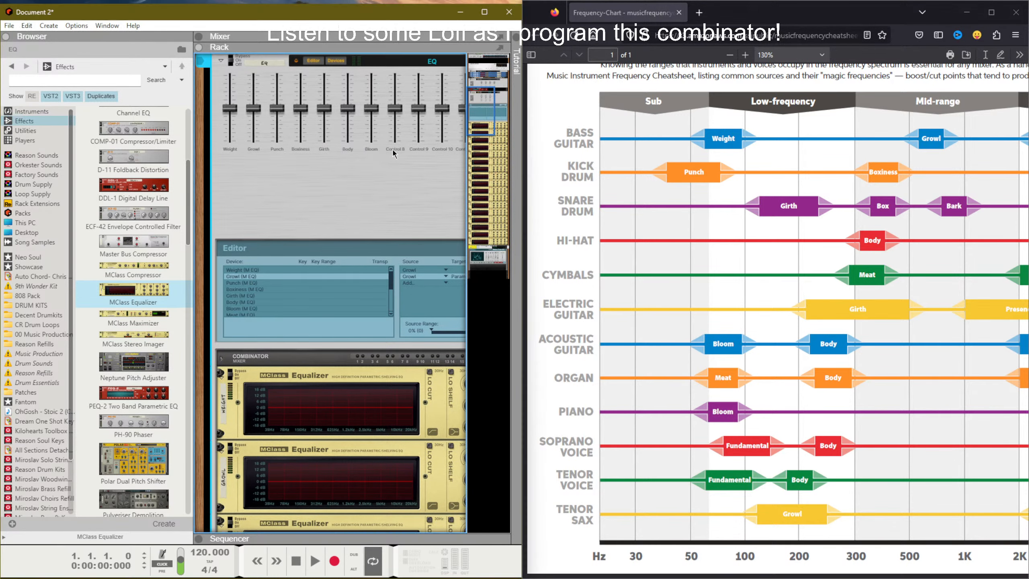
double_click(392, 149)
type("Meat")
key("Return")
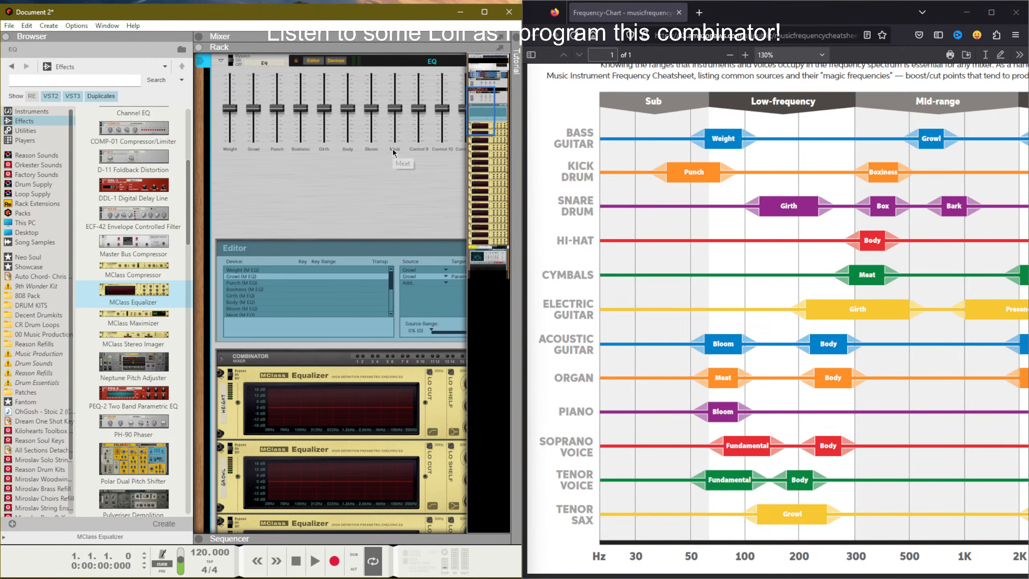
Step: Hide the device browser and map the Punch equalizer's Param 1 gain knob to the Punch Combinator control
key("F3")
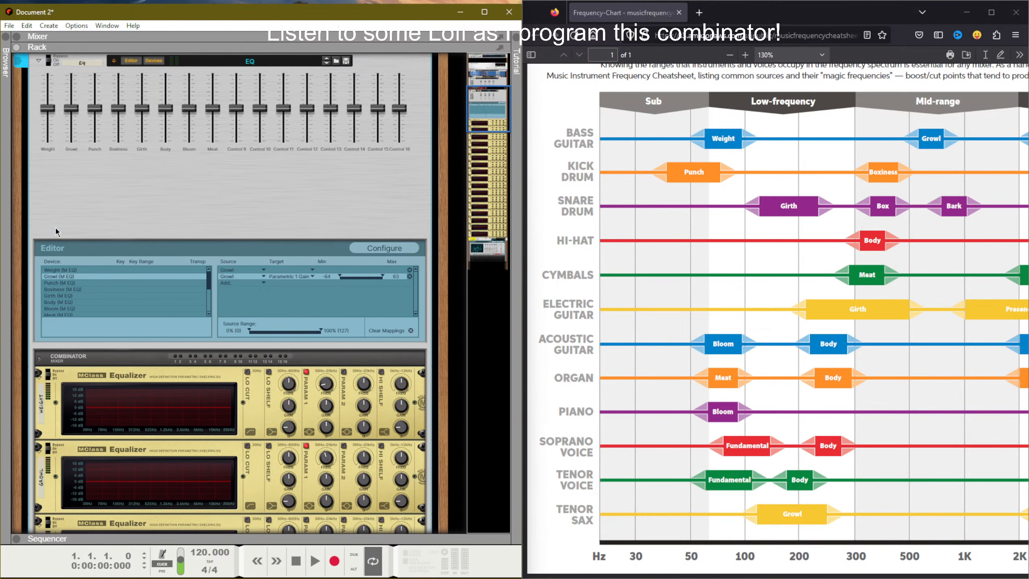
scroll(259, 352, "down", 2)
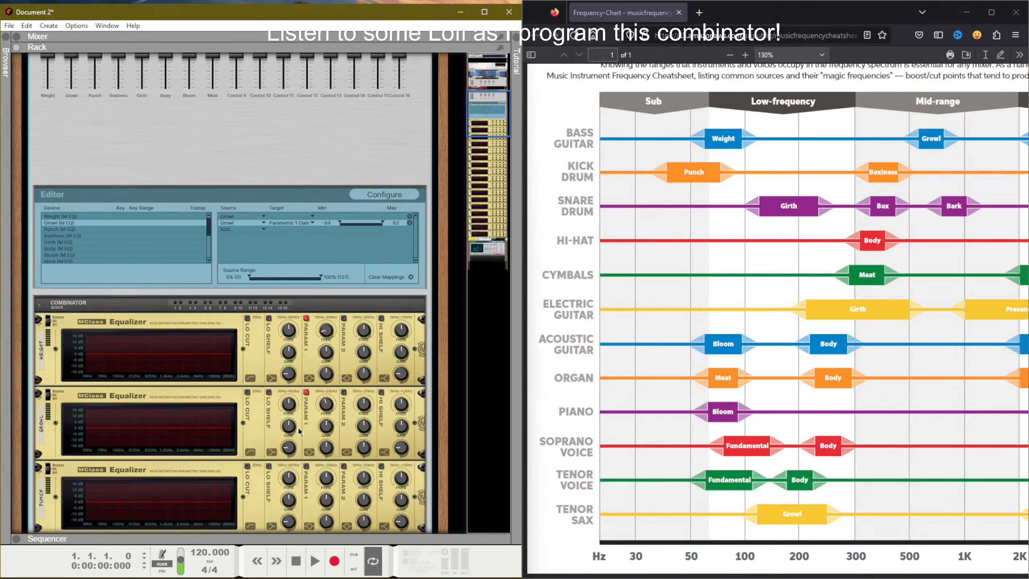
right_click(326, 505)
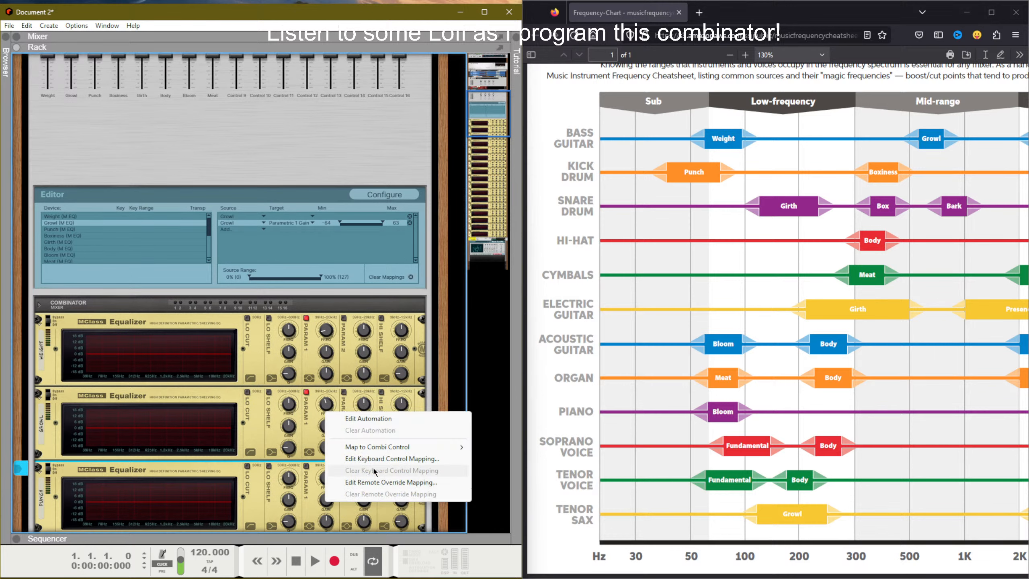
mouse_move(390, 447)
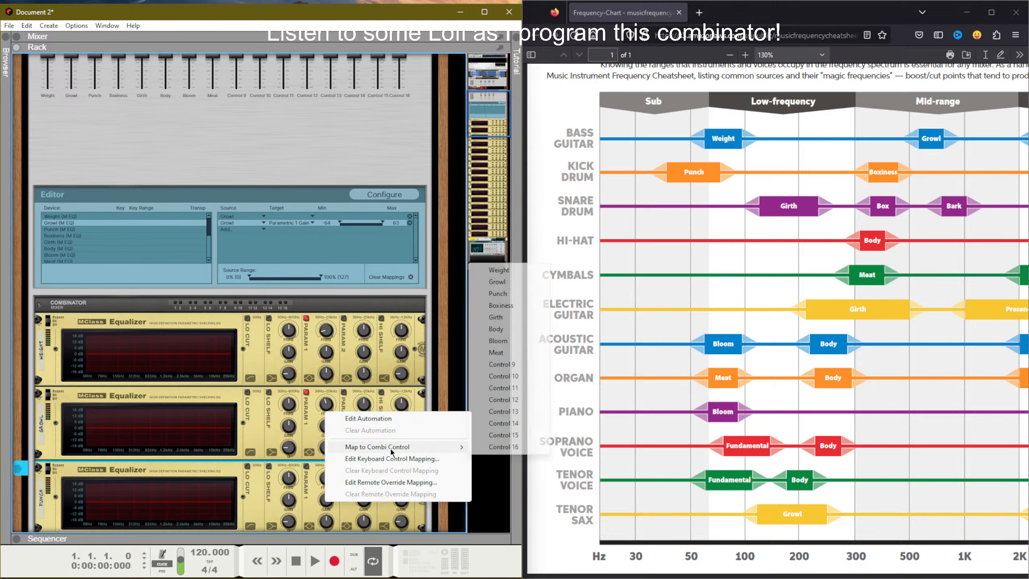
left_click(508, 292)
Step: Map the Boxiness equalizer's Param 1 gain knob to the Boxiness Combinator control
scroll(214, 373, "down", 8)
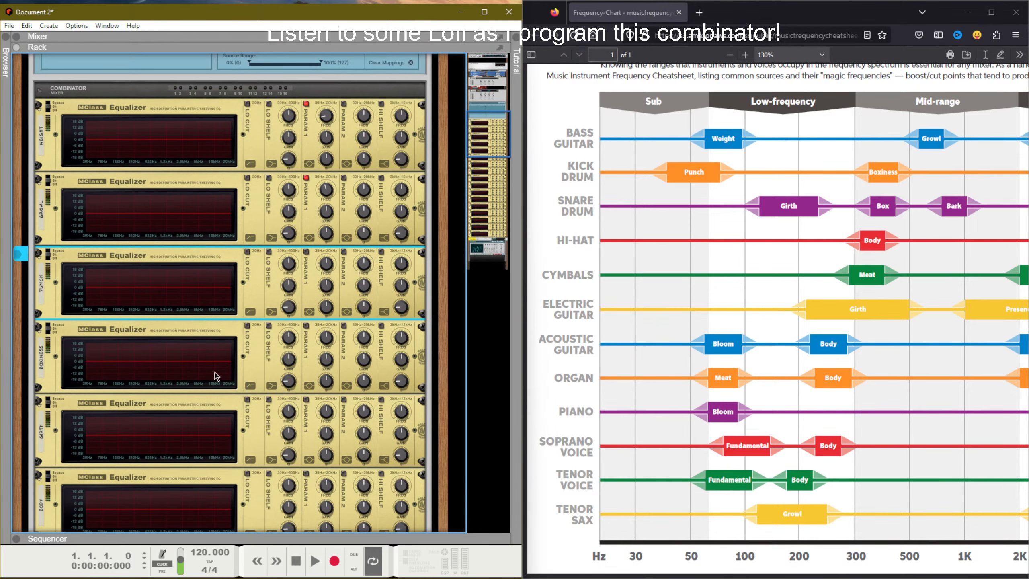
right_click(326, 360)
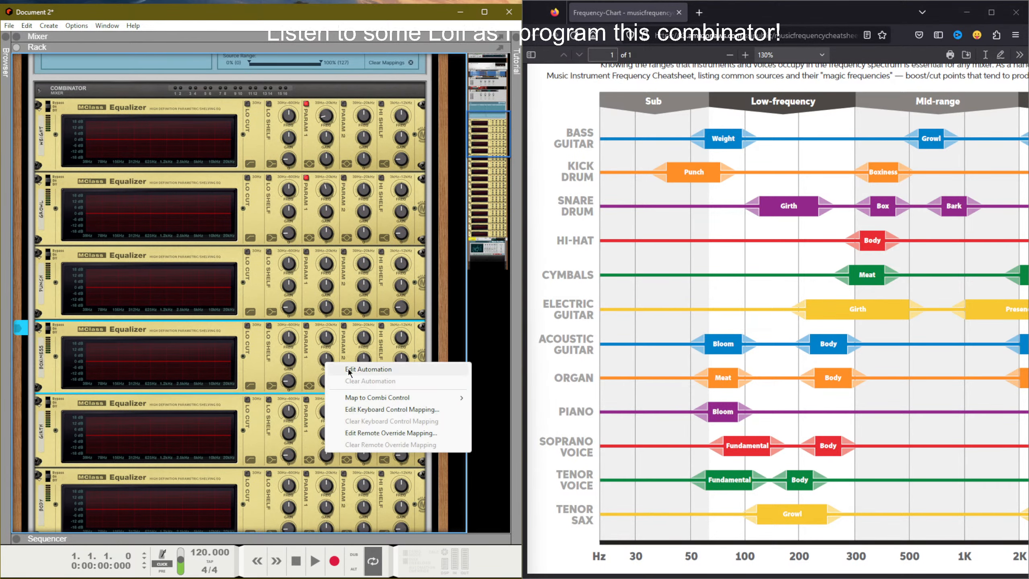
mouse_move(425, 394)
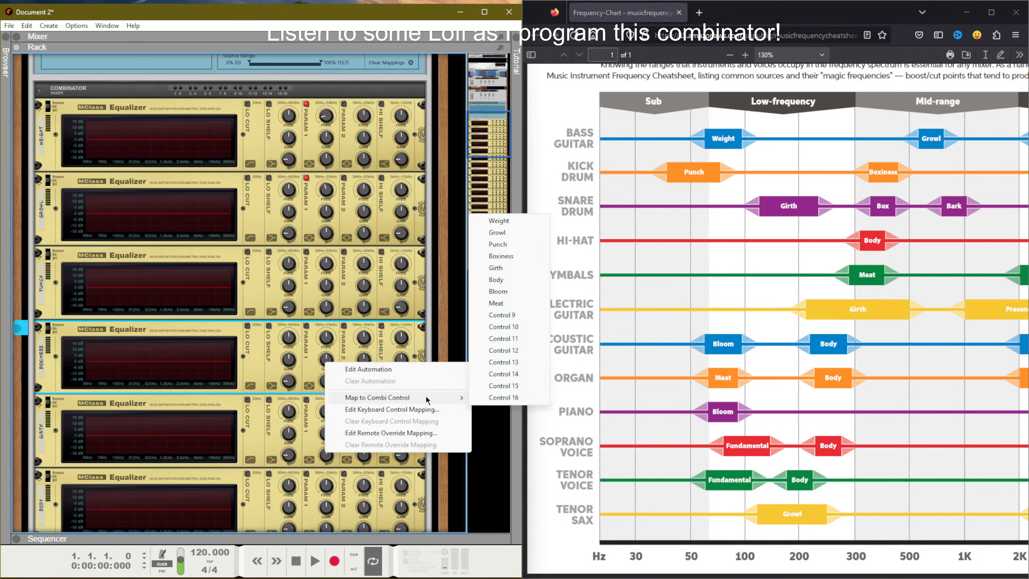
left_click(500, 259)
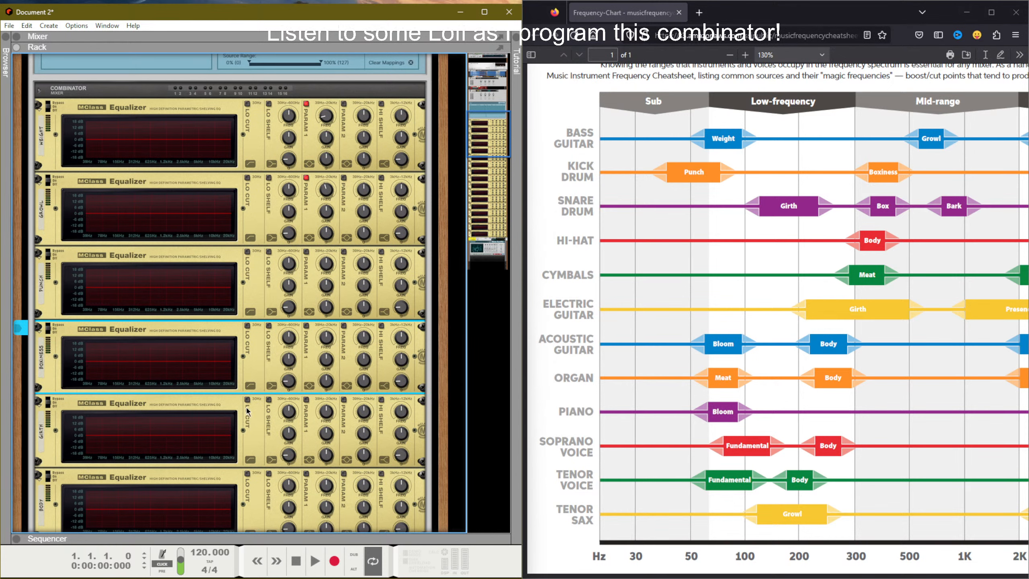
Step: Map the Girth equalizer's Param 1 gain knob to the Girth Combinator control
scroll(249, 413, "down", 3)
right_click(329, 380)
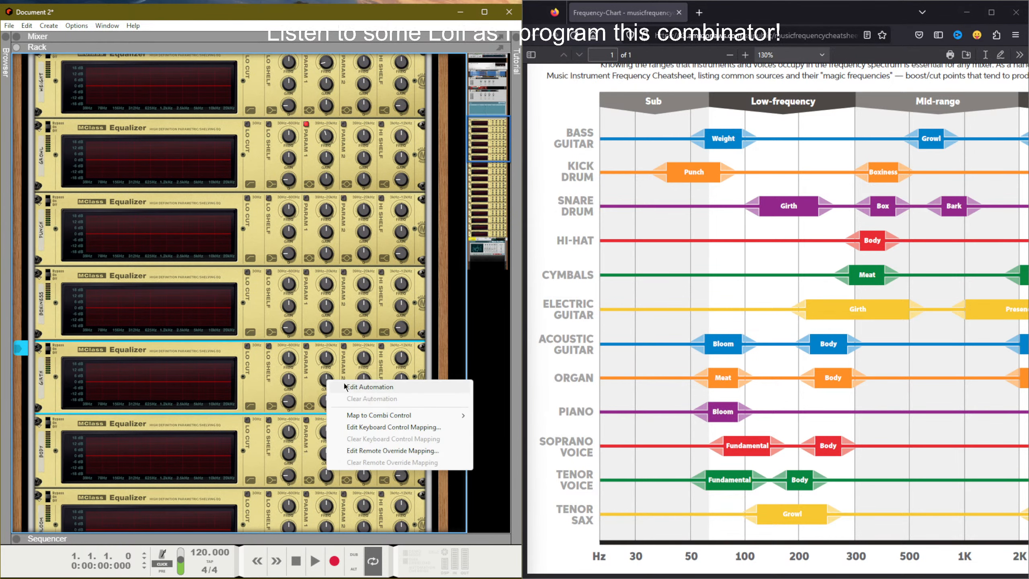
mouse_move(425, 415)
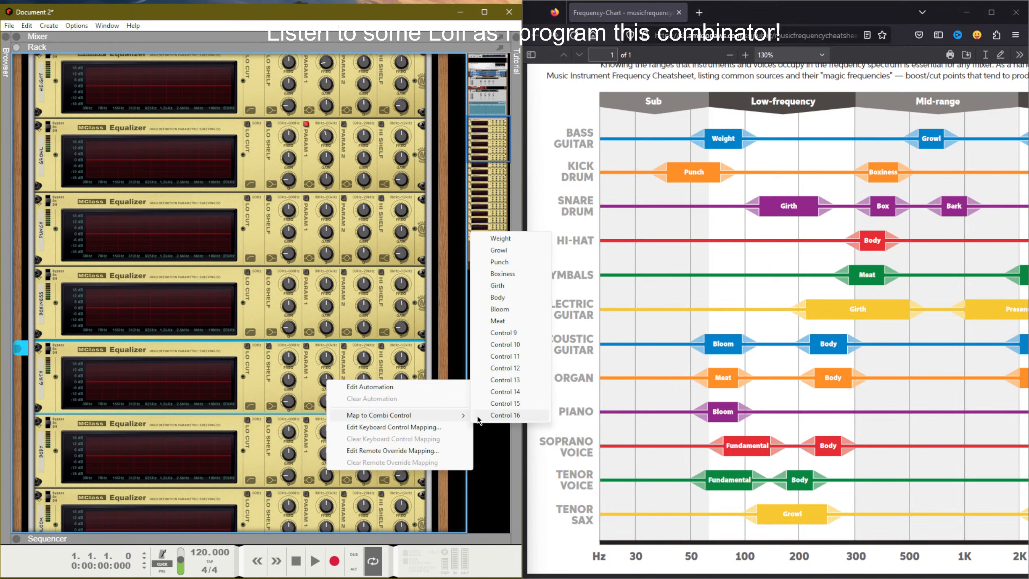
left_click(498, 298)
Step: Map the Body equalizer's Param 1 gain knob to the Body Combinator control
scroll(330, 399, "down", 3)
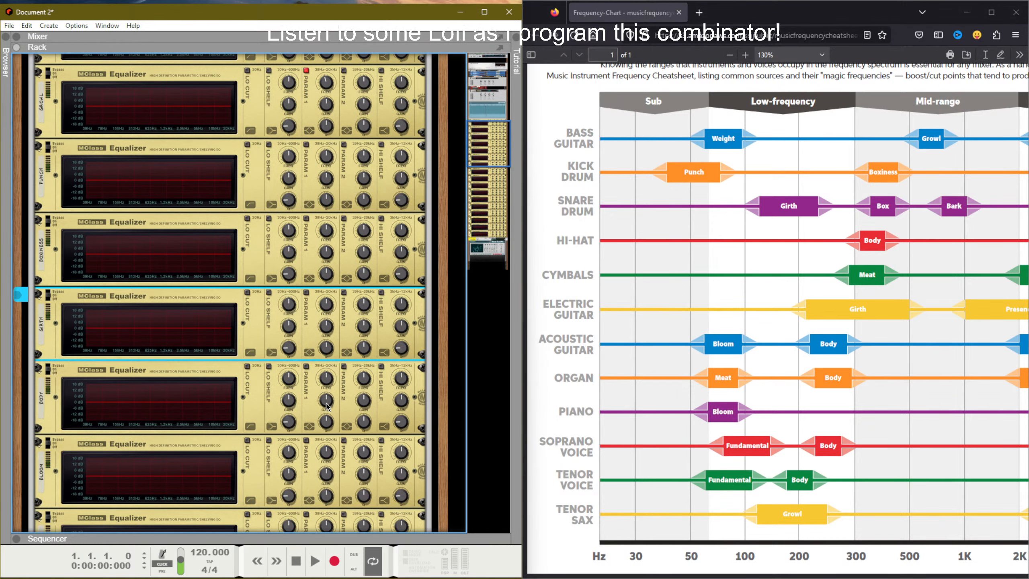
right_click(329, 399)
mouse_move(425, 438)
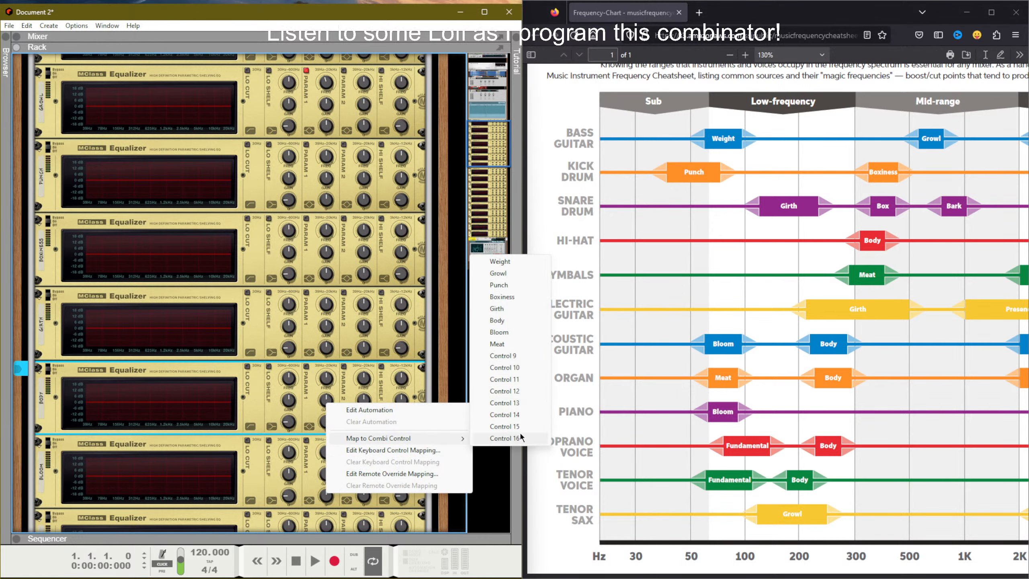
left_click(501, 322)
Step: Map the Bloom equalizer's Param 1 gain knob to the Bloom Combinator control
scroll(312, 404, "down", 3)
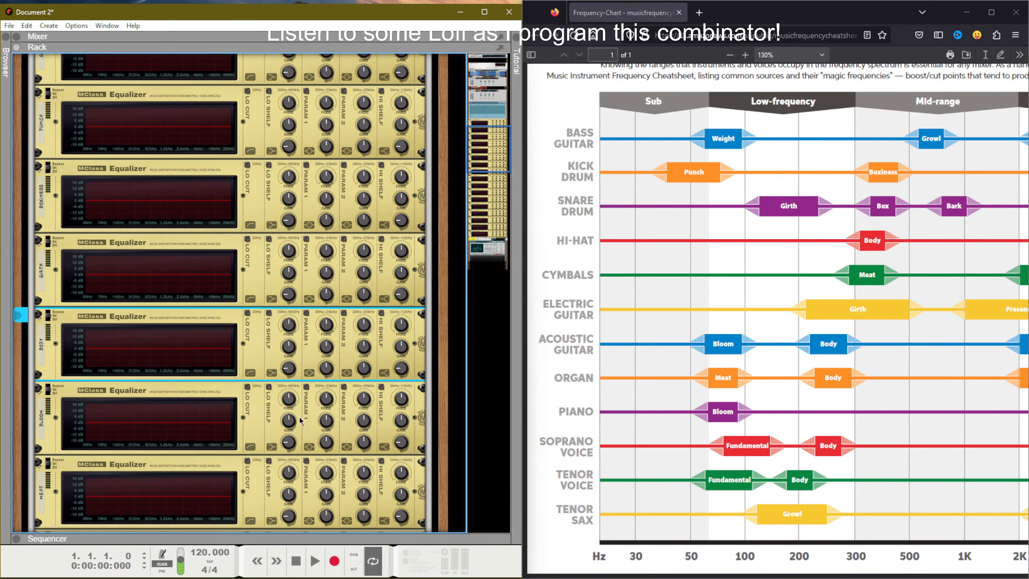
right_click(329, 421)
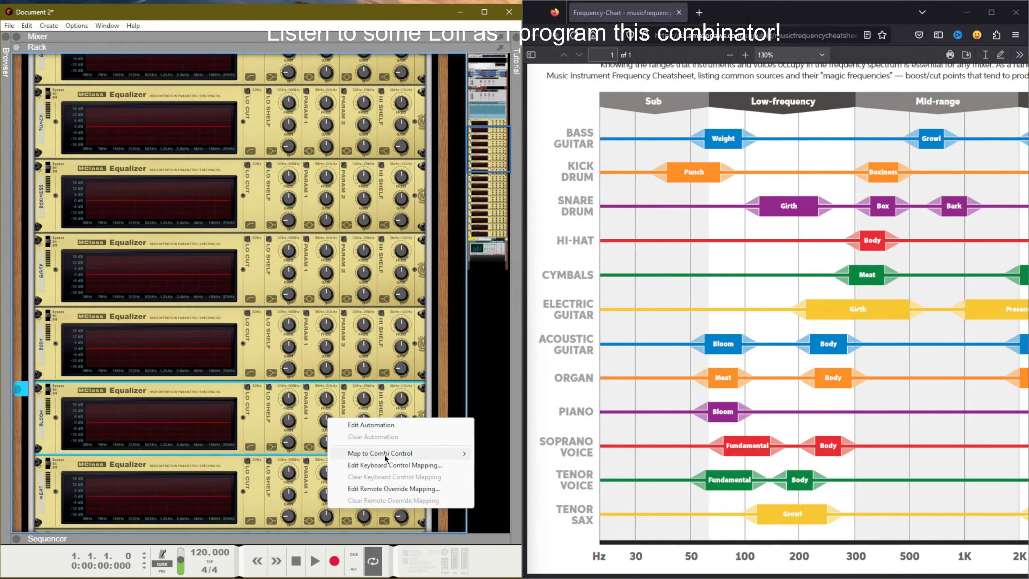
mouse_move(384, 453)
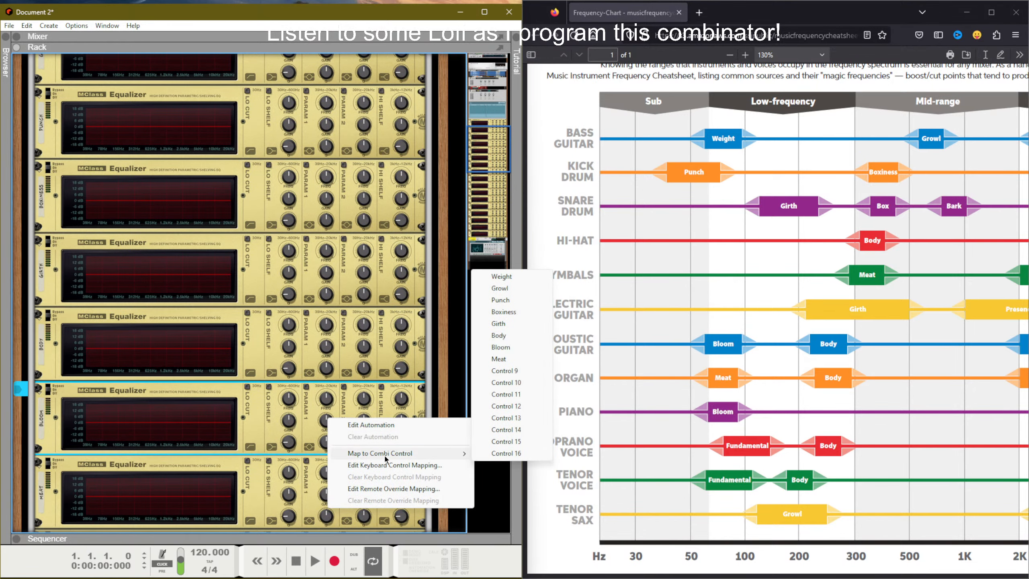
left_click(499, 348)
Step: Map the Meat equalizer's Param 1 gain knob to the Meat Combinator control
scroll(356, 367, "down", 3)
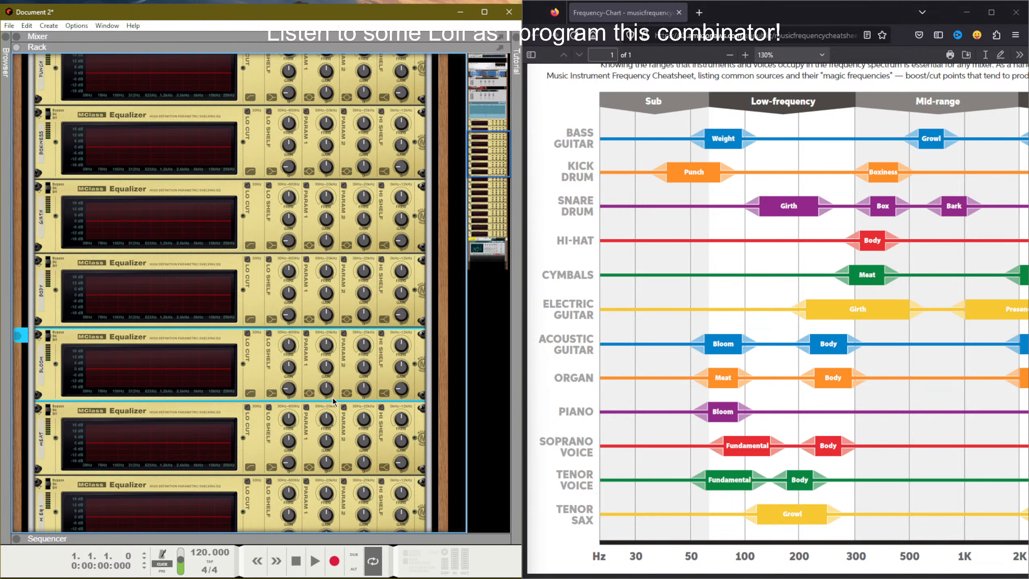
right_click(328, 443)
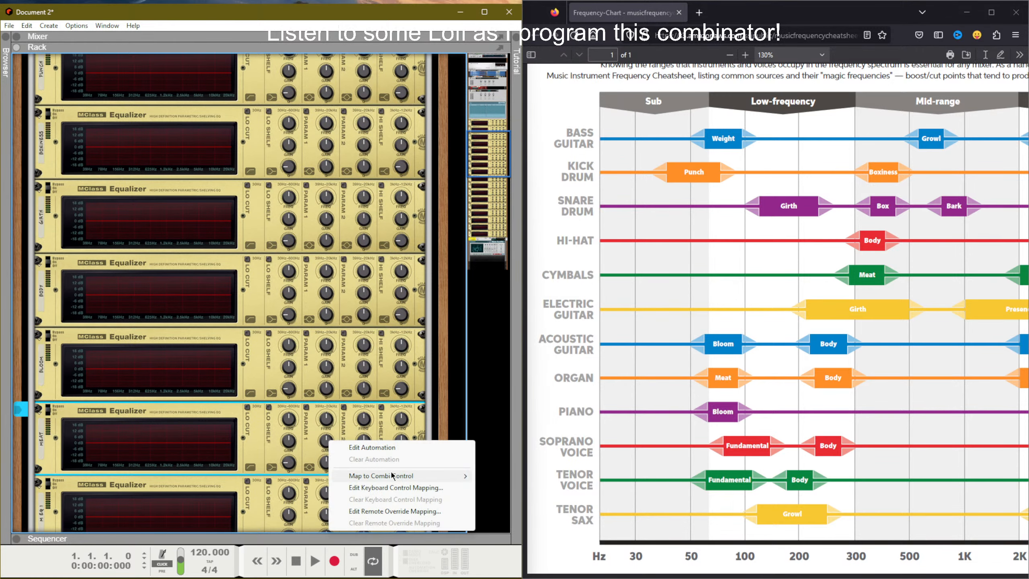
mouse_move(389, 475)
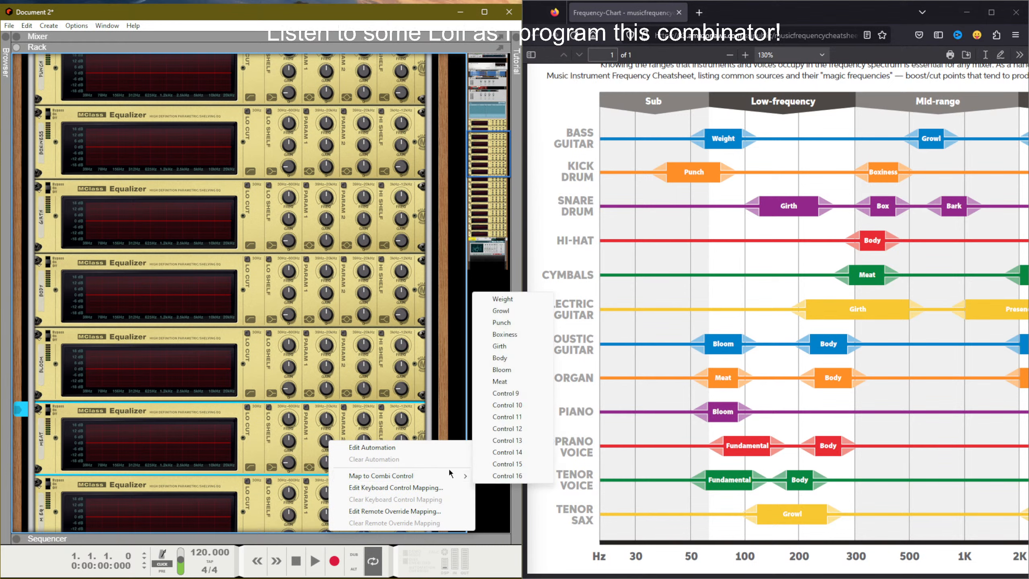
left_click(505, 383)
Step: Rename the M EQ 1 equalizer below Meat as Fund. Vocal
scroll(283, 377, "down", 3)
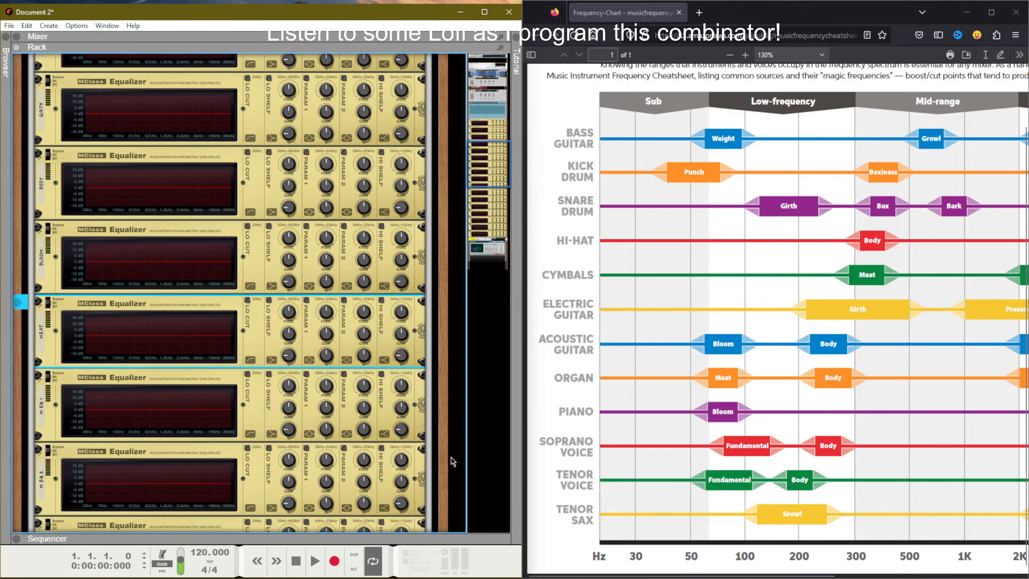
double_click(42, 413)
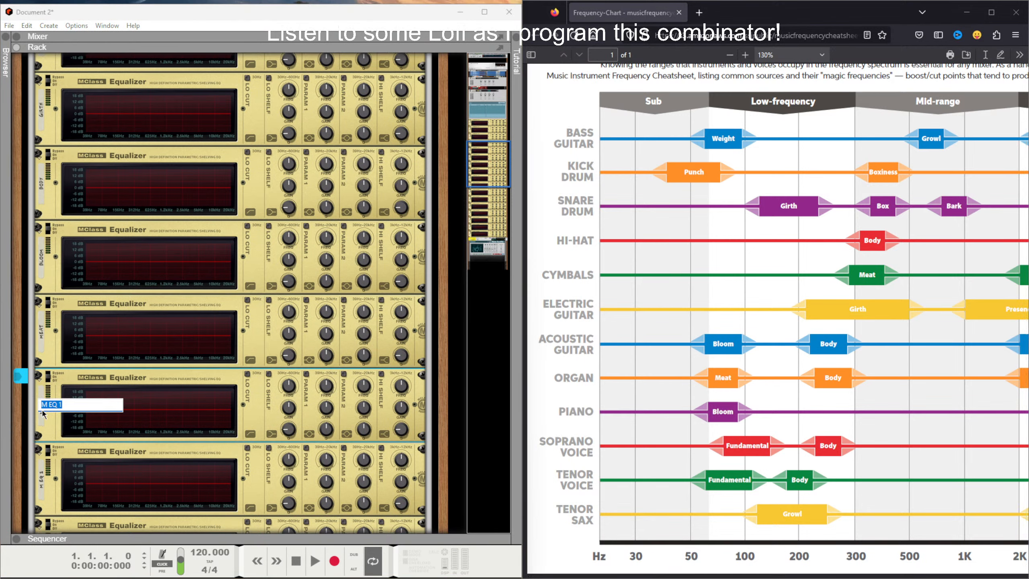
type("Fund. Vocal")
key("Return")
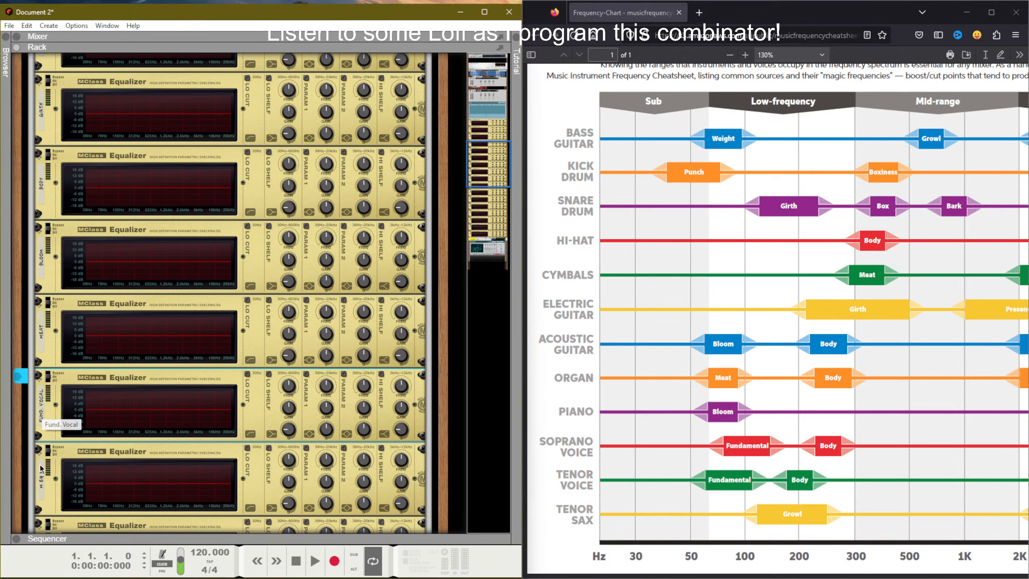
Step: Rename the equalizer below Fund. Vocal as Tenor Vocal
double_click(44, 478)
type("Fu")
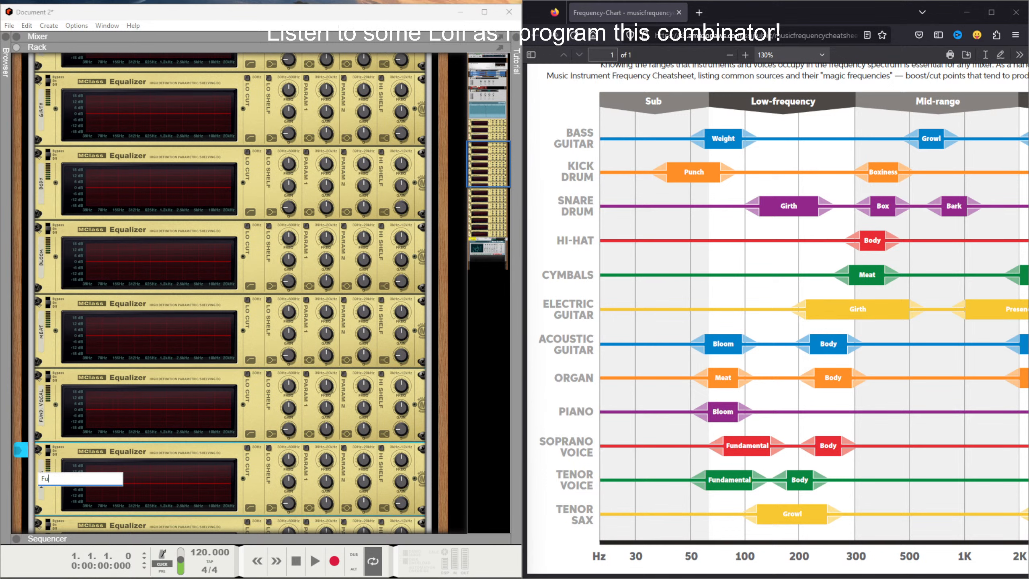
type("nd. Voca")
key("BackSpace")
key("BackSpace")
key("BackSpace")
key("BackSpace")
key("BackSpace")
key("BackSpace")
key("BackSpace")
key("BackSpace")
type("Tenor Vocal")
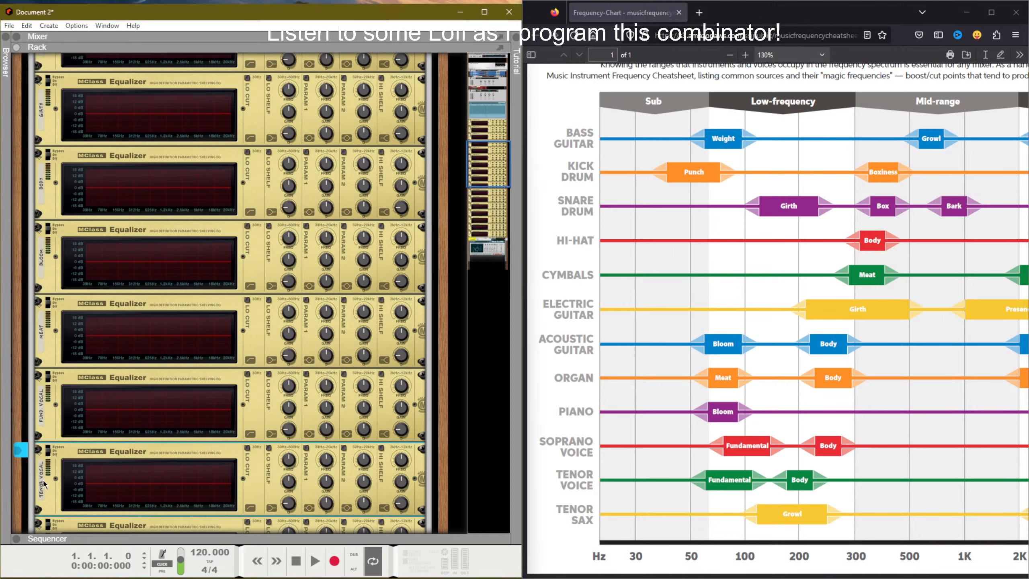
key("Return")
Step: Rename the Fund. Vocal equalizer as F. Body 1
double_click(45, 414)
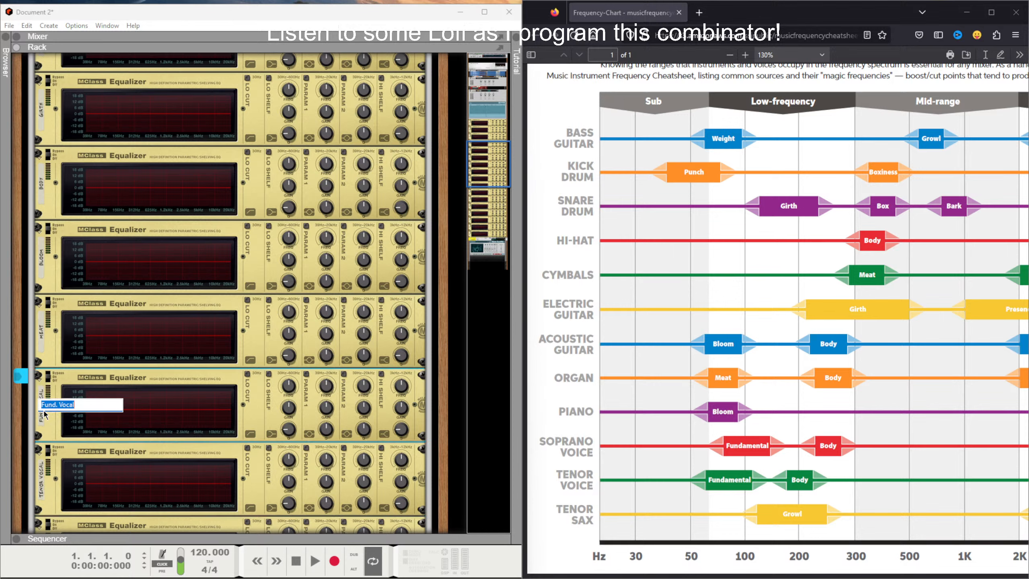
type("Soprano Vo")
key("BackSpace")
key("BackSpace")
key("BackSpace")
key("BackSpace")
key("BackSpace")
key("BackSpace")
key("BackSpace")
key("BackSpace")
key("BackSpace")
key("BackSpace")
type("F.Body")
key("Return")
Step: Rename the Tenor Vocal equalizer as M. Body 1
left_click(45, 480)
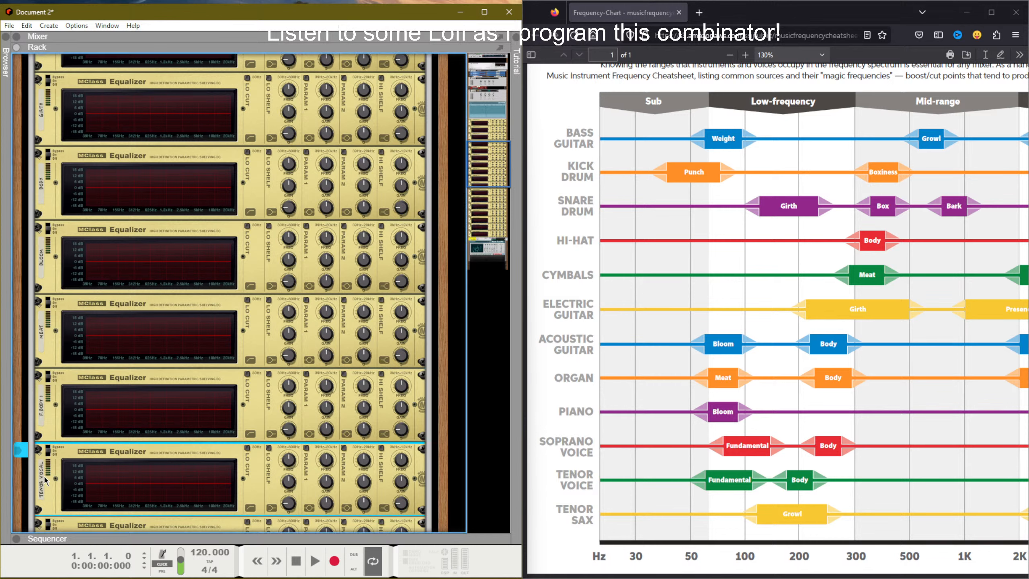
double_click(46, 481)
type("M")
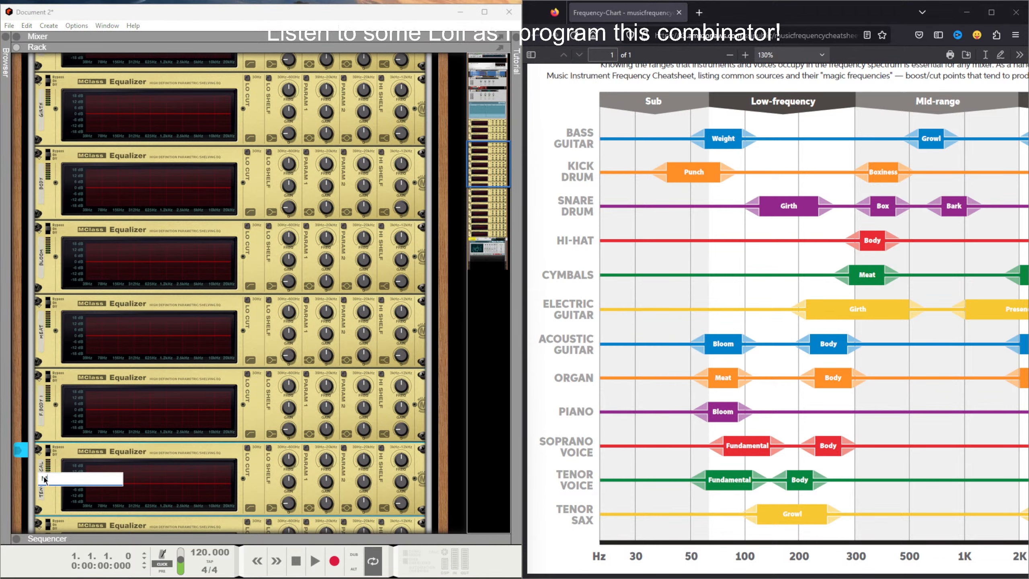
type(". Body")
type(" 2")
left_click(170, 455)
Step: Rename the M EQ 3 equalizer as F. Body 2 and the M EQ 4 equalizer as M. Body 2
scroll(170, 456, "down", 2)
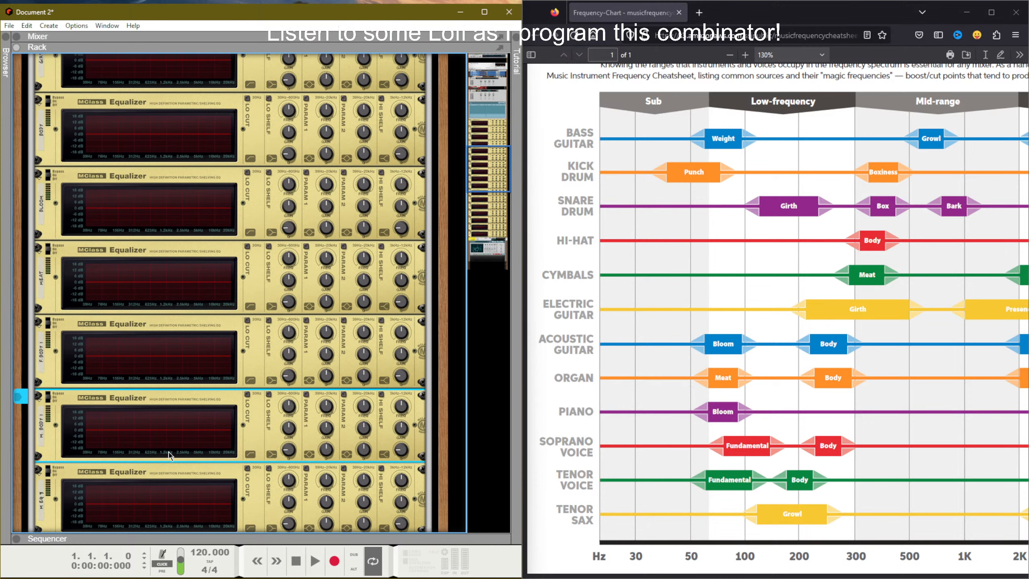
scroll(170, 455, "down", 2)
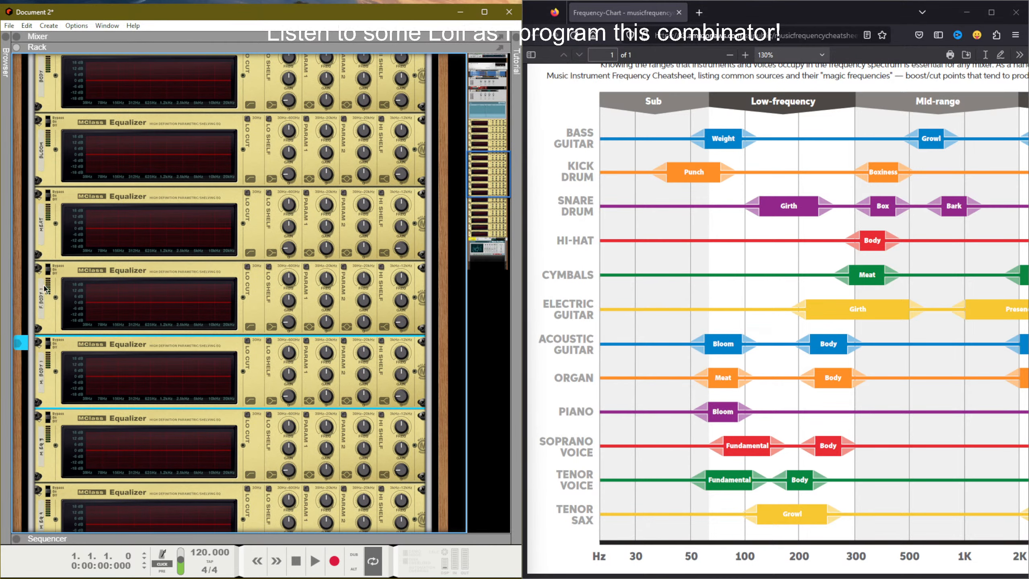
left_click(44, 447)
double_click(44, 447)
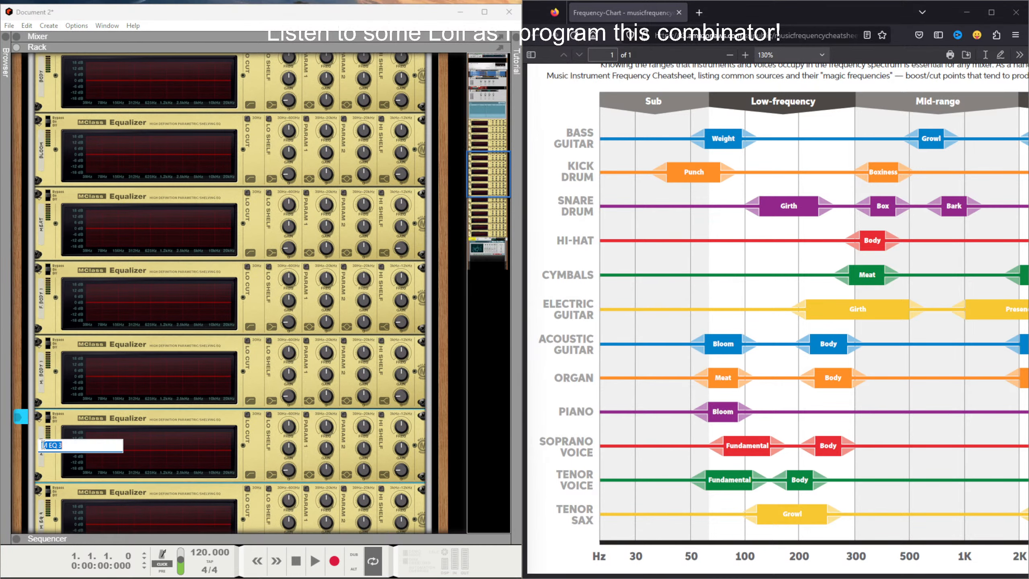
type("F. Body 2")
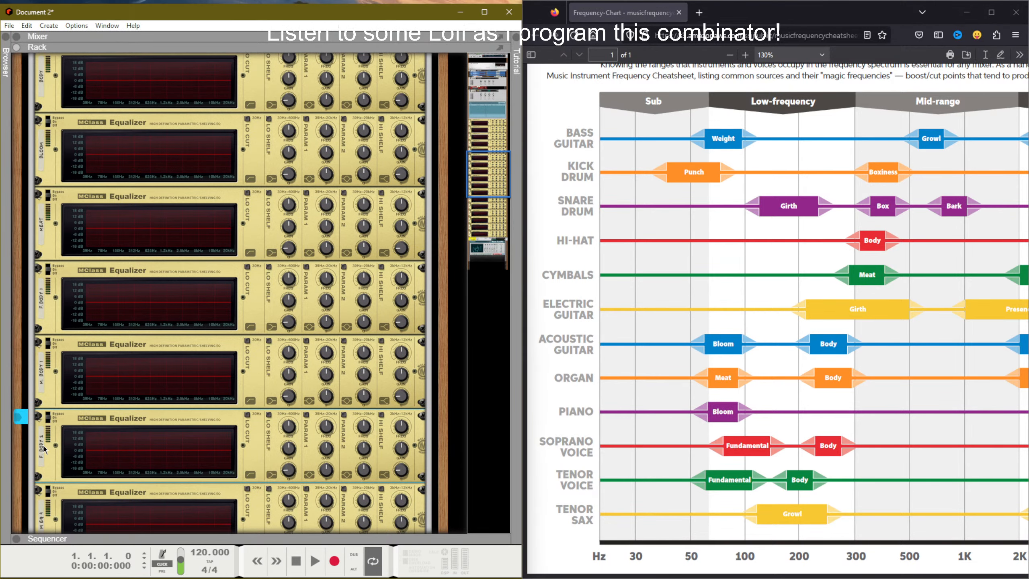
key("Tab")
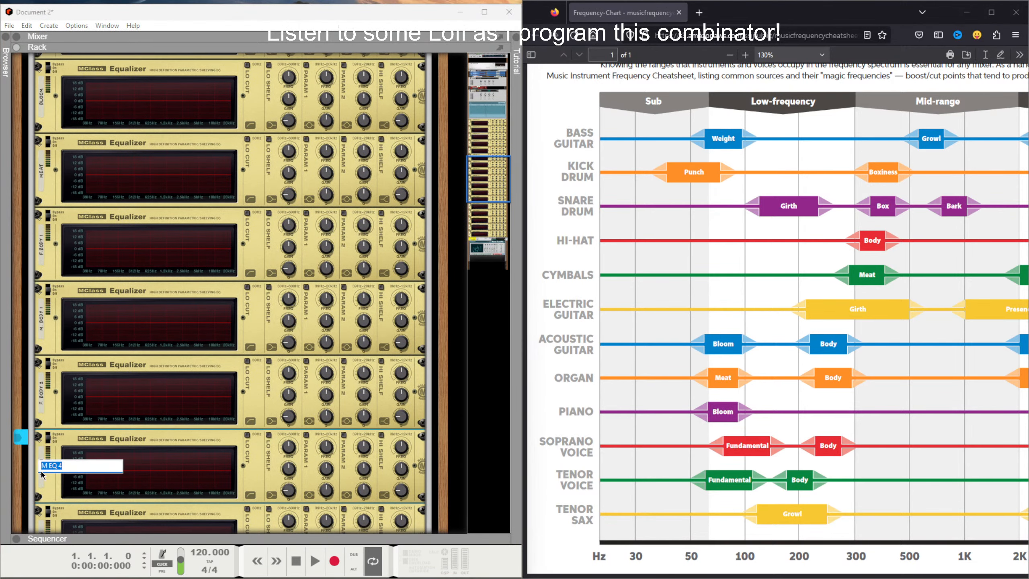
type("M. Body 2")
key("Return")
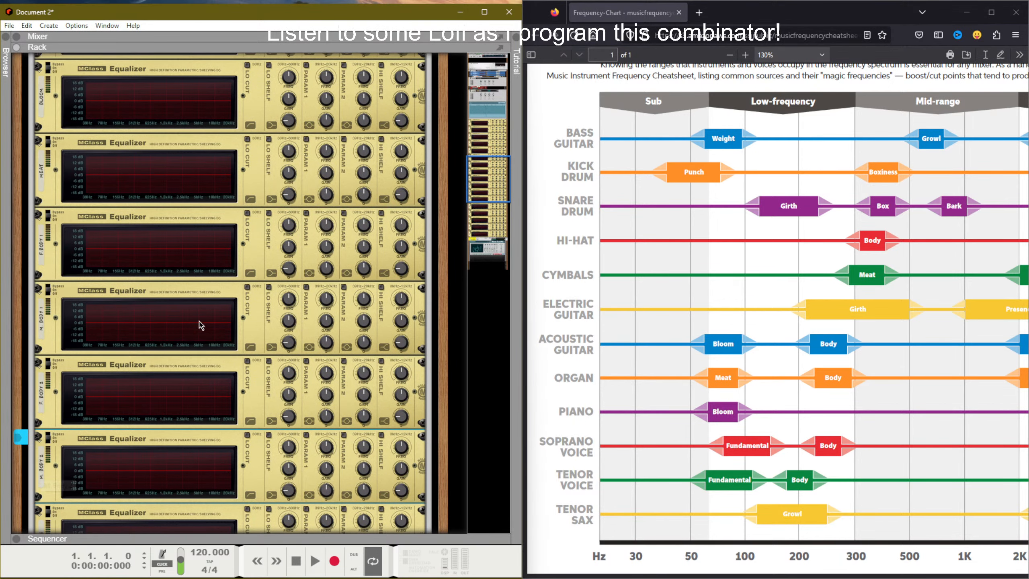
Step: Map the F. Body 1 equalizer's Param 1 gain knob to the Combinator's Control 9
scroll(202, 324, "up", 10)
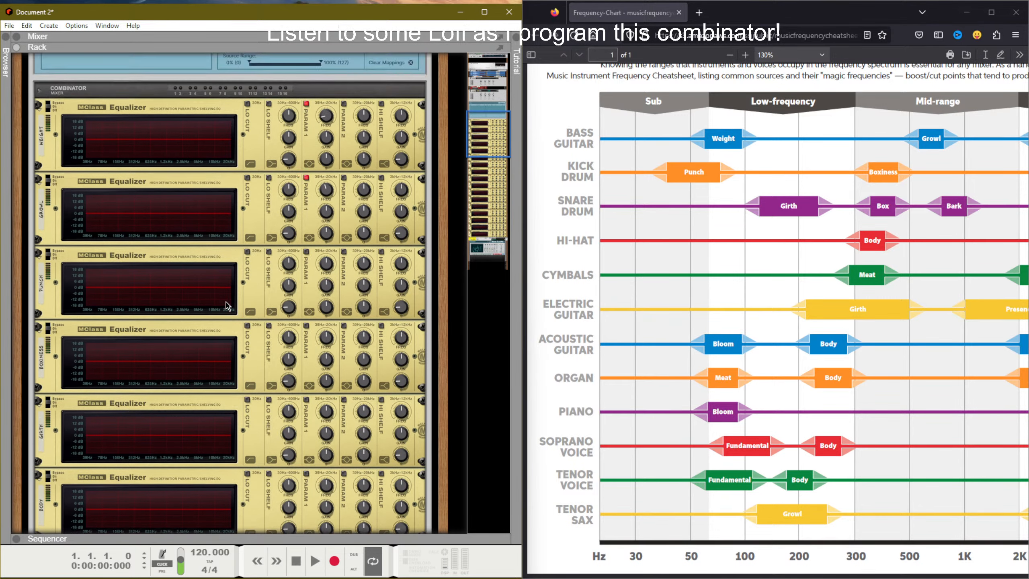
scroll(226, 302, "up", 8)
scroll(226, 303, "down", 15)
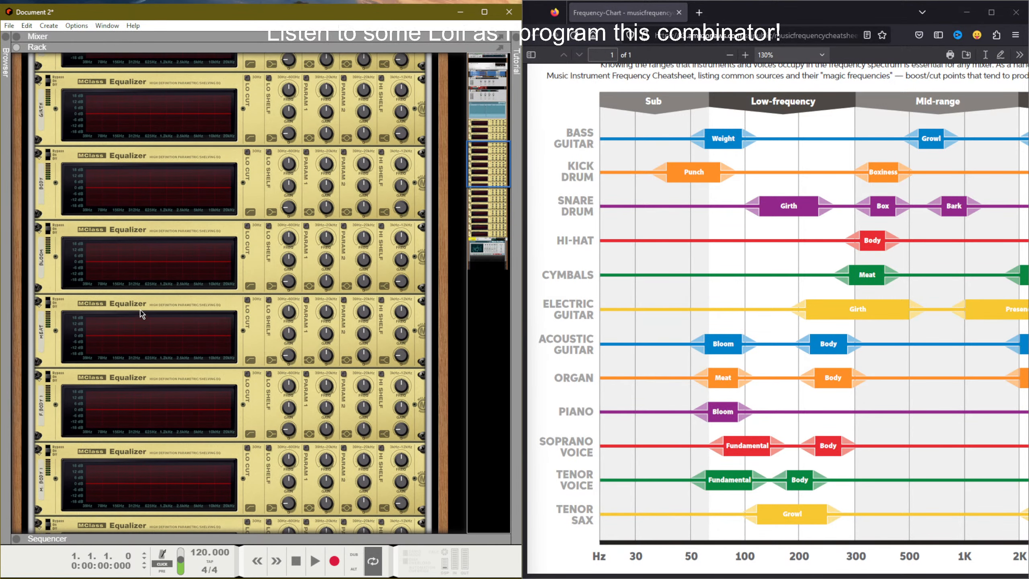
right_click(324, 407)
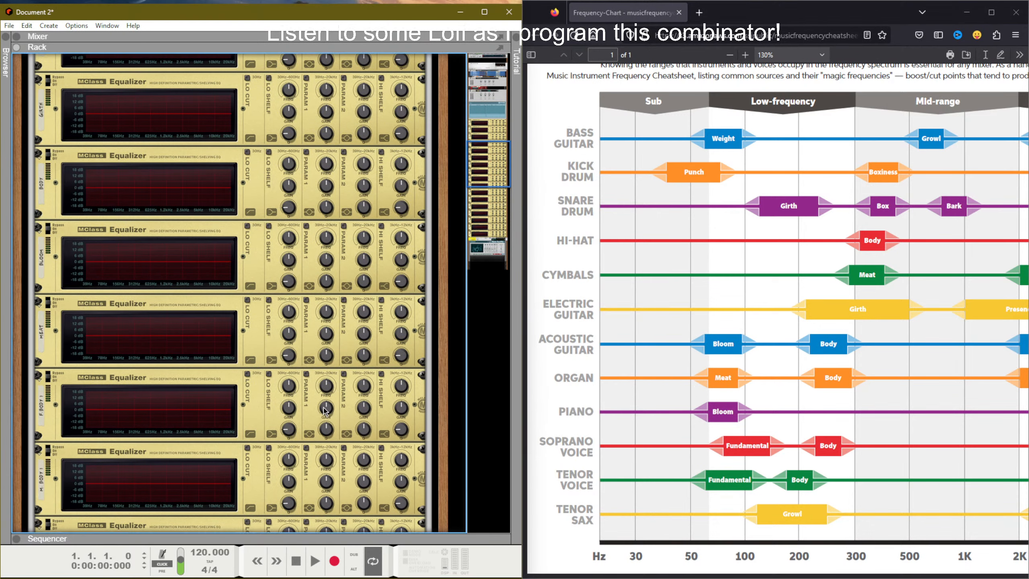
mouse_move(405, 443)
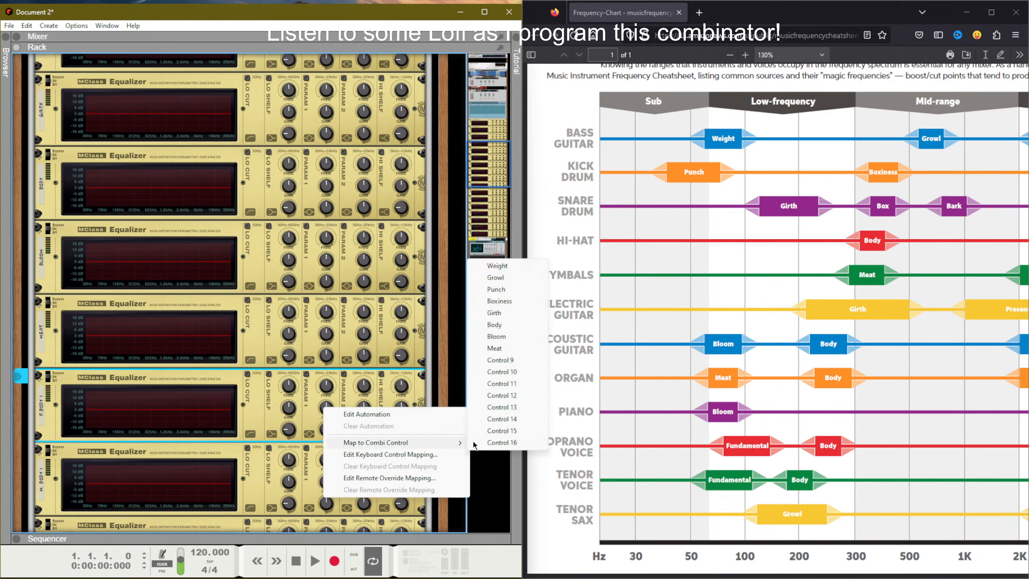
left_click(508, 361)
Step: Rename the Combinator's Control 9 fader as F. Body 1, keeping the fader at its default position
scroll(219, 292, "down", 3)
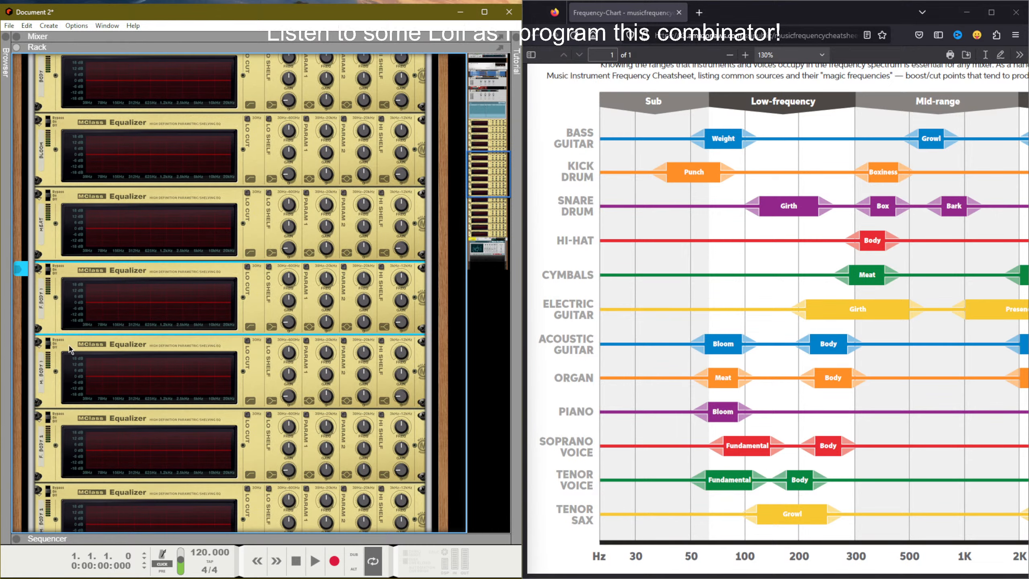
scroll(202, 384, "up", 15)
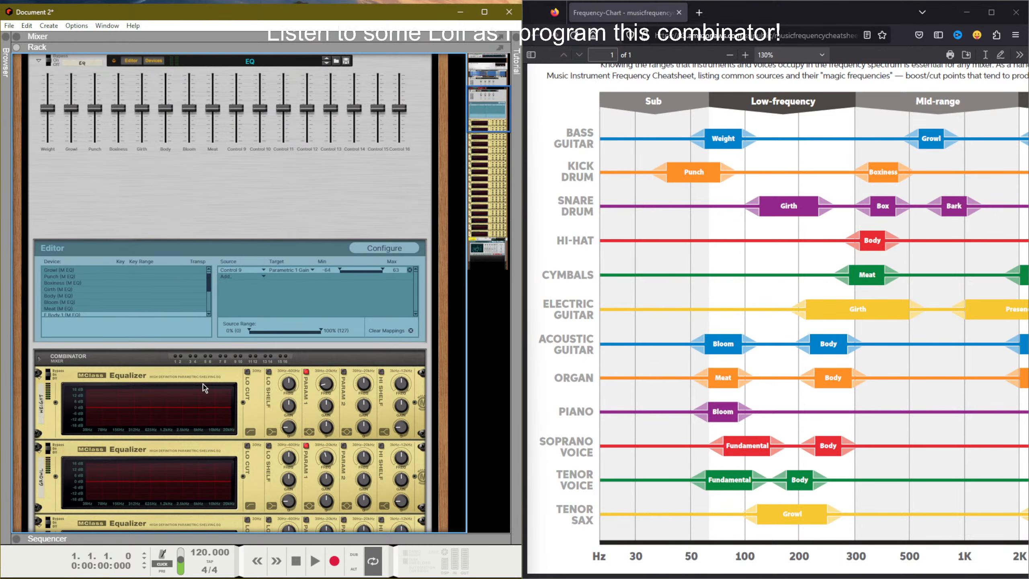
left_click_drag(236, 148, 242, 184)
left_click(238, 149, "ctrl")
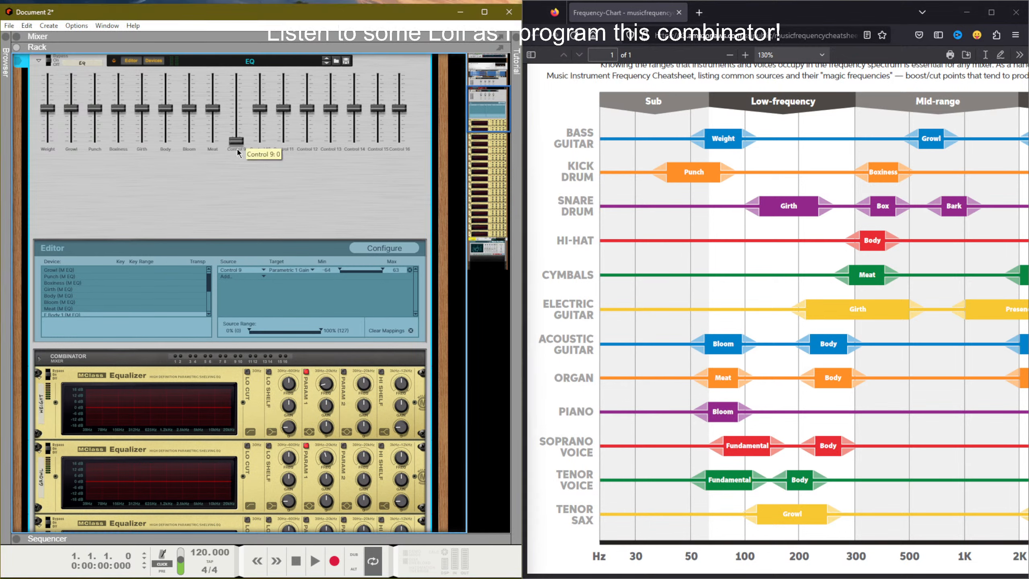
double_click(238, 149)
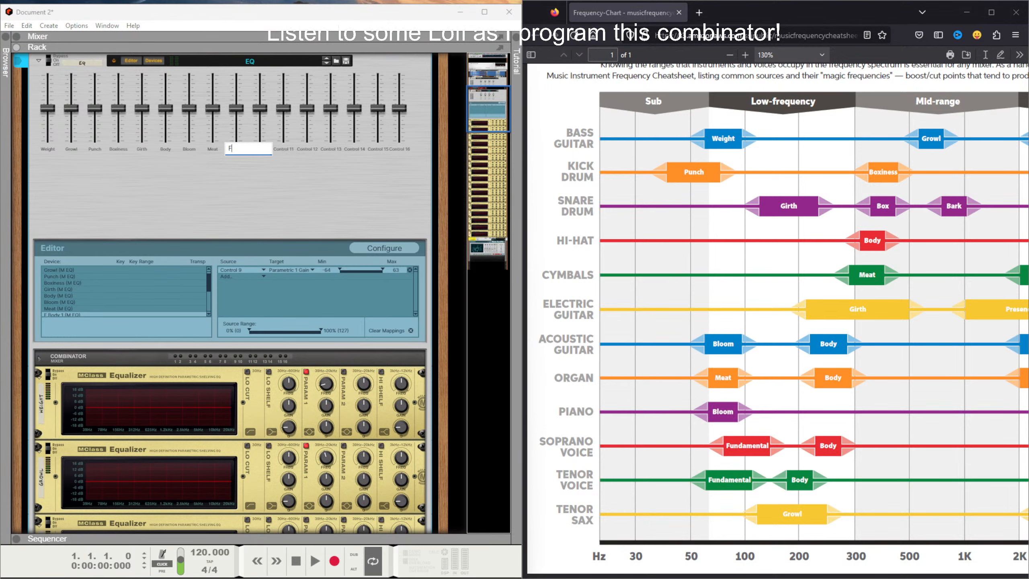
type("F. Body 1")
key("Return")
Step: Rename the Combinator's Control 10 fader as F. Body 2
double_click(261, 150)
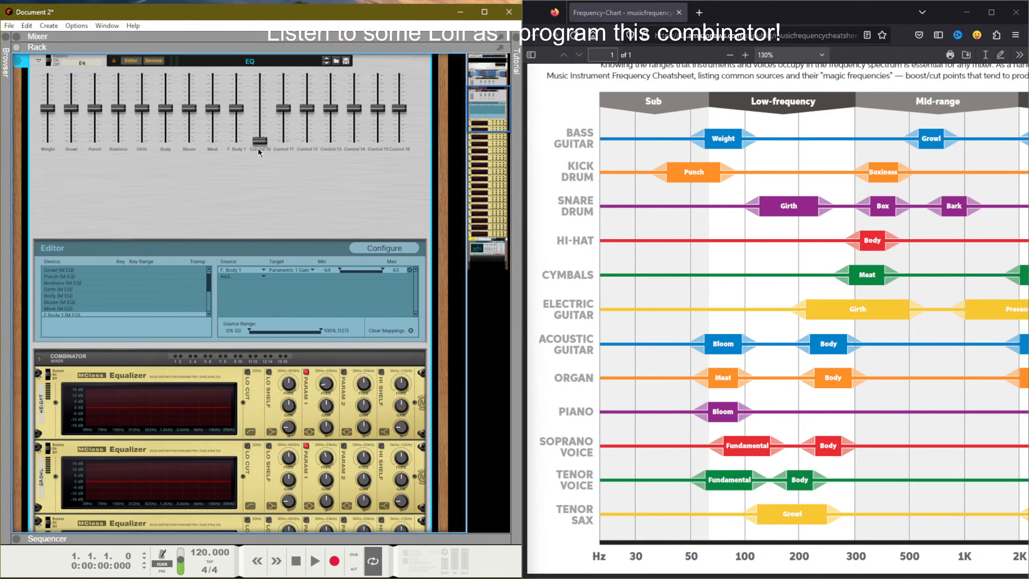
left_click(265, 141)
left_click(266, 141, "ctrl")
left_click(261, 146)
left_click(260, 146, "ctrl")
double_click(259, 147)
left_click(262, 142)
double_click(261, 147)
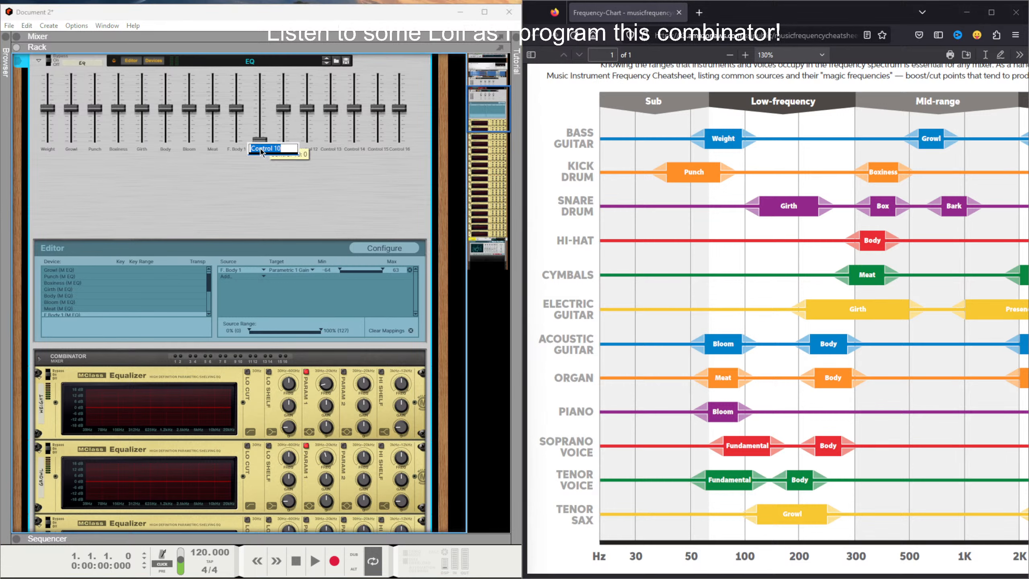
type("F")
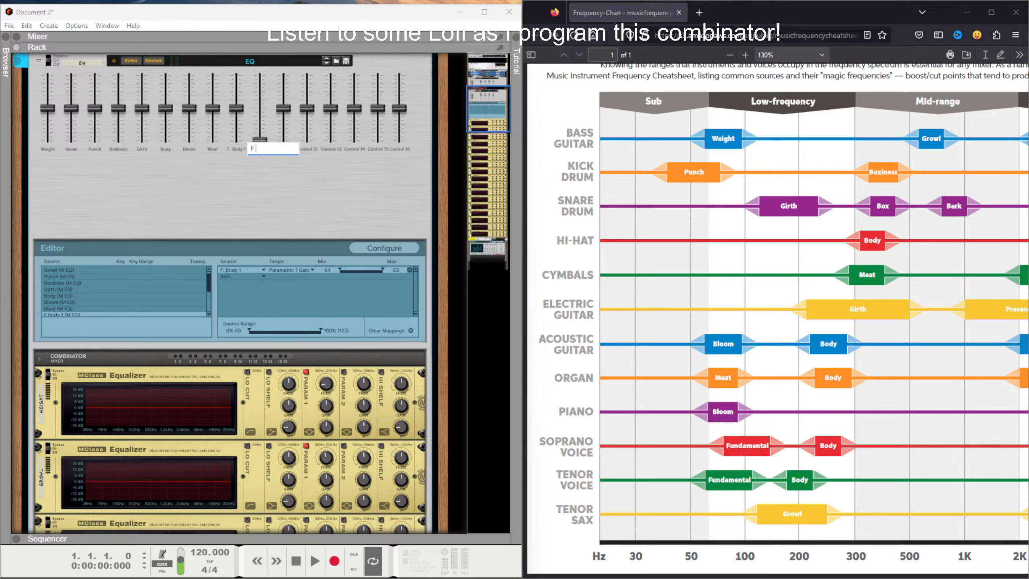
type(". Body 2")
key("Return")
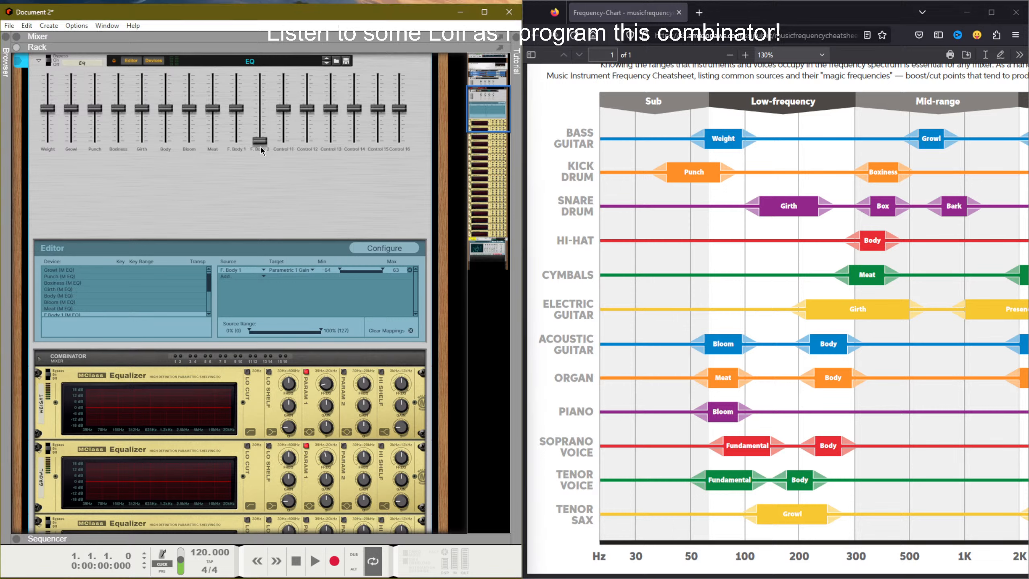
Step: Reset the Combinator's F. Body 2 fader to its default value of 64
key("space")
key("space")
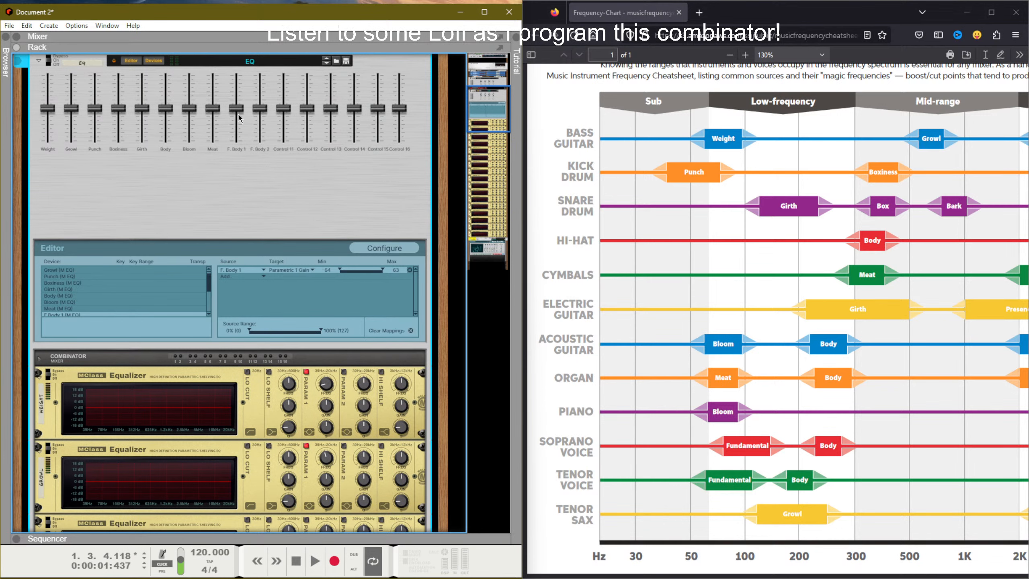
mouse_move(242, 115)
left_click_drag(244, 113, 244, 114)
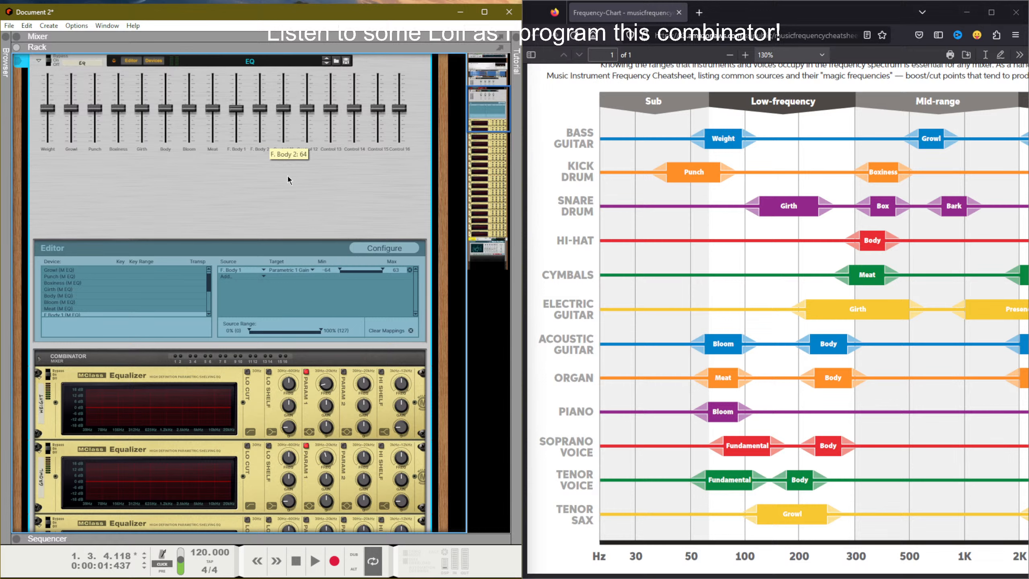
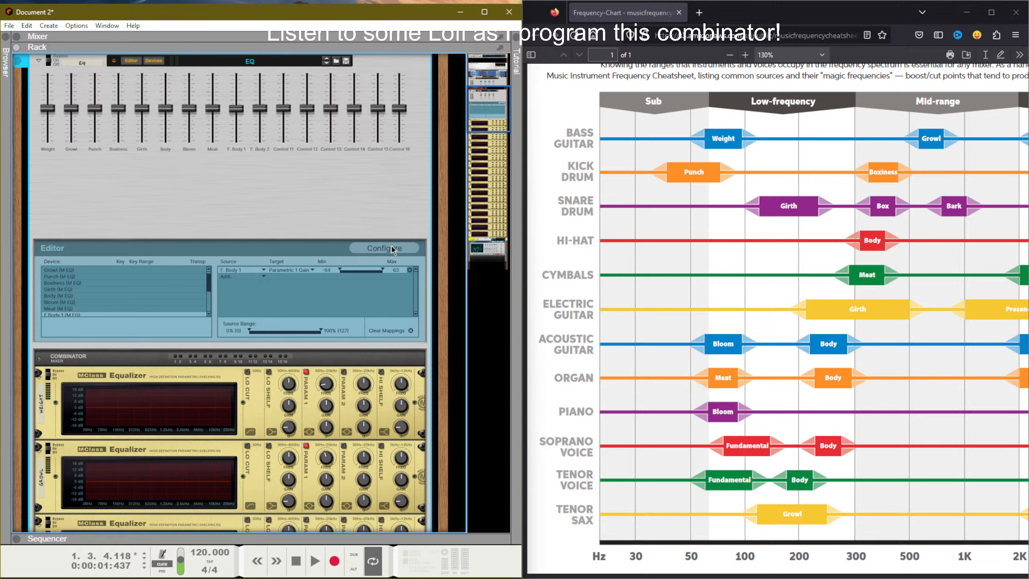
Step: Rename the Combinator's Control 11 fader as M. Body 1
double_click(284, 150)
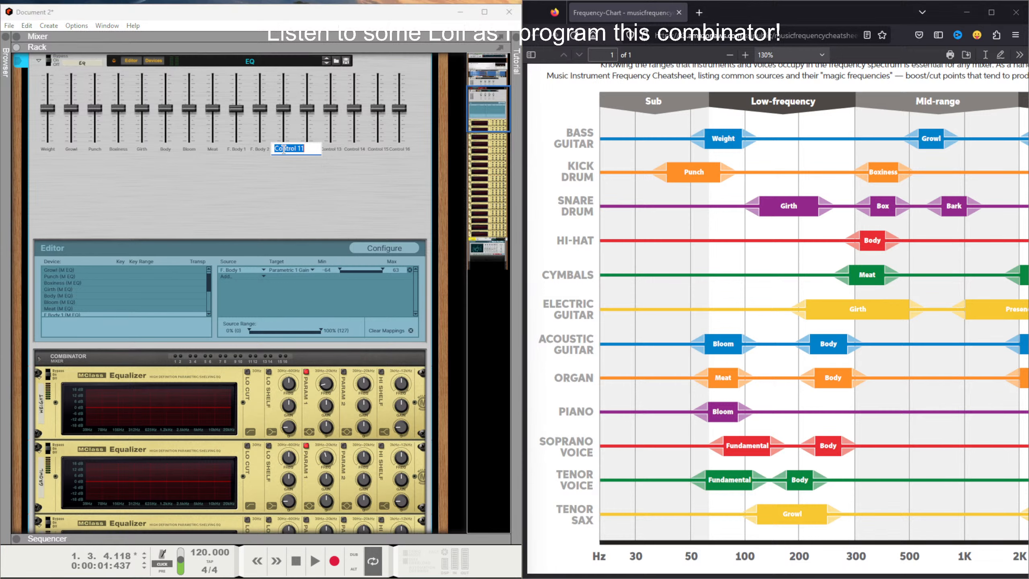
type("M. Body 1")
key("Return")
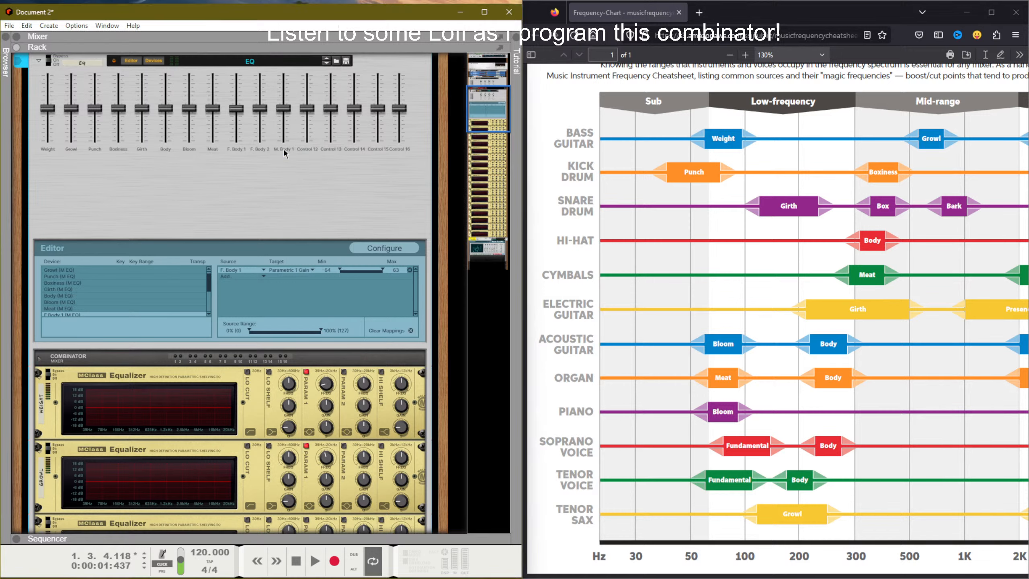
Step: Rename the Combinator's Control 12 fader as M. Body 2
double_click(312, 149)
type("Male Body 2")
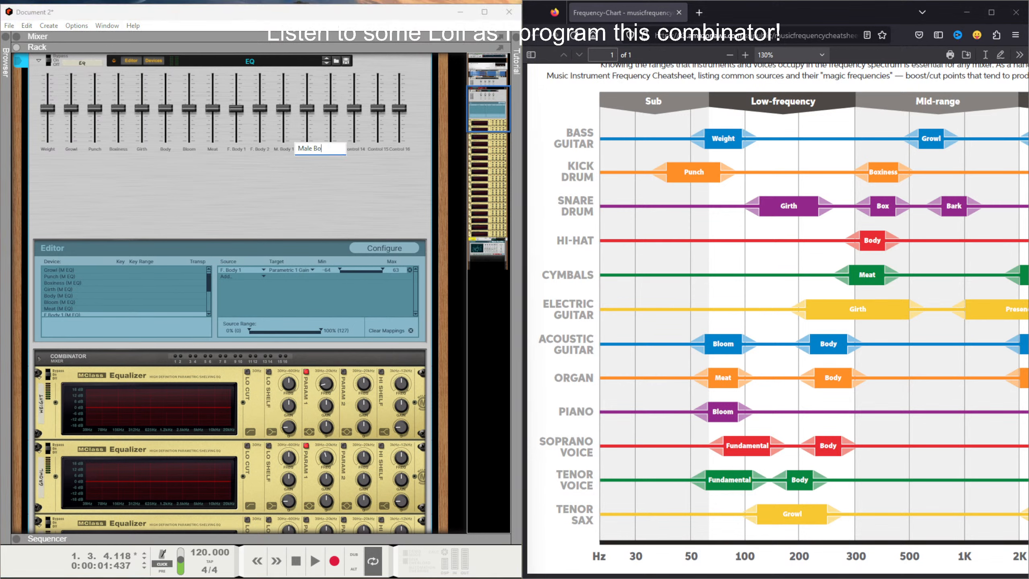
key("Return")
double_click(312, 149)
key("Home")
key("Delete")
key("Delete")
key("BackSpace")
type(".")
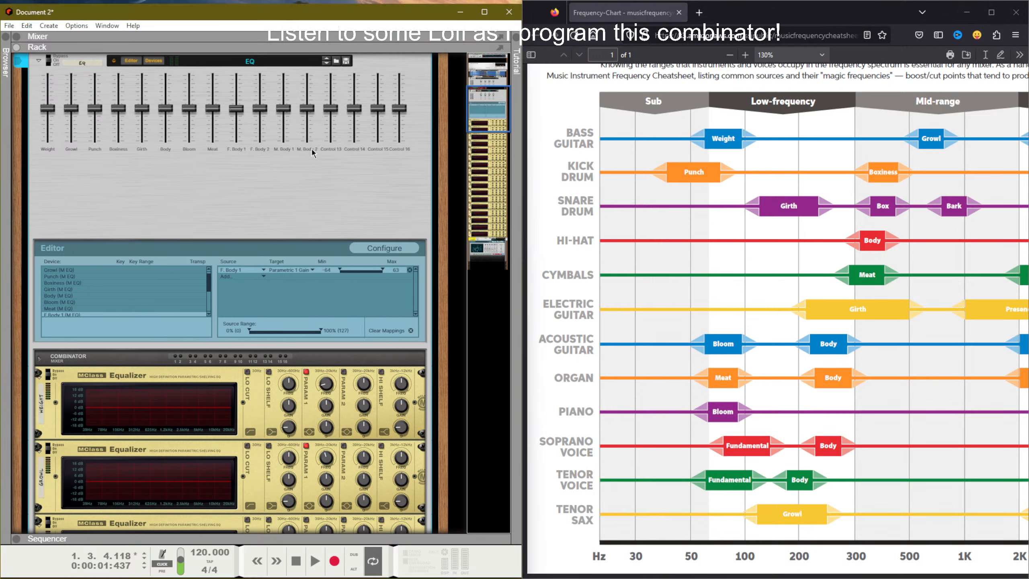
left_click(311, 164)
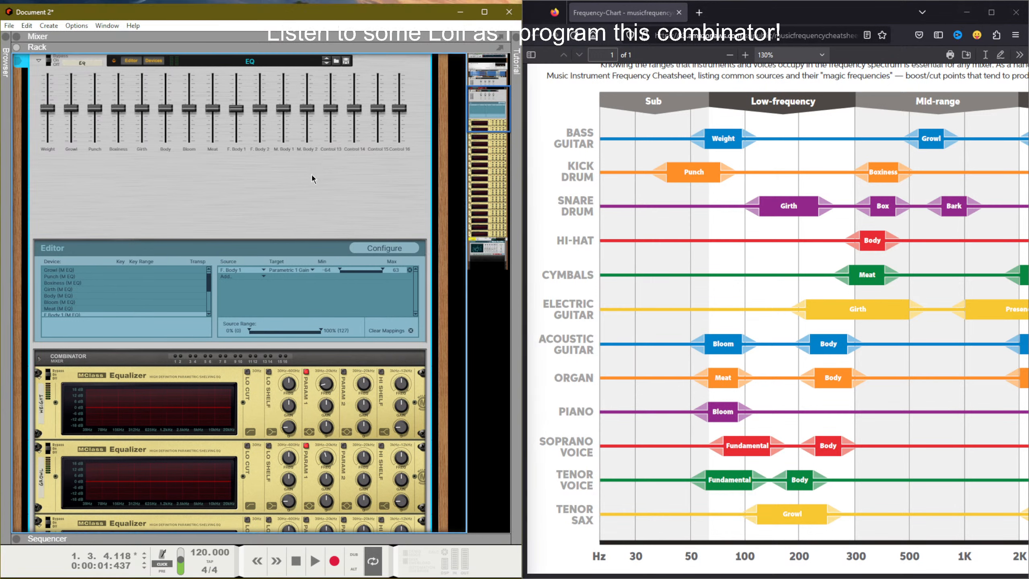
Step: Map the Param 1 gain knobs of the F. Body 1 and F. Body 2 equalizers to the Combinator faders of the same names
scroll(311, 173, "down", 15)
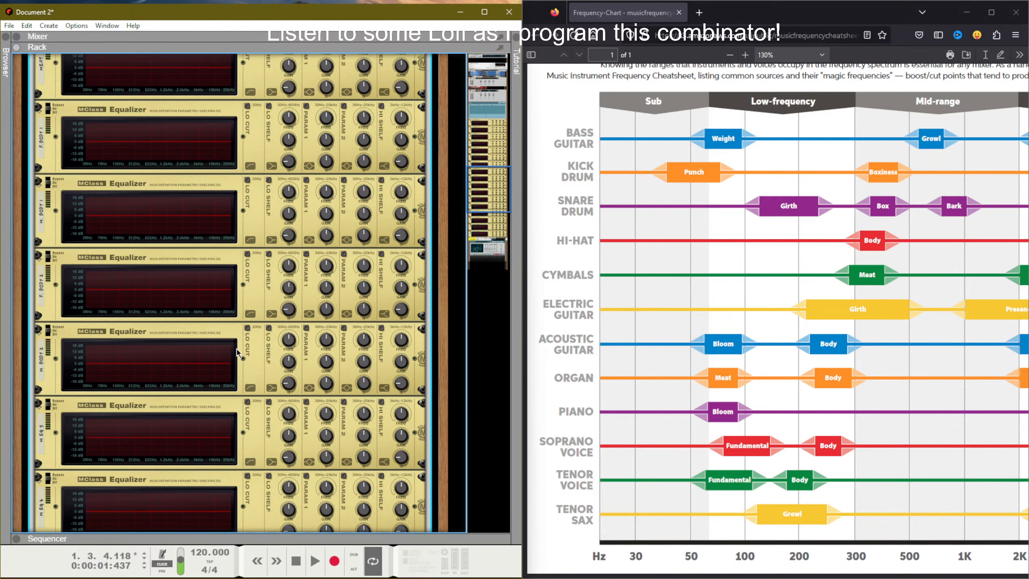
scroll(262, 299, "up", 3)
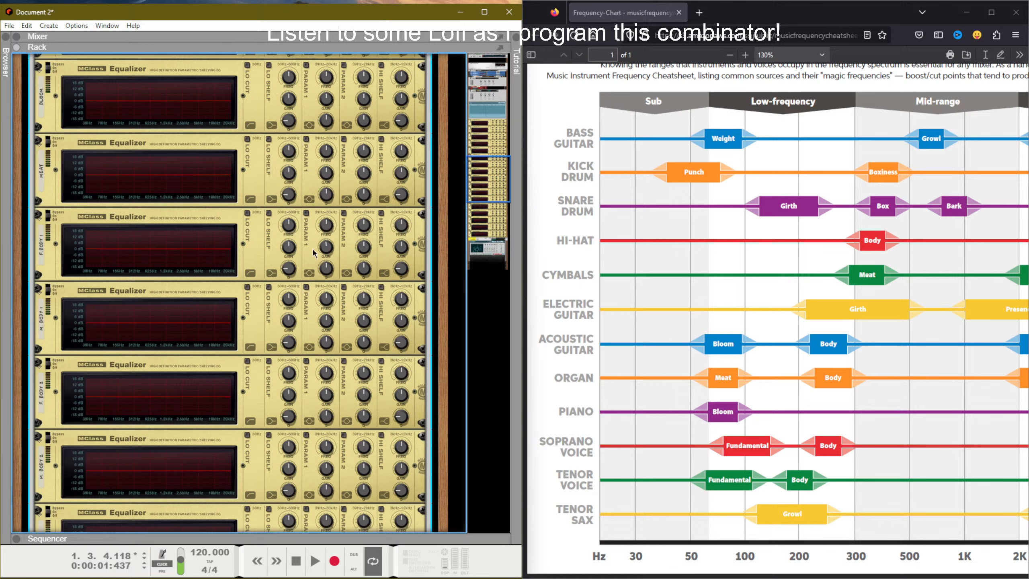
right_click(326, 246)
mouse_move(409, 282)
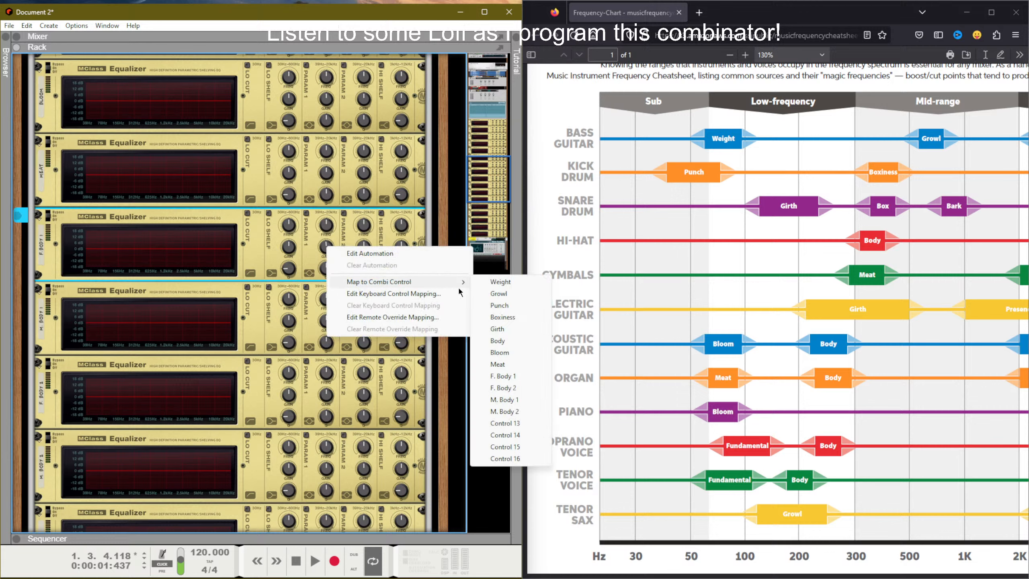
left_click(519, 377)
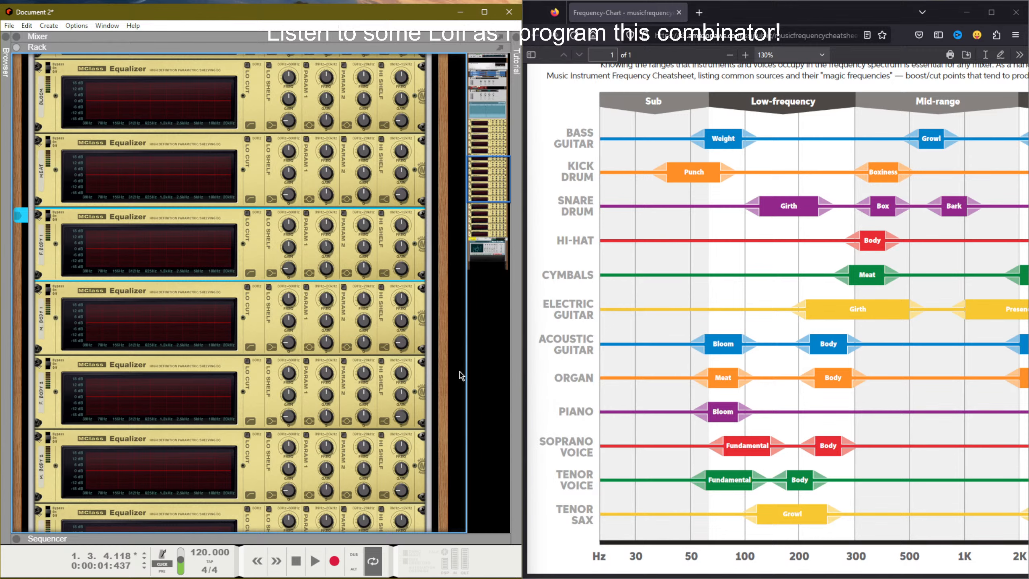
right_click(328, 393)
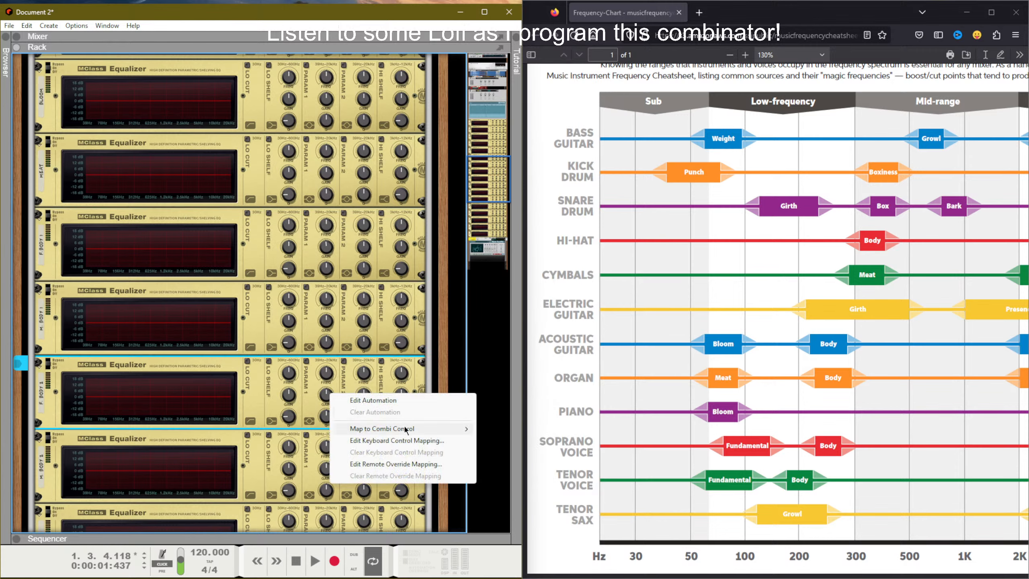
mouse_move(403, 428)
left_click(509, 359)
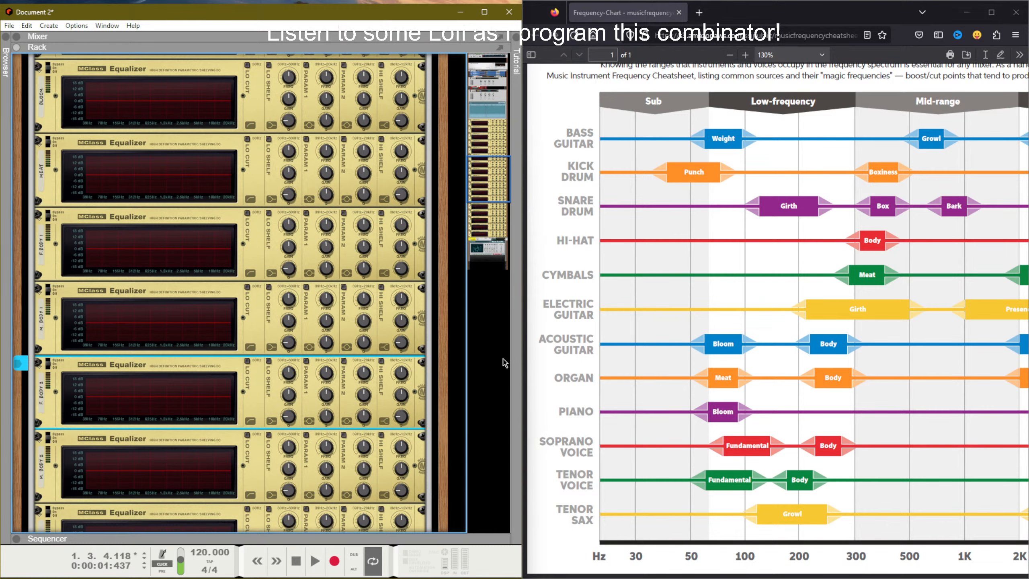
Step: Map the Param 1 gain knobs of the M. Body 1 and M. Body 2 equalizers to the Combinator's M. Body faders
right_click(328, 321)
mouse_move(374, 356)
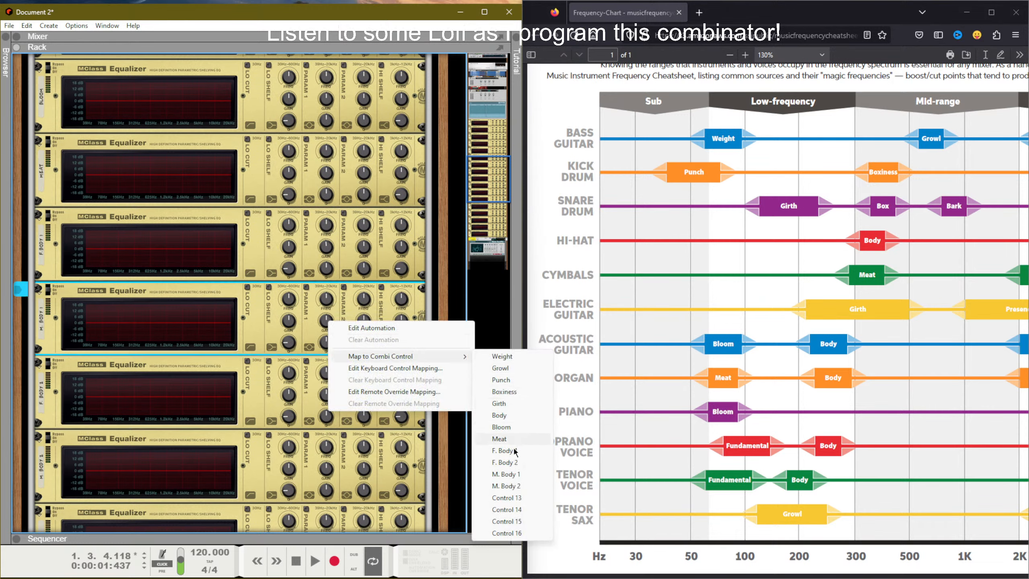
left_click(515, 483)
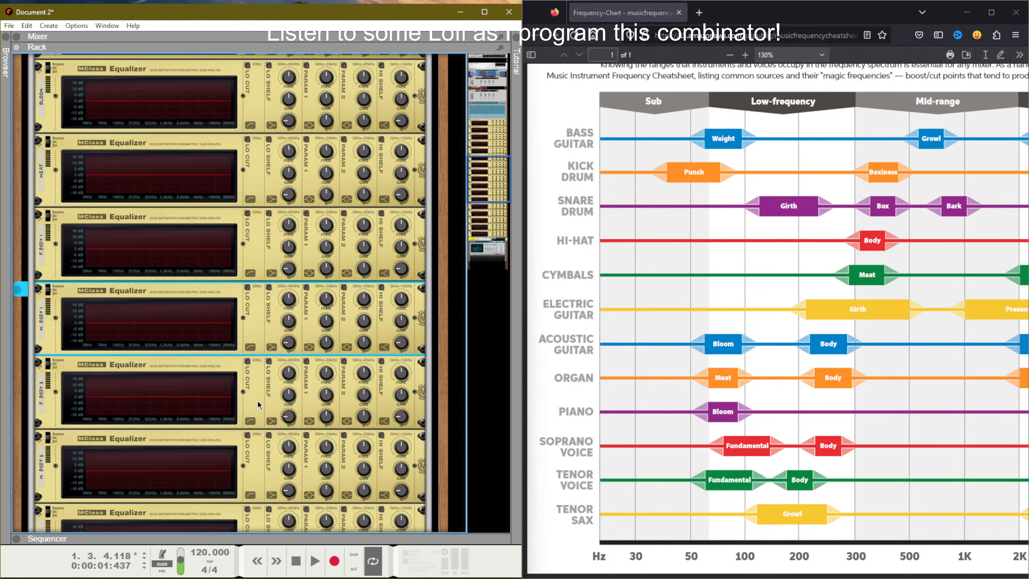
right_click(328, 471)
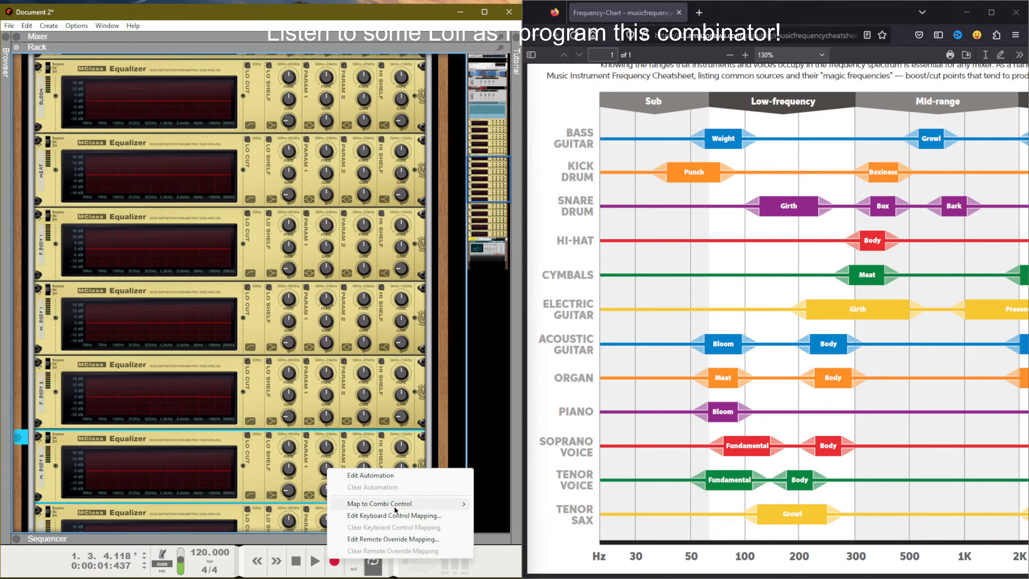
mouse_move(394, 504)
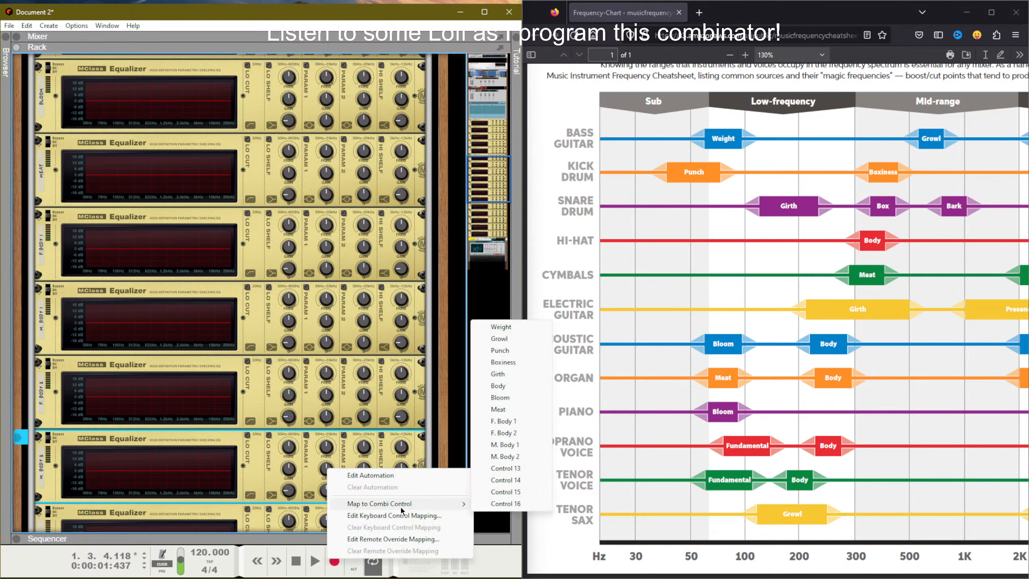
left_click(509, 456)
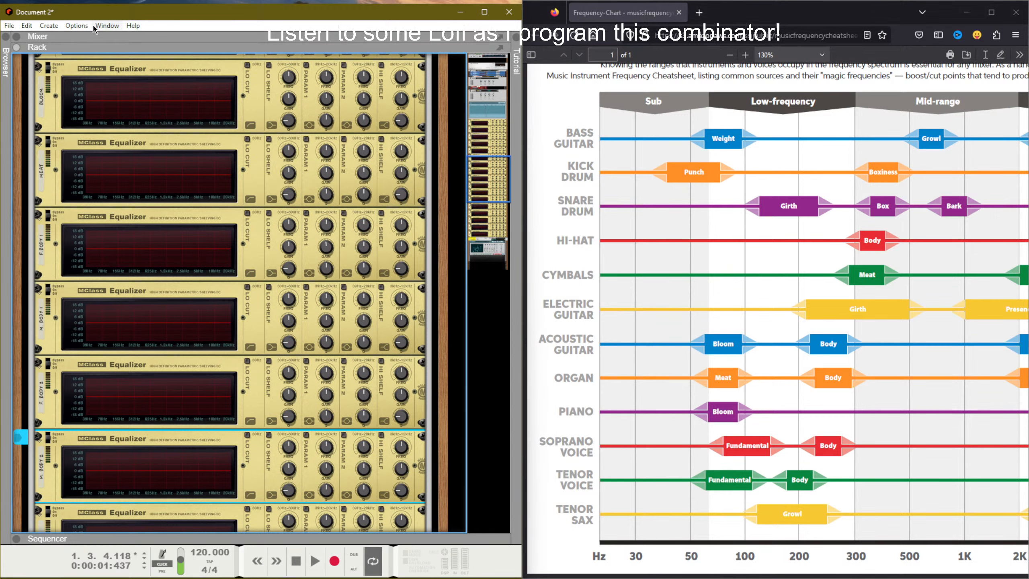
Step: Reduce the application zoom and place the window back on the half of the screen beside the frequency chart
left_click(76, 25)
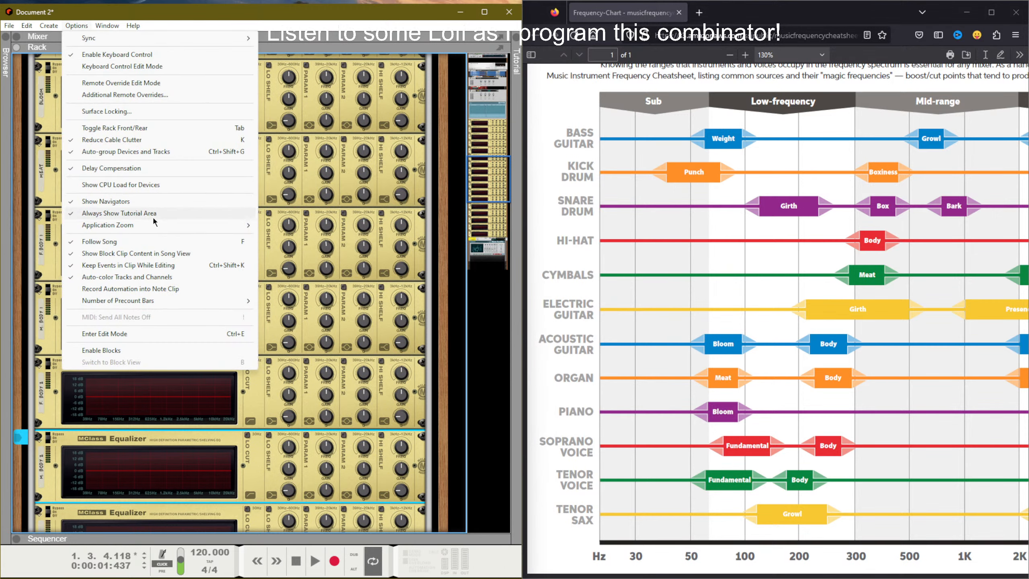
mouse_move(154, 223)
left_click(311, 239)
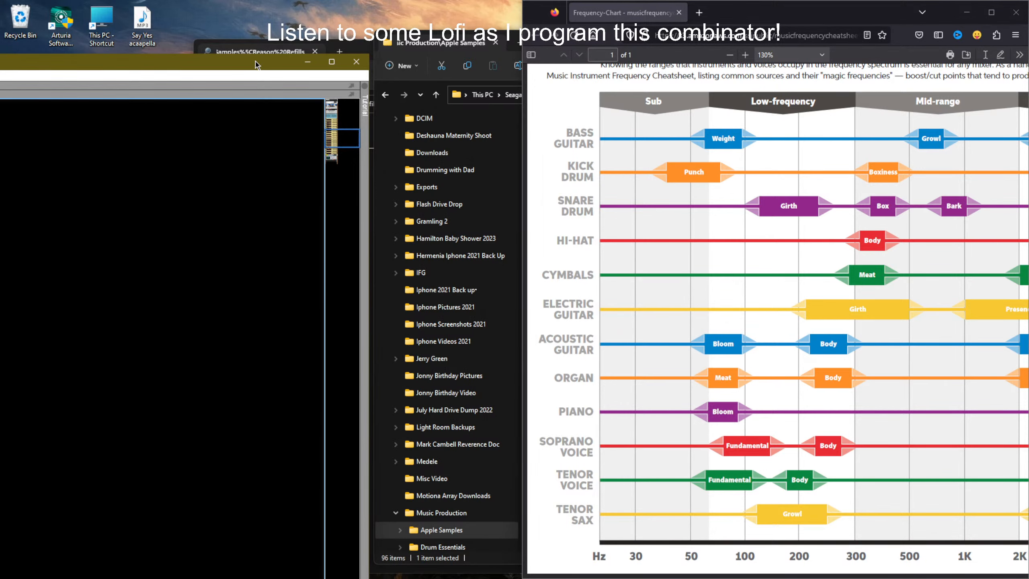
left_click_drag(255, 60, 1, 105)
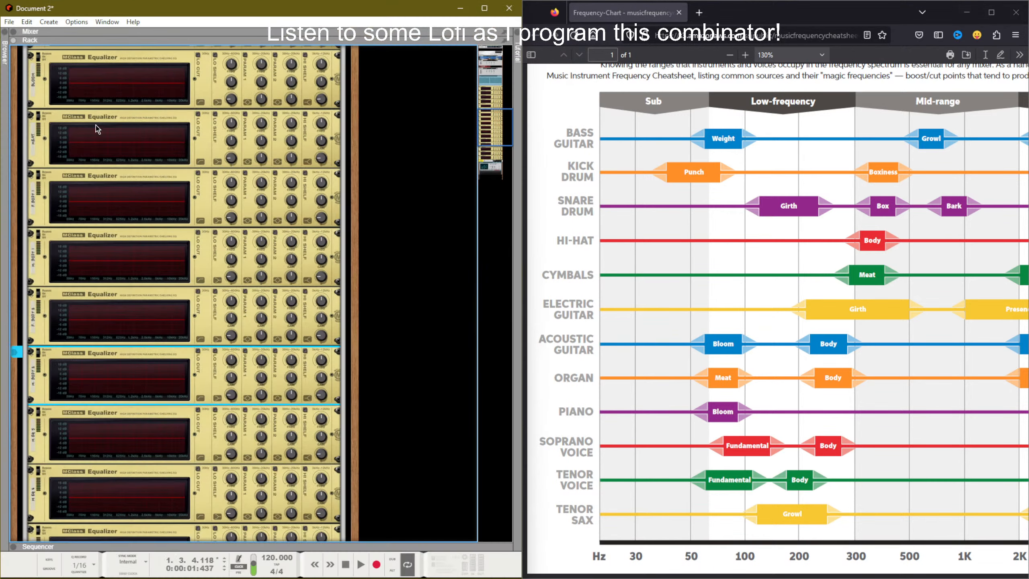
Step: Close the Editor section of the EQ Combinator so the faders sit directly above the equalizers
scroll(257, 250, "down", 3)
scroll(258, 250, "up", 10)
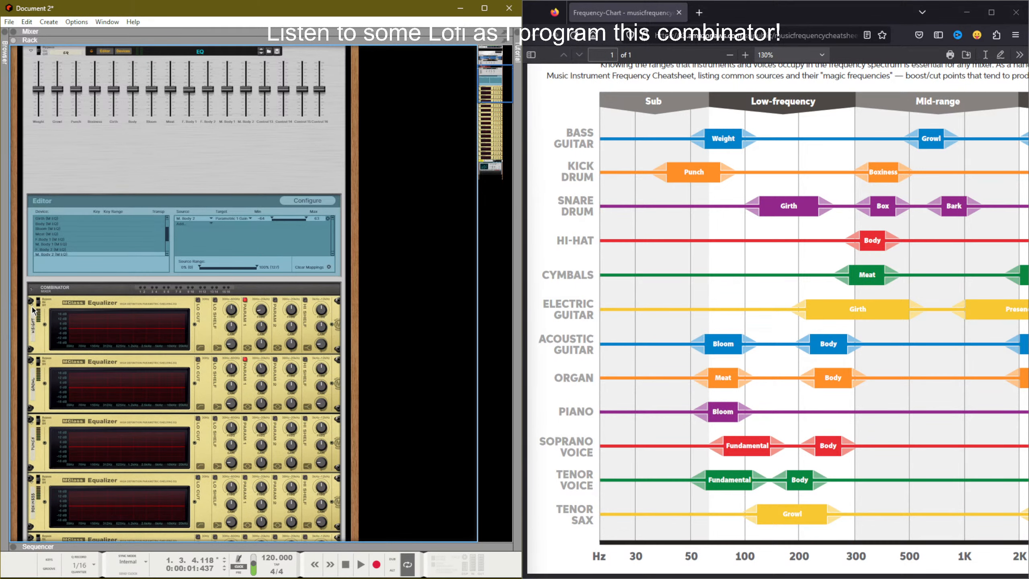
scroll(68, 308, "up", 3)
scroll(69, 308, "down", 4)
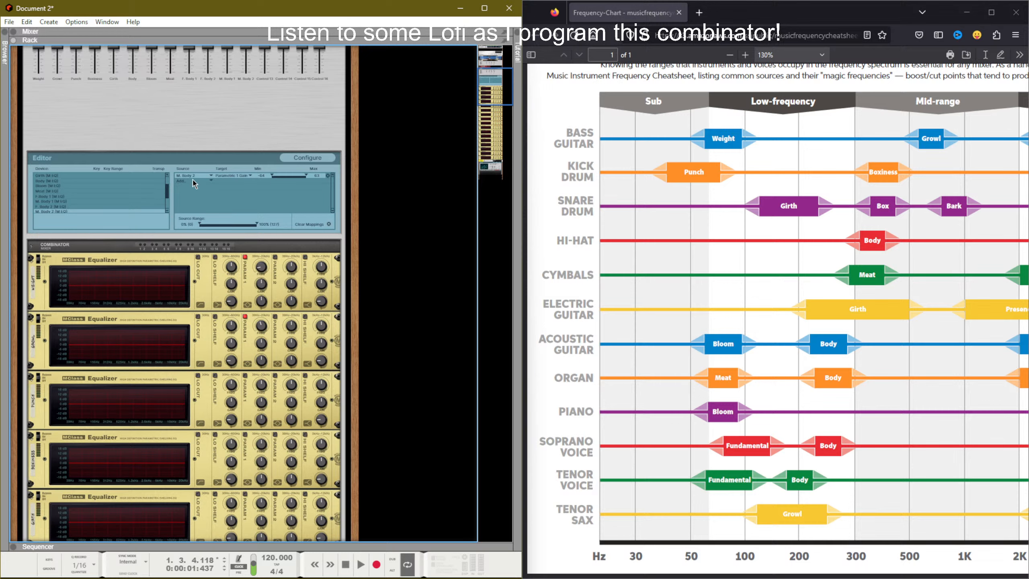
scroll(275, 164, "up", 2)
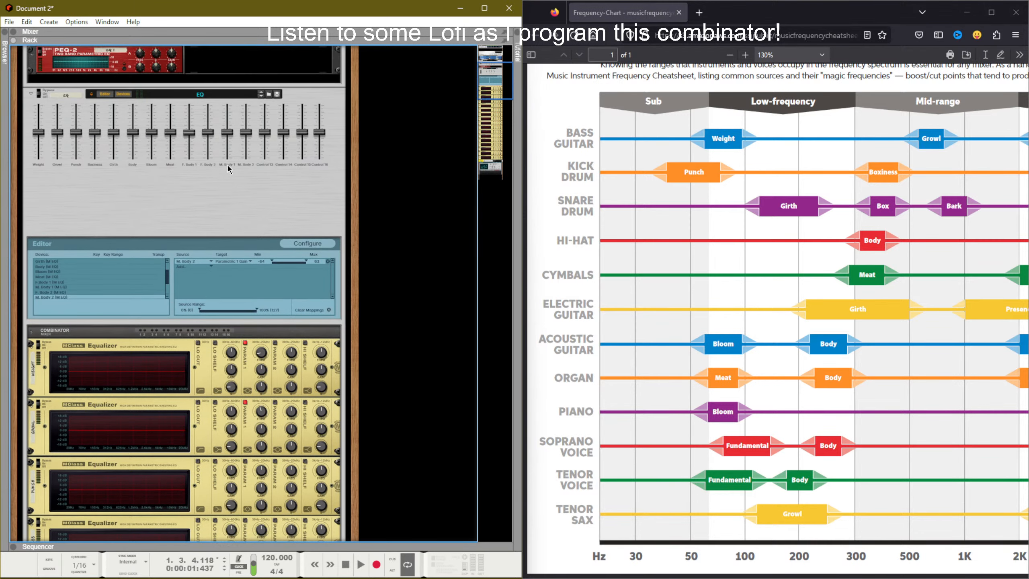
left_click(105, 95)
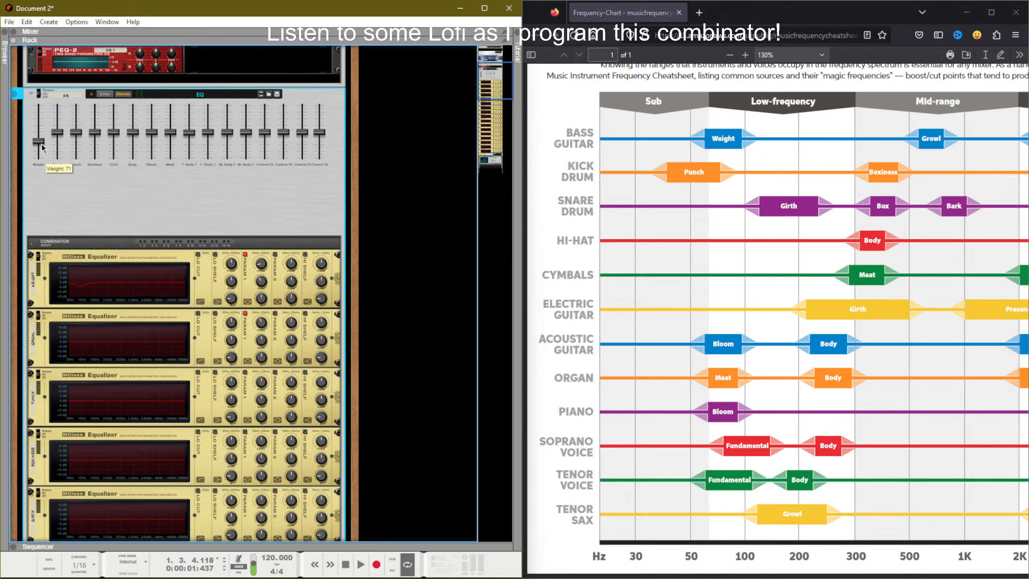
Step: With the Growl and Punch faders raised slightly as a test, enable Param 1 on the Punch equalizer and lower its frequency
left_click_drag(63, 138, 76, 128)
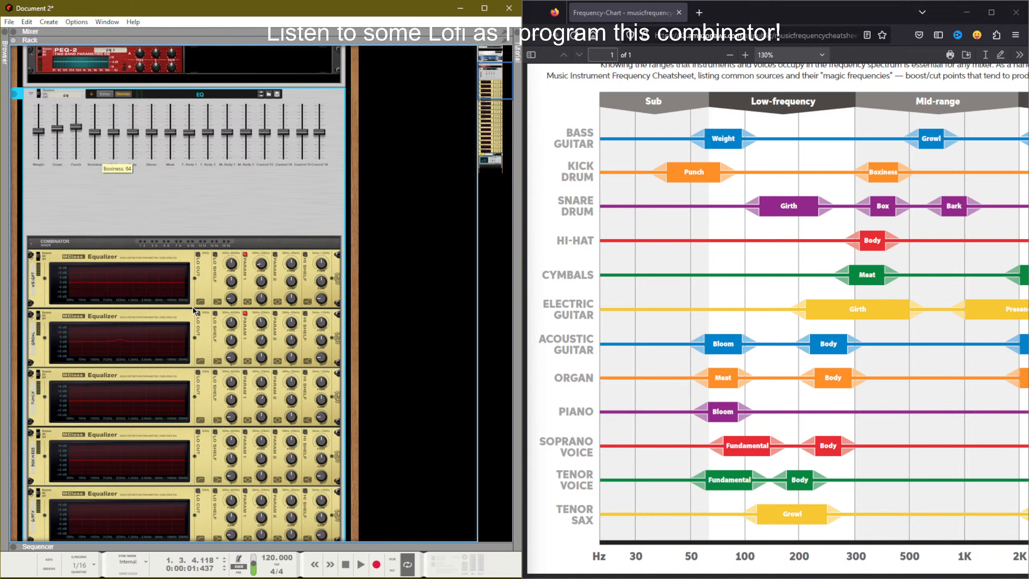
left_click(245, 374)
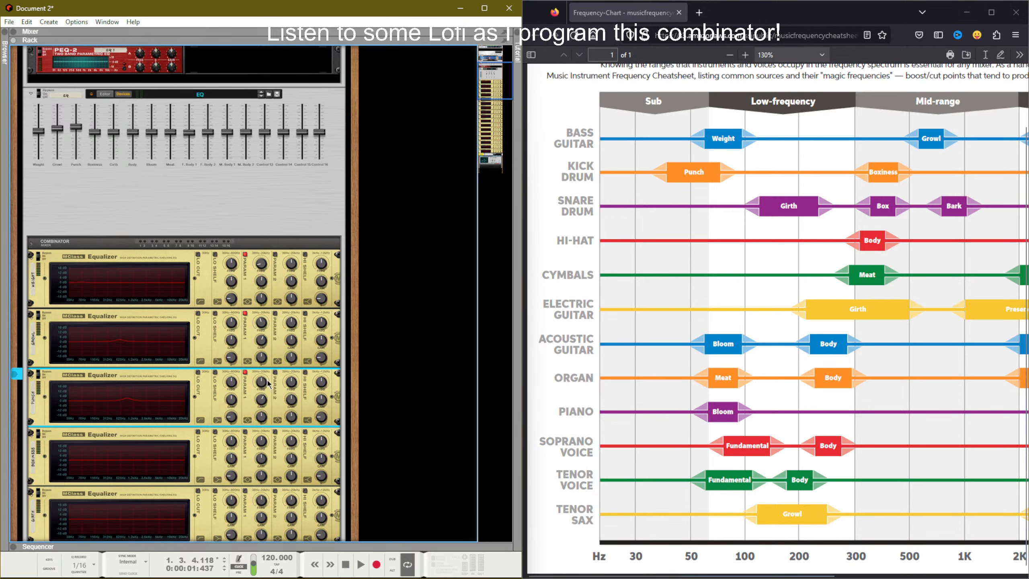
left_click_drag(260, 385, 256, 437)
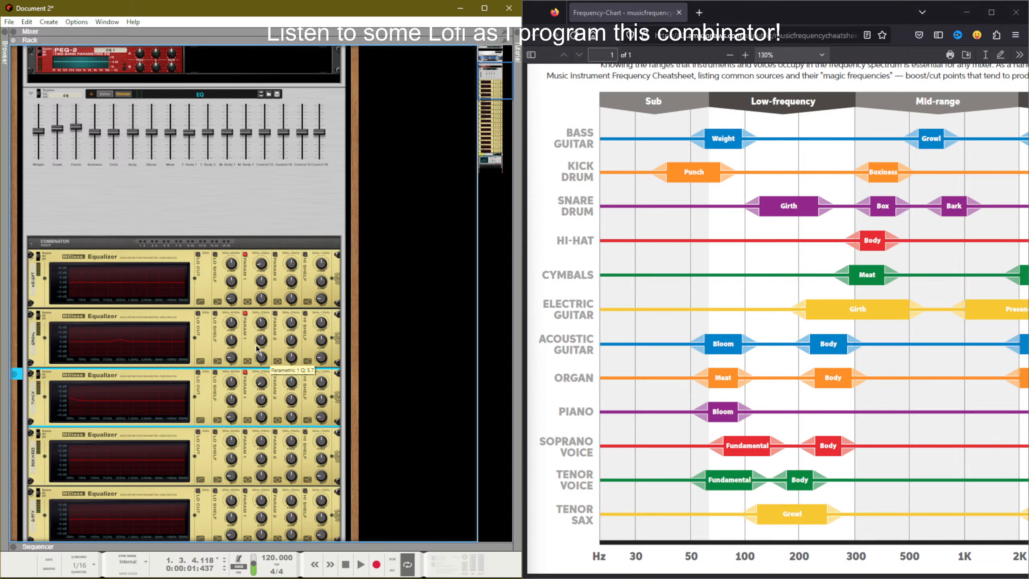
Step: Reset the Punch and Growl faders to their default centre positions
left_click_drag(72, 127, 67, 129)
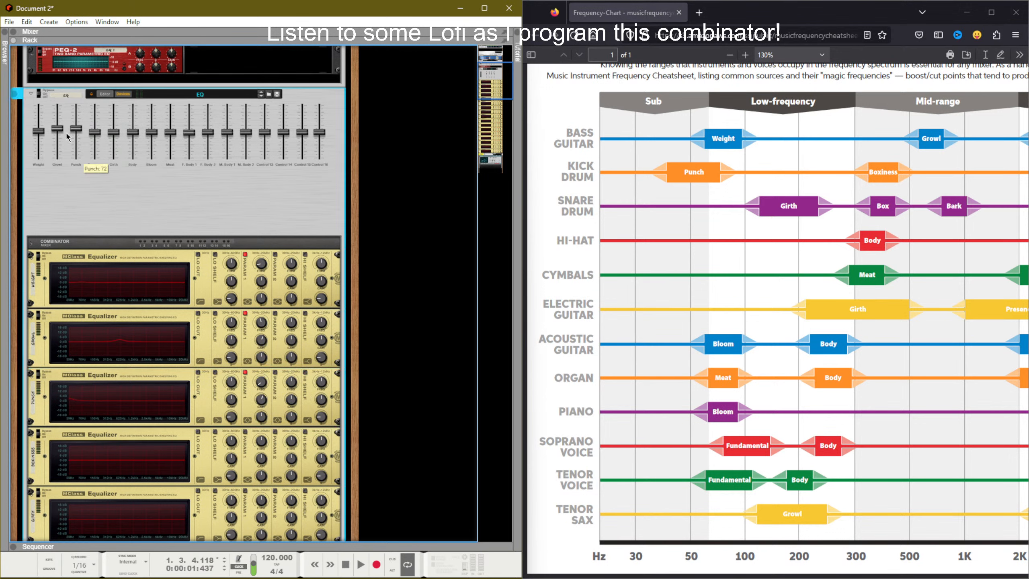
left_click(71, 130, "ctrl")
left_click(51, 130, "ctrl")
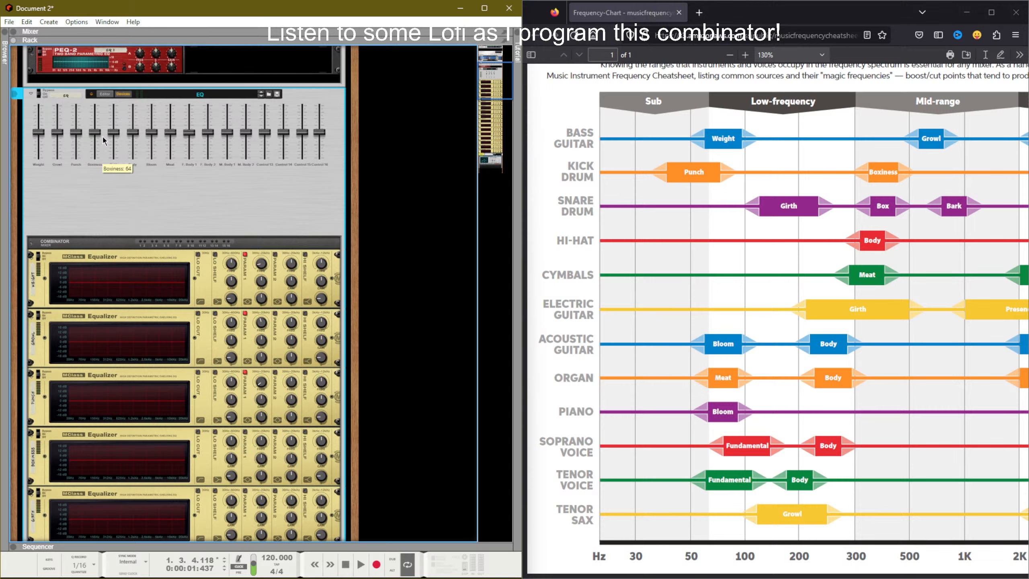
Step: With the Boxiness fader raised briefly as a test, enable Param 1 on the Boxiness equalizer, tune it to the chart's range and recentre the fader
mouse_move(97, 138)
left_mouse_down()
mouse_move(96, 151)
mouse_move(98, 130)
left_mouse_up()
left_click(246, 431)
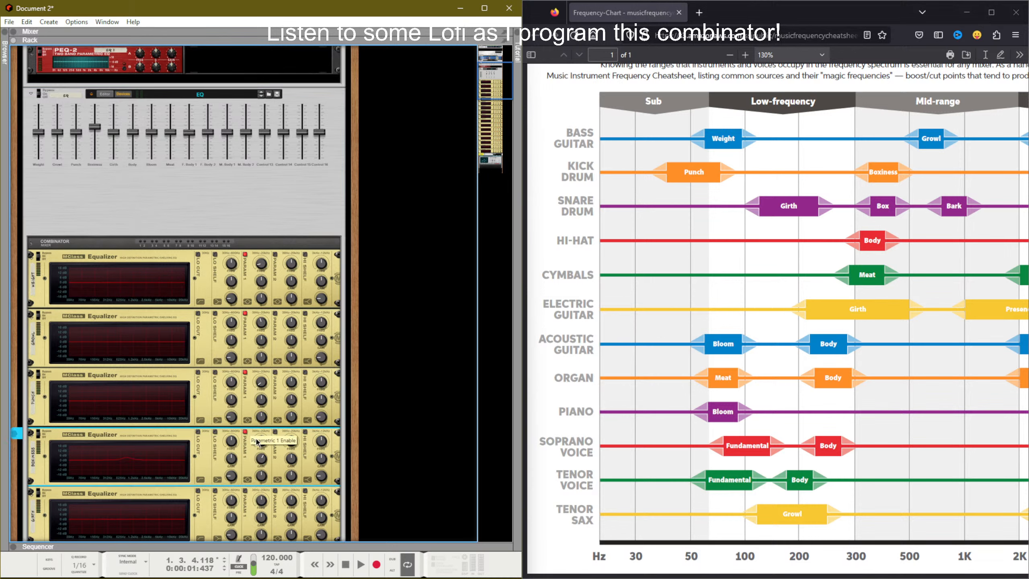
left_click_drag(259, 443, 260, 458)
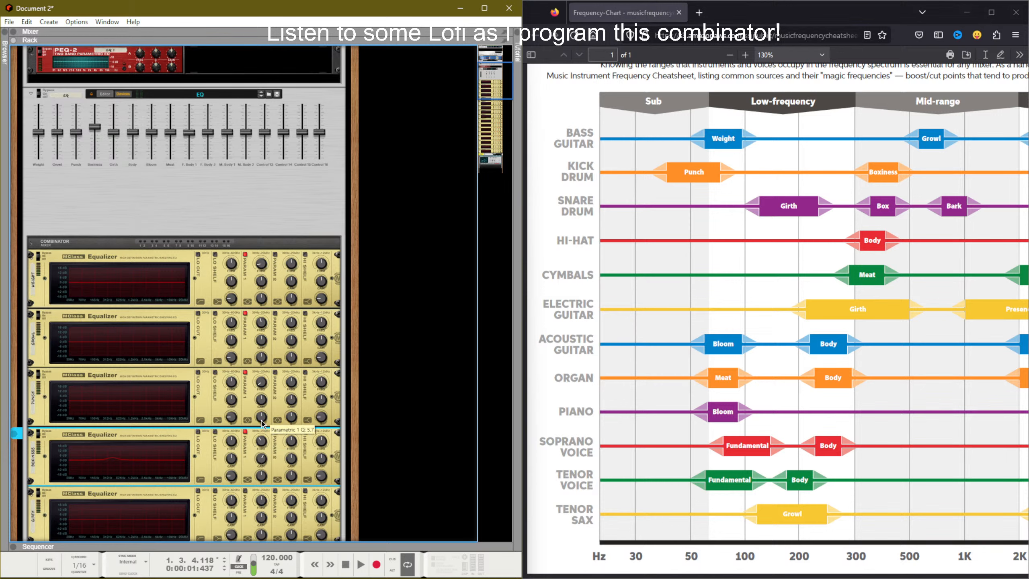
mouse_move(94, 130)
left_mouse_down()
mouse_move(92, 156)
mouse_move(90, 117)
mouse_move(88, 135)
left_mouse_up()
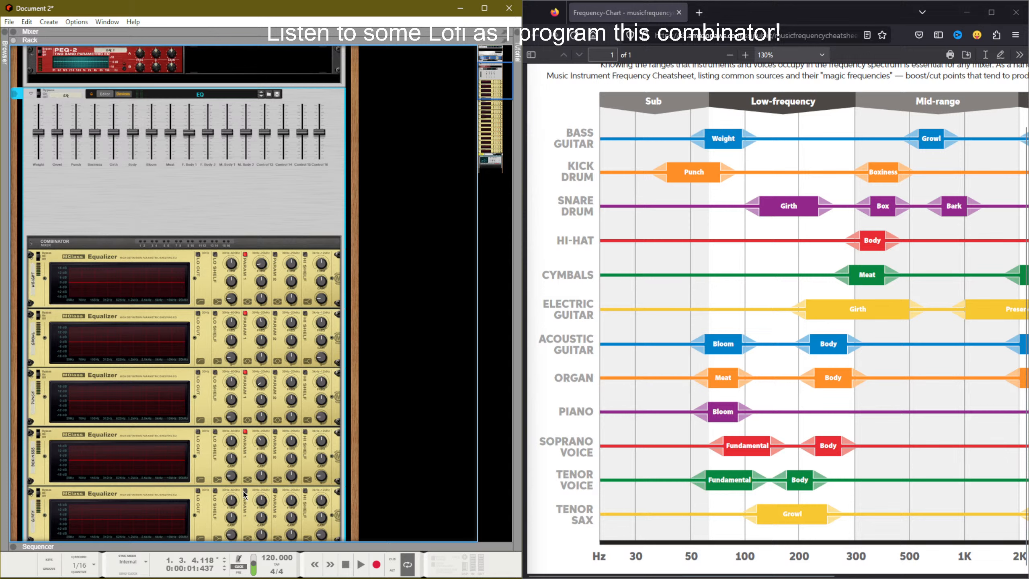
Step: Enable Param 1 on the Girth equalizer, raise its gain, set its Q to 4.4 and lower its frequency to the chart's Girth range
left_click(260, 499)
scroll(259, 498, "down", 2)
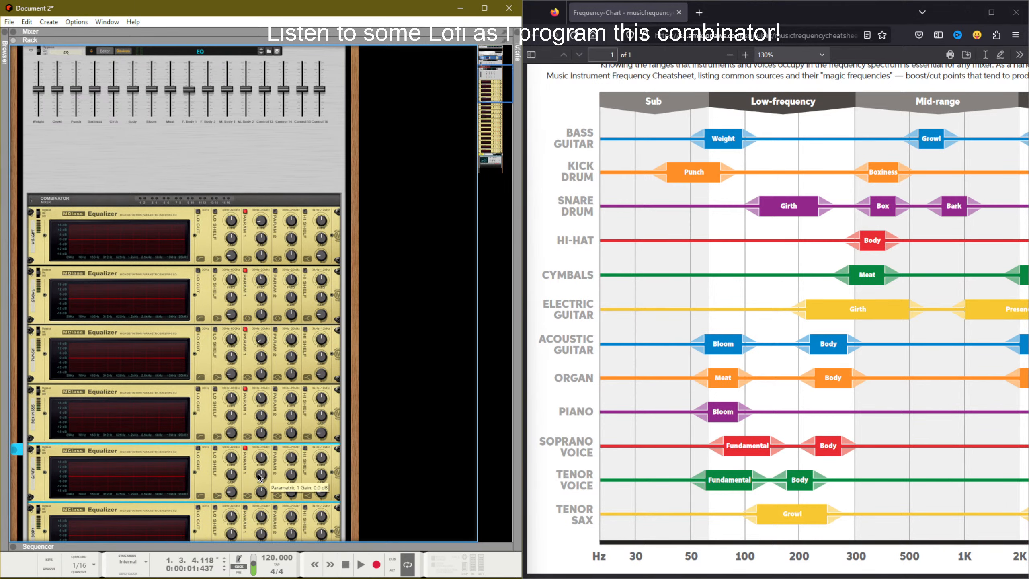
left_click_drag(261, 456, 260, 503)
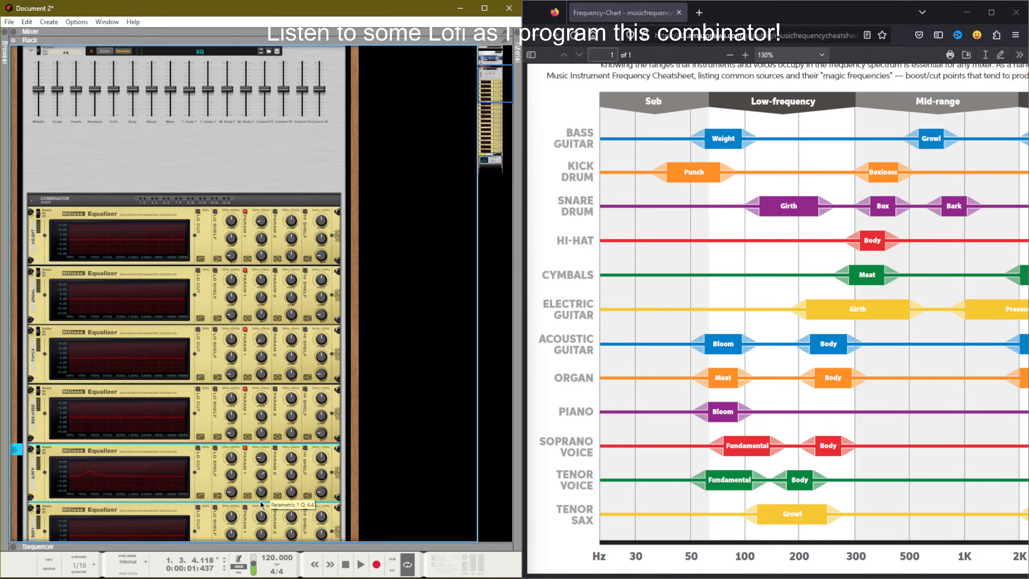
left_click_drag(264, 457, 264, 459)
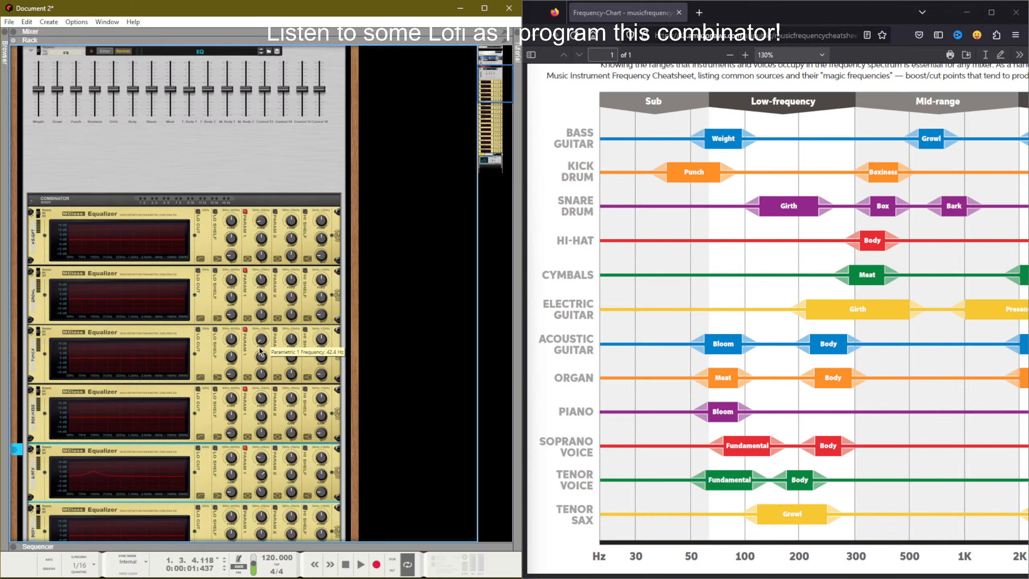
Step: Reset the Girth fader to its centre position, and test the Body fader before returning it to centre
scroll(212, 352, "down", 2)
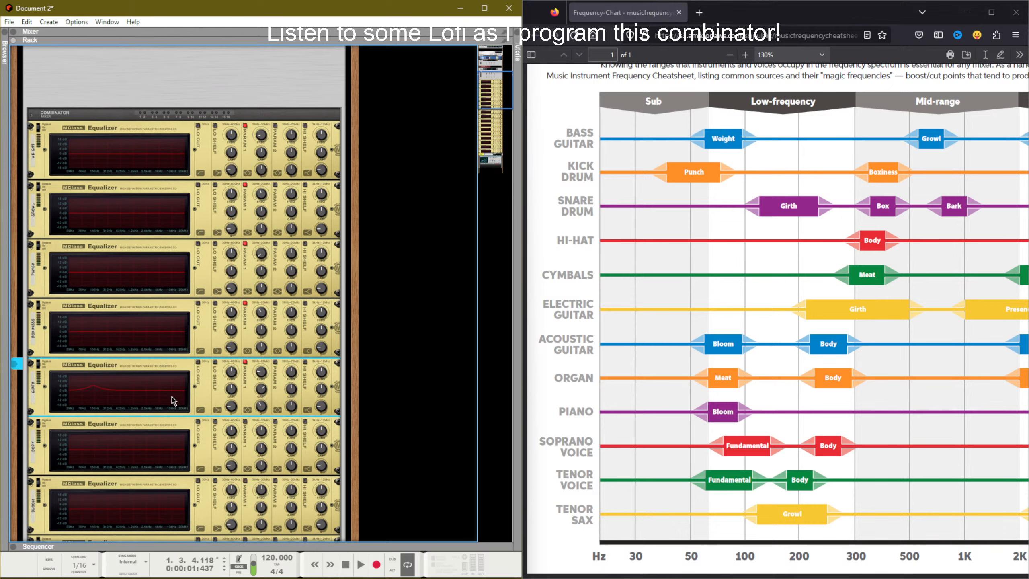
scroll(174, 401, "down", 2)
scroll(123, 256, "up", 5)
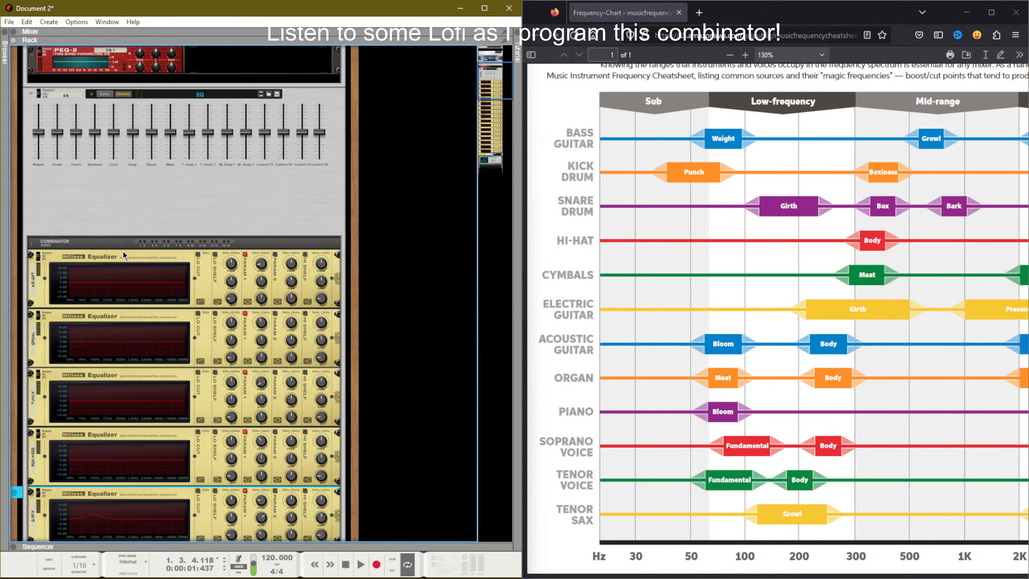
scroll(133, 284, "down", 3)
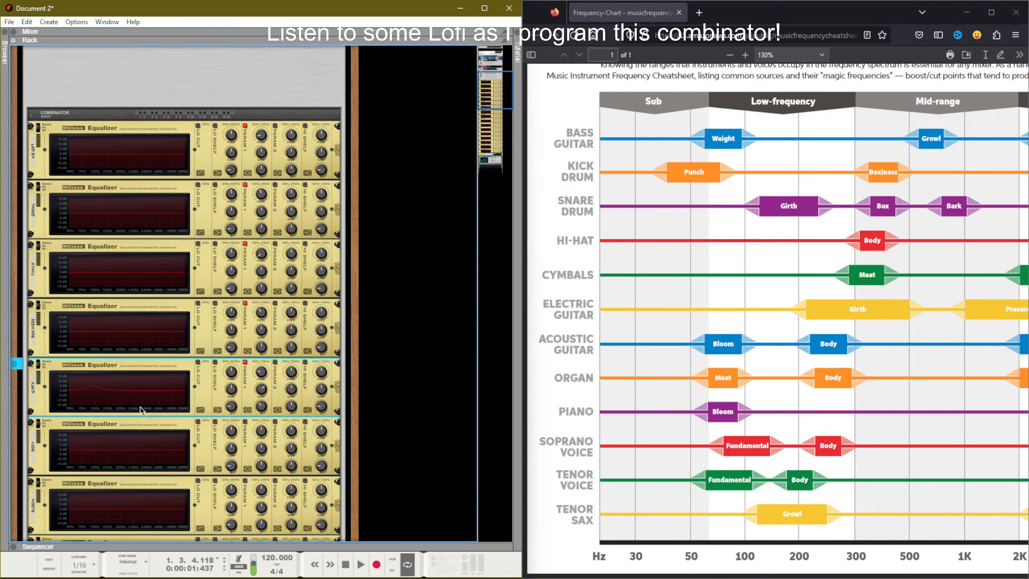
scroll(128, 278, "up", 2)
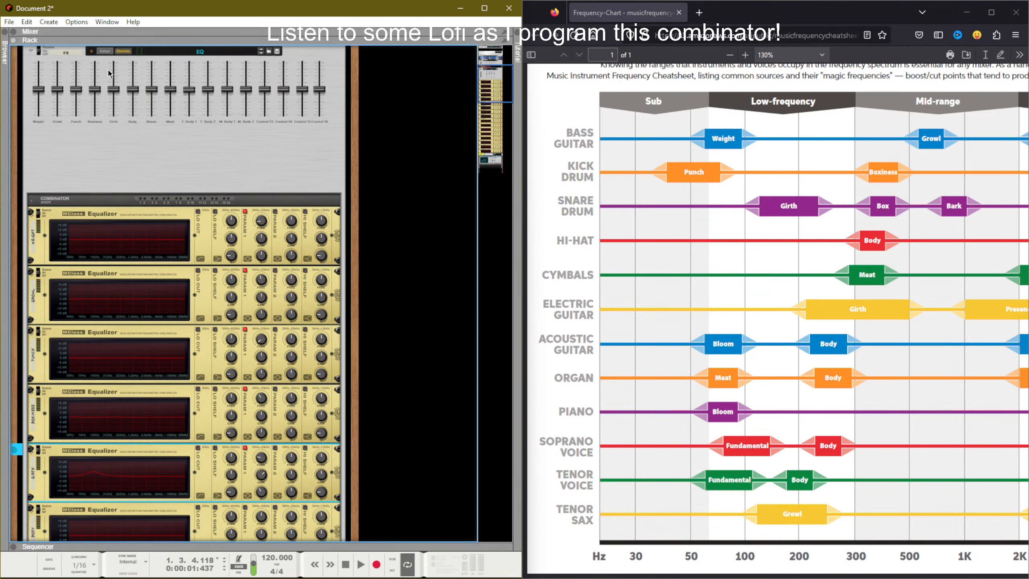
left_click(117, 93)
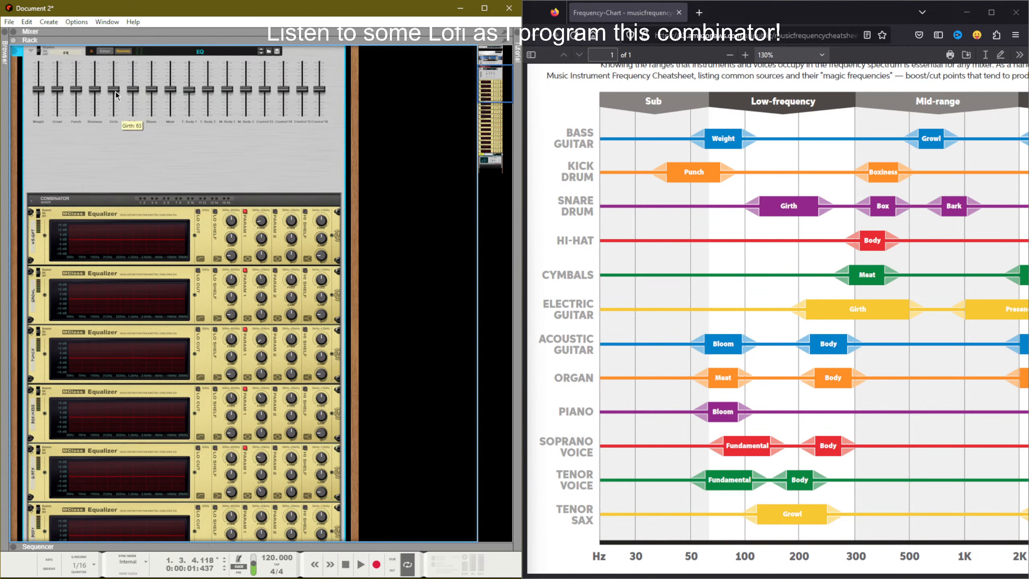
left_click_drag(133, 91, 133, 109)
left_click(129, 99, "ctrl")
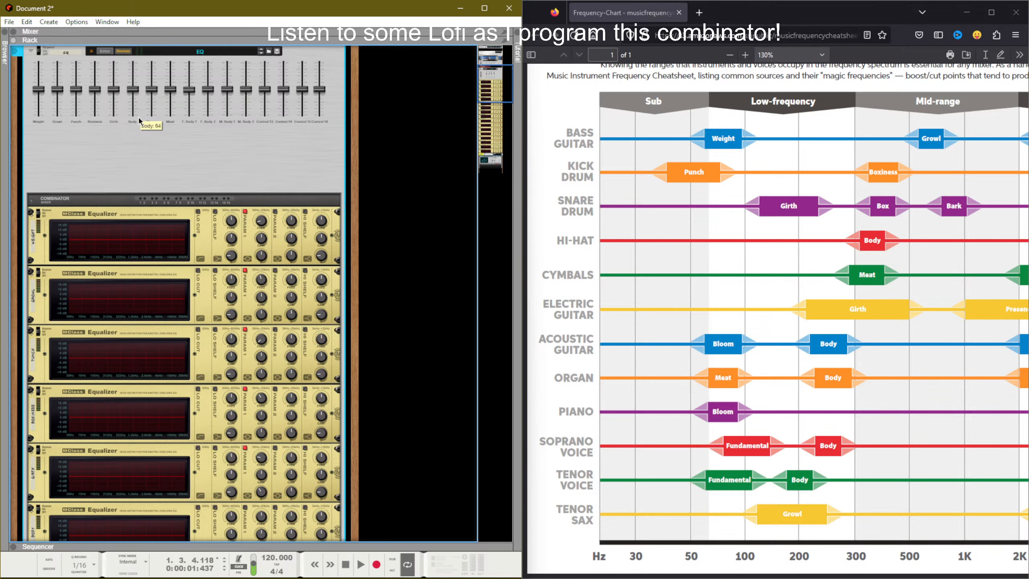
Step: Enable Param 1 on the Body equalizer, raise its gain slightly and tune its frequency to the chart's Body range
left_click(247, 512)
scroll(247, 486, "down", 3)
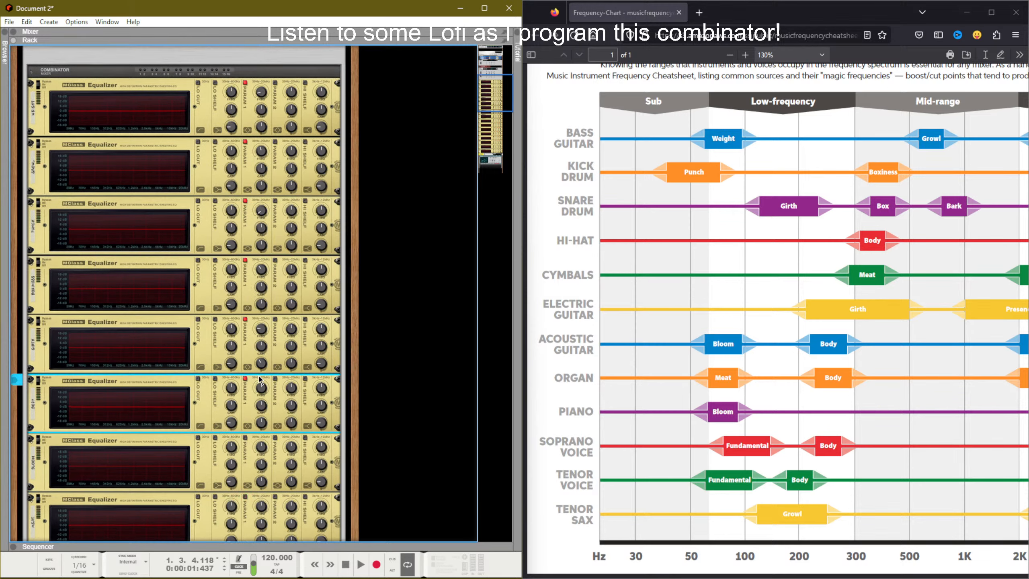
mouse_move(260, 387)
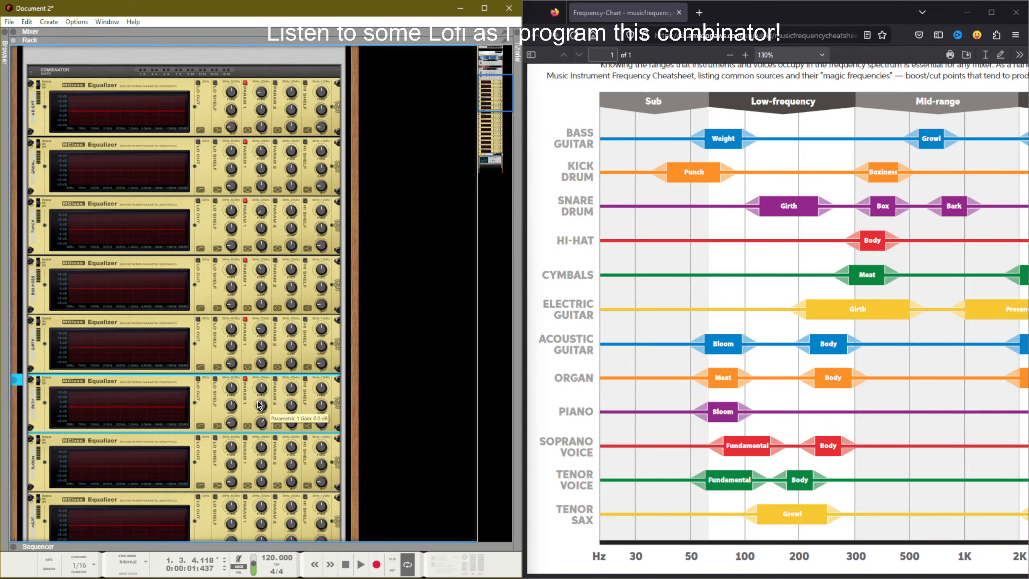
mouse_move(259, 401)
left_mouse_down()
mouse_move(257, 383)
mouse_move(263, 409)
left_mouse_up()
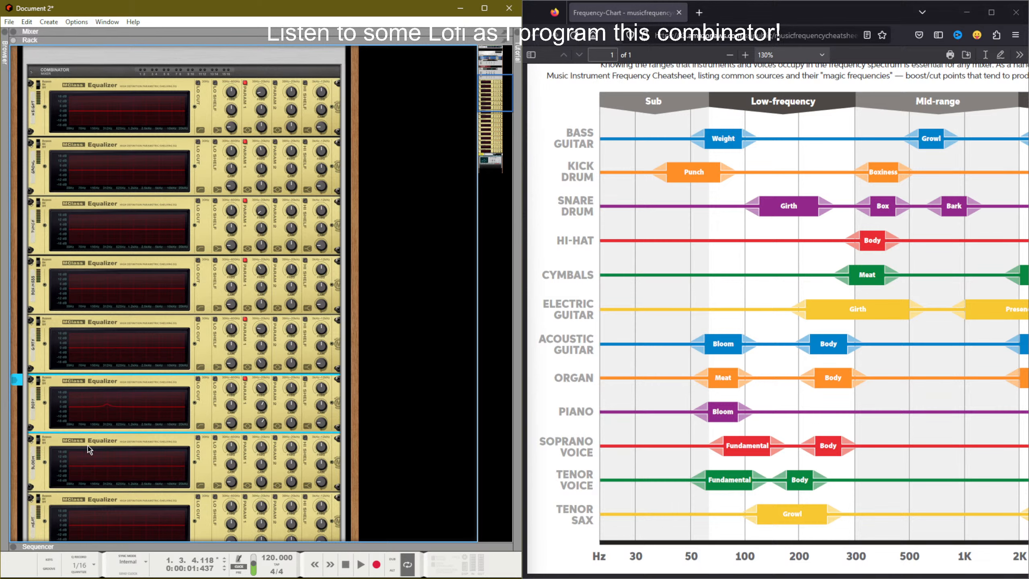
Step: Enable Param 1 on the Bloom equalizer, raise its gain slightly and lower its frequency to the chart's Bloom range
scroll(88, 445, "down", 2)
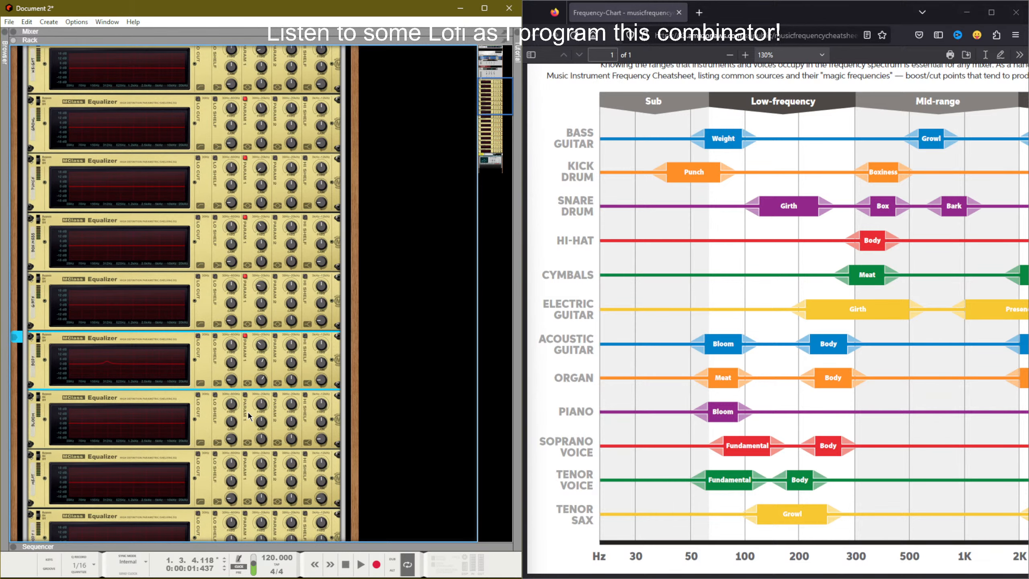
scroll(248, 415, "down", 2)
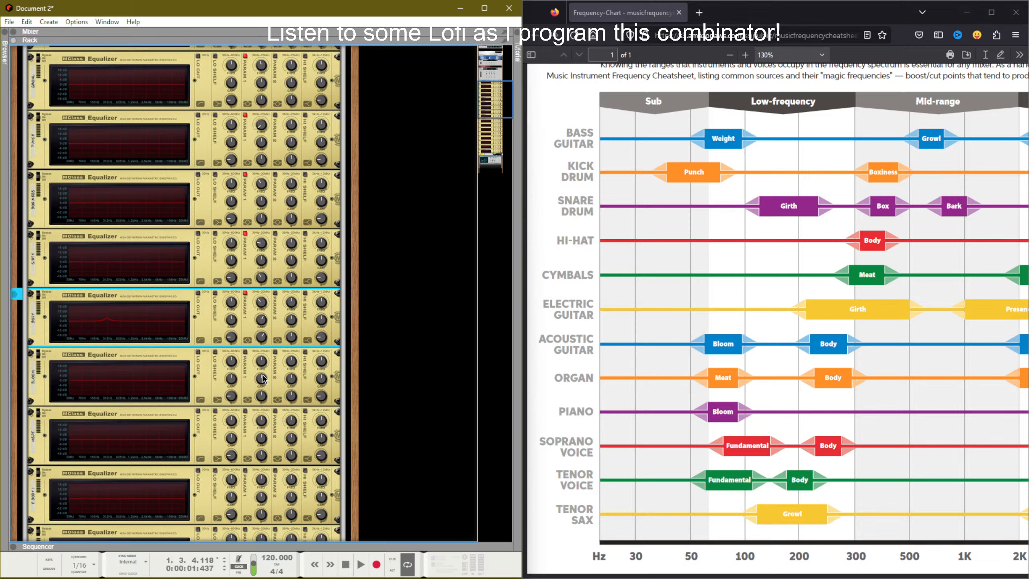
left_click(247, 352)
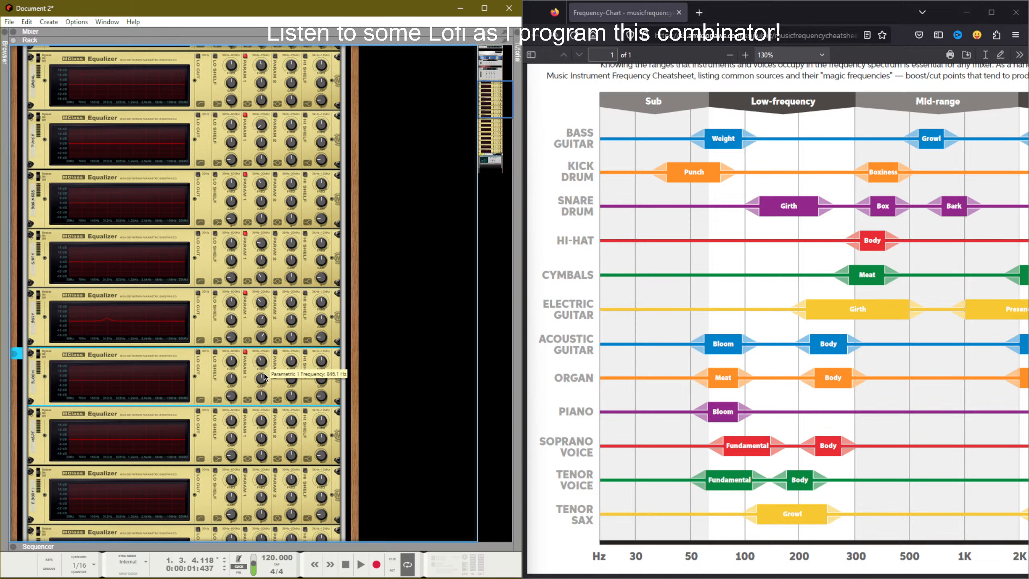
mouse_move(262, 371)
left_mouse_down()
mouse_move(264, 384)
mouse_move(266, 369)
left_mouse_up()
scroll(263, 364, "down", 3)
Step: Enable Param 1 on the Meat equalizer with its frequency at 87.9 Hz, a slight gain boost and a Q of 4.2
left_click_drag(262, 438, 255, 462)
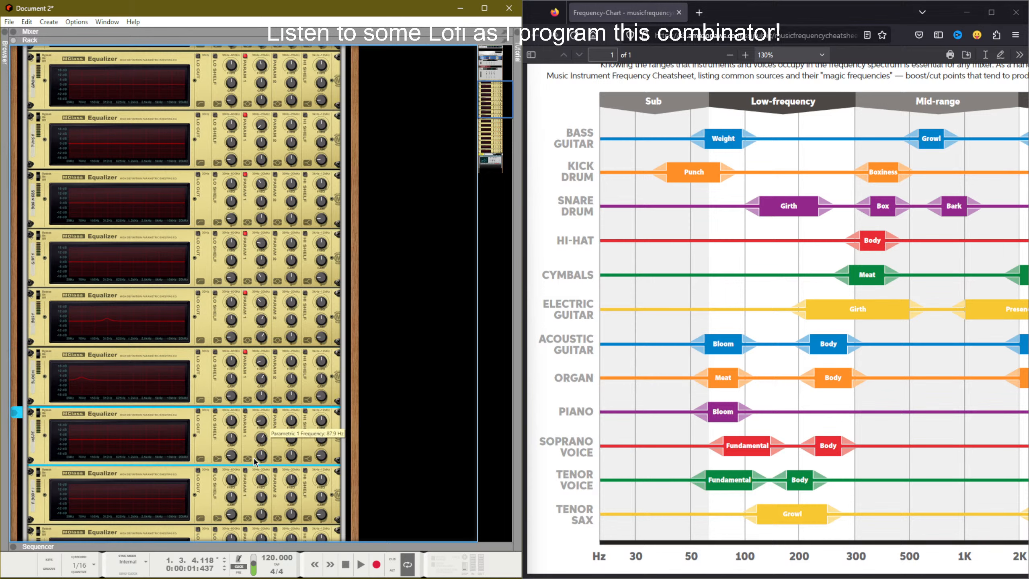
left_click(246, 411)
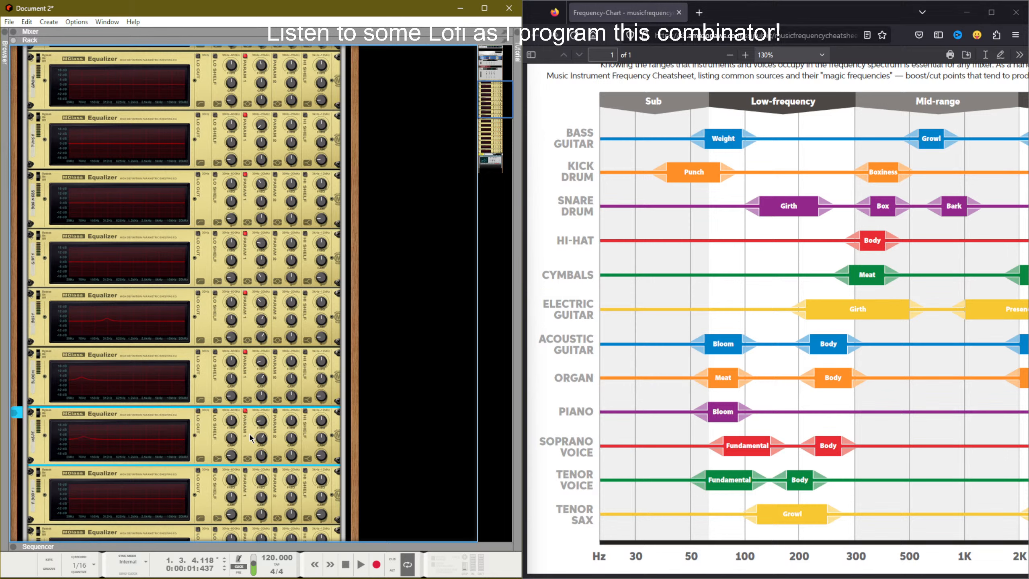
scroll(260, 427, "down", 2)
scroll(261, 467, "down", 2)
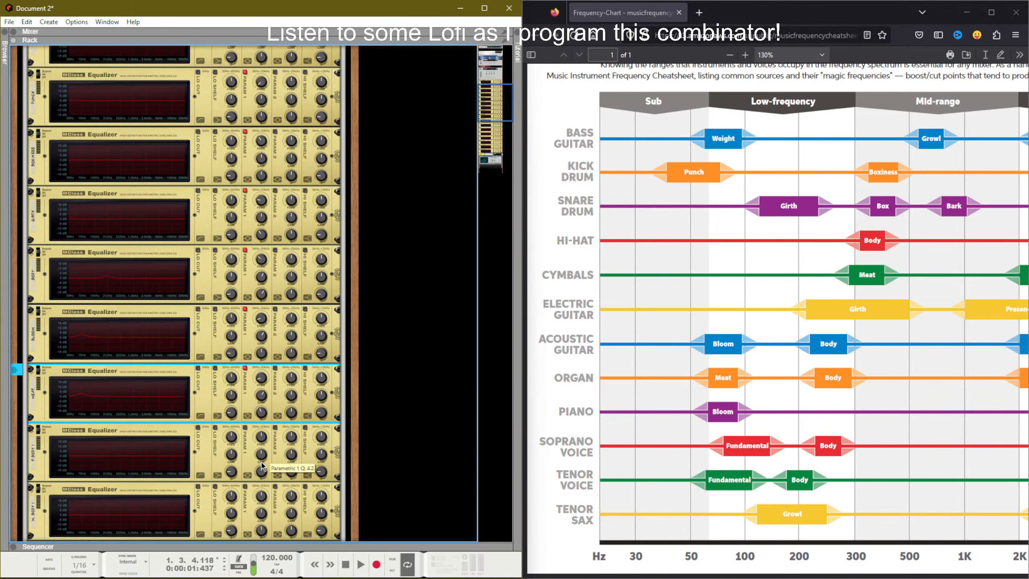
scroll(248, 381, "down", 2)
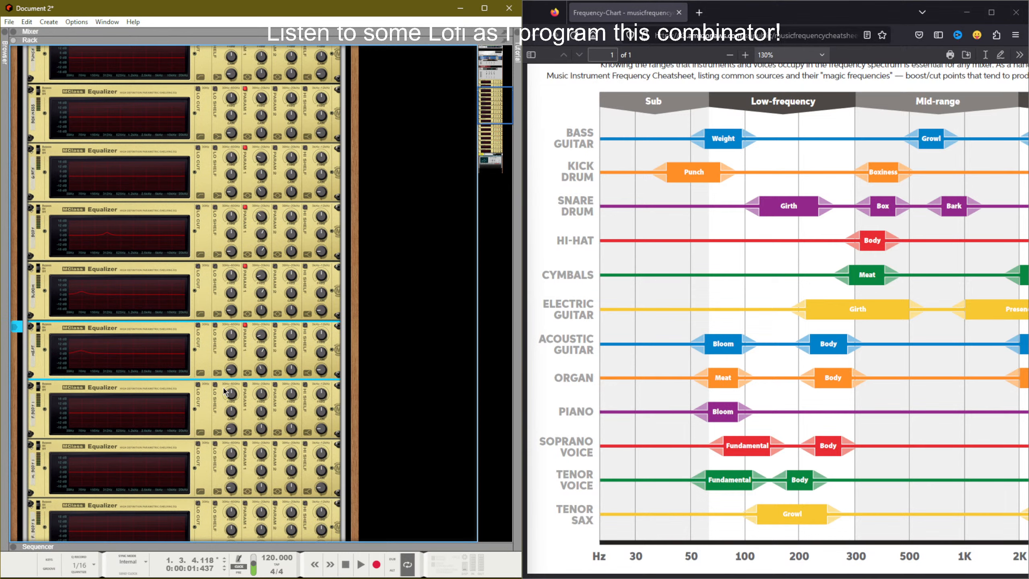
Step: Enable Param 1 on the F. Body 1 equalizer, set its gain to 4.6 dB and lower its frequency to the soprano Fundamental range
scroll(209, 396, "down", 2)
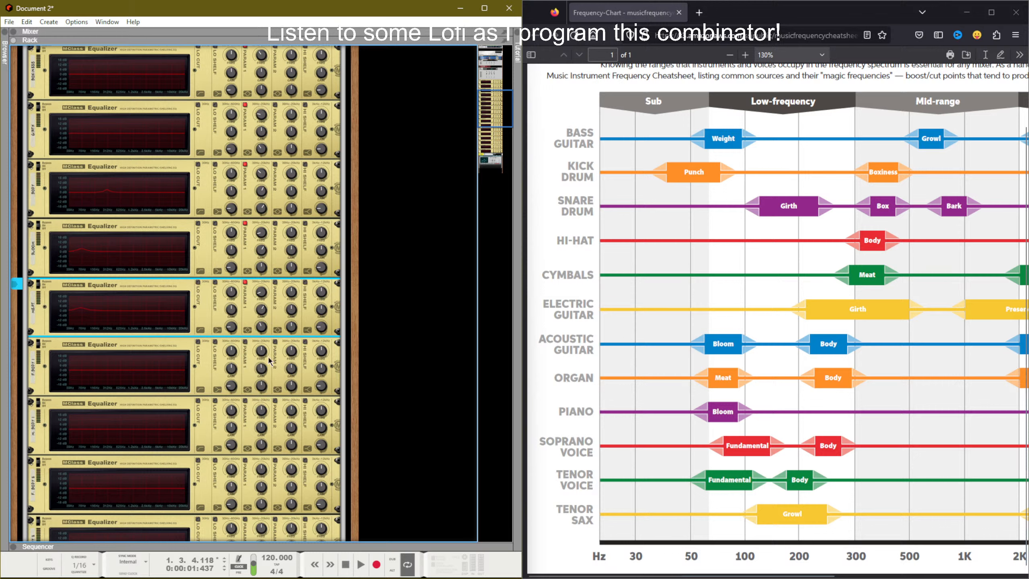
left_click(245, 341)
left_click_drag(264, 367, 260, 372)
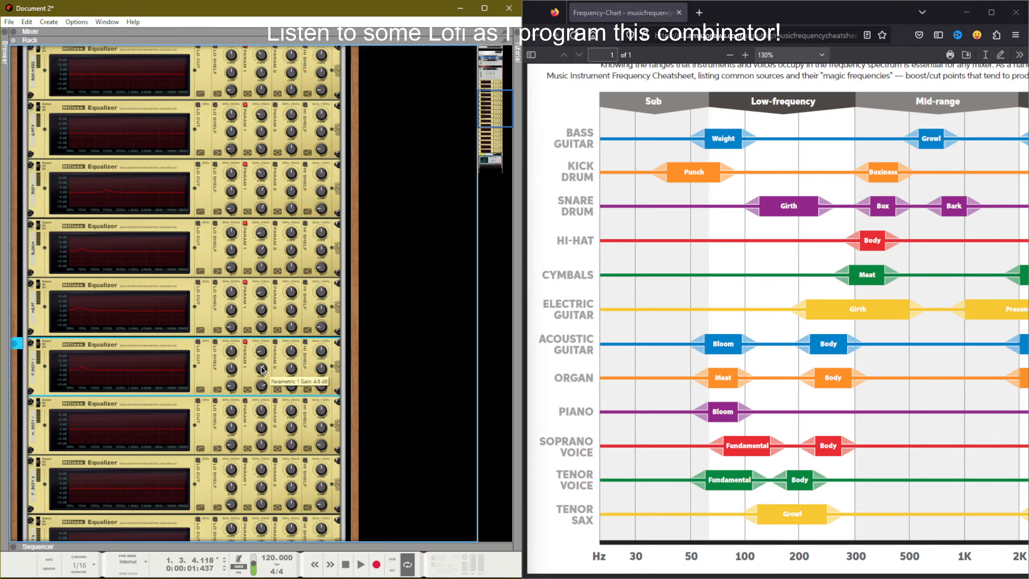
scroll(176, 381, "down", 3)
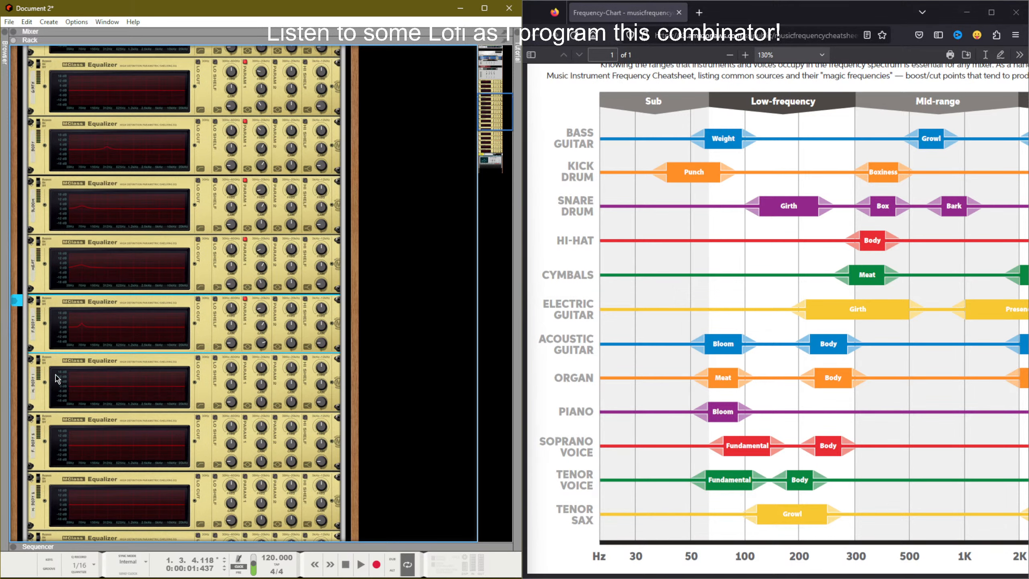
Step: Enable Param 1 on the F. Body 2 equalizer, raise its gain and tune its frequency to the chart's soprano Body range
left_click(263, 426)
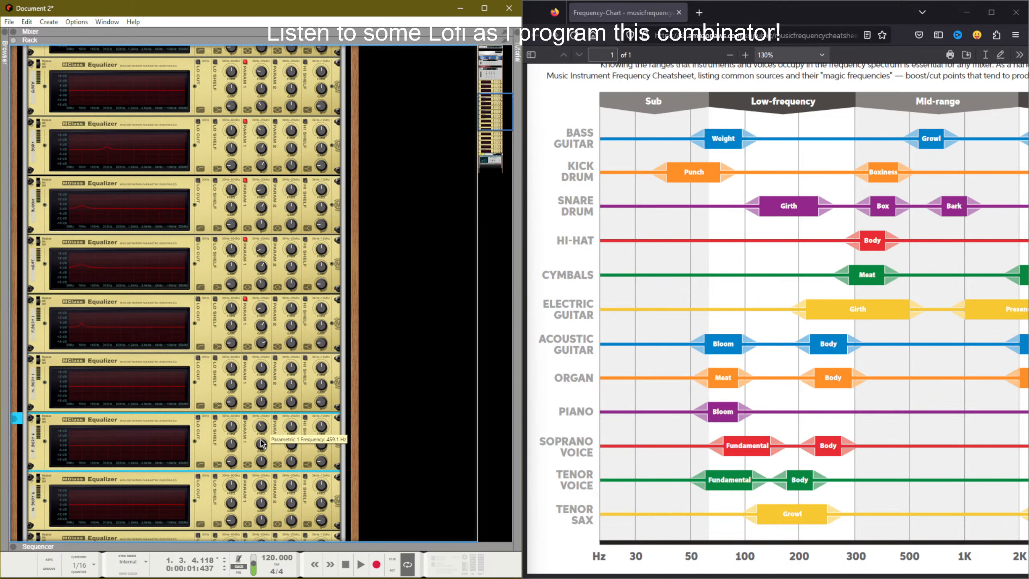
left_click(245, 418)
left_click_drag(261, 442, 263, 426)
mouse_move(262, 428)
left_mouse_down()
mouse_move(266, 406)
mouse_move(266, 415)
left_mouse_up()
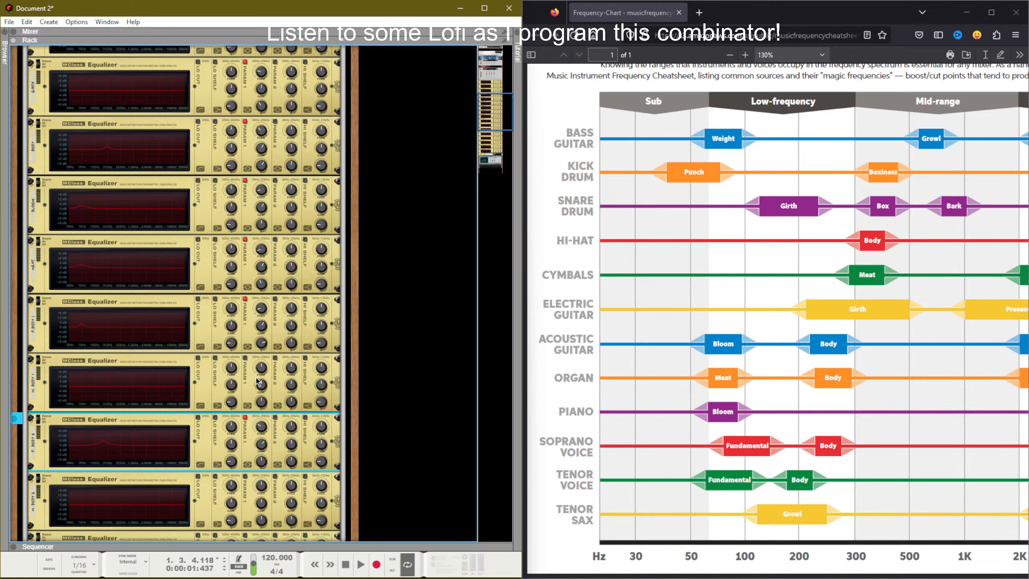
Step: Enable Param 1 on the M. Body 1 equalizer with a frequency of 200.3 Hz, a Q of 5.7 and a gain of 4.0 dB
left_click(246, 357)
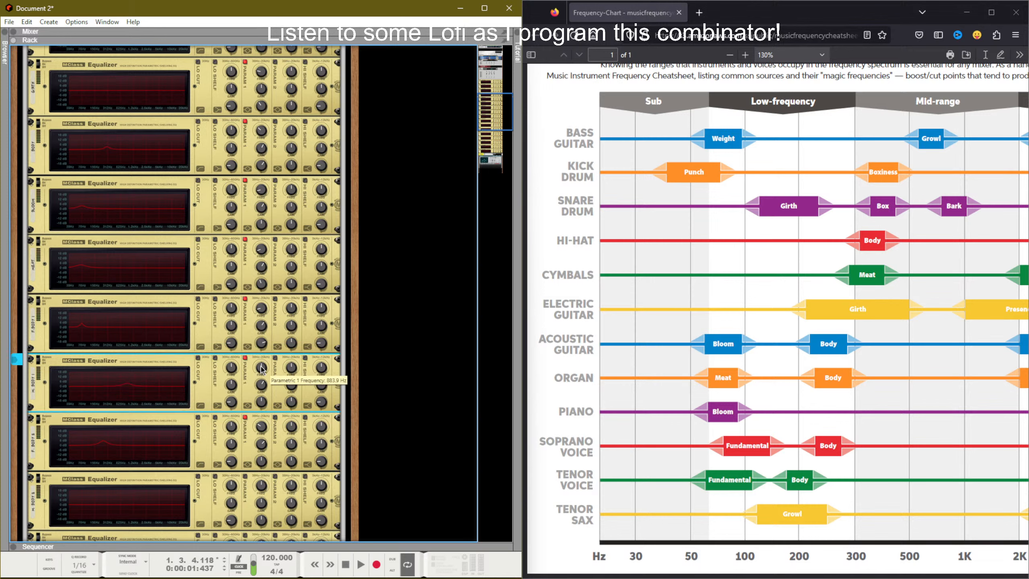
left_click_drag(260, 383, 262, 391)
left_click_drag(262, 394, 263, 397)
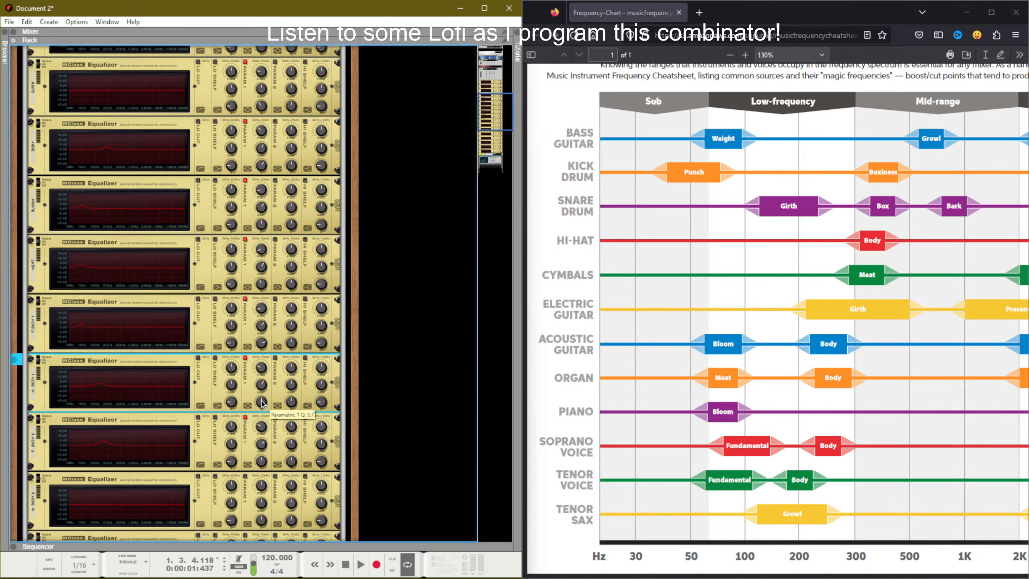
mouse_move(262, 402)
left_mouse_down()
mouse_move(264, 424)
mouse_move(267, 393)
left_mouse_up()
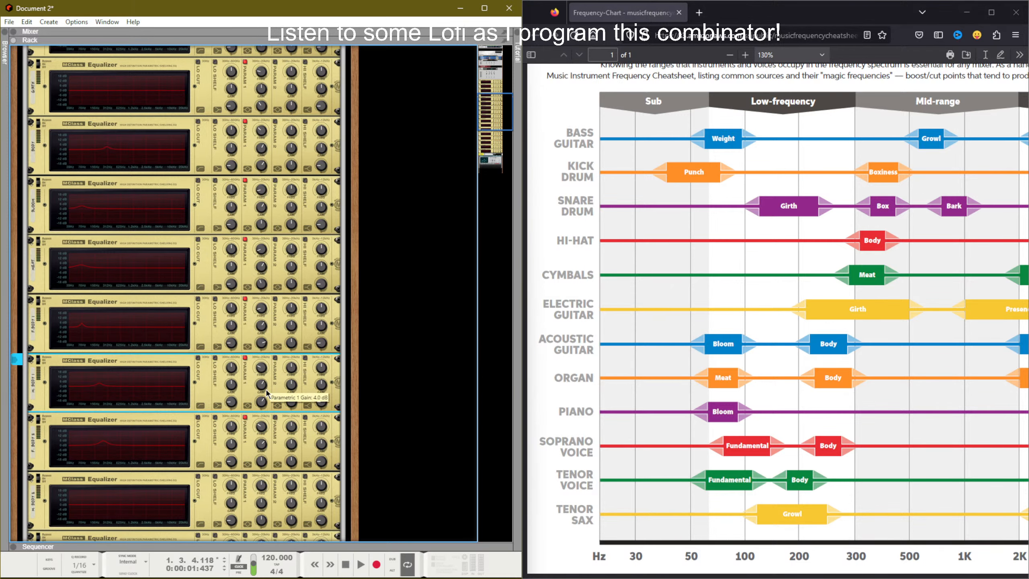
Step: Review the tuned equalizers against the chart, and lower the M. Body 1 Param 1 frequency toward the tenor Fundamental range
scroll(266, 392, "up", 10)
scroll(256, 377, "down", 8)
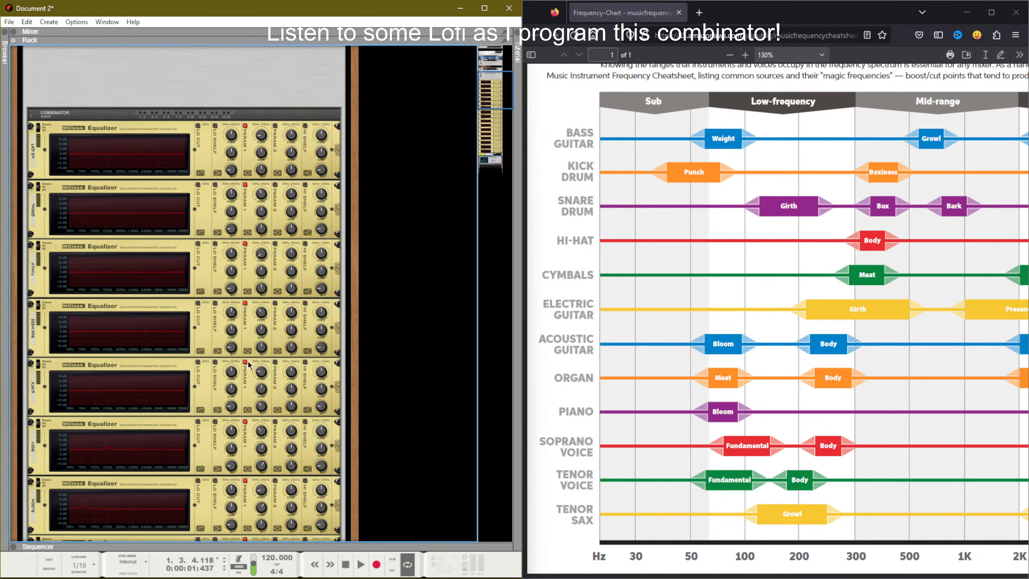
scroll(248, 365, "down", 5)
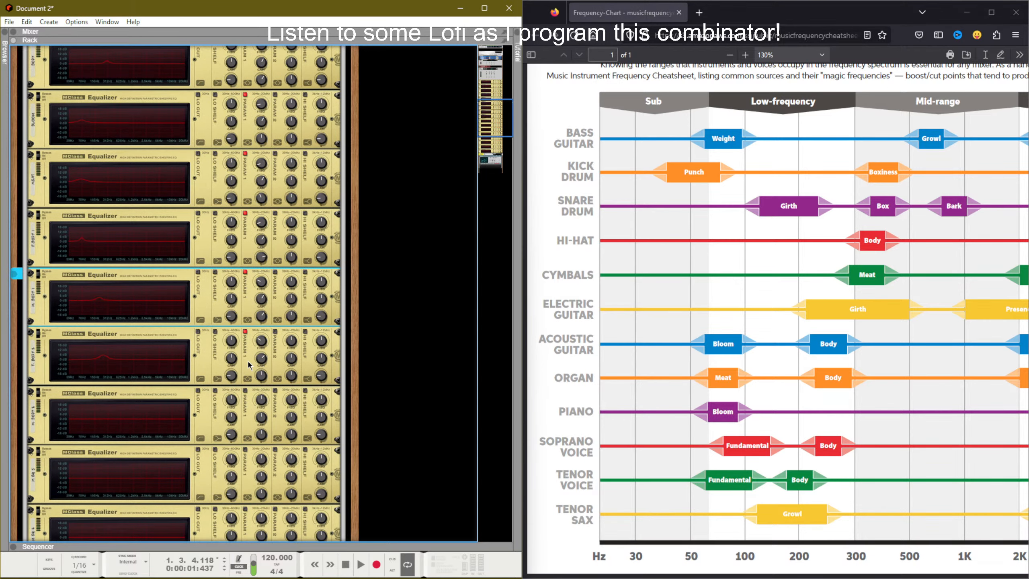
scroll(249, 365, "down", 1)
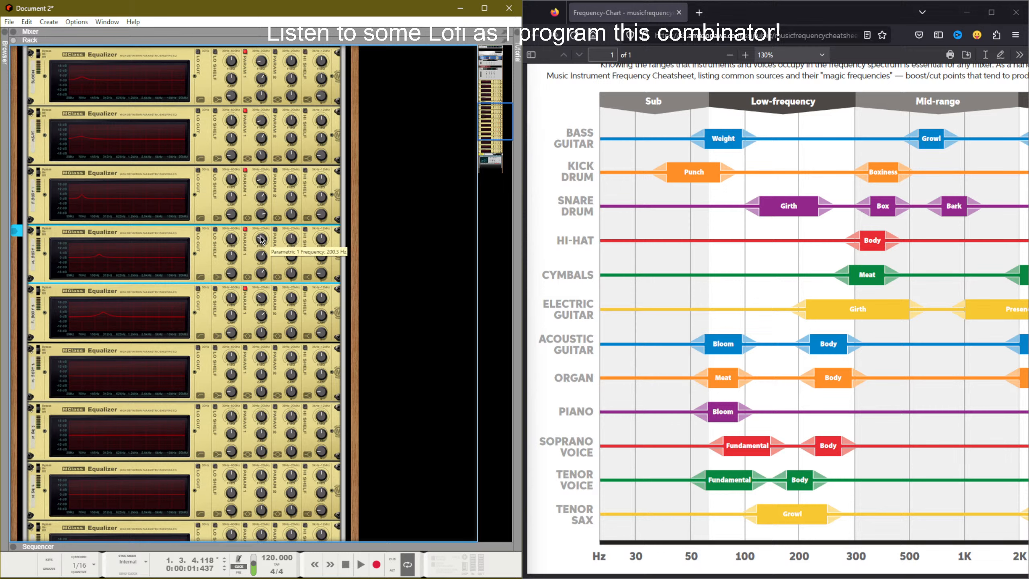
left_click_drag(261, 240, 262, 249)
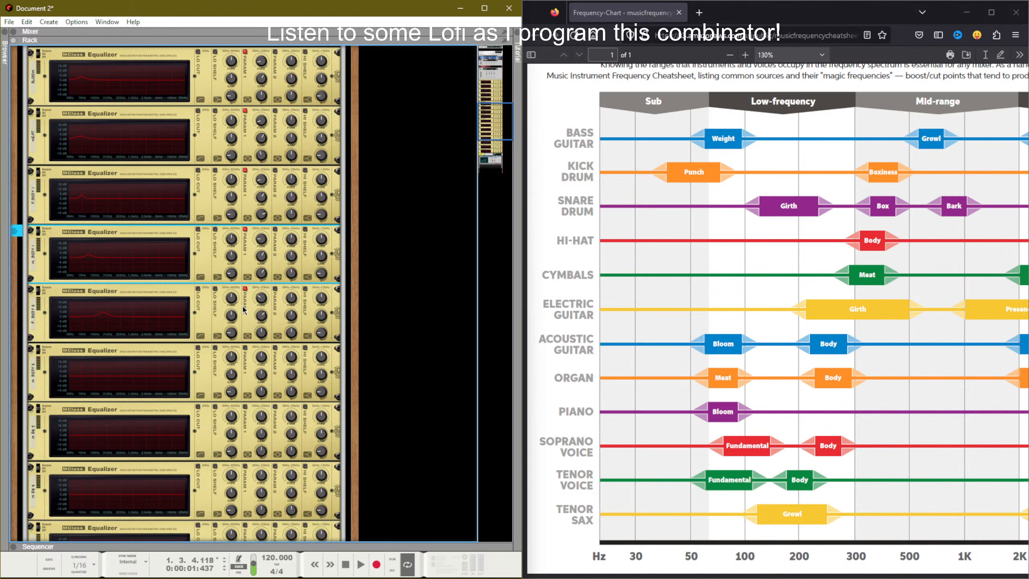
Step: Enable Param 1 on the M. Body 2 equalizer, raise its gain slightly and set its frequency to 157.0 Hz
left_click(246, 347)
mouse_move(259, 369)
left_mouse_down()
mouse_move(262, 356)
mouse_move(257, 388)
left_mouse_up()
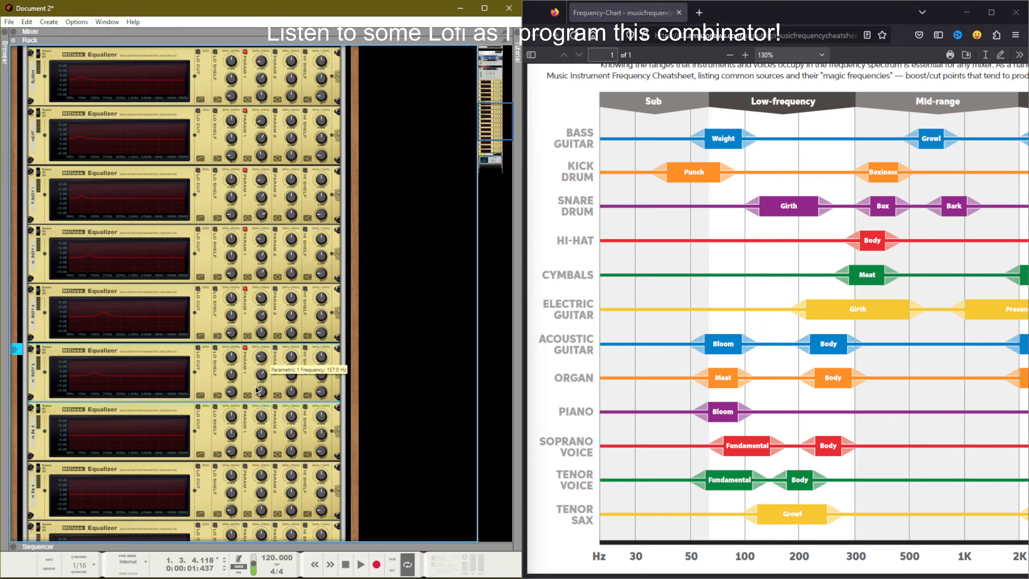
Step: Set the Param 1 gain of the M. Body 2 equalizer to 4.3 dB
left_click_drag(257, 390, 258, 384)
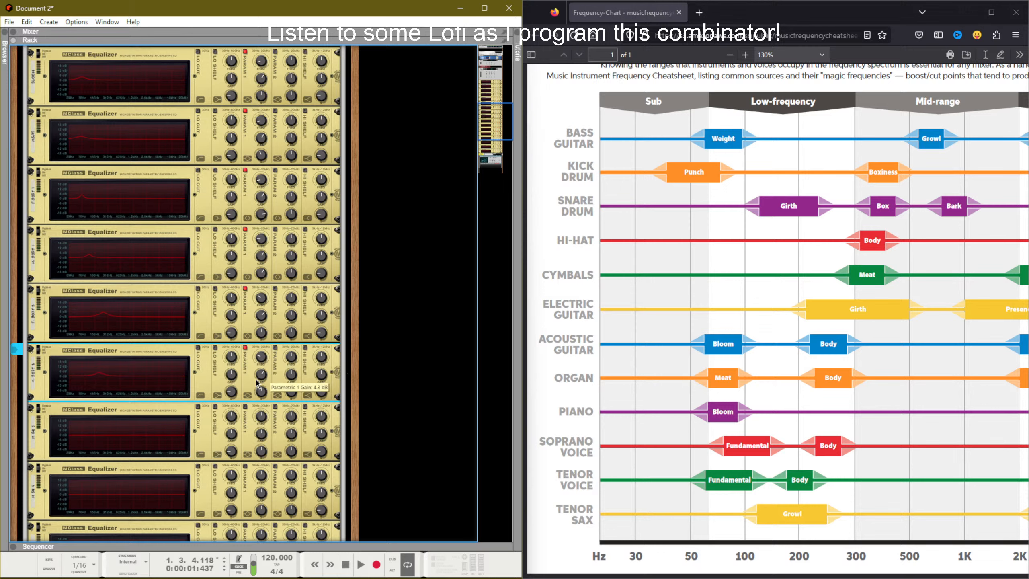
scroll(225, 365, "up", 5)
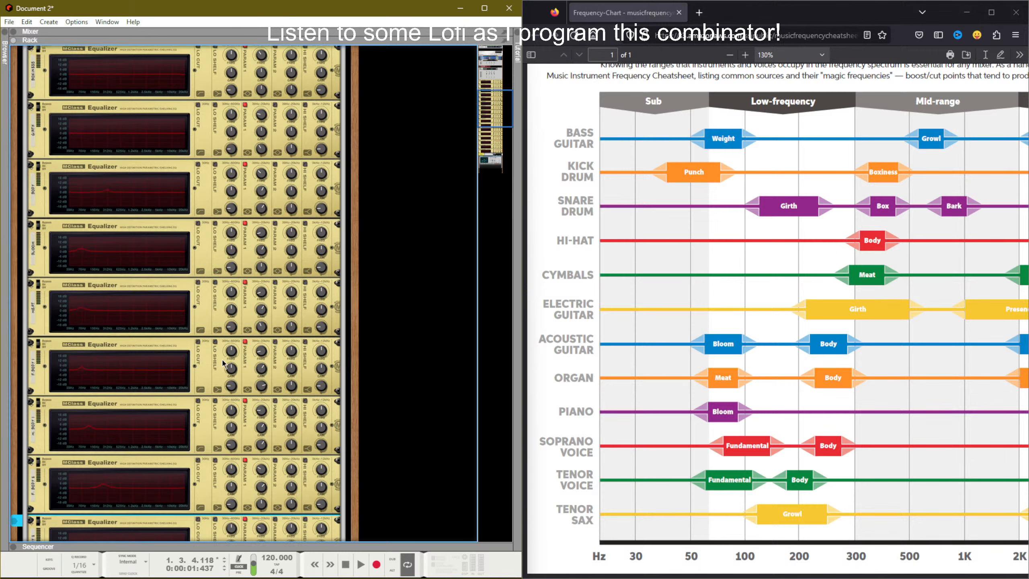
scroll(223, 362, "up", 12)
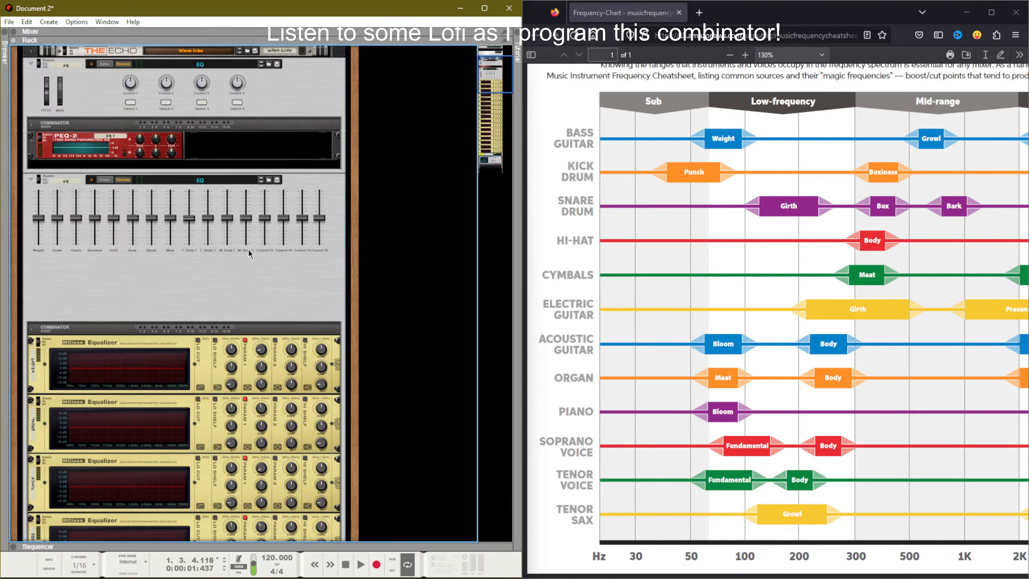
double_click(265, 246)
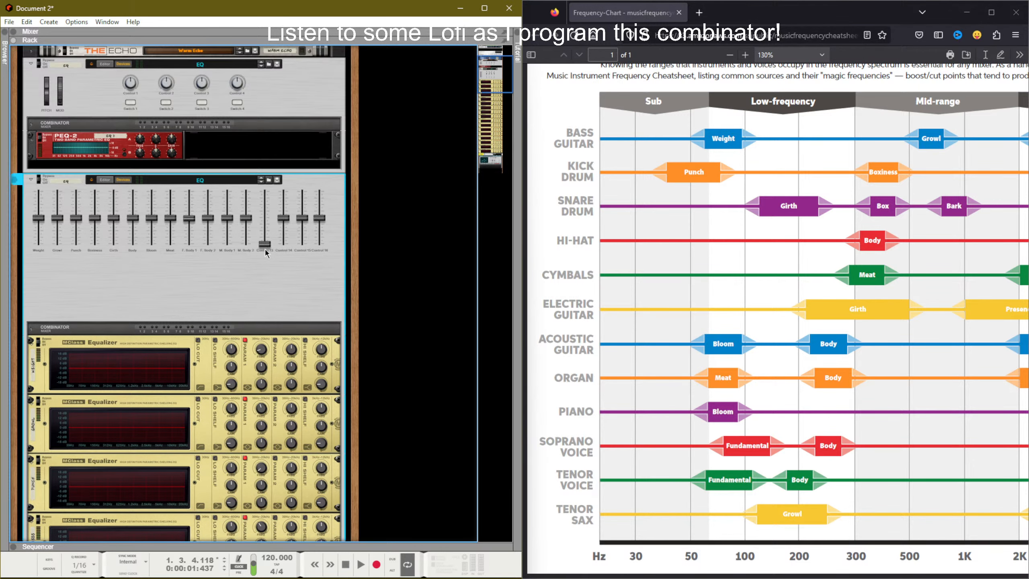
left_click(254, 323)
scroll(256, 247, "down", 4)
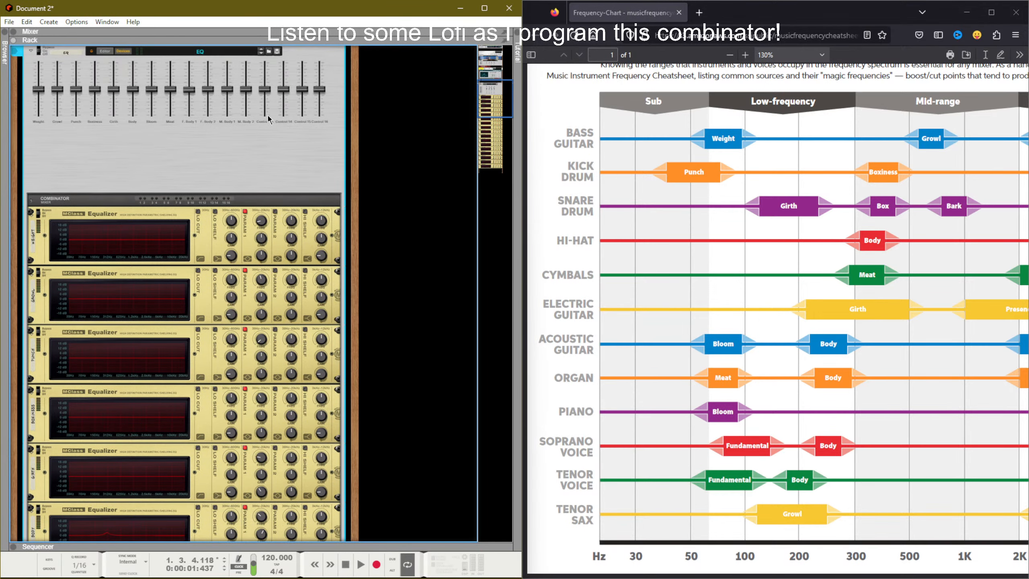
Step: Collapse all the MClass Equalizers in the EQ Combinator, from Weight down to the last unnamed one
left_click(32, 213)
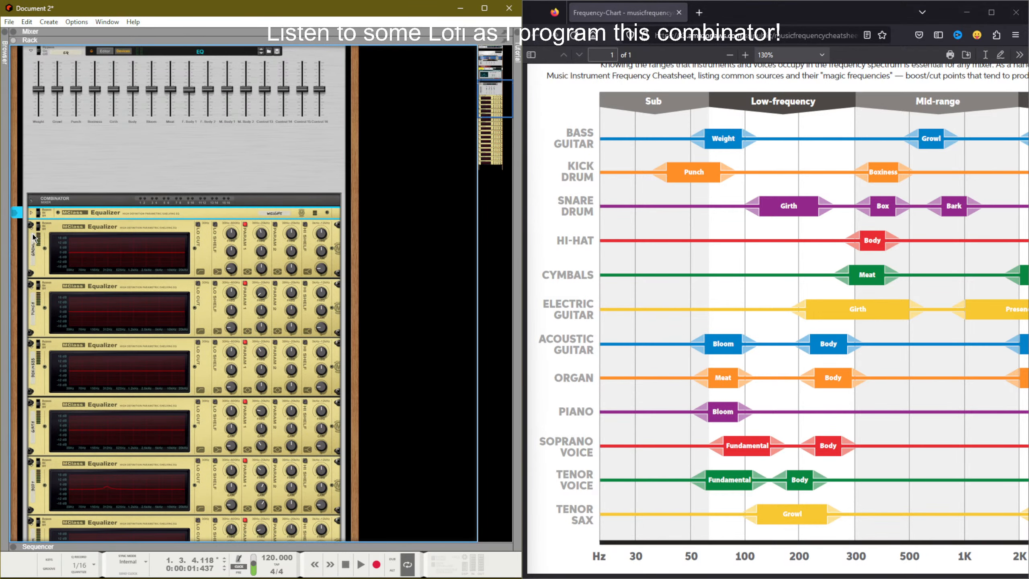
left_click(32, 226)
left_click(31, 238)
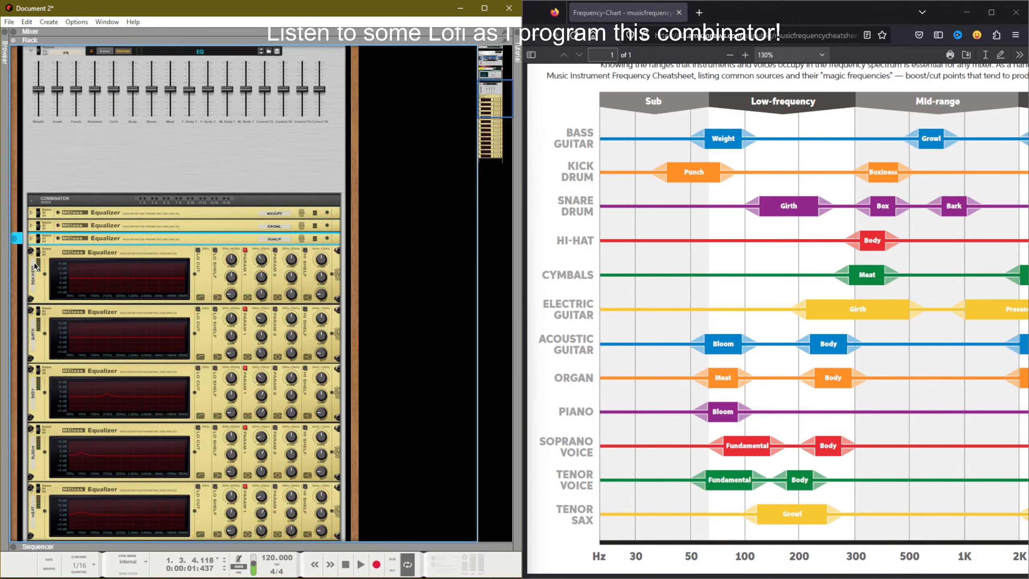
left_click(61, 225)
scroll(78, 338, "down", 10)
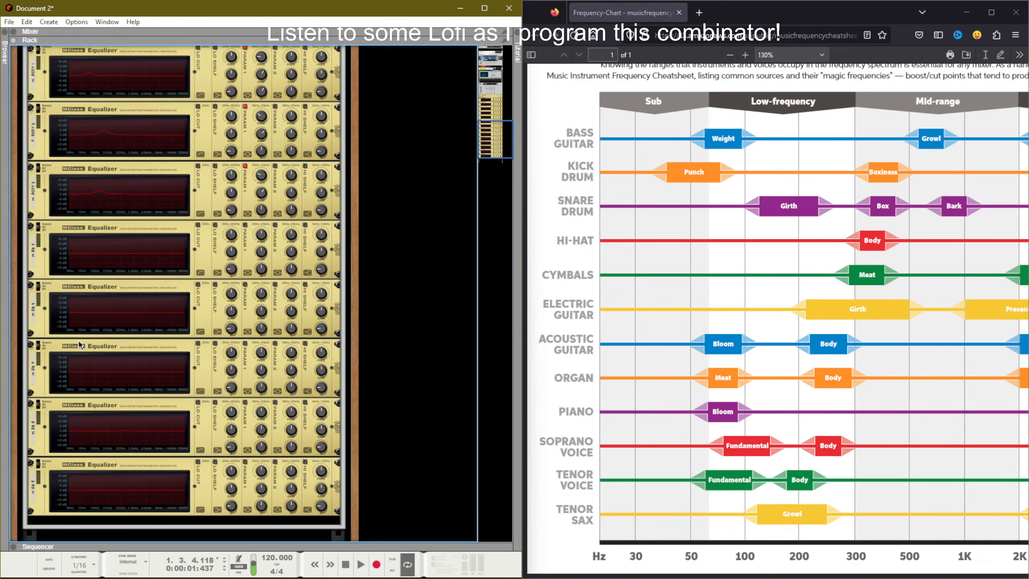
scroll(79, 345, "down", 3)
left_click(72, 400, "shift")
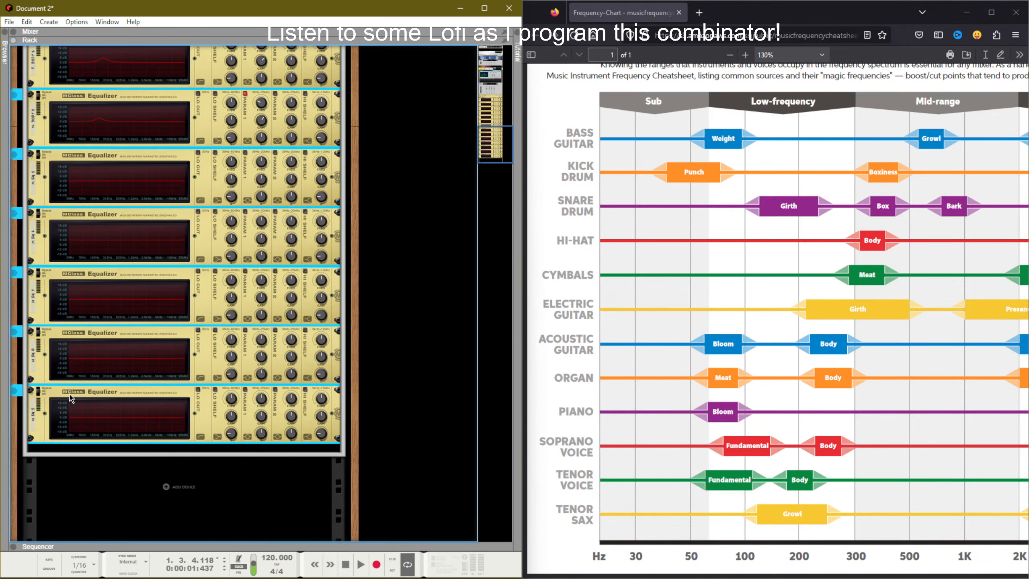
left_click(32, 393)
left_click(194, 255)
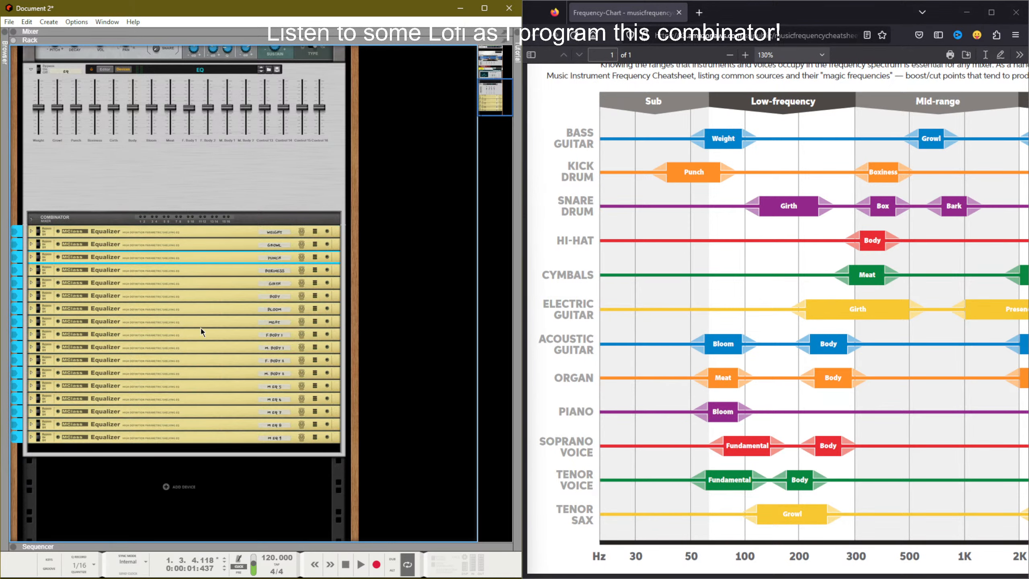
left_click(208, 389)
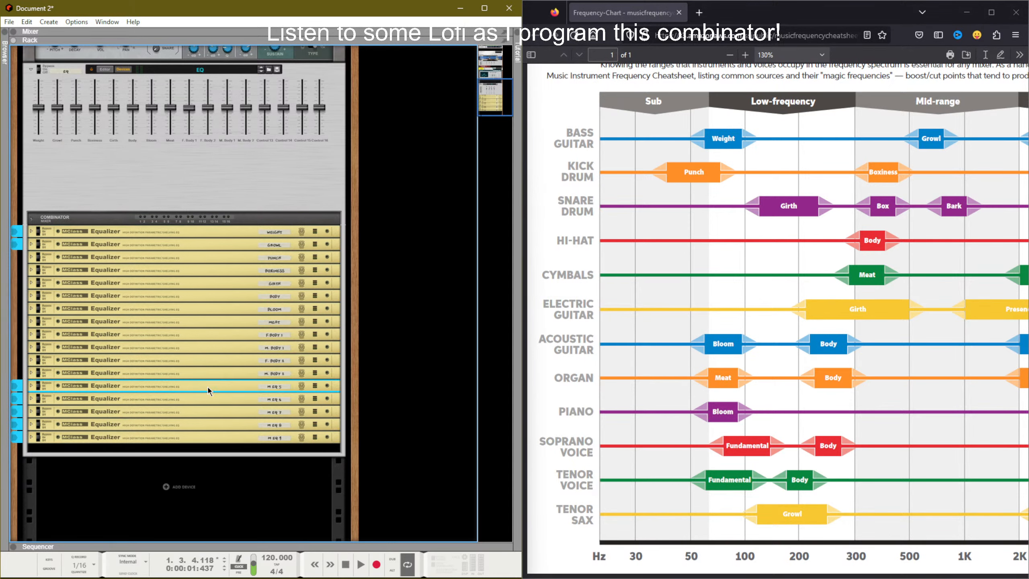
Step: Expand the M EQ 5 equalizer and rename it as Growl 2
left_click(31, 386)
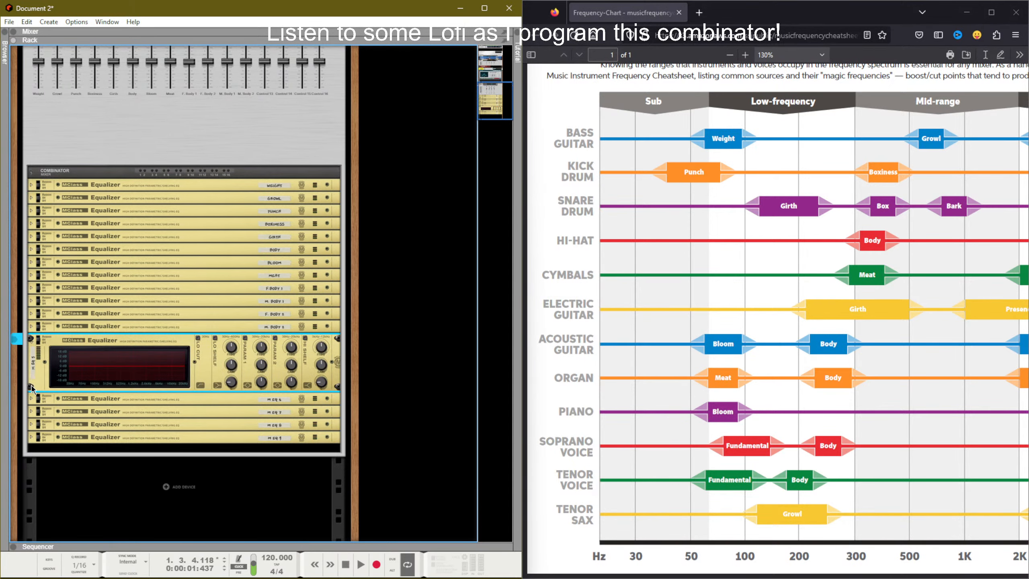
double_click(35, 362)
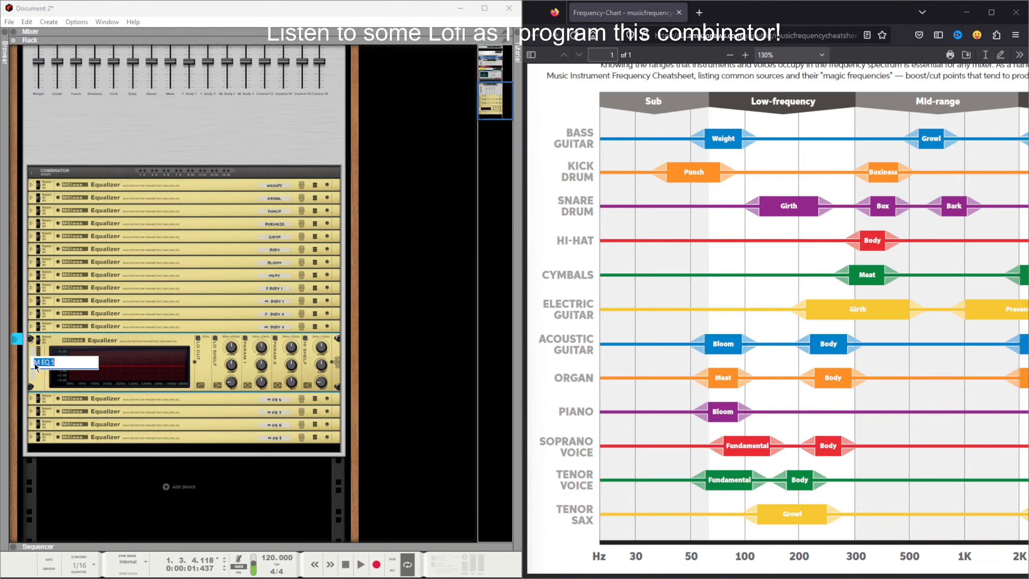
type("Growl 2")
key("Return")
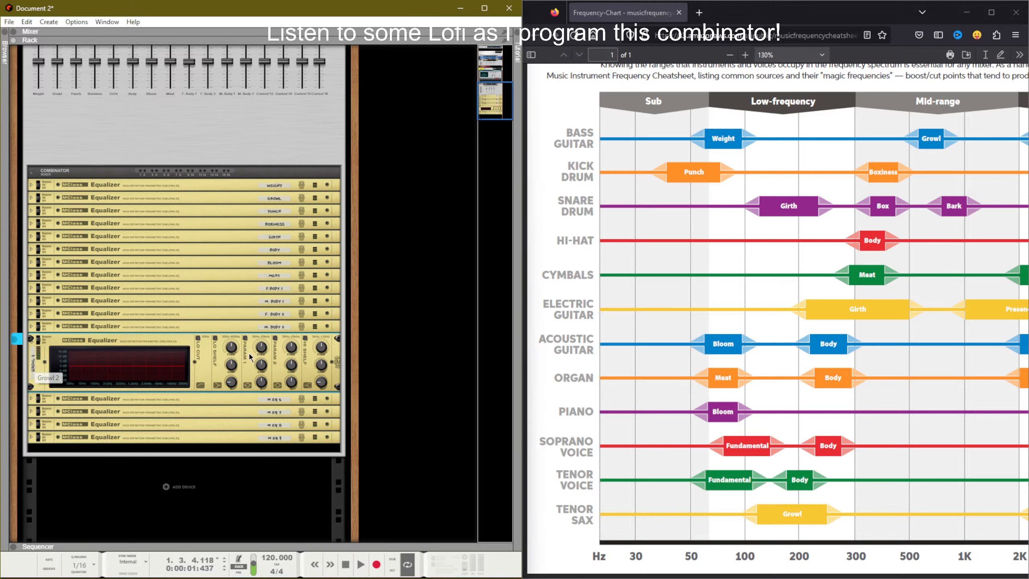
Step: Enable Param 1 on the Growl 2 equalizer and rename the Control 13 fader as Growl 2
left_click(245, 338)
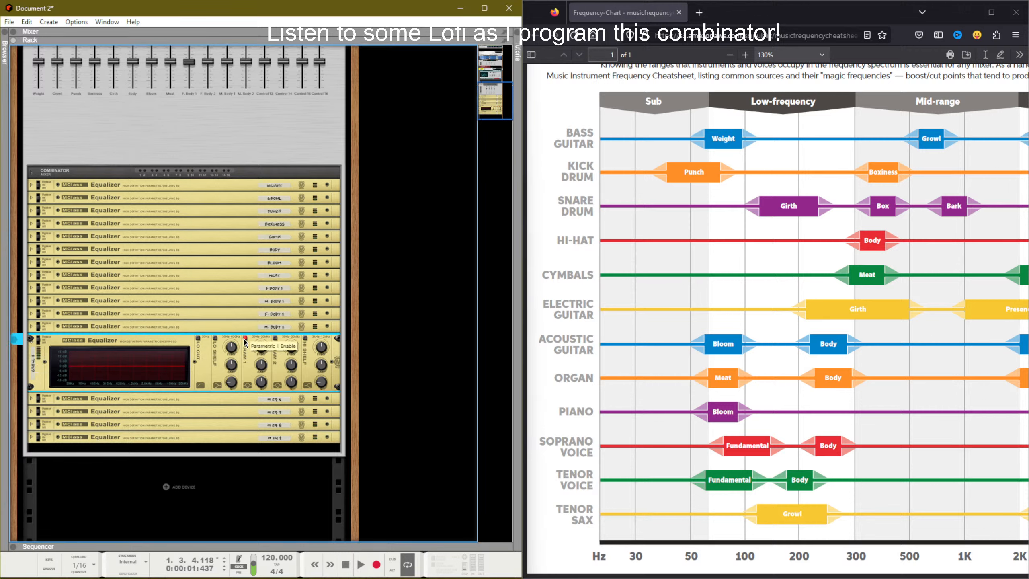
double_click(270, 94)
type("Gro")
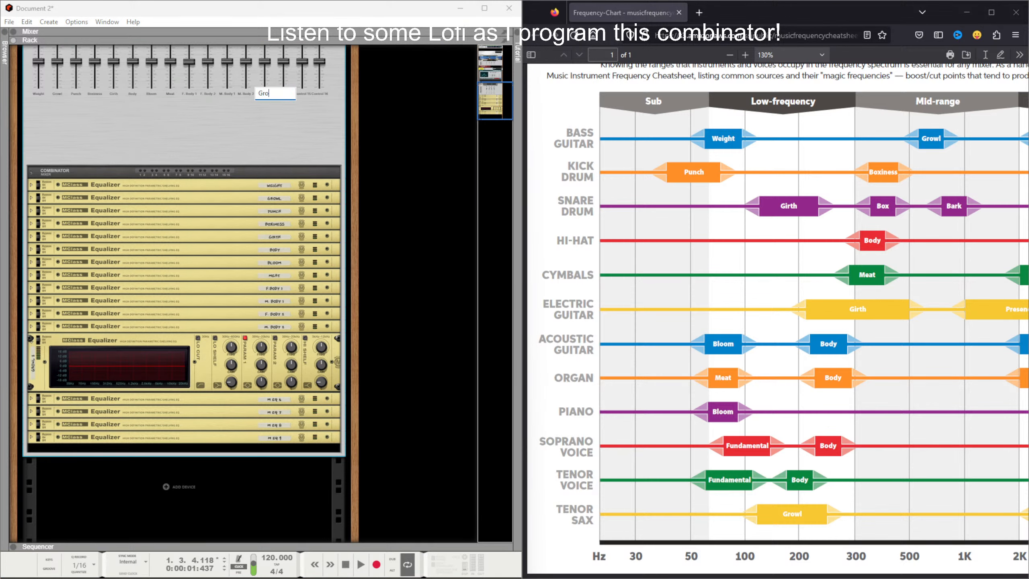
type("wl 2")
key("Return")
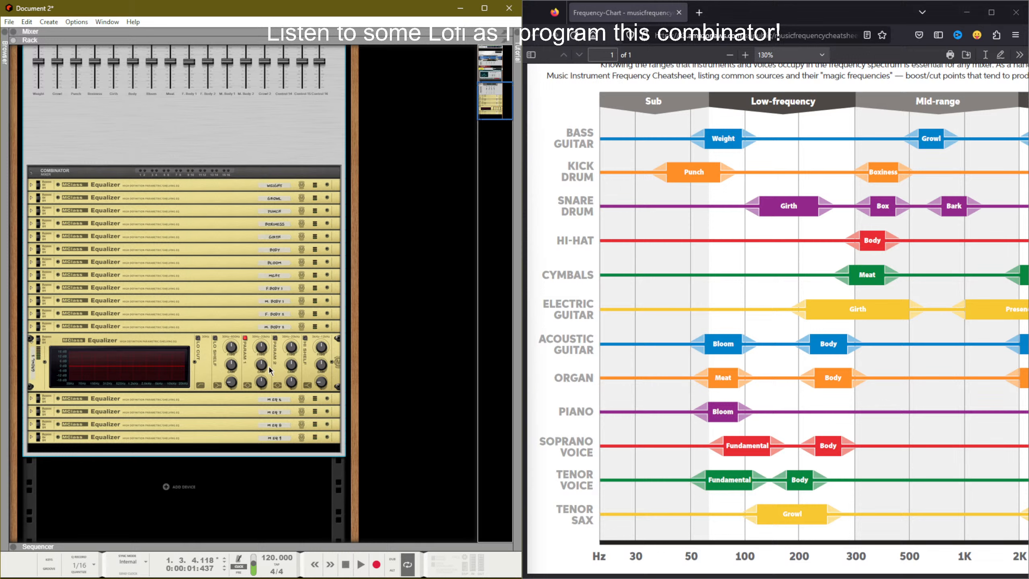
Step: Tune Param 1 of the Growl 2 equalizer to the tenor sax Growl range, with a 6.9 dB gain and a lower Q
left_click_drag(262, 367, 261, 357)
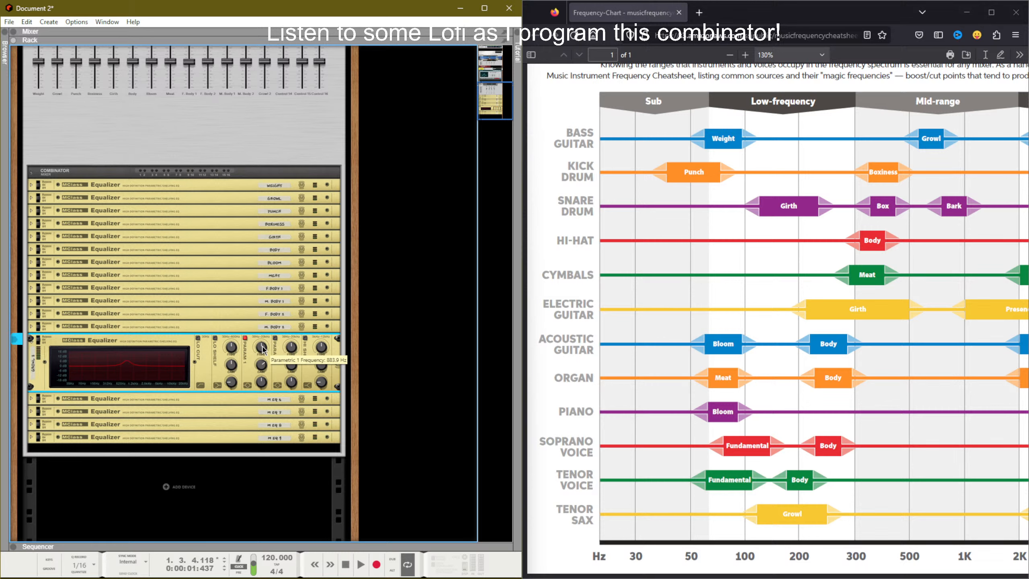
left_click_drag(262, 347, 261, 377)
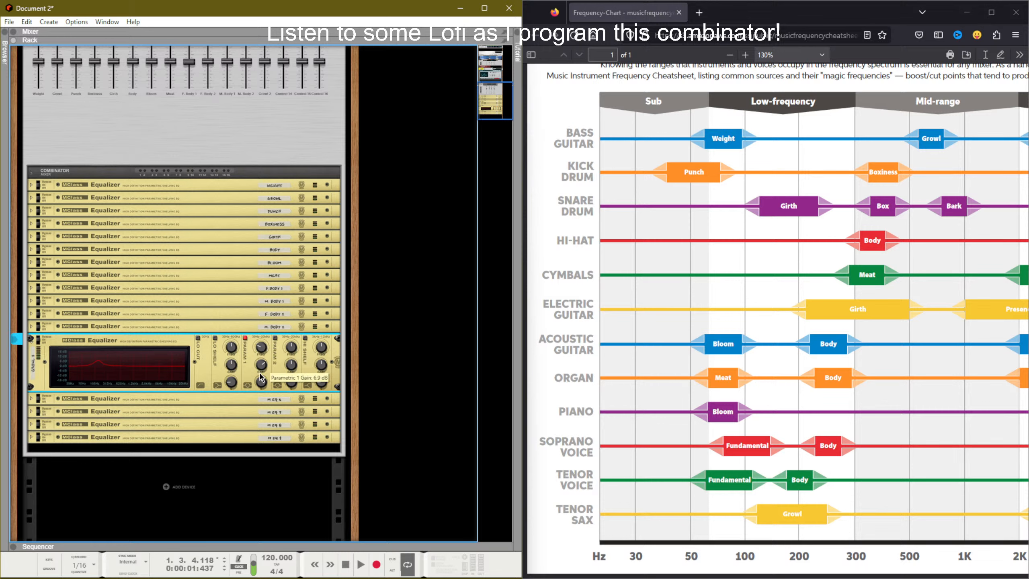
left_click_drag(263, 381, 262, 399)
Step: Compare the Combinator's labelled faders and equalizers with the ranges on the frequency chart
scroll(847, 293, "up", 3)
scroll(849, 298, "down", 2)
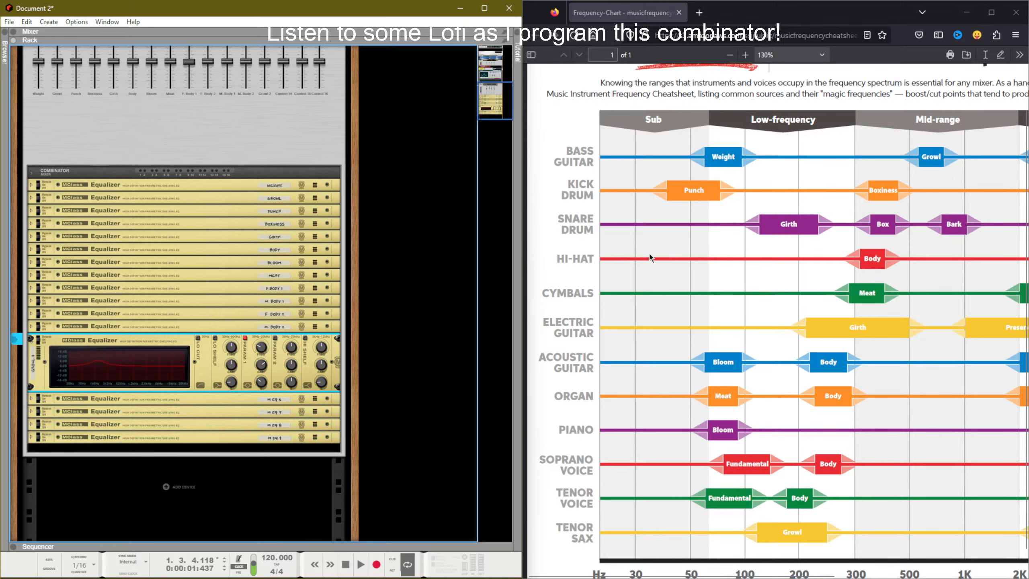
scroll(207, 253, "up", 3)
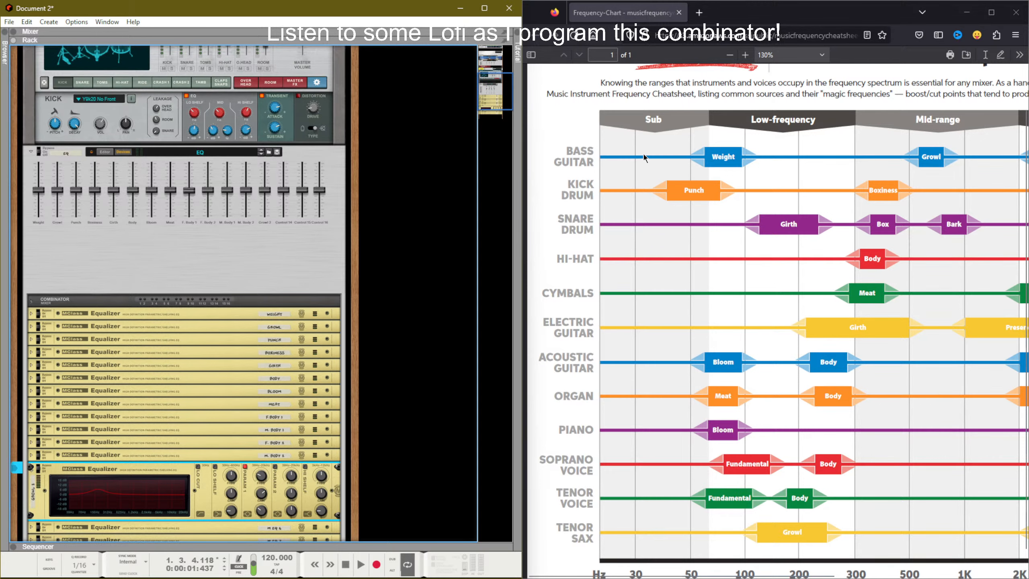
scroll(756, 325, "down", 1)
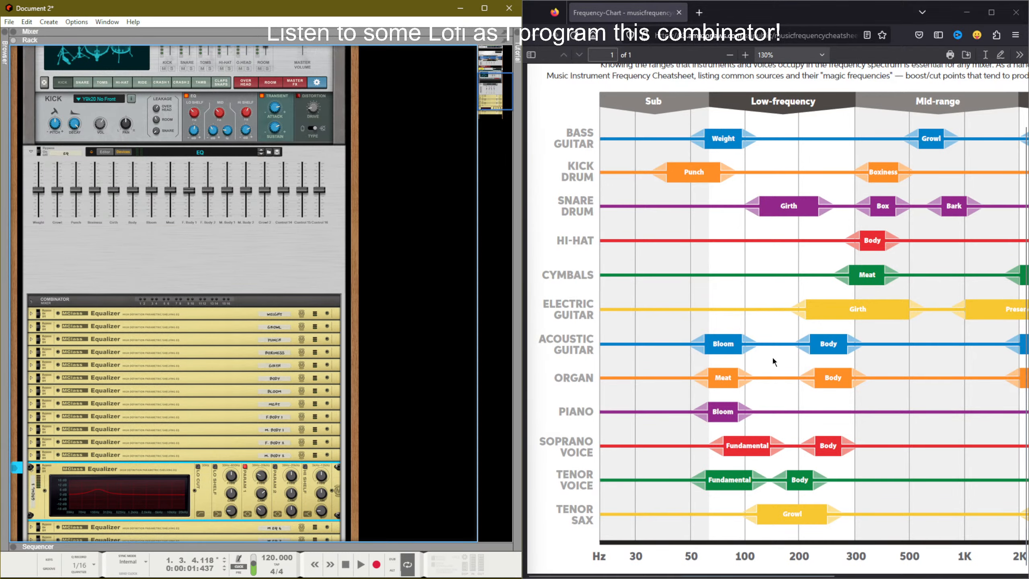
scroll(770, 352, "up", 3)
scroll(790, 300, "down", 3)
scroll(131, 460, "down", 2)
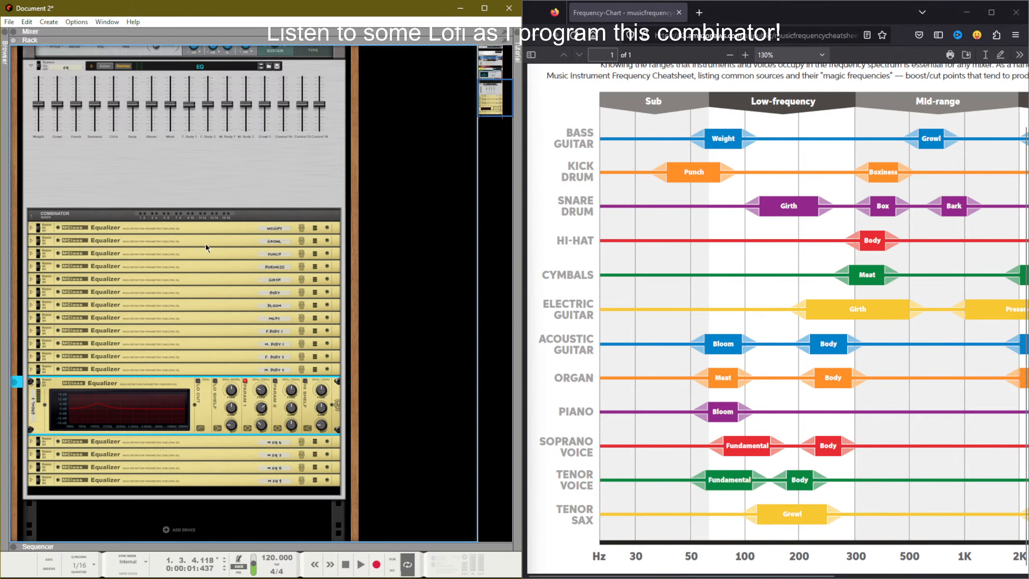
scroll(26, 171, "up", 1)
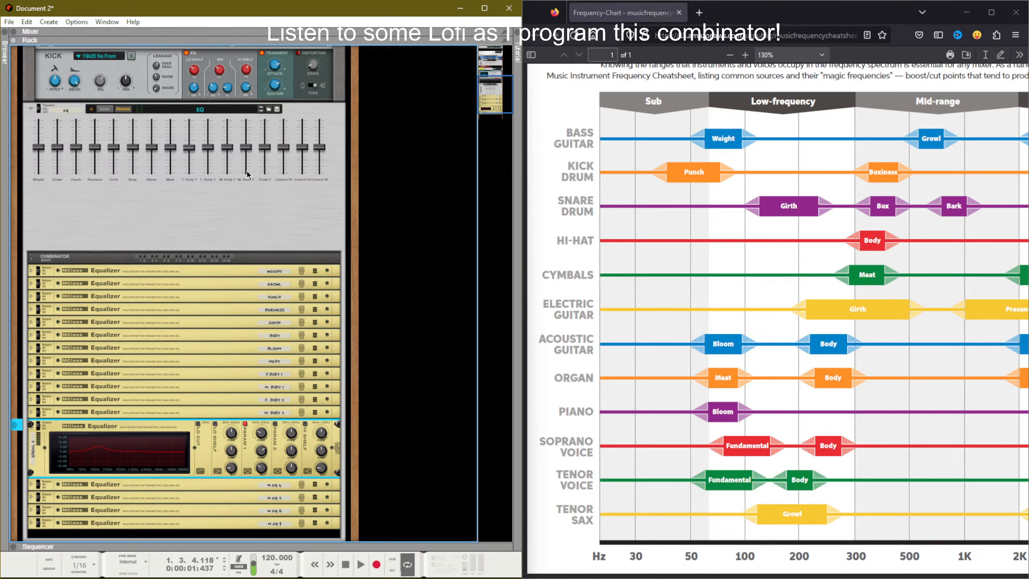
Step: Map the Growl 2 equalizer's Param 1 gain to the Growl 2 Combinator control, and raise that fader to test it
left_click(265, 148)
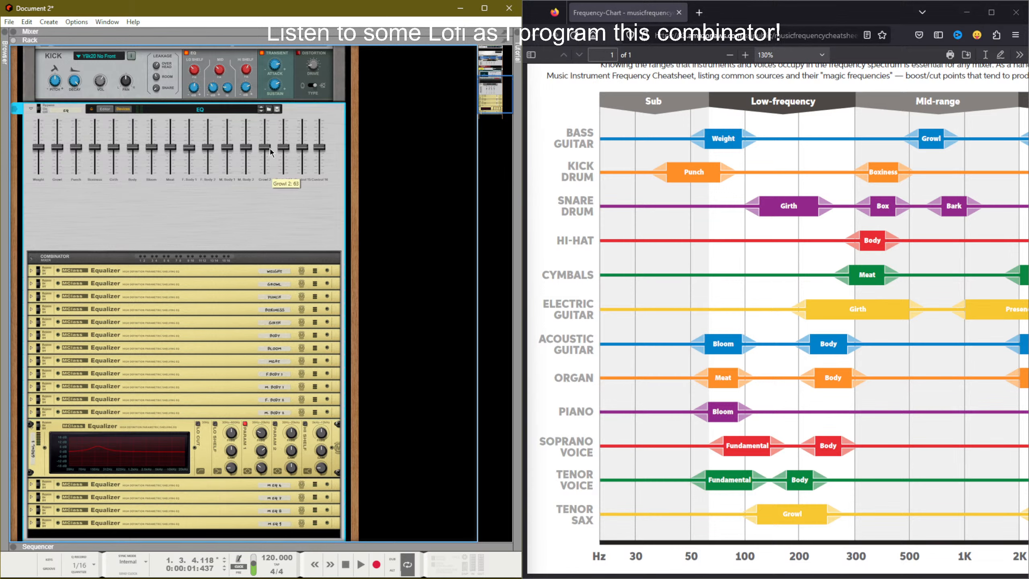
right_click(263, 453)
mouse_move(312, 489)
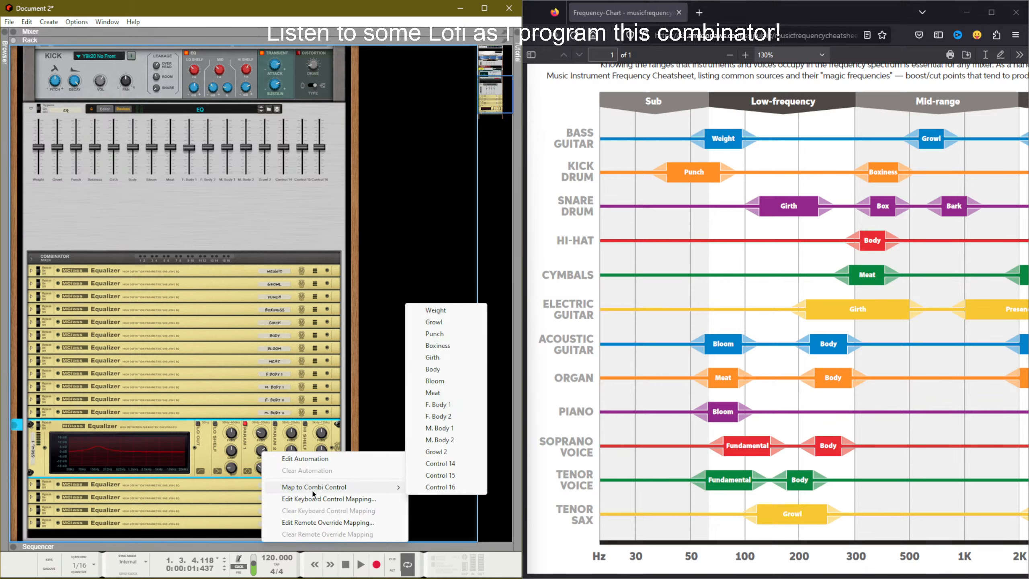
left_click(456, 452)
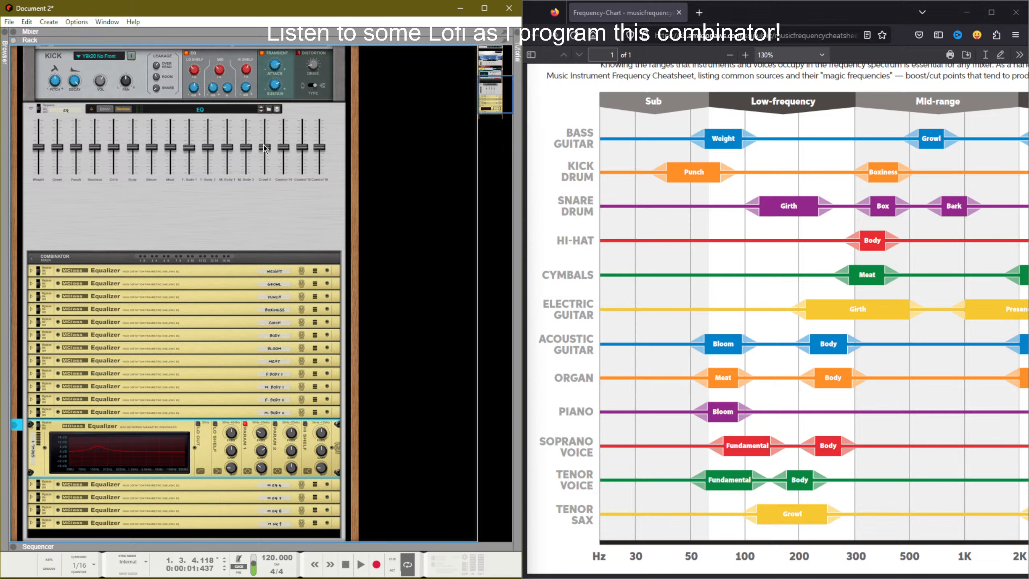
mouse_move(264, 149)
left_mouse_down()
mouse_move(264, 172)
mouse_move(262, 132)
left_mouse_up()
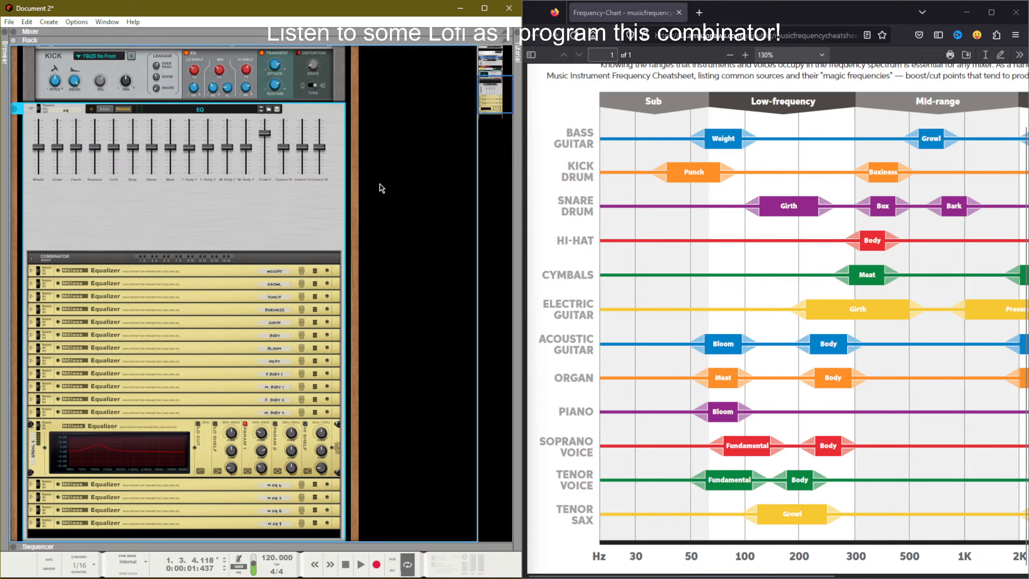
Step: Rename the Control 14 fader as Body 2
double_click(282, 179)
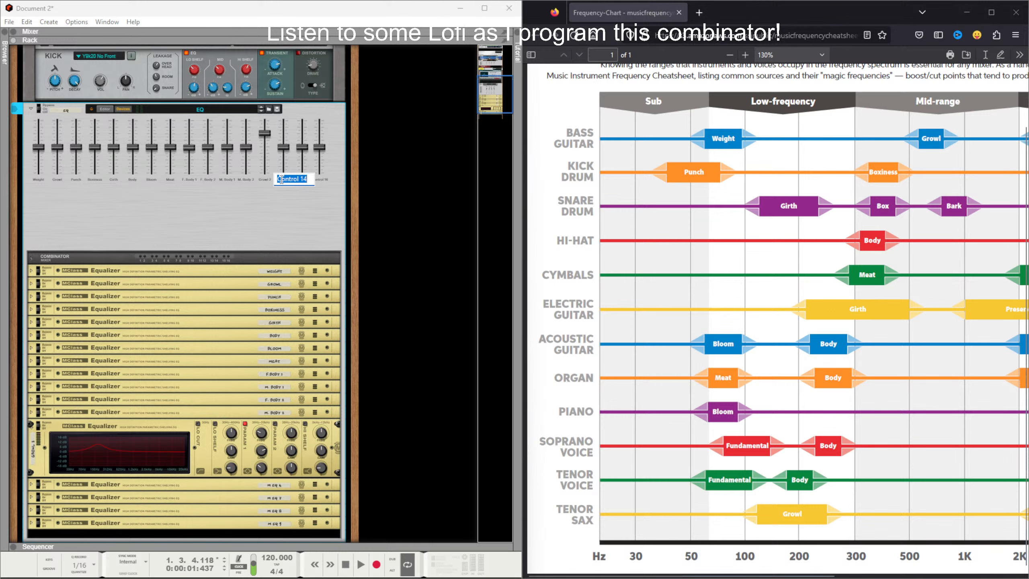
type("Body 2")
key("Return")
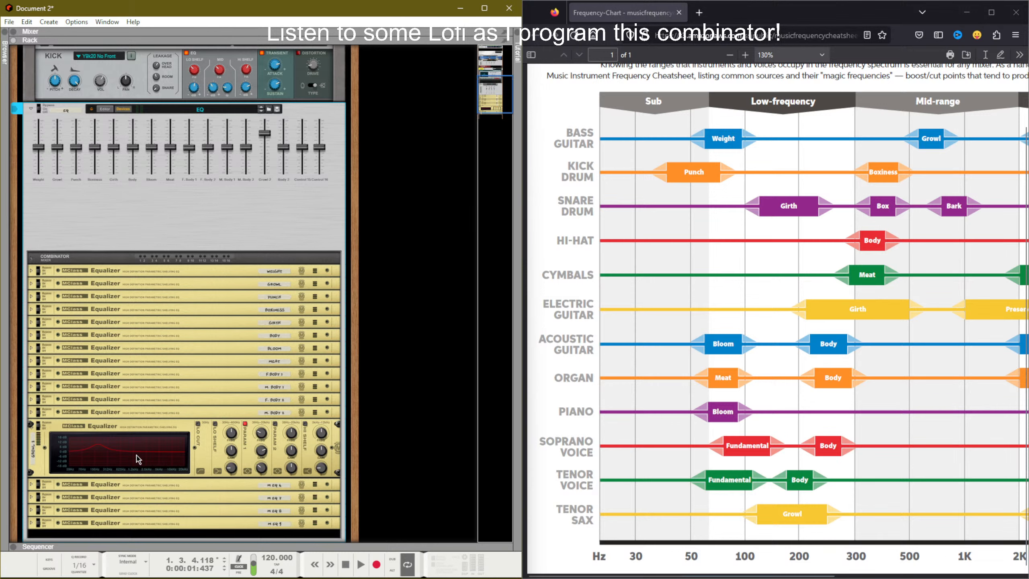
Step: Collapse the Growl 2 equalizer, expand the M EQ 6 equalizer and rename it as Body 3
left_click(32, 425)
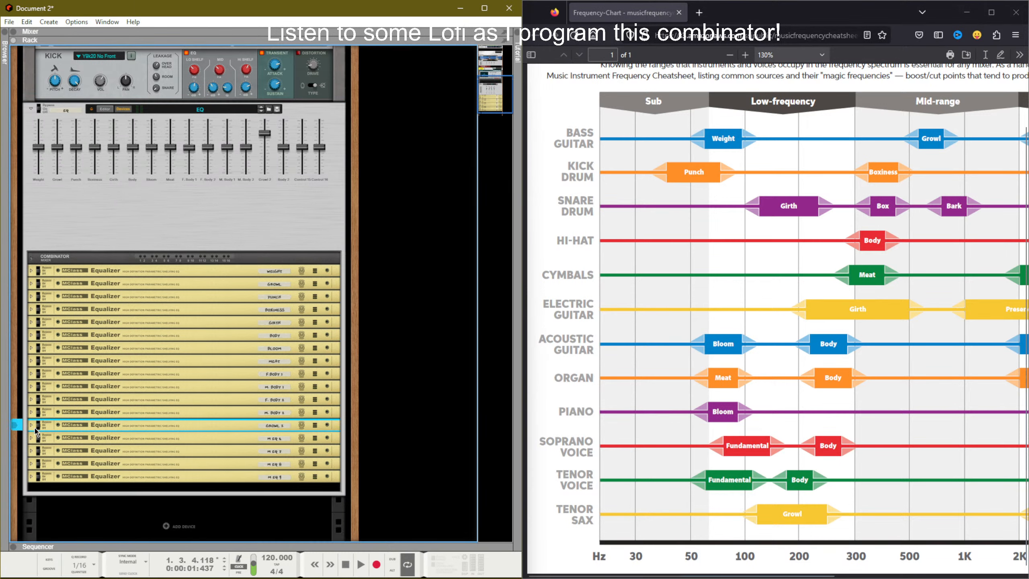
left_click(32, 437)
double_click(42, 456)
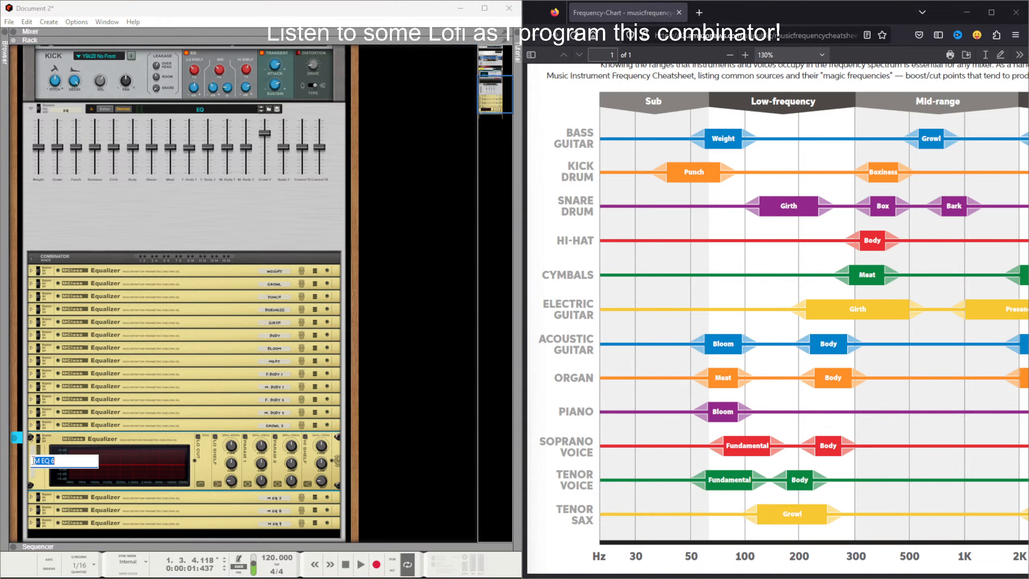
type("Body 3")
key("Return")
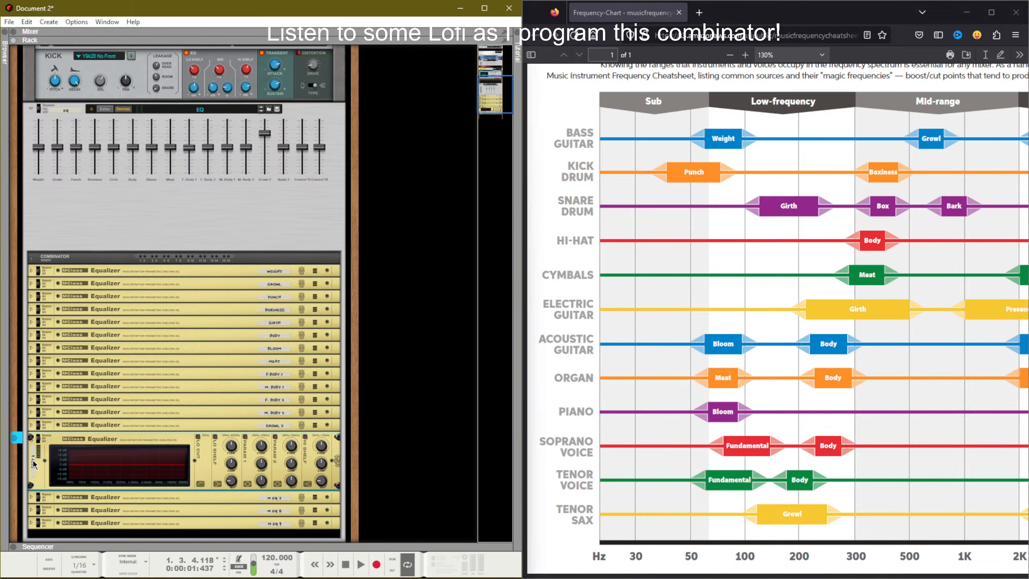
Step: Enable Param 1 on the former M EQ 6 equalizer, lower its frequency toward the chart's Body ranges and adjust its Q and gain
left_click(245, 437)
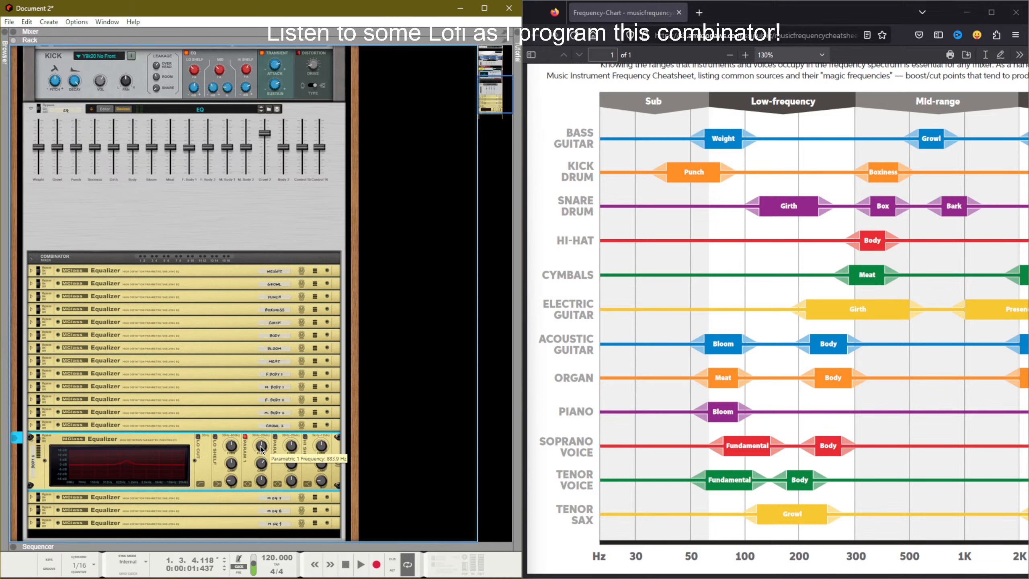
left_click_drag(261, 447, 264, 480)
left_click_drag(263, 481, 264, 472)
left_click_drag(263, 467, 264, 467)
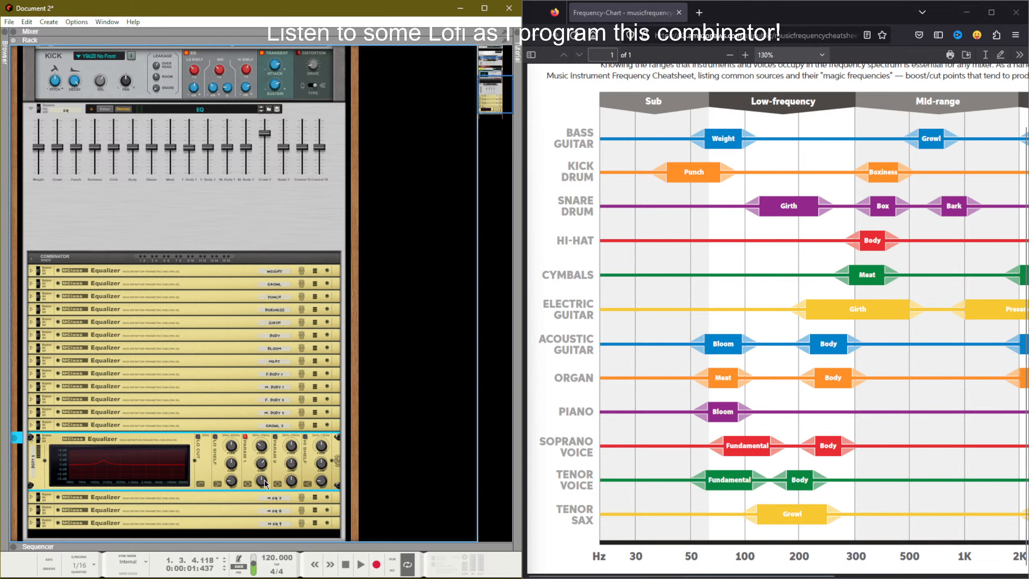
Step: Fine-tune Param 1 on the expanded Body equalizer, map its gain to the Body 2 Combinator control and test that fader
left_click_drag(265, 483, 267, 448)
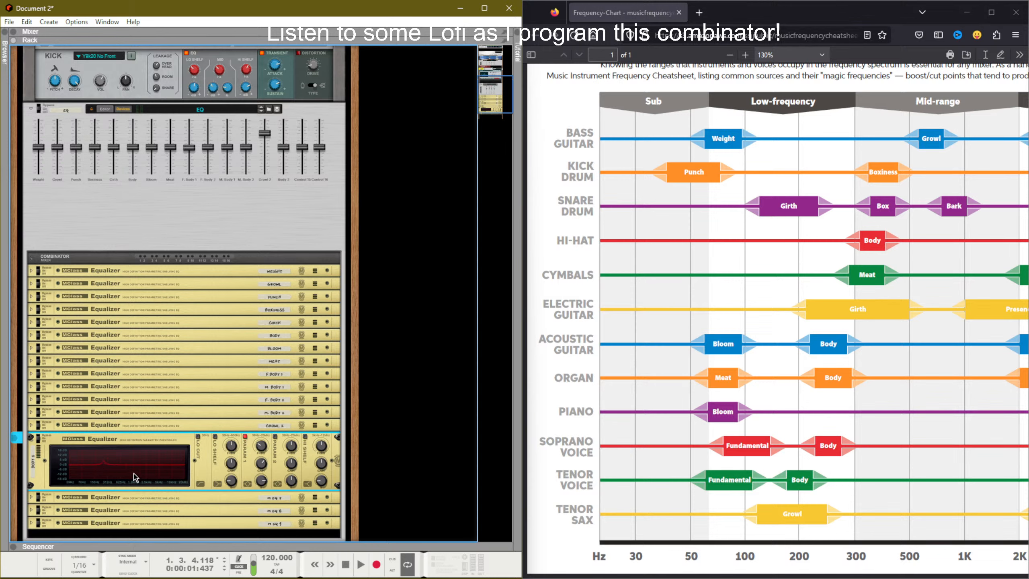
right_click(262, 466)
left_click(286, 198)
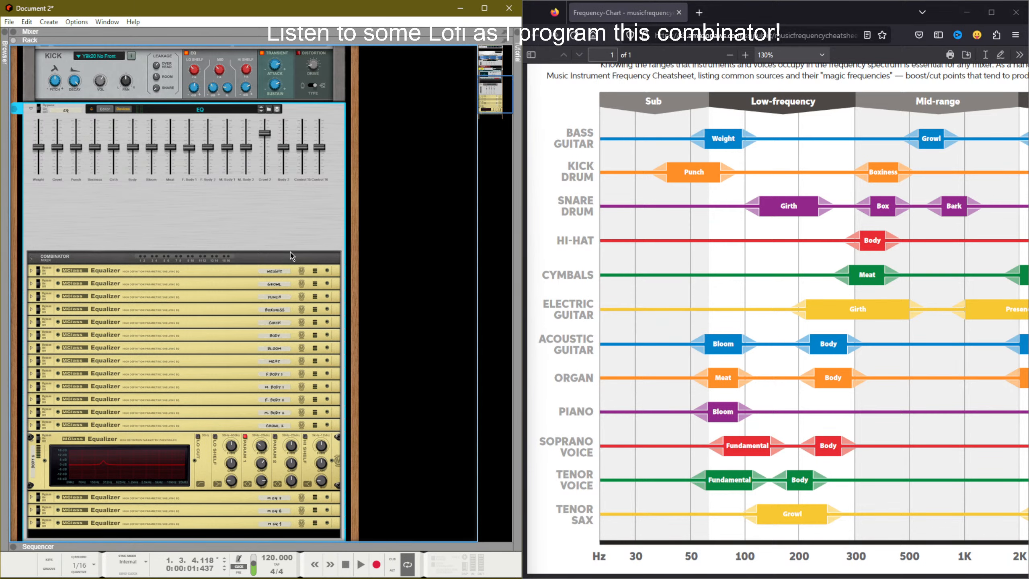
right_click(264, 463)
mouse_move(403, 495)
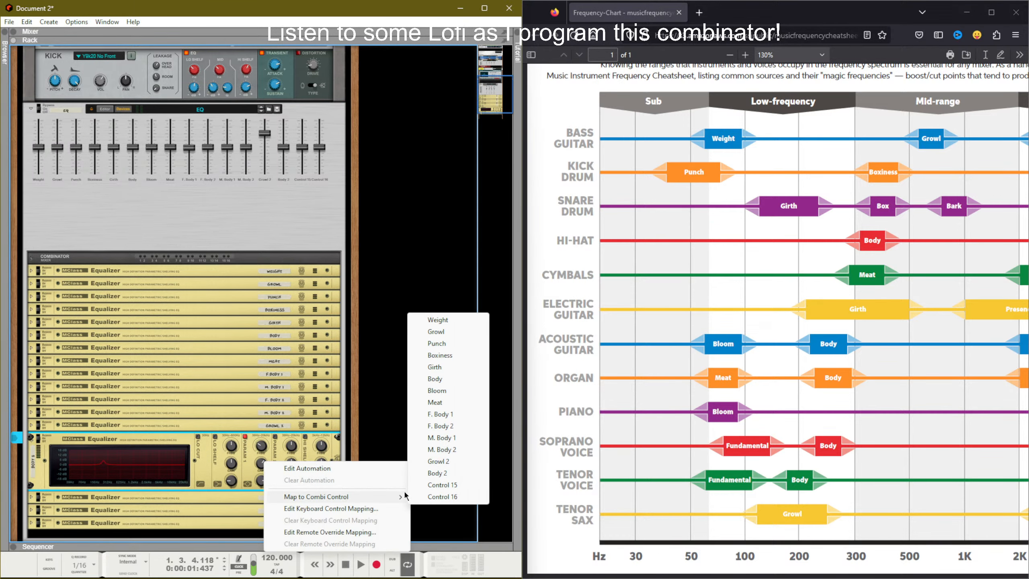
left_click(436, 474)
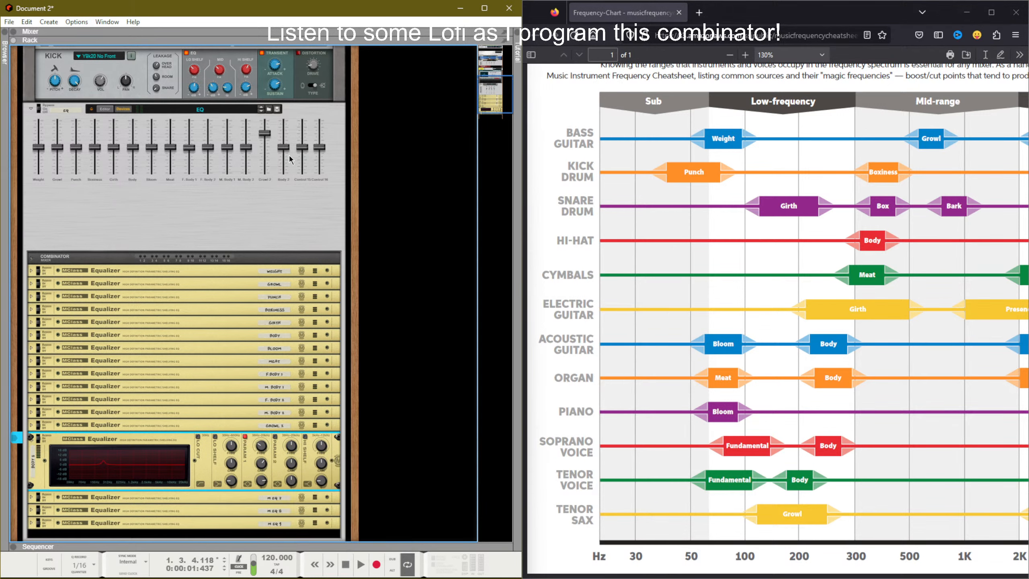
mouse_move(290, 158)
left_mouse_down()
mouse_move(286, 129)
mouse_move(286, 178)
mouse_move(288, 122)
mouse_move(289, 147)
left_mouse_up()
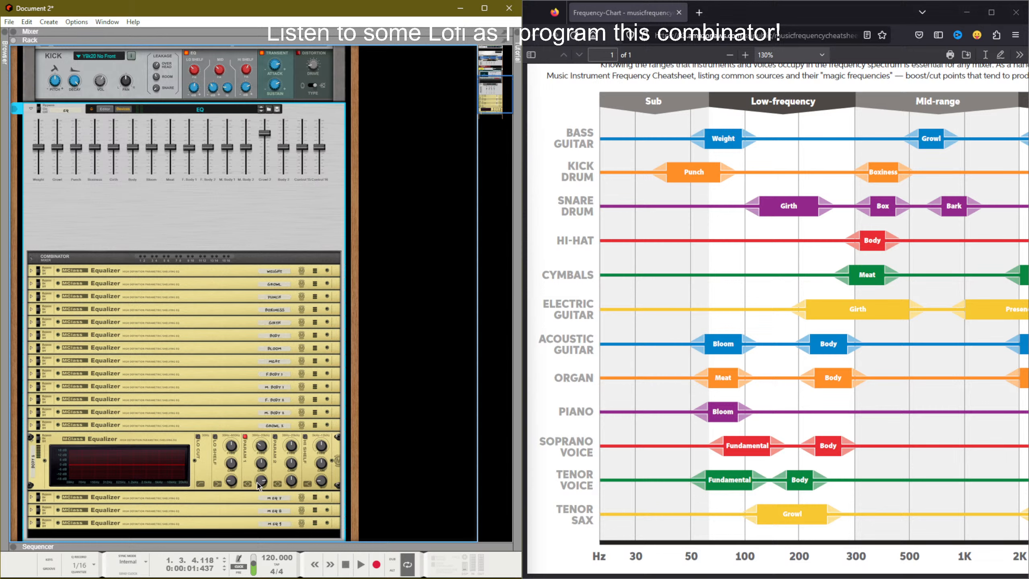
mouse_move(260, 485)
mouse_move(110, 171)
mouse_move(99, 151)
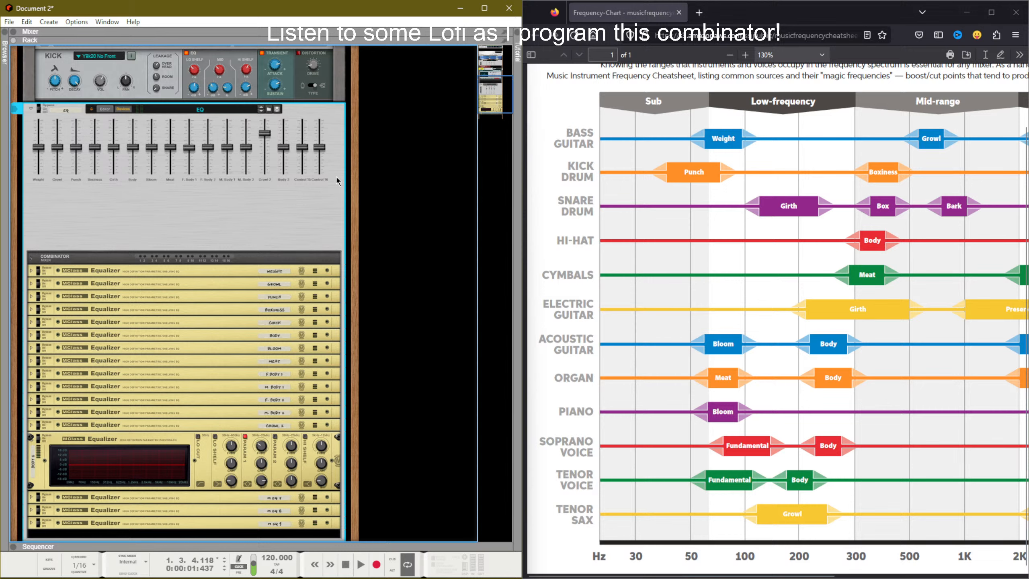
Step: Rename the Control 15 fader as Girth 2
double_click(302, 179)
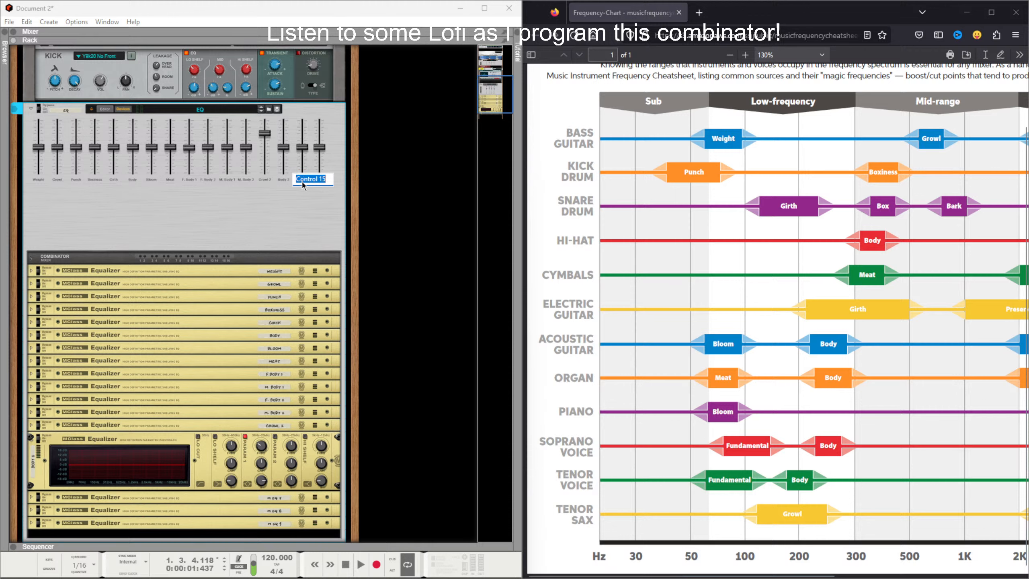
type("Girth 2")
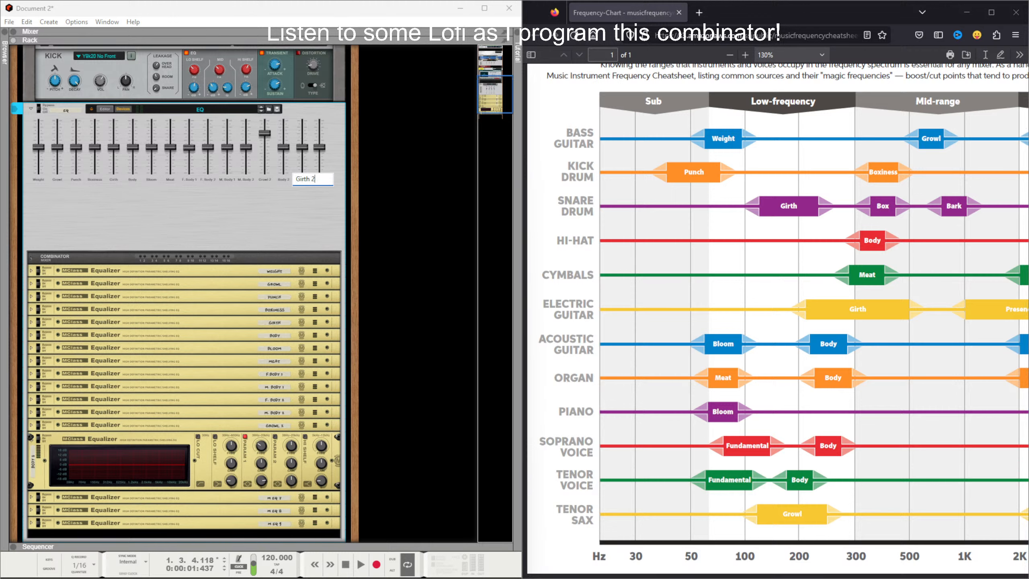
key("Return")
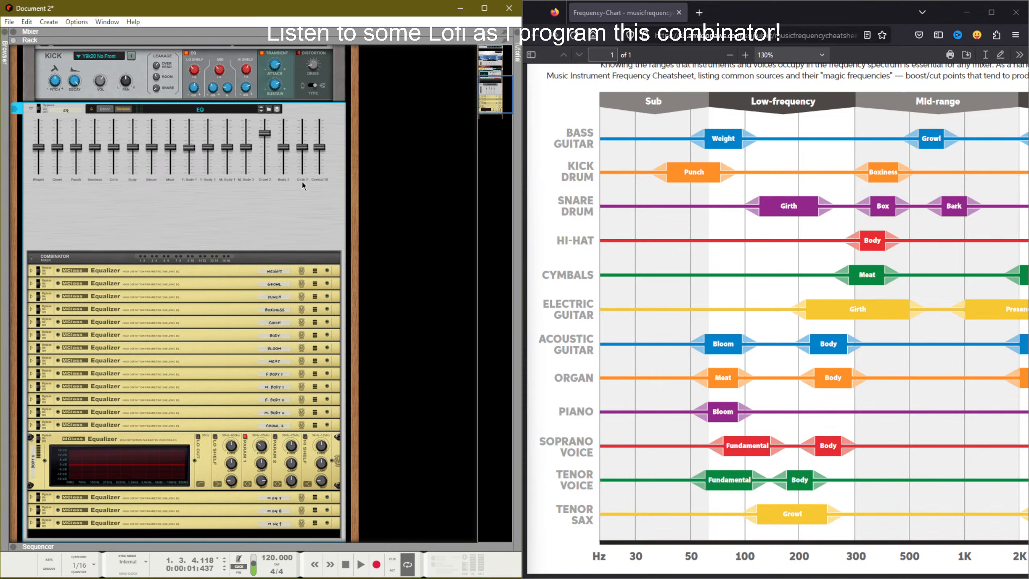
Step: Collapse the Body equalizer, expand the M EQ 7 equalizer and rename it as Girth 2
left_click(32, 440)
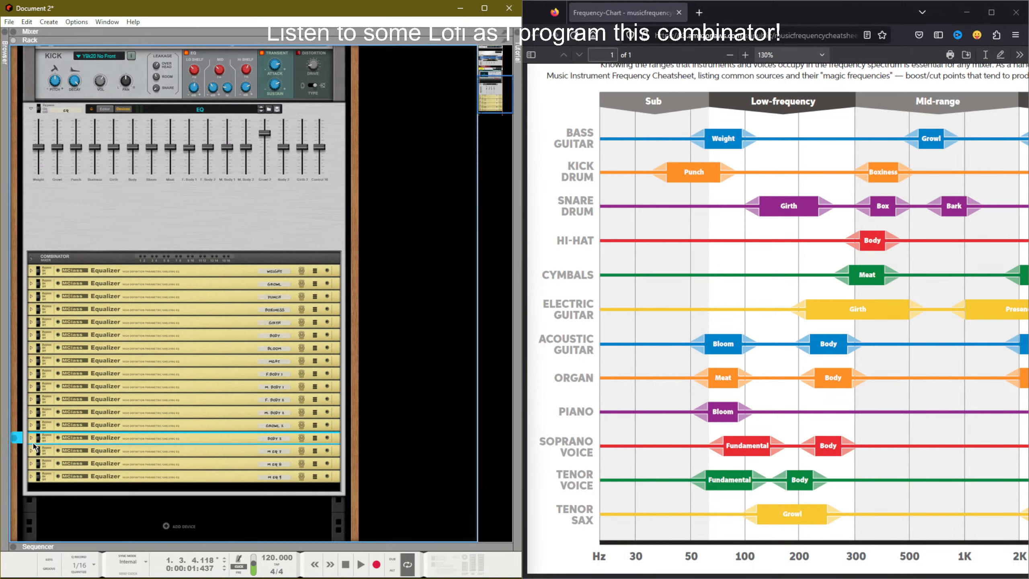
left_click(31, 450)
double_click(34, 473)
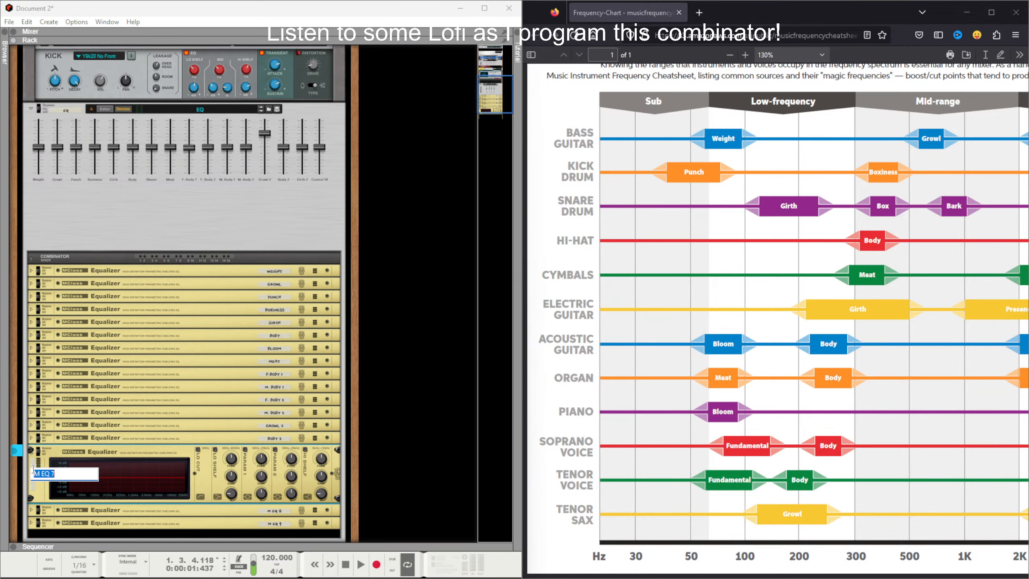
type("Girth 1")
key("Return")
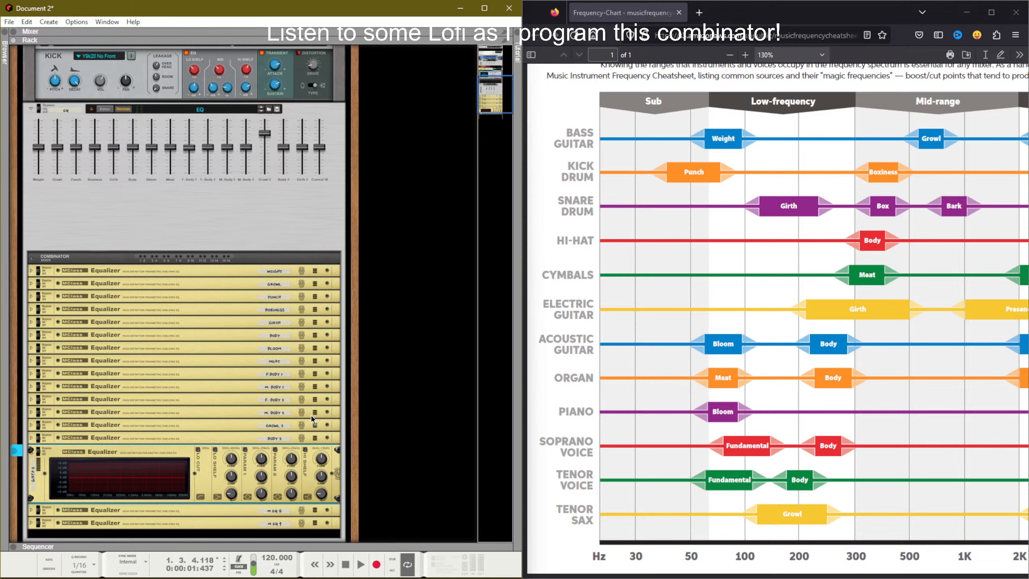
Step: Enable Param 1 on the former M EQ 7 equalizer, raise its gain, tune it to about 300 Hz and adjust its Q
left_click(246, 450)
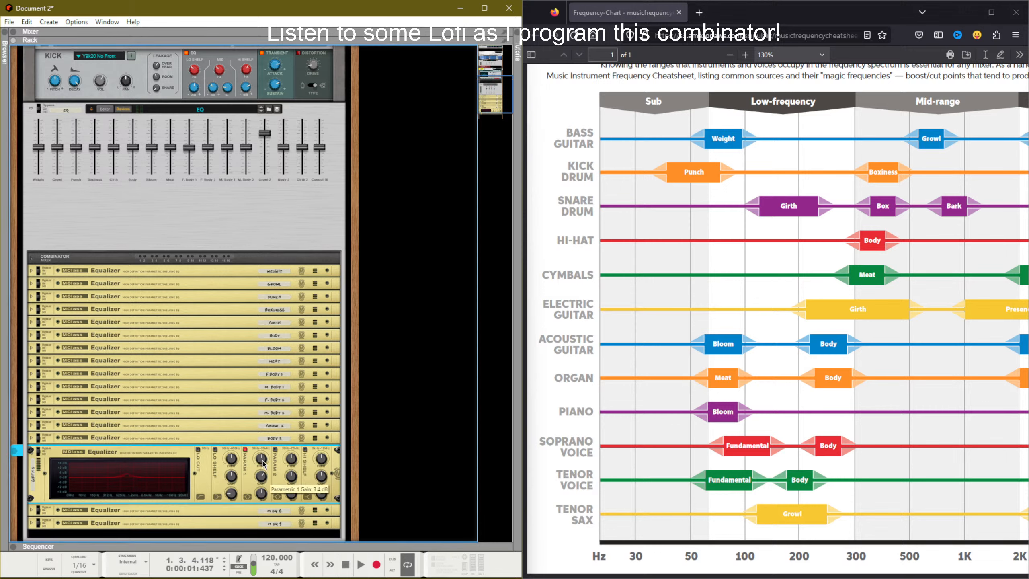
mouse_move(261, 461)
left_mouse_down()
mouse_move(263, 482)
mouse_move(263, 465)
left_mouse_up()
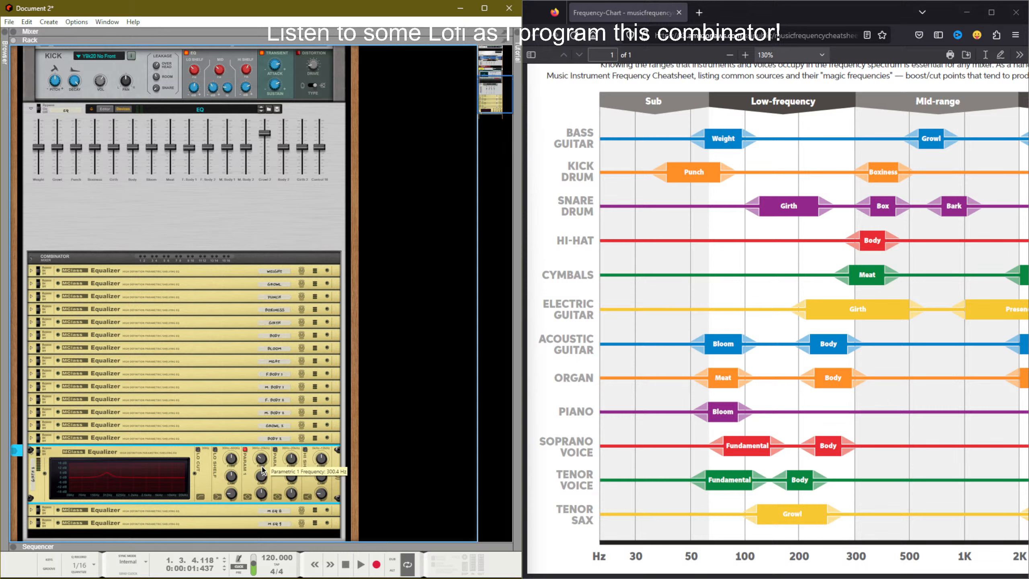
left_click_drag(261, 505, 262, 512)
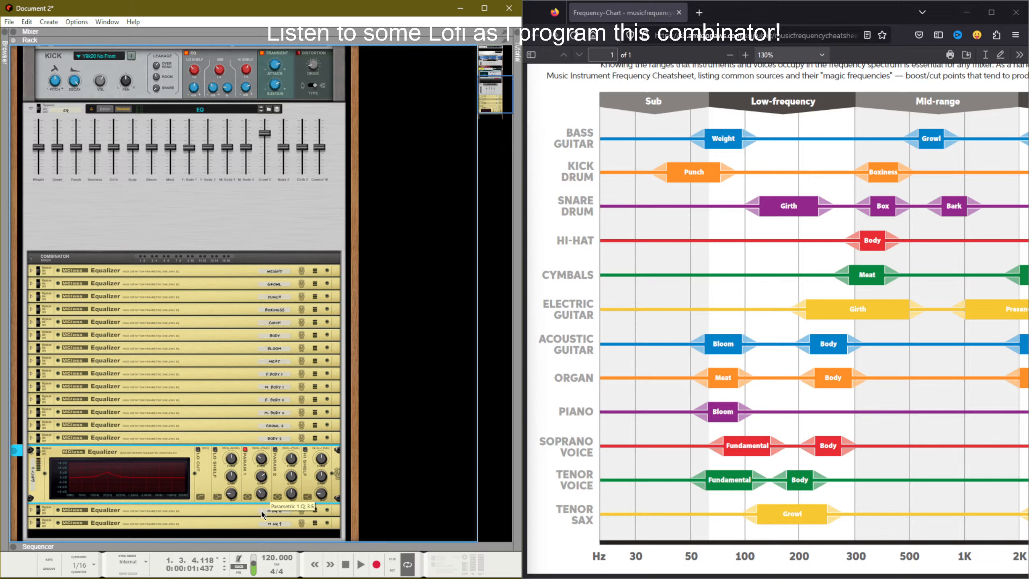
left_click_drag(261, 512, 262, 515)
Step: Map Param 1 gain of the former M EQ 7 equalizer to the Girth 2 Combinator control
right_click(262, 474)
mouse_move(320, 508)
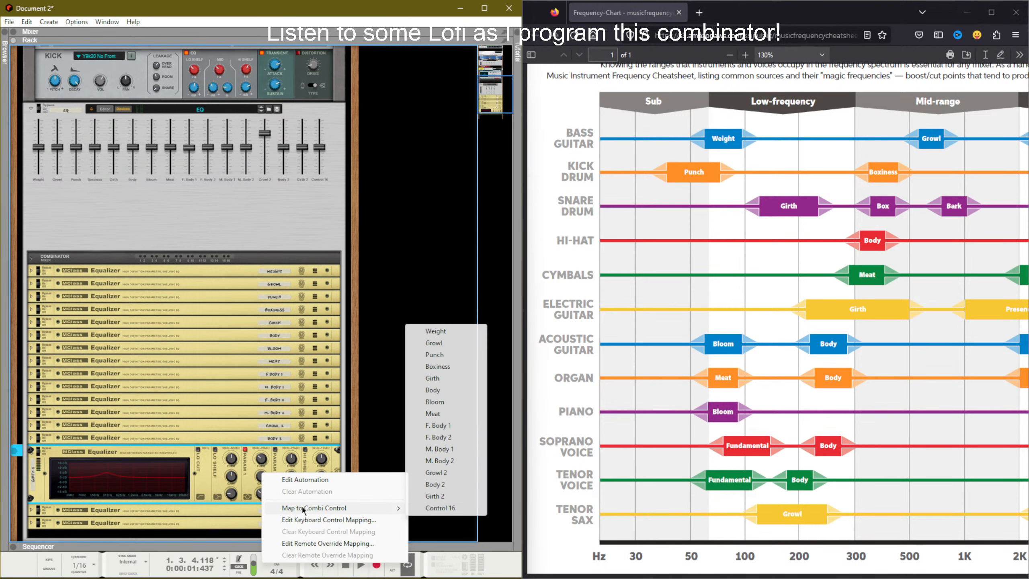
left_click(436, 501)
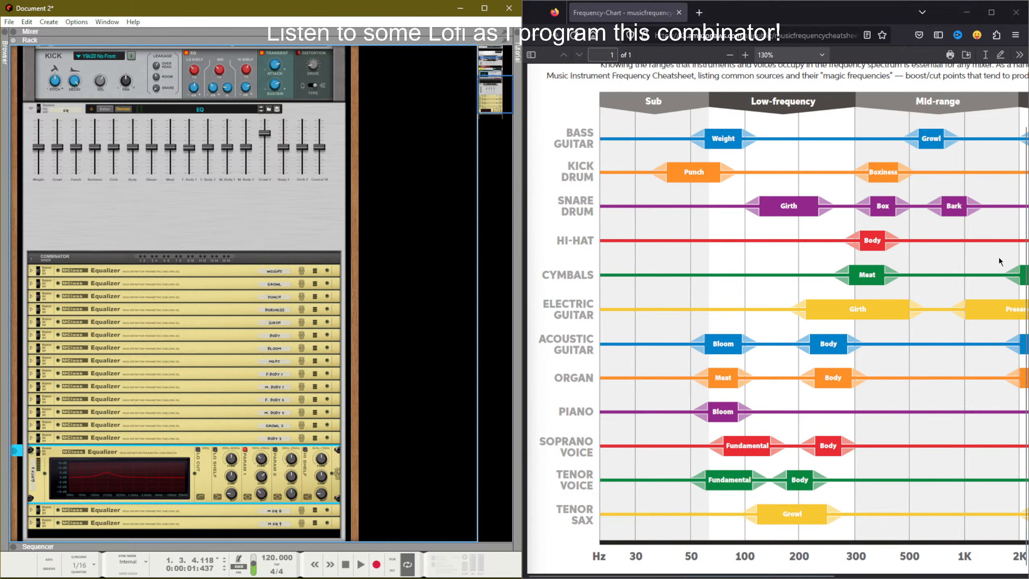
Step: Bring the frequency chart's upper ranges into view and rename the Control 16 fader as Snare Bark
middle_click(799, 395)
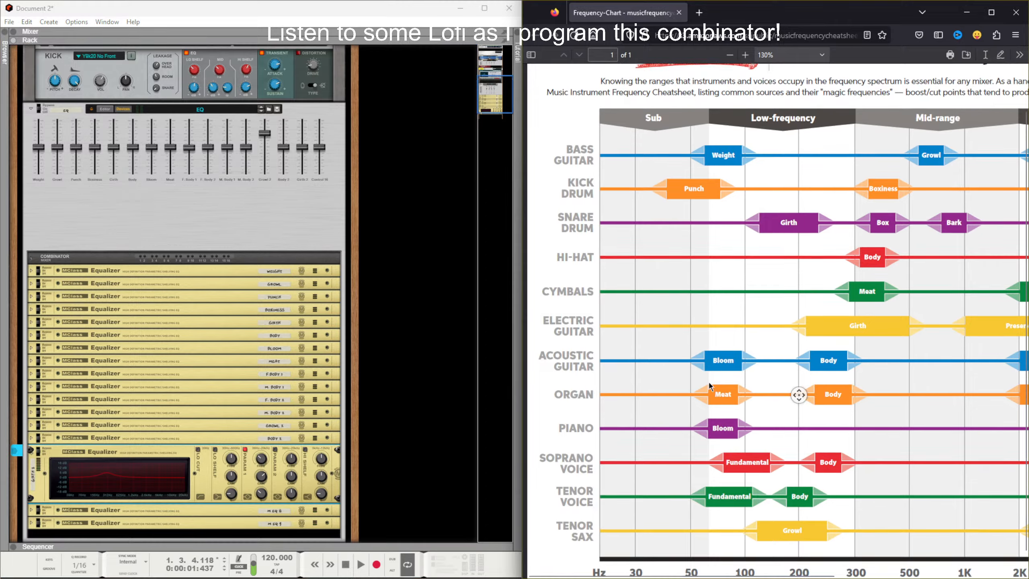
scroll(892, 398, "down", 2)
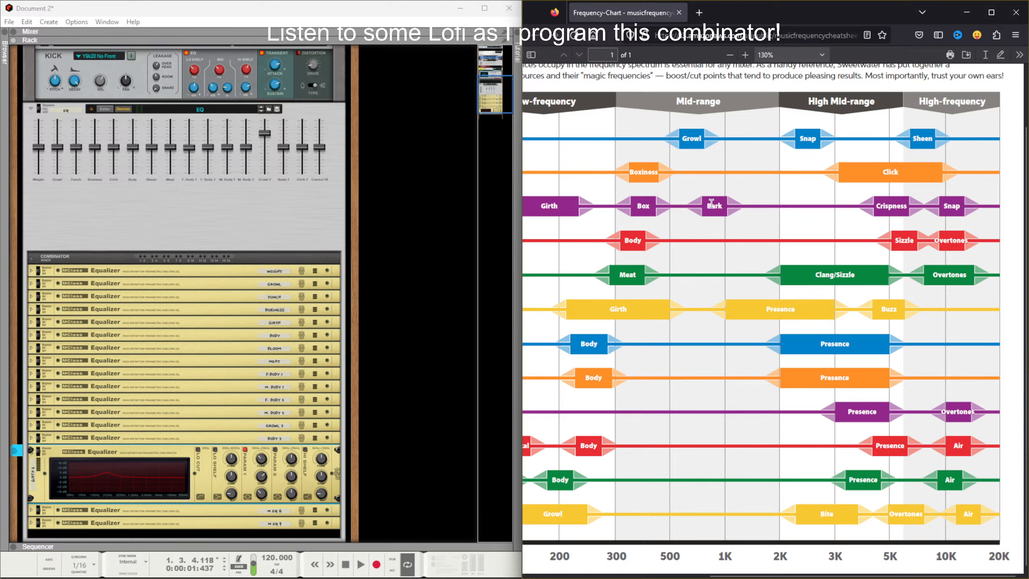
double_click(322, 179)
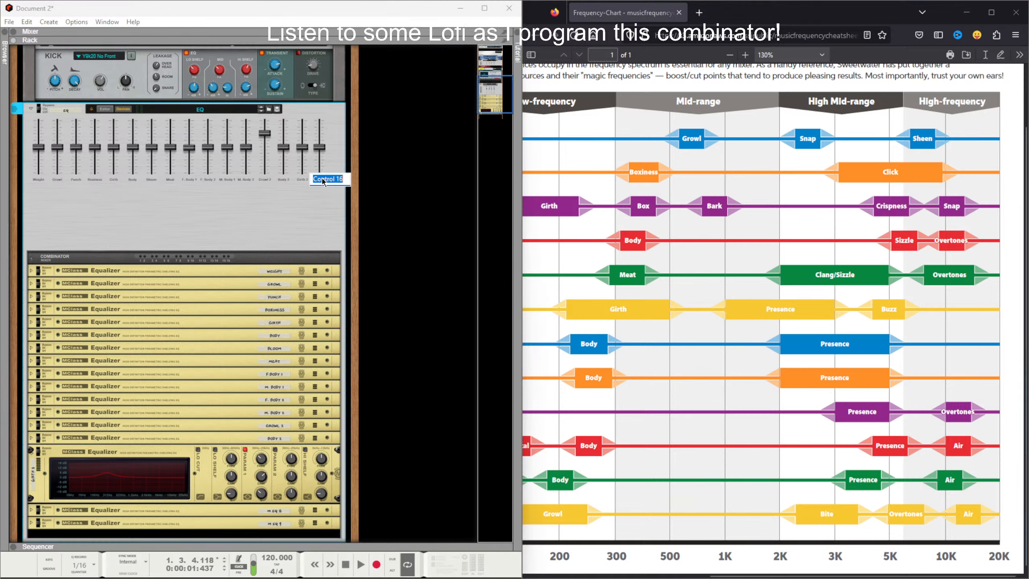
type("Snare Bar")
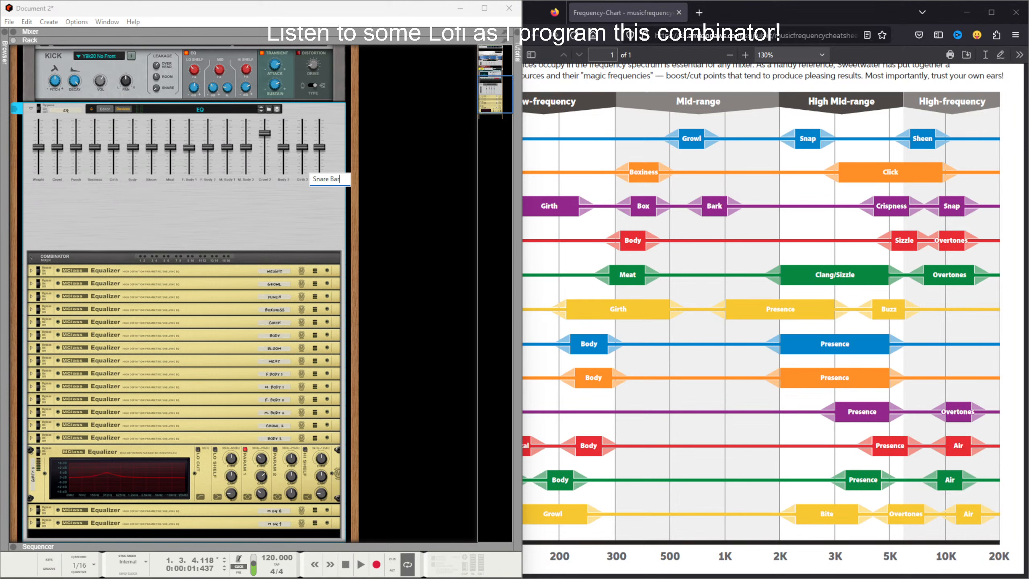
key("Return")
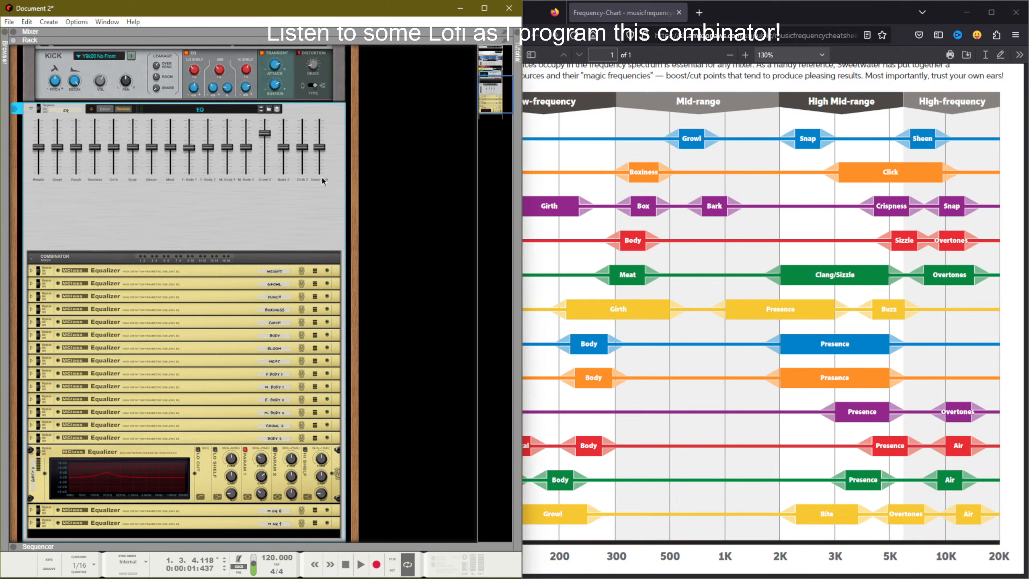
Step: Collapse the Girth equalizer, expand the M EQ 8 equalizer and rename it as Snare Bark
left_click(33, 450)
left_click(31, 463)
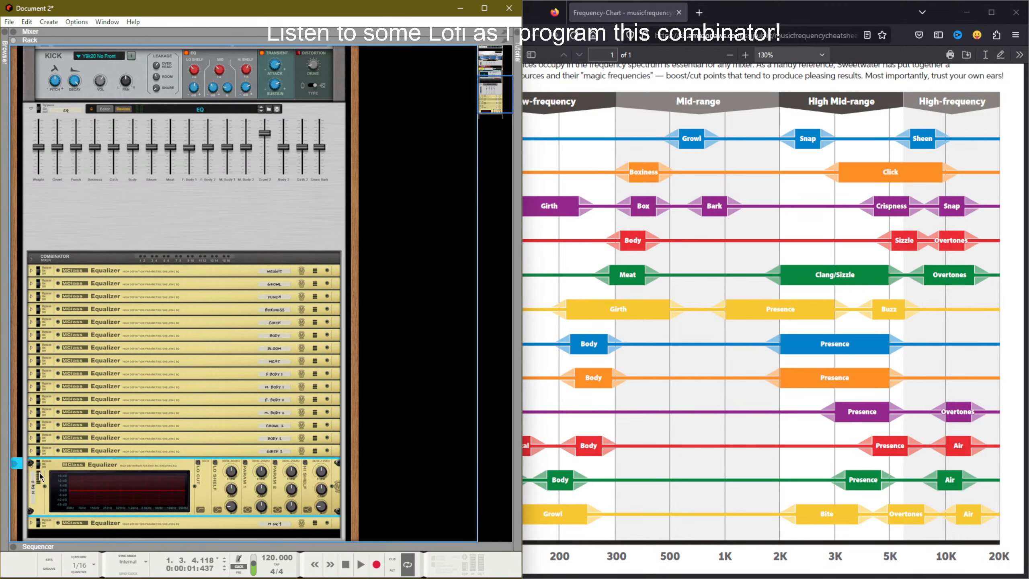
double_click(40, 478)
type("Sna")
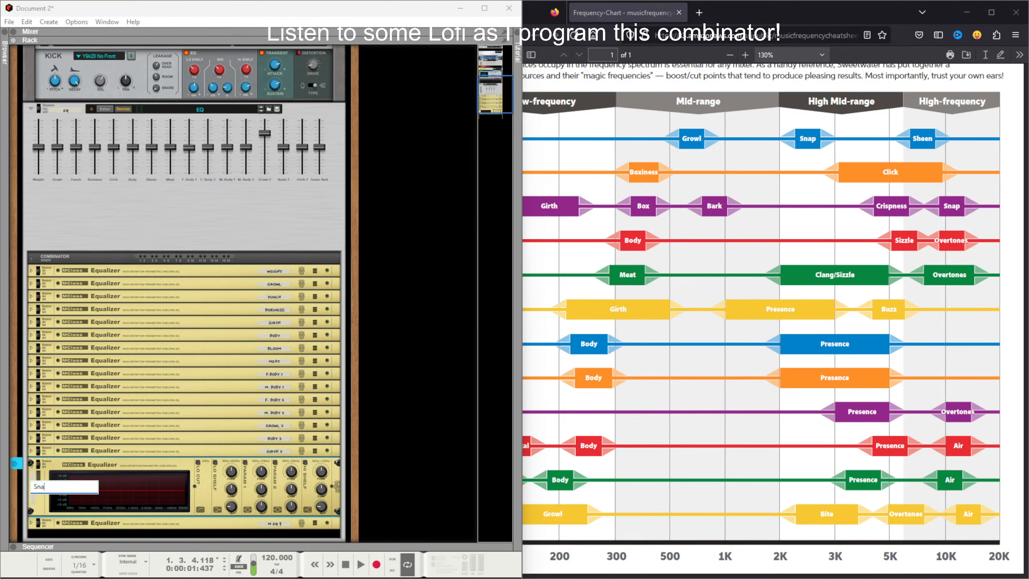
type("re Bark")
key("Return")
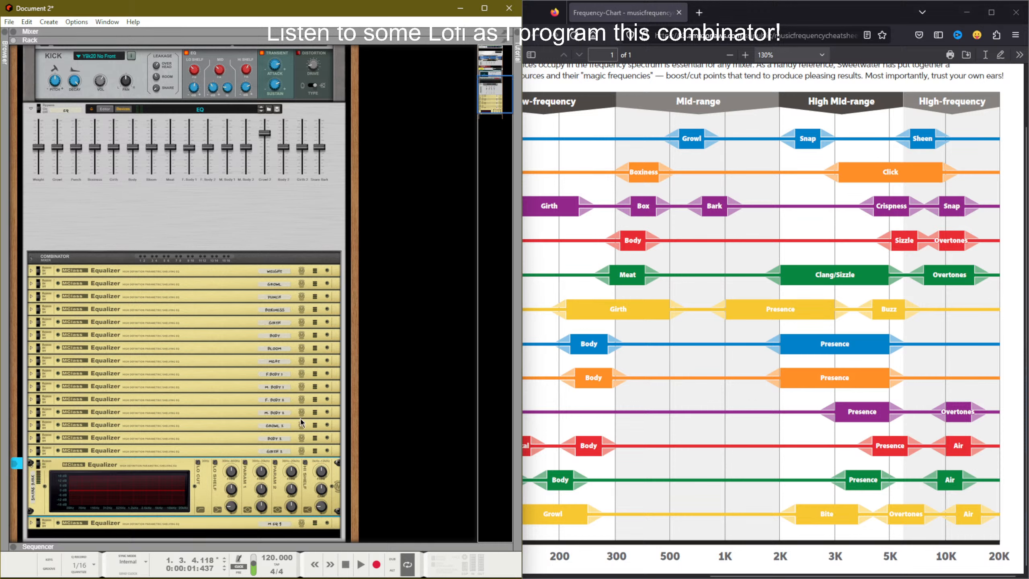
Step: Enable Param 1 on the Snare Bark equalizer at about 889 Hz, map its gain to the Snare Bark control and test that fader
left_click(246, 463)
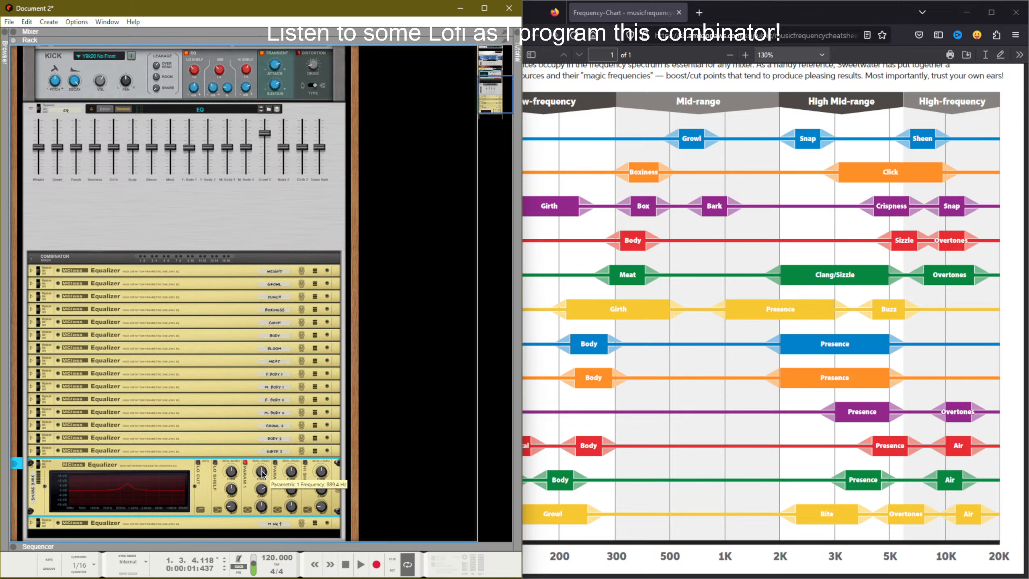
left_click_drag(261, 471, 261, 470)
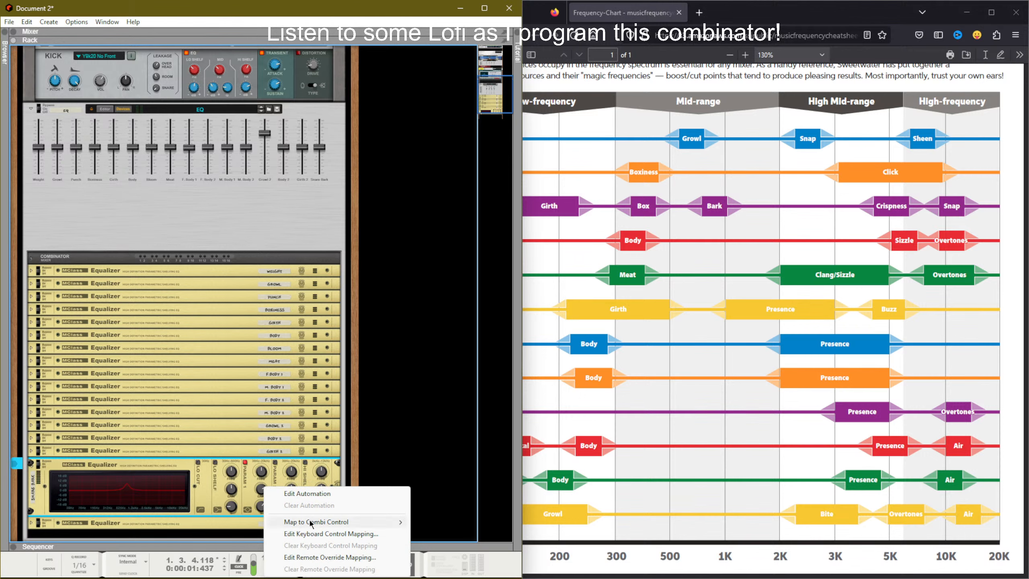
mouse_move(324, 522)
left_click(449, 520)
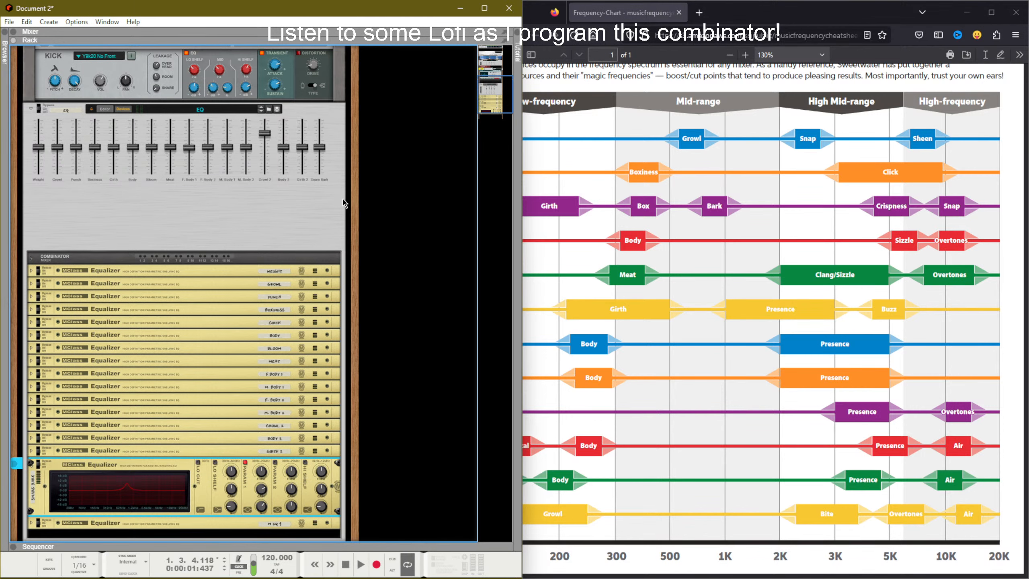
mouse_move(322, 147)
left_mouse_down()
mouse_move(323, 177)
mouse_move(322, 149)
left_mouse_up()
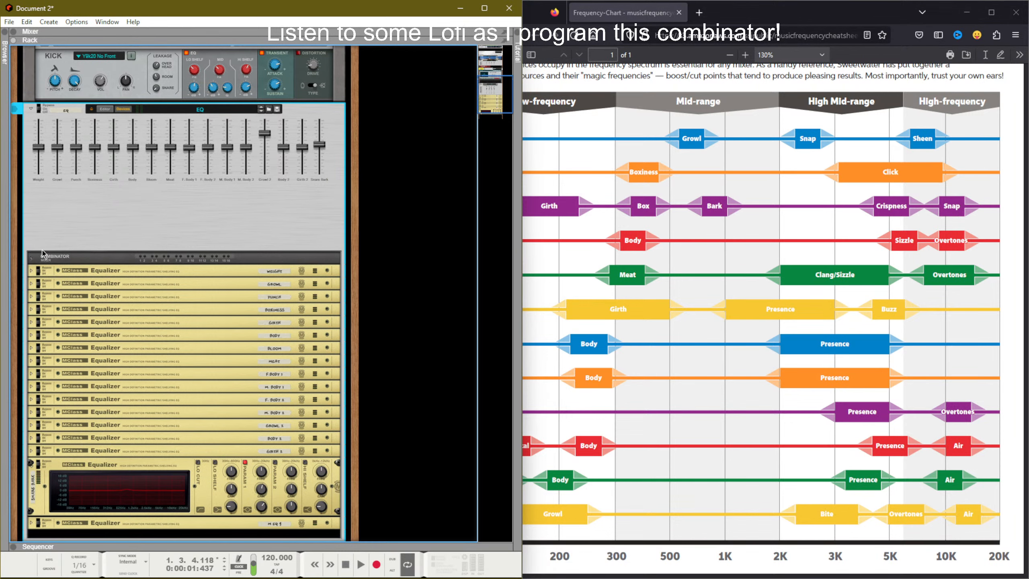
Step: Audition drums from the Reason Drum Kits drum picture through the EQ Combinator
scroll(44, 255, "up", 2)
scroll(43, 254, "up", 6)
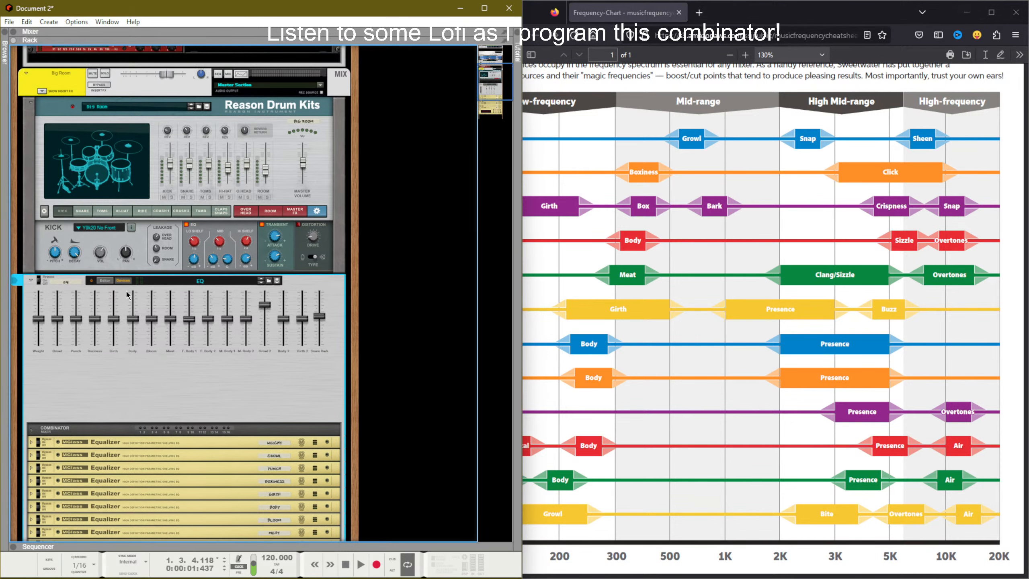
scroll(158, 316, "up", 6)
scroll(197, 348, "down", 18)
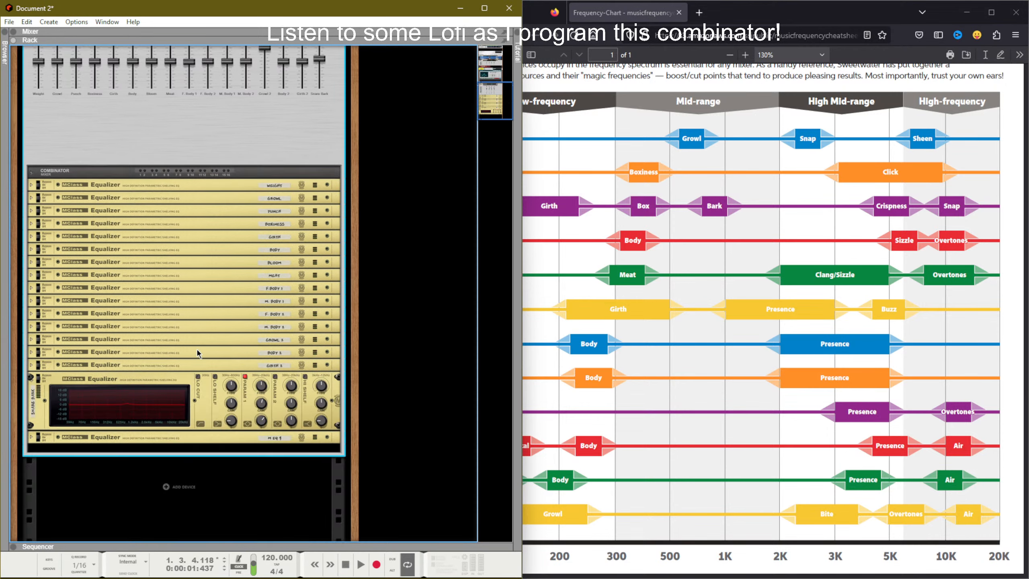
scroll(206, 359, "up", 8)
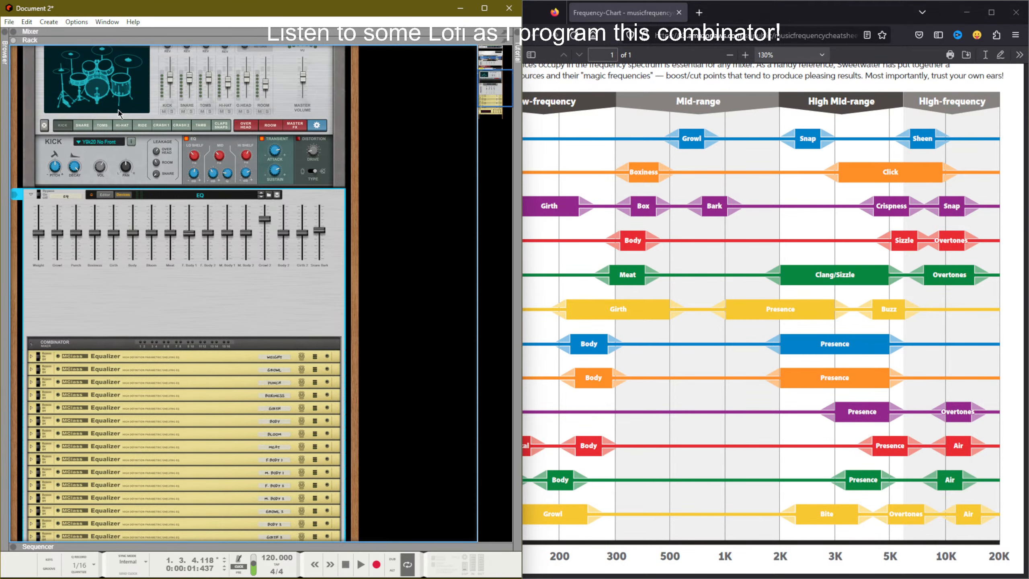
left_click(89, 92)
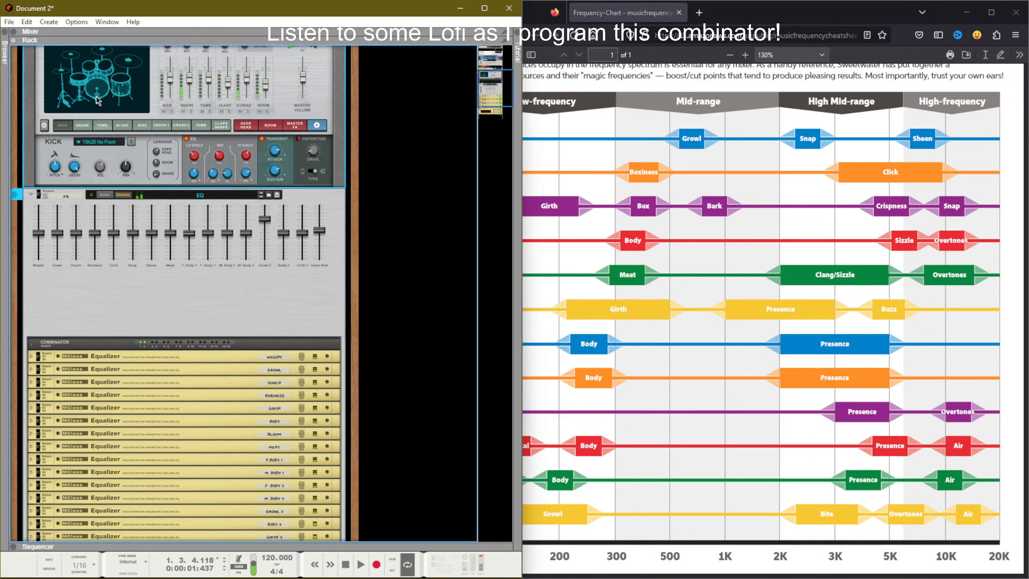
left_click(99, 94)
left_click(81, 86)
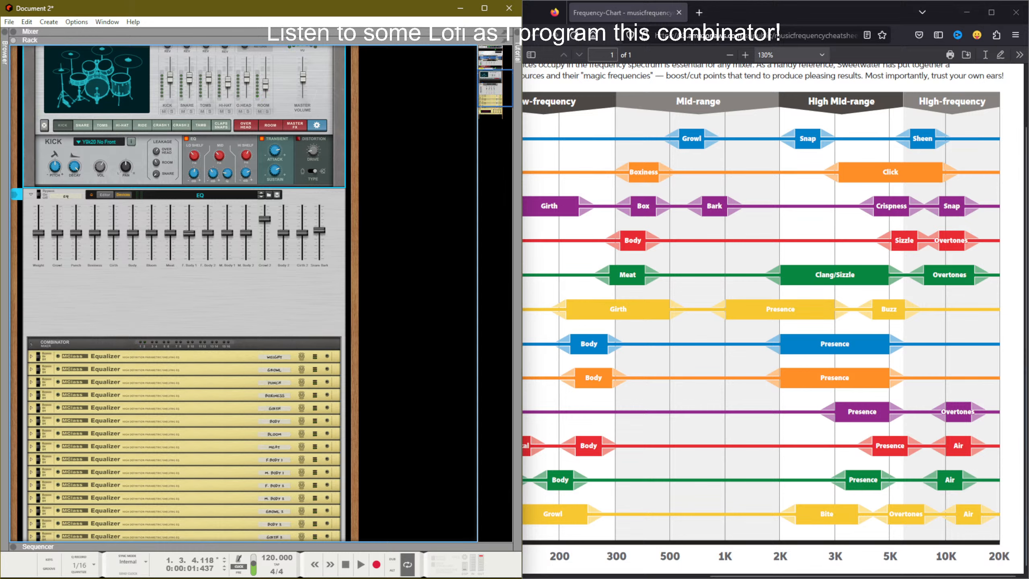
key("alt+Tab")
key("alt+Tab")
key("alt+Tab")
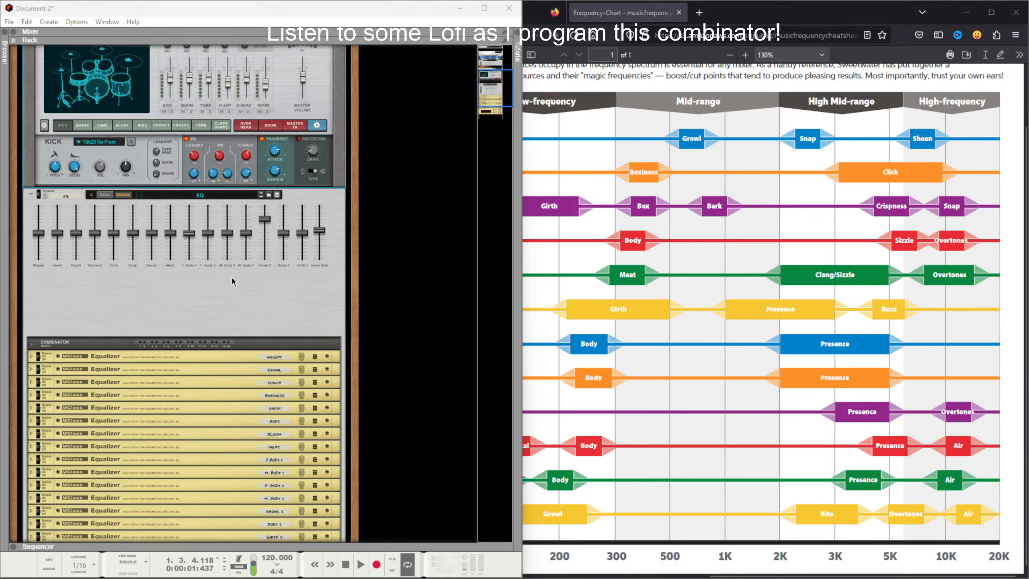
Step: Try the EQ Combinator's faders at varied lowered positions and reset them all to the centre
left_click_drag(268, 225, 319, 257)
left_click_drag(208, 232, 208, 248)
left_click_drag(261, 238, 261, 241)
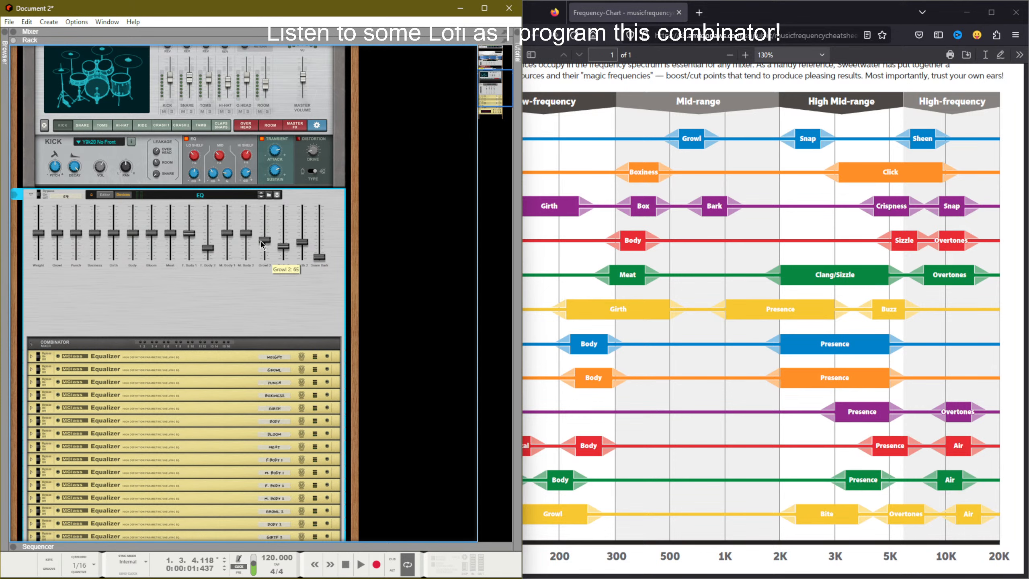
left_click_drag(170, 233, 170, 259)
left_click_drag(76, 233, 75, 255)
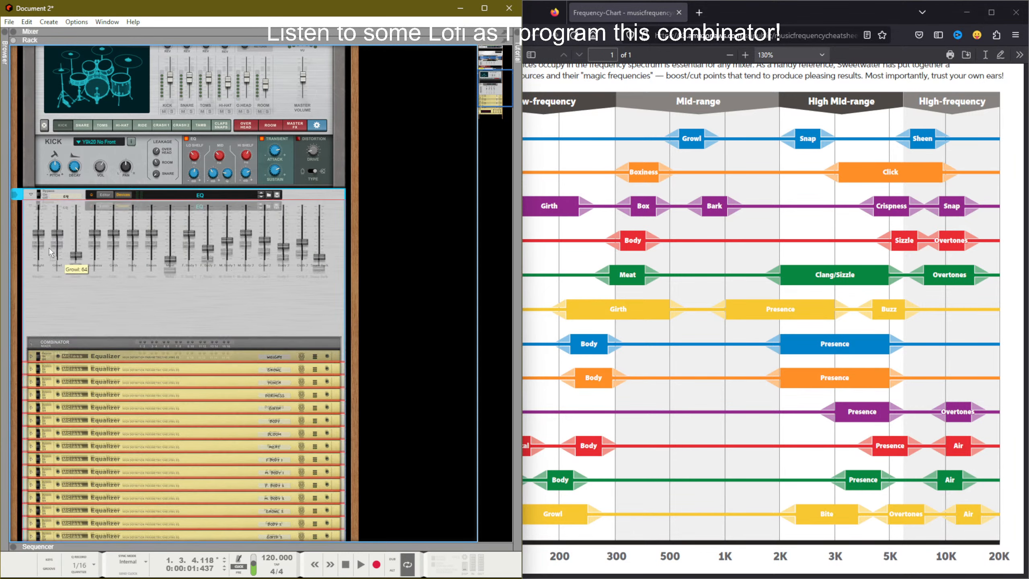
left_click_drag(39, 233, 246, 240)
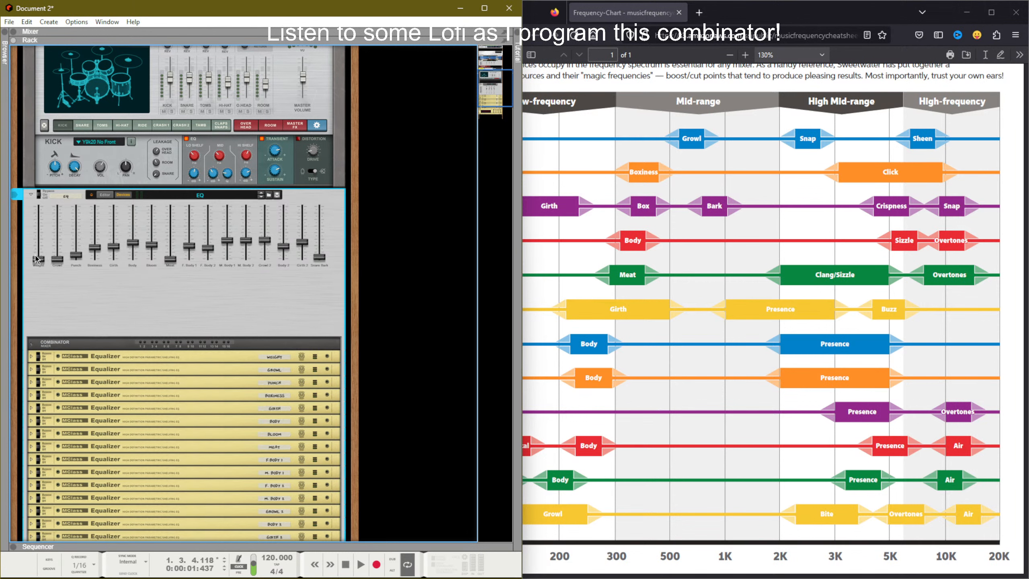
left_click_drag(38, 259, 75, 233)
left_click_drag(95, 247, 300, 233)
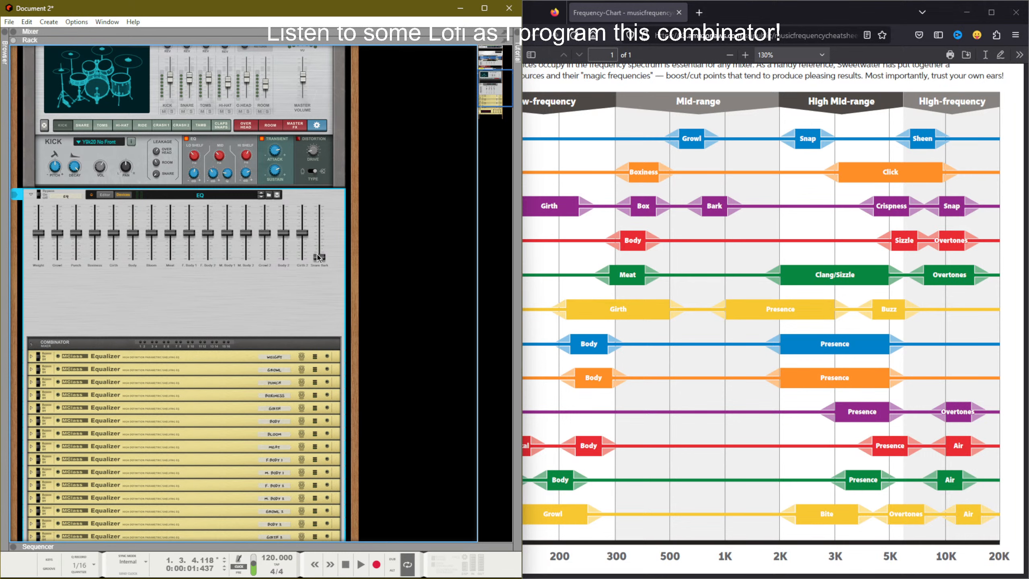
Step: Audition the snare with the Snare Bark fader centred, at 127 and at 0, and reset the fader to the centre
left_click(84, 83)
left_click(84, 79)
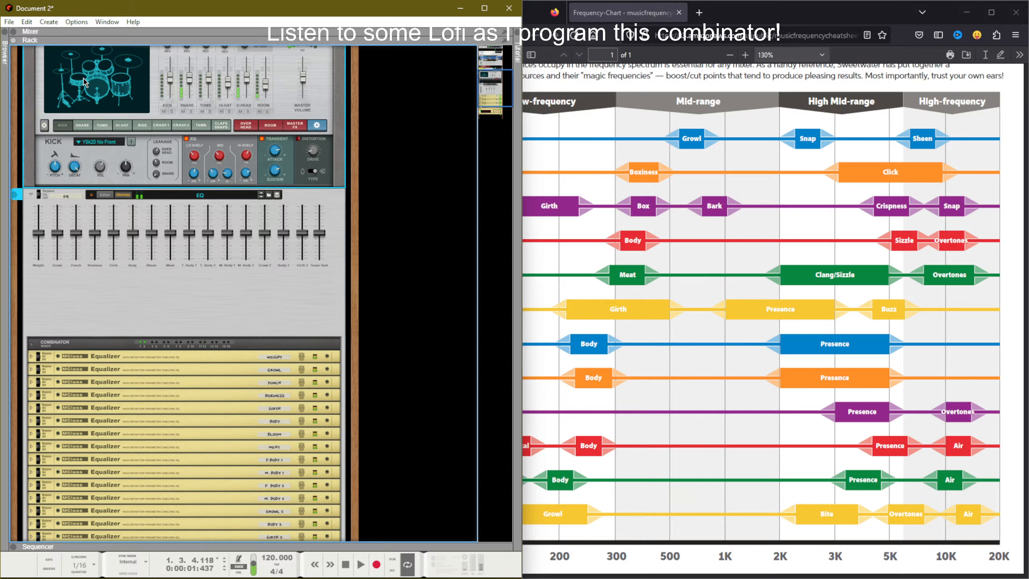
left_click(83, 80)
left_click_drag(321, 235, 319, 209)
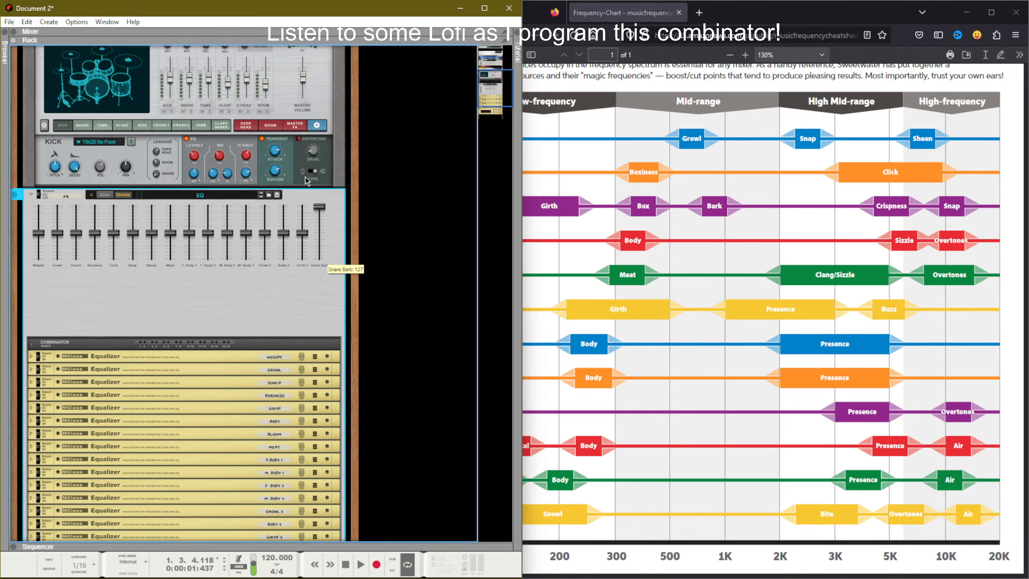
left_click(82, 84)
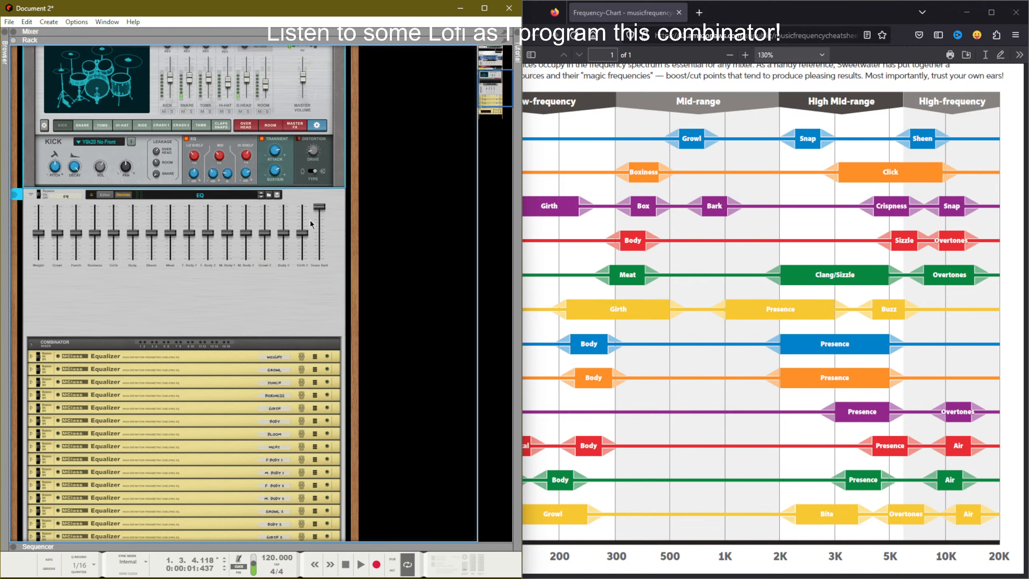
left_click_drag(320, 207, 324, 283)
left_click(75, 81)
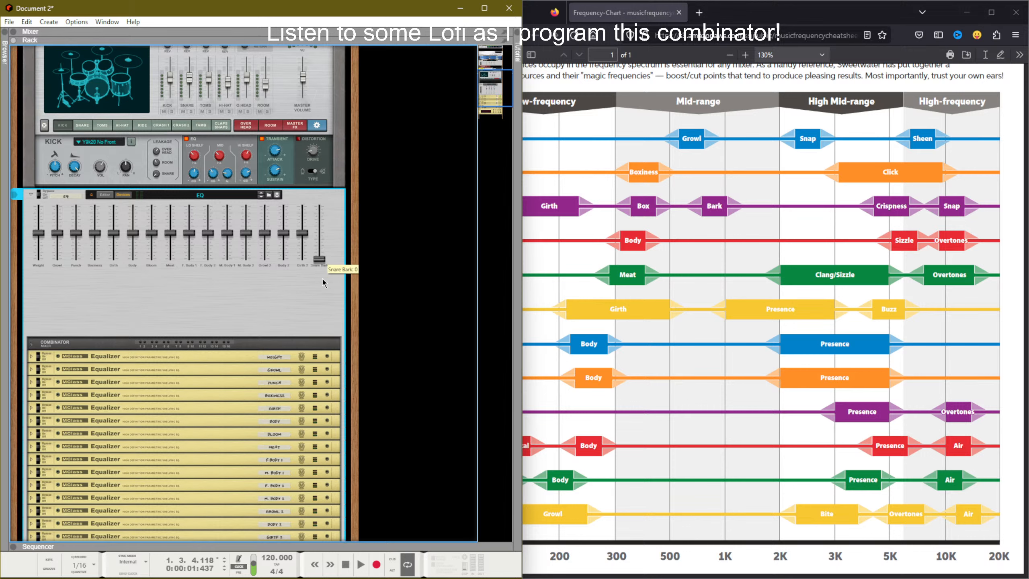
left_click(81, 83)
left_click(80, 81)
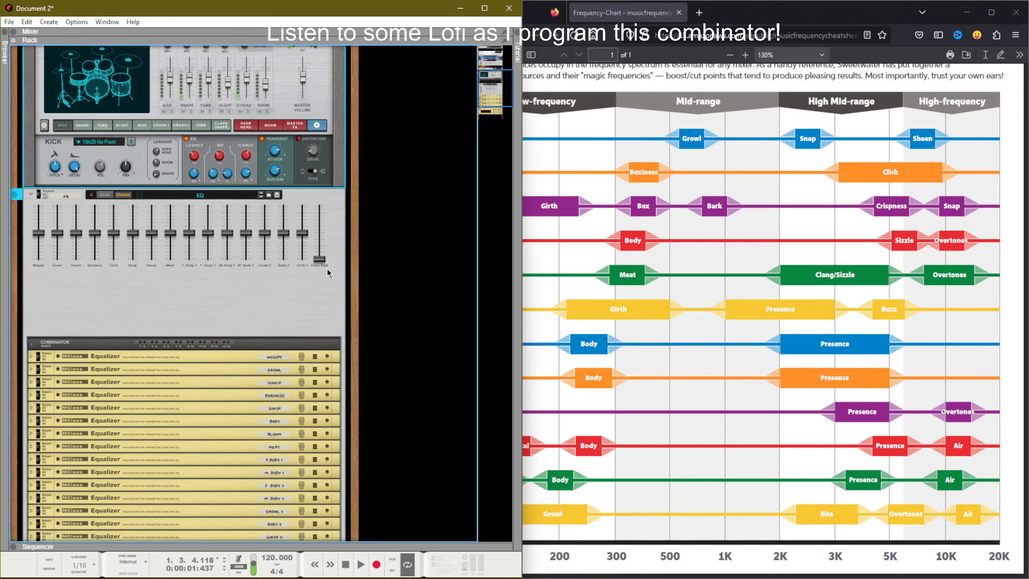
left_click(322, 261, "ctrl")
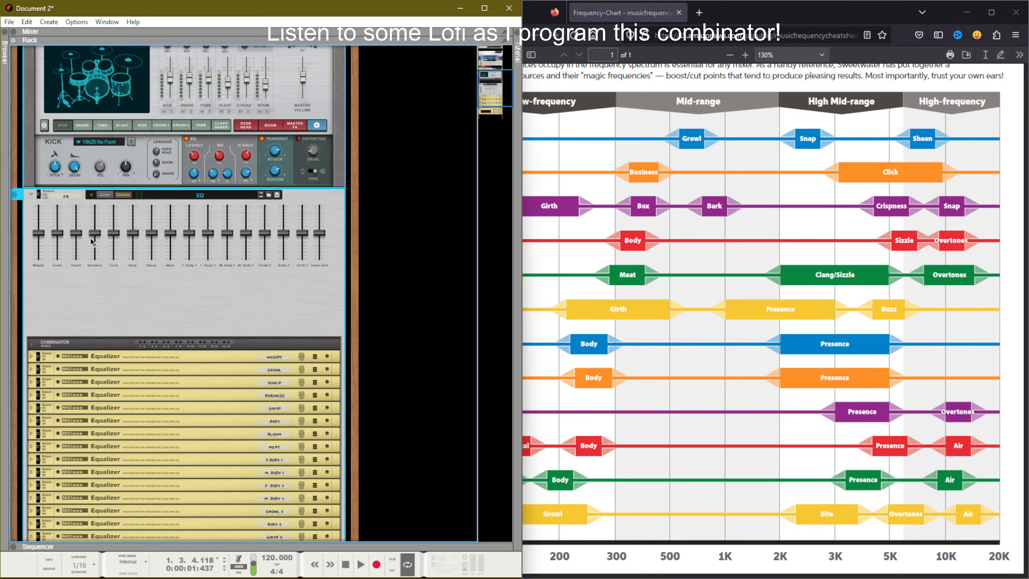
Step: Audition the snare with Boxiness lowered and Snare Bark raised, and reset both faders to the centre
left_click_drag(95, 233, 95, 261)
left_click(83, 80)
left_click_drag(324, 238, 319, 186)
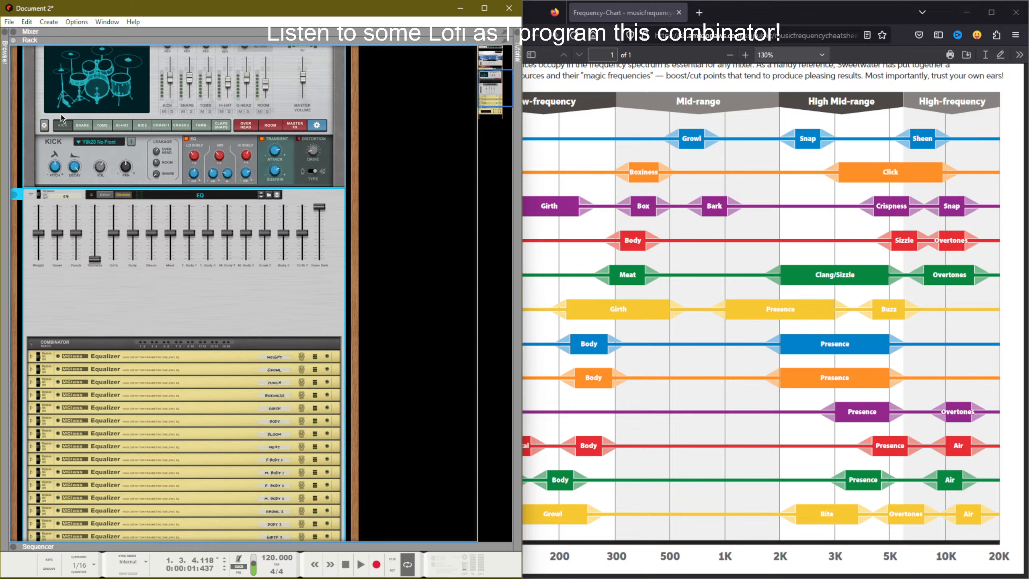
left_click(80, 84)
left_click(95, 244)
left_click_drag(327, 227, 323, 226)
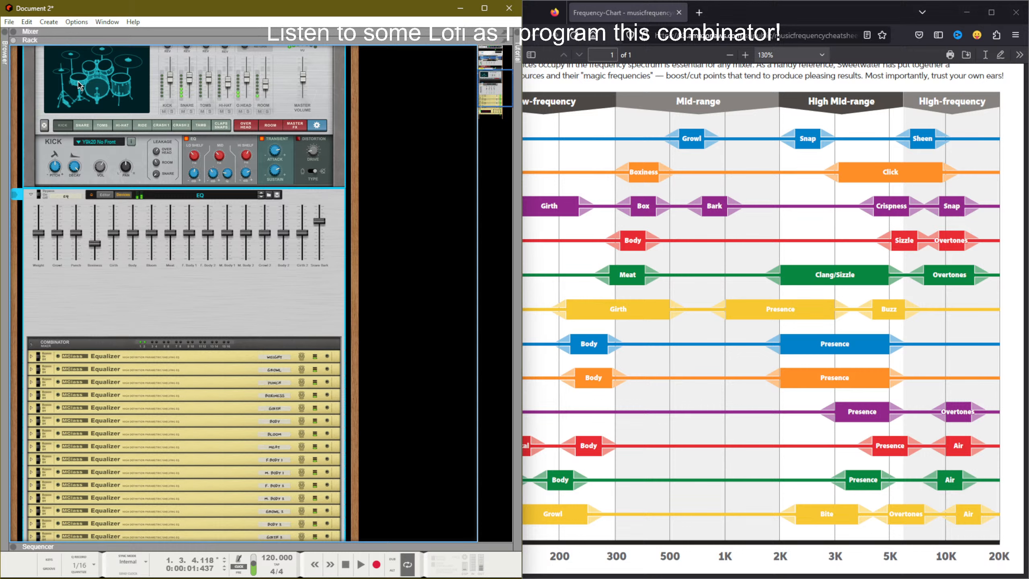
left_click(95, 245, "ctrl")
mouse_move(320, 233)
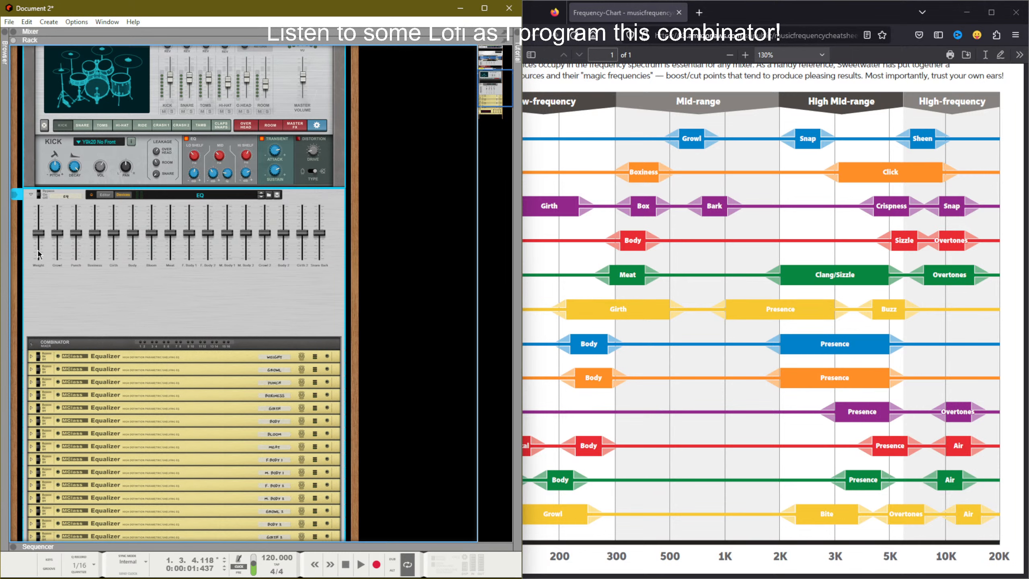
Step: Try raising the Weight and Punch faders to about 98 on Punch, audition the kick and undo both fader changes
left_click_drag(40, 242, 77, 229)
mouse_move(76, 240)
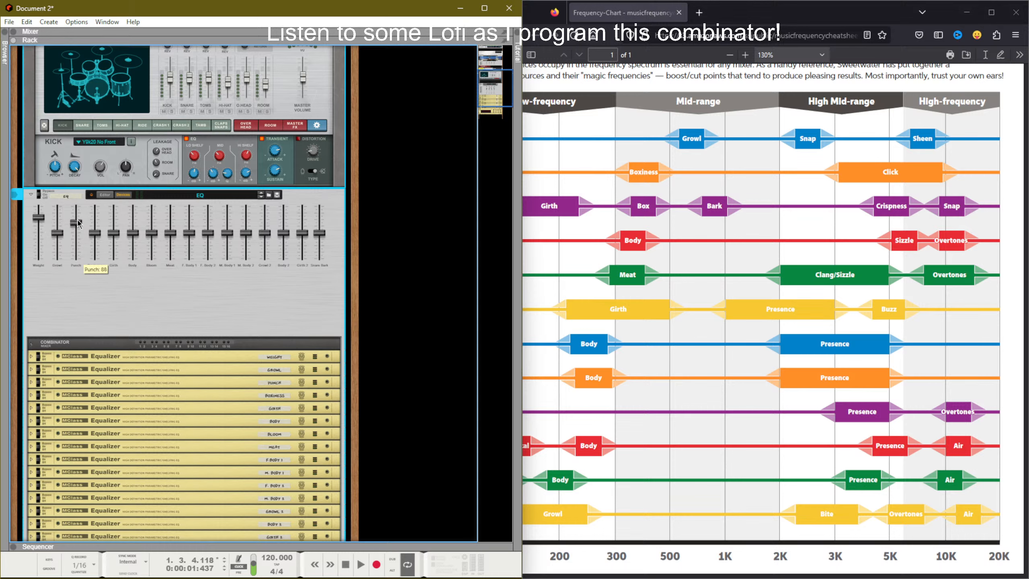
left_click(99, 91)
key("ctrl+z")
key("ctrl+z")
Step: Audition the kick with Punch and Weight neutral, raised to their maximum, and brought down slightly
left_click(99, 85)
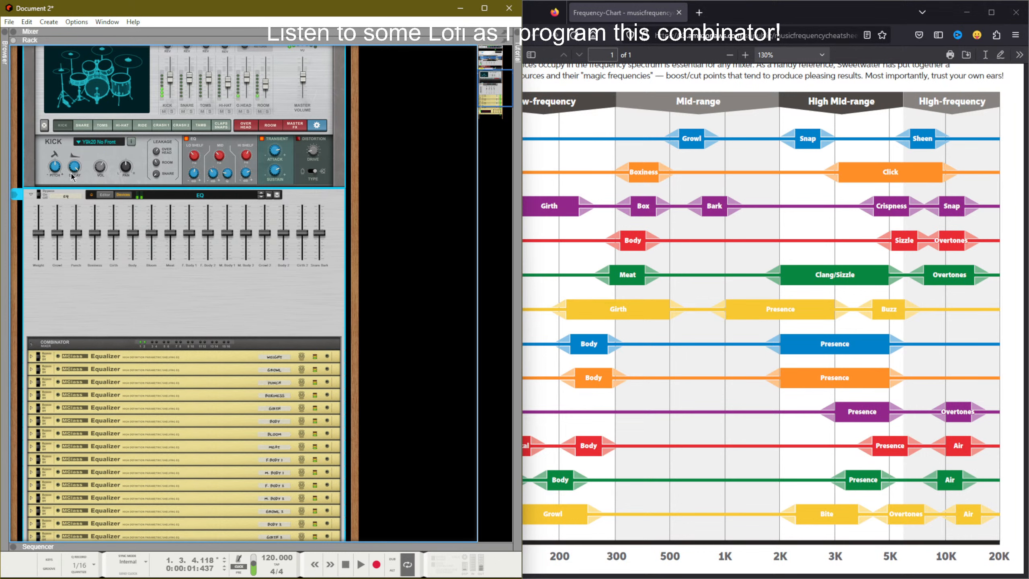
left_click_drag(76, 229, 76, 207)
left_click(105, 88)
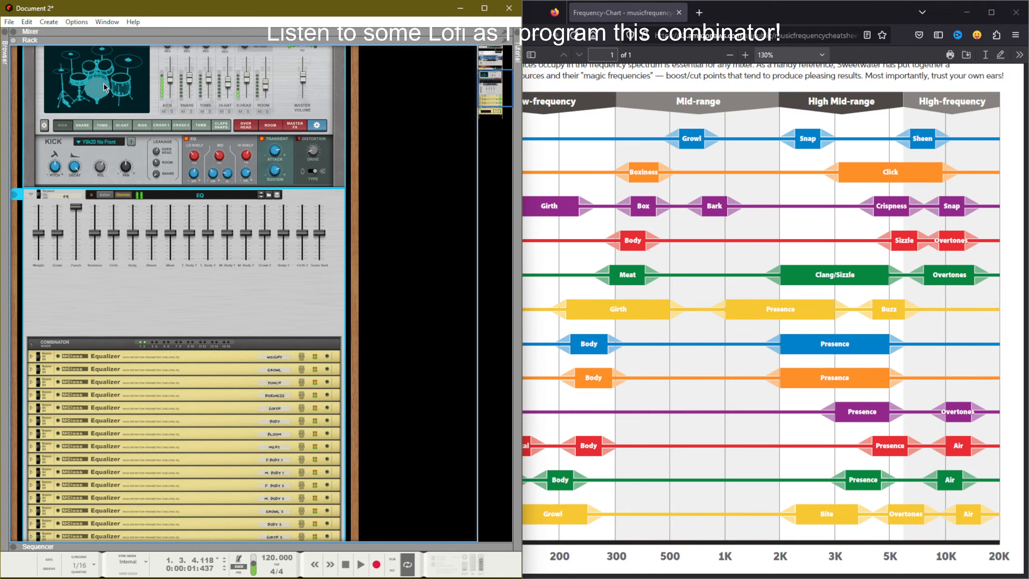
left_click_drag(38, 233, 38, 206)
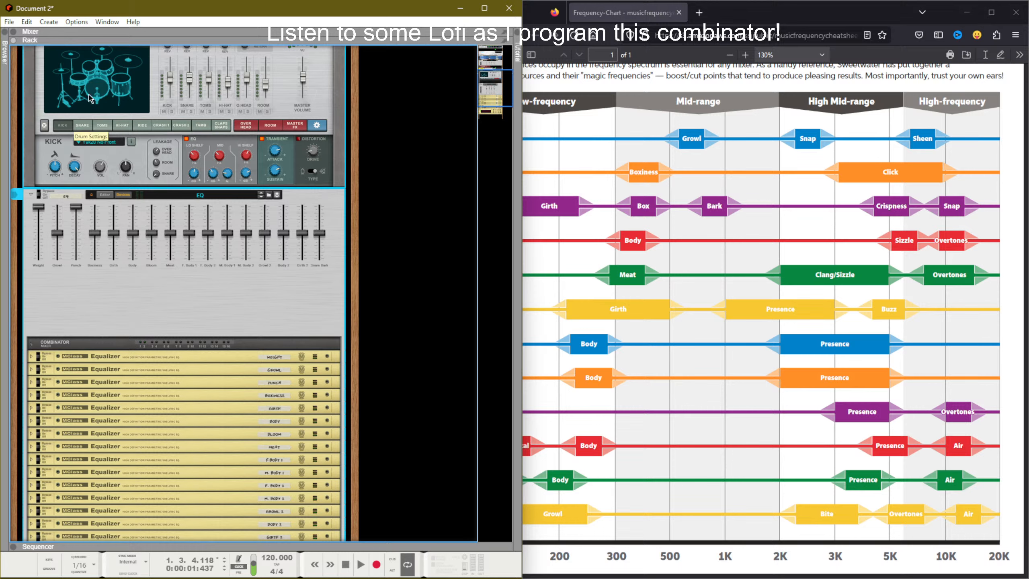
left_click(95, 91)
left_click(99, 89)
mouse_move(76, 207)
left_mouse_down()
mouse_move(76, 227)
mouse_move(38, 228)
mouse_move(76, 213)
left_mouse_up()
left_click(97, 88)
left_click(91, 83)
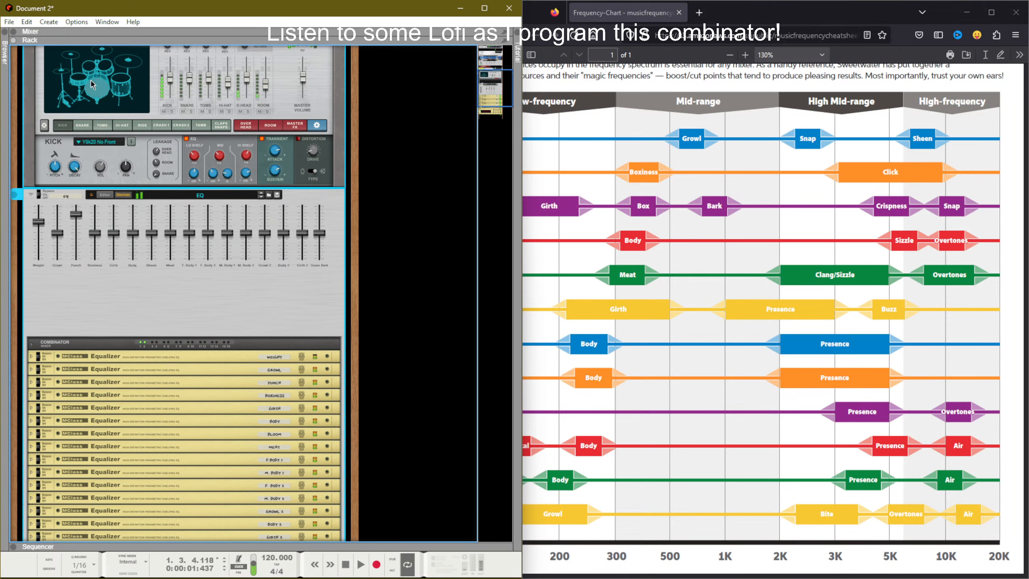
Step: Raise Snare Bark to 101, audition the kick and snare together, and reset the Weight and Punch faders to the centre
left_click_drag(319, 233, 319, 216)
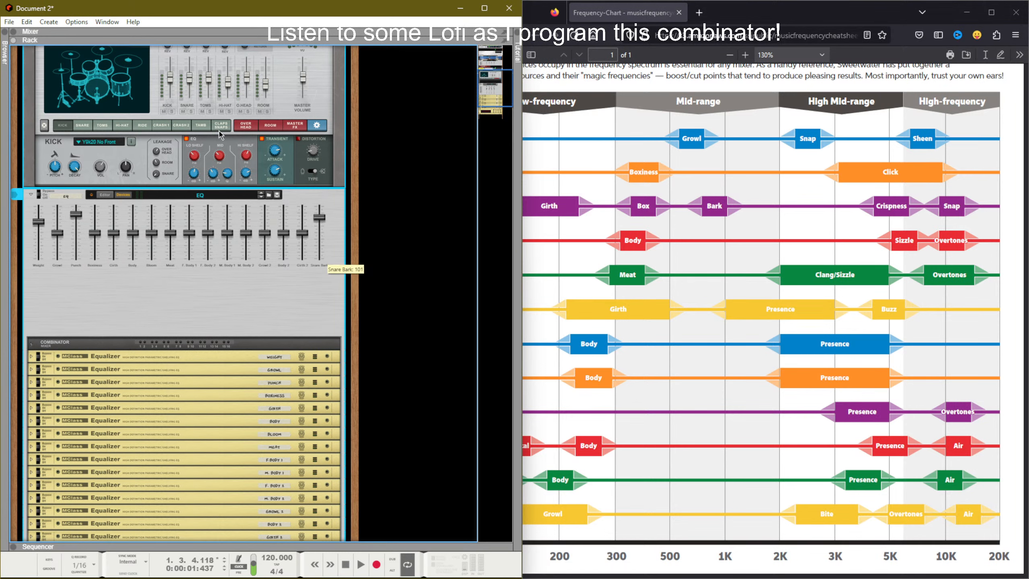
left_click(94, 86)
left_click(94, 86)
left_click(95, 87)
left_click(94, 87)
left_click(95, 87)
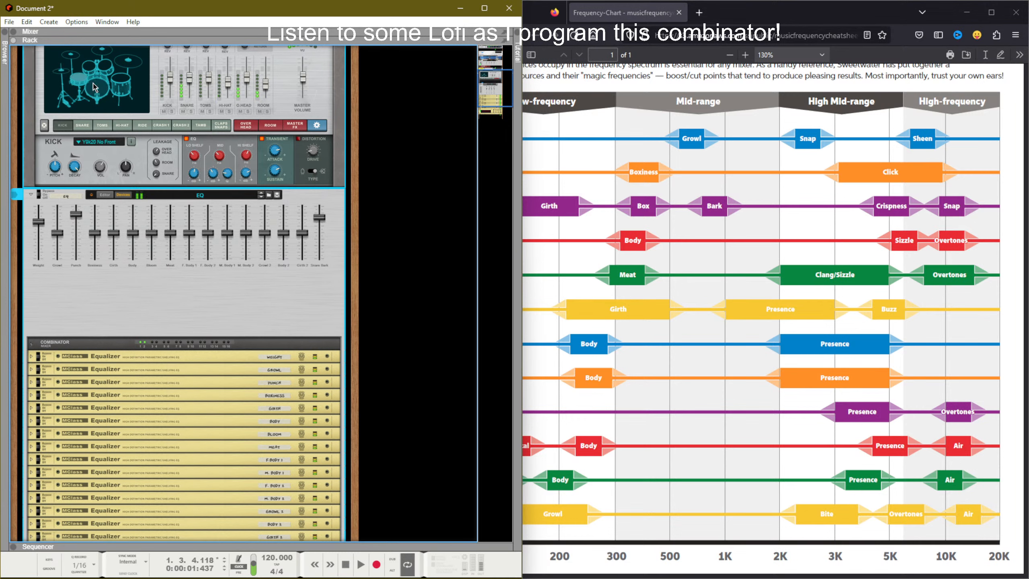
left_click(94, 87)
left_click(94, 87)
left_click(95, 87)
left_click(95, 87)
left_click(95, 87)
left_click_drag(39, 222, 55, 233)
left_click(78, 230)
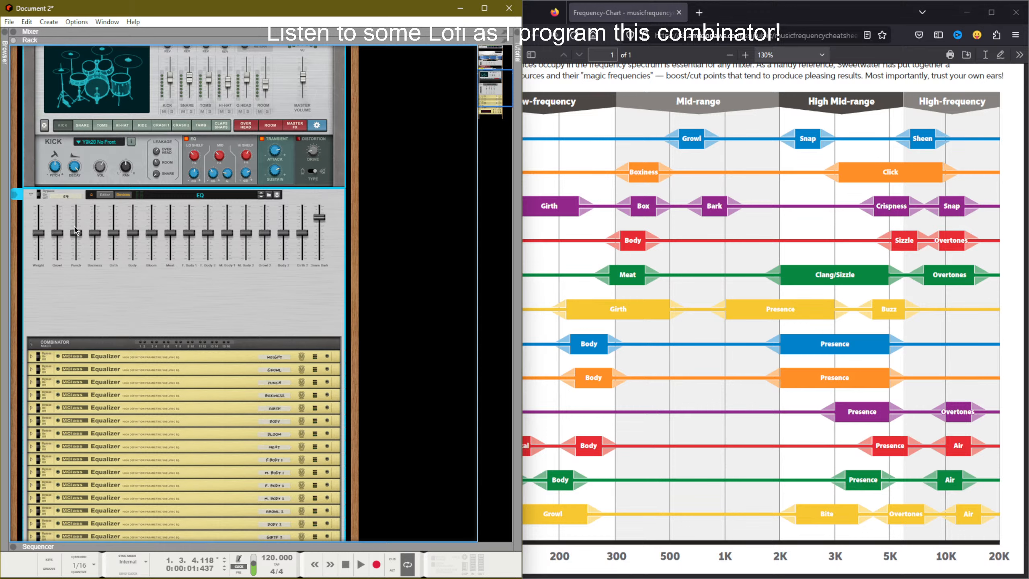
Step: Save the song as Sweet Water Eq Guide Combinator Creation and reset the Snare Bark fader to the centre
key("ctrl+s")
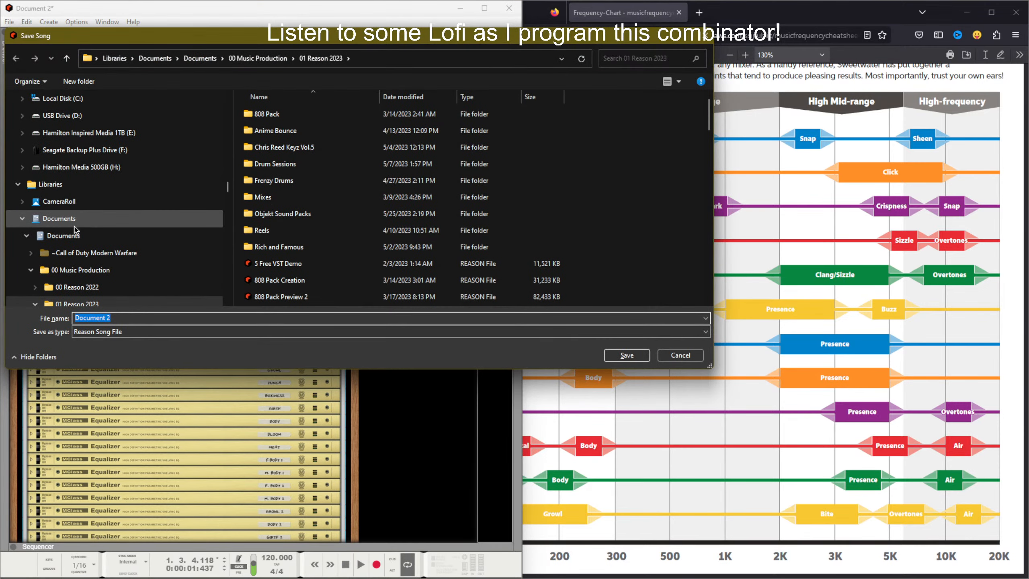
type("Sweet Water Eq")
key("Tab")
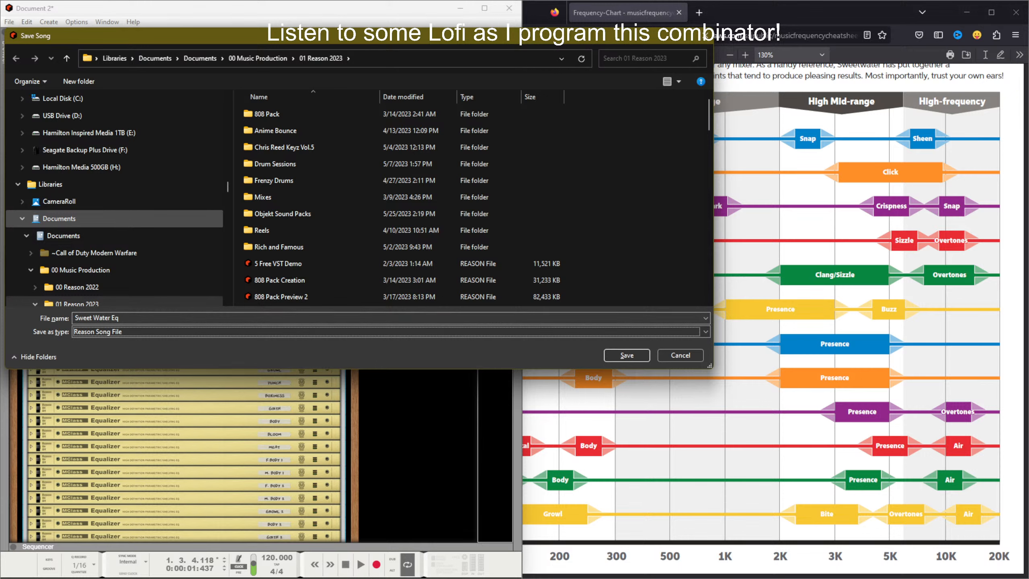
left_click(146, 318)
left_click(147, 318)
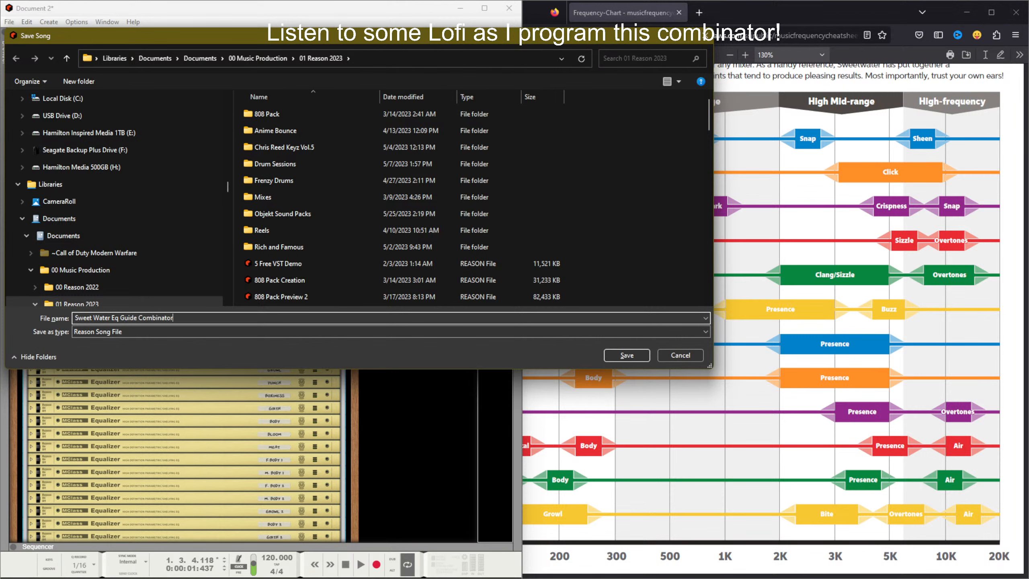
type("Guide Combinator Creation")
key("Return")
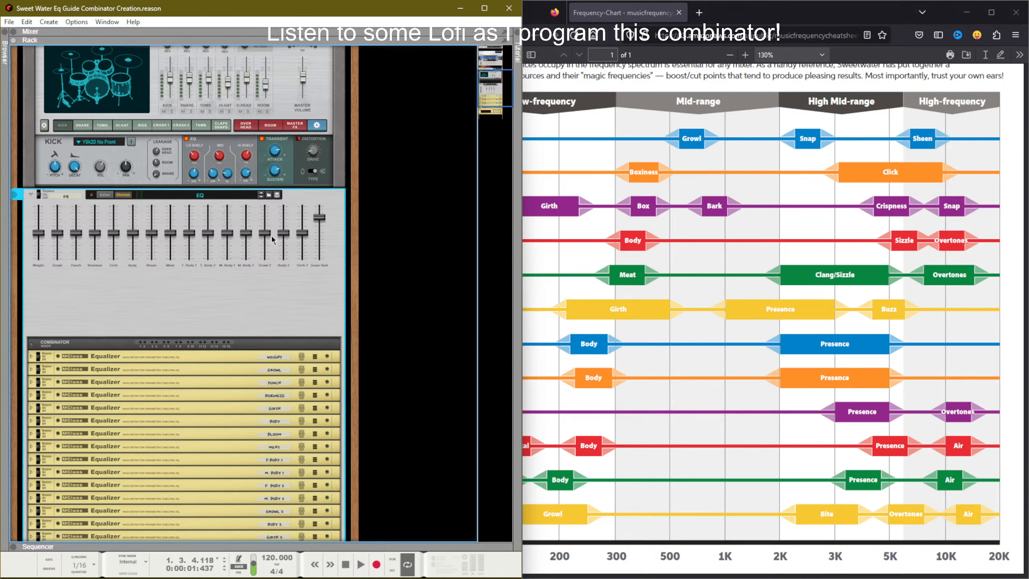
left_click_drag(314, 226, 317, 240)
Step: Try renaming the F. Body 1 fader as Female Body 1 and restore its short label
double_click(193, 263)
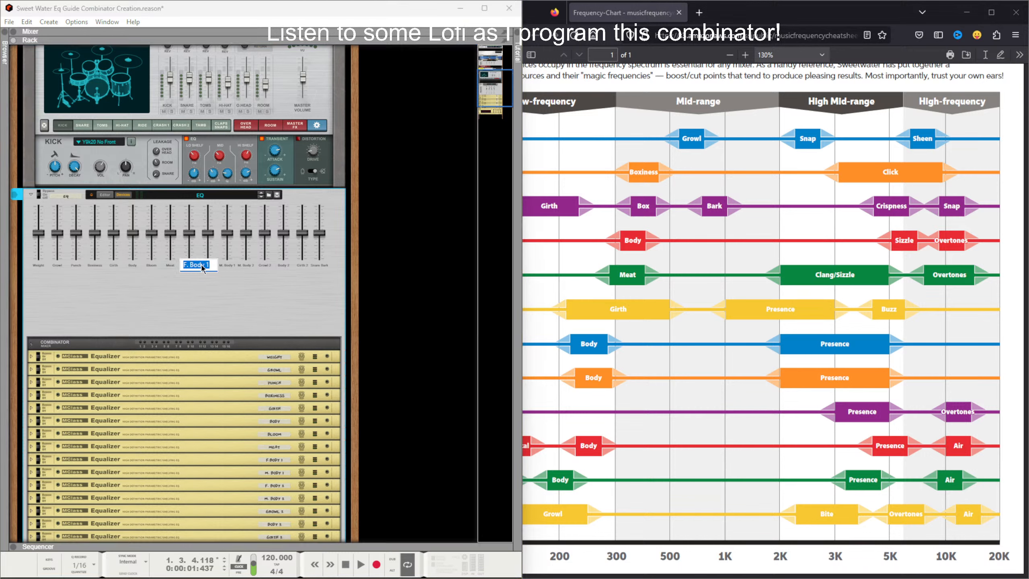
left_click(197, 266)
type("emale")
key("Return")
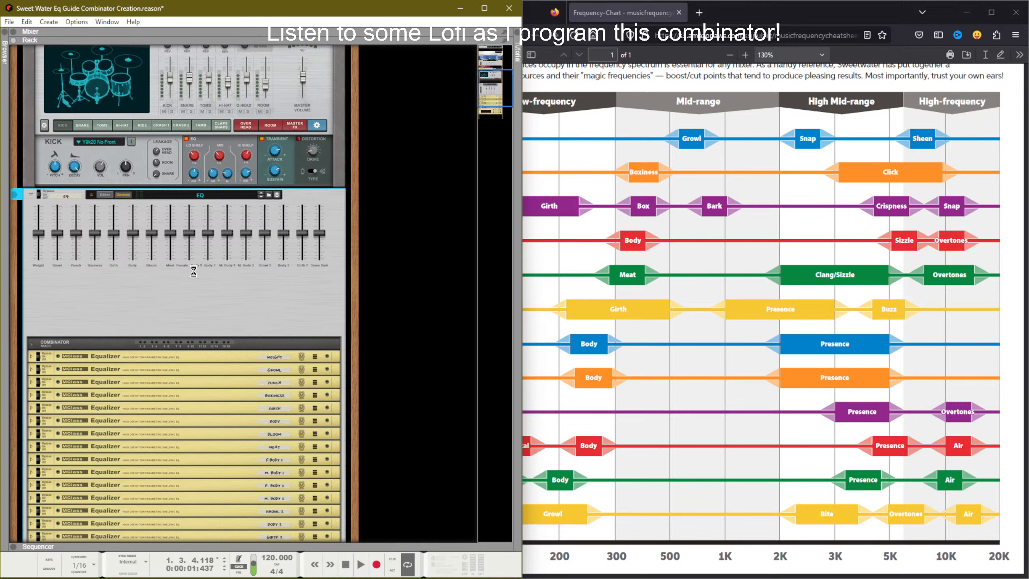
left_click(195, 273)
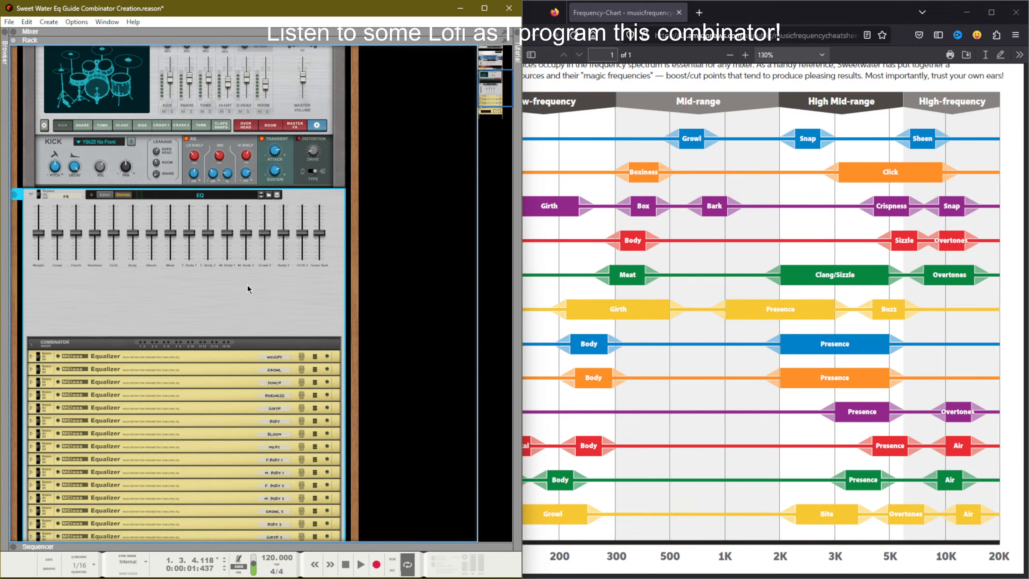
Step: Collapse the Snare Bark equalizer and select the EQ Combinator with its insertion point below the last equalizer
scroll(247, 286, "up", 2)
scroll(244, 300, "down", 5)
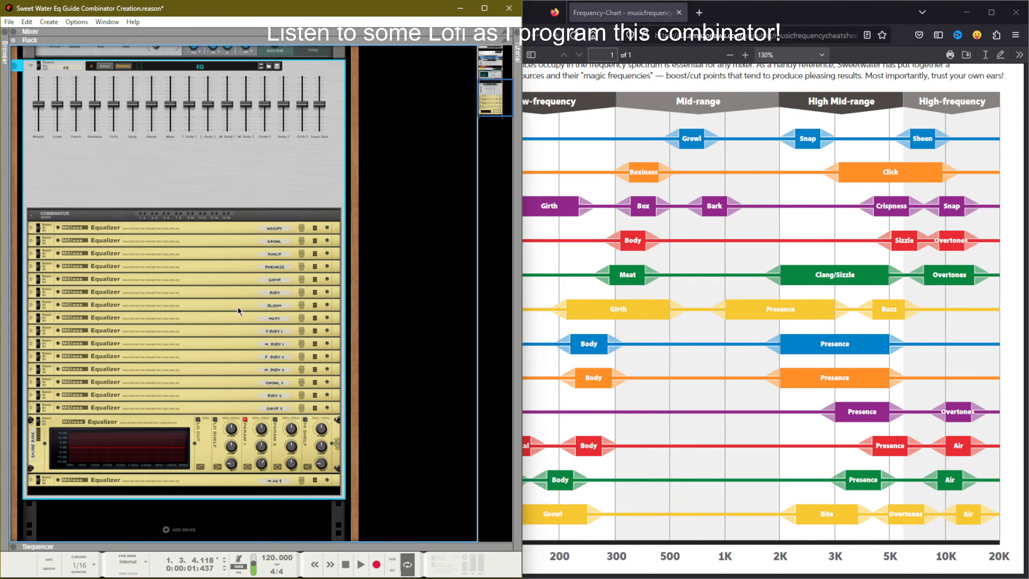
left_click(32, 421)
scroll(162, 417, "up", 3)
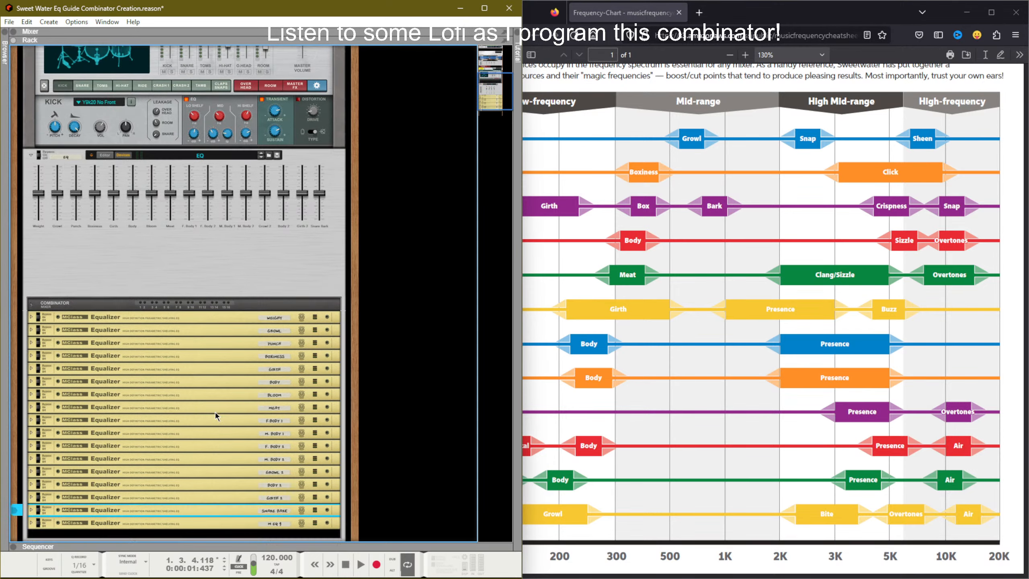
scroll(215, 412, "down", 2)
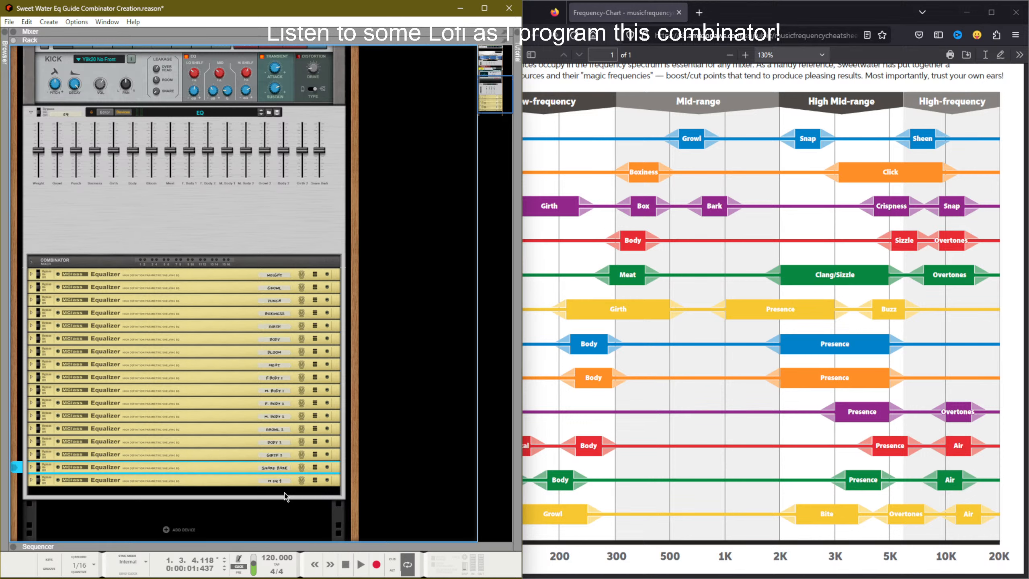
left_click(286, 496)
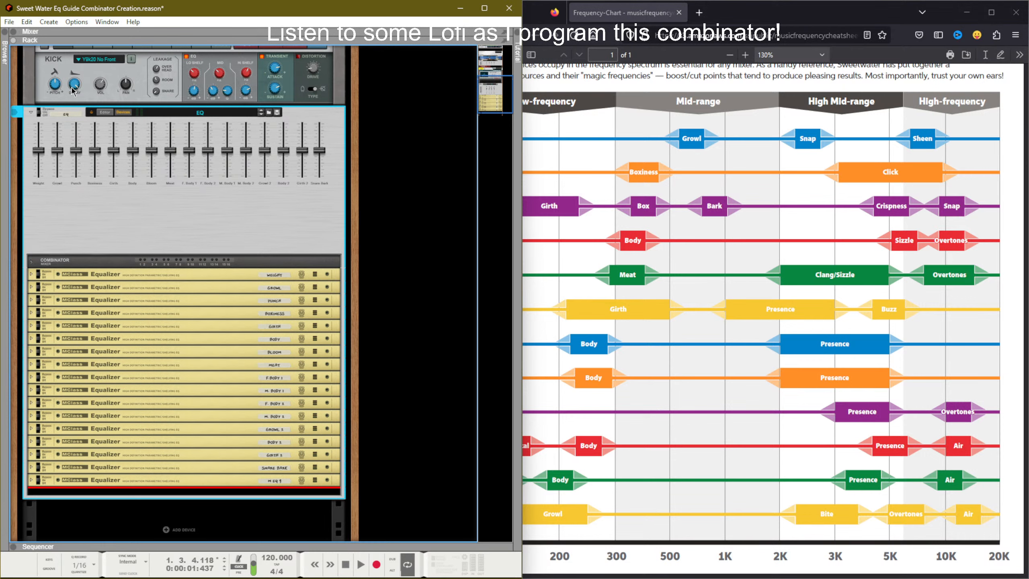
Step: Open the EQ Combinator's panel configuration, select all the faders and move their row to the panel's lower half
left_click(102, 109)
left_click(104, 111)
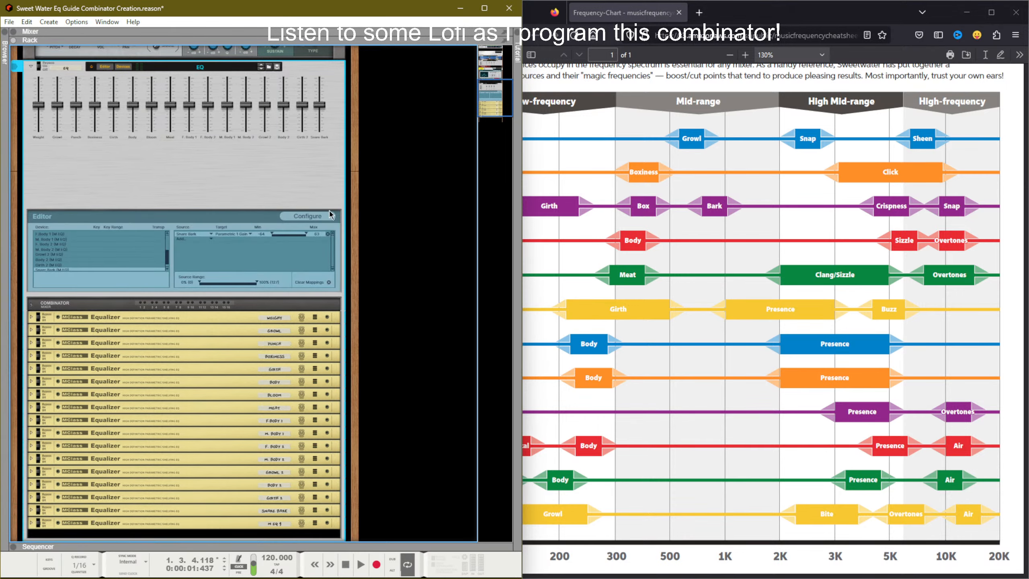
left_click_drag(330, 174, 38, 163)
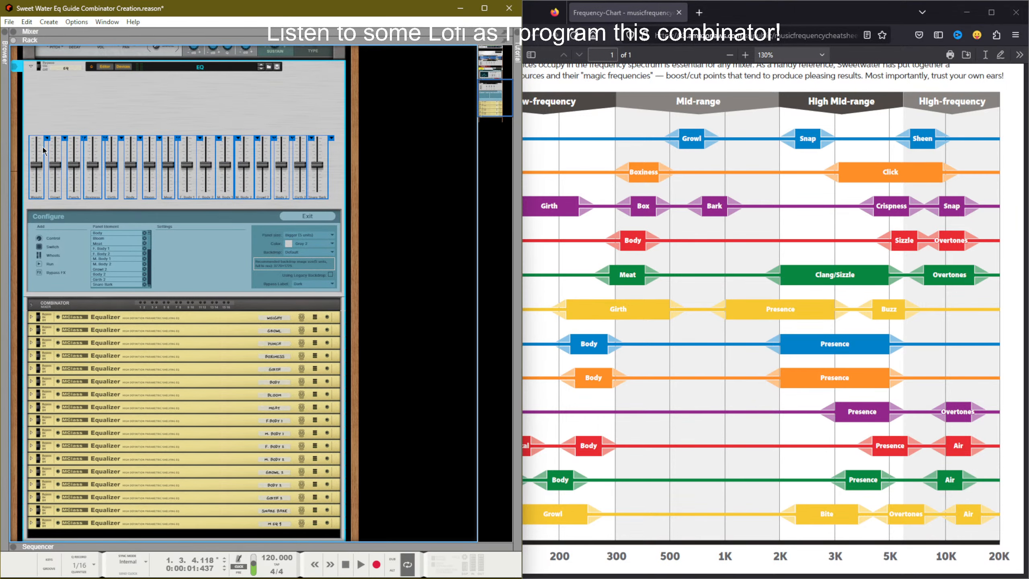
Step: Align the lower row of faders horizontally, space it evenly across the panel and nudge the row slightly right and down
right_click(45, 135)
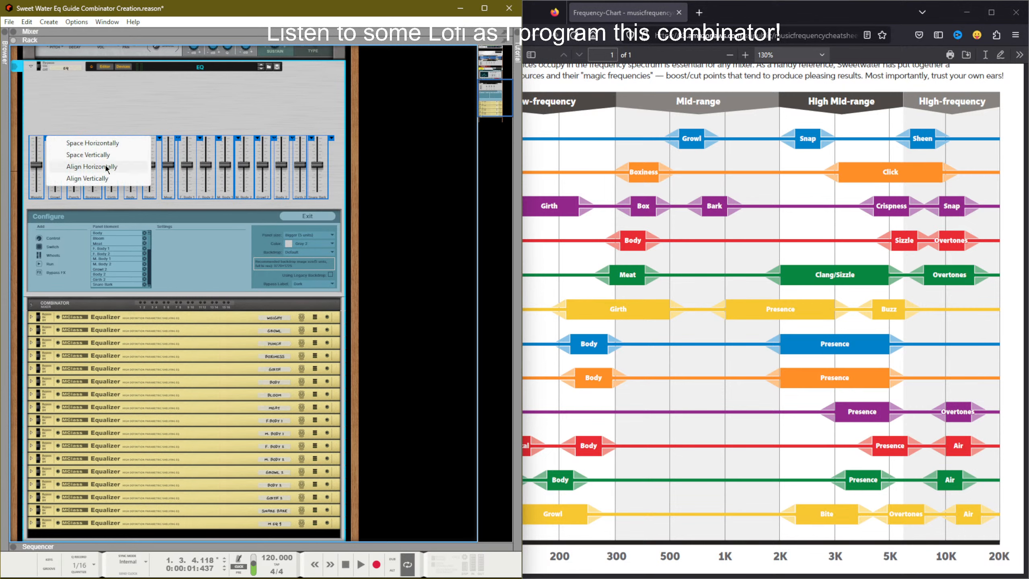
left_click(106, 167)
left_click(47, 138)
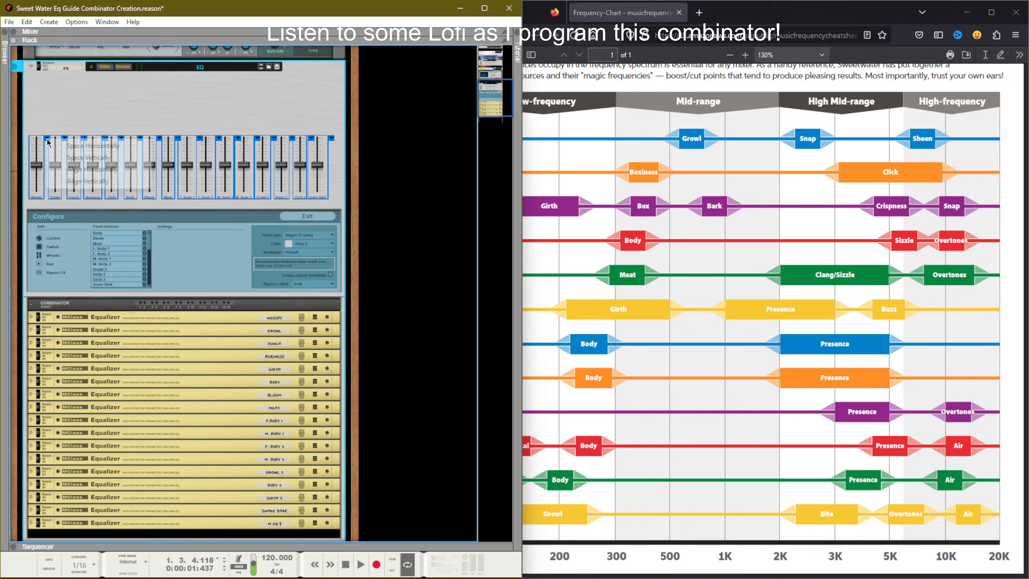
left_click(62, 144)
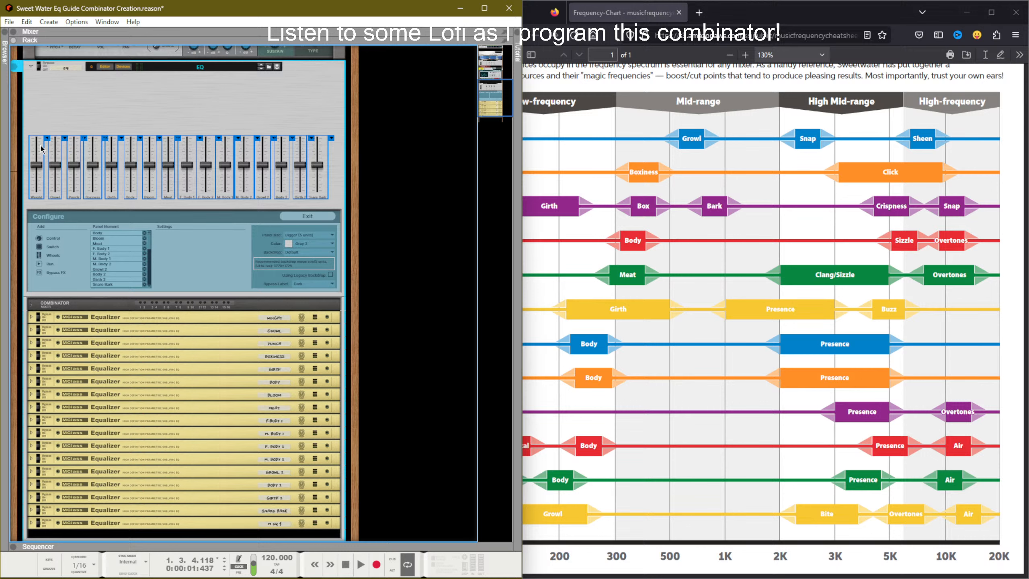
left_click_drag(40, 145, 44, 147)
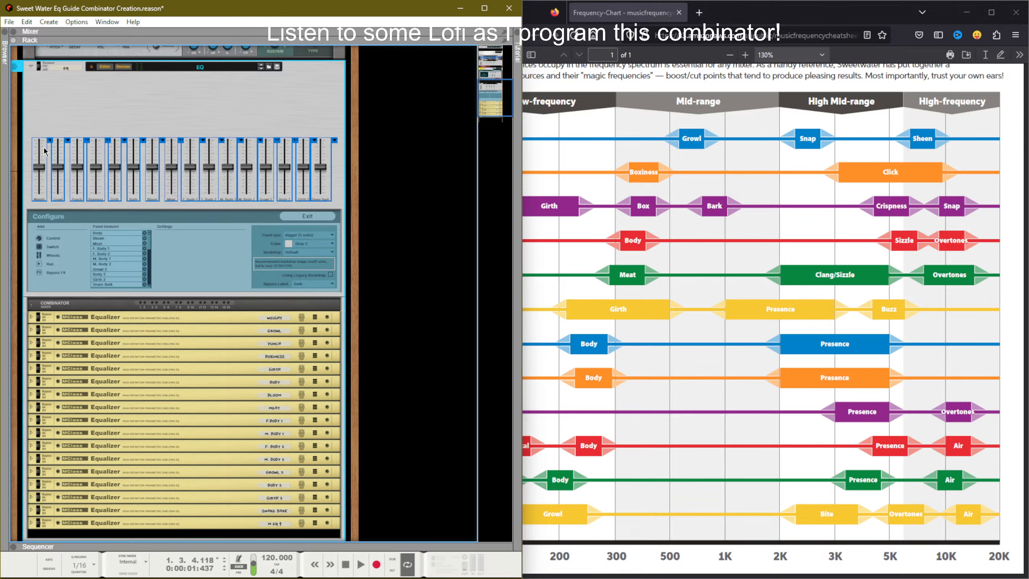
left_click(88, 116)
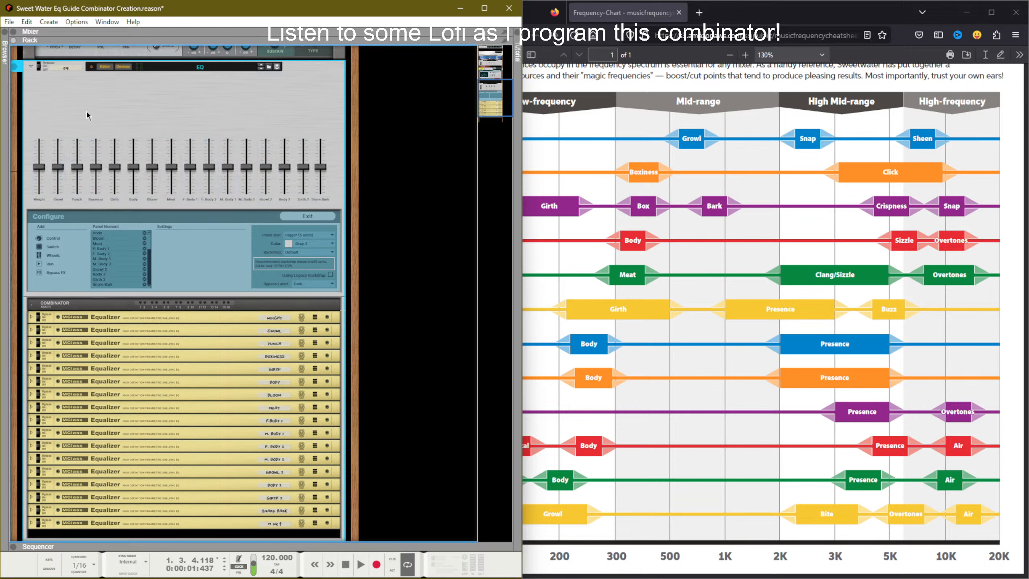
Step: Add sixteen new fader controls in a row above the named faders and shift the new row slightly right
left_click(39, 238)
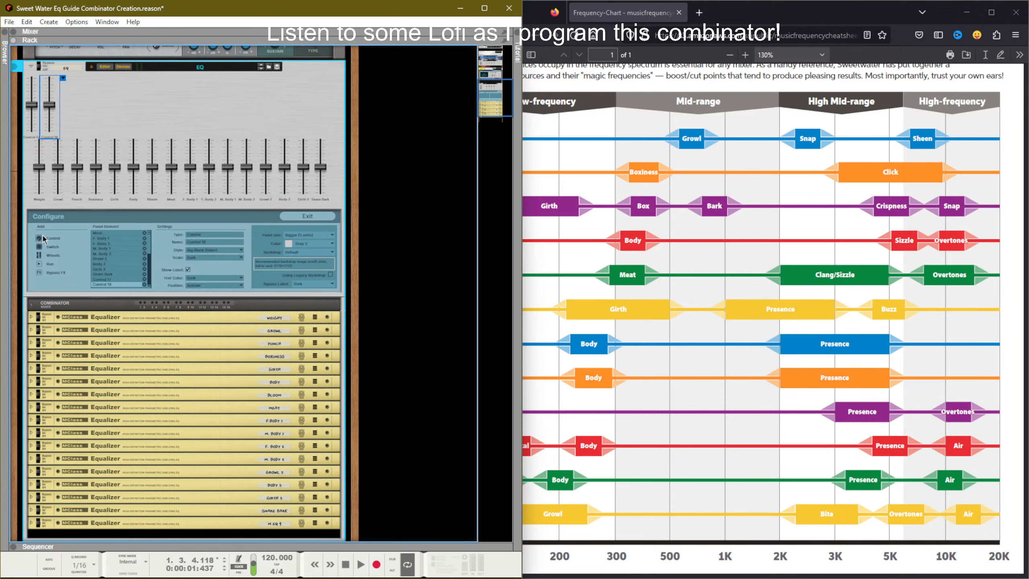
left_click(39, 238)
left_click(39, 238)
left_click(39, 239)
left_click(39, 238)
left_click(39, 238)
left_click(39, 238)
left_click(39, 239)
left_click(39, 238)
left_click(39, 238)
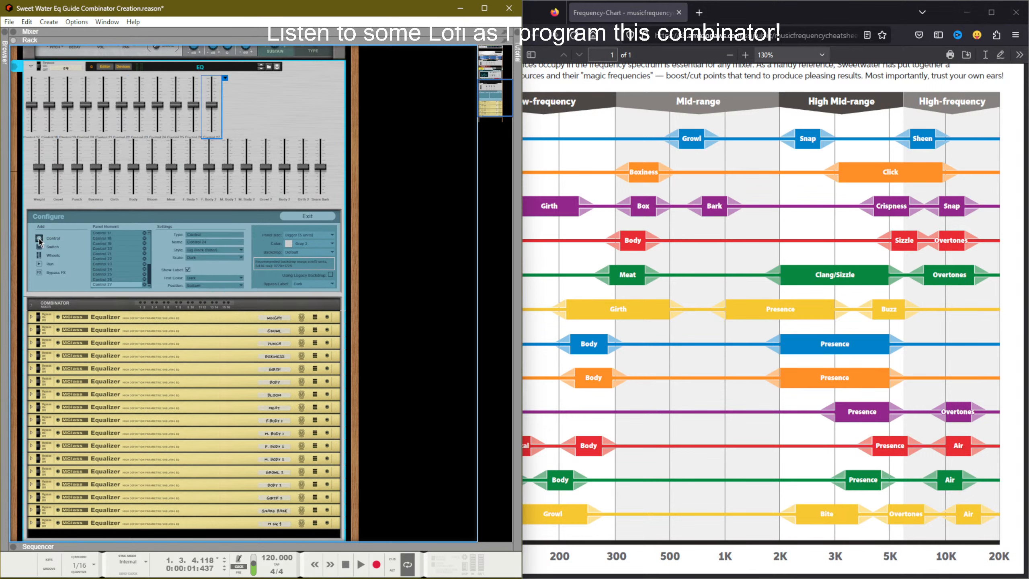
left_click(39, 238)
left_click(39, 239)
left_click(39, 238)
left_click(39, 238)
left_click(39, 238)
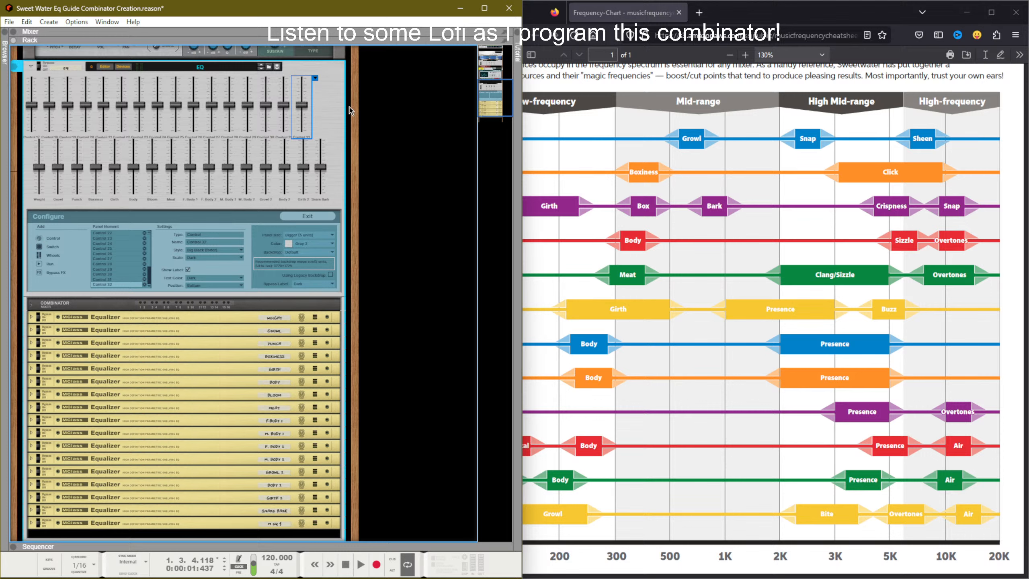
left_click_drag(329, 114, 42, 90)
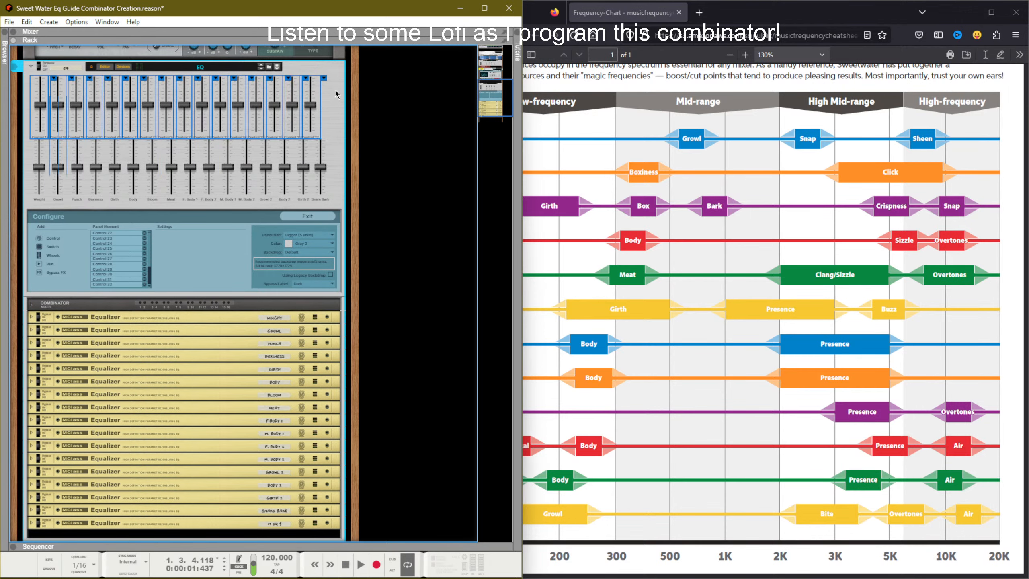
Step: Select the faders of both rows together and space them horizontally
left_click_drag(335, 90, 9, 237)
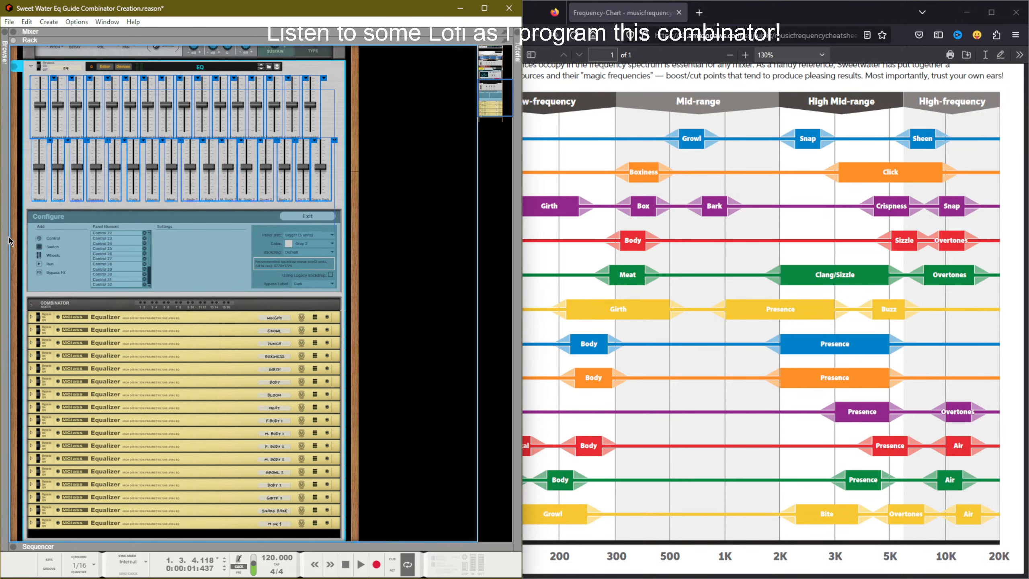
right_click(333, 141)
left_click(378, 148)
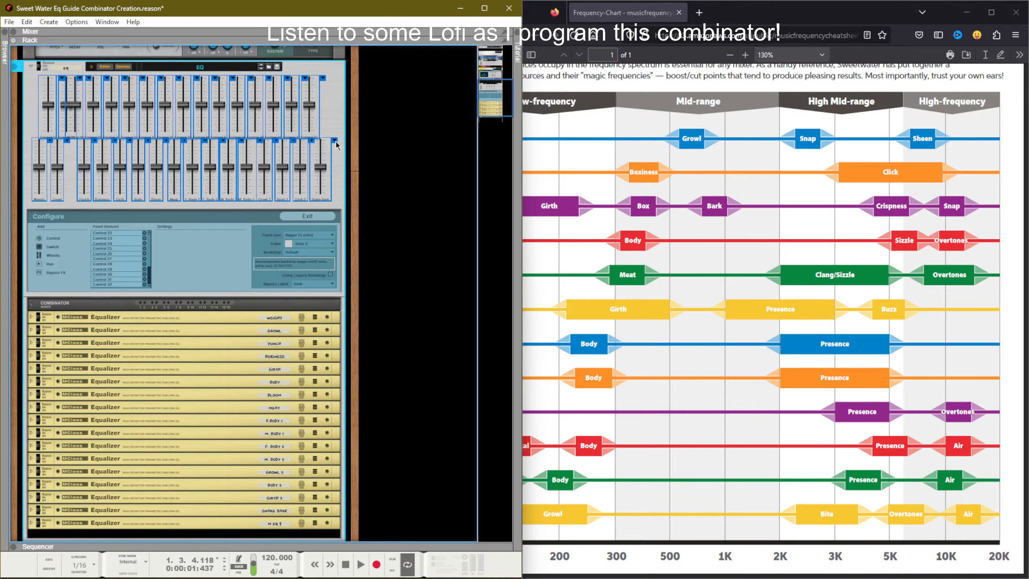
Step: Try spacing both fader rows vertically and aligning them horizontally, undoing each attempt
right_click(336, 145)
left_click(366, 160)
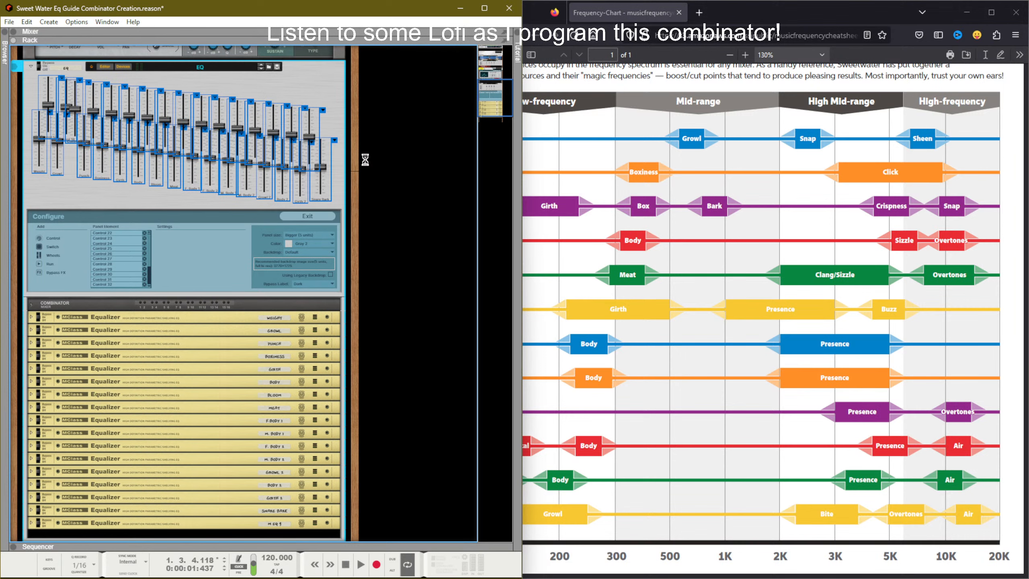
key("ctrl+z")
right_click(324, 84)
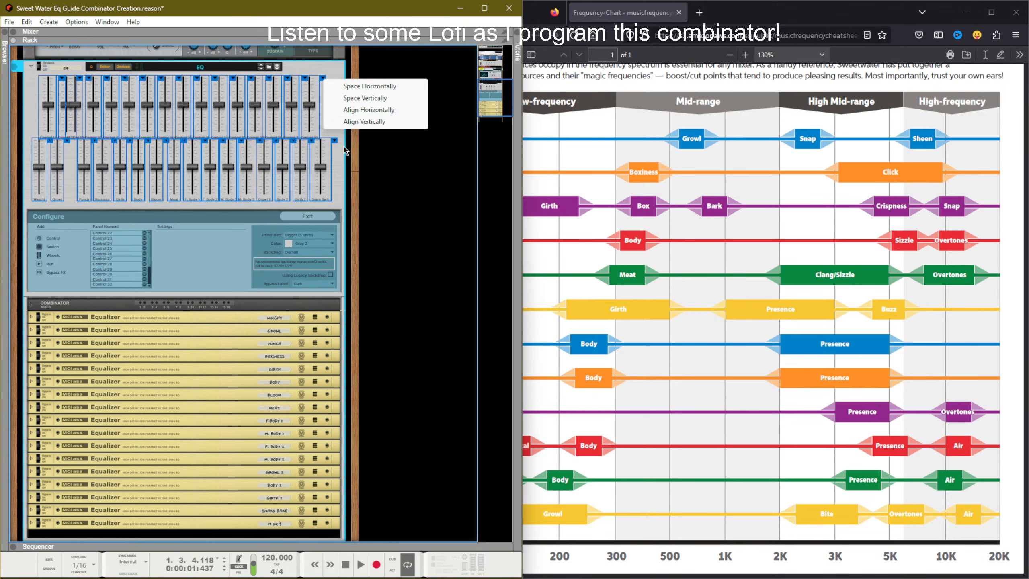
left_click(352, 111)
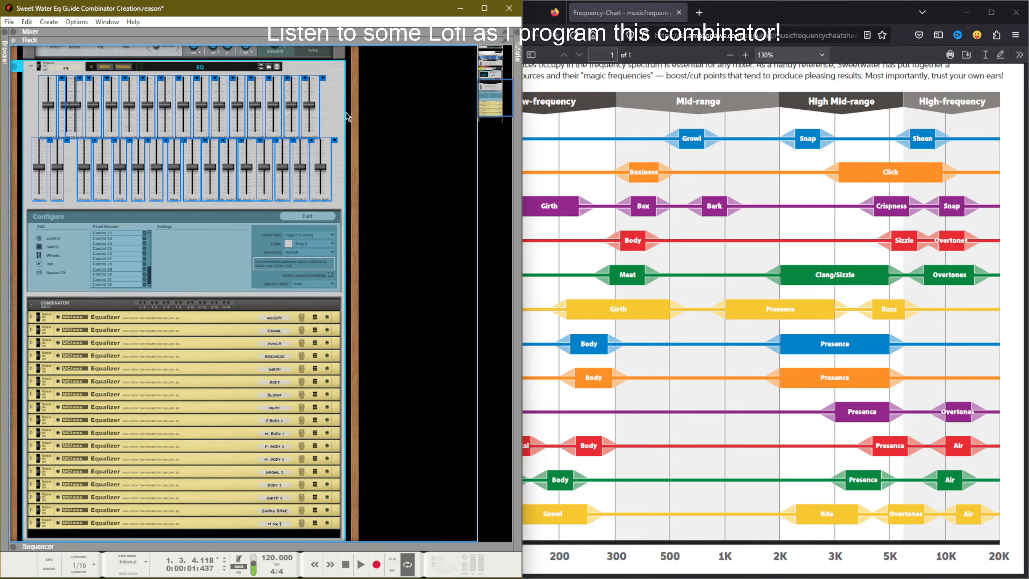
key("ctrl+z")
Step: Align the last fader of each row vertically and move the pair to the right end of the panel
left_click_drag(339, 167, 313, 105)
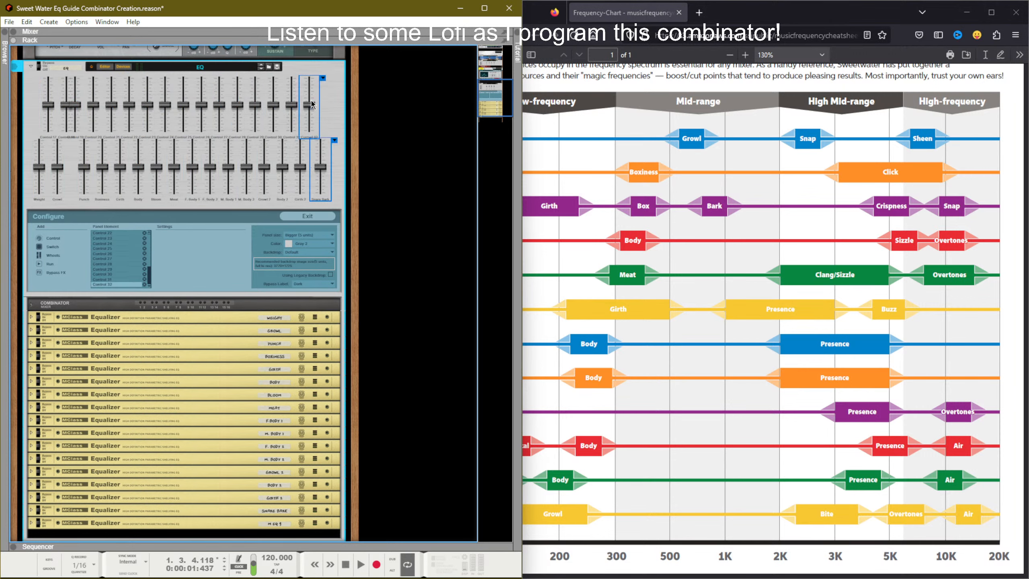
right_click(321, 77)
left_click(357, 118)
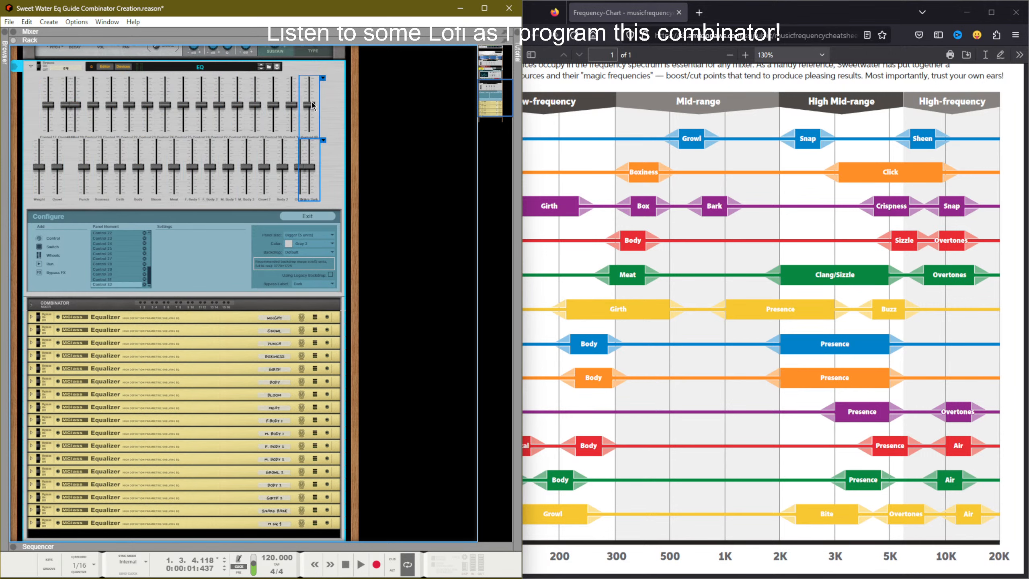
left_click_drag(311, 106, 322, 106)
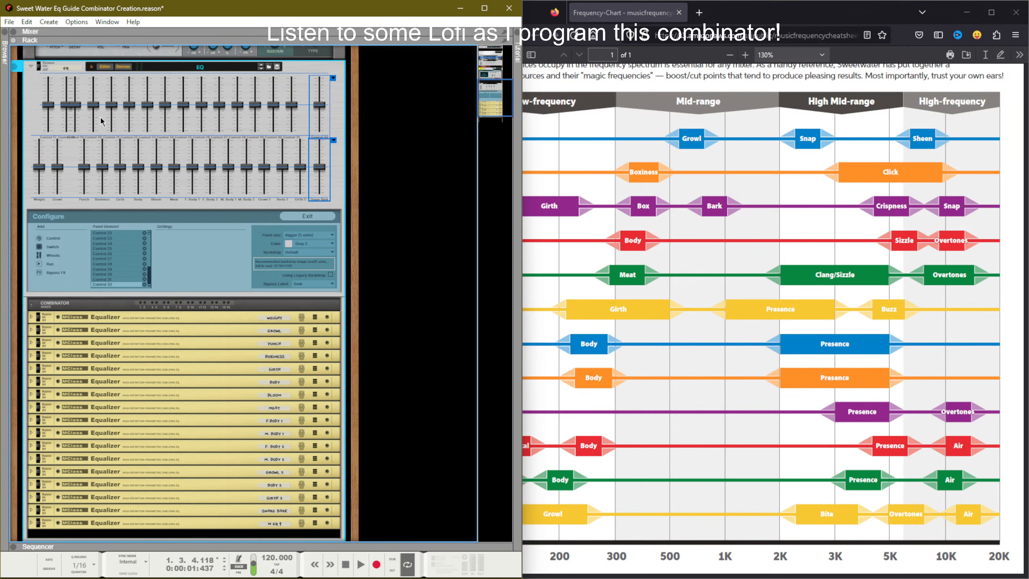
left_click_drag(27, 90, 49, 158)
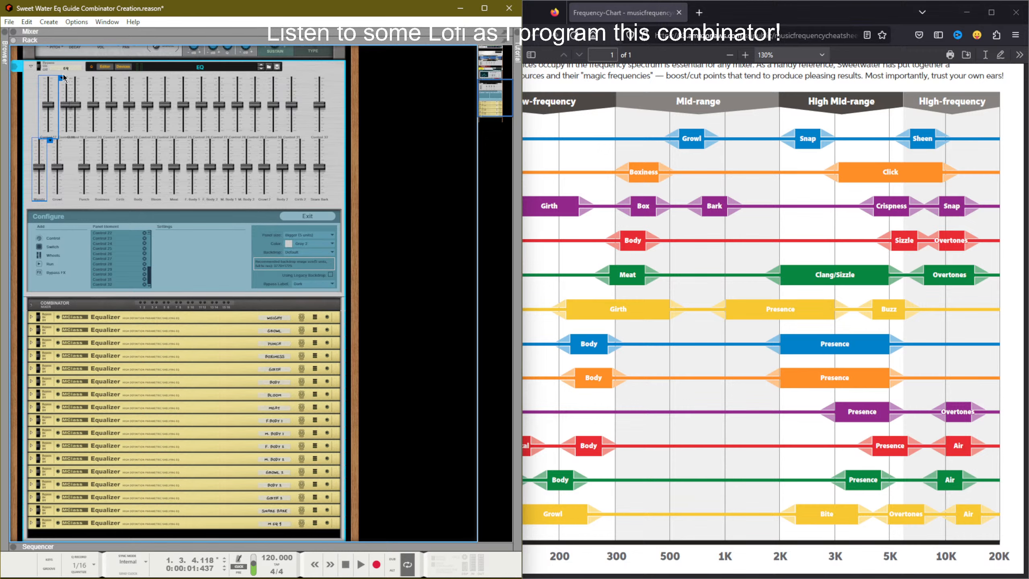
left_click_drag(64, 77, 62, 84)
left_click(58, 160)
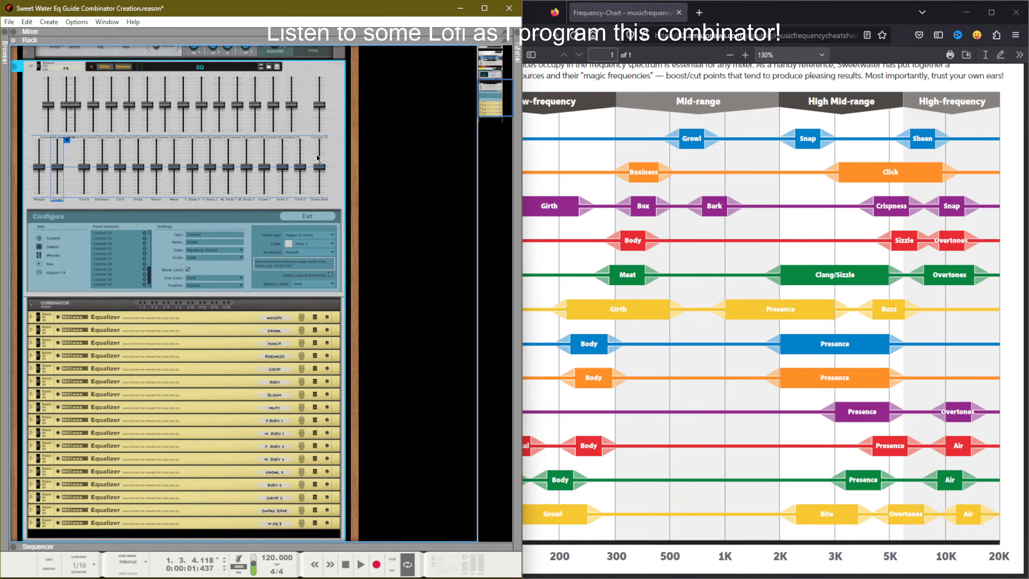
Step: Select the lower row of faders from Weight to Snare Bark and space it evenly horizontally
left_click_drag(339, 153, 32, 168)
right_click(70, 141)
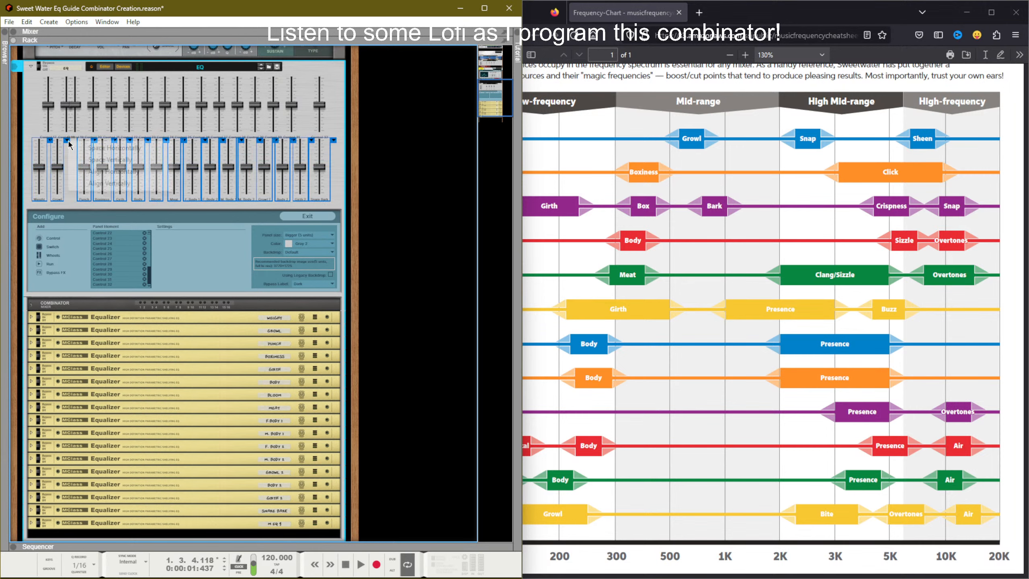
left_click(109, 147)
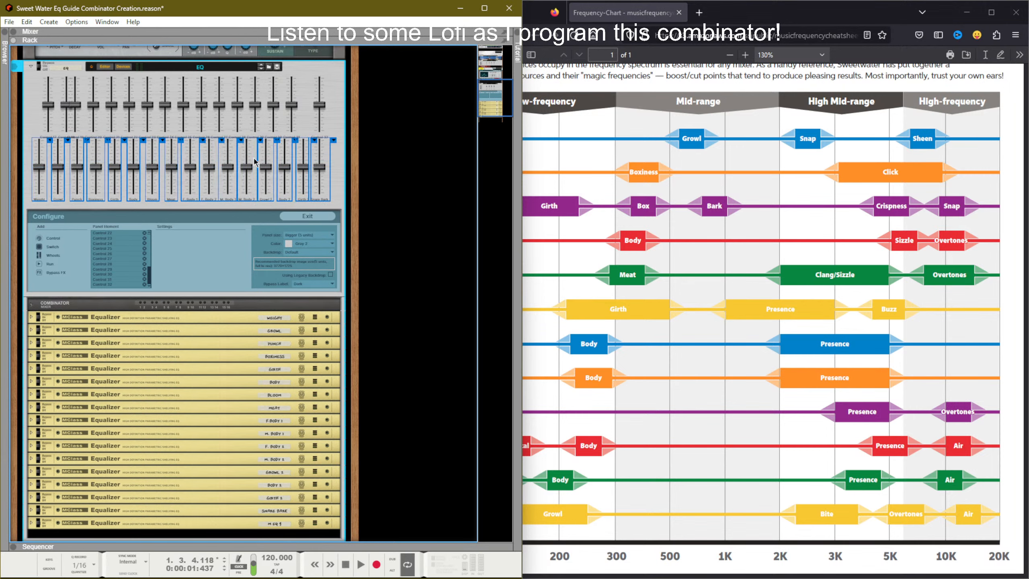
left_click(338, 131)
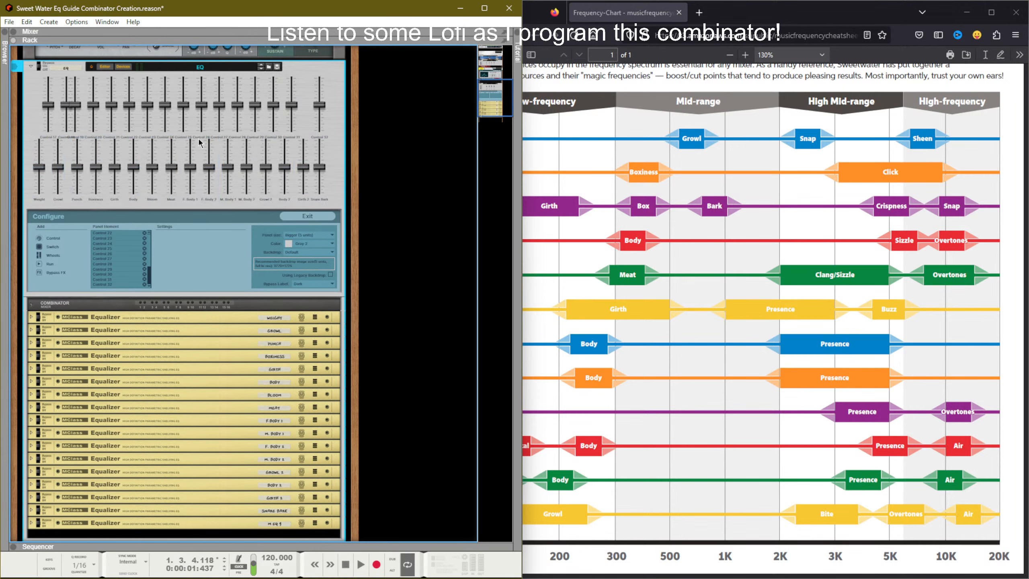
Step: Space the upper row of new faders evenly horizontally and shift the whole row slightly left
left_click_drag(330, 95, 52, 82)
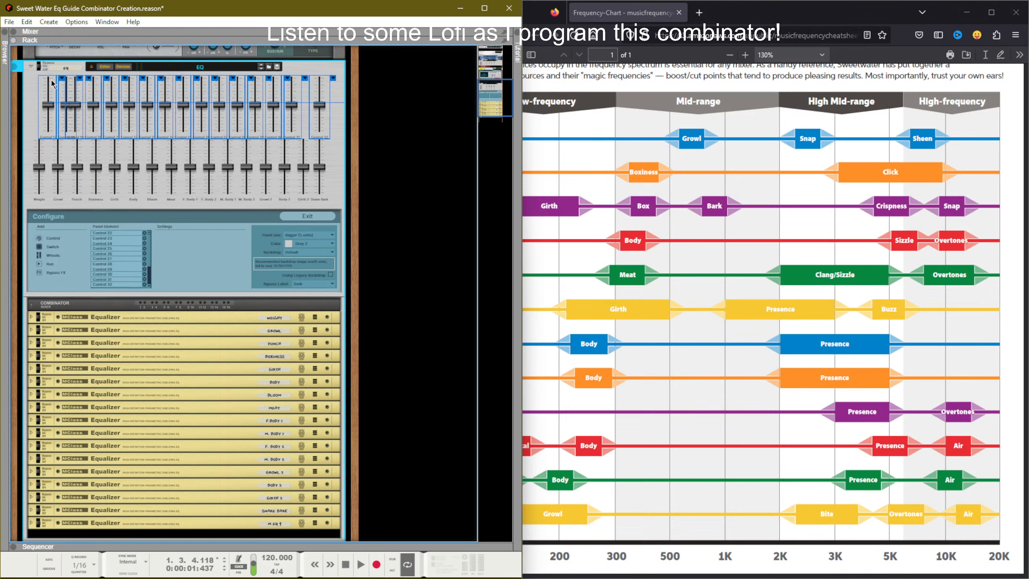
right_click(330, 80)
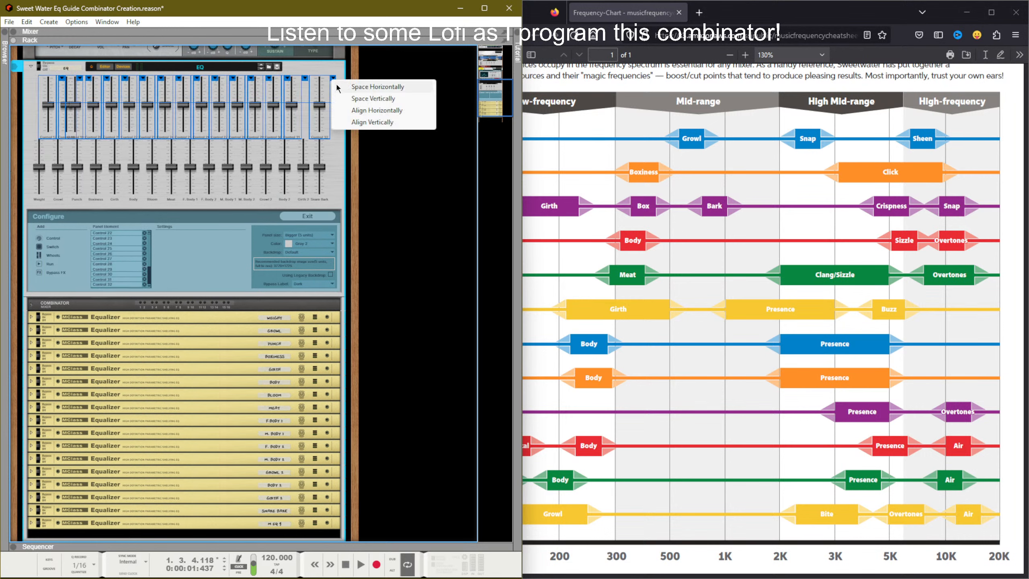
left_click(340, 88)
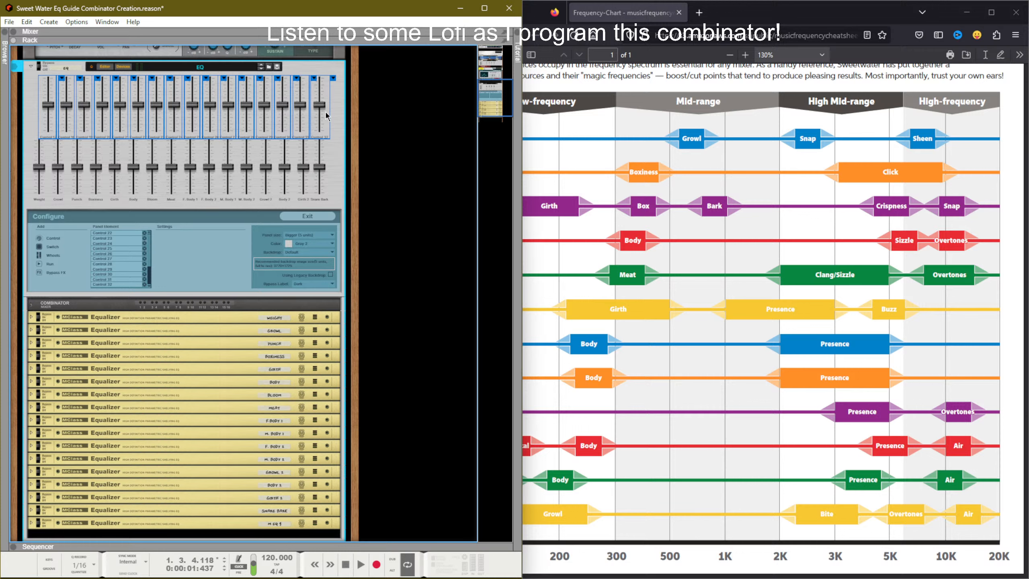
left_click_drag(320, 107, 312, 109)
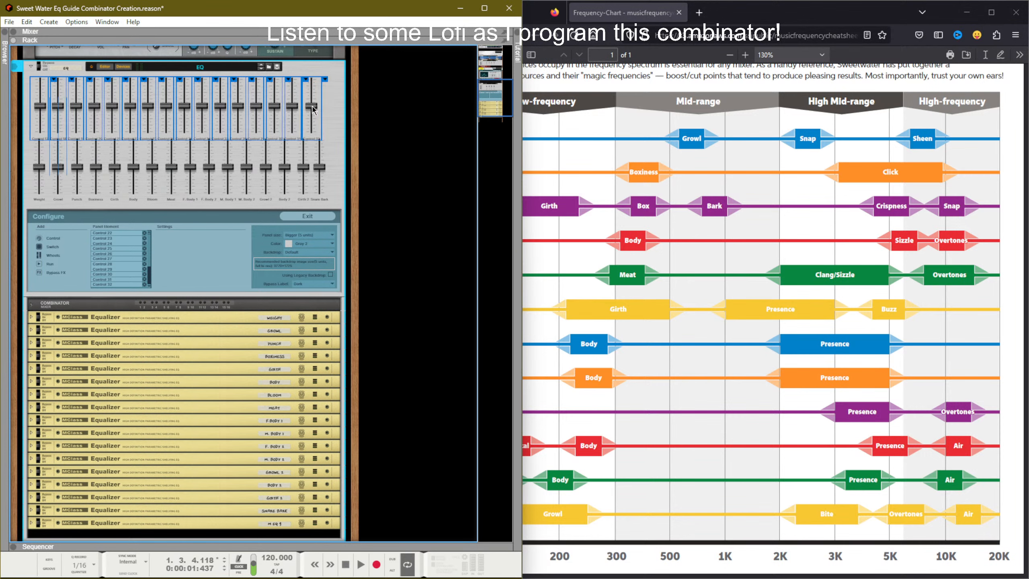
left_click(336, 115)
left_click(320, 110)
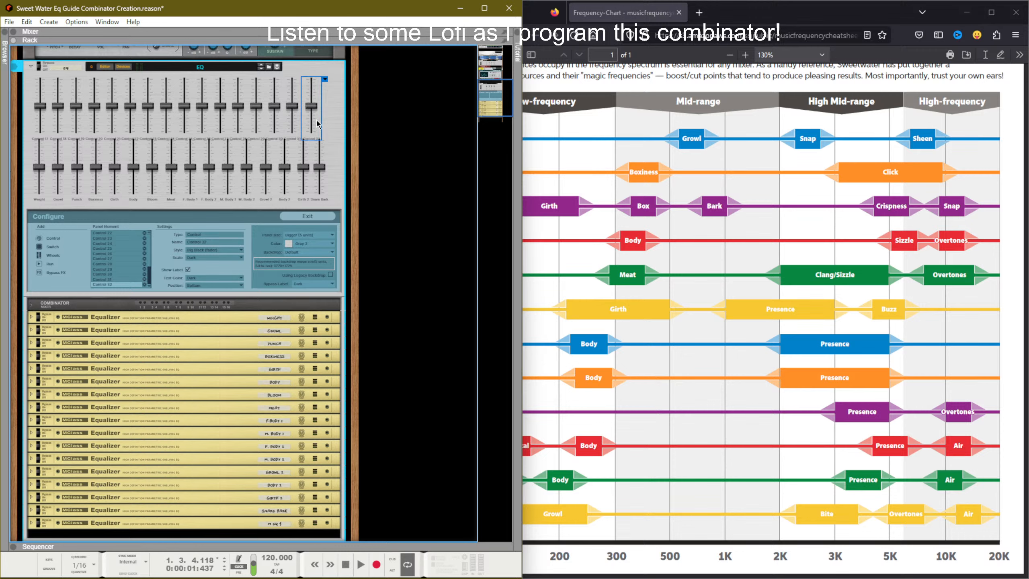
left_click(325, 106)
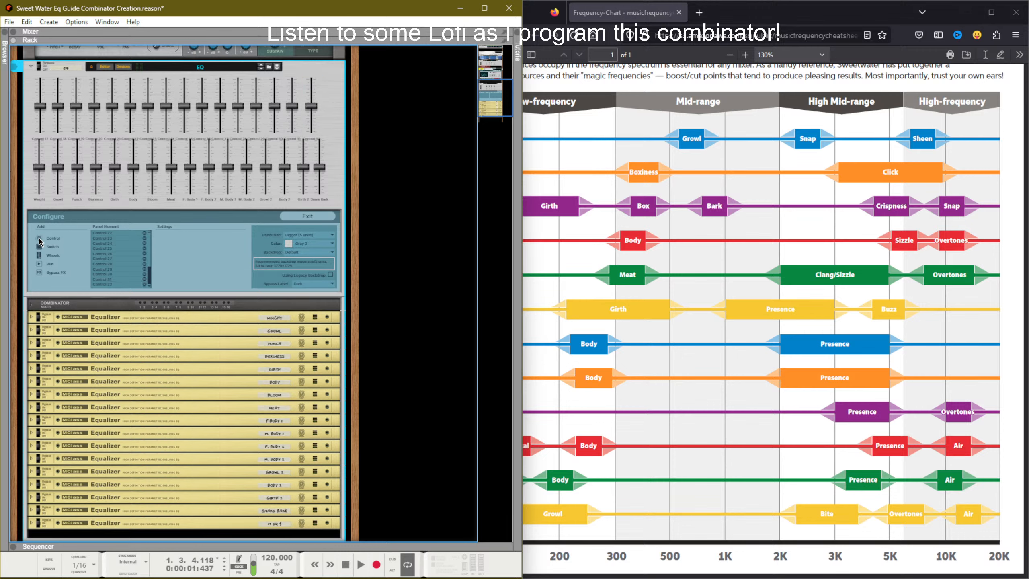
left_click(313, 120)
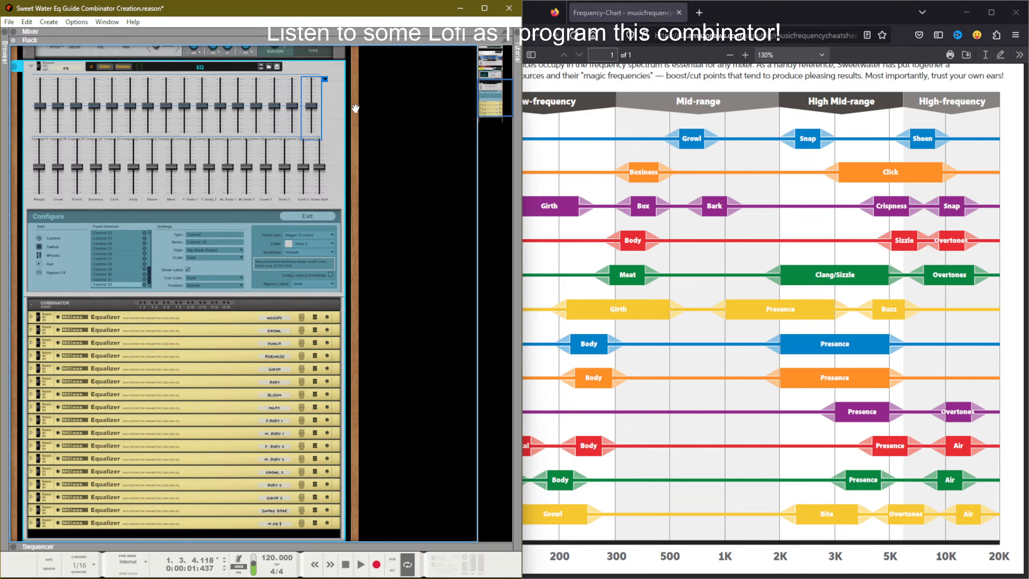
Step: Try spacing all faders of both rows together horizontally and vertically, undoing each attempt
left_click_drag(334, 104, 36, 175)
right_click(325, 83)
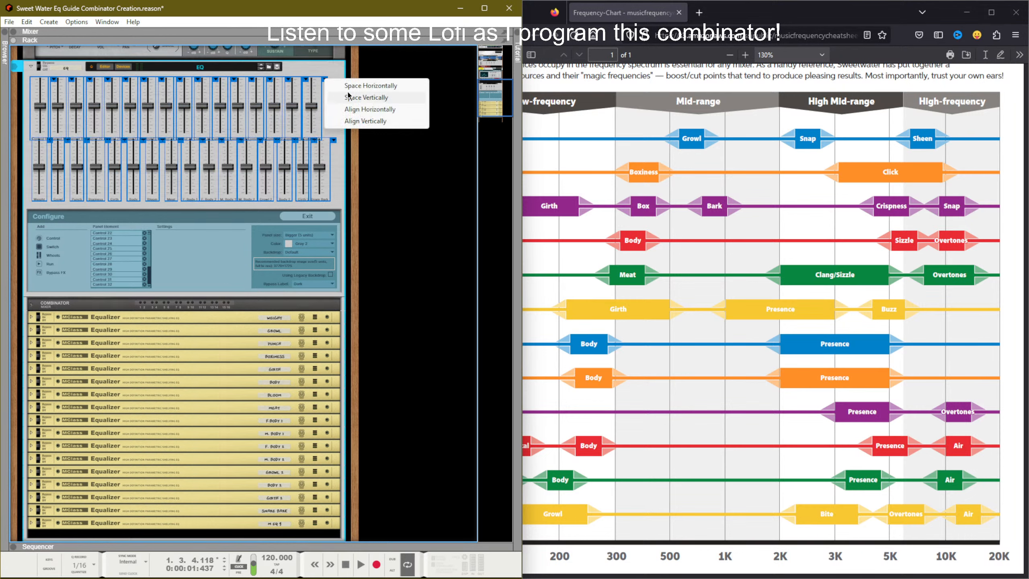
left_click(349, 86)
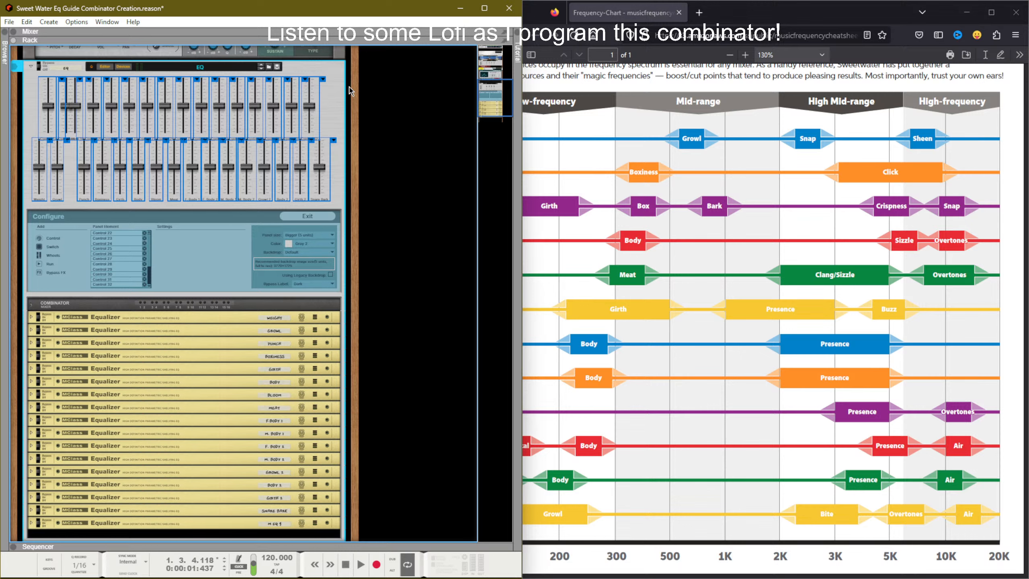
key("ctrl+z")
right_click(329, 87)
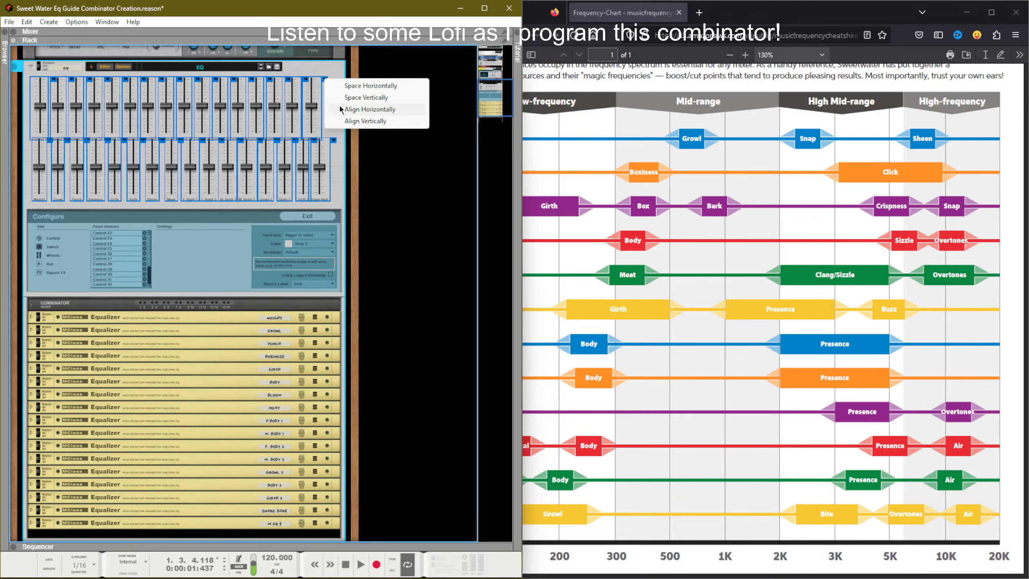
left_click(351, 100)
key("ctrl+z")
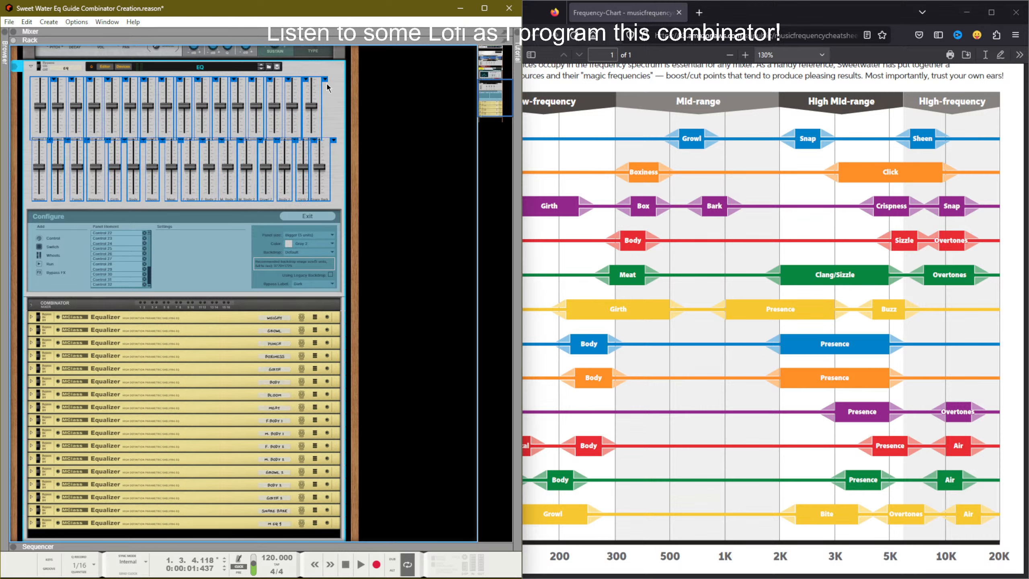
Step: Try to align all the selected faders in both rows vertically
right_click(327, 83)
left_click(354, 113)
right_click(326, 85)
left_click(356, 122)
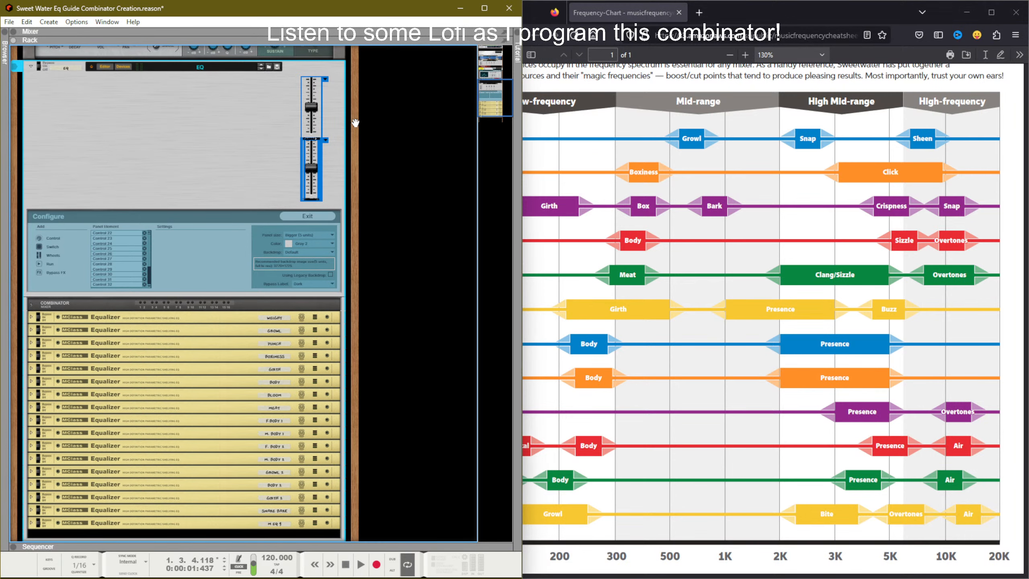
key("ctrl+z")
left_click(325, 114)
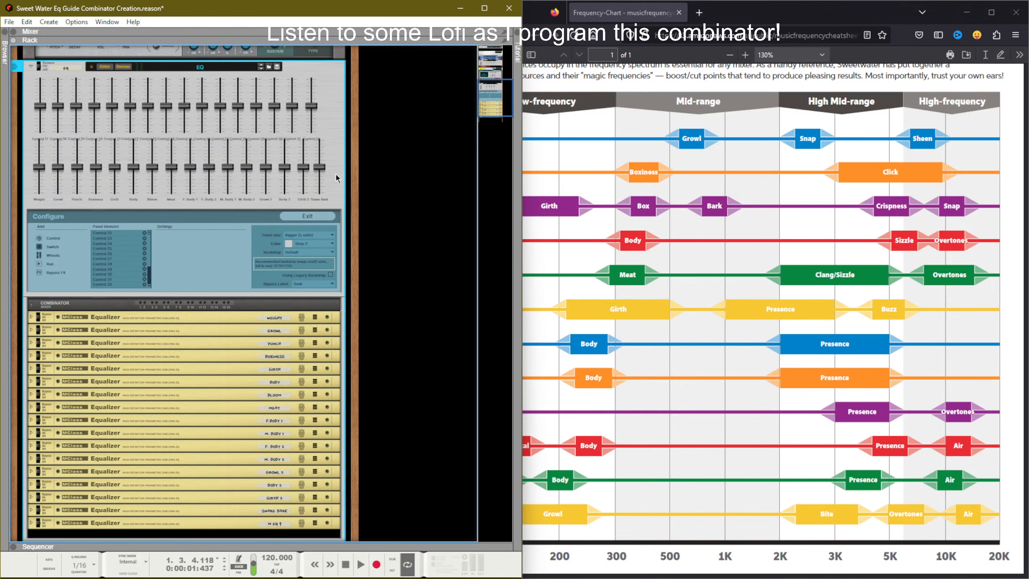
Step: Align the last two upper and lower fader pairs vertically, each pair as its own column
left_click_drag(336, 175, 314, 180)
left_click(327, 79)
left_click(334, 141)
left_click(382, 186)
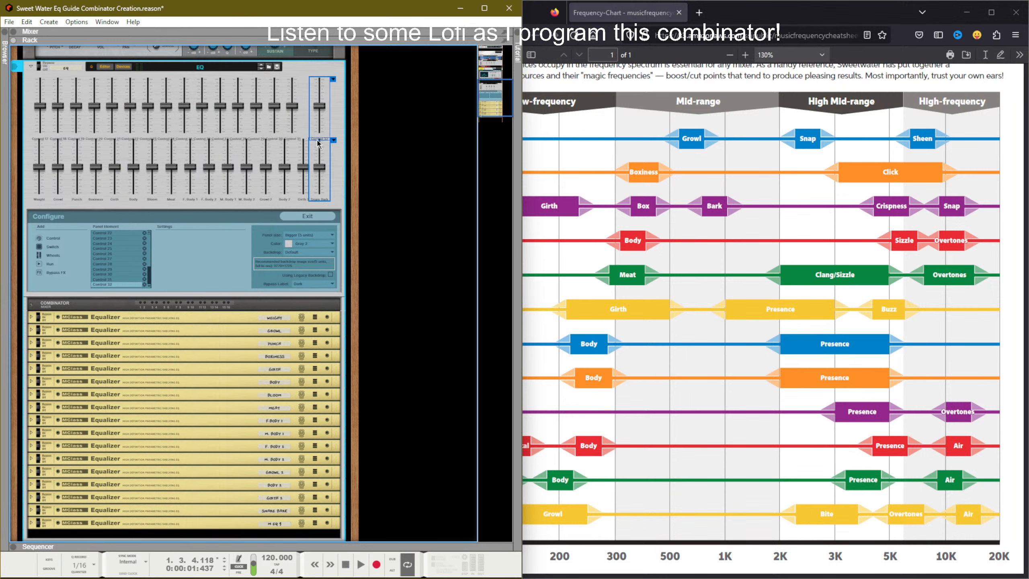
left_click_drag(299, 109, 302, 158)
left_click(305, 78)
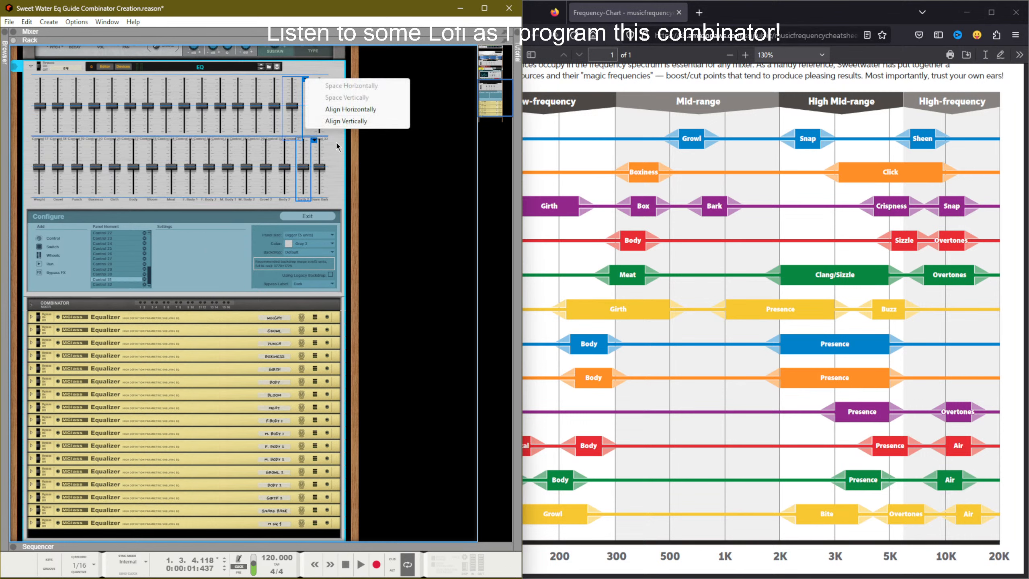
left_click(351, 122)
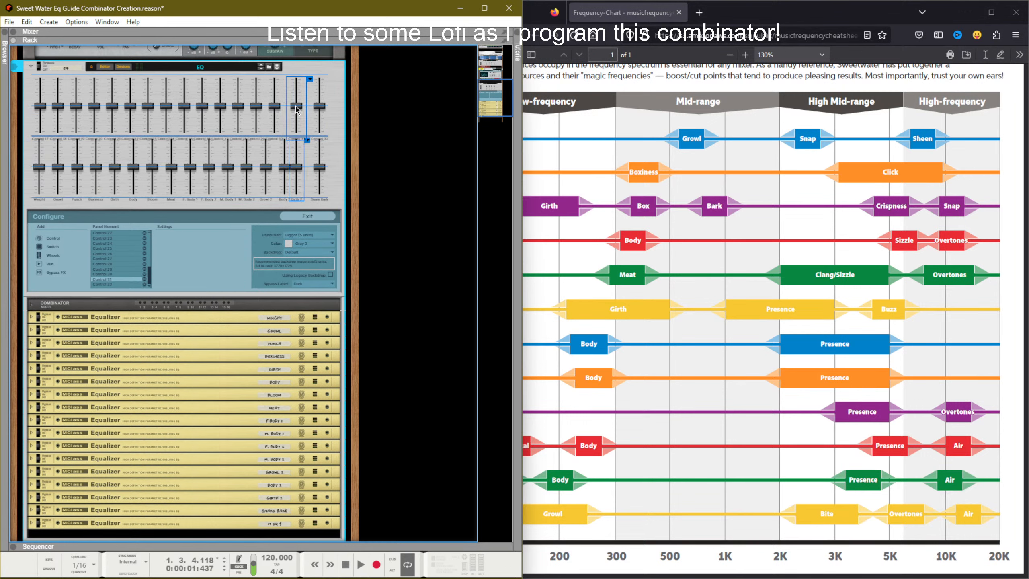
Step: Align the third-to-last upper and lower fader pair vertically and shift it slightly right
left_click(278, 108)
left_click(280, 161, "shift")
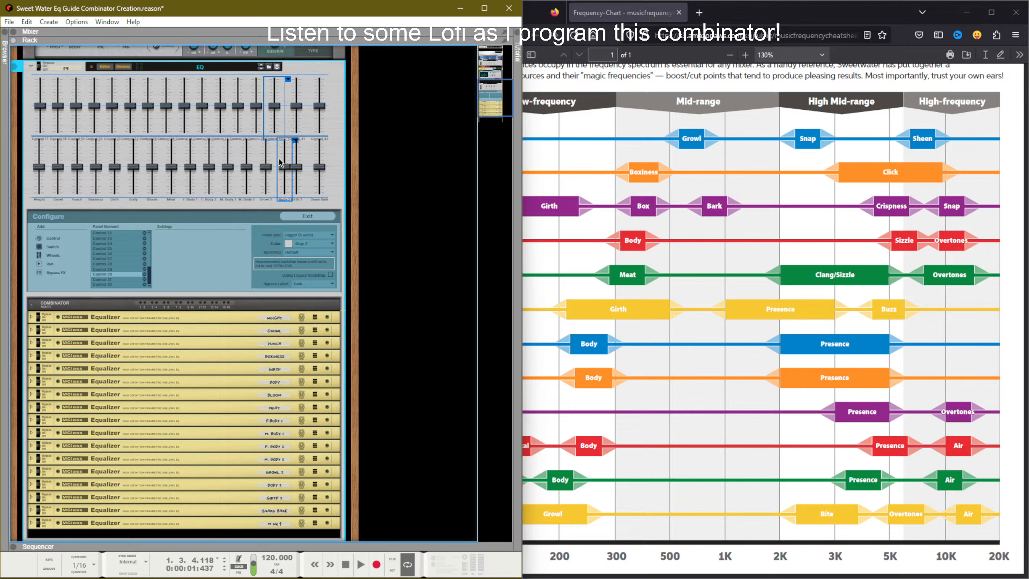
right_click(284, 80)
left_click(316, 119)
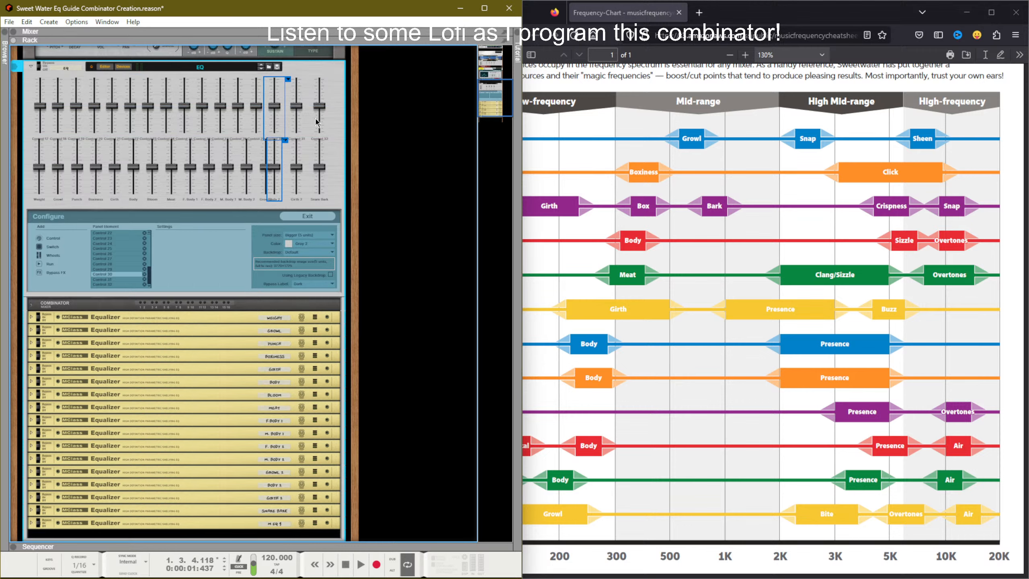
left_click_drag(274, 166, 279, 167)
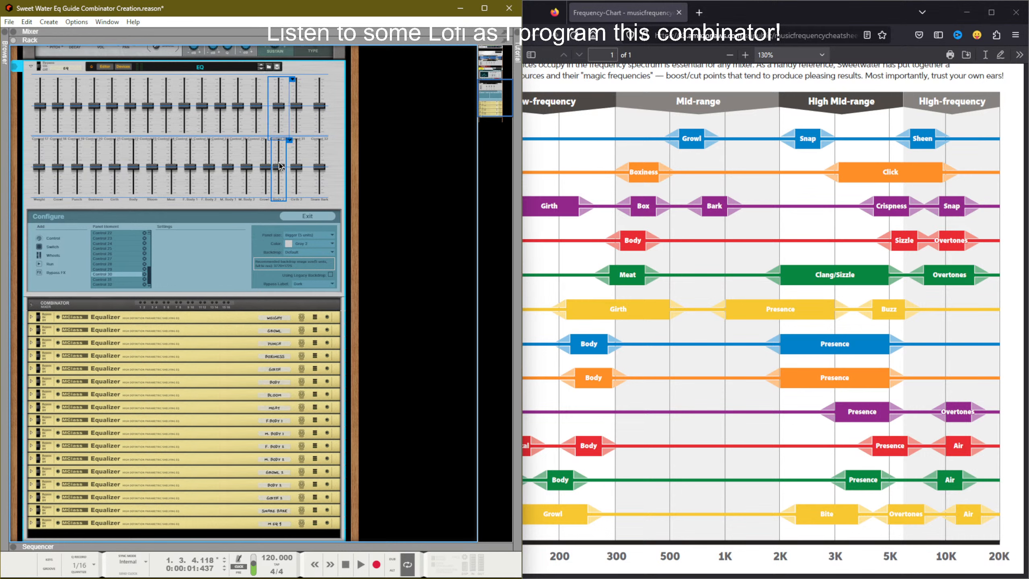
left_click(263, 170)
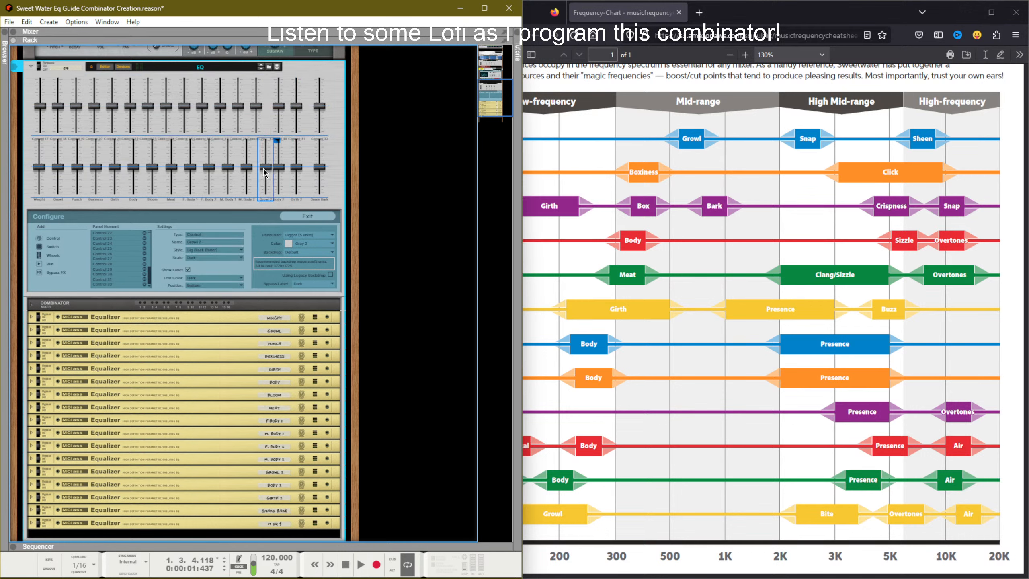
left_click(336, 163)
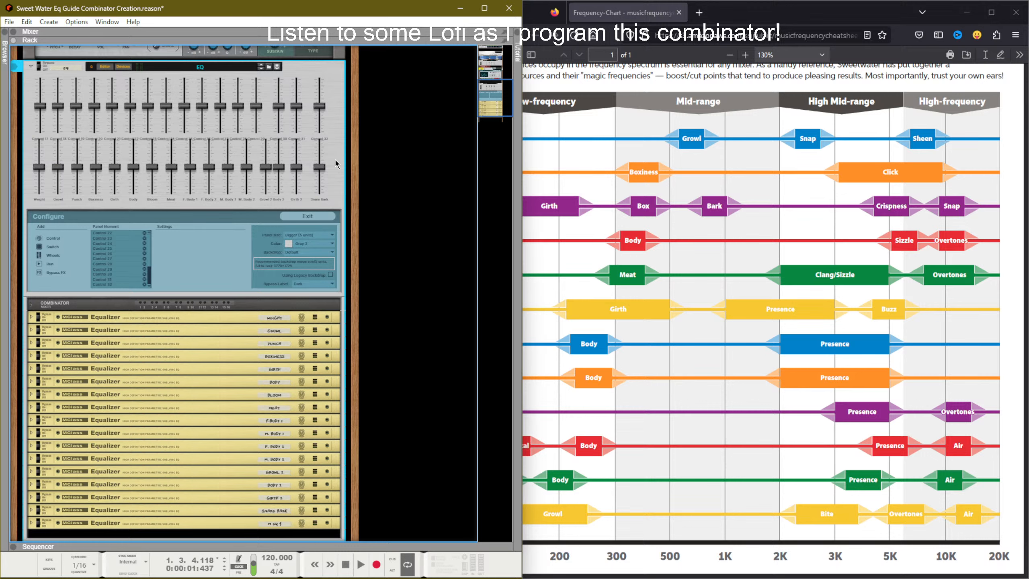
Step: Delete the last upper-row fader and move the Snare Bark fader up into its place
left_click(321, 99)
key("Delete")
left_click_drag(320, 166, 319, 106)
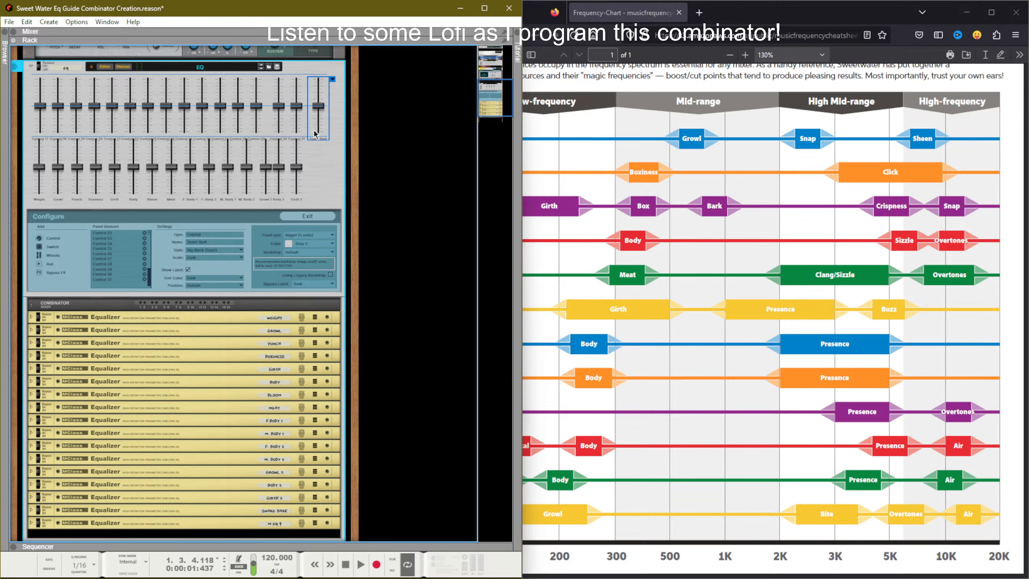
Step: Move the last lower-row fader under Snare Bark and space the whole lower row evenly horizontally
left_click_drag(297, 167, 53, 143)
left_click(292, 172)
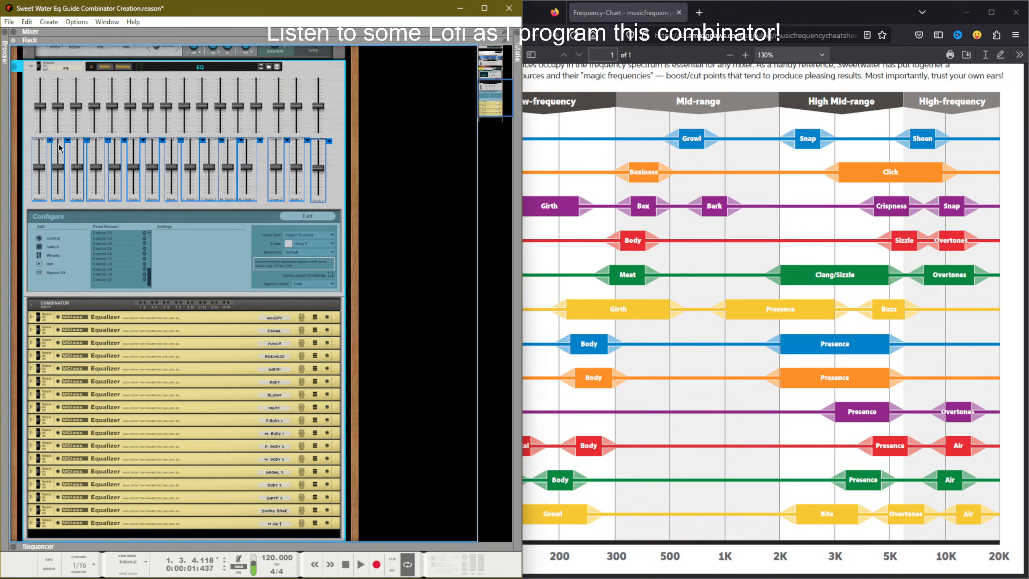
right_click(51, 145)
left_click(85, 146)
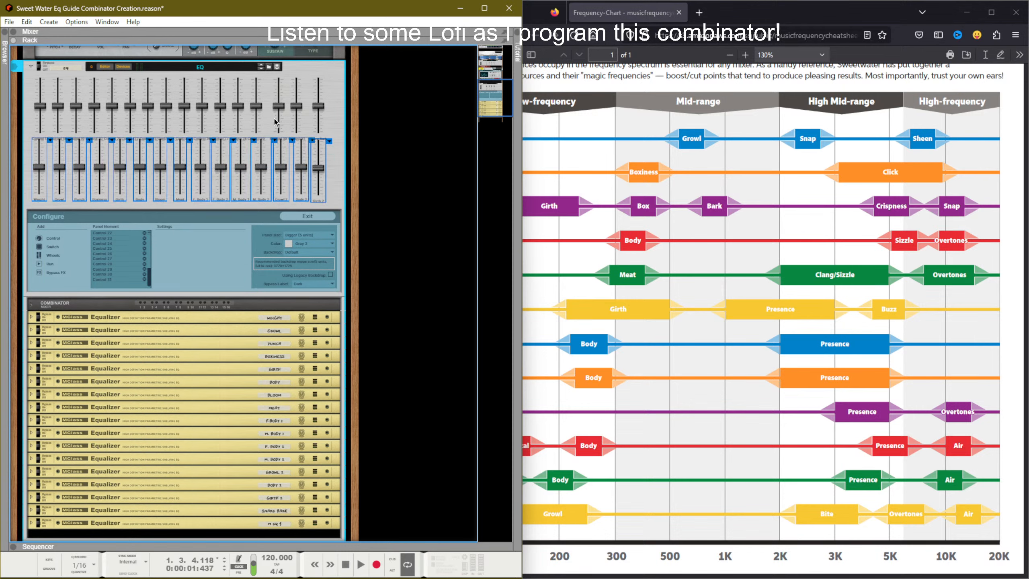
left_click(340, 111)
Step: Try to move the Snare Bark fader into the middle of the upper row
scroll(319, 120, "up", 1)
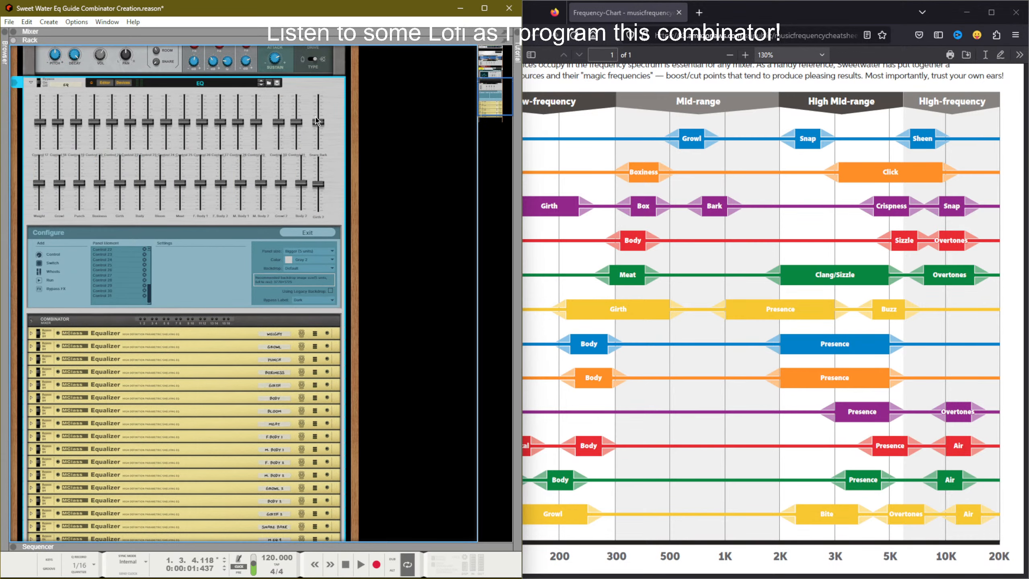
left_click_drag(319, 121, 175, 123)
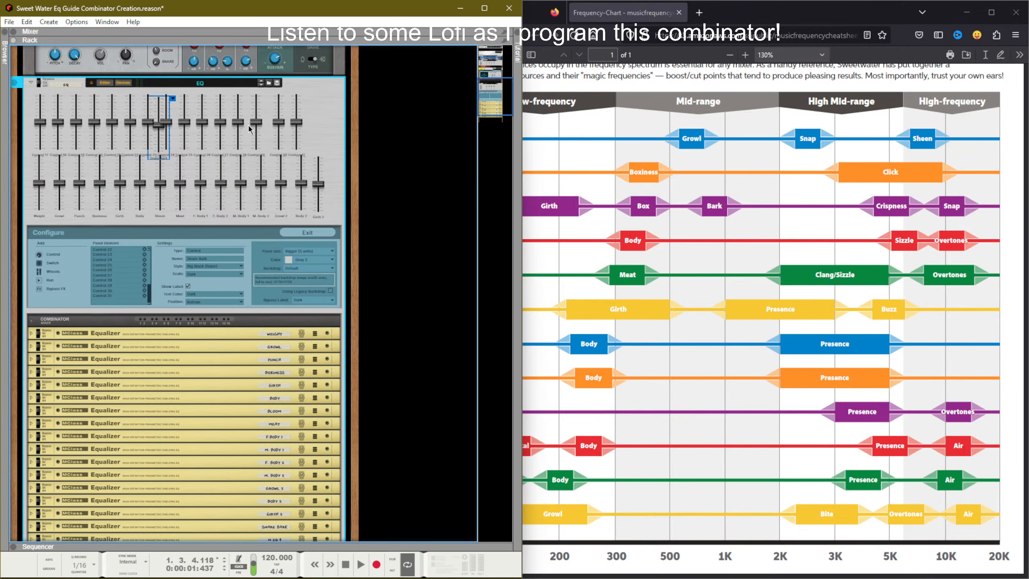
key("ctrl+z")
Step: Select all the upper-row faders and space them evenly horizontally
left_click_drag(334, 107, 27, 122)
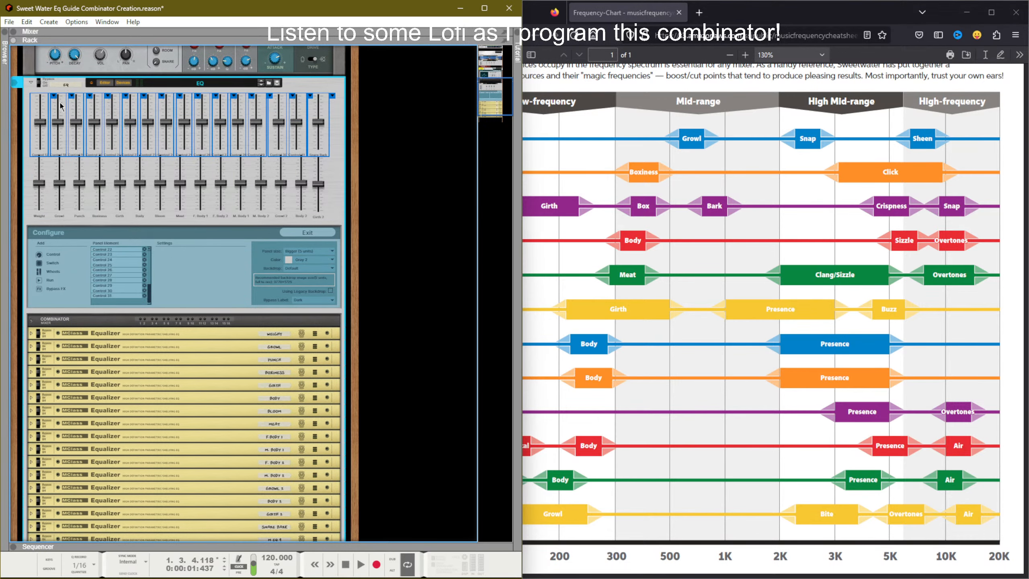
right_click(333, 97)
left_click(344, 100)
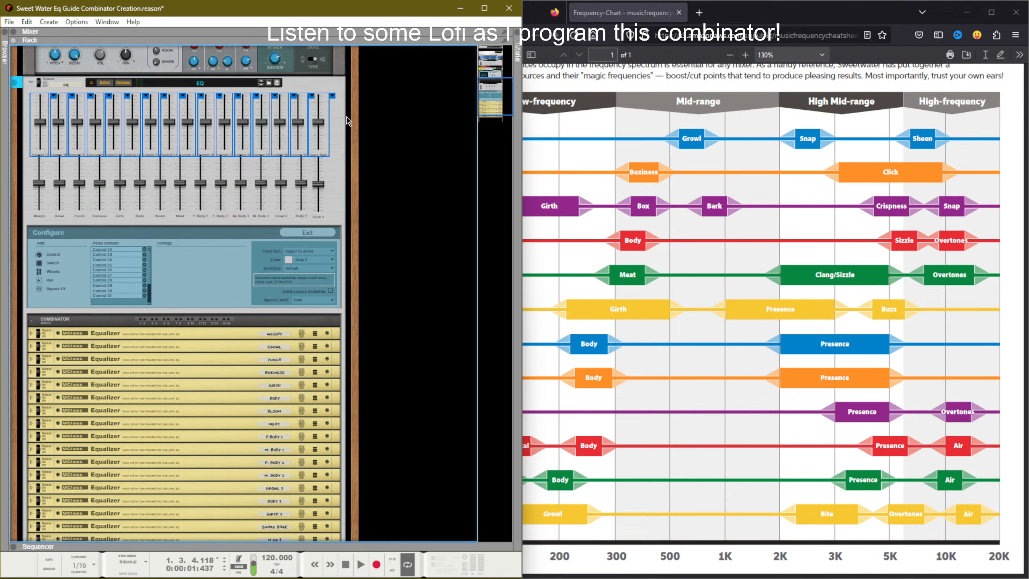
left_click(342, 117)
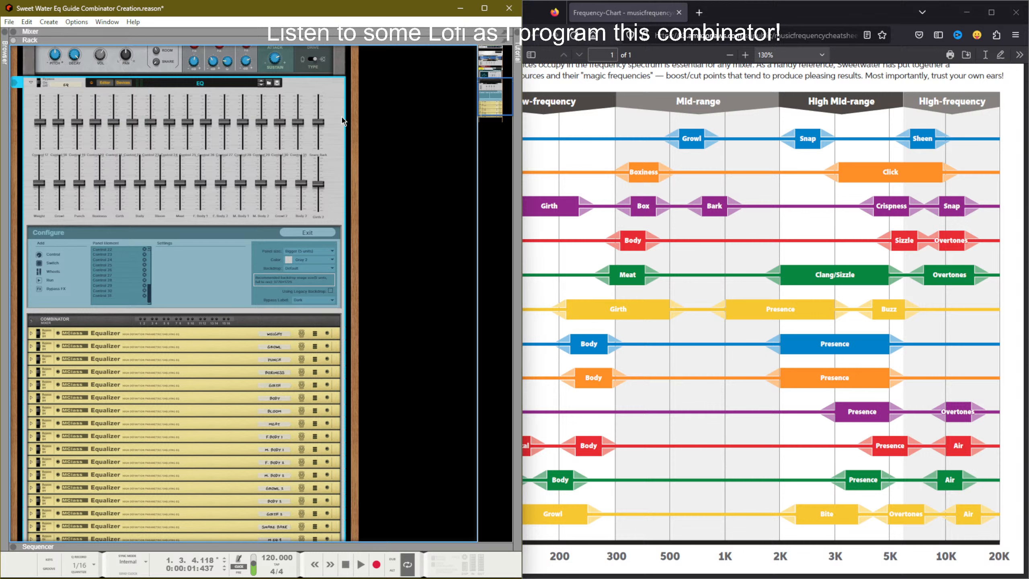
Step: Widen the gap between the fader rows by moving the lower row slightly down and the upper row slightly up
left_click_drag(338, 187, 38, 203)
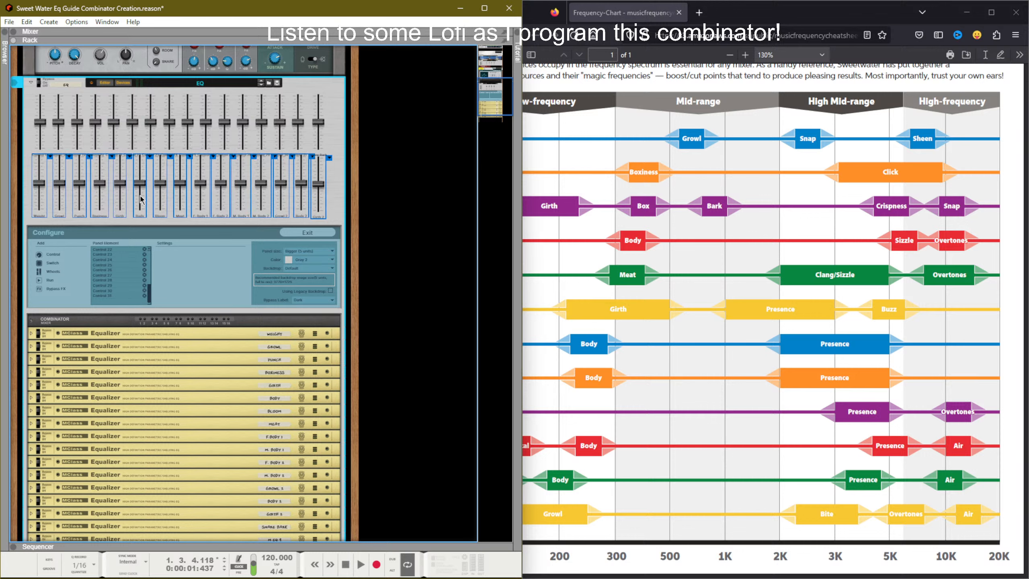
left_click_drag(142, 200, 142, 201)
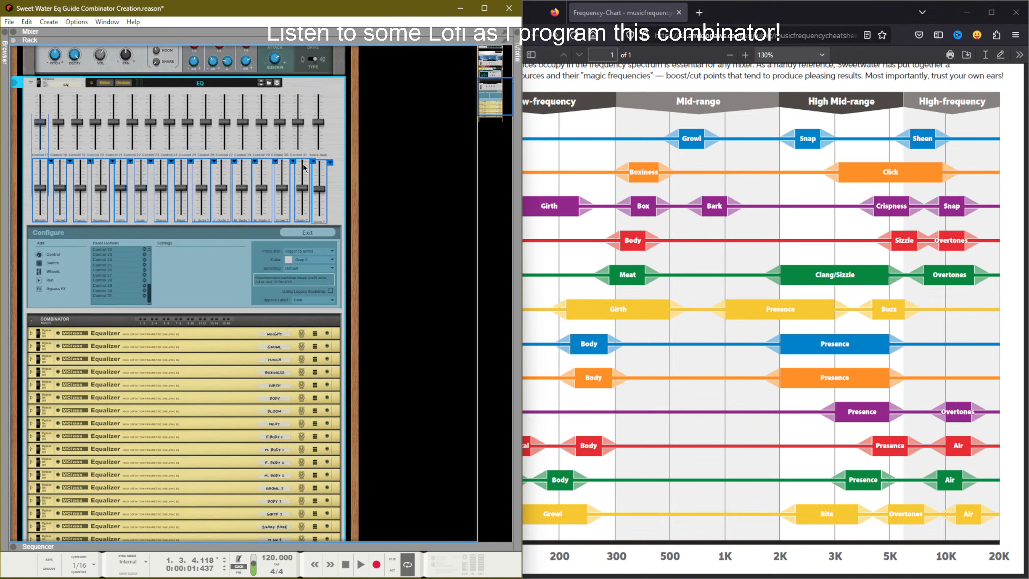
left_click_drag(335, 151, 40, 104)
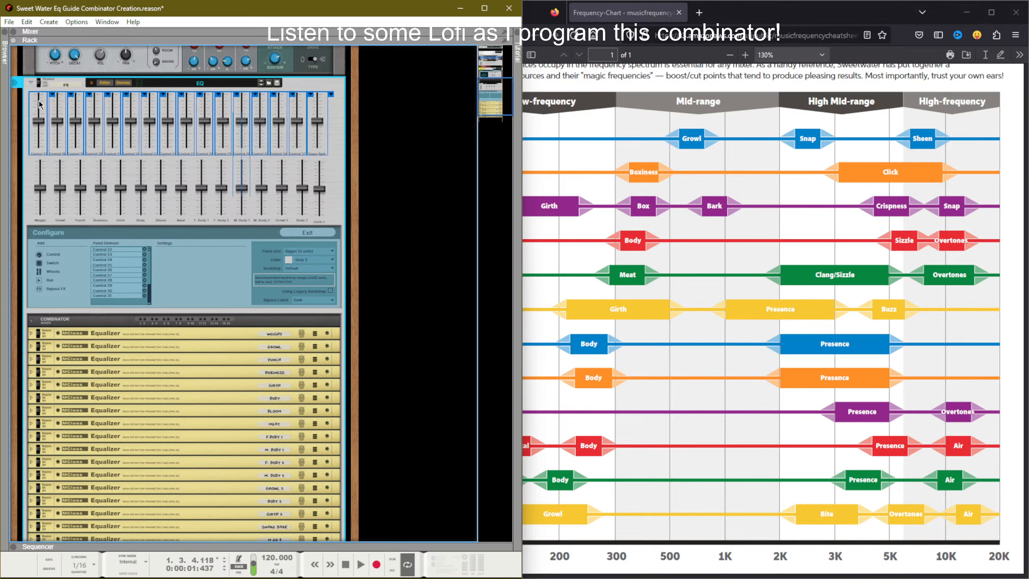
left_click(336, 138)
Step: Set the panel size to Huge (6 units) and reposition both fader rows, moving the lower row farther down
left_click(317, 251)
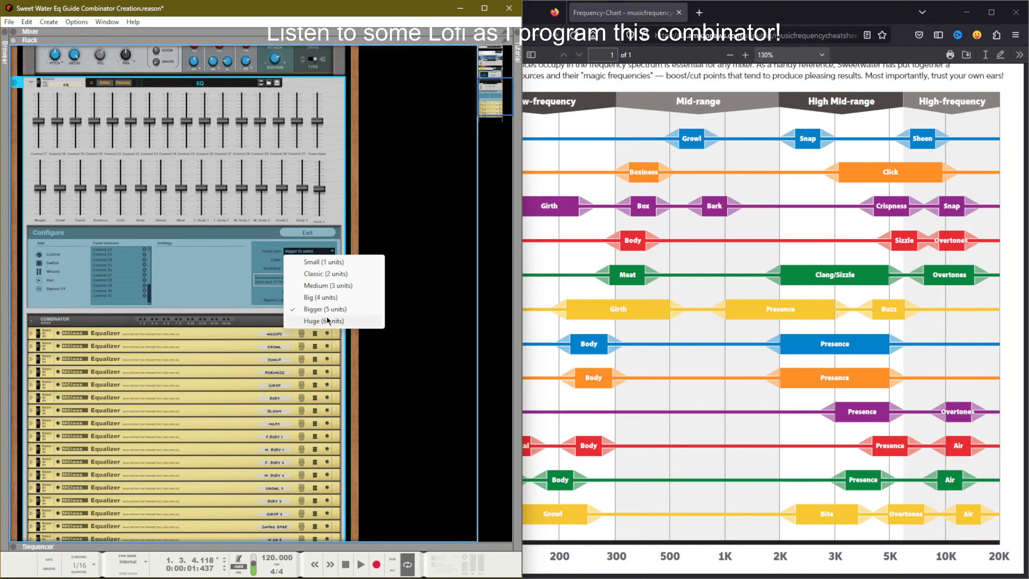
left_click(324, 321)
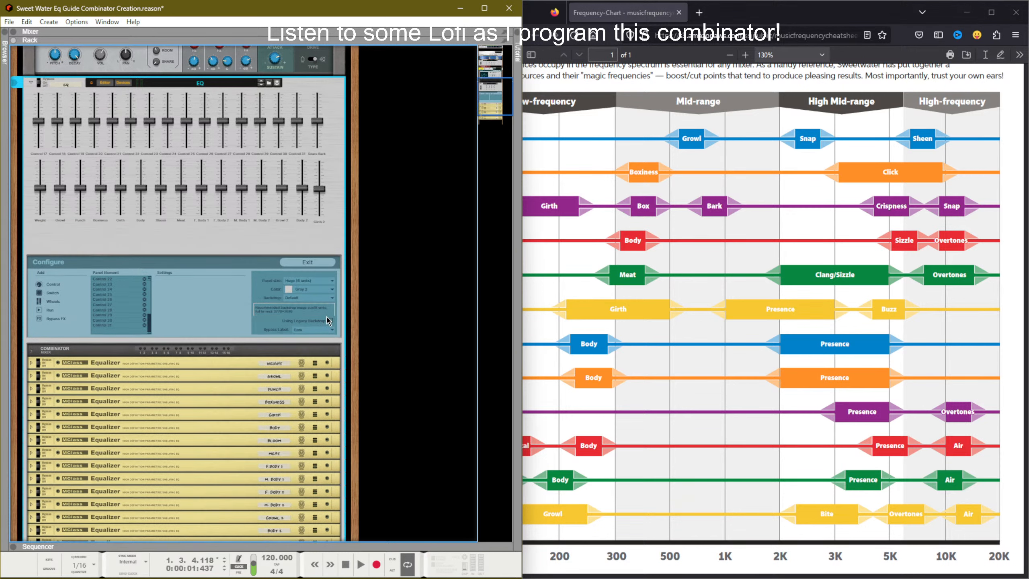
left_click_drag(320, 232, 42, 186)
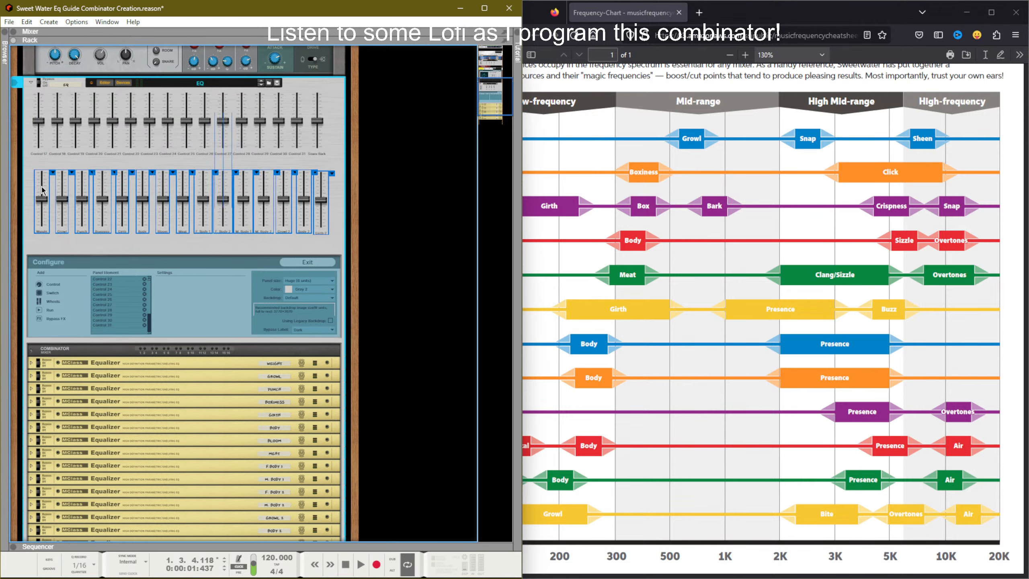
left_click_drag(339, 151, 43, 118)
left_click(331, 162)
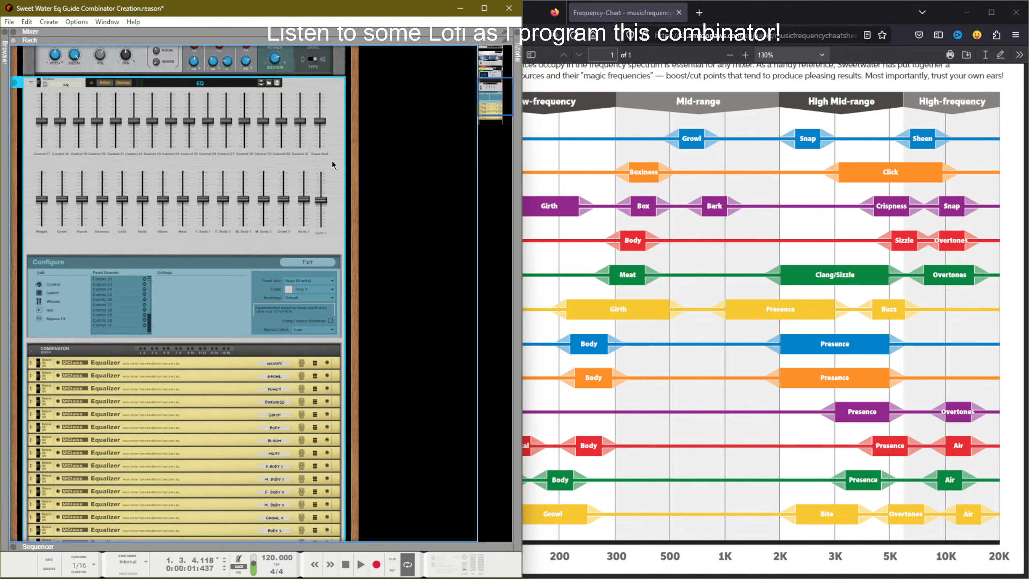
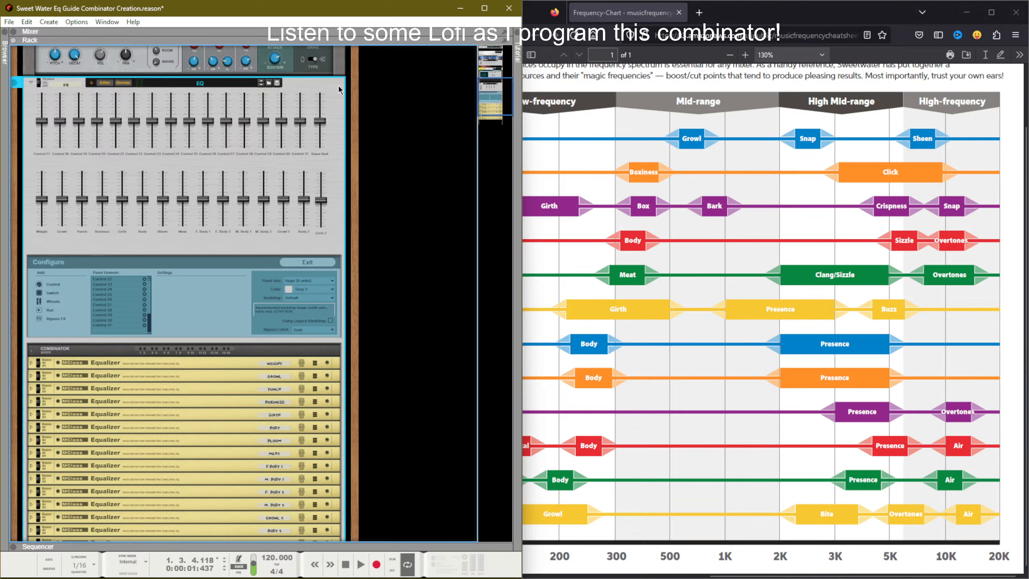
Step: Change the combinator panel's color to Gray 5
left_click(302, 289)
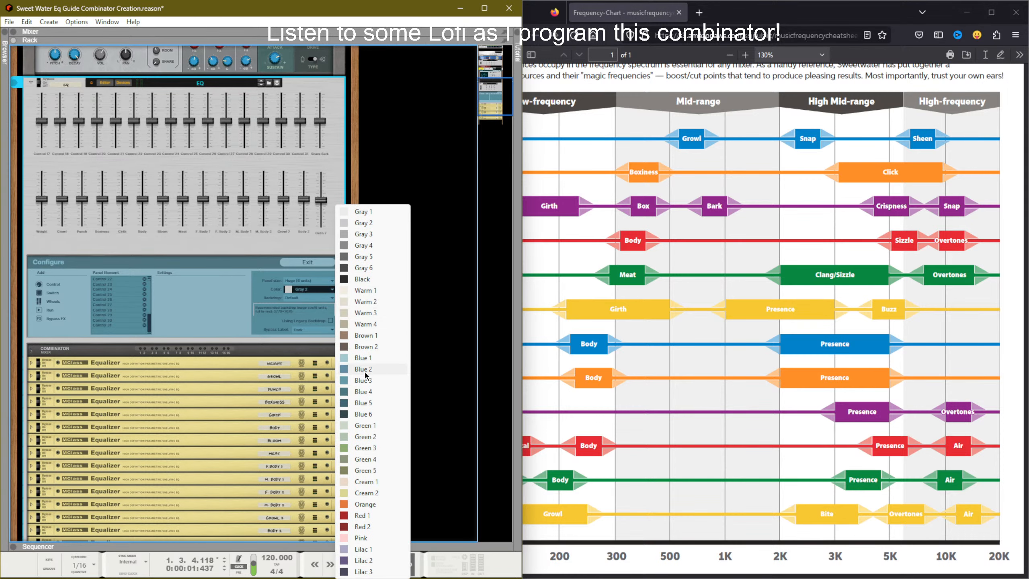
left_click(374, 257)
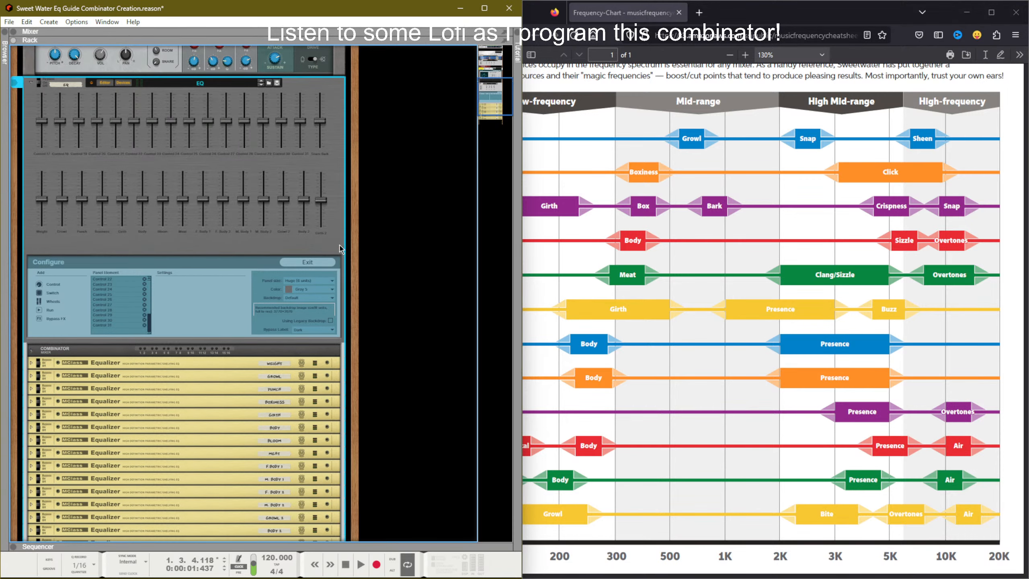
left_click(324, 331)
left_click(284, 307)
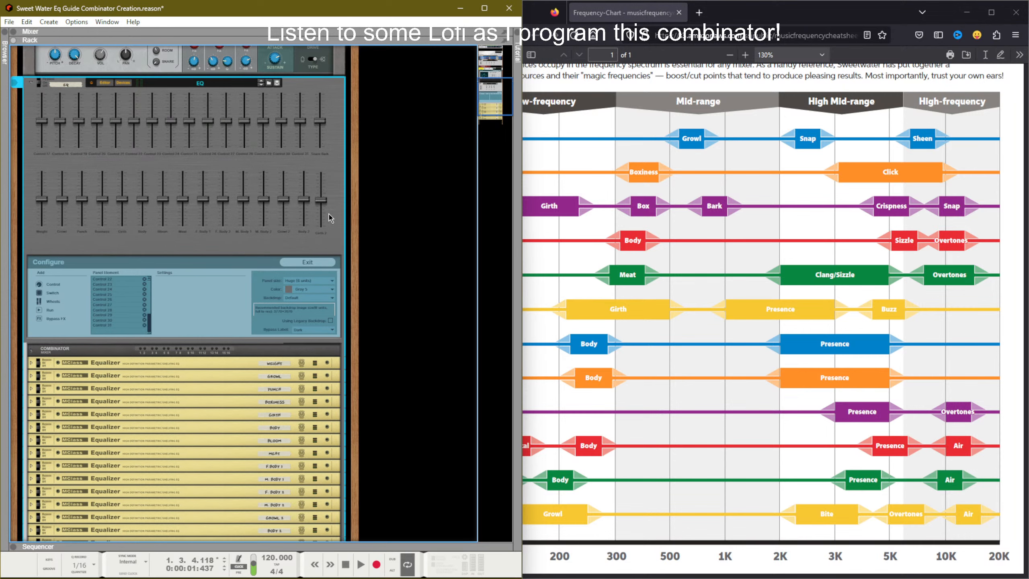
Step: Browse the Downloads and Pictures folders, including Reason Images and Chris Reed Beats Pictures, for a combinator backdrop image
right_click(337, 199)
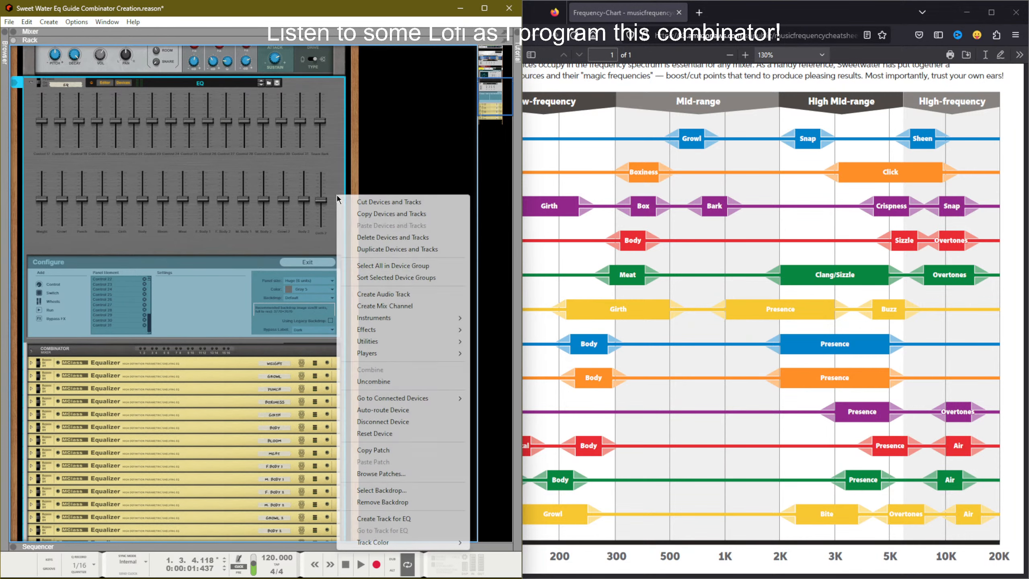
left_click(381, 490)
scroll(352, 199, "down", 6)
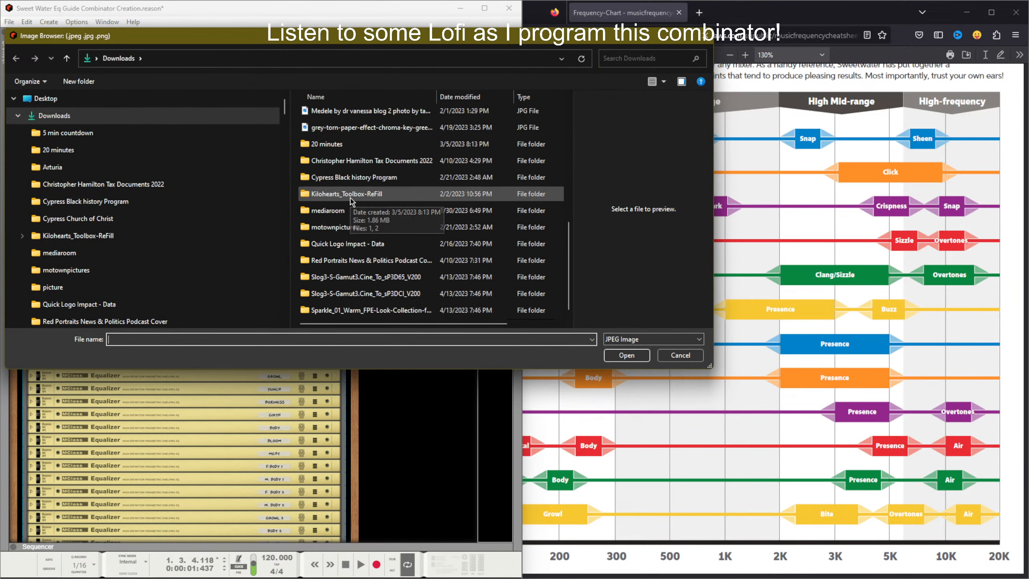
scroll(354, 198, "up", 6)
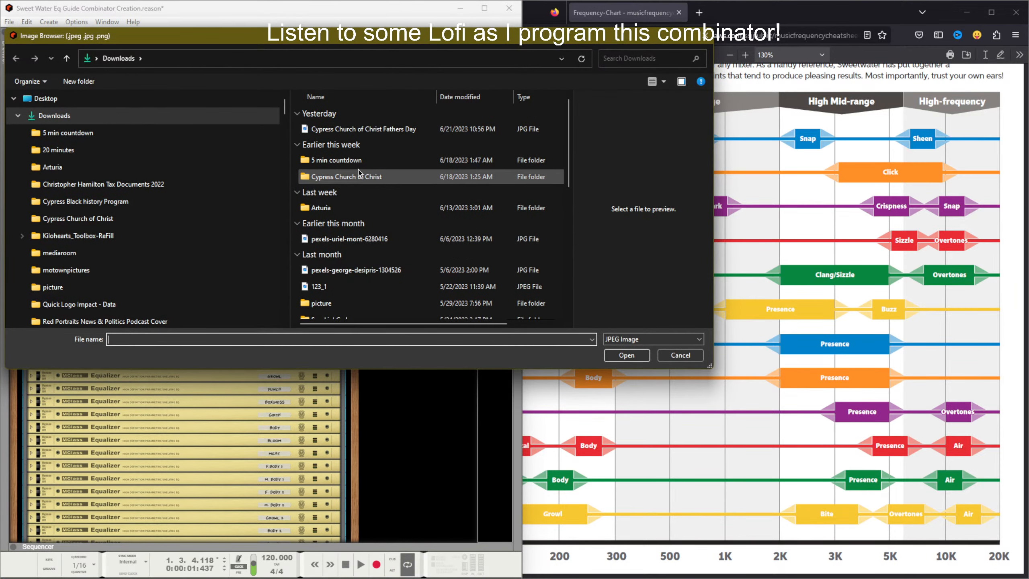
scroll(131, 195, "down", 10)
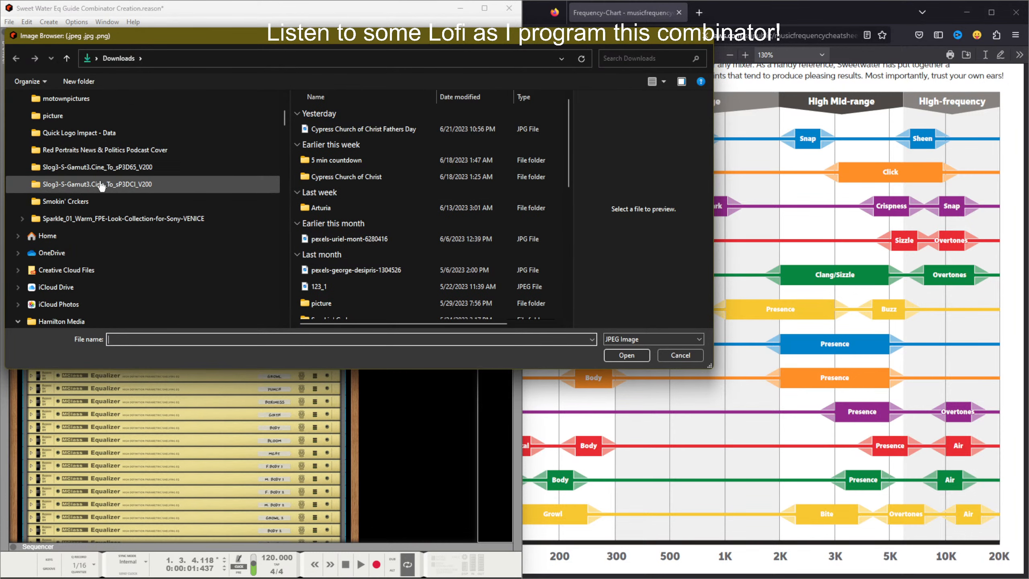
scroll(66, 190, "down", 5)
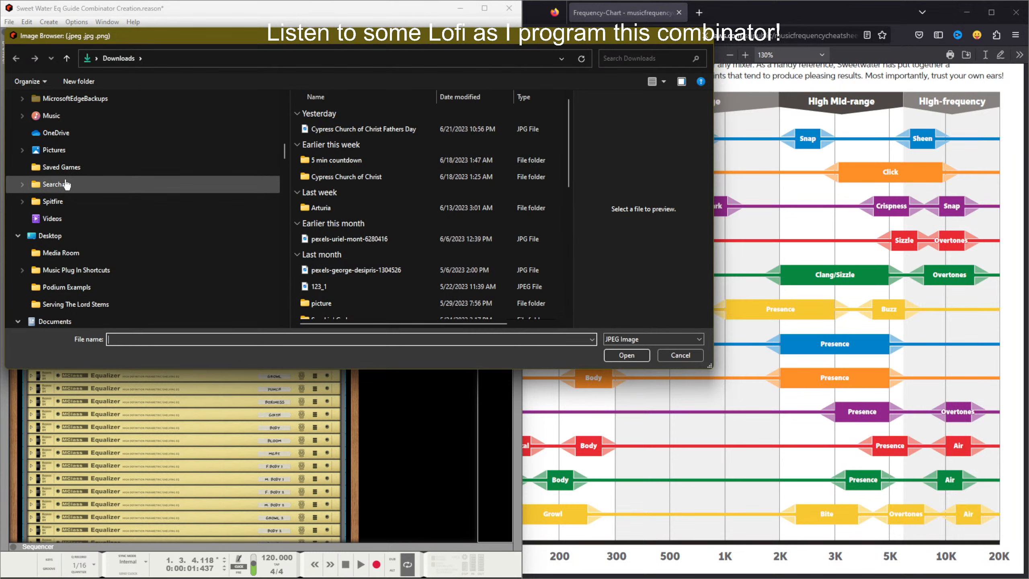
left_click(121, 150)
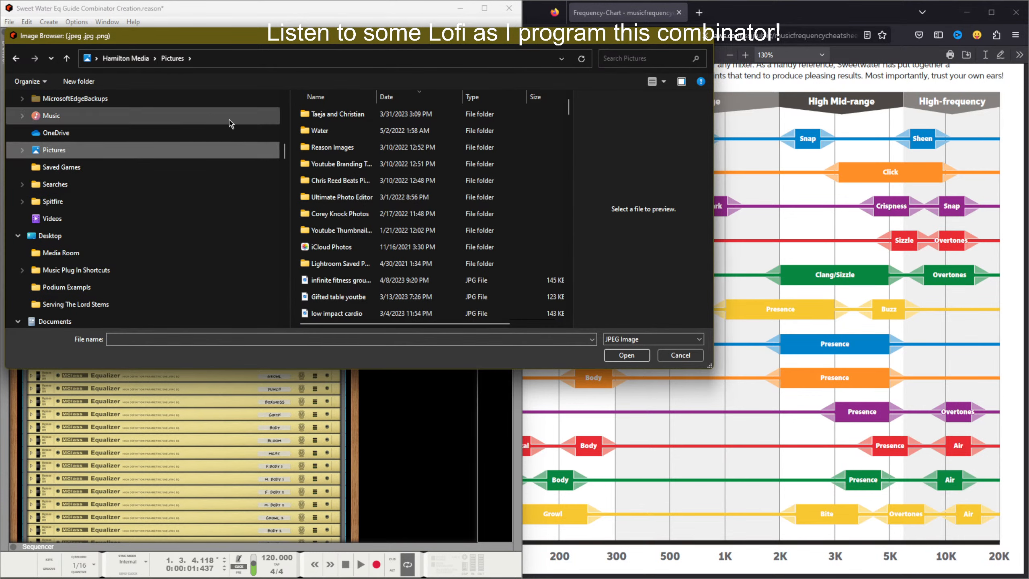
double_click(322, 149)
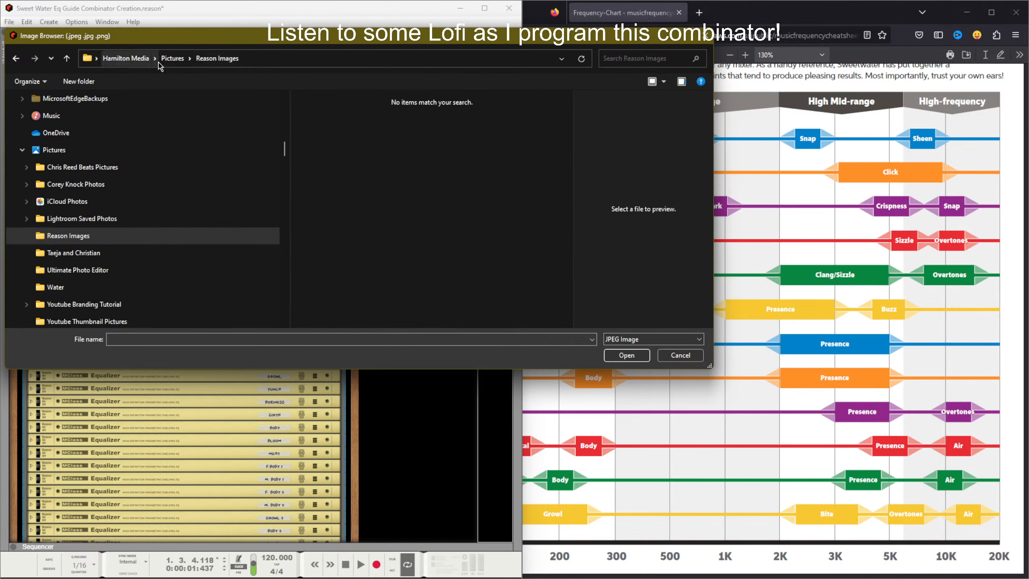
left_click(171, 59)
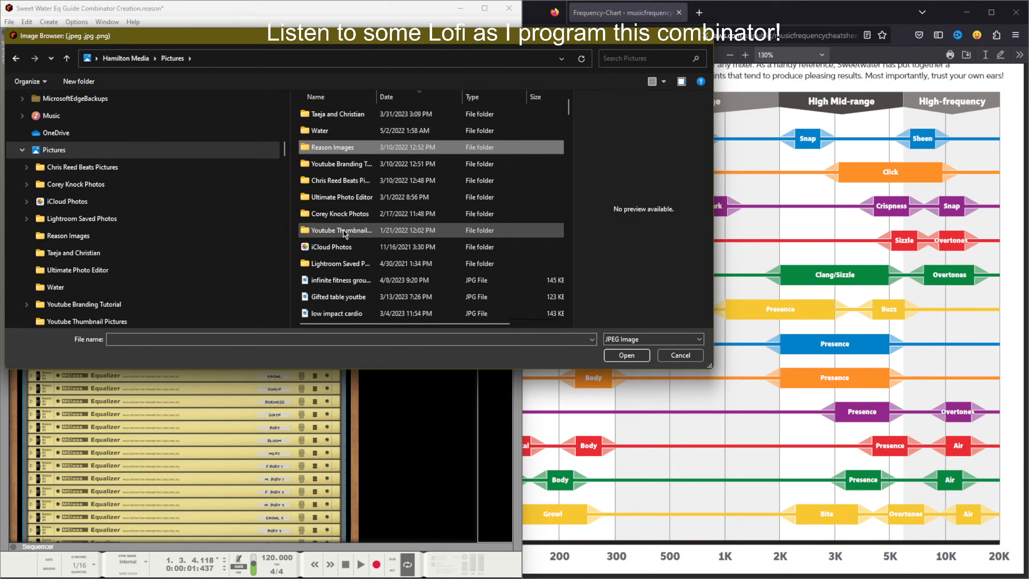
double_click(339, 178)
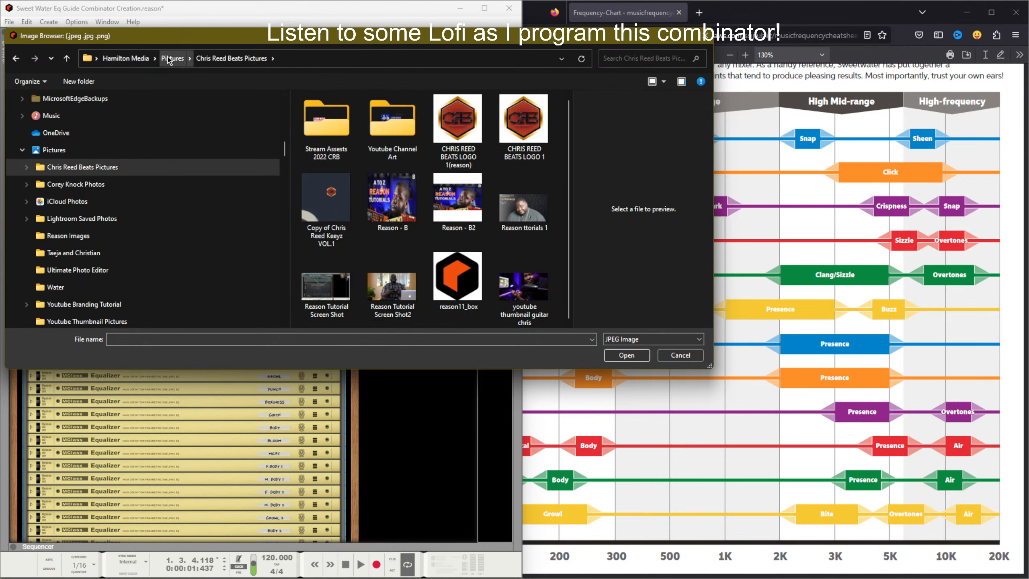
left_click(126, 58)
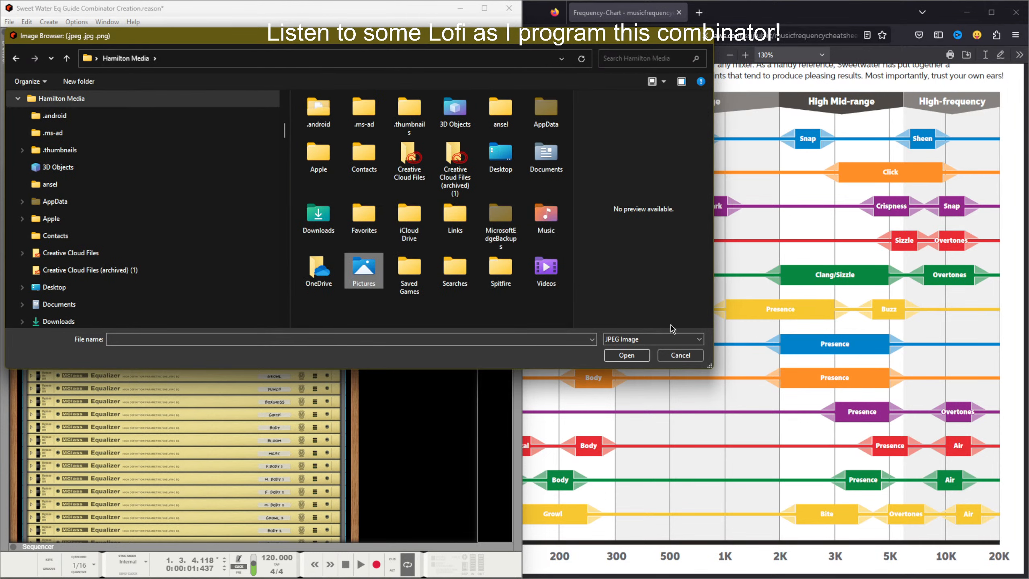
left_click(680, 355)
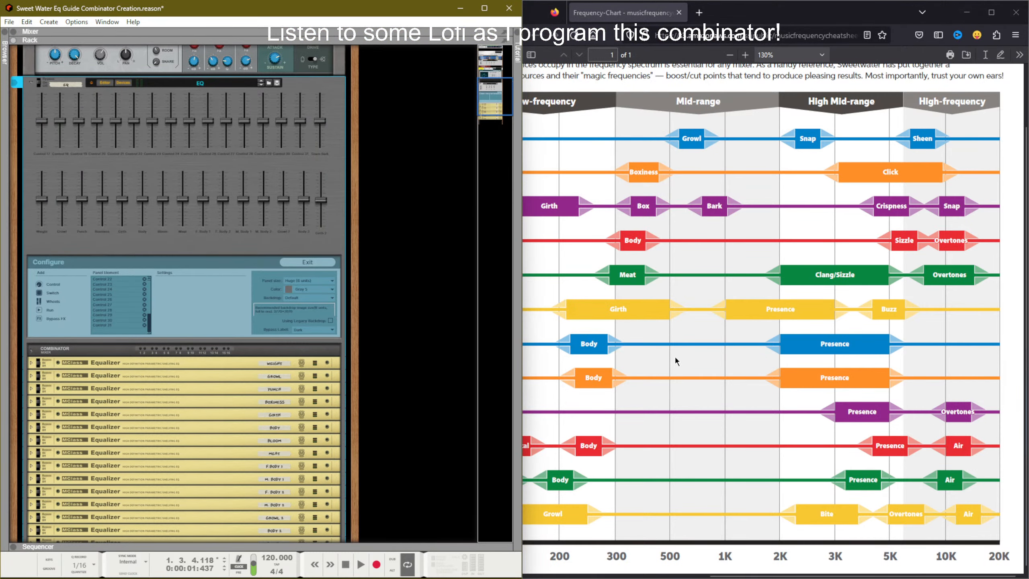
Step: Change the combinator panel's color to Red 1 after trying Warm 1
left_click(315, 289)
left_click(354, 291)
left_click(316, 288)
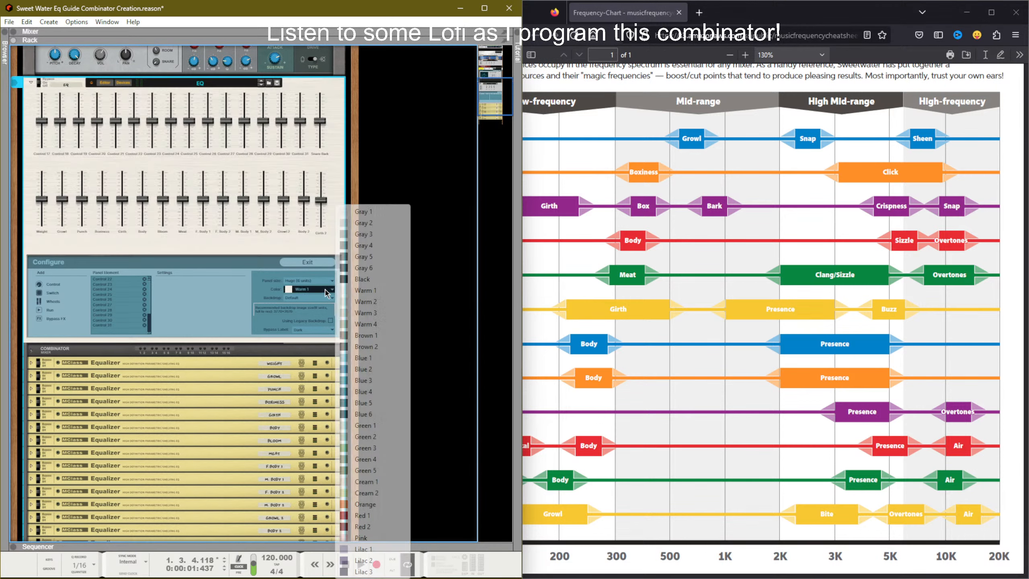
left_click(362, 516)
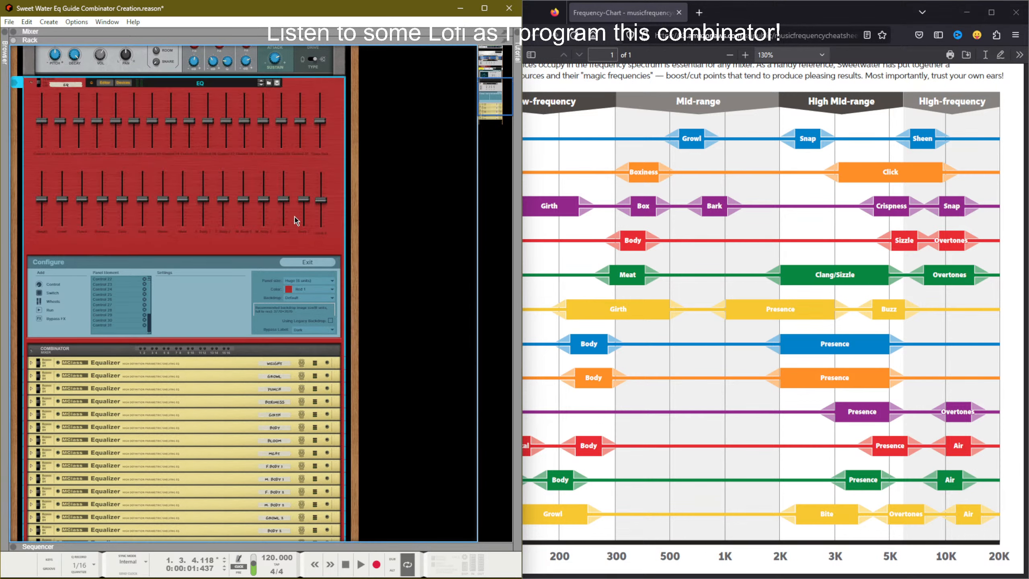
left_click(320, 290)
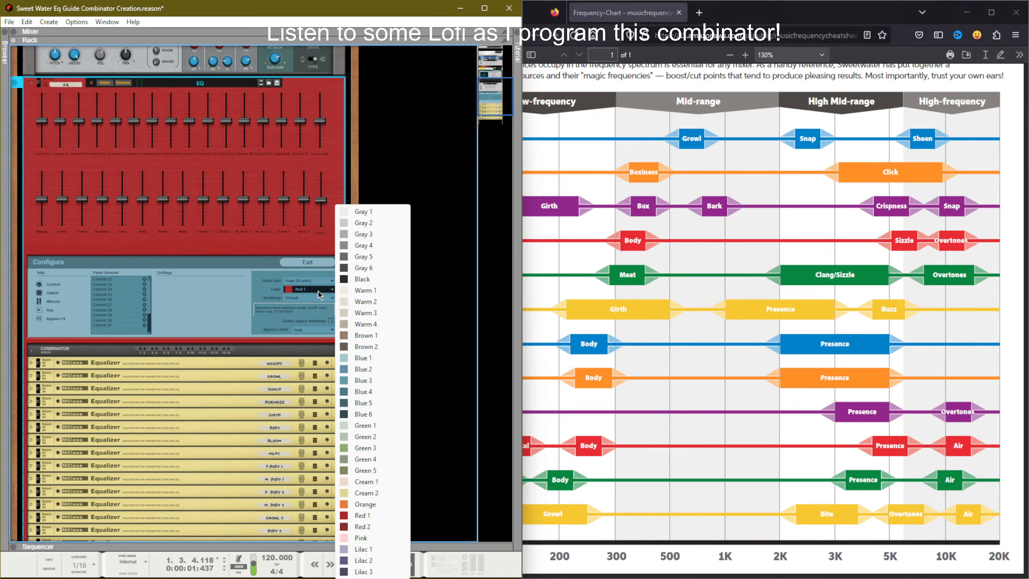
left_click(319, 289)
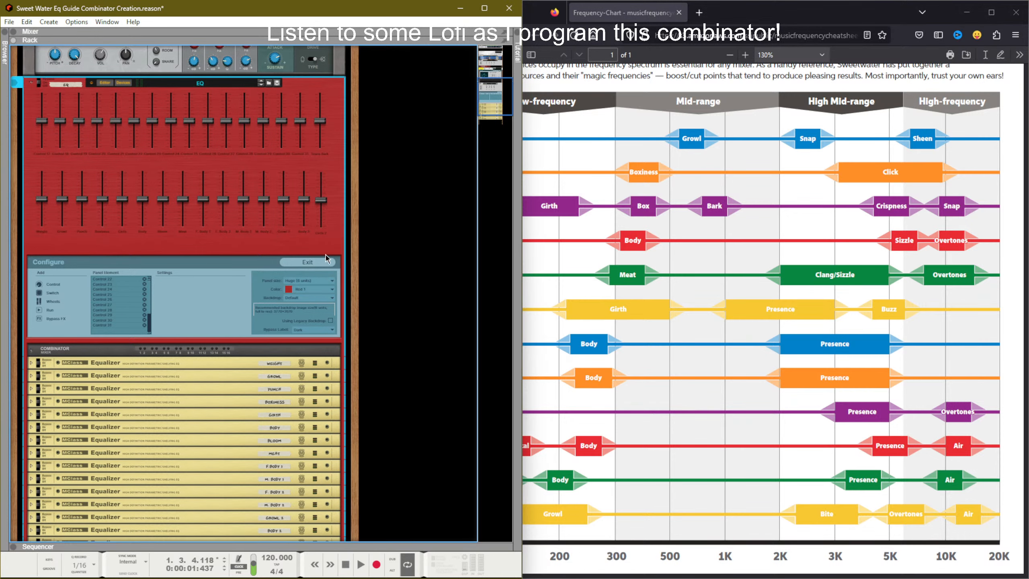
left_click_drag(336, 243, 2, 217)
scroll(149, 312, "up", 5)
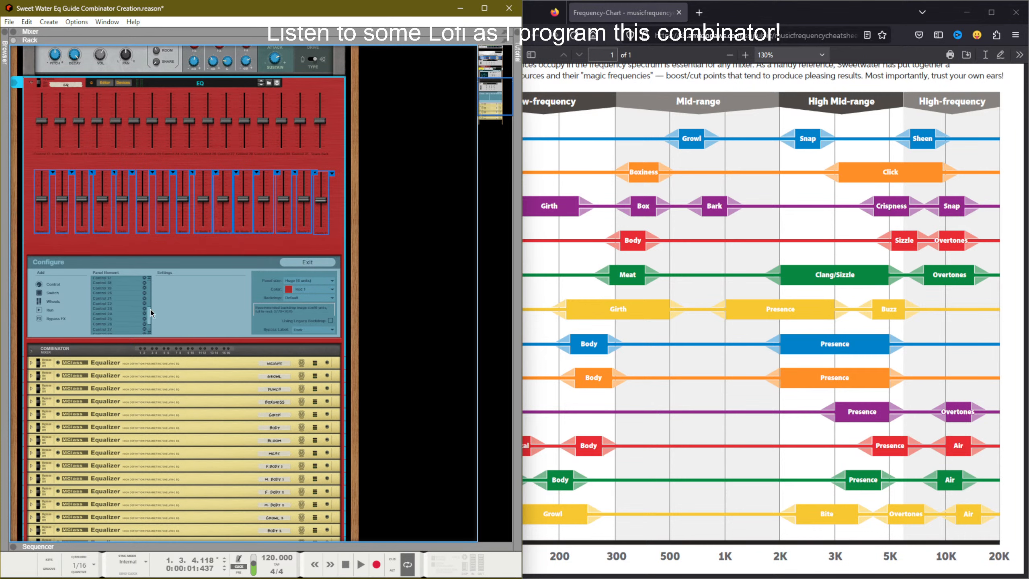
scroll(155, 286, "down", 3)
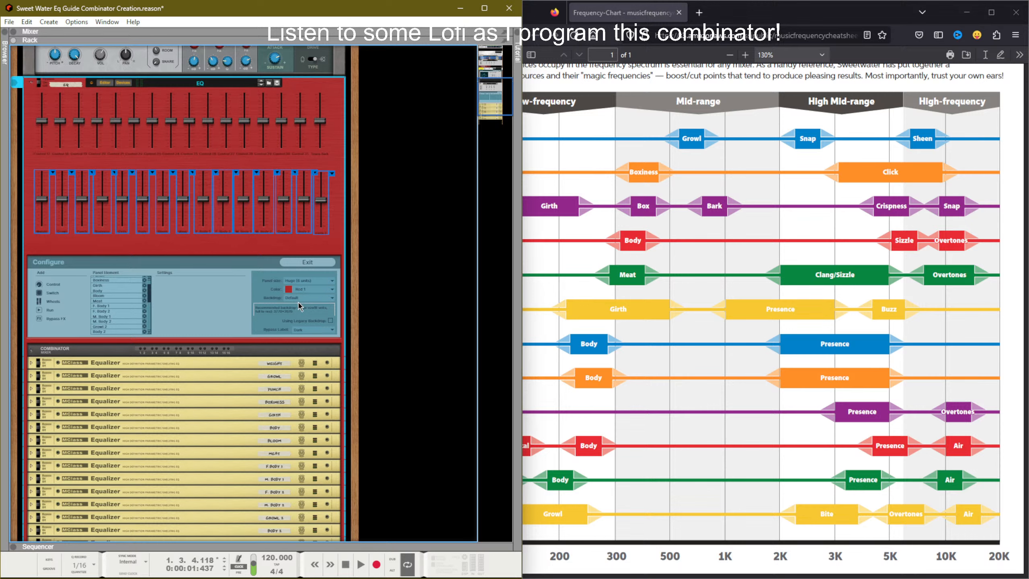
Step: Set the application zoom to 100% and tile the Reason window beside the frequency chart again
left_click(77, 21)
mouse_move(151, 221)
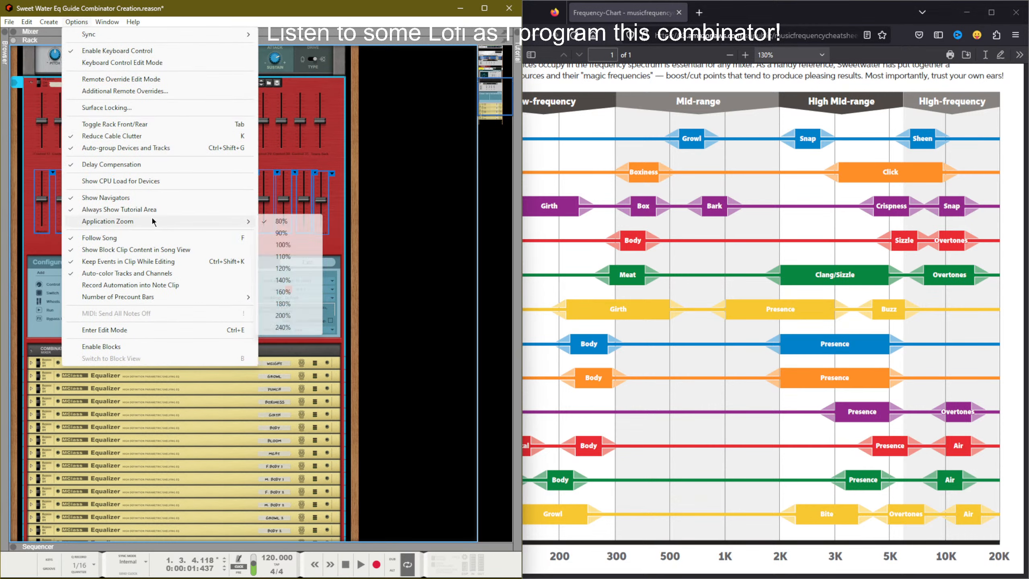
left_click(289, 246)
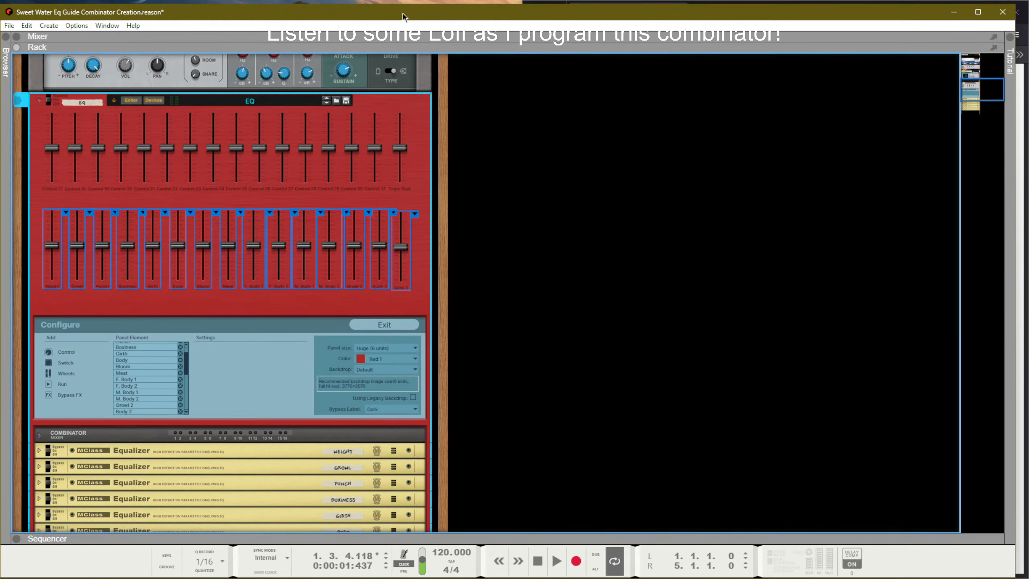
left_click_drag(404, 14, 1, 32)
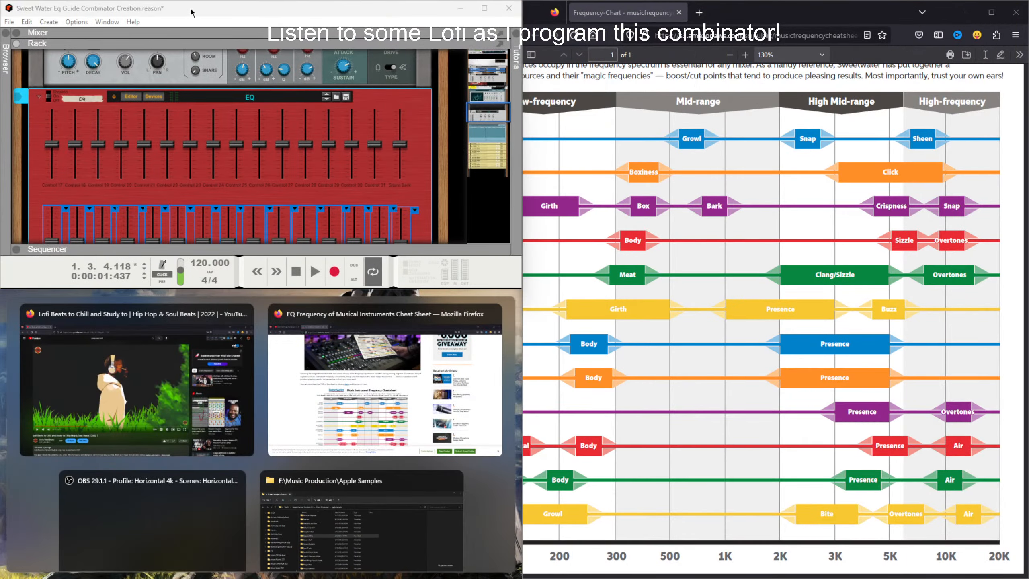
left_click_drag(191, 13, 1, 104)
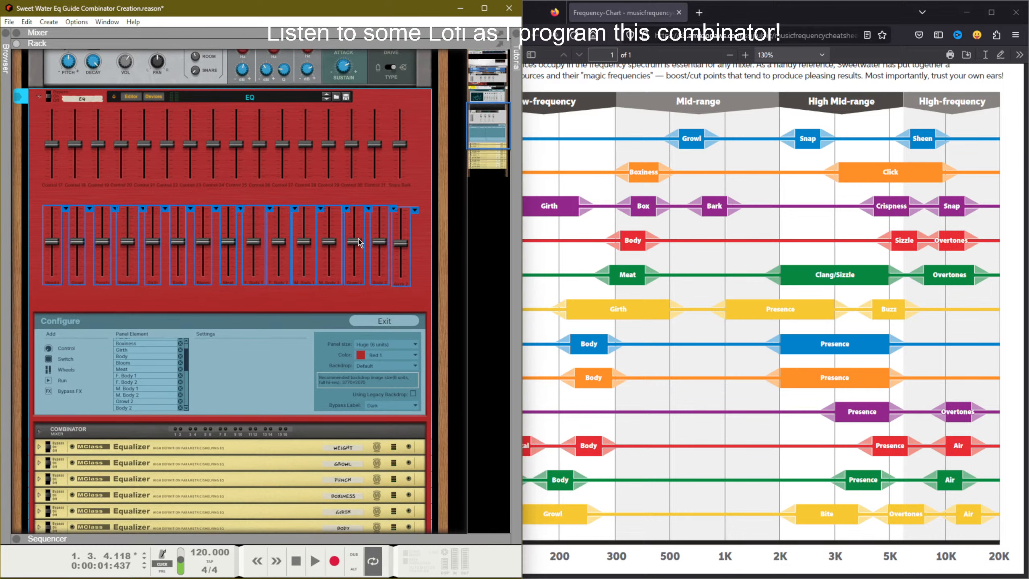
Step: Select all the lower-row faders and align them vertically
left_click(430, 262)
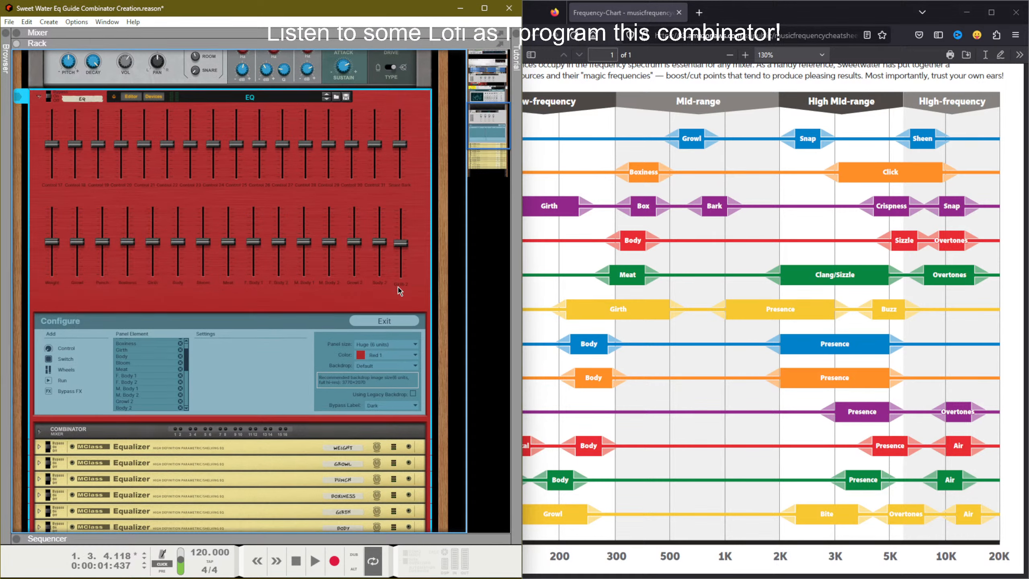
left_click_drag(387, 271, 42, 205)
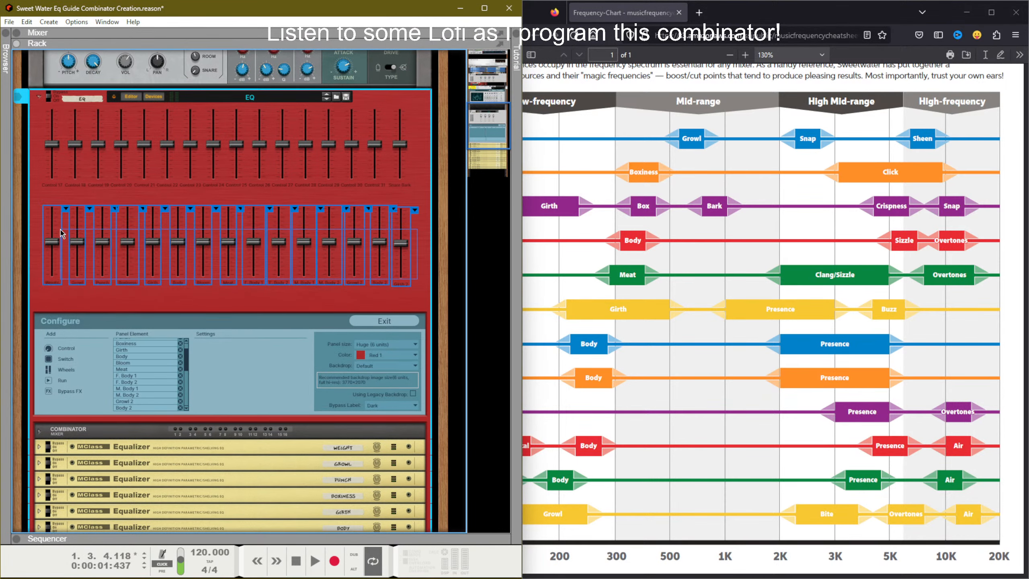
right_click(415, 213)
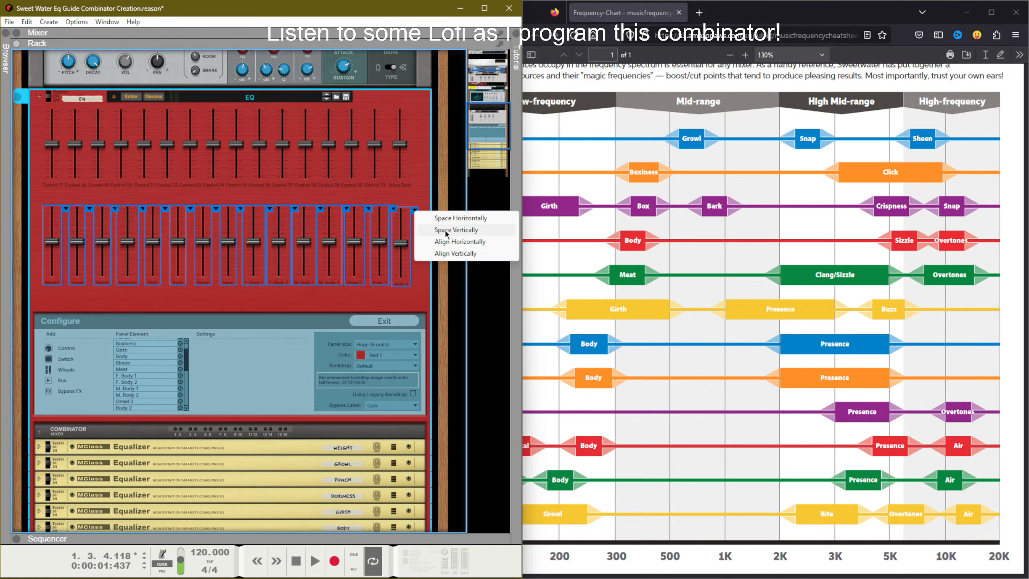
left_click(458, 252)
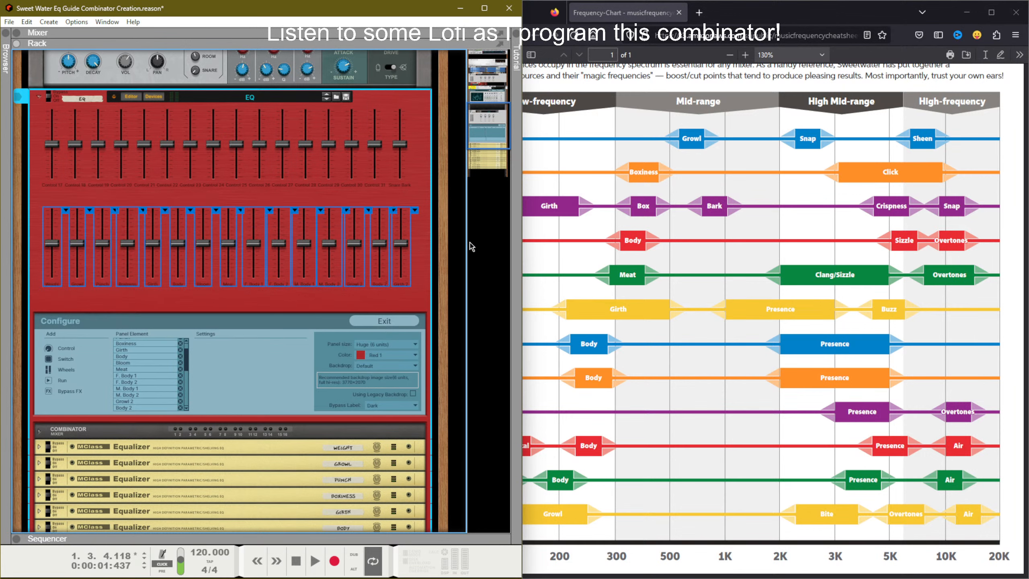
Step: Select all the upper-row faders, view their spacing and alignment options, and clear the selection
left_click_drag(425, 188, 64, 118)
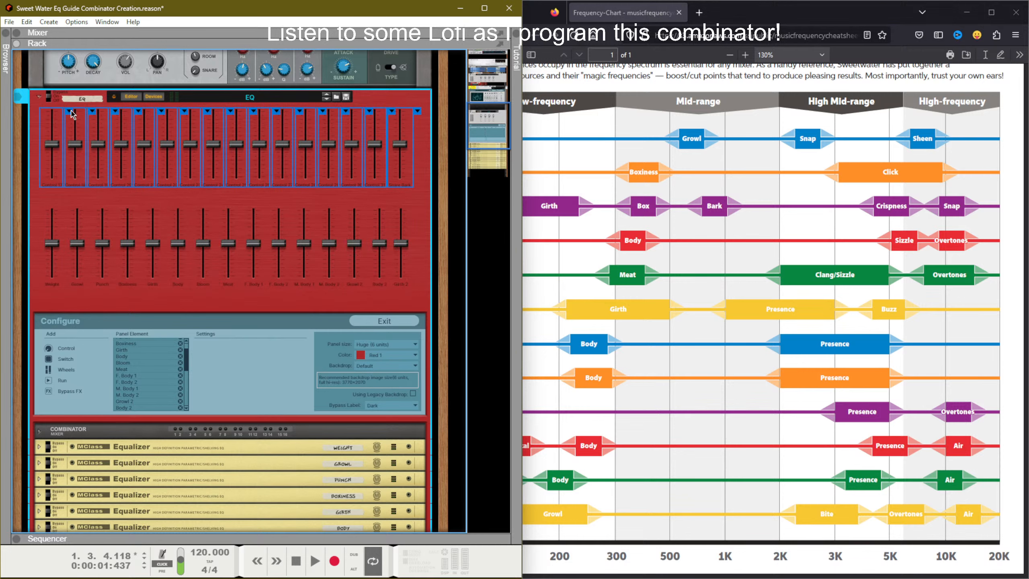
right_click(418, 113)
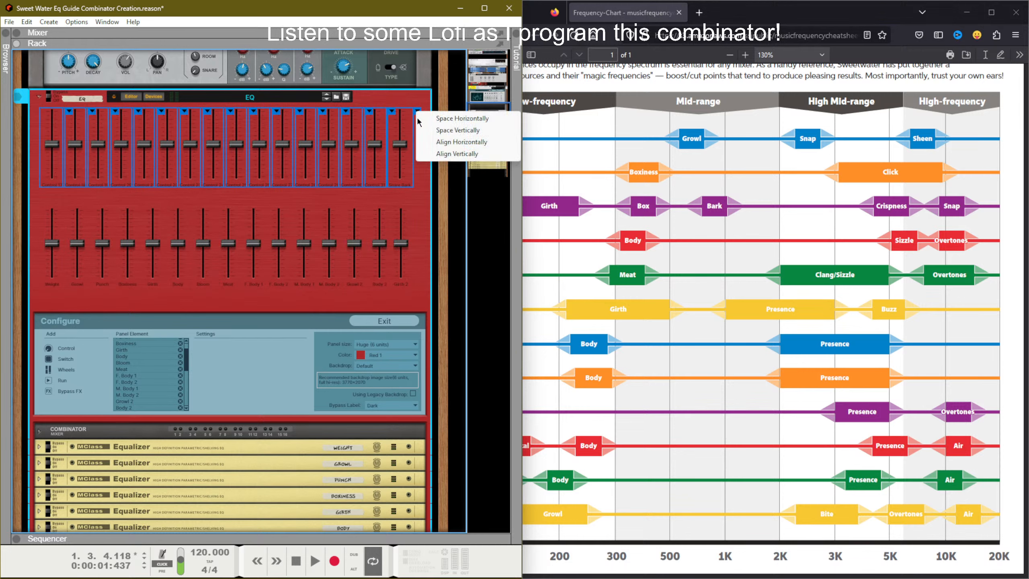
left_click(426, 142)
left_click(416, 185)
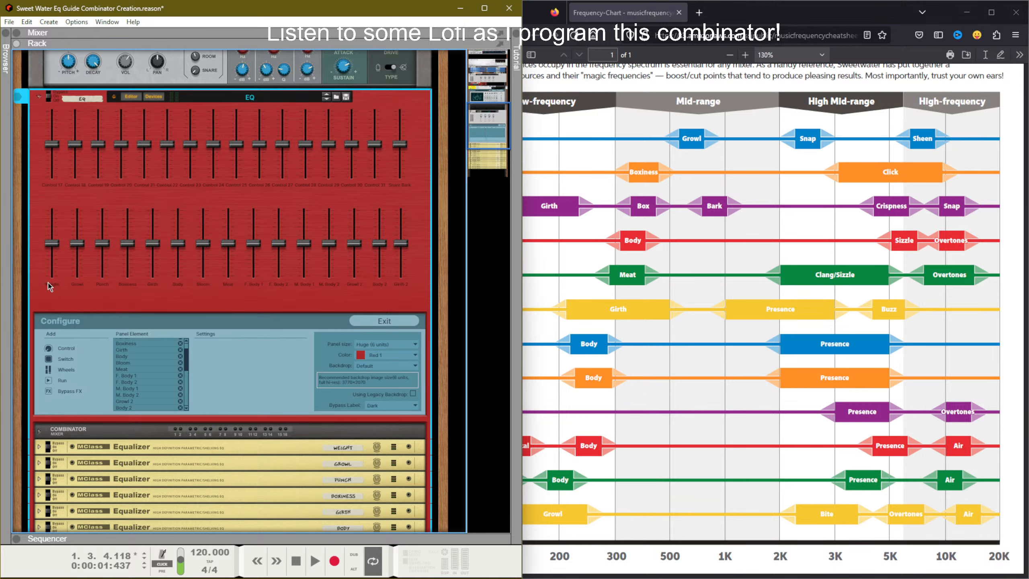
Step: Examine the Weight fader's scale, label visibility, text color and label position options
left_click(53, 262)
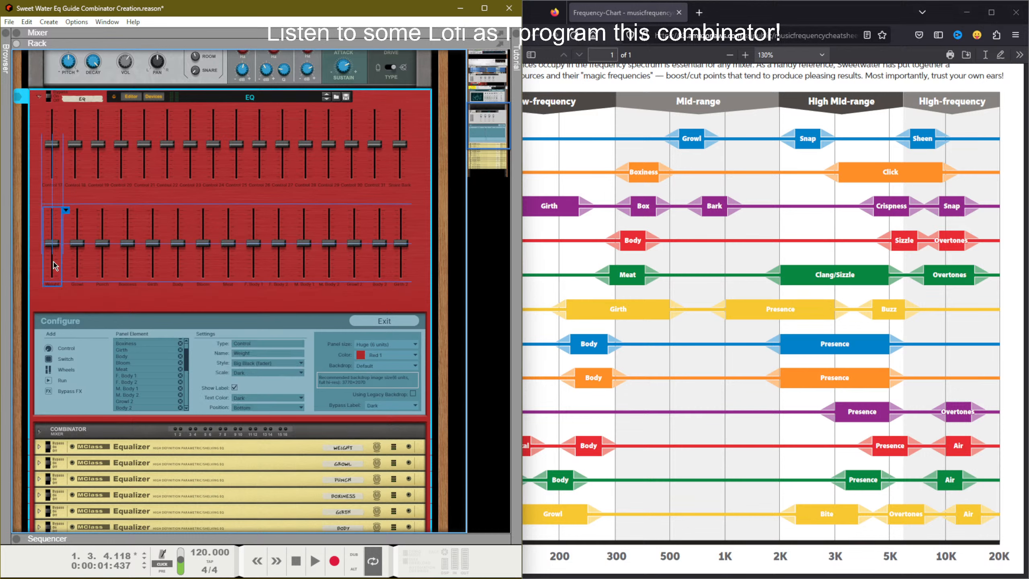
left_click(234, 388)
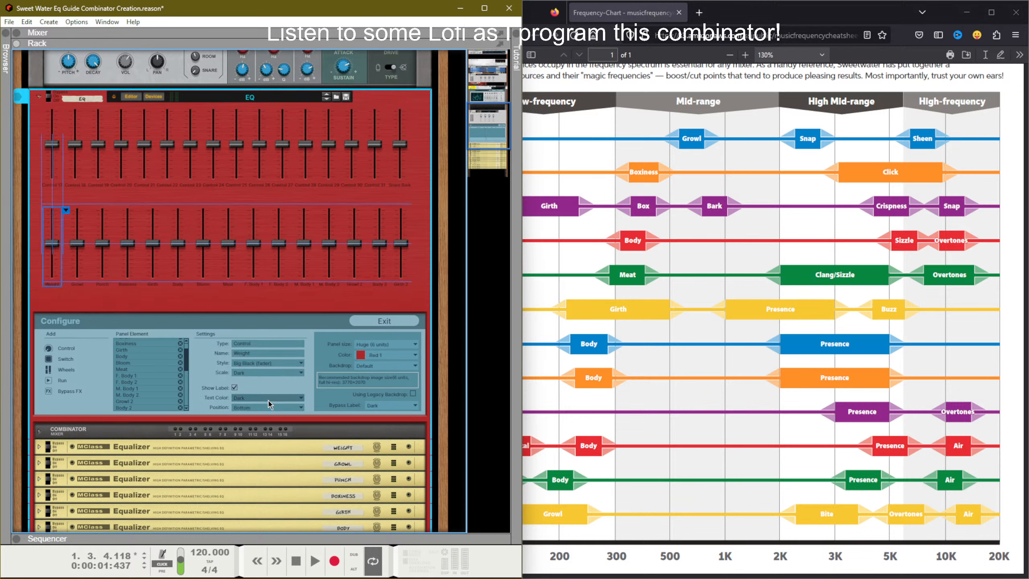
left_click(247, 372)
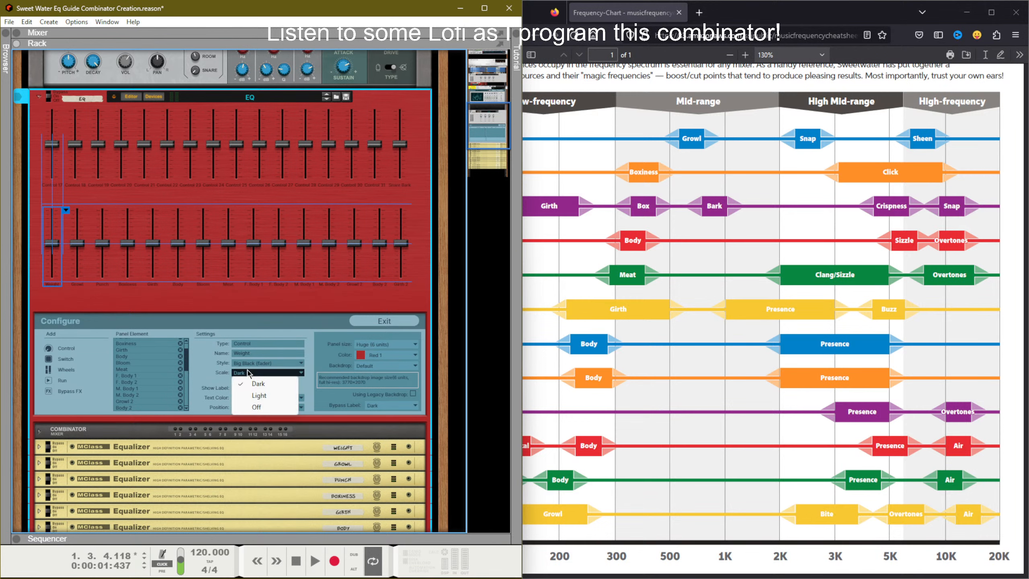
left_click(206, 368)
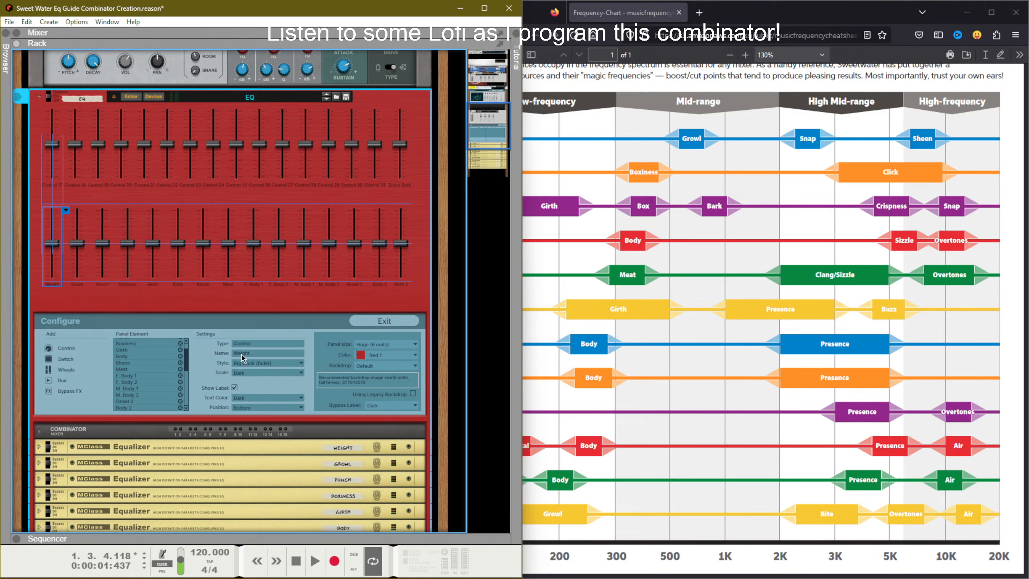
left_click(246, 399)
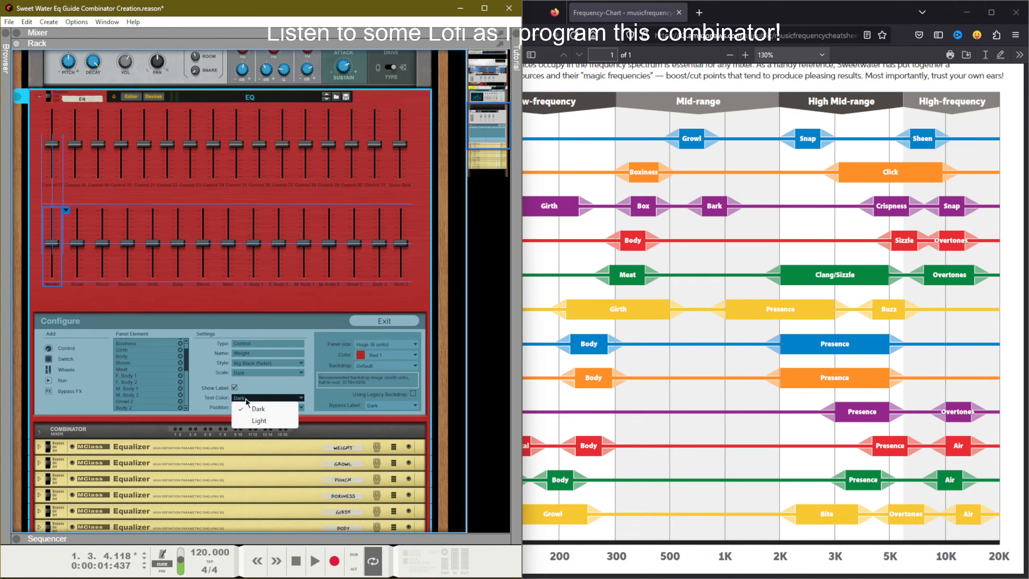
left_click(223, 399)
left_click(248, 408)
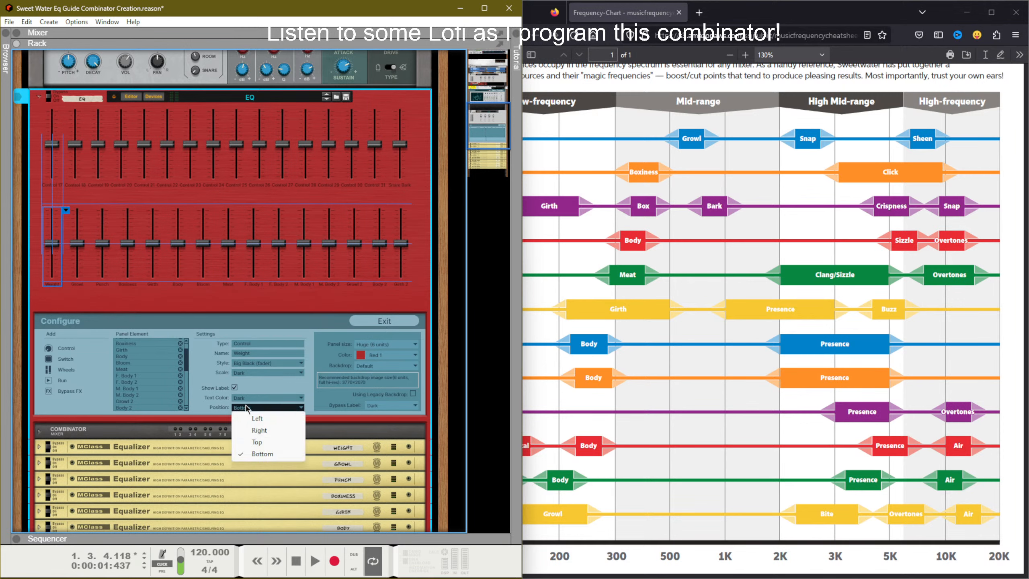
left_click(214, 406)
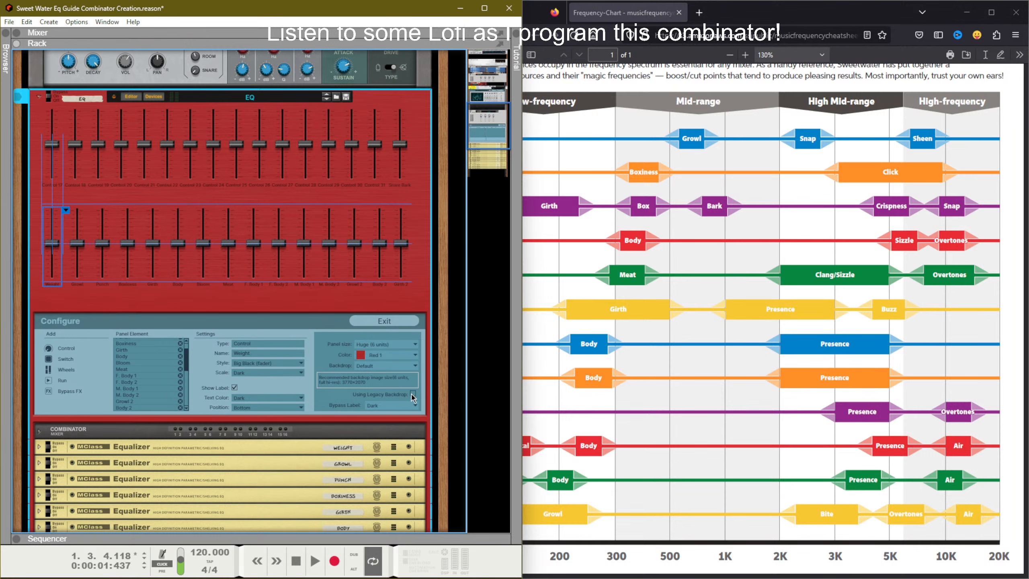
Step: Try the Light text color on the Weight fader's label and restore it to Dark
left_click(396, 406)
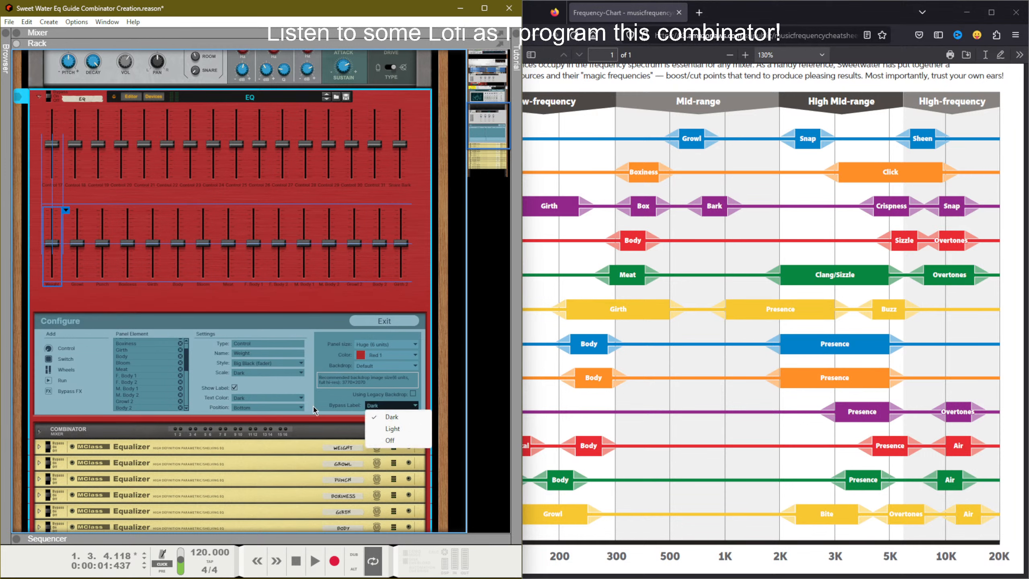
left_click(275, 397)
left_click(267, 419)
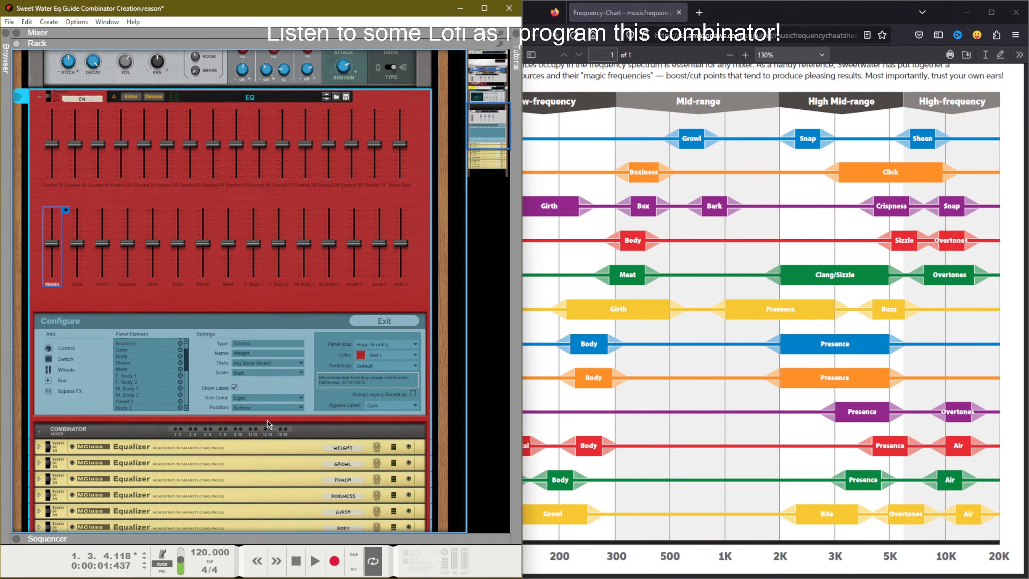
left_click(269, 398)
left_click(265, 408)
Step: Try Lilac 2 and Gray 1 as the combinator's panel color
left_click(401, 357)
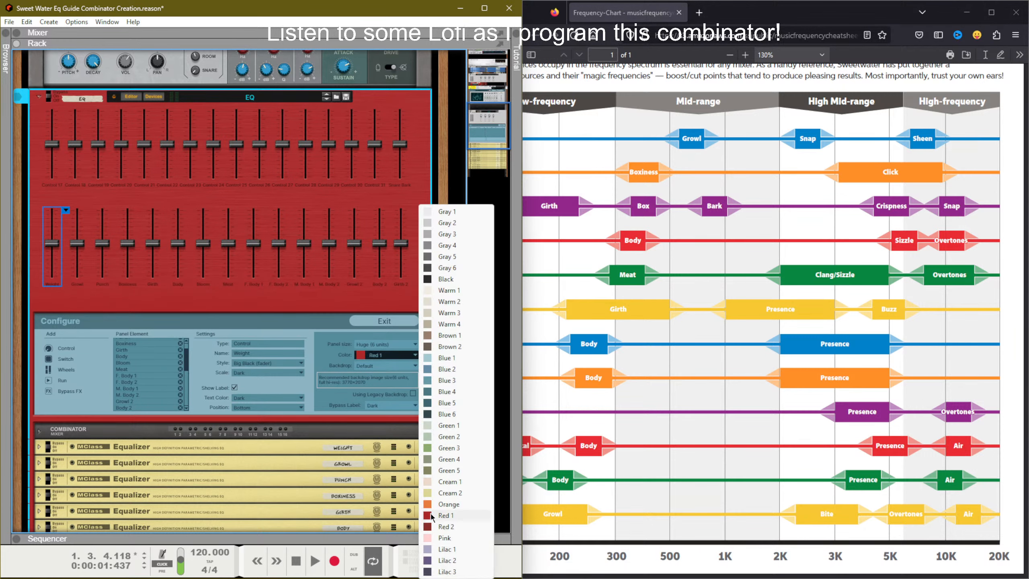
left_click(446, 560)
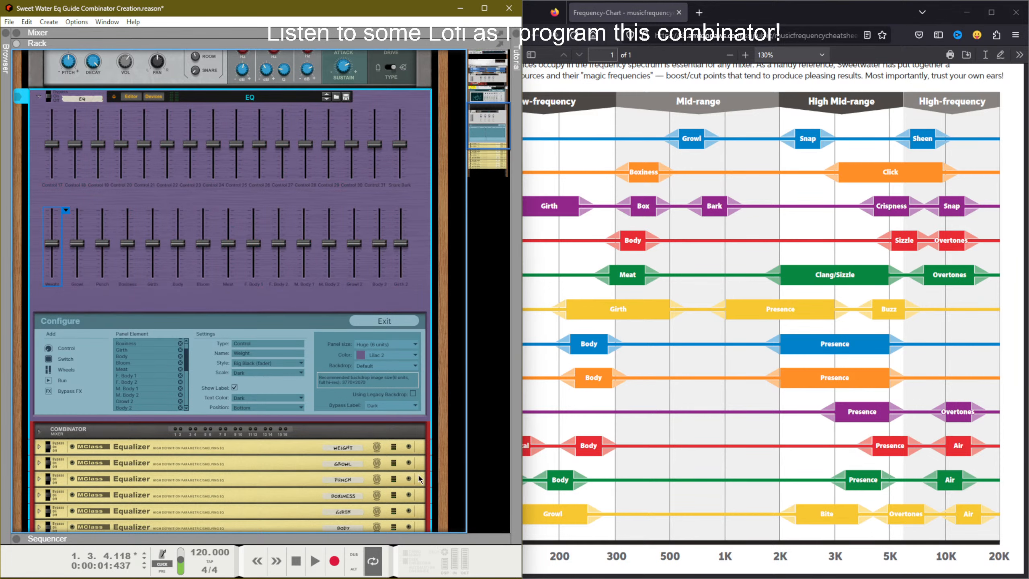
left_click(416, 354)
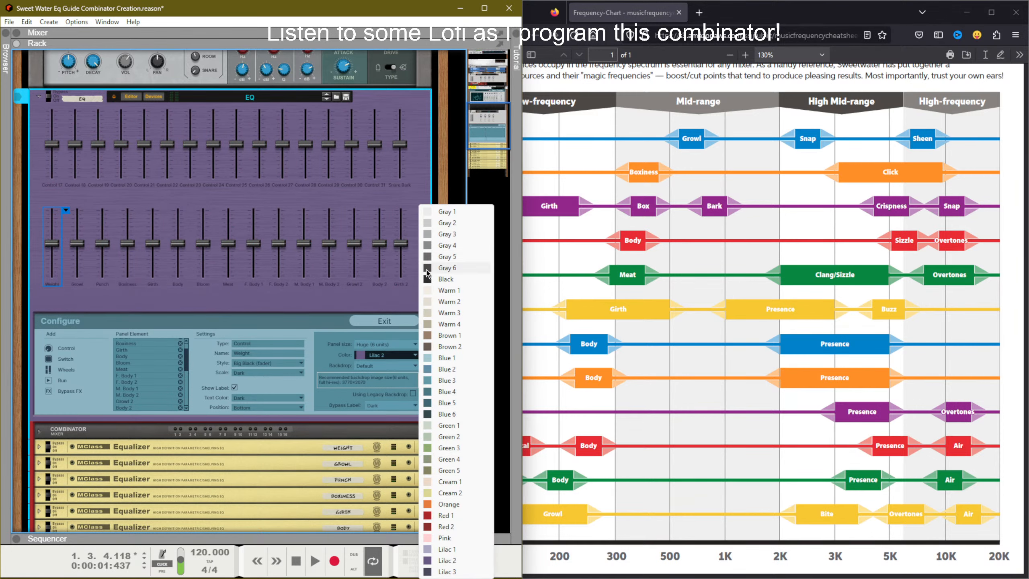
left_click(446, 211)
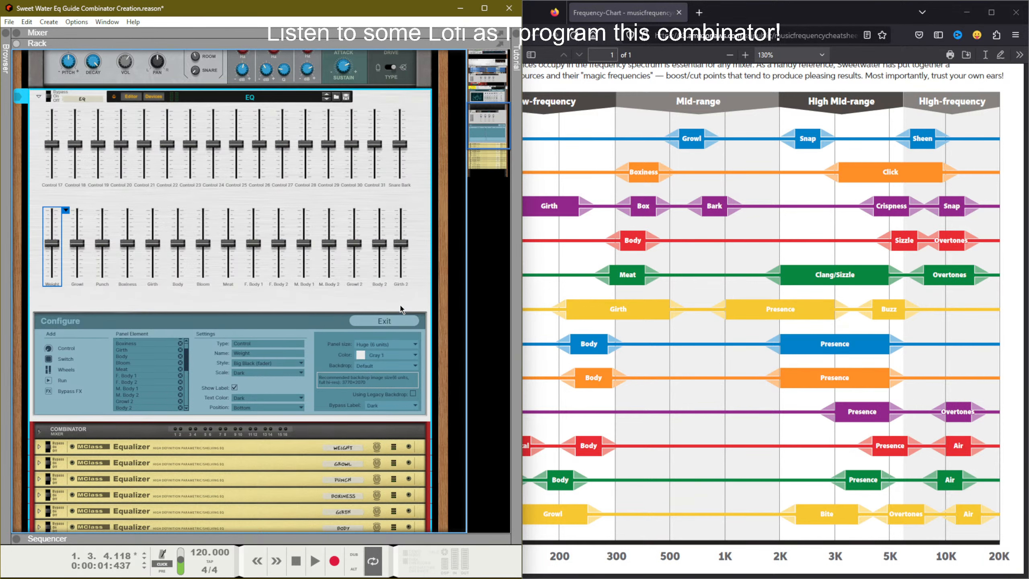
Step: Set the combinator's panel color to Gray 2, clear the fader selection and save the song
left_click(415, 353)
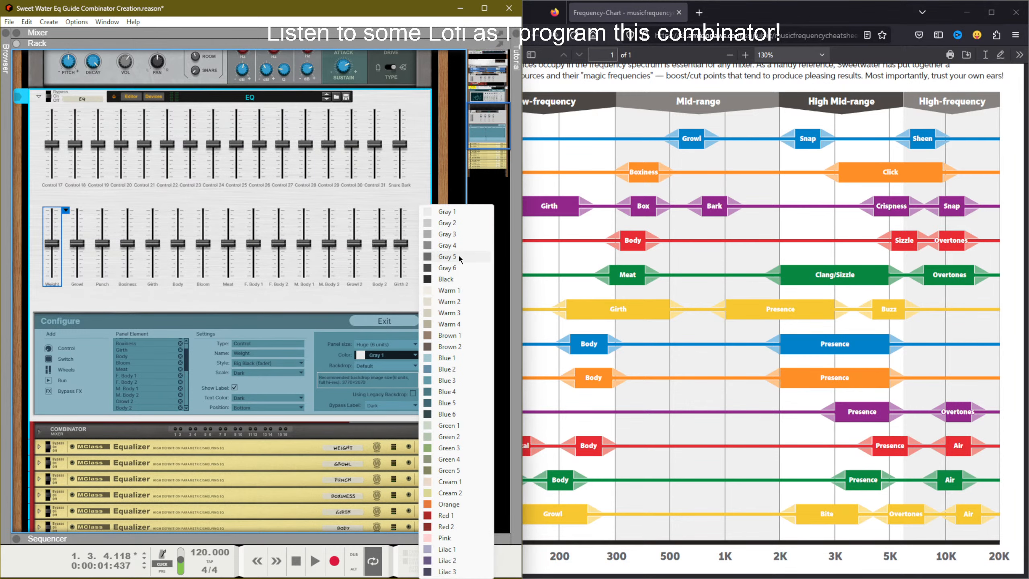
left_click(451, 224)
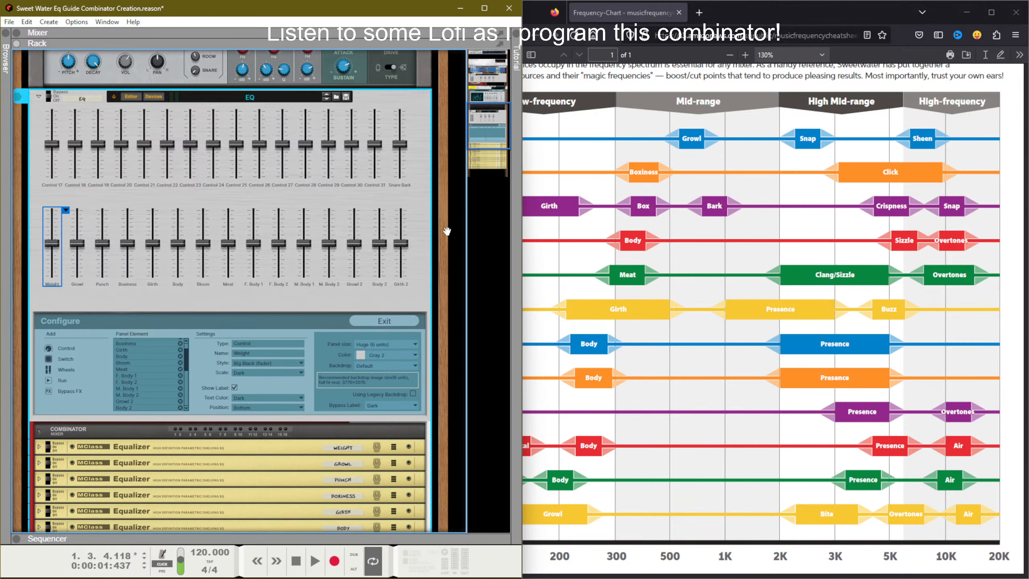
left_click(418, 277)
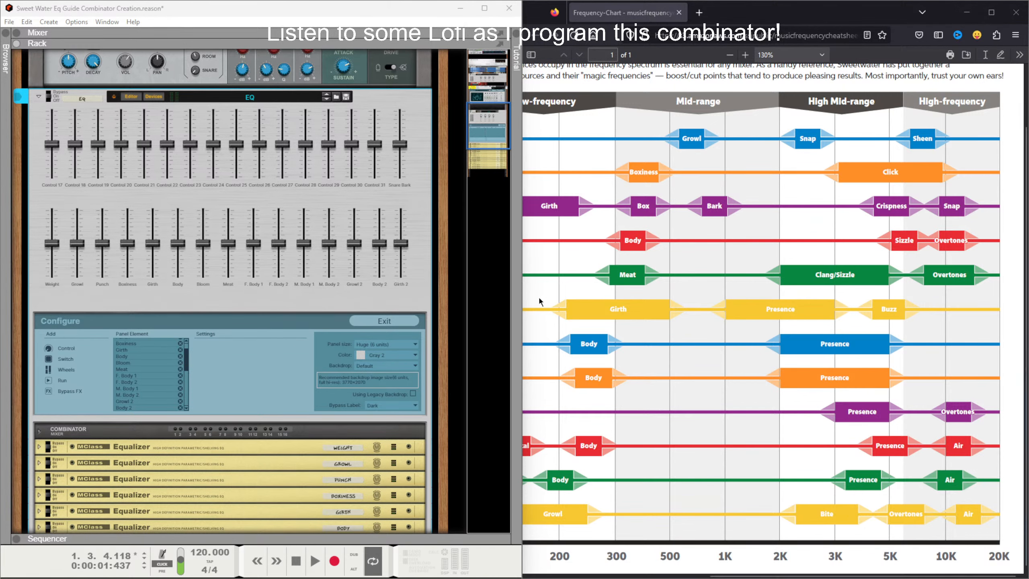
scroll(442, 299, "up", 3)
left_click(438, 297)
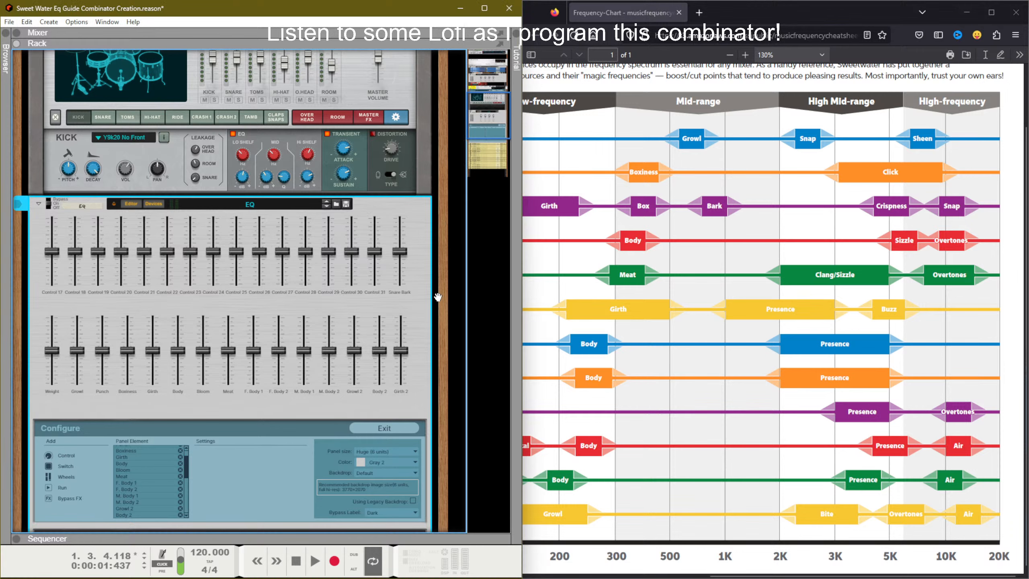
key("ctrl+s")
Step: Rename the first upper-row fader, Control 17, as Sizzle
scroll(706, 346, "up", 3)
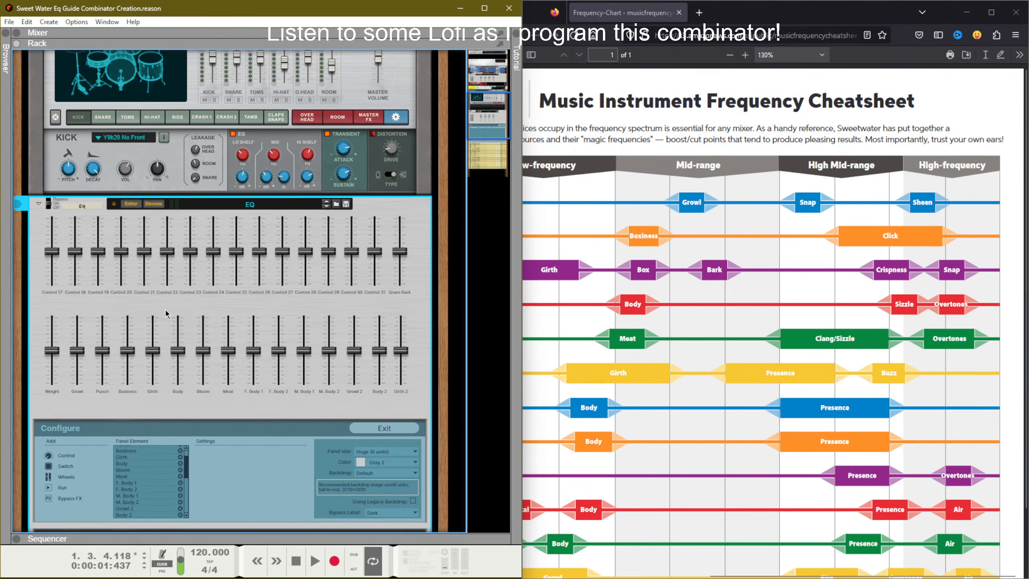
double_click(51, 292)
type("S")
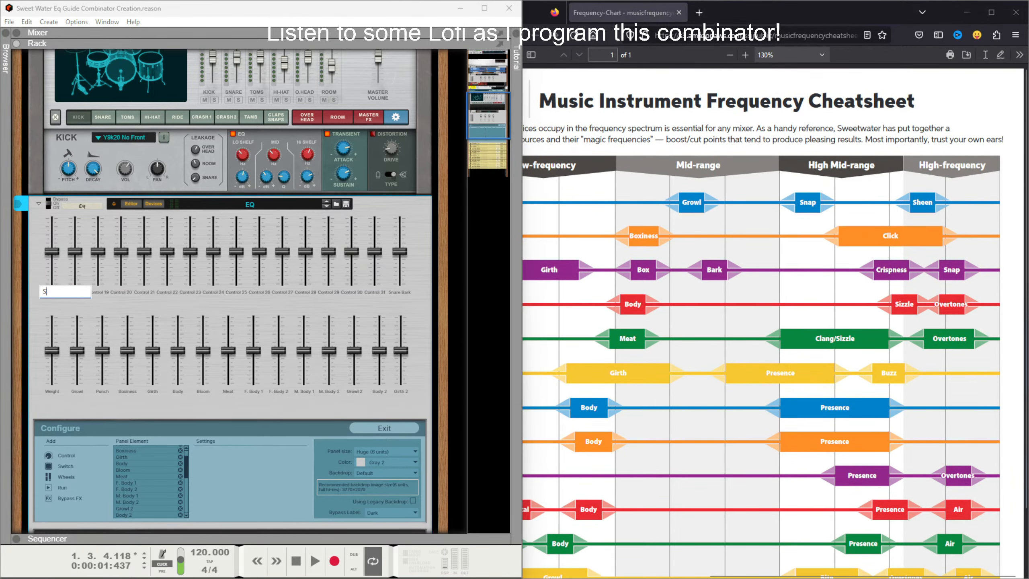
type("izzle")
key("Return")
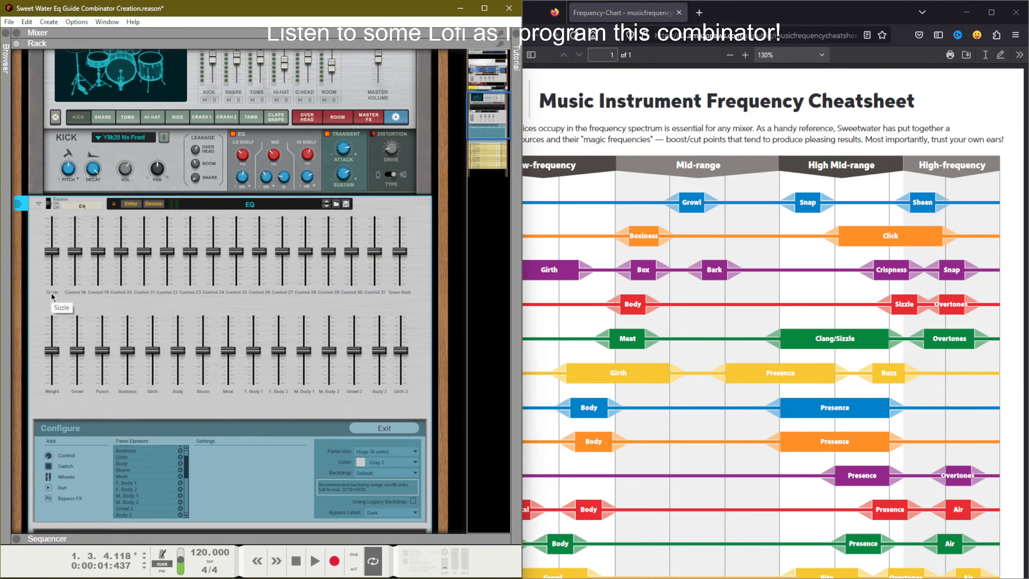
Step: Add about ten MClass Equalizers after the last equalizer inside the combinator and hide the browser
scroll(61, 308, "down", 10)
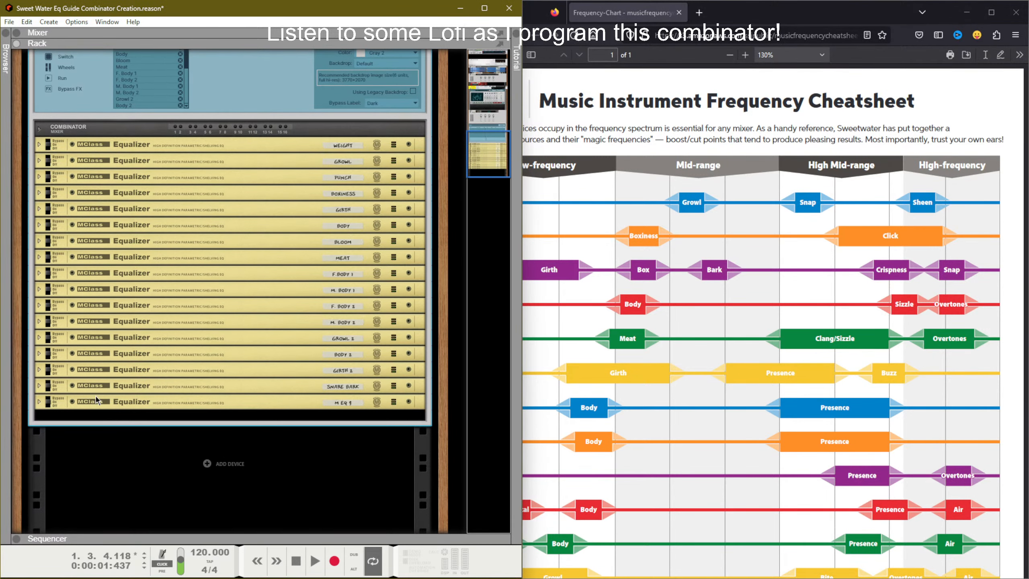
left_click(88, 417)
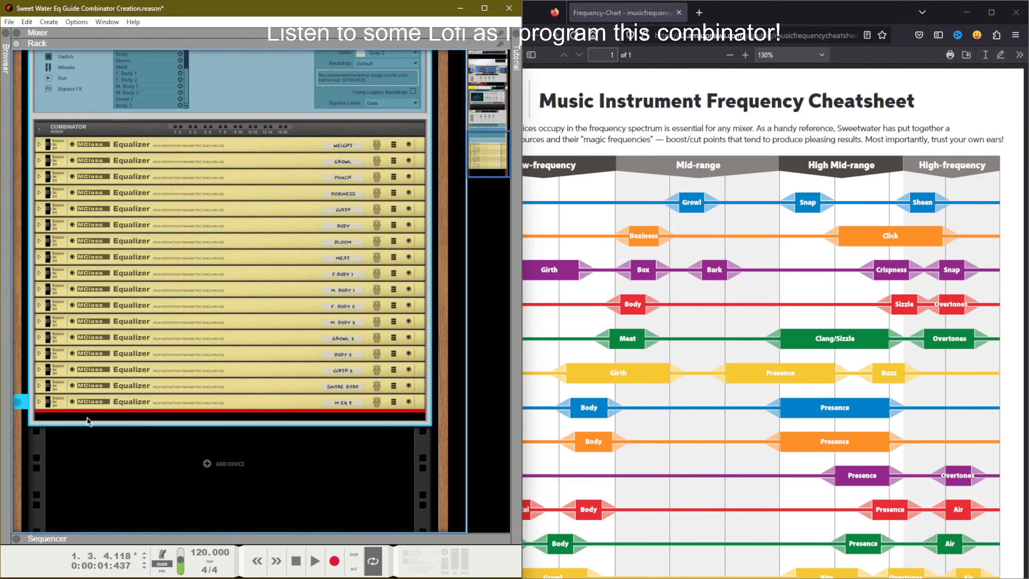
double_click(87, 418)
double_click(138, 288)
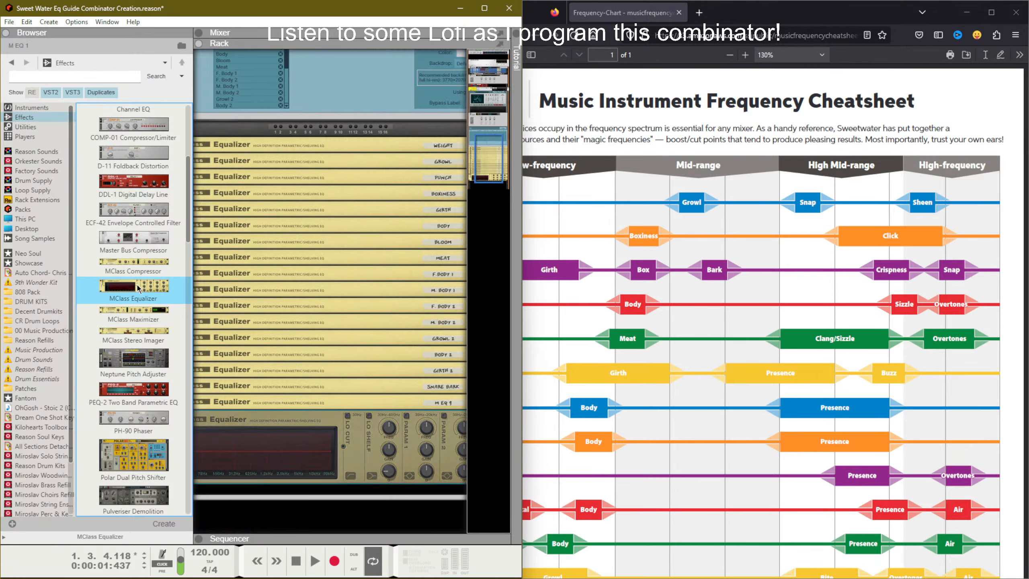
double_click(138, 288)
double_click(138, 289)
double_click(138, 289)
double_click(138, 288)
double_click(138, 289)
double_click(138, 289)
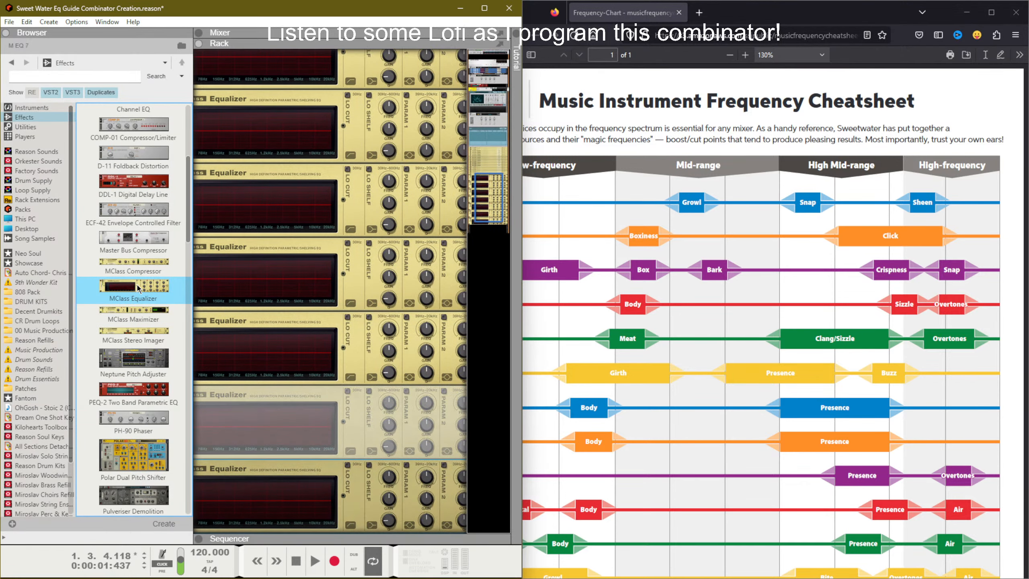
double_click(138, 289)
double_click(138, 289)
double_click(138, 288)
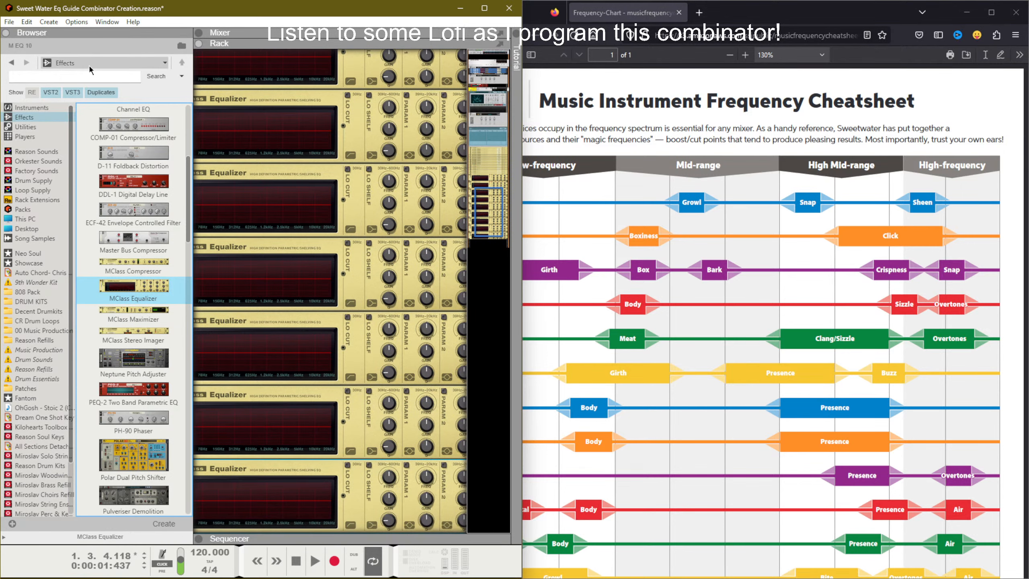
key("F3")
Step: Rename the first newly added equalizer as Sizzle and map its Parametric 1 Gain to the combinator's Sizzle control
scroll(266, 303, "up", 2)
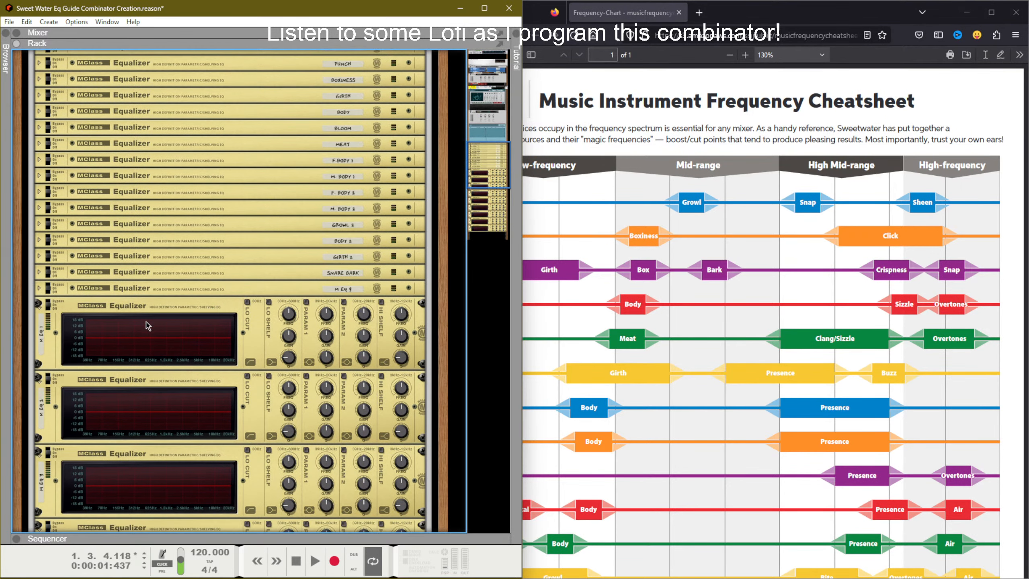
double_click(42, 330)
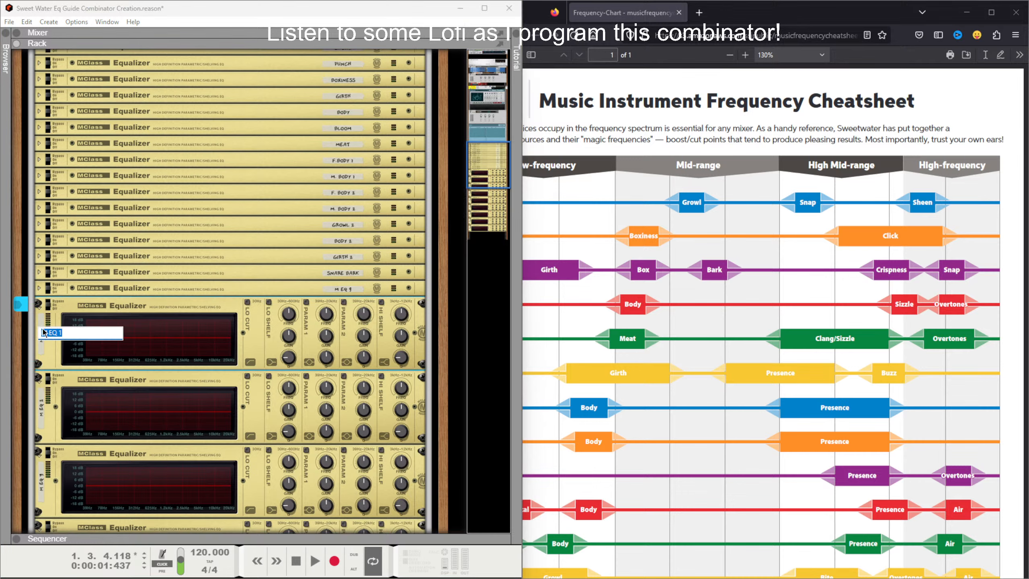
type("Sizzle")
key("Return")
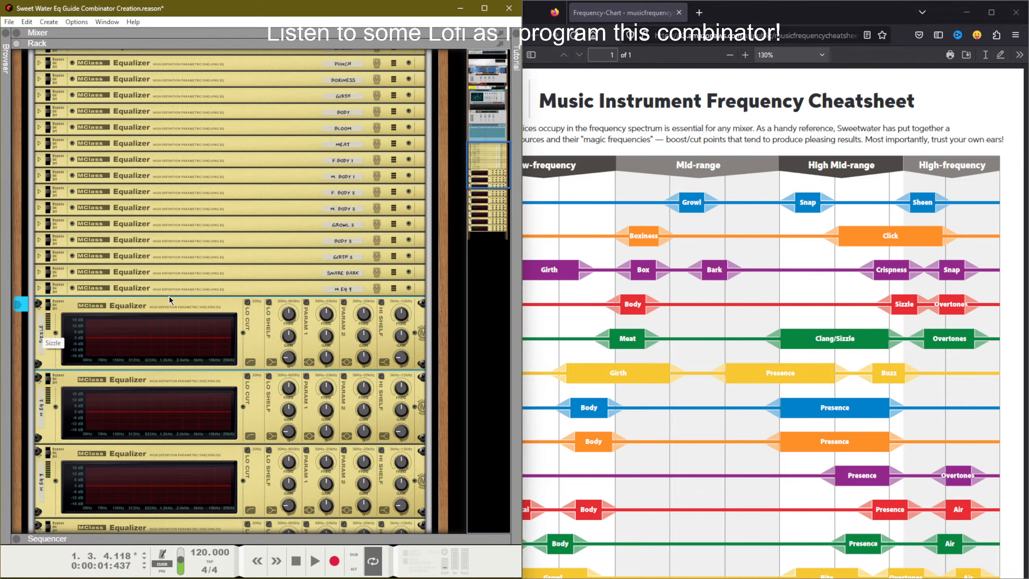
right_click(329, 331)
mouse_move(366, 363)
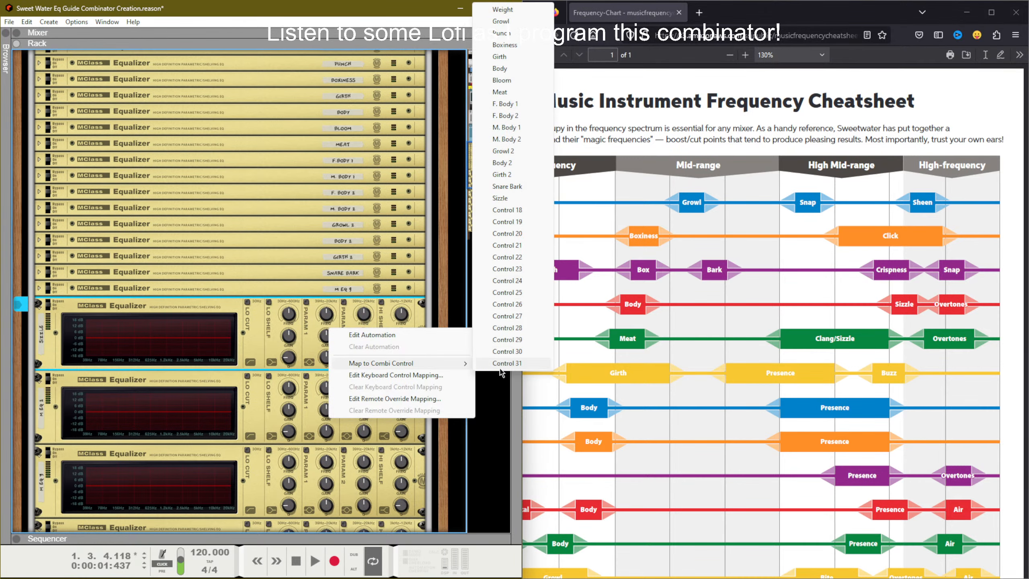
left_click(515, 197)
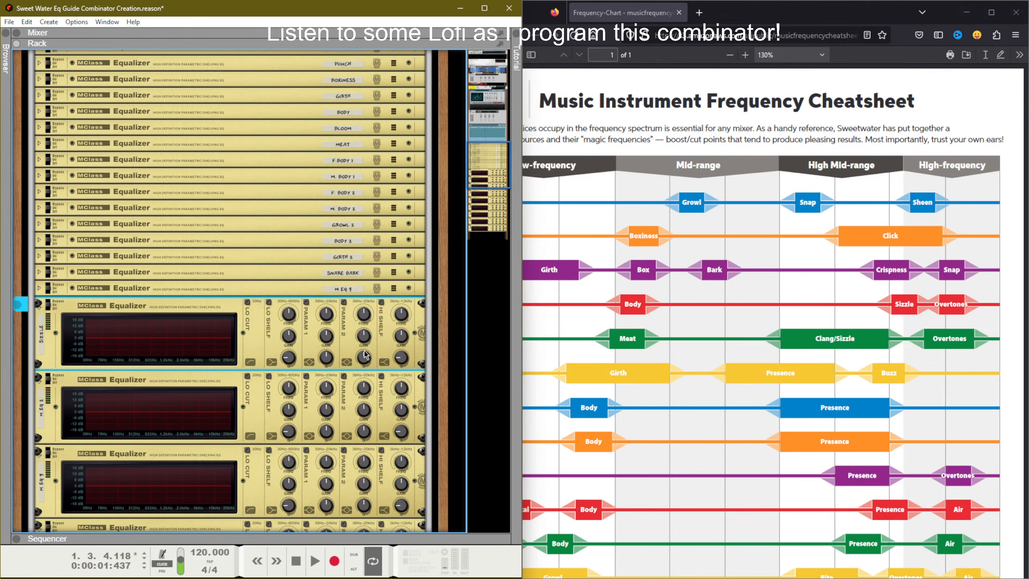
Step: Enable the Param 1 band on the equalizer below Sizzle and view the combinator mapping choices for Parametric 1 Gain without changing them
left_click(306, 377)
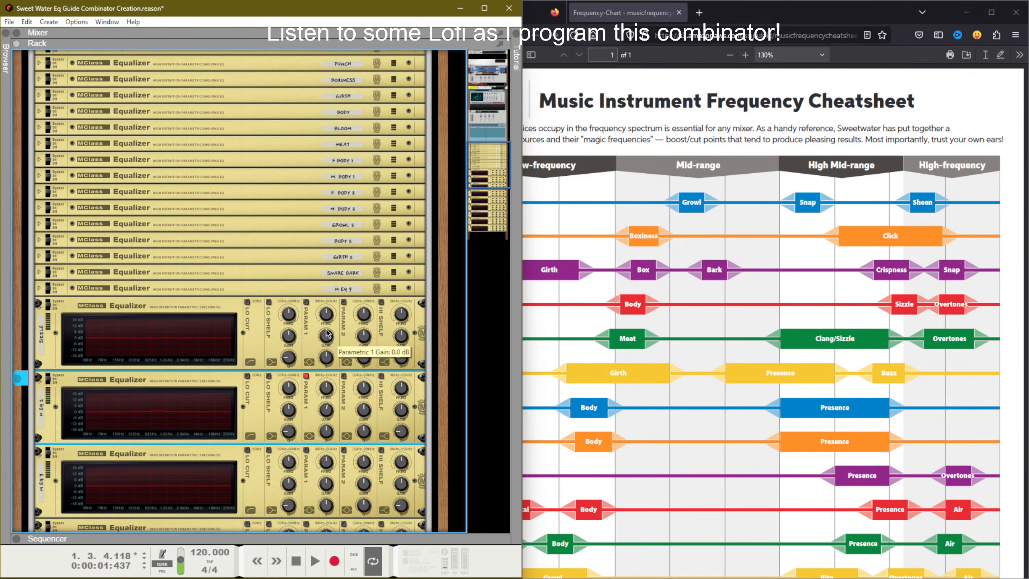
right_click(326, 408)
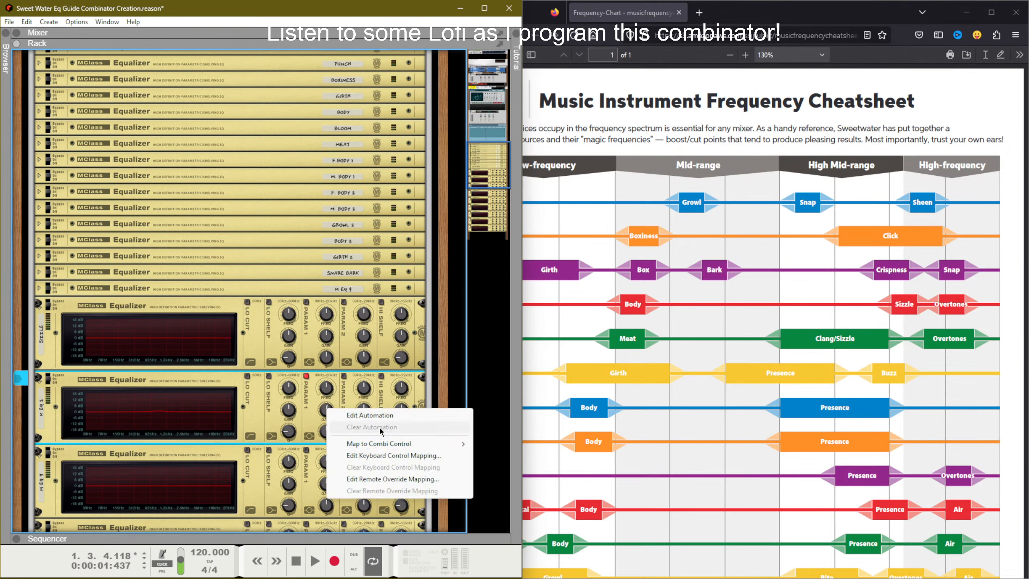
mouse_move(395, 445)
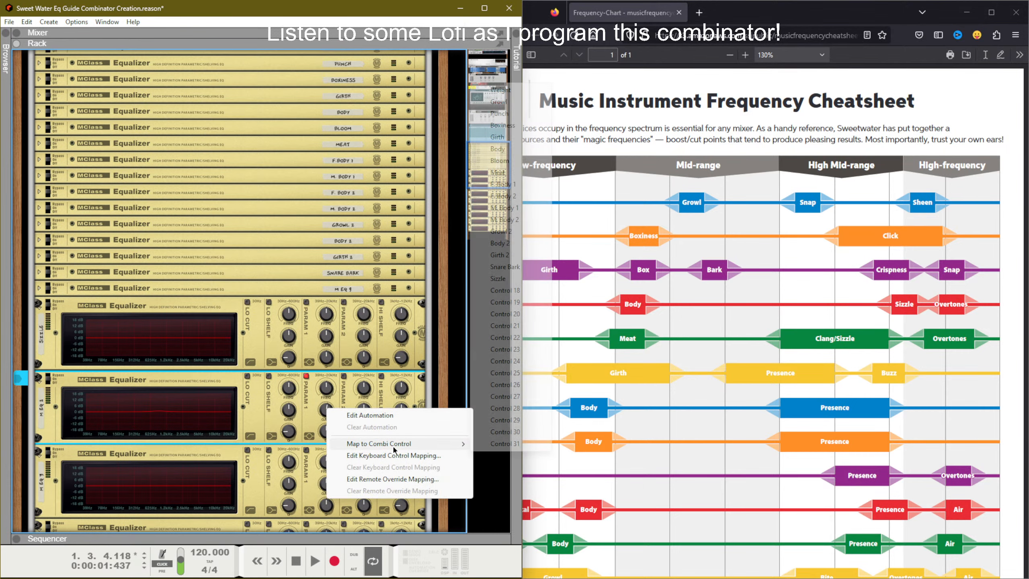
right_click(326, 337)
mouse_move(383, 375)
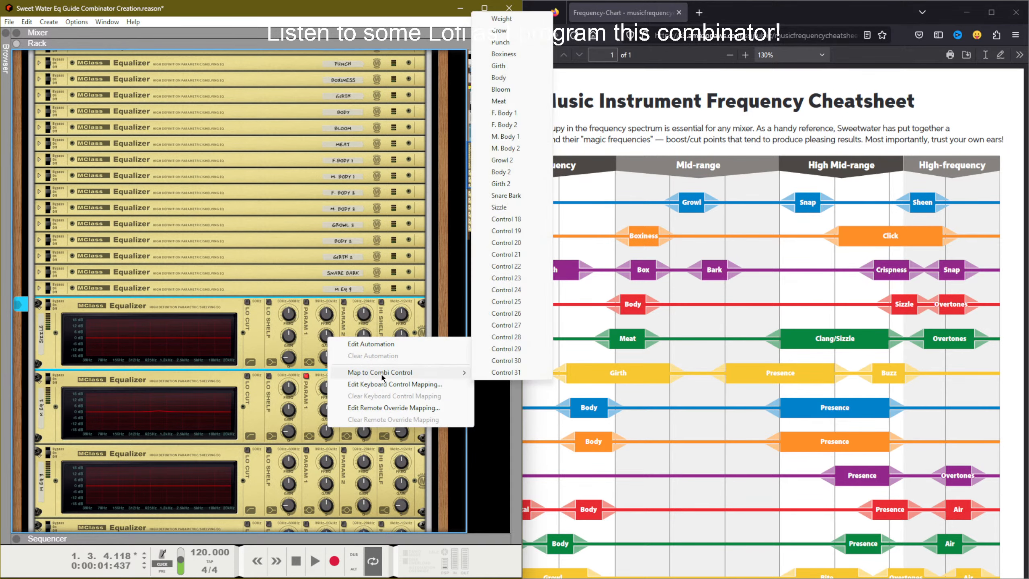
left_click(305, 350)
Step: Leave the combinator's configure mode and check the Sizzle control's mapping in its editor
scroll(305, 350, "up", 10)
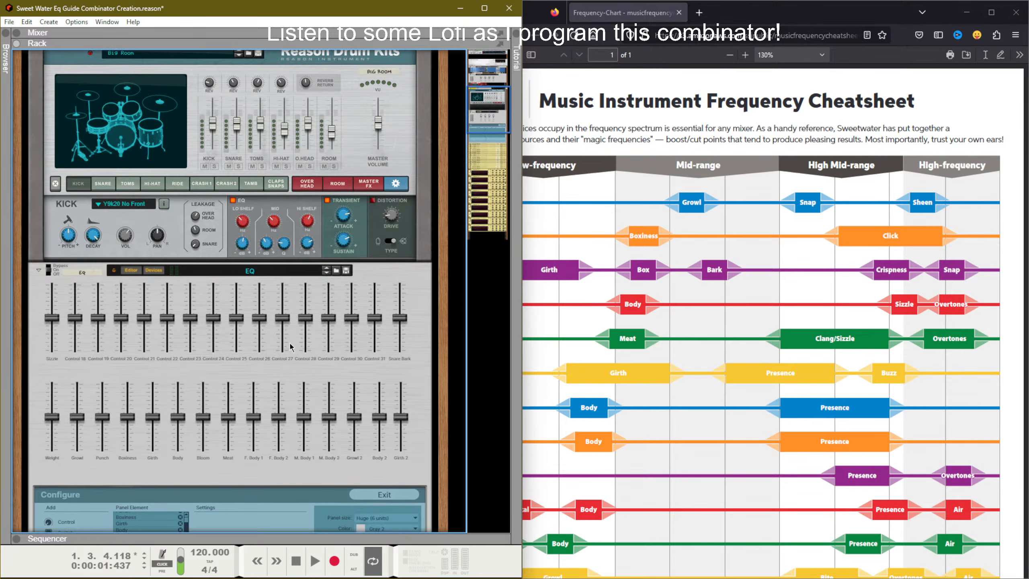
scroll(78, 435, "down", 4)
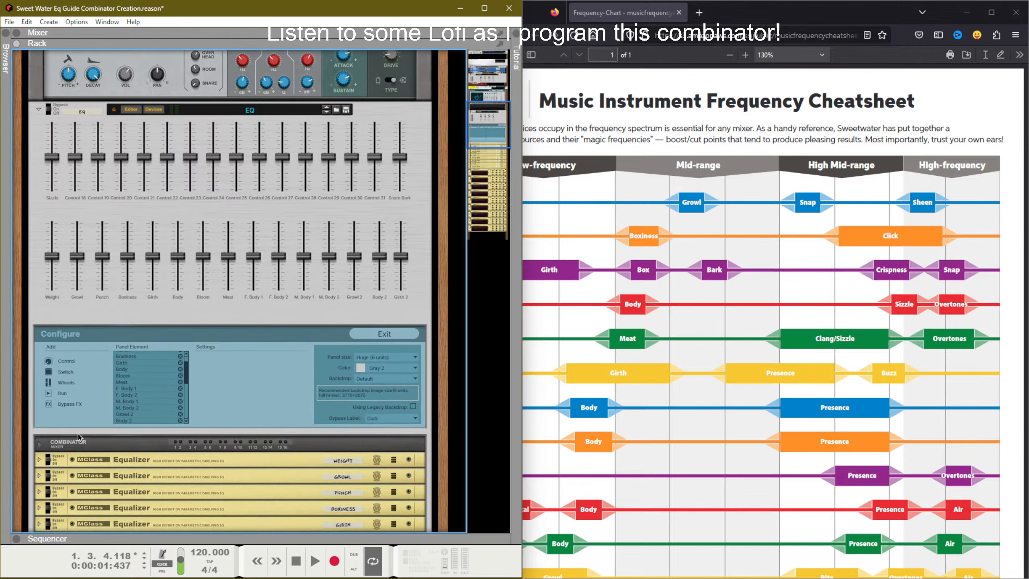
left_click(413, 336)
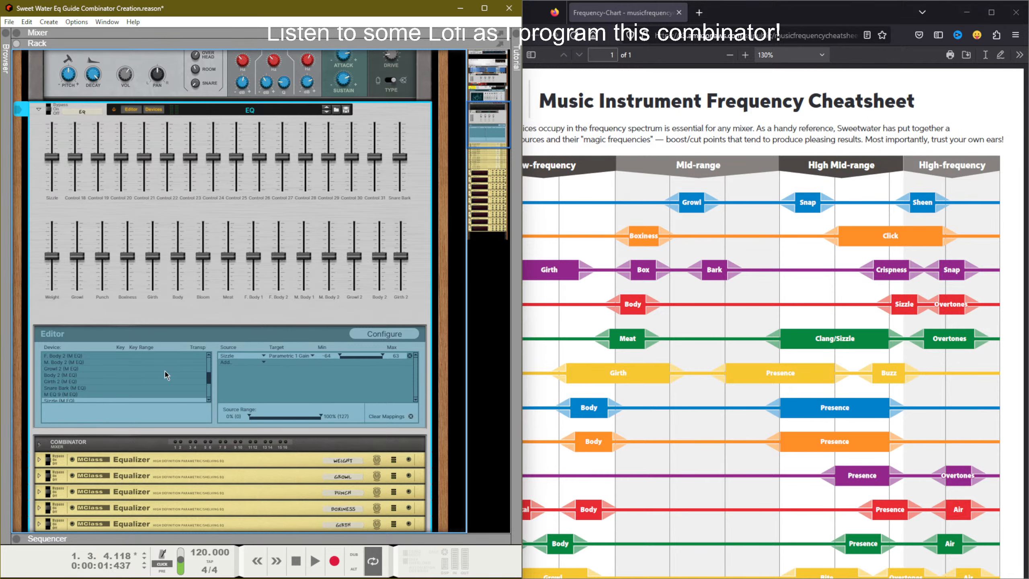
scroll(165, 371, "down", 10)
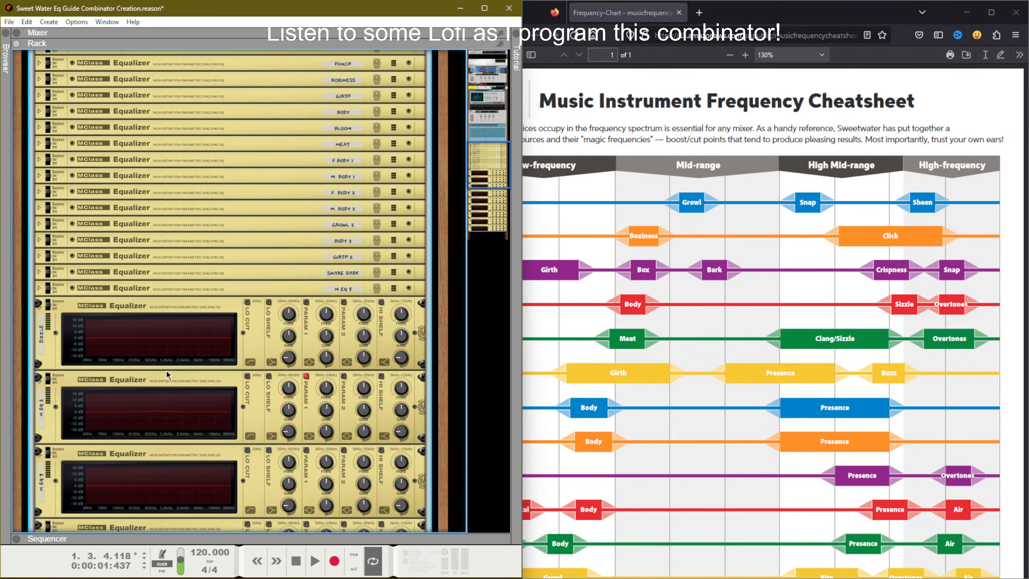
Step: Enable the Param 1 band on the Sizzle equalizer, set its frequency to about 4.1 kHz and broaden the boost curve
left_click(331, 342)
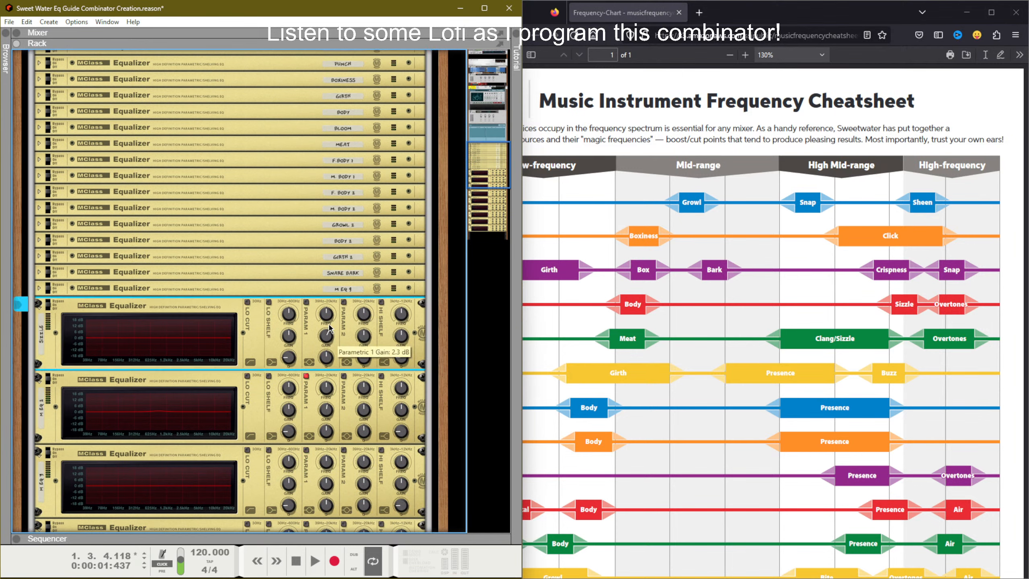
left_click(306, 302)
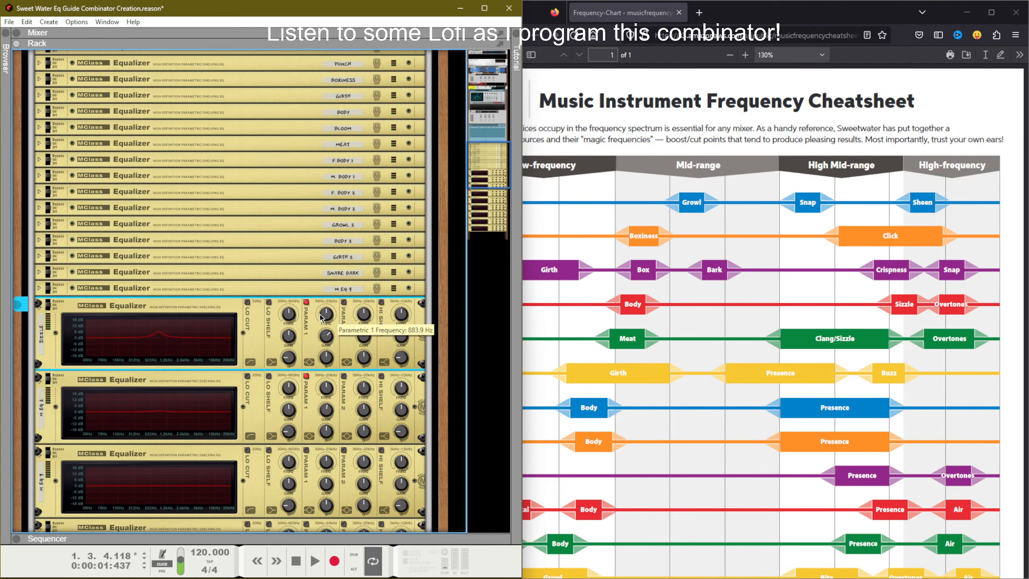
scroll(707, 345, "down", 2)
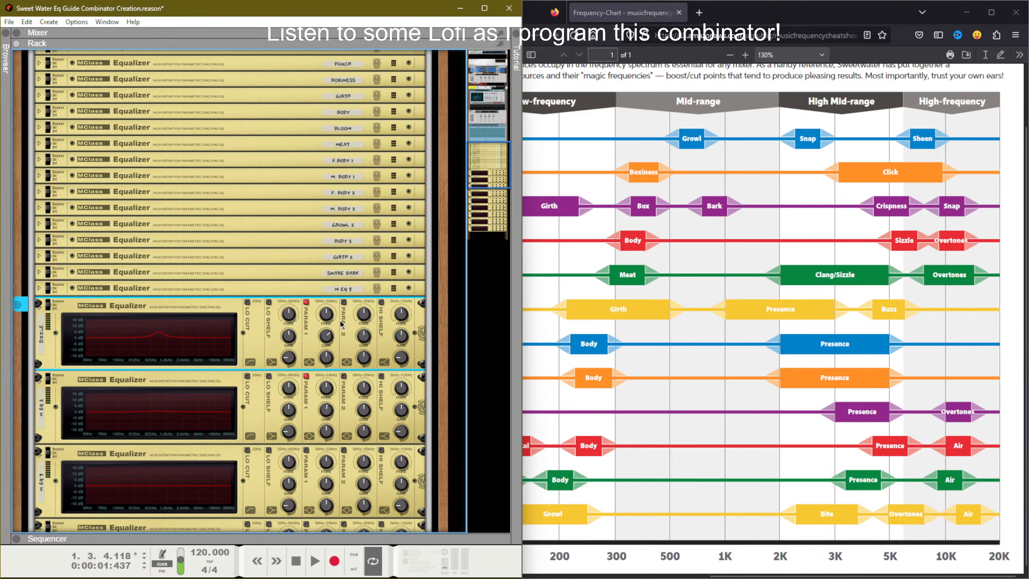
left_click_drag(329, 320, 332, 293)
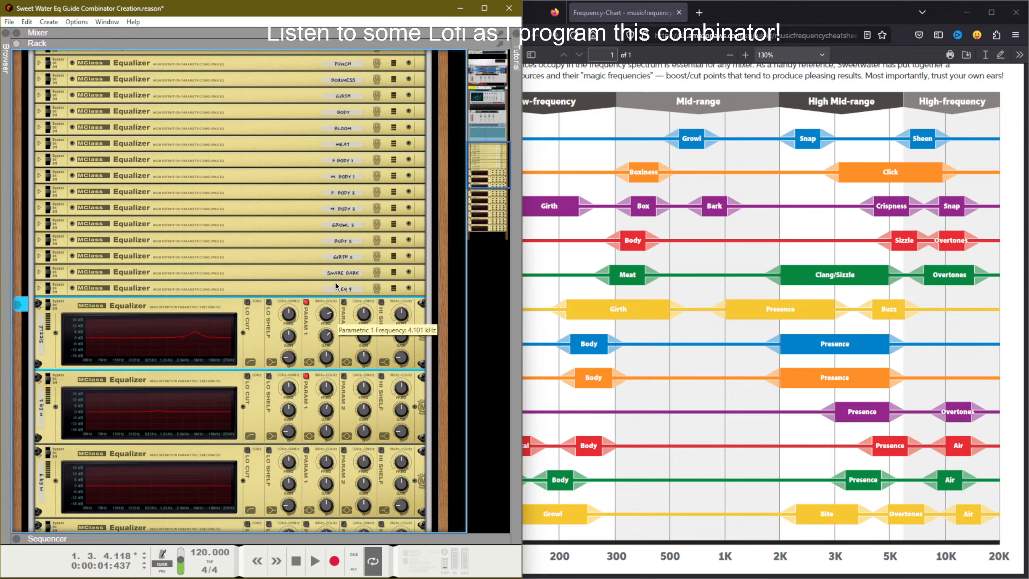
left_click_drag(335, 283, 336, 291)
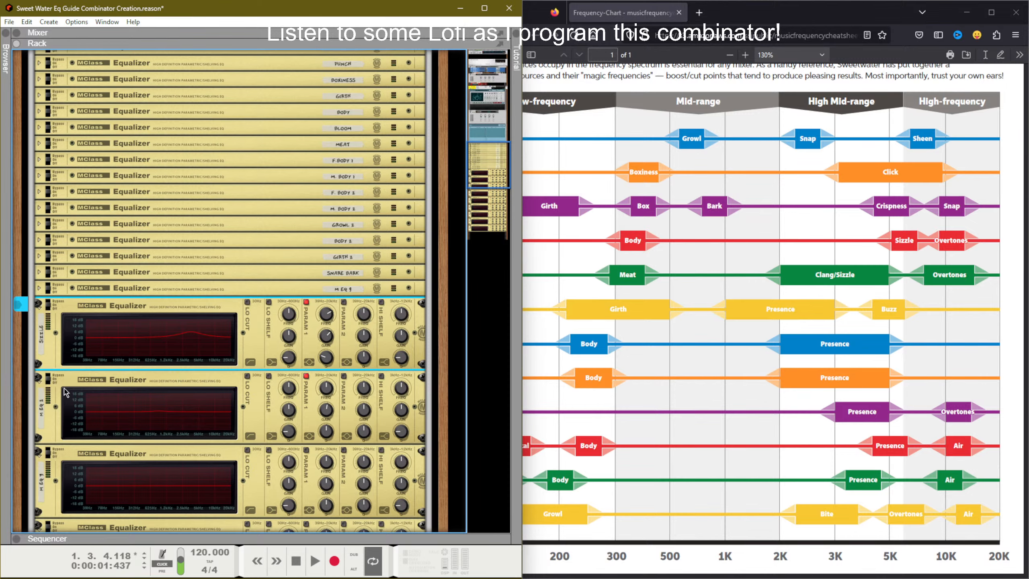
Step: Test the combinator's Sizzle fader by lowering it fully, checking the equalizers, and returning it to the middle
scroll(94, 371, "up", 8)
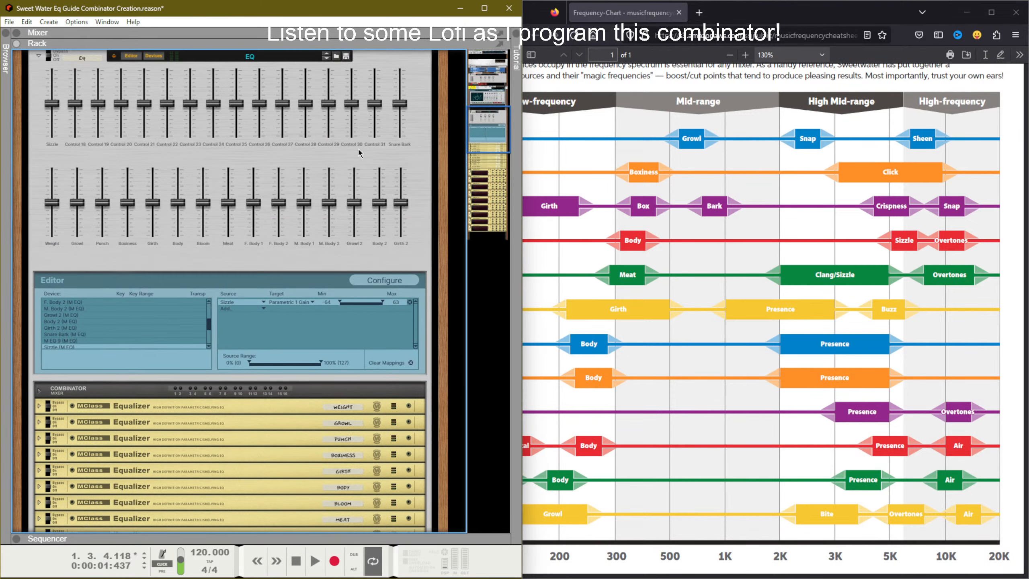
left_click_drag(54, 106, 54, 141)
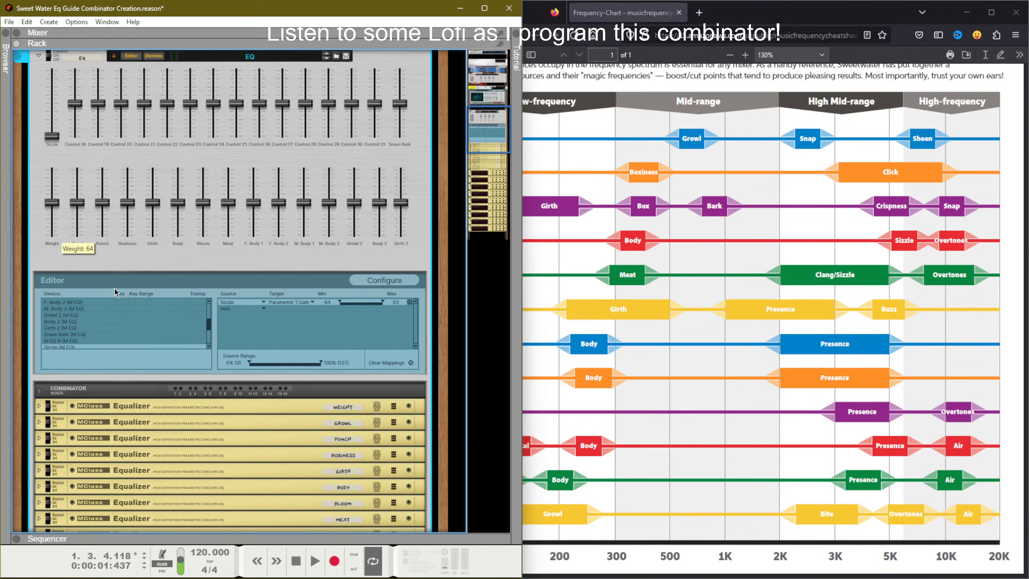
scroll(174, 359, "down", 6)
scroll(174, 360, "up", 5)
scroll(42, 162, "up", 2)
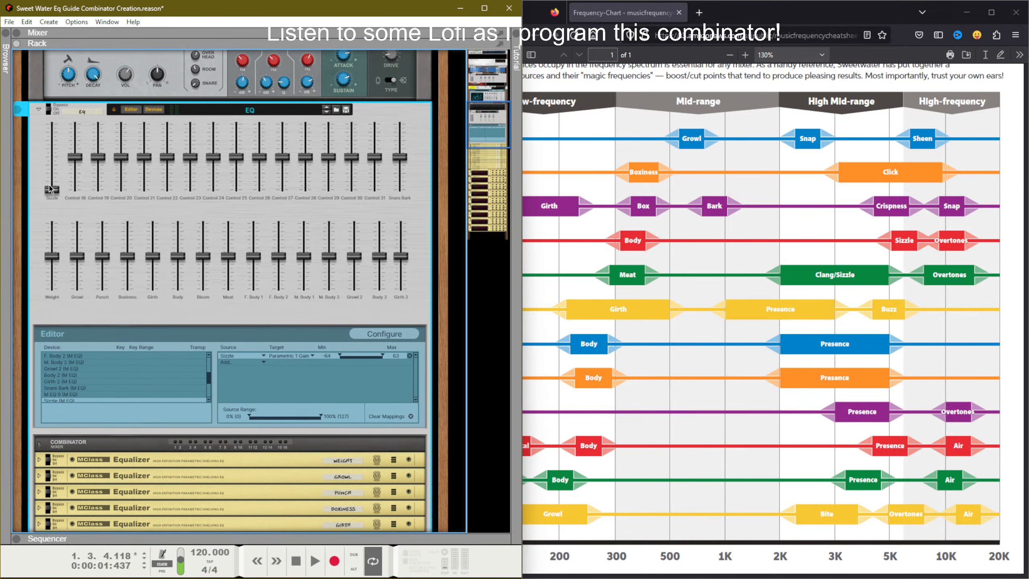
left_click_drag(56, 192, 56, 161)
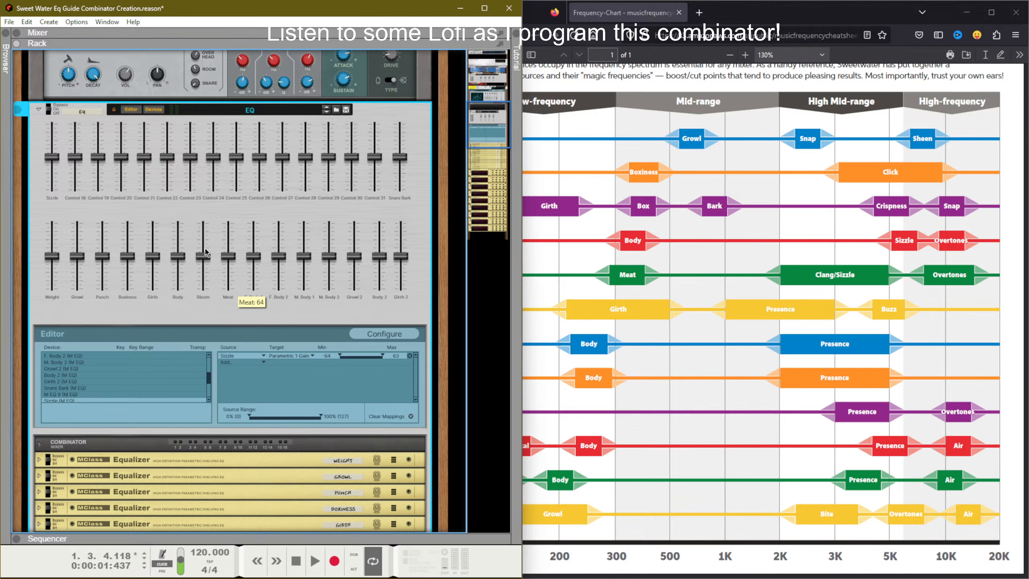
Step: Rename the combinator's Control 18 fader and the equalizer below Sizzle as Crispness
double_click(79, 197)
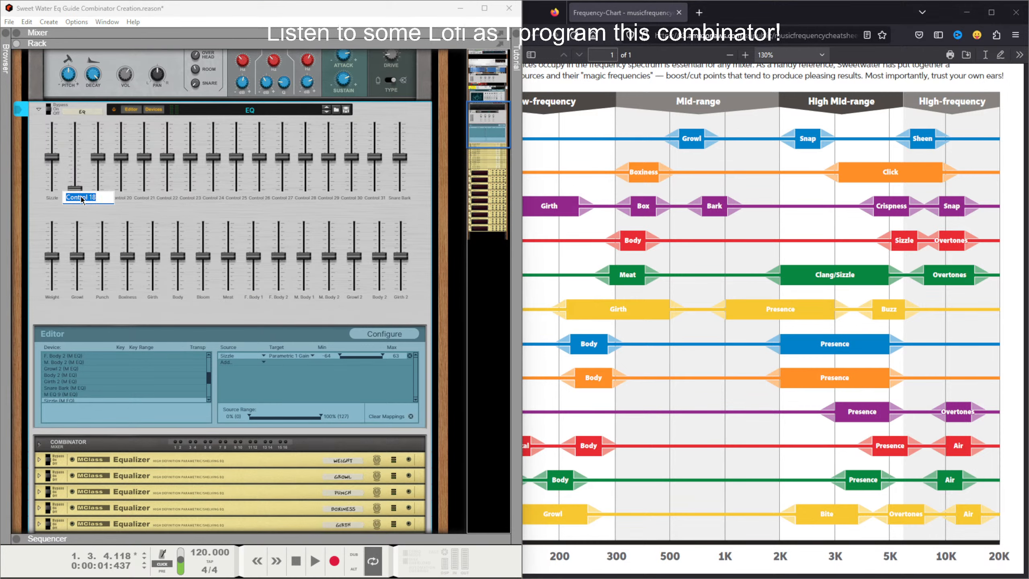
type("Crispness")
key("Return")
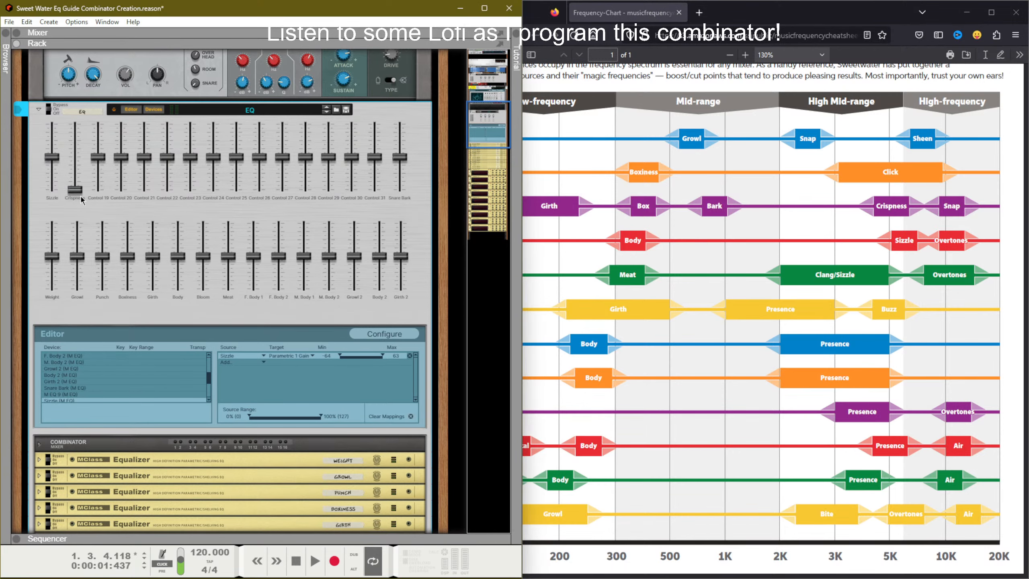
scroll(80, 197, "down", 10)
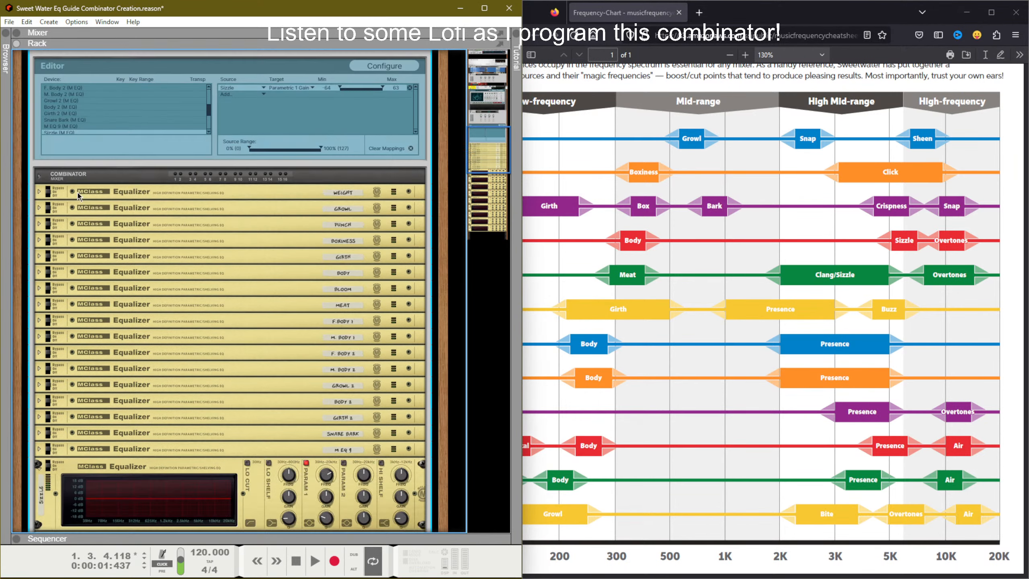
scroll(135, 366, "down", 3)
double_click(45, 359)
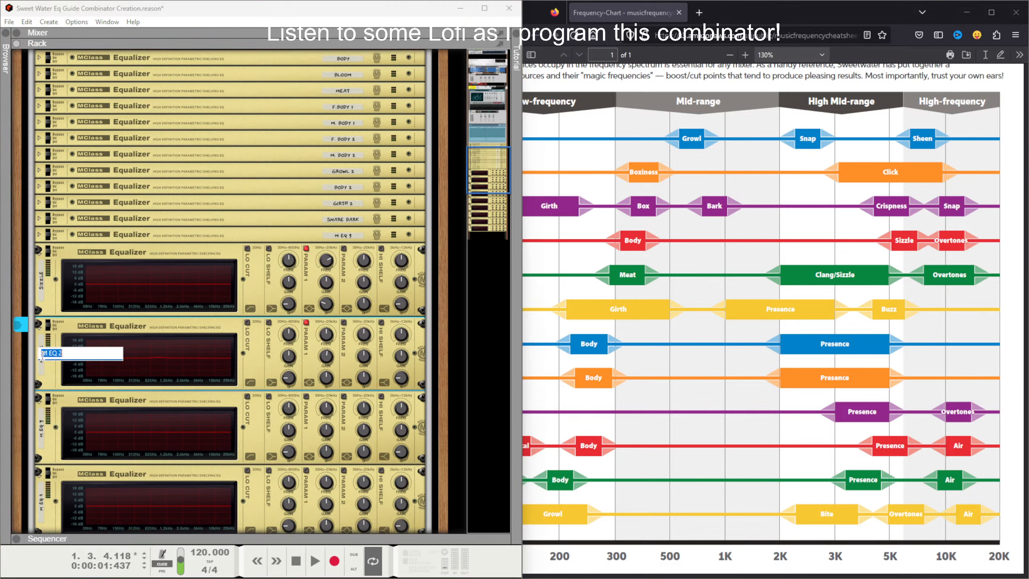
type("Crispness")
key("Return")
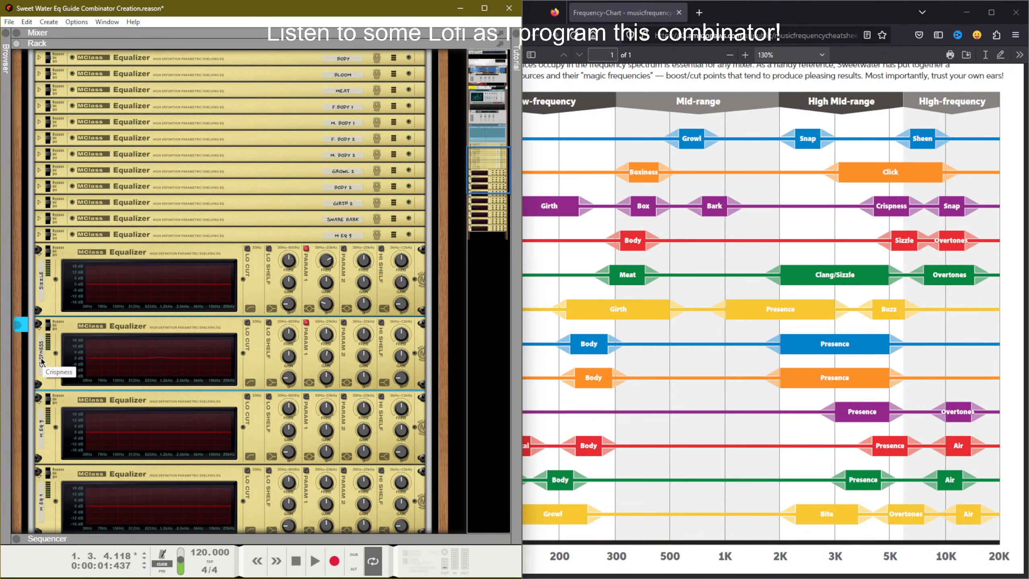
Step: Move the collapsed M EQ 9 equalizer from above Sizzle to directly below Crispness and unfold it
scroll(42, 359, "up", 10)
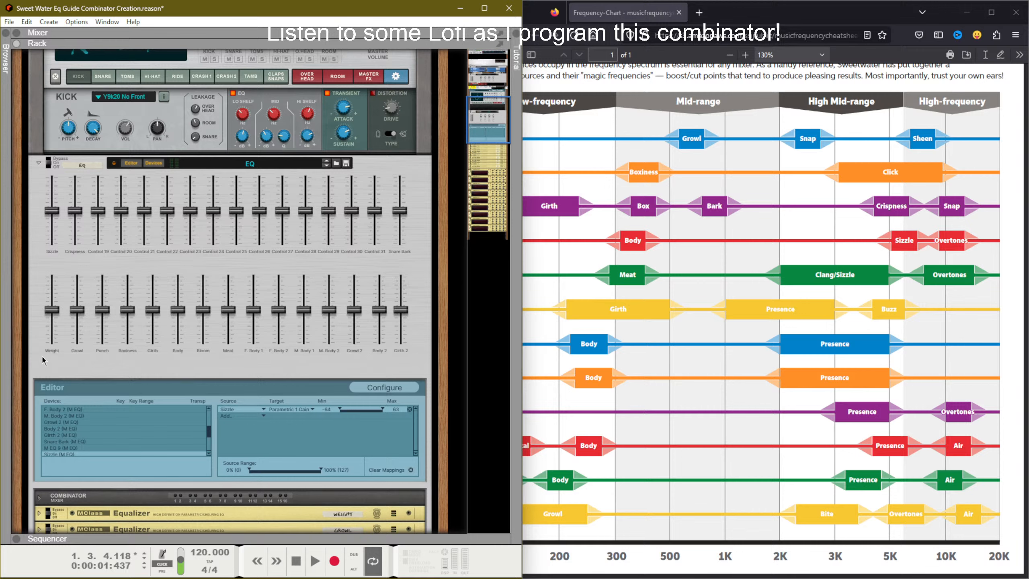
scroll(42, 355, "down", 10)
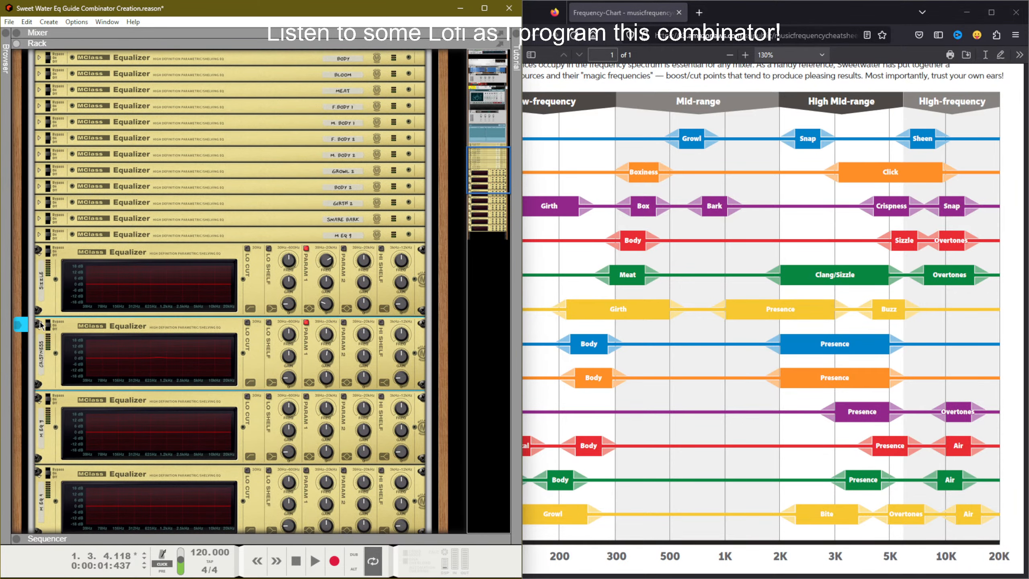
left_click(241, 239)
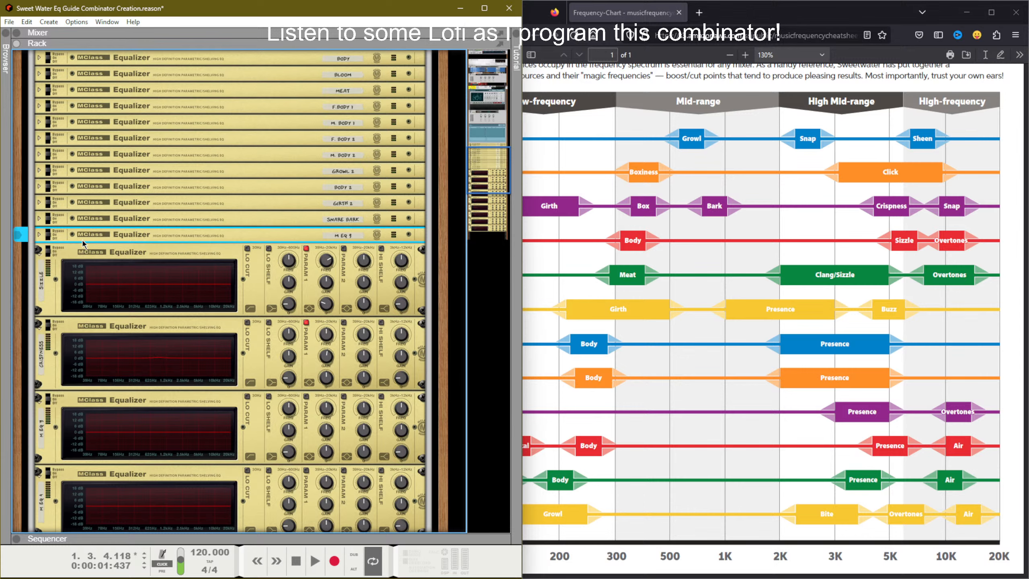
left_click_drag(83, 241, 92, 386)
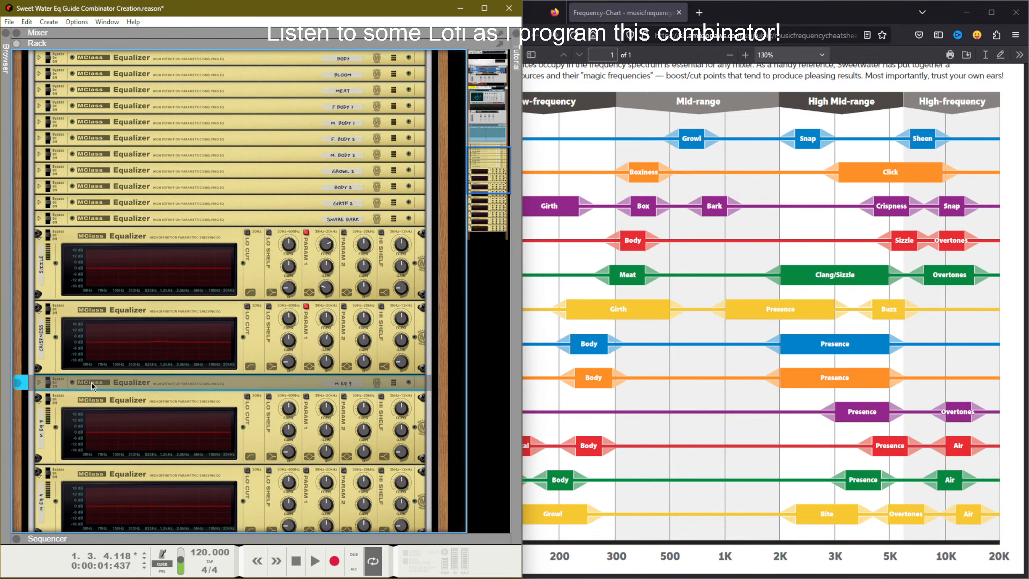
left_click(38, 382)
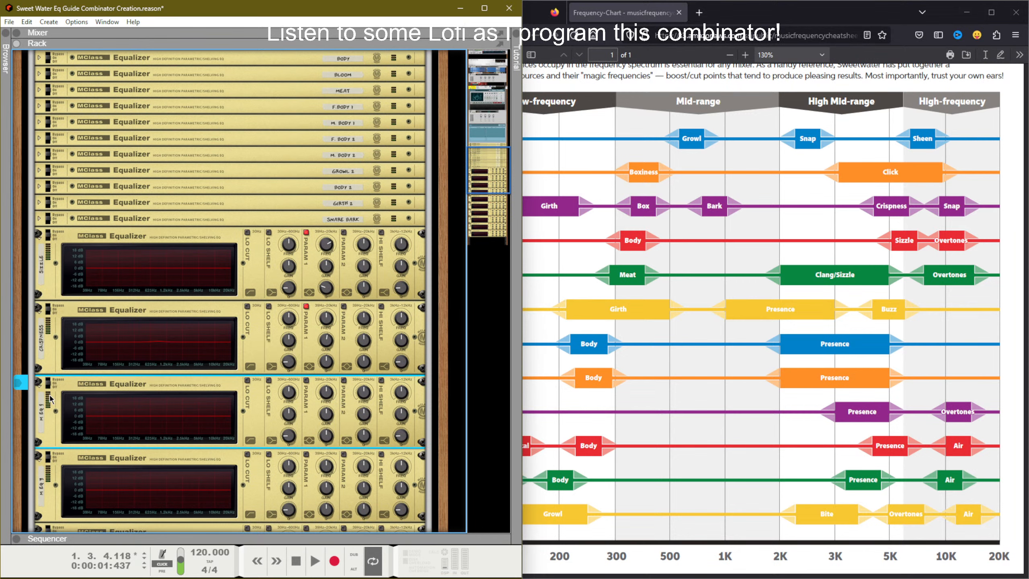
Step: Rename the equalizer below Crispness as Sheen
double_click(41, 415)
type("Sheen")
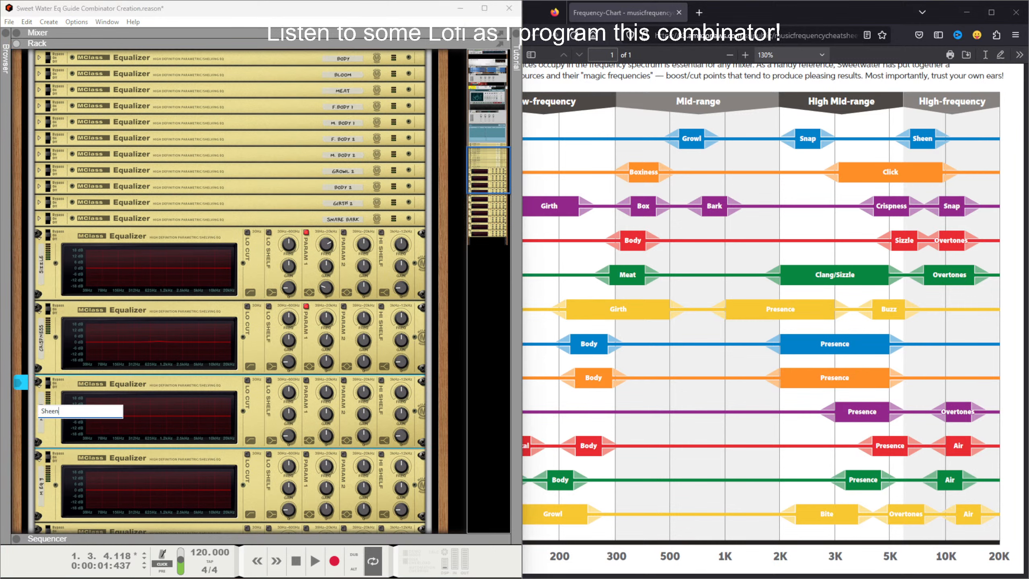
key("Return")
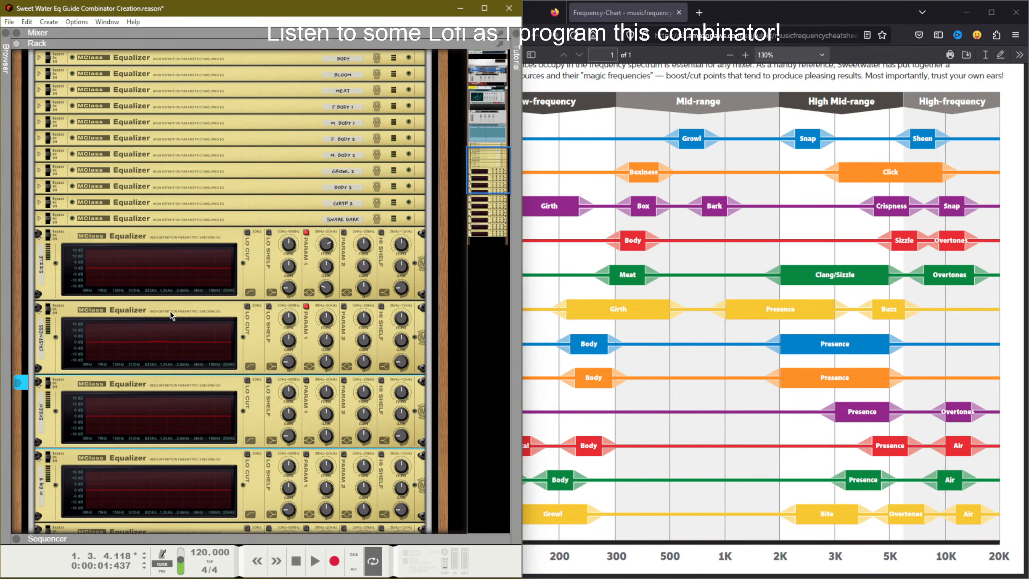
Step: Map the Crispness equalizer's Parametric 1 Gain to the Crispness control, then boost the band and tune it to the chart's Crispness range
right_click(327, 341)
mouse_move(366, 377)
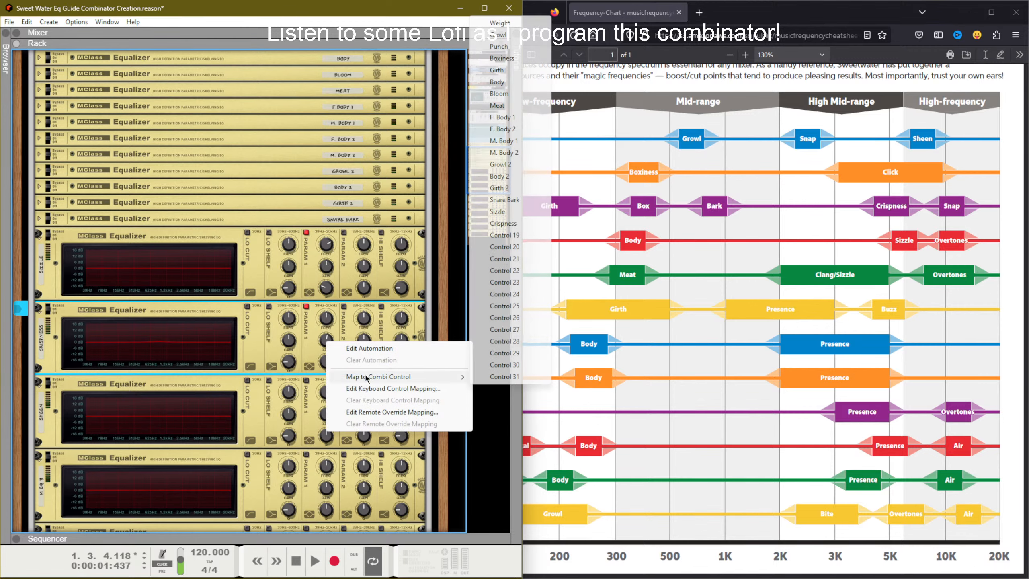
left_click(484, 222)
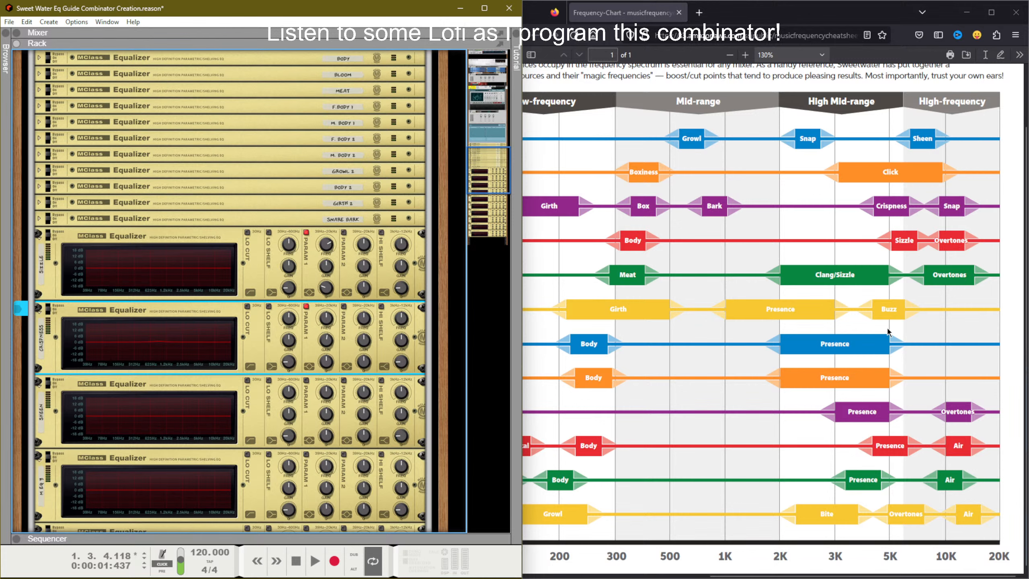
left_click_drag(330, 339, 340, 285)
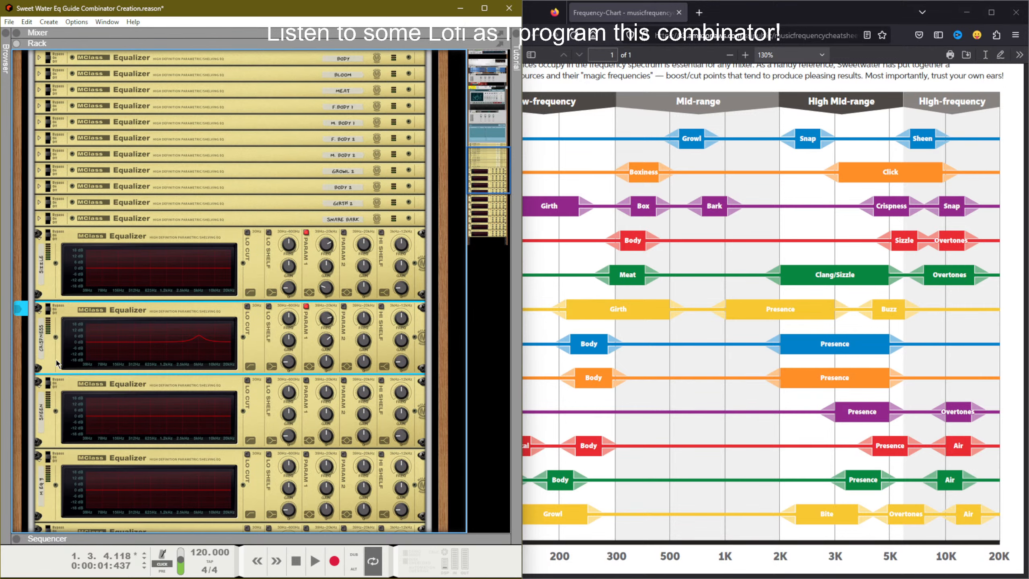
Step: Enable the Param 1 band on the Sheen equalizer, raise its gain and set its frequency to about 6.7 kHz
scroll(59, 371, "down", 3)
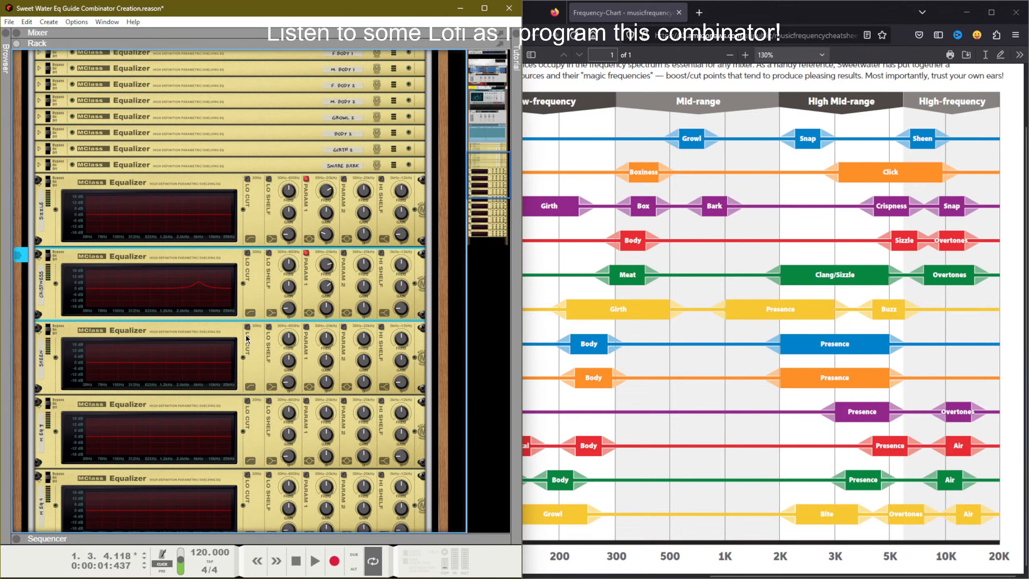
left_click(307, 327)
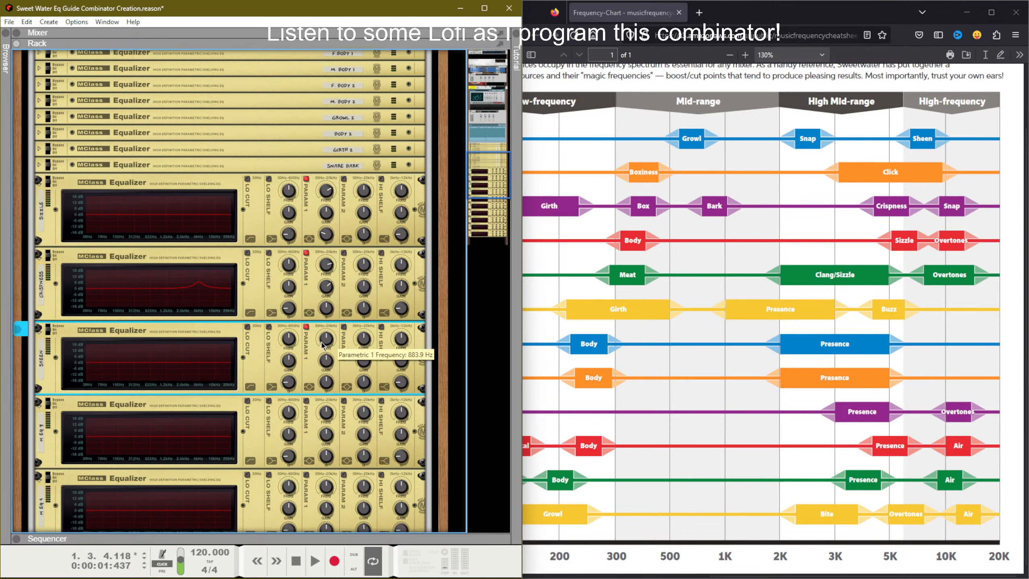
left_click_drag(325, 357, 331, 321)
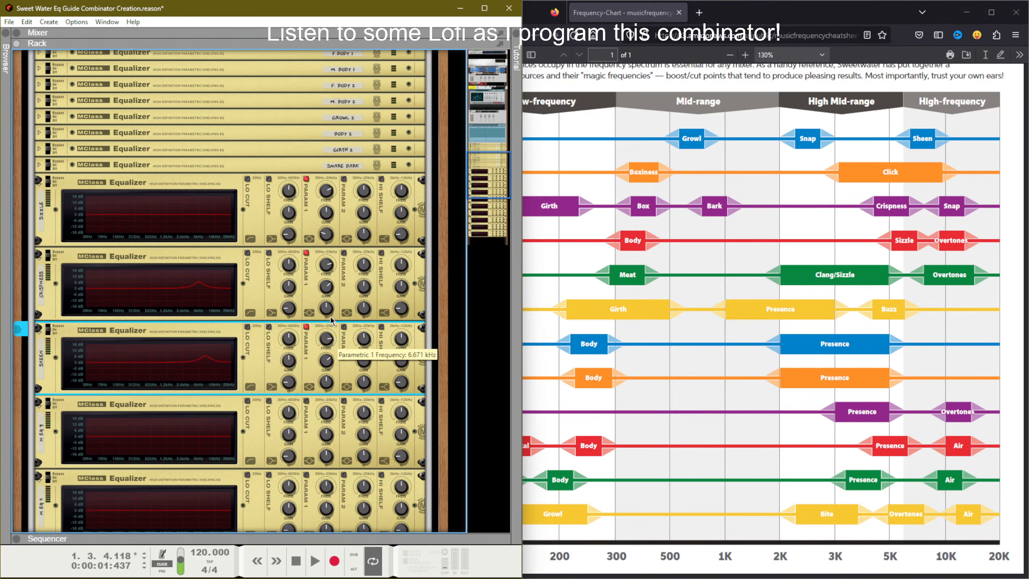
Step: Rename the combinator's Control 19 fader as Sheen
scroll(192, 285, "up", 15)
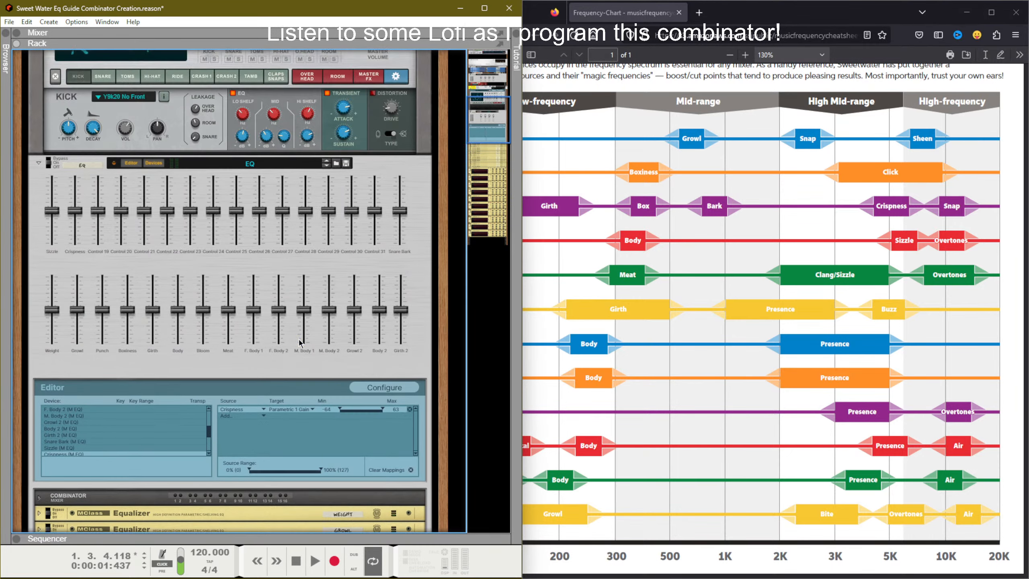
double_click(101, 252)
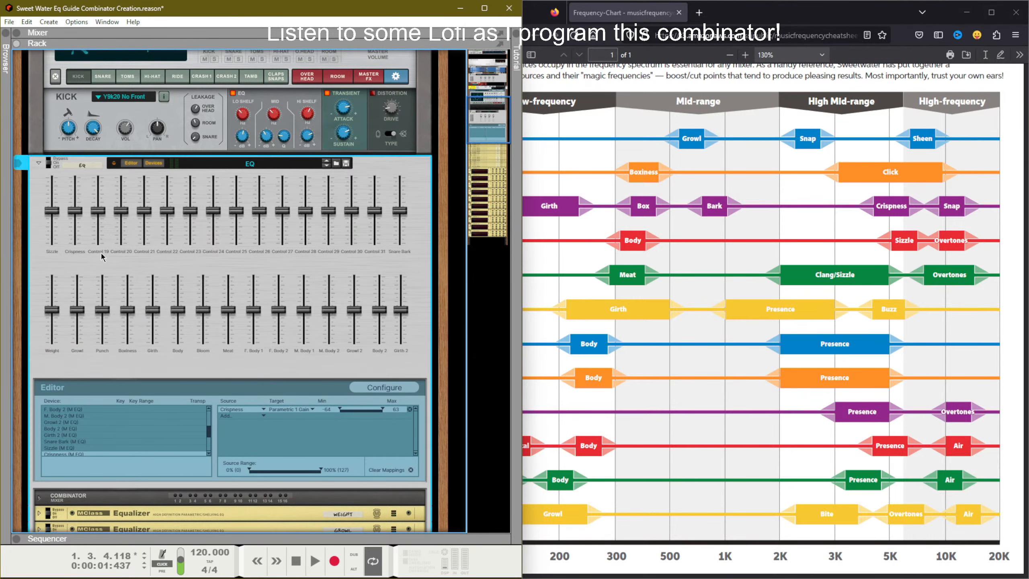
type("Sheen")
key("Return")
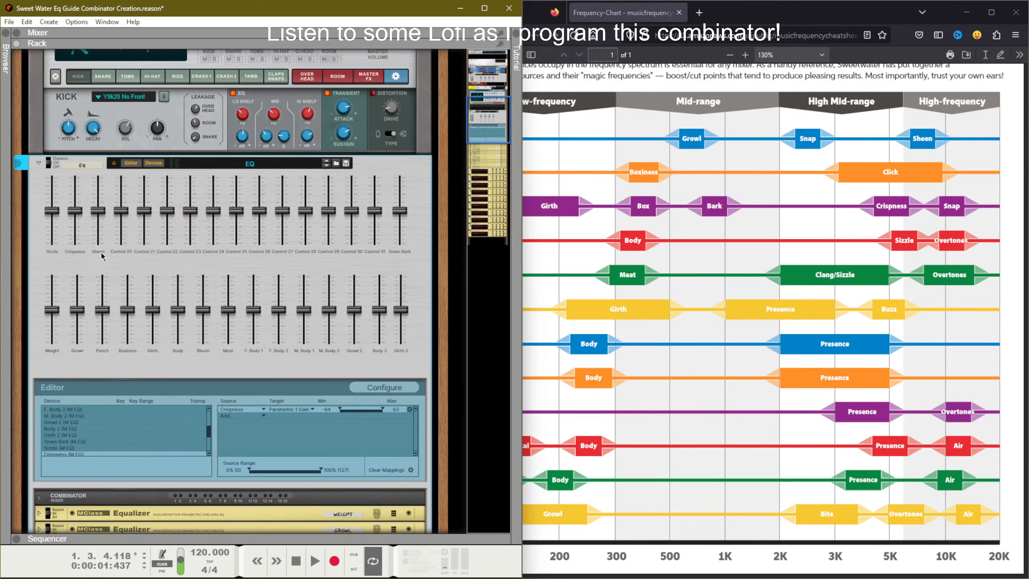
right_click(97, 217)
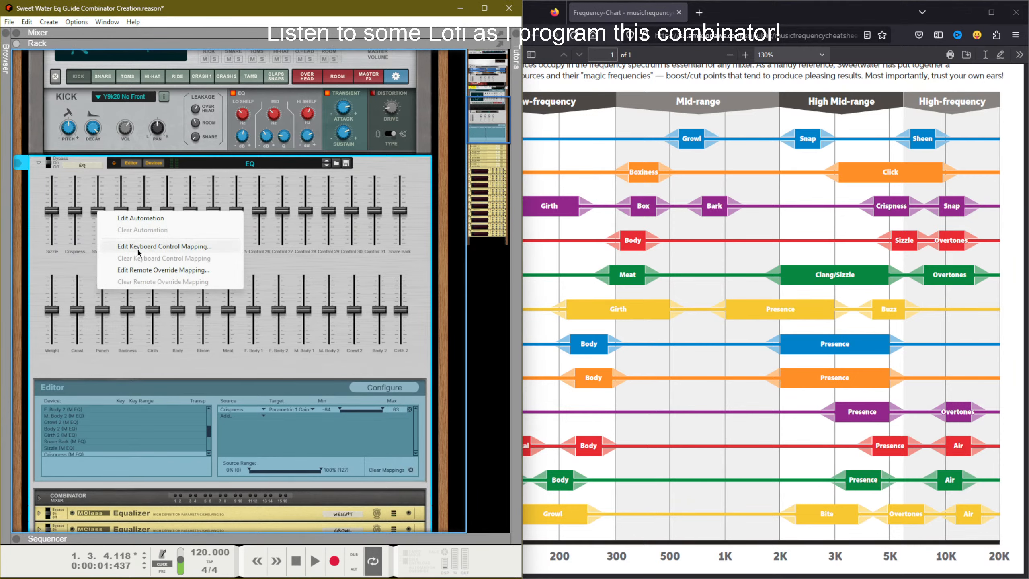
left_click(134, 390)
Step: Map the Sheen equalizer's Parametric 1 Gain to the combinator's Sheen control
scroll(327, 362, "down", 12)
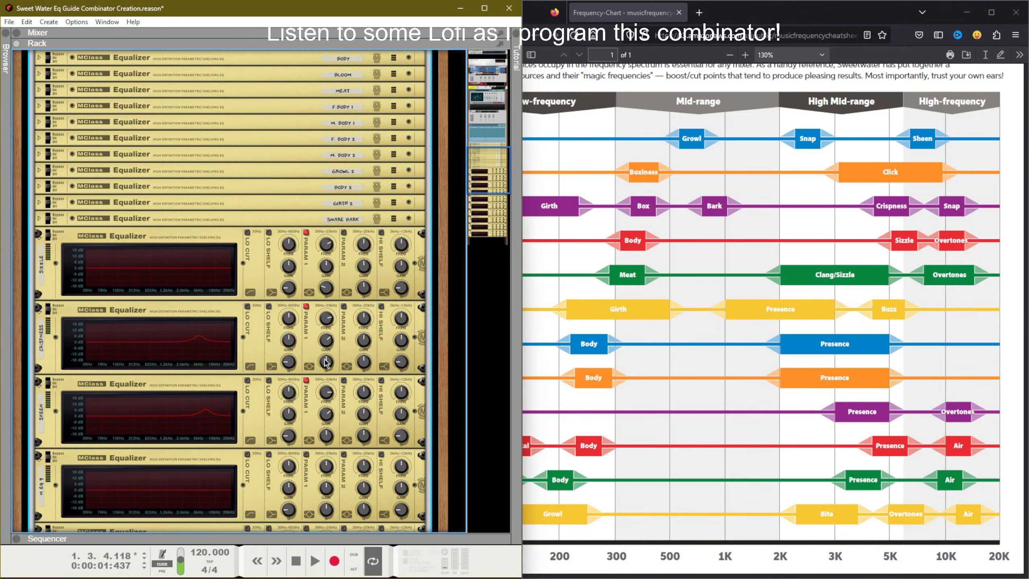
right_click(329, 416)
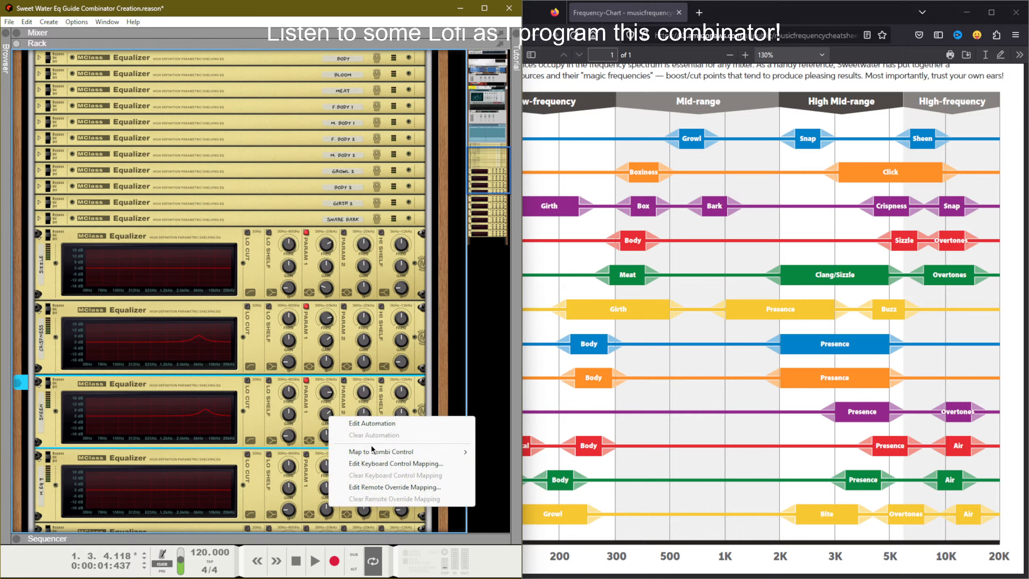
mouse_move(435, 450)
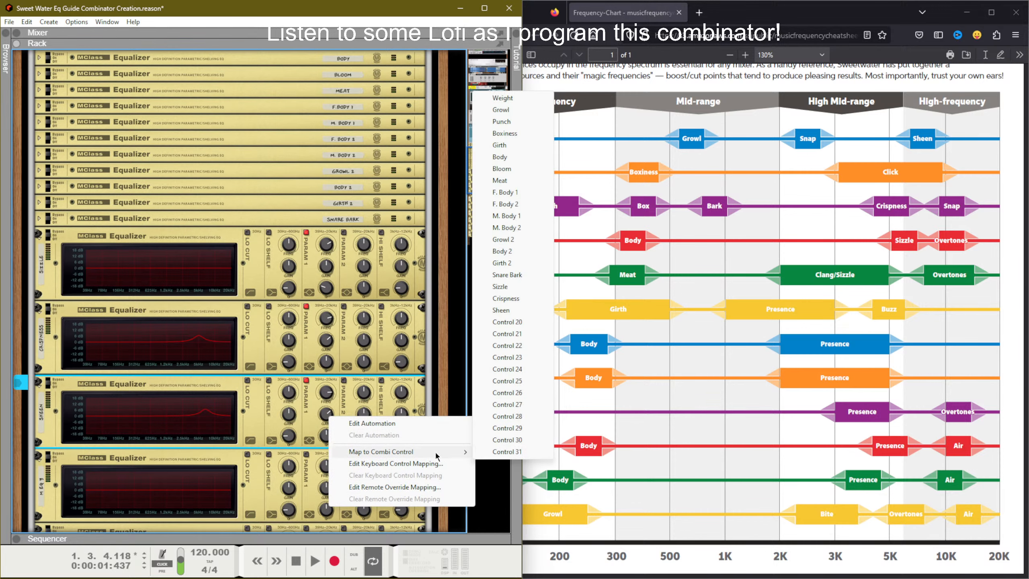
left_click(508, 310)
scroll(165, 420, "down", 3)
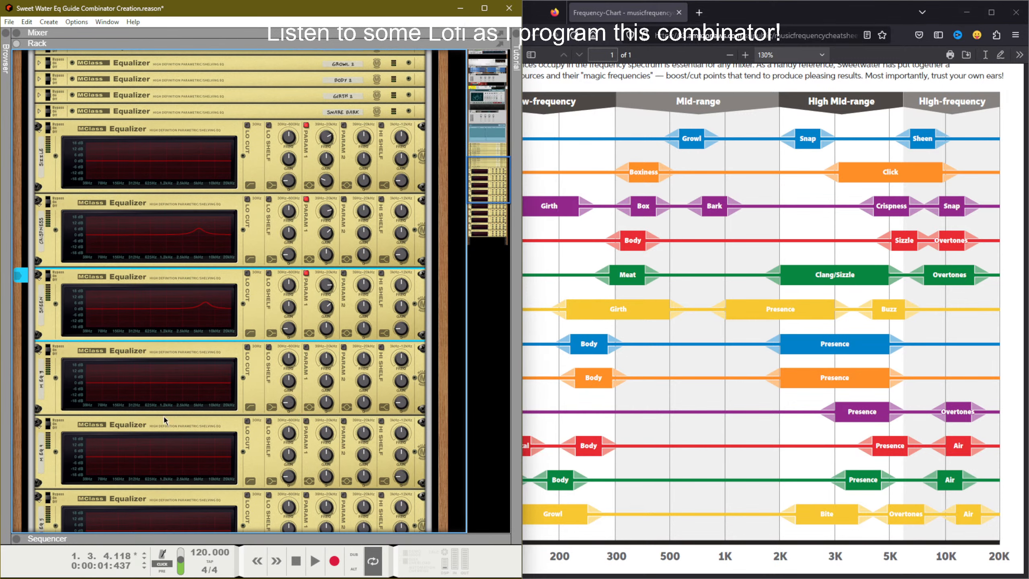
Step: Rename the M EQ 3 equalizer below Sheen as Snap 1
double_click(42, 381)
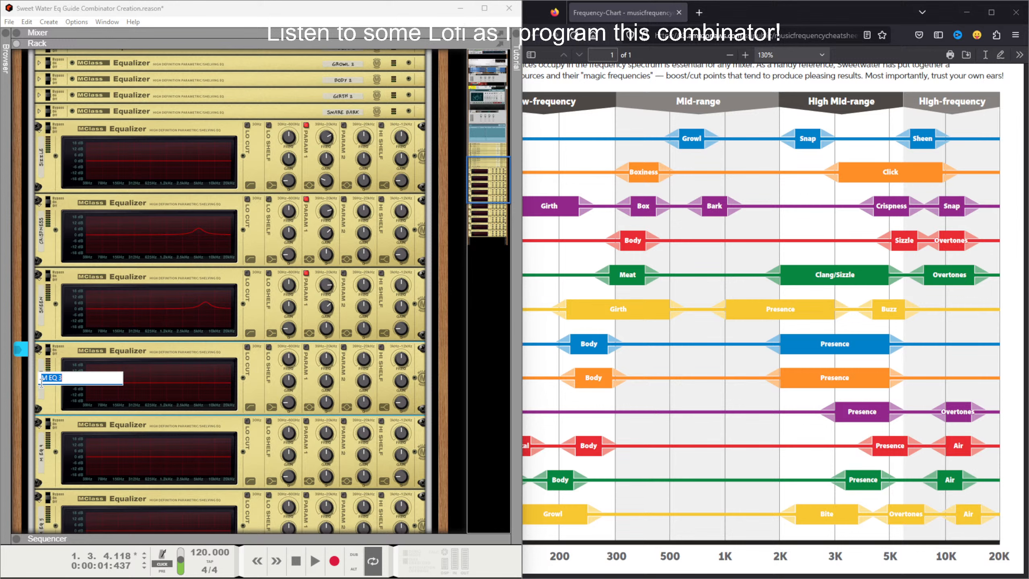
type("Snap 1")
key("Return")
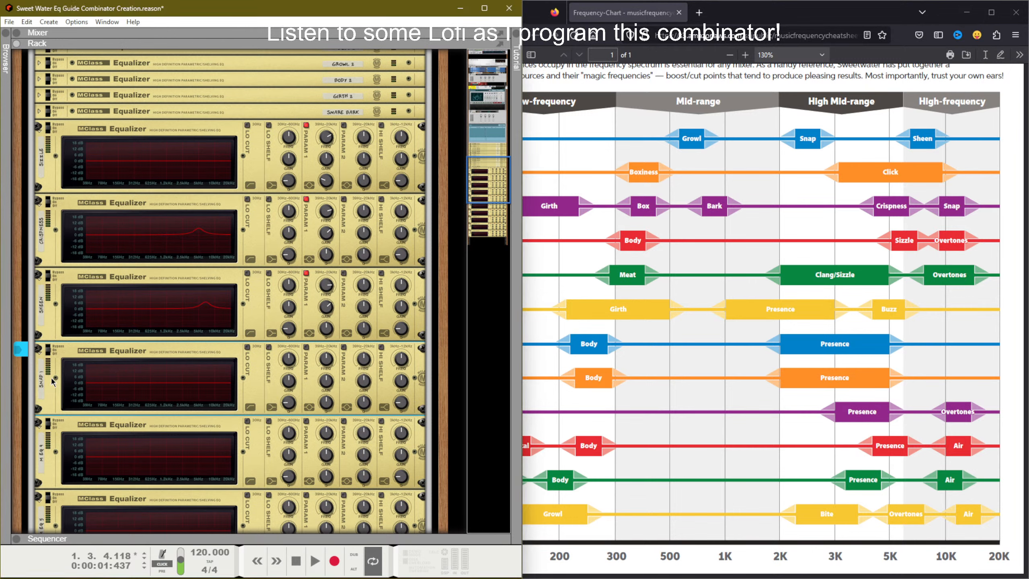
Step: Name the equalizer below Sheen Kick Snap and boost its Param 1 band around the chart's high mid-range Snap frequencies
double_click(40, 389)
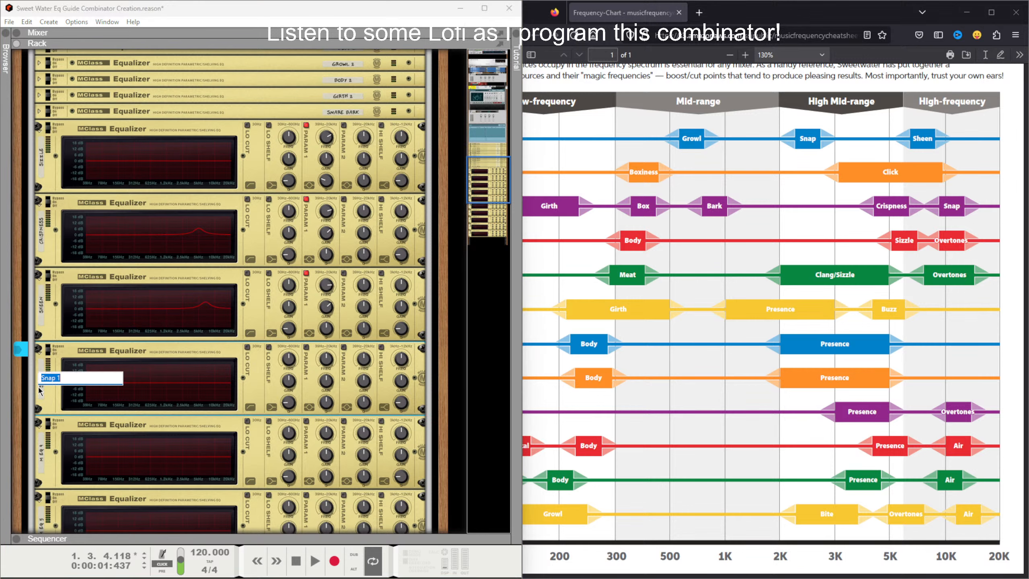
type("Kick Snap")
key("Return")
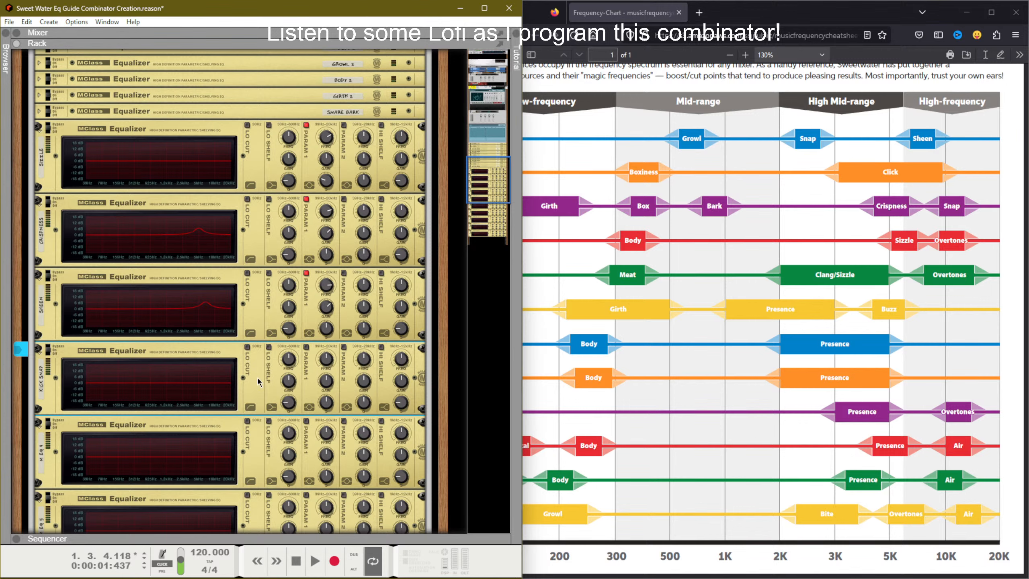
left_click(307, 347)
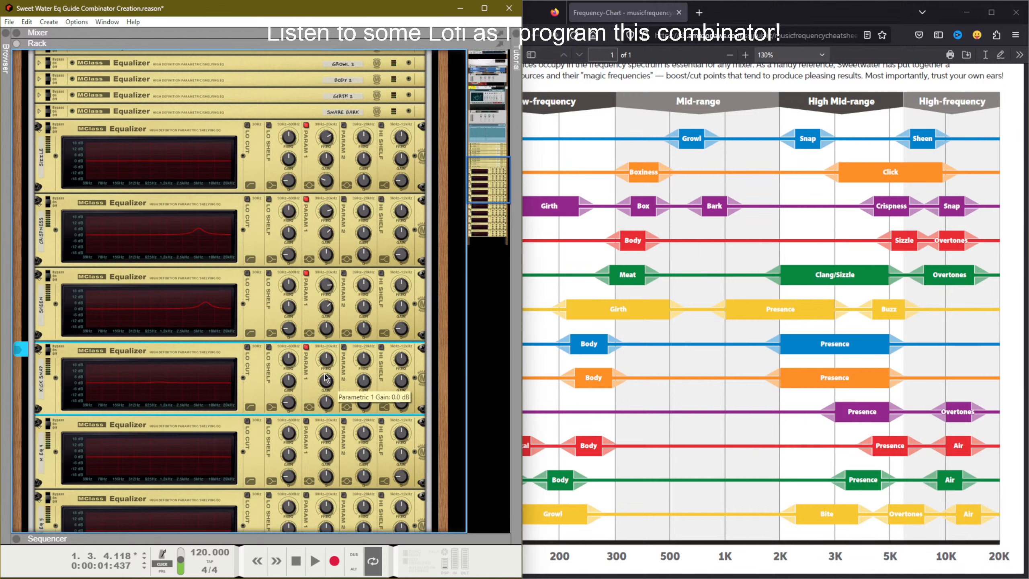
left_click_drag(327, 381, 327, 340)
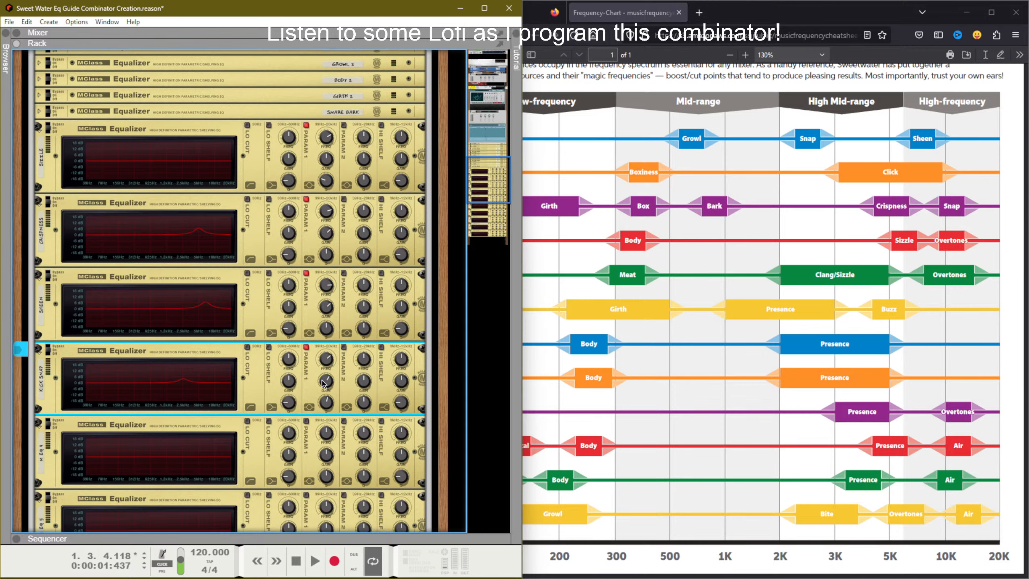
Step: Rename the combinator's Control 20 fader as Kick Snap
scroll(316, 382, "up", 5)
scroll(315, 381, "up", 5)
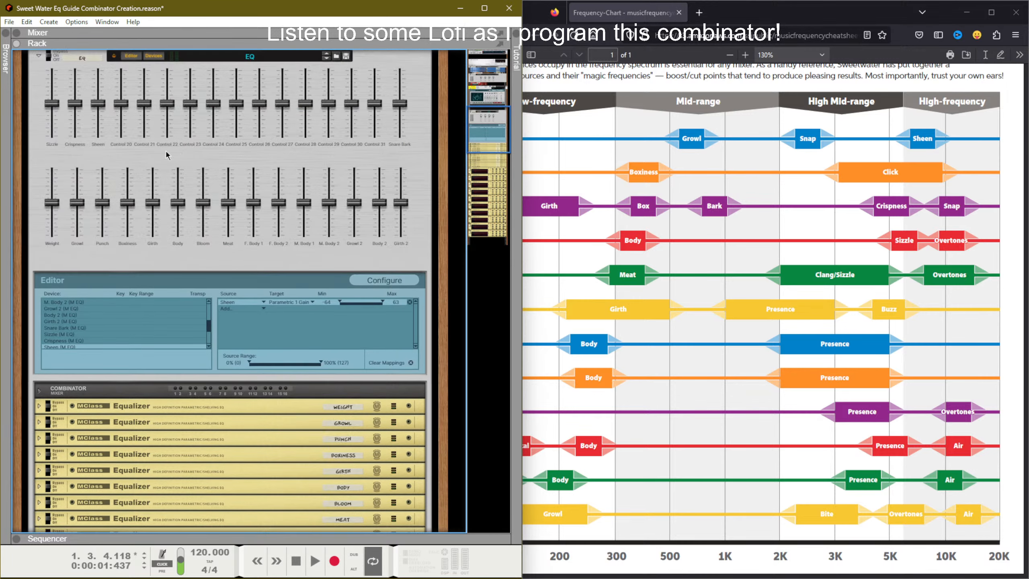
double_click(117, 144)
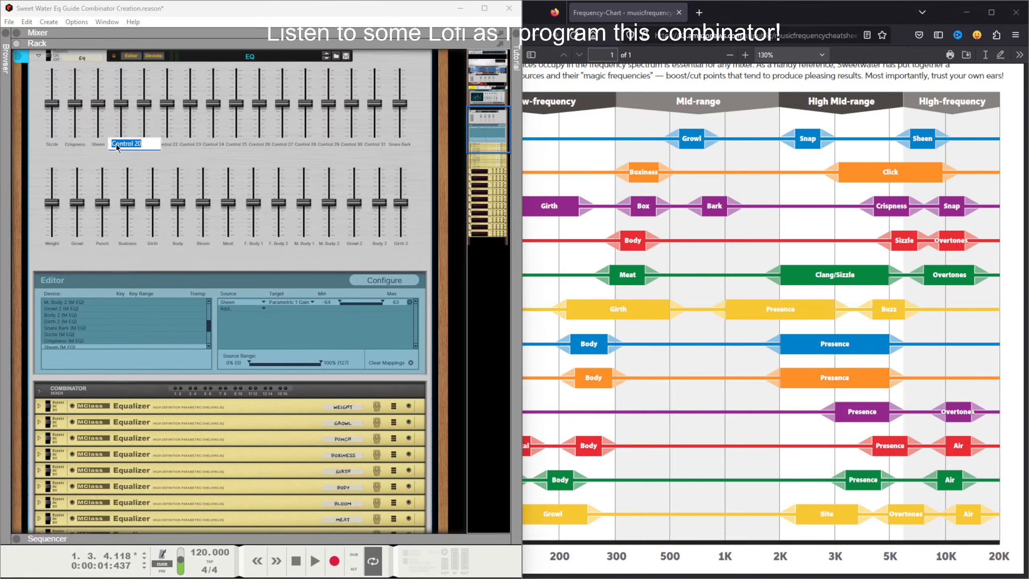
type("Kick Snap")
key("Return")
Step: Map the Kick Snap equalizer's Parametric 1 Gain to the combinator's Kick Snap control
scroll(233, 284, "down", 15)
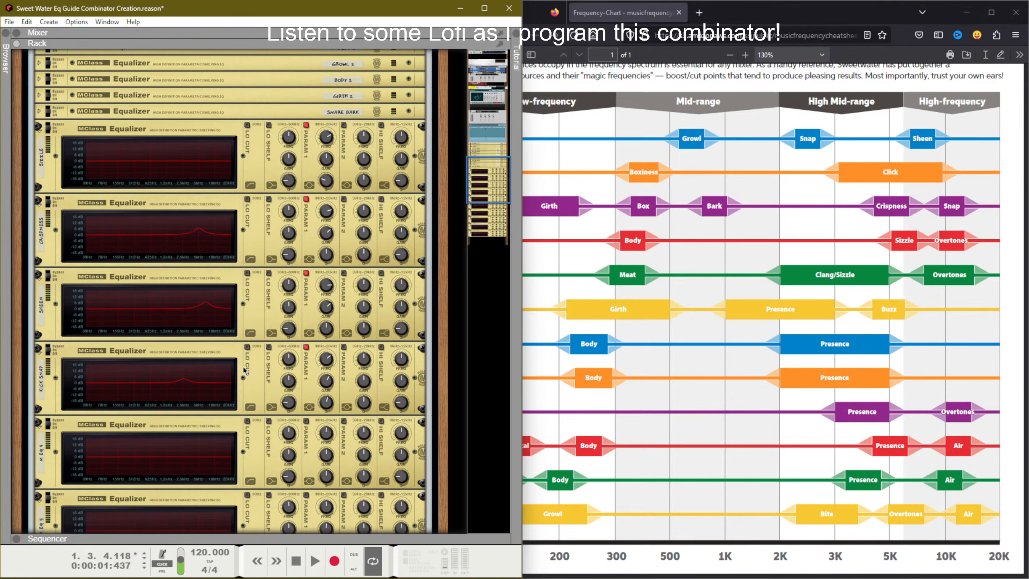
scroll(243, 369, "down", 2)
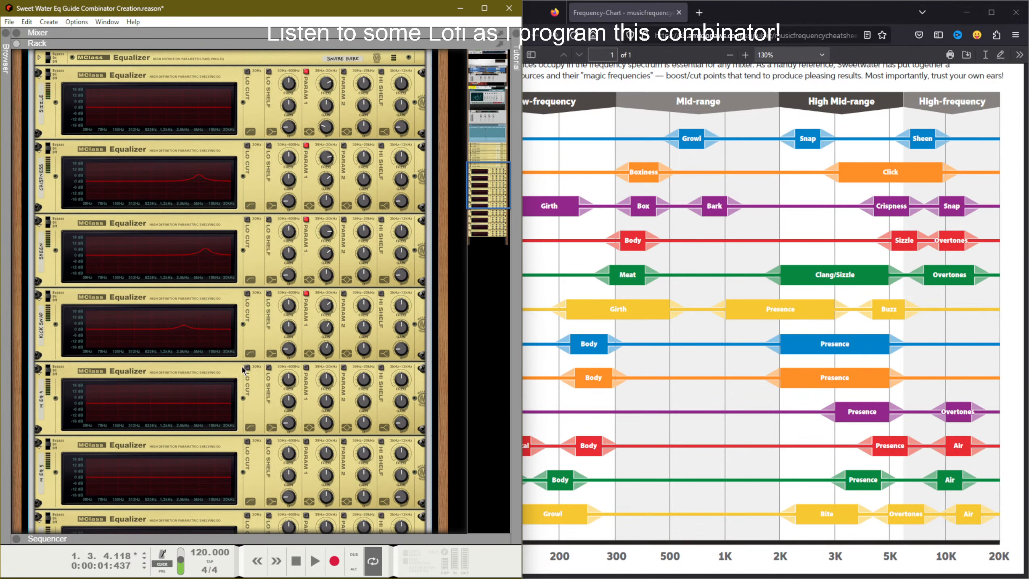
right_click(329, 327)
mouse_move(461, 361)
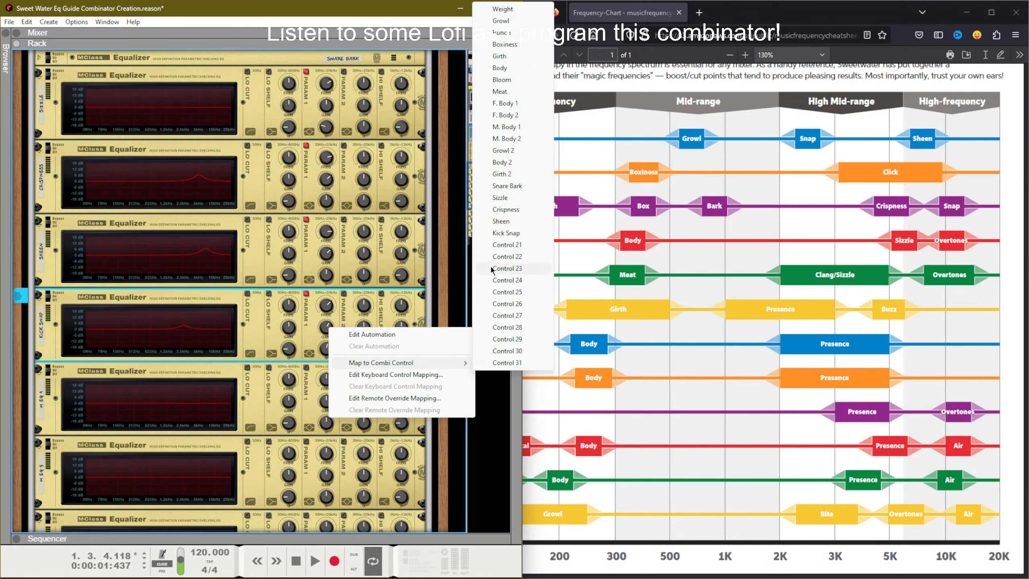
left_click(502, 234)
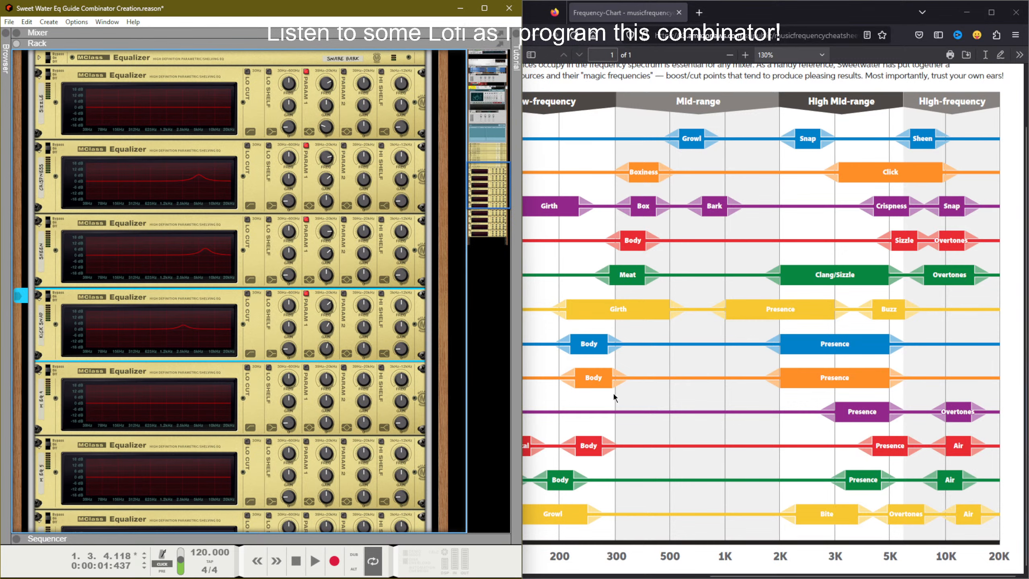
Step: Check the chart's Presence ranges and rename the equalizer below Kick Snap as Prescence
middle_click(658, 444)
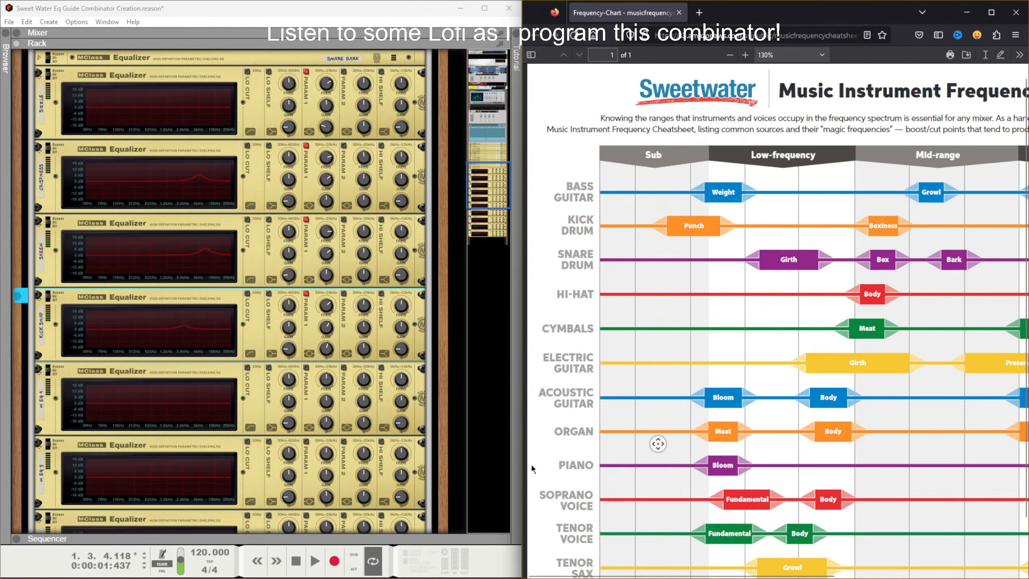
middle_click(850, 463)
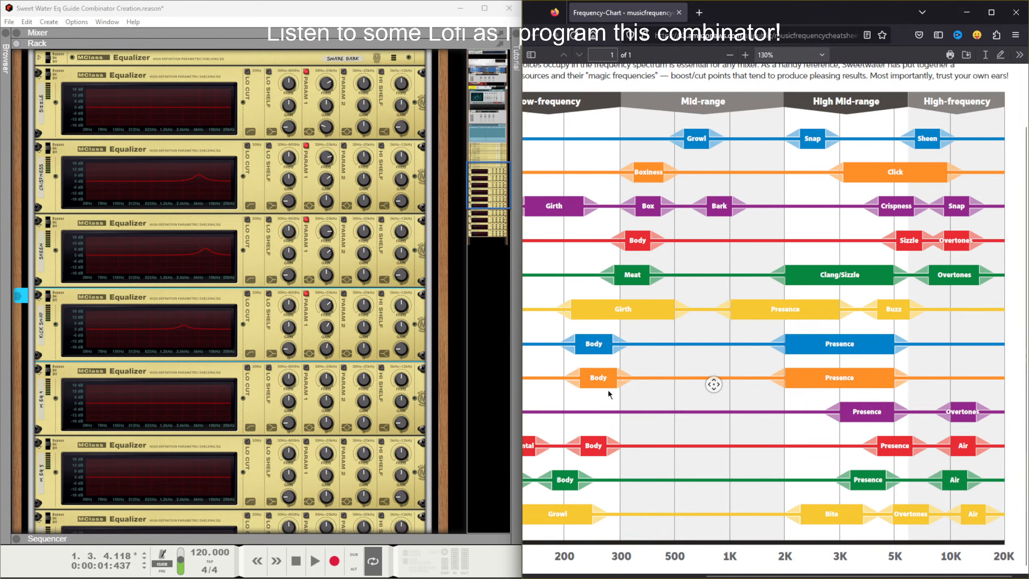
middle_click(831, 381)
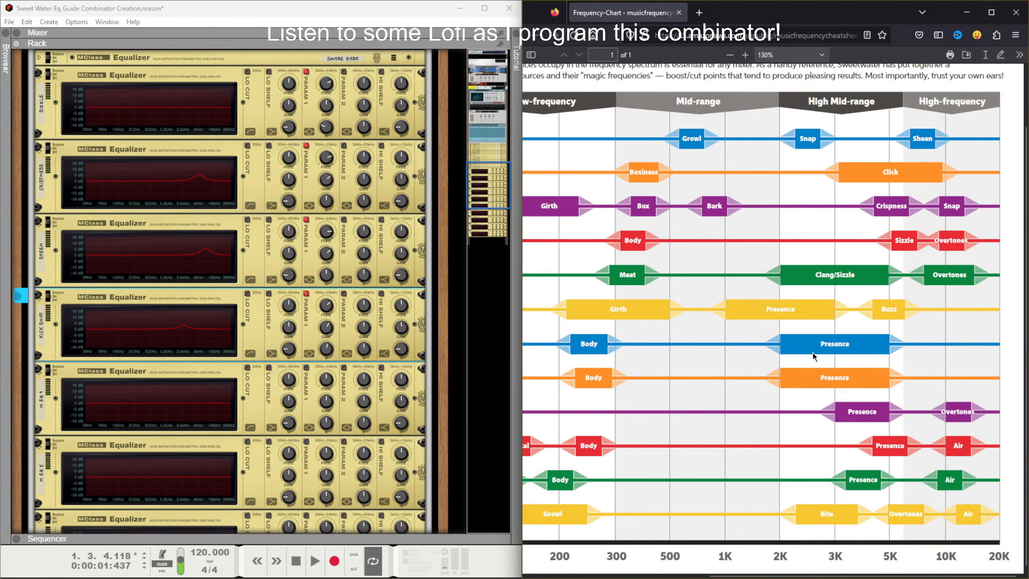
double_click(44, 398)
type("Pr")
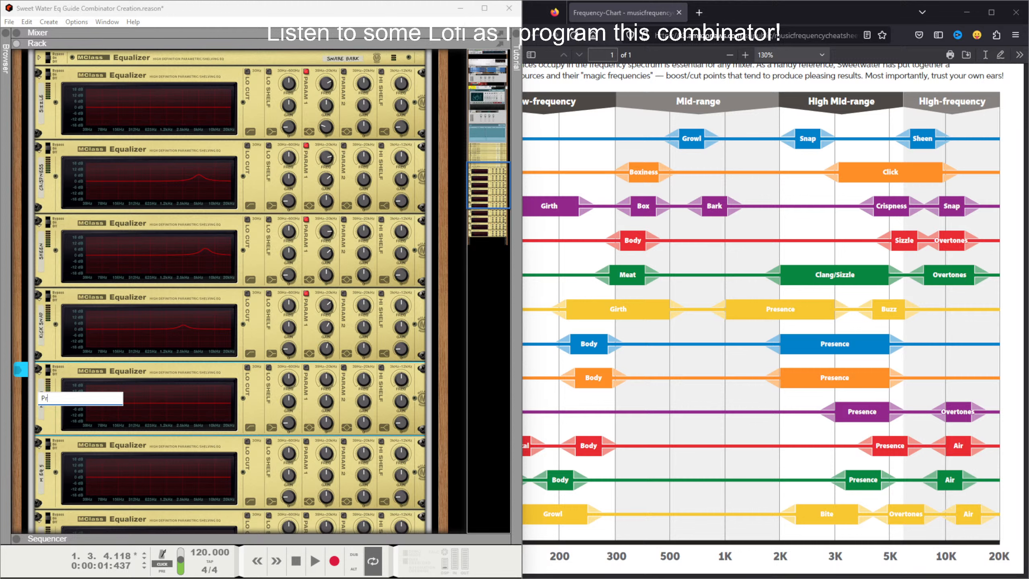
type("escenc")
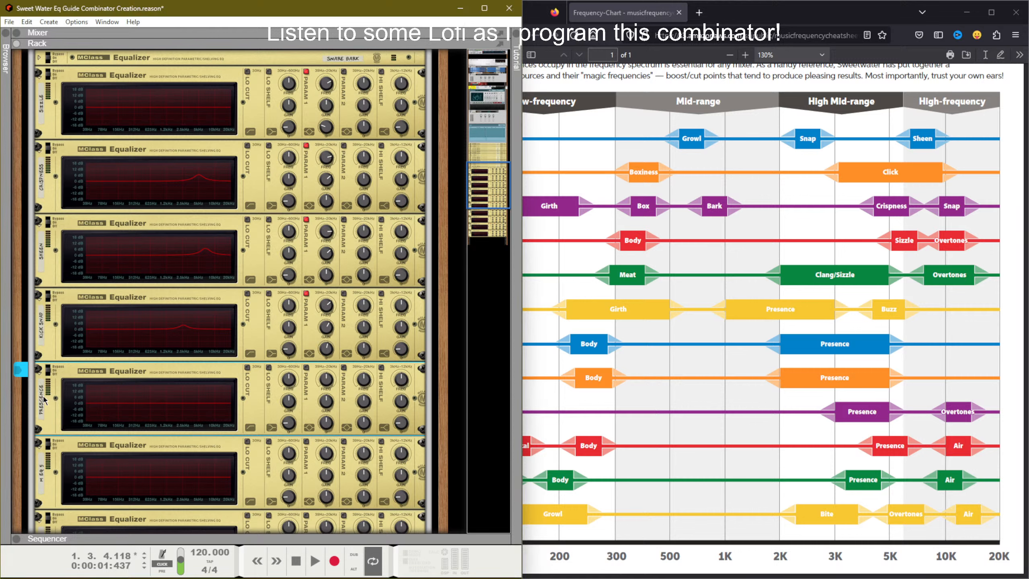
type("e")
key("Return")
Step: Enable the Prescence equalizer's Param 1 band, then boost it at about 3.7 kHz with a wider Q
left_click(306, 367)
left_click_drag(327, 399, 331, 352)
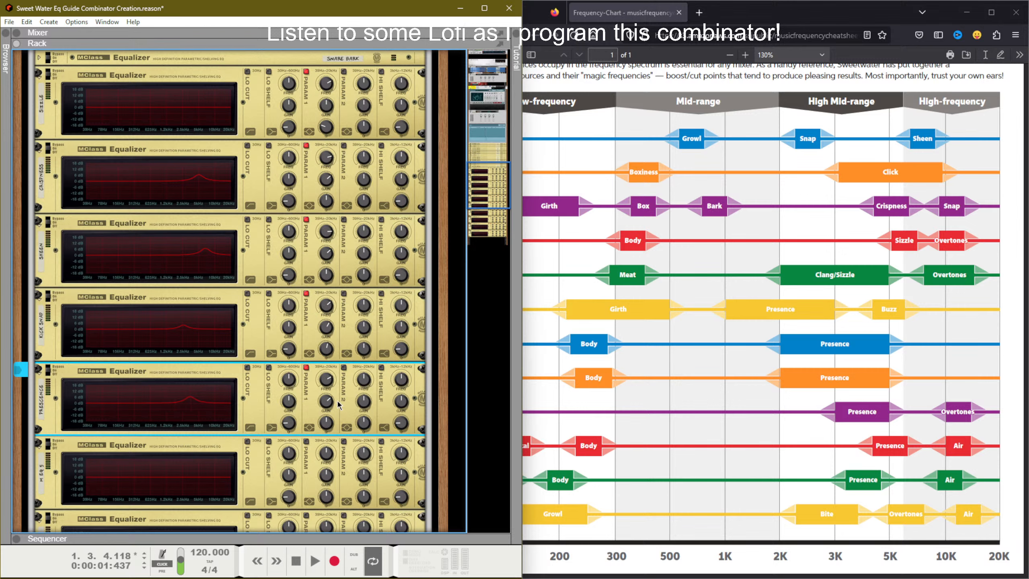
left_click_drag(327, 419, 327, 460)
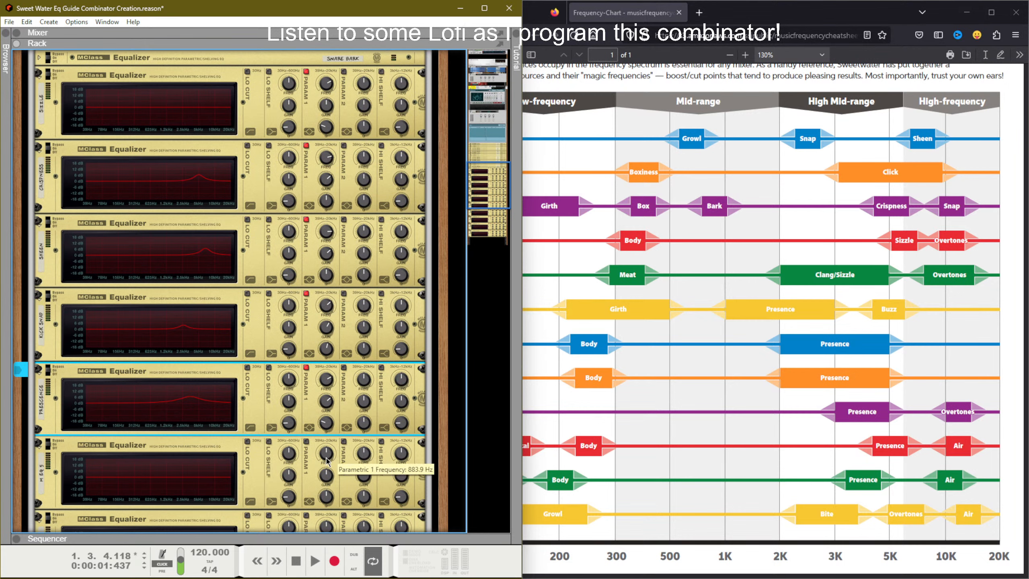
left_click_drag(326, 424, 326, 400)
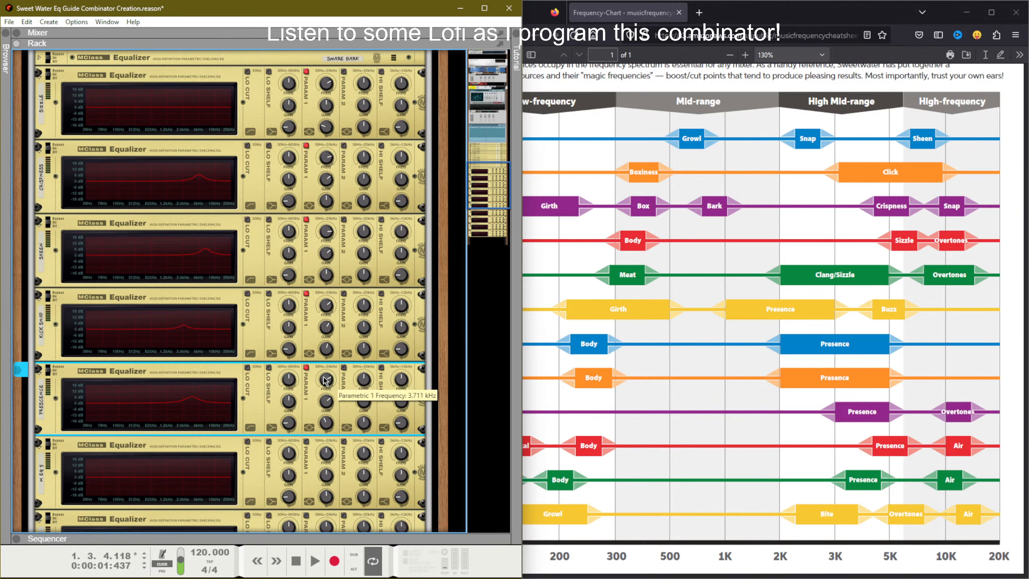
Step: Rename the combinator's Control 21 fader as Prescence
scroll(225, 389, "up", 15)
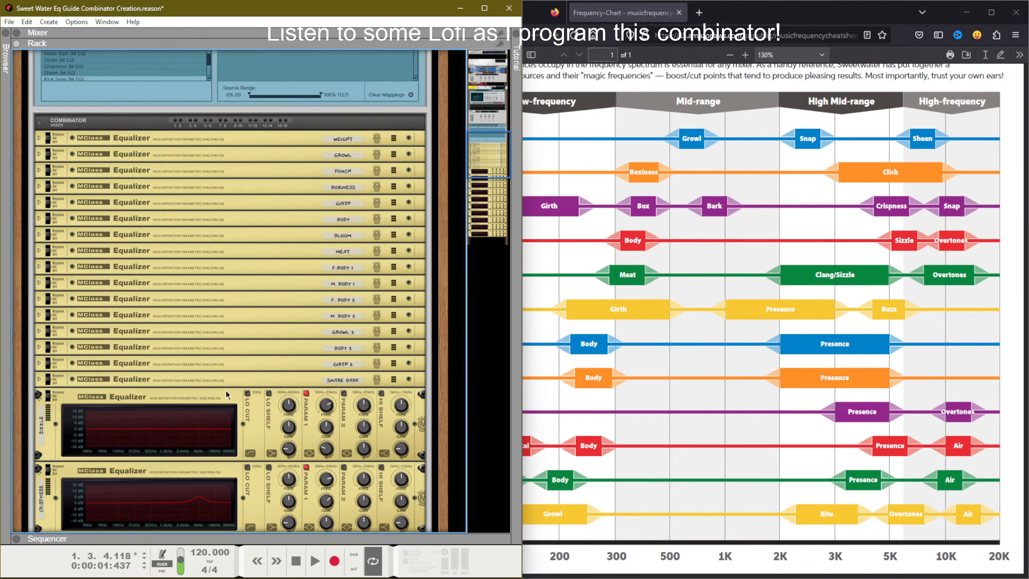
scroll(229, 334, "up", 5)
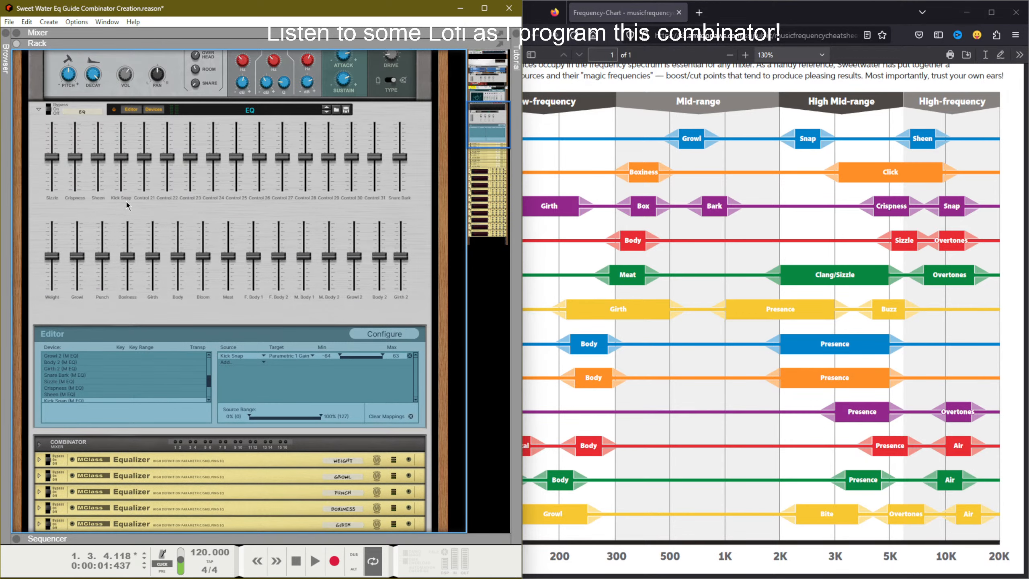
double_click(149, 198)
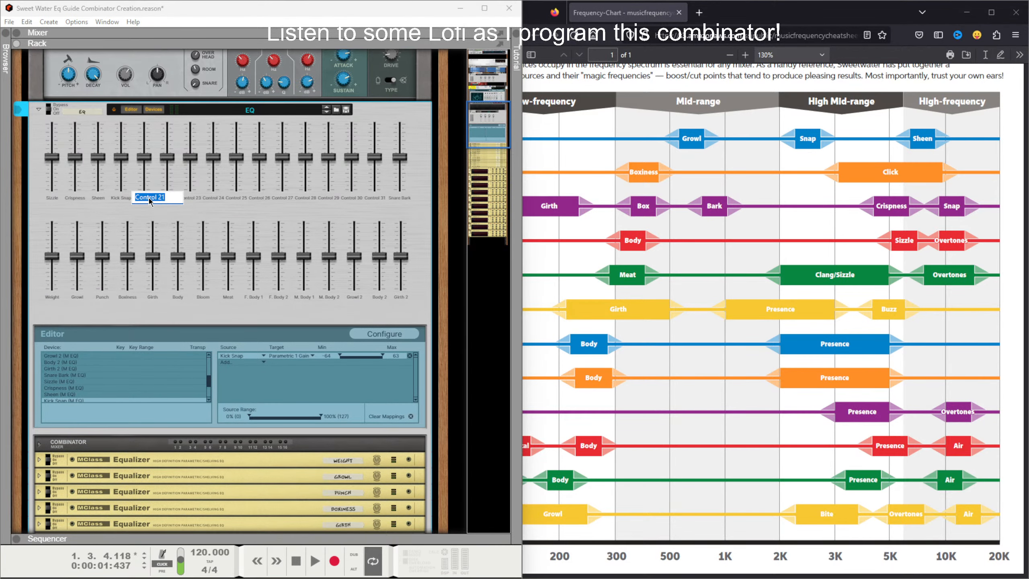
type("Pre")
type("scence")
key("Return")
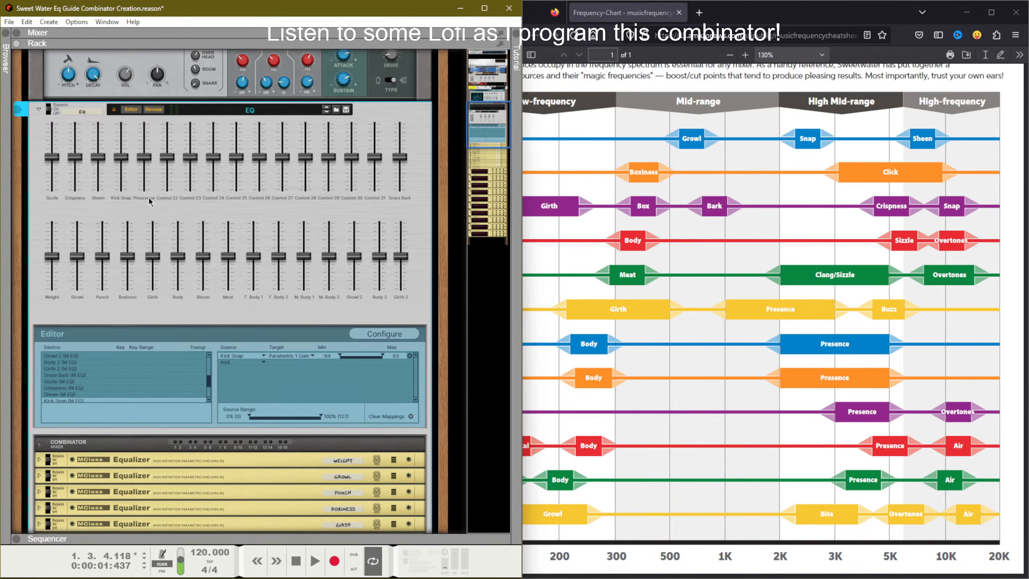
Step: Map the Prescence equalizer's Parametric 1 Gain to the combinator's Prescence control
scroll(163, 207, "down", 15)
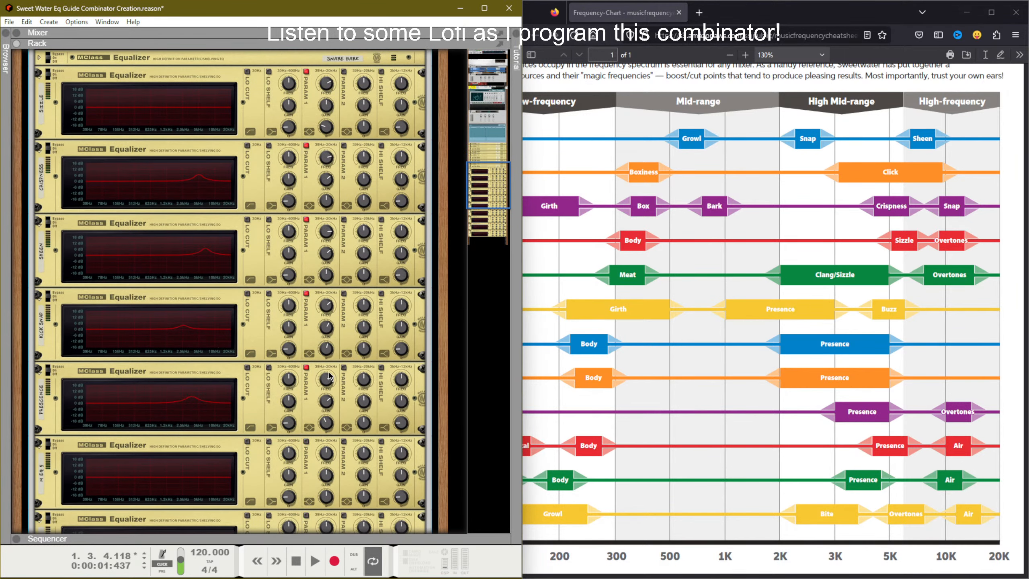
right_click(331, 402)
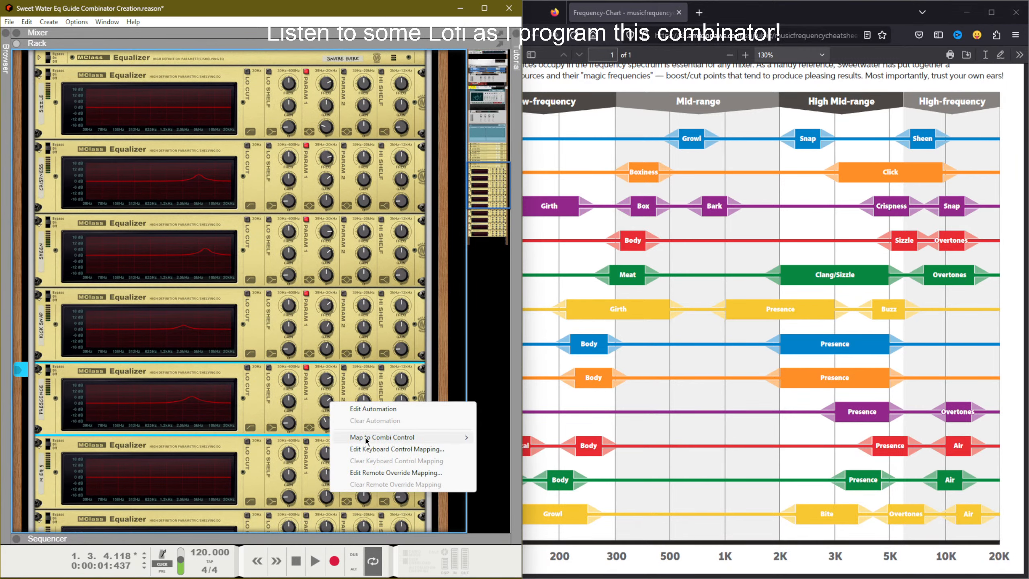
mouse_move(366, 438)
left_click(510, 320)
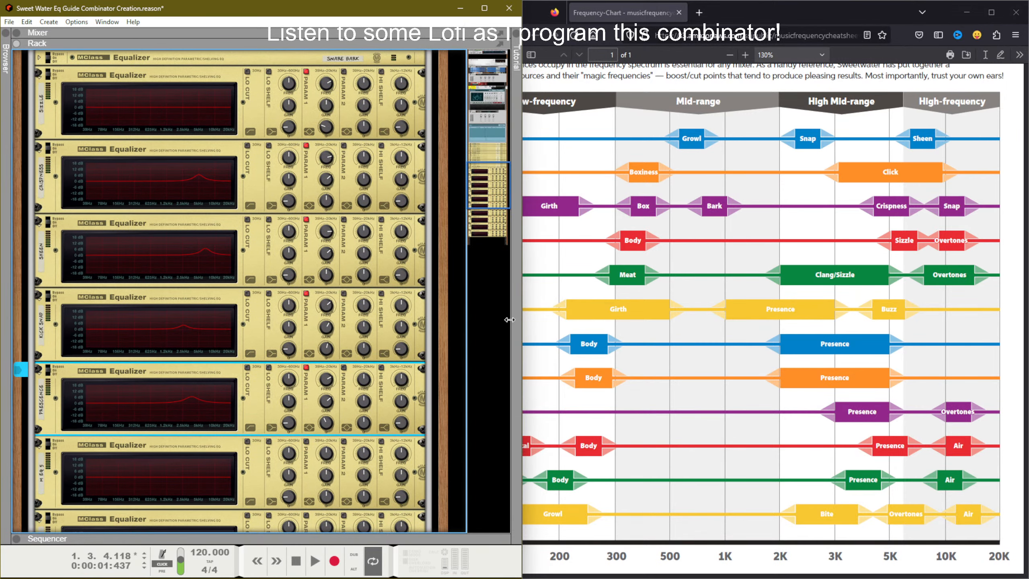
Step: Move the M EQ 5 equalizer above Prescence in the rack and rename it Kick Sheen
scroll(343, 403, "down", 3)
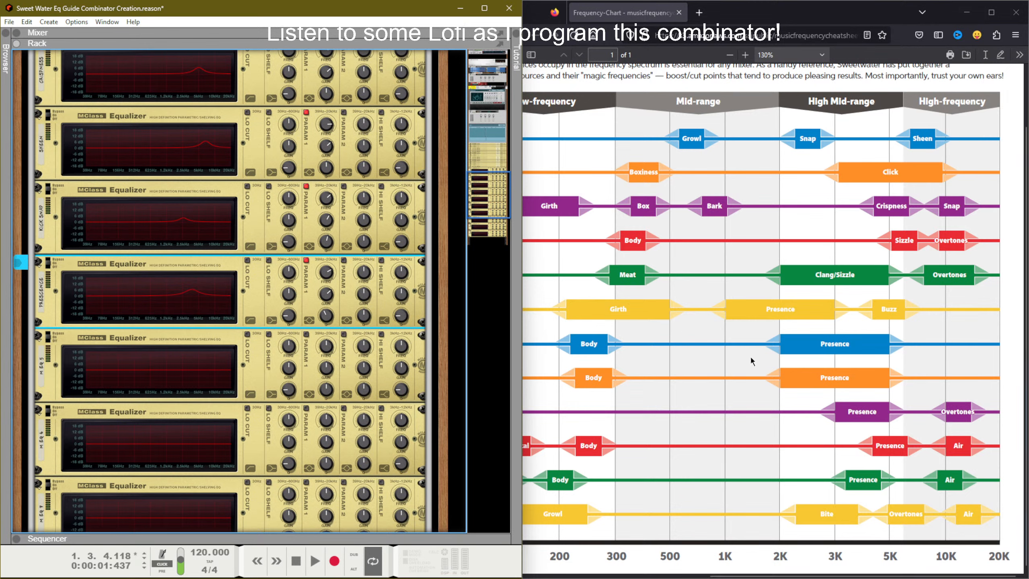
scroll(758, 364, "up", 3)
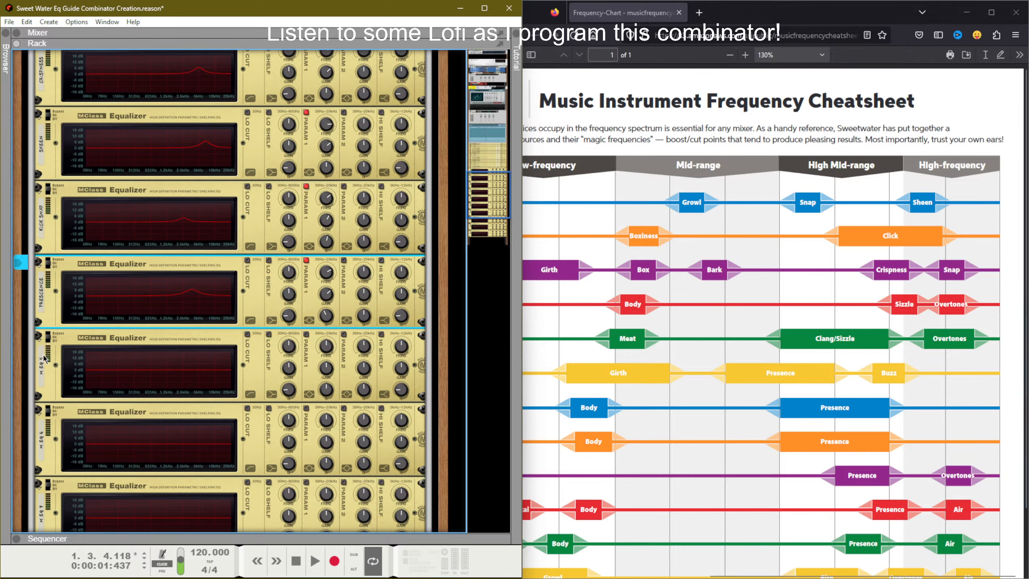
left_click_drag(45, 360, 91, 279)
double_click(40, 289)
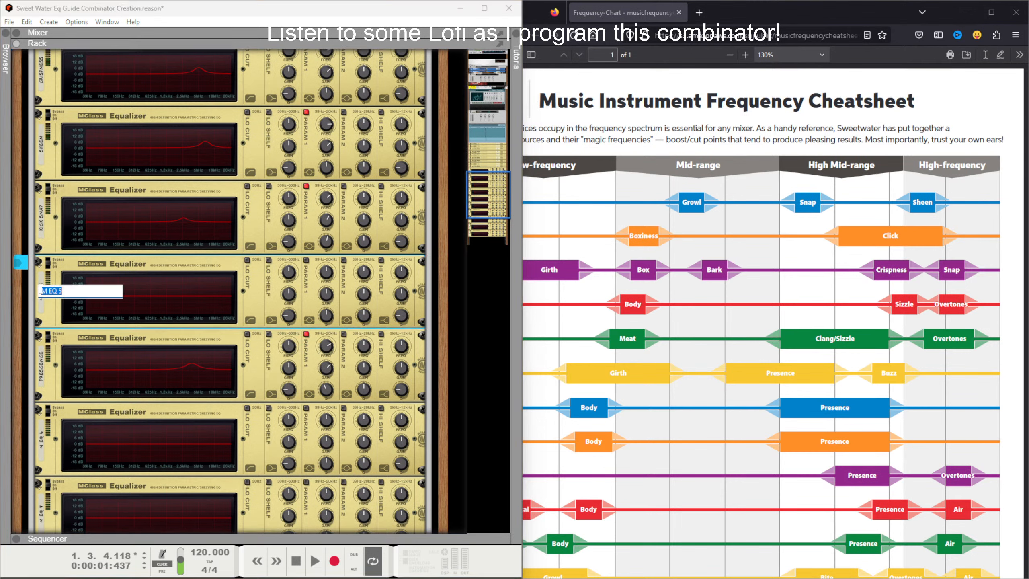
type("Kick Sheen")
key("Return")
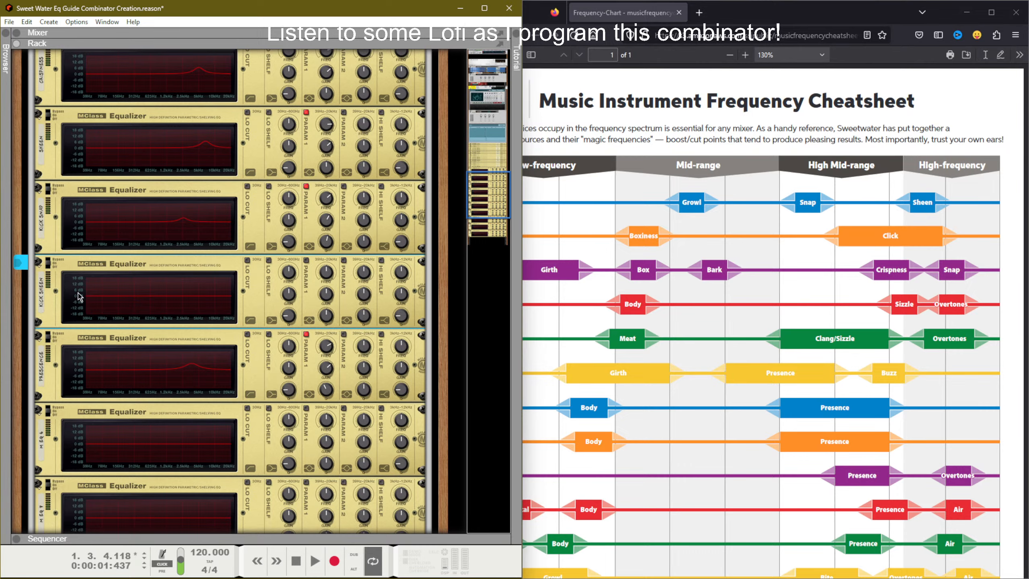
Step: Enable the Kick Sheen equalizer's Param 1 band, then boost it at about 9.4 kHz with a narrower Q
scroll(644, 358, "down", 2)
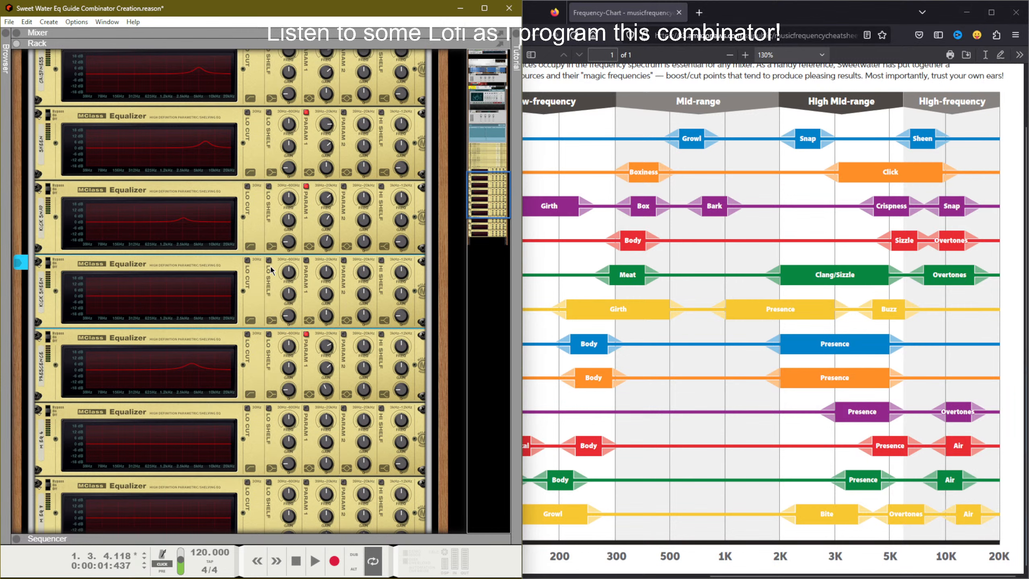
left_click(306, 260)
left_click_drag(327, 291, 328, 221)
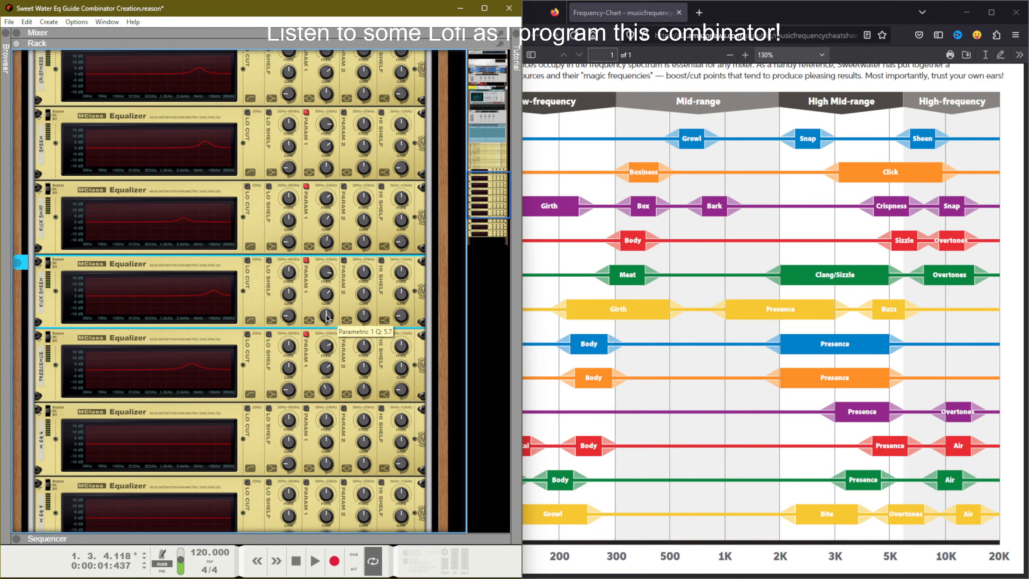
left_click_drag(326, 316, 327, 298)
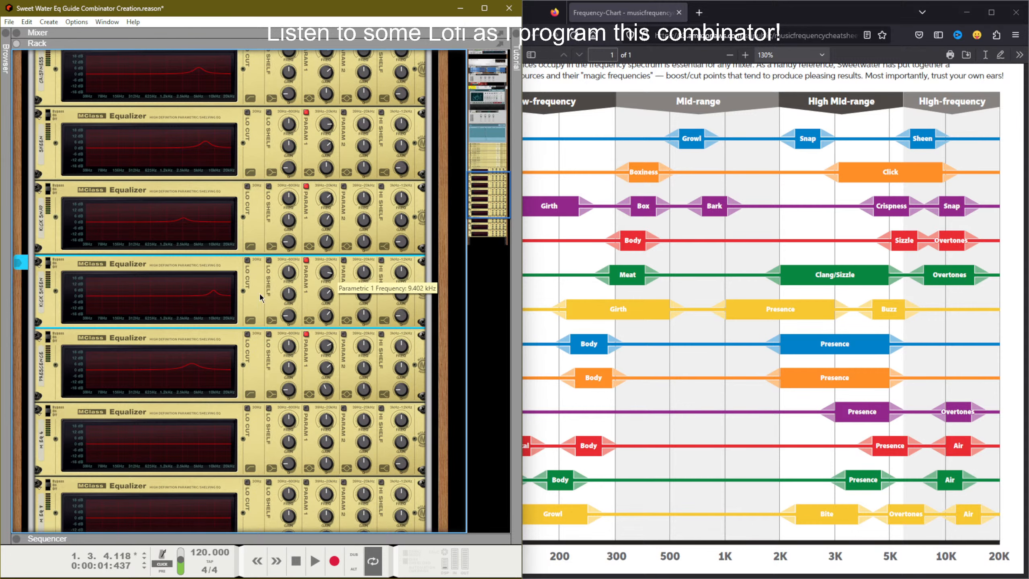
scroll(61, 294, "up", 10)
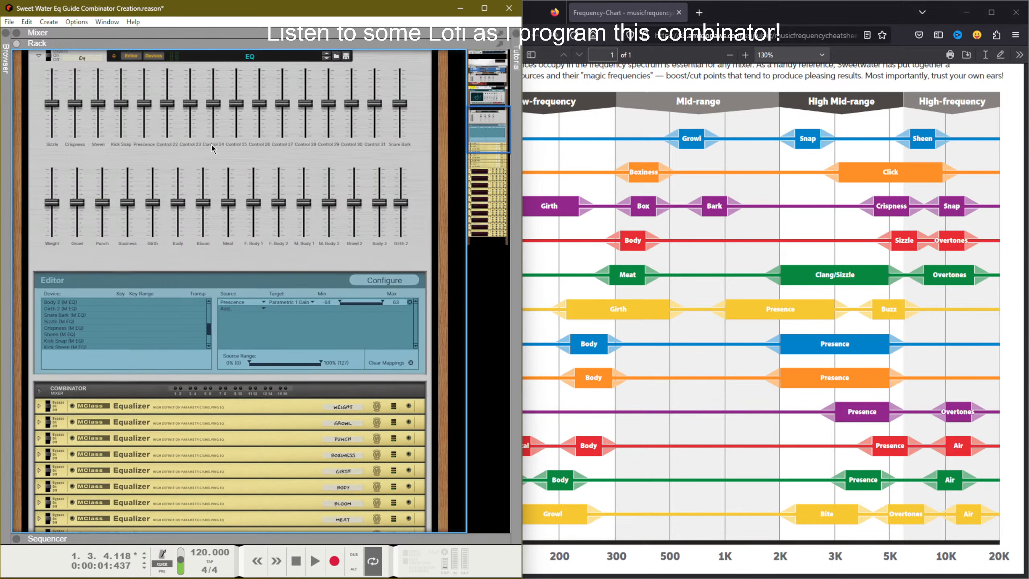
Step: Rename the combinator's Control 22 fader as Kick Sheen
double_click(175, 145)
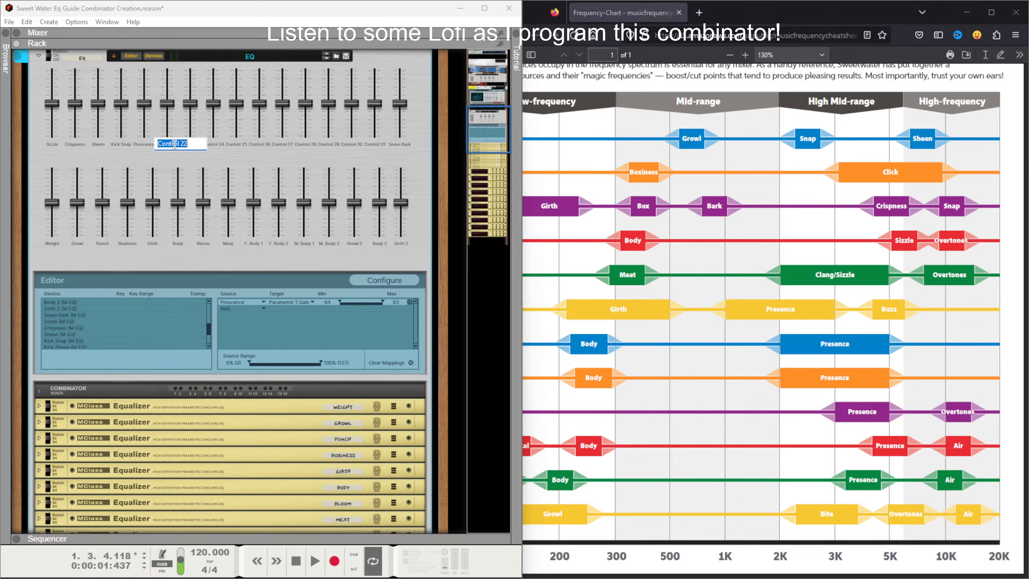
type("Kick Sheen")
key("Return")
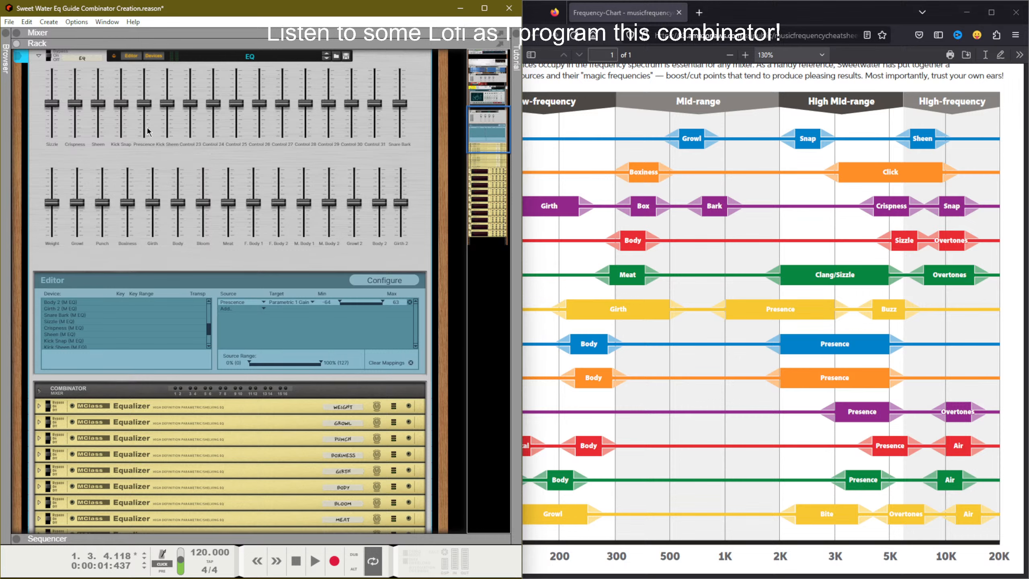
Step: Swap the Kick Sheen and Prescence faders on the combinator panel so Kick Sheen sits between Kick Snap and Prescence
left_click_drag(147, 130, 144, 105)
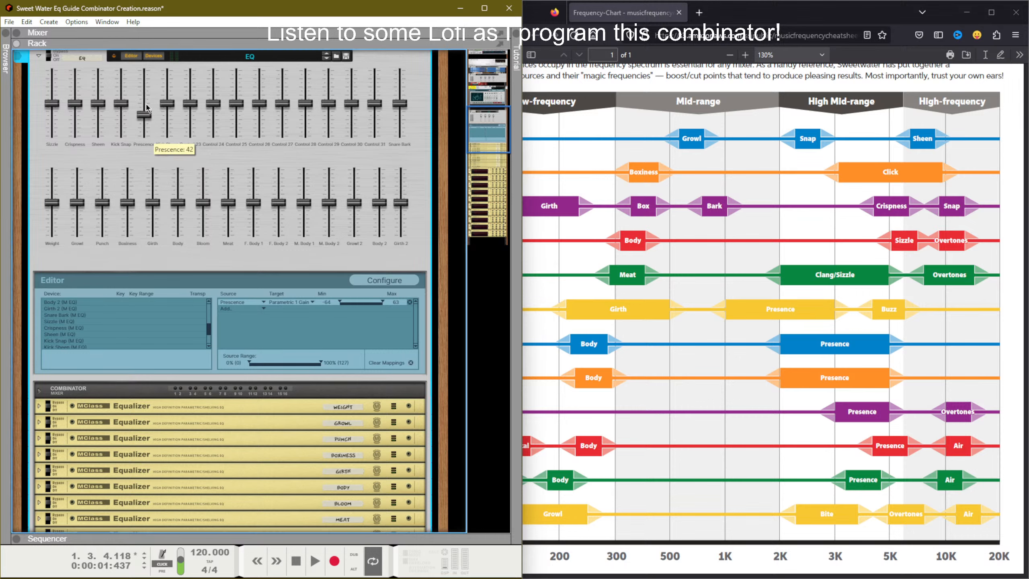
left_click(363, 281)
left_click(151, 107)
mouse_move(150, 108)
left_mouse_down()
mouse_move(182, 130)
mouse_move(148, 106)
mouse_move(153, 97)
left_mouse_up()
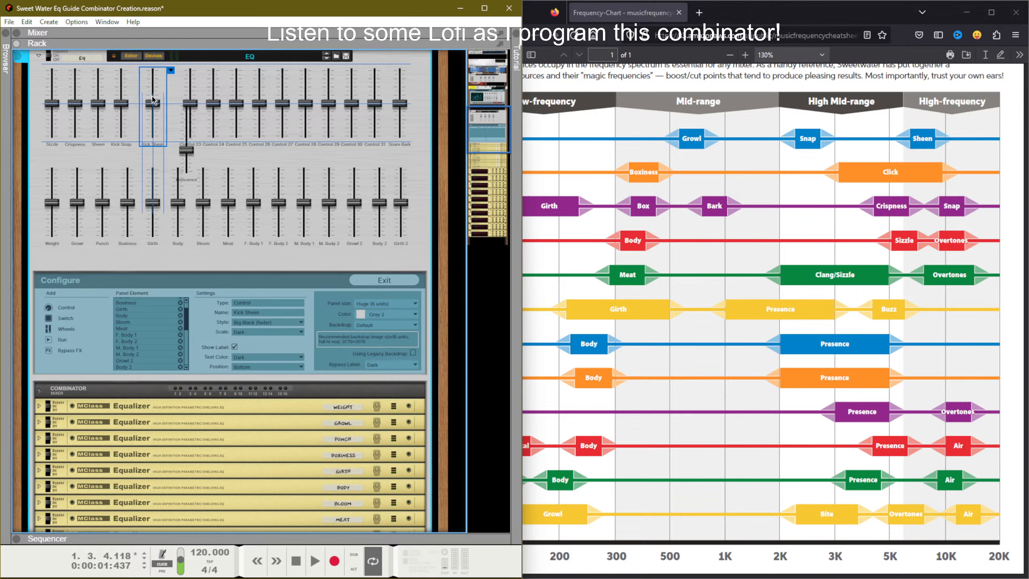
left_click_drag(189, 167, 174, 102)
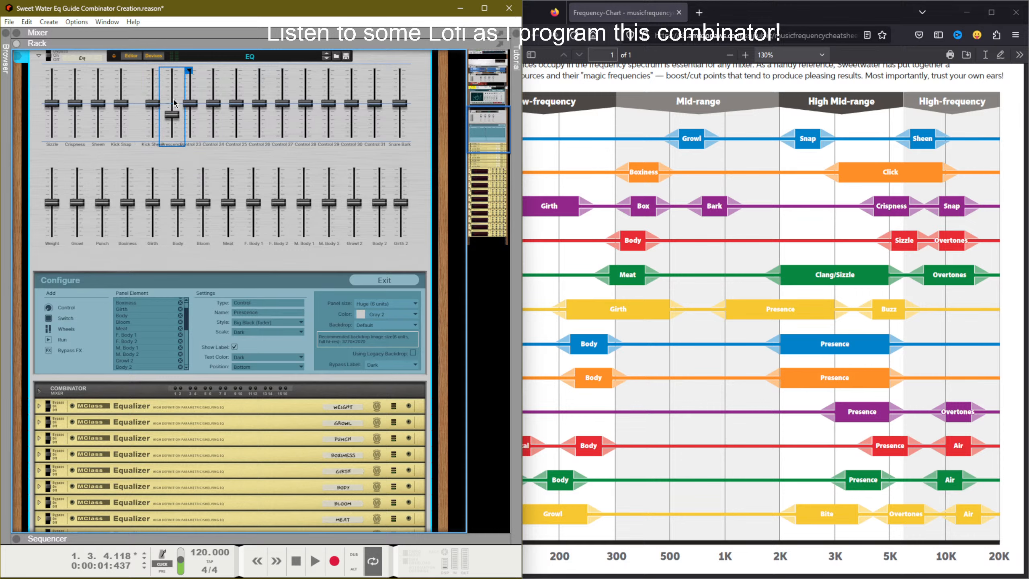
left_click(151, 125)
left_click_drag(151, 124, 147, 126)
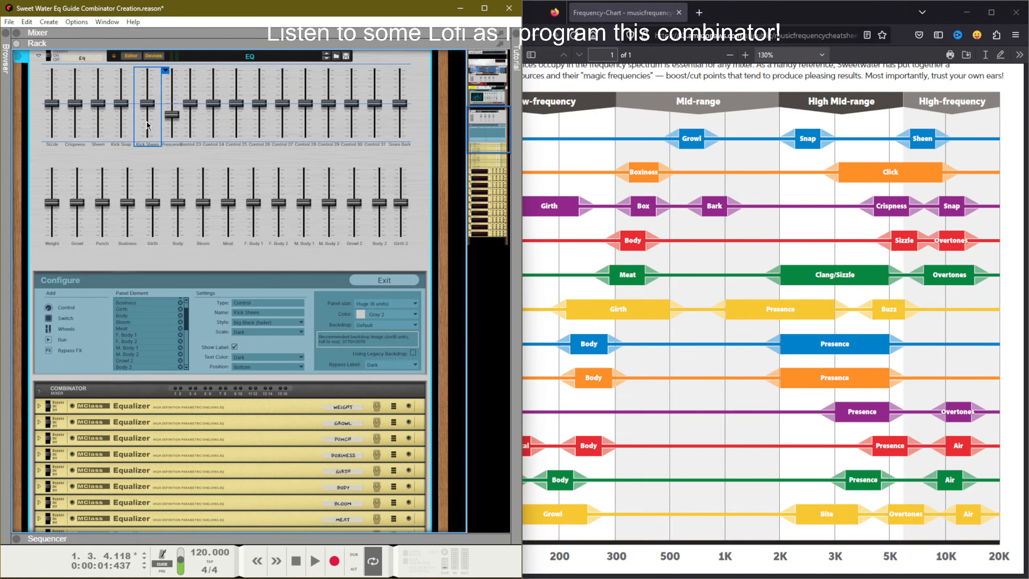
left_click(173, 130)
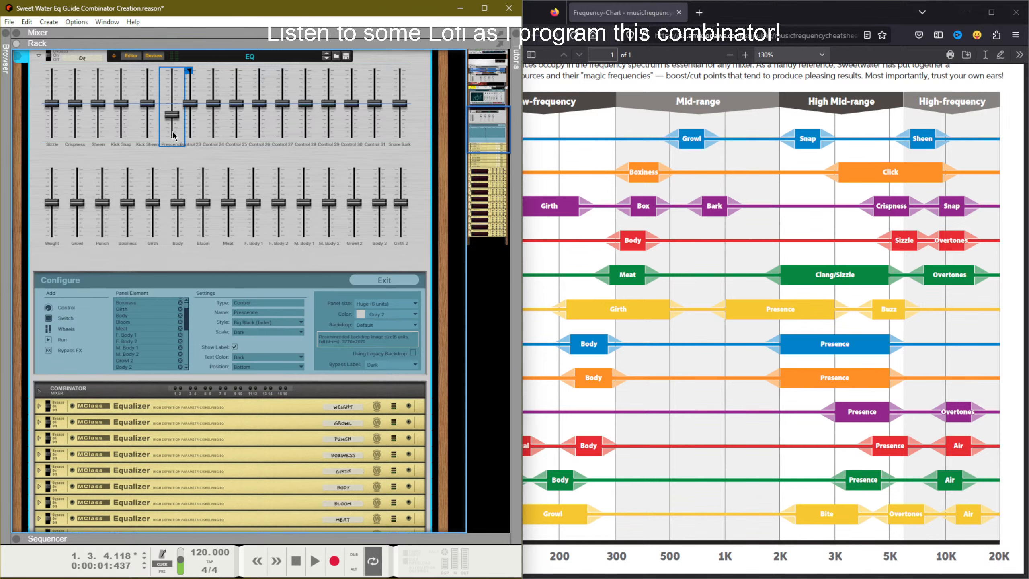
left_click_drag(172, 135, 170, 136)
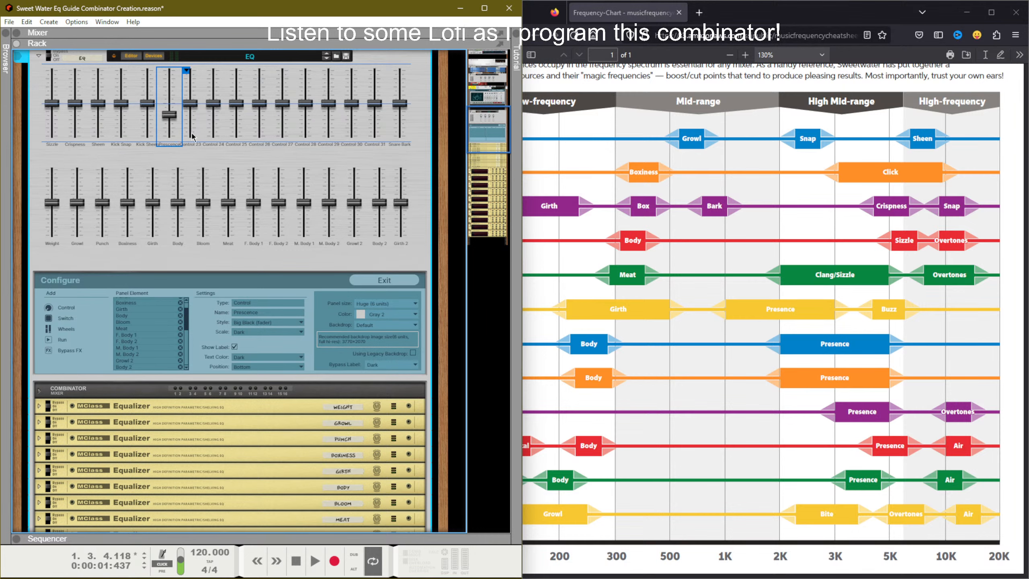
Step: Space the upper row of faders evenly in the horizontal direction, and do the same for the lower row
left_click_drag(424, 149, 47, 107)
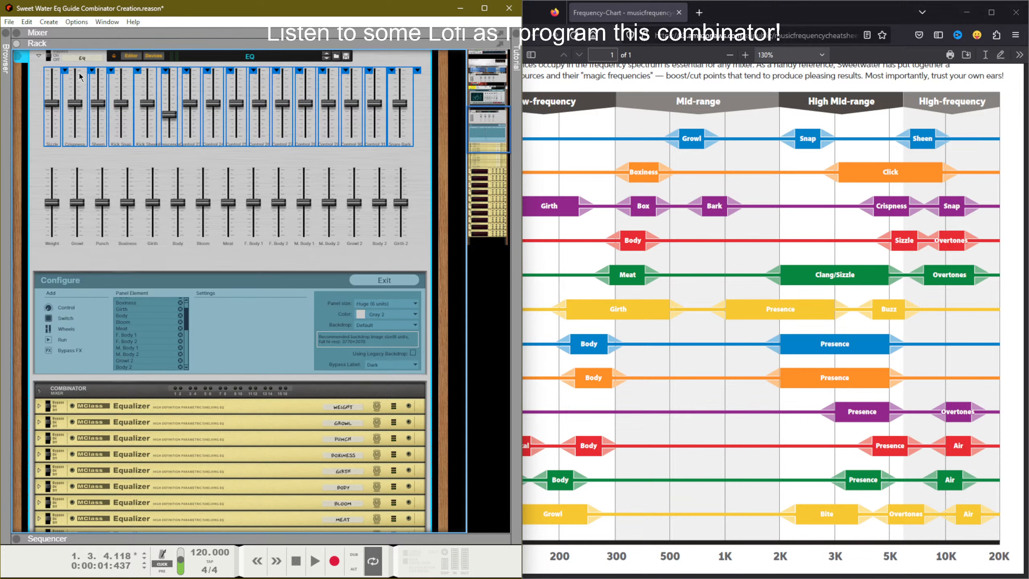
right_click(420, 73)
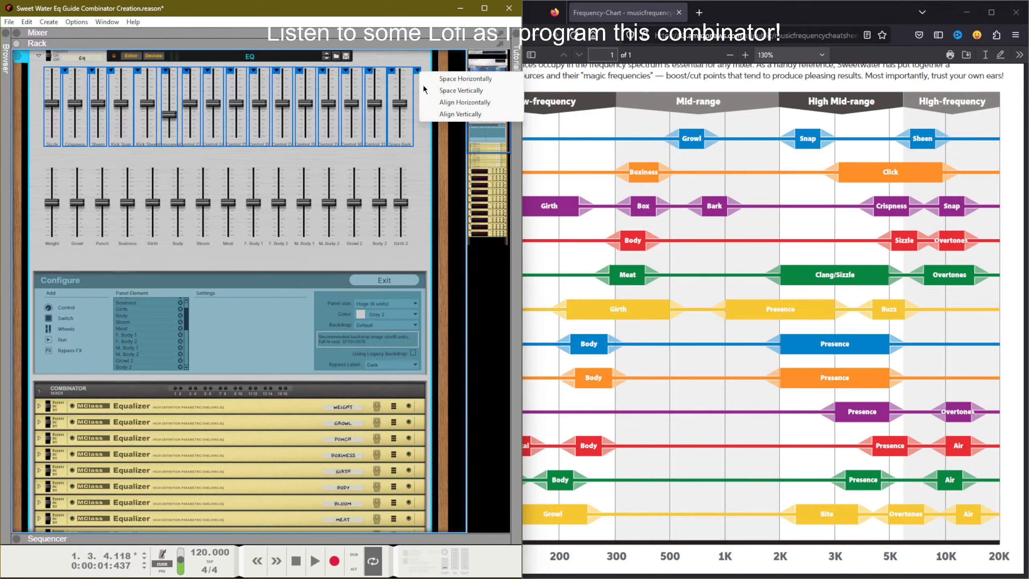
left_click(450, 80)
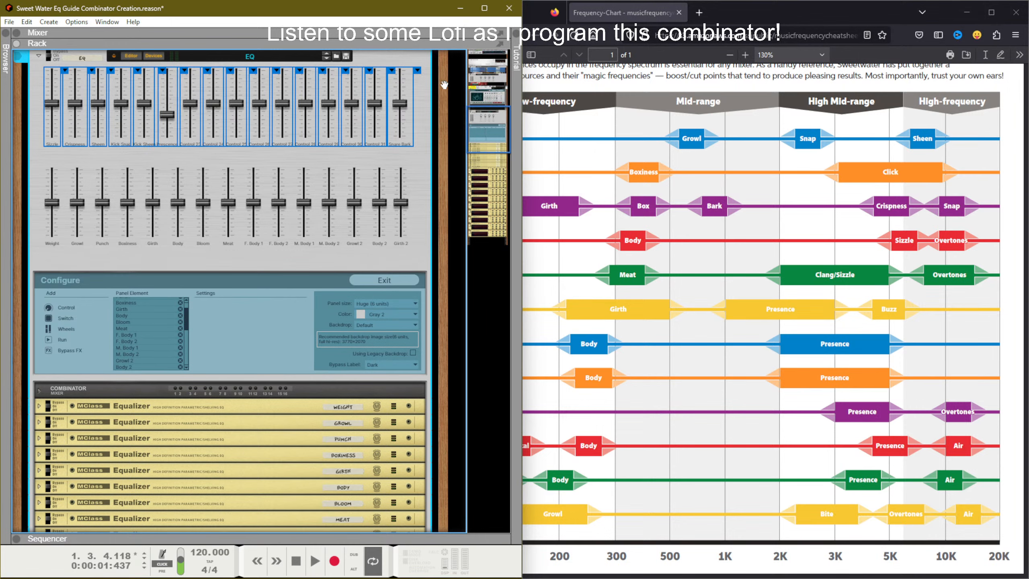
left_click(428, 109)
left_click_drag(416, 168, 56, 233)
right_click(417, 175)
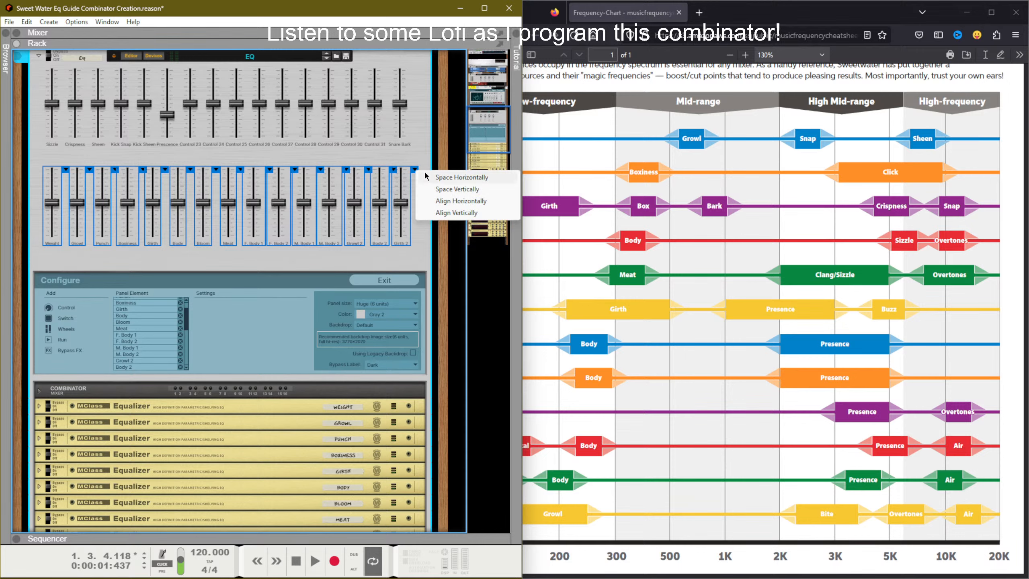
left_click(428, 175)
left_click(420, 154)
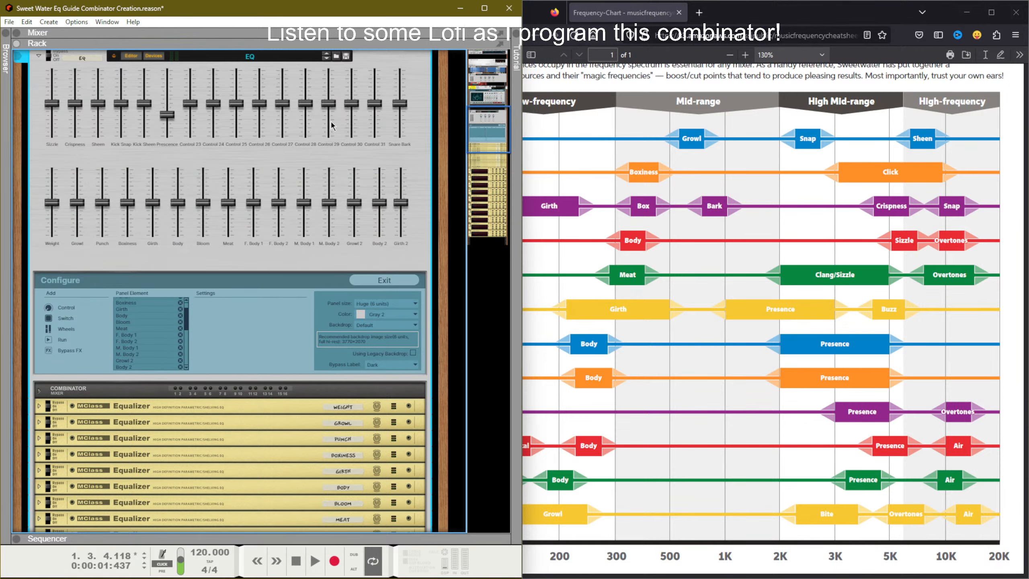
Step: Delete the Control 31 fader and horizontally space the remaining faders of the upper row
left_click(373, 104)
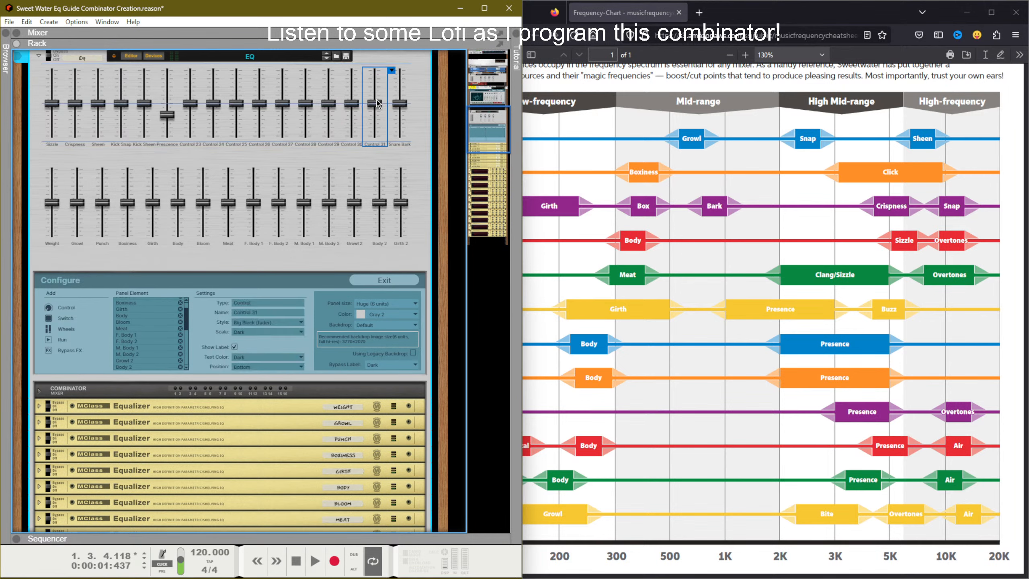
key("Delete")
left_click_drag(414, 90, 55, 115)
right_click(417, 70)
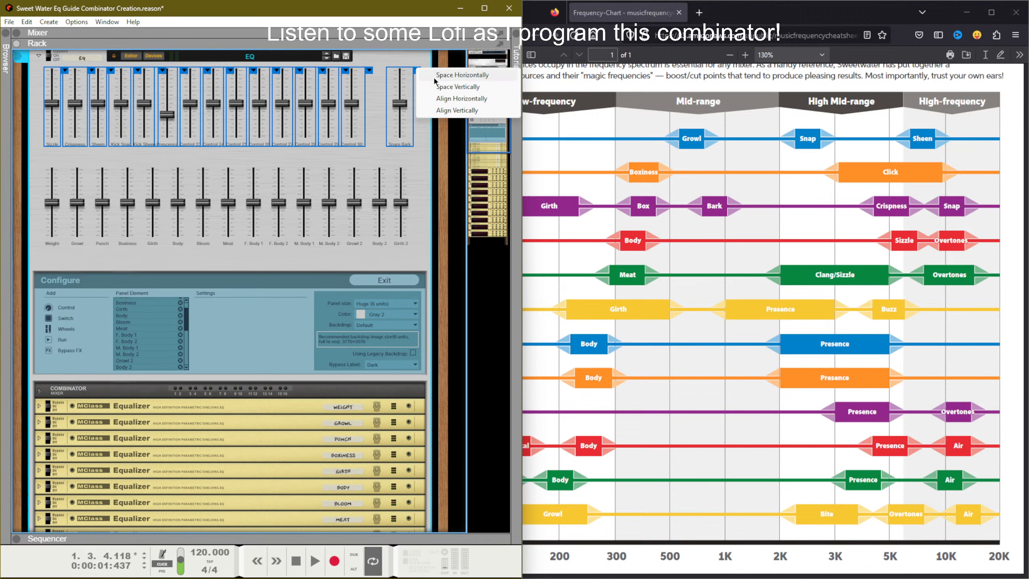
left_click(440, 77)
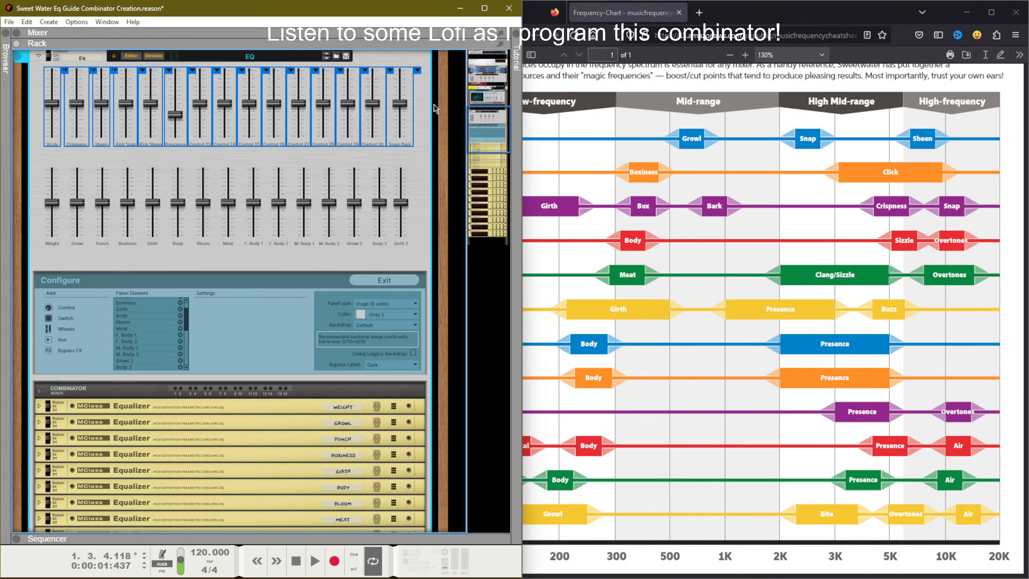
left_click(428, 133)
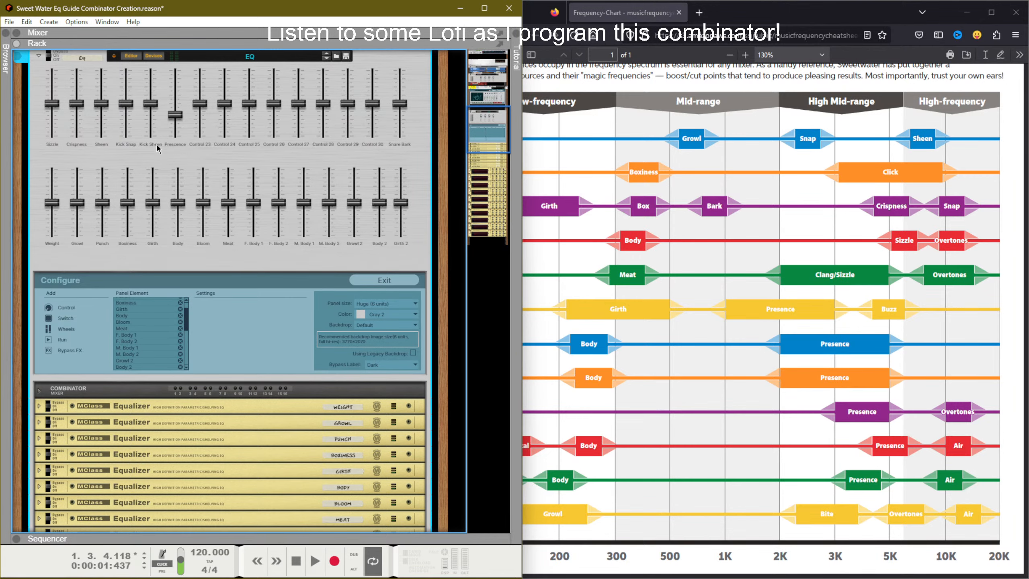
Step: Map the Kick Sheen equalizer's Parametric 2 Gain to the combinator's Kick Sheen control and leave panel configuration
scroll(232, 281, "down", 10)
scroll(238, 305, "down", 5)
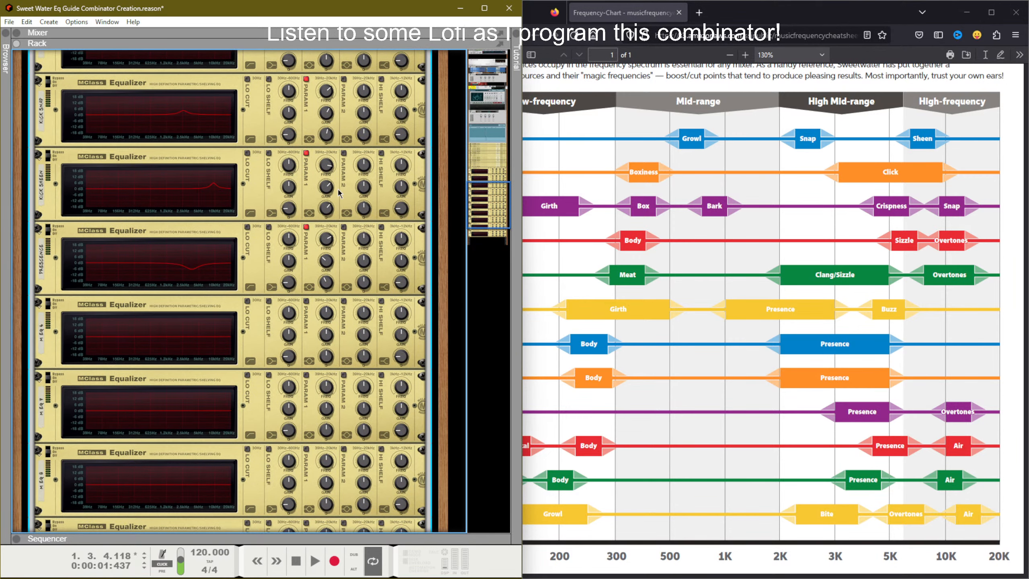
right_click(363, 186)
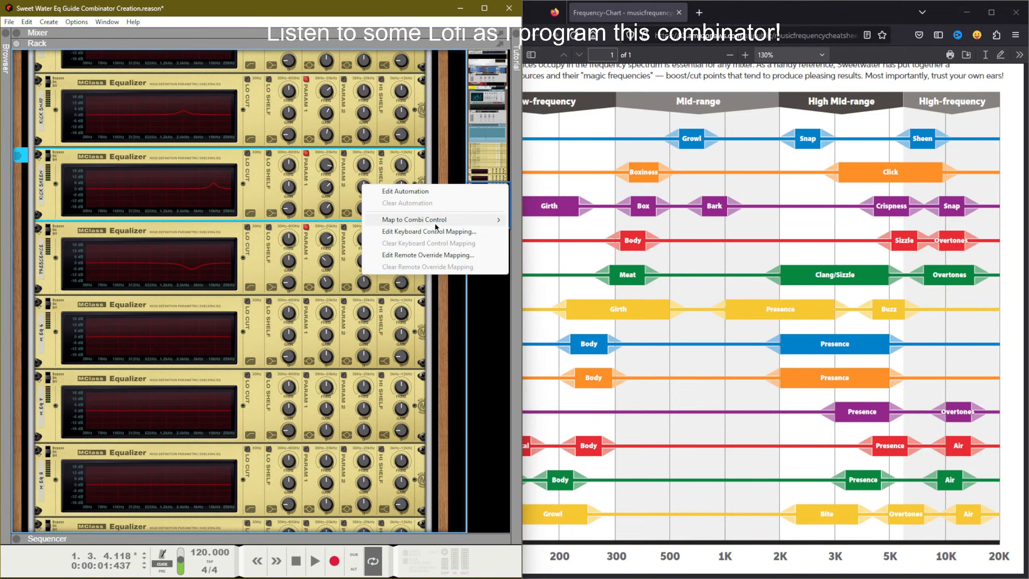
mouse_move(444, 221)
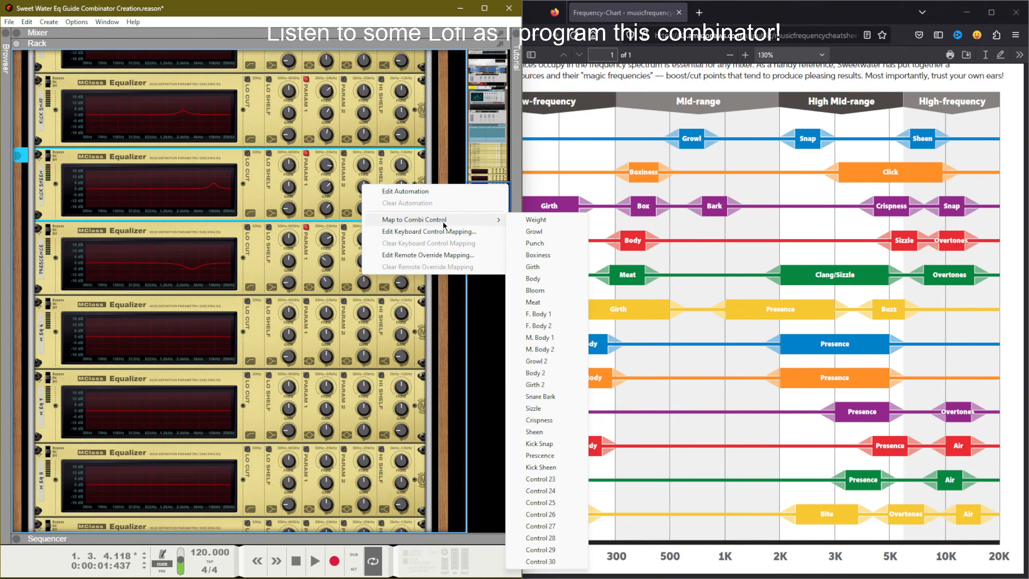
left_click(559, 456)
scroll(267, 250, "up", 10)
scroll(266, 250, "up", 5)
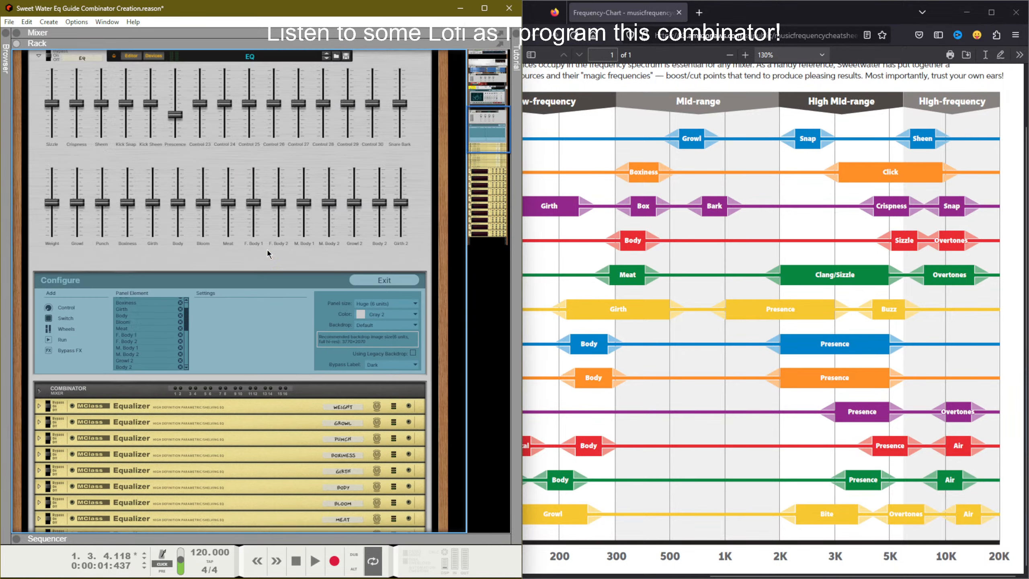
scroll(267, 250, "down", 3)
scroll(282, 202, "up", 3)
scroll(279, 202, "up", 4)
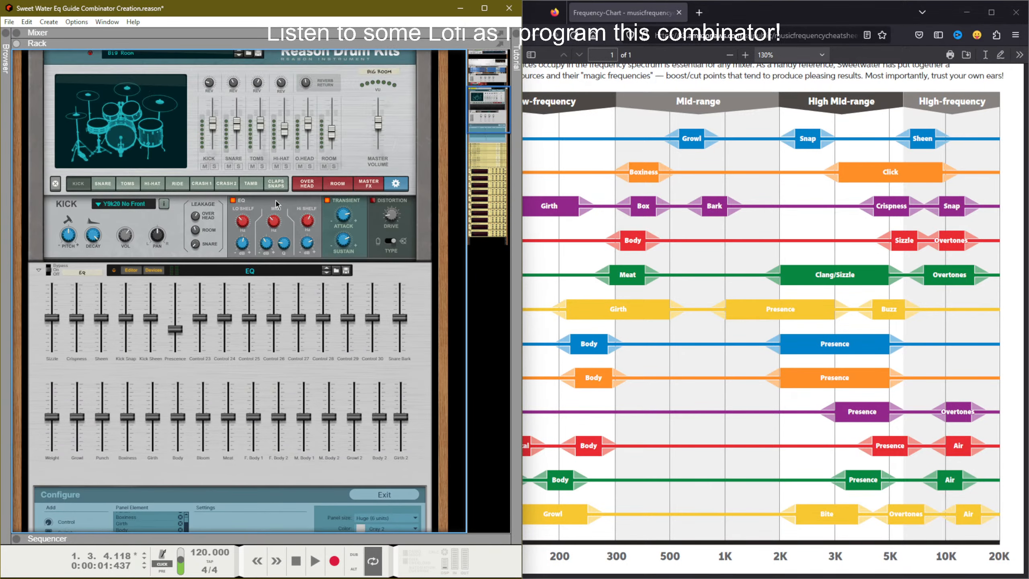
scroll(275, 201, "down", 4)
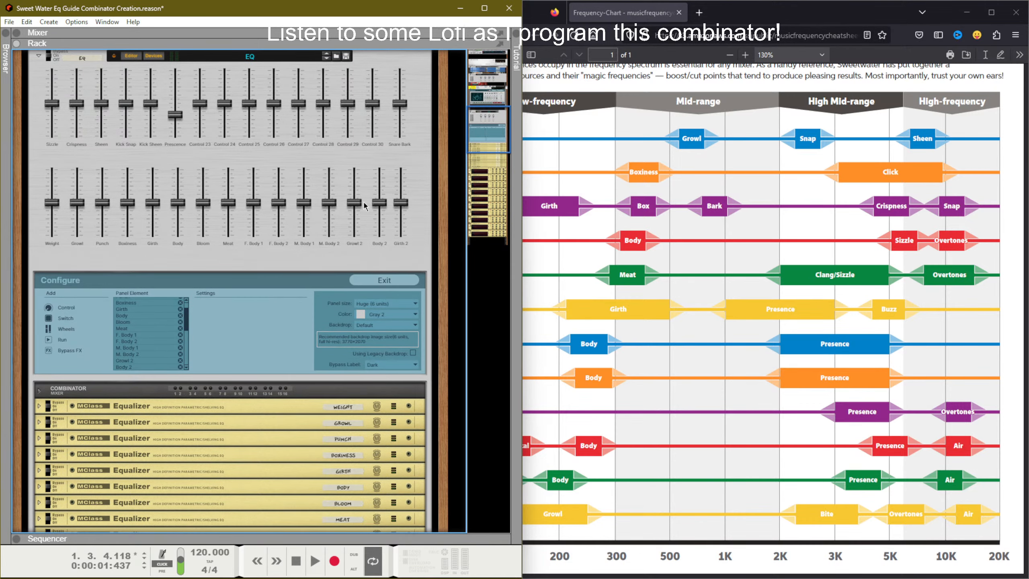
left_click(384, 281)
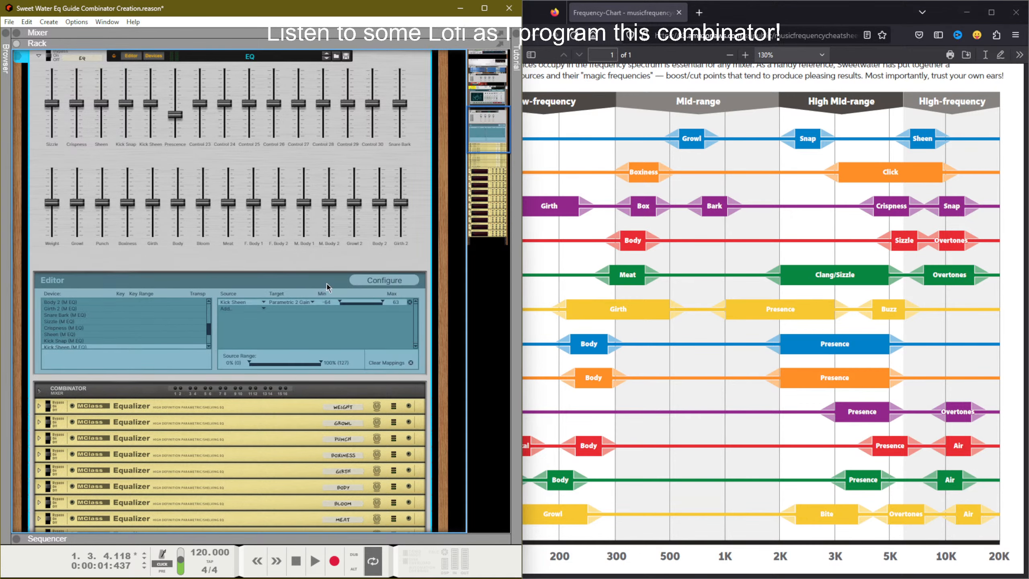
Step: Check the modulation routings of the combinator's devices in the Editor, including Girth 2, Growl, Punch, Boxiness, Girth, Body and M EQ 10
left_click(132, 57)
left_click(132, 57)
scroll(79, 352, "up", 5)
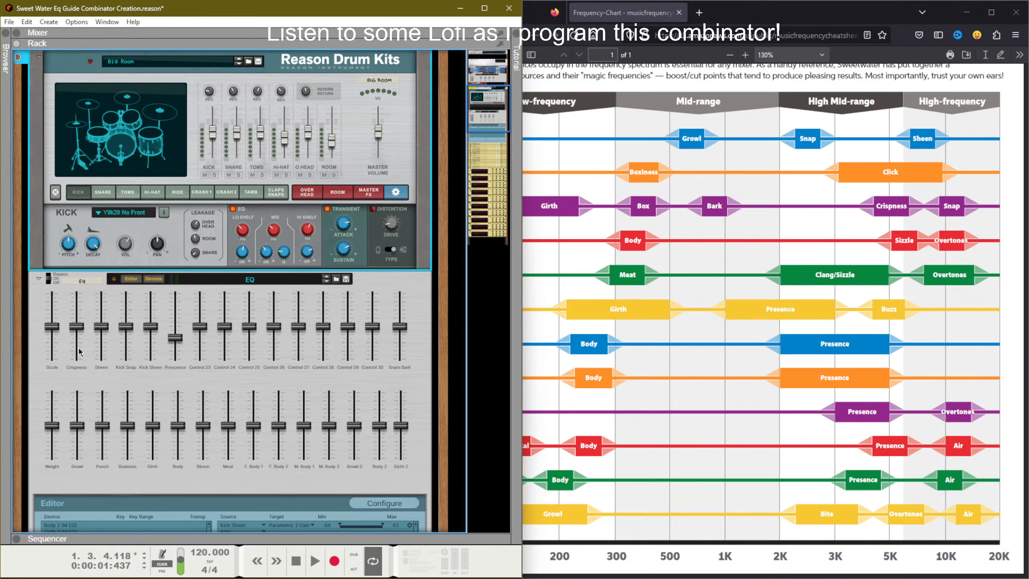
scroll(79, 351, "down", 5)
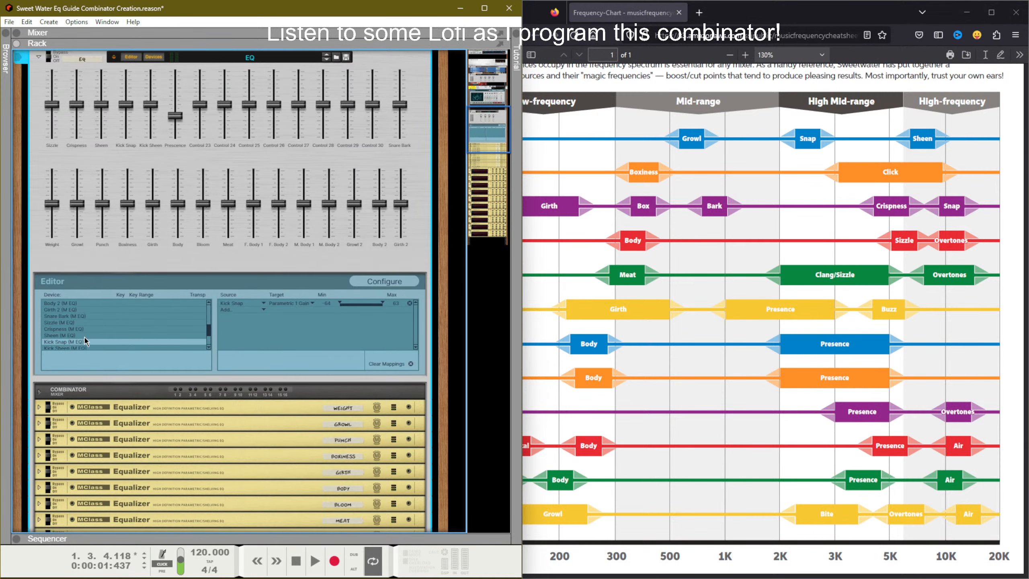
left_click(86, 315)
left_click(86, 308)
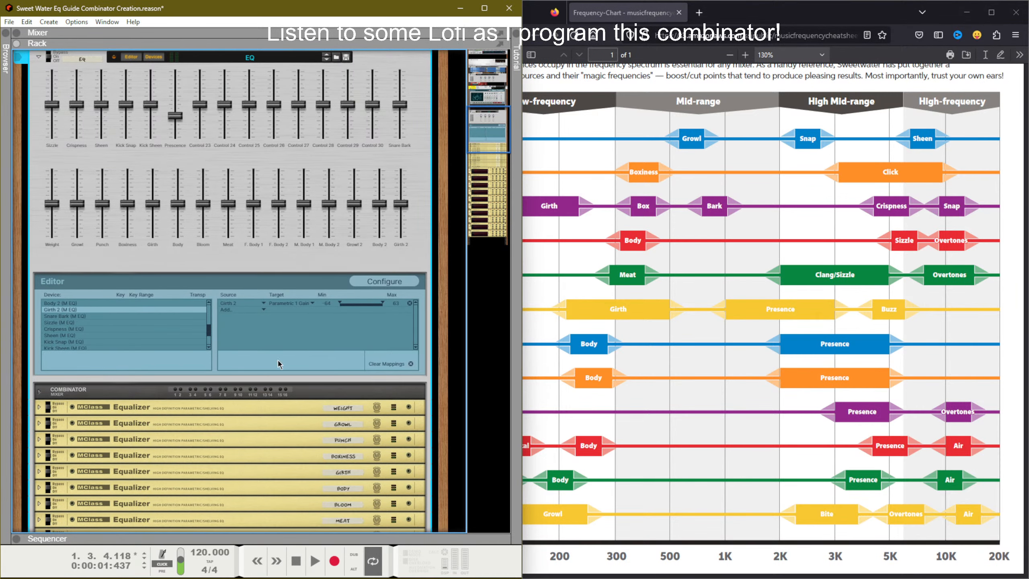
left_click_drag(209, 329, 205, 296)
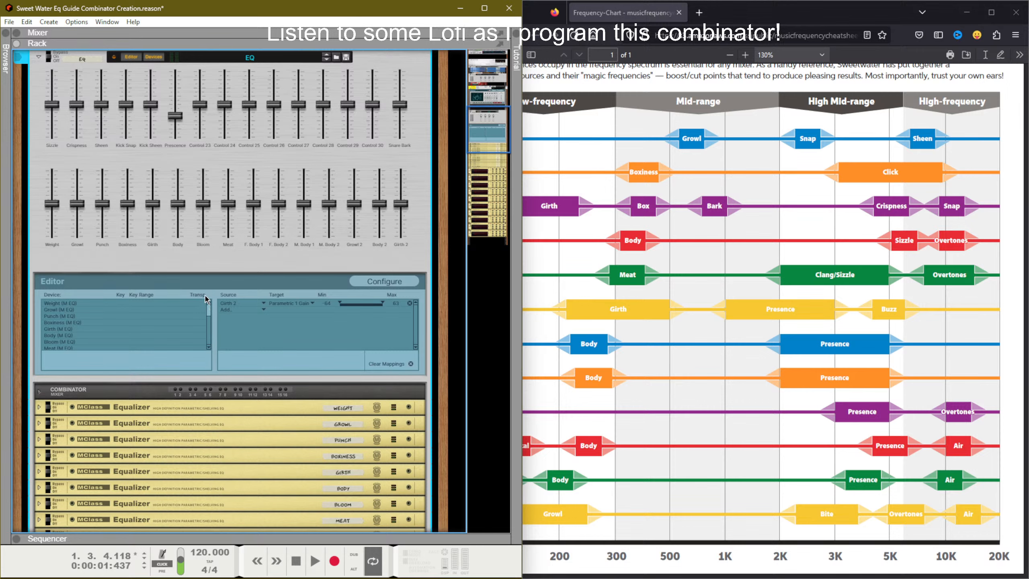
left_click(166, 309)
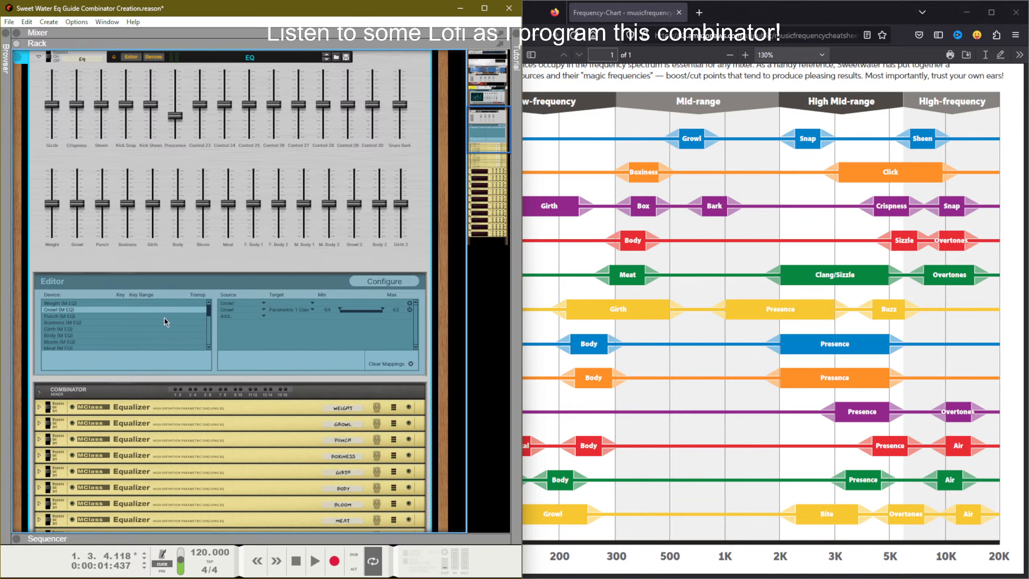
left_click(262, 303)
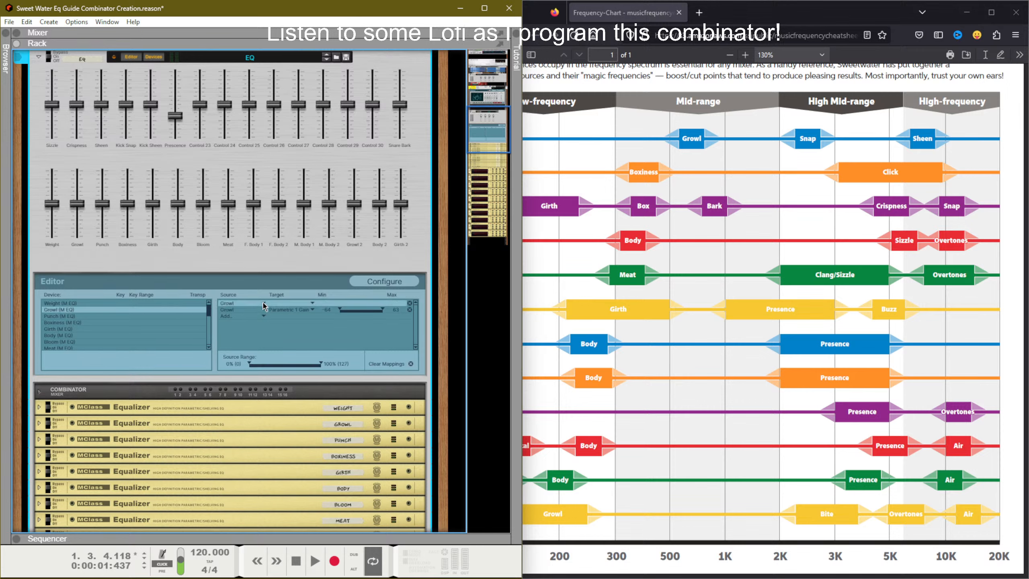
left_click(263, 303)
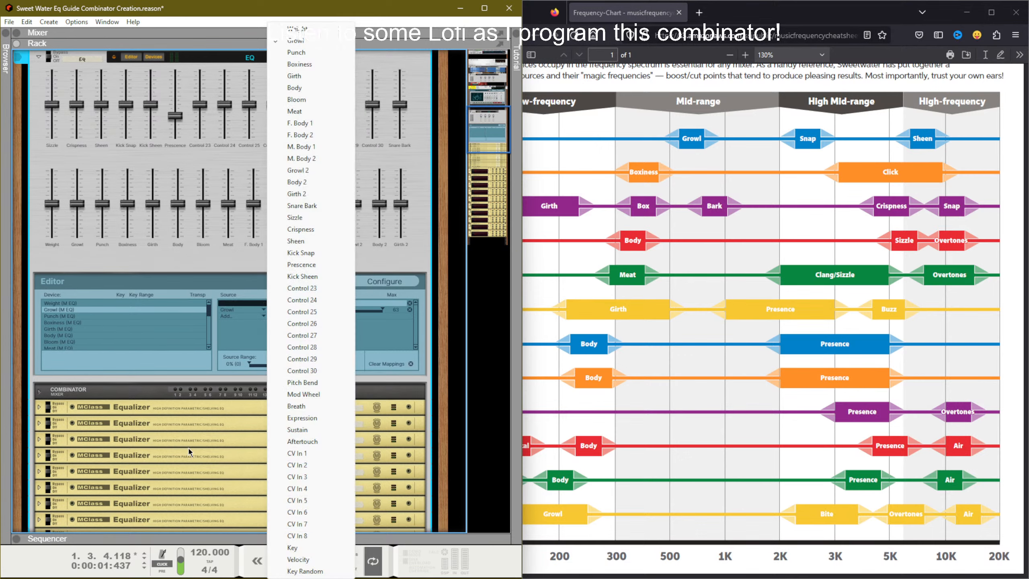
left_click(174, 305)
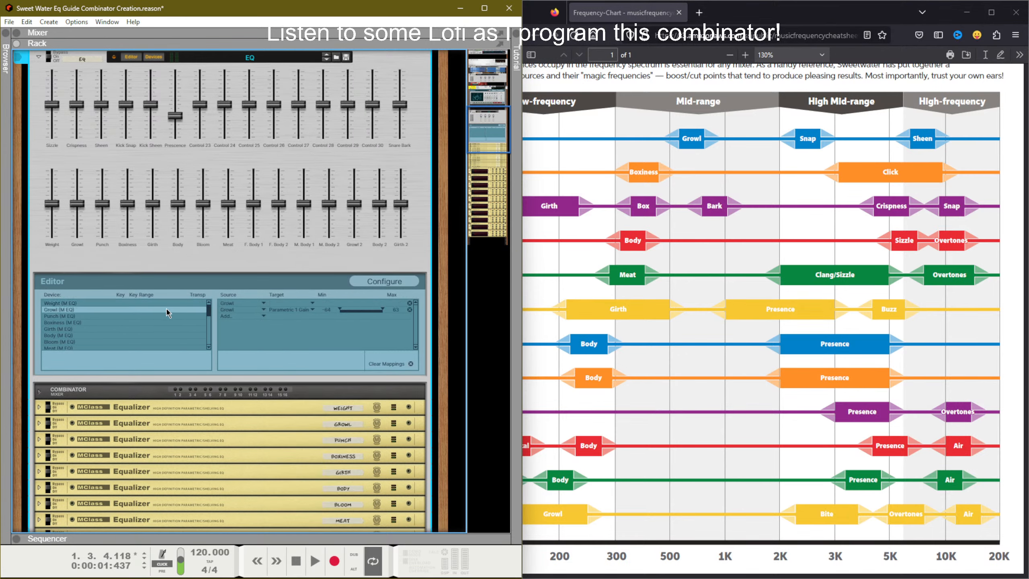
left_click(160, 315)
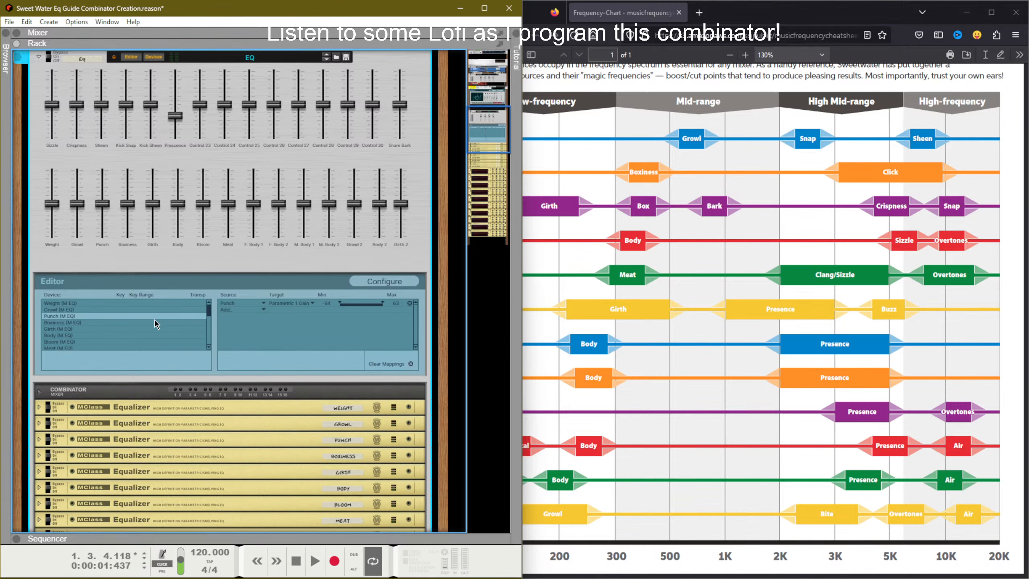
left_click(152, 323)
left_click(150, 329)
left_click(146, 335)
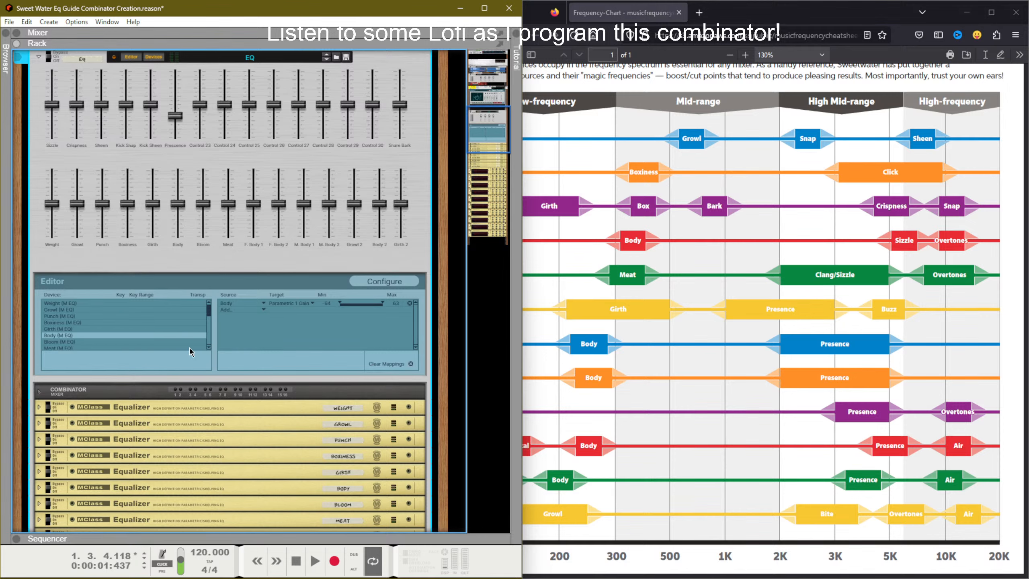
left_click_drag(210, 316, 204, 348)
left_click(144, 344)
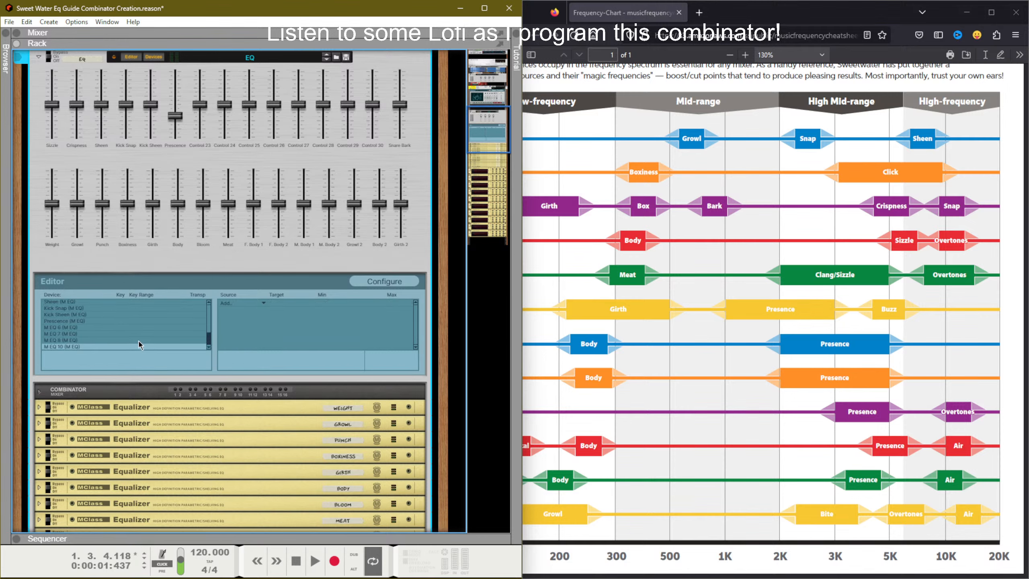
Step: Check the modulation routings of the Prescence equalizer and its neighbours such as M EQ 6, and review the instrument frequency chart
left_click(137, 338)
left_click(134, 326)
left_click(132, 322)
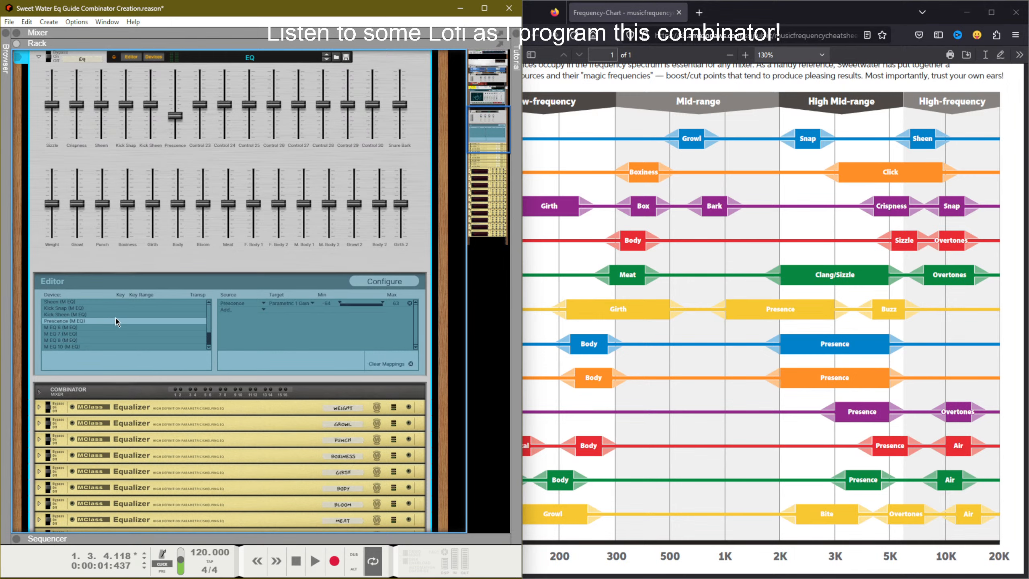
left_click(87, 327)
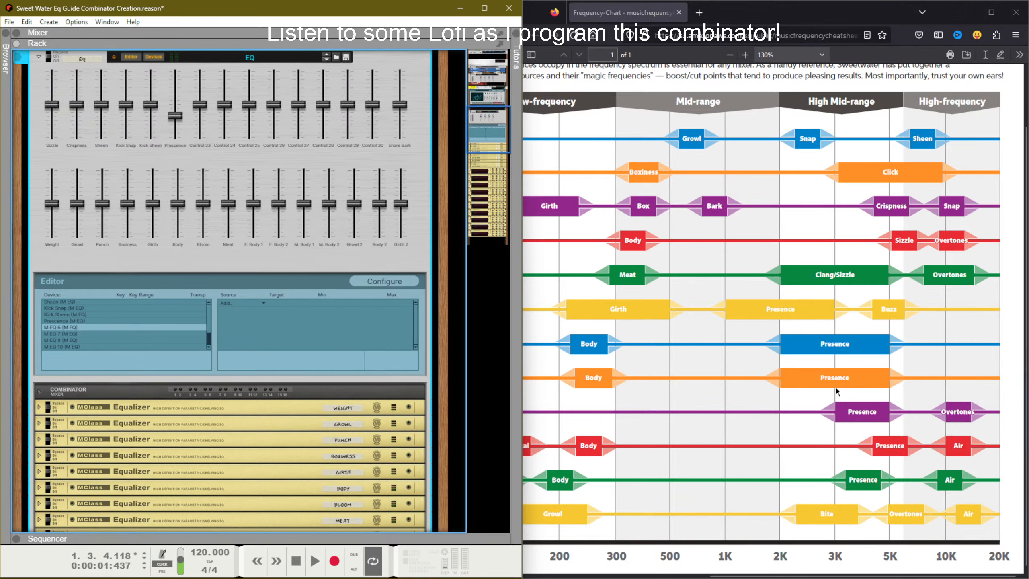
scroll(834, 387, "up", 3)
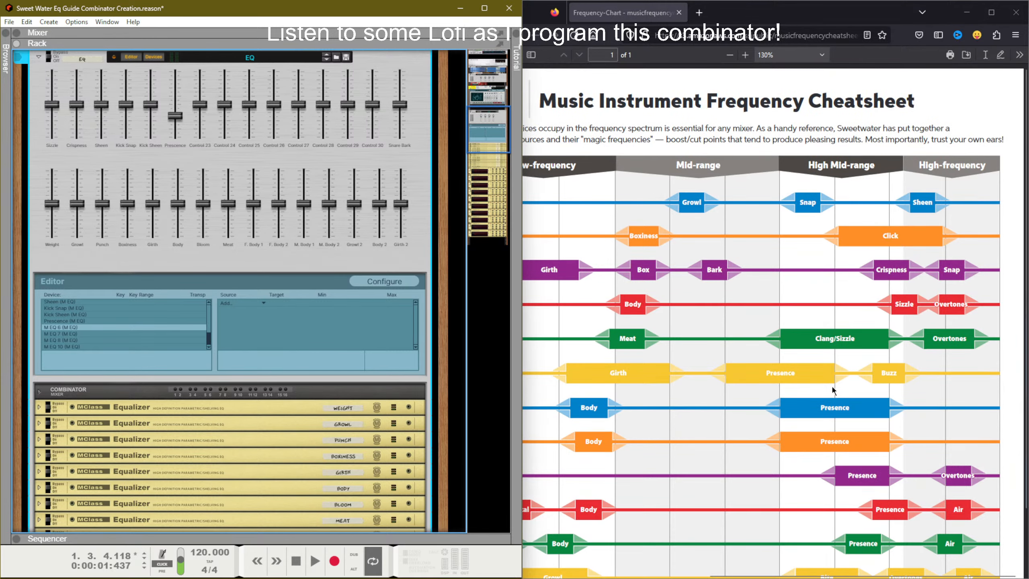
scroll(832, 390, "down", 3)
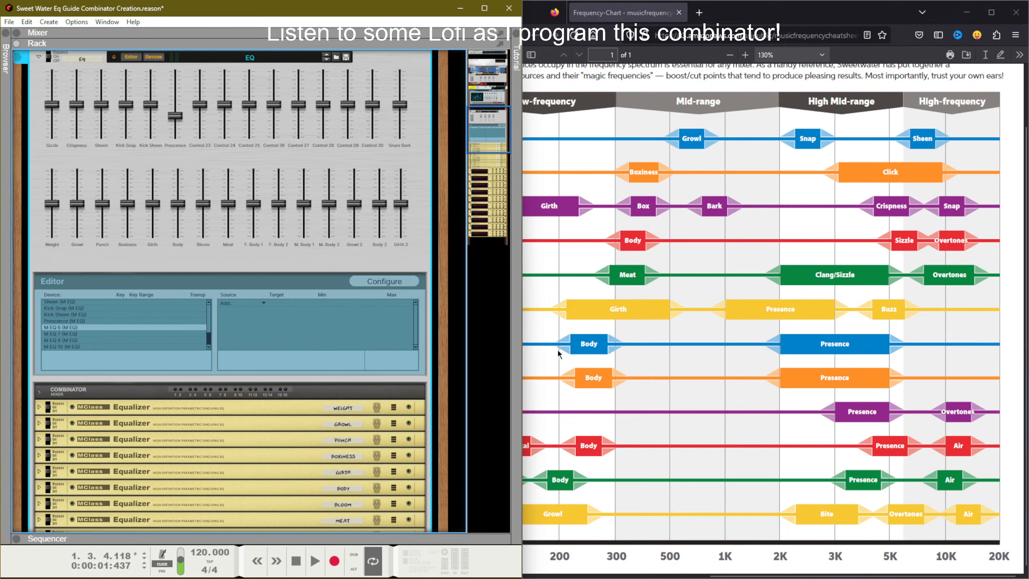
Step: Clear the name label of the Control 23 fader on the combinator panel
double_click(206, 151)
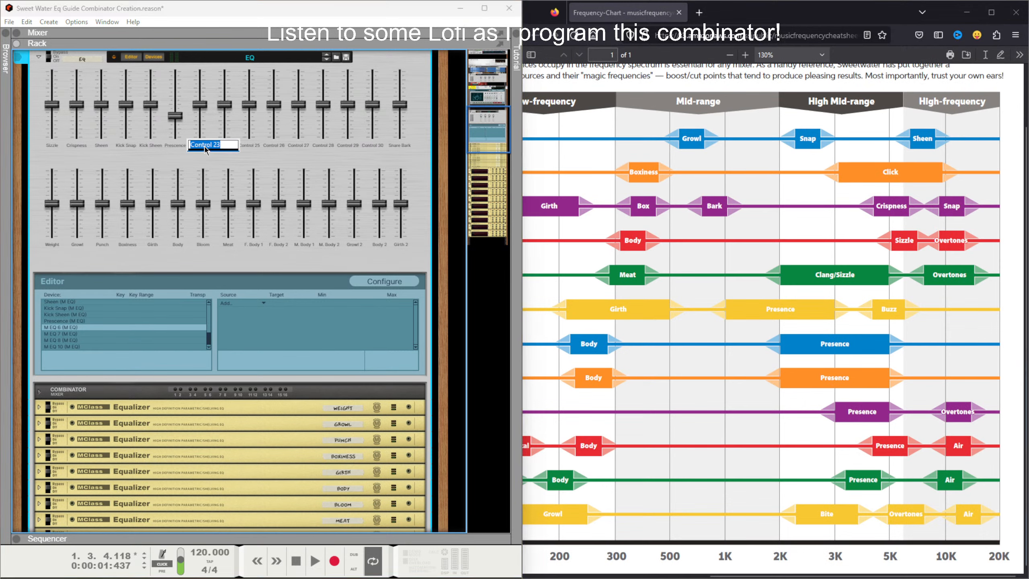
type("Fe")
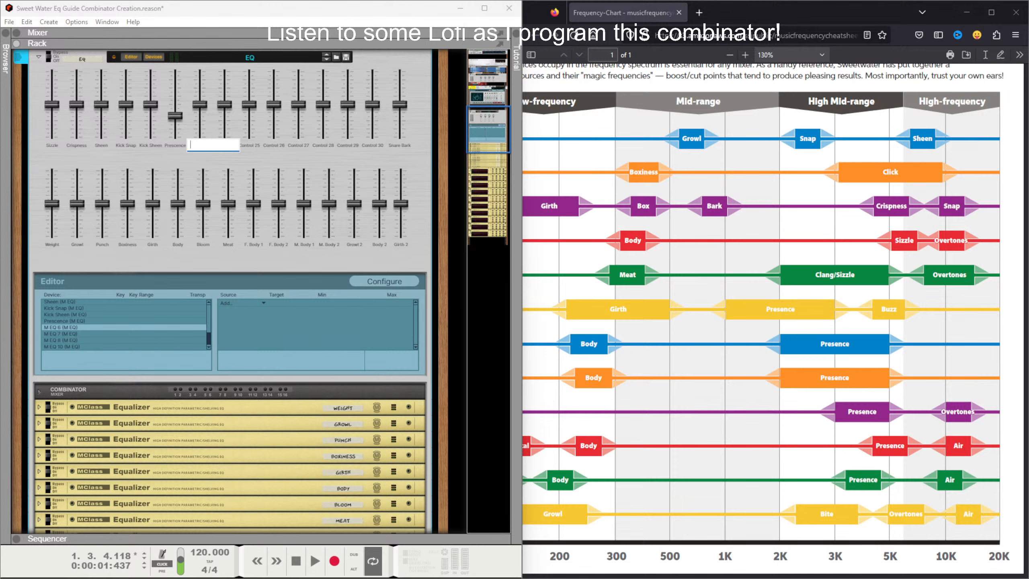
left_click(252, 147)
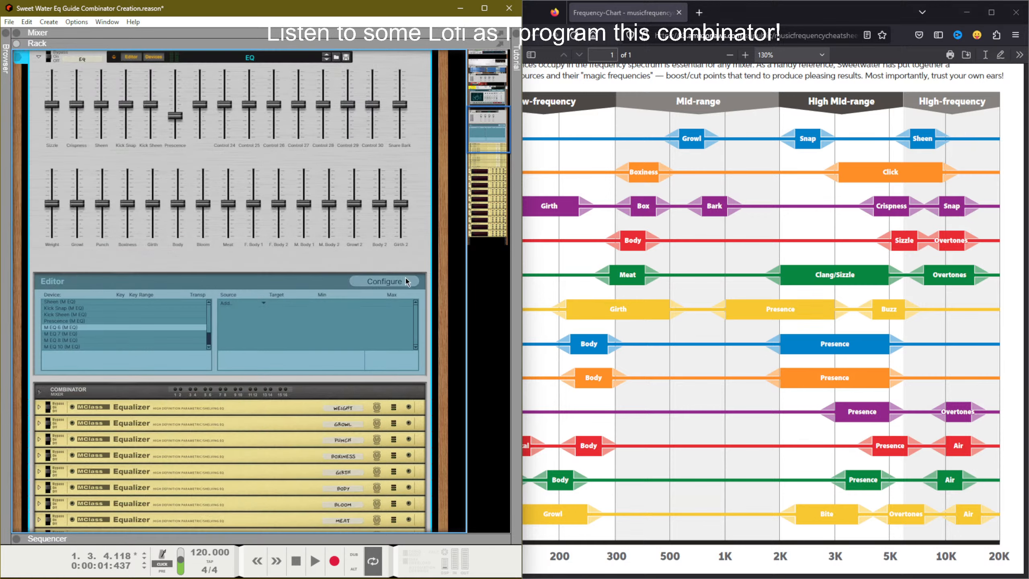
Step: Enter panel configuration and shift the faders from Control 24 through Snare Bark slightly to the right
left_click(405, 279)
left_click_drag(425, 146, 232, 106)
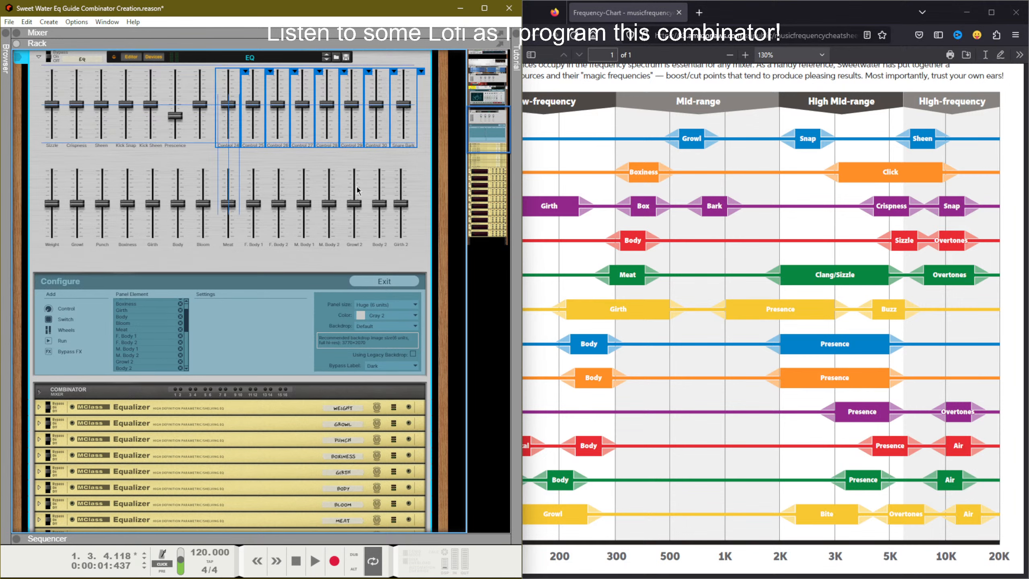
left_click(413, 166)
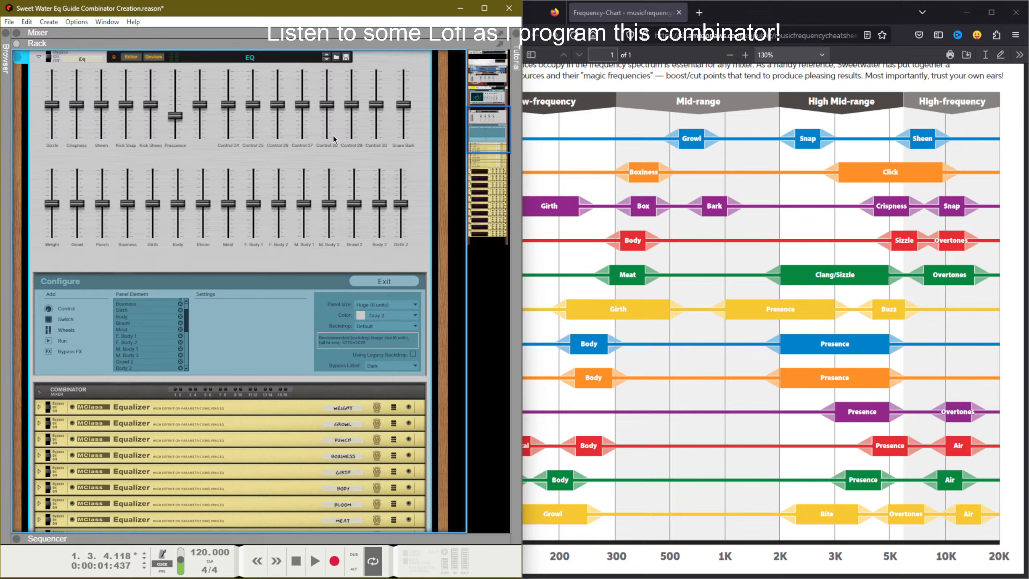
Step: Delete the Control 29 fader and horizontally space the remaining faders of the upper row
mouse_move(333, 135)
left_click(355, 135)
key("Delete")
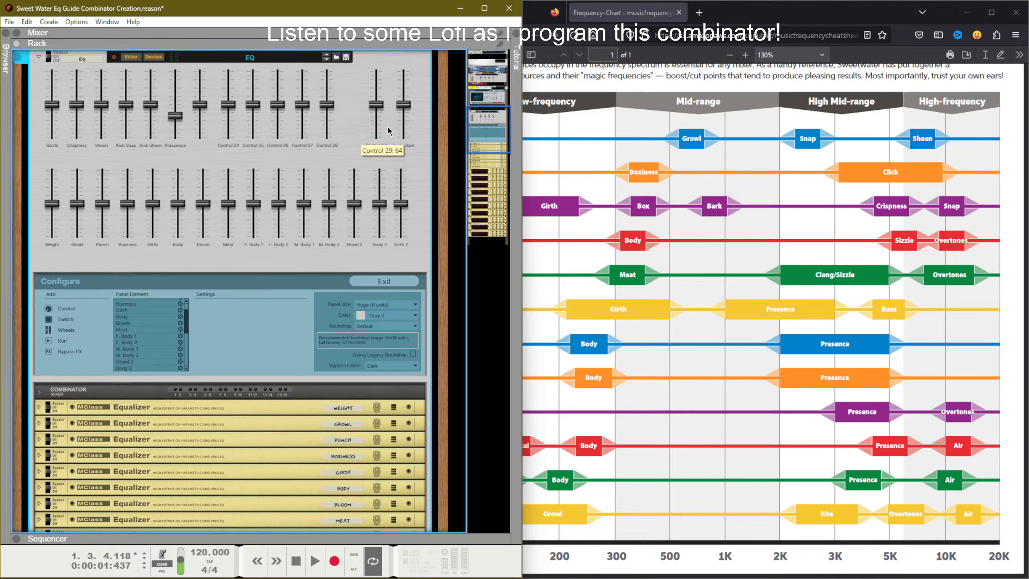
left_click_drag(420, 131, 33, 105)
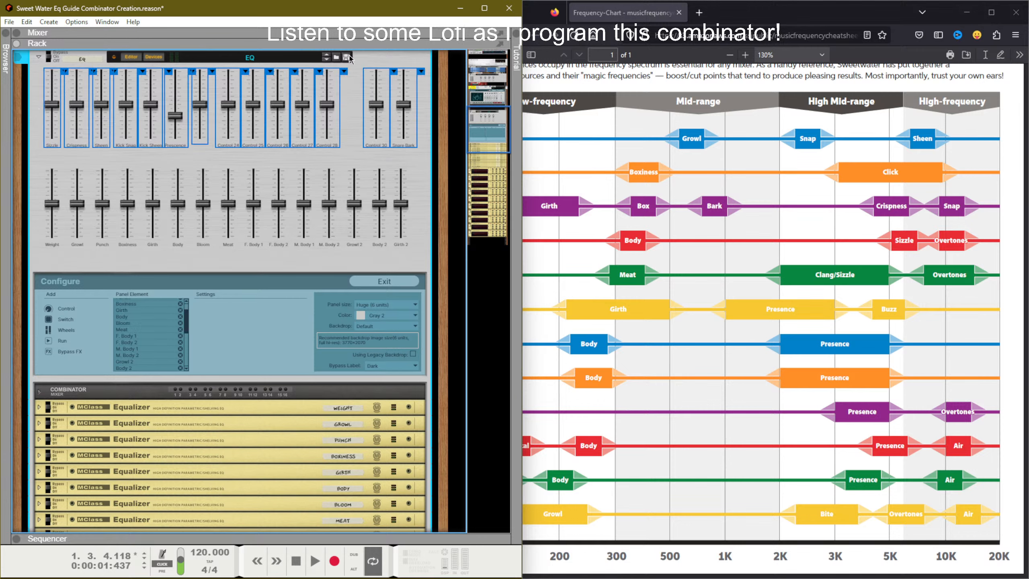
right_click(421, 71)
left_click(433, 79)
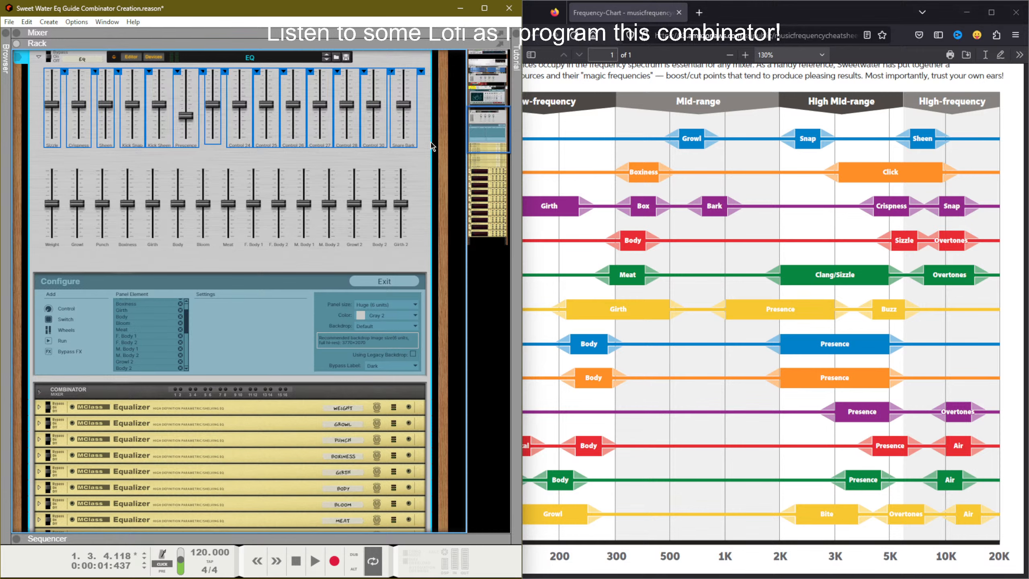
Step: Space the lower row of faders from Weight to Girth 2 evenly in the horizontal direction
left_click(418, 182)
left_click_drag(425, 168, 41, 172)
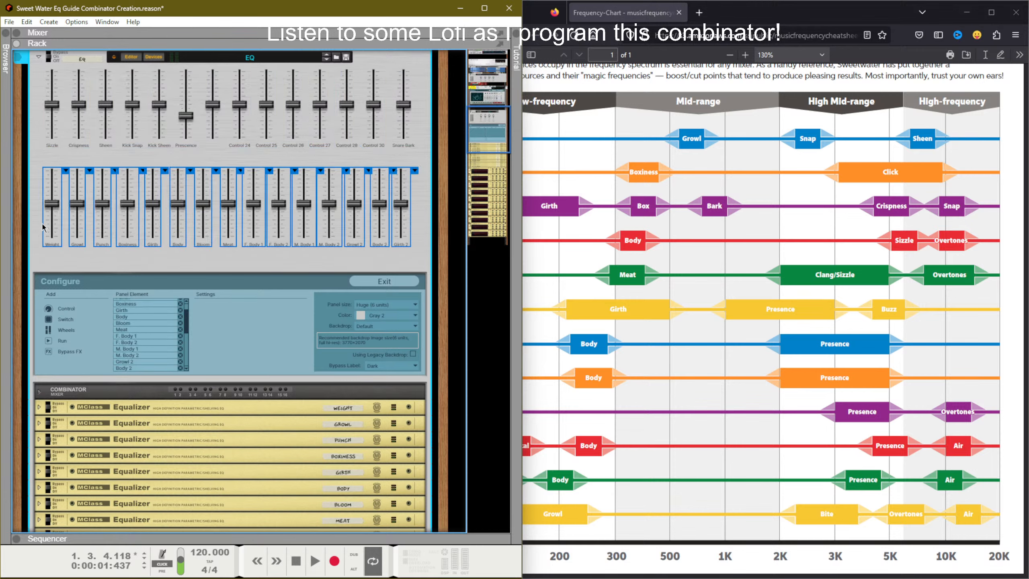
right_click(411, 167)
left_click(439, 176)
left_click(425, 175)
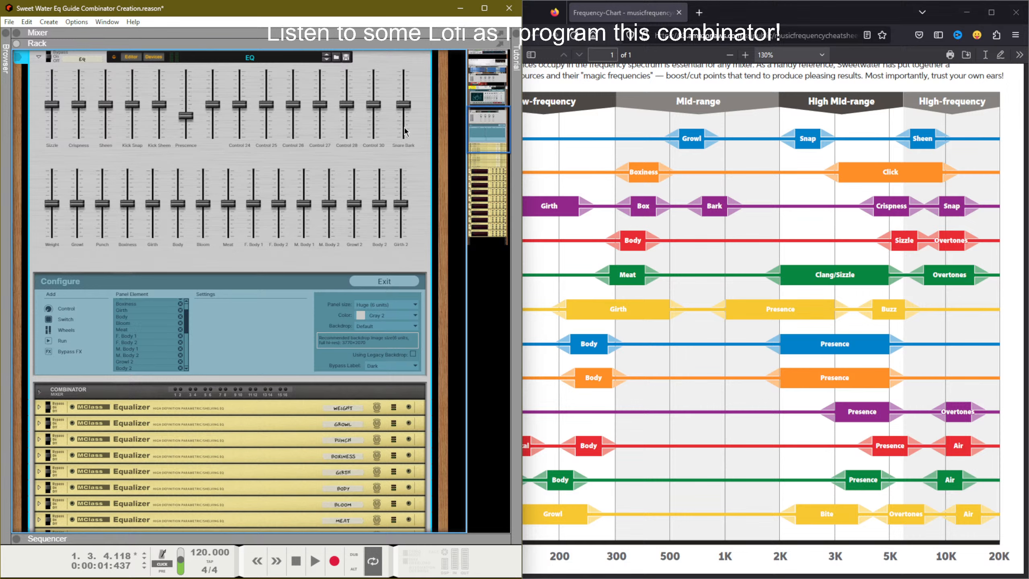
Step: Add a new control fader beside Crispness, and undo the accidental Crispness move and the surplus second fader
mouse_move(405, 128)
double_click(48, 307)
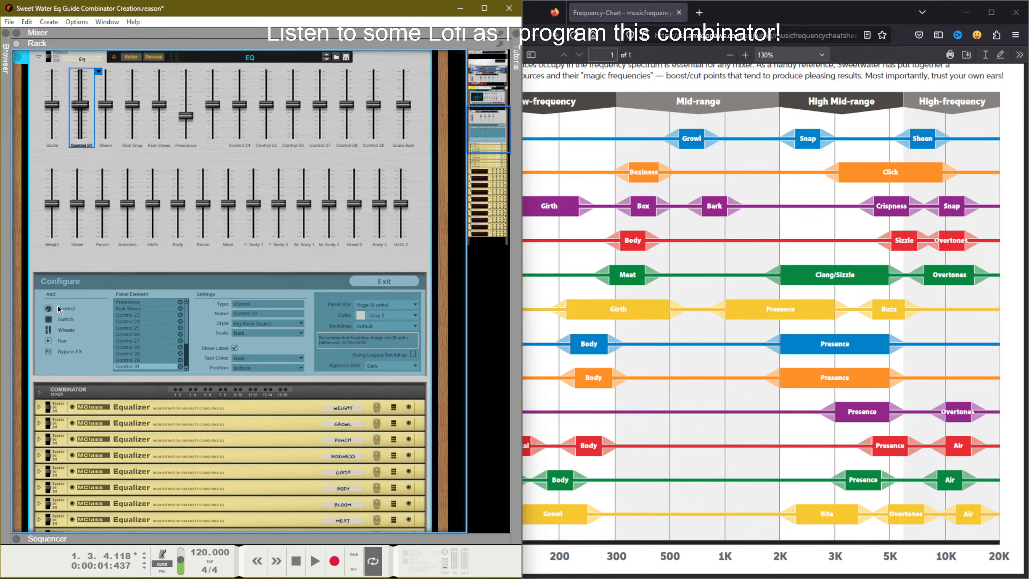
left_click_drag(83, 133, 134, 135)
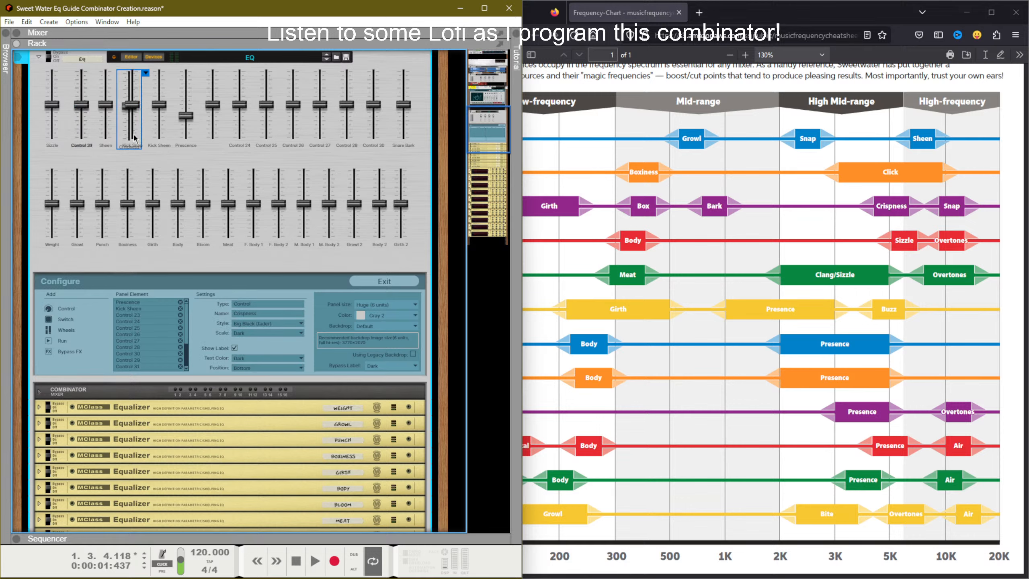
key("ctrl+z")
key("ctrl+z")
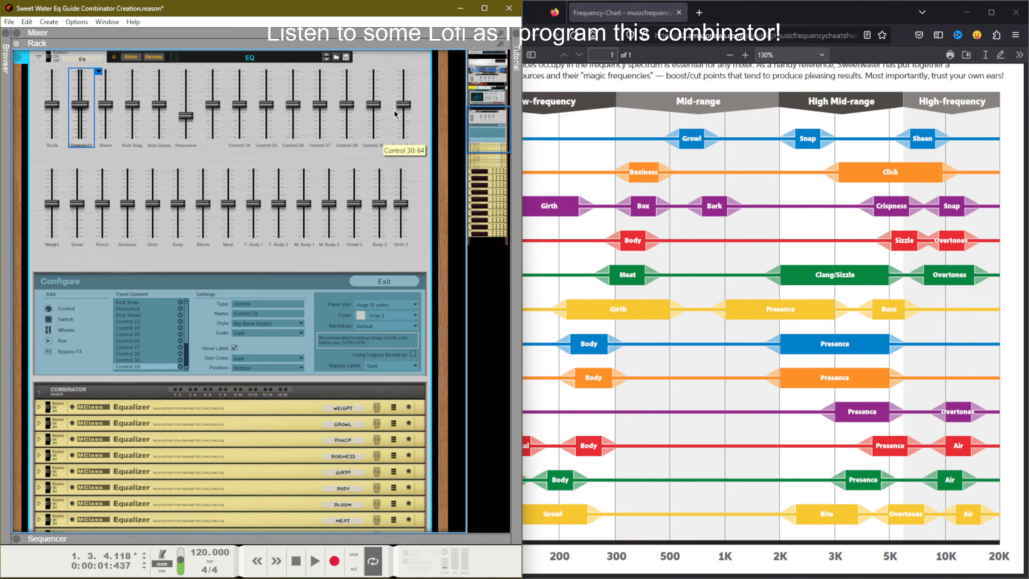
Step: Horizontally space all upper row faders together with the newly added Control 29 fader
left_click(428, 112)
left_click_drag(428, 111, 36, 91)
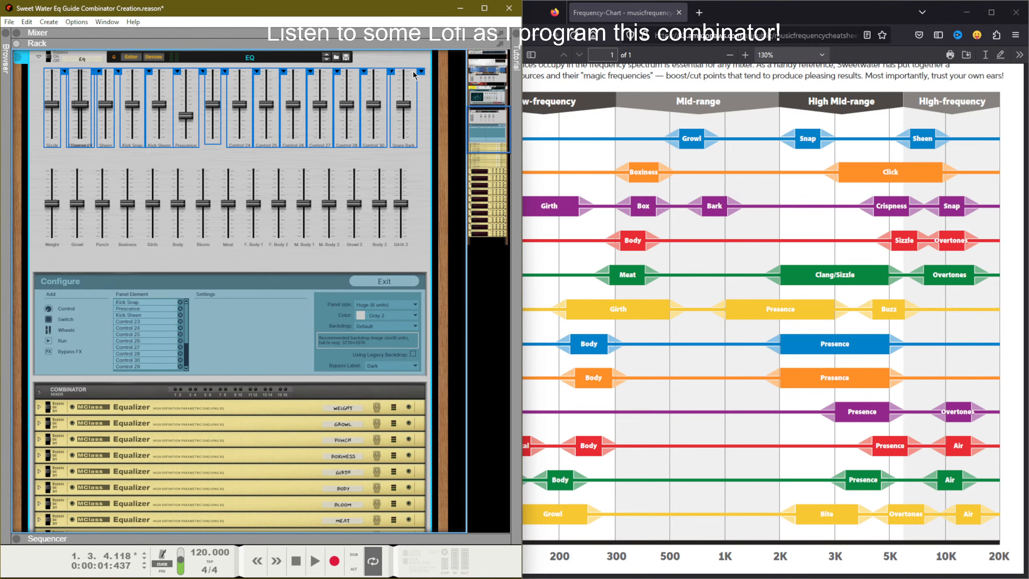
right_click(423, 73)
left_click(438, 78)
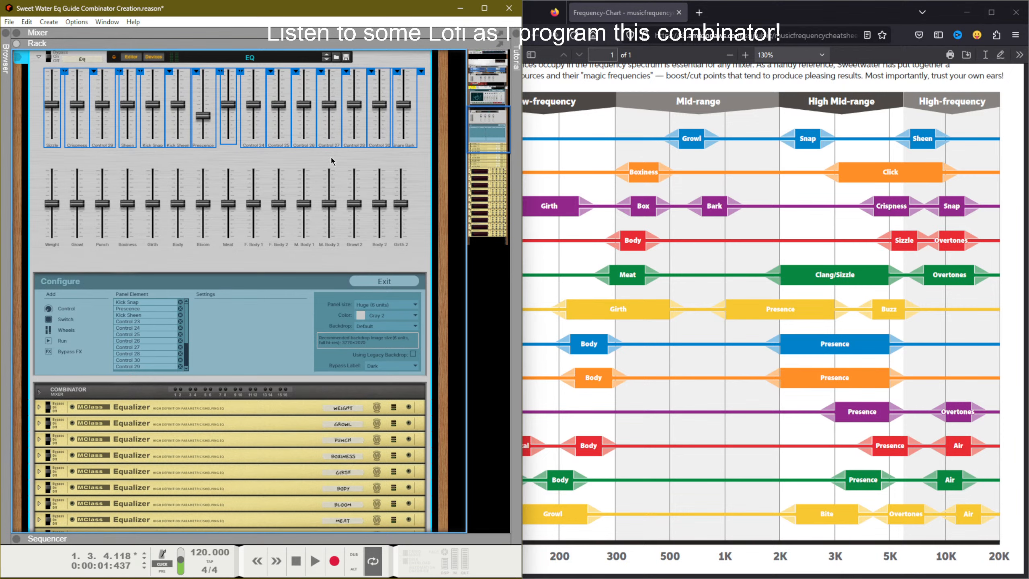
left_click(414, 156)
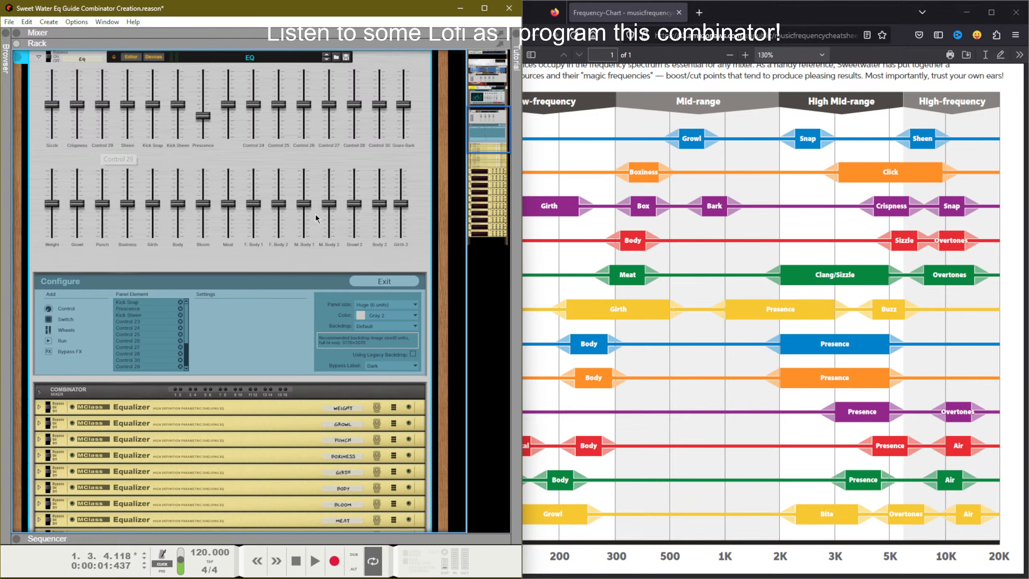
Step: Rename the Control 27 fader as M. Air and the Control 25 fader as F. Air, and leave panel configuration
double_click(328, 143)
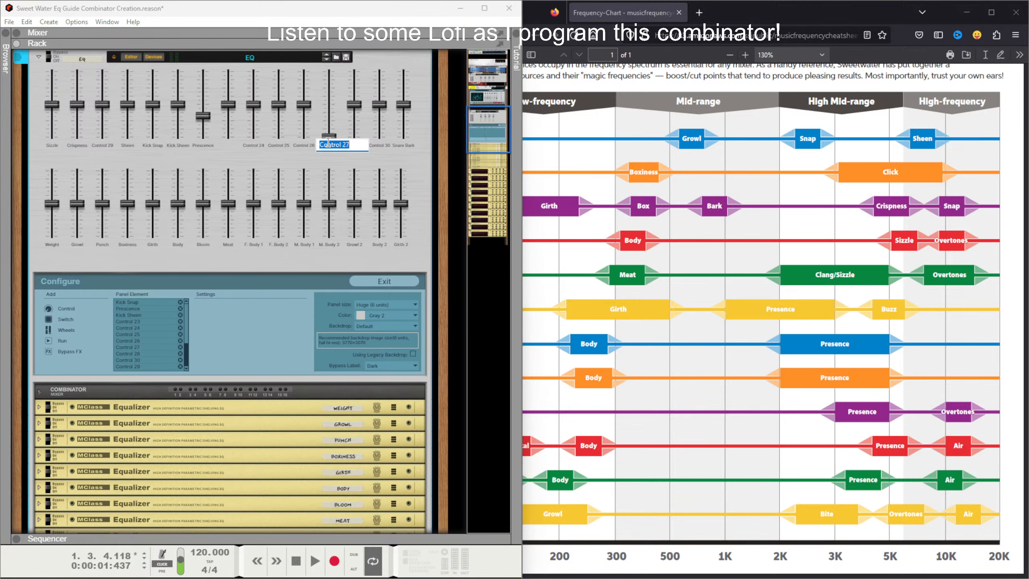
type("M. Air")
key("Return")
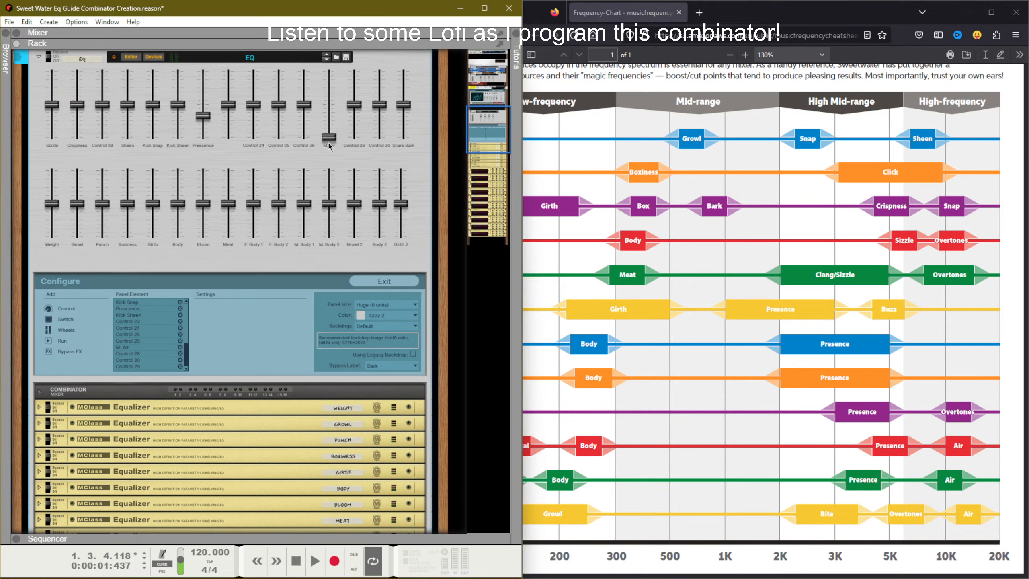
double_click(283, 146)
type("F")
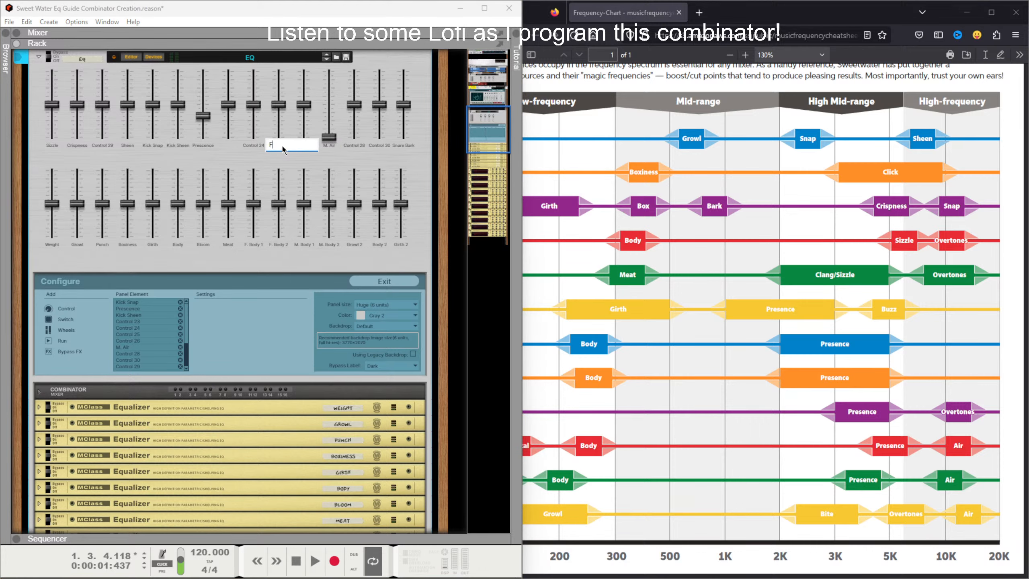
type(". Air")
key("Return")
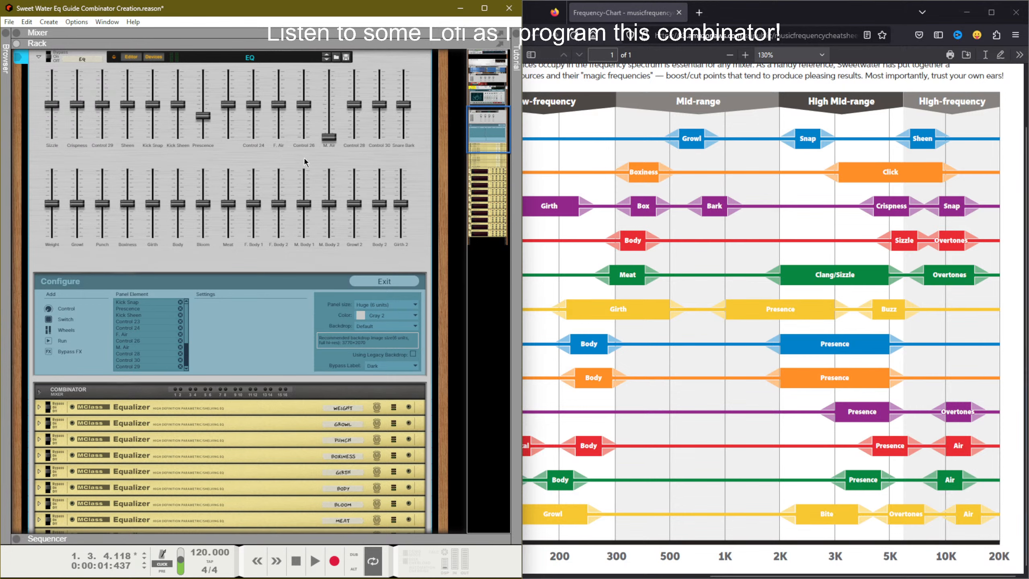
left_click(332, 141)
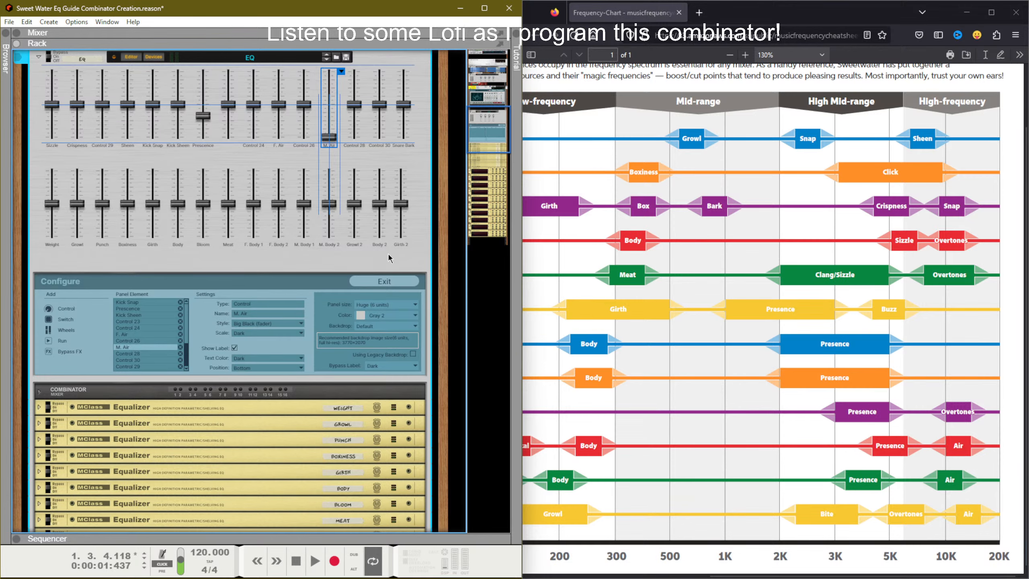
left_click(384, 281)
Step: Fold the Sizzle, Crispness, Sheen, Kick Snap, Kick Sheen and Prescence equalizers in the rack
scroll(292, 364, "down", 15)
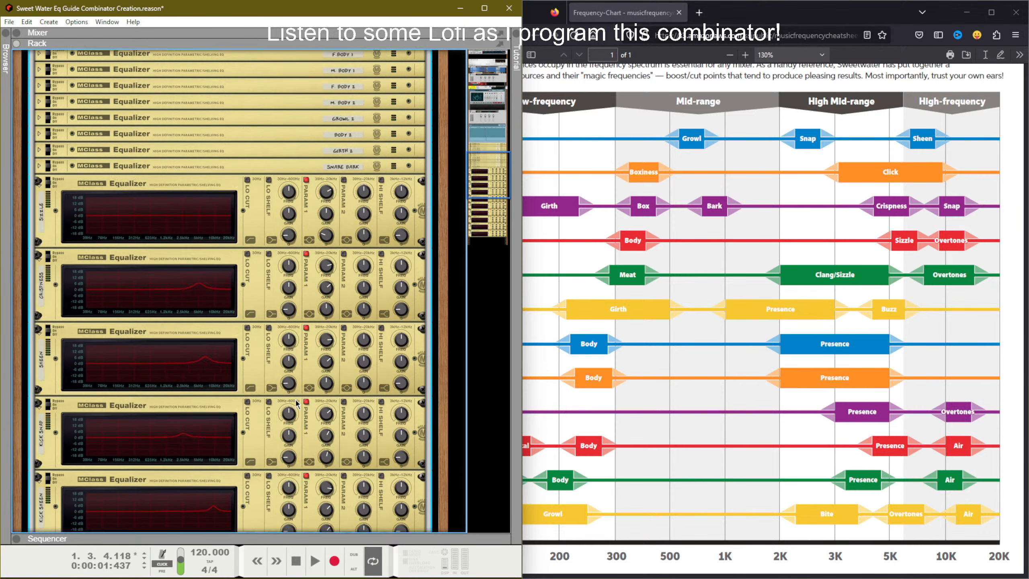
scroll(156, 324, "up", 5)
left_click(41, 189)
left_click(40, 201)
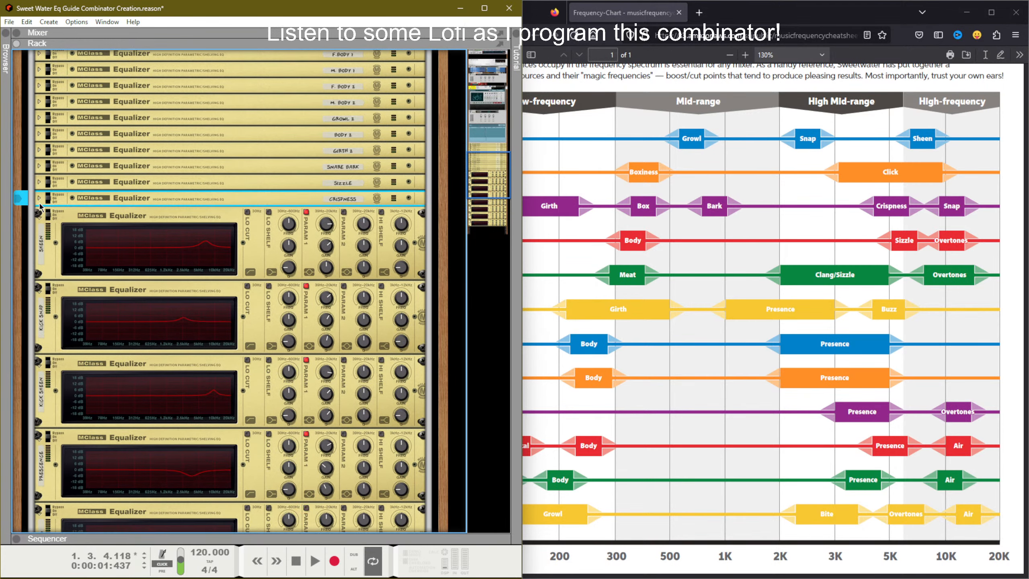
left_click(40, 228)
left_click(42, 230)
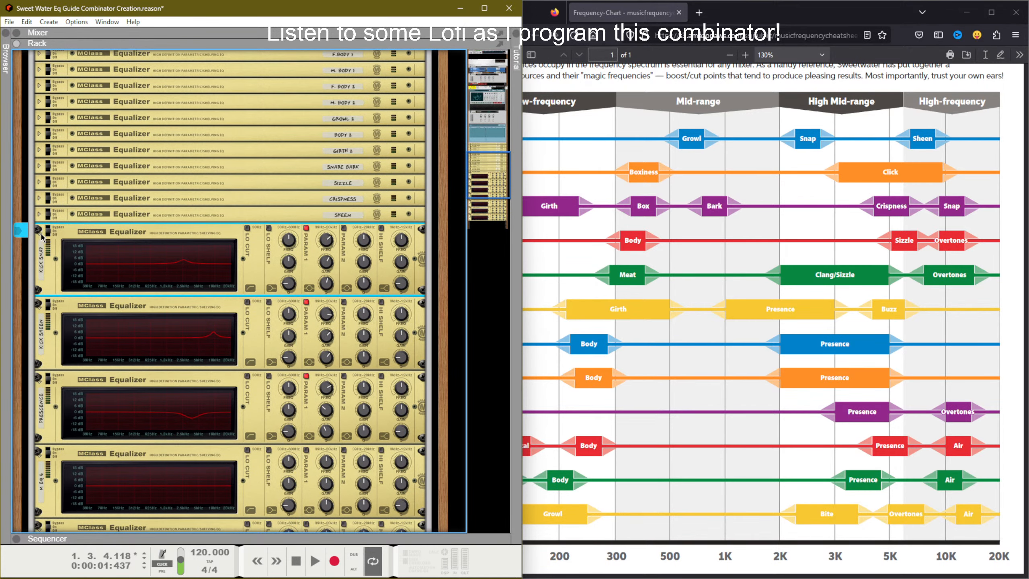
left_click(39, 231)
left_click(40, 245)
left_click(42, 264)
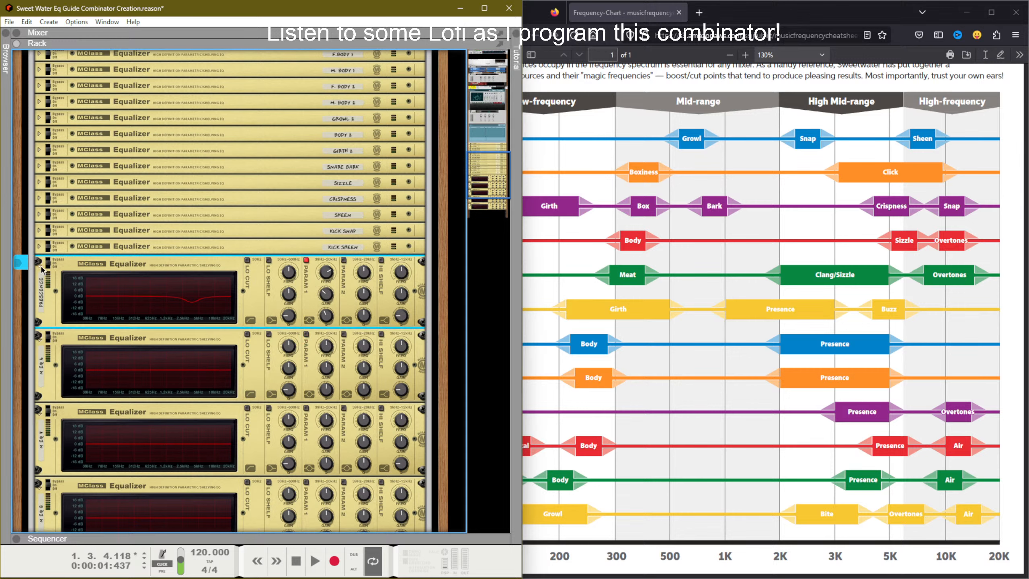
left_click(39, 262)
Step: Rename the M EQ 6 equalizer as F. Air and the M EQ 7 equalizer as F. Prescence
double_click(43, 316)
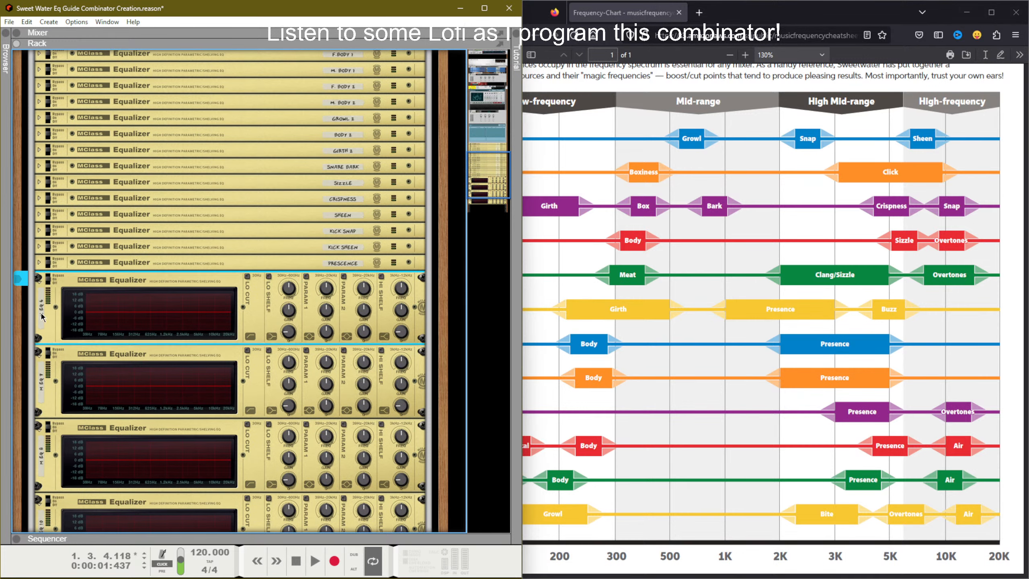
type("F. Air")
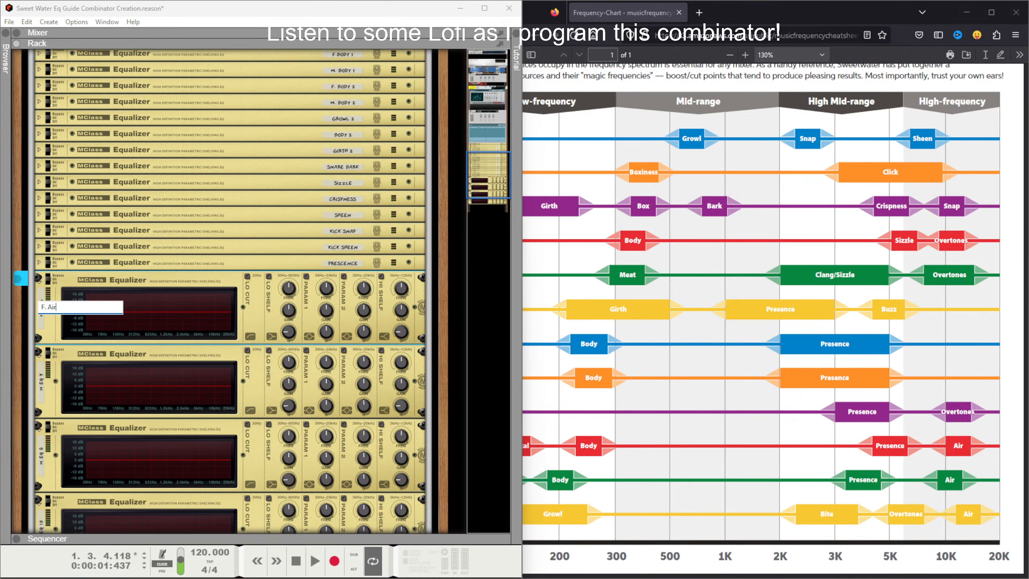
key("Return")
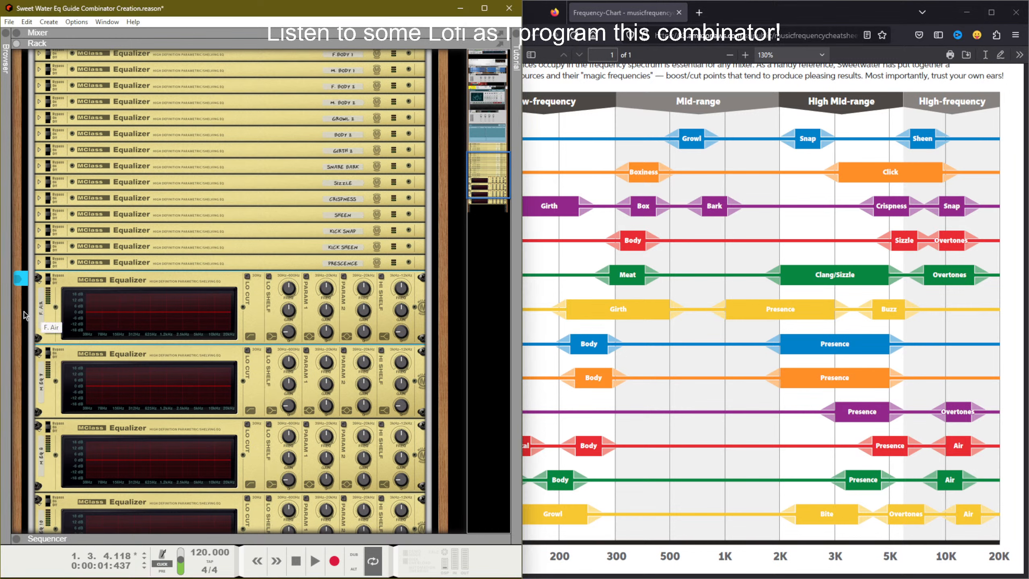
double_click(43, 389)
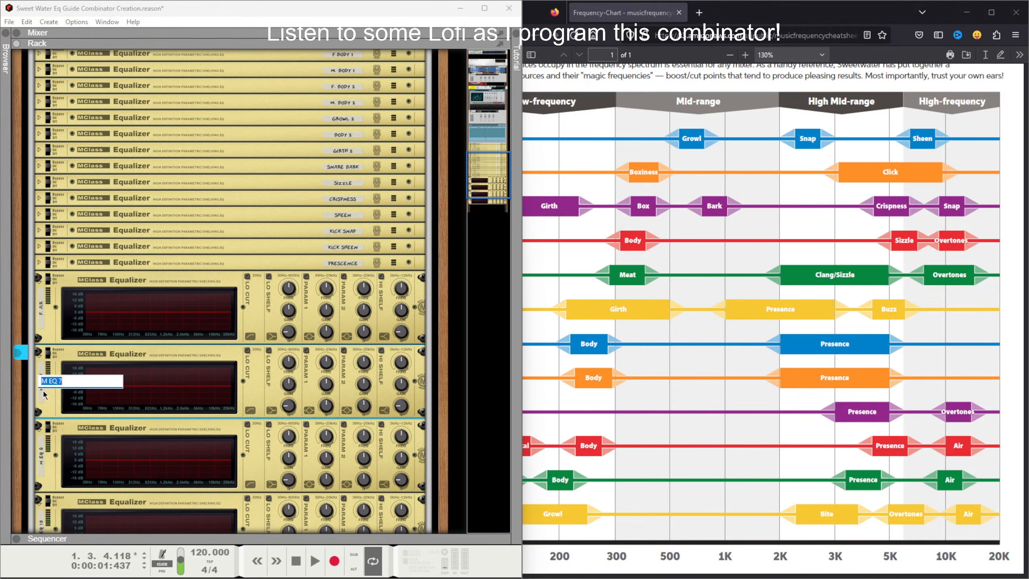
type("F. Prescence")
key("Return")
Step: Rename the M EQ 8 equalizer as M. Air and the last equalizer in the rack as M. Prescence
scroll(51, 383, "down", 3)
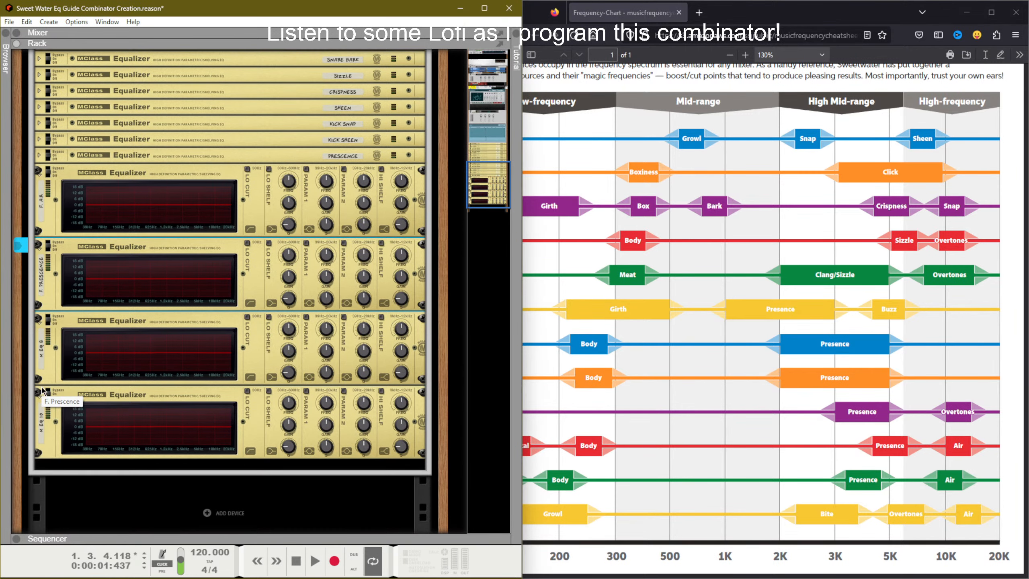
double_click(42, 364)
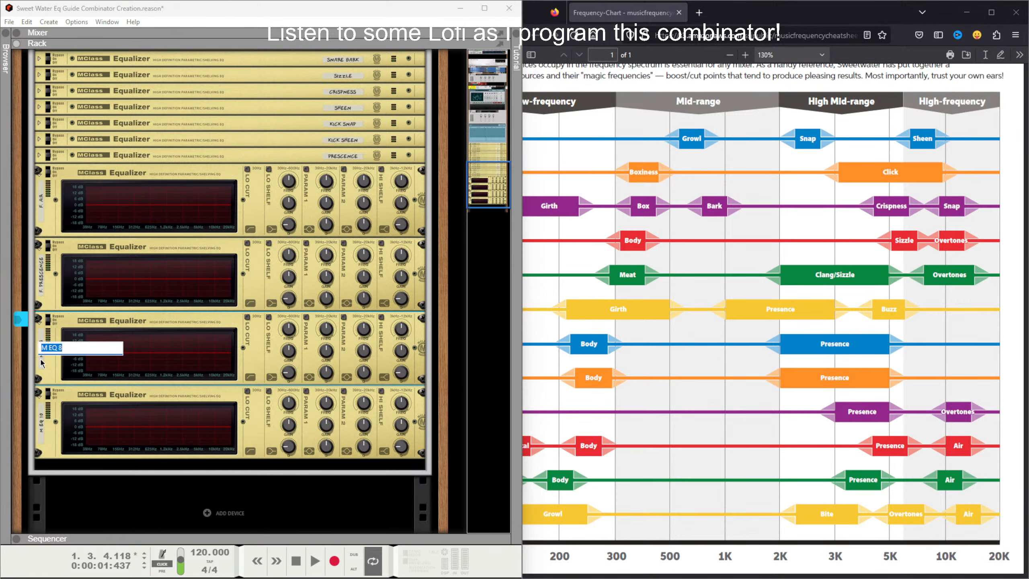
type("M. Air")
key("Return")
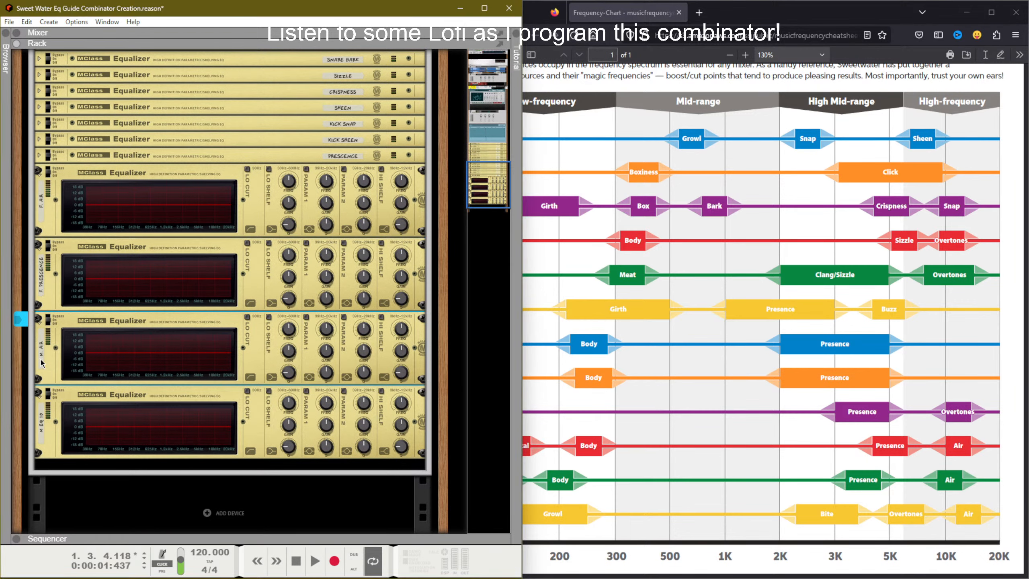
double_click(42, 416)
type("M. Pre")
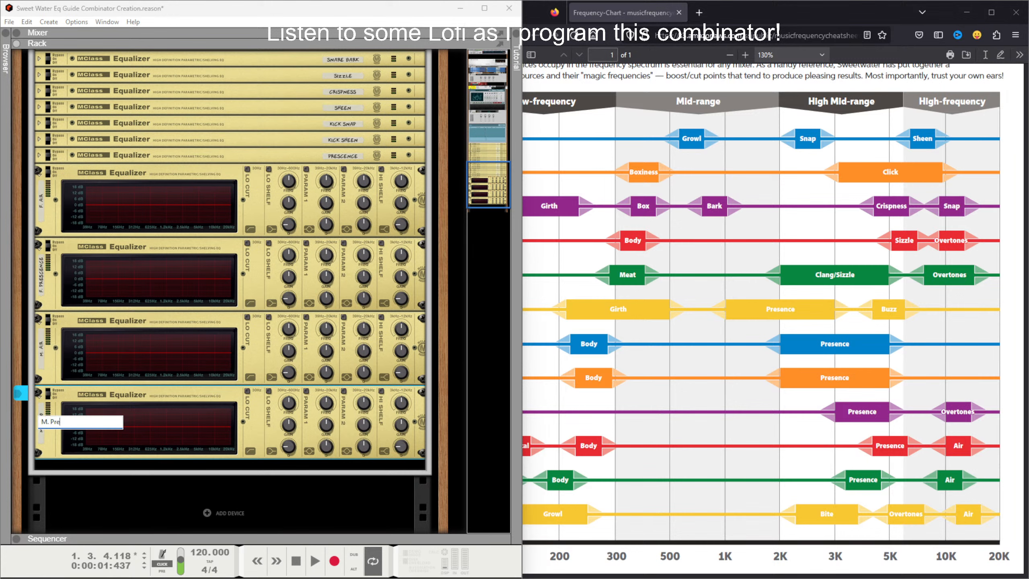
type("scence")
key("Return")
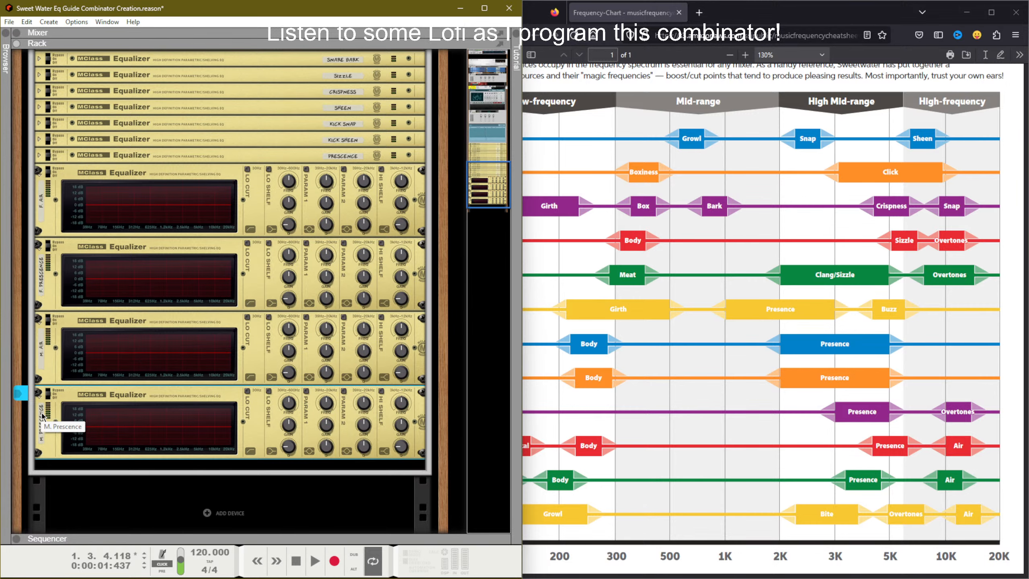
Step: Examine the full Sweetwater frequency chart, then place it beside the rack and look over the combinator's faders and equalizers
scroll(41, 414, "up", 15)
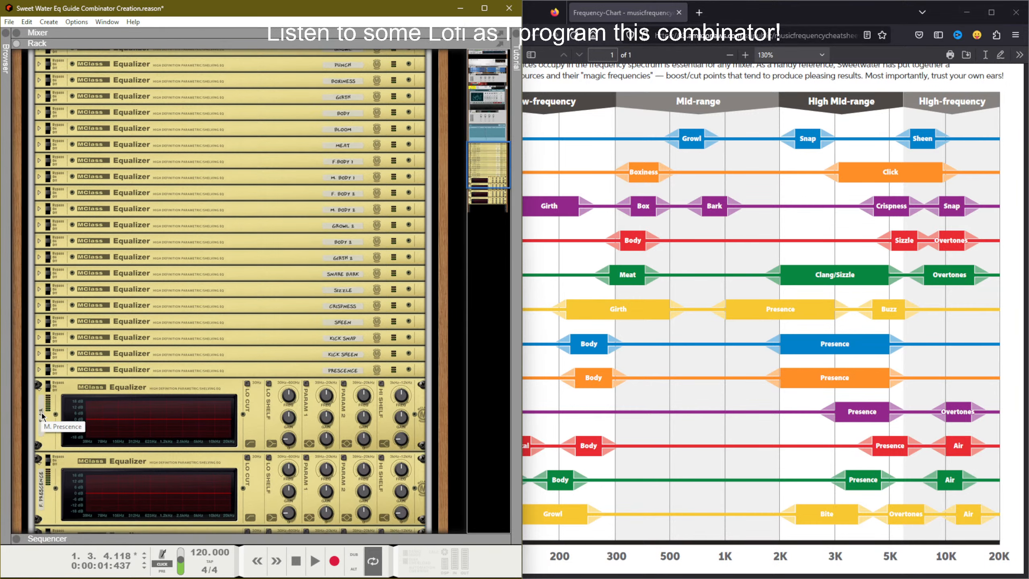
scroll(41, 411, "down", 3)
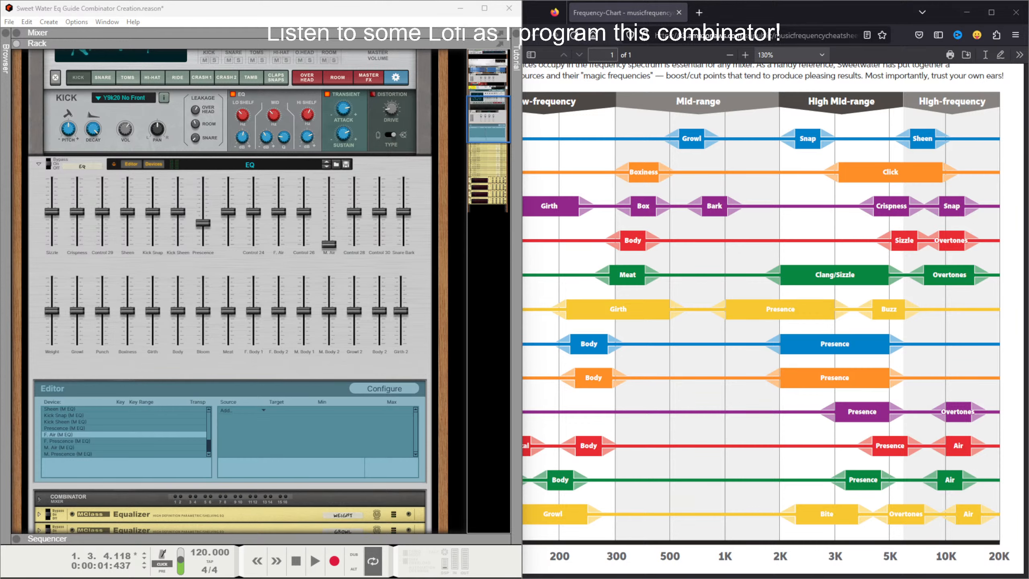
scroll(675, 241, "up", 2)
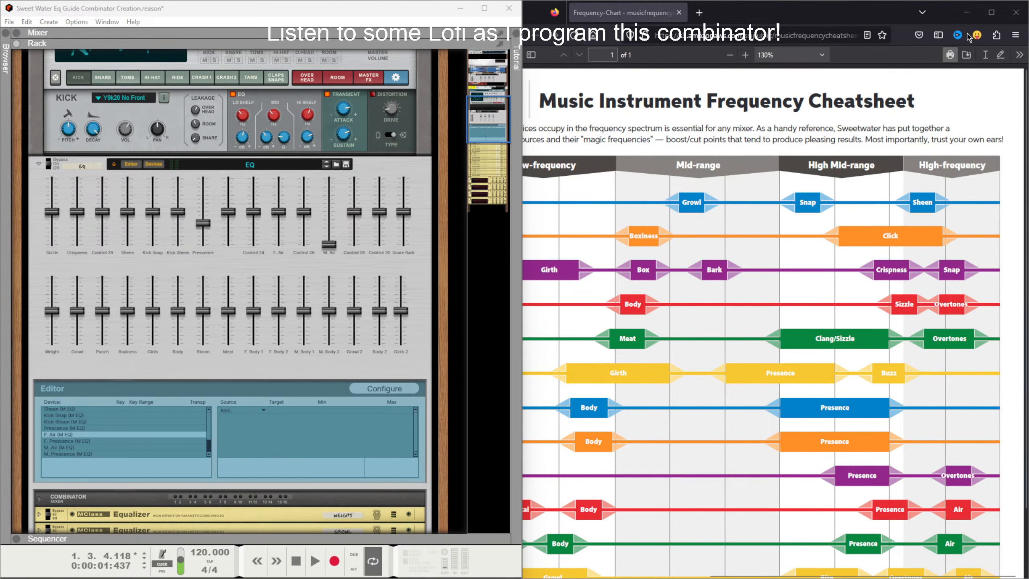
left_click(991, 12)
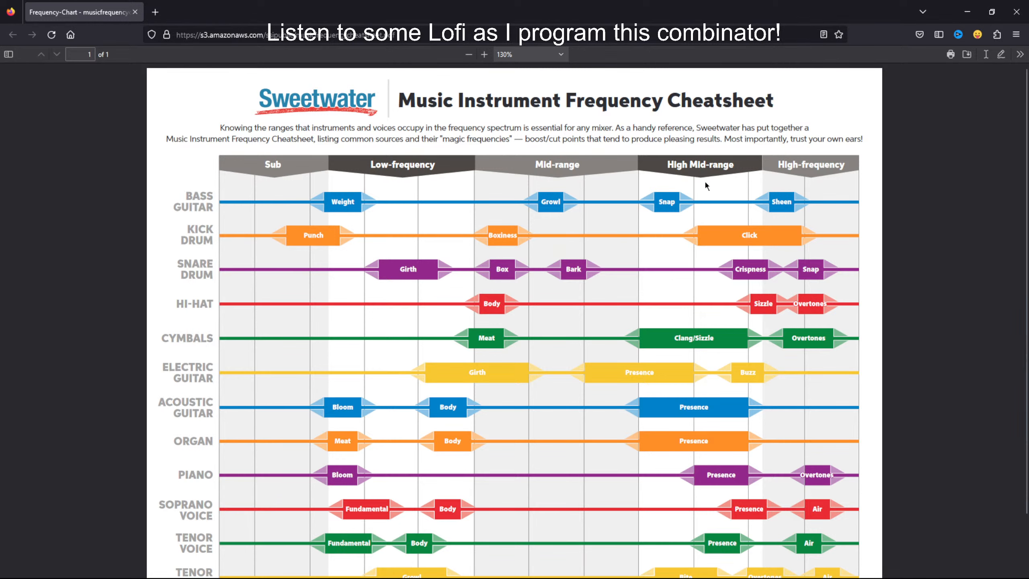
scroll(638, 202, "down", 2)
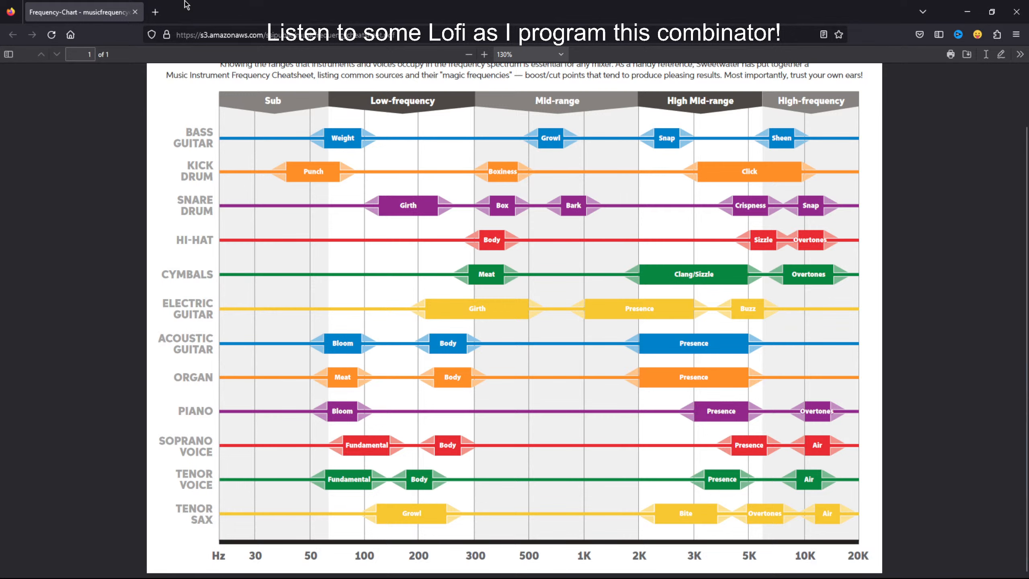
left_click_drag(243, 12, 1028, 138)
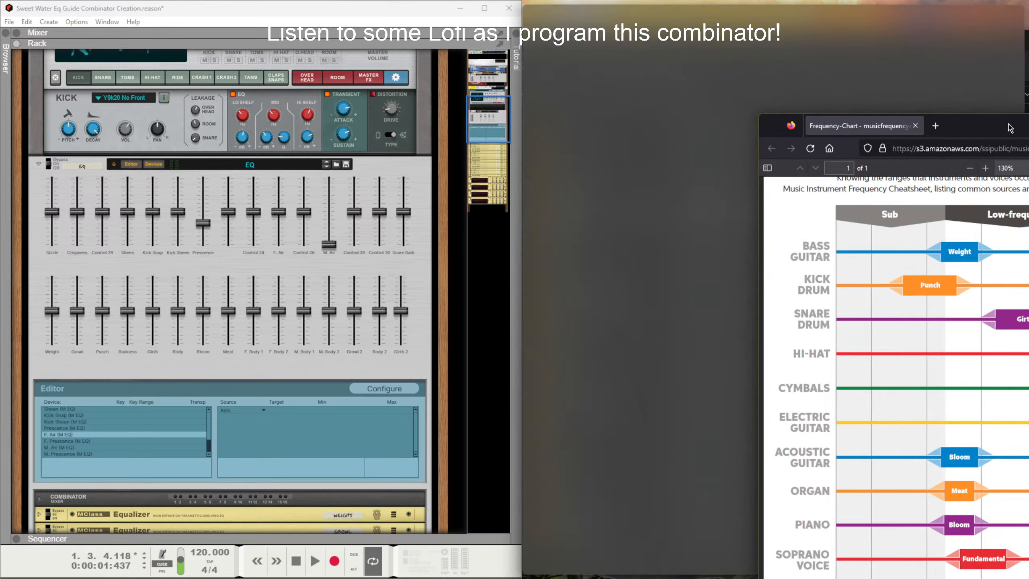
scroll(264, 380, "down", 5)
scroll(263, 379, "down", 3)
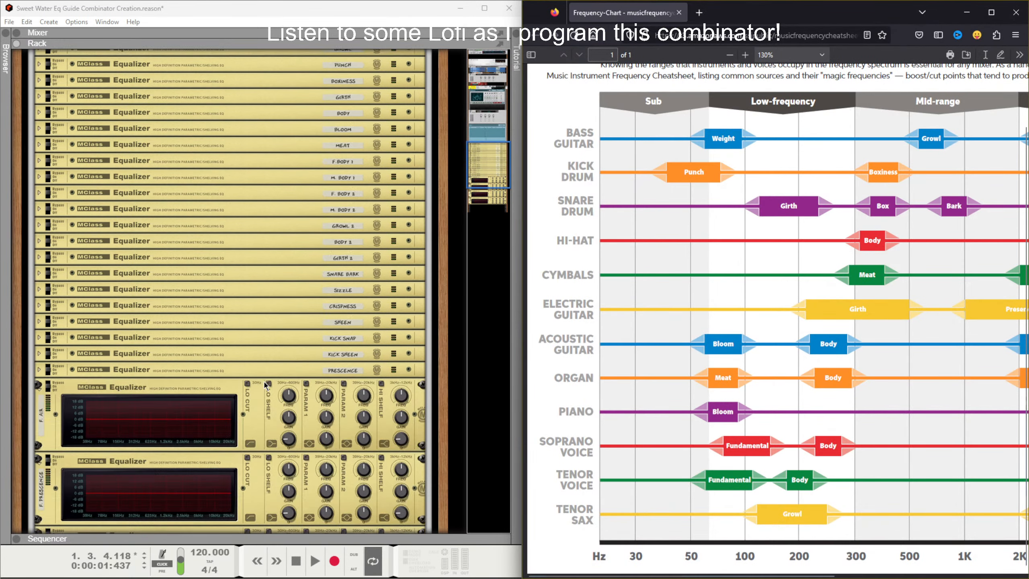
scroll(255, 377, "up", 8)
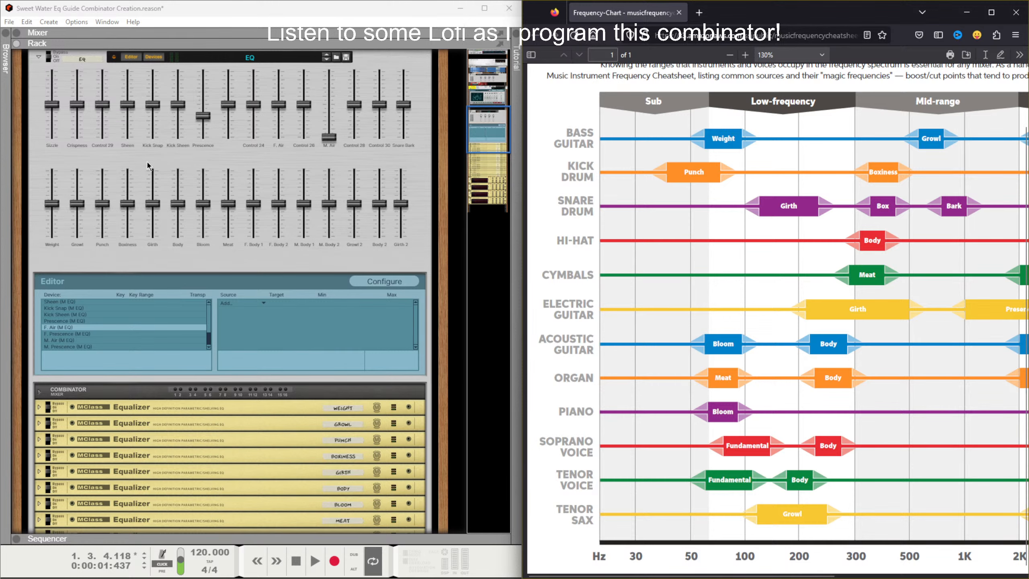
Step: Unfold the Boxiness equalizer and sweep the Boxiness fader through its range to check how the curve responds
mouse_move(129, 204)
left_mouse_down()
mouse_move(134, 229)
mouse_move(136, 219)
left_mouse_up()
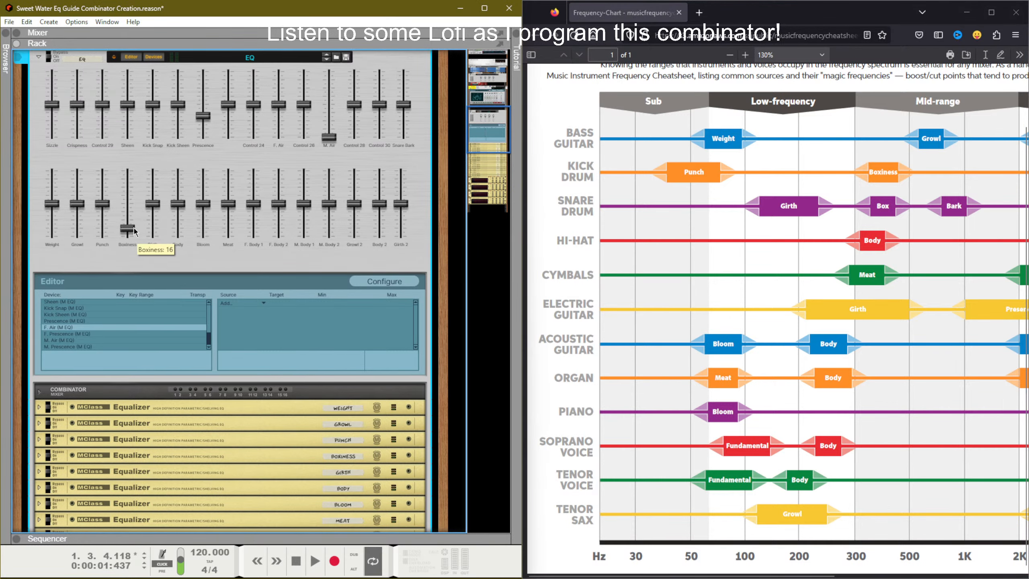
scroll(138, 219, "up", 5)
scroll(138, 219, "down", 2)
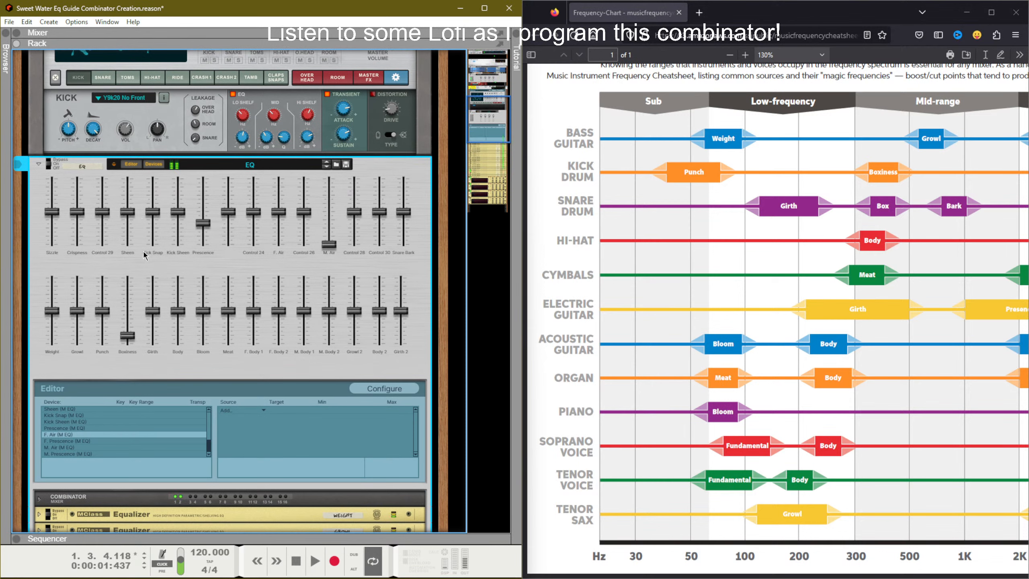
left_click_drag(134, 336, 124, 377)
scroll(126, 360, "down", 5)
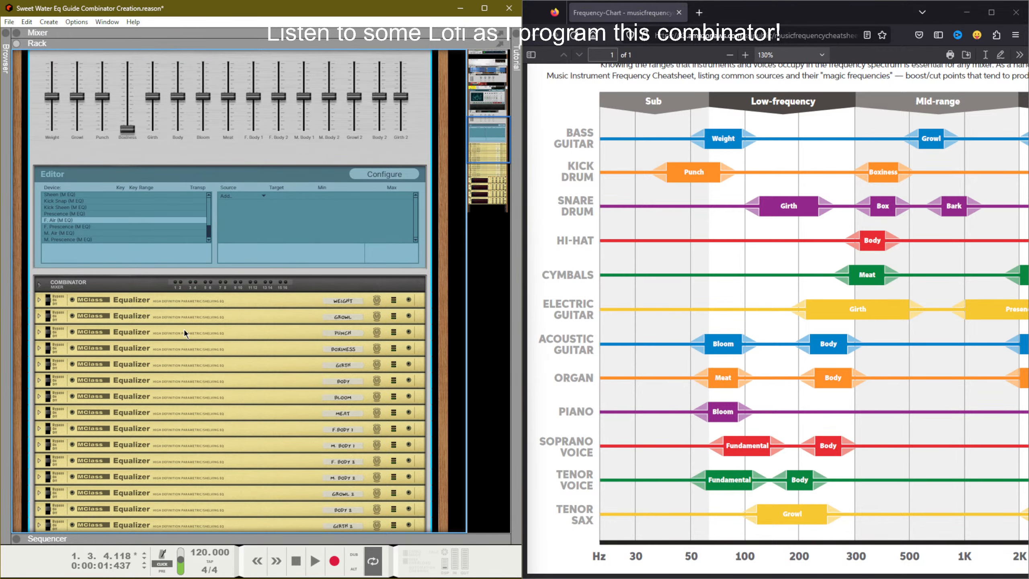
left_click(39, 348)
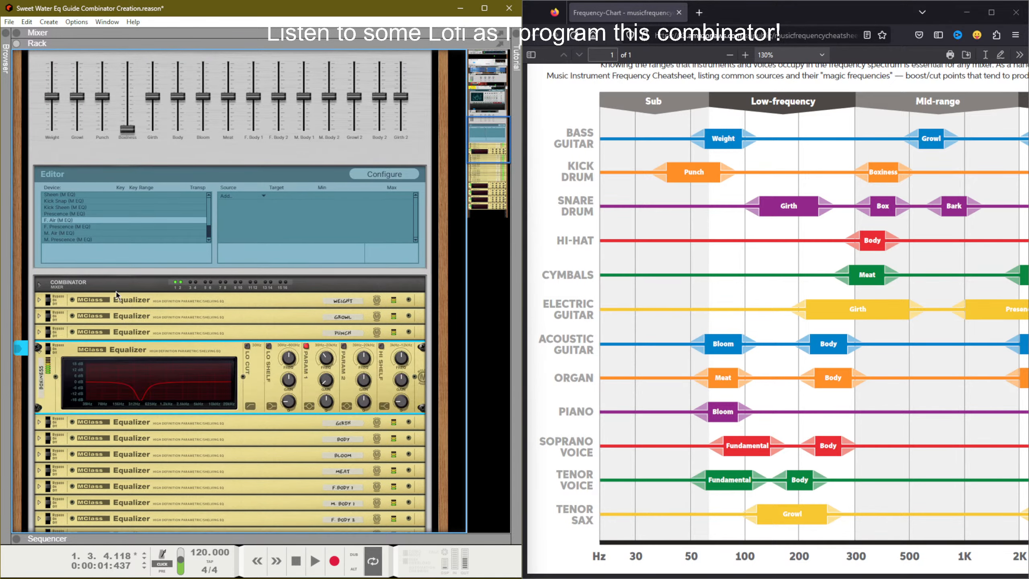
left_click_drag(125, 128, 118, 24)
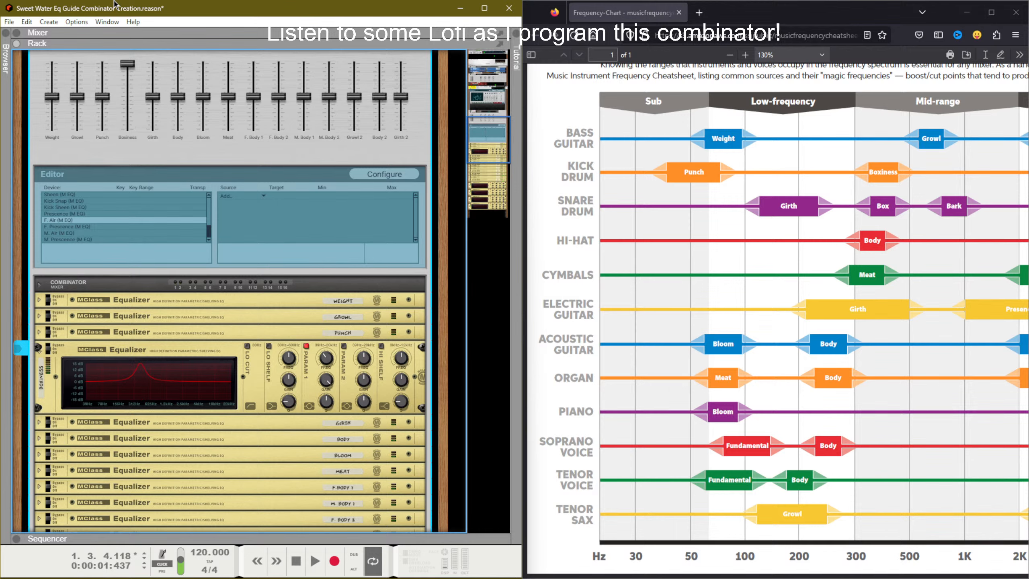
left_click_drag(127, 63, 130, 111)
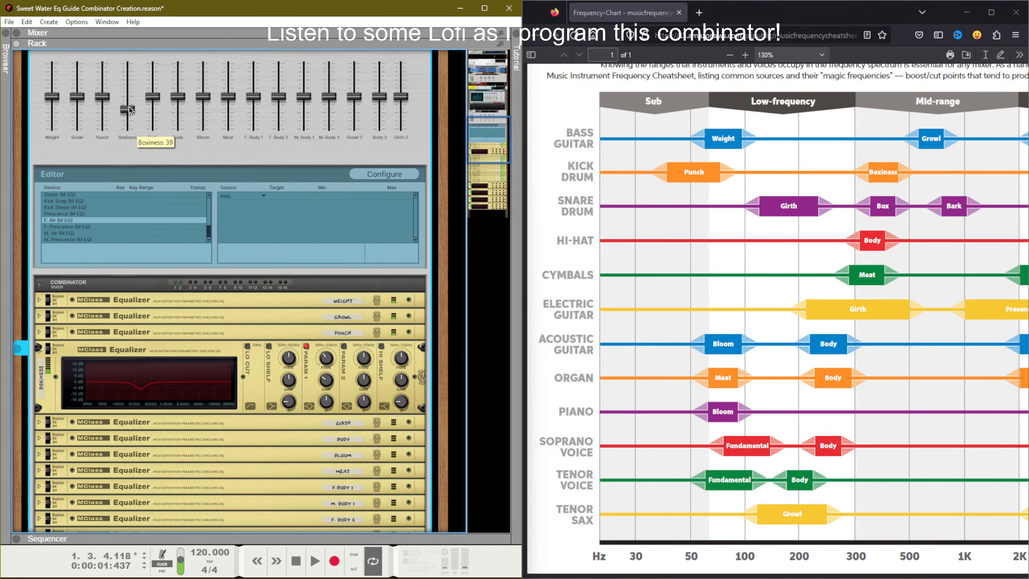
Step: Try out different levels on the Punch, Boxiness, Girth, Body and Bloom faders
left_click_drag(129, 107, 202, 72)
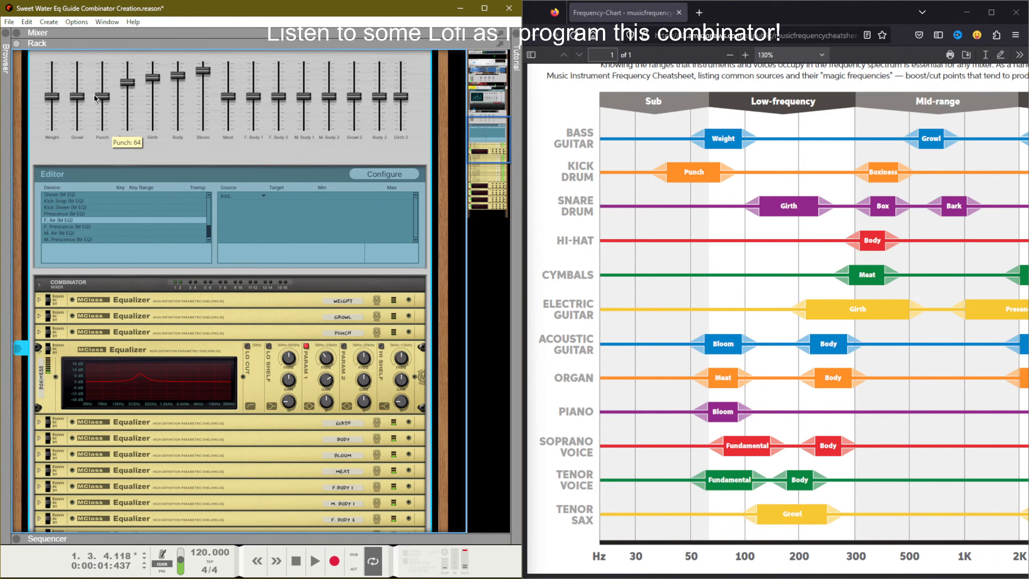
left_click_drag(102, 96, 105, 78)
left_click_drag(105, 75, 151, 109)
left_click_drag(177, 75, 203, 115)
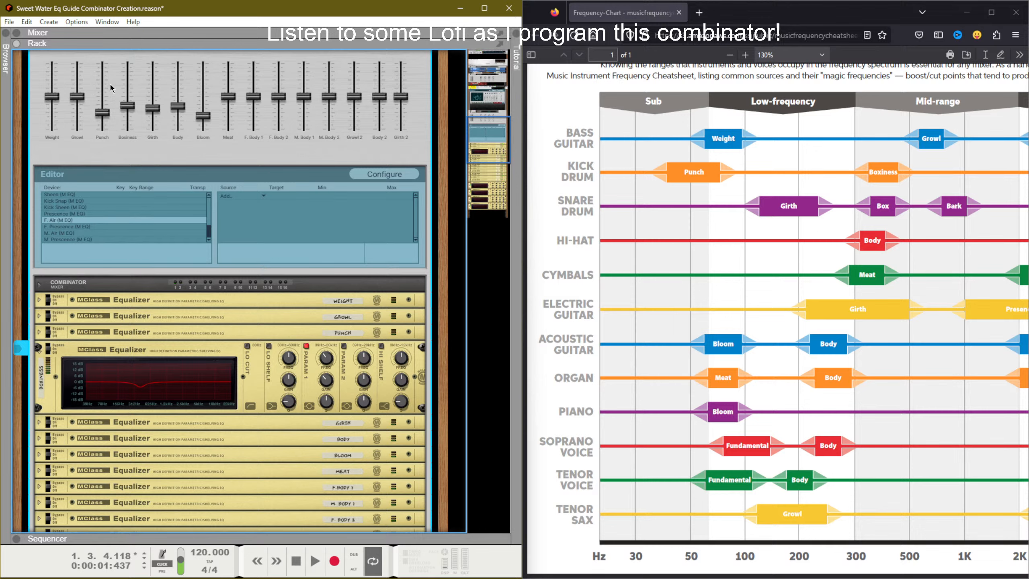
Step: Reset the Punch, Boxiness, Girth, Body, Bloom, Prescence and M. Air faders to their default positions
scroll(121, 99, "up", 3)
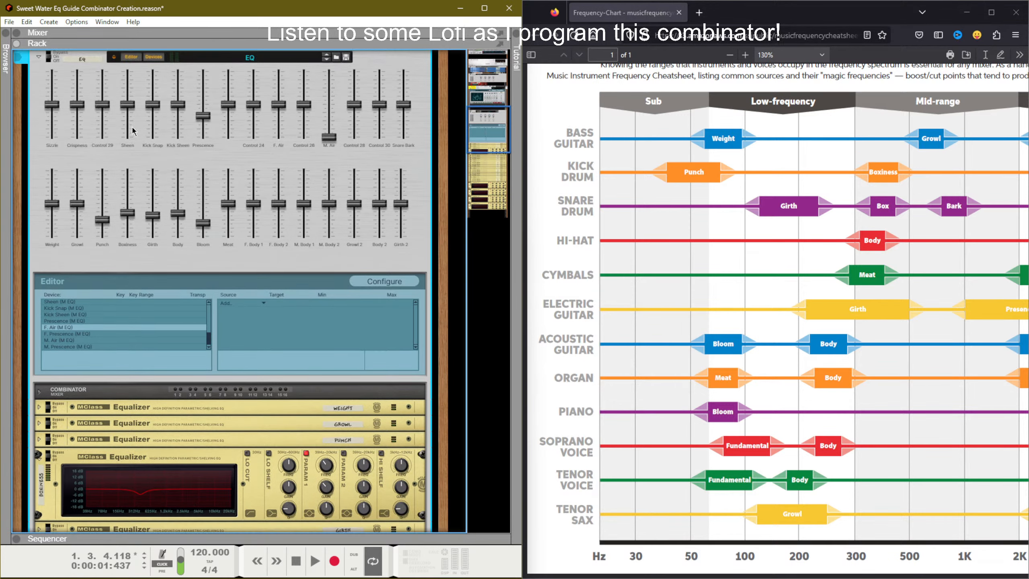
left_click_drag(102, 220, 124, 204)
left_click(155, 202, "ctrl")
left_click(173, 202, "ctrl")
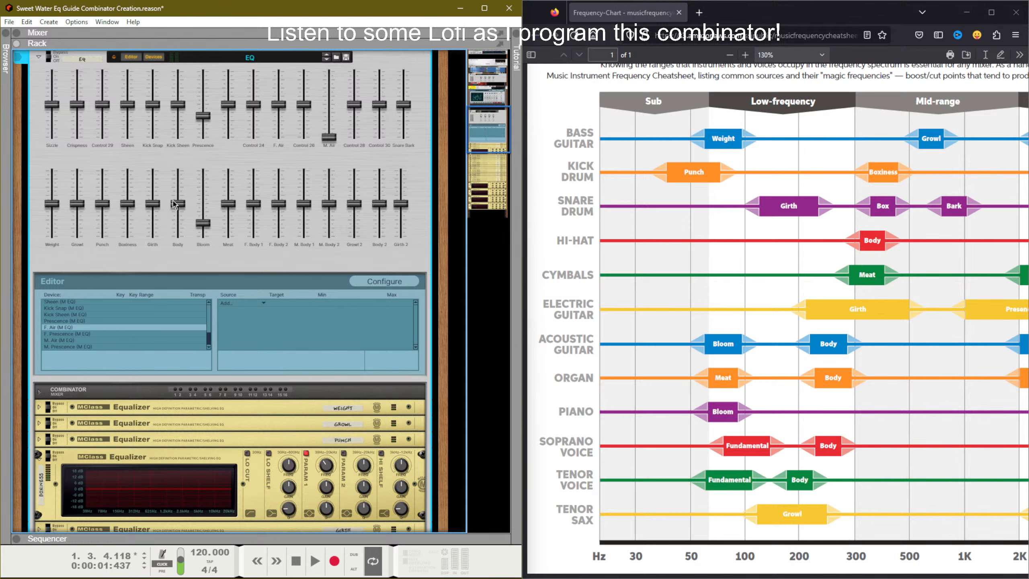
left_click(187, 201, "ctrl")
left_click(198, 199, "ctrl")
left_click(203, 116, "ctrl")
left_click(329, 136, "ctrl")
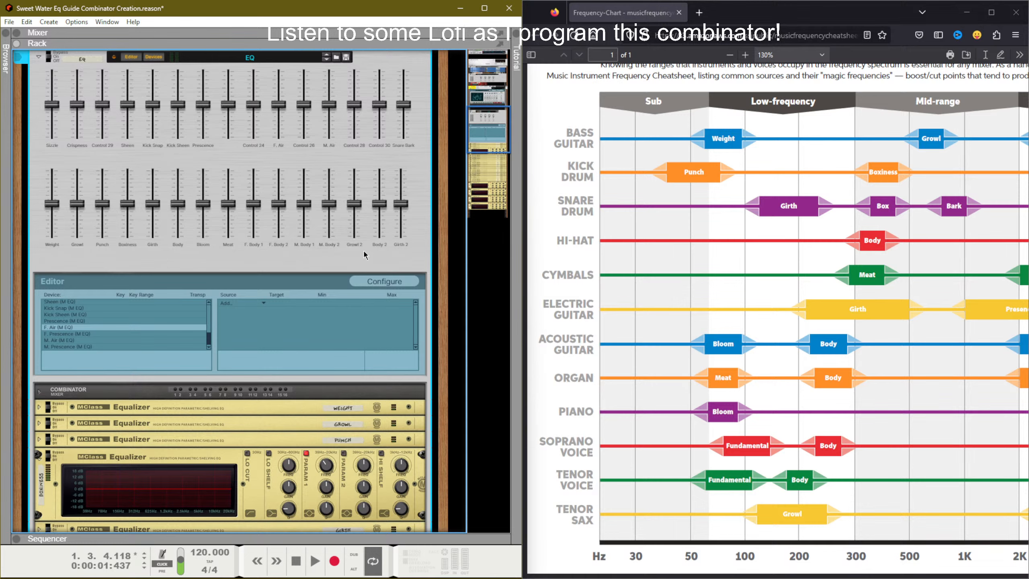
Step: In panel configuration, move Body 2 and Growl 2 out of the lower row and place F. Air beside F. Body 2
left_click_drag(356, 215, 215, 141)
left_click(385, 282)
left_click_drag(377, 231, 183, 151)
left_click_drag(278, 138, 280, 139)
left_click_drag(340, 230, 362, 227)
left_click_drag(280, 151, 304, 245)
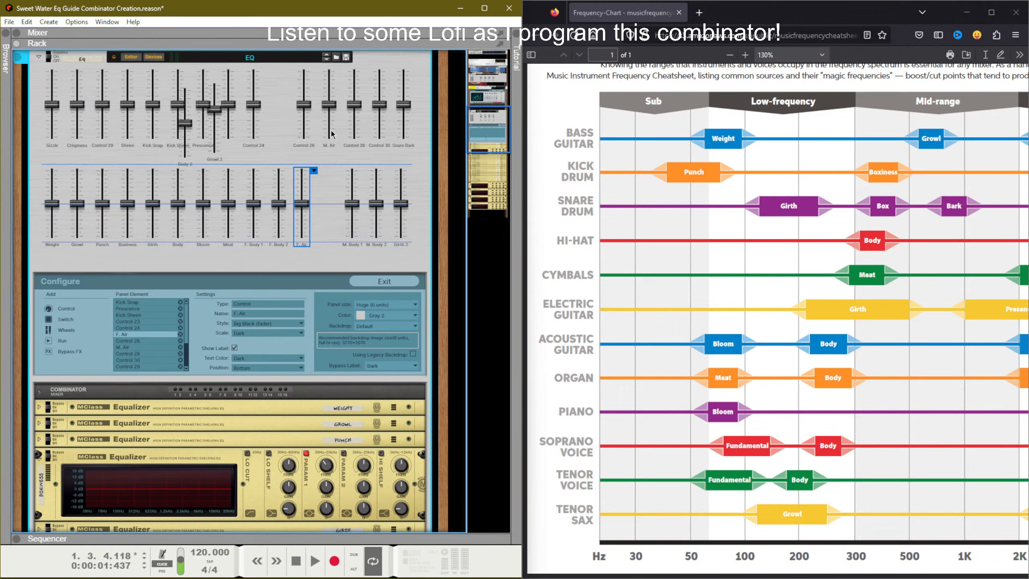
Step: Swap M. Air into the lower row and Girth 2 into the upper row, ending the lower row with M. Air, M. Body 1 and M. Body 2
left_click_drag(330, 132, 330, 230)
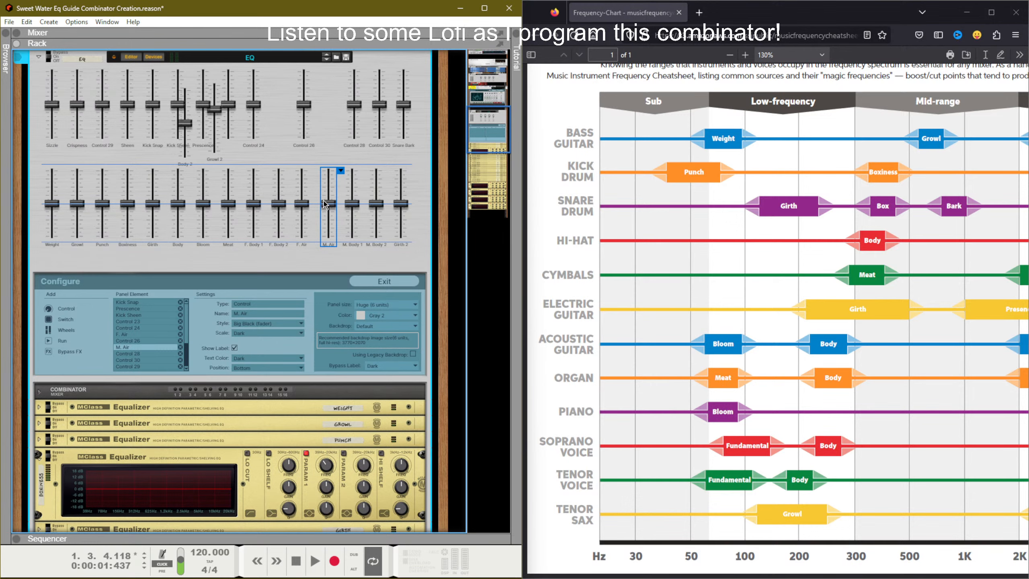
left_click_drag(400, 224, 328, 122)
left_click_drag(376, 232, 334, 226)
left_click(320, 221)
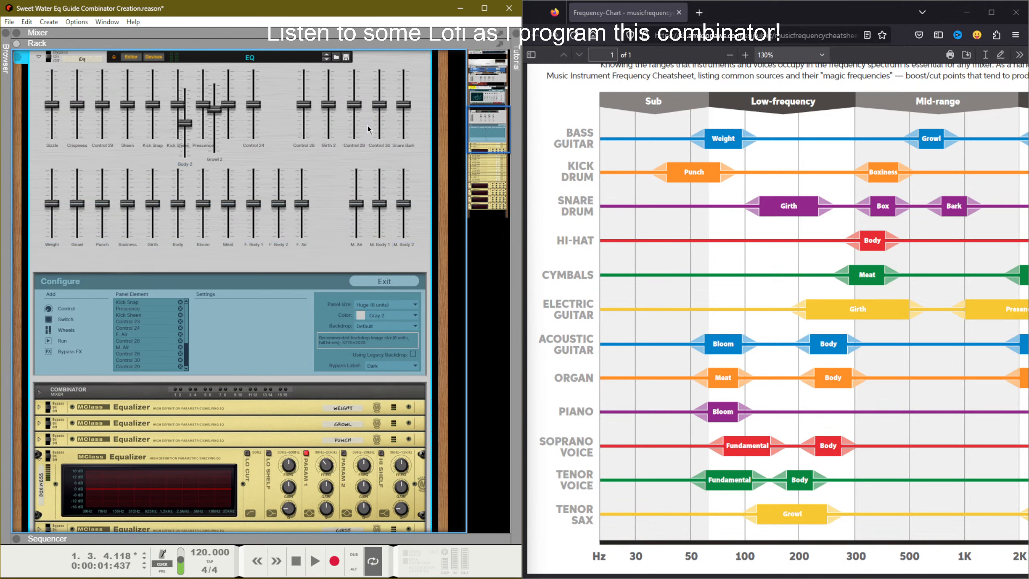
Step: Move the Control 30 fader into the lower row between F. Air and M. Air and rename it M. Prescence
left_click_drag(377, 123, 331, 244)
double_click(344, 252)
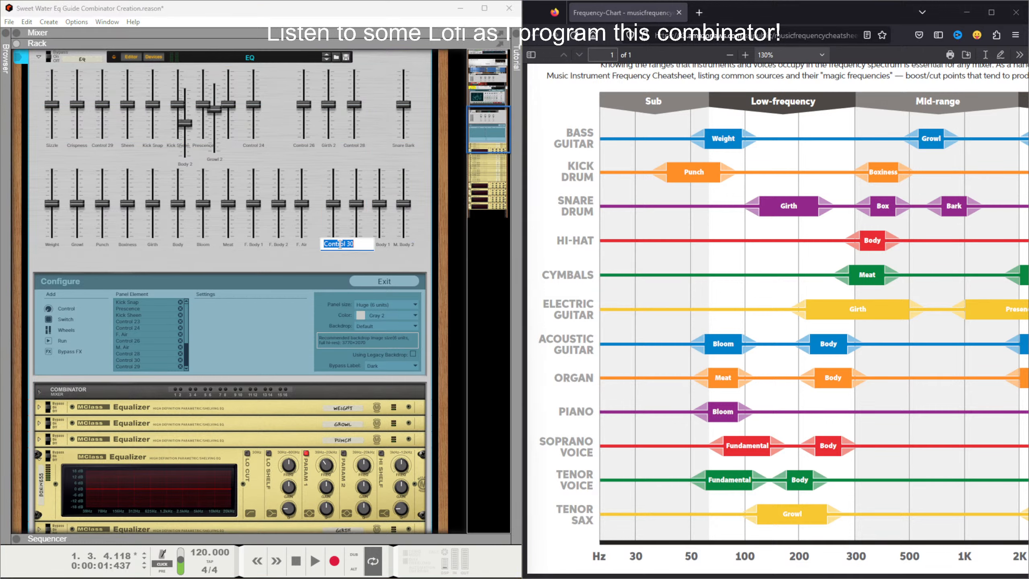
type("M. Prescence")
key("Return")
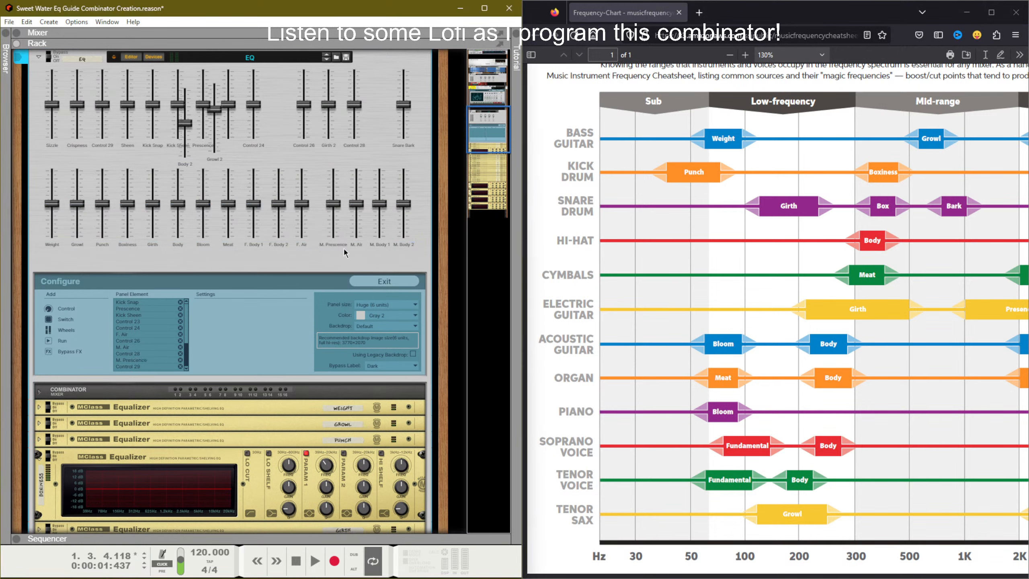
left_click(347, 245)
Step: Enable the Param 1 band on the M. Prescence equalizer and raise its gain slightly
scroll(321, 269, "down", 2)
scroll(321, 269, "down", 15)
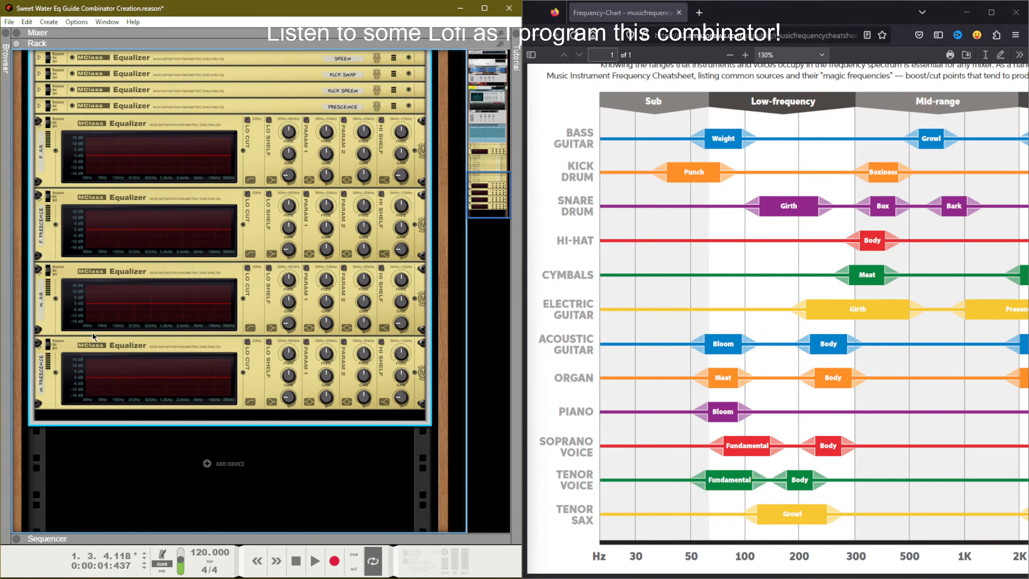
left_click(307, 342)
left_click_drag(327, 372, 329, 358)
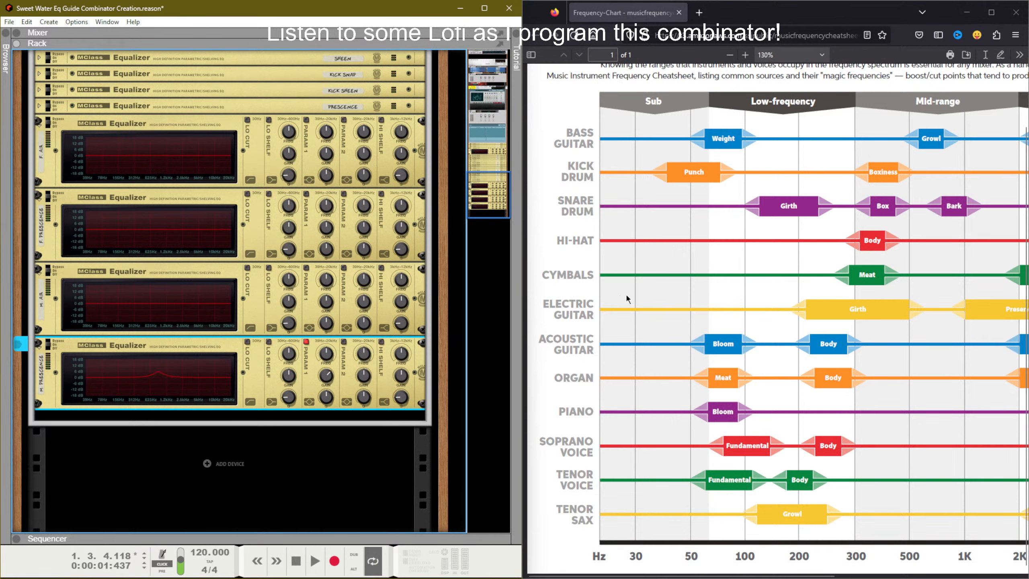
Step: Examine the Presence and Air frequency ranges of the soprano and tenor voices on the frequency chart
middle_click(891, 409)
middle_click(932, 390)
scroll(932, 388, "down", 2)
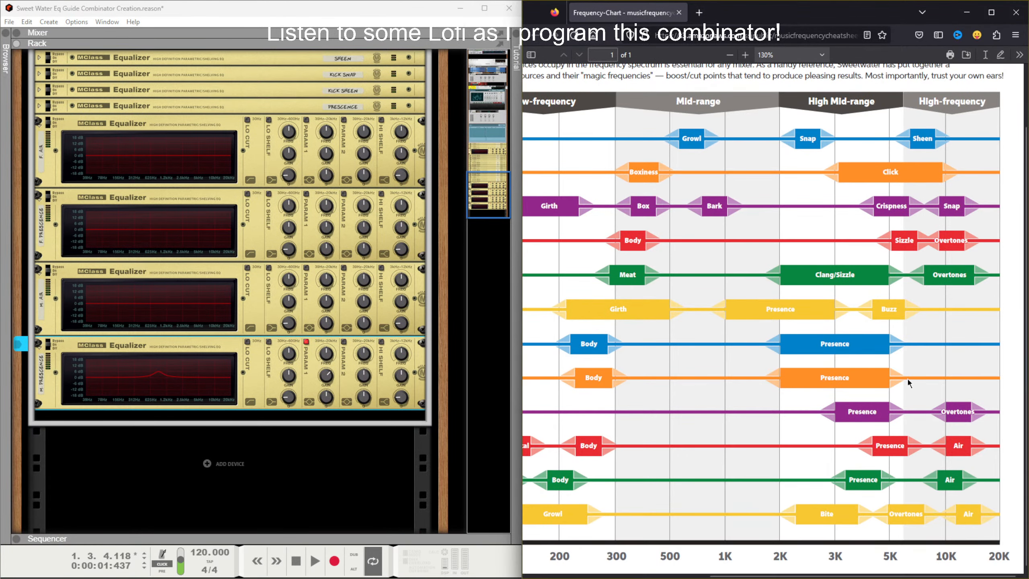
middle_click(822, 487)
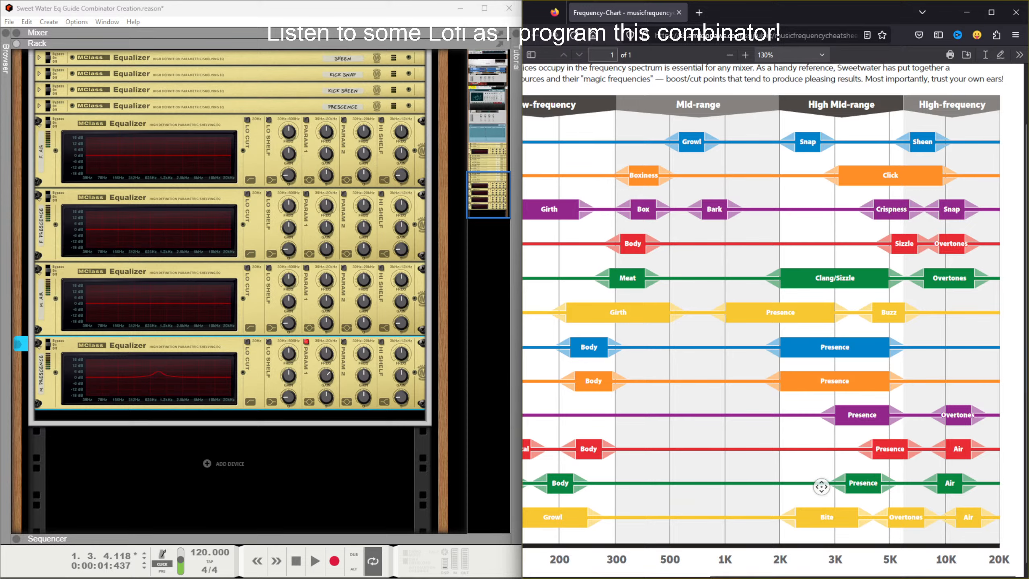
middle_click(605, 449)
scroll(607, 442, "down", 2)
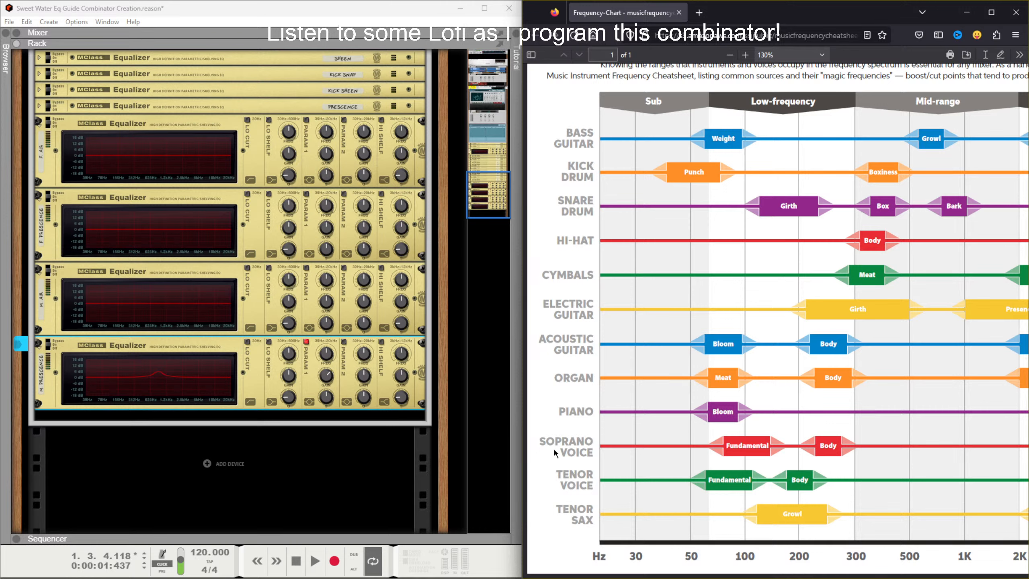
scroll(777, 438, "right", 6)
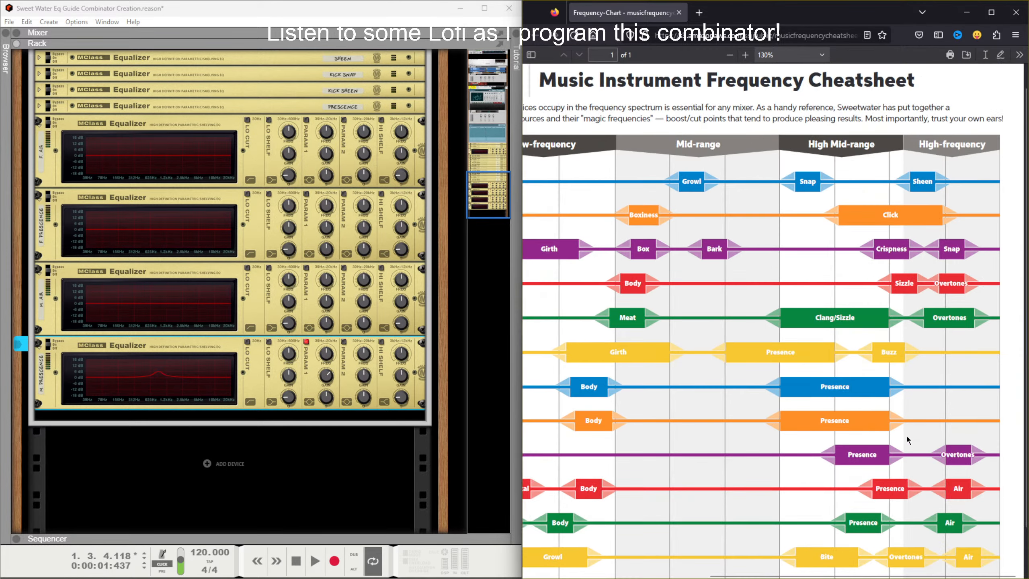
Step: Compare the Fundamental, Body, Presence and Air ranges of the soprano and tenor voices across the frequency chart
scroll(803, 448, "left", 6)
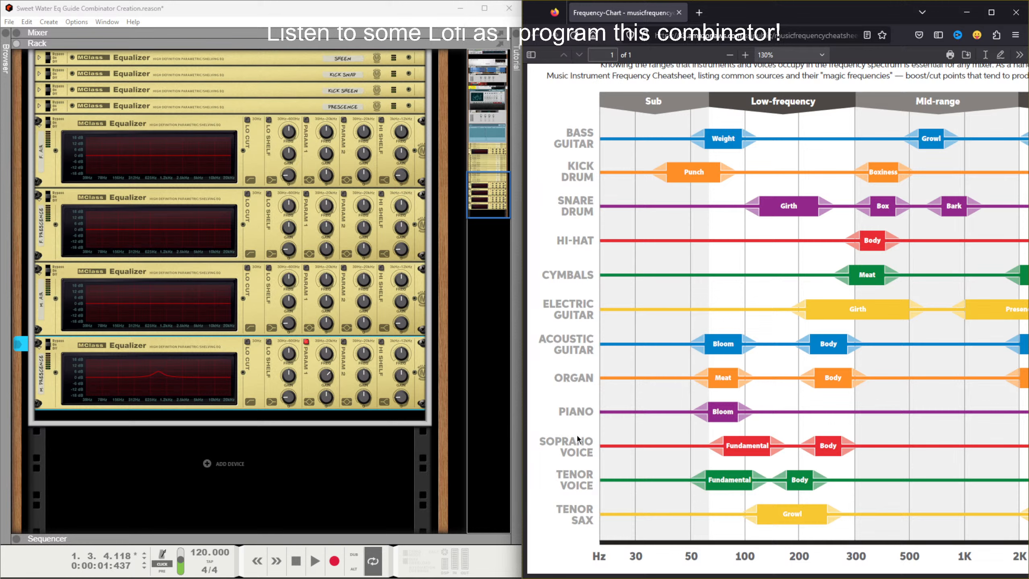
middle_click(895, 446)
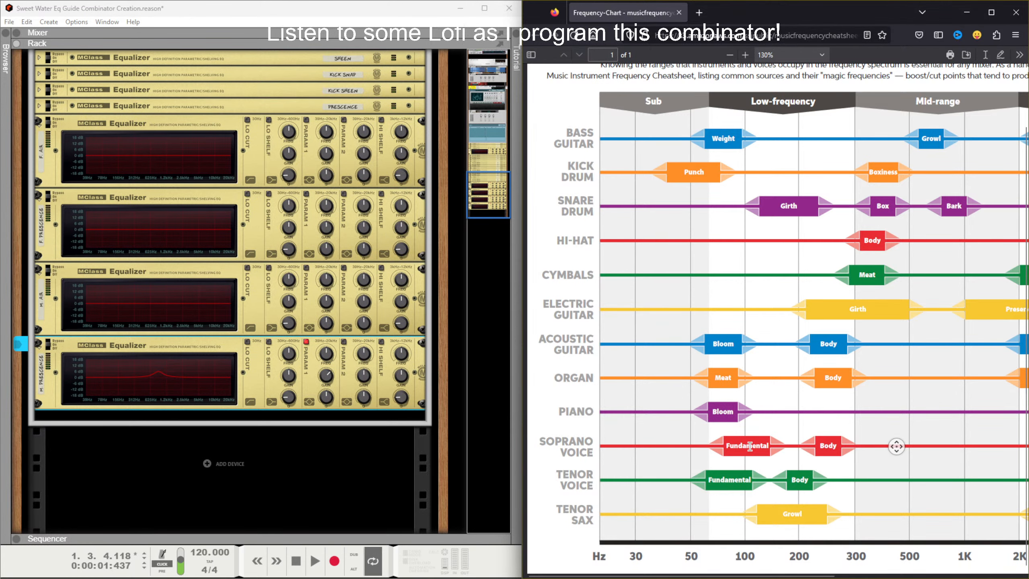
scroll(977, 453, "right", 5)
middle_click(964, 450)
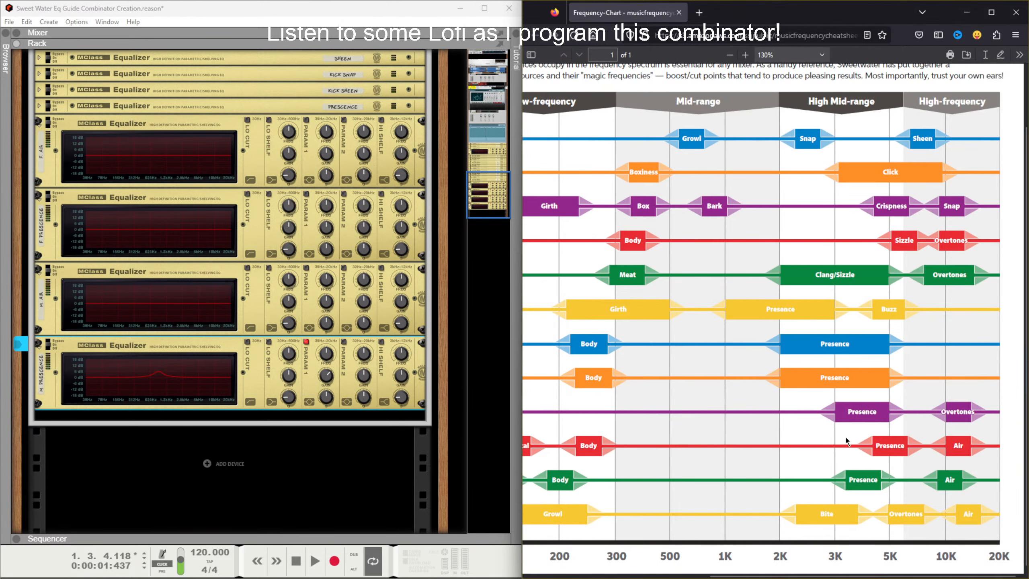
middle_click(657, 475)
scroll(657, 474, "left", 10)
middle_click(933, 470)
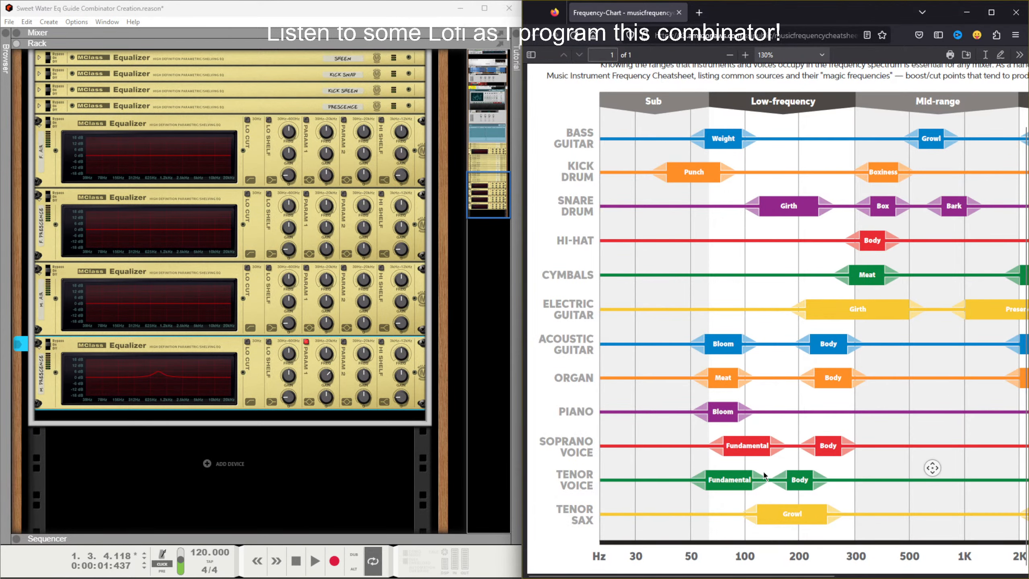
scroll(933, 470, "right", 10)
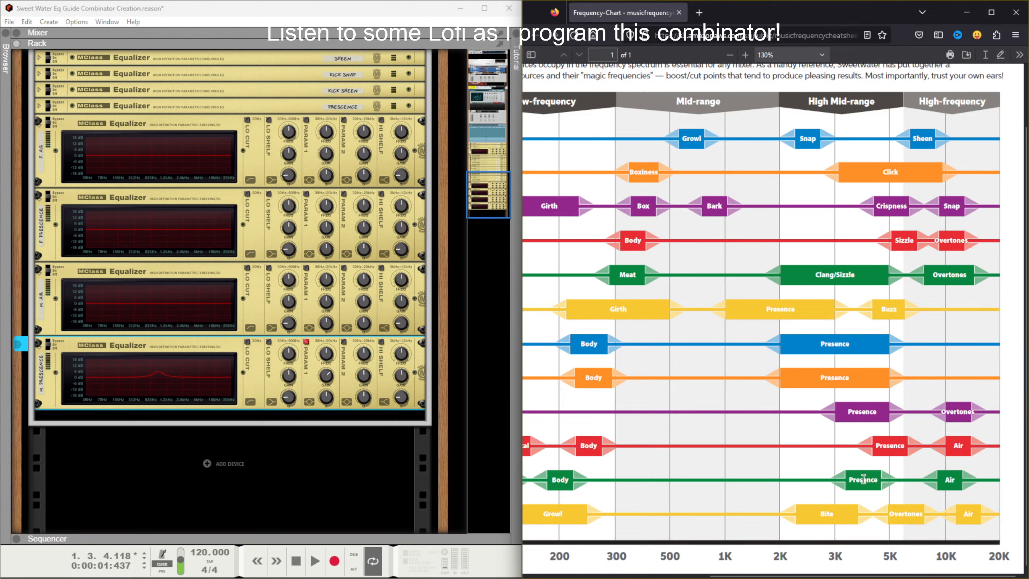
middle_click(863, 479)
scroll(863, 480, "left", 10)
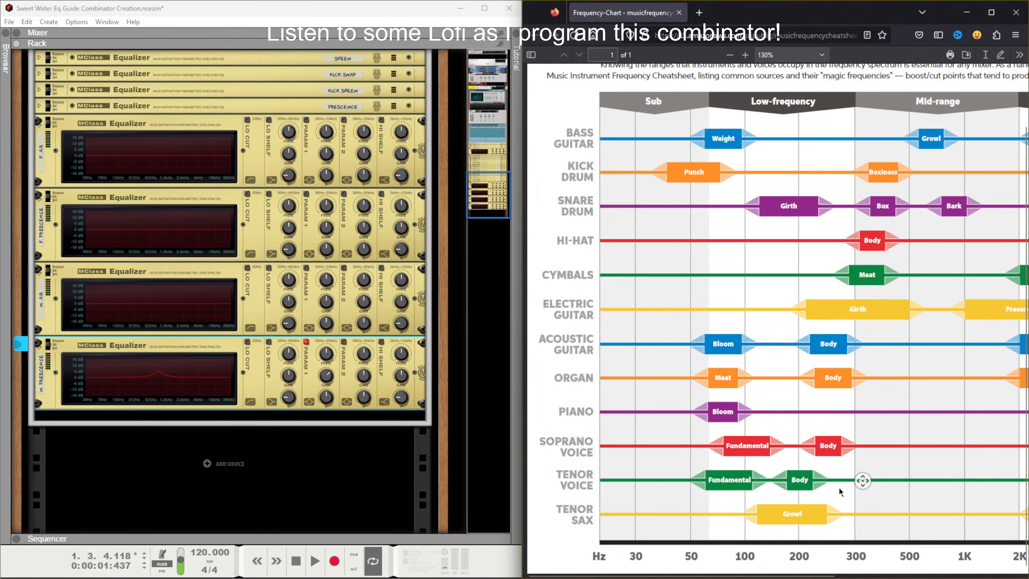
scroll(862, 480, "right", 10)
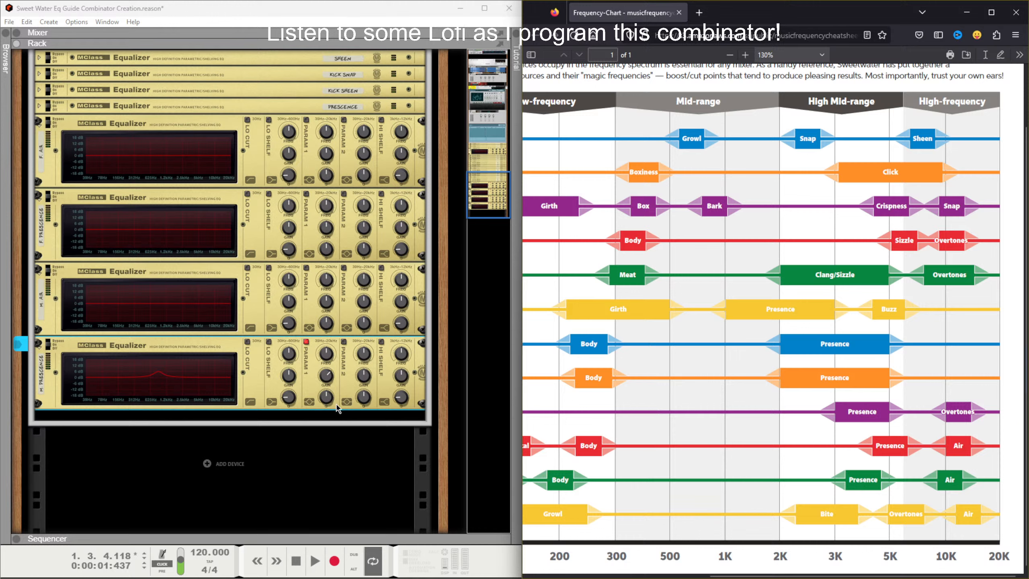
Step: Raise the Param 1 frequency on the M. Prescence equalizer into the vocal Presence range and map its gain to the M. Prescence control
mouse_move(329, 363)
left_mouse_down()
mouse_move(340, 329)
mouse_move(332, 355)
left_mouse_up()
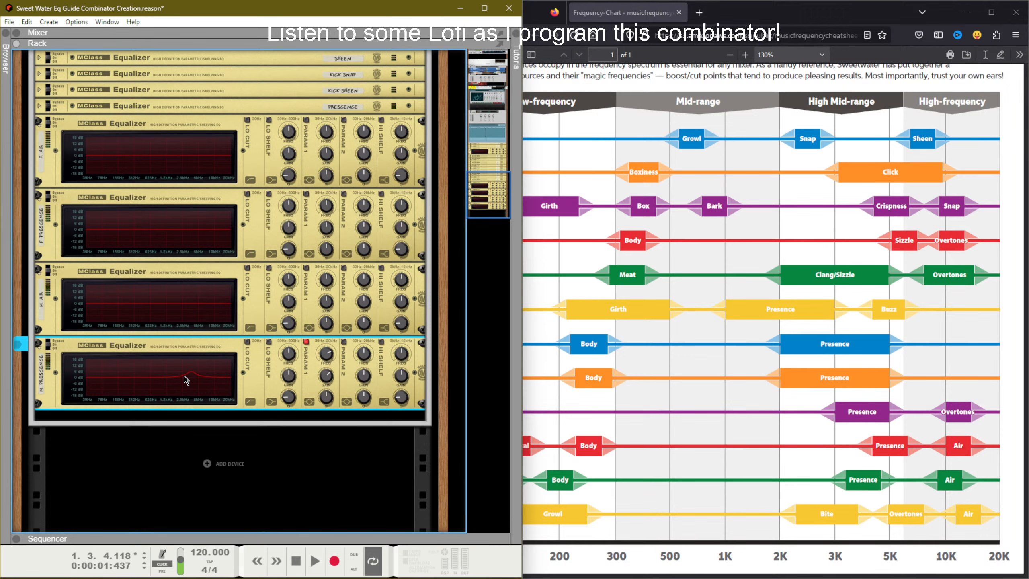
left_click(752, 417)
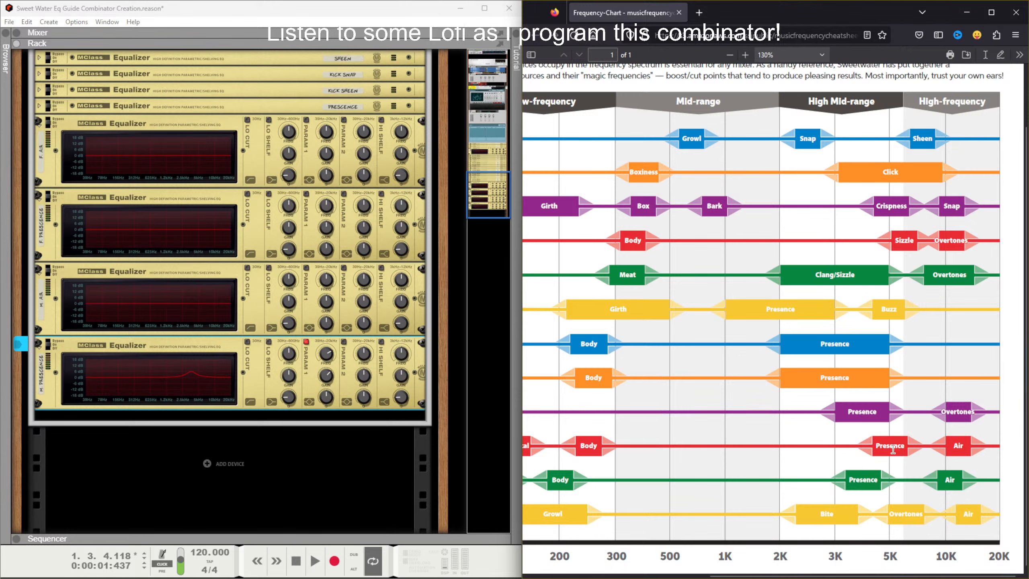
left_click_drag(327, 359, 337, 347)
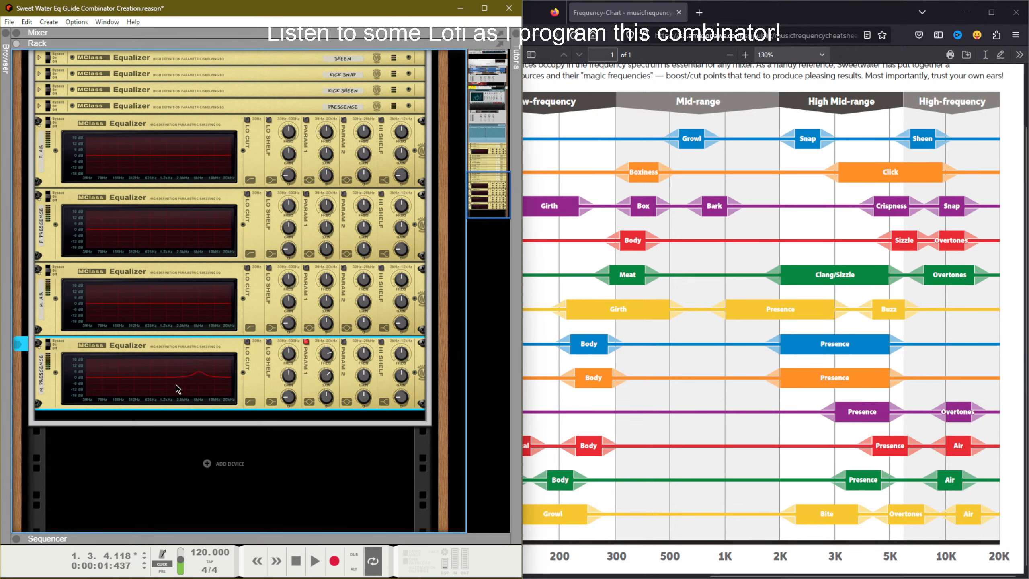
right_click(329, 377)
mouse_move(425, 411)
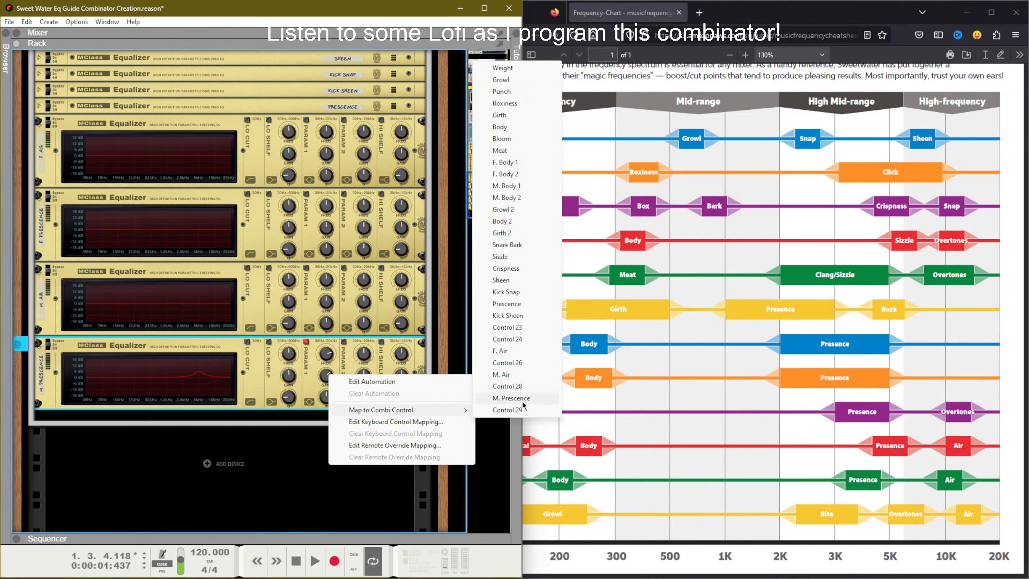
left_click(512, 398)
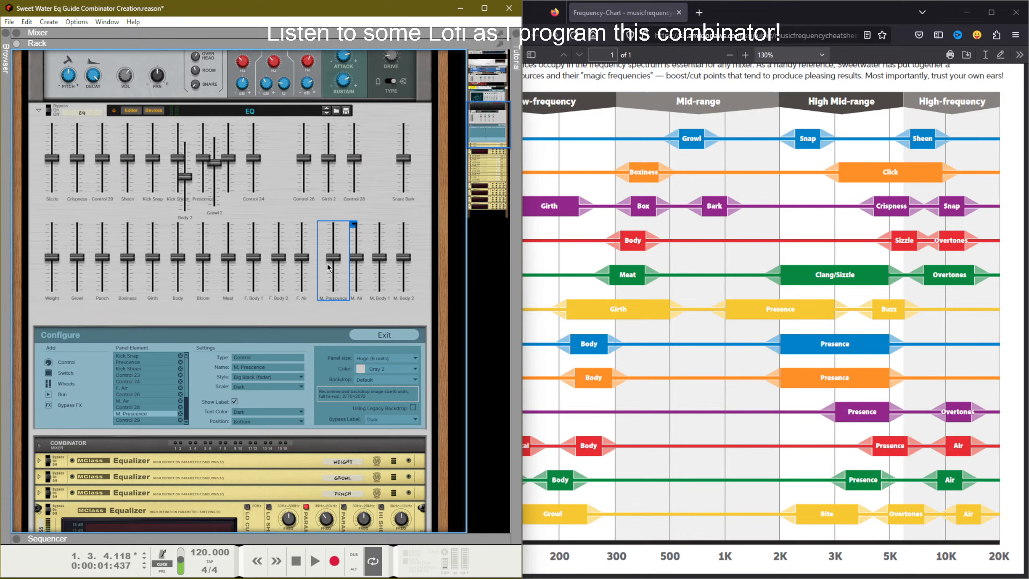
Step: Enable the Param 1 band on the M. Air equalizer and raise its gain and frequency to boost the vocal Air range
scroll(335, 326, "down", 14)
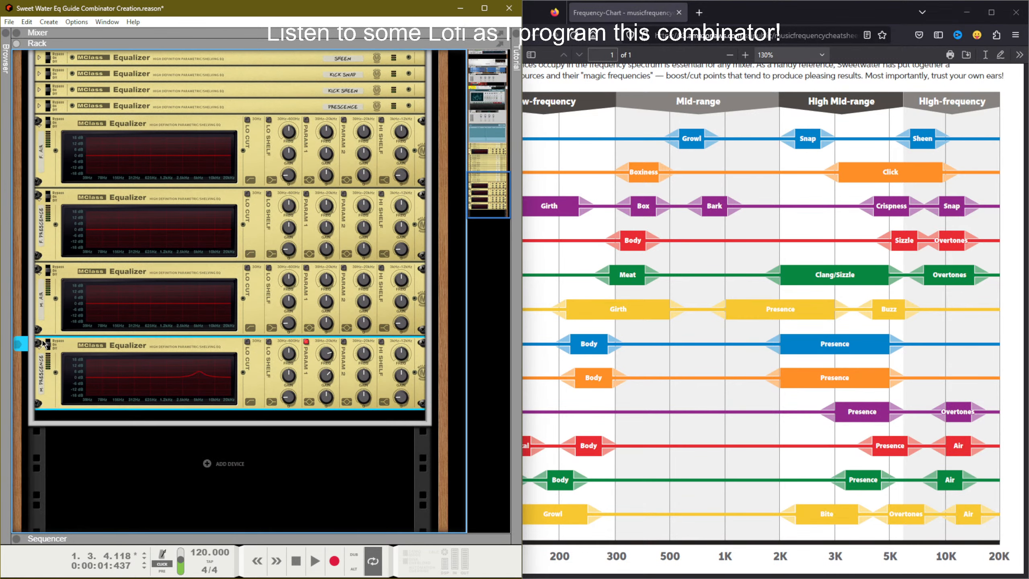
left_click(258, 320)
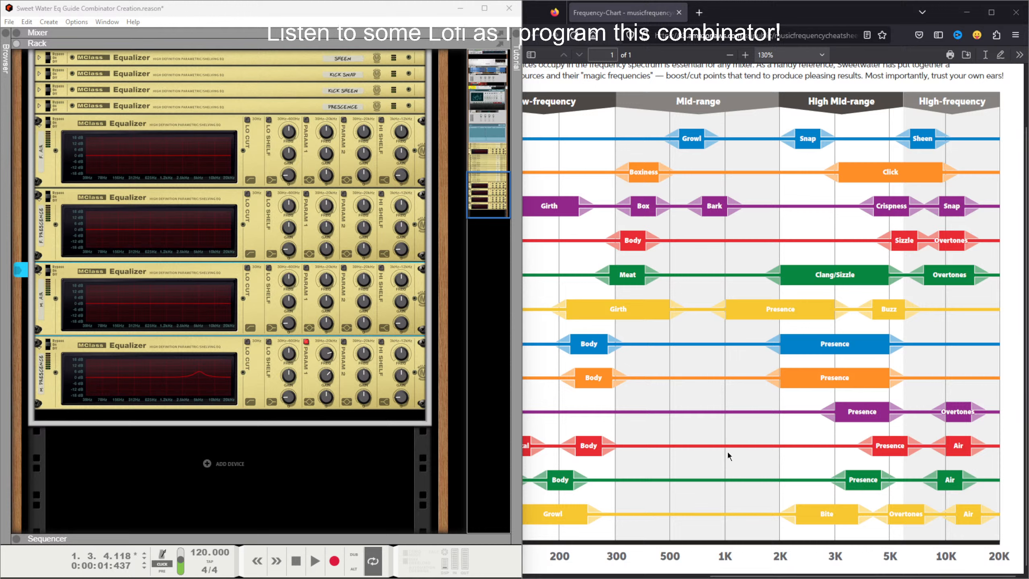
left_click(305, 268)
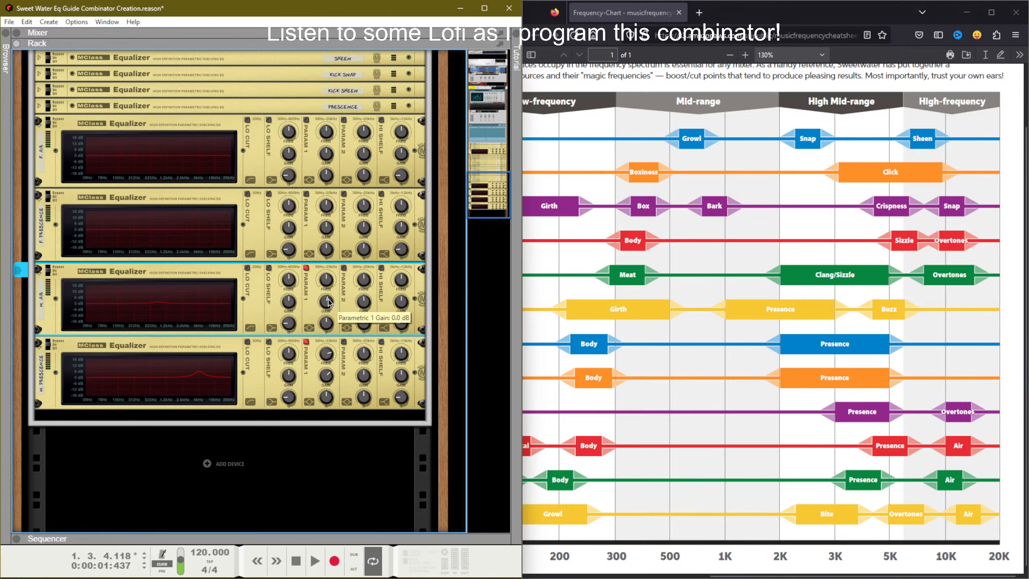
left_click_drag(331, 239, 333, 228)
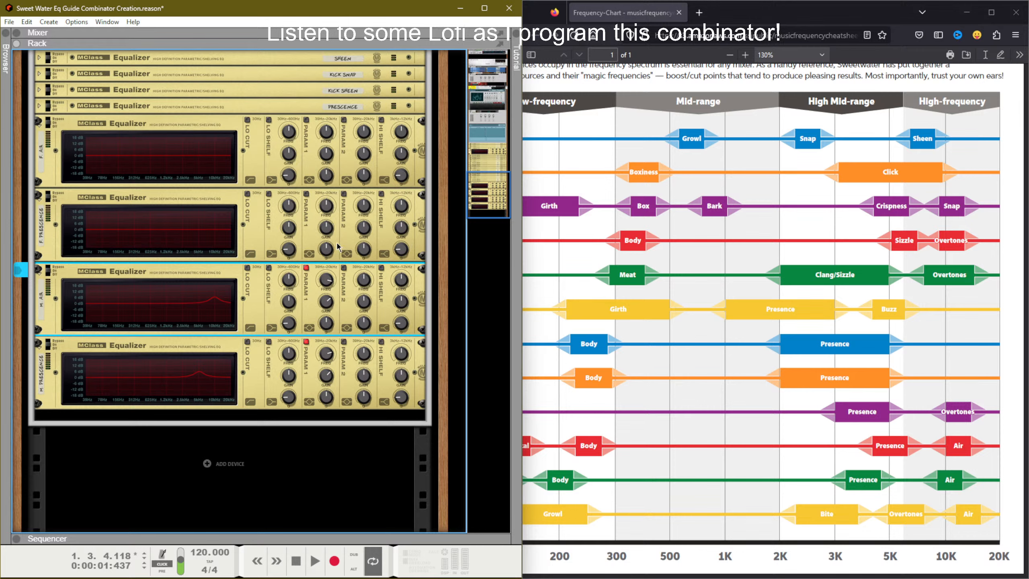
left_click_drag(330, 283, 331, 280)
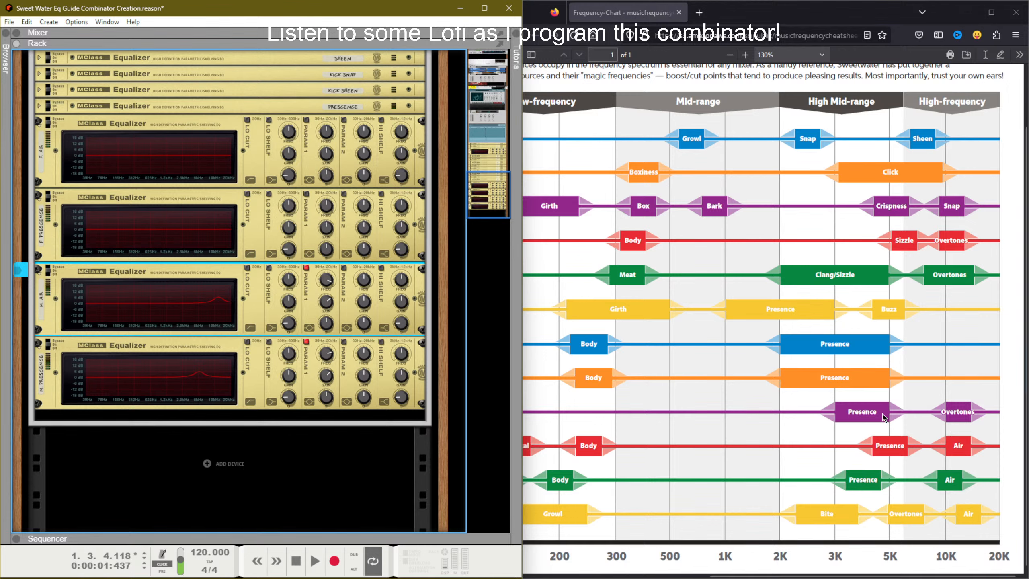
Step: Map the Param 1 gain of the M. Air equalizer to the M. Air combinator control
right_click(326, 301)
mouse_move(373, 341)
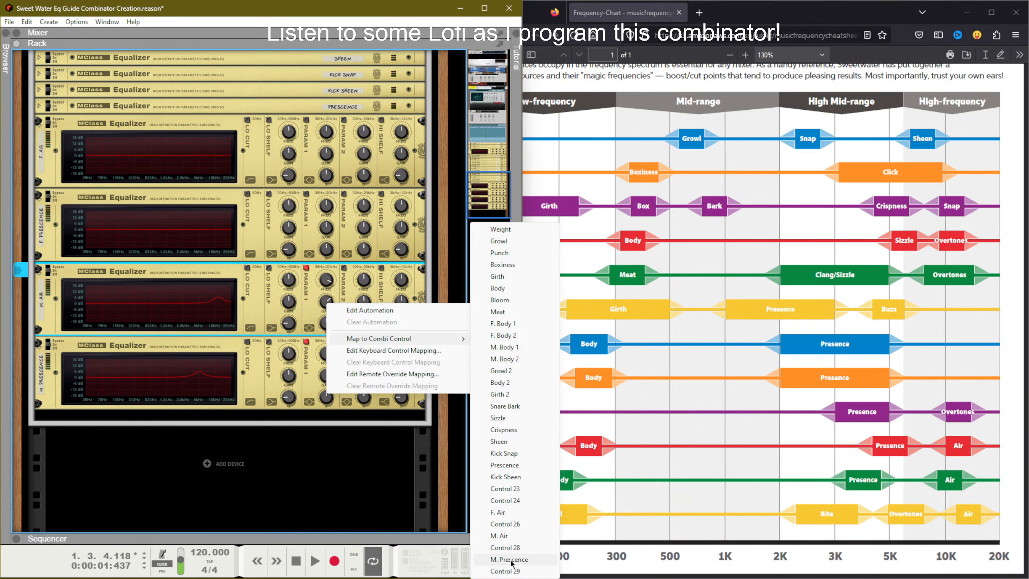
left_click(512, 536)
scroll(129, 294, "up", 2)
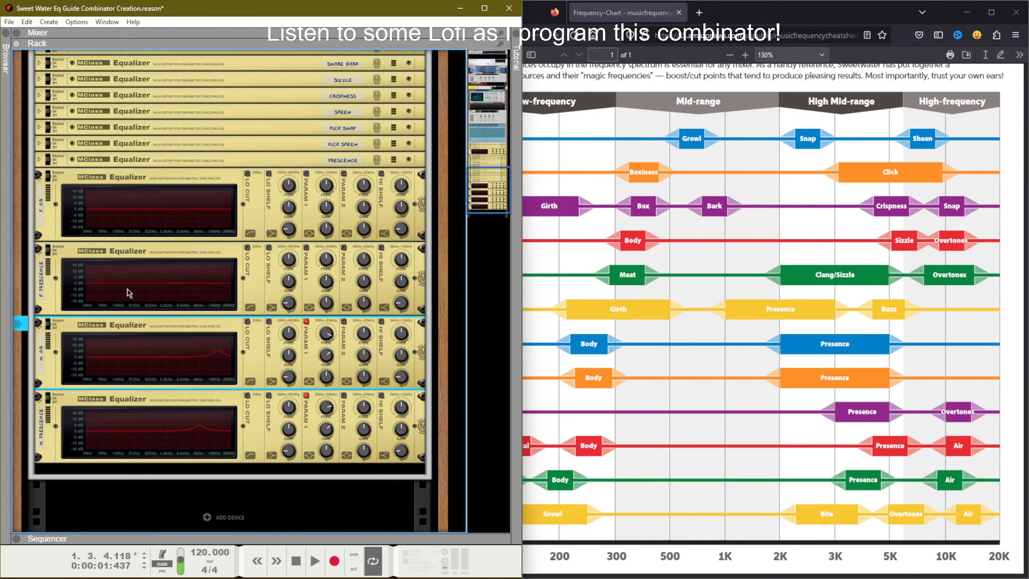
scroll(272, 286, "up", 2)
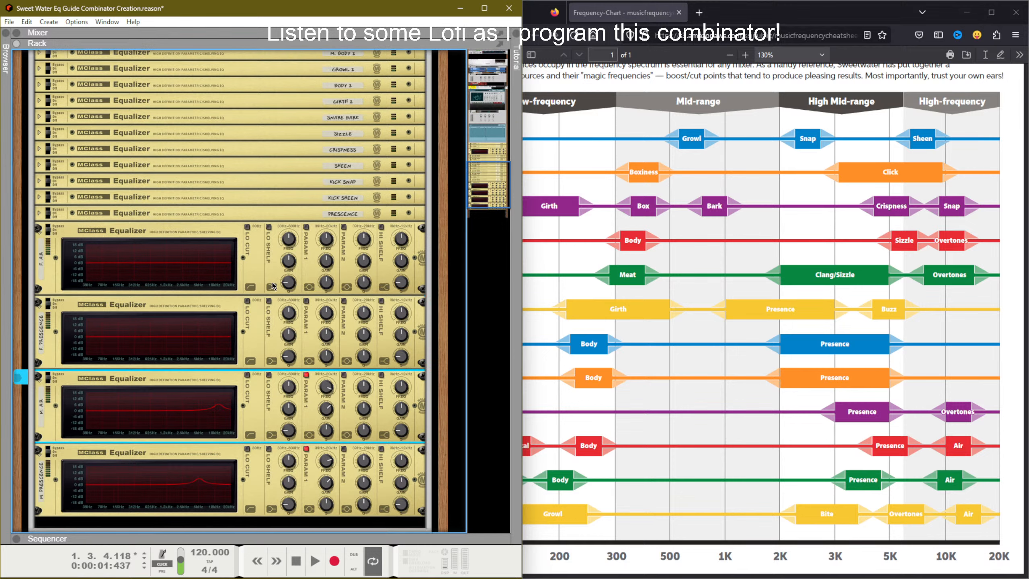
right_click(328, 343)
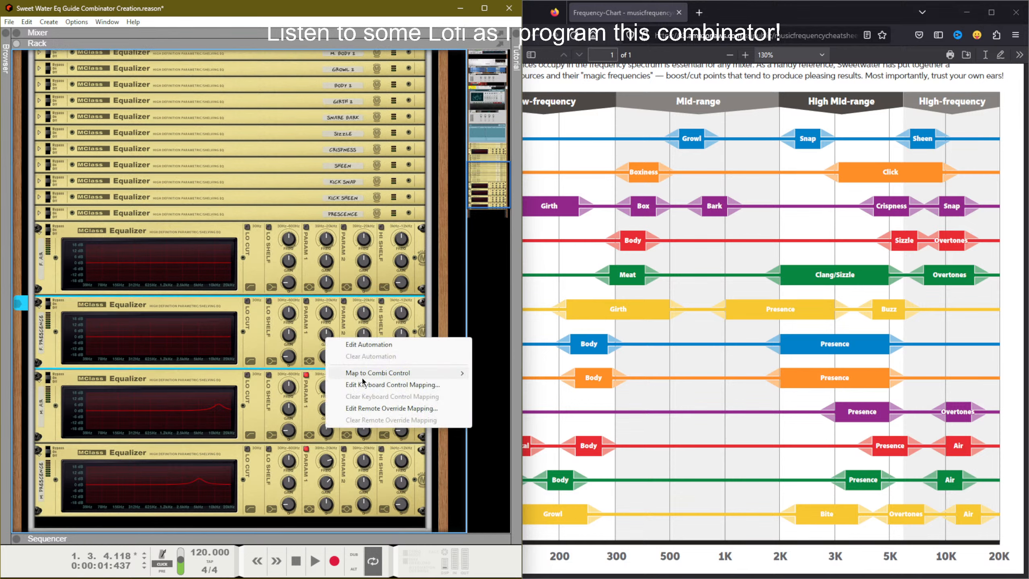
mouse_move(465, 371)
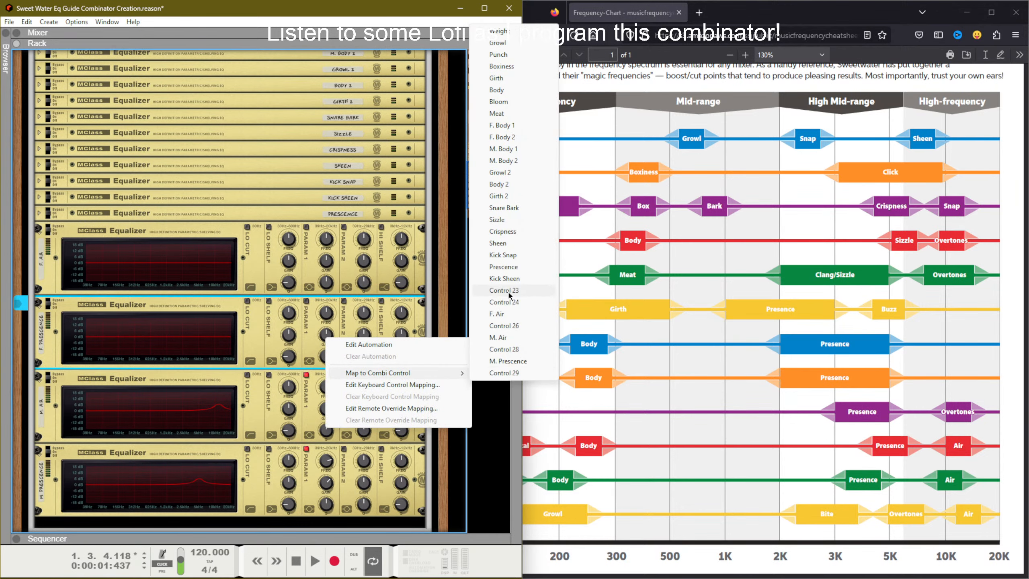
left_click(243, 280)
Step: Move the Growl 2 fader between Control 24 and Control 26, and the Body 2 fader between Control 28 and Snare Bark
scroll(243, 280, "up", 13)
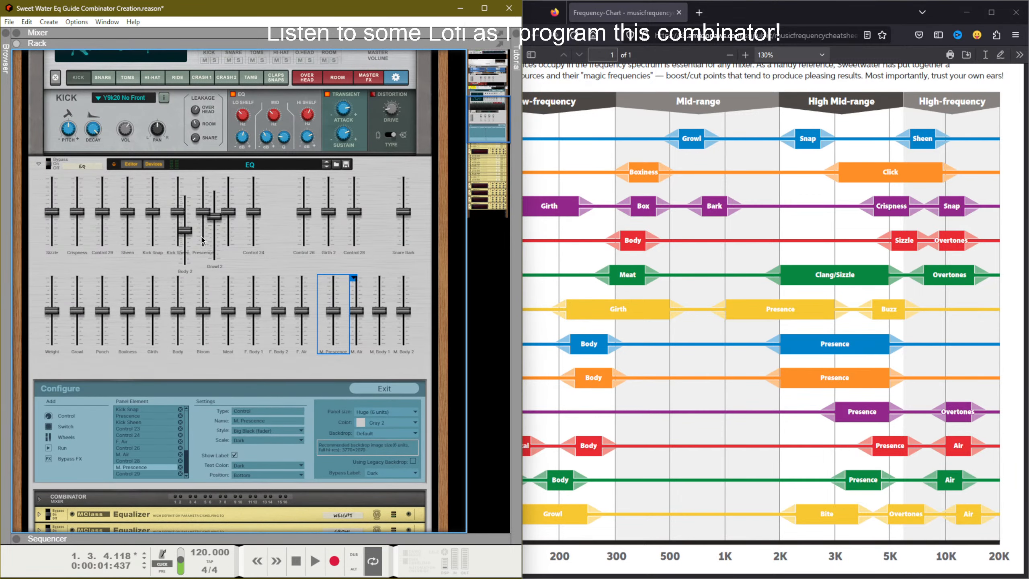
left_click(217, 240)
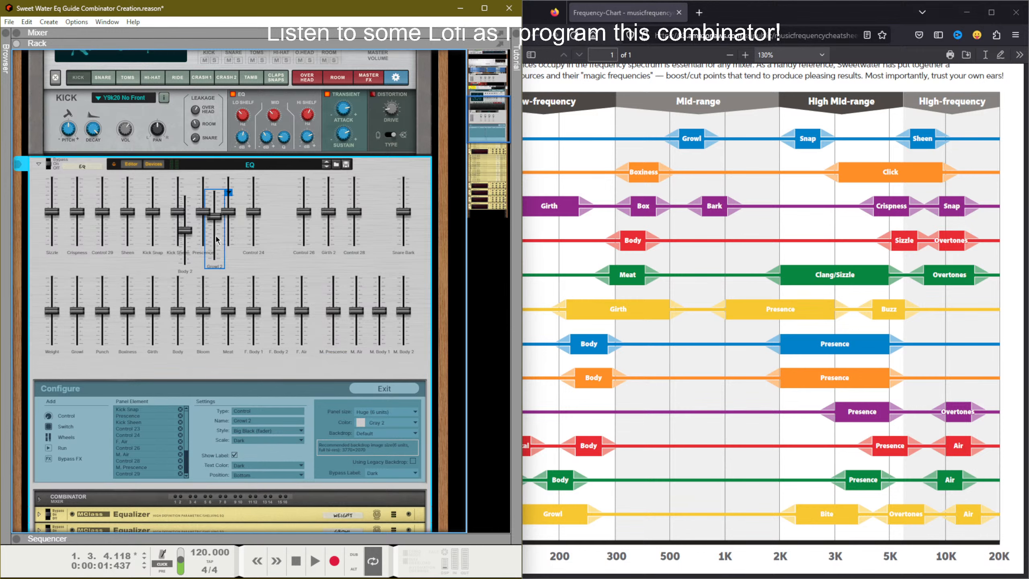
left_click_drag(217, 243, 278, 235)
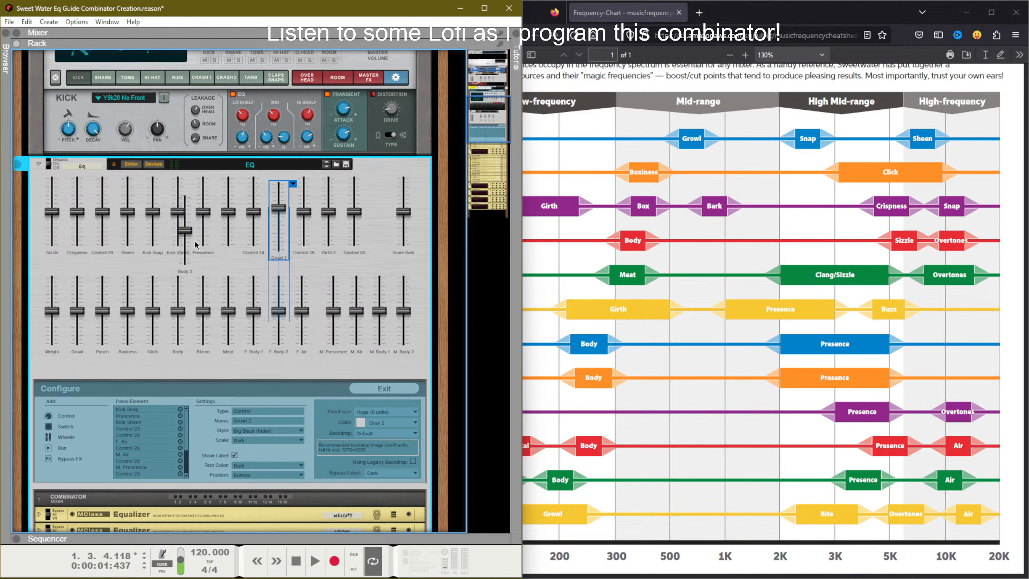
left_click_drag(185, 259, 378, 240)
Step: Delete the unlabelled Control 23 fader from the upper row and add a new control fader to the combinator panel
left_click(226, 231)
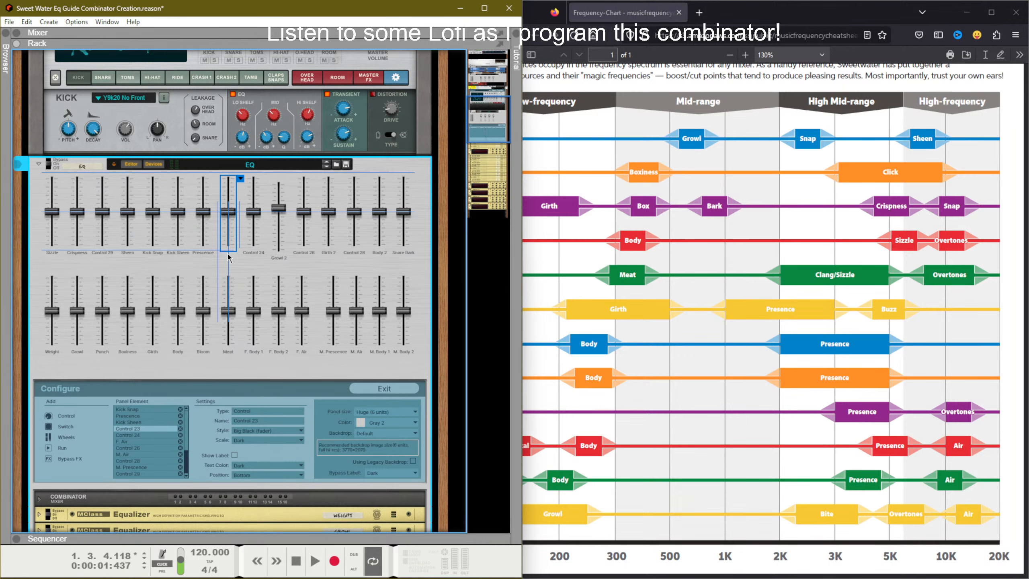
left_click(228, 257)
left_click(230, 251)
left_click_drag(230, 239, 231, 251)
left_click(229, 267)
left_click(230, 262)
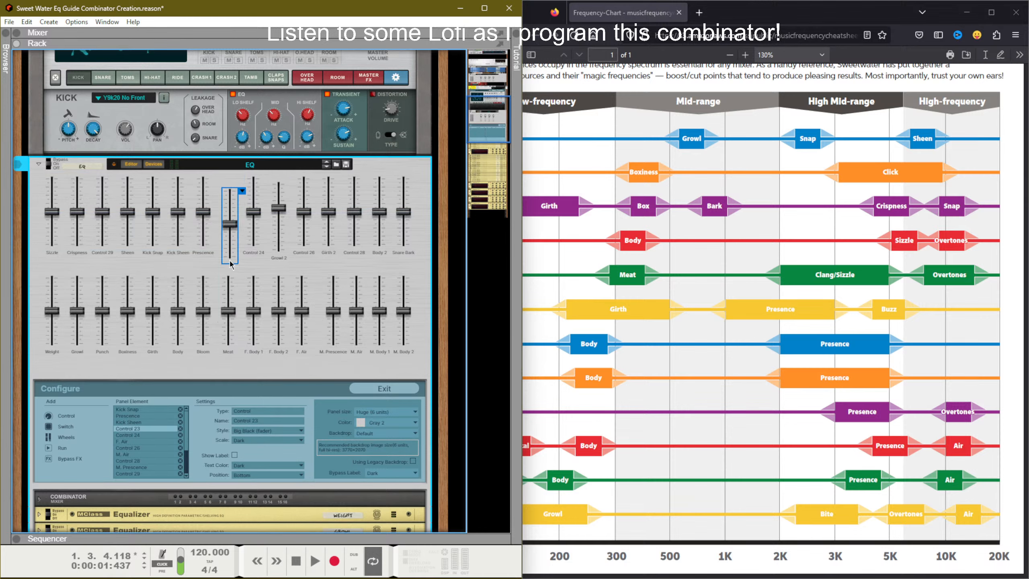
key("Delete")
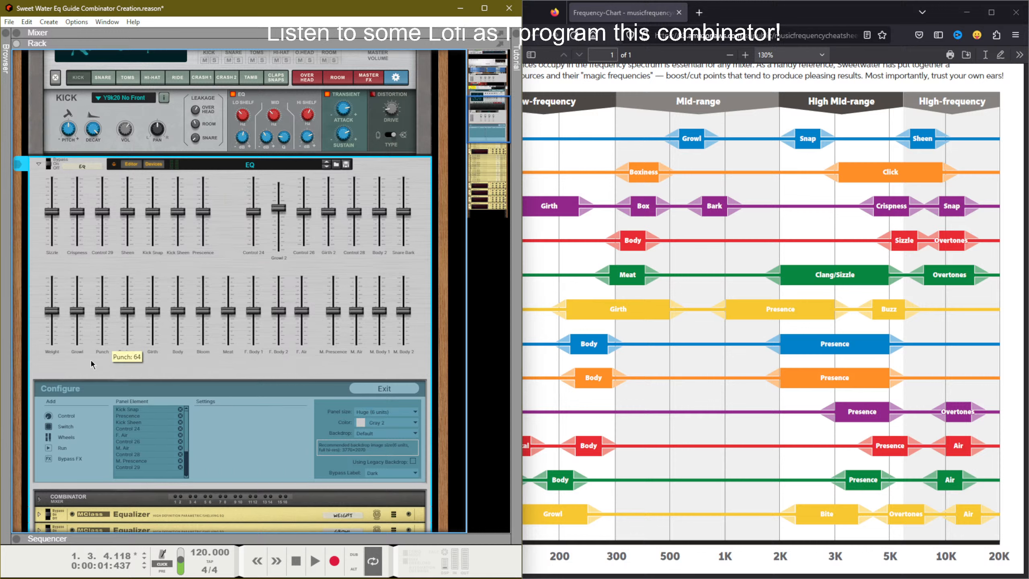
left_click(49, 416)
left_click_drag(87, 239, 237, 239)
double_click(232, 254)
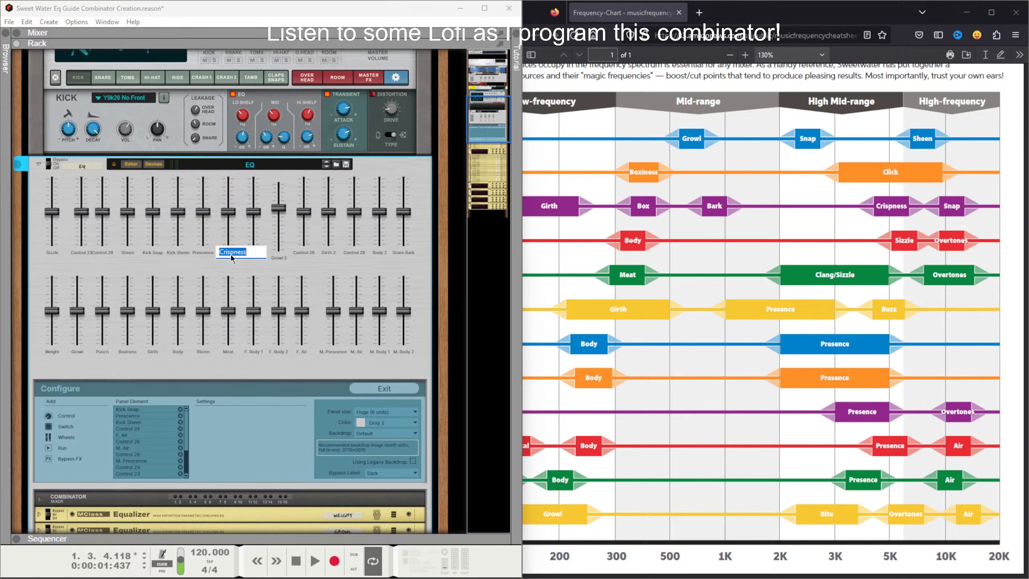
left_click(140, 274)
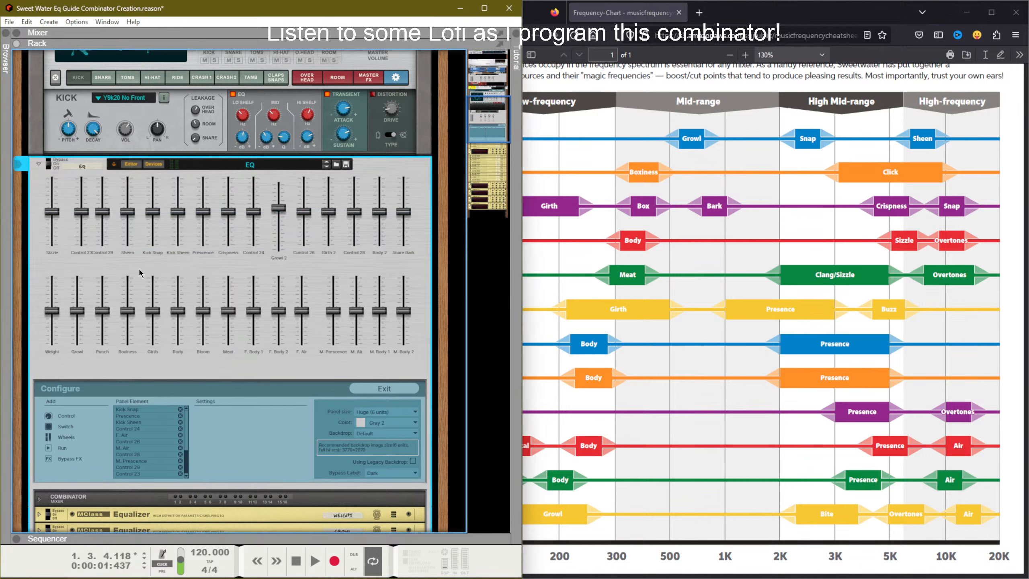
key("ctrl+z")
Step: Move the Control 29 fader into the gap between Prescence and Control 24, and the Crispness fader into the slot before Sheen
left_click(101, 253)
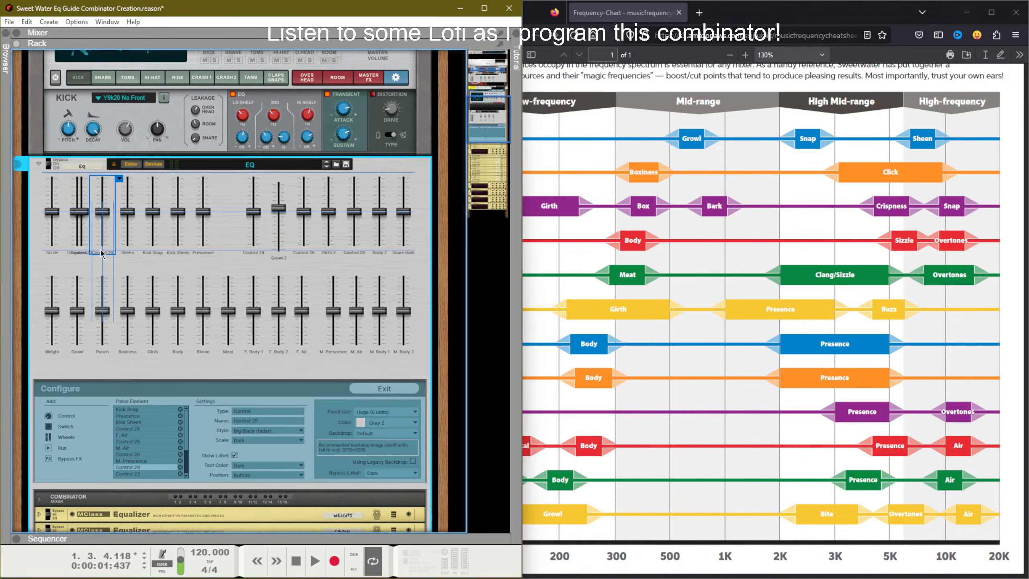
left_click_drag(105, 248, 228, 248)
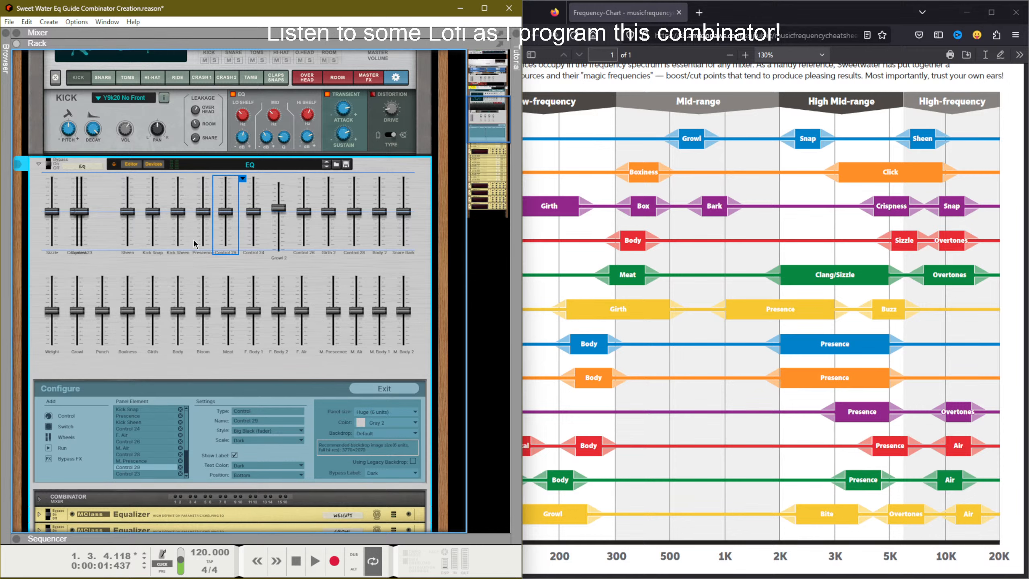
left_click_drag(88, 246, 116, 243)
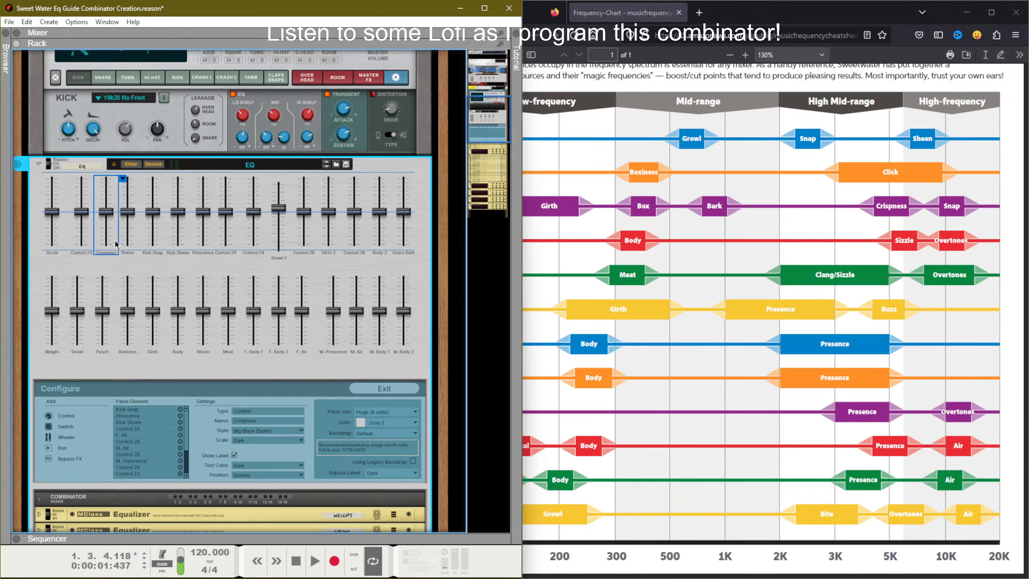
Step: Rename the Control 29 fader as F. Prescence
double_click(228, 254)
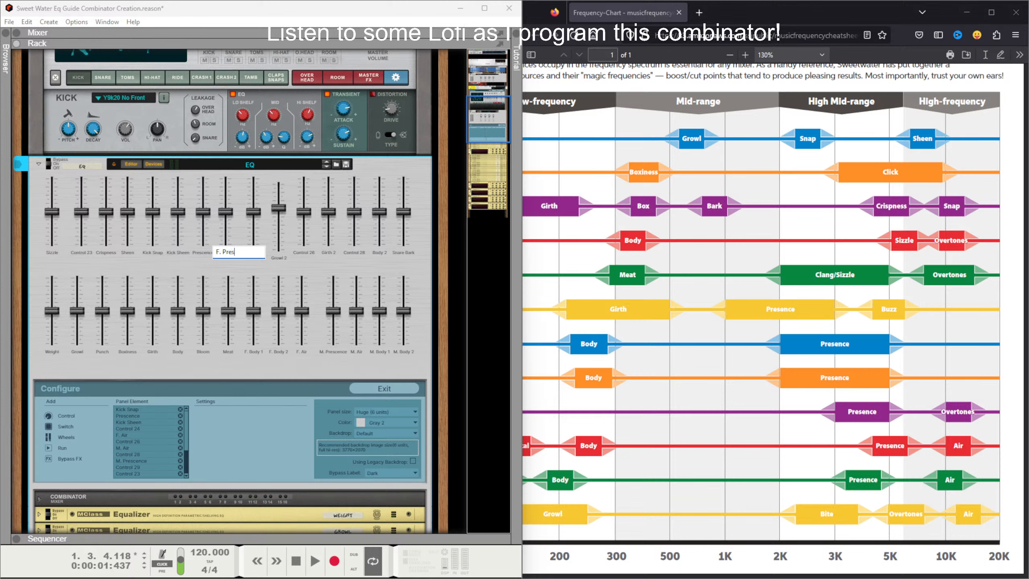
key("Return")
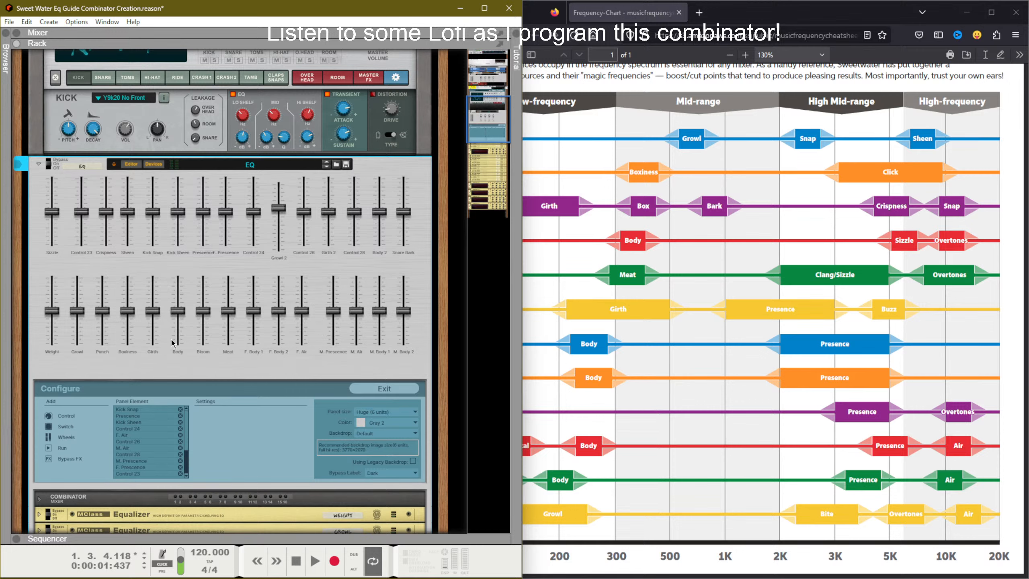
Step: Move the Bloom fader to the end of the upper row, closing its gap, and the F. Prescence fader between F. Air and M. Prescence
left_click_drag(210, 339, 431, 238)
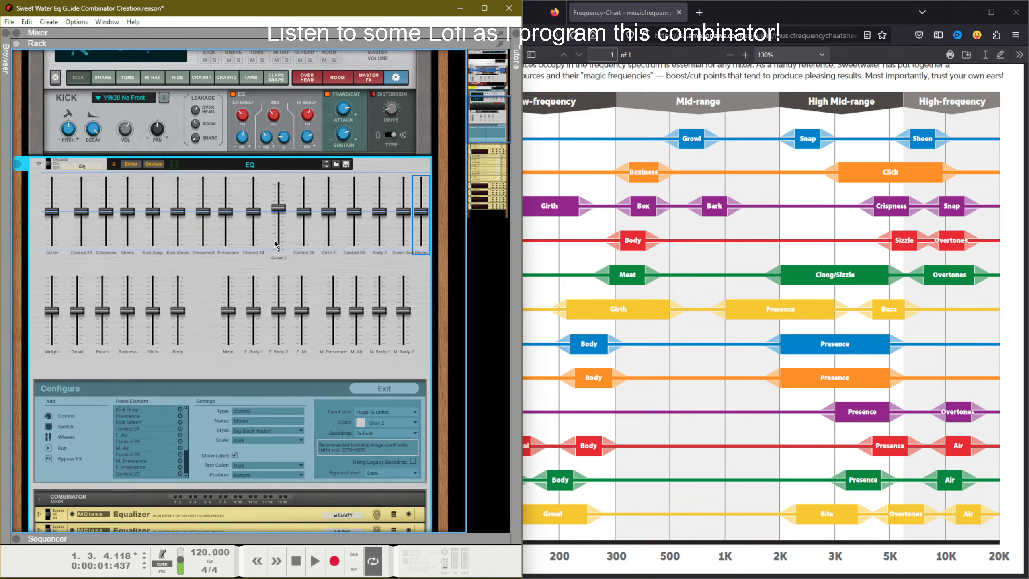
mouse_move(231, 339)
left_mouse_down()
mouse_move(209, 339)
mouse_move(304, 335)
mouse_move(250, 333)
left_mouse_up()
left_click(276, 336)
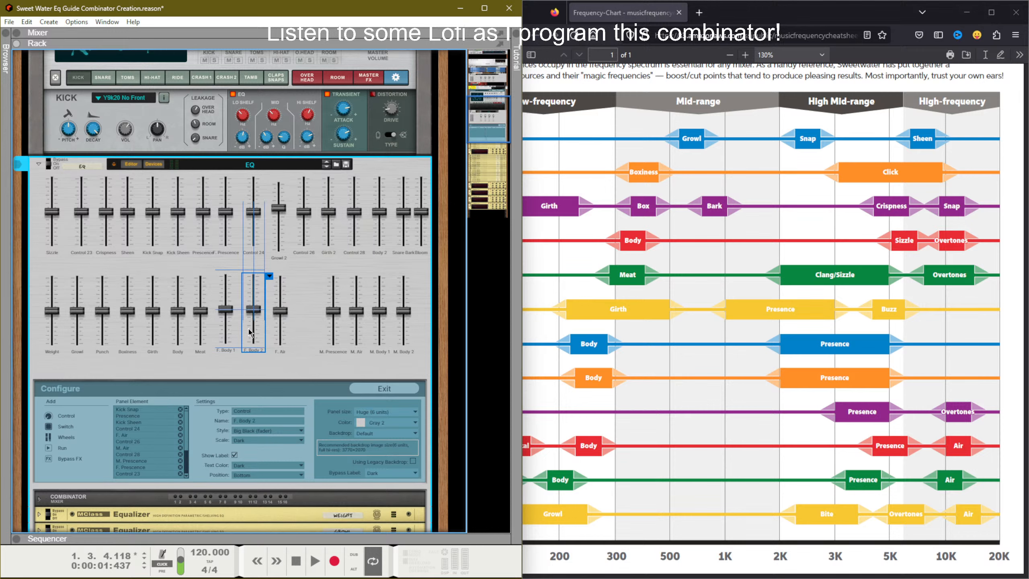
left_click(226, 239)
left_click_drag(226, 239, 304, 335)
Step: Space all the lower-row faders, from Weight to M. Body 2, evenly in both the horizontal and vertical directions
left_click_drag(425, 361, 48, 317)
right_click(421, 279)
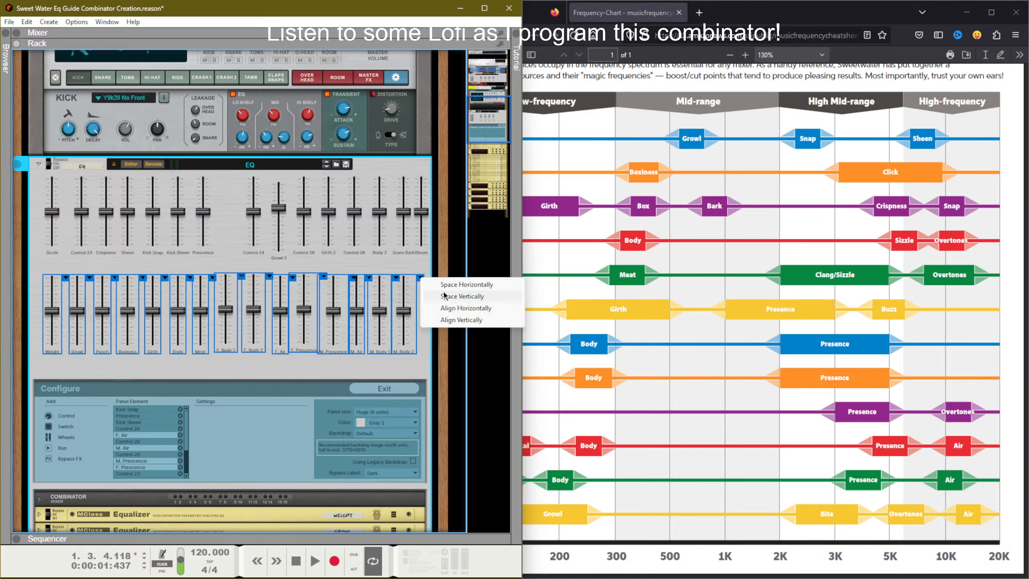
left_click(445, 289)
right_click(422, 280)
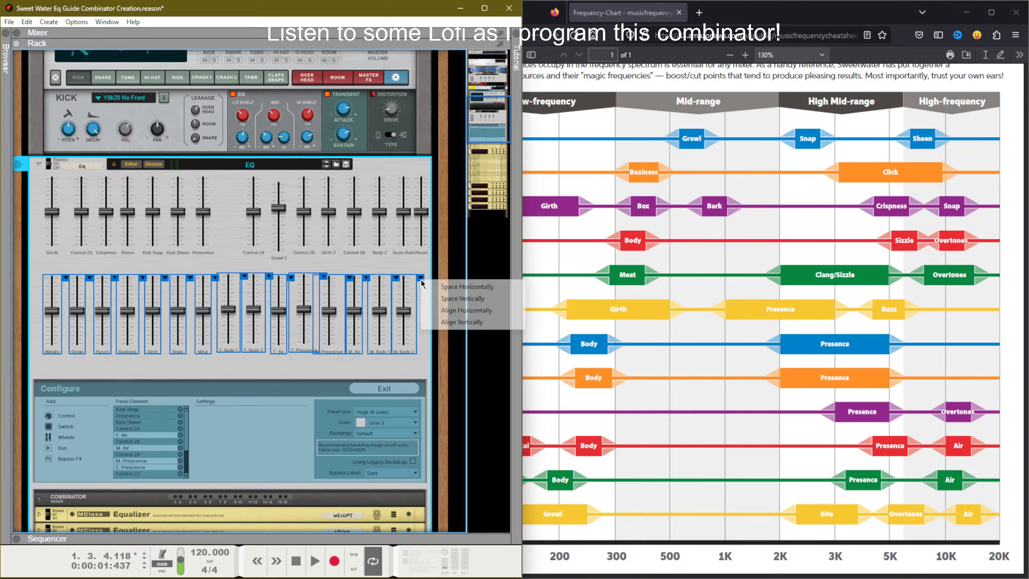
left_click(441, 297)
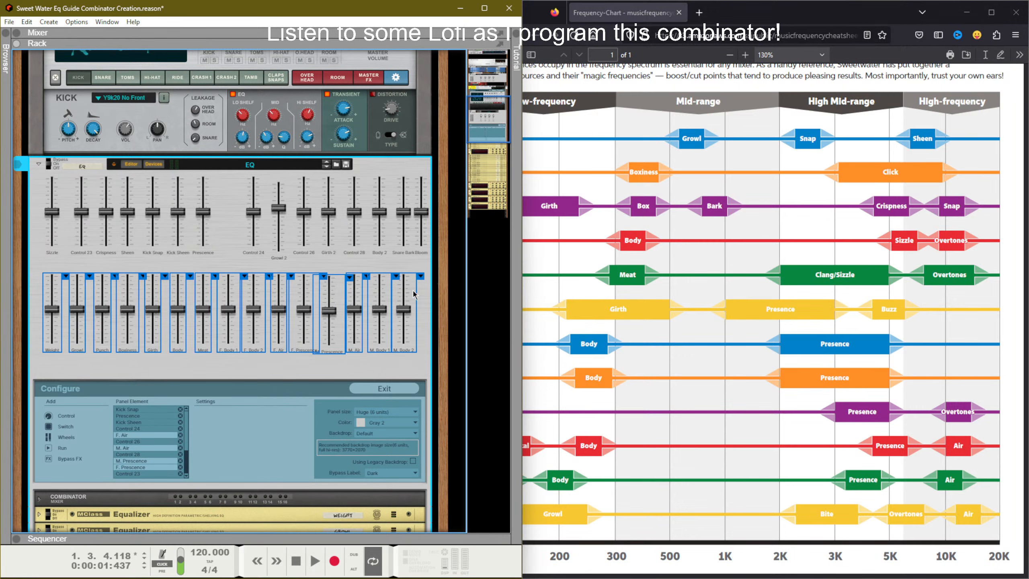
Step: Space all the upper-row faders evenly in both directions and align them horizontally into one straight row
left_click_drag(423, 265, 70, 179)
right_click(62, 180)
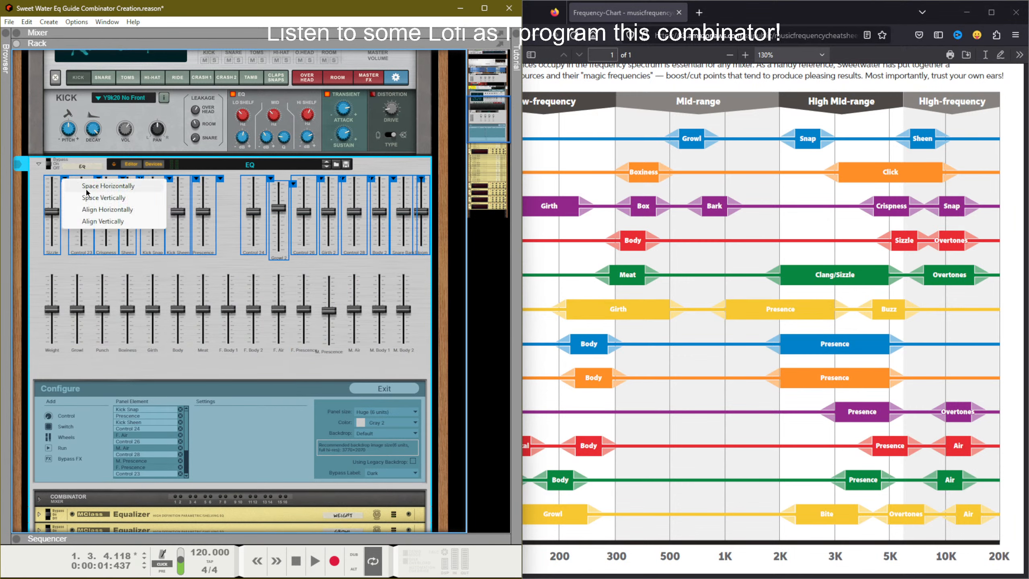
left_click(108, 184)
right_click(65, 179)
left_click(93, 196)
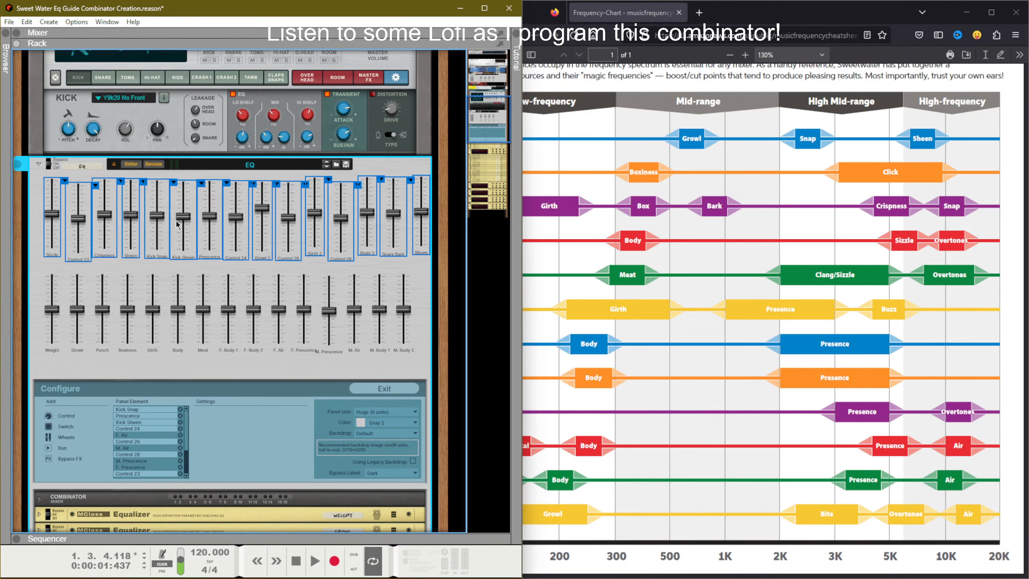
right_click(410, 185)
left_click(449, 213)
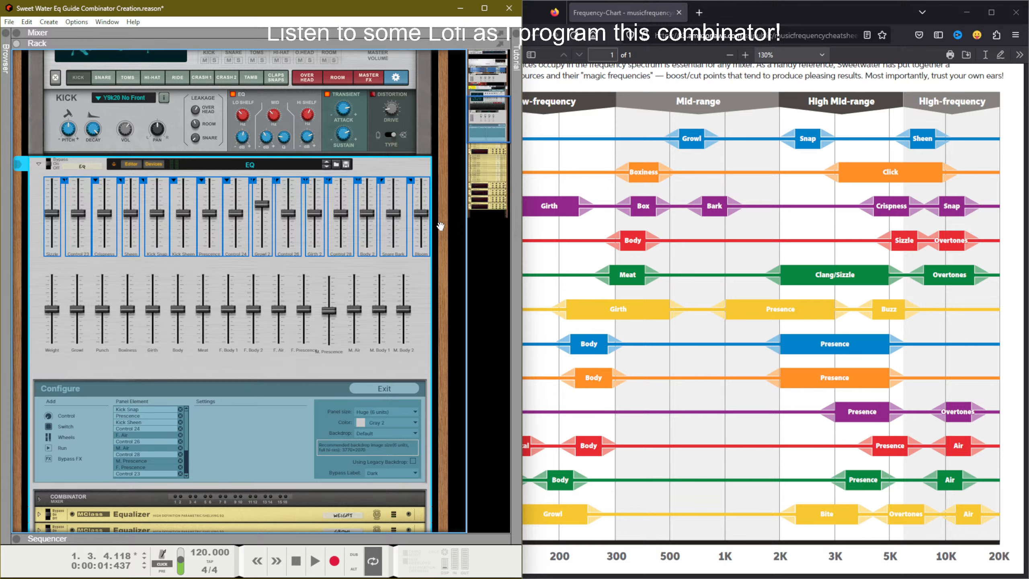
Step: Align all the lower-row faders horizontally so that M. Prescence sits level with its neighbours
left_click_drag(425, 279, 31, 318)
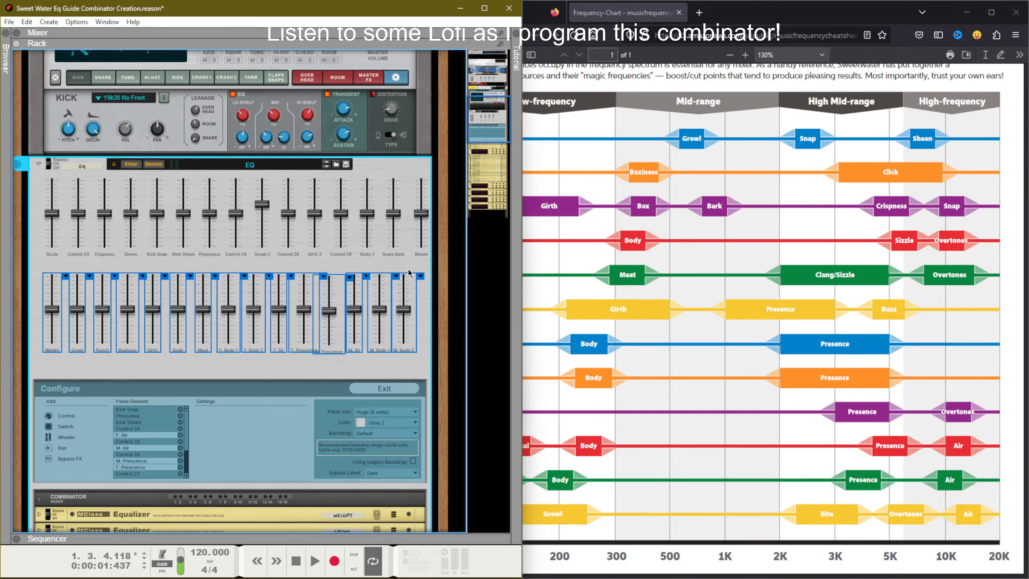
right_click(420, 276)
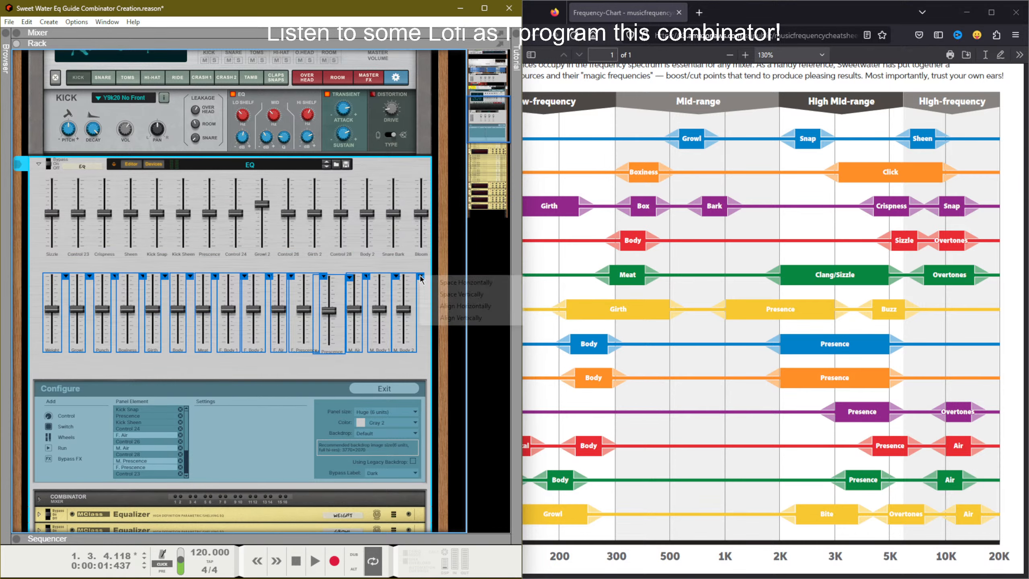
left_click(454, 306)
left_click(419, 297)
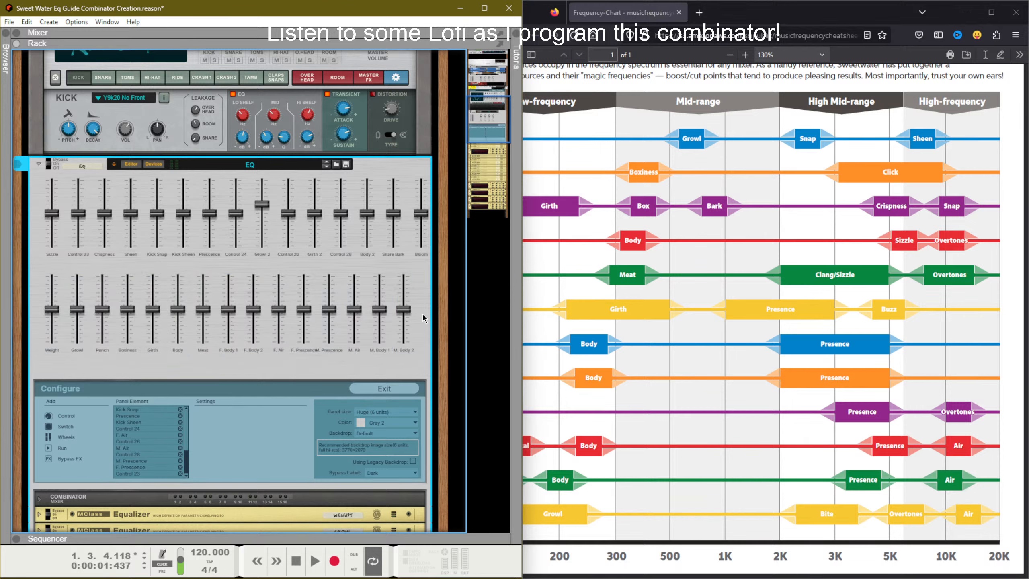
Step: Align the Bloom fader vertically with M. Body 2 and shift the pair to the far end of the two rows
left_click_drag(426, 309, 410, 216)
right_click(420, 276)
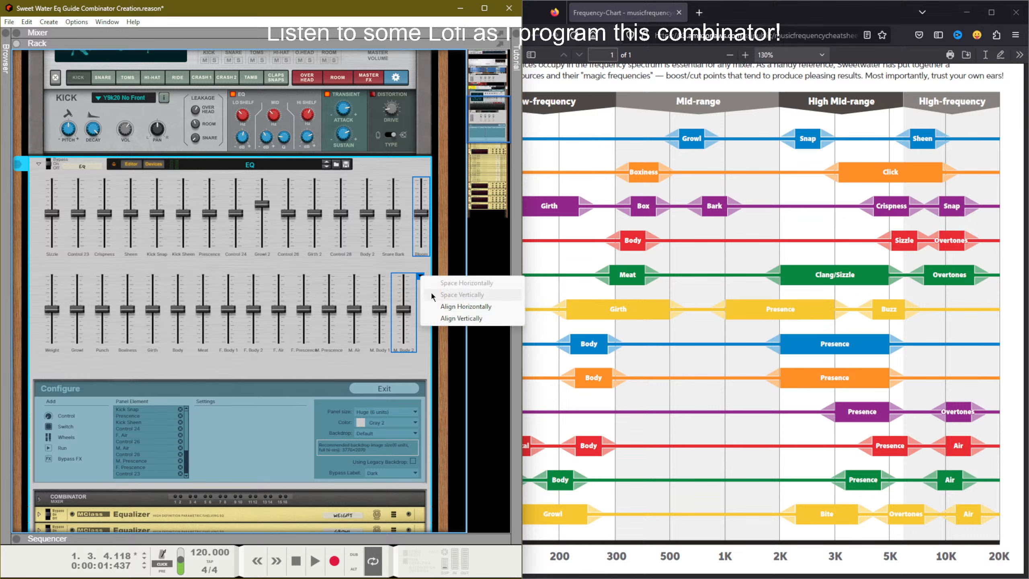
left_click(441, 318)
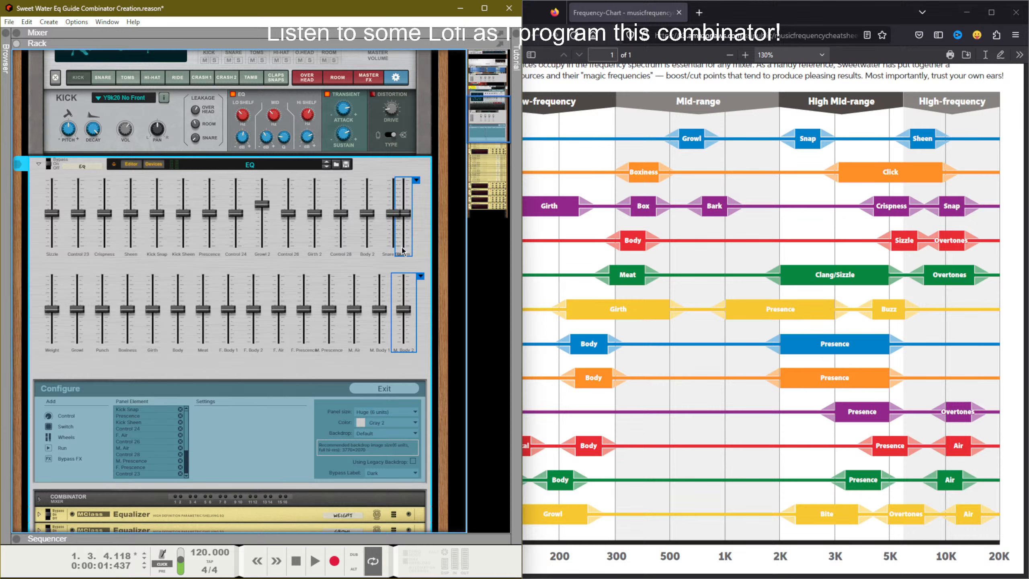
left_click_drag(403, 251, 422, 249)
Step: Align the M. Body 1 fader vertically with the Snare Bark fader above it
left_click_drag(394, 360, 391, 231)
left_click(410, 180)
left_click(441, 222)
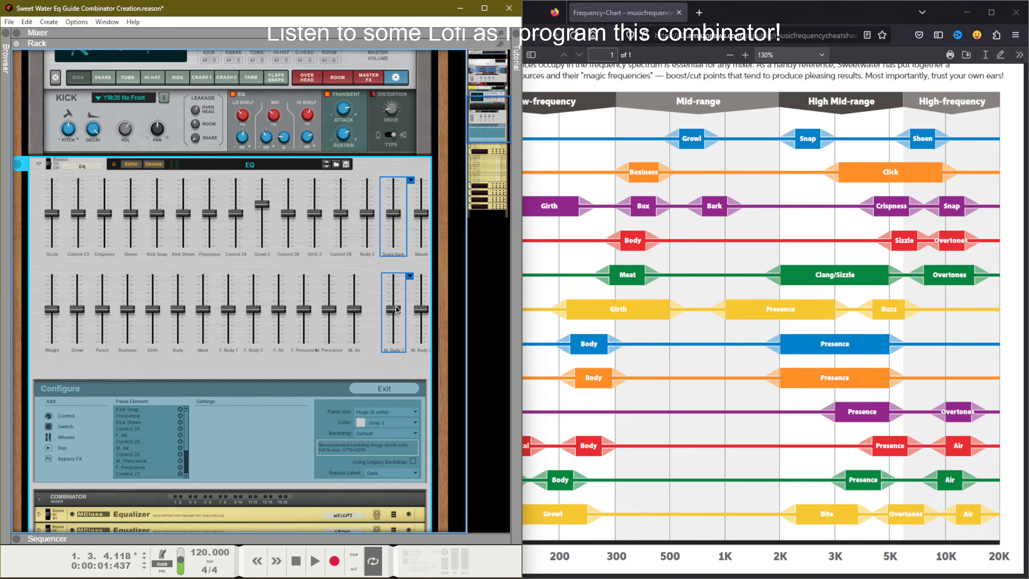
Step: Align the Body 2 fader vertically with M. Air and shift the pair into the column before Snare Bark and M. Body 1
left_click_drag(353, 357, 370, 215)
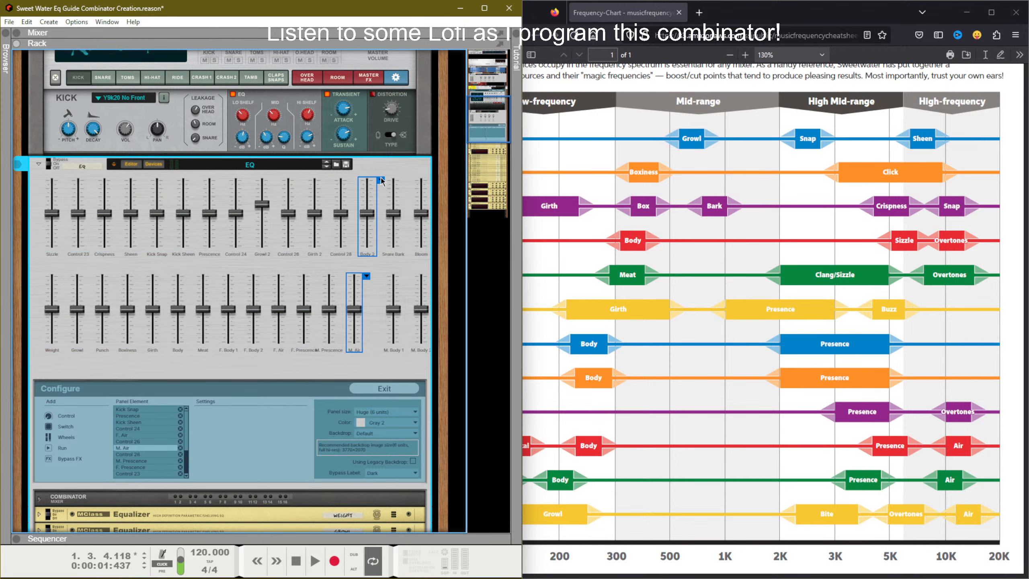
left_click(382, 182)
left_click_drag(371, 358, 363, 204)
left_click(381, 183)
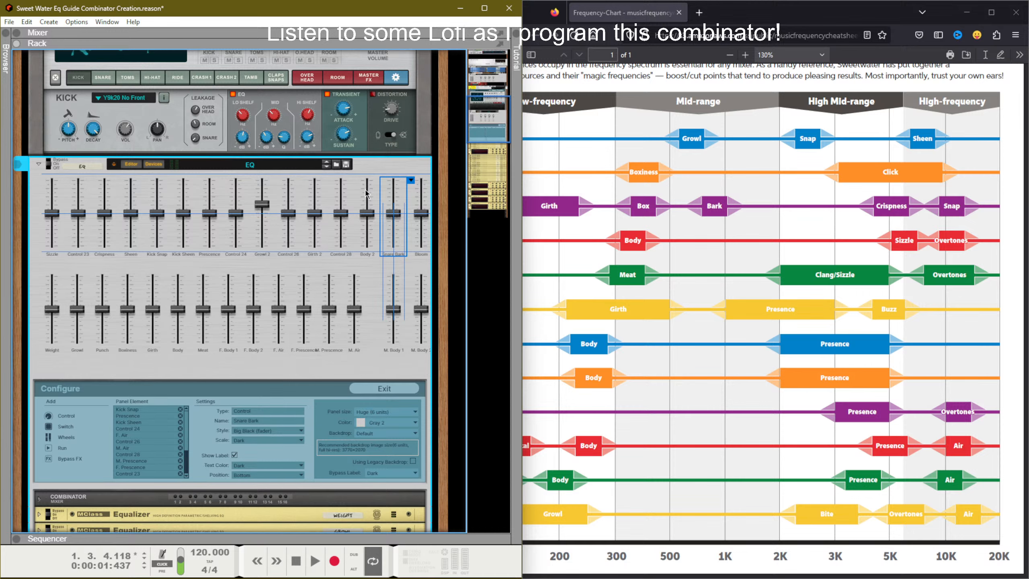
left_click_drag(363, 360, 365, 228)
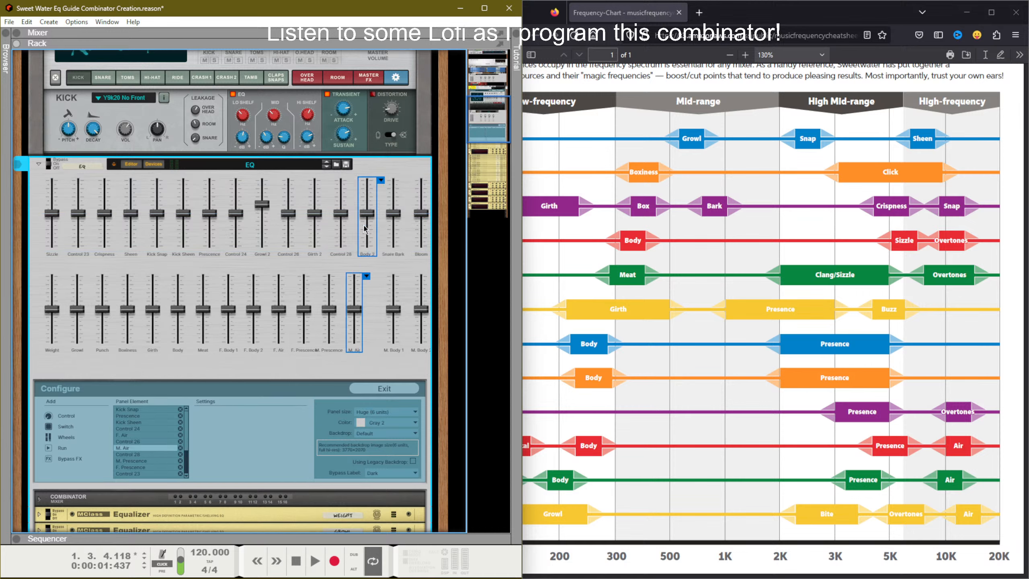
left_click(366, 279)
left_click(389, 322)
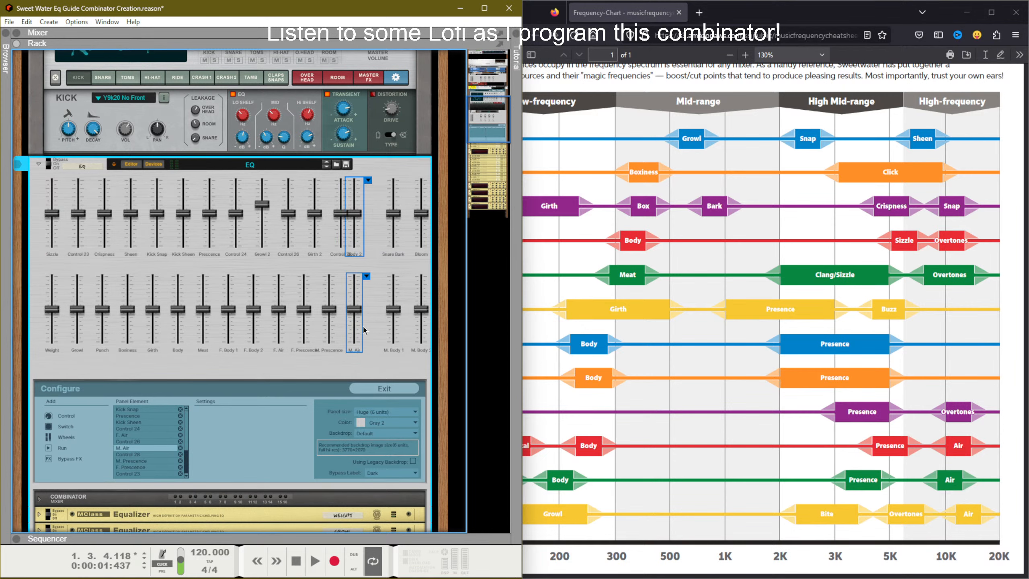
Step: Align the M. Prescence fader vertically with Control 28, and the F. Prescence fader with Girth 2
left_click_drag(353, 335, 350, 208)
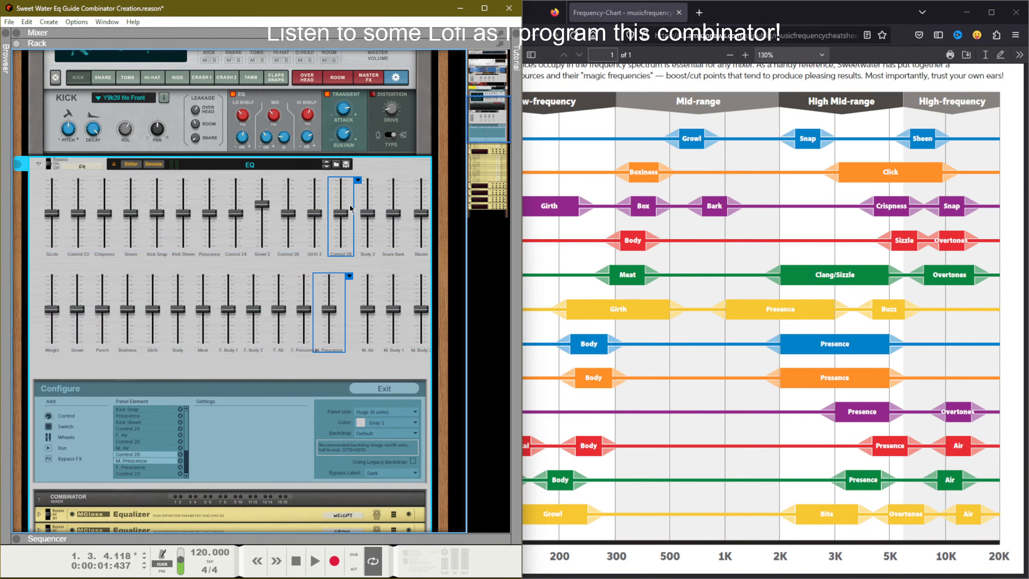
left_click(358, 181)
left_click(377, 222)
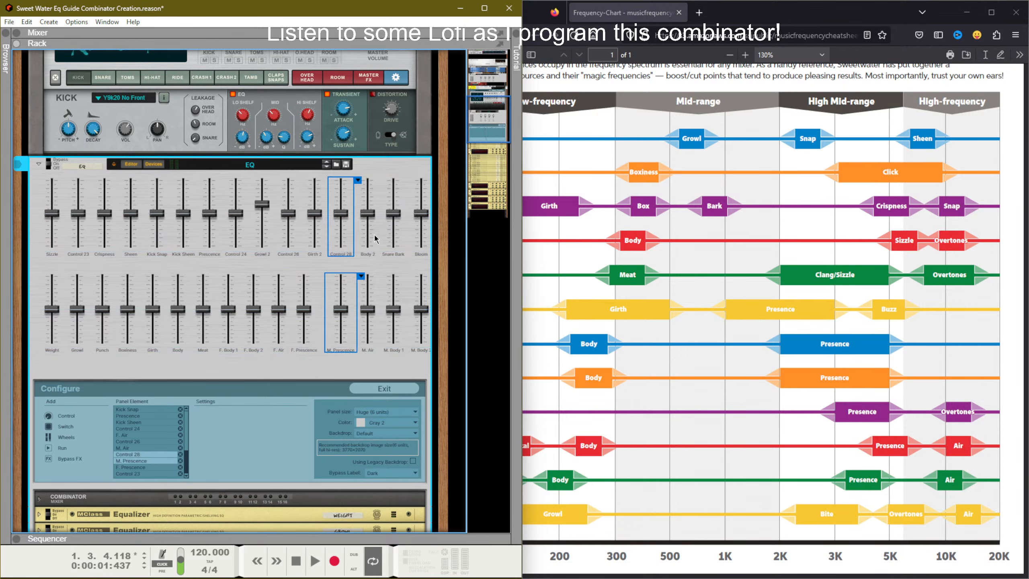
left_click_drag(306, 356, 326, 179)
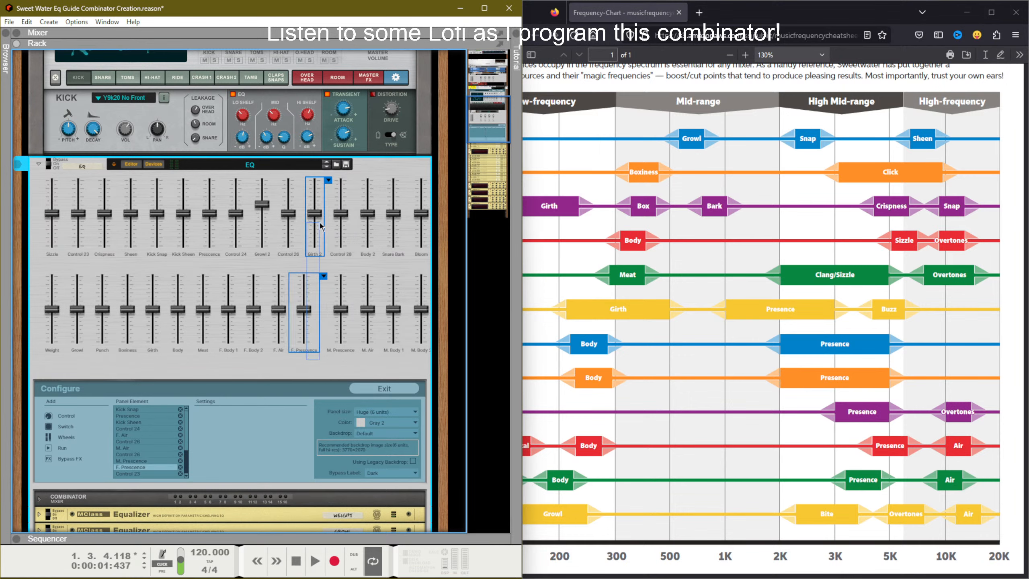
left_click(328, 181)
left_click(356, 221)
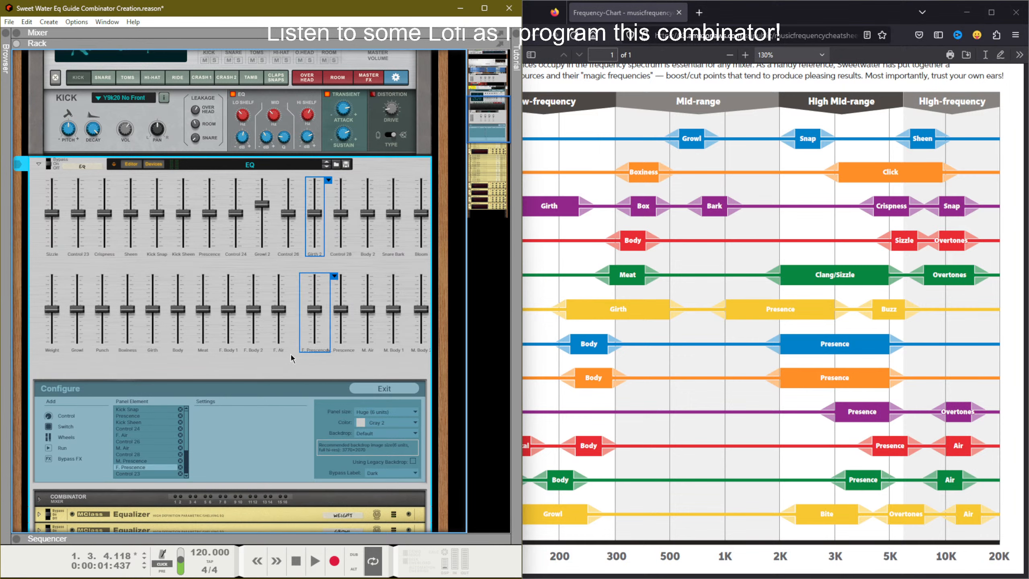
Step: Align the Control 26 fader vertically with F. Air and shift the pair midway between Growl 2 and Girth 2
left_click(276, 363)
left_click_drag(292, 364, 280, 213)
left_click(307, 183)
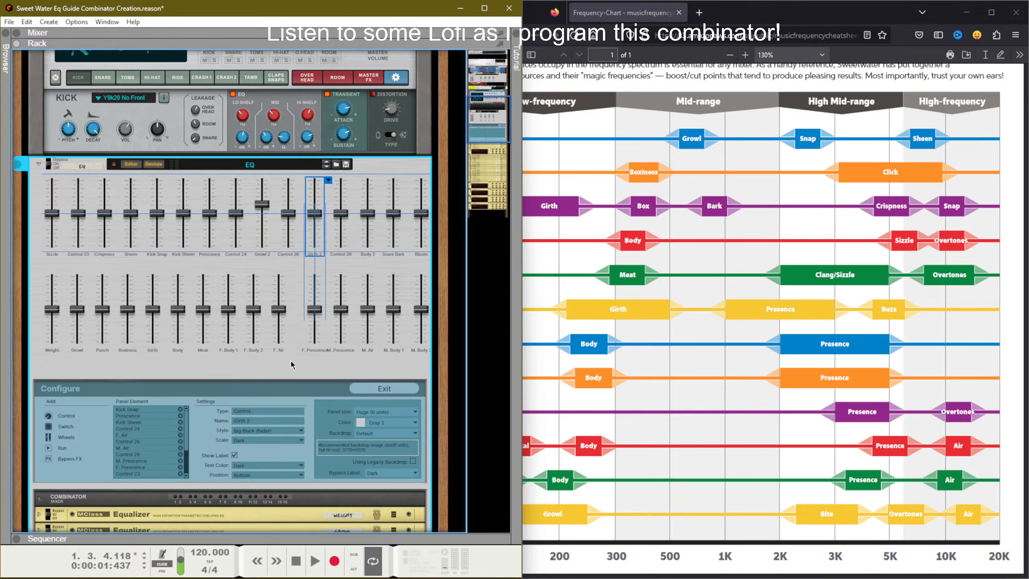
left_click_drag(291, 361, 285, 216)
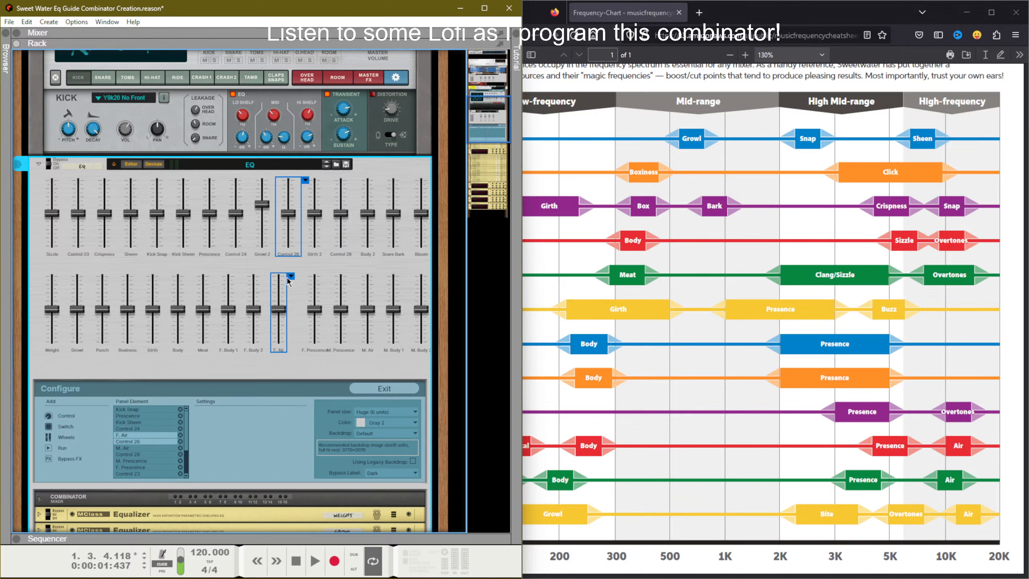
left_click(291, 277)
left_click(320, 320)
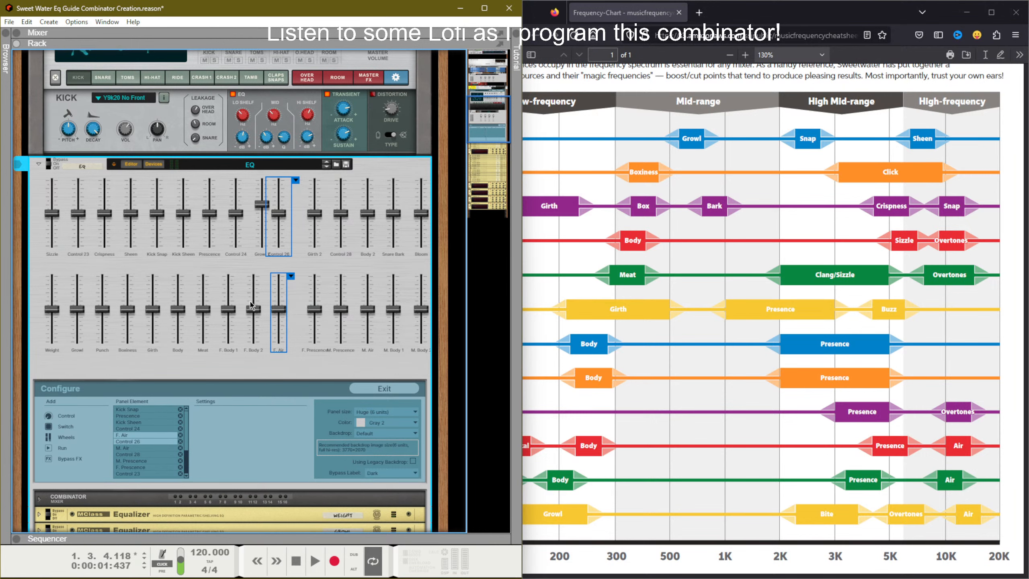
left_click_drag(279, 218, 288, 216)
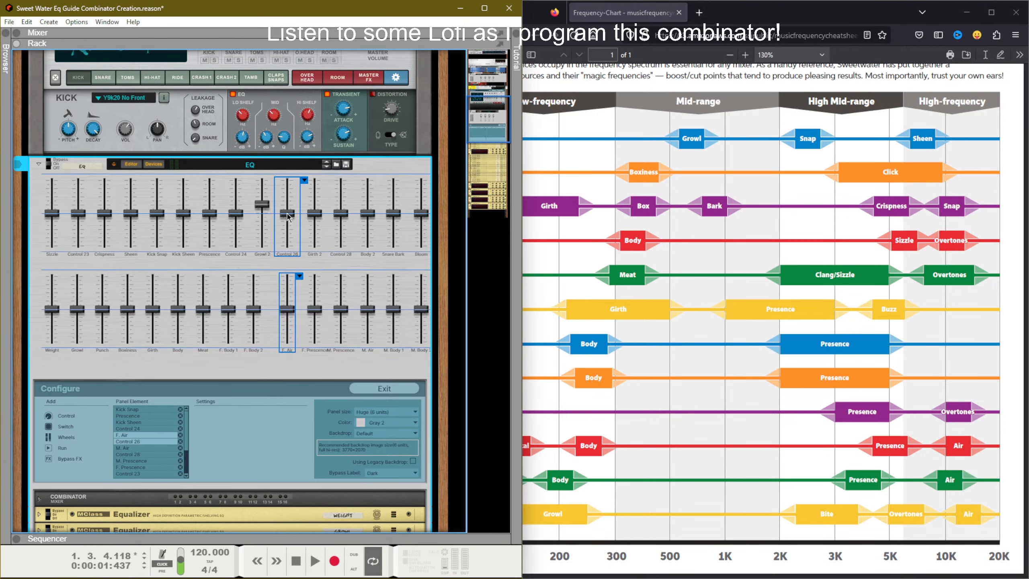
Step: Align the Growl 2 fader vertically with F. Body 2 and shift the pair into the column before Control 26 and F. Air
left_click(261, 210)
left_click(253, 327, "shift")
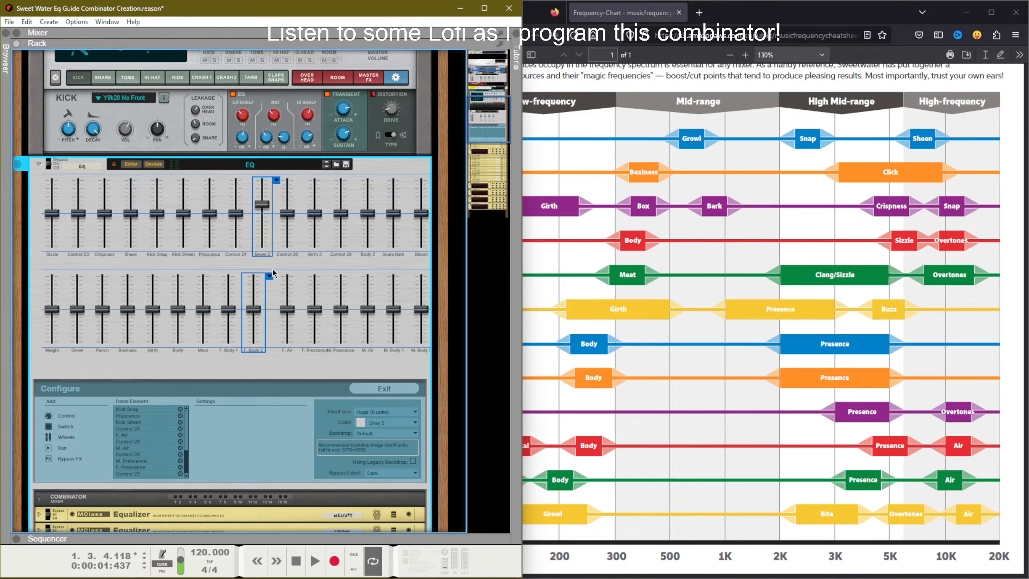
left_click(270, 275)
left_click(282, 308)
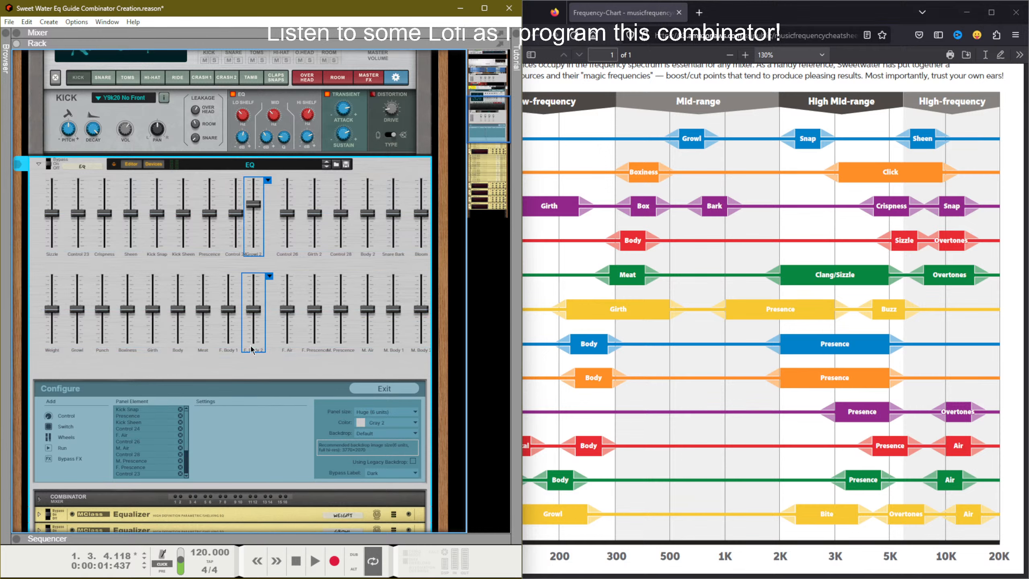
left_click_drag(251, 348, 260, 343)
Step: Align the Control 24 fader vertically with F. Body 1 and shift the pair into the column before Growl 2 and F. Body 2
left_click(242, 362)
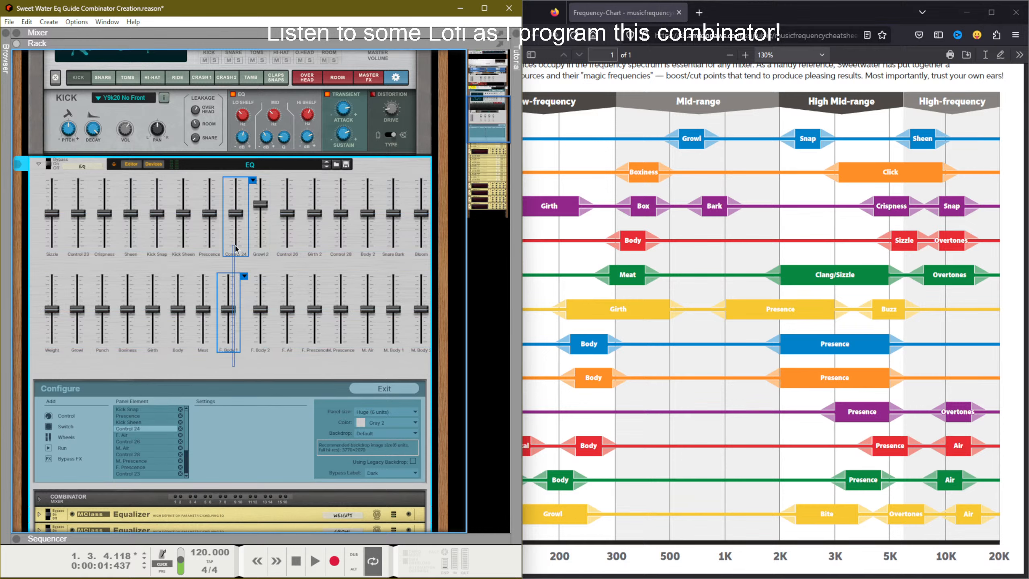
left_click(254, 184)
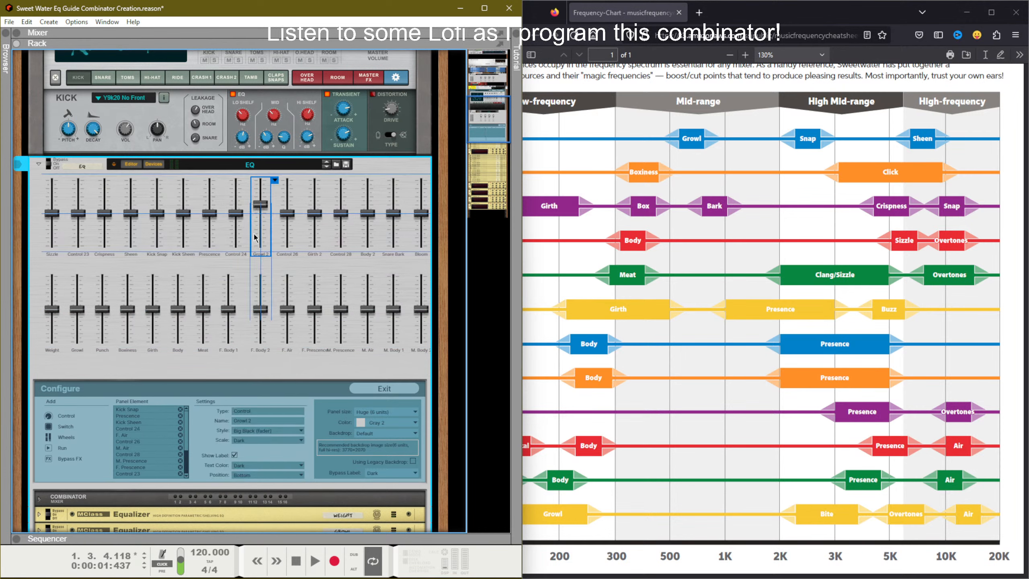
left_click(224, 318)
left_click(241, 227, "shift")
left_click(253, 181)
left_click(243, 186)
left_click(226, 304, "shift")
left_click(244, 278)
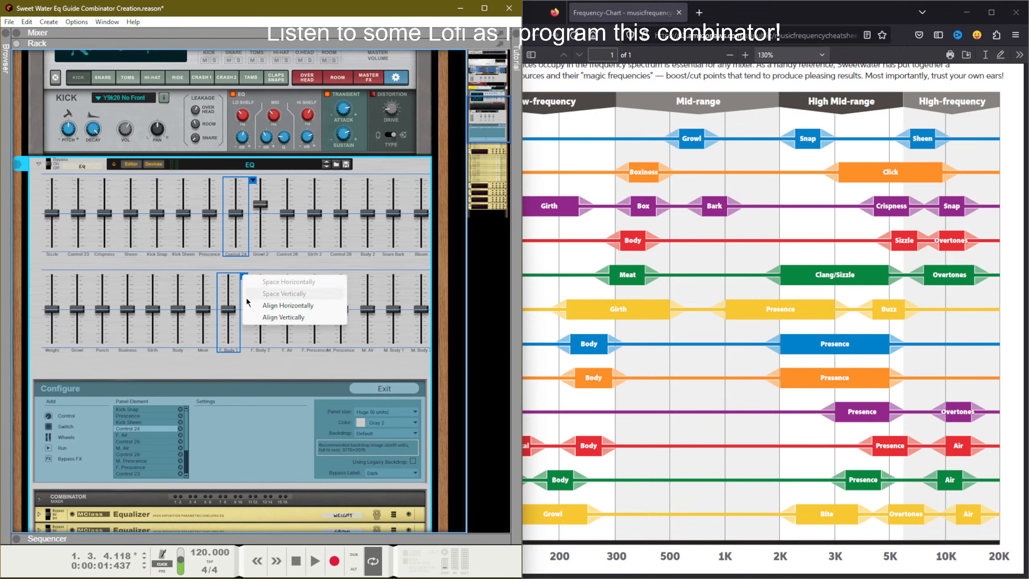
left_click(258, 315)
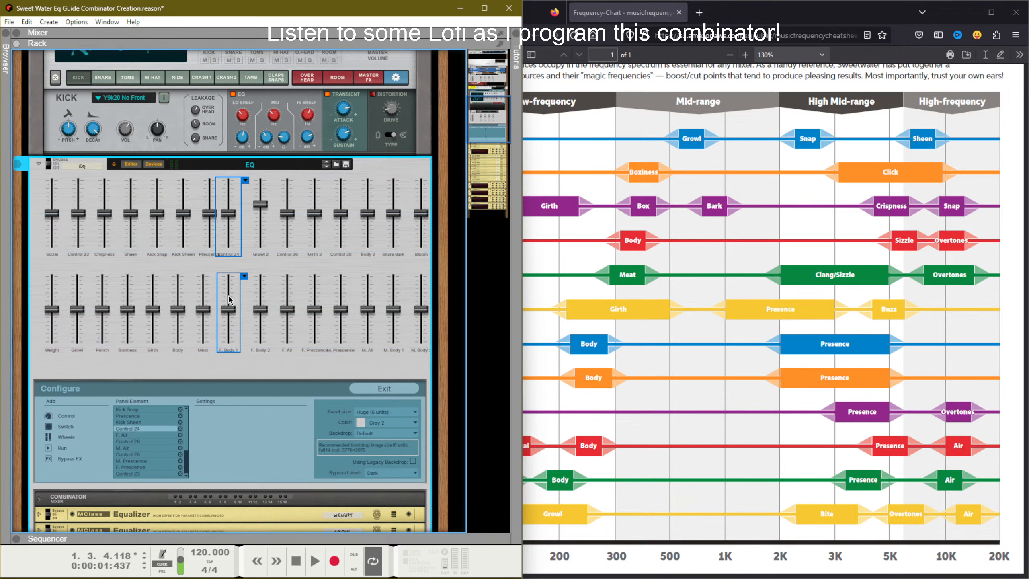
left_click_drag(229, 300, 235, 300)
Step: Align the Prescence fader vertically with Meat and shift the pair into the column before Control 24 and F. Body 1
left_click_drag(211, 361, 211, 227)
left_click(214, 277)
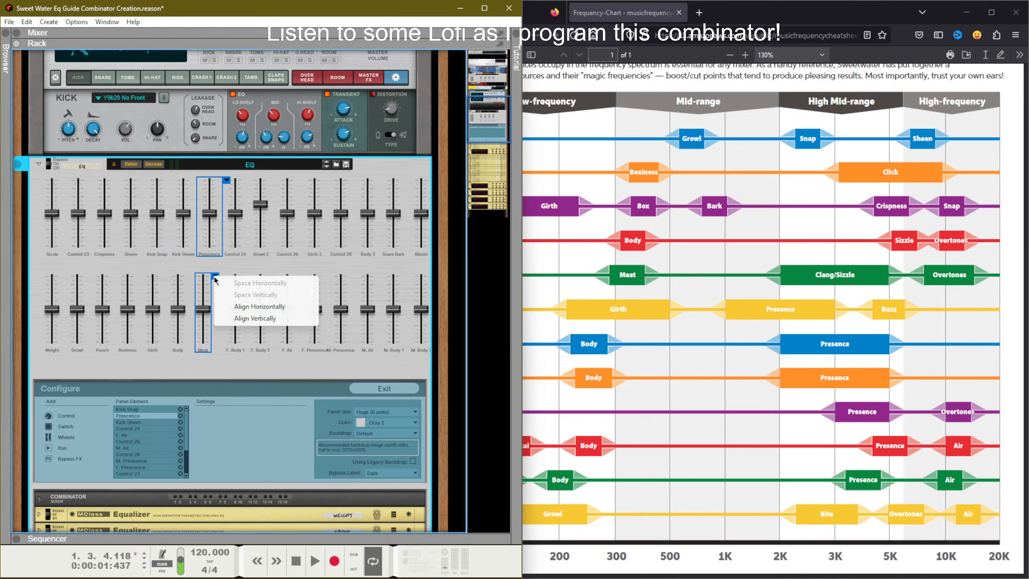
left_click(241, 319)
left_click_drag(205, 325, 214, 325)
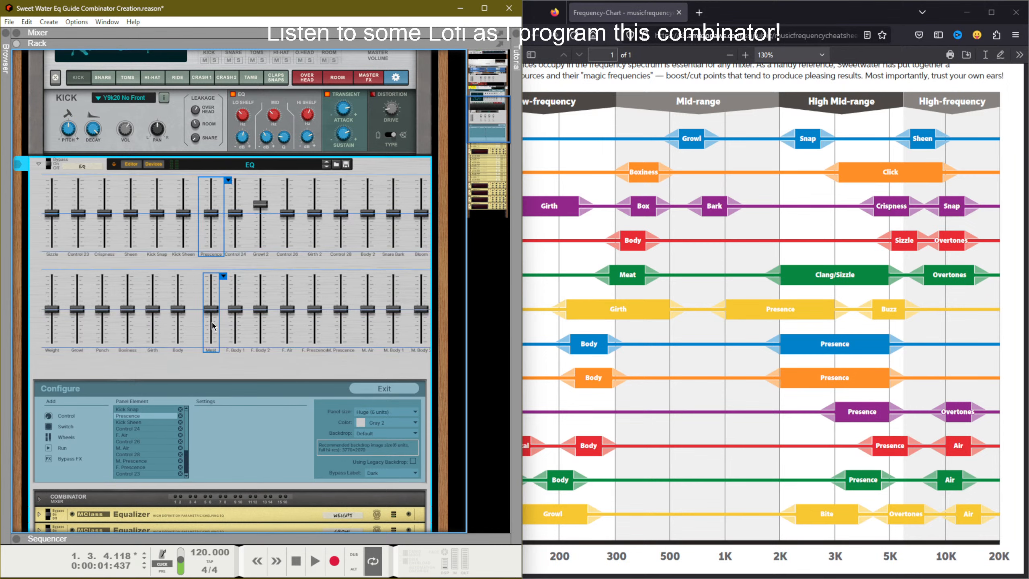
Step: Align the Kick Sheen fader vertically with Body and shift the pair into the column before Prescence and Meat
left_click_drag(188, 360, 184, 239)
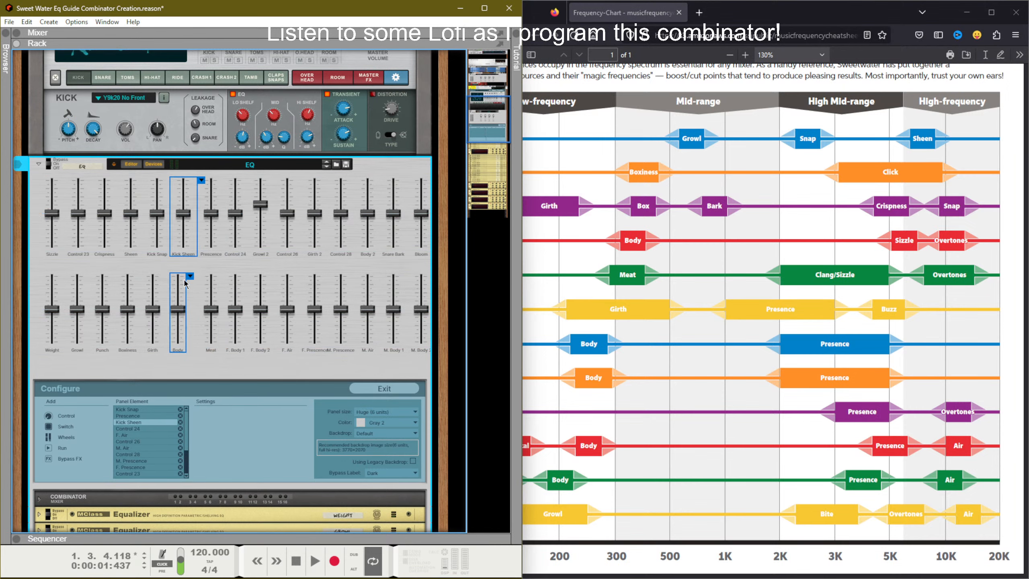
left_click(194, 277)
left_click(241, 319)
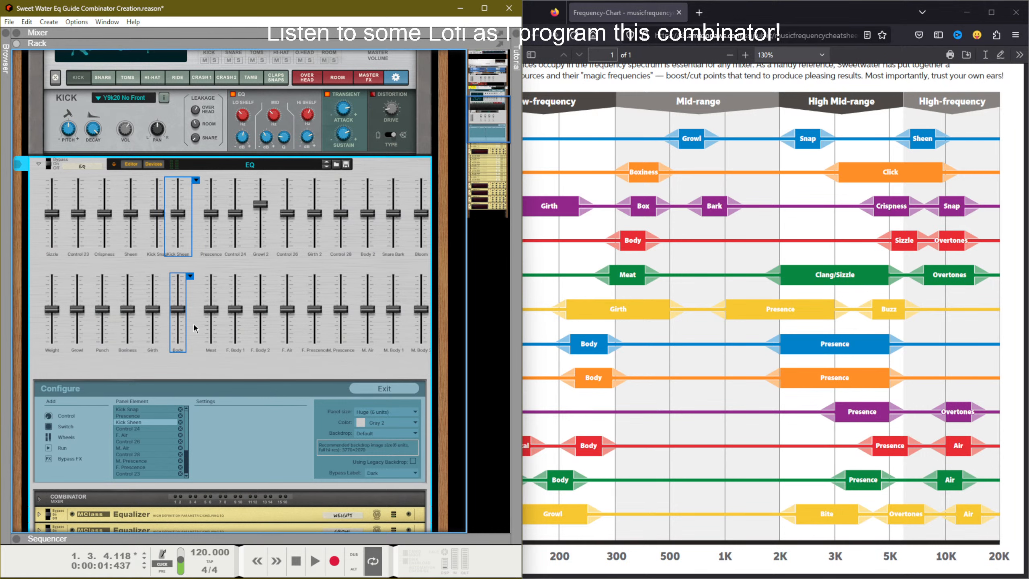
left_click_drag(177, 332, 185, 332)
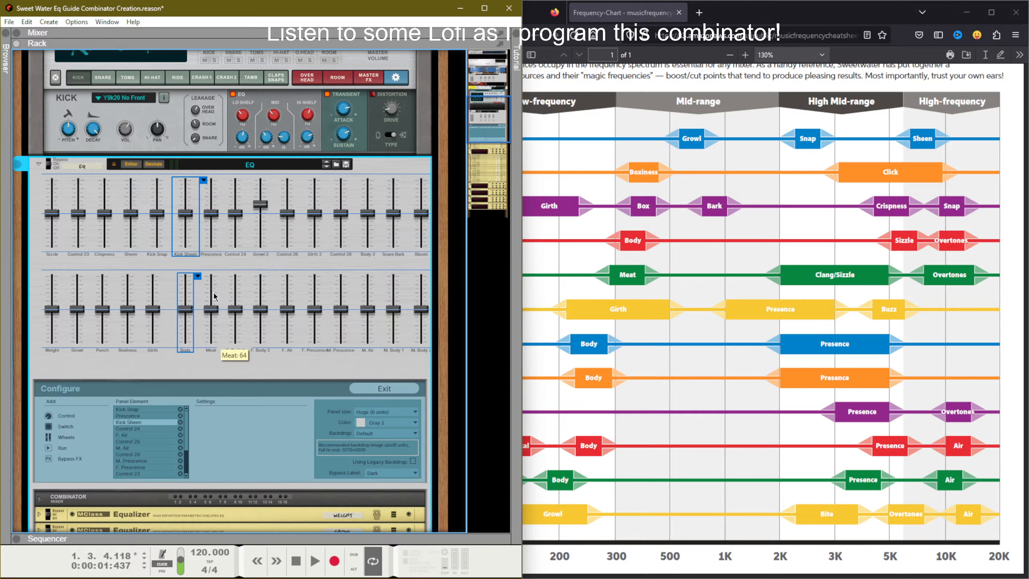
Step: Align the Kick Snap fader vertically with the Girth fader below it
left_click_drag(164, 365, 148, 239)
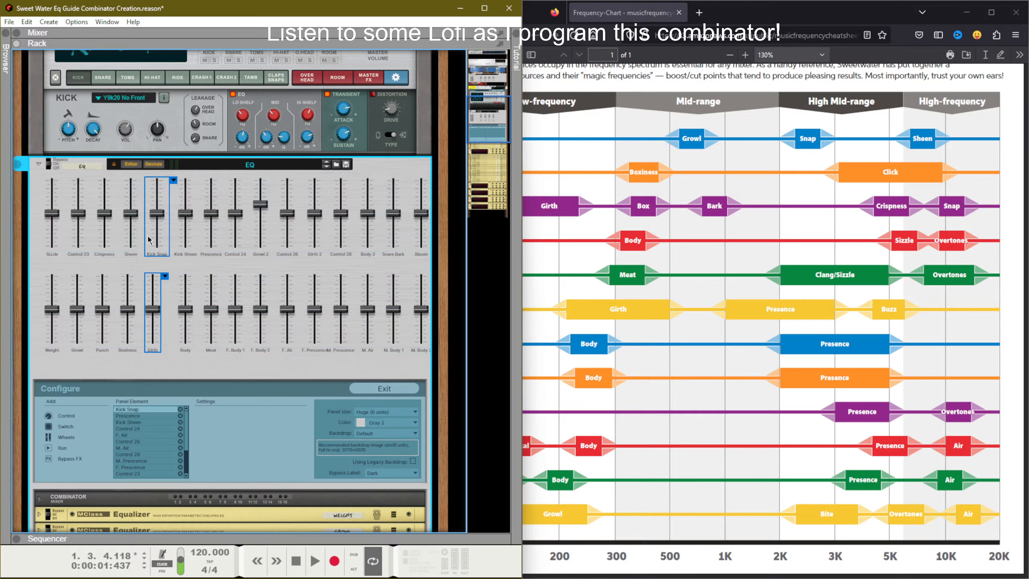
right_click(170, 285)
left_click(200, 320)
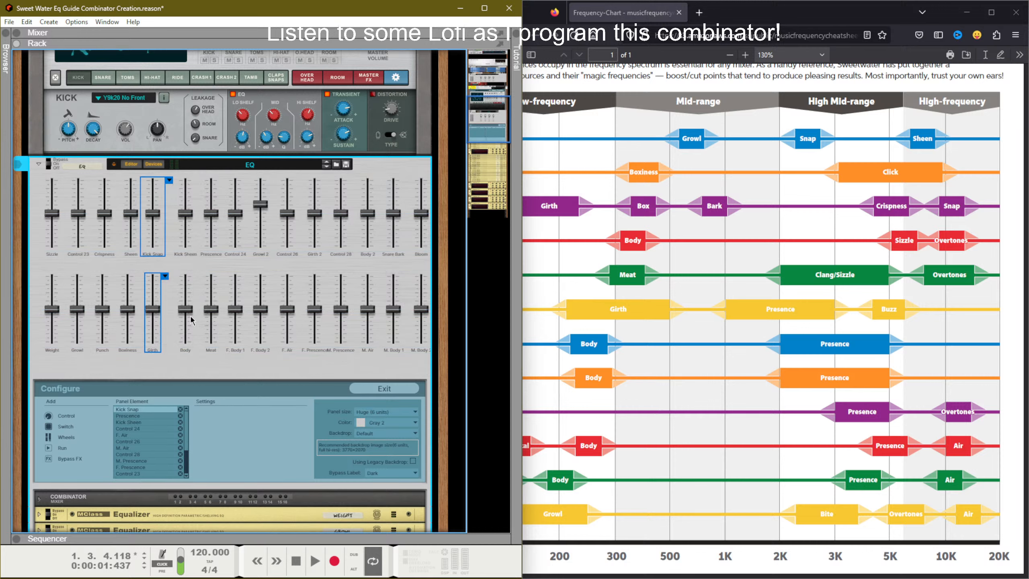
Step: Nudge the Kick Snap and Girth sliders slightly right, and align the Sheen slider vertically with the Boxiness slider
key("Right")
key("Right")
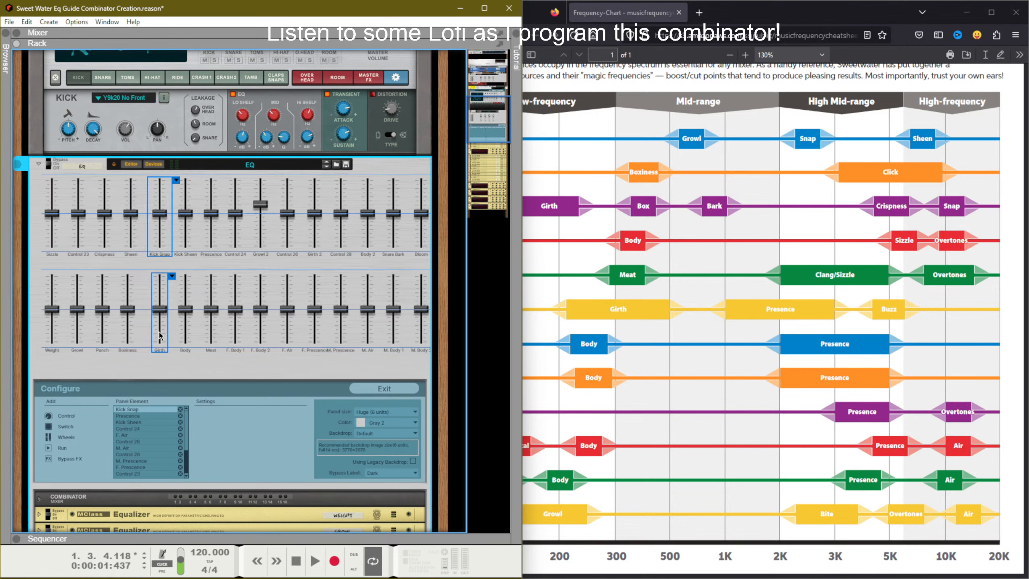
left_click_drag(138, 366, 130, 234)
left_click(143, 276)
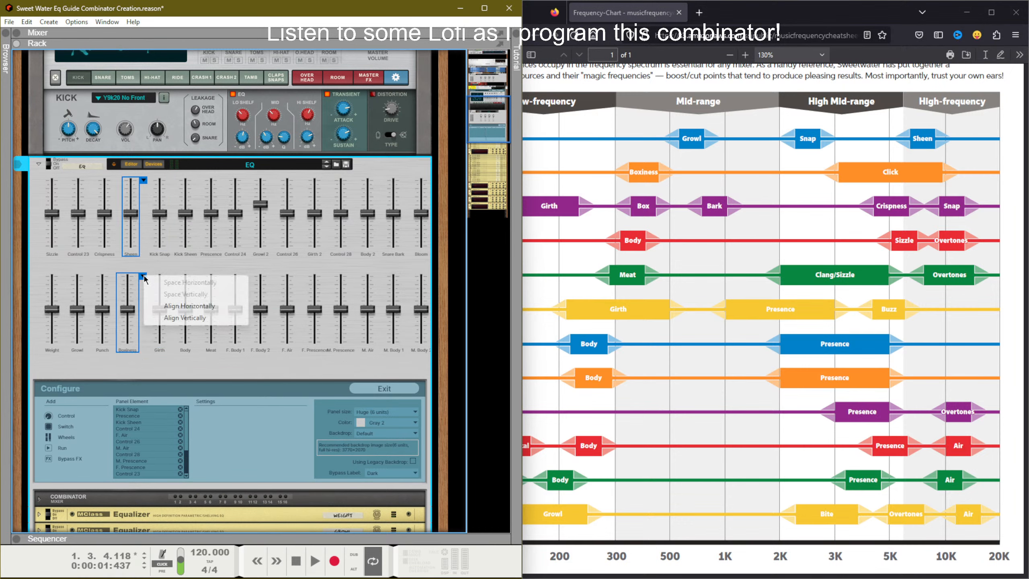
left_click(160, 314)
Step: Align the Crispness slider vertically with Punch, and the Control 23 slider vertically with Growl
left_click_drag(128, 340, 104, 244)
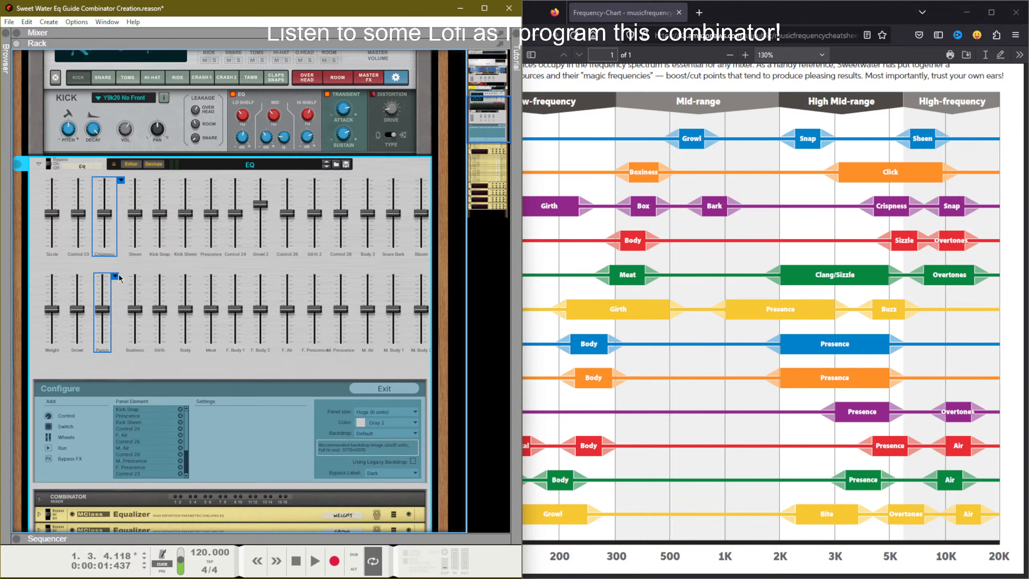
left_click(117, 276)
left_click(138, 307)
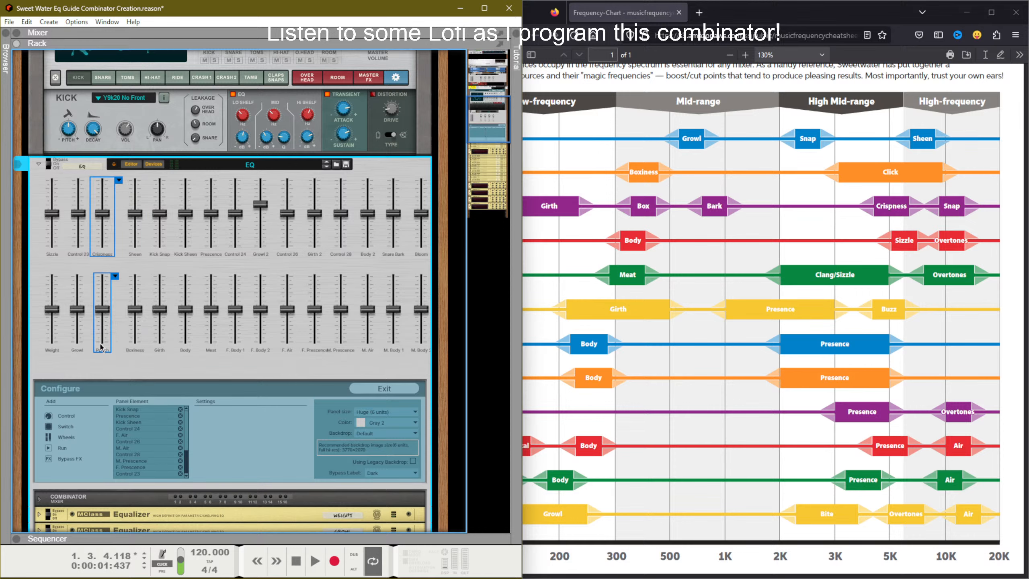
left_click_drag(101, 345, 83, 210)
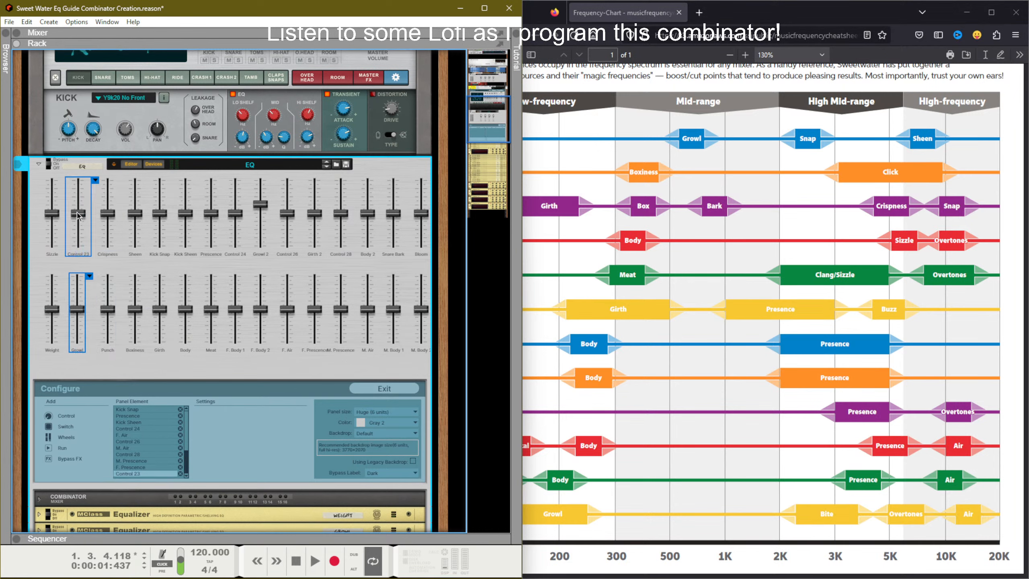
left_click(95, 179)
left_click(110, 224)
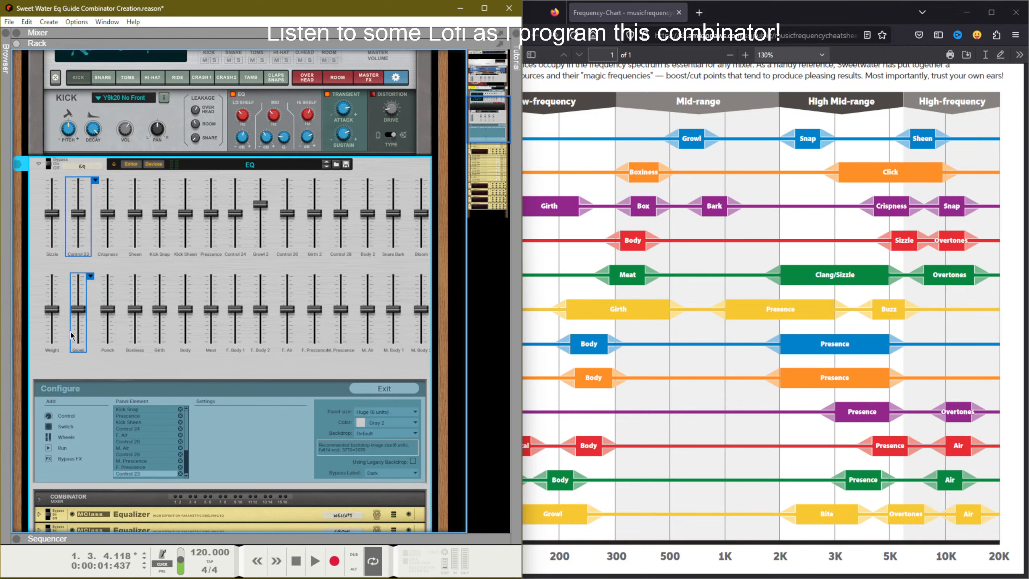
Step: Align the Sizzle slider vertically with the Weight slider and clear the selection
left_click_drag(58, 364, 51, 182)
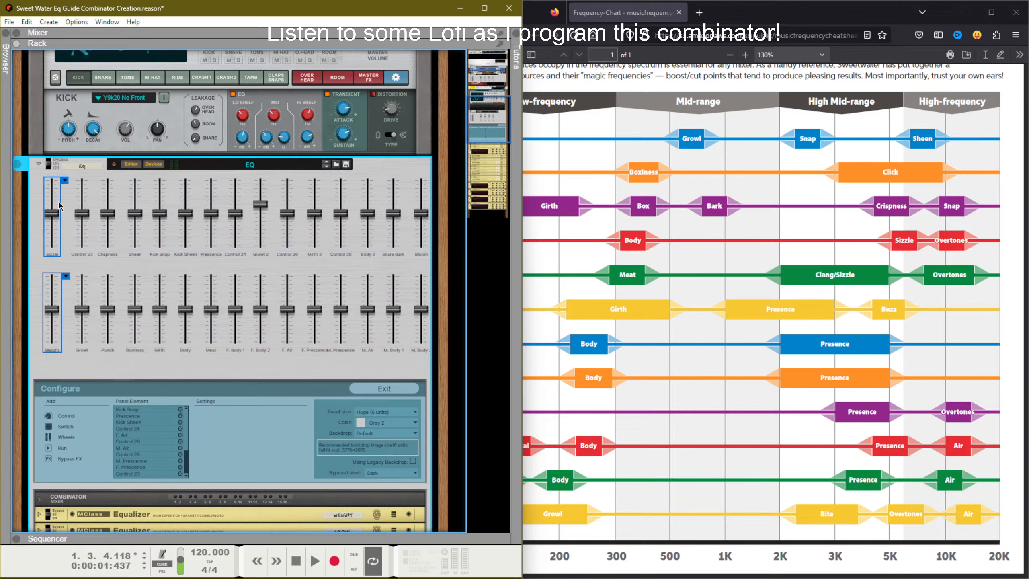
left_click(65, 276)
left_click(89, 316)
left_click(86, 361)
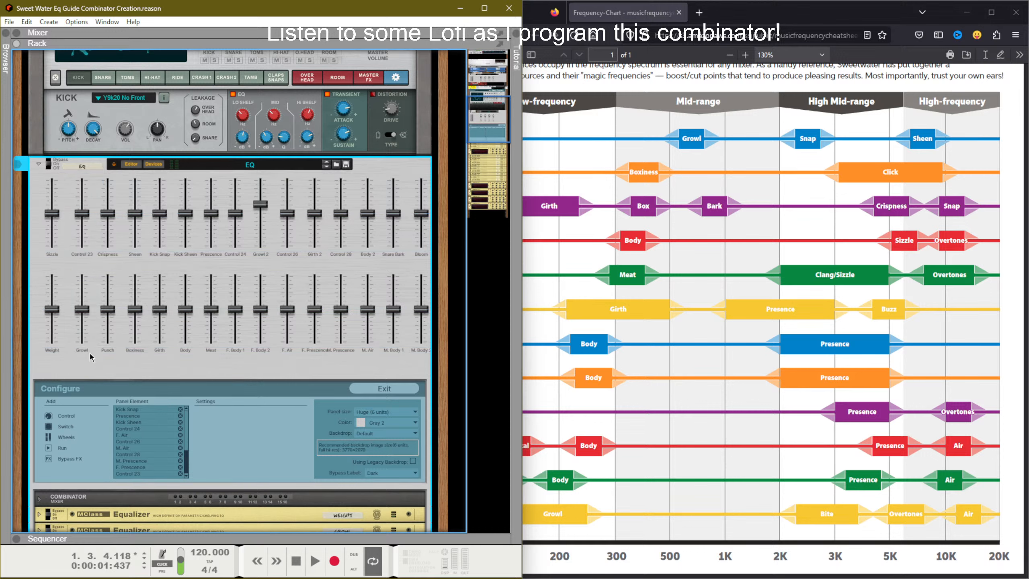
left_click_drag(420, 366, 29, 176)
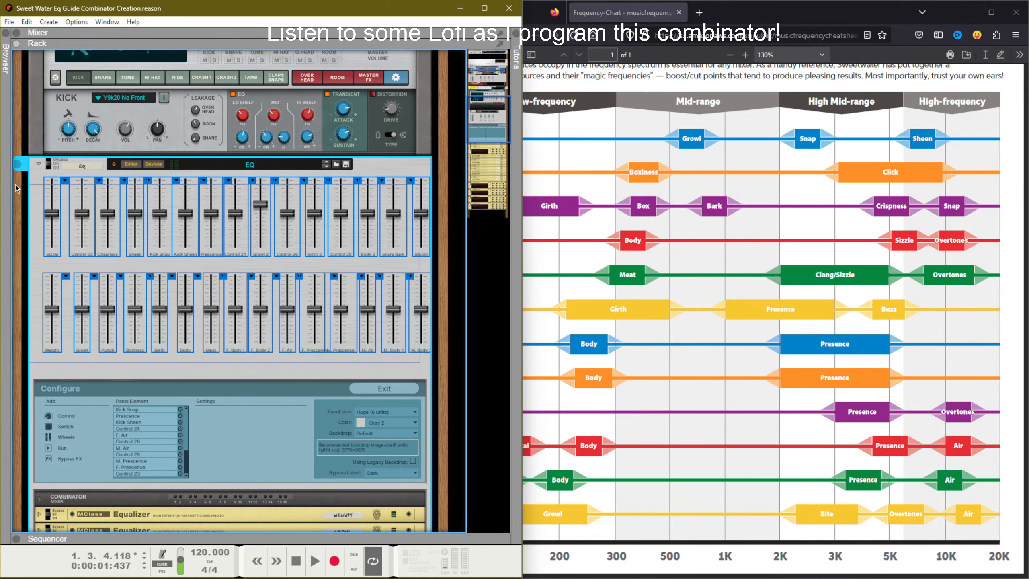
left_click(63, 184)
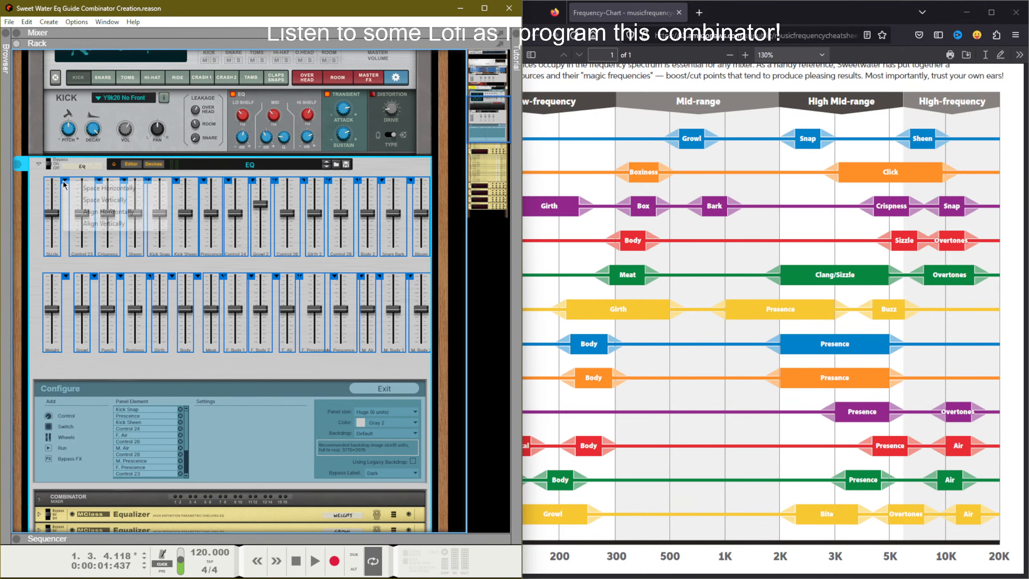
left_click(87, 192)
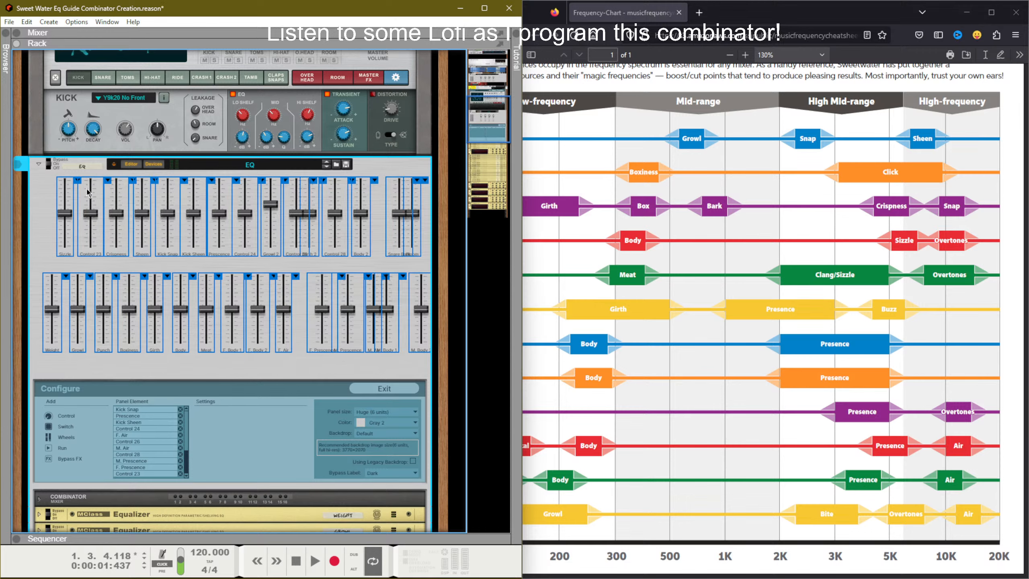
left_click(65, 181)
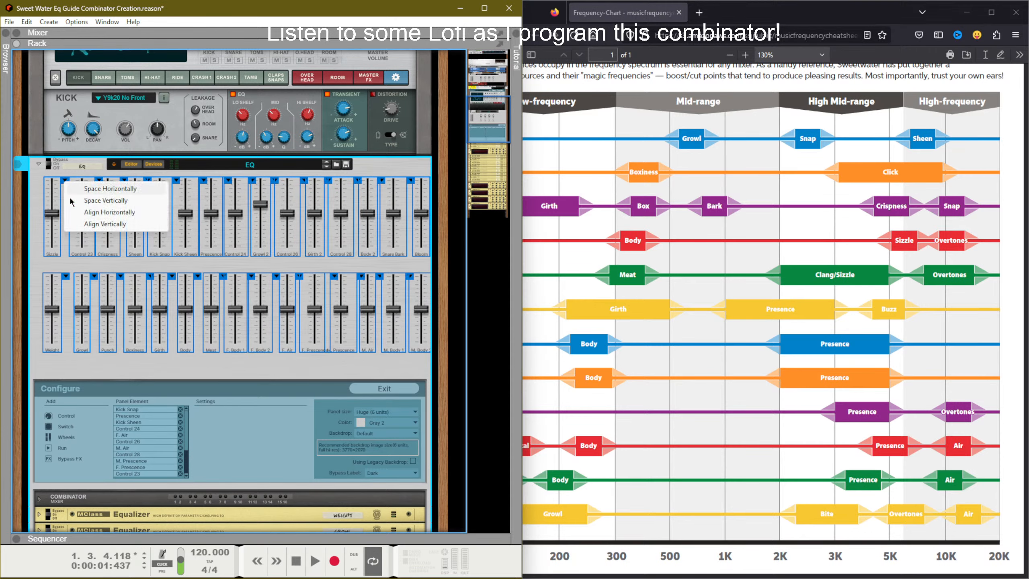
left_click(90, 211)
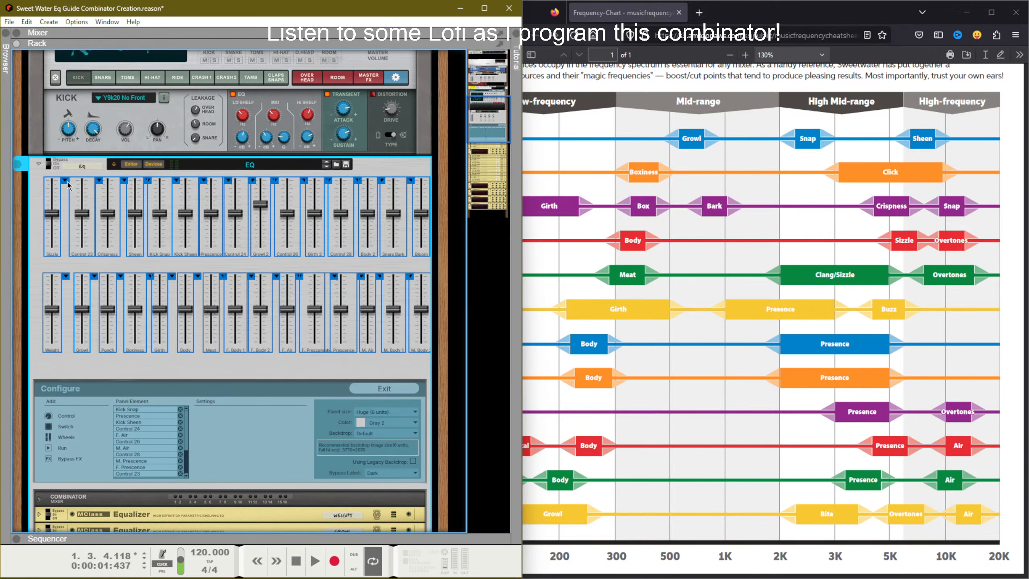
left_click(67, 183)
left_click(90, 217)
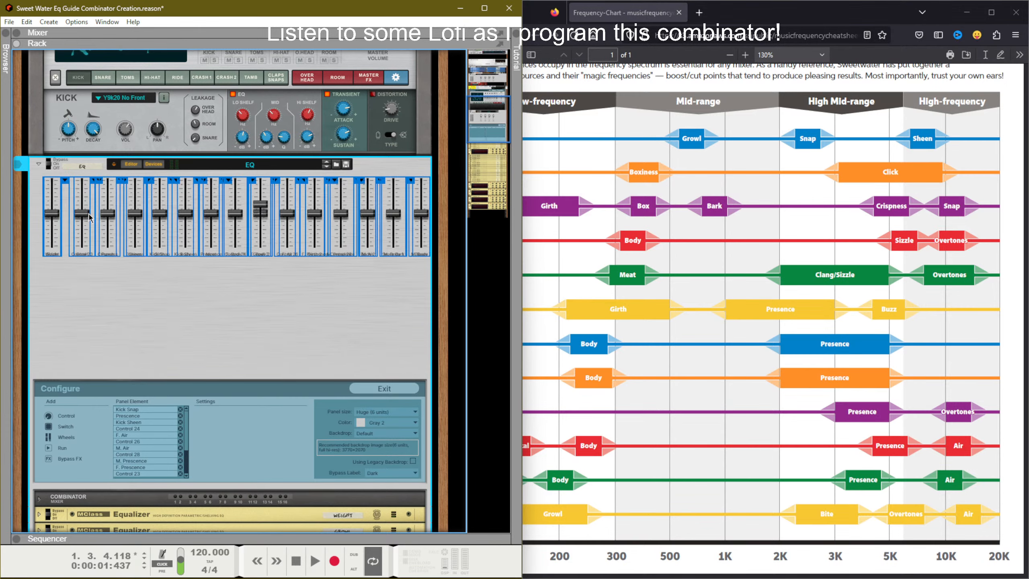
key("ctrl+z")
left_click(204, 264)
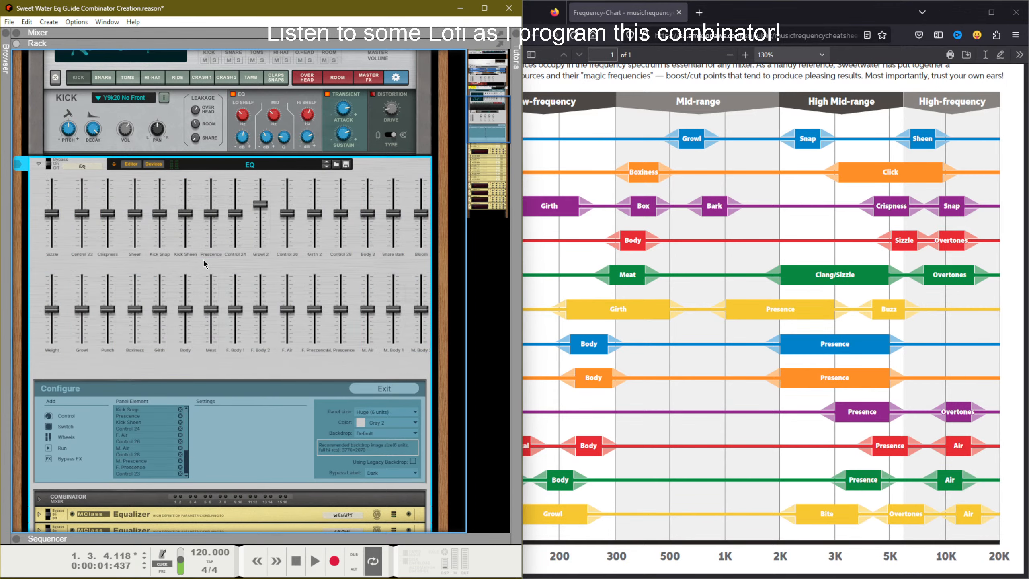
Step: Space the lower row of sliders, from Weight to M. Body 2, evenly in the horizontal direction
left_click_drag(41, 368, 415, 289)
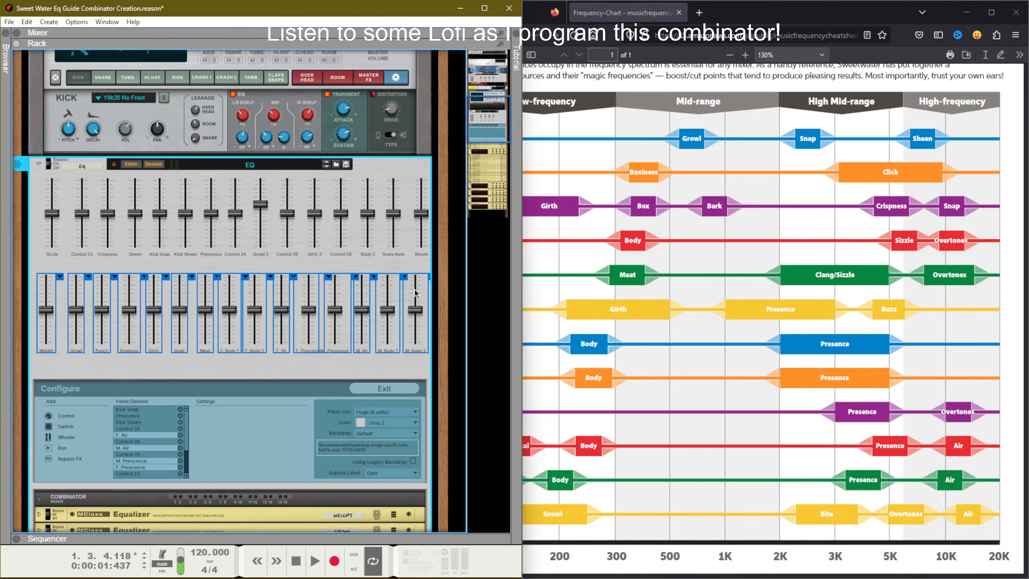
key("ctrl+z")
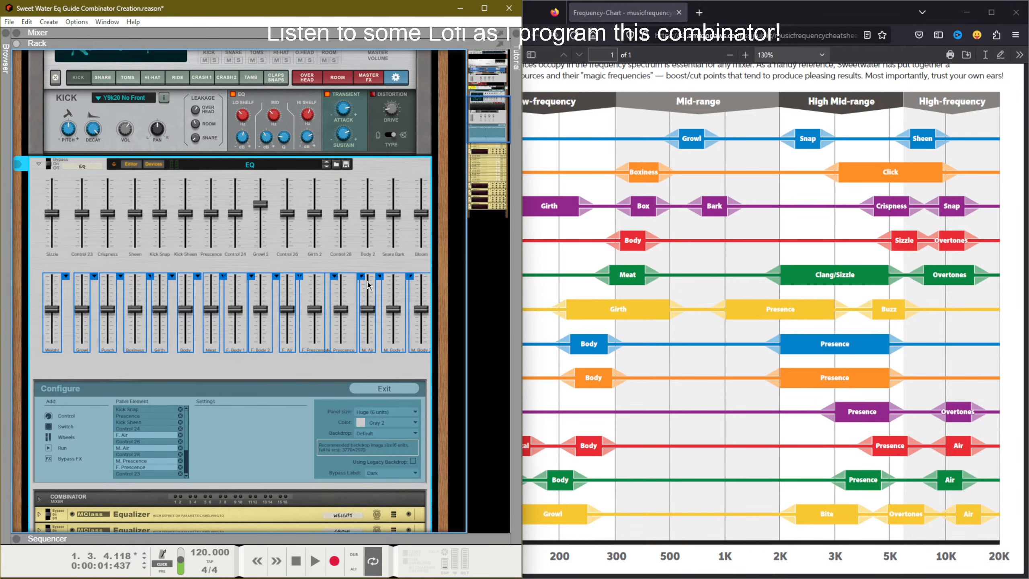
right_click(66, 281)
left_click(80, 285)
Step: Apply even horizontal spacing to the upper row of sliders, from Sizzle to Sheen
mouse_move(34, 246)
left_mouse_down()
mouse_move(113, 235)
mouse_move(429, 237)
left_mouse_up()
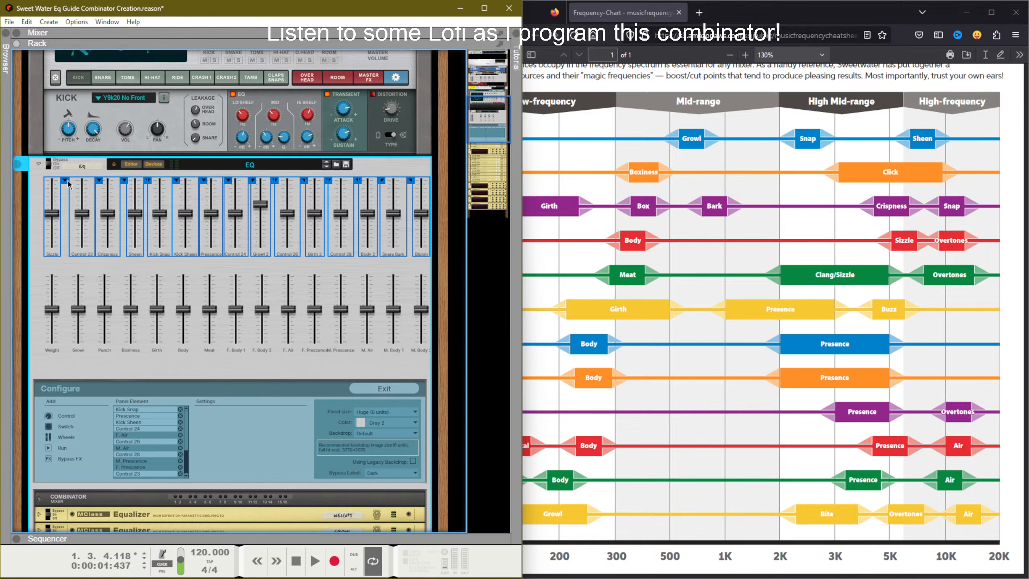
right_click(68, 184)
left_click(90, 195)
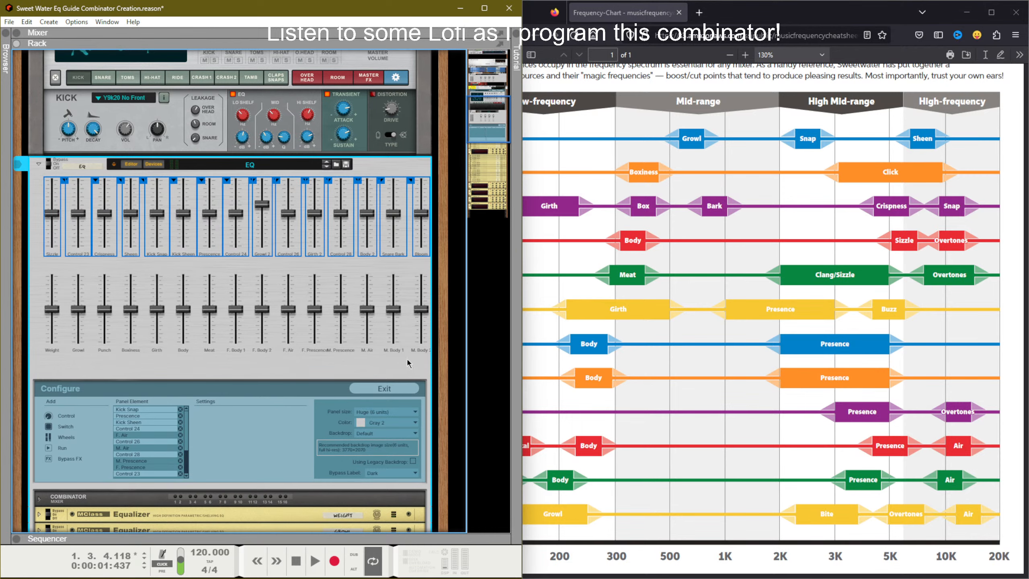
Step: Move both rows of sliders together slightly left and down so they all fit within the EQ combinator panel
left_click_drag(425, 361, 32, 206)
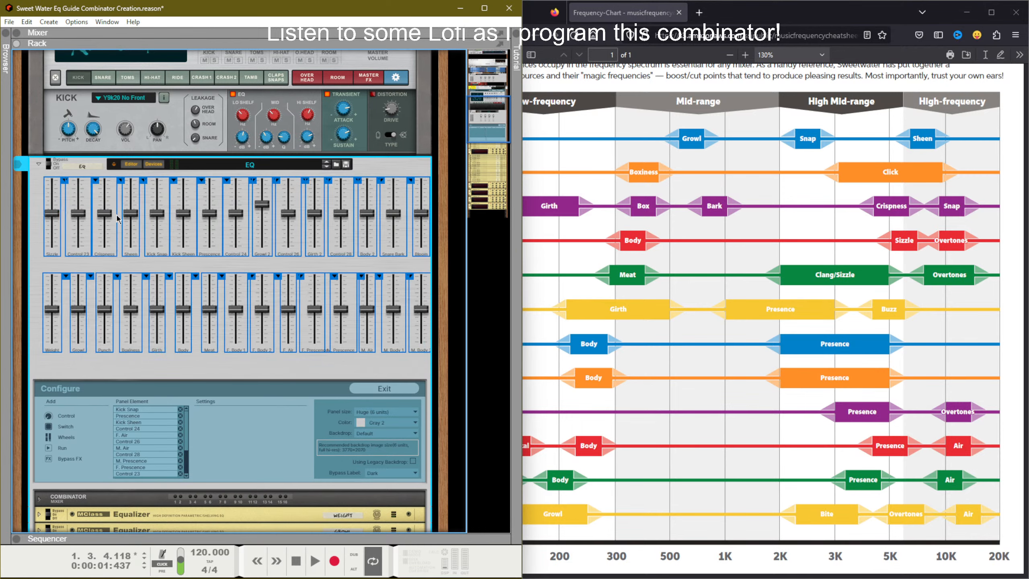
left_click_drag(263, 221, 253, 225)
left_click(255, 375)
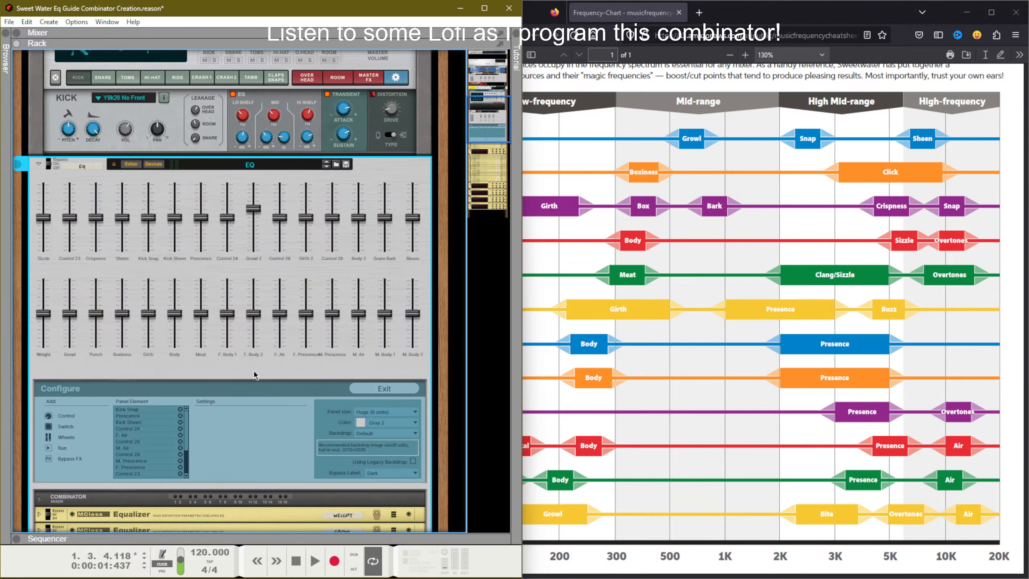
scroll(255, 375, "up", 2)
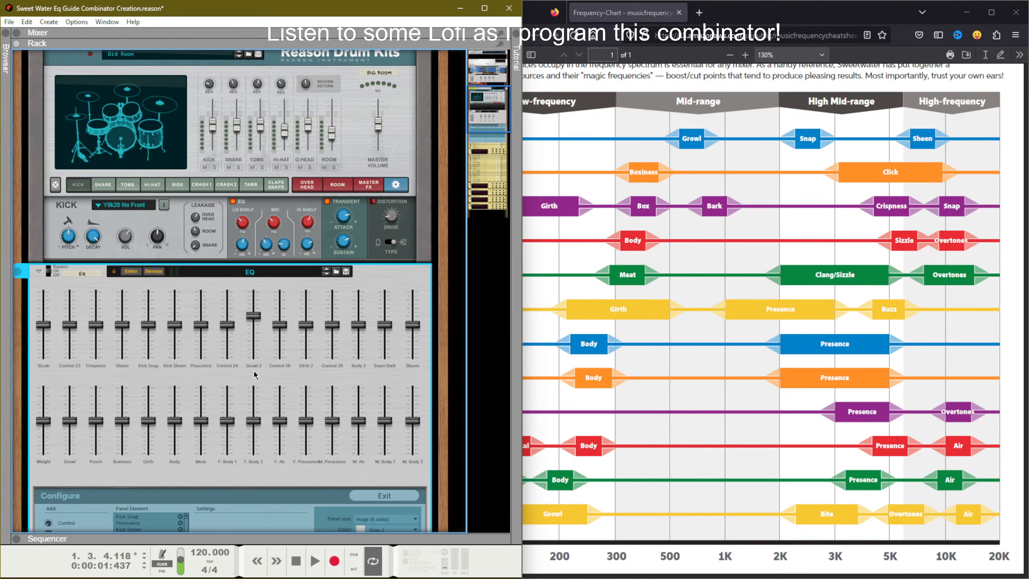
scroll(256, 375, "down", 2)
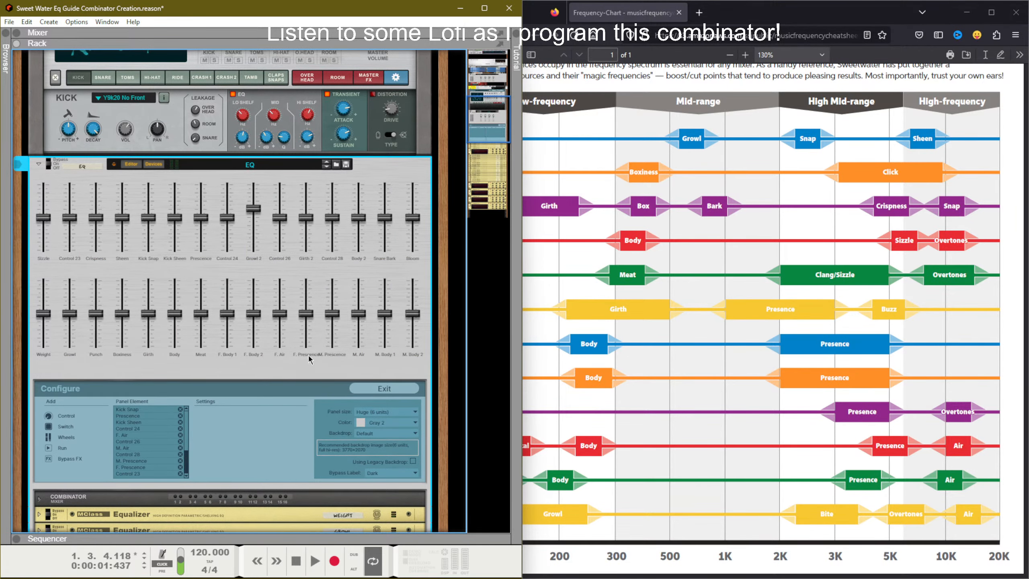
Step: Leave the combinator's configure mode and reset the F. Prescence slider to its default value, keeping its name
left_click_drag(305, 353, 305, 337)
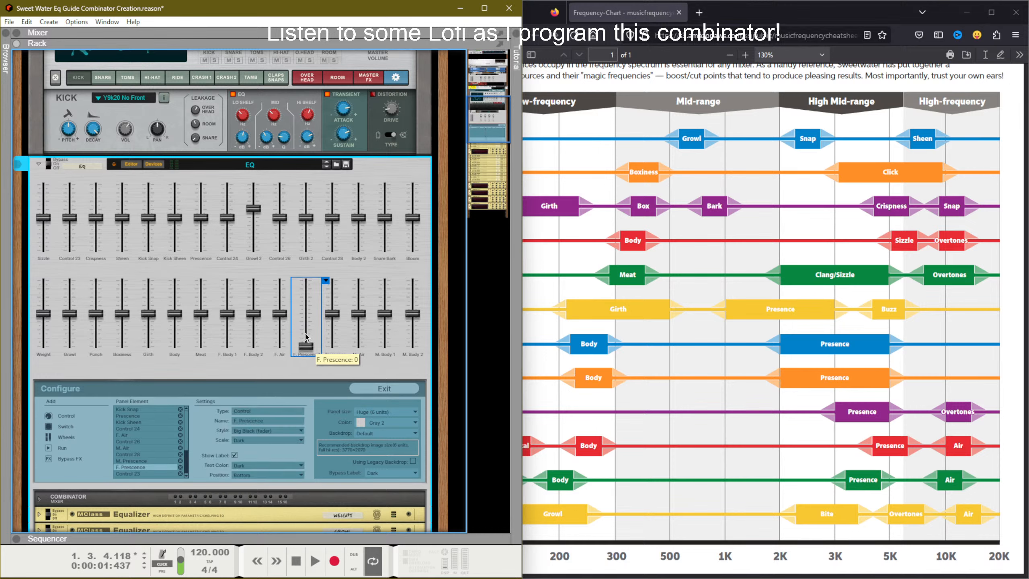
left_click(309, 348)
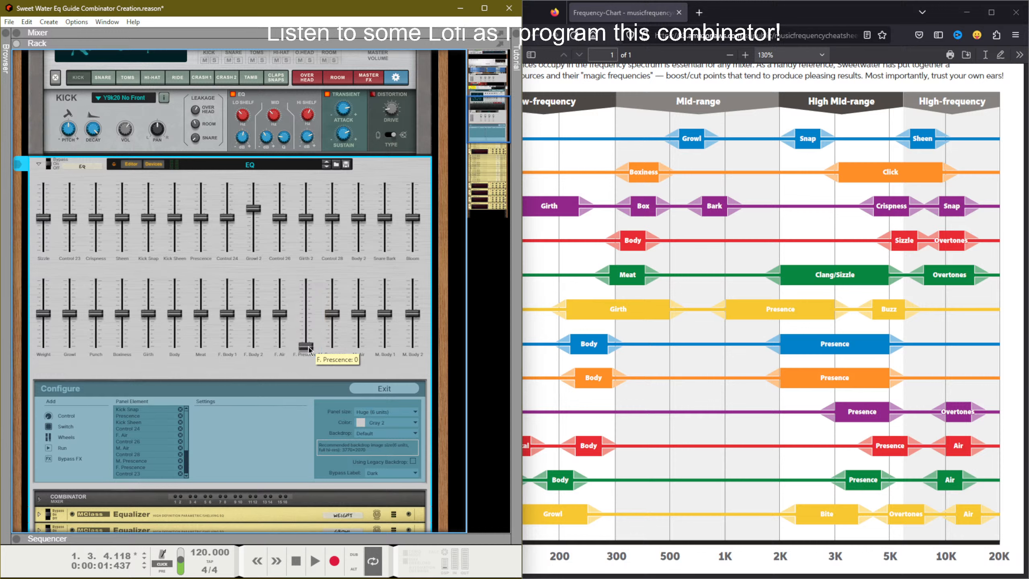
left_click(307, 347)
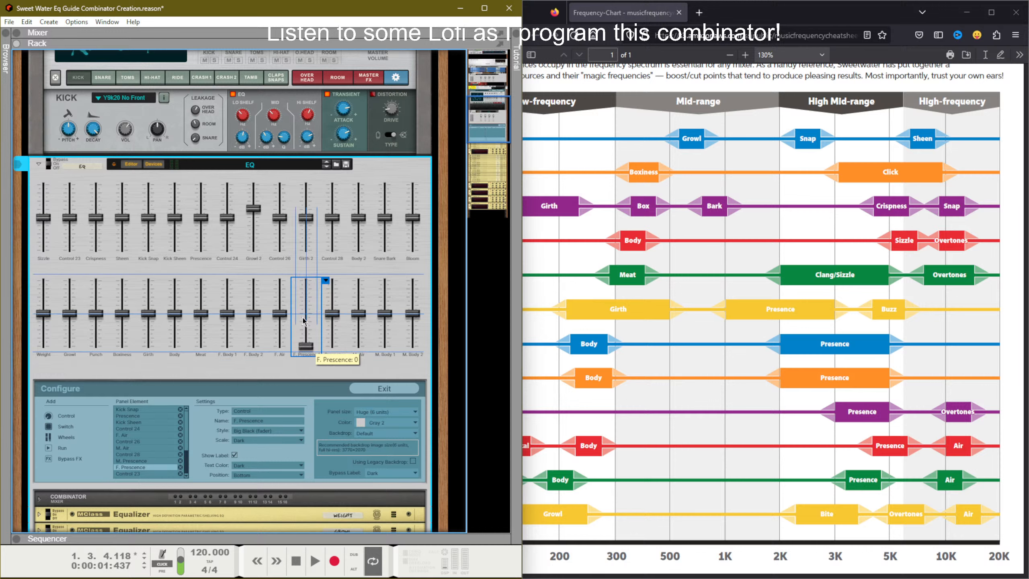
left_click(367, 386)
left_click(311, 347, "ctrl")
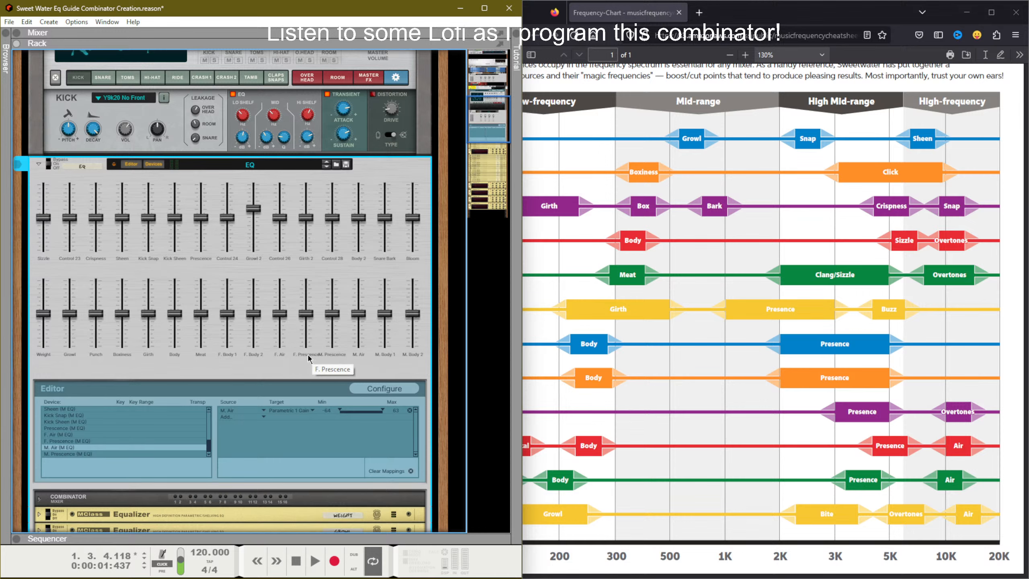
double_click(308, 356)
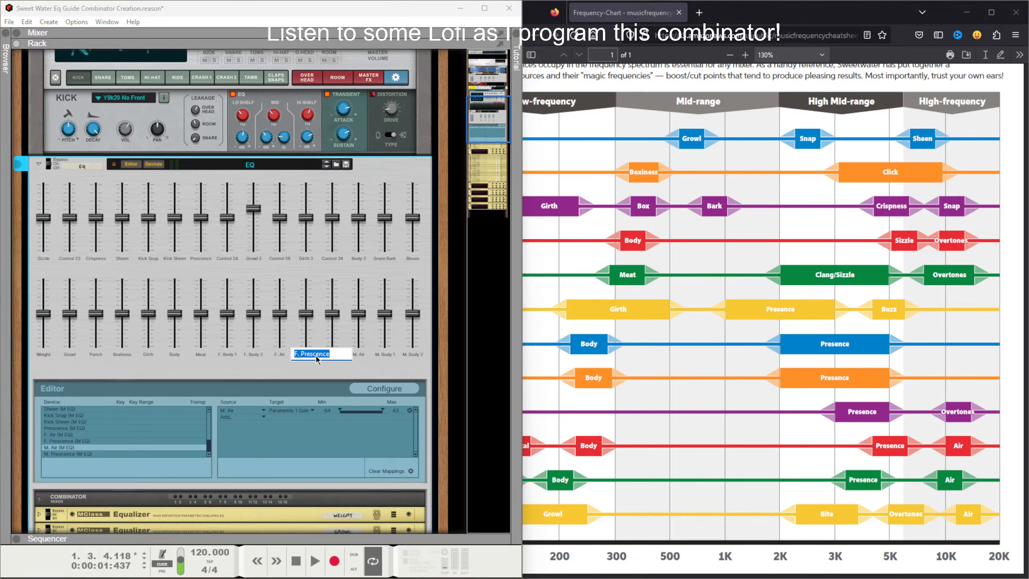
key("Return")
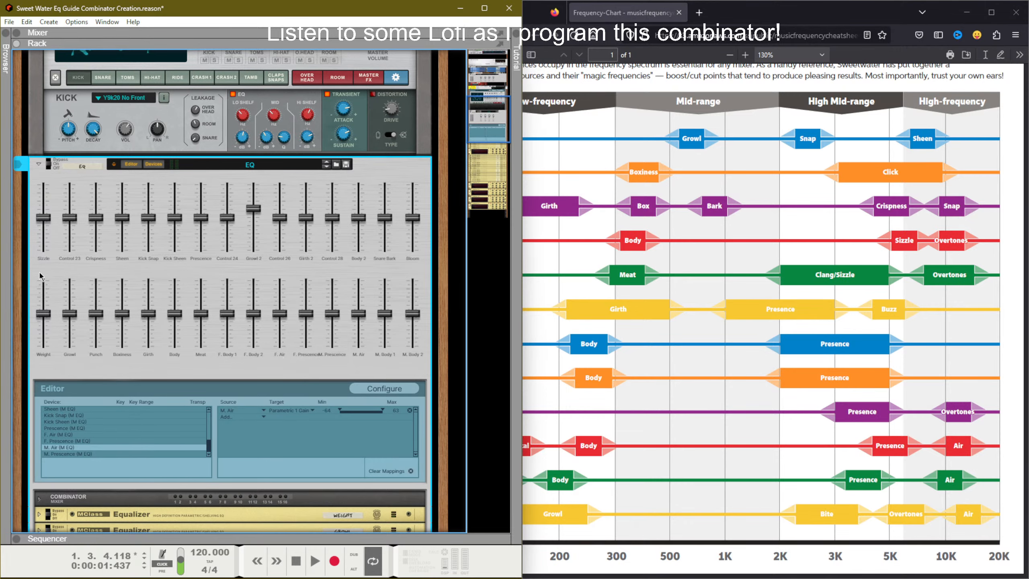
Step: Map the F. Prescence equalizer's Param 1 gain to the F. Prescence combi control and switch on its Param 1 band
scroll(211, 350, "down", 15)
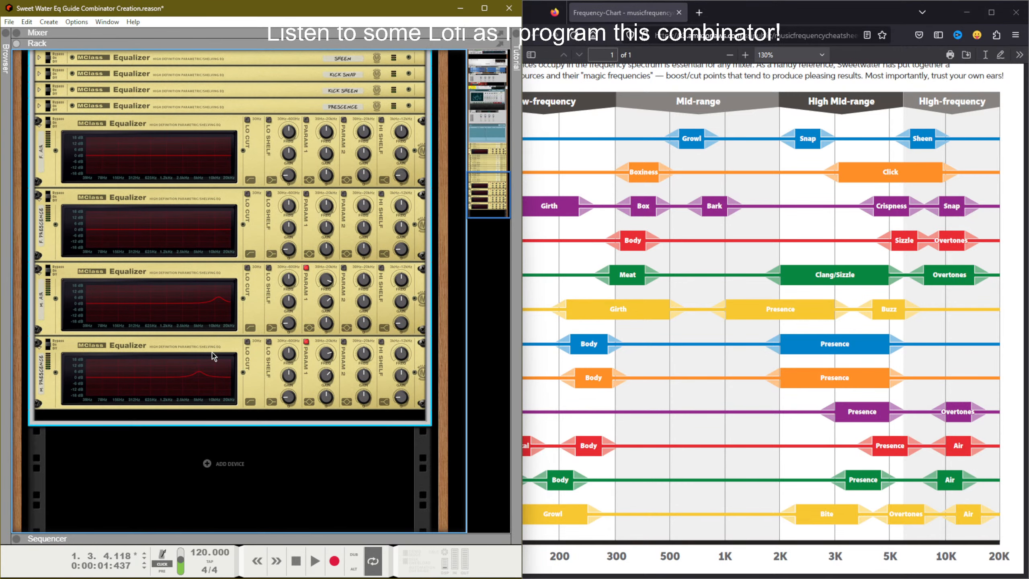
scroll(214, 356, "up", 2)
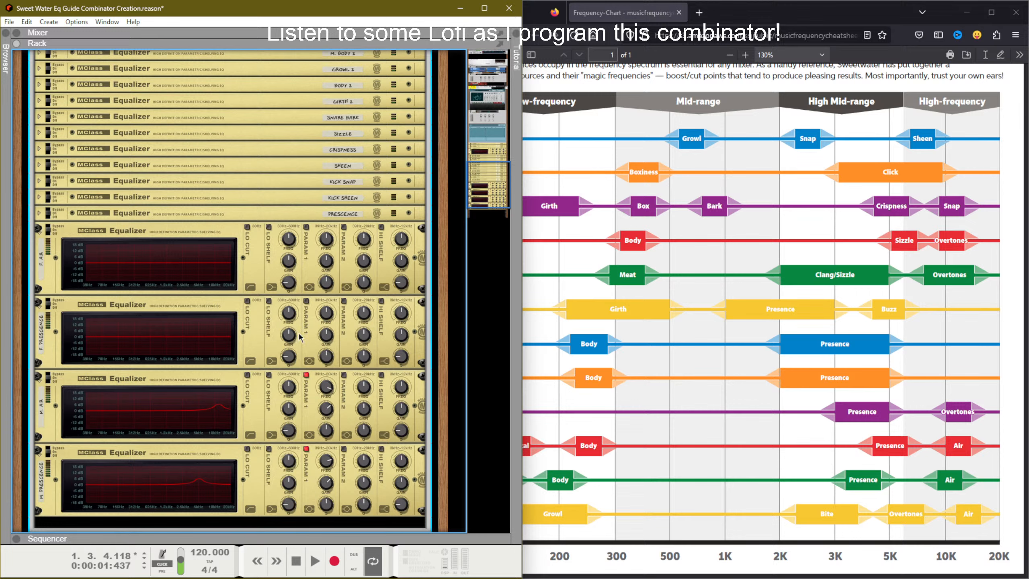
right_click(327, 333)
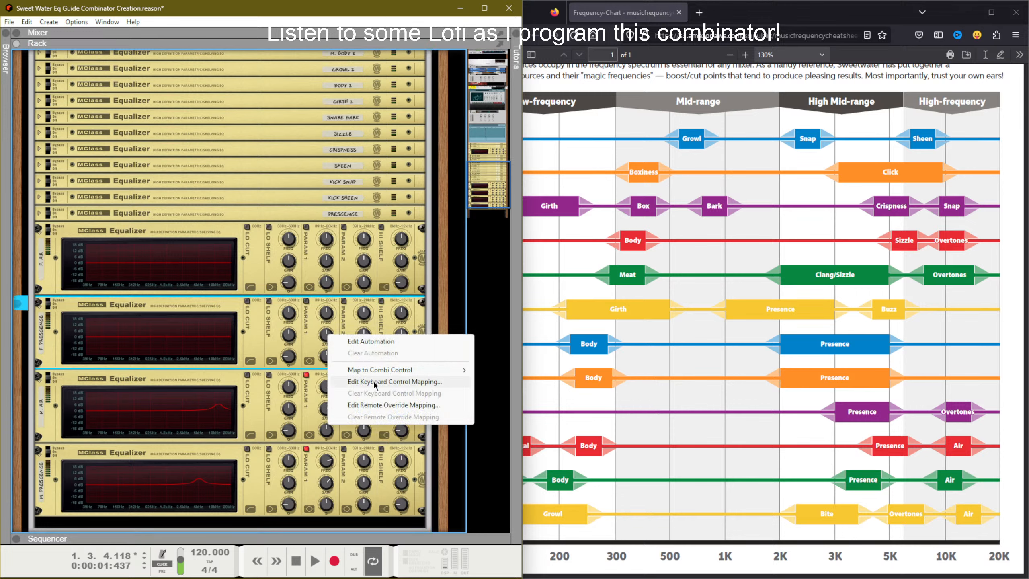
mouse_move(405, 369)
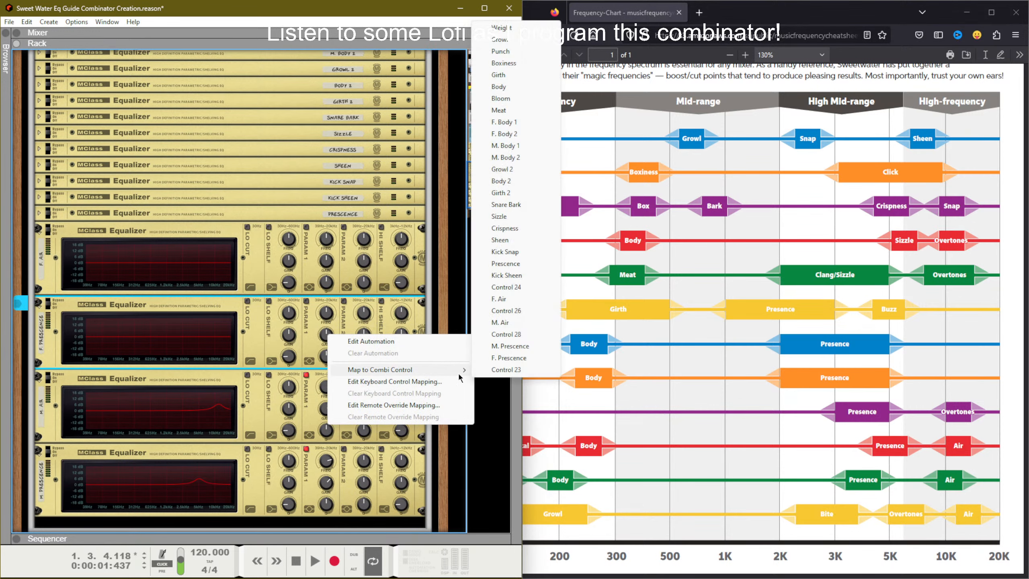
left_click(508, 357)
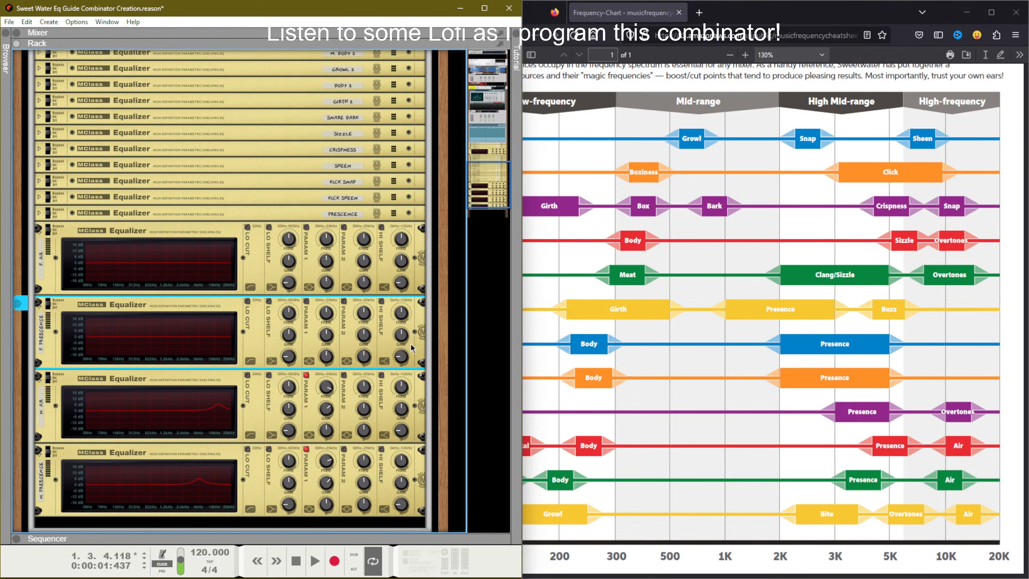
left_click(306, 301)
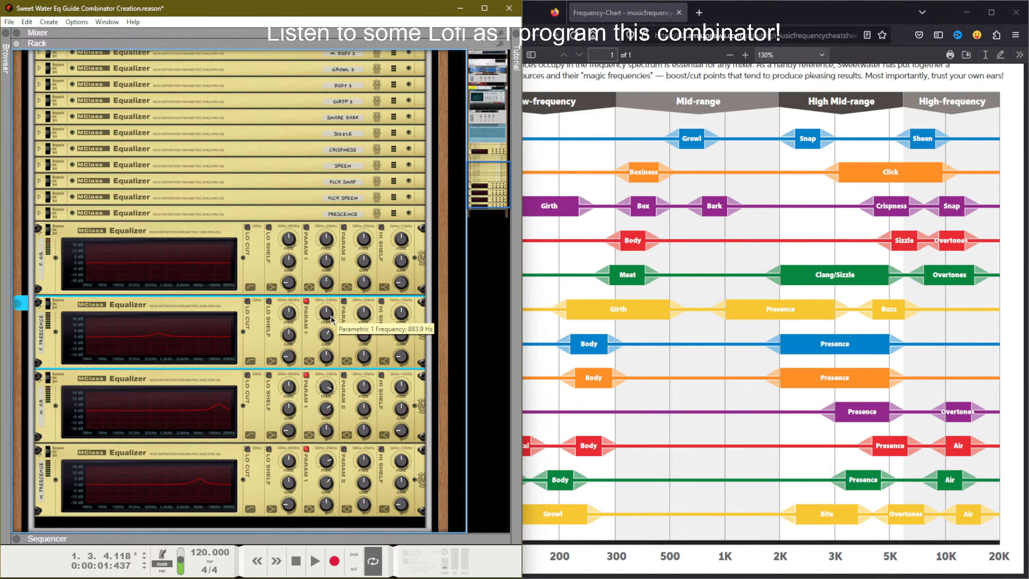
Step: Raise the F. Prescence equalizer's Param 1 frequency to match the presence range on the chart
left_click_drag(331, 320, 326, 283)
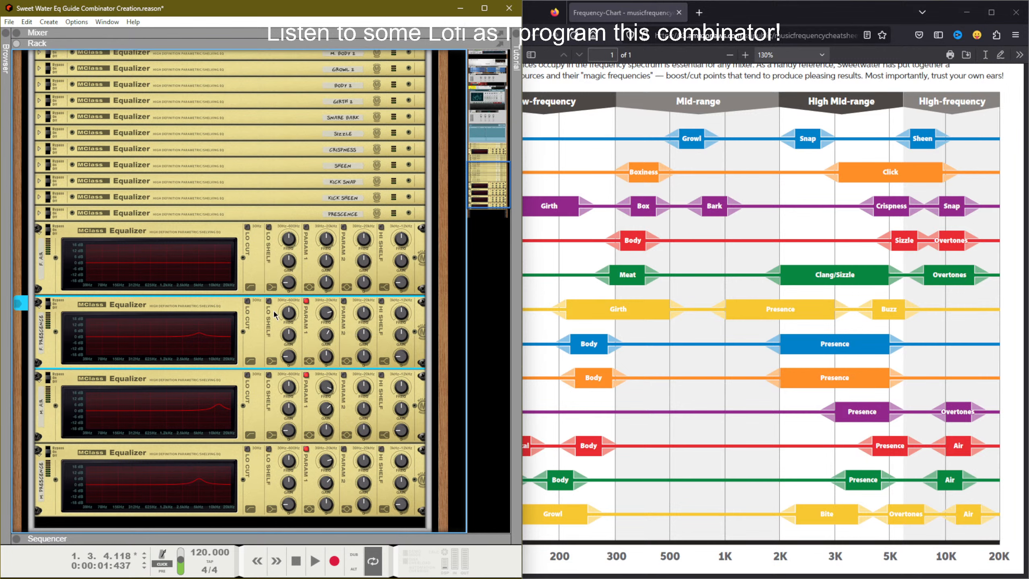
Step: Map the F. Air equalizer's Param 1 gain to the F. Air combi control and switch on its Param 1 band
right_click(325, 264)
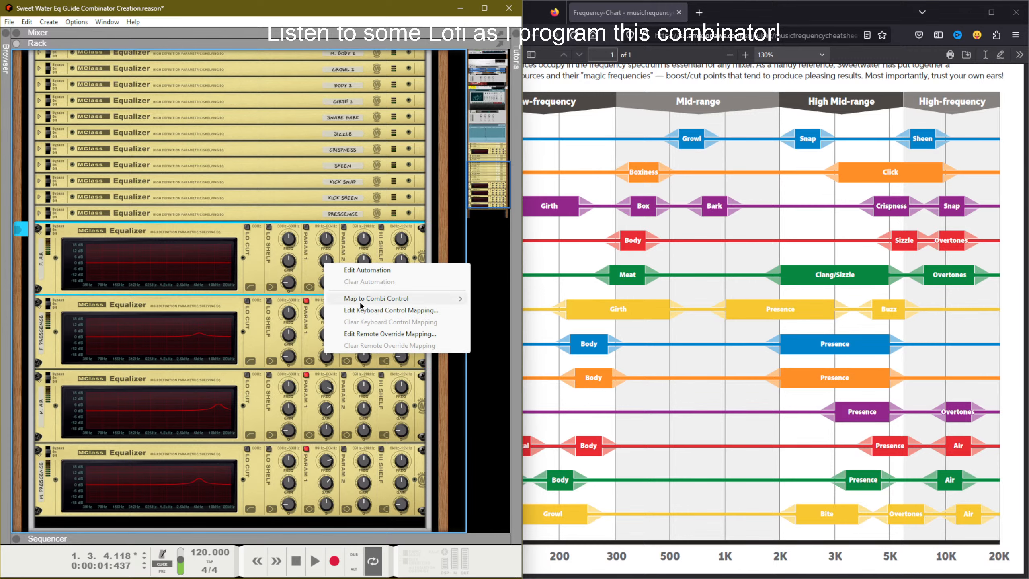
mouse_move(360, 303)
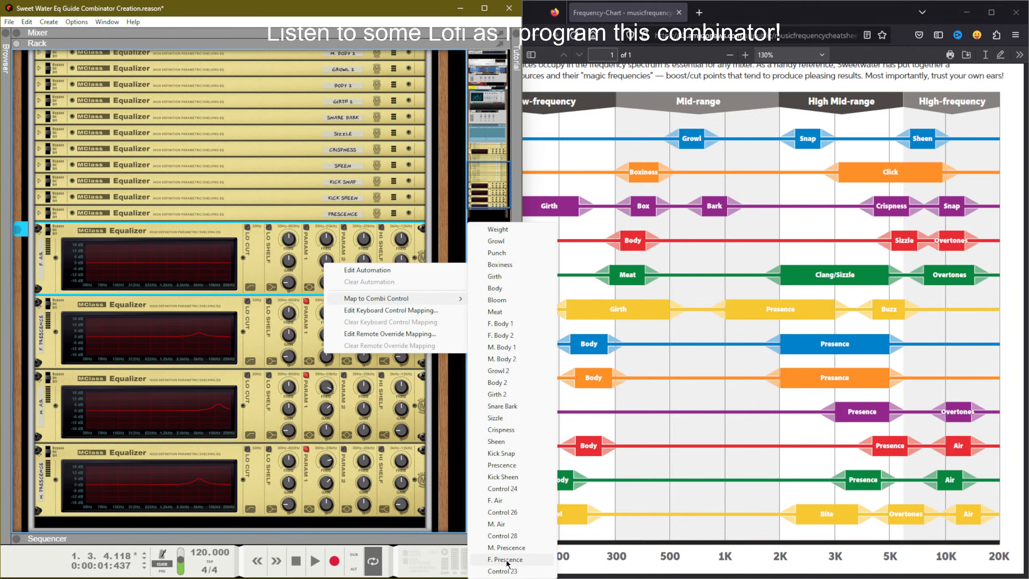
left_click(503, 501)
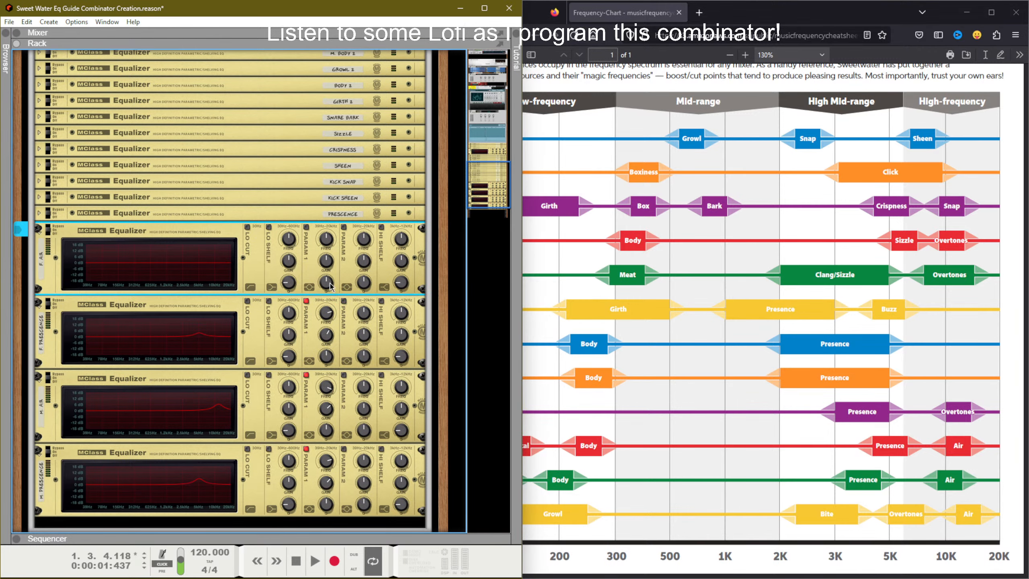
left_click(306, 227)
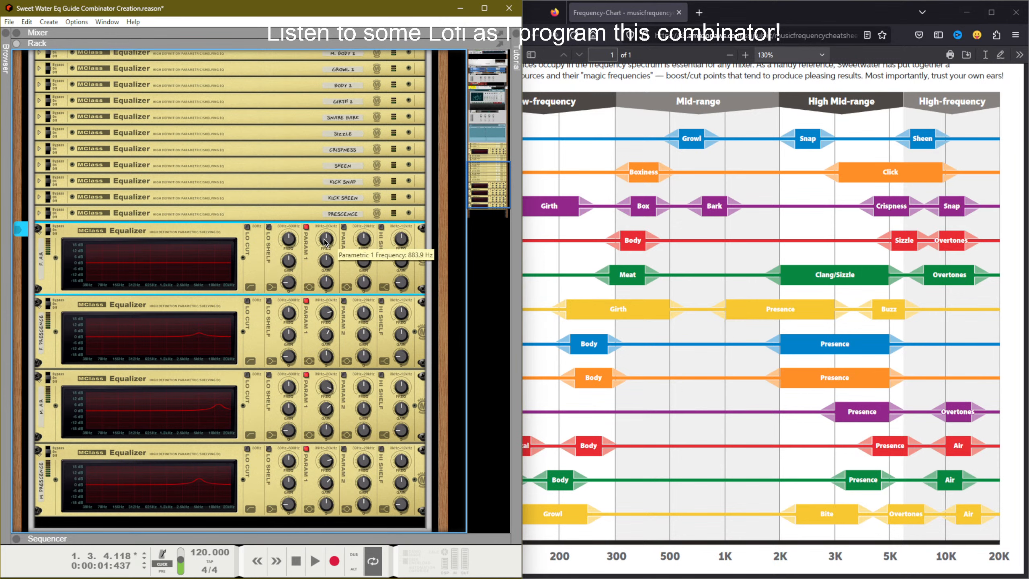
Step: Set the F. Air equalizer's Param 1 frequency to 13.50 kHz and check it against the M. Air equalizer's Param 1 frequency
left_click_drag(325, 242, 326, 240)
left_click_drag(326, 260, 330, 200)
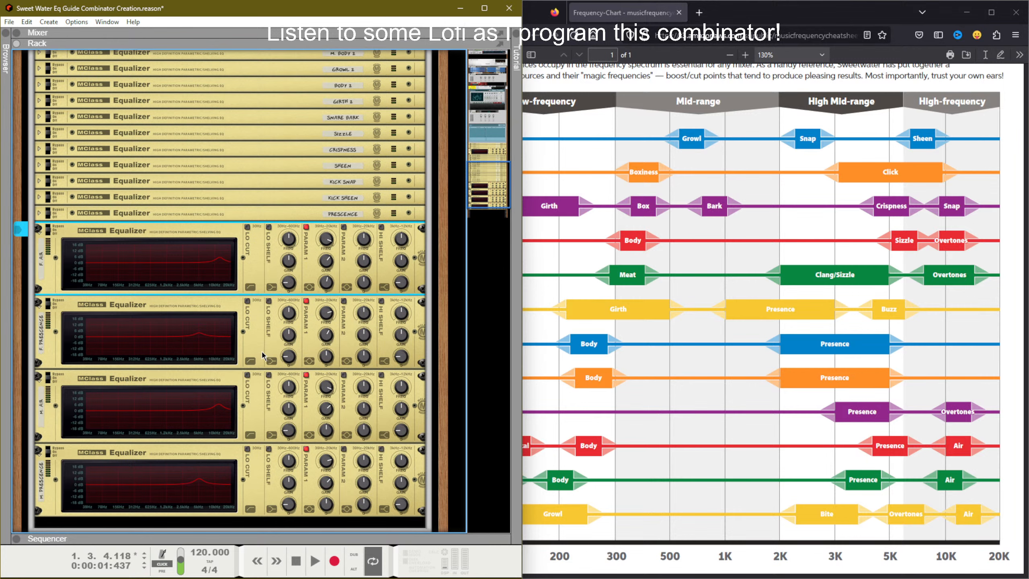
left_click(362, 388)
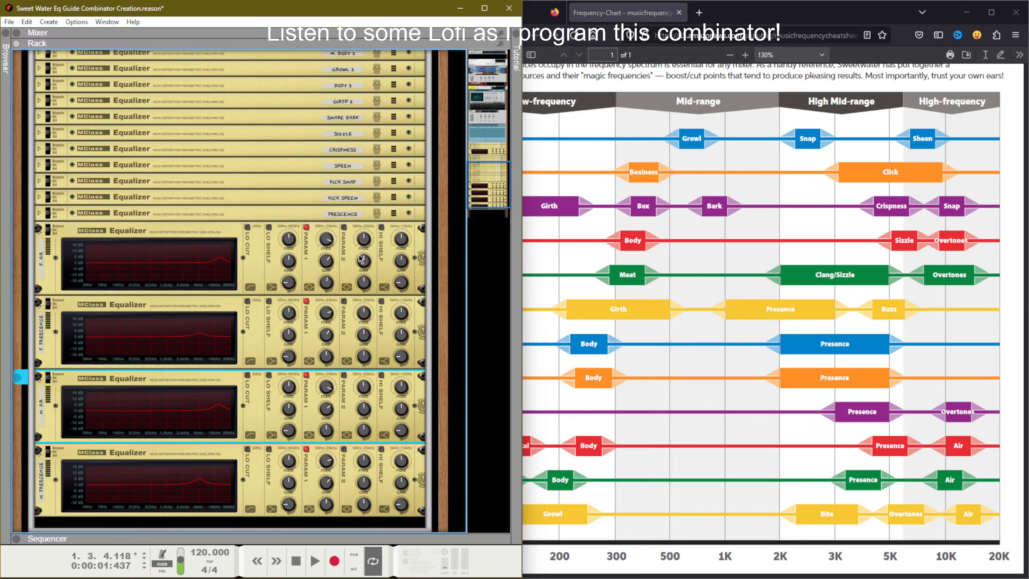
left_click(363, 240)
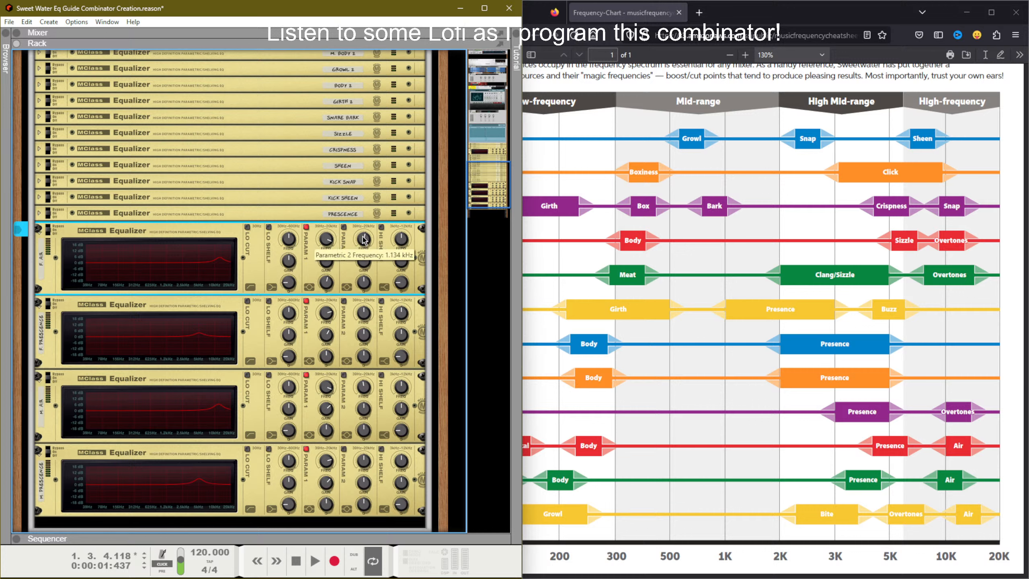
left_click_drag(364, 240, 366, 233)
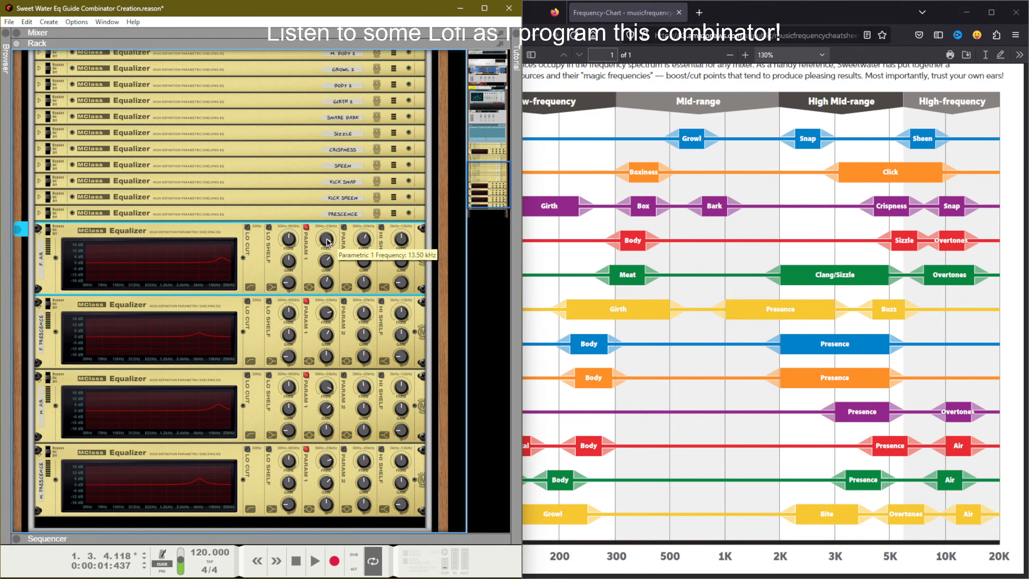
left_click(327, 389)
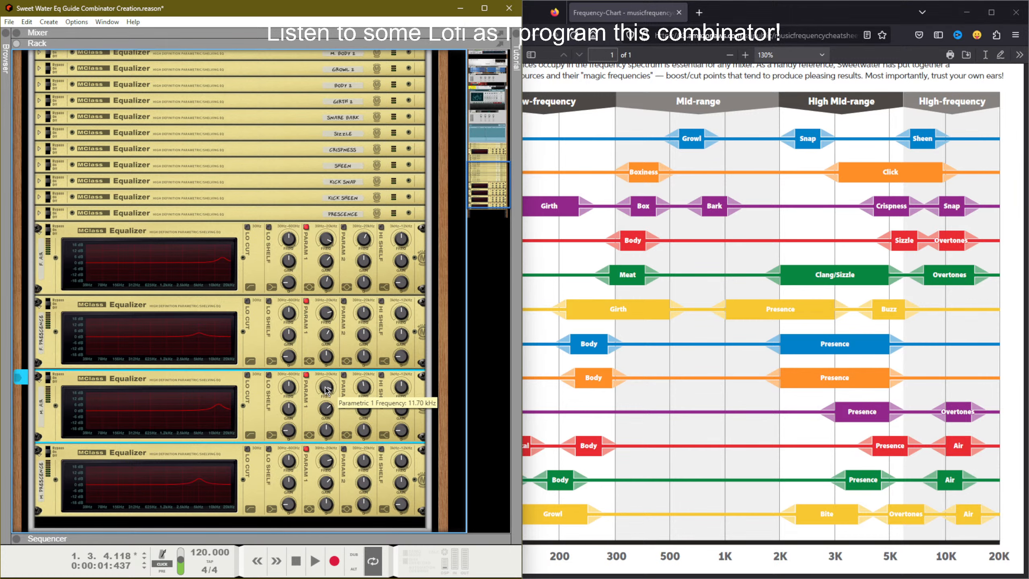
left_click_drag(325, 389, 327, 389)
Step: Reset the Growl 2 slider on the EQ combinator to 64 and save the song
scroll(226, 341, "up", 10)
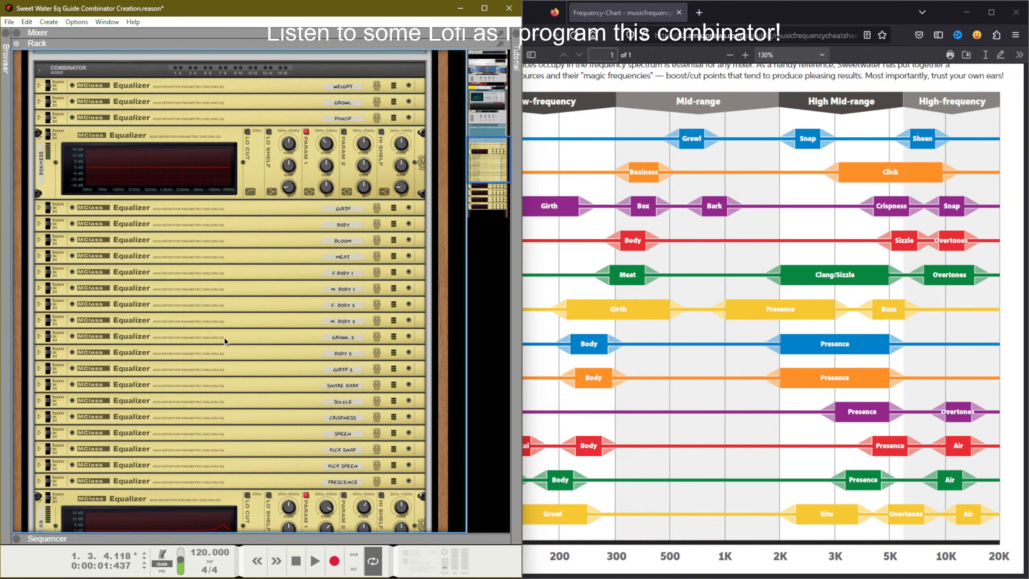
scroll(226, 340, "up", 3)
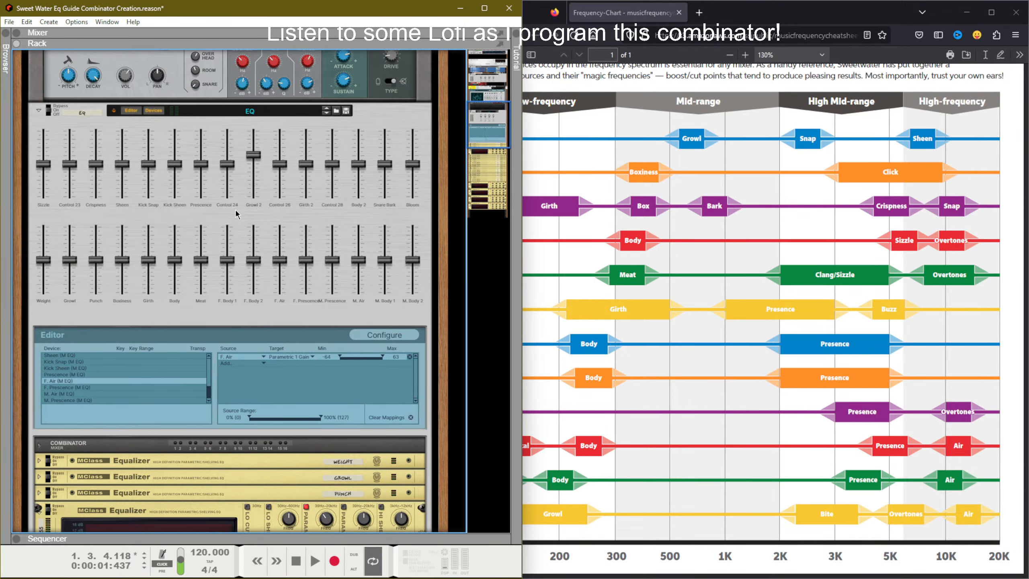
left_click(252, 161)
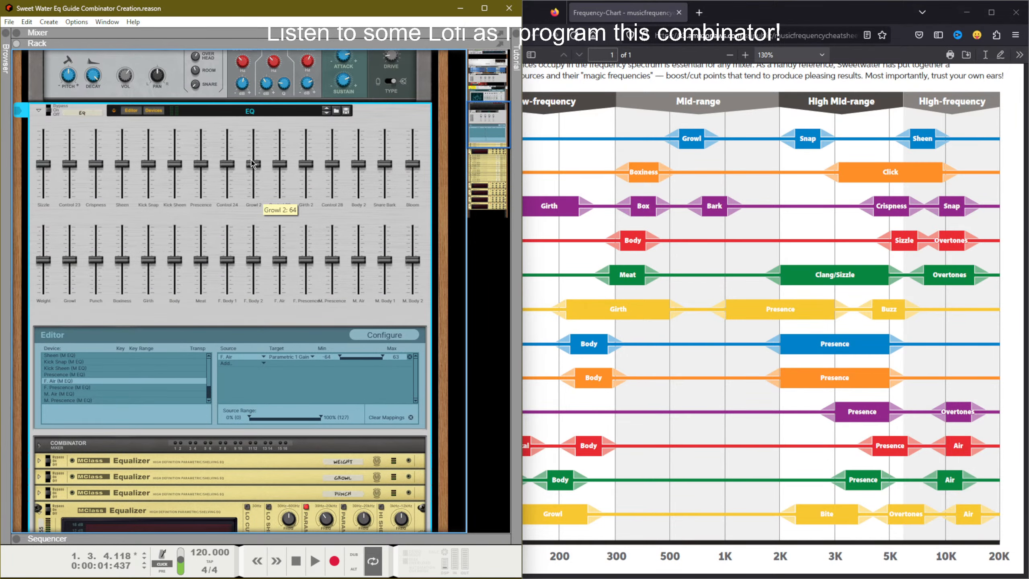
key("ctrl+s")
scroll(239, 289, "down", 13)
scroll(240, 296, "down", 7)
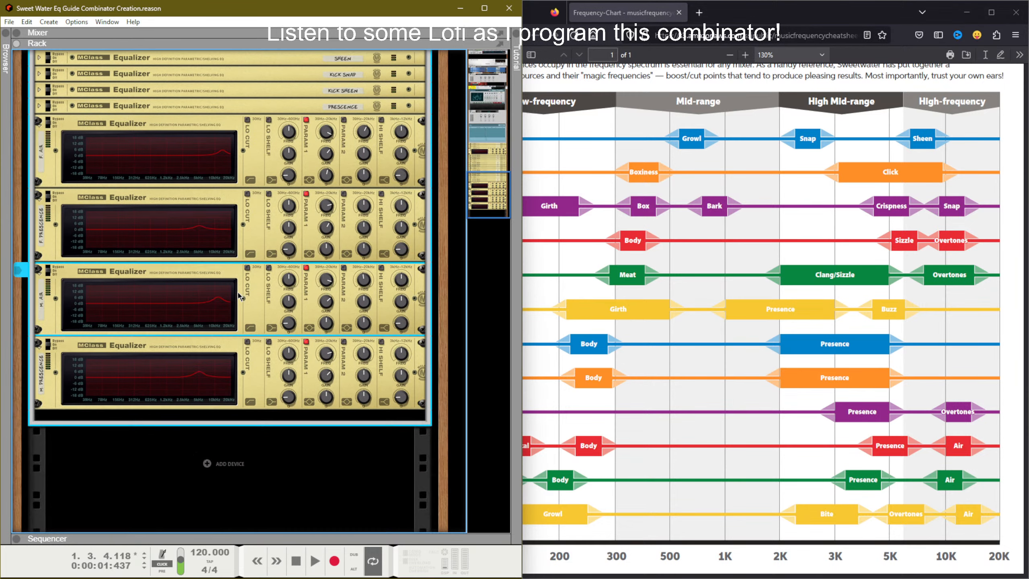
scroll(238, 296, "up", 7)
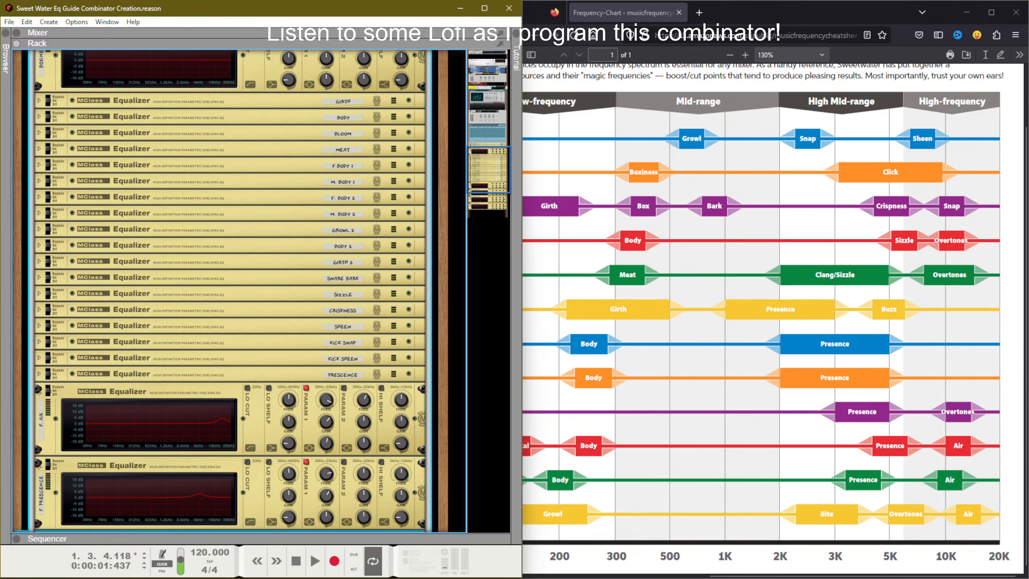
key("alt+Tab")
key("Tab")
key("Tab")
key("Tab")
key("Tab")
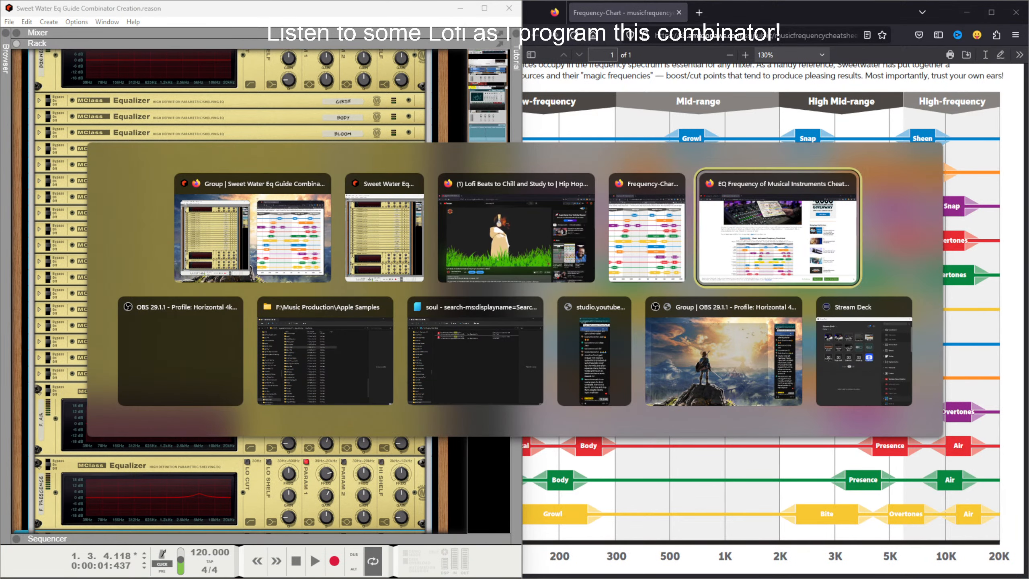
key("alt+Tab")
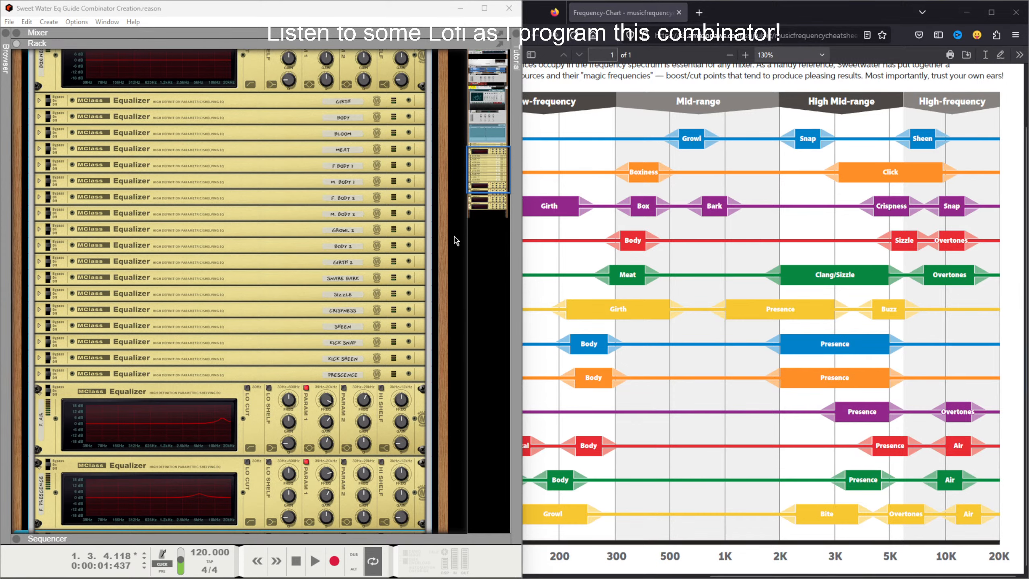
scroll(189, 269, "down", 3)
scroll(194, 240, "up", 3)
Step: Fold the F. Air, F. Prescence, M. Air, M. Prescence and Boxiness equalizers so every equalizer in the combinator is collapsed
left_click(39, 390)
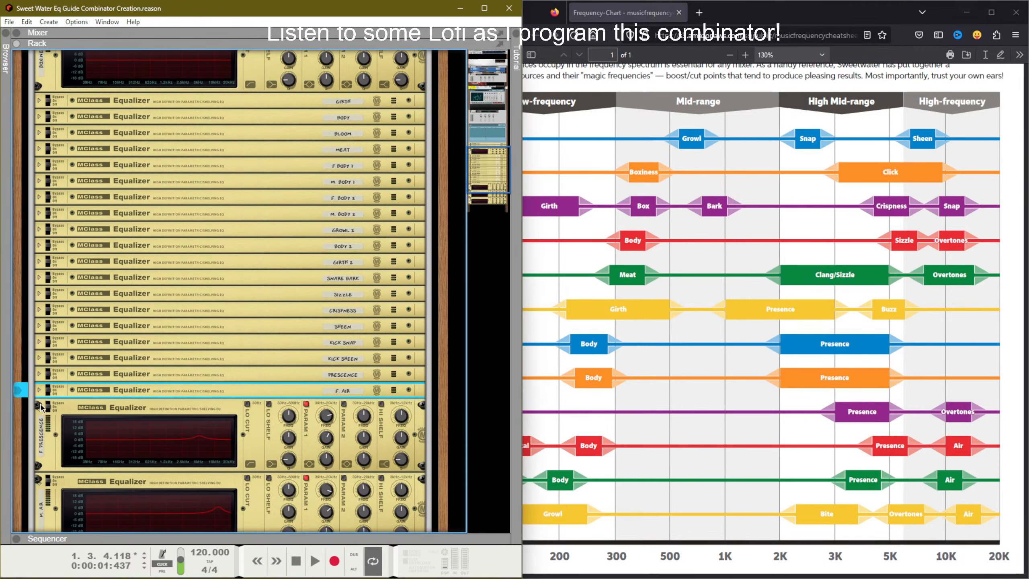
left_click(39, 405)
left_click(41, 433)
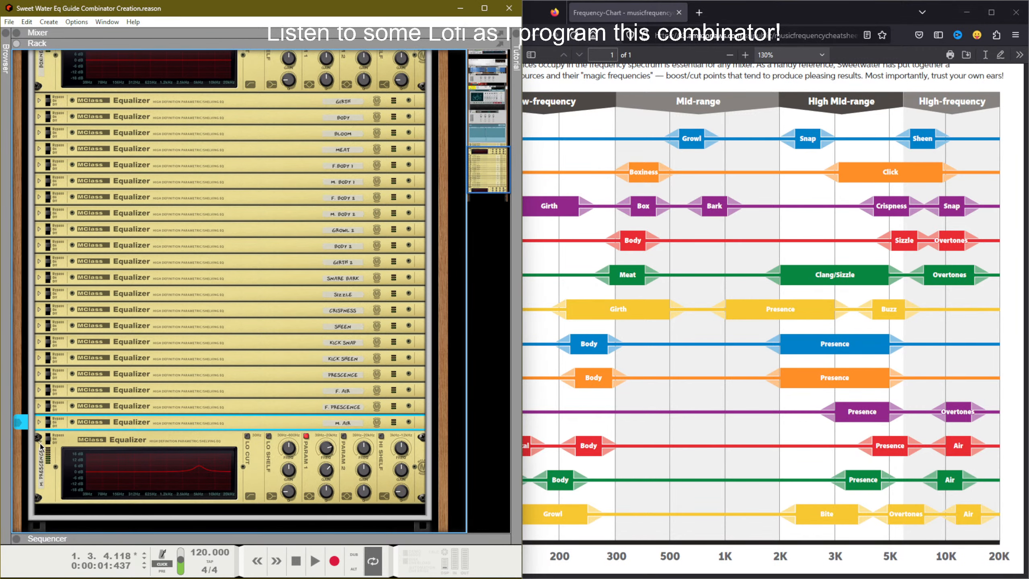
left_click(42, 444)
scroll(177, 383, "up", 3)
scroll(177, 381, "up", 5)
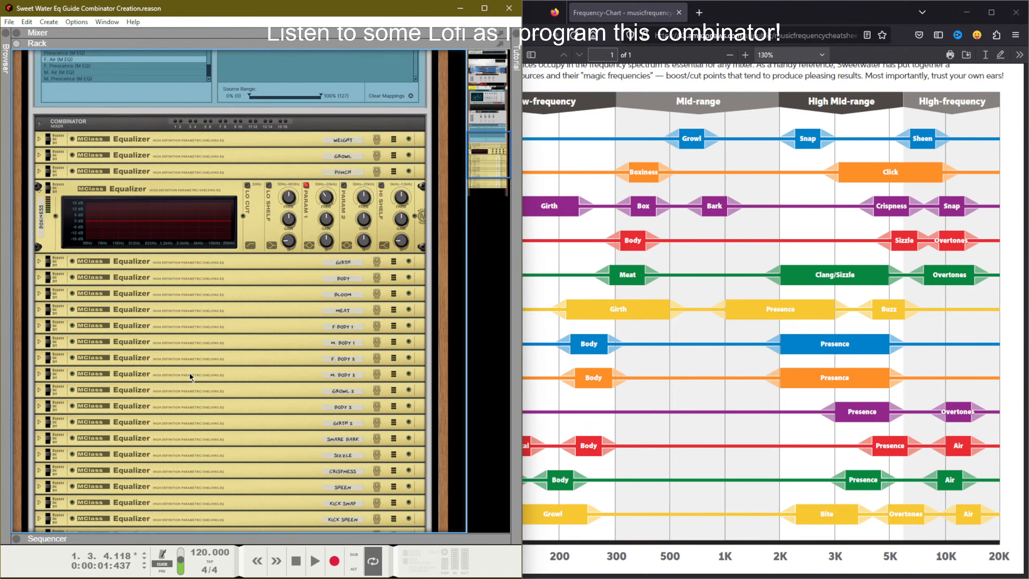
left_click(39, 240)
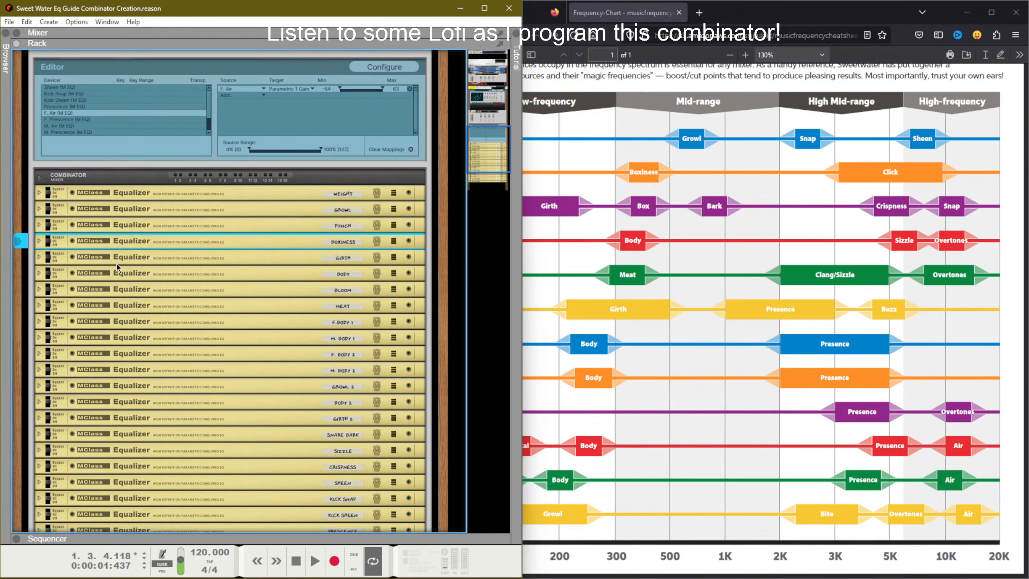
Step: Move the F. Body 1, M. Body 1, F. Body 2 and M. Body 2 equalizers together to between Prescence and F. Air
scroll(275, 310, "down", 2)
scroll(275, 306, "down", 3)
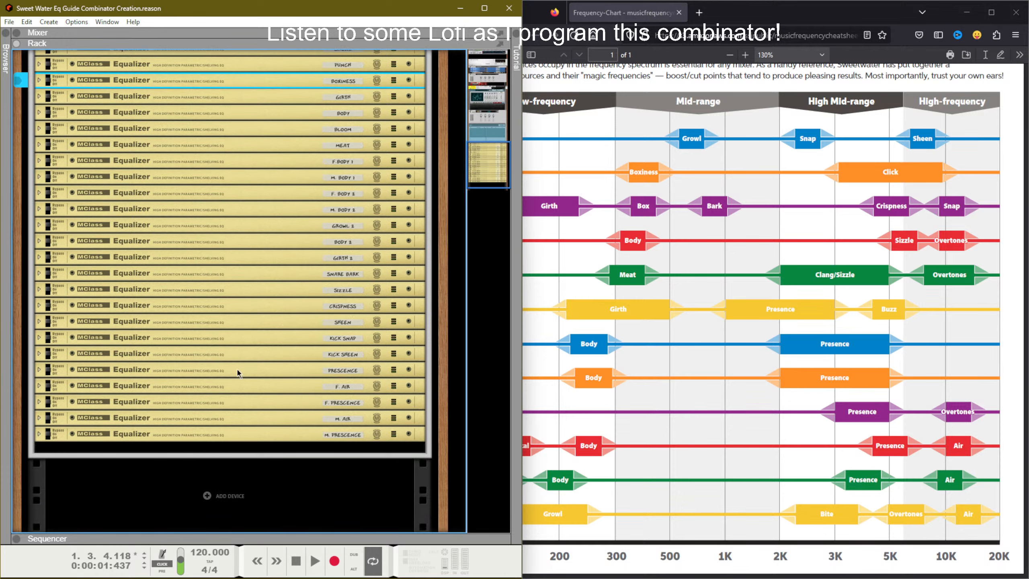
left_click(256, 167)
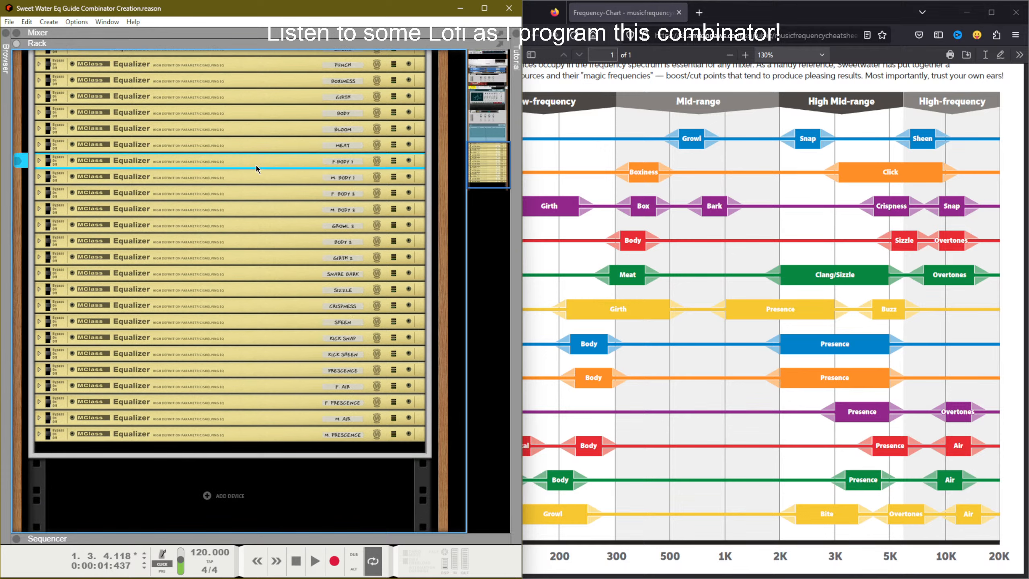
left_click(292, 203, "shift")
left_click_drag(299, 167, 312, 383)
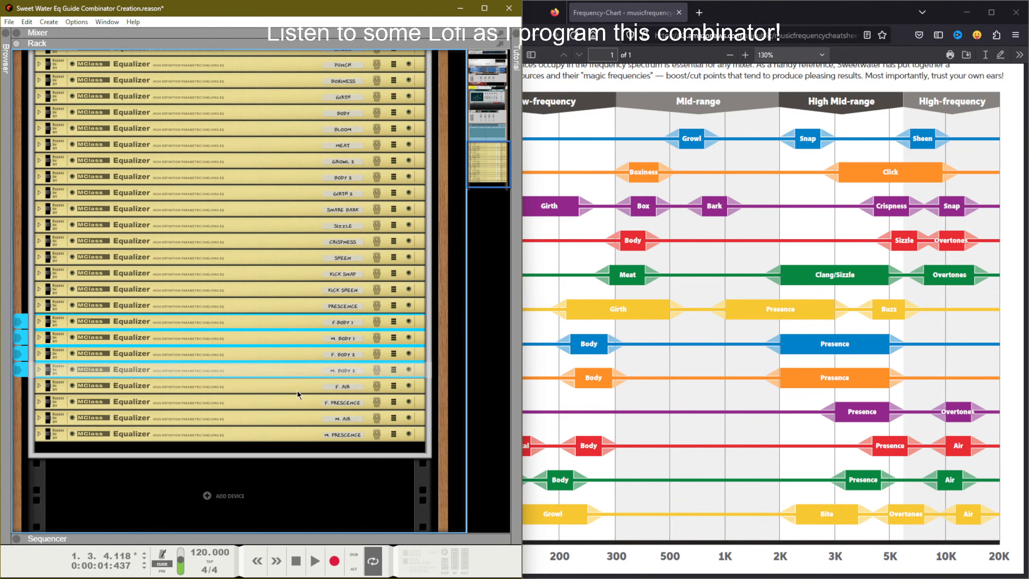
Step: Reorder the vocal equalizers below Prescence as F. Body 1, F. Body 2, F. Air, F. Prescence, followed by the M. equalizers
left_click(289, 414)
left_click_drag(286, 421, 230, 314)
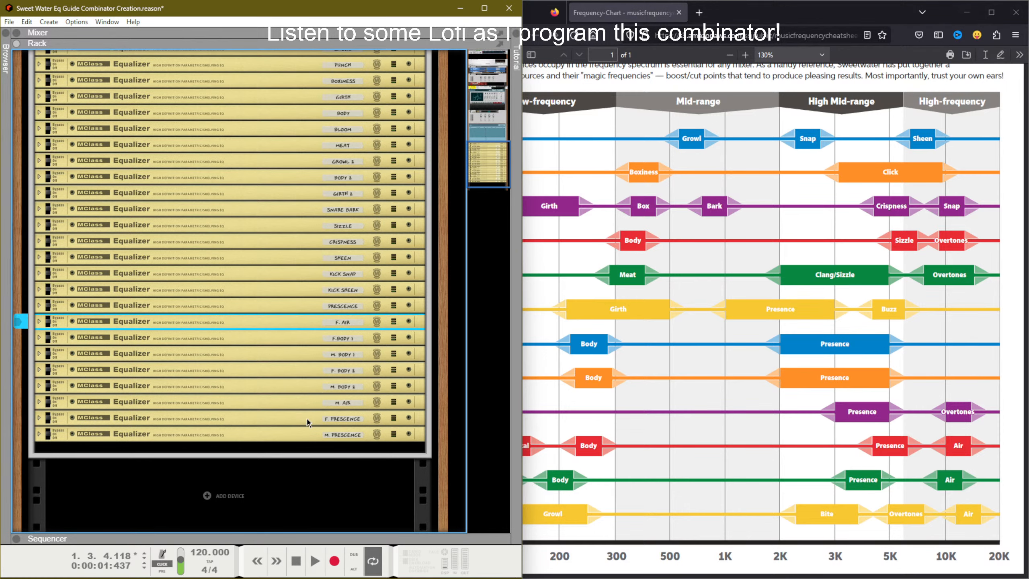
left_click_drag(308, 421, 319, 348)
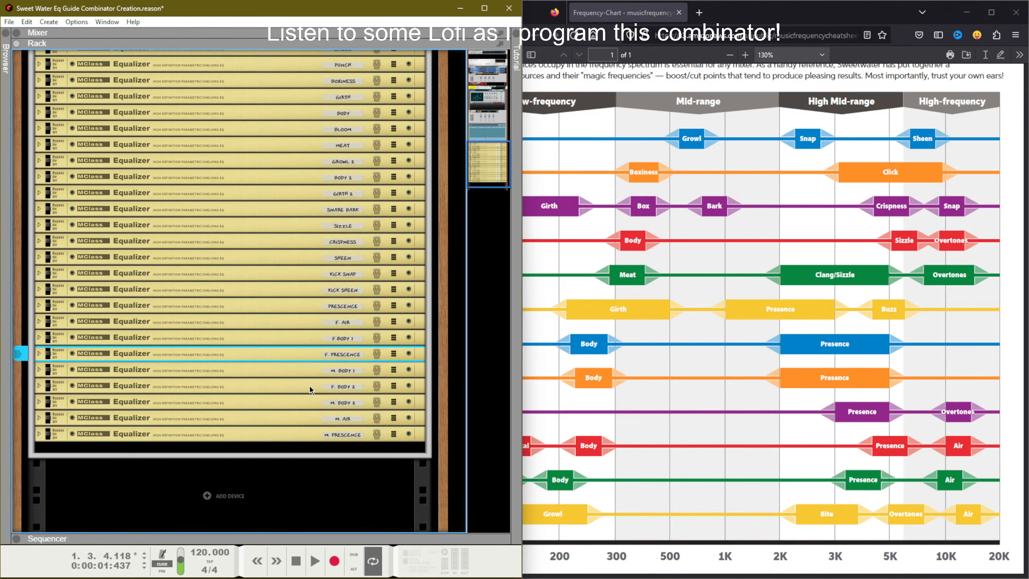
left_click_drag(311, 389, 315, 321)
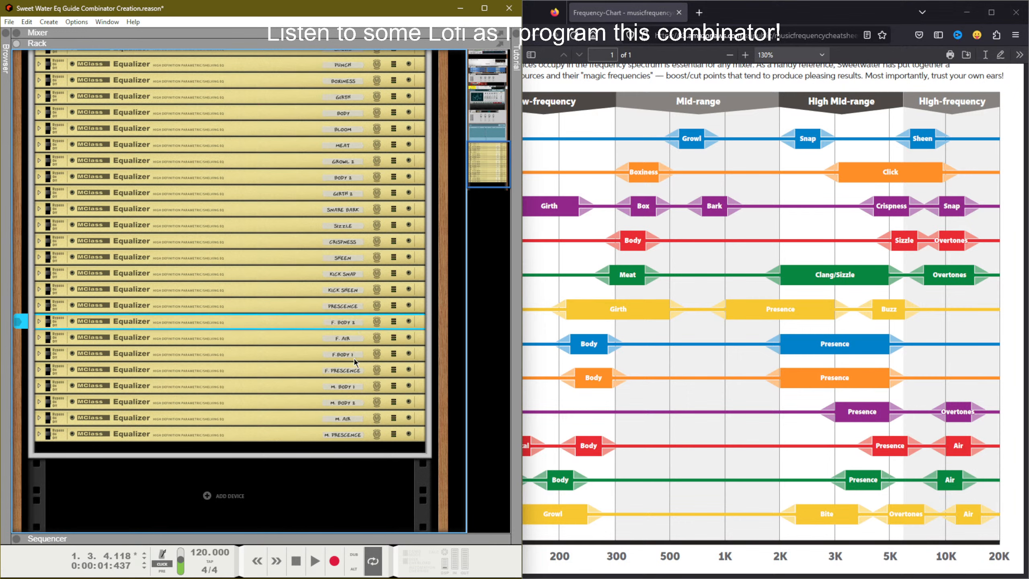
mouse_move(349, 338)
left_mouse_down()
mouse_move(351, 359)
mouse_move(354, 318)
left_mouse_up()
Step: Review the EQ combinator's slider panel and the new order of its equalizers
scroll(287, 351, "up", 3)
scroll(312, 355, "up", 3)
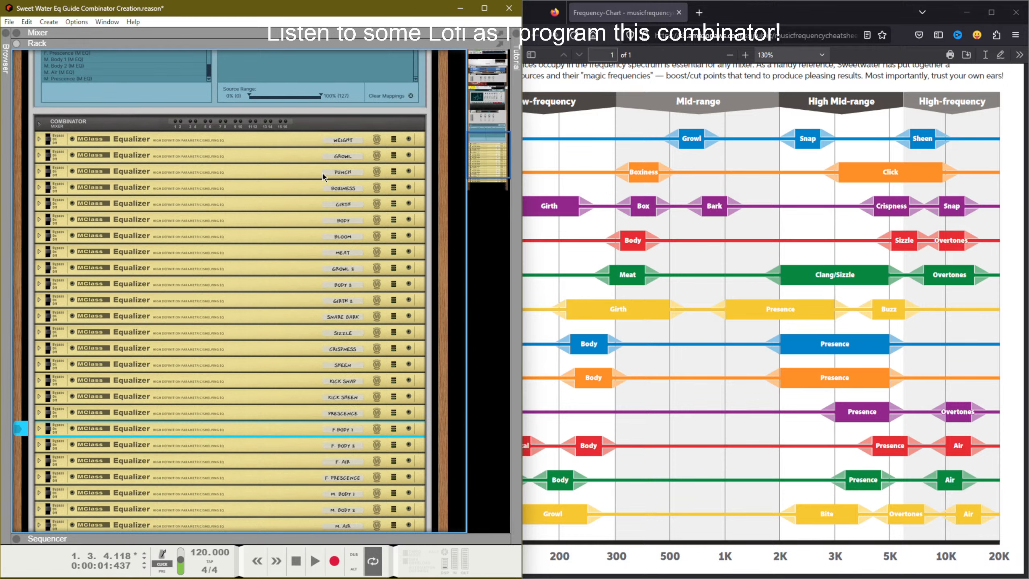
scroll(287, 257, "up", 15)
scroll(287, 258, "up", 3)
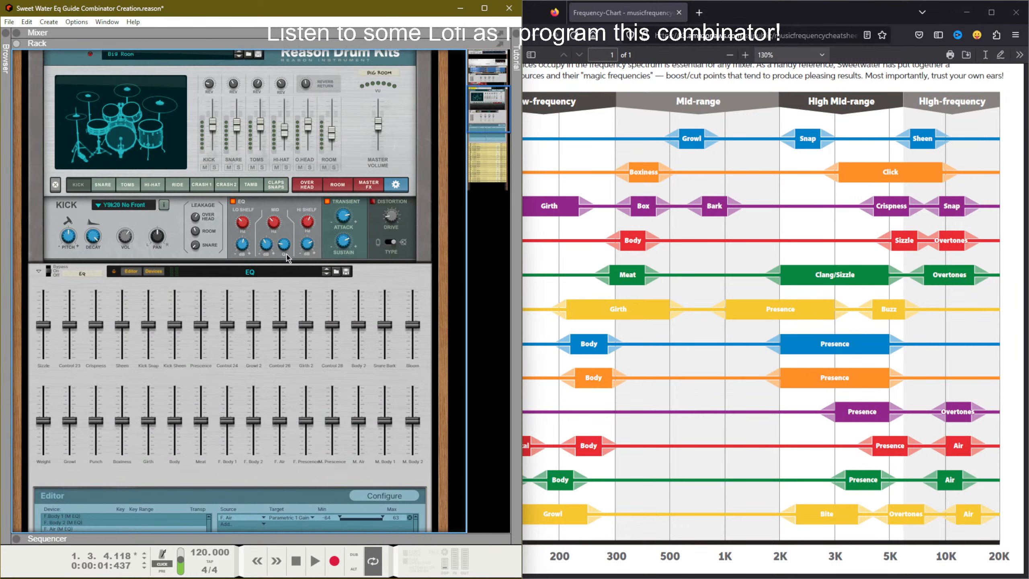
scroll(287, 258, "down", 3)
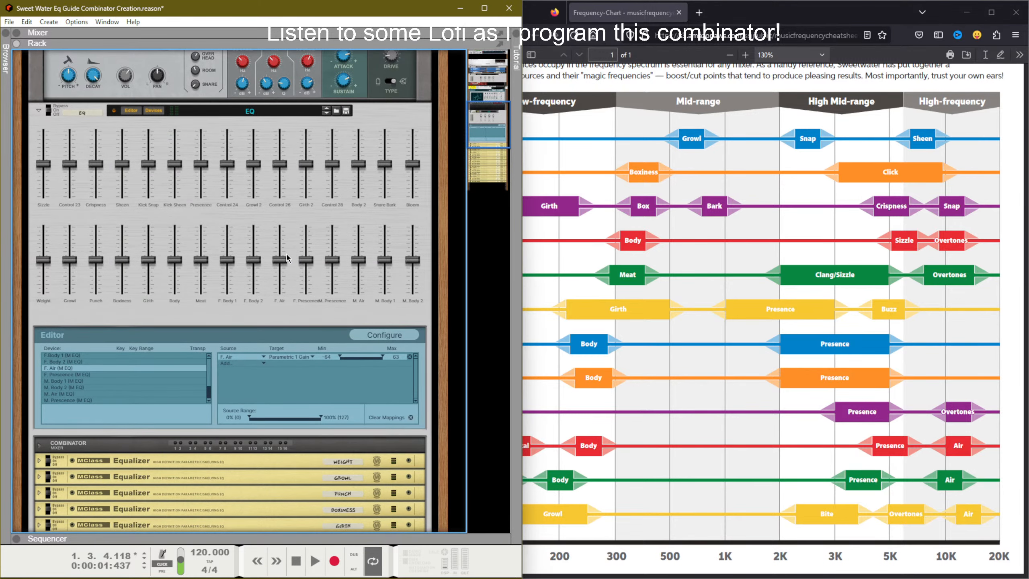
scroll(287, 257, "down", 3)
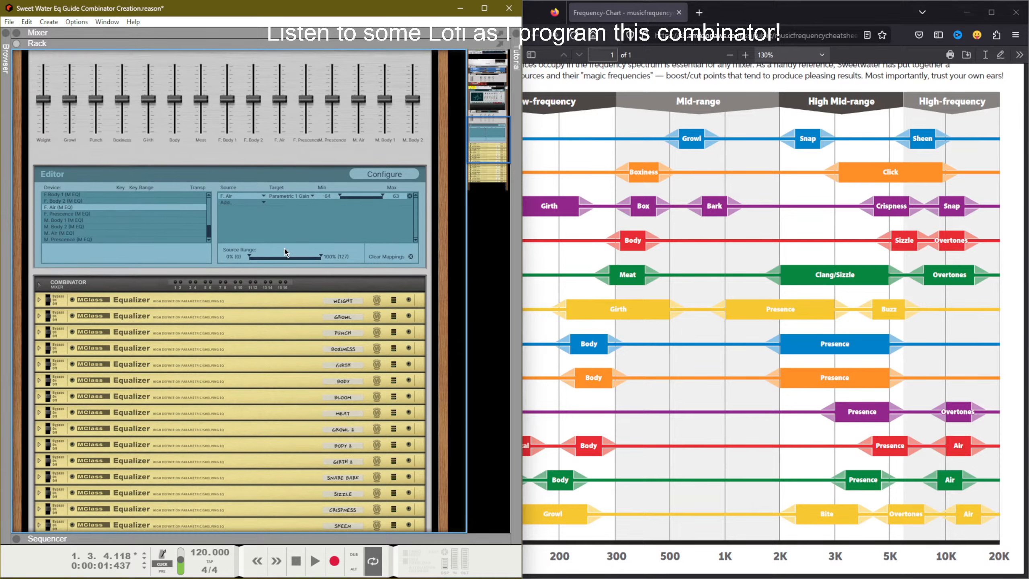
scroll(285, 252, "up", 3)
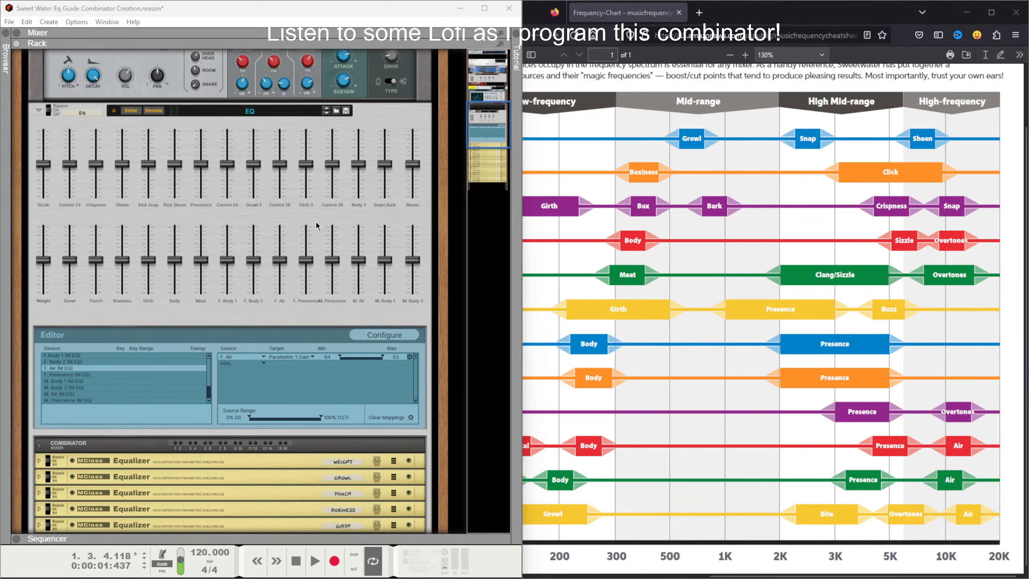
Step: Save the combinator as a new patch named EQ02 in the Patches folder instead of replacing the existing EQ patch
scroll(316, 224, "up", 3)
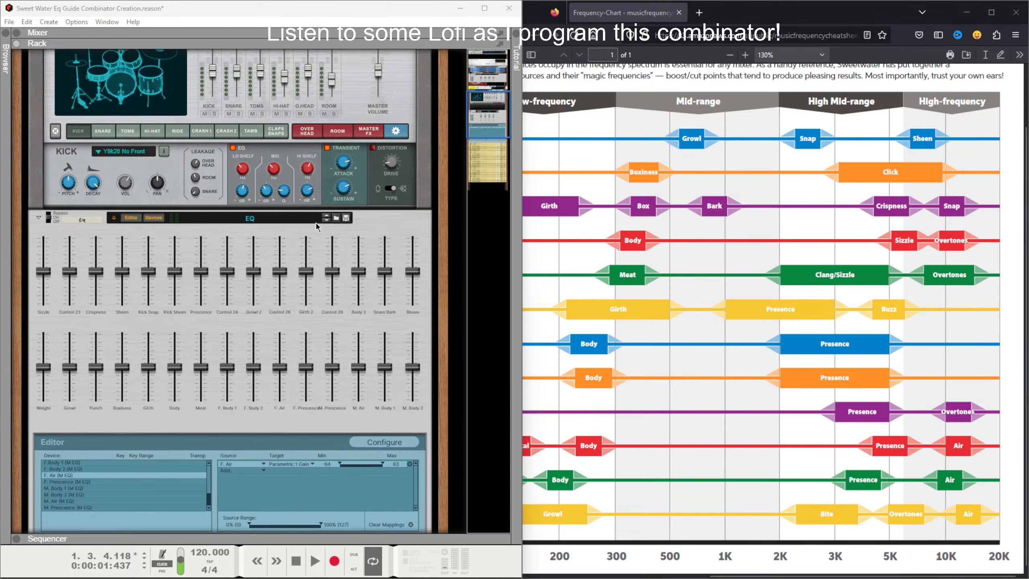
left_click(349, 218)
key("Return")
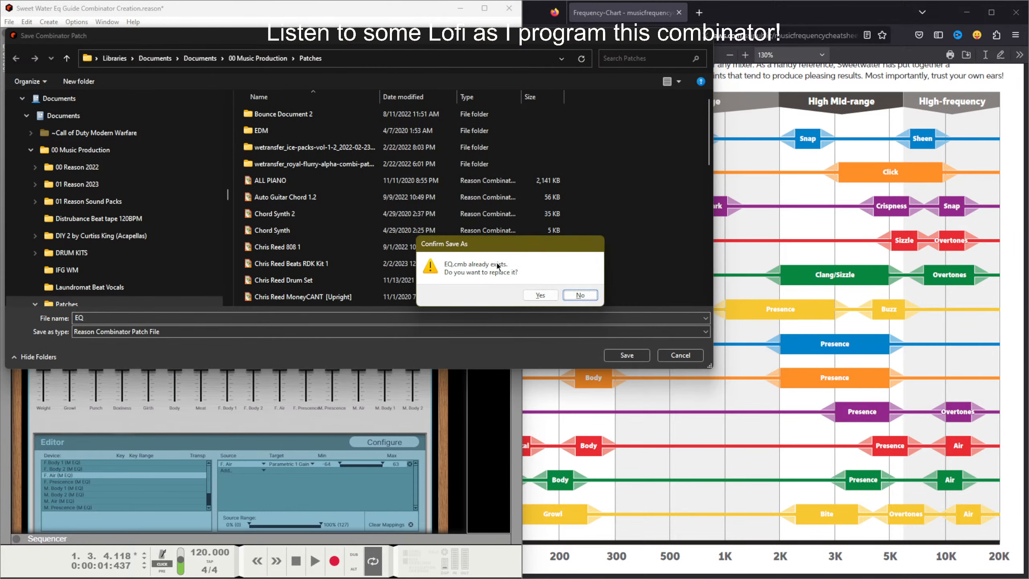
left_click(580, 295)
left_click(518, 315)
type("02")
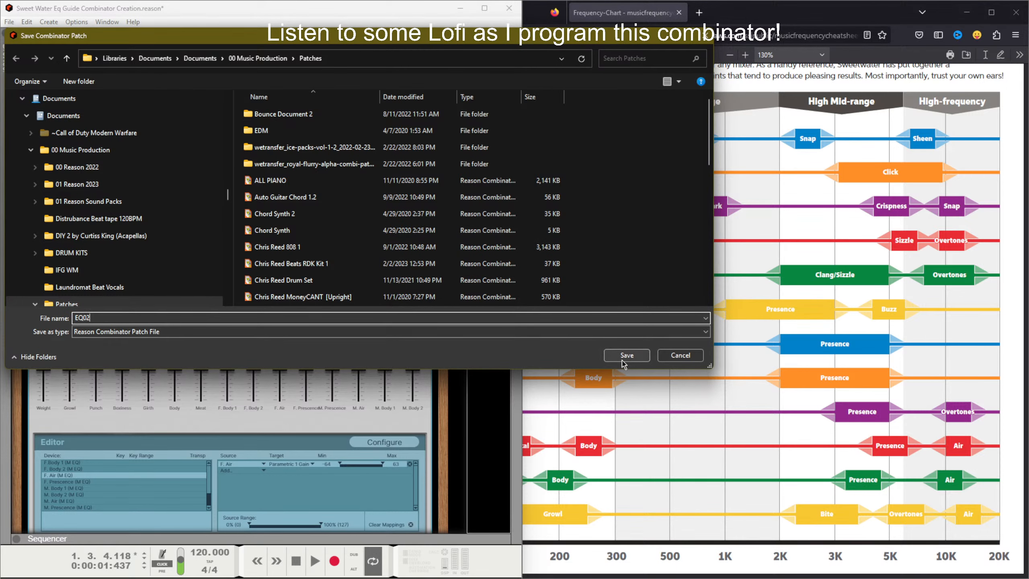
left_click(622, 357)
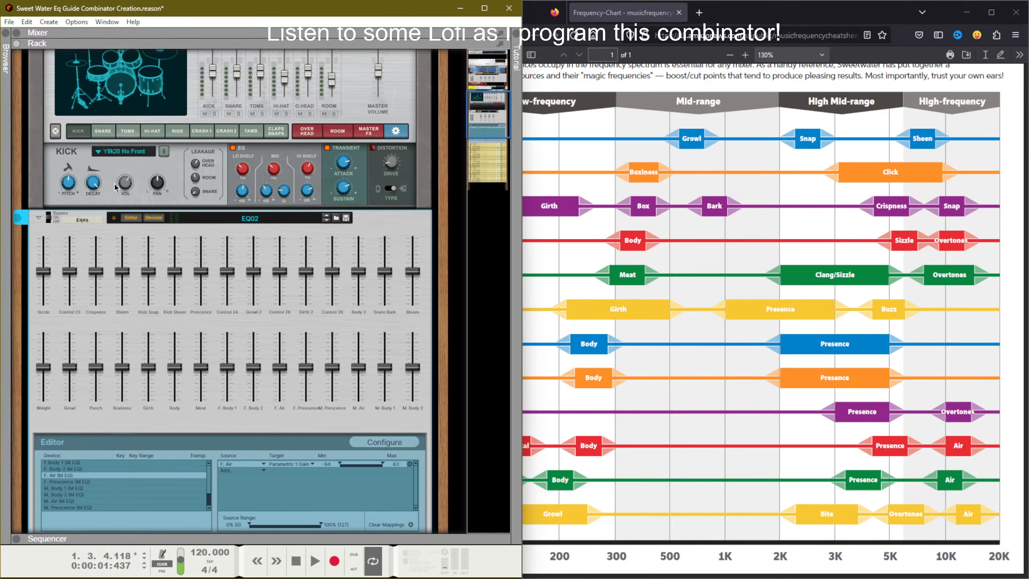
Step: Compare the combinator's sliders and equalizers with the instrument frequency ranges across the whole Sweetwater chart
scroll(214, 332, "down", 3)
scroll(214, 332, "down", 10)
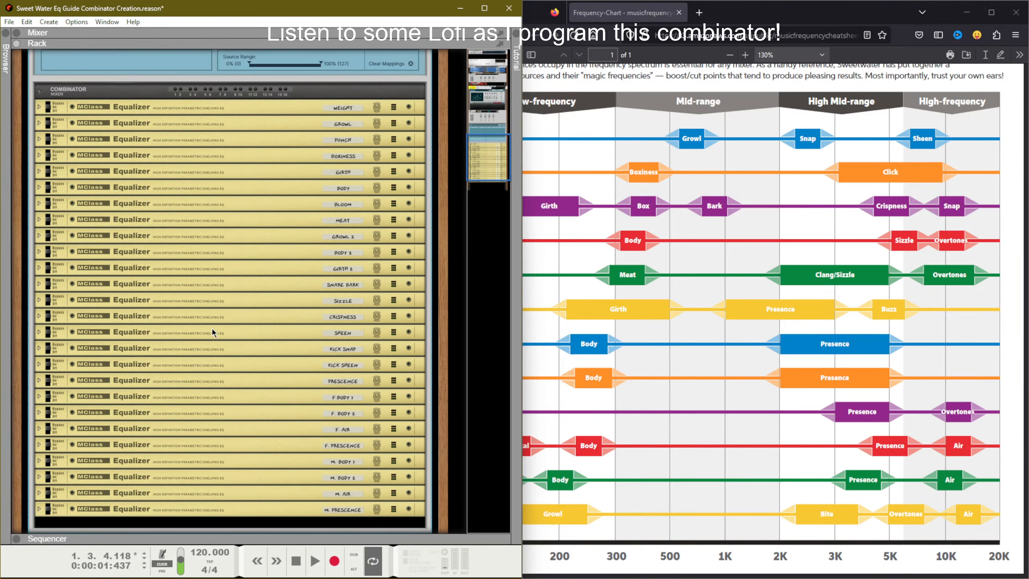
scroll(213, 331, "up", 9)
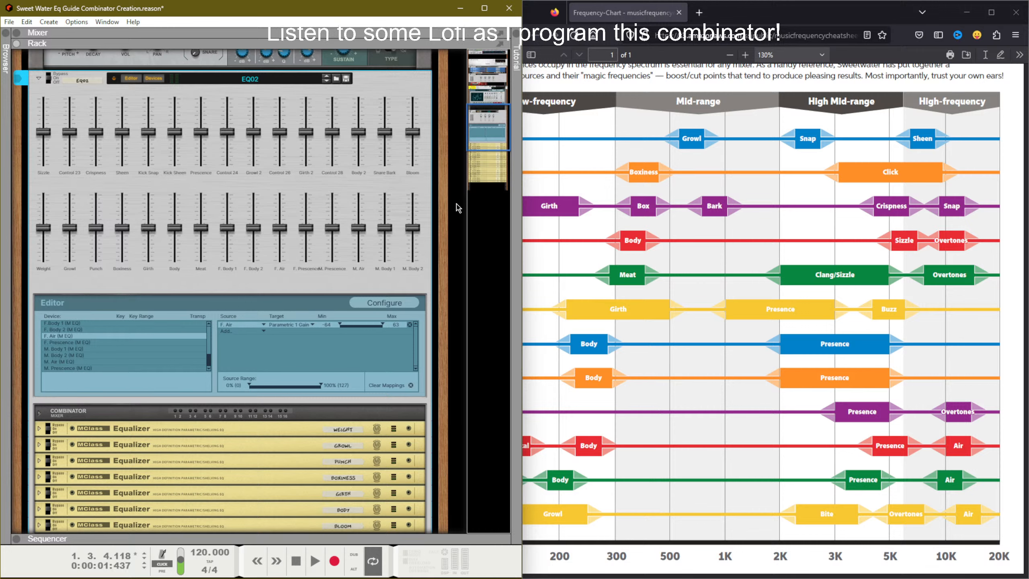
scroll(851, 310, "up", 3)
scroll(851, 310, "down", 2)
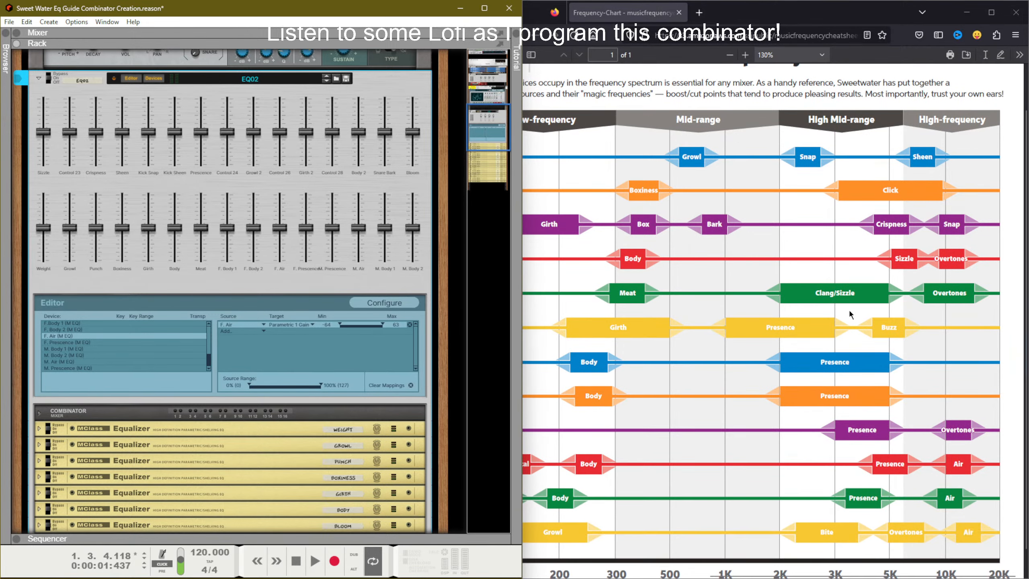
scroll(849, 315, "down", 1)
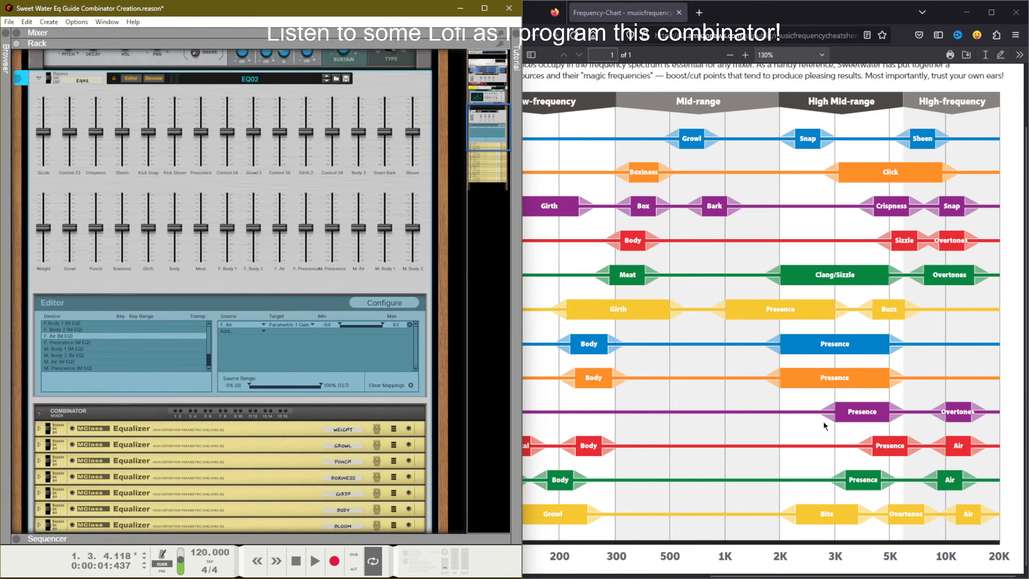
scroll(801, 421, "up", 3)
scroll(801, 422, "down", 3)
middle_click(744, 410)
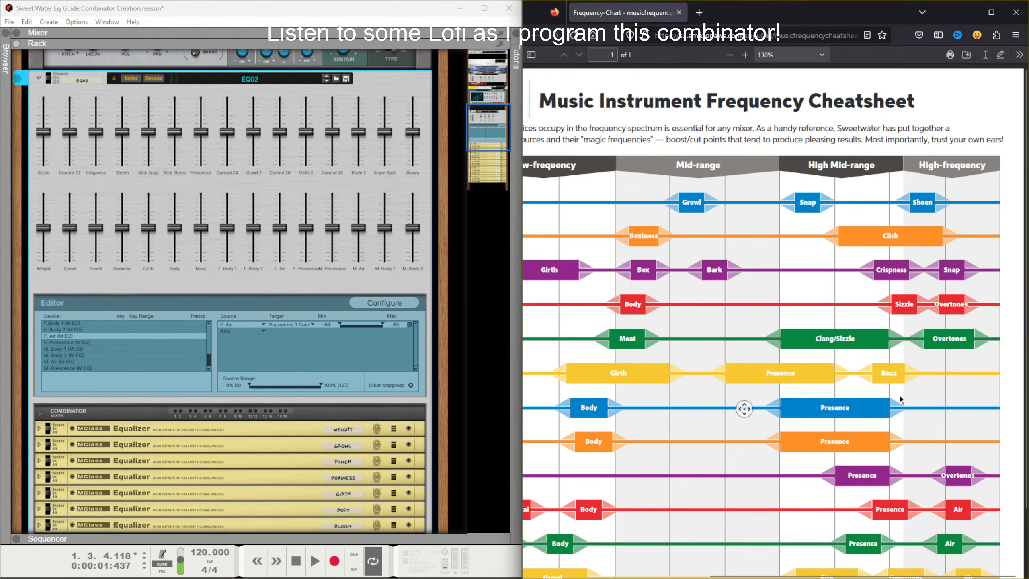
middle_click(904, 389)
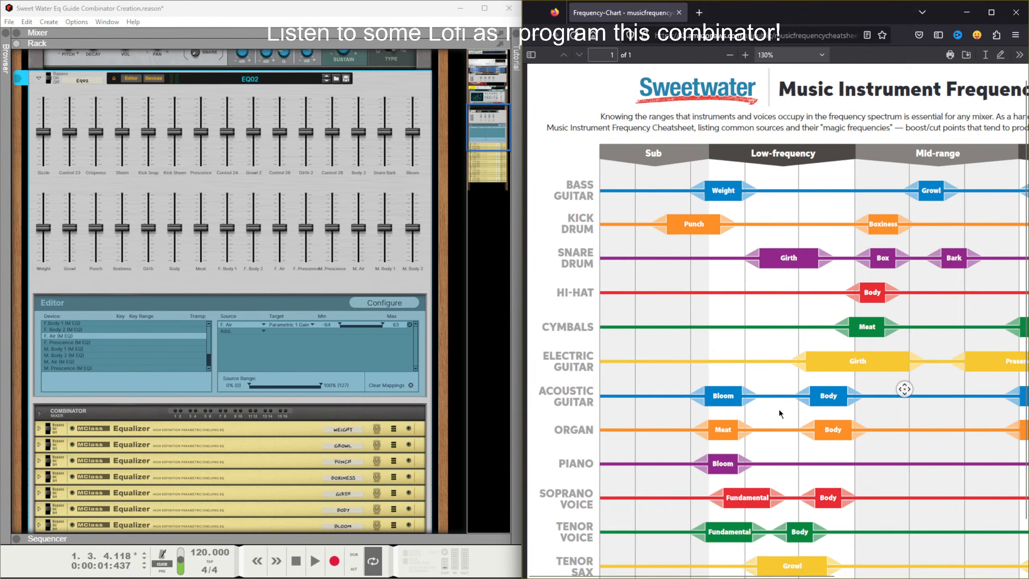
middle_click(914, 322)
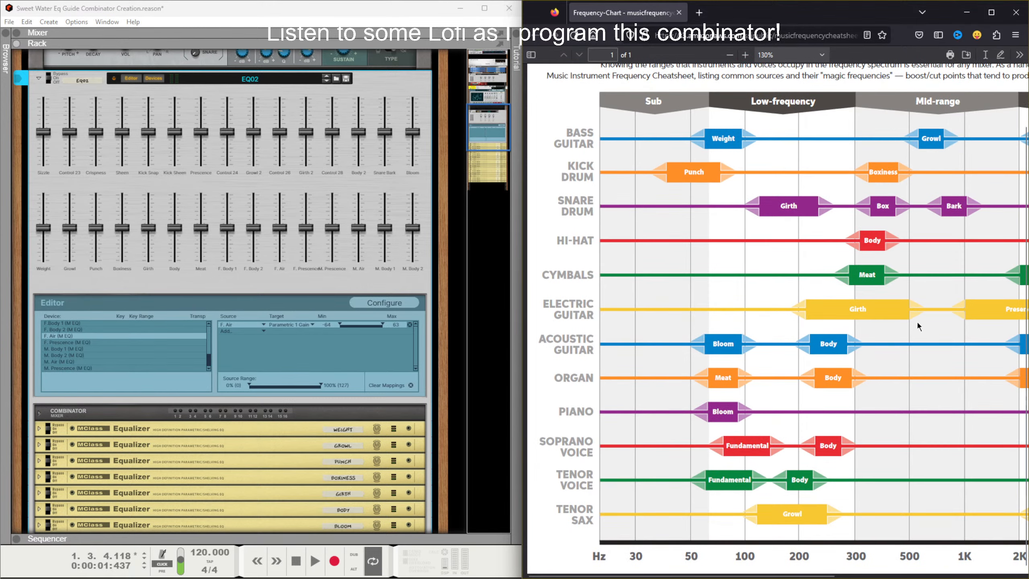
middle_click(1013, 291)
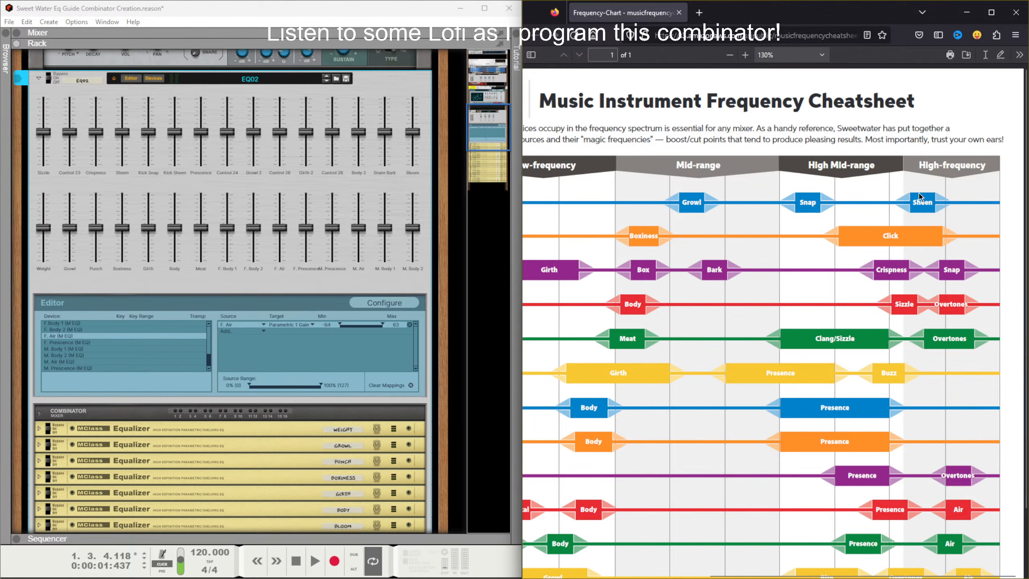
middle_click(755, 194)
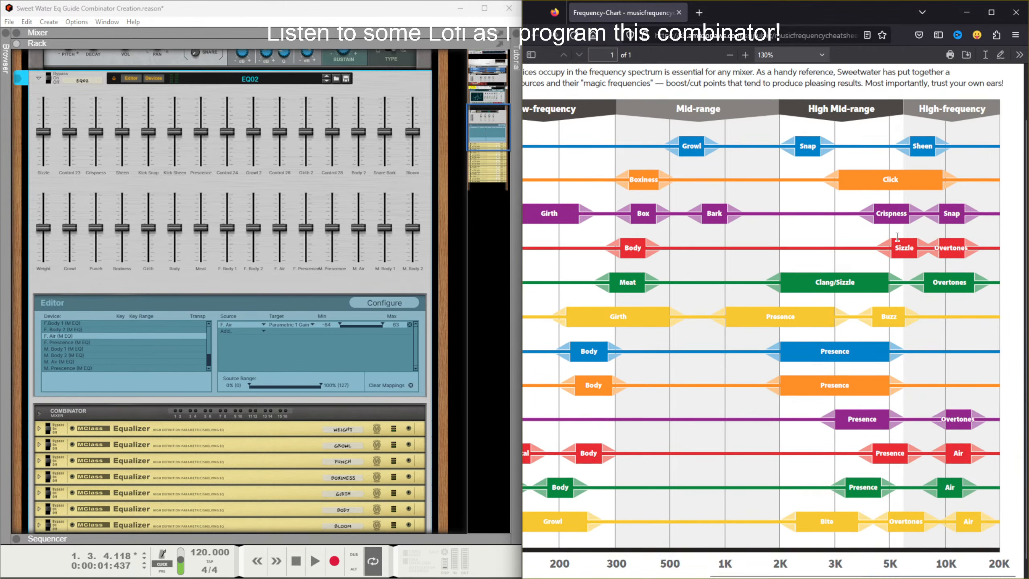
middle_click(967, 308)
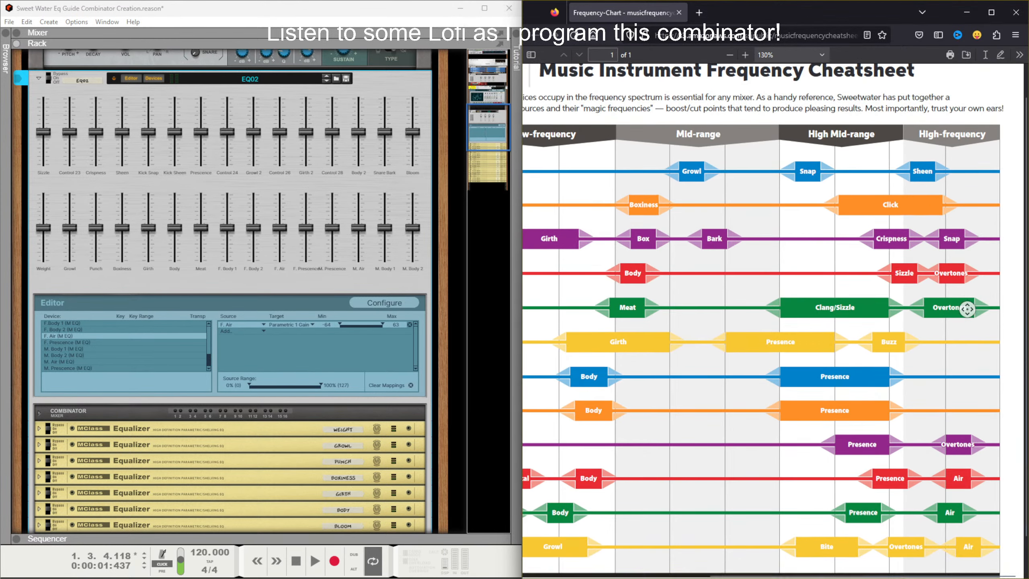
Step: Rename the Control 23 slider as Kick Click
double_click(75, 173)
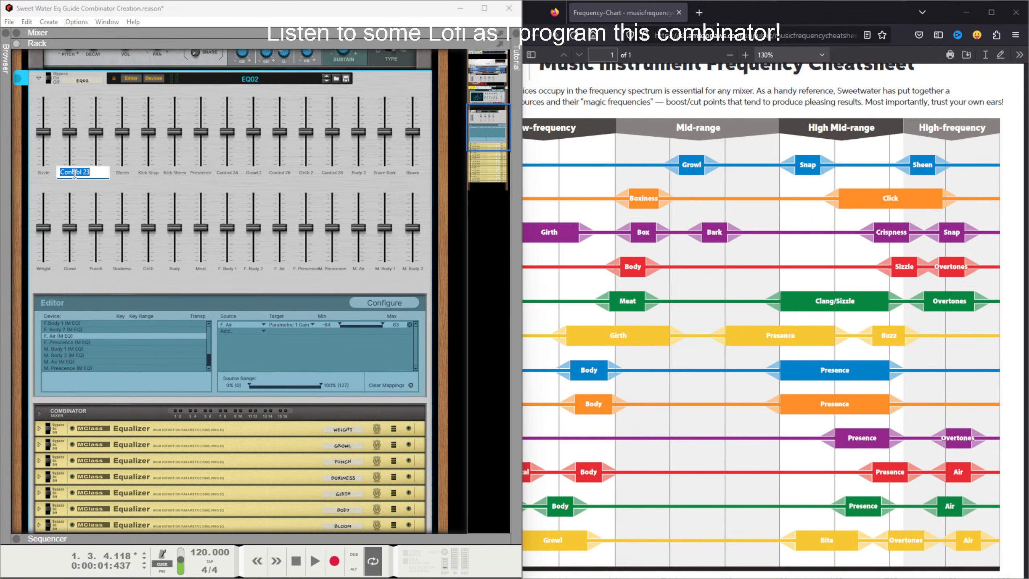
type("Kick Click")
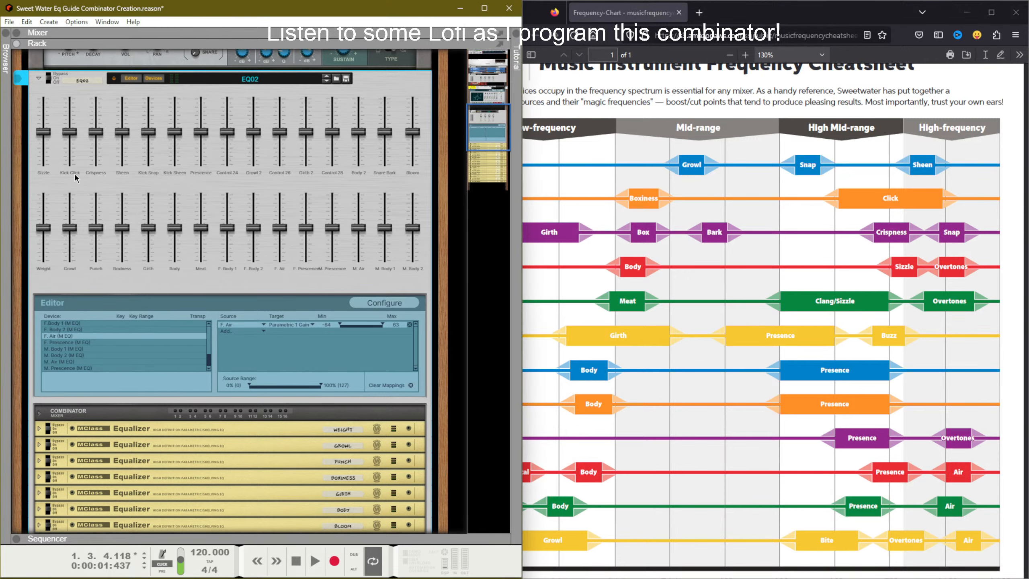
key("Return")
Step: Add a new MClass Equalizer inside the combinator, directly below the M. Prescence equalizer
scroll(158, 367, "down", 3)
scroll(158, 367, "down", 9)
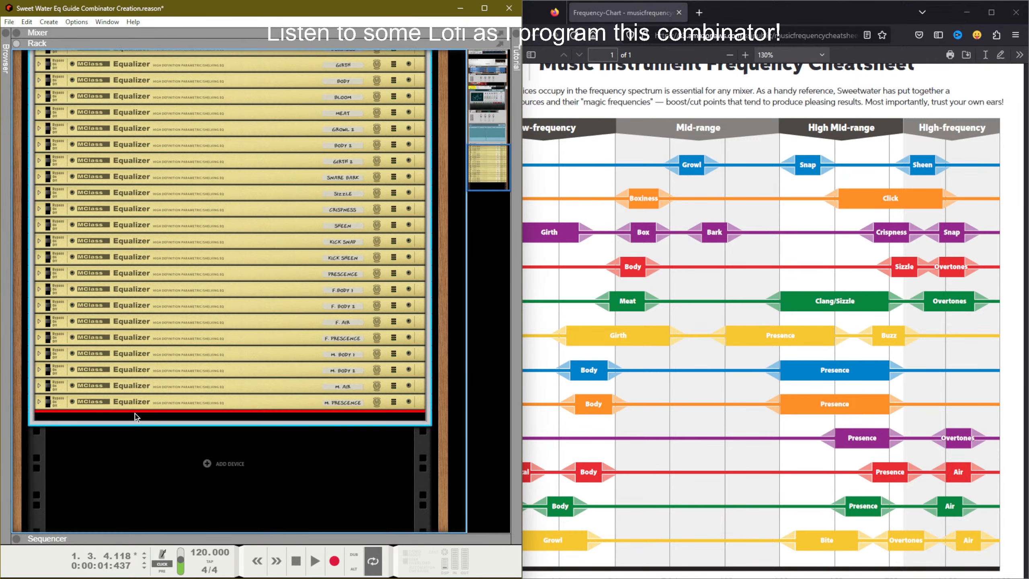
key("F3")
double_click(122, 280)
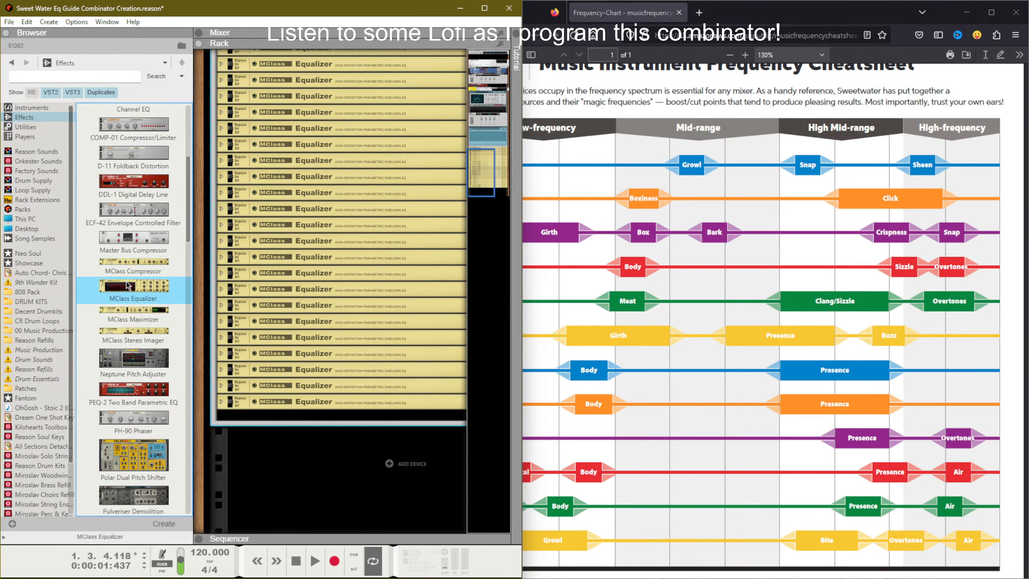
key("F3")
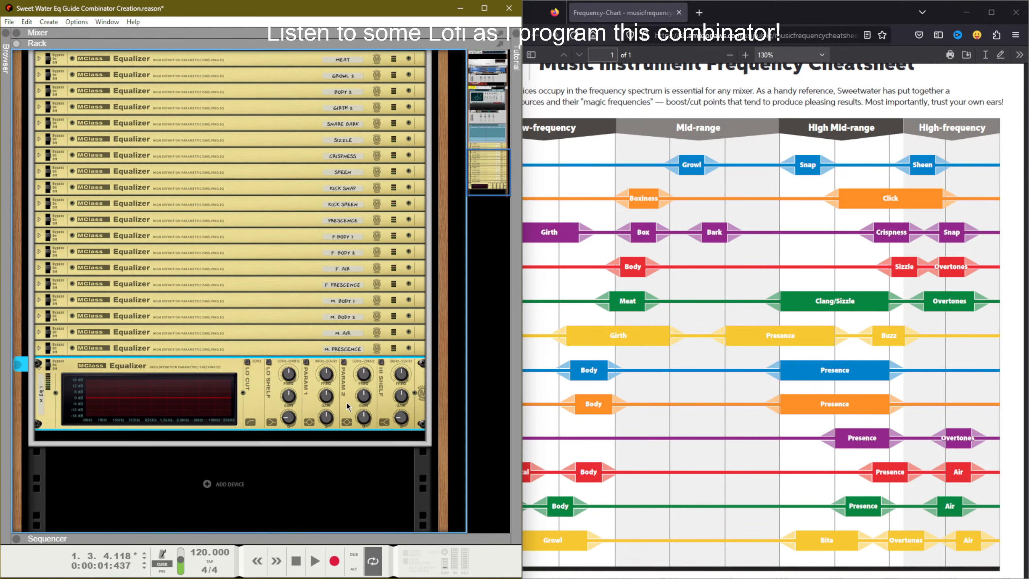
Step: Name the new equalizer Kick Click and move it between the Sheen and Kick Snap equalizers
double_click(43, 391)
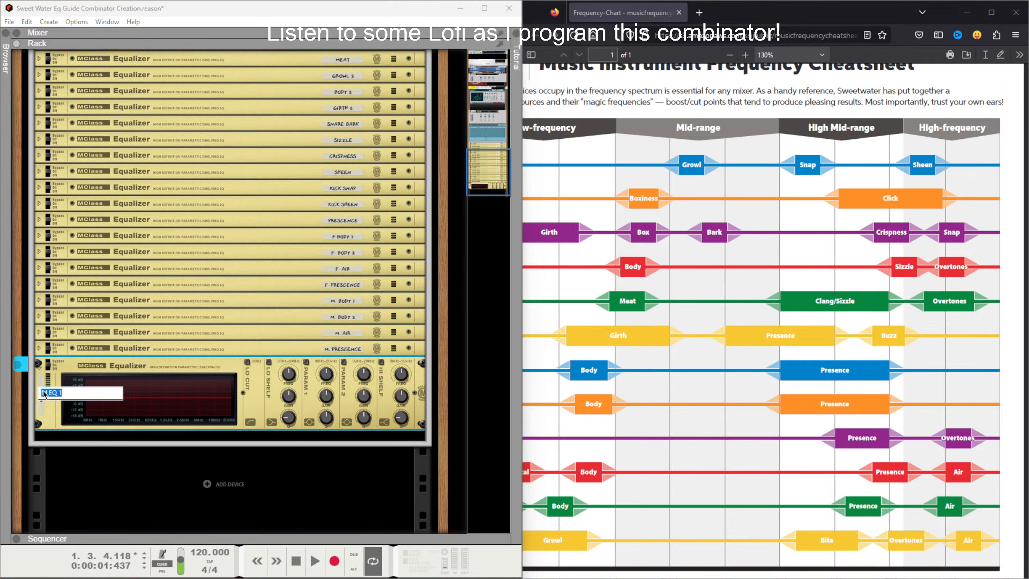
type("Kick Click")
key("Return")
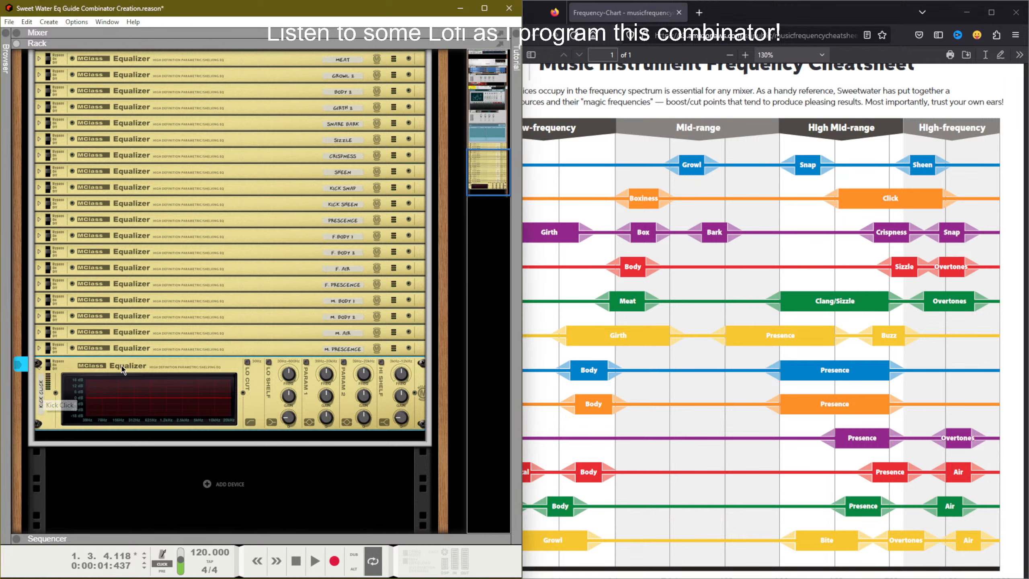
left_click_drag(121, 366, 219, 188)
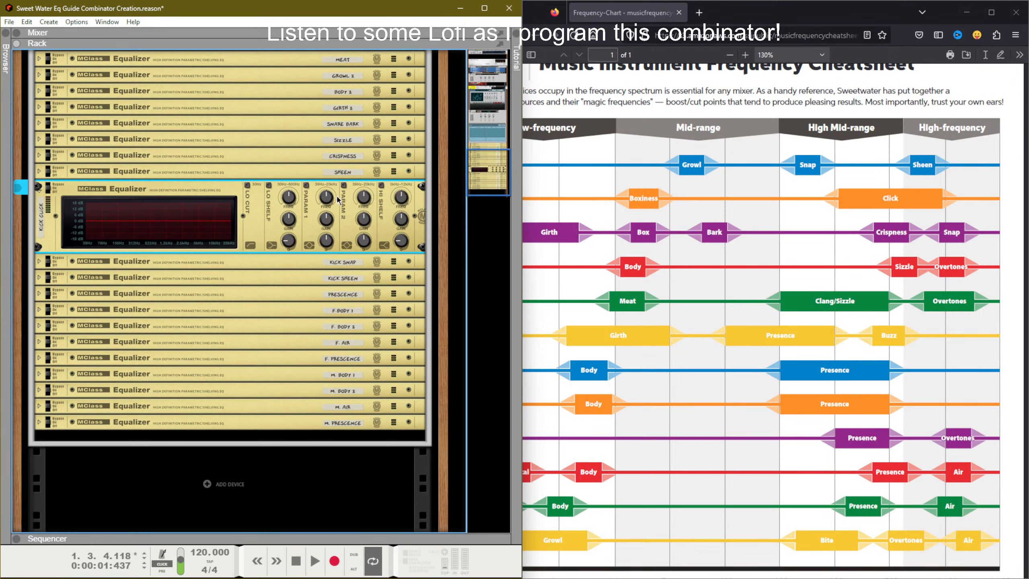
Step: Map the Parametric 1 Gain of the Kick Click equalizer to the Kick Click combinator control
right_click(324, 219)
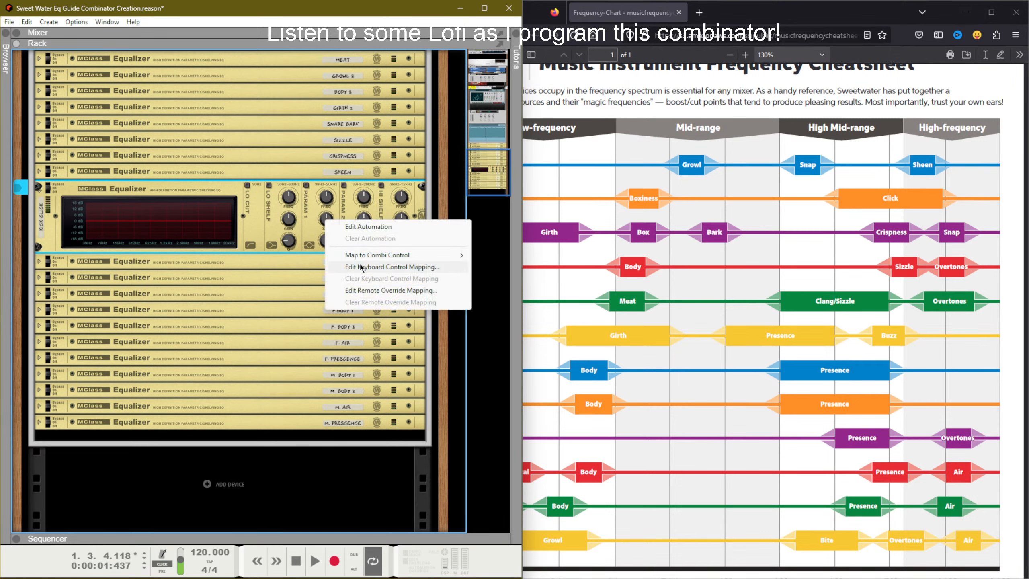
mouse_move(371, 258)
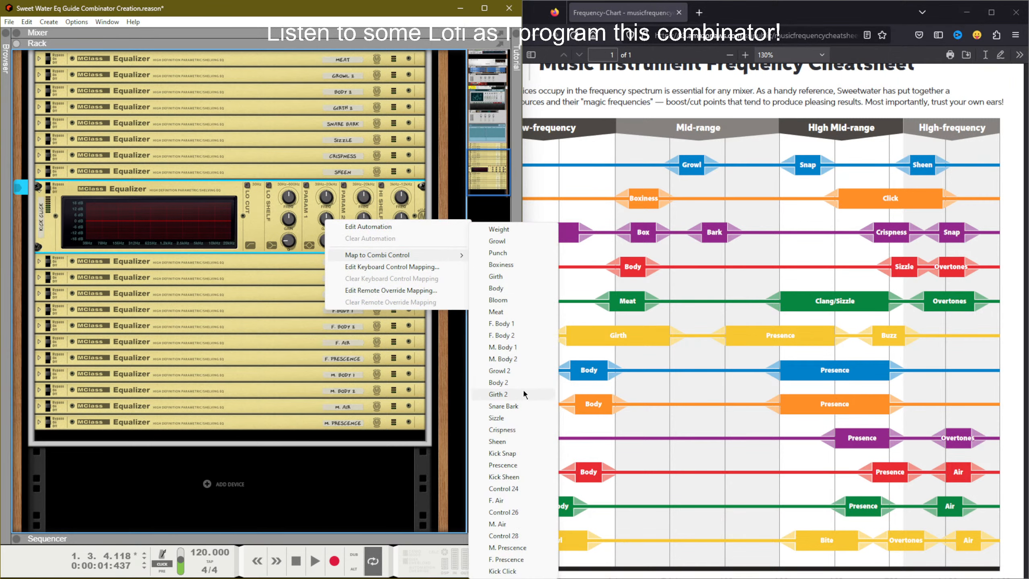
left_click(504, 571)
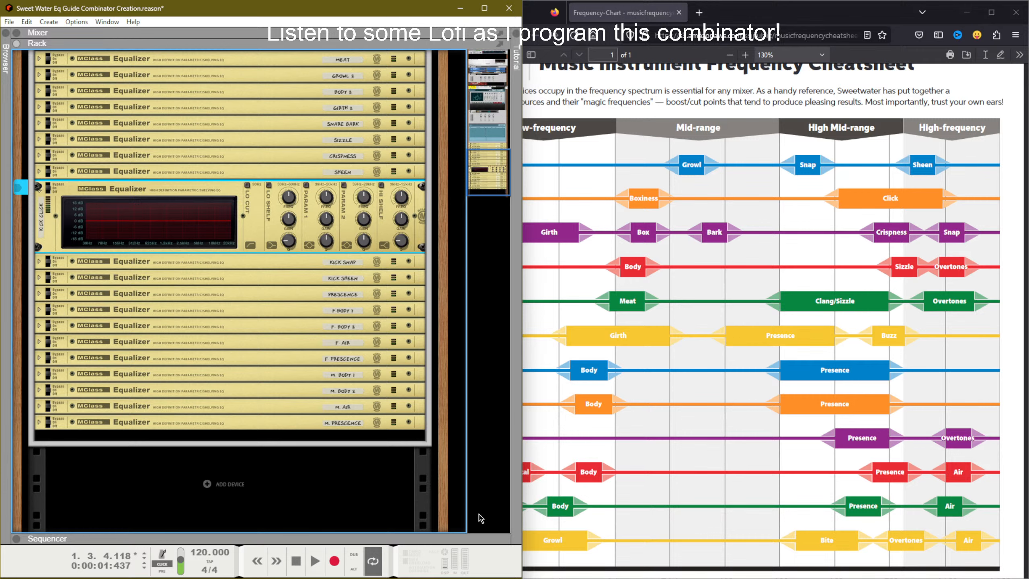
Step: Check the combinator's sliders and the Kick Click mapping against the order of the equalizers in the rack
scroll(179, 287, "up", 8)
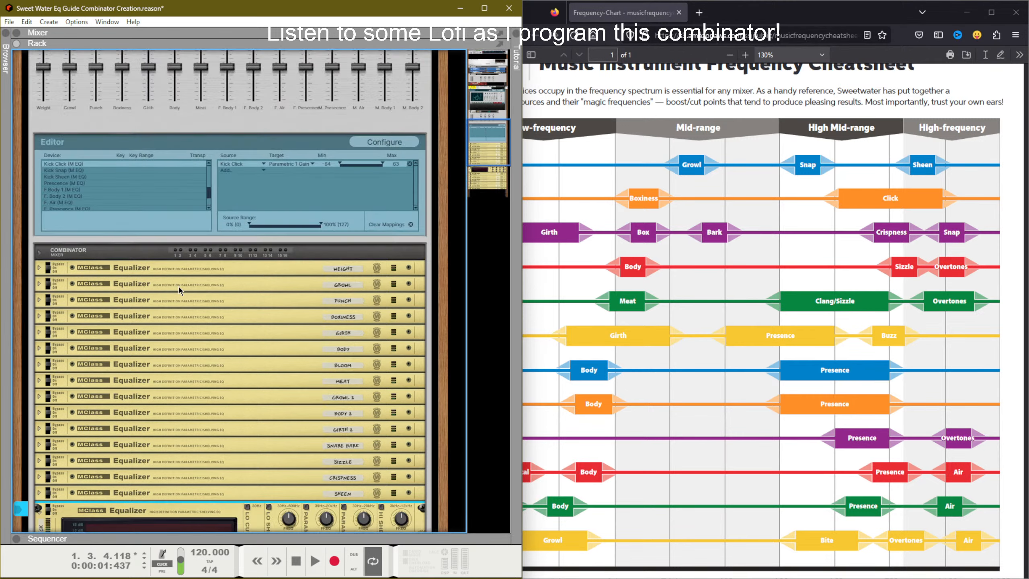
scroll(178, 287, "down", 4)
scroll(179, 287, "up", 6)
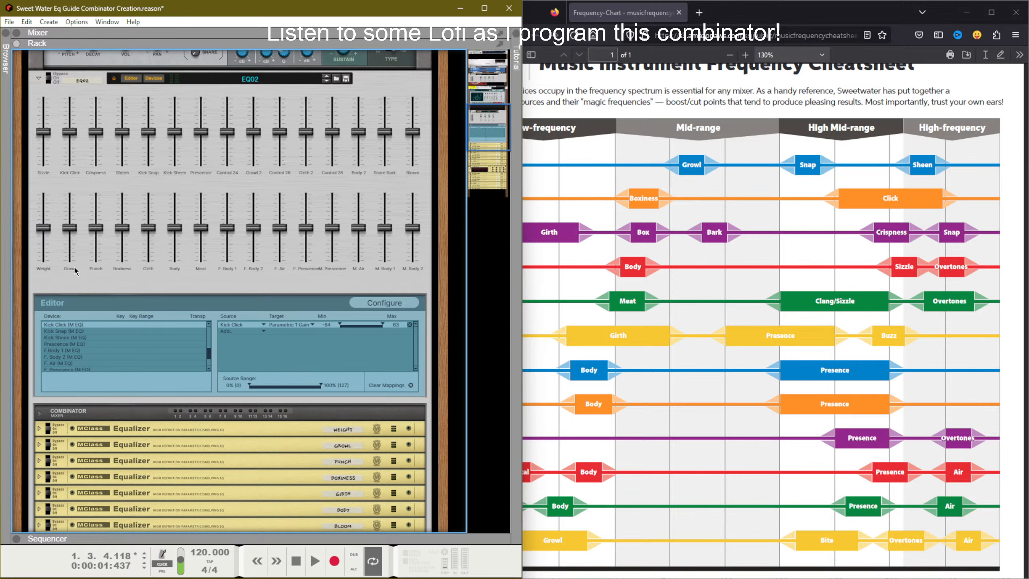
mouse_move(45, 235)
scroll(45, 240, "down", 10)
scroll(45, 240, "up", 3)
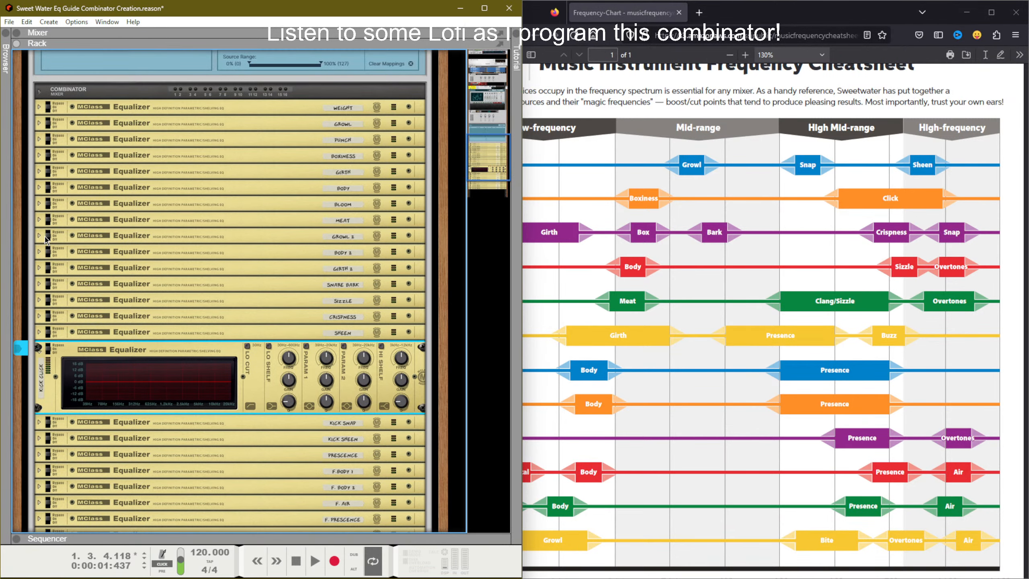
scroll(44, 240, "up", 5)
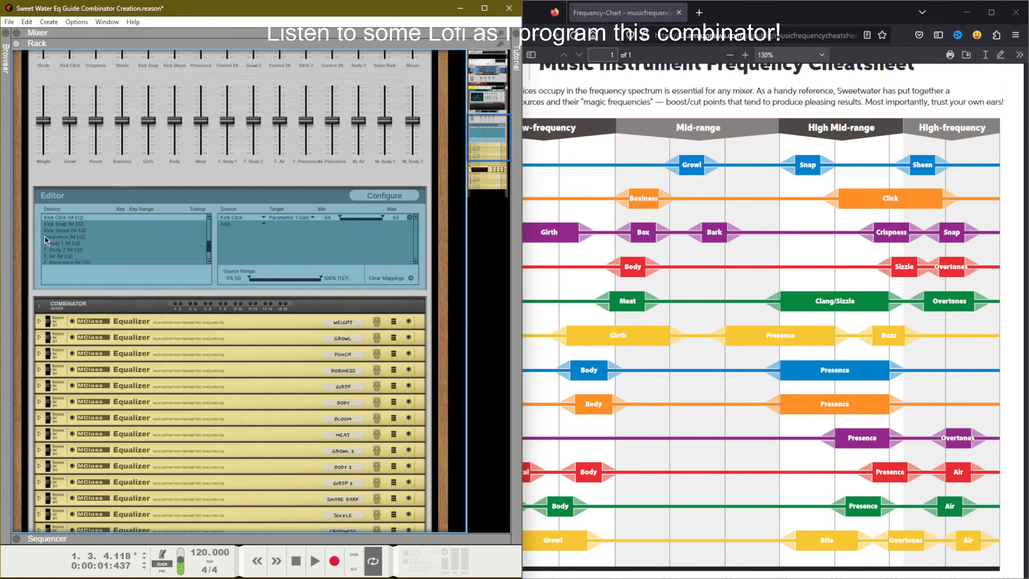
scroll(46, 240, "up", 4)
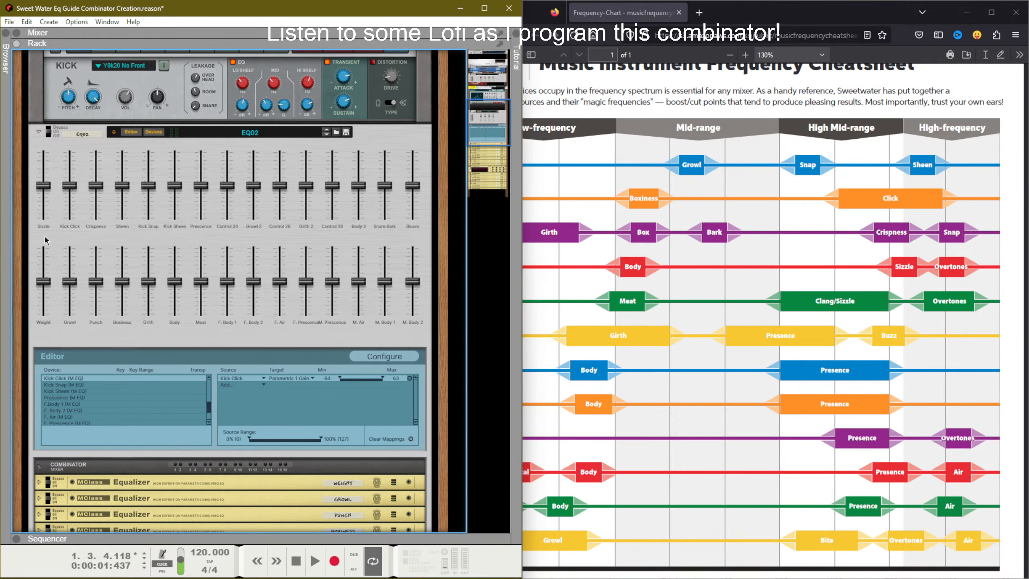
scroll(45, 240, "down", 9)
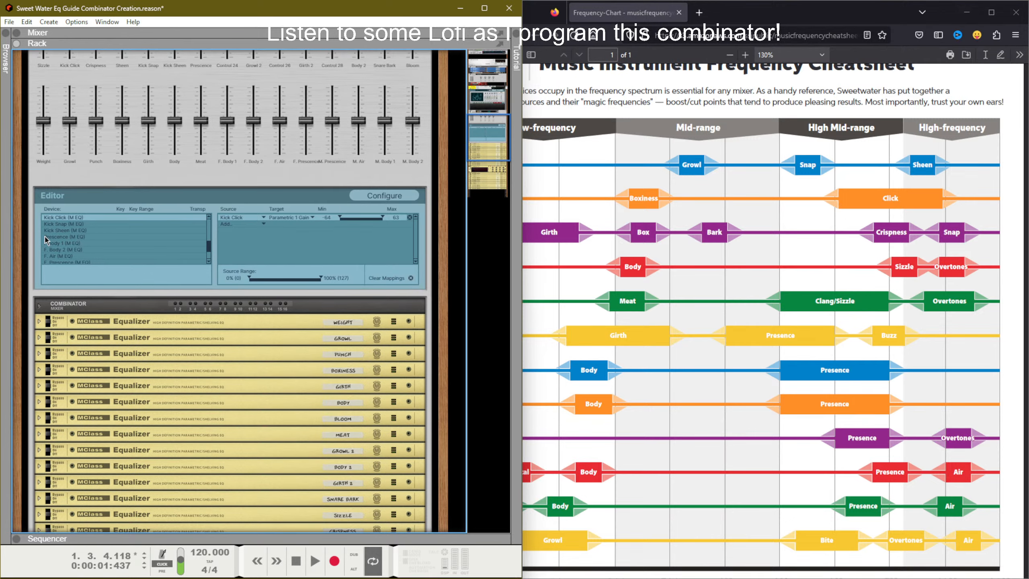
scroll(45, 240, "up", 8)
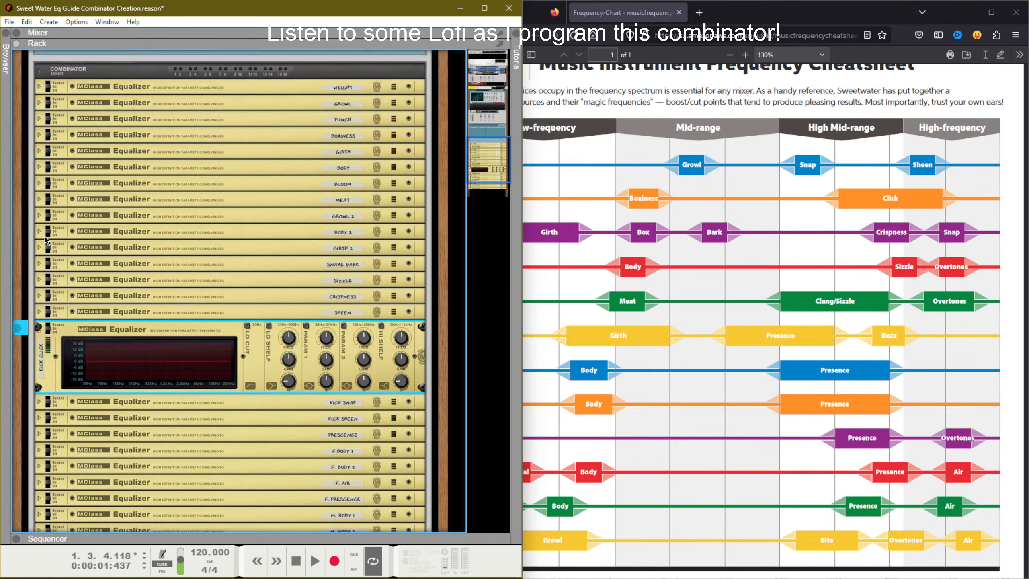
scroll(46, 240, "down", 5)
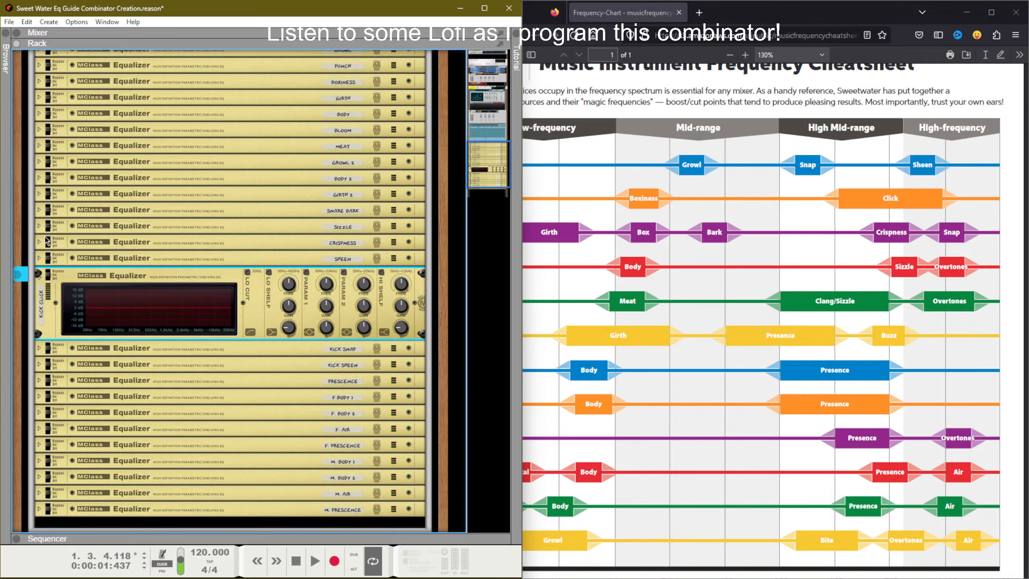
scroll(45, 240, "up", 7)
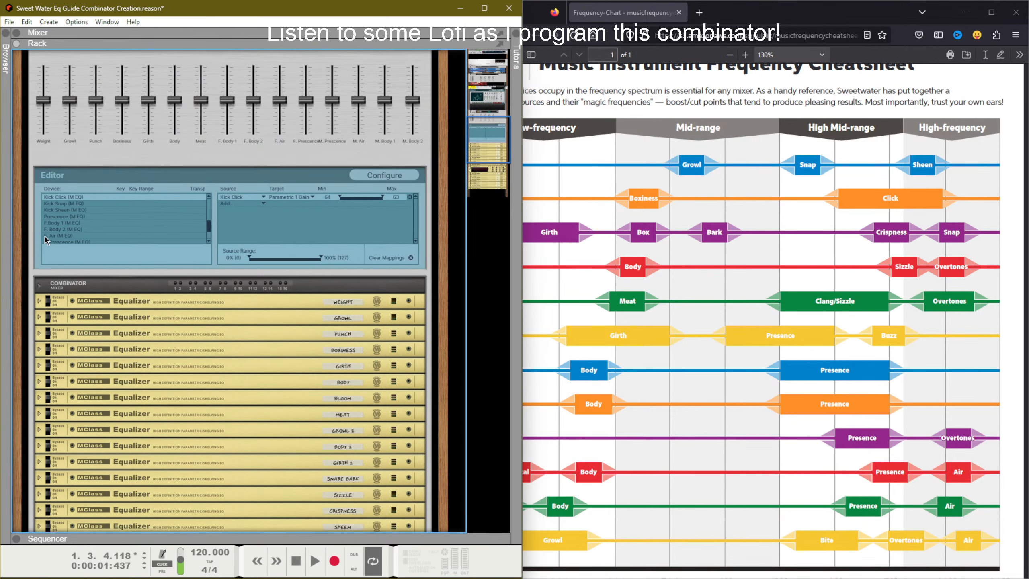
scroll(46, 240, "up", 4)
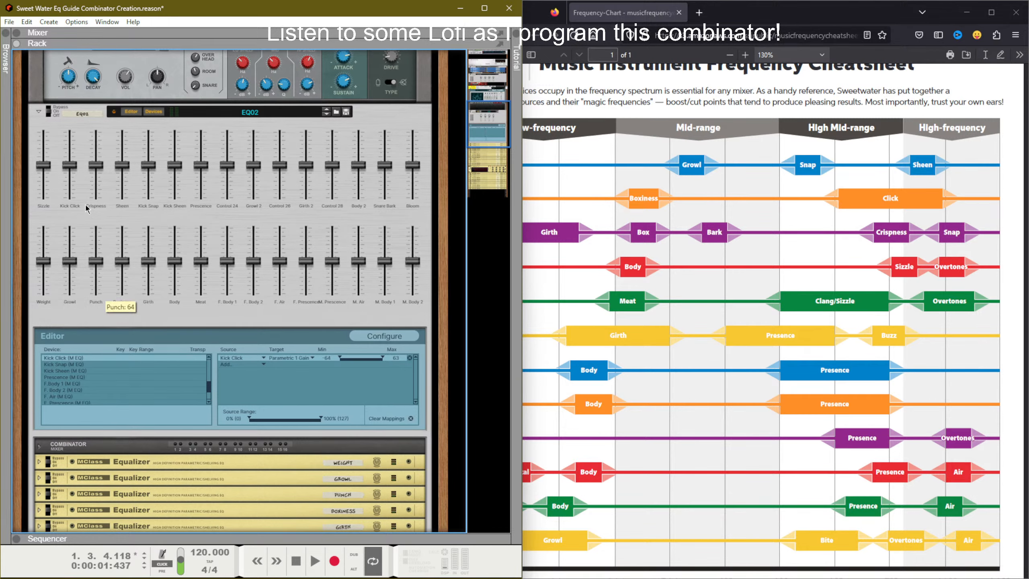
Step: Enable Parametric 1 on the Kick Click equalizer and shape a broad boost centred on the chart's kick drum Click range
scroll(88, 251, "down", 13)
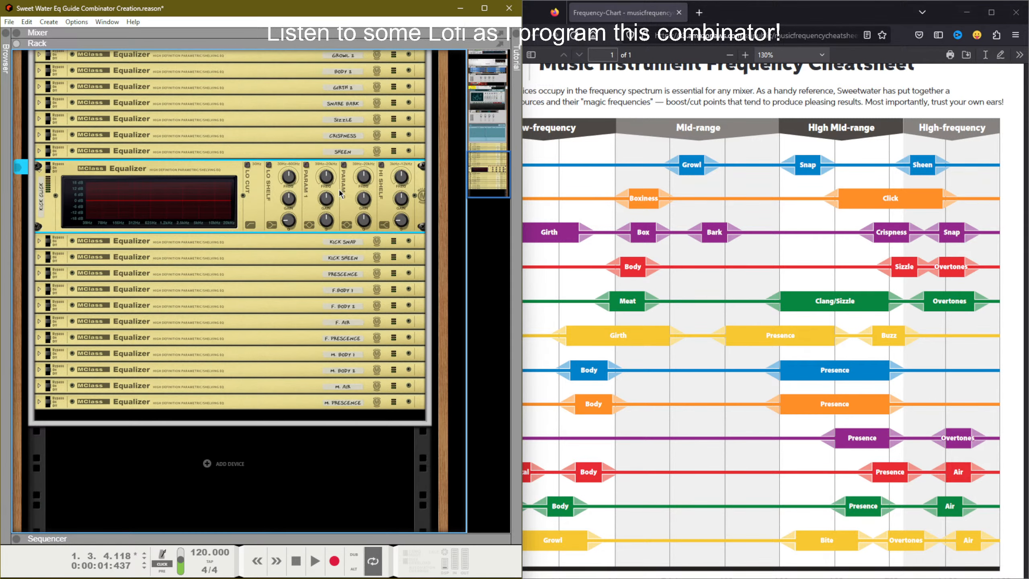
left_click(306, 165)
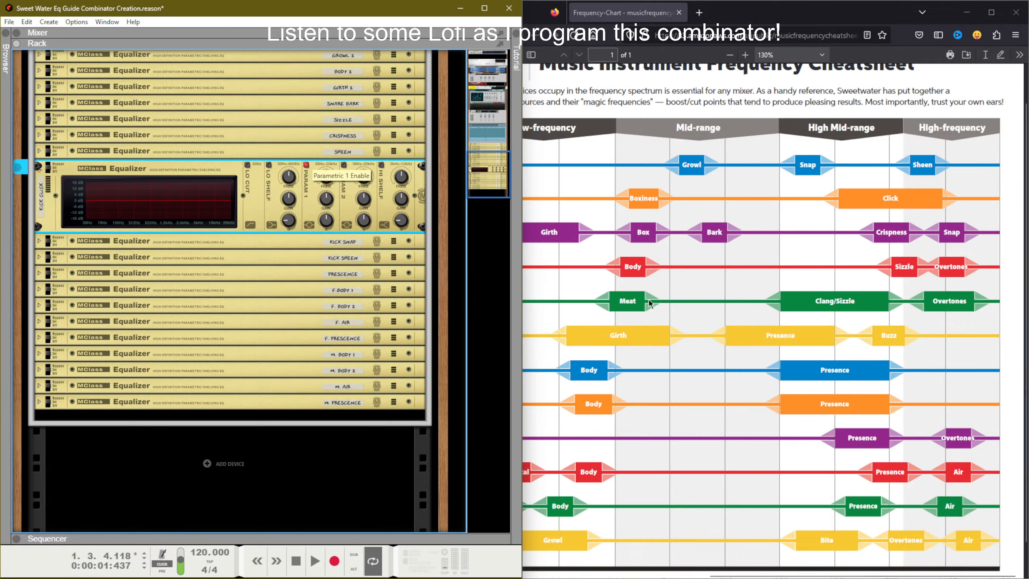
scroll(838, 435, "down", 2)
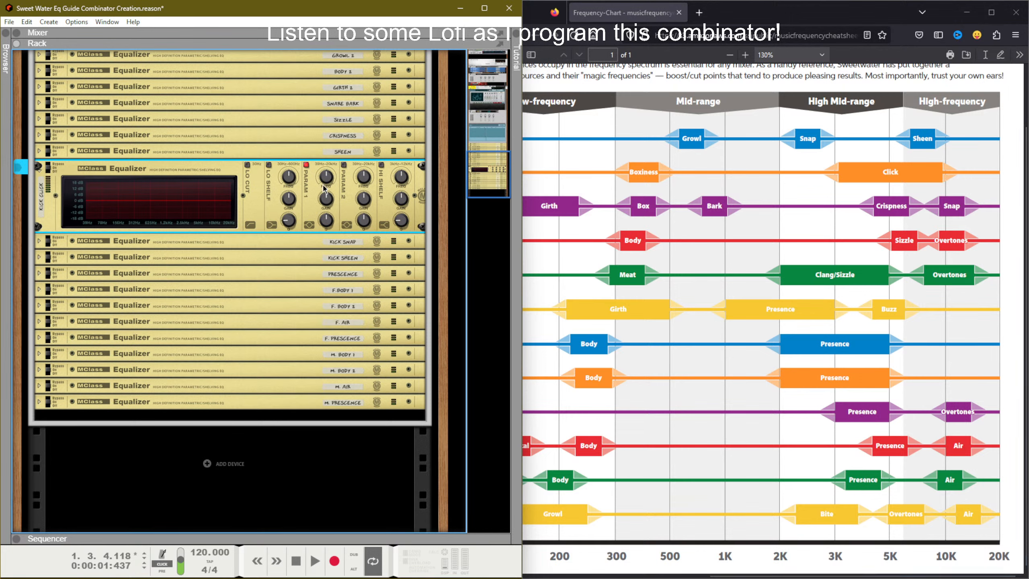
left_click_drag(327, 201, 328, 174)
left_click_drag(328, 221, 333, 243)
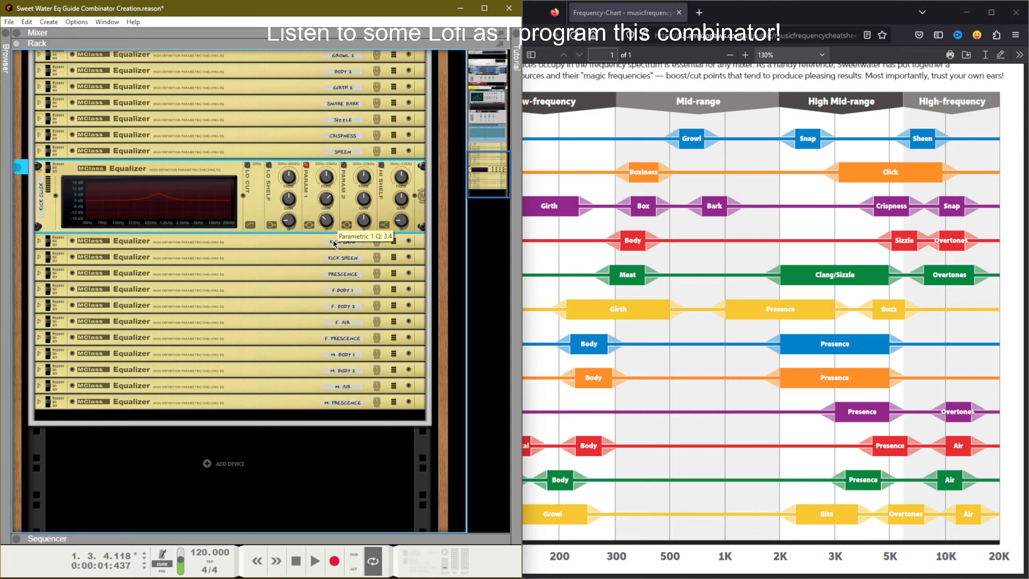
left_click_drag(326, 175, 328, 143)
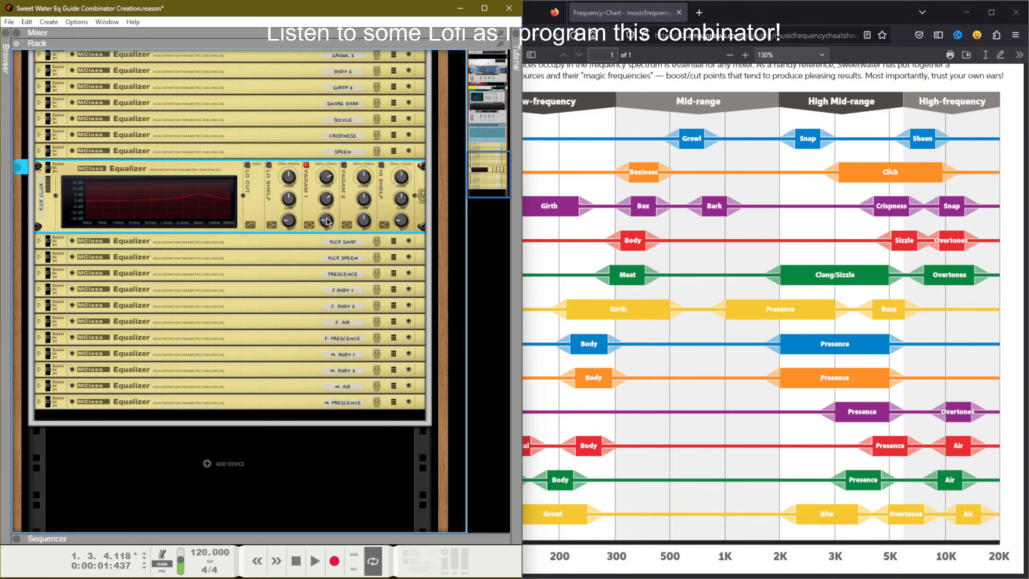
mouse_move(324, 221)
Step: Test the Kick Click slider against its equalizer's curve, returning it to centre, and collapse the Kick Click equalizer
scroll(189, 264, "up", 15)
scroll(189, 264, "down", 3)
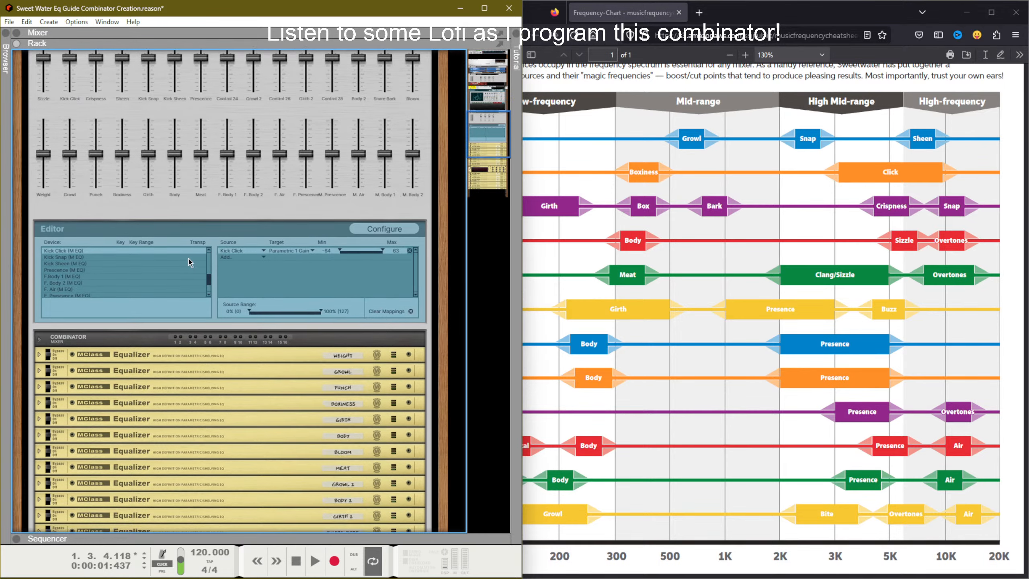
scroll(189, 259, "up", 3)
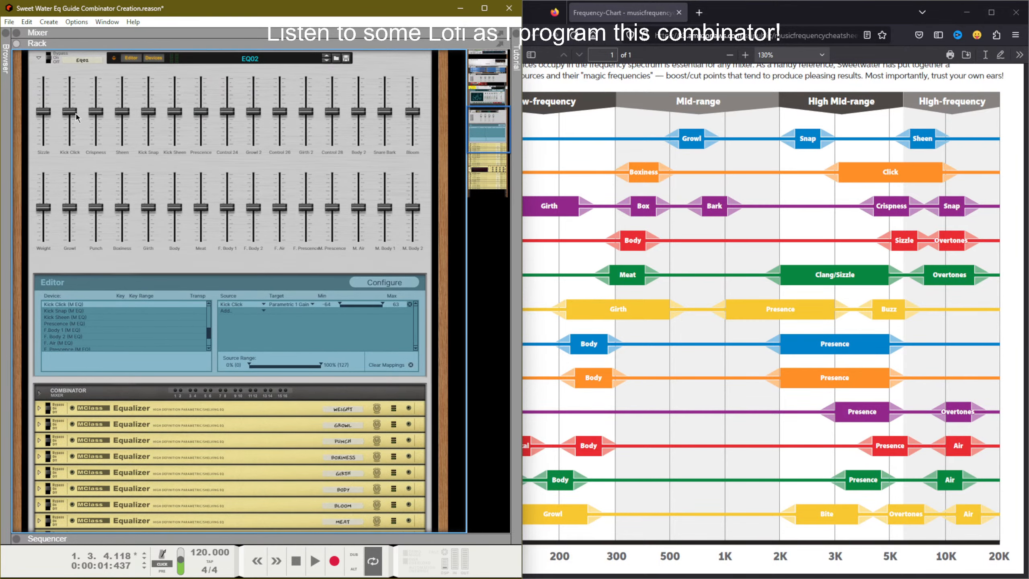
left_click_drag(76, 115, 76, 148)
scroll(227, 303, "down", 7)
scroll(202, 288, "up", 4)
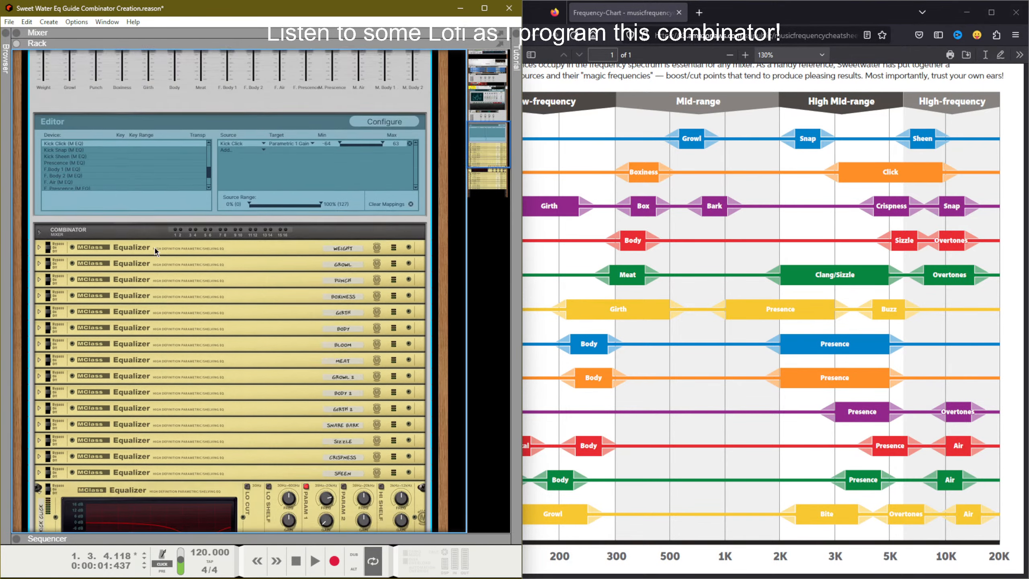
scroll(155, 252, "up", 9)
left_click_drag(77, 145, 81, 112)
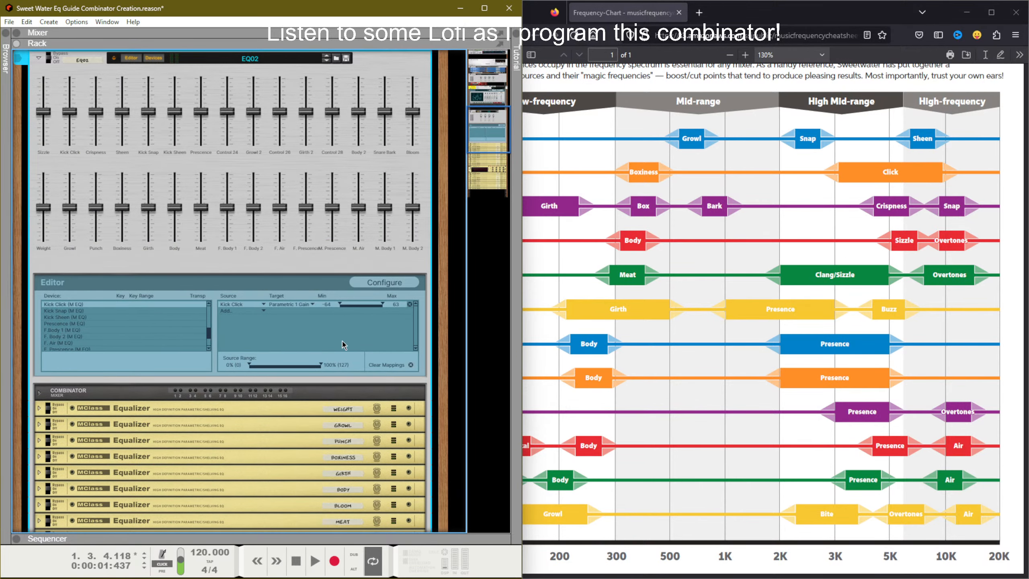
scroll(344, 344, "down", 10)
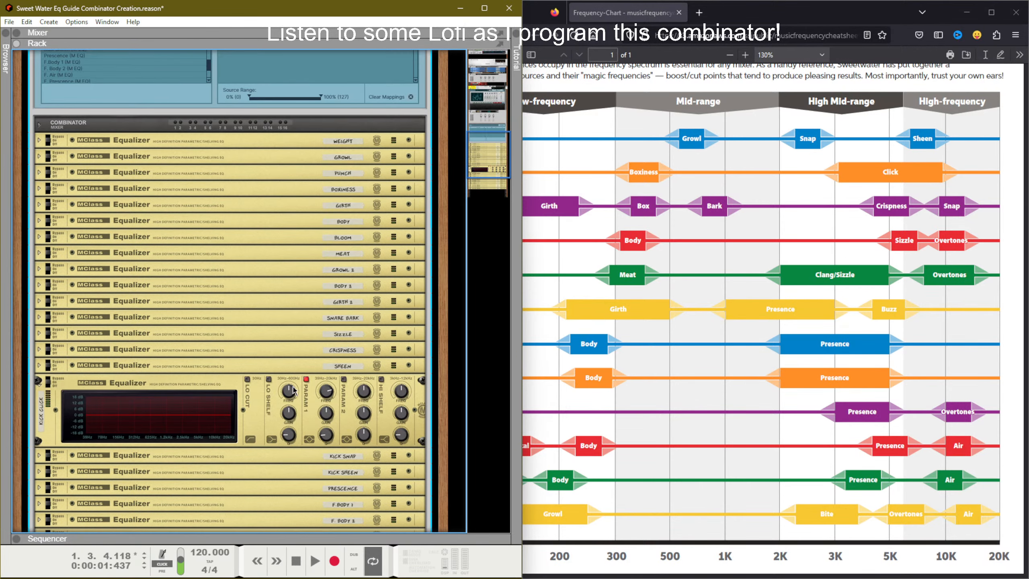
left_click(40, 381)
Step: Rename the Control 28 slider of the combinator as Snare Box, following the snare drum's Box band on the chart
scroll(144, 403, "down", 6)
scroll(144, 404, "up", 18)
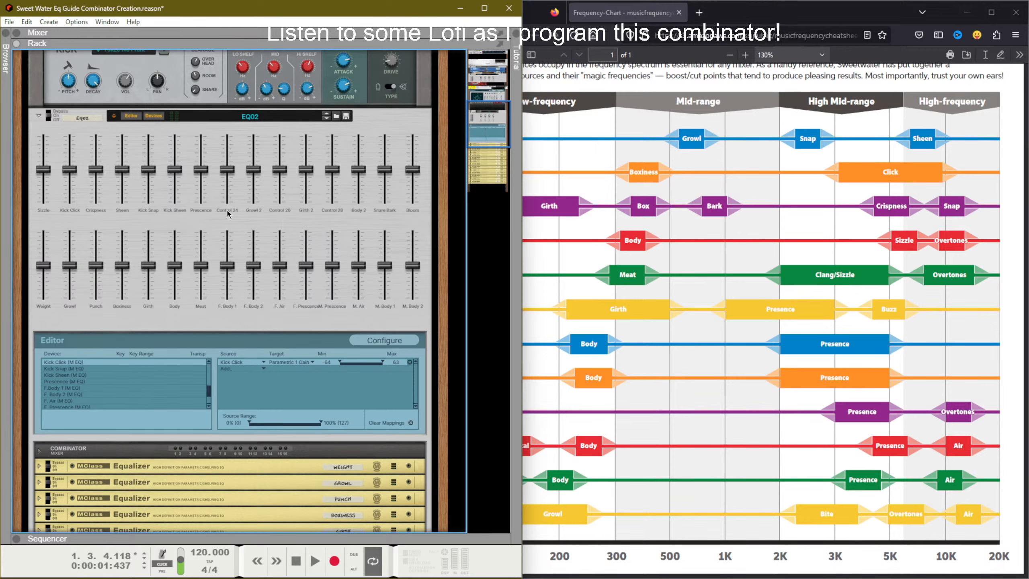
scroll(730, 303, "up", 3)
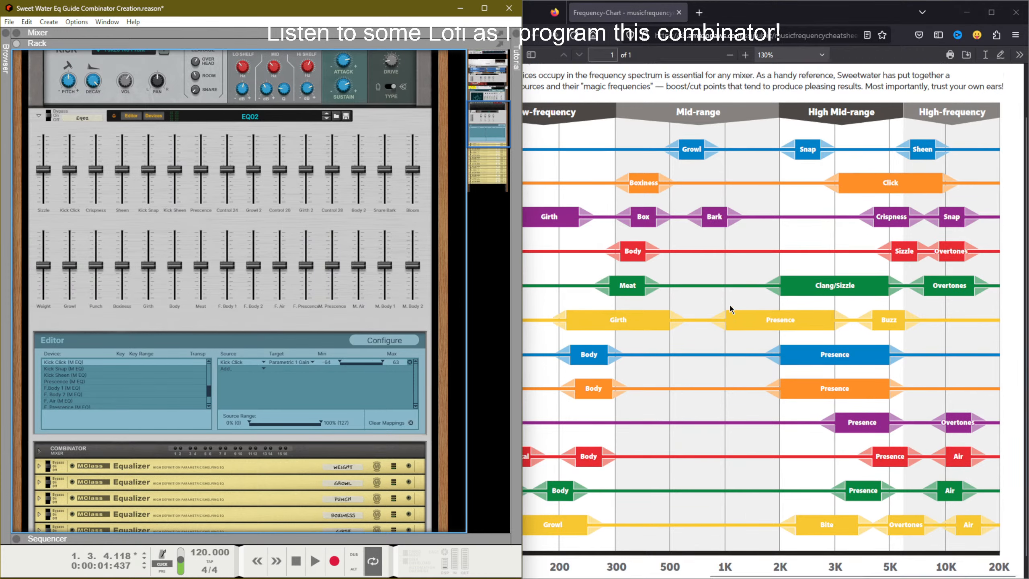
scroll(812, 291, "down", 3)
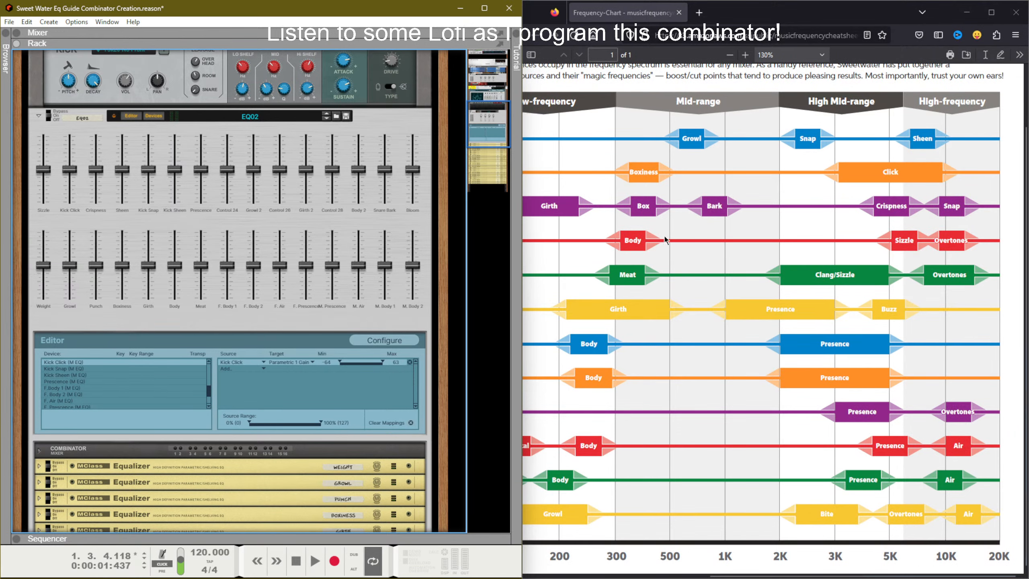
scroll(591, 224, "left", 5)
scroll(860, 246, "right", 5)
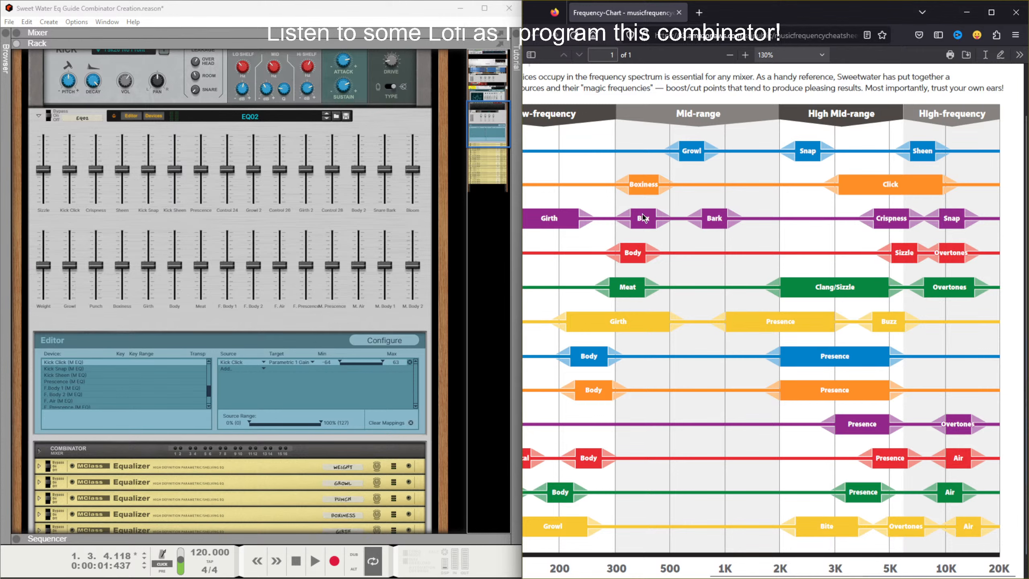
scroll(641, 214, "left", 5)
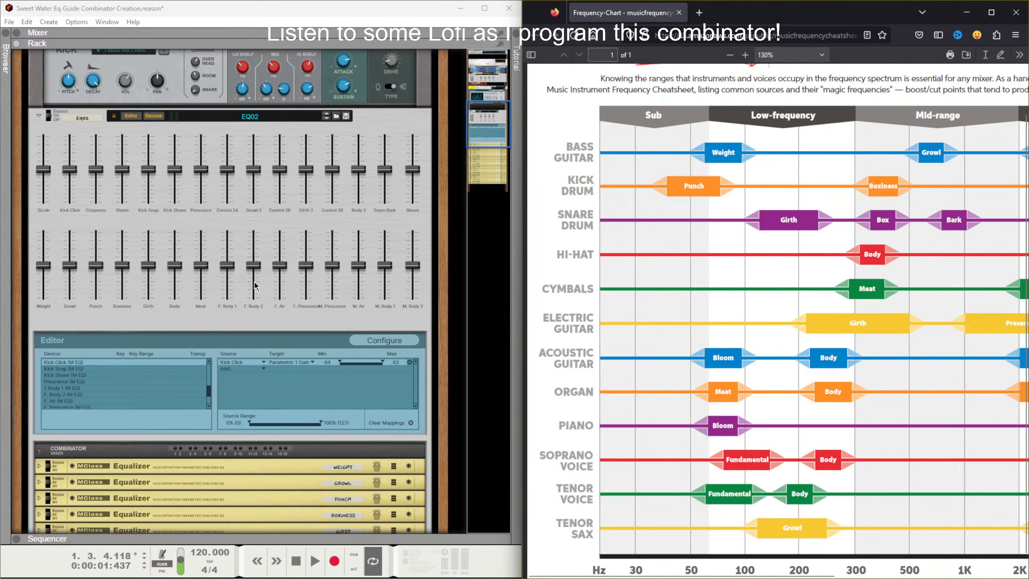
double_click(336, 210)
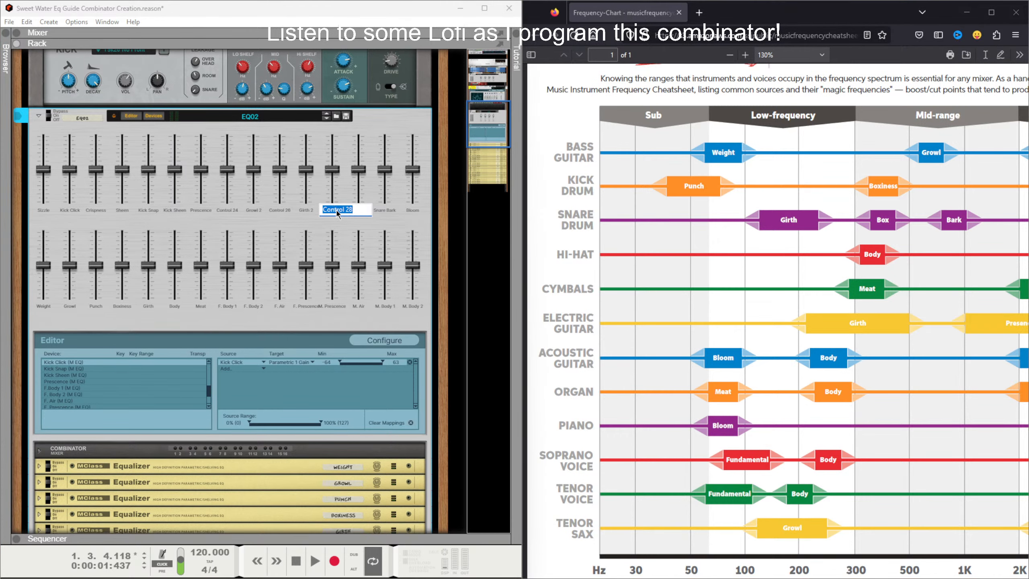
key("BackSpace")
type("Snare Box")
key("Return")
Step: Add three new MClass Equalizers inside the combinator, directly below the M. Prescence equalizer
scroll(225, 435, "down", 10)
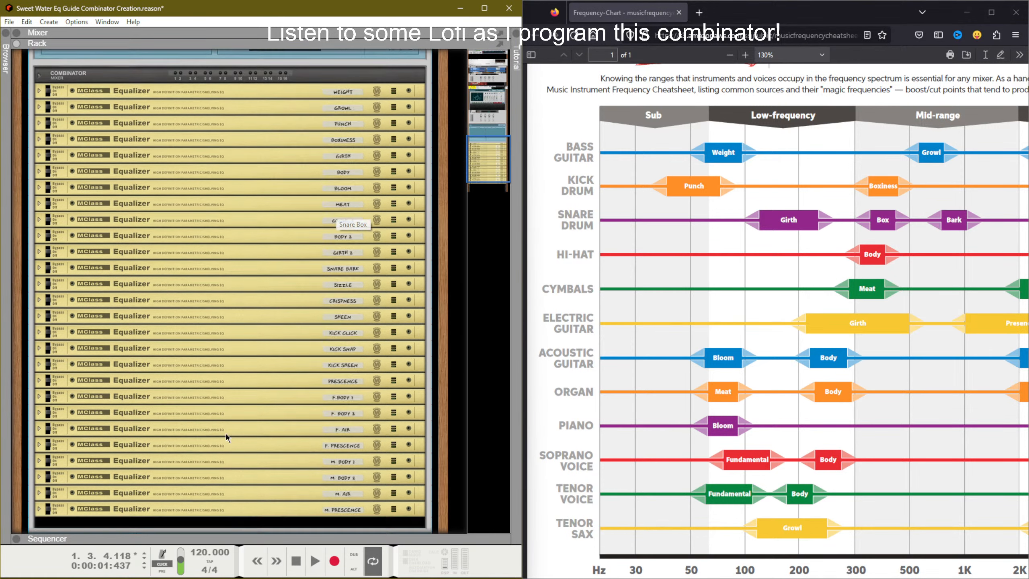
scroll(226, 434, "down", 2)
key("F3")
left_click(137, 283)
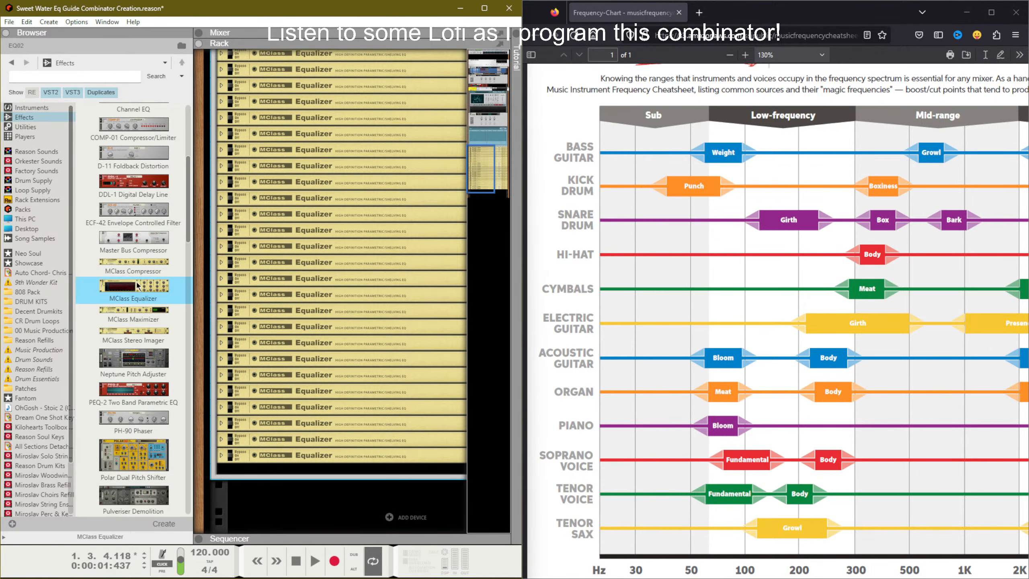
double_click(137, 284)
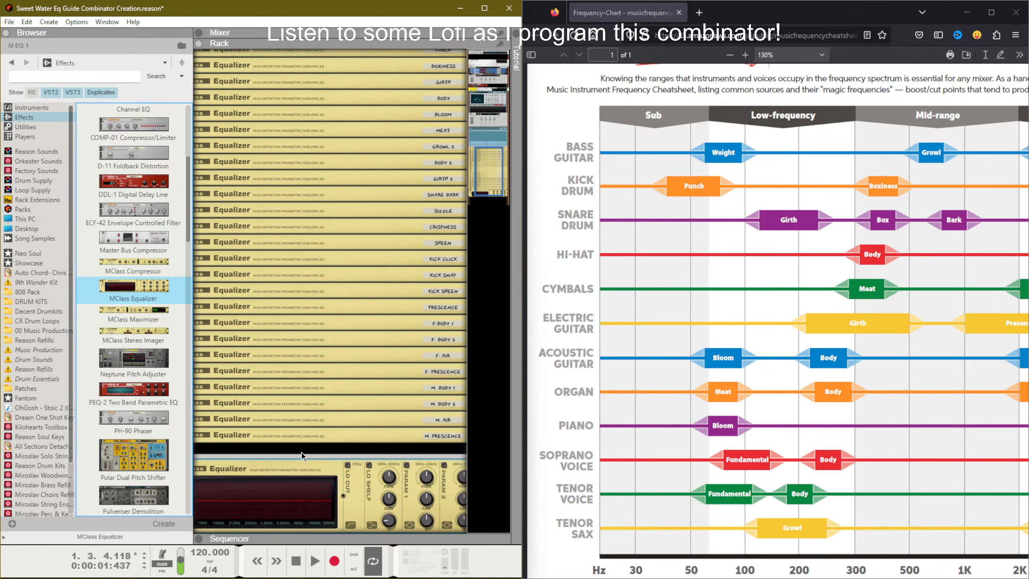
key("ctrl+z")
left_click(310, 465)
left_click(154, 282)
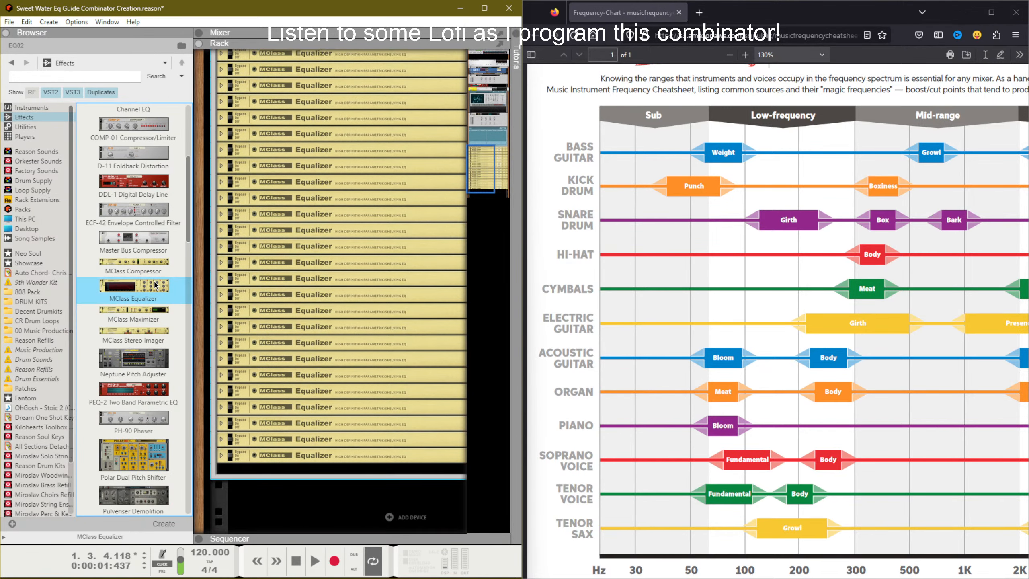
double_click(154, 282)
double_click(154, 283)
double_click(155, 283)
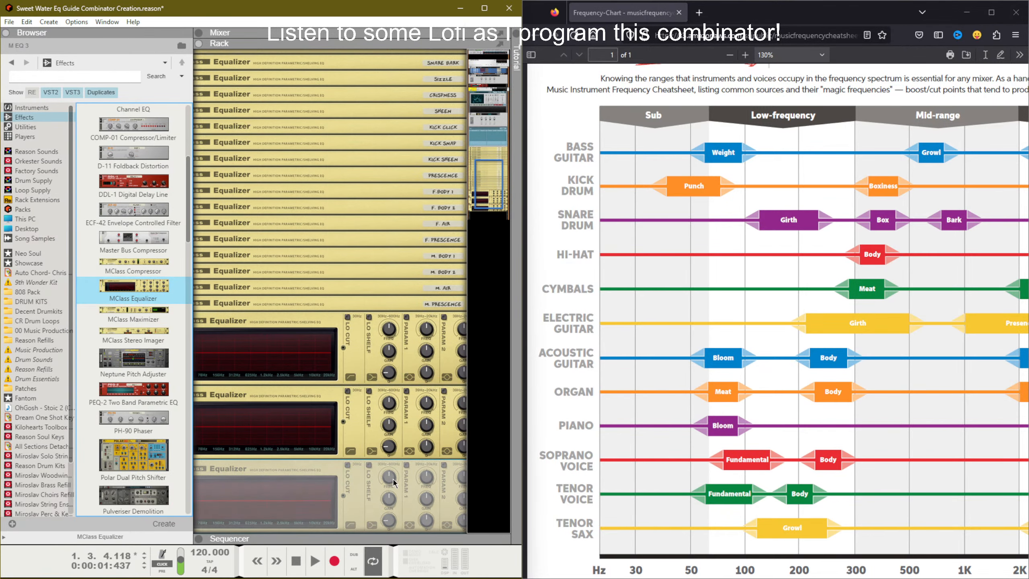
key("F3")
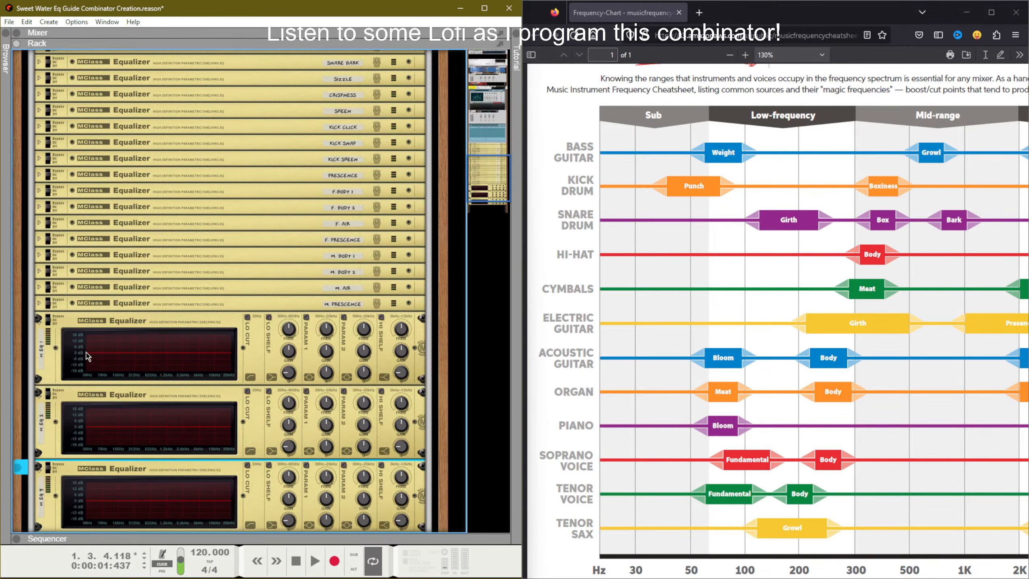
Step: Name the first new equalizer Snare Box and map its Parametric 1 Gain to the Snare Box combinator control
double_click(43, 350)
type("S")
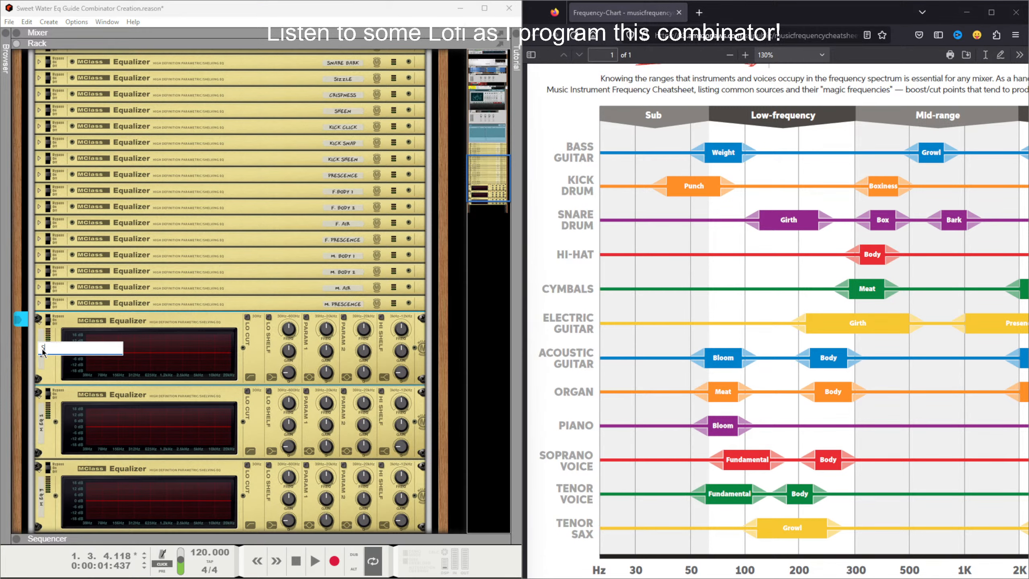
type("nare Box")
key("Return")
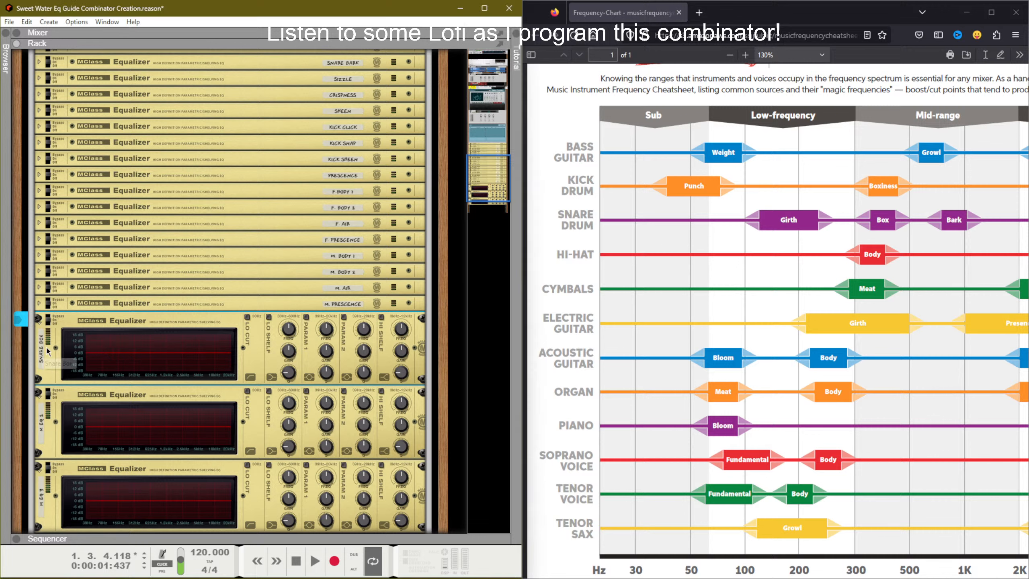
right_click(325, 350)
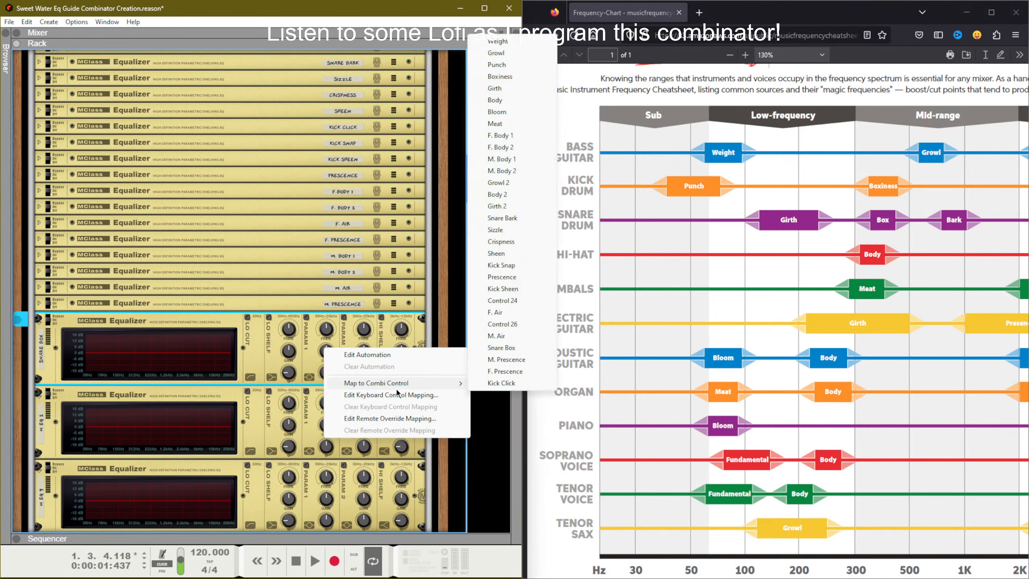
left_click(512, 360)
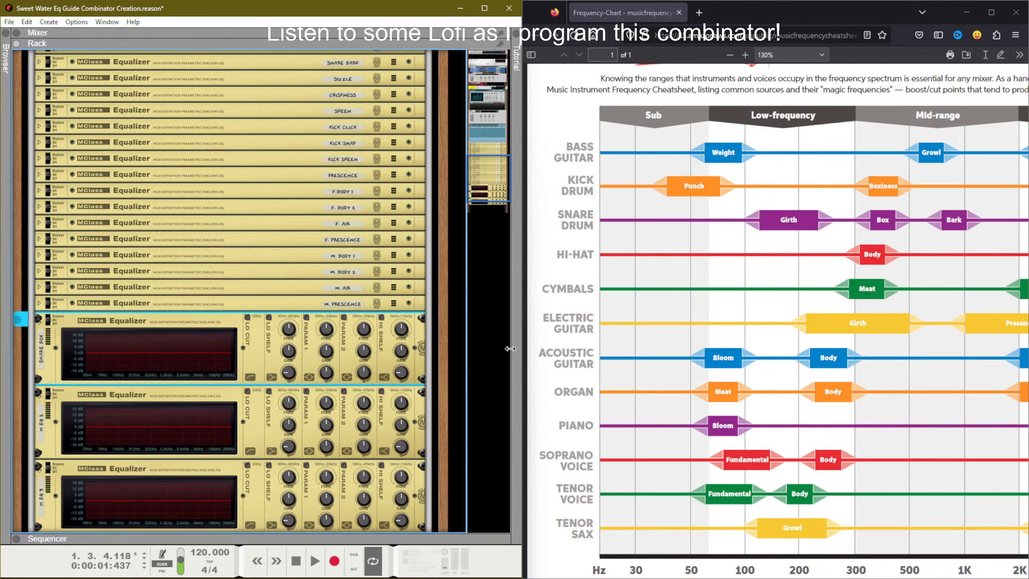
Step: Enable Parametric 1 on the Snare Box equalizer, shape a narrow boost in the chart's snare Box range, and collapse the device
left_click(306, 318)
left_click_drag(326, 350, 330, 328)
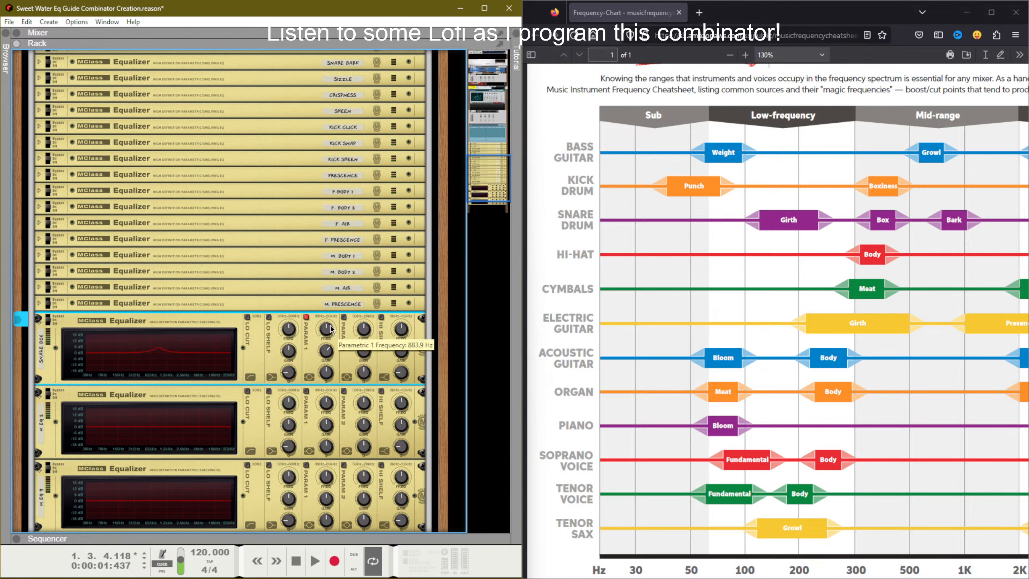
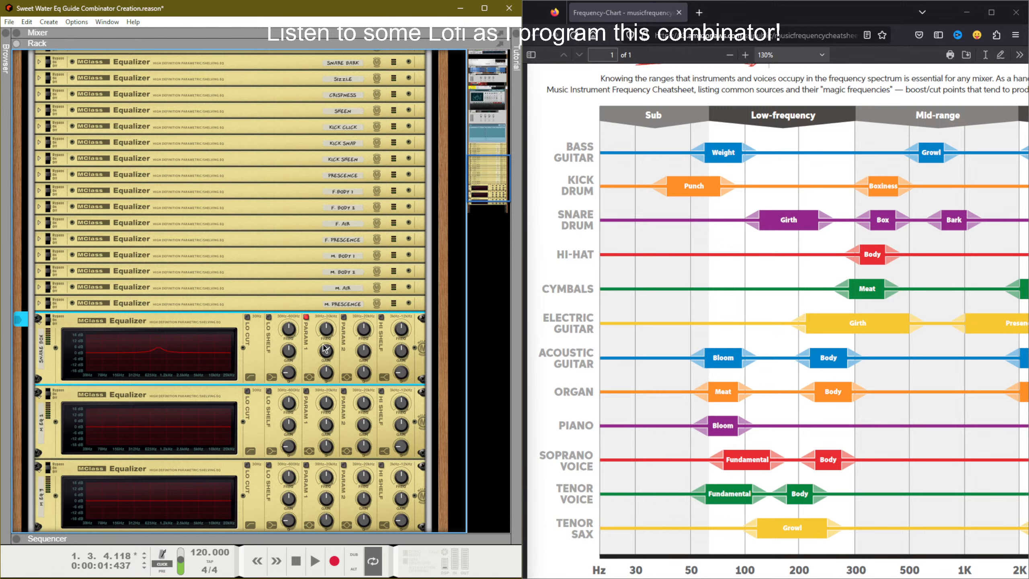
left_click_drag(326, 333, 328, 349)
left_click_drag(327, 374, 331, 352)
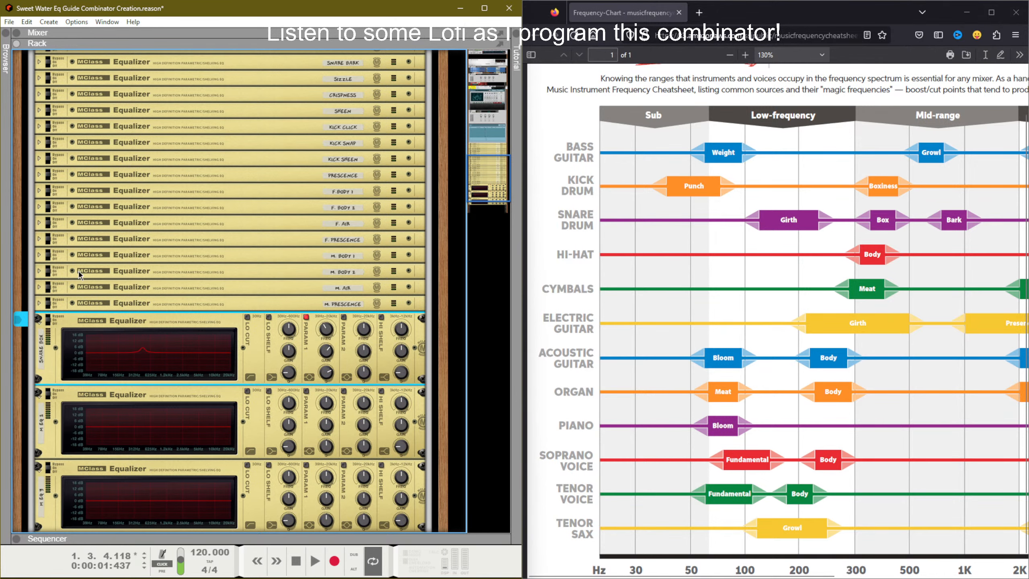
left_click(38, 319)
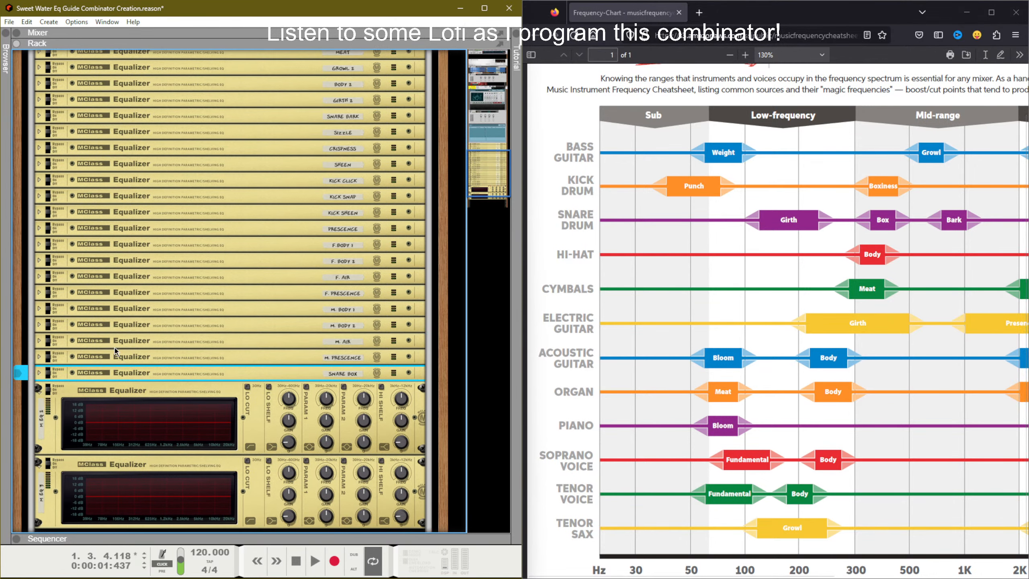
Step: Name the expanded MClass Equalizer directly below the Snare Box equalizer Bass Sub
middle_click(964, 310)
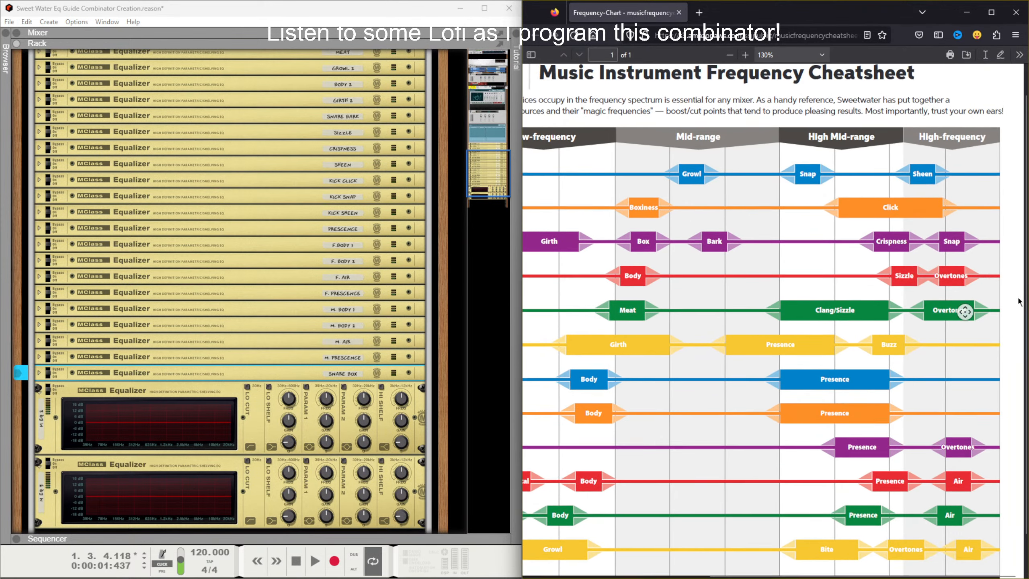
middle_click(1018, 299)
scroll(947, 326, "up", 1)
scroll(946, 333, "down", 2)
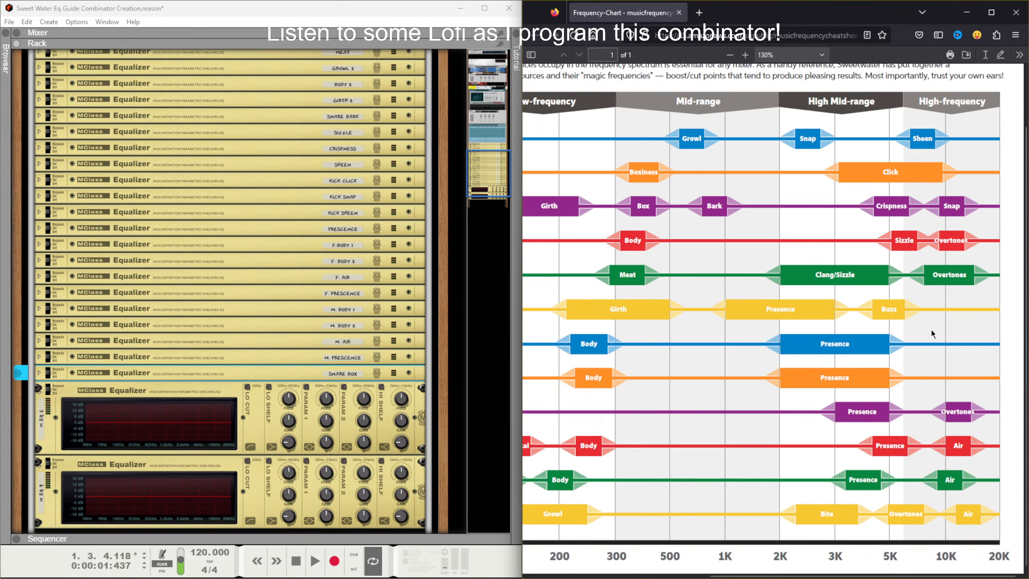
scroll(932, 331, "up", 2)
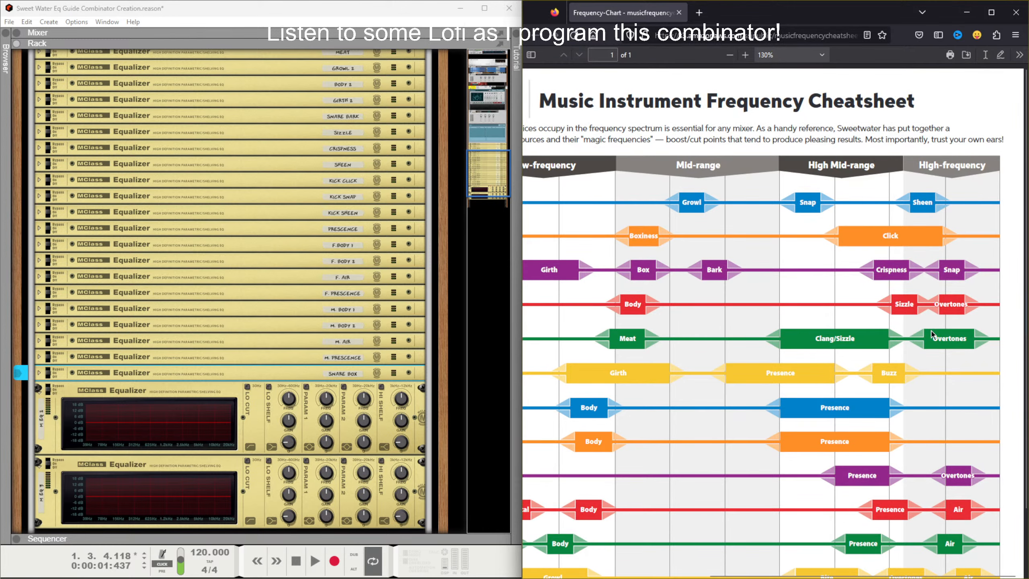
scroll(656, 277, "down", 2)
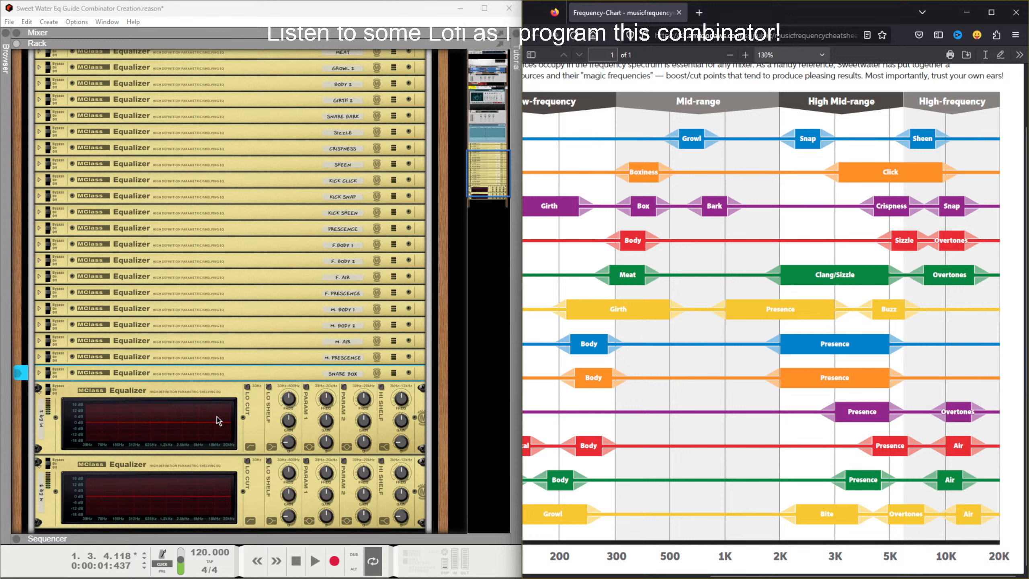
double_click(41, 420)
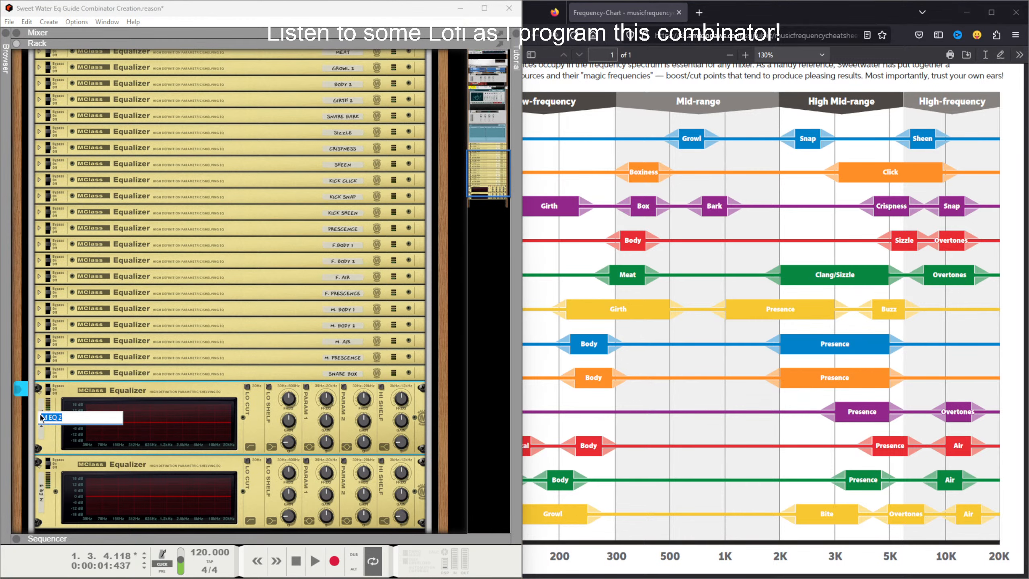
type("Ba")
type("Sub")
key("Return")
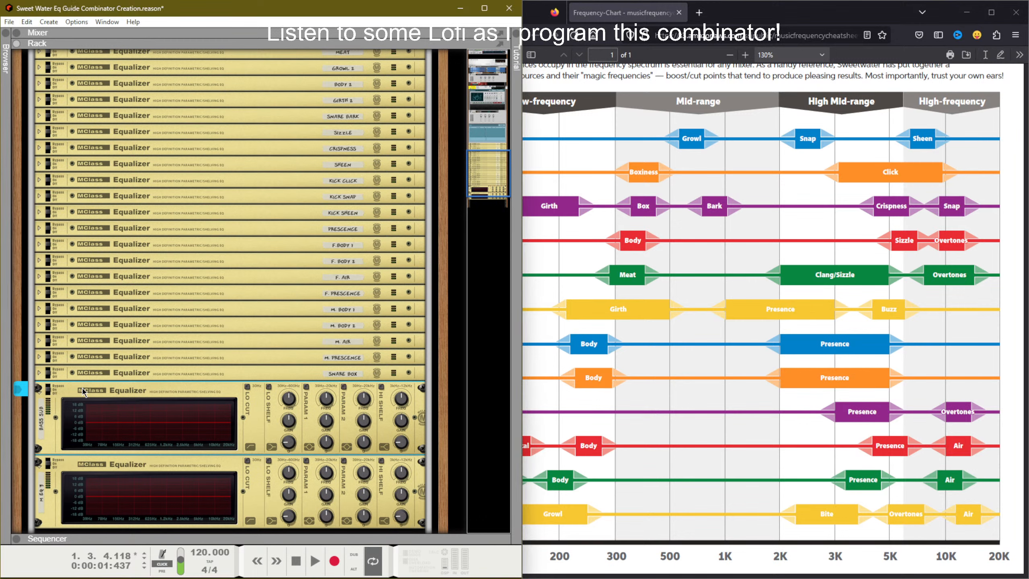
Step: Enable Lo Cut, Lo Shelf and Parametric 1 on the Bass Sub equalizer and shape a low-end boost, with the shelf frequency at 600 Hz
left_click(246, 386)
left_click_drag(287, 420, 286, 406)
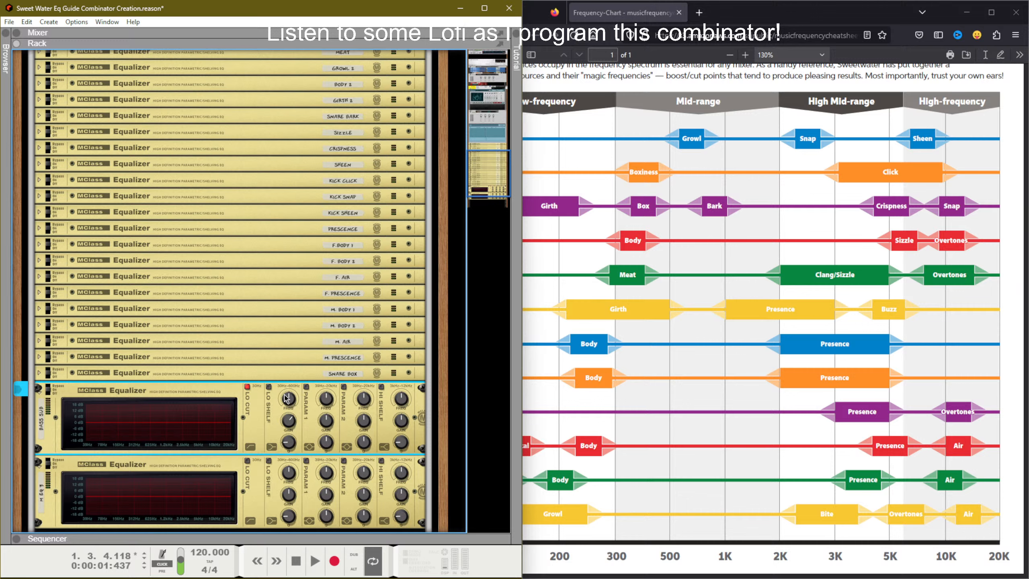
left_click(269, 387)
left_click_drag(288, 420, 289, 450)
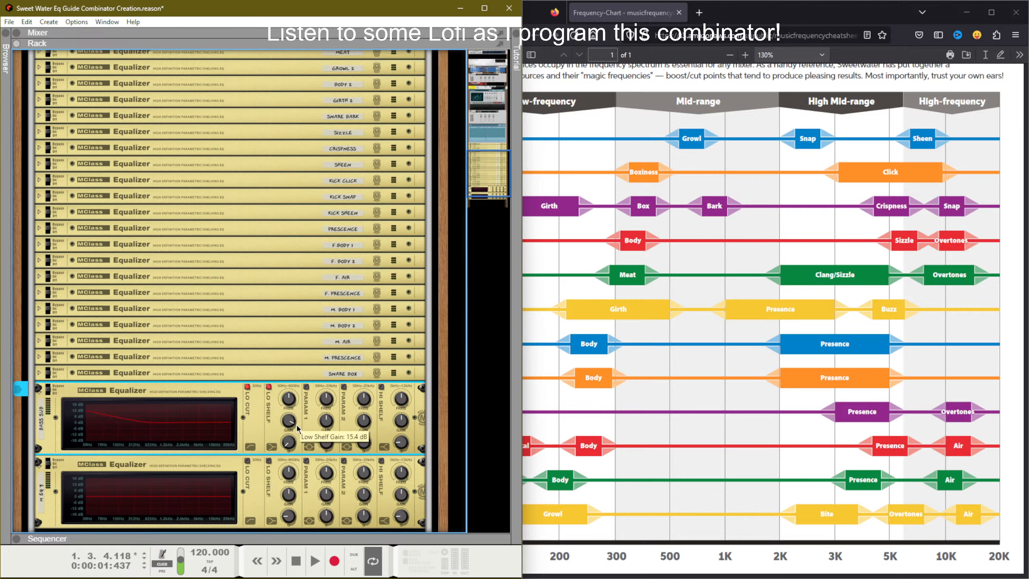
left_click_drag(289, 399, 294, 371)
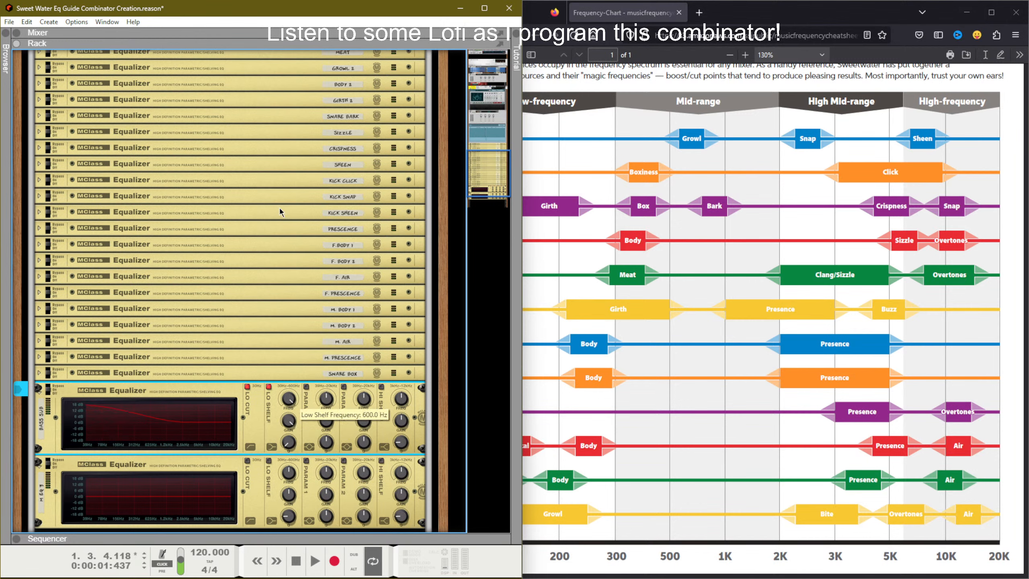
left_click_drag(285, 440, 329, 401)
left_click(307, 386)
left_click_drag(328, 441, 330, 461)
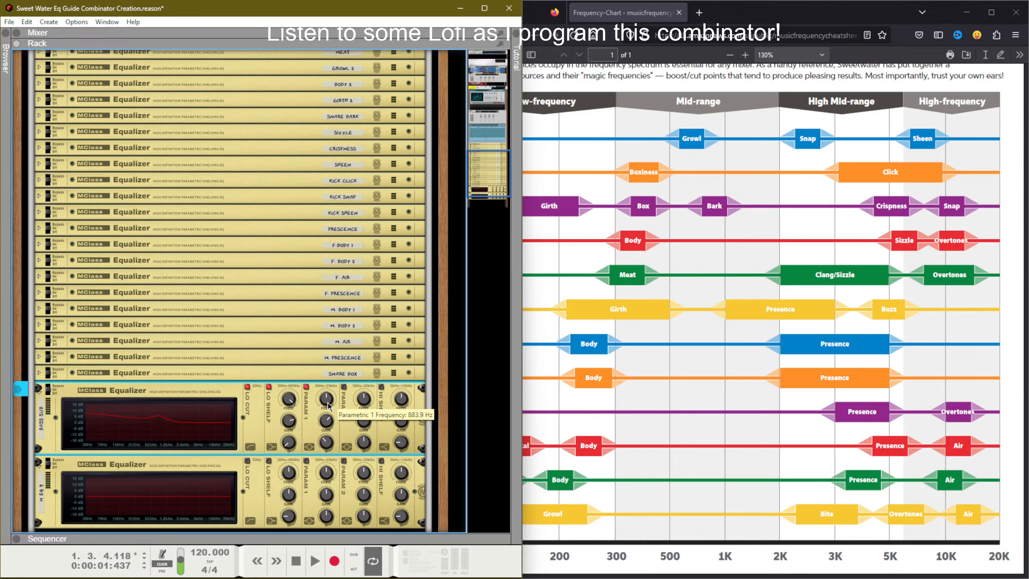
left_click_drag(328, 405, 325, 447)
Step: Rename the combinator's Control 24 slider as Bass Sub
scroll(327, 406, "up", 10)
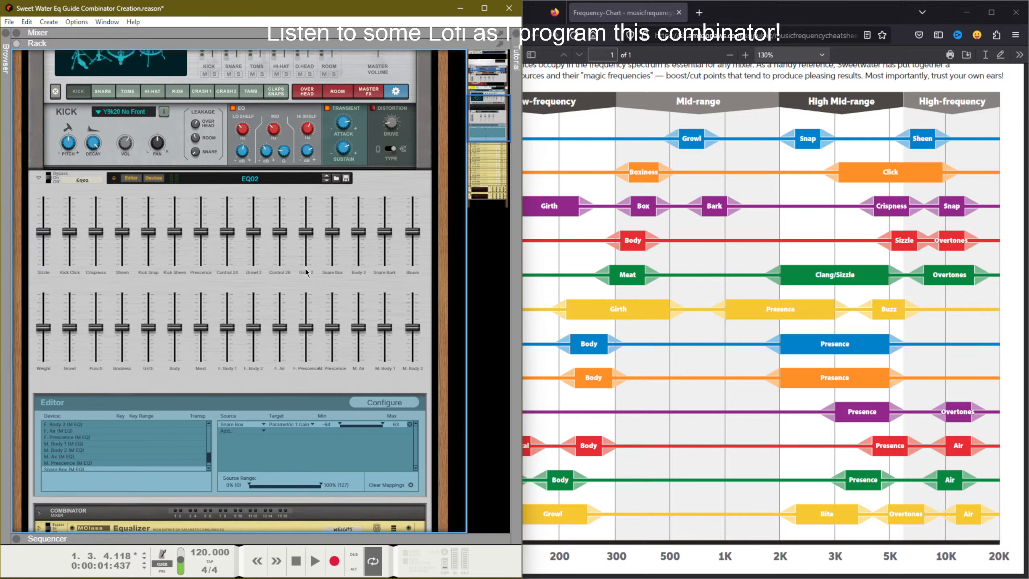
double_click(228, 271)
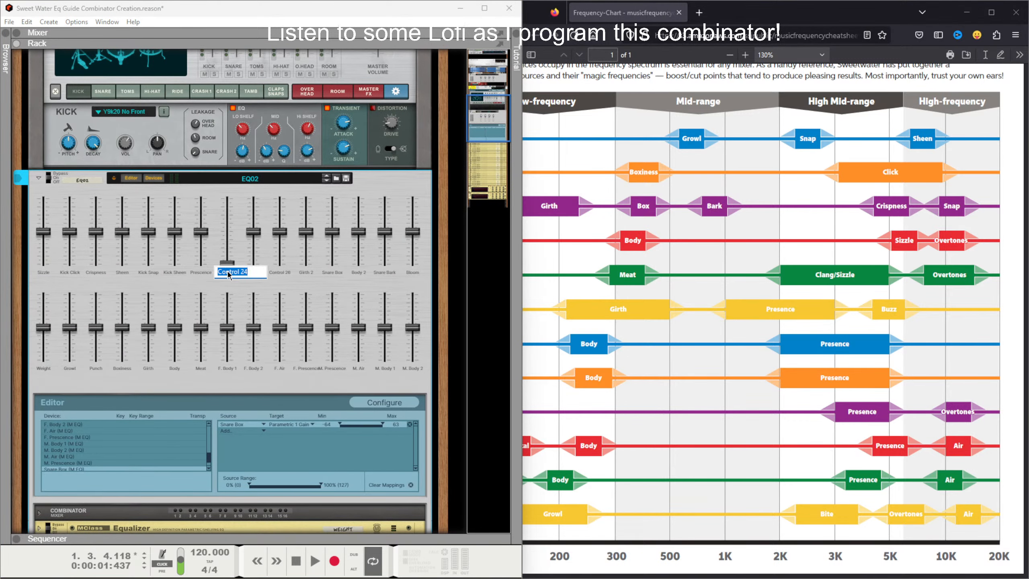
type("Bass Su")
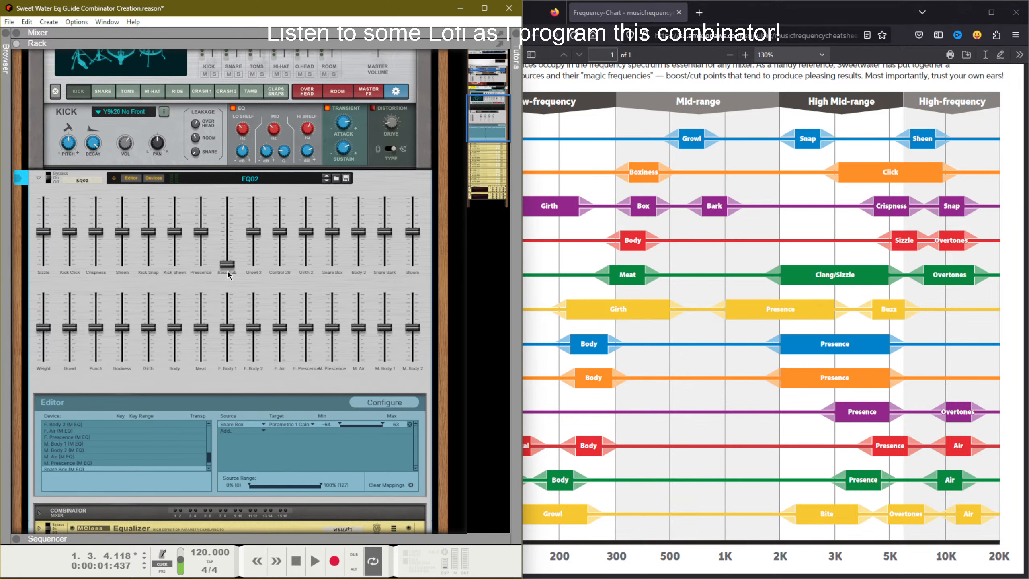
type("b")
key("Return")
Step: Map the Bass Sub equalizer's Low Shelf Gain and Parametric 1 Gain to the Bass Sub combinator control, resetting the shelf gain in between
scroll(228, 267, "down", 10)
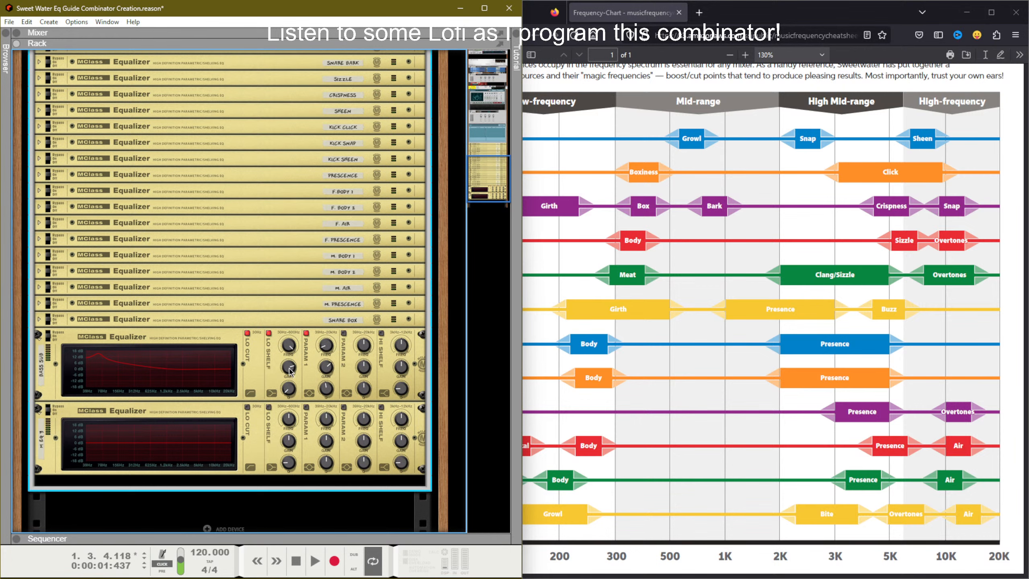
right_click(295, 369)
mouse_move(353, 405)
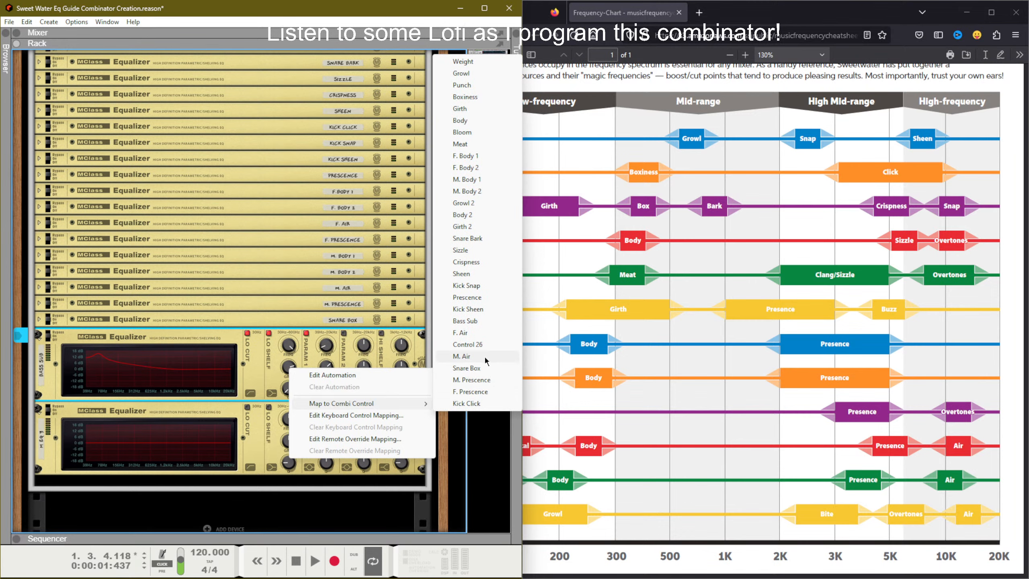
left_click(474, 322)
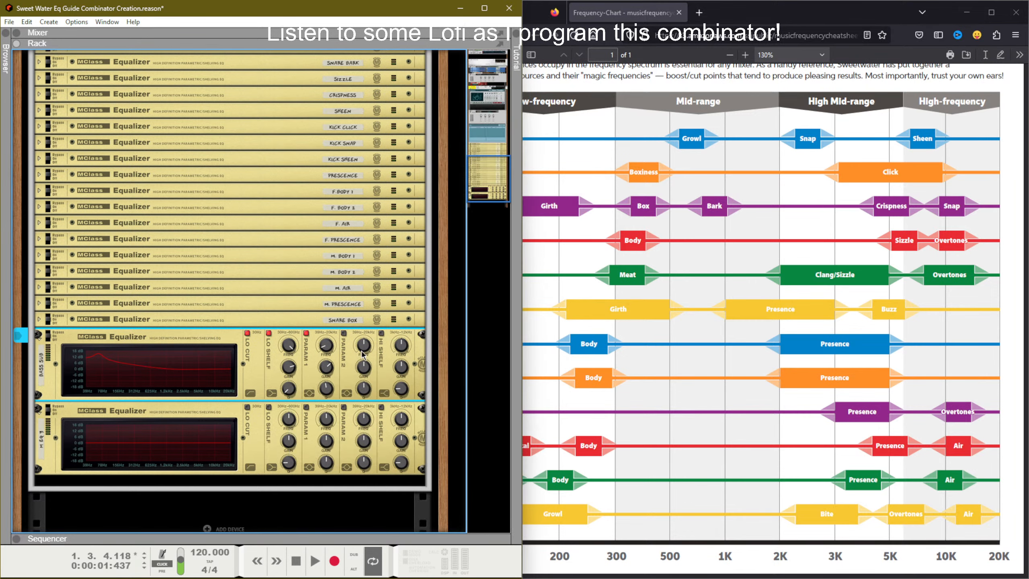
left_click_drag(287, 366, 277, 457)
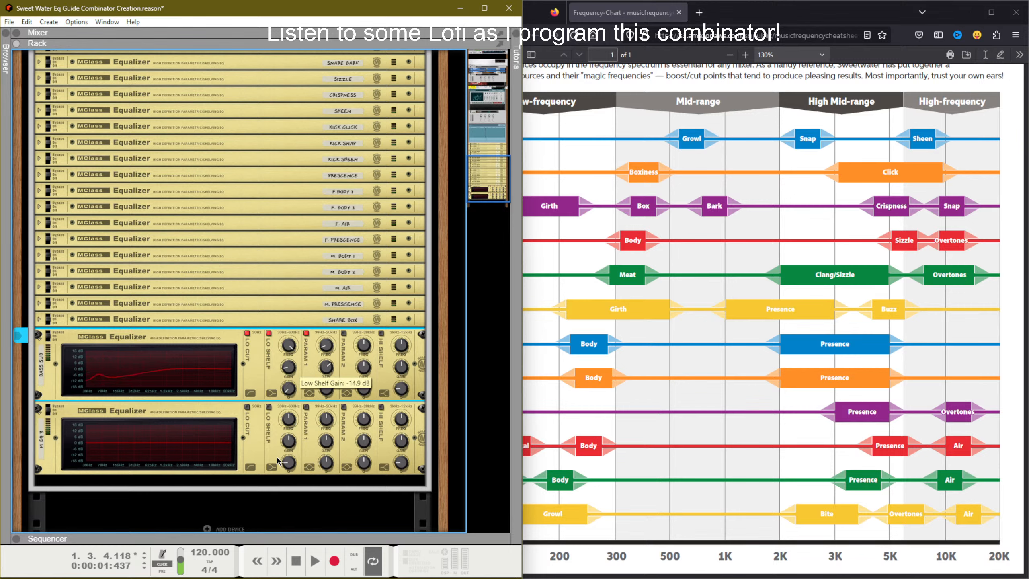
left_click(289, 368, "ctrl")
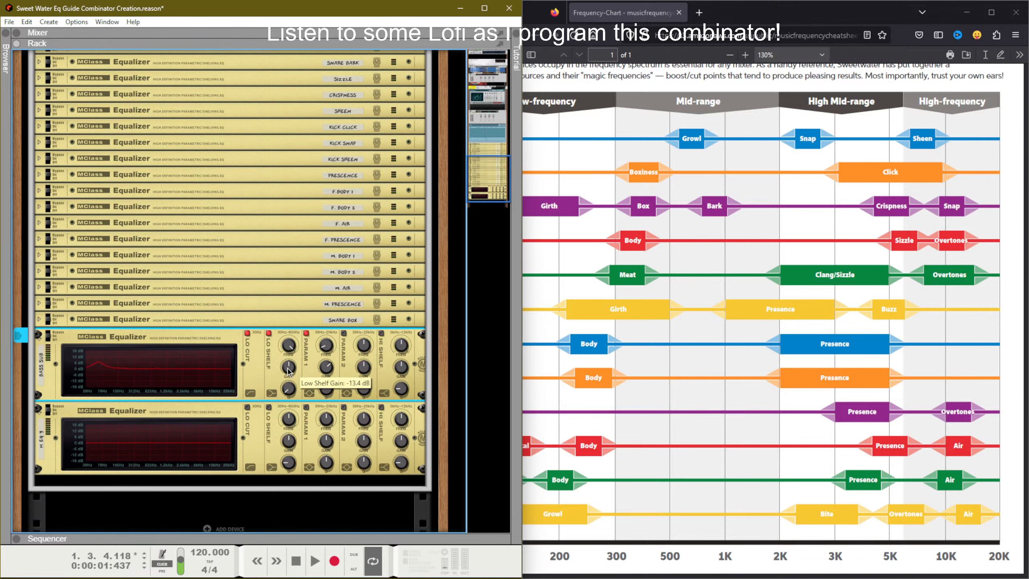
right_click(322, 368)
mouse_move(367, 404)
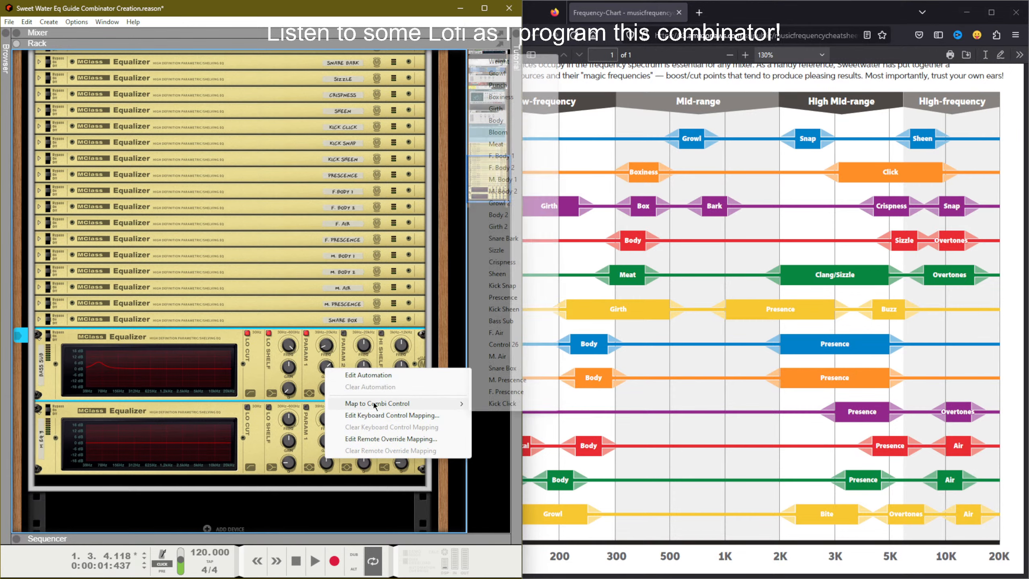
left_click(522, 322)
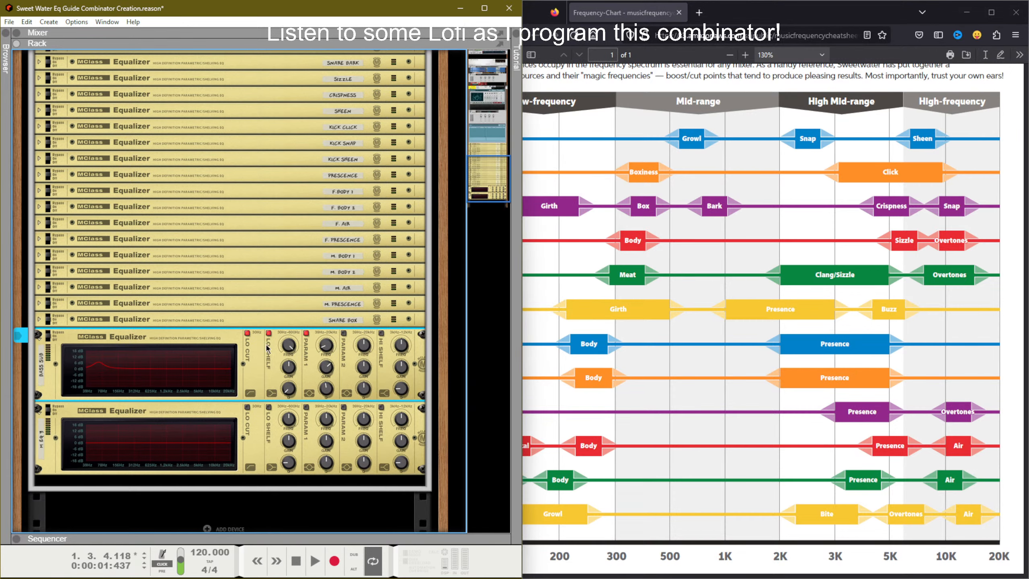
Step: Select the Bass Sub equalizer in the combinator editor's device list to show its two mappings
left_click(71, 336)
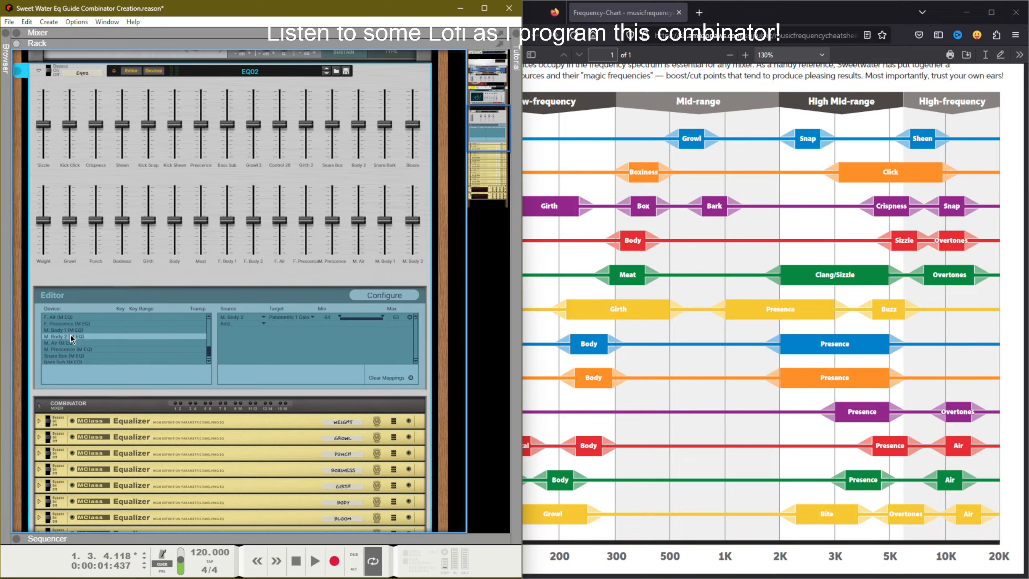
left_click_drag(209, 351, 211, 316)
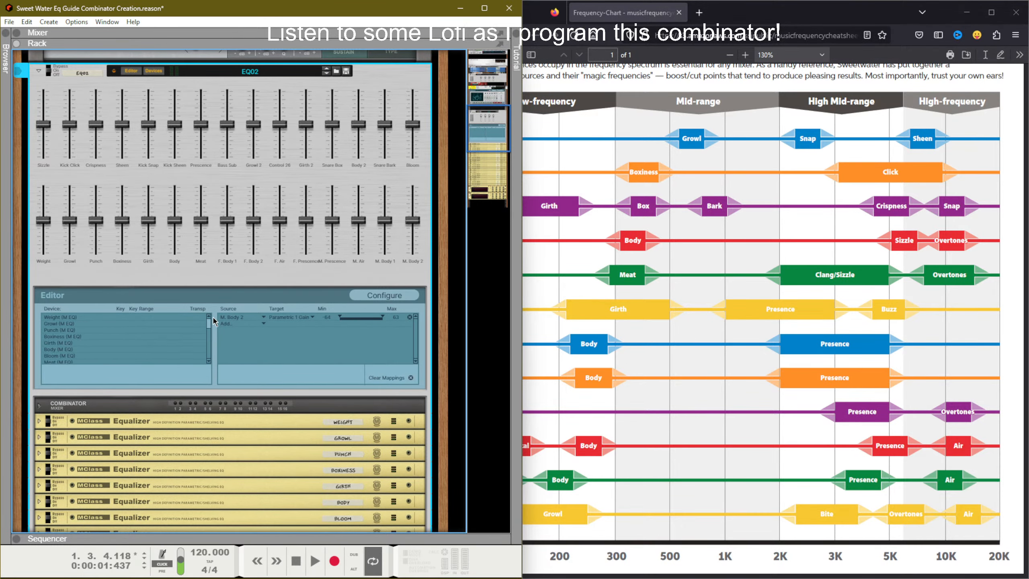
left_click(210, 361)
left_click(209, 360)
left_click(210, 361)
left_click(210, 361)
left_click(210, 361)
left_click(209, 360)
left_click(209, 361)
left_click(210, 361)
left_click(210, 361)
left_click(210, 361)
left_click(209, 361)
left_click(209, 361)
left_click(210, 361)
left_click(210, 361)
left_click(210, 361)
left_click(209, 361)
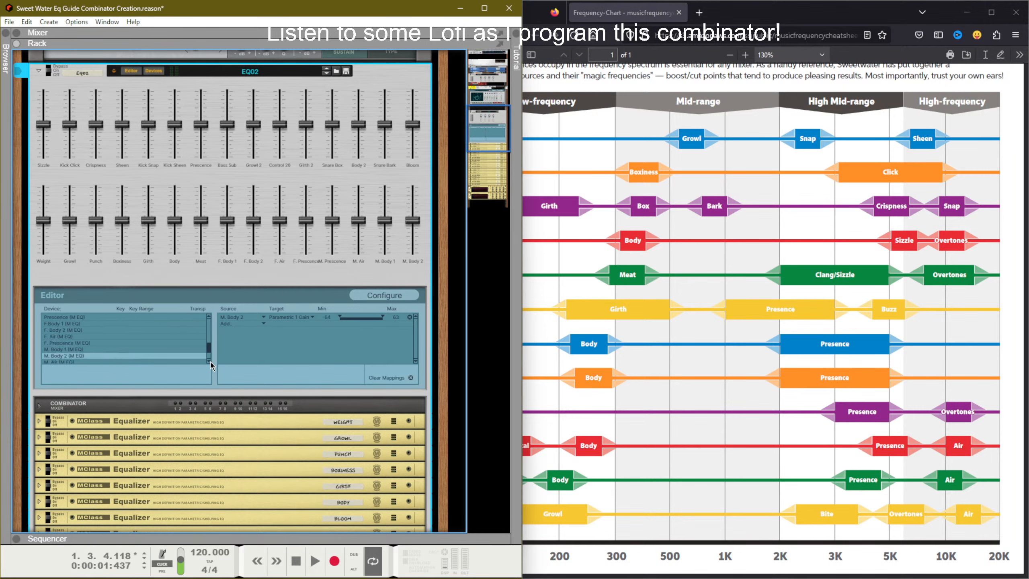
left_click(210, 360)
left_click(209, 361)
left_click(210, 361)
left_click(210, 361)
left_click(73, 354)
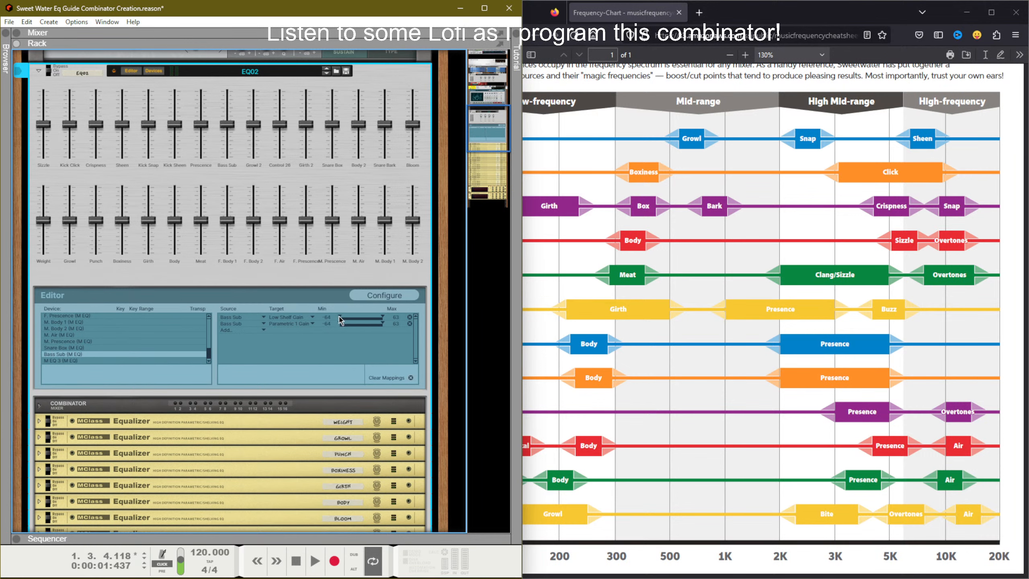
Step: Try a minimum of -15 for the Low Shelf Gain and Parametric 1 Gain mappings and check the Bass Sub equalizer's curve
left_click_drag(340, 319, 356, 322)
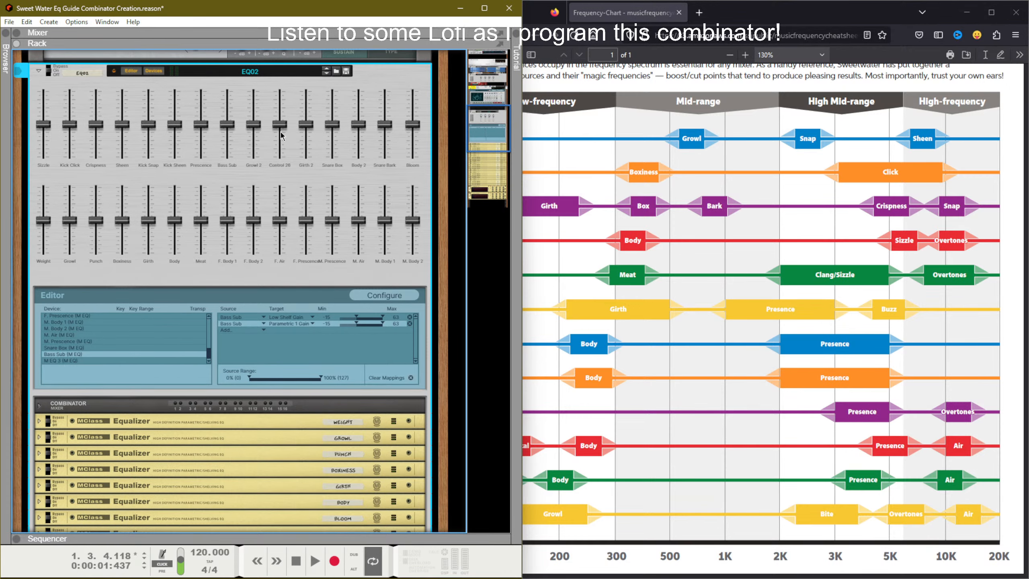
scroll(227, 284, "down", 10)
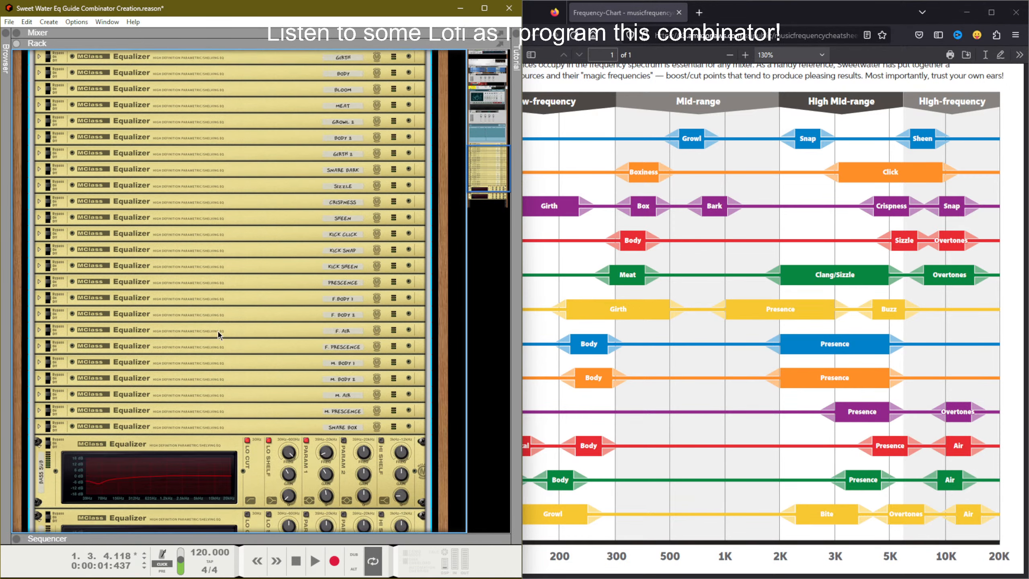
scroll(218, 333, "up", 10)
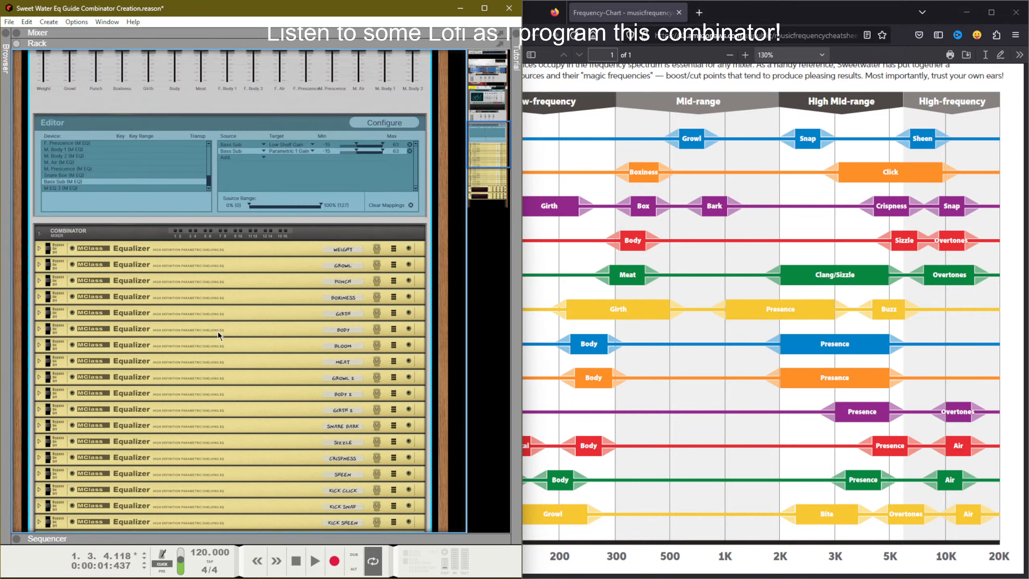
scroll(315, 337, "down", 5)
Step: Try mapping minimums of 6 for Low Shelf Gain and 17 for Parametric 1 Gain, then reset the Bass Sub slider and check the curve
mouse_move(358, 151)
left_mouse_down()
mouse_move(369, 153)
mouse_move(357, 146)
left_mouse_up()
scroll(263, 206, "up", 4)
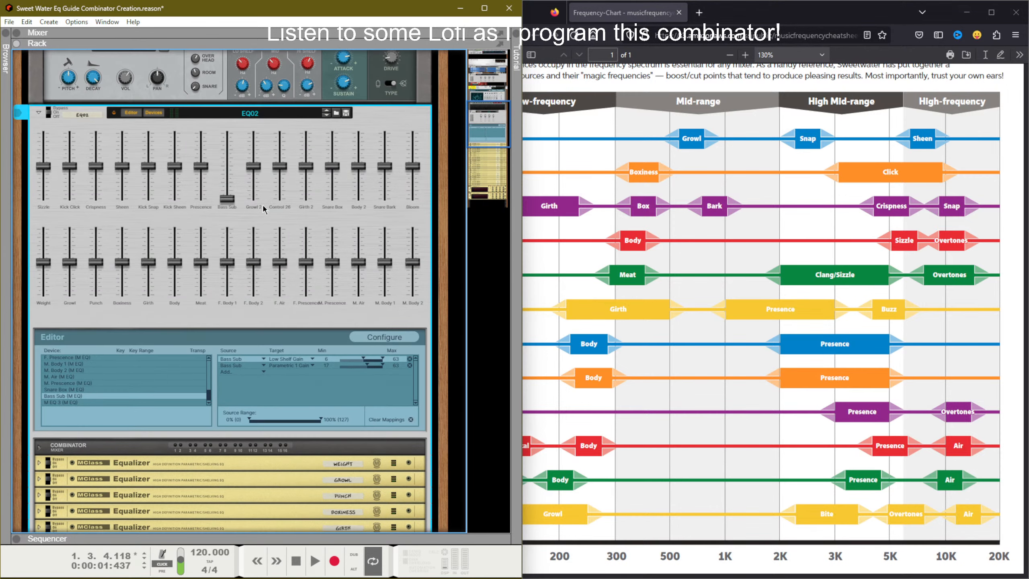
left_click(227, 198, "ctrl")
scroll(182, 338, "down", 5)
scroll(182, 341, "down", 4)
scroll(182, 340, "up", 8)
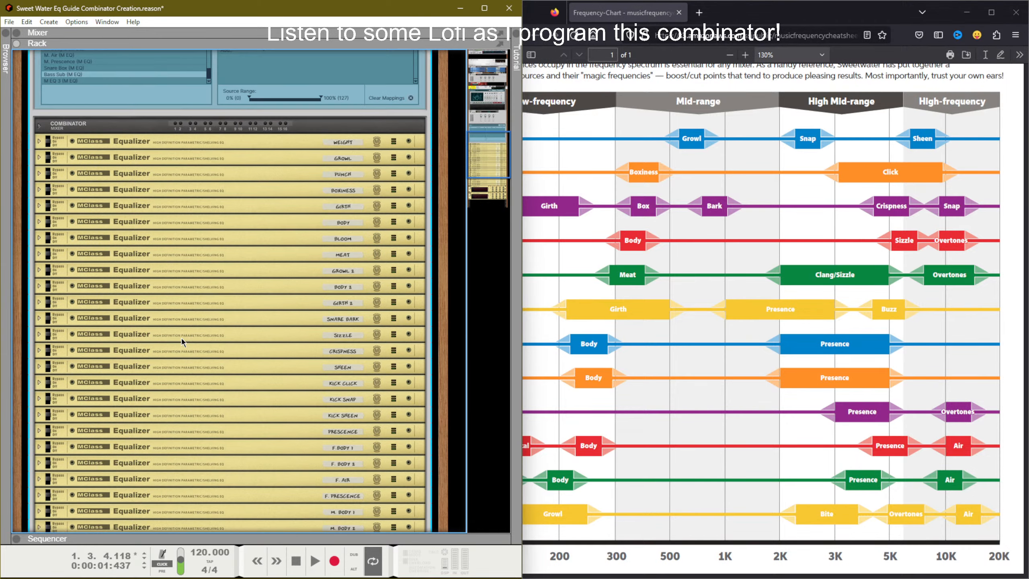
Step: Try a minimum of -16 for both Bass Sub mappings and check the equalizer's curve against the slider
left_click_drag(364, 305, 360, 316)
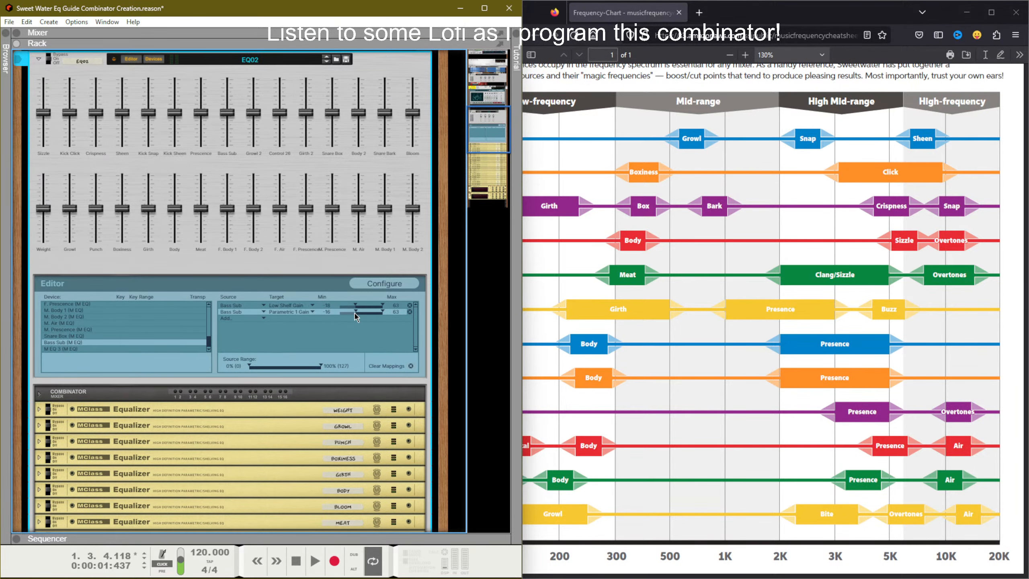
left_click_drag(226, 114, 230, 123)
scroll(177, 443, "down", 10)
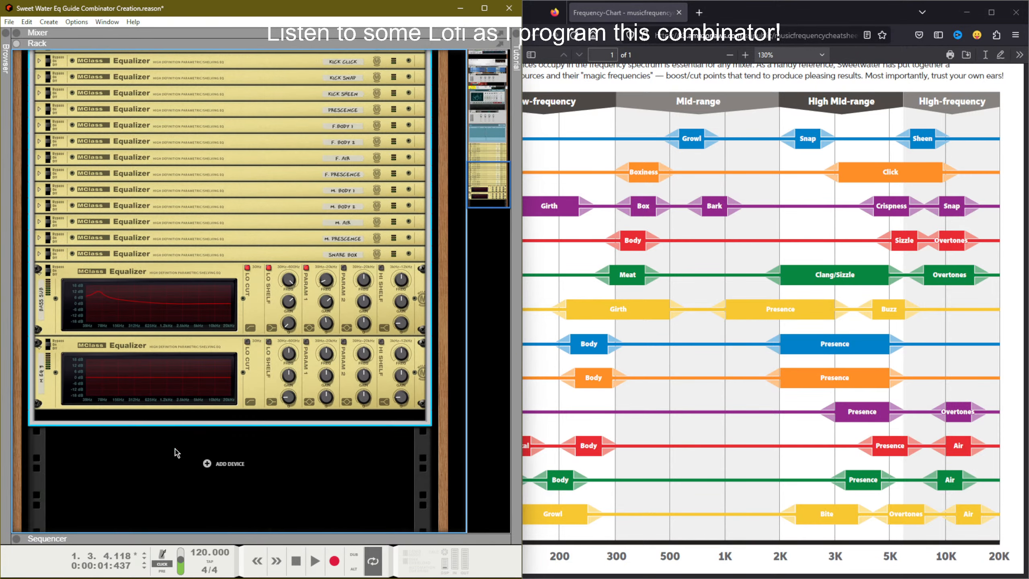
scroll(176, 453, "up", 10)
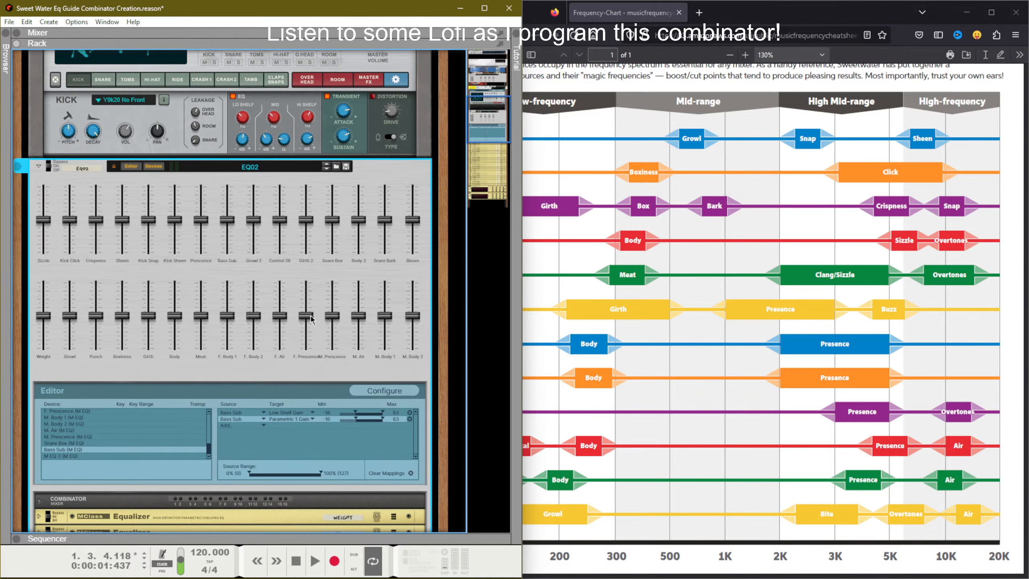
Step: Restore both Bass Sub mapping minimums to -64 and set the start of the Parametric 1 Gain mapping's source range to 12% (15)
mouse_move(356, 412)
left_mouse_down()
mouse_move(337, 415)
mouse_move(341, 423)
left_mouse_up()
left_click_drag(250, 473, 273, 474)
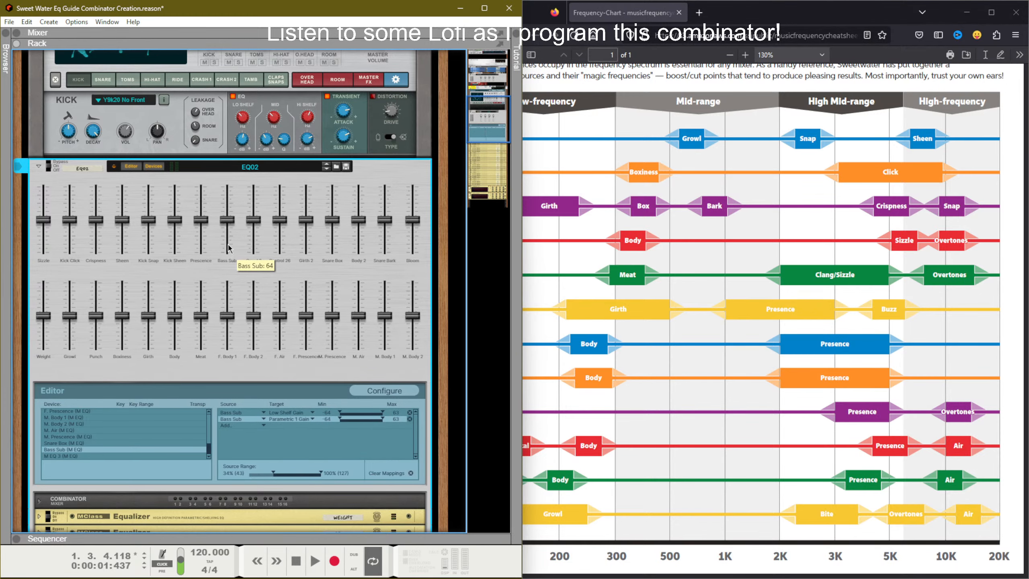
scroll(229, 395, "down", 15)
scroll(229, 401, "up", 10)
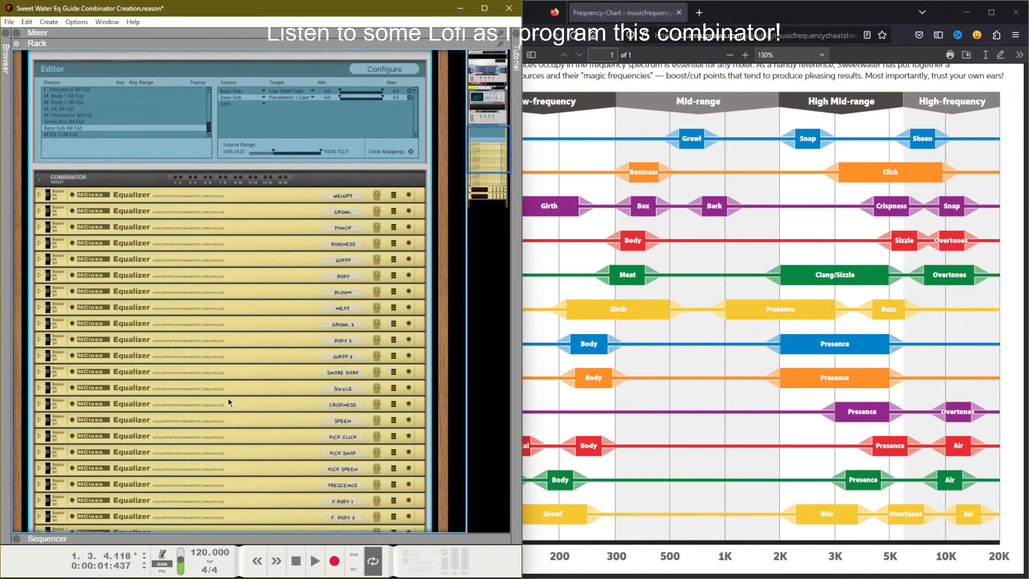
left_click_drag(272, 365, 248, 369)
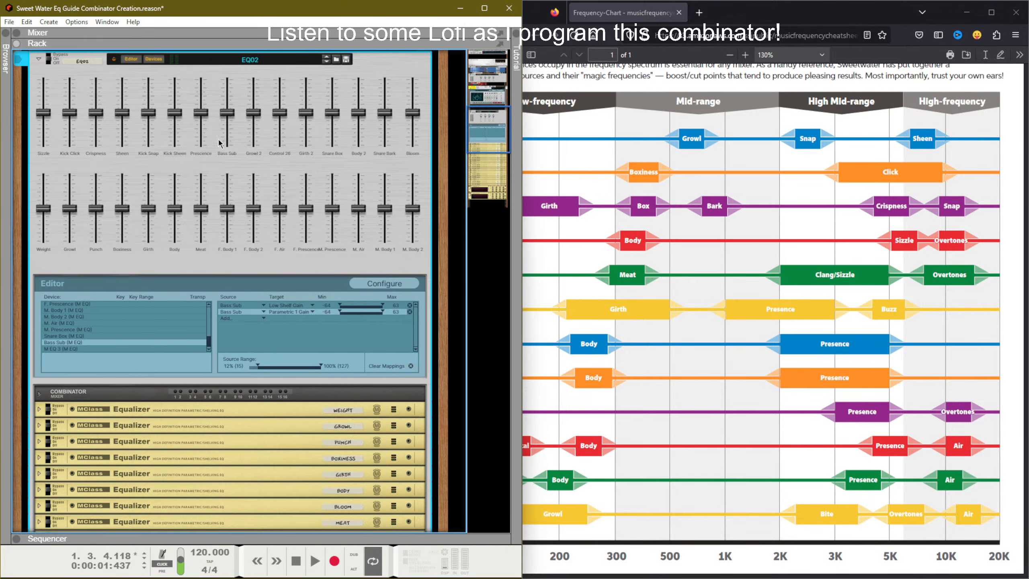
Step: Check the Bass Sub equalizer's curve against different positions of the Bass Sub slider
scroll(230, 312, "down", 15)
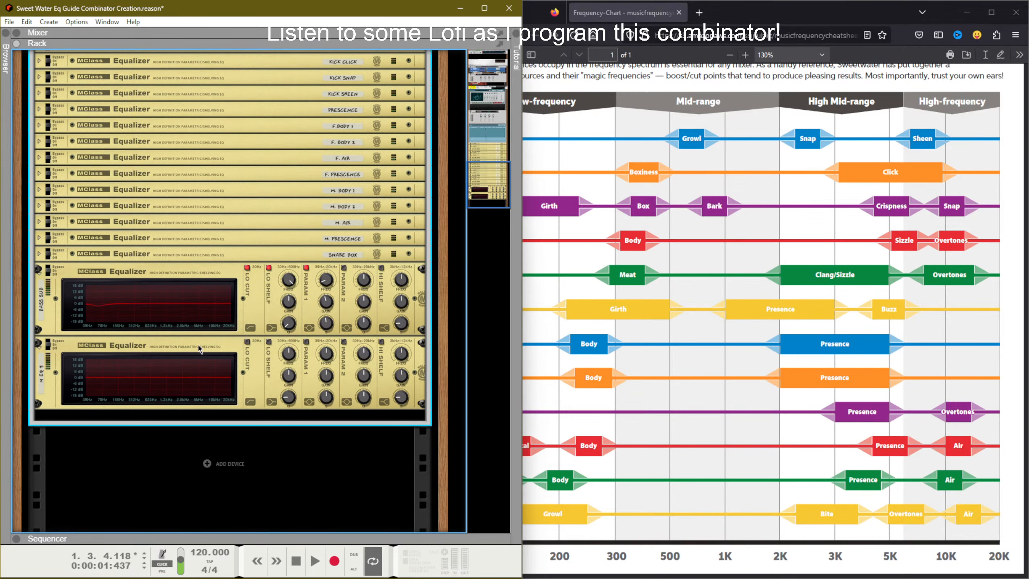
scroll(219, 390, "up", 15)
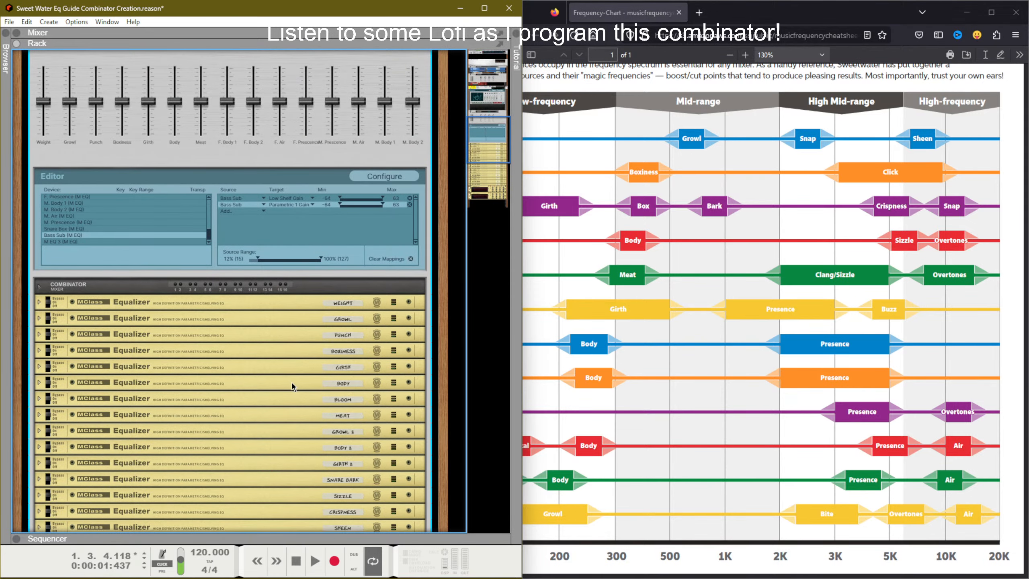
scroll(287, 367, "up", 5)
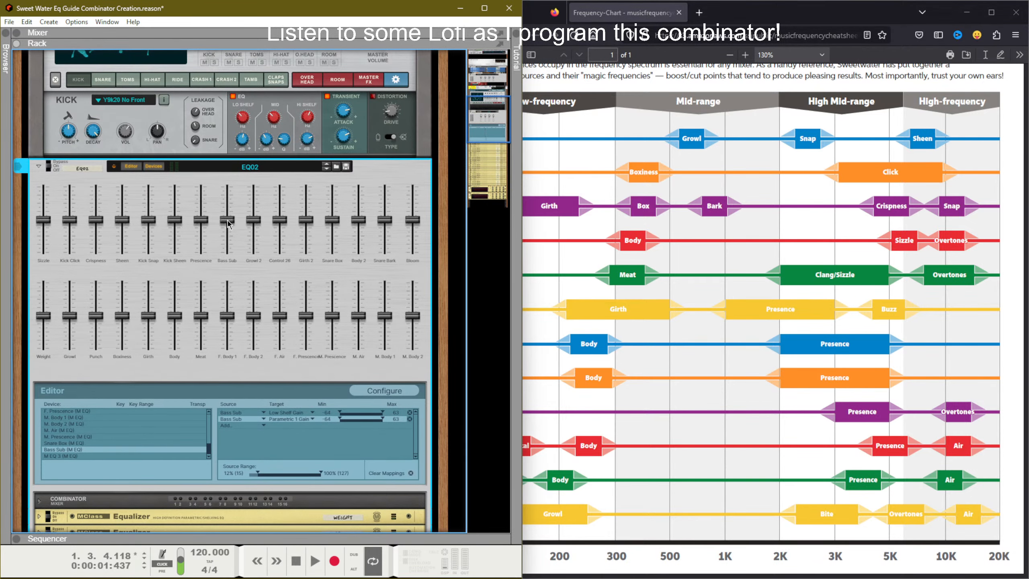
scroll(245, 365, "down", 8)
scroll(244, 365, "down", 6)
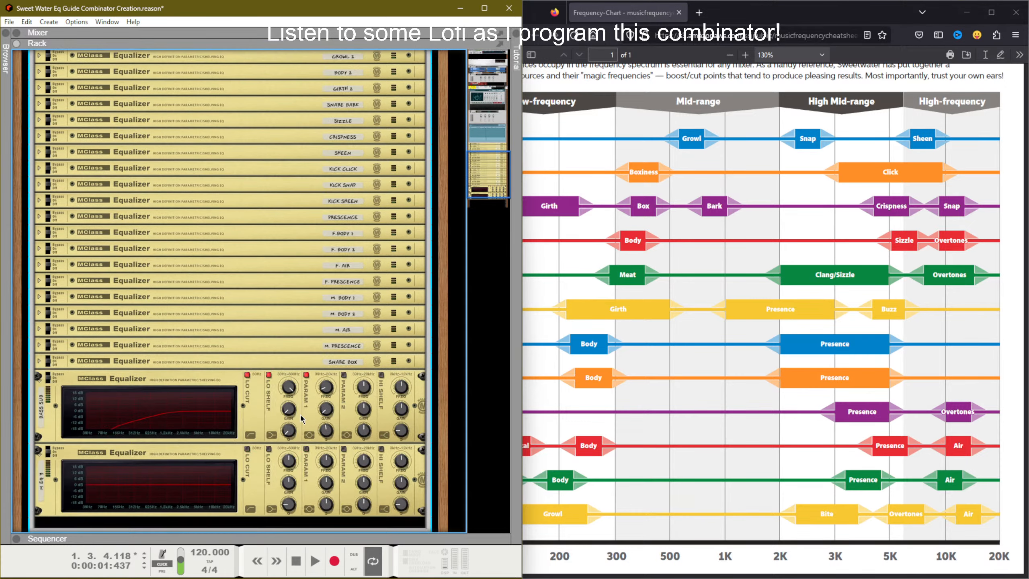
scroll(261, 392, "up", 8)
scroll(228, 225, "up", 3)
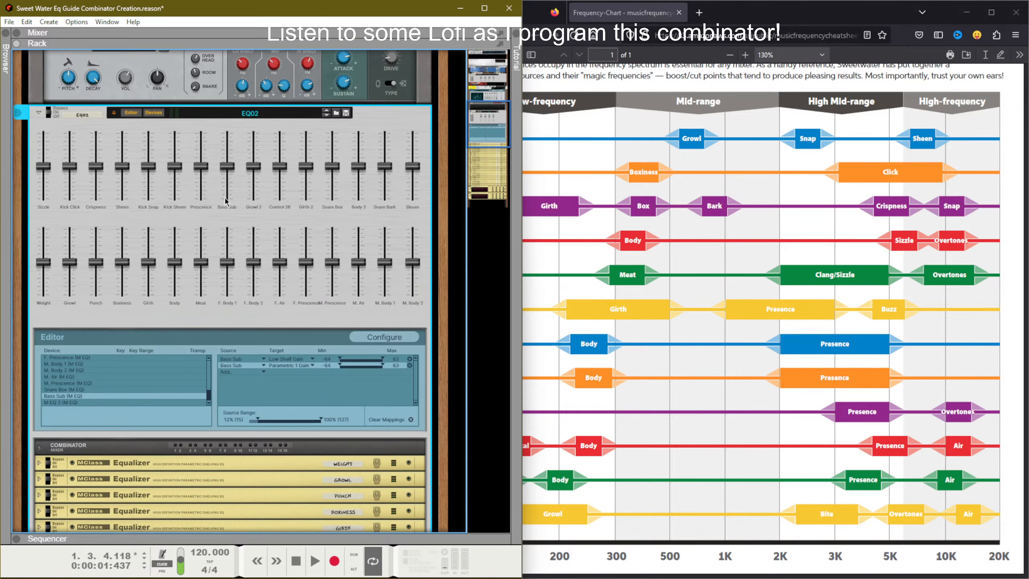
scroll(231, 210, "down", 12)
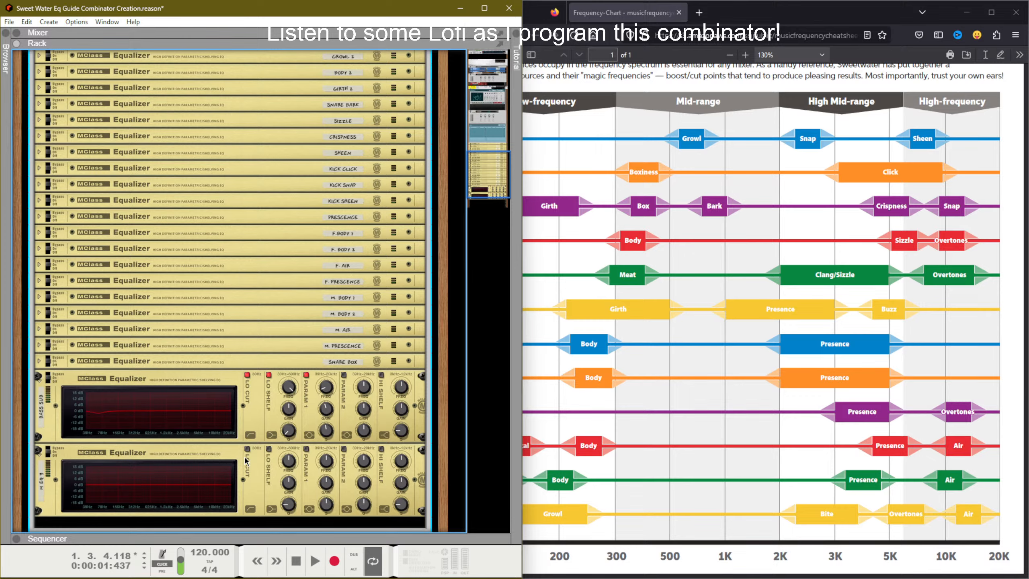
Step: Restore the start of the source range for the Bass Sub slider's Parametric 1 Gain mapping to 0% (0)
scroll(245, 458, "up", 10)
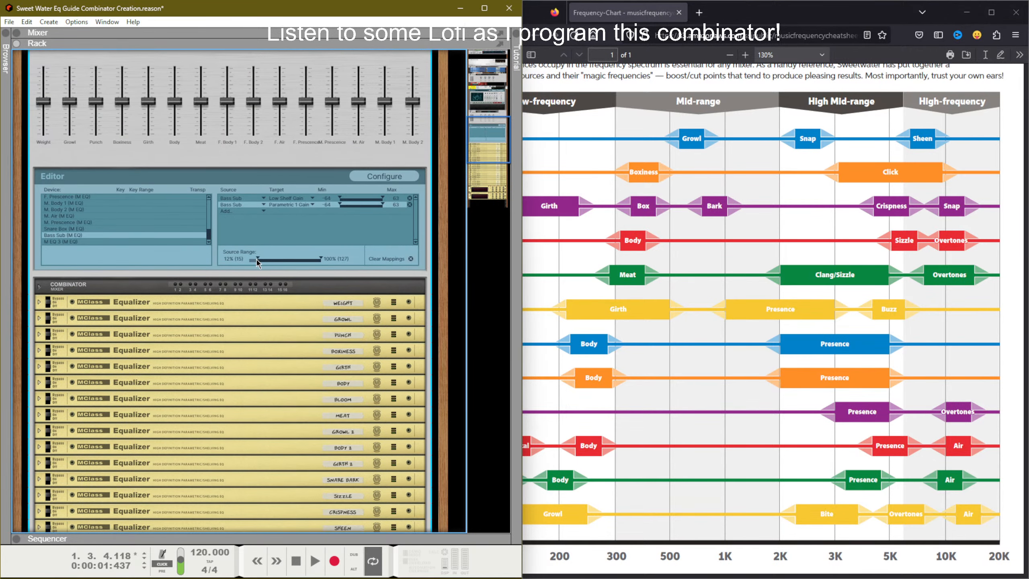
left_click(282, 197)
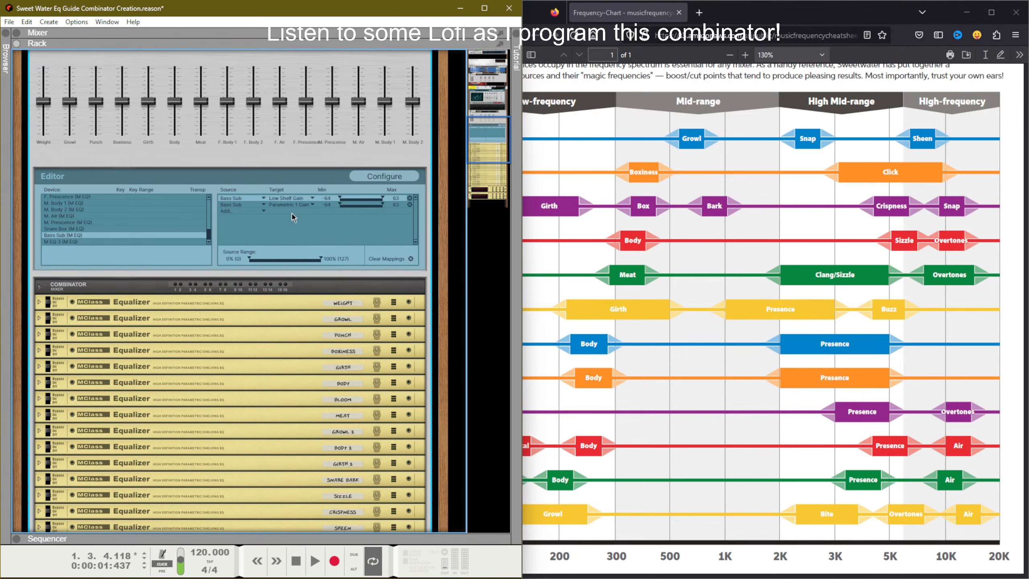
left_click(298, 205)
Step: Test the Bass Sub slider below and above center against the equalizer's curve, then reset it to center
scroll(231, 261, "up", 4)
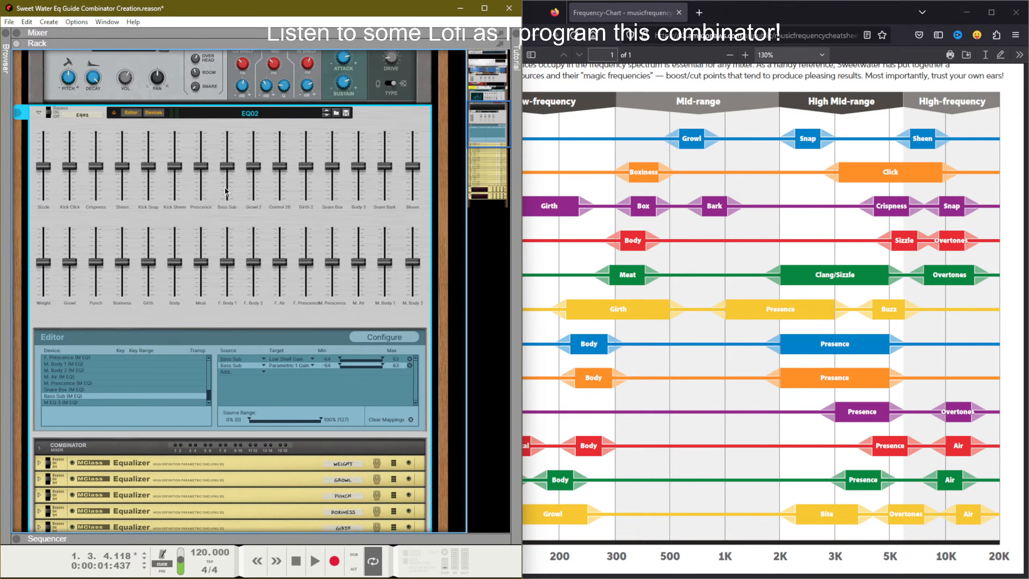
left_click_drag(226, 166, 224, 177)
scroll(222, 182, "down", 14)
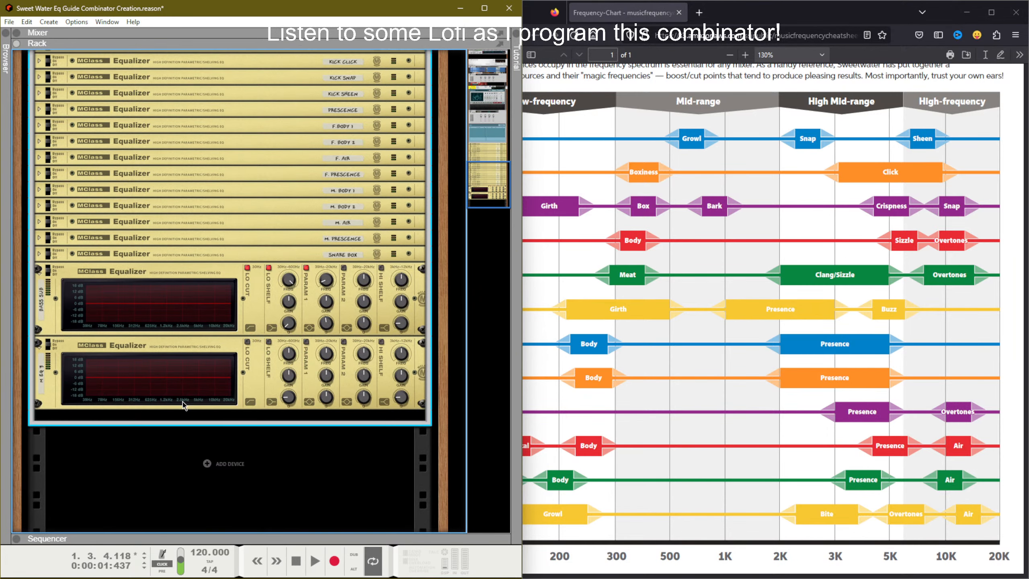
scroll(181, 400, "up", 2)
scroll(180, 400, "up", 12)
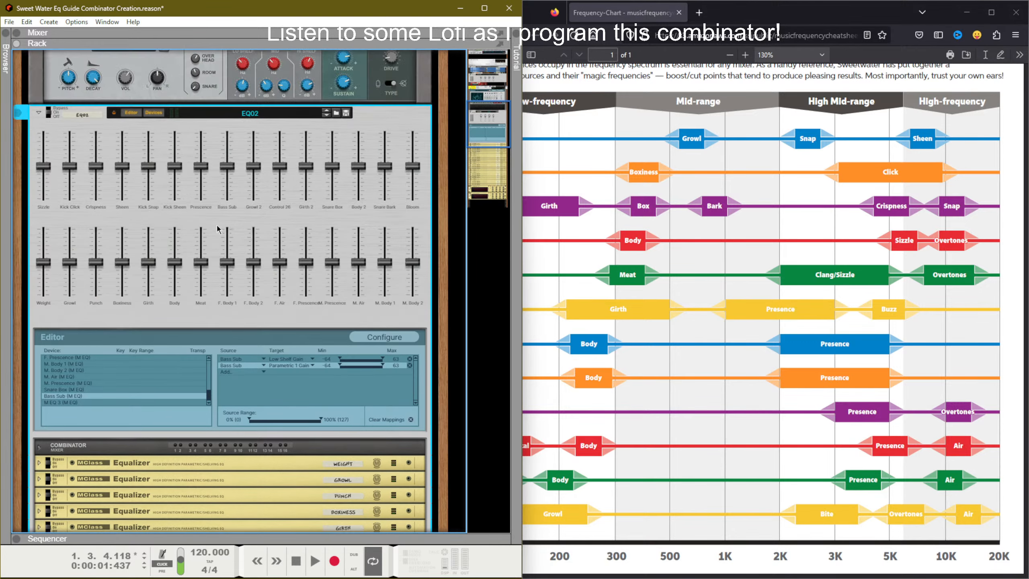
left_click_drag(229, 174, 228, 148)
scroll(209, 381, "down", 14)
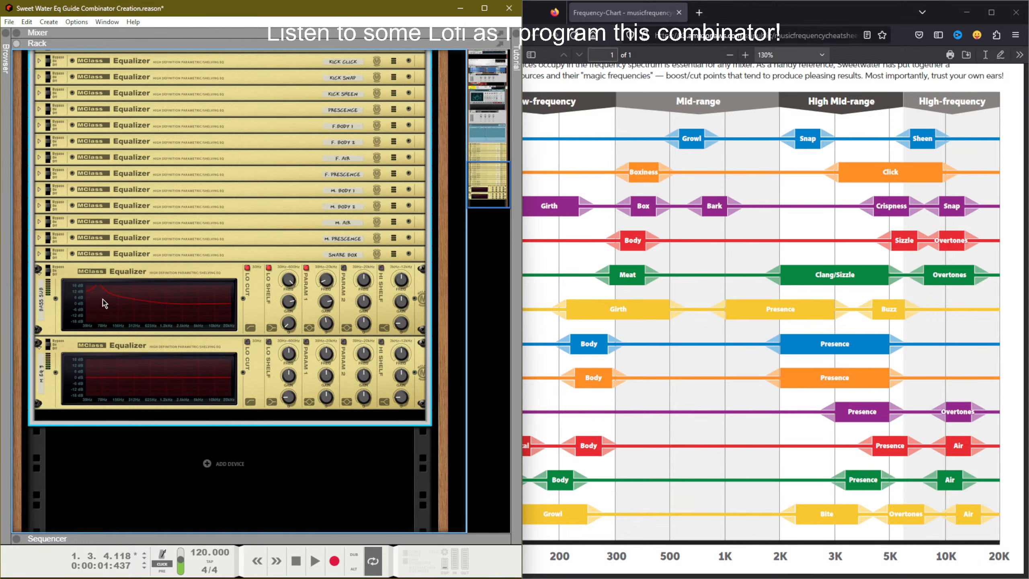
scroll(158, 328, "up", 14)
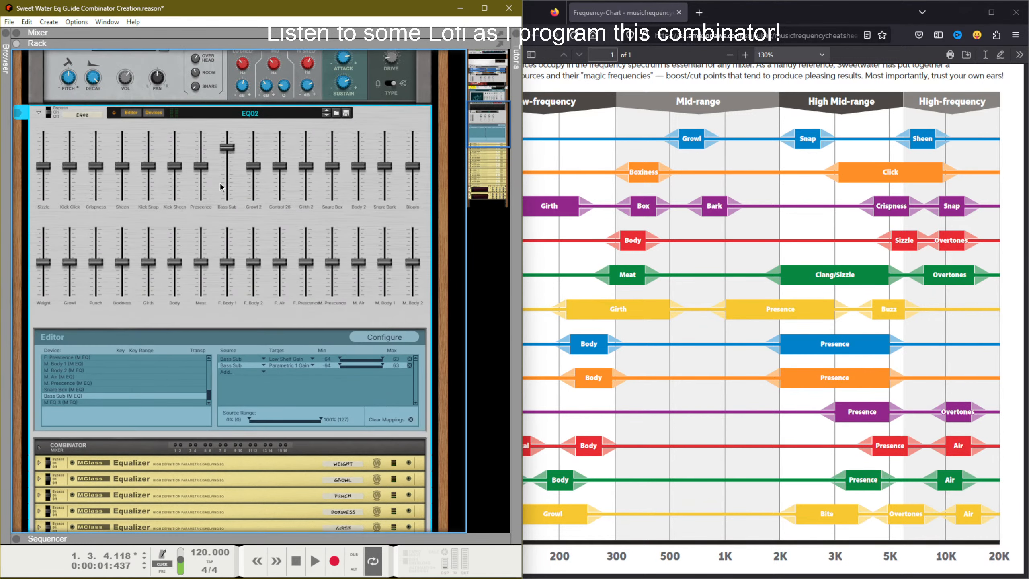
left_click(229, 174, "ctrl")
Step: Consult the frequency chart's bands and rename the Control 26 slider to Overtones
middle_click(799, 245)
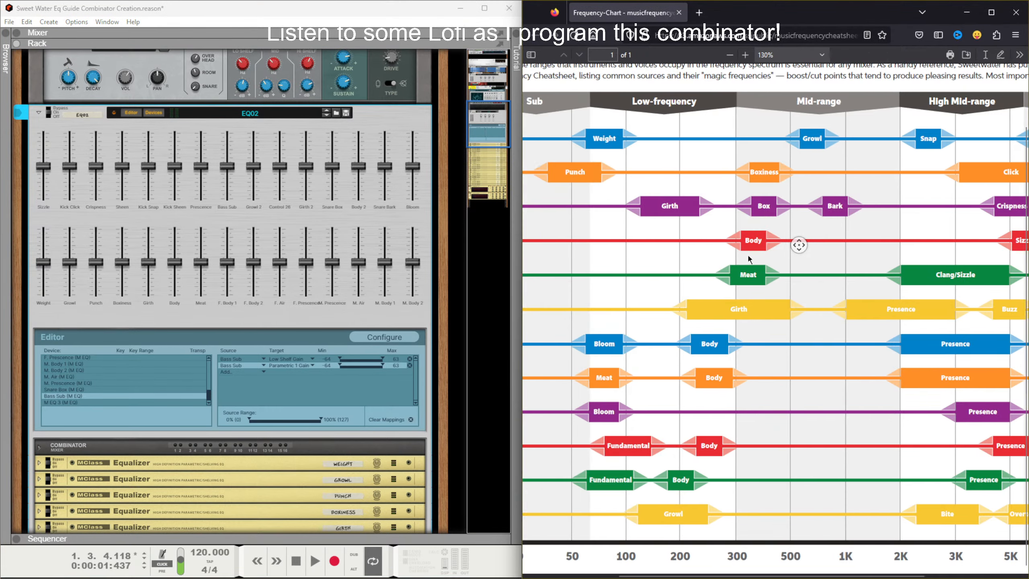
middle_click(912, 241)
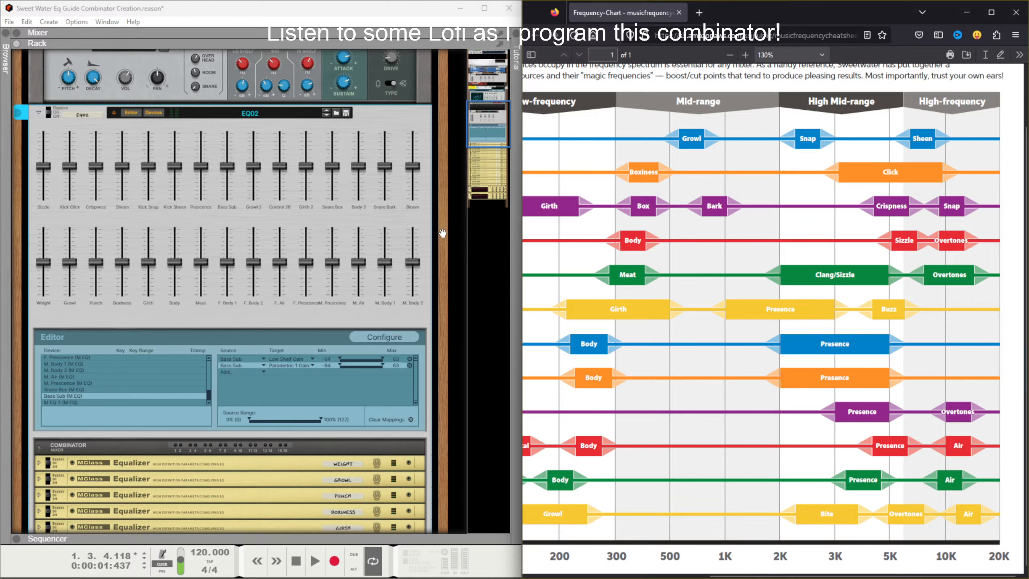
double_click(288, 207)
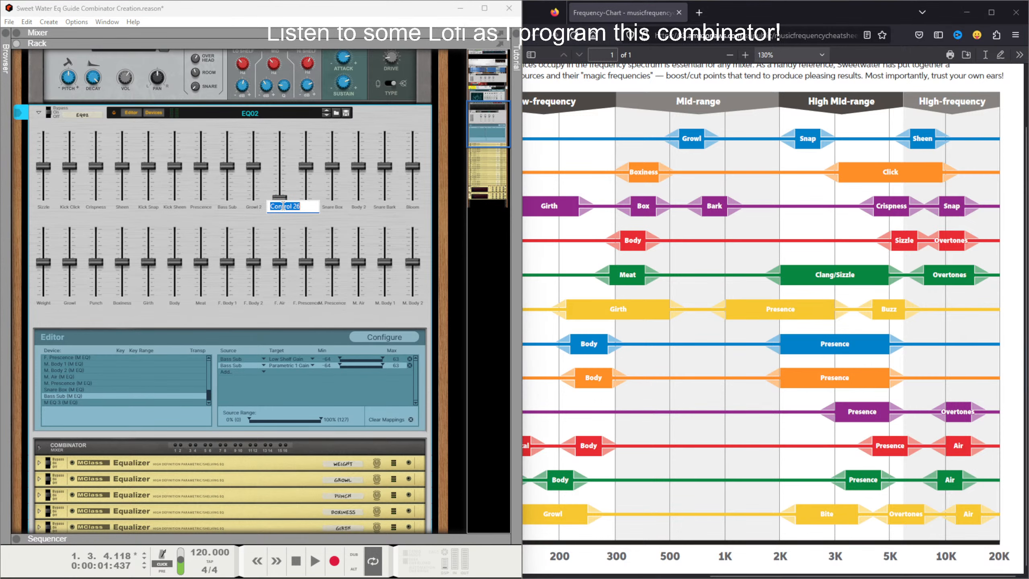
type("Overtones")
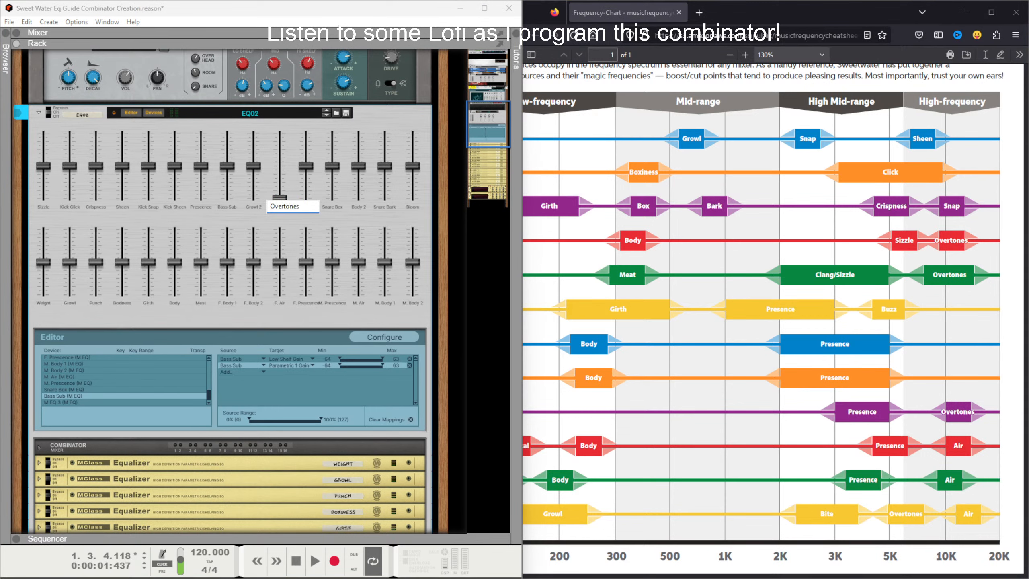
key("Return")
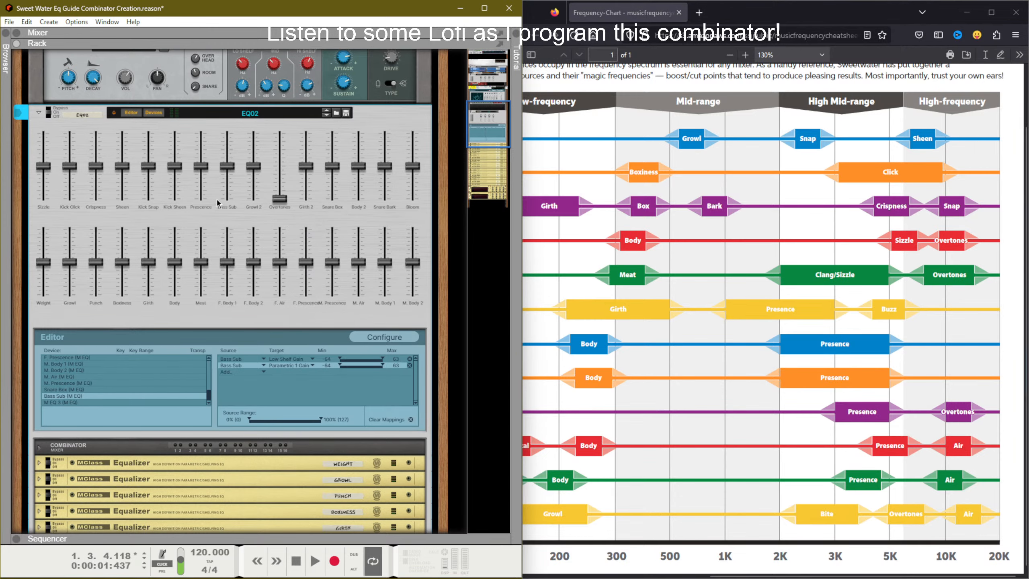
Step: Rename the last MClass equalizer in the combinator, M EQ 3, as Overtones
scroll(218, 203, "down", 10)
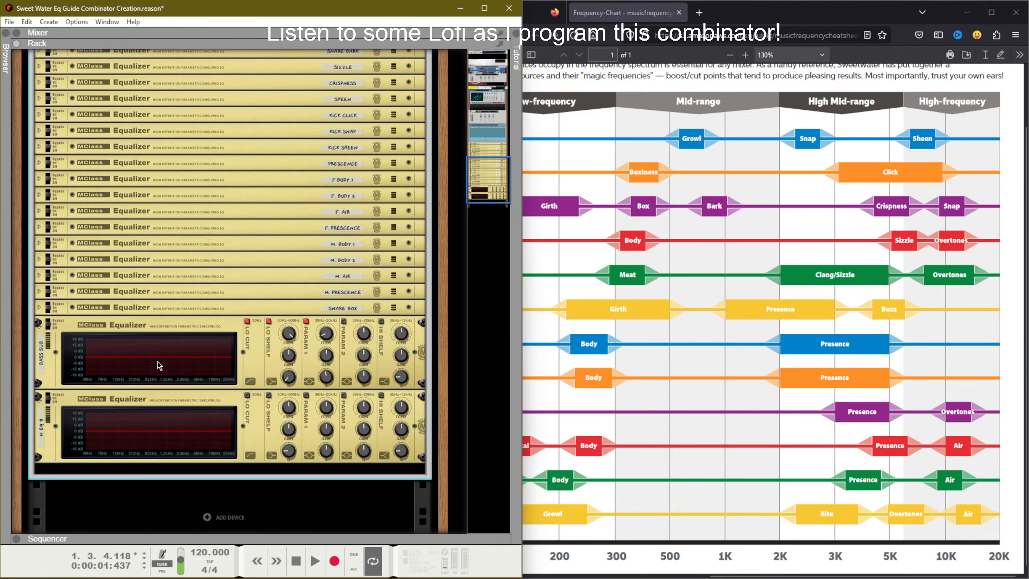
double_click(43, 432)
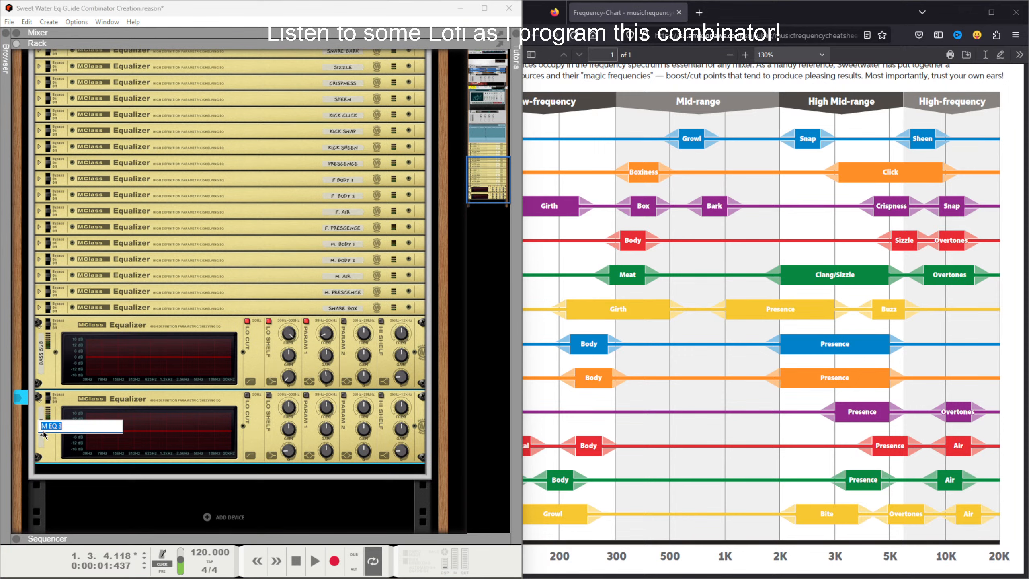
type("Overtones")
key("Return")
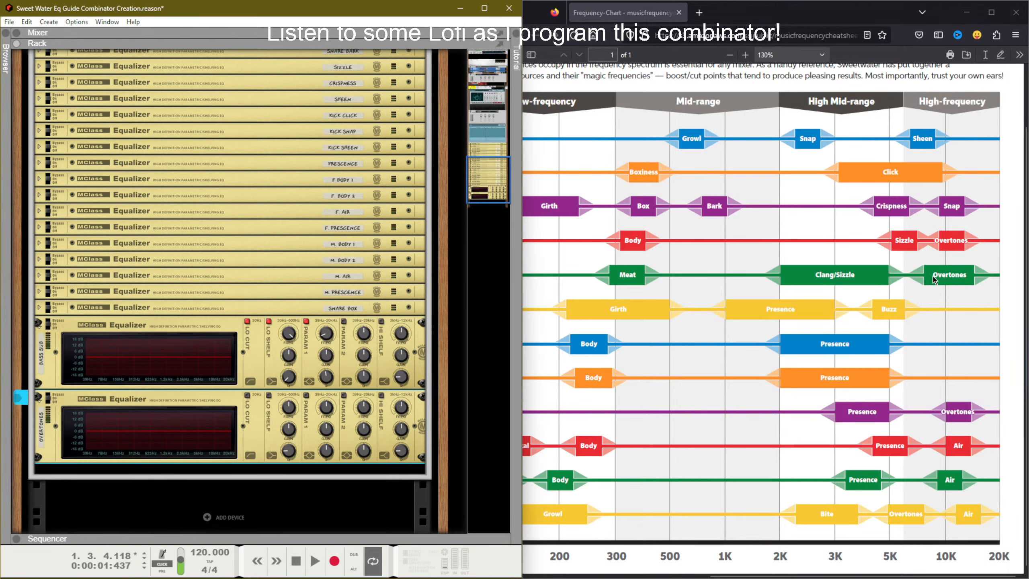
Step: Consult the frequency chart's Buzz band and rename the Overtones equalizer as E. Guitar Buzz
scroll(933, 308, "up", 2)
scroll(932, 317, "down", 2)
scroll(928, 385, "up", 2)
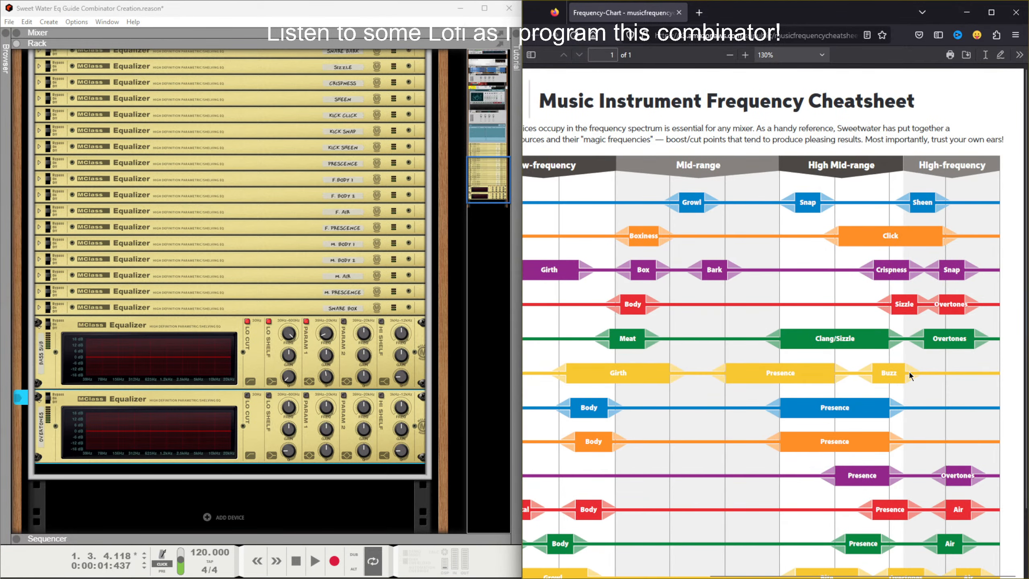
double_click(41, 430)
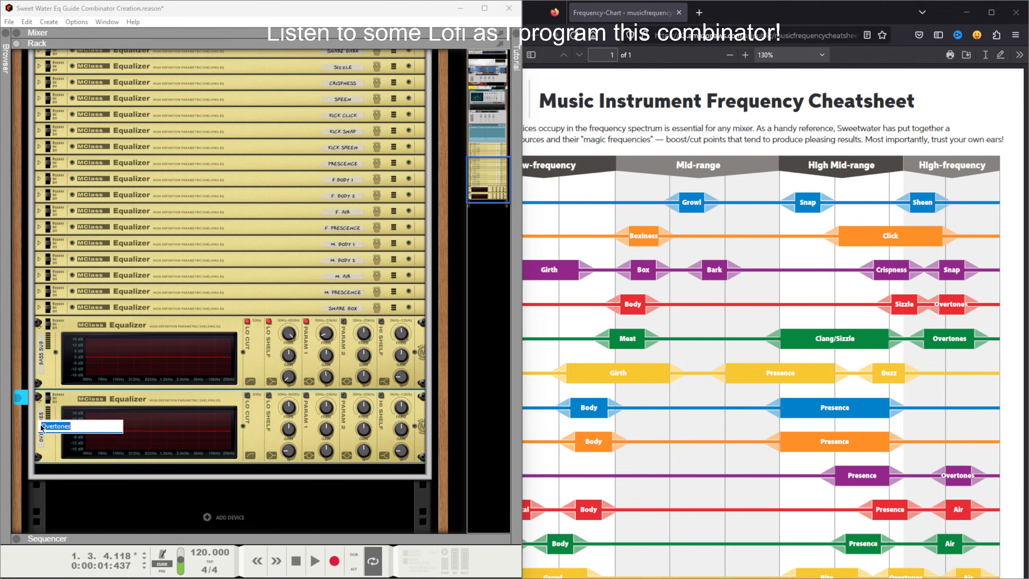
key("BackSpace")
type("E. Guitar Bus")
key("Return")
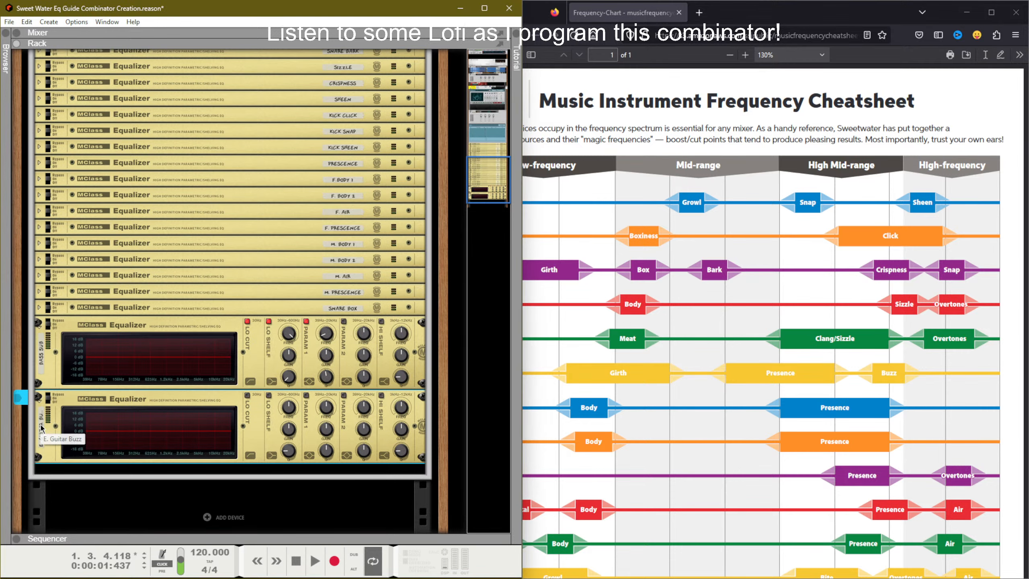
Step: Enable Parametric 2 on the E. Guitar Buzz equalizer, boost its gain and set its frequency to 5.102 kHz
scroll(890, 376, "down", 3)
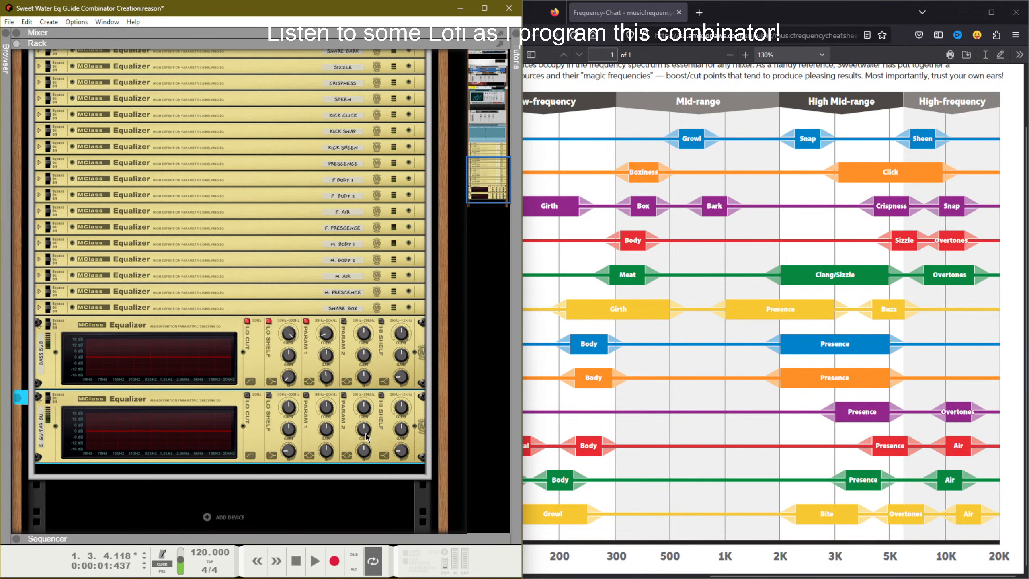
left_click(345, 396)
left_click_drag(363, 427, 378, 369)
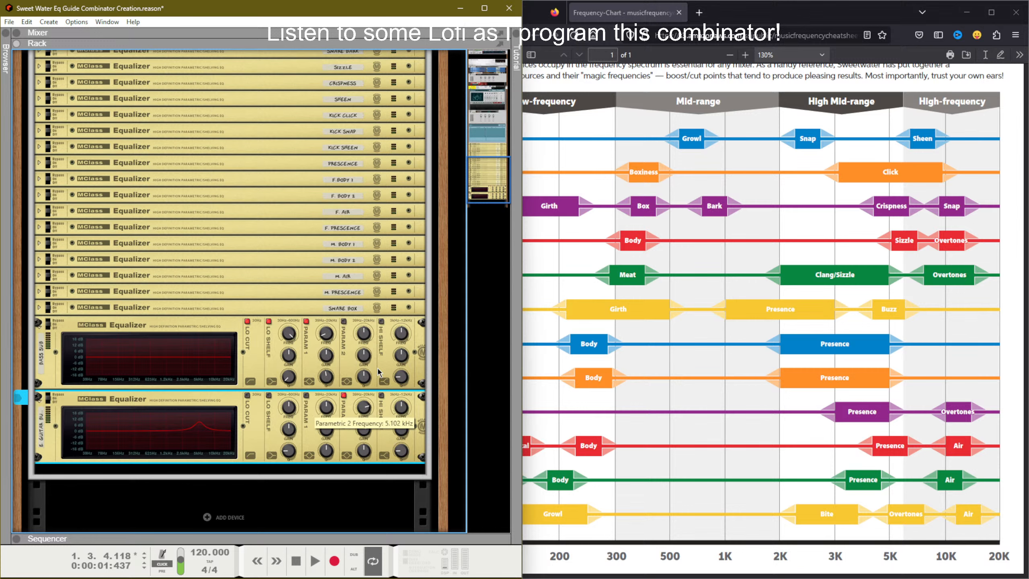
Step: Map the E. Guitar Buzz equalizer's Parametric 2 Gain to the Overtones combinator control
right_click(366, 430)
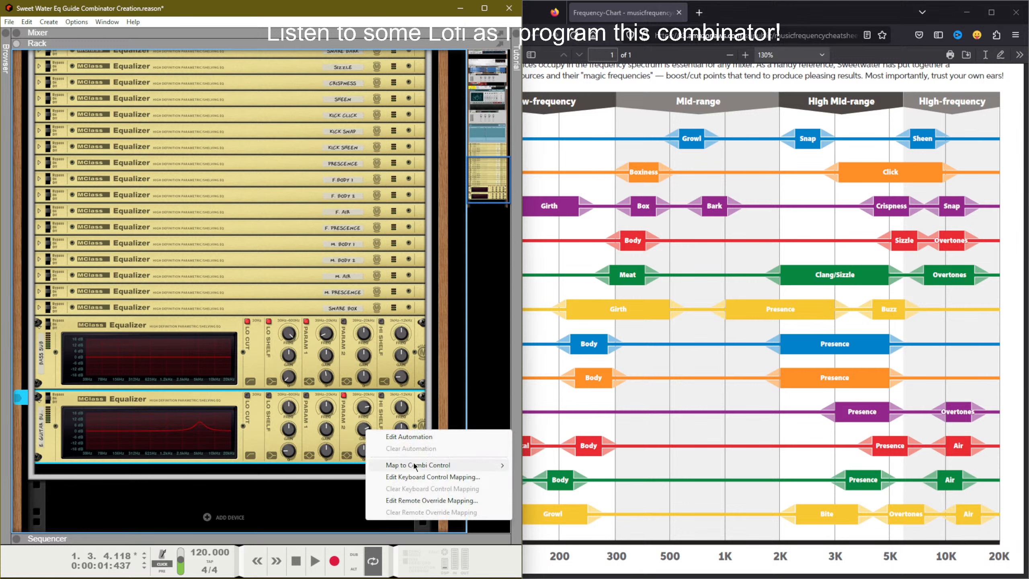
mouse_move(415, 467)
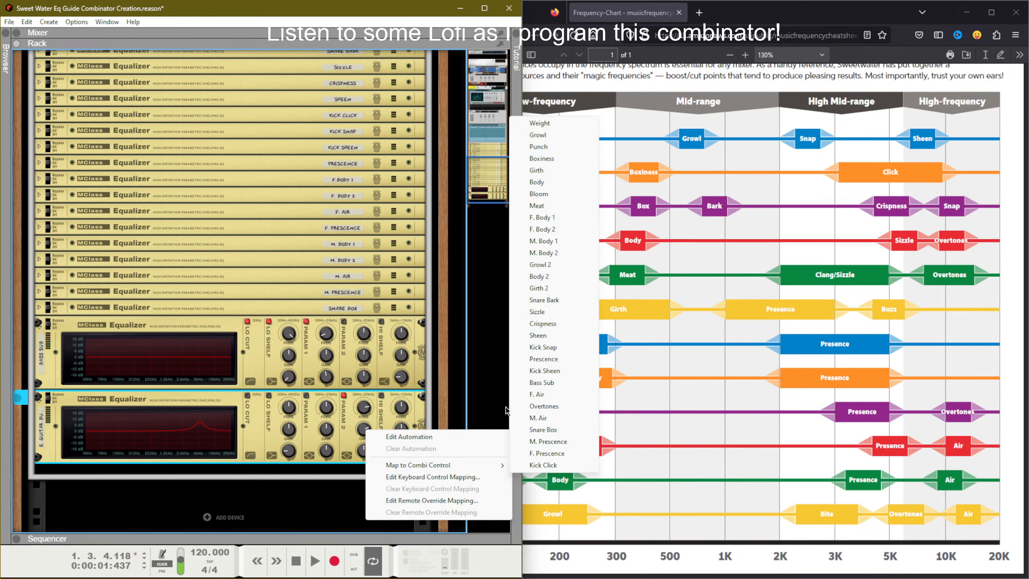
left_click(544, 405)
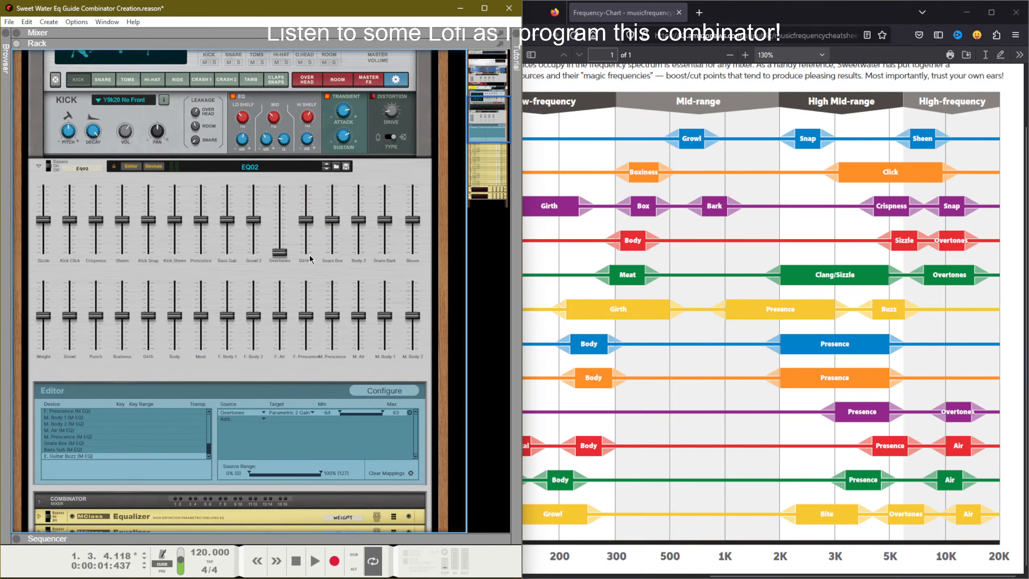
Step: Rename the Overtones slider to E. Guitar Buzz and reset it to center
double_click(282, 265)
type("E. Guitar")
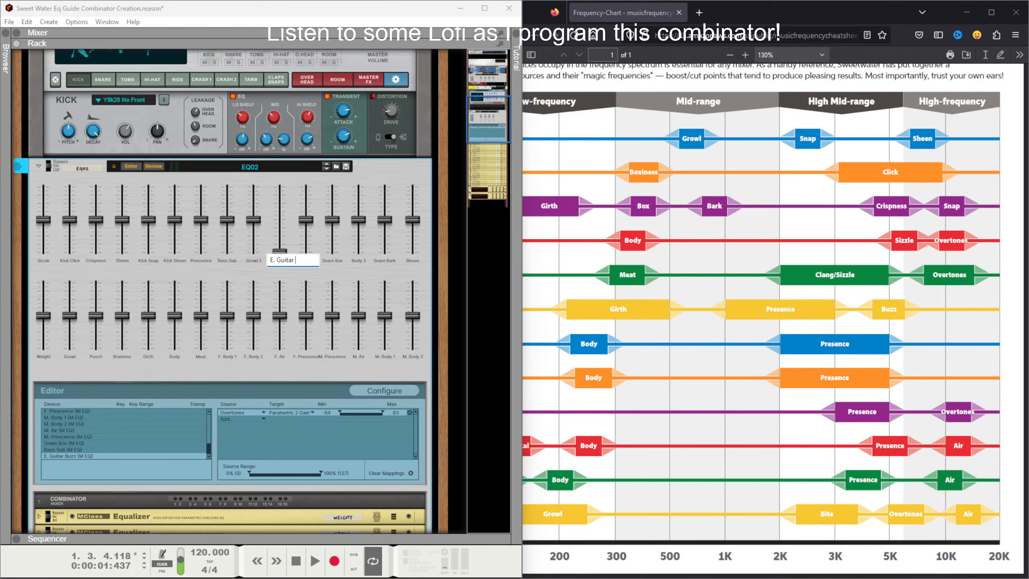
type(" Buzz")
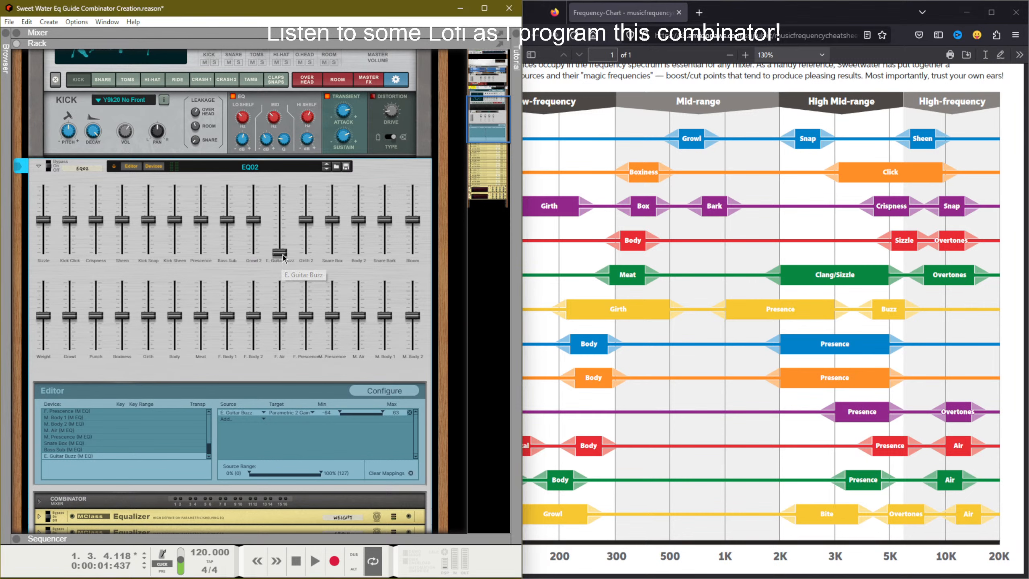
key("Return")
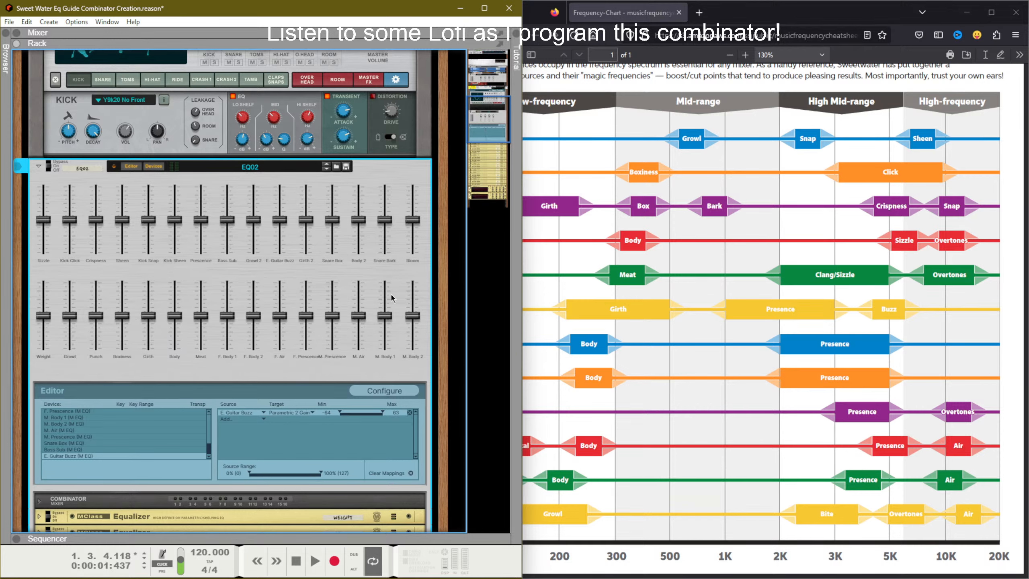
Step: Switch to Canva in a new browser tab and search the existing projects for "reason"
left_click(699, 13)
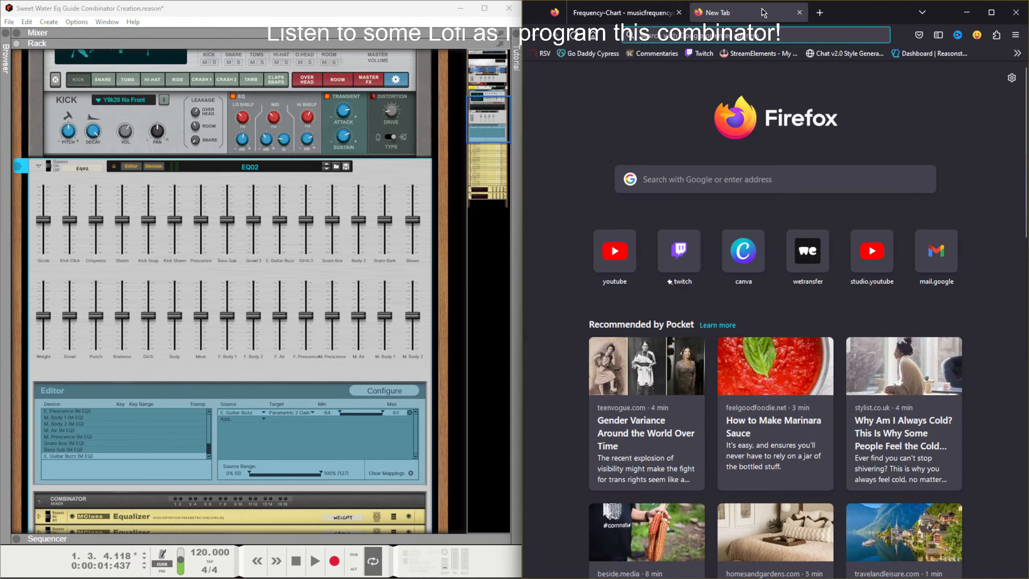
type("canva.com/")
key("Return")
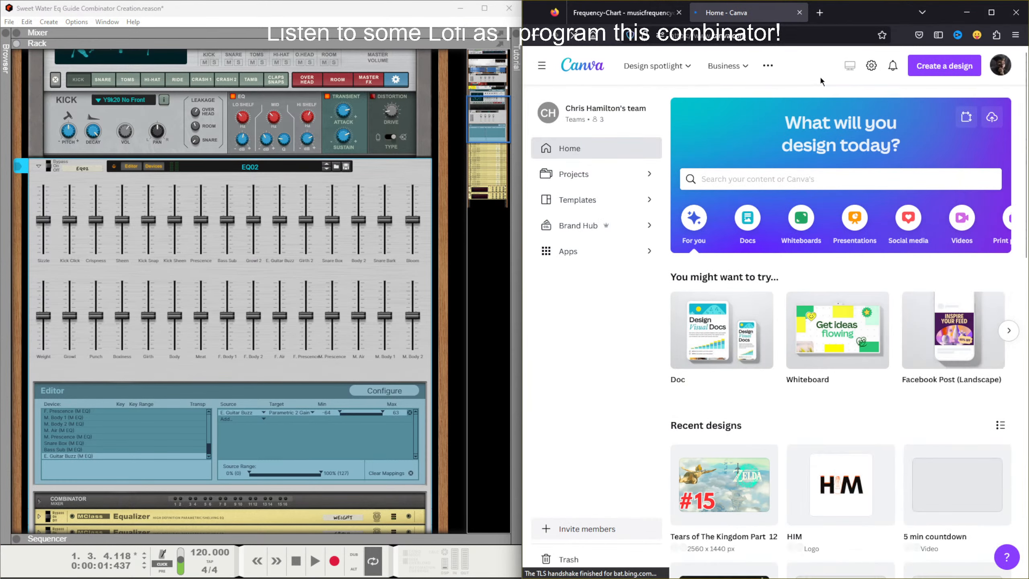
left_click(823, 179)
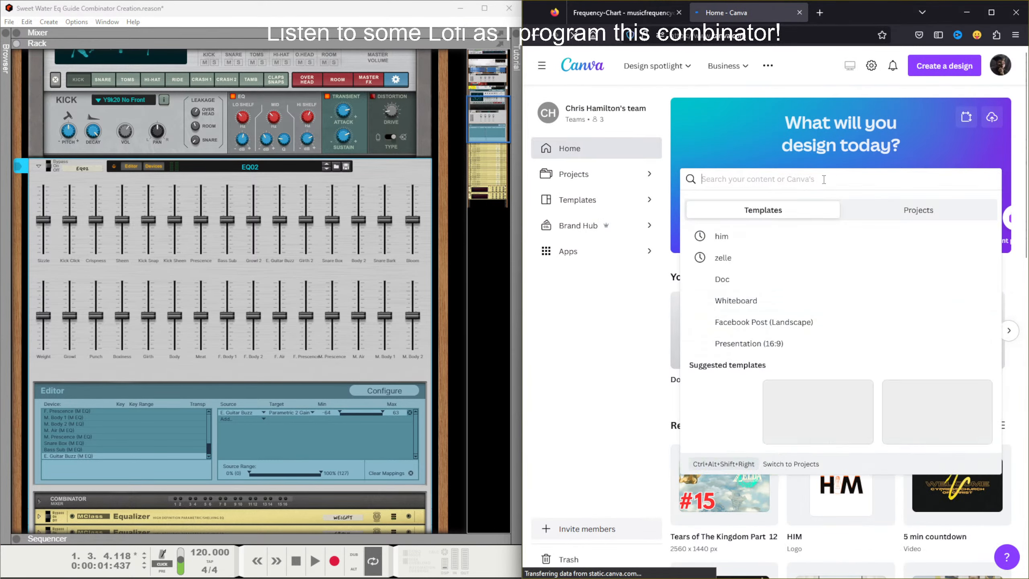
type("reason")
key("Return")
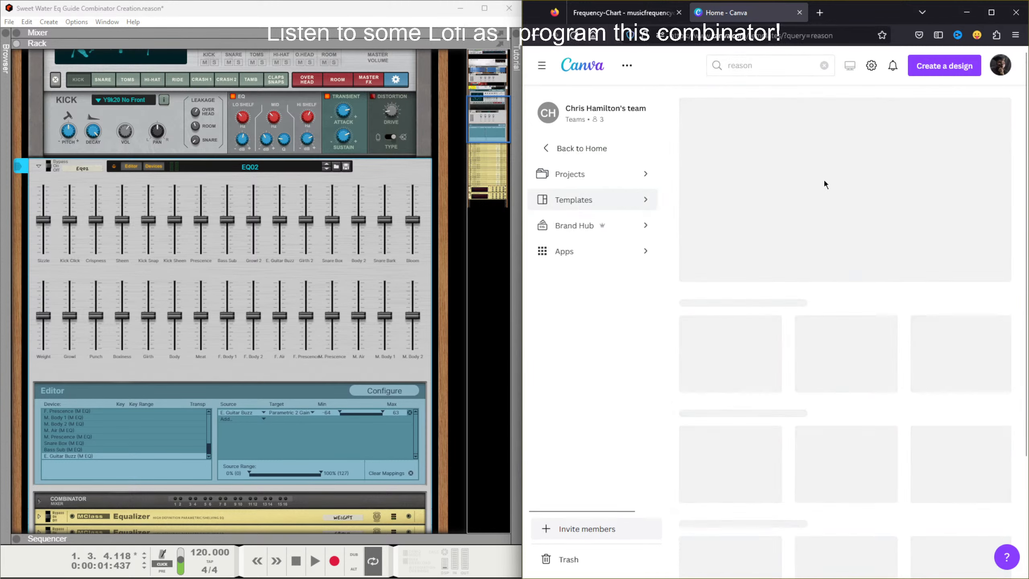
left_click(970, 121)
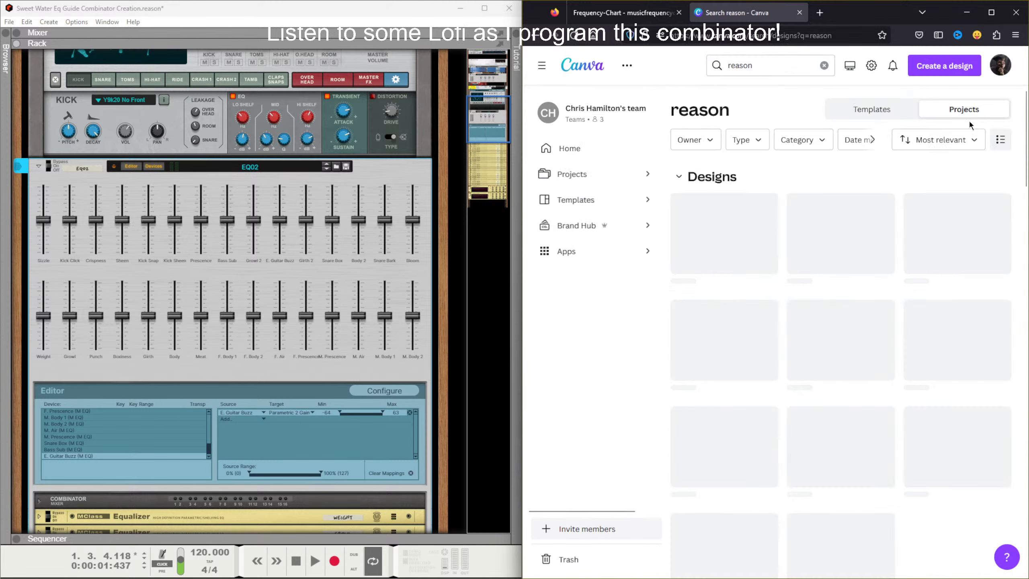
Step: Look through all the Reason designs in the project search results, expanding the list to its end
scroll(889, 296, "down", 3)
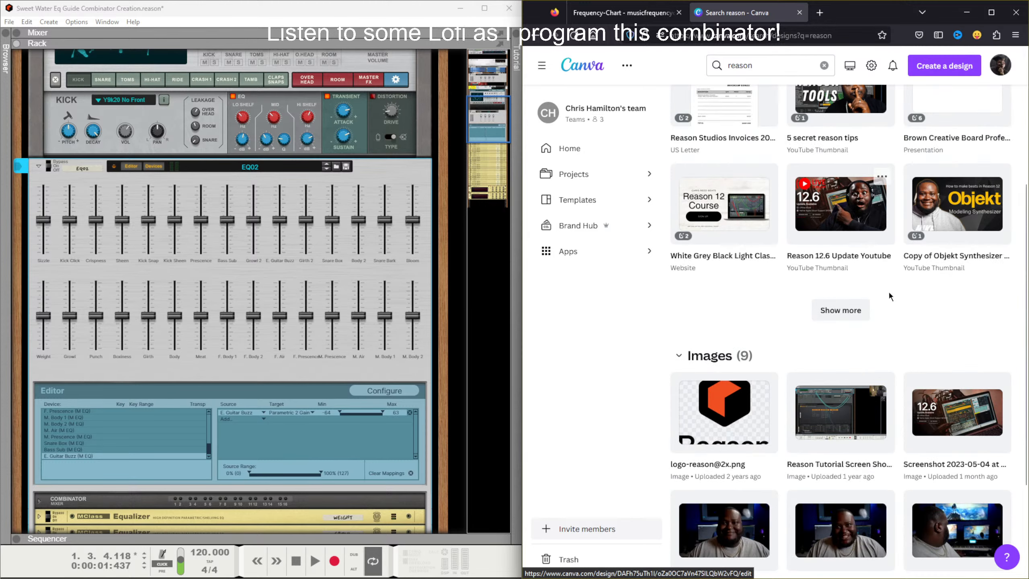
scroll(883, 300, "down", 3)
scroll(877, 308, "up", 2)
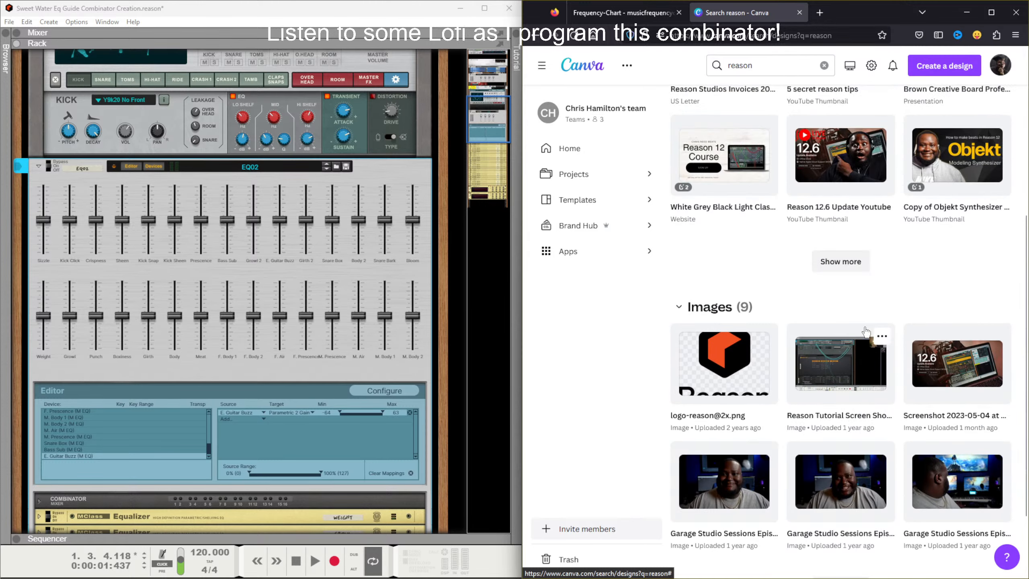
scroll(866, 331, "up", 2)
left_click(860, 349)
scroll(853, 355, "down", 2)
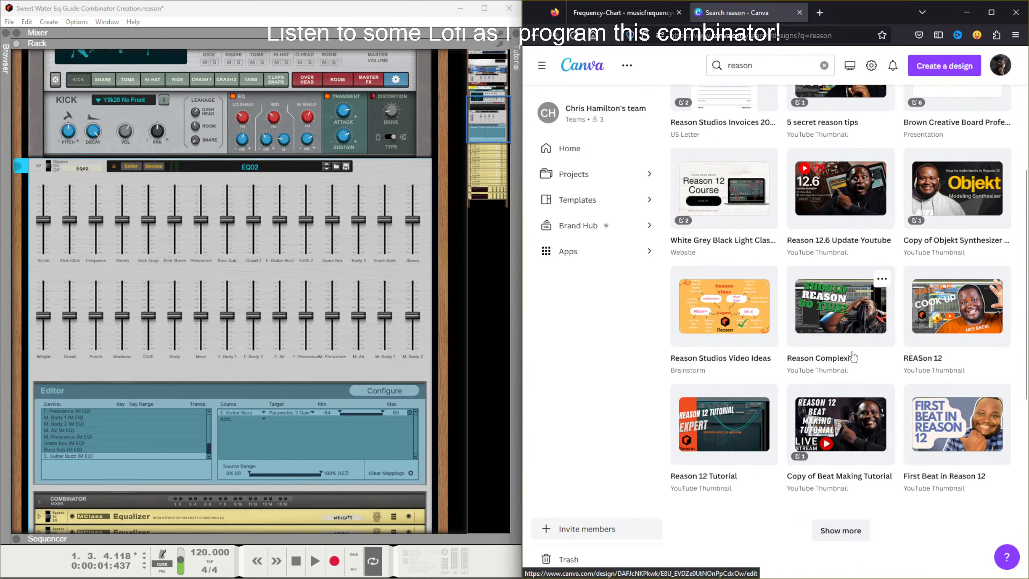
scroll(854, 355, "down", 5)
left_click(855, 350)
scroll(854, 355, "down", 1)
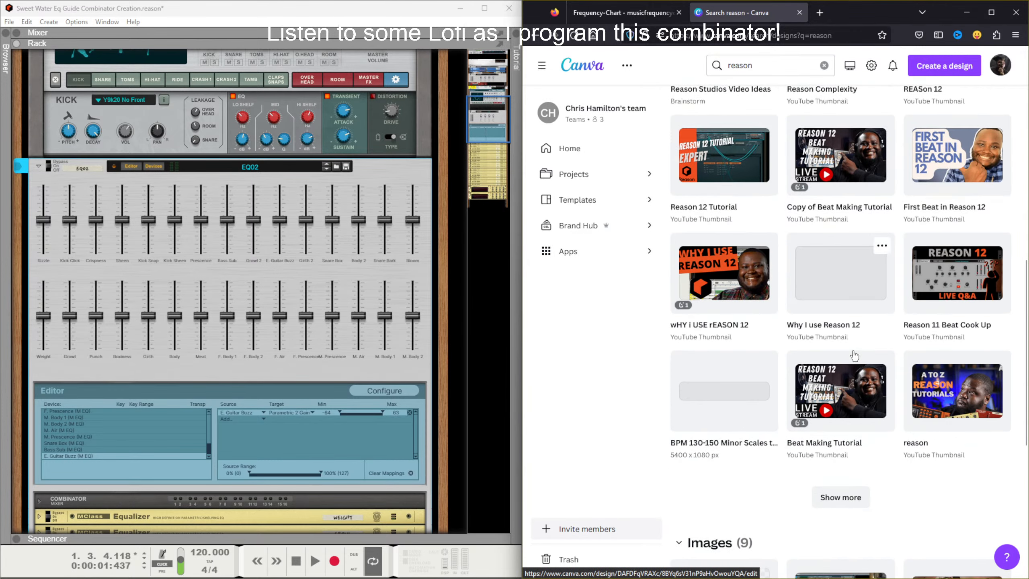
scroll(854, 356, "down", 2)
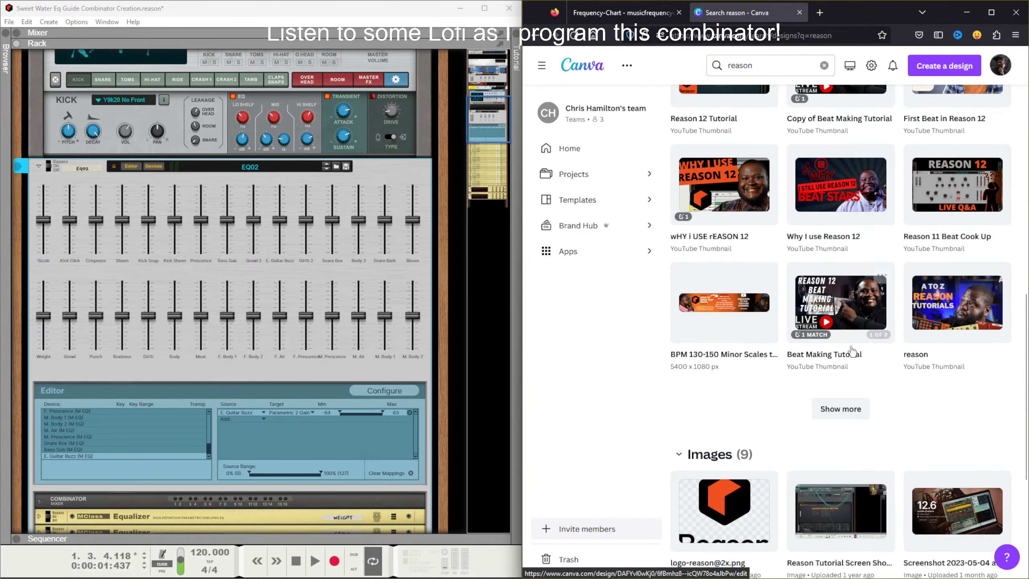
left_click(841, 409)
scroll(842, 409, "down", 5)
left_click(842, 408)
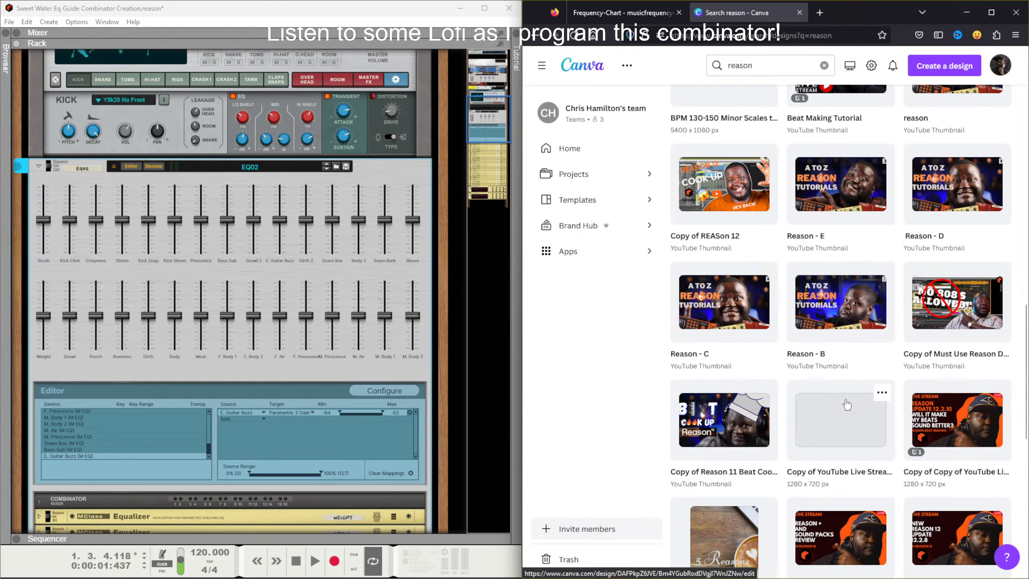
scroll(846, 404, "down", 6)
left_click(851, 412)
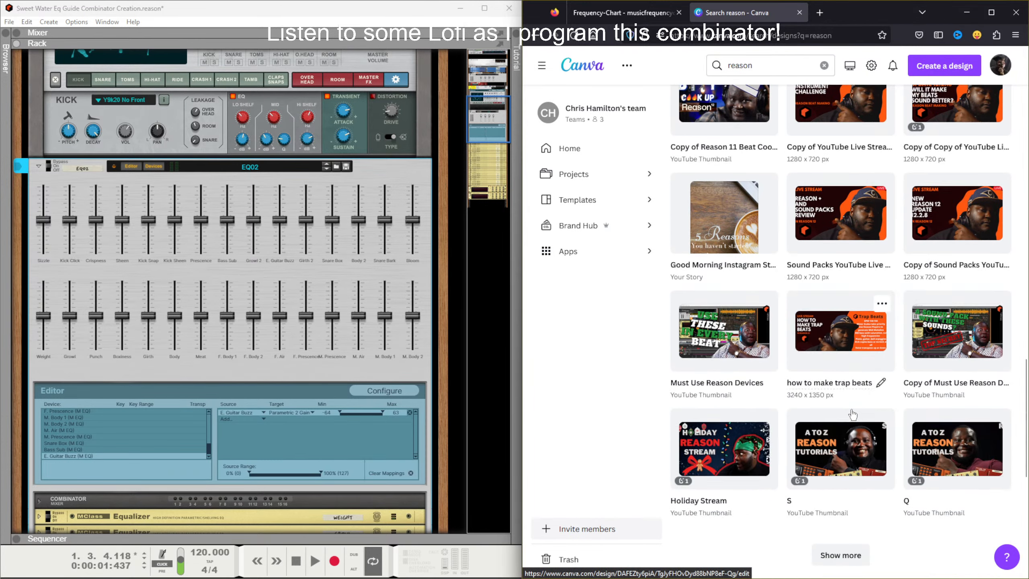
scroll(852, 415, "down", 4)
left_click(842, 409)
scroll(842, 425, "down", 6)
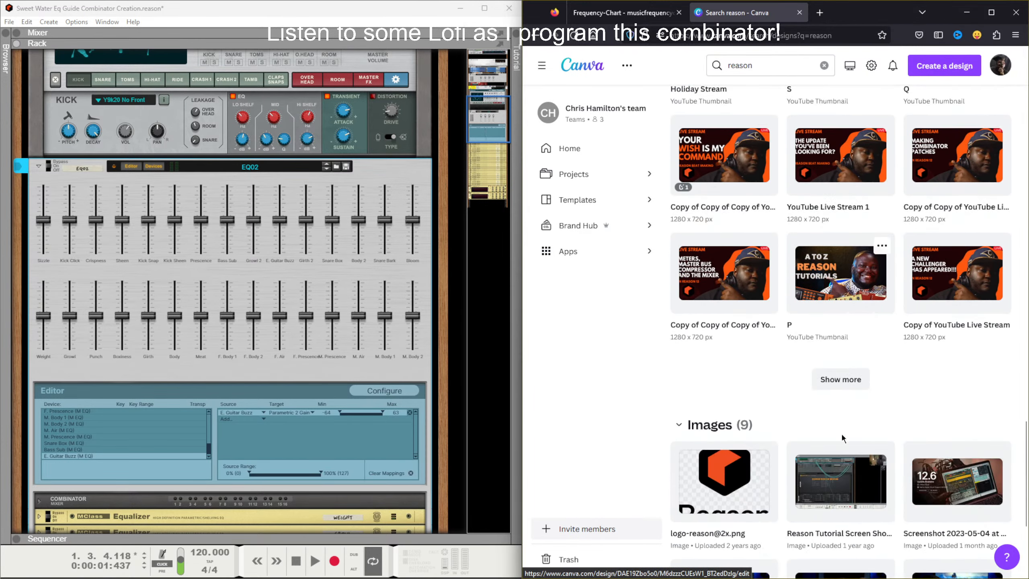
left_click(841, 380)
scroll(845, 385, "down", 5)
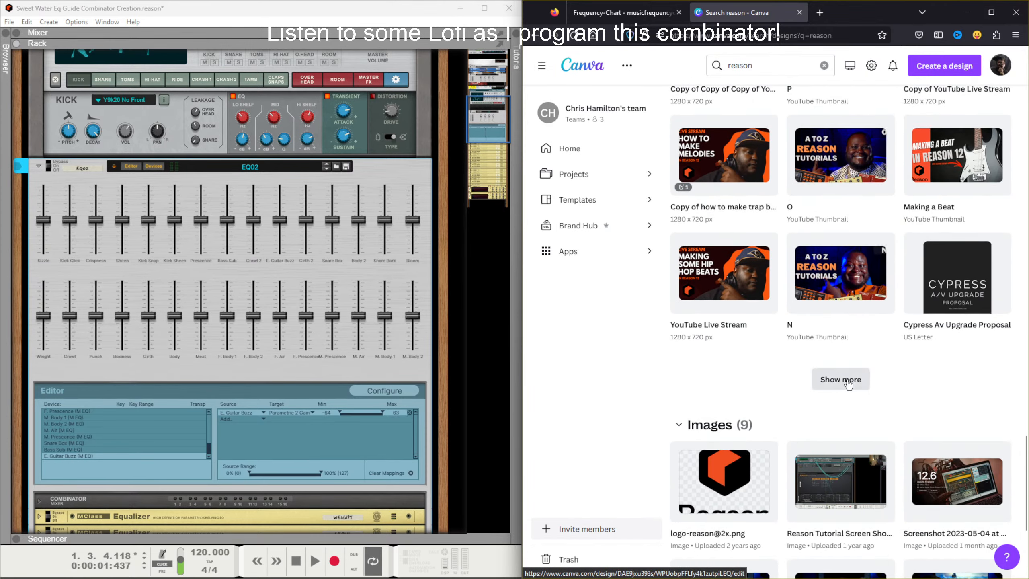
left_click(848, 383)
scroll(851, 337, "down", 5)
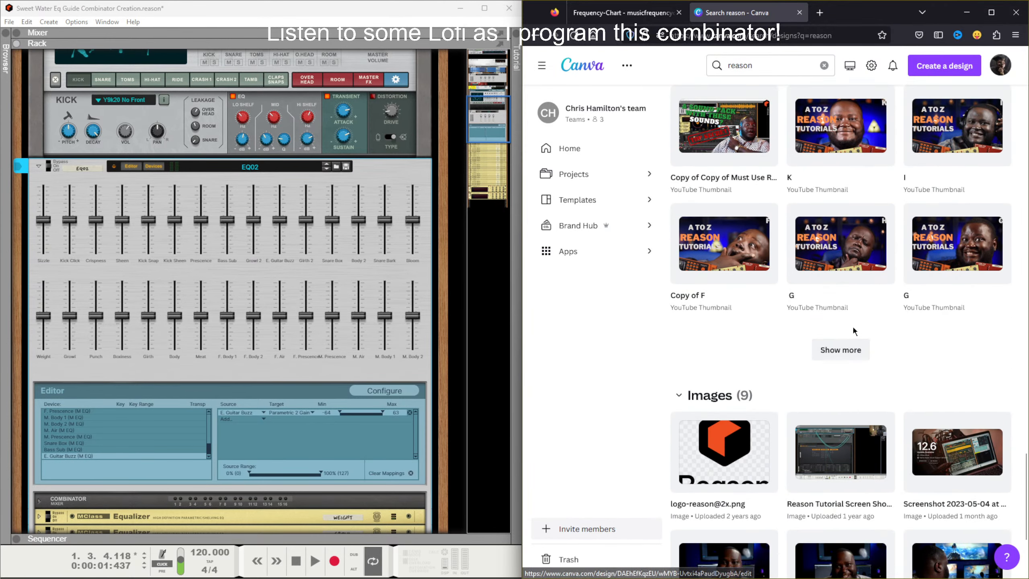
left_click(851, 346)
scroll(891, 365, "down", 3)
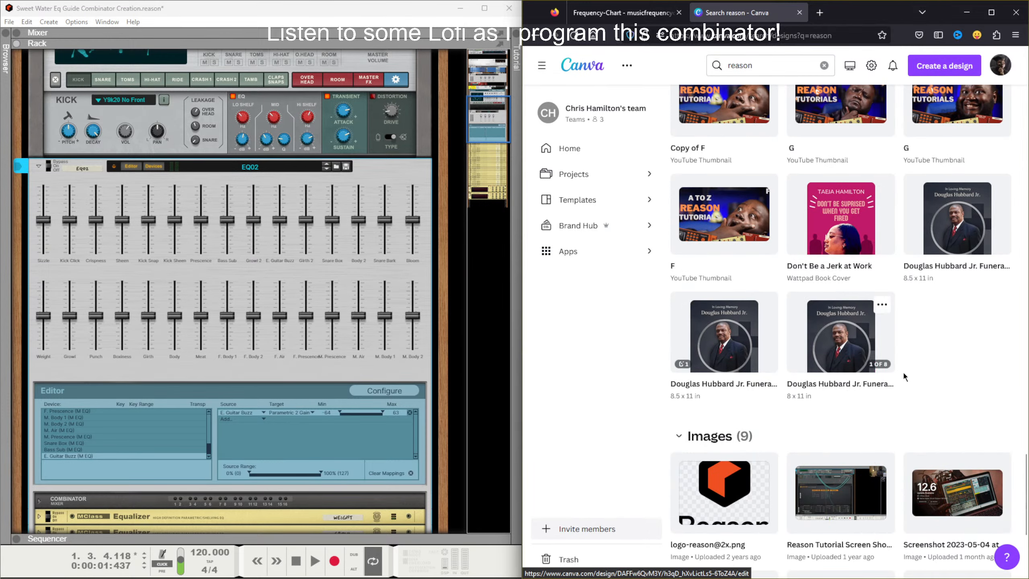
Step: Return to the start of the project results and review the Reason thumbnail designs again
scroll(906, 377, "up", 20)
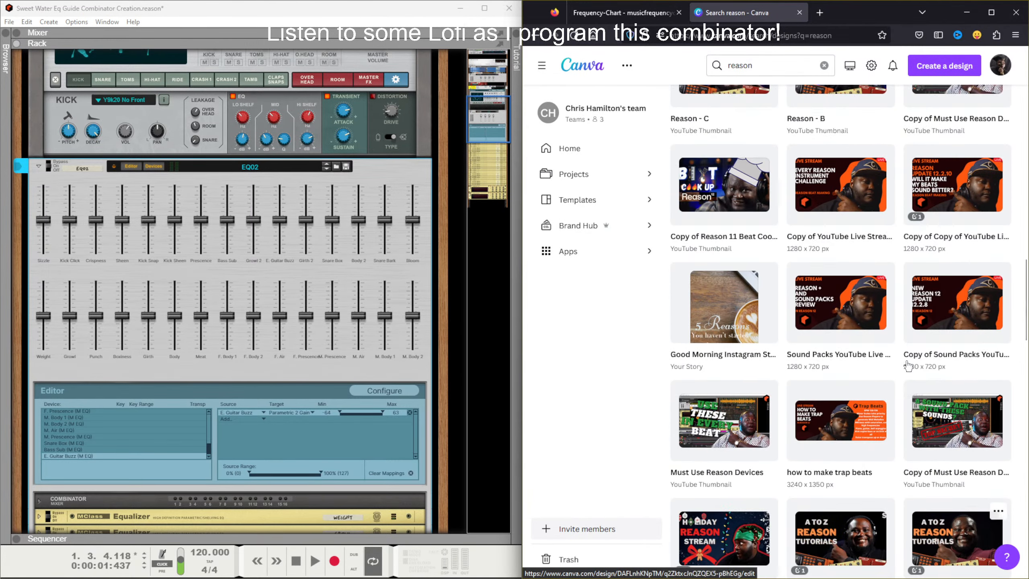
scroll(908, 367, "up", 15)
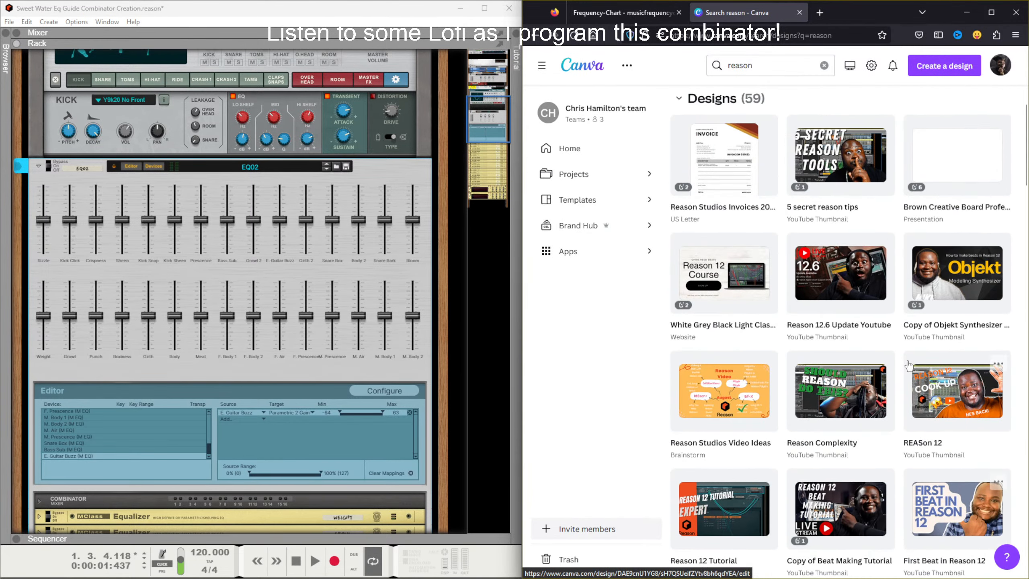
scroll(909, 365, "up", 3)
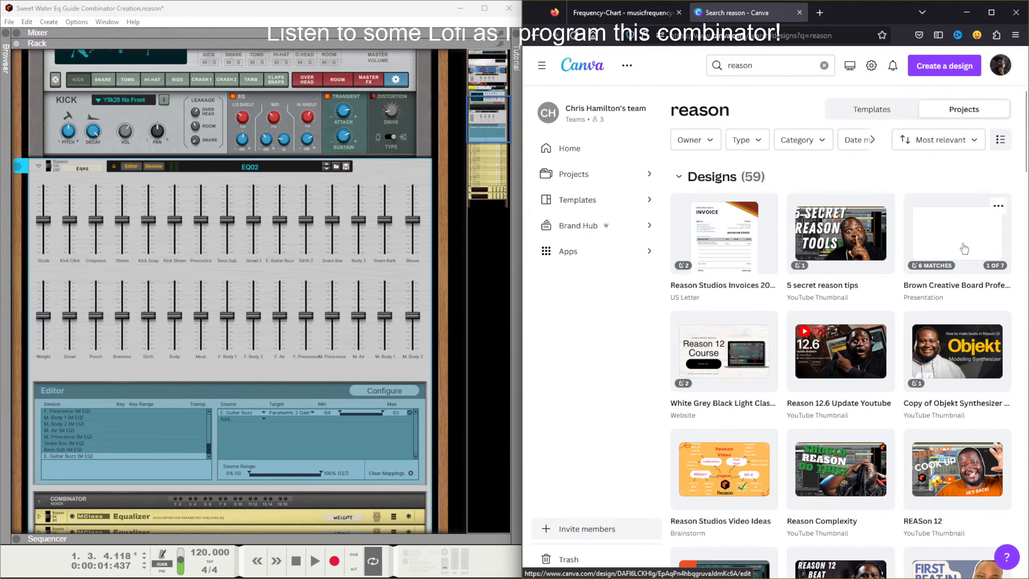
scroll(965, 248, "down", 5)
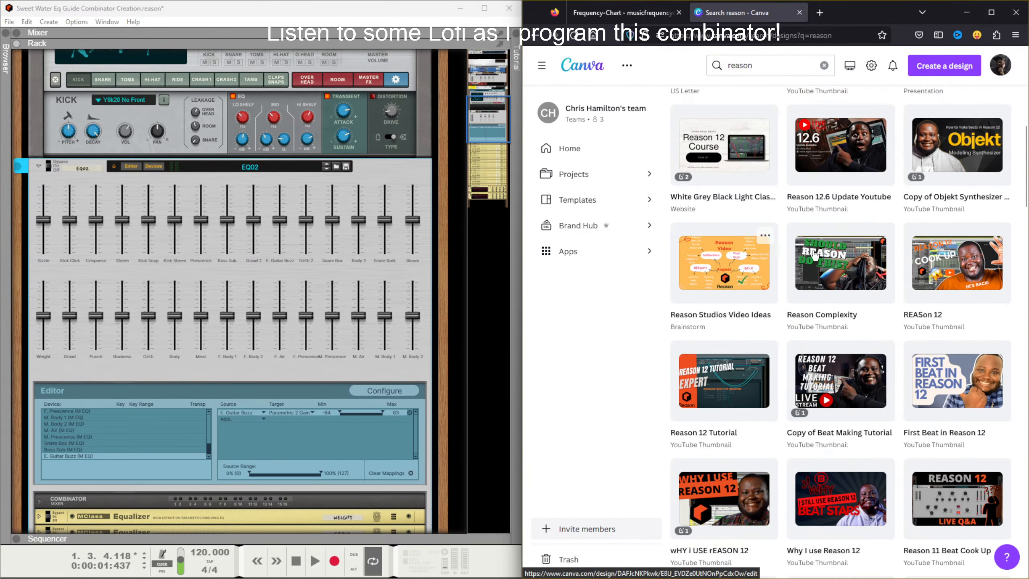
scroll(814, 256, "down", 9)
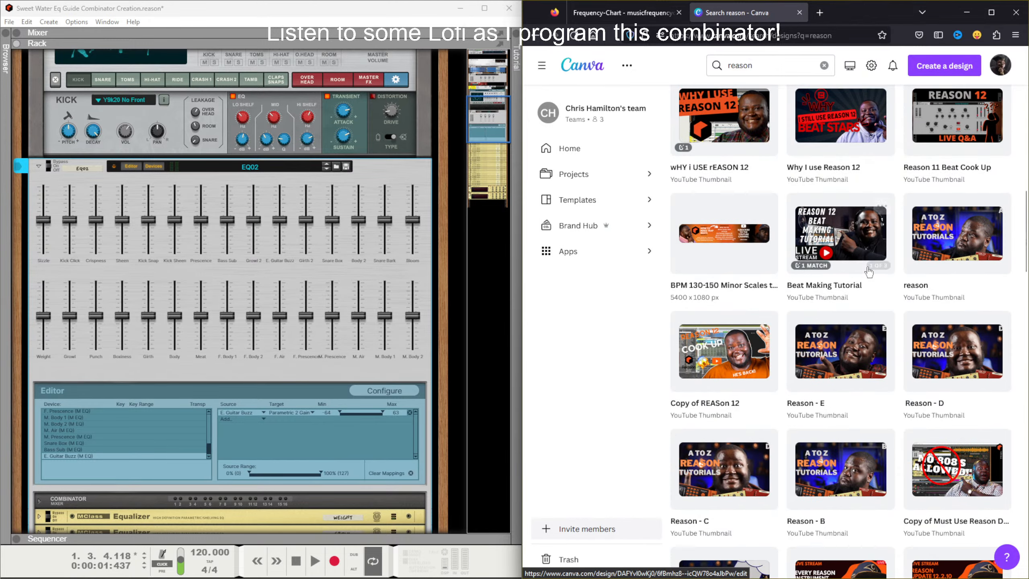
scroll(869, 272, "down", 3)
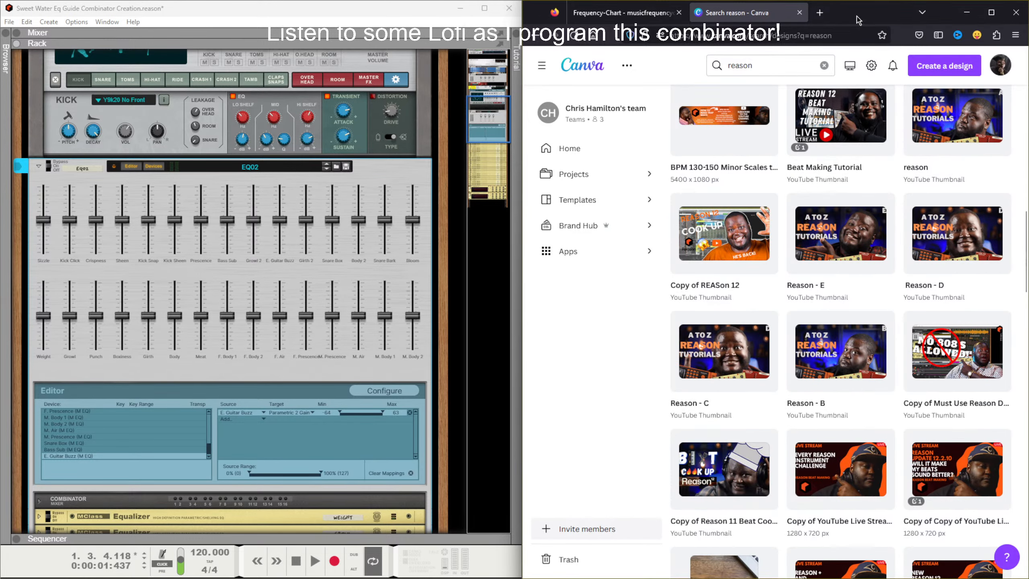
Step: Switch back to Reason and open the EQ02 combinator's configuration with its backdrop size recommendation
left_click_drag(859, 20, 1028, 34)
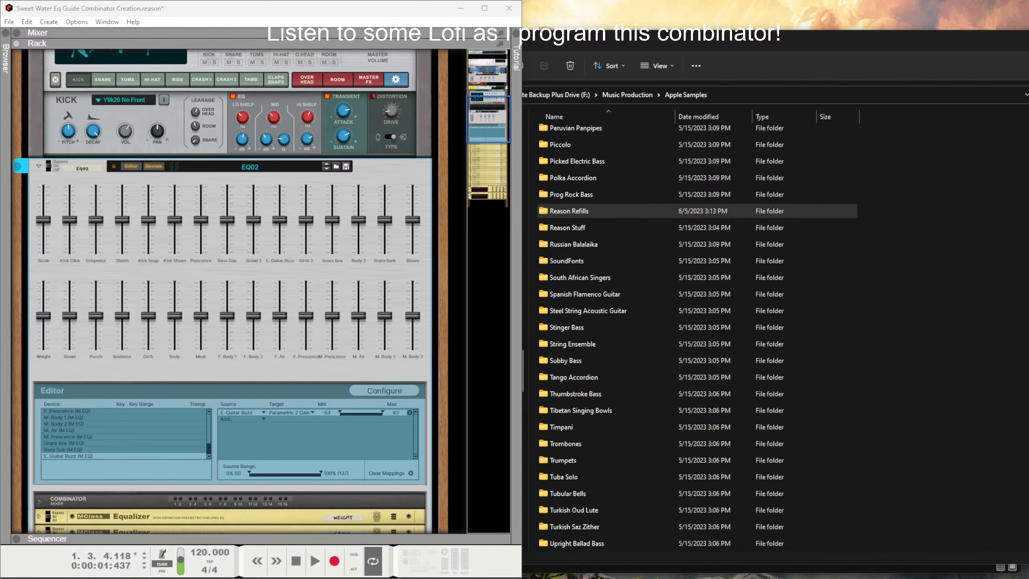
right_click(406, 171)
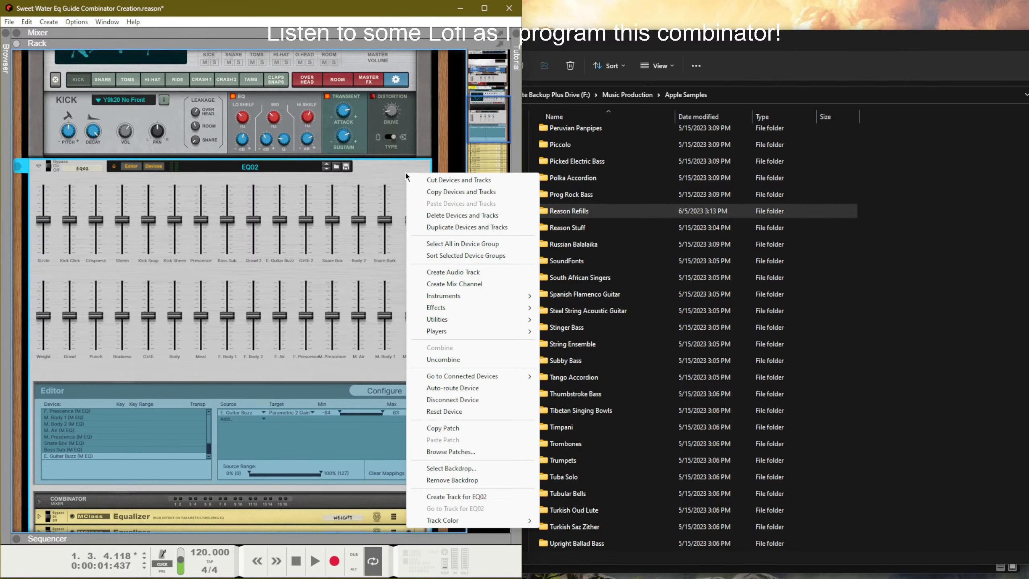
left_click(338, 278)
left_click(376, 392)
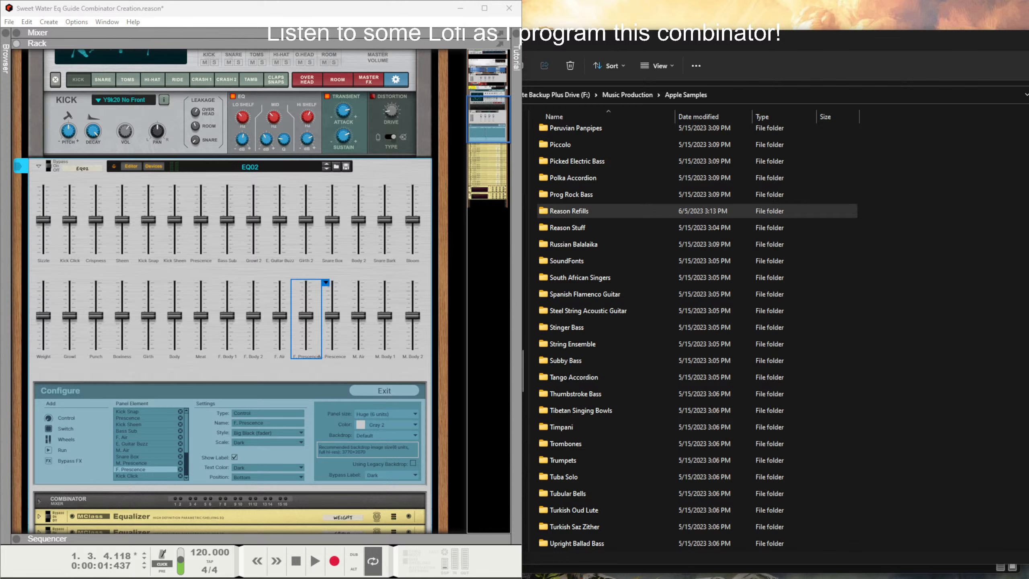
Step: Create a blank Canva design of 3770 × 2070 px and deselect the F. Prescence slider in the combinator
mouse_move(1028, 67)
left_mouse_down()
mouse_move(774, 15)
mouse_move(1025, 57)
left_mouse_up()
left_click_drag(874, 16, 1028, 91)
left_click(909, 302)
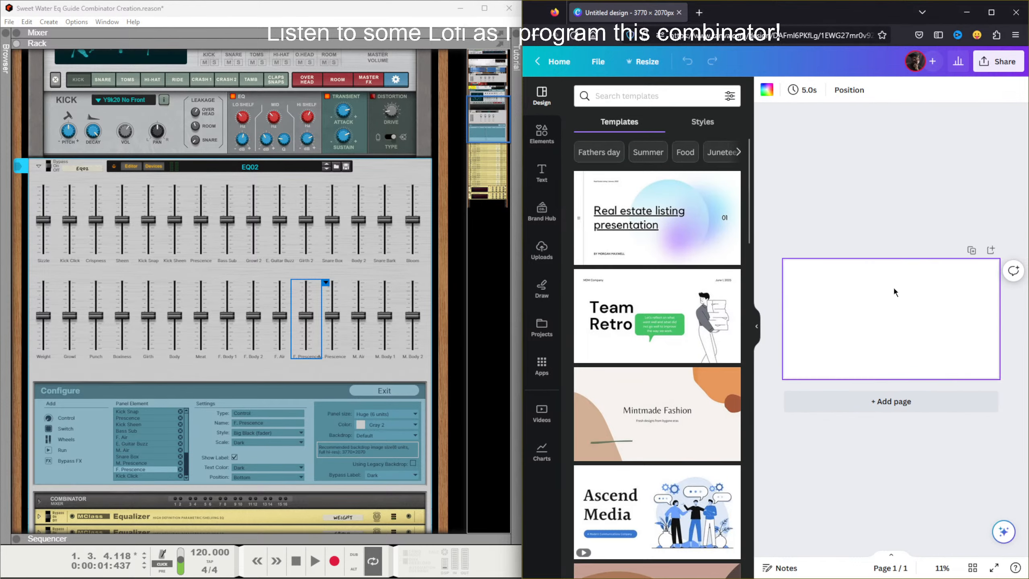
left_click(345, 279)
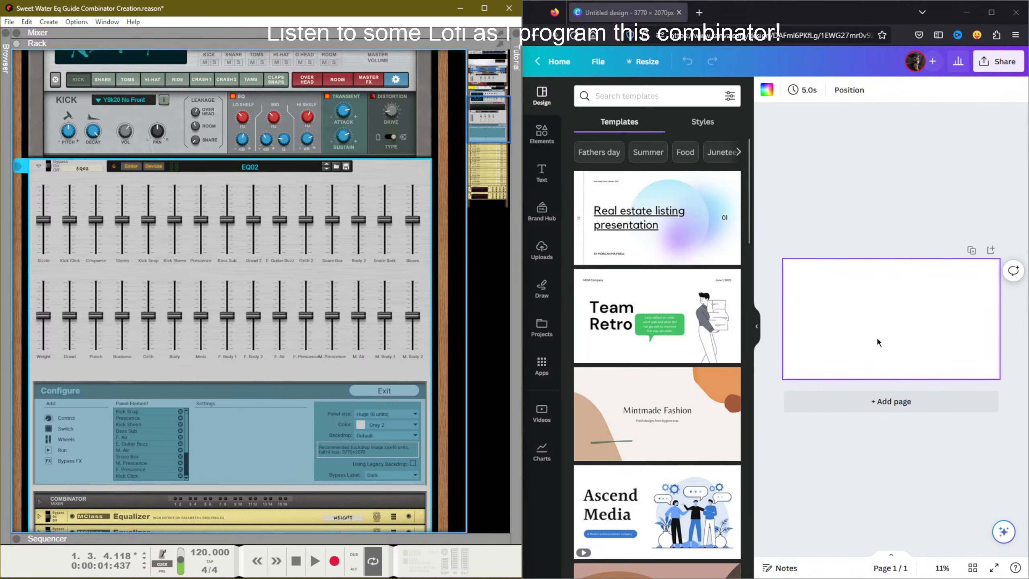
Step: Browse the Canva design templates and search the elements for "eq"
scroll(663, 296, "down", 8)
scroll(662, 296, "down", 7)
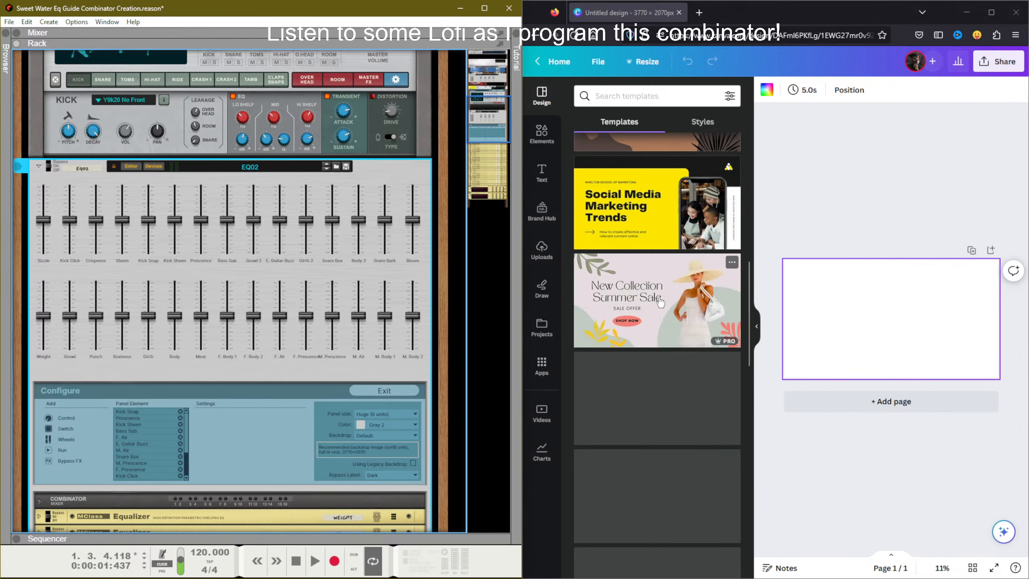
left_click(541, 133)
left_click(616, 98)
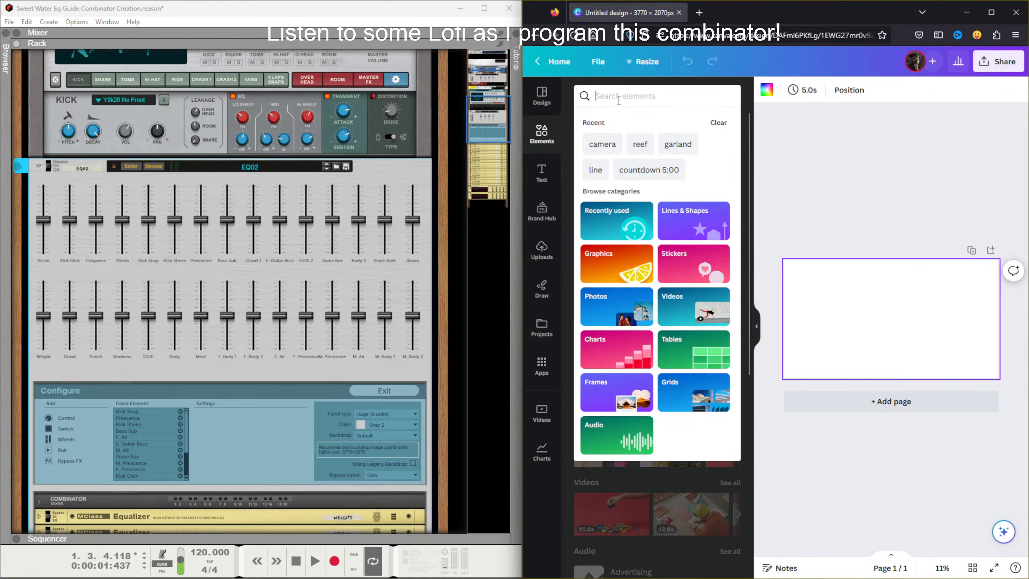
type("eq")
key("Return")
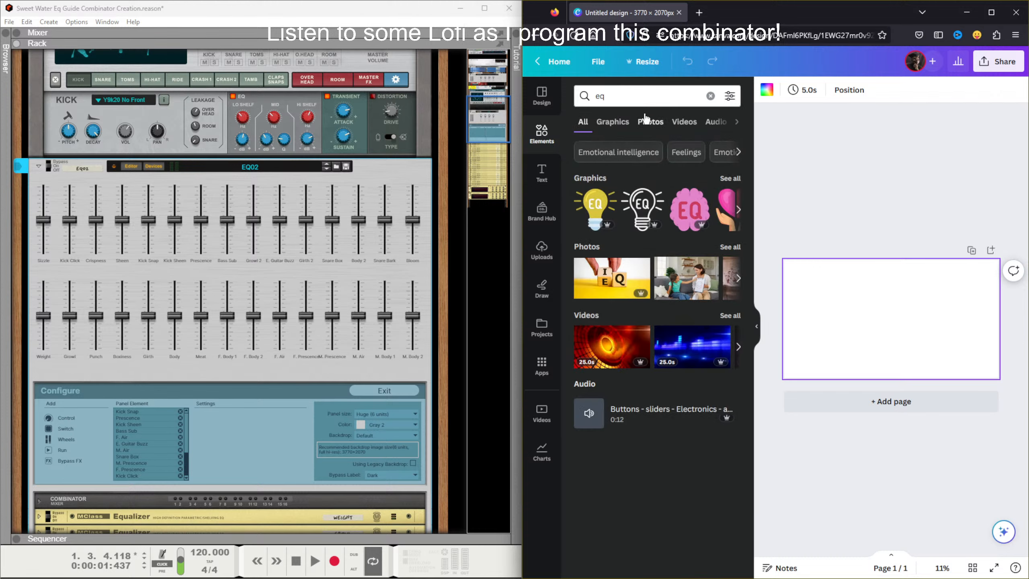
Step: Search the Canva elements for "equalizer" and place the black sound wave graphic at the center of the blank page
left_click(633, 98)
left_click(715, 484)
left_click(600, 98)
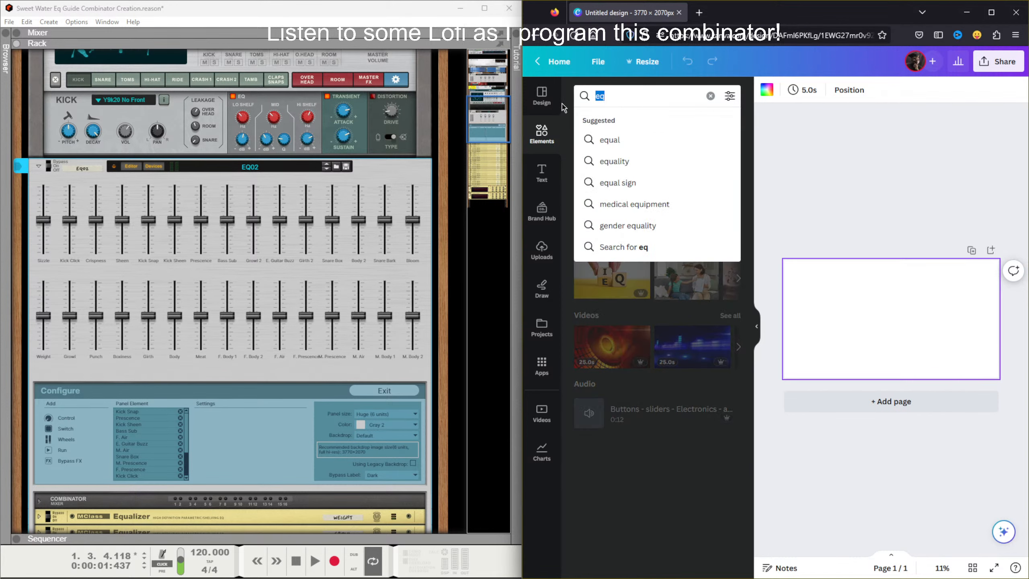
type("equalizer")
key("Return")
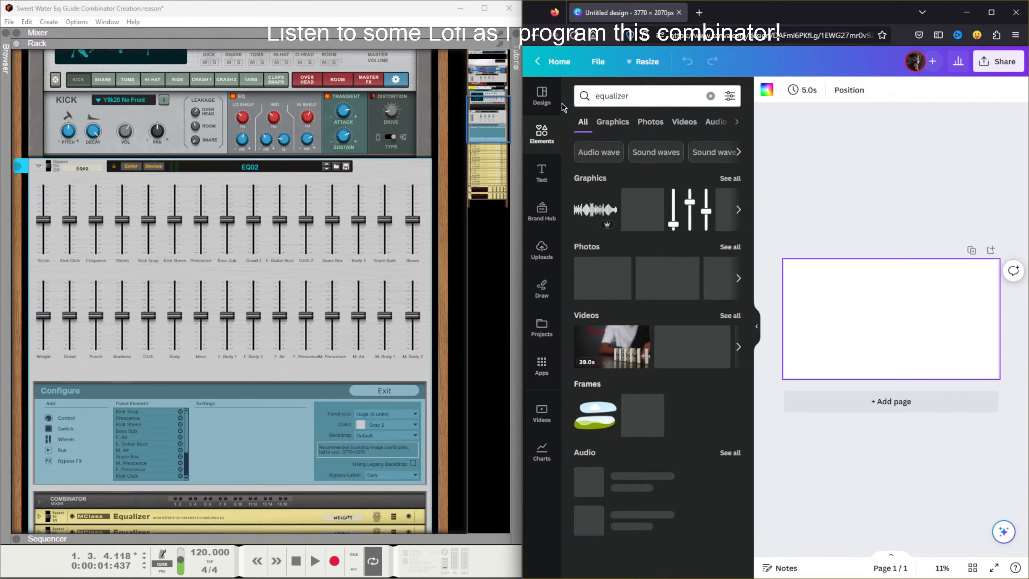
left_click_drag(595, 209, 917, 320)
left_click(936, 336)
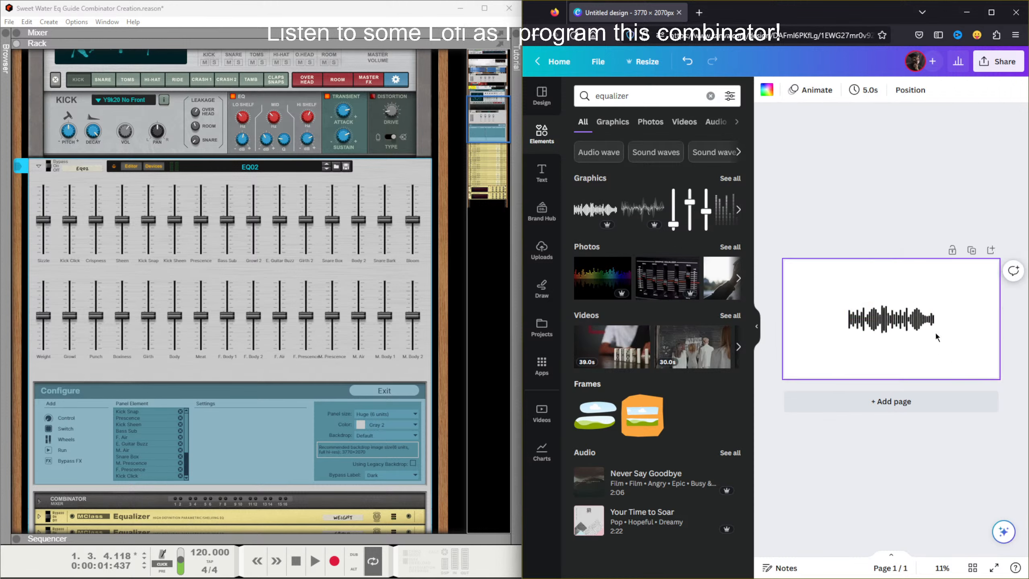
Step: Add the "cold, smooth & tasty." text combination beside the sound wave graphic and replace its heading with the beat maker's brand name
left_click(543, 175)
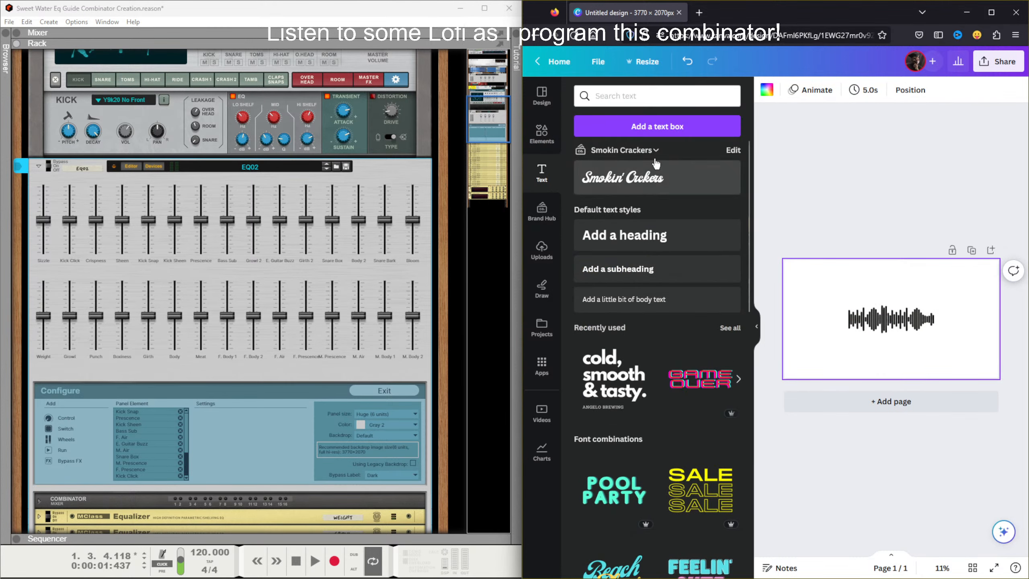
left_click(627, 374)
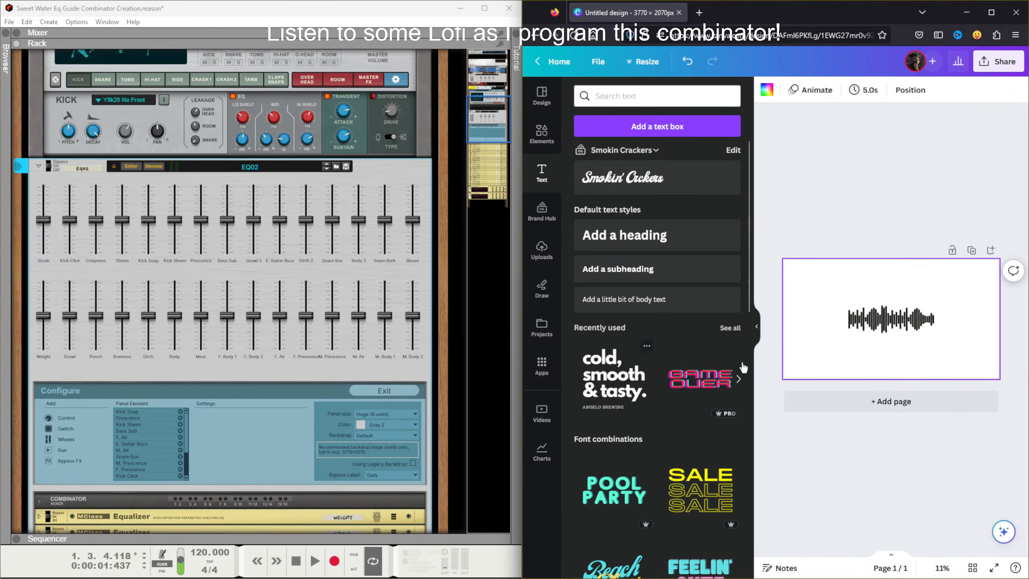
left_click_drag(892, 321, 963, 322)
double_click(963, 322)
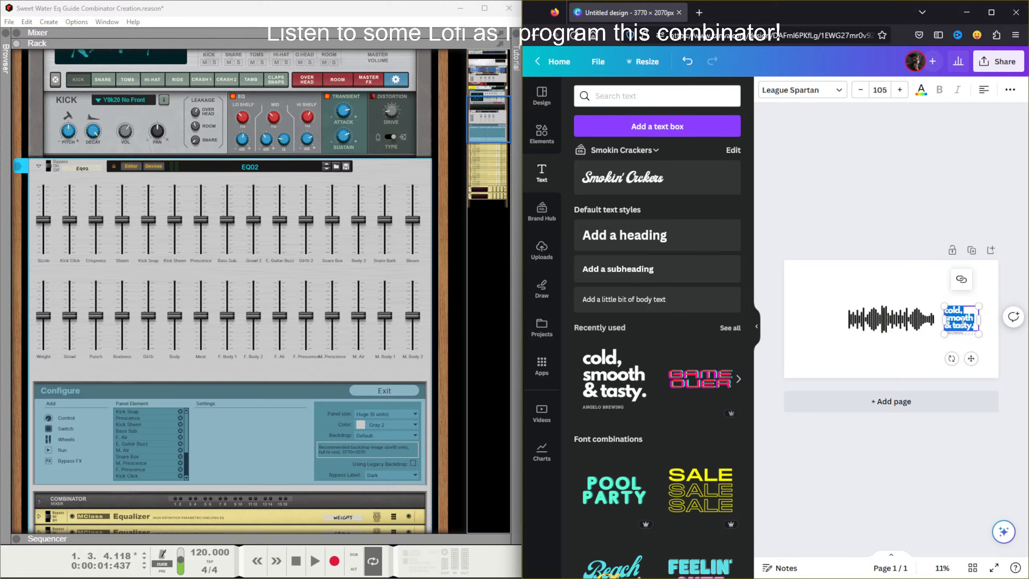
type("Chris Reed")
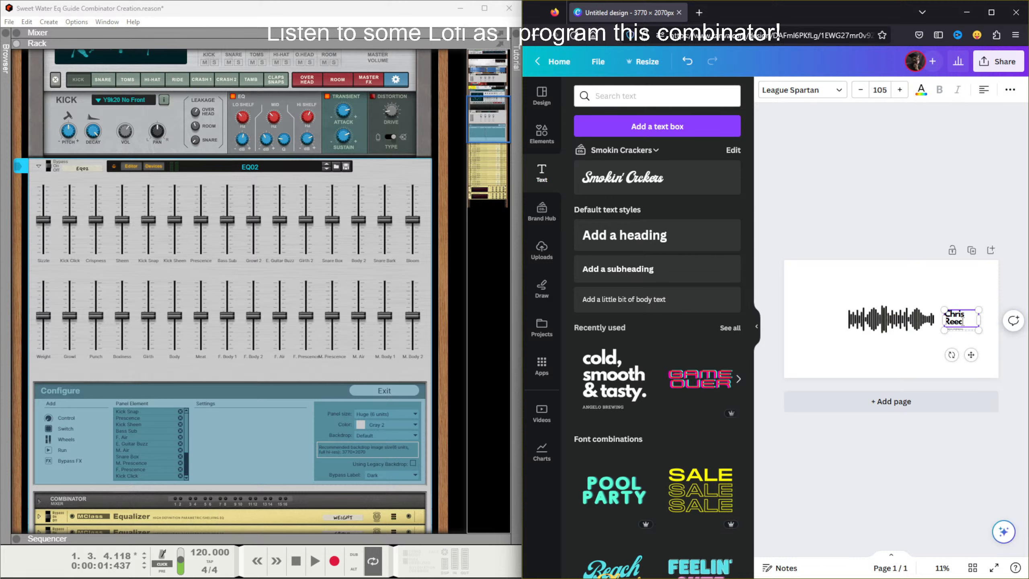
type("c Beats")
left_click(957, 299)
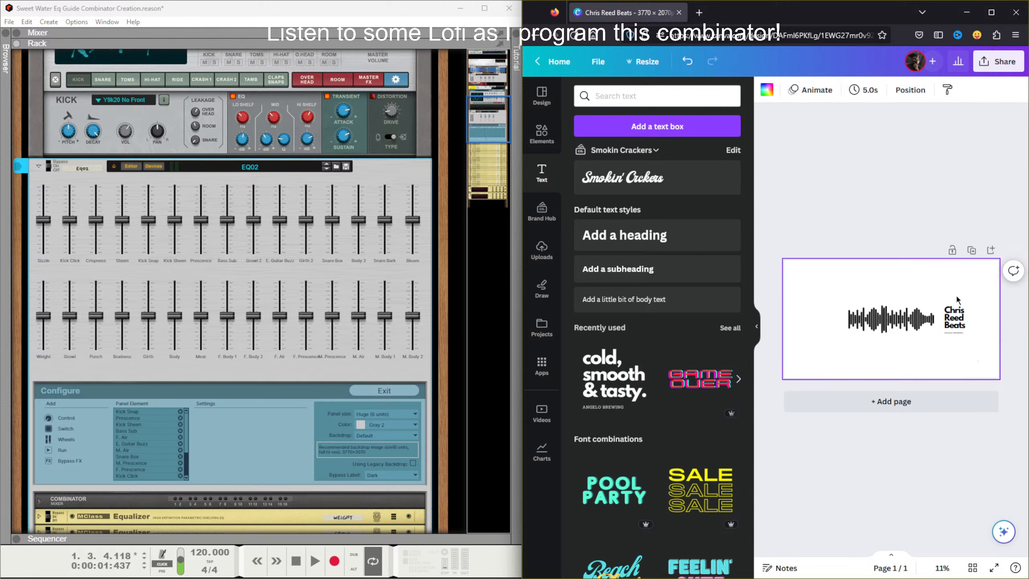
Step: Delete the small tagline beneath the brand name, keeping the heading text beside the sound wave
left_click(956, 334)
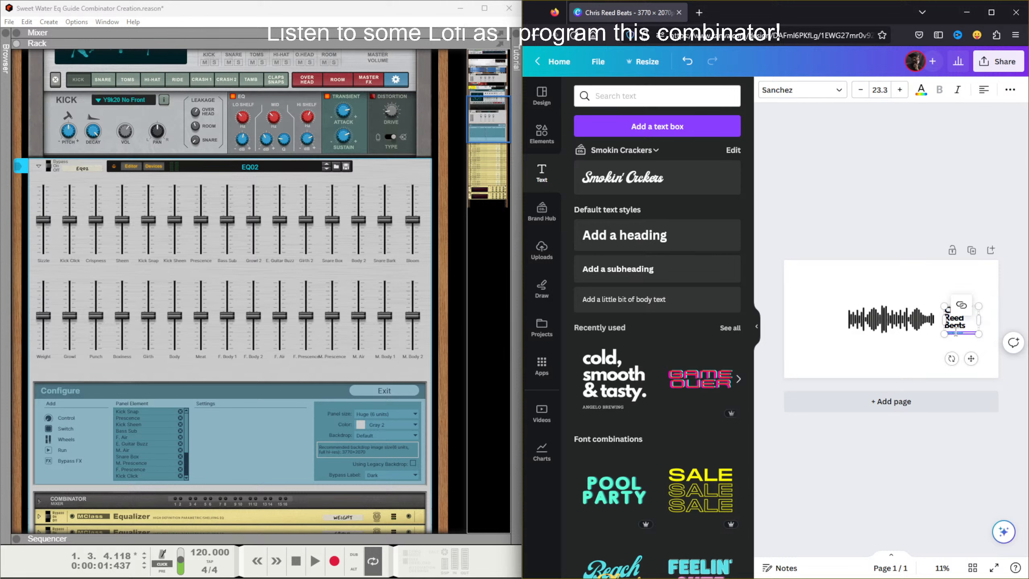
left_click(964, 280)
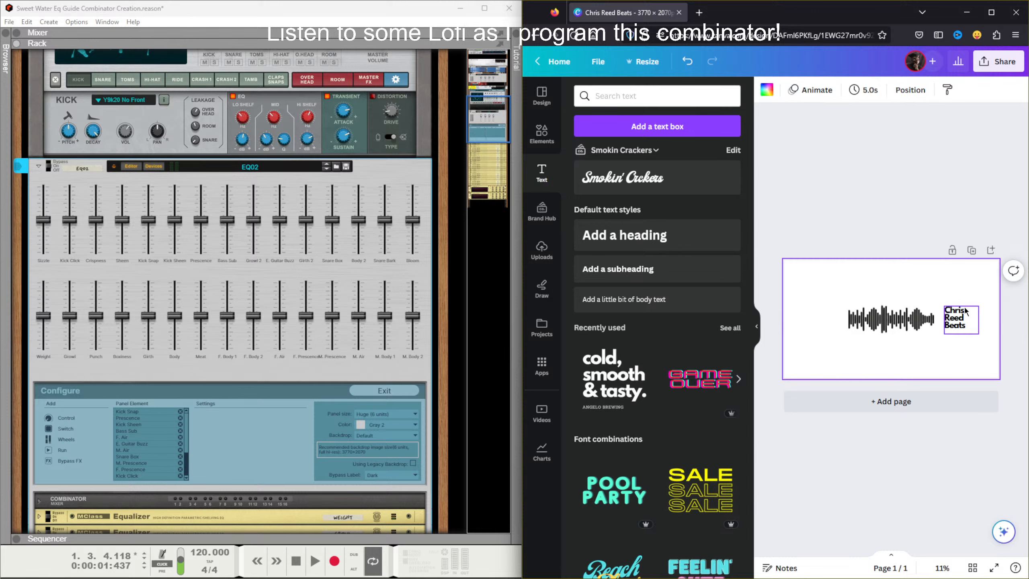
left_click(962, 320)
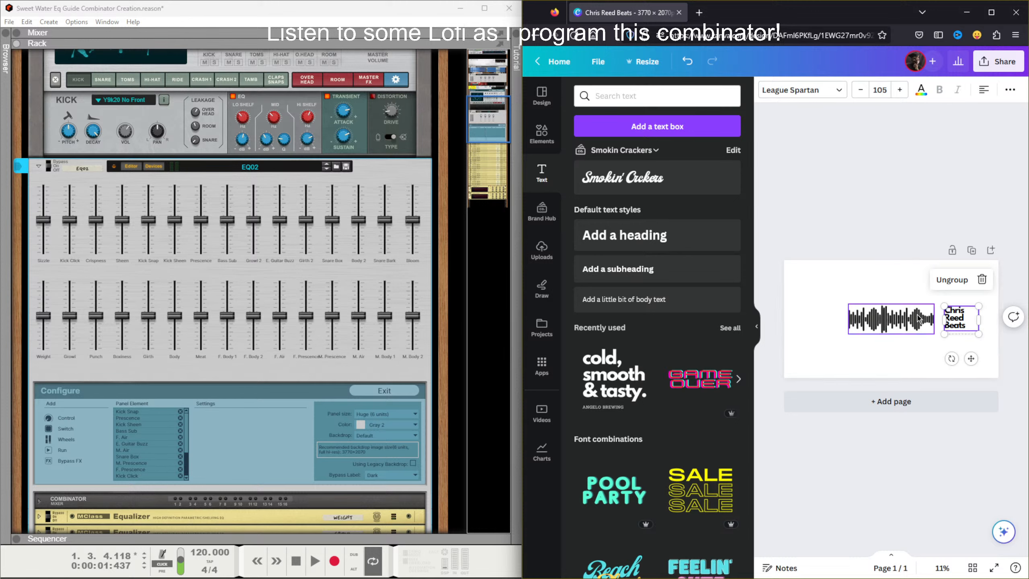
left_click(877, 297)
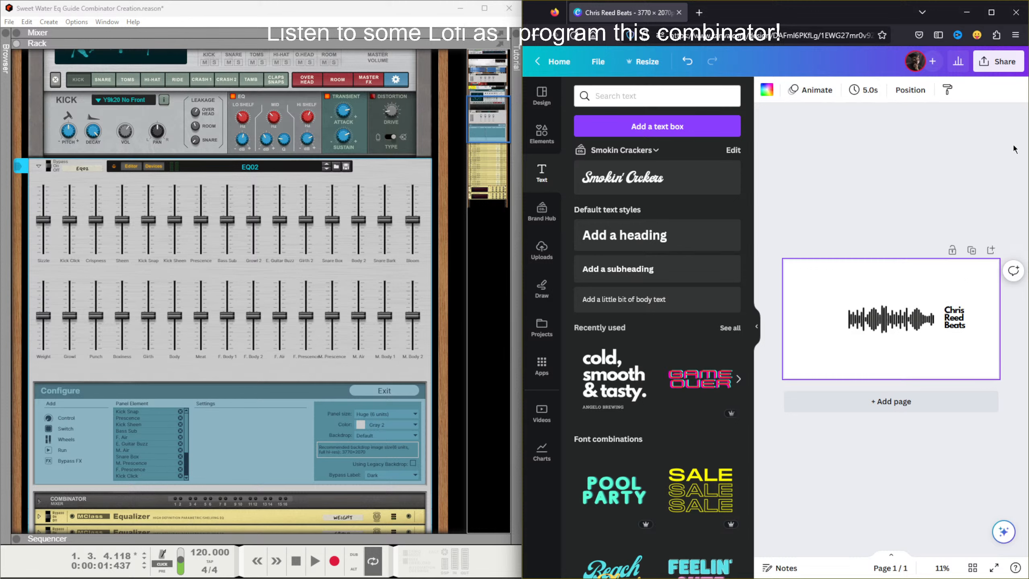
Step: Download the design as a PNG at 3,770 × 2,070 px
left_click(1003, 69)
left_click(846, 334)
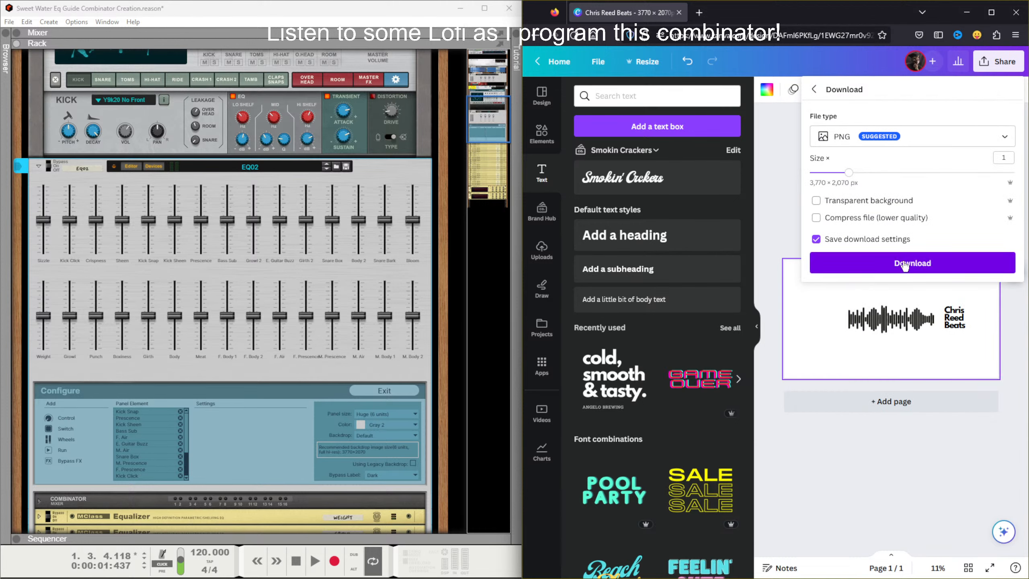
left_click(905, 265)
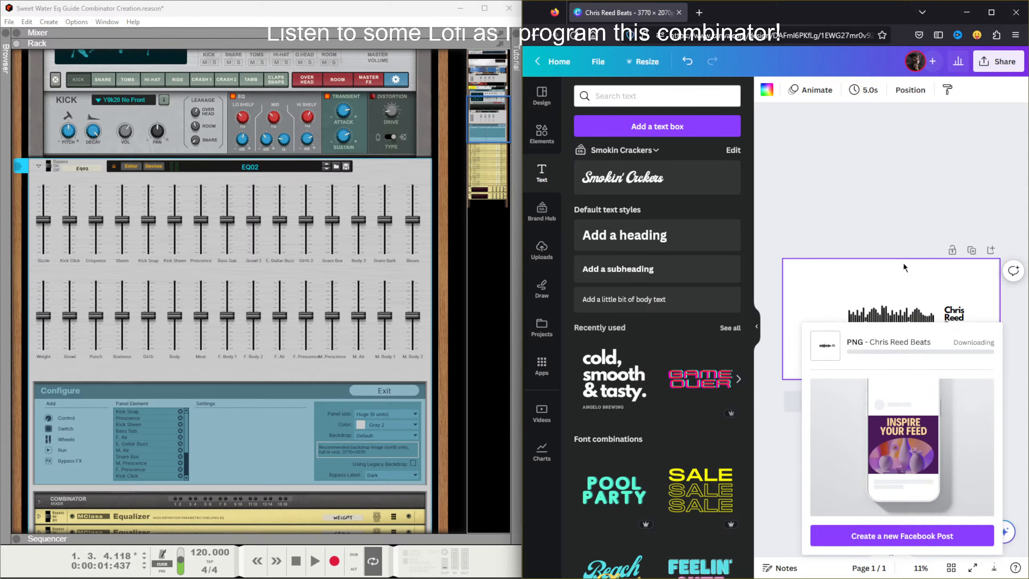
right_click(408, 169)
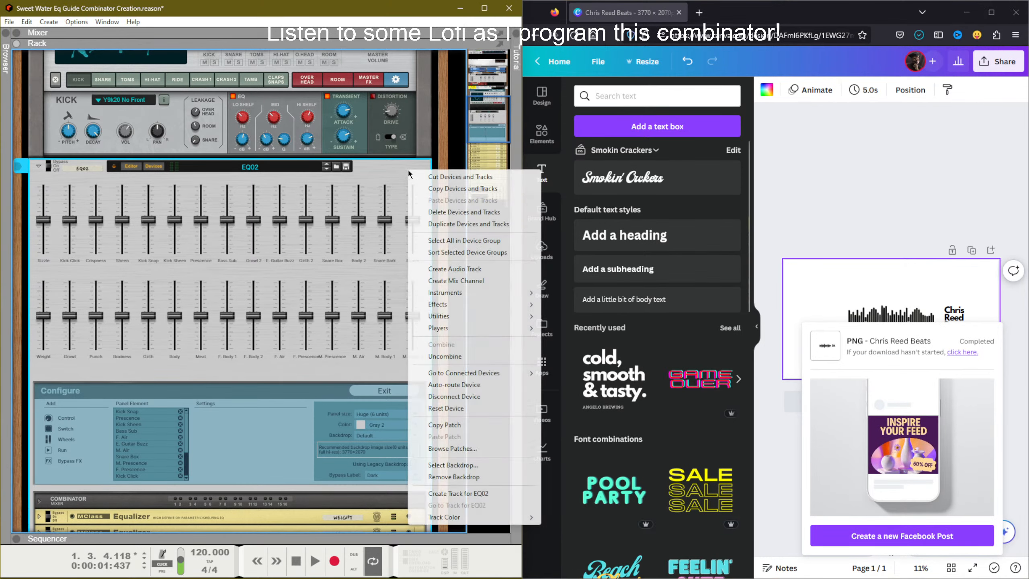
left_click(462, 465)
left_click(346, 131)
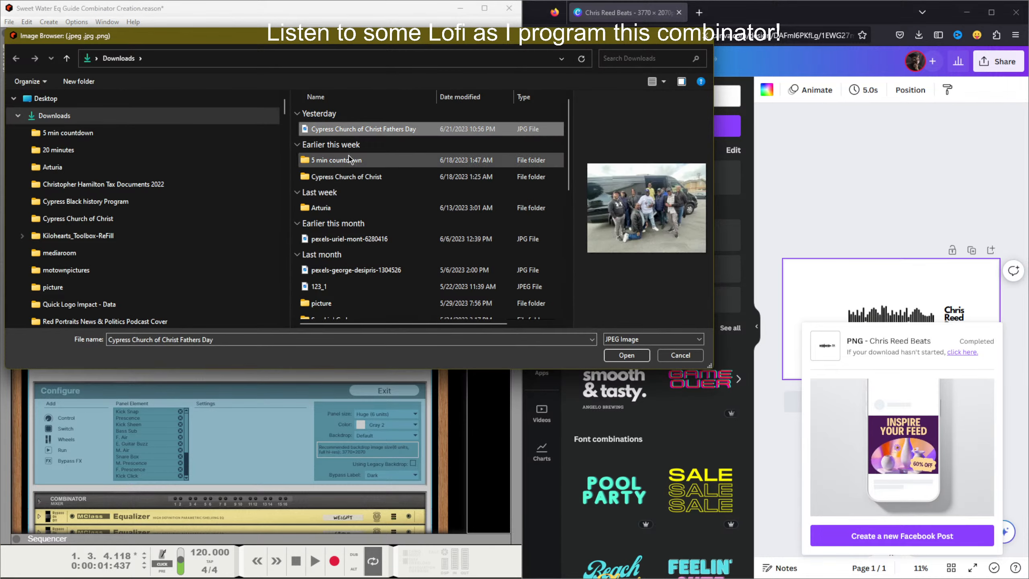
scroll(356, 195, "down", 5)
scroll(356, 195, "up", 5)
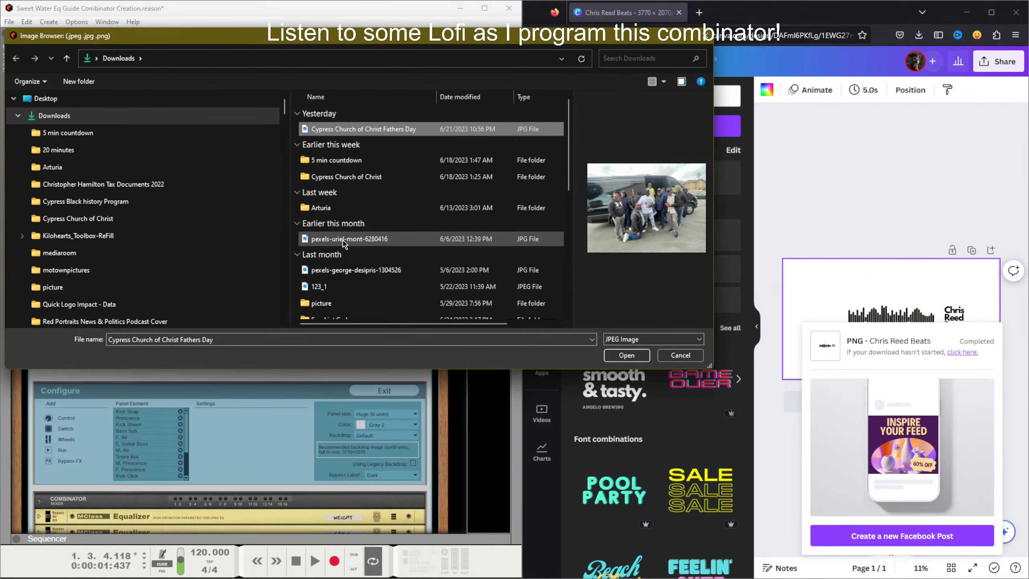
left_click(119, 123)
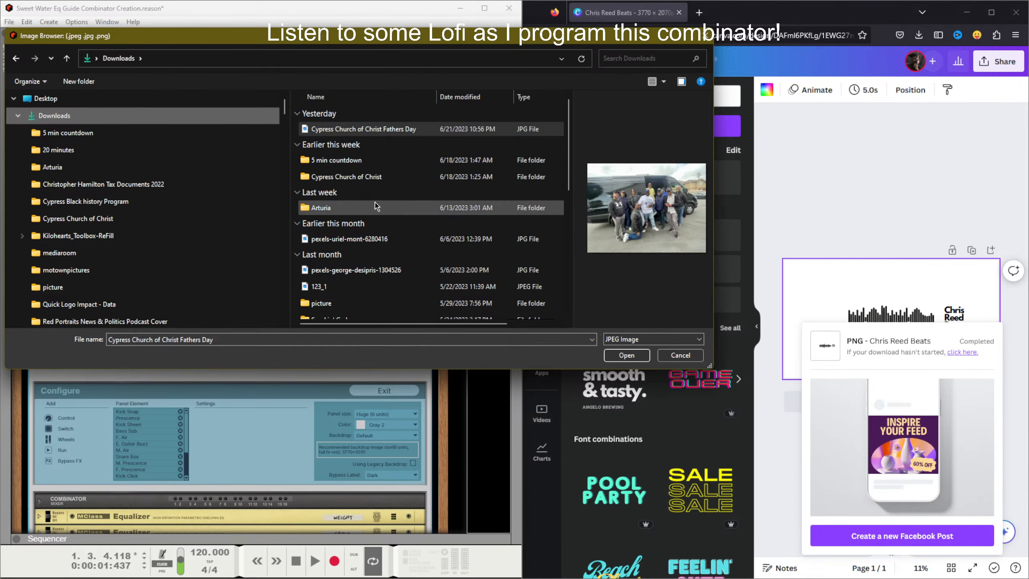
left_click(672, 356)
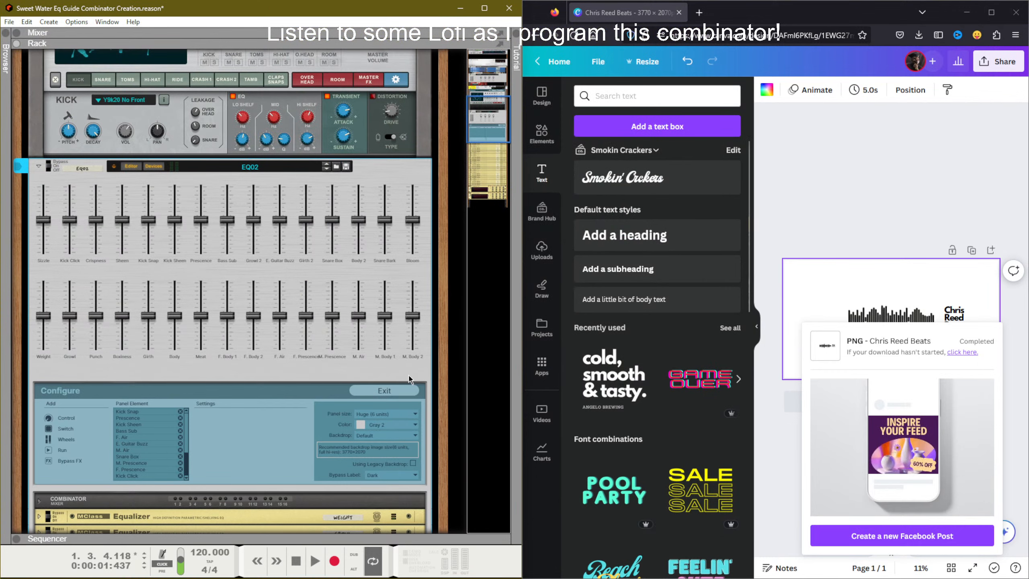
Step: Download the design again as a JPG at 3,770 × 2,070 px with quality 80
left_click(999, 62)
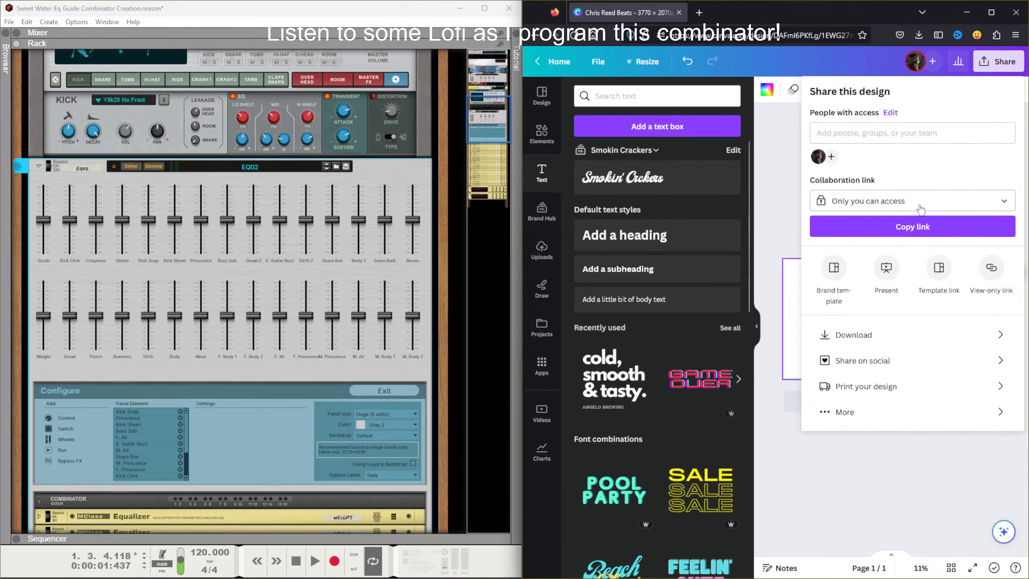
left_click(867, 335)
left_click(904, 142)
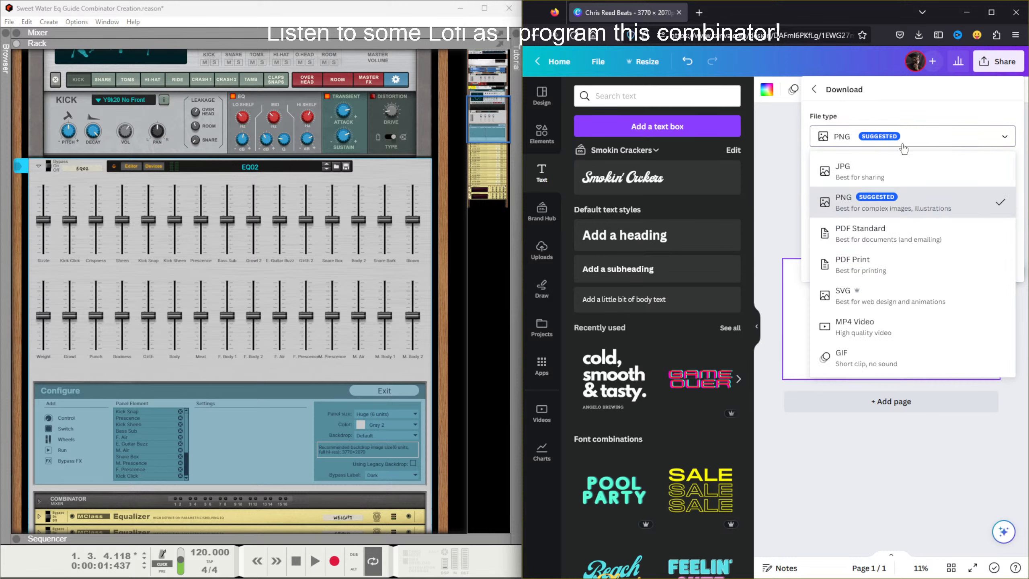
left_click(851, 171)
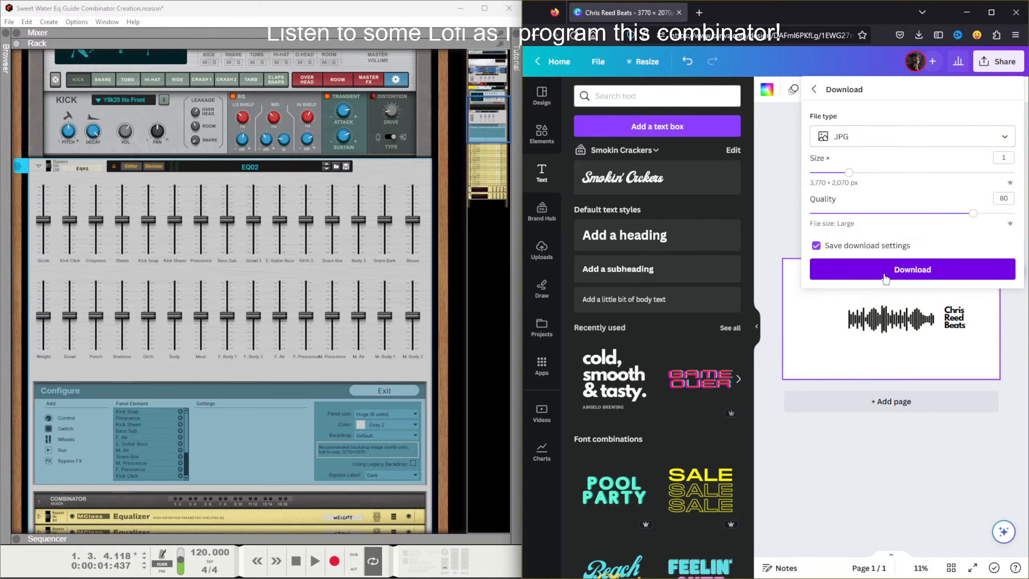
left_click(884, 278)
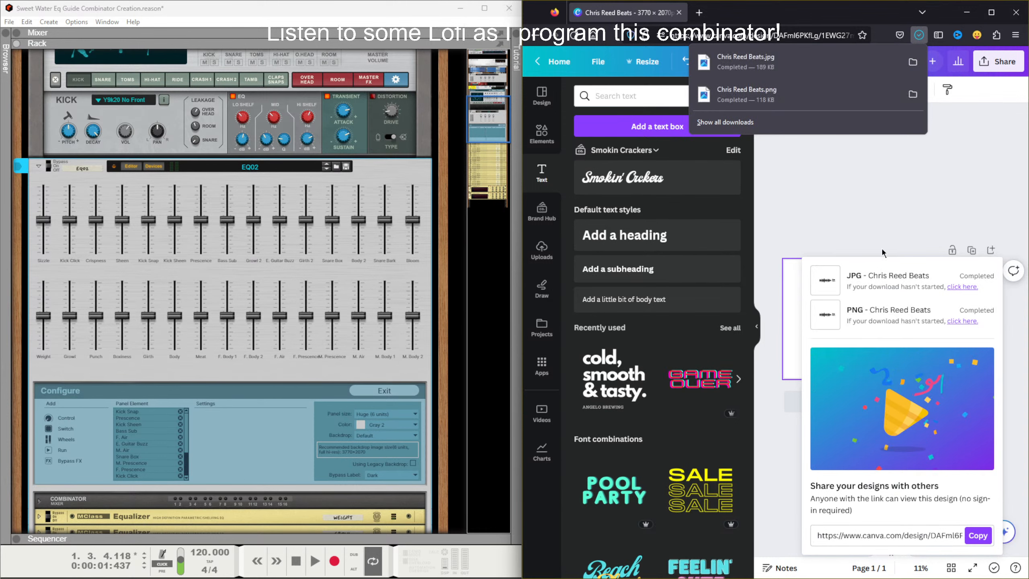
Step: Switch to Reason and load the newly downloaded JPG from Downloads as the EQ02 combinator's backdrop
right_click(412, 268)
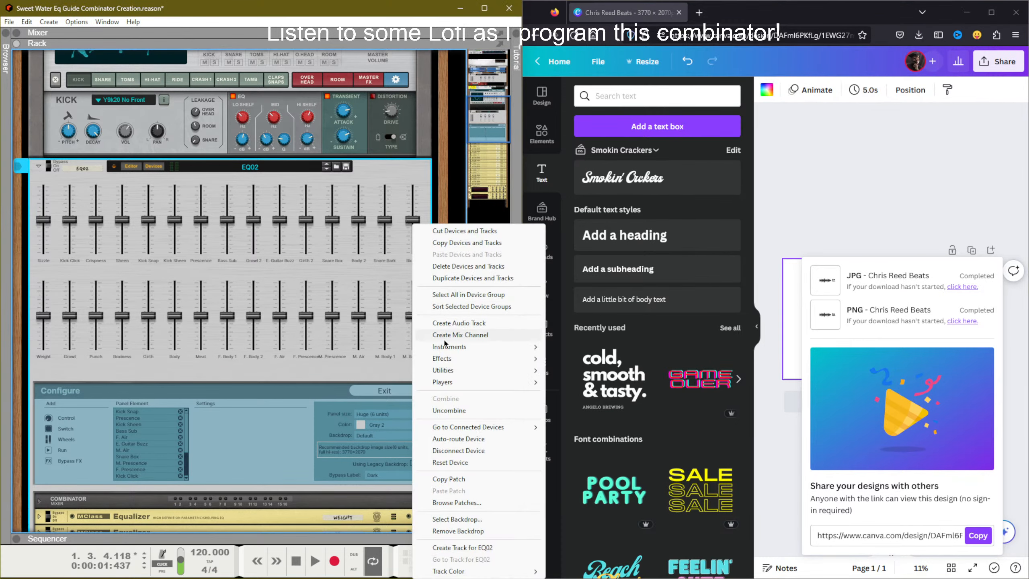
left_click(466, 522)
left_click(395, 134)
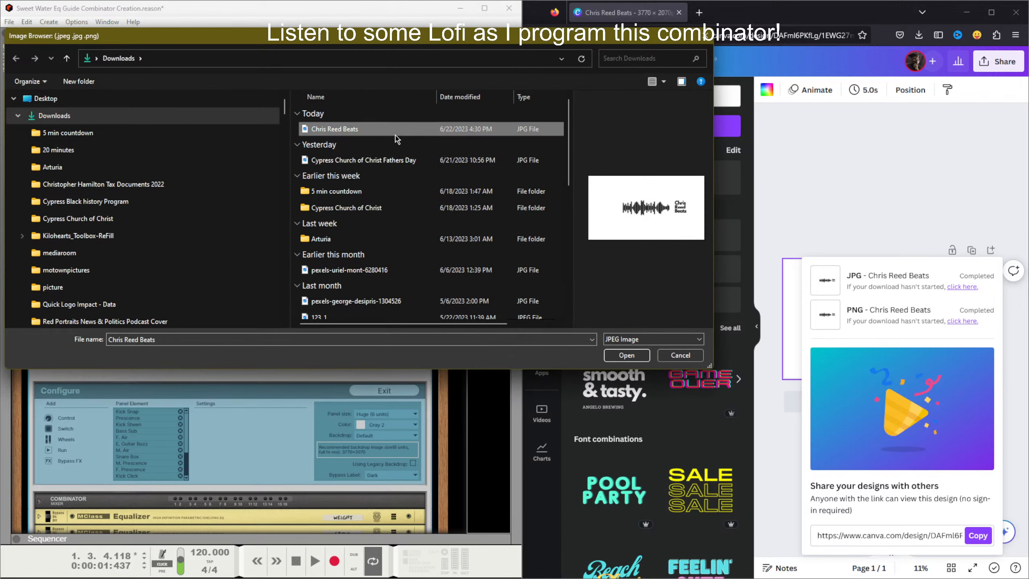
double_click(395, 133)
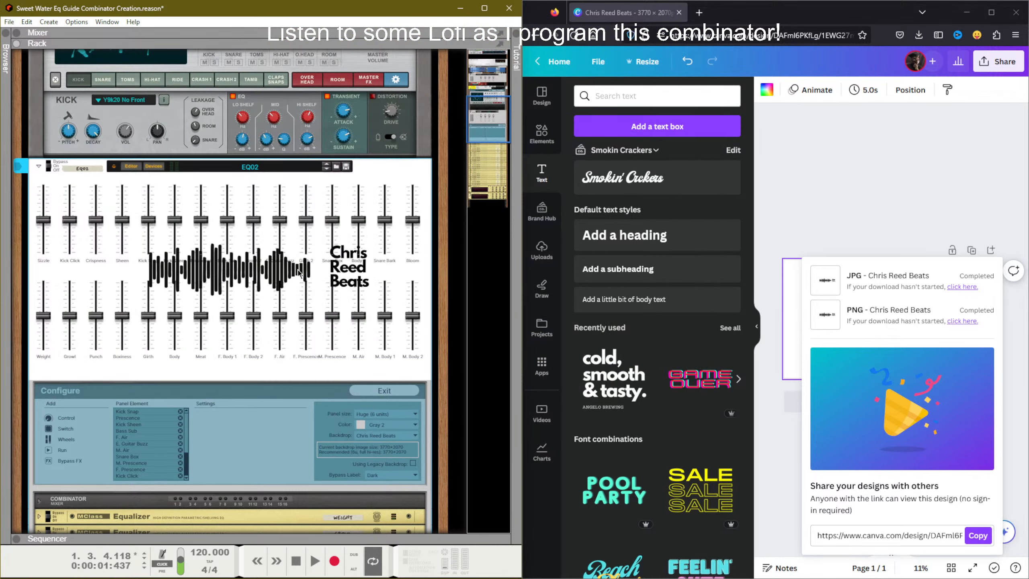
left_click(333, 267)
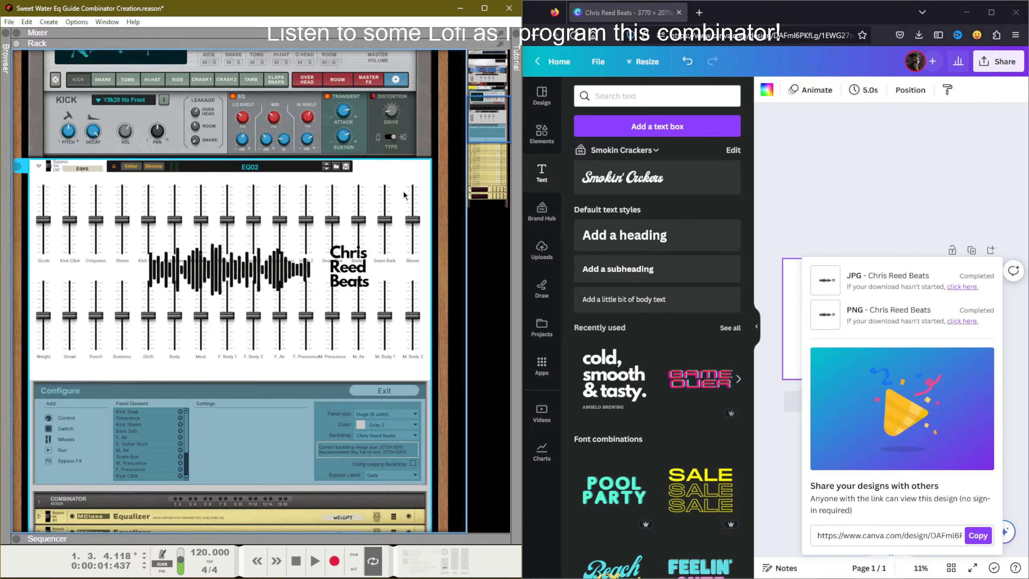
Step: Back in Canva, shrink the sound wave and brand name together and move them into the page's upper-right corner
left_click(918, 227)
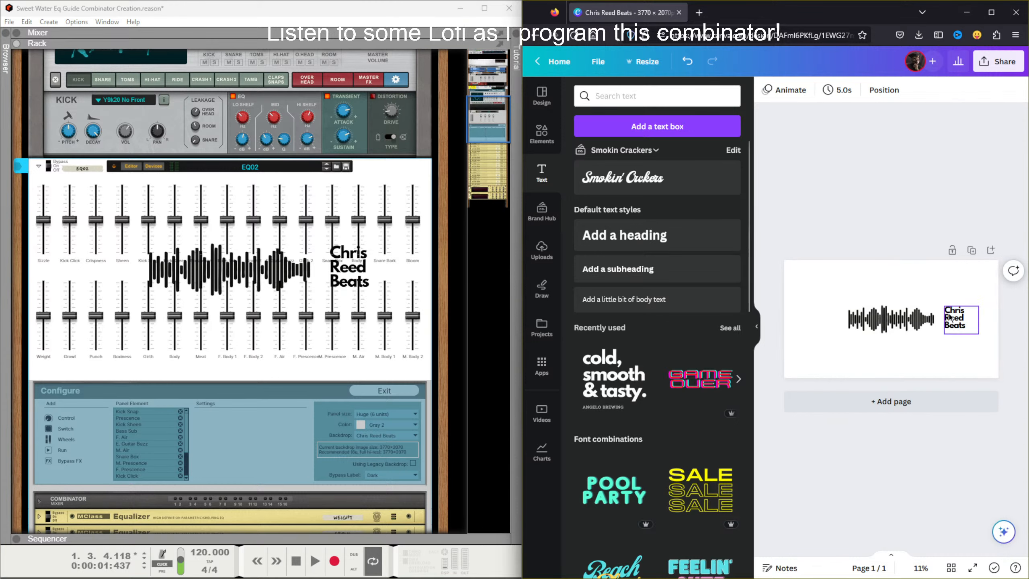
left_click(960, 318)
left_click(901, 327, "shift")
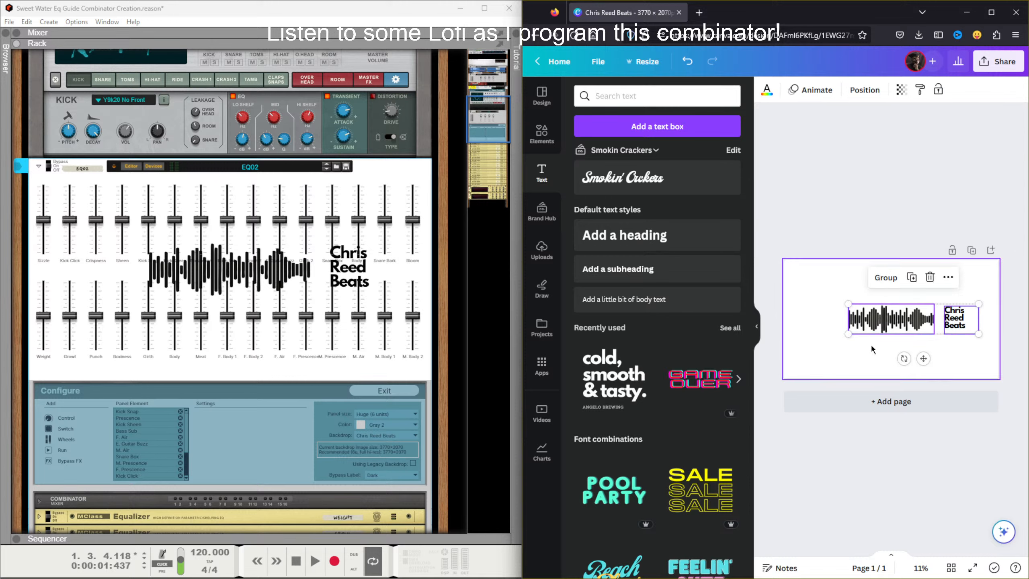
left_click_drag(848, 334, 960, 270)
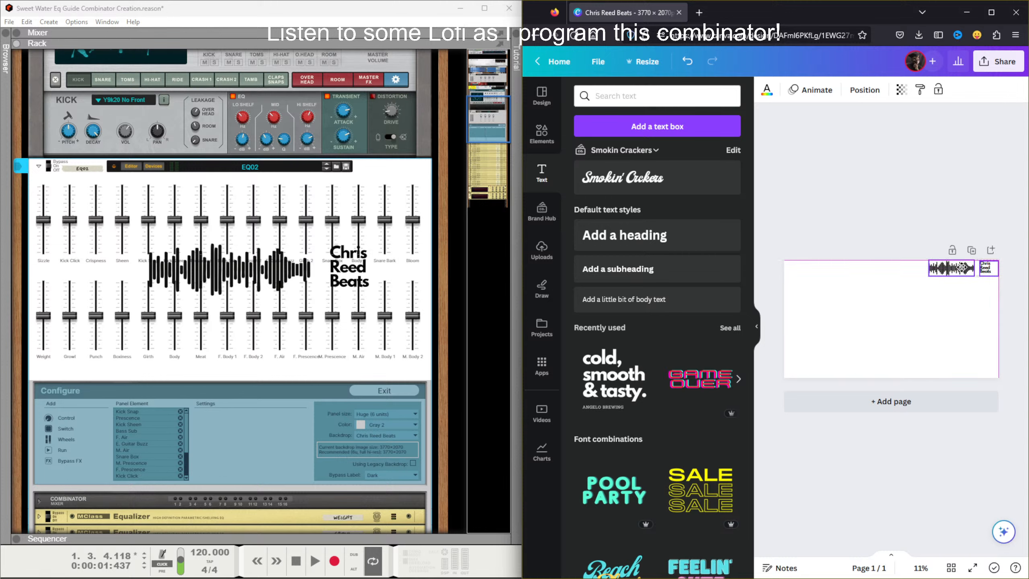
Step: Group the sound wave graphic with the brand name text in the page's upper-right corner
left_click(940, 274)
left_click(985, 268, "shift")
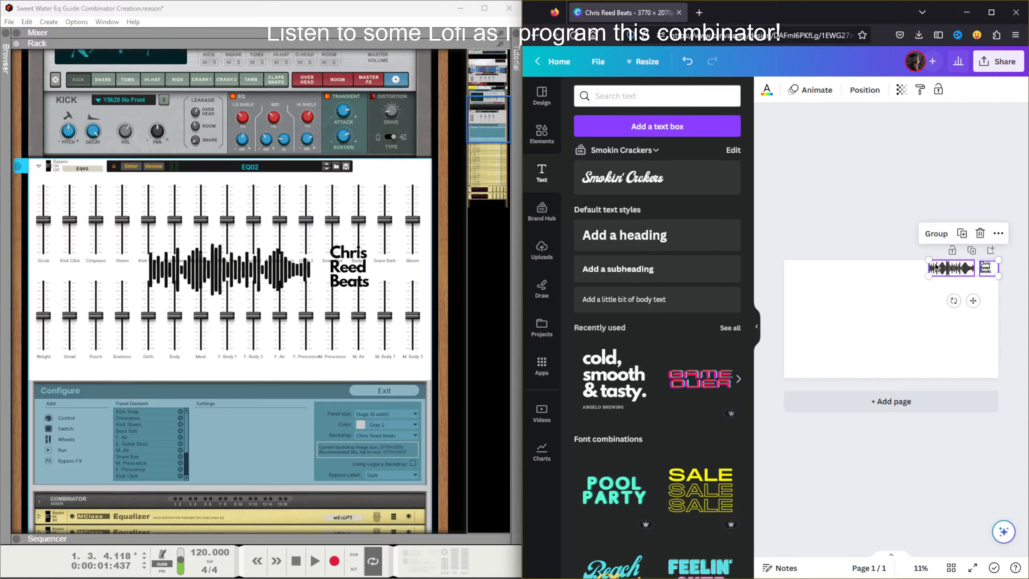
left_click(935, 233)
left_click_drag(929, 260, 961, 276)
left_click(998, 194)
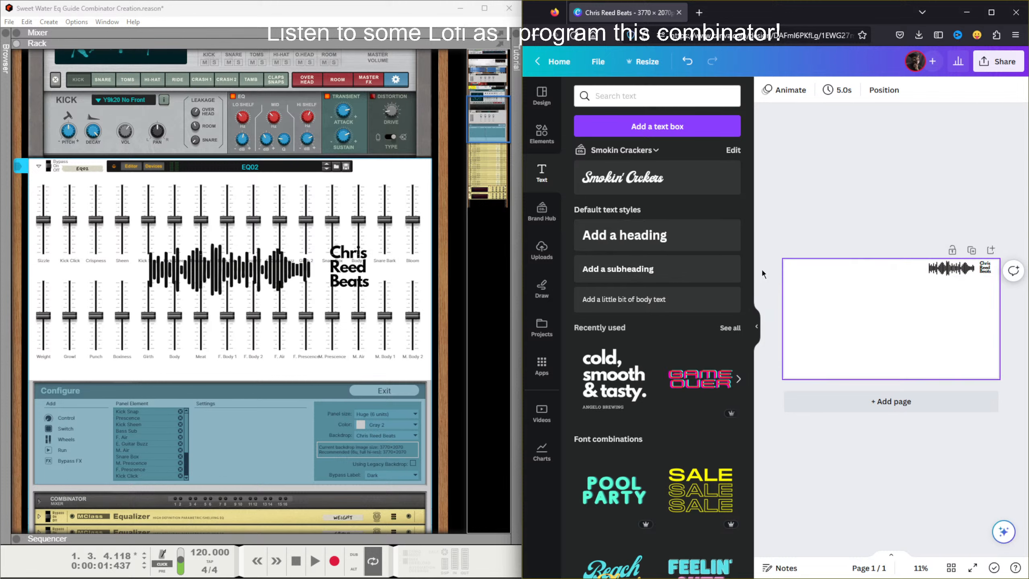
Step: In Reason, move both rows of EQ02 sliders down together to leave free space along the panel's upper edge
left_click(428, 365)
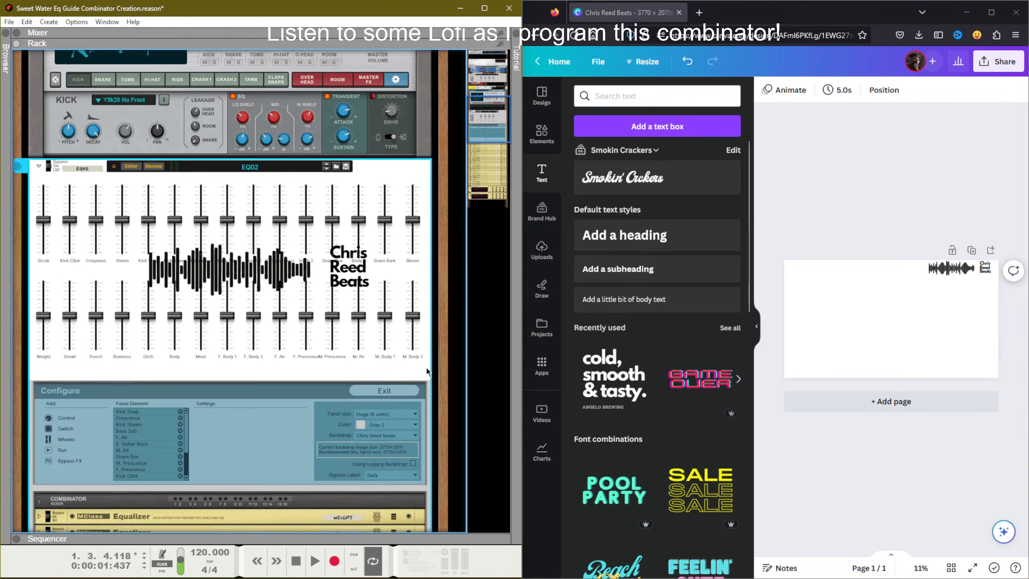
left_click_drag(426, 368, 25, 217)
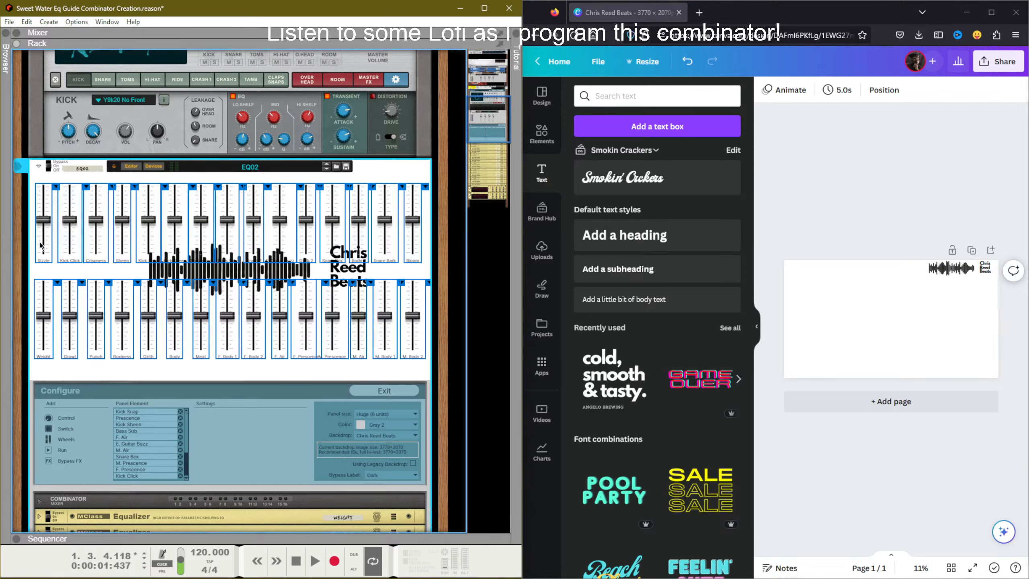
left_click_drag(44, 259, 44, 277)
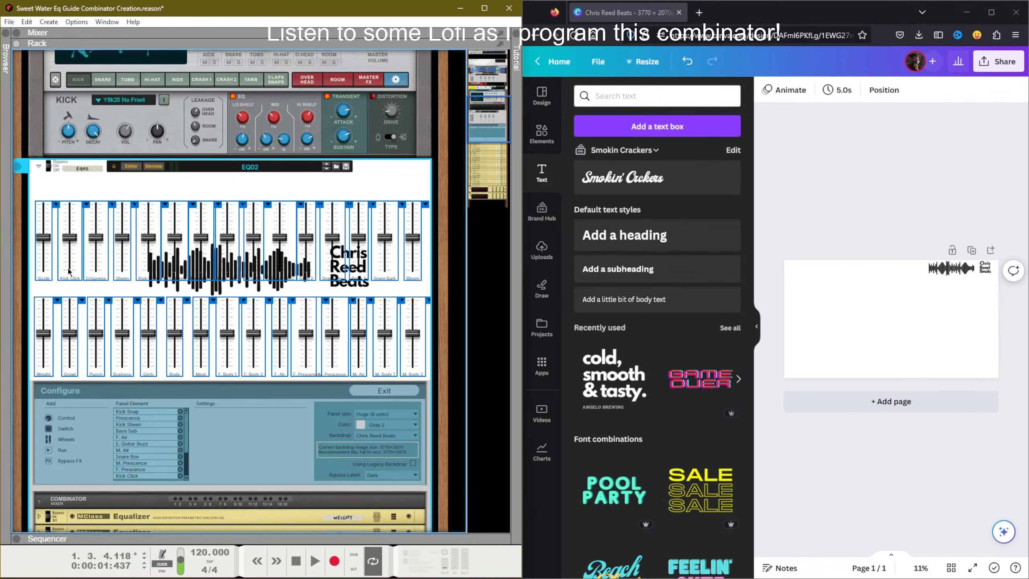
left_click(829, 188)
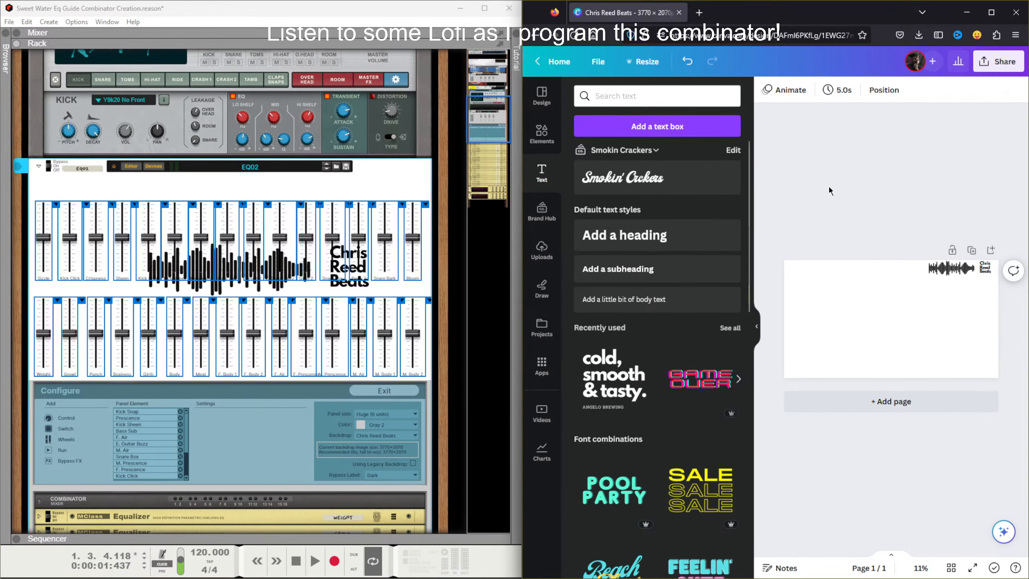
left_click(409, 190)
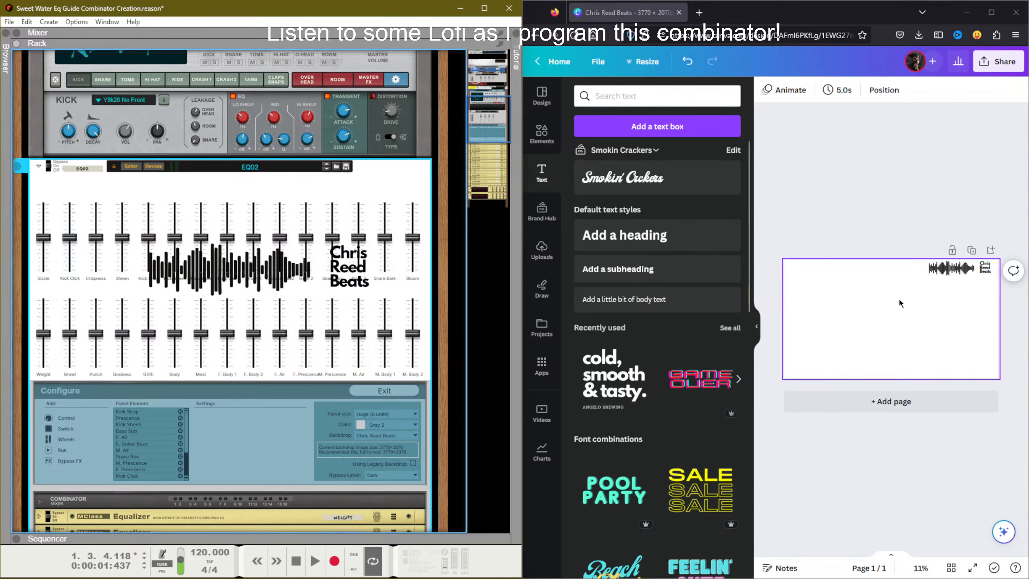
Step: In Canva, move the grouped sound wave and brand name to the horizontal center of the page, just below its upper edge
left_click_drag(899, 297, 888, 273)
left_click(898, 219)
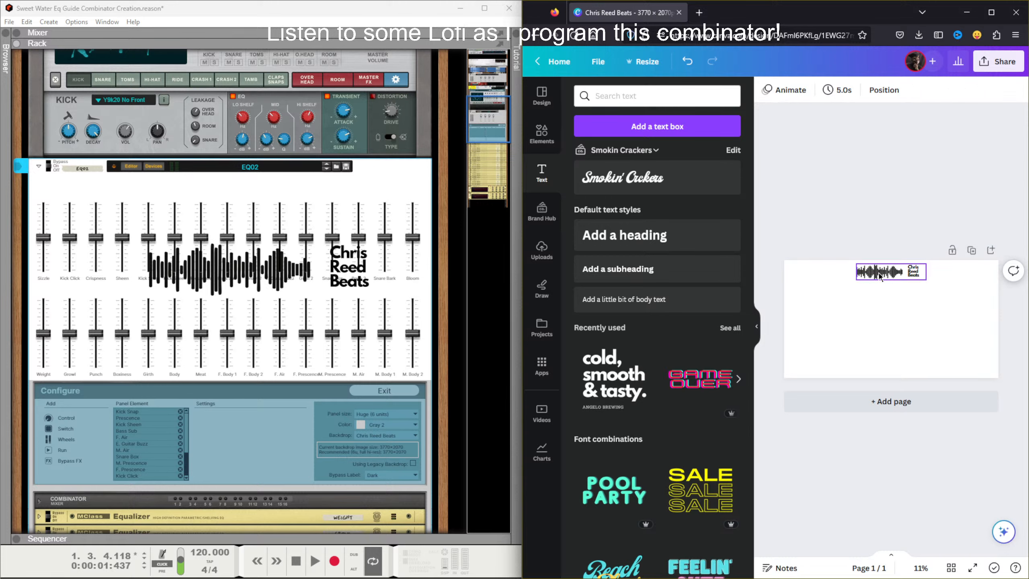
Step: Ungroup the sound wave and brand name, and place a copy of the brand name text left of the sound wave
left_click(922, 273)
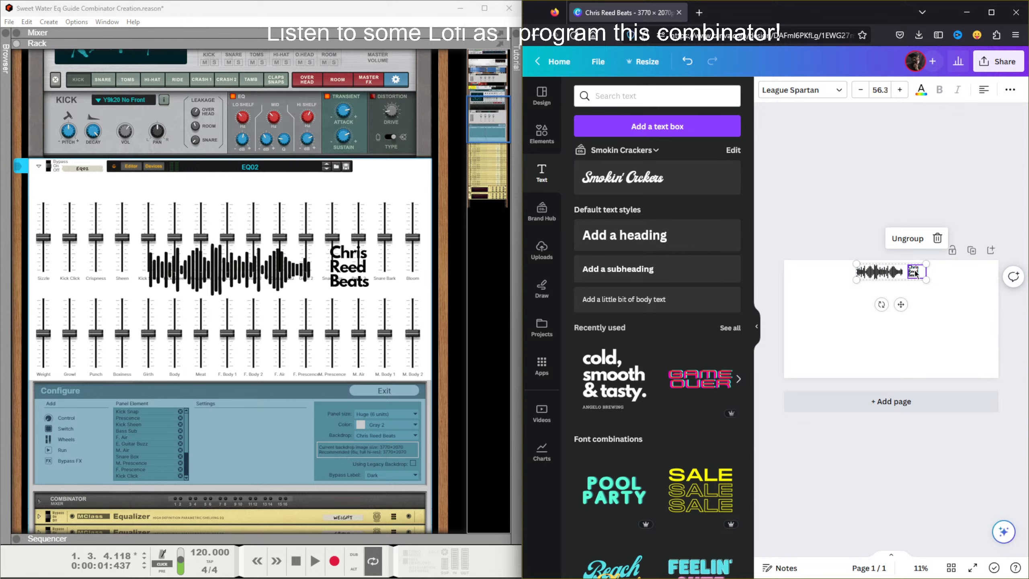
left_click(910, 239)
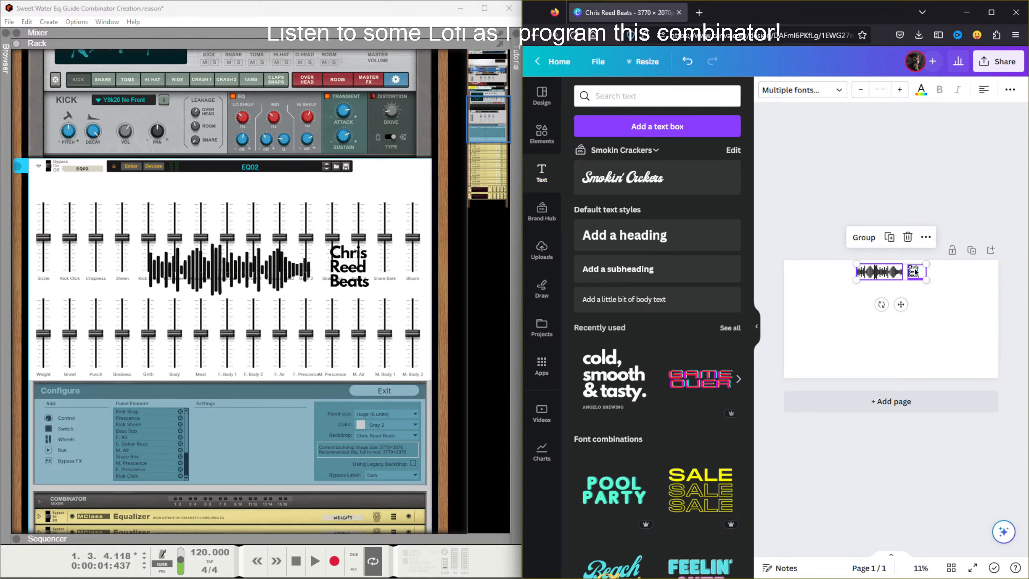
key("ctrl+v")
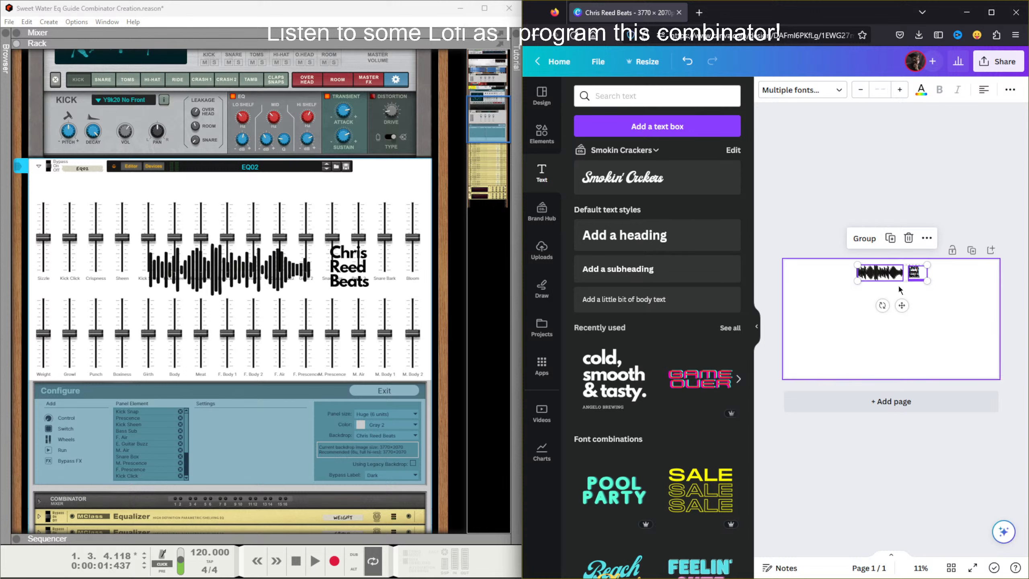
left_click(899, 288)
left_click(916, 274)
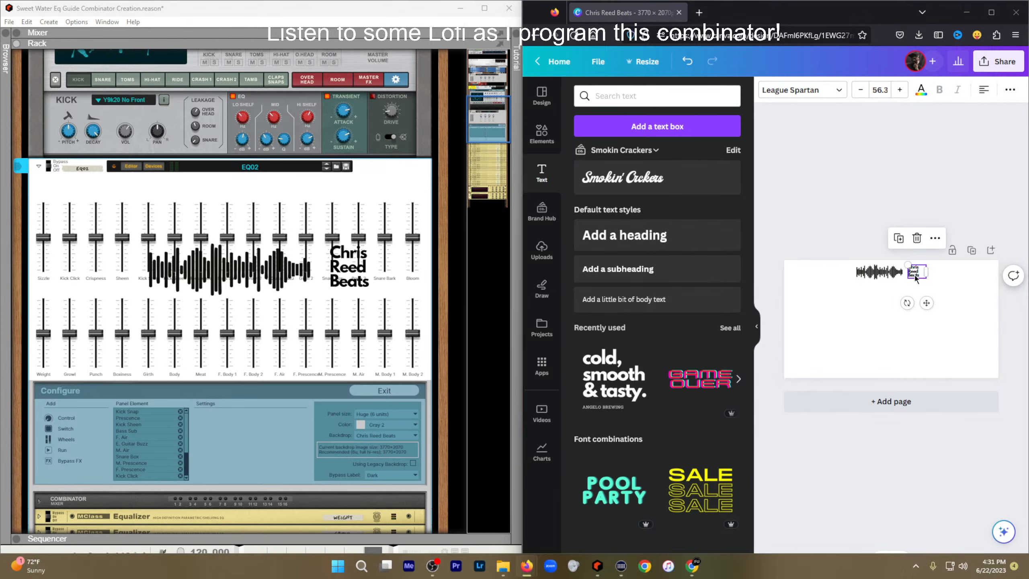
key("super")
left_click(950, 285)
left_click(918, 277)
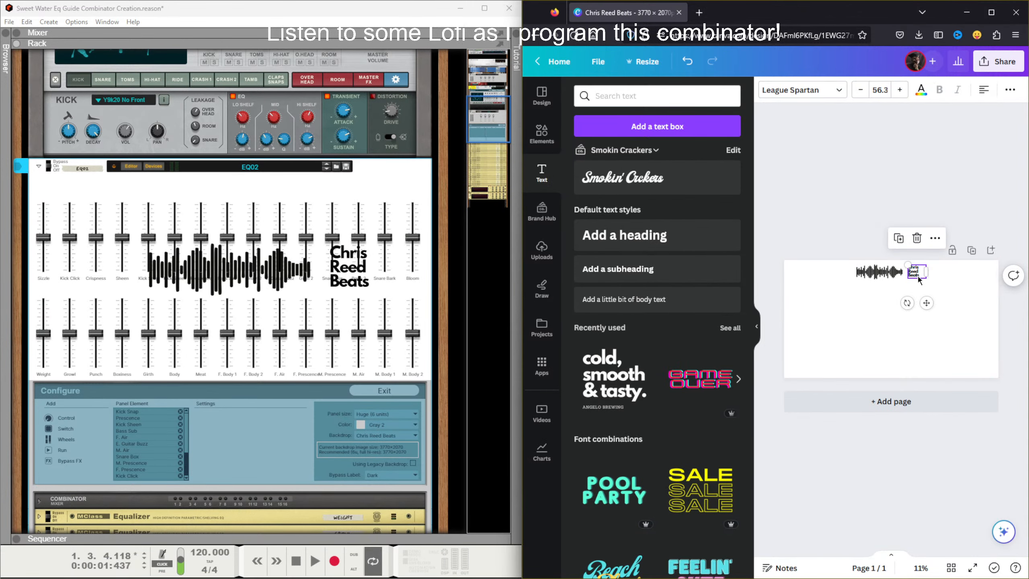
left_click_drag(927, 302, 854, 301)
Step: Replace the copied text with "EQ Guide" and bring it close to the left end of the sound wave
double_click(848, 272)
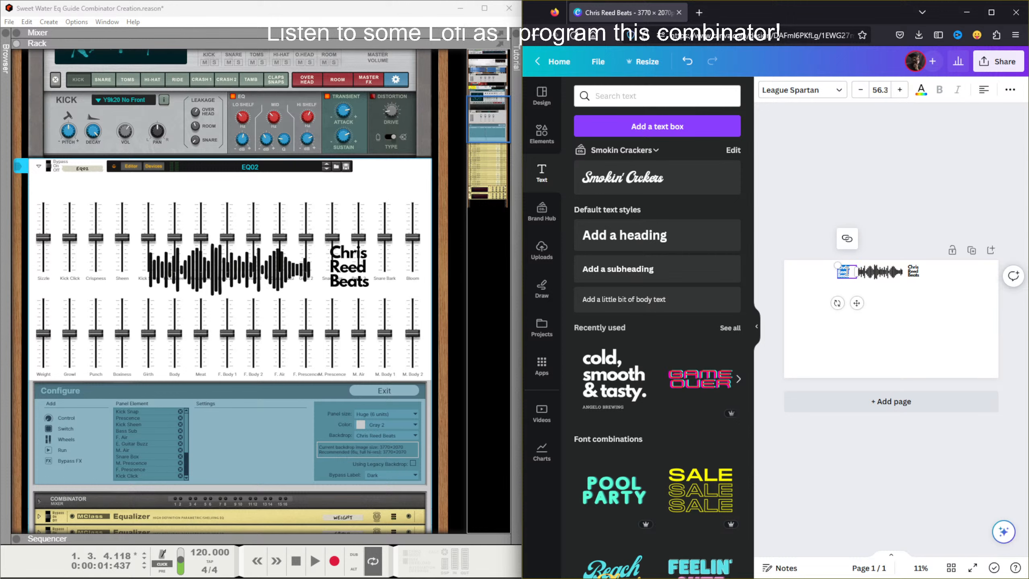
key("BackSpace")
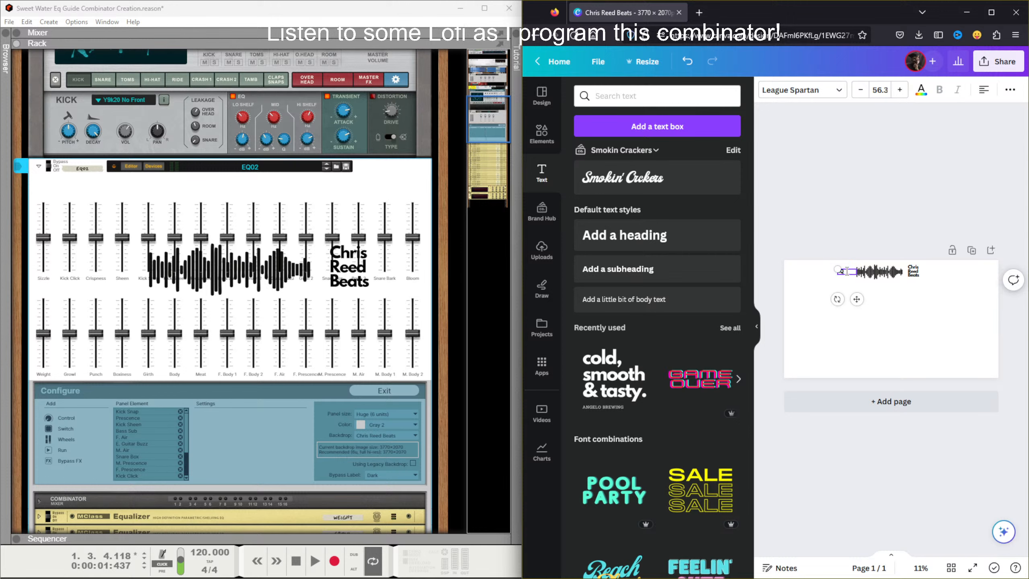
type("EQ Guide")
left_click(843, 201)
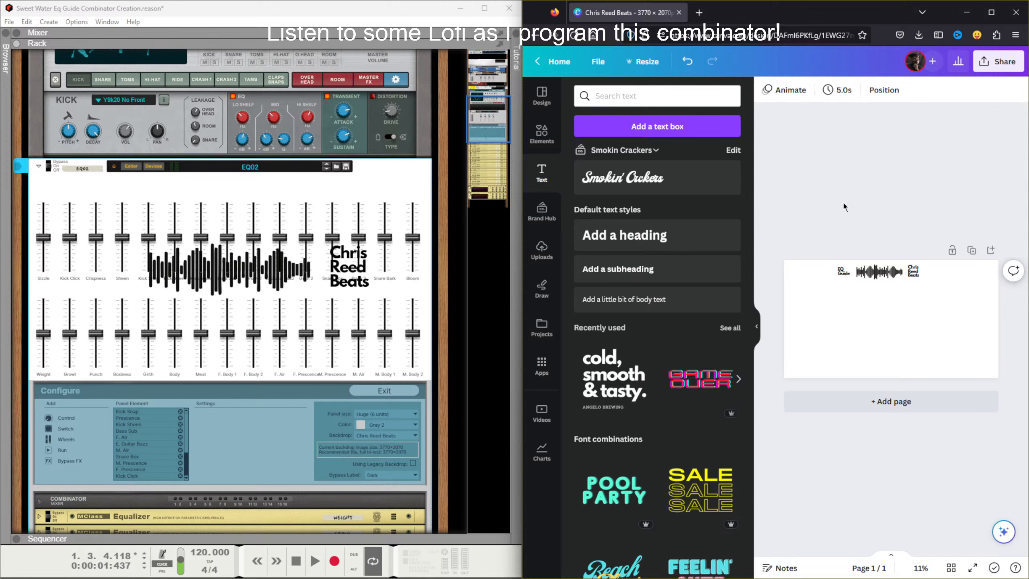
left_click(844, 276)
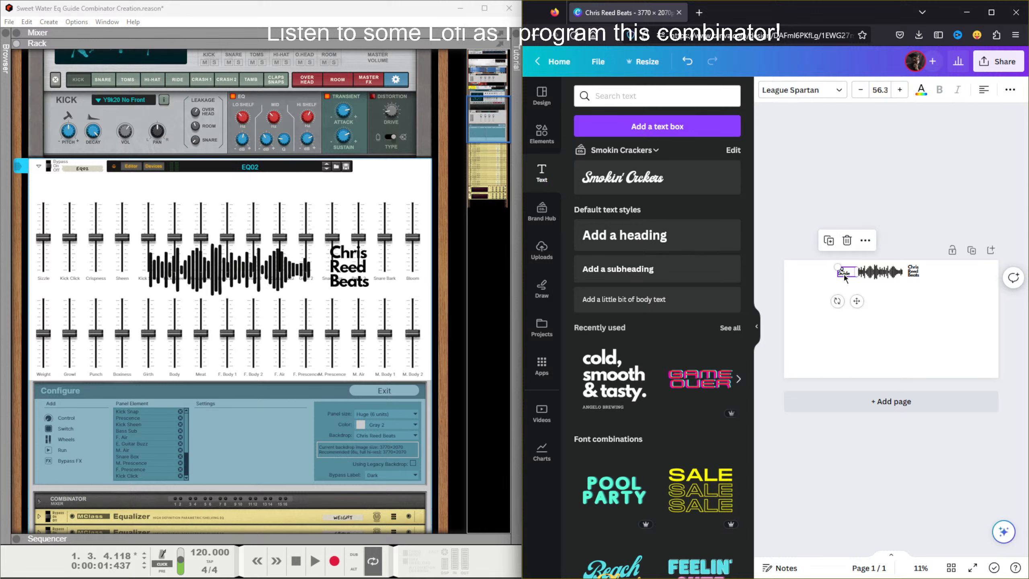
left_click_drag(858, 272, 859, 301)
left_click(862, 201)
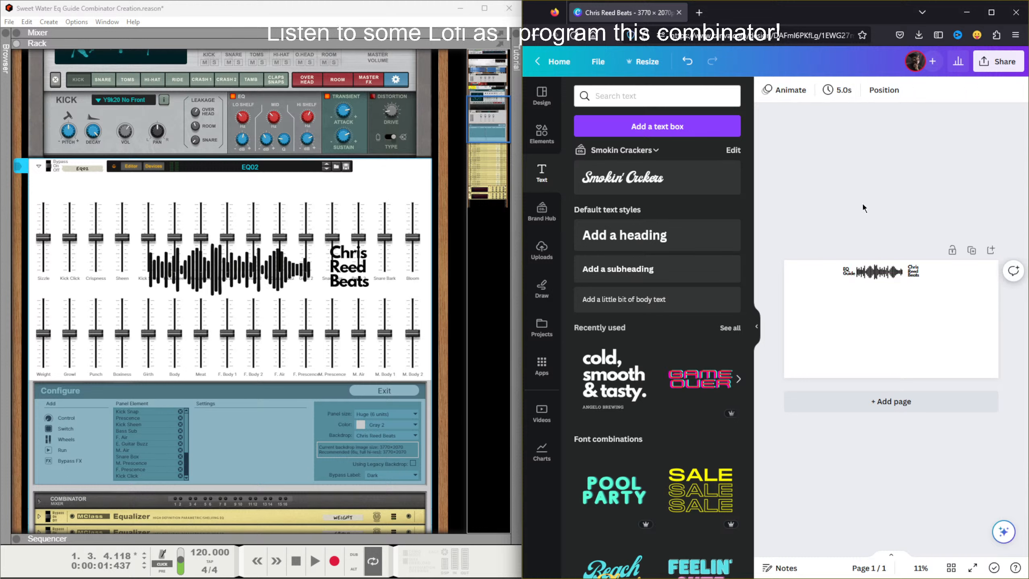
Step: Move the EQ Guide text, sound wave and brand name together slightly right, toward the page's horizontal center
left_click_drag(939, 310, 829, 262)
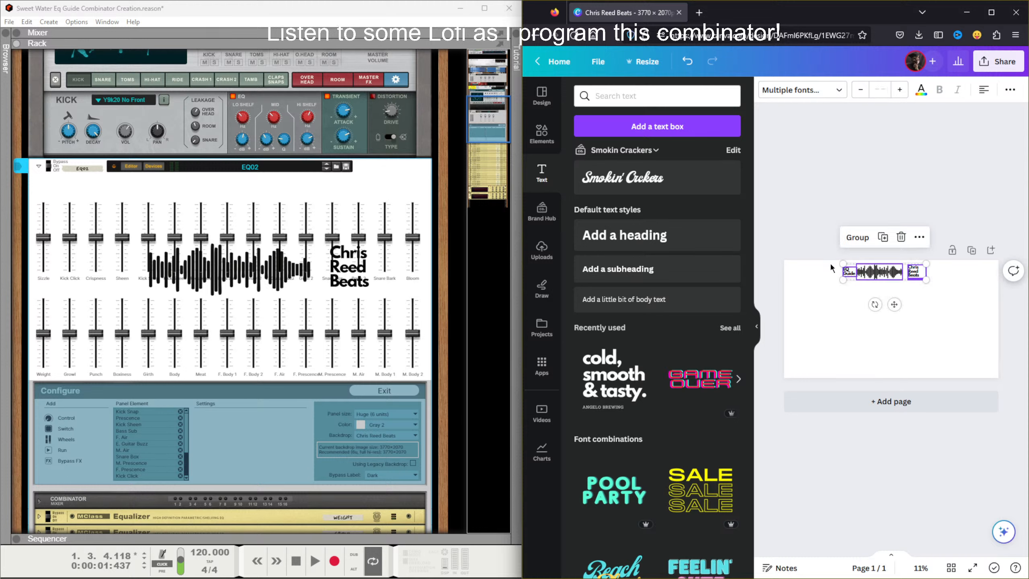
left_click_drag(894, 304, 917, 277)
left_click(895, 196)
left_click(924, 286)
left_click(950, 301)
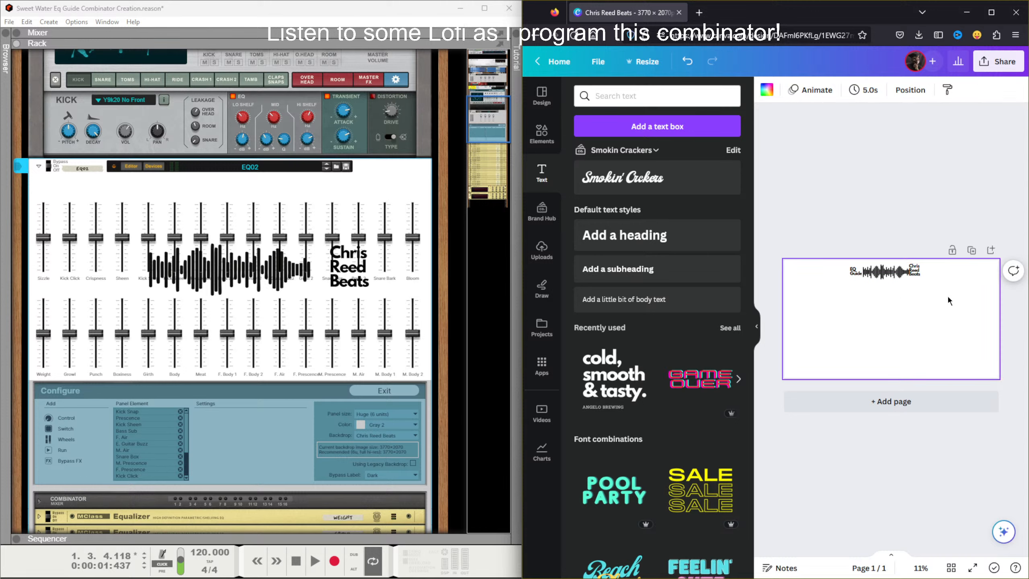
Step: Try to space the EQ Guide text, sound wave and brand name evenly, both vertically and horizontally
left_click_drag(940, 291, 838, 264)
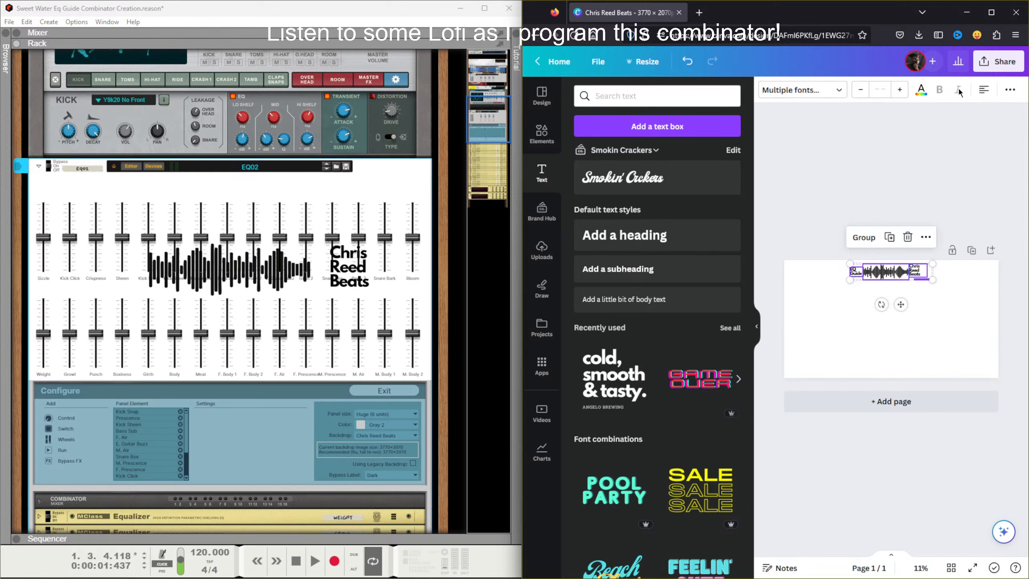
left_click(1010, 89)
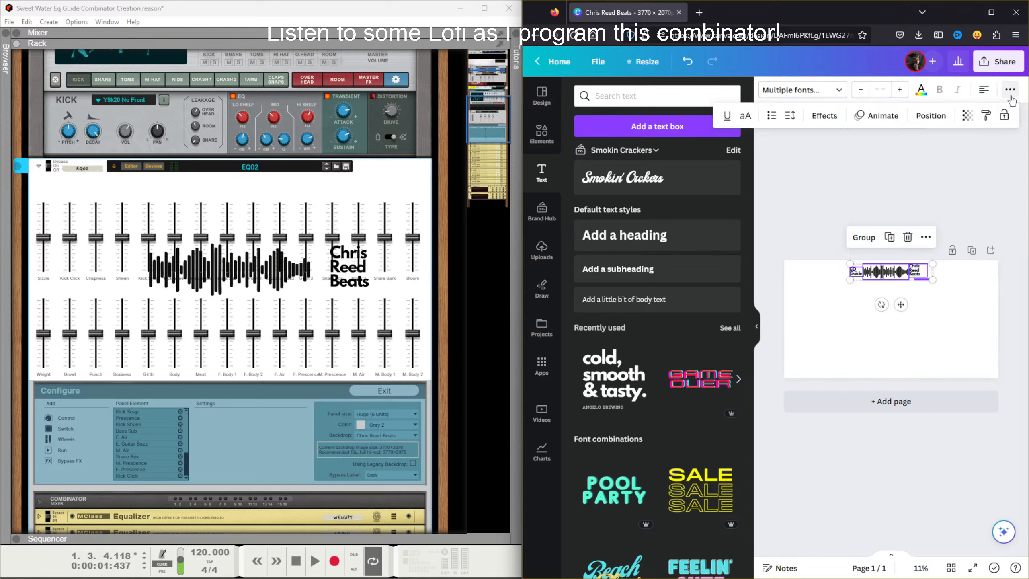
left_click(790, 115)
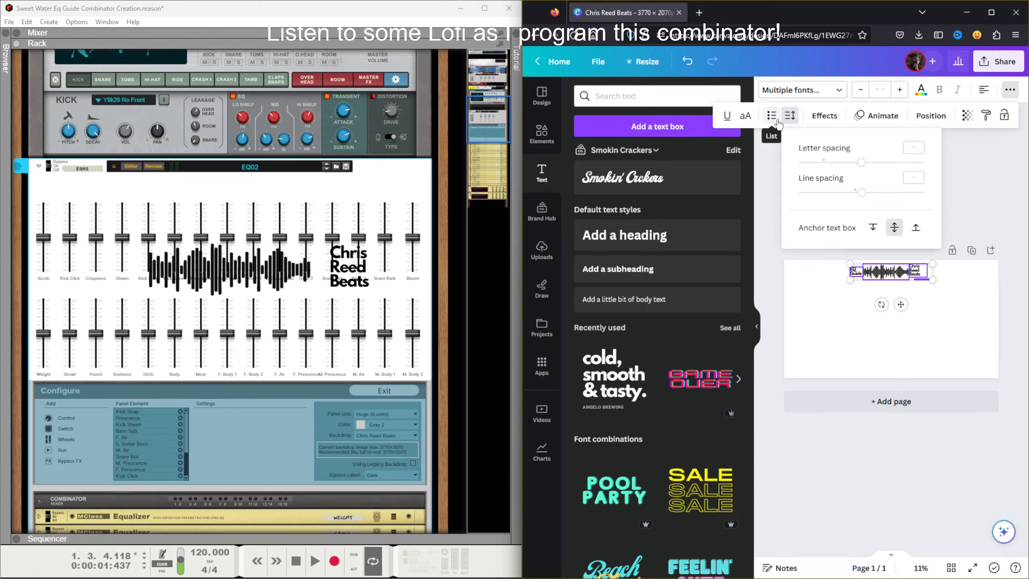
left_click(928, 116)
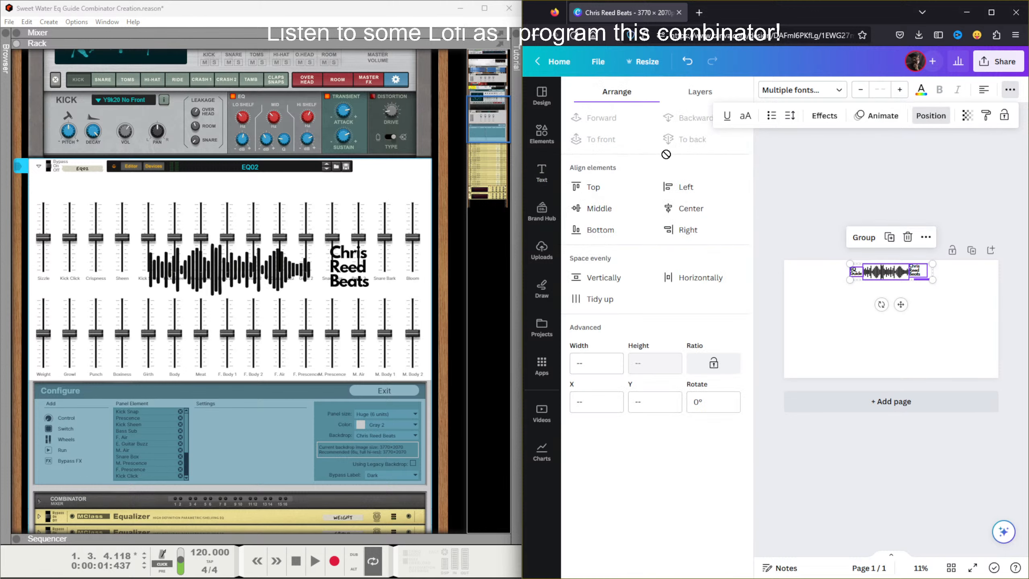
left_click(605, 280)
left_click(678, 281)
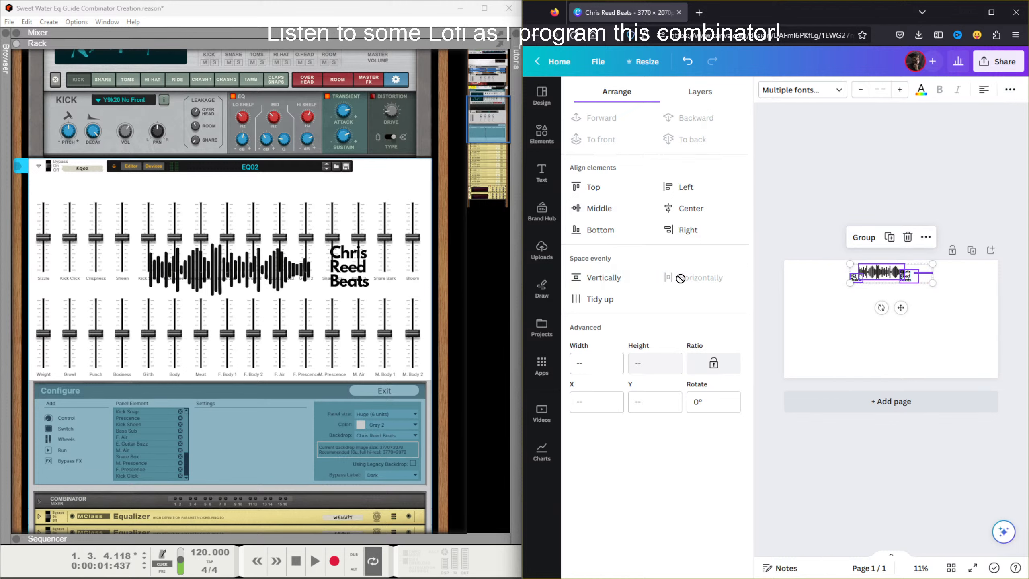
left_click(948, 286)
left_click_drag(934, 299, 836, 259)
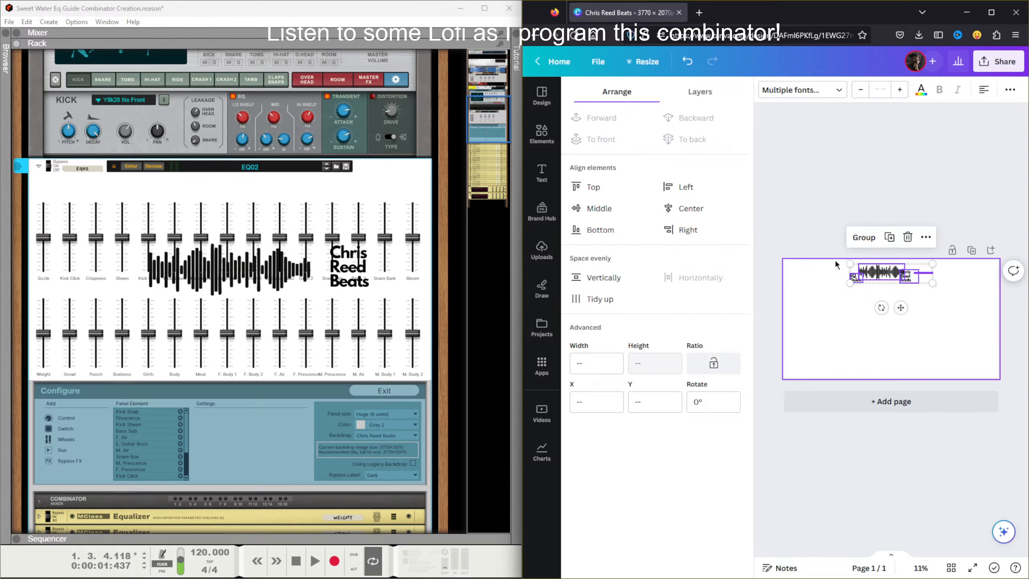
left_click(606, 280)
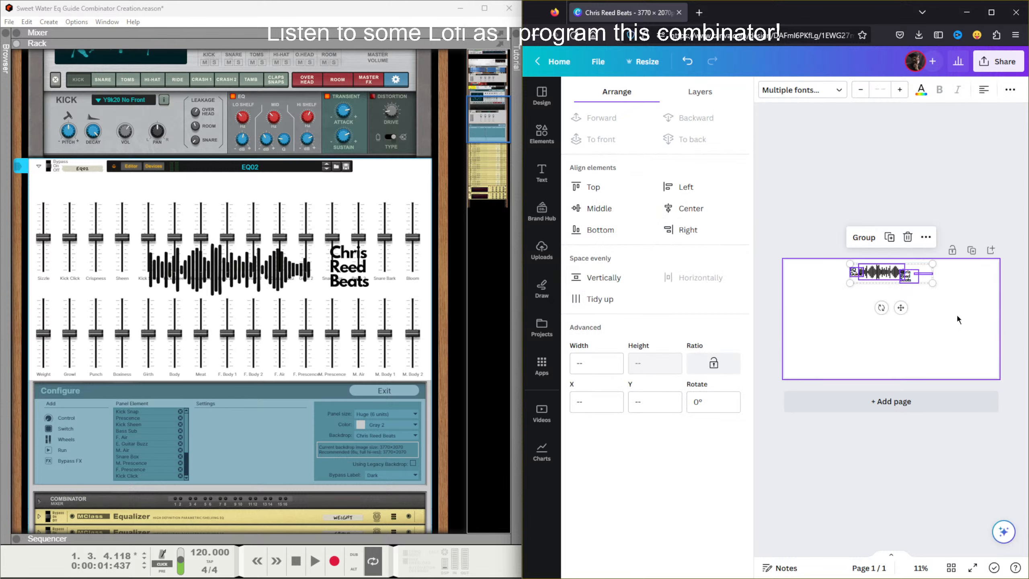
Step: Undo the deletion and even spacing of the EQ Guide text, sound wave and brand name
left_click(975, 306)
left_click_drag(976, 306, 822, 260)
key("Delete")
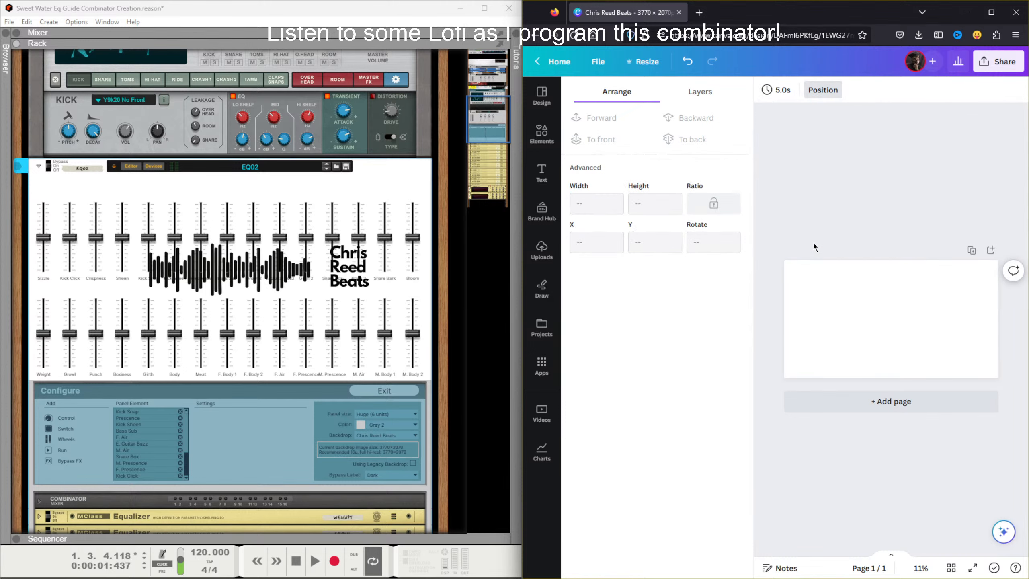
key("ctrl+z")
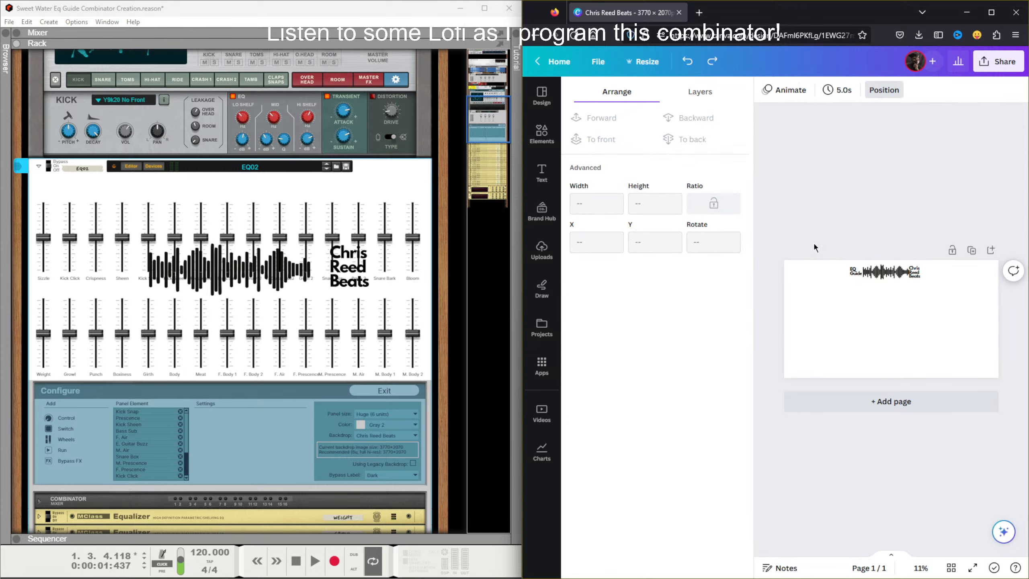
Step: Shrink the sound wave and rearrange it between the EQ Guide text and the brand name, leaving gaps on both sides
left_click(941, 291)
left_click_drag(916, 277, 863, 272)
left_click(902, 274)
left_click(915, 292)
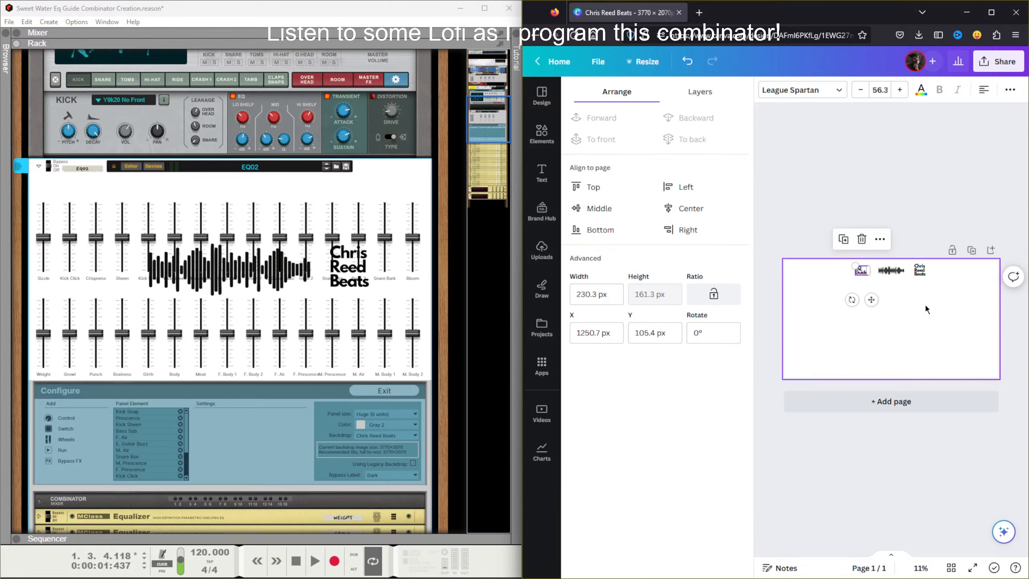
left_click(926, 305)
Step: Select the EQ Guide text, sound wave and brand name together and apply Tidy up to their spacing
left_click_drag(956, 306, 816, 251)
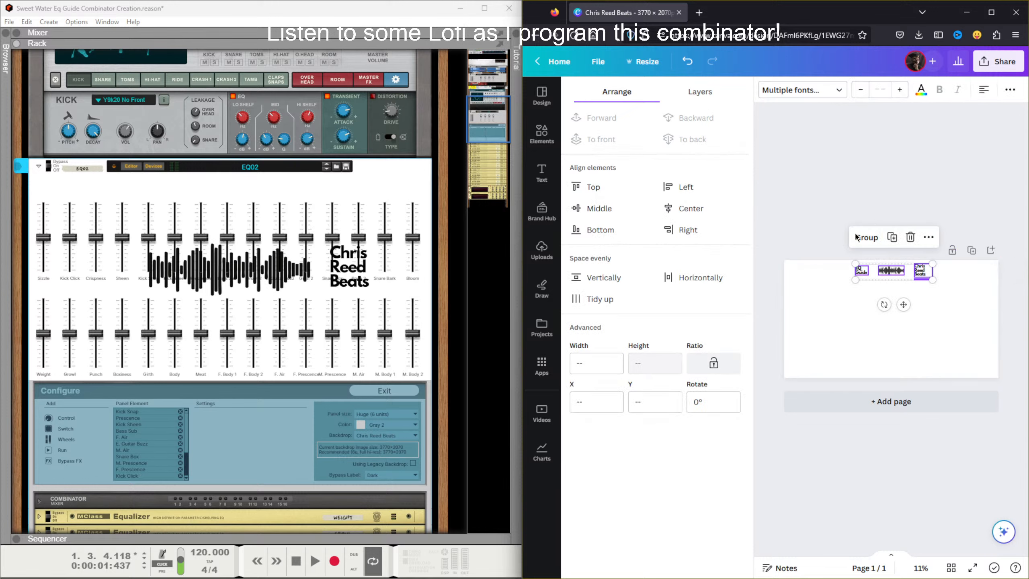
left_click(889, 180)
left_click_drag(951, 305, 822, 264)
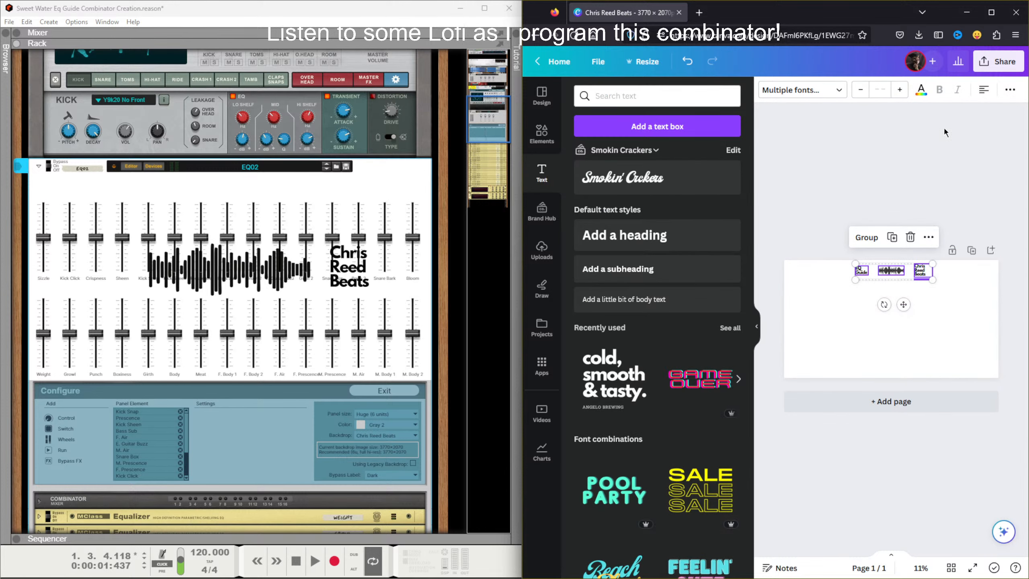
left_click(1010, 90)
left_click(920, 117)
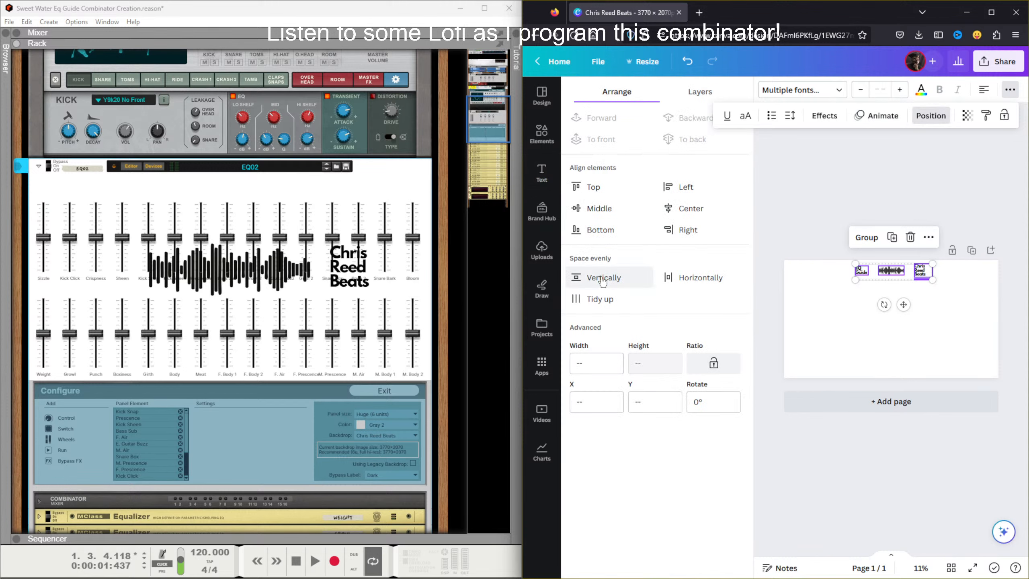
left_click(602, 299)
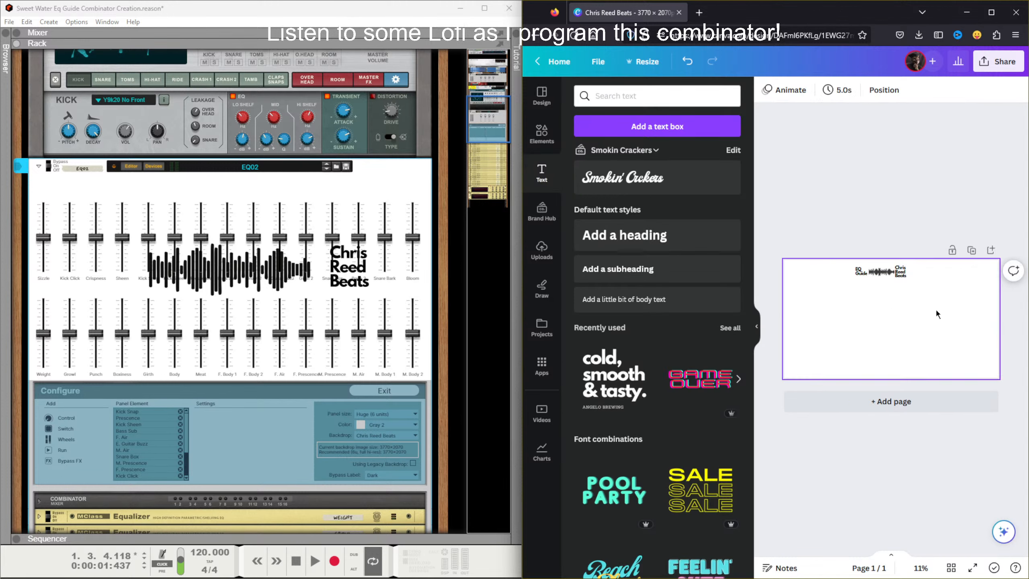
Step: Move the tidied EQ Guide text, sound wave and brand name together to the page's horizontal center
left_click_drag(936, 308, 842, 263)
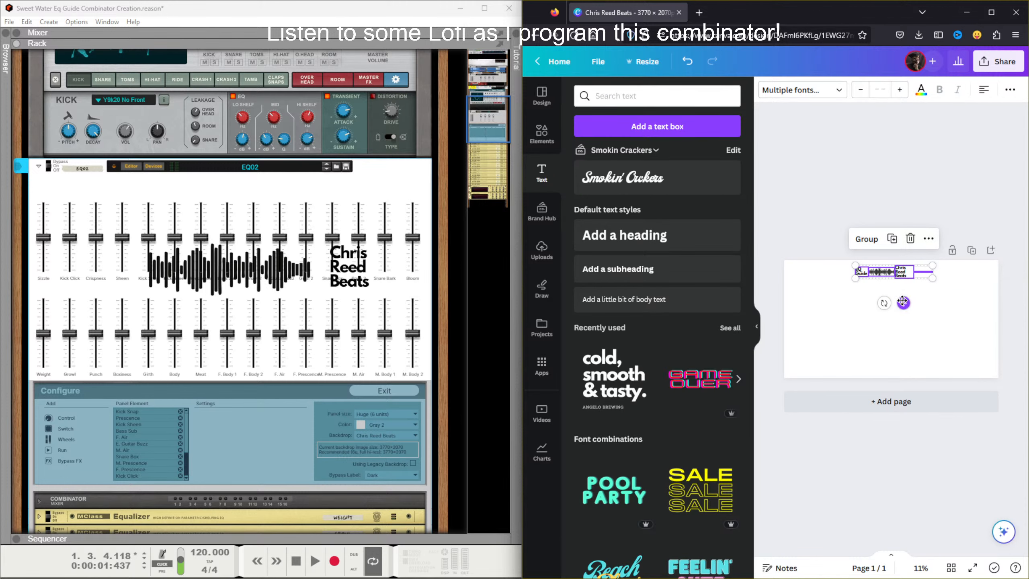
left_click_drag(903, 301, 914, 303)
left_click(873, 184)
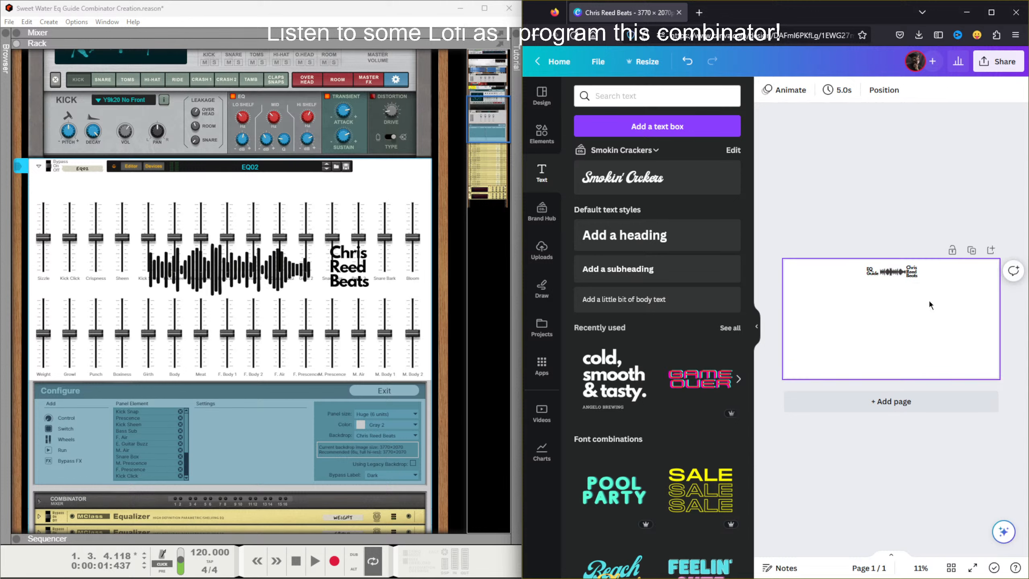
Step: Download the backdrop design as a JPG at size 1 and quality 80
left_click(1000, 62)
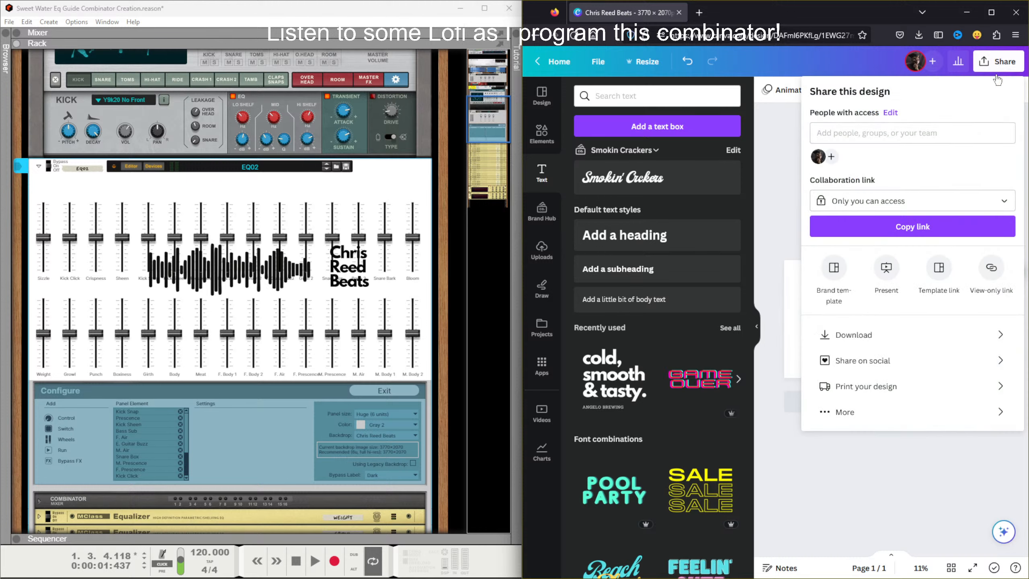
left_click(872, 335)
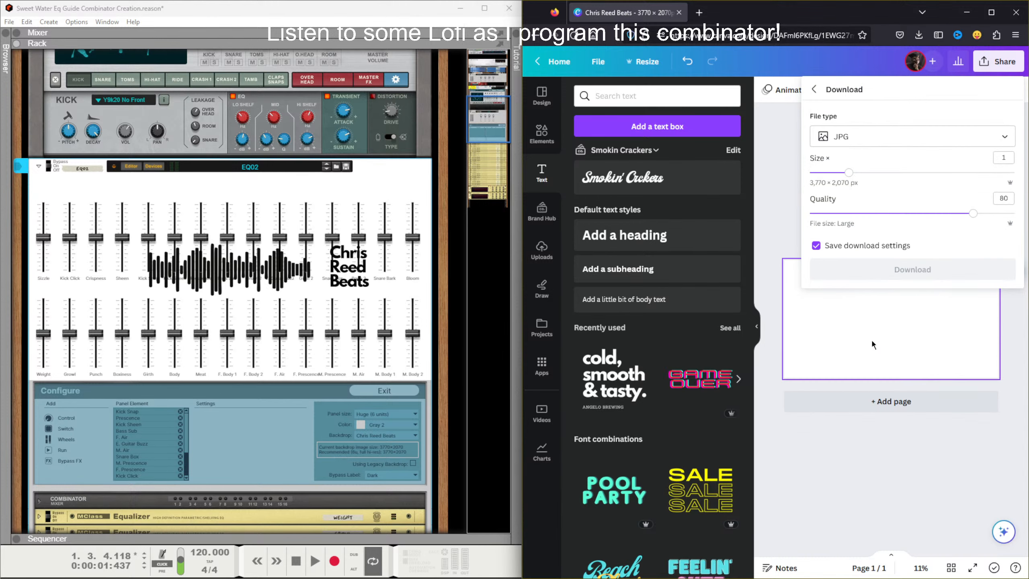
left_click(885, 269)
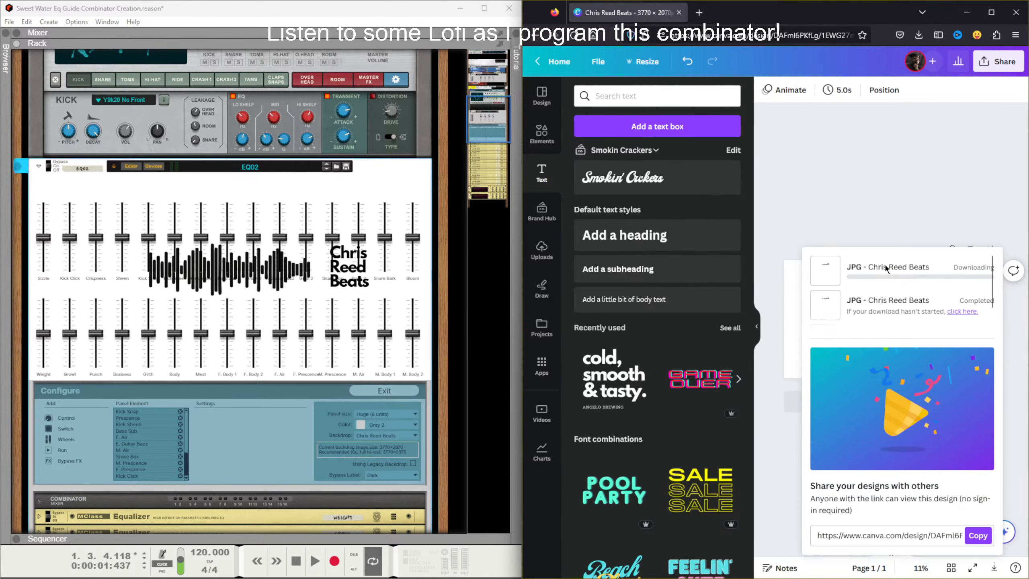
Step: In Reason, load the downloaded backdrop JPG without a number suffix as the EQ02 combinator's backdrop
right_click(379, 166)
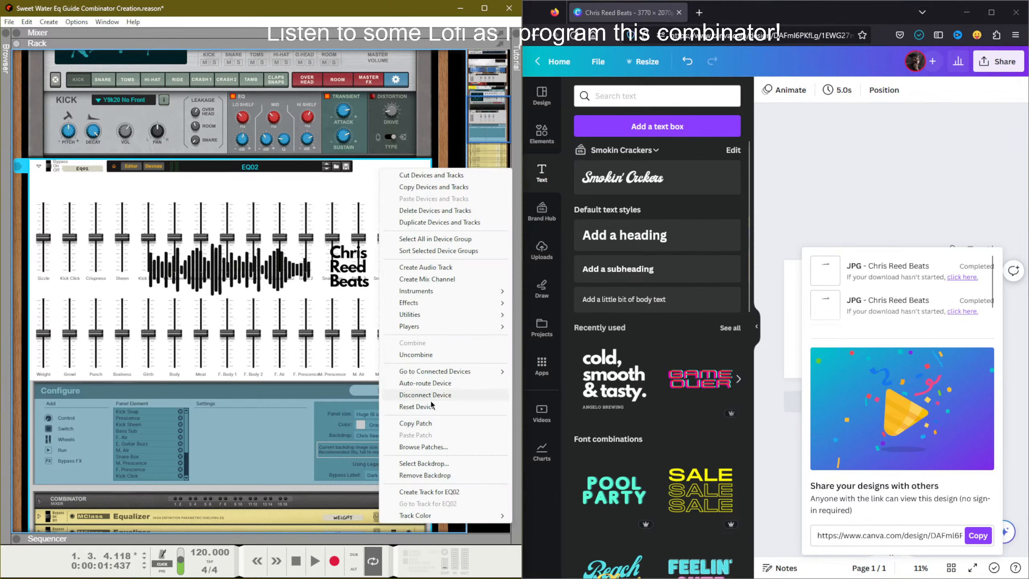
left_click(430, 463)
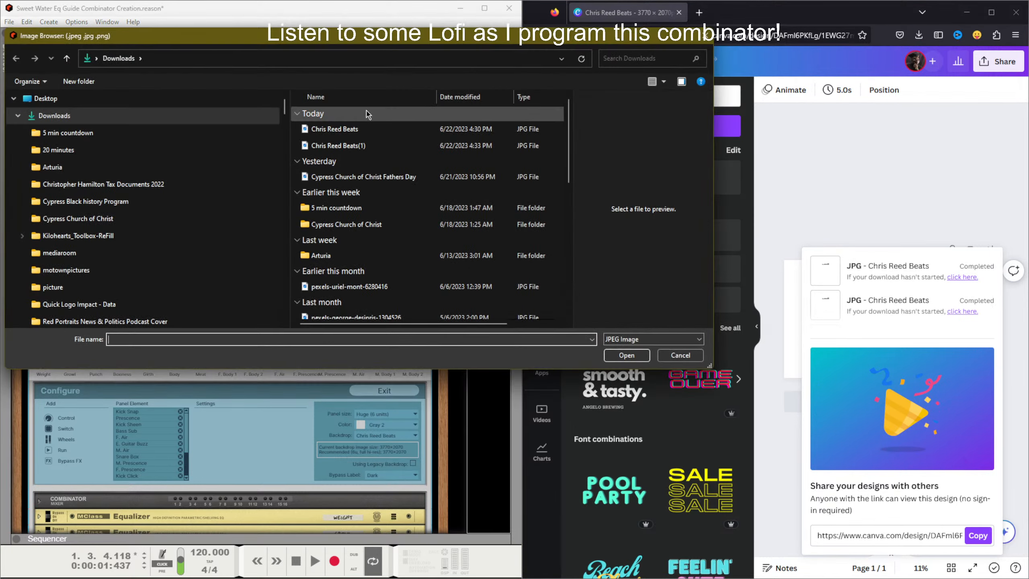
double_click(355, 128)
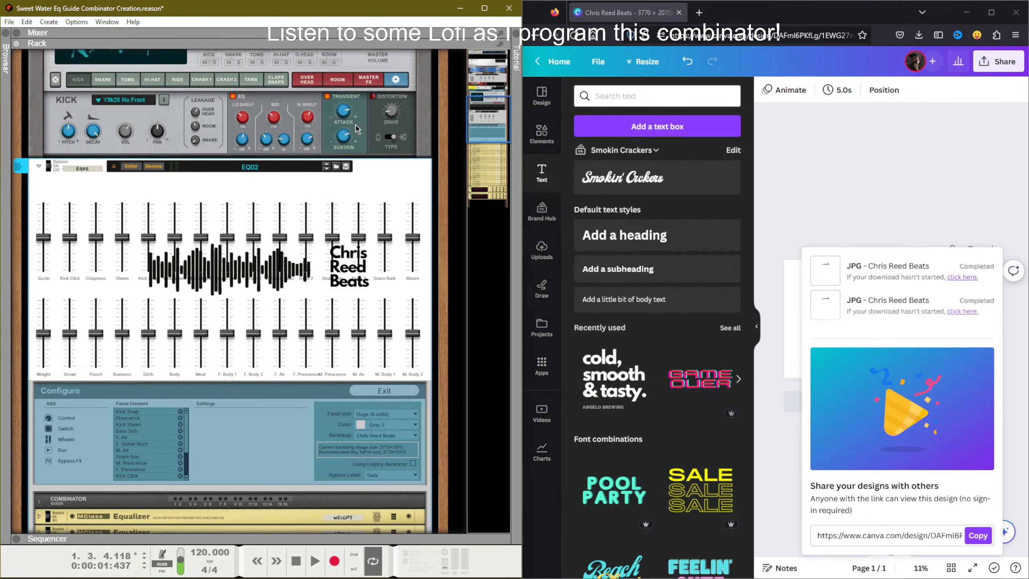
Step: Replace the EQ02 combinator's backdrop with the downloaded JPG numbered (1)
right_click(380, 173)
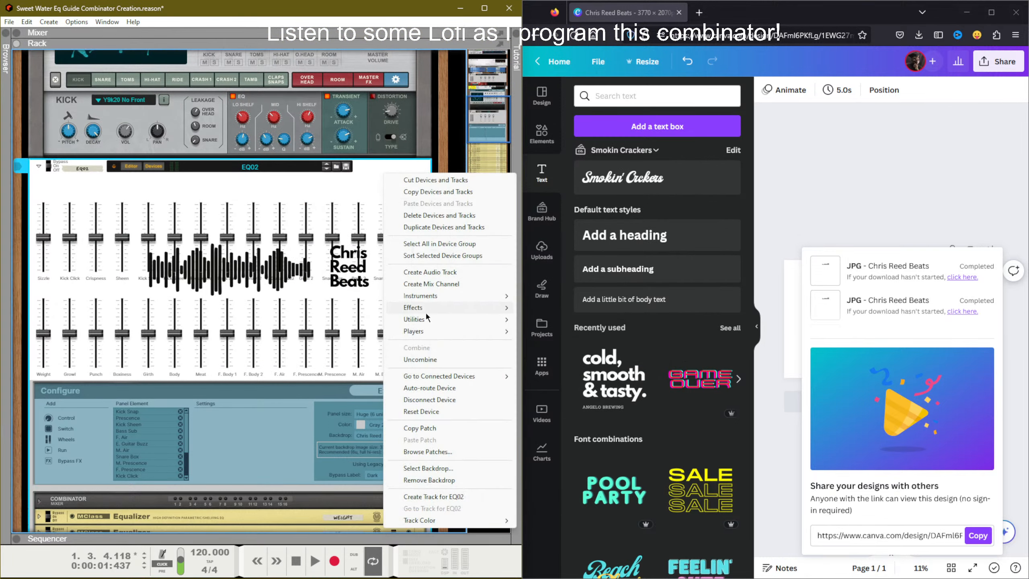
left_click(436, 468)
double_click(337, 143)
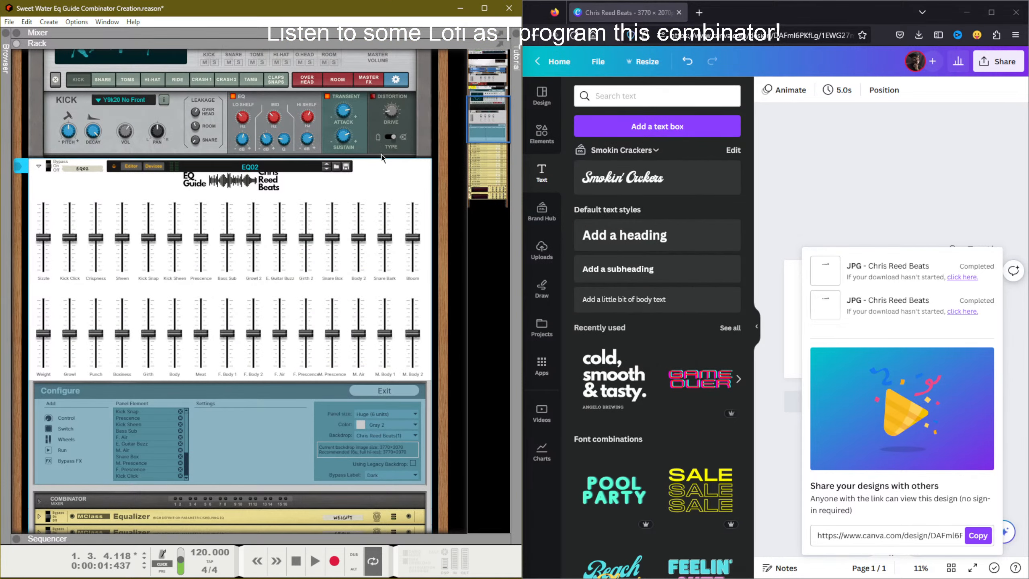
Step: In Canva, select the EQ Guide text, sound wave and brand name together and nudge them slightly down
left_click(874, 143)
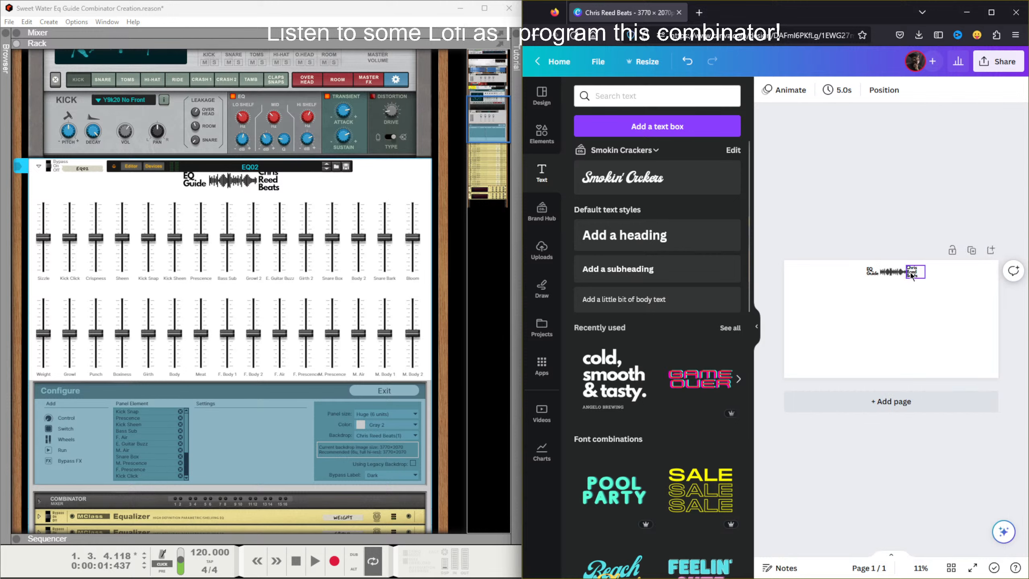
left_click_drag(931, 284, 862, 269)
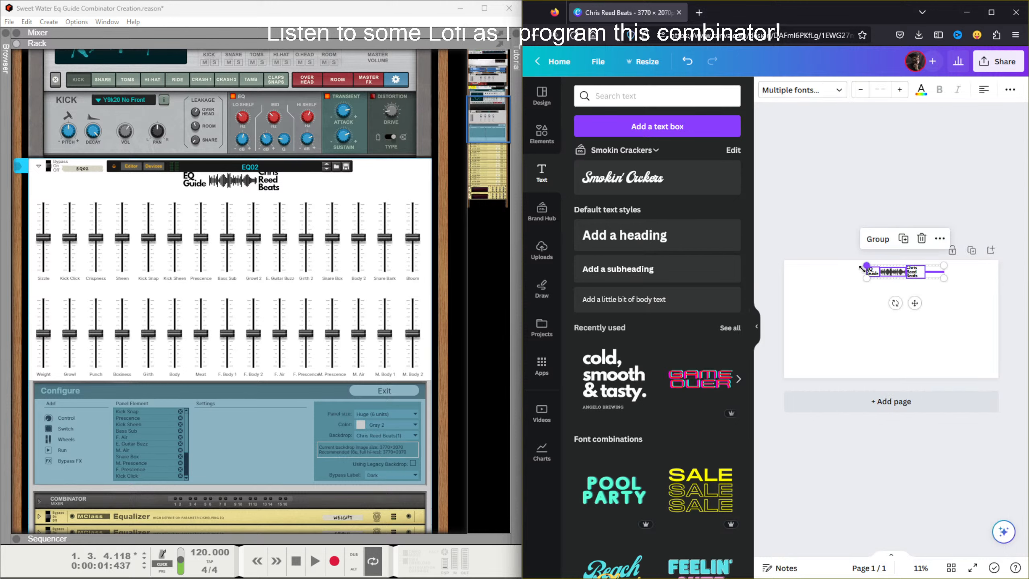
key("Down")
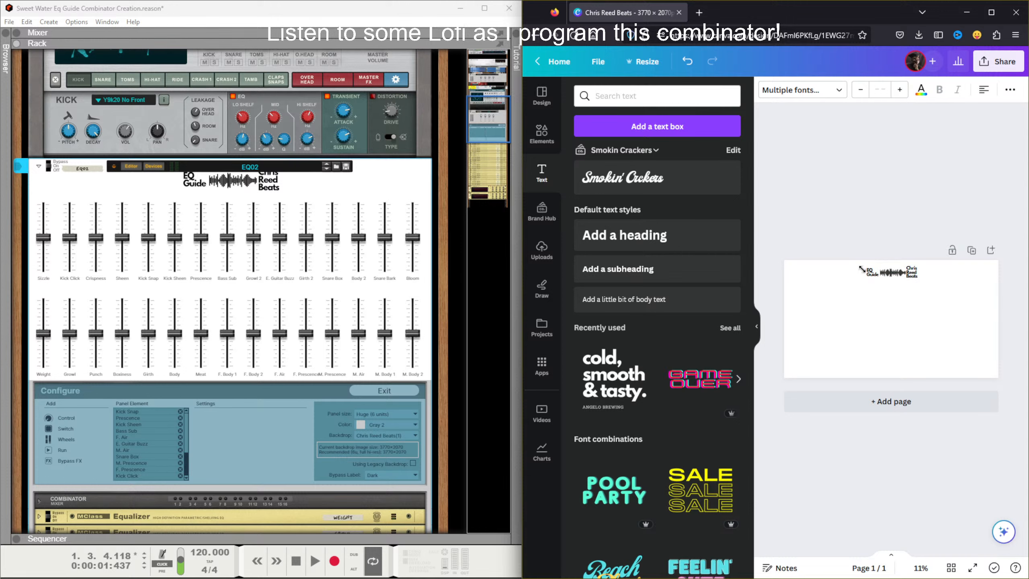
key("Down")
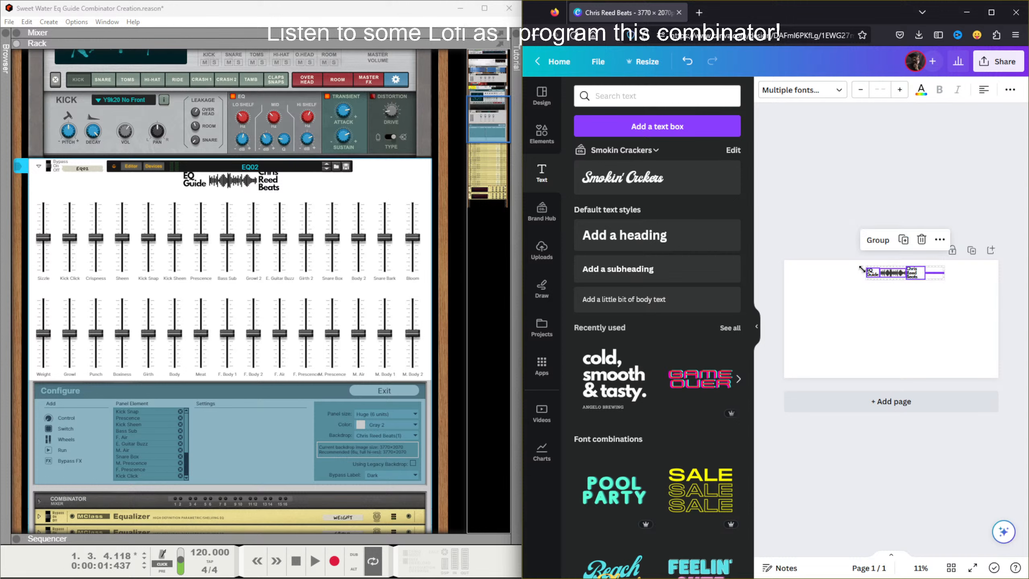
key("Down")
Step: Download the nudged backdrop design as a JPG at size 1 and quality 80
left_click(999, 62)
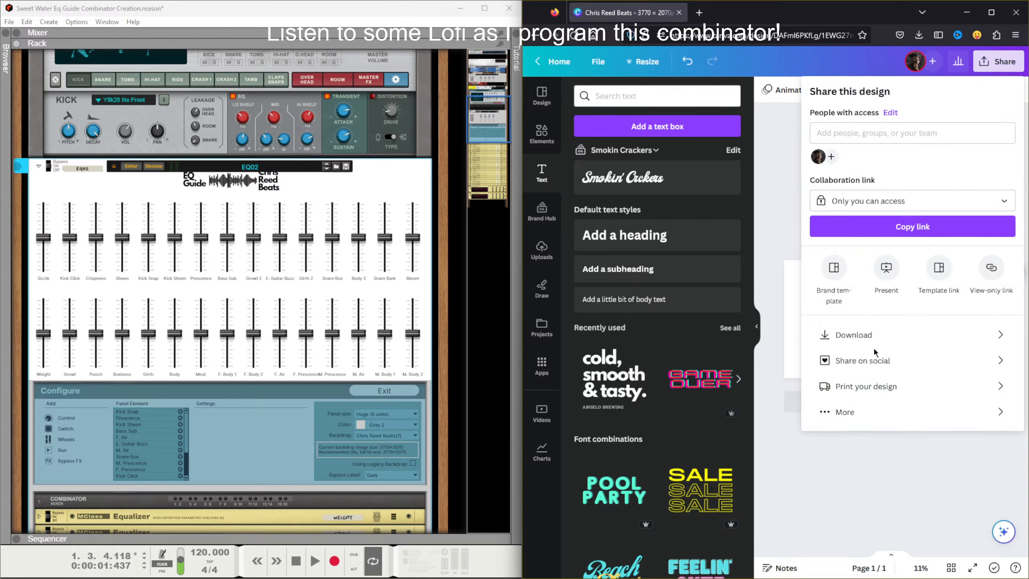
left_click(873, 334)
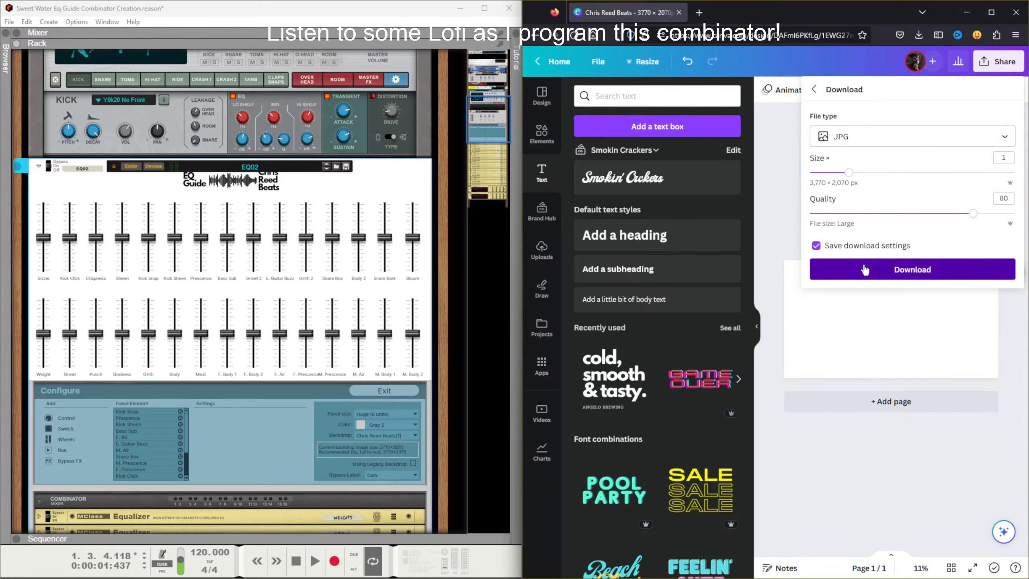
left_click(865, 269)
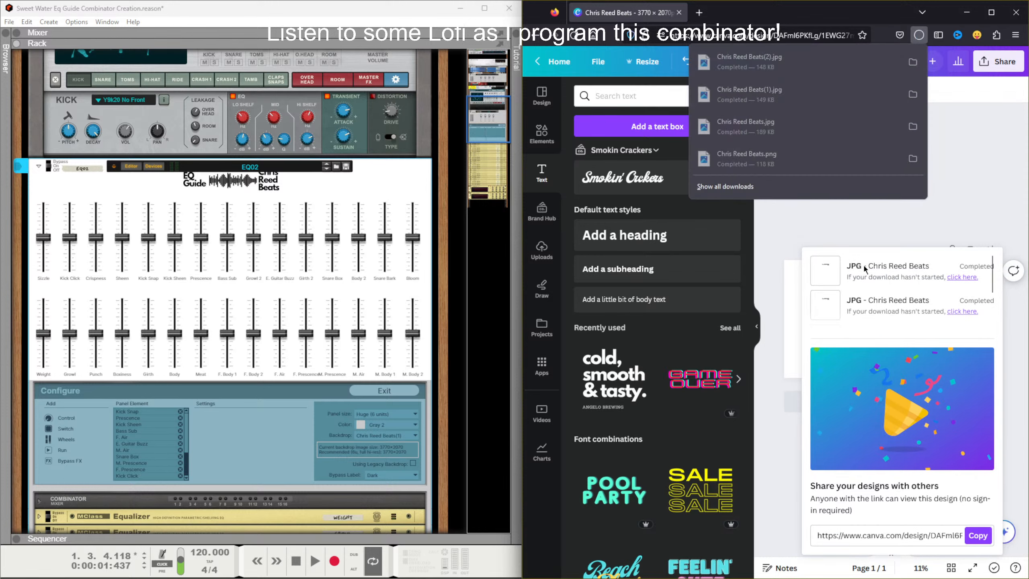
Step: In Reason, load the downloaded JPG numbered (2) as the EQ02 combinator's backdrop
right_click(404, 207)
left_click(429, 478)
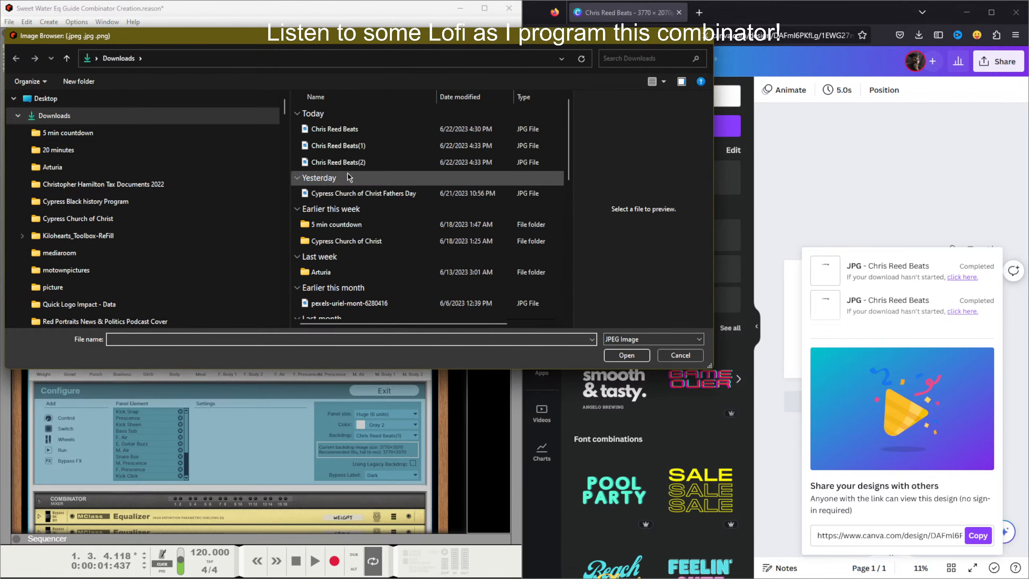
left_click(351, 163)
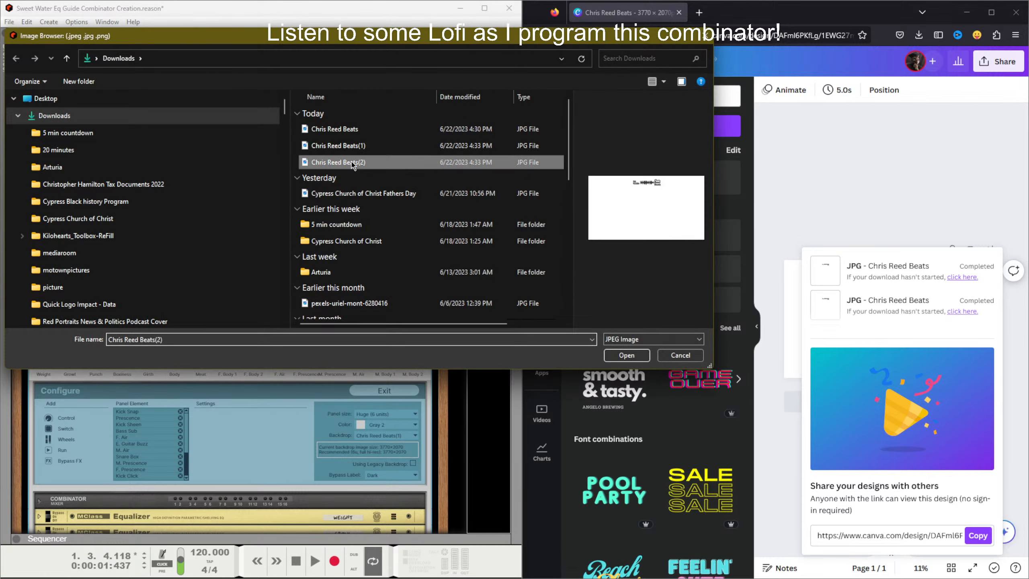
double_click(351, 162)
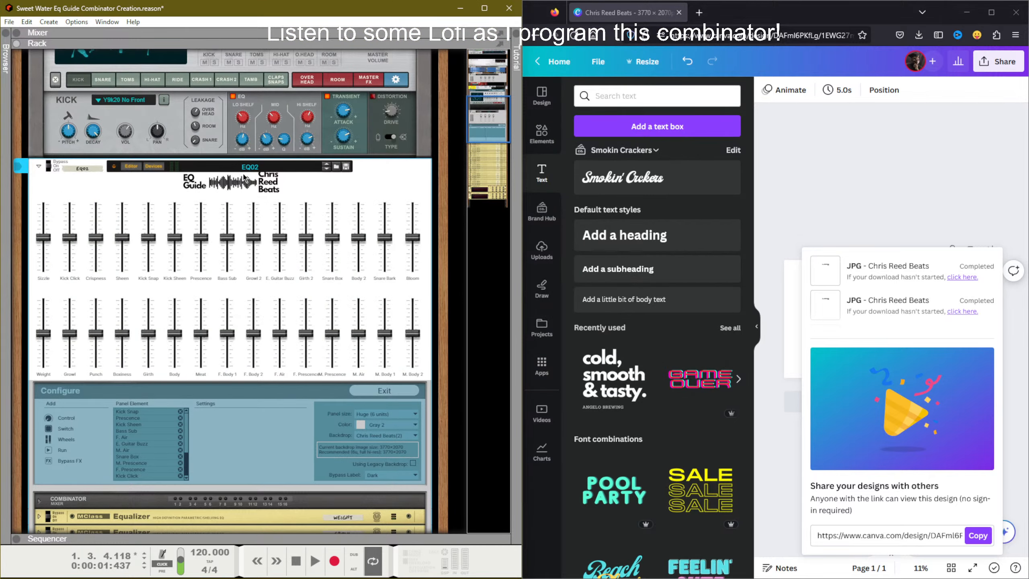
Step: Step through the downloaded backdrop JPGs in the image browser and load the one numbered (2) again
right_click(362, 175)
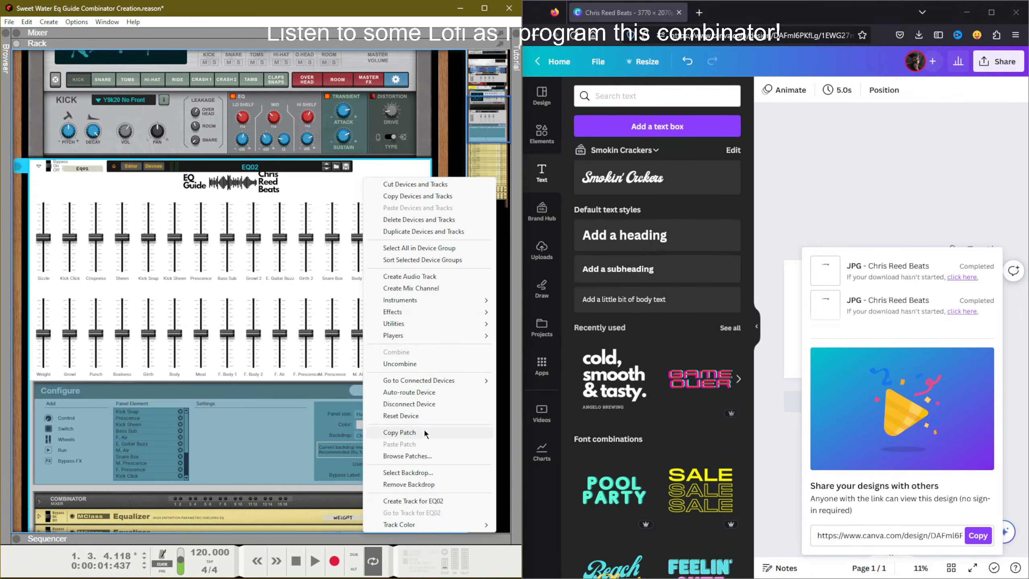
left_click(417, 474)
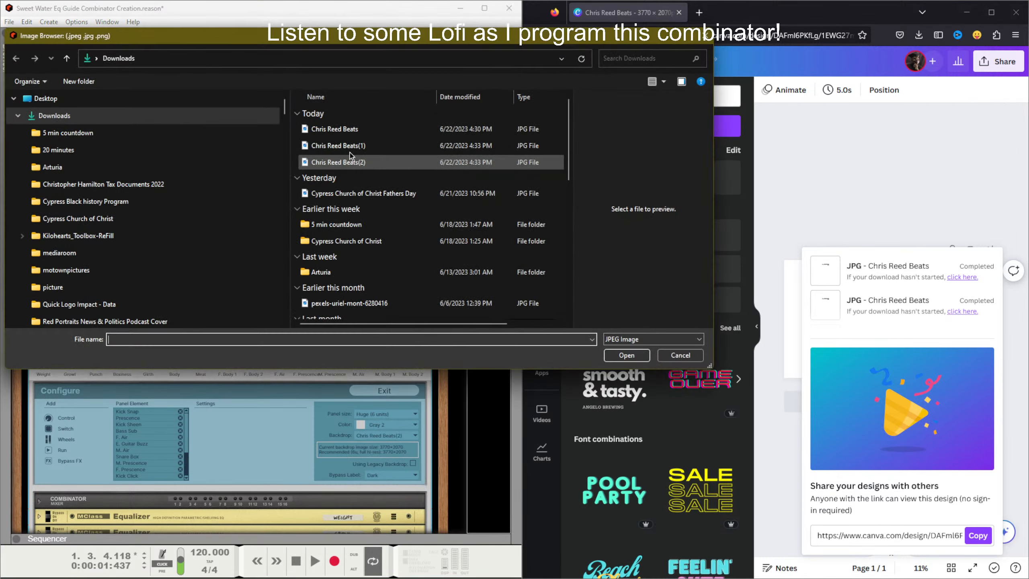
left_click(358, 130)
key("Down")
key("Down")
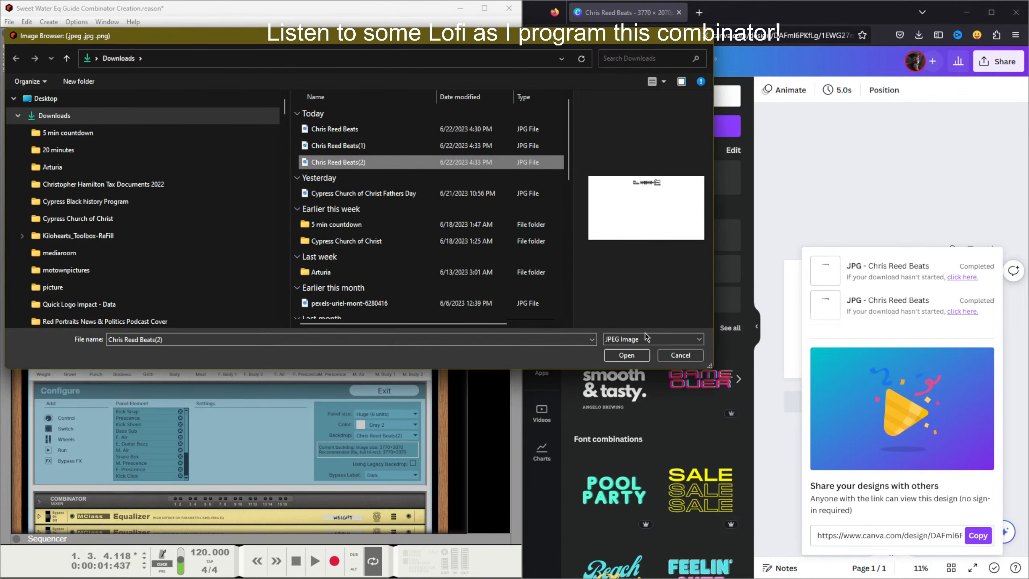
left_click(633, 356)
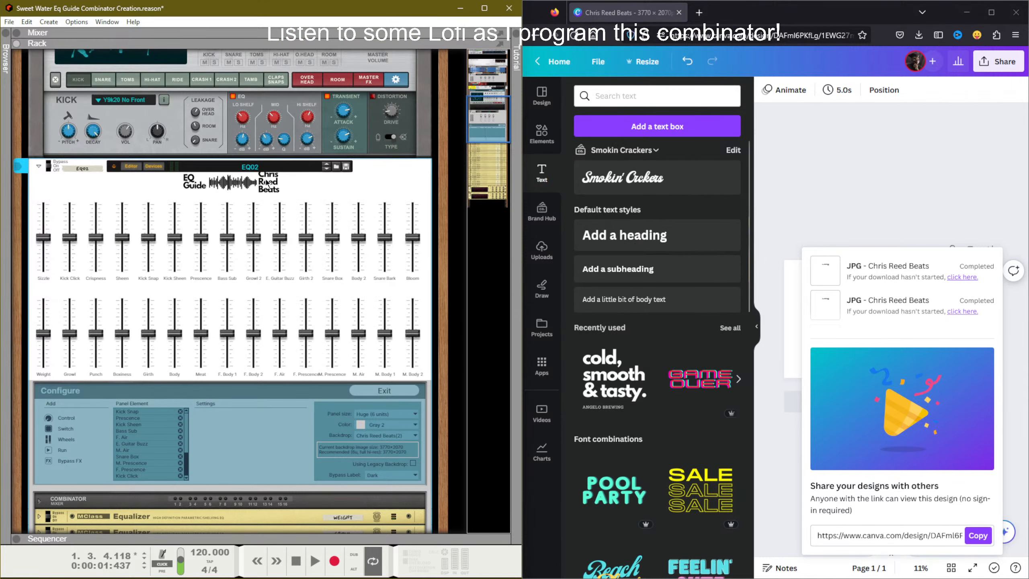
Step: In Canva, move the EQ Guide text, sound wave and brand name together a little further down the page
left_click(874, 183)
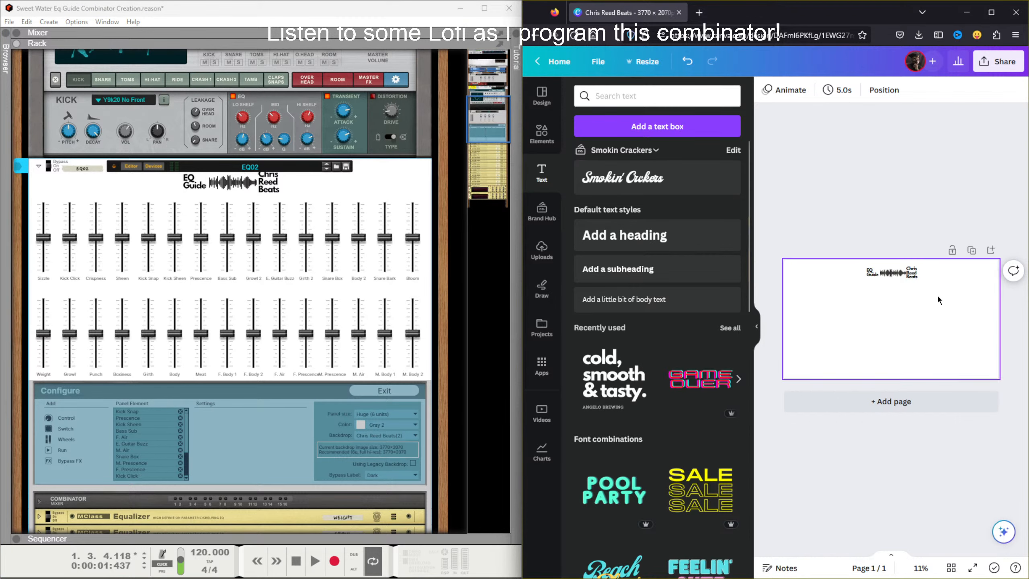
left_click(914, 274)
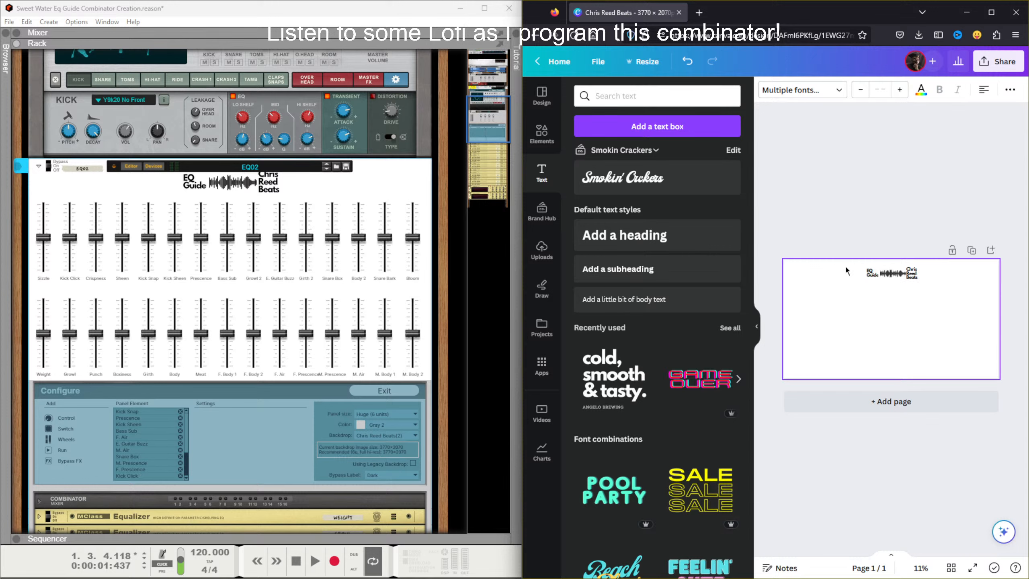
left_click(936, 170)
Step: Download the lowered backdrop design again as a JPG at size 1 and quality 80
left_click(998, 61)
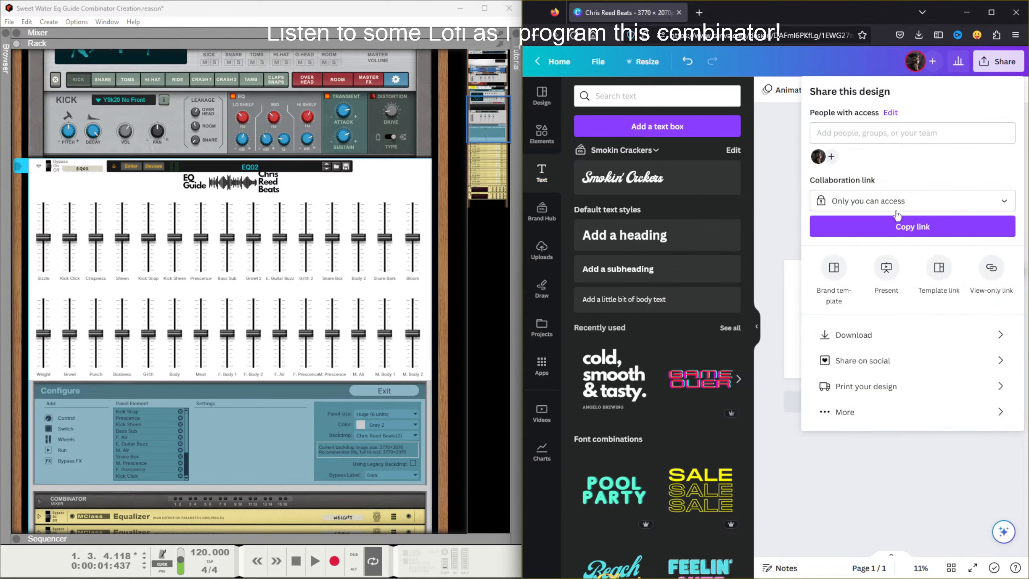
left_click(841, 329)
left_click(844, 269)
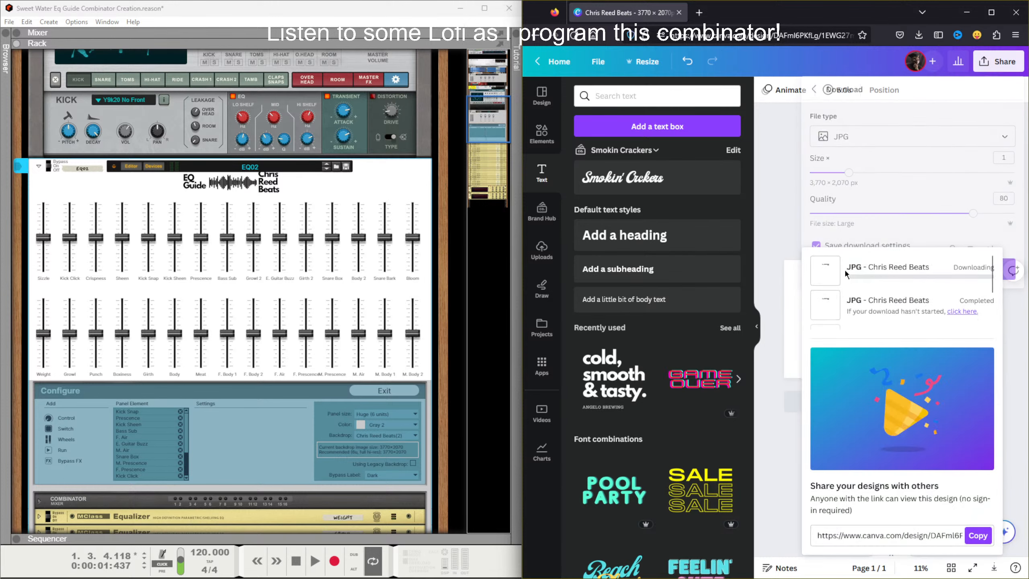
Step: In Reason, load the downloaded JPG numbered (3) as the EQ02 combinator's backdrop
right_click(395, 170)
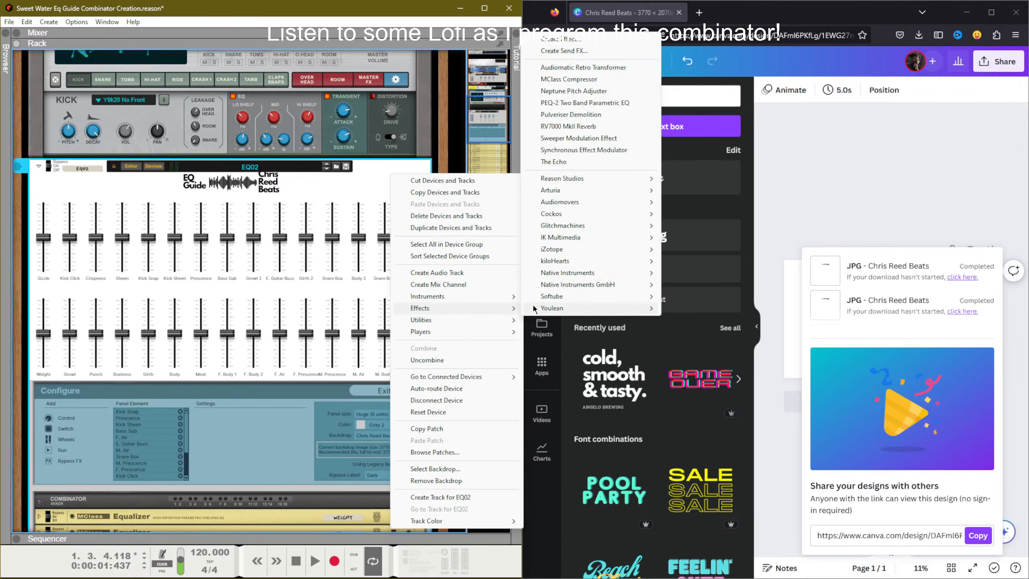
left_click(435, 468)
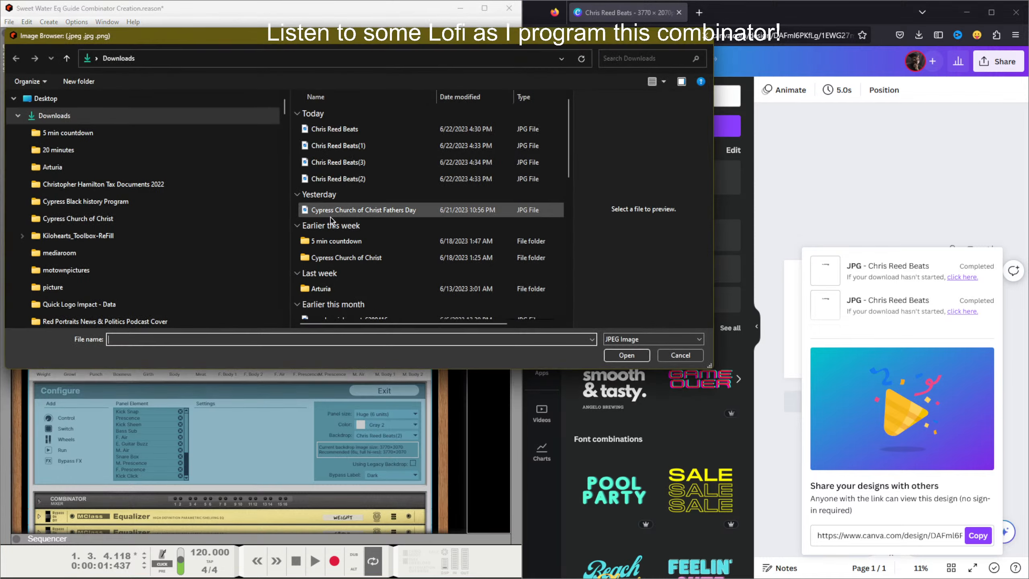
left_click(349, 178)
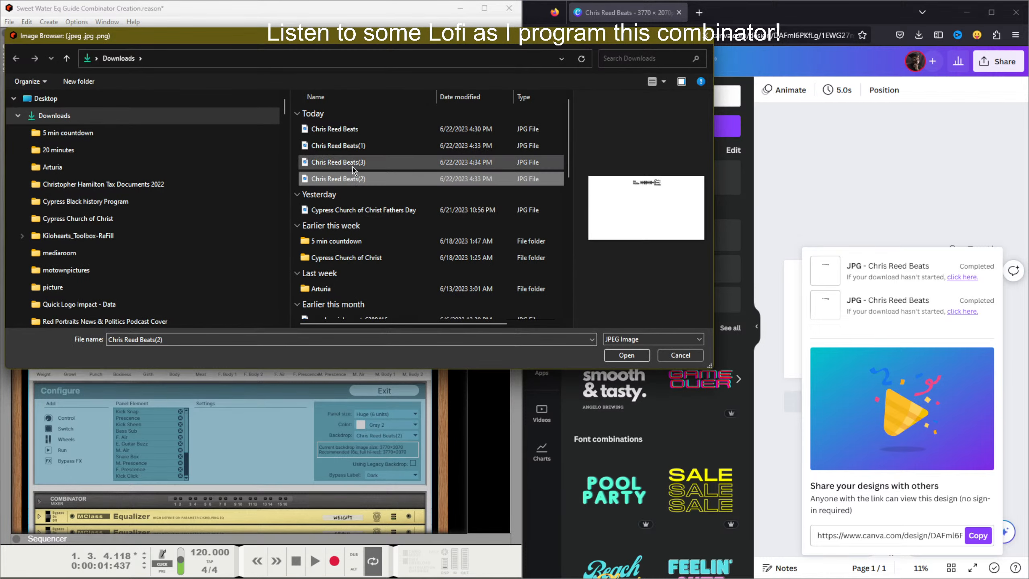
left_click(353, 167)
left_click(620, 356)
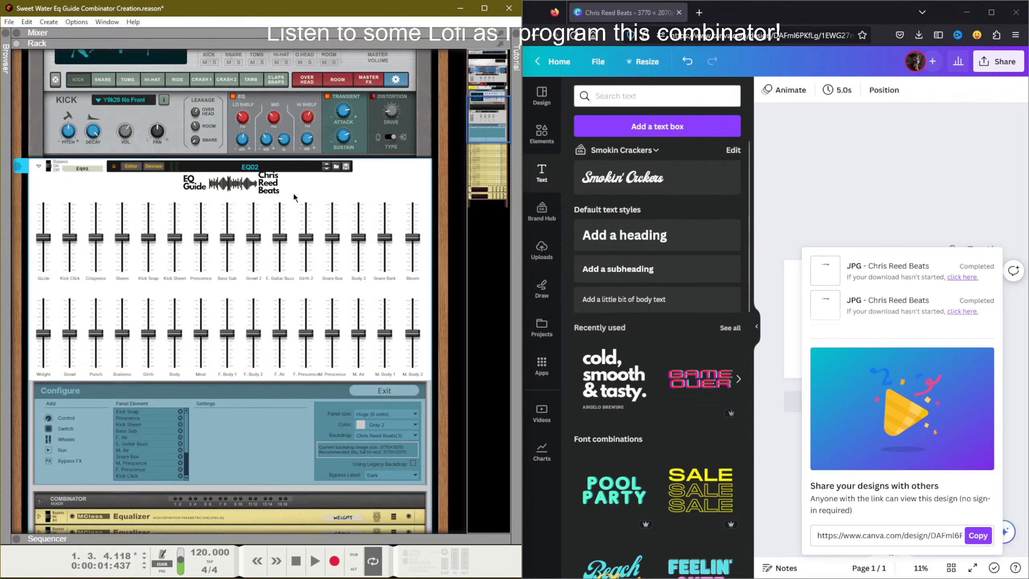
Step: In Canva, select the EQ Guide text, sound wave and brand name together and nudge them down in many small increments
left_click(829, 233)
left_click_drag(927, 296, 856, 262)
key("Down")
key("Down")
key("Down")
key("Down")
key("Down")
key("Down")
key("Down")
key("Down")
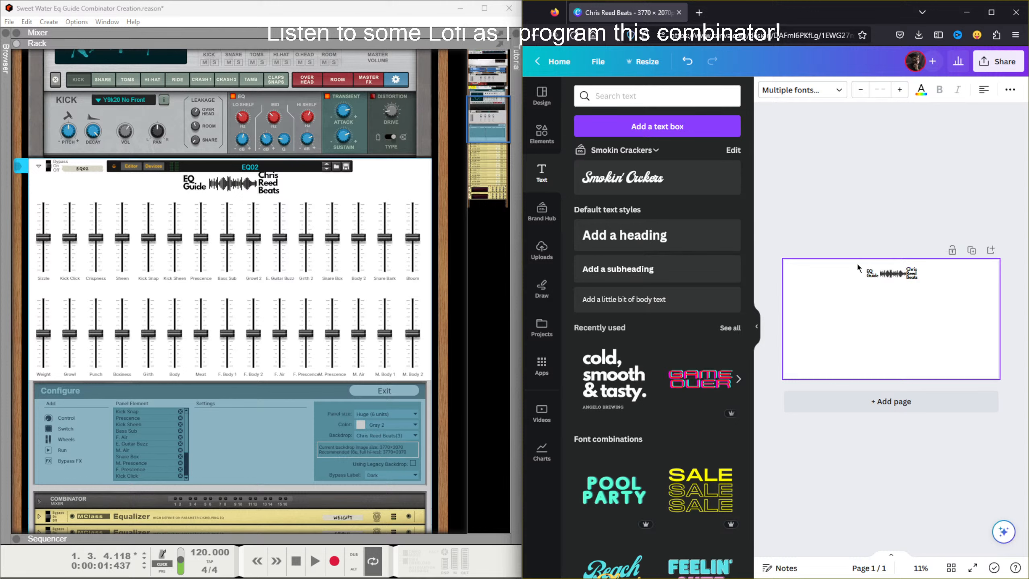
key("Down")
key("Down")
key("Down")
key("Down")
key("Down")
key("Down")
key("Down")
key("Down")
key("Down")
key("Down")
key("Down")
left_click(953, 209)
Step: Download the repositioned backdrop design as a JPG at size 1 and quality 80 with the download settings saved
left_click(1012, 63)
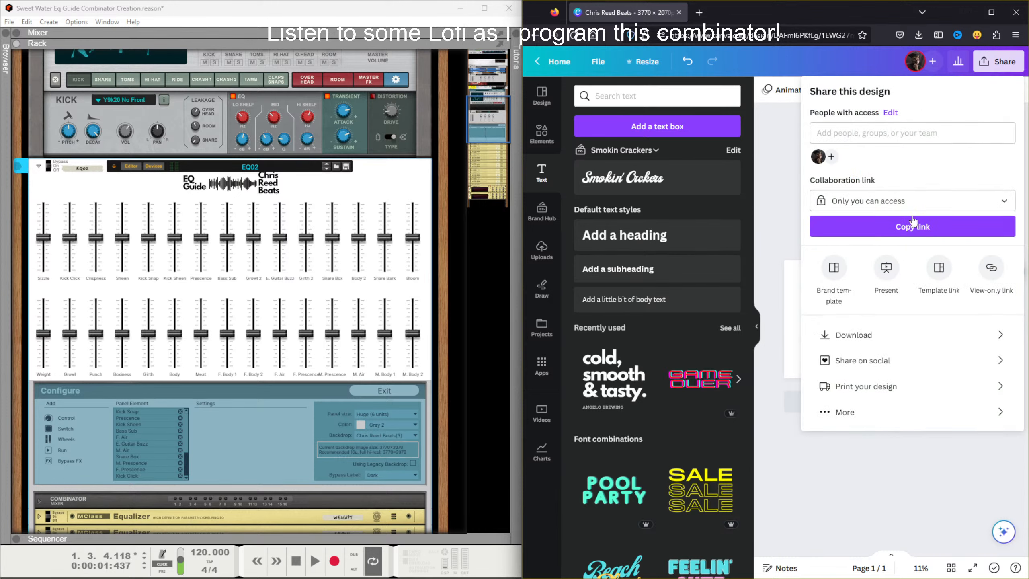
left_click(832, 334)
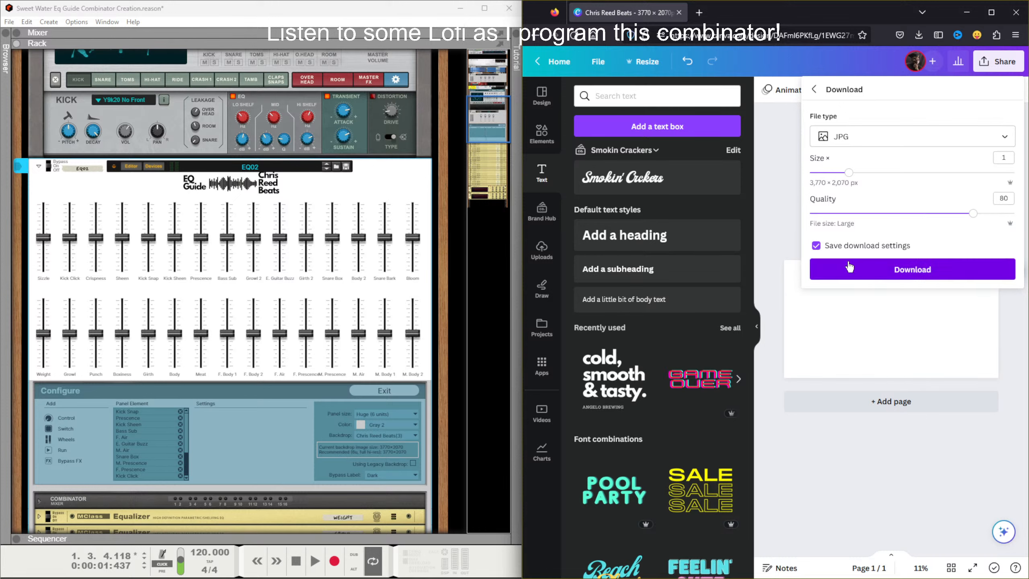
left_click(848, 266)
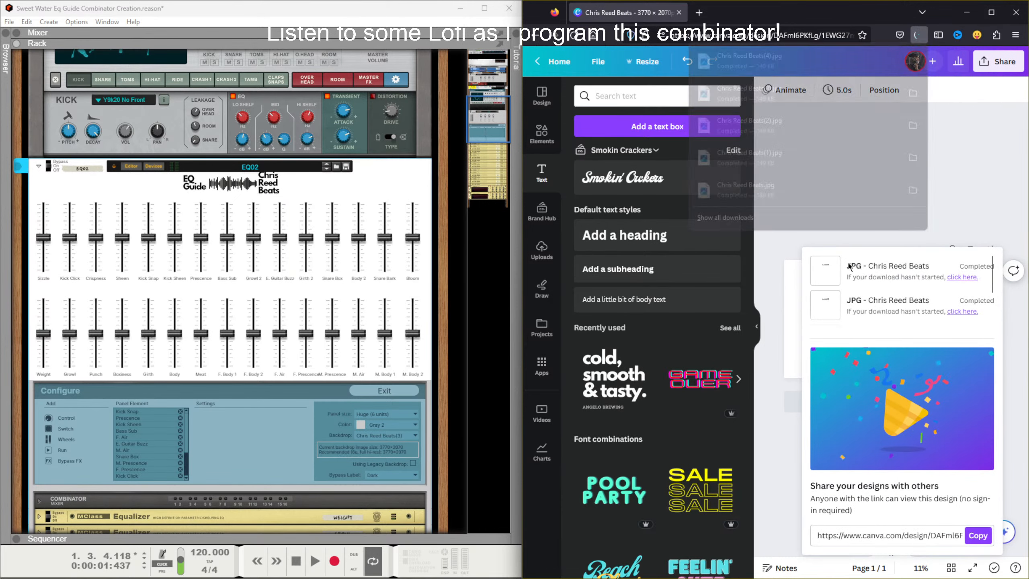
Step: In Reason, load the downloaded JPG numbered (4) as the EQ02 combinator's backdrop
right_click(374, 172)
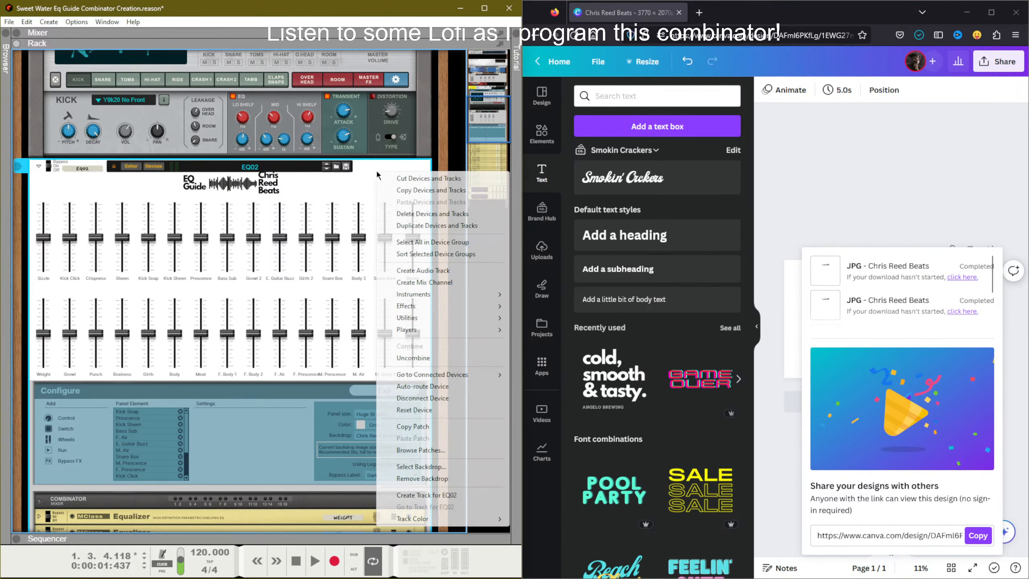
left_click(426, 470)
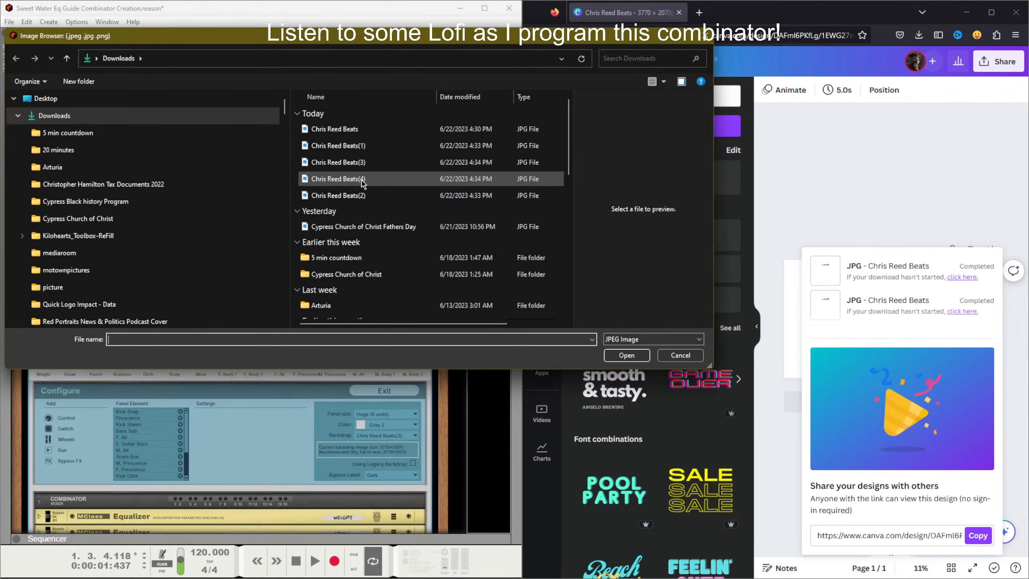
left_click(362, 181)
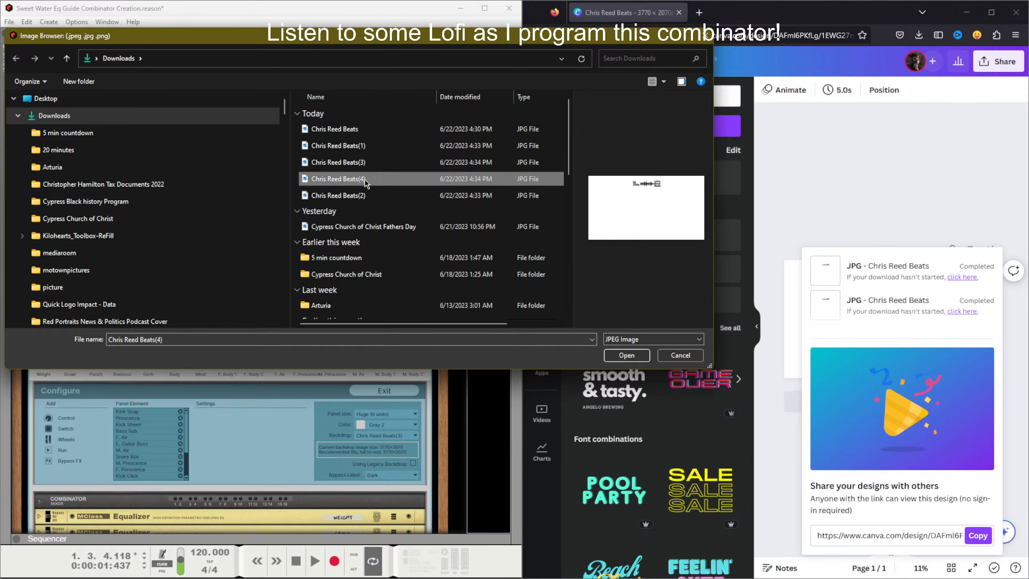
left_click(626, 355)
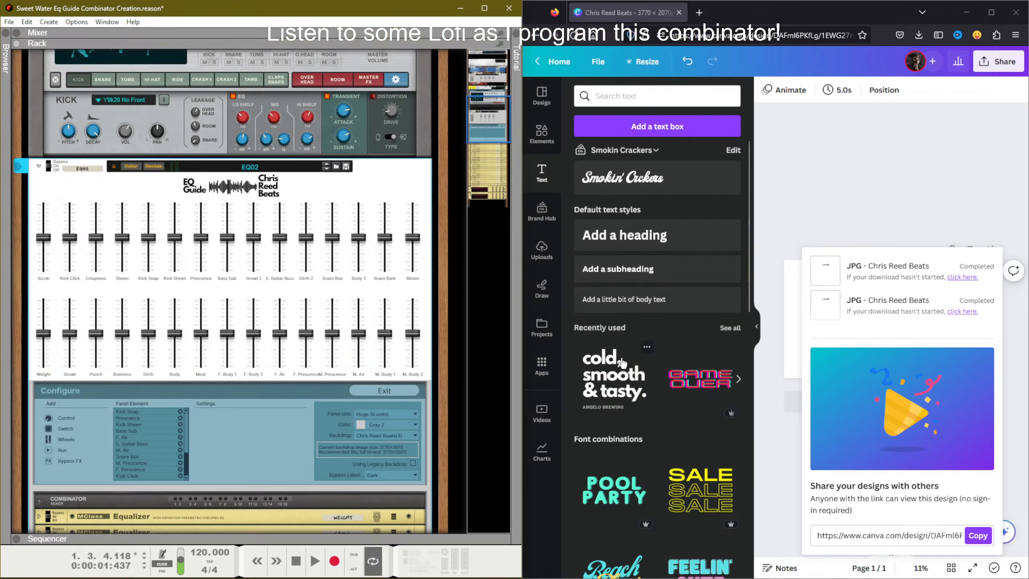
Step: In Canva, dismiss the finished download notice and search the uploaded images for "logo"
left_click(882, 208)
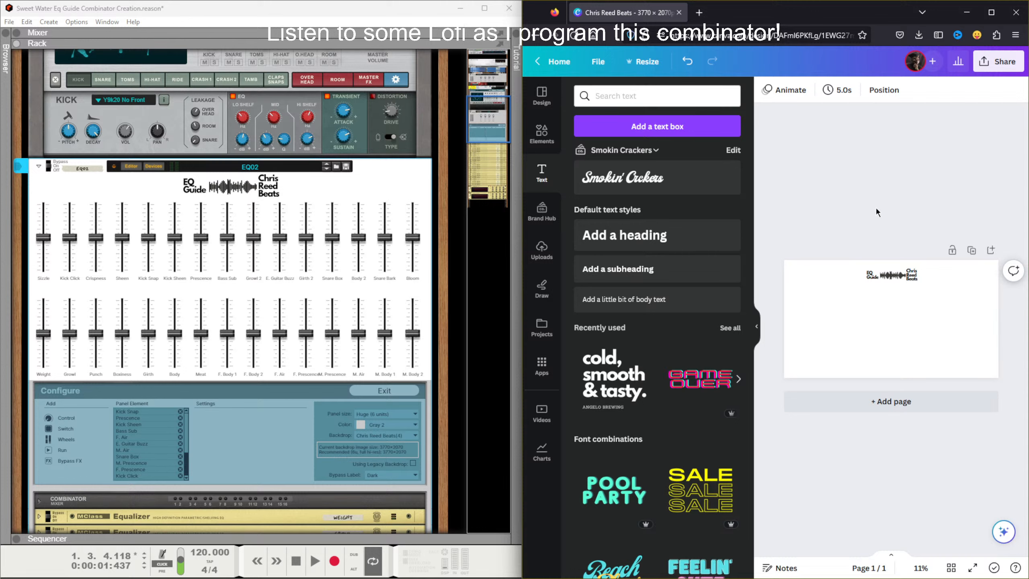
left_click(392, 171)
left_click(542, 248)
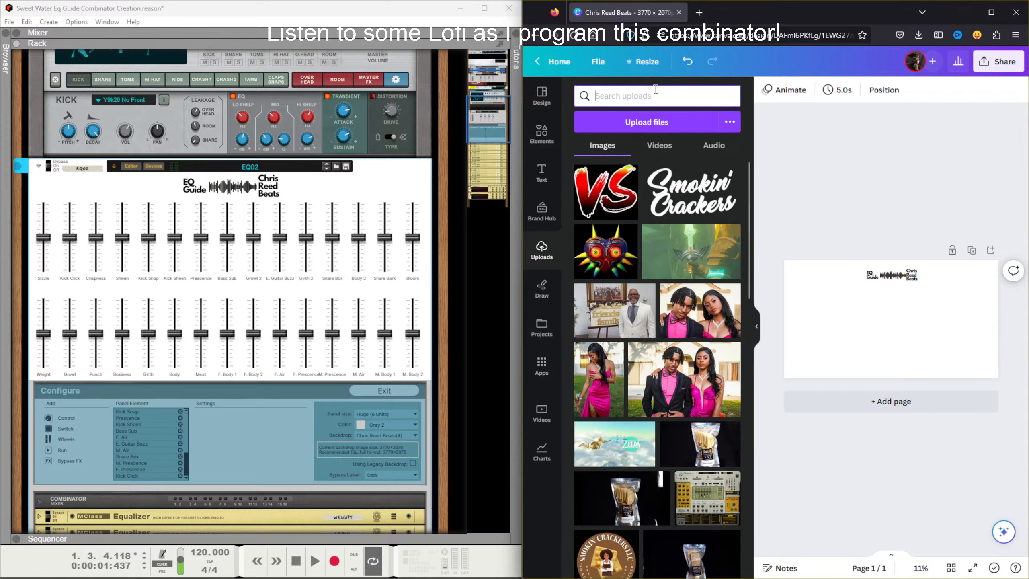
left_click(656, 89)
type("logo")
key("Return")
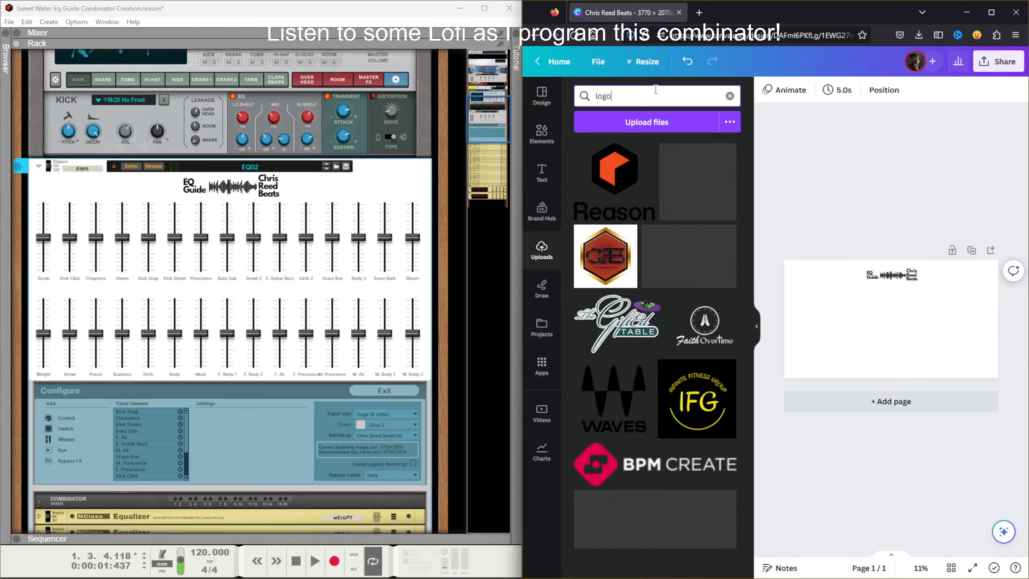
Step: Add the red and gold hexagon logo to the design, shrunk to a tiny badge in the page's top-right corner
left_click_drag(605, 256, 830, 248)
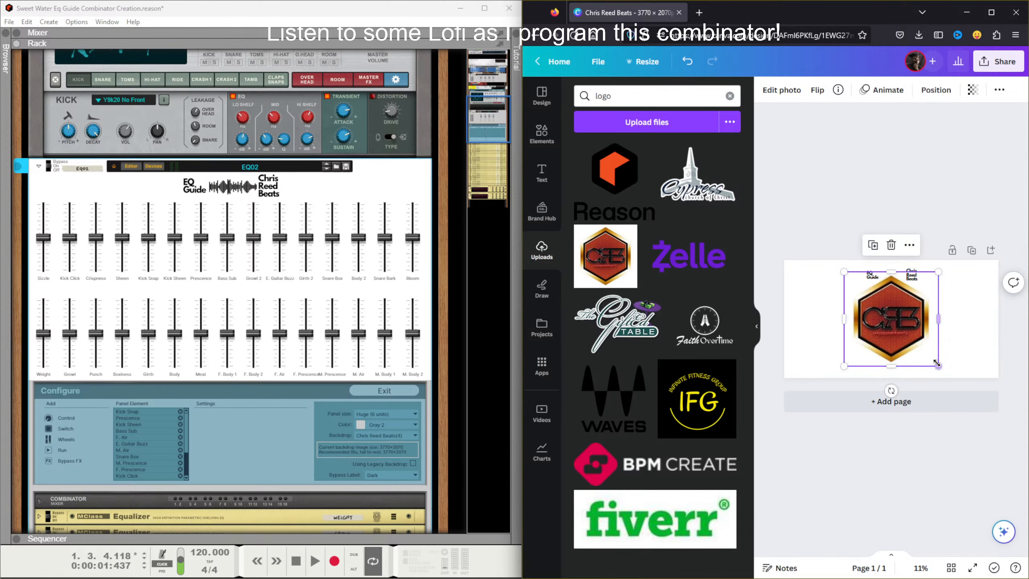
left_click_drag(939, 367, 1007, 302)
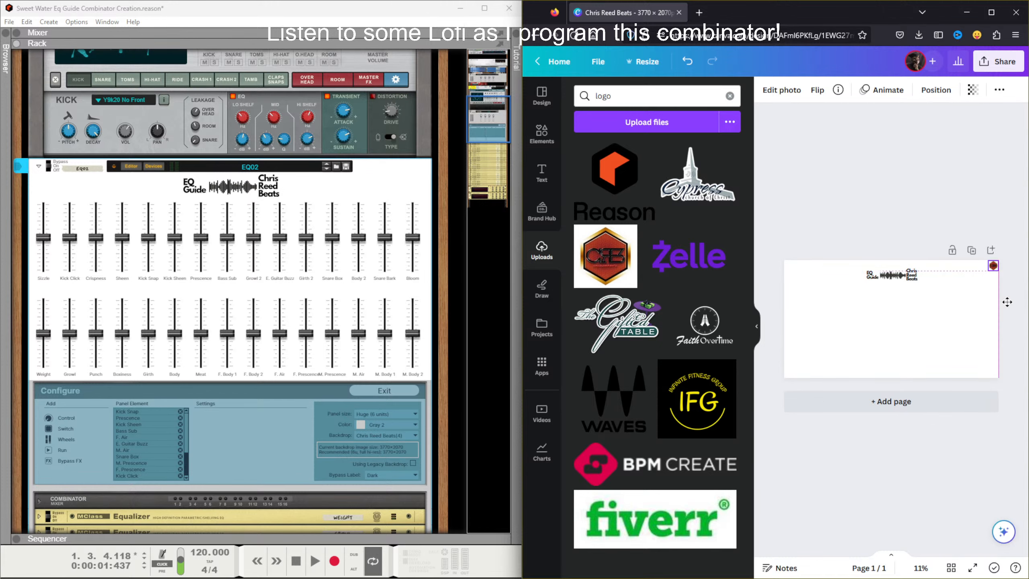
left_click(1005, 191)
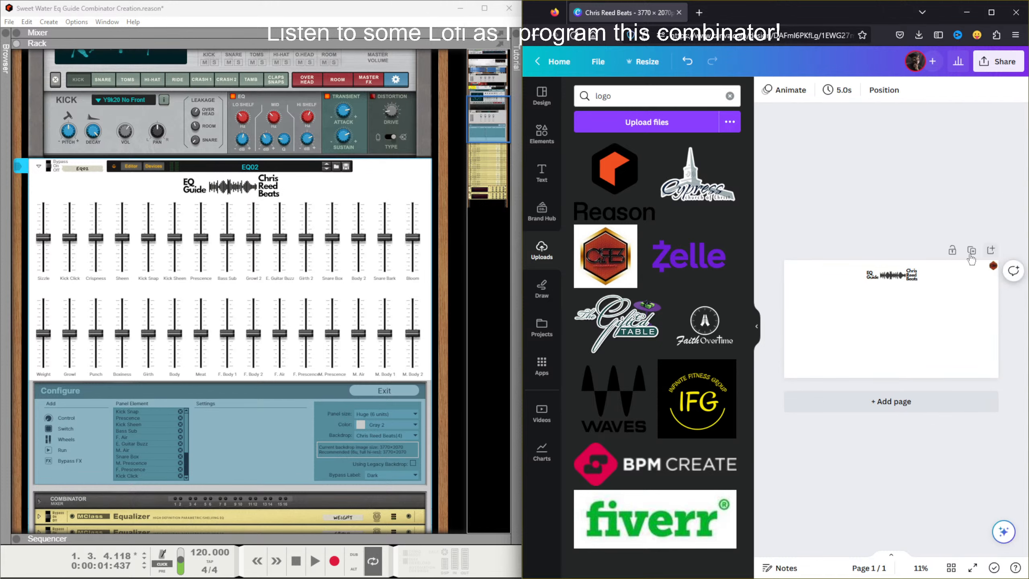
Step: Add the Reason logo to the design, shrink it to badge size and place it directly beneath the hexagon logo
left_click(624, 184)
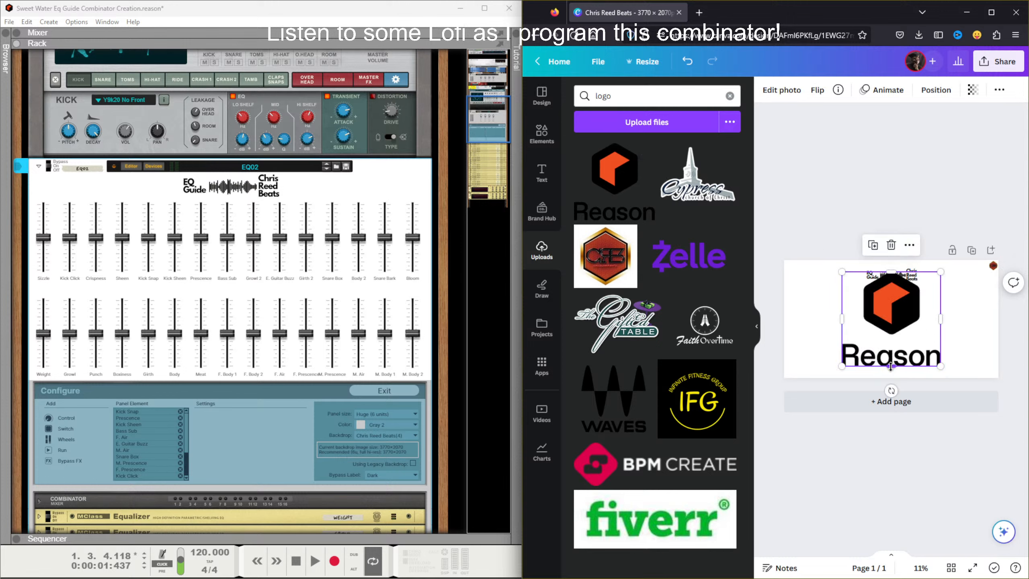
left_click_drag(890, 367, 1003, 308)
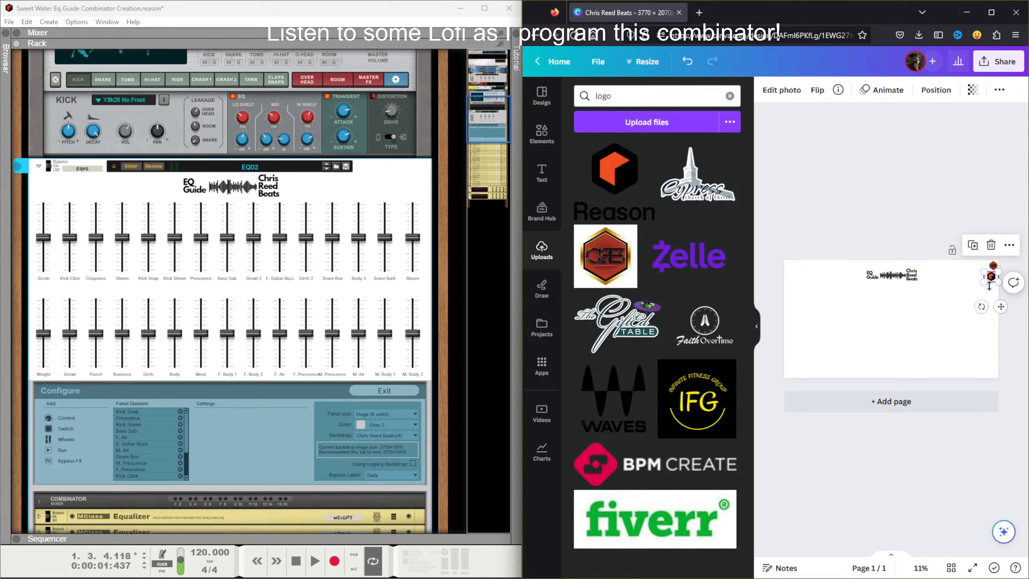
left_click_drag(985, 281, 990, 279)
left_click(995, 200)
left_click(993, 275)
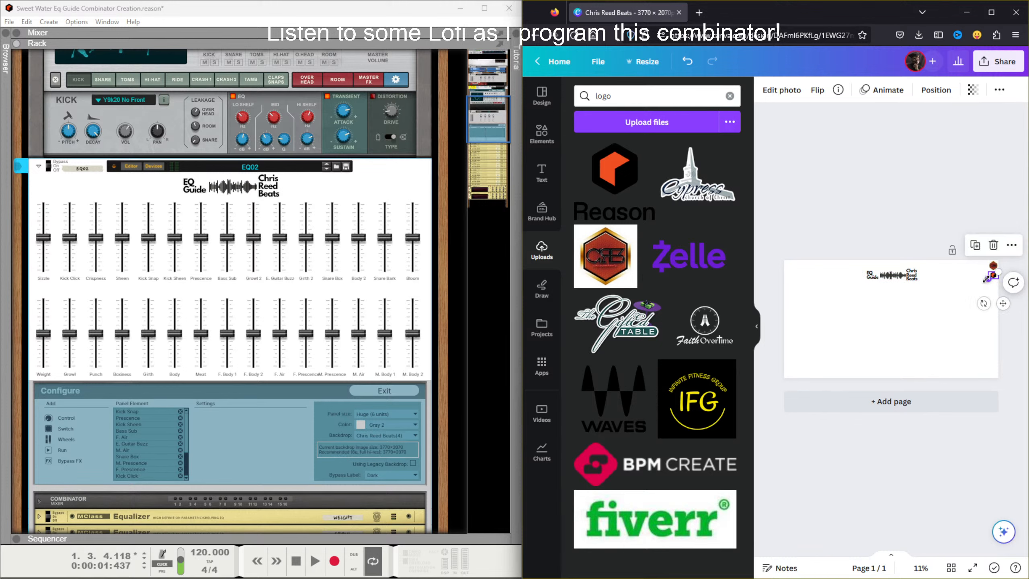
Step: Try the graphic equalizer photo from the equalizer elements as the page background
left_click(967, 189)
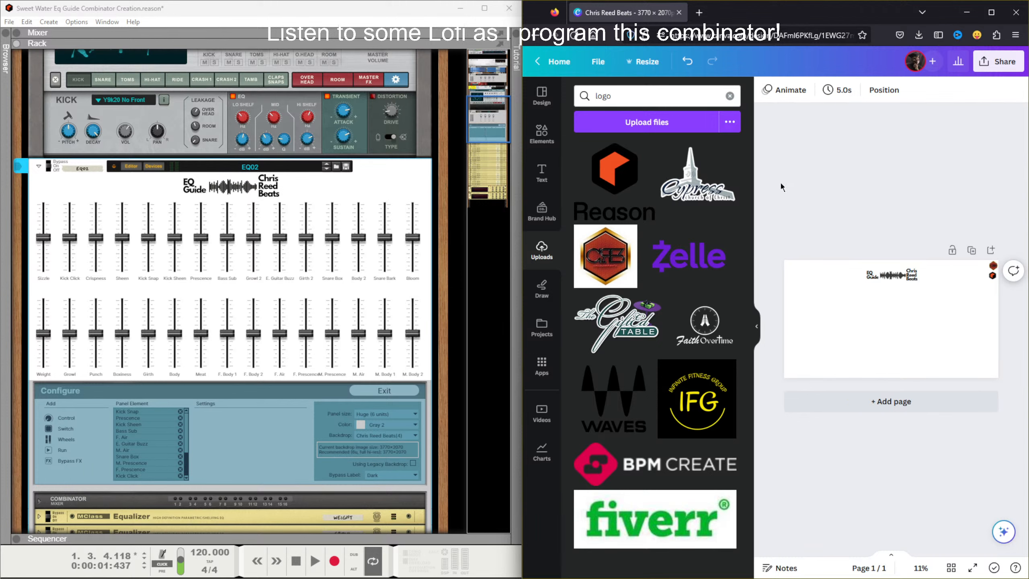
left_click(858, 307)
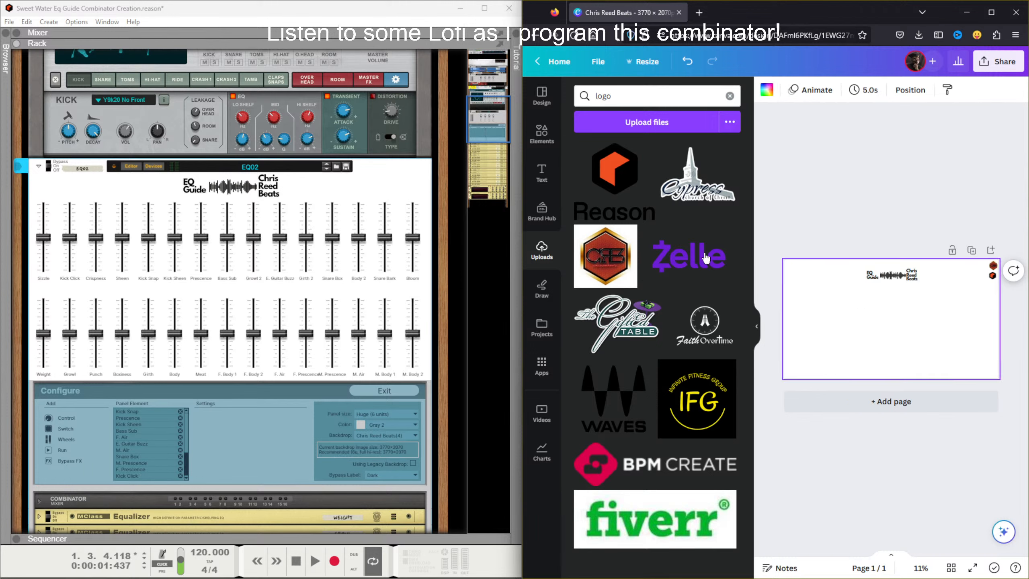
left_click(555, 147)
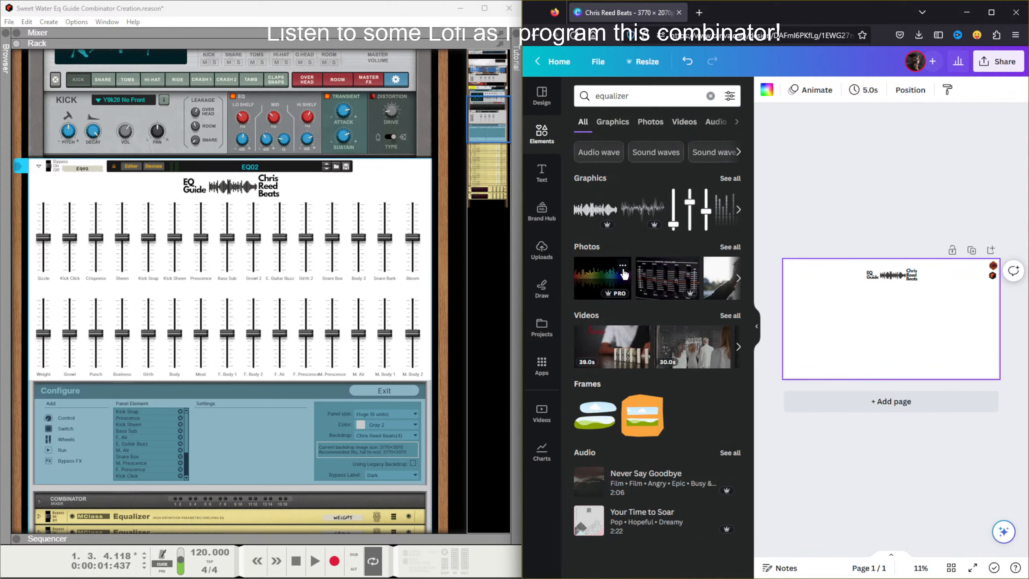
left_click_drag(825, 304, 793, 308)
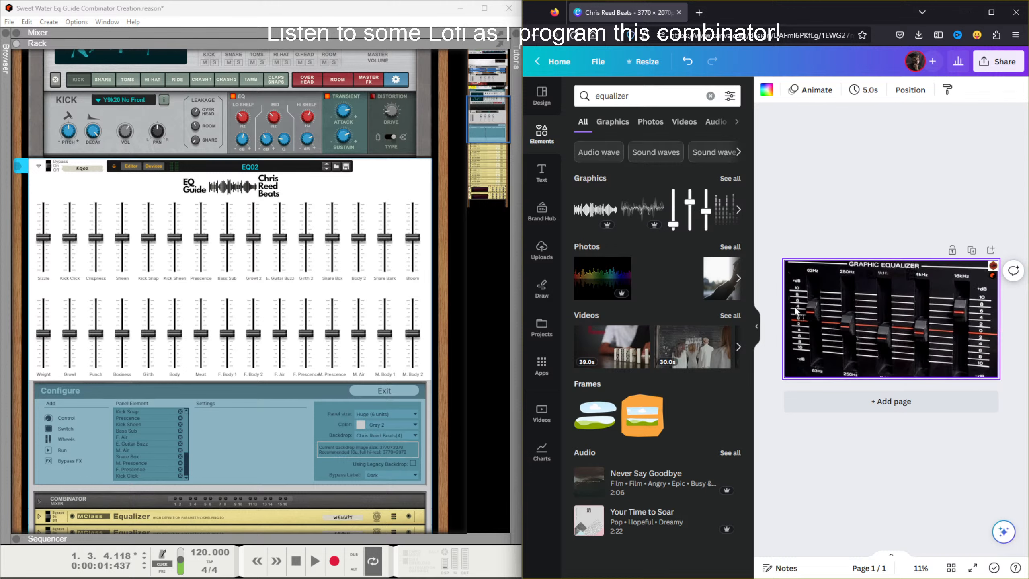
left_click_drag(795, 310, 661, 272)
Step: Browse the equalizer graphics and photos for an image suitable as the page background
left_click(737, 209)
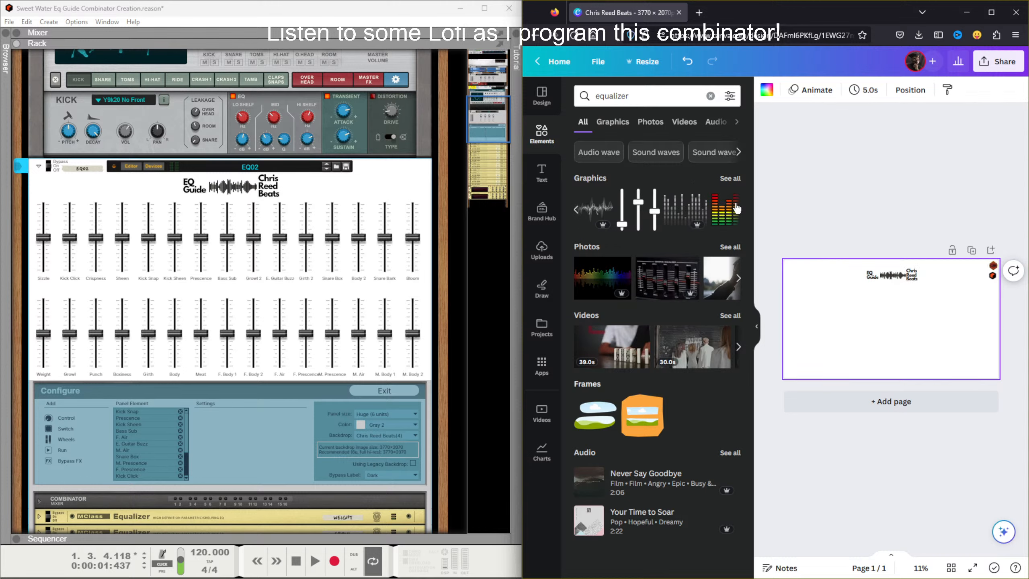
left_click(738, 280)
left_click(739, 280)
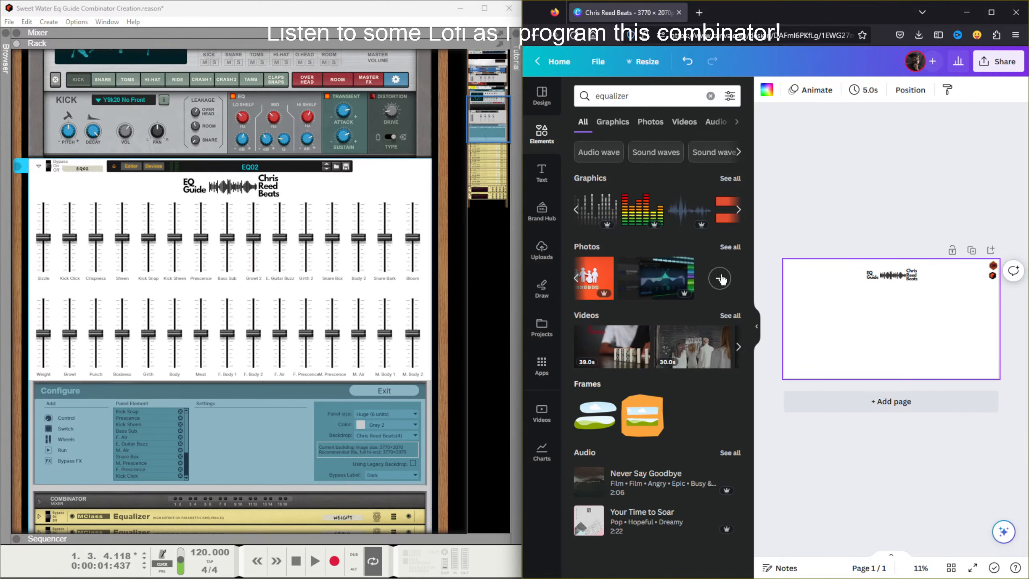
left_click(721, 279)
scroll(703, 335, "down", 3)
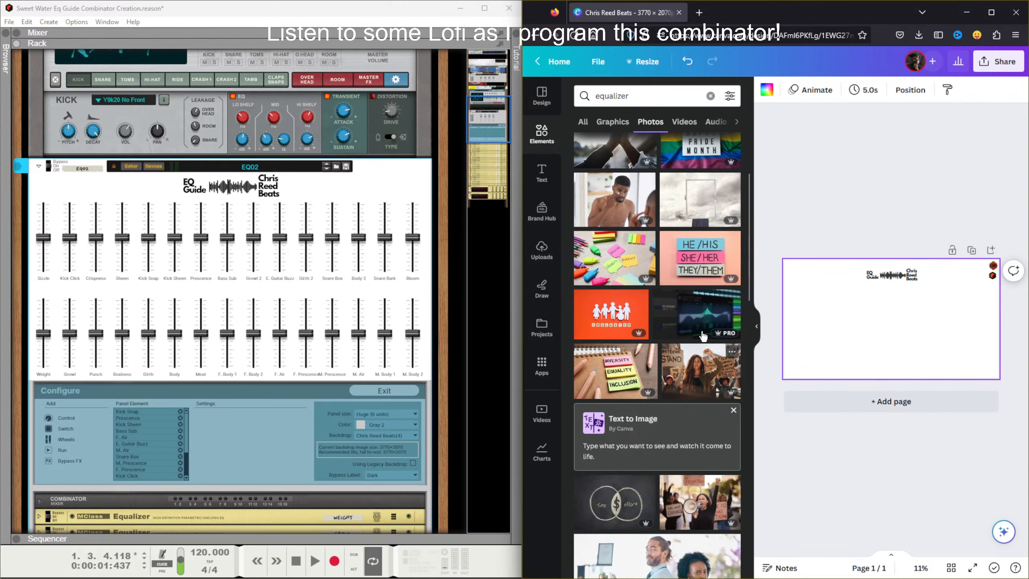
scroll(703, 326, "down", 3)
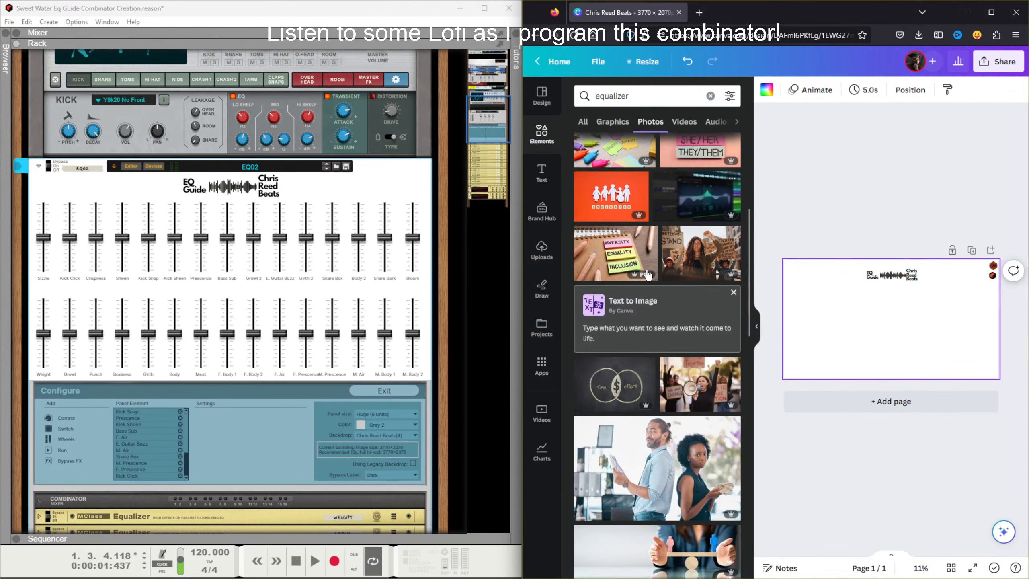
scroll(669, 246, "down", 10)
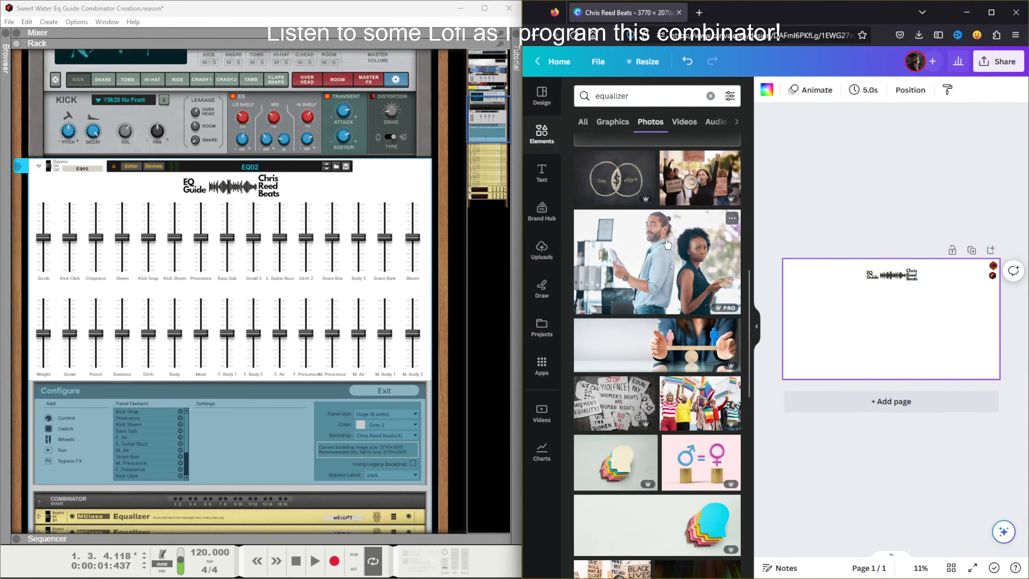
scroll(669, 240, "down", 4)
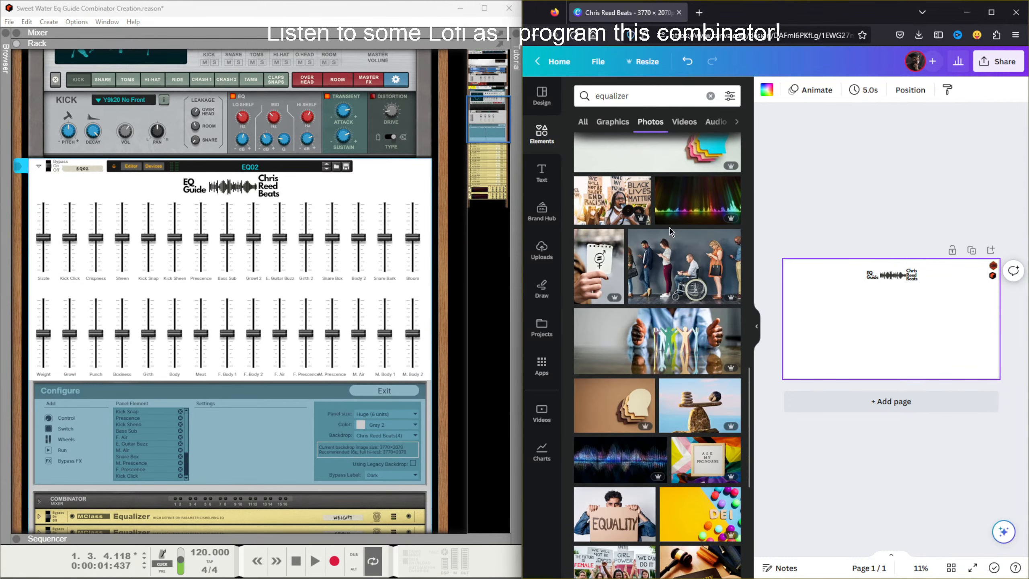
left_click_drag(685, 179, 673, 245)
scroll(672, 245, "down", 10)
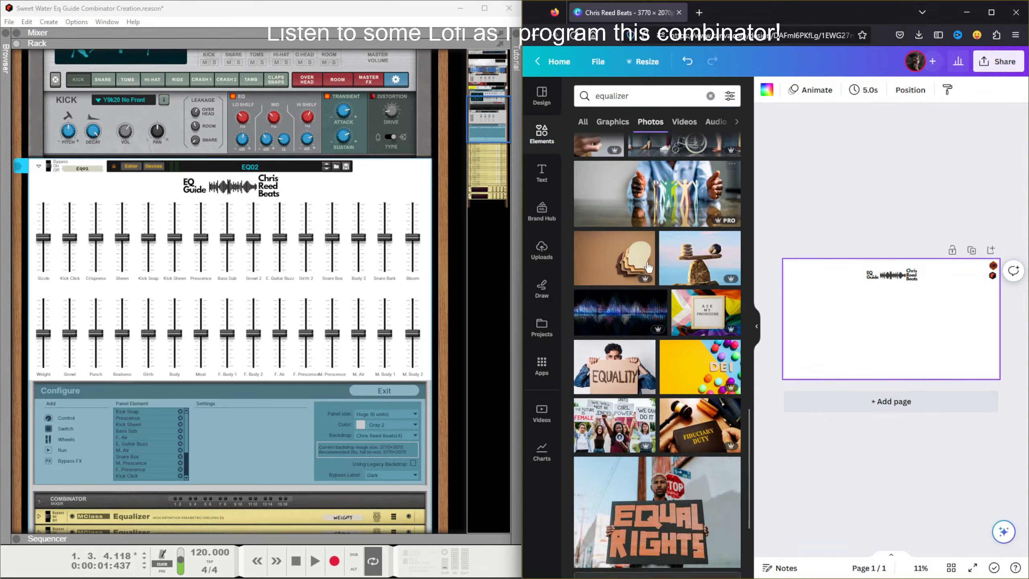
scroll(672, 245, "down", 10)
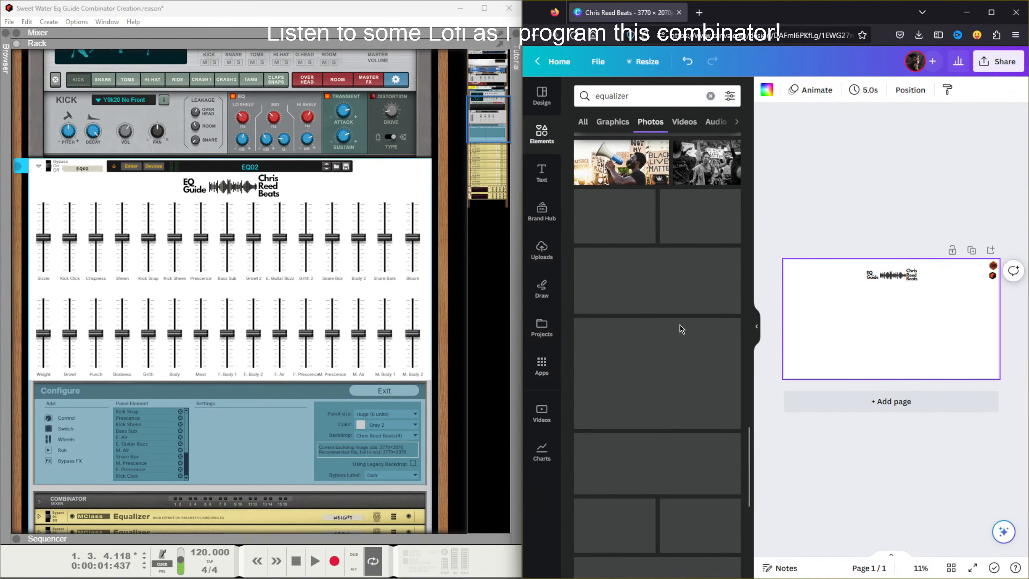
scroll(631, 240, "down", 4)
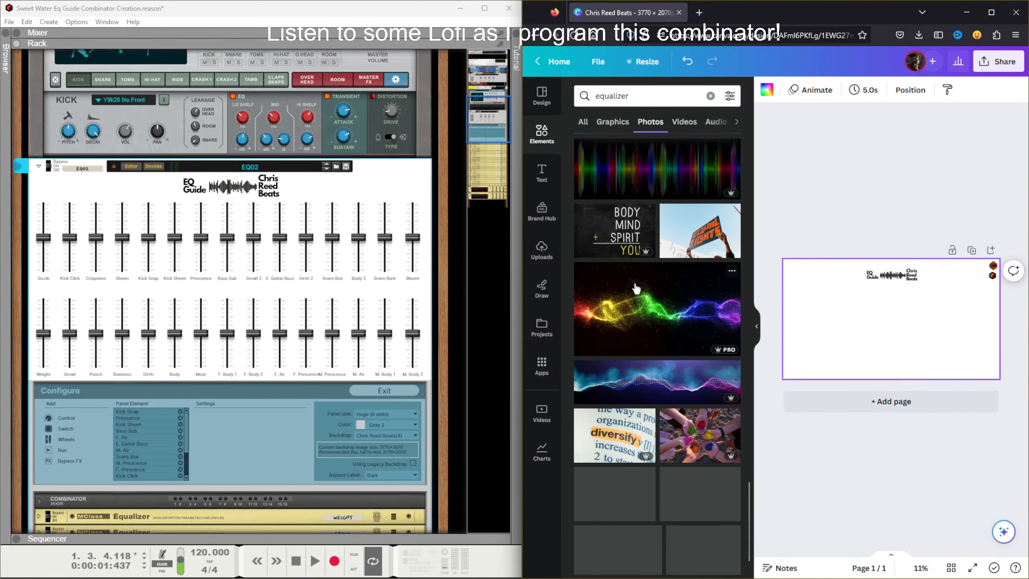
Step: Search the photos for "wood" and try a brown wood plank image as the page background
double_click(618, 93)
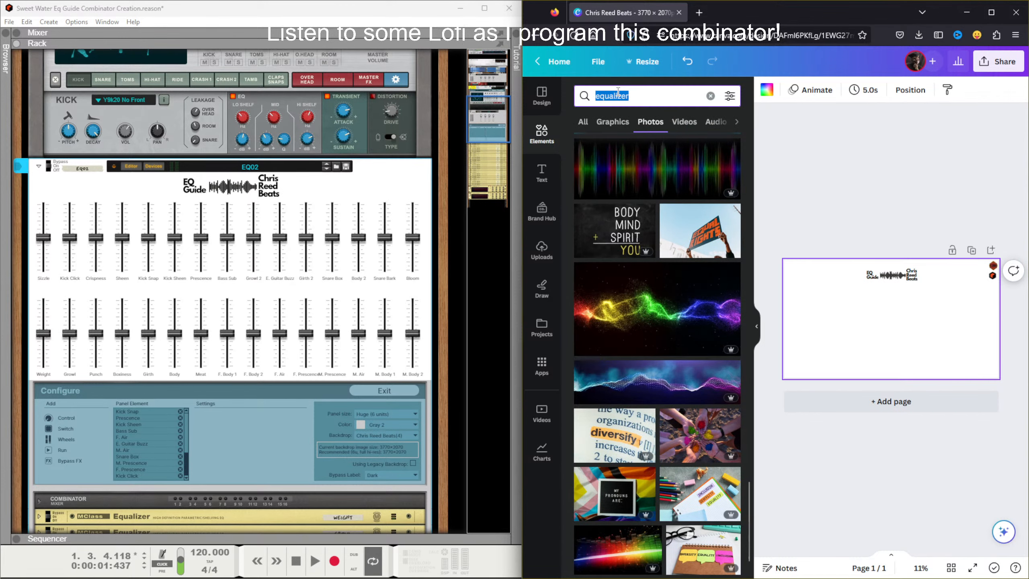
type("wood")
key("Return")
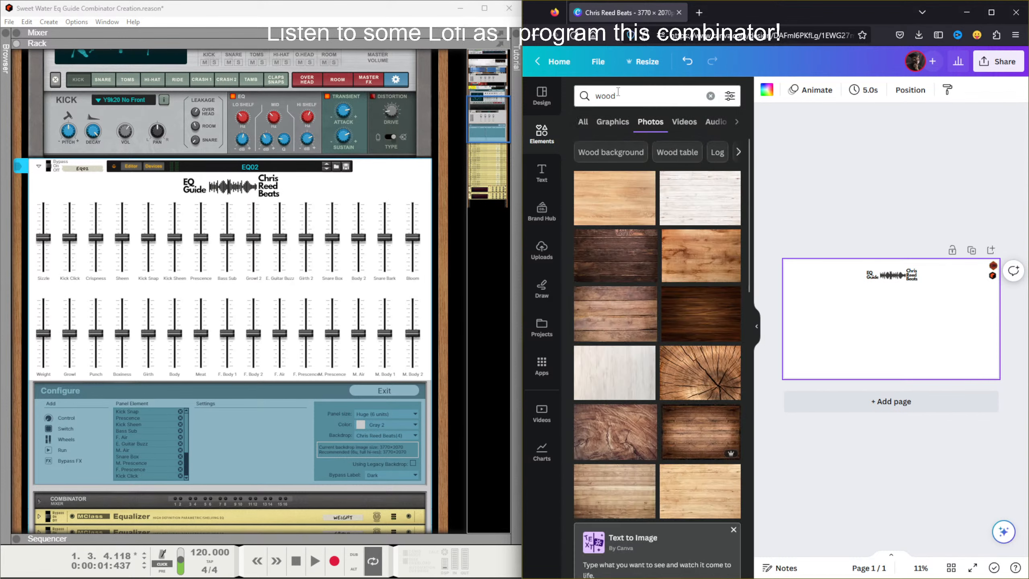
left_click_drag(653, 307, 795, 312)
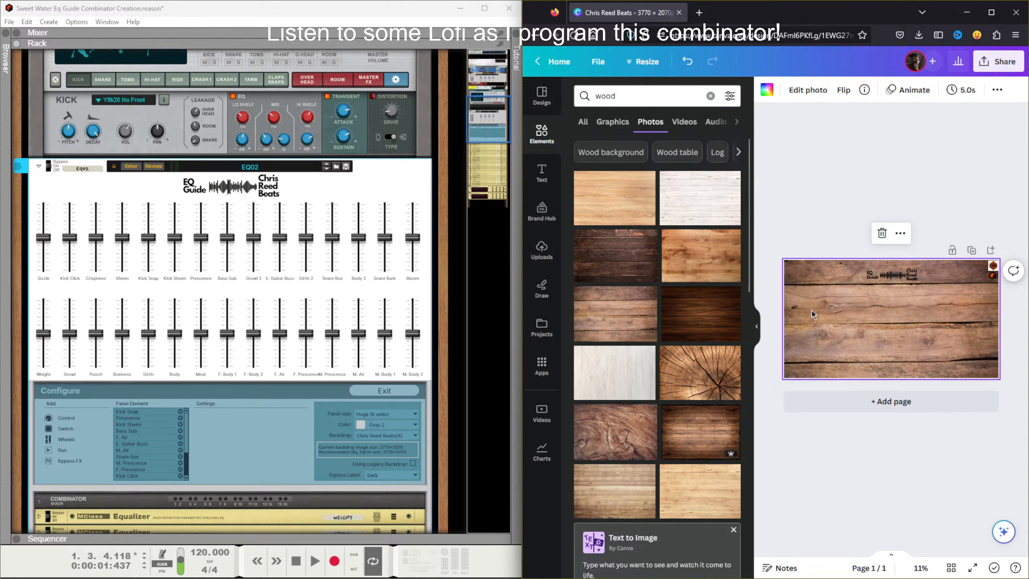
key("ctrl+z")
Step: Search the photos for "steel" and set the shiny brushed steel image as the page background
left_click(648, 96)
type("ste")
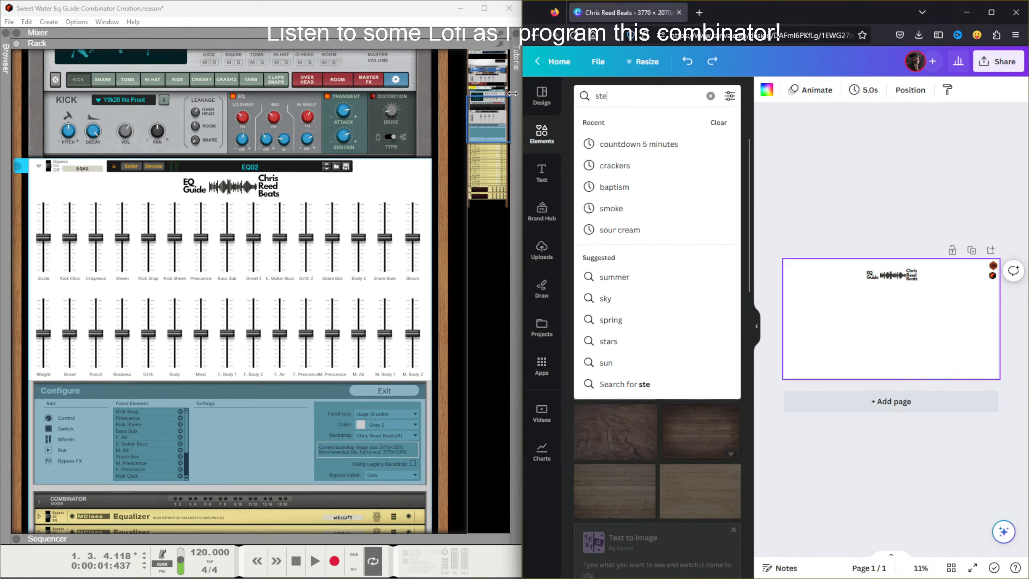
type("el")
key("Return")
left_click_drag(612, 199, 792, 336)
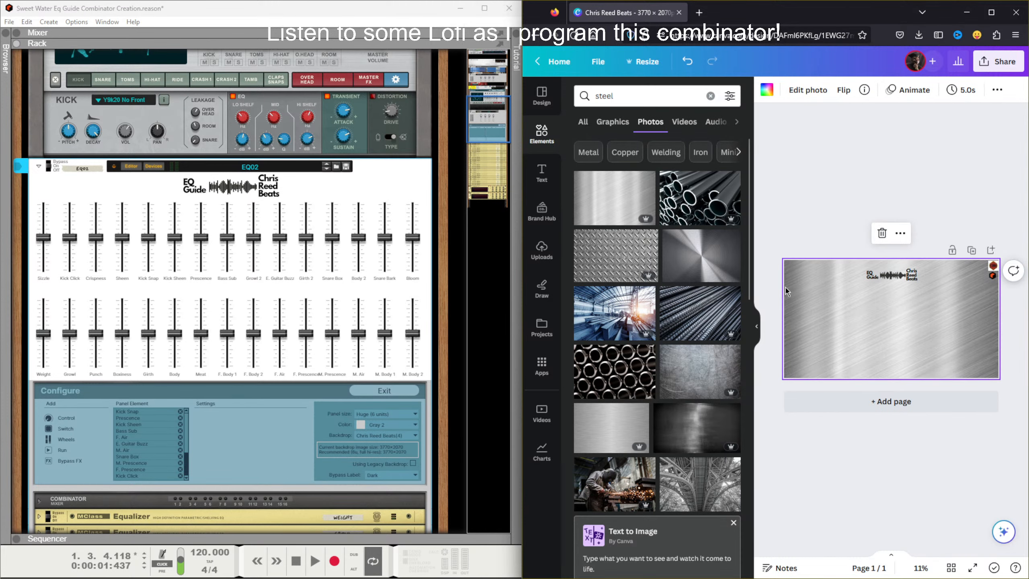
Step: Try the diamond plate, radial brushed metal and scratched metal photos as the page background
left_click_drag(641, 273, 792, 288)
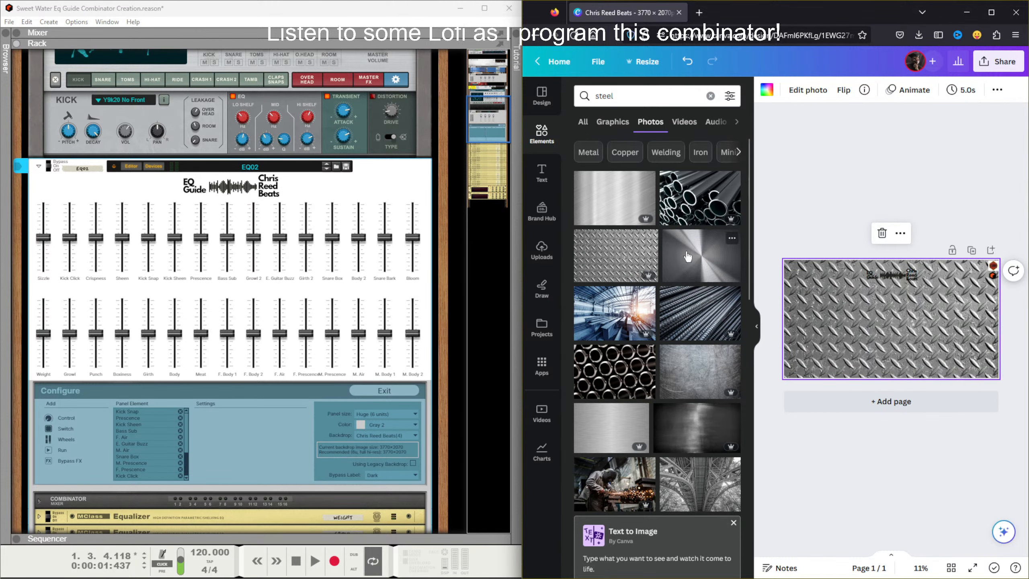
left_click_drag(687, 256, 795, 295)
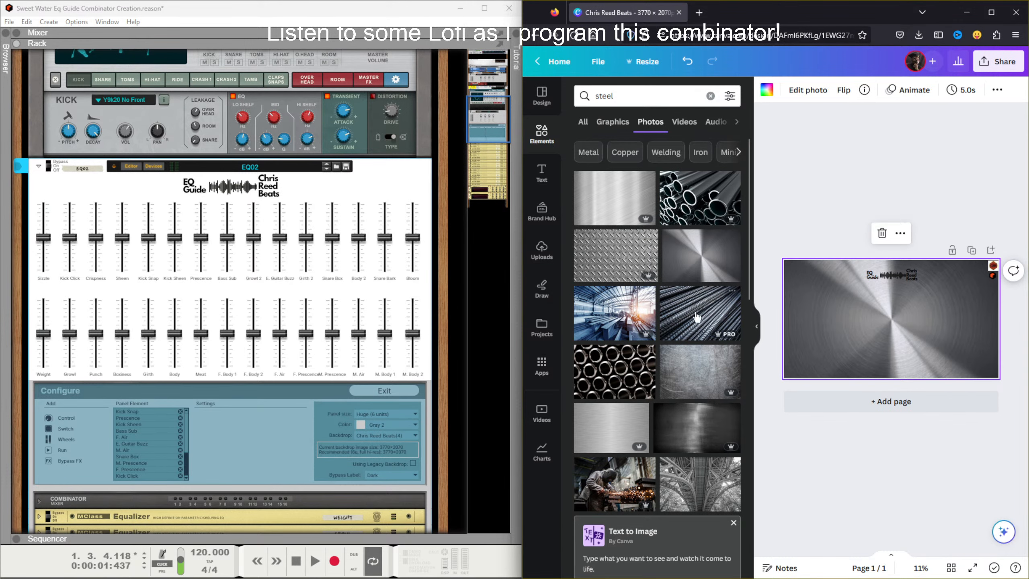
mouse_move(673, 381)
left_mouse_down()
mouse_move(786, 340)
mouse_move(790, 329)
left_mouse_up()
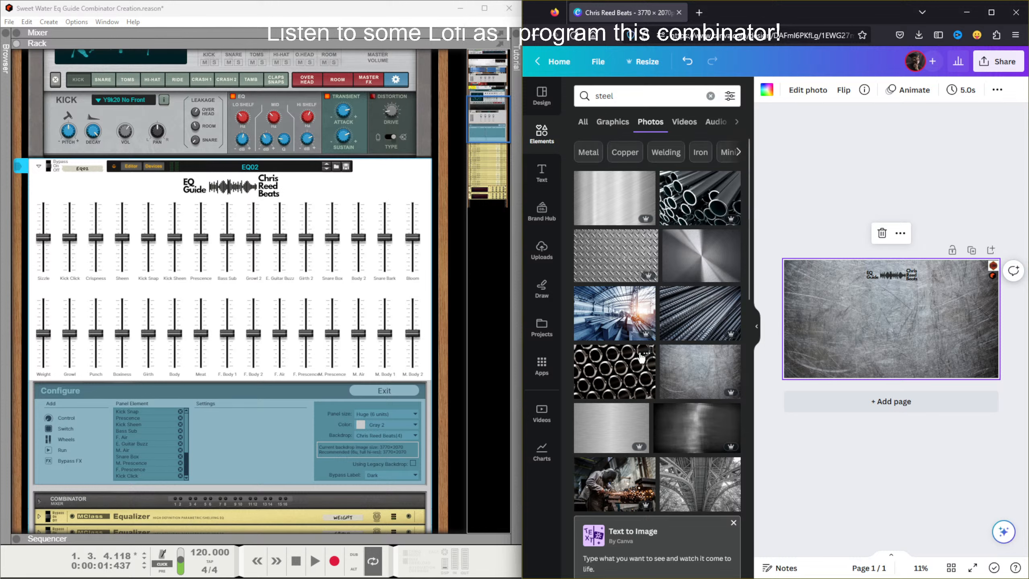
Step: Replace the page background with the horizontally brushed light steel photo found below the related searches
scroll(640, 357, "down", 9)
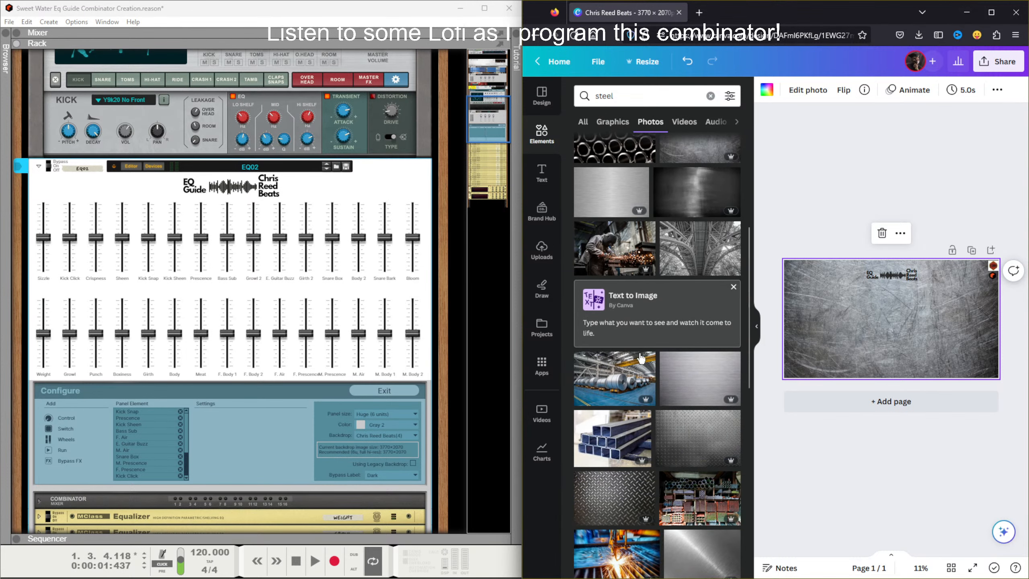
scroll(640, 357, "down", 10)
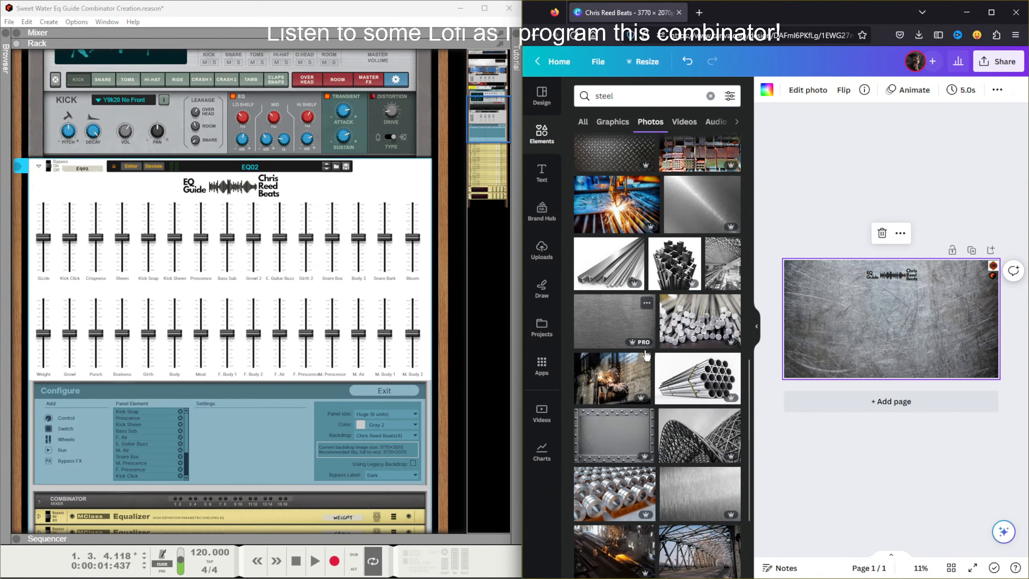
scroll(646, 355, "down", 8)
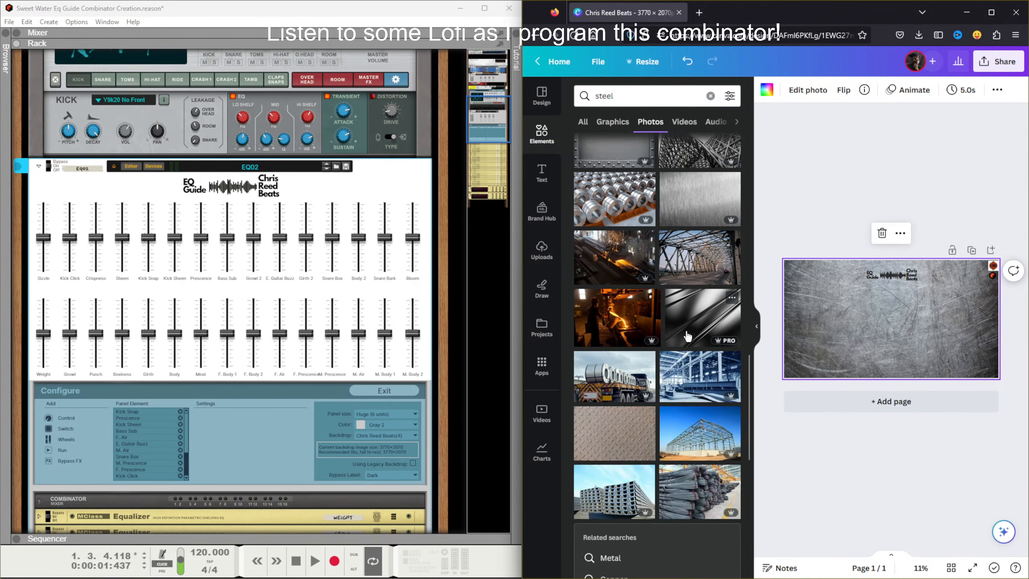
scroll(687, 336, "down", 5)
left_click_drag(675, 362, 807, 320)
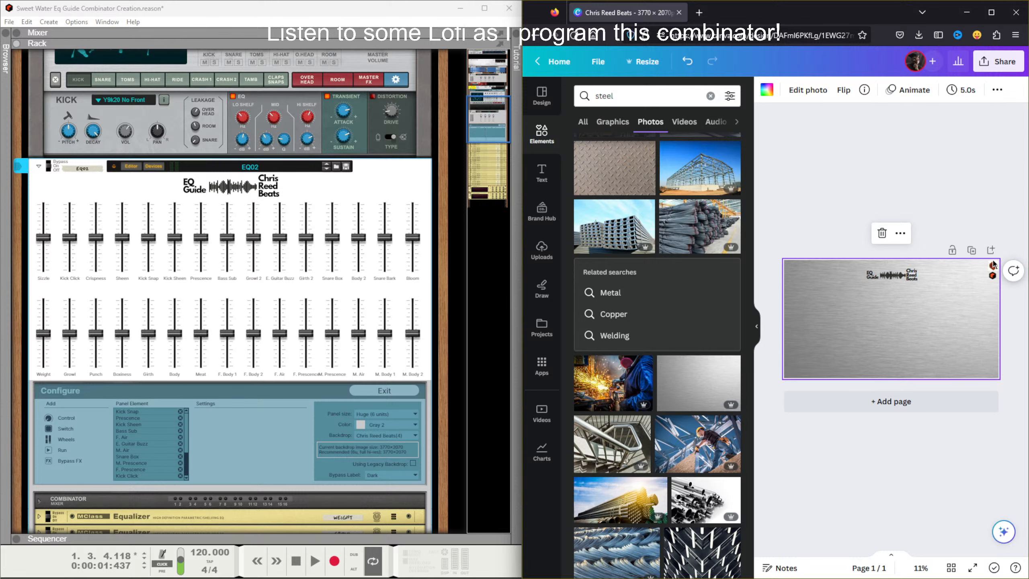
Step: Replace the page background with the smooth light grey steel photo from further down the steel results
scroll(670, 356, "down", 5)
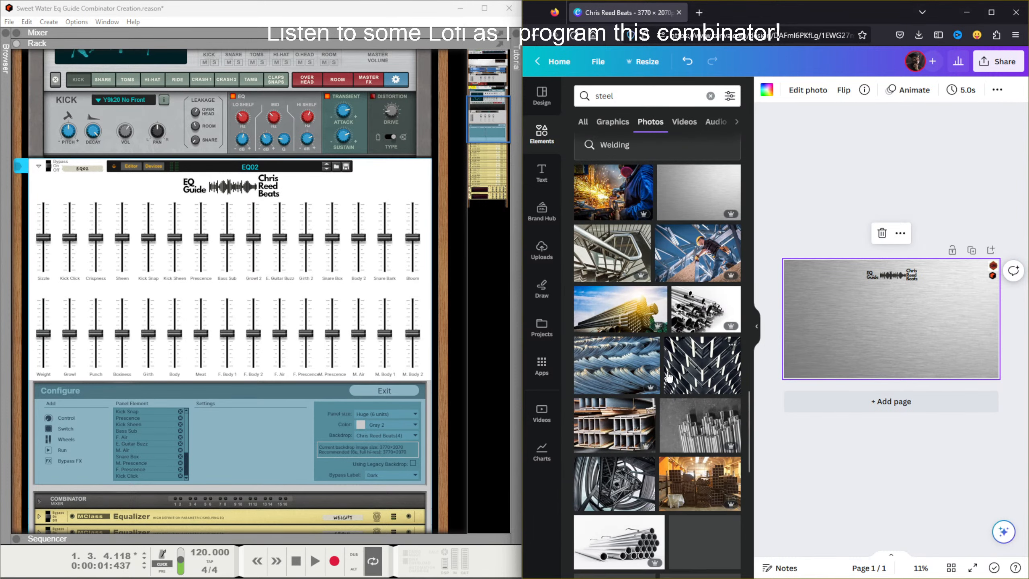
scroll(668, 377, "down", 9)
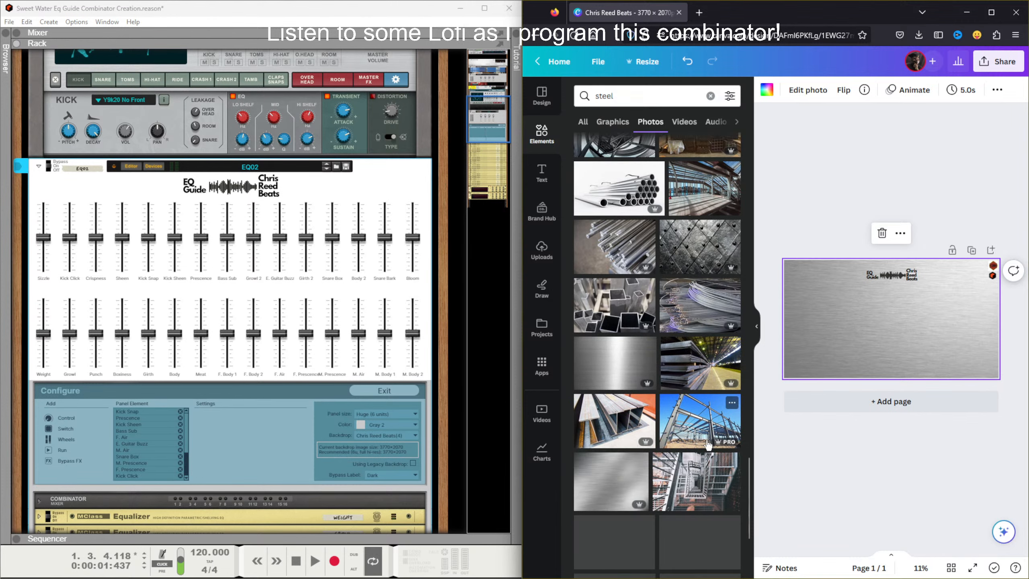
scroll(707, 445, "down", 3)
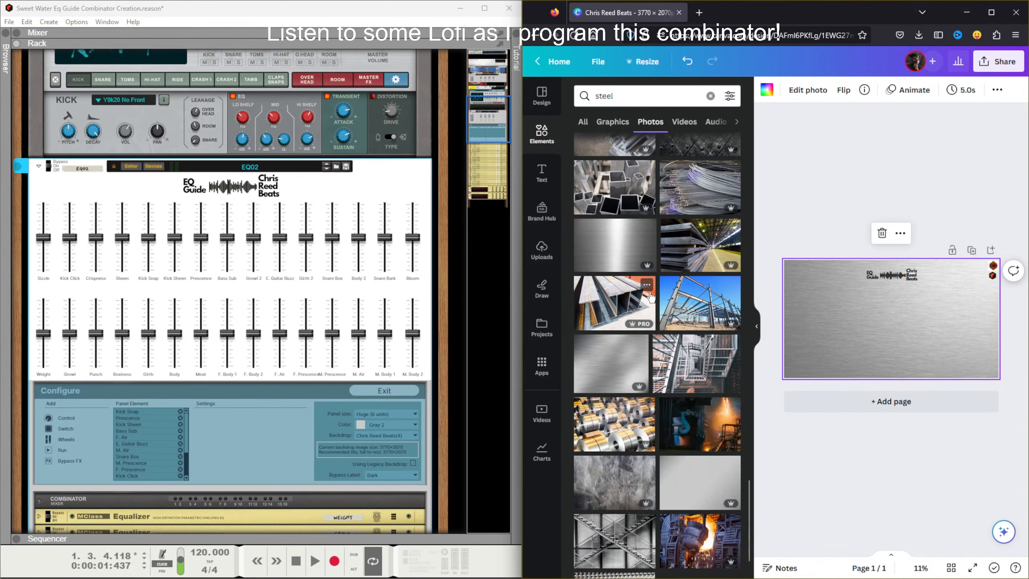
scroll(650, 297, "down", 1)
left_click_drag(700, 425, 792, 302)
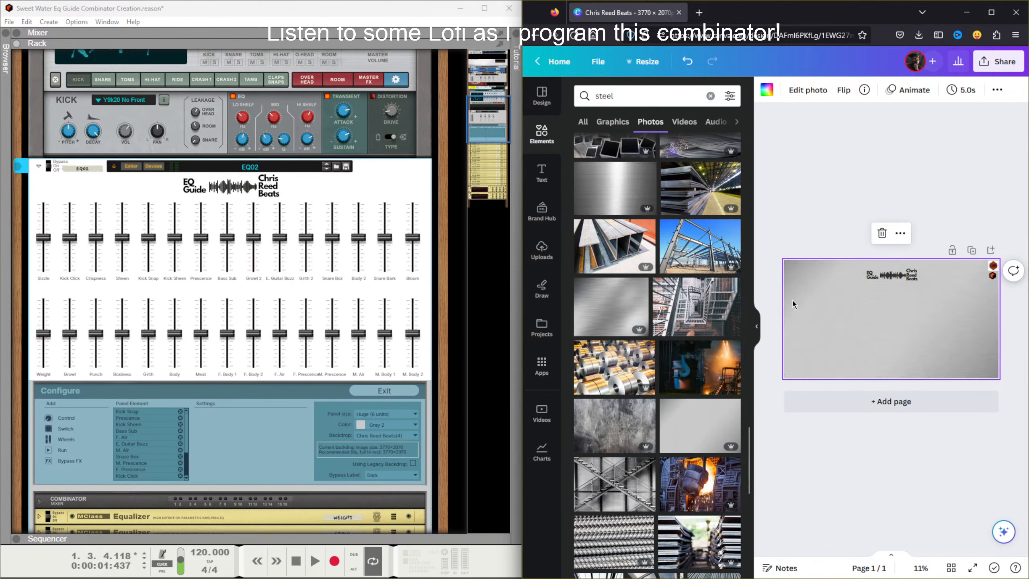
scroll(660, 403, "down", 10)
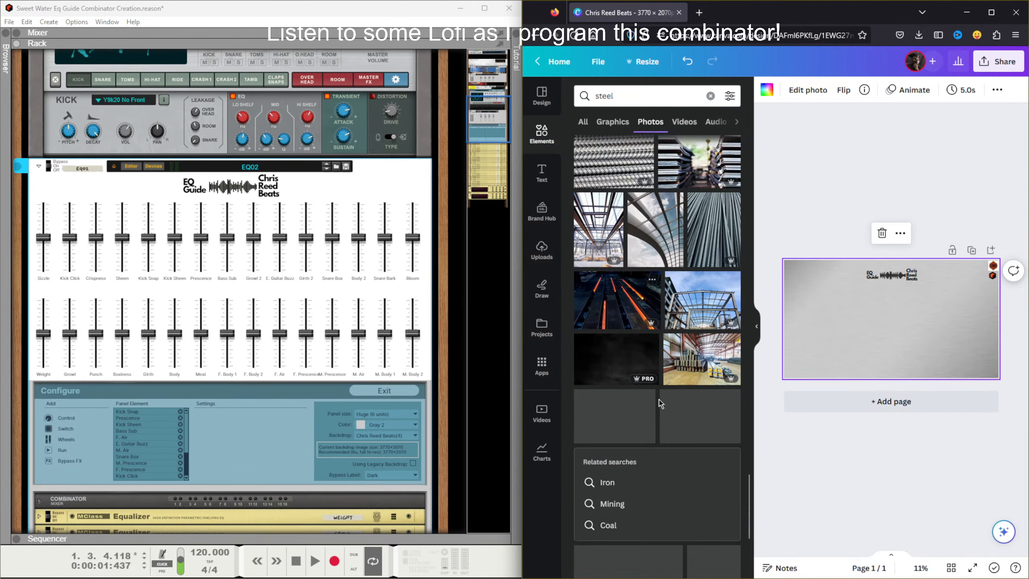
scroll(661, 403, "down", 9)
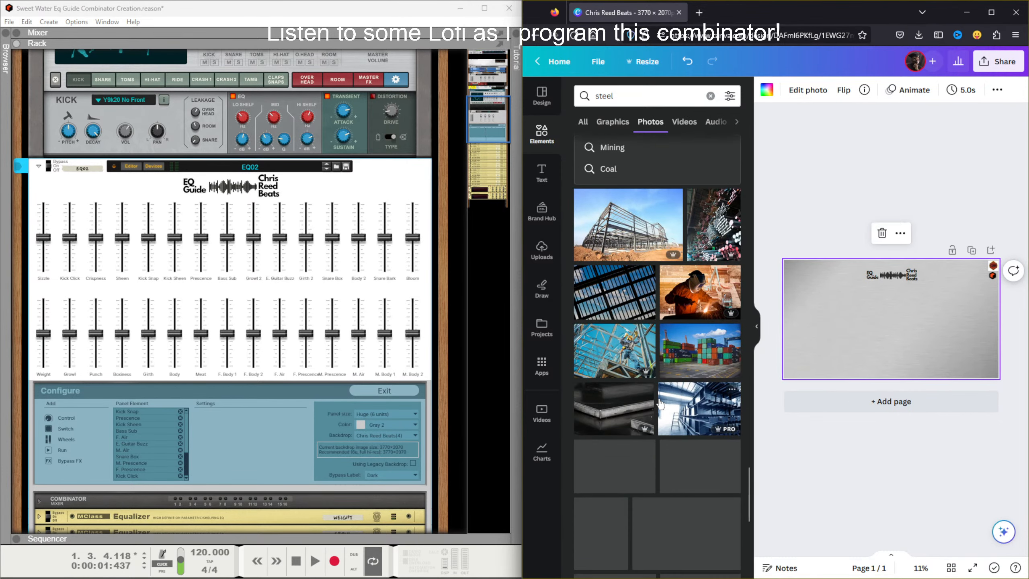
scroll(661, 403, "down", 2)
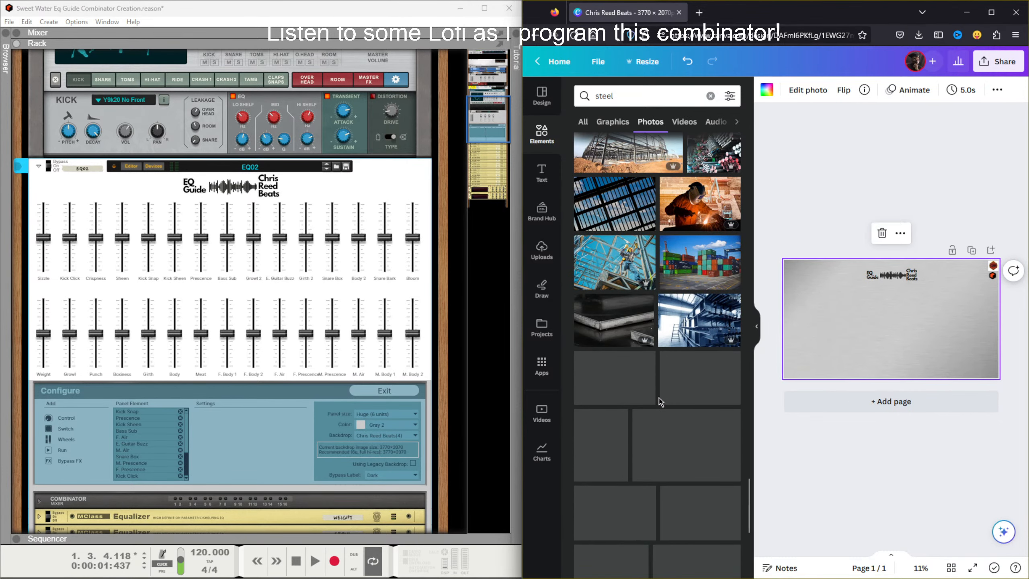
Step: Switch to Reason, show the browser beside the rack and open the 00 Music Production folder
left_click(9, 21)
left_click(381, 167)
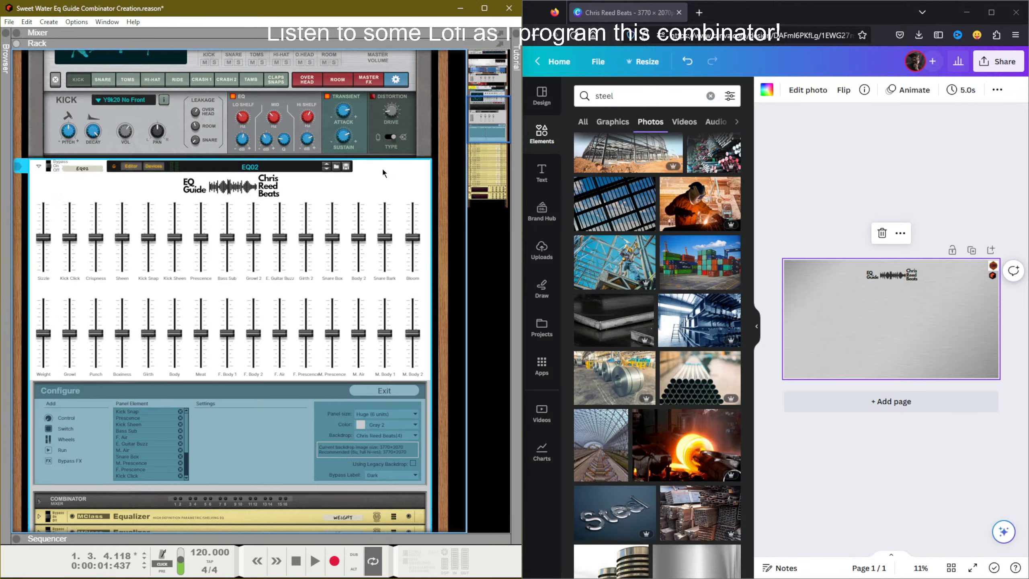
key("F3")
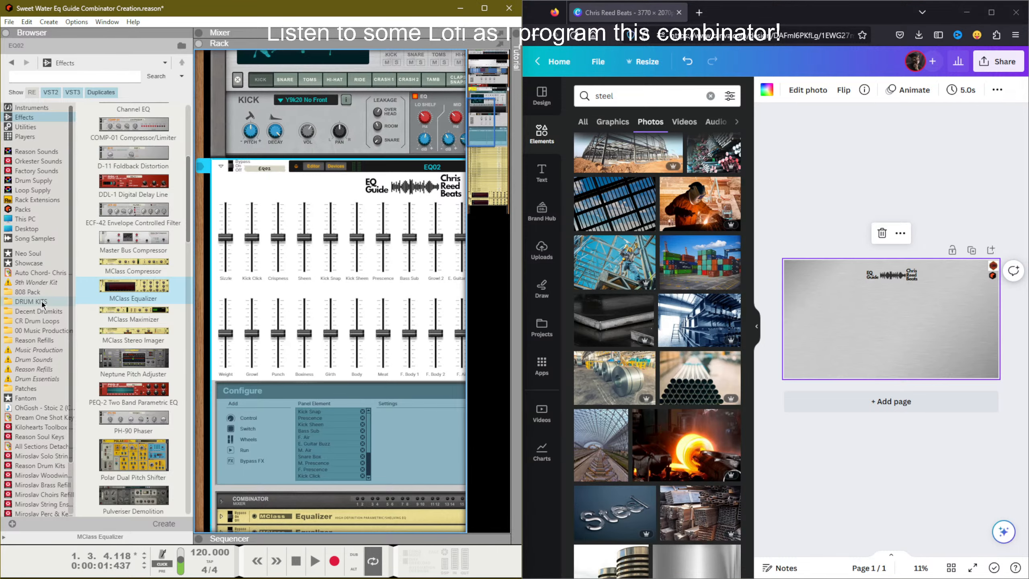
left_click(47, 331)
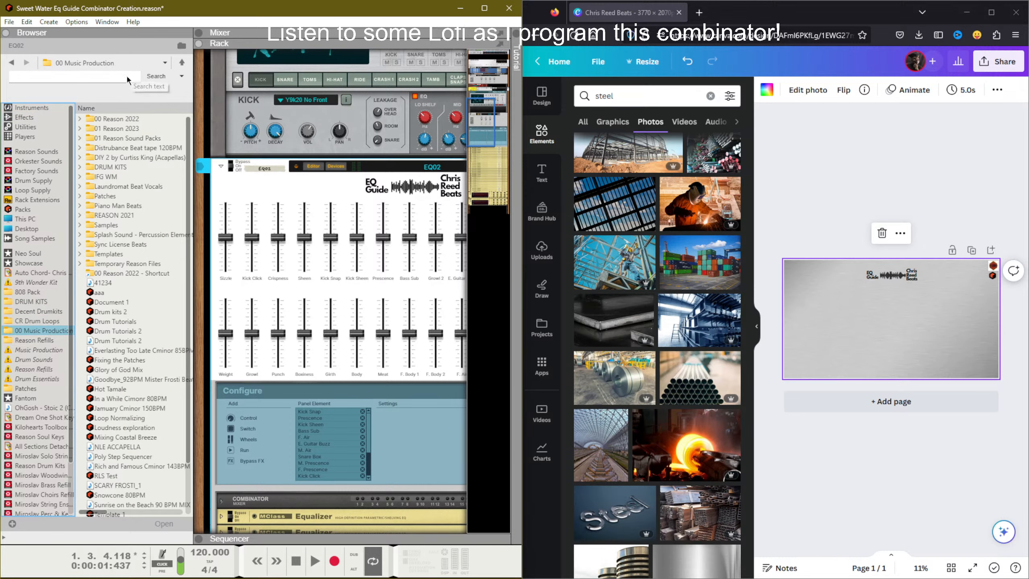
Step: Search the 00 Music Production folder for "frosti" and try both Frosti instrument patches in the empty rack space below the equalizers
left_click(128, 80)
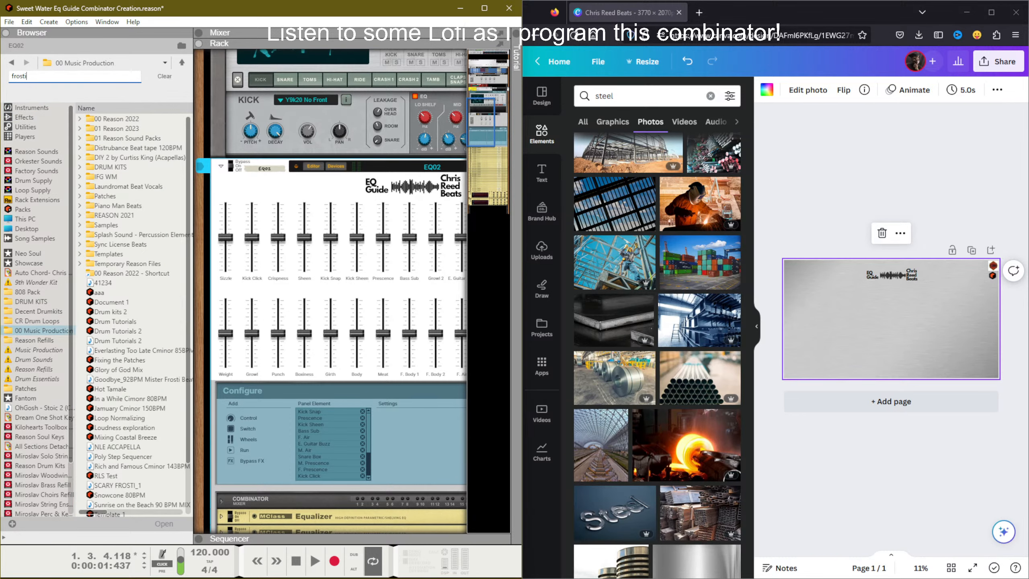
key("Return")
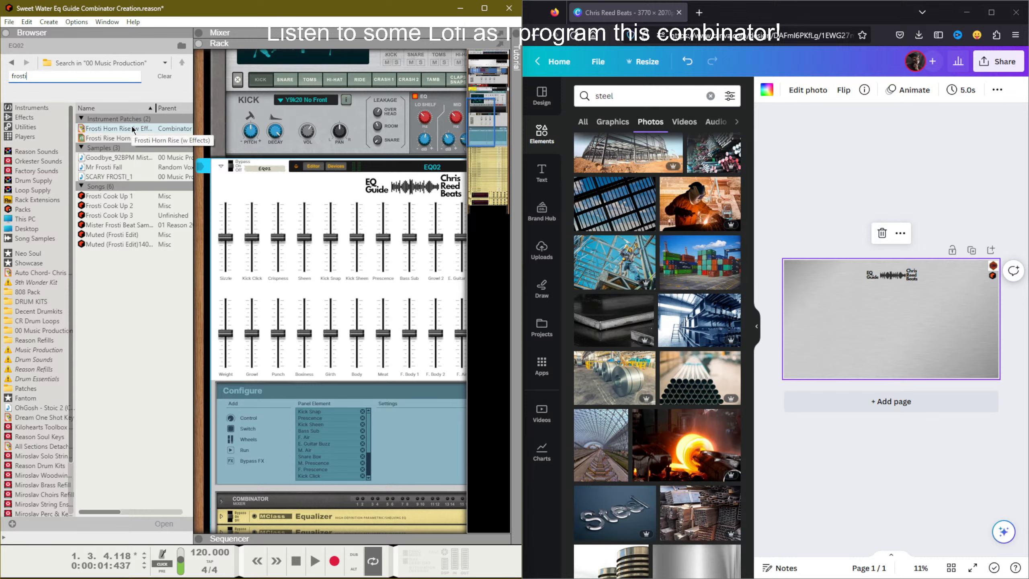
left_click_drag(133, 129, 494, 347)
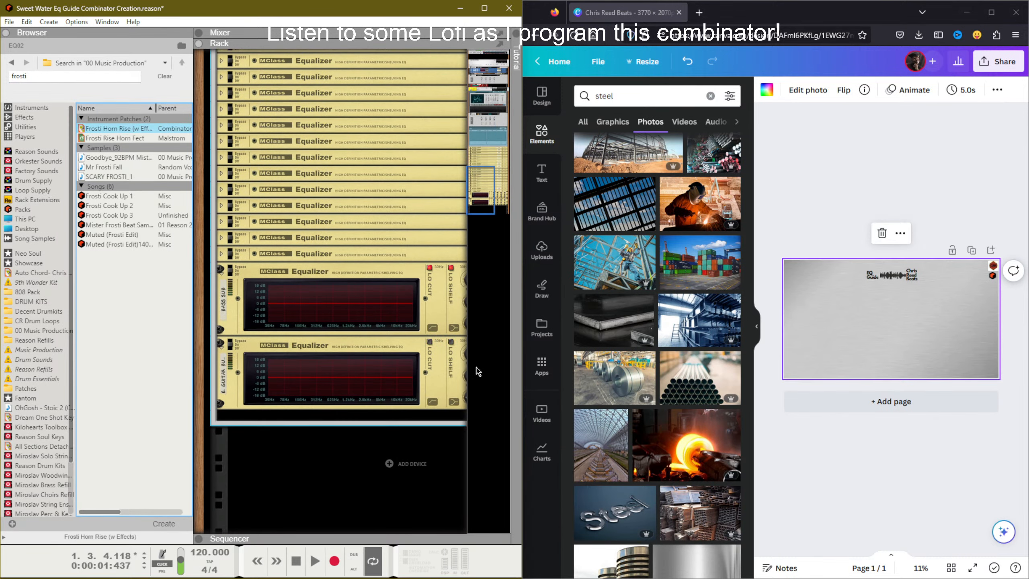
left_click_drag(107, 129, 343, 472)
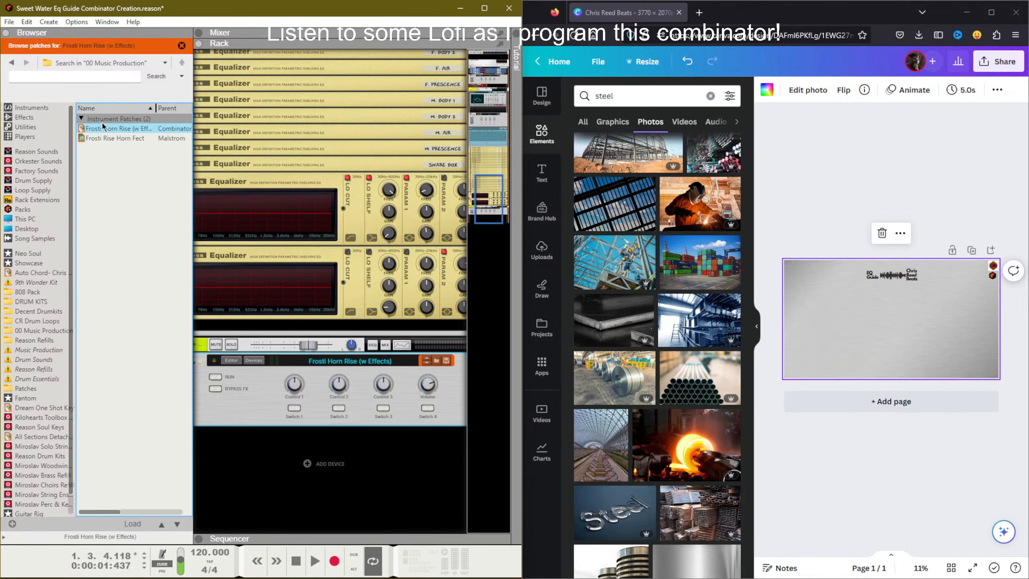
left_click(103, 138)
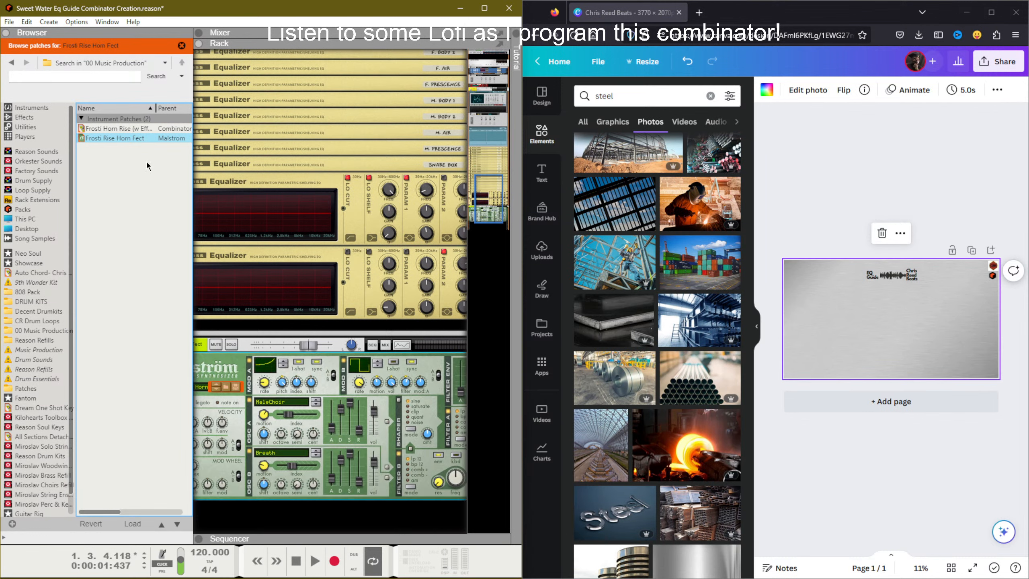
Step: Search 00 Music Production for "frosti" again and reveal the Frosti Horn Rise (w Effects) patch file in File Explorer
left_click(9, 65)
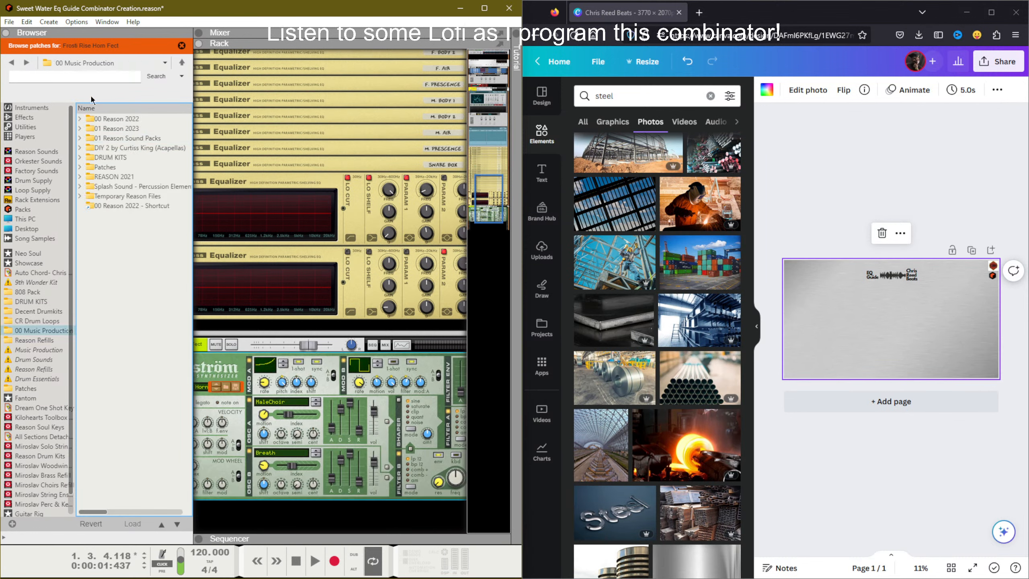
left_click(72, 77)
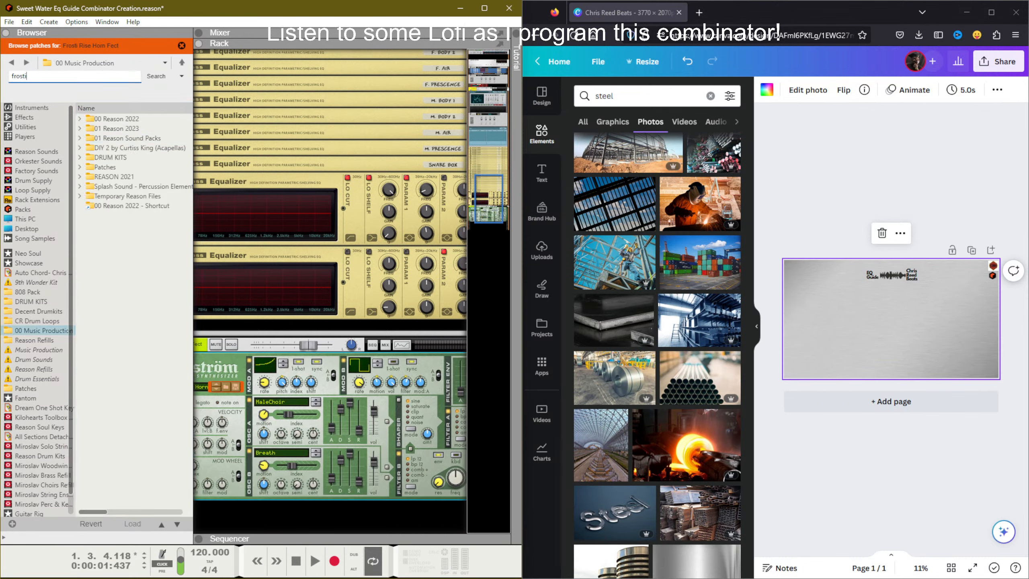
key("Return")
right_click(140, 127)
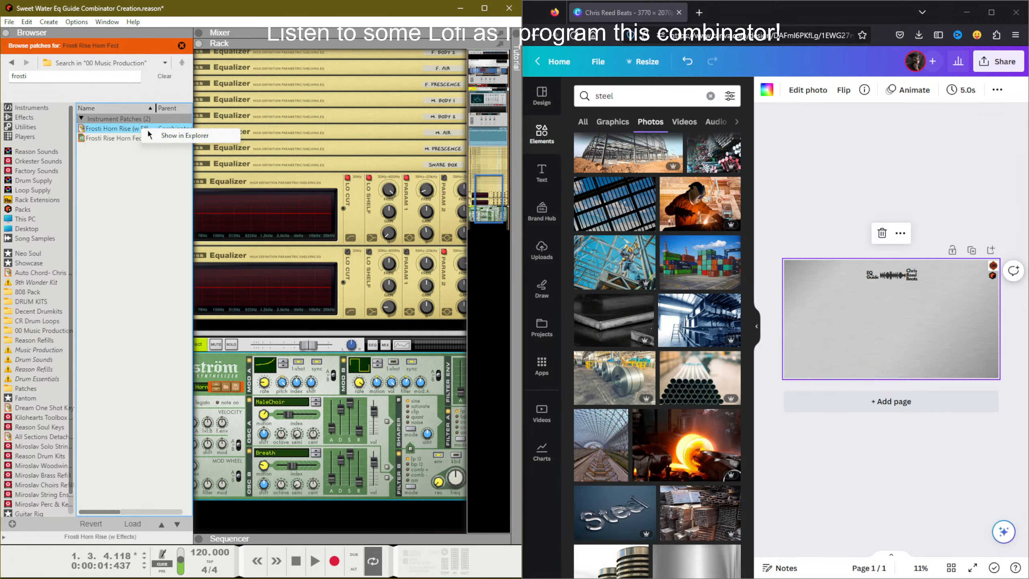
left_click(171, 136)
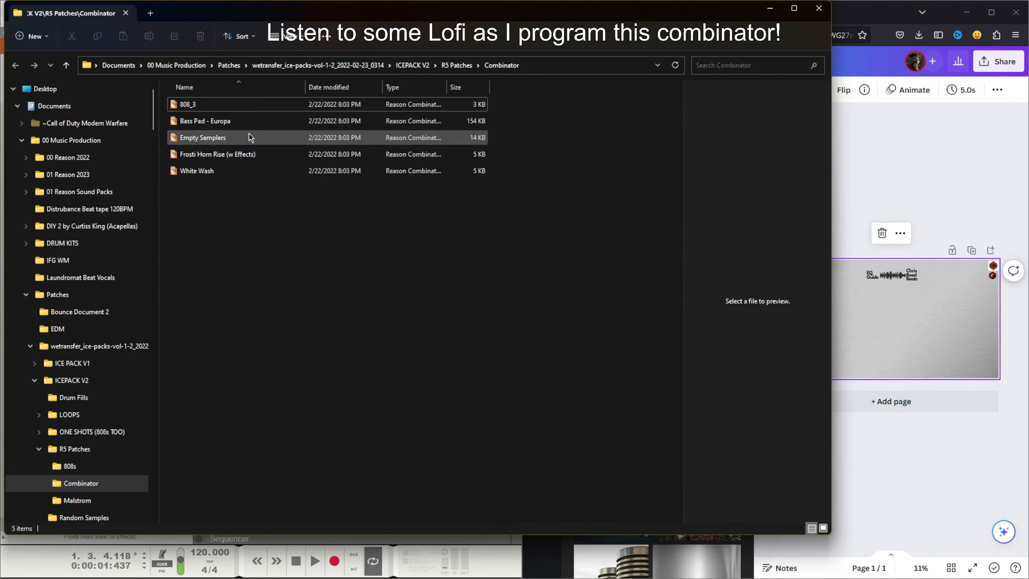
Step: Reopen the Combinator folder inside R5 Patches and move the File Explorer window so the Reason rack is accessible
left_click(449, 65)
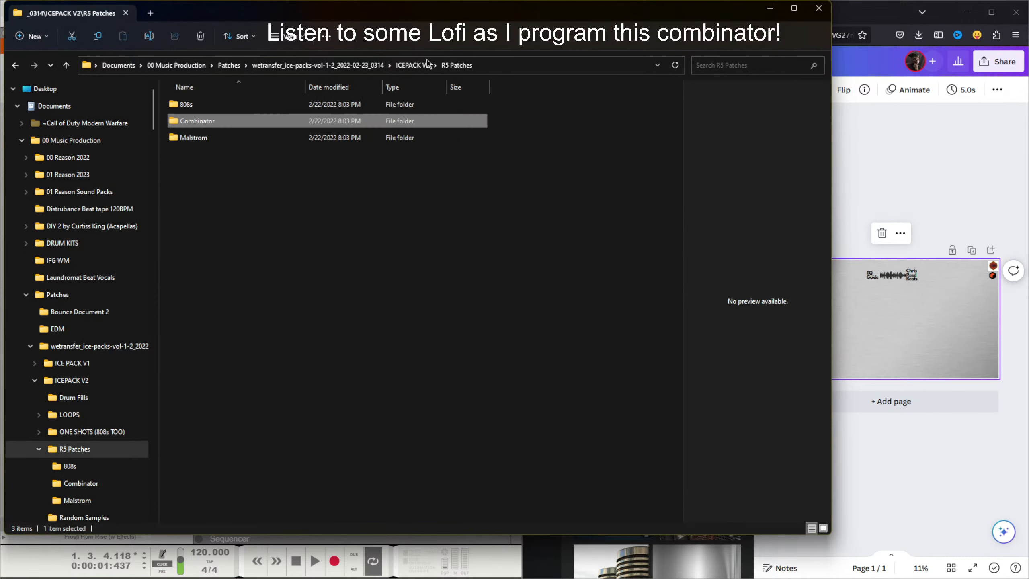
double_click(409, 121)
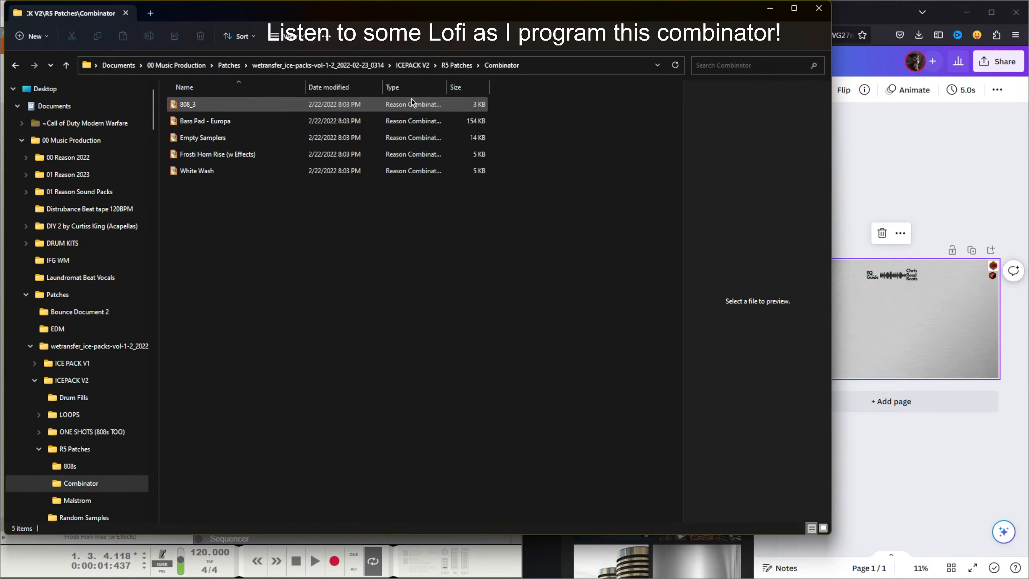
left_click_drag(407, 18, 768, 142)
Step: Try adding the White Wash, Frosti Horn Rise (w Effects), Empty Samplers and Bass Pad - Europa patches to the rack
left_click_drag(672, 326, 552, 204)
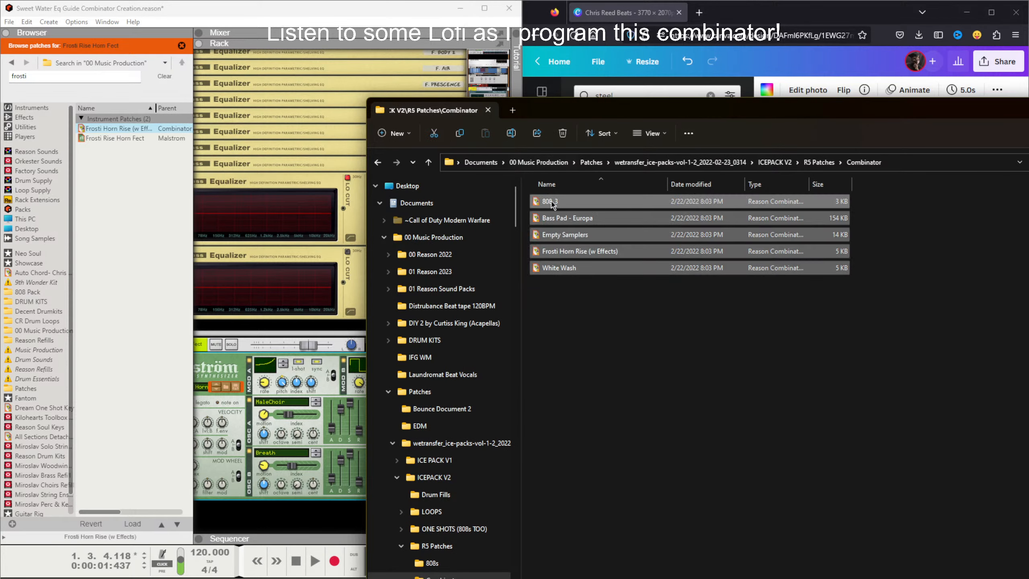
left_click(561, 269)
left_click_drag(561, 270, 311, 539)
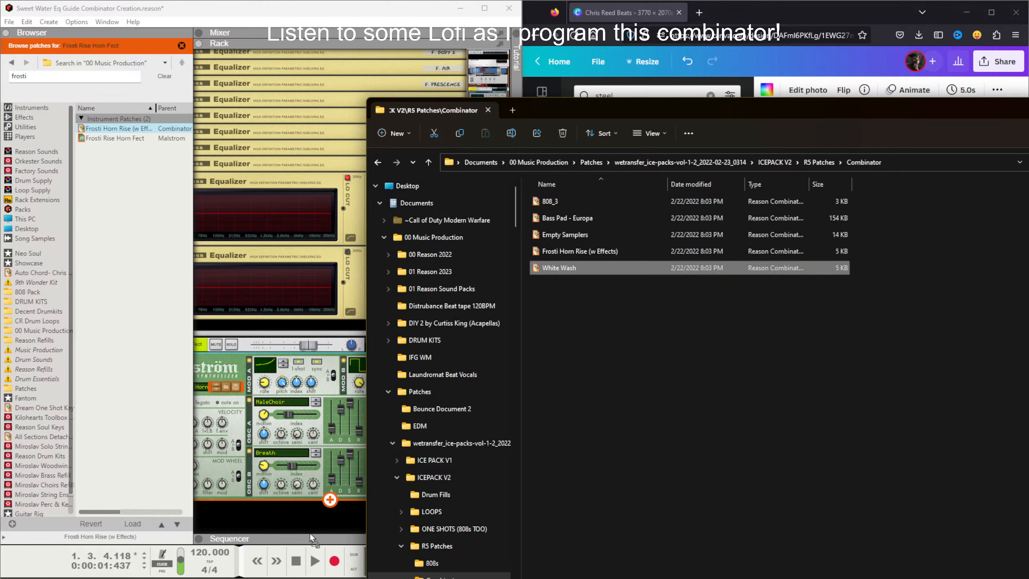
left_click_drag(553, 253, 298, 486)
left_click_drag(565, 235, 283, 501)
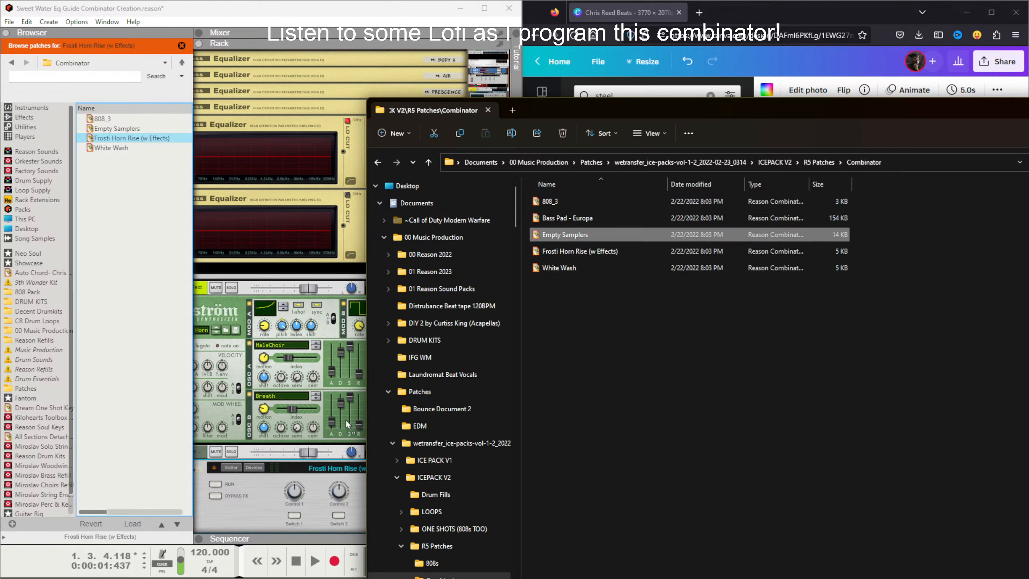
mouse_move(567, 218)
left_mouse_down()
mouse_move(296, 503)
mouse_move(346, 483)
mouse_move(335, 501)
mouse_move(243, 507)
left_mouse_up()
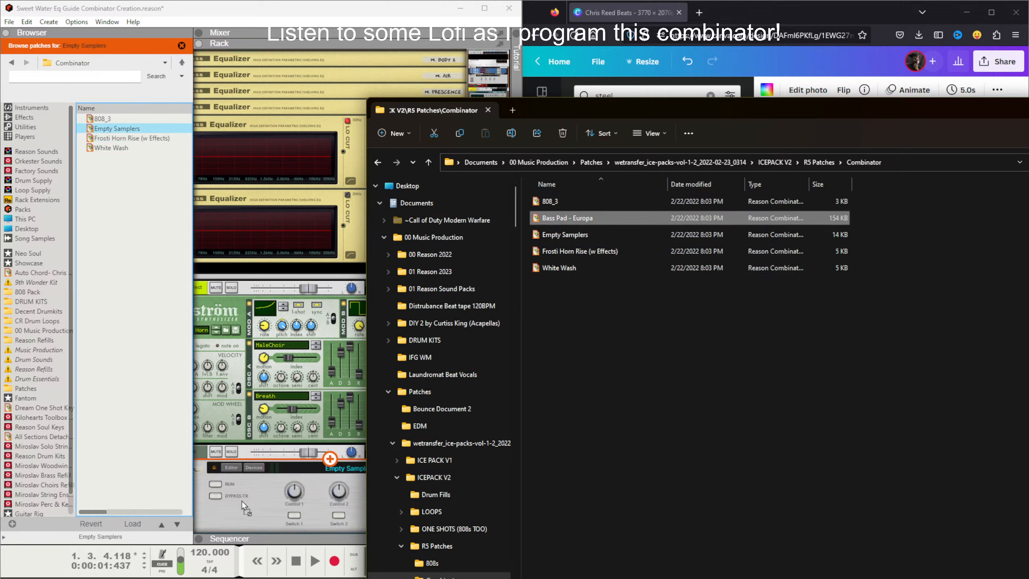
left_click_drag(315, 527, 690, 329)
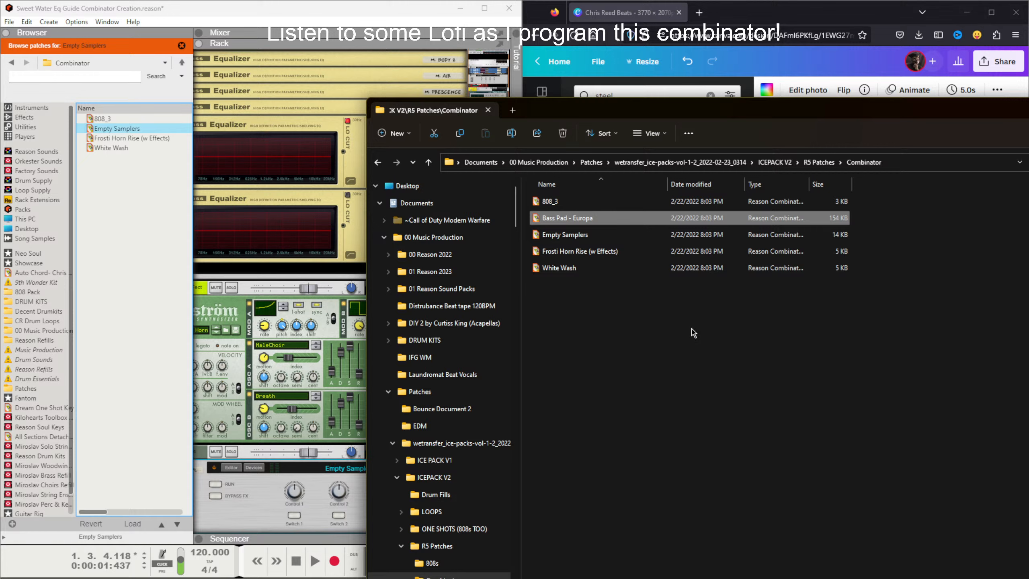
Step: Load the Voice From Heaven patch from ICE PACK V1's Reason Instruments Plucks folder onto the bottom device in the rack
left_click(762, 163)
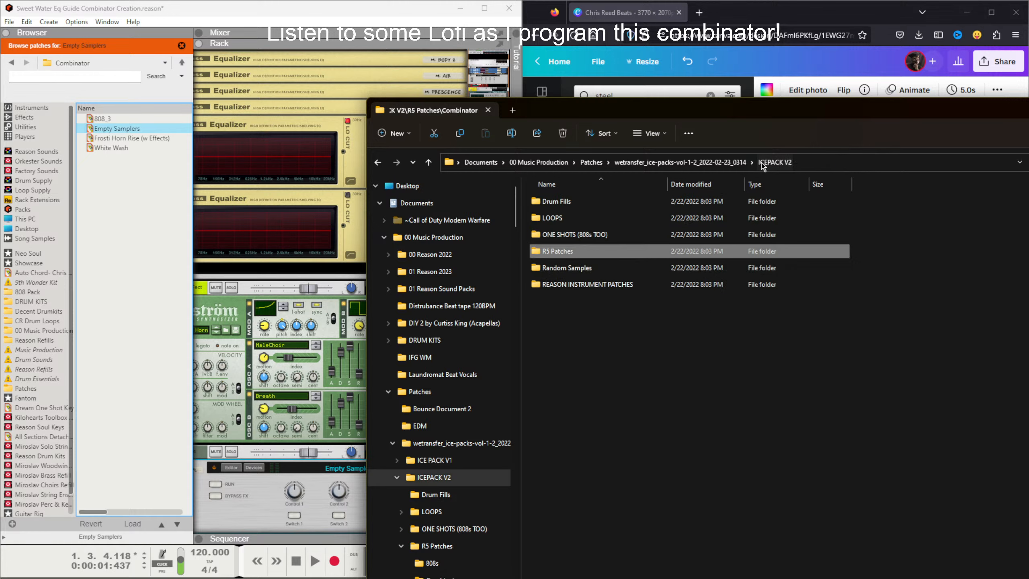
left_click(725, 162)
double_click(585, 202)
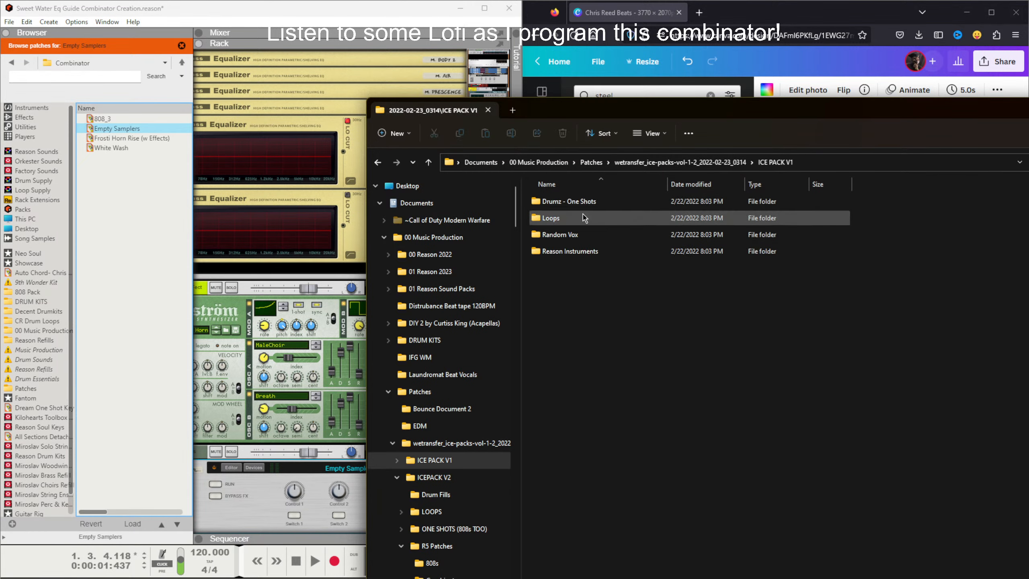
double_click(573, 251)
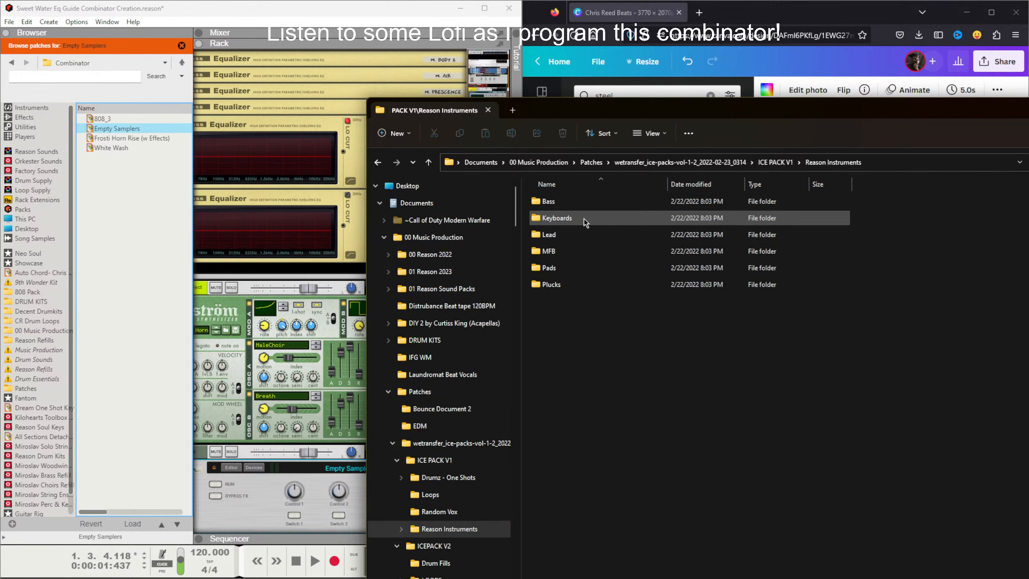
double_click(573, 285)
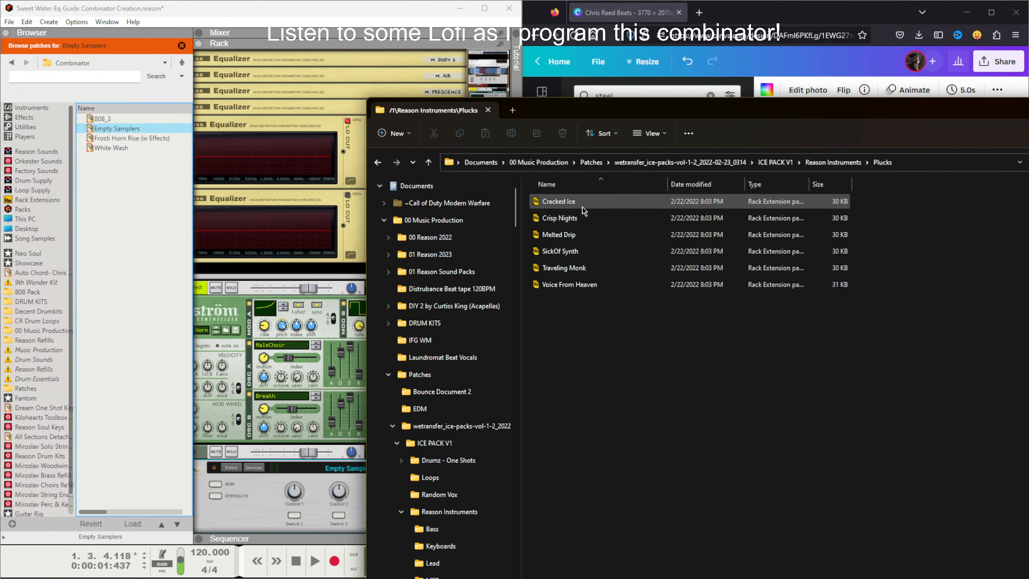
left_click_drag(582, 200, 446, 461)
left_click(660, 397)
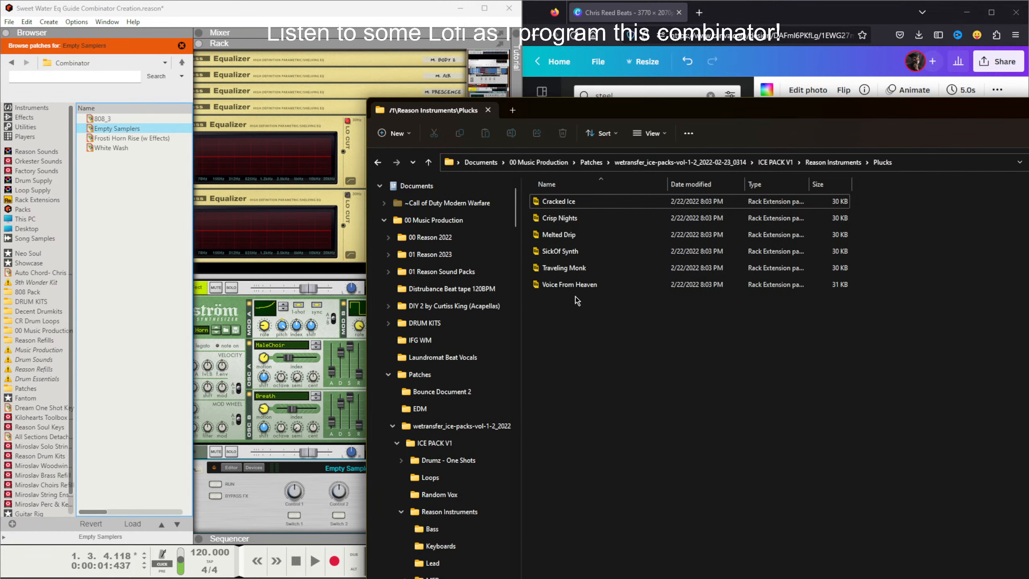
left_click_drag(567, 289, 284, 494)
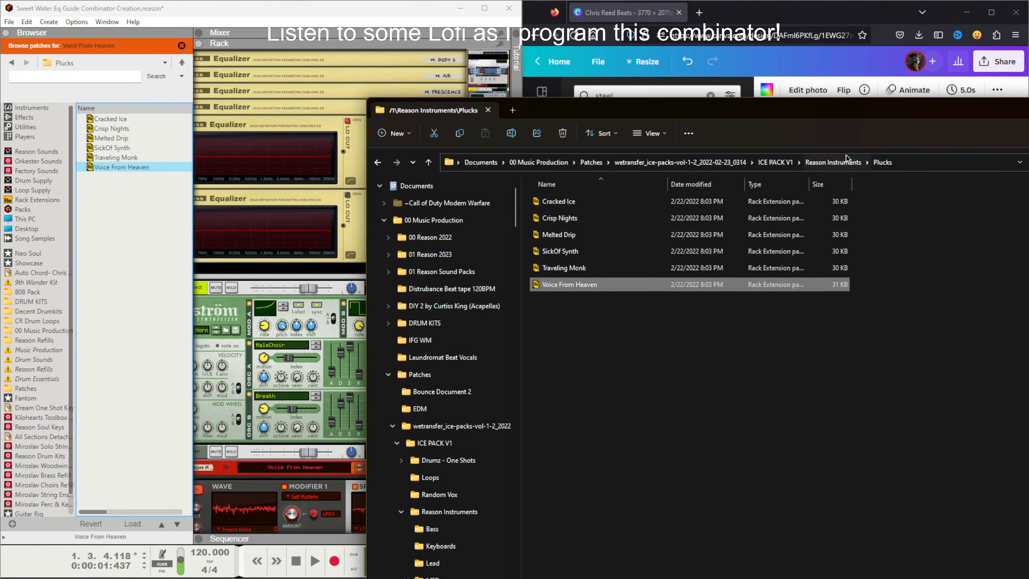
Step: Look through the Pads, Random Vox and Loops folders of ICE PACK V1 for other patches
left_click(833, 162)
double_click(567, 268)
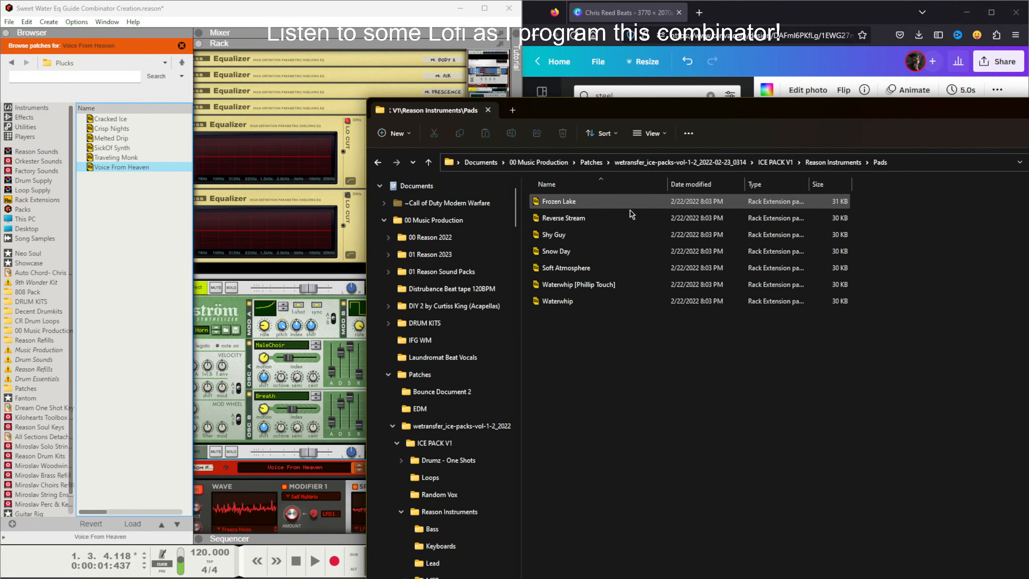
left_click(774, 161)
double_click(567, 234)
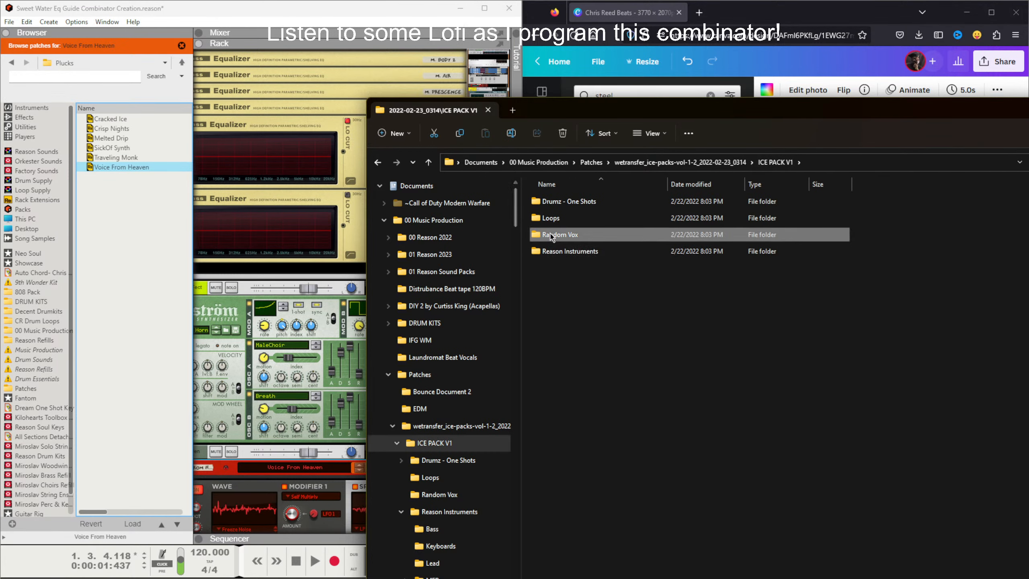
left_click(774, 162)
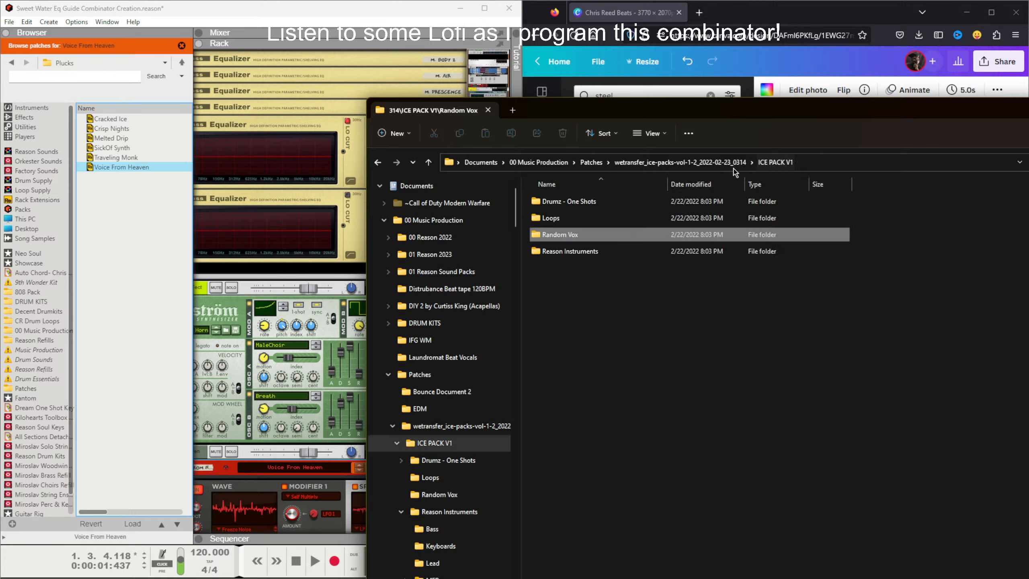
double_click(583, 219)
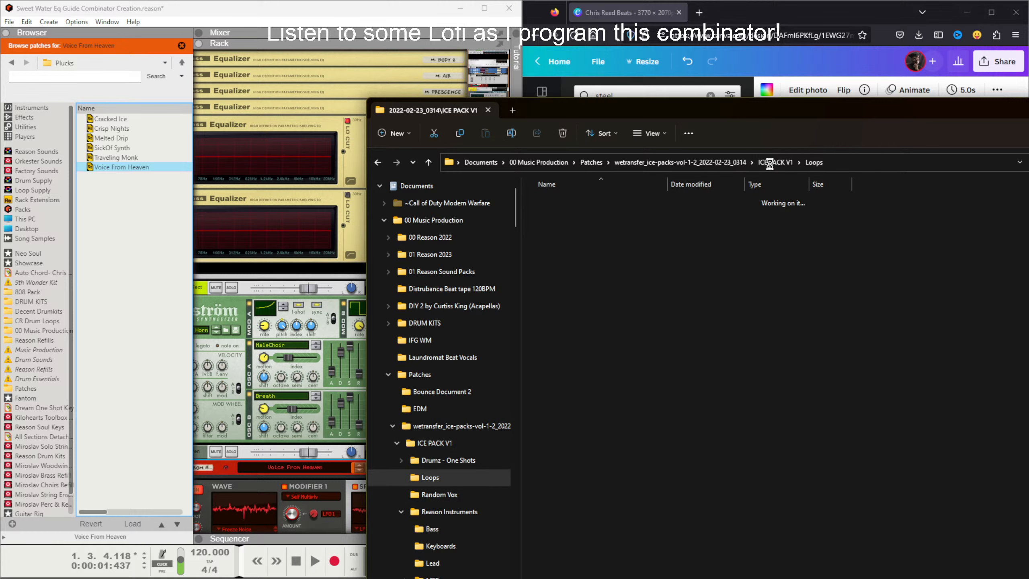
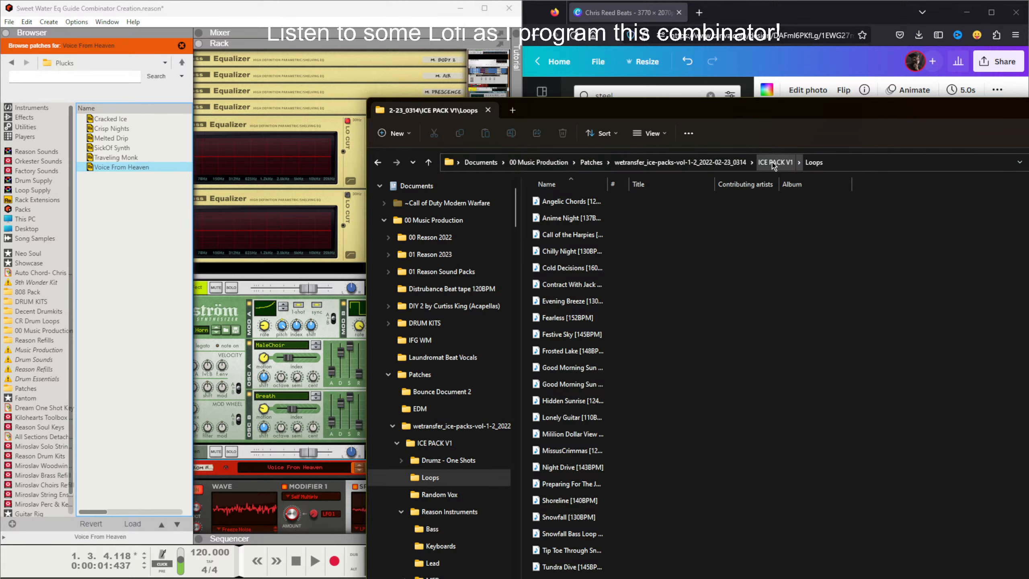
left_click(772, 162)
Step: Load Lice Comb (With Love) from ICEPACK V2's REASON INSTRUMENT PATCHES Bass folder in place of the Malström patch in the rack
left_click(695, 158)
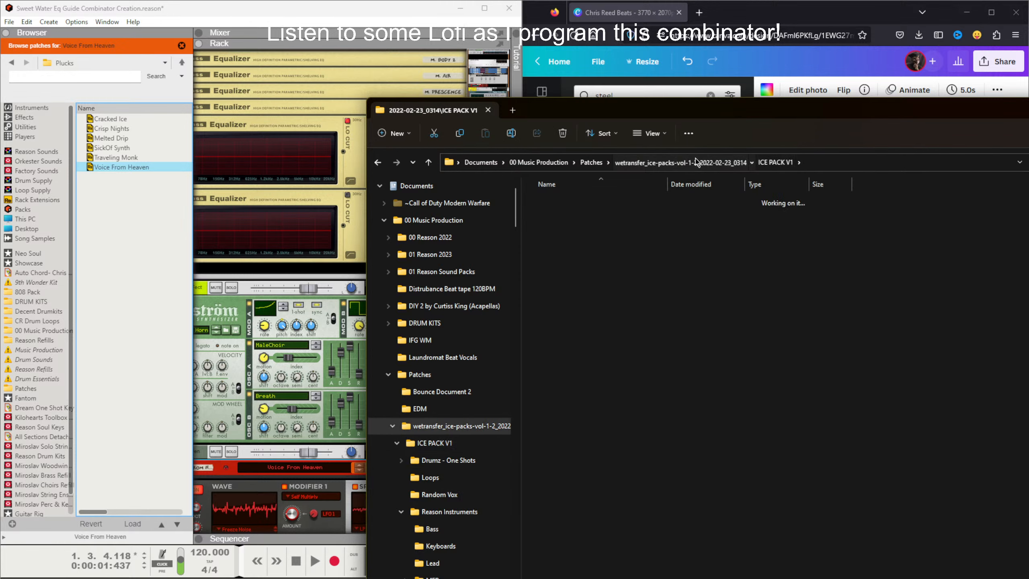
double_click(567, 219)
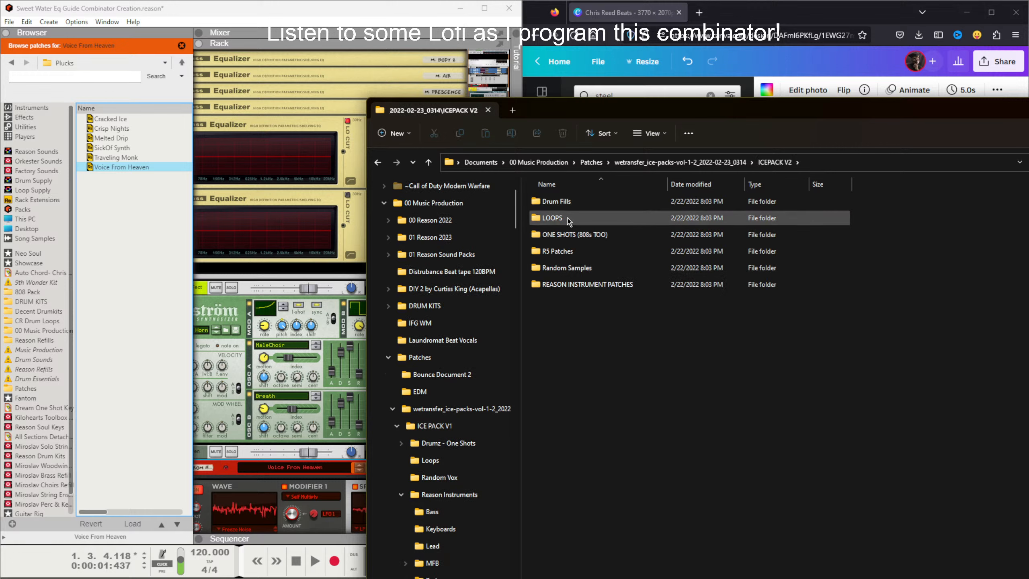
double_click(566, 285)
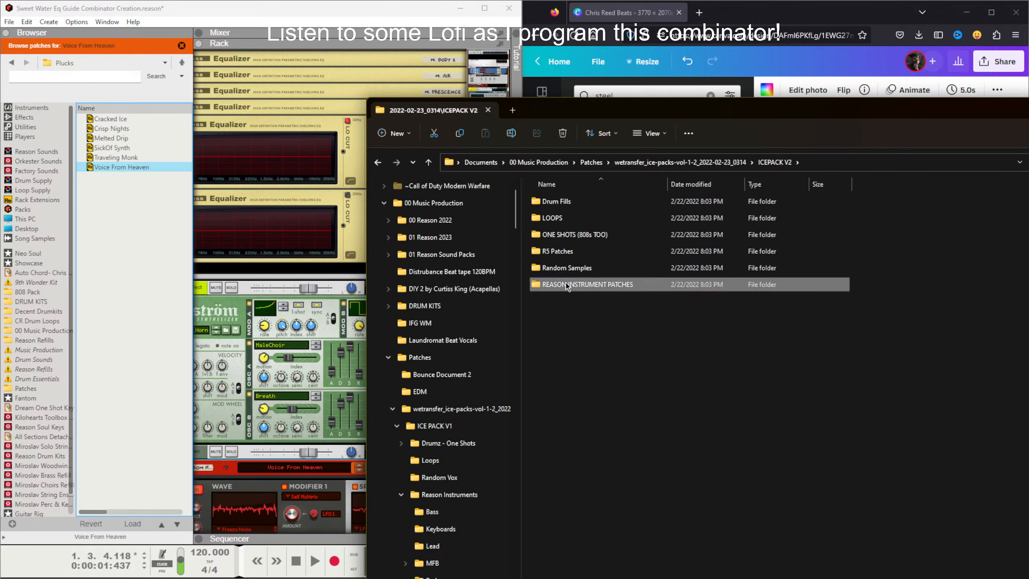
double_click(561, 203)
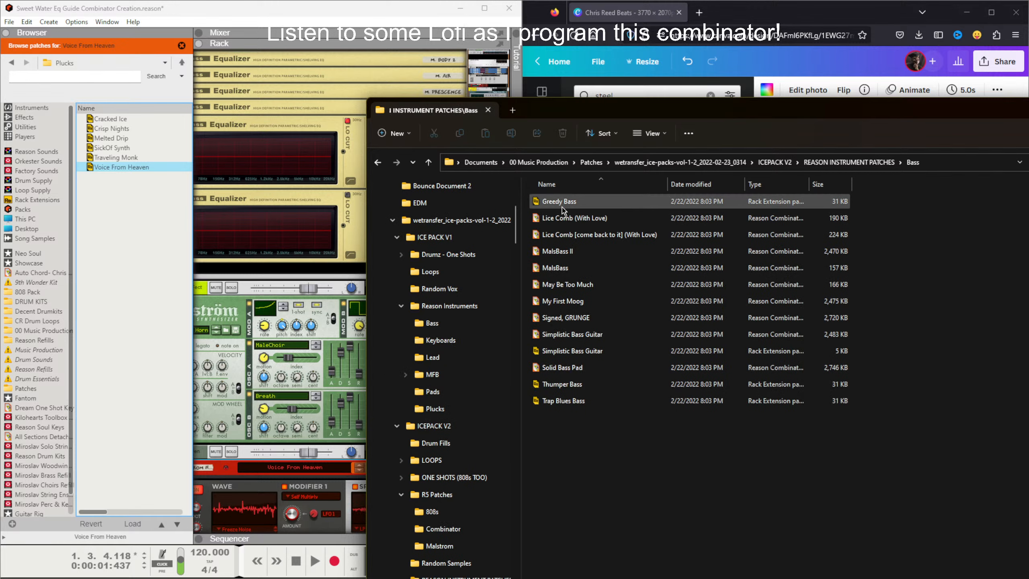
left_click_drag(563, 215, 264, 350)
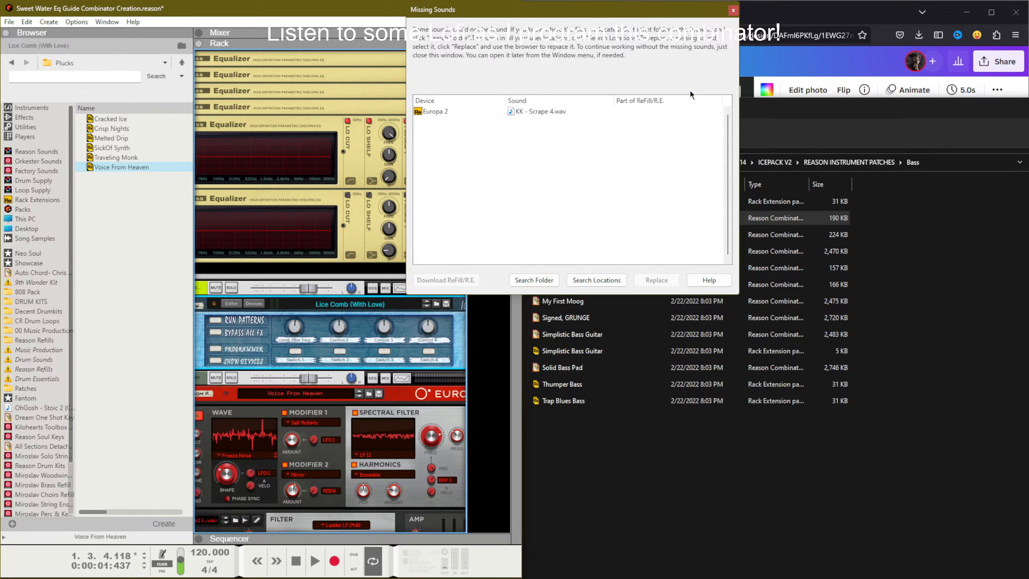
Step: Dismiss the Missing Sounds dialog and hide the Reason browser so the Lice Comb Combinator's full panel fits in the rack
left_click(733, 10)
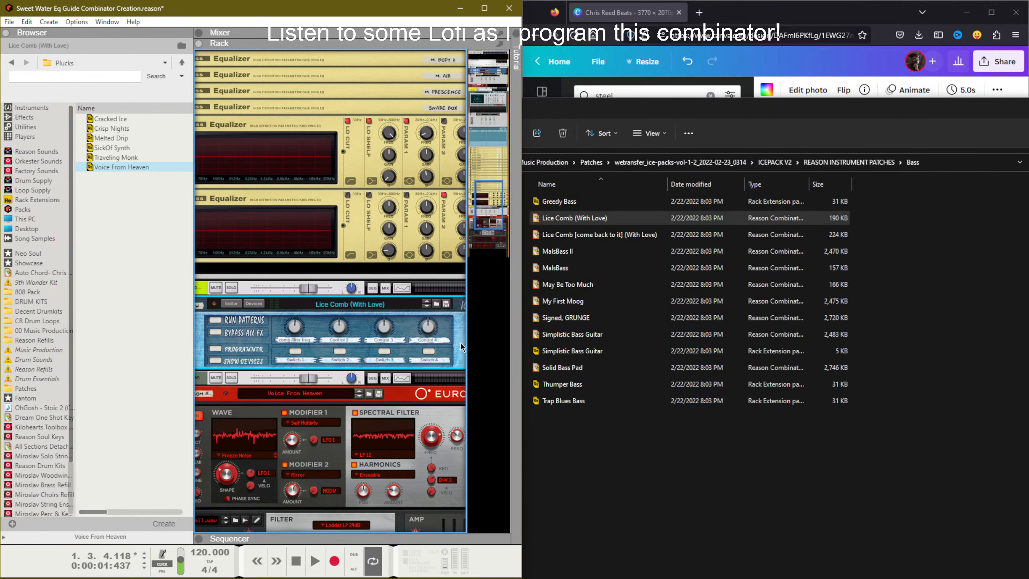
left_click(263, 374)
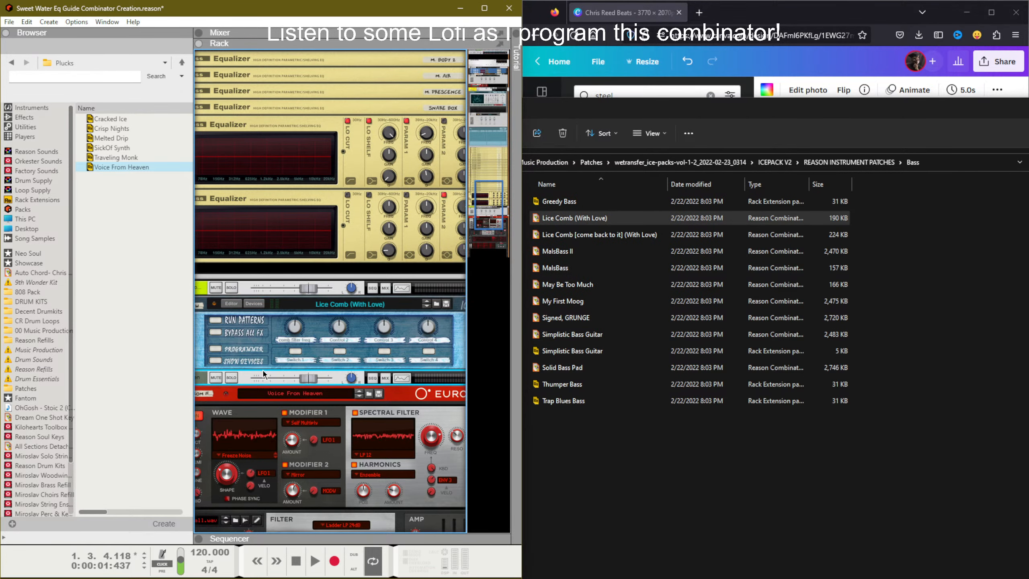
key("F3")
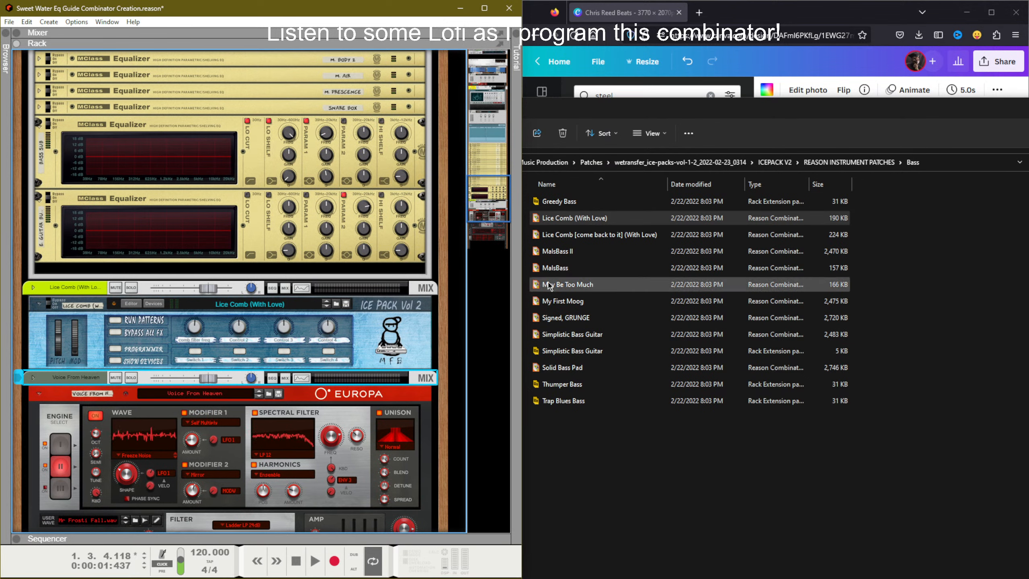
Step: Load ICEPACK V2's Lice Comb [come back to it] (With Love) and MalsBass II patches in turn onto the Ice Pack Combinator, dismissing the Missing Sounds dialog
left_click_drag(600, 235, 342, 333)
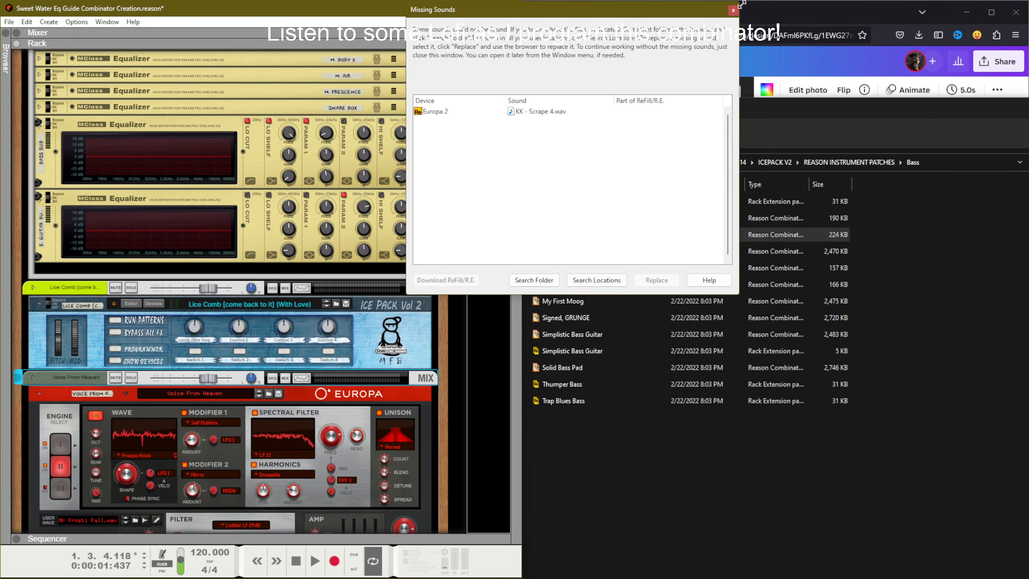
left_click(733, 10)
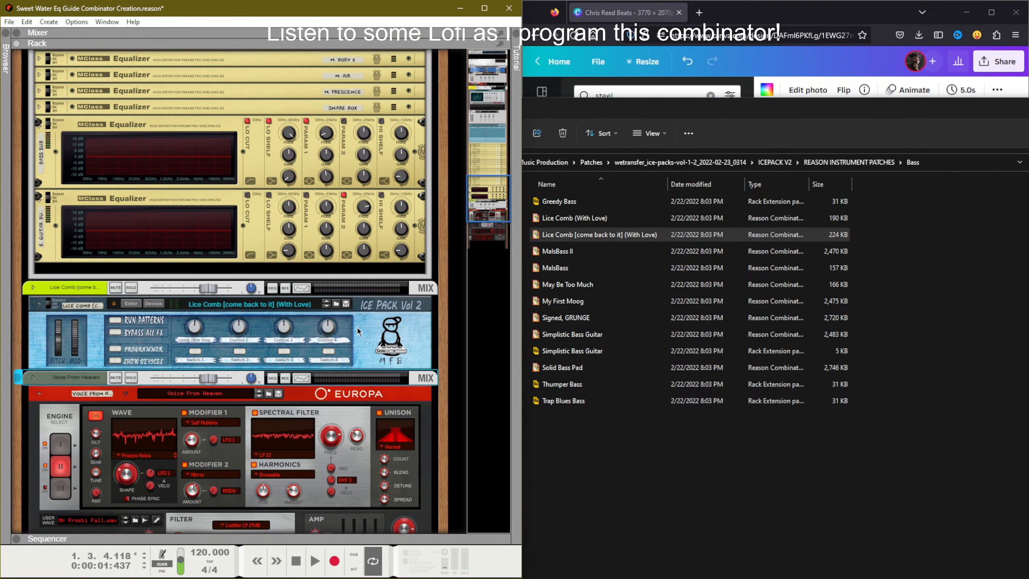
left_click_drag(558, 250, 401, 337)
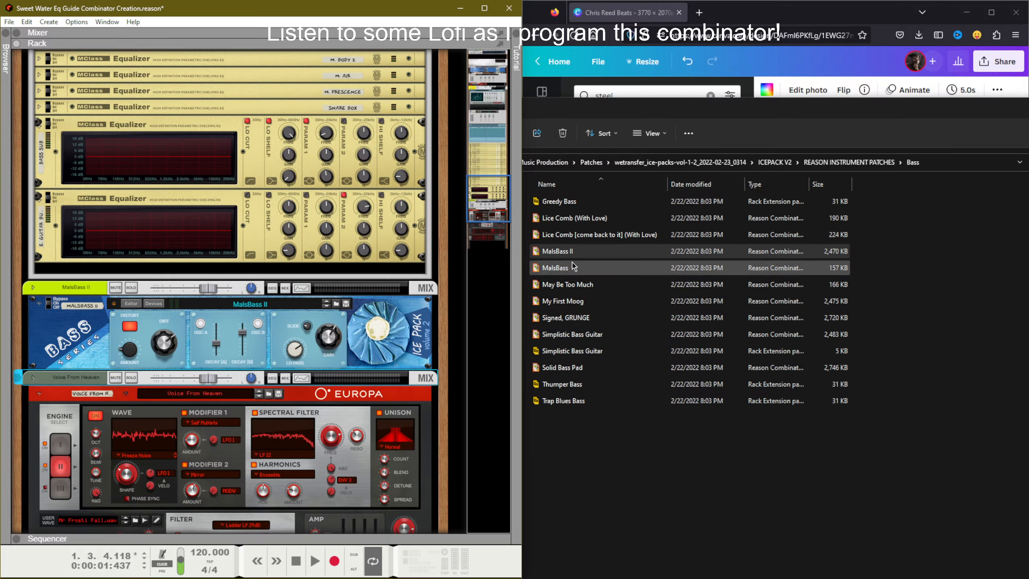
left_click_drag(572, 264, 387, 344)
left_click(641, 419)
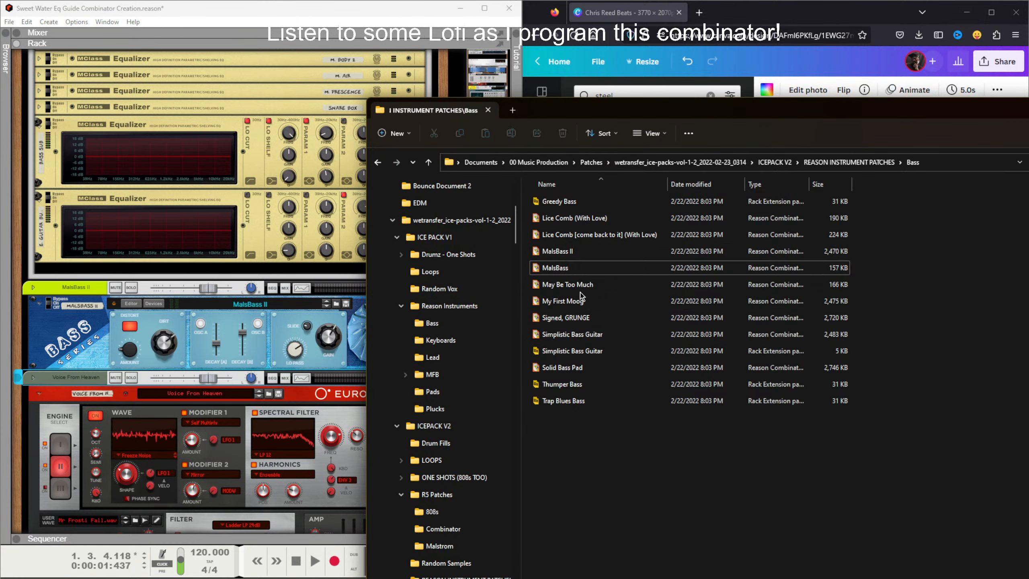
Step: Load May Be Too Much, Simplistic Bass Guitar, Solid Bass Pad and Signed, GRUNGE in turn onto the Ice Pack Combinator to compare their panels
left_click_drag(577, 287, 278, 335)
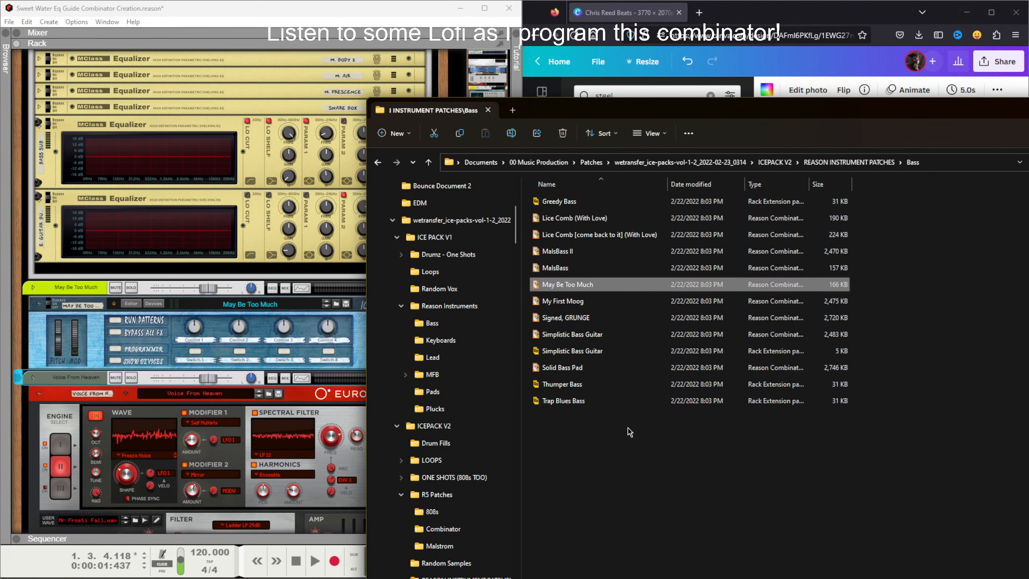
left_click(599, 337)
left_click_drag(546, 335, 329, 333)
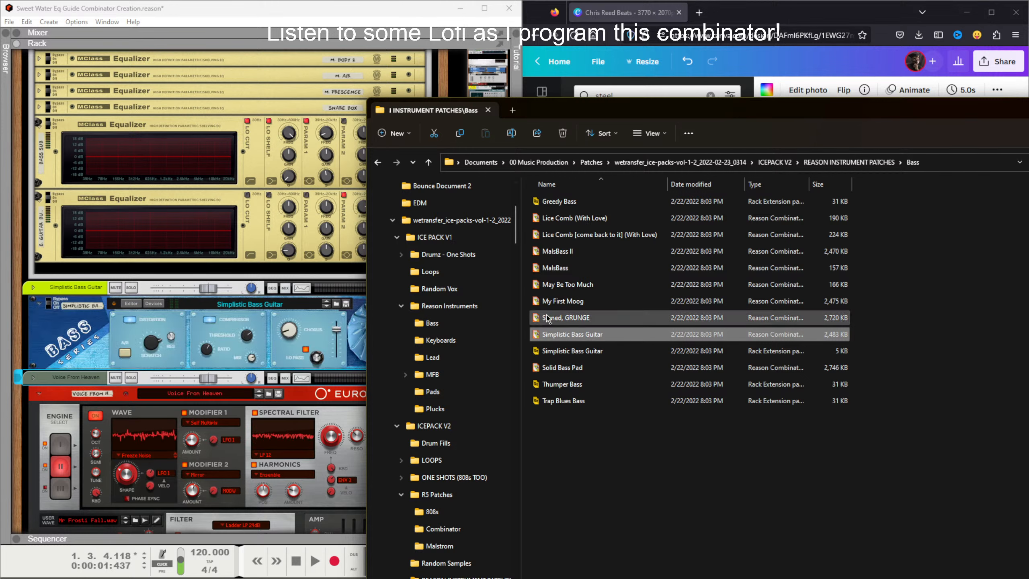
left_click(577, 370)
left_click_drag(577, 371, 311, 348)
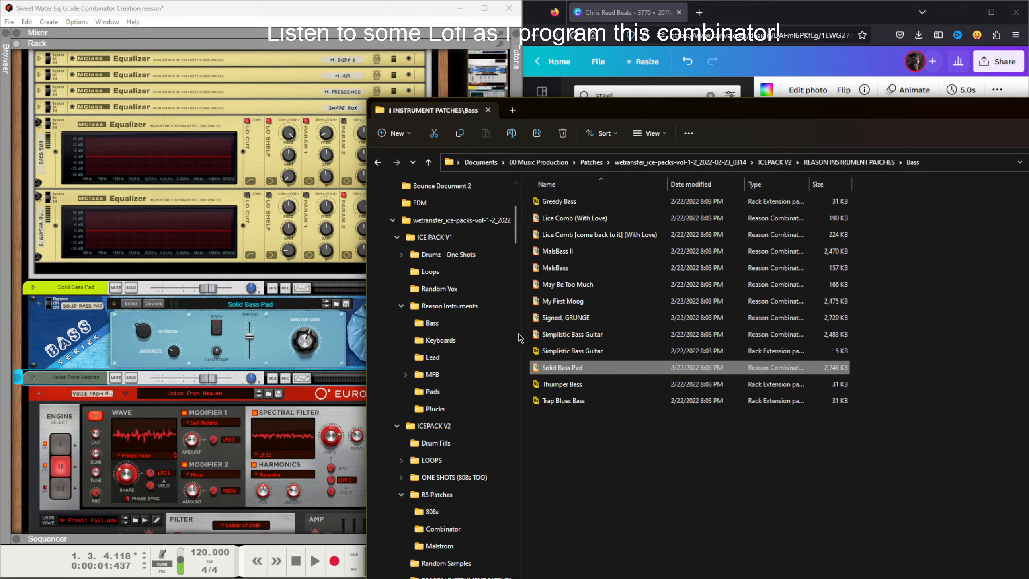
left_click(572, 334)
left_click_drag(565, 320, 240, 336)
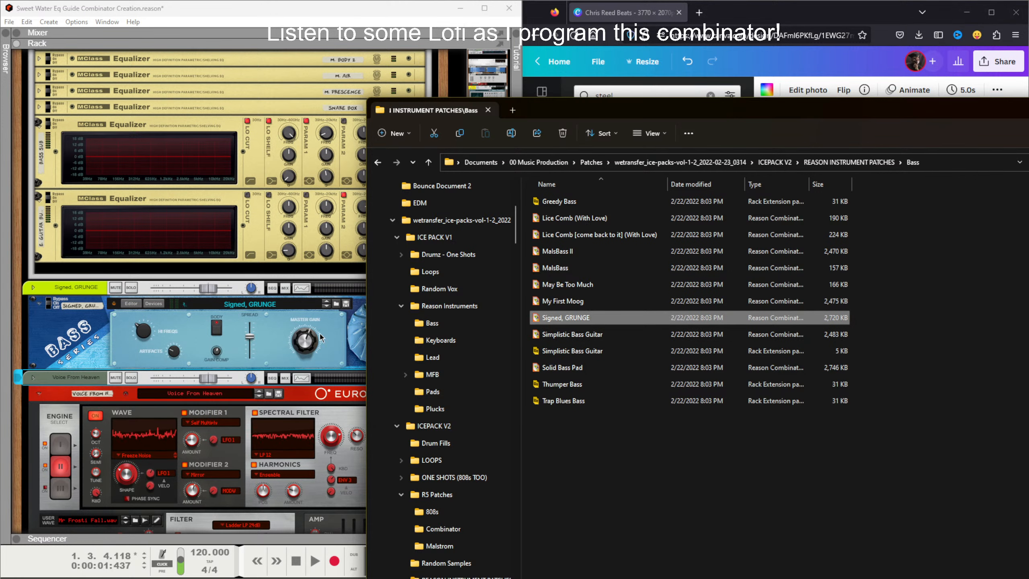
Step: Load the My First Moog patch from the Bass folder onto the Ice Pack Combinator and select that device in the rack
left_click(551, 302)
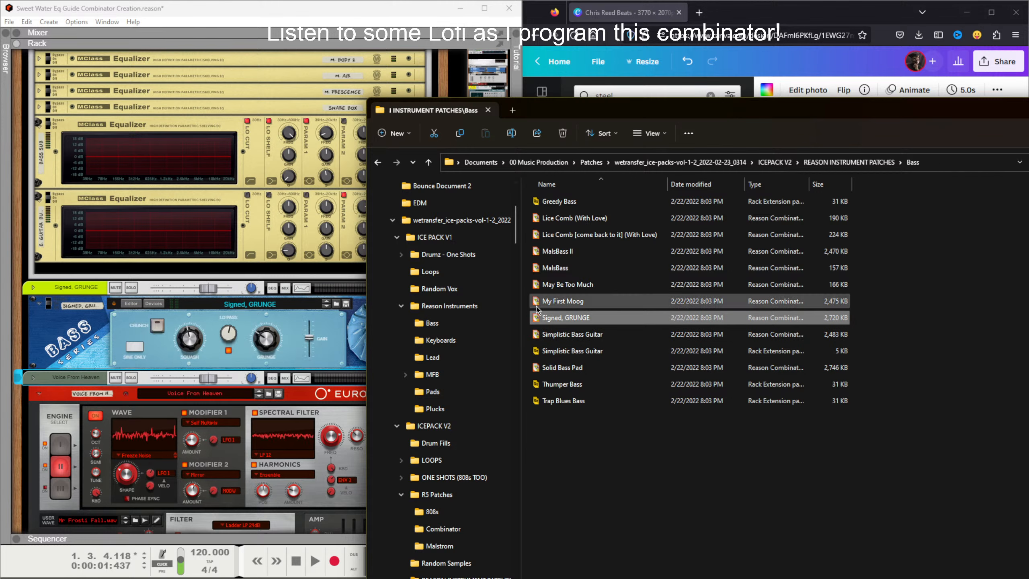
left_click_drag(551, 302, 299, 349)
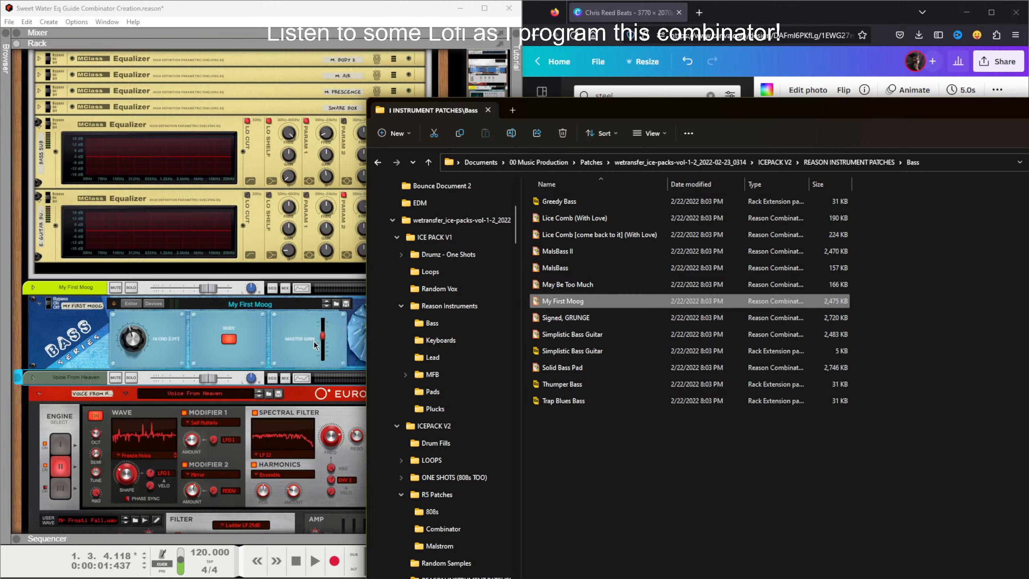
left_click(351, 328)
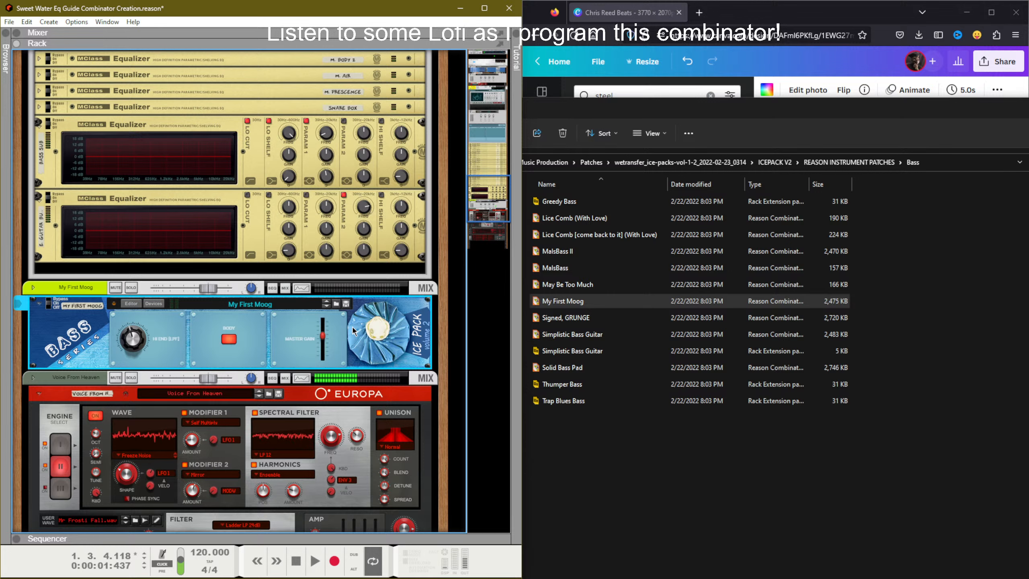
Step: Show the sequencer and record-enable the My First Moog track
key("F7")
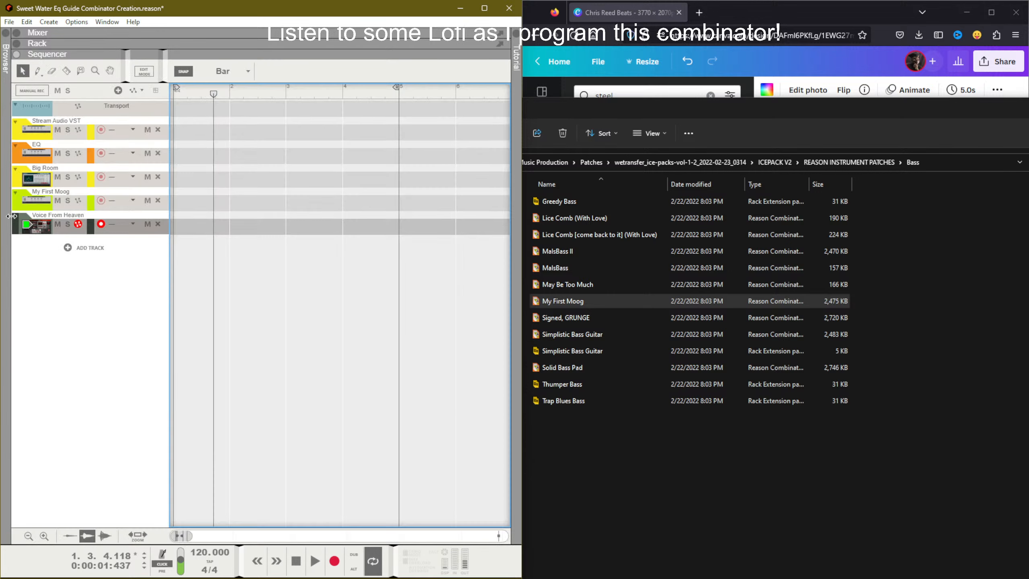
left_click(101, 200)
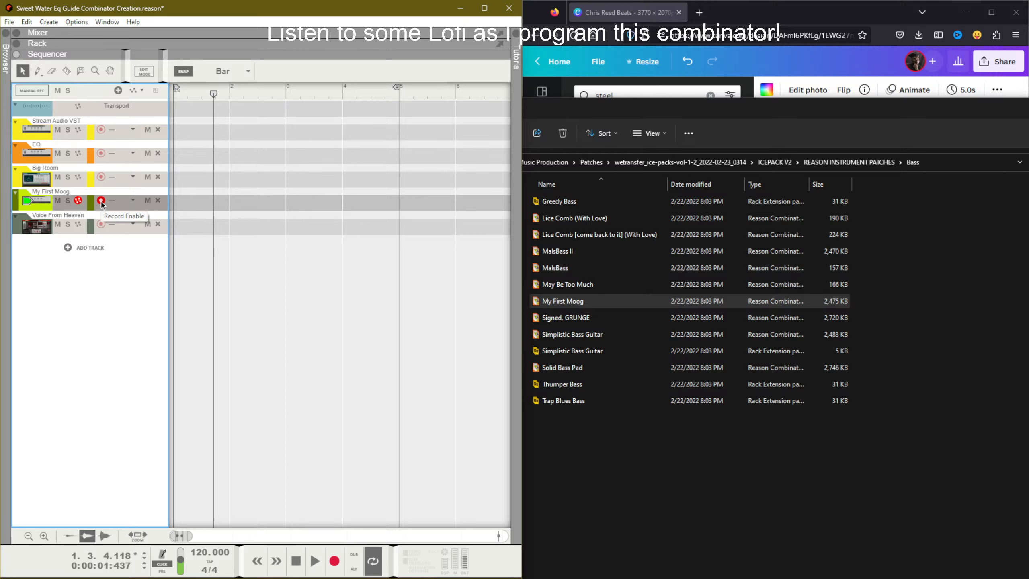
left_click(102, 201)
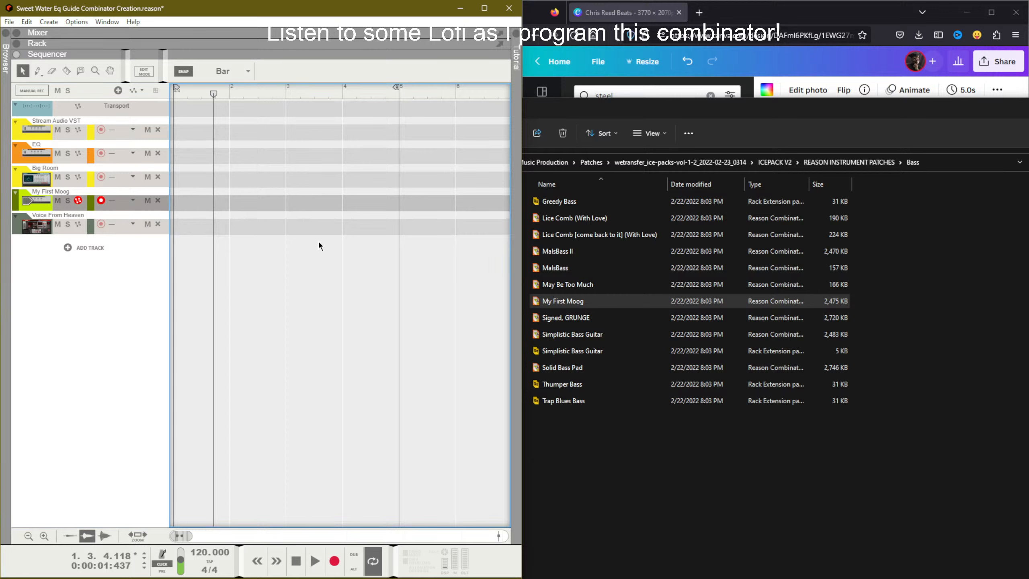
Step: Return to the rack with the browser hidden and fold the Bass Sub and E. Guitar Buzz equalizers inside the EQ Combinator
key("F3")
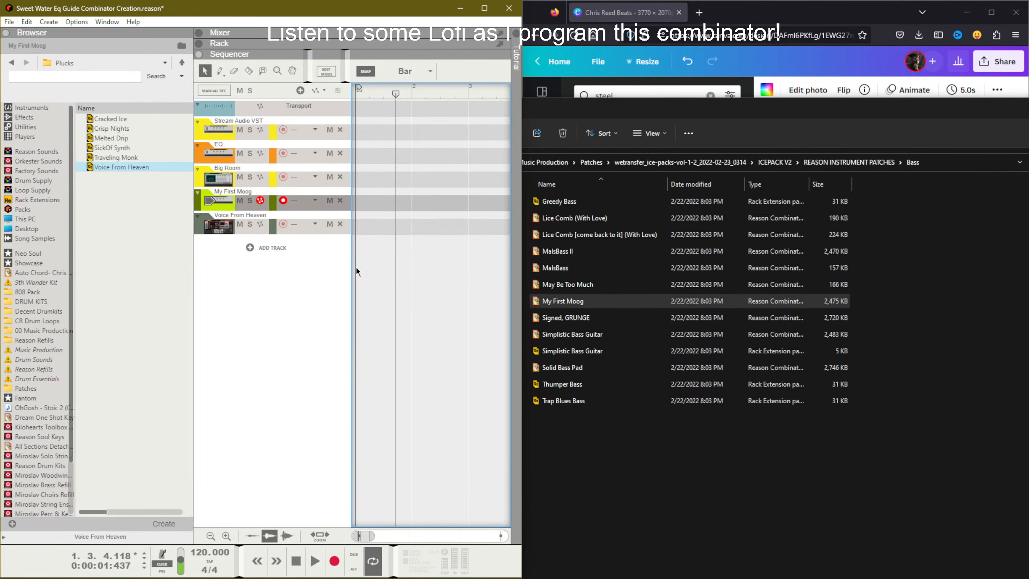
key("F3")
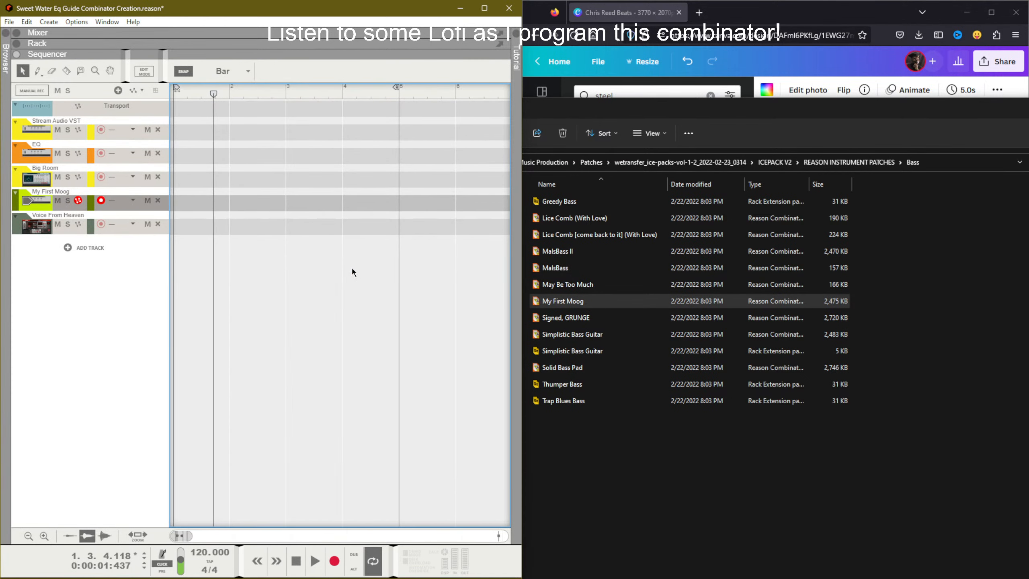
key("F3")
key("F6")
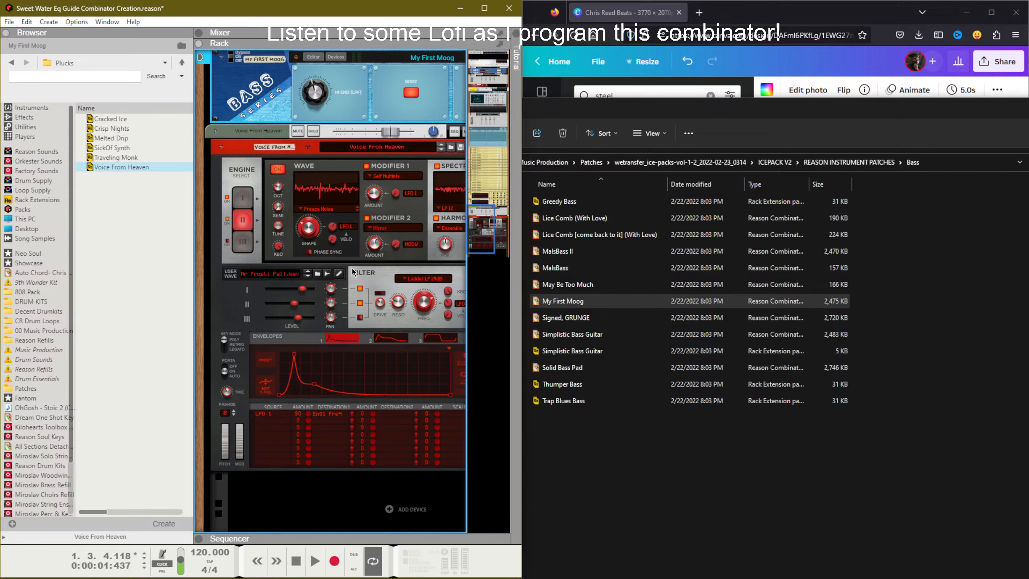
key("F3")
scroll(377, 291, "up", 15)
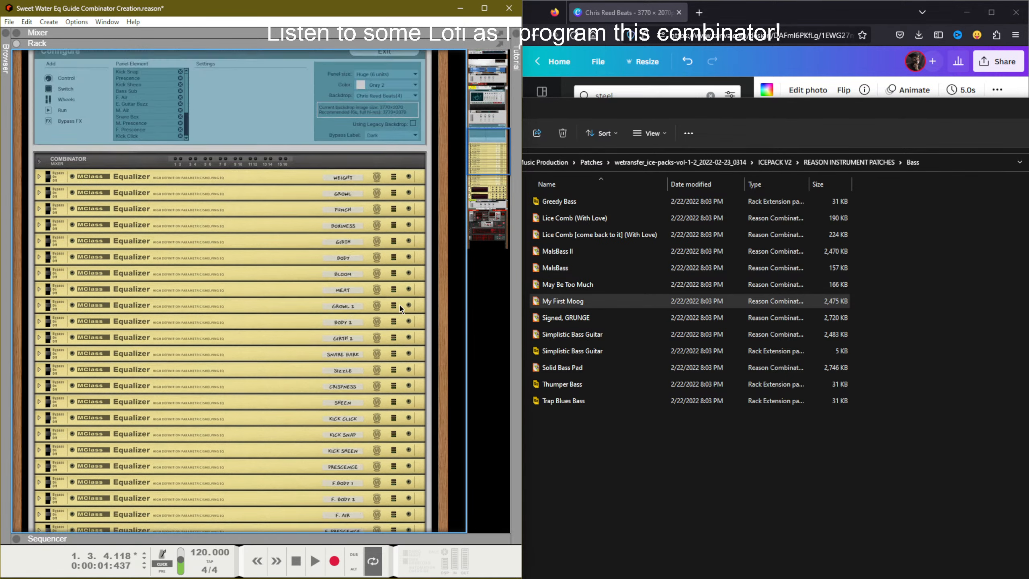
scroll(400, 308, "down", 15)
left_click(39, 314)
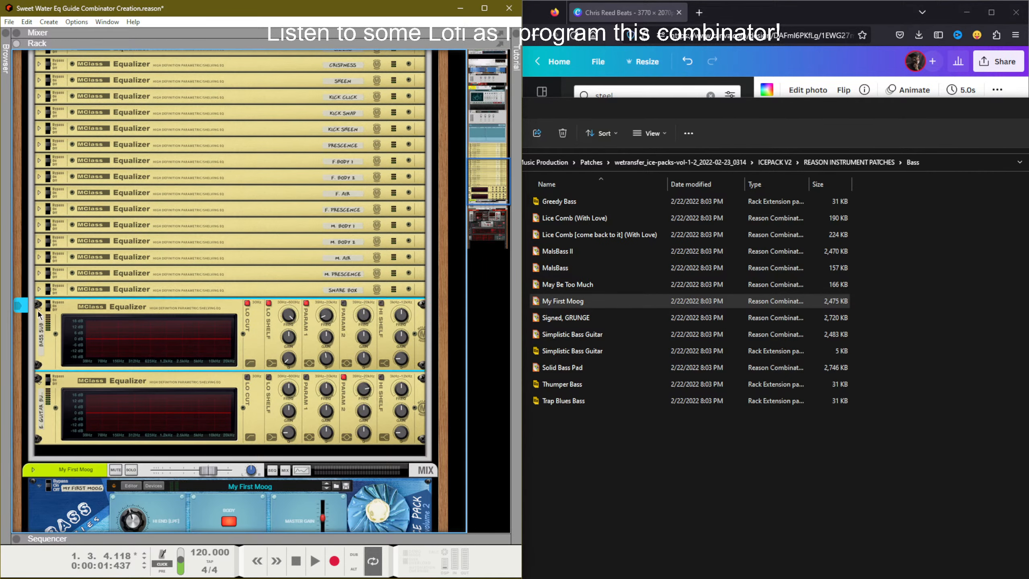
left_click(39, 327)
Step: Leave configuration mode on the EQ02 Combinator and close the file window showing the ICEPACK V2 Bass patches
scroll(53, 335, "up", 12)
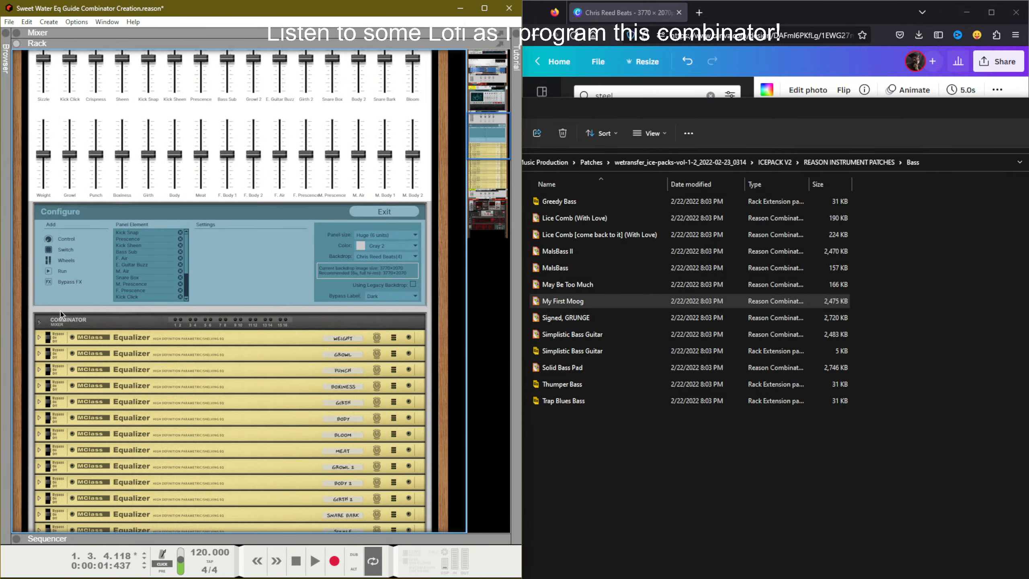
scroll(55, 348, "down", 15)
scroll(75, 388, "up", 12)
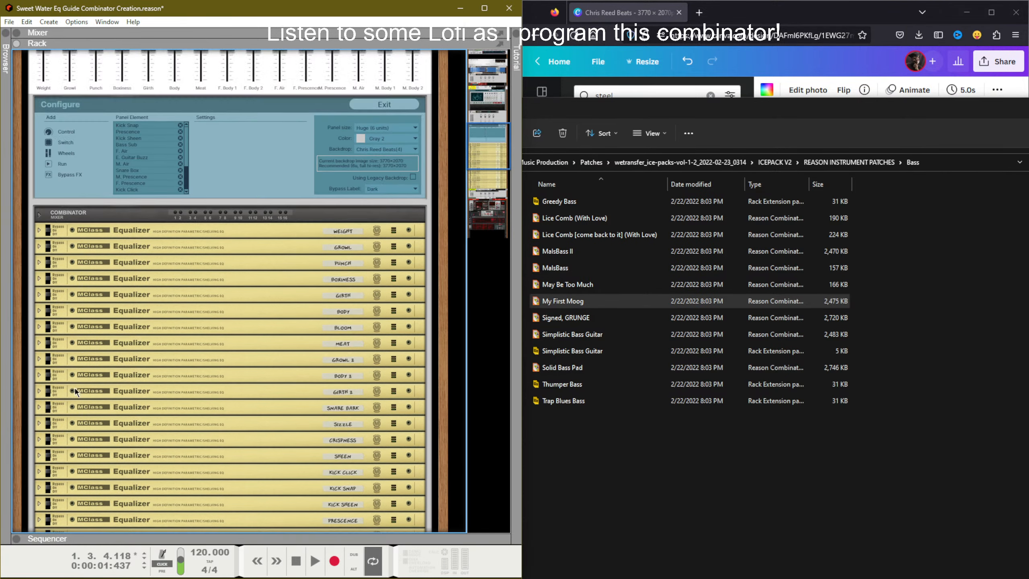
scroll(75, 392, "up", 5)
left_click(403, 372)
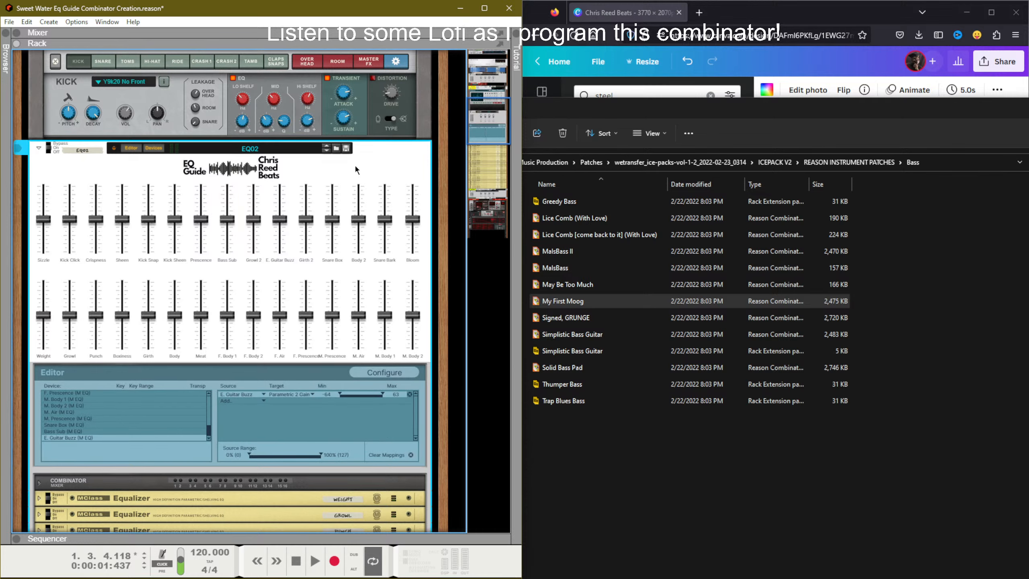
left_click_drag(637, 108, 439, 135)
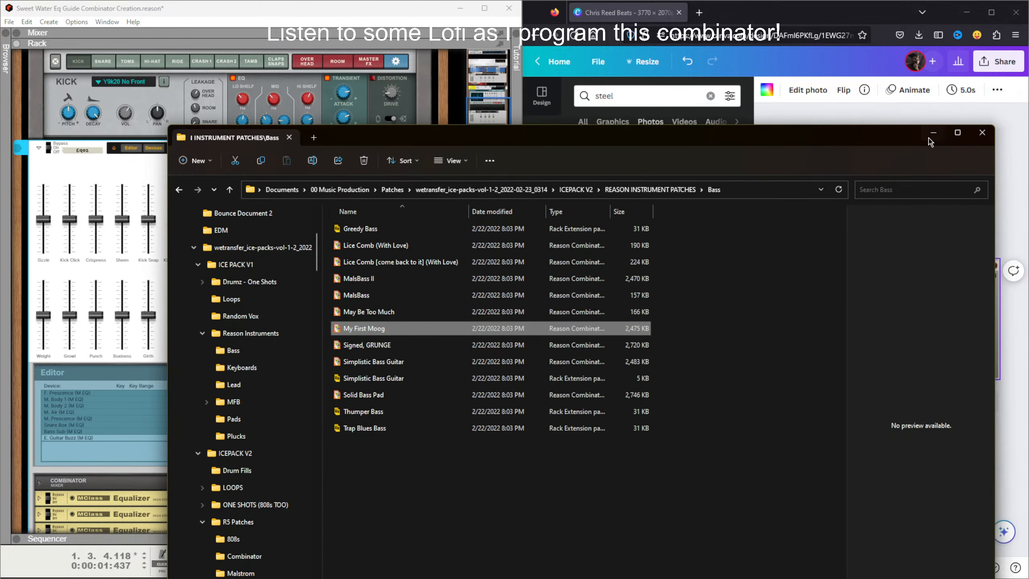
left_click(981, 134)
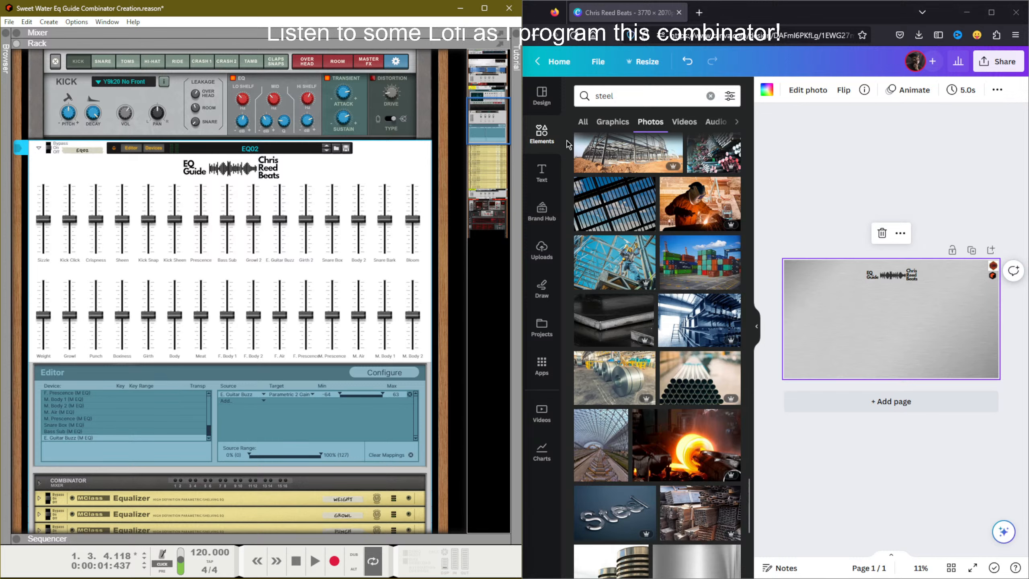
Step: Search Canva's elements for "metal plate"
left_click(556, 141)
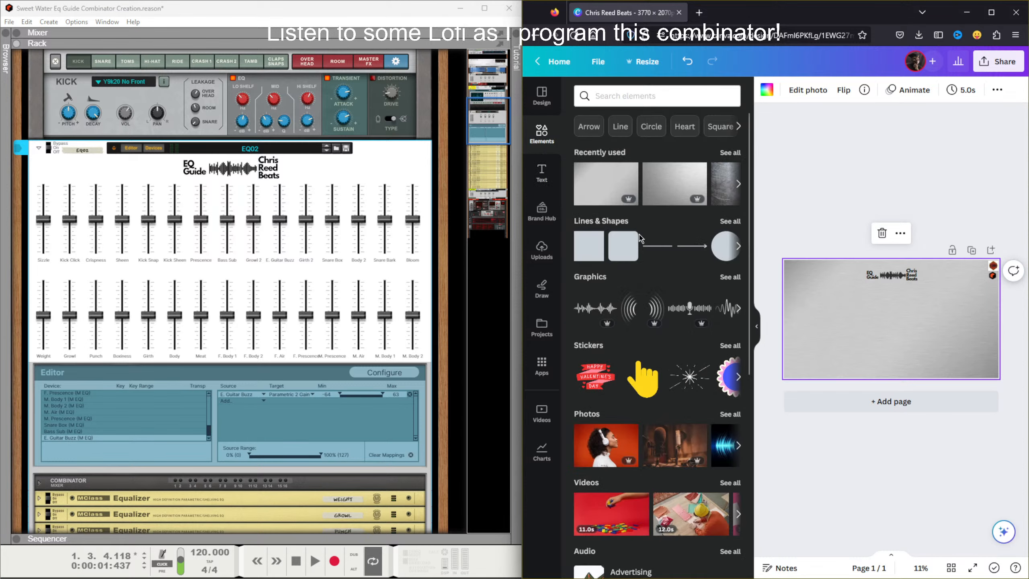
left_click(661, 101)
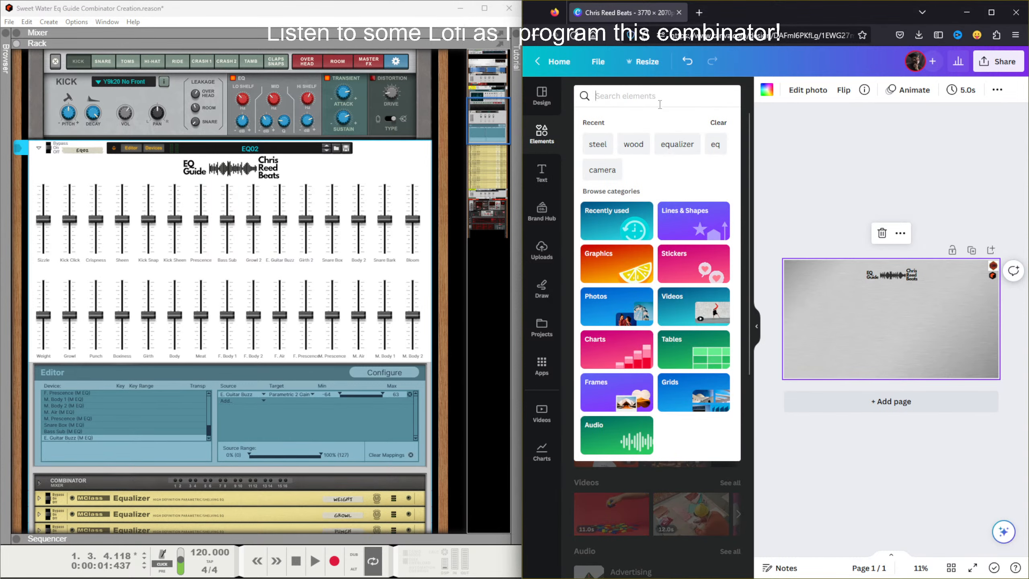
type("plan")
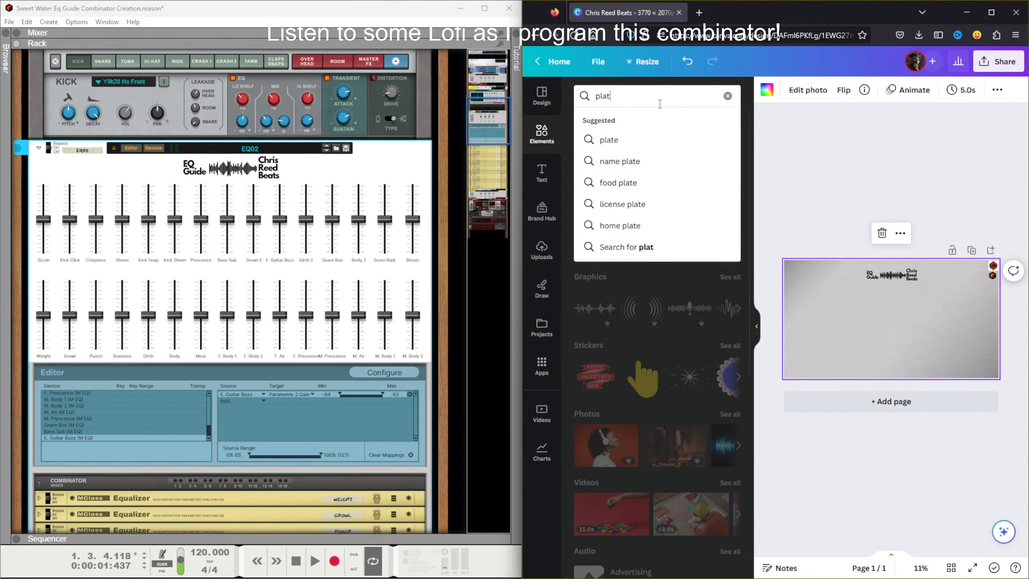
key("BackSpace")
key("BackSpace")
key("BackSpace")
key("BackSpace")
type("metal plate")
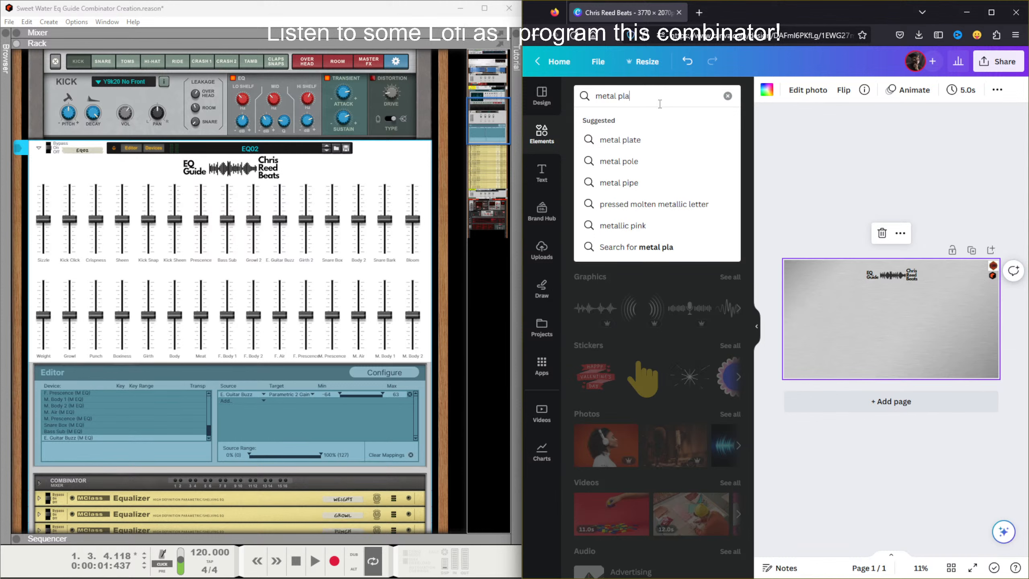
key("Return")
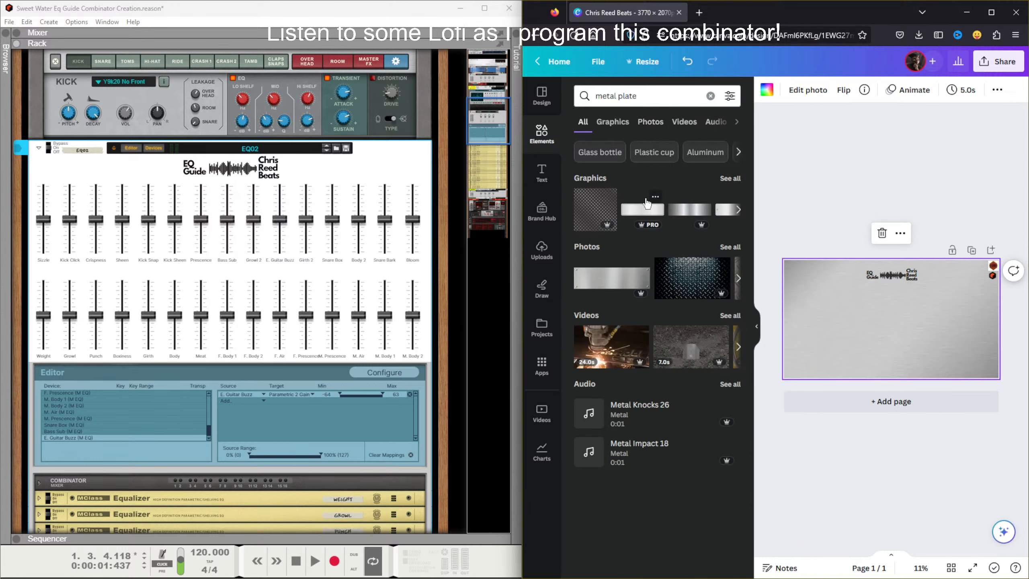
Step: Try a riveted metal plate image beneath the logo on the backdrop, and delete it
left_click(644, 209)
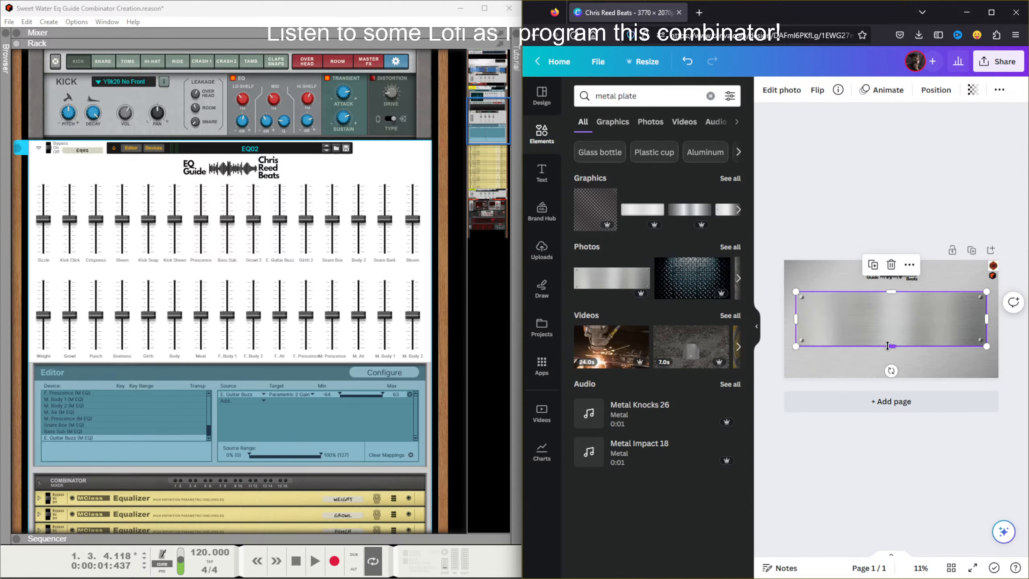
mouse_move(889, 330)
left_mouse_down()
mouse_move(891, 299)
mouse_move(892, 315)
left_mouse_up()
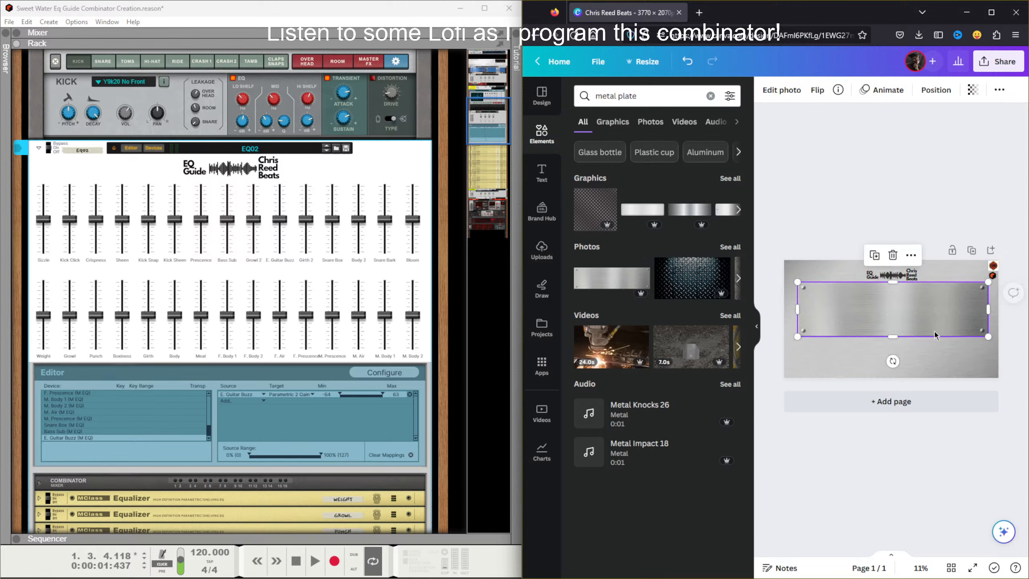
mouse_move(988, 335)
left_mouse_down()
mouse_move(958, 314)
mouse_move(1009, 315)
mouse_move(1011, 343)
mouse_move(987, 336)
left_mouse_up()
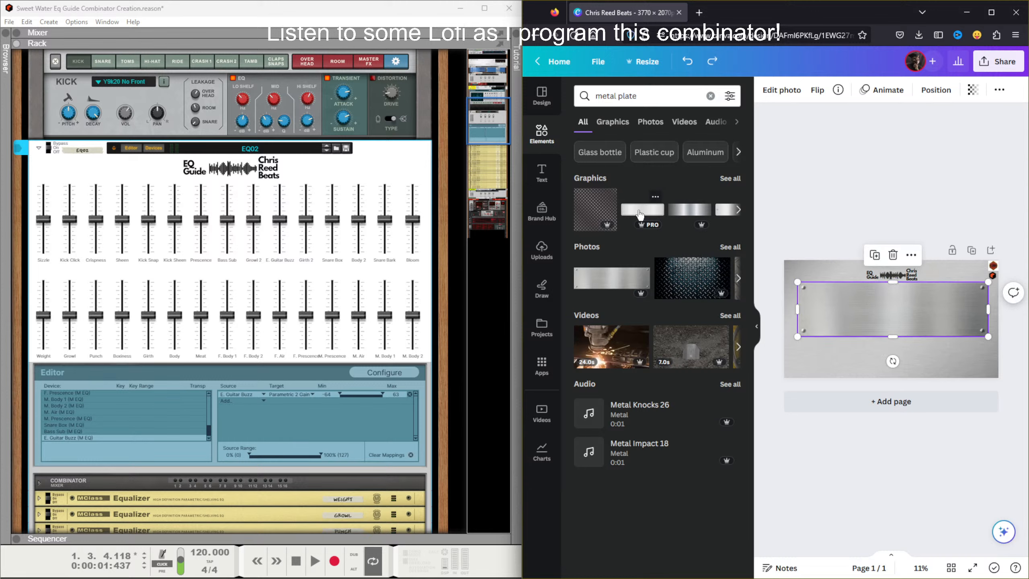
left_click_drag(643, 210, 917, 323)
key("Delete")
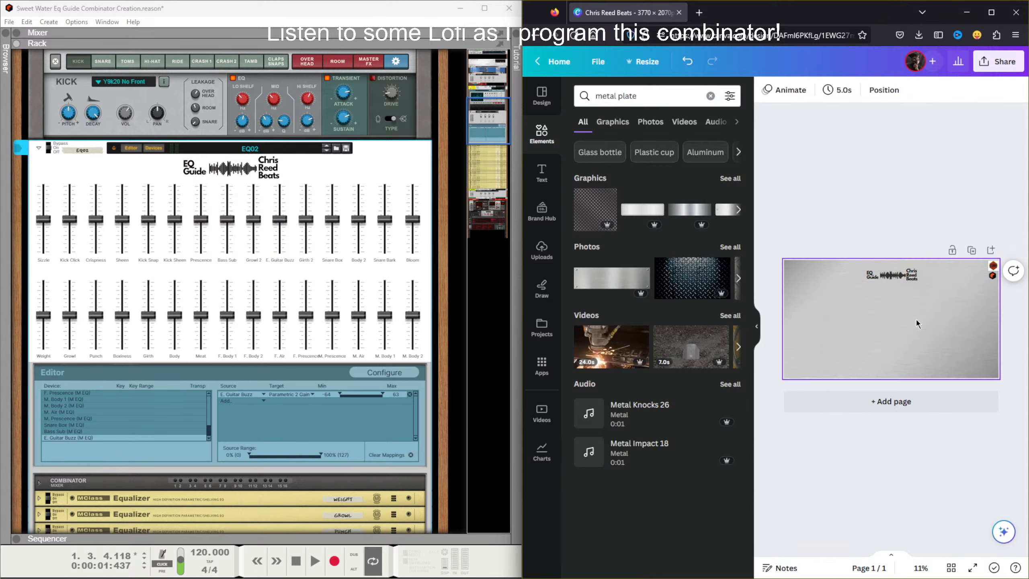
Step: Add a brushed metal plate beneath the logo, stretch it about 1,625 px high and nearly page-wide, and delete the grey metal background image
left_click_drag(650, 214, 868, 314)
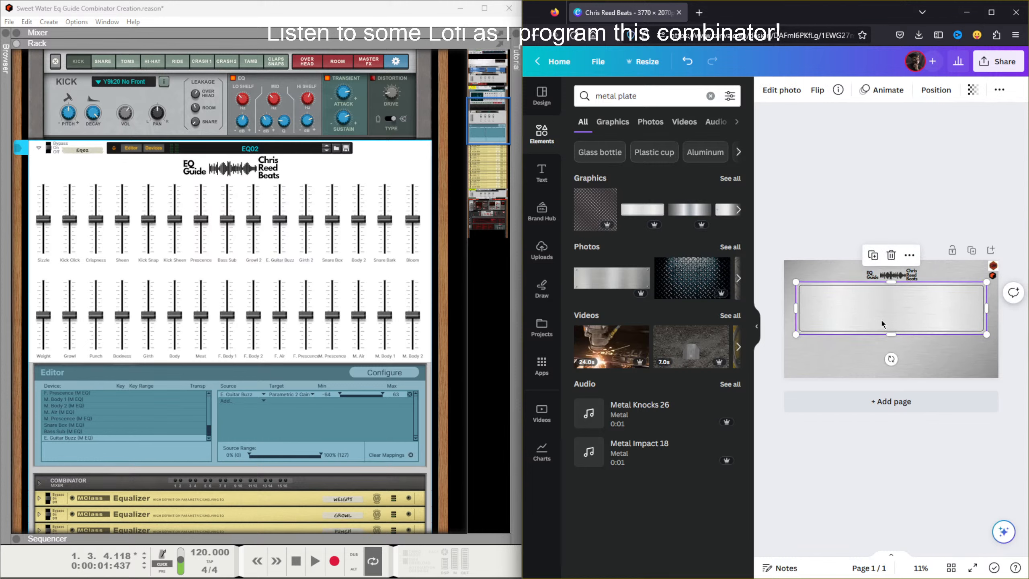
left_click_drag(888, 334, 886, 374)
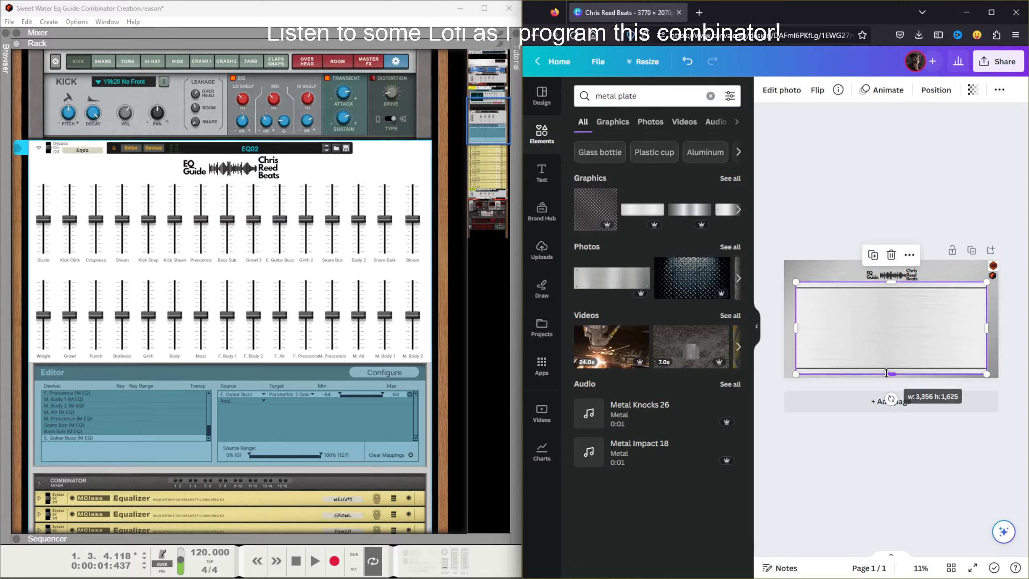
left_click_drag(987, 331, 994, 332)
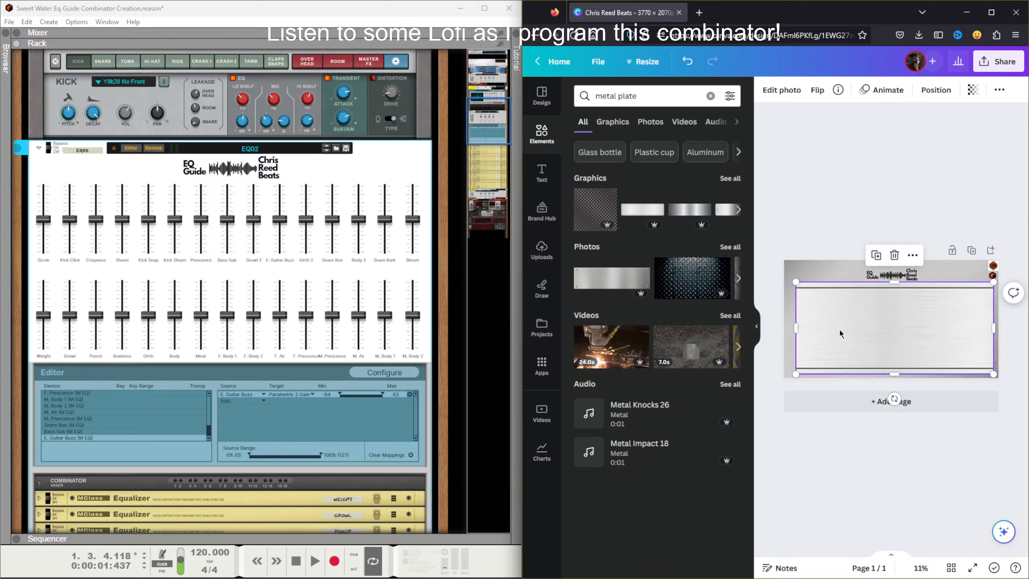
left_click_drag(796, 329, 787, 330)
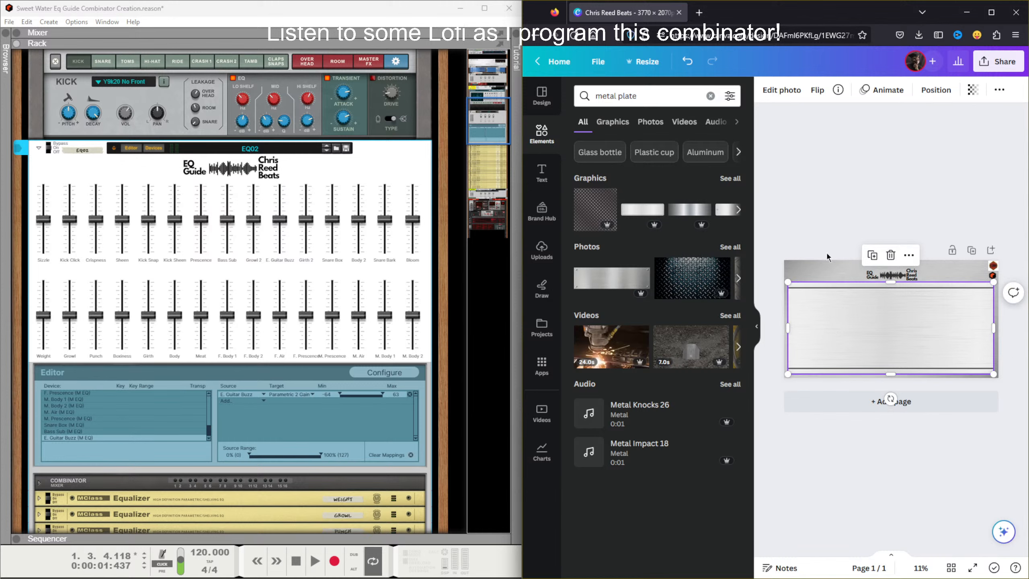
left_click(829, 220)
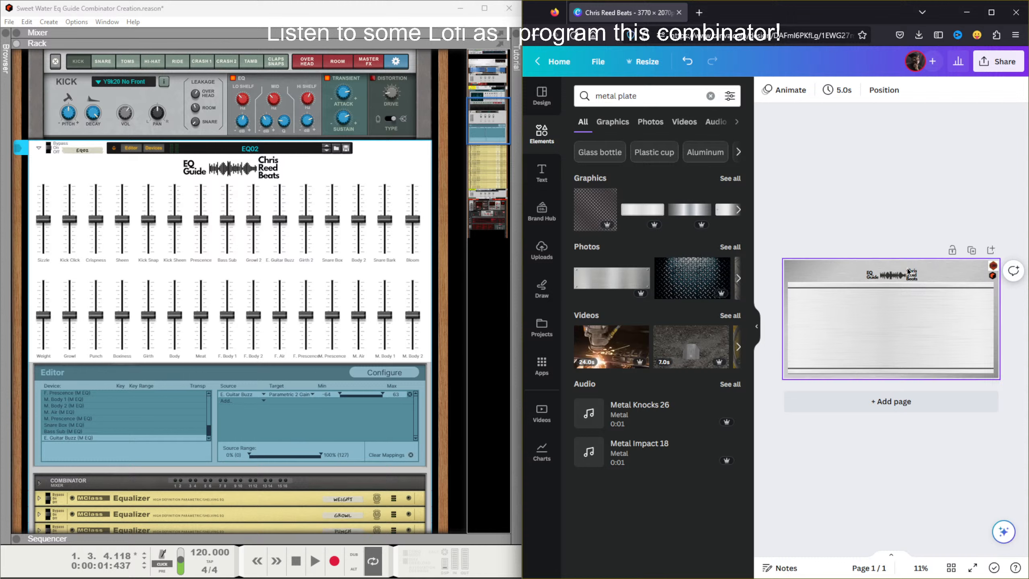
left_click(822, 282)
key("Delete")
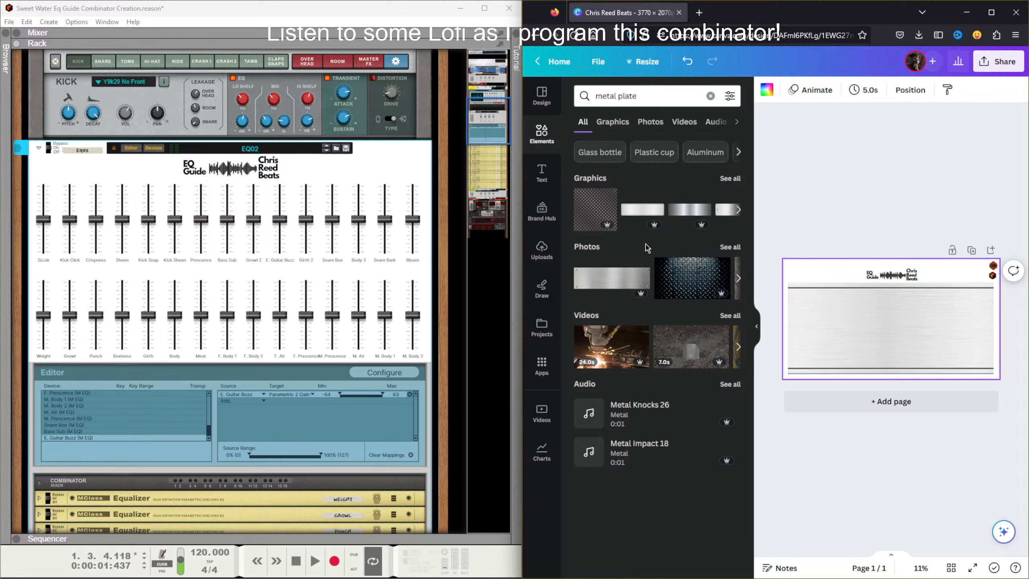
Step: Try the dark perforated metal photo as a thin header strip filling the space left of the logo
left_click_drag(597, 222, 609, 197)
left_click(735, 213)
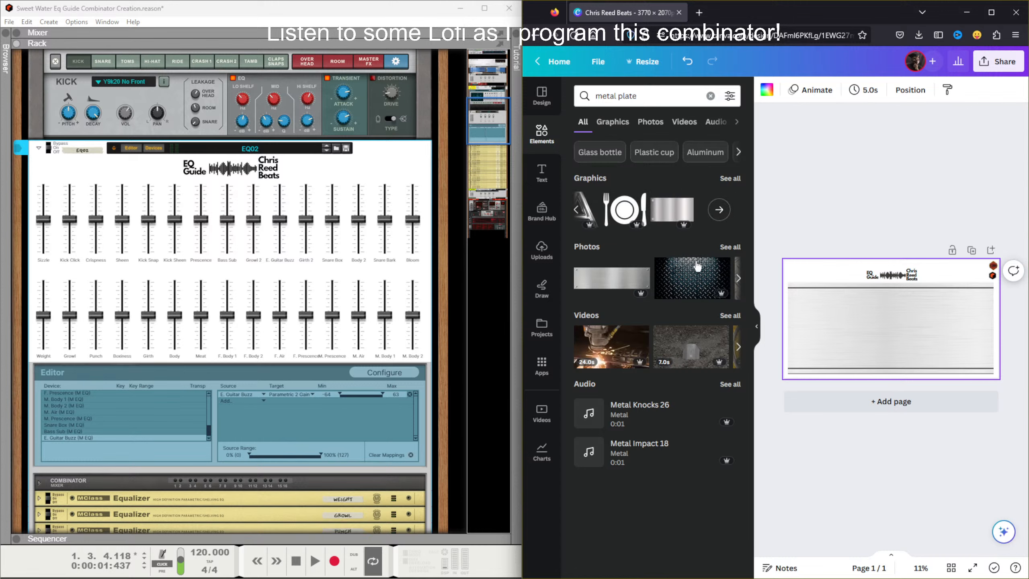
left_click(738, 279)
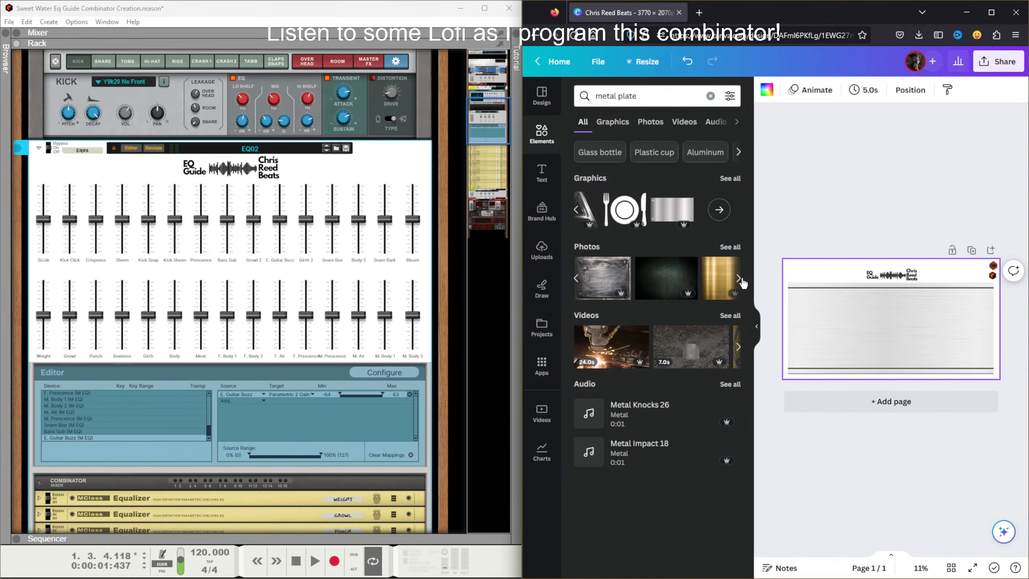
left_click_drag(674, 278, 803, 268)
left_click(670, 280)
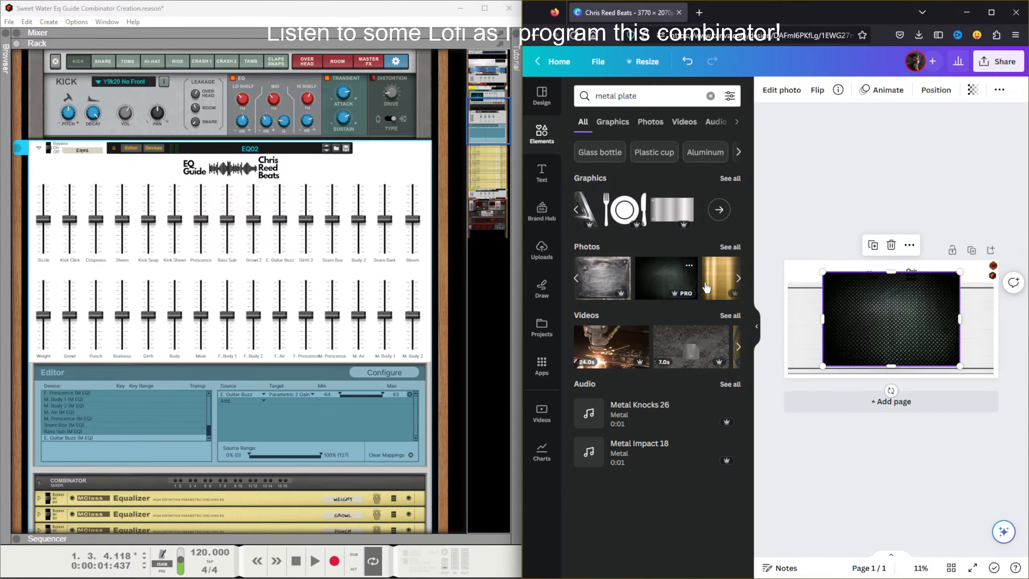
left_click_drag(883, 306, 835, 290)
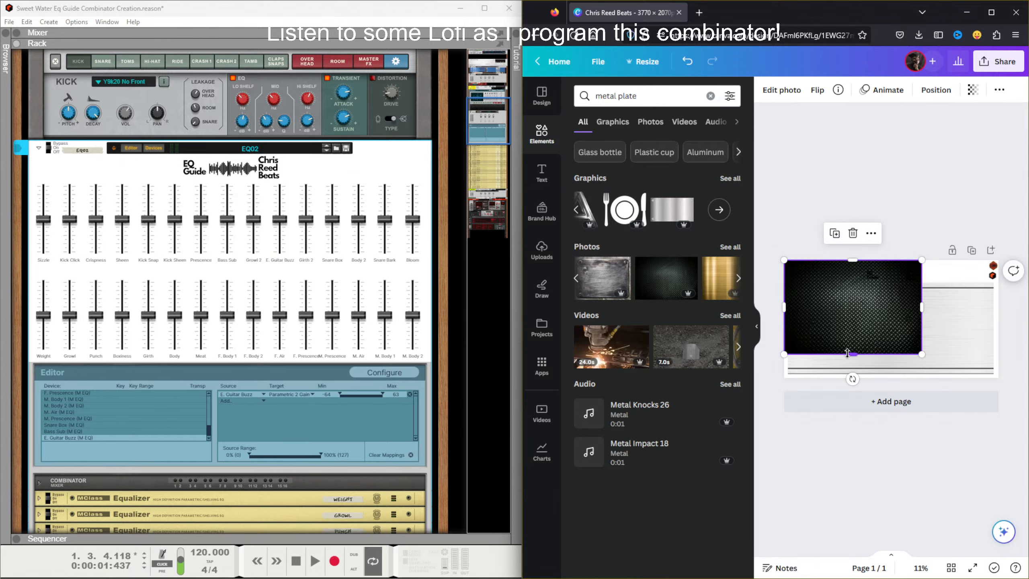
left_click_drag(853, 354, 824, 276)
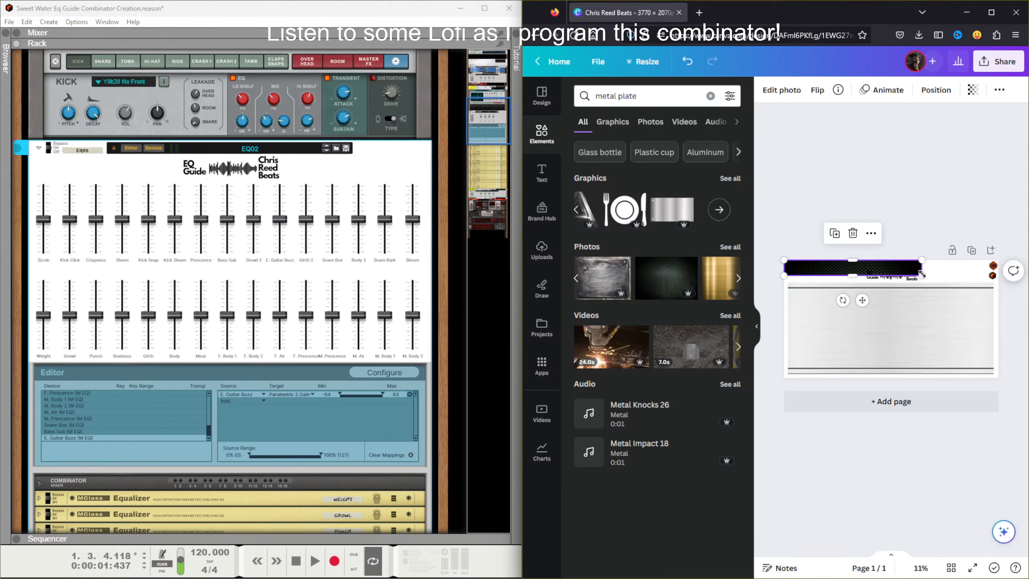
left_click_drag(923, 275, 785, 270)
left_click_drag(813, 270, 814, 271)
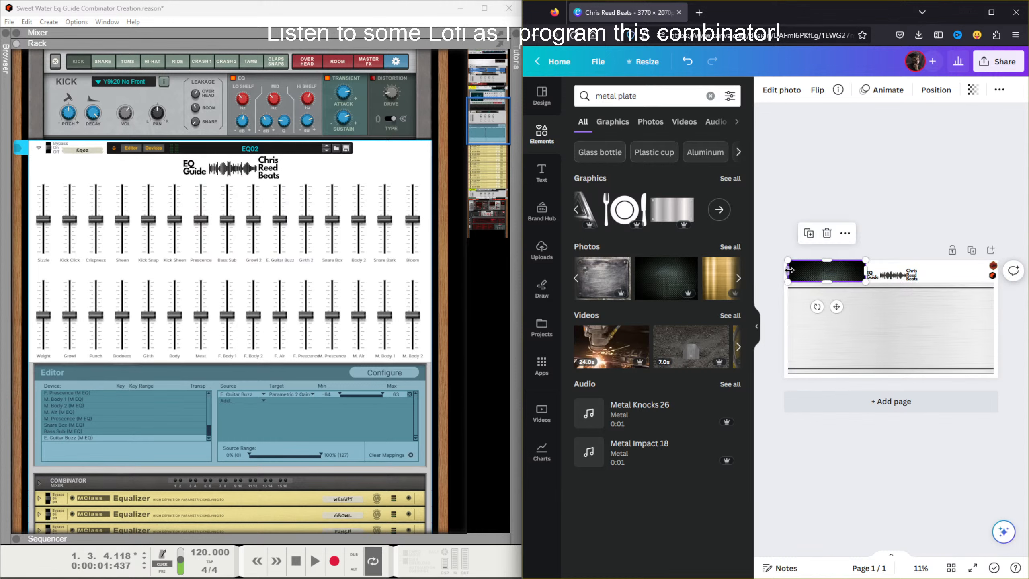
Step: Duplicate the dark header strip and place the copy on the other side of the logo
left_click(847, 210)
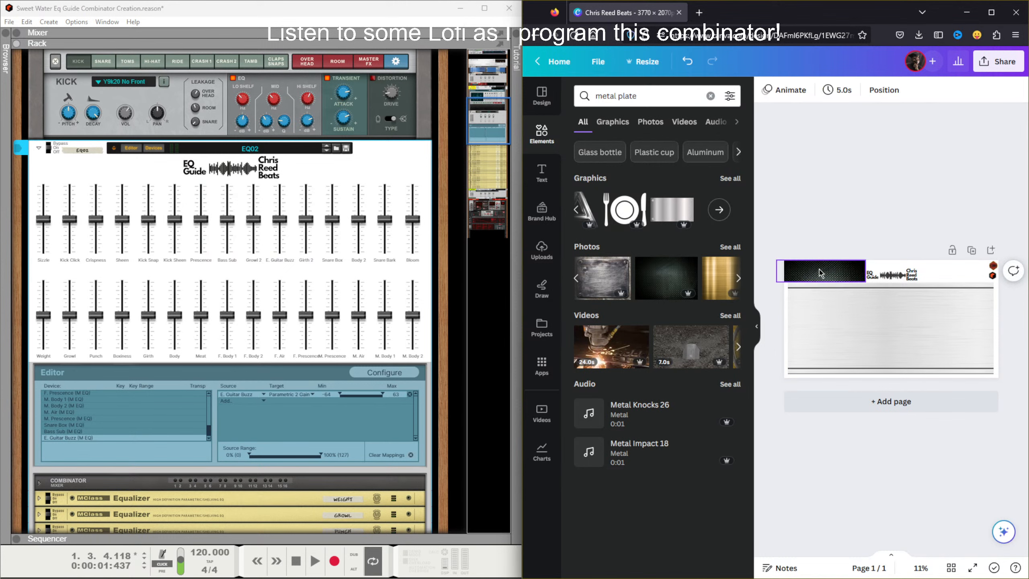
left_click(819, 271)
left_click(803, 233)
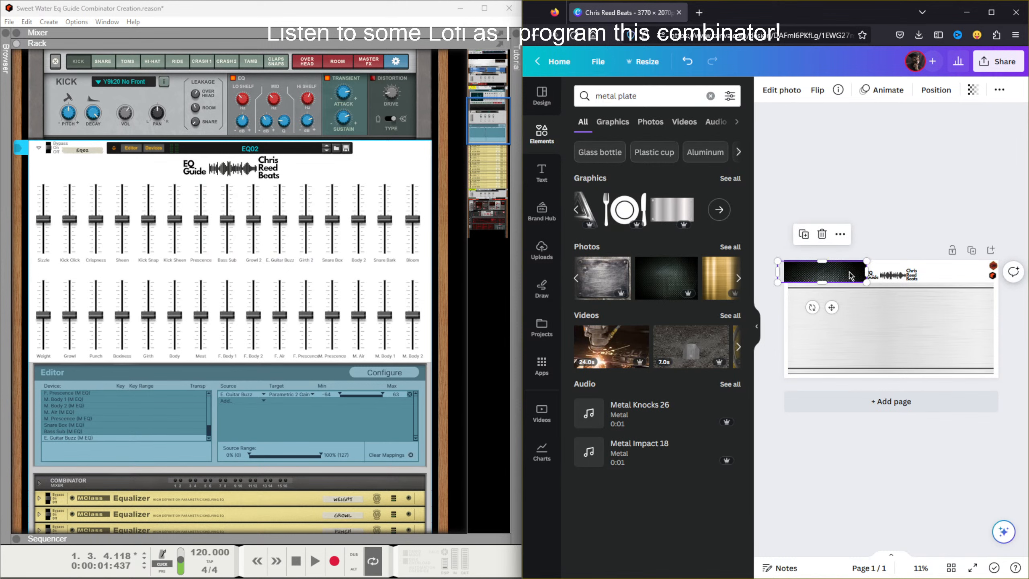
left_click_drag(851, 272, 995, 272)
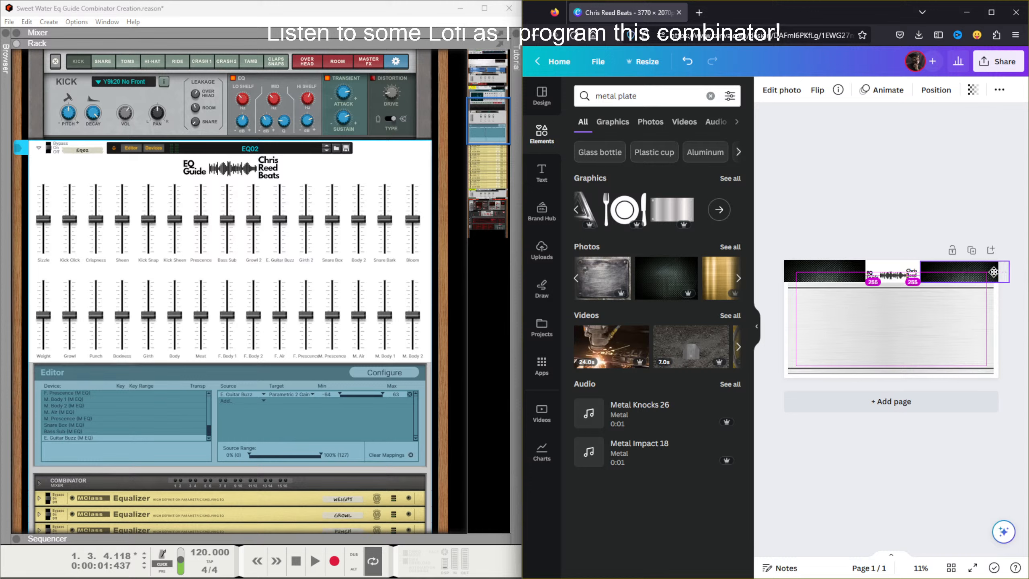
left_click(856, 187)
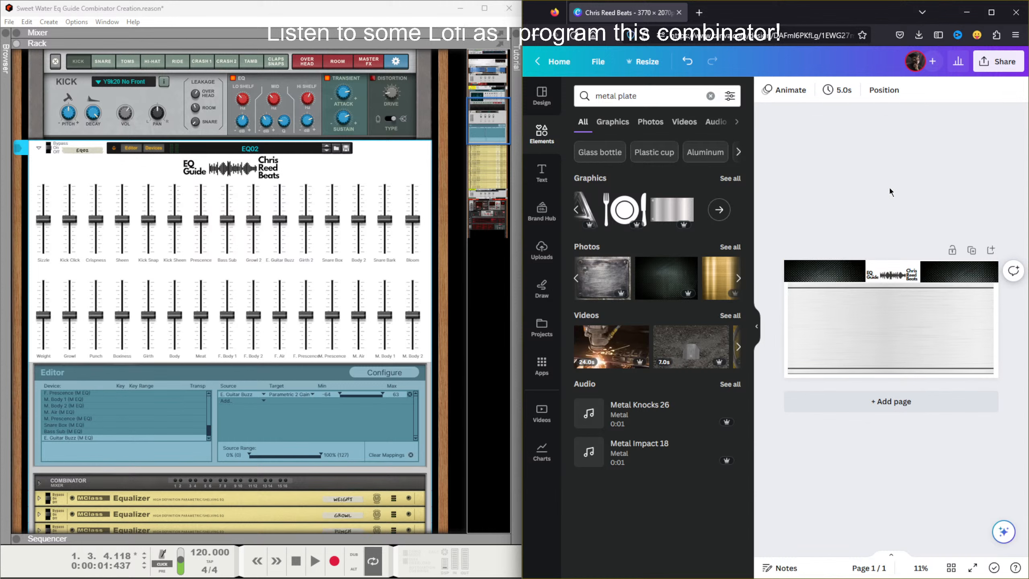
Step: Delete both dark perforated metal strips from the backdrop's header
left_click(809, 266)
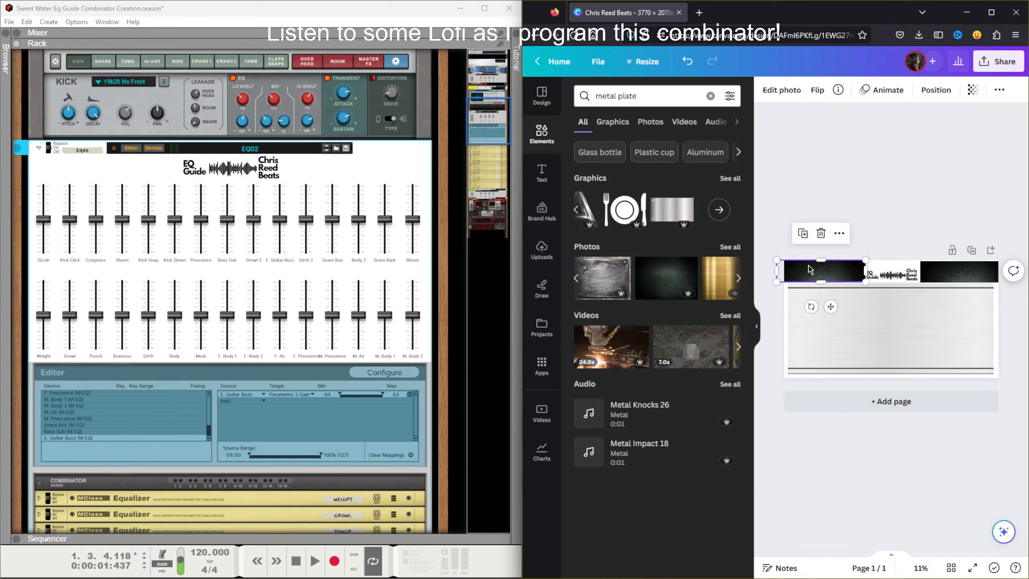
key("Delete")
left_click(932, 271)
key("Delete")
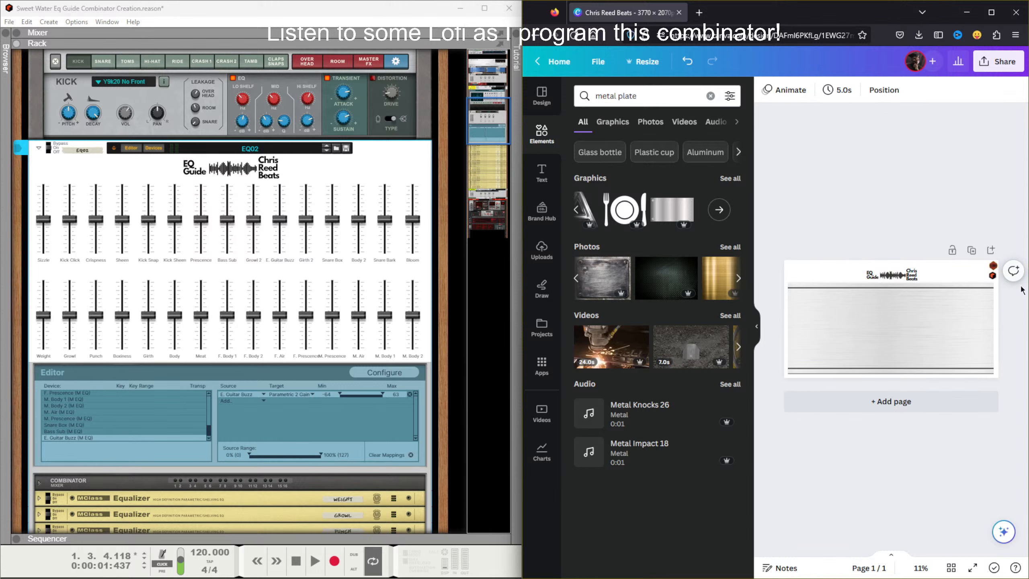
Step: Move the two small corner emblems beside the logo, the lower one to its right and the upper one to its left
left_click(993, 275)
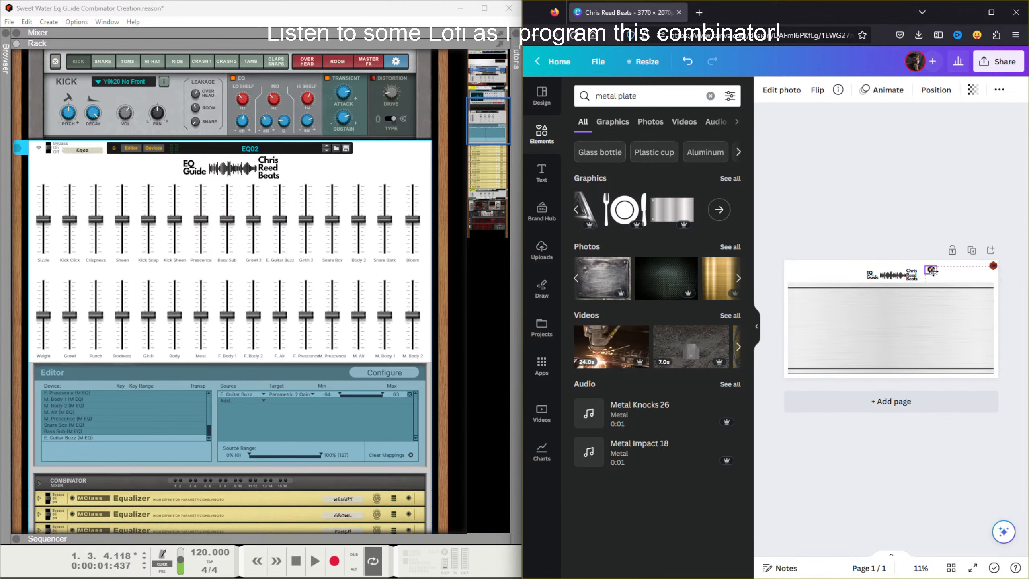
left_click_drag(992, 276, 929, 276)
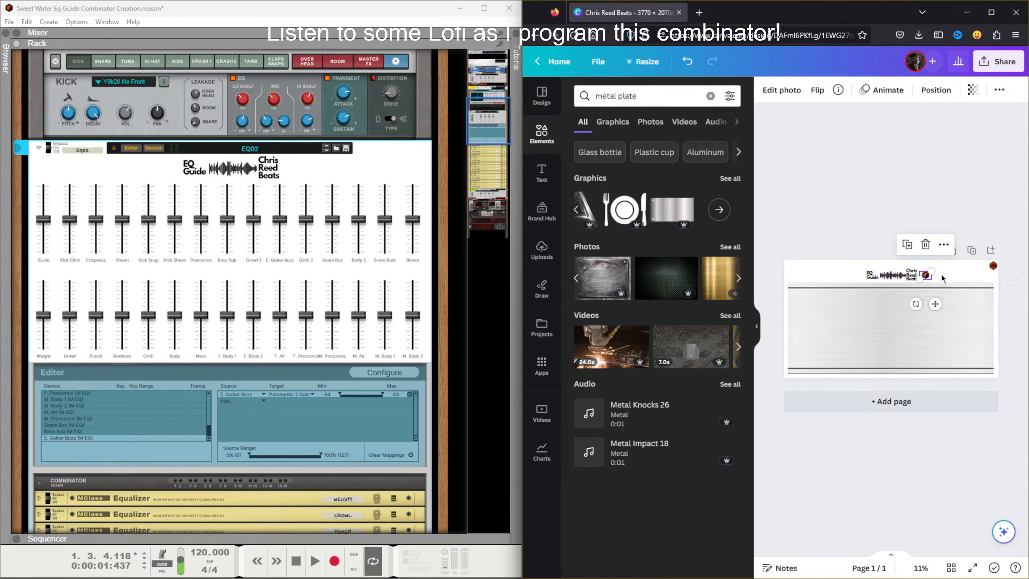
left_click_drag(991, 266, 857, 275)
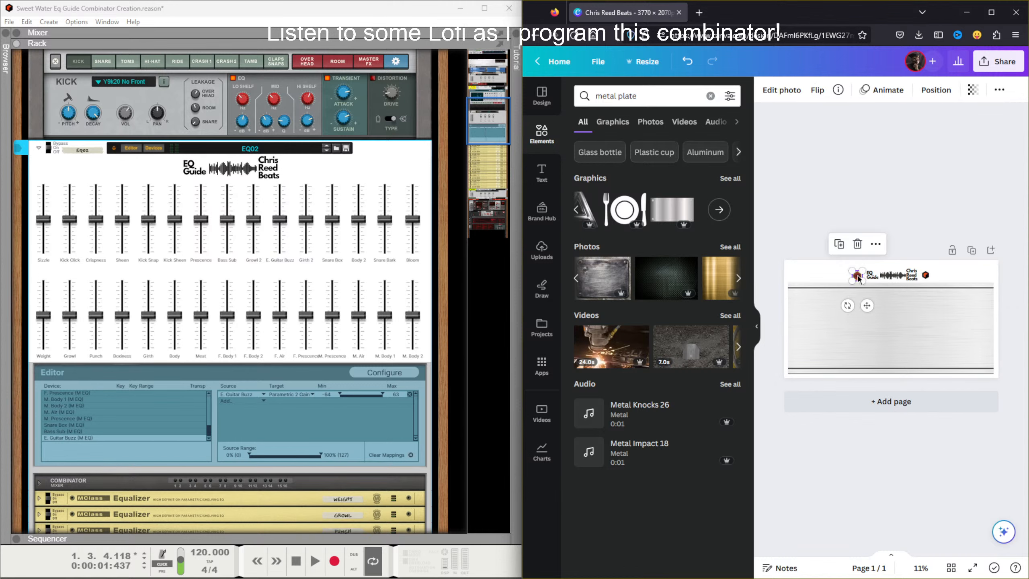
left_click(891, 191)
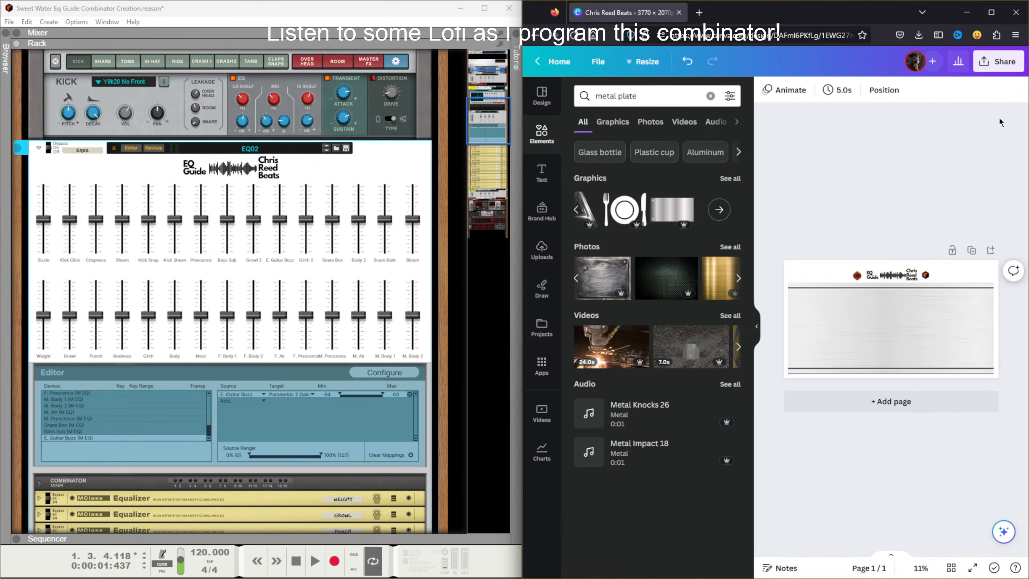
Step: Download the backdrop design as a JPG using the saved download settings
left_click(998, 62)
left_click(877, 331)
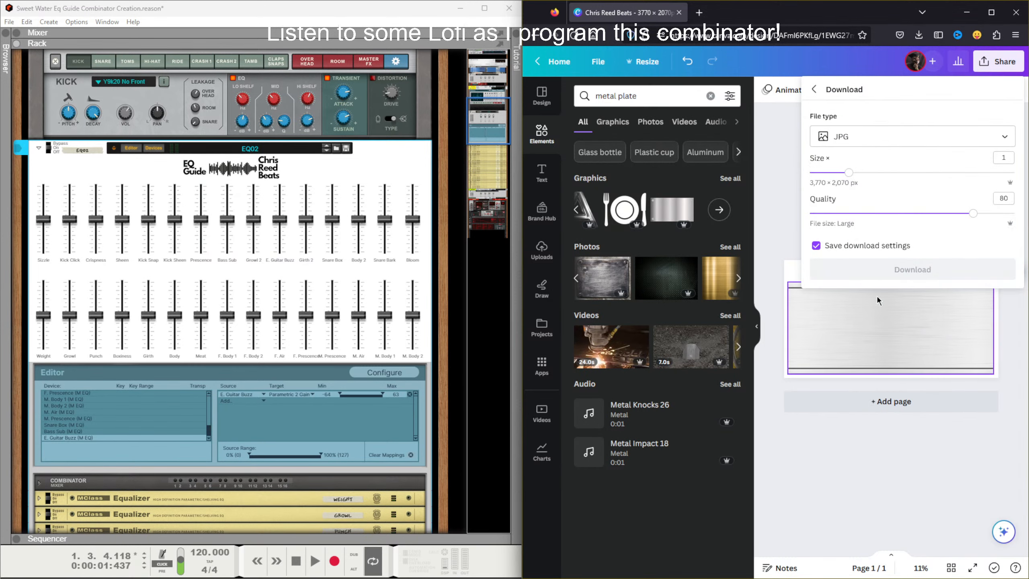
left_click(878, 268)
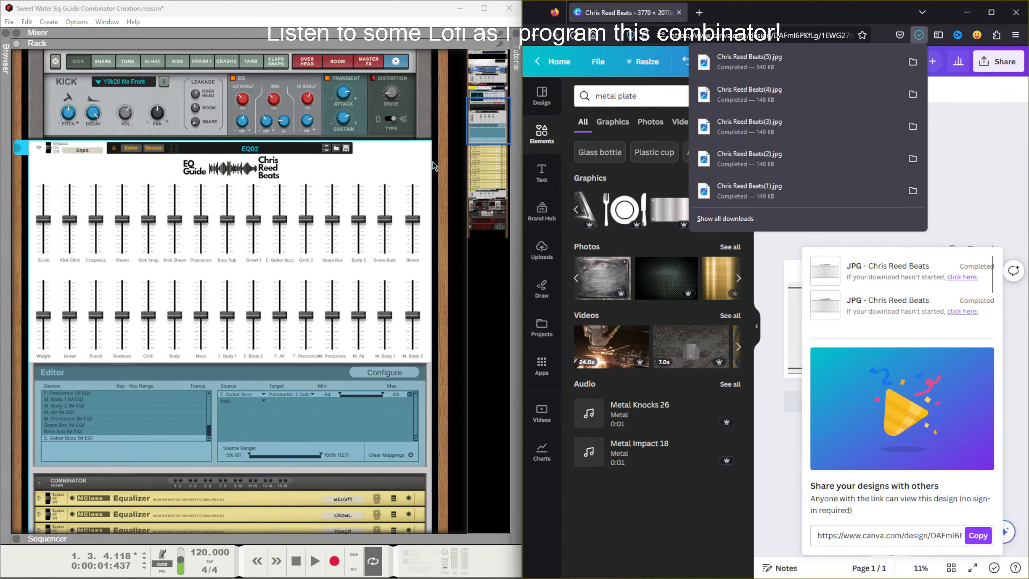
Step: Switch to Reason and set the newest downloaded JPG as the EQ02 Combinator's backdrop
right_click(388, 151)
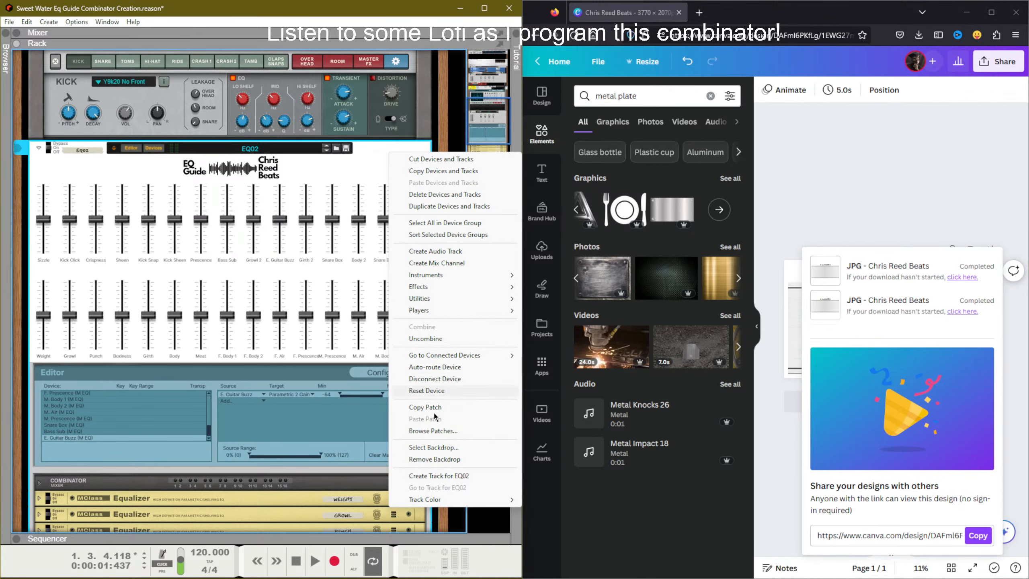
left_click(437, 451)
left_click(358, 131)
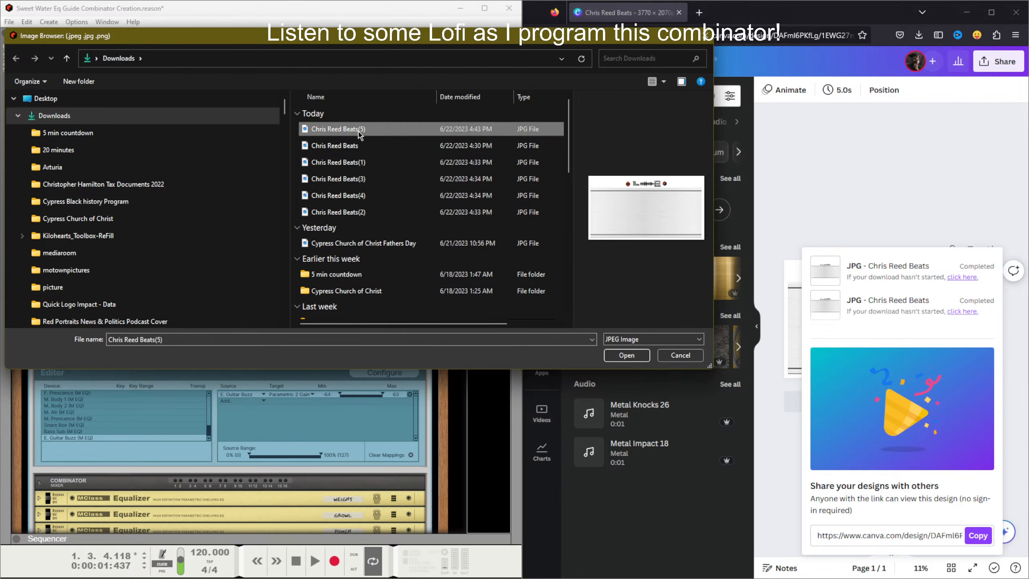
double_click(358, 132)
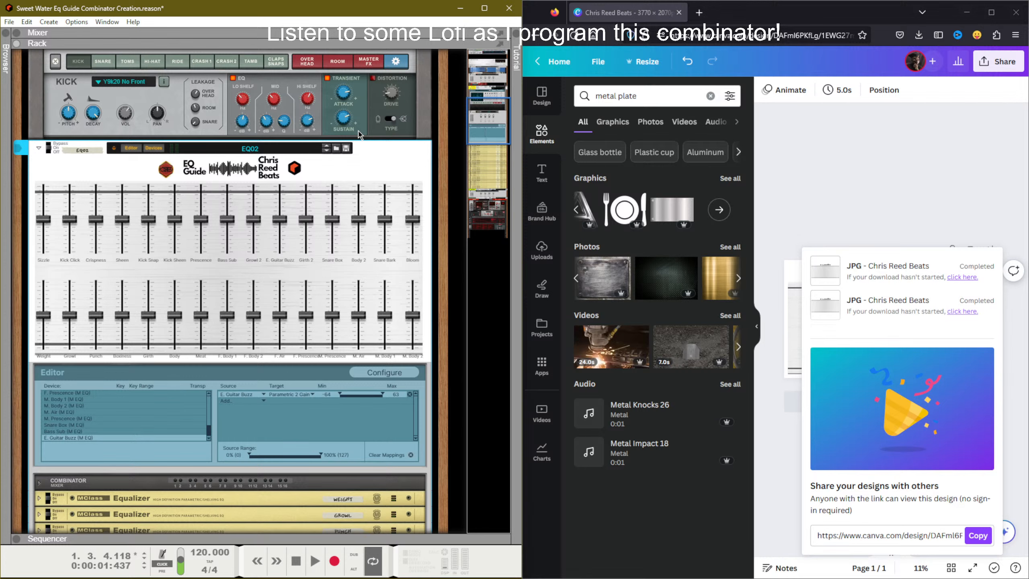
Step: Return to the Canva design and extend the brushed metal plate to the page's bottom, right and left edges
left_click(834, 169)
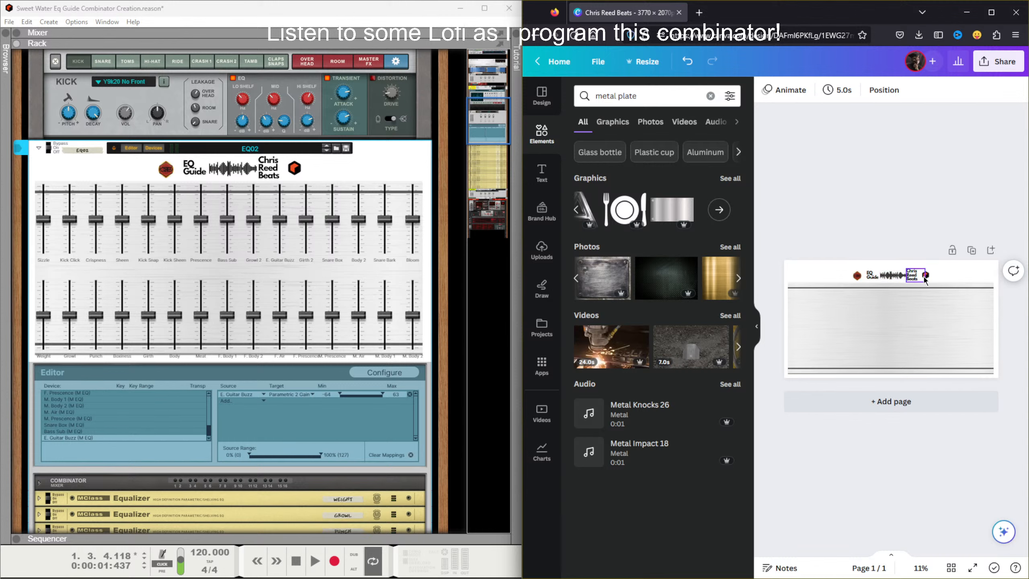
left_click(887, 336)
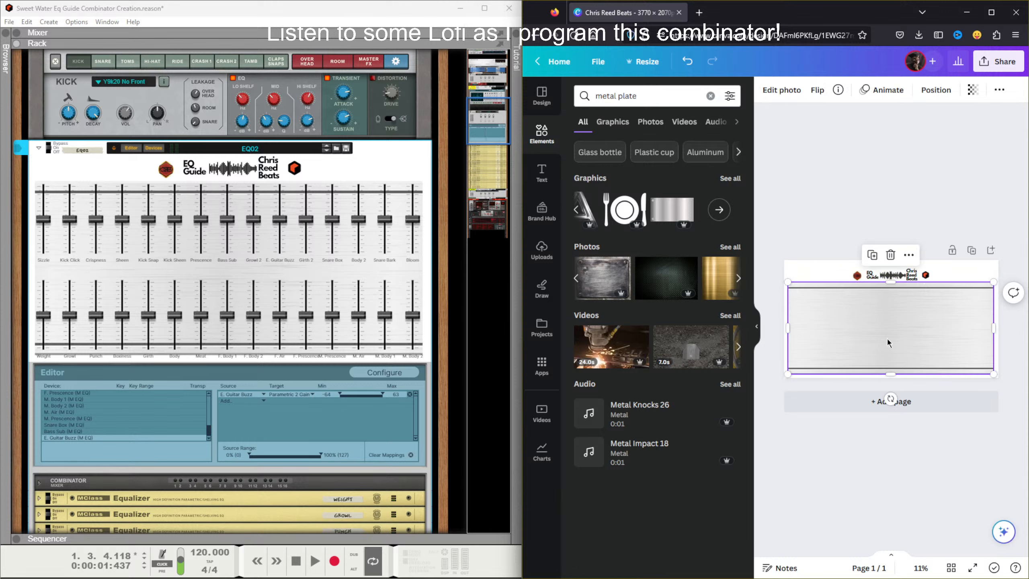
left_click_drag(894, 375, 894, 379)
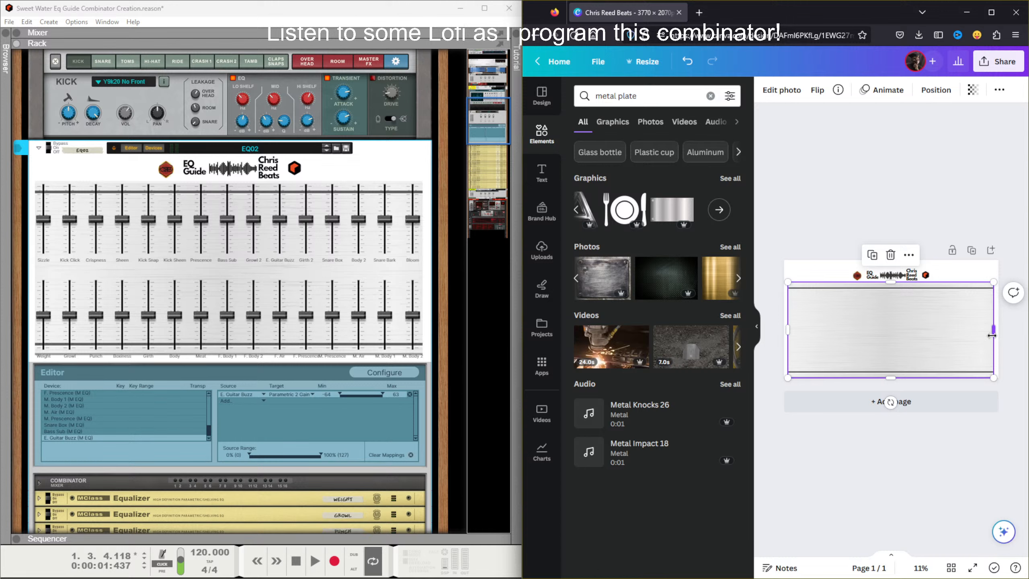
left_click_drag(994, 335, 999, 334)
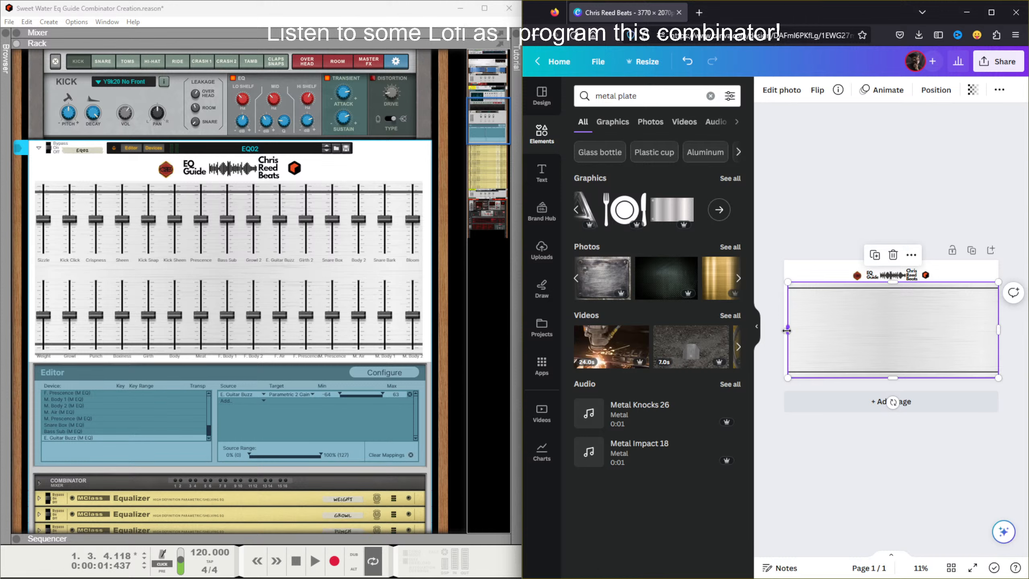
left_click_drag(787, 331, 783, 331)
left_click(782, 177)
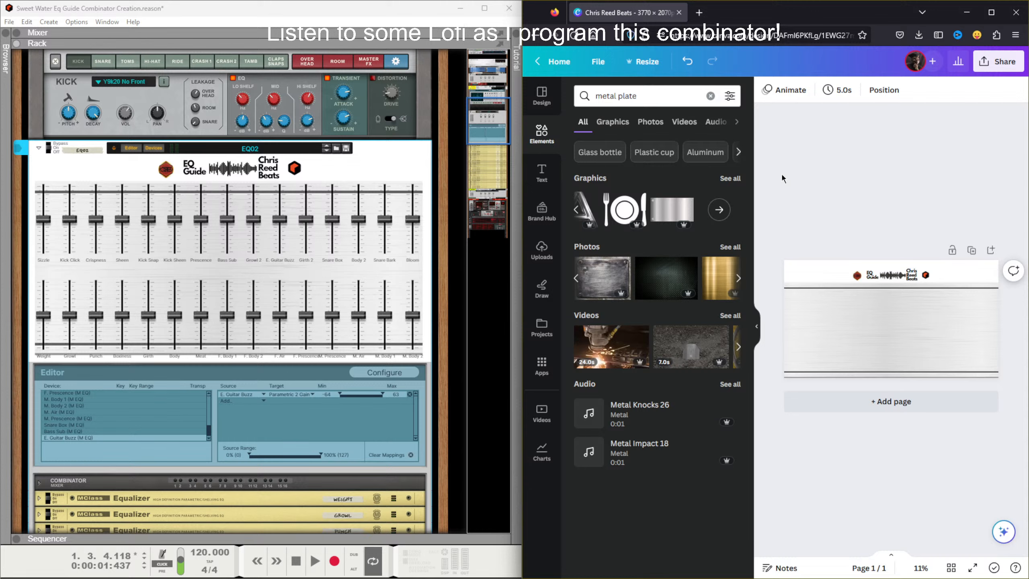
Step: Examine the metal plate graphics as replacements for the selected plate, trying some over the design, and open the full graphics results
left_click(832, 287)
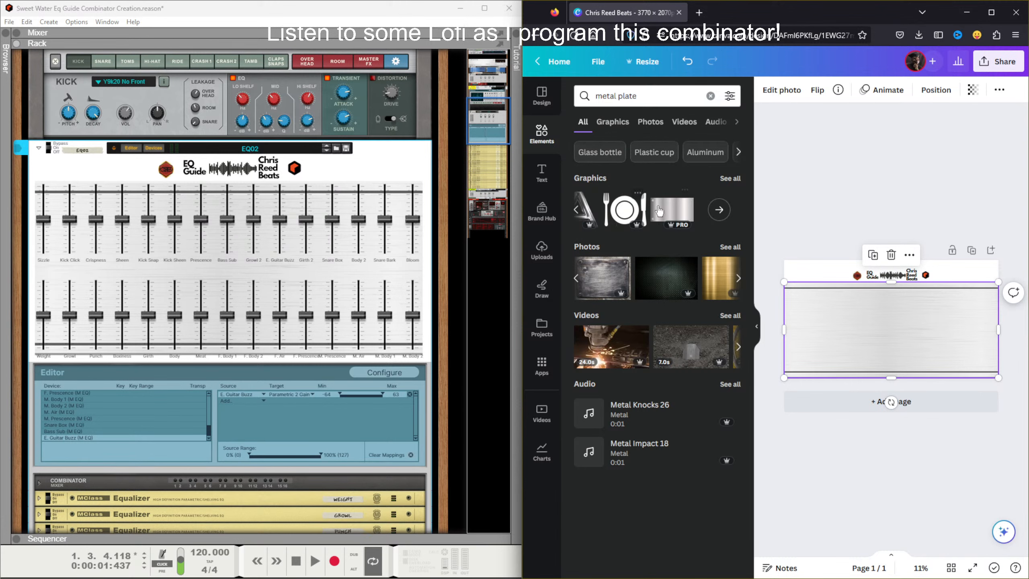
mouse_move(672, 210)
left_mouse_down()
mouse_move(822, 313)
mouse_move(661, 205)
left_mouse_up()
left_click(577, 210)
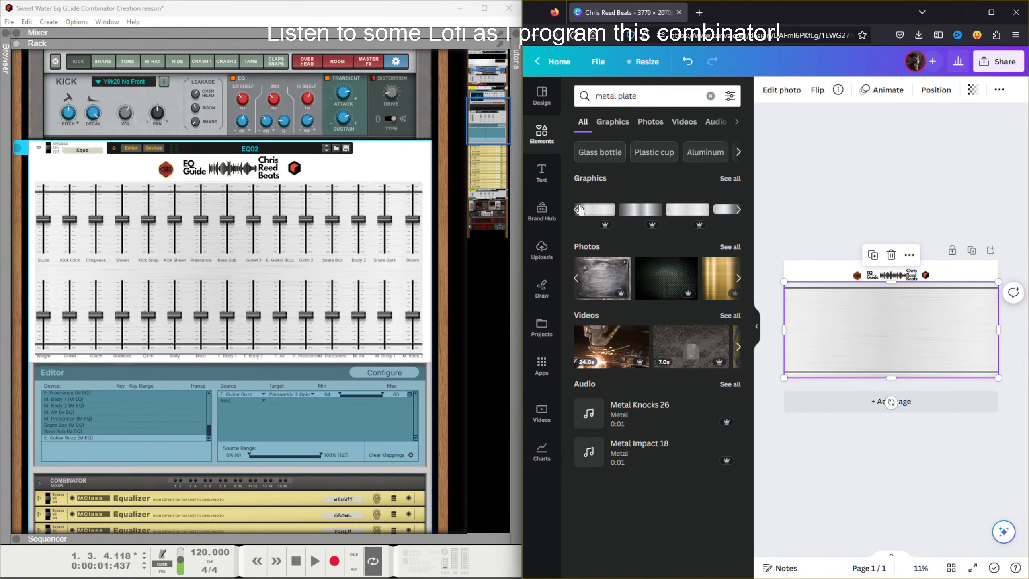
mouse_move(760, 278)
left_mouse_down()
mouse_move(649, 222)
mouse_move(865, 344)
mouse_move(701, 280)
mouse_move(689, 260)
left_mouse_up()
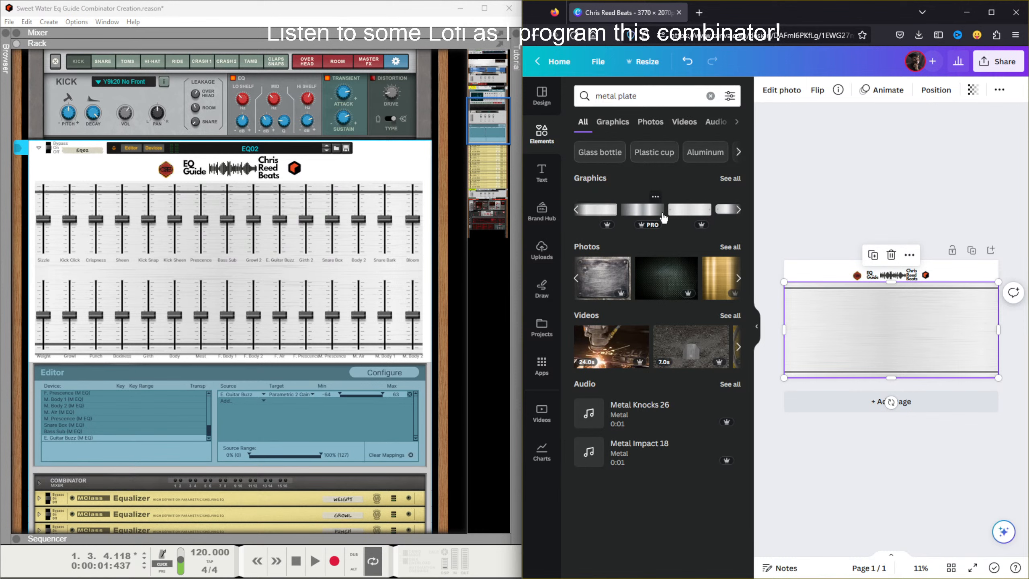
left_click_drag(825, 309, 825, 309)
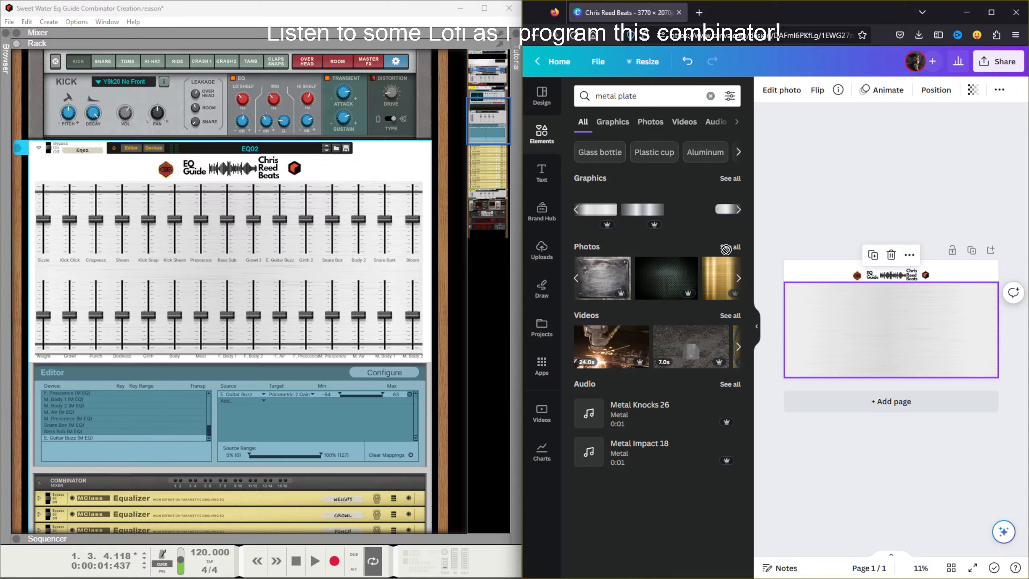
left_click(734, 212)
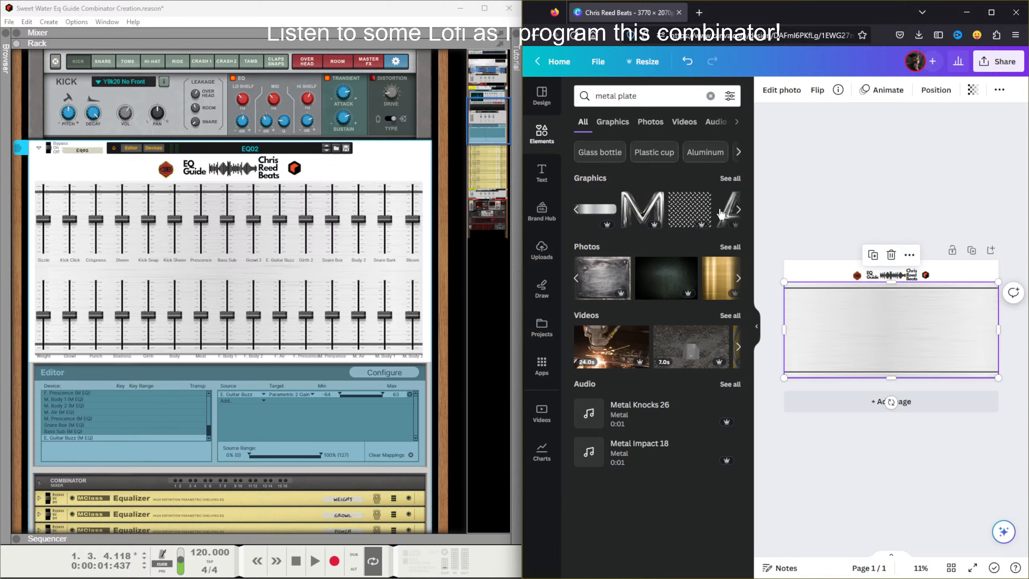
left_click_drag(598, 210, 831, 310)
left_click(735, 211)
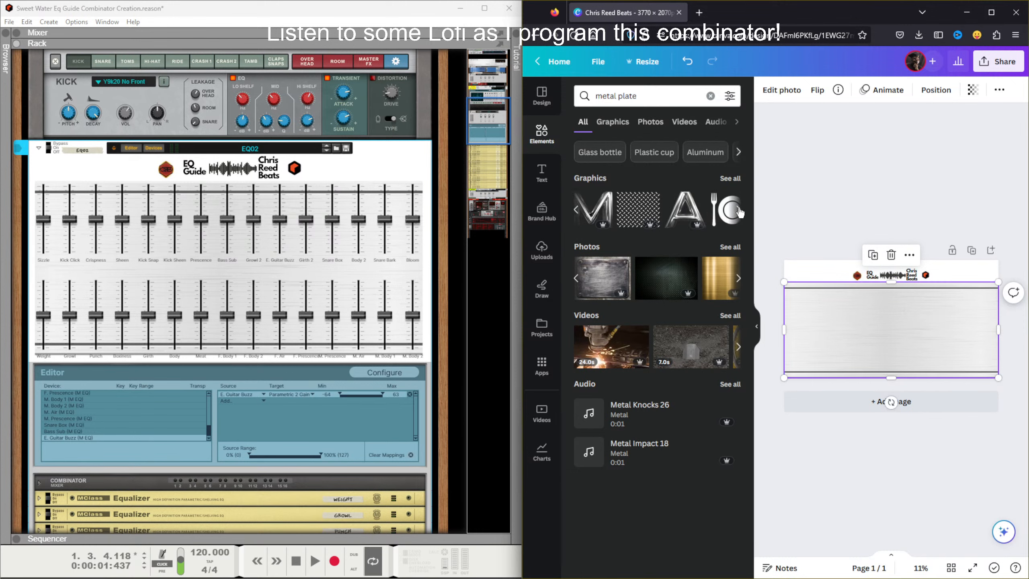
left_click(737, 208)
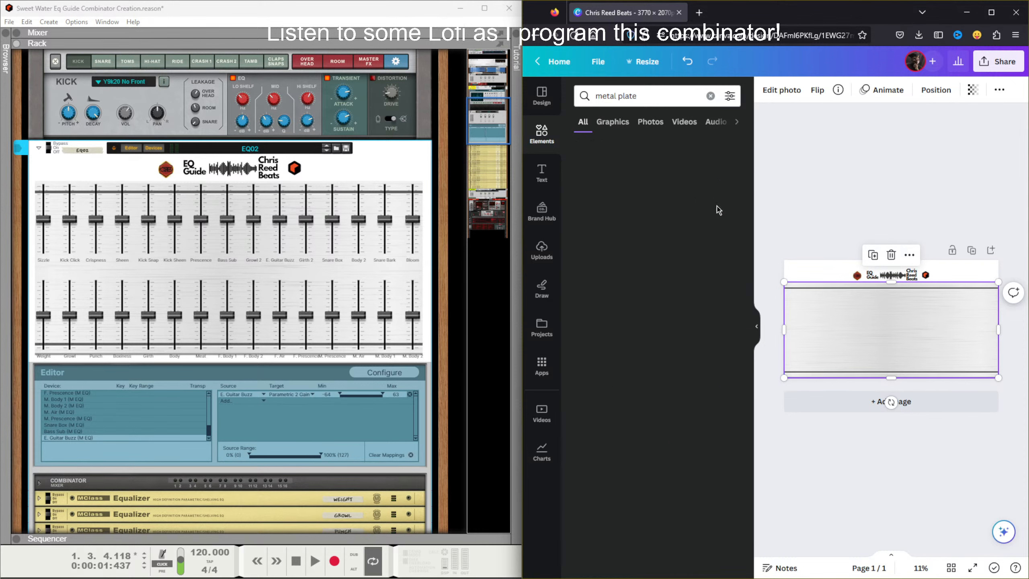
Step: Replace the dark-lined plate with a plain light brushed metal plate from the full graphics results
scroll(714, 212, "down", 8)
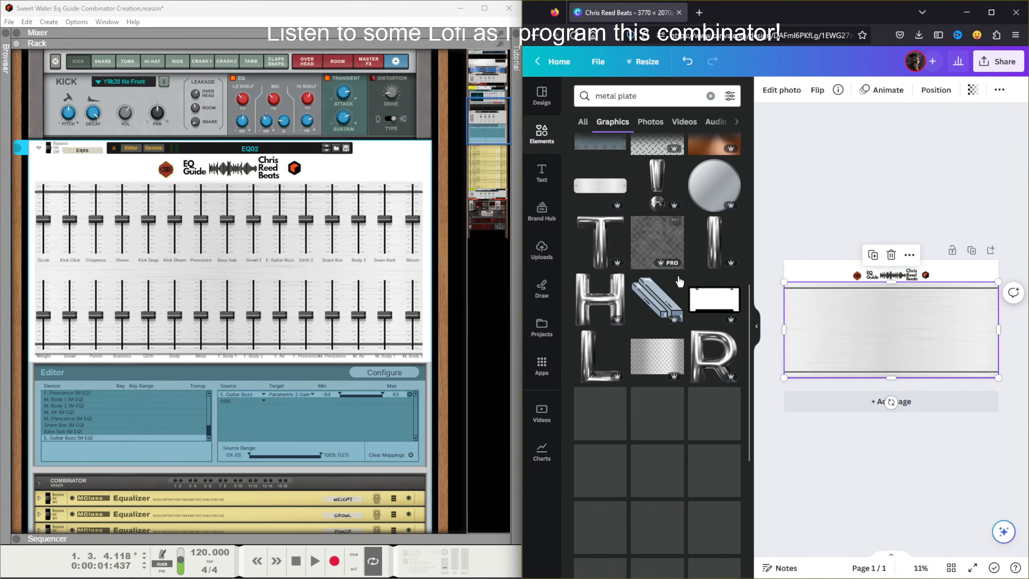
scroll(678, 281, "down", 6)
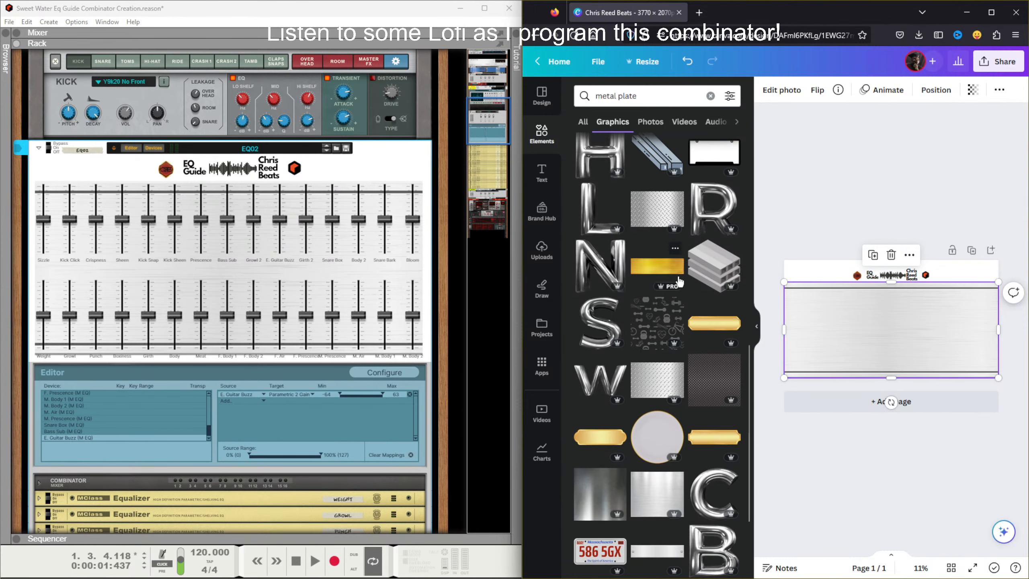
scroll(678, 281, "down", 5)
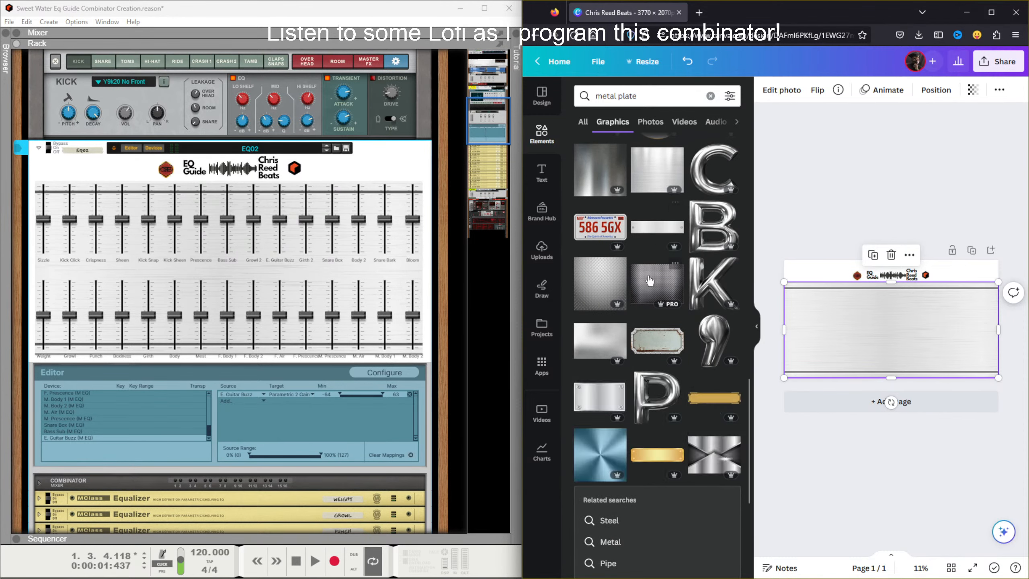
scroll(594, 339, "down", 4)
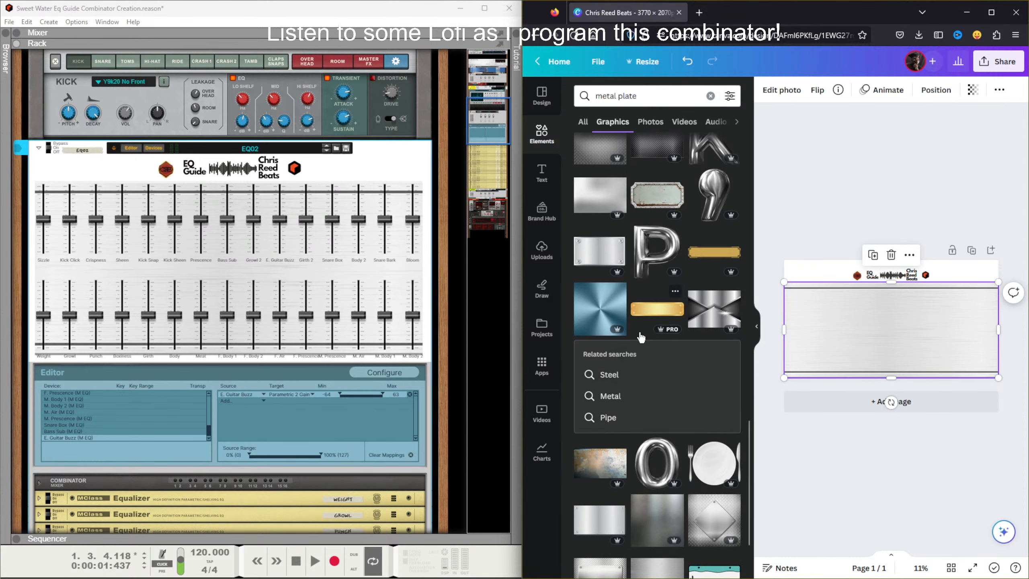
left_click_drag(714, 250, 722, 276)
scroll(644, 355, "down", 5)
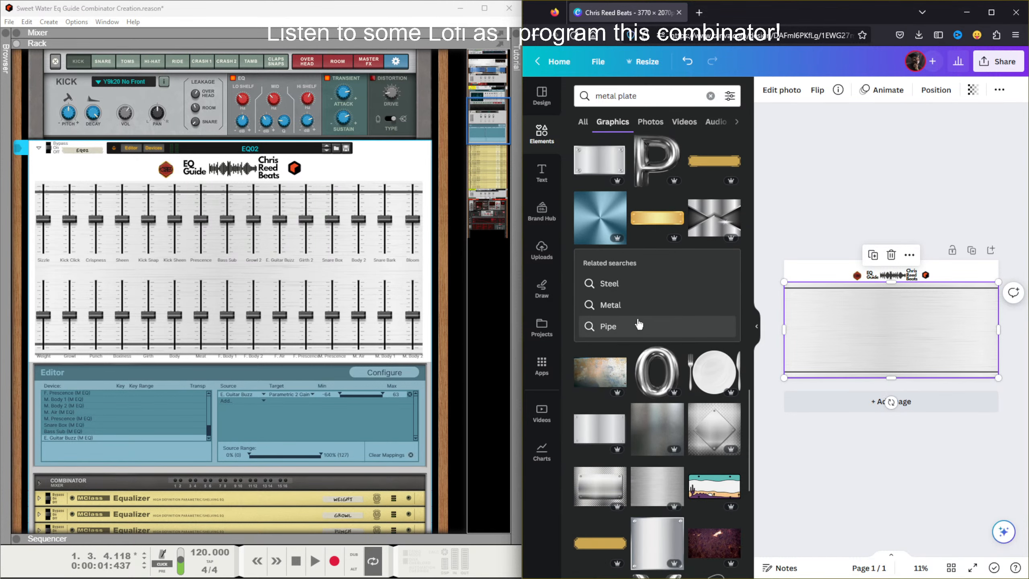
scroll(644, 355, "down", 3)
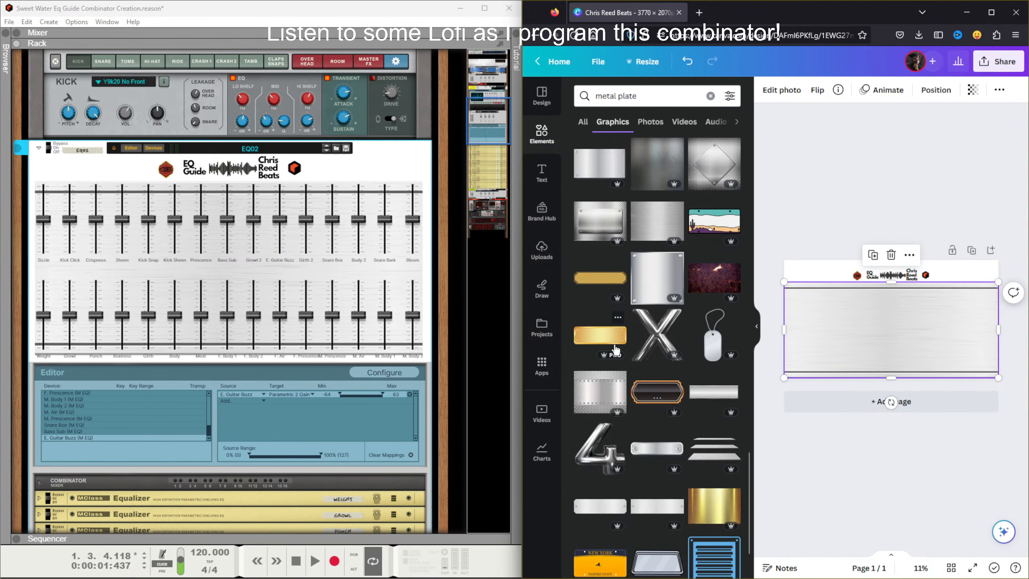
mouse_move(600, 335)
left_mouse_down()
mouse_move(829, 349)
mouse_move(617, 324)
left_mouse_up()
scroll(664, 333, "down", 1)
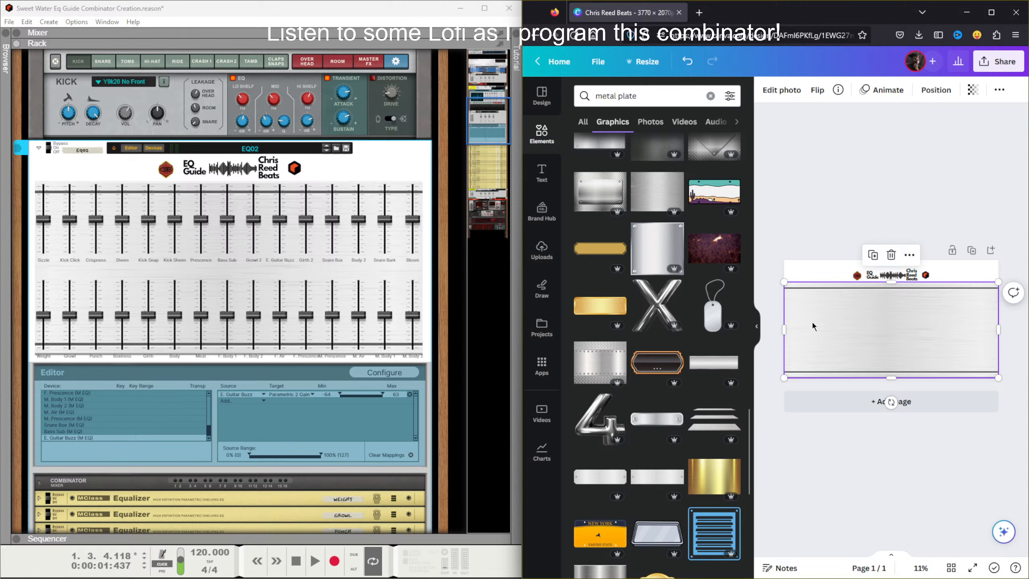
mouse_move(706, 366)
left_mouse_down()
mouse_move(817, 341)
mouse_move(720, 381)
mouse_move(694, 380)
left_mouse_up()
left_click_drag(653, 477, 832, 324)
left_click(799, 212)
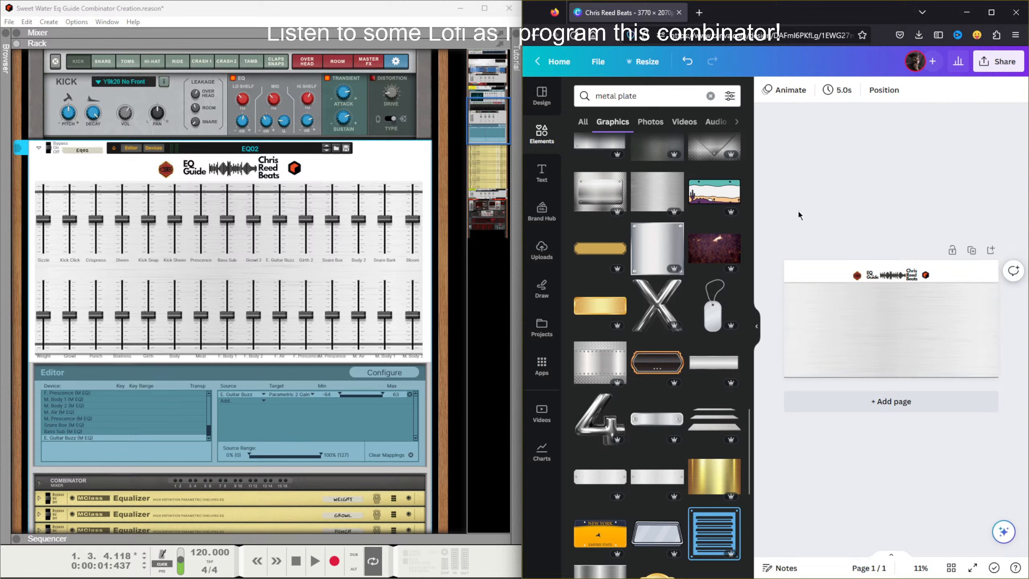
Step: Extend the brushed metal plate past the page's bottom edge and adjust its upper edge just below the logo
left_click(848, 330)
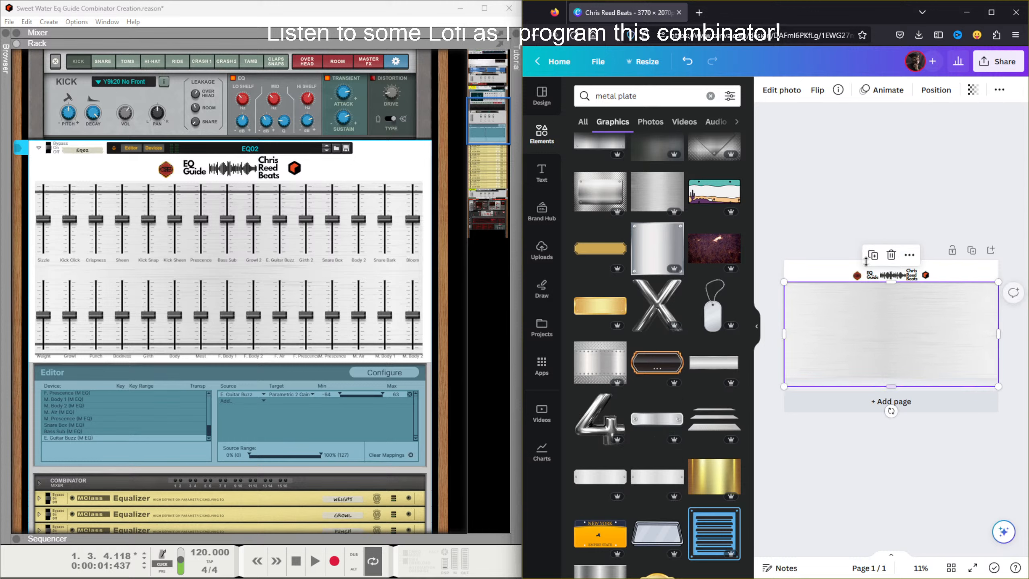
left_click(863, 229)
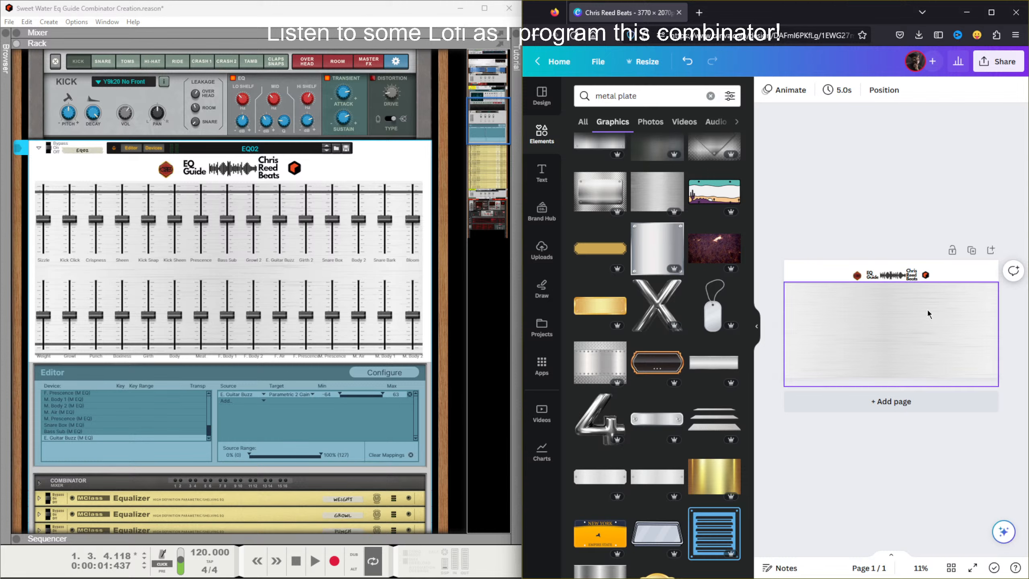
left_click(864, 318)
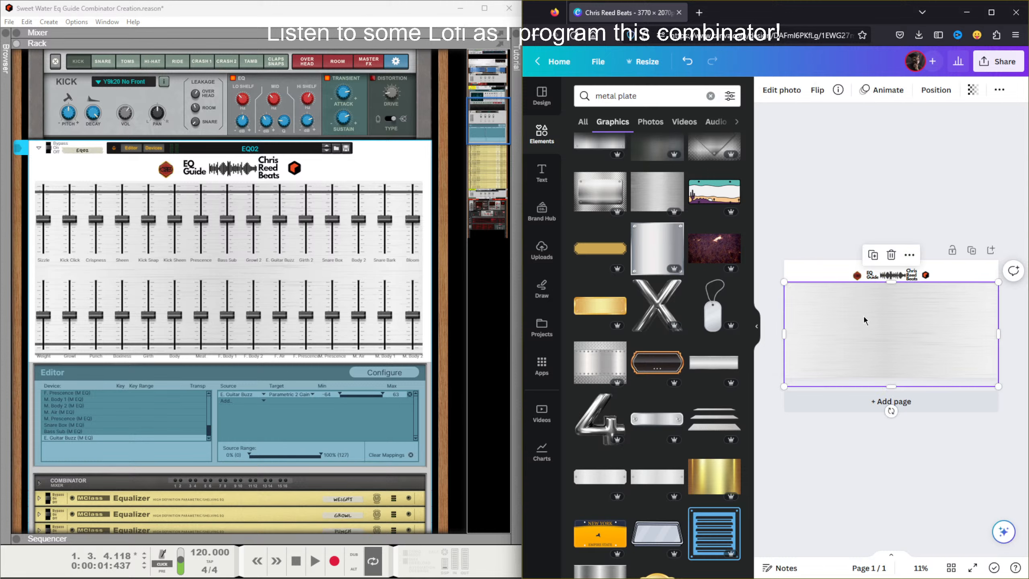
mouse_move(891, 284)
left_mouse_down()
mouse_move(891, 260)
mouse_move(890, 284)
left_mouse_up()
left_click(852, 179)
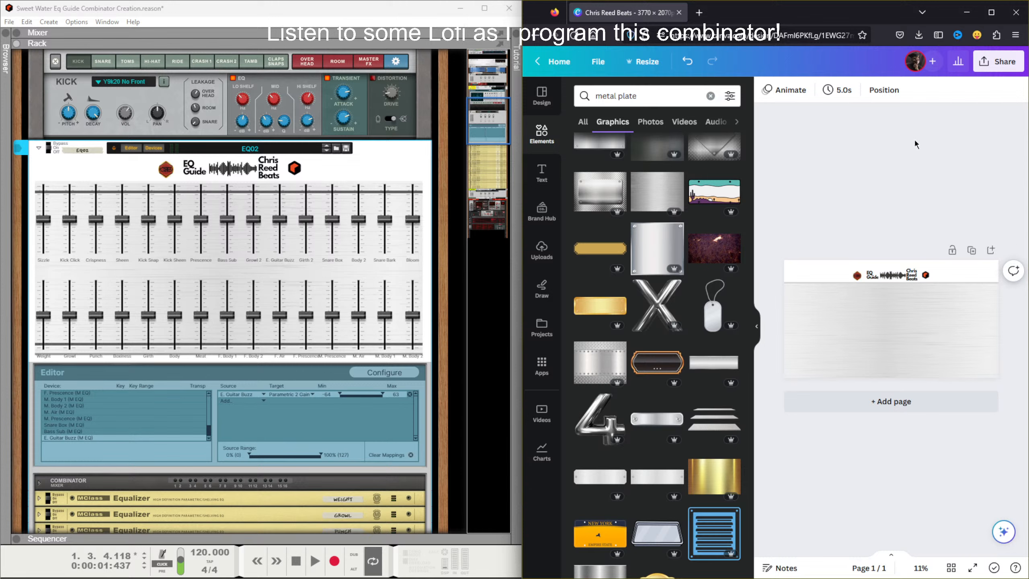
Step: Download the revised backdrop design as a JPG with the saved download settings
left_click(991, 64)
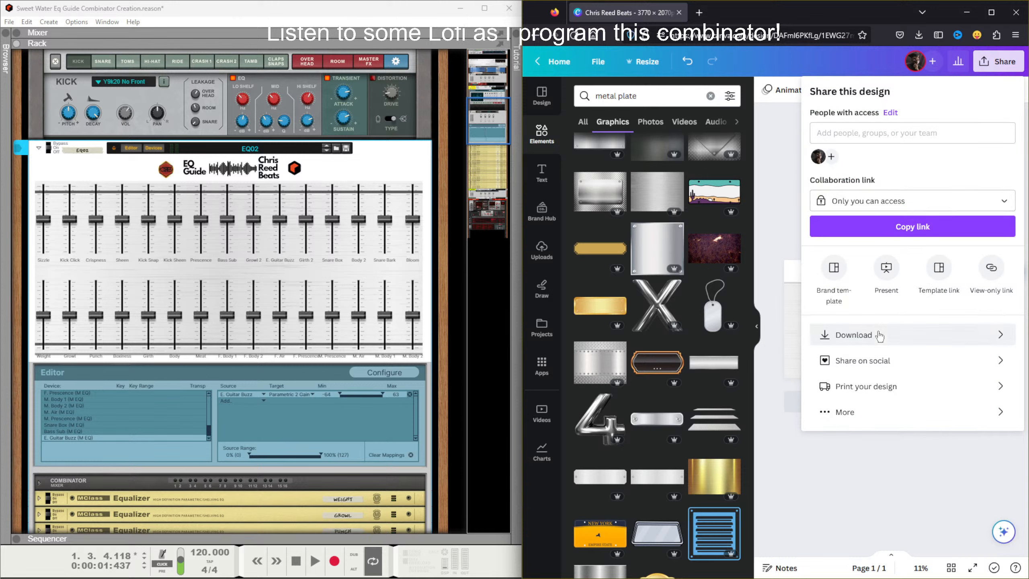
left_click(815, 335)
left_click(870, 276)
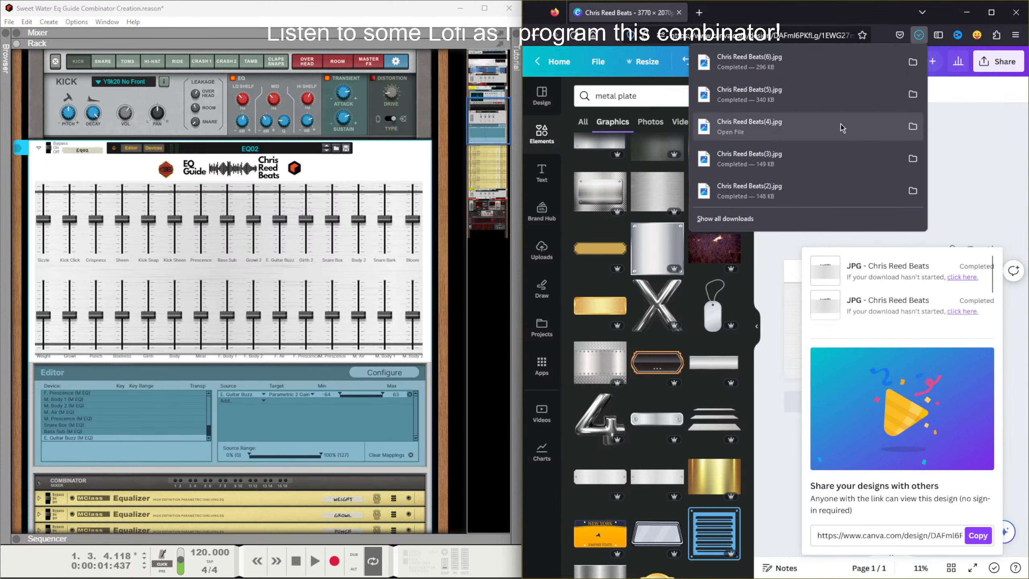
Step: Switch to Reason and set the newest downloaded JPG, numbered (6), as the EQ02 Combinator's backdrop
right_click(393, 166)
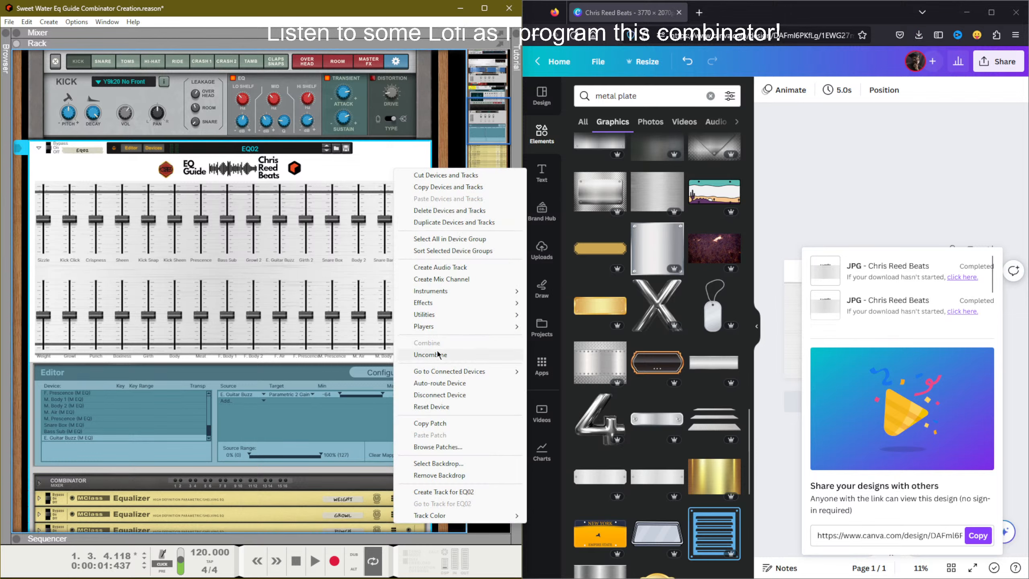
mouse_move(443, 302)
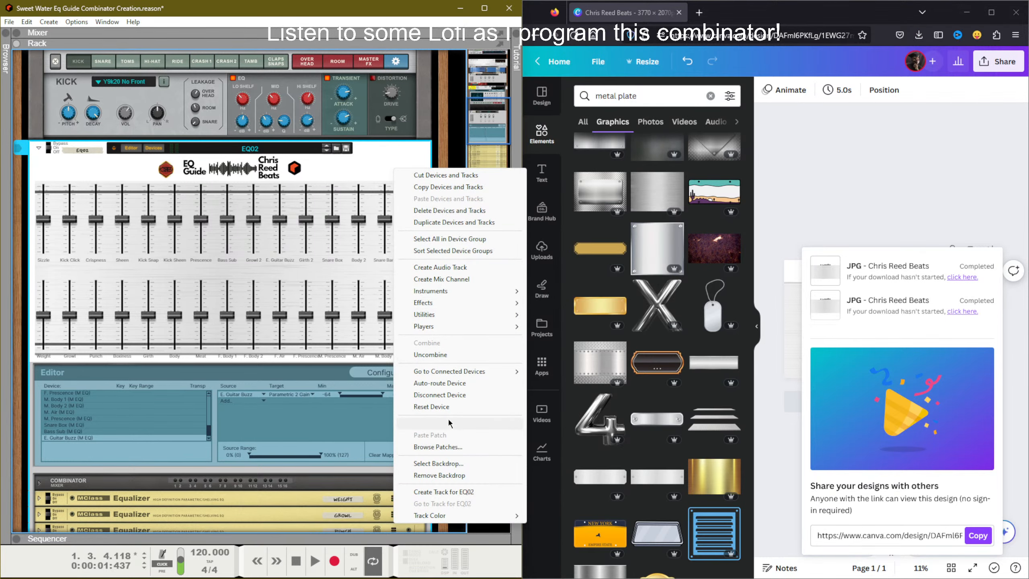
left_click(451, 468)
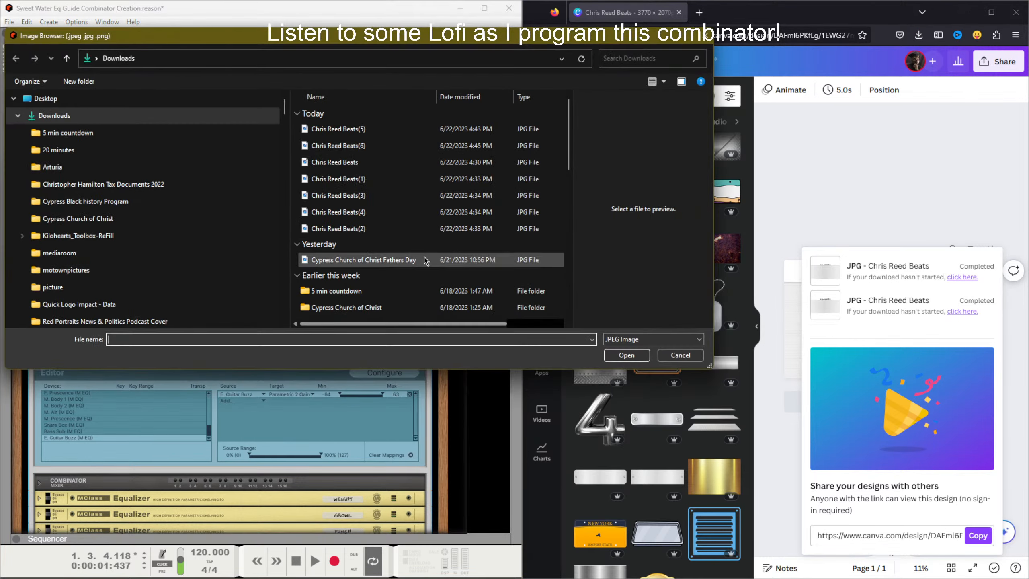
double_click(394, 143)
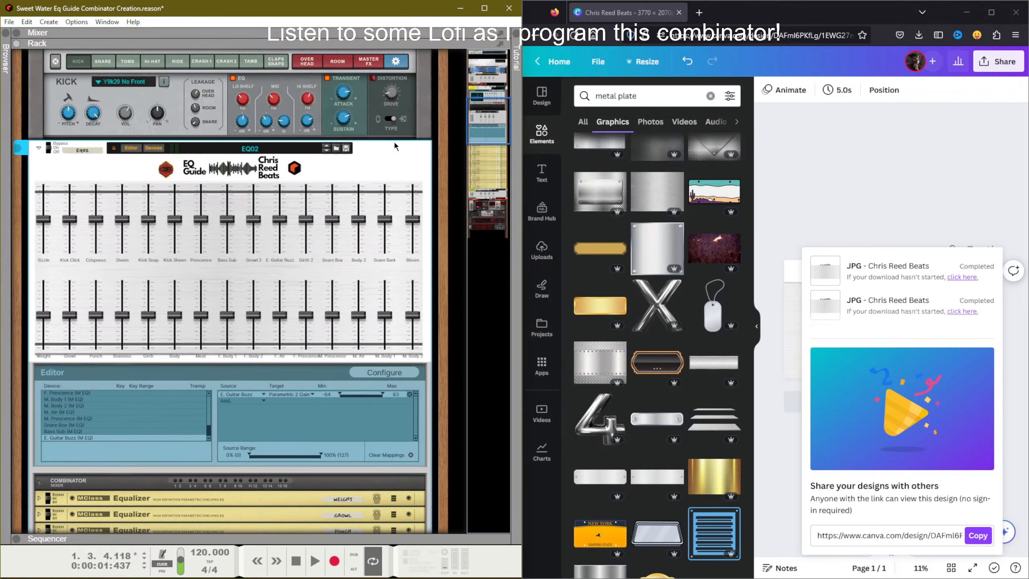
right_click(394, 162)
left_click(380, 179)
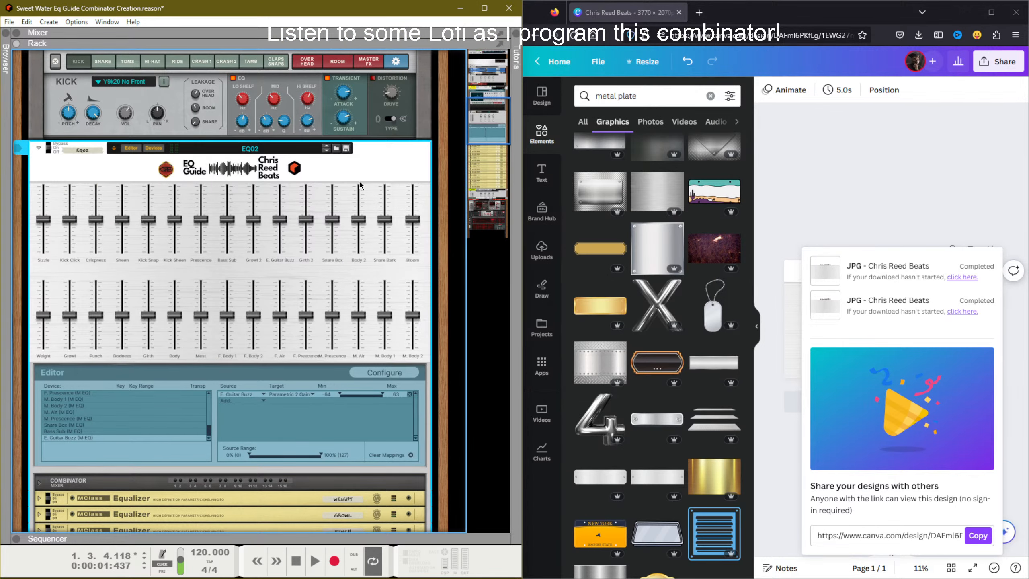
Step: Try Red 1 as the EQ02 Combinator's panel color in its configuration
left_click(395, 375)
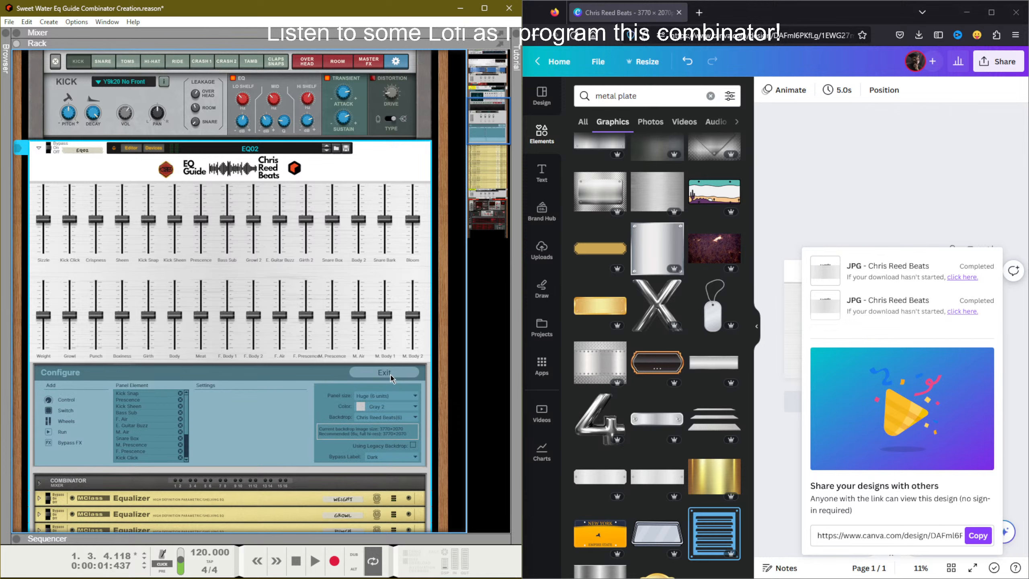
left_click(377, 406)
left_click(442, 344)
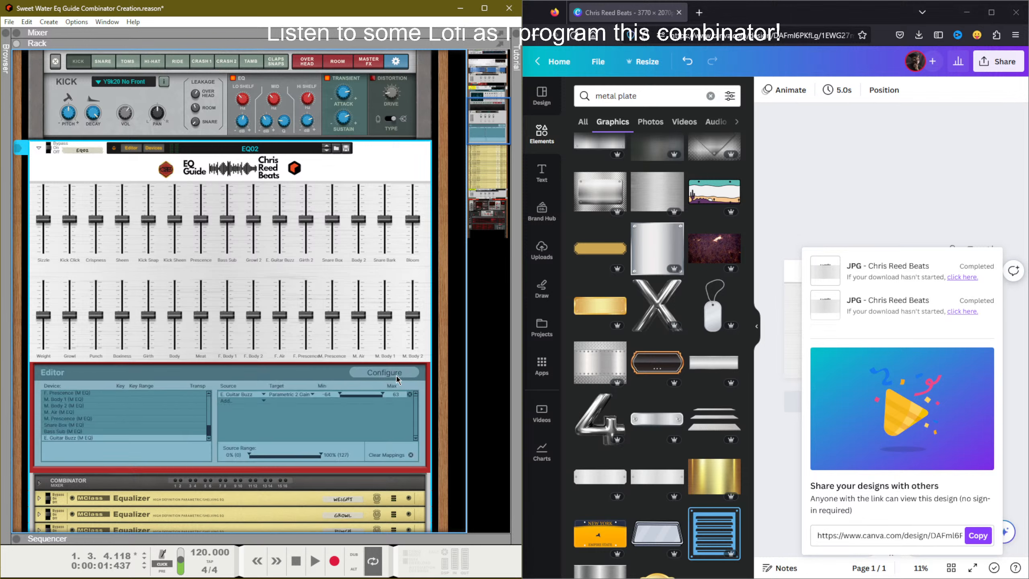
Step: Set the EQ02 Combinator's panel color to Gray 1 and leave the configuration mode
left_click(387, 407)
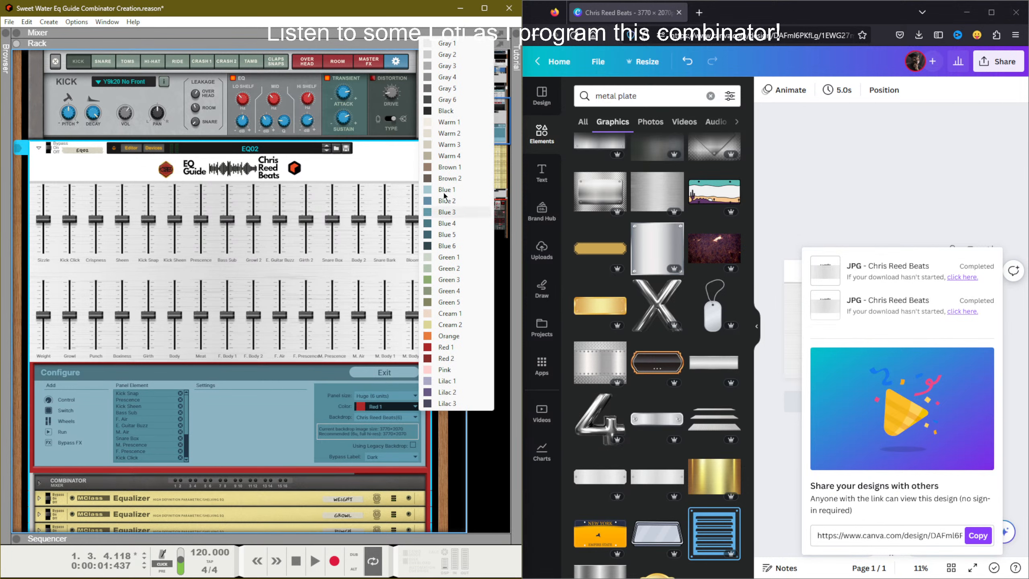
left_click(449, 42)
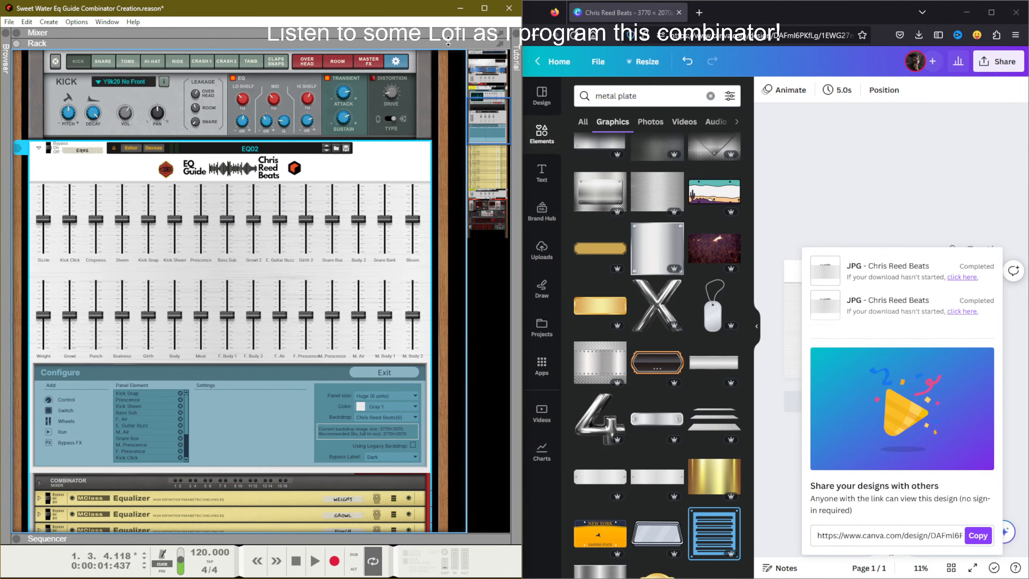
left_click(376, 374)
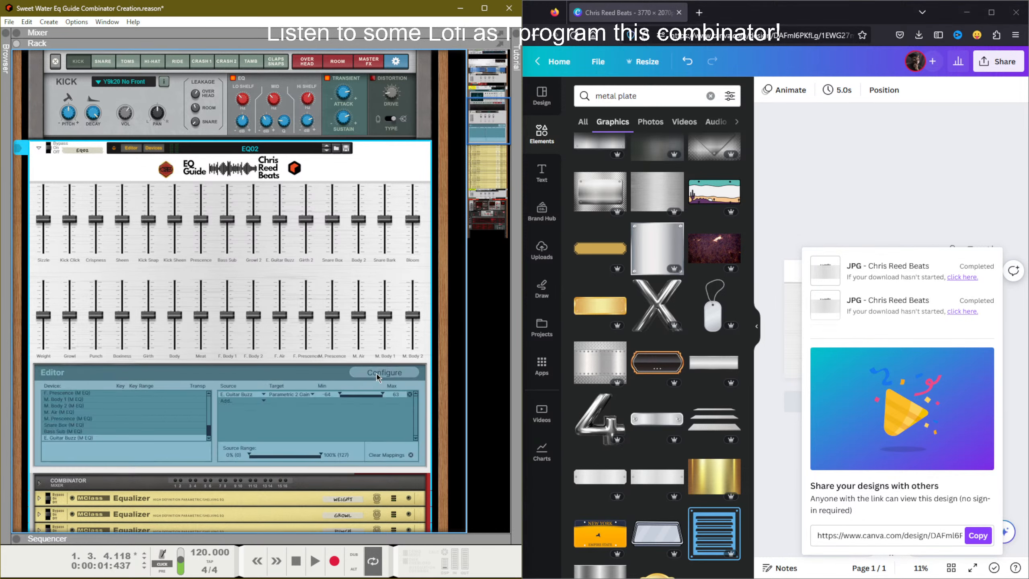
Step: Hide the EQ02 Combinator's editor and devices to inspect the finished front panel, and show its devices again
left_click(141, 148)
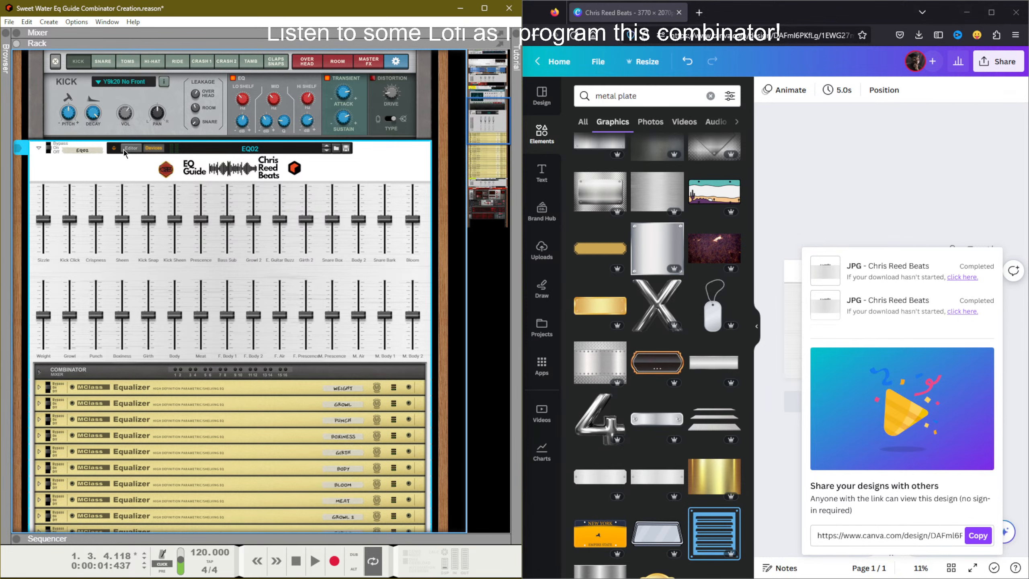
left_click(158, 149)
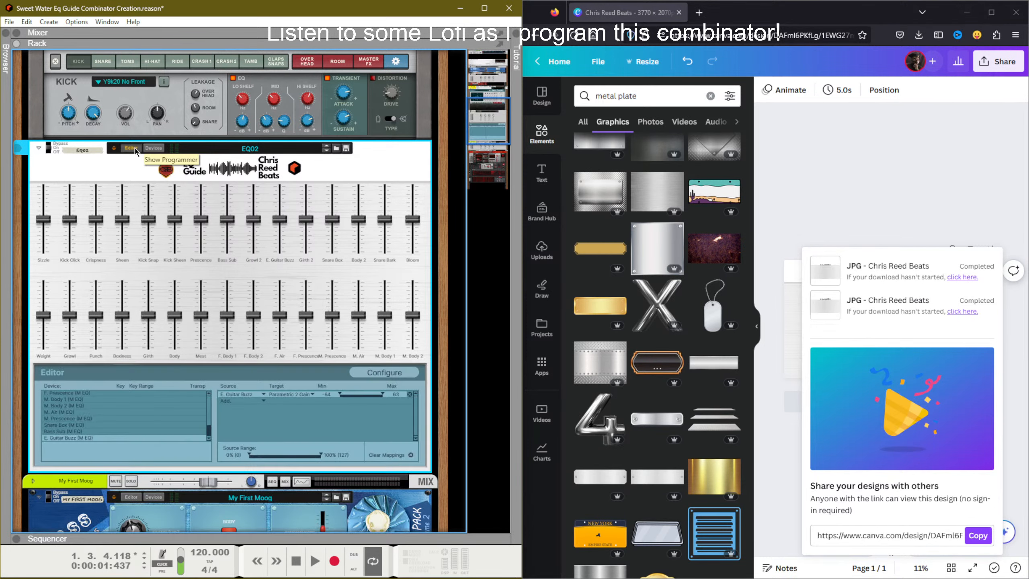
scroll(234, 279, "up", 1)
scroll(233, 280, "down", 3)
scroll(235, 280, "up", 2)
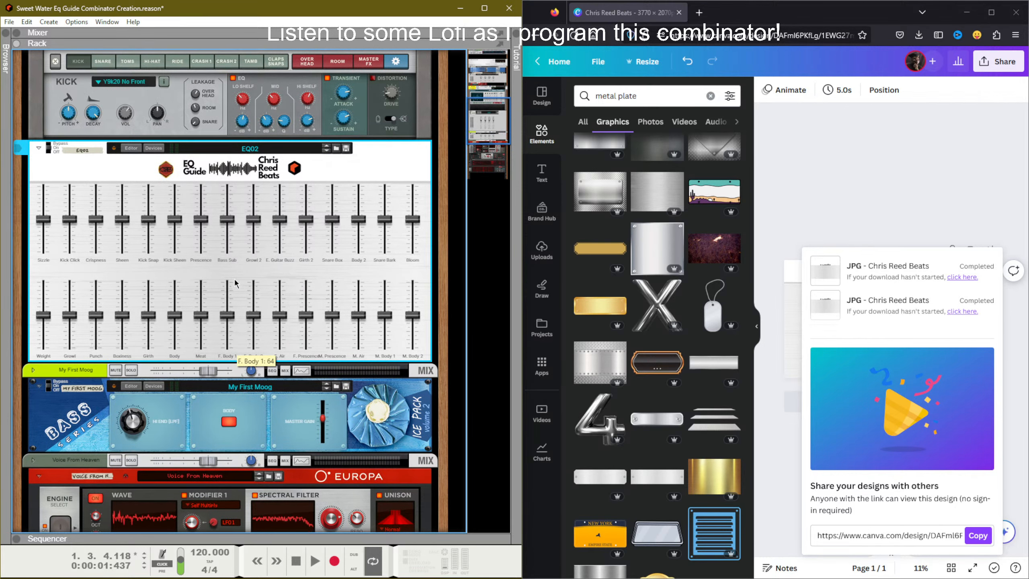
left_click(151, 148)
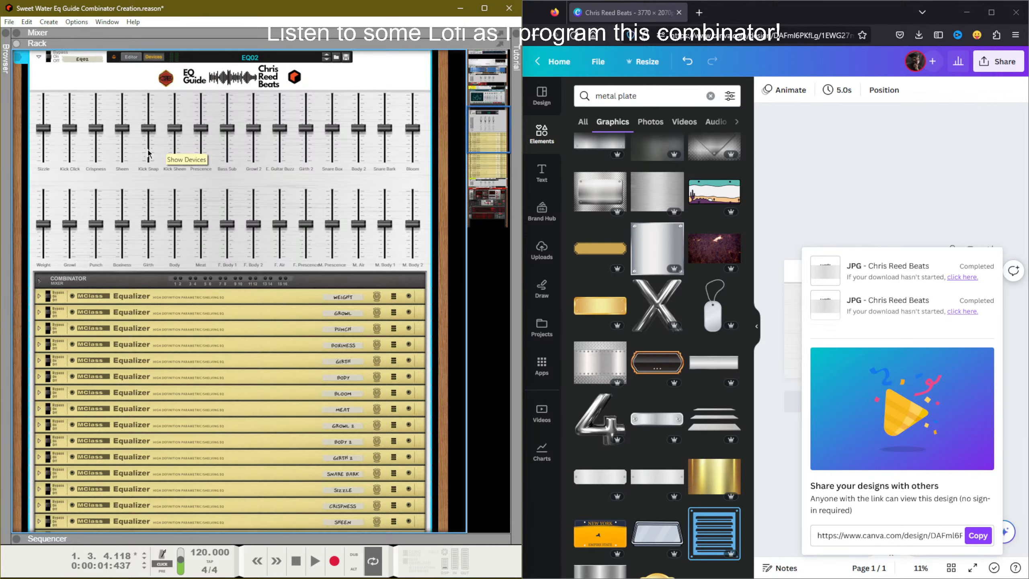
Step: Hide the EQ02 Combinator's devices in the Reason rack, and switch to Canva to dismiss the finished download panel
left_click(153, 57)
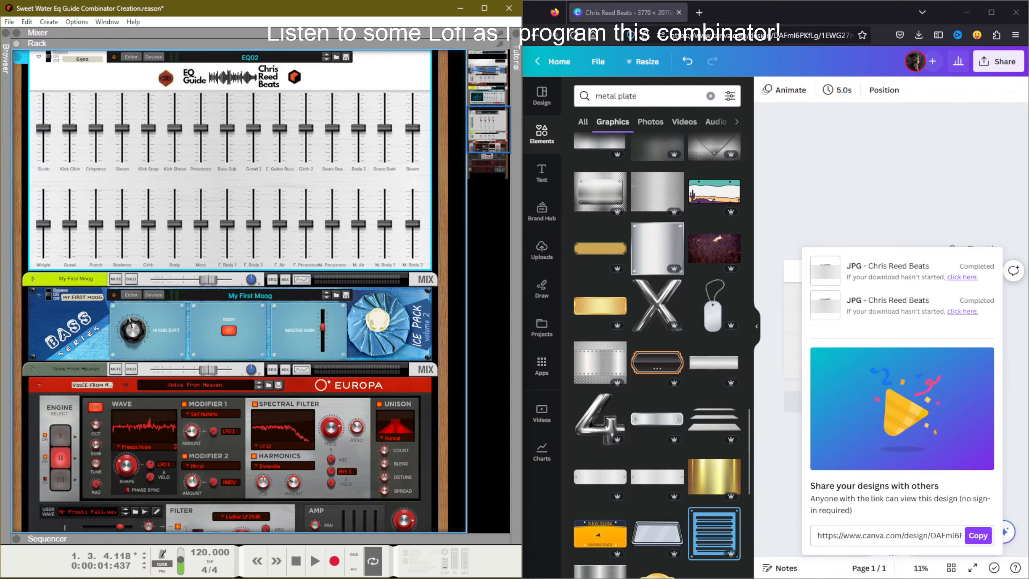
left_click(865, 212)
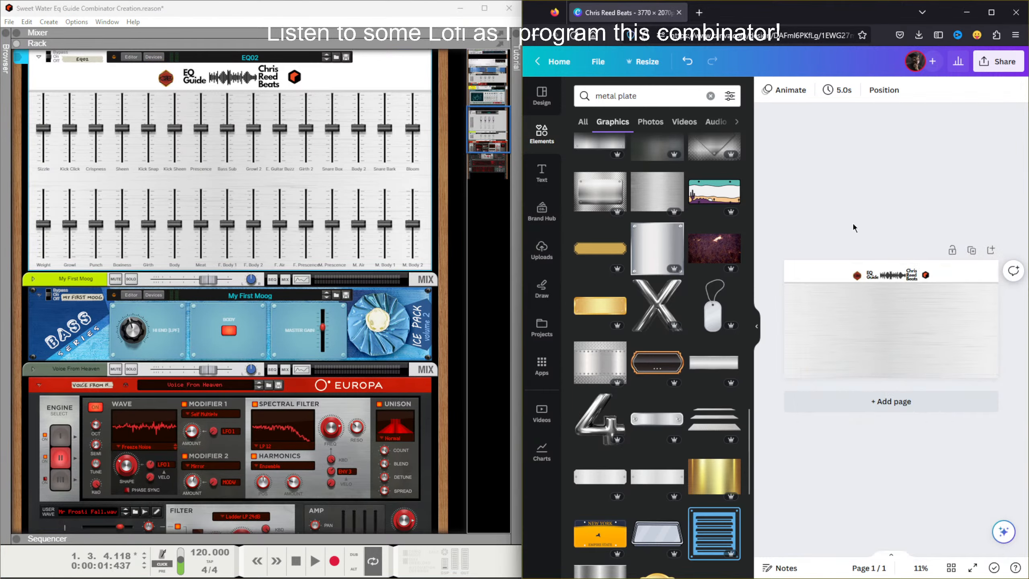
Step: Try black, off-white, tan, gold, dark brown, red and orange as the Canva page background color behind the logo strip
left_click(818, 274)
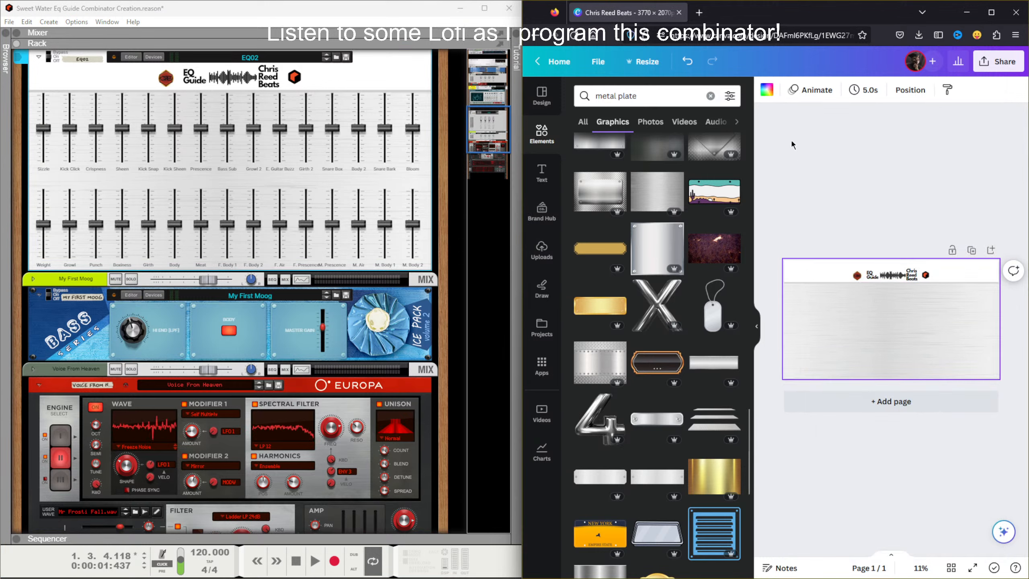
left_click(766, 91)
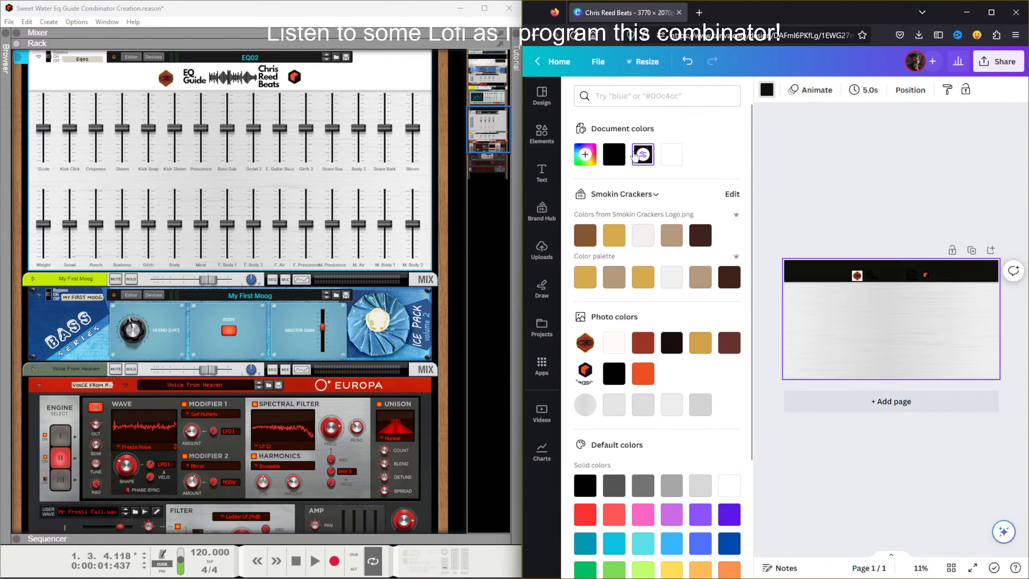
left_click(613, 154)
left_click(651, 239)
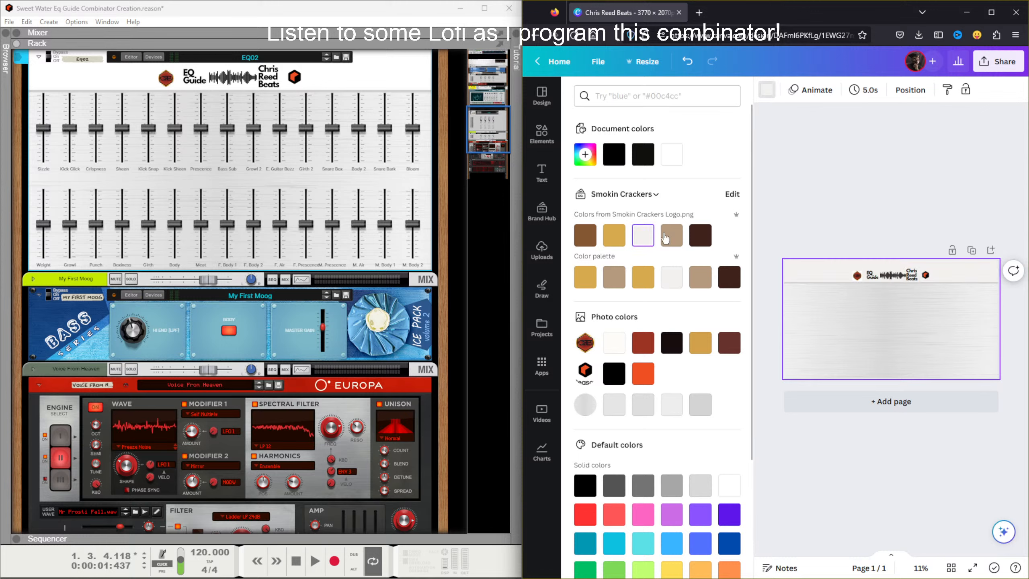
left_click(671, 236)
left_click(613, 239)
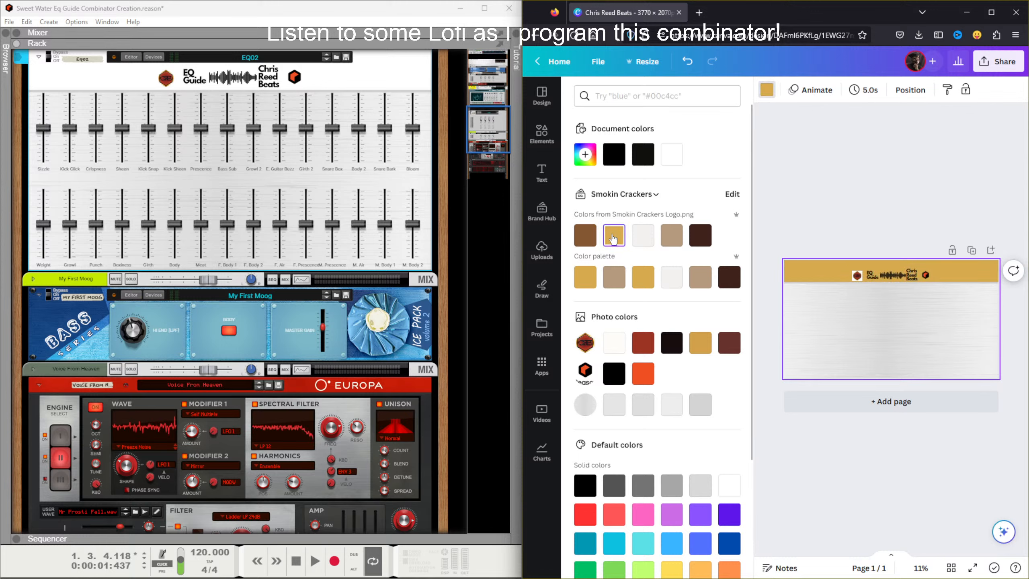
left_click(589, 279)
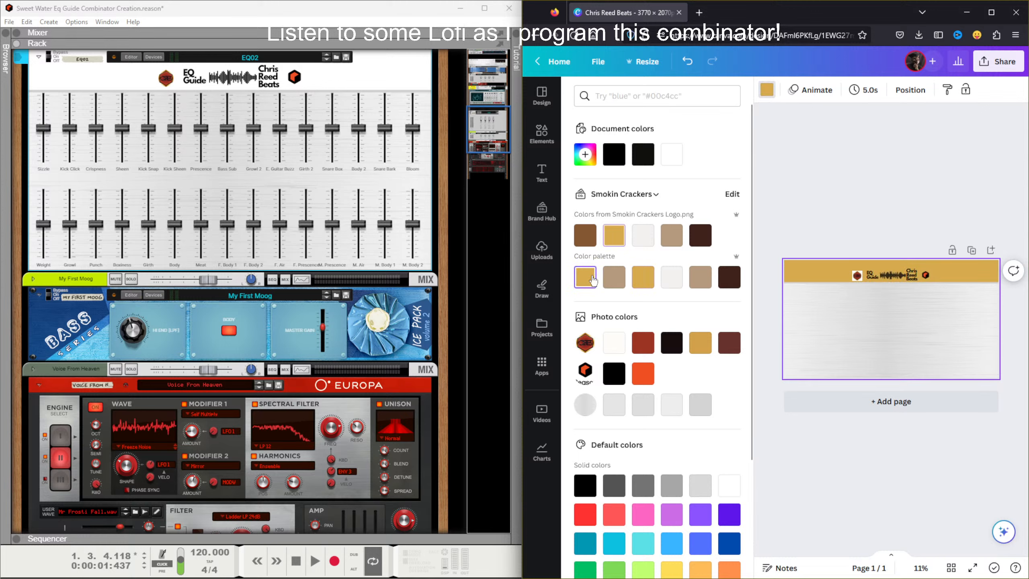
left_click(729, 284)
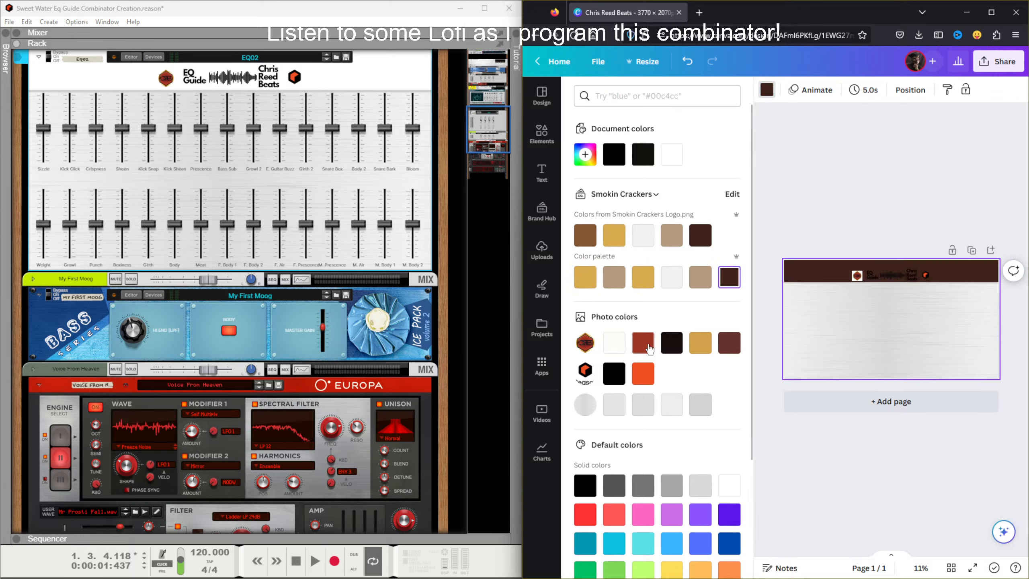
left_click(642, 342)
left_click(646, 371)
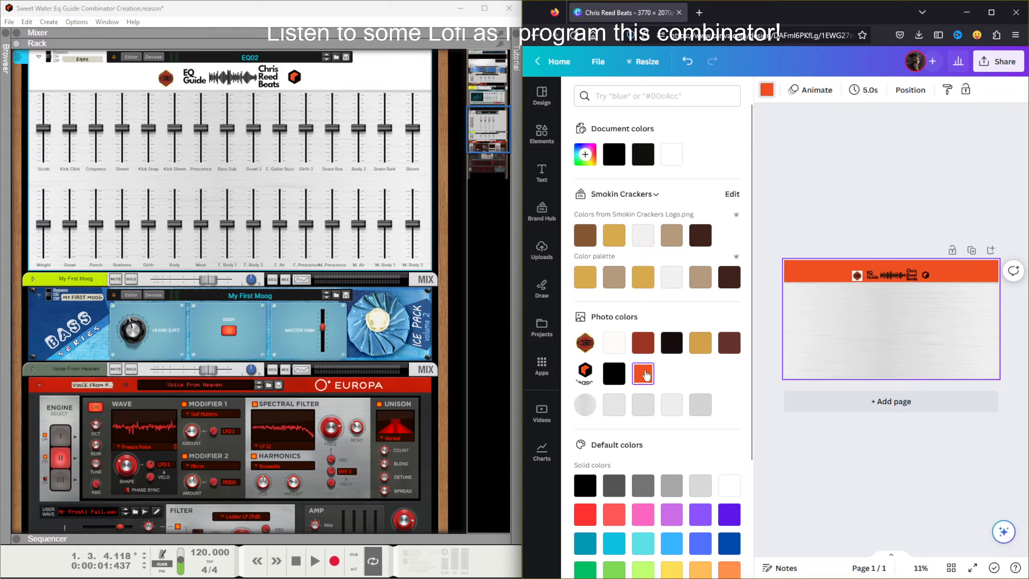
left_click(858, 276)
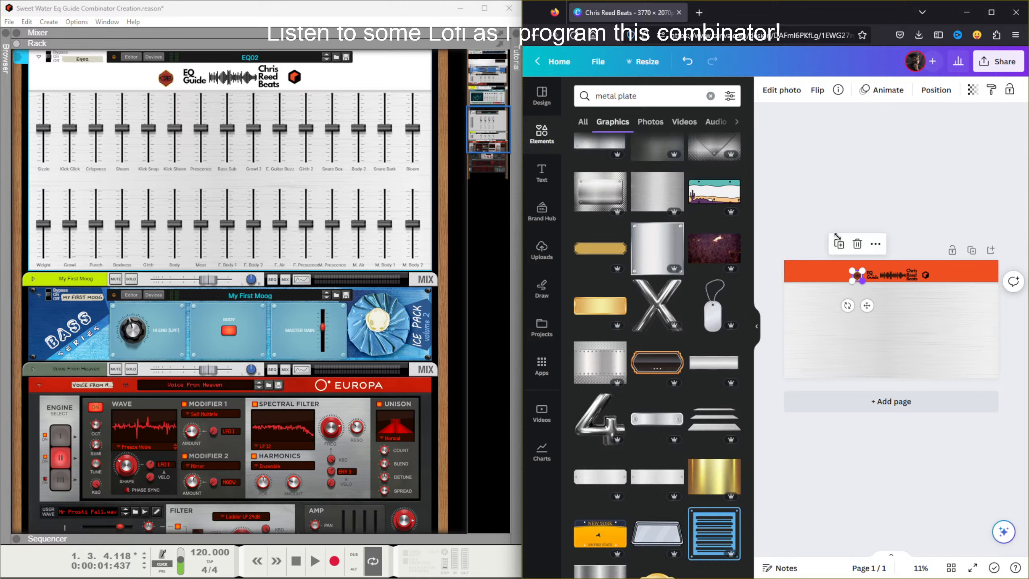
left_click(777, 96)
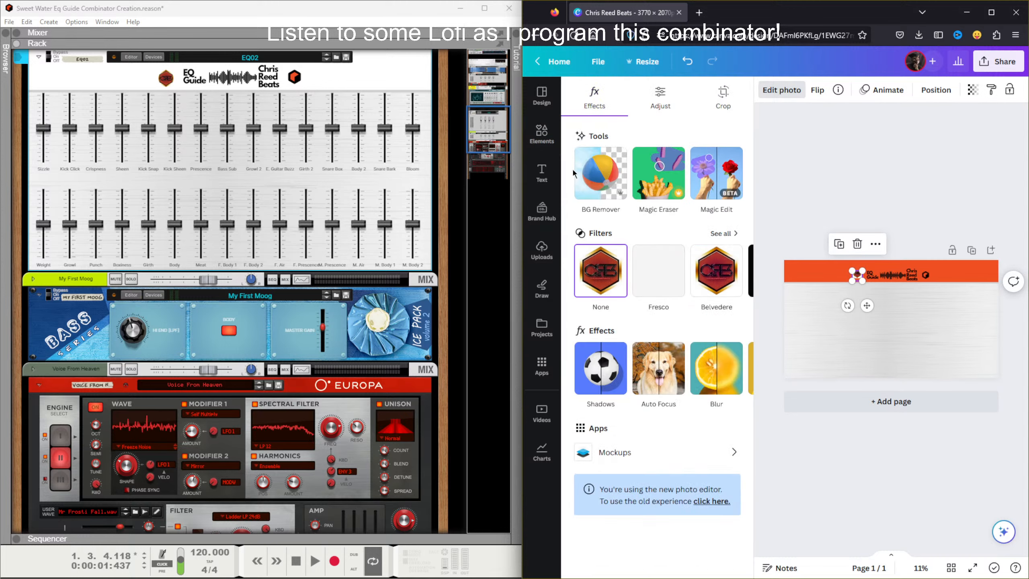
left_click(821, 147)
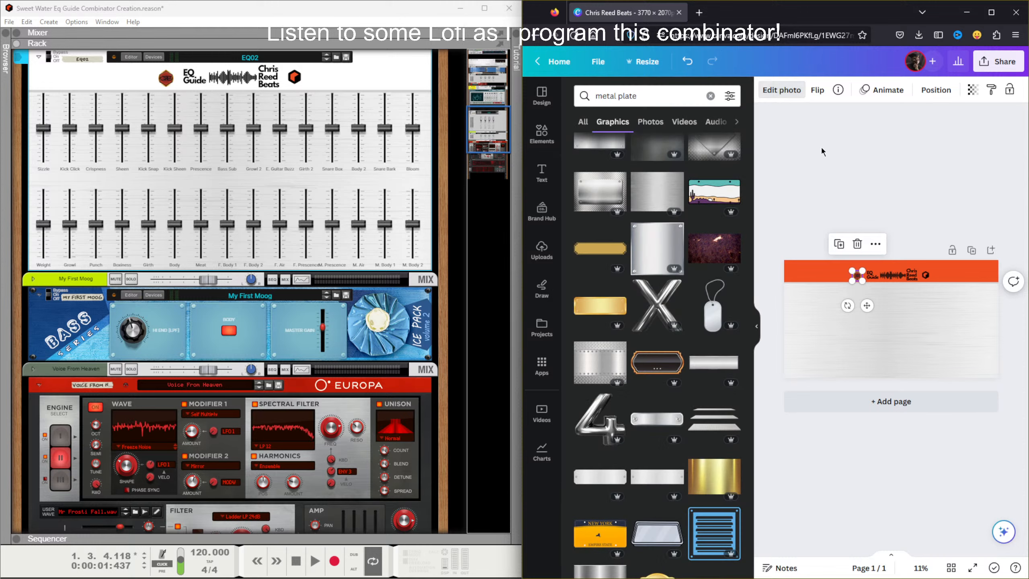
Step: Compare the emblem's photo colors on the page background and set the background to the gold photo color
left_click(819, 240)
left_click(810, 273)
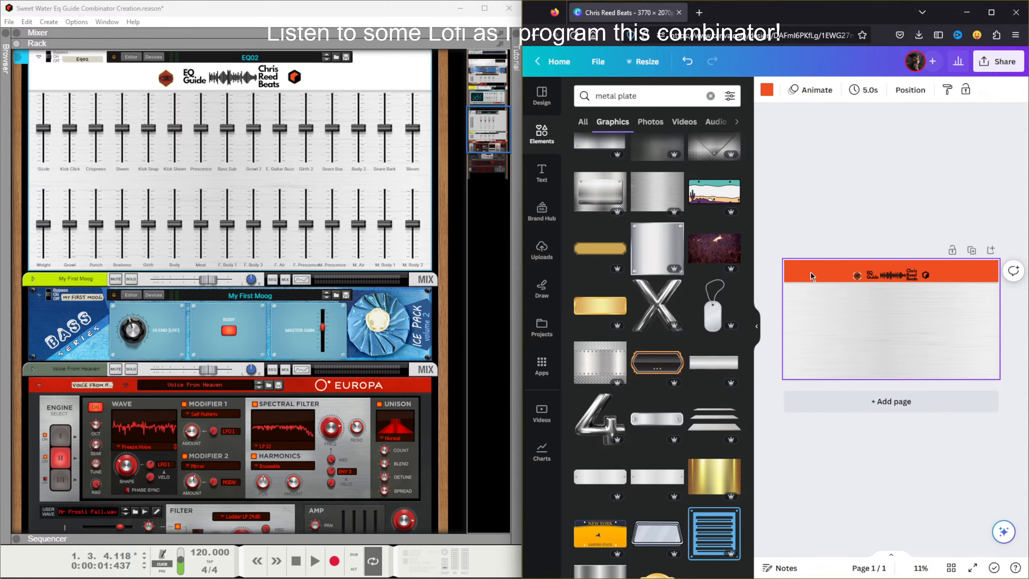
left_click(766, 90)
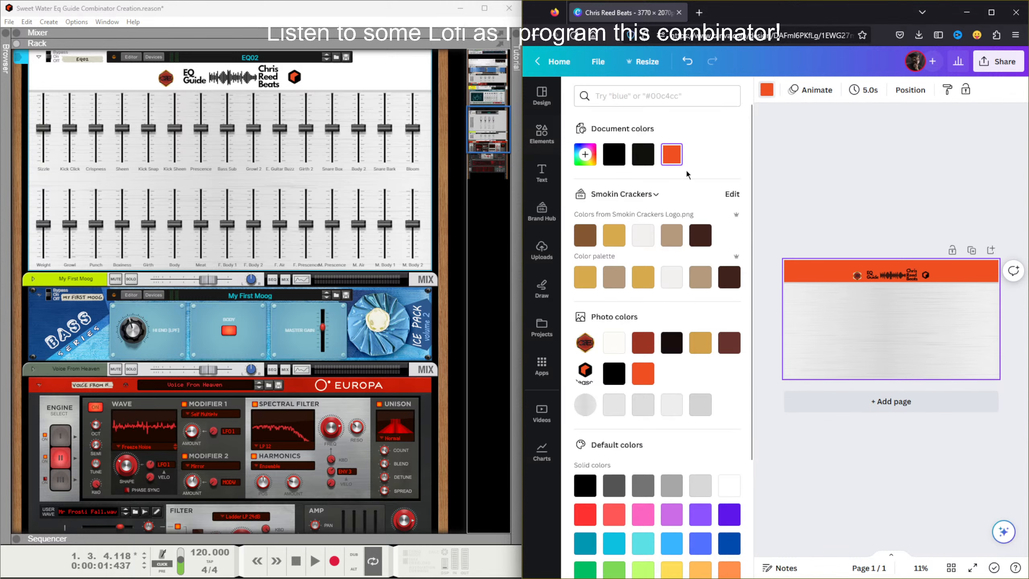
left_click(702, 345)
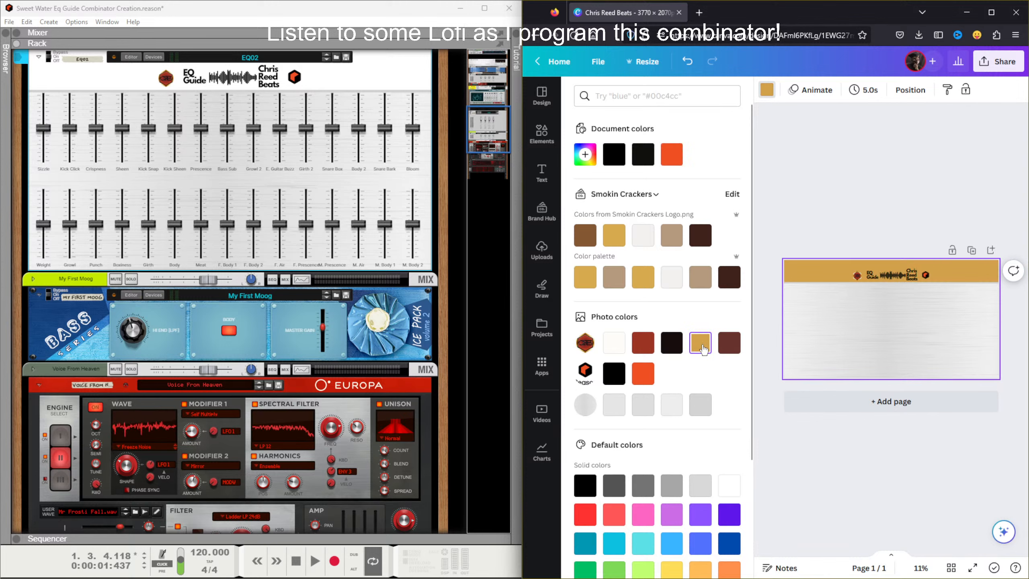
left_click(642, 373)
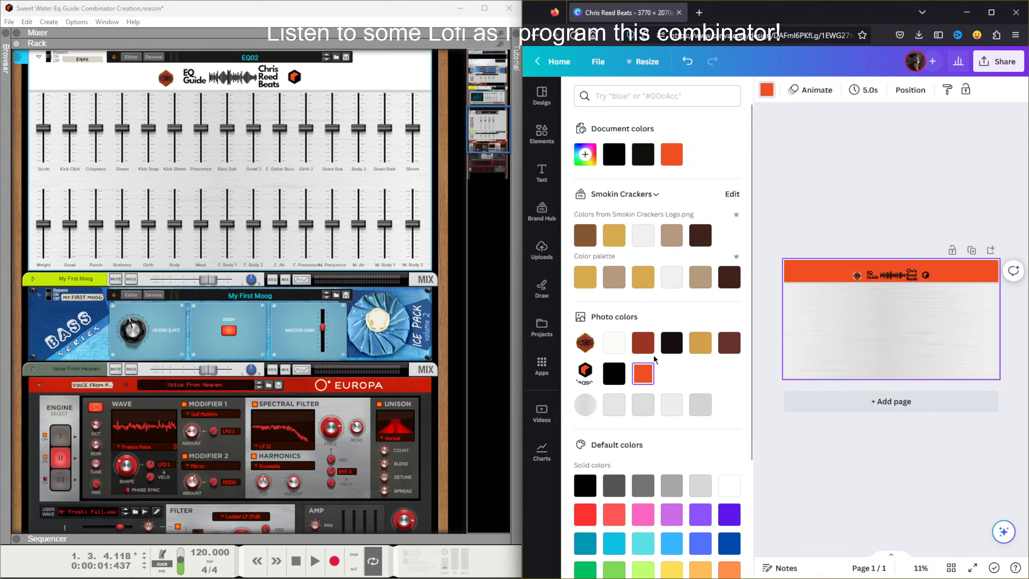
left_click(672, 344)
left_click(729, 343)
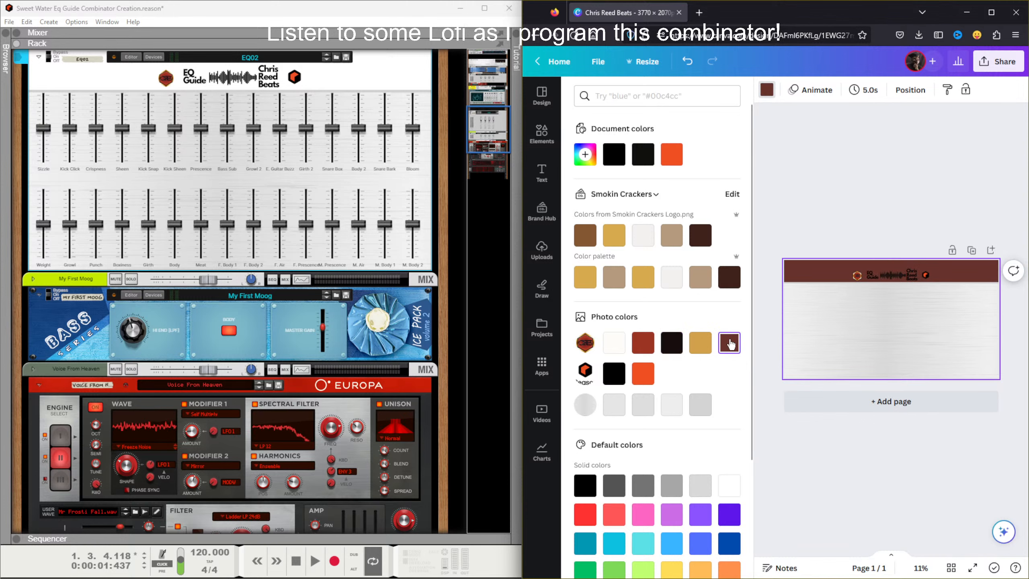
left_click(643, 342)
left_click(681, 348)
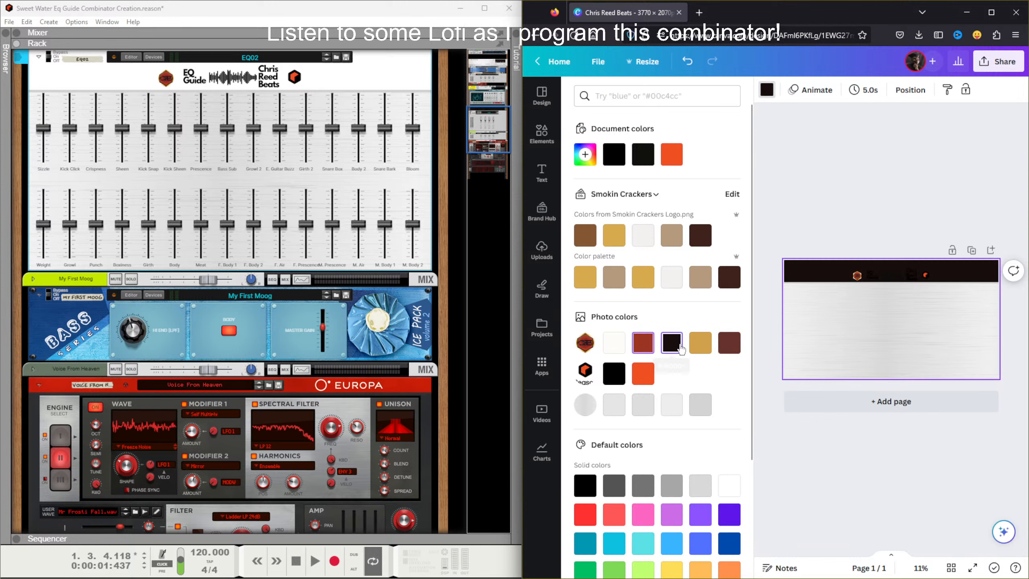
left_click(700, 343)
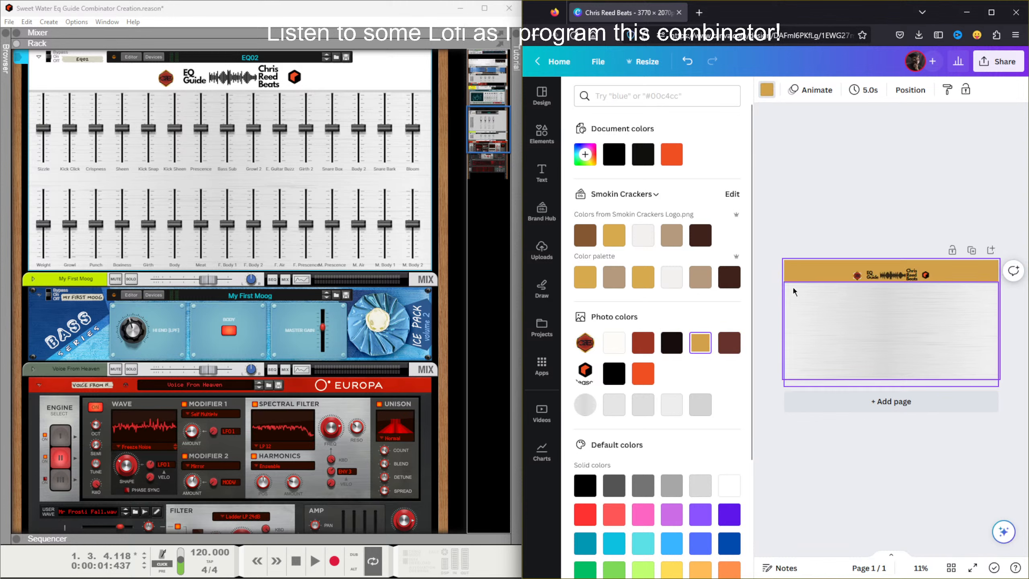
Step: Apply the Shadow text effect to the three-line brand text between the waveform and the cube emblem
left_click(912, 275)
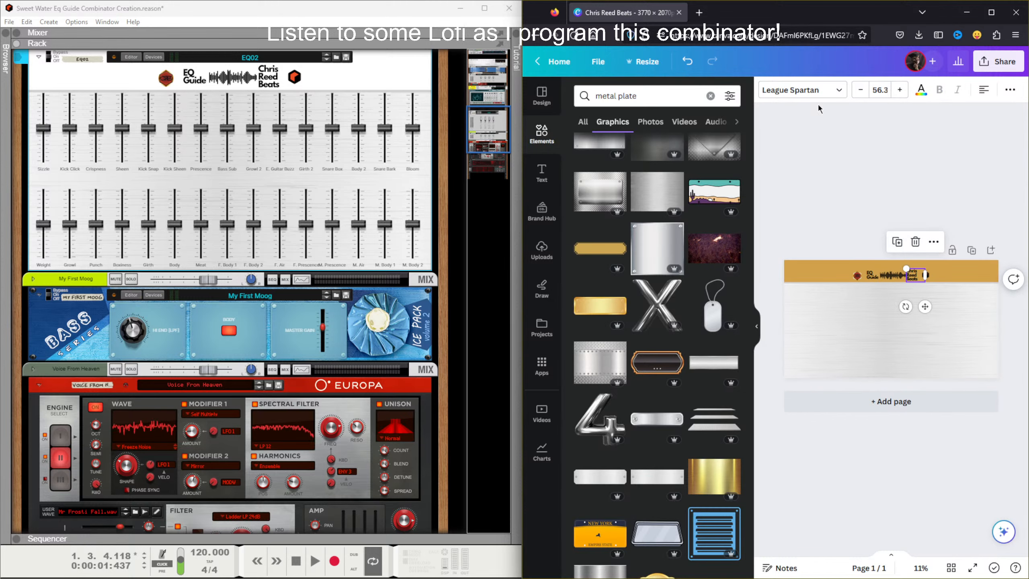
left_click(756, 326)
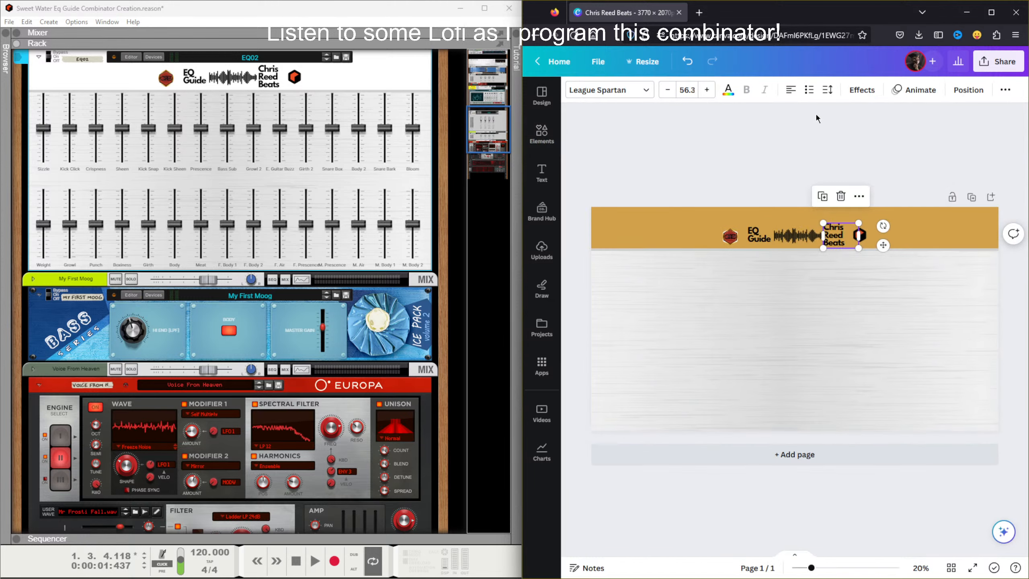
left_click(863, 92)
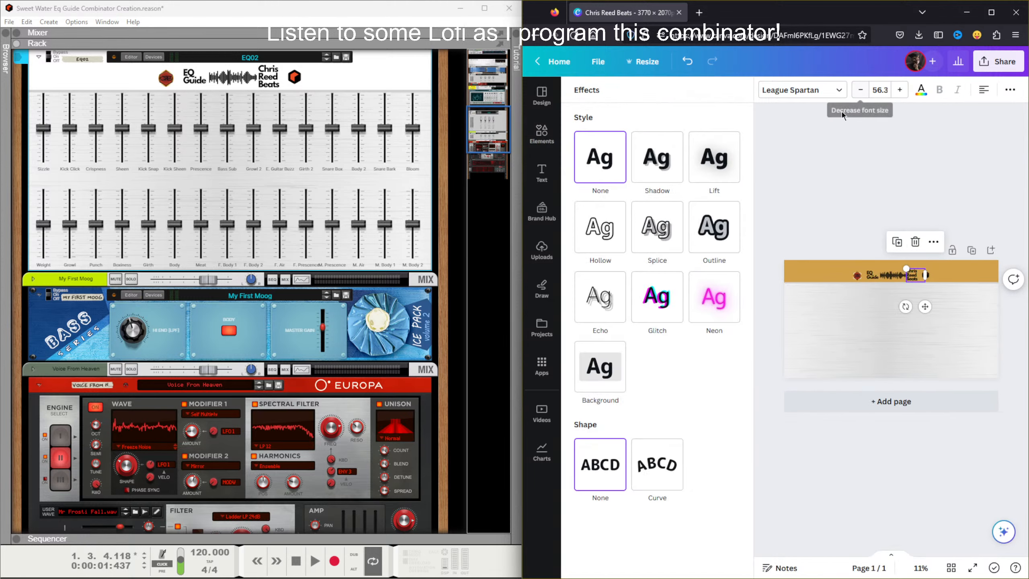
left_click(667, 179)
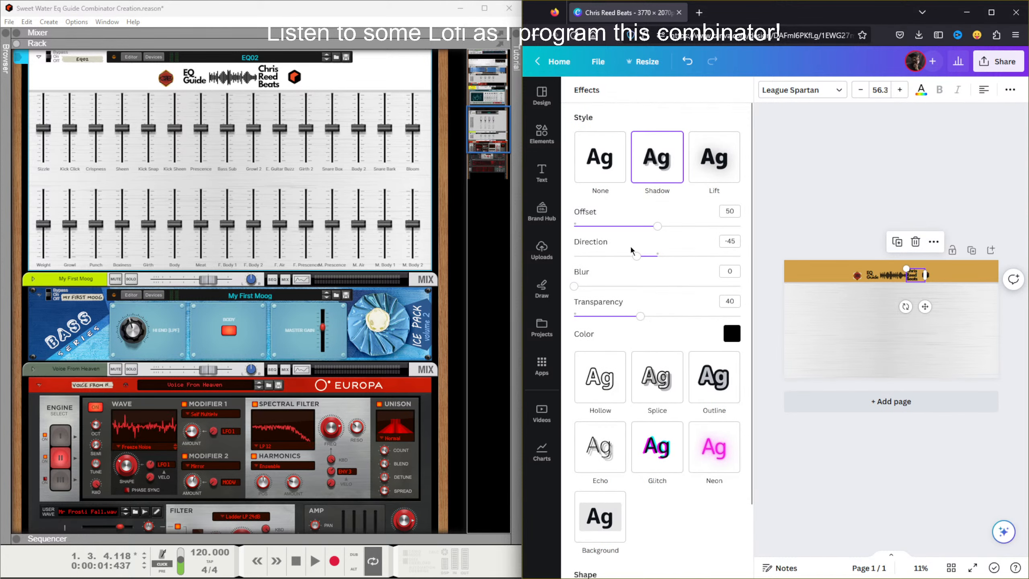
left_click(838, 196)
left_click(903, 201)
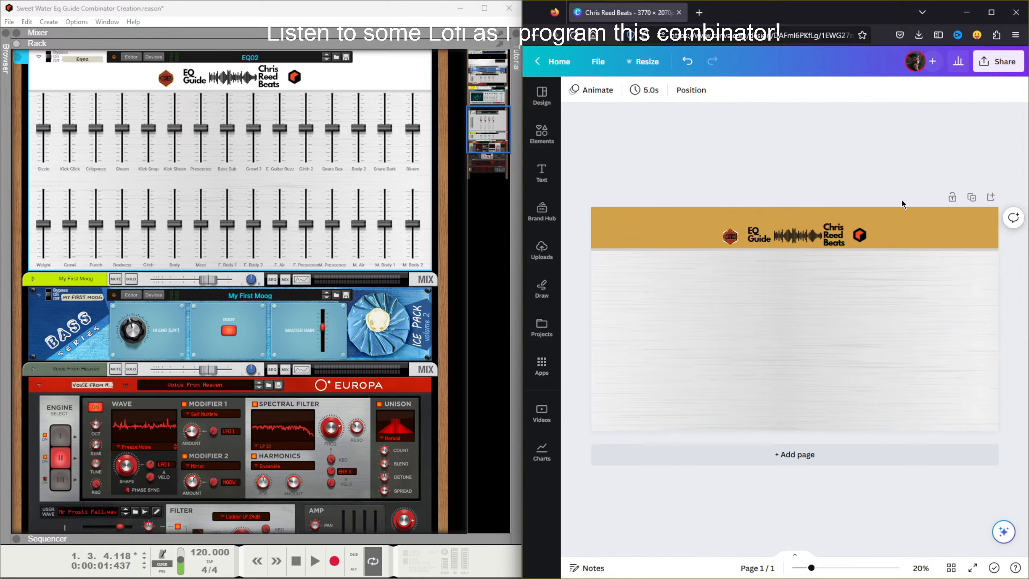
Step: Apply the Shadow effect to the EQ Guide text, with a transparency of 43 and an increased blur
scroll(782, 296, "up", 5)
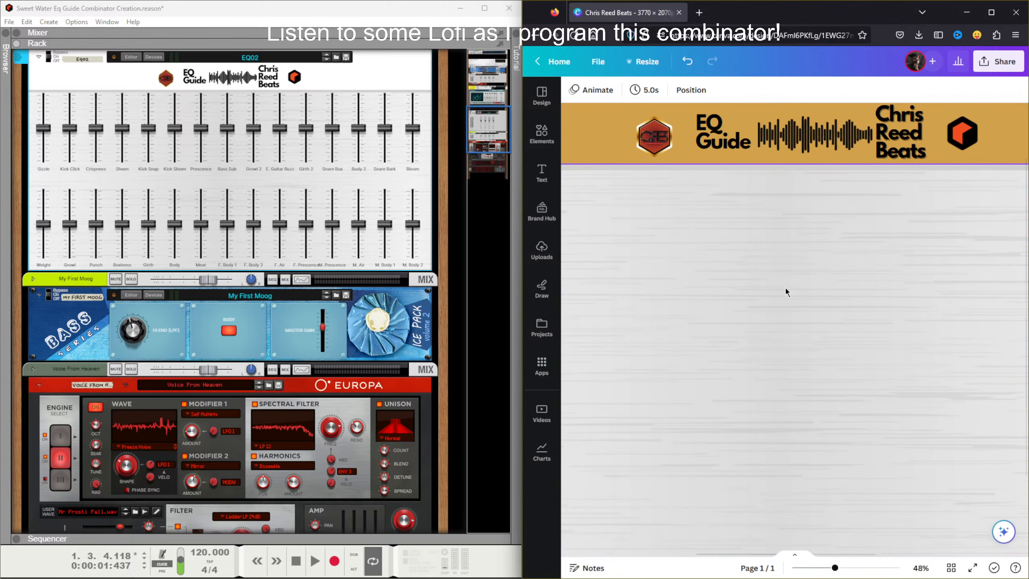
scroll(713, 190, "up", 2)
left_click(712, 190)
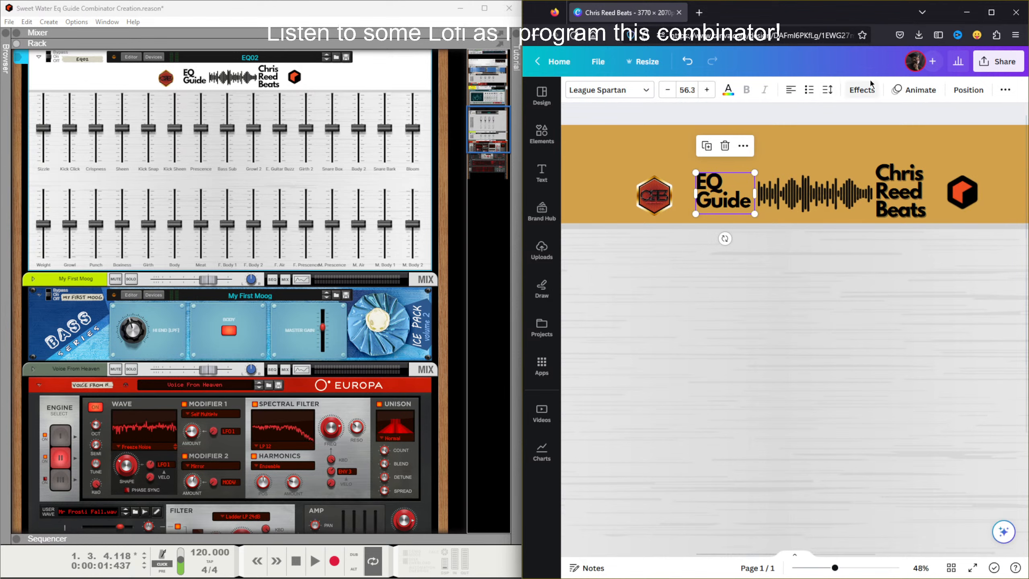
left_click(861, 89)
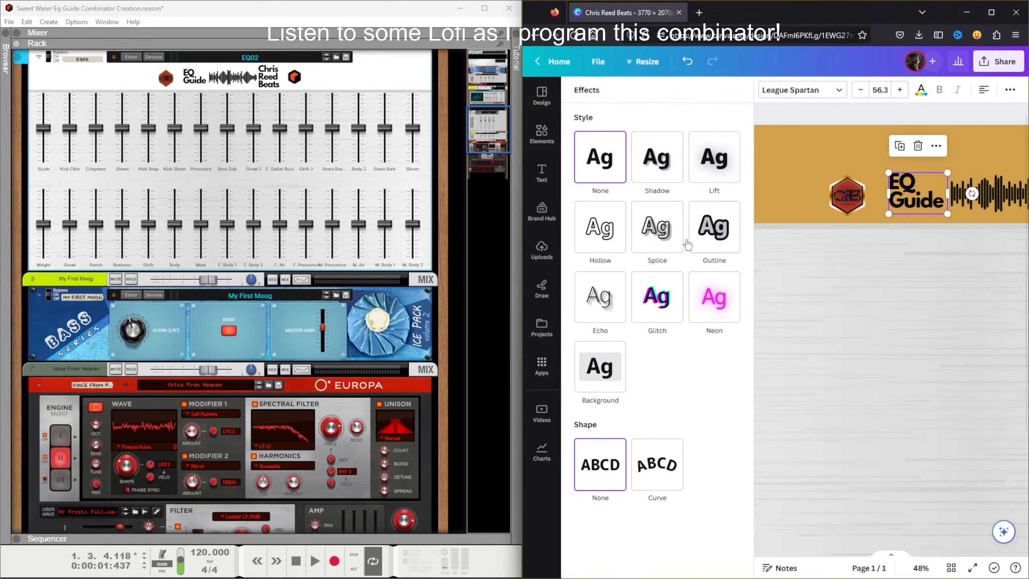
left_click(665, 174)
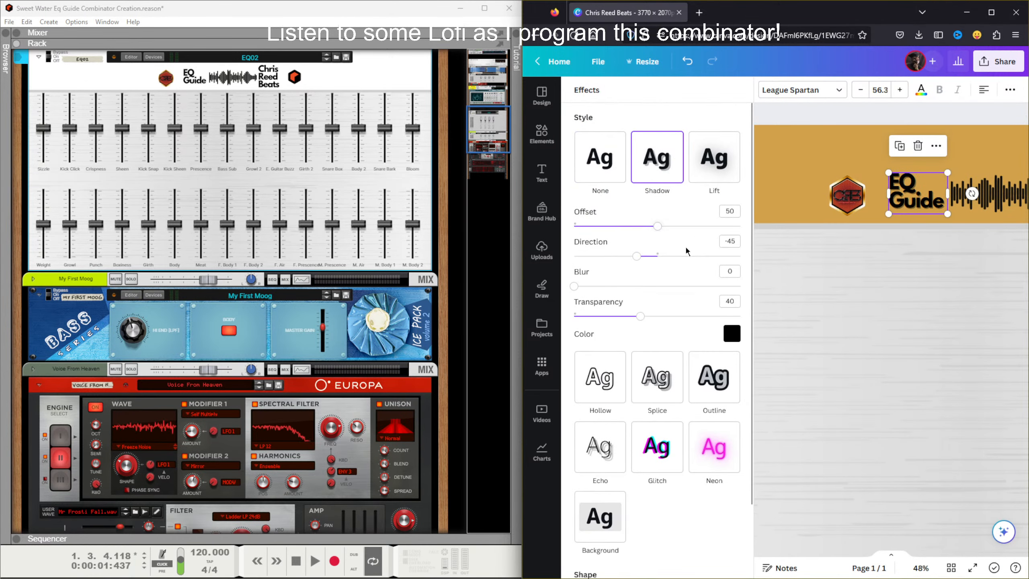
mouse_move(640, 317)
left_mouse_down()
mouse_move(712, 316)
mouse_move(647, 315)
left_mouse_up()
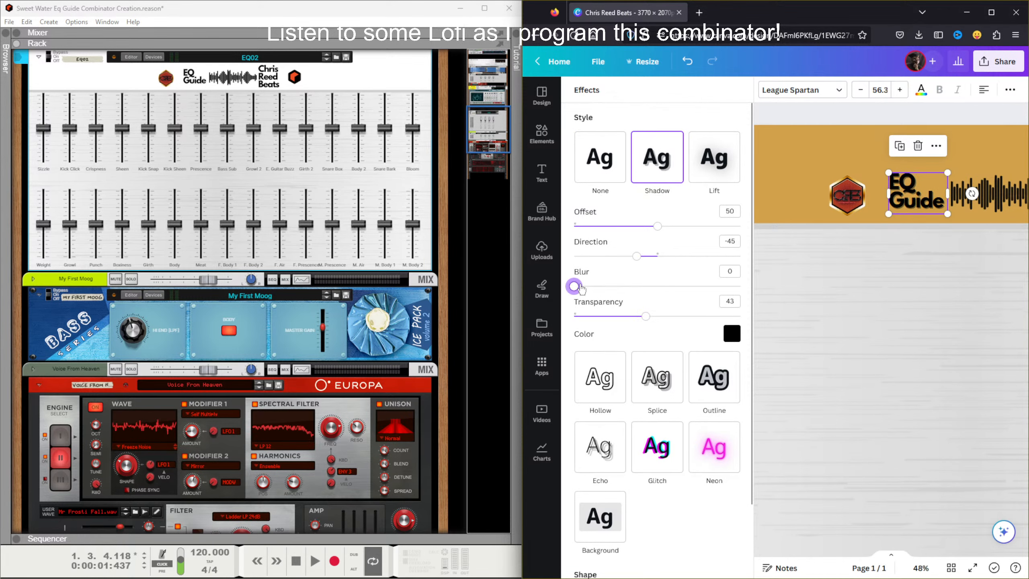
left_click_drag(574, 286, 660, 286)
left_click(884, 289)
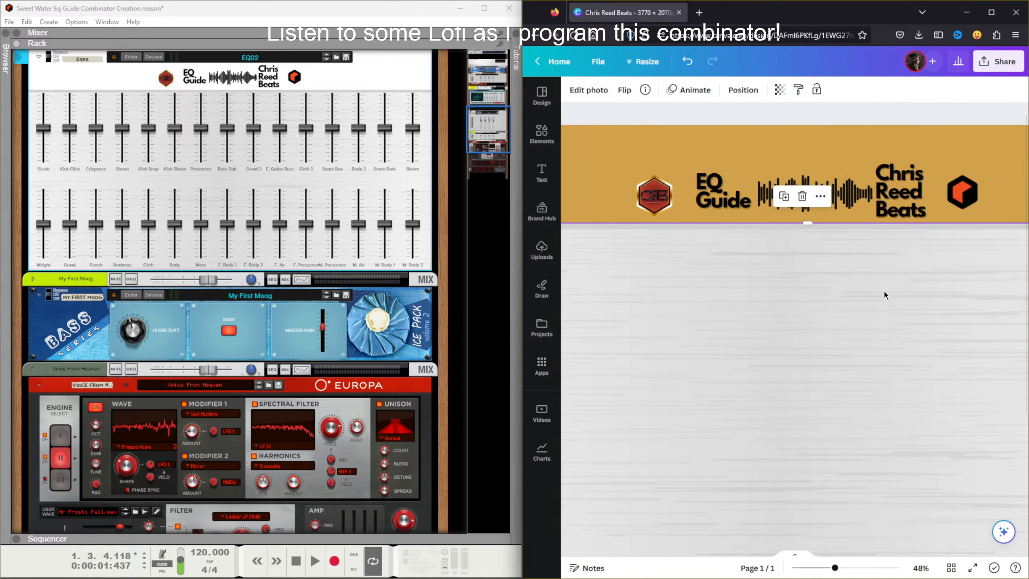
Step: Set the shadow blur of the three-line brand text beside the cube emblem to 60
left_click(913, 193)
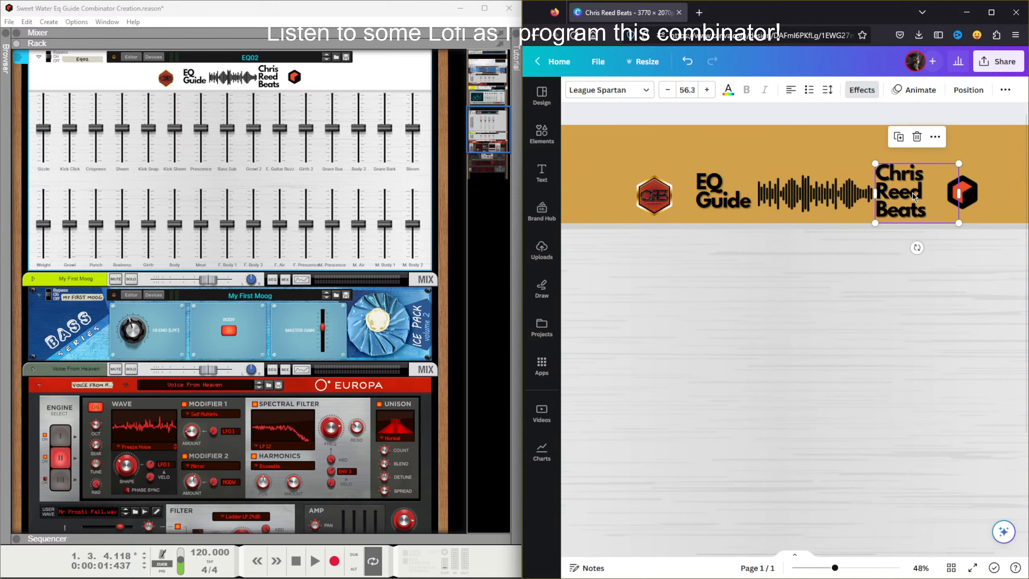
left_click(848, 93)
left_click_drag(588, 292, 673, 287)
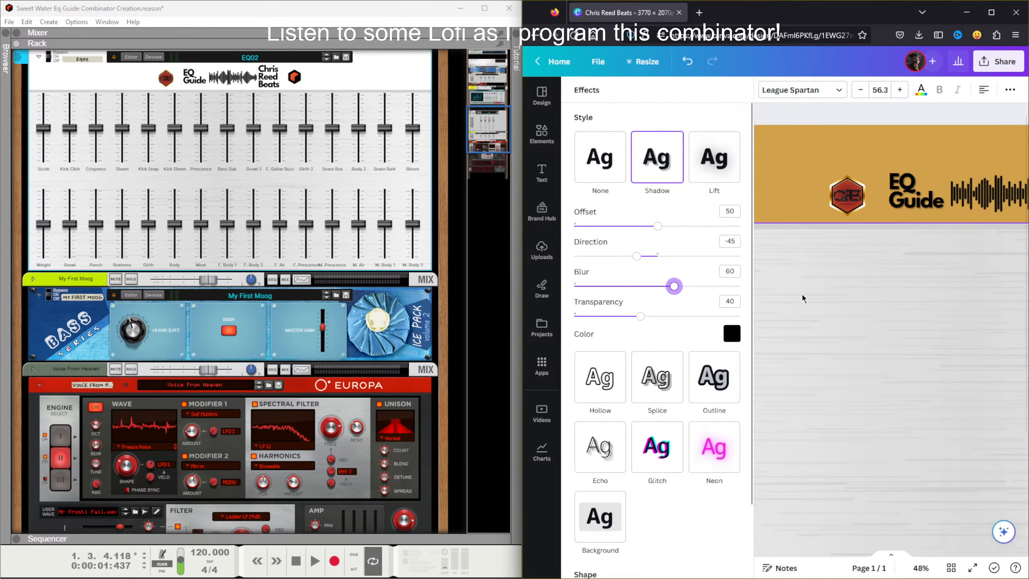
left_click(855, 301)
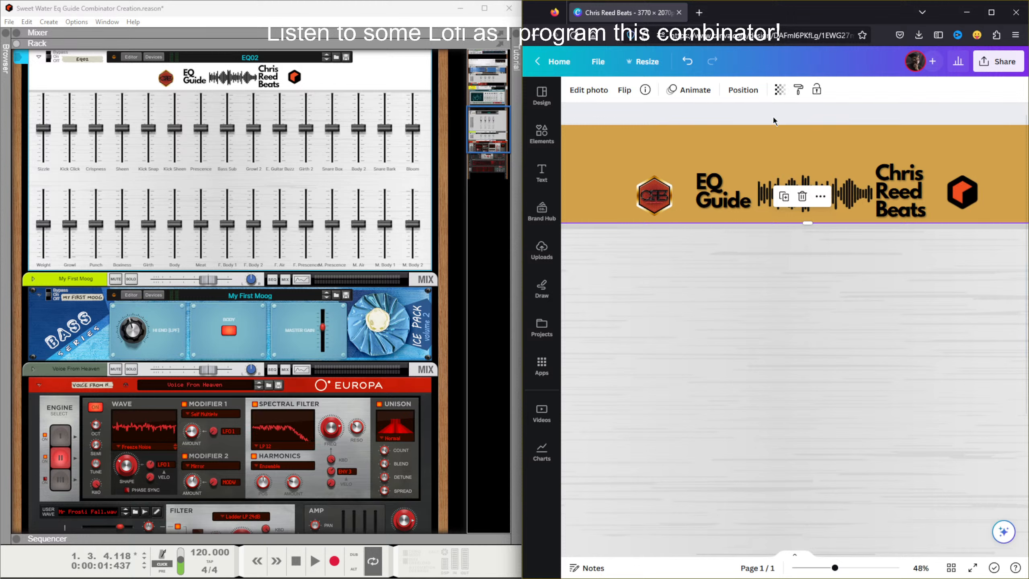
Step: Center-align the two lines of the EQ Guide text within its text box
left_click(718, 183)
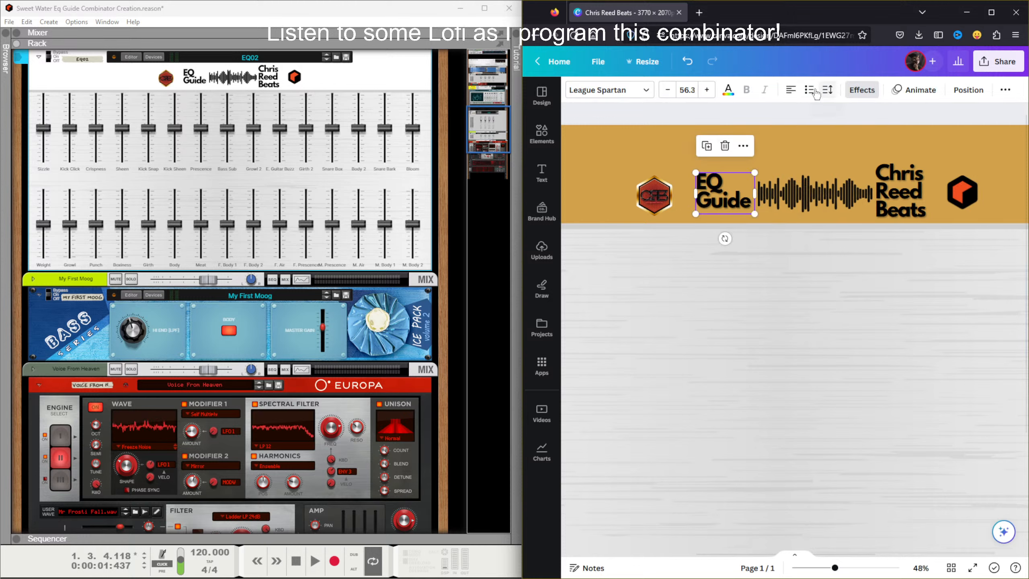
left_click(790, 91)
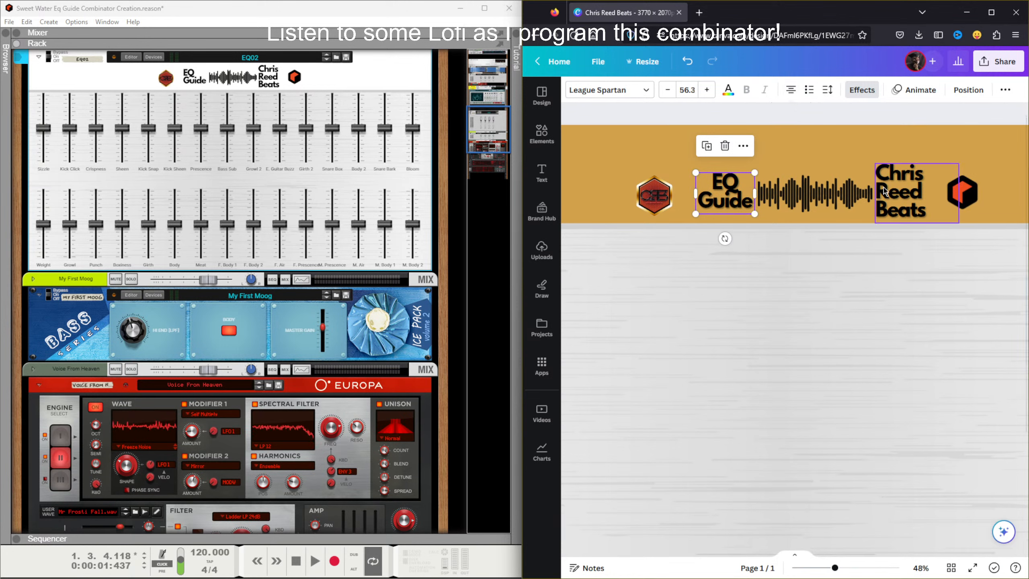
Step: Center-align the three-line brand text beside the cube emblem
left_click(897, 190)
left_click(790, 91)
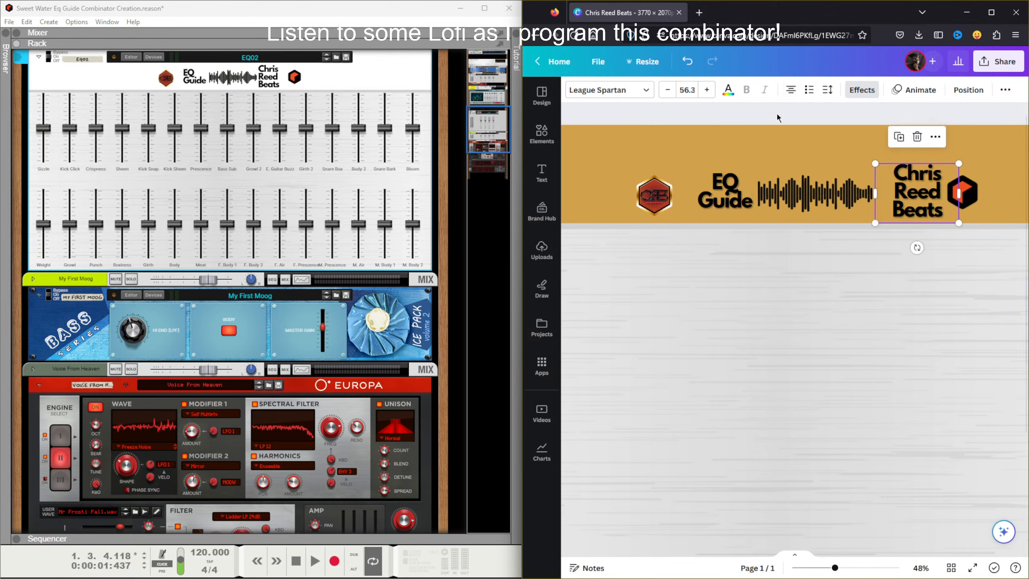
left_click(776, 112)
Step: Even out the header spacing by moving the brand text away from the cube emblem and the hexagon logo closer to EQ Guide
left_click(910, 197)
left_click_drag(911, 198, 904, 199)
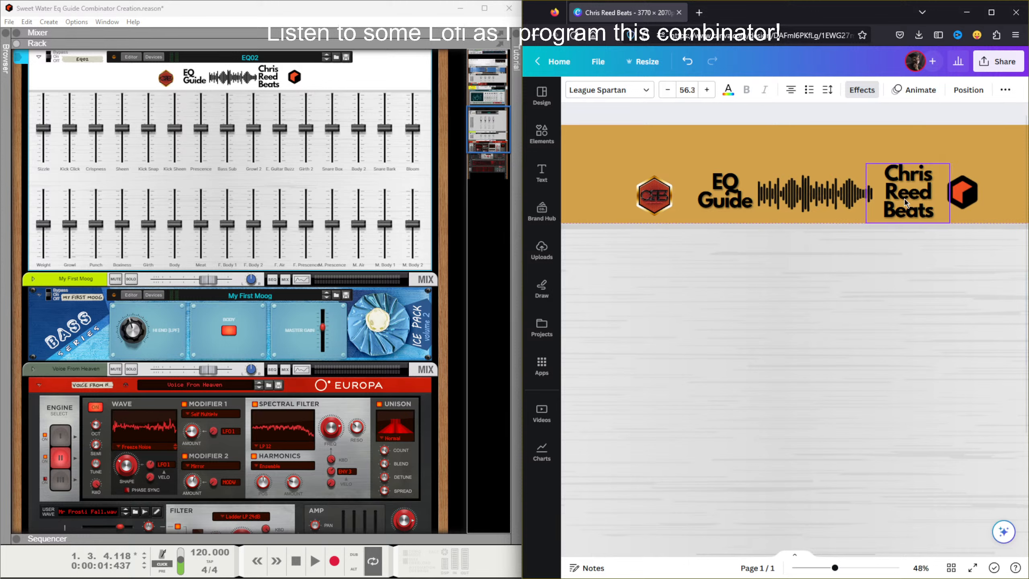
left_click(650, 113)
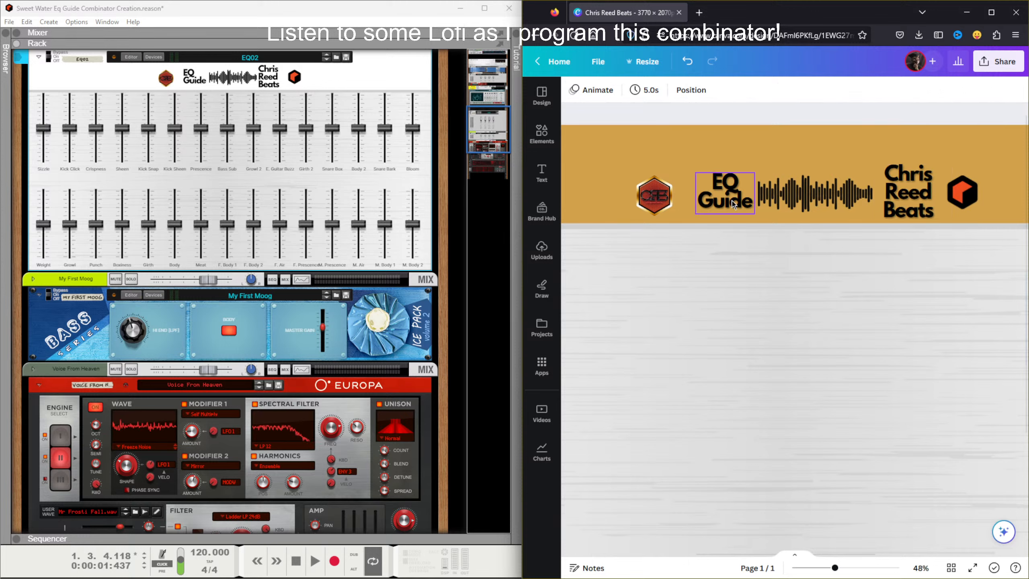
left_click_drag(663, 200, 670, 200)
scroll(781, 270, "down", 5)
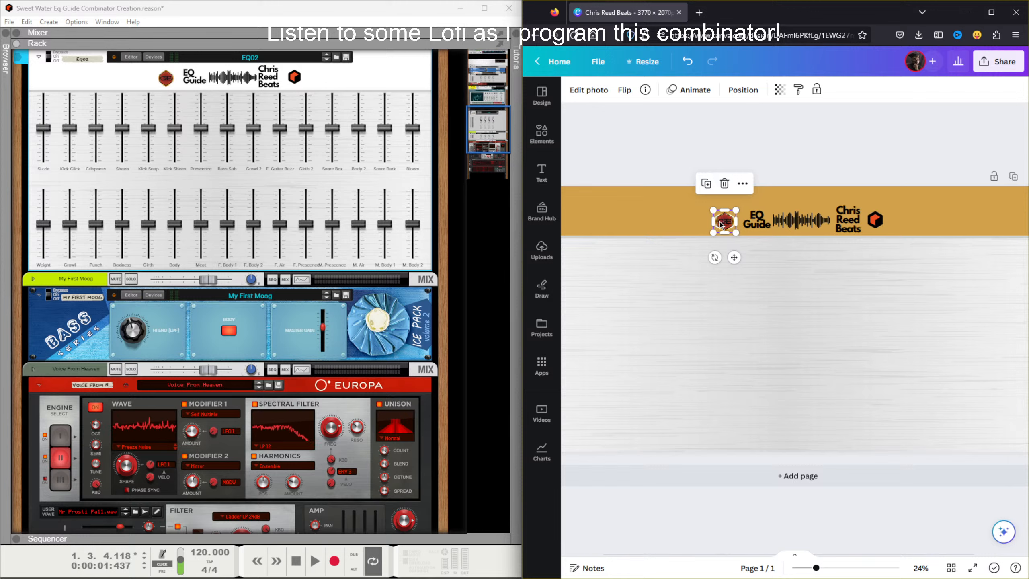
Step: Recolor the gold header band with the brick red from the hexagon logo's photo colors
left_click(662, 212)
left_click(573, 89)
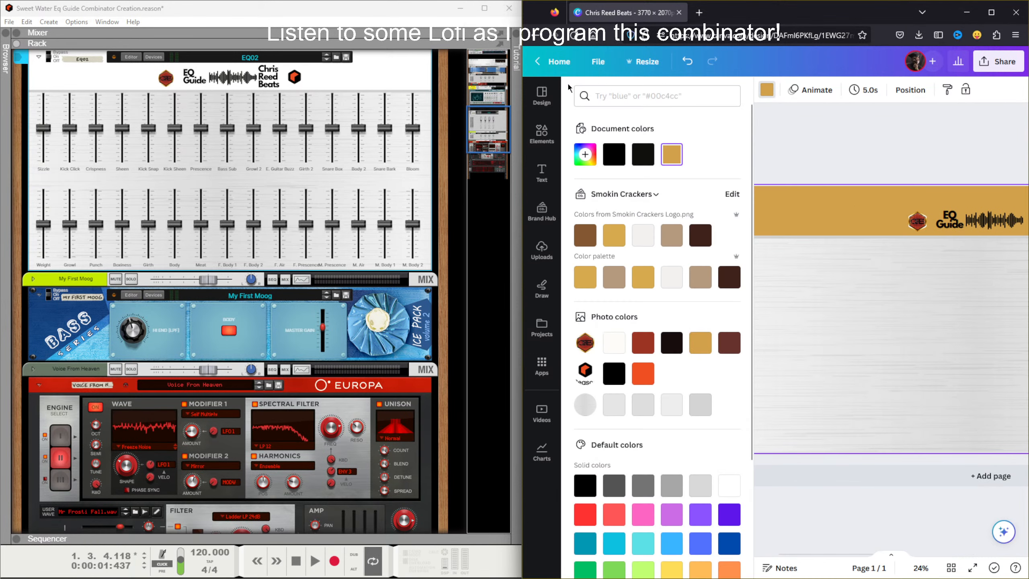
left_click(652, 345)
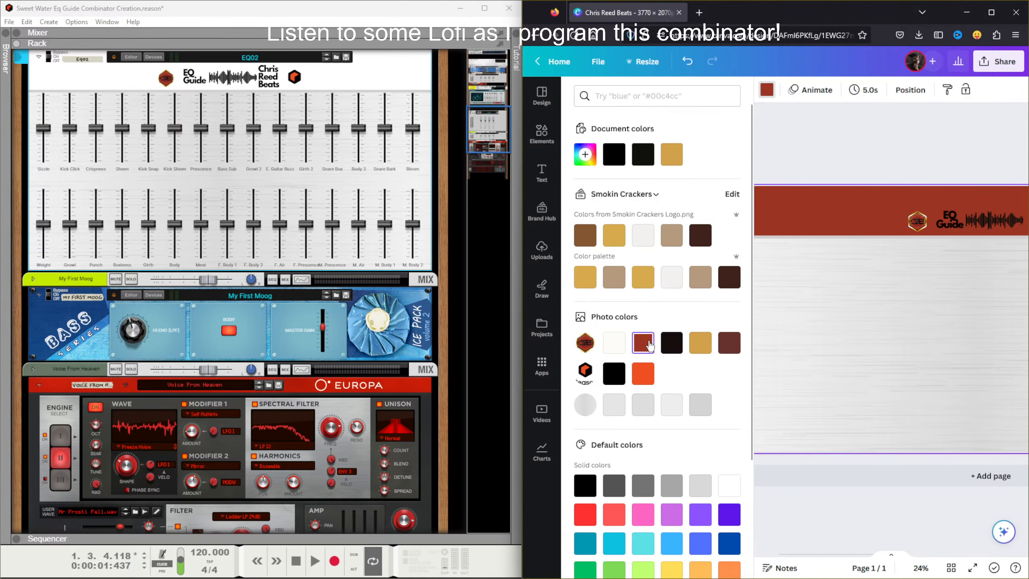
left_click(847, 152)
left_click(823, 155)
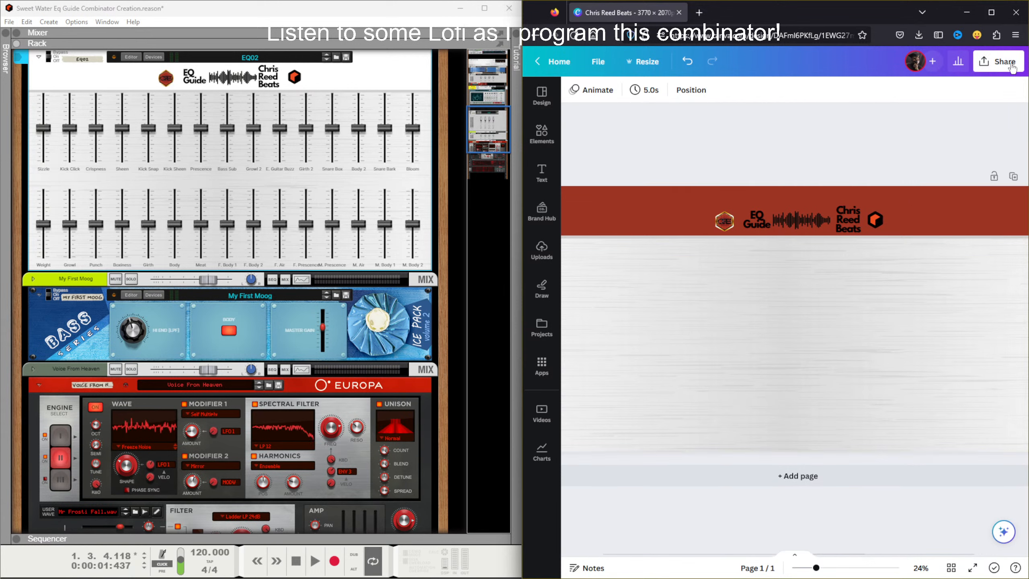
Step: Lay out the EQ Guide and brand texts on a single line each, spreading the two logos outward to fit them
left_click_drag(881, 220, 920, 220)
left_click(861, 222)
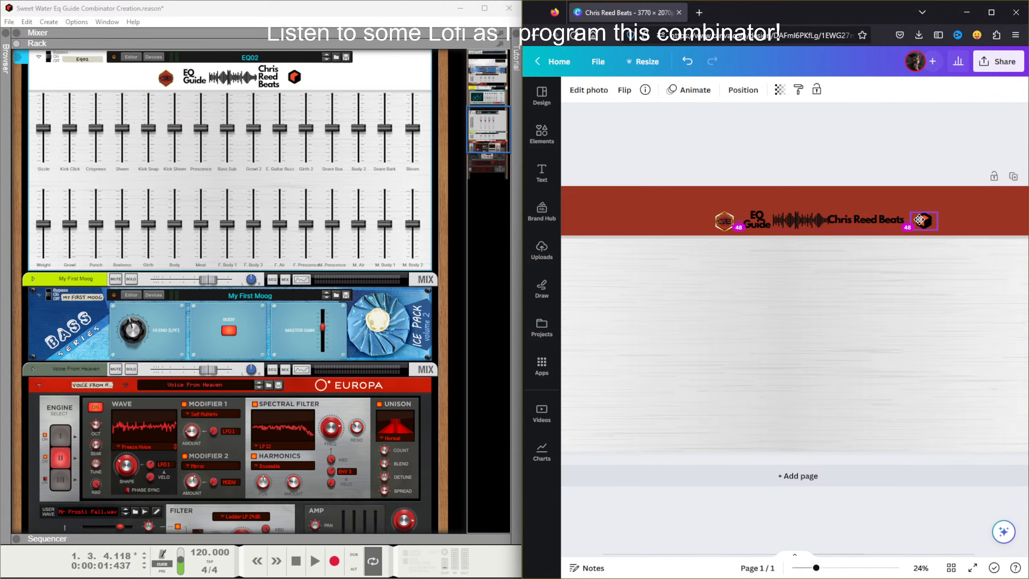
left_click_drag(724, 221, 704, 222)
left_click(751, 221)
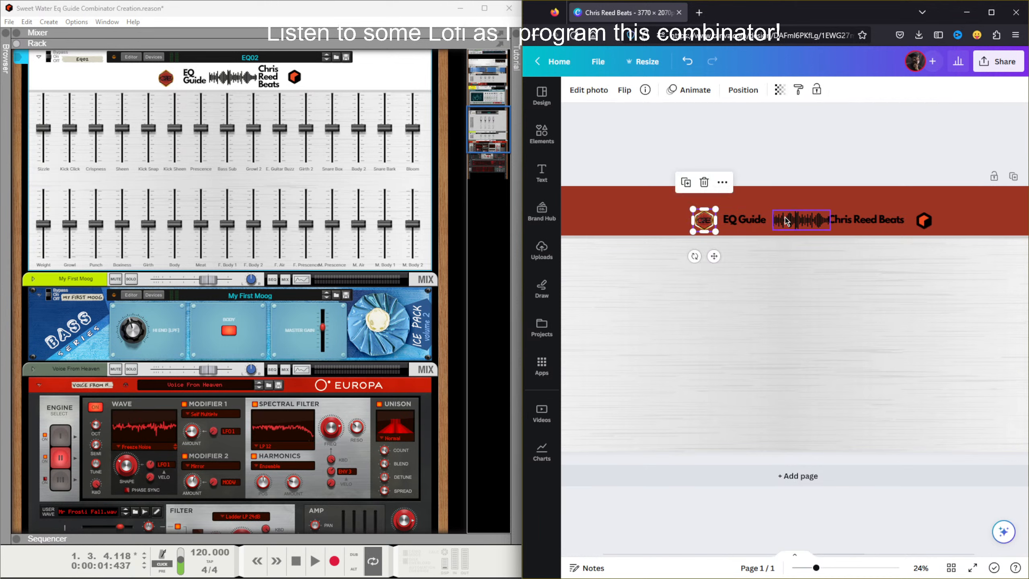
left_click(846, 222)
left_click_drag(847, 222, 849, 221)
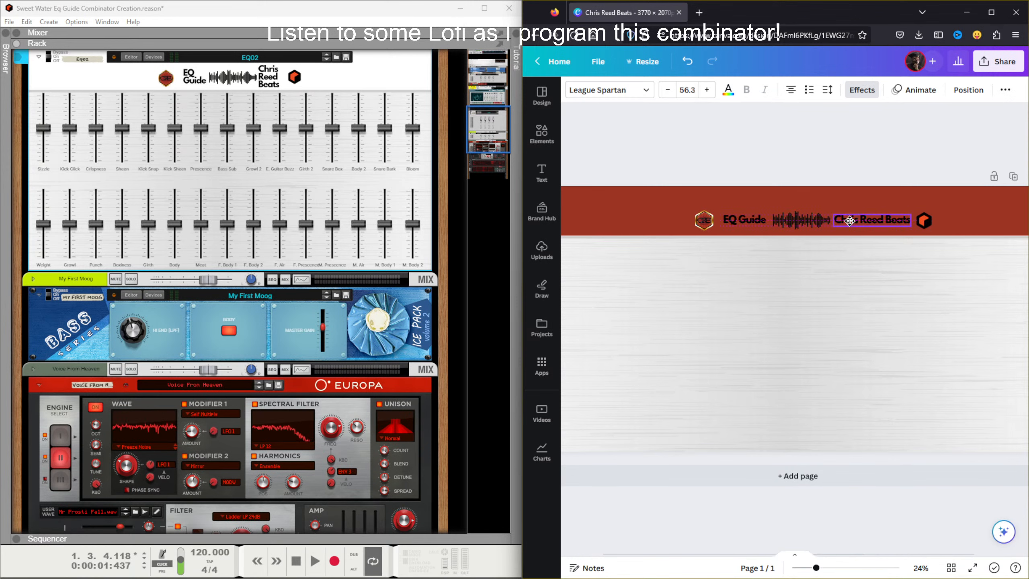
left_click(830, 160)
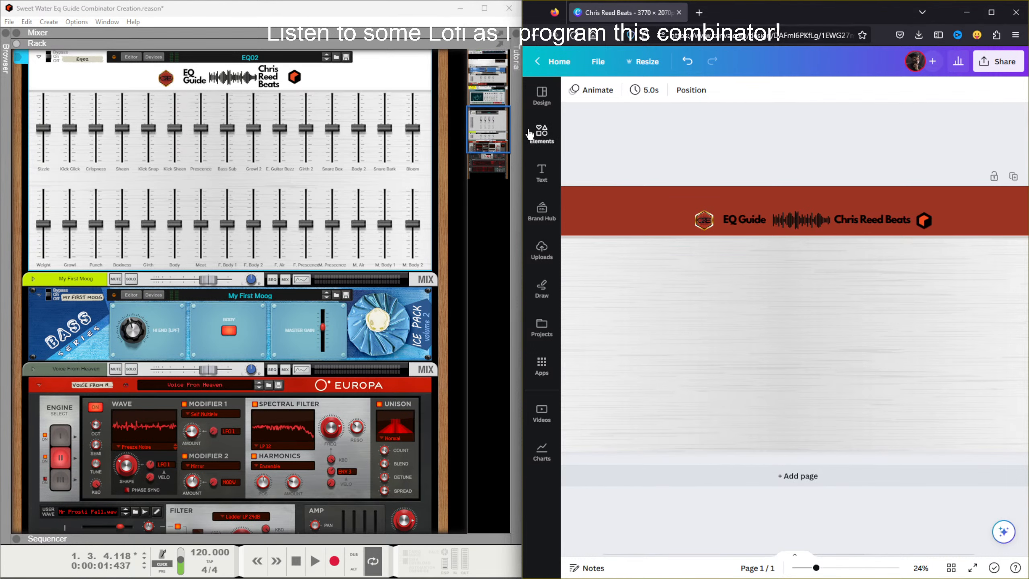
Step: Search the element library for equalisation and browse its graphics for slider and waveform artwork
left_click(542, 134)
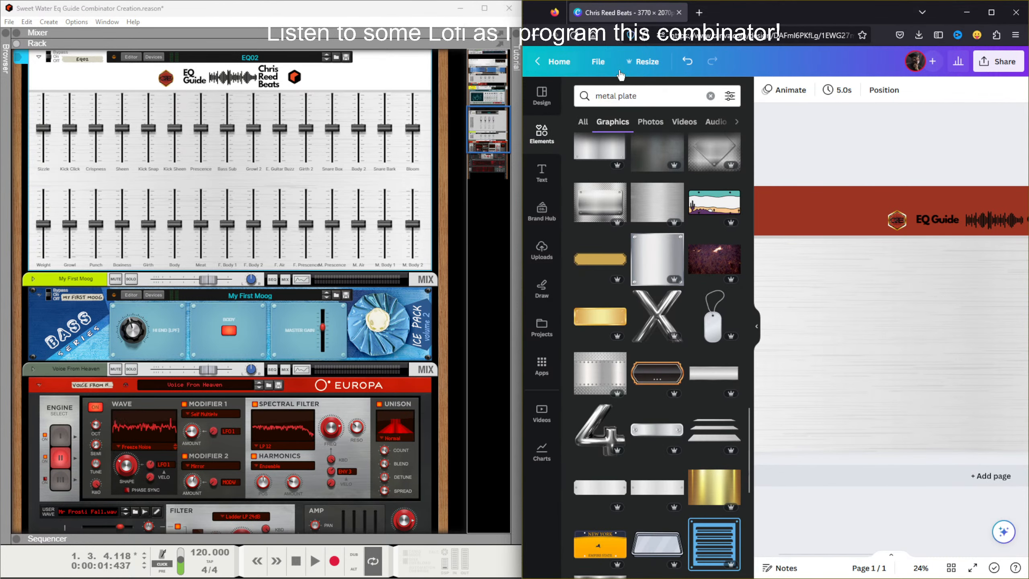
left_click(582, 122)
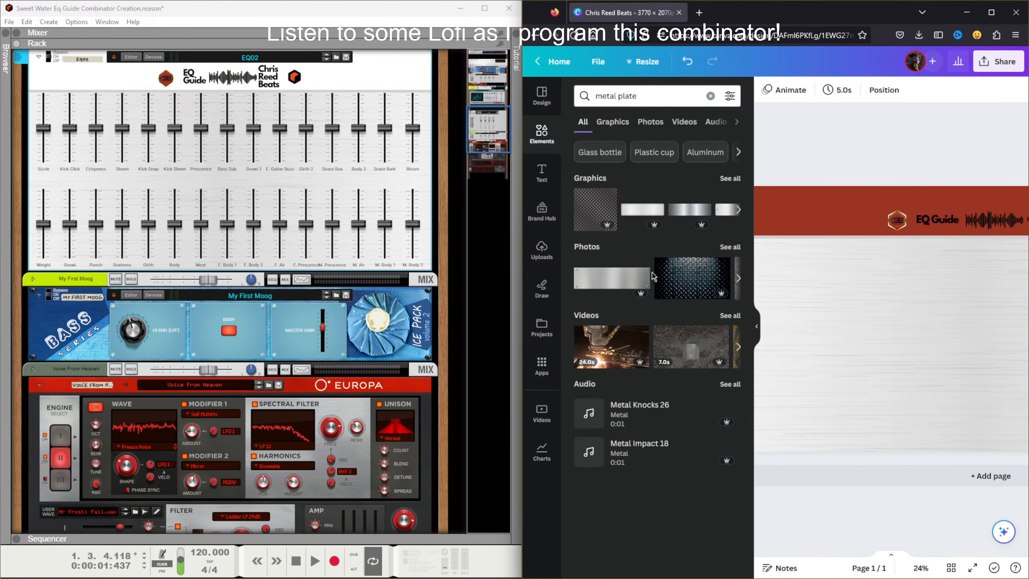
left_click(654, 95)
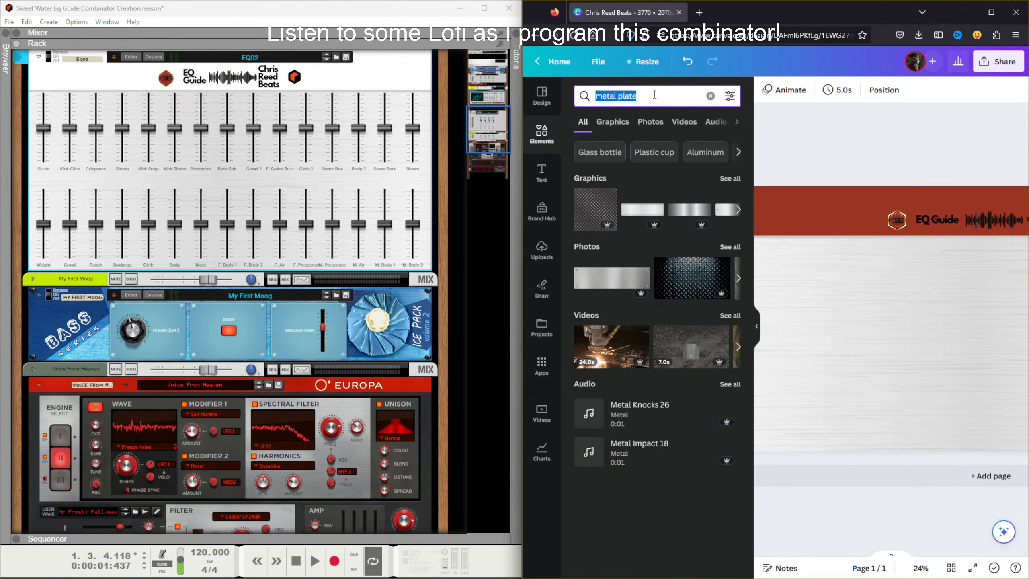
type("equalizati")
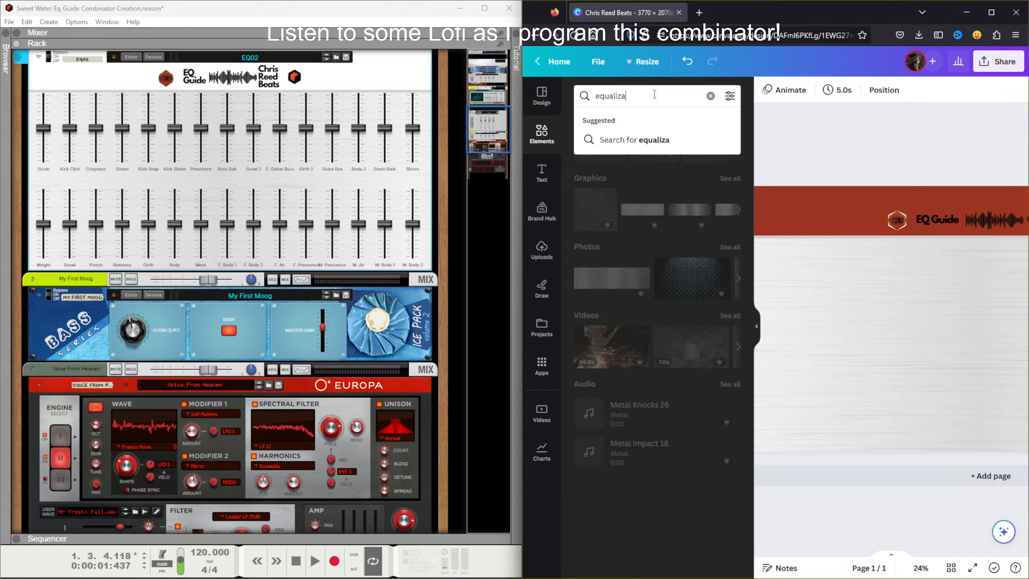
key("BackSpace")
key("BackSpace")
type("sation")
key("Return")
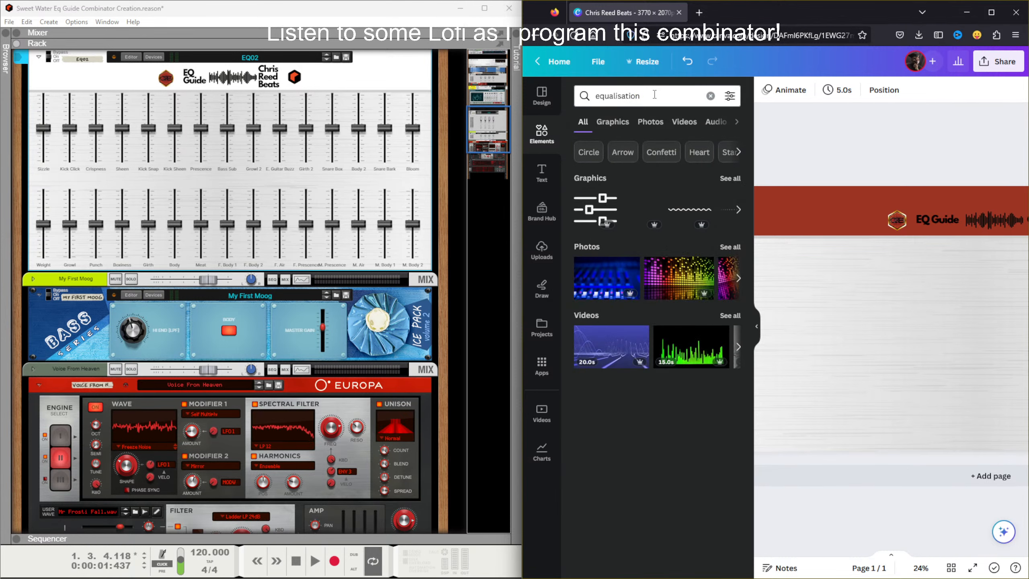
left_click(726, 179)
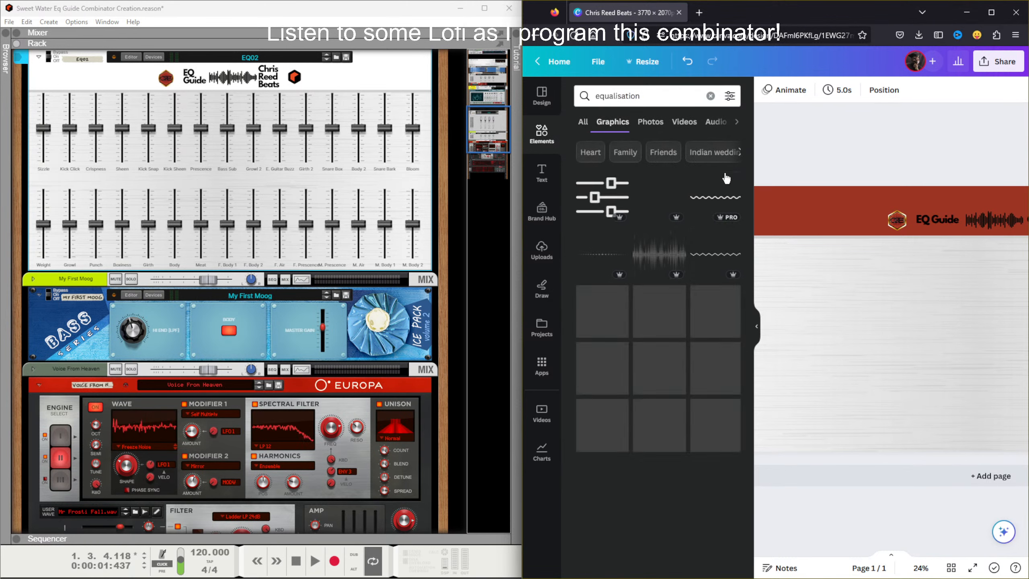
scroll(669, 300, "down", 5)
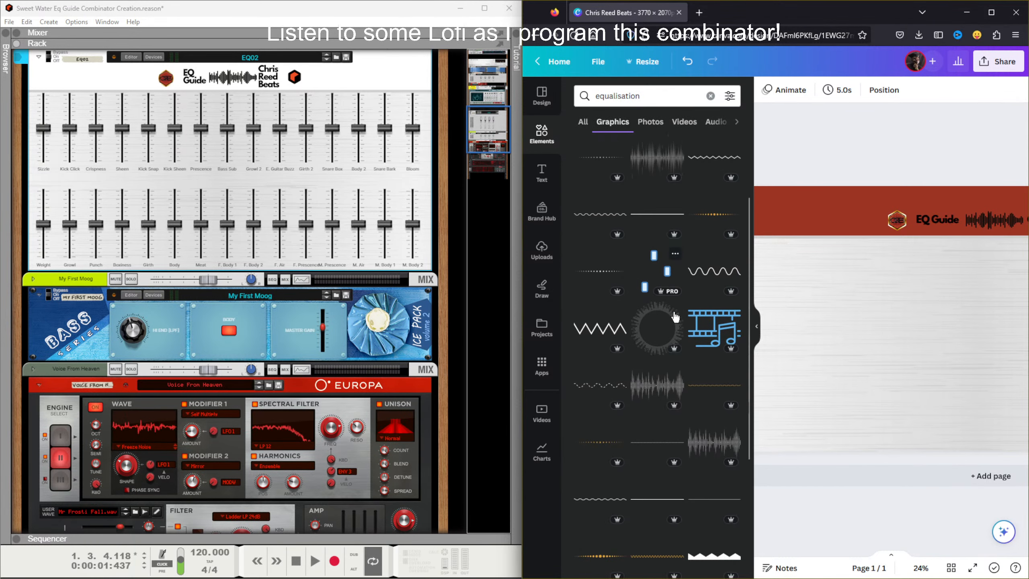
scroll(663, 277, "down", 7)
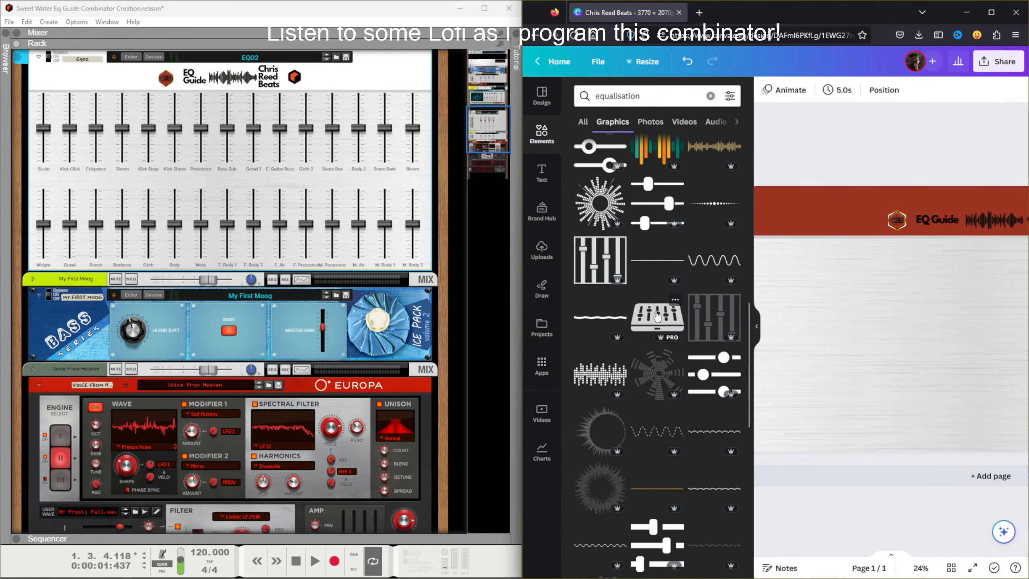
left_click(983, 227)
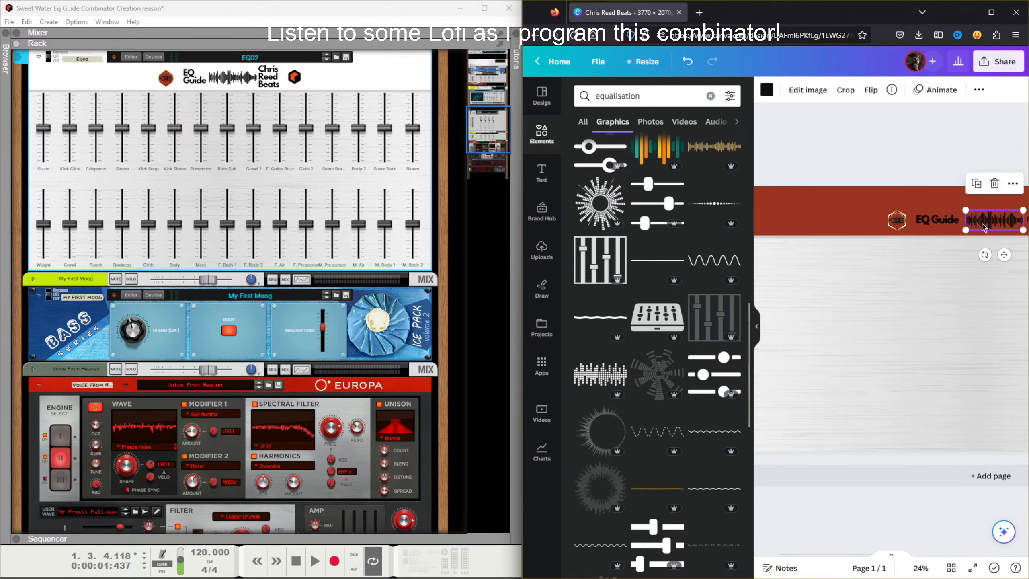
mouse_move(600, 259)
left_mouse_down()
mouse_move(813, 246)
mouse_move(604, 259)
left_mouse_up()
scroll(607, 261, "down", 3)
middle_click(878, 146)
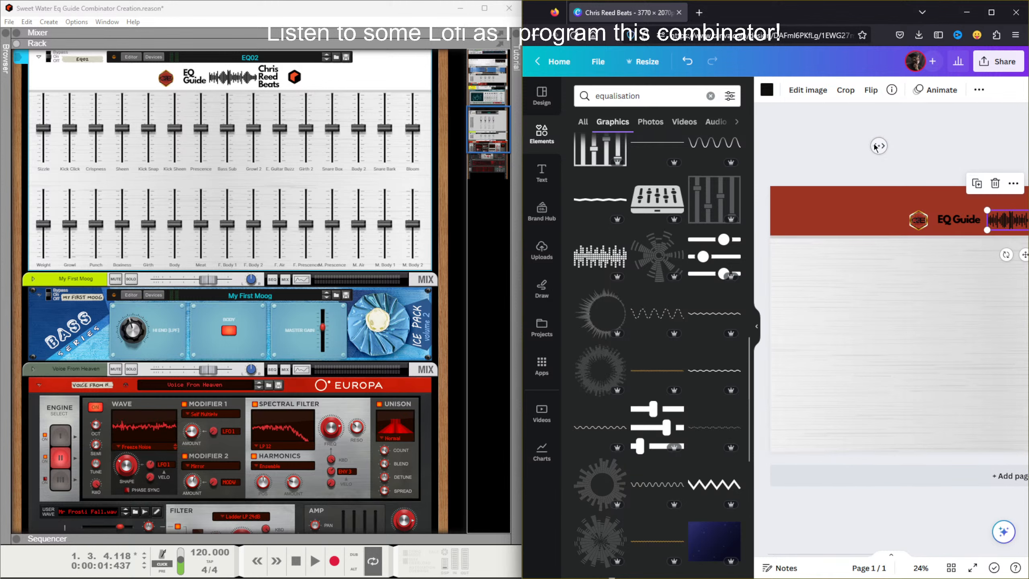
left_click(879, 158)
scroll(871, 139, "right", 5)
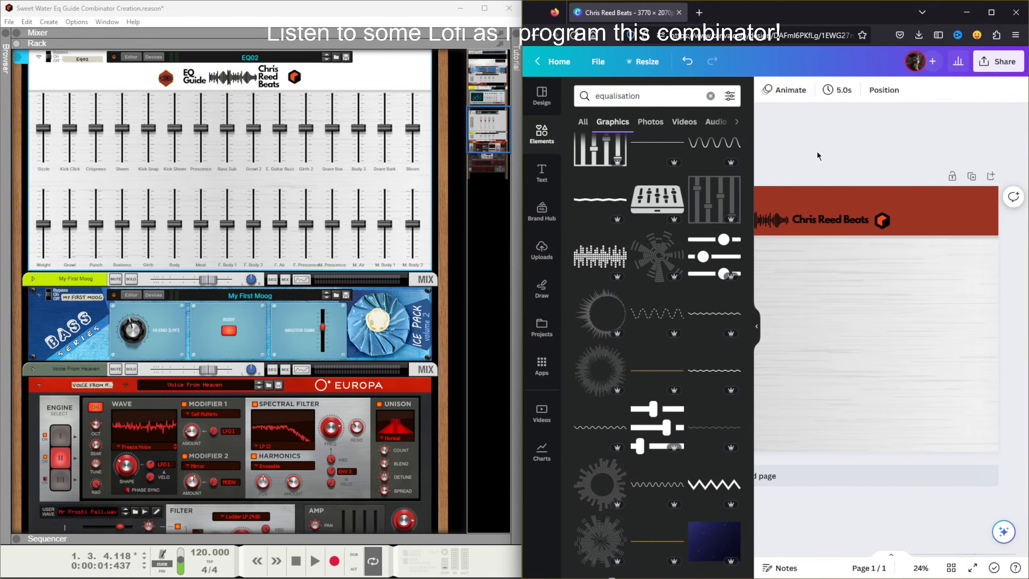
scroll(810, 154, "left", 3)
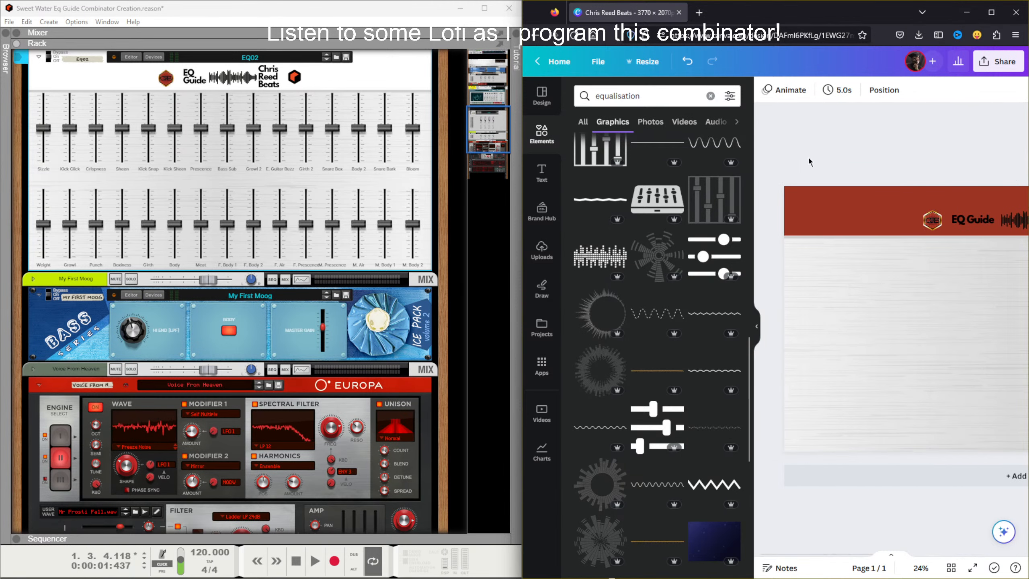
left_click(913, 206)
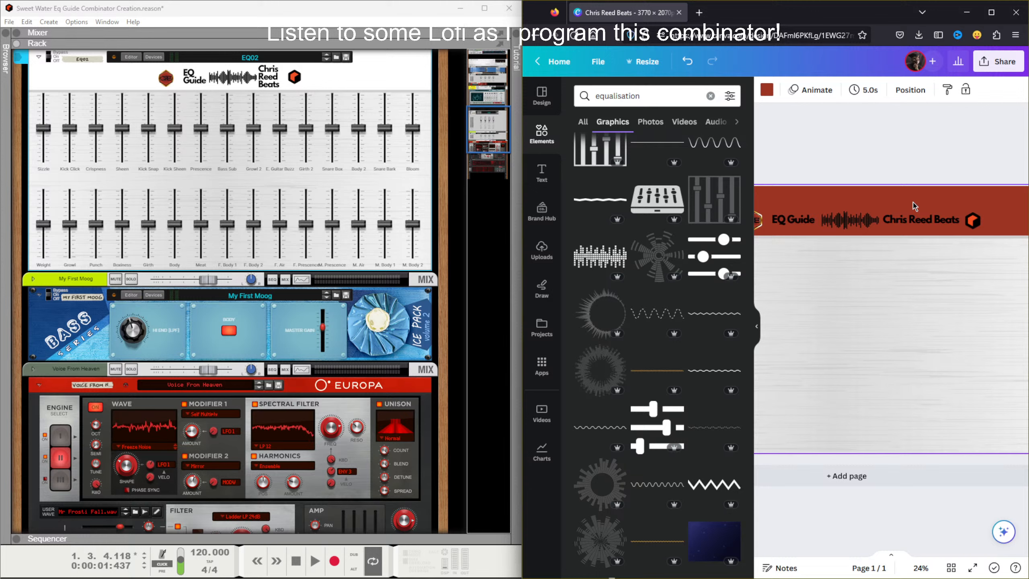
left_click(922, 151)
scroll(940, 159, "right", 2)
scroll(891, 152, "left", 6)
scroll(818, 150, "right", 3)
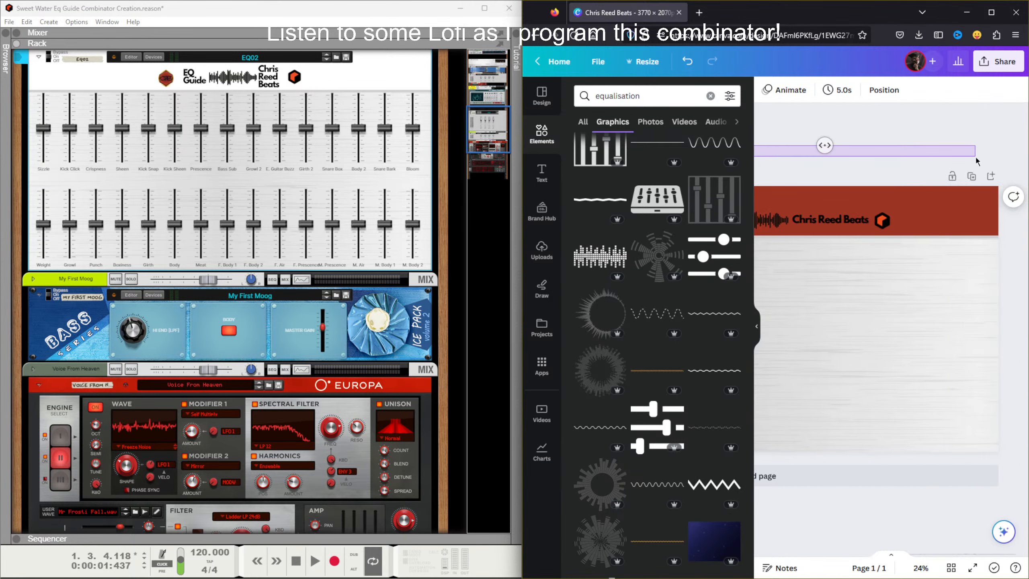
scroll(835, 146, "left", 2)
scroll(835, 140, "right", 2)
scroll(887, 139, "left", 3)
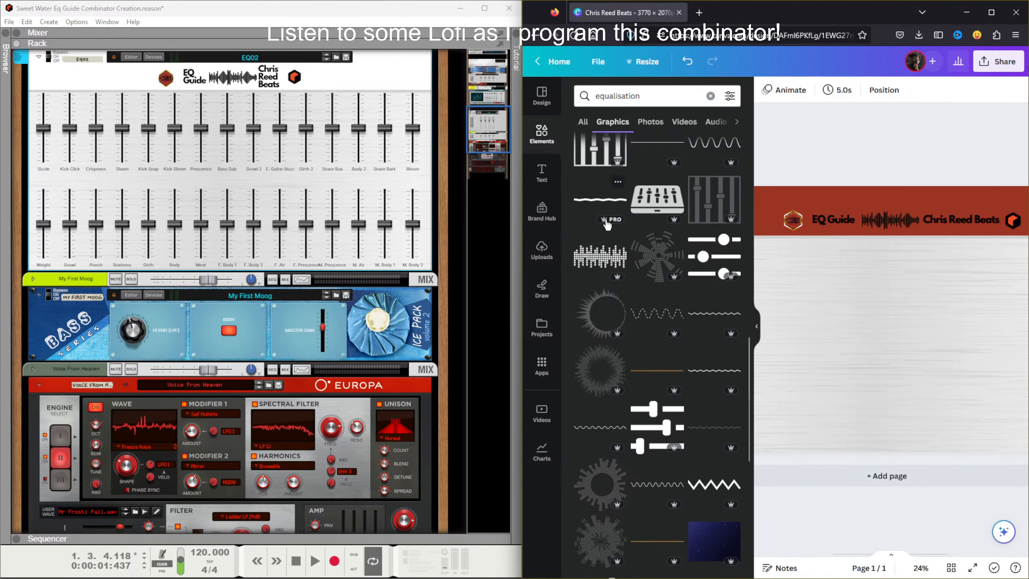
Step: Fill the header band with the recently used brushed metal plate image
scroll(608, 216, "up", 6)
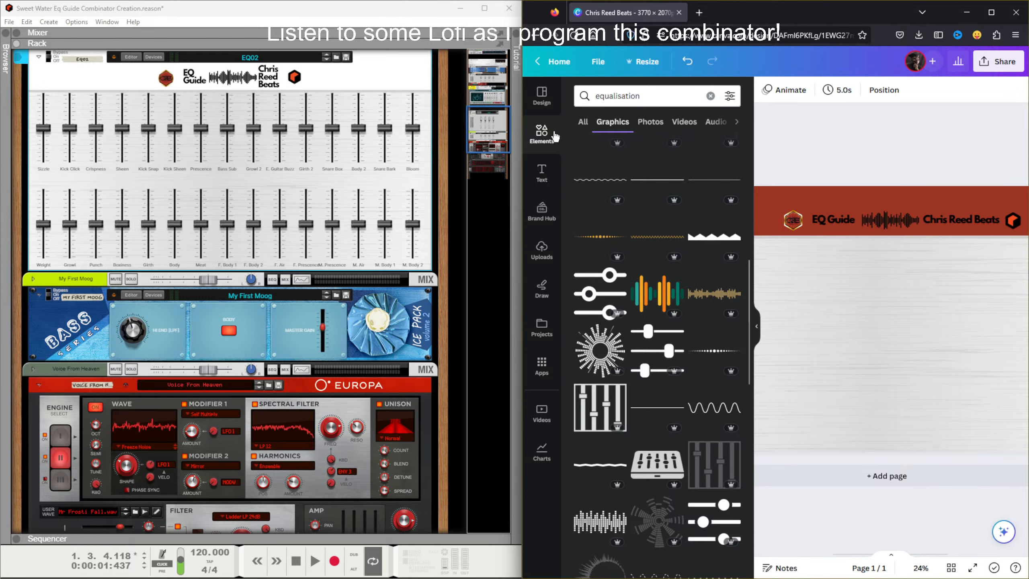
left_click(542, 133)
left_click_drag(674, 190, 826, 188)
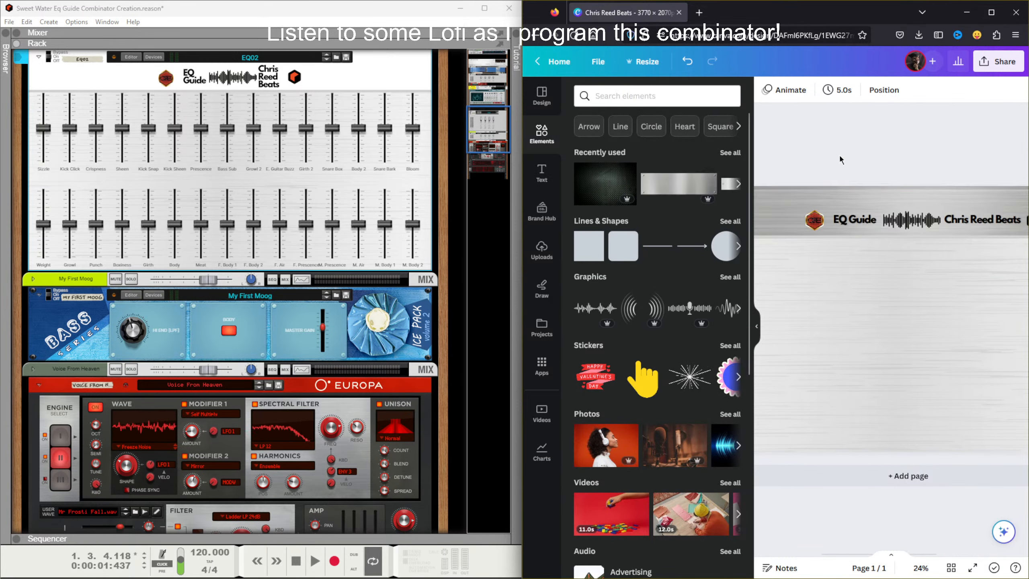
scroll(837, 159, "down", 3)
scroll(836, 164, "up", 1)
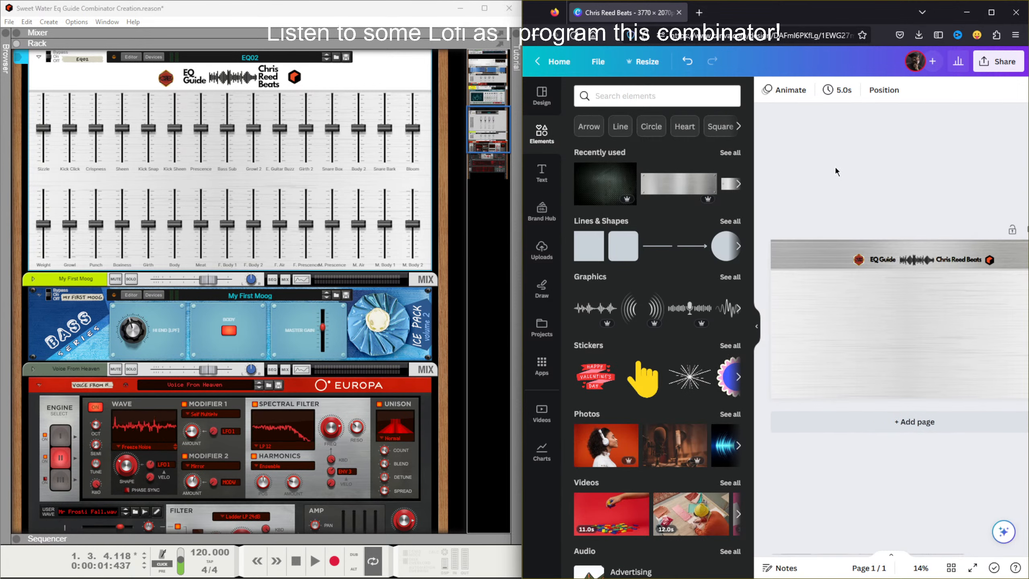
left_click_drag(863, 189, 917, 183)
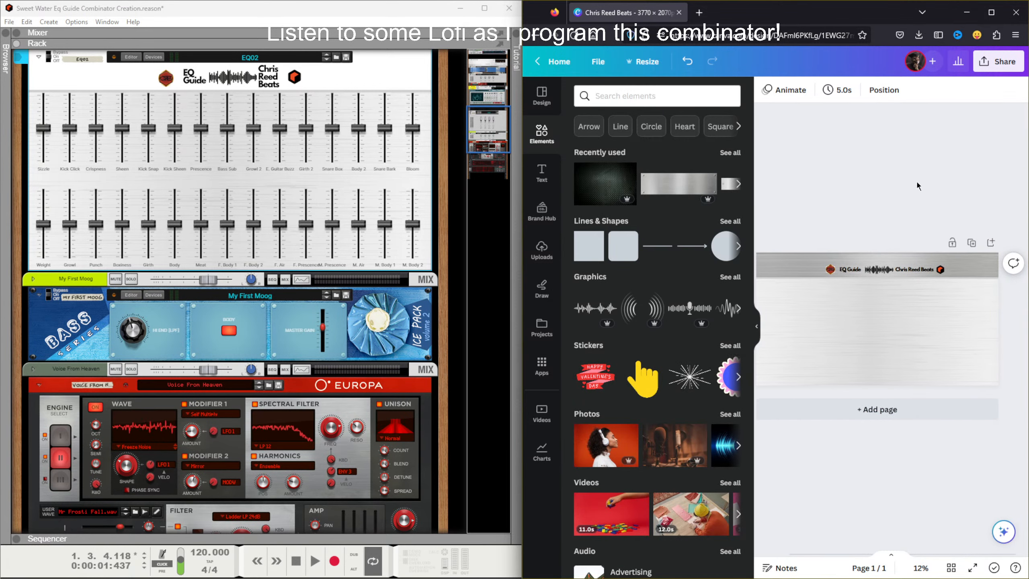
scroll(863, 204, "up", 2)
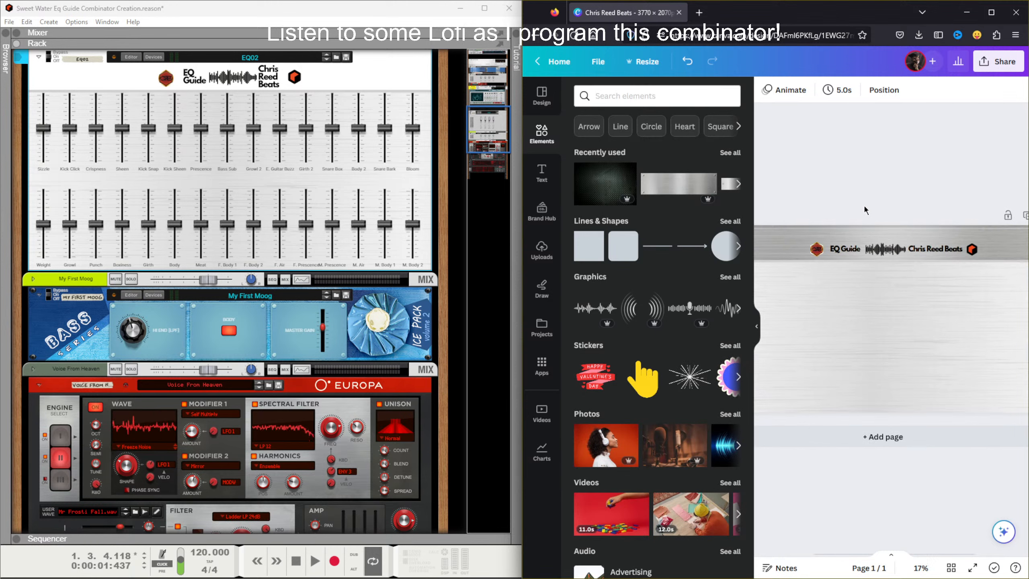
Step: Try adding a second metal plate, scaled down and moved up to the EQ Guide text
left_click(910, 307)
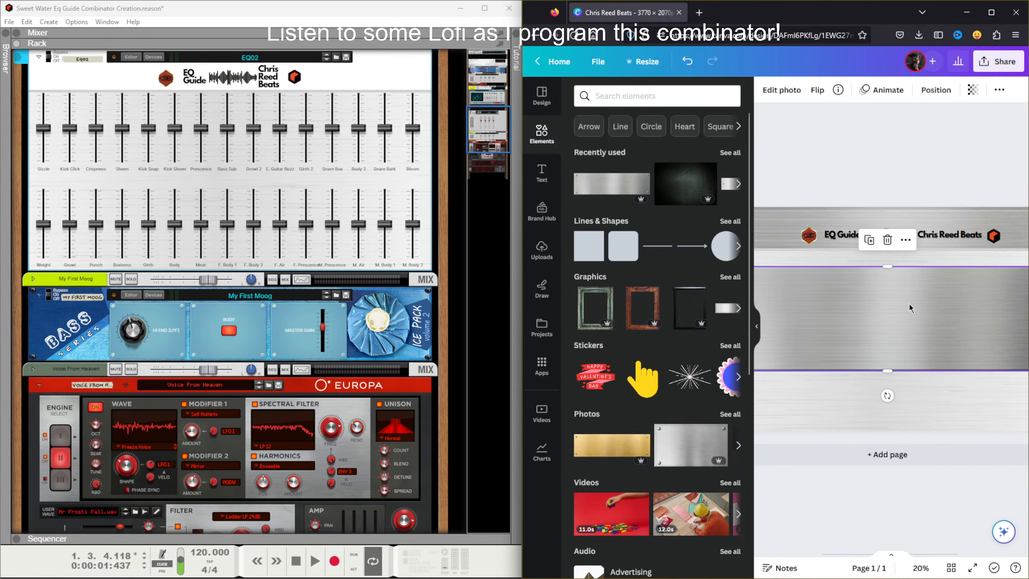
scroll(908, 303, "down", 2)
left_click_drag(1009, 287, 877, 283)
scroll(877, 284, "up", 5)
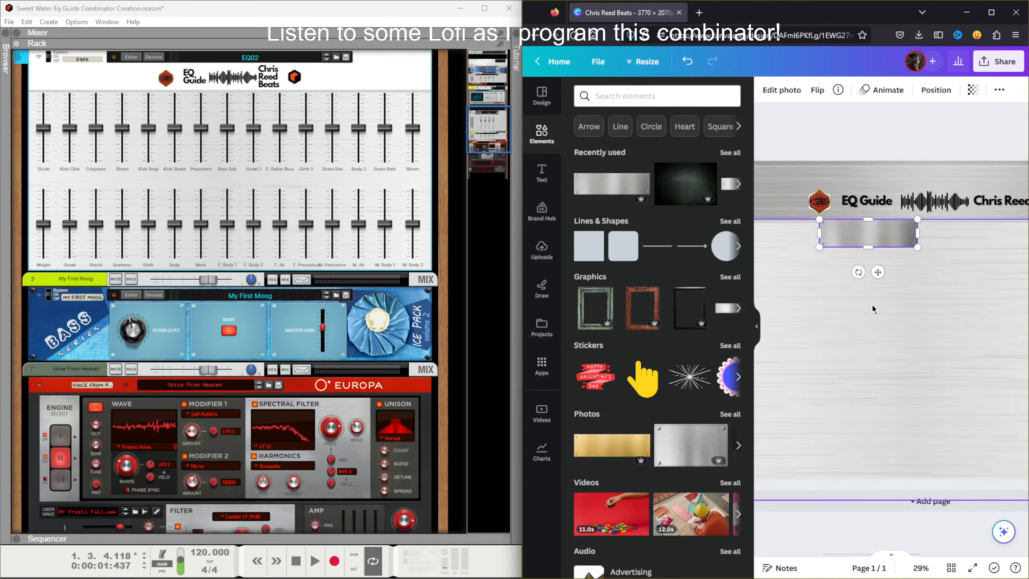
left_click_drag(865, 146, 867, 121)
left_click_drag(954, 105, 873, 136)
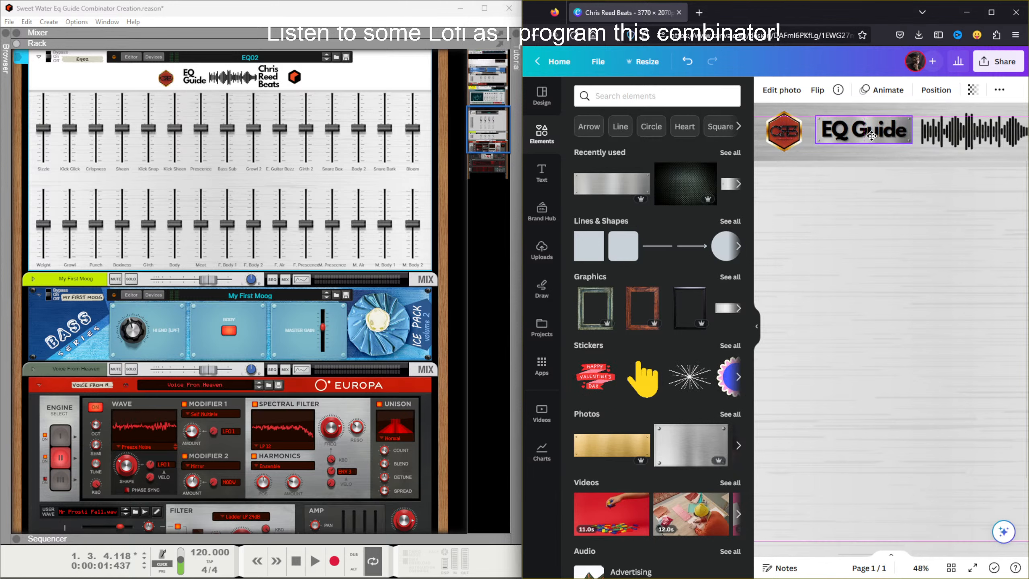
scroll(886, 248, "down", 3)
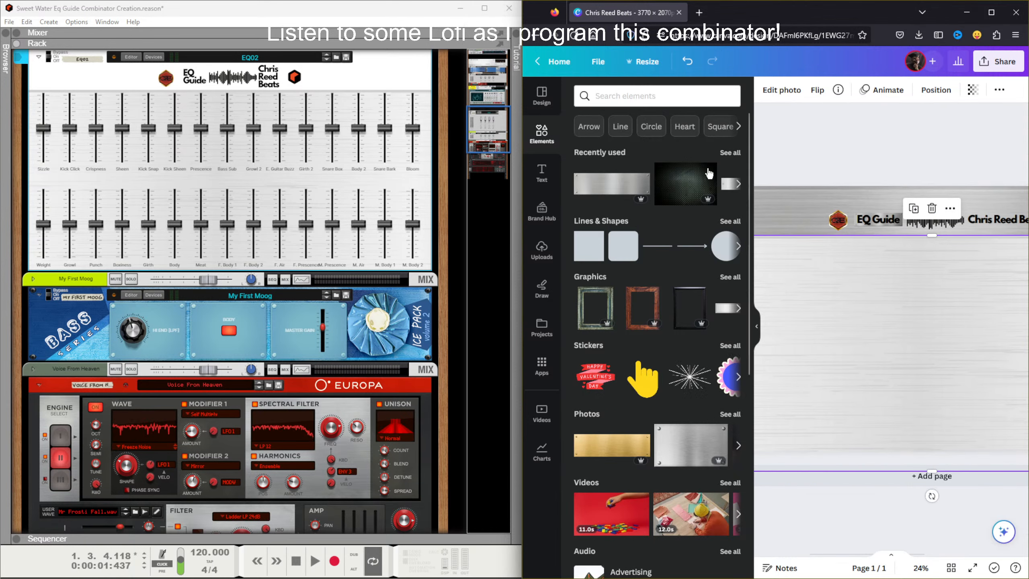
Step: Try adding another metal plate over the brand text and stretching it to the text's full width
left_click(619, 189)
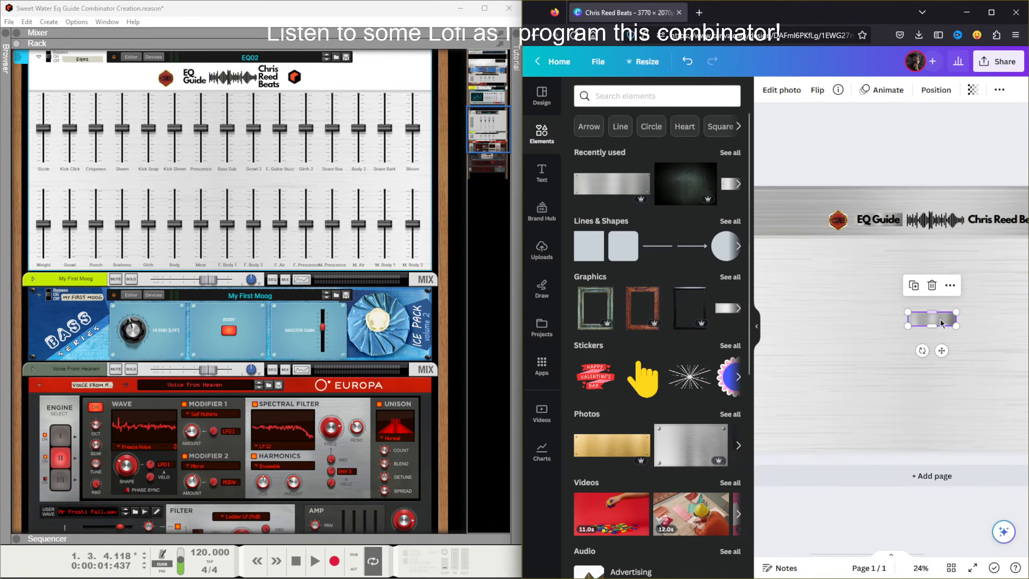
left_click_drag(939, 321, 998, 221)
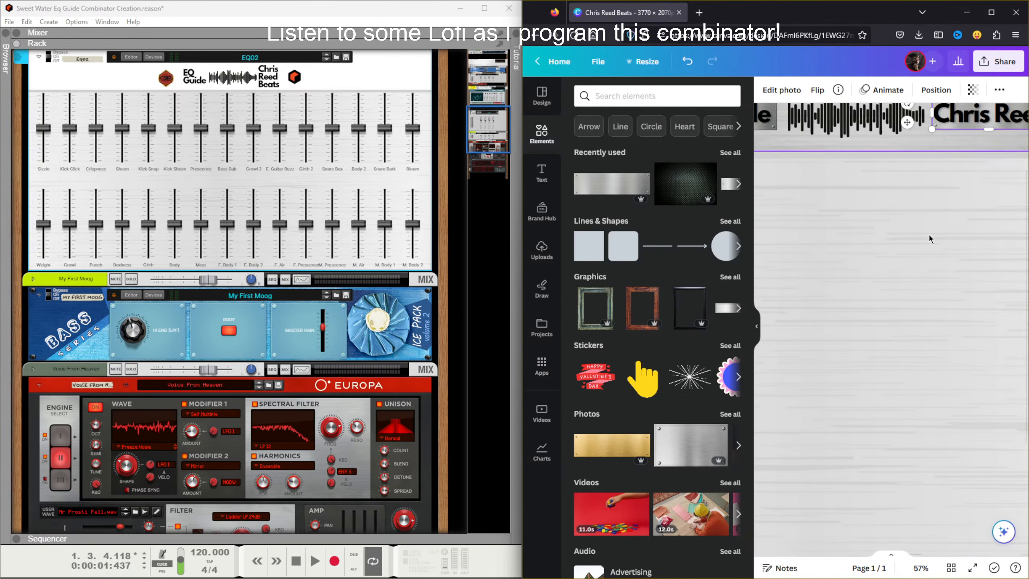
scroll(929, 227, "up", 2)
left_click(757, 326)
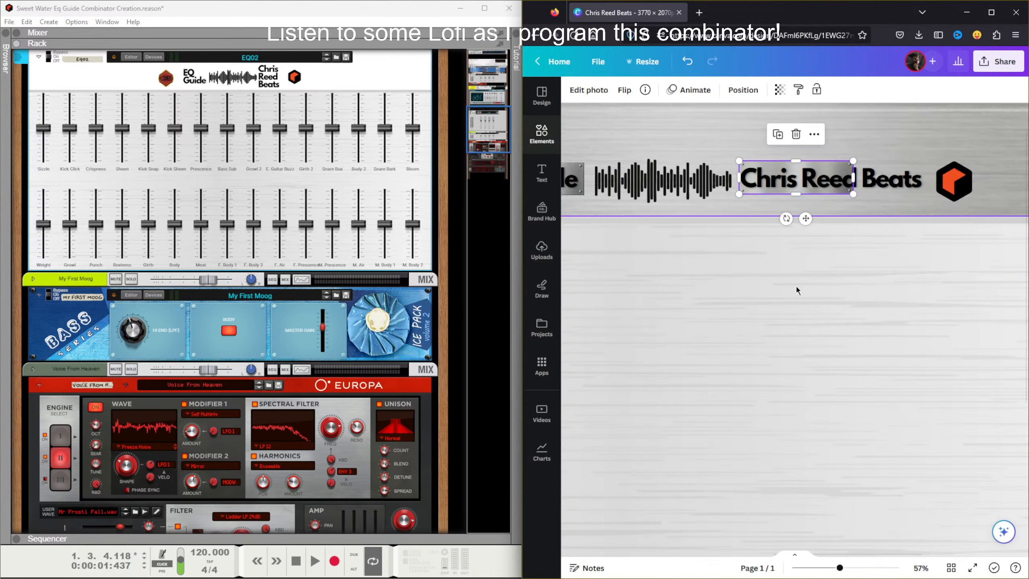
left_click_drag(861, 177, 929, 177)
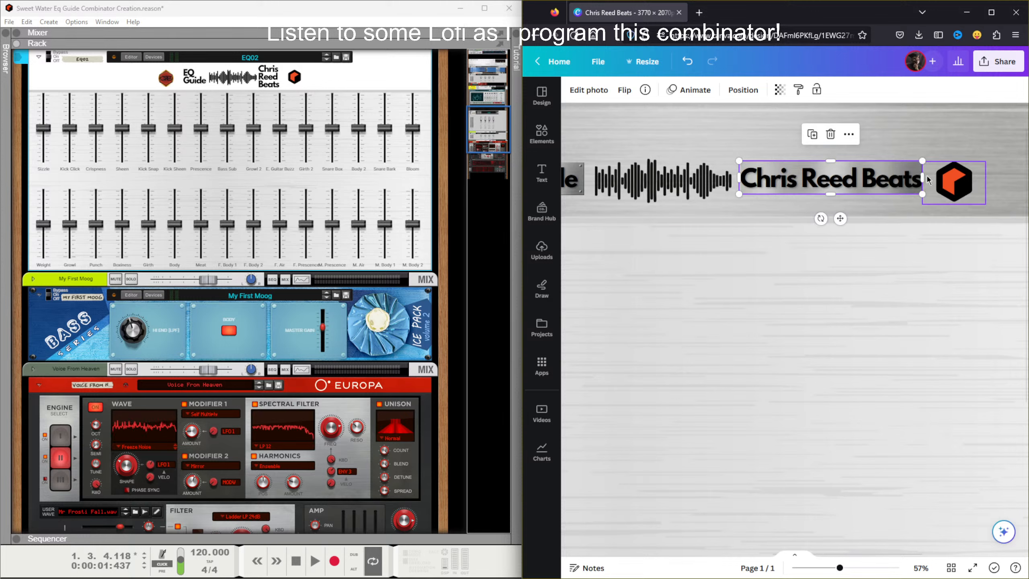
left_click_drag(923, 177, 929, 178)
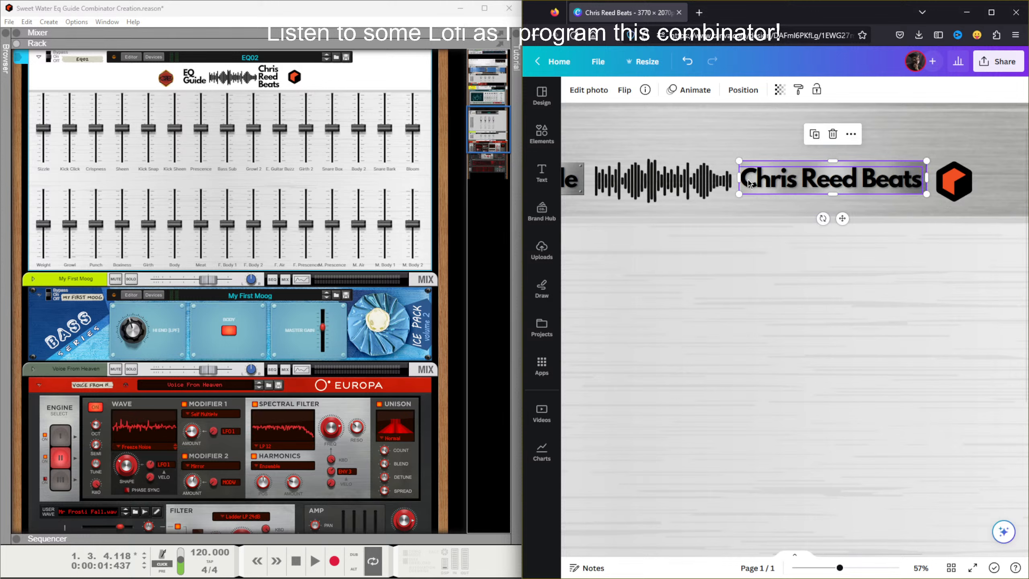
left_click_drag(740, 181, 742, 179)
left_click(799, 270)
scroll(783, 272, "down", 3)
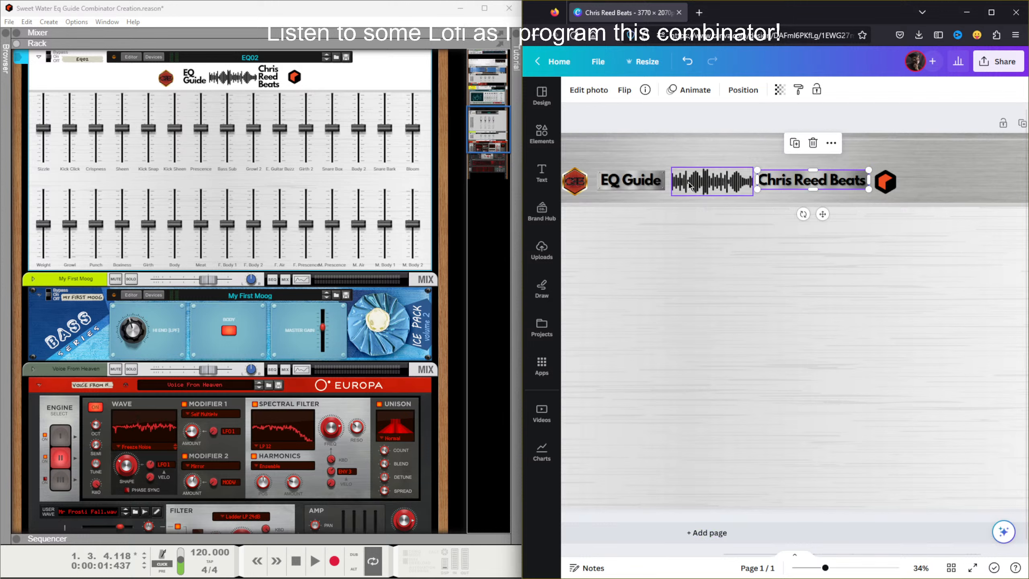
Step: Duplicate the EQ Guide metal plate onto the brand text and scale it to about 601 × 173 px
left_click(660, 176)
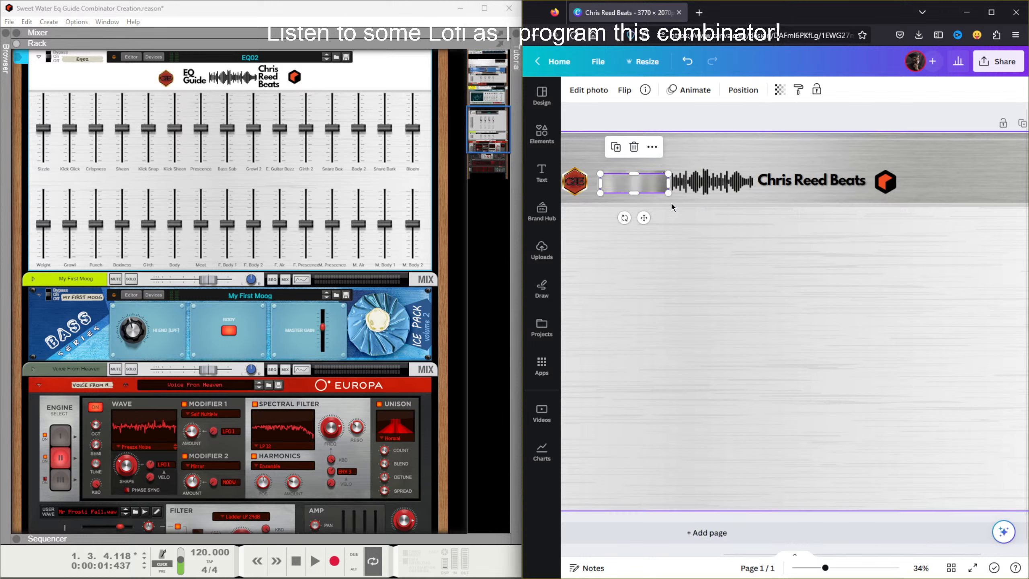
left_click_drag(641, 214, 800, 214)
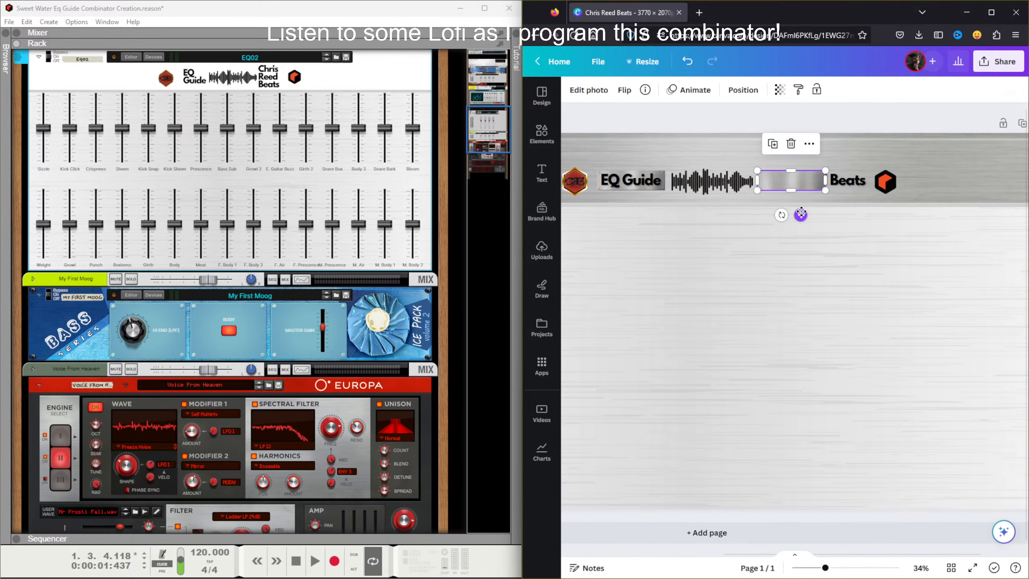
left_click_drag(825, 181, 867, 183)
left_click(834, 236)
key("ctrl+z")
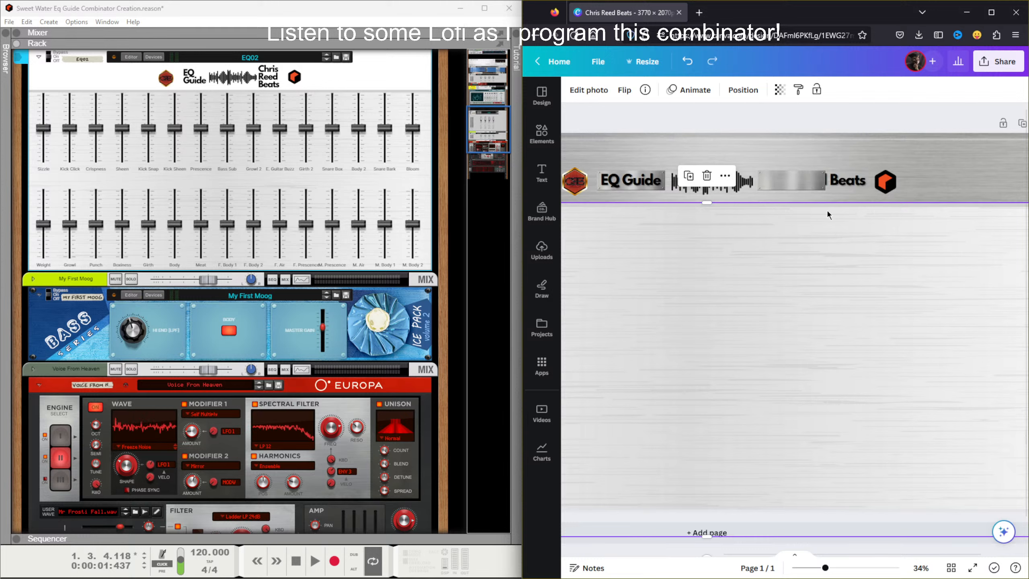
left_click(821, 188)
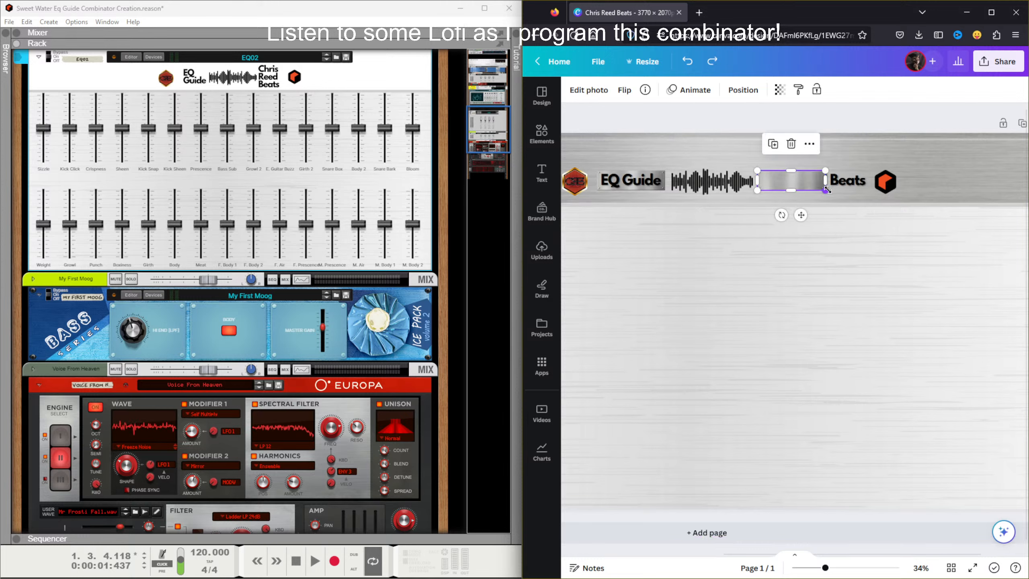
mouse_move(825, 190)
left_mouse_down()
mouse_move(867, 203)
mouse_move(833, 190)
left_mouse_up()
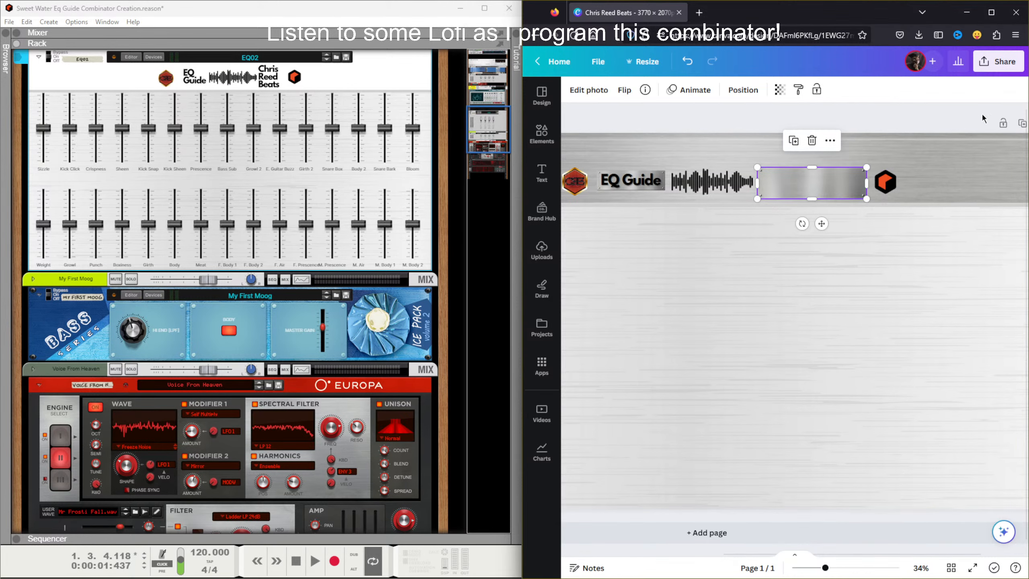
Step: Send the enlarged metal plate behind the brand text in the header
left_click(743, 90)
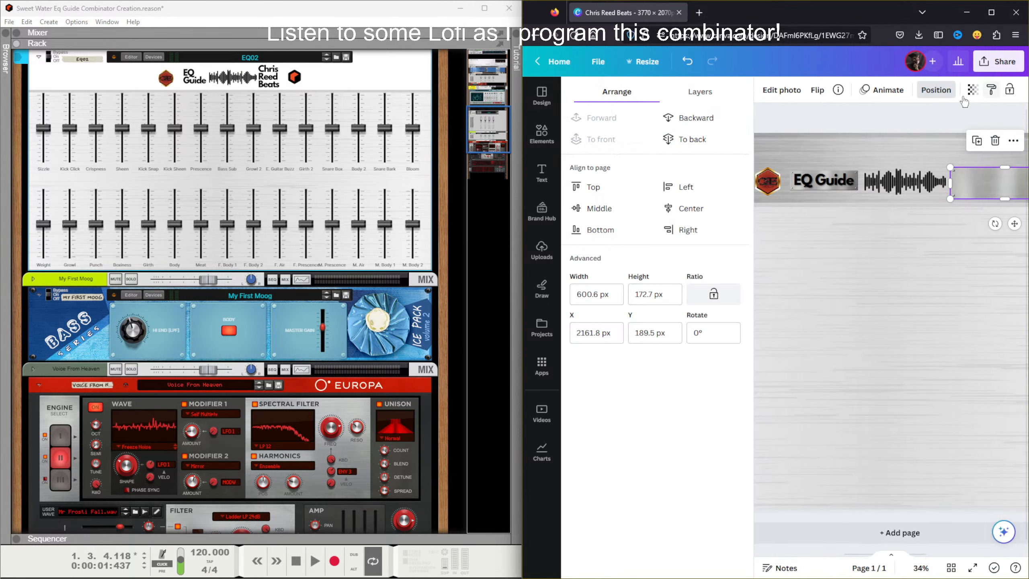
left_click(687, 140)
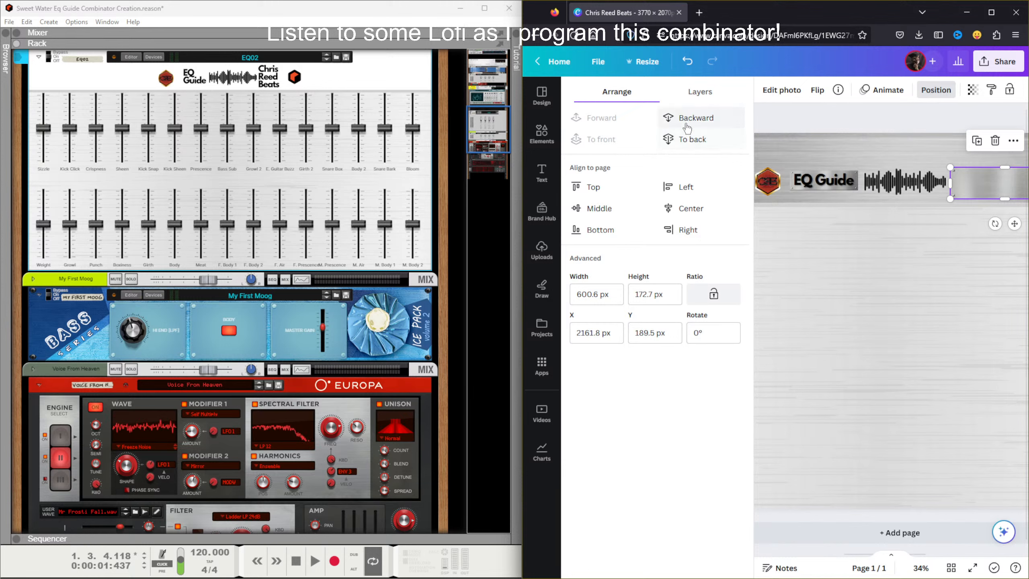
left_click(856, 304)
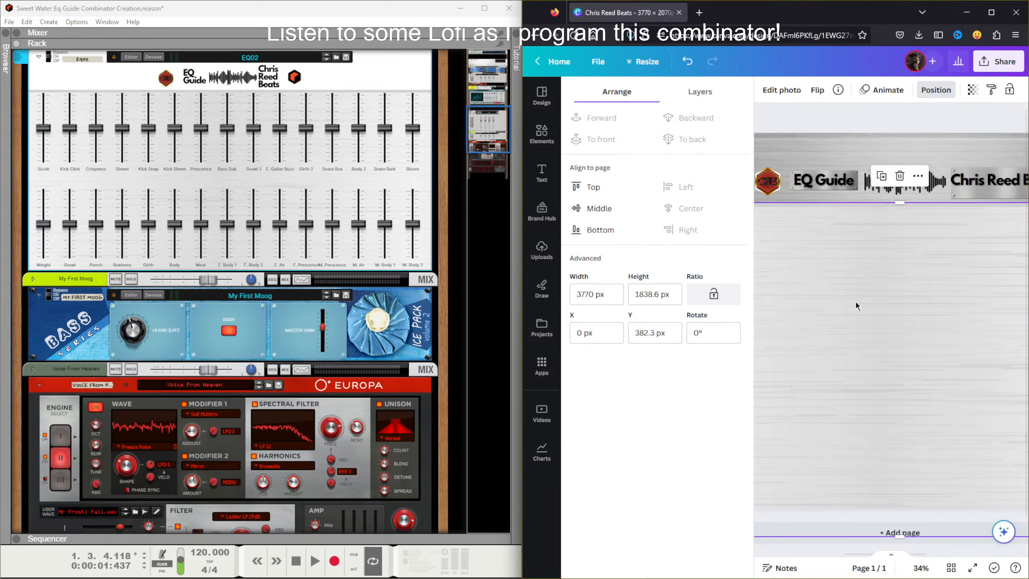
scroll(889, 274, "down", 1)
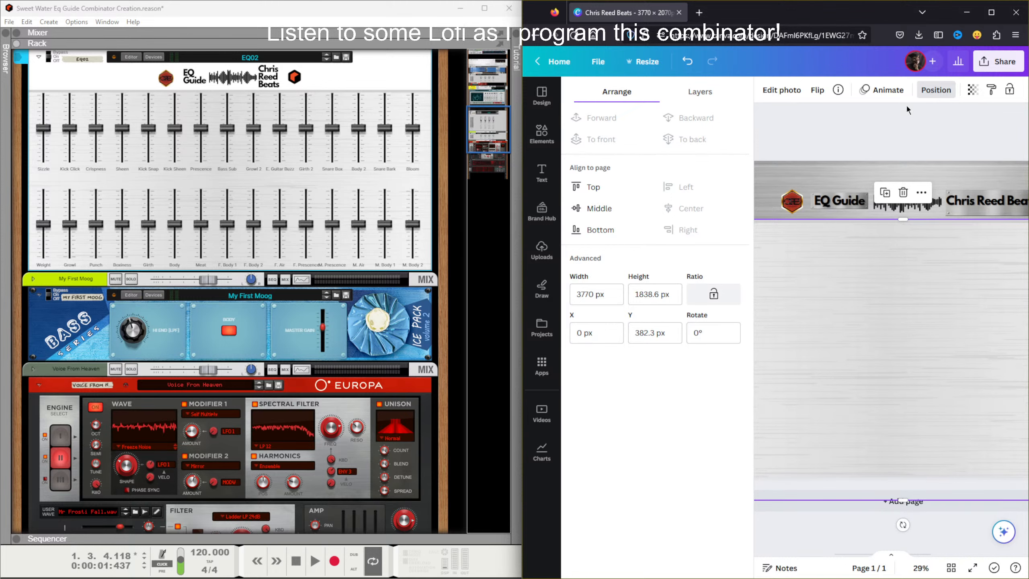
left_click(936, 90)
left_click(756, 126)
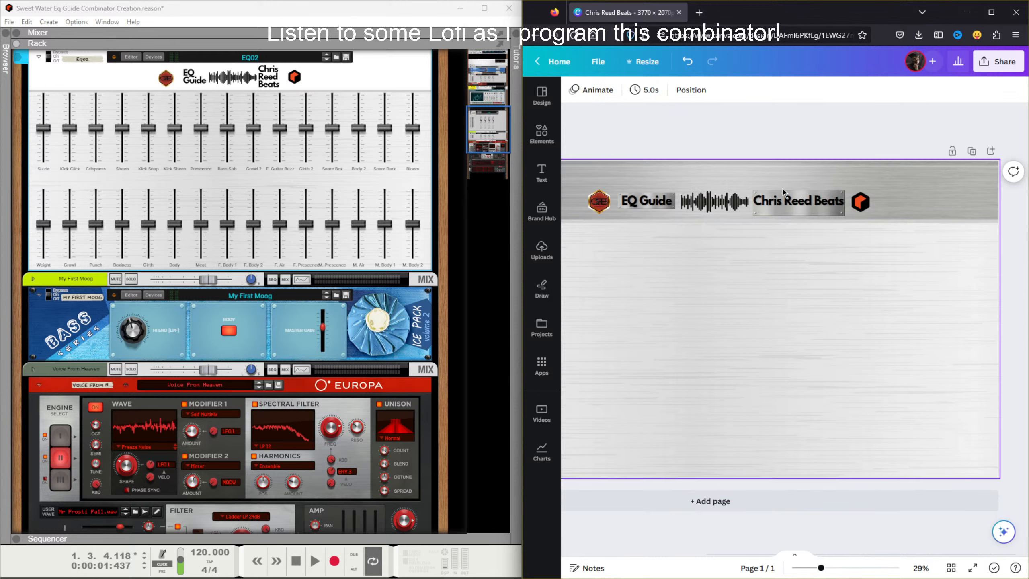
scroll(698, 307, "down", 4)
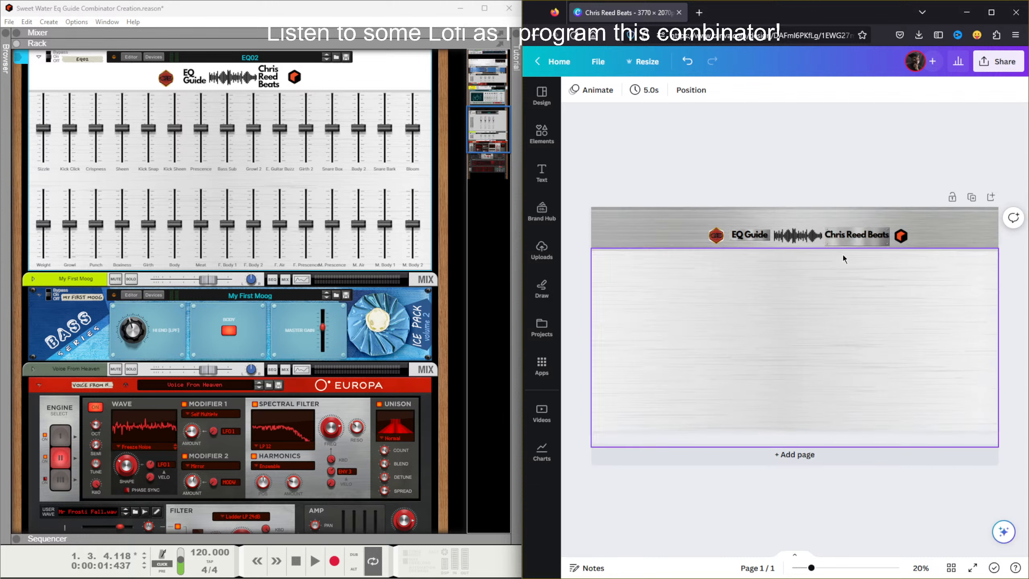
Step: Trim the height of the metal plate behind the brand text and nudge the large background panel up slightly
scroll(842, 253, "up", 3)
left_click(857, 196)
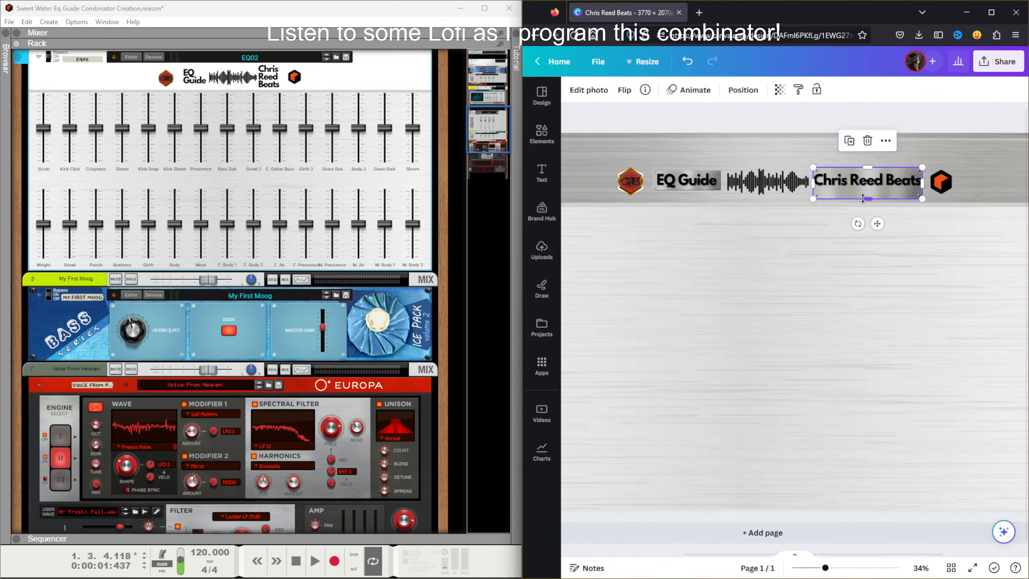
left_click_drag(863, 198, 862, 167)
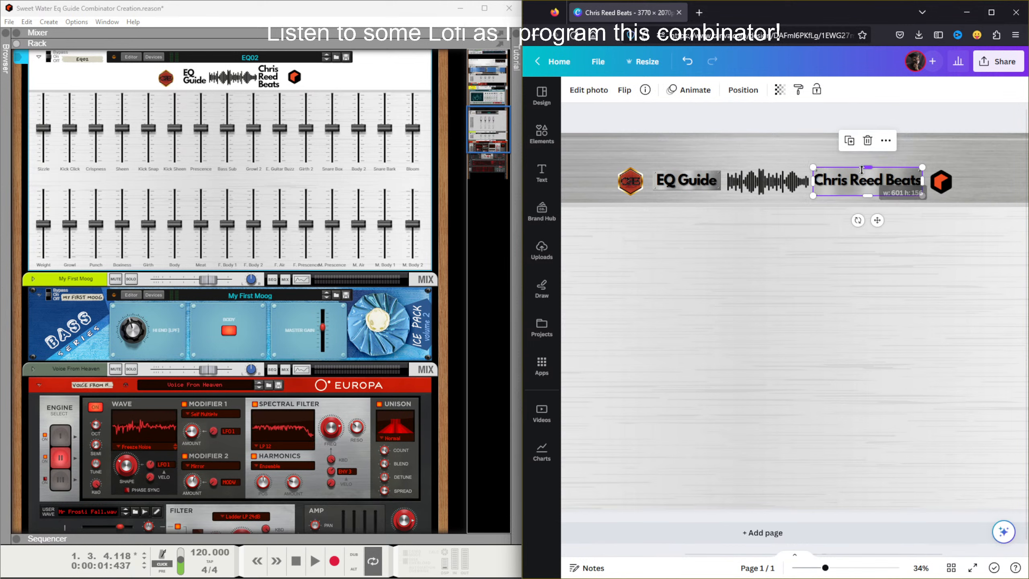
left_click(926, 218)
key("Up")
key("Up")
key("Up")
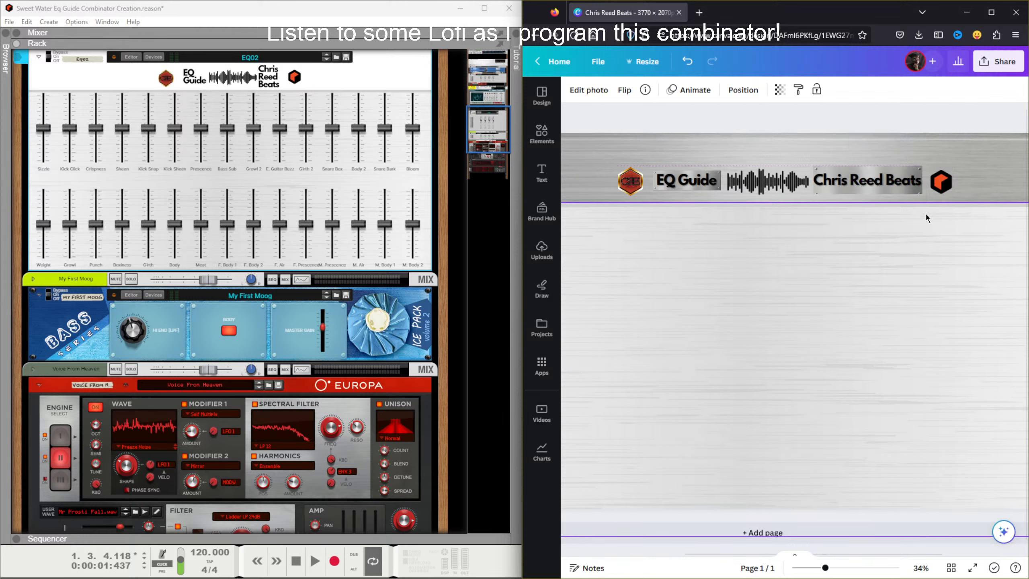
left_click(912, 263)
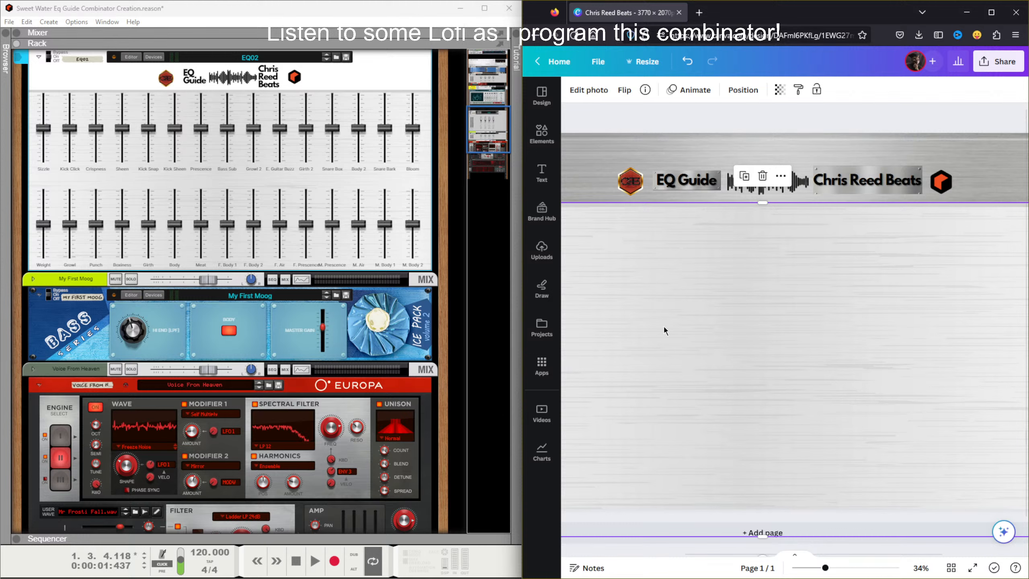
scroll(663, 325, "down", 5)
left_click(828, 166)
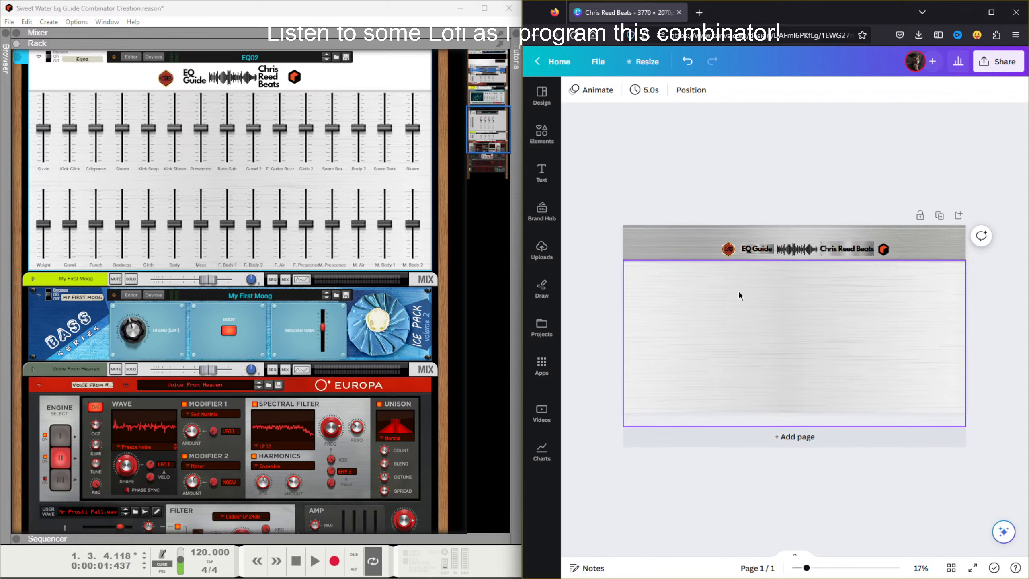
Step: Download the backdrop design as a JPG at size 1 (3,770 × 2,070 px) and quality 80
left_click(540, 149)
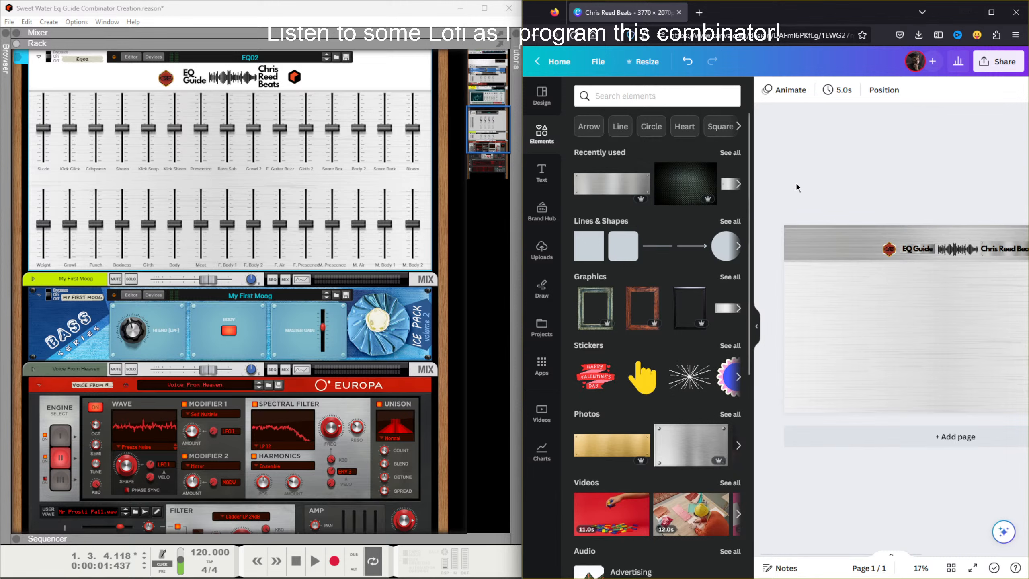
scroll(790, 186, "down", 3)
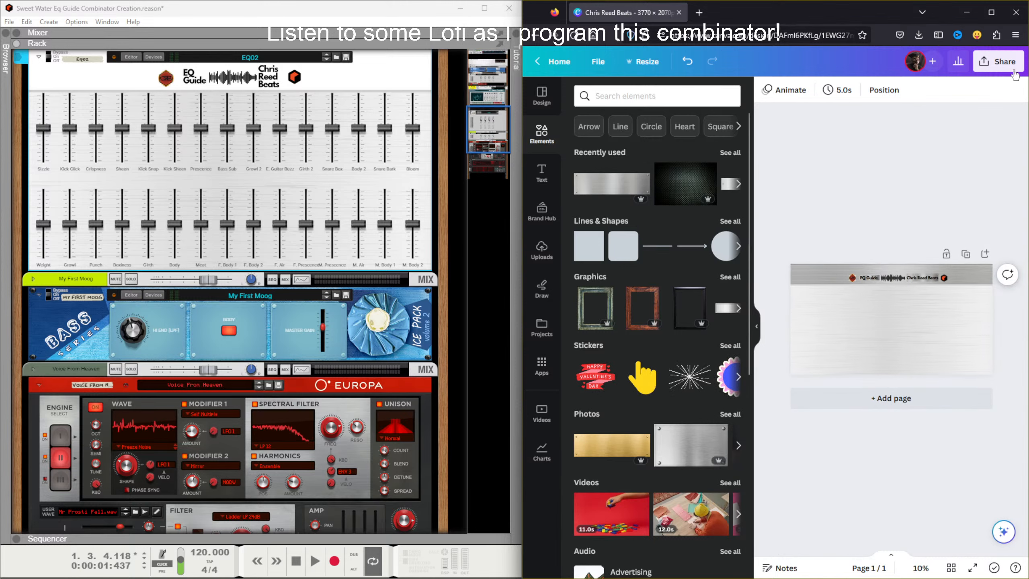
left_click(999, 61)
left_click(866, 340)
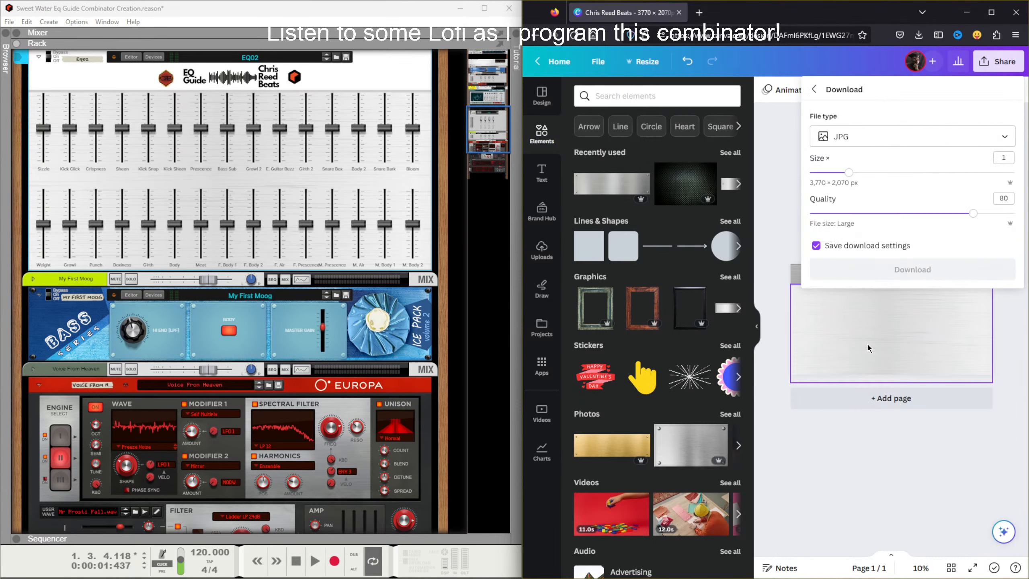
left_click(853, 267)
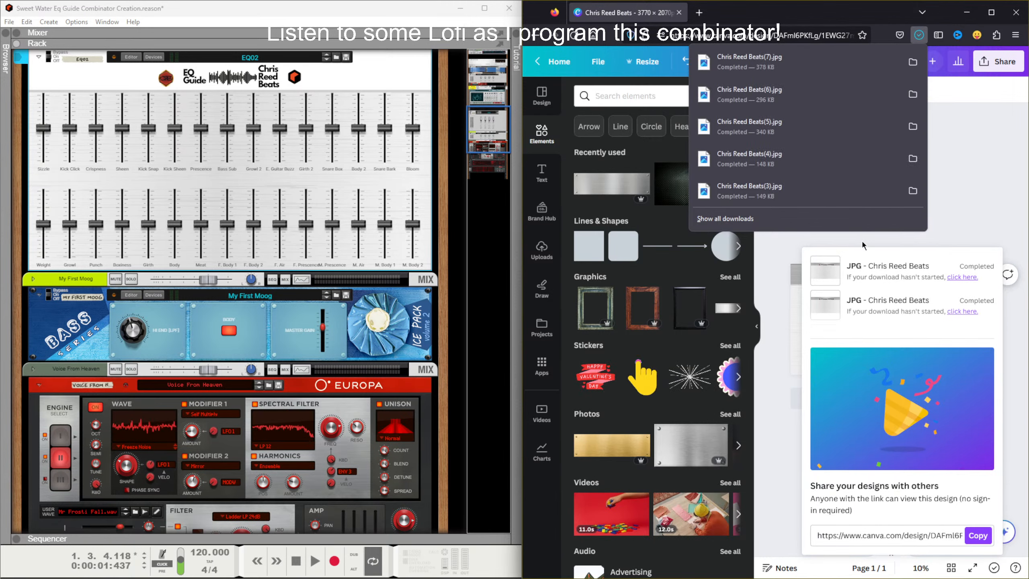
Step: Switch to Reason and set the newly downloaded JPG, the copy numbered (7), as the EQ02 Combinator's backdrop
right_click(395, 71)
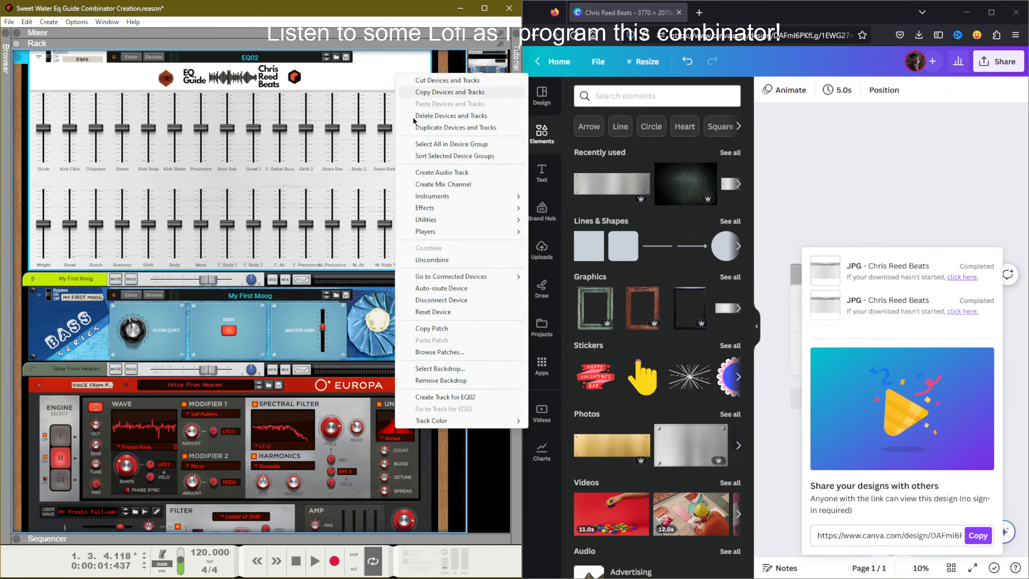
left_click(438, 369)
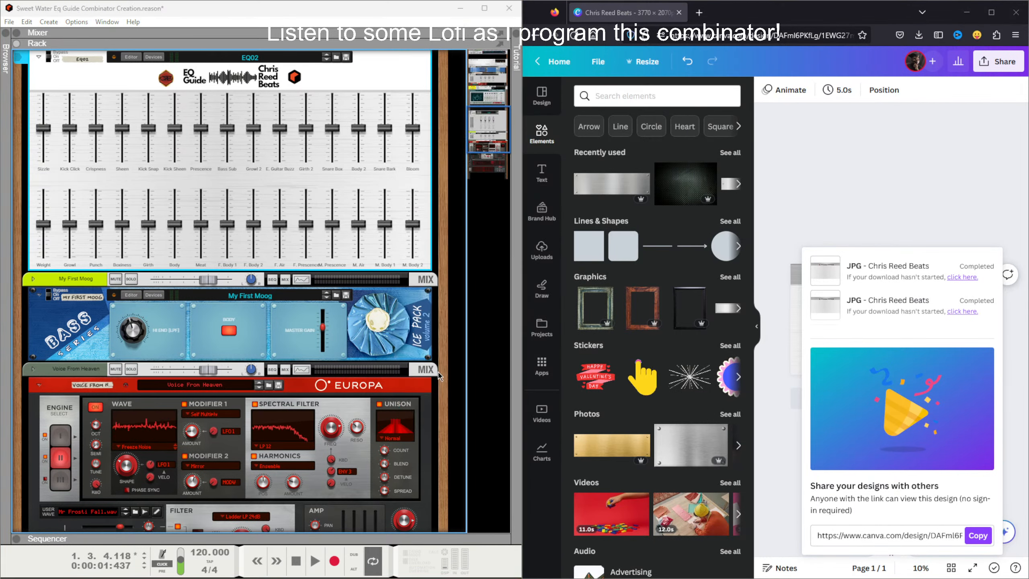
left_click(377, 127)
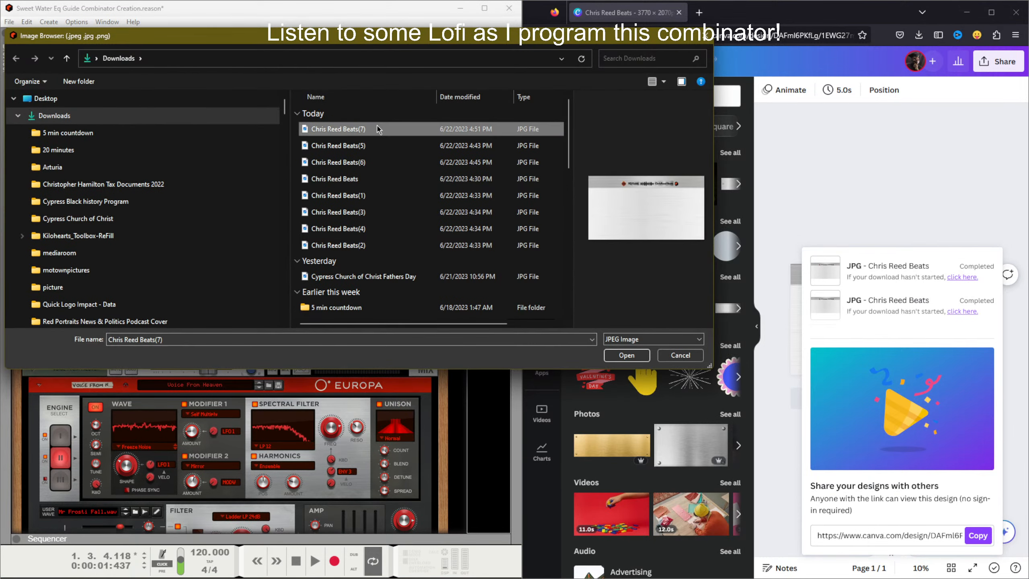
double_click(377, 126)
scroll(330, 155, "up", 3)
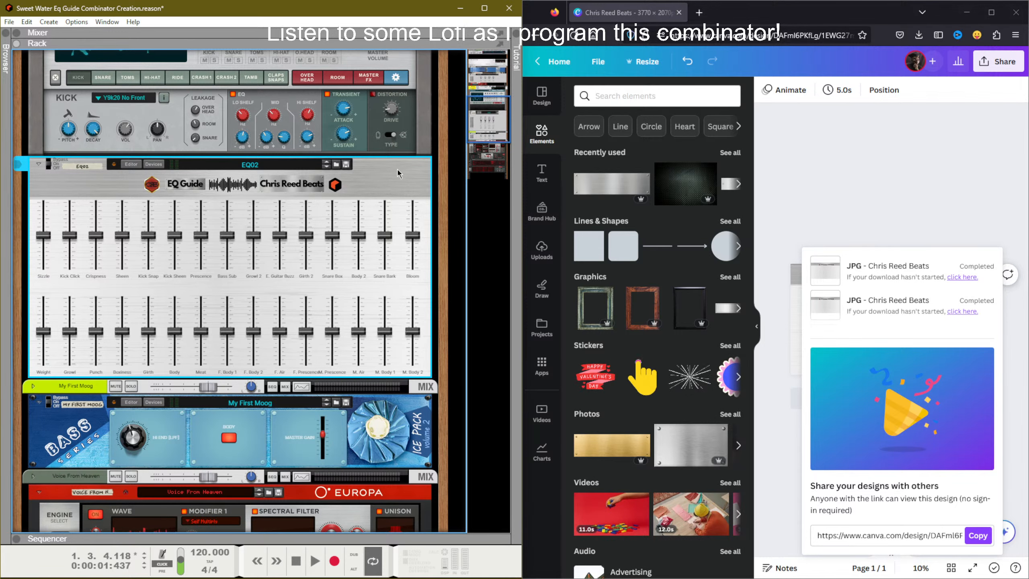
Step: Save the Combinator patch in the Patches folder as "Easy EQ Guide V.1" followed by a hyphen and the brand name
left_click(347, 164)
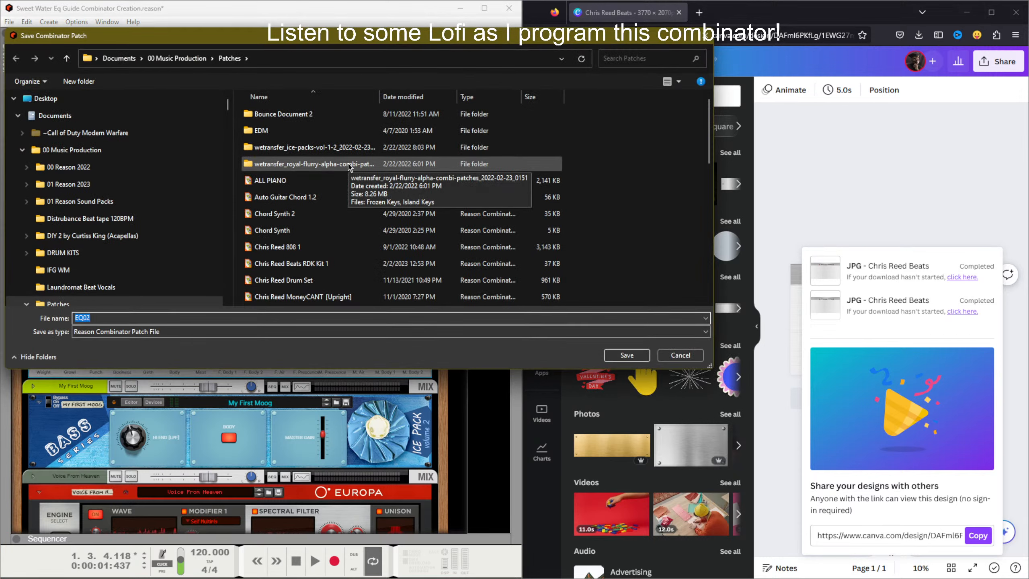
type("Easy")
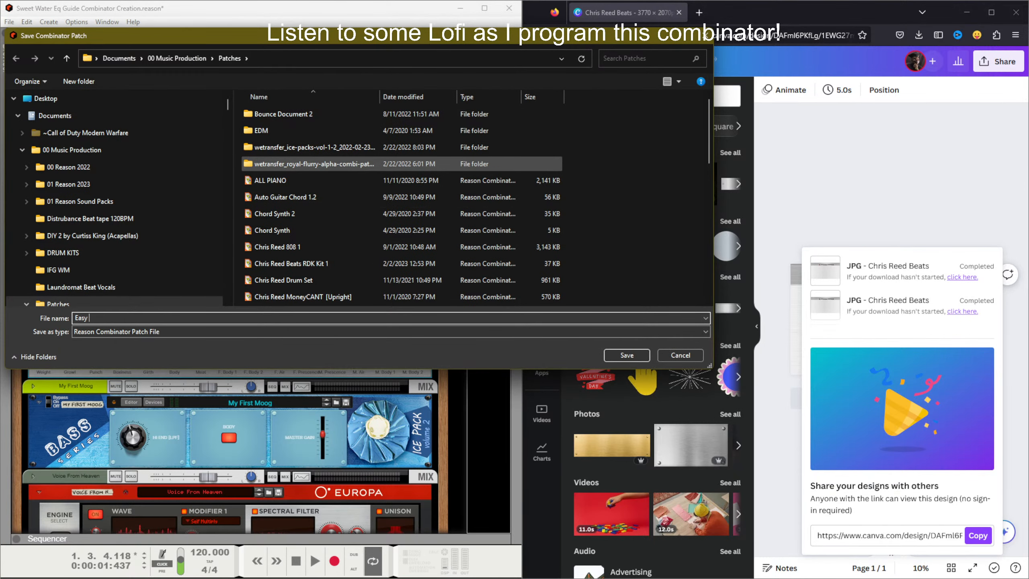
type(" EQ Guide V.1 - Chris Reed Beats")
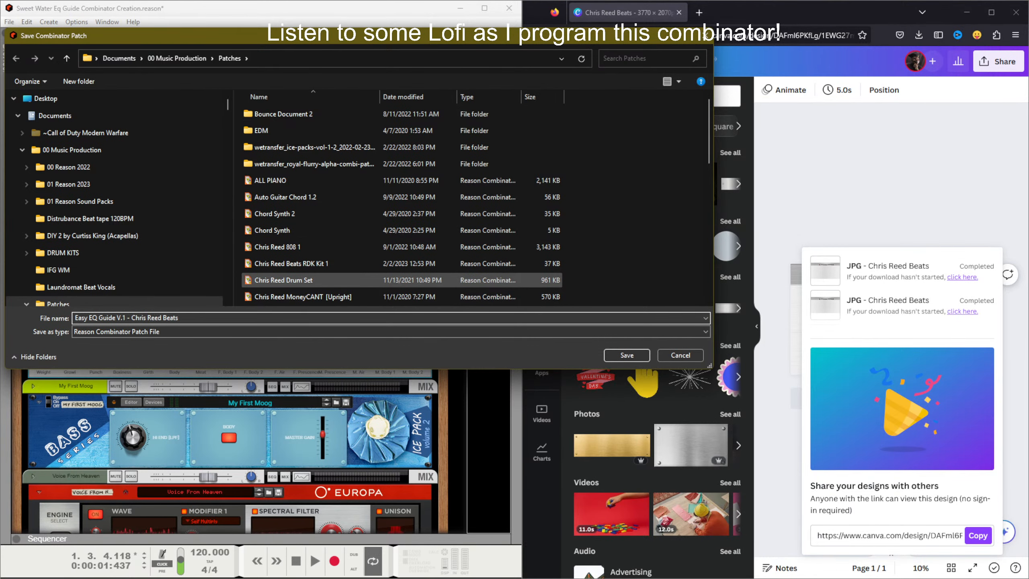
key("Return")
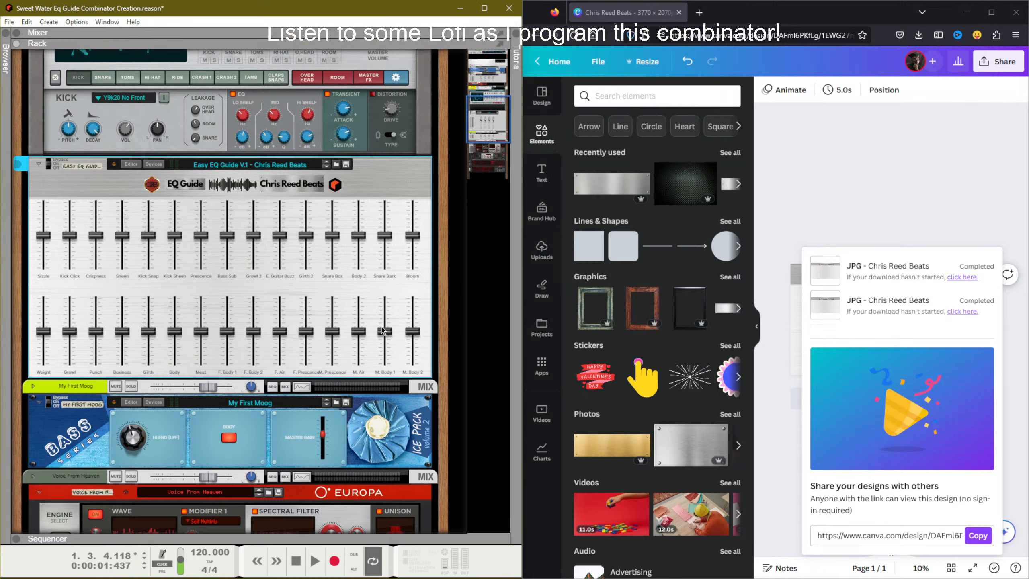
left_click(415, 334)
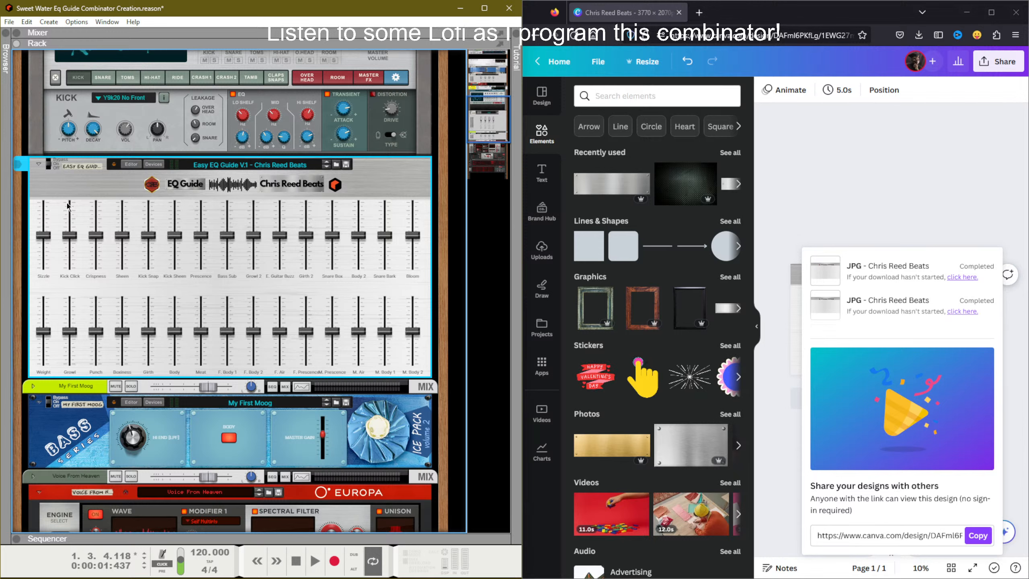
Step: Leave the EQ guide Combinator's configuration view with its editor still open and save the patch again, replacing the existing Easy EQ Guide V.1 file
left_click(133, 164)
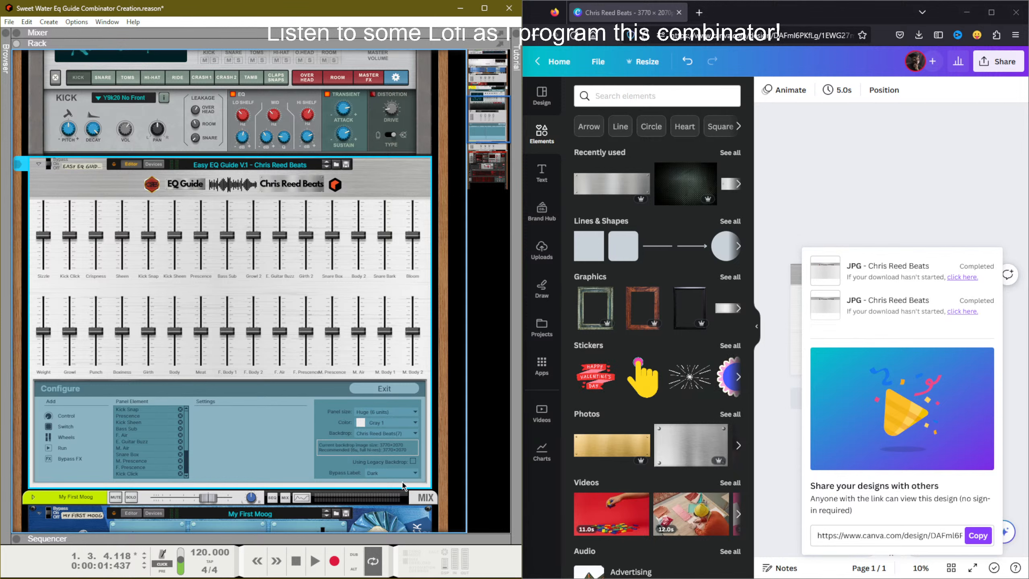
left_click(384, 388)
scroll(239, 258, "up", 2)
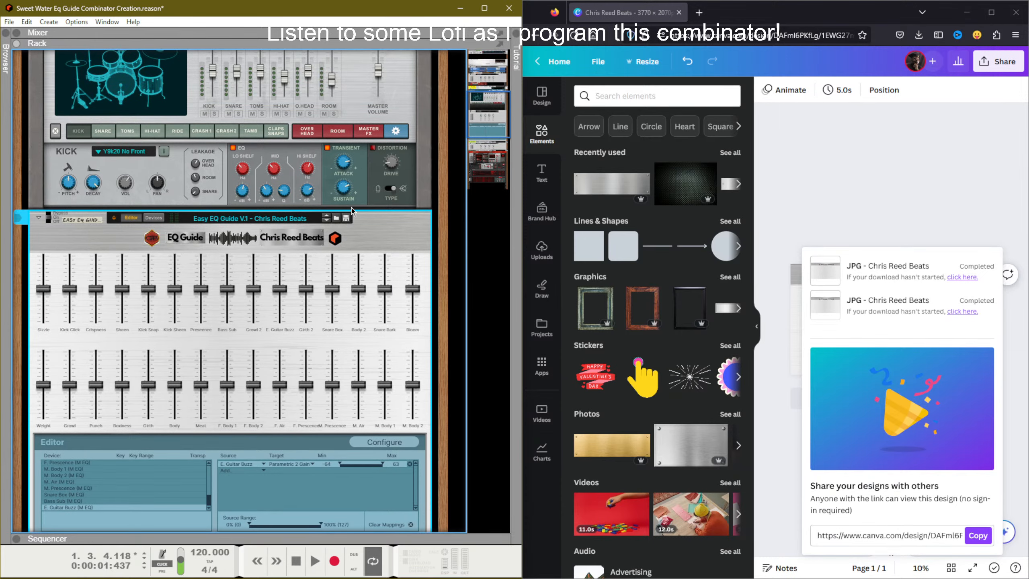
left_click(346, 218)
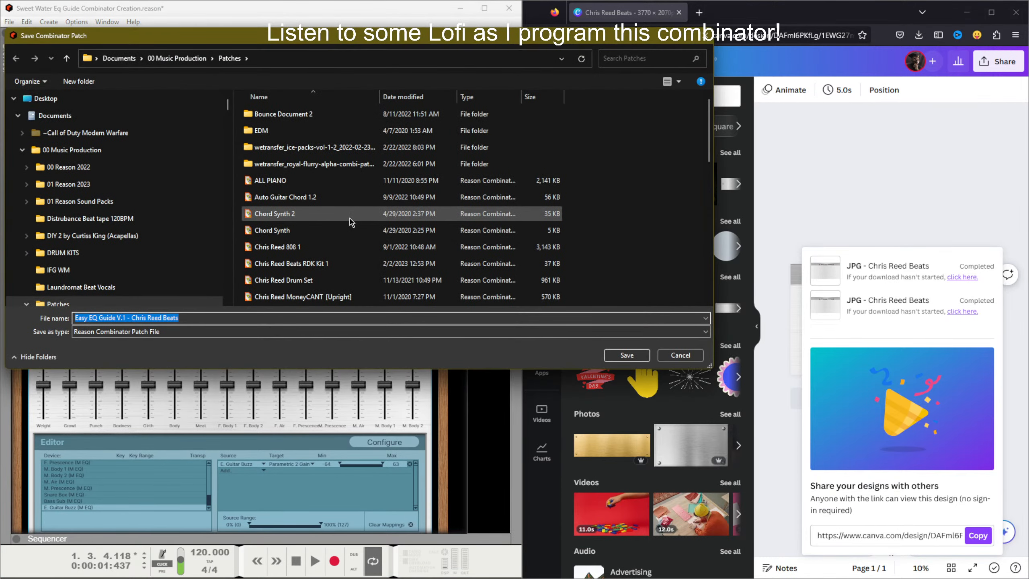
key("Return")
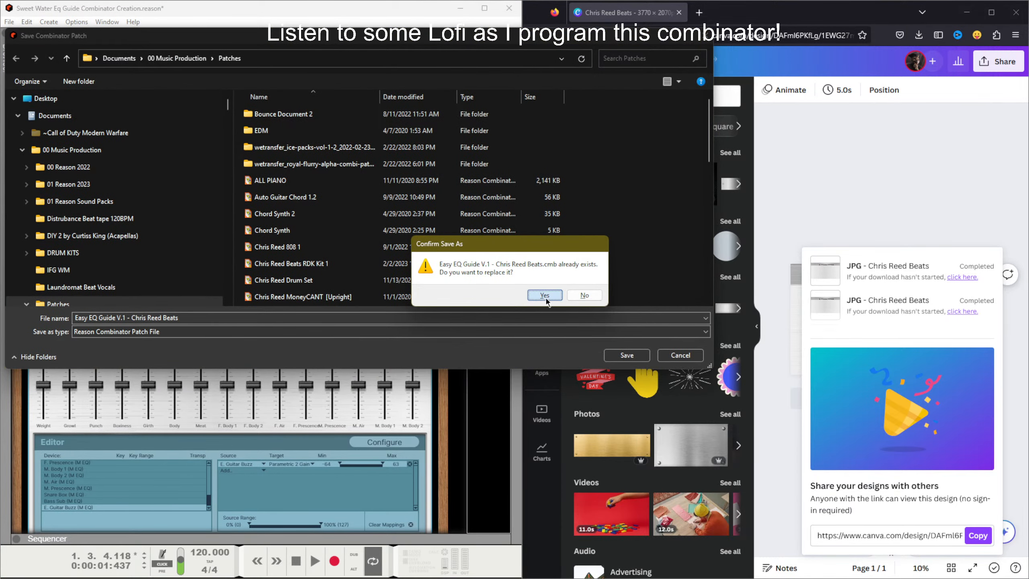
left_click(544, 295)
Step: Switch to Firefox and open wetransfer.com in a new tab
left_click(699, 12)
type("wetransfer.com/")
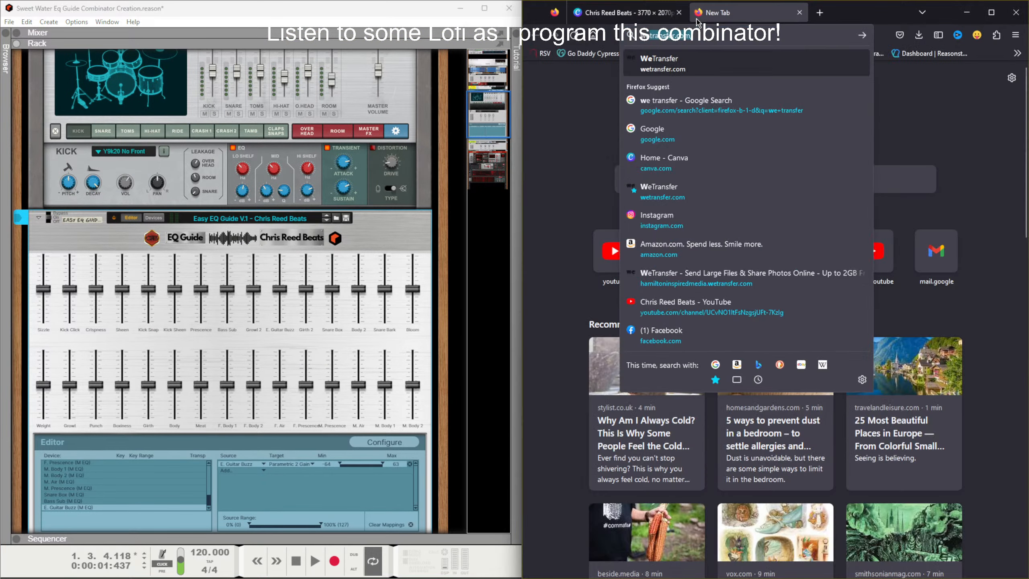
key("Return")
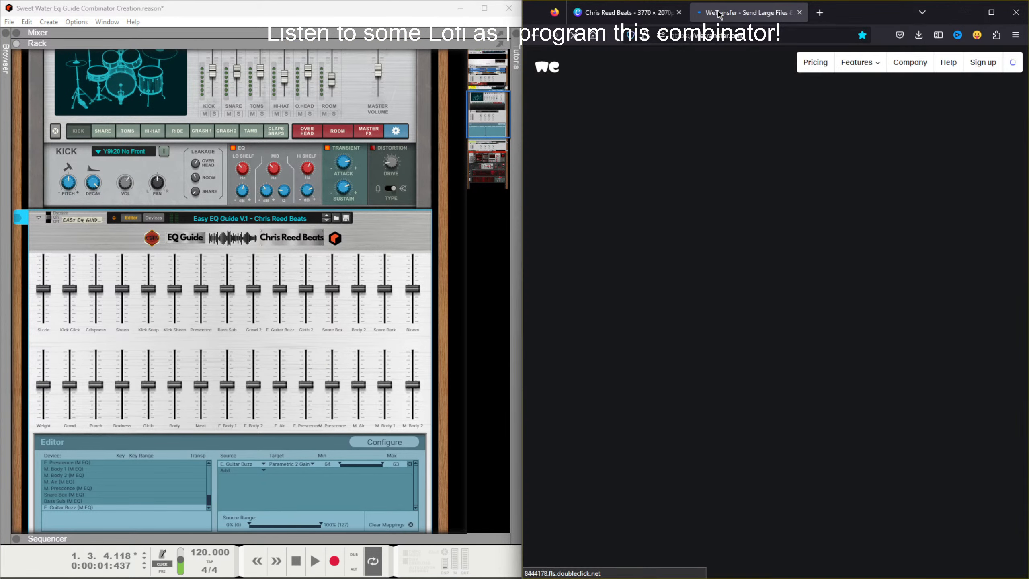
Step: Switch to Reason and maximize its window, cancelling the accidental request to quit
left_click(508, 8)
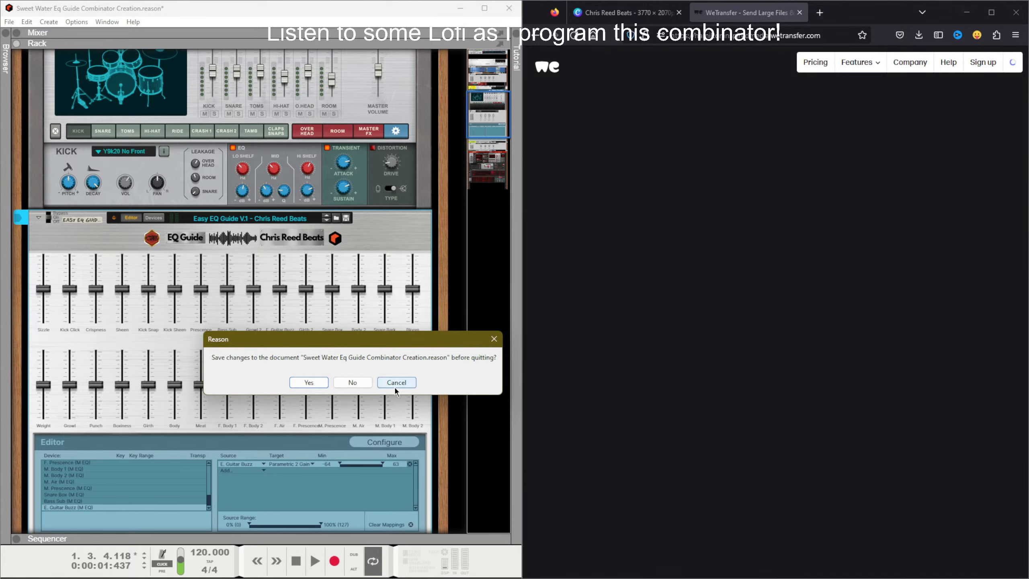
left_click(396, 382)
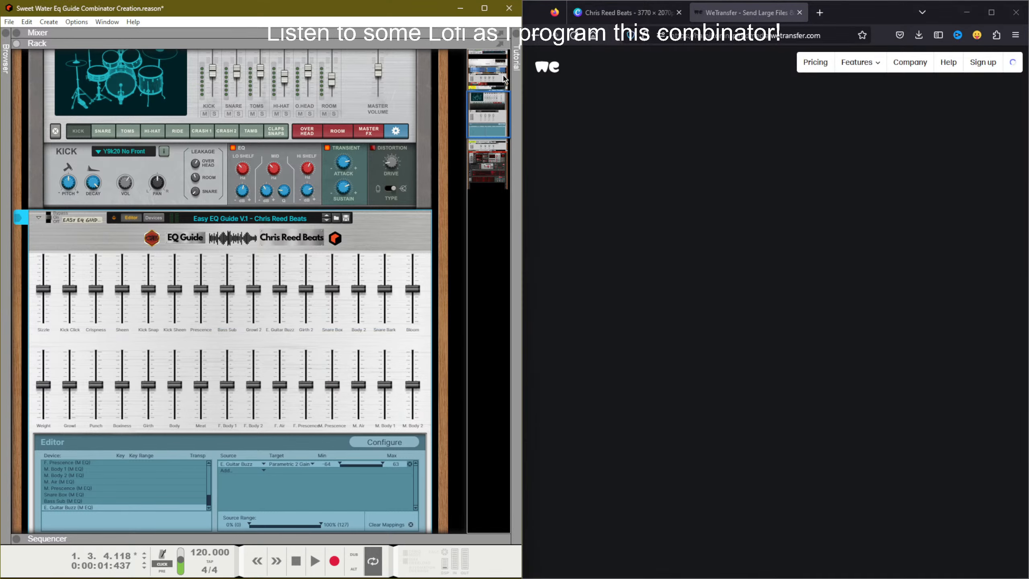
left_click(484, 8)
double_click(897, 5)
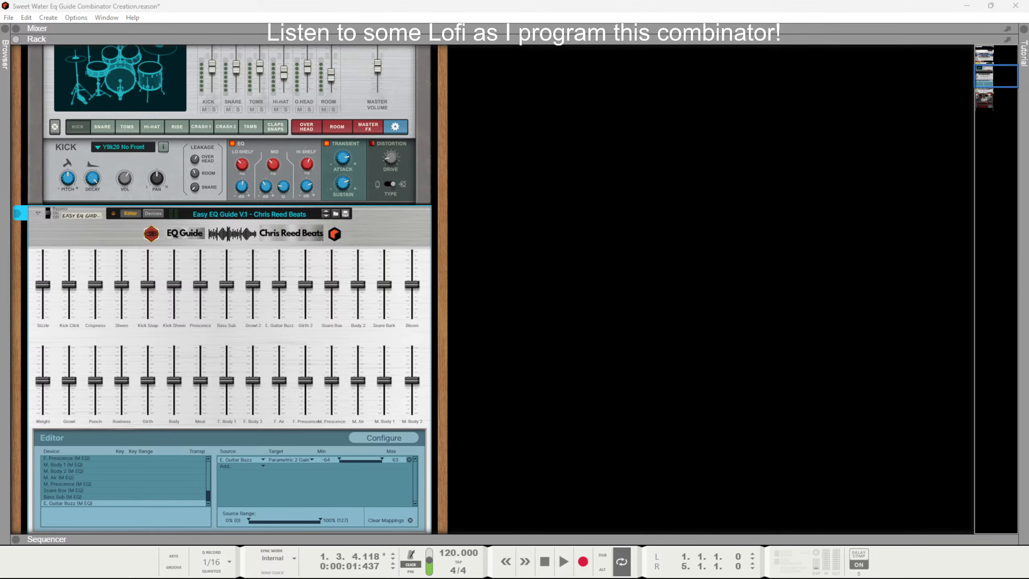
Step: Switch to the browser window showing the WeTransfer page
key("alt+Tab")
key("alt+Tab")
key("alt+Tab")
key("alt+Tab")
key("alt+Tab")
key("alt+Tab")
key("alt+Tab")
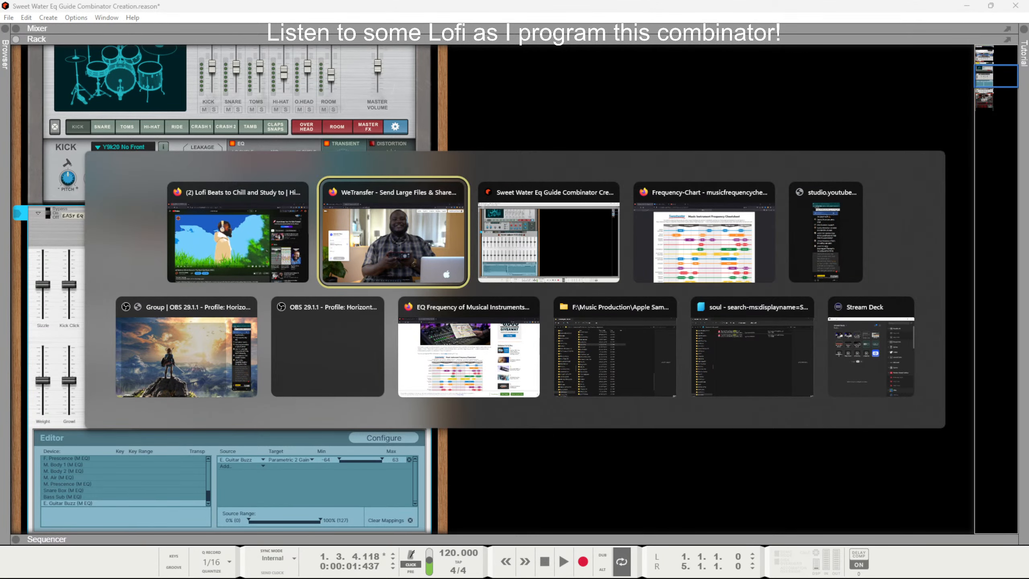
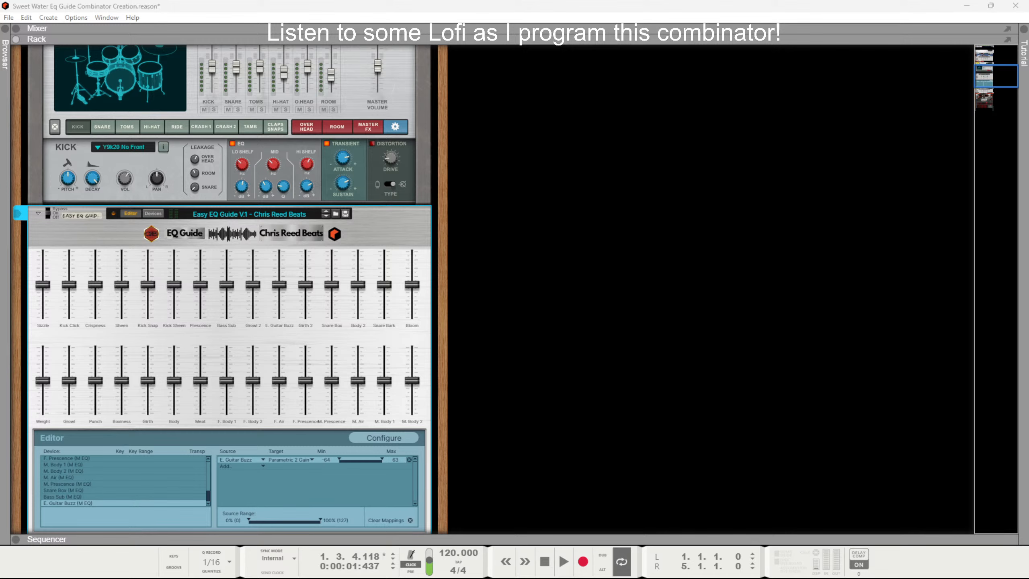
Step: Switch back to Reason and create an ID8 Instrument Device in the empty rack space beside the existing column
left_click(513, 245)
right_click(514, 243)
mouse_move(598, 337)
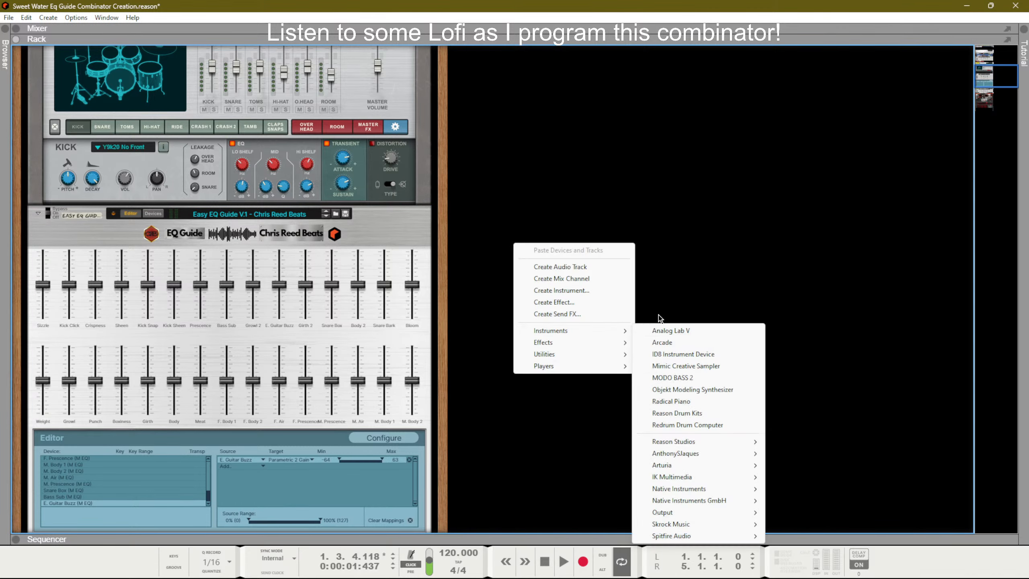
left_click(690, 353)
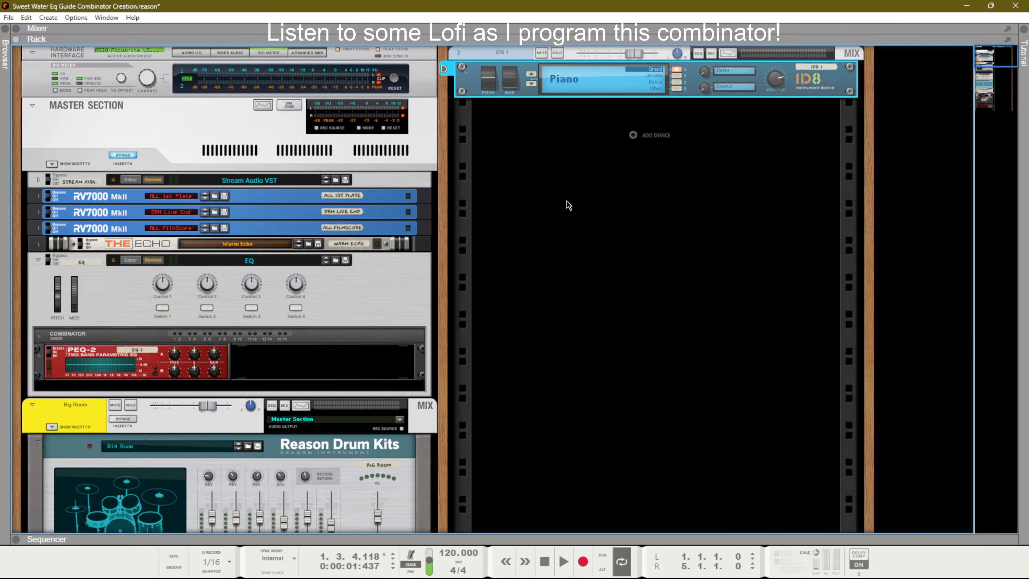
Step: Insert the Easy EQ Guide V.1 patch from the 00 Music Production > Patches folder as an effect on the ID8 channel
key("F3")
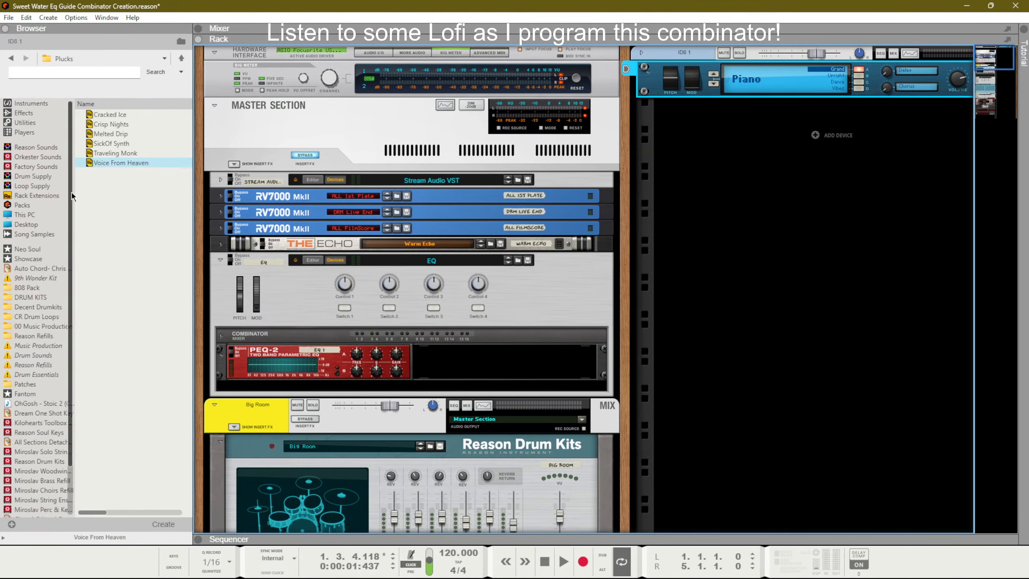
left_click(39, 325)
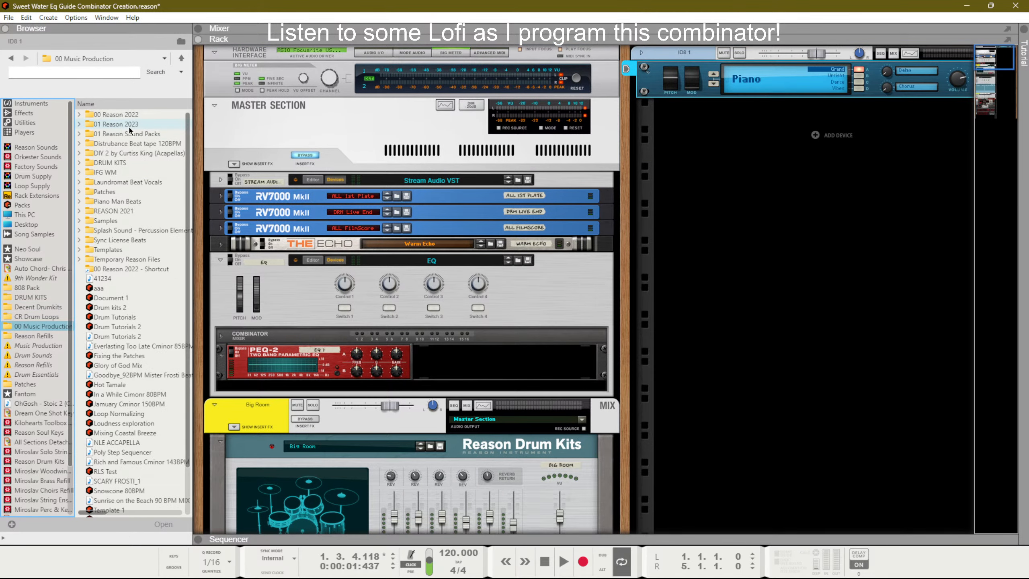
double_click(129, 188)
scroll(126, 183, "down", 2)
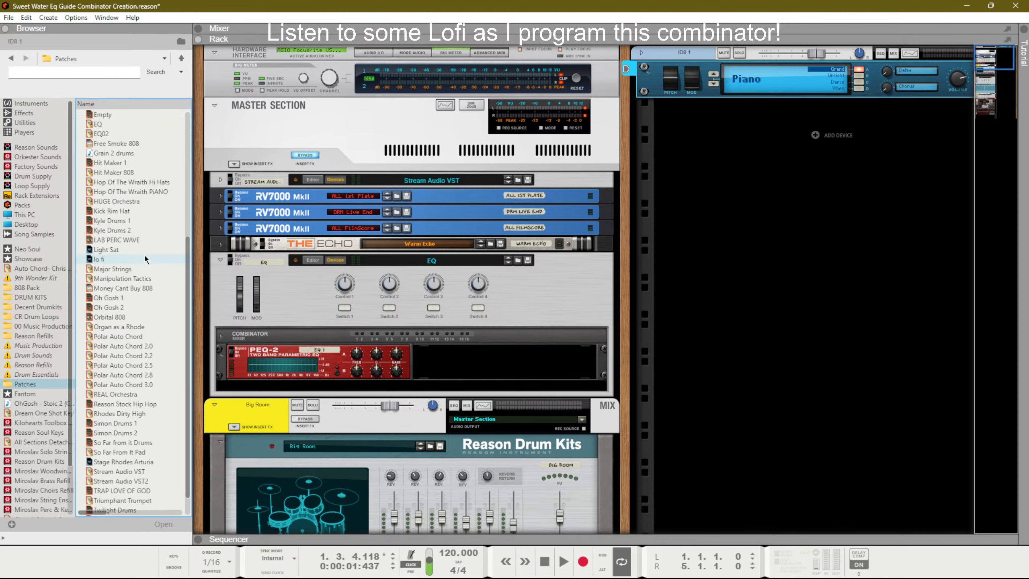
scroll(145, 256, "down", 6)
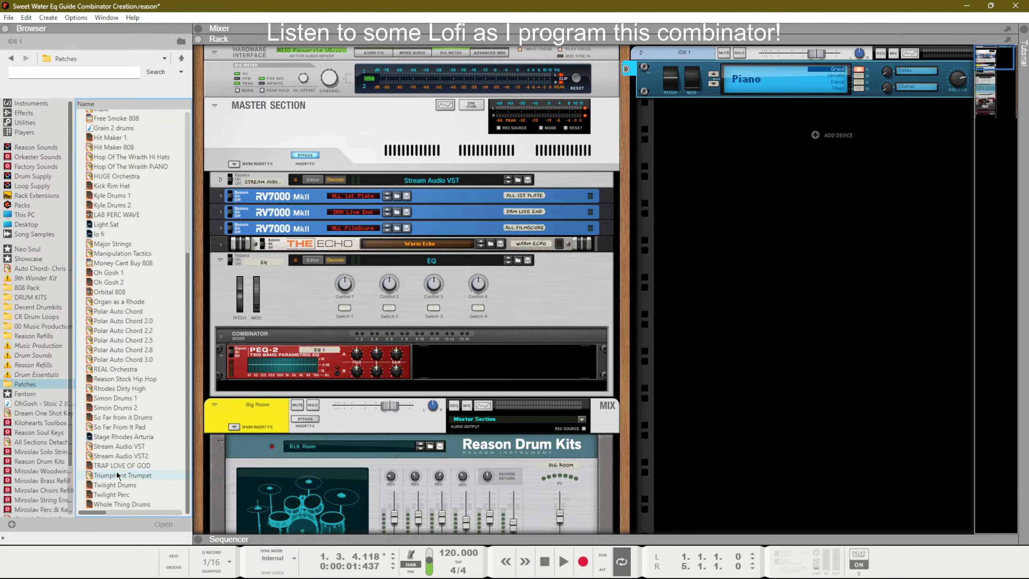
scroll(130, 324, "up", 7)
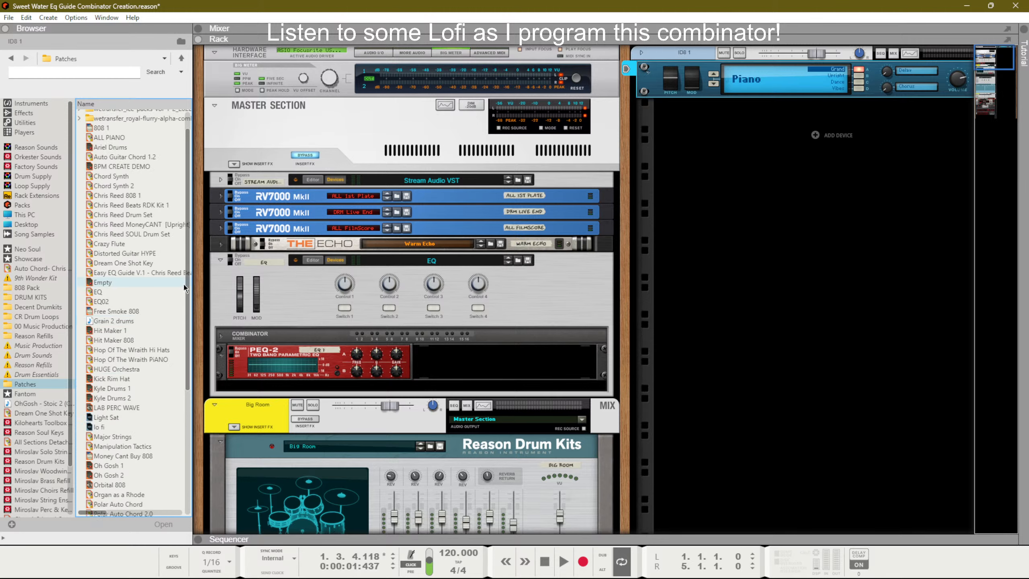
left_click(164, 273)
mouse_move(162, 274)
left_mouse_down()
mouse_move(323, 251)
mouse_move(432, 196)
mouse_move(776, 73)
left_mouse_up()
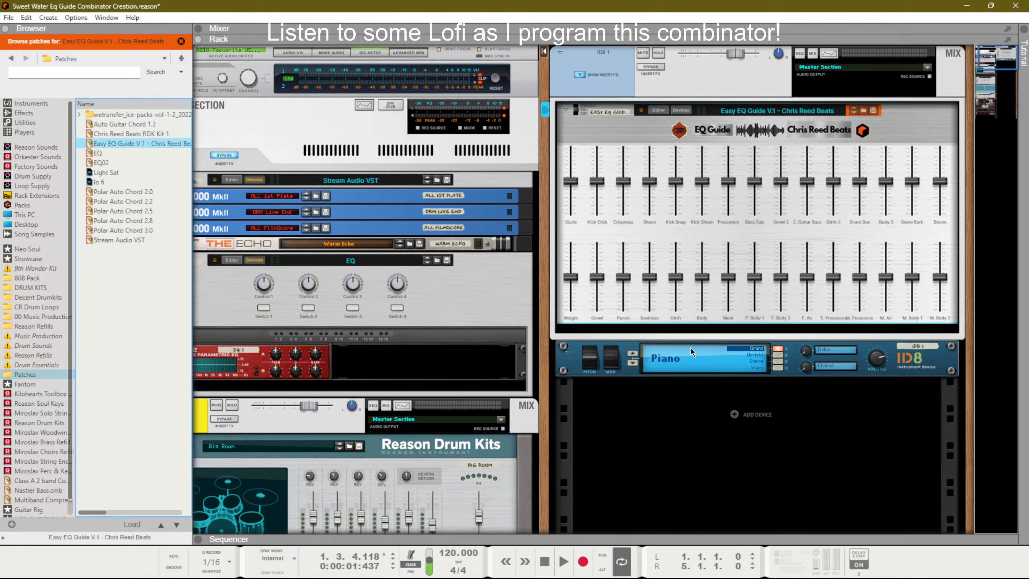
Step: Pull every slider in the lower row of the ID8's EQ guide Combinator, Weight through M. Body 2, down to minimum while auditioning the piano
key("alt+Tab")
key("alt+Tab")
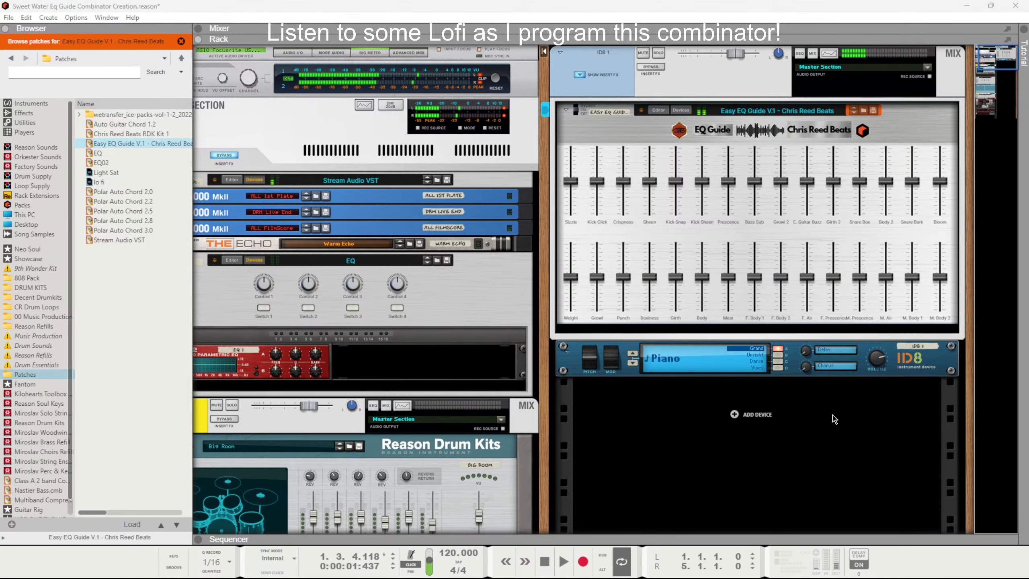
left_click(879, 407)
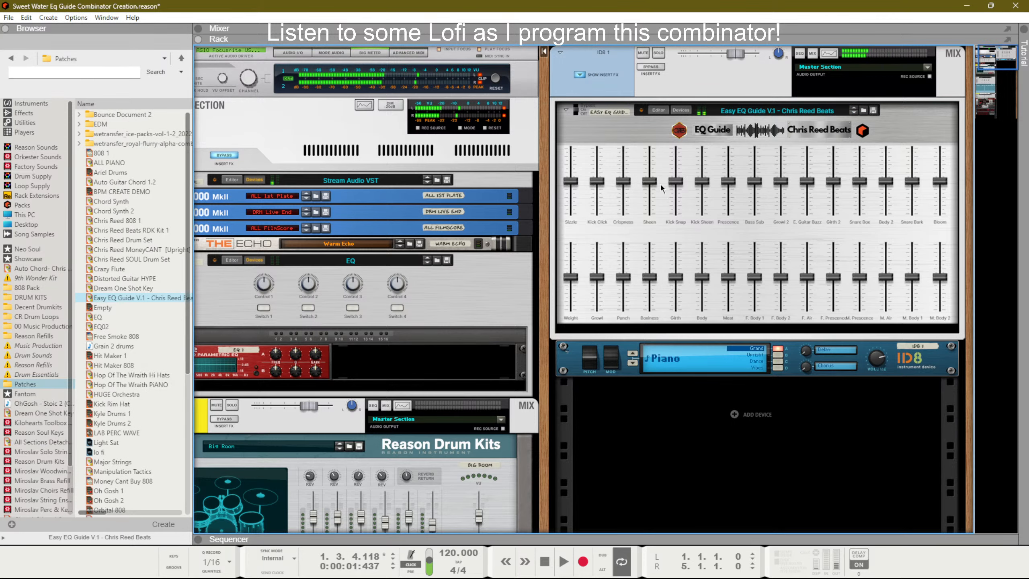
left_click_drag(571, 277, 575, 335)
left_click_drag(597, 277, 623, 312)
left_click_drag(649, 277, 677, 321)
left_click_drag(702, 278, 729, 321)
left_click_drag(755, 278, 774, 334)
left_click_drag(807, 278, 835, 316)
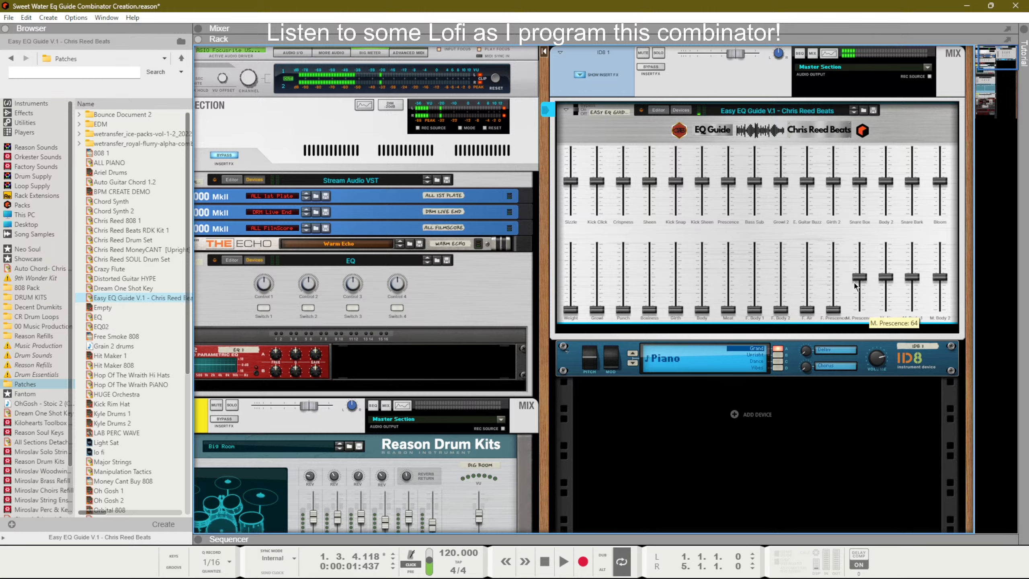
left_click_drag(860, 277, 887, 317)
left_click_drag(912, 278, 913, 316)
left_click_drag(939, 277, 941, 317)
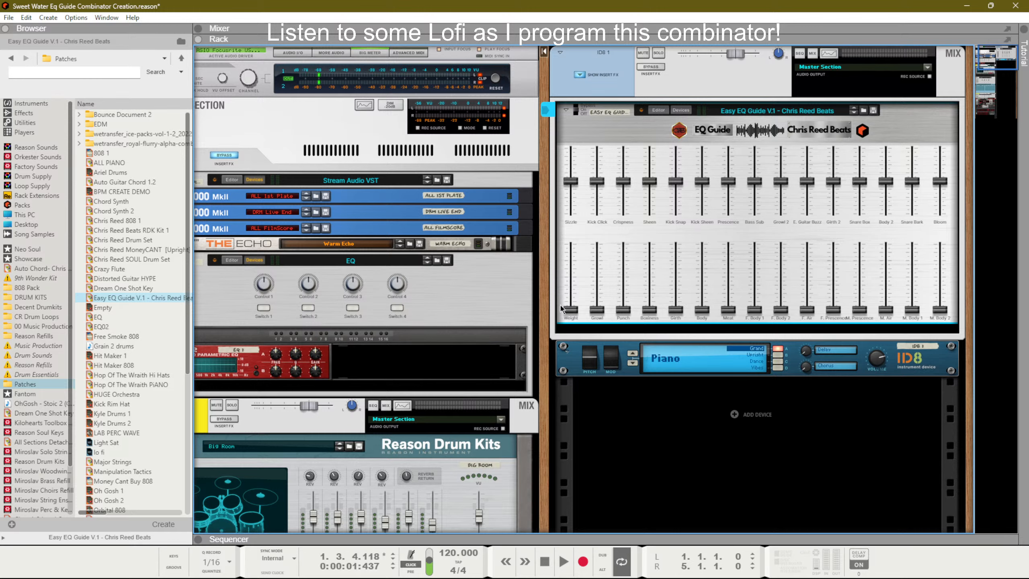
Step: Return all lower-row sliders of the ID8's EQ guide Combinator to their middle position
left_click_drag(570, 310, 597, 277)
left_click_drag(623, 310, 649, 278)
left_click_drag(675, 311, 702, 278)
left_click_drag(728, 310, 755, 278)
left_click_drag(780, 310, 807, 277)
left_click_drag(839, 311, 833, 277)
left_click_drag(859, 310, 860, 277)
left_click_drag(912, 310, 886, 277)
left_click_drag(939, 310, 939, 277)
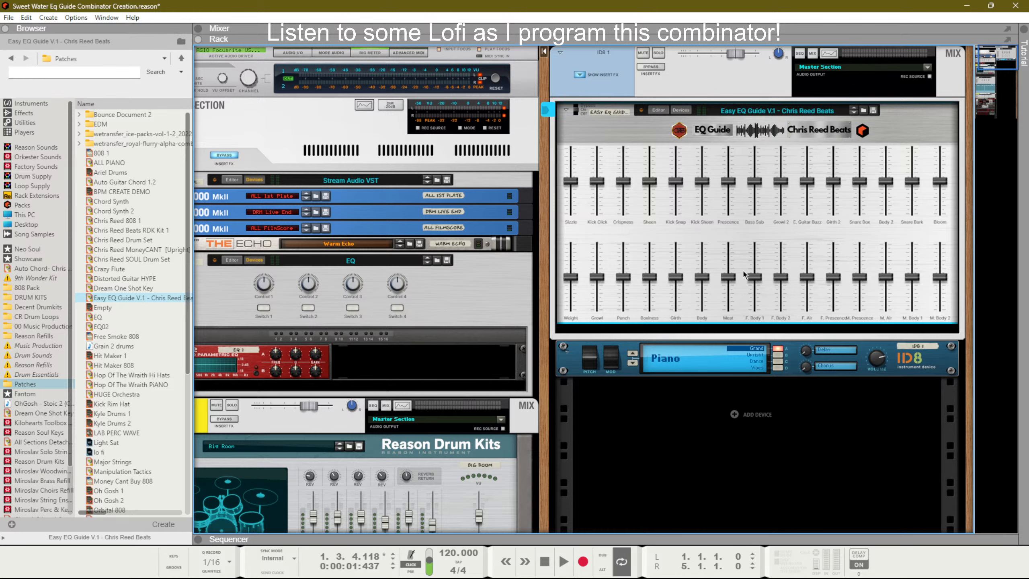
Step: Show the sequencer and import "4. The Wave" from 00 Music Production's DIY 2 acapellas folder as a new audio track starting at bar 3
scroll(22, 306, "down", 2)
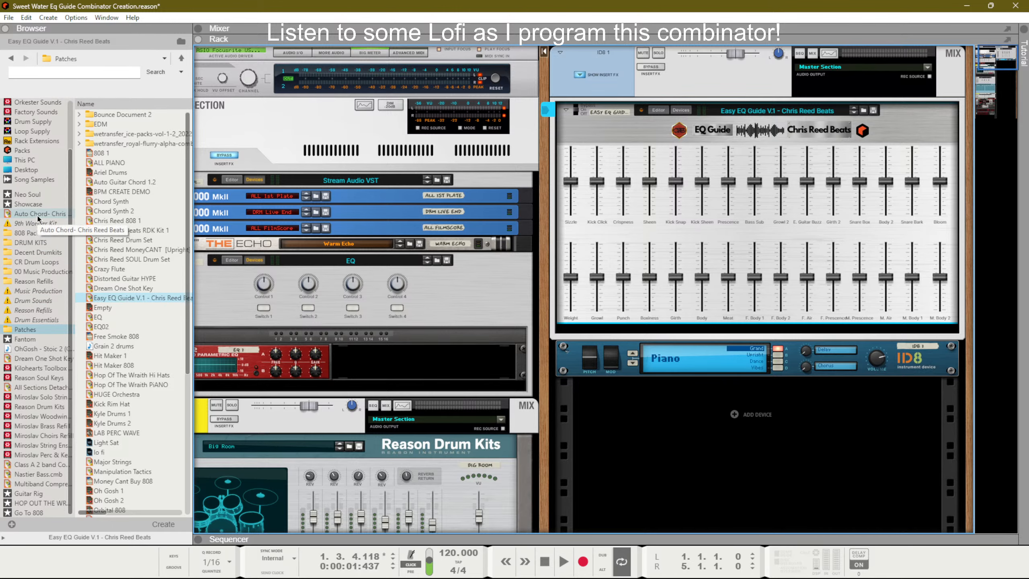
key("F7")
left_click(28, 350)
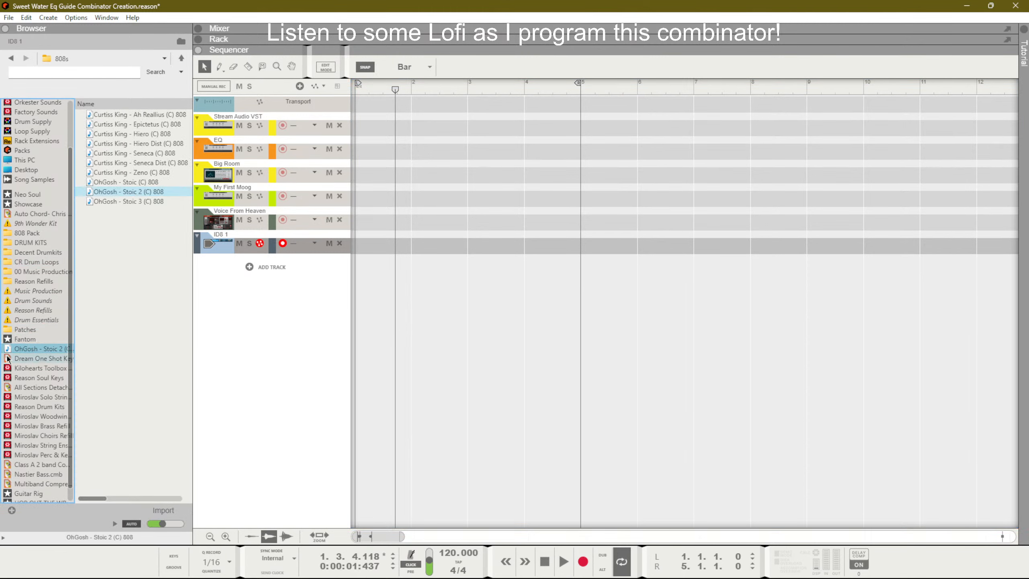
left_click(34, 271)
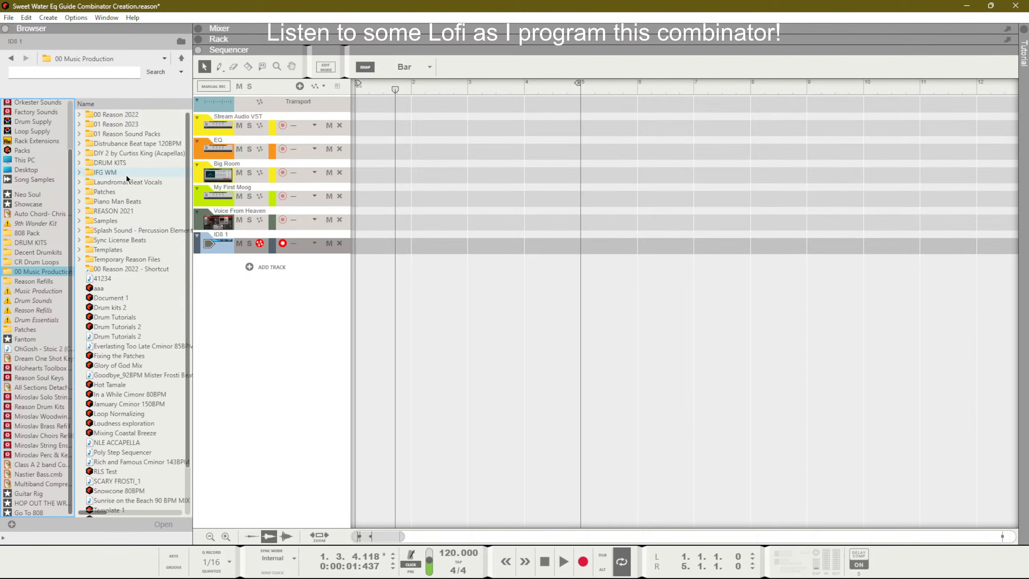
double_click(122, 153)
left_click(122, 153)
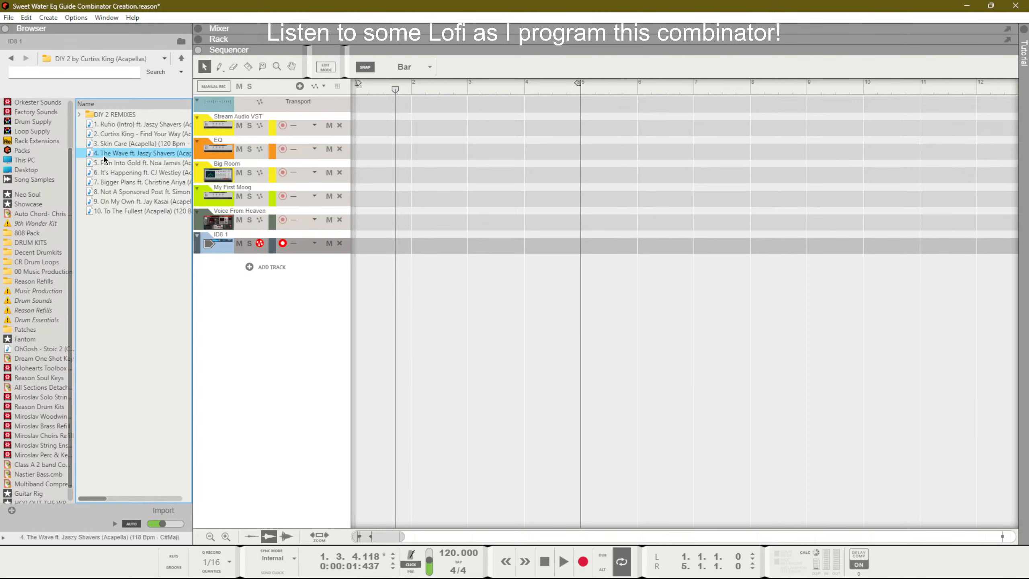
left_click_drag(104, 159, 498, 86)
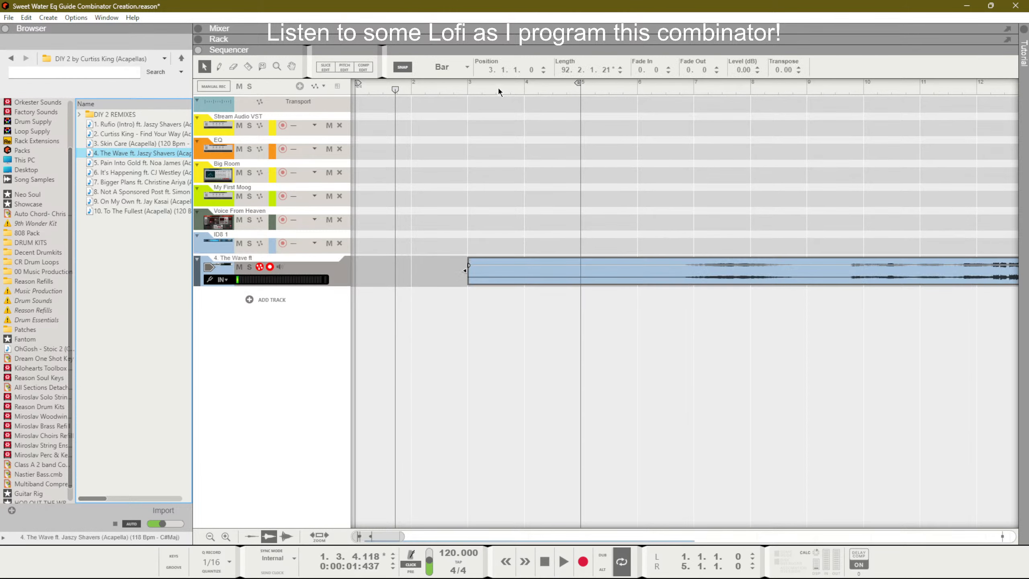
Step: Play the imported acapella from about bar 7 and jump ahead to about bar 21
left_click(690, 83)
key("space")
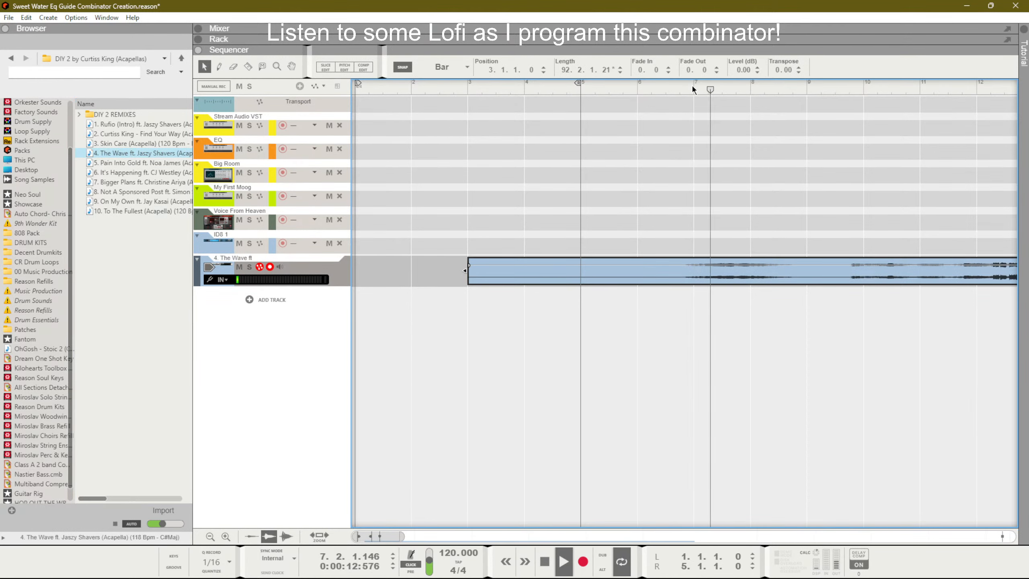
scroll(656, 138, "down", 5)
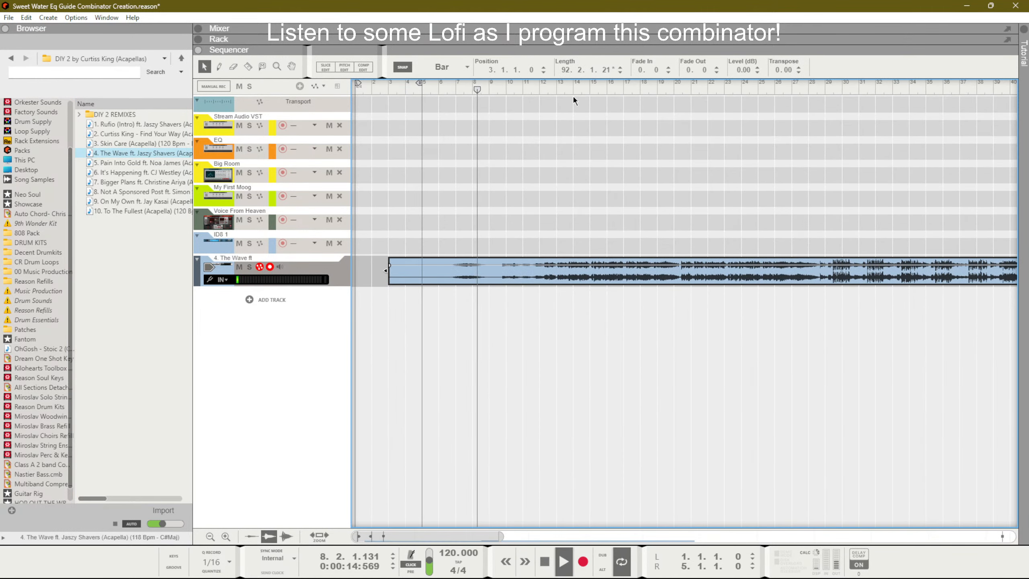
left_click(698, 86)
scroll(680, 94, "down", 2)
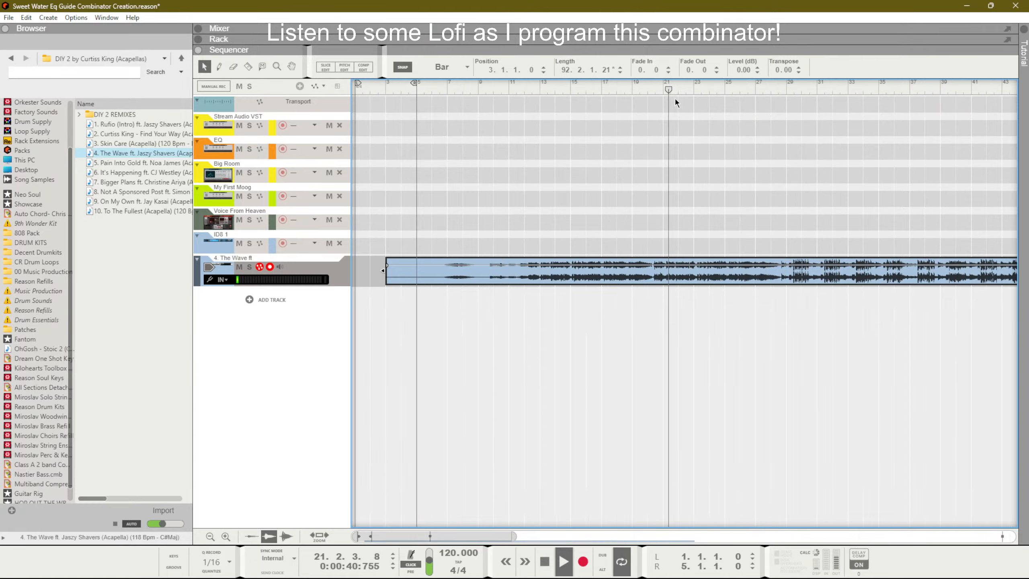
Step: Show the rack and add the Easy EQ Guide V.1 Combinator from the Patches folder as an insert on the 4. The Wave audio track
key("F6")
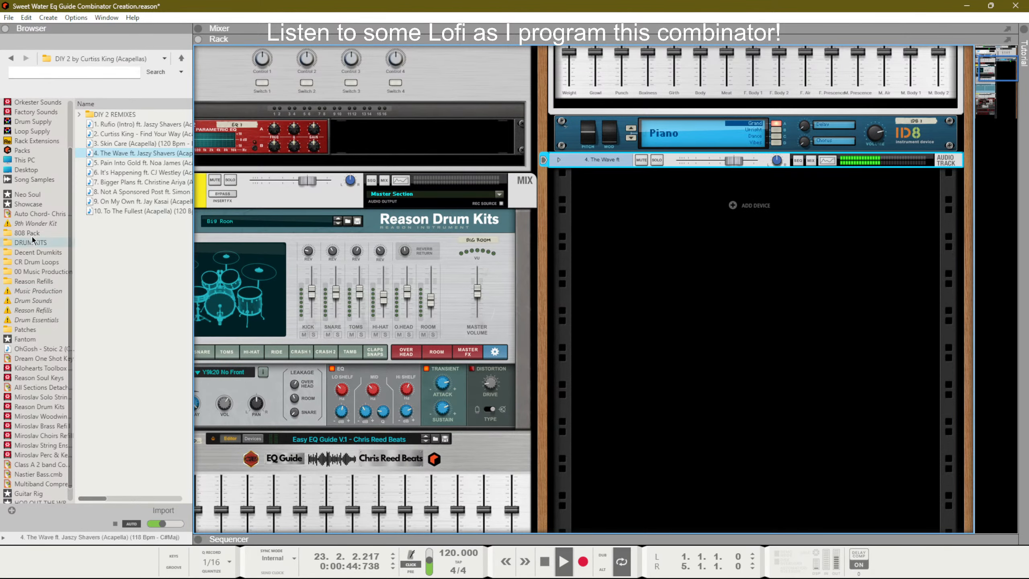
left_click(12, 61)
scroll(144, 356, "down", 5)
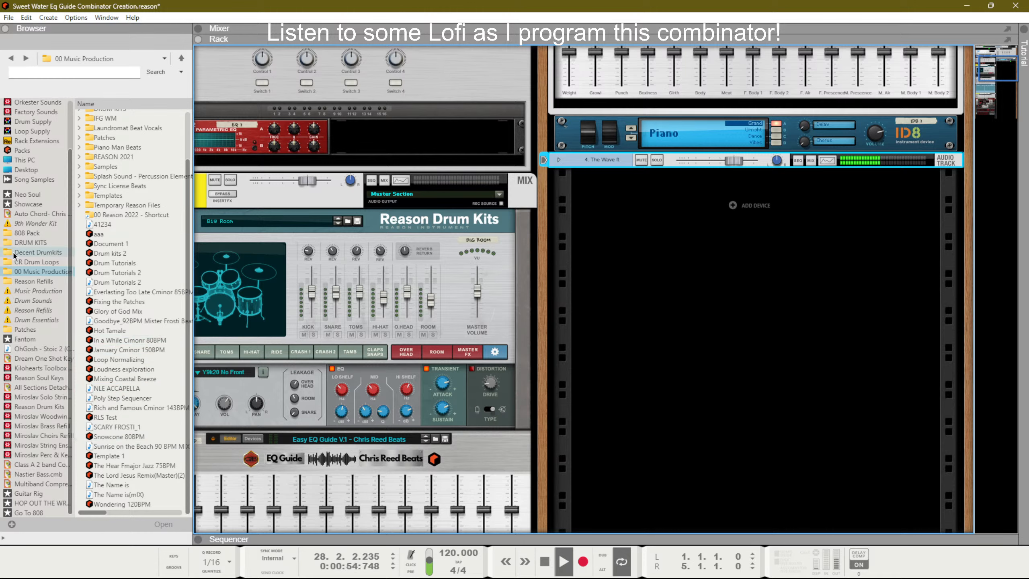
scroll(124, 172, "up", 3)
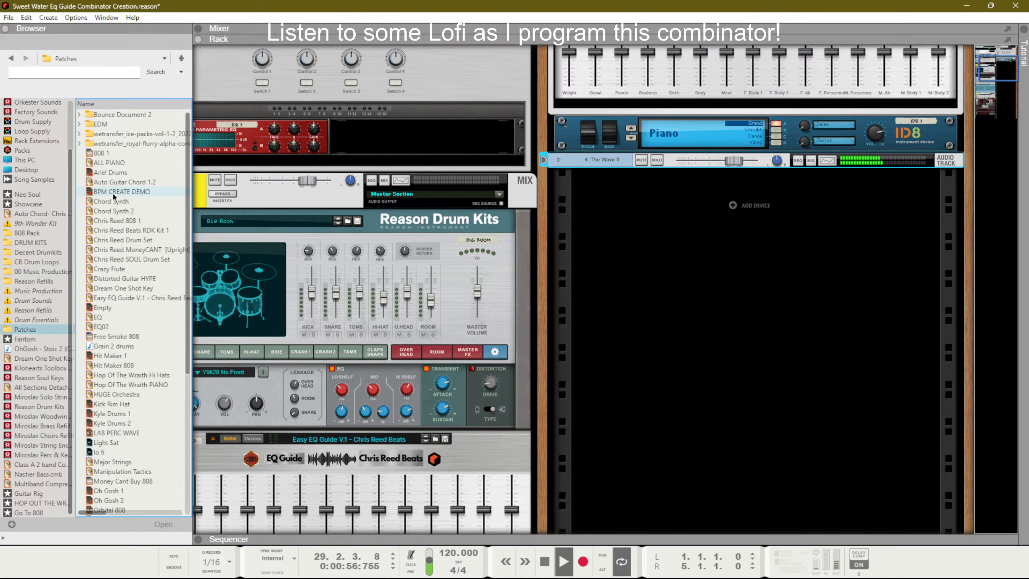
double_click(114, 192)
scroll(123, 442, "down", 5)
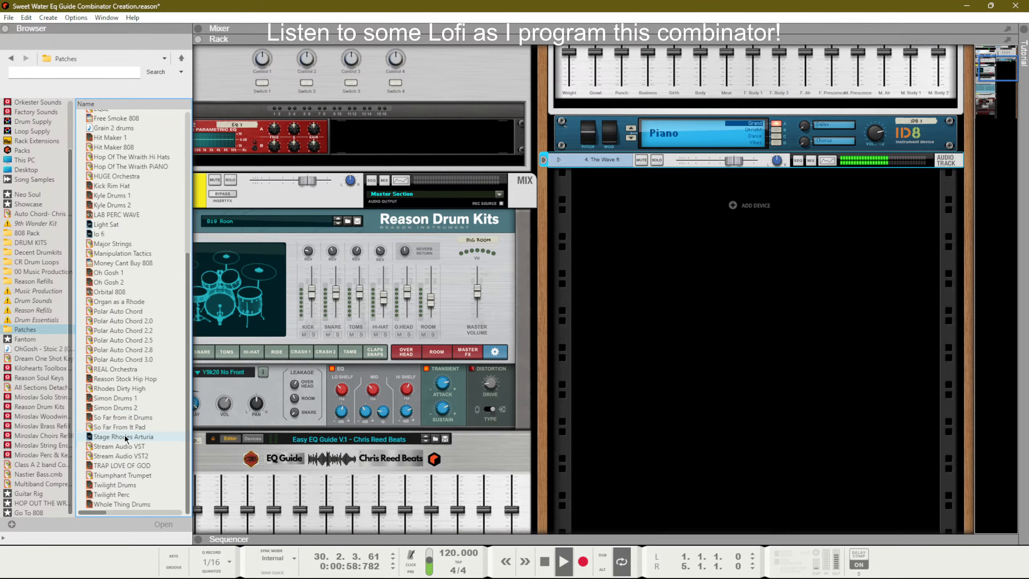
scroll(129, 385, "up", 10)
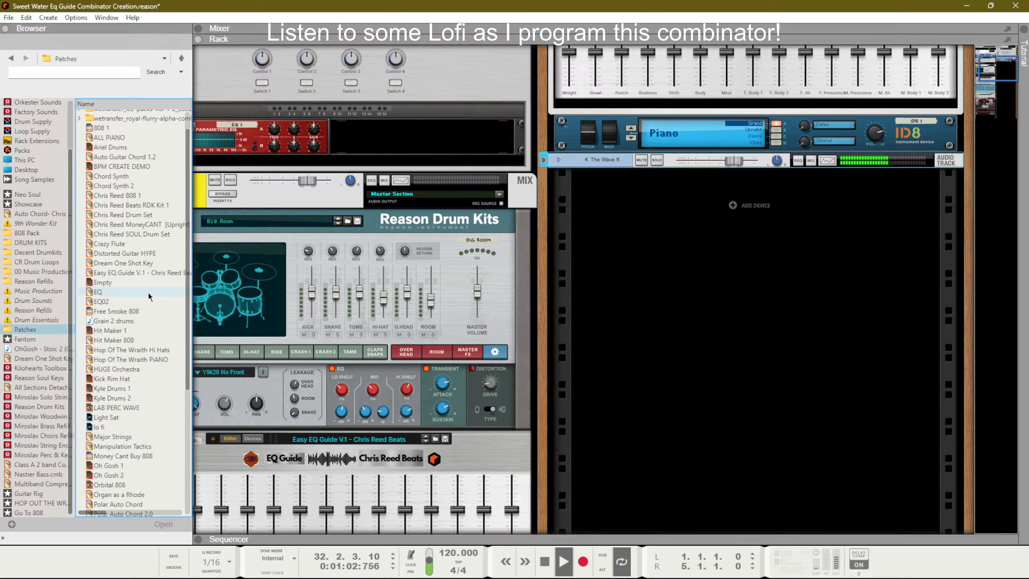
left_click_drag(111, 273, 702, 184)
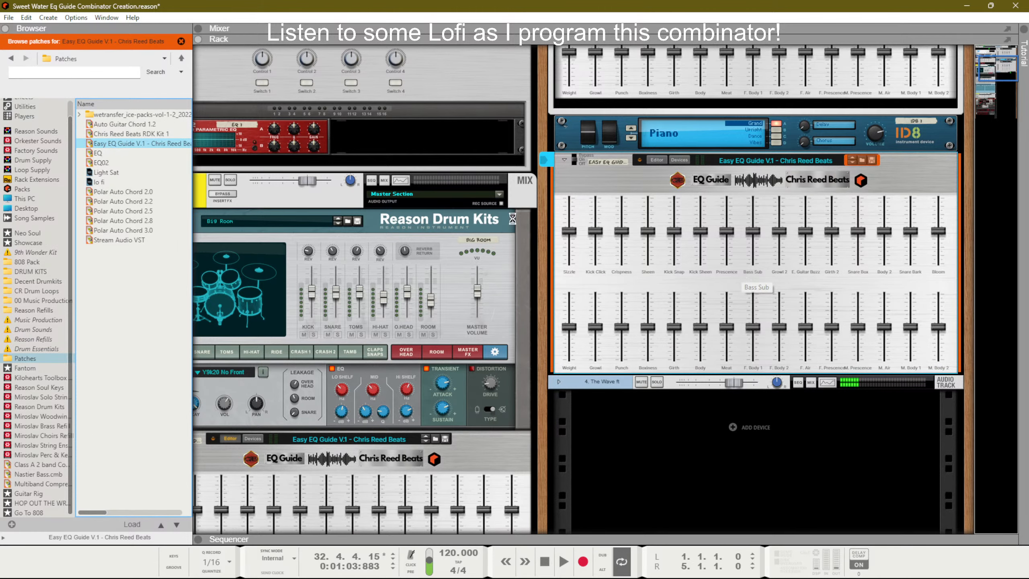
key("Delete")
left_click_drag(136, 295, 616, 170)
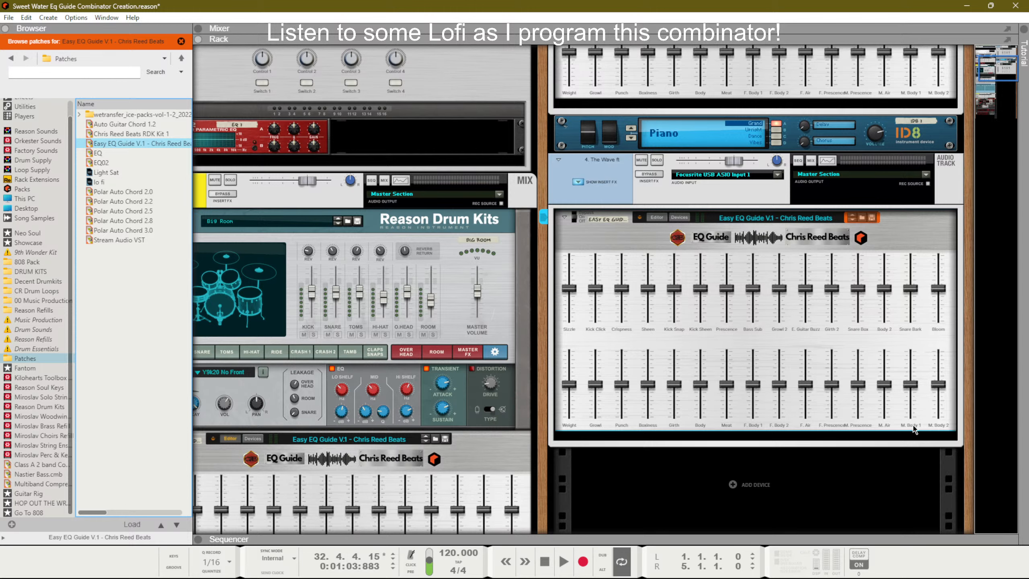
Step: Play the acapella and audition M. Prescence at 0, M. Air at minimum and M. Body 1 on the insert EQ guide
left_click(864, 420)
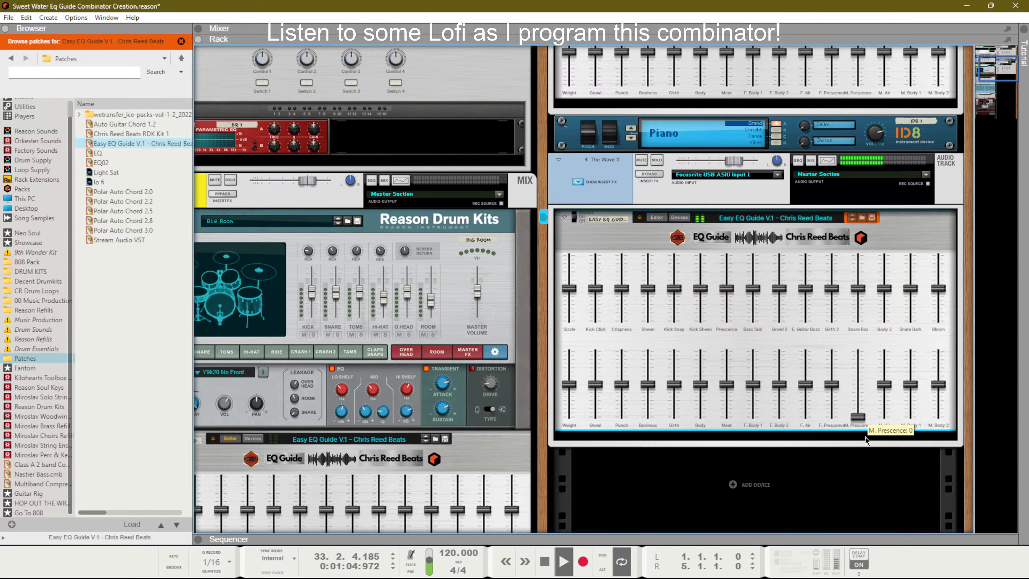
left_click_drag(865, 422, 887, 421)
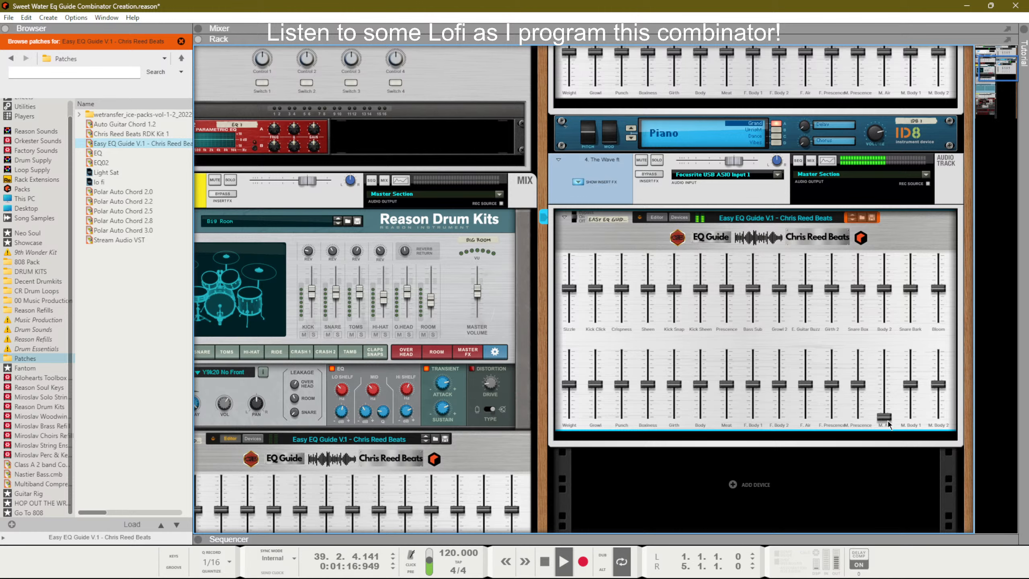
left_click_drag(888, 367, 911, 383)
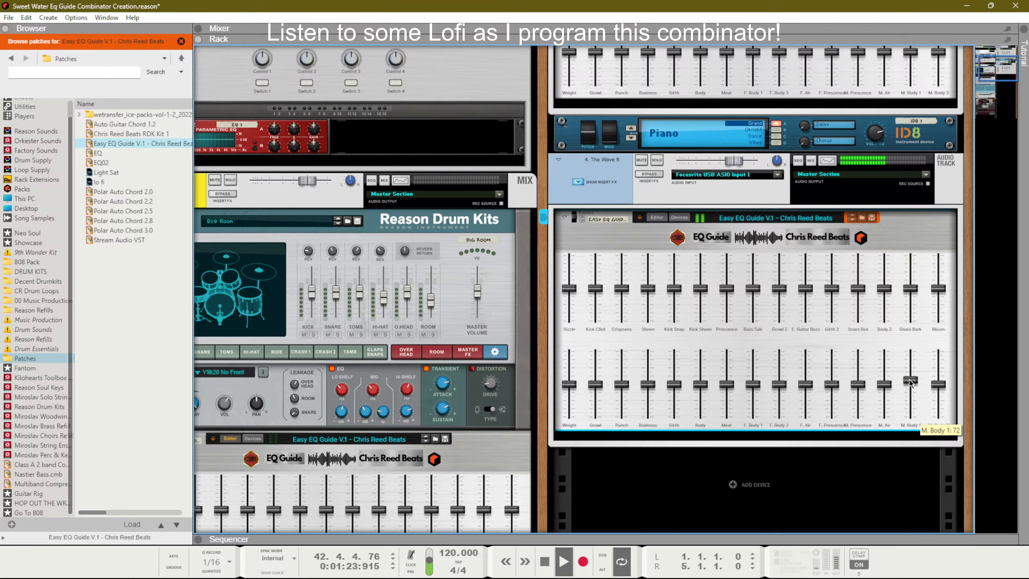
Step: Show the insert Combinator's devices, expand the M. Body 1 equalizer and examine its curve with the M. Body 1 slider fully raised
left_click(679, 218)
scroll(748, 433, "down", 6)
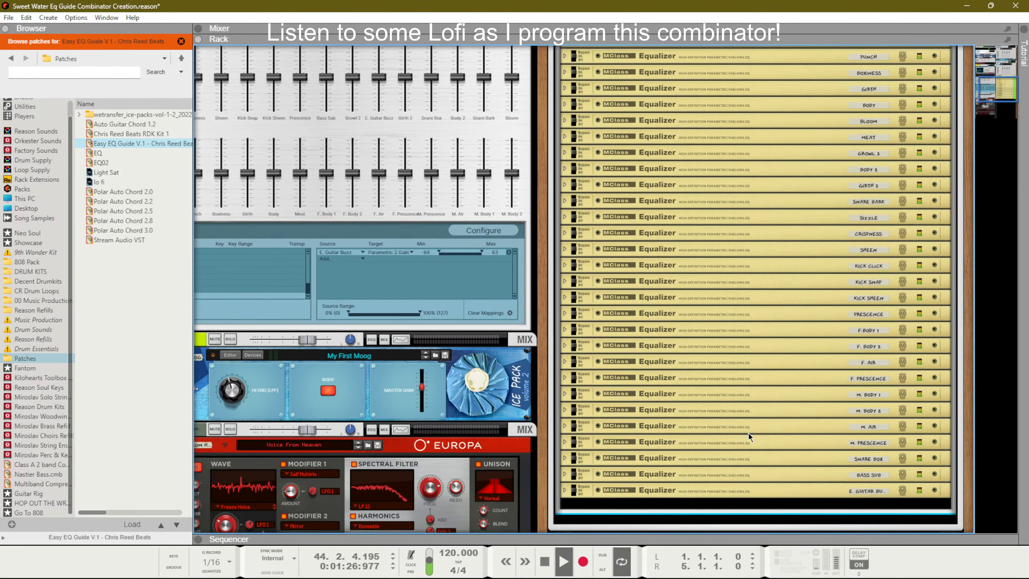
left_click(565, 394)
scroll(876, 287, "up", 7)
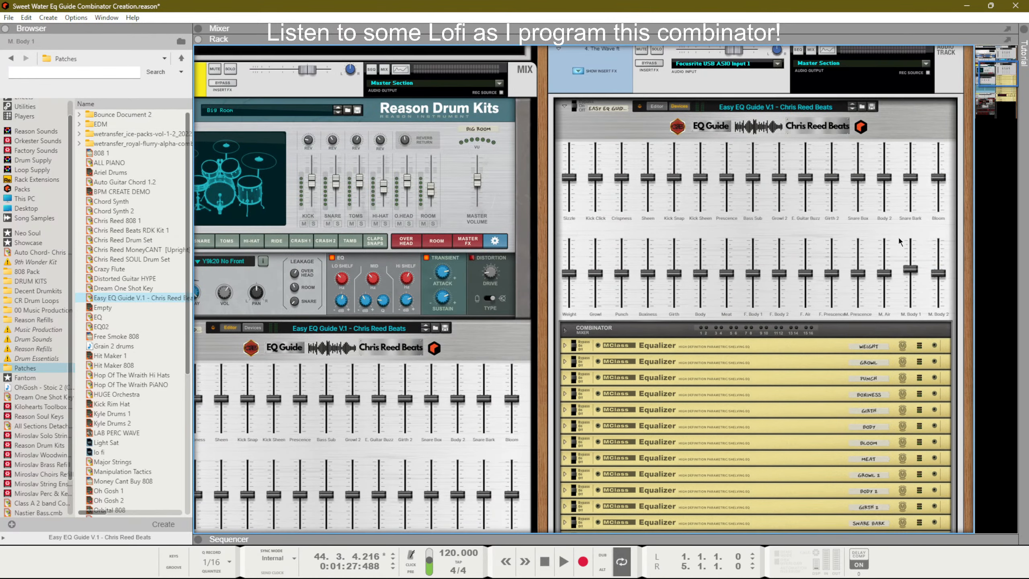
scroll(739, 404, "down", 8)
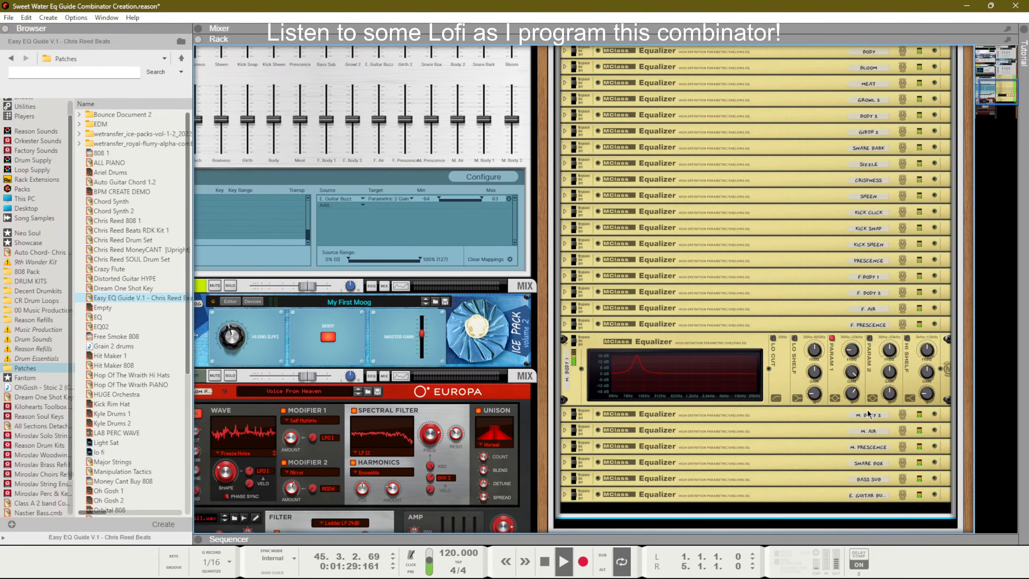
scroll(869, 412, "up", 6)
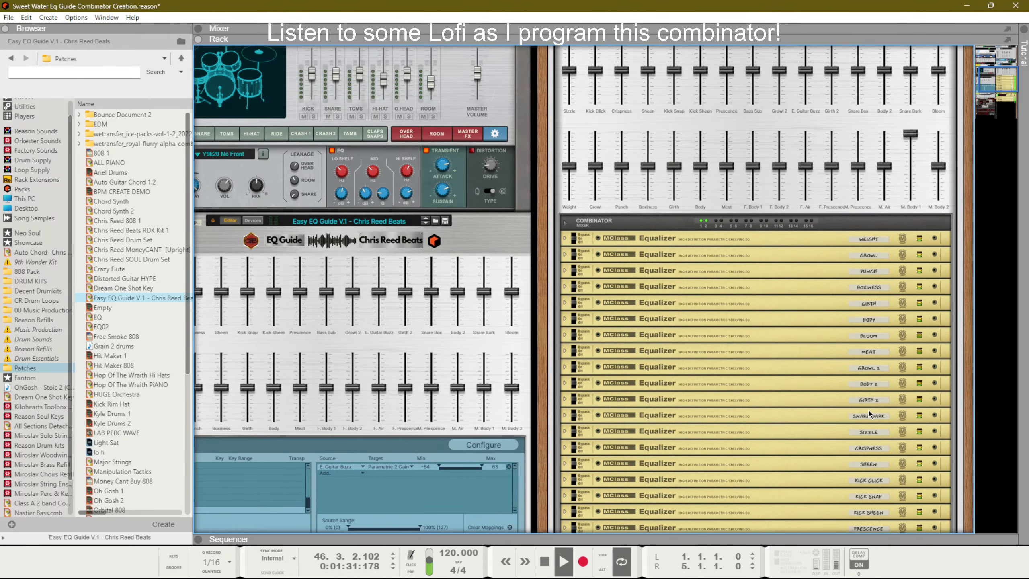
Step: Move playback back to about bar 29 in the sequencer and return to the rack
key("F7")
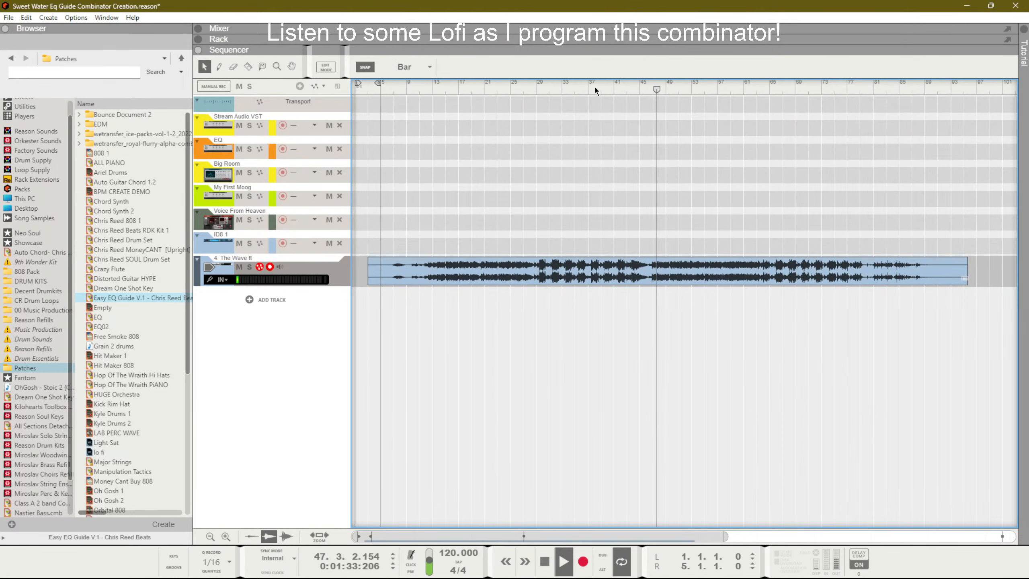
left_click_drag(588, 87, 539, 92)
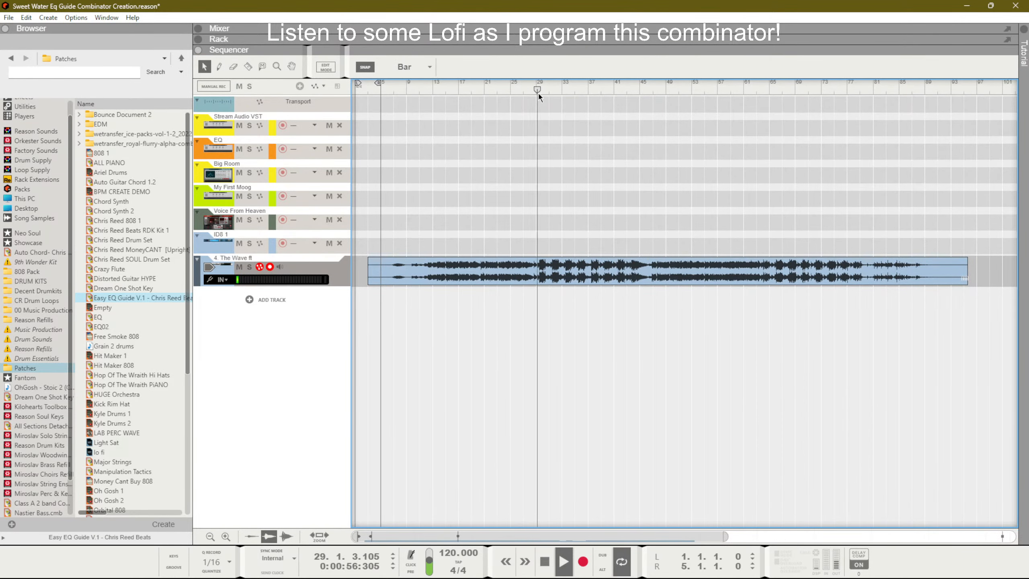
key("F5")
scroll(831, 392, "down", 5)
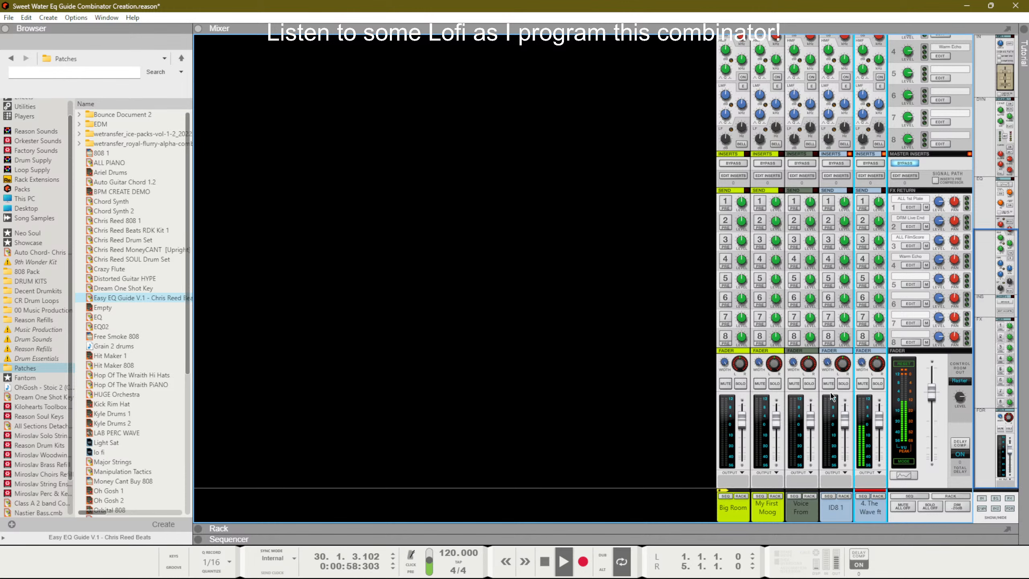
key("F6")
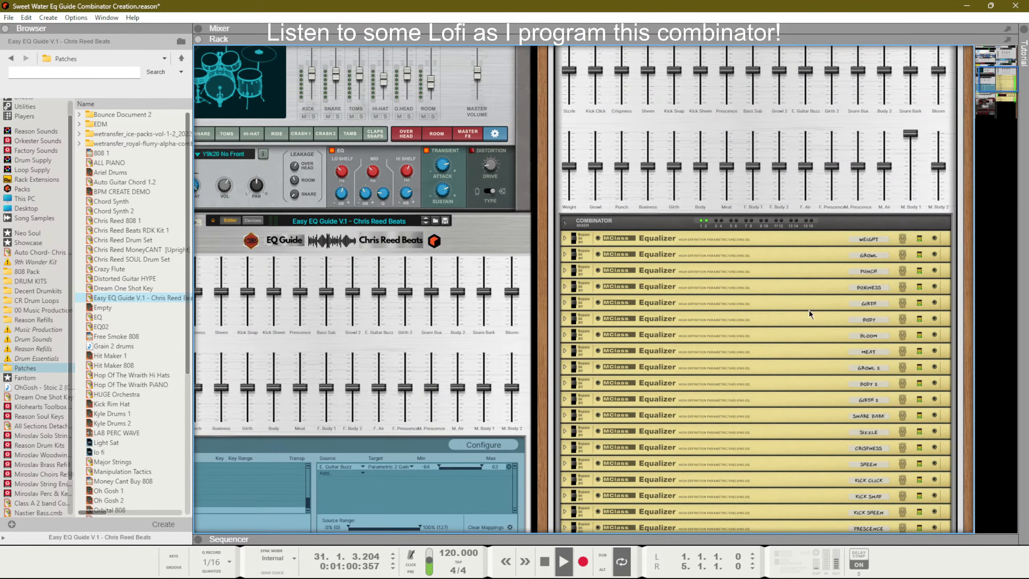
Step: Audition the M. Body 1 slider at maximum on the acapella and reset it to 64
left_click_drag(910, 165, 914, 131)
scroll(888, 240, "down", 2)
scroll(888, 240, "down", 2)
scroll(891, 251, "up", 5)
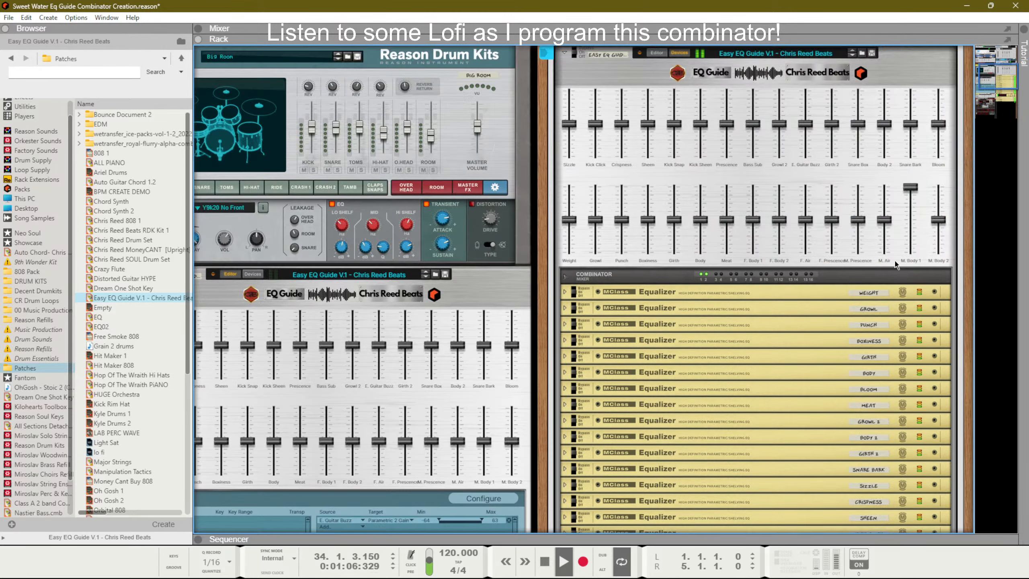
left_click(909, 221, "ctrl")
Step: Raise the M. Body 2 slider to maximum, collapse the M. Body 1 equalizer and briefly expand the M. Body 2 equalizer to inspect its curve
scroll(911, 227, "down", 6)
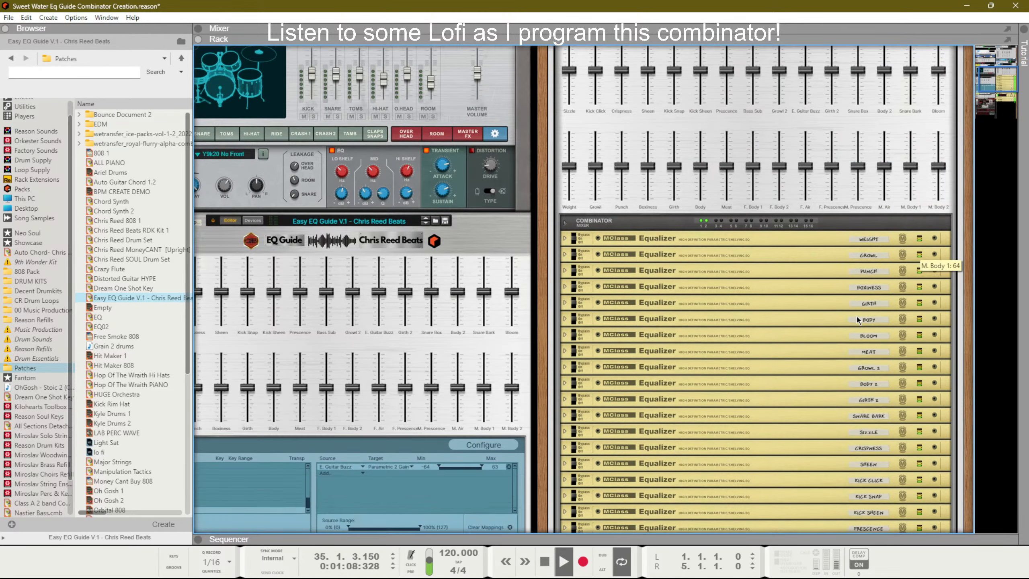
scroll(796, 349, "up", 6)
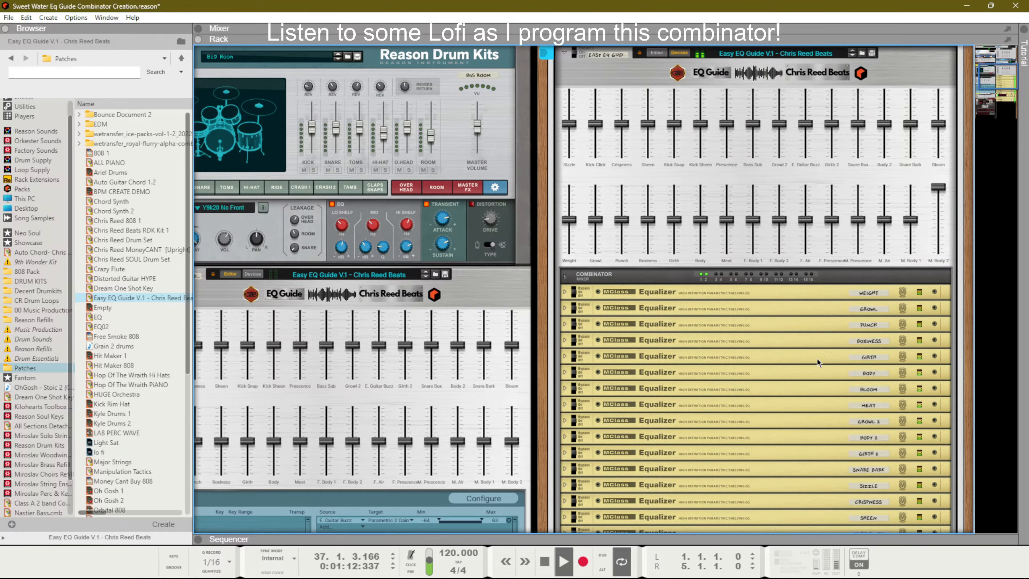
scroll(816, 357, "down", 5)
scroll(878, 328, "up", 5)
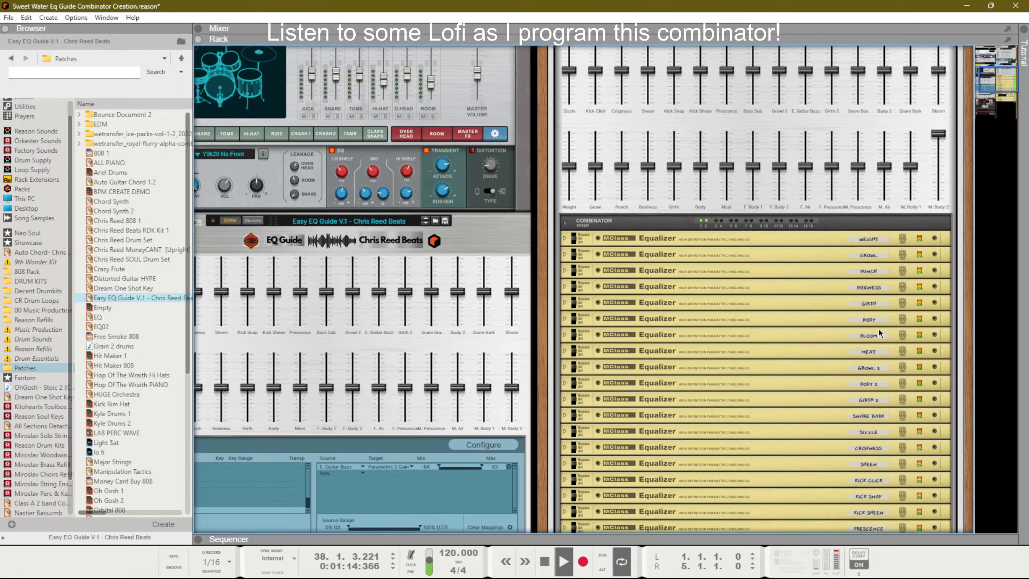
scroll(877, 329, "down", 5)
left_click(564, 402)
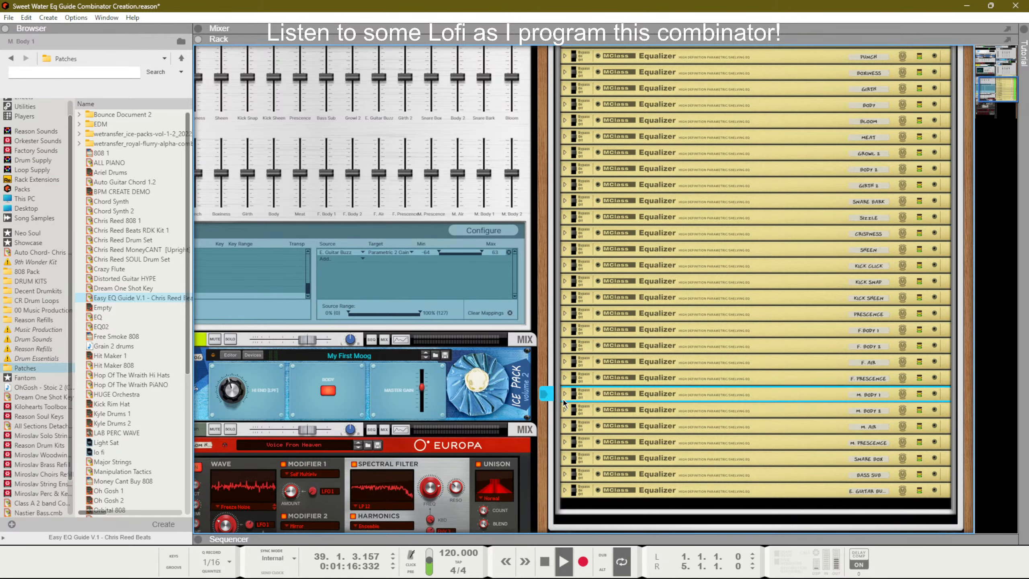
left_click(564, 411)
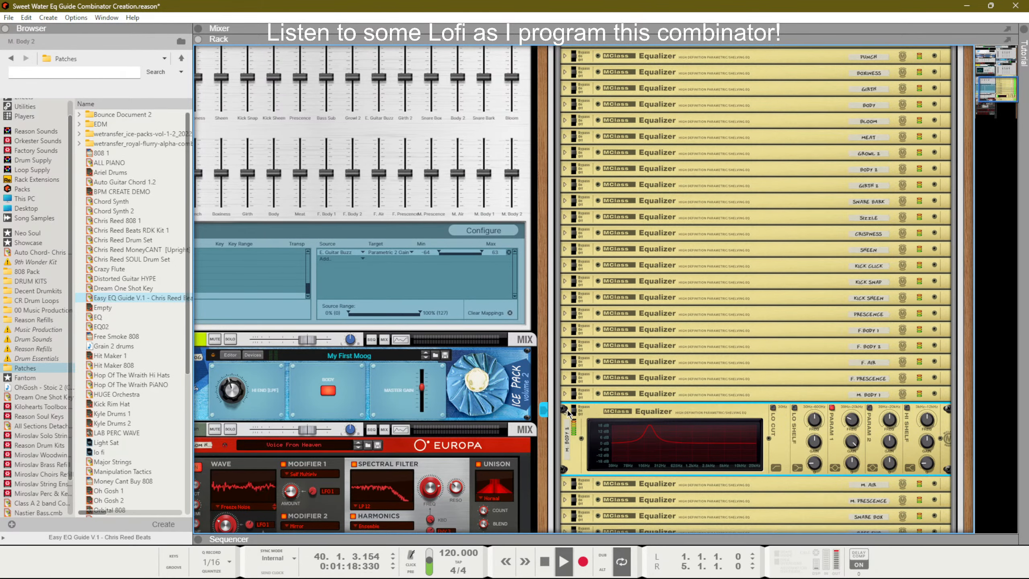
left_click(564, 411)
Step: Stop playback and reset the M. Body 2 slider to its middle position
scroll(902, 291, "up", 8)
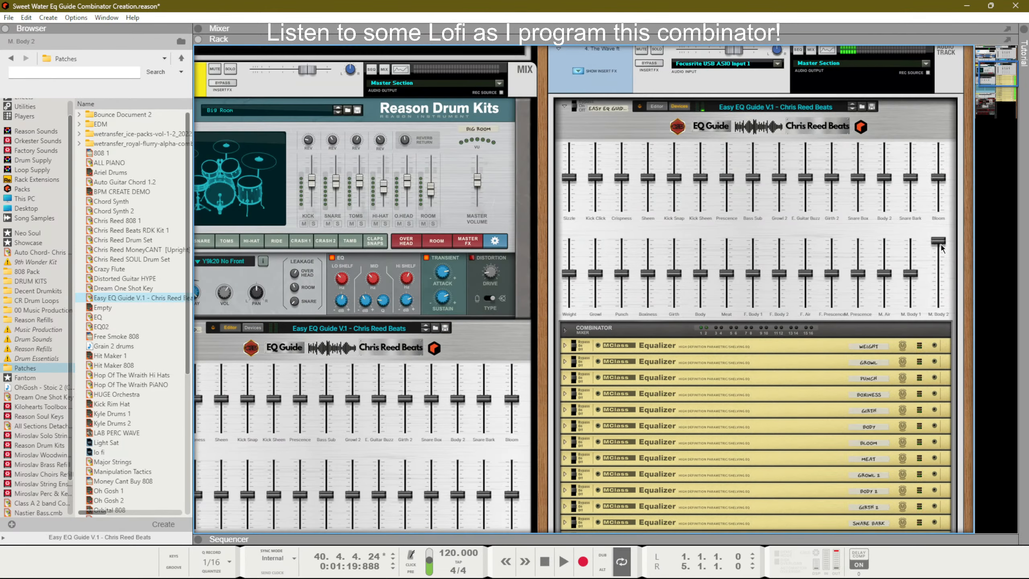
left_click_drag(938, 240, 936, 279)
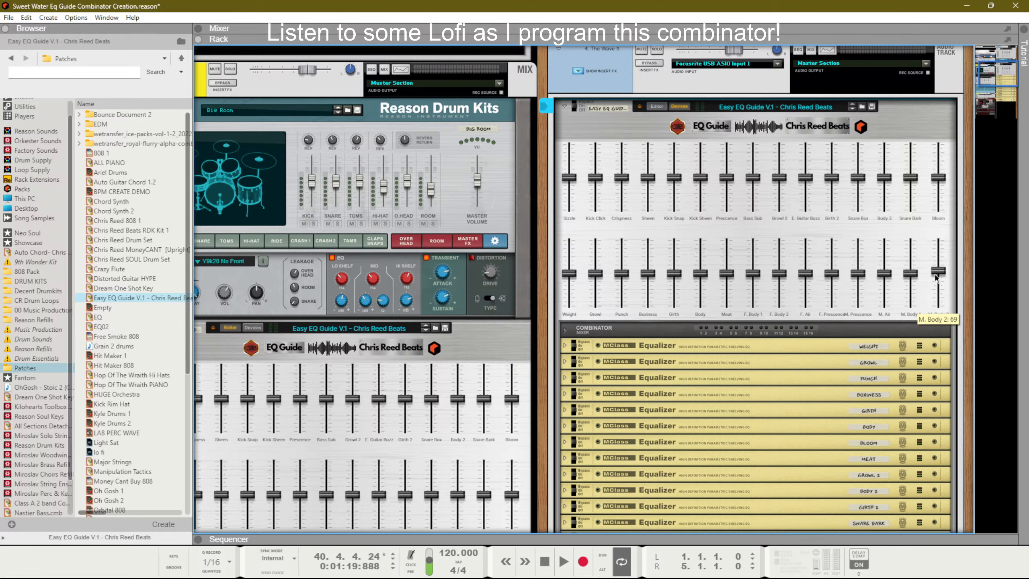
left_click(936, 276, "ctrl")
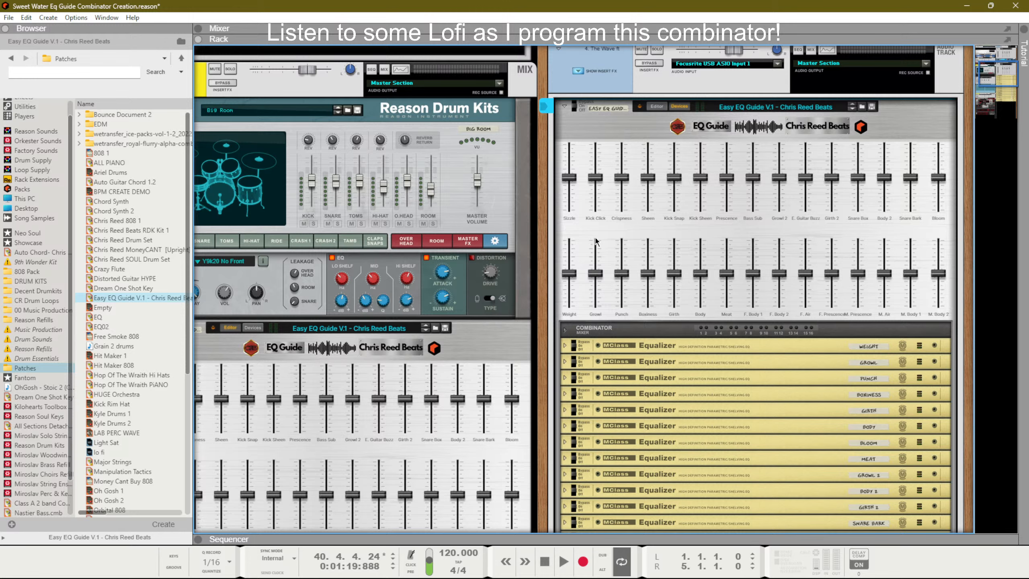
Step: Play the acapella with the Sizzle slider lowered to about 4, stop playback and reset Sizzle to its middle position
scroll(372, 323, "up", 3)
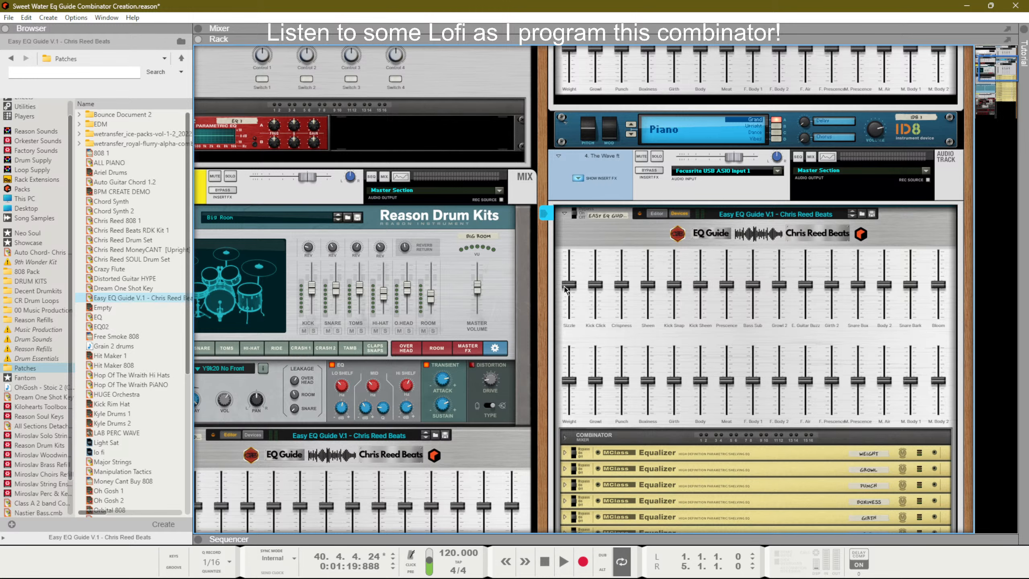
key("space")
left_click_drag(566, 287, 581, 323)
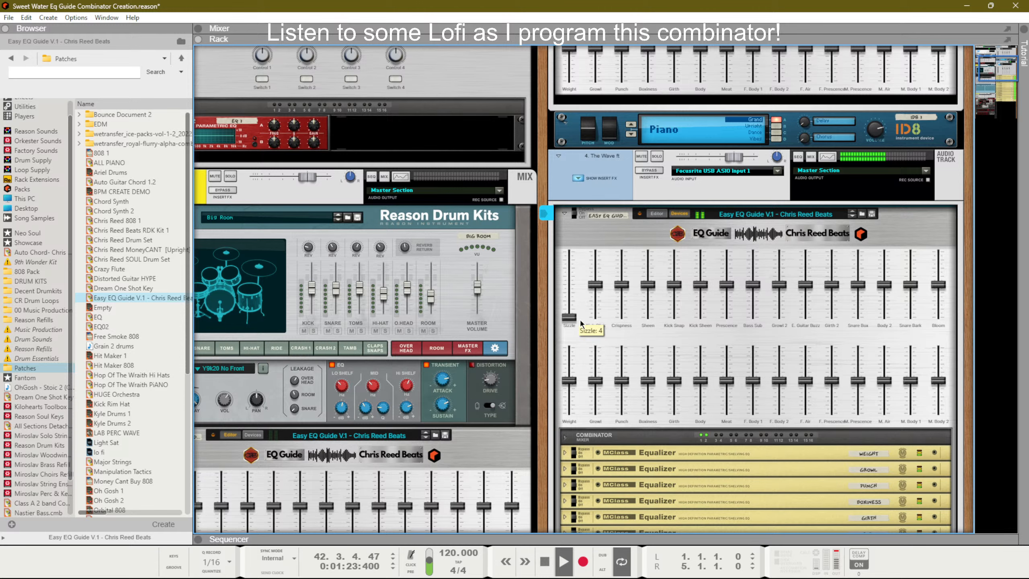
key("space")
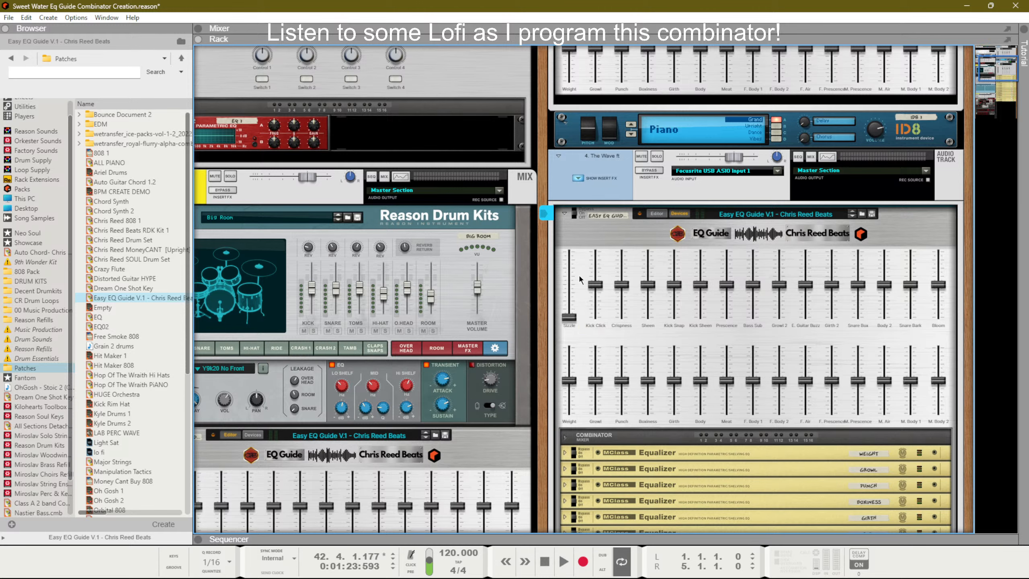
left_click(570, 316, "ctrl")
Step: Play the acapella with the Crispness slider raised to about 94, reset Crispness to the middle and stop playback
key("space")
mouse_move(622, 287)
left_mouse_down()
mouse_move(628, 263)
mouse_move(622, 274)
left_mouse_up()
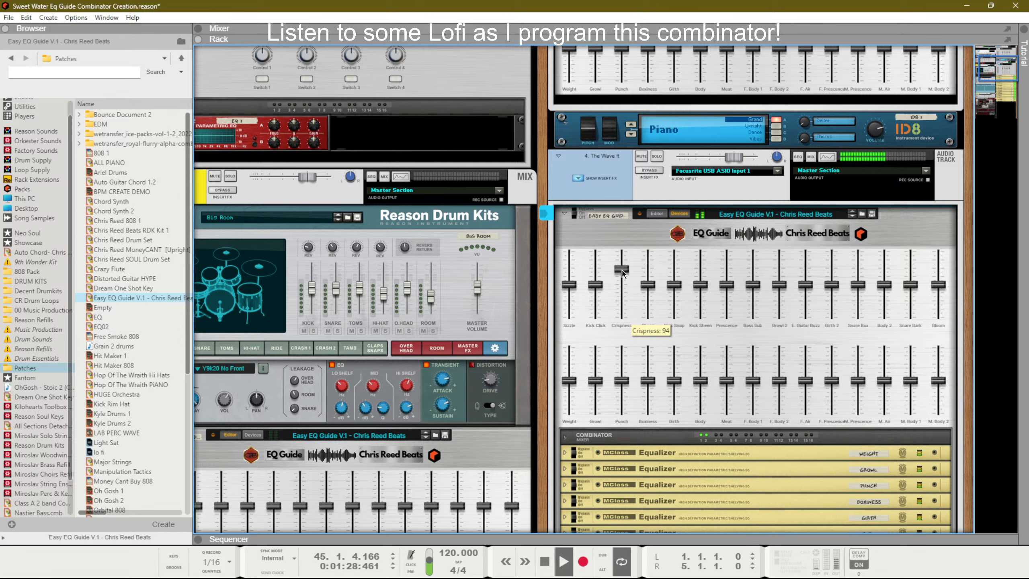
left_click(622, 274, "ctrl")
key("space")
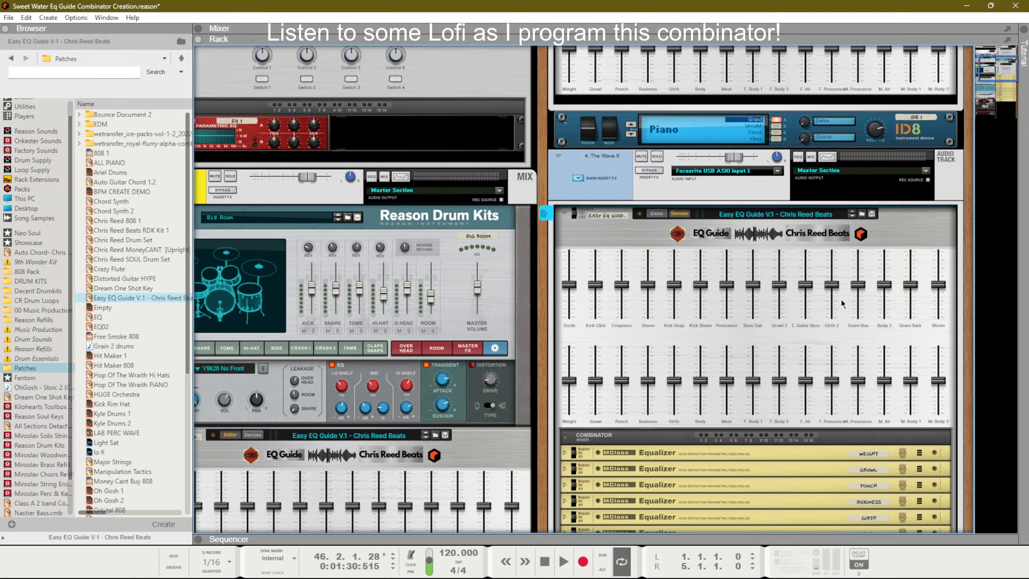
Step: Save the song and cycle through the open windows to the Frequency-Chart browser page
key("alt+Tab")
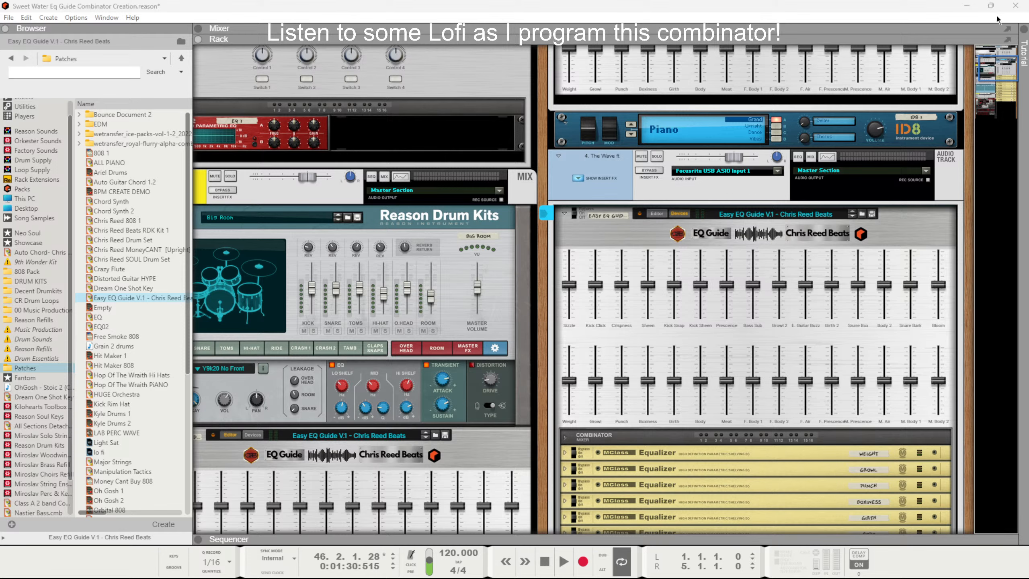
left_click(905, 105)
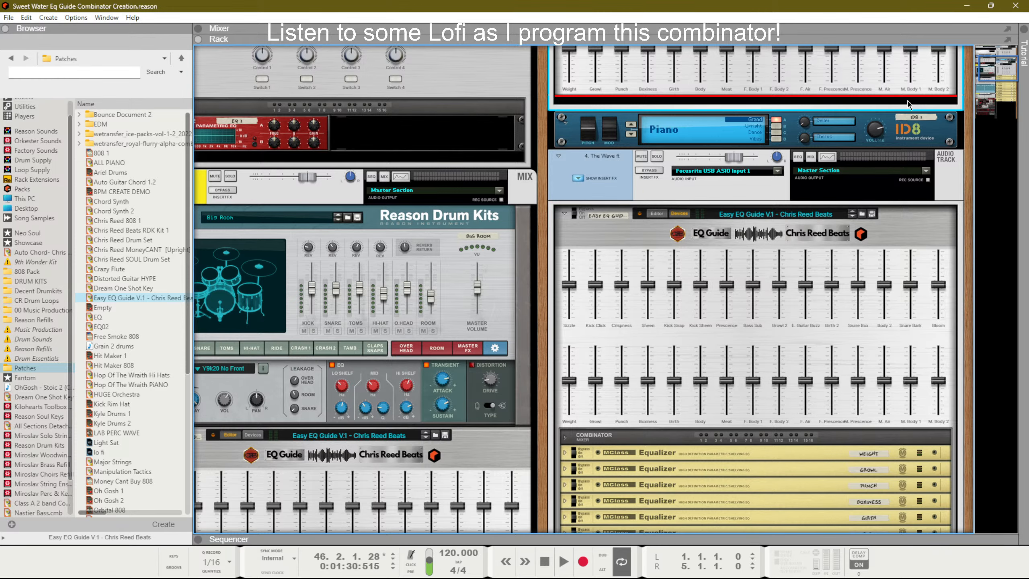
key("alt+Tab")
key("alt+Tab")
key("alt+Tab")
key("alt+Tab")
key("alt+Tab")
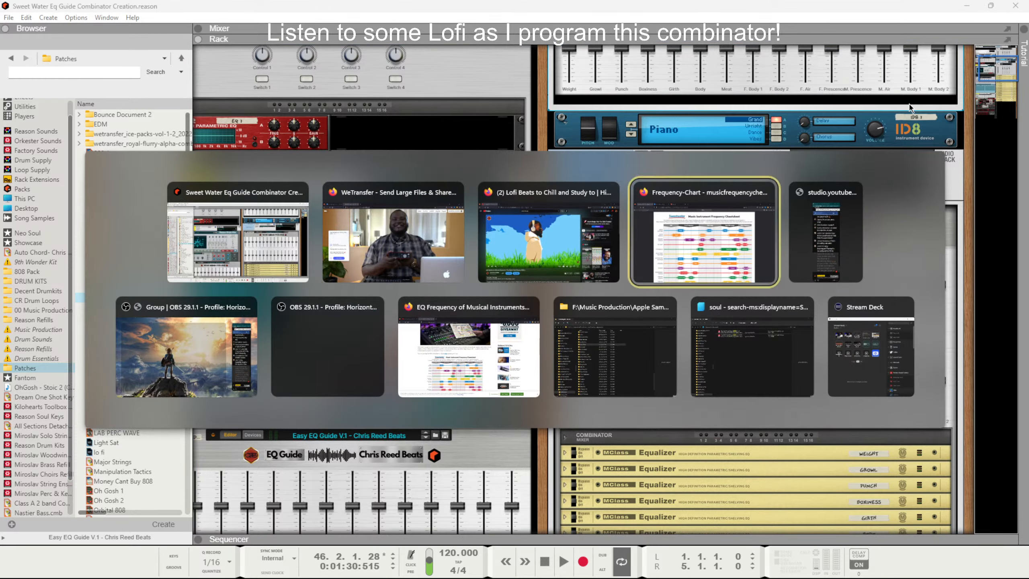